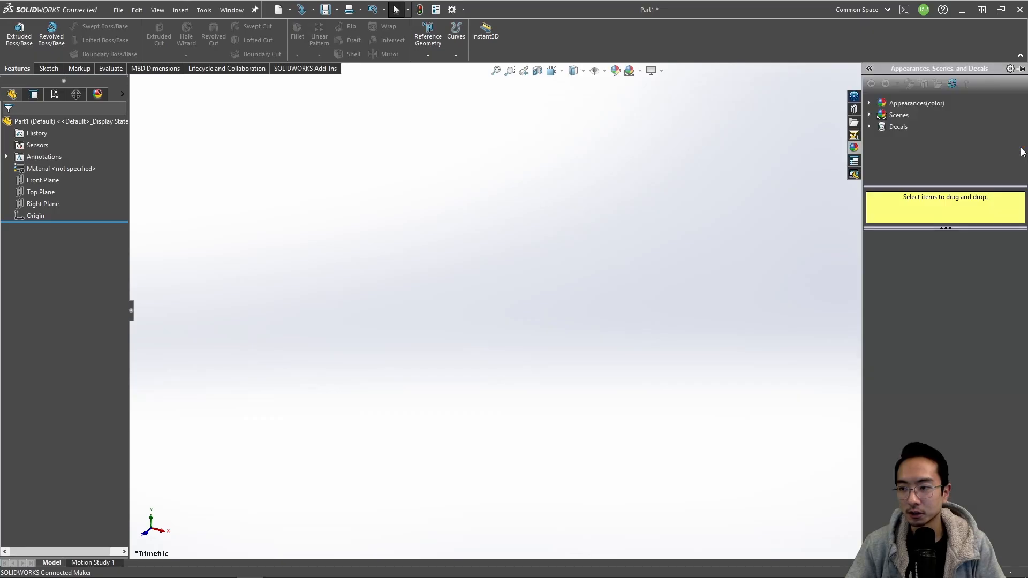
Step: Apply the 3 Point Green scene from the Basic Scenes library to the empty part
click(1022, 149)
click(868, 116)
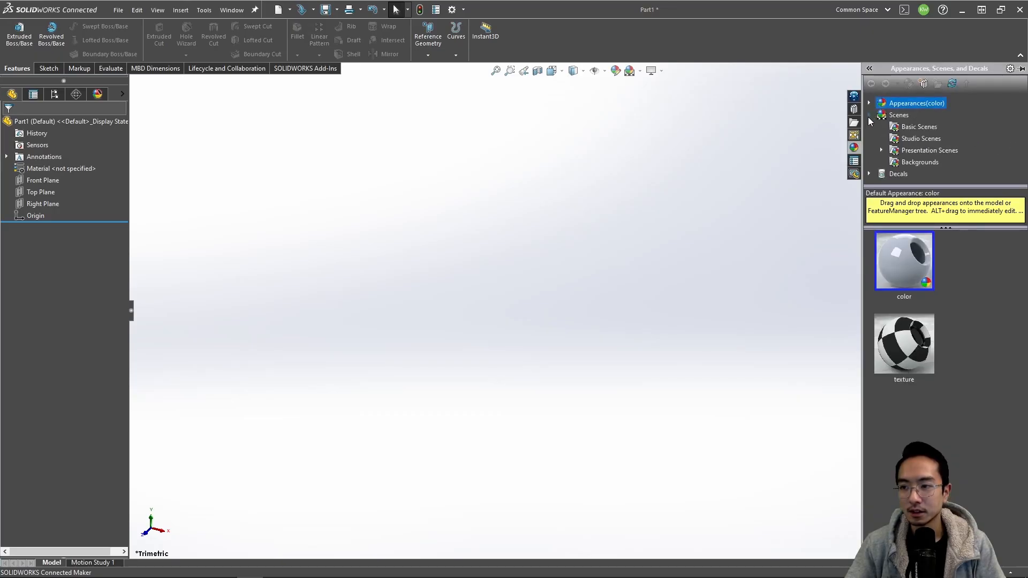
click(915, 127)
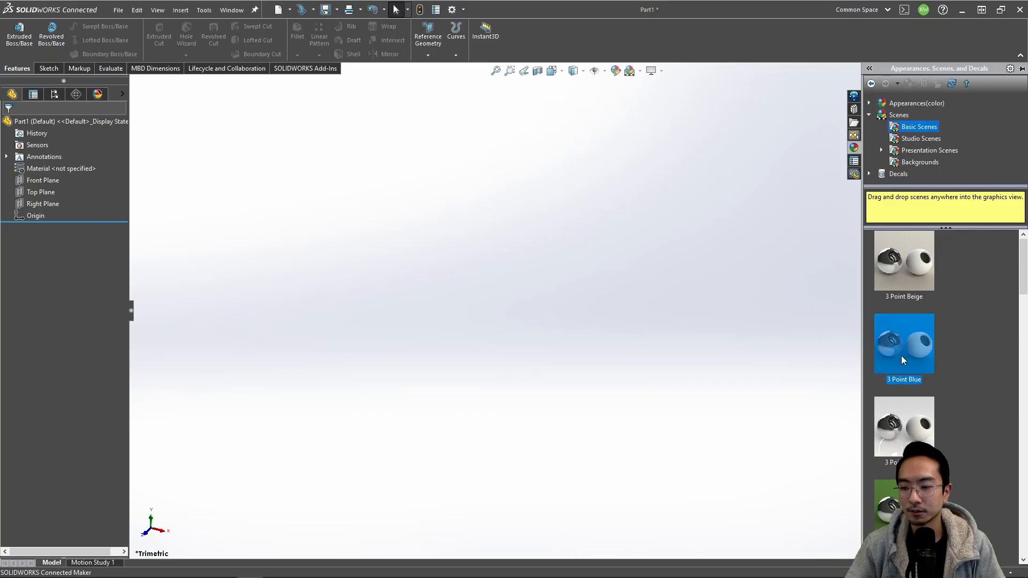
click(893, 440)
double_click(904, 506)
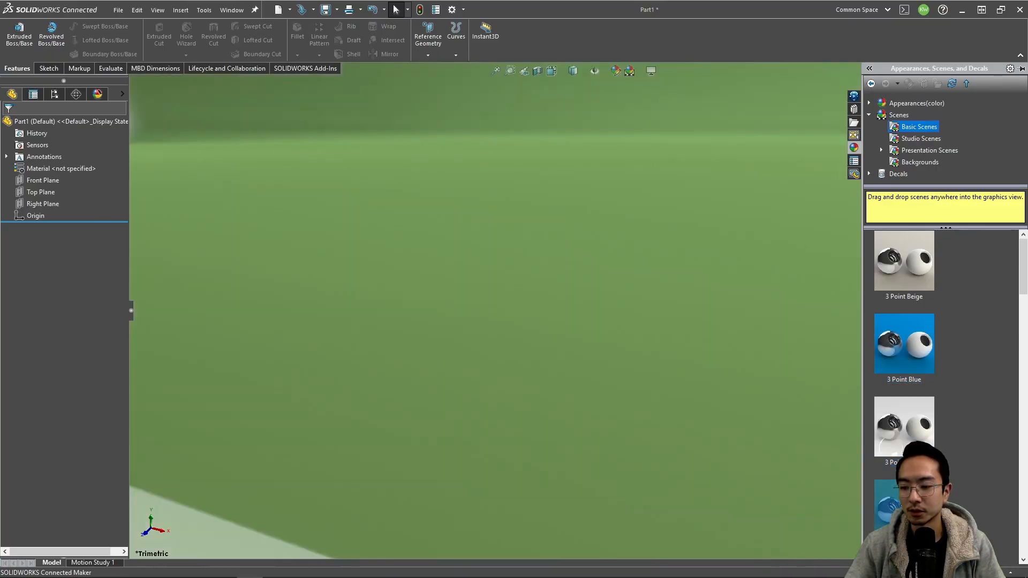
Step: Try out the Light Cards and Strip Lighting studio scenes and the one listed below Light Cards as backgrounds
click(910, 140)
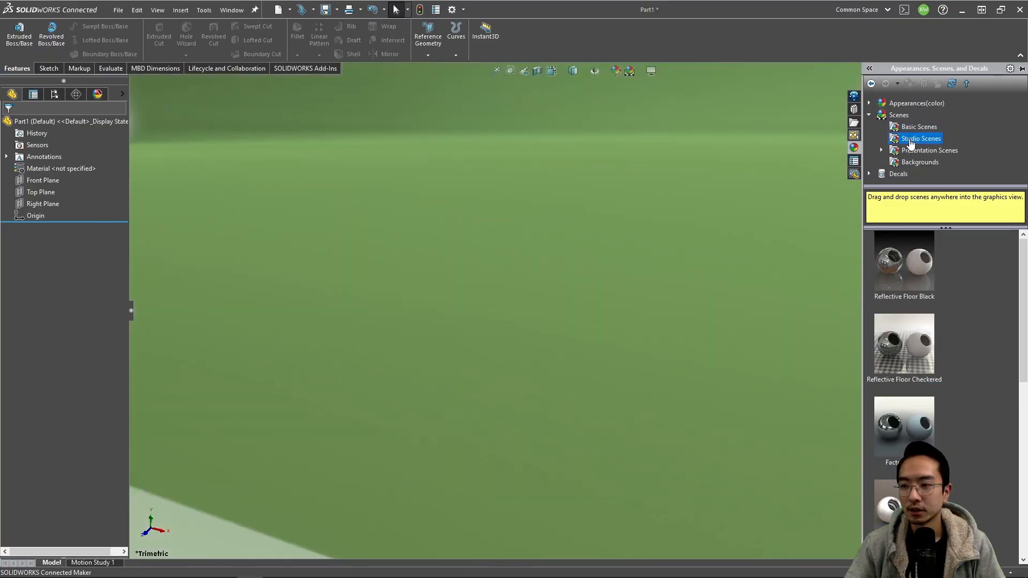
scroll(909, 346, down, 5)
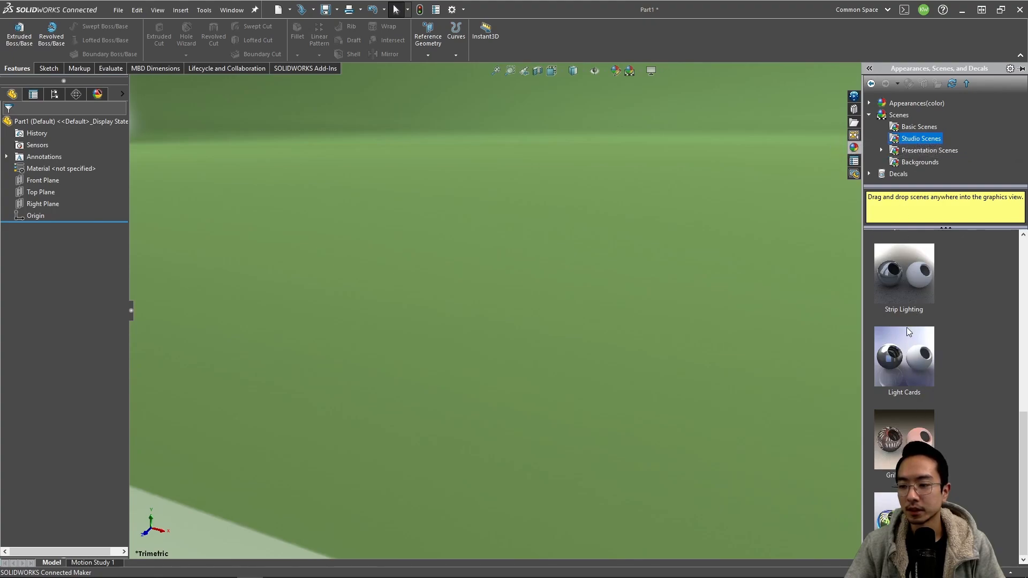
double_click(901, 354)
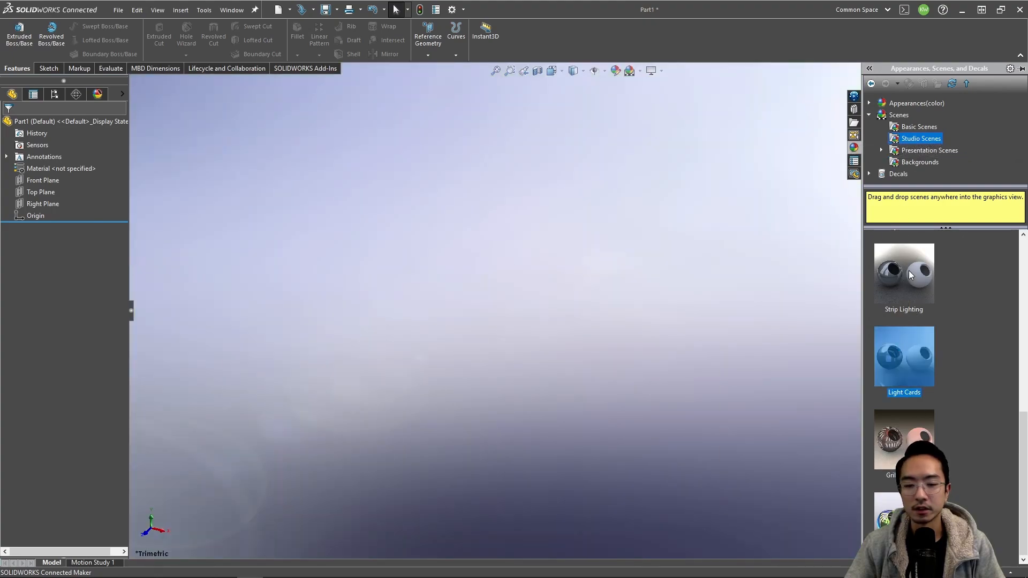
double_click(908, 270)
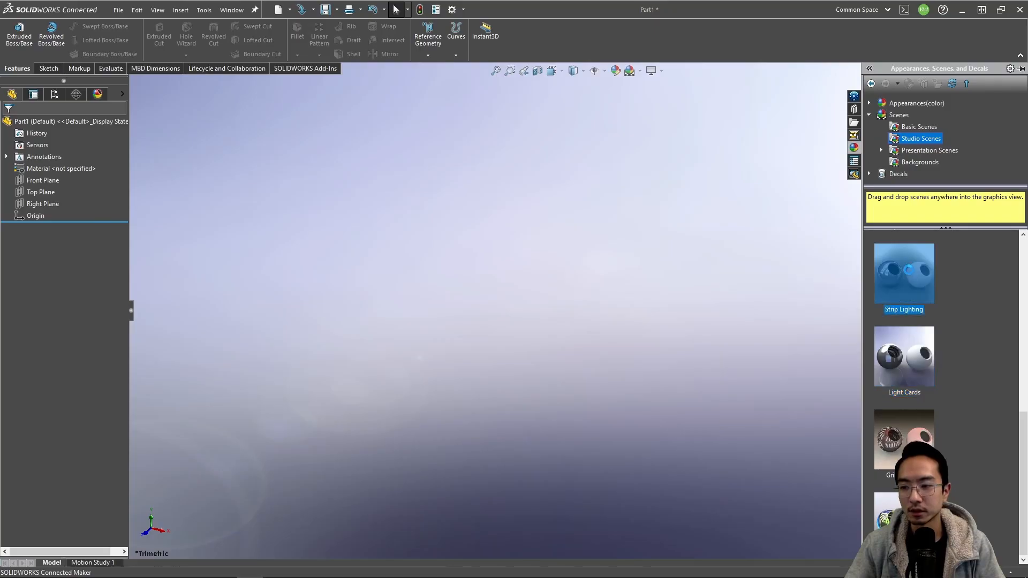
double_click(903, 423)
mouse_move(904, 423)
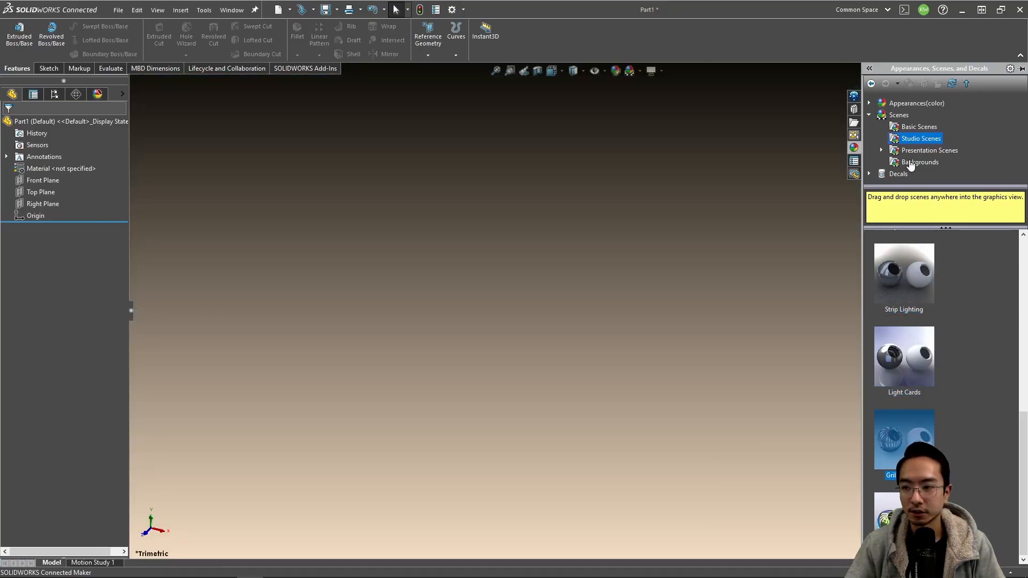
Step: Apply the Rooftop scene from Basic Scenes and set it as the default scene
click(914, 128)
scroll(905, 369, down, 5)
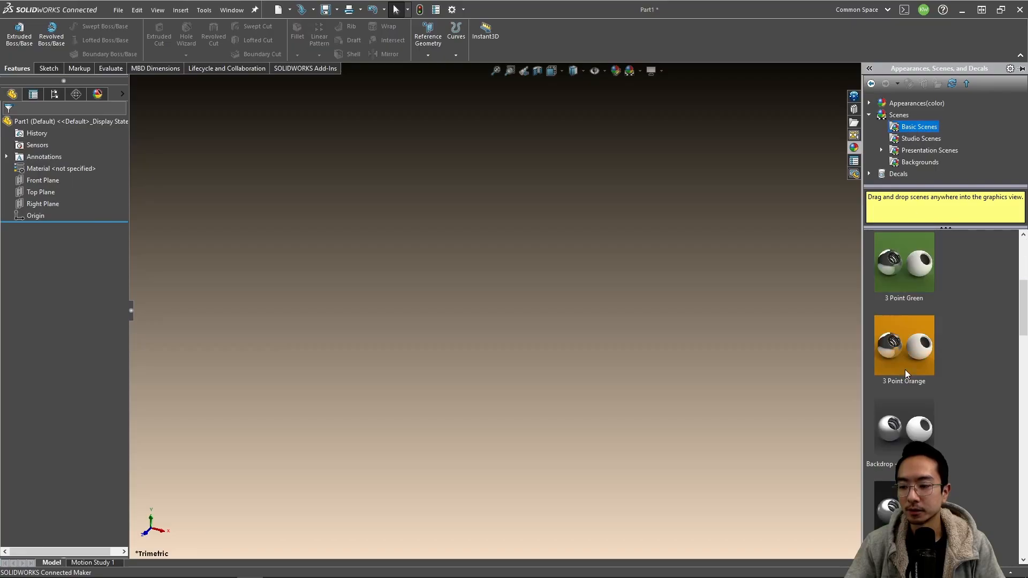
scroll(913, 394, down, 6)
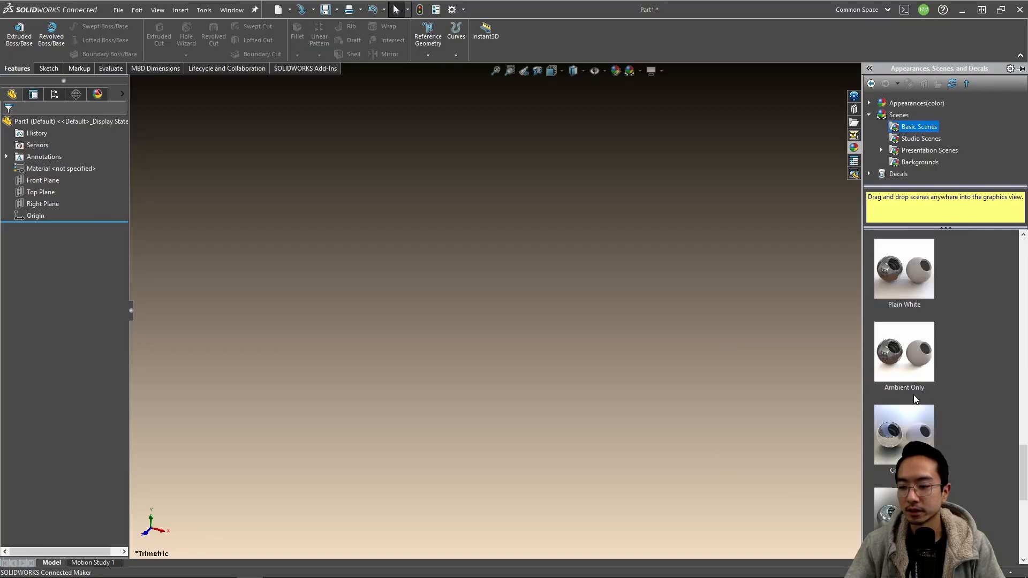
click(909, 438)
mouse_move(909, 438)
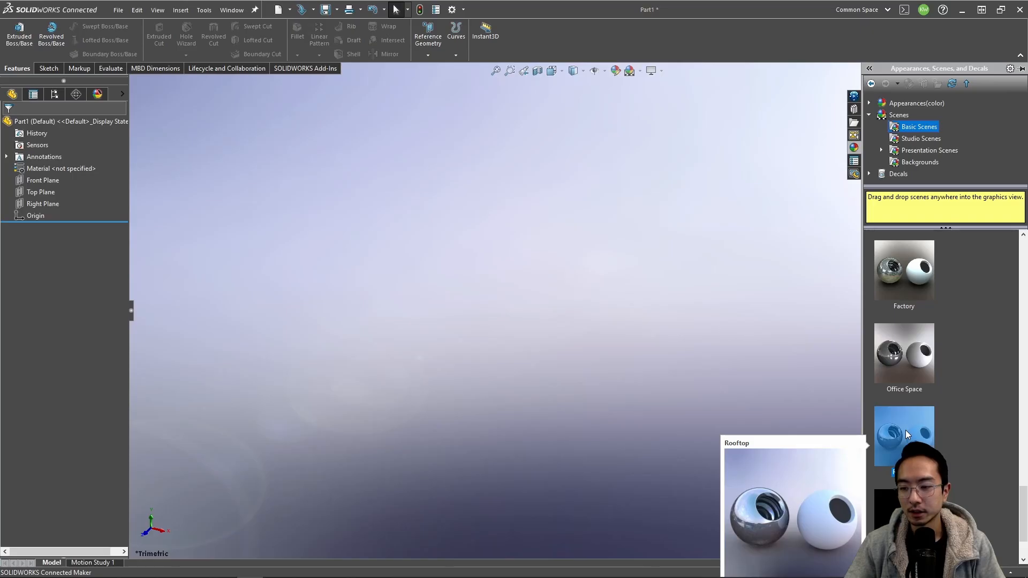
right_click(906, 431)
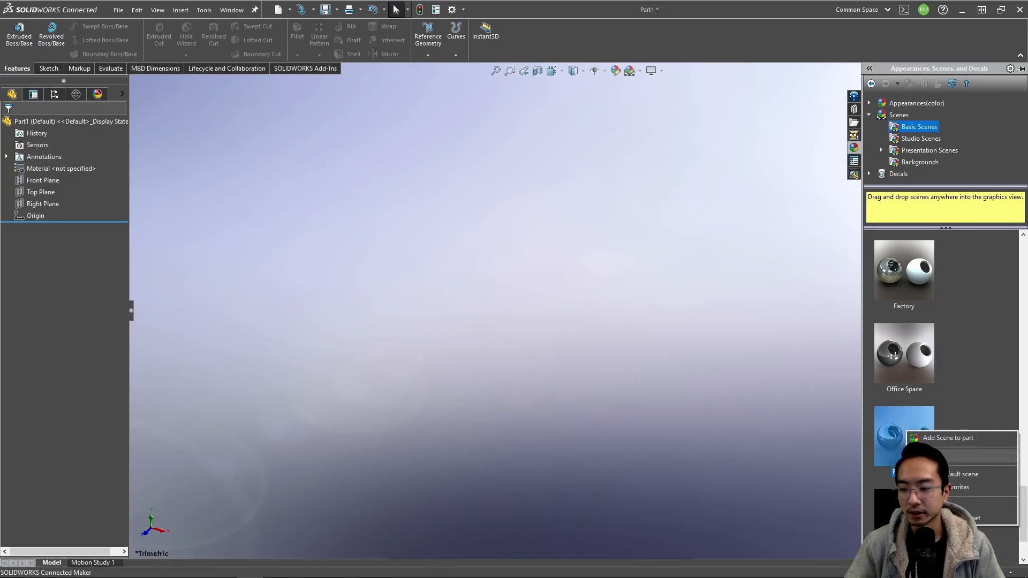
click(949, 473)
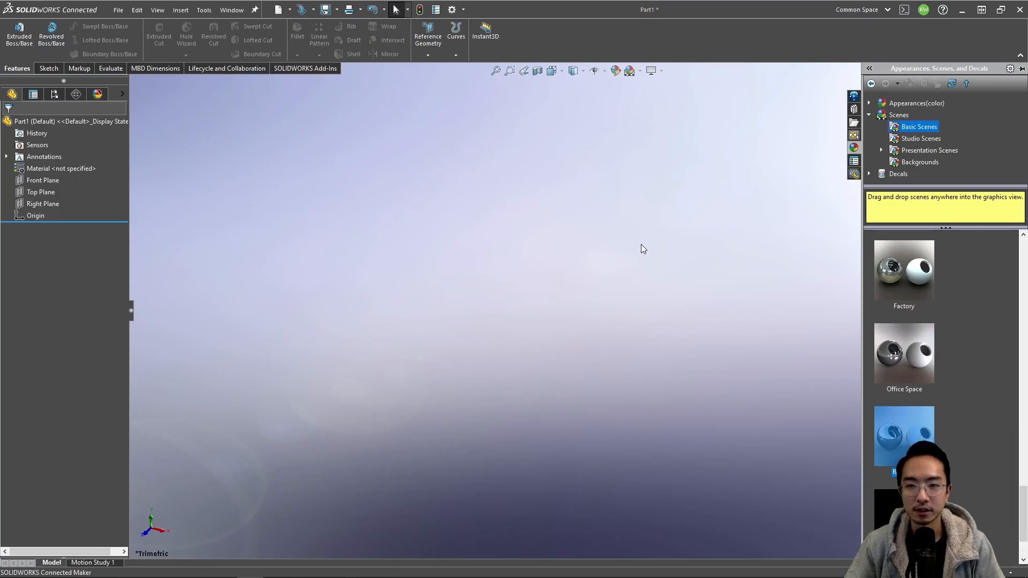
Step: Check the default scene in the favorite scenes and look through the Manage Favorites list without changing it
click(640, 71)
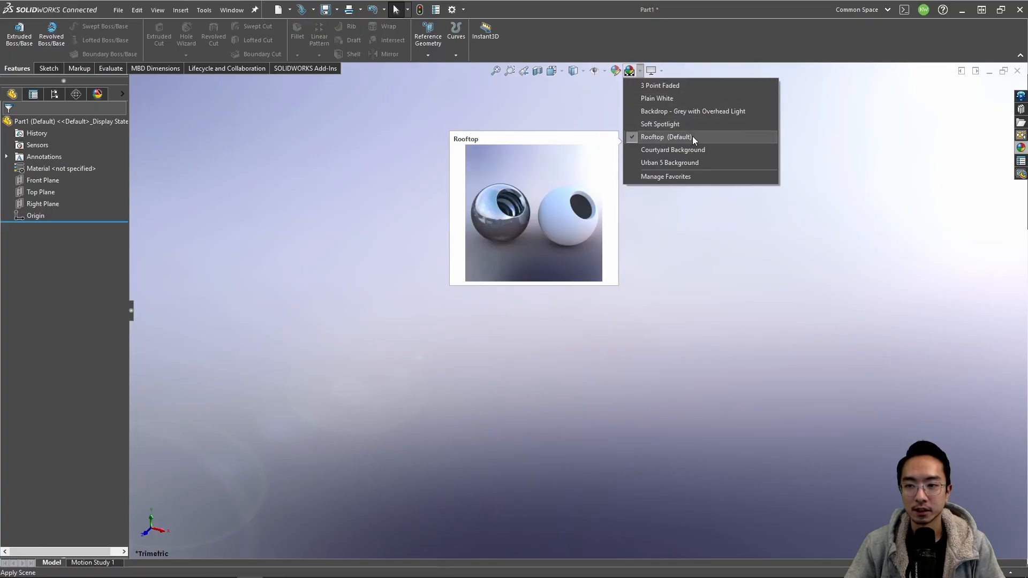
click(668, 138)
click(641, 74)
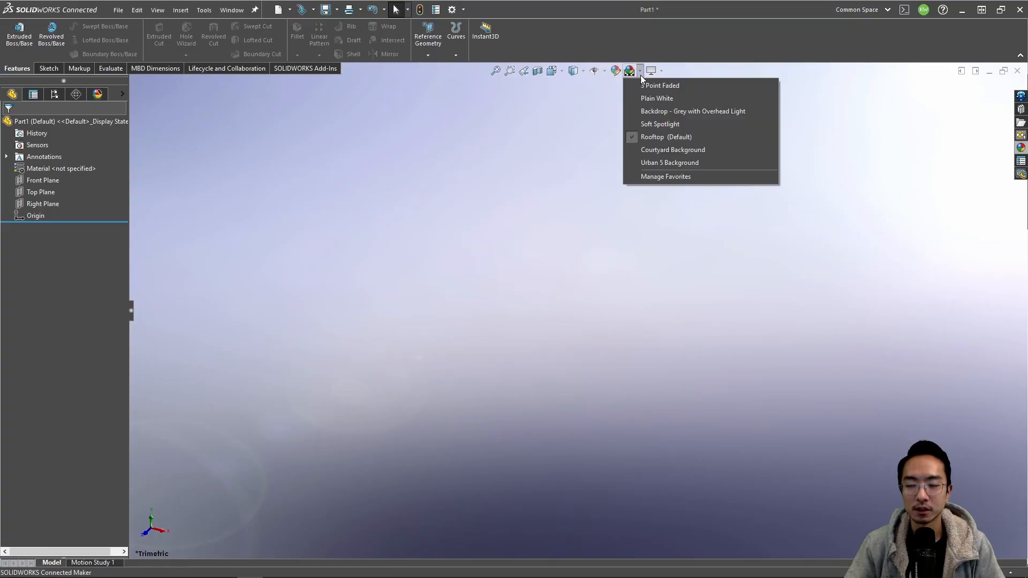
click(669, 178)
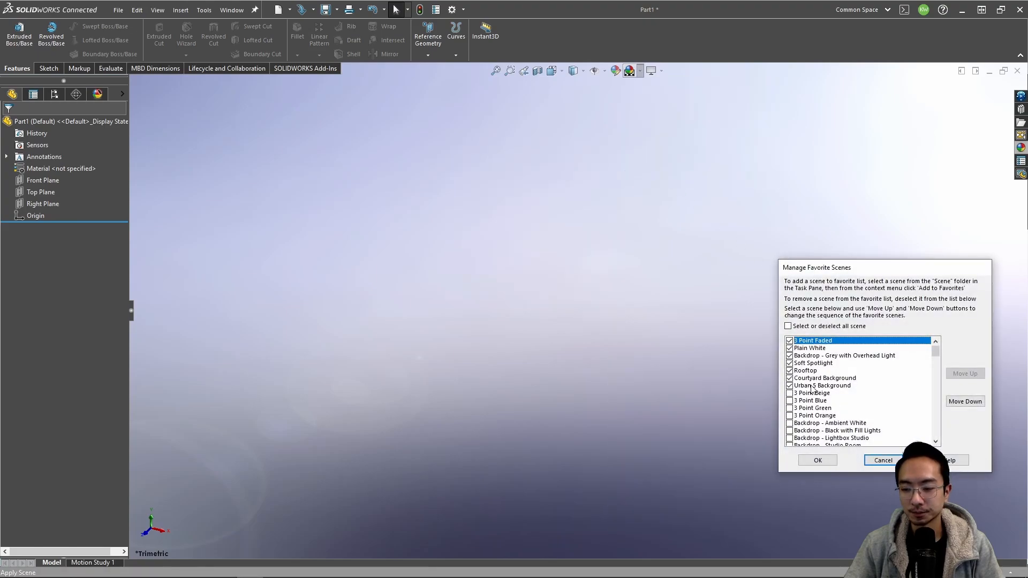
scroll(838, 428, down, 1)
scroll(839, 428, down, 4)
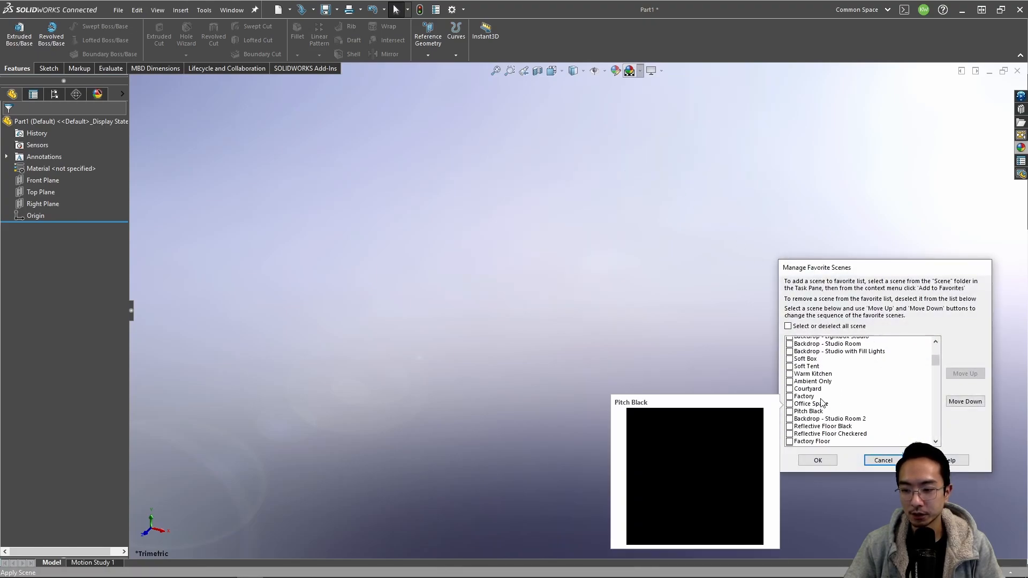
click(883, 460)
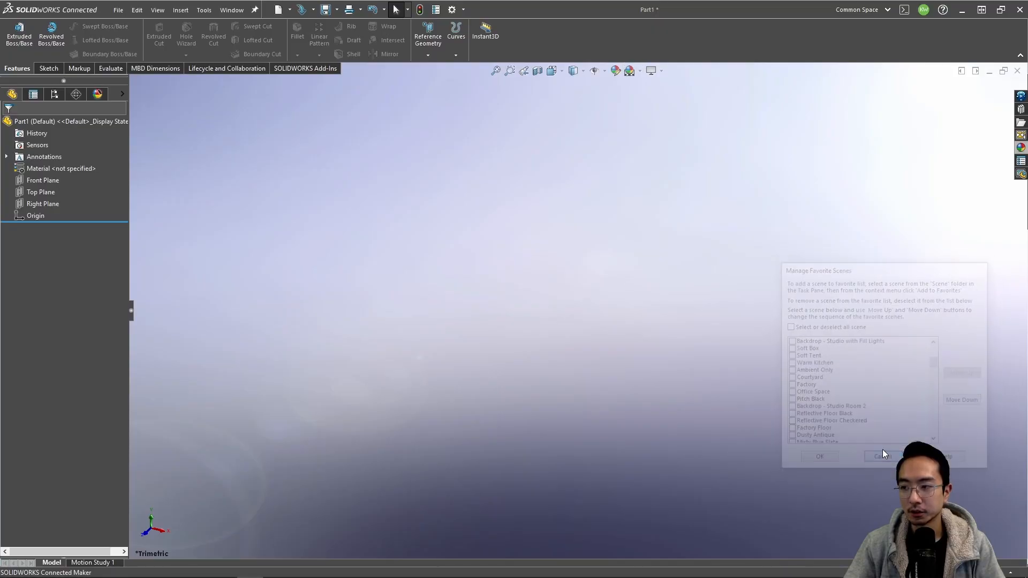
Step: Try the Pitch Black basic scene and switch the background back to Rooftop
click(1021, 148)
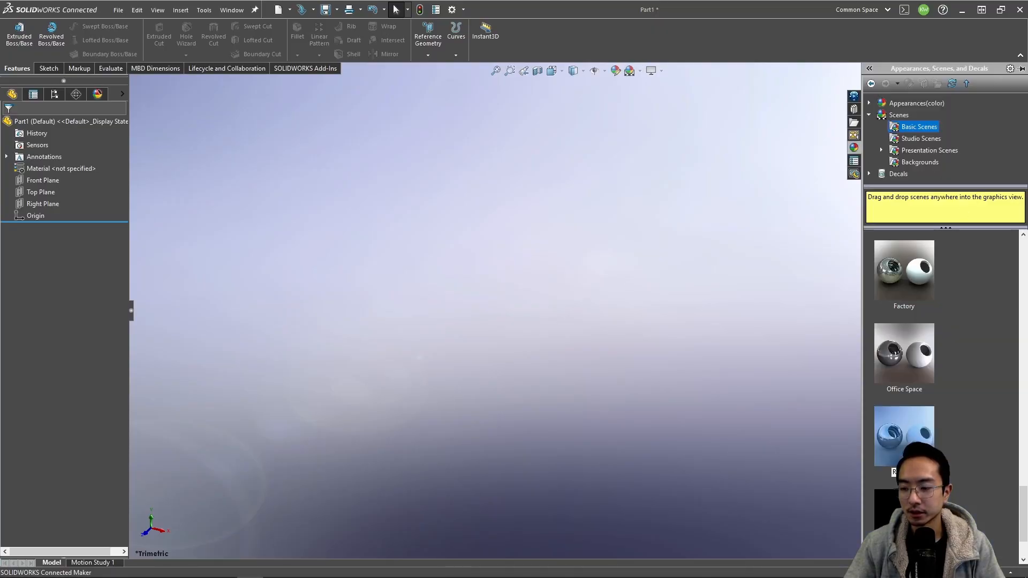
scroll(903, 428, down, 1)
double_click(897, 449)
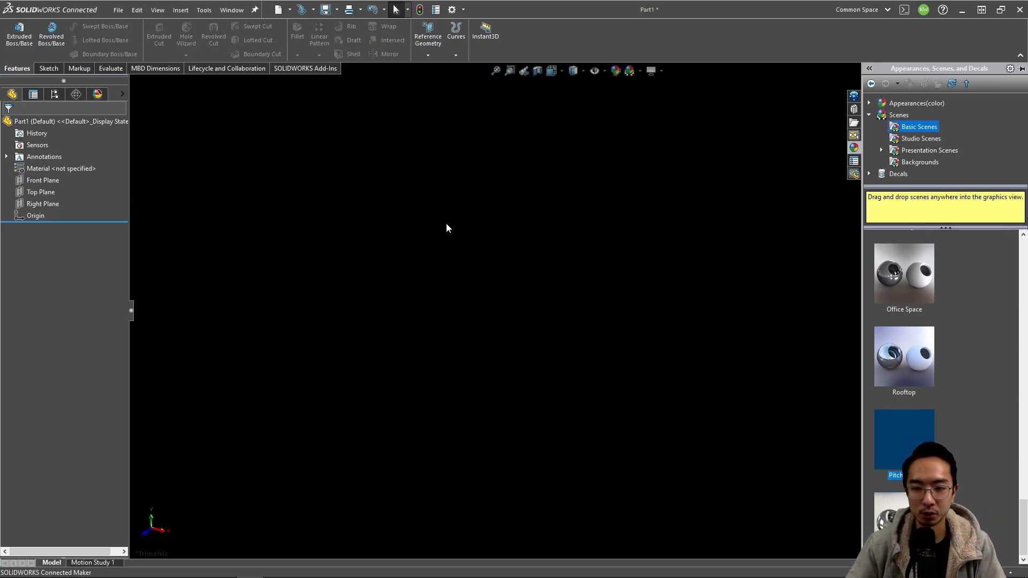
click(640, 72)
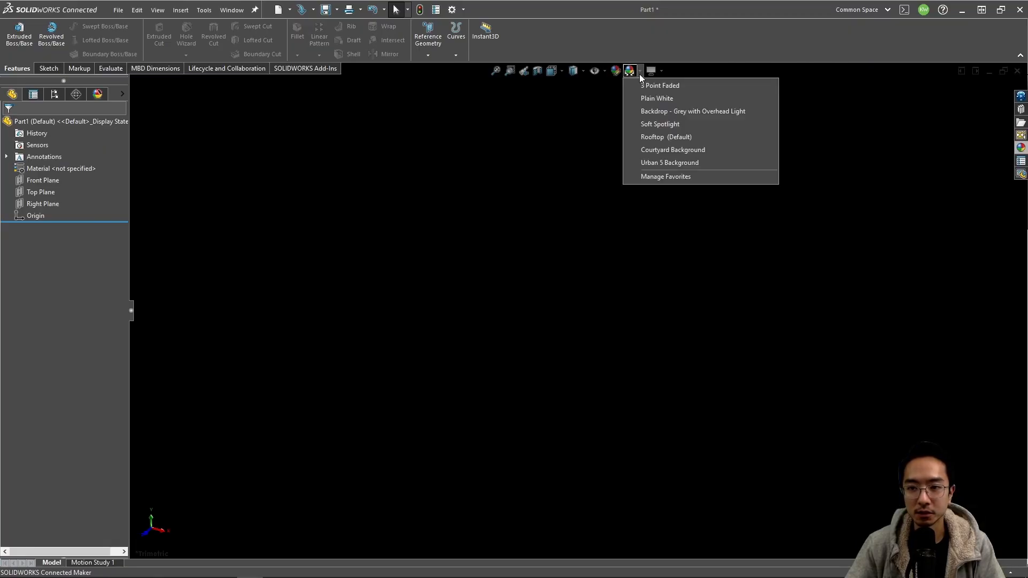
click(654, 137)
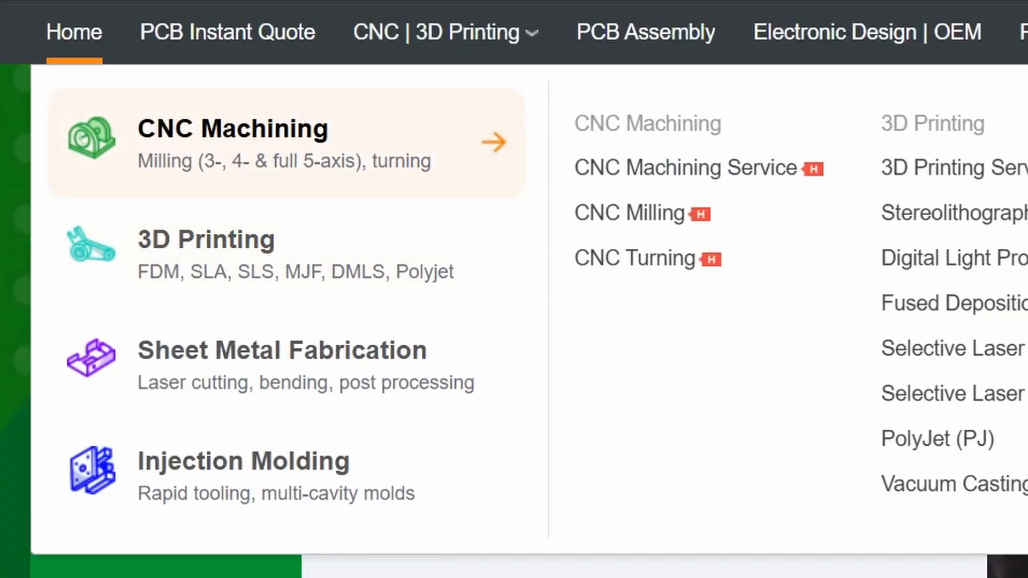
Step: On the PCBWay website, open the 3D printing quote and upload base-plate.STL
click(286, 254)
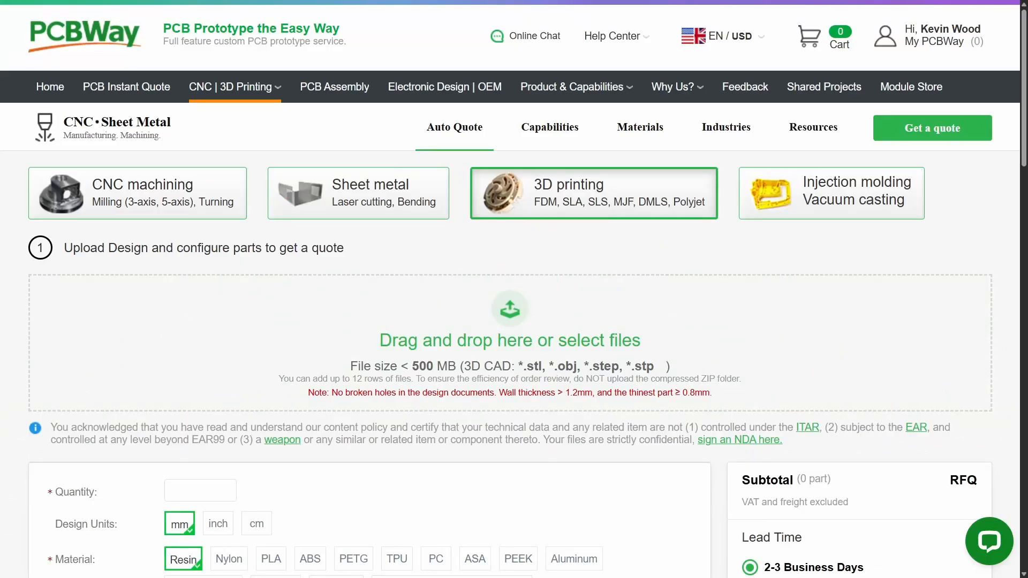
drag(493, 310, 493, 313)
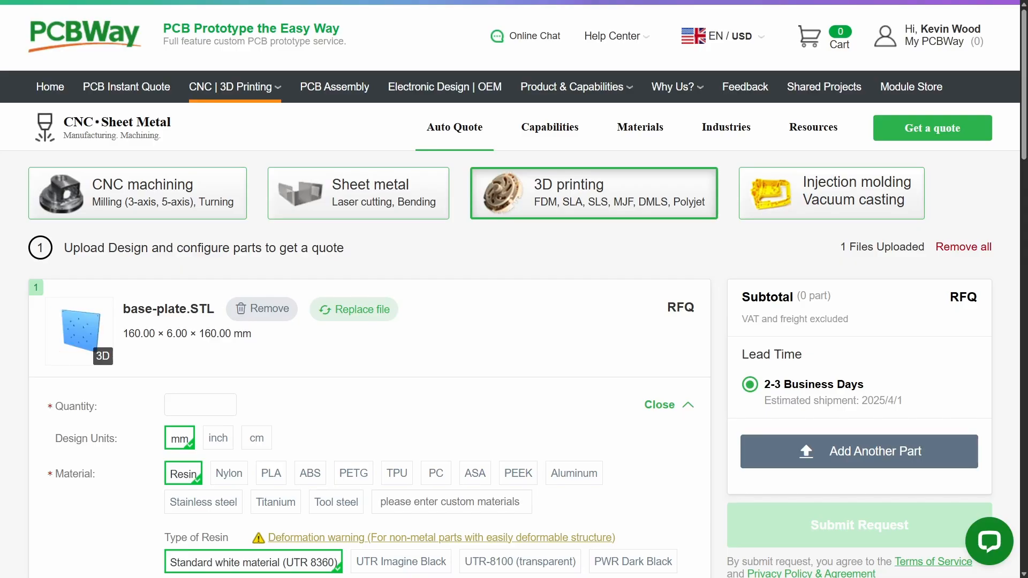
Step: Set the quantity of the base plate to 1 and review the remaining 3D printing options
scroll(493, 313, down, 2)
click(200, 298)
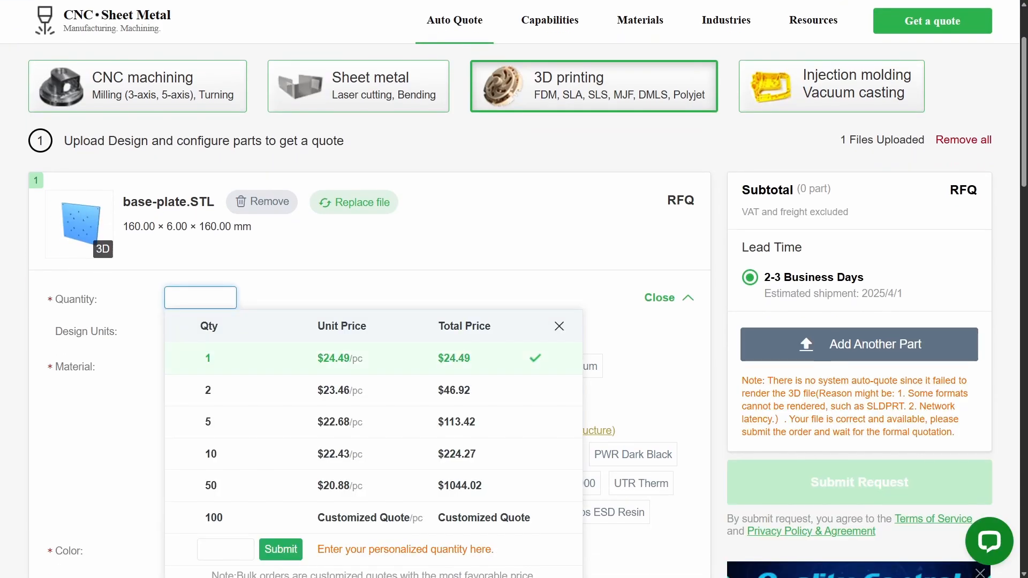
click(208, 358)
scroll(208, 359, down, 10)
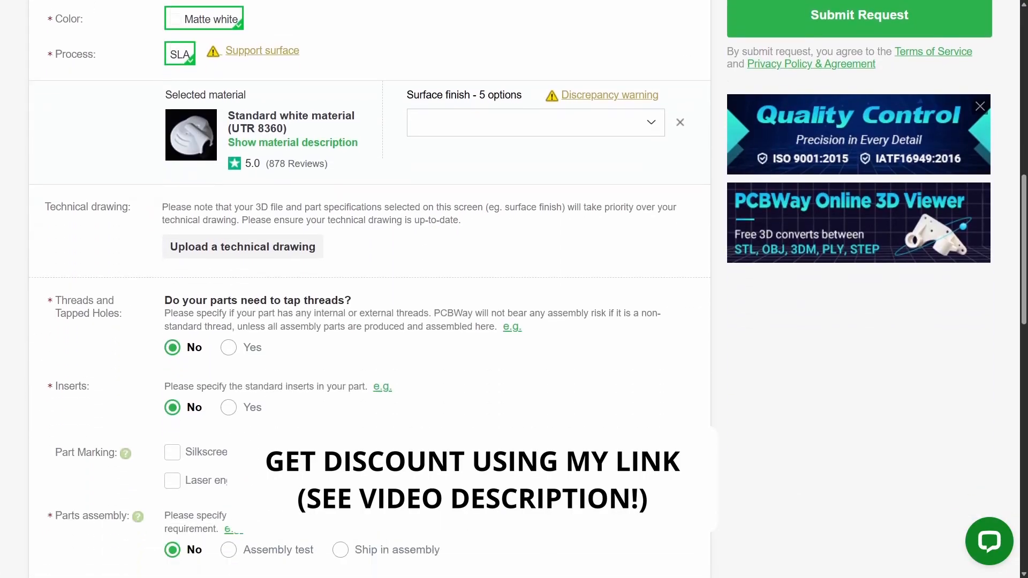
scroll(369, 289, down, 8)
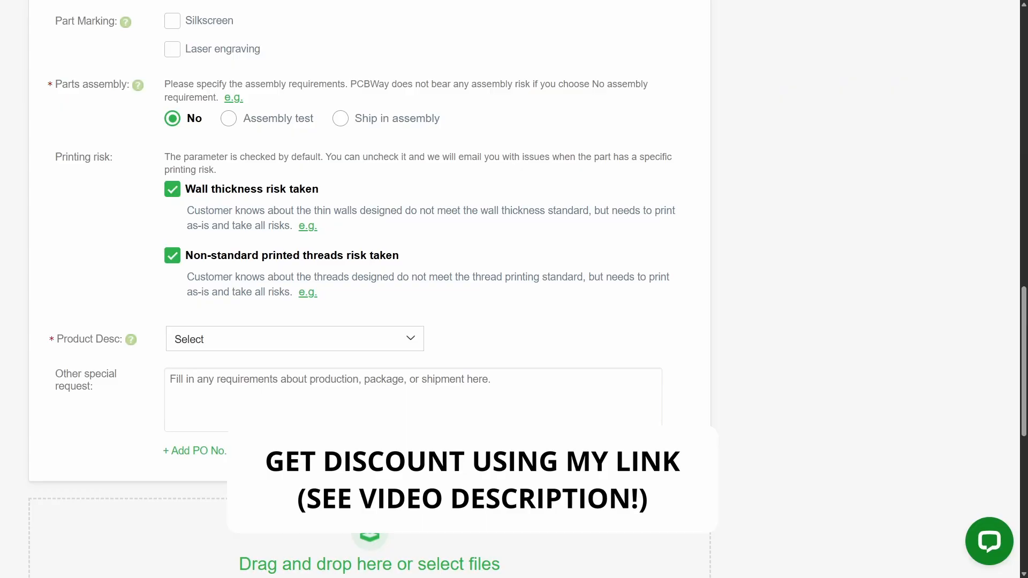
scroll(370, 289, up, 9)
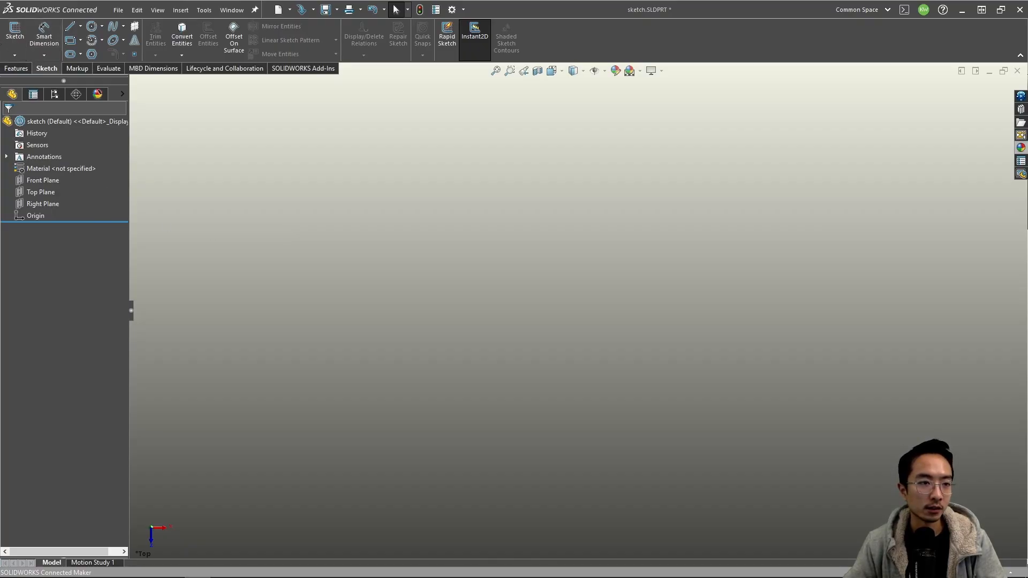
click(15, 56)
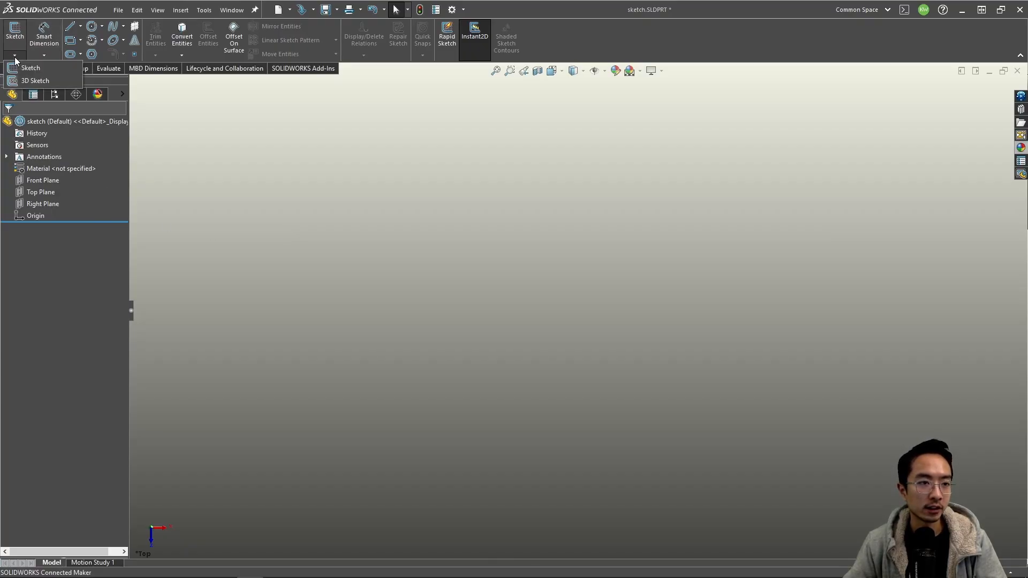
click(39, 70)
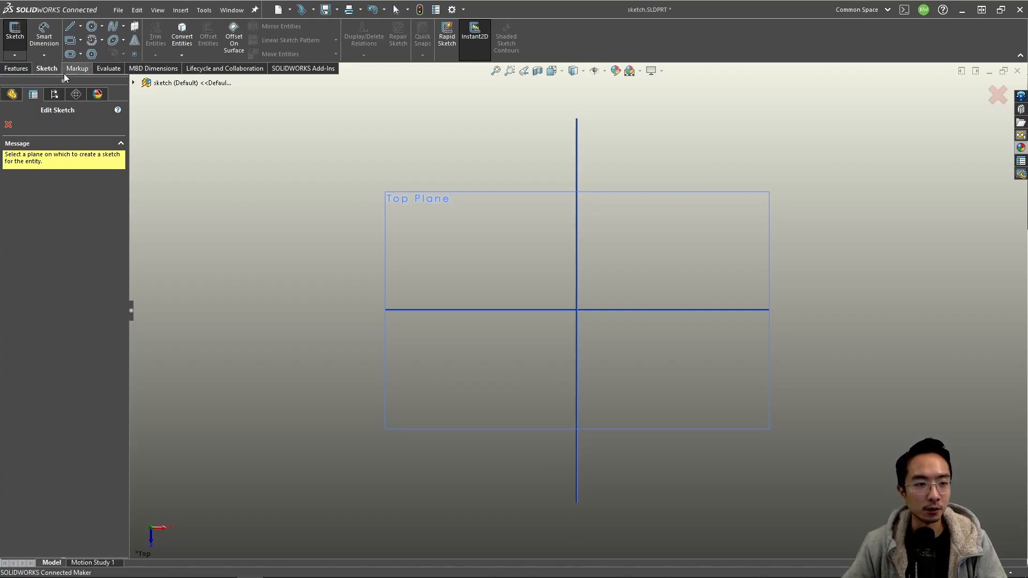
middle_drag(358, 257, 383, 540)
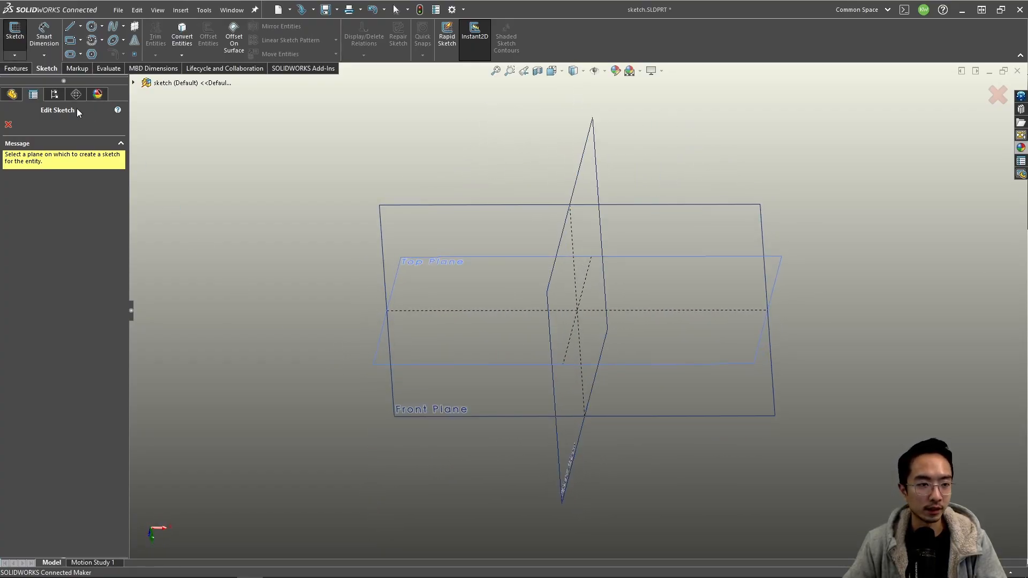
click(8, 124)
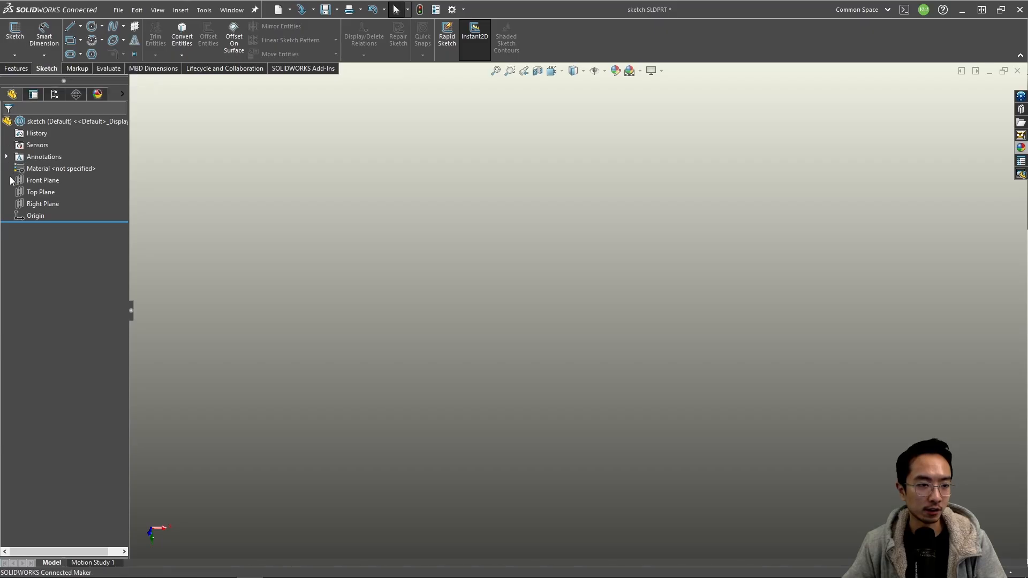
Step: Start a sketch on the Top Plane and draw a diagonal line about 2.62 in long at 45° up-left of the origin
right_click(36, 193)
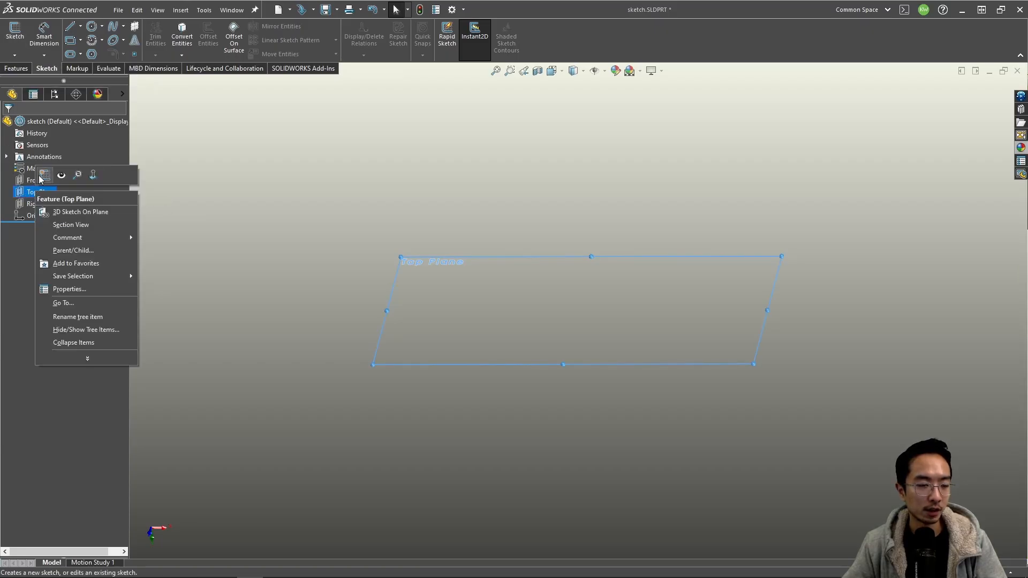
click(44, 176)
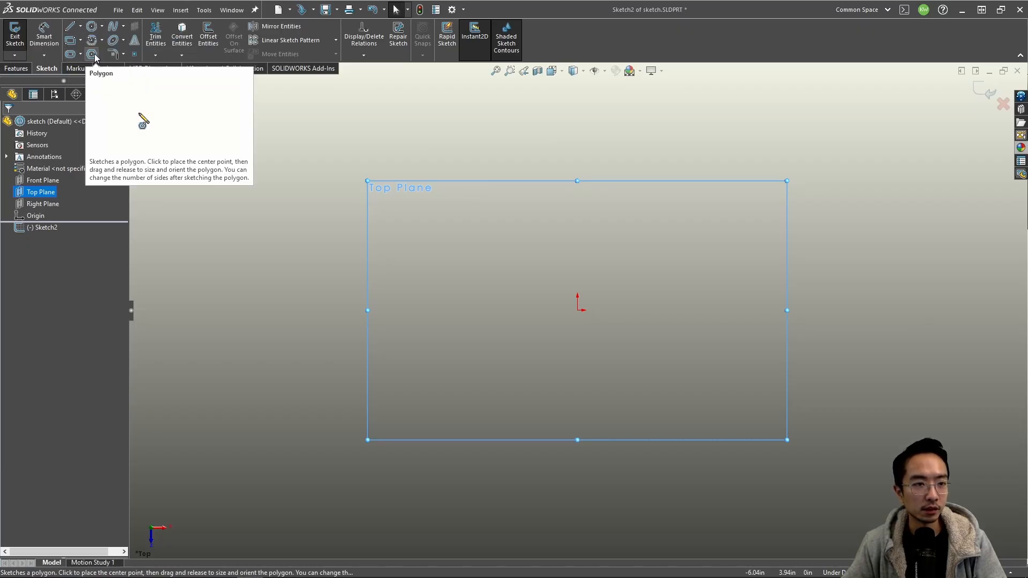
click(70, 26)
click(442, 272)
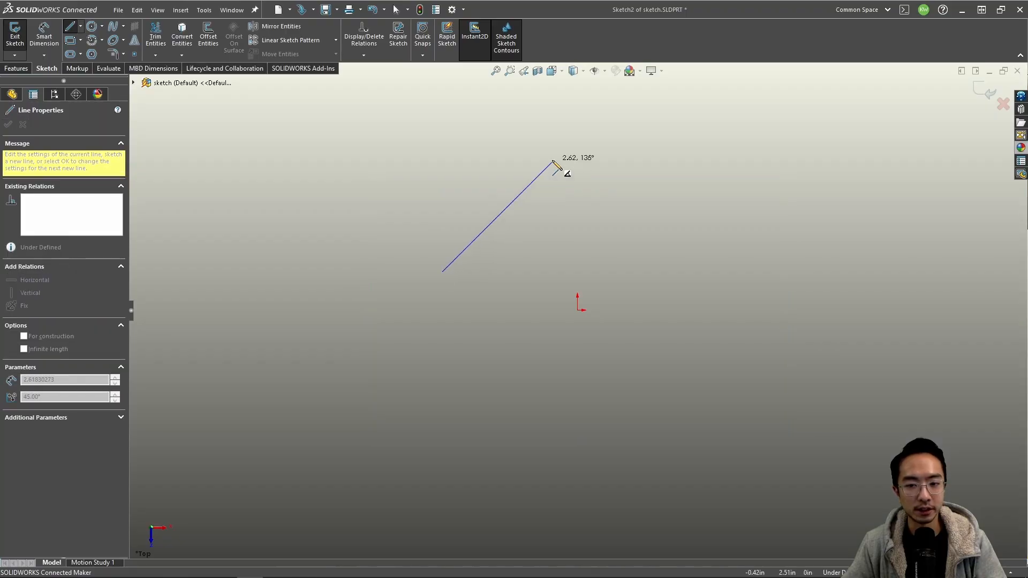
click(553, 160)
key(Escape)
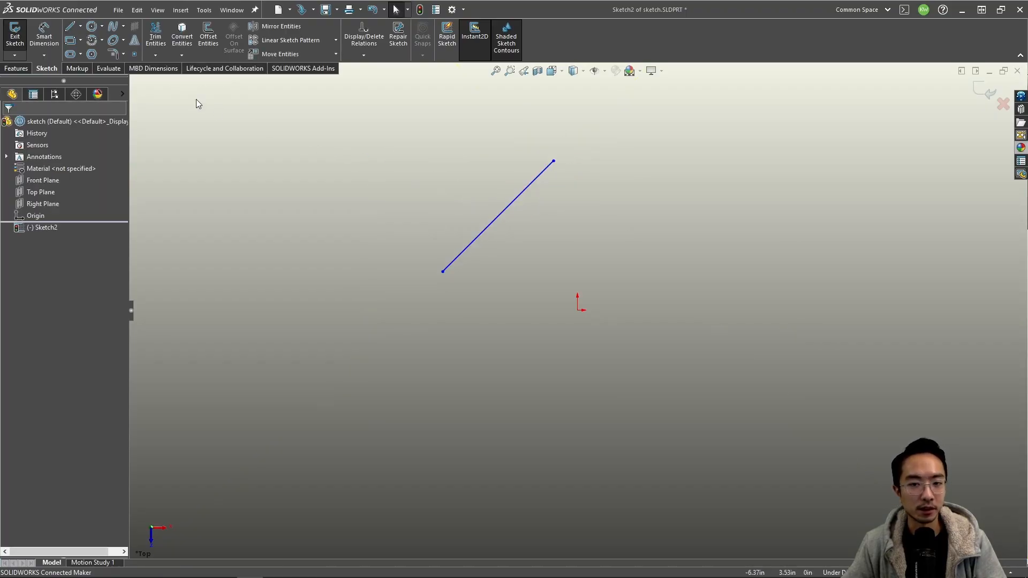
Step: Sketch a center-point circle to the right of the diagonal line and the origin
click(91, 26)
click(720, 264)
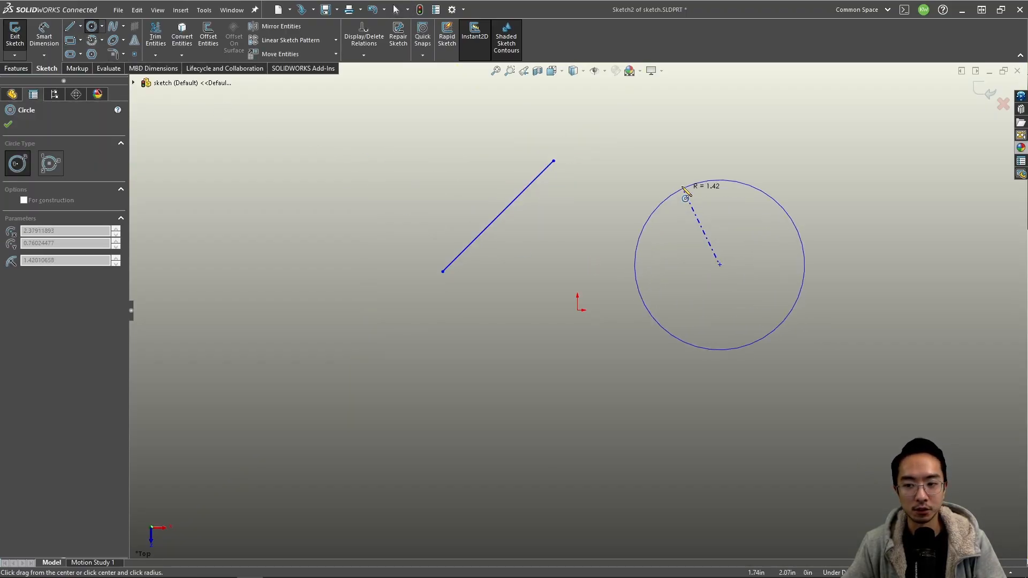
click(652, 198)
key(Escape)
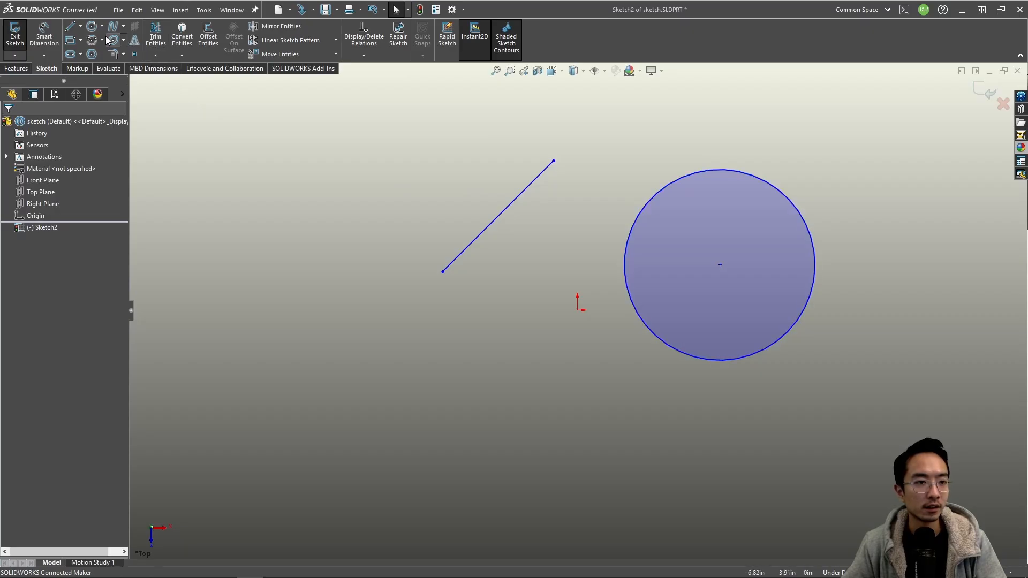
Step: Sketch a corner rectangle to the left of the diagonal line and exit the sketch
click(70, 40)
click(266, 183)
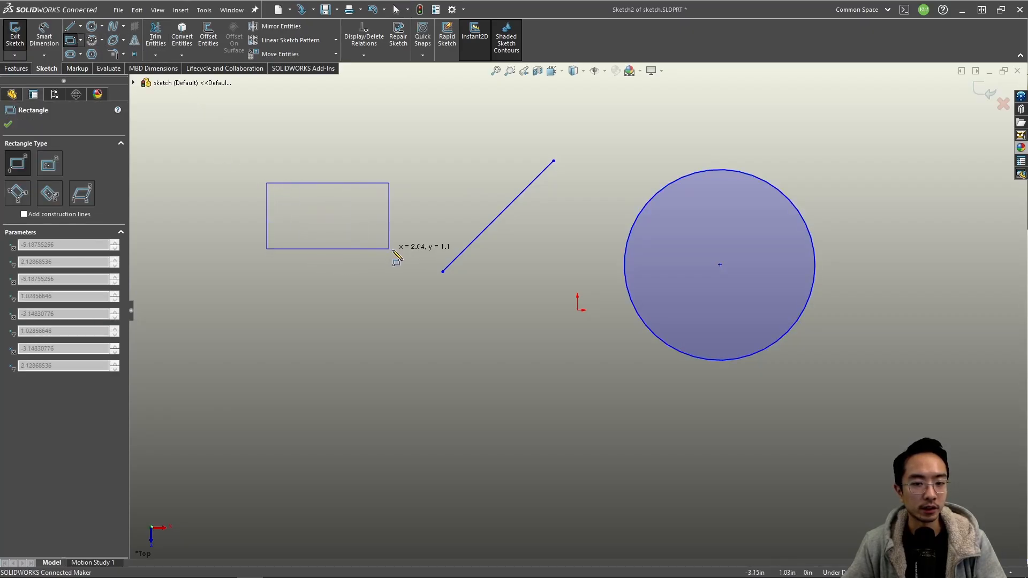
click(424, 256)
key(Escape)
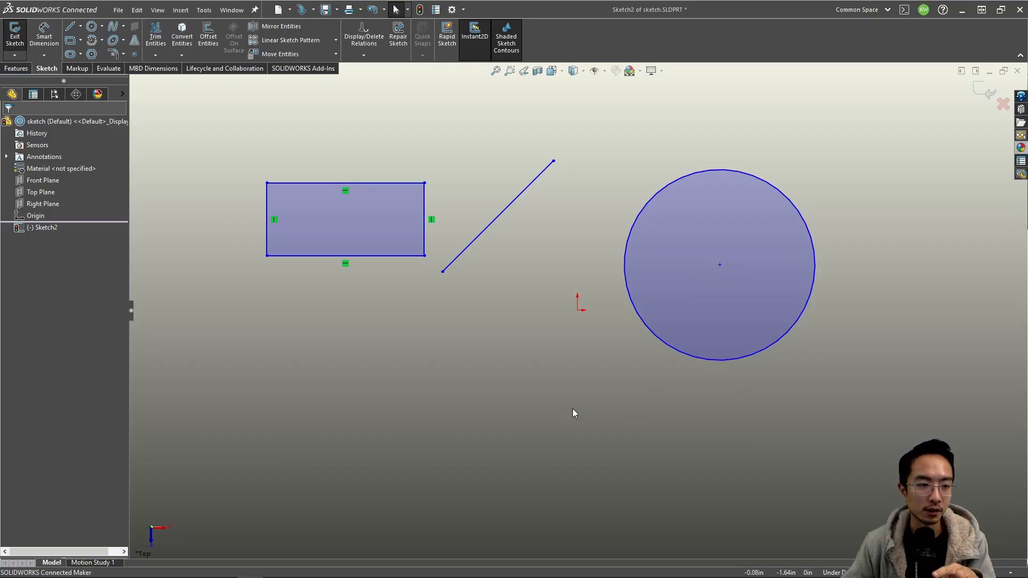
click(14, 37)
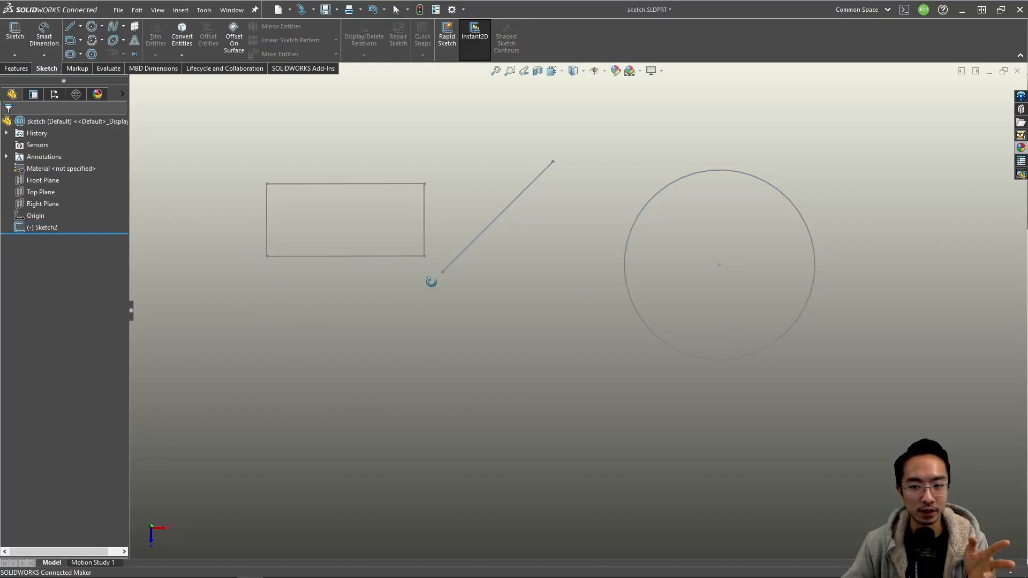
Step: Examine the flat sketch from several angles, including the standard Top and Front views
mouse_move(429, 278)
middle_down()
mouse_move(484, 175)
mouse_move(555, 183)
mouse_move(455, 186)
mouse_move(406, 211)
middle_up()
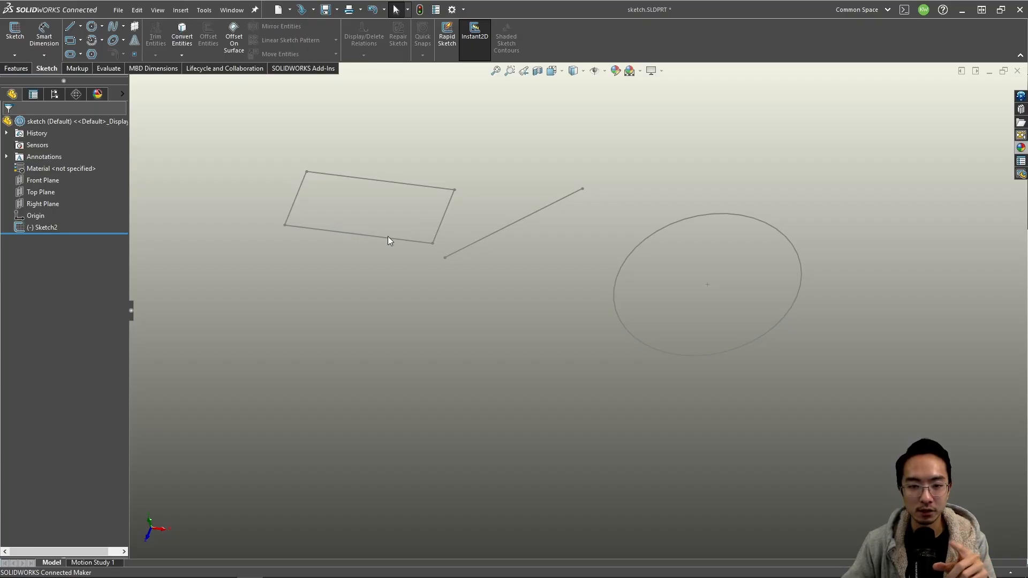
mouse_move(470, 252)
middle_down()
mouse_move(580, 262)
mouse_move(466, 367)
mouse_move(309, 411)
mouse_move(475, 400)
mouse_move(576, 419)
mouse_move(580, 296)
mouse_move(539, 319)
middle_up()
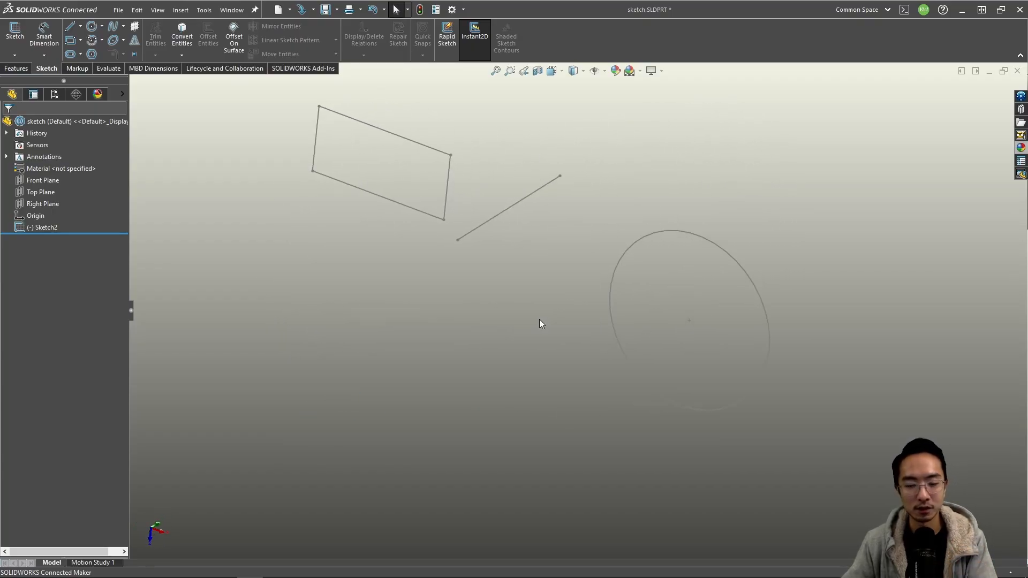
key(space)
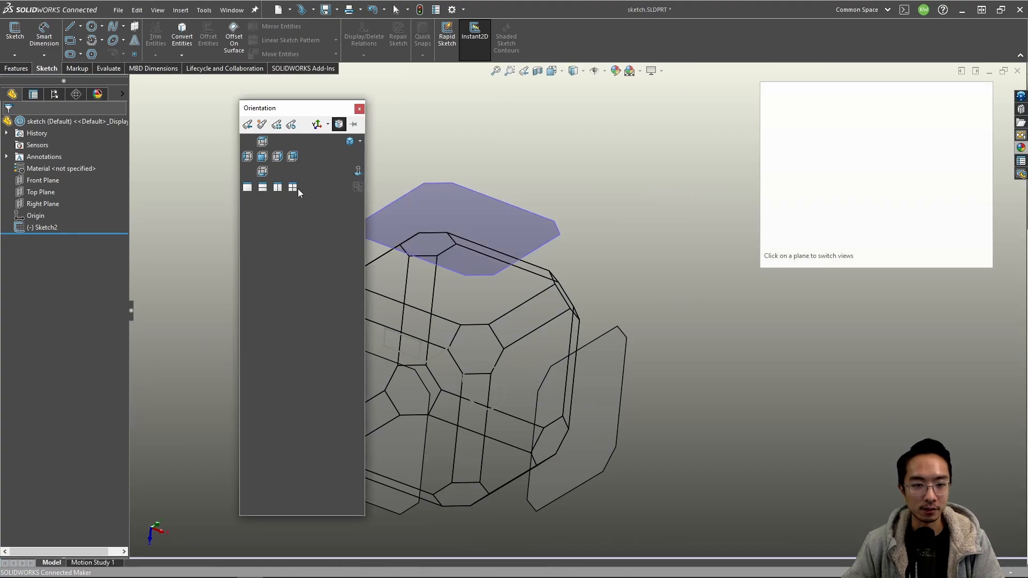
click(259, 140)
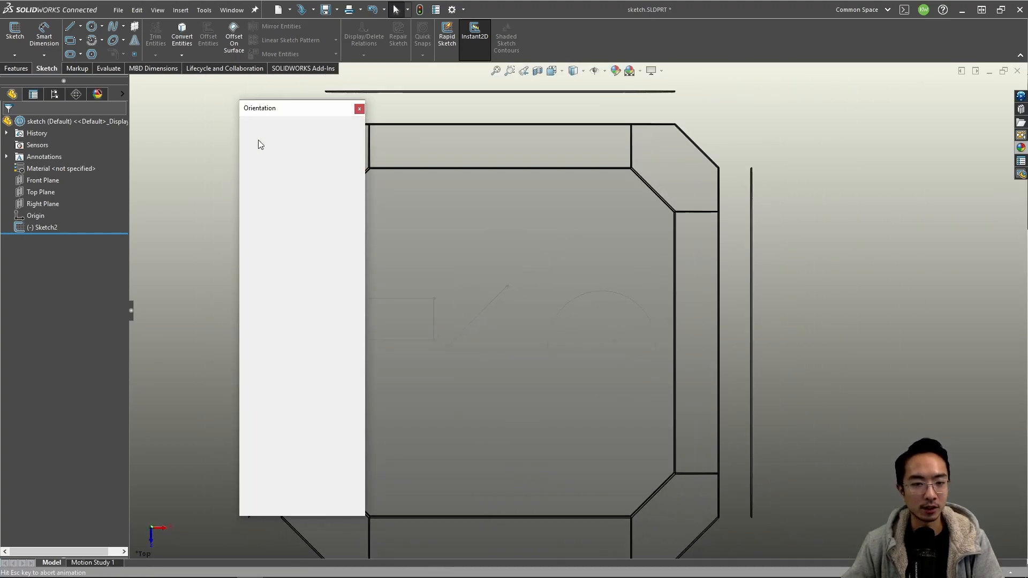
click(261, 152)
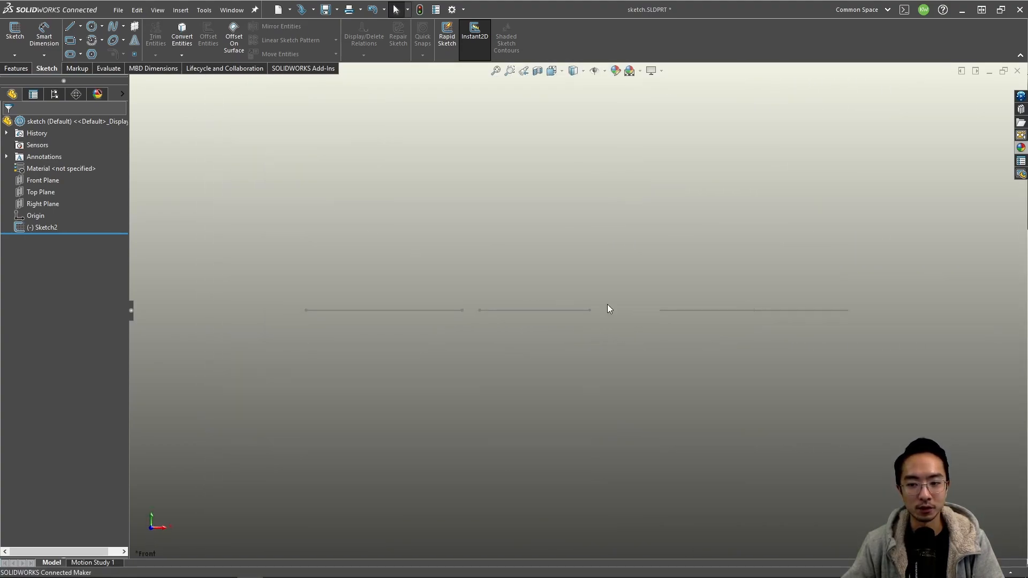
mouse_move(544, 237)
middle_down()
mouse_move(512, 319)
mouse_move(530, 326)
mouse_move(644, 282)
mouse_move(514, 353)
mouse_move(587, 451)
middle_up()
scroll(600, 291, down, 2)
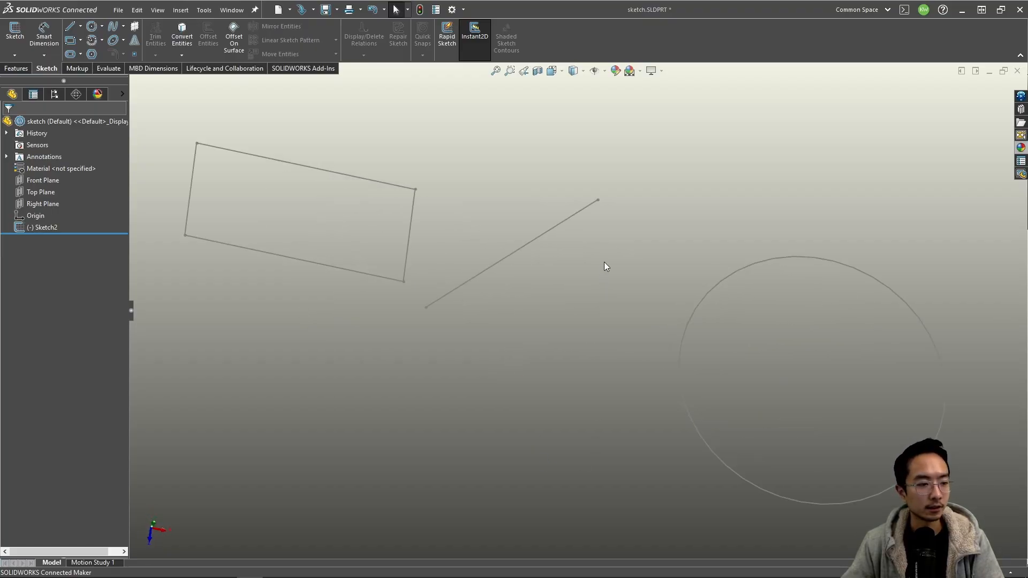
scroll(603, 262, up, 2)
scroll(606, 288, up, 3)
mouse_move(605, 311)
middle_down()
mouse_move(562, 366)
mouse_move(608, 320)
middle_up()
middle_drag(602, 257, 555, 275)
Step: Try the Rooftop scene as the background and switch back to Factory Floor
click(640, 73)
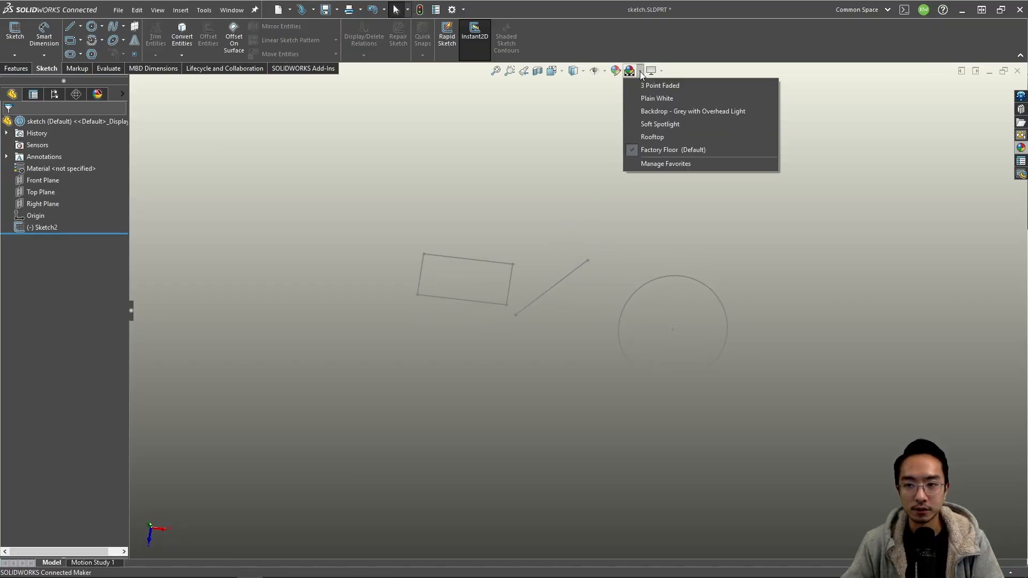
click(648, 136)
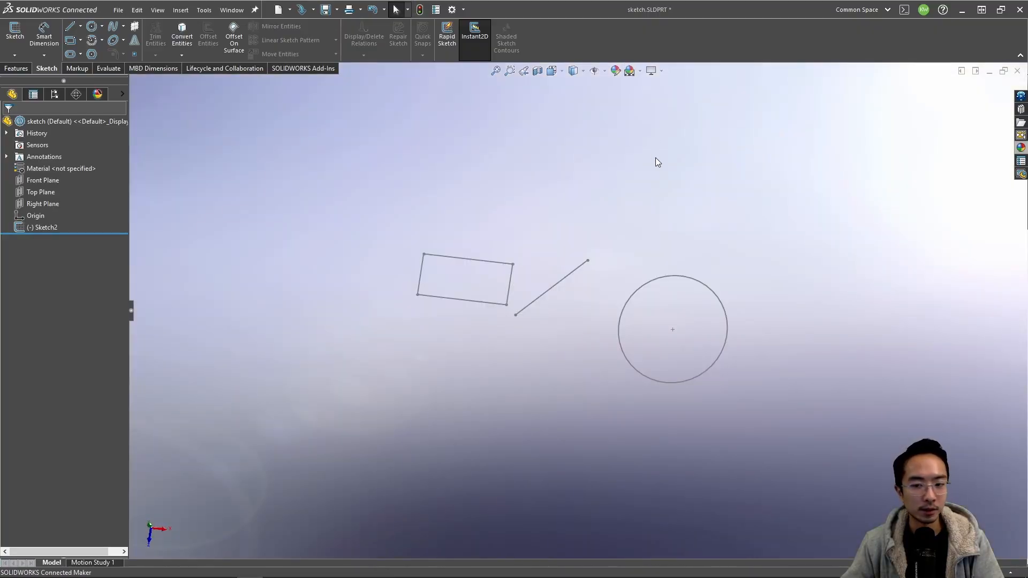
mouse_move(608, 253)
middle_down()
mouse_move(660, 201)
mouse_move(659, 259)
mouse_move(654, 252)
middle_up()
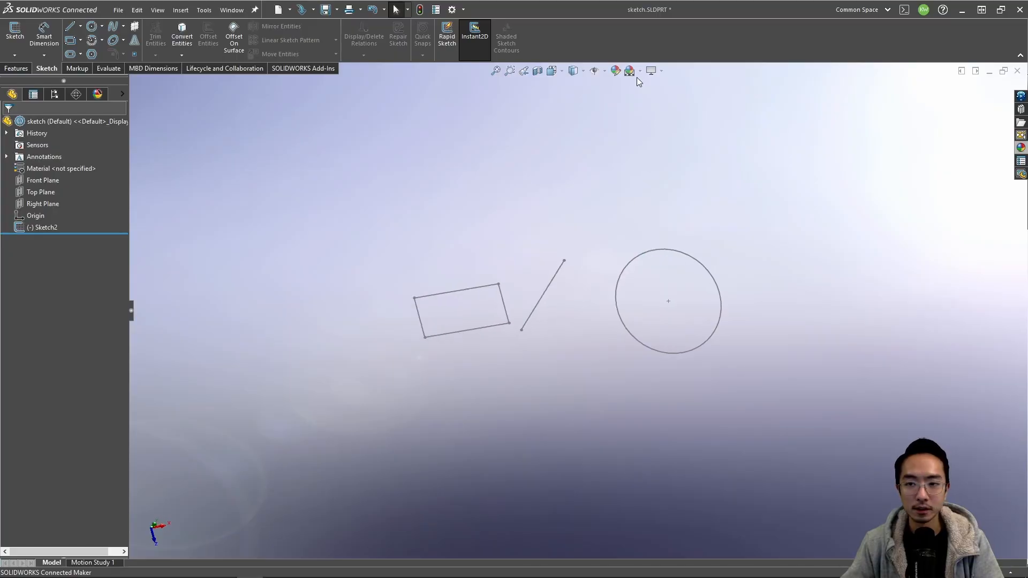
click(642, 72)
click(651, 152)
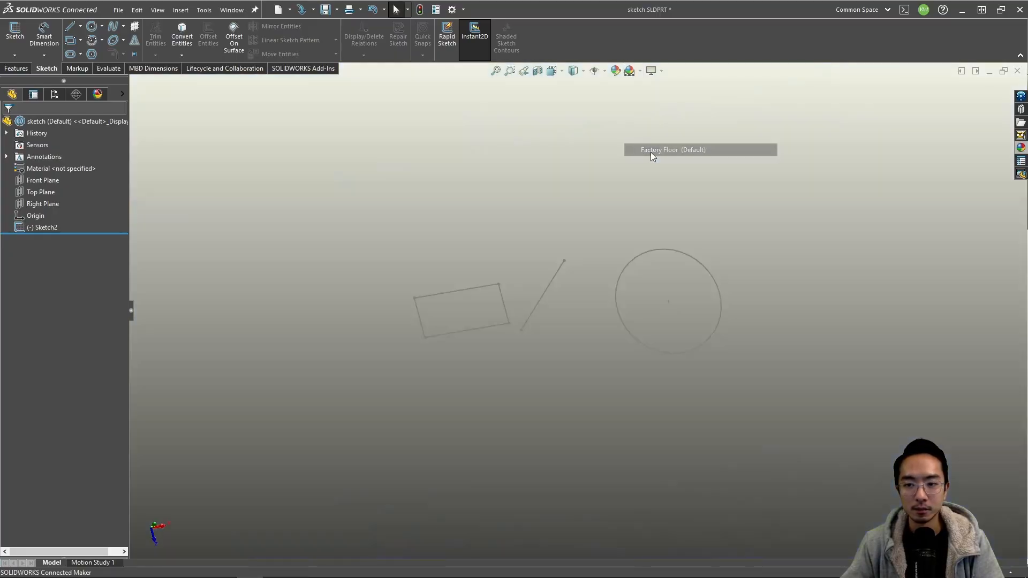
Step: Try the 3 Point Faded scene and set the background to Rooftop
click(641, 72)
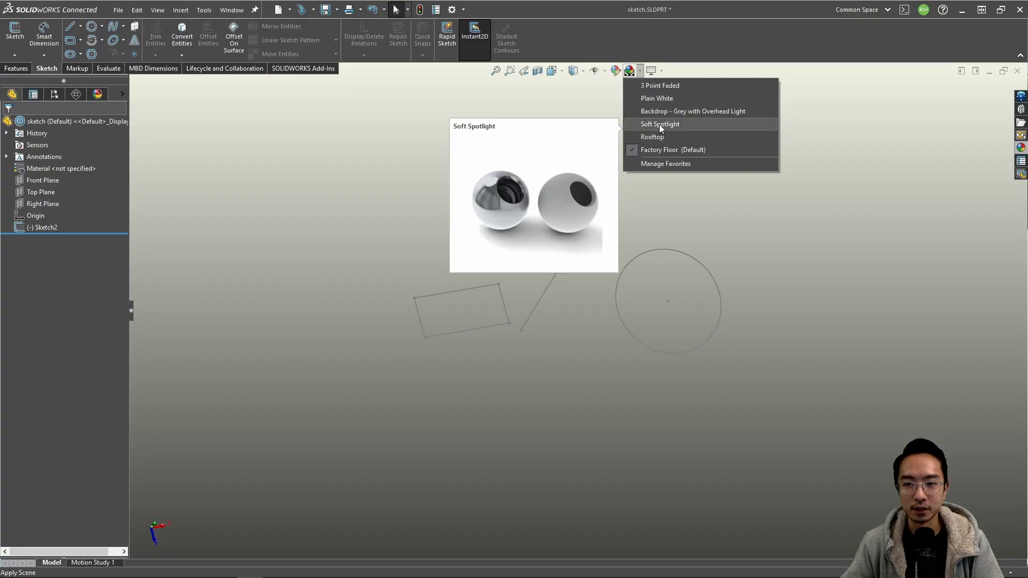
click(669, 86)
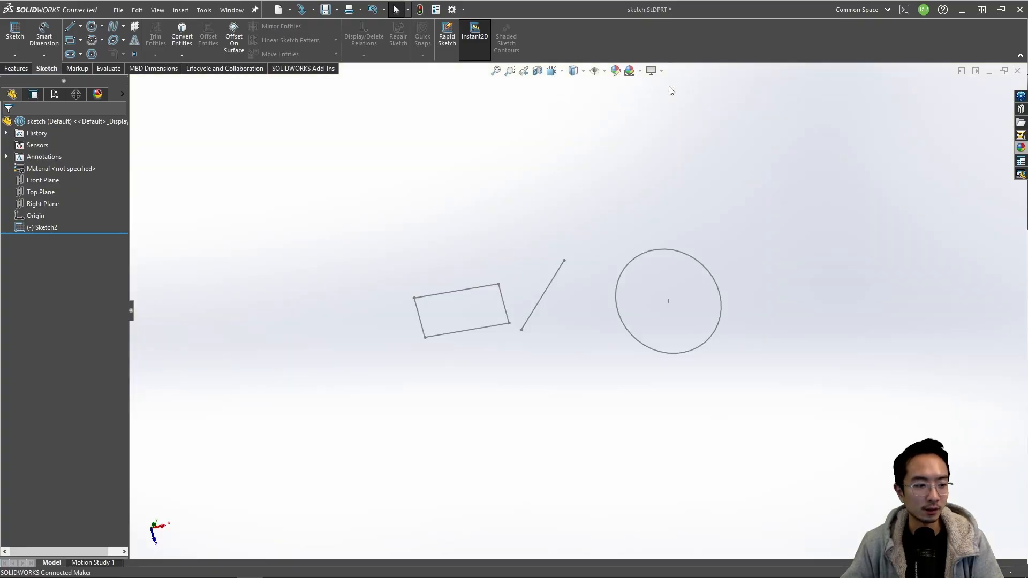
click(640, 71)
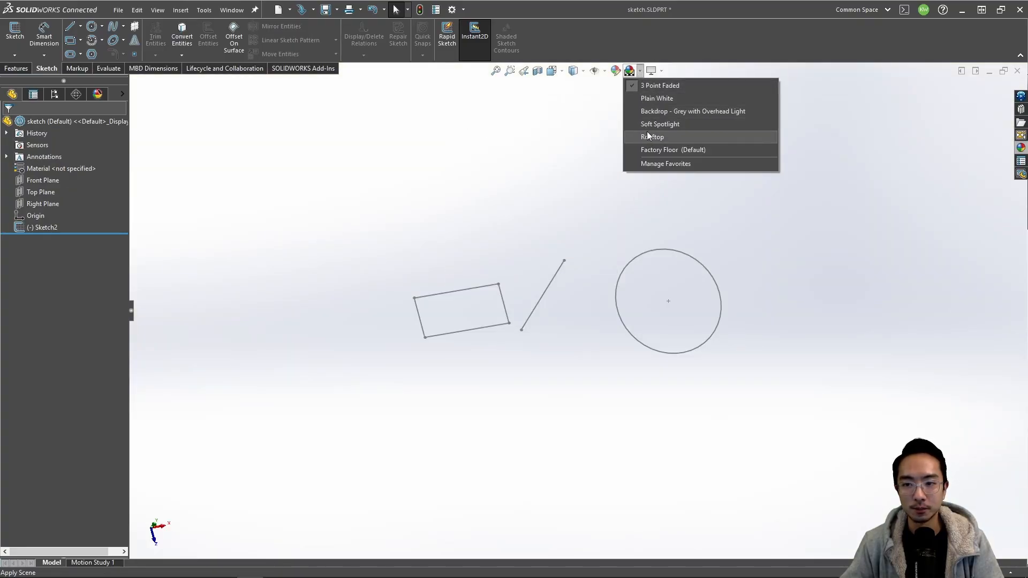
click(653, 137)
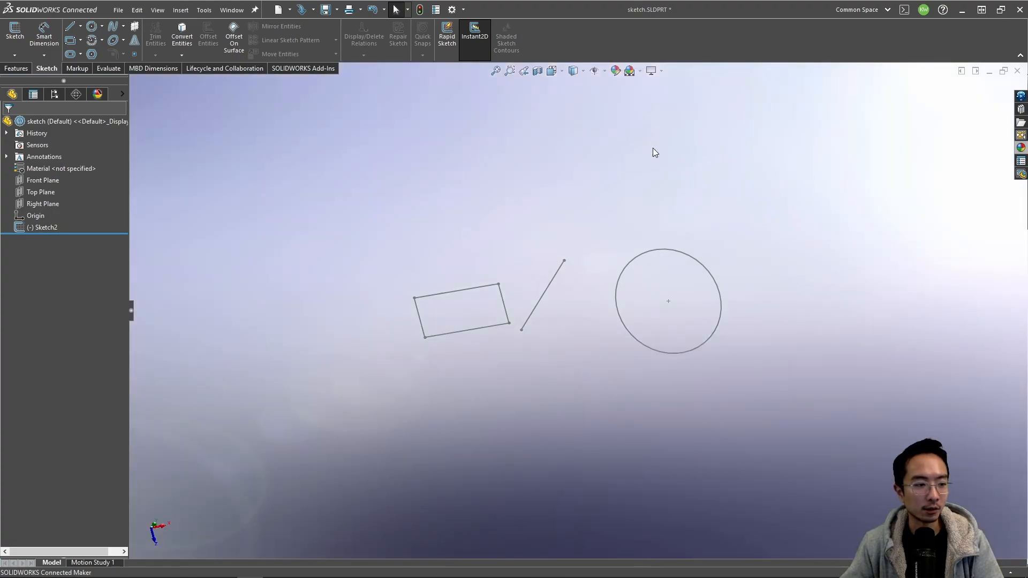
mouse_move(641, 235)
middle_down()
mouse_move(564, 284)
mouse_move(624, 305)
mouse_move(627, 275)
middle_up()
scroll(661, 335, up, 3)
scroll(659, 343, down, 4)
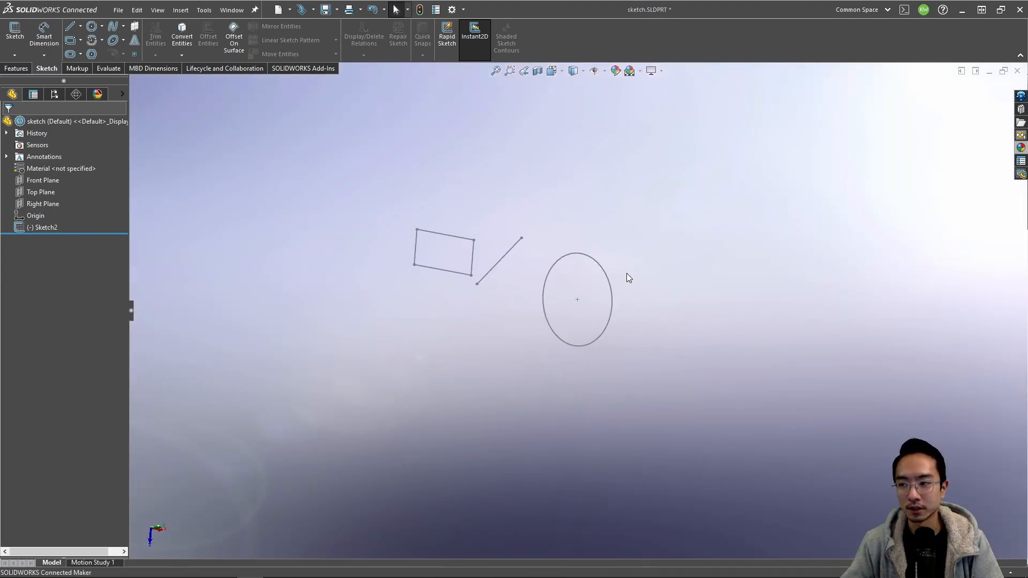
Step: Look through the Studio and Basic Scenes and set the Rooftop basic scene as the default scene
click(1022, 150)
scroll(932, 386, up, 3)
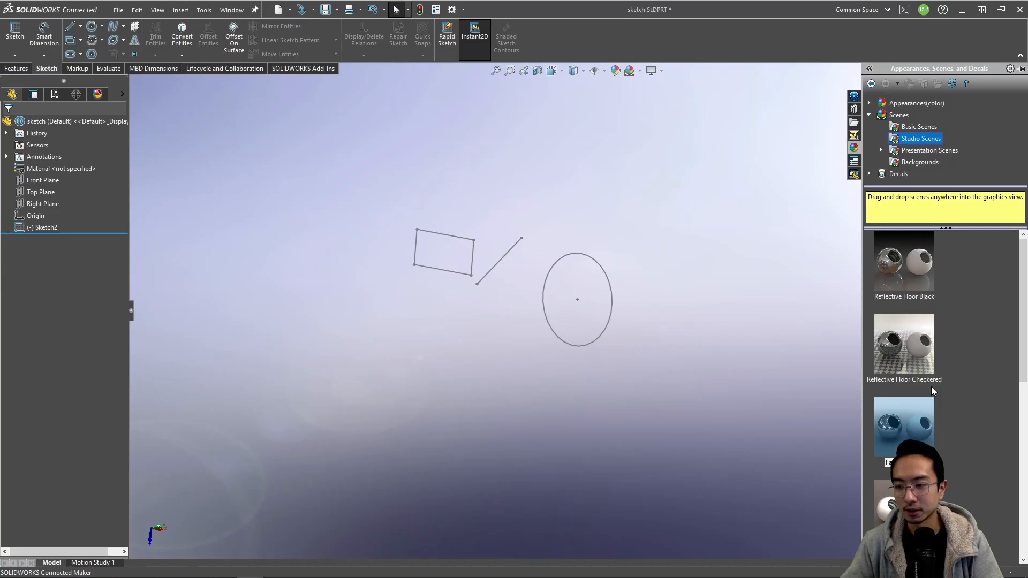
scroll(931, 387, down, 6)
scroll(926, 348, up, 4)
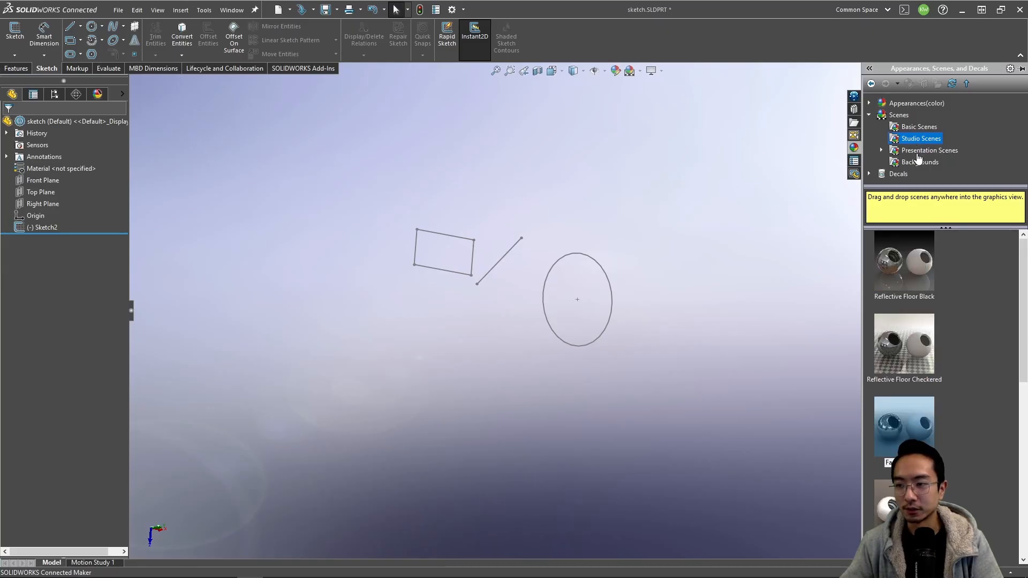
scroll(895, 375, down, 5)
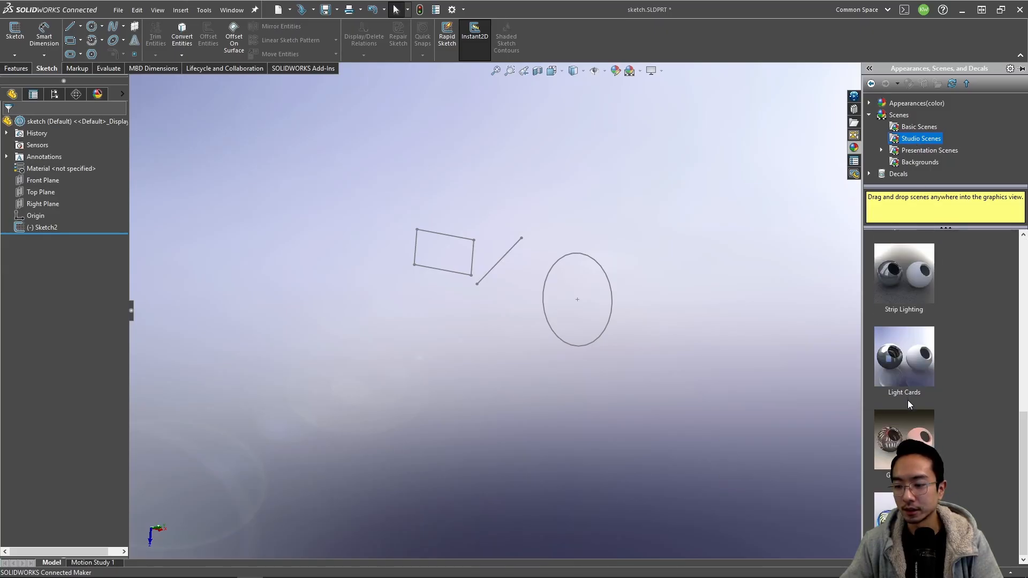
scroll(907, 399, up, 5)
click(931, 127)
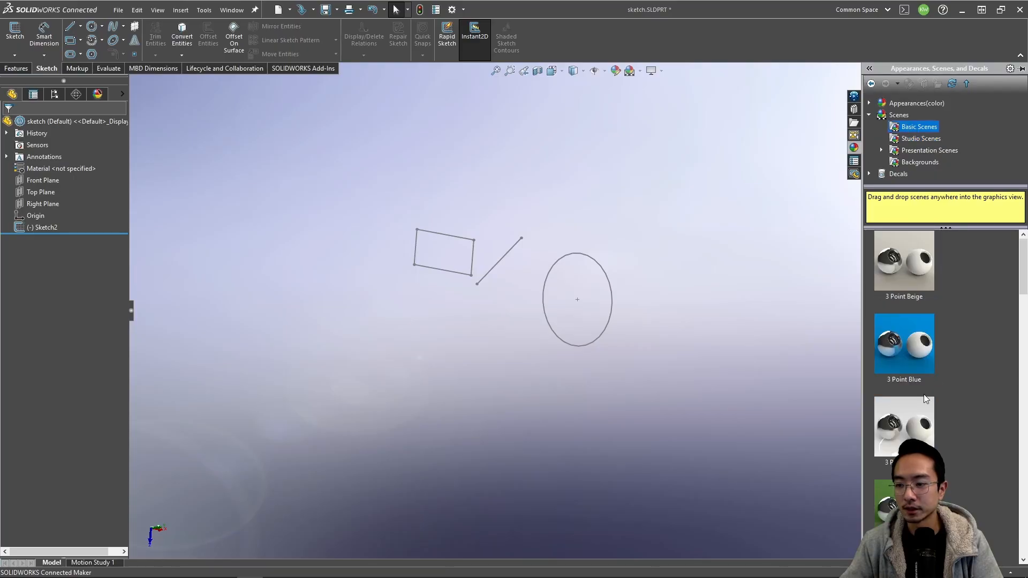
scroll(920, 416, down, 5)
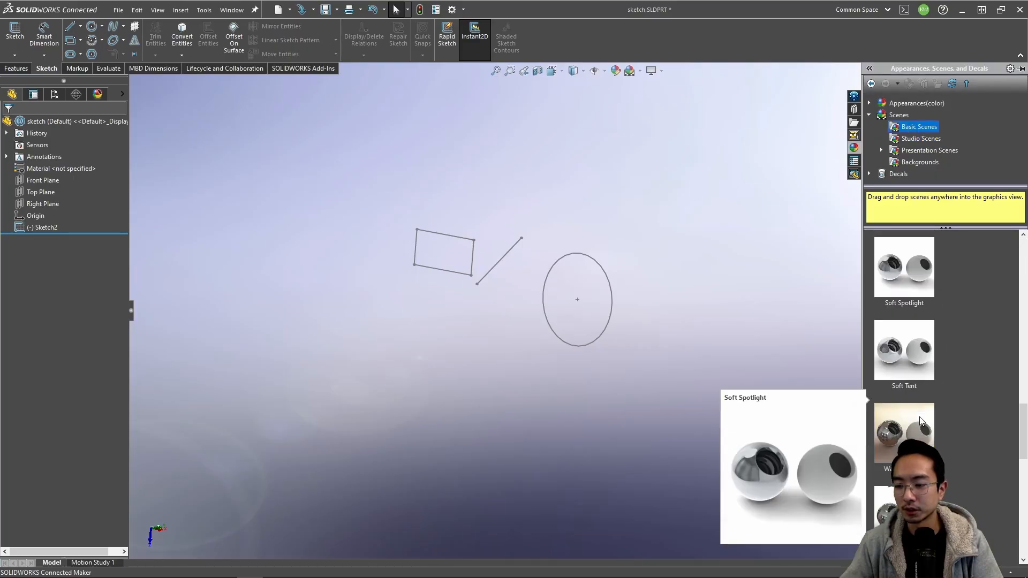
scroll(920, 417, down, 5)
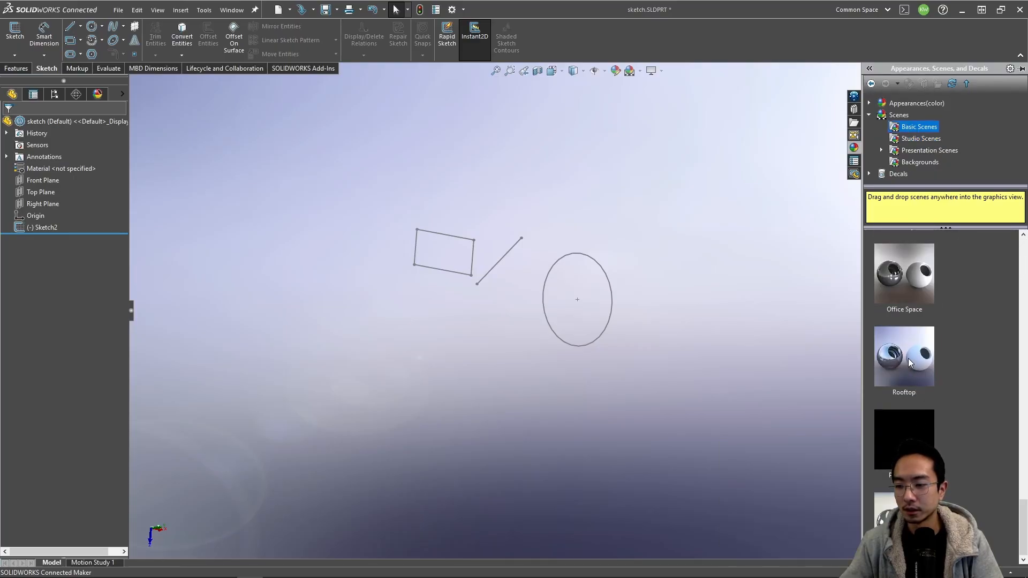
right_click(909, 360)
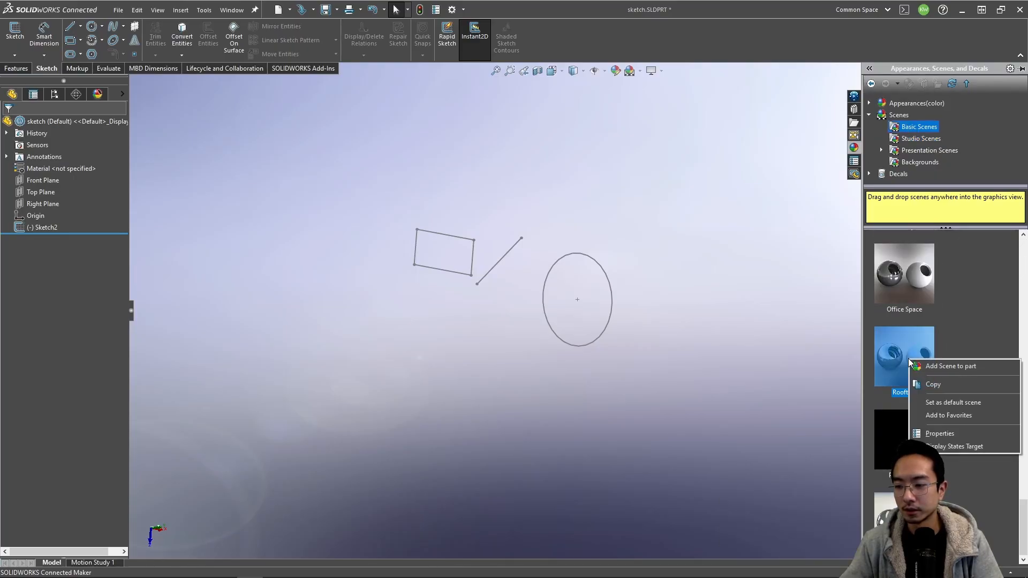
click(951, 402)
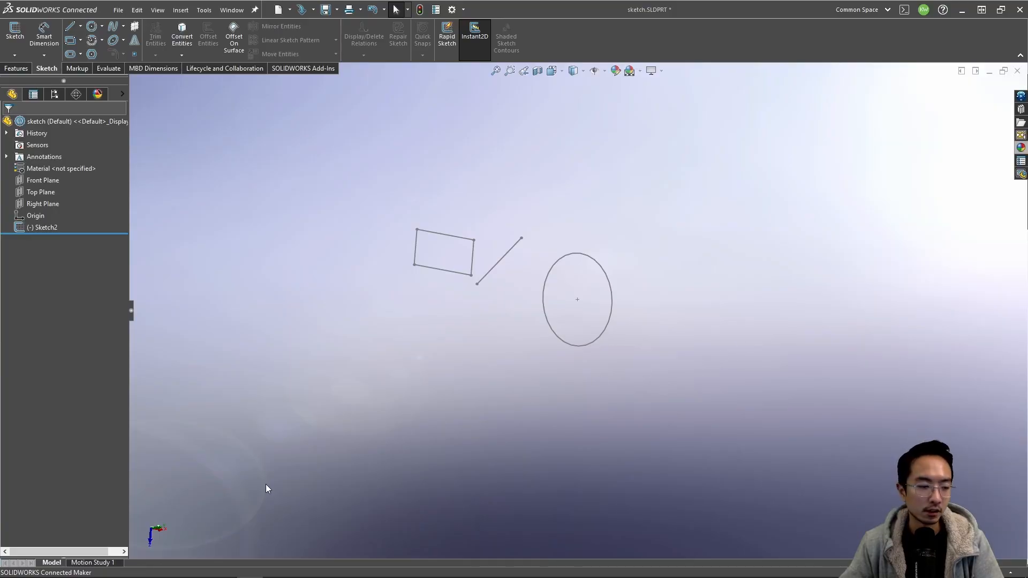
Step: Open Sketch2 for editing and orient the view normal to its plane with the rectangle, line and circle facing the screen
key(space)
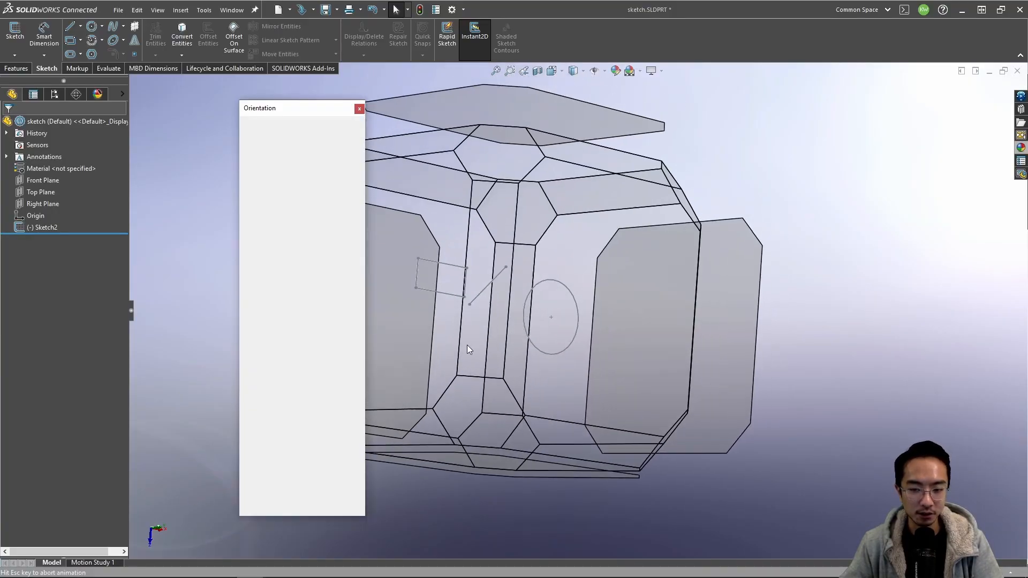
click(395, 330)
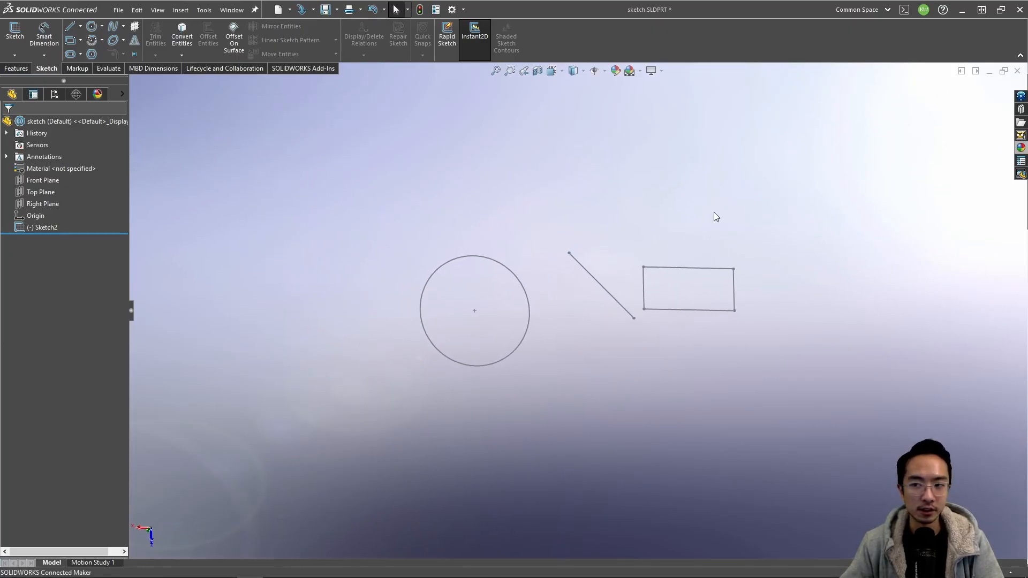
click(47, 229)
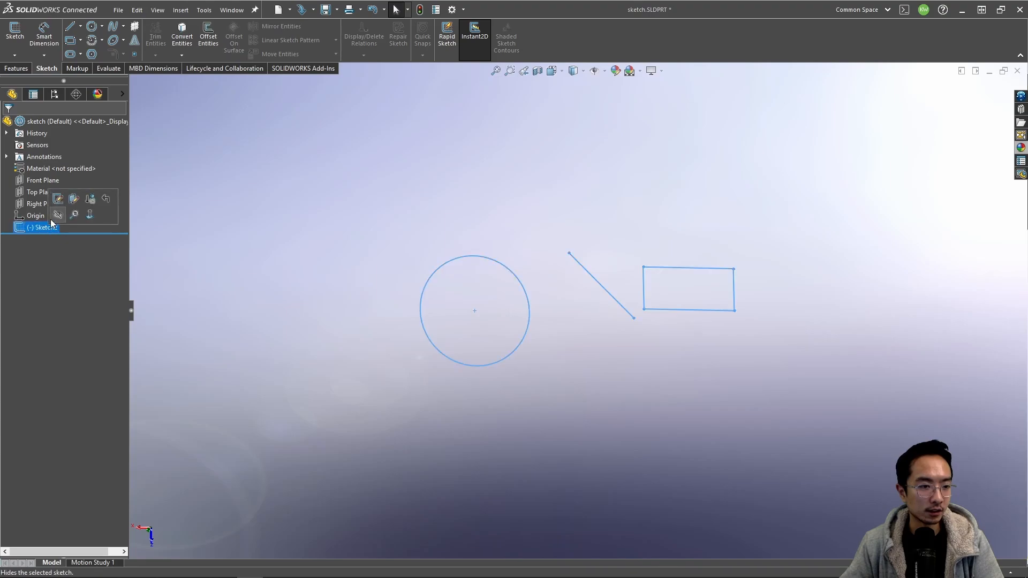
click(74, 198)
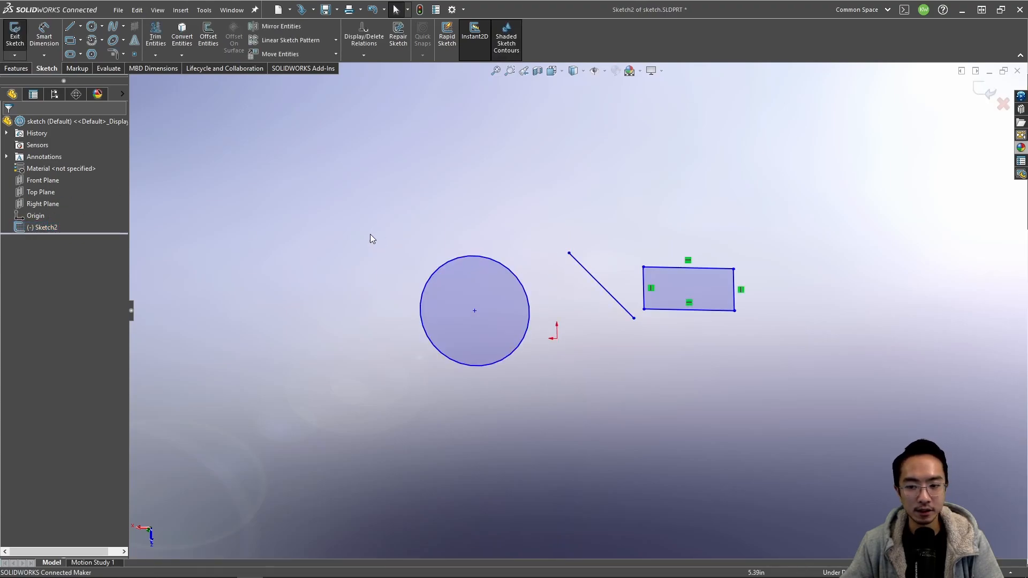
mouse_move(371, 233)
middle_down()
mouse_move(413, 200)
mouse_move(421, 264)
middle_up()
key(space)
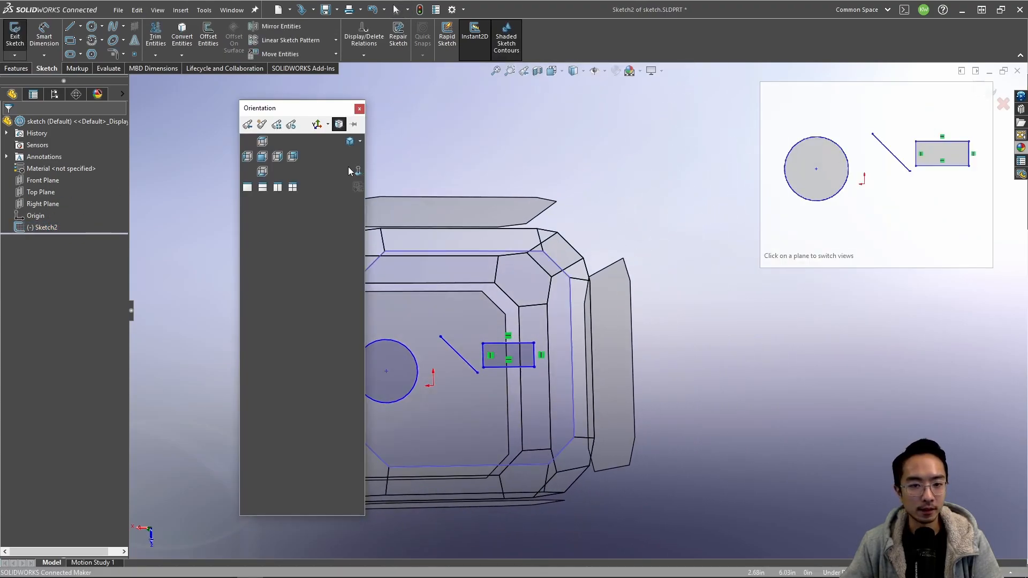
click(359, 166)
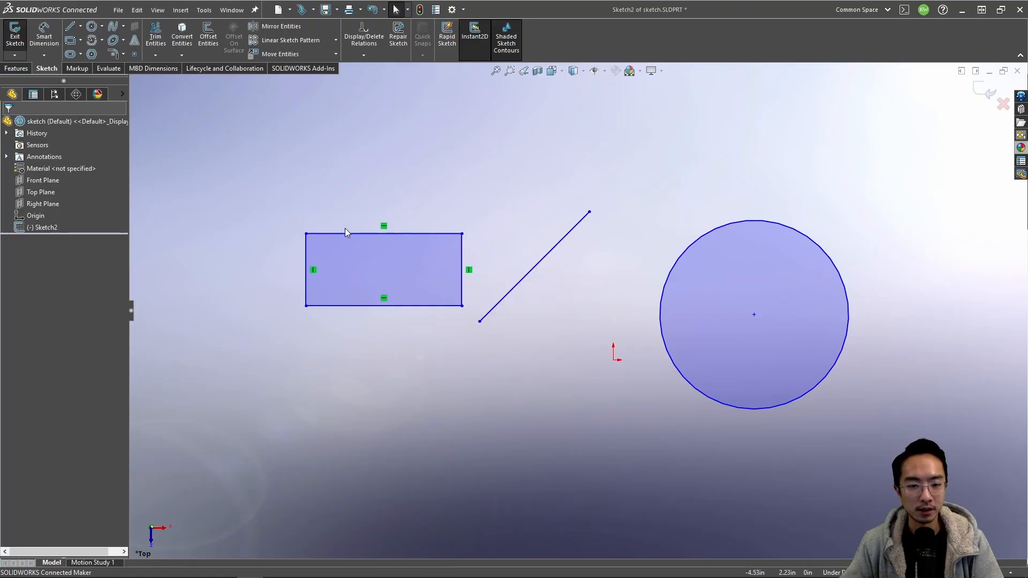
Step: Delete the rectangle, then shift the line slightly up-left and move the circle to the lower left of the origin
drag(259, 199, 475, 330)
key(Delete)
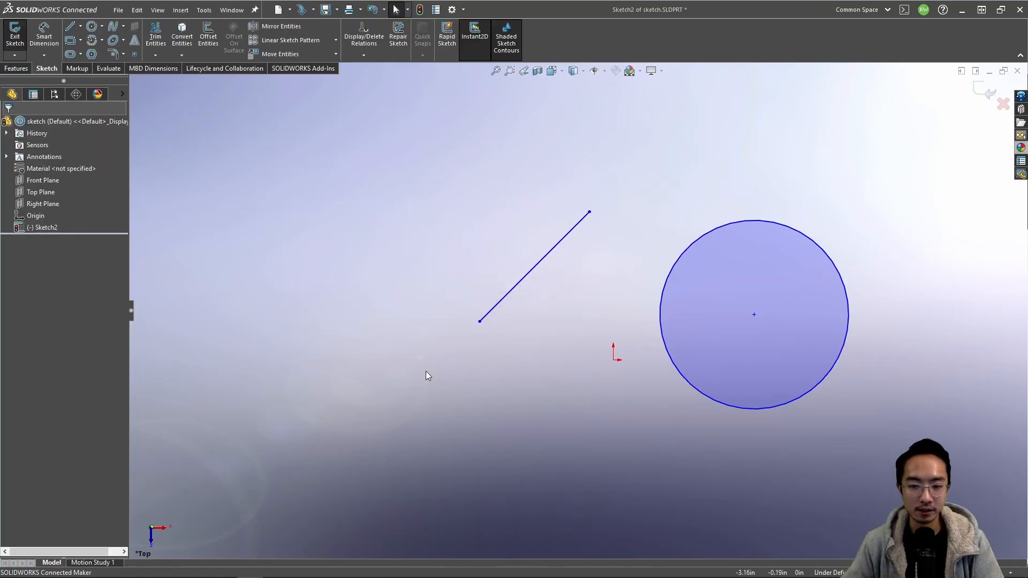
drag(465, 120, 598, 361)
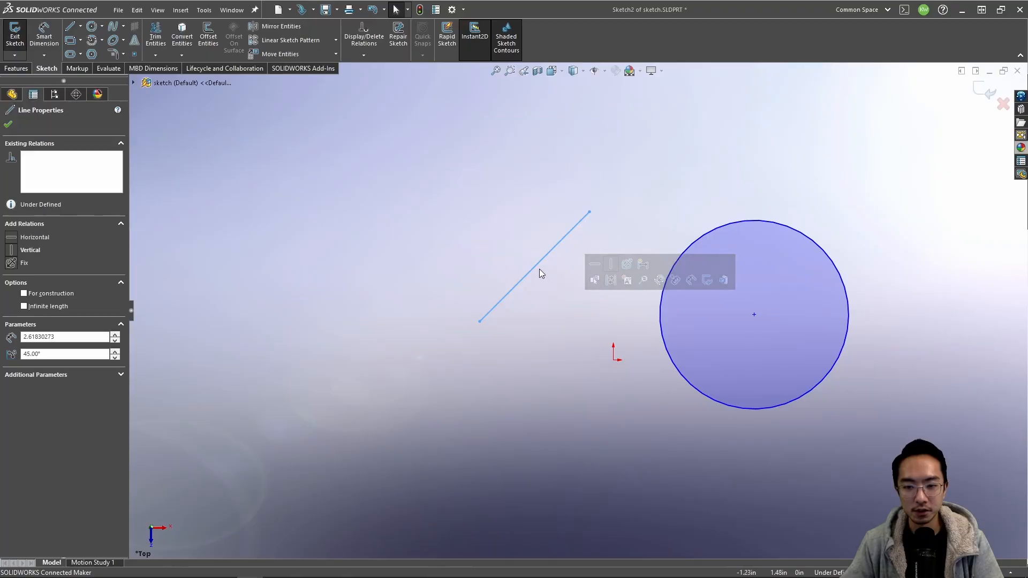
drag(536, 266, 441, 317)
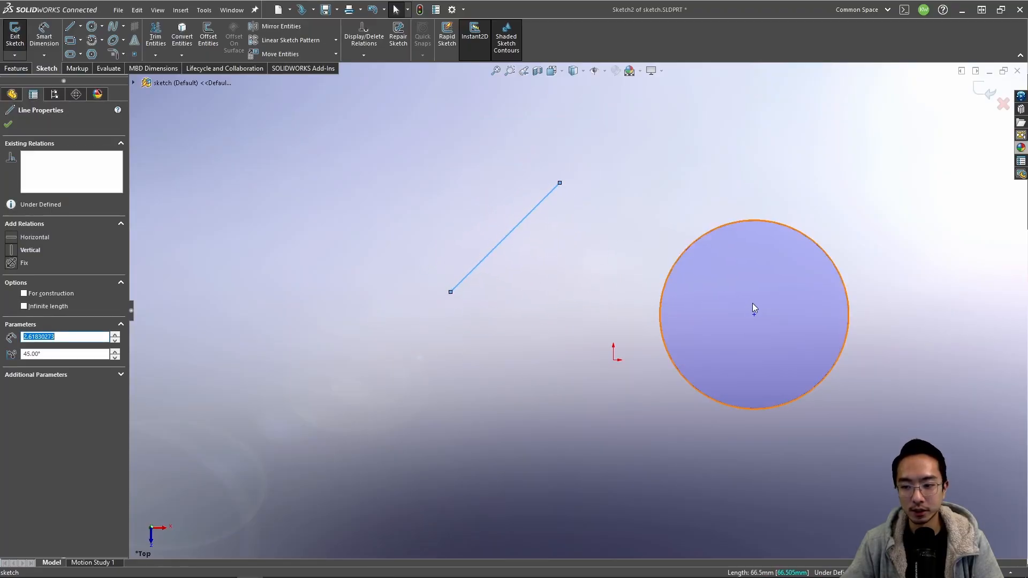
drag(693, 329, 340, 413)
click(533, 314)
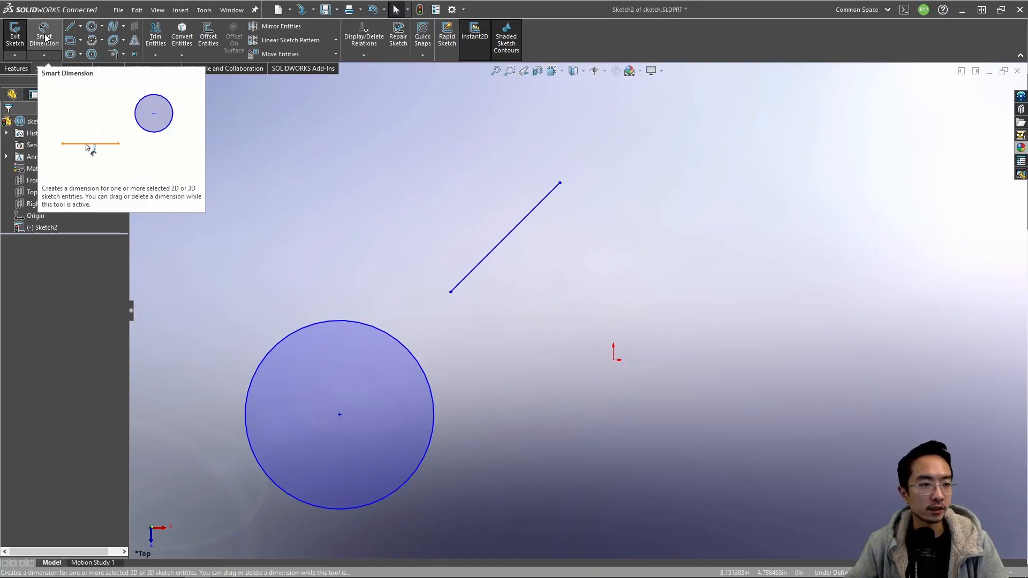
click(44, 56)
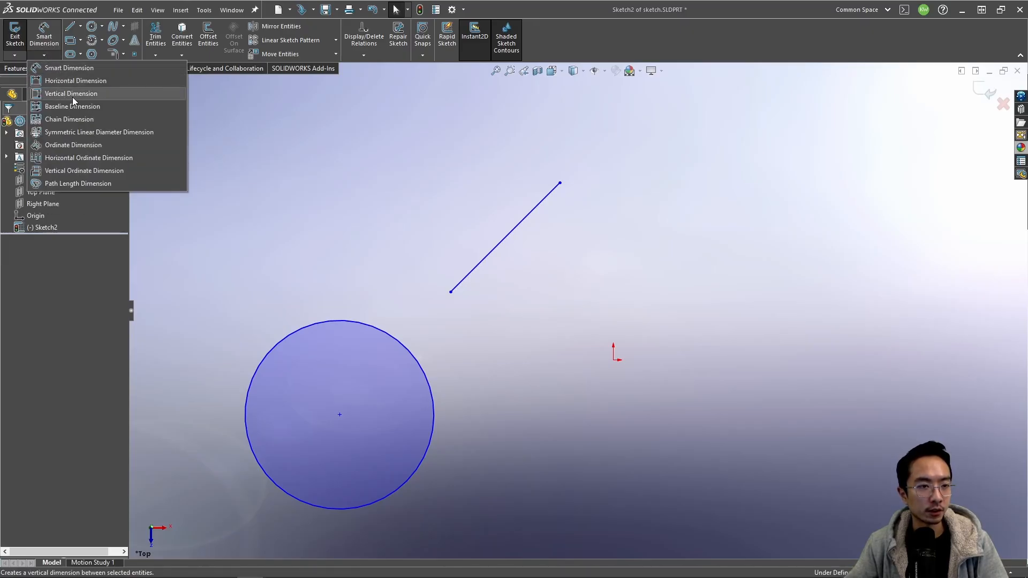
click(72, 68)
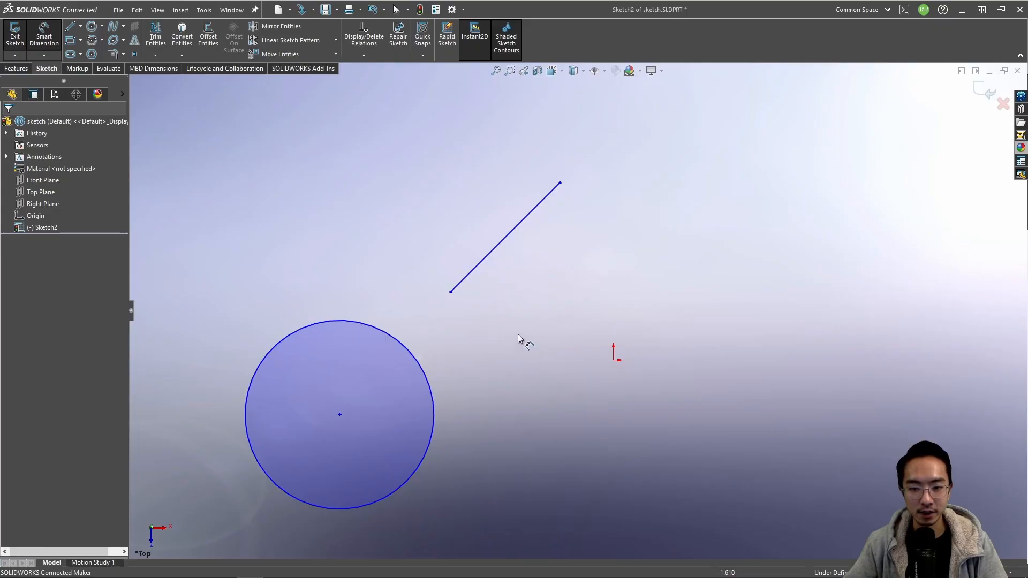
key(Escape)
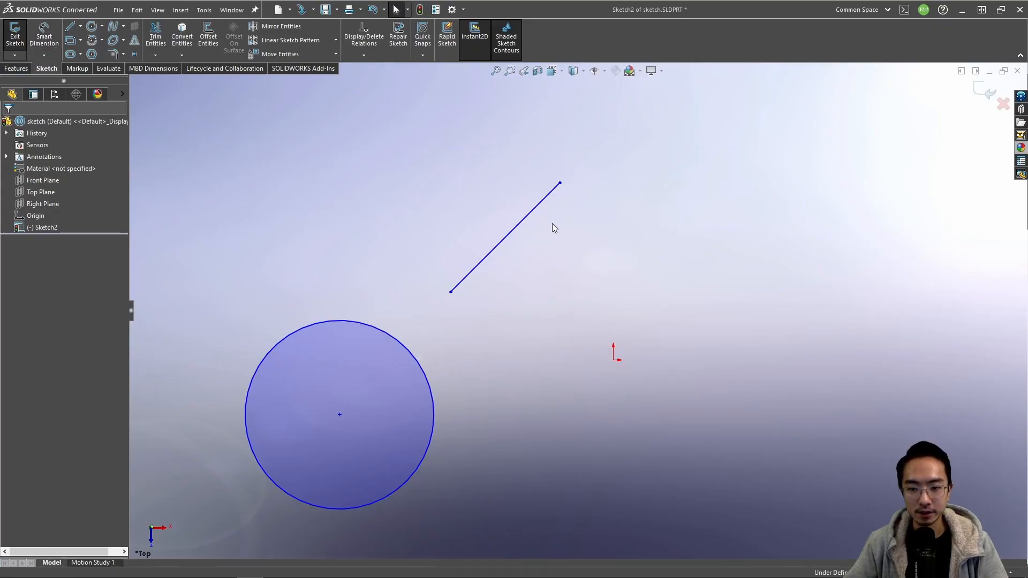
Step: Reposition both endpoints of the undimensioned line freely to change its length and angle
drag(560, 183, 588, 214)
mouse_move(638, 276)
mouse_down()
mouse_move(569, 384)
mouse_move(608, 326)
mouse_move(613, 291)
mouse_move(594, 264)
mouse_move(596, 236)
mouse_up()
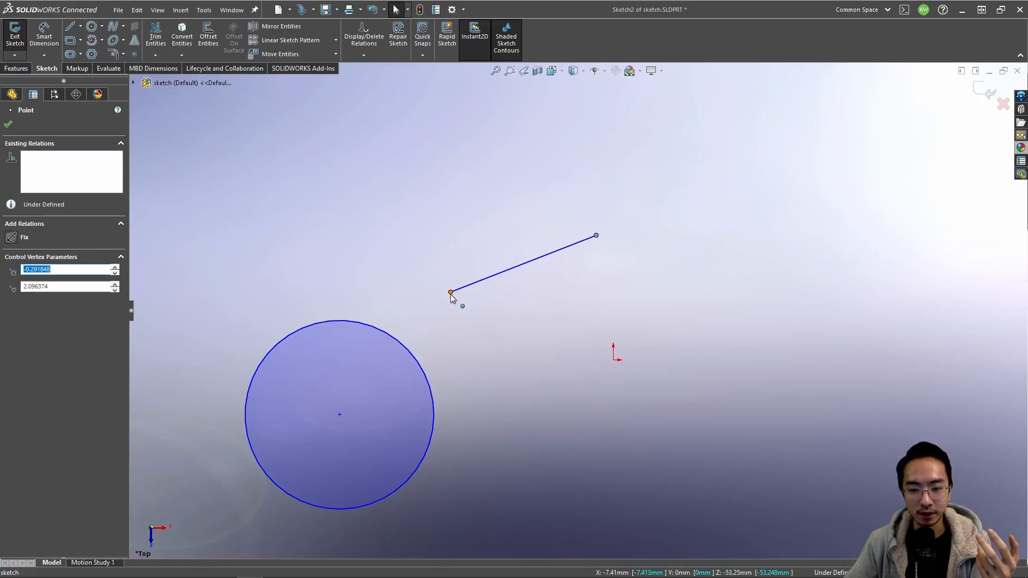
drag(450, 294, 485, 306)
click(620, 218)
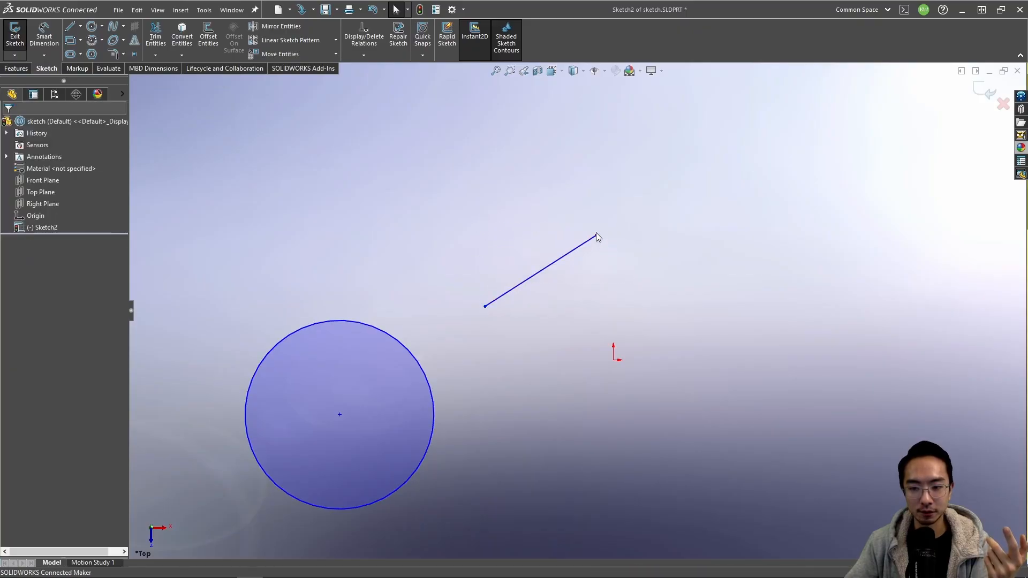
mouse_move(596, 233)
mouse_down()
mouse_move(618, 326)
mouse_move(521, 172)
mouse_move(398, 298)
mouse_move(612, 240)
mouse_move(596, 214)
mouse_up()
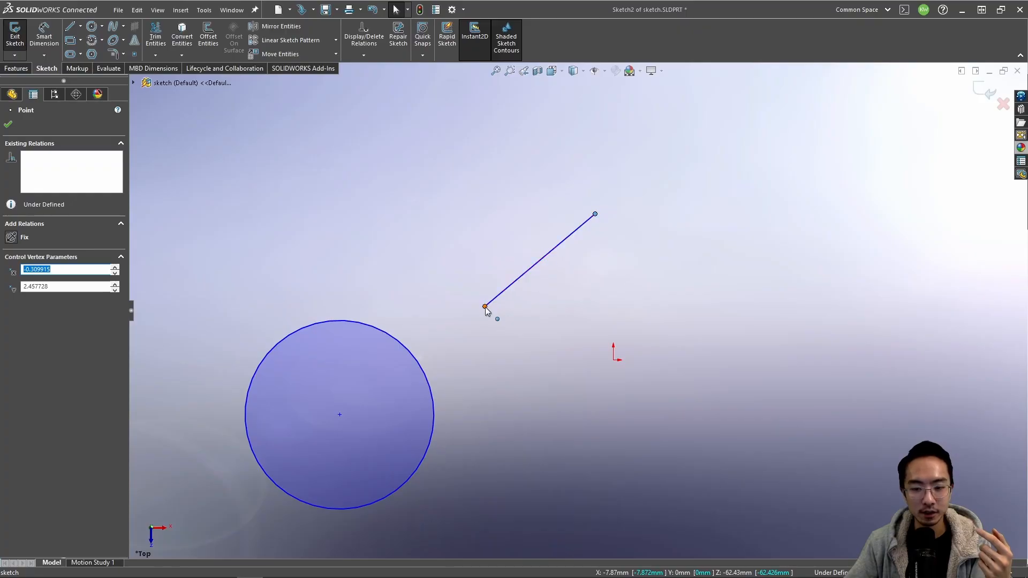
Step: Move the line's lower endpoint to the left of the origin and its upper endpoint to the upper right, about 3.21 in long
mouse_move(485, 308)
mouse_down()
mouse_move(531, 351)
mouse_move(615, 362)
mouse_up()
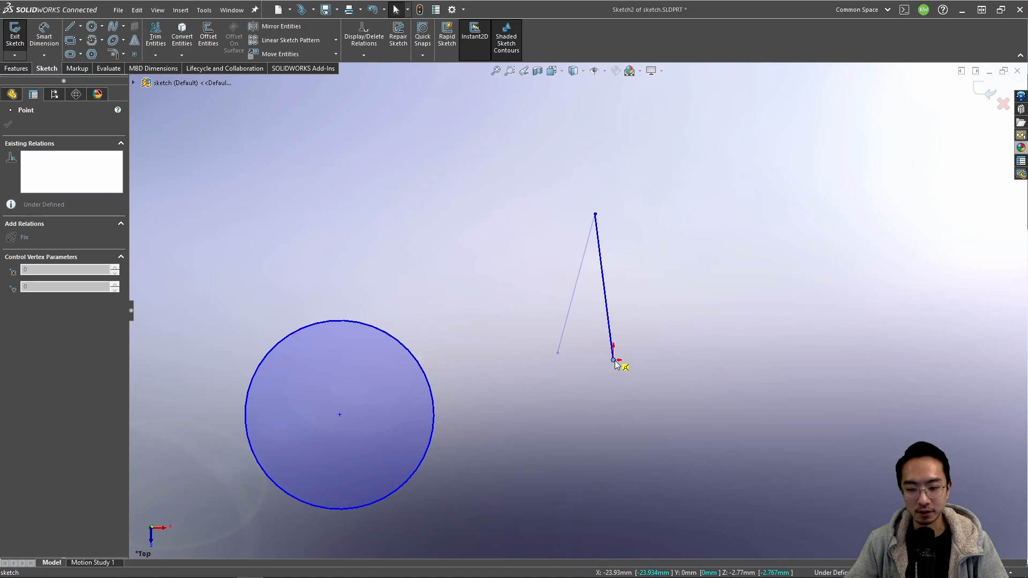
drag(615, 362, 532, 338)
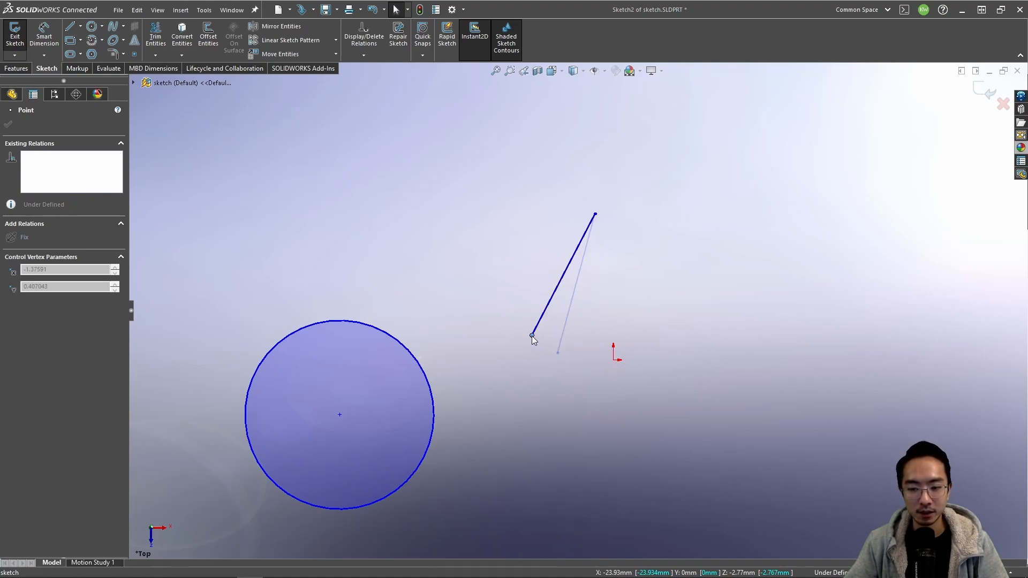
click(535, 359)
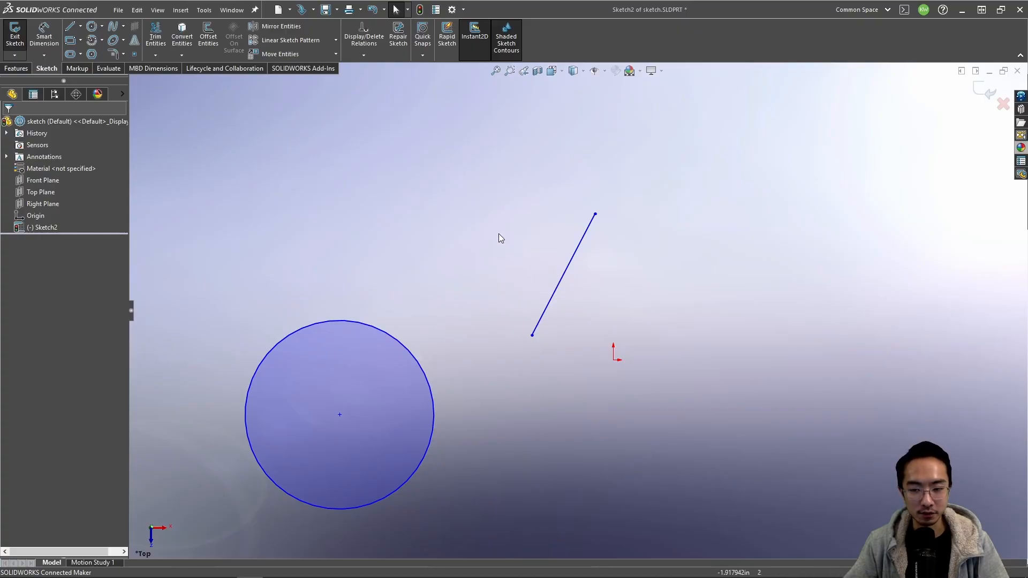
drag(595, 214, 695, 237)
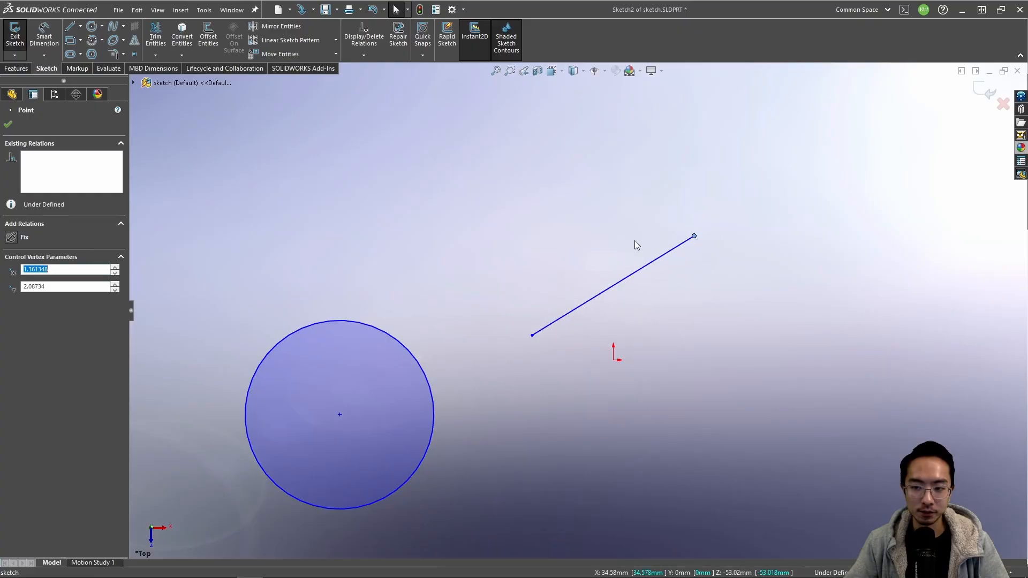
click(578, 237)
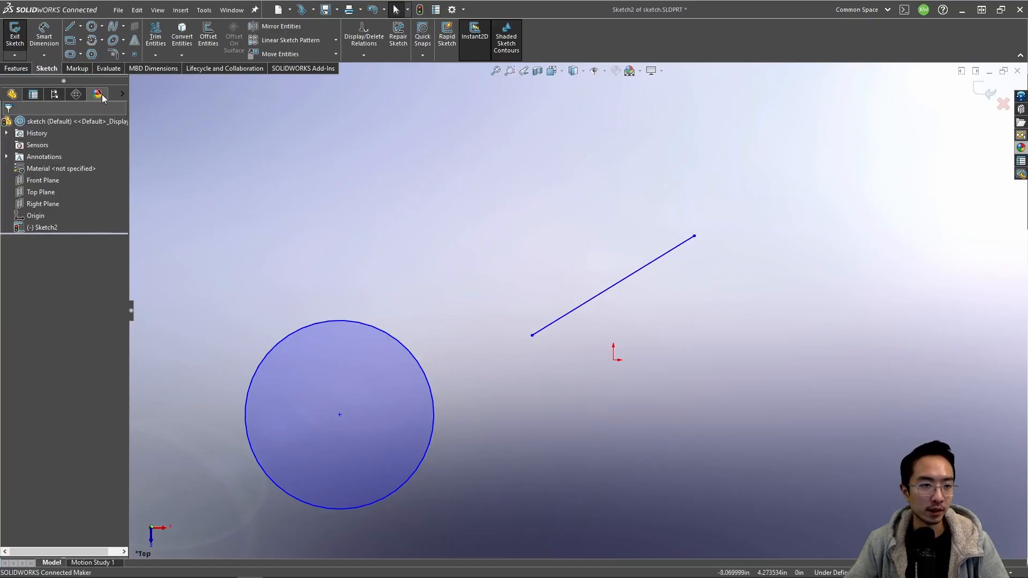
Step: Add a Smart Dimension to the line's length and set it to 3 in
click(44, 36)
click(601, 293)
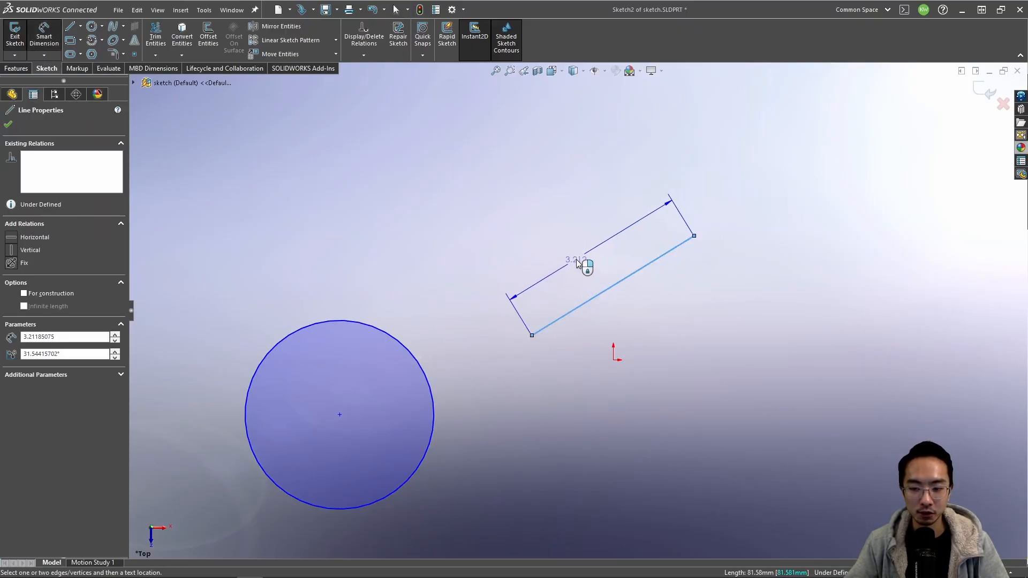
click(585, 266)
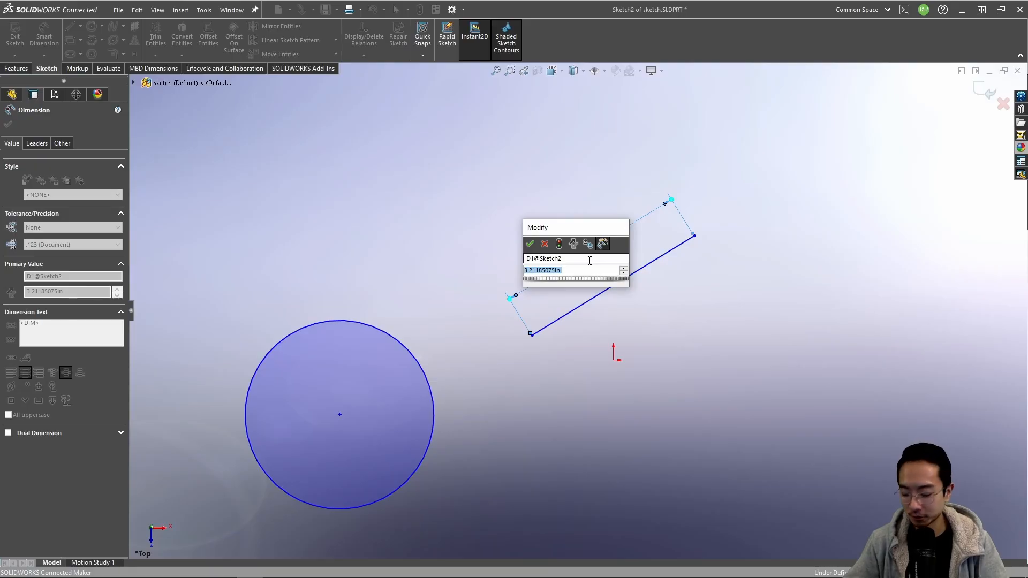
text(3)
key(Return)
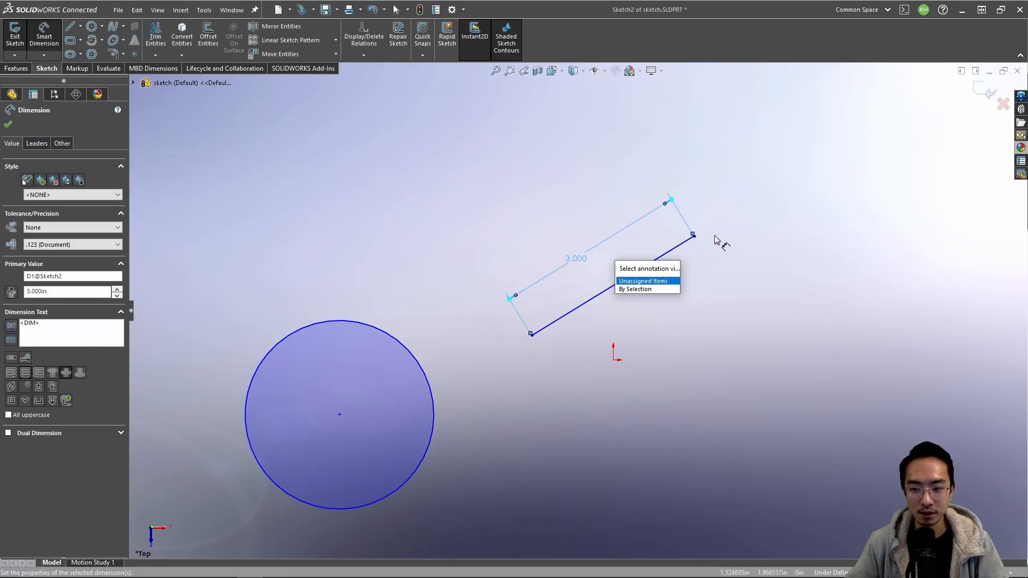
click(715, 240)
Step: Leave Smart Dimension and shift the 3 in line slightly up and to the right by its lower endpoint
click(695, 237)
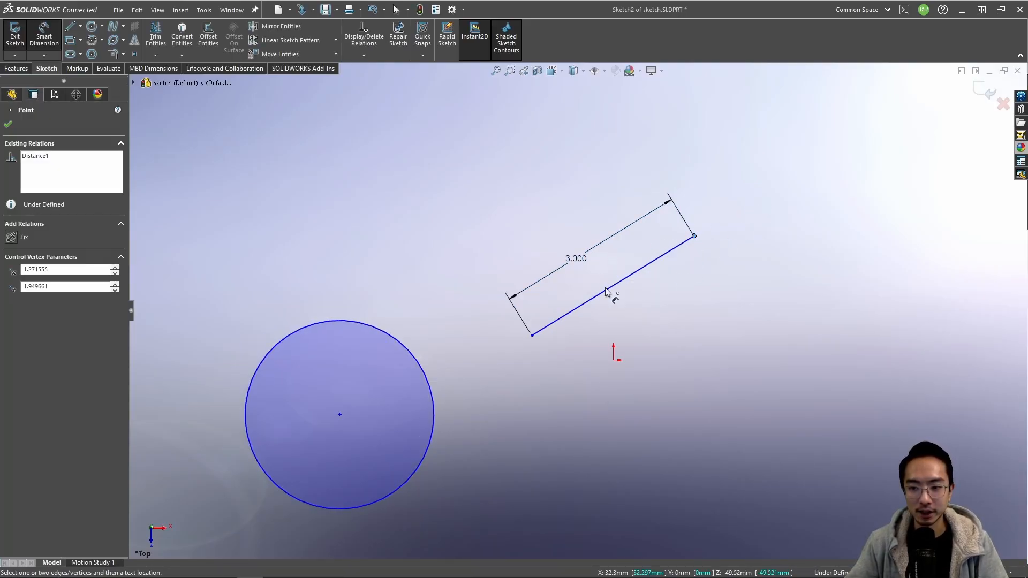
drag(689, 249, 711, 266)
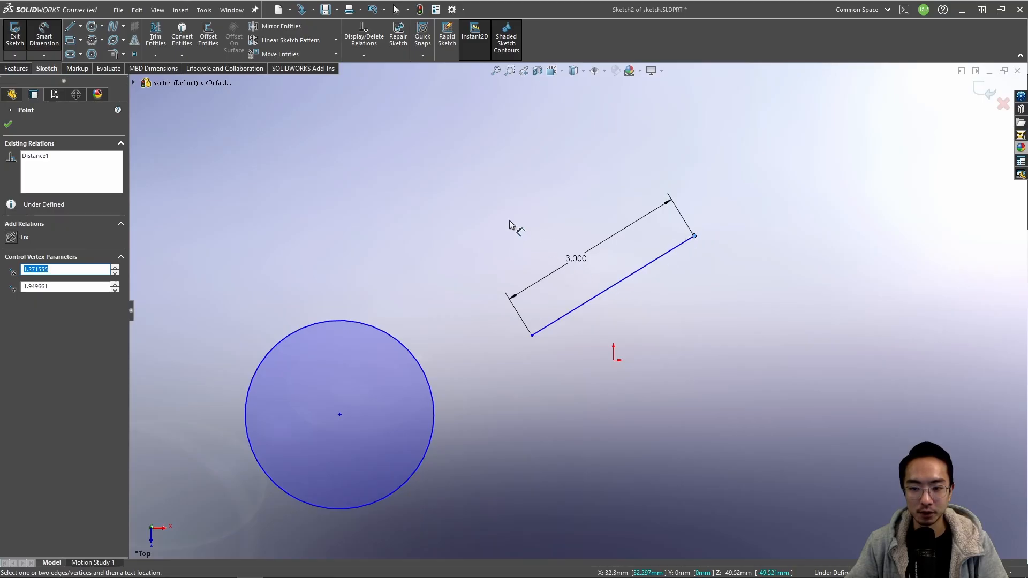
key(Escape)
key(Escape)
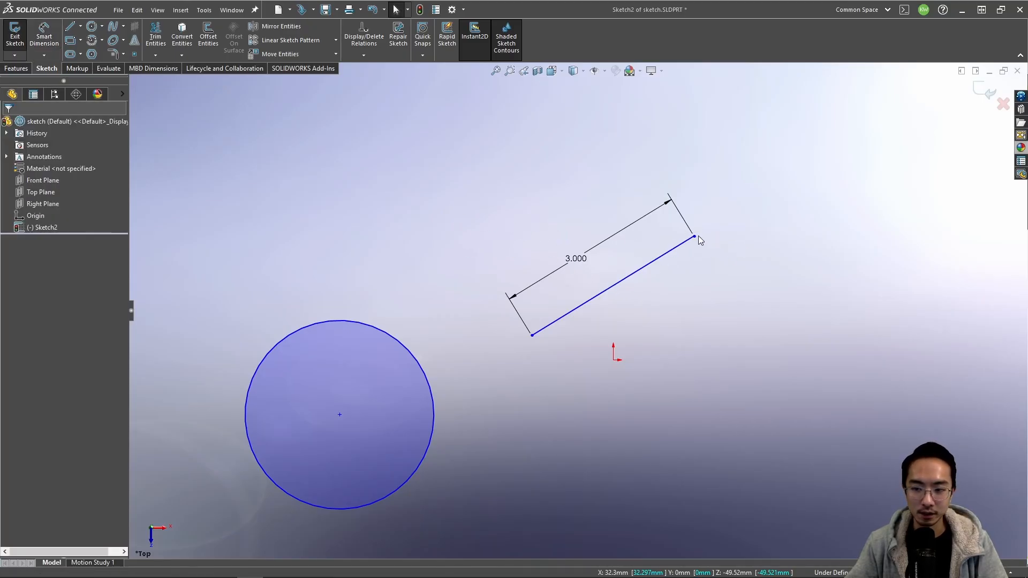
drag(652, 264, 579, 310)
mouse_move(530, 332)
mouse_down()
mouse_move(519, 271)
mouse_move(534, 204)
mouse_move(686, 384)
mouse_move(802, 262)
mouse_move(764, 305)
mouse_move(557, 313)
mouse_move(600, 251)
mouse_move(547, 299)
mouse_move(546, 326)
mouse_up()
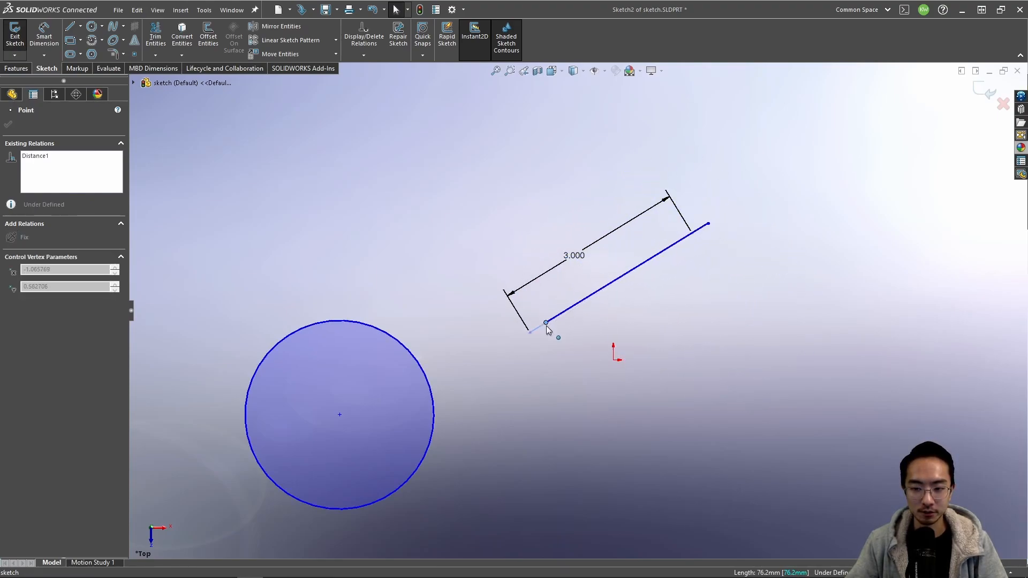
click(528, 374)
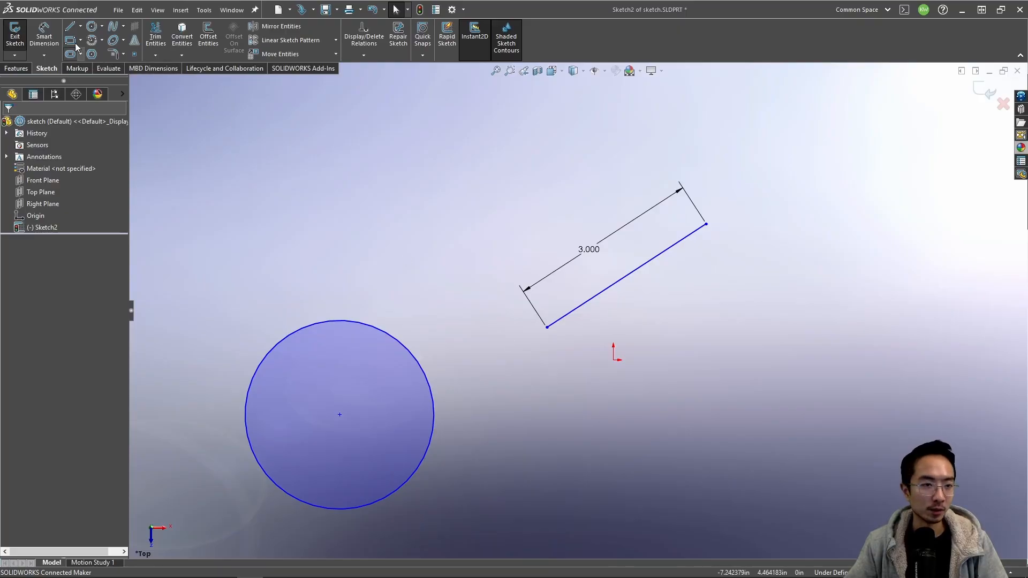
Step: Draw a horizontal line from the origin extending to the right
click(69, 30)
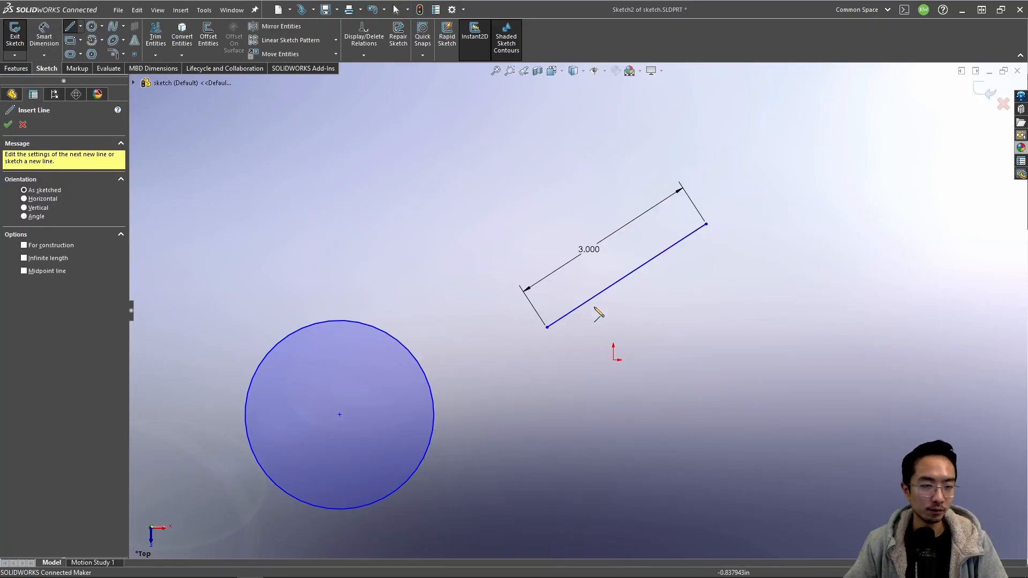
click(613, 360)
click(764, 360)
key(Escape)
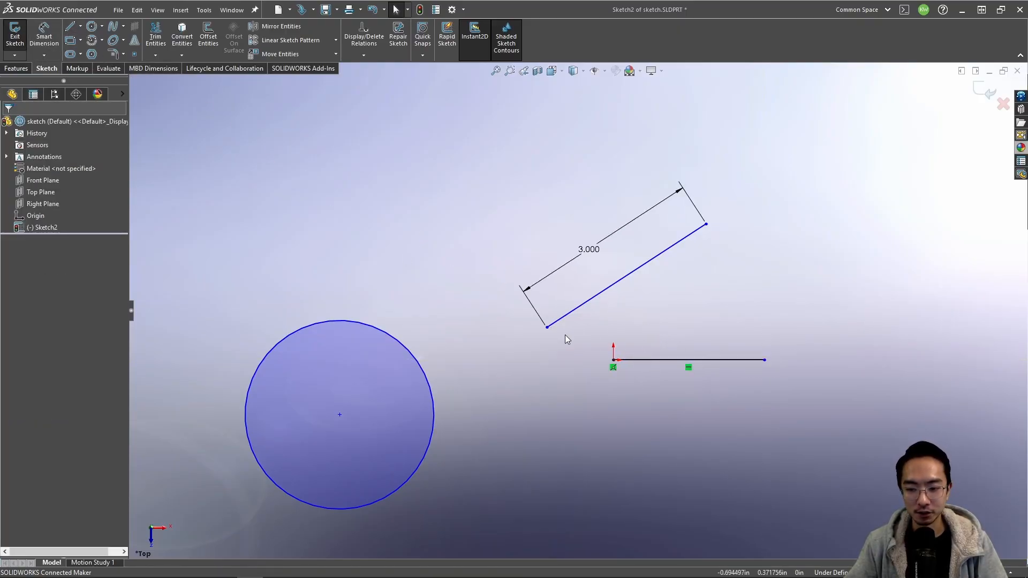
Step: Attach the 3 in line's lower endpoint to the origin and swing its upper endpoint to the right above the horizontal line
drag(547, 327, 614, 361)
click(720, 278)
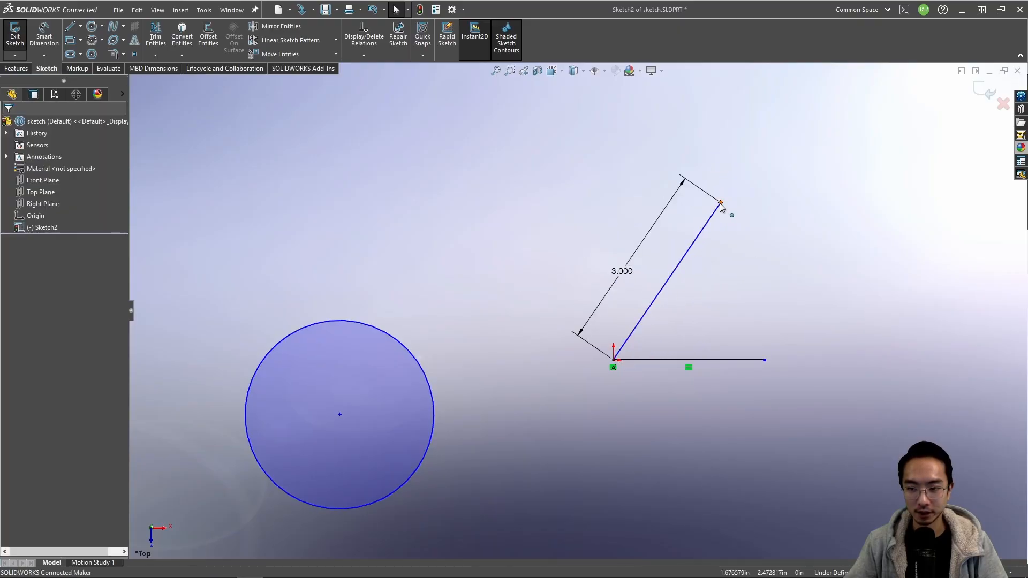
drag(720, 205, 758, 207)
click(780, 268)
right_drag(793, 297, 794, 252)
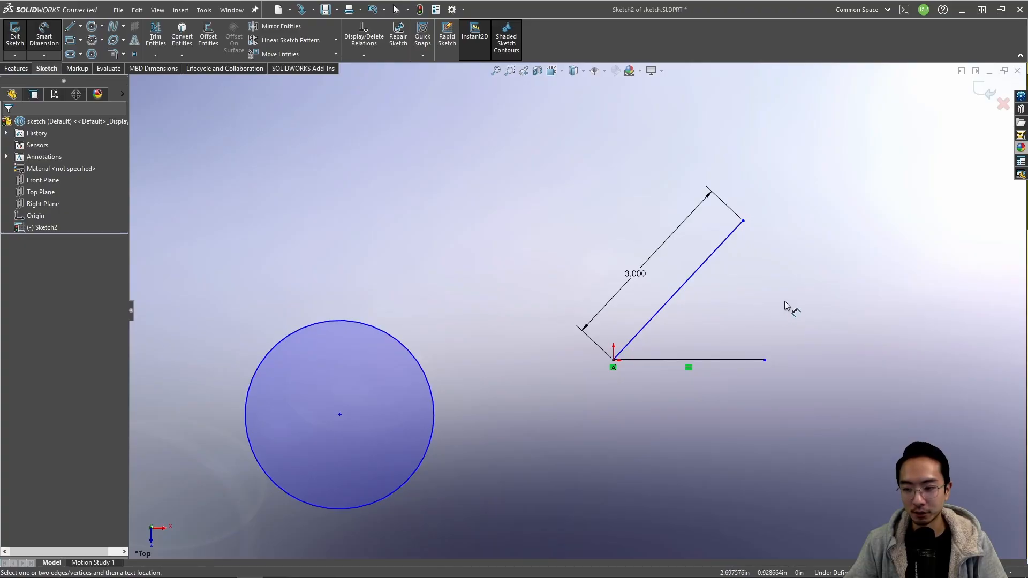
key(Escape)
mouse_move(787, 303)
right_down()
mouse_move(785, 283)
mouse_move(785, 316)
mouse_move(786, 257)
right_up()
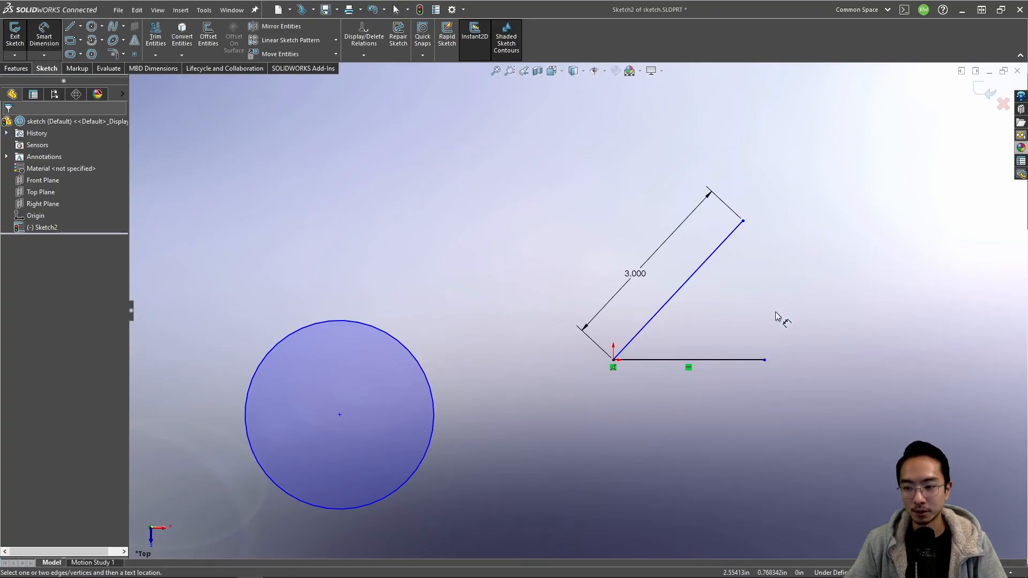
right_click(775, 312)
key(Escape)
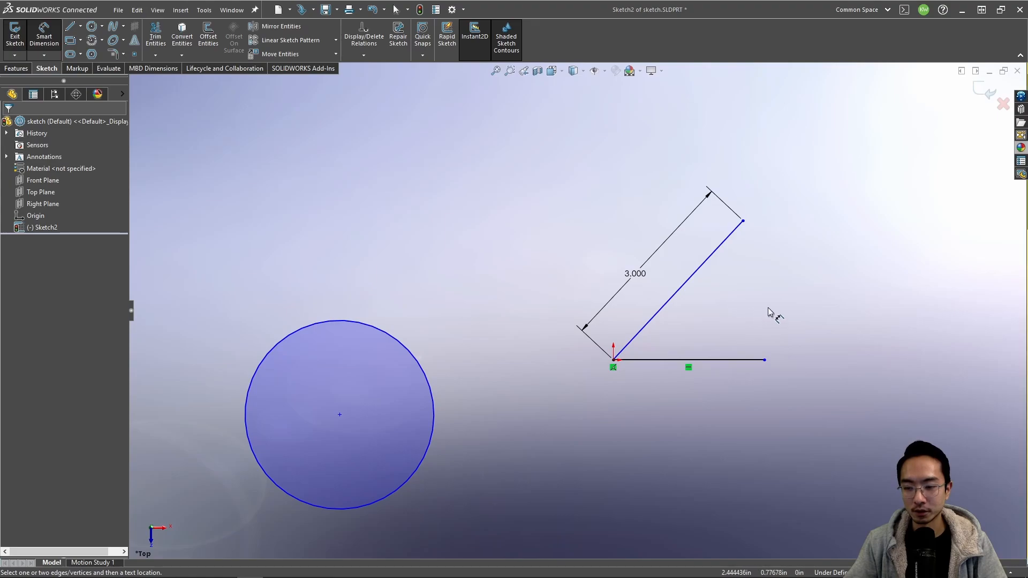
Step: Add a Smart Dimension for the angle between the 3 in line and the horizontal line and set it to 45 degrees
right_drag(771, 315, 762, 234)
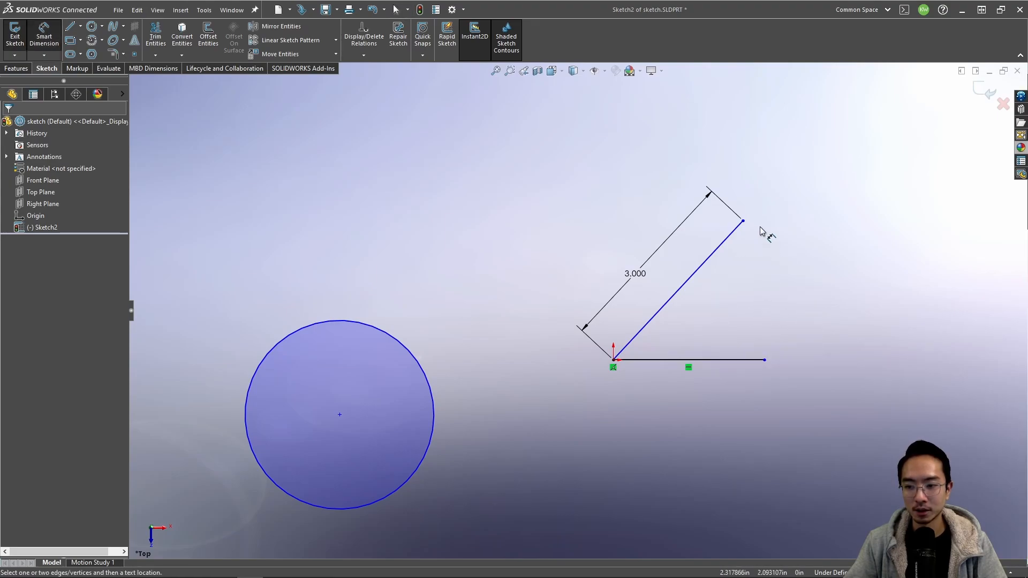
click(689, 283)
click(712, 363)
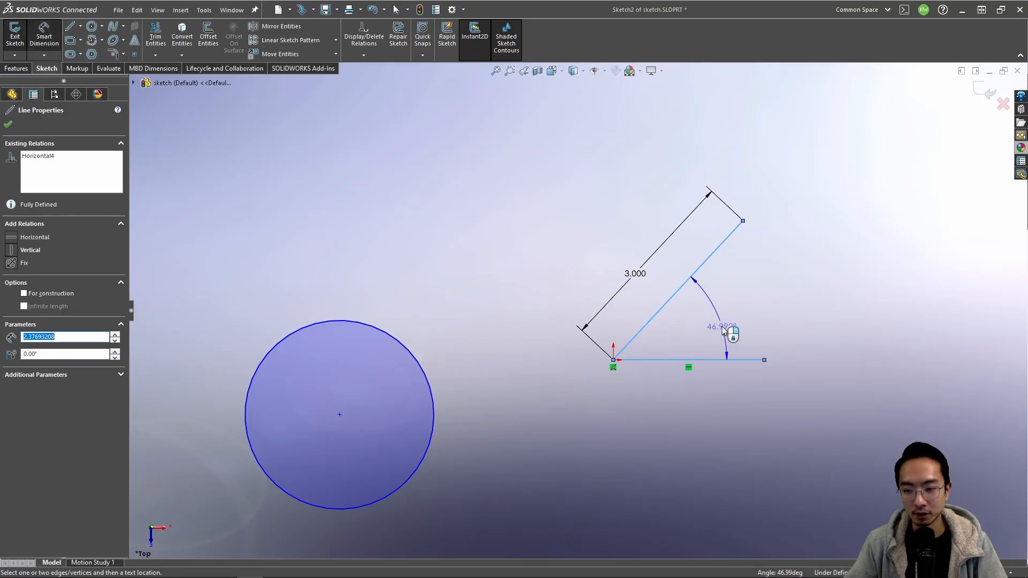
click(723, 331)
key(Return)
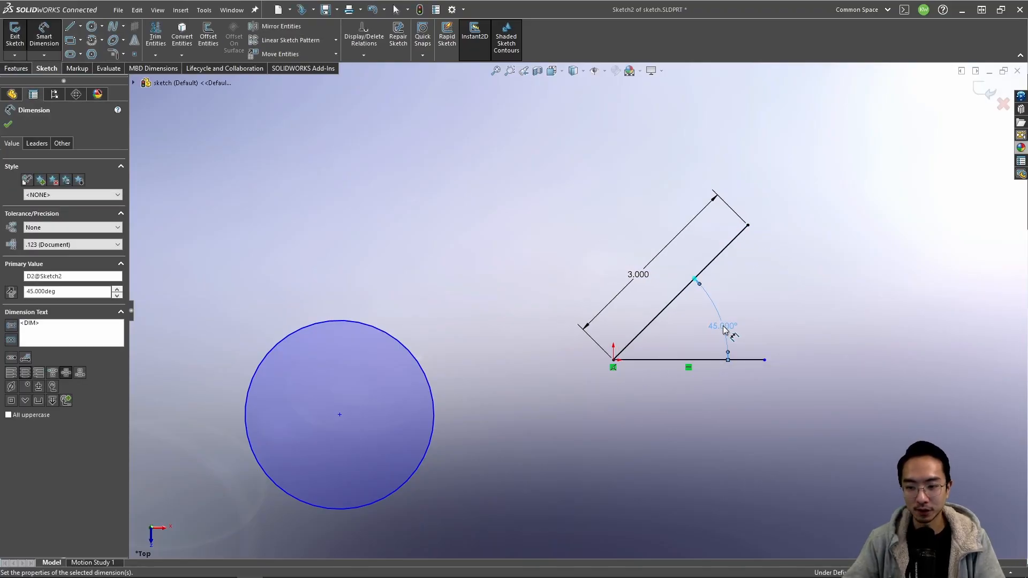
key(Escape)
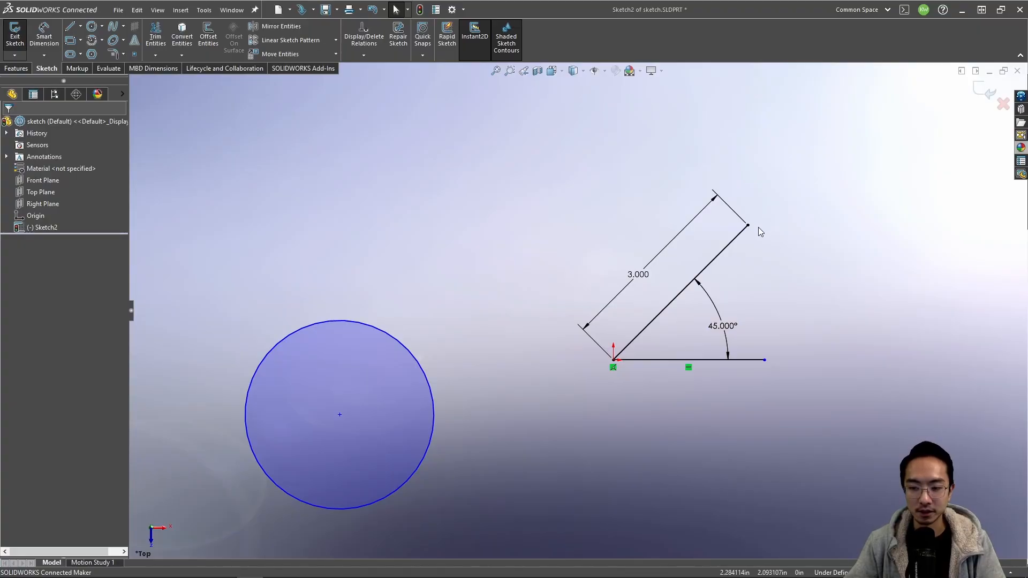
Step: Lengthen the horizontal line to about 3.9 in by its free endpoint, and inspect the angled line and its upper endpoint
click(736, 239)
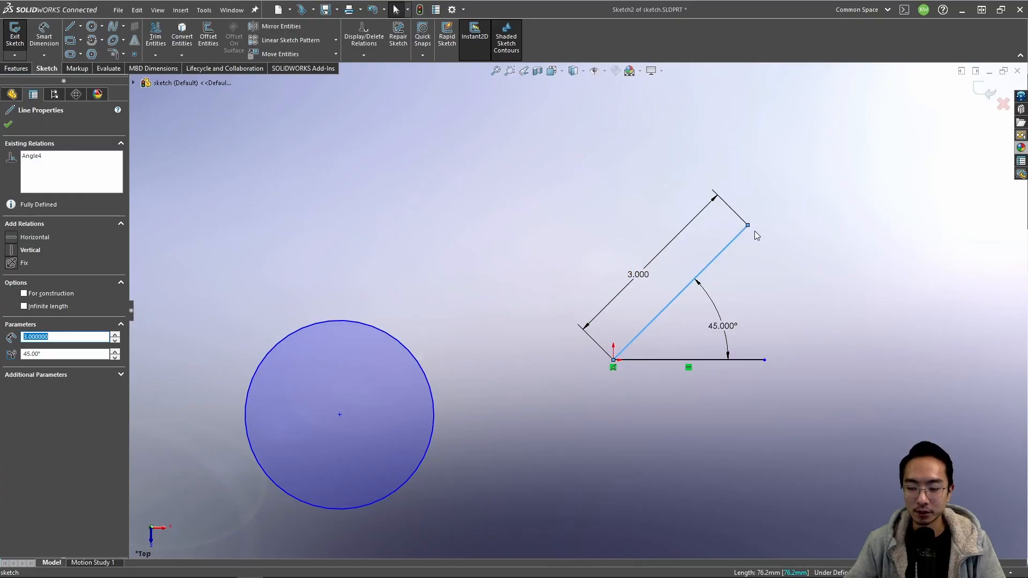
click(769, 271)
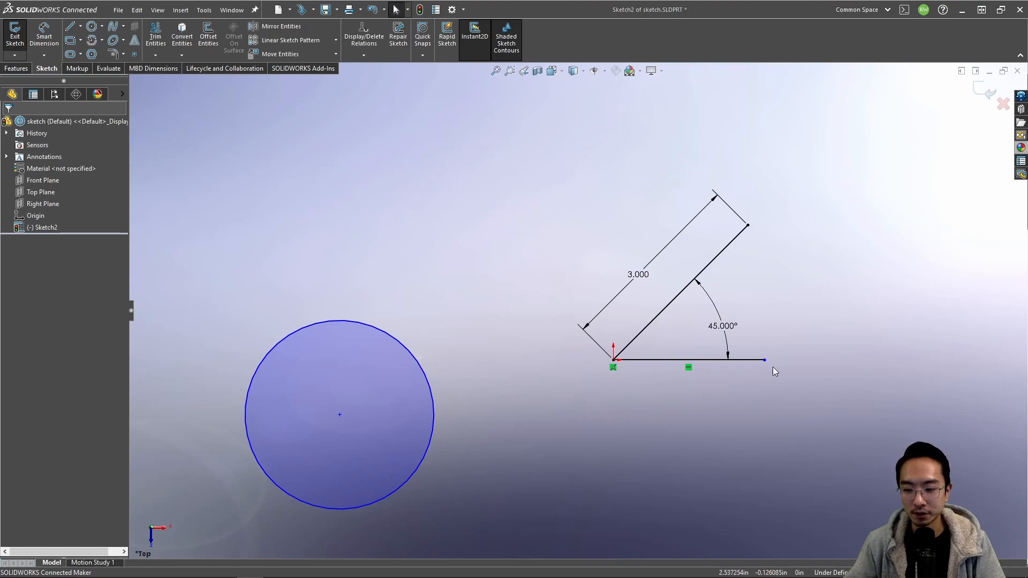
drag(766, 362, 847, 343)
click(779, 276)
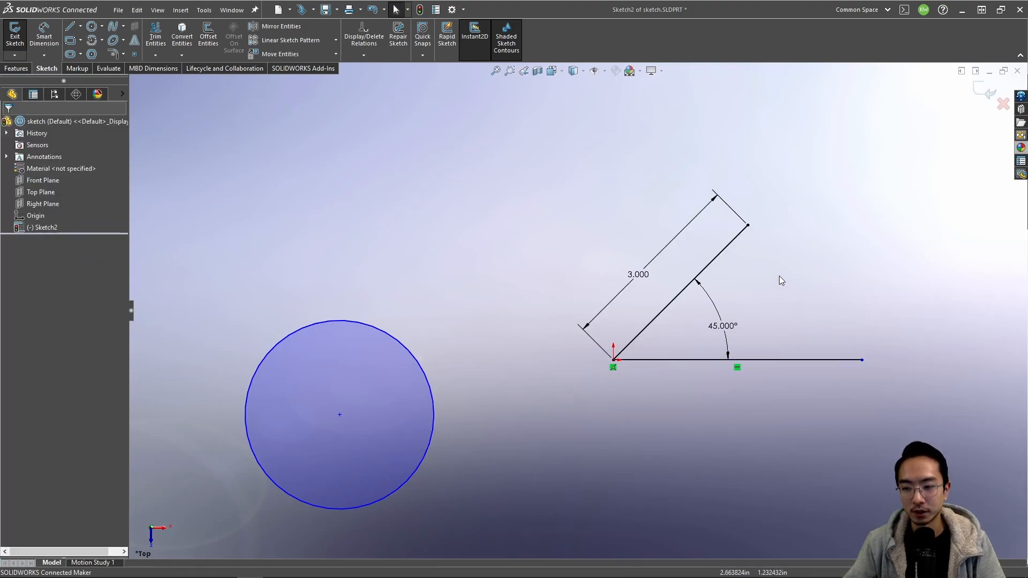
click(748, 225)
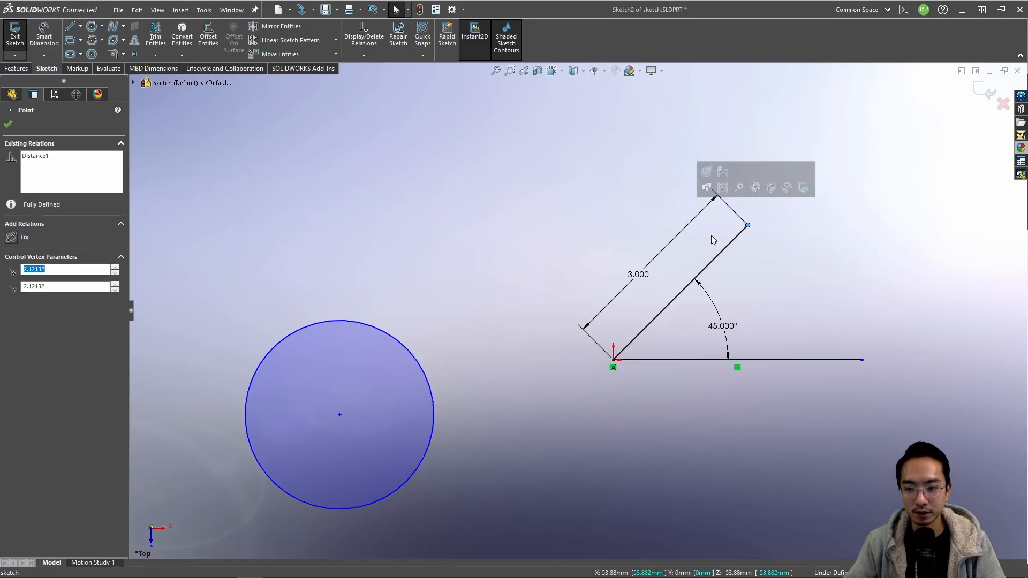
click(746, 249)
click(731, 242)
click(785, 289)
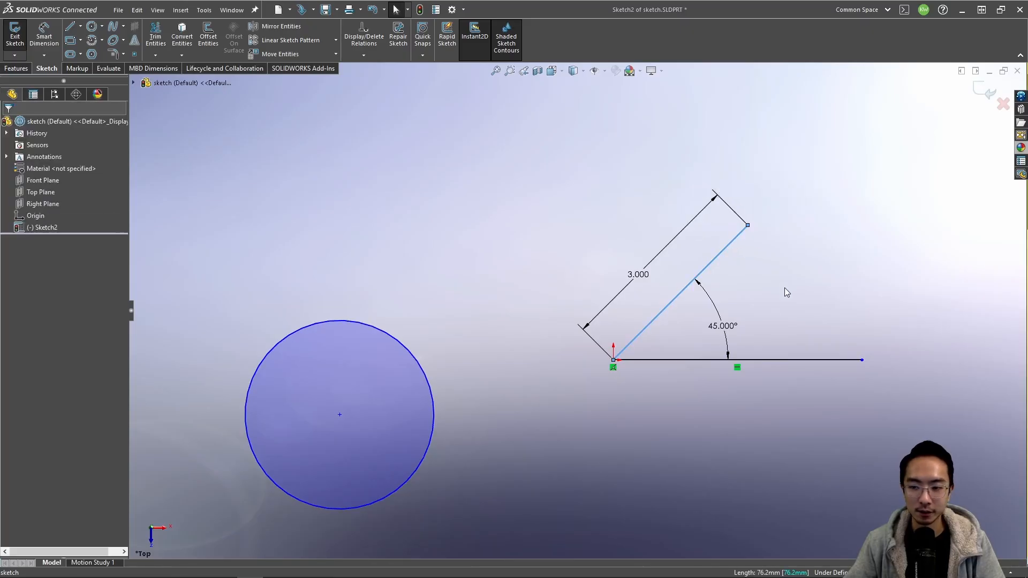
Step: Exit the sketch and reopen it for editing
click(13, 33)
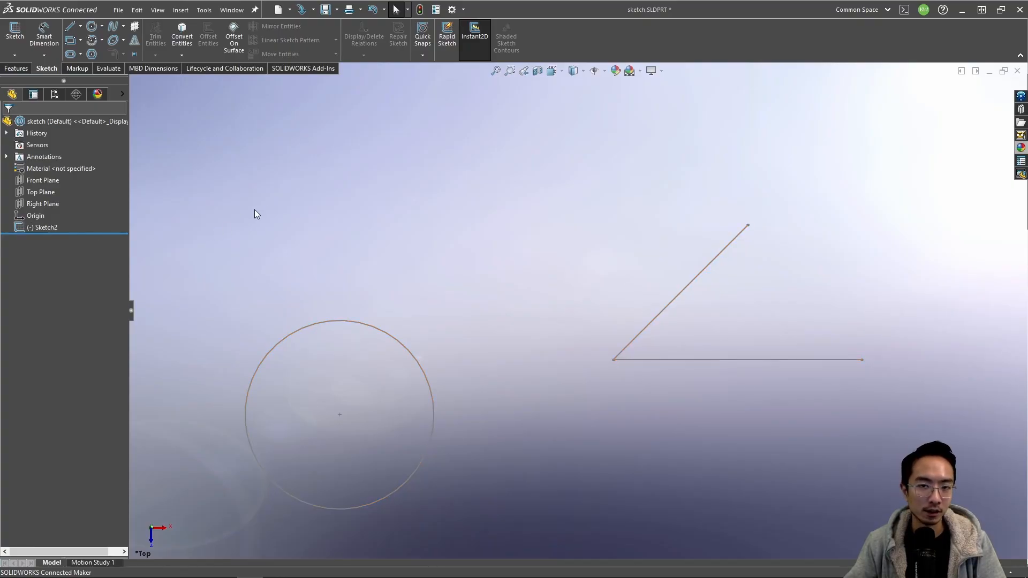
click(44, 227)
click(53, 207)
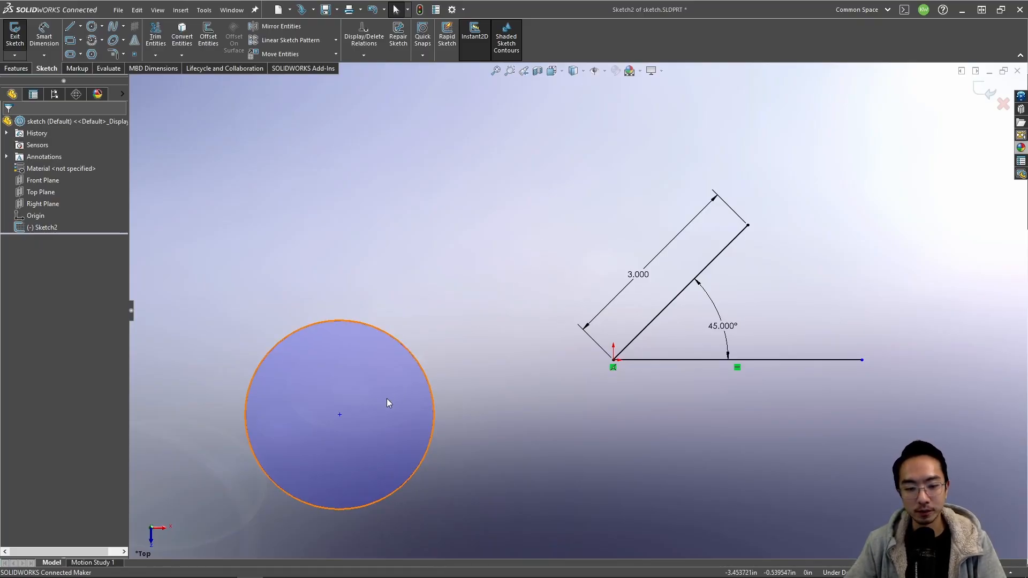
Step: Move the circle up and slightly to the right by its center, and dimension its diameter to 3 in
drag(340, 413, 387, 297)
click(592, 194)
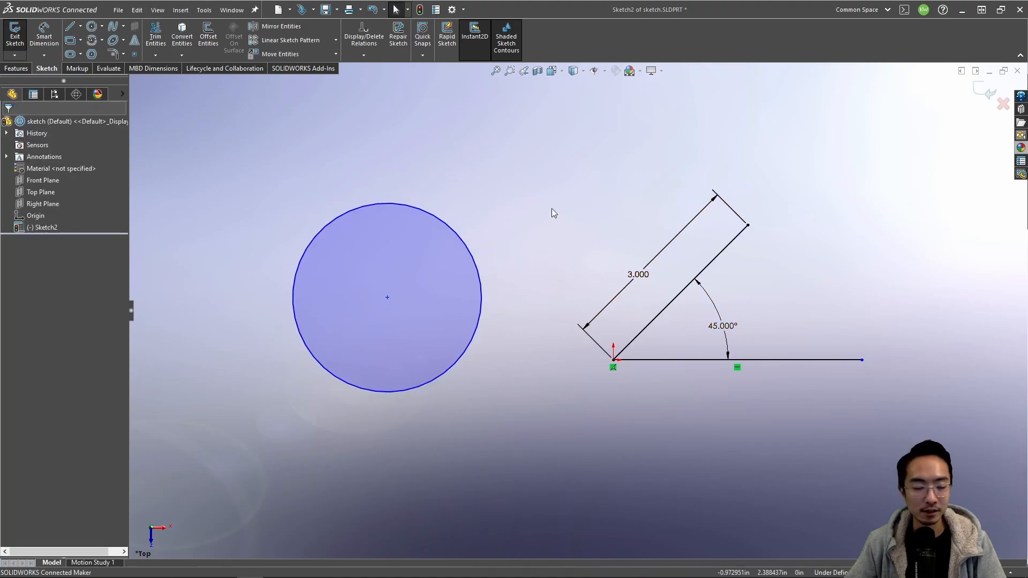
right_drag(488, 220, 487, 130)
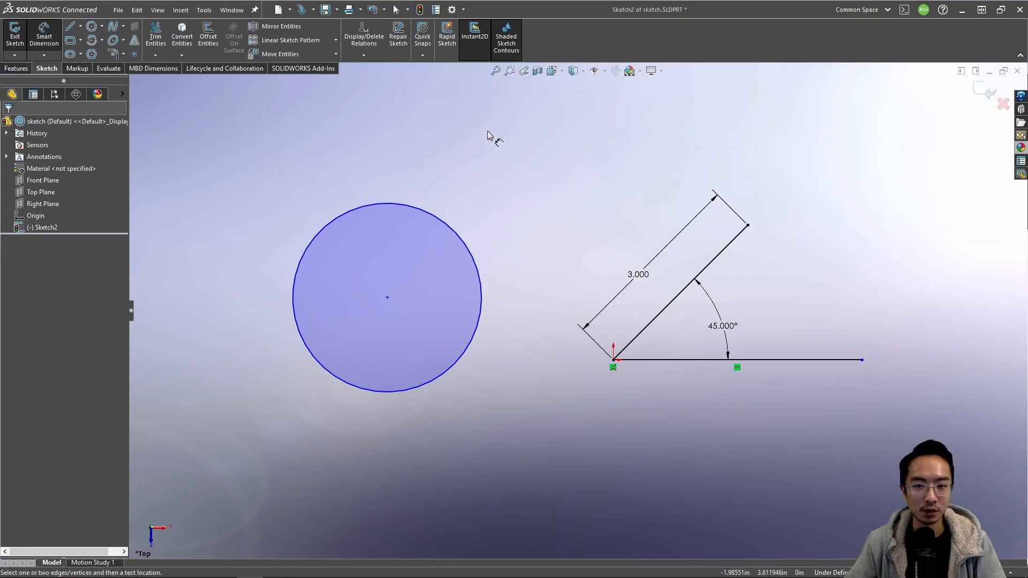
click(454, 227)
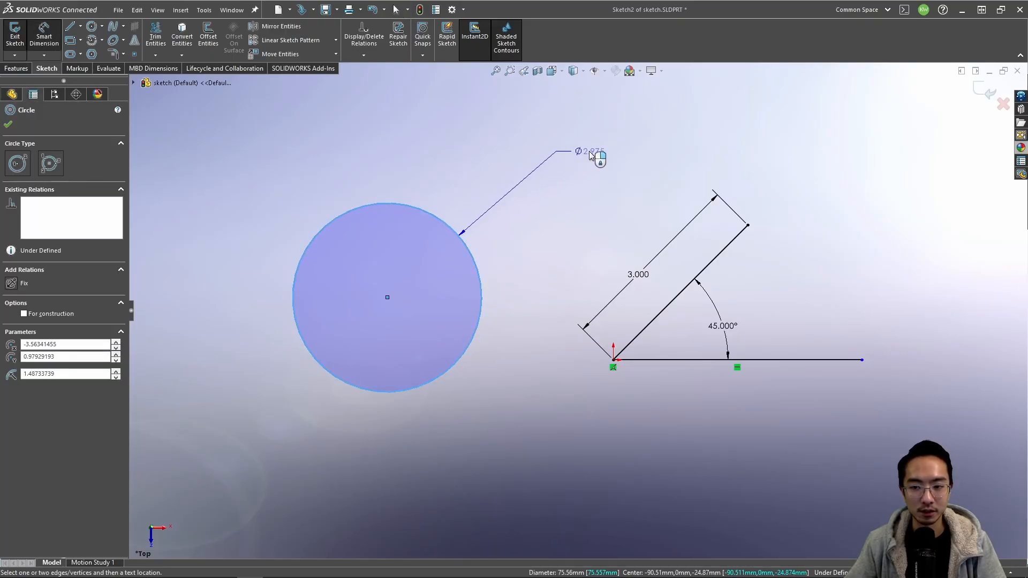
click(591, 154)
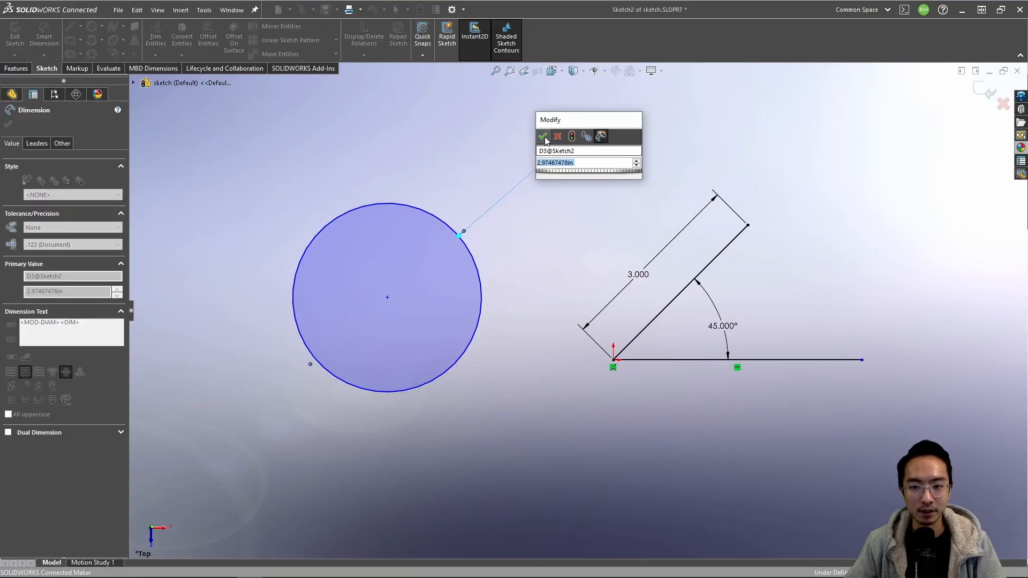
text(3)
key(Return)
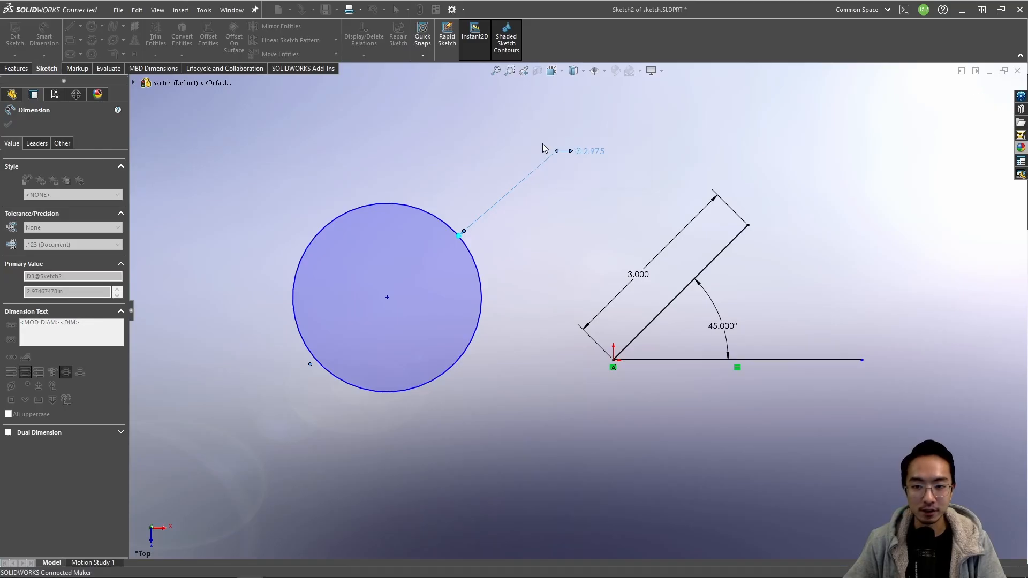
key(Escape)
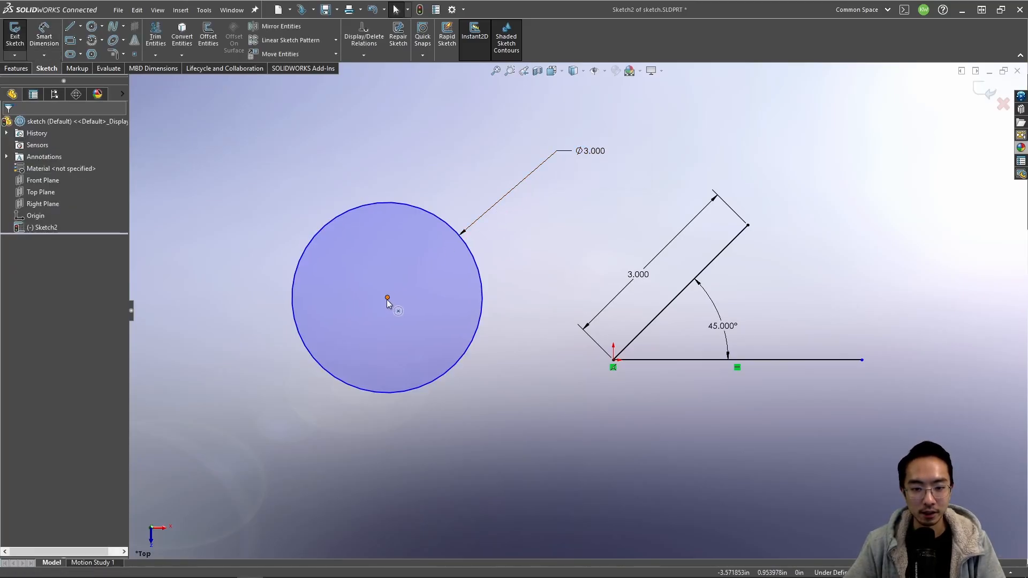
Step: Shift the circle further up and add a vertical dimension of 2 in between its center and the origin
drag(387, 298, 371, 190)
click(464, 373)
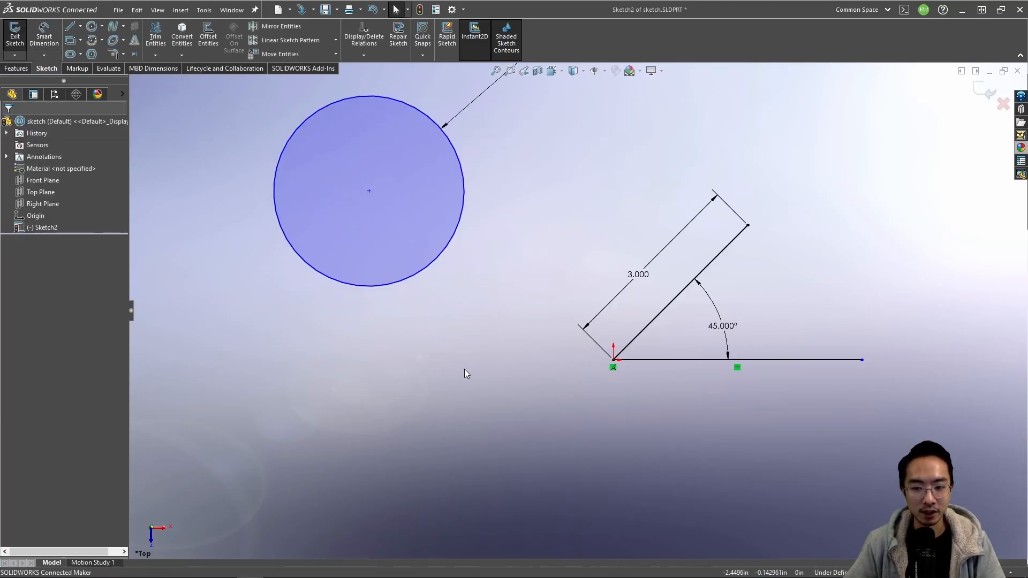
right_drag(513, 421, 500, 278)
click(377, 198)
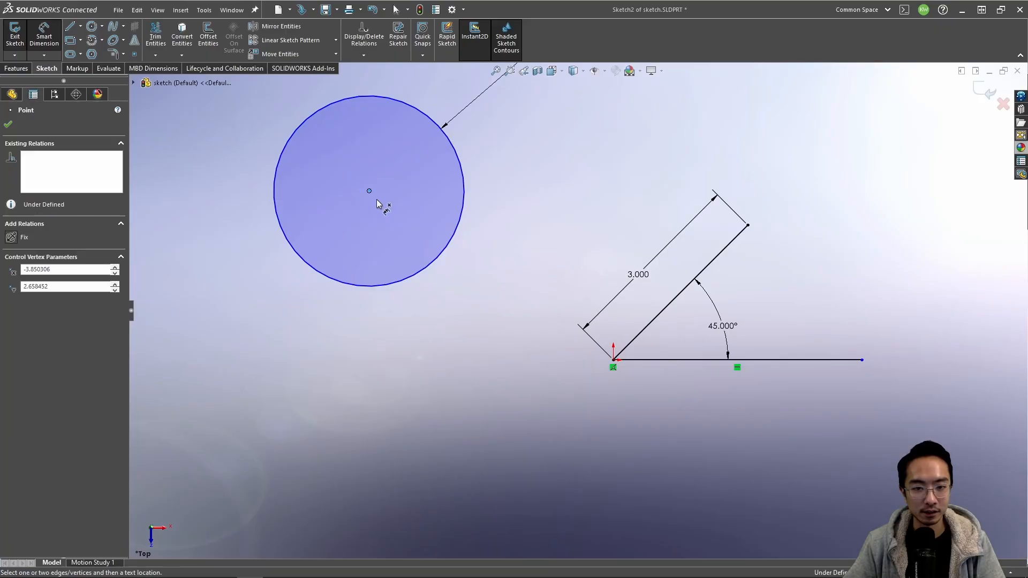
click(613, 361)
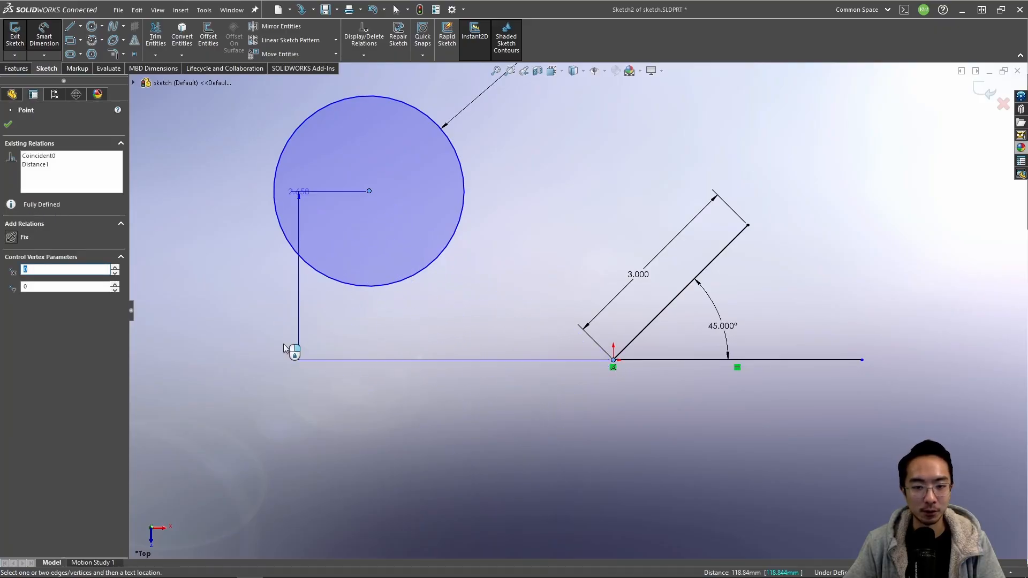
click(236, 288)
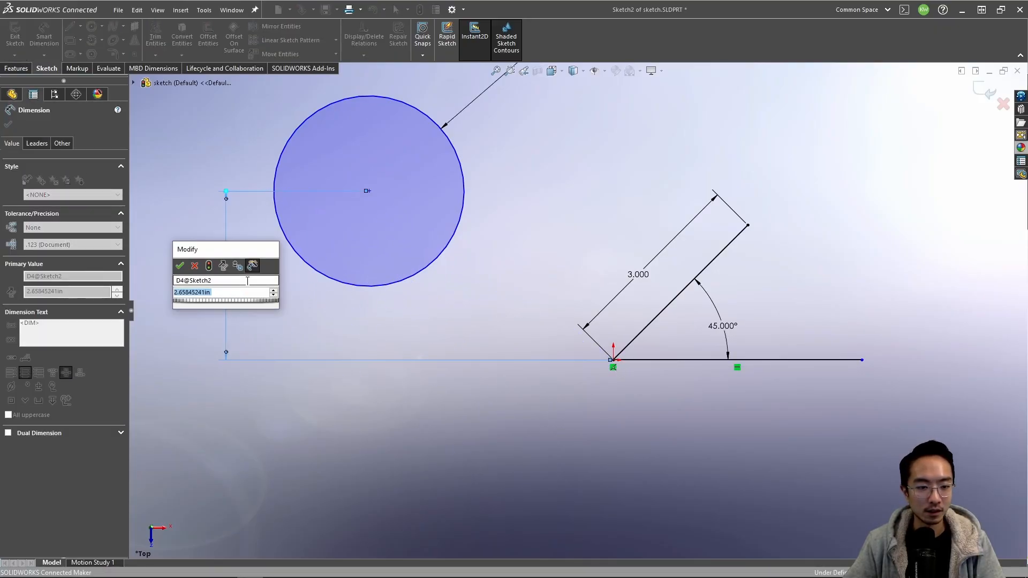
text(2)
key(Return)
key(Escape)
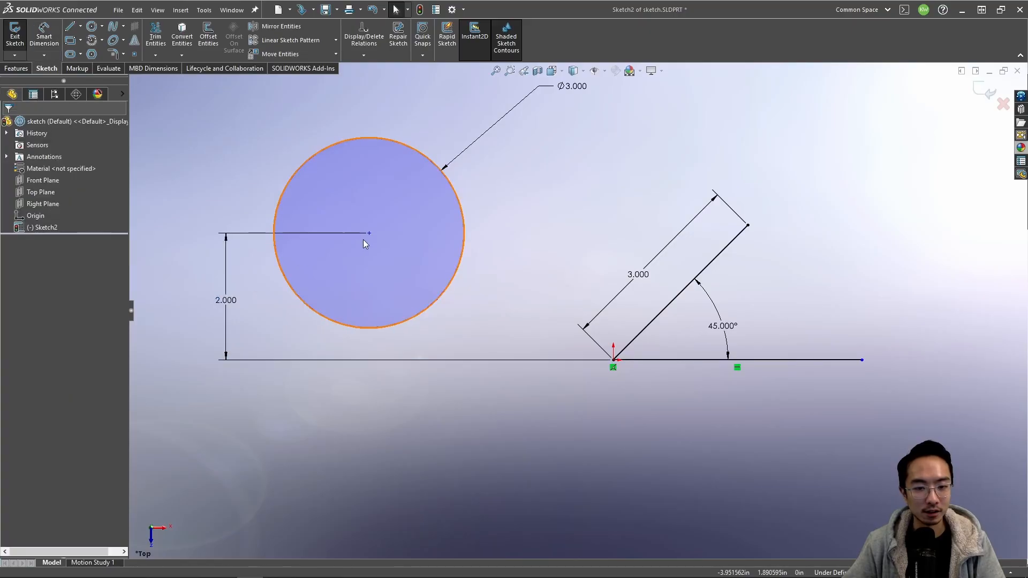
Step: Add a horizontal Smart Dimension between the origin and the circle's center, keeping the current distance
click(369, 233)
click(613, 361)
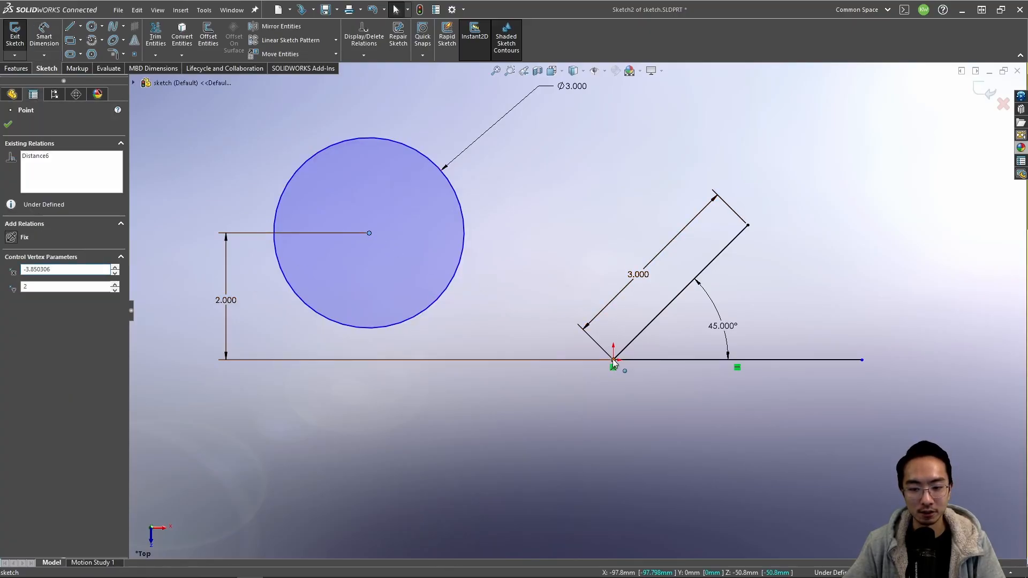
click(462, 420)
right_drag(562, 419, 557, 359)
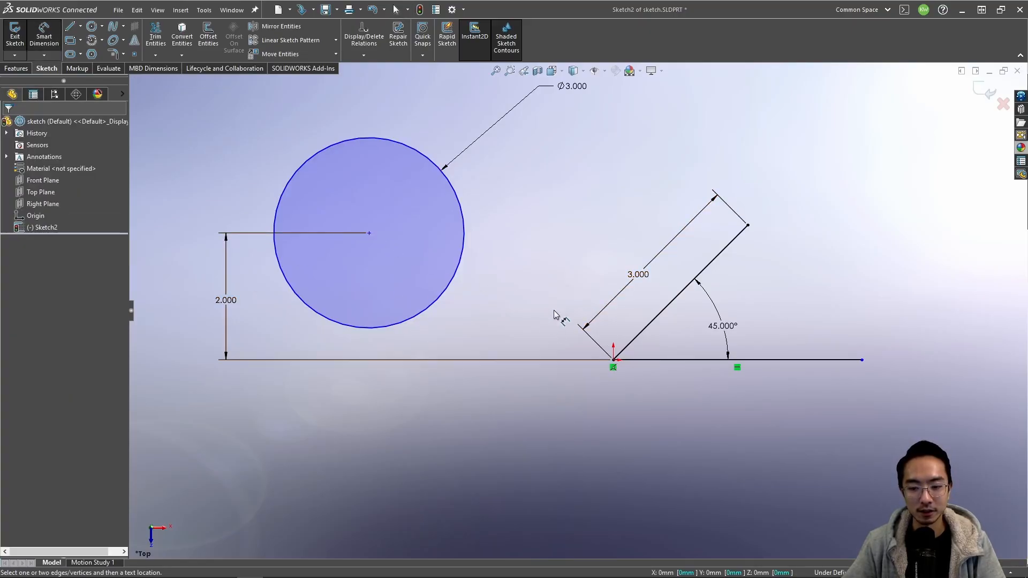
click(613, 360)
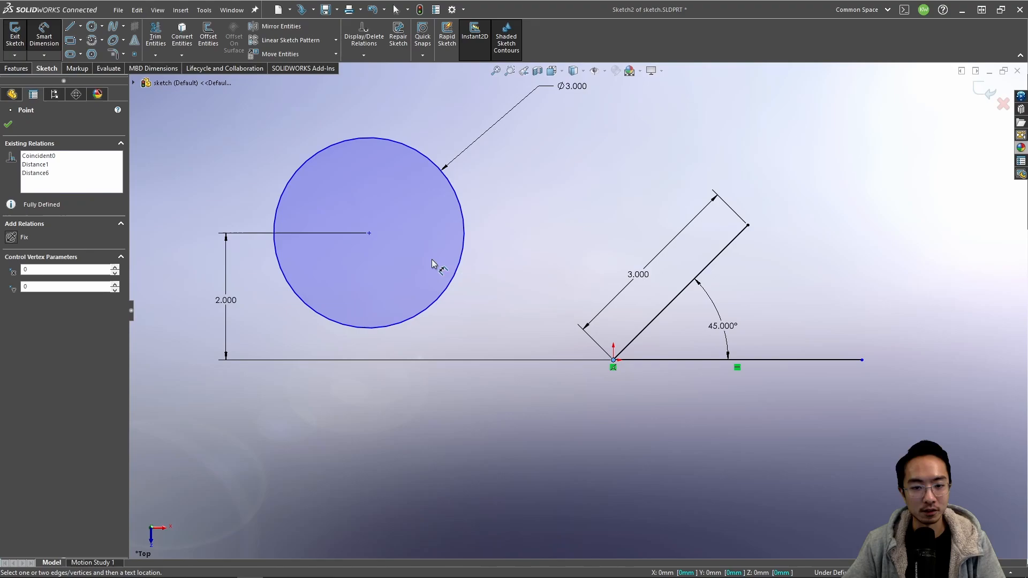
click(368, 234)
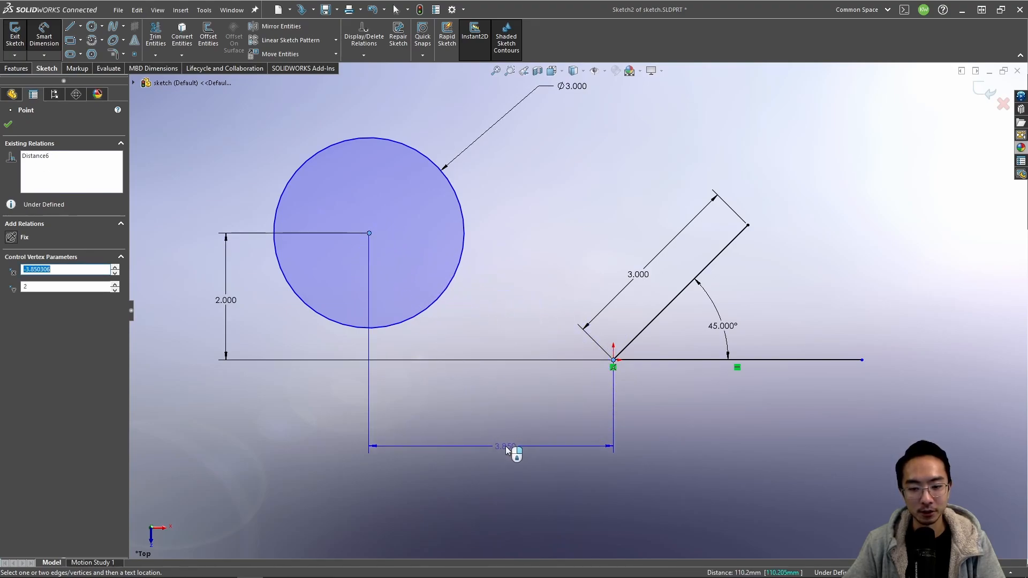
click(506, 448)
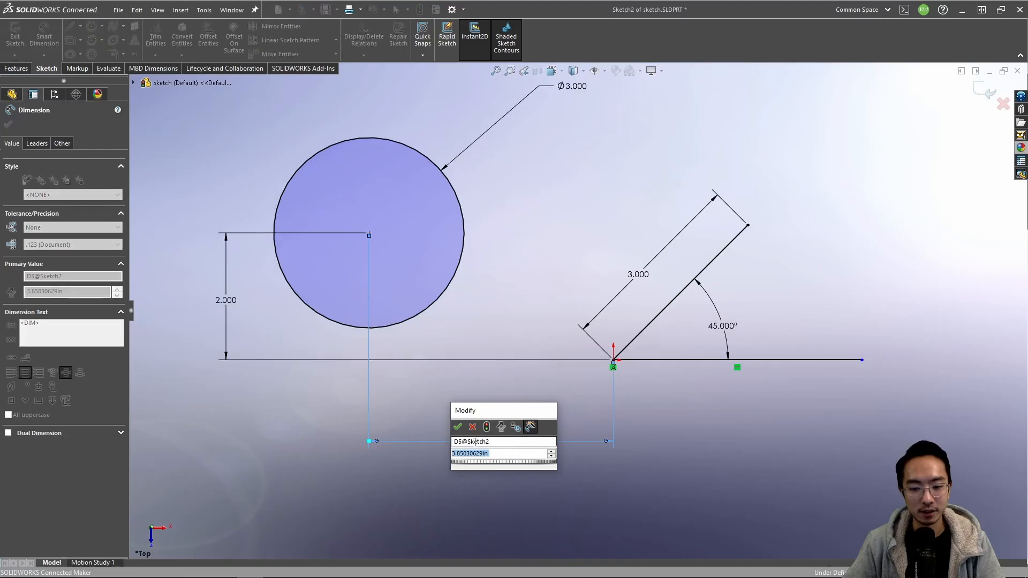
key(Return)
key(Escape)
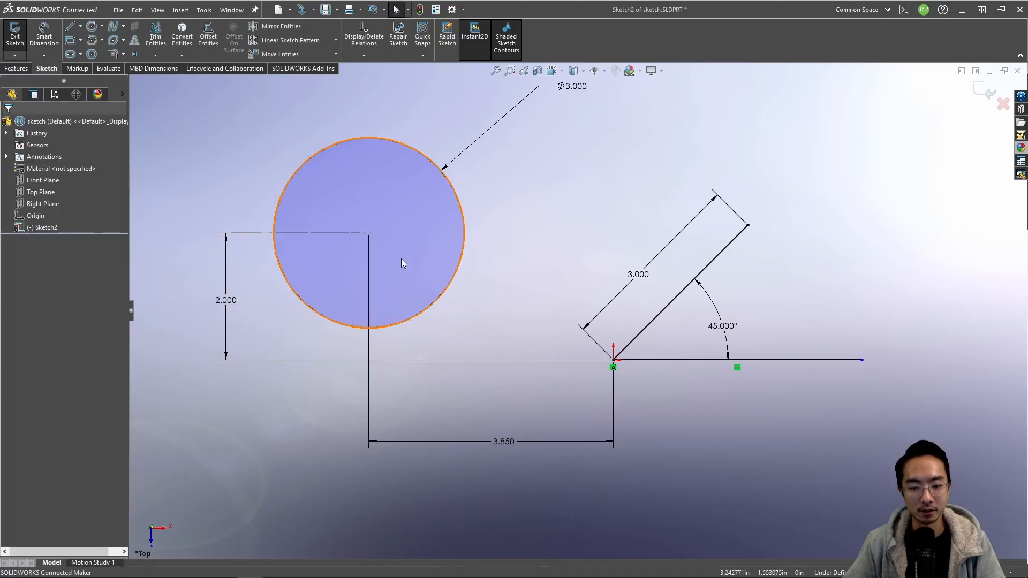
click(369, 233)
click(494, 335)
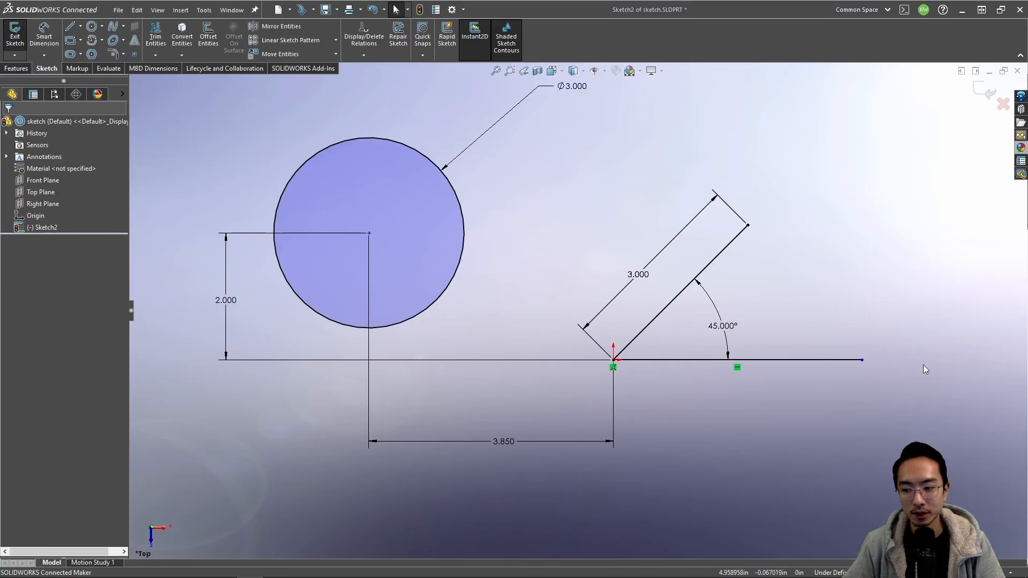
Step: Shorten the horizontal line slightly by its free endpoint, and add a Smart Dimension setting its length to 4 in
mouse_move(862, 360)
mouse_down()
mouse_move(787, 359)
mouse_move(872, 359)
mouse_move(788, 357)
mouse_move(857, 359)
mouse_up()
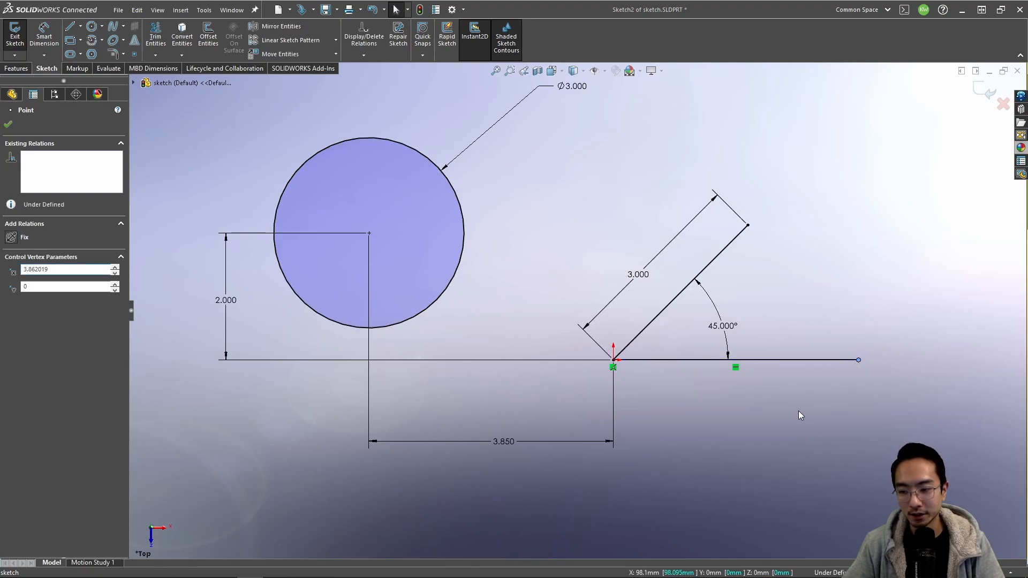
right_drag(798, 410, 799, 351)
click(801, 360)
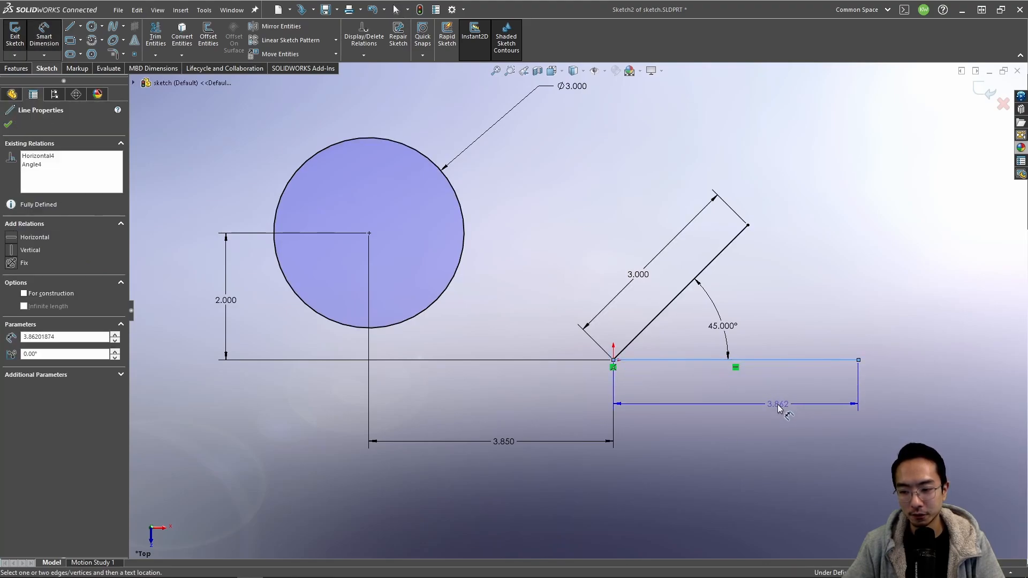
click(771, 417)
text(4)
key(Return)
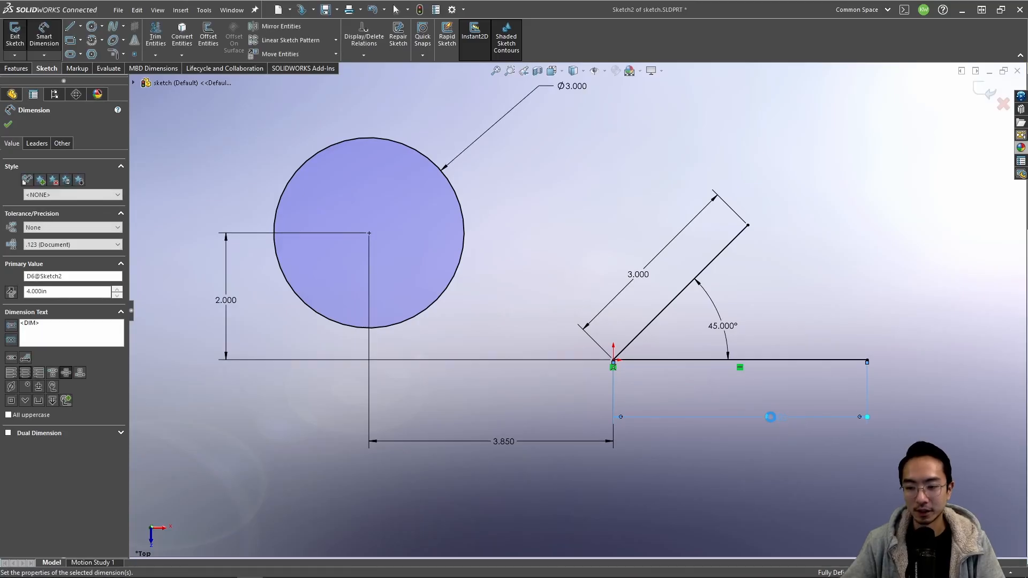
Step: Clear the existing sketch geometry and draw a free diagonal line above and to the left of the origin
key(Escape)
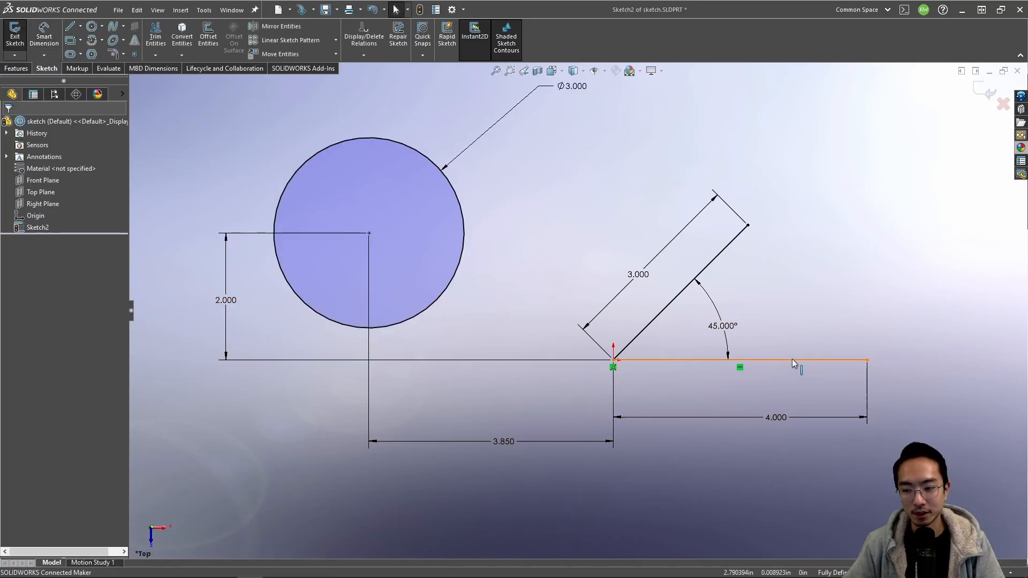
click(988, 96)
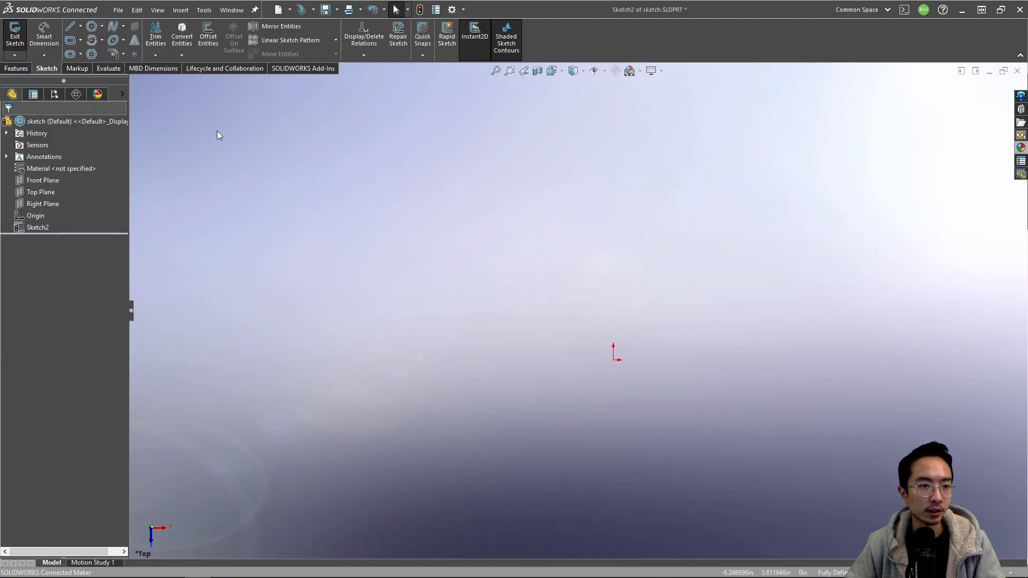
click(70, 26)
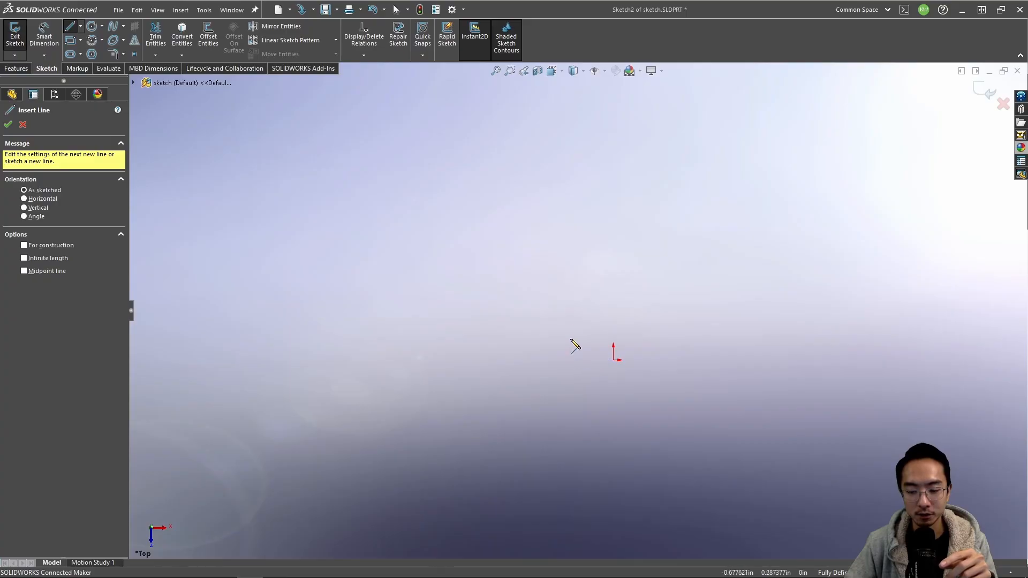
click(576, 336)
click(486, 241)
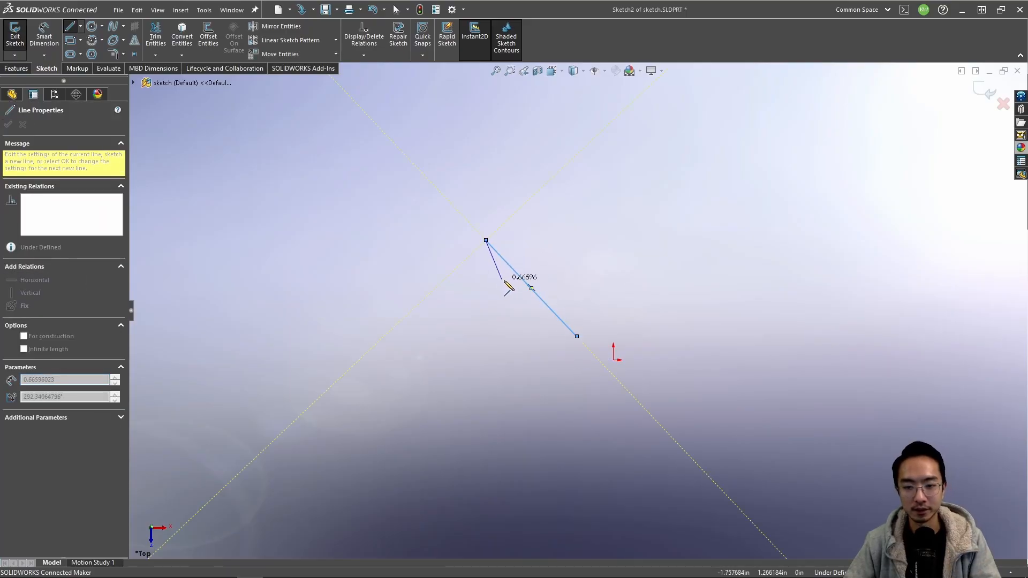
key(Escape)
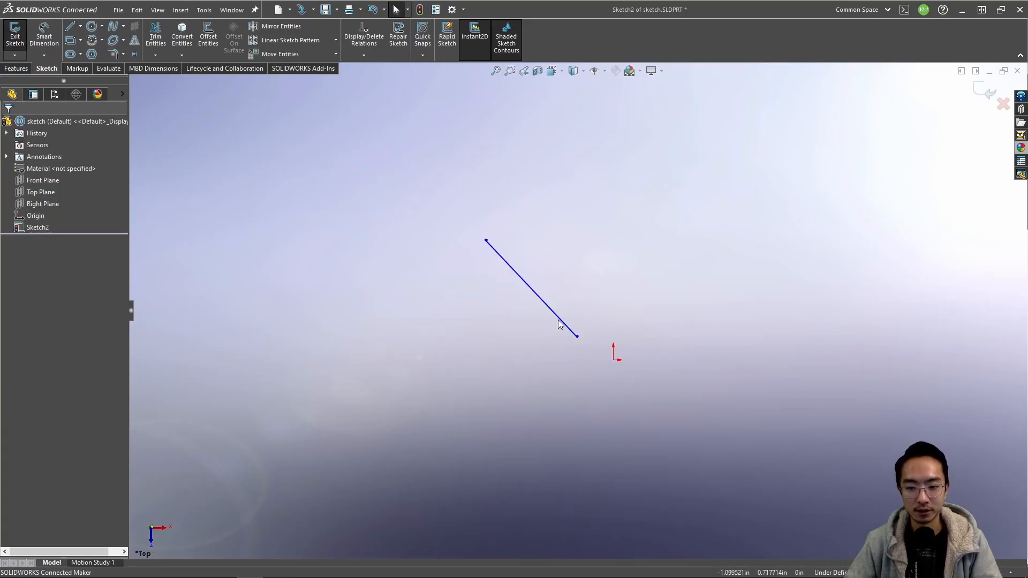
Step: Draw a slanted line about 2 in long starting at the origin, and delete that line again
click(70, 27)
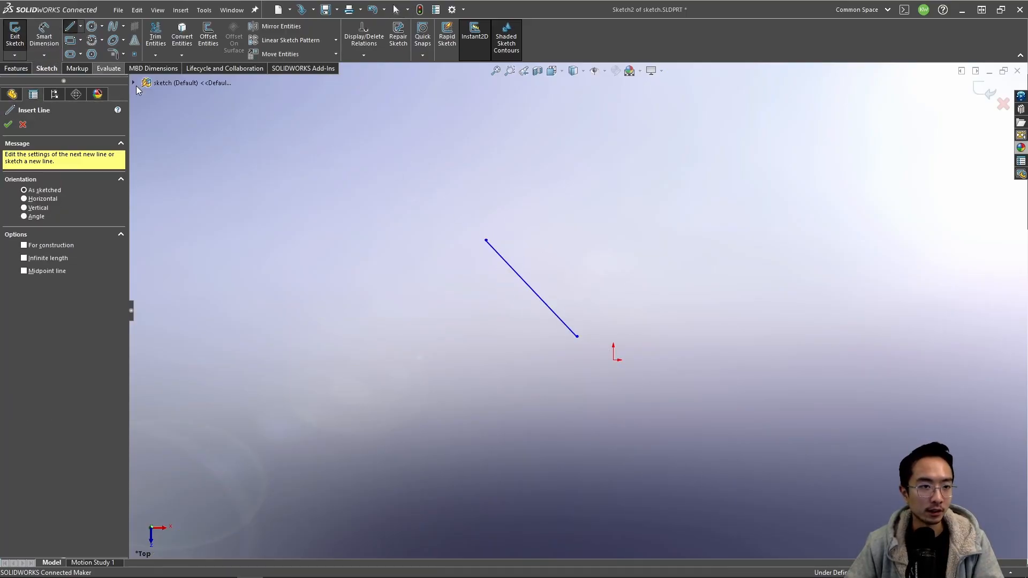
click(613, 360)
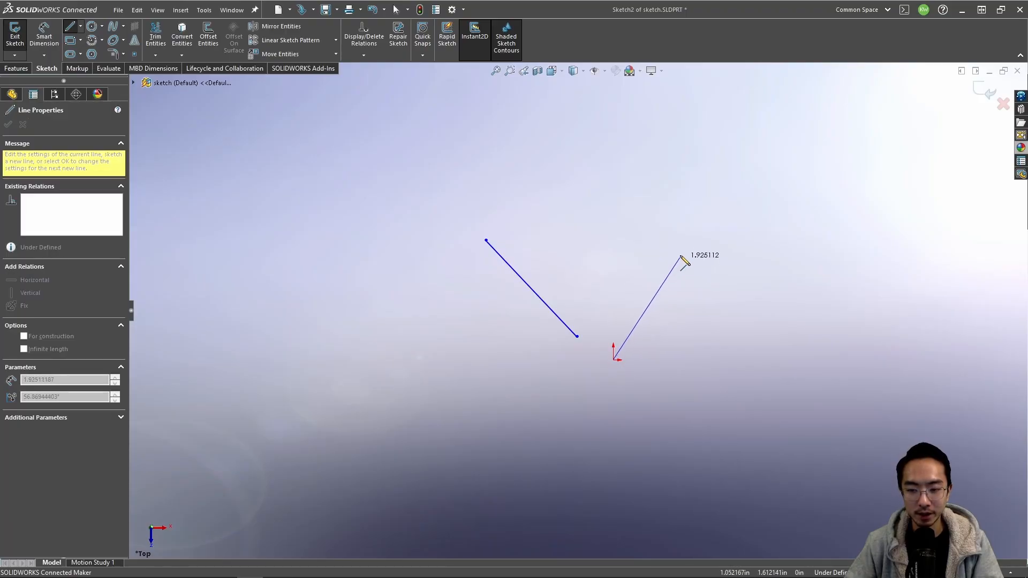
click(677, 252)
key(Escape)
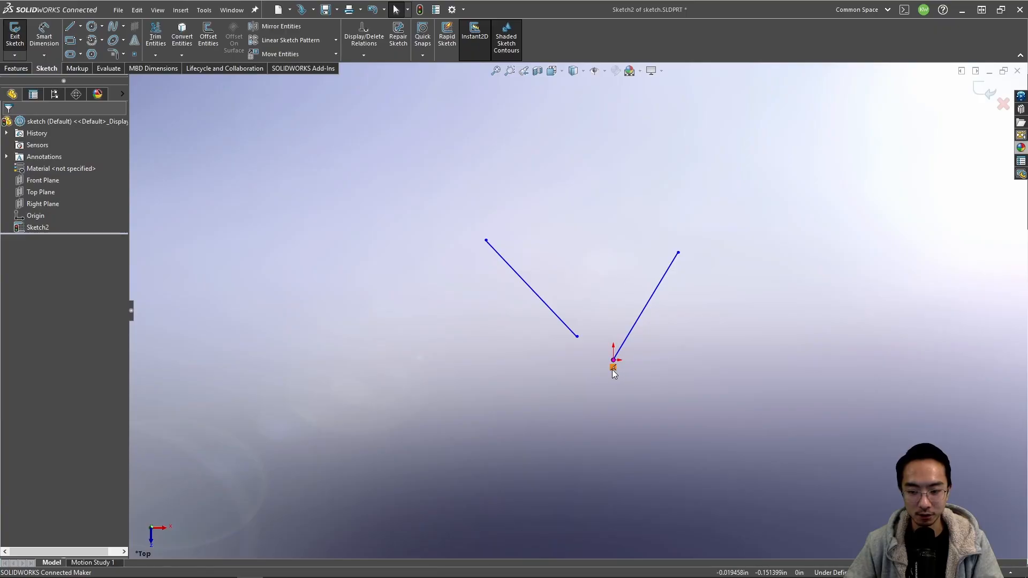
click(624, 344)
key(Delete)
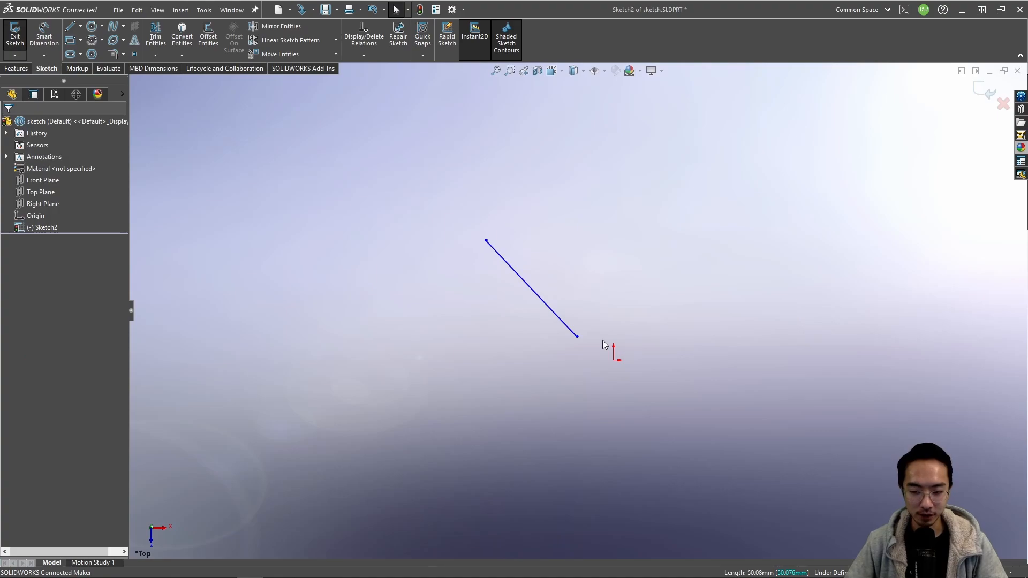
Step: Make the diagonal line's lower endpoint coincident with the origin and swing its free endpoint over to the right
click(577, 337)
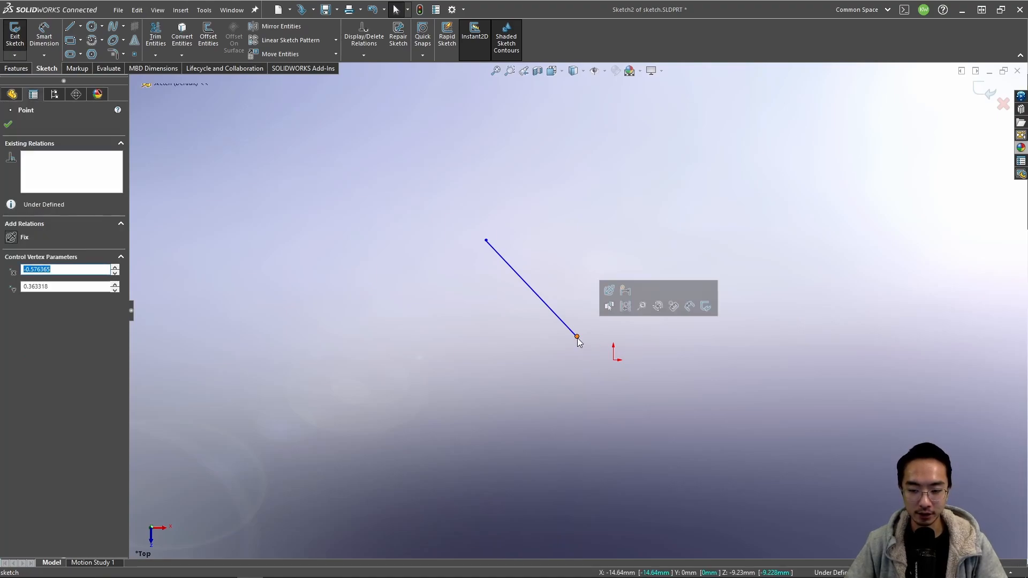
ctrl+click(614, 360)
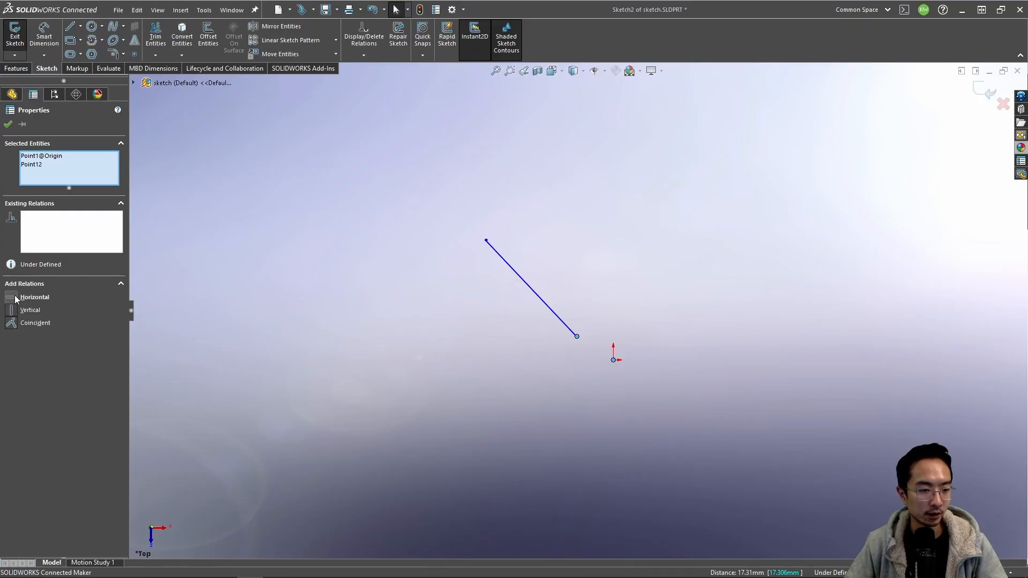
click(11, 324)
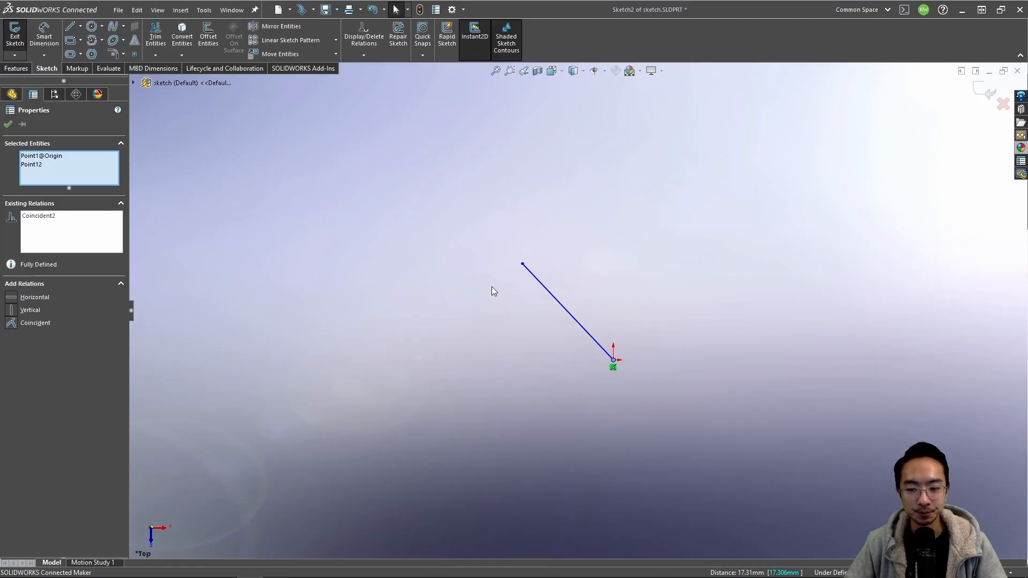
drag(522, 264, 701, 264)
Step: Add a Vertical relation to the line attached to the origin
click(681, 288)
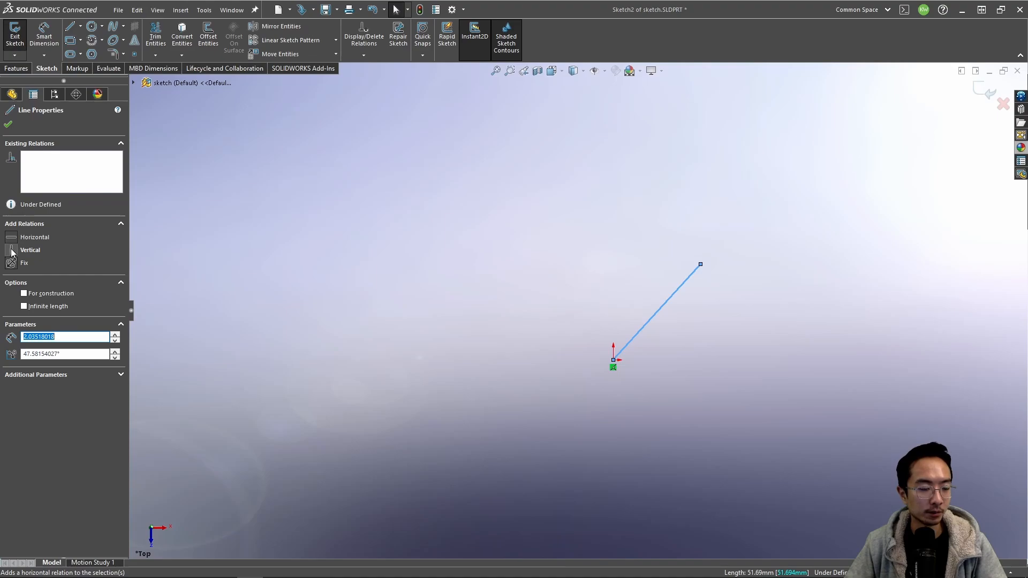
right_click(667, 300)
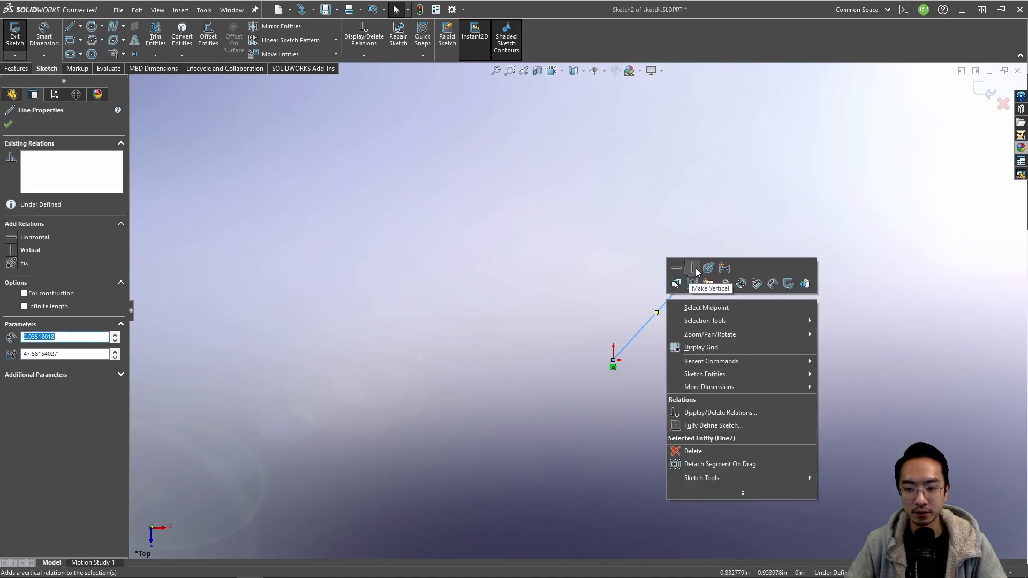
click(691, 270)
click(692, 272)
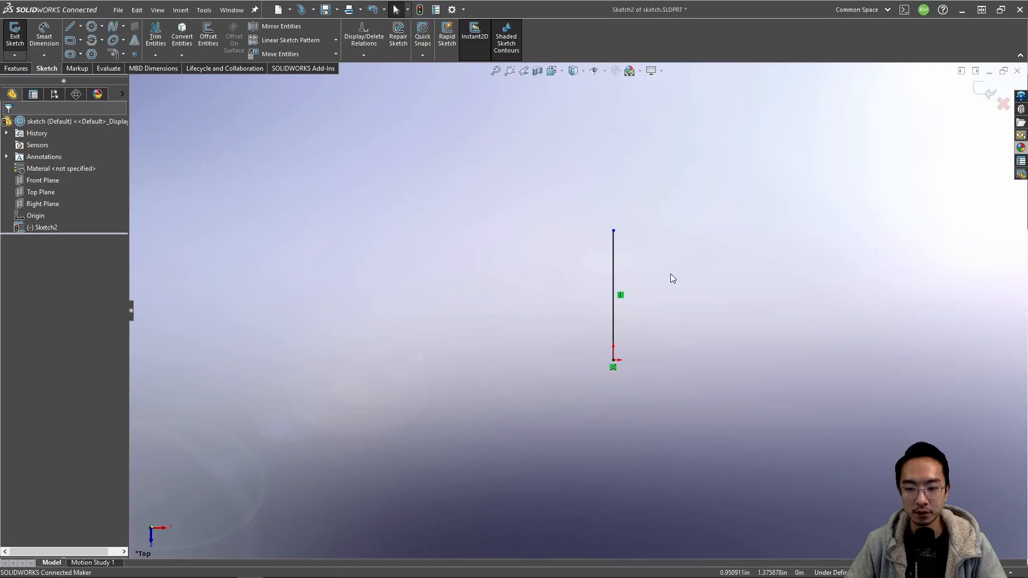
Step: Delete the line's Vertical relation and make the line horizontal instead
click(621, 297)
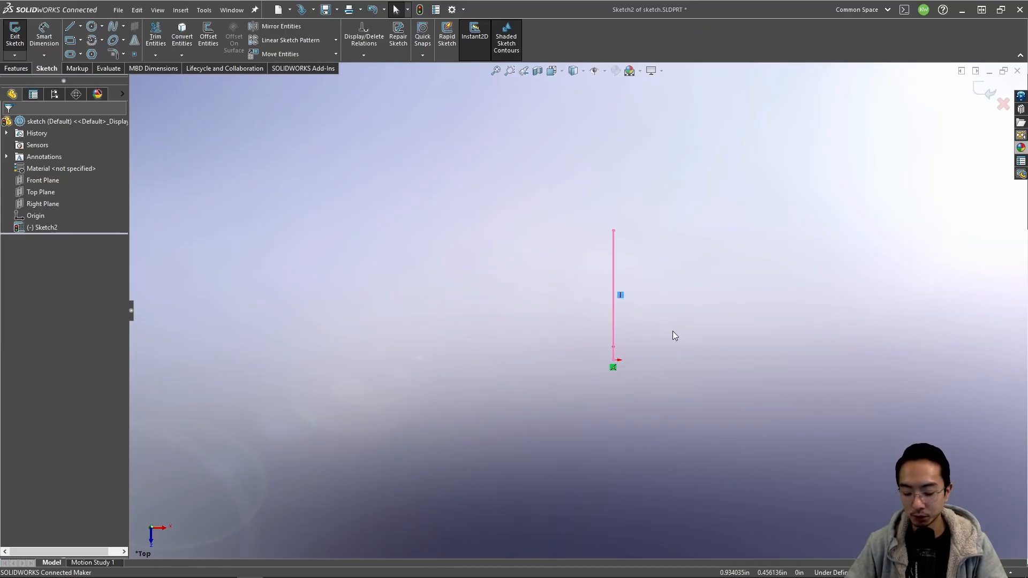
key(Escape)
right_click(613, 292)
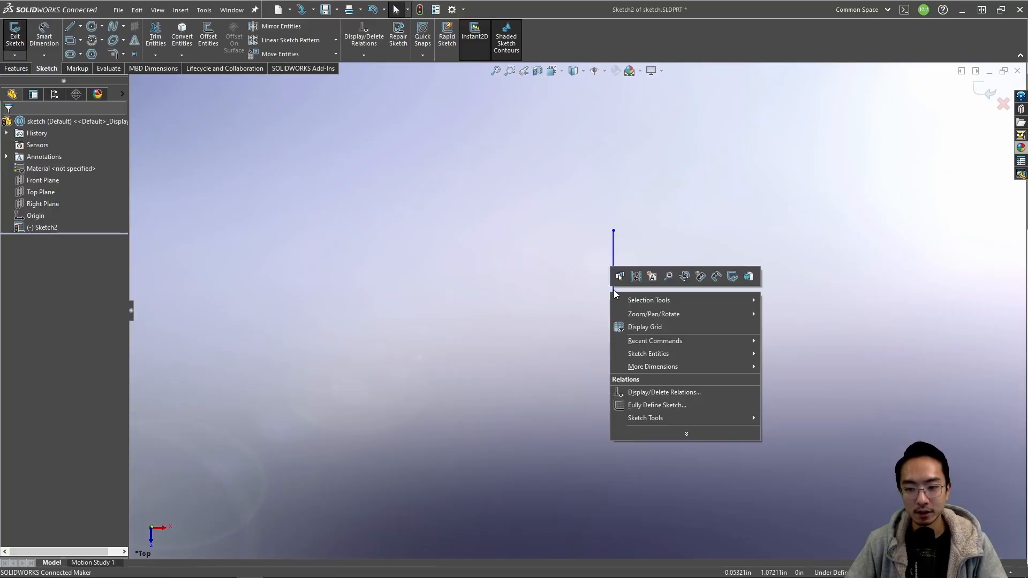
key(Escape)
right_click(614, 274)
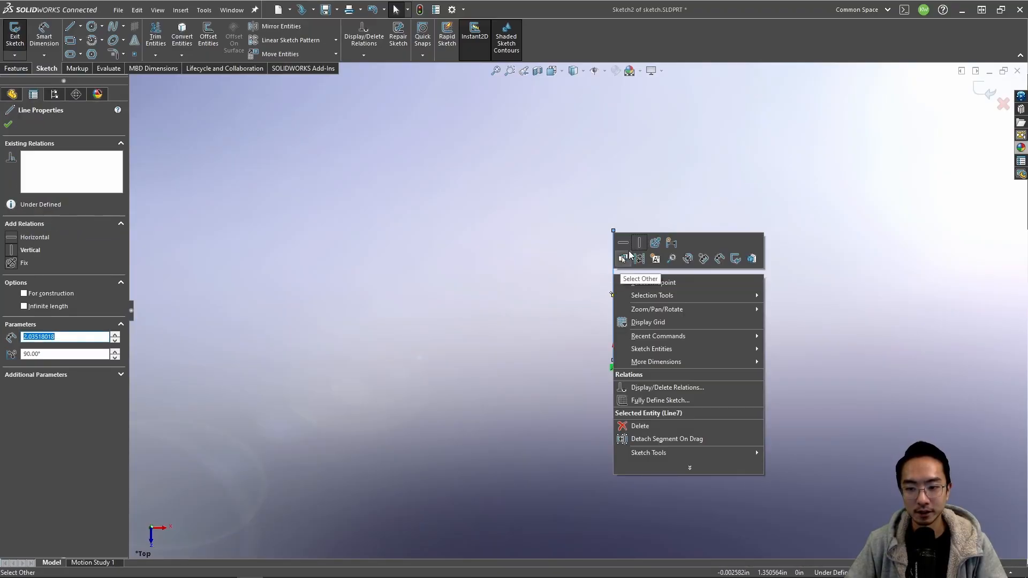
click(623, 243)
key(Escape)
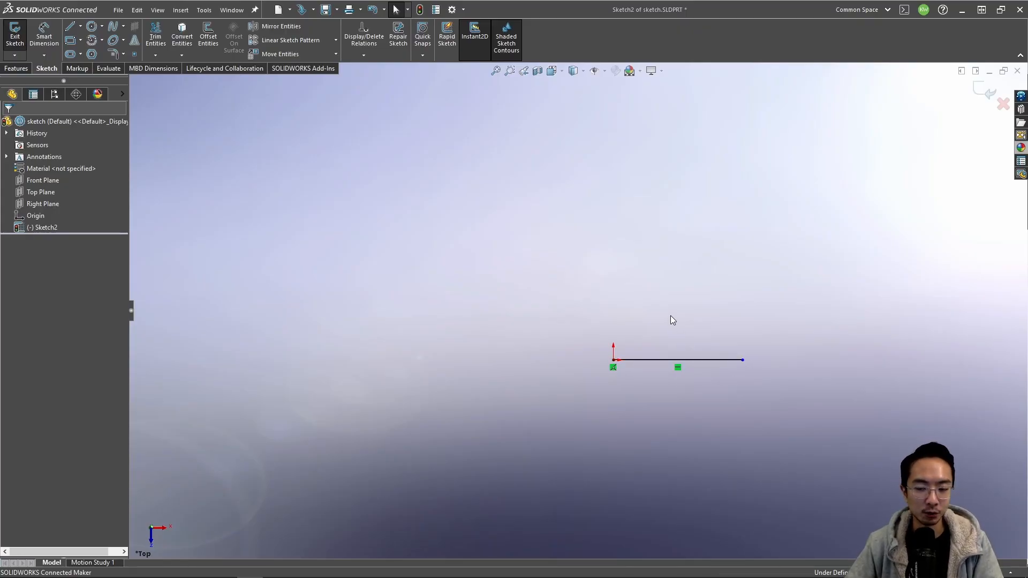
Step: Draw a separate slanted line about 3 in long above the horizontal line, rising to the right
click(71, 28)
click(593, 288)
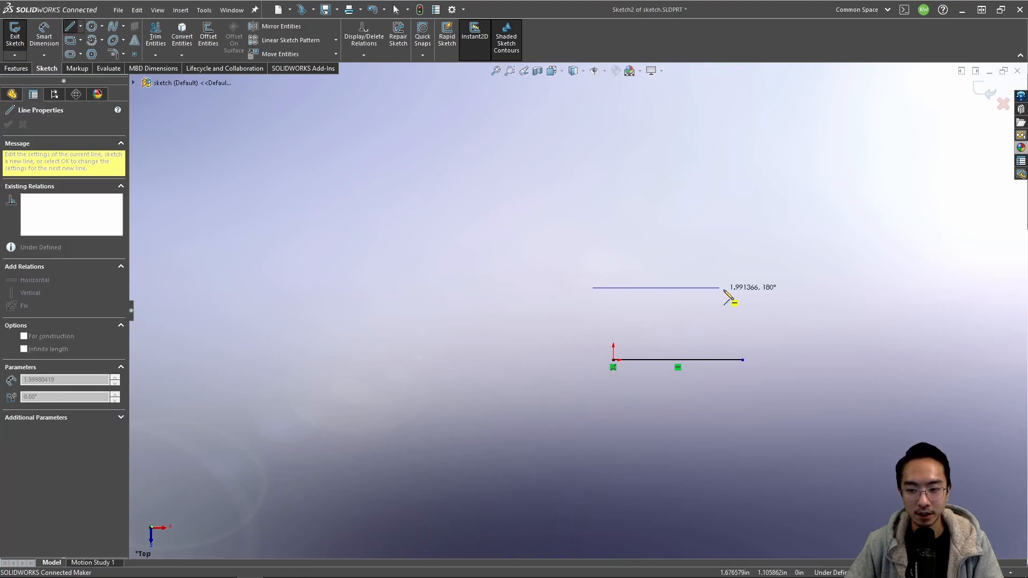
click(759, 198)
key(Escape)
Step: Make the slanted line parallel to the horizontal line and test the relation by moving its right endpoint
click(720, 220)
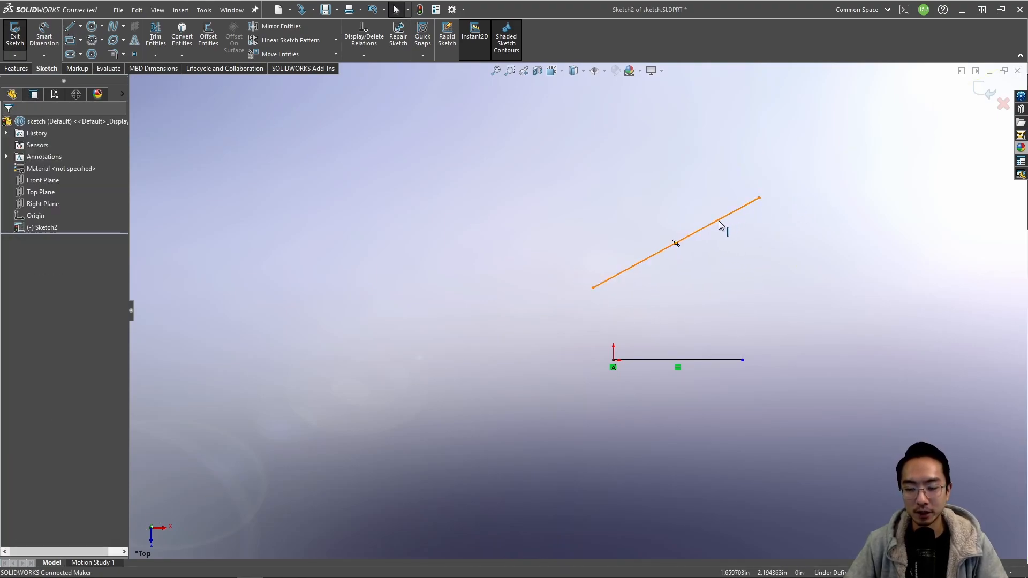
click(718, 221)
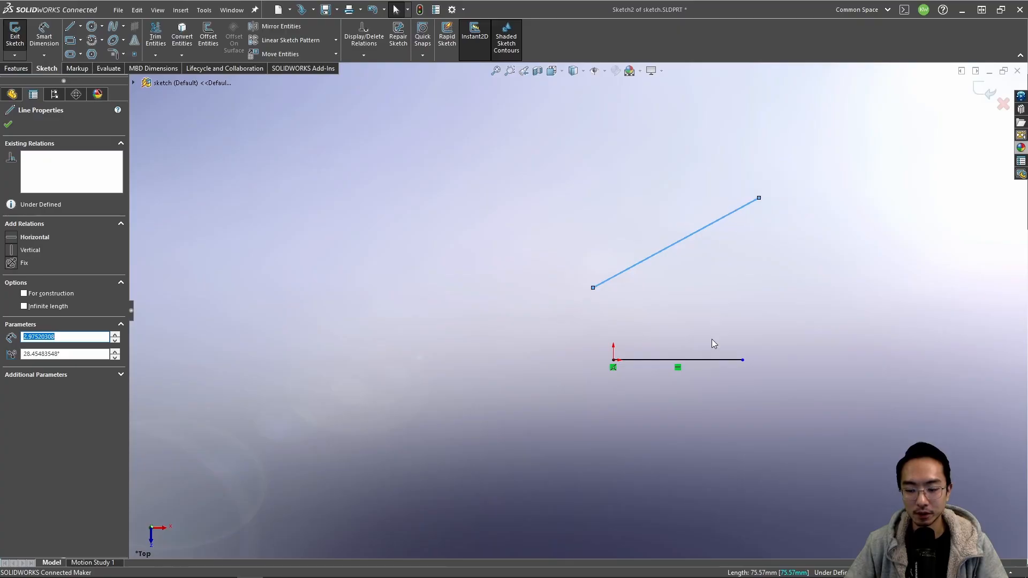
ctrl+click(702, 361)
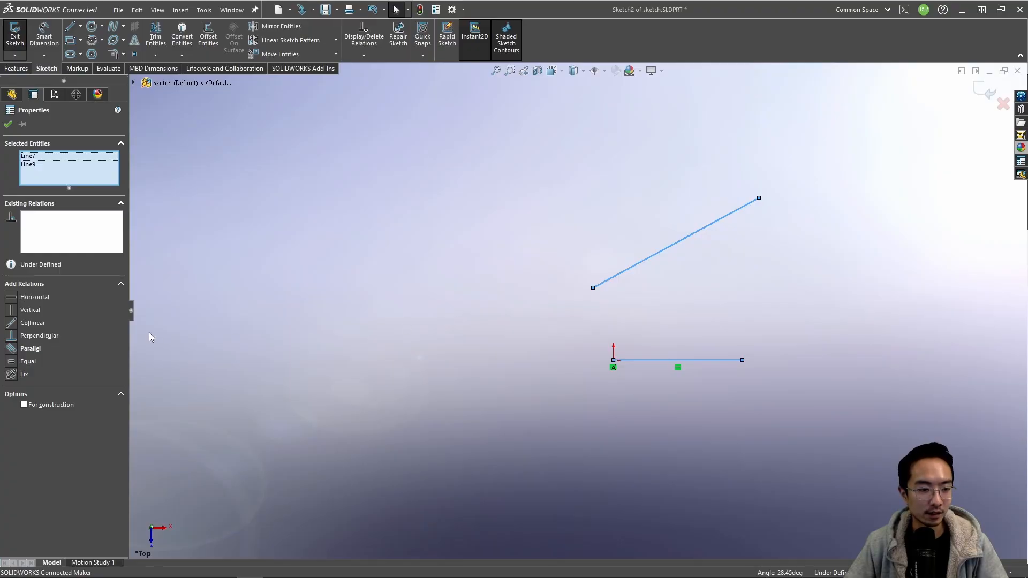
click(15, 352)
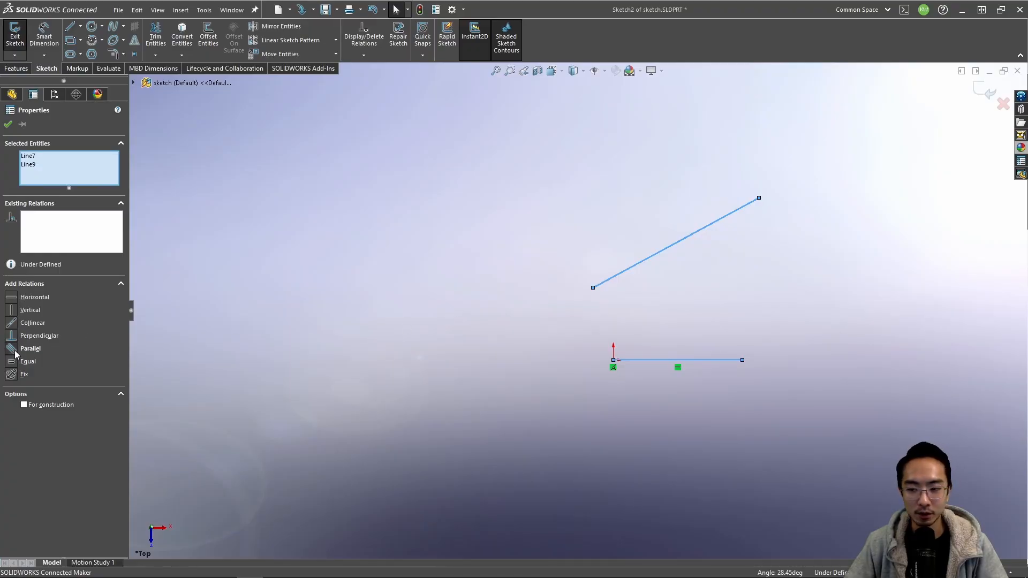
click(781, 303)
drag(781, 288, 751, 313)
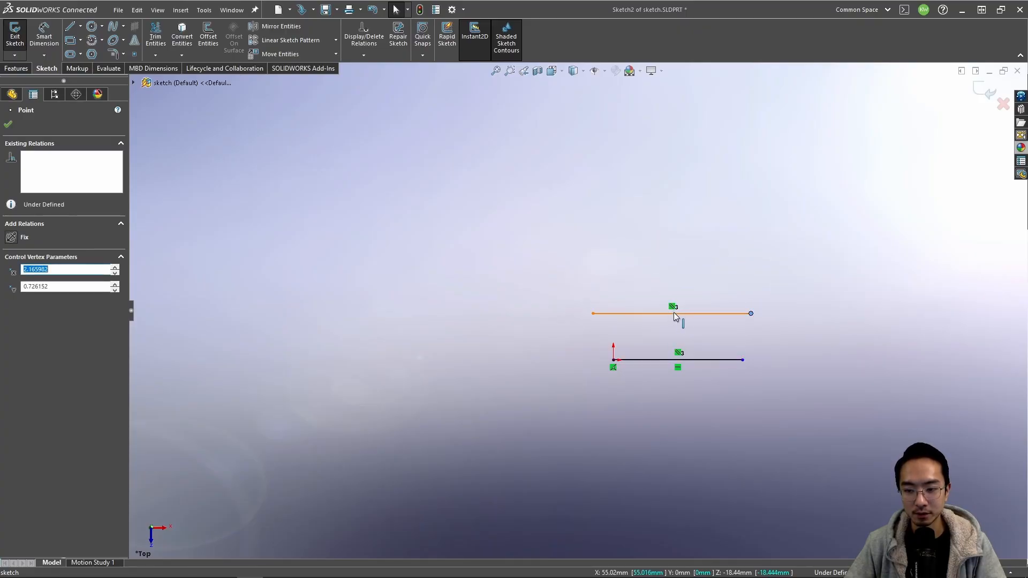
drag(752, 315, 767, 292)
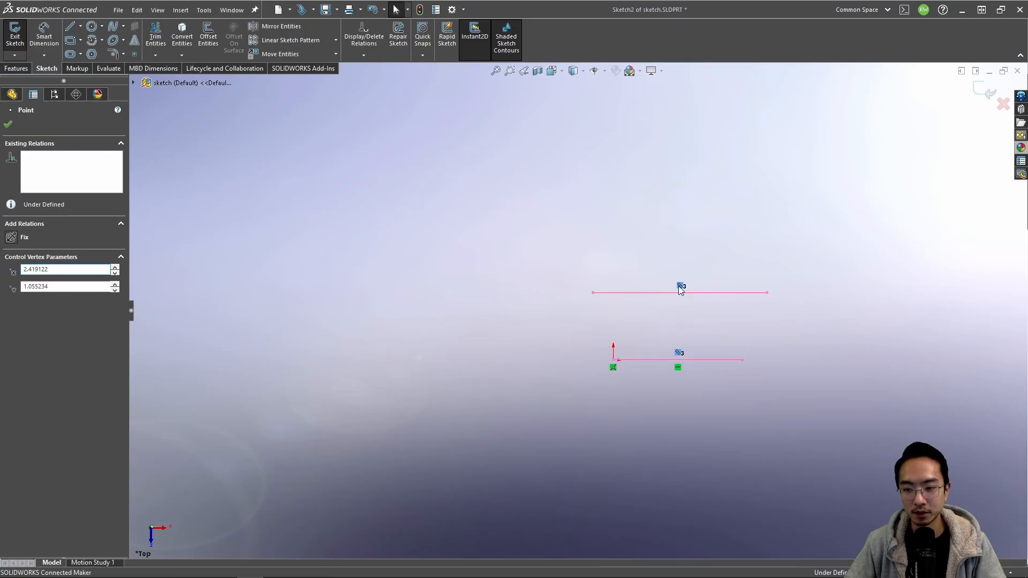
Step: Delete the Parallel relation between the two lines and tilt the upper line upward by its right endpoint
click(679, 286)
key(Delete)
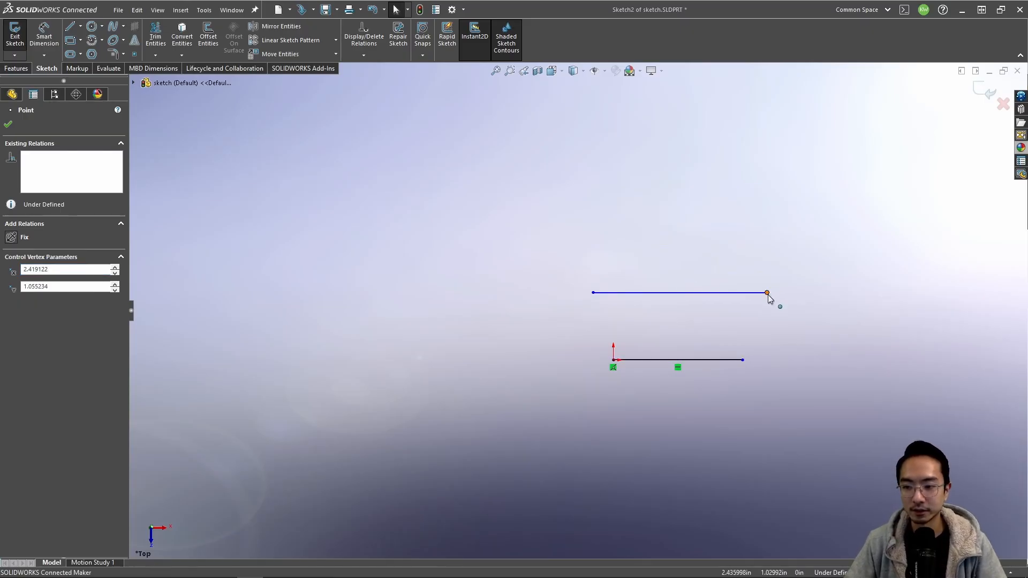
drag(767, 292, 750, 215)
Step: Add a Perpendicular relation between the tilted line and the horizontal line
click(697, 242)
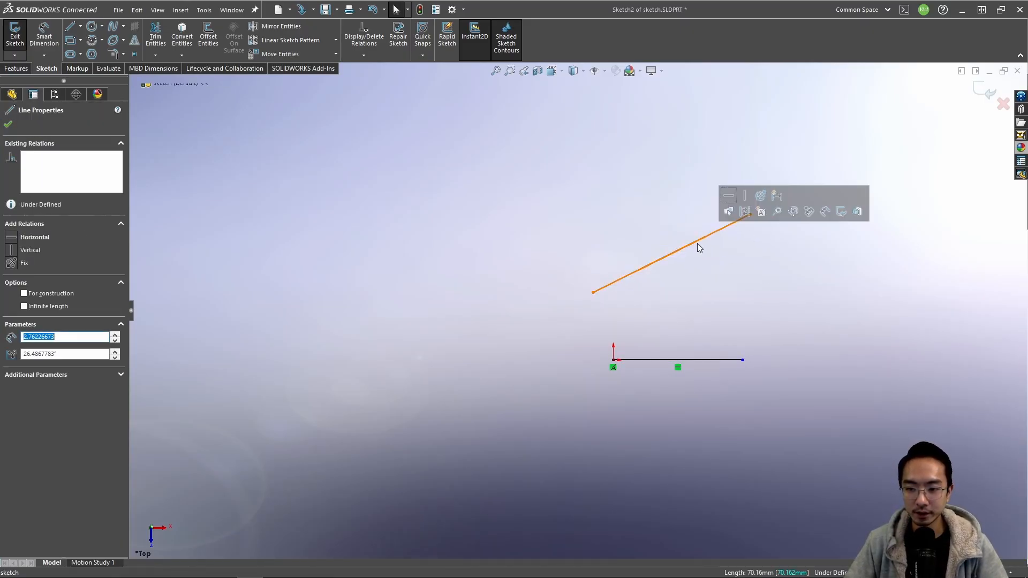
ctrl+click(700, 361)
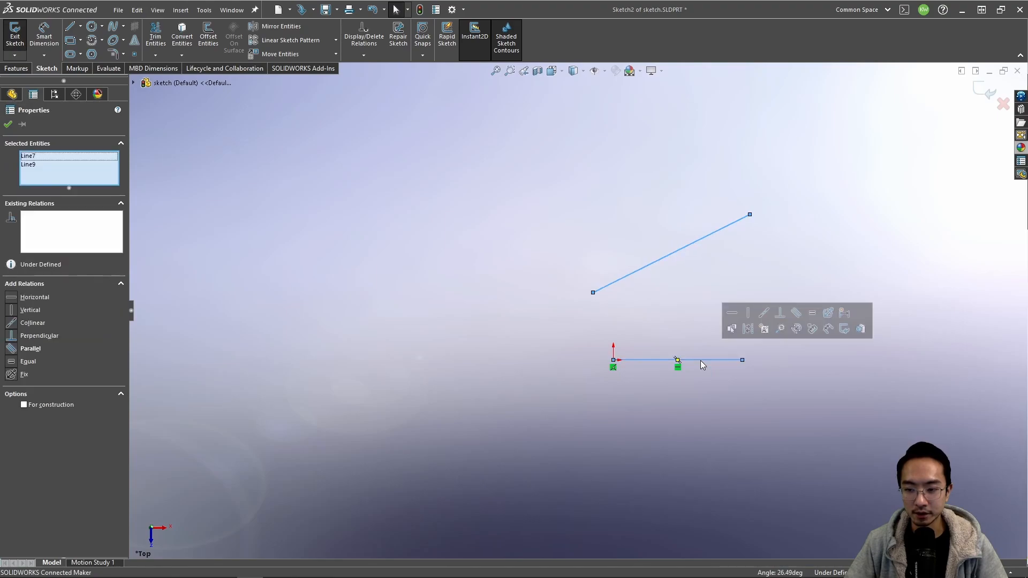
click(780, 315)
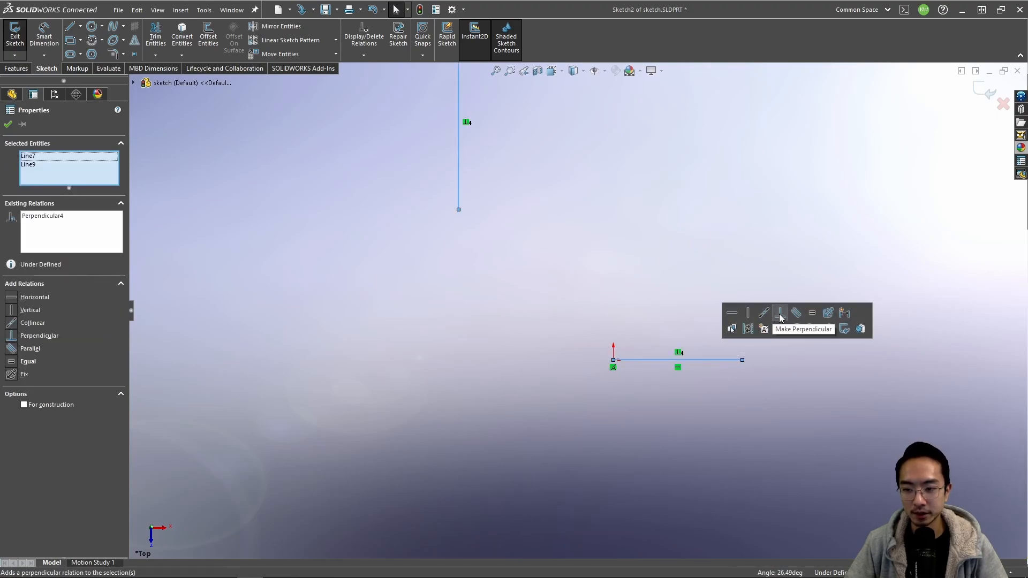
click(653, 230)
Step: Move the perpendicular line directly above the horizontal line and adjust both its endpoints to bring it closer
scroll(545, 211, up, 1)
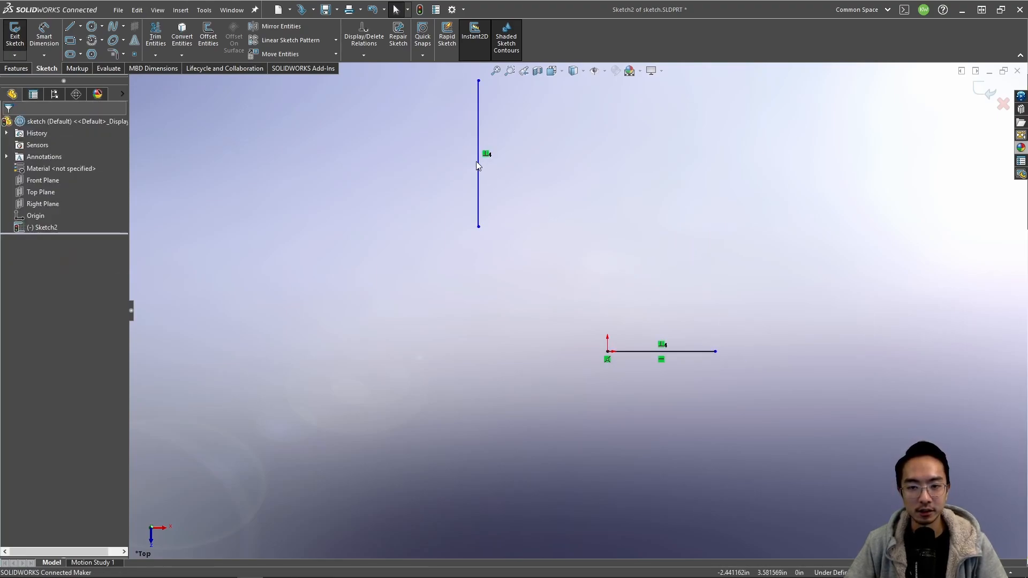
drag(479, 162, 642, 174)
click(642, 81)
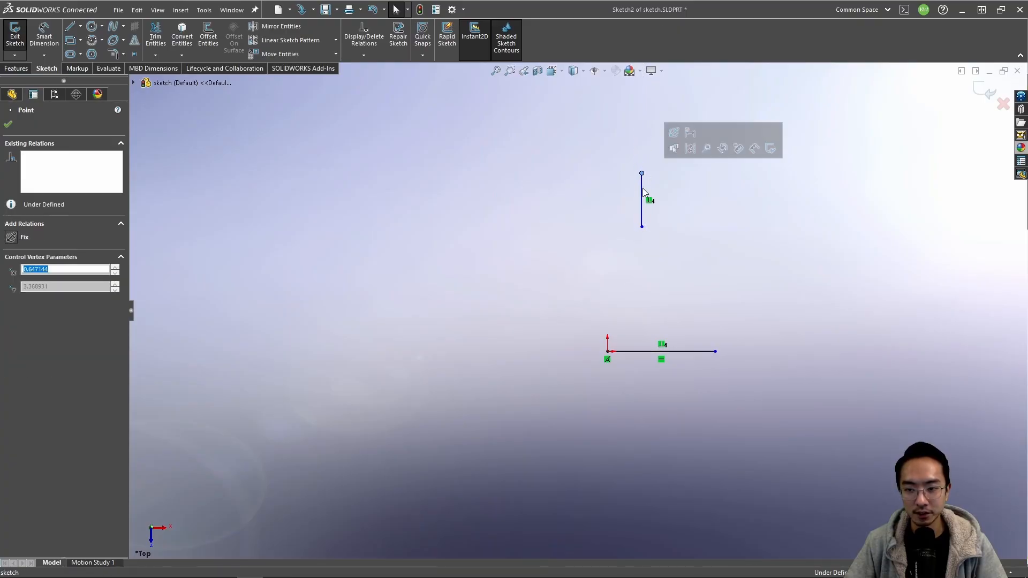
drag(642, 227, 643, 293)
click(670, 291)
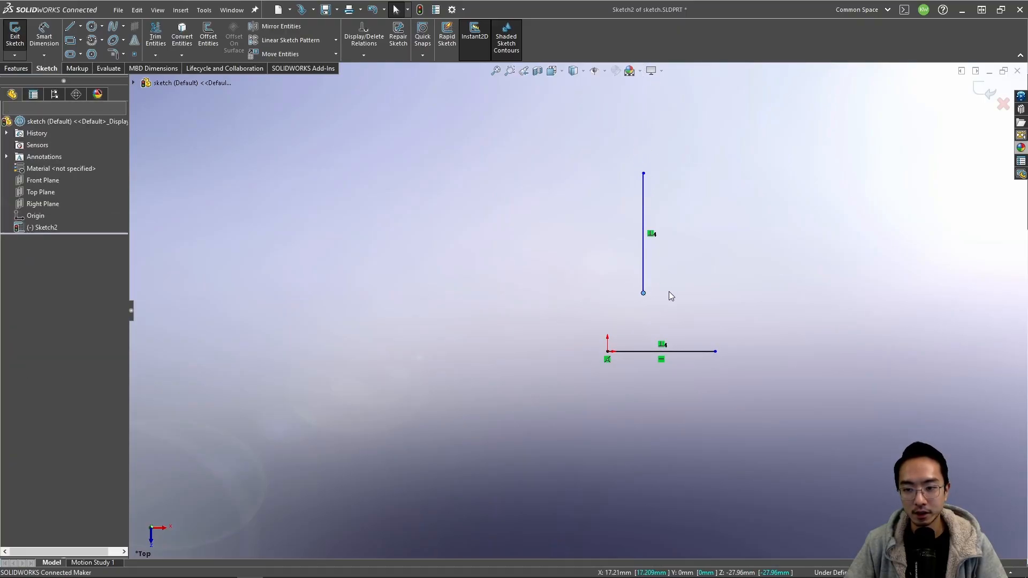
Step: Replace the Perpendicular relation between the two lines with Collinear, and stretch the free line outward past the right end of the horizontal line
click(643, 236)
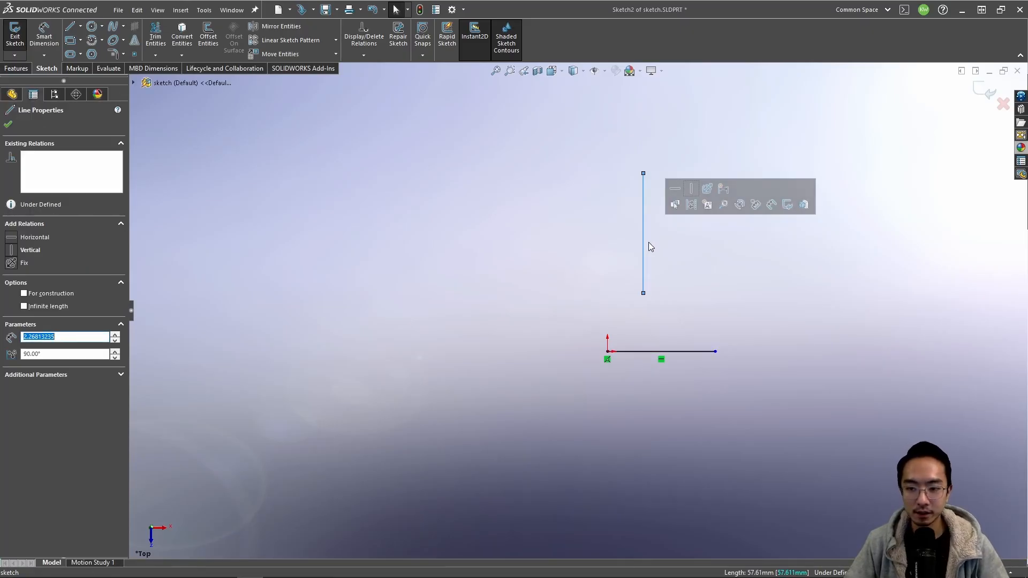
ctrl+click(674, 351)
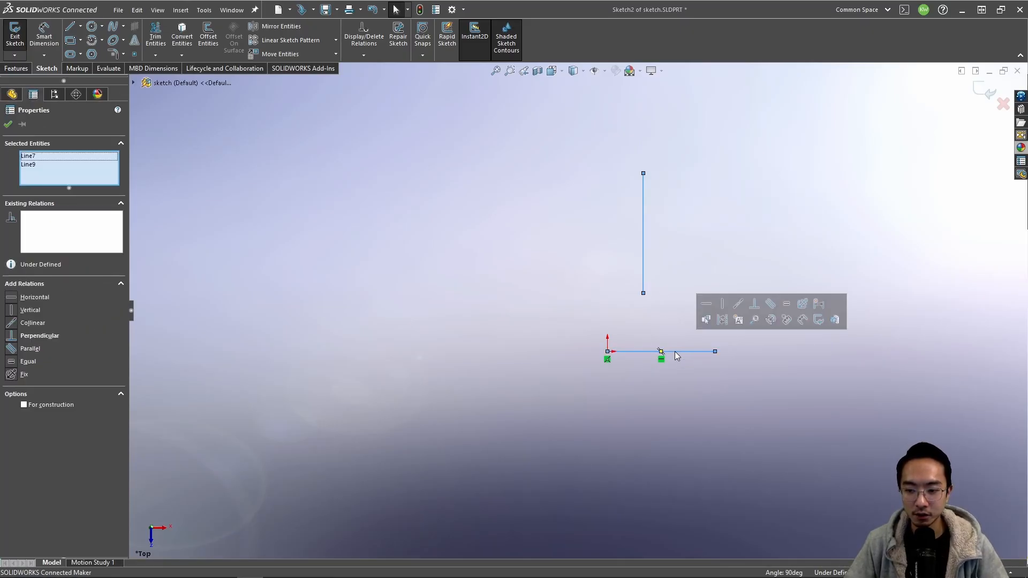
click(743, 309)
click(744, 397)
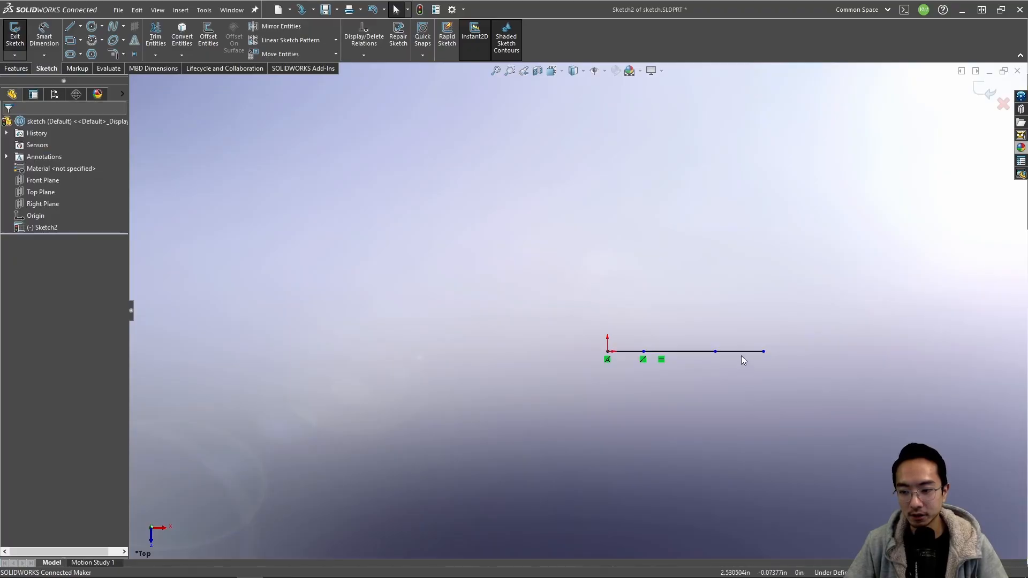
click(743, 355)
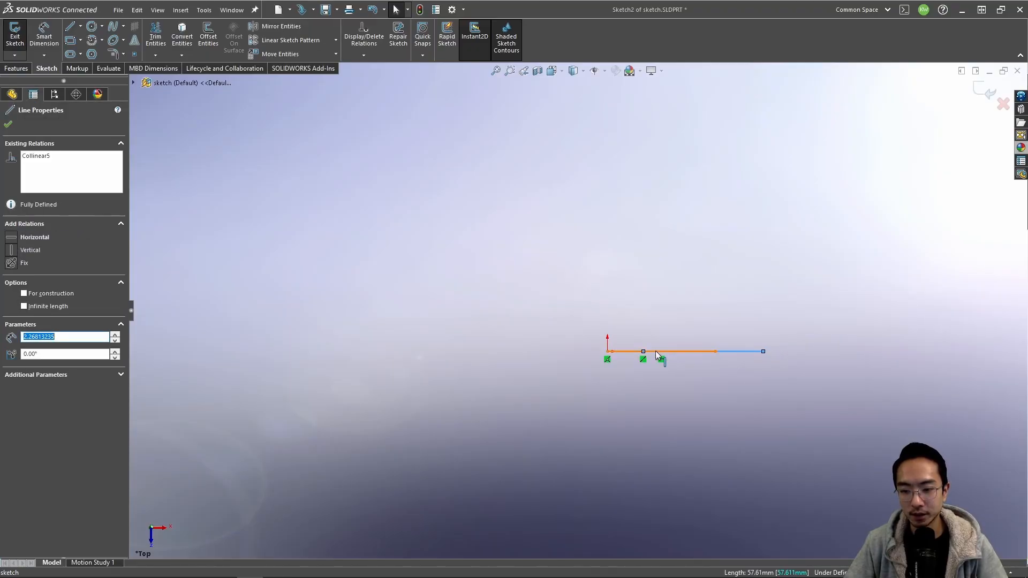
drag(644, 351, 935, 352)
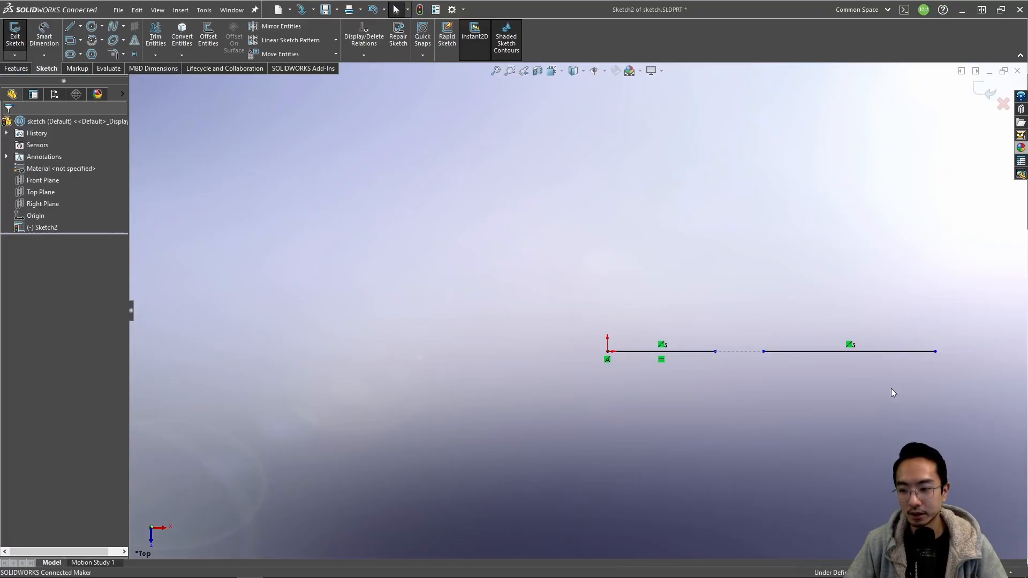
Step: Replace the Collinear relation between the two lines with an Equal relation, and move the right line above the level of the horizontal line
click(848, 351)
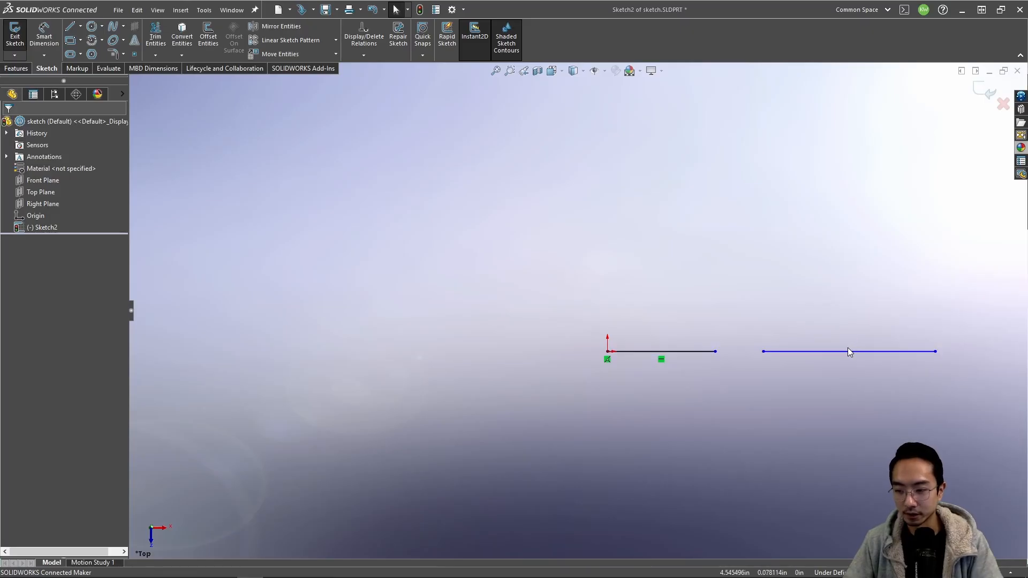
click(845, 351)
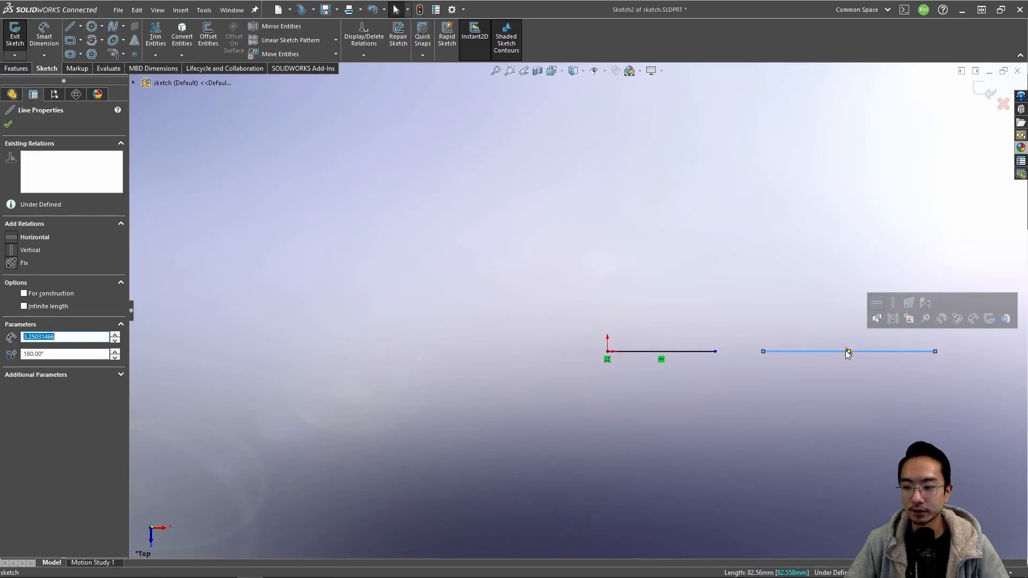
ctrl+click(683, 352)
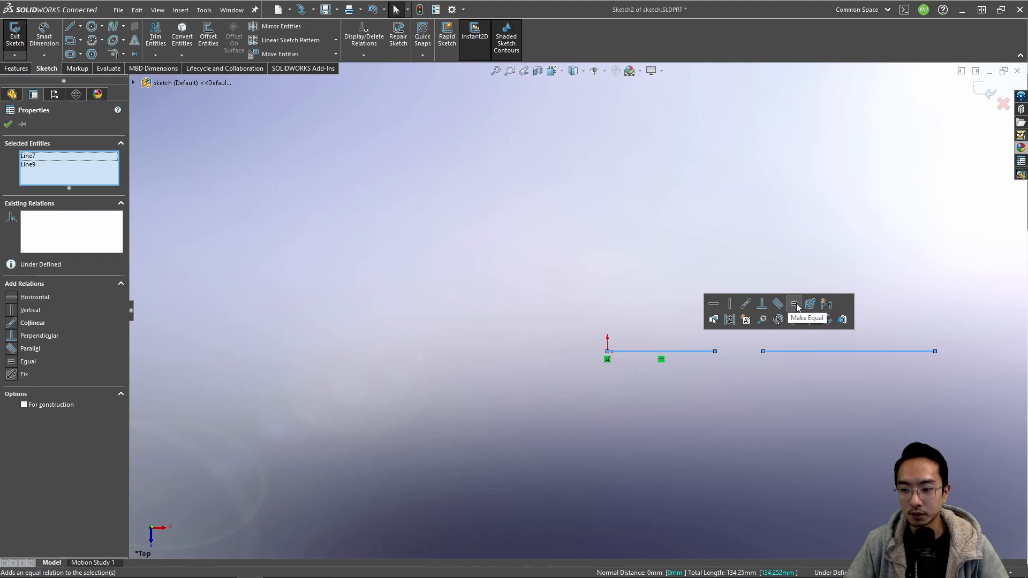
click(795, 304)
click(801, 356)
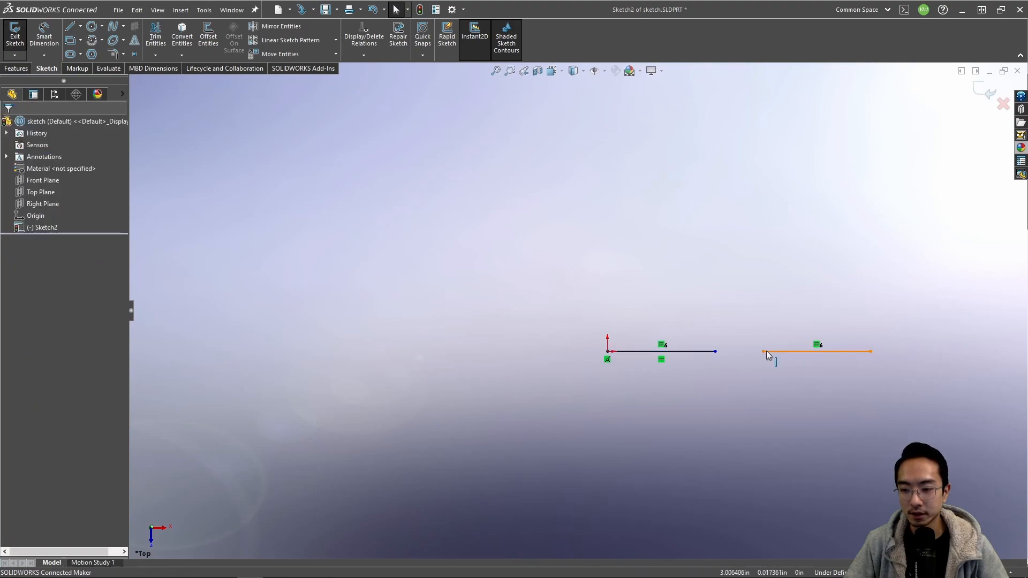
drag(767, 351, 750, 288)
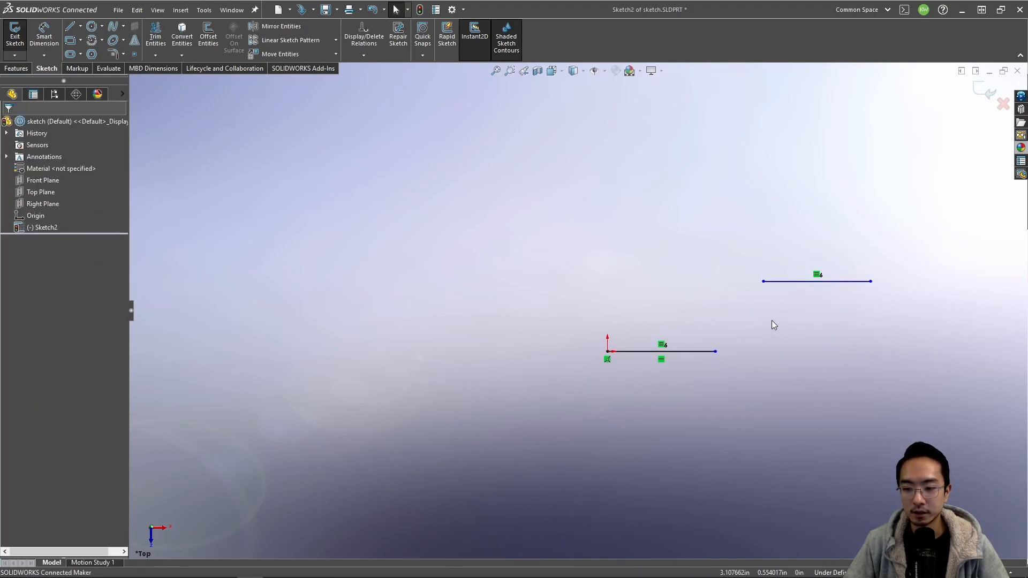
key(f)
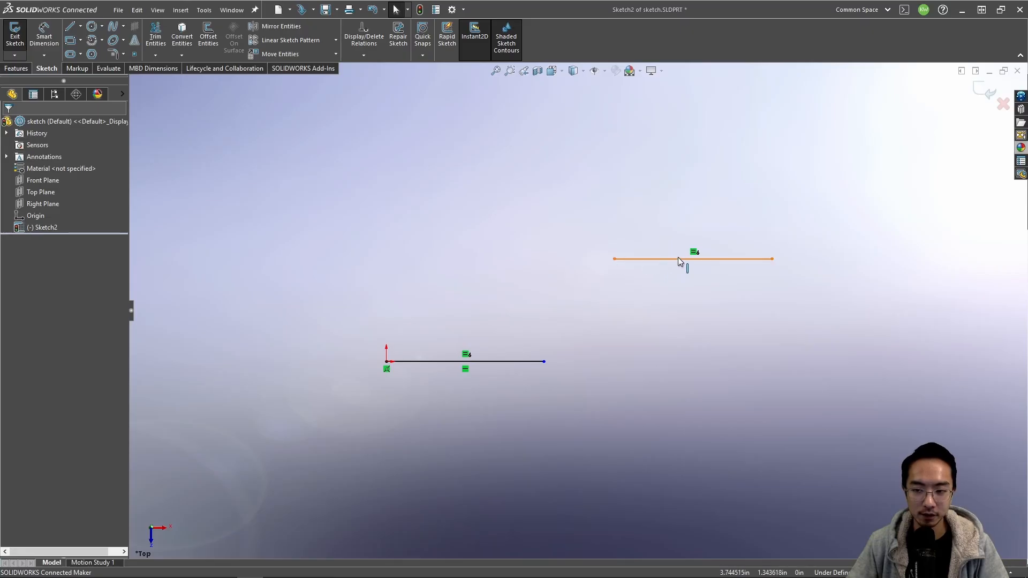
Step: Delete the Equal relation and reposition the upper line so it runs from the origin upward, leaning slightly left of vertical
click(693, 252)
key(Delete)
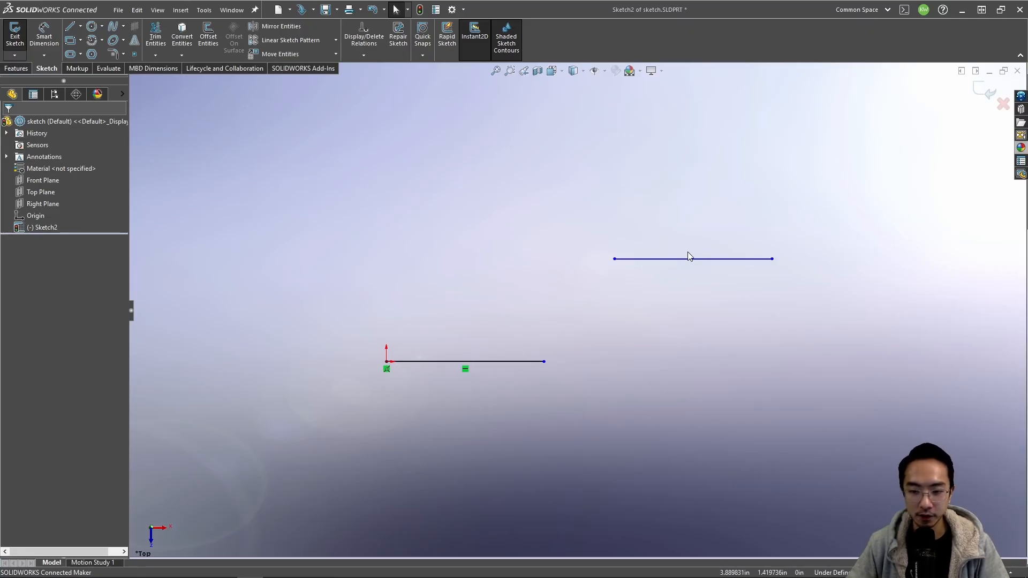
drag(615, 259, 386, 362)
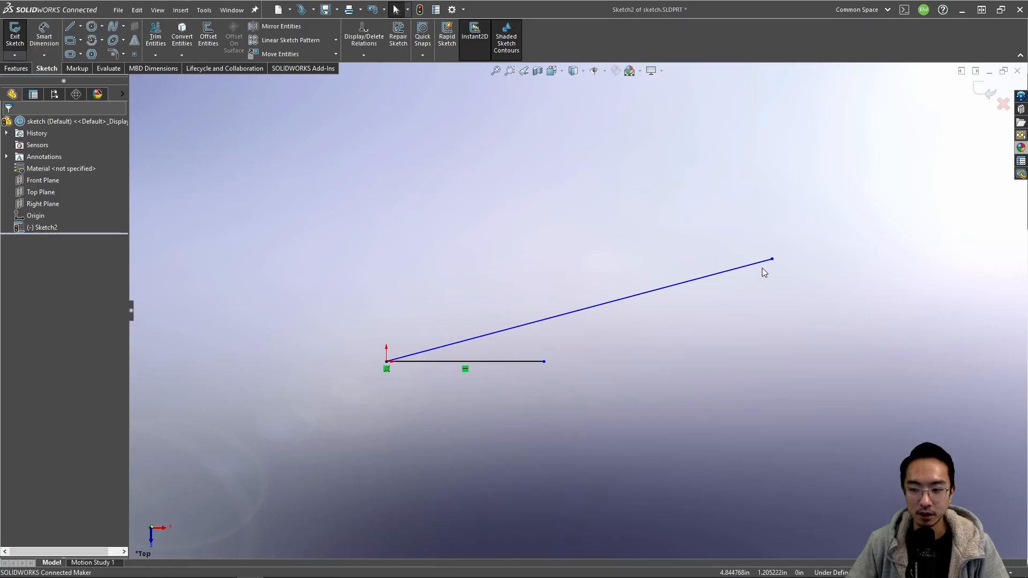
drag(771, 260, 377, 248)
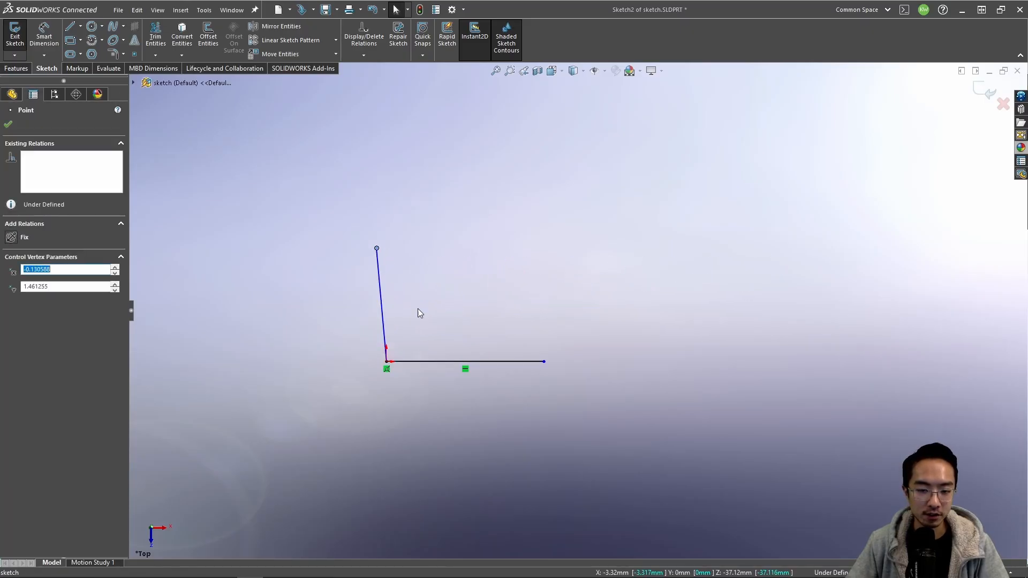
Step: Dimension the horizontal line's length to 2 in, placing the dimension below the line
click(466, 369)
key(d)
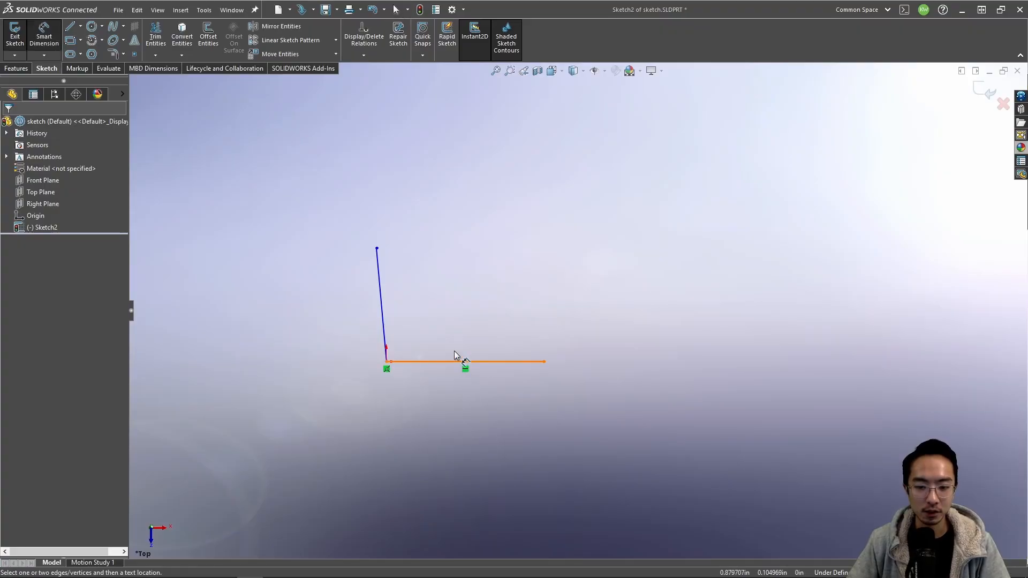
click(437, 364)
click(448, 409)
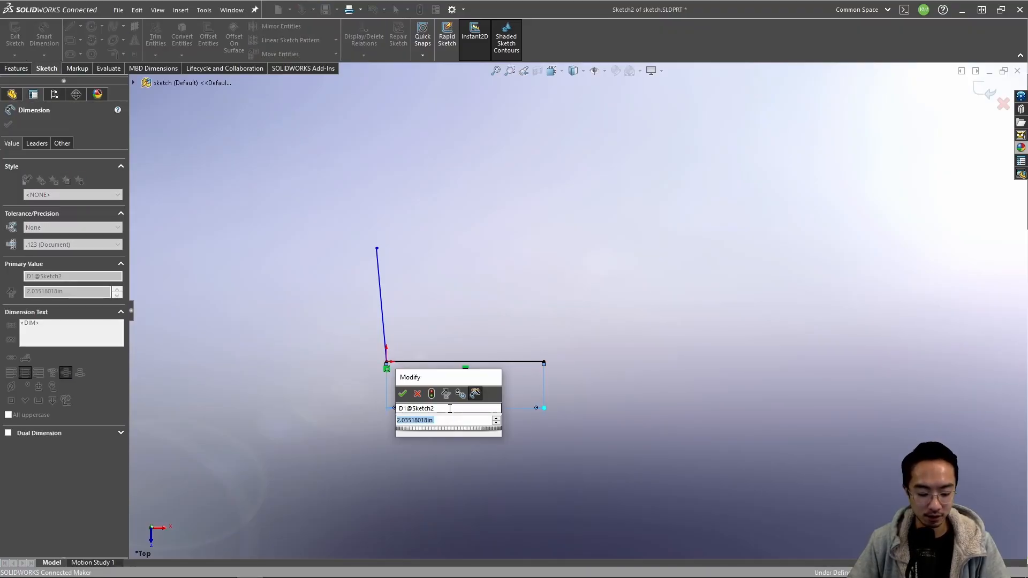
text(2)
key(Return)
key(Escape)
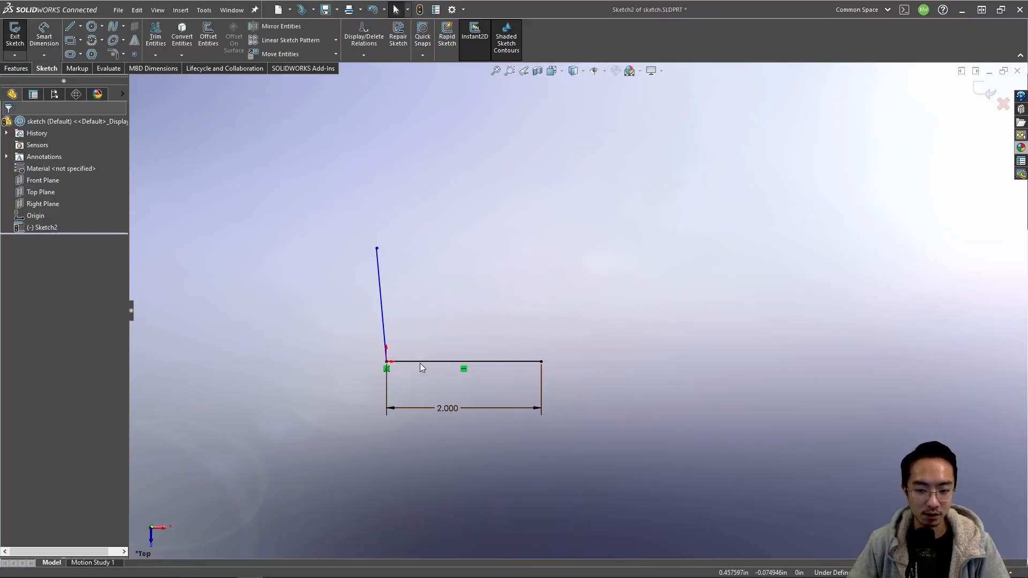
Step: Add a Vertical relation to the leaning line and extend it slightly by moving its upper endpoint
click(382, 319)
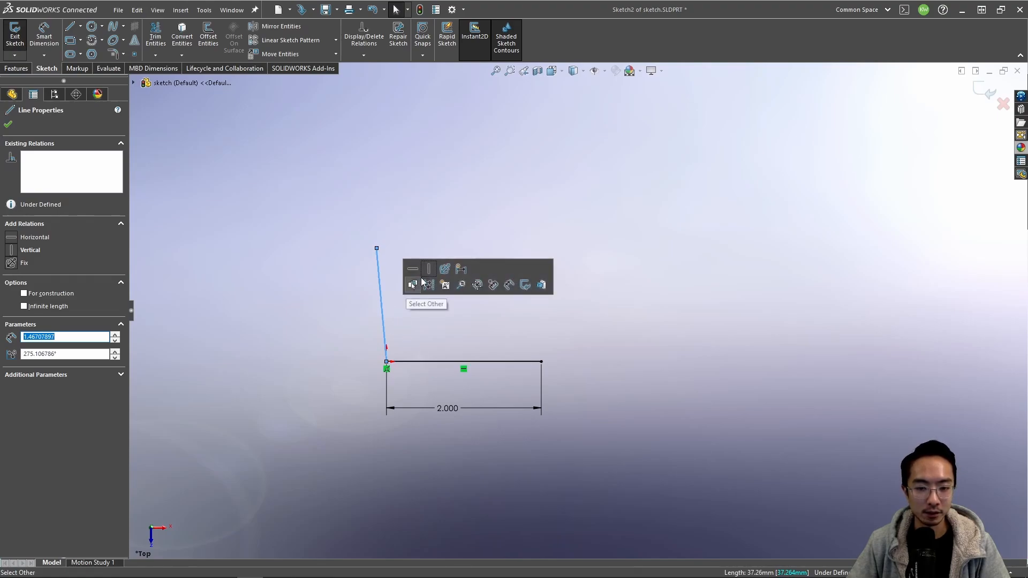
click(429, 270)
click(429, 323)
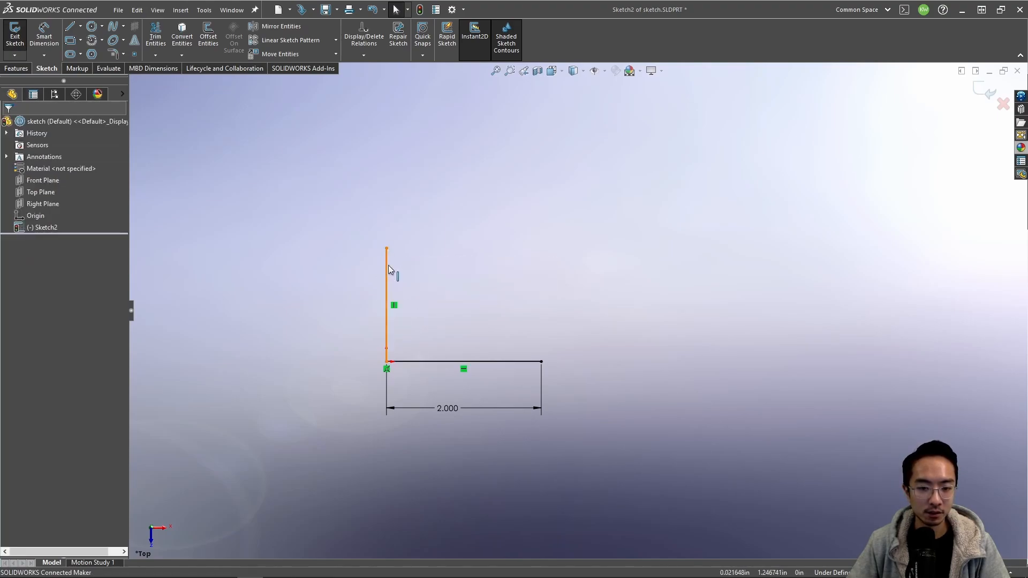
drag(386, 247, 342, 237)
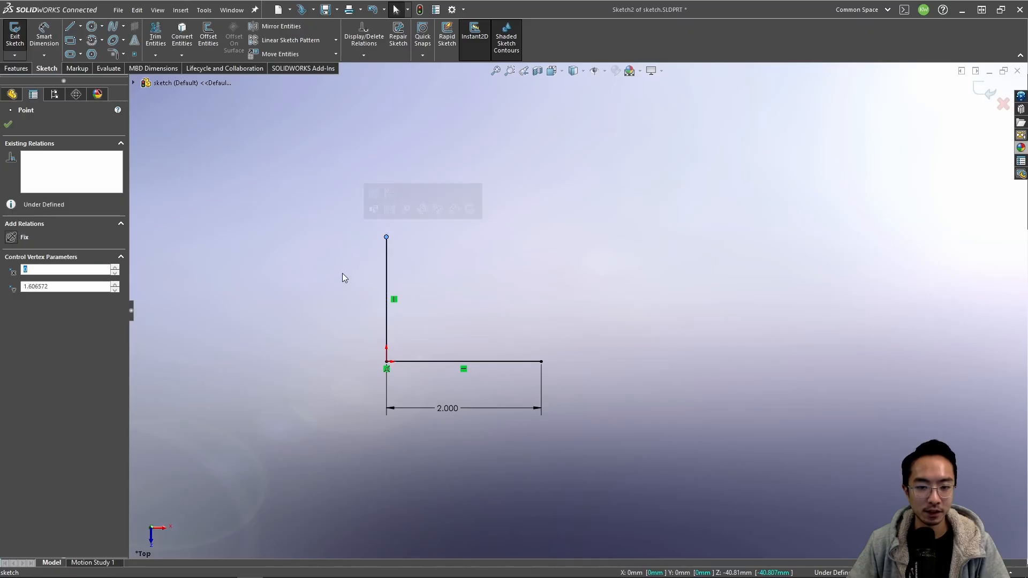
click(342, 273)
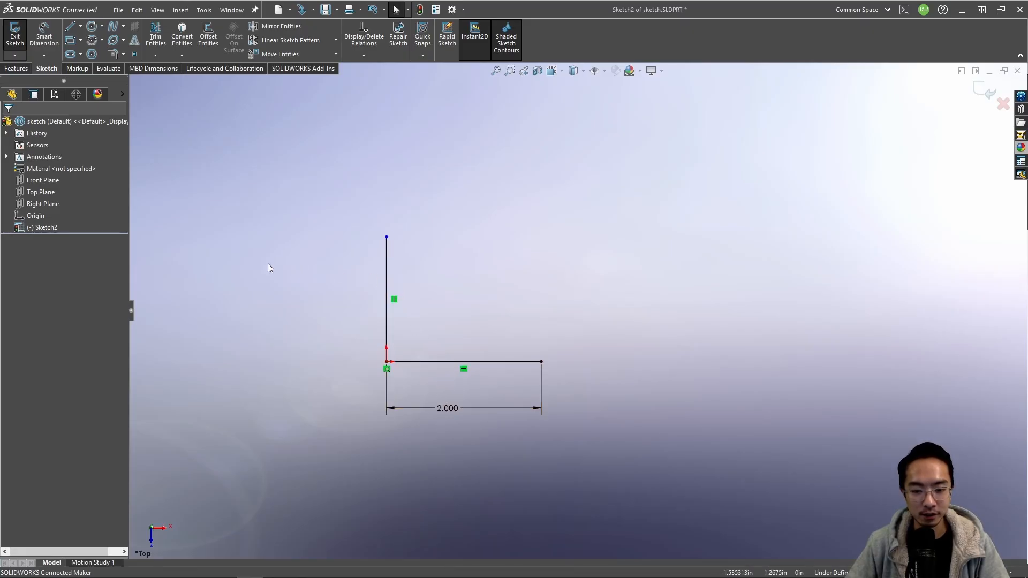
Step: Make the vertical line equal in length to the dimensioned horizontal line
click(386, 269)
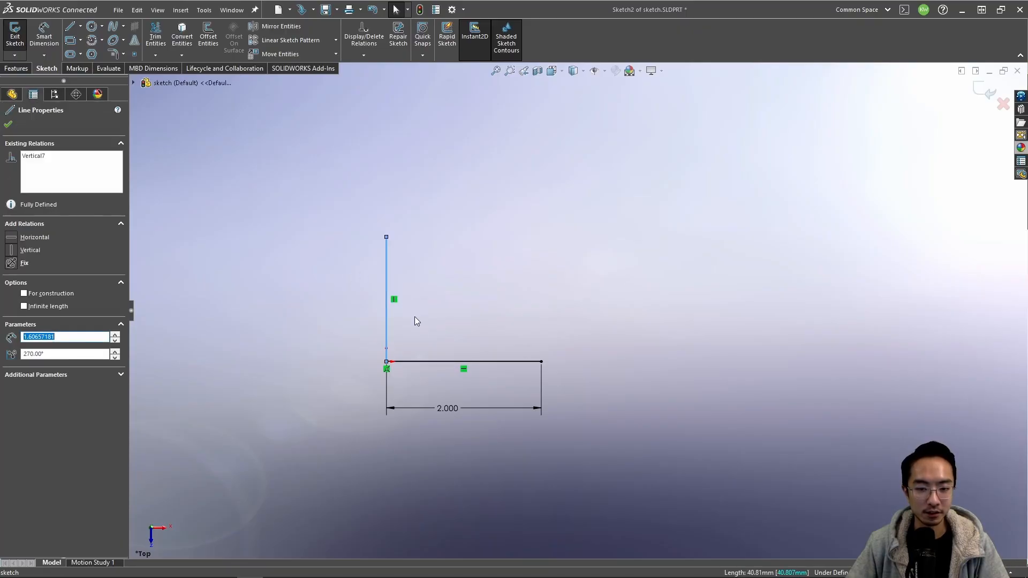
ctrl+click(445, 362)
click(560, 313)
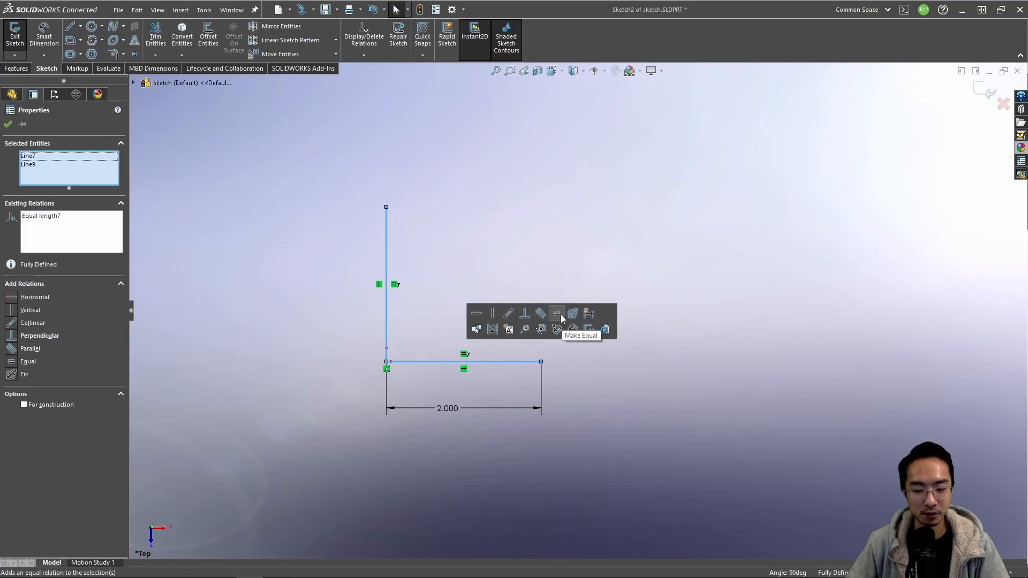
click(506, 243)
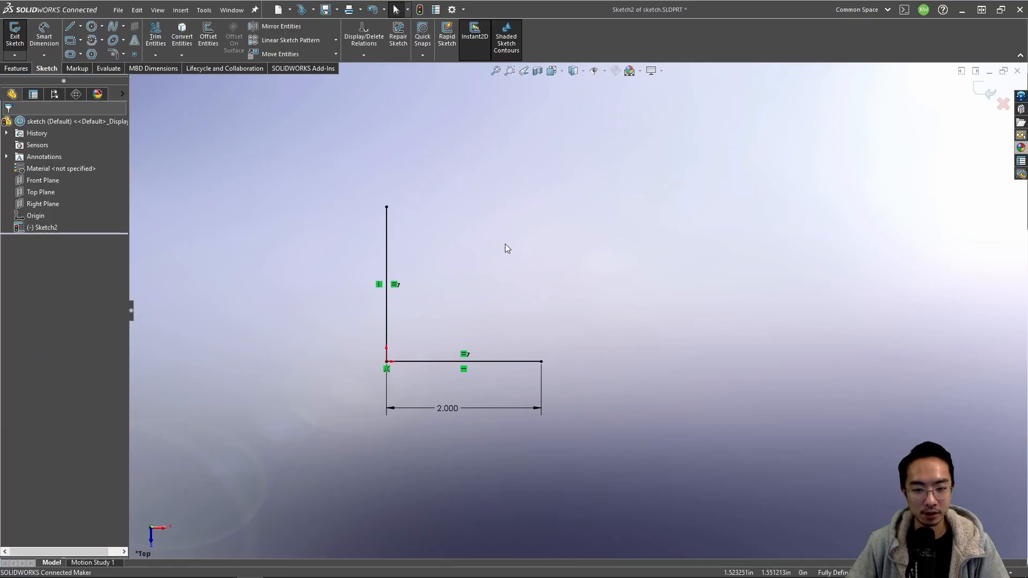
Step: Set the horizontal line's length dimension to 3 in
click(445, 410)
double_click(445, 409)
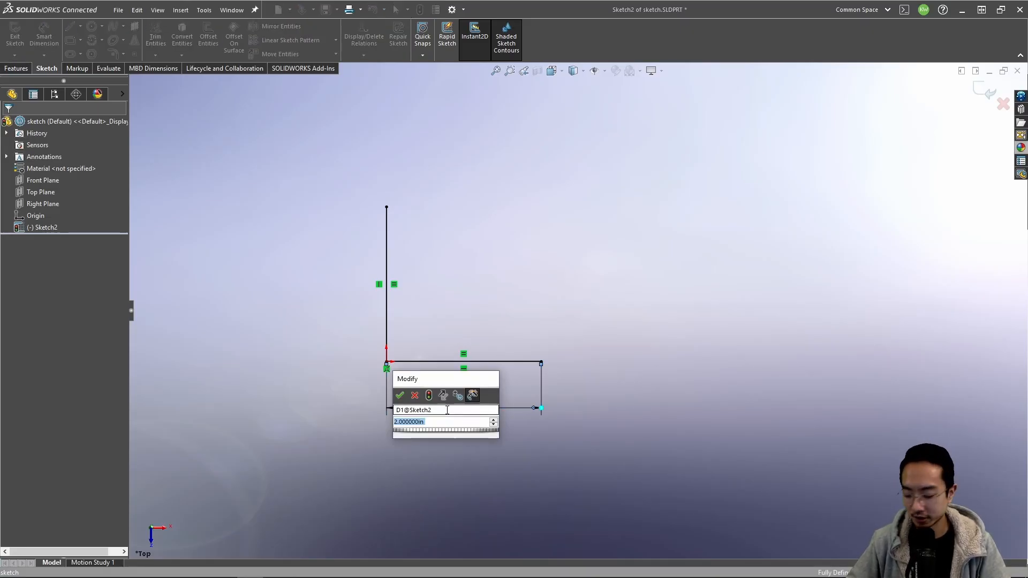
text(3)
key(Return)
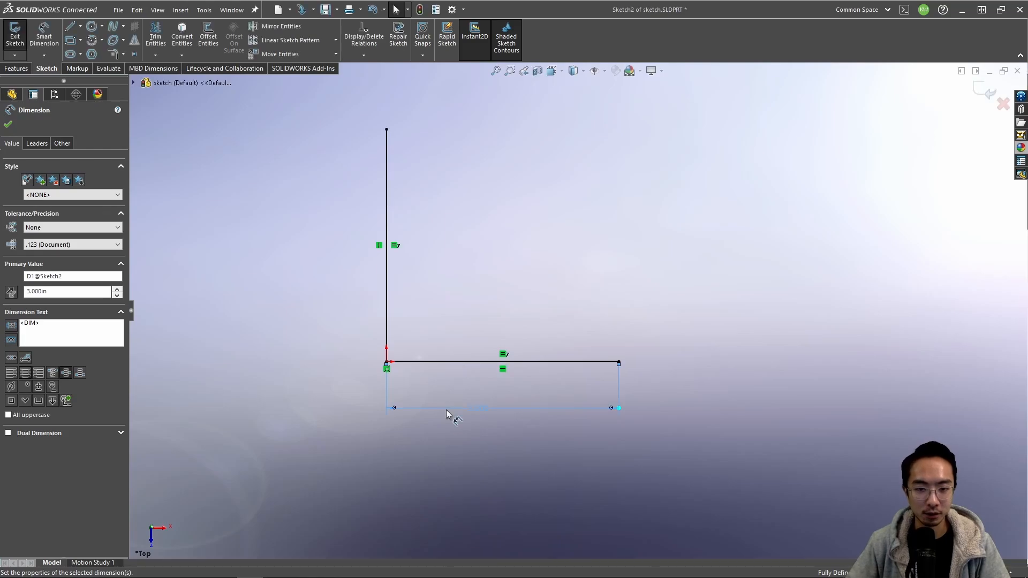
key(Escape)
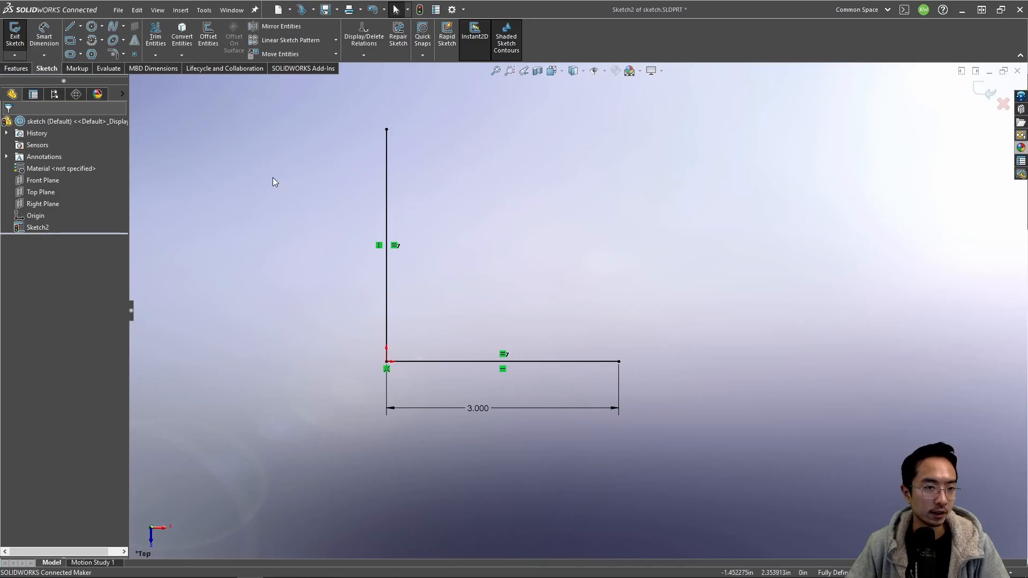
Step: Draw a large circle to the right of the vertical line, centred above the horizontal line and overlapping it
click(96, 28)
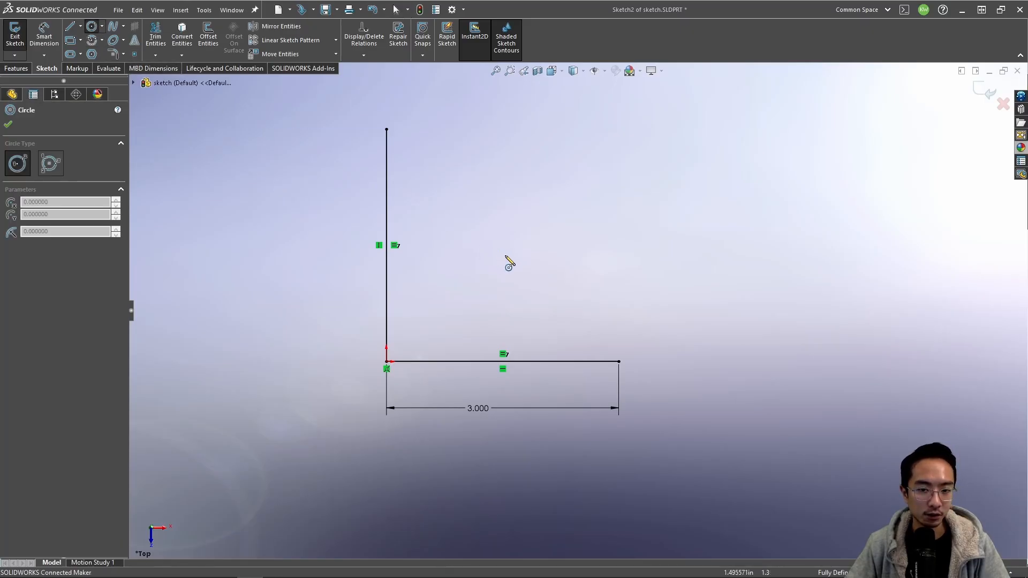
click(557, 263)
click(434, 187)
key(Escape)
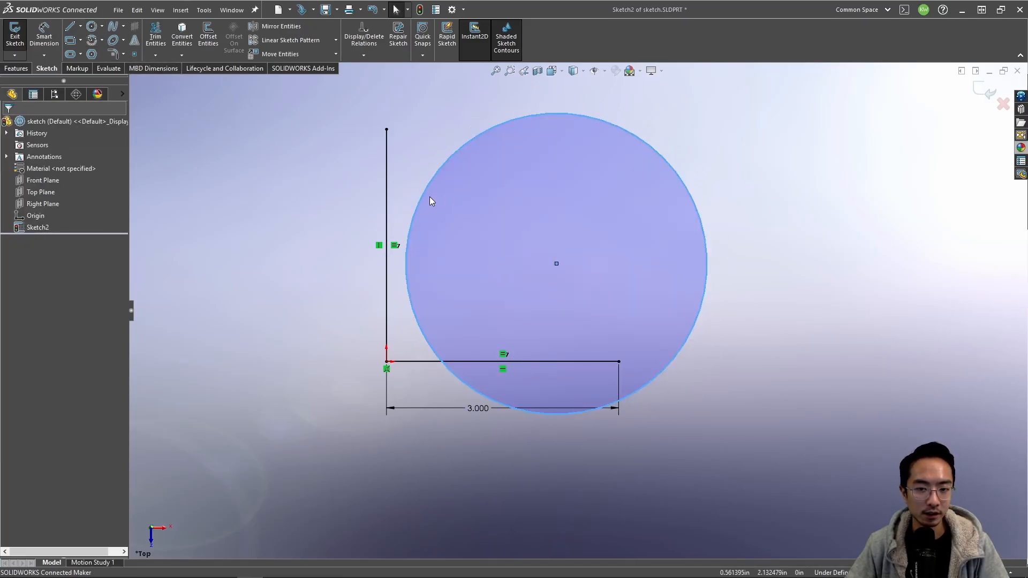
click(424, 196)
ctrl+click(387, 200)
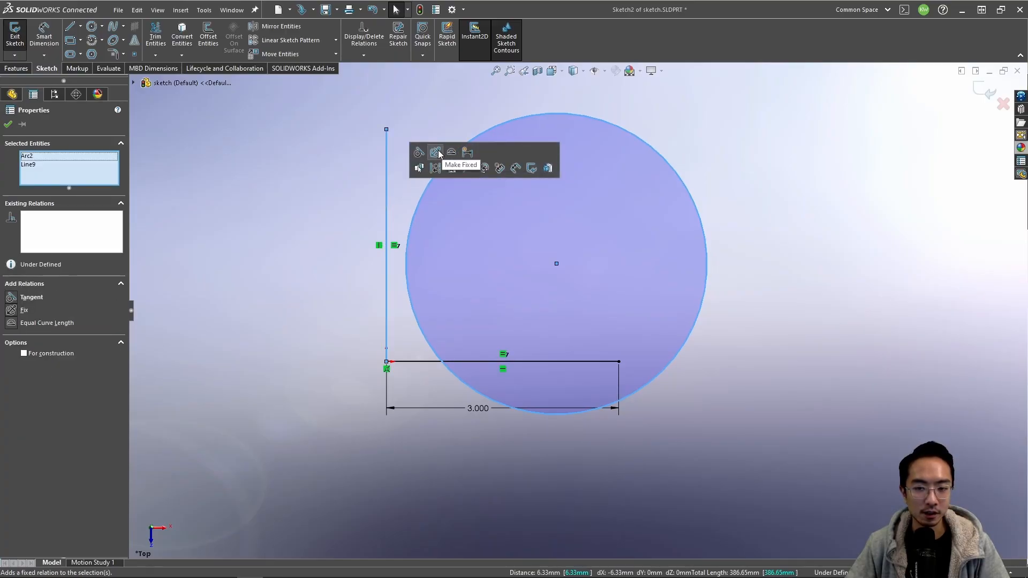
click(744, 227)
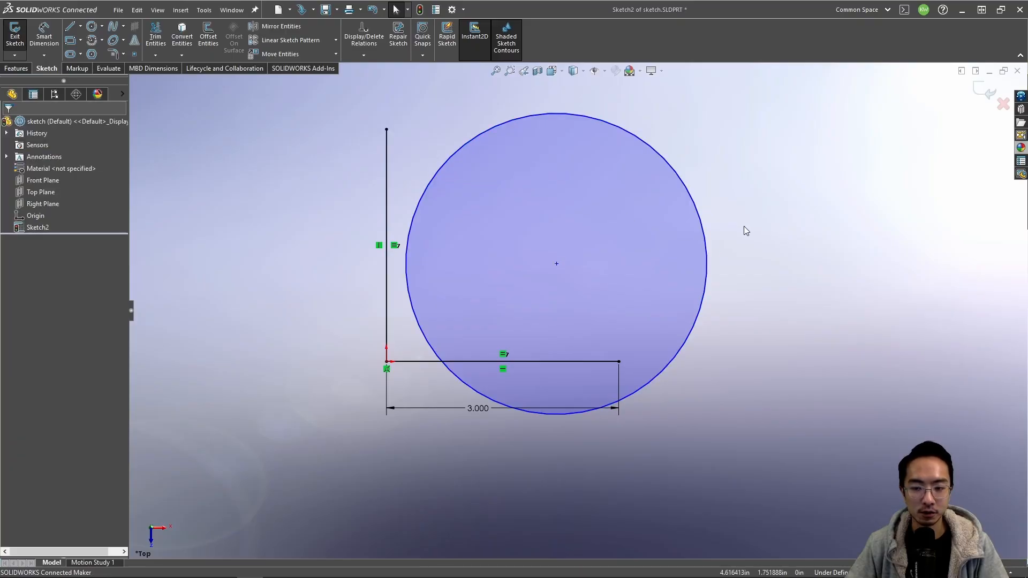
Step: Make the circle tangent to the vertical line and shift its centre toward that line so the circle shrinks clear of the horizontal line
click(416, 217)
ctrl+click(388, 217)
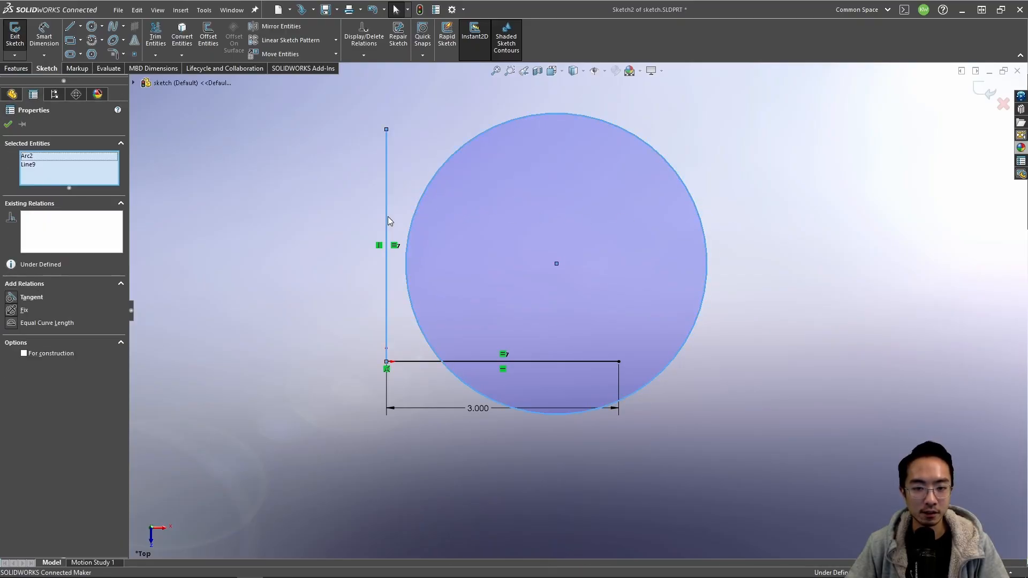
click(419, 170)
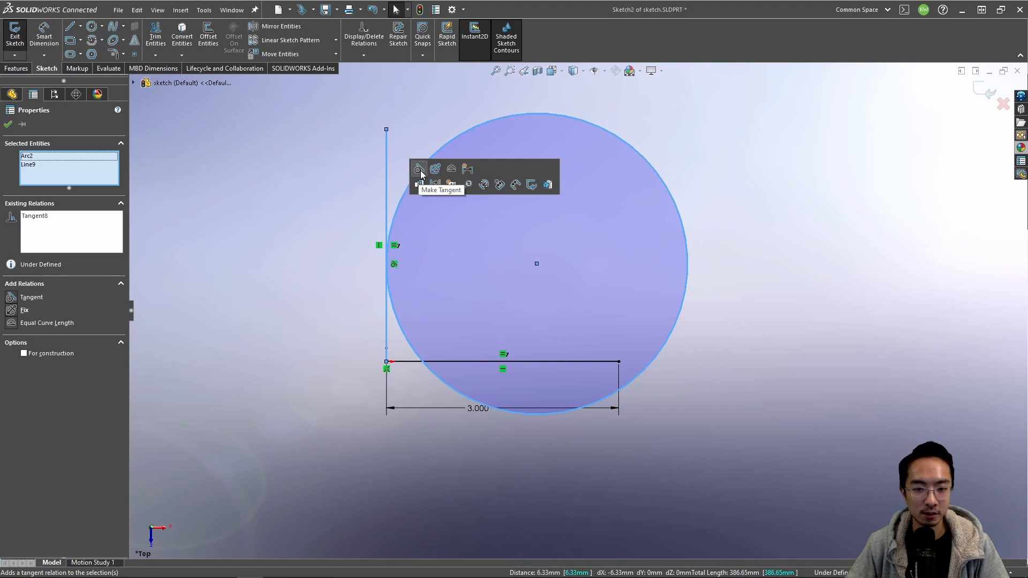
click(768, 242)
drag(537, 263, 460, 245)
click(688, 268)
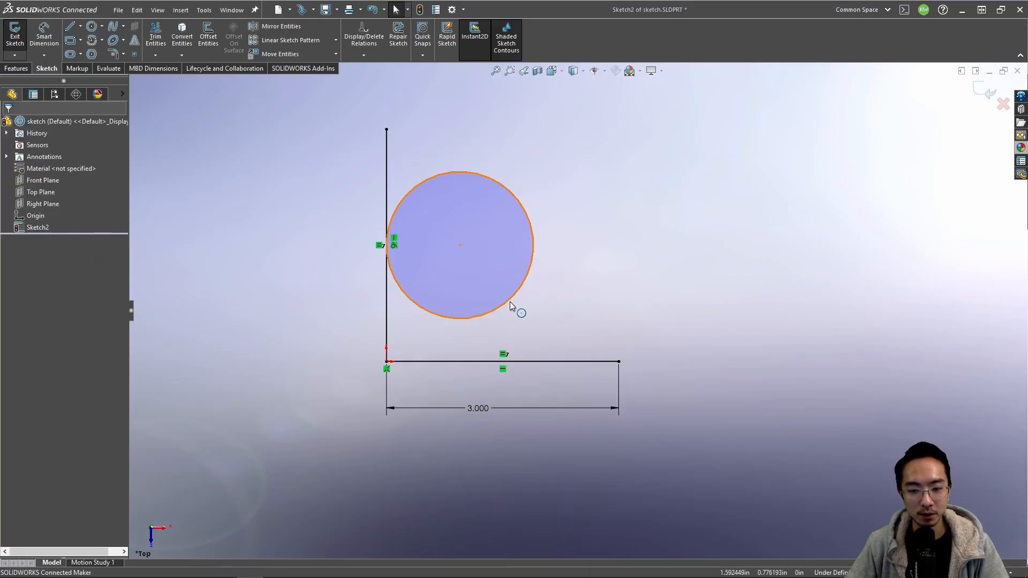
Step: Make the circle tangent to the horizontal line as well and enlarge it freehand to a radius of about 1.34 in
click(510, 301)
ctrl+click(538, 361)
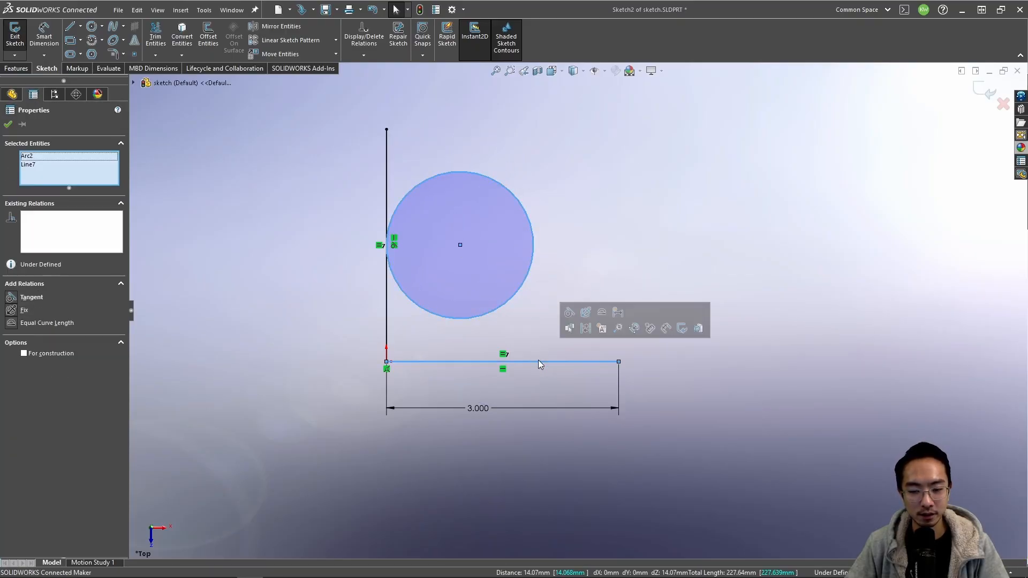
click(570, 313)
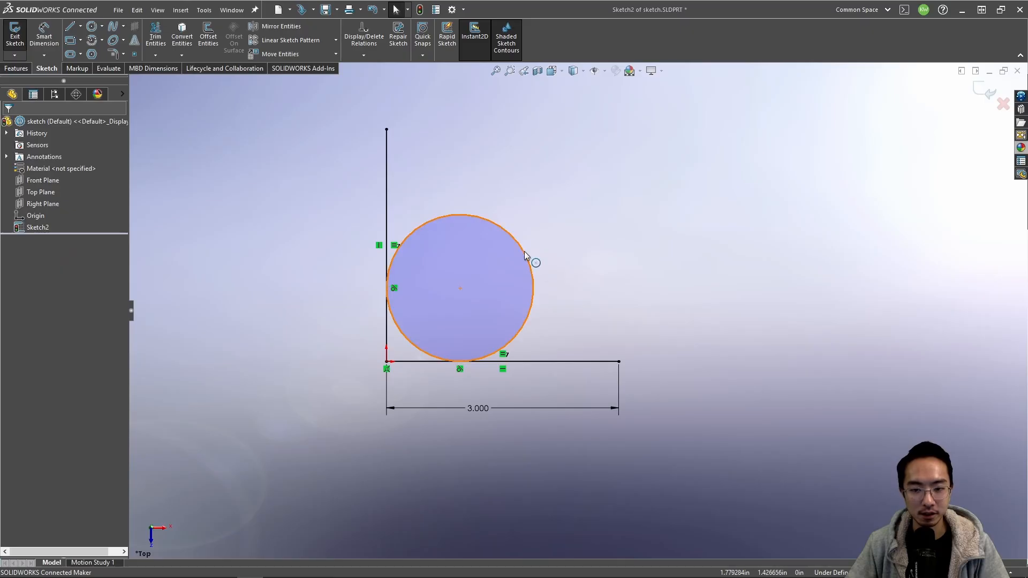
drag(529, 253, 534, 216)
click(631, 279)
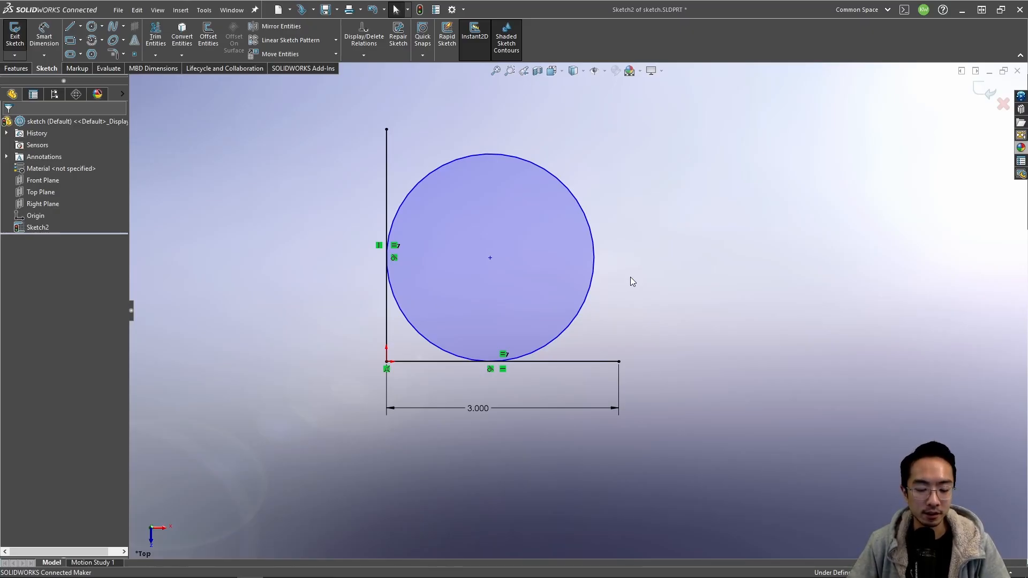
click(499, 154)
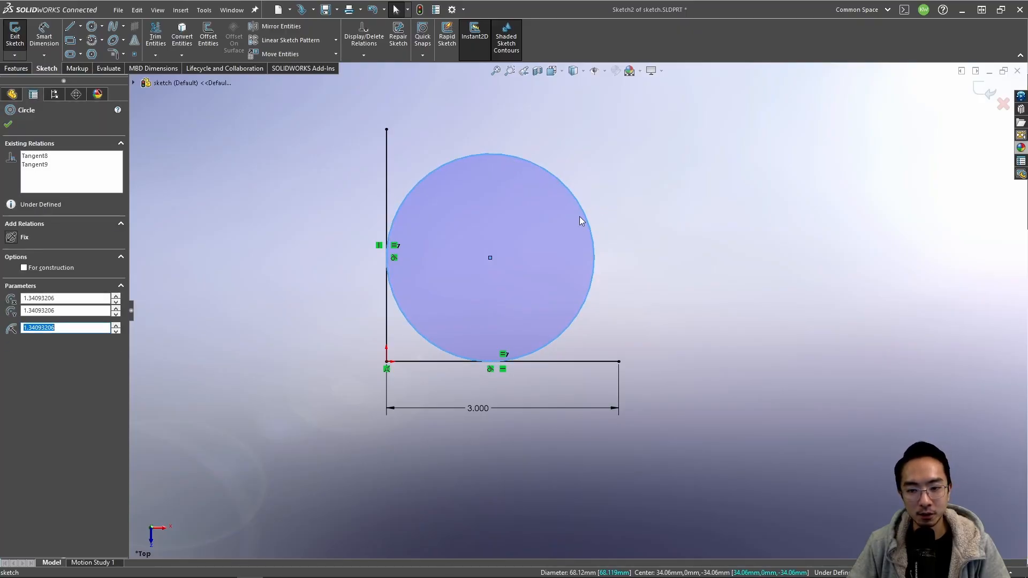
ctrl+click(387, 129)
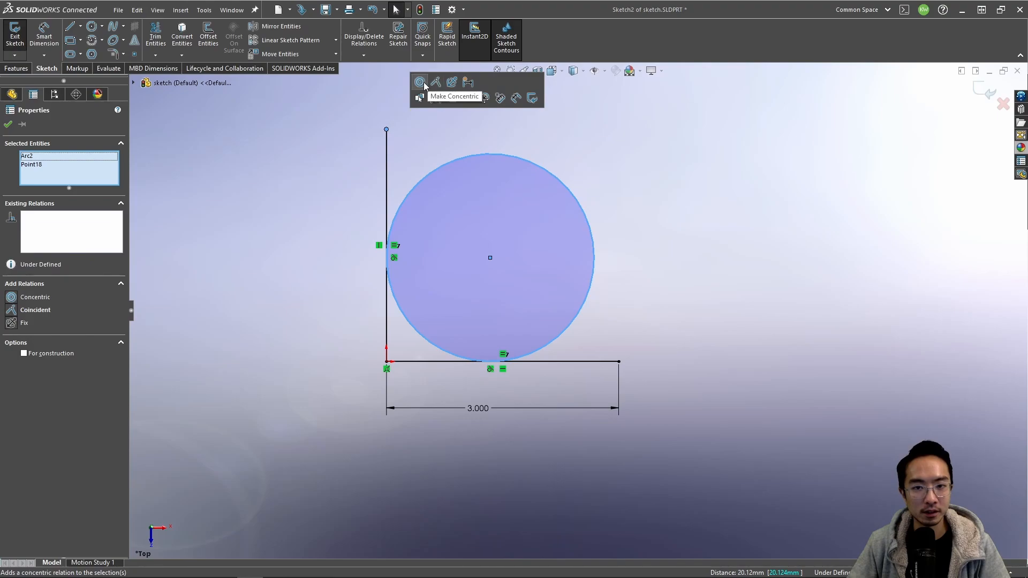
click(323, 143)
Step: Draw a second circle to the right of the tangent circle, with a radius of about 1.08 in
click(92, 26)
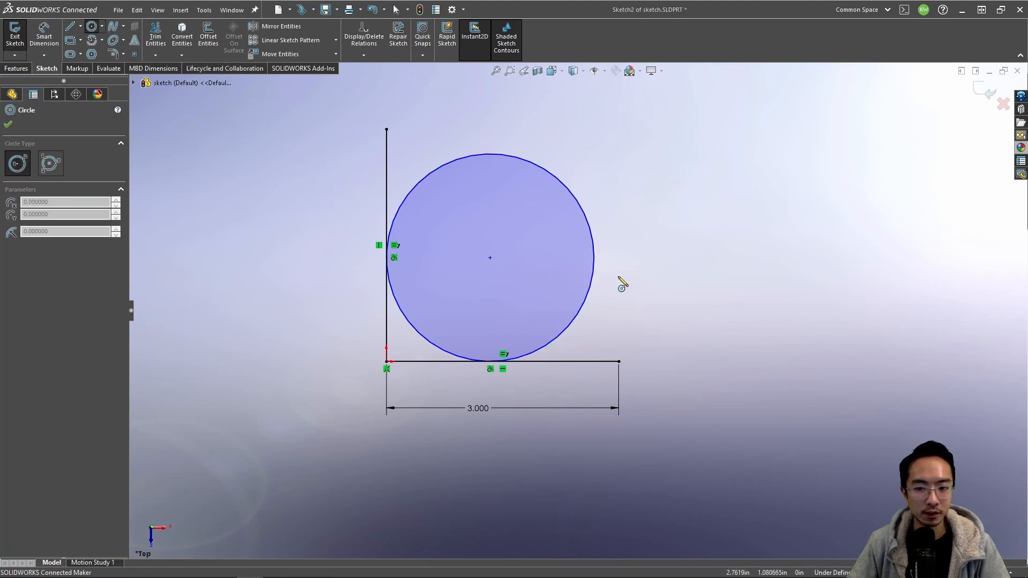
click(688, 282)
click(662, 206)
key(Escape)
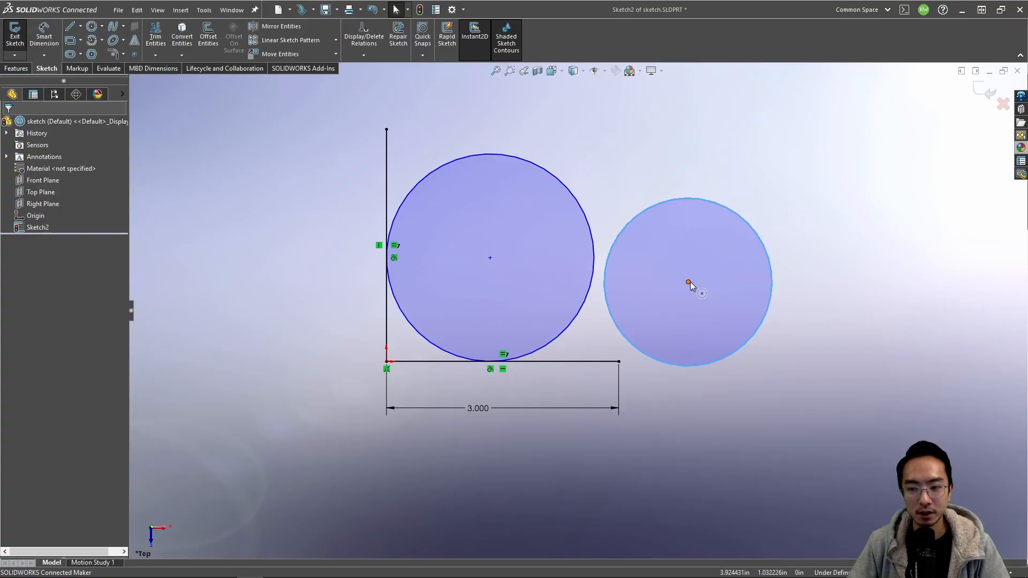
Step: Make the second circle concentric with the tangent circle and shrink it freehand to a radius of about 0.95 in
click(676, 199)
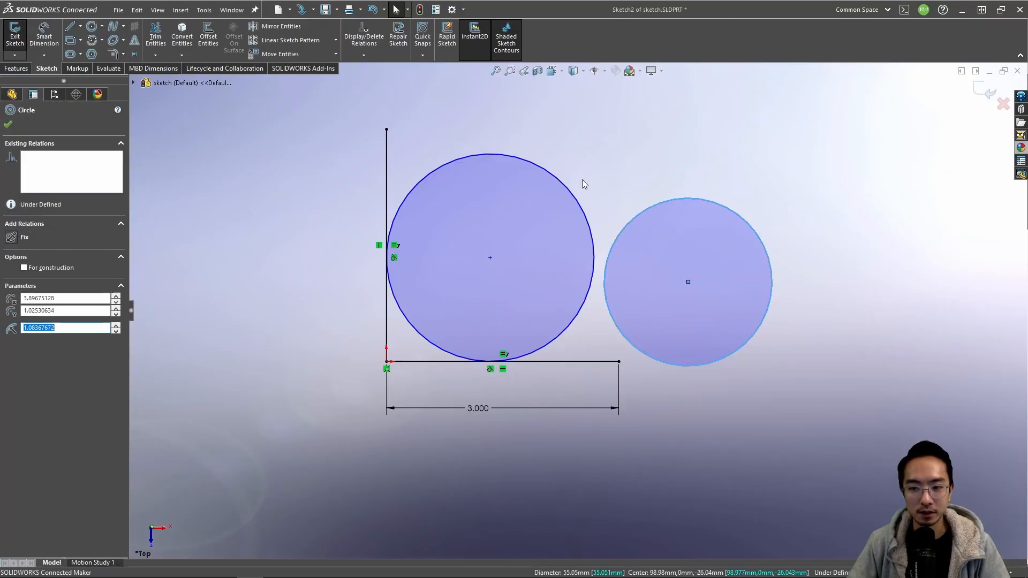
ctrl+click(556, 177)
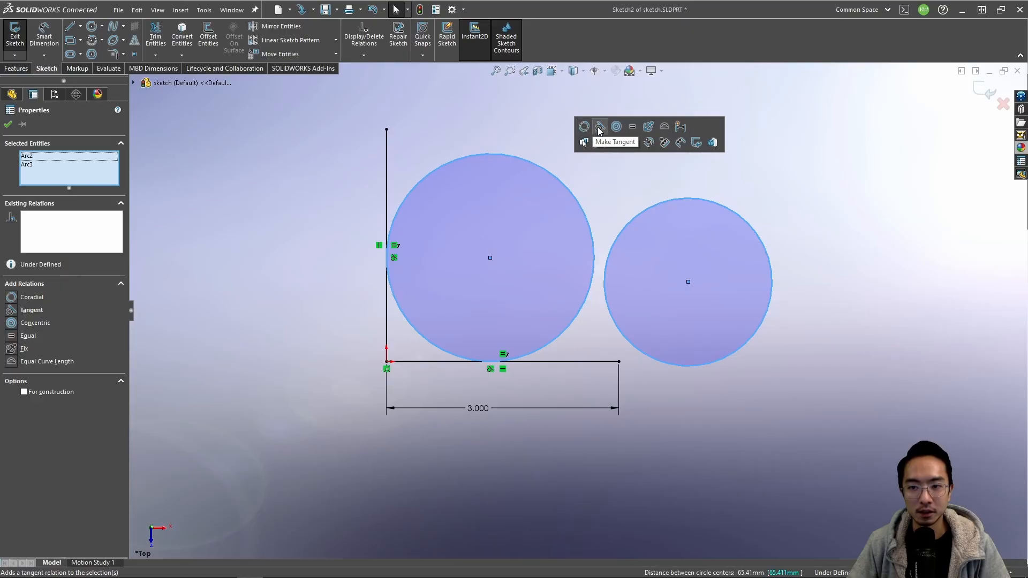
click(616, 128)
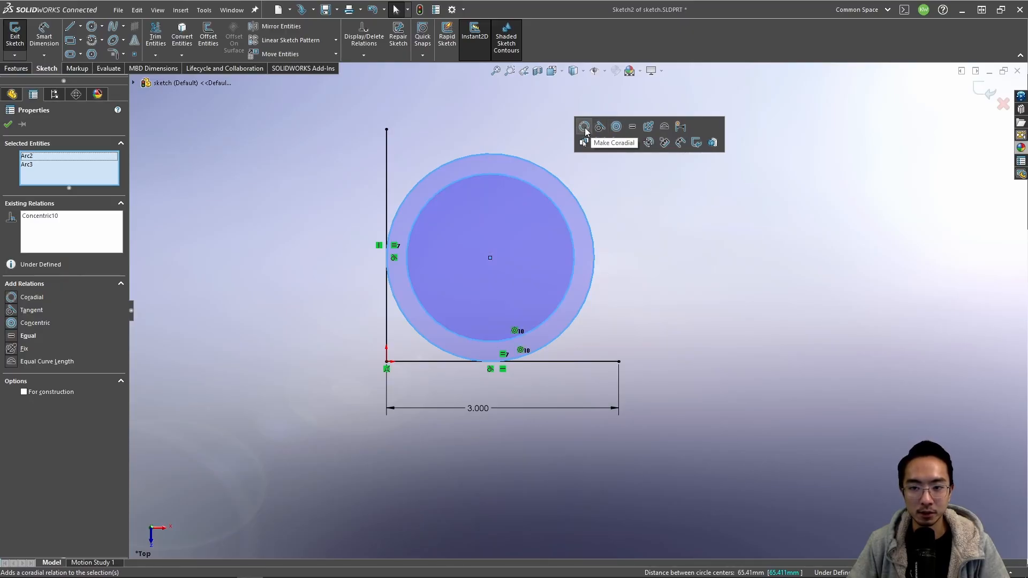
click(649, 212)
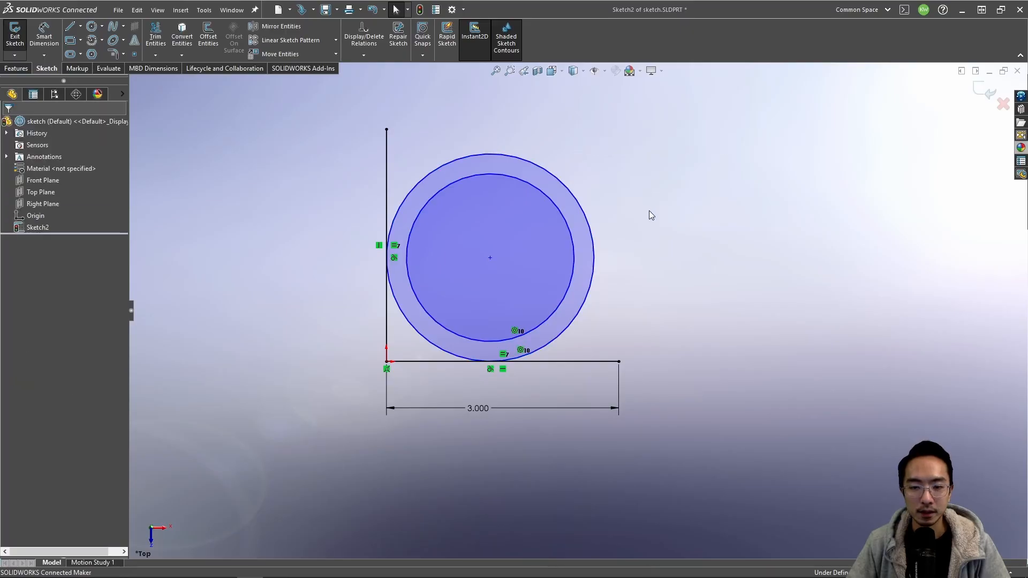
mouse_move(514, 180)
mouse_down()
mouse_move(514, 226)
mouse_move(522, 193)
mouse_up()
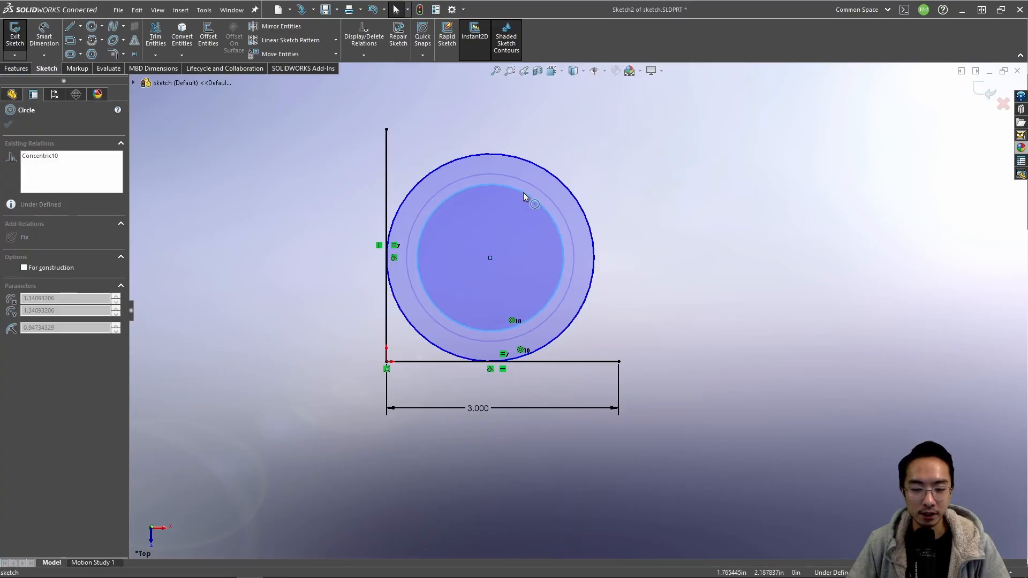
click(670, 307)
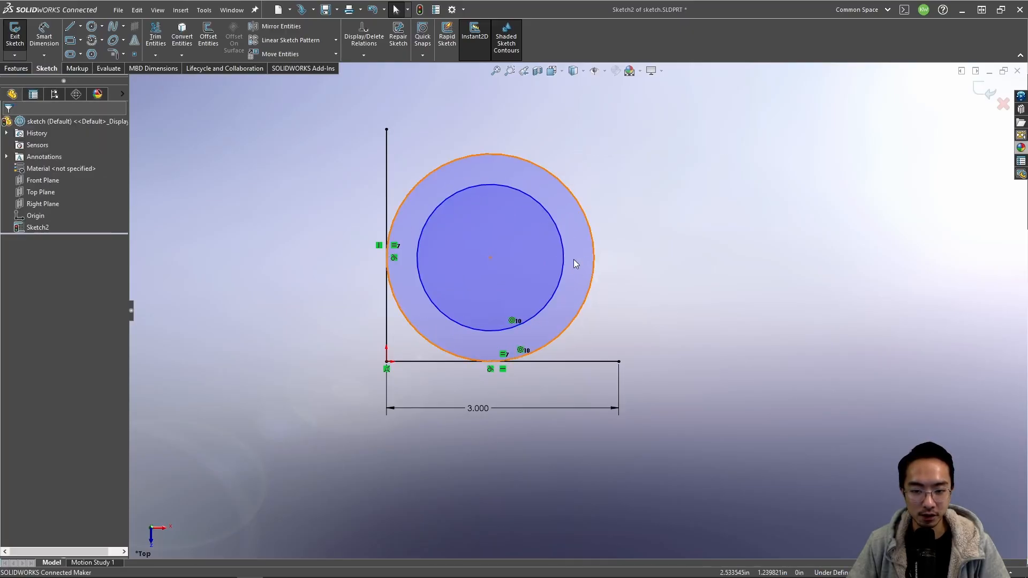
Step: Shift the circles' shared centre so both move together, then delete the inner circle
click(491, 257)
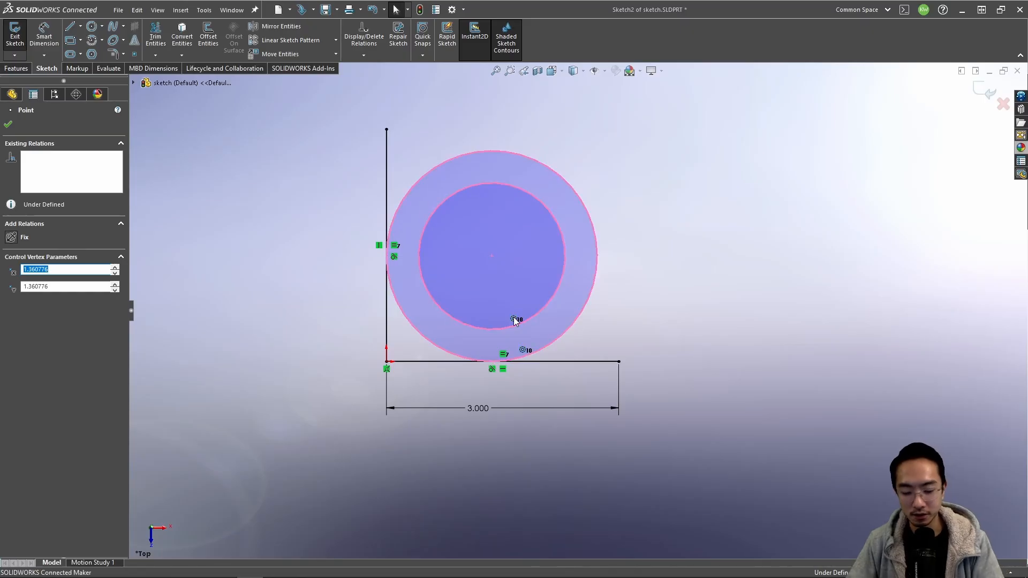
drag(492, 259, 526, 282)
click(606, 306)
click(553, 284)
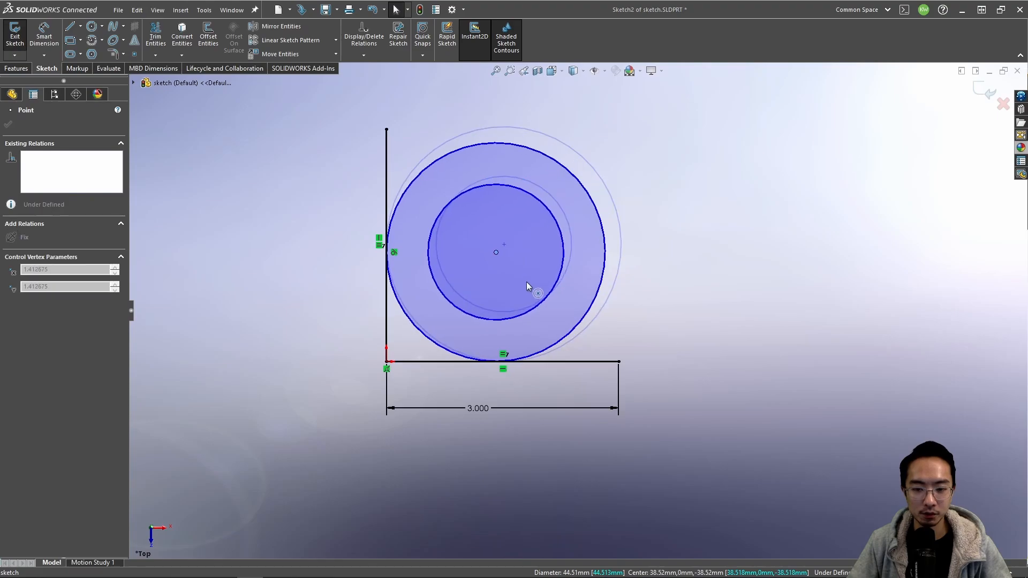
click(493, 319)
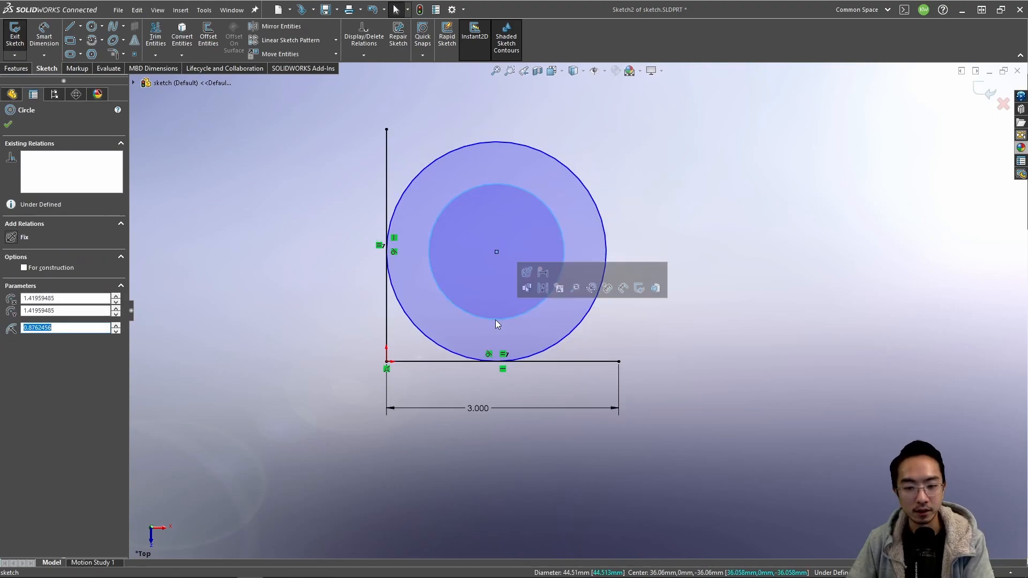
key(Delete)
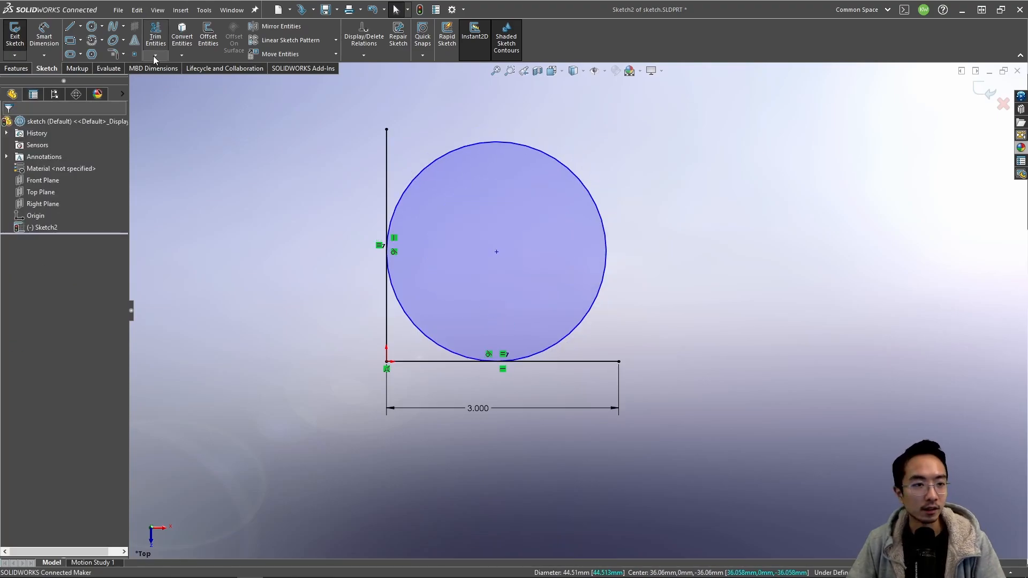
Step: Draw another circle to the right of the tangent circle, centred at about 4.26 in, 0.94 in
click(92, 27)
click(716, 287)
click(679, 203)
key(Escape)
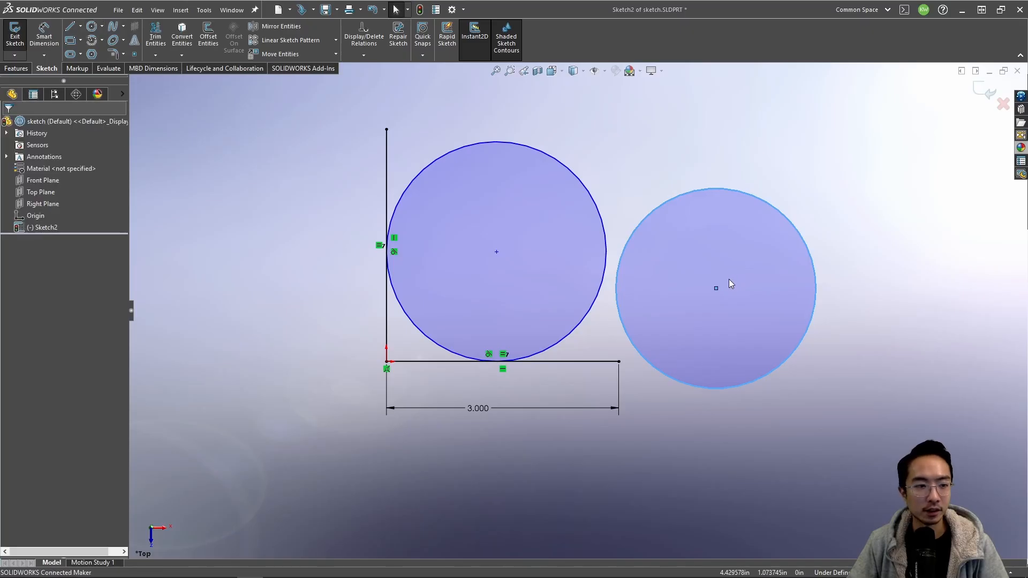
Step: Make the new circle's centre point coincident with the tangent circle's centre point
click(716, 289)
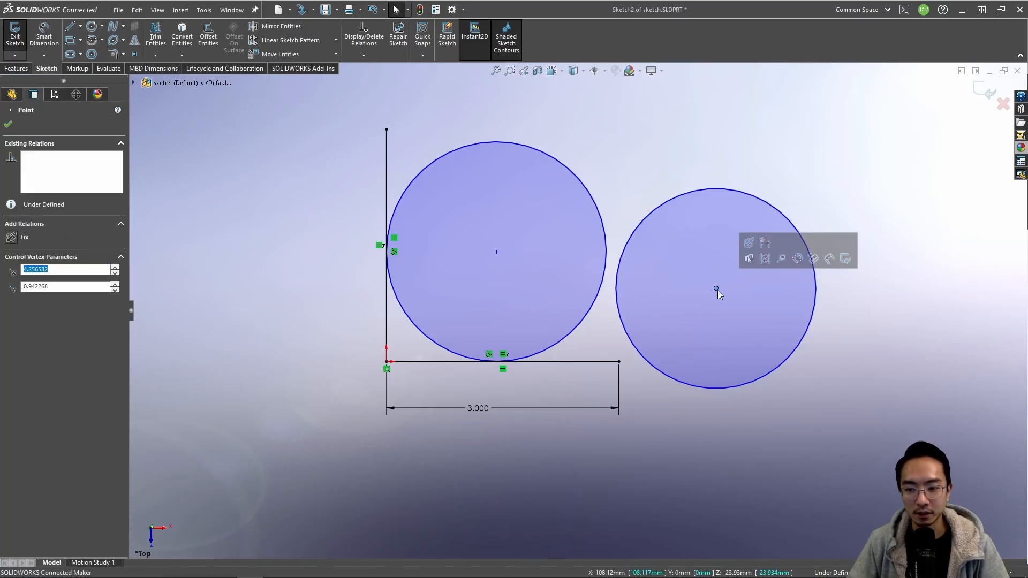
ctrl+click(496, 252)
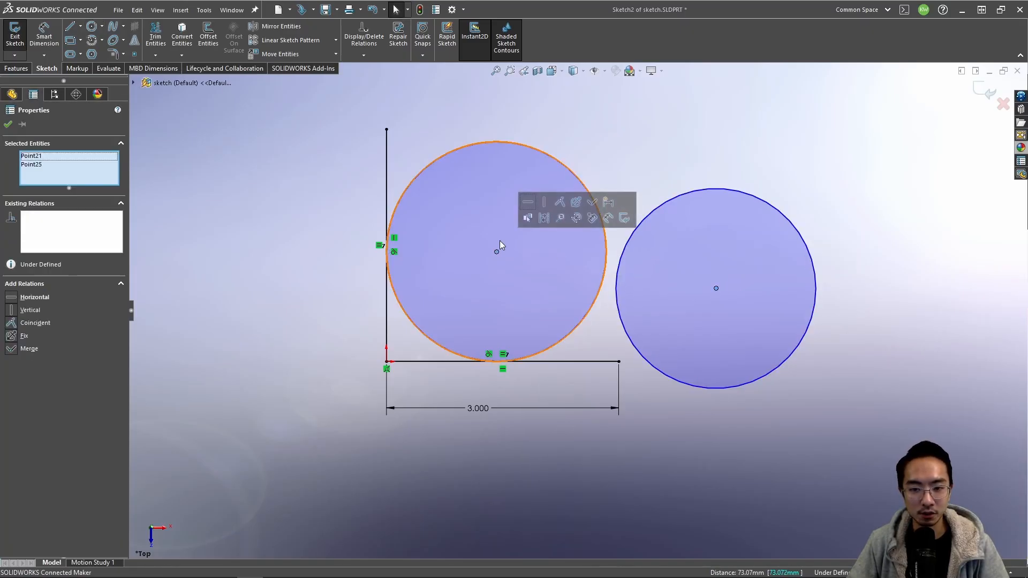
click(560, 202)
click(698, 141)
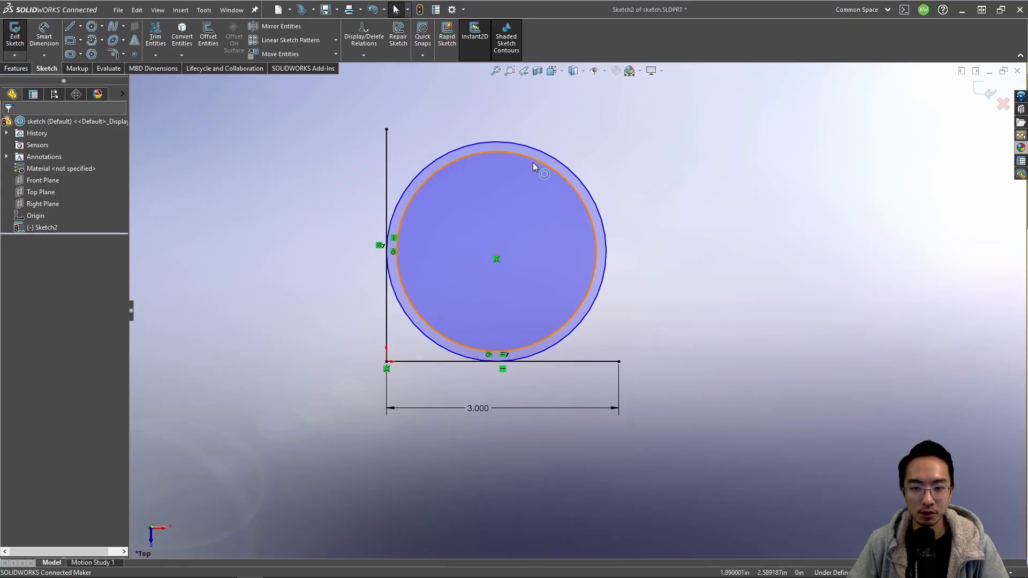
Step: Shrink the inner circle freehand while keeping the shared centre, then delete that inner circle
drag(532, 162, 532, 191)
click(723, 268)
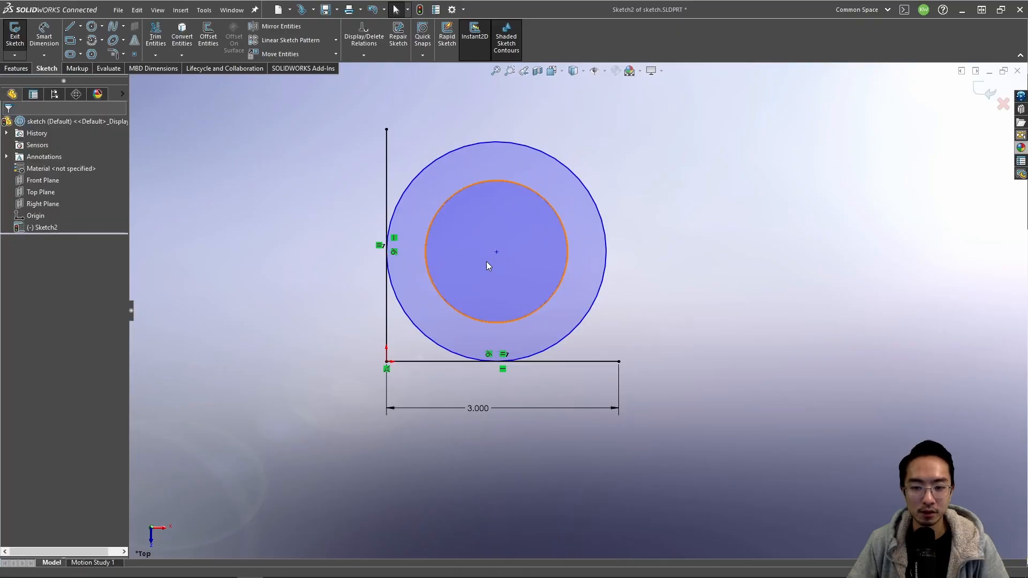
click(534, 195)
key(Delete)
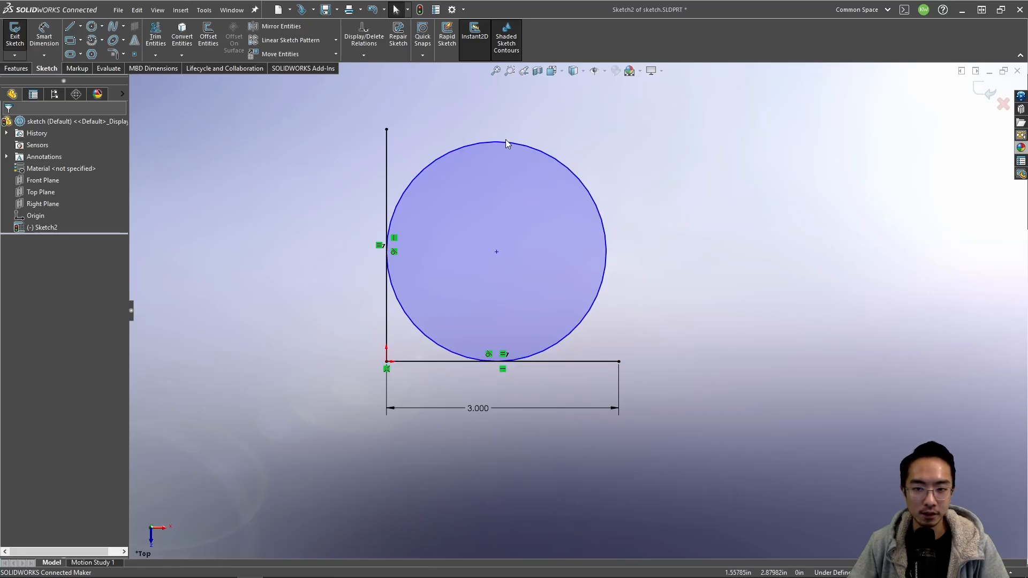
Step: Enlarge the remaining tangent circle freehand to a radius of about 1.52 in
mouse_move(500, 143)
mouse_down()
mouse_move(522, 118)
mouse_move(509, 137)
mouse_up()
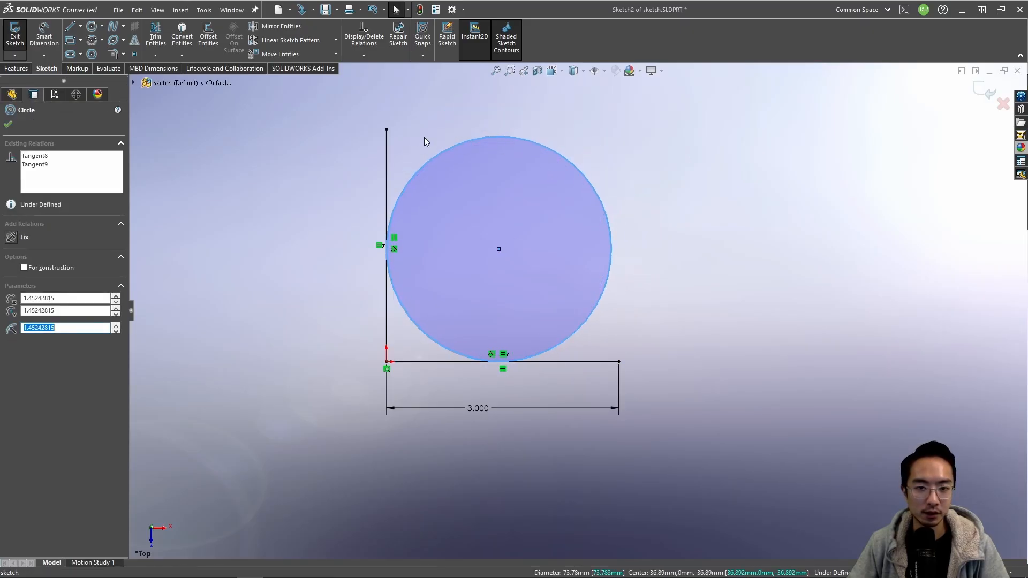
click(391, 109)
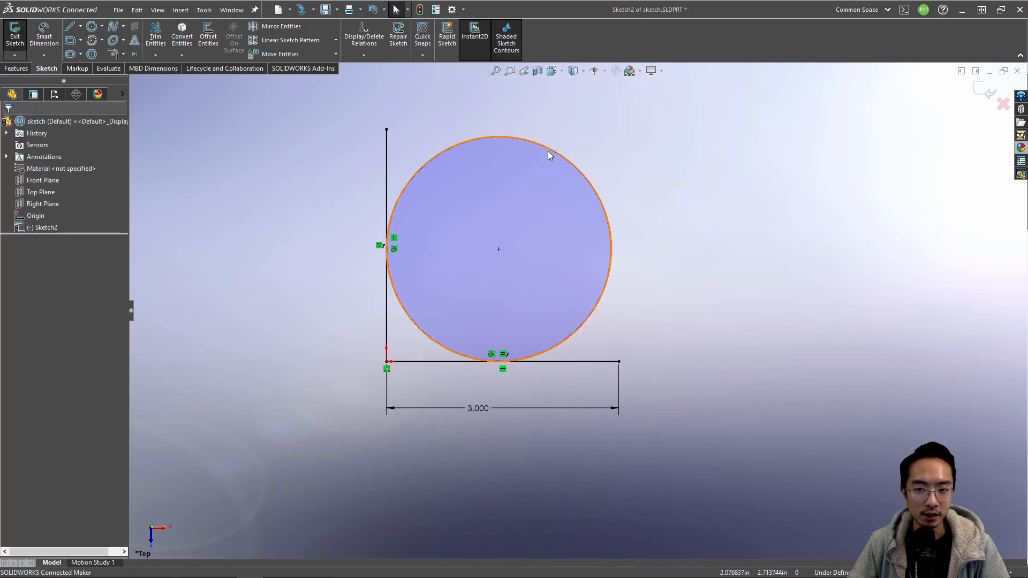
drag(548, 151, 612, 199)
click(654, 243)
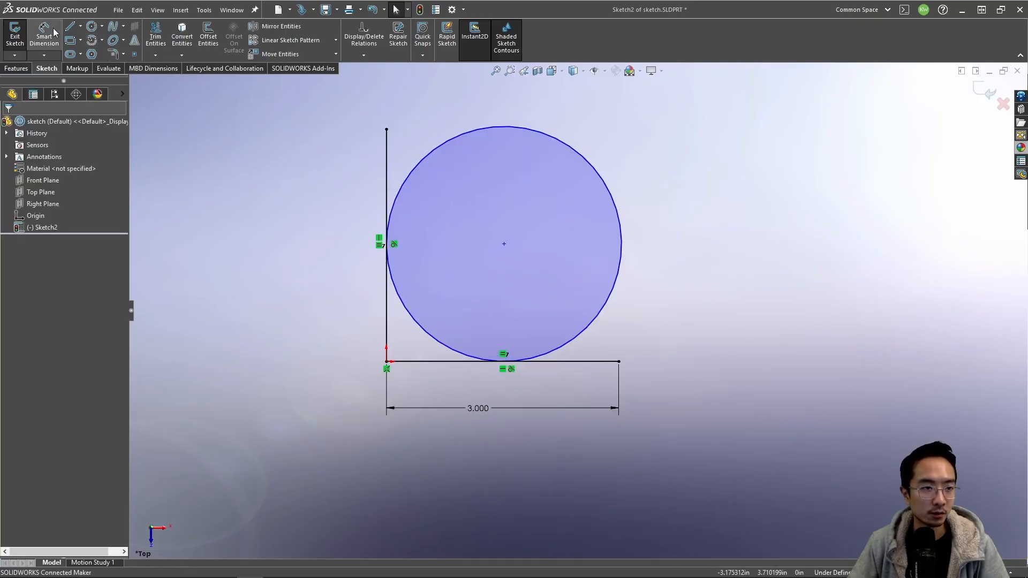
Step: Dimension the tangent circle's diameter at 3 in and exit the sketch
click(606, 312)
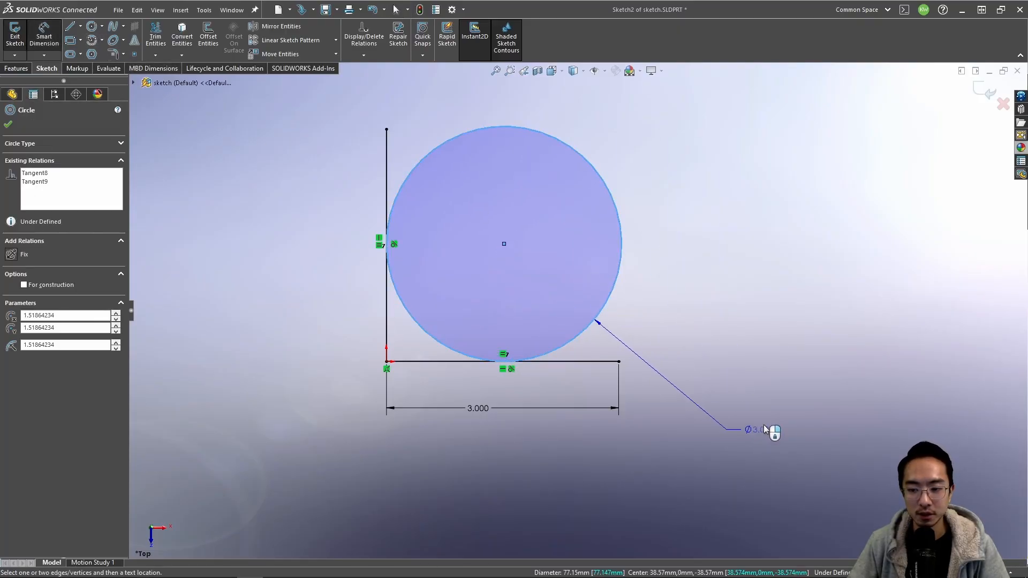
click(773, 396)
text(3.03728468in)
click(738, 384)
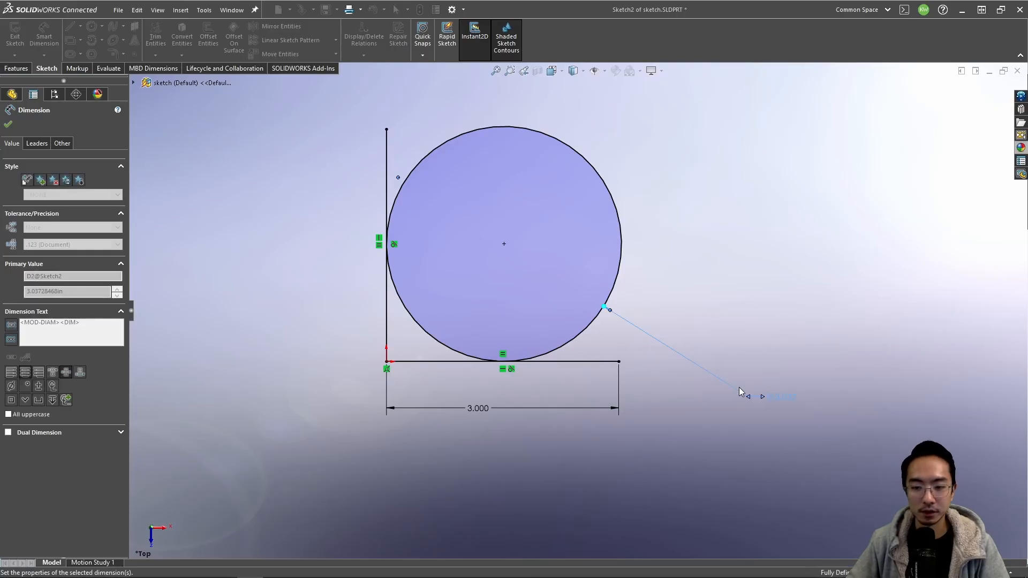
key(Escape)
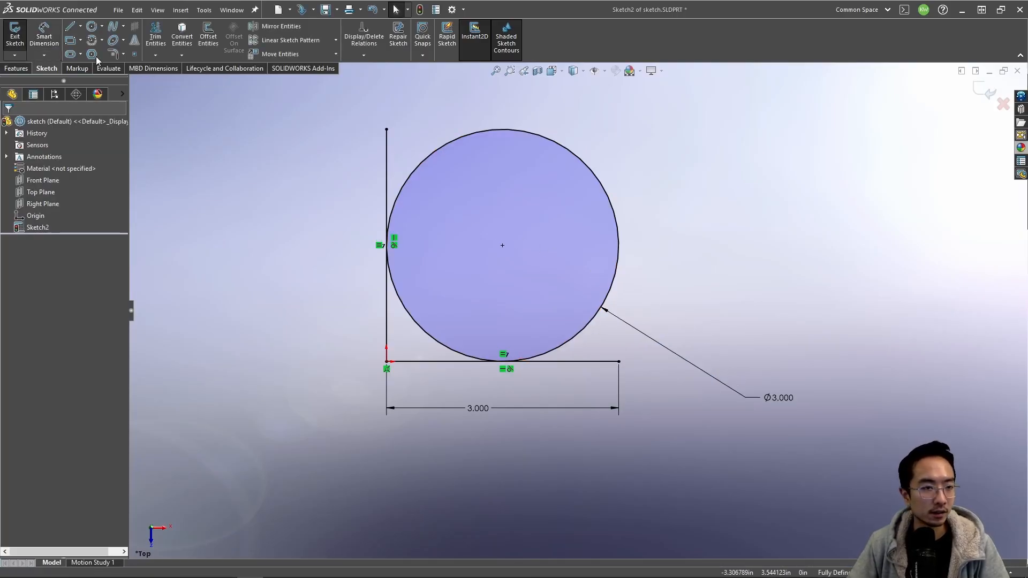
click(15, 34)
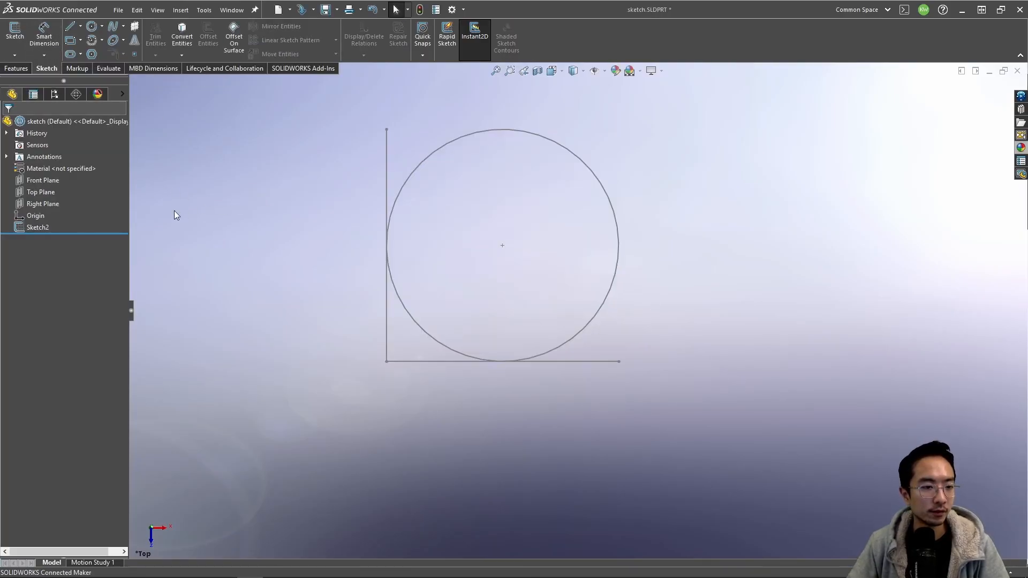
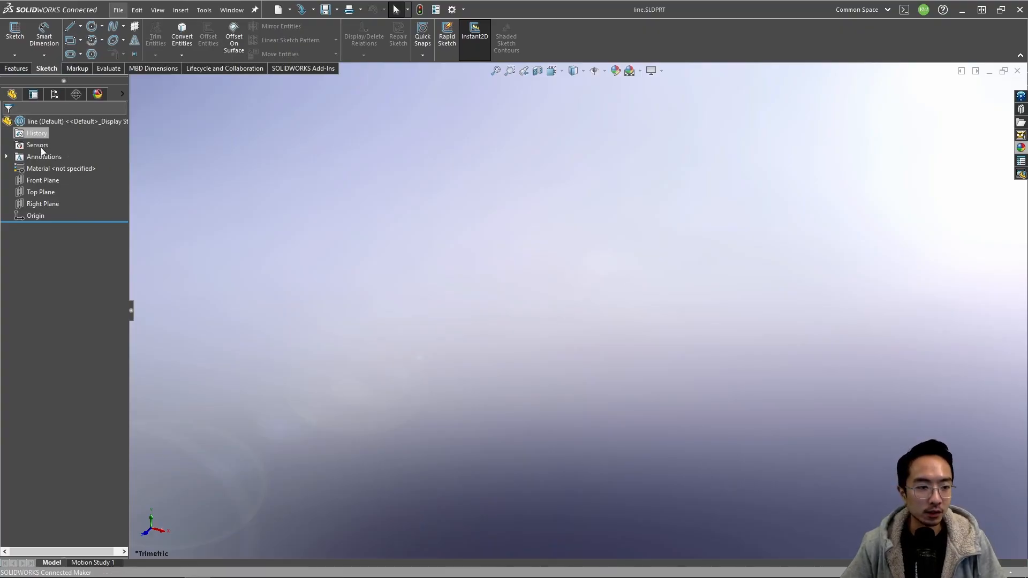
Step: Start a sketch on the Top Plane of the line part and draw a slanted centerline above and left of the origin
click(39, 191)
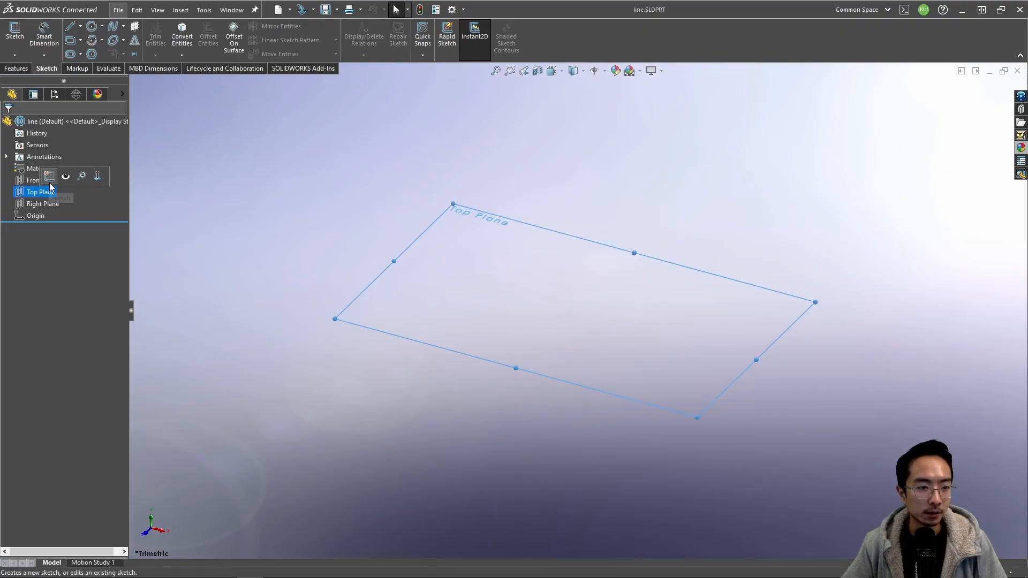
click(50, 176)
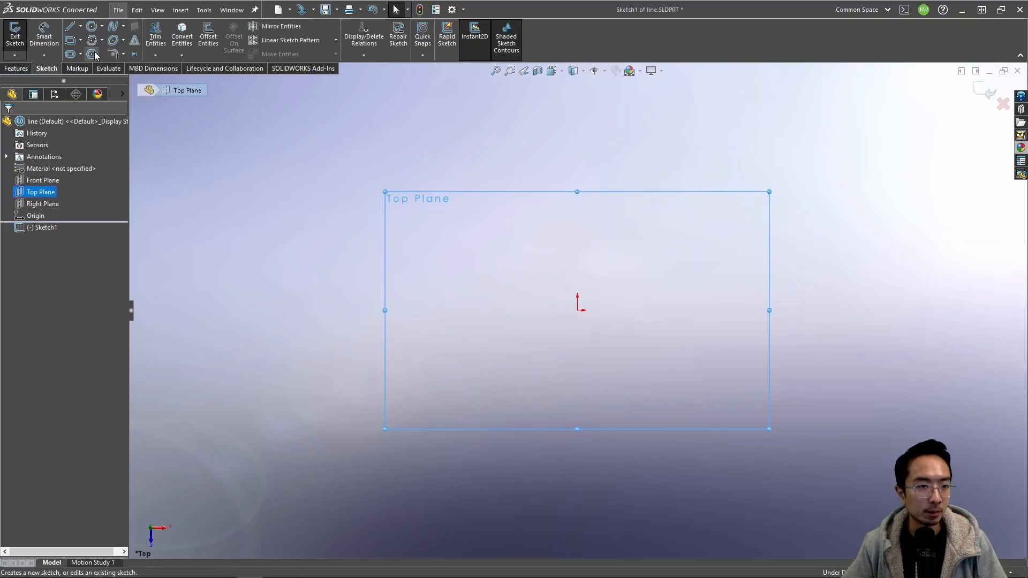
click(83, 27)
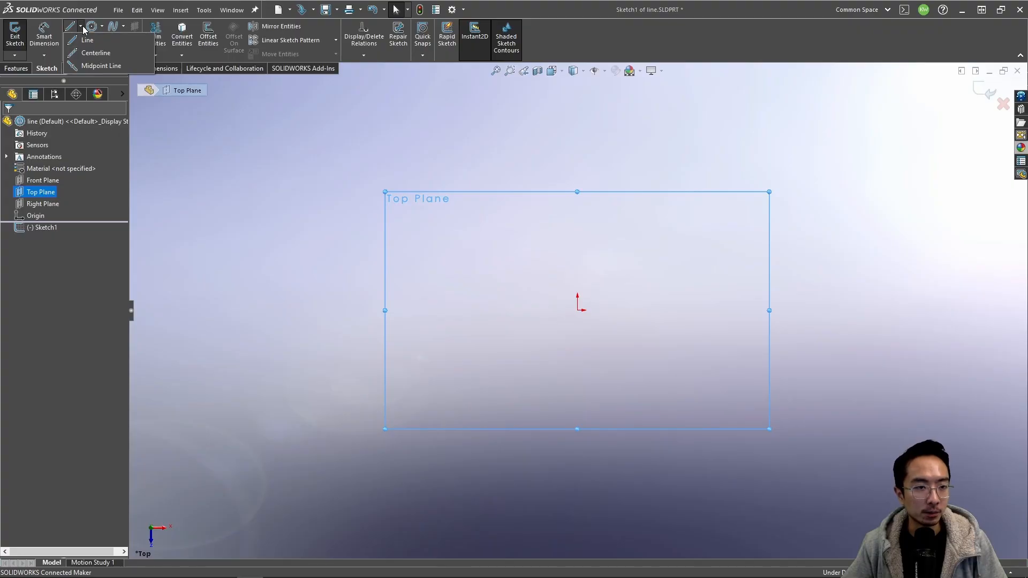
click(85, 54)
click(484, 277)
click(542, 170)
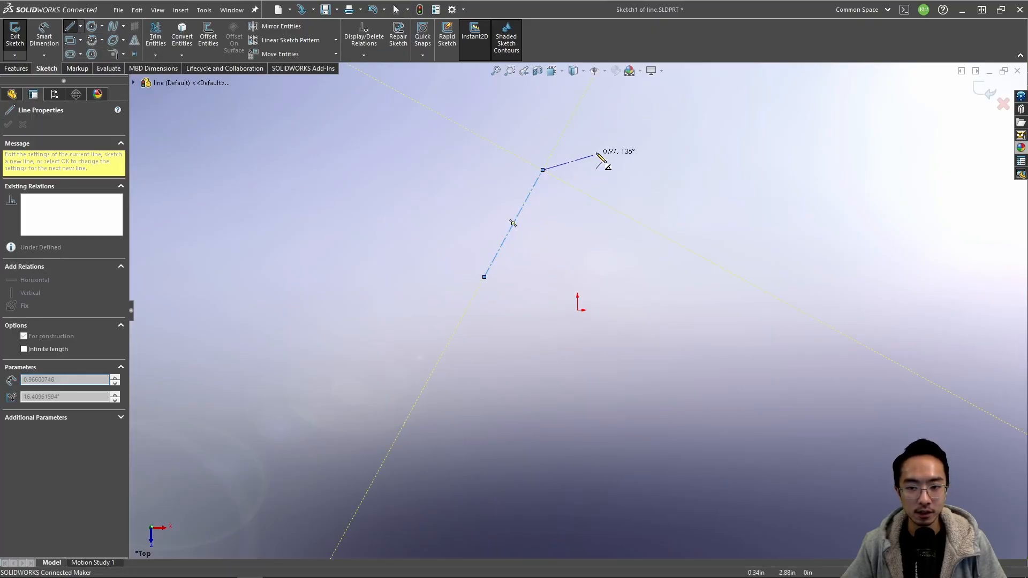
Step: End the centerline and draw a slanted midpoint line centred above and to the right of the origin
key(Escape)
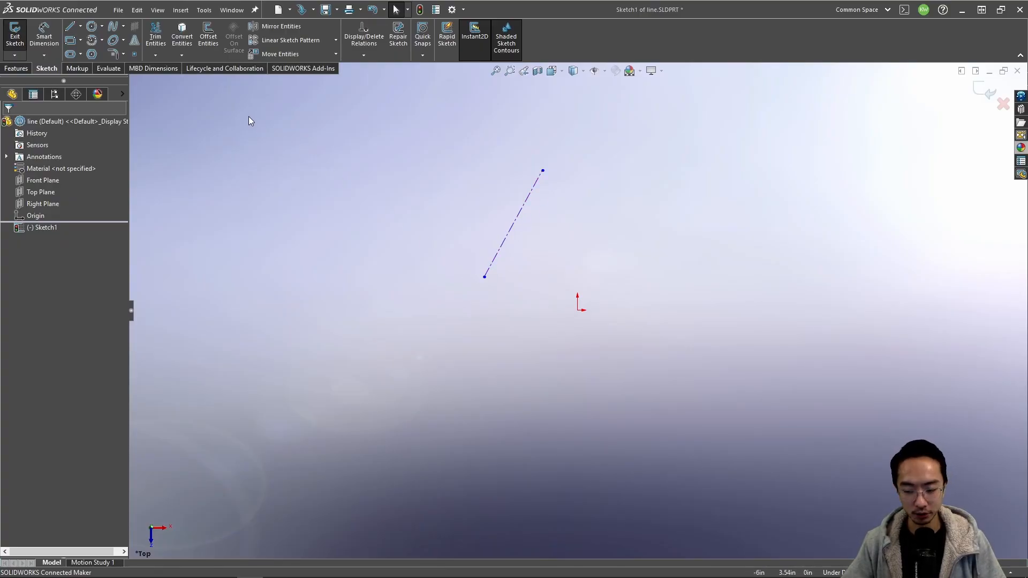
click(81, 26)
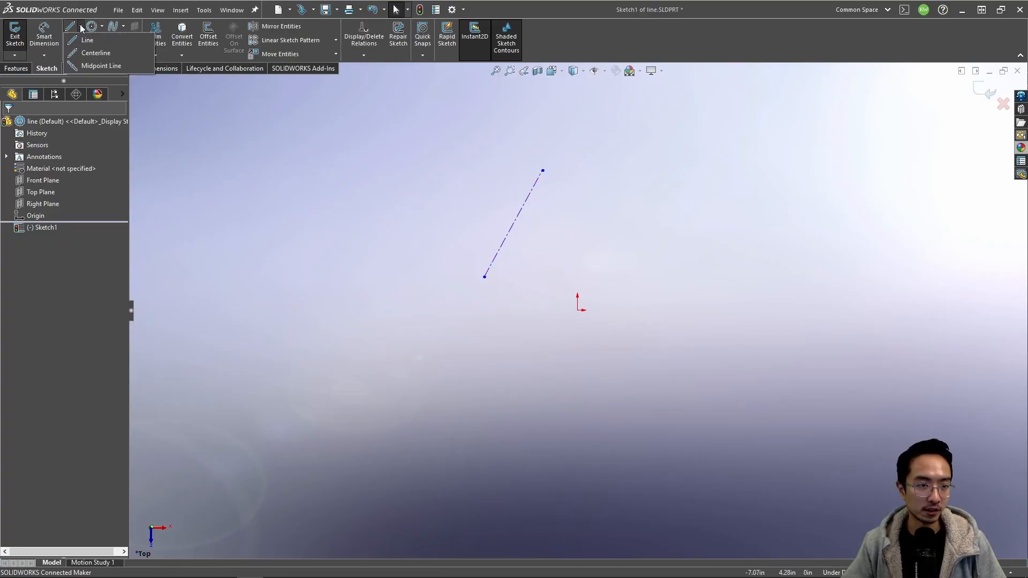
click(91, 67)
click(610, 251)
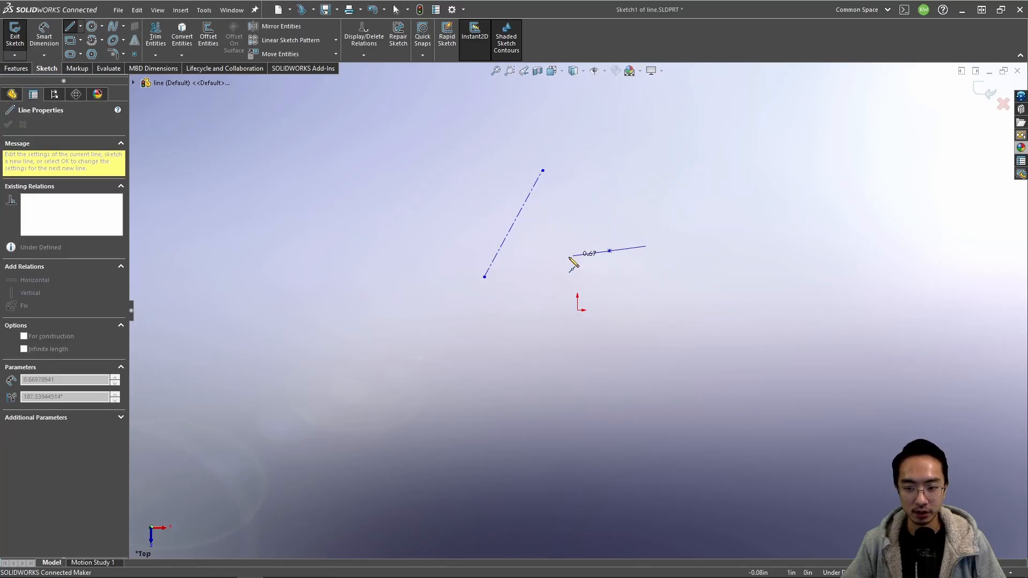
click(536, 310)
key(Escape)
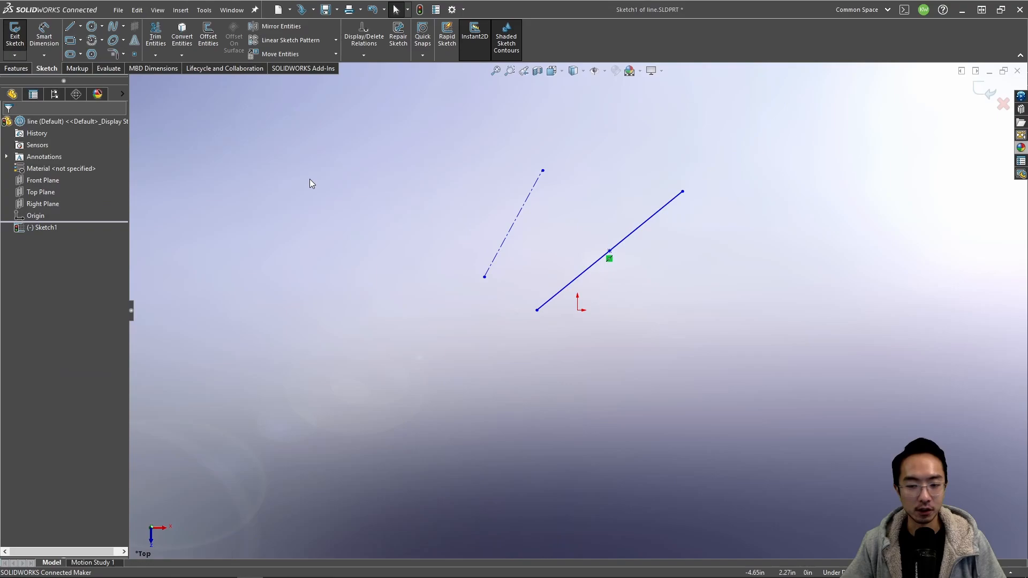
Step: Draw a standalone solid line about 2.59 in long at about 71° to the left of the slanted centerline
click(80, 27)
click(82, 40)
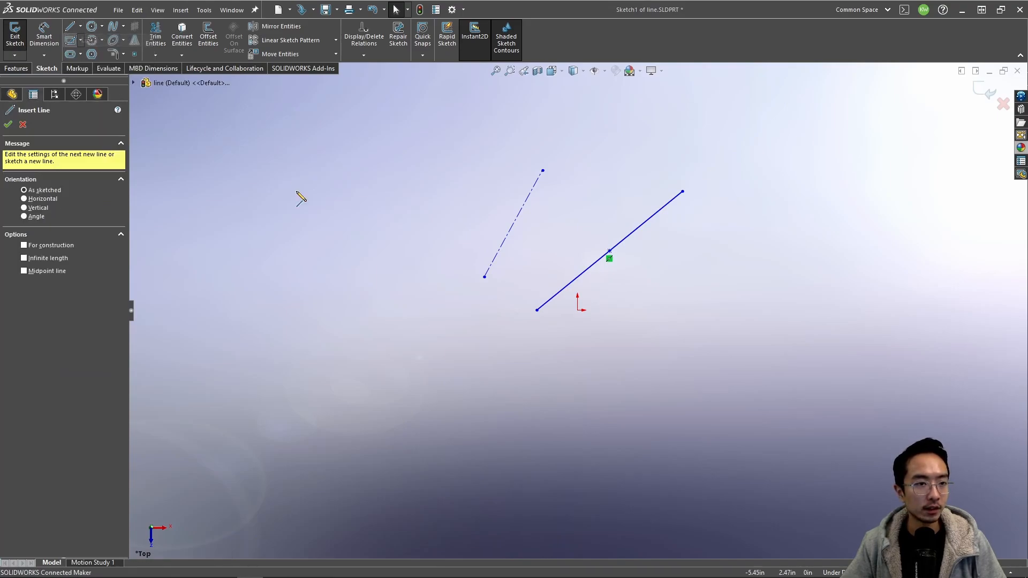
click(382, 304)
click(428, 171)
key(Escape)
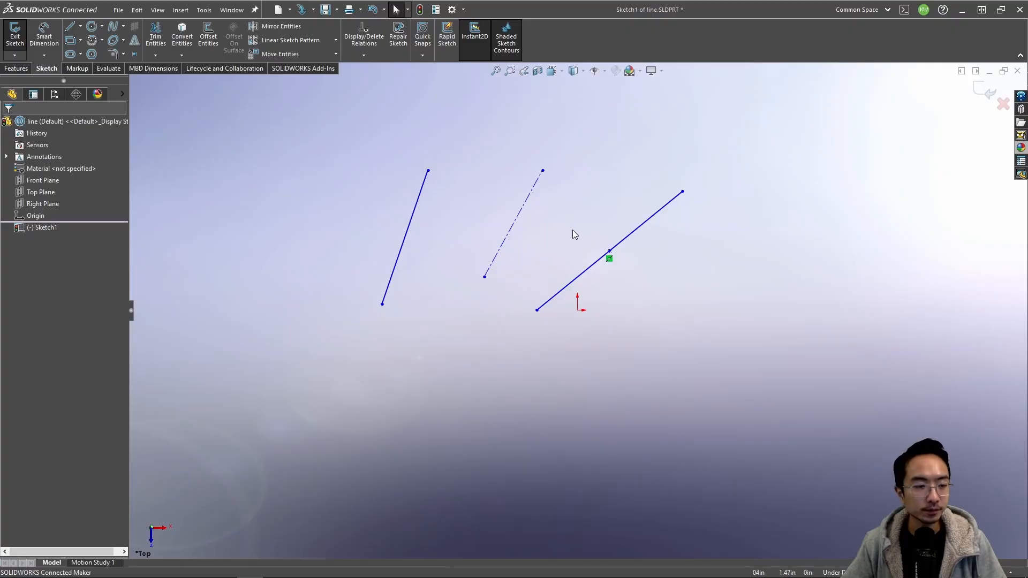
Step: Convert the leftmost solid line to construction geometry
click(410, 220)
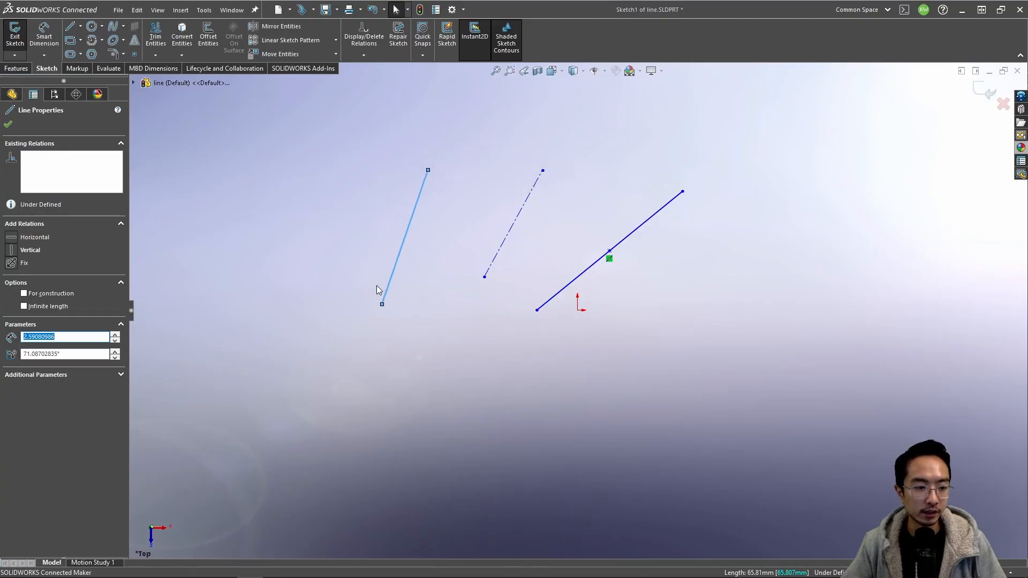
click(24, 294)
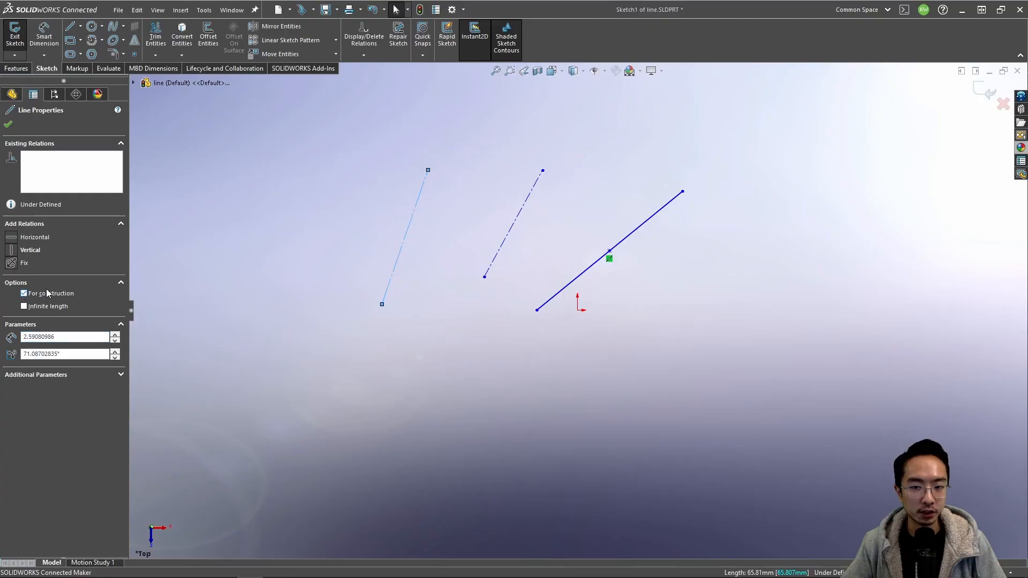
click(297, 245)
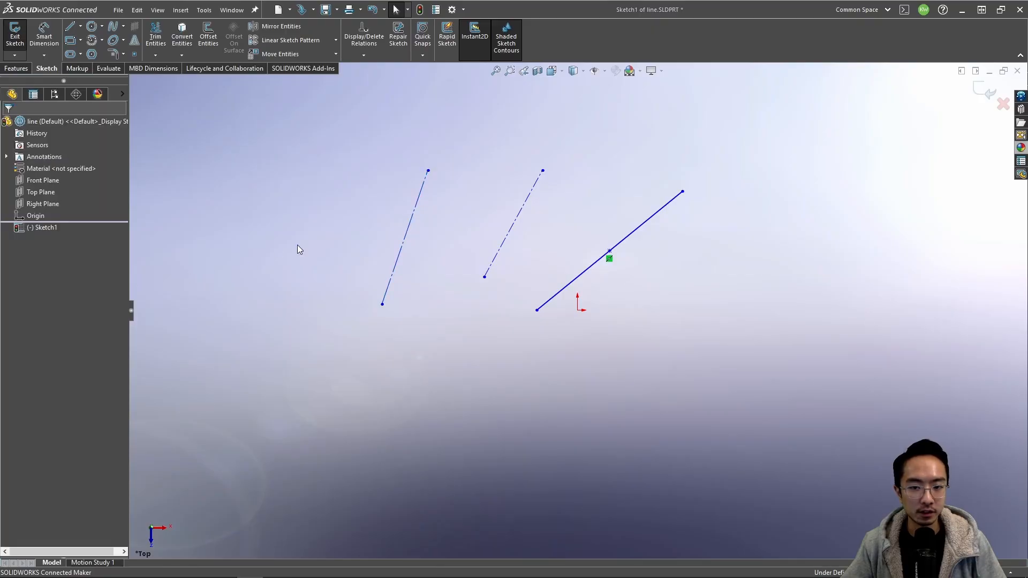
click(407, 235)
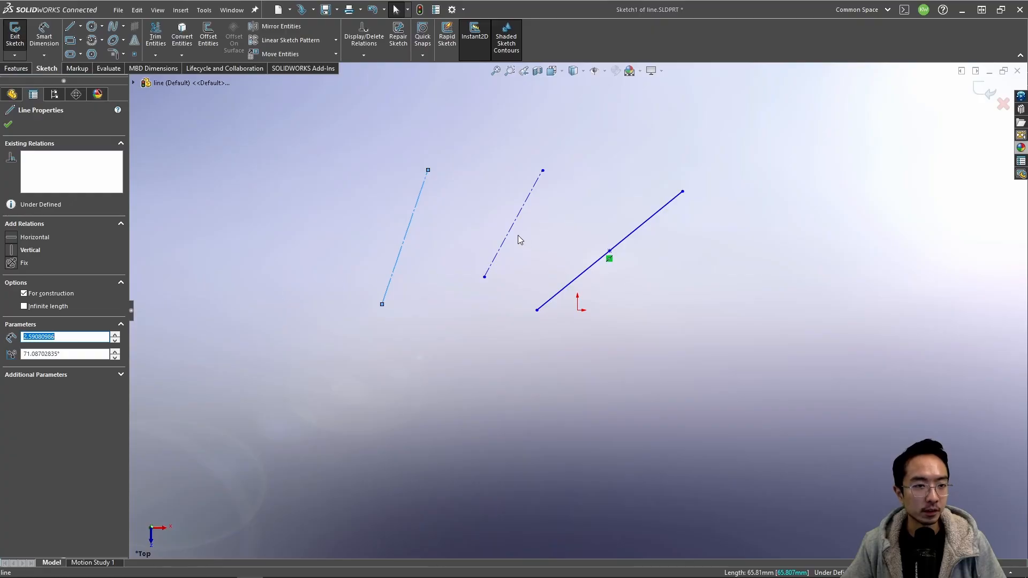
click(80, 26)
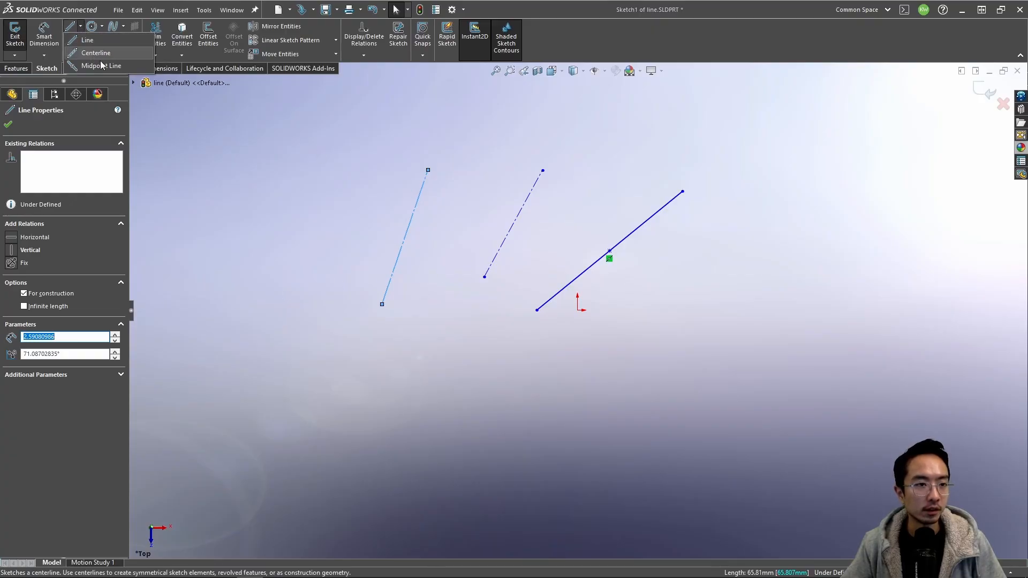
click(313, 193)
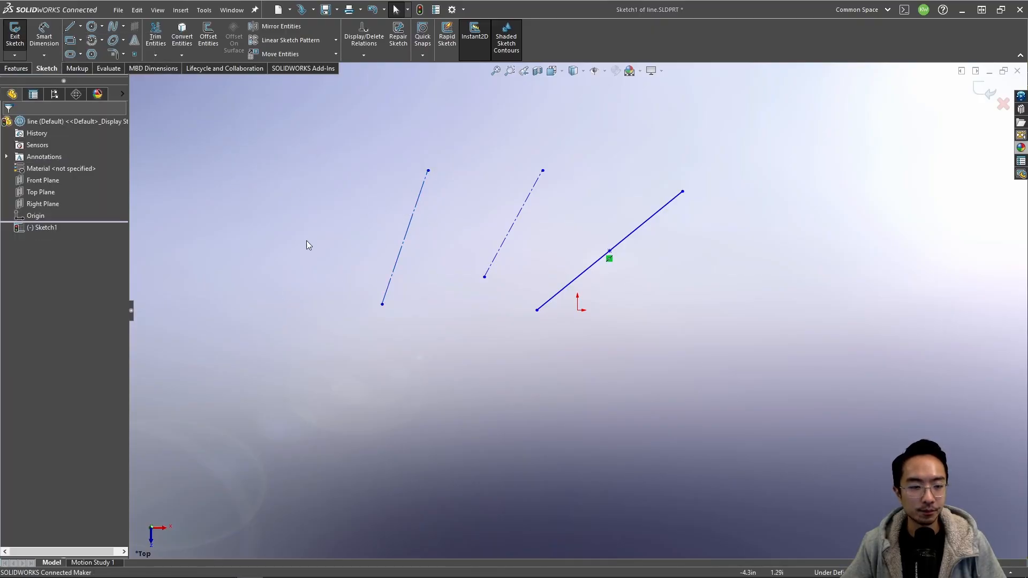
Step: Give the leftmost construction line infinite length, then return it to finite length
click(418, 211)
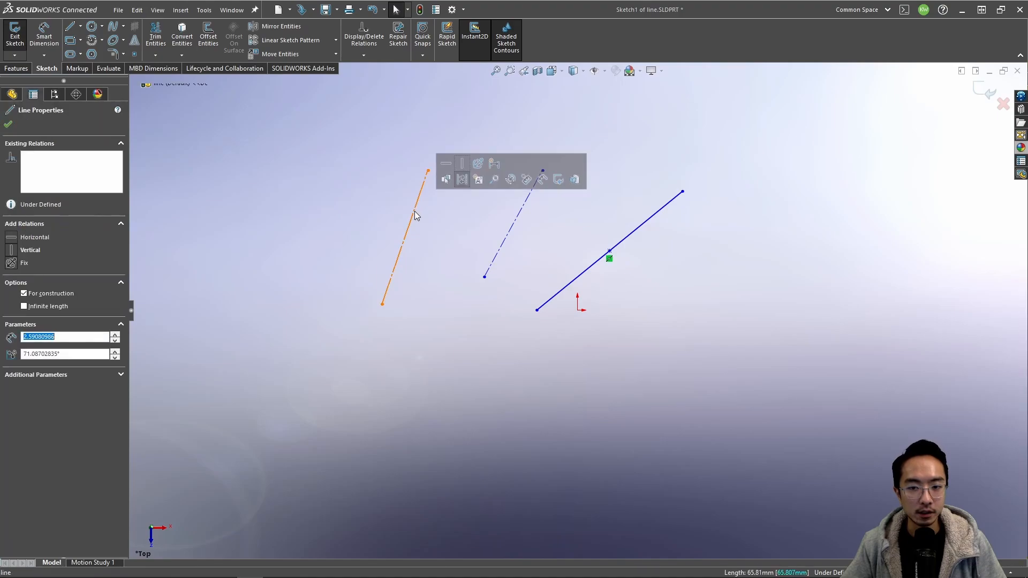
click(24, 306)
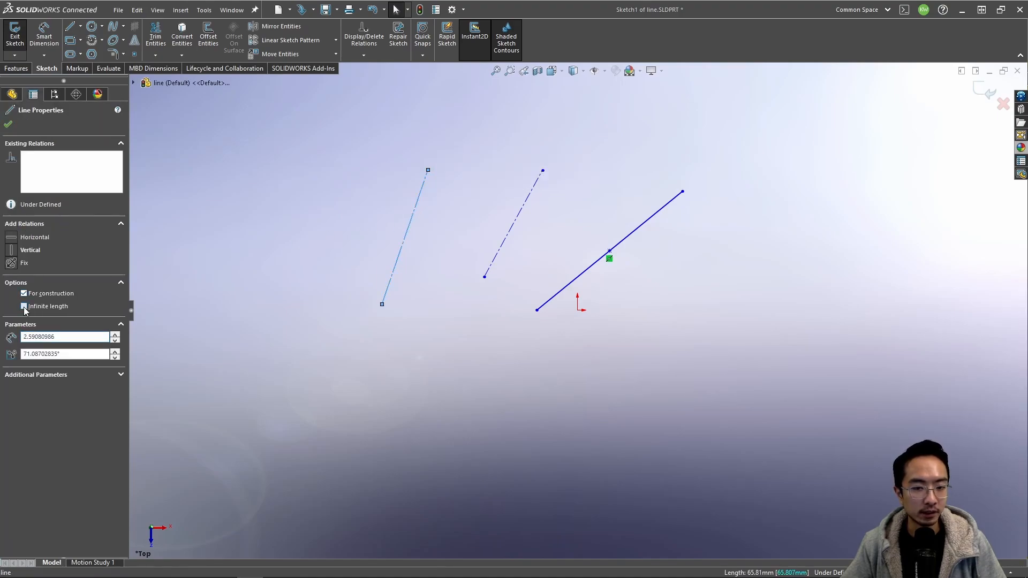
click(24, 307)
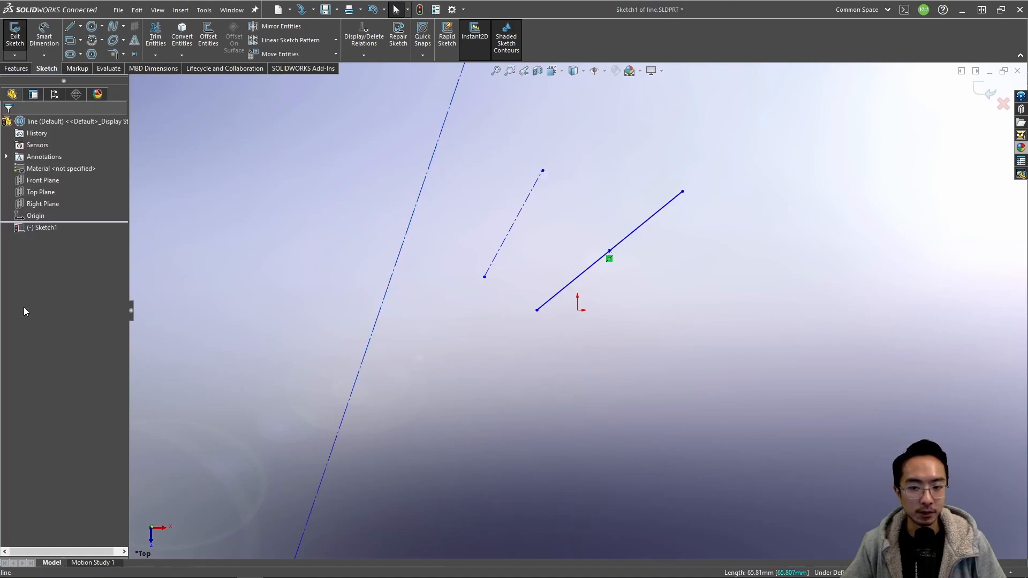
click(24, 307)
click(24, 307)
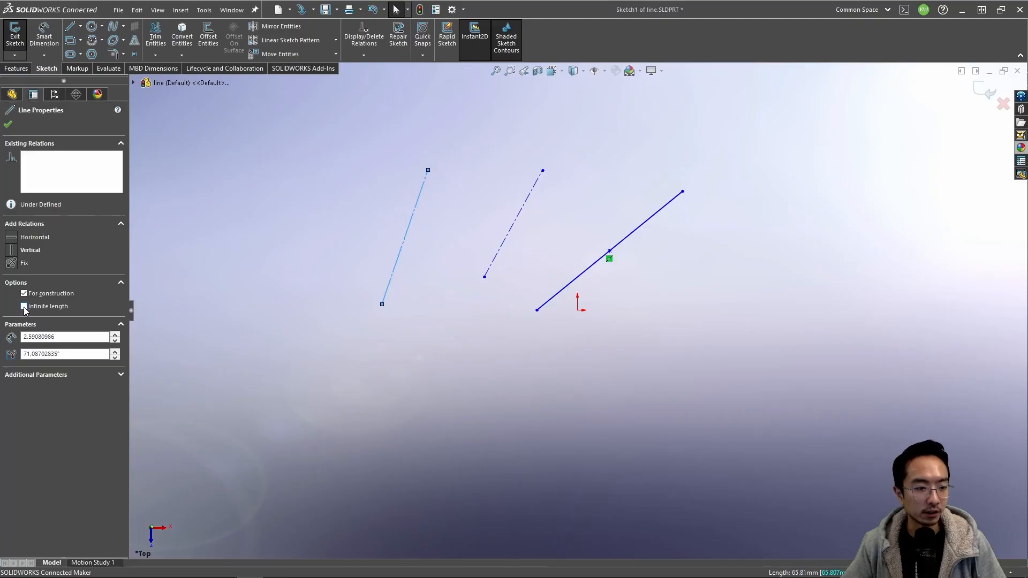
Step: Examine the leftmost construction line's additional parameters, including its endpoint coordinates and X and Y offsets
click(121, 375)
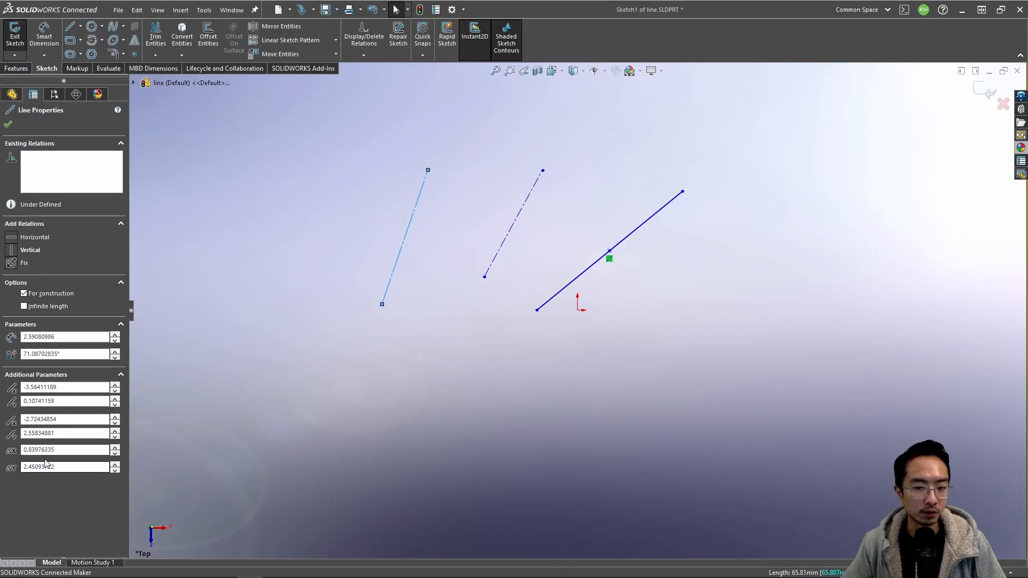
click(121, 376)
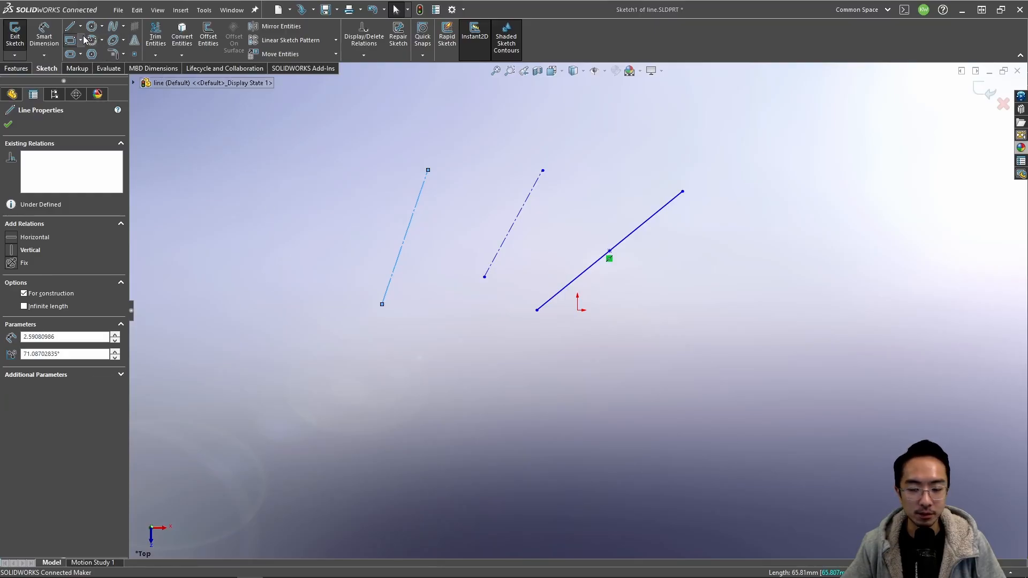
click(664, 275)
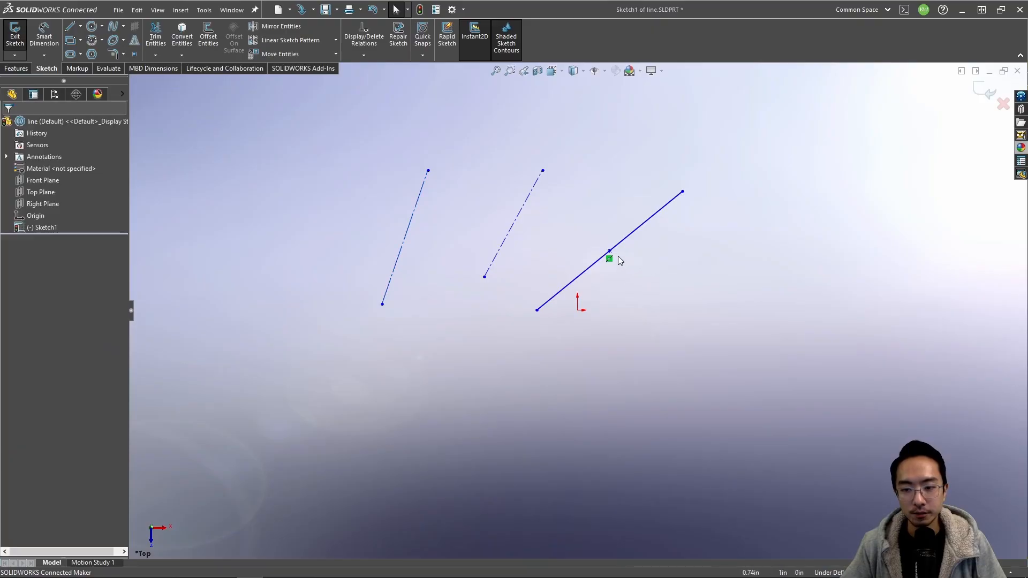
Step: Place the midpoint line's midpoint on the origin and pull one end outward to tilt the line and make it about 3.95 in long
drag(609, 252, 578, 310)
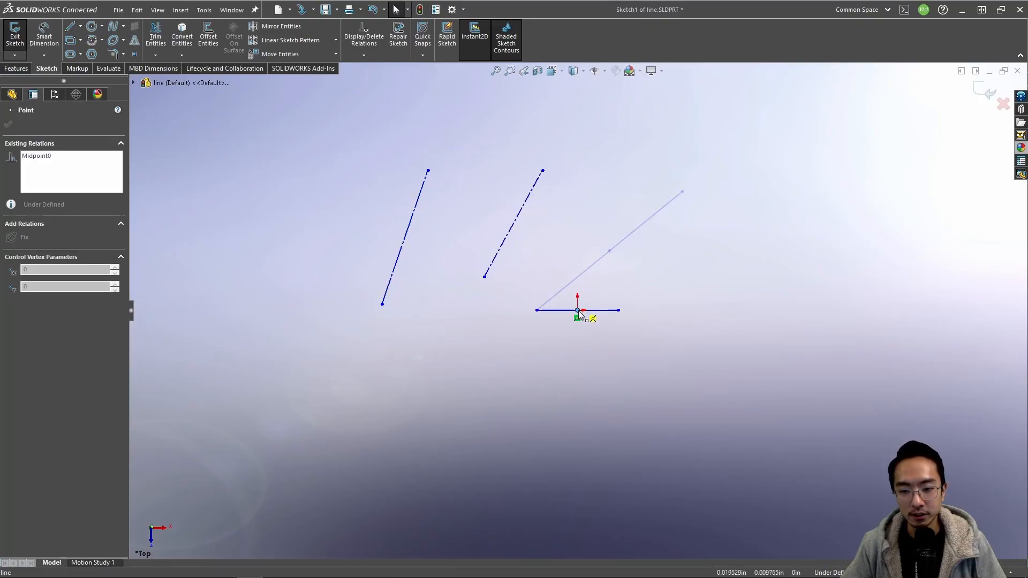
click(605, 339)
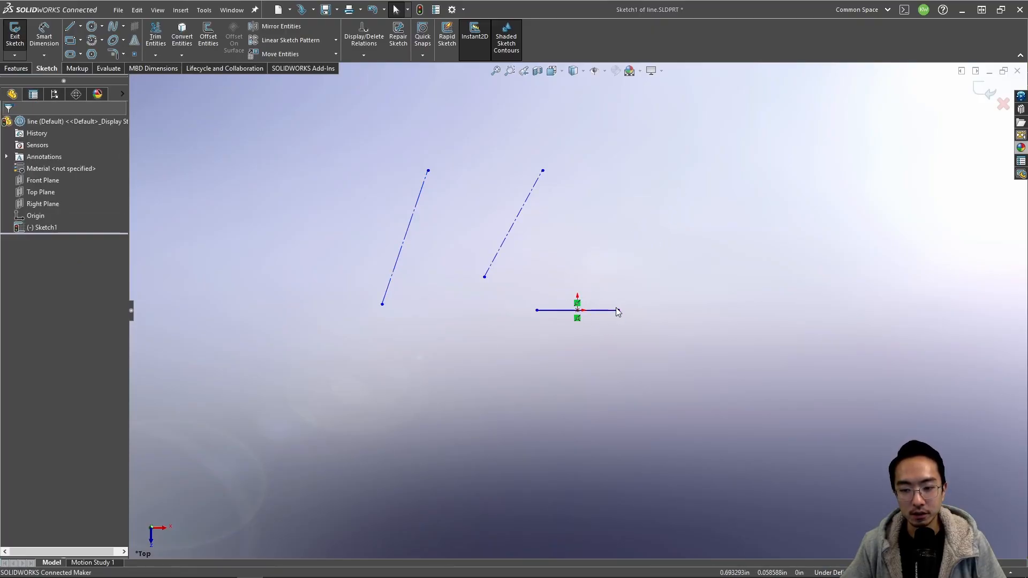
drag(619, 310, 677, 271)
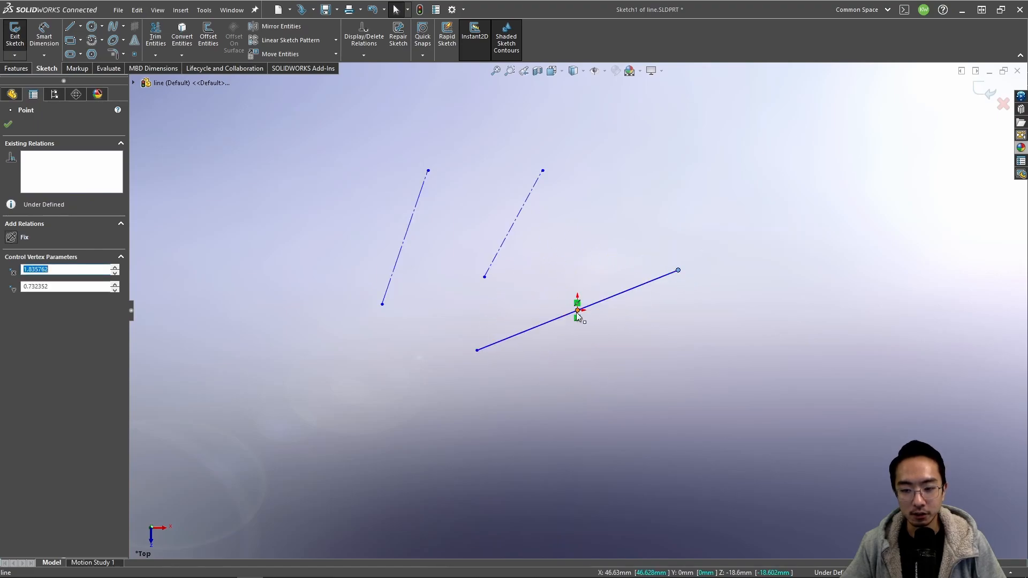
Step: Delete the midpoint line through the origin along with its leftover midpoint, then undo the deletion
click(626, 290)
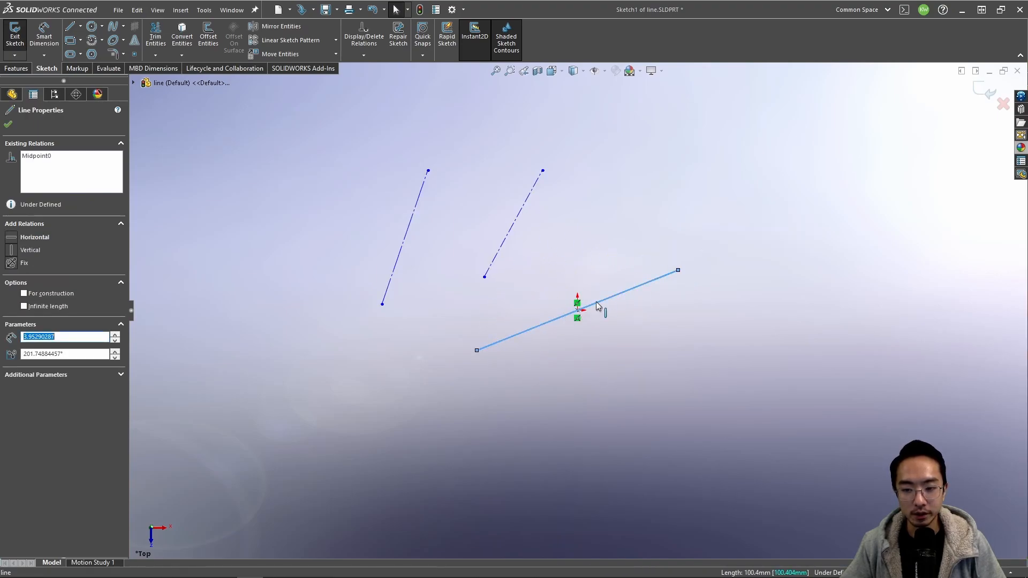
click(627, 299)
click(628, 294)
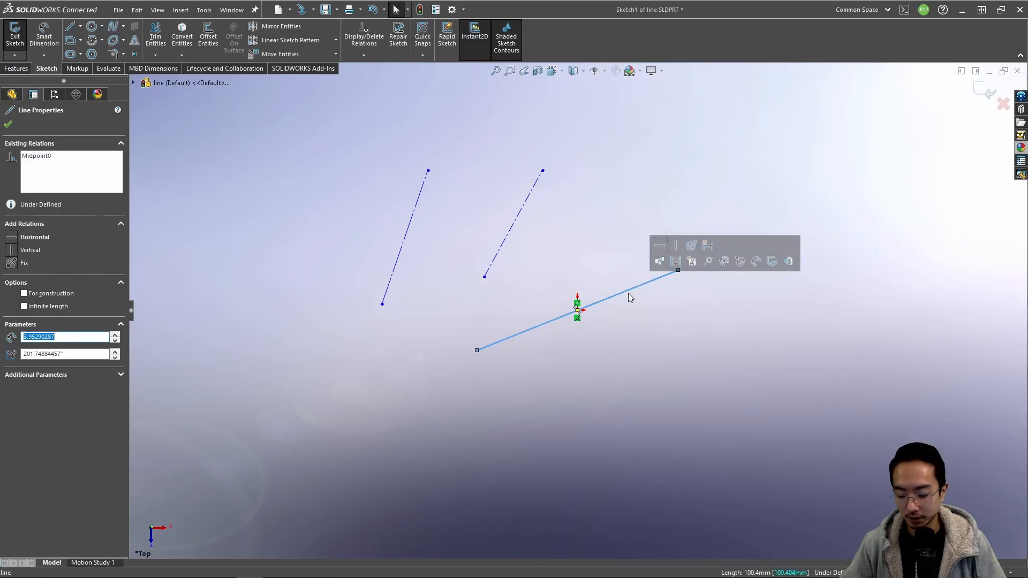
key(Delete)
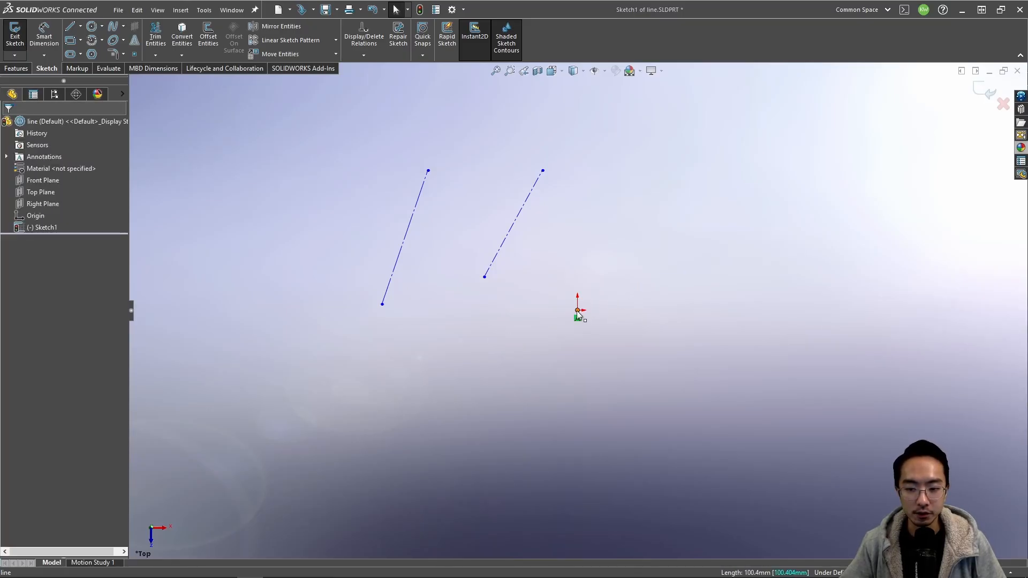
click(577, 310)
key(Escape)
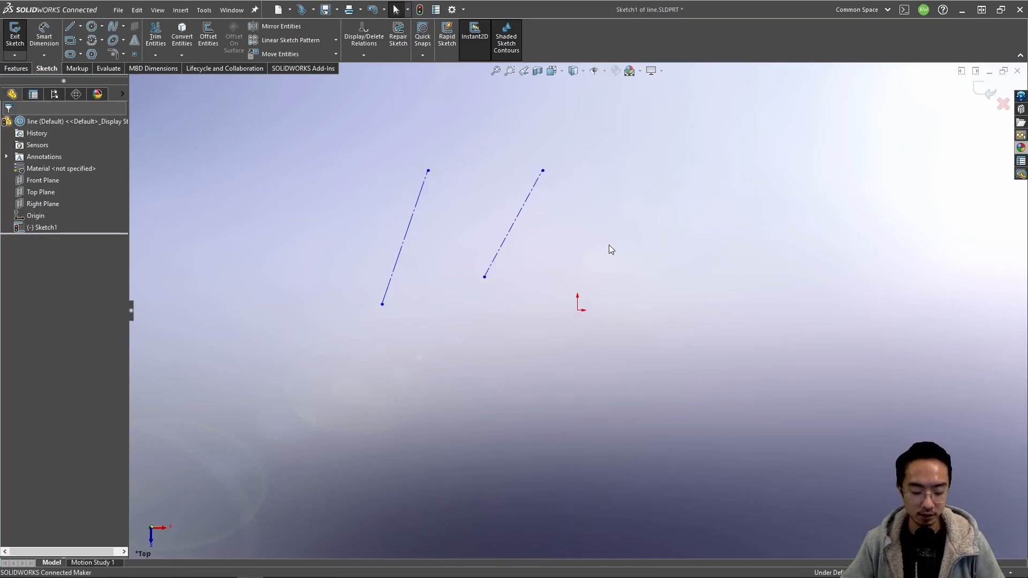
key(ctrl+z)
Step: Delete all the lines in the sketch, including the midpoint at the origin
key(Escape)
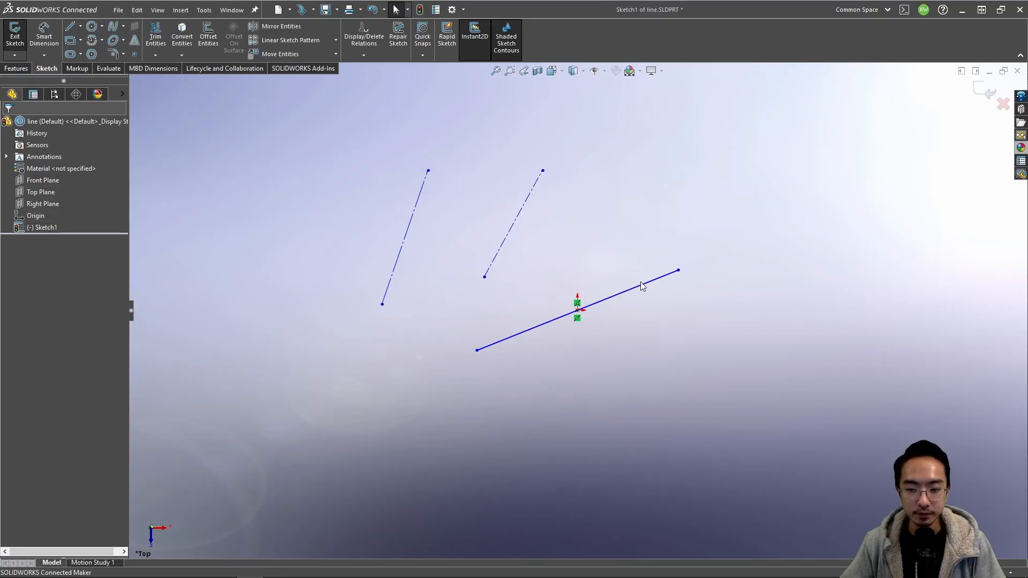
mouse_move(745, 364)
mouse_down()
mouse_move(478, 293)
mouse_move(331, 156)
mouse_move(322, 127)
mouse_up()
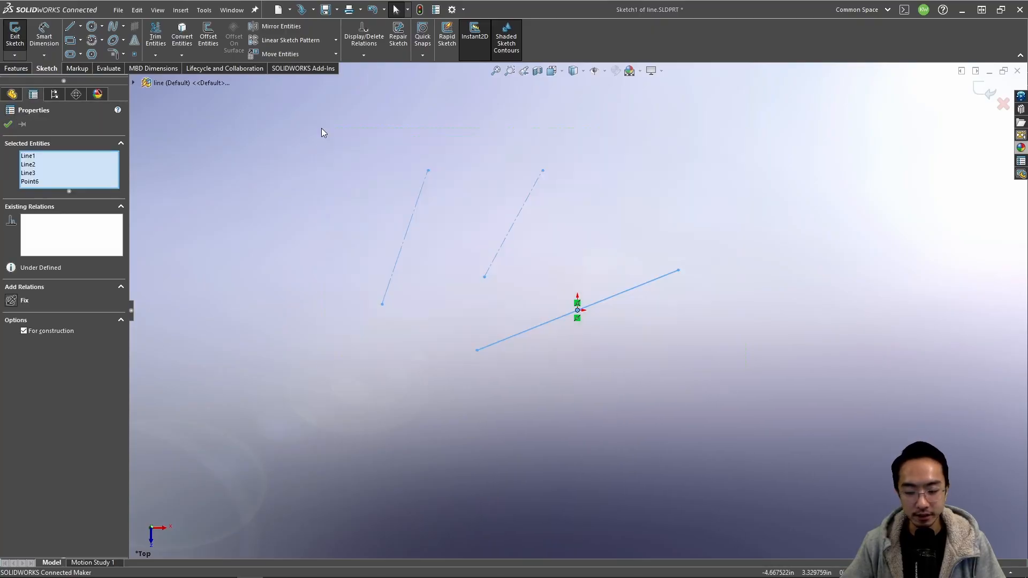
key(Delete)
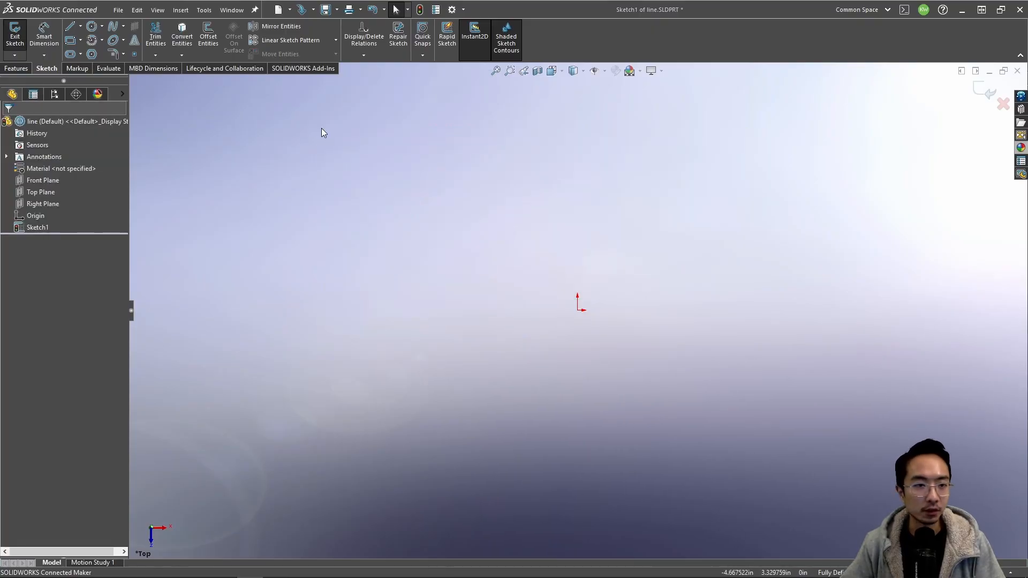
click(80, 26)
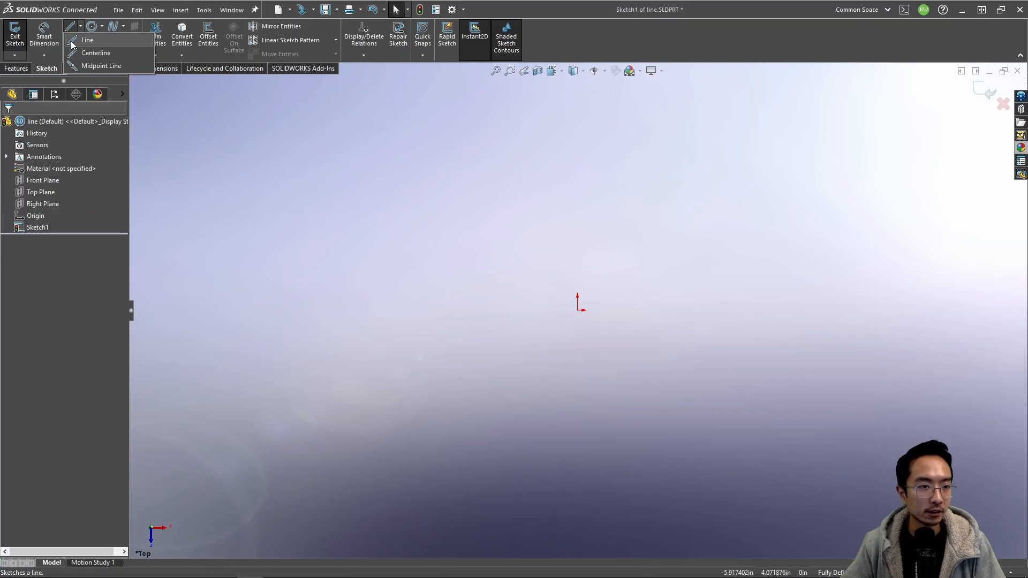
click(72, 41)
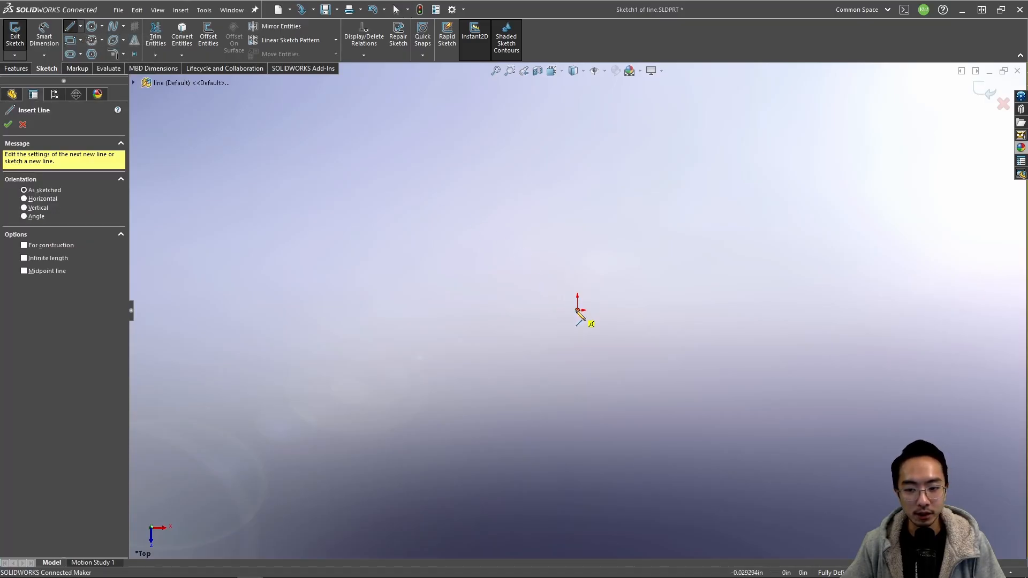
click(578, 310)
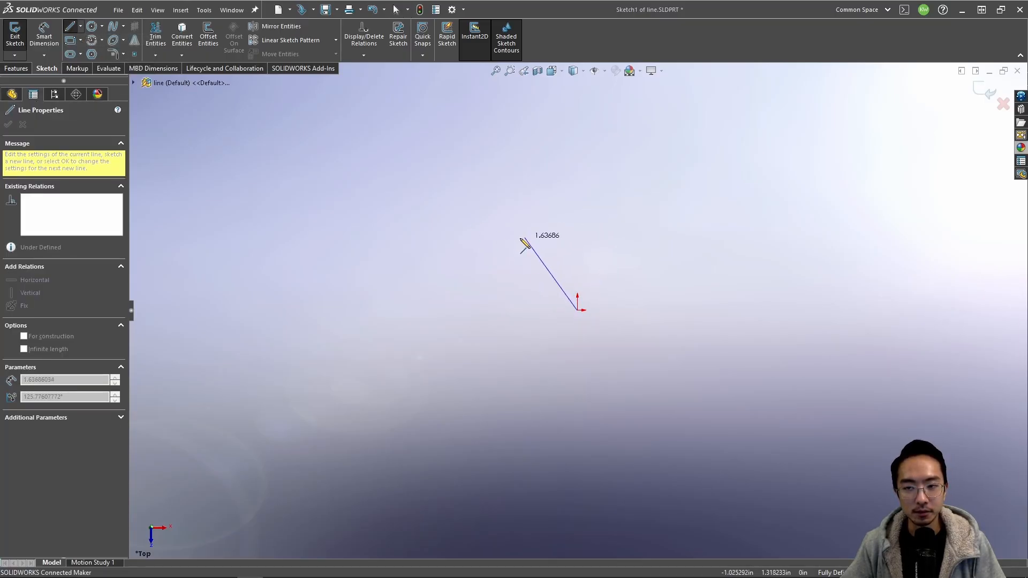
key(Escape)
Step: Draw a slanted centerline from the origin up and to the left
click(80, 27)
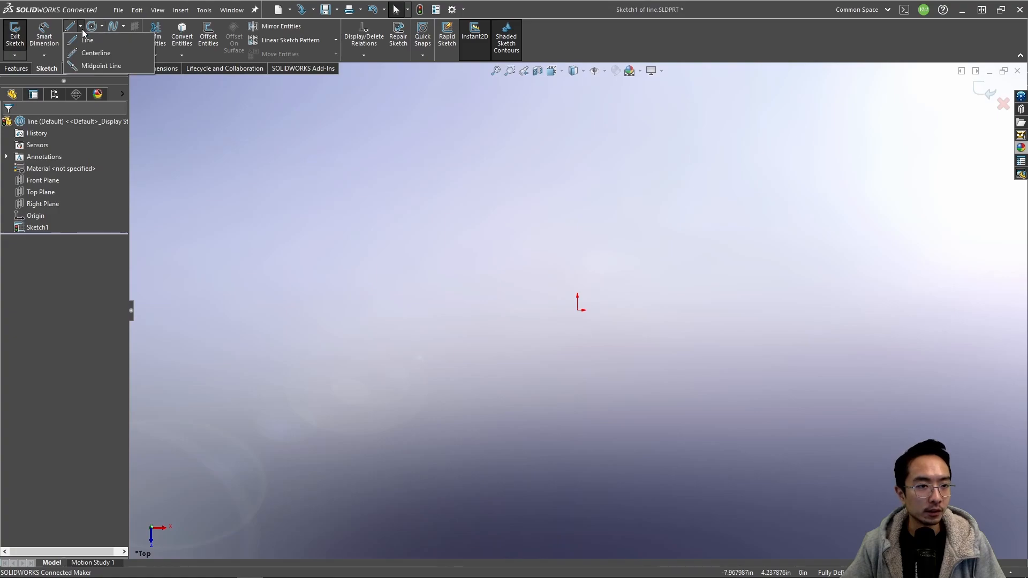
click(88, 54)
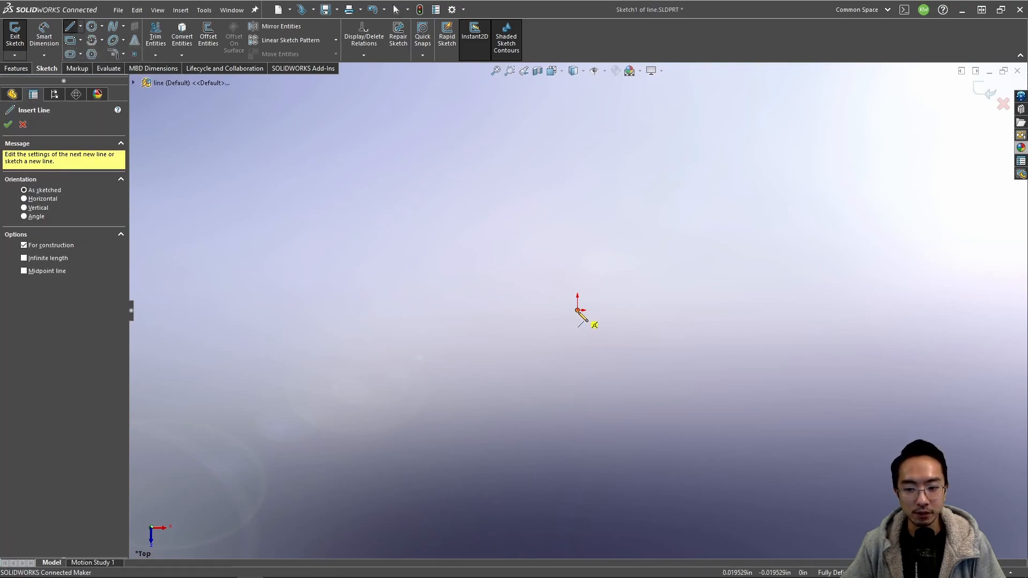
click(578, 310)
click(452, 242)
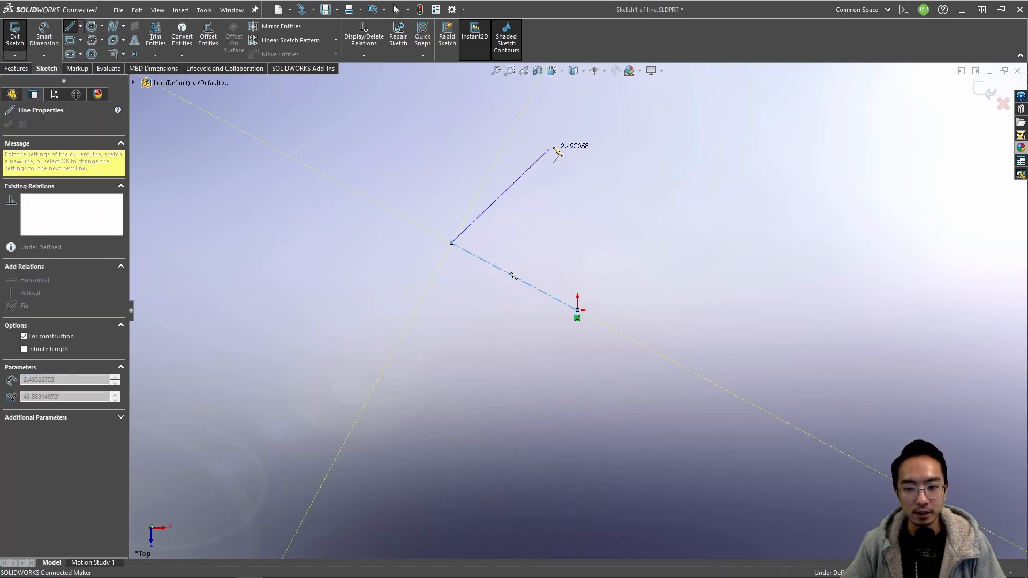
Step: Continue the chain of centerlines through five more points and close it back at the origin as an irregular outline
click(577, 130)
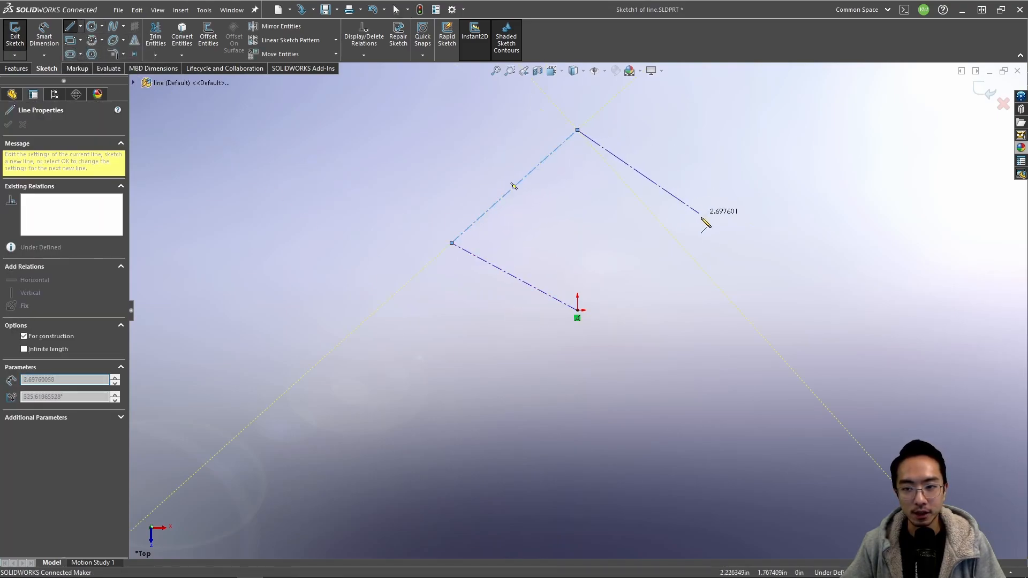
click(726, 191)
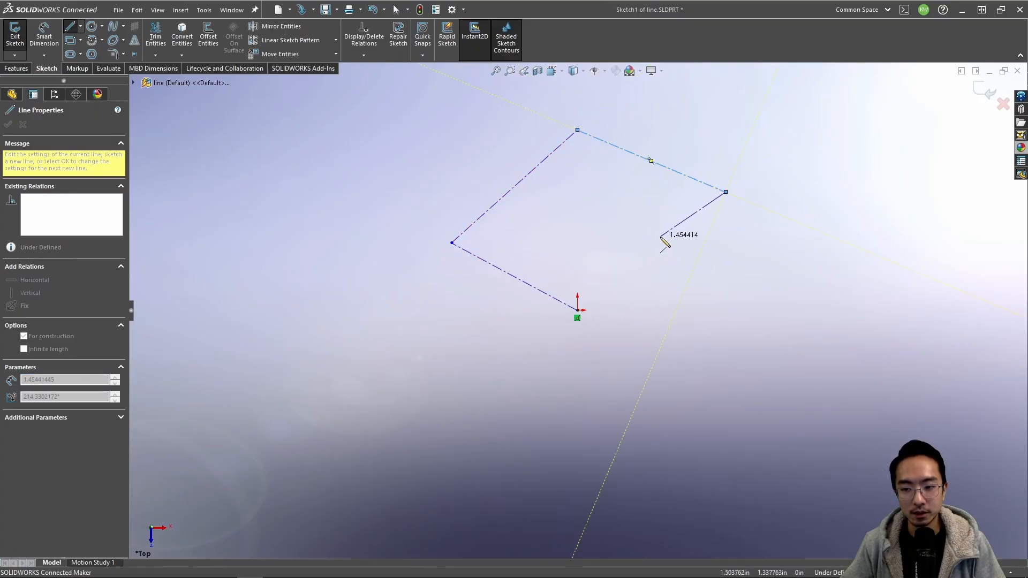
click(661, 236)
click(585, 214)
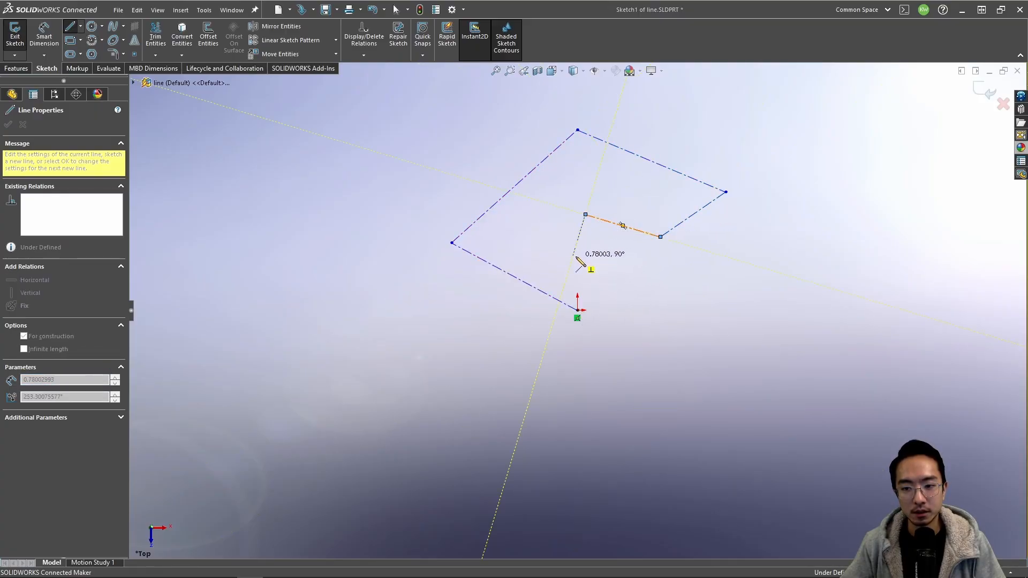
click(573, 255)
click(577, 310)
key(Escape)
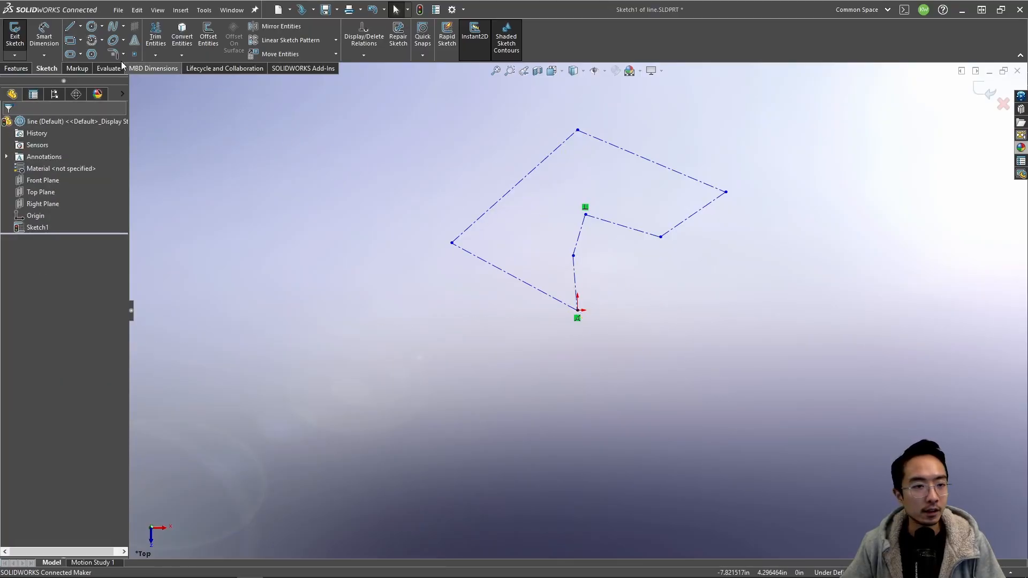
Step: Trace solid lines over the centerline outline from its leftmost corner to the inner perpendicular corner, then close a region at the topmost point
click(70, 26)
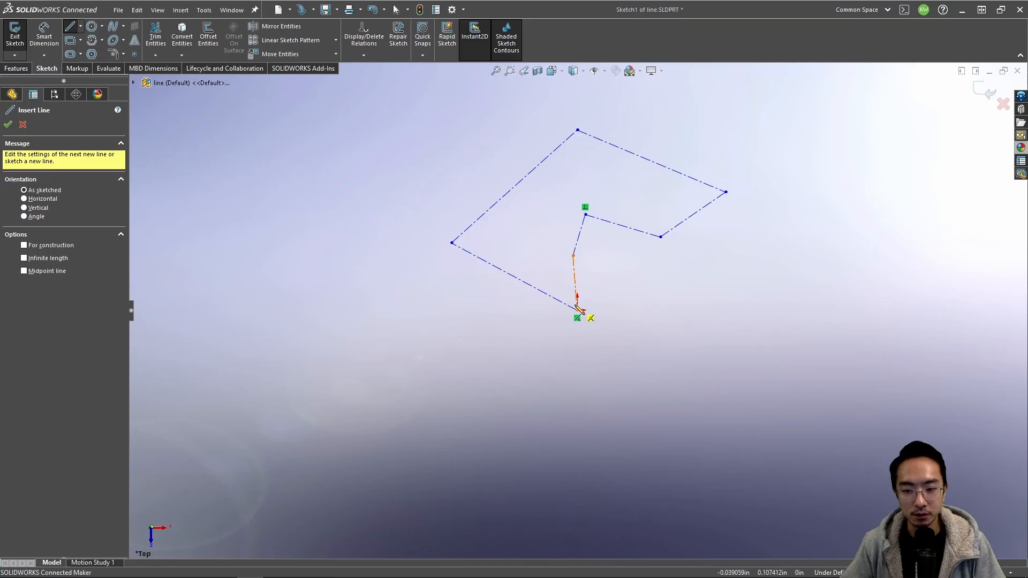
click(451, 243)
click(577, 131)
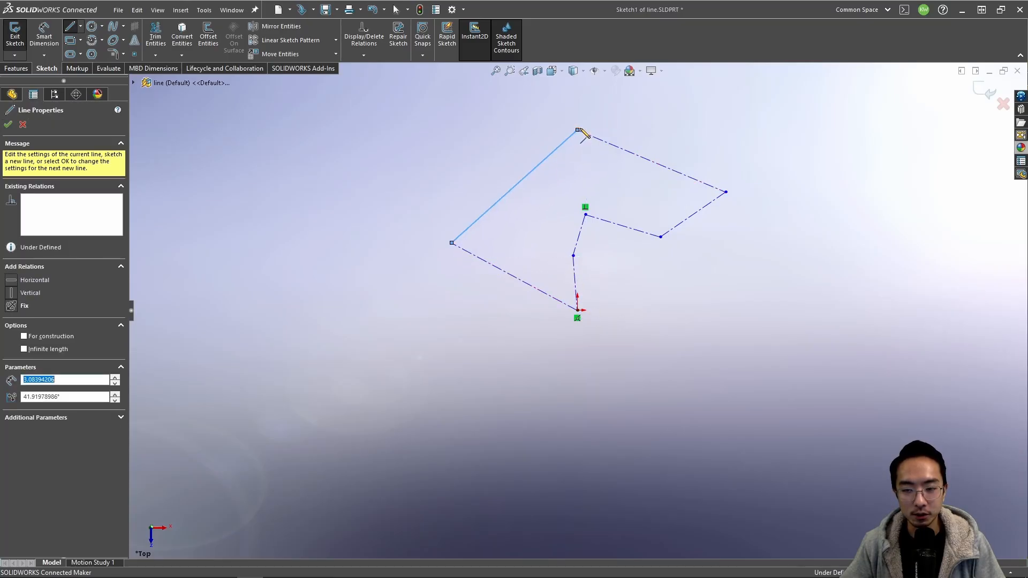
click(725, 192)
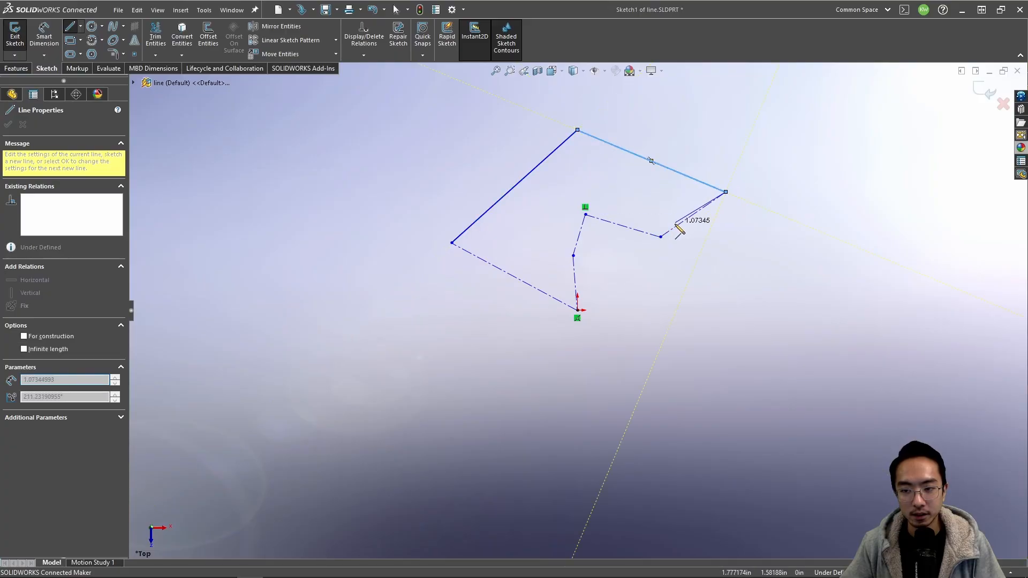
click(660, 236)
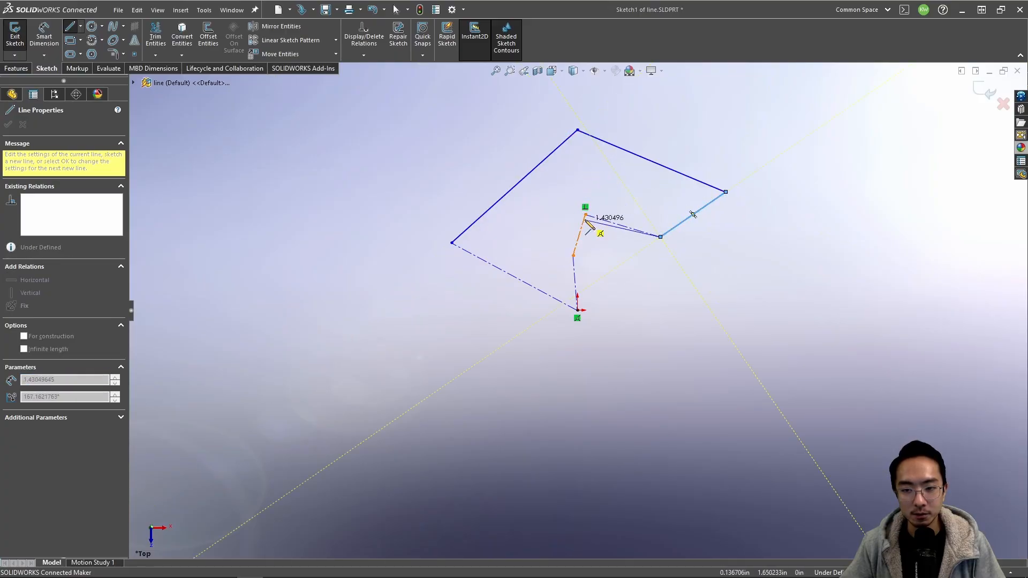
click(585, 214)
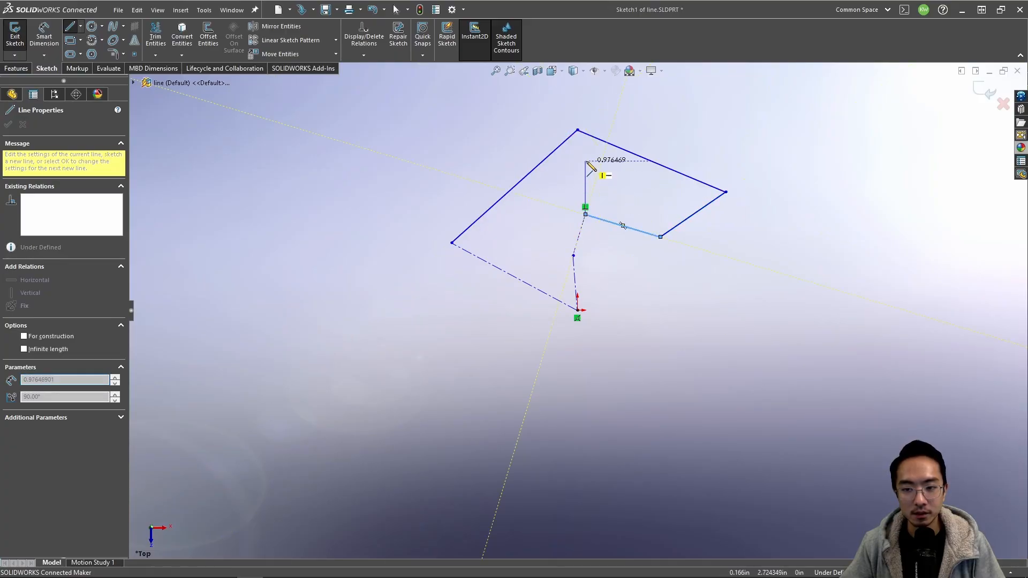
click(578, 132)
key(Escape)
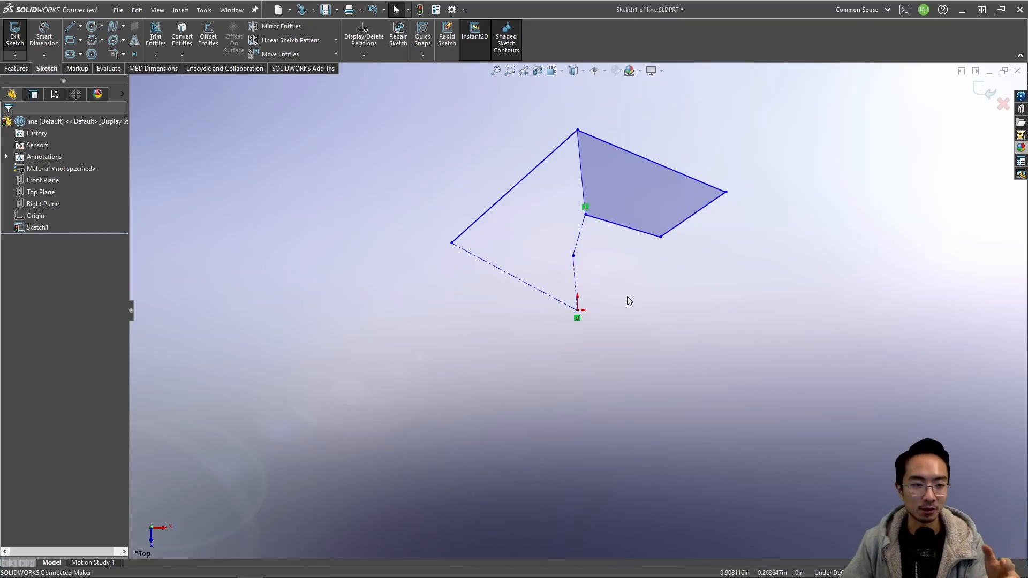
Step: Delete all the solid lines and centerlines in the sketch
key(ctrl+s)
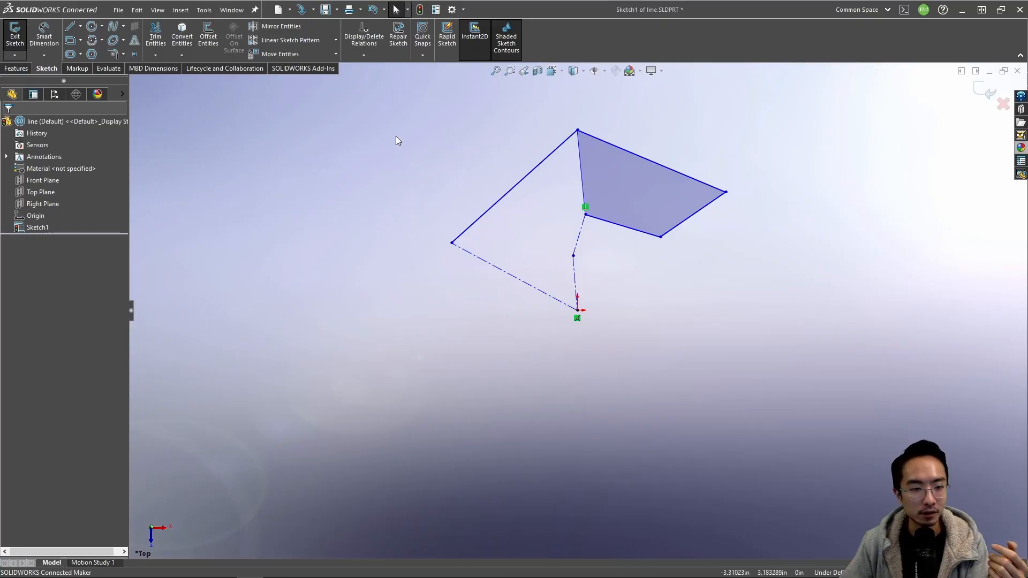
mouse_move(396, 137)
mouse_down()
mouse_move(591, 172)
mouse_move(752, 374)
mouse_up()
key(Delete)
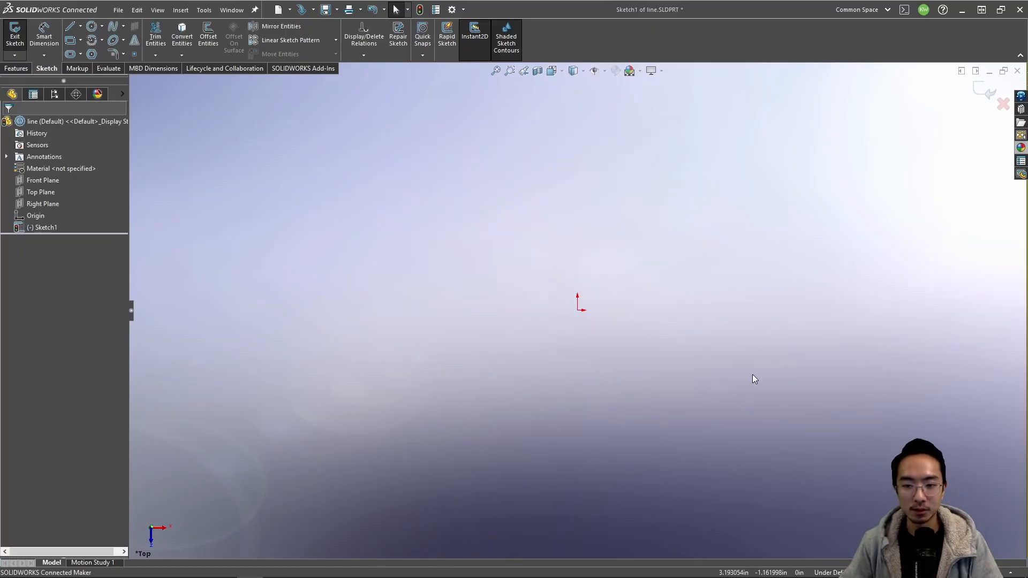
Step: Sketch a closed U-shaped profile of horizontal and vertical lines from the origin, about 2.28 in tall with a notch about 1.28 in deep
click(71, 27)
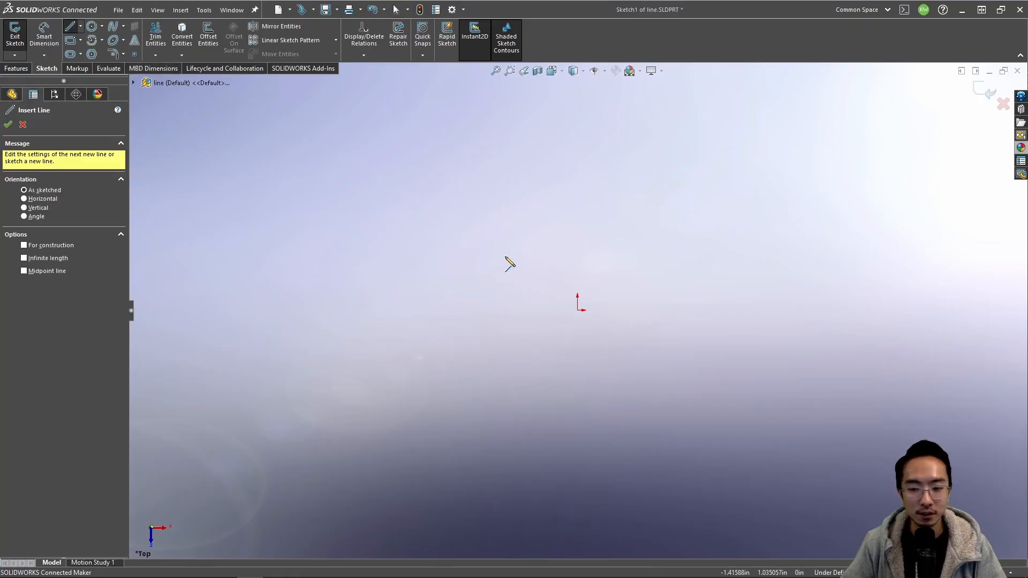
click(577, 311)
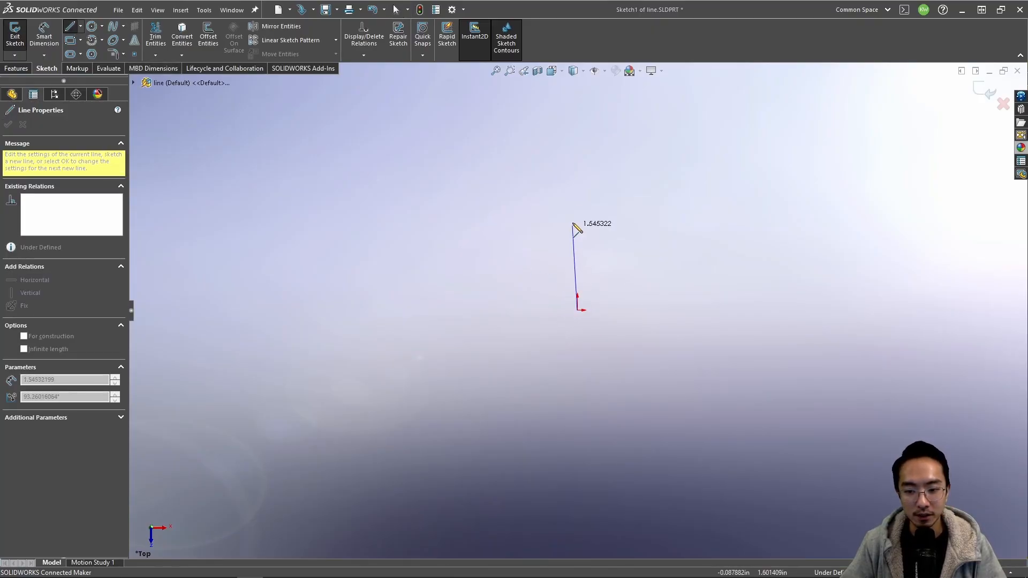
click(577, 186)
click(632, 186)
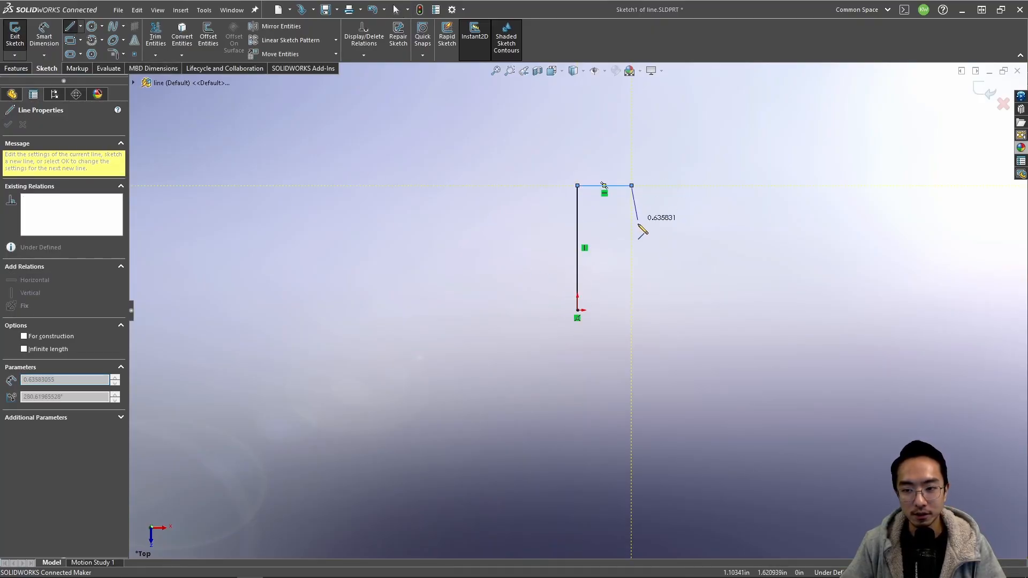
click(632, 255)
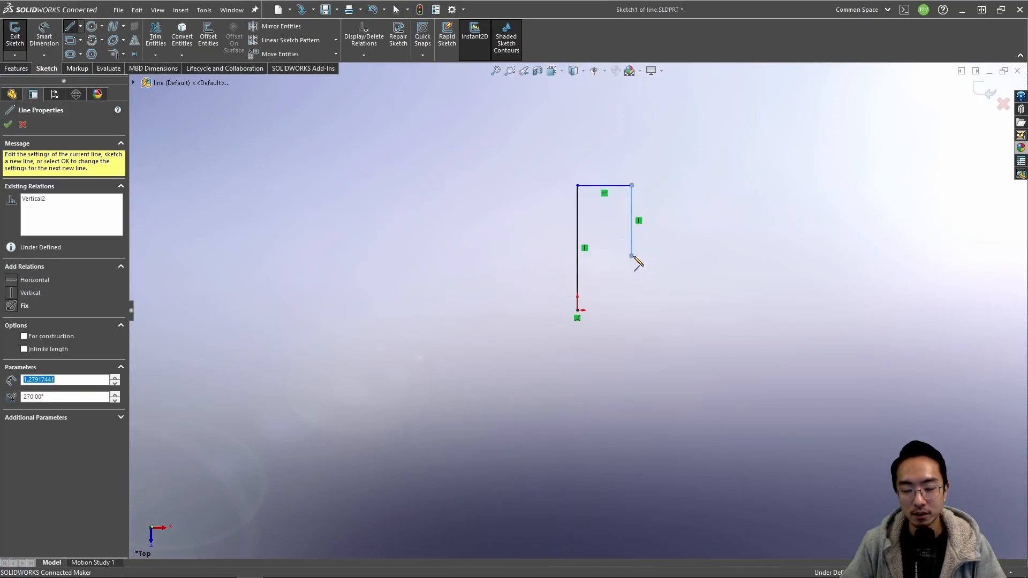
click(703, 256)
click(703, 185)
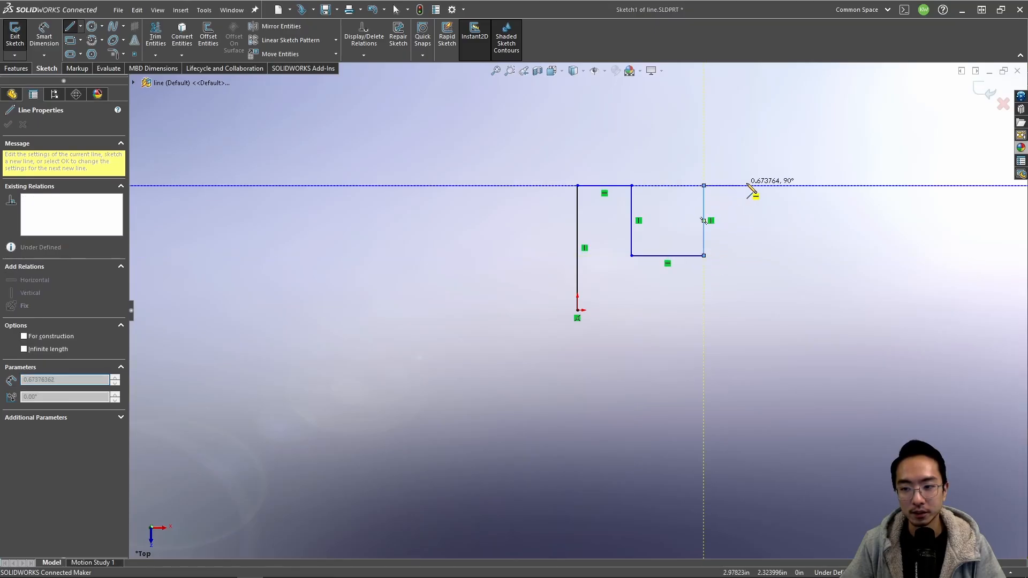
click(771, 186)
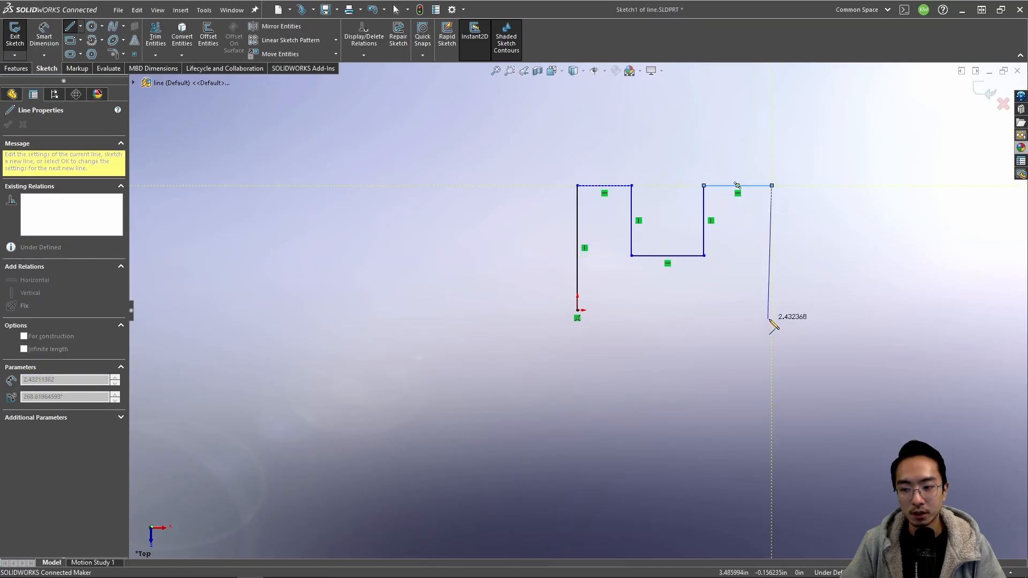
click(772, 310)
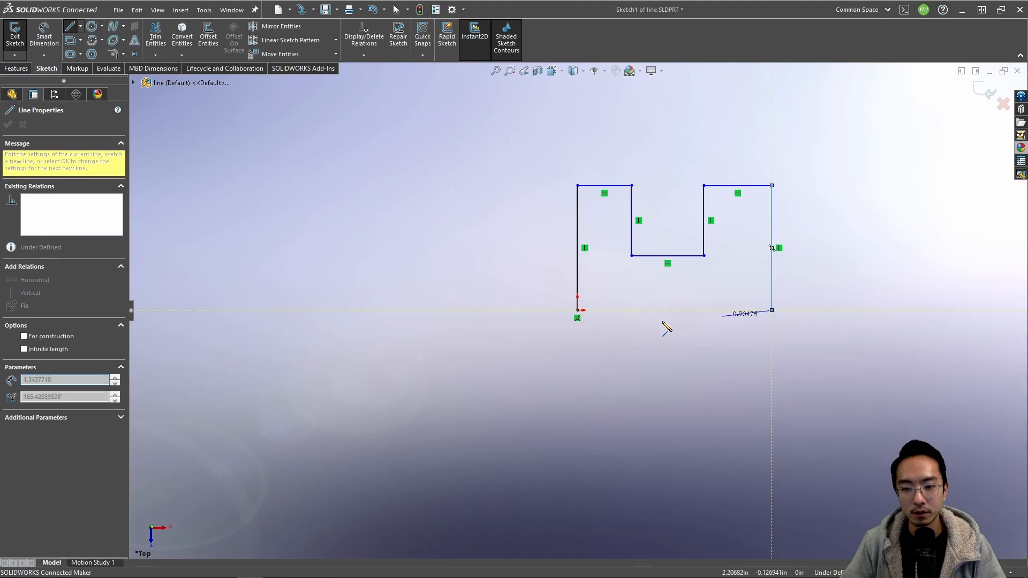
click(578, 310)
key(Escape)
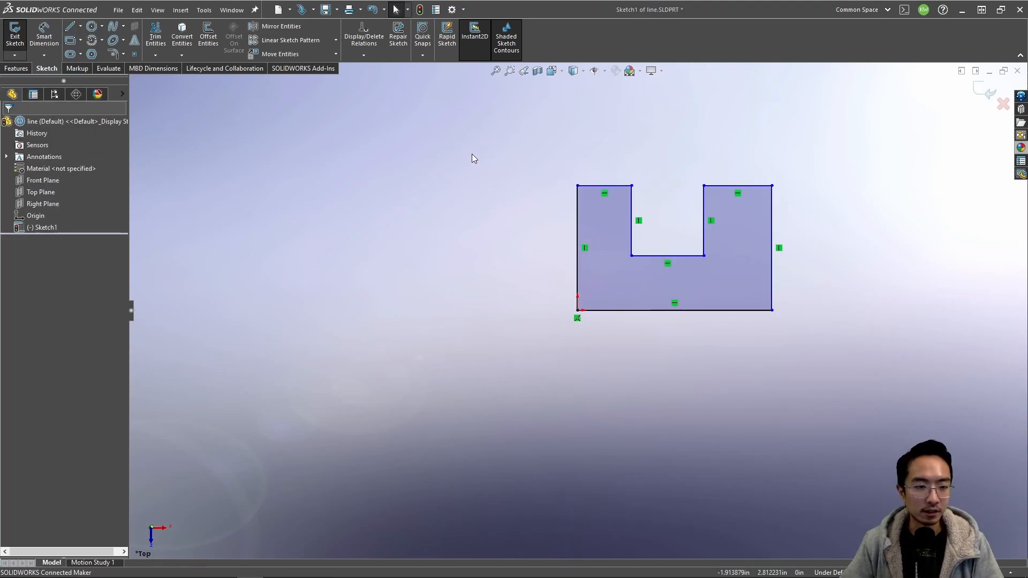
Step: Convert all lines of the U-shaped profile to construction geometry and exit the sketch
mouse_move(473, 158)
mouse_down()
mouse_move(776, 278)
mouse_move(866, 368)
mouse_up()
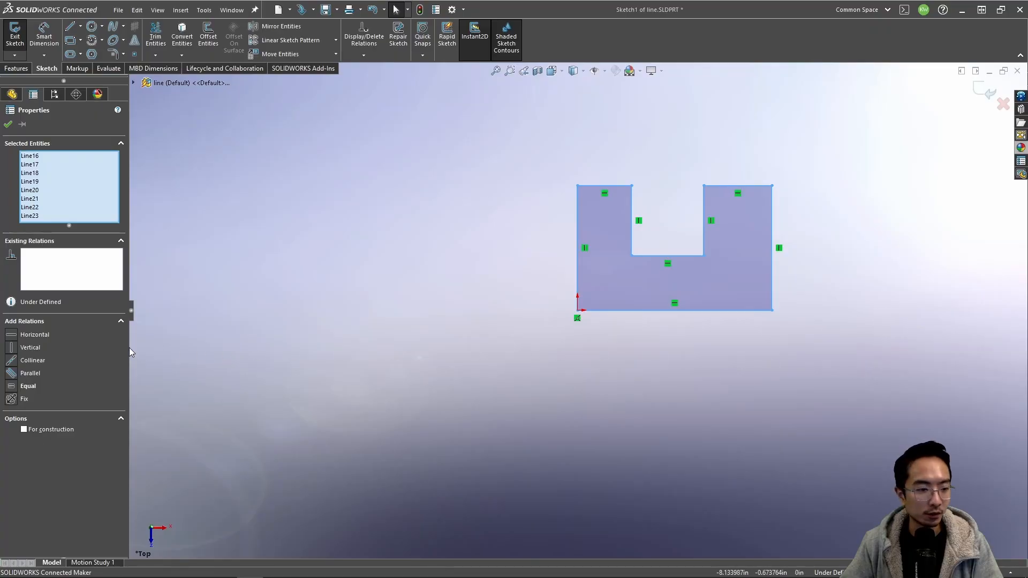
click(30, 428)
click(338, 272)
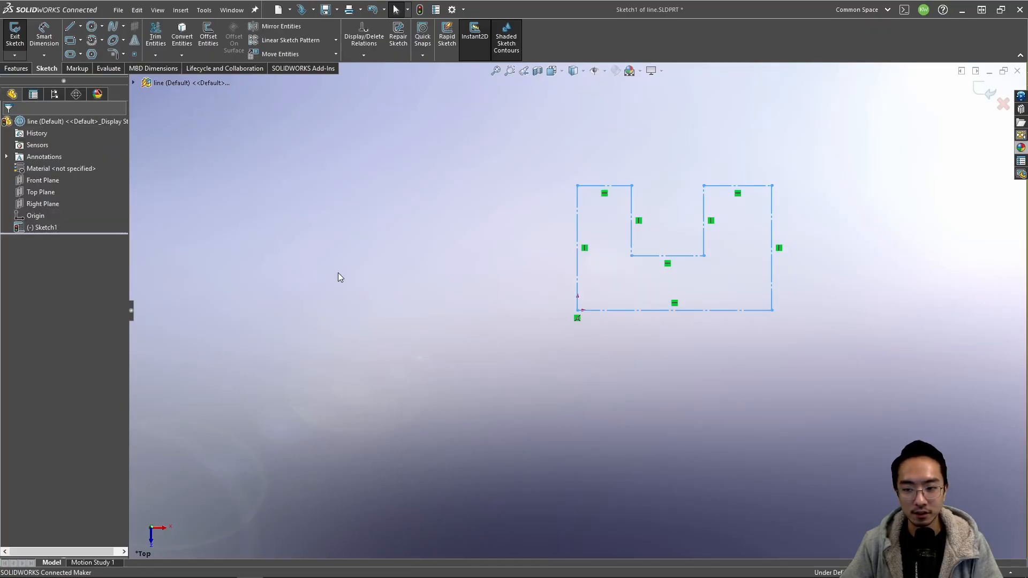
click(15, 33)
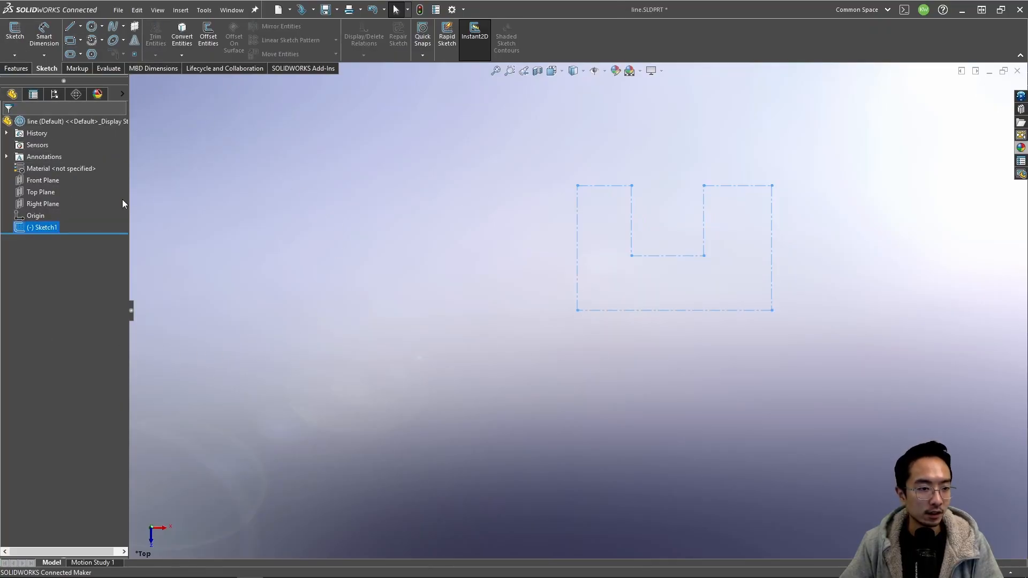
Step: In a new Top Plane sketch, draw a closed solid profile over the outline's left leg, with a diagonal from the origin to the notch corner
scroll(803, 255, down, 4)
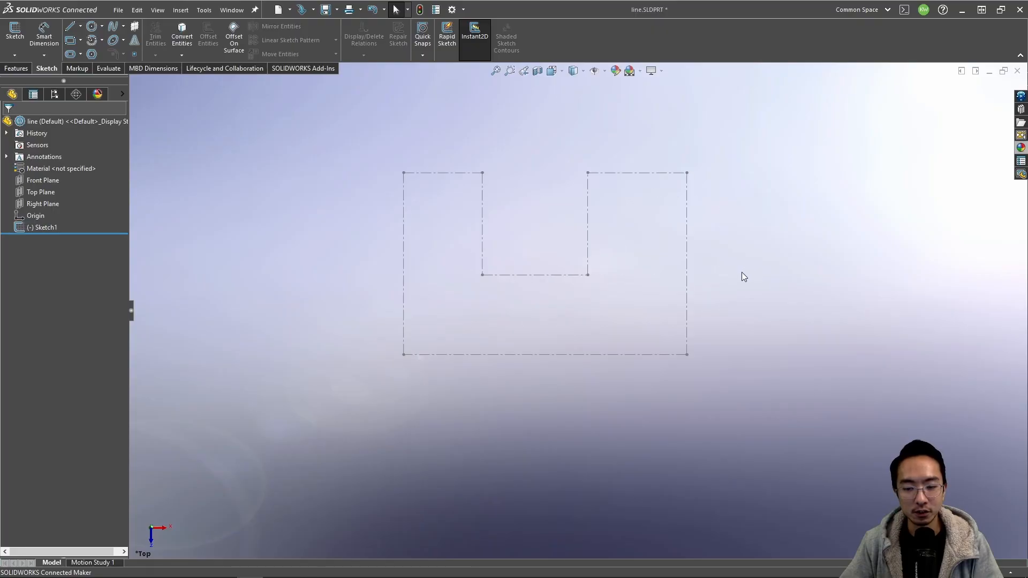
click(37, 192)
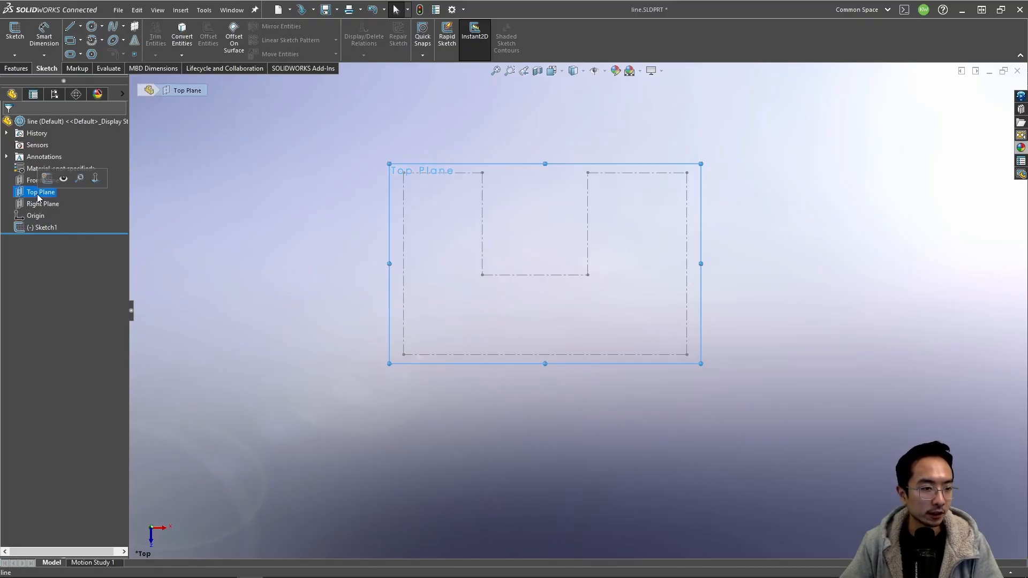
click(70, 175)
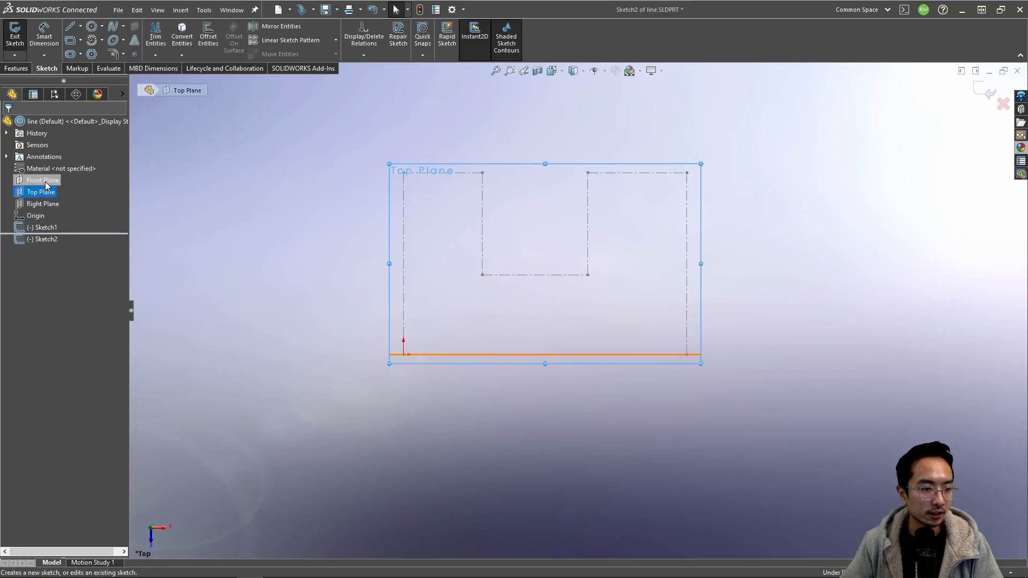
click(70, 27)
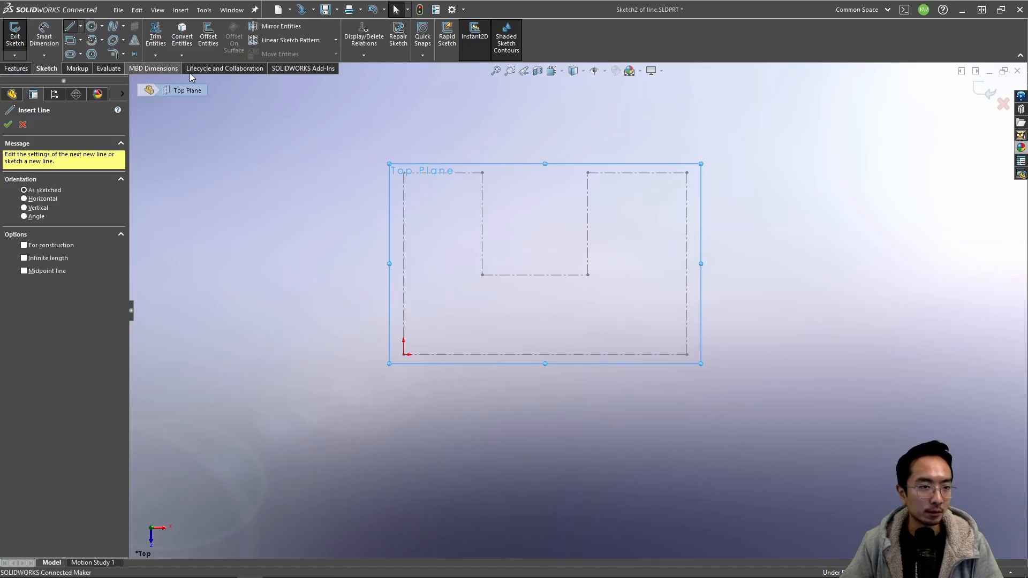
click(404, 172)
click(404, 355)
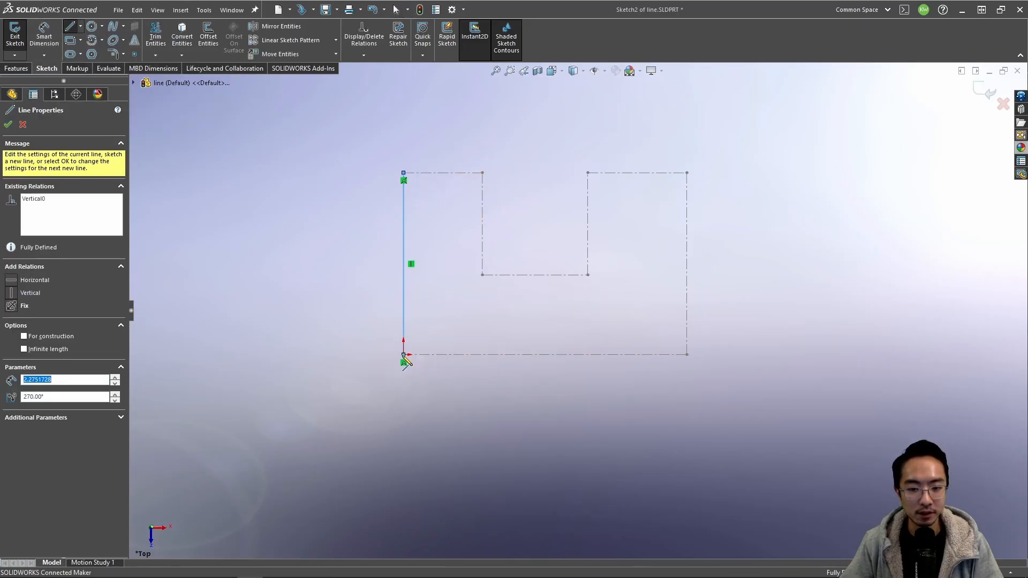
click(482, 274)
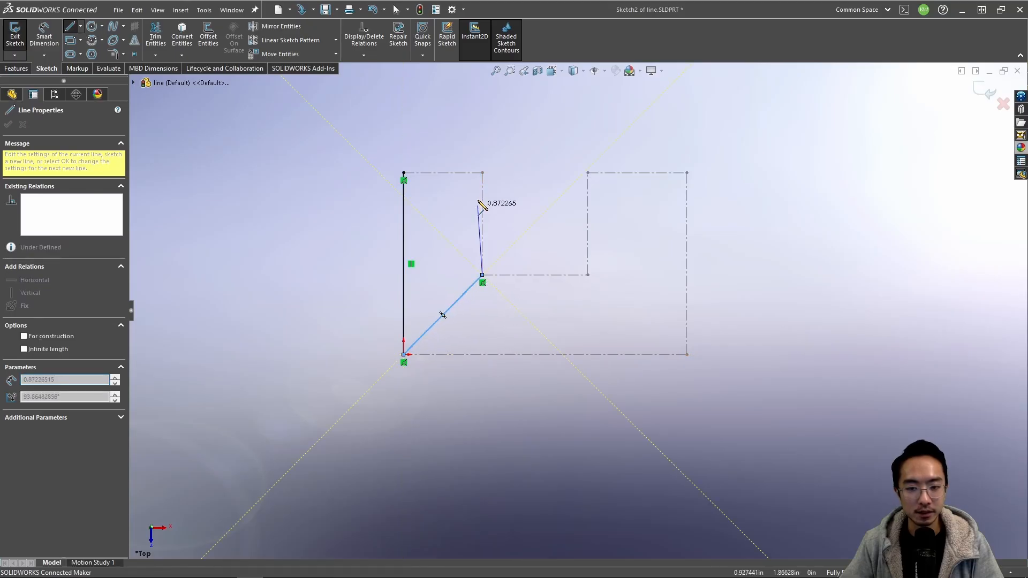
click(482, 172)
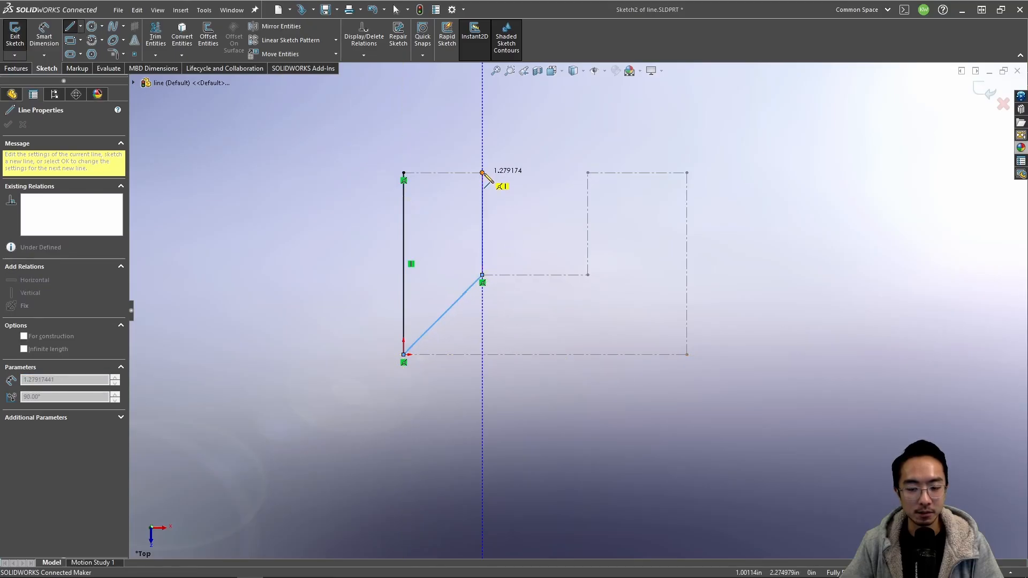
click(404, 172)
key(Escape)
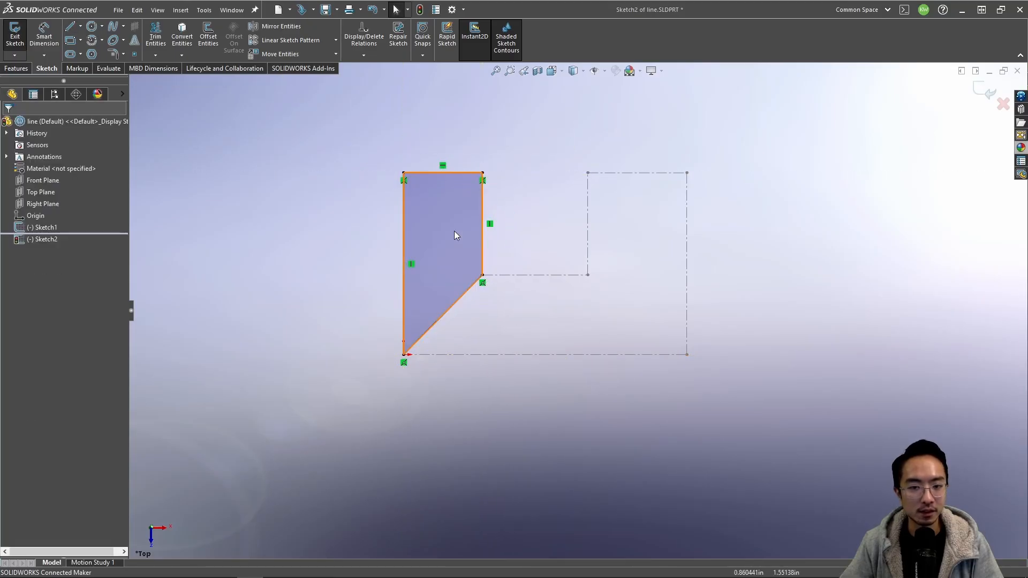
click(15, 33)
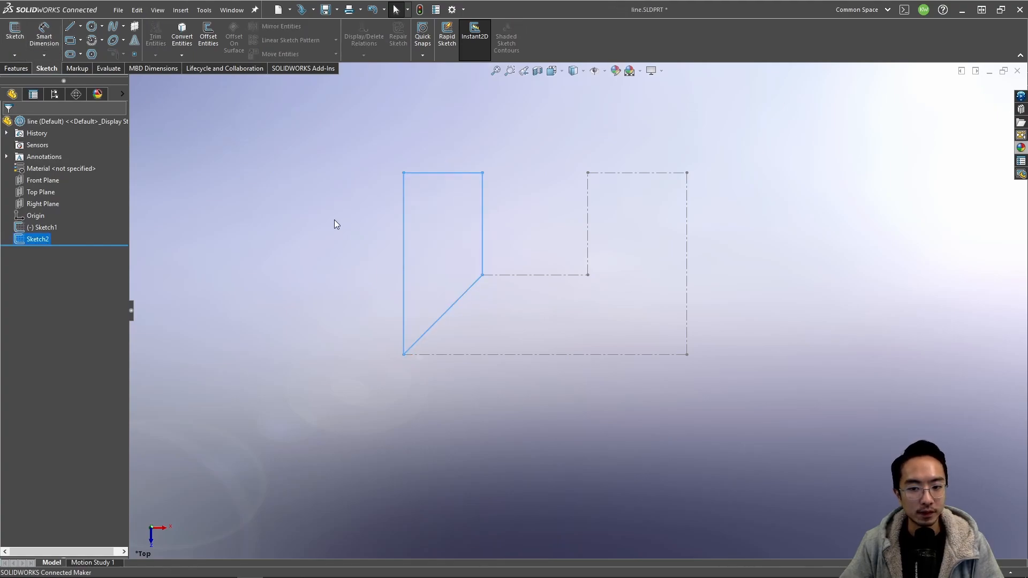
Step: In a new Top Plane sketch, draw a closed solid profile over the outline's right leg with a diagonal to its lower outer corner, and exit
click(38, 191)
click(47, 179)
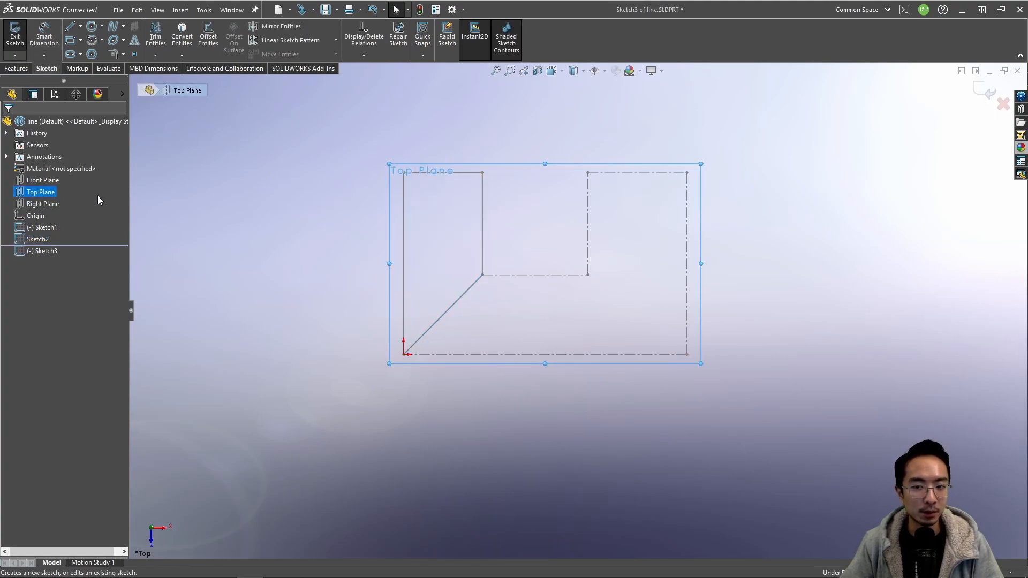
click(69, 27)
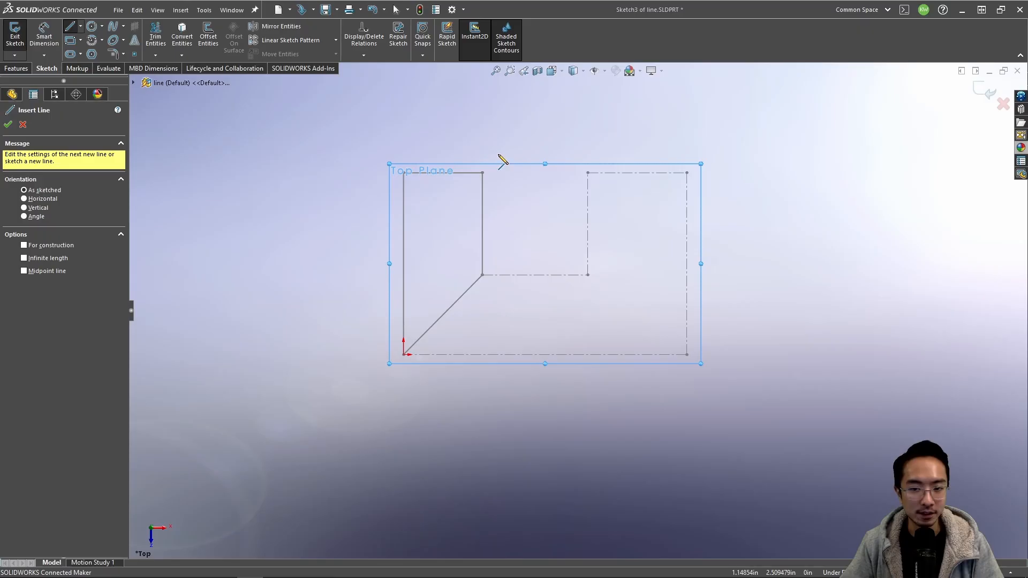
click(589, 276)
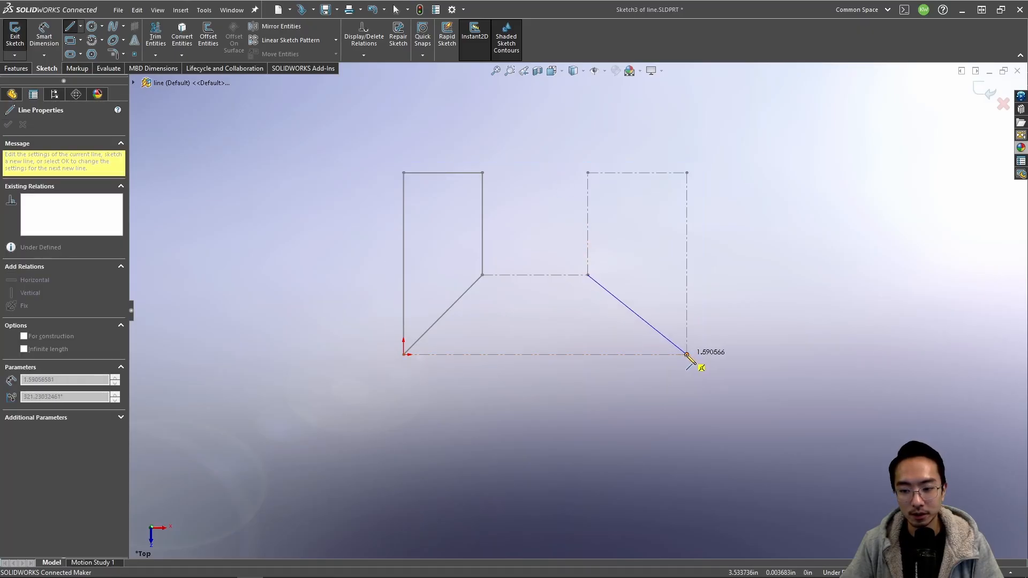
click(687, 354)
click(687, 173)
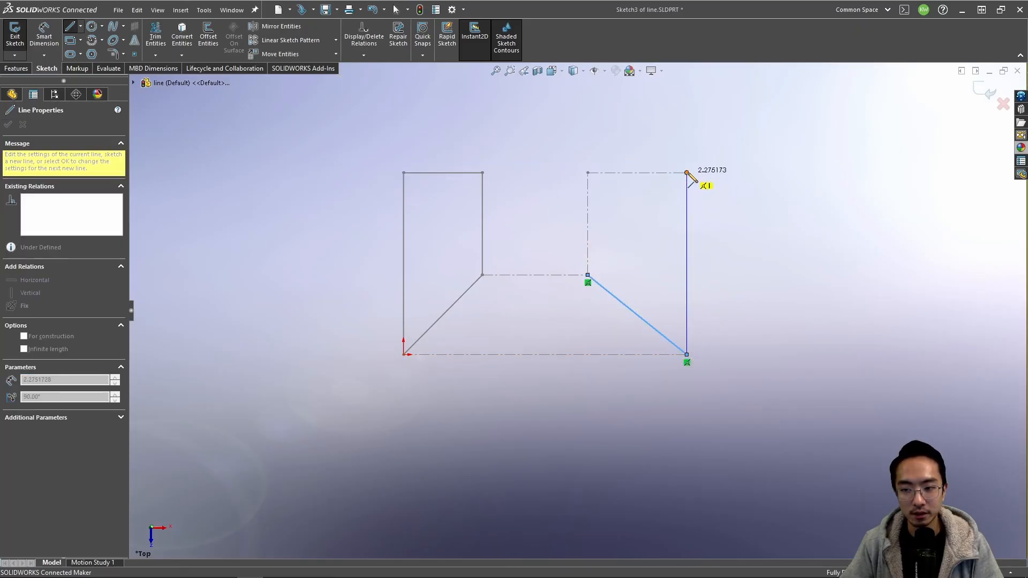
click(588, 173)
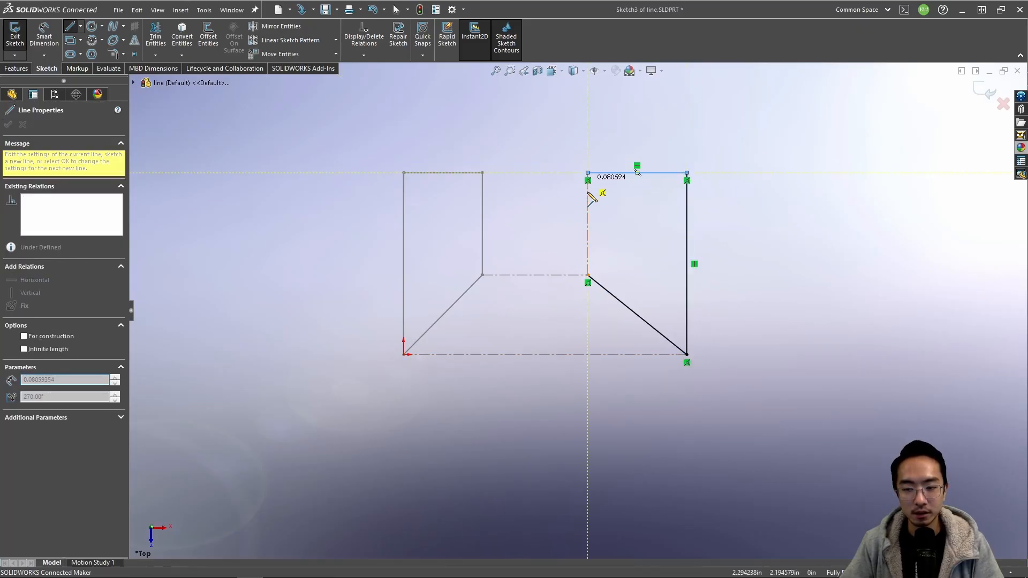
click(587, 275)
key(Escape)
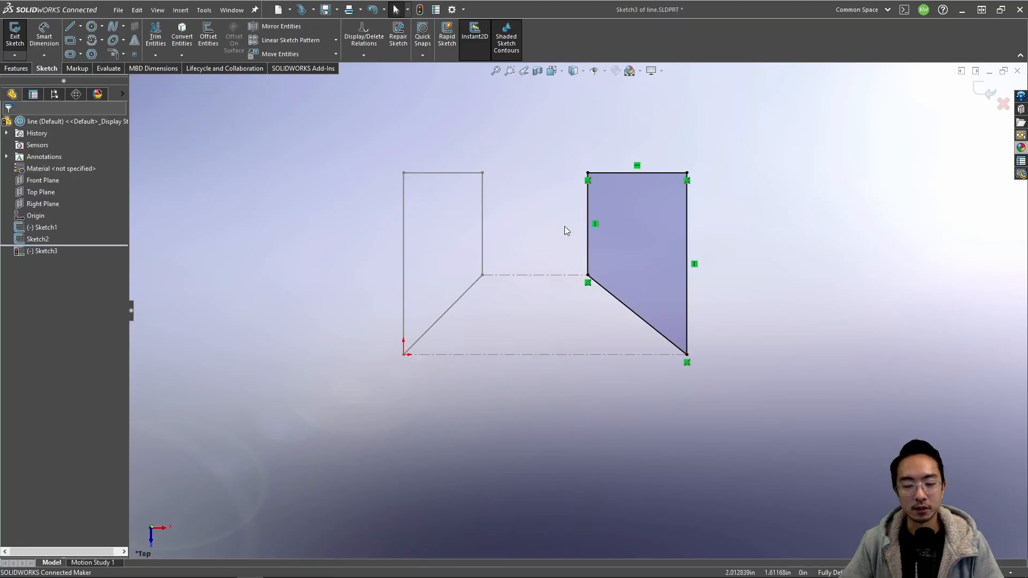
click(15, 37)
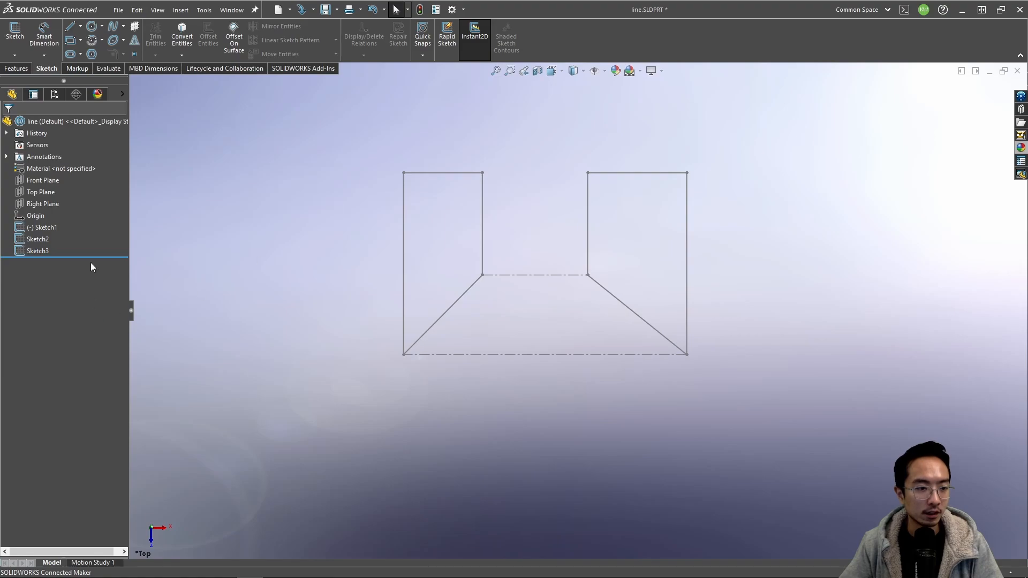
Step: Roll the model back to before the first sketch and start a new sketch on the Top Plane
drag(99, 257, 102, 221)
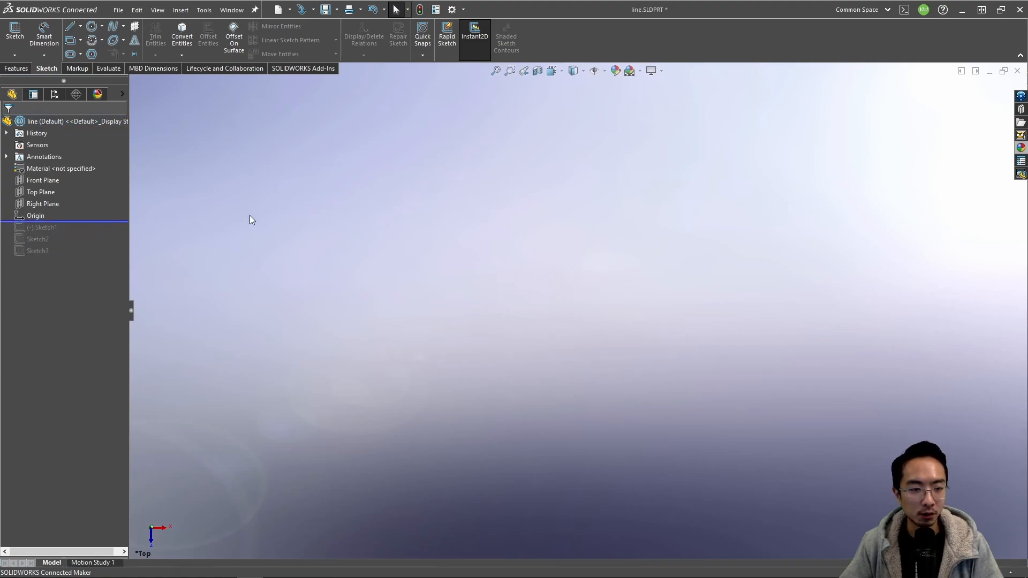
click(40, 191)
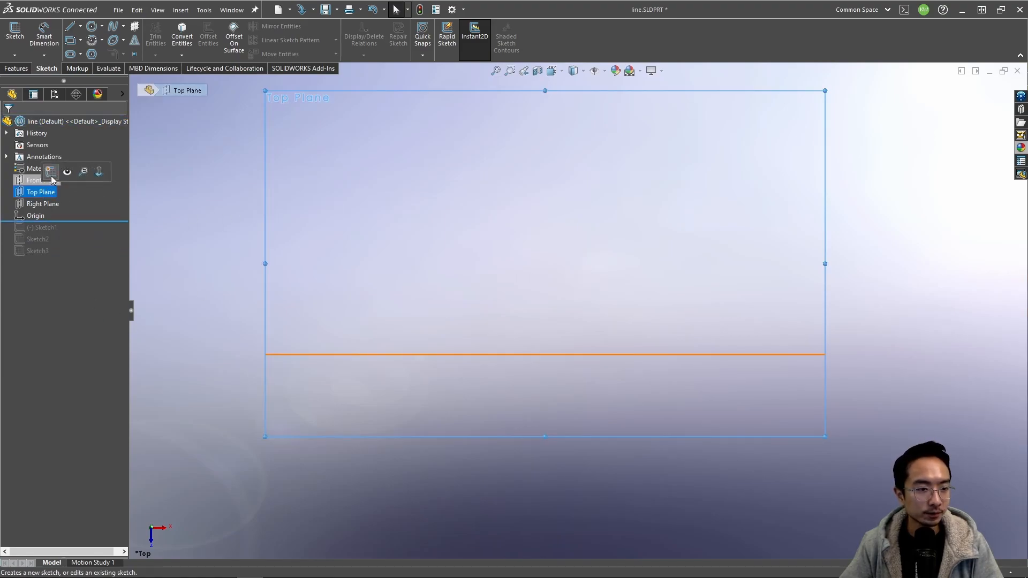
click(54, 180)
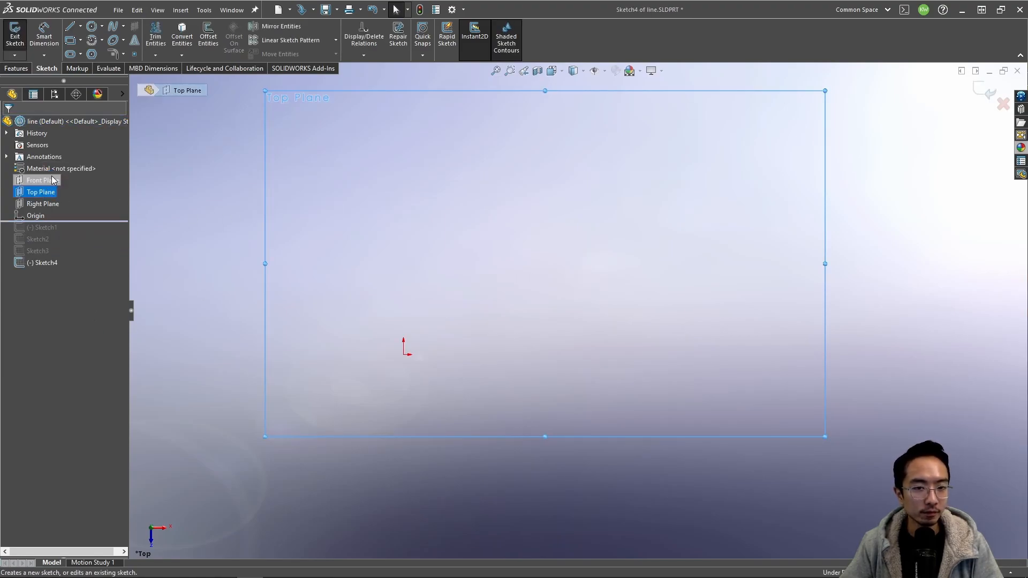
Step: Draw a slanted midpoint line centred on the origin, extending about 0.97 in to each side
click(81, 28)
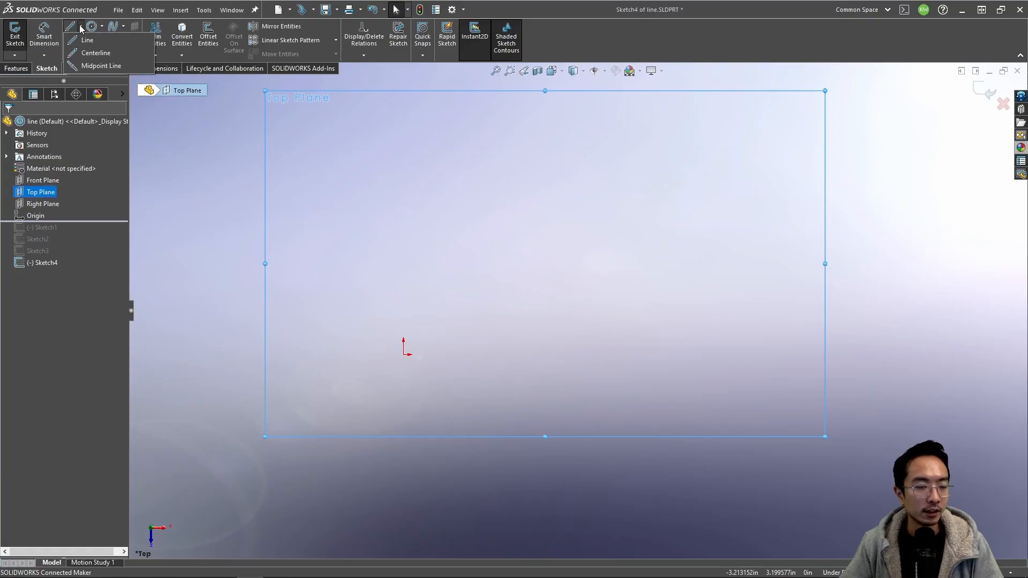
click(84, 65)
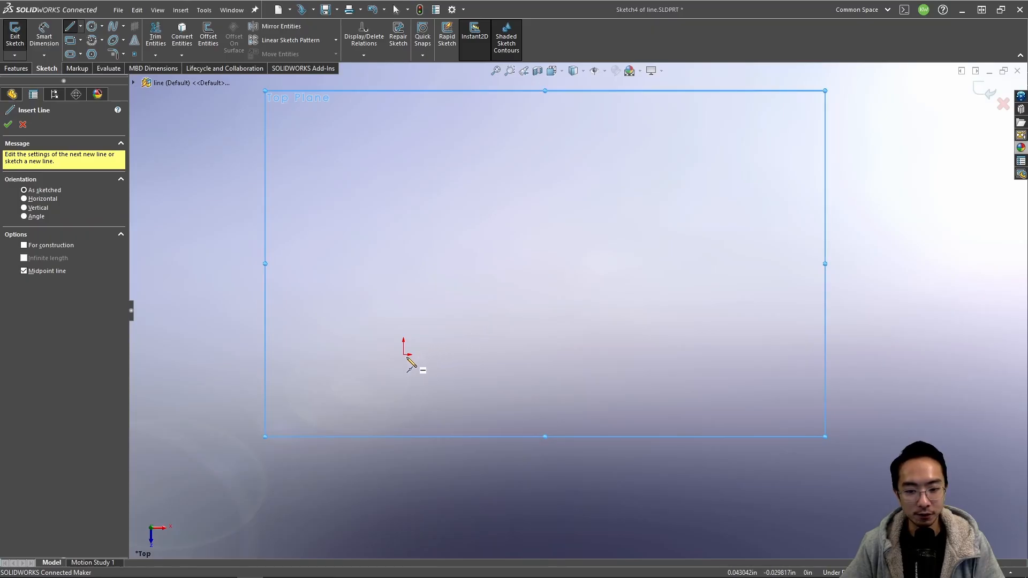
click(404, 355)
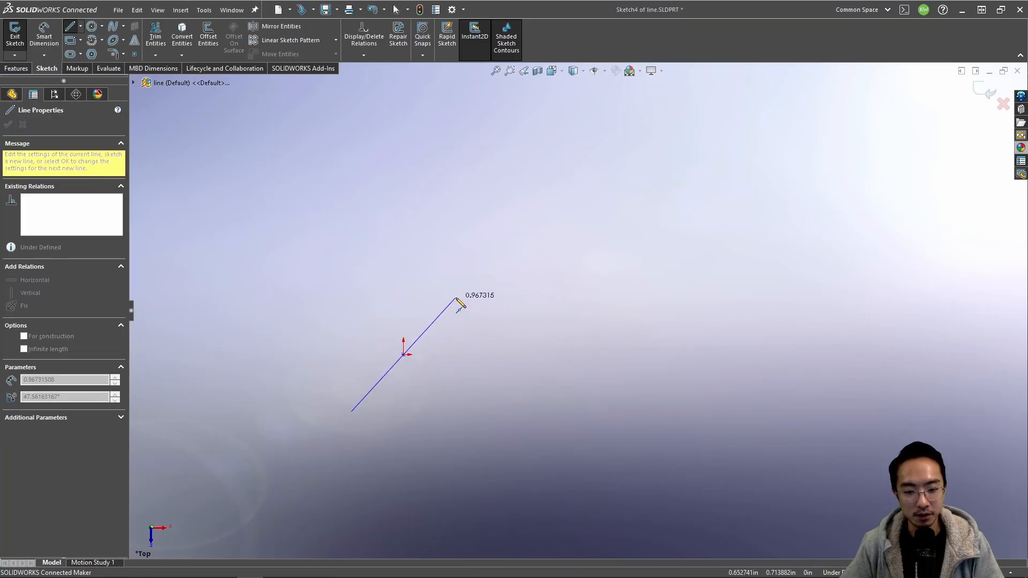
click(456, 298)
key(Escape)
Step: Dimension the distance from the origin to the line's upper endpoint as 1 in
right_drag(527, 336, 535, 295)
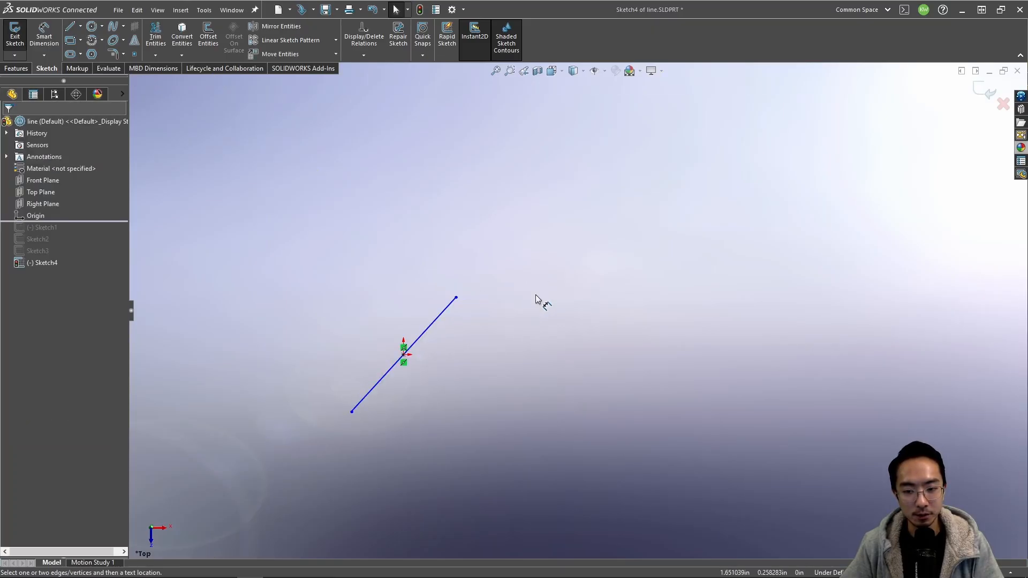
click(404, 355)
click(456, 298)
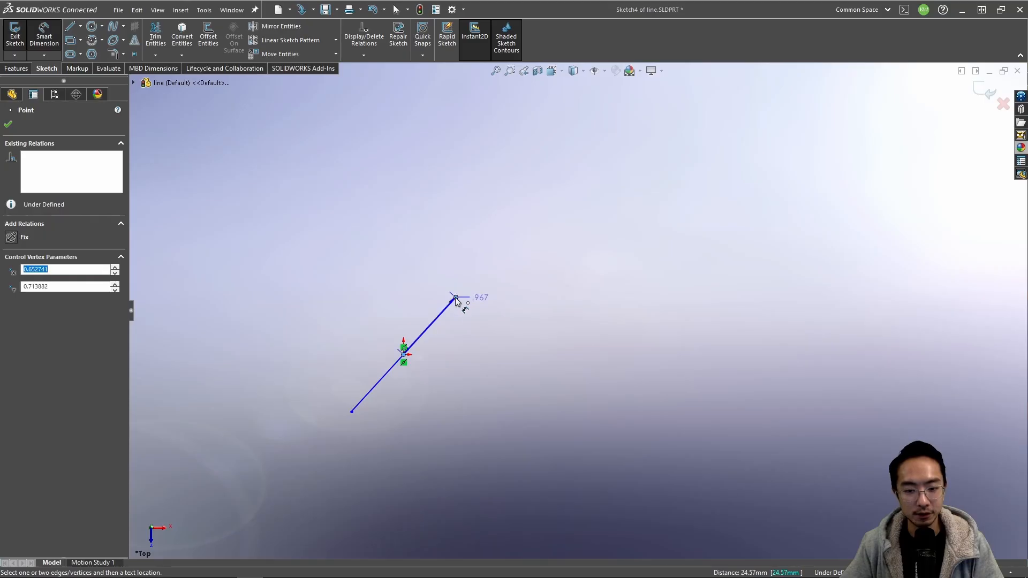
click(466, 359)
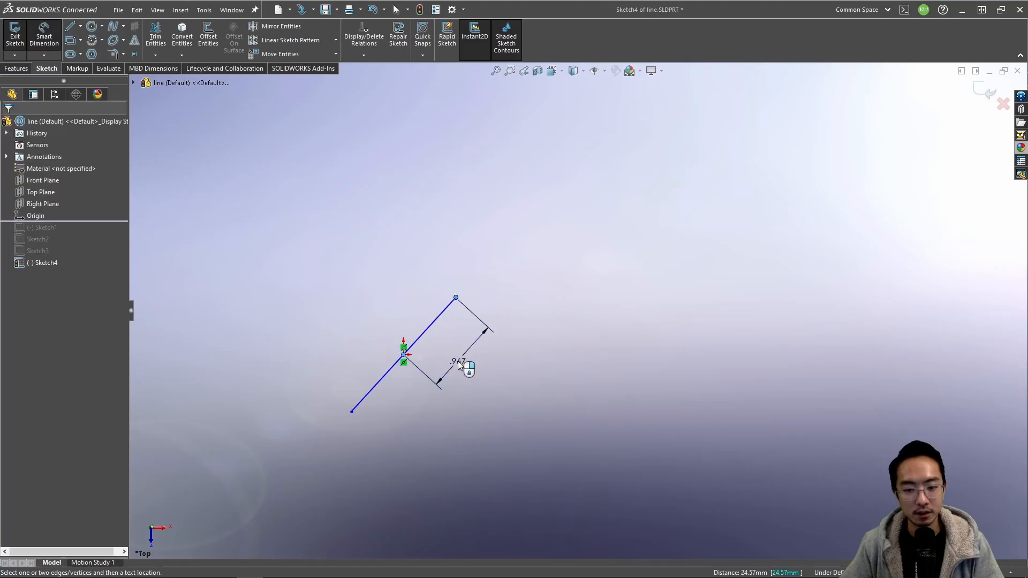
text(1)
key(Return)
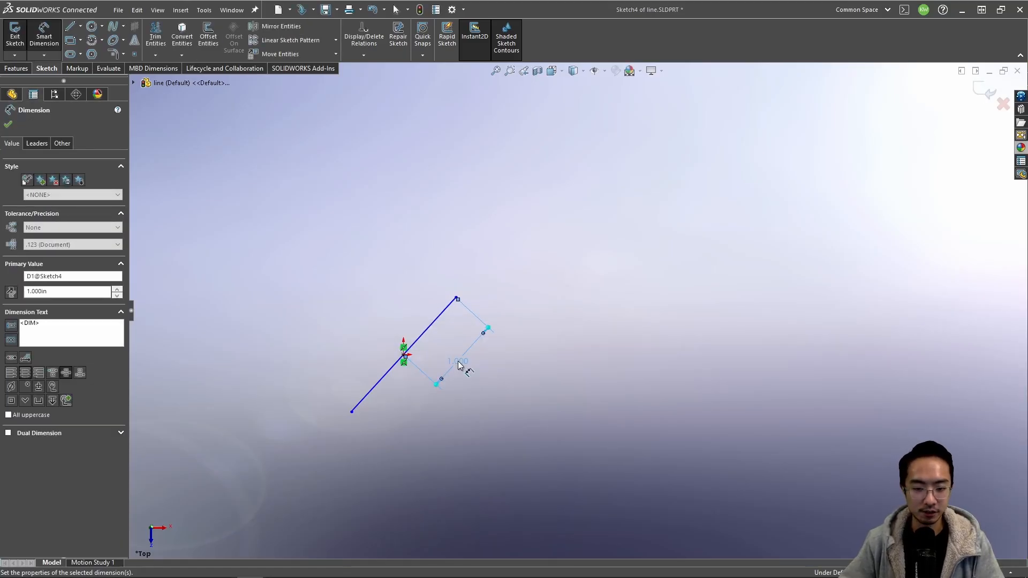
key(Escape)
Step: Add a horizontal relation to the midpoint line
click(442, 312)
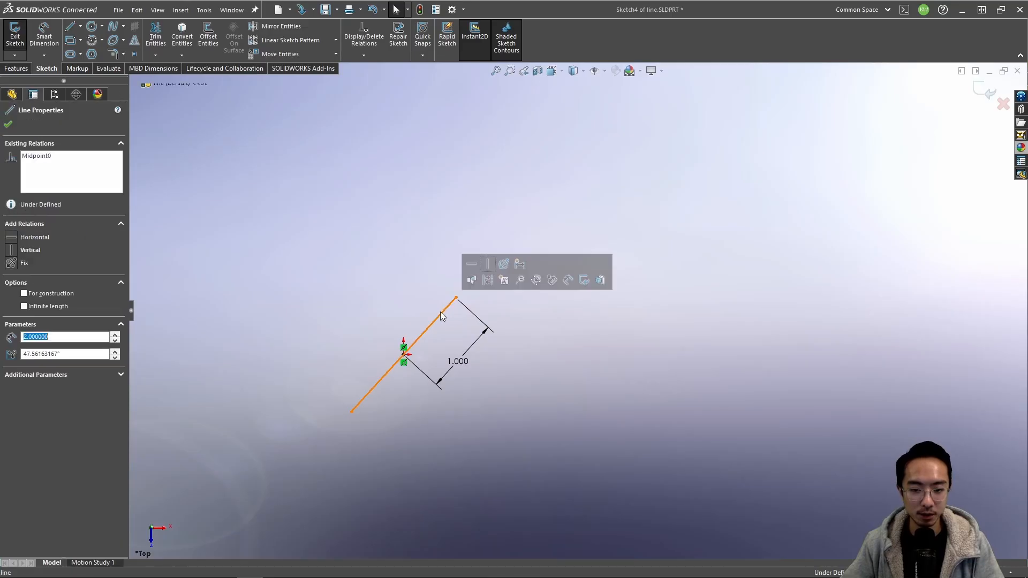
click(471, 264)
click(414, 244)
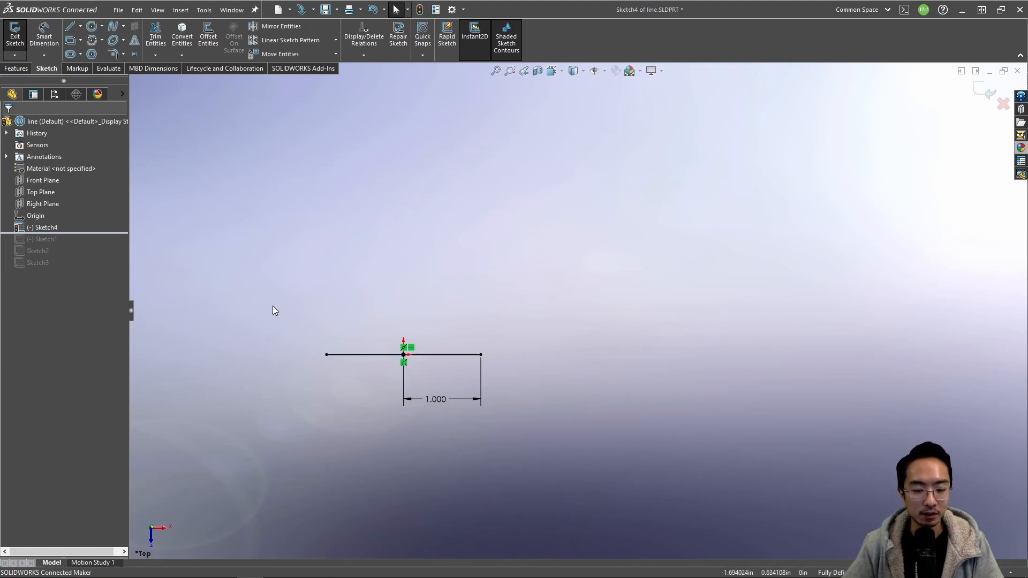
Step: Delete the midpoint line with its dimension and draw an ordinary horizontal line about 1.97 in long above the origin
drag(273, 311, 560, 456)
key(Delete)
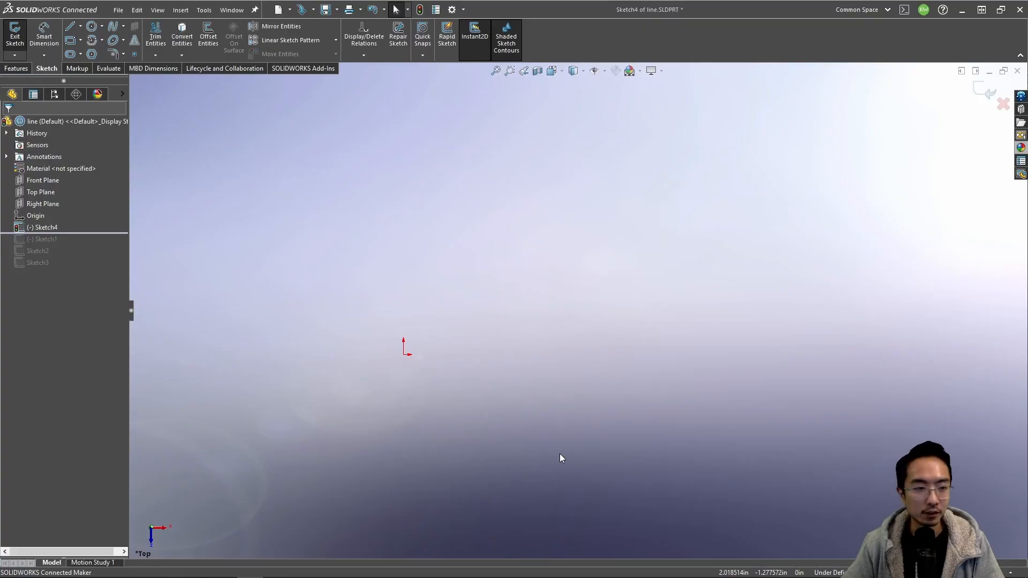
click(78, 28)
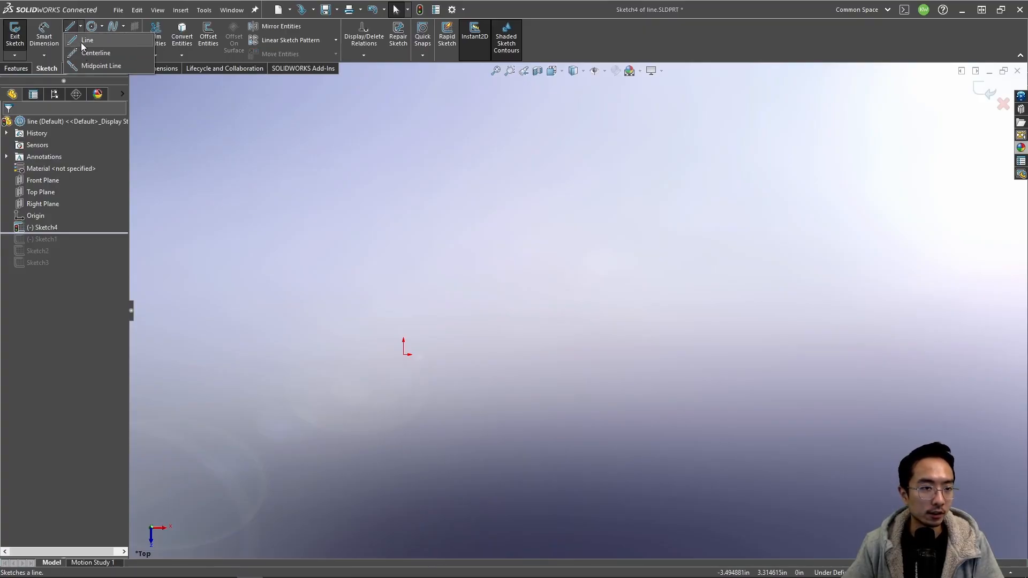
click(79, 39)
click(337, 292)
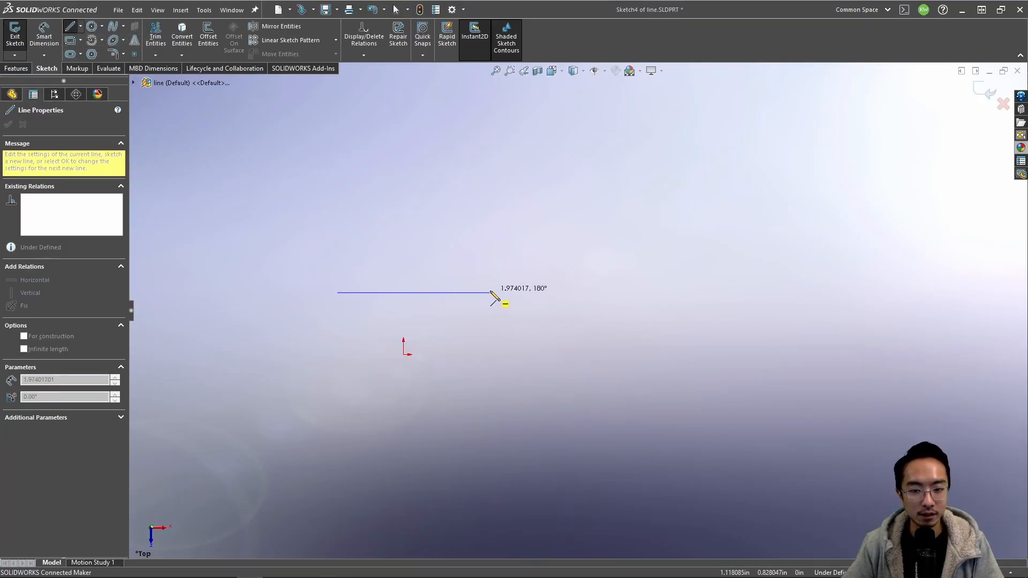
click(490, 292)
key(Escape)
Step: Make the horizontal line's midpoint coincident with the origin
click(415, 293)
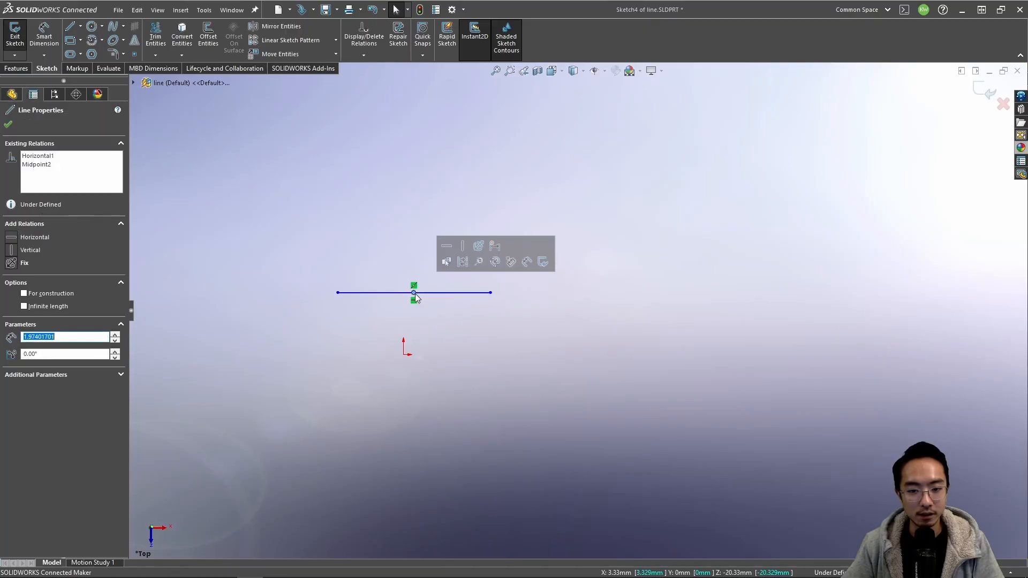
ctrl+click(404, 354)
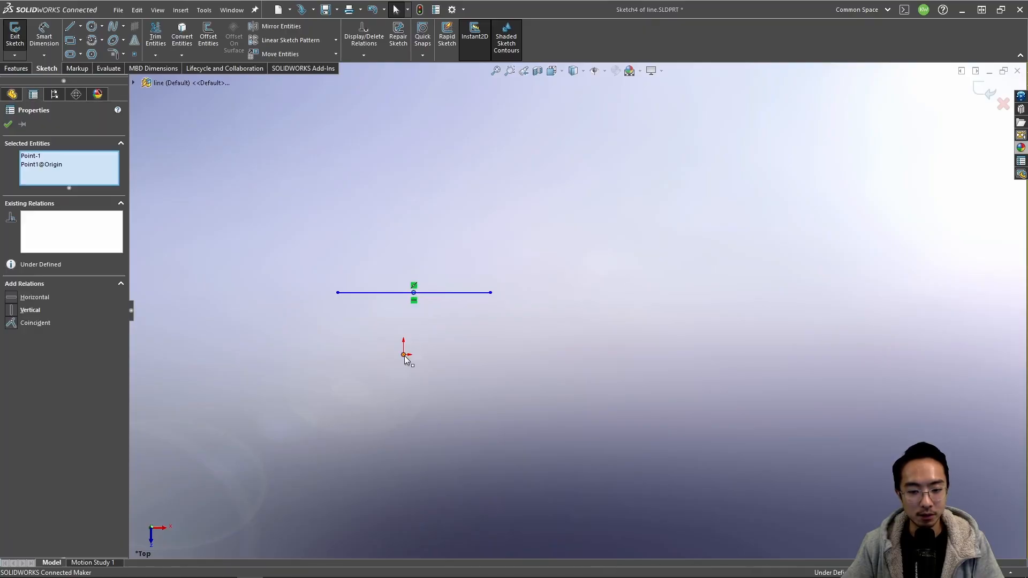
click(466, 310)
click(384, 259)
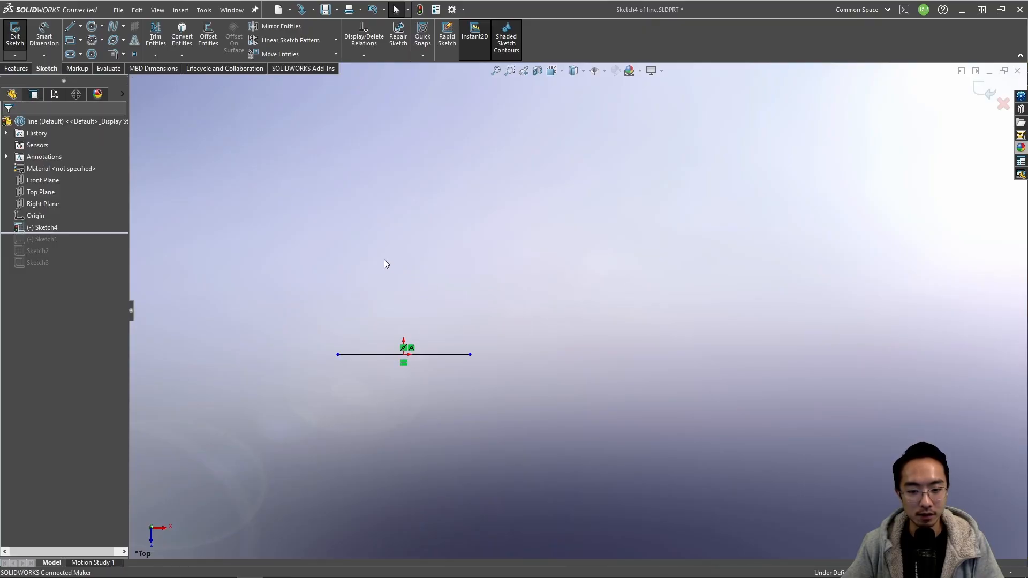
Step: Test the line's symmetry by shortening and lengthening it from its right endpoint, and delete the line
drag(469, 354, 451, 299)
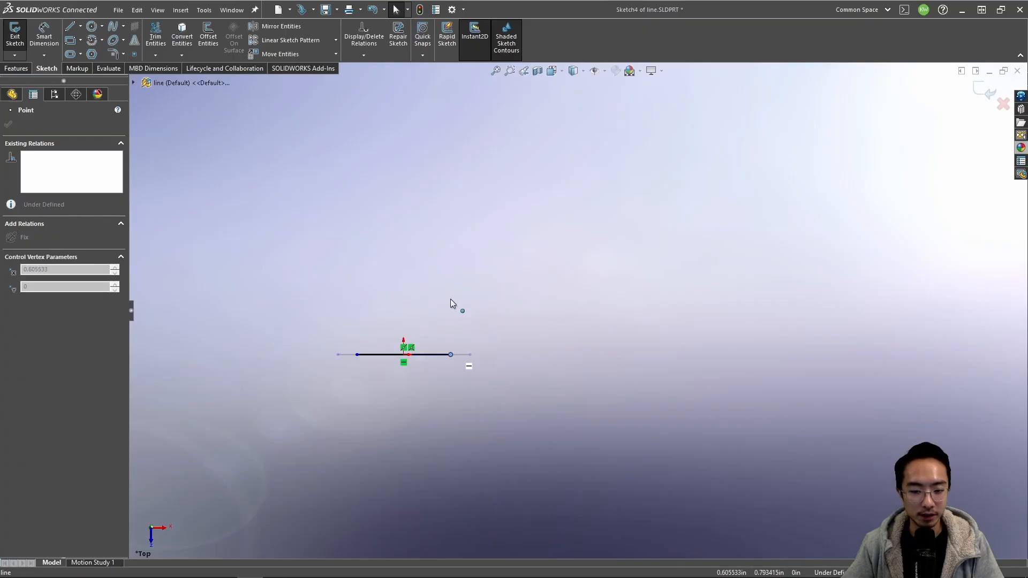
drag(486, 375, 485, 375)
click(450, 413)
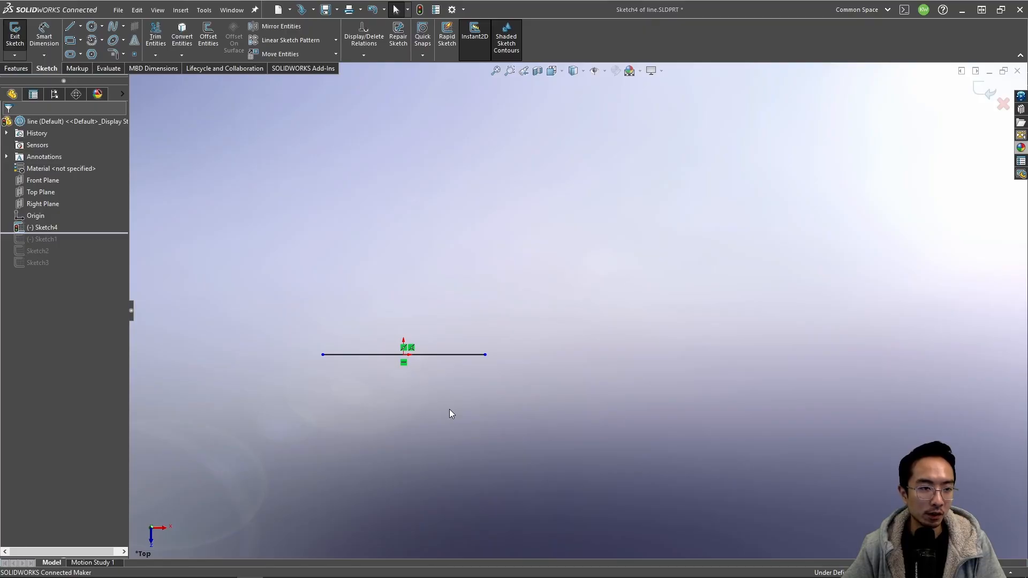
drag(277, 316, 549, 410)
key(Delete)
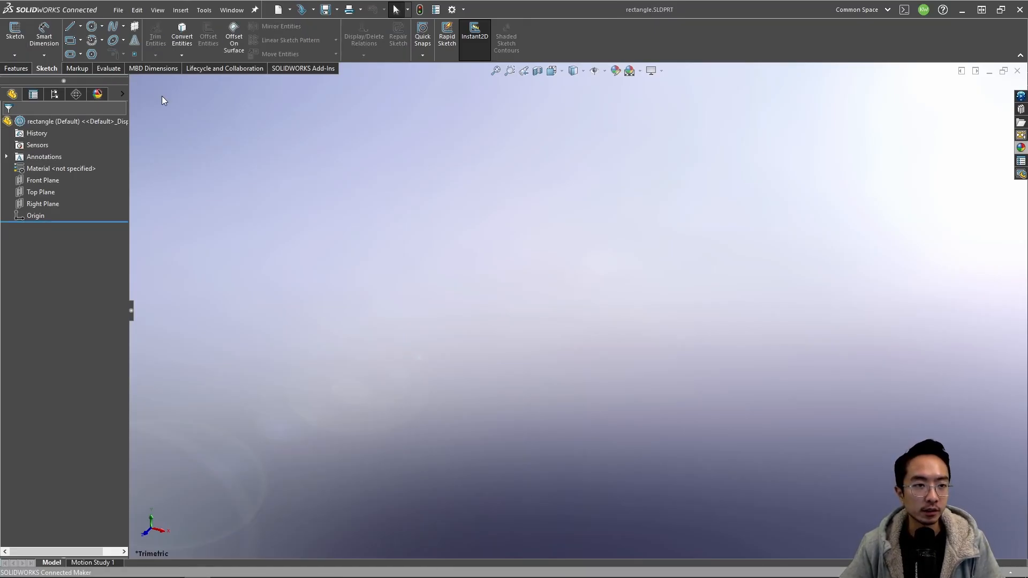
Step: In the rectangle part, draw a corner rectangle on the Top Plane to the left of the origin, viewed normal to the sketch
click(78, 40)
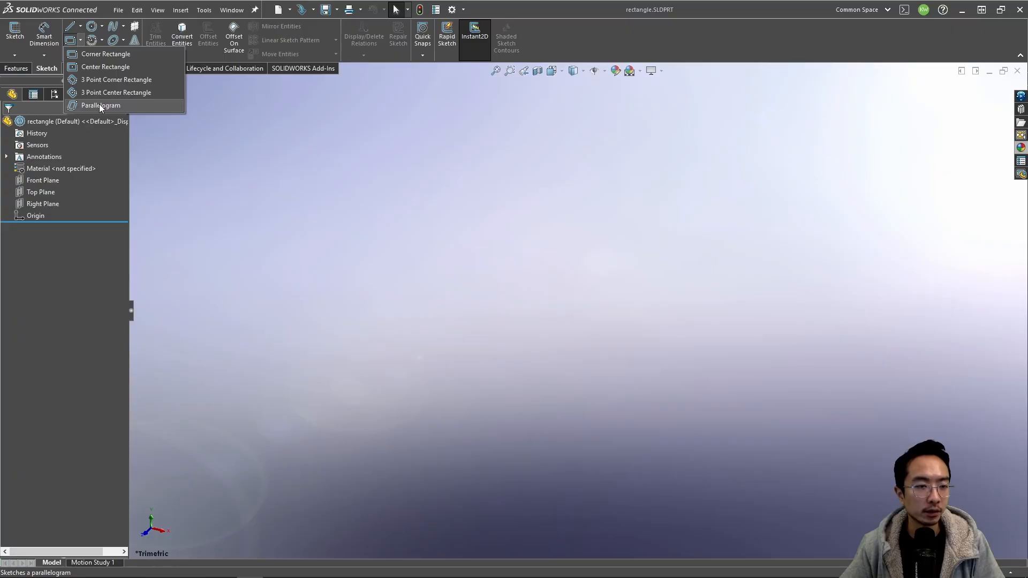
click(93, 56)
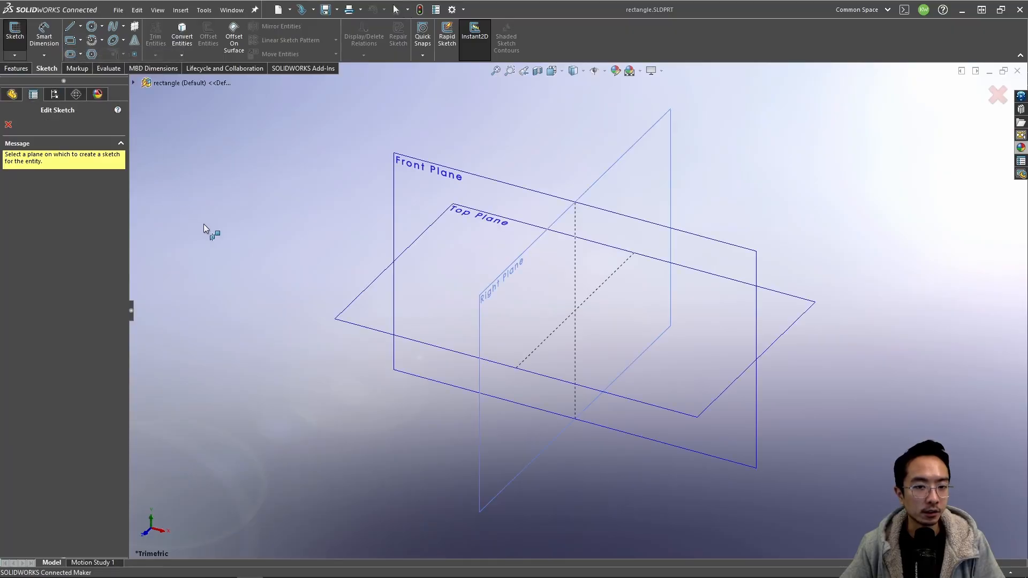
click(376, 302)
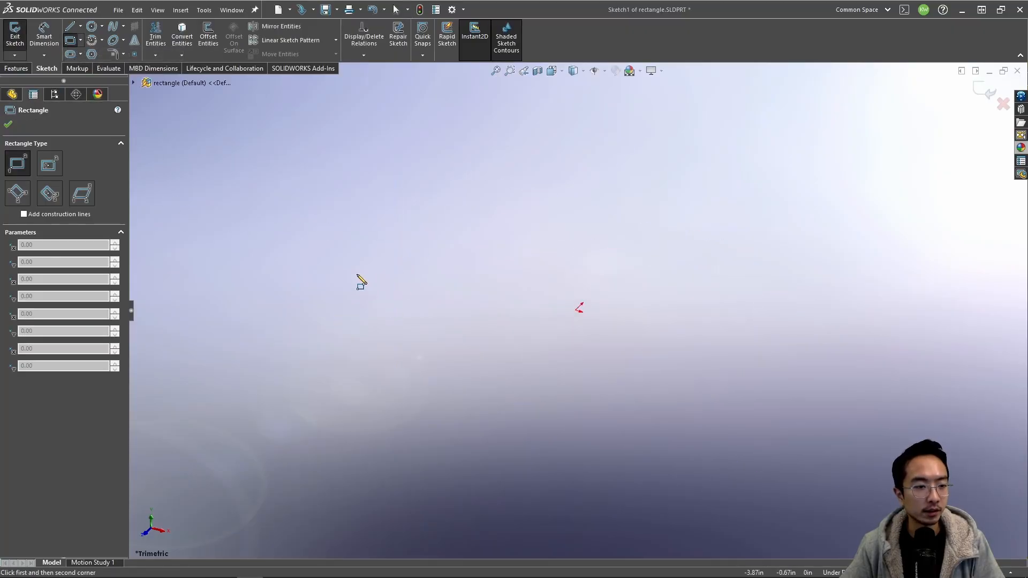
key(space)
click(357, 171)
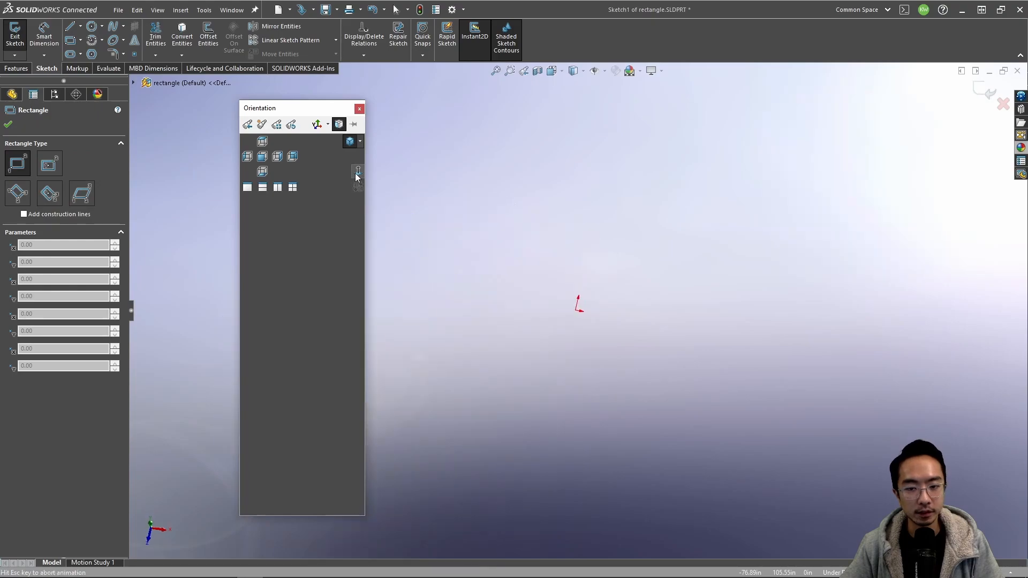
click(352, 310)
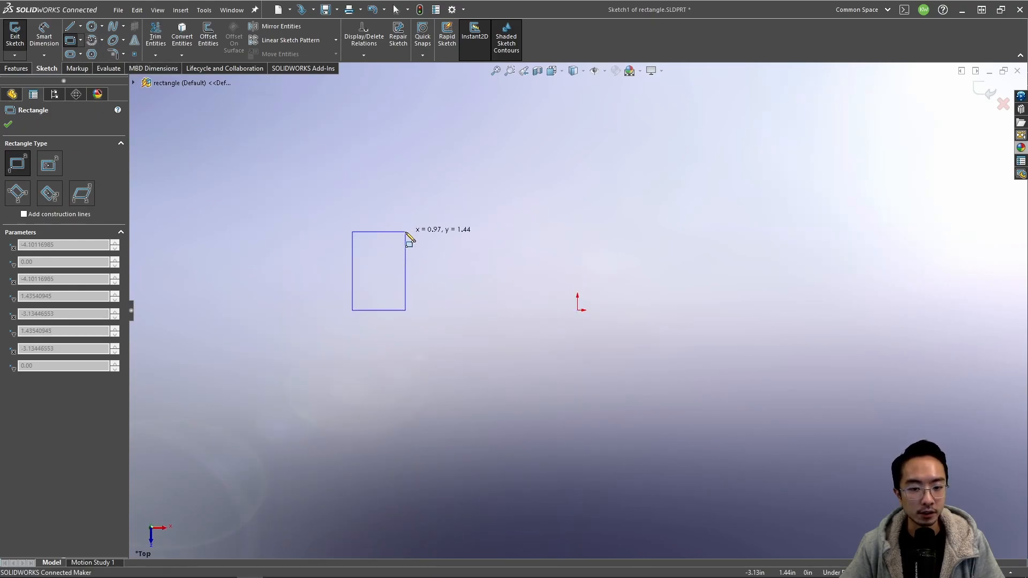
click(469, 226)
key(Escape)
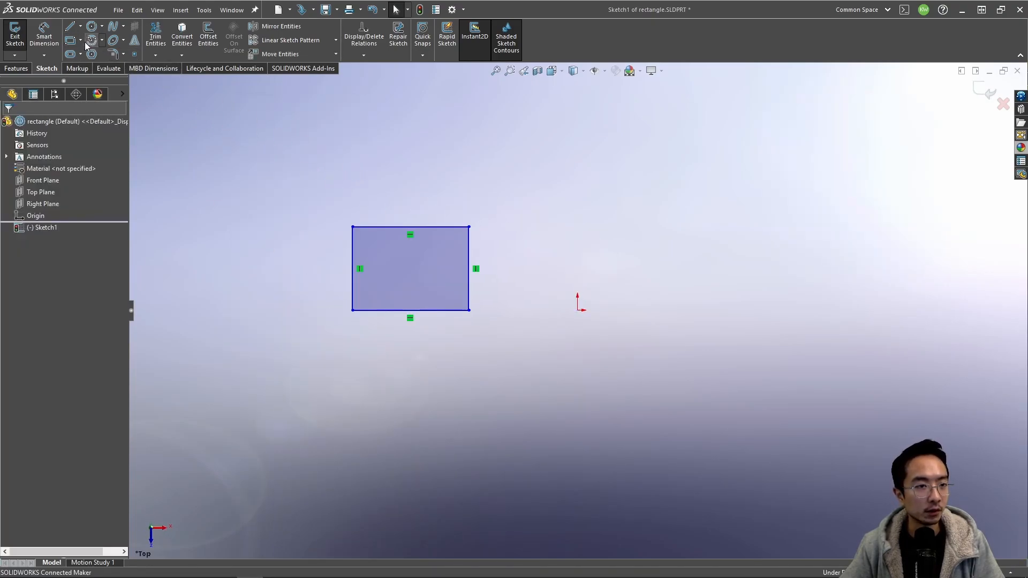
Step: Draw a center rectangle with its center slightly above and to the right of the origin
click(80, 40)
click(84, 67)
click(601, 249)
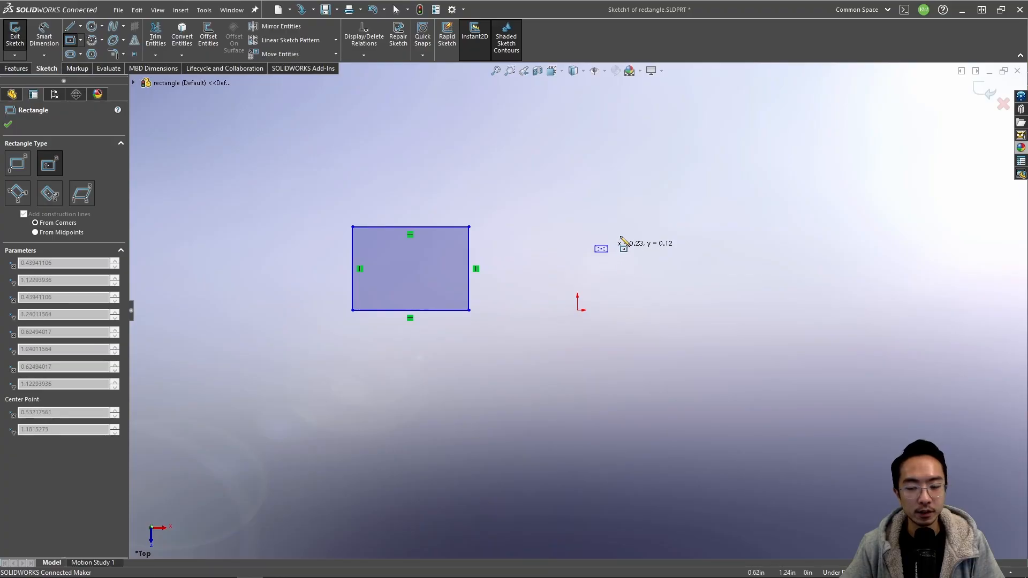
click(672, 198)
key(Escape)
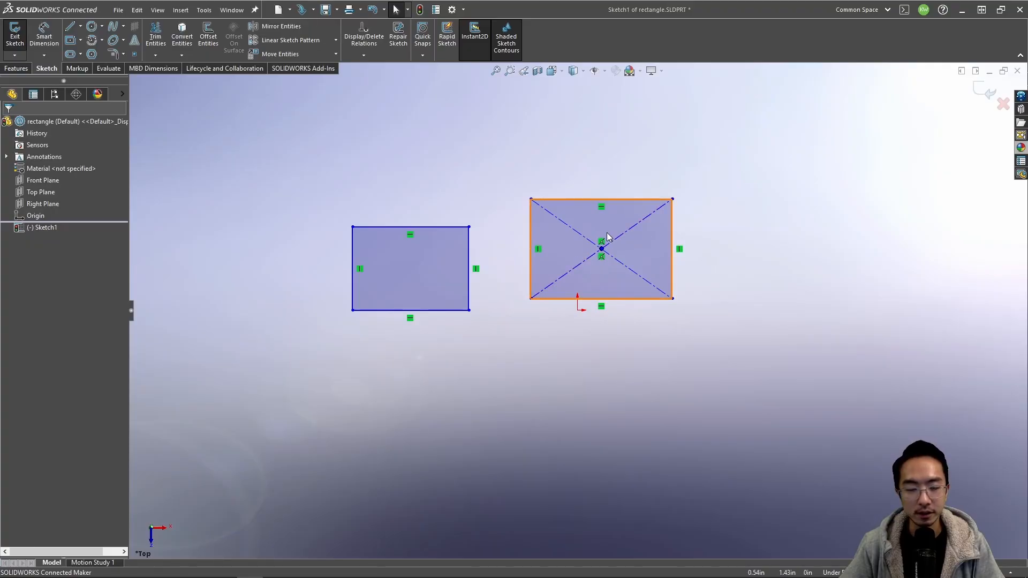
Step: Draw a 3 point corner rectangle tilted about 23° to the upper right of the center rectangle
click(80, 41)
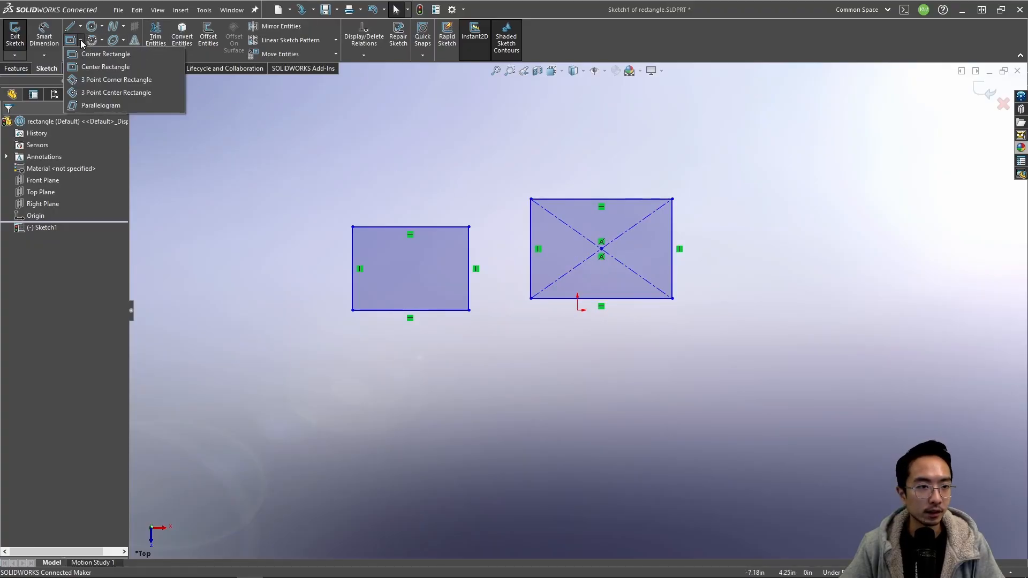
click(88, 79)
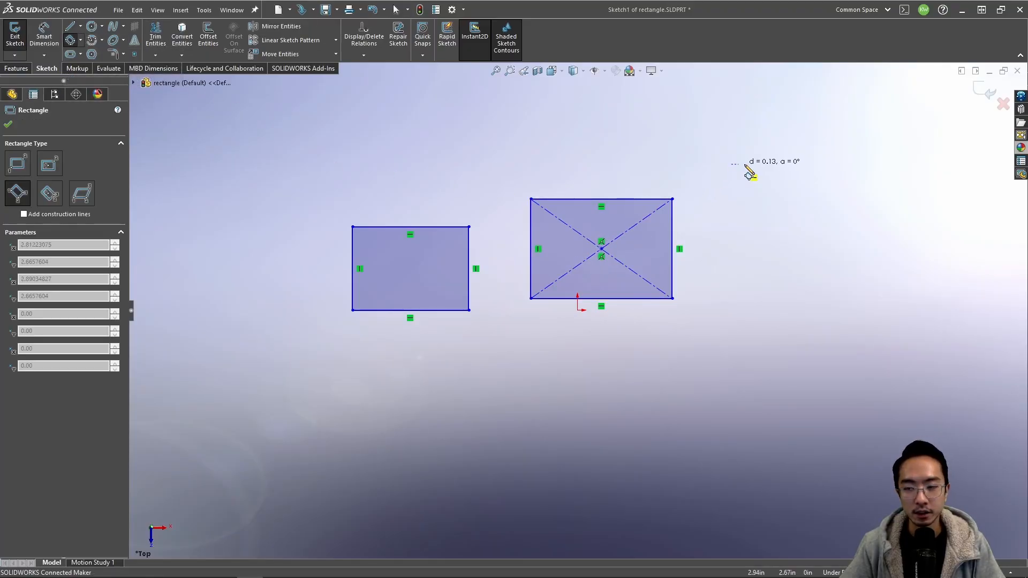
click(851, 113)
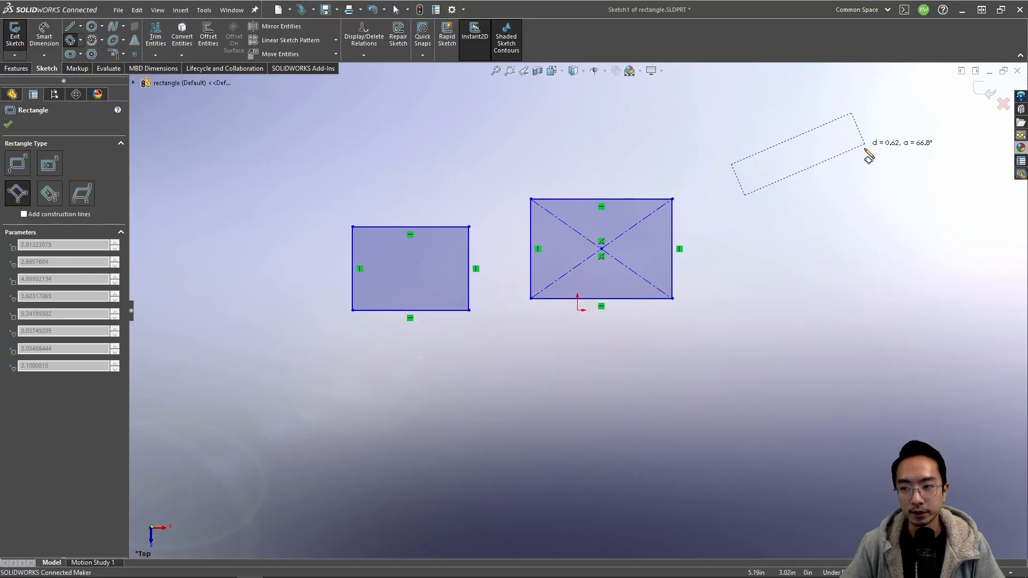
click(935, 258)
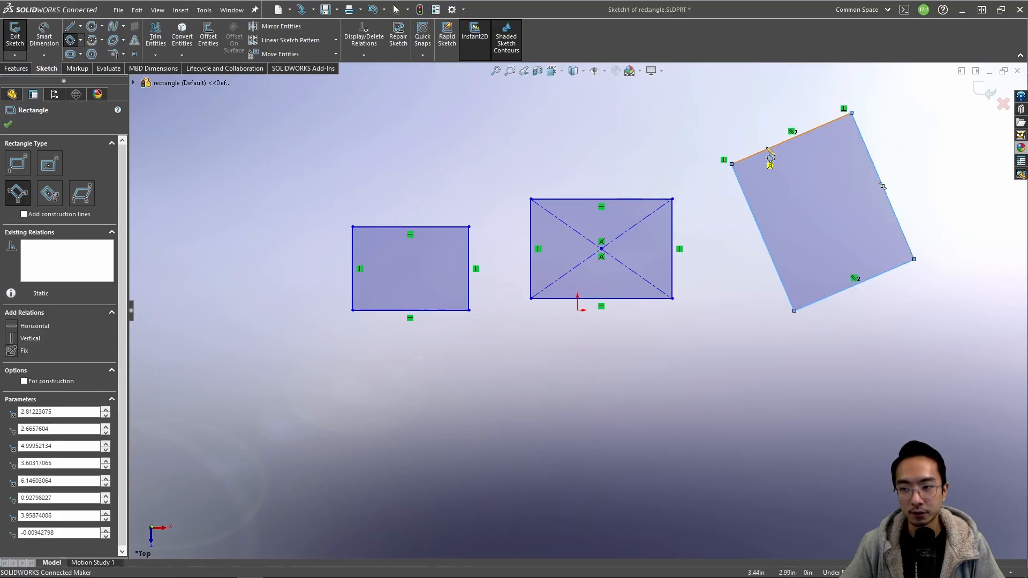
key(Escape)
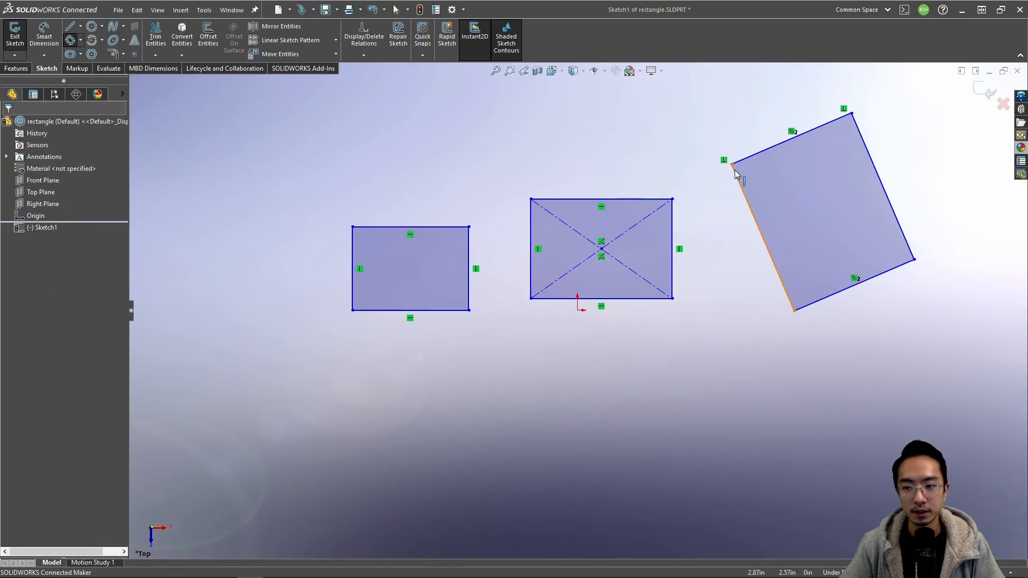
Step: Shrink the tilted rectangle to about 1.81 in wide by moving its upper-left corner inward, and inspect its lower edge's relation
drag(731, 164, 772, 178)
click(762, 318)
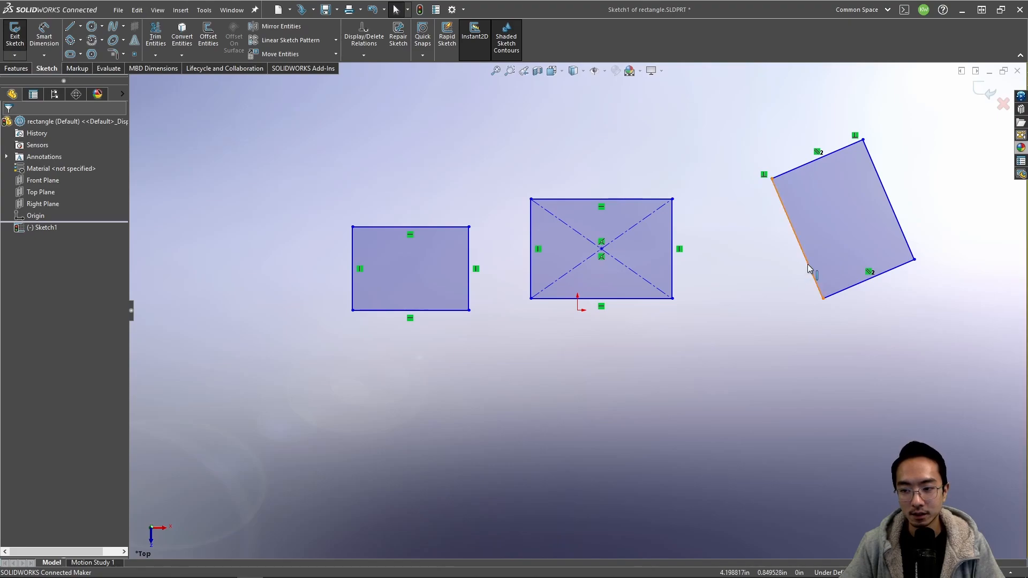
click(847, 290)
click(849, 290)
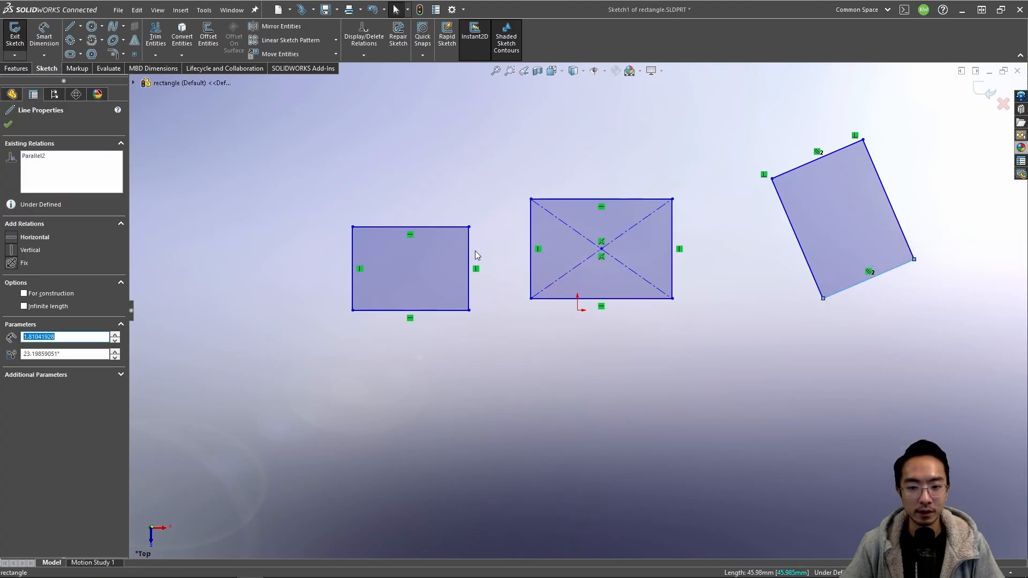
Step: Draw a tilted 3 point center rectangle to the left of the corner rectangle
click(80, 41)
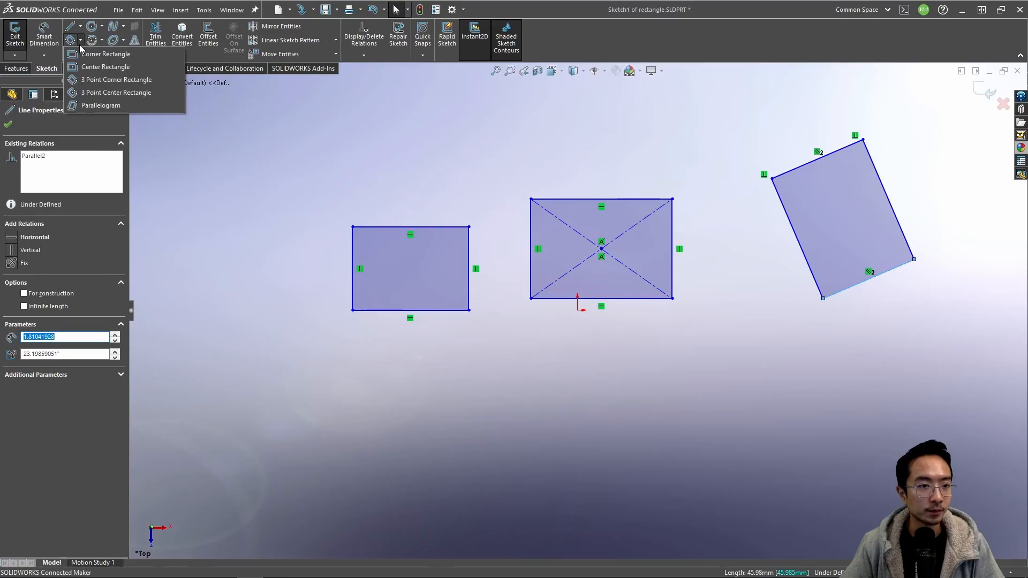
click(84, 93)
click(251, 298)
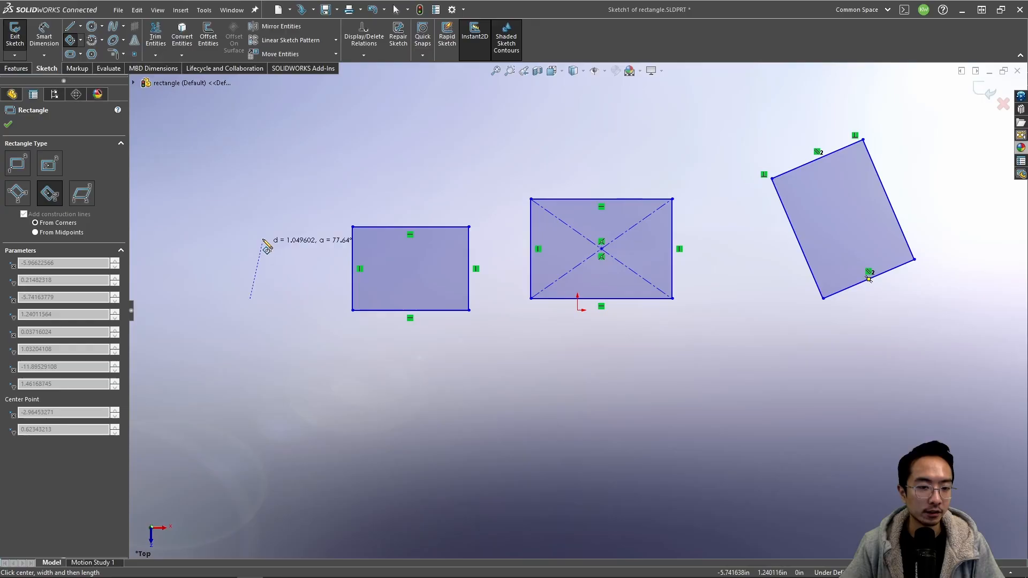
click(188, 220)
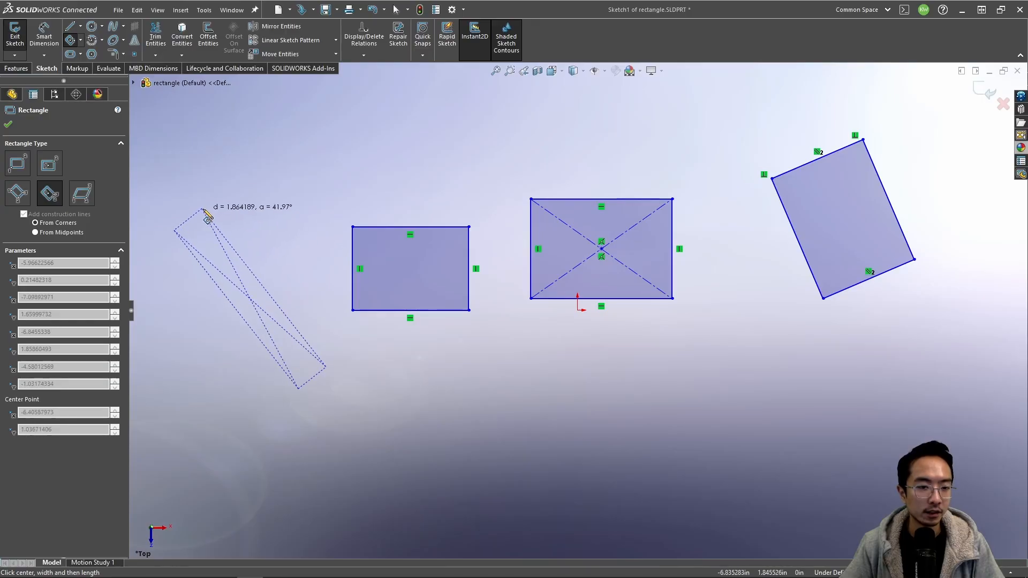
click(264, 239)
key(Escape)
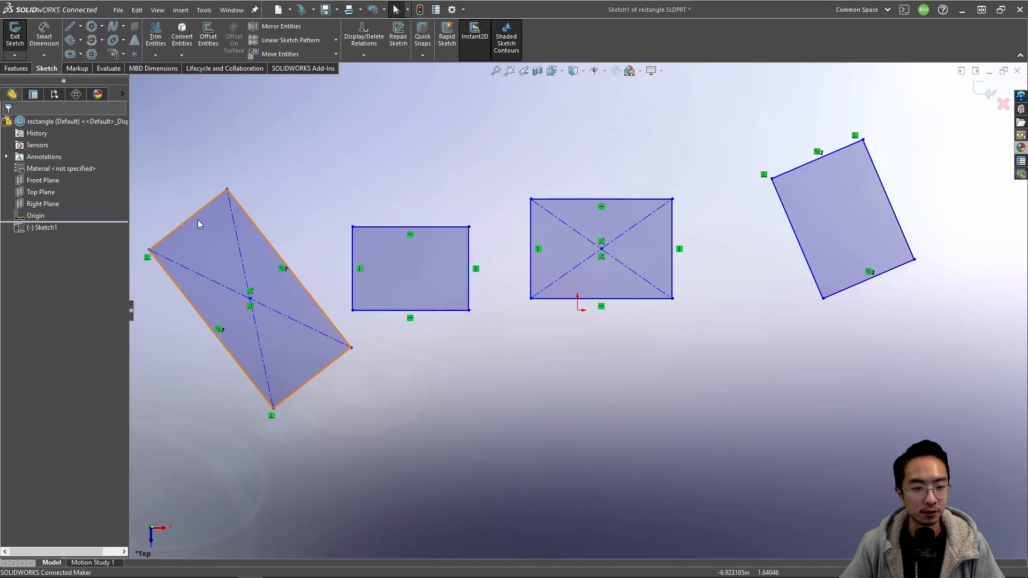
Step: Move the 3 point center rectangle below the center rectangle and the 3 point corner rectangle below the corner rectangle
drag(137, 190, 345, 433)
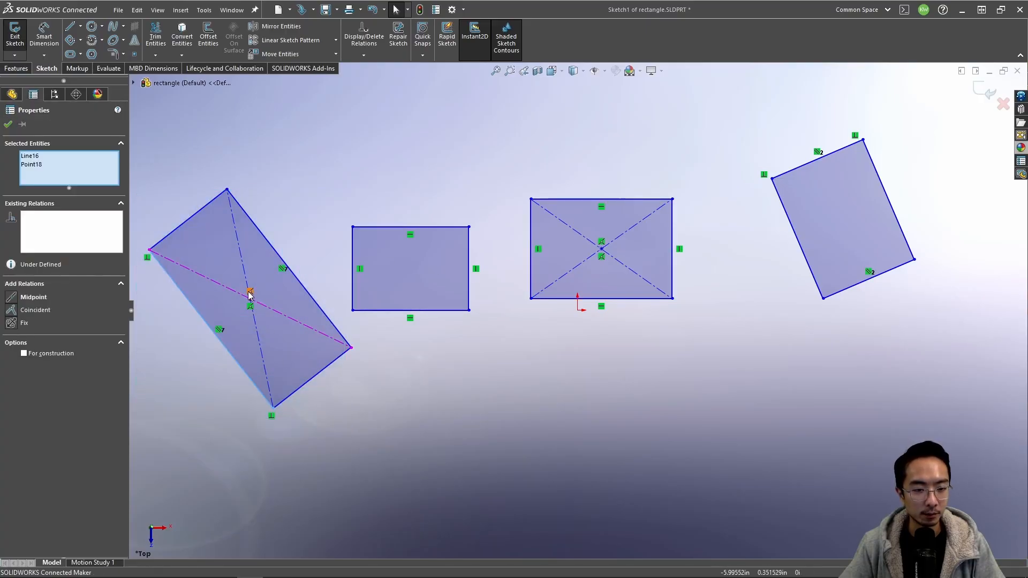
drag(250, 299, 654, 437)
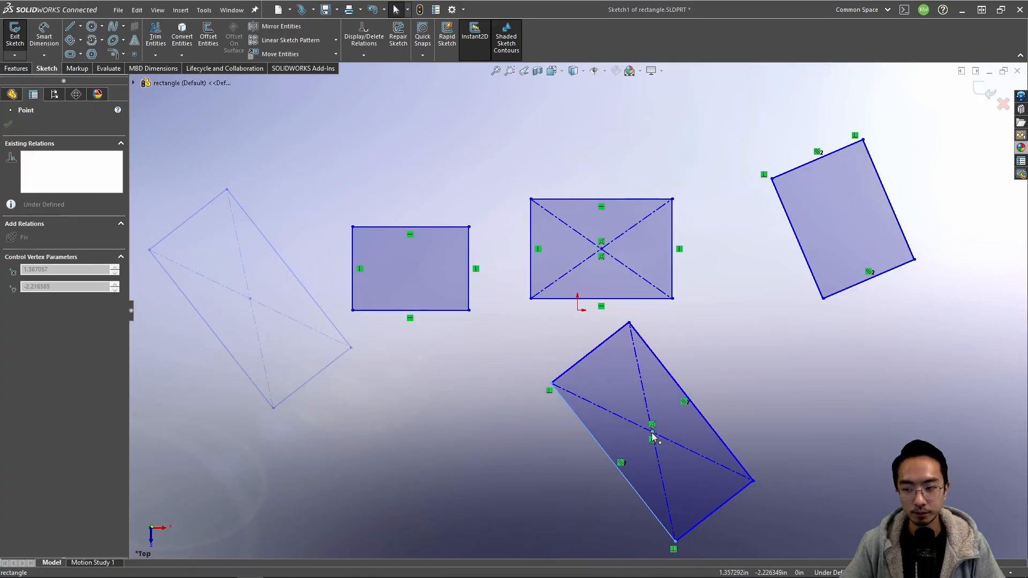
drag(732, 104, 451, 507)
click(277, 439)
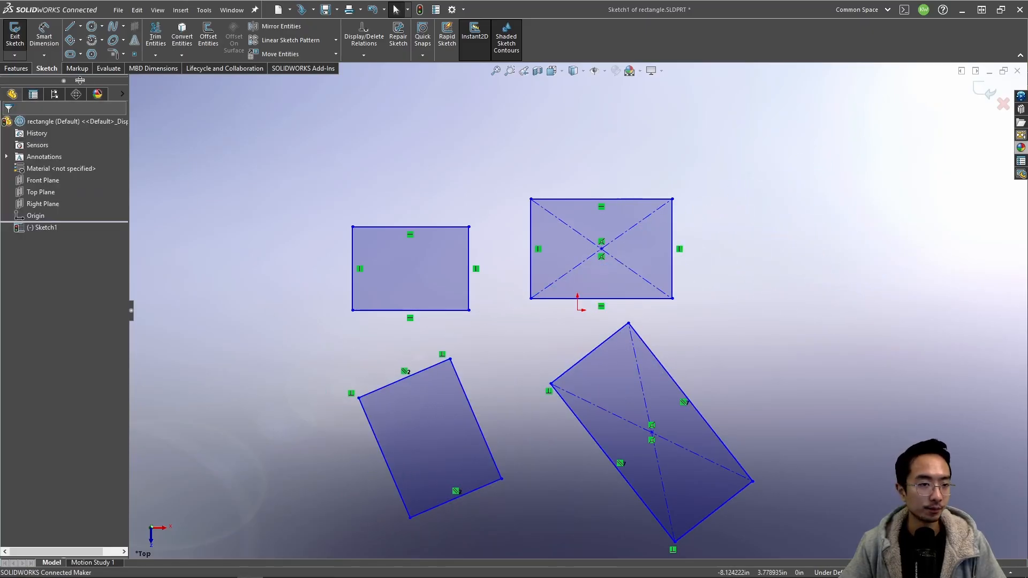
Step: Draw a diamond-like parallelogram to the right of the center rectangle
click(80, 40)
click(100, 105)
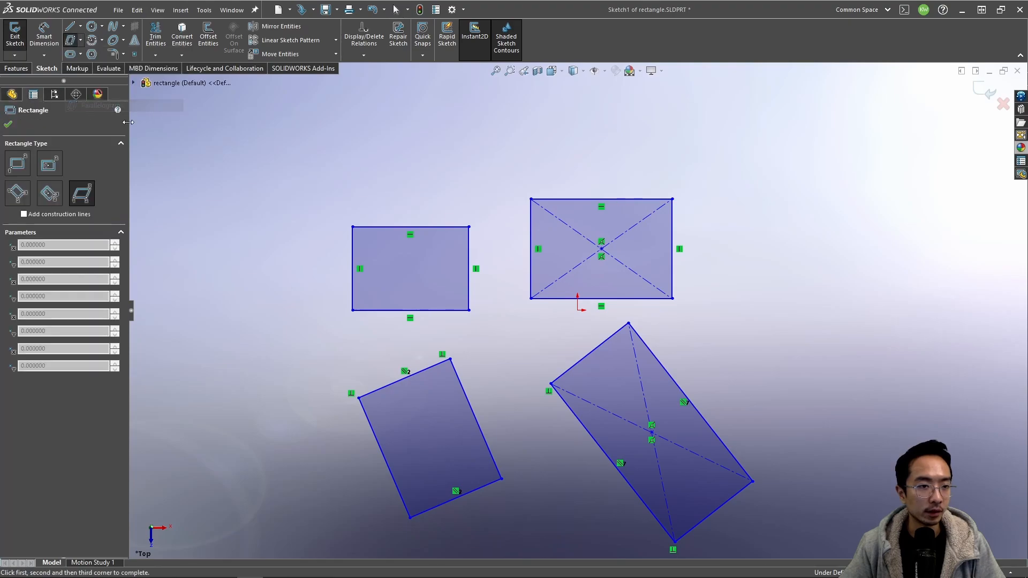
click(765, 218)
click(818, 130)
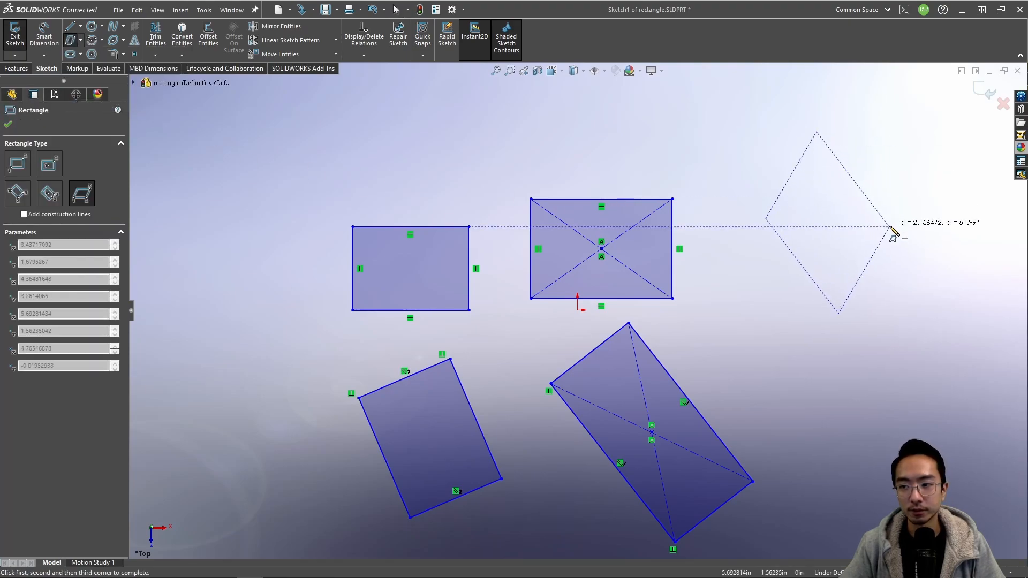
click(852, 240)
key(Escape)
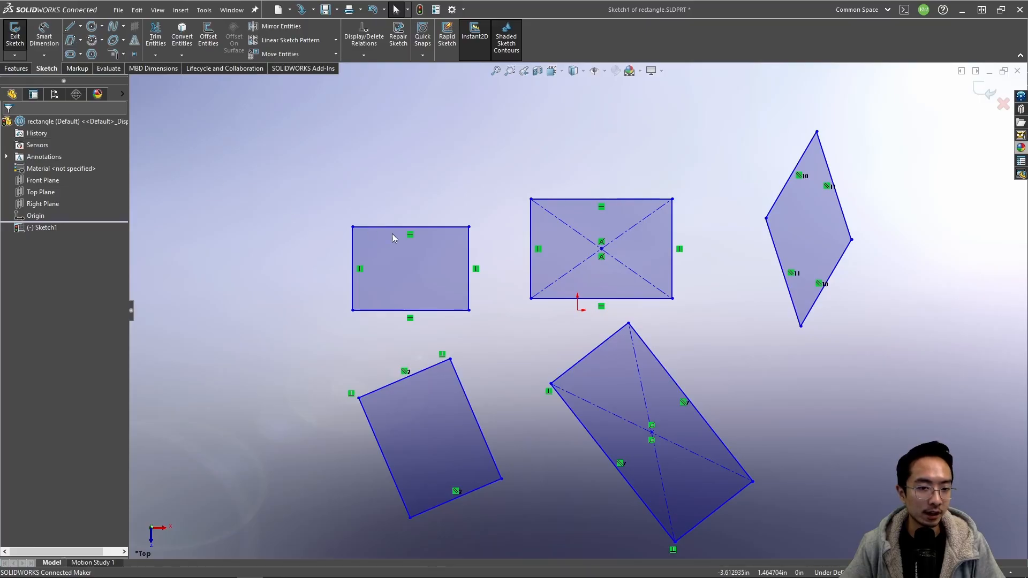
Step: Convert the corner rectangle's left and upper edges to construction lines
drag(307, 200, 487, 328)
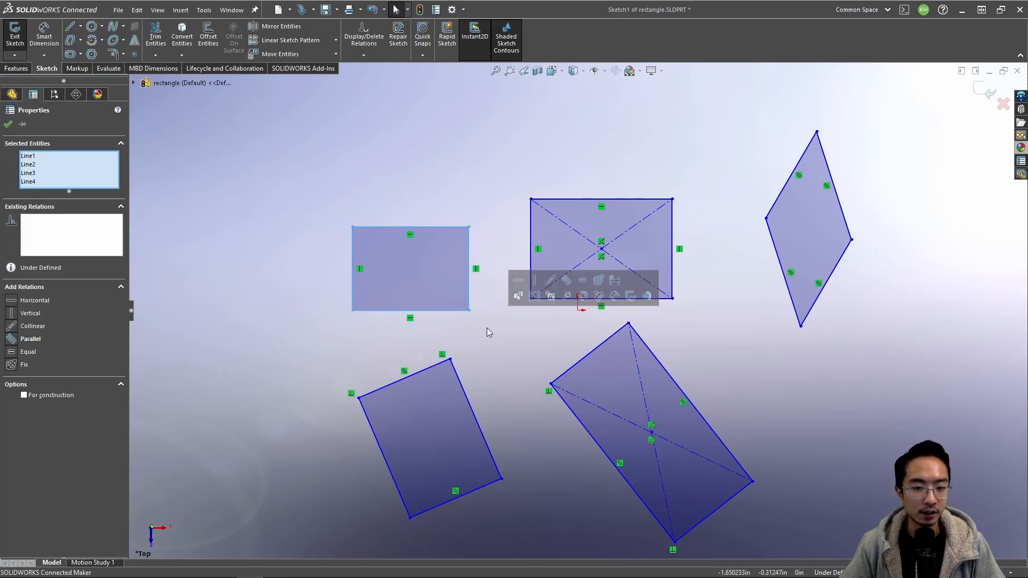
click(313, 329)
click(351, 262)
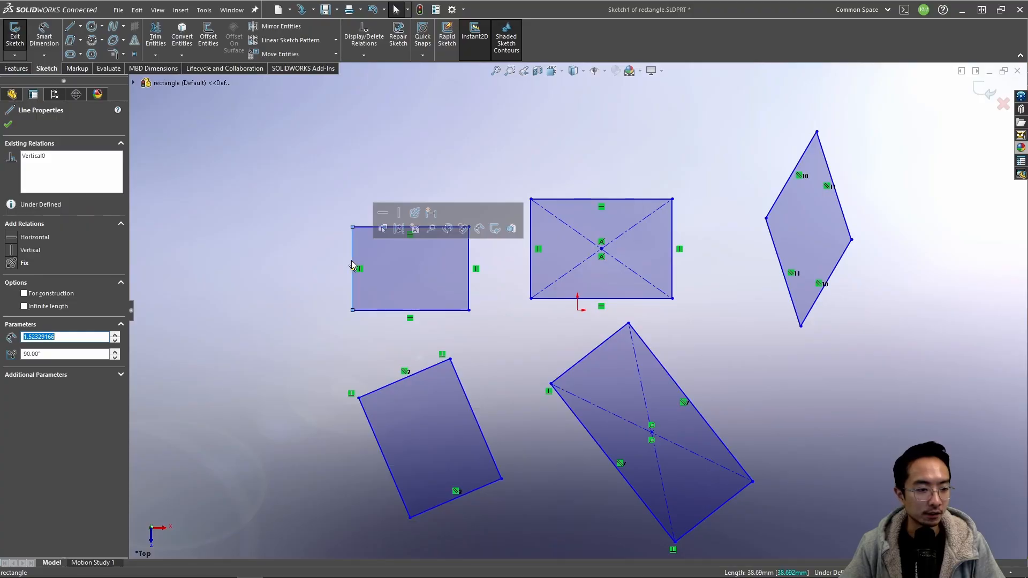
click(53, 295)
click(233, 278)
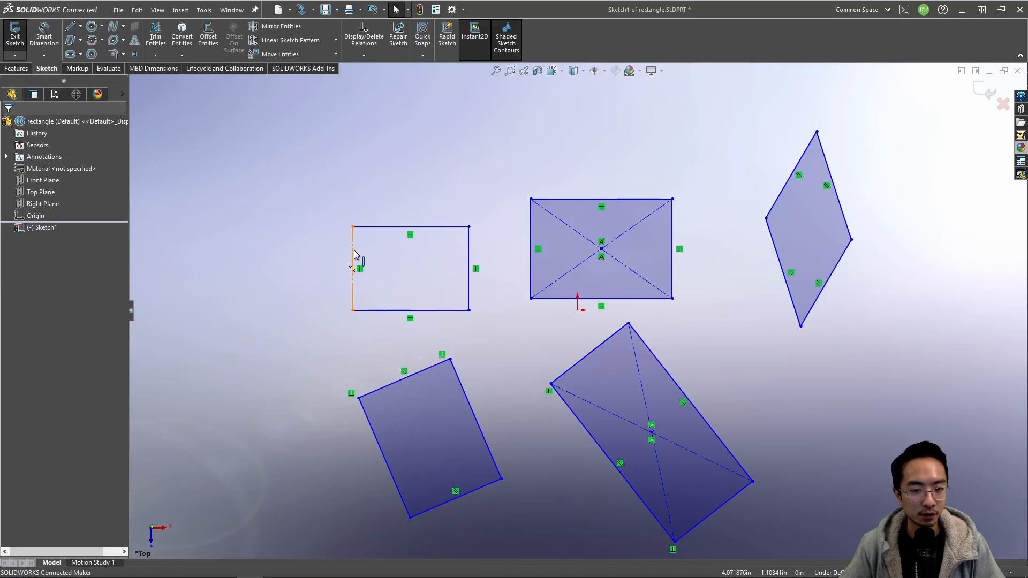
click(383, 228)
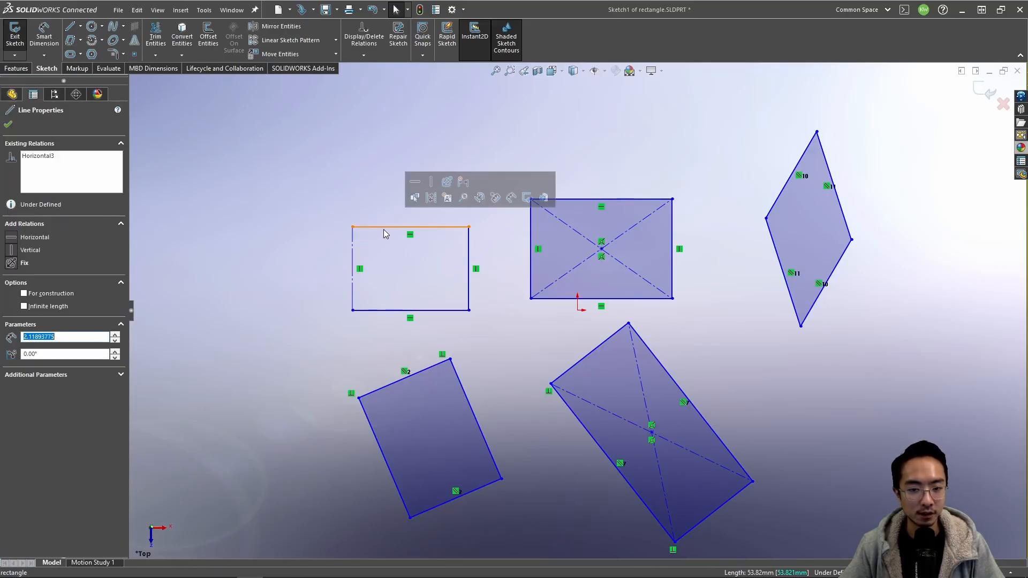
click(40, 297)
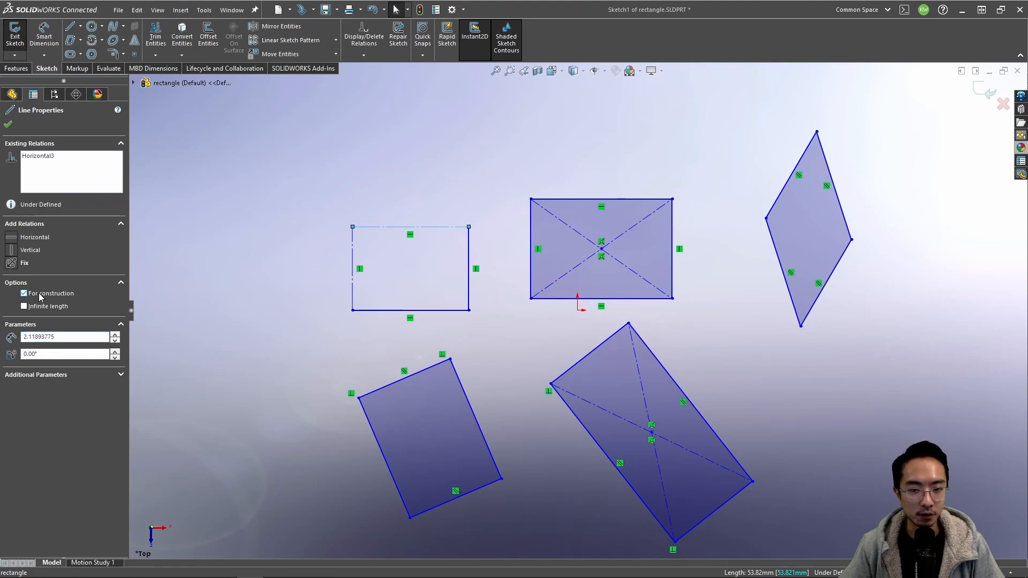
click(210, 261)
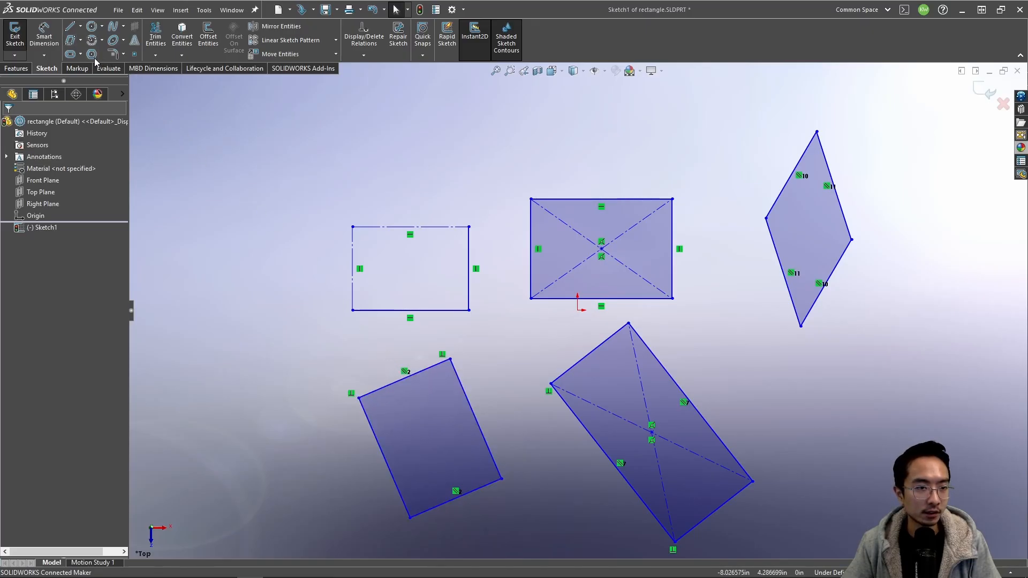
Step: Remove the vertical relation on the line opposite and the horizontal and vertical relations from the partly construction-line rectangle
drag(314, 208, 488, 328)
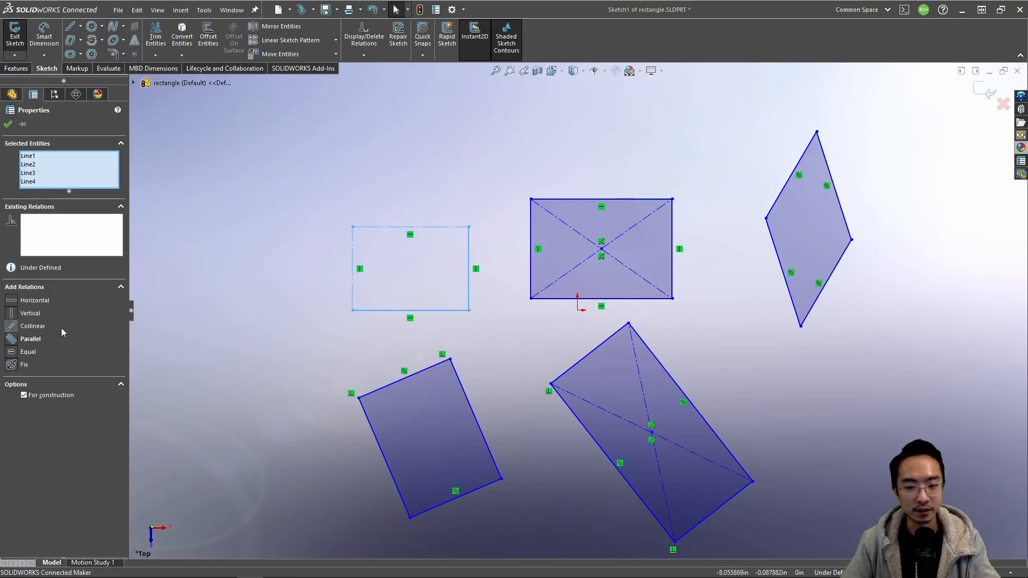
click(321, 237)
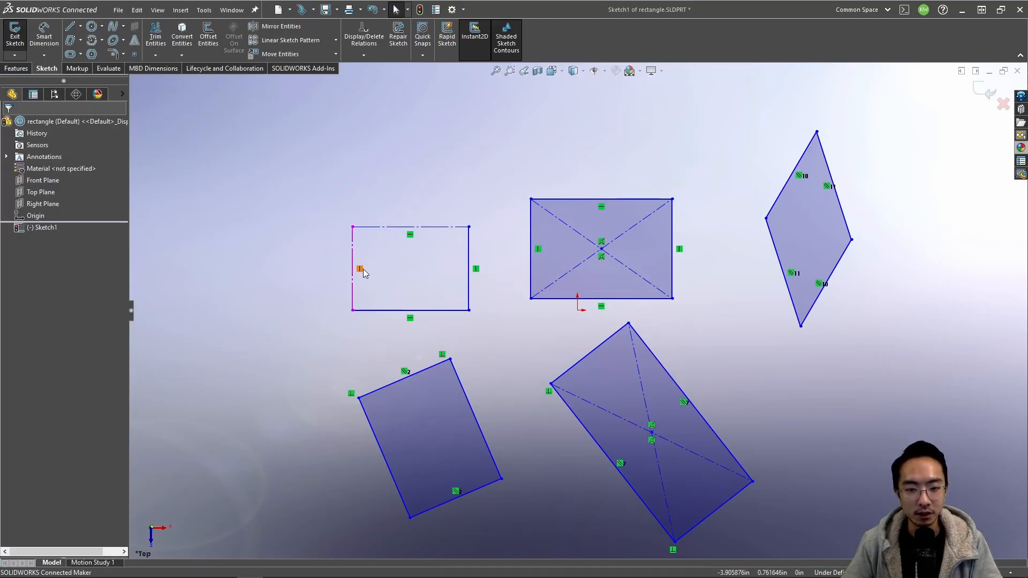
click(474, 267)
key(Delete)
click(411, 237)
key(Delete)
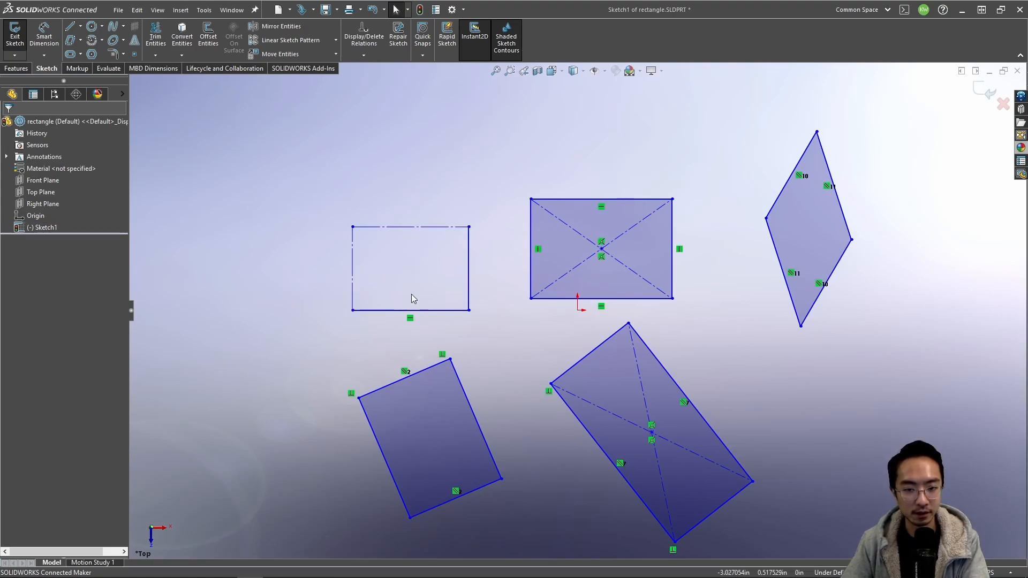
click(411, 319)
key(Delete)
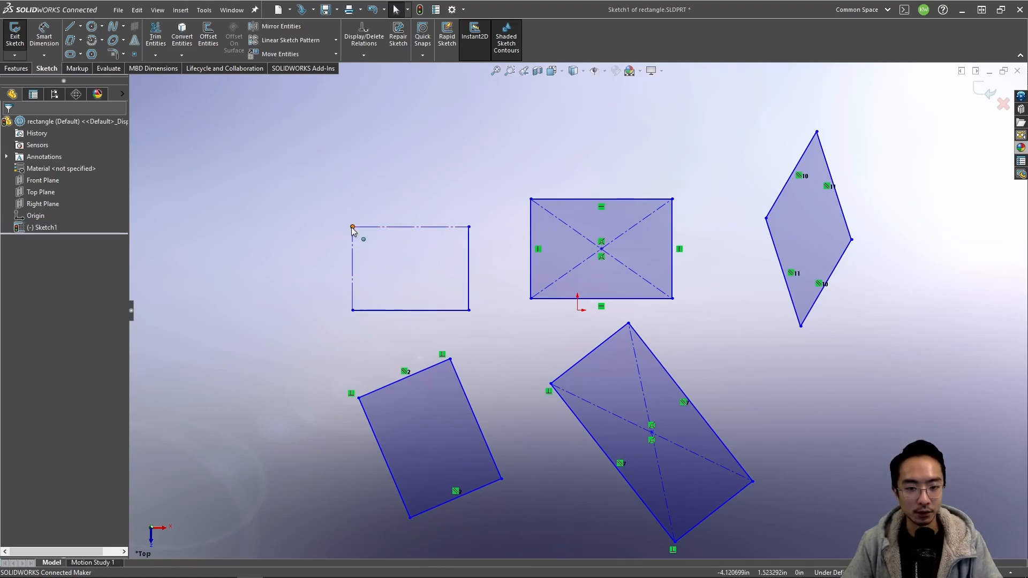
Step: Pull all four corners of the unconstrained rectangle to new positions so it becomes an irregular quadrilateral
drag(352, 227, 288, 249)
click(469, 227)
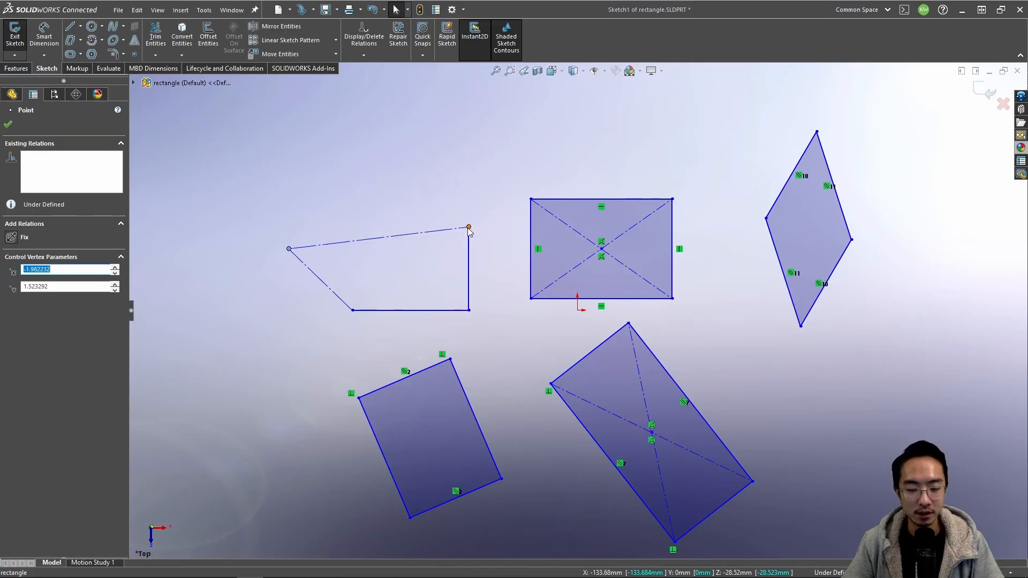
drag(469, 227, 410, 257)
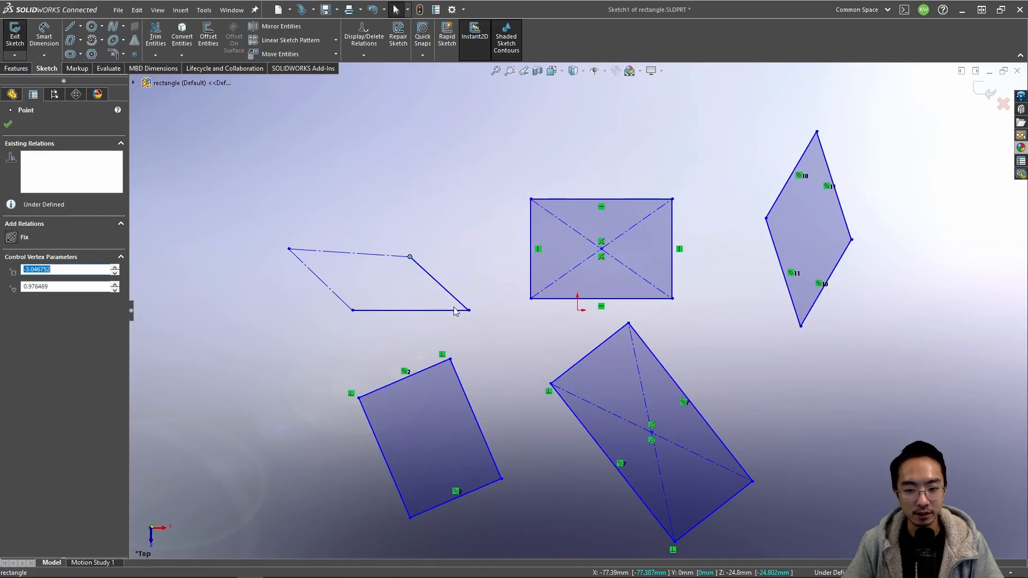
mouse_move(470, 311)
mouse_down()
mouse_move(414, 318)
mouse_move(480, 319)
mouse_move(478, 279)
mouse_move(478, 299)
mouse_up()
click(396, 206)
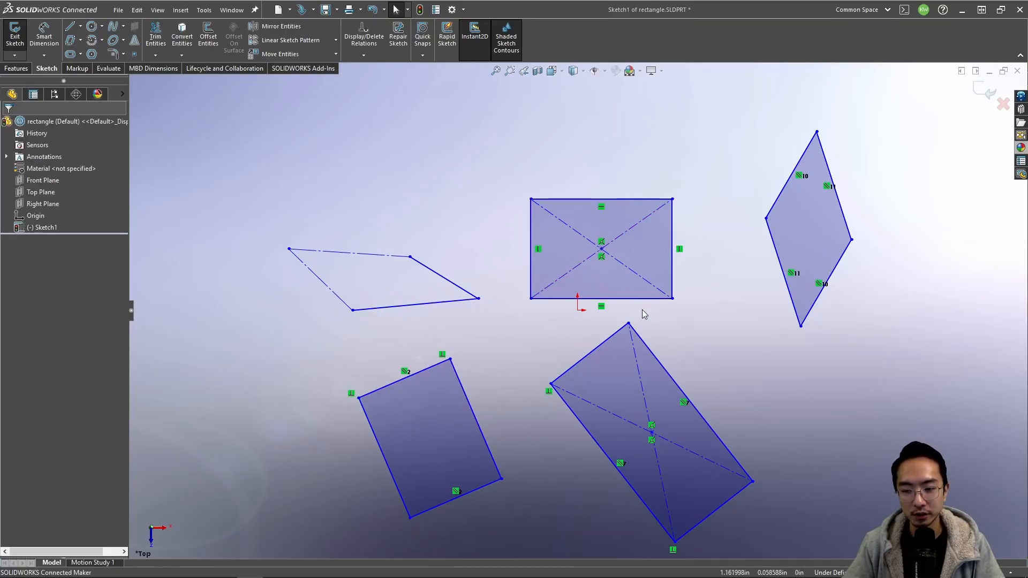
mouse_move(352, 310)
mouse_down()
mouse_move(338, 291)
mouse_move(330, 299)
mouse_move(340, 319)
mouse_up()
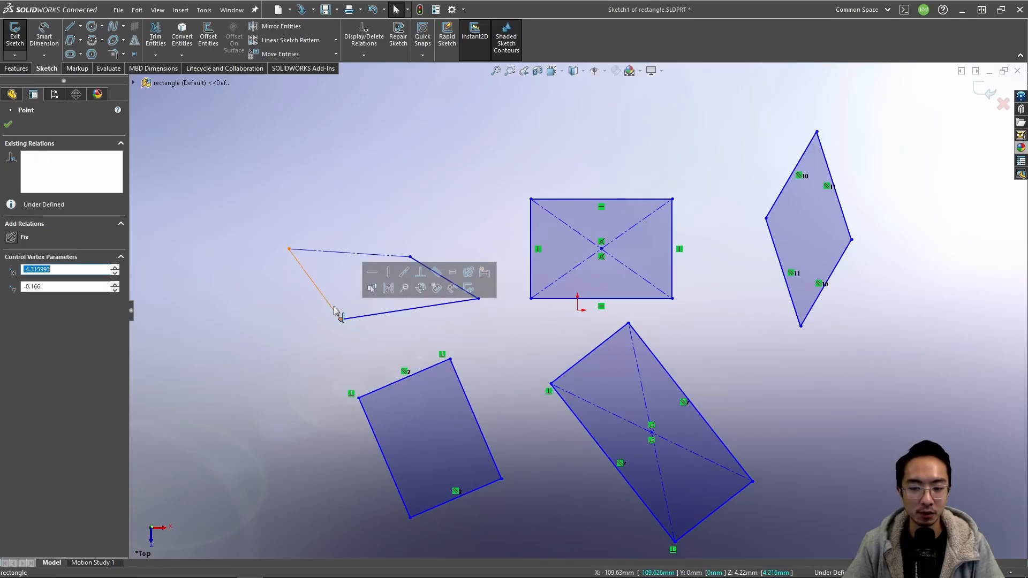
click(226, 143)
Step: Delete all rectangles and other geometry from the sketch, leaving only the origin
mouse_move(212, 115)
mouse_down()
mouse_move(744, 305)
mouse_move(887, 493)
mouse_move(886, 533)
mouse_up()
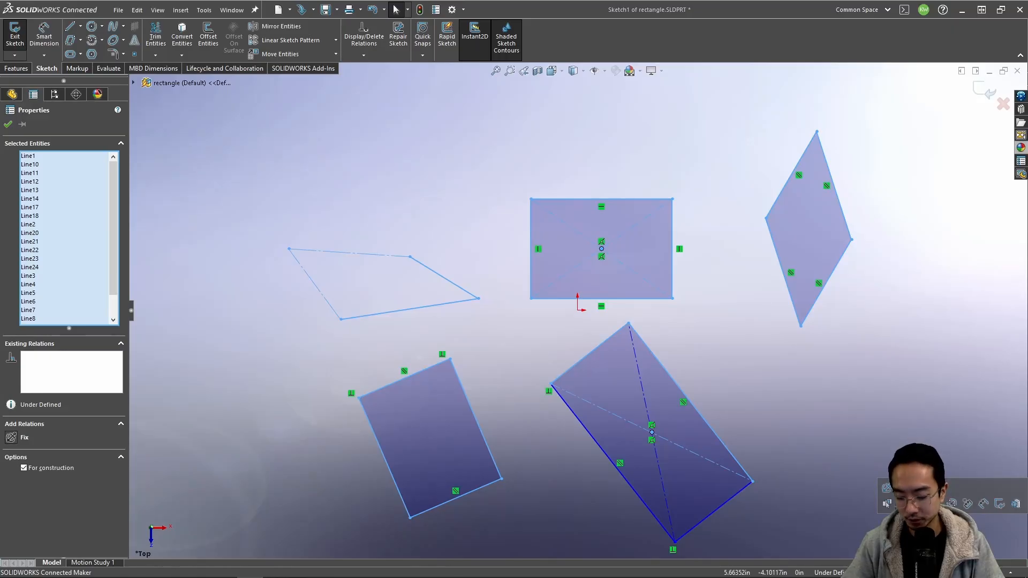
key(Delete)
mouse_move(439, 273)
mouse_down()
mouse_move(707, 489)
mouse_move(765, 558)
mouse_up()
key(Delete)
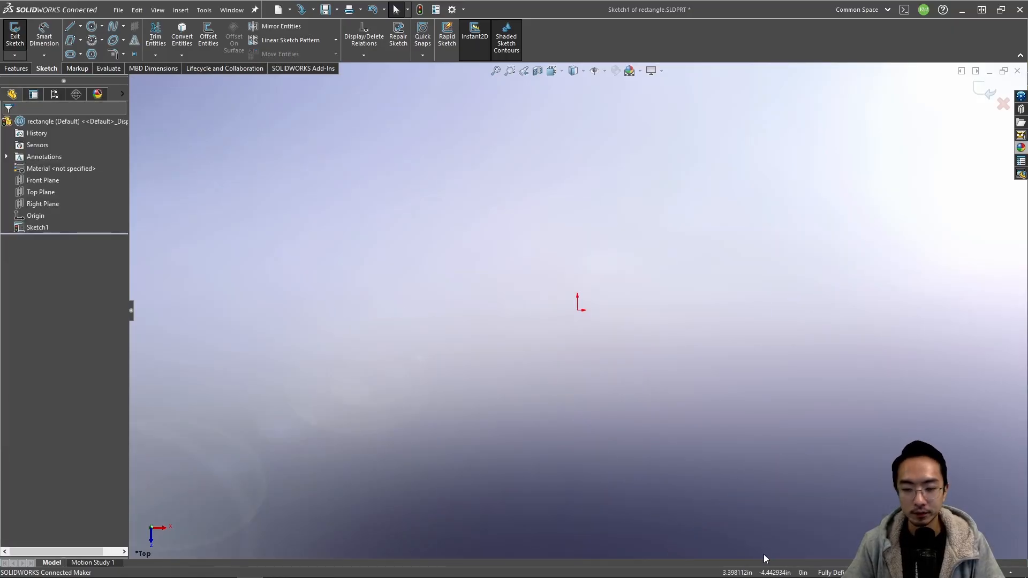
Step: Draw a corner rectangle up and rightwards from the origin and stretch its free corner to about 4.2 by 2.7 in
click(81, 40)
click(105, 54)
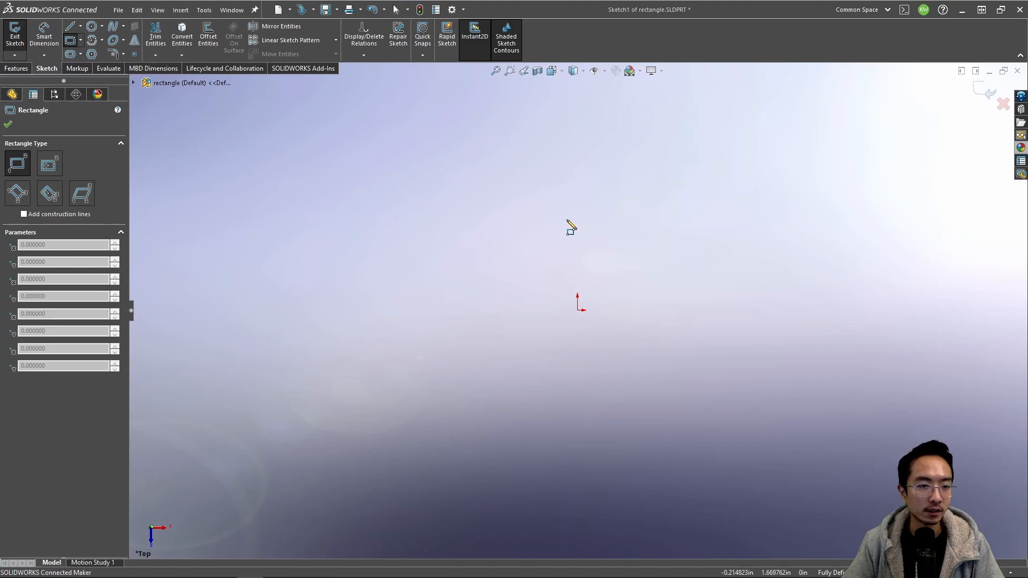
click(578, 310)
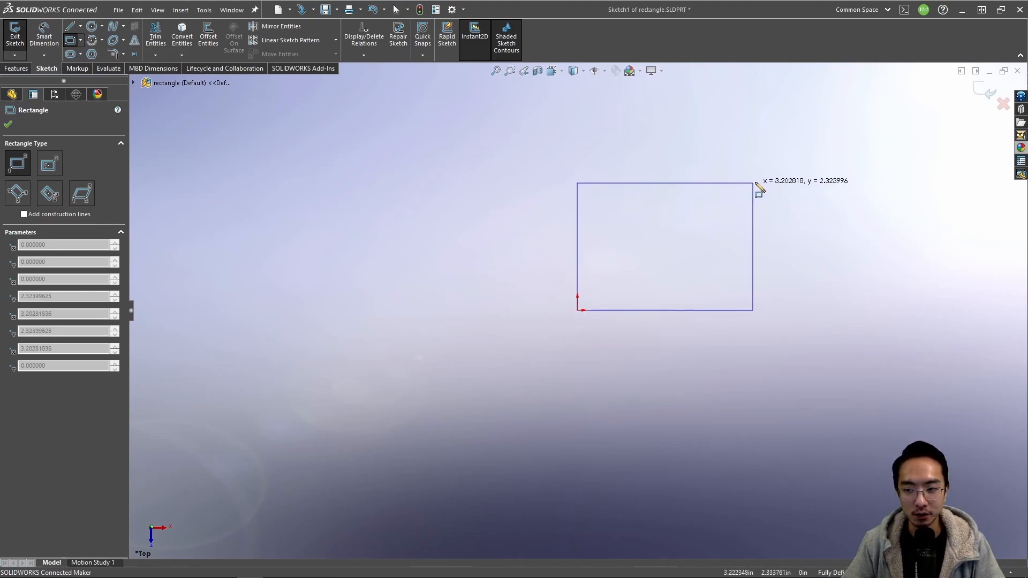
click(757, 181)
key(Escape)
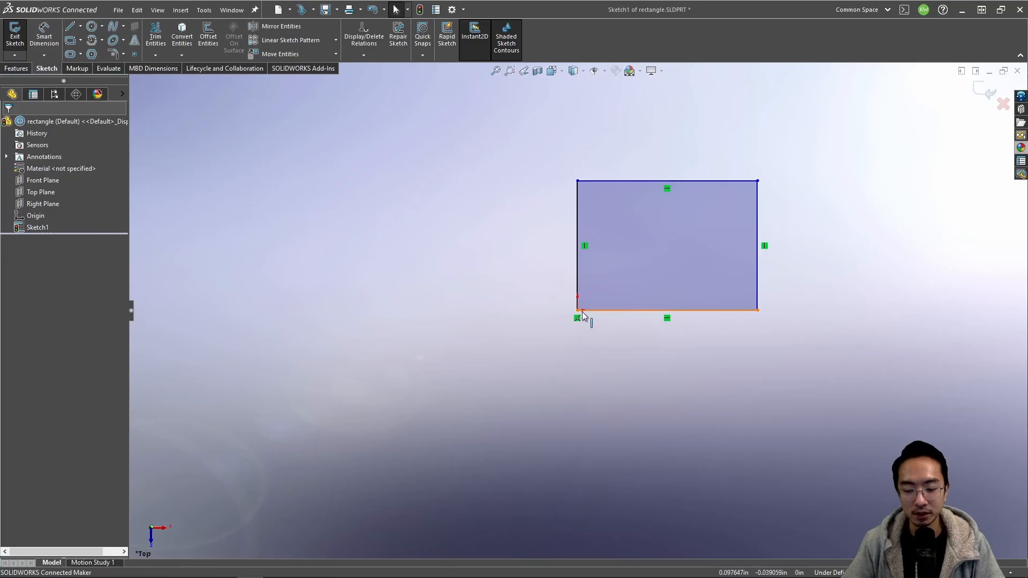
drag(758, 181, 807, 159)
click(731, 394)
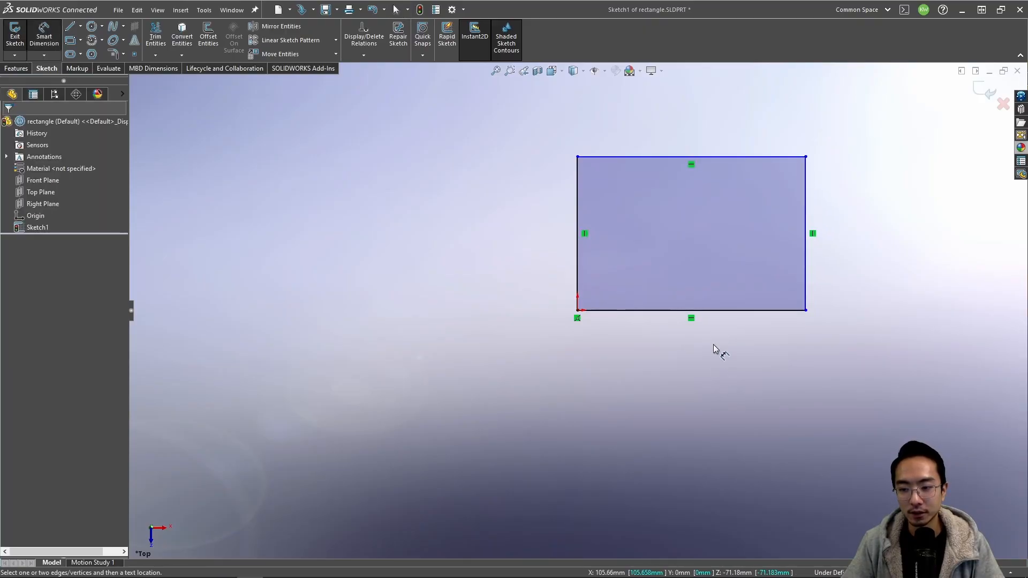
Step: Dimension the rectangle's lower horizontal edge to 4 in
right_drag(706, 362, 711, 269)
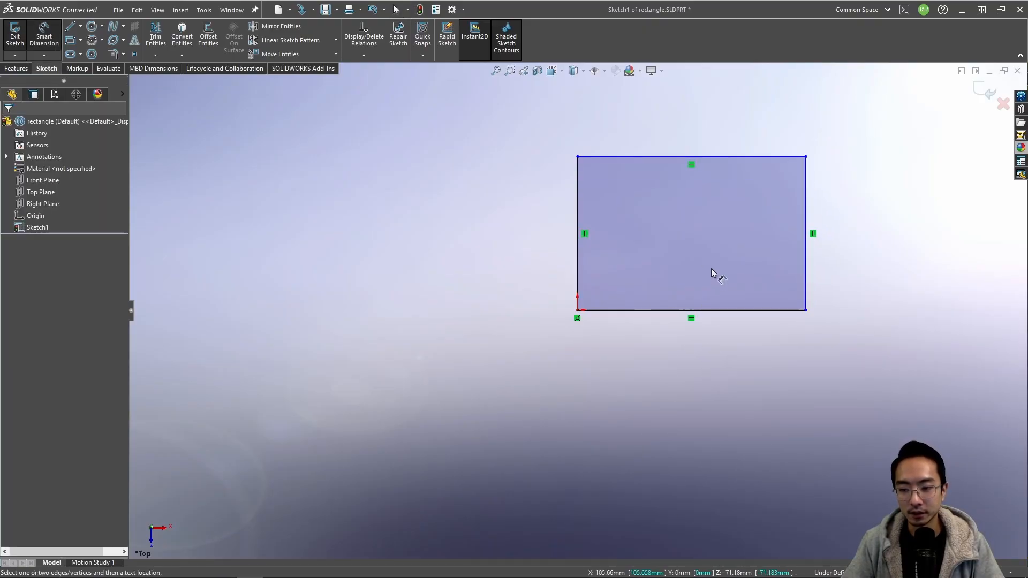
click(707, 311)
click(705, 366)
text(4)
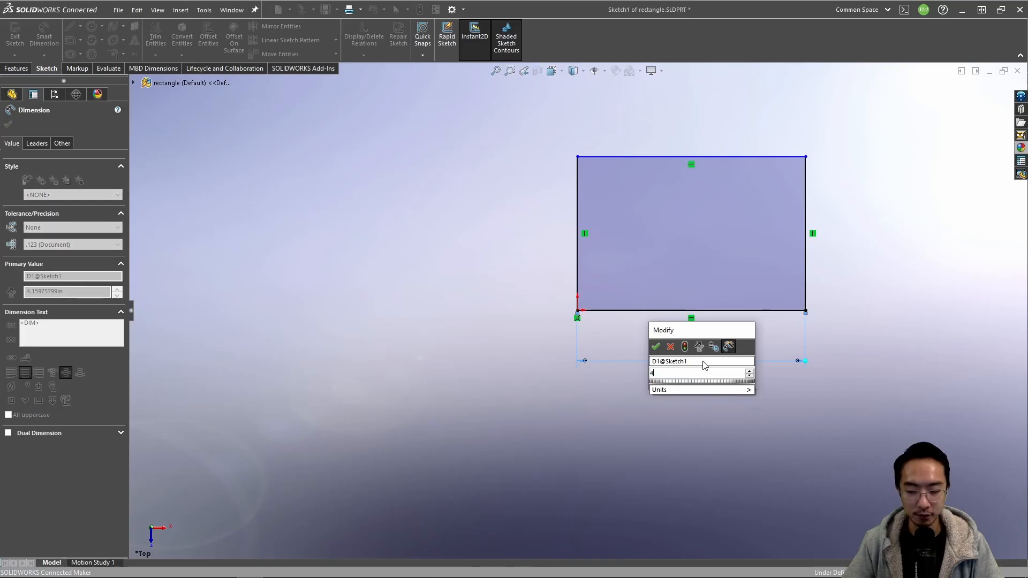
key(Return)
Step: Dimension the rectangle's vertical edge at the origin to 2 in and exit the sketch
click(578, 231)
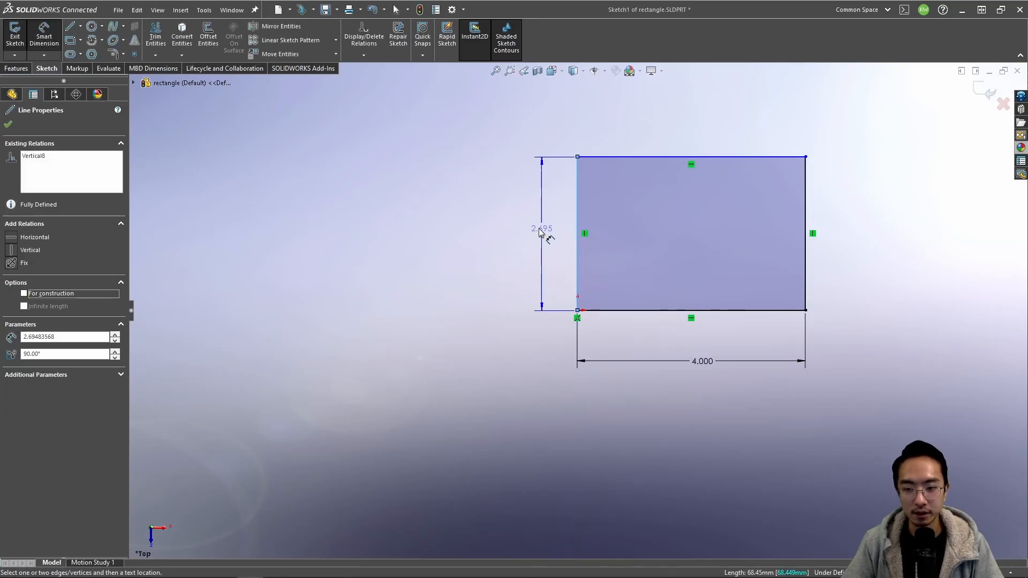
click(540, 231)
text(2.000in)
key(Return)
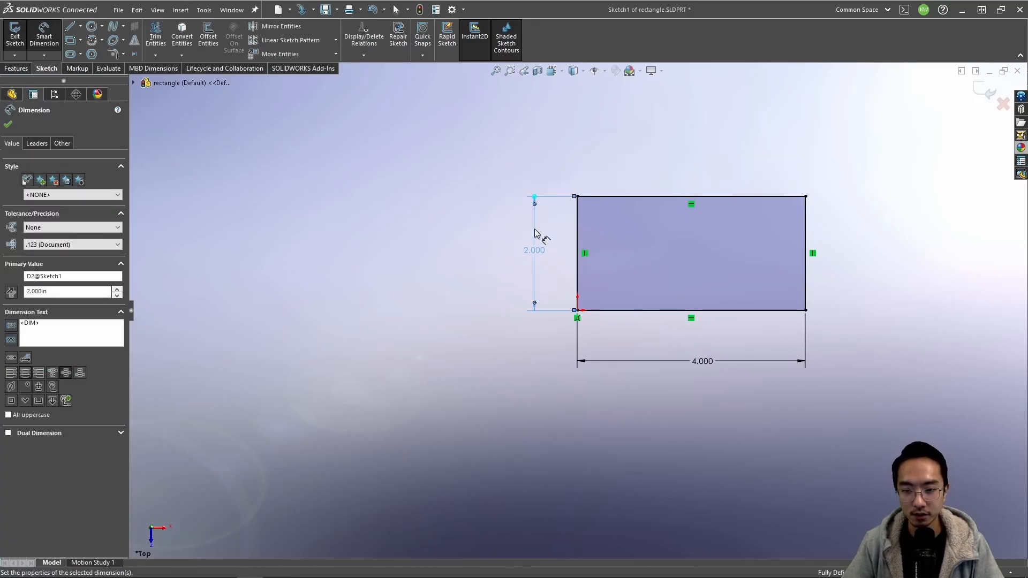
key(Escape)
click(990, 92)
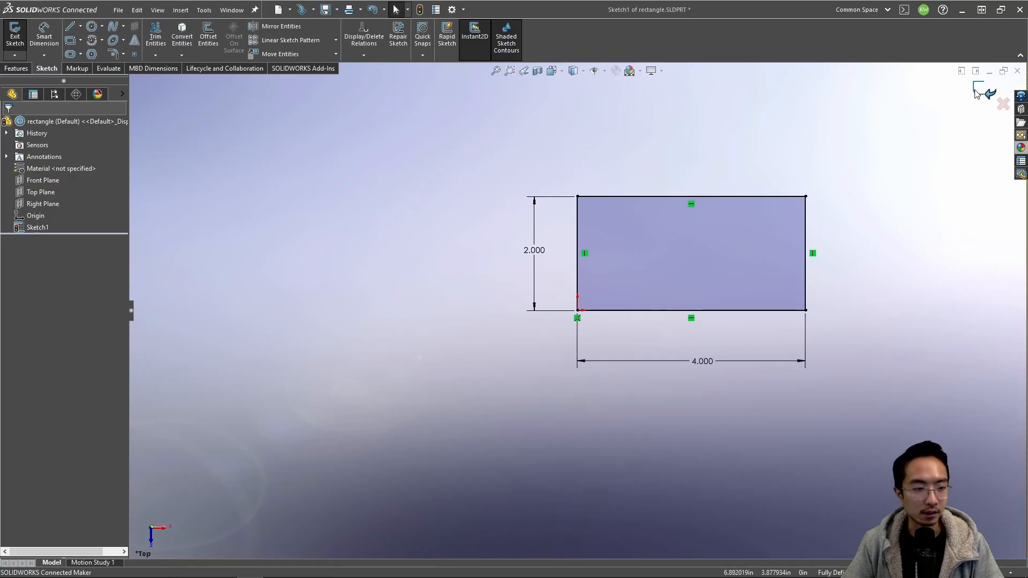
click(30, 228)
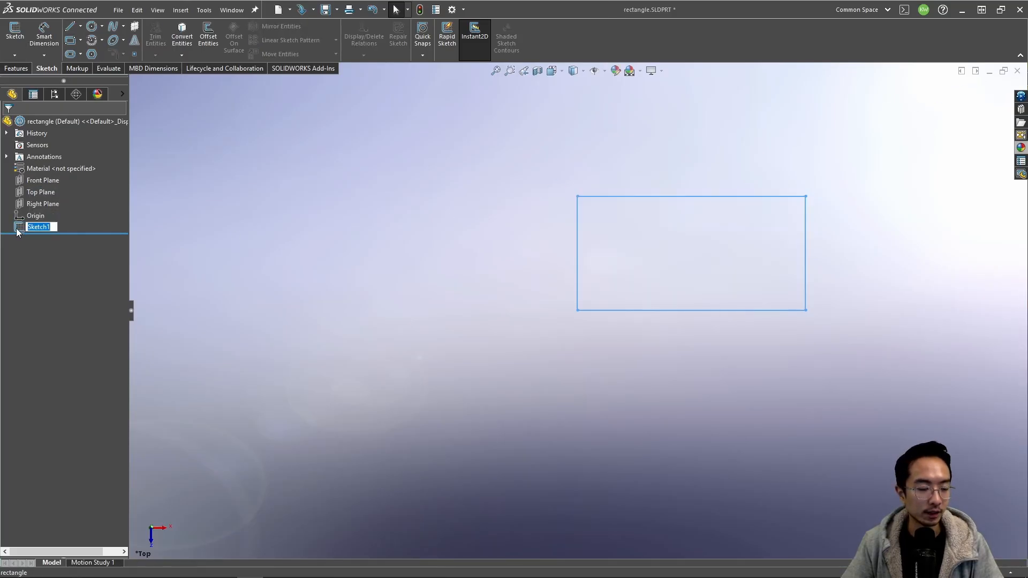
click(177, 228)
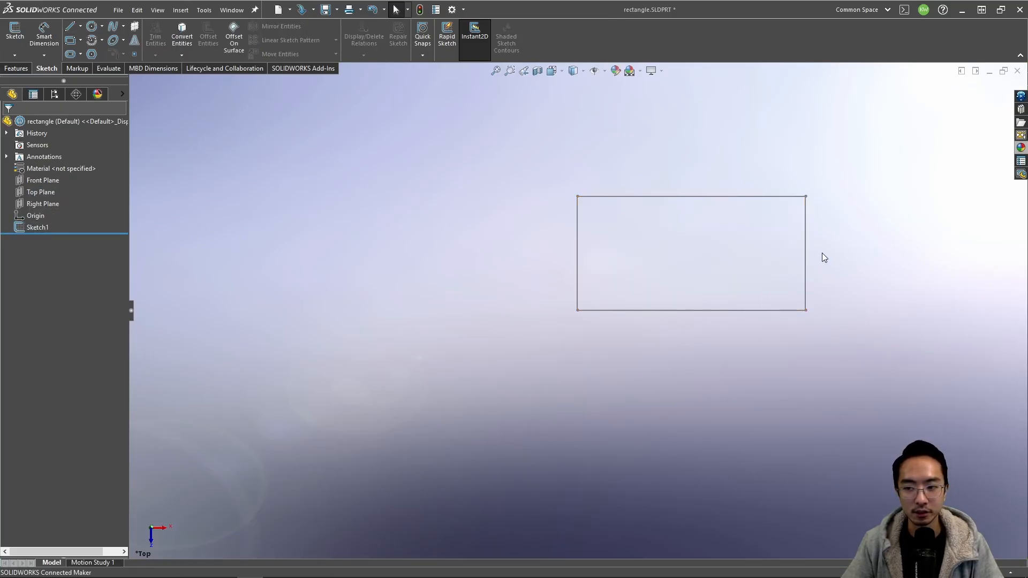
scroll(821, 253, up, 1)
scroll(837, 262, down, 3)
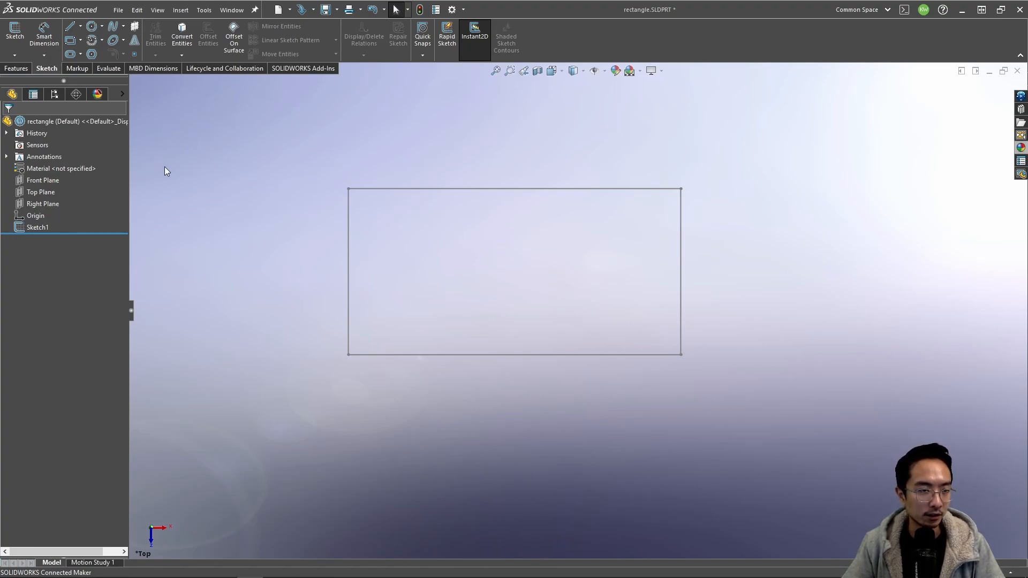
Step: Reopen Sketch1 and draw a corner rectangle about 1.13 by 1.53 in, upwards from the existing rectangle's upper-left corner
click(37, 226)
click(50, 194)
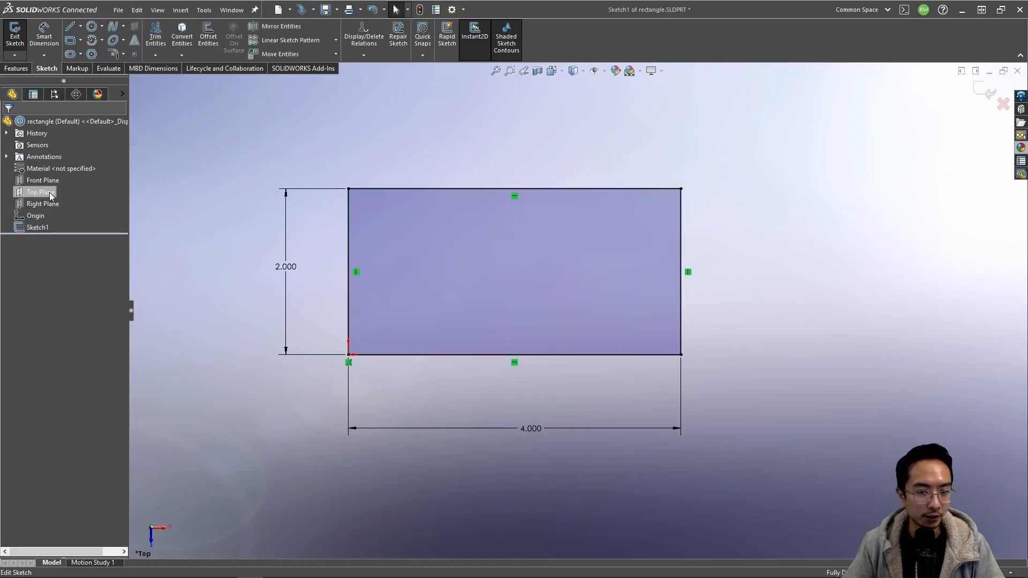
click(70, 40)
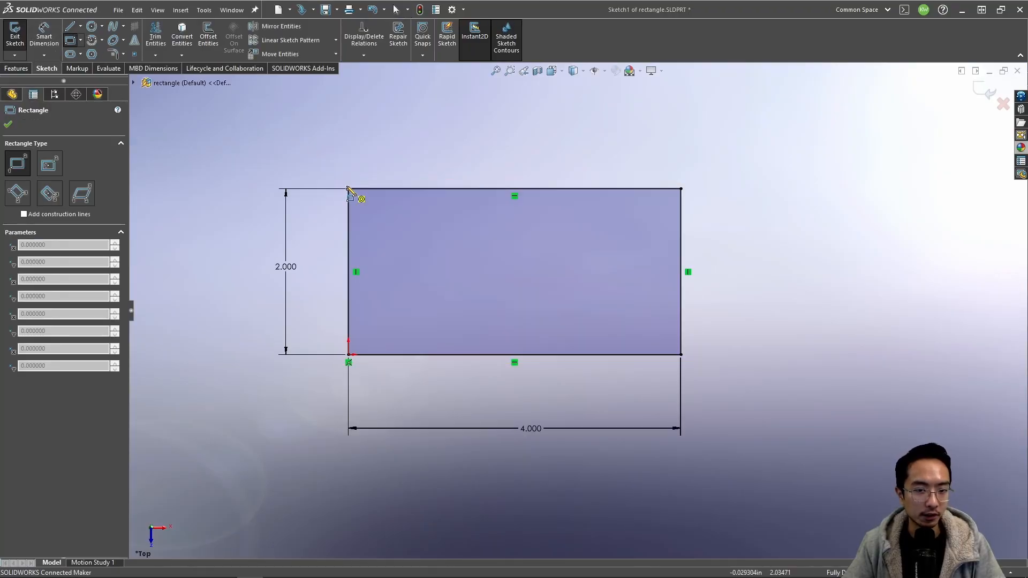
click(348, 189)
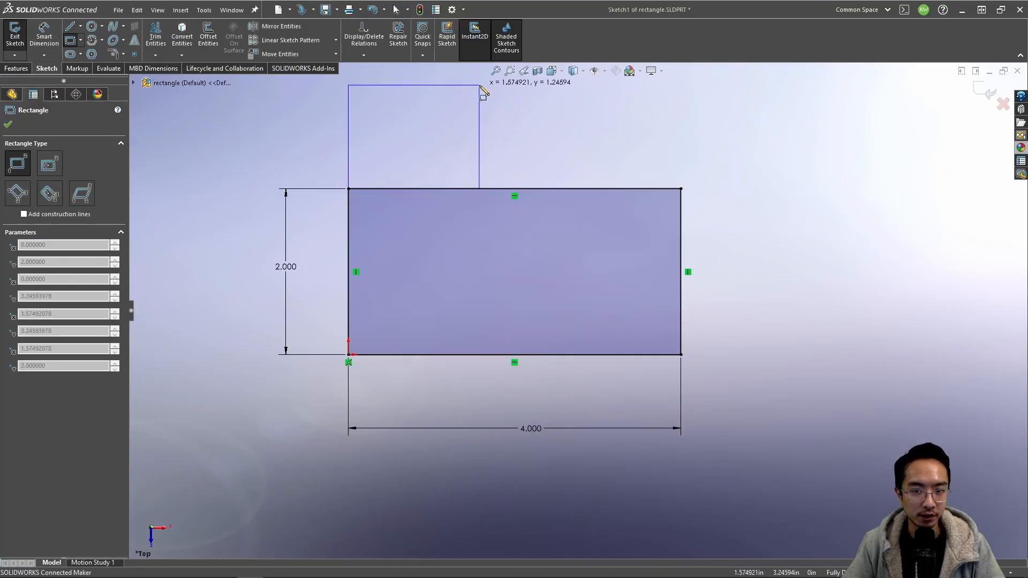
key(z)
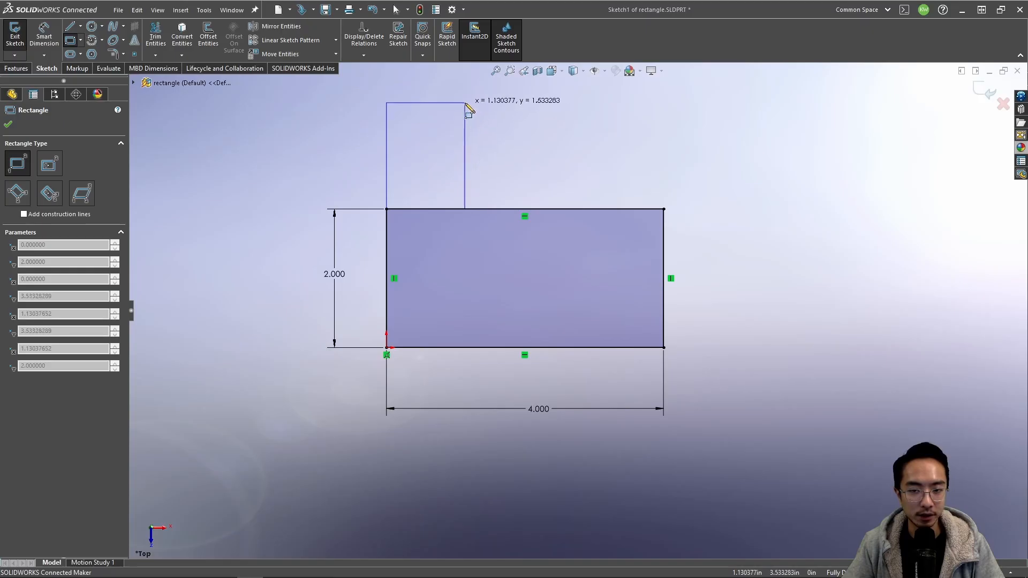
click(465, 102)
key(Escape)
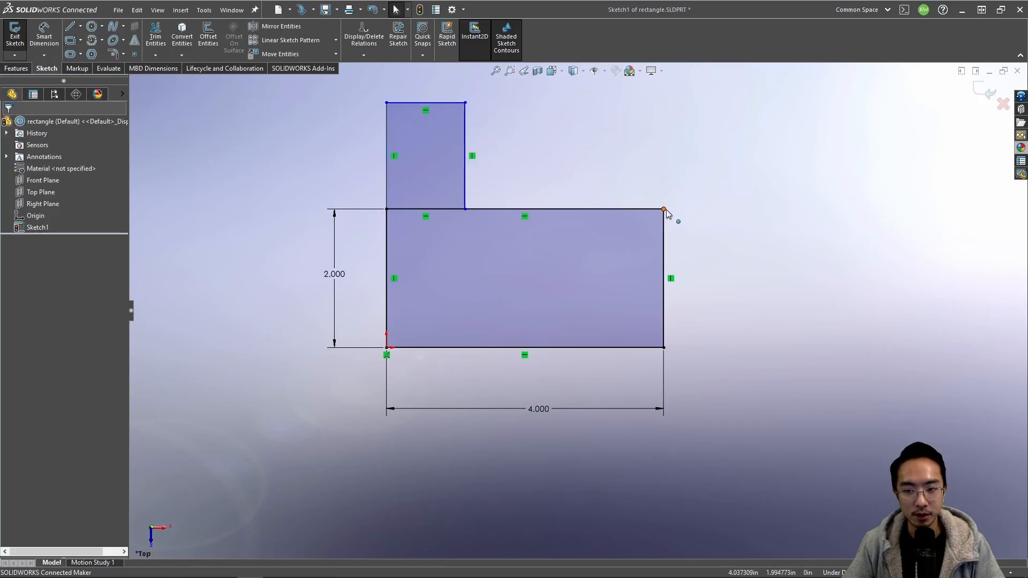
Step: Draw a second corner rectangle about 1.3 in wide, extending down from the origin below the base rectangle
click(70, 41)
click(387, 347)
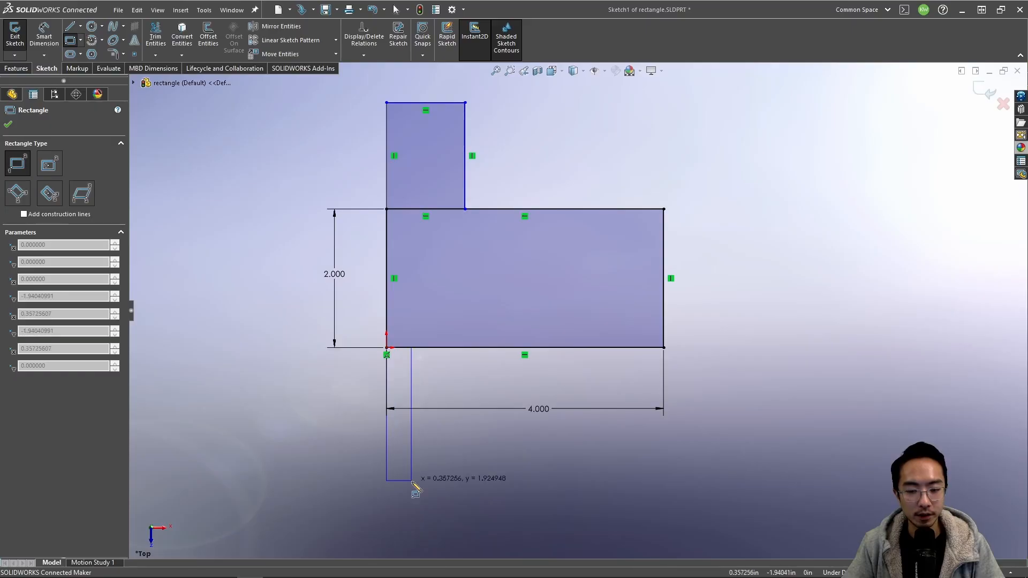
click(476, 507)
key(Escape)
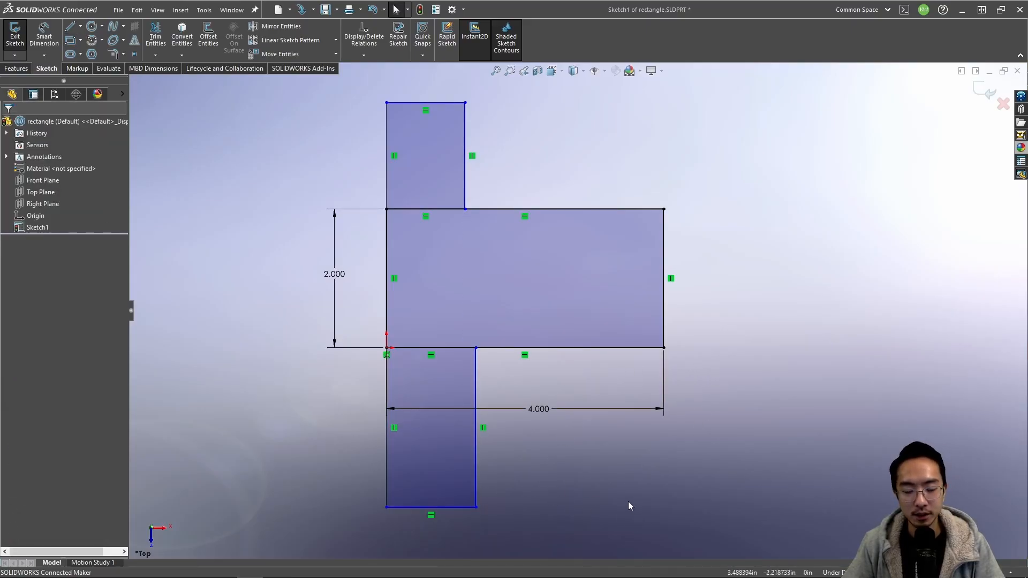
Step: Dimension the upper small rectangle's height and width, accepting the sizes as drawn
right_drag(810, 250, 812, 209)
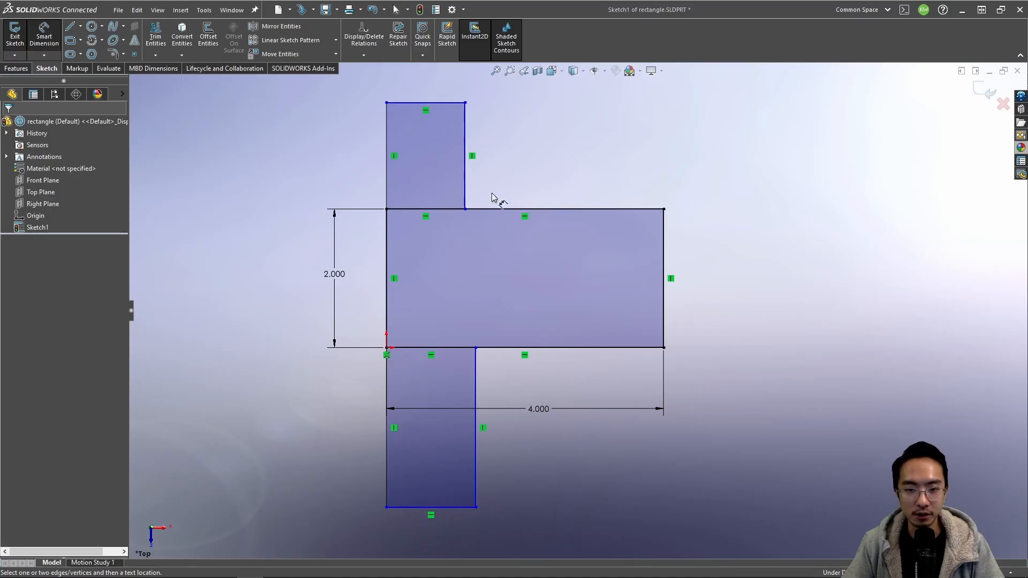
click(466, 197)
click(513, 182)
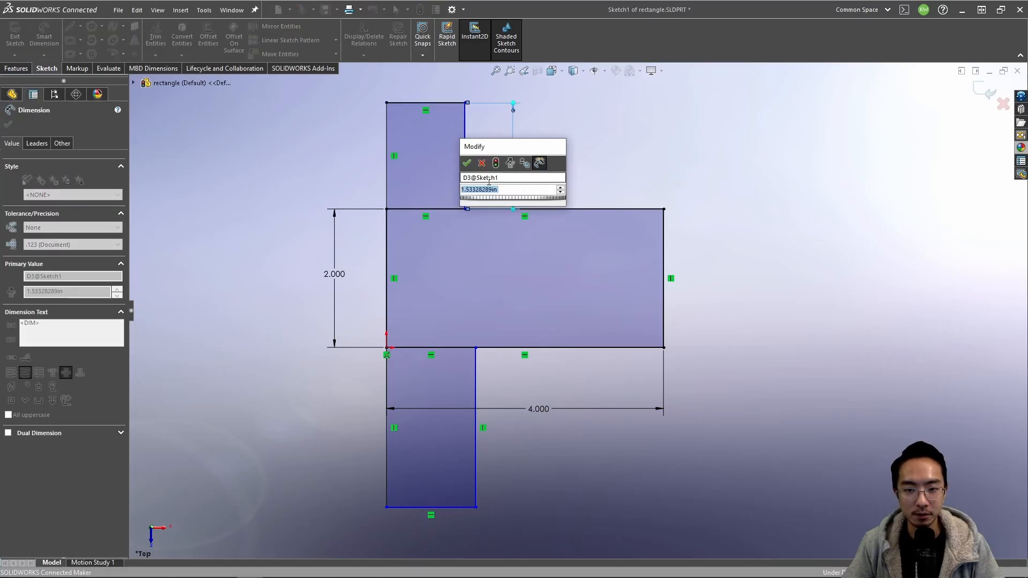
click(467, 163)
click(426, 102)
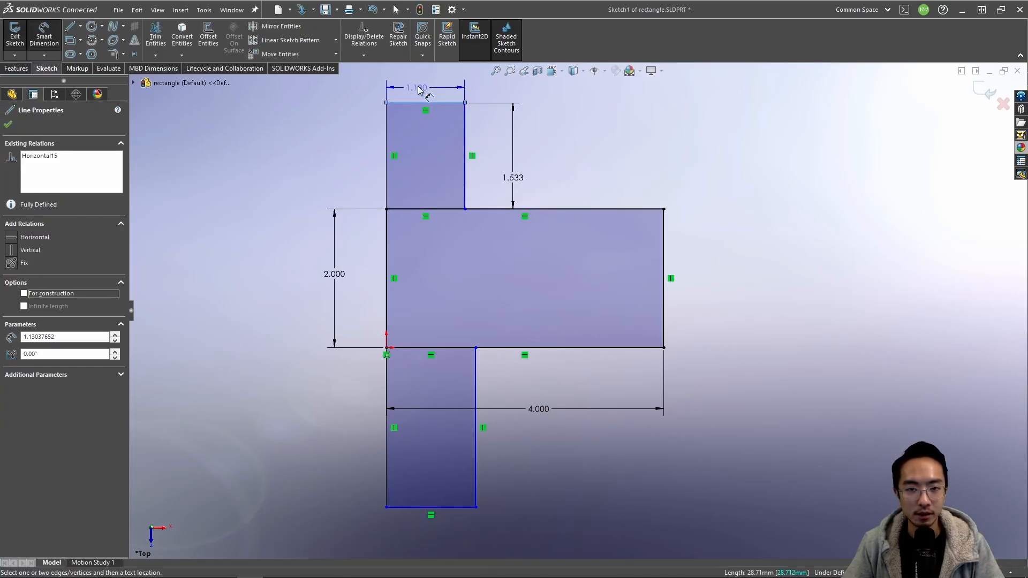
click(419, 89)
click(373, 70)
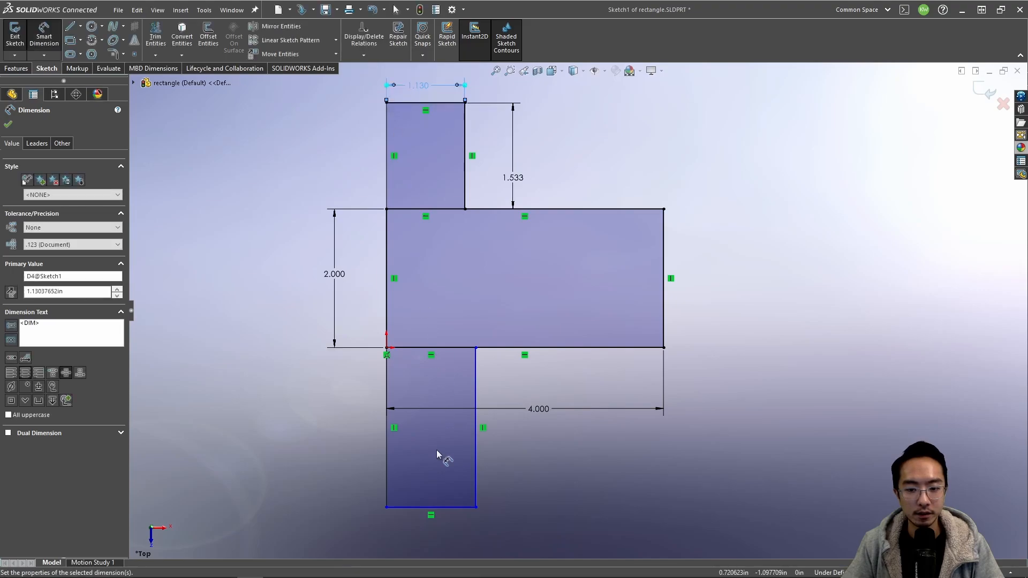
Step: Dimension the lower small rectangle's bottom edge, accepting its width as drawn
click(458, 507)
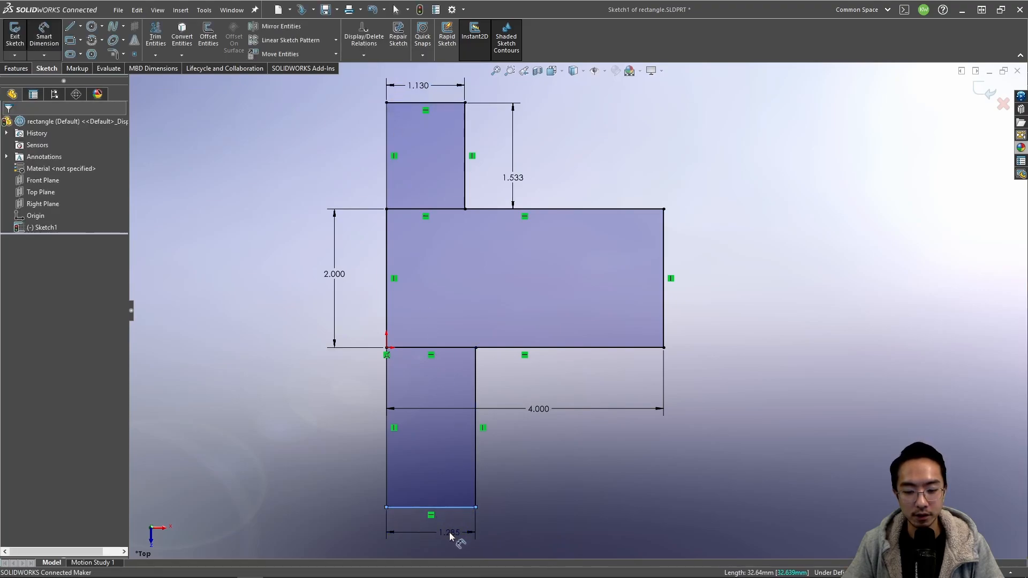
click(450, 536)
click(399, 518)
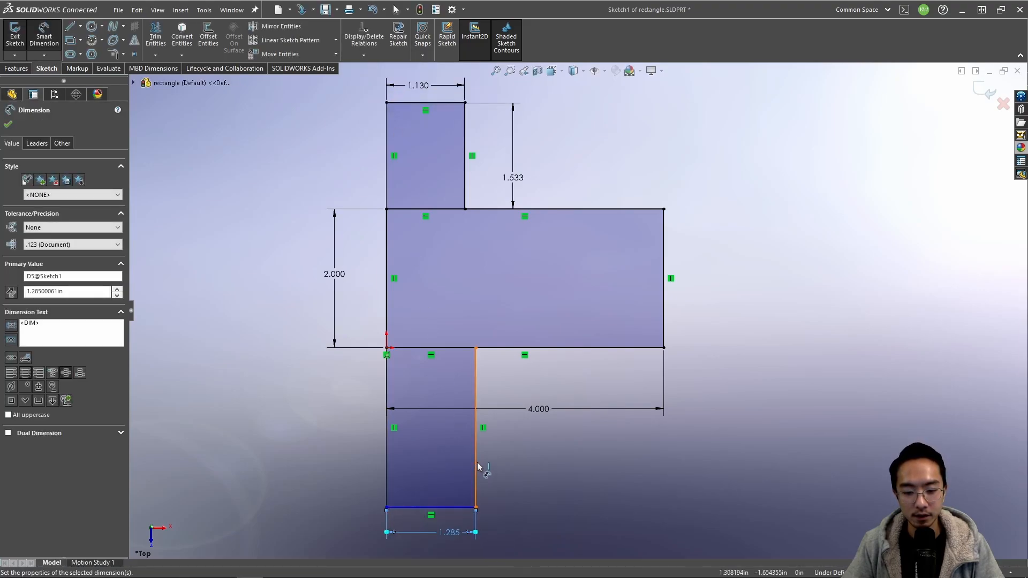
Step: Dimension the lower small rectangle's right edge, accepting its height as drawn
click(478, 466)
click(509, 464)
click(461, 443)
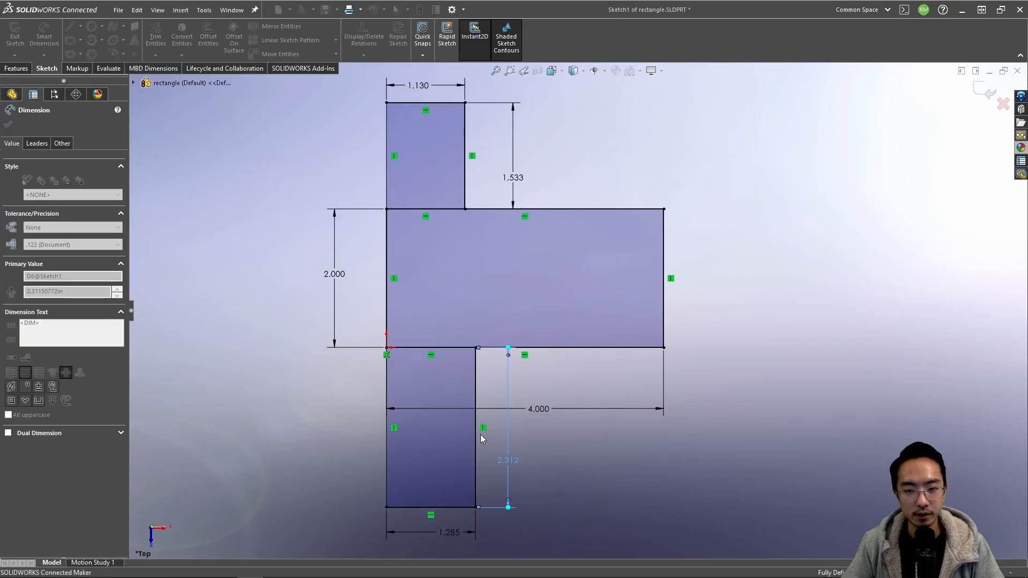
click(811, 289)
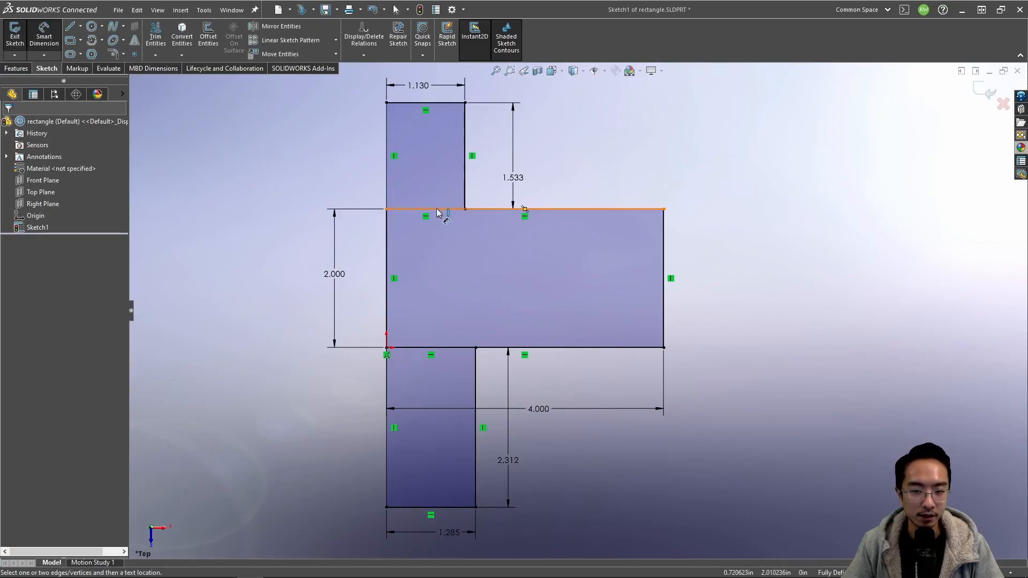
click(435, 348)
click(493, 413)
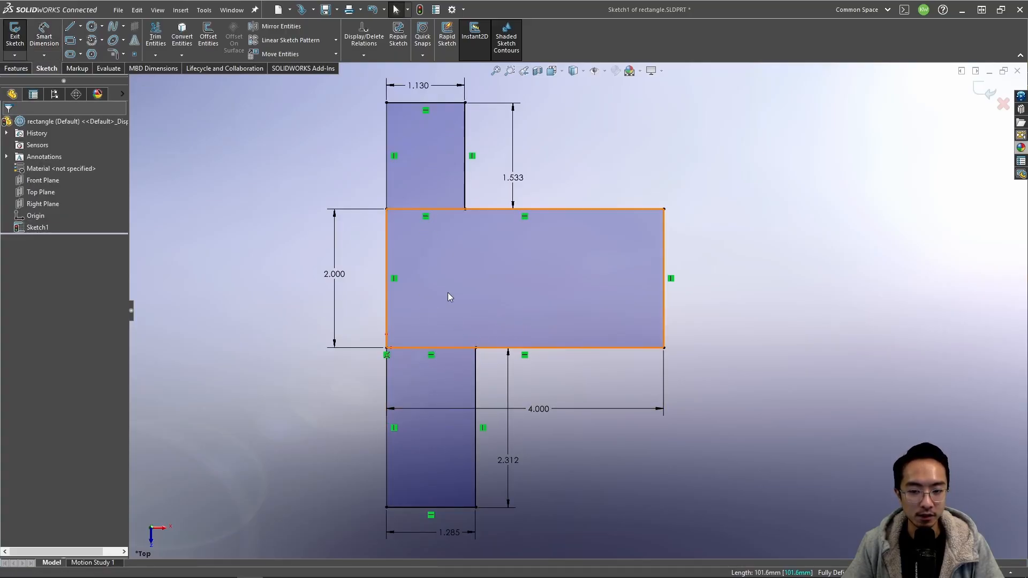
Step: Convert the base rectangle's full-length upper and lower edges to construction lines
click(448, 208)
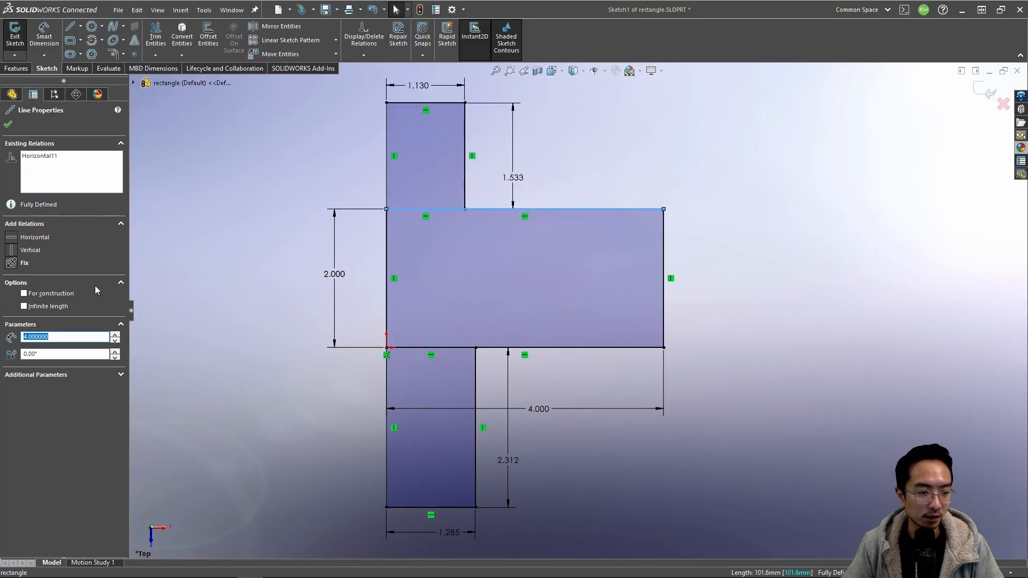
click(50, 293)
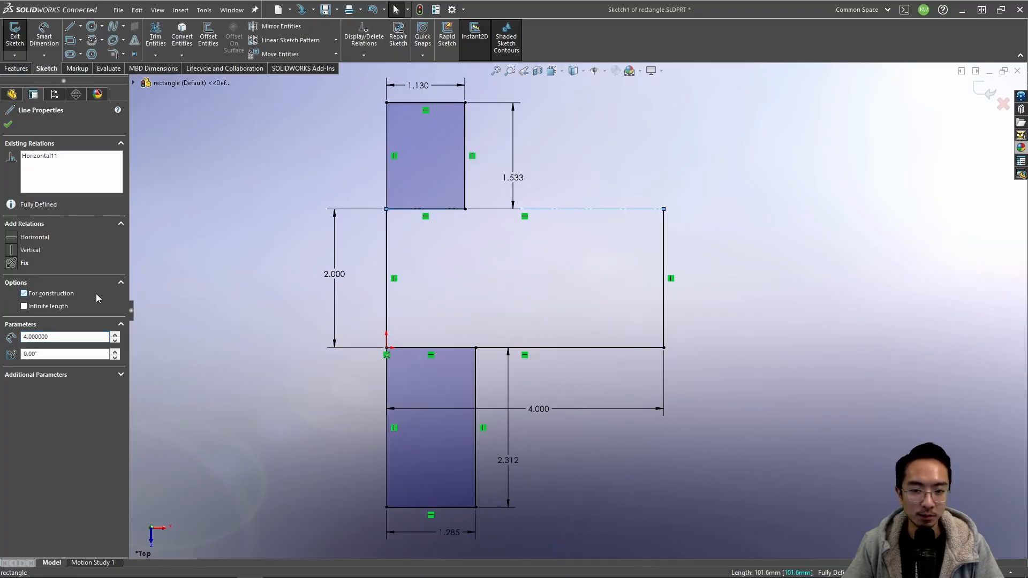
click(460, 348)
click(34, 295)
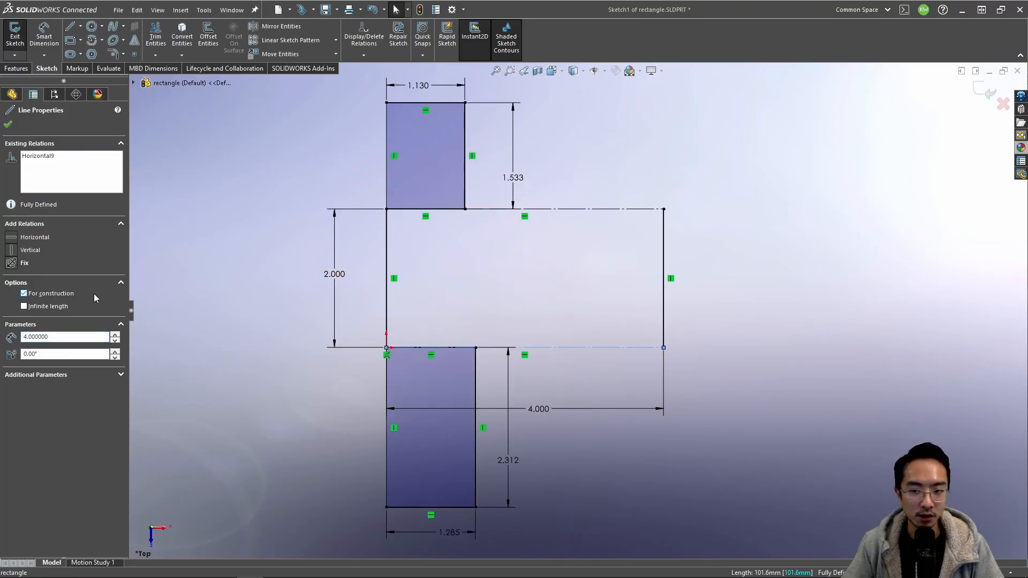
click(213, 288)
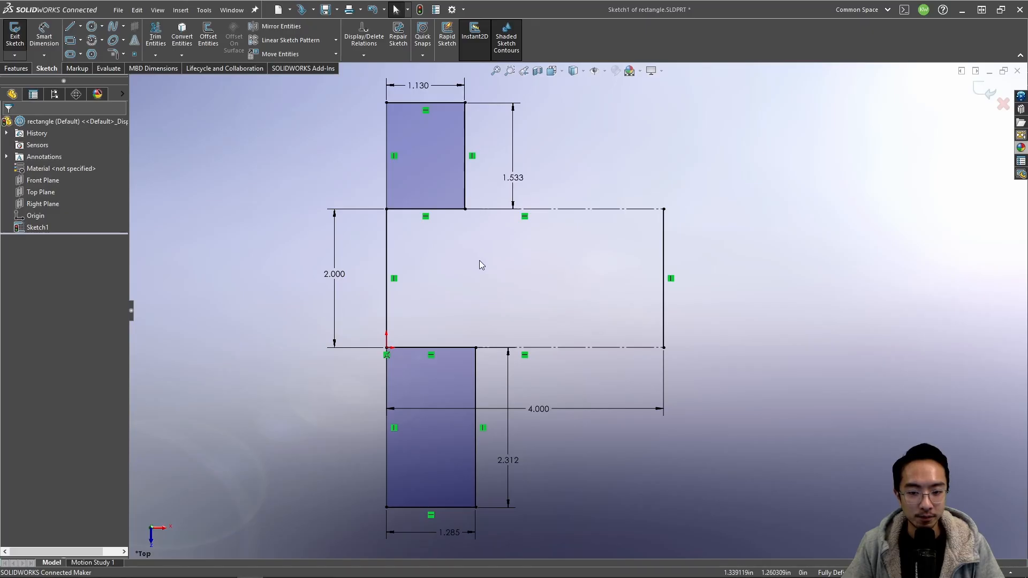
Step: Convert the two small rectangles' edges that overlap the base rectangle to construction lines
click(434, 208)
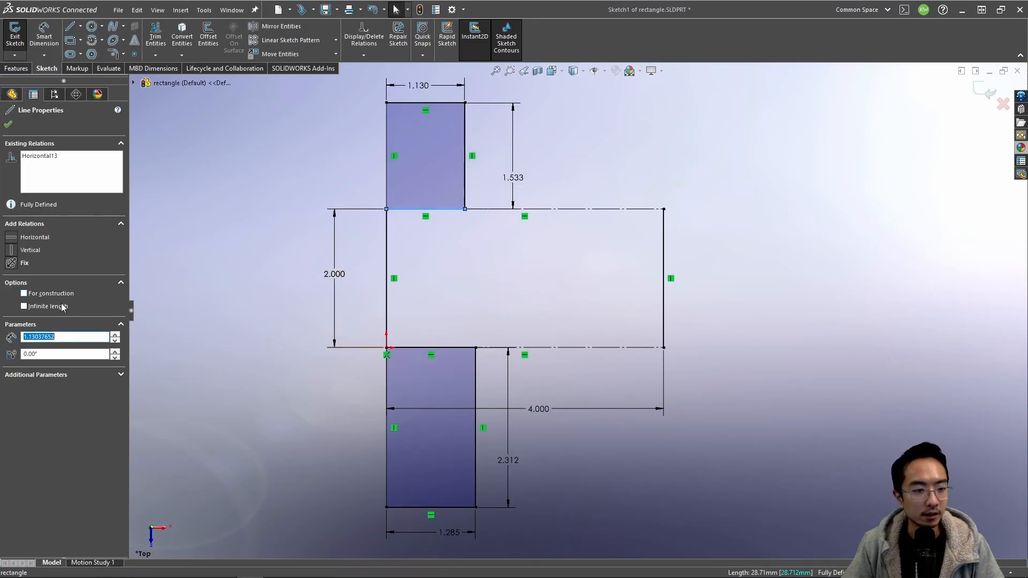
click(50, 295)
click(198, 288)
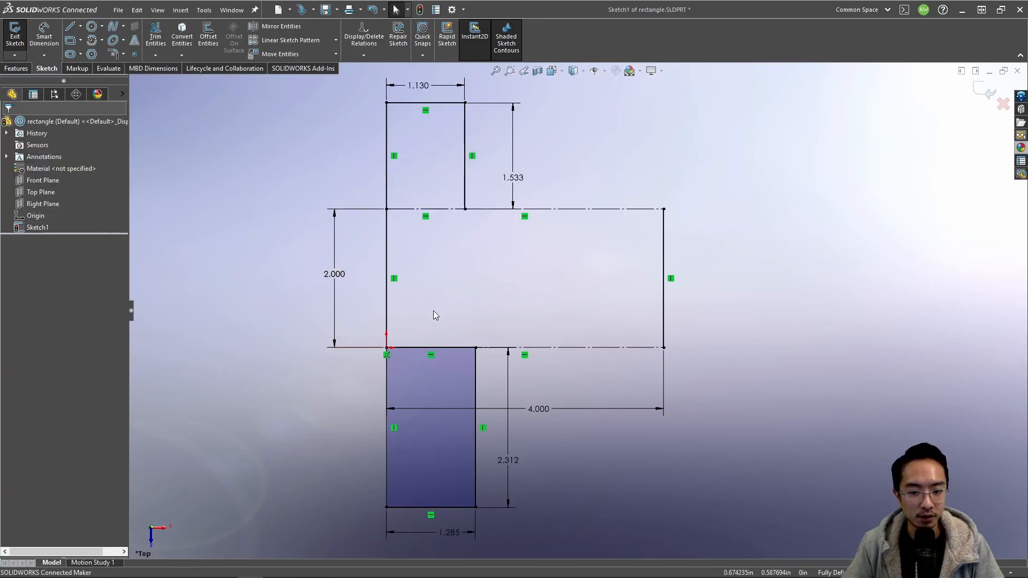
click(425, 349)
click(40, 294)
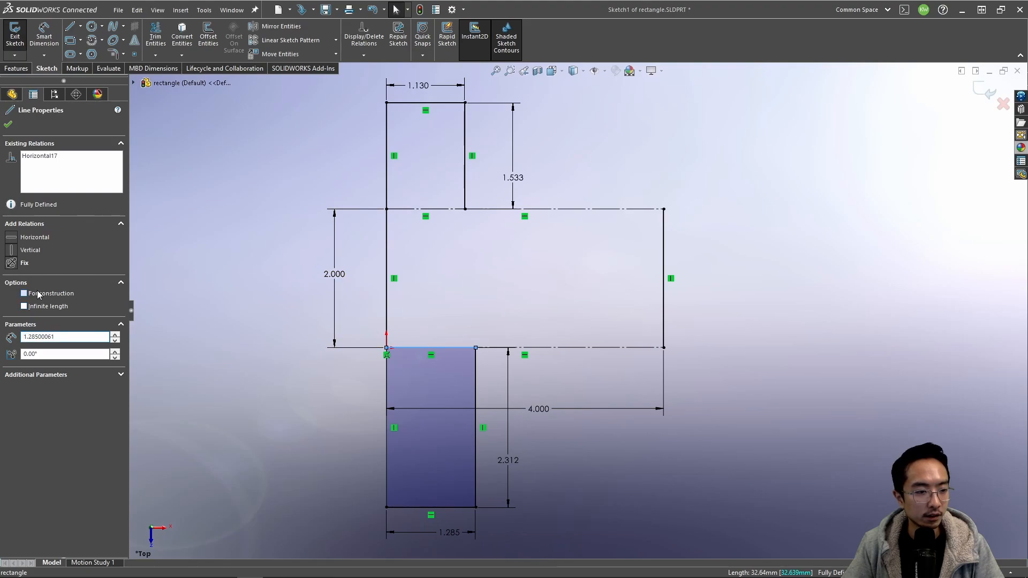
click(256, 277)
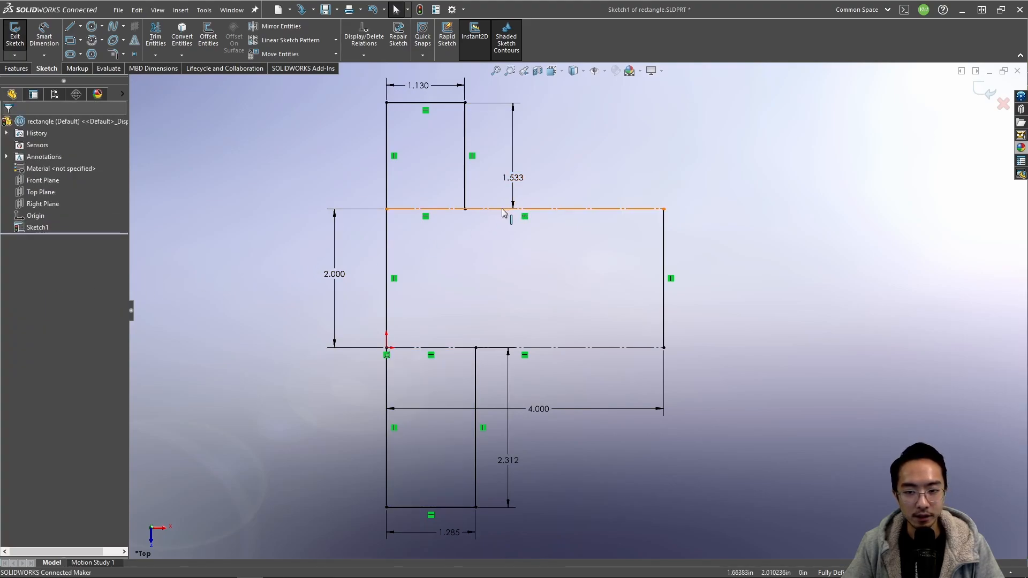
Step: Draw solid lines over the exposed upper and lower base edges, about 2.87 in and 2.71 in long, from the small rectangles' corners to the base's right corners
click(72, 30)
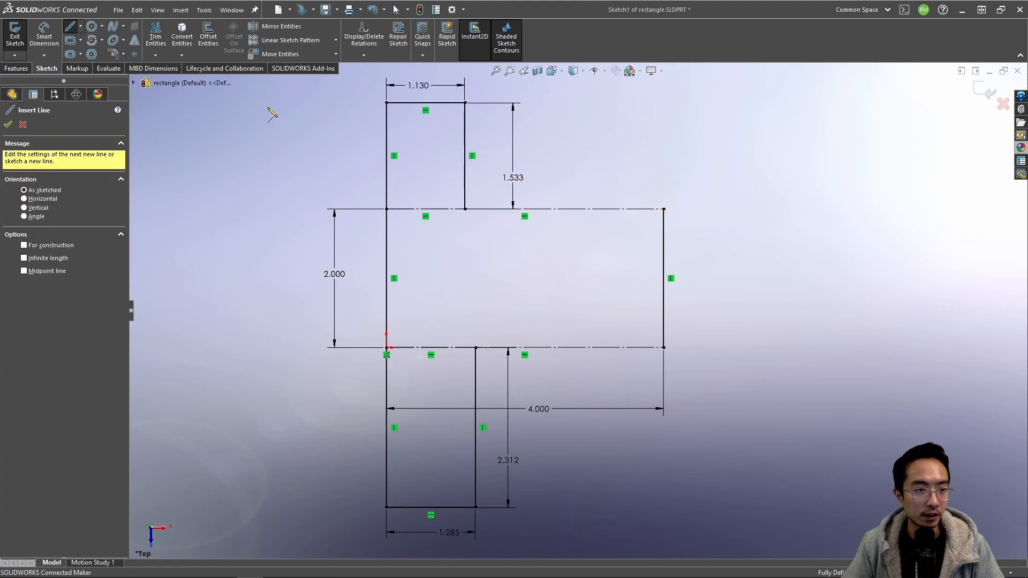
click(466, 209)
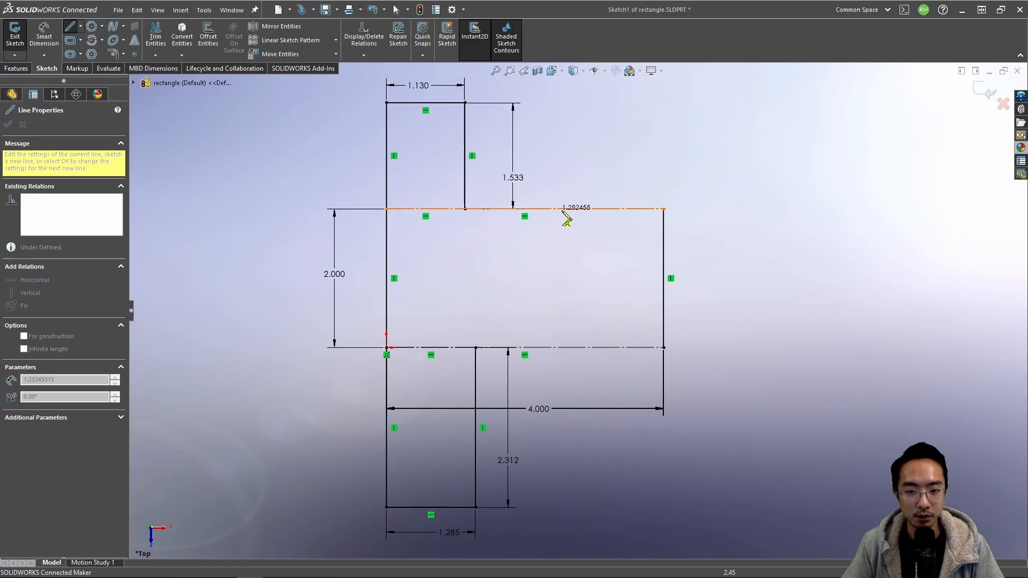
click(664, 209)
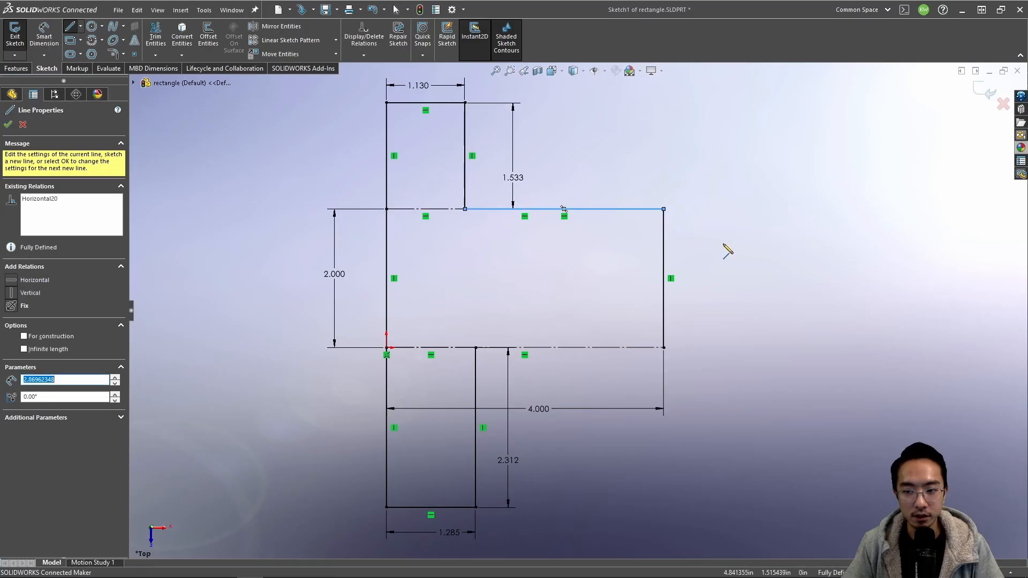
click(664, 347)
click(476, 348)
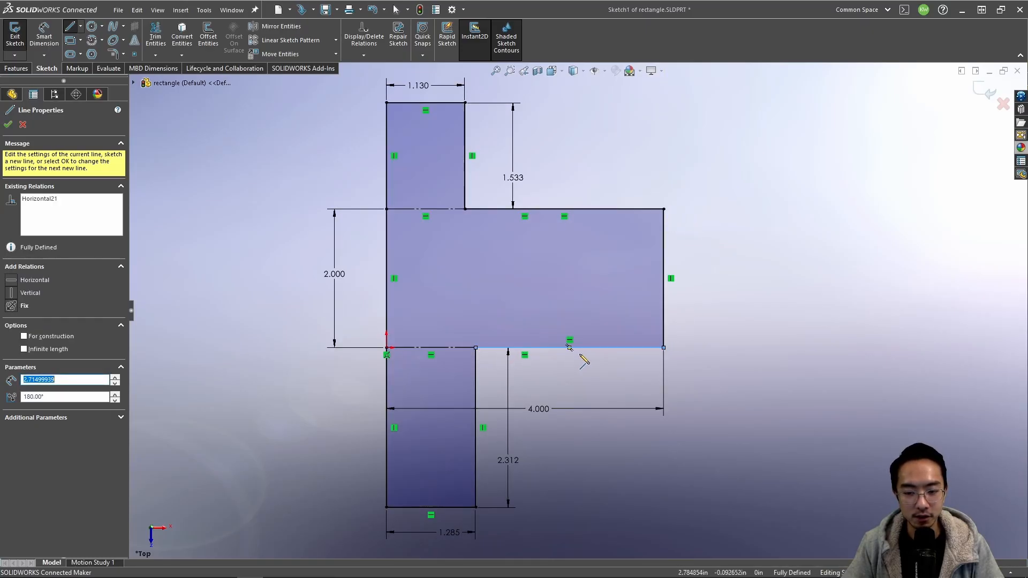
key(Escape)
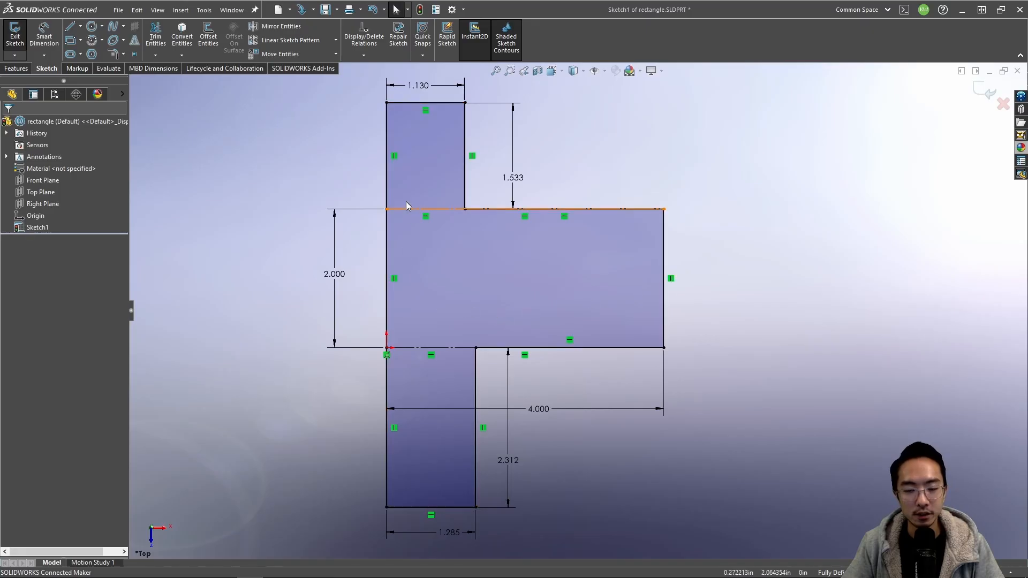
Step: Select all lines and dimensions of the sketch and delete them
key(f)
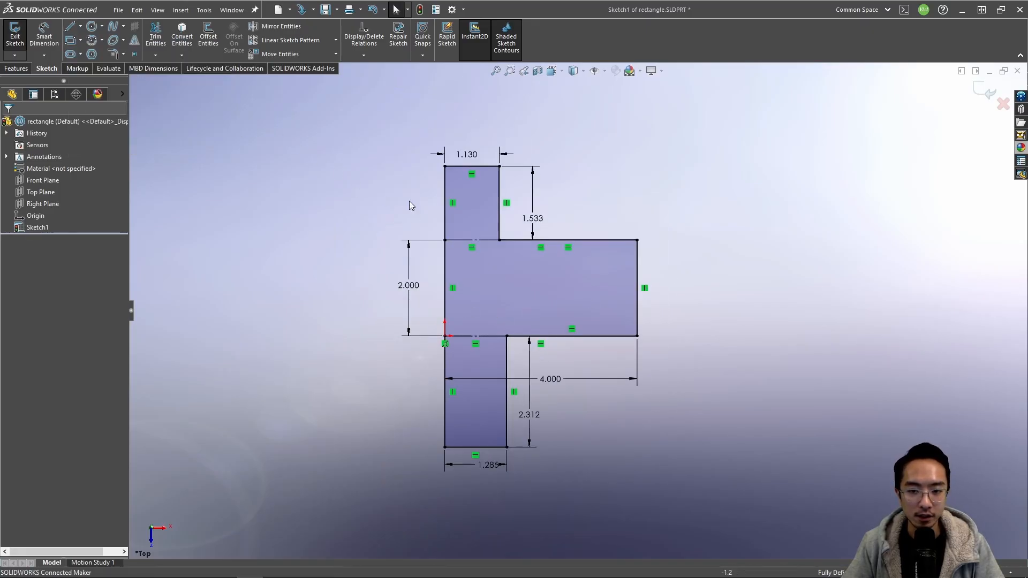
mouse_move(326, 126)
mouse_down()
mouse_move(557, 294)
mouse_move(737, 515)
mouse_up()
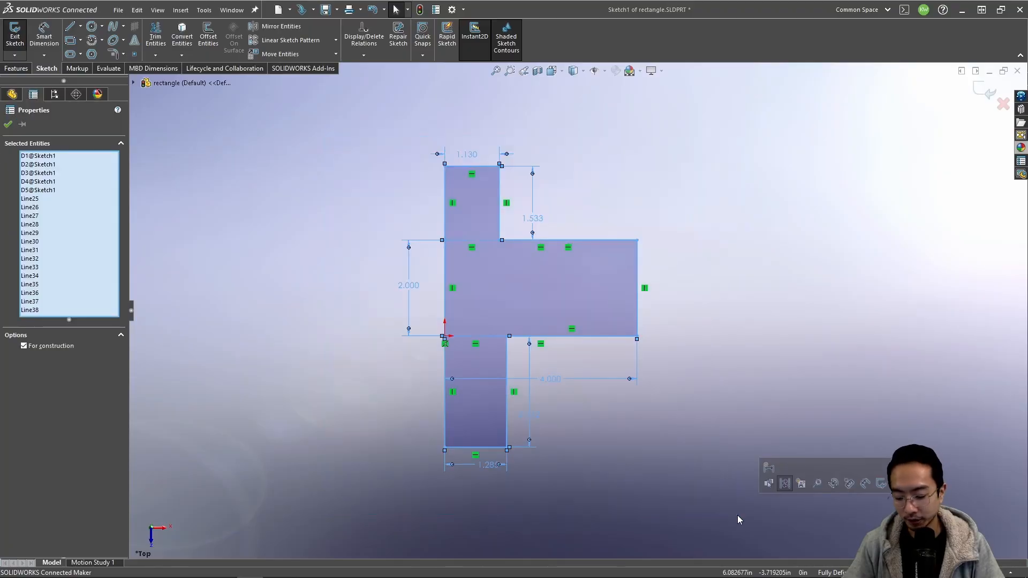
key(Delete)
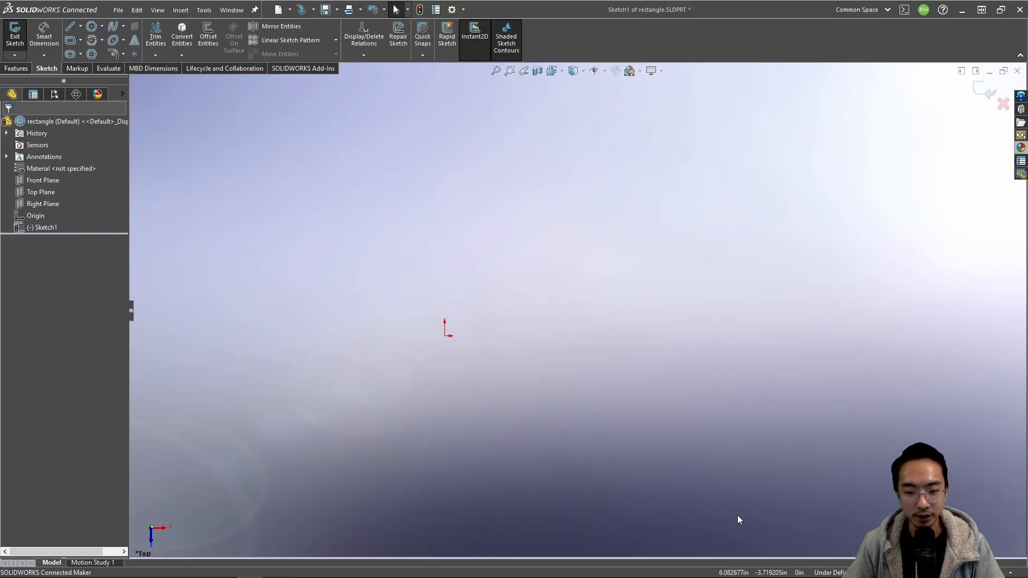
Step: Draw a closed sideways-T outline with connected lines starting at the origin, about 1.16 in wide at the top, with an arm extending right
click(70, 26)
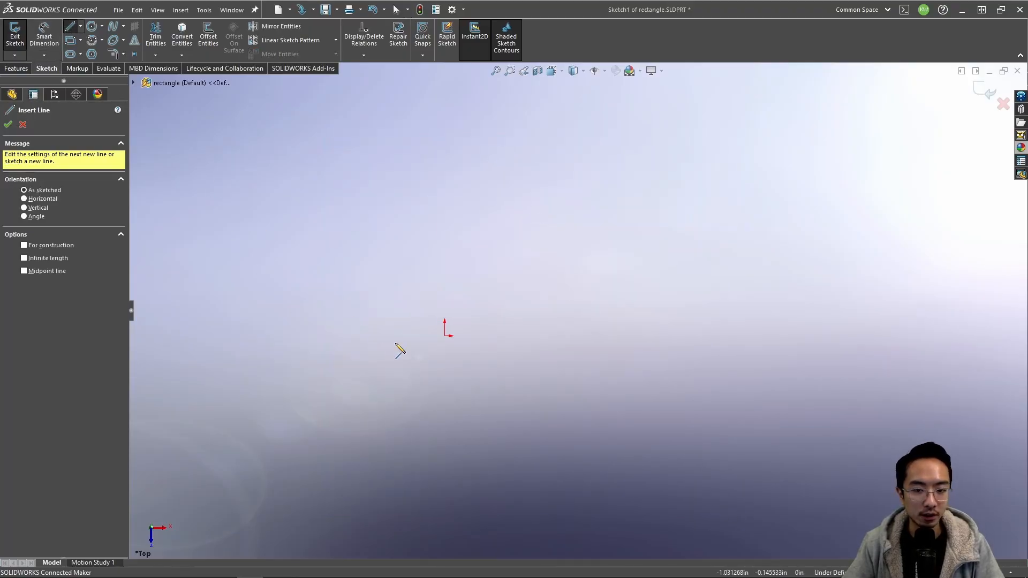
click(445, 336)
click(445, 116)
click(501, 116)
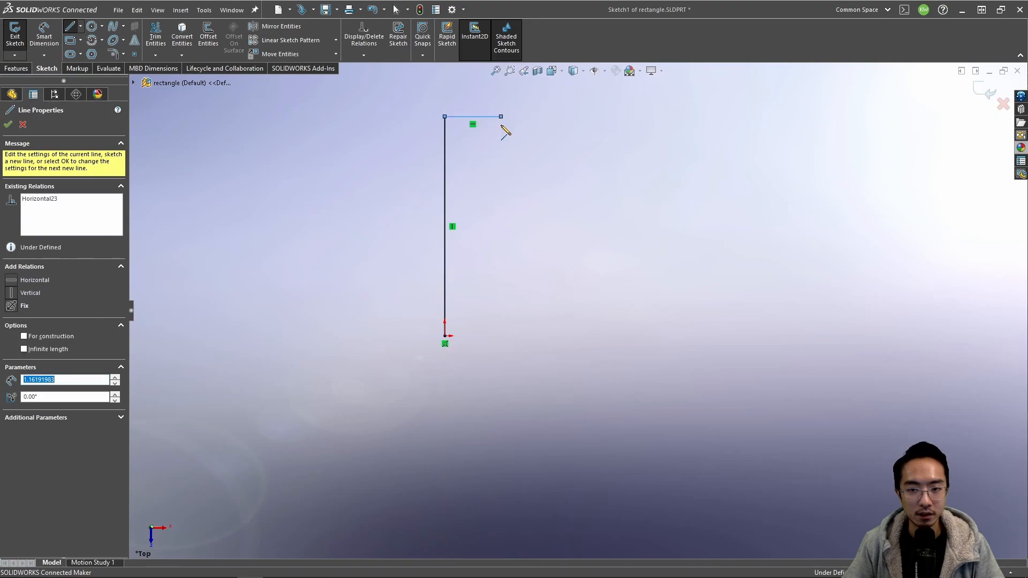
click(500, 167)
click(674, 167)
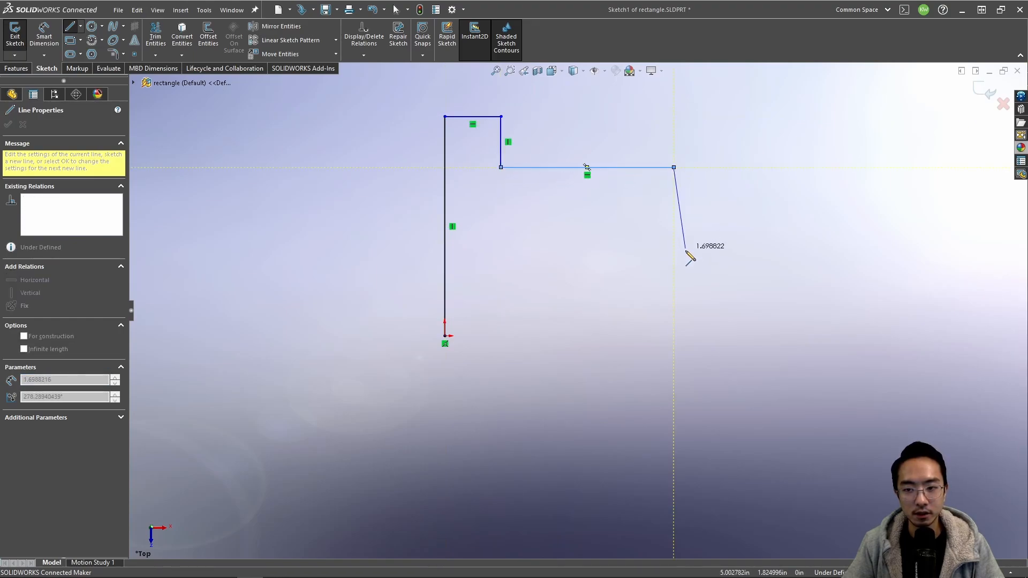
click(673, 278)
click(500, 278)
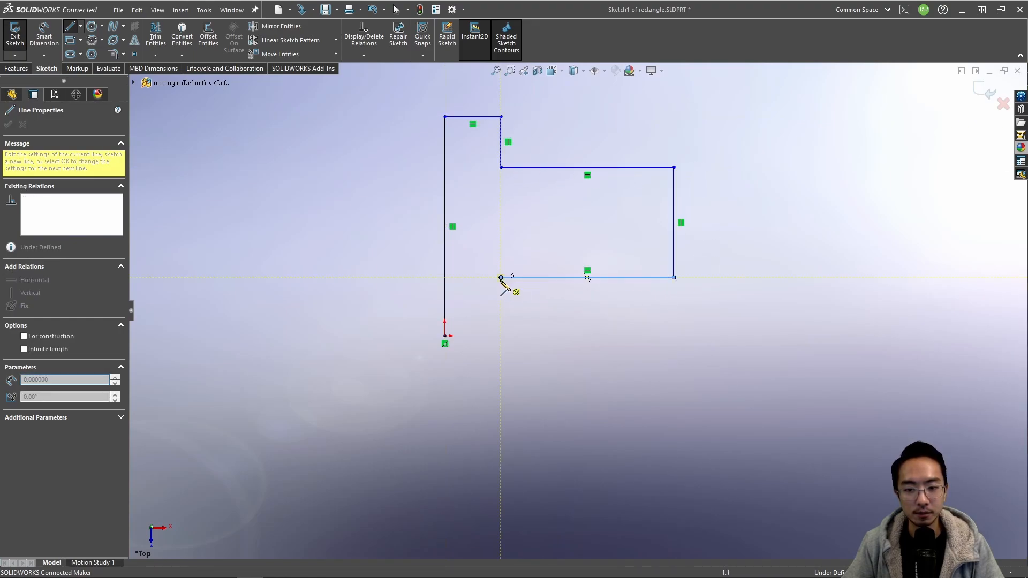
click(501, 336)
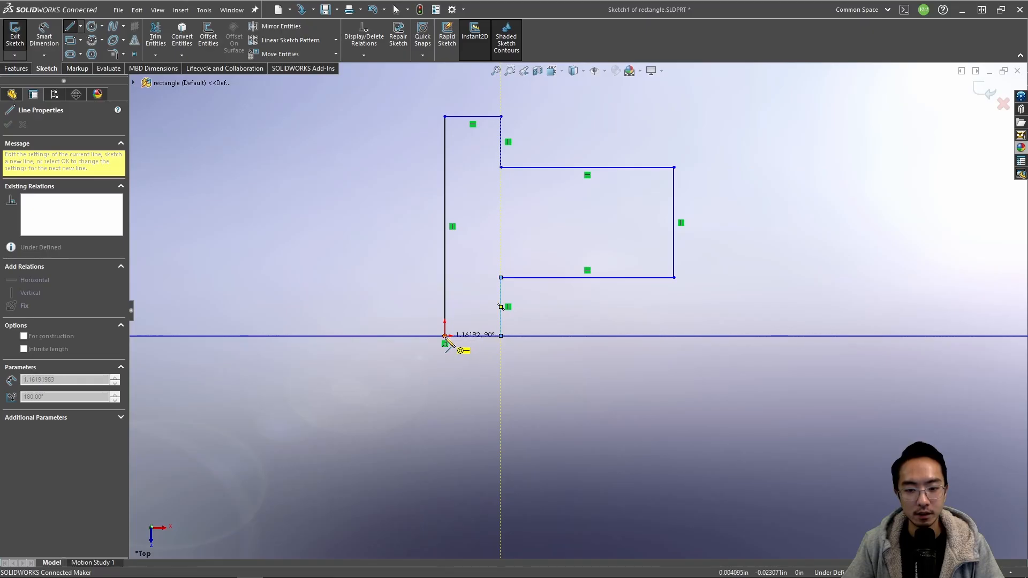
click(445, 335)
key(Escape)
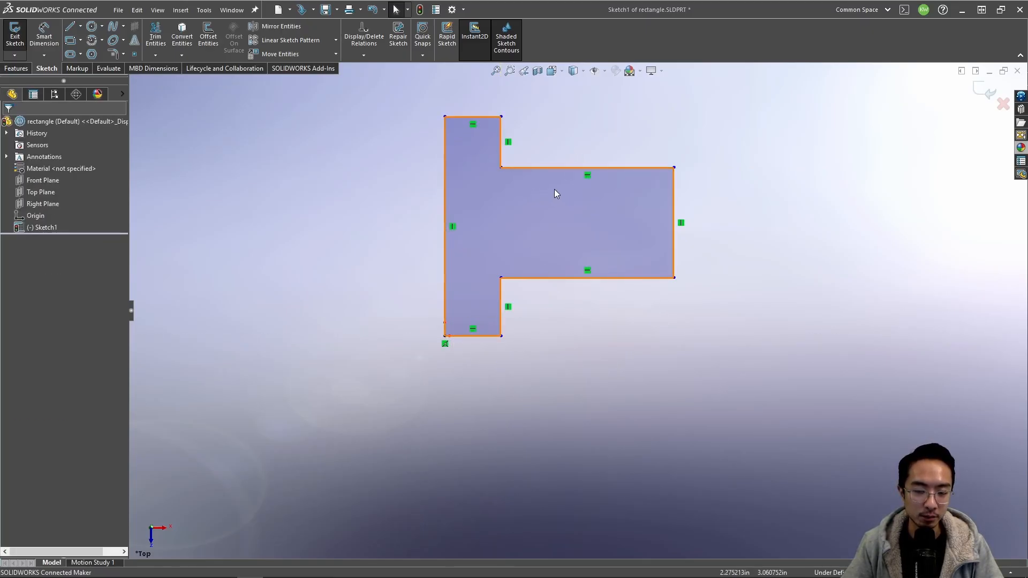
Step: Reposition the outline's two inner corners to narrow the arm from above and below
mouse_move(501, 168)
mouse_down()
mouse_move(504, 222)
mouse_move(504, 183)
mouse_up()
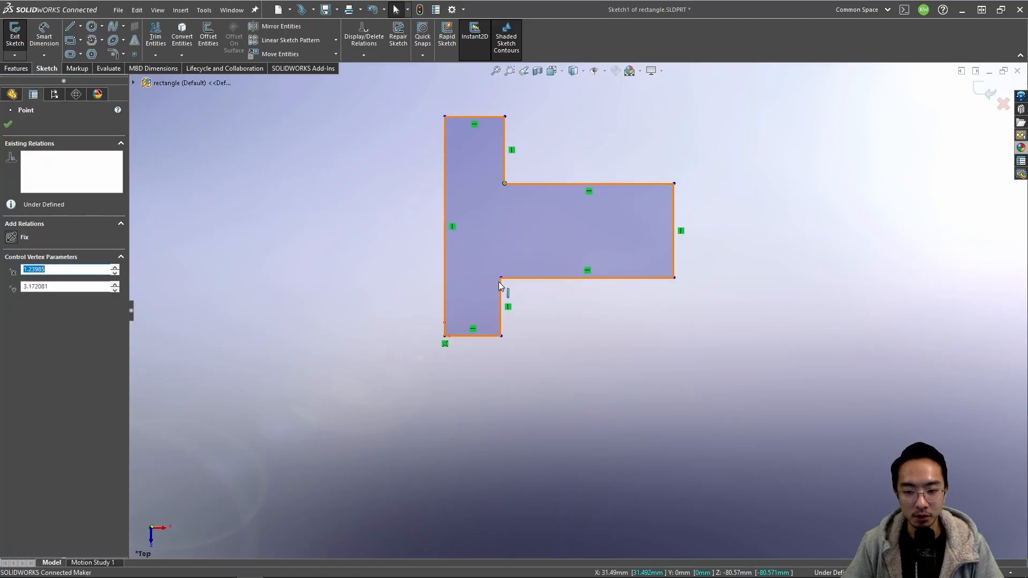
mouse_move(499, 283)
mouse_down()
mouse_move(519, 239)
mouse_move(511, 273)
mouse_move(505, 267)
mouse_up()
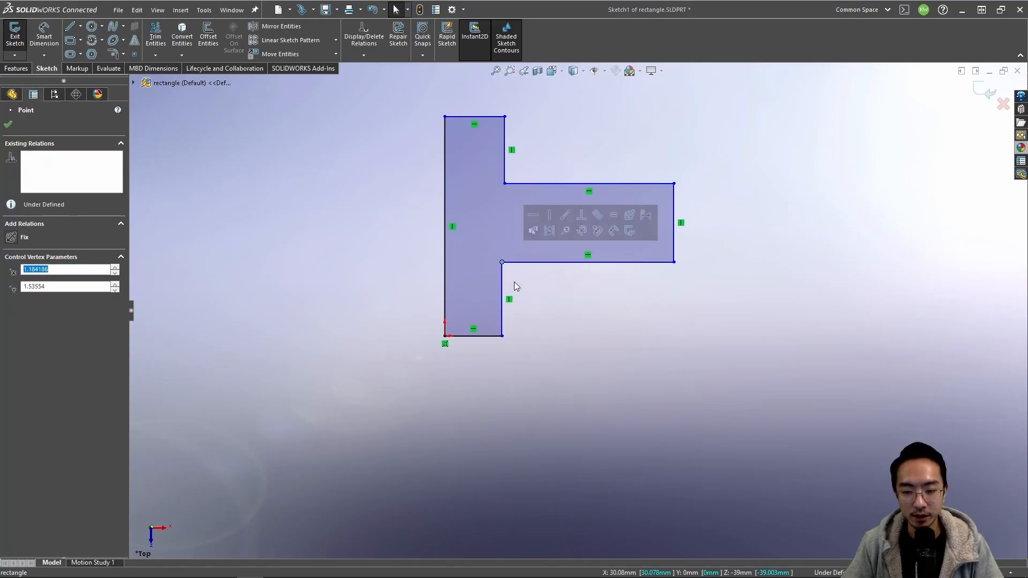
click(568, 337)
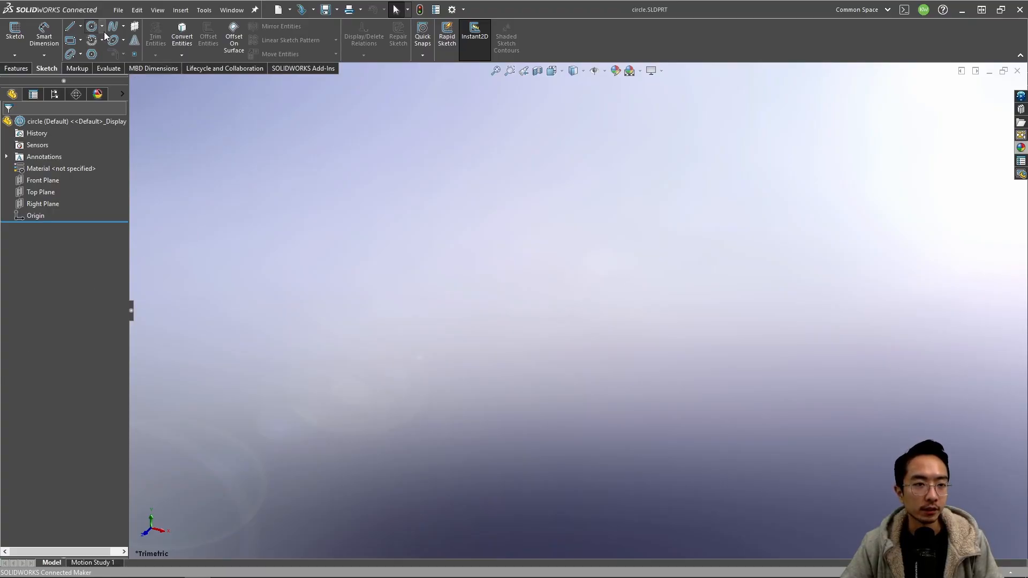
Step: Start a new sketch on the Top Plane of the circle part
click(104, 30)
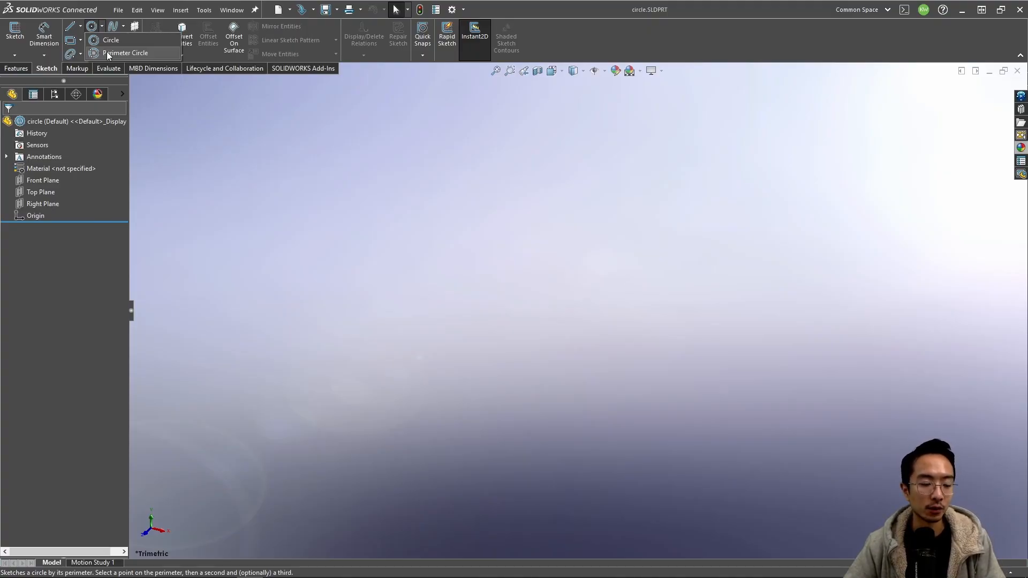
click(34, 192)
click(34, 192)
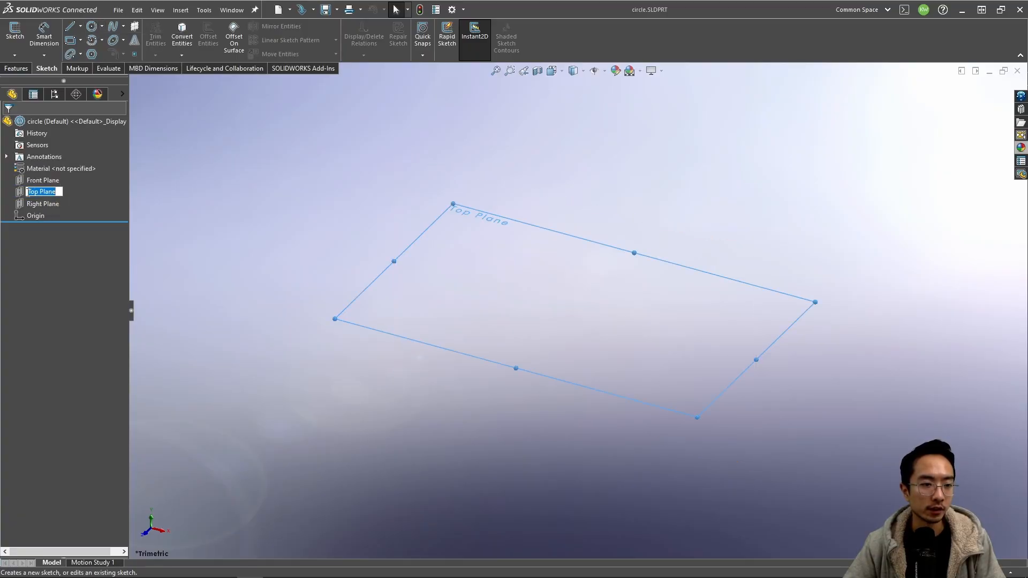
click(19, 194)
click(28, 178)
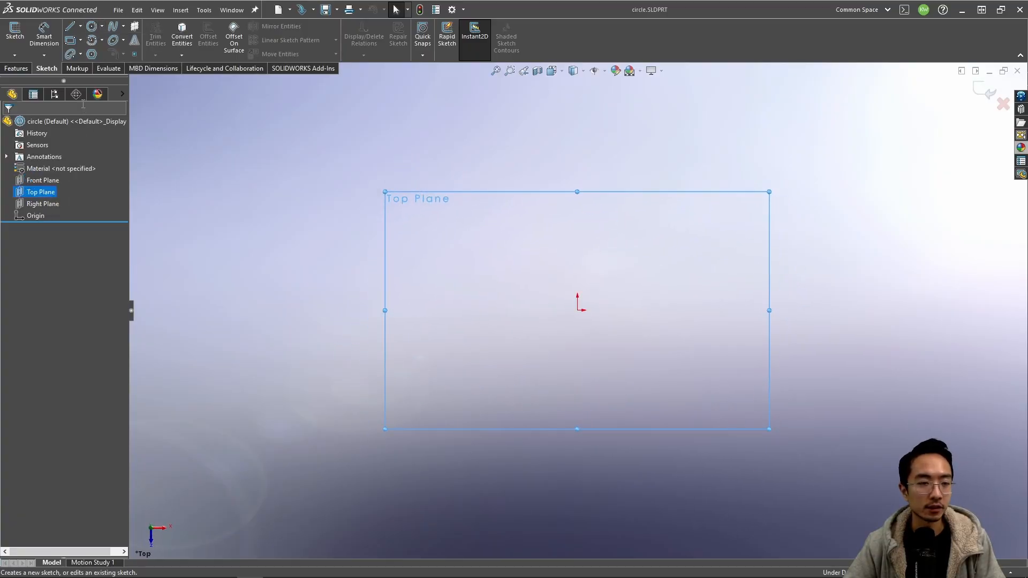
Step: Draw a center-based circle of about 1.47 in radius, centered about 0.68 in left of the origin and level with it
click(98, 37)
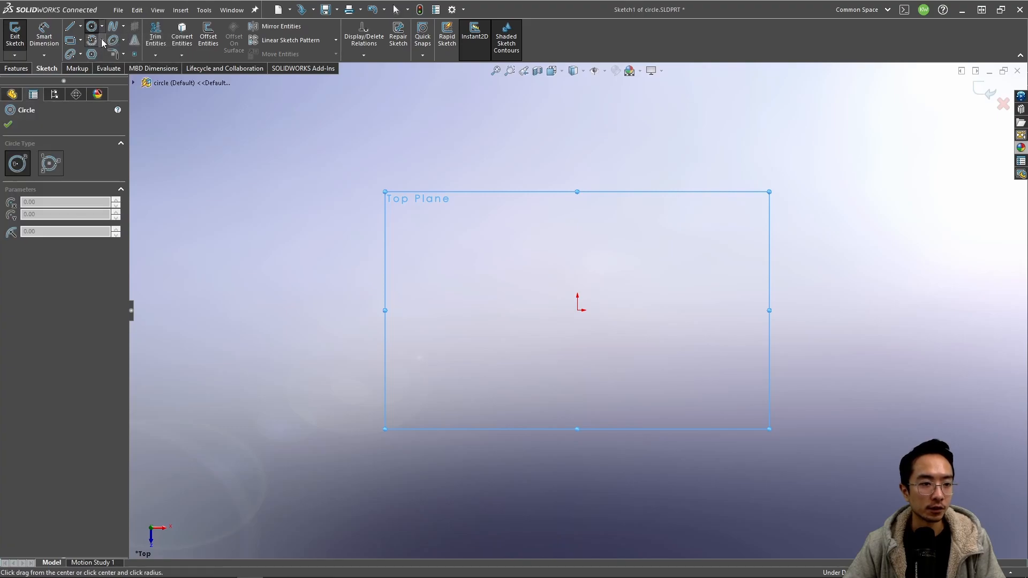
click(541, 310)
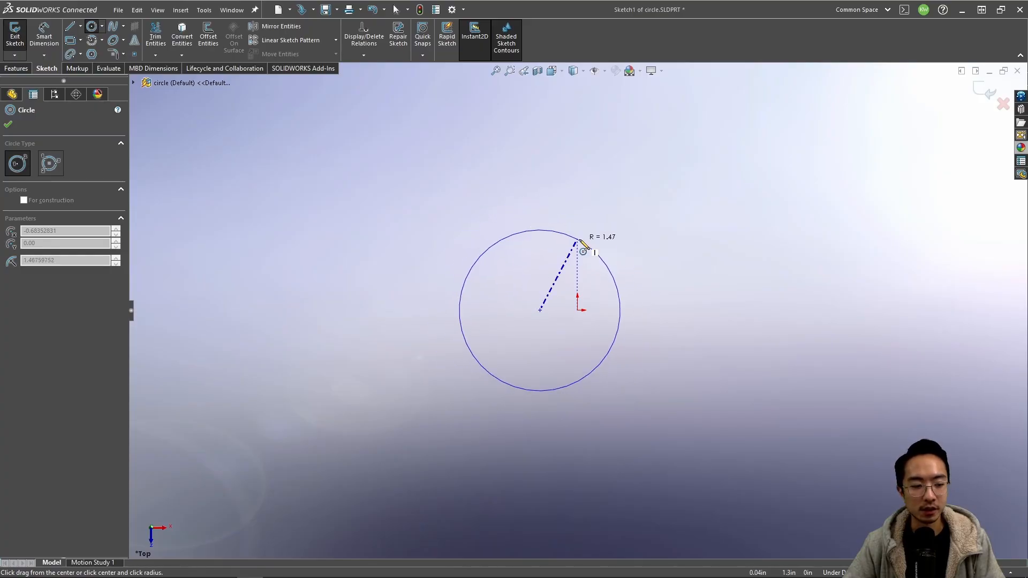
click(578, 241)
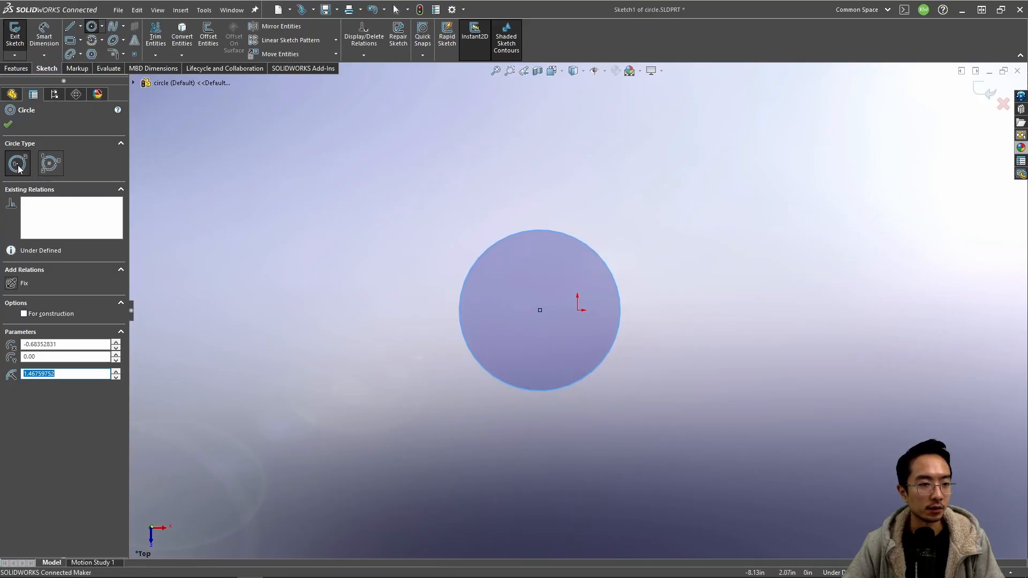
Step: Move the circle's center point onto the sketch origin so the two are coincident
click(102, 27)
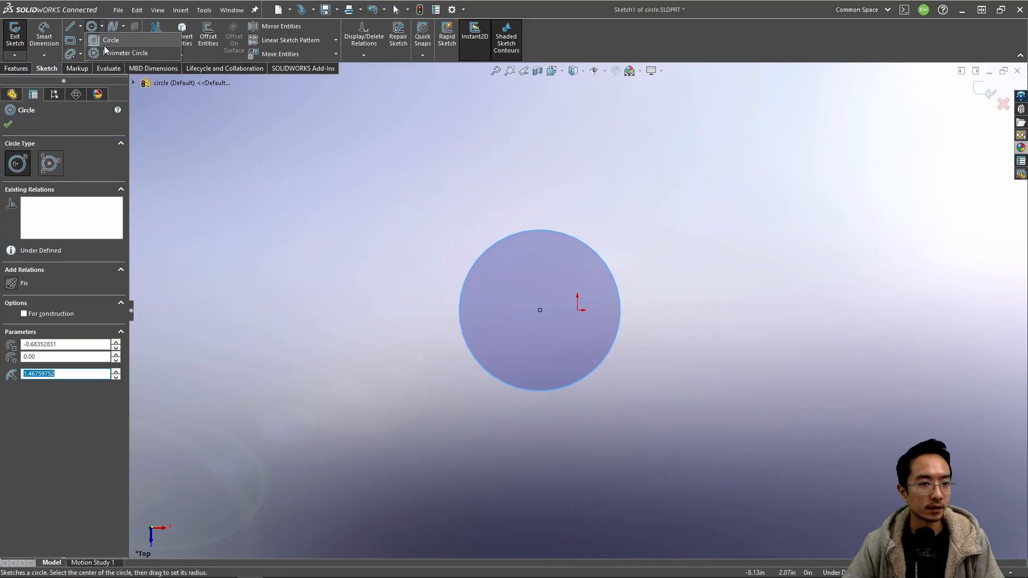
click(91, 123)
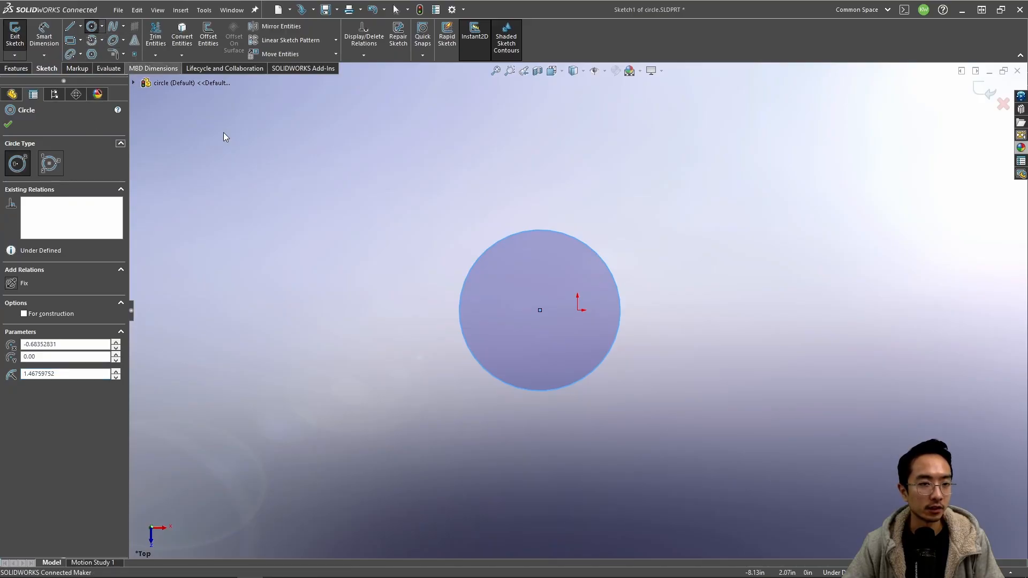
key(Escape)
mouse_move(542, 311)
mouse_down()
mouse_move(605, 304)
mouse_move(579, 313)
mouse_up()
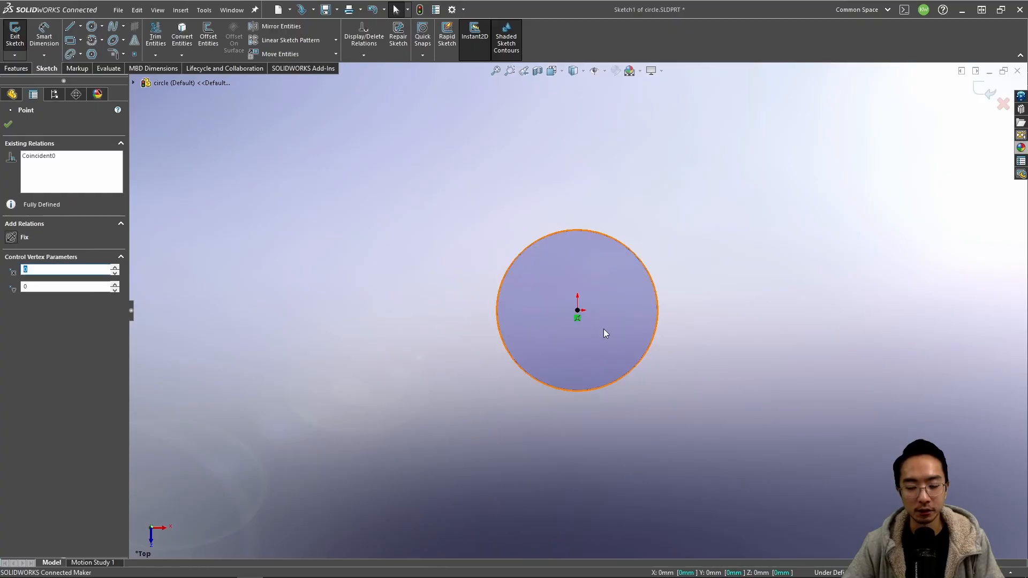
click(737, 345)
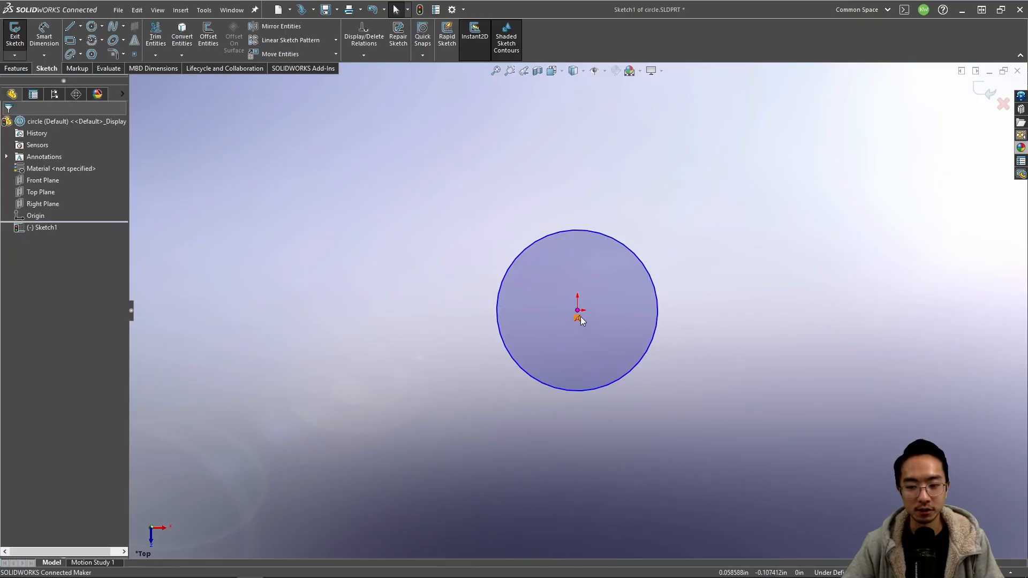
Step: Dimension the circle's diameter, accepting the size as drawn, and exit the sketch
right_drag(709, 330, 708, 266)
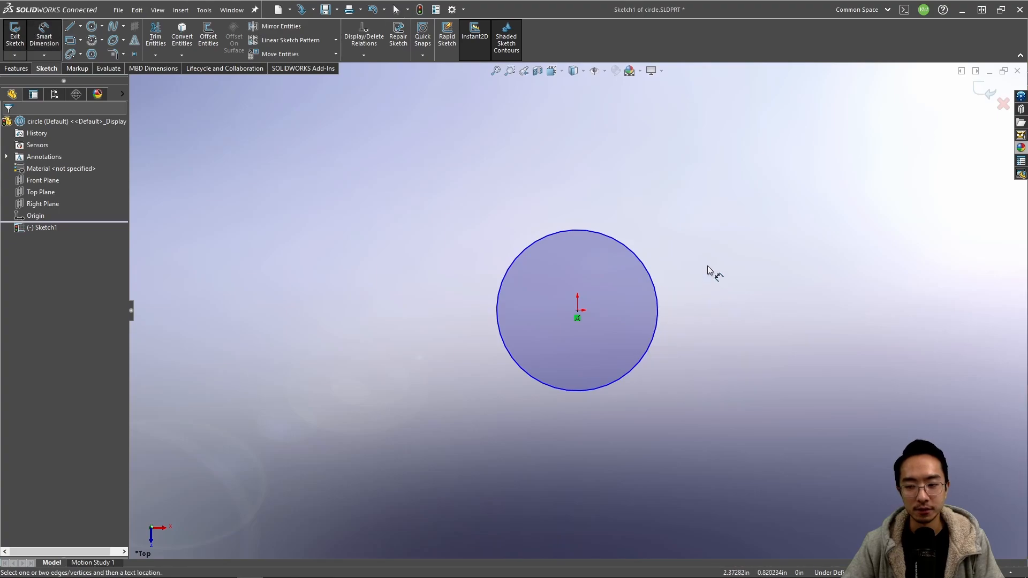
click(657, 277)
click(728, 215)
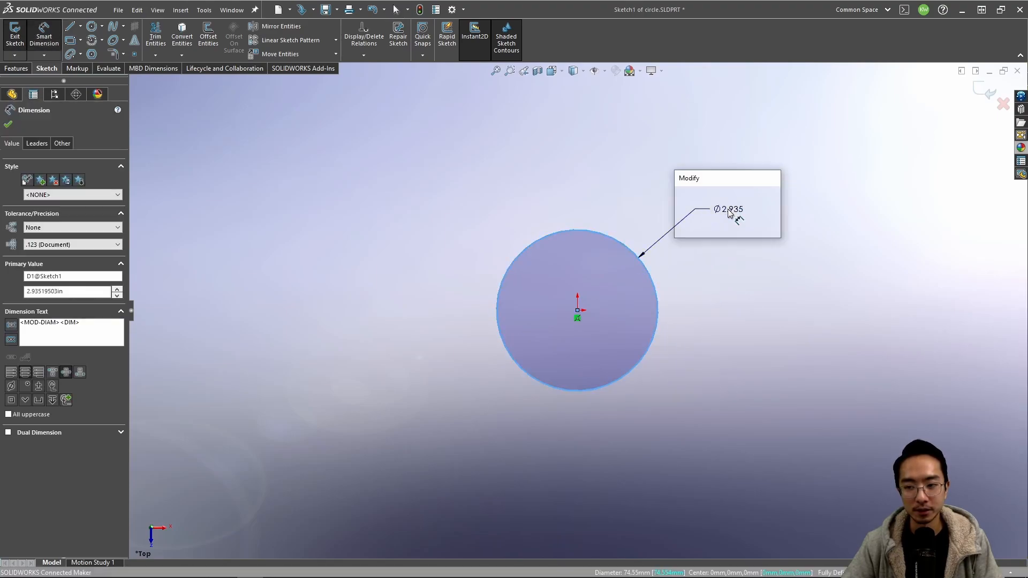
key(Return)
click(979, 93)
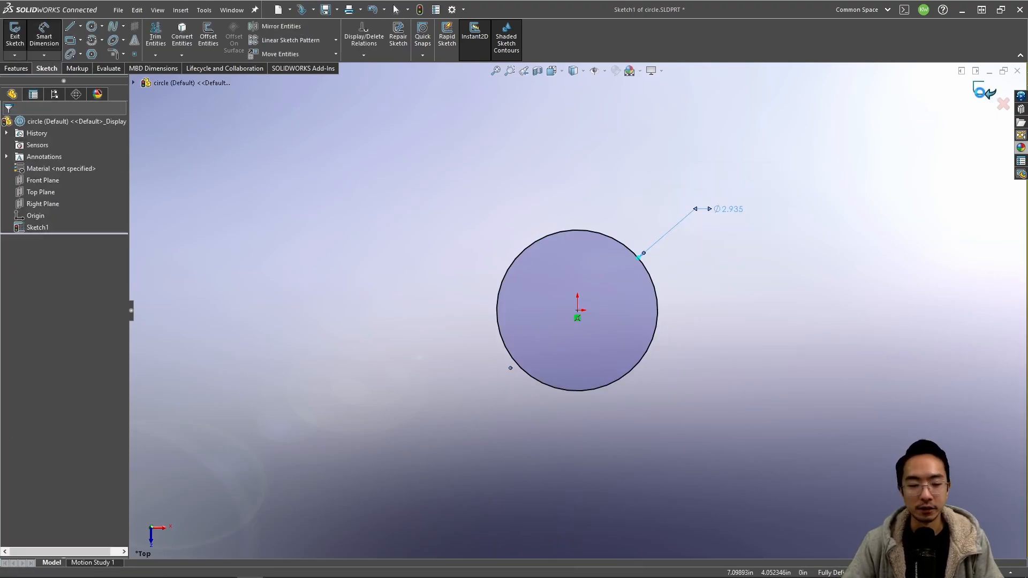
click(406, 171)
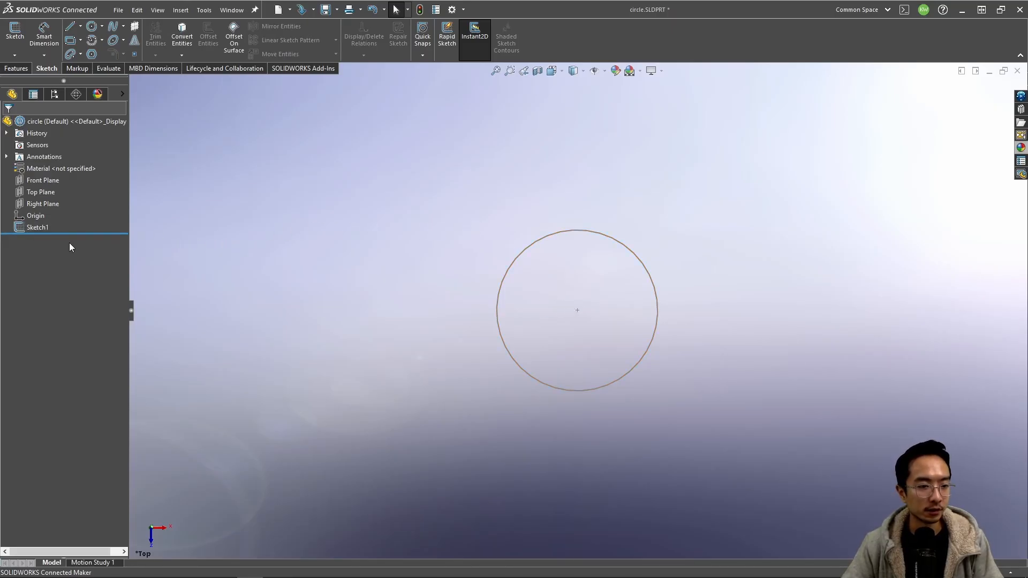
Step: Edit the circle sketch to convert the circle to construction geometry, and exit the sketch
click(31, 228)
click(43, 202)
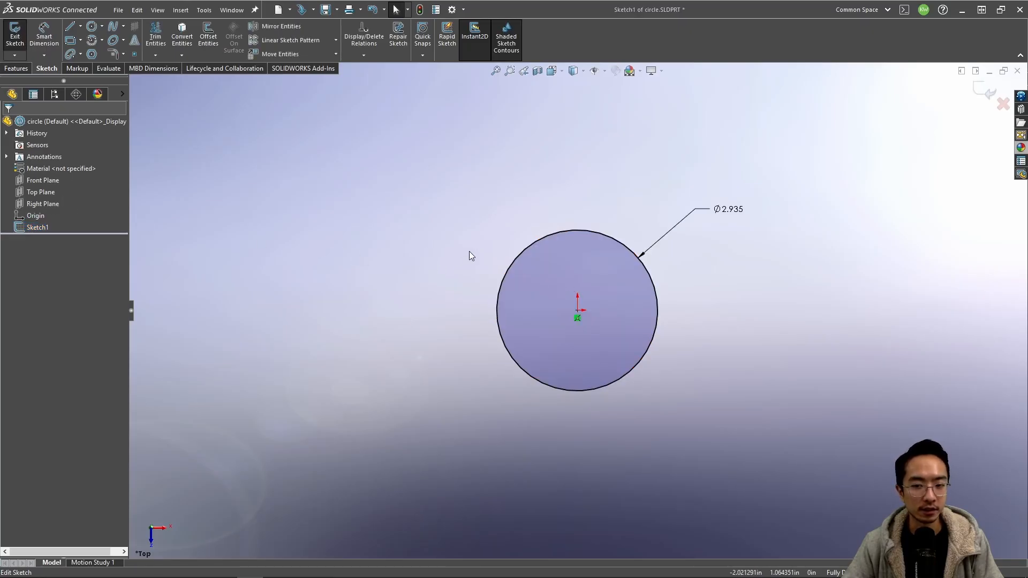
click(542, 243)
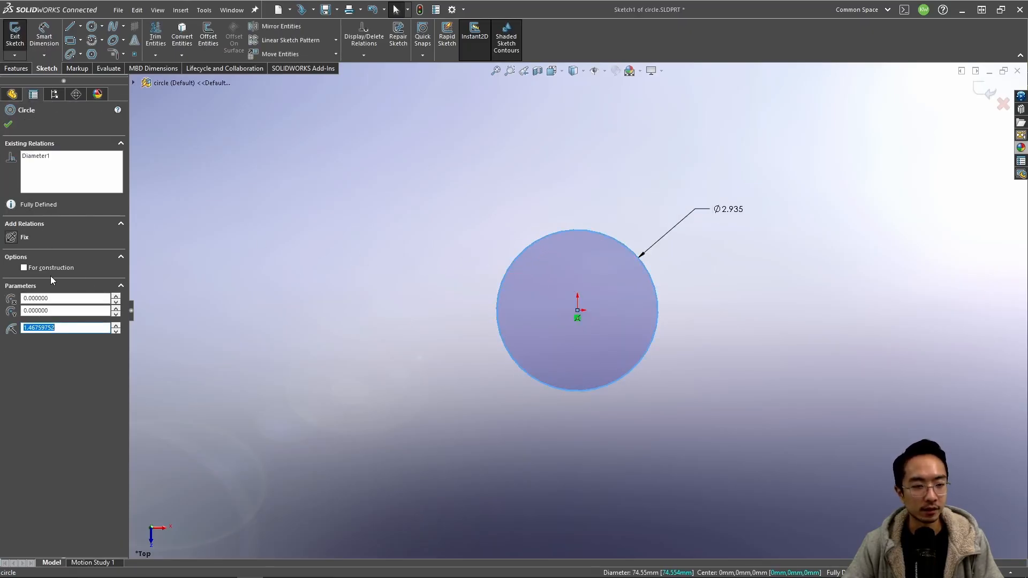
click(24, 267)
click(387, 241)
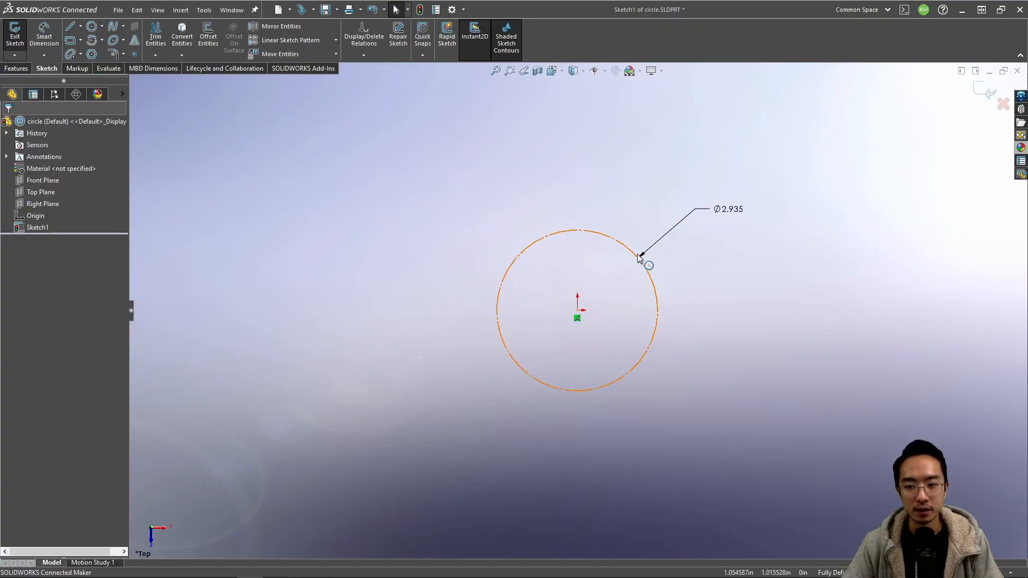
click(984, 90)
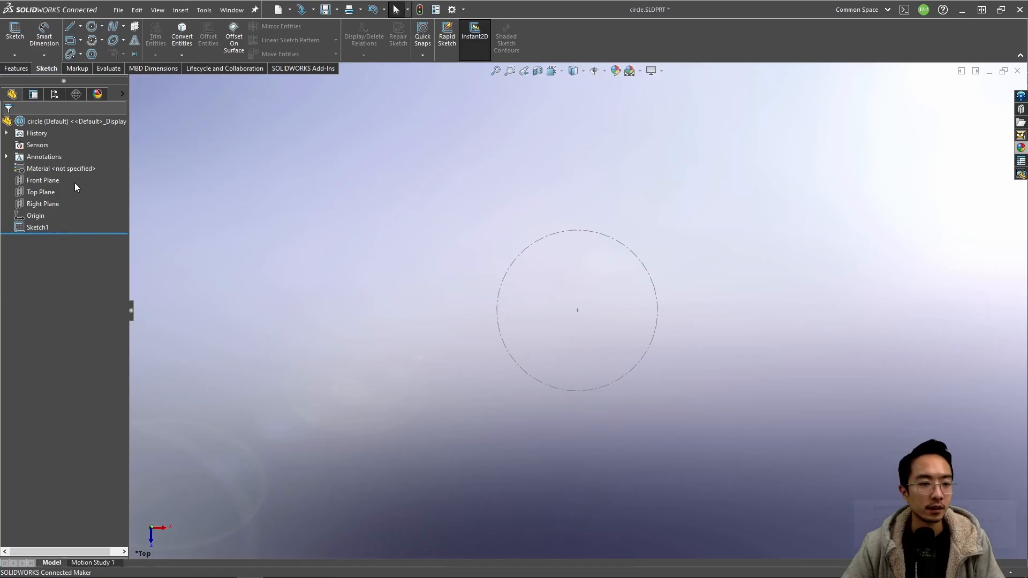
Step: Hide the construction circle's sketch and start a new sketch on the Top Plane
right_click(44, 227)
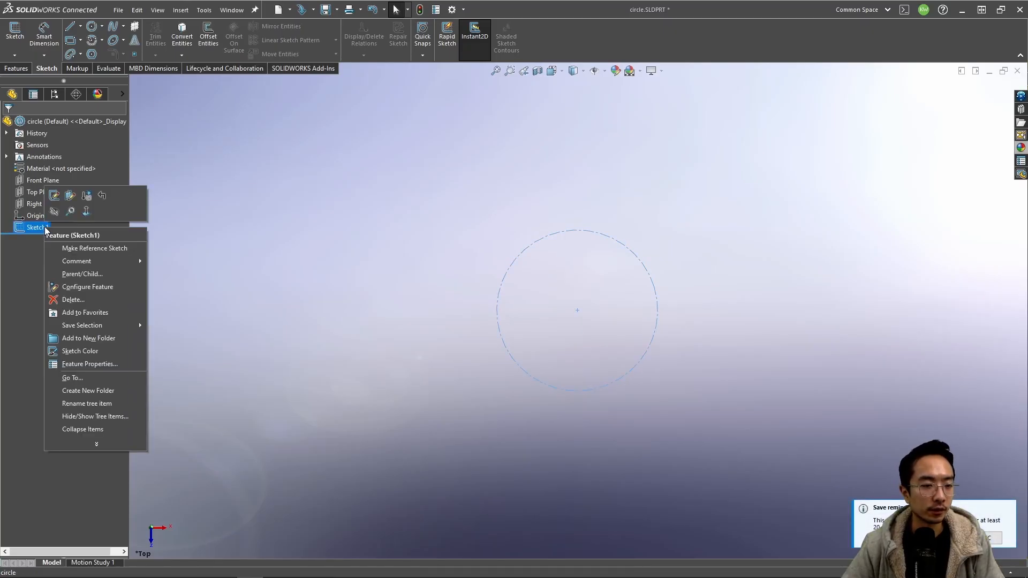
click(85, 196)
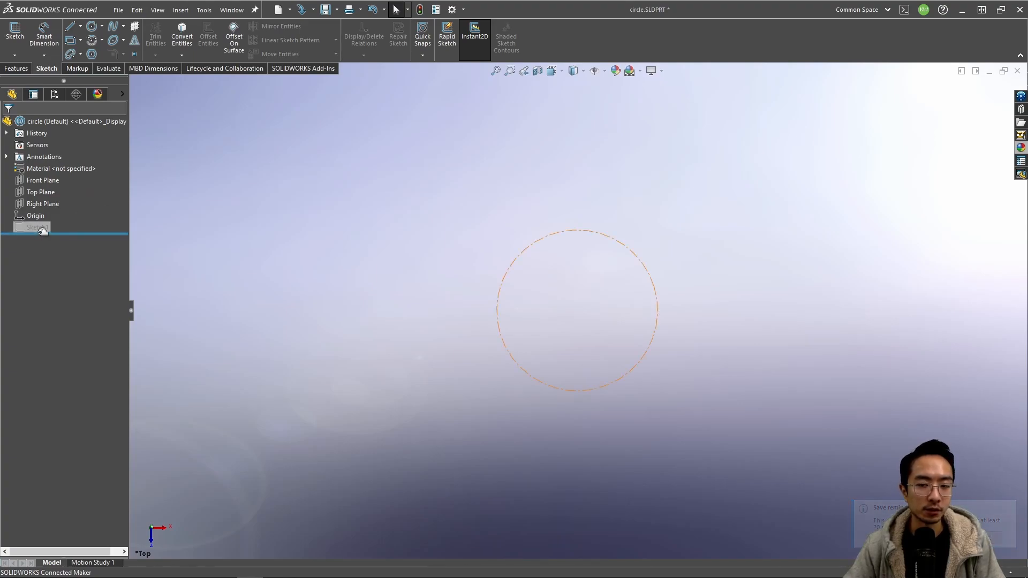
click(31, 192)
click(43, 176)
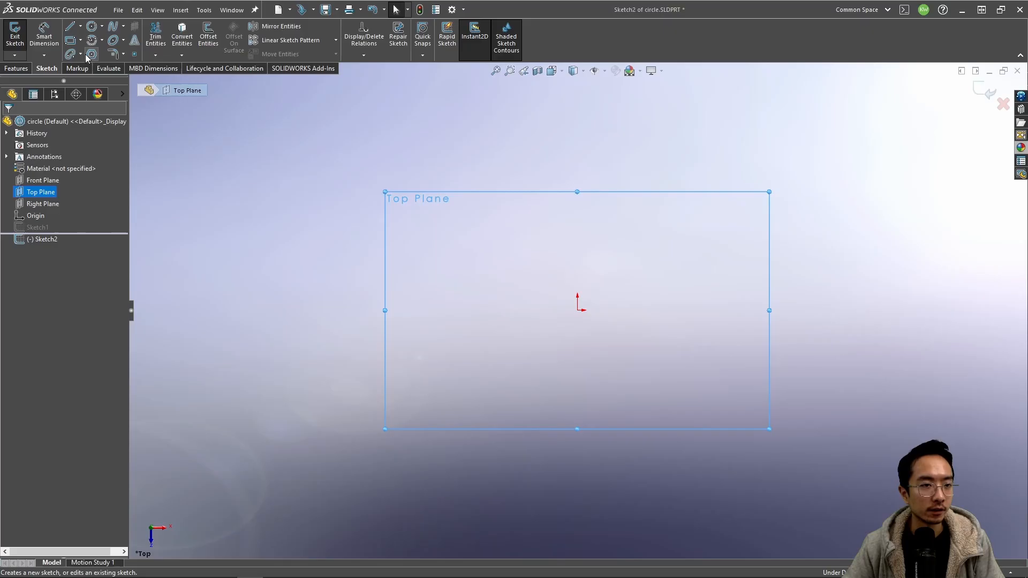
Step: Draw a perimeter circle through three freely placed points around the origin
click(92, 26)
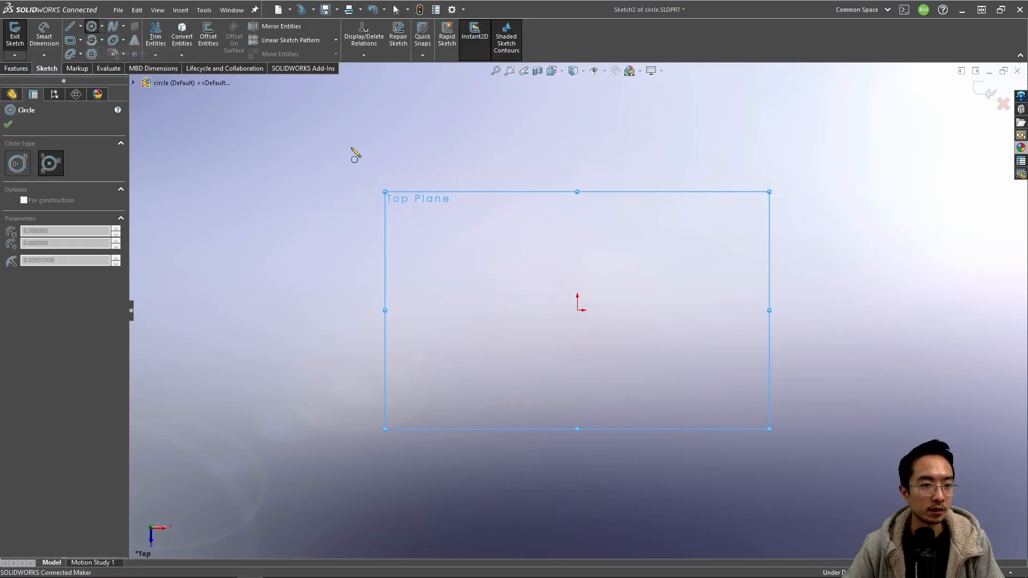
click(497, 251)
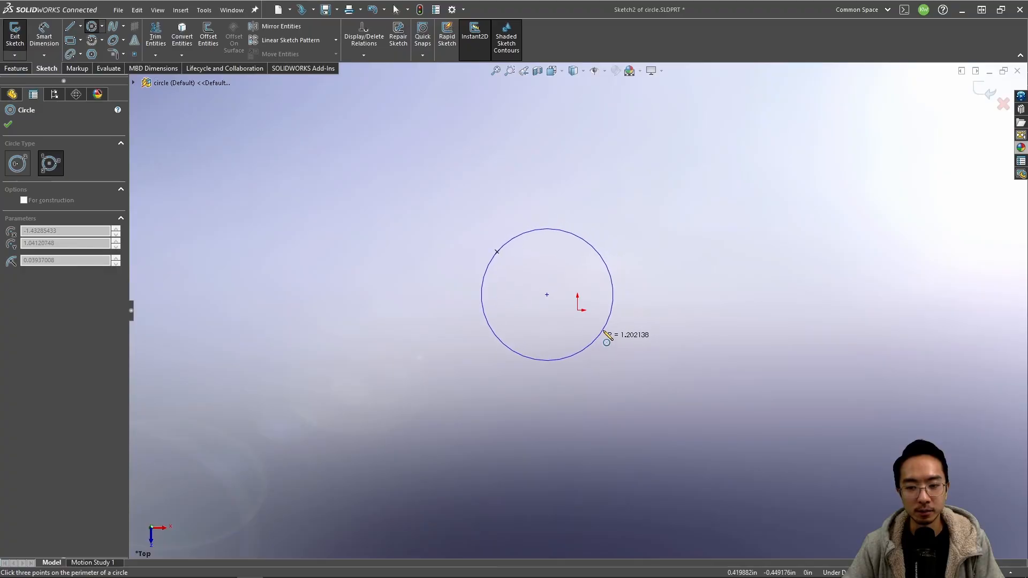
click(624, 185)
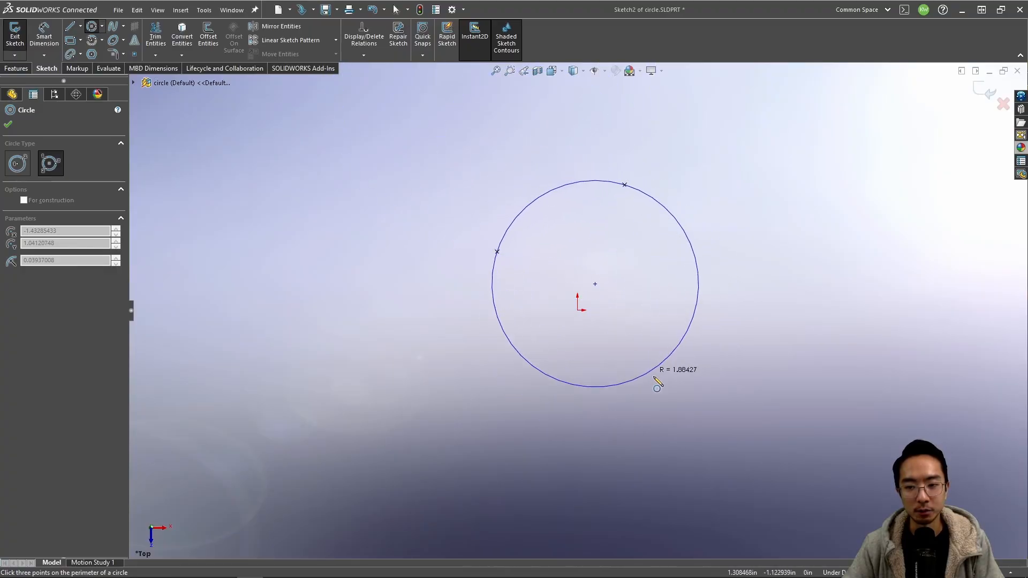
click(650, 355)
key(Escape)
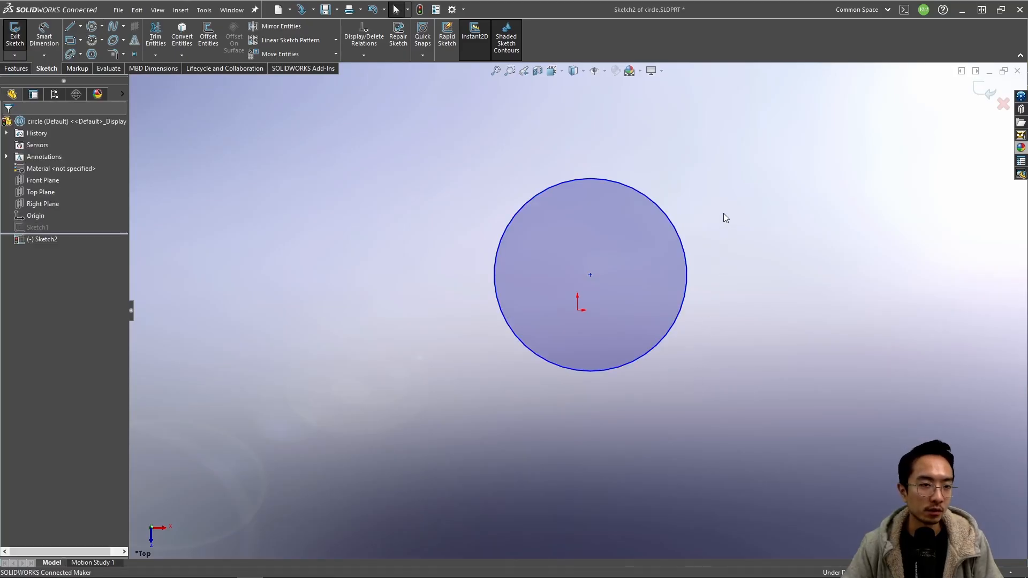
Step: Delete the three-point perimeter circle from the new sketch
click(101, 26)
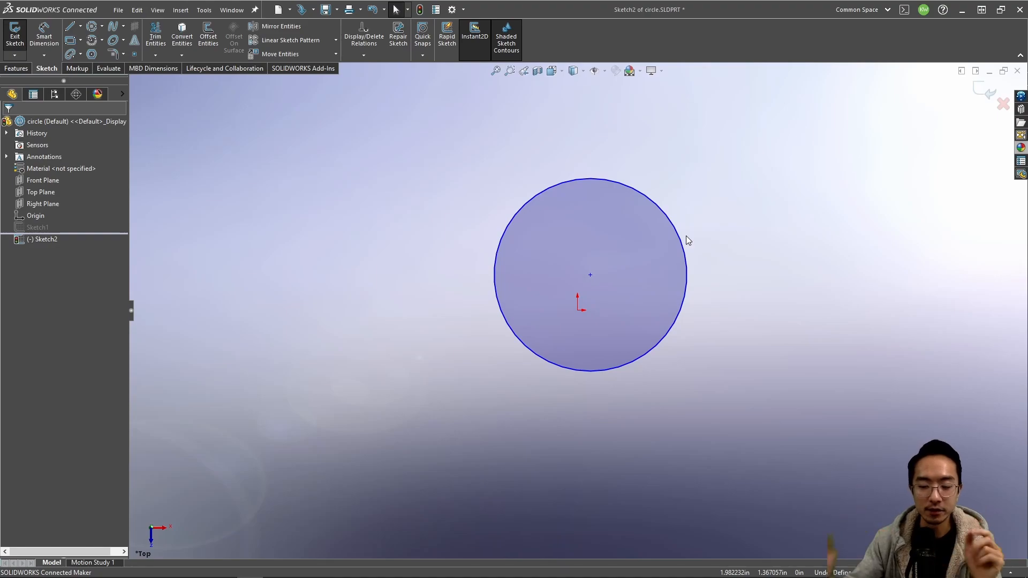
drag(427, 143, 760, 442)
key(Delete)
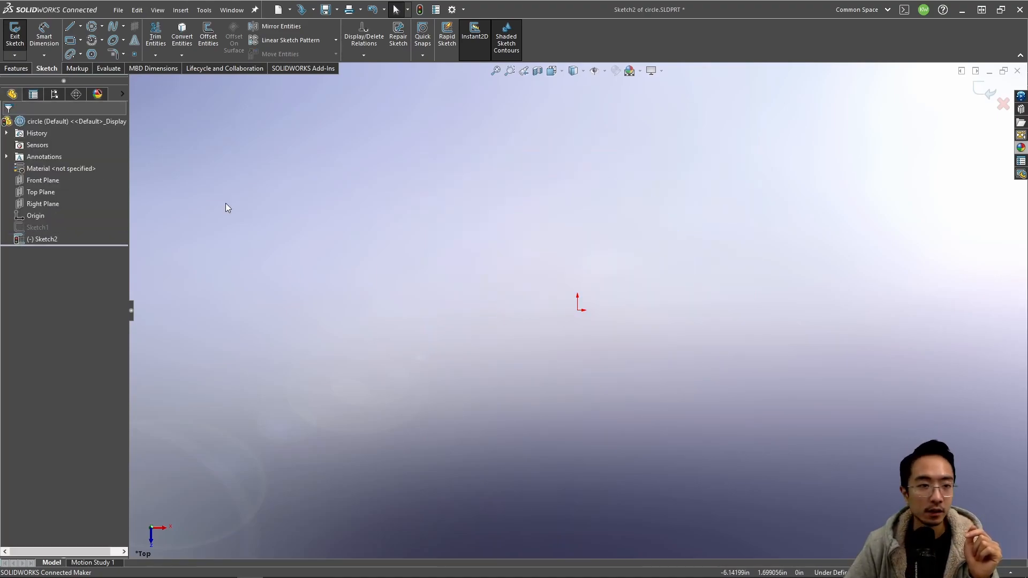
Step: Draw a center rectangle centered on the origin, about 5.74 in wide and 5.92 in high
click(80, 40)
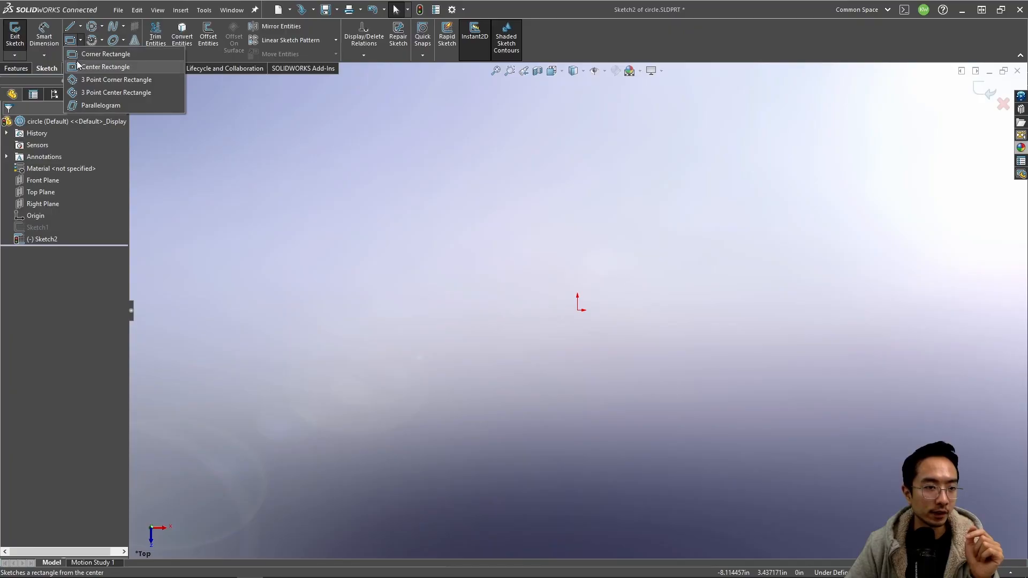
click(86, 67)
click(577, 311)
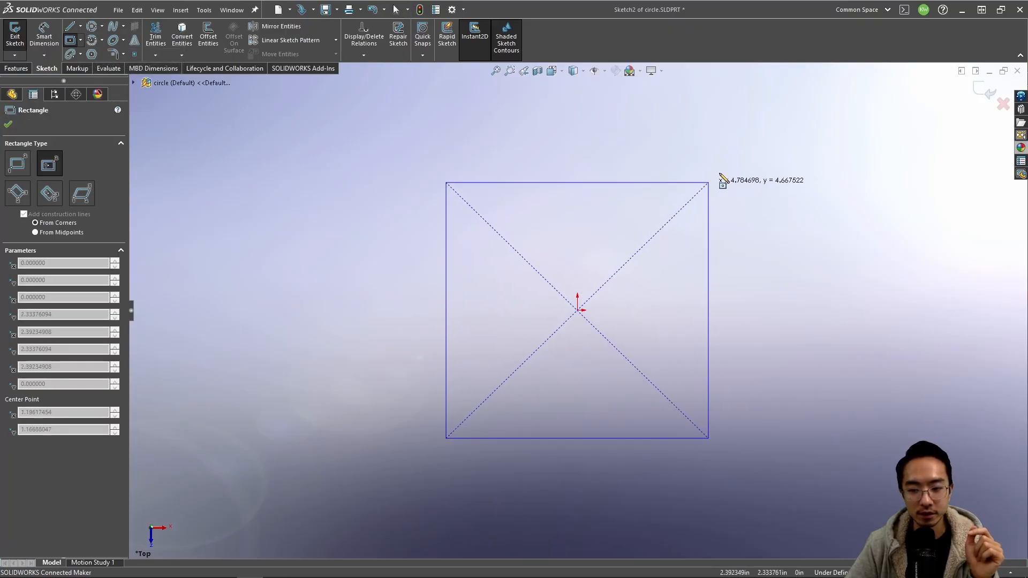
click(735, 148)
click(77, 39)
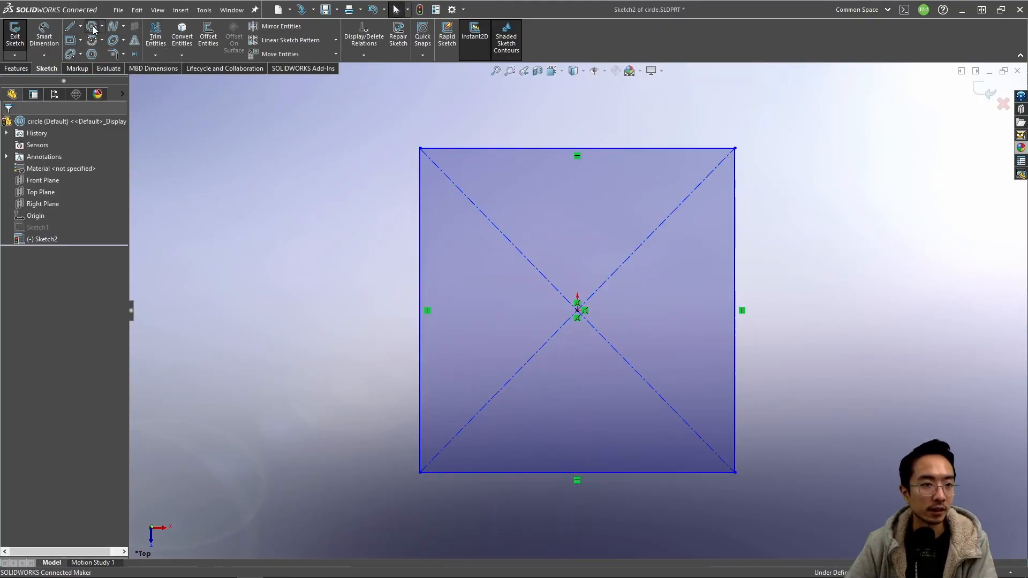
Step: Draw a perimeter circle of about 2.87 in radius inside the rectangle, tangent to its left, top and right sides
click(92, 26)
click(422, 270)
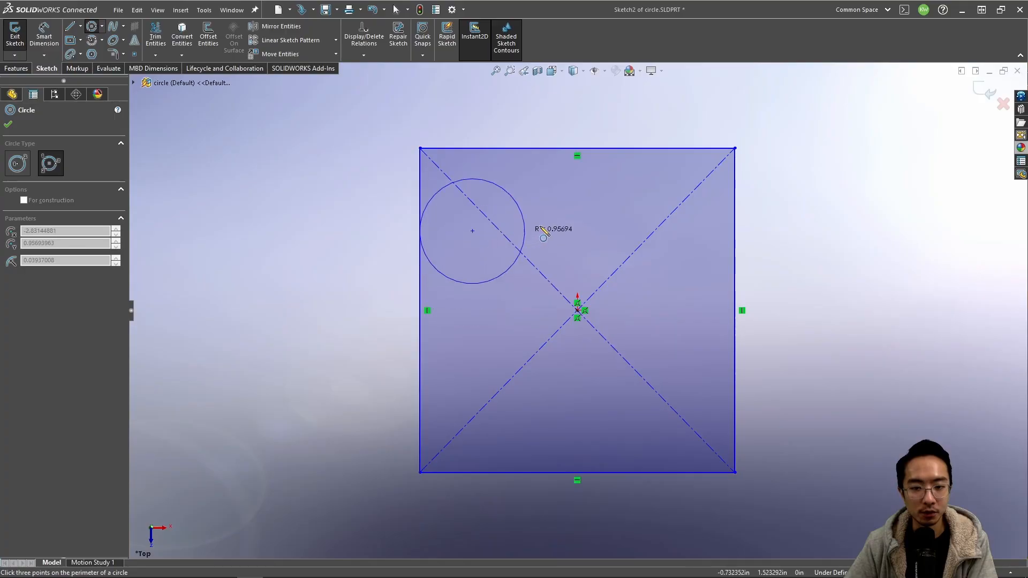
click(606, 151)
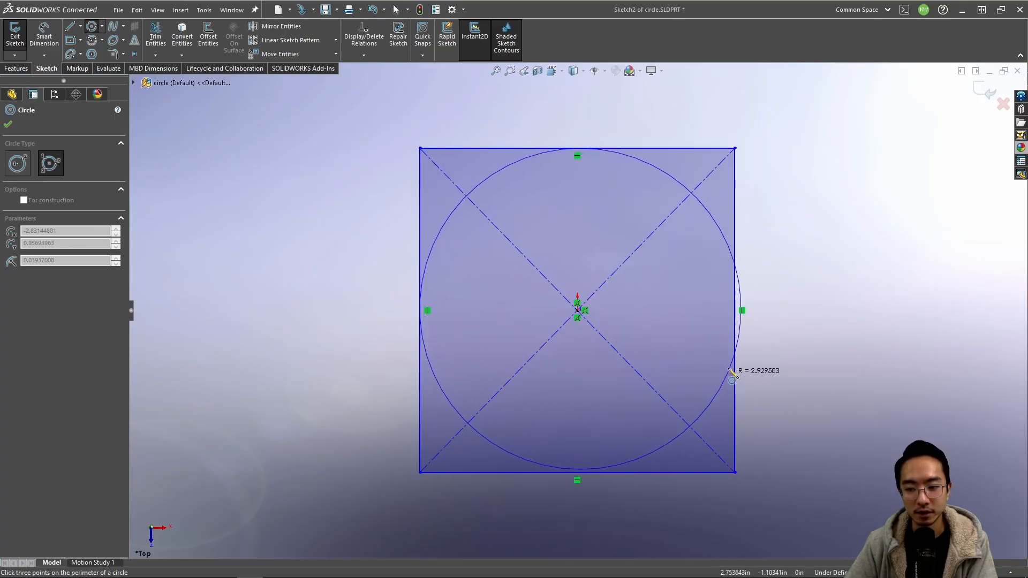
click(736, 324)
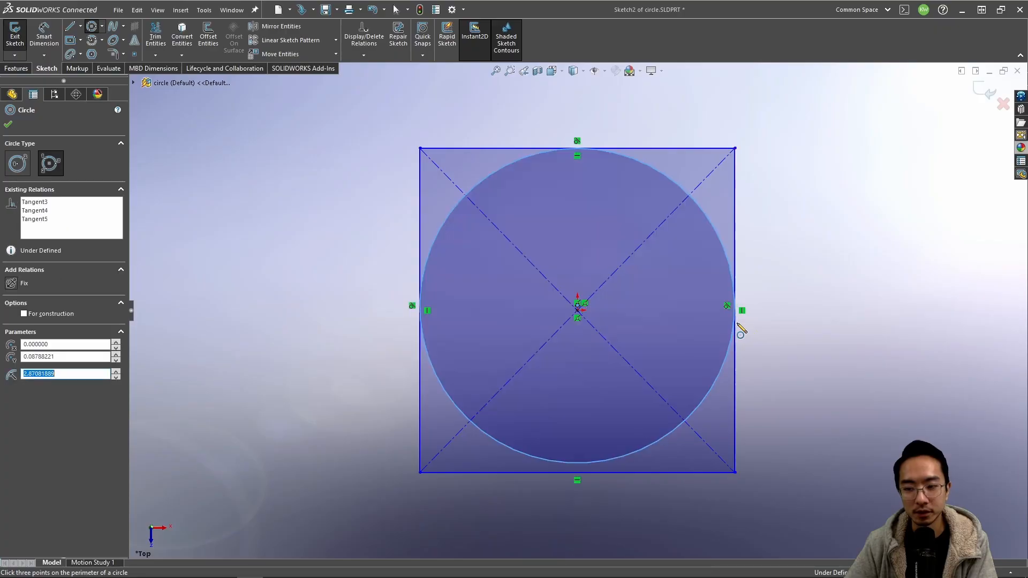
key(Escape)
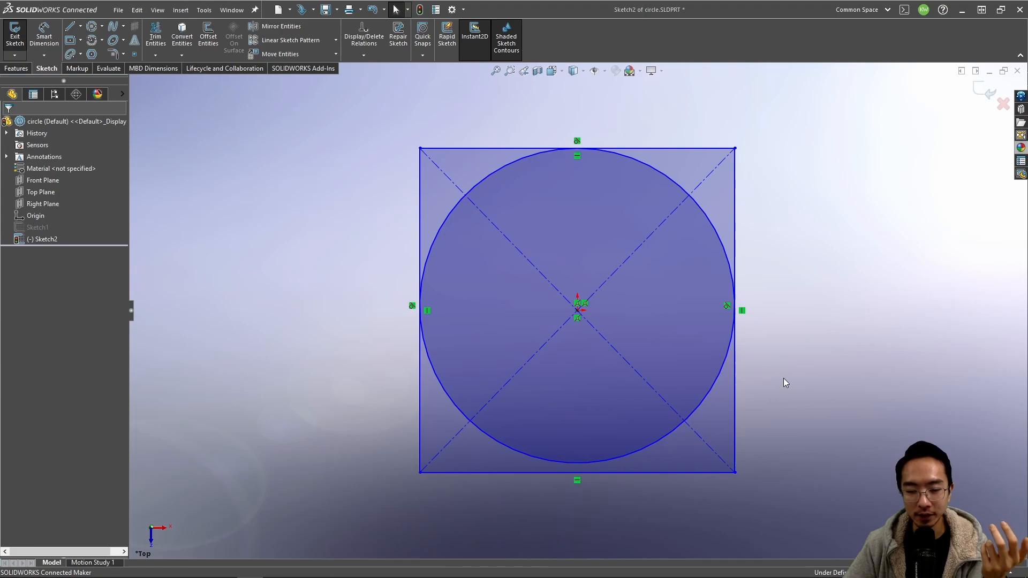
Step: Convert all four sides of the rectangle to construction lines
click(737, 394)
ctrl+click(683, 149)
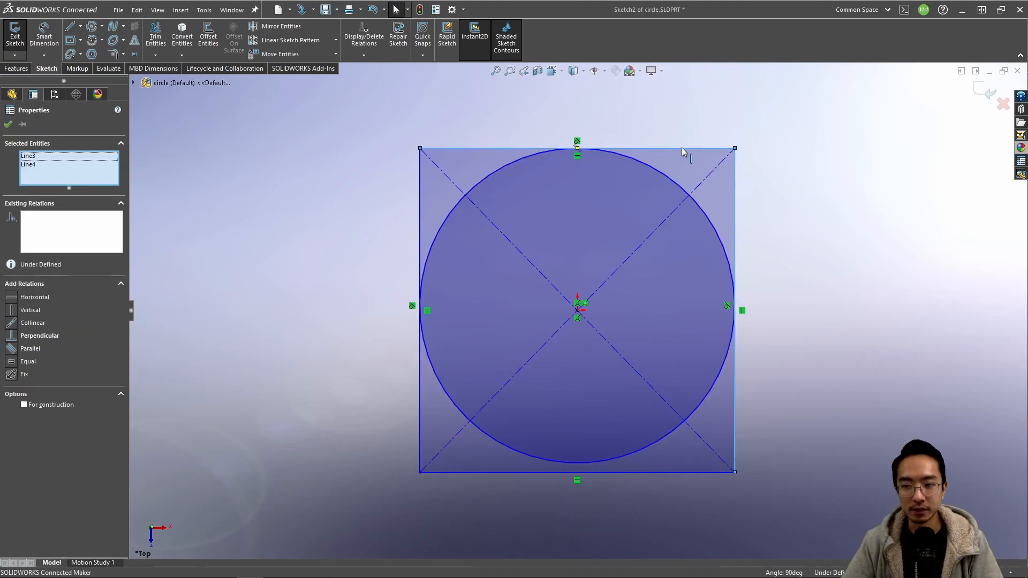
ctrl+click(420, 206)
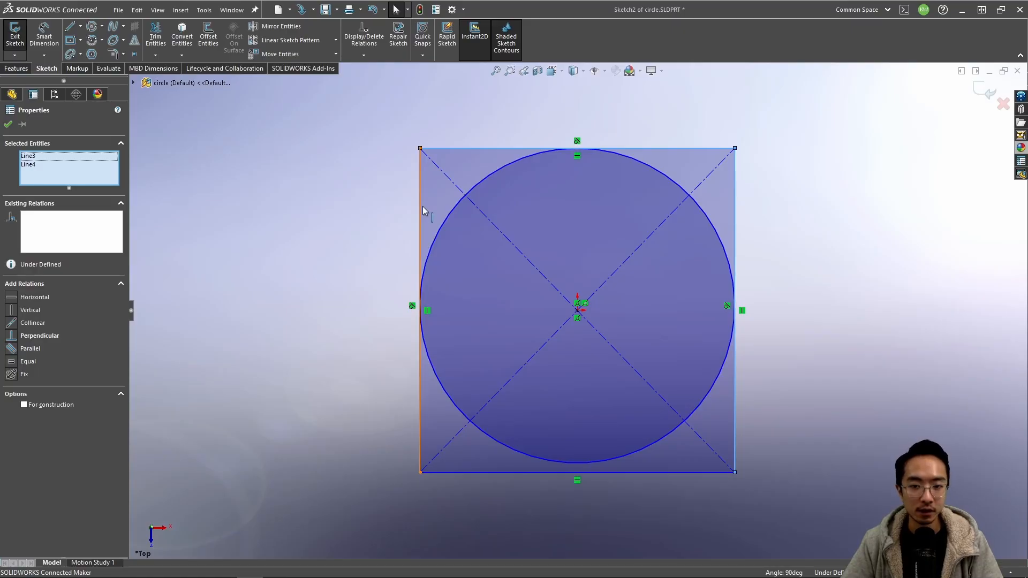
ctrl+click(484, 471)
click(44, 396)
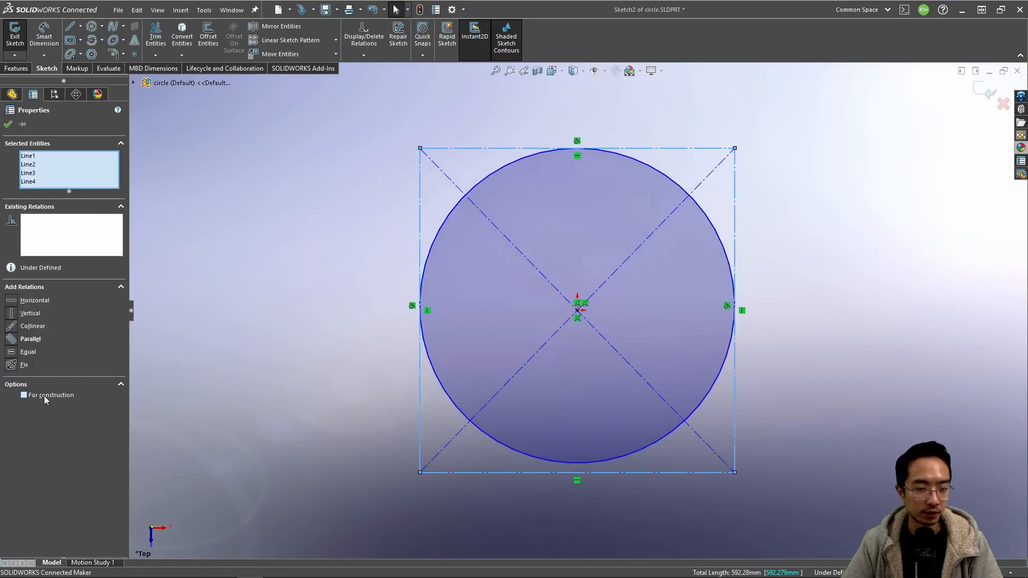
click(254, 294)
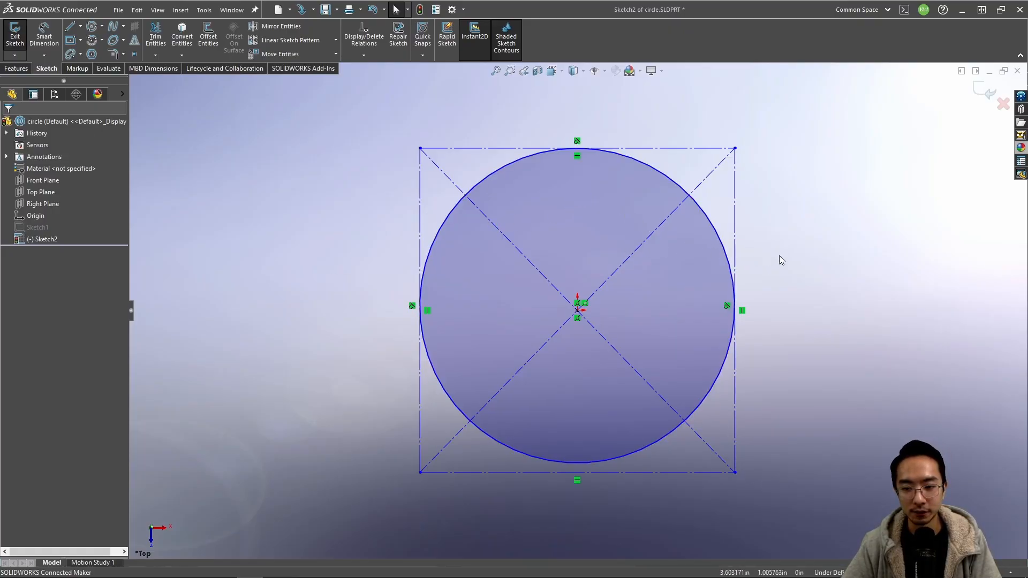
Step: Dimension the construction rectangle's height and width at their drawn sizes, and exit the sketch
right_drag(798, 233, 802, 159)
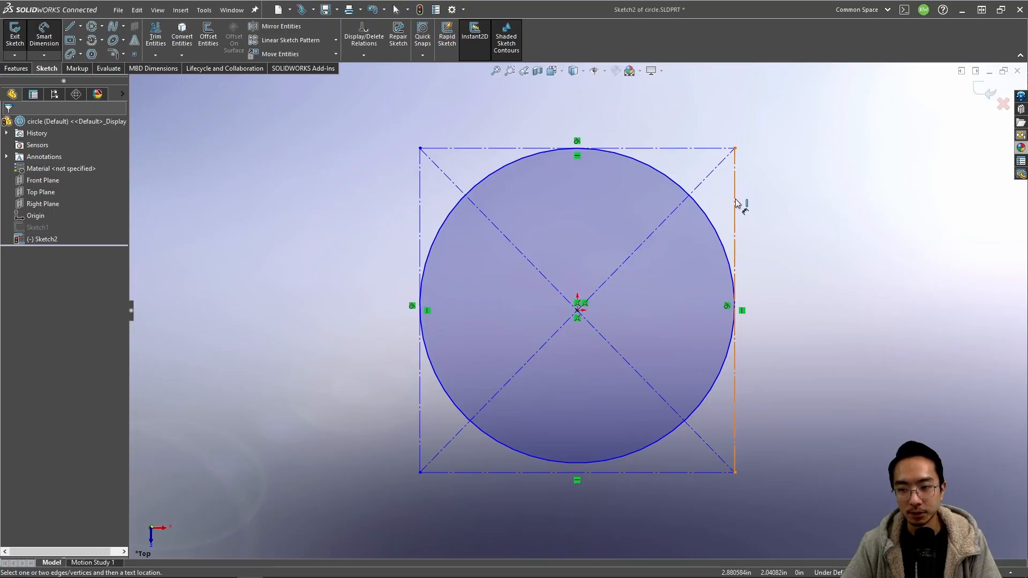
click(735, 203)
click(791, 215)
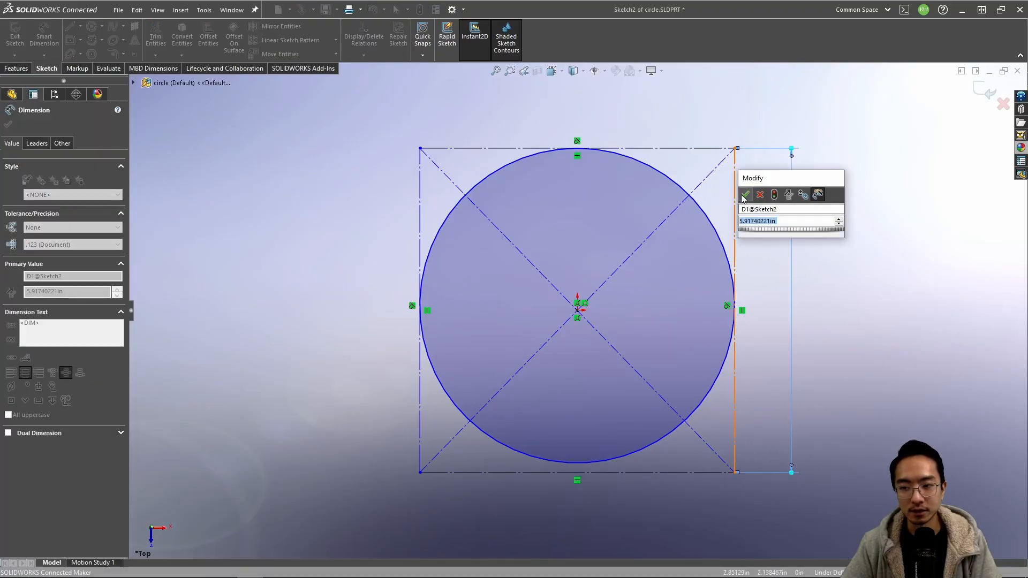
click(745, 195)
click(664, 149)
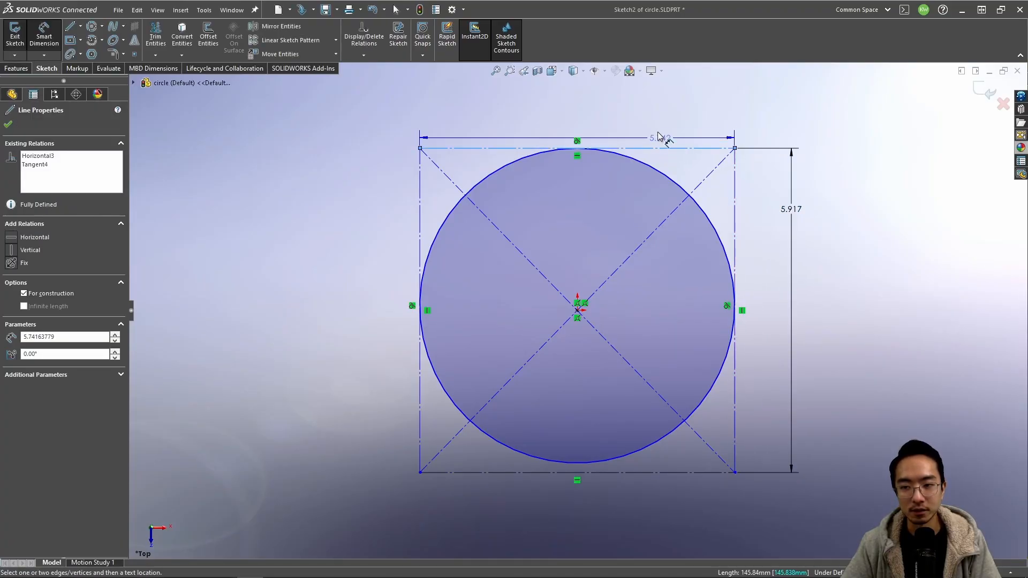
click(646, 114)
key(Return)
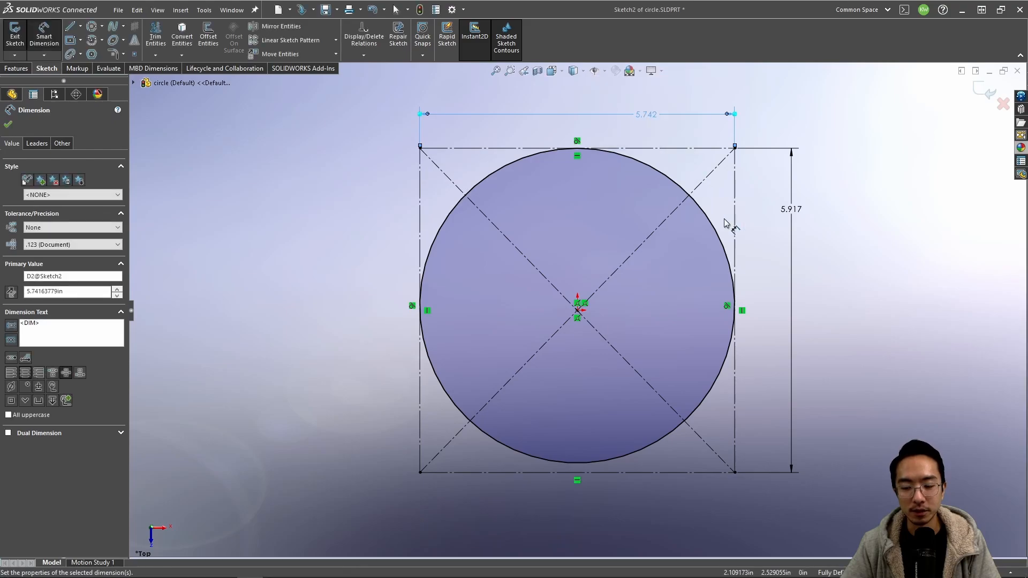
key(Escape)
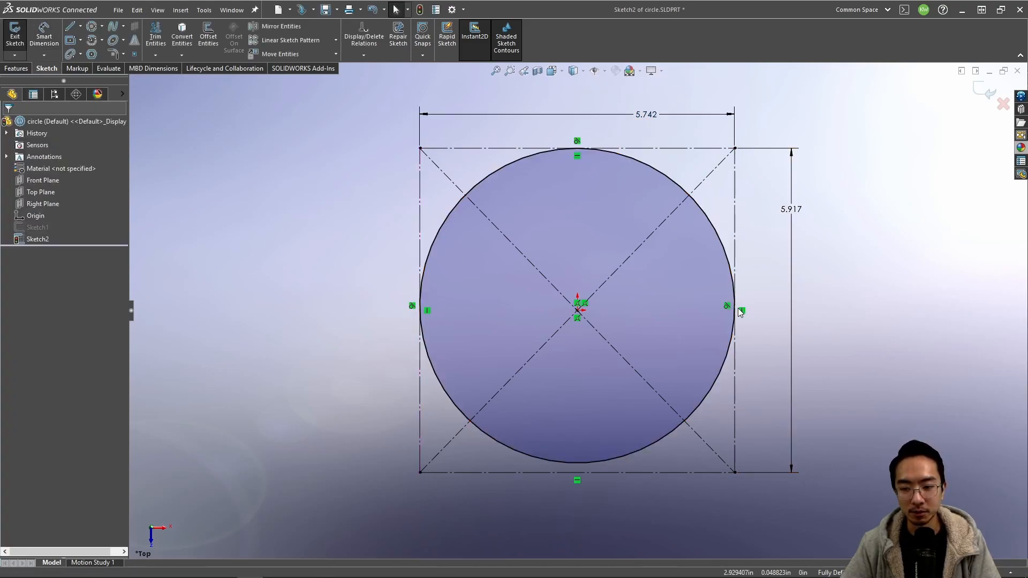
click(989, 91)
click(181, 228)
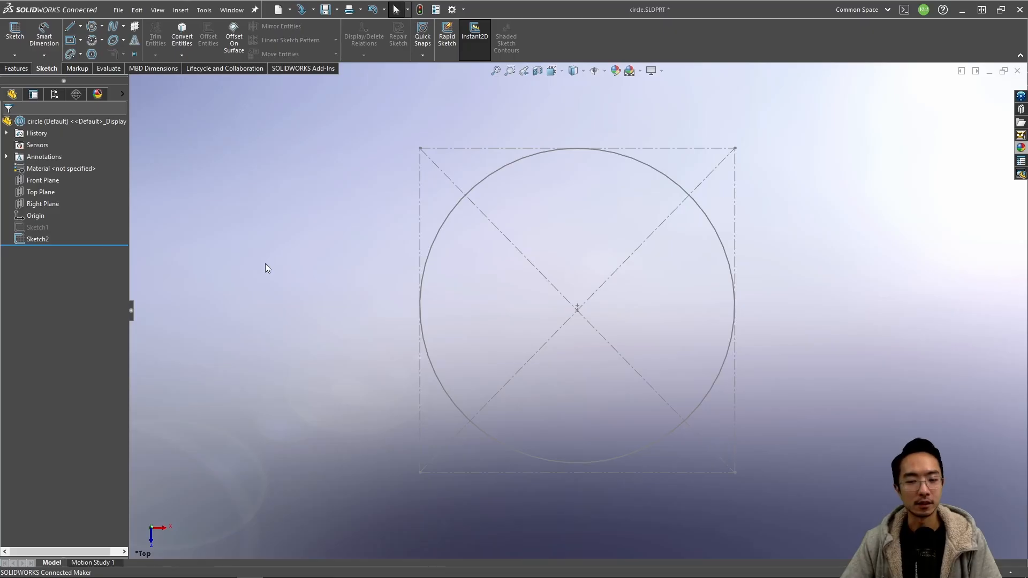
scroll(471, 404, down, 2)
scroll(567, 371, up, 6)
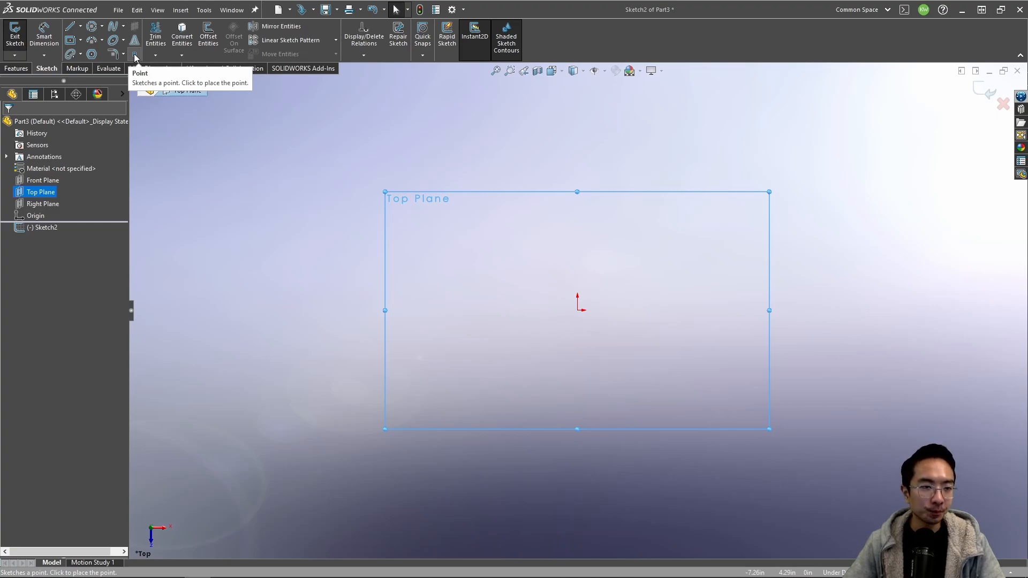
Step: Draw a midpoint line centered on the origin, sloping slightly upward to the right
click(80, 26)
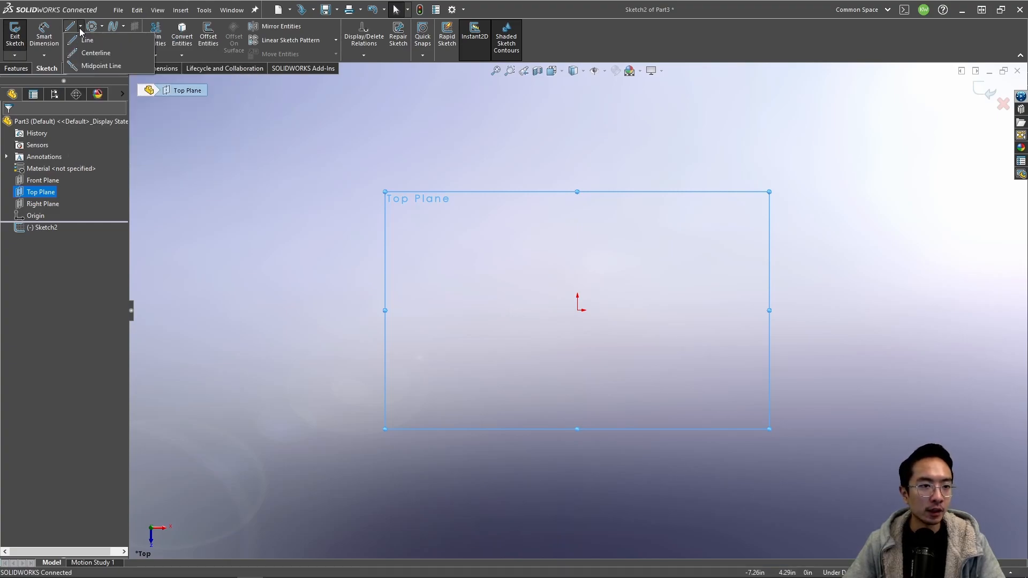
click(88, 66)
click(577, 310)
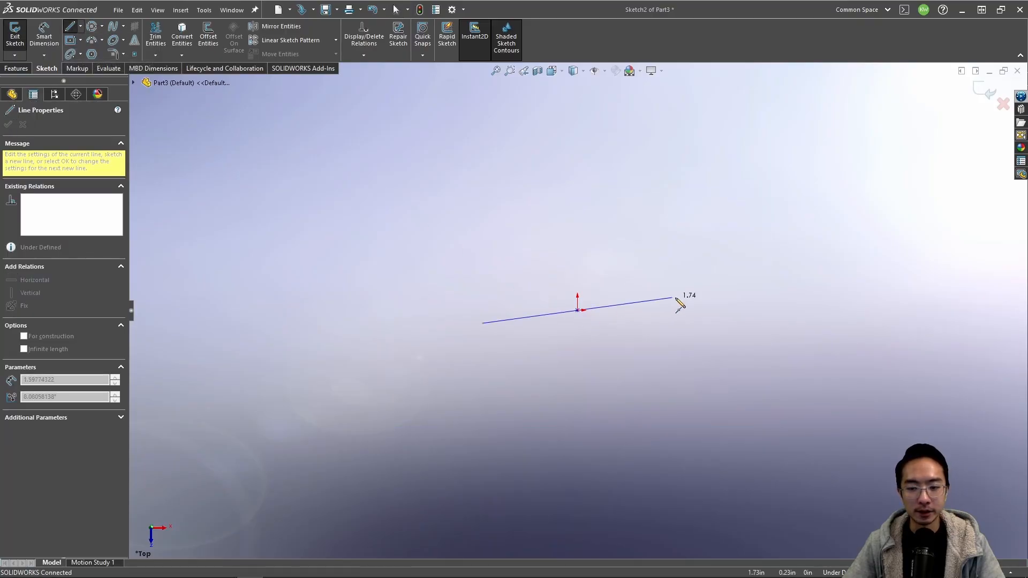
click(702, 294)
key(Escape)
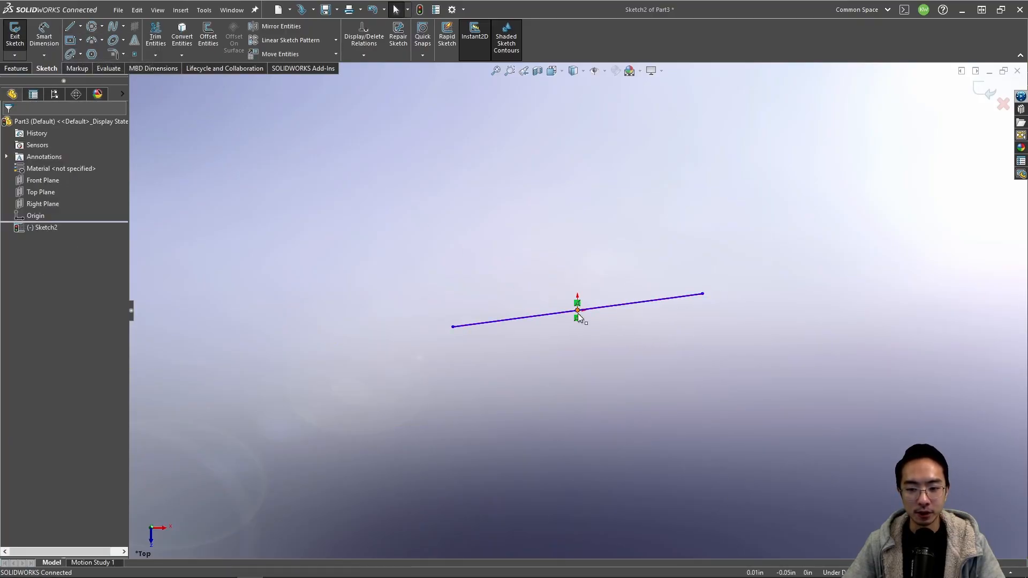
Step: Delete the midpoint line together with its center point from the sketch
drag(395, 268, 766, 377)
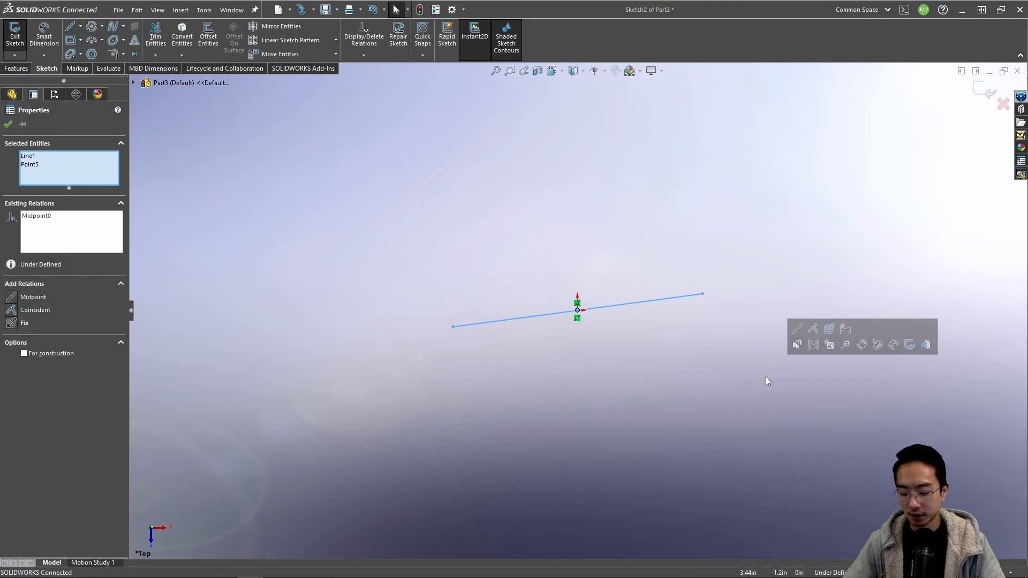
key(Delete)
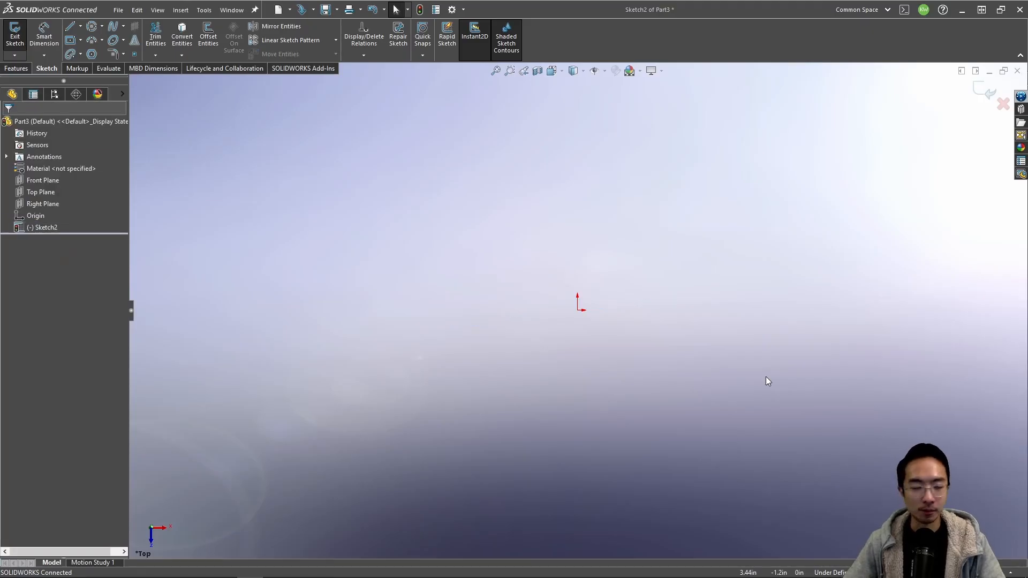
Step: Draw a sloped line about 3.65 in long above the origin and place a sketch point at its midpoint
click(80, 28)
click(77, 39)
click(464, 278)
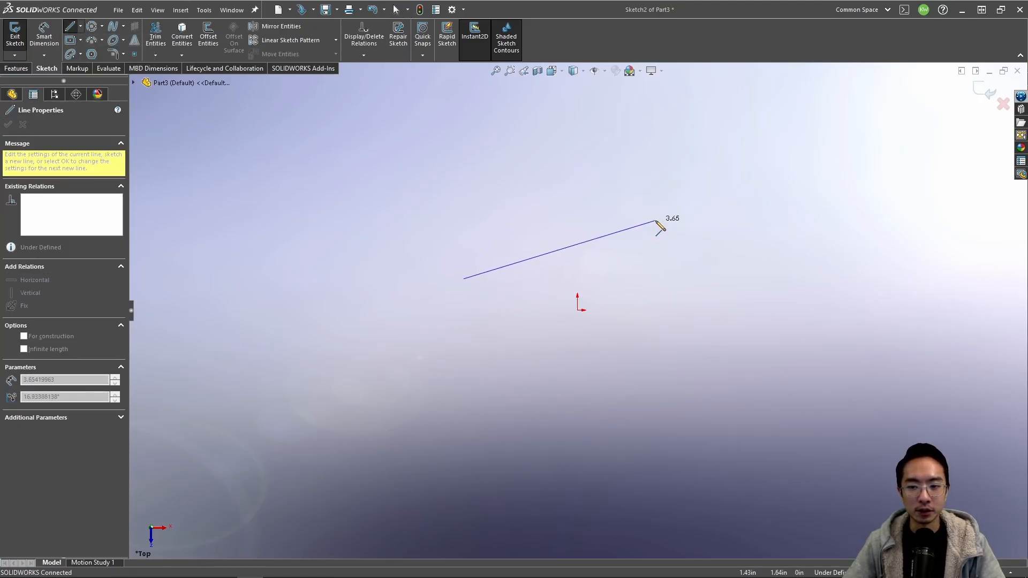
click(656, 221)
key(Escape)
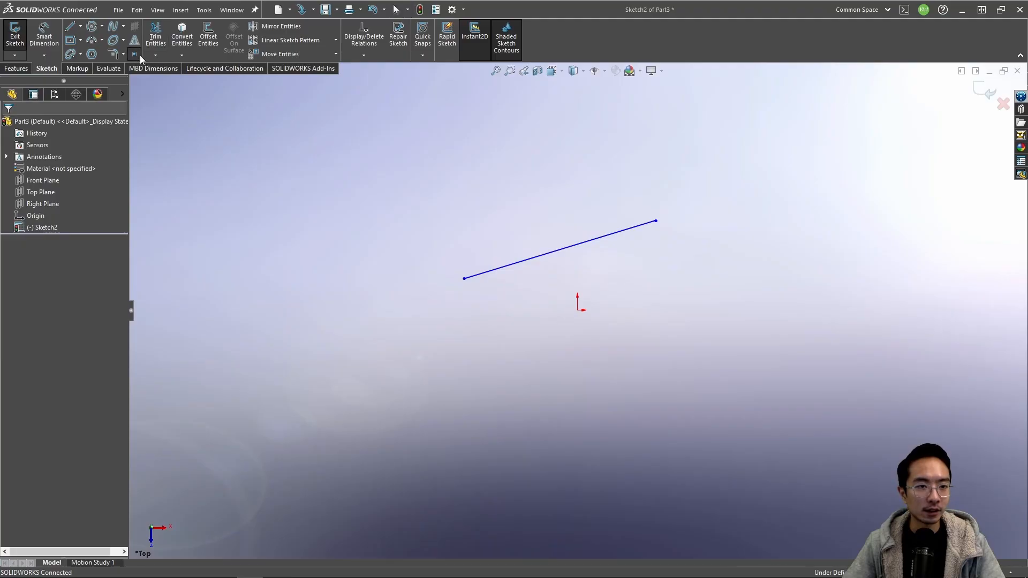
click(559, 250)
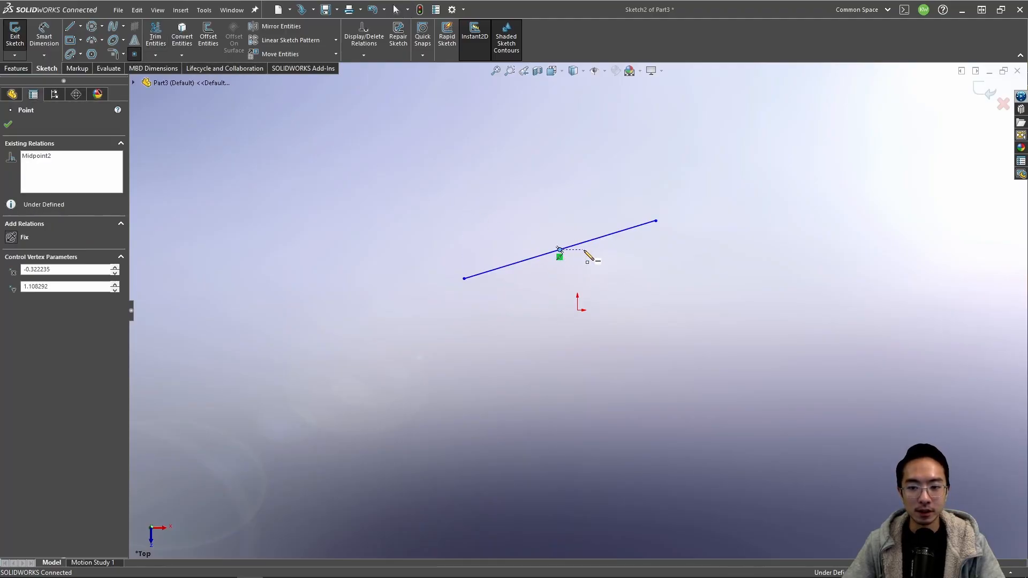
key(Escape)
Step: Make the line's midpoint coincident with the origin, and swing the line so it slopes downward to the right
click(560, 251)
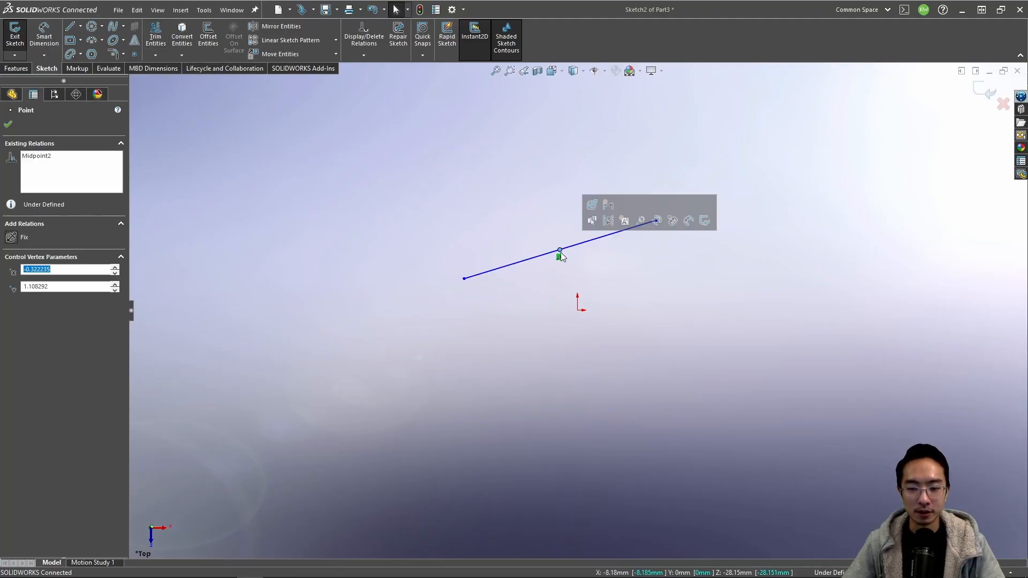
key(Escape)
ctrl+click(578, 310)
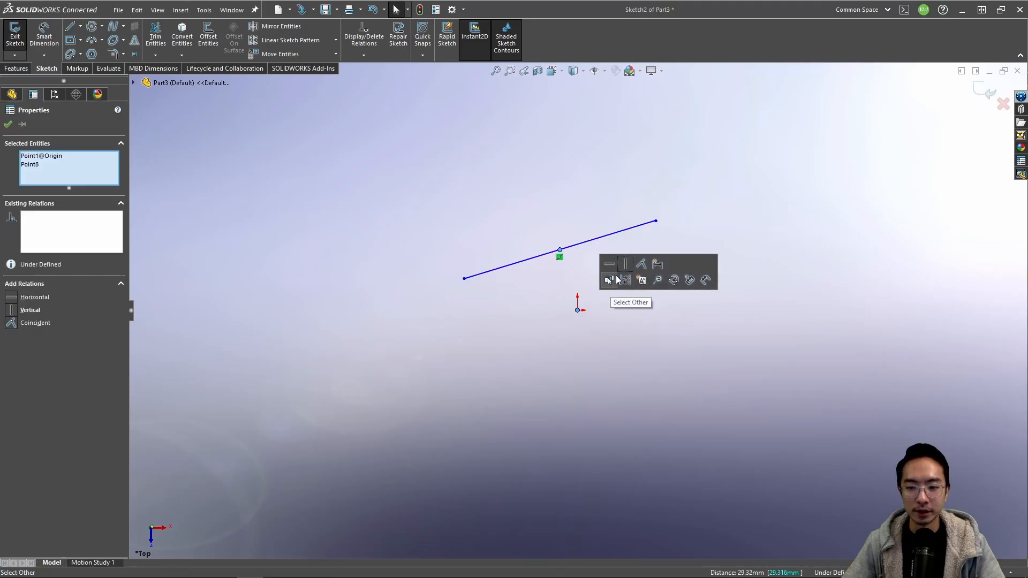
click(654, 271)
click(618, 370)
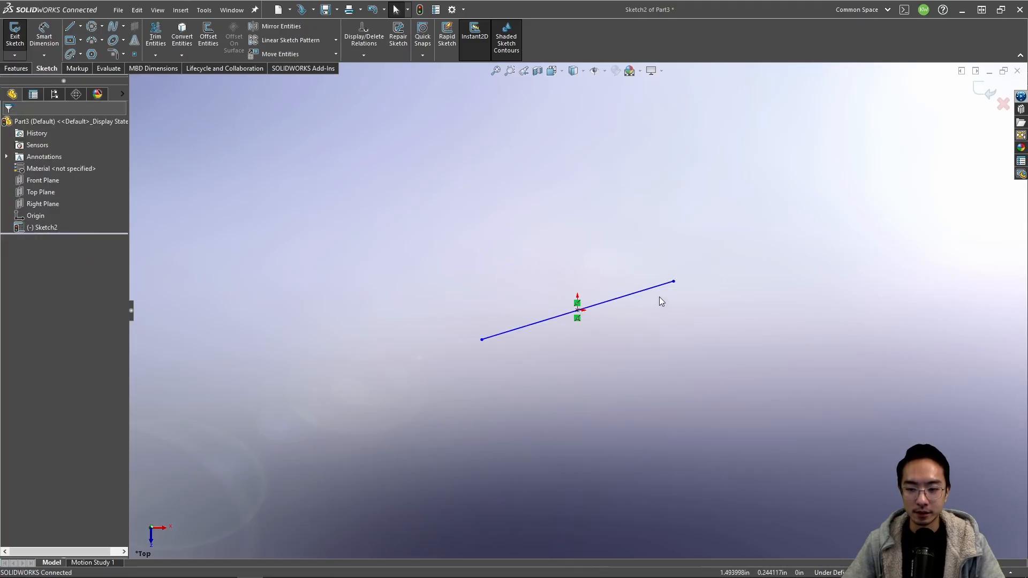
drag(673, 282, 675, 353)
click(663, 368)
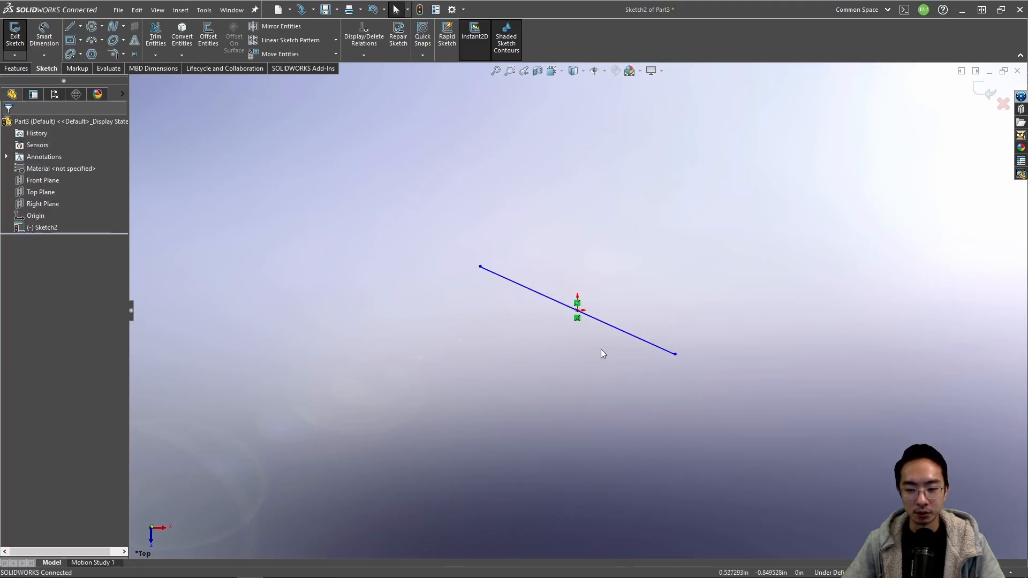
click(92, 26)
click(412, 251)
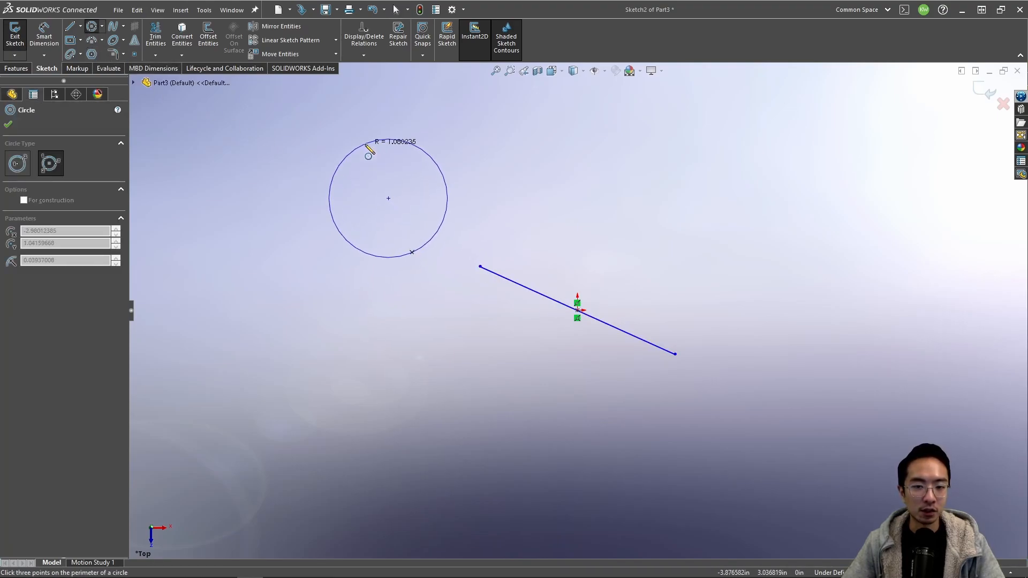
key(Escape)
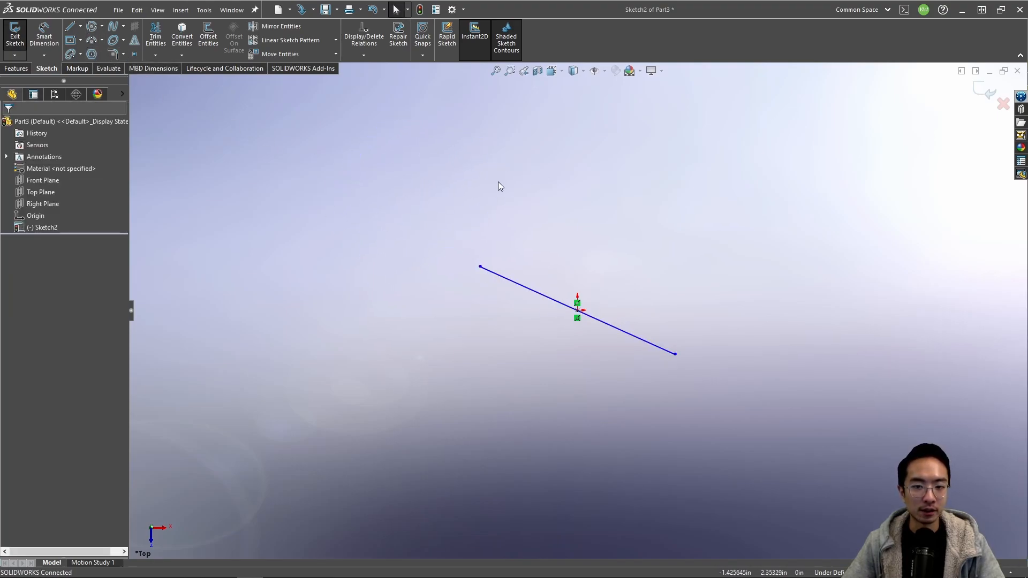
Step: Draw a center-based circle on the origin, smaller across than the sloped line so both line ends stick out
click(101, 27)
click(105, 40)
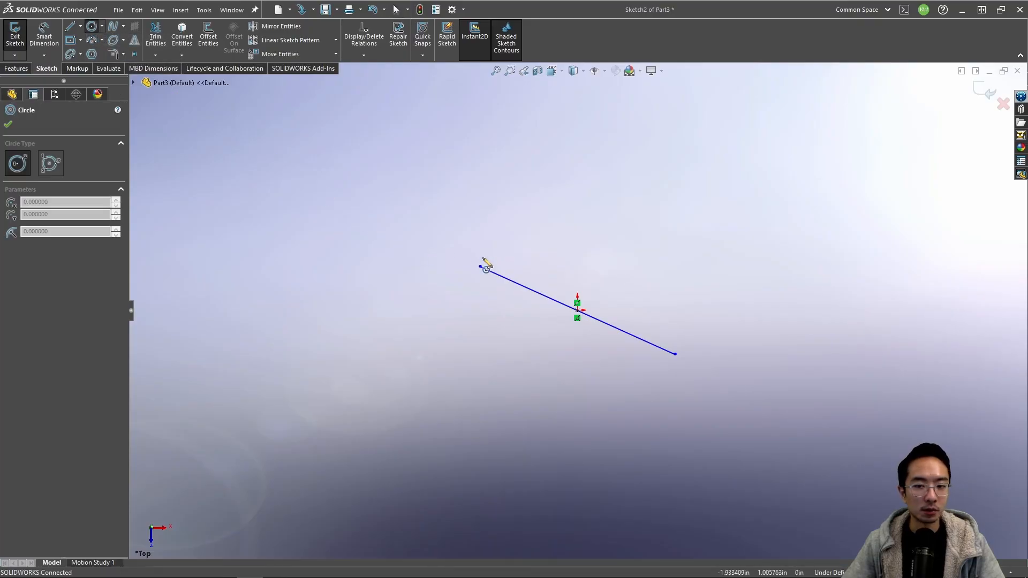
click(577, 310)
click(620, 259)
key(Escape)
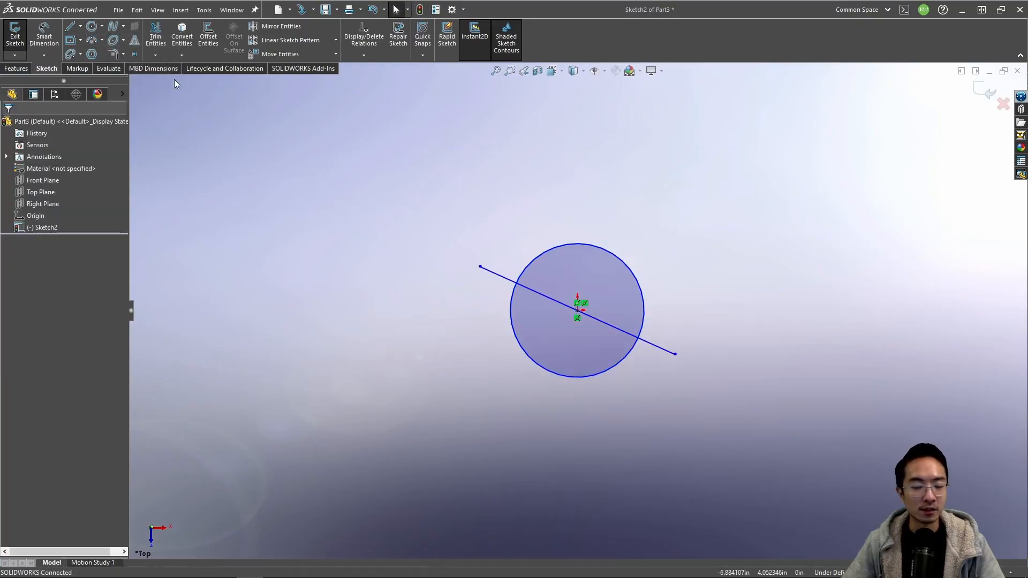
Step: Place a sketch point on the top of the circle, vertically aligned with the origin
click(133, 55)
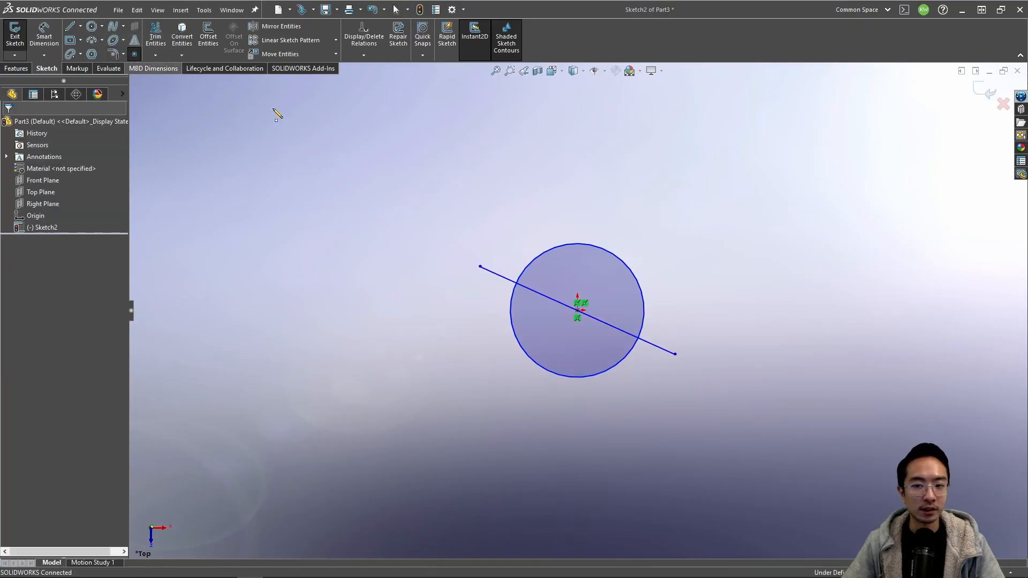
click(577, 244)
key(Escape)
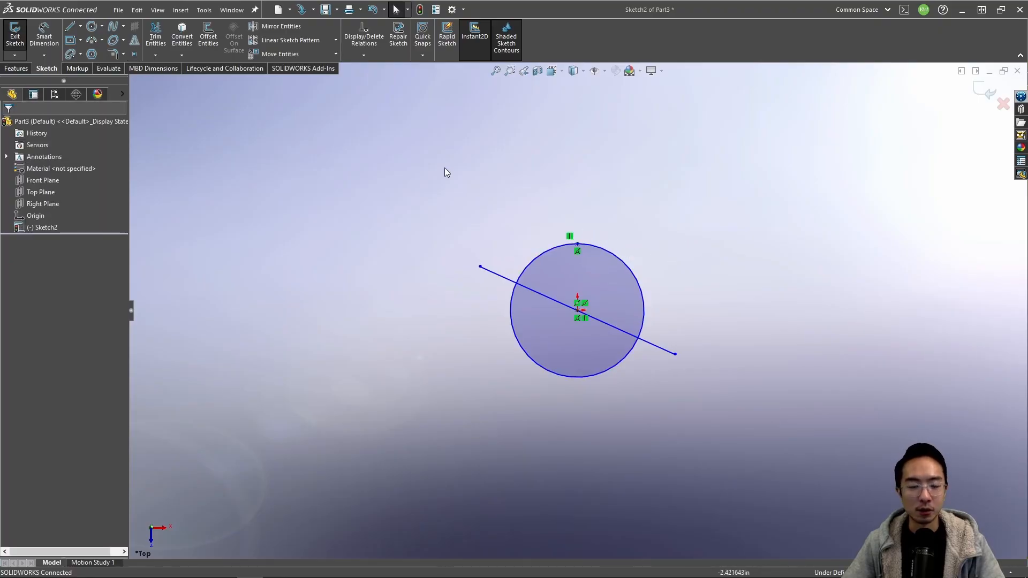
Step: Draw a nearly horizontal line about 2.79 in long to the right from the point on top of the circle
click(69, 26)
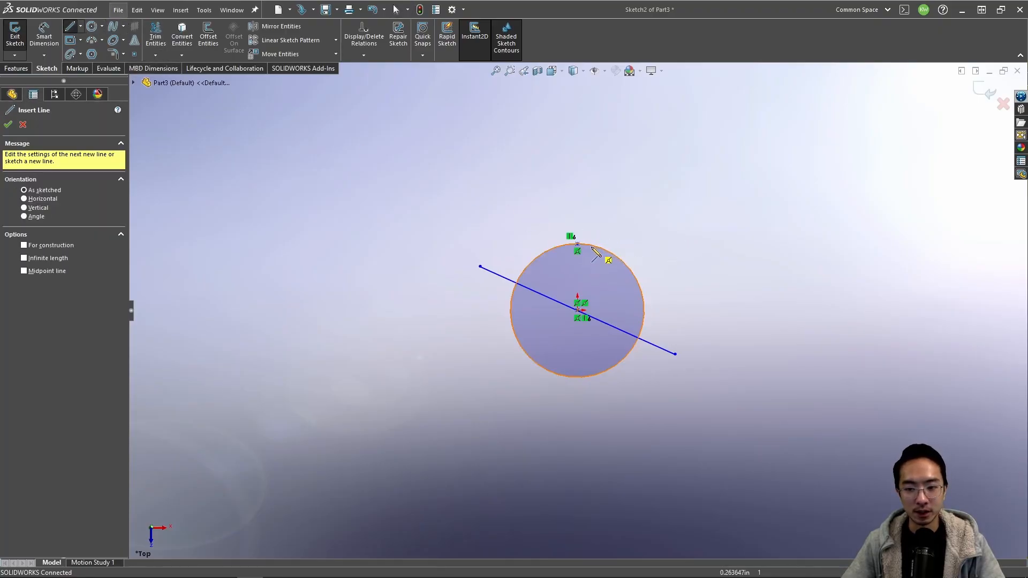
click(578, 244)
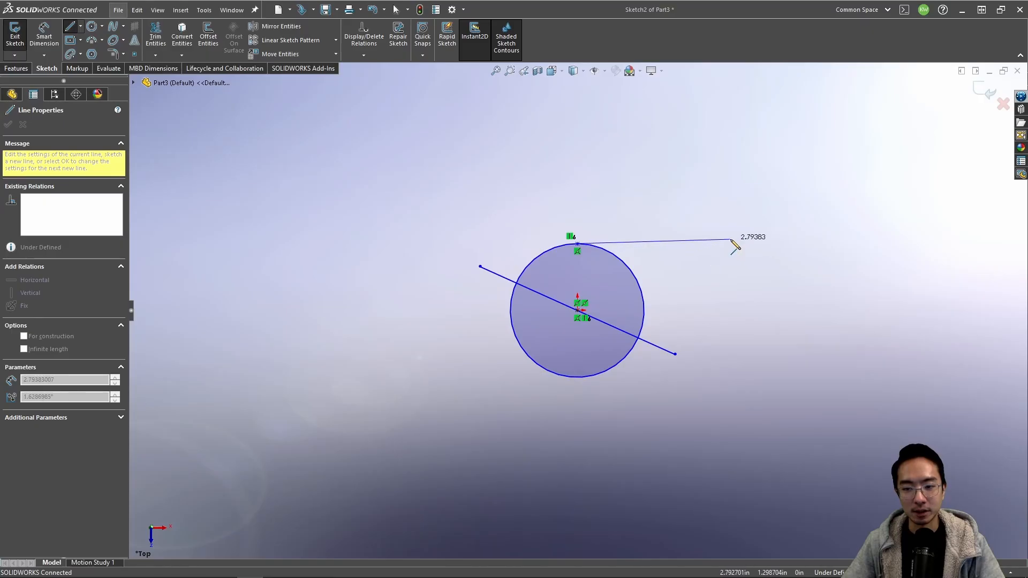
click(731, 240)
key(Escape)
Step: Add a tangent relation between the new upper line and the circle
click(692, 242)
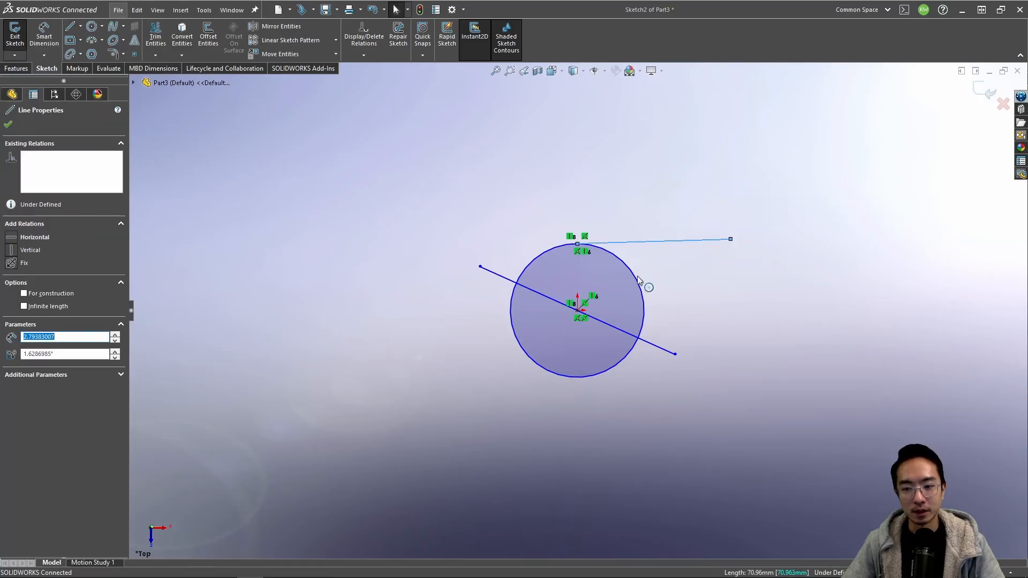
ctrl+click(637, 277)
click(668, 235)
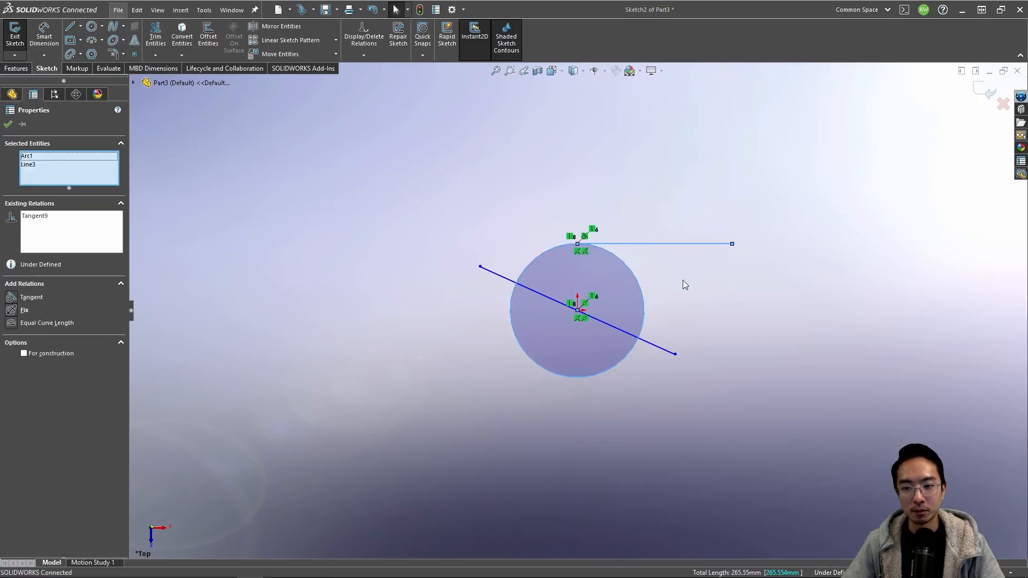
click(683, 280)
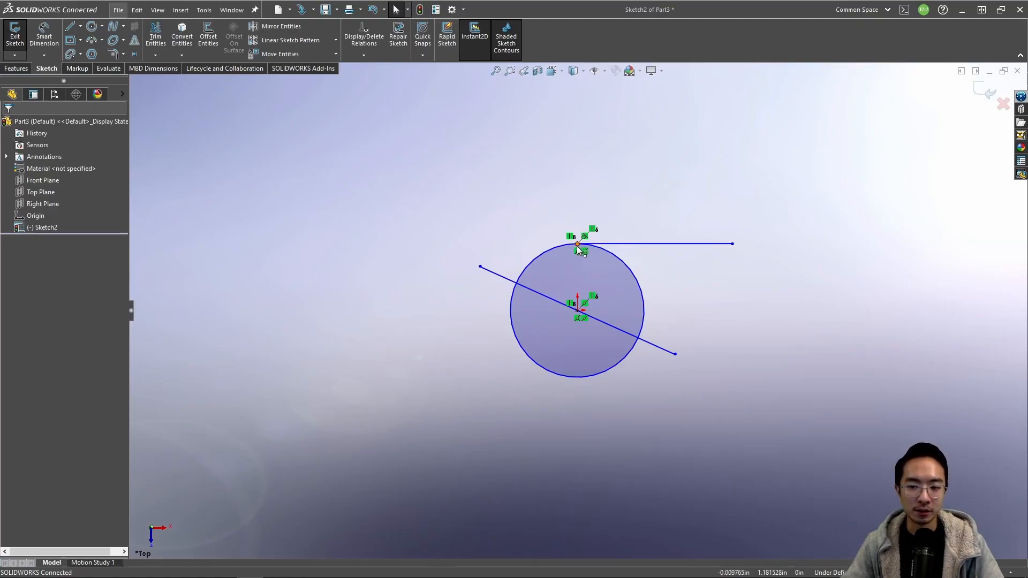
scroll(580, 260, down, 5)
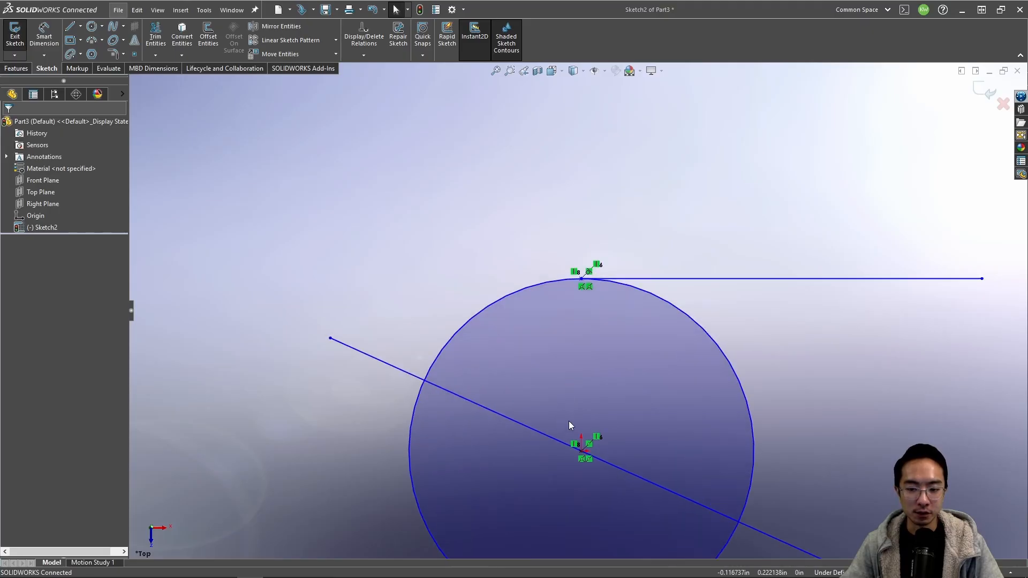
scroll(586, 278, up, 5)
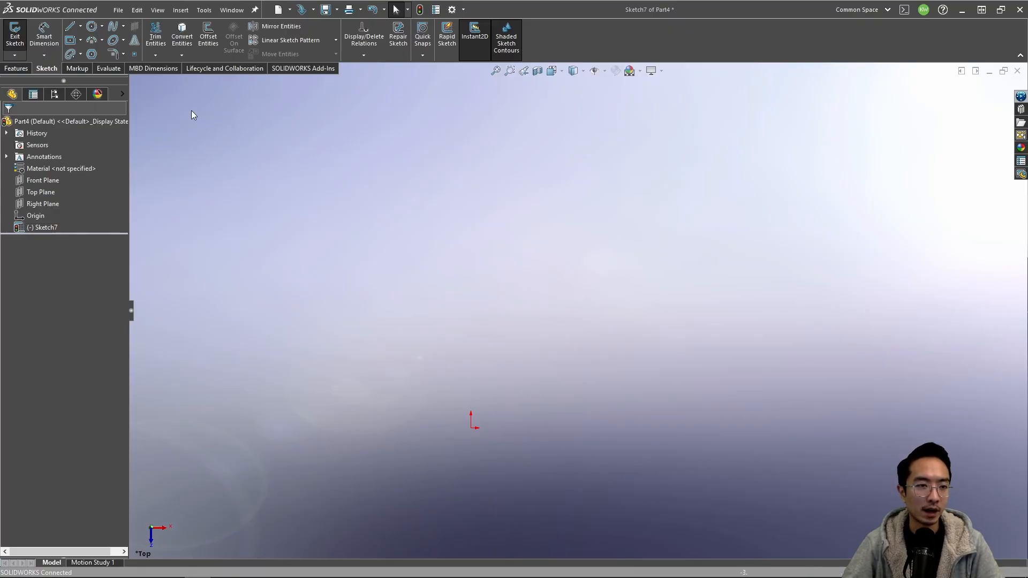
Step: In the new part's sketch, draw a vertical centerline about 2.2 in long upward from the origin
click(80, 26)
click(85, 53)
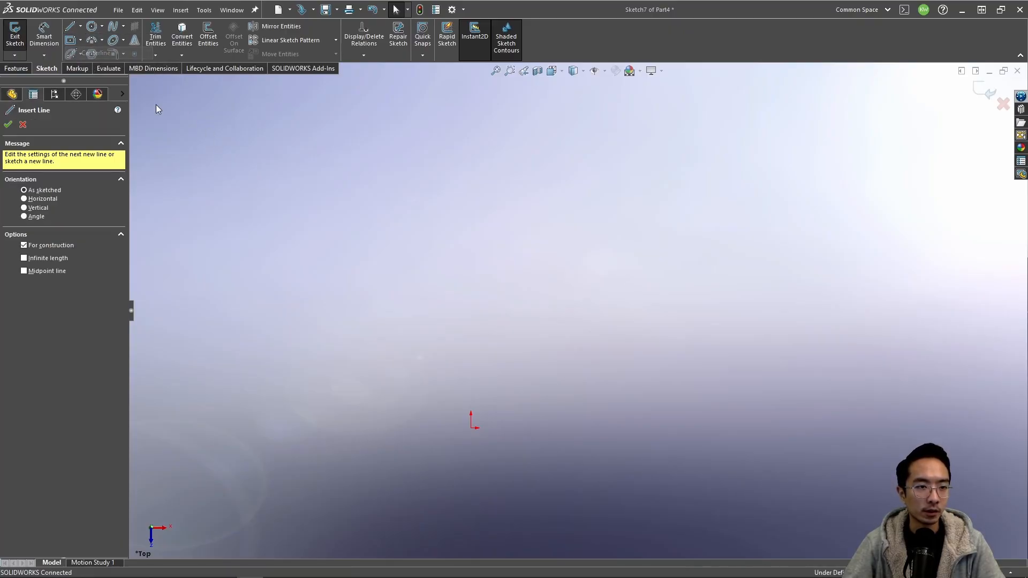
click(471, 428)
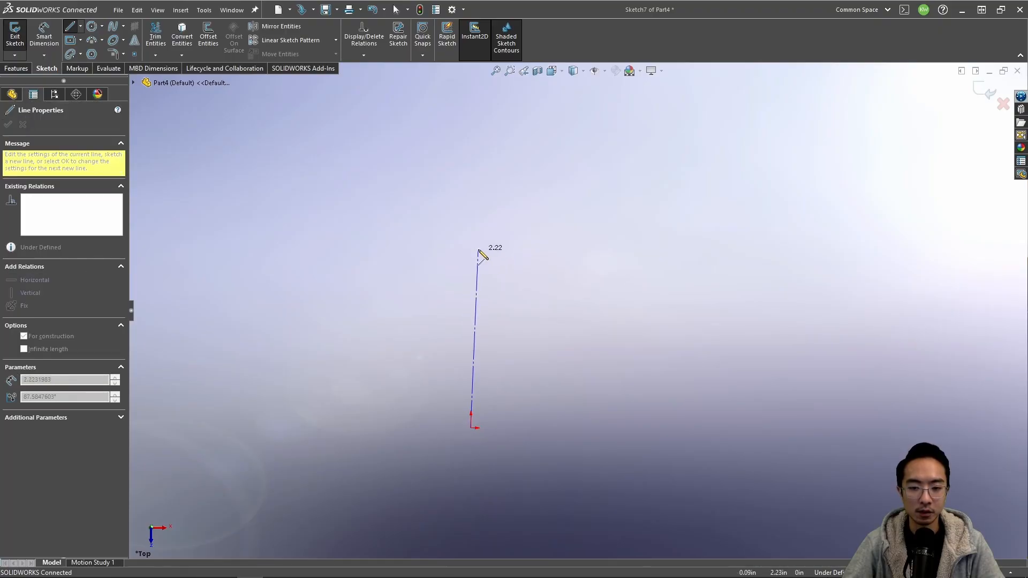
click(472, 248)
key(Escape)
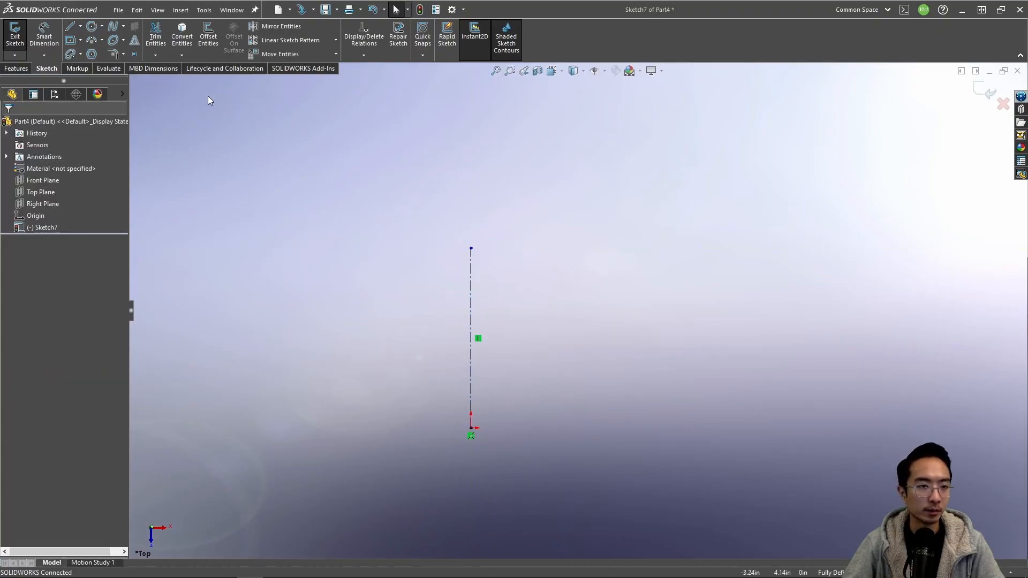
Step: Sketch an open zigzag chain of five connected lines to the left of the centerline, with its second and last segments vertical
click(69, 28)
click(407, 308)
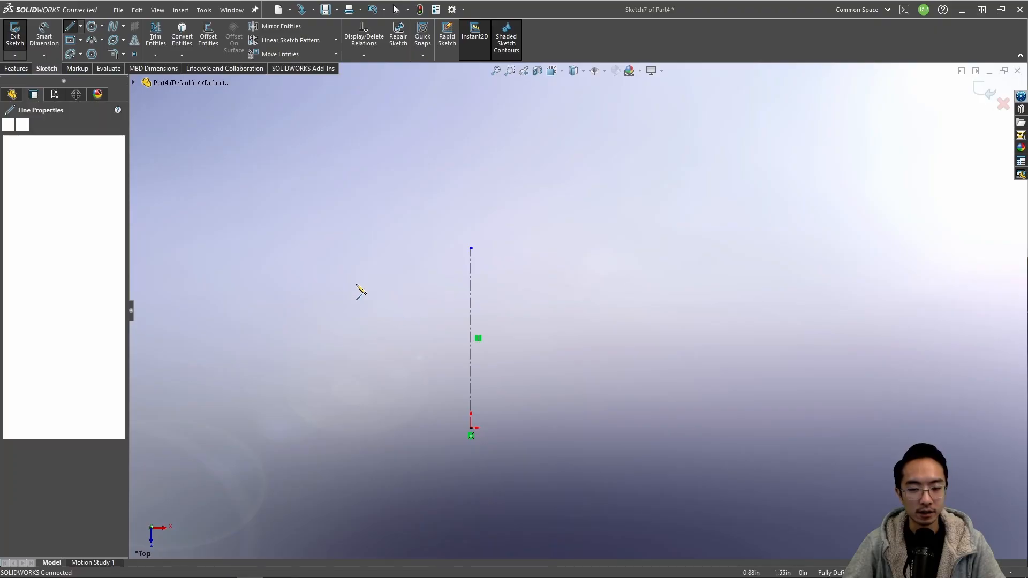
click(320, 275)
click(321, 316)
click(370, 372)
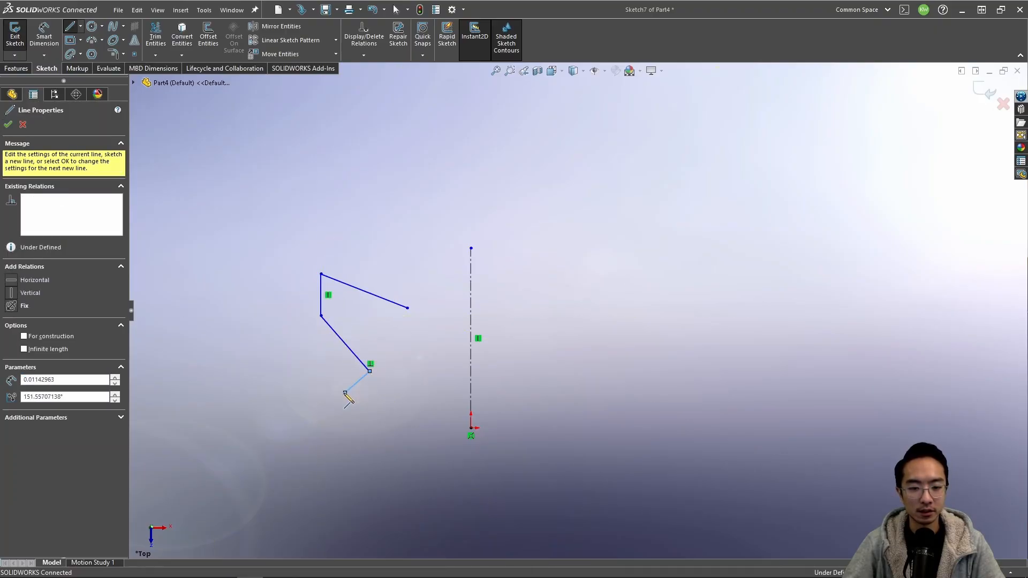
click(345, 392)
click(345, 424)
key(Escape)
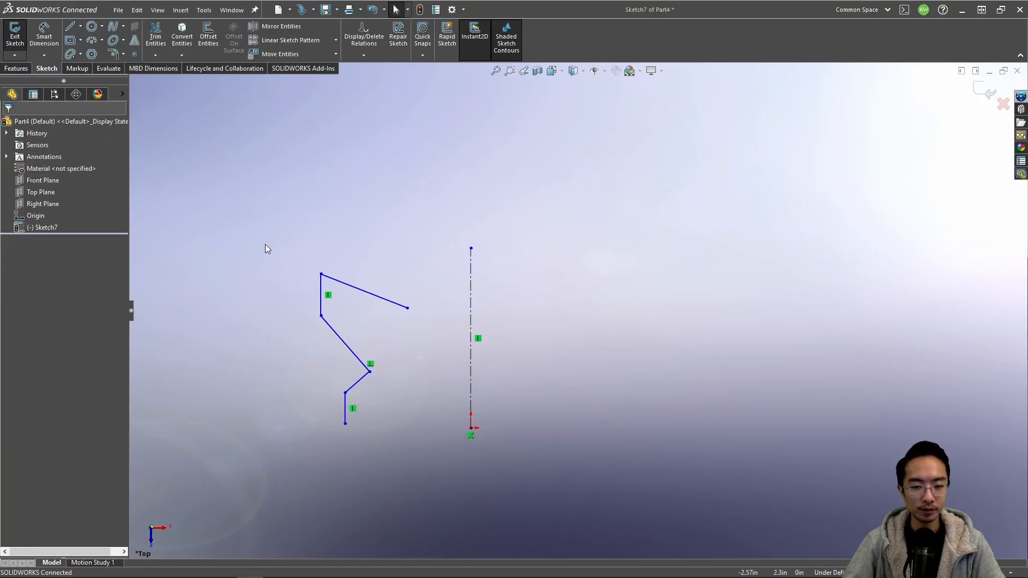
Step: Mirror the five zigzag lines about the vertical centerline, keeping the originals as a copy
drag(265, 244, 443, 437)
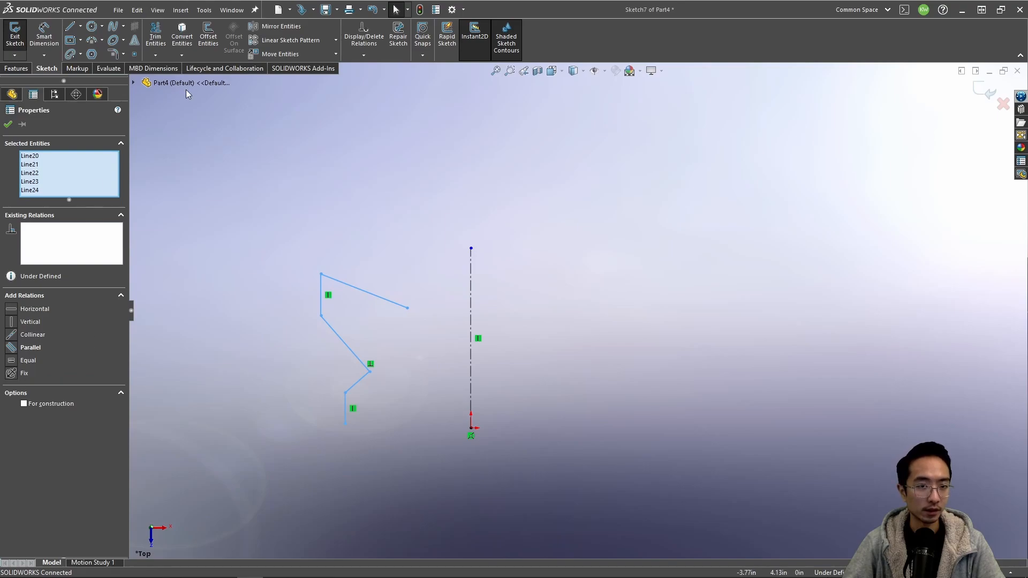
click(277, 27)
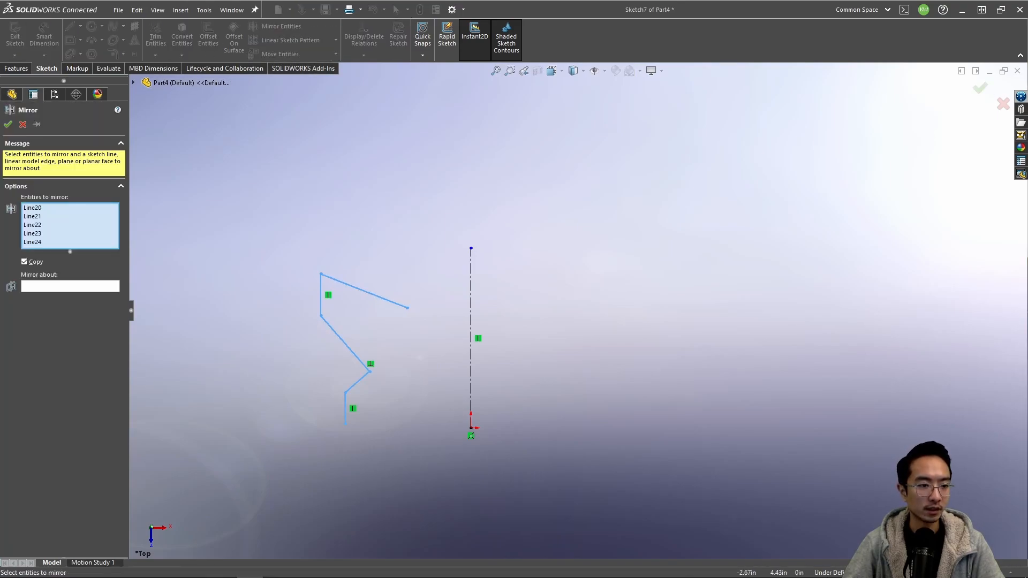
click(69, 287)
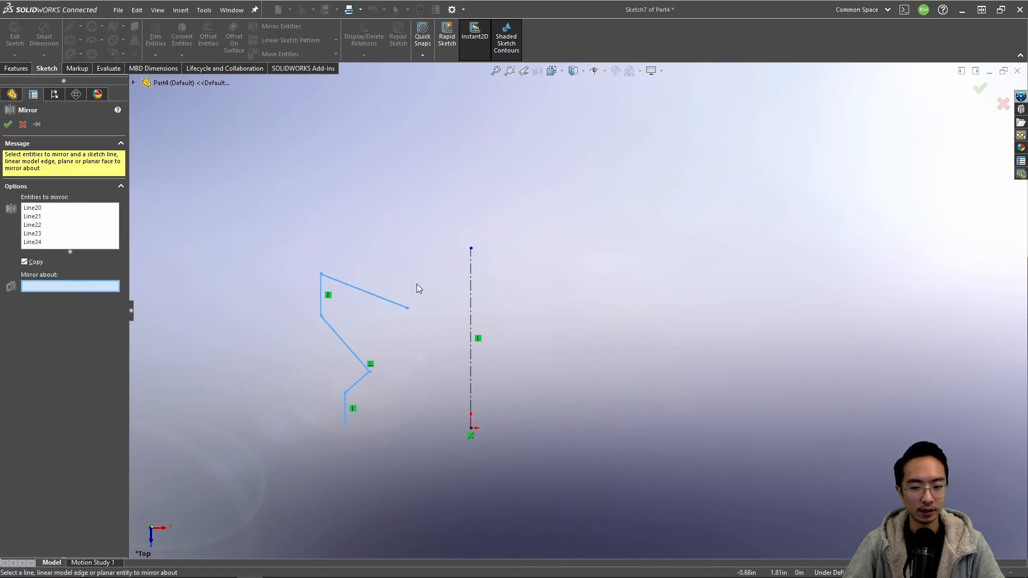
click(470, 281)
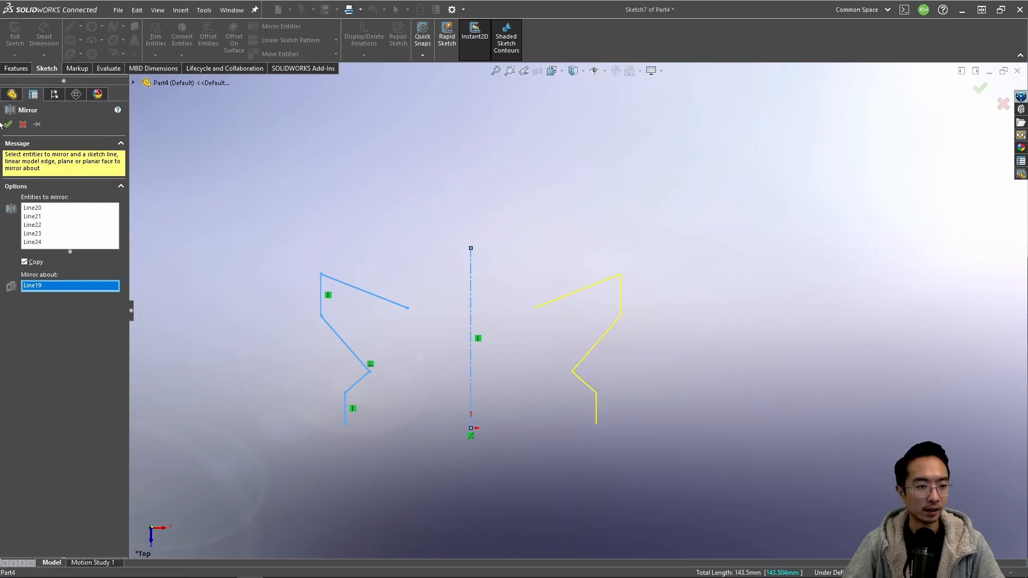
click(8, 124)
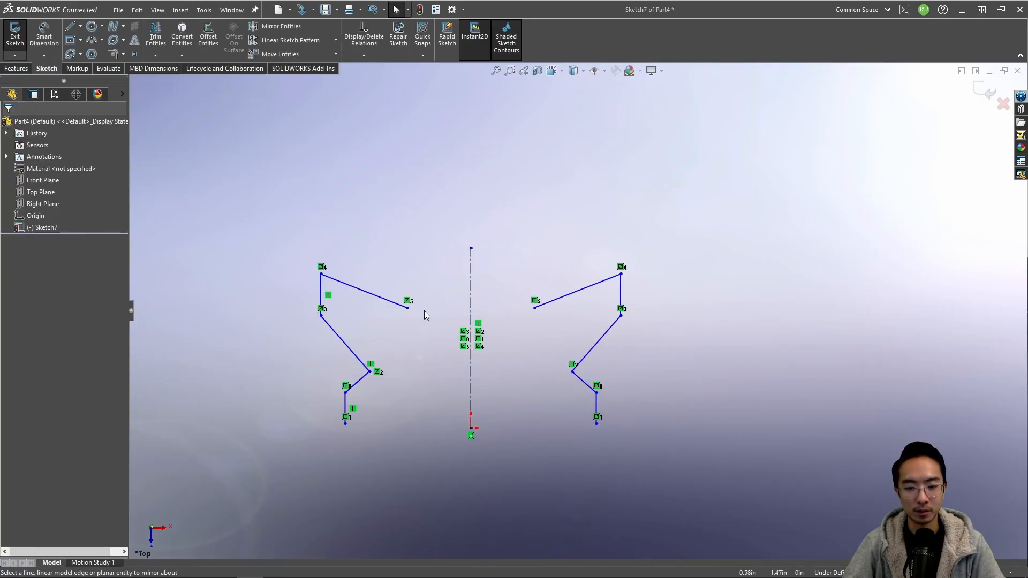
Step: Move the left profile's upper inner endpoint toward the centerline and its lowest endpoint slightly down and inward to demonstrate the symmetric relations
scroll(364, 431, down, 3)
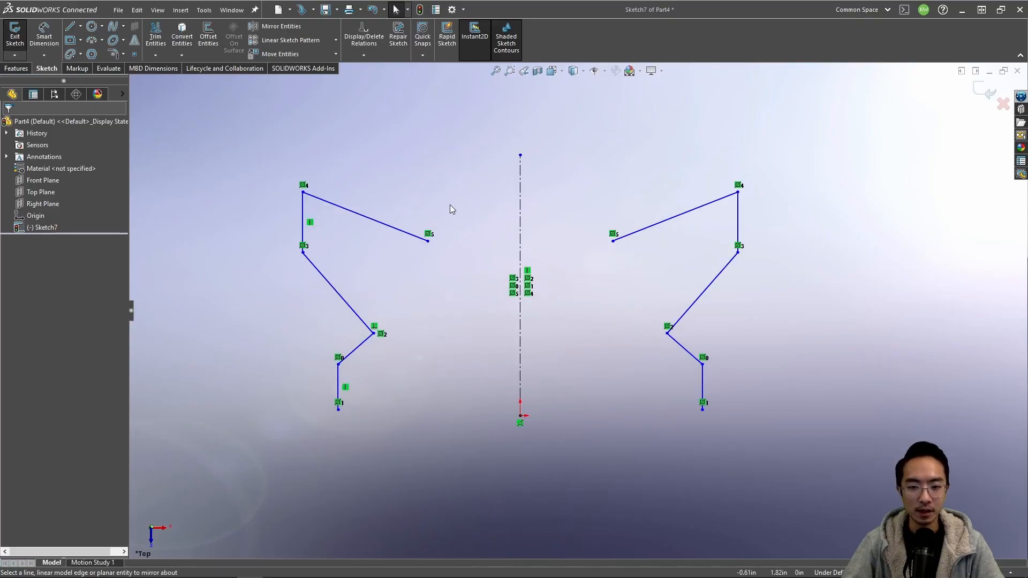
mouse_move(427, 241)
mouse_down()
mouse_move(433, 180)
mouse_move(361, 122)
mouse_move(410, 168)
mouse_move(426, 234)
mouse_move(468, 249)
mouse_up()
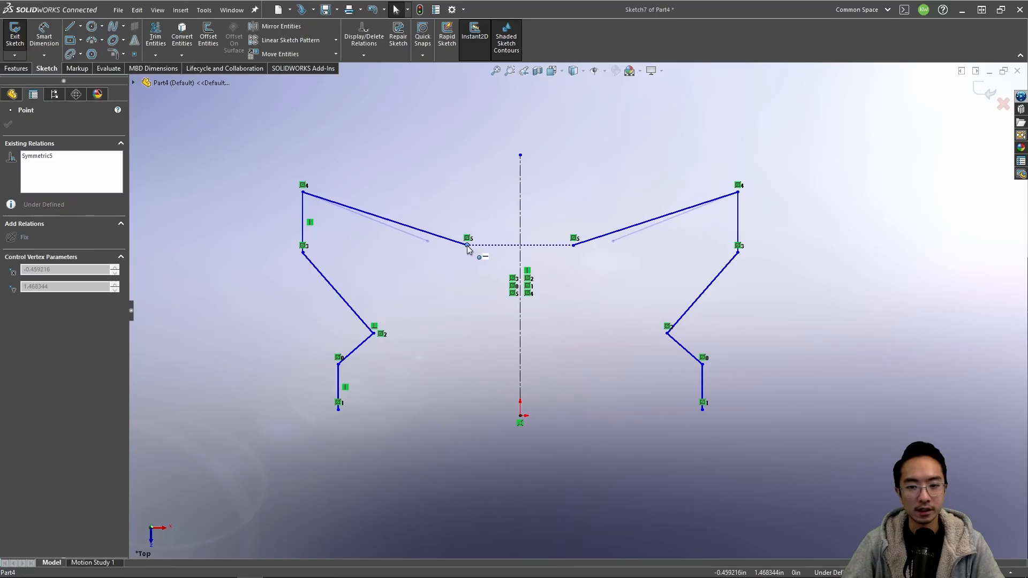
drag(338, 409, 354, 426)
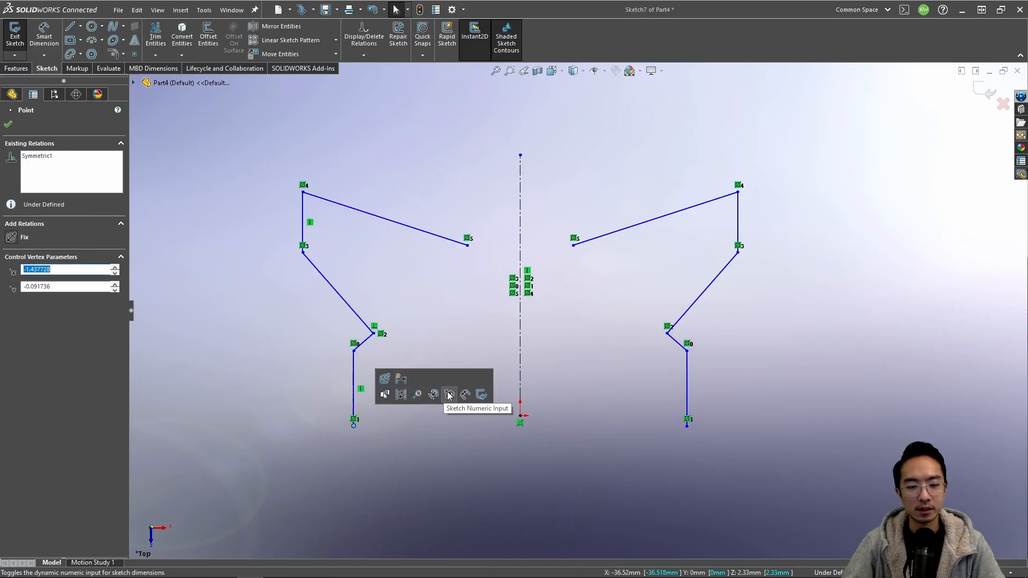
click(453, 325)
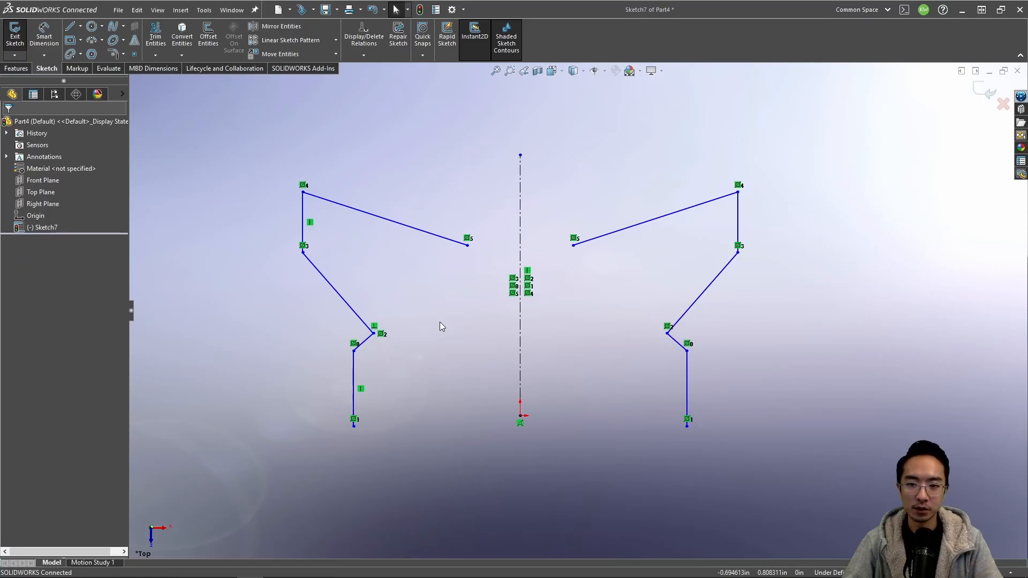
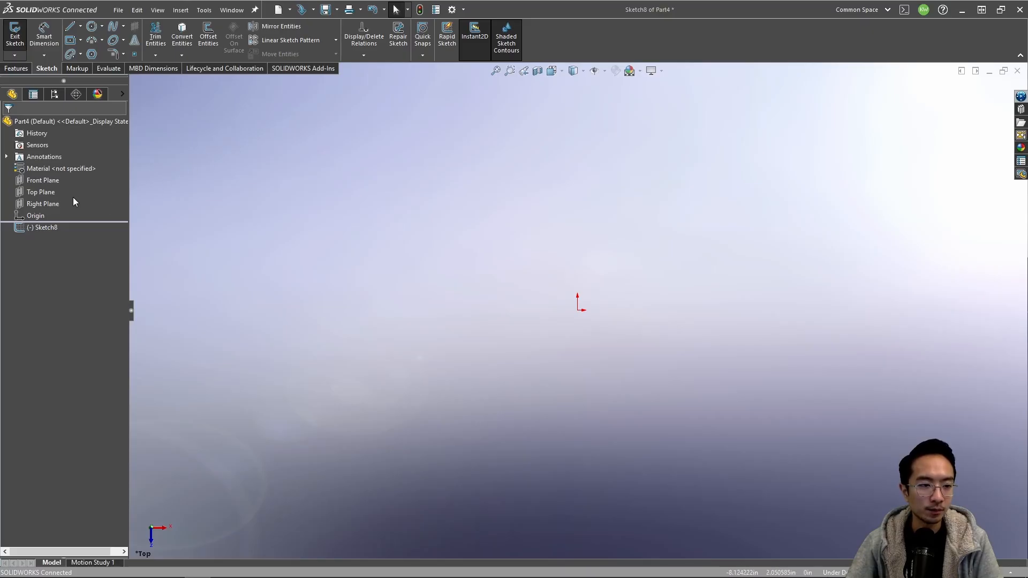
click(47, 191)
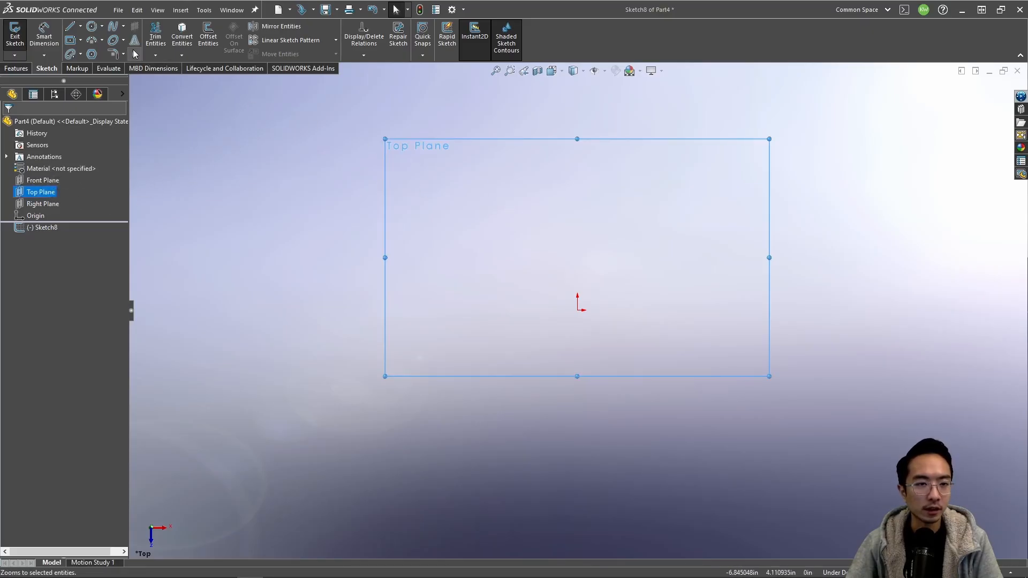
click(68, 42)
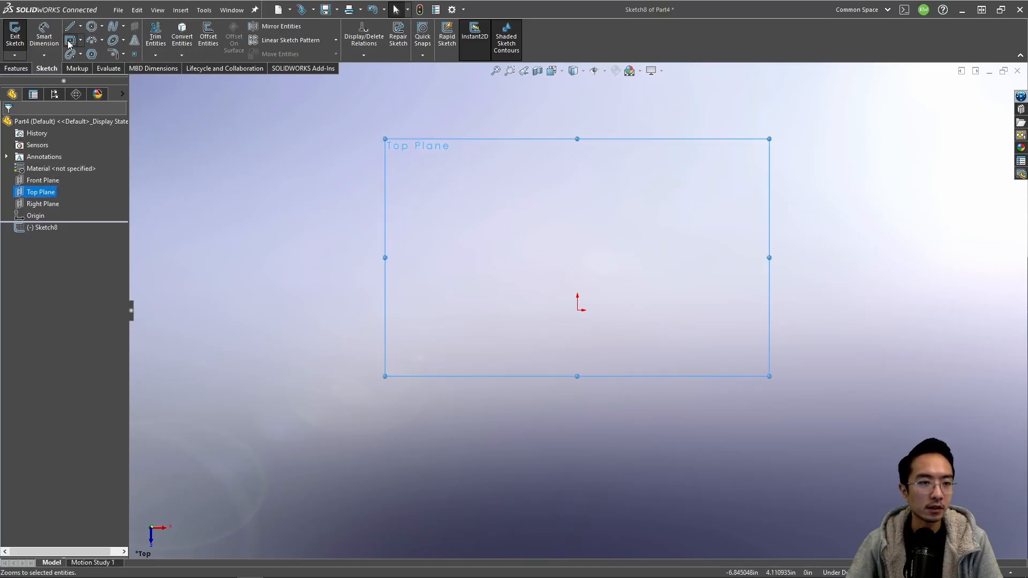
click(577, 310)
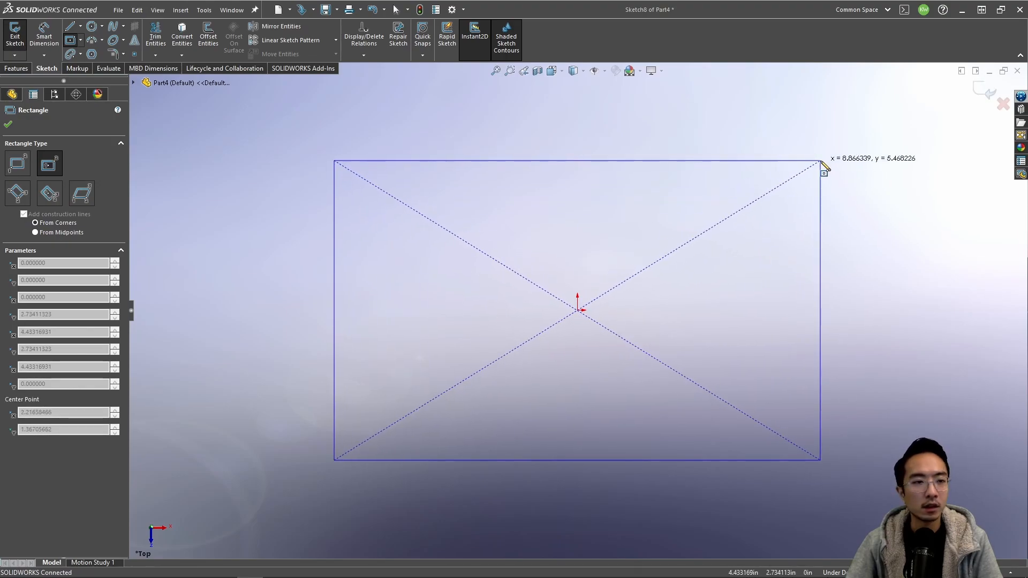
key(Escape)
Step: Draw a corner rectangle about 5.72 by 3.15 in, extending up and to the right from the origin
click(81, 40)
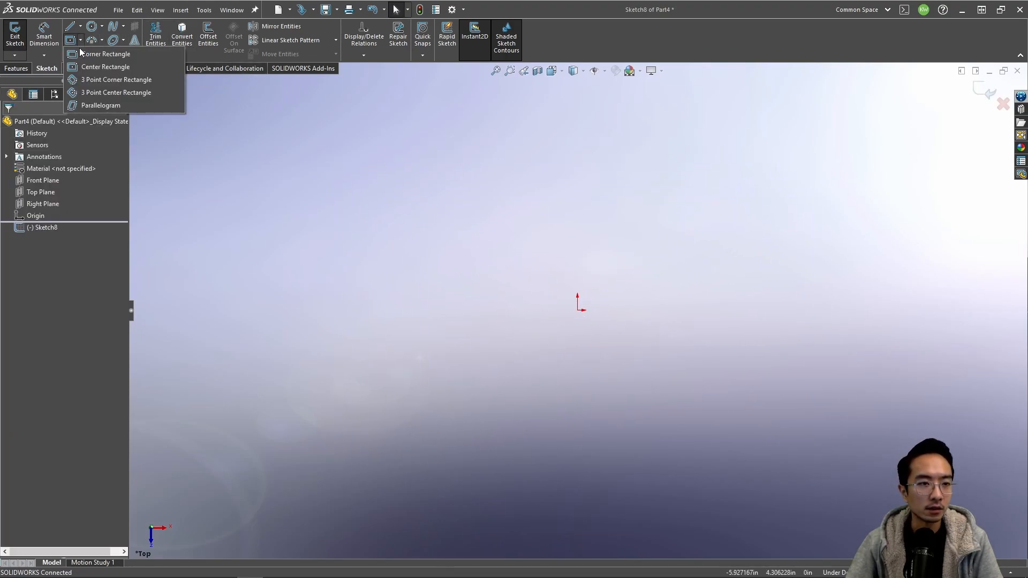
click(99, 53)
click(577, 310)
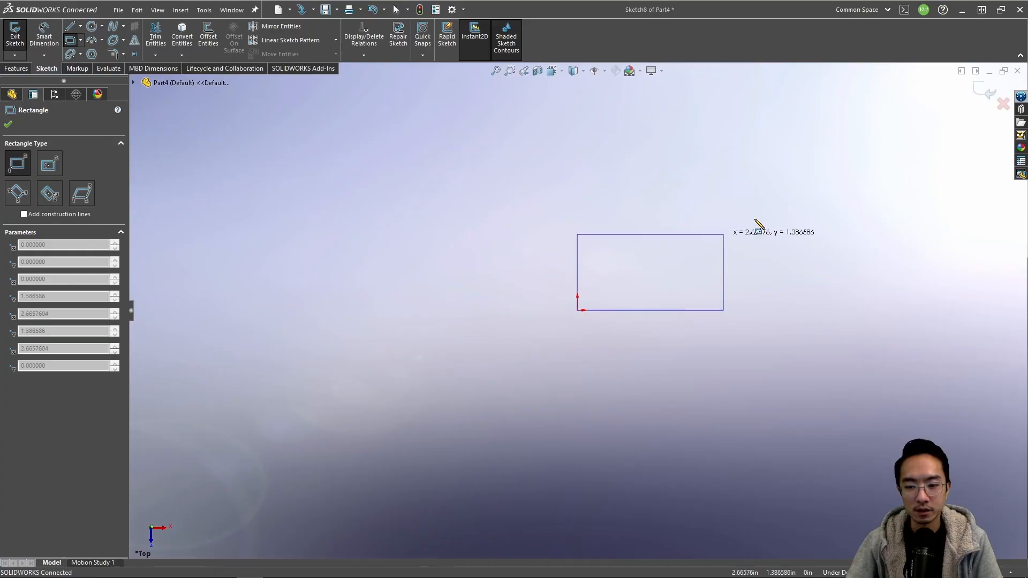
click(891, 137)
key(f)
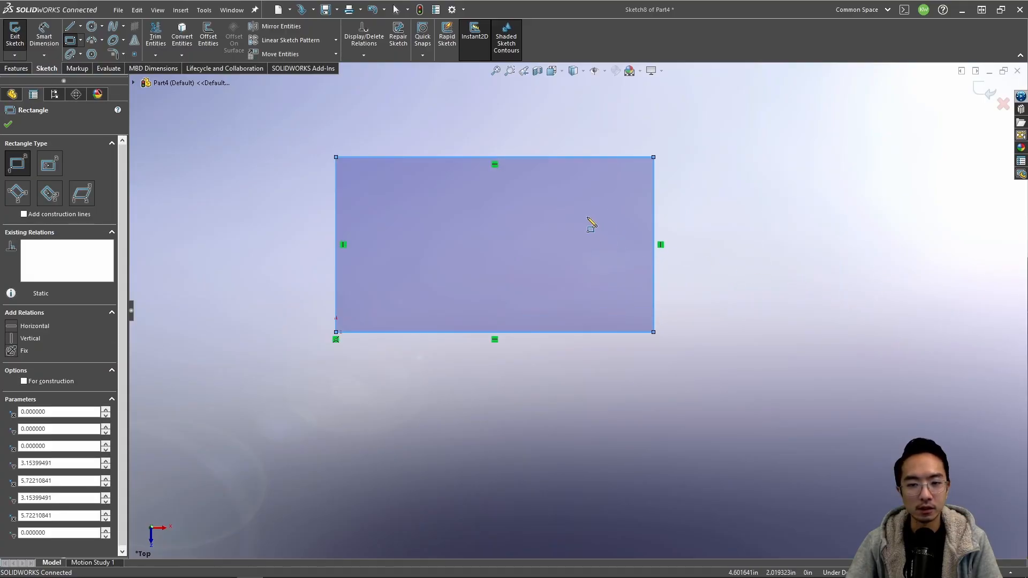
key(Escape)
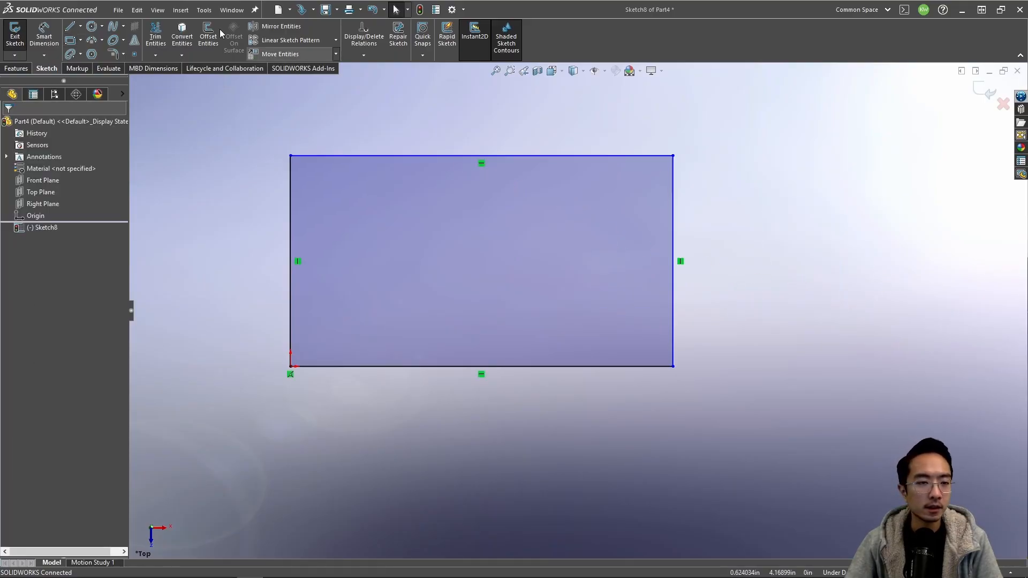
Step: Inside the rectangle's upper-left corner, sketch a short diagonal line joined to a short vertical line going down
click(70, 27)
click(310, 177)
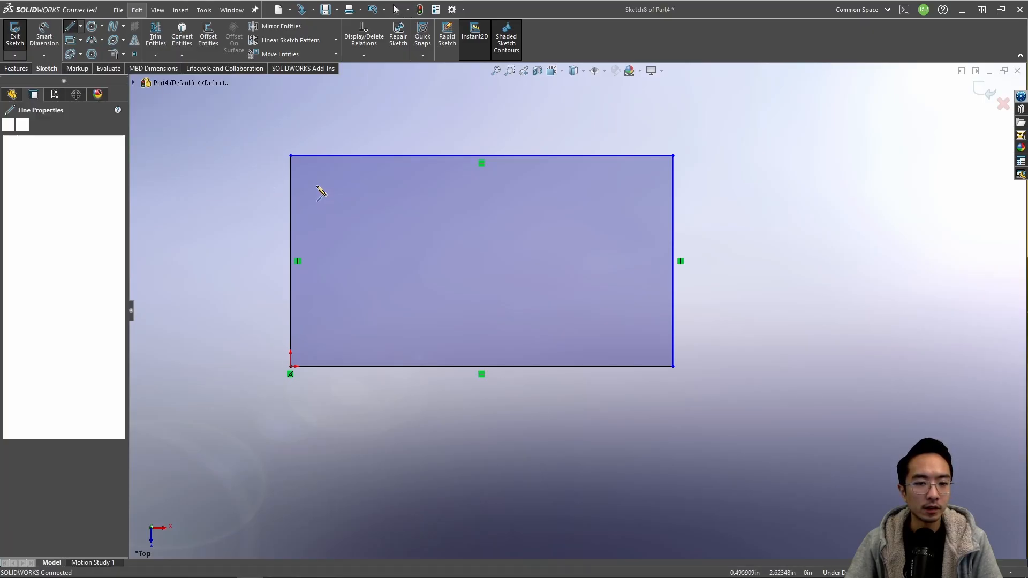
click(309, 200)
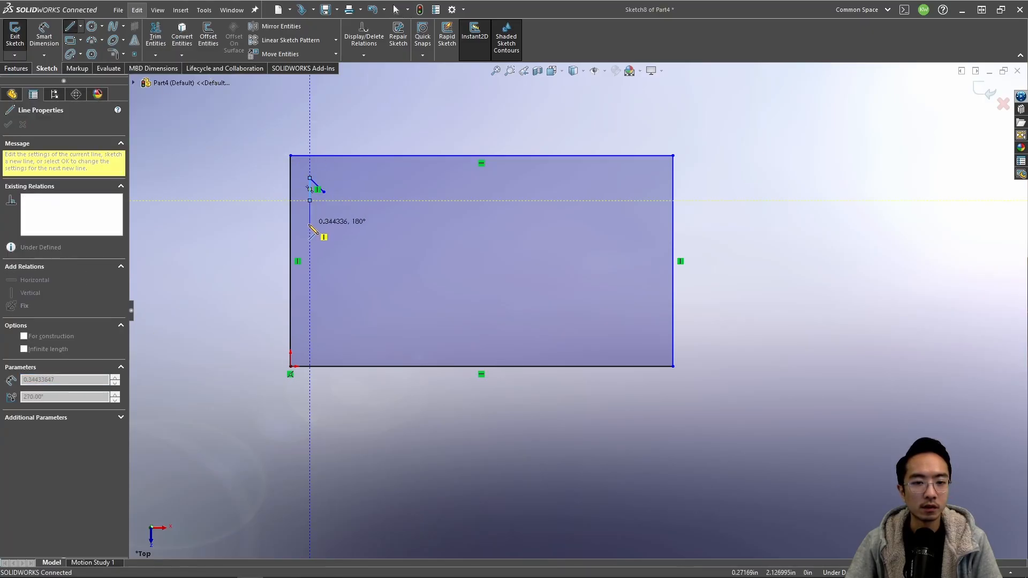
key(Escape)
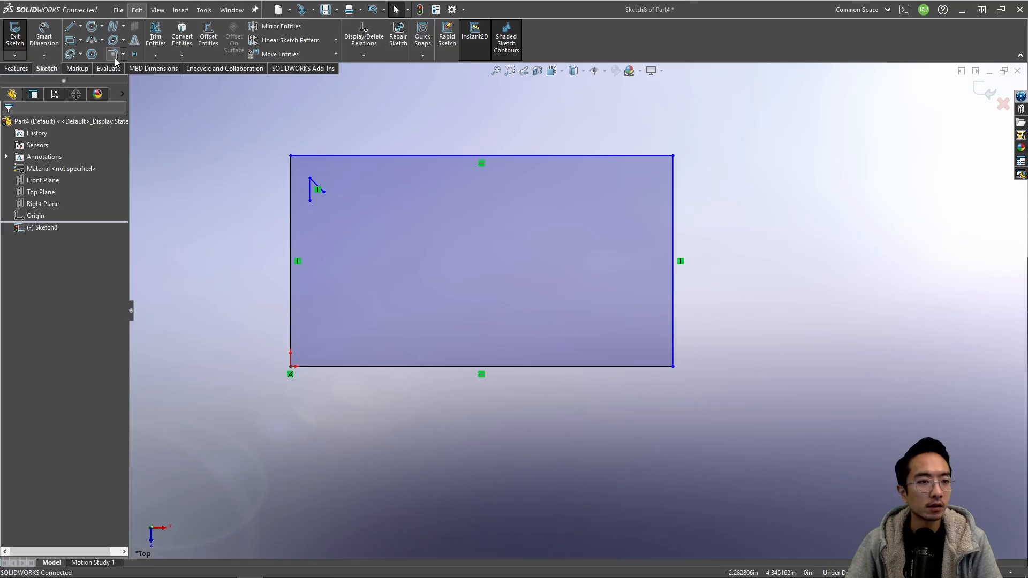
Step: Add a 180° lower arc of about 0.31 in radius, tangent to the short vertical line at its lower end
click(92, 40)
click(309, 201)
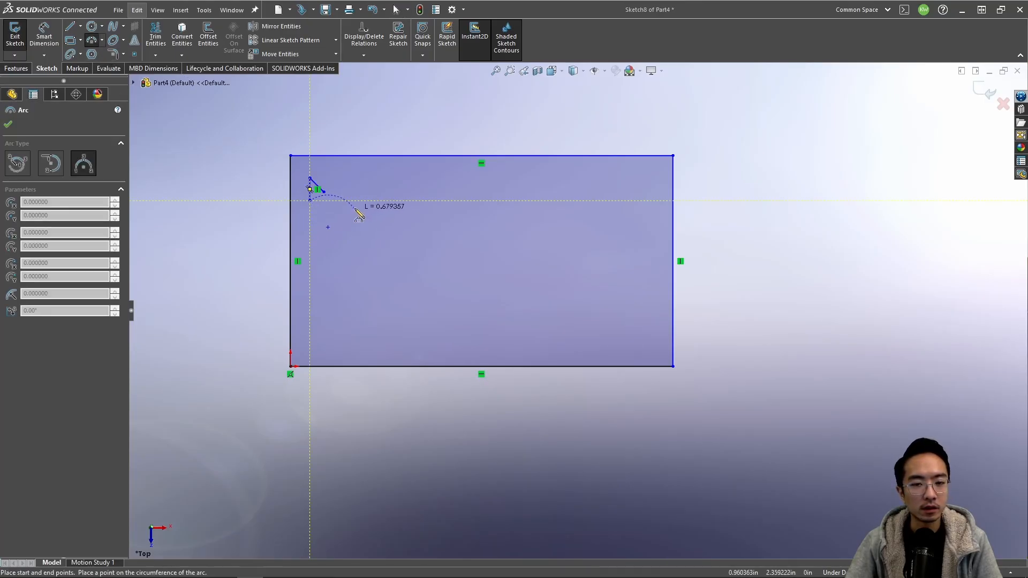
click(342, 221)
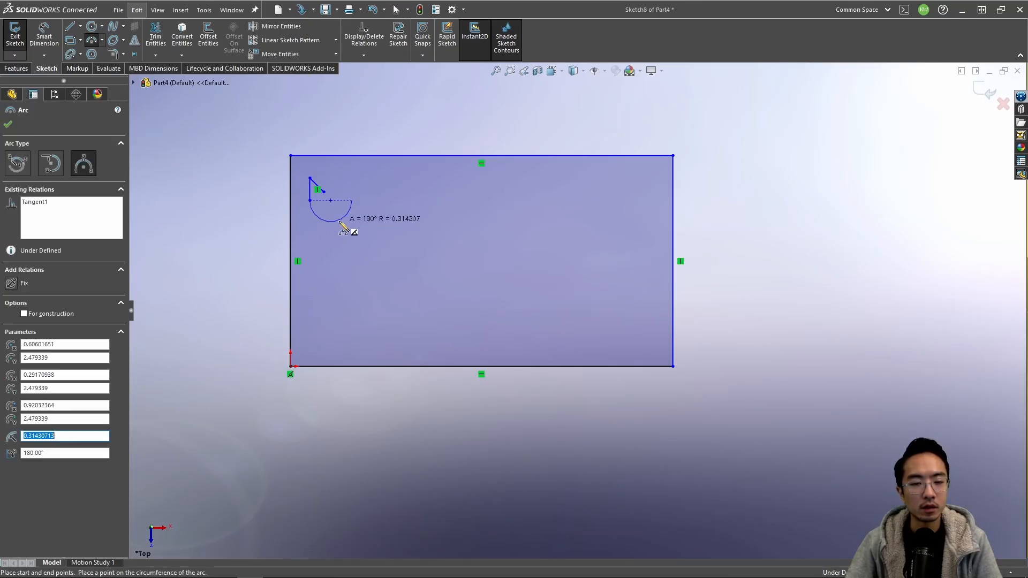
key(Escape)
Step: Close the cat-head profile with three lines from the arc's right end up to an ear tip and back to the open diagonal line
click(71, 27)
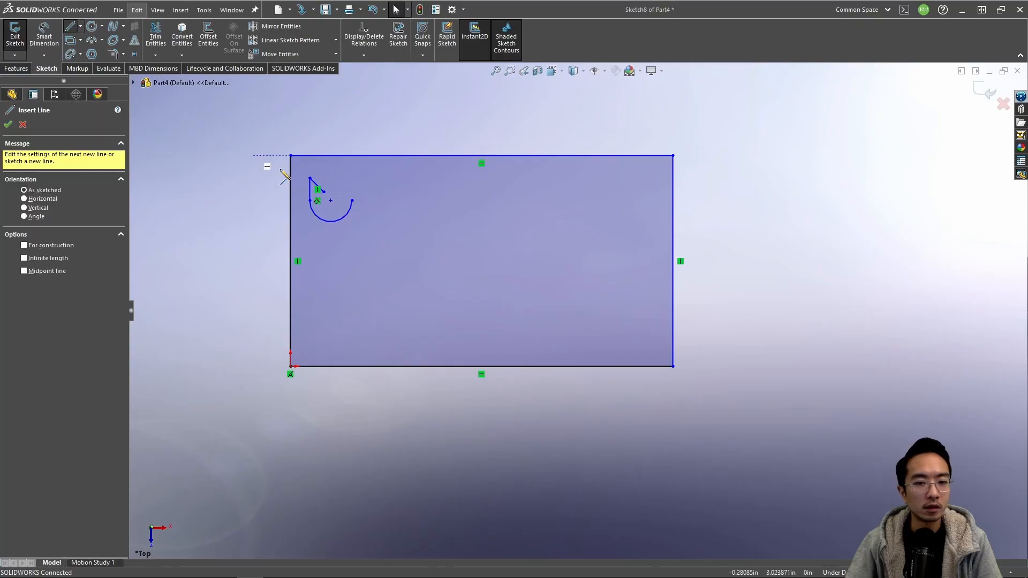
click(352, 201)
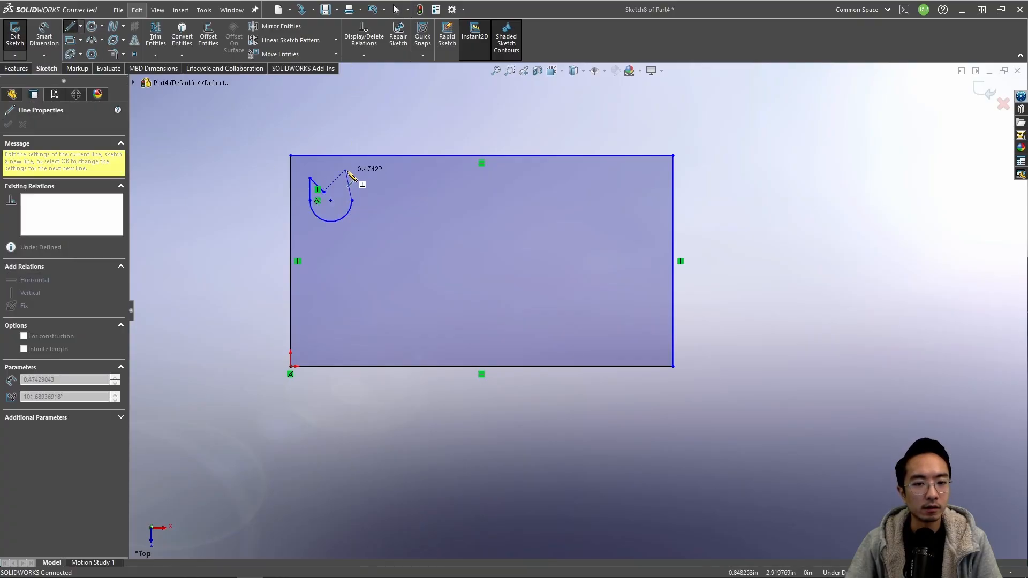
click(346, 169)
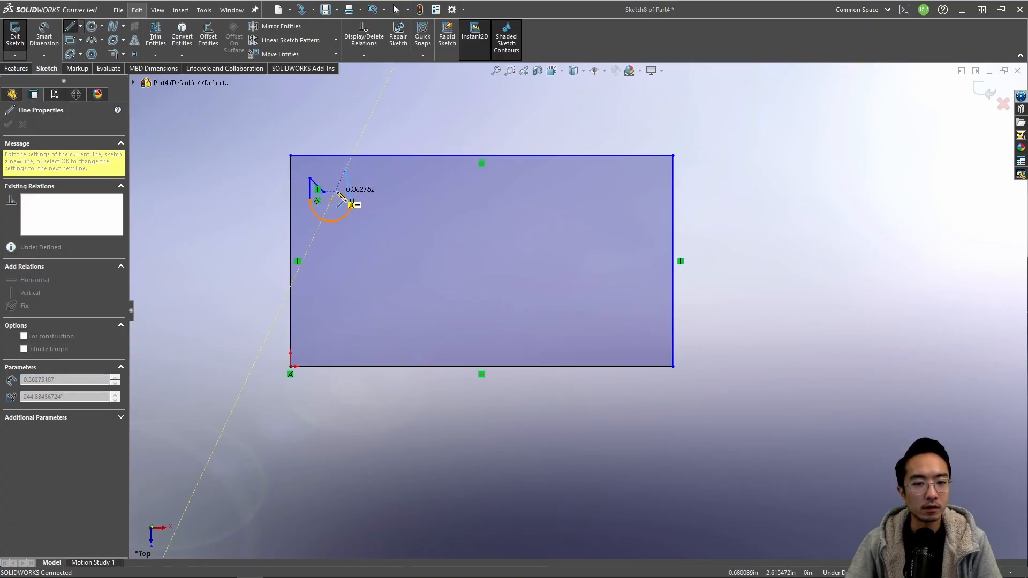
click(335, 191)
click(324, 191)
key(Escape)
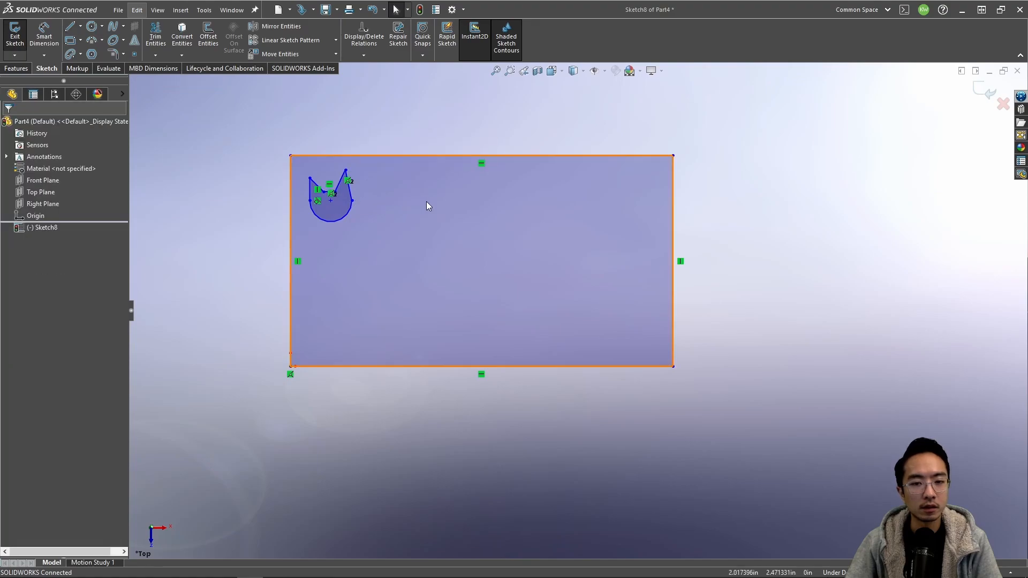
Step: Resize the large rectangle by pulling its right side inward and adjusting its upper-right corner
scroll(420, 213, up, 2)
scroll(419, 213, down, 4)
scroll(605, 373, up, 2)
scroll(608, 374, down, 2)
scroll(609, 369, down, 1)
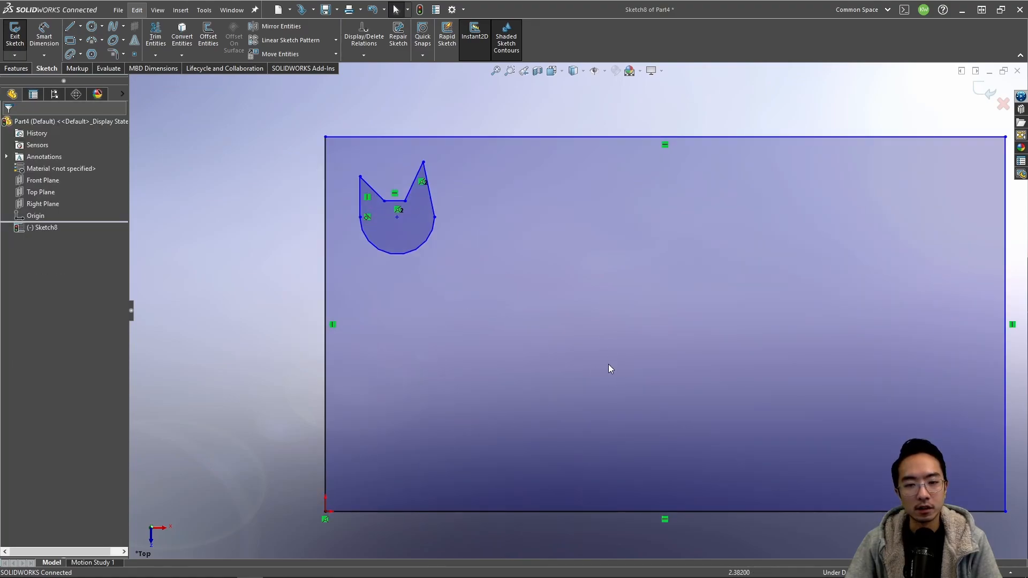
scroll(664, 407, up, 1)
scroll(666, 410, down, 1)
drag(453, 249, 371, 255)
click(257, 224)
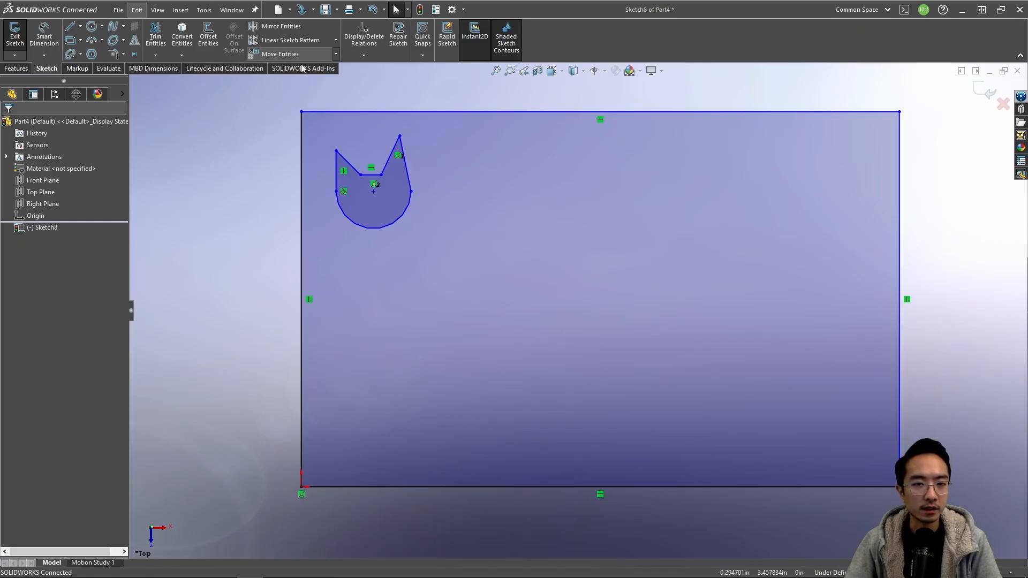
drag(443, 245, 413, 248)
click(239, 164)
drag(319, 130, 368, 133)
Step: Start a linear sketch pattern with the cat-head profile's arc and all five lines as the entities to pattern
click(403, 211)
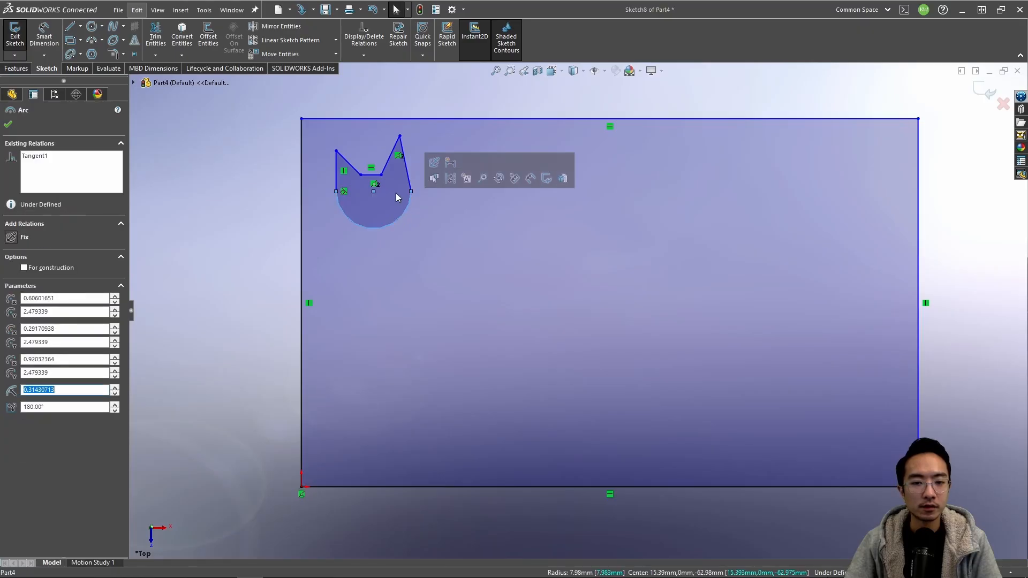
click(323, 42)
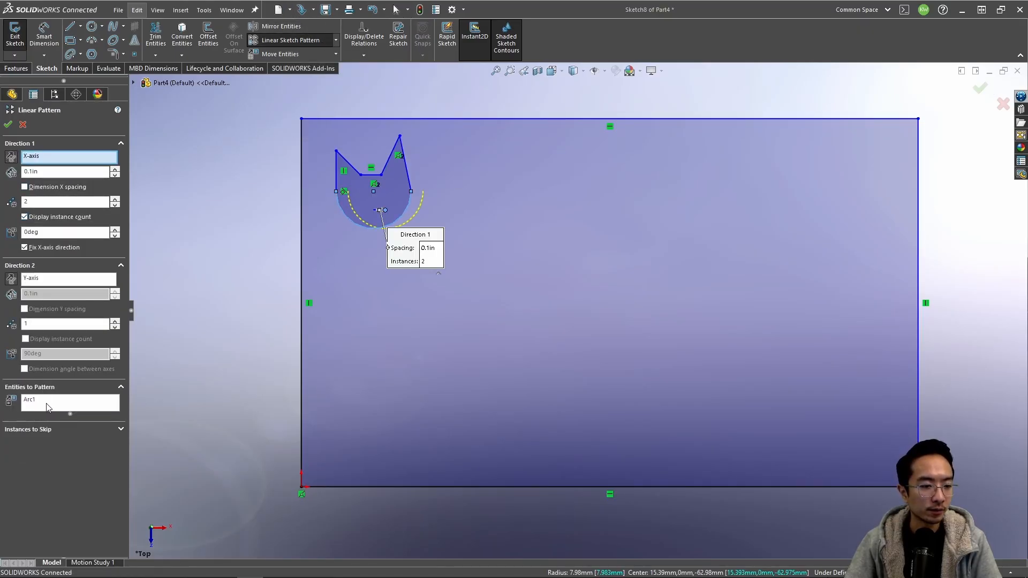
click(70, 403)
click(340, 187)
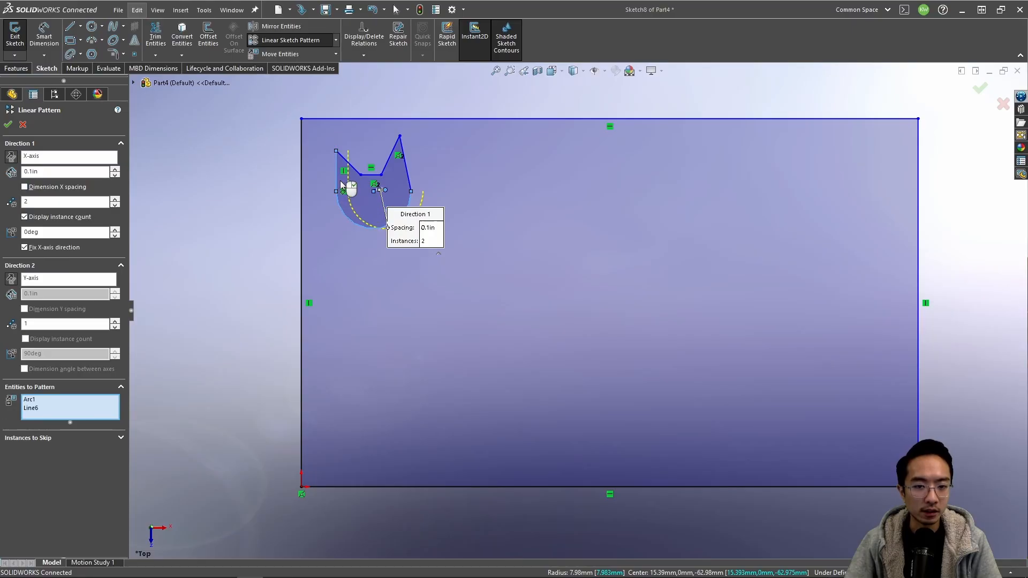
click(360, 171)
click(376, 175)
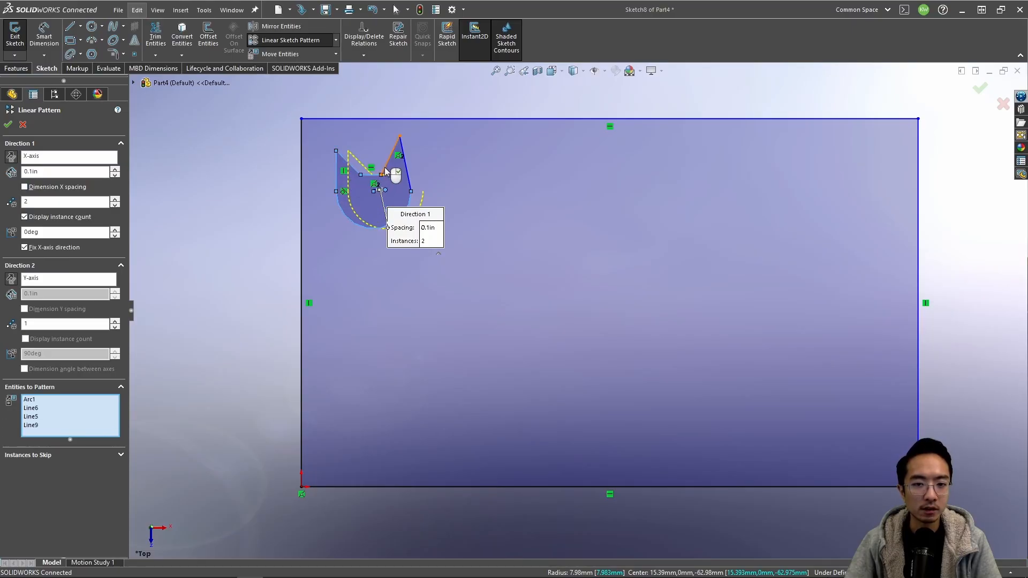
click(390, 160)
click(406, 168)
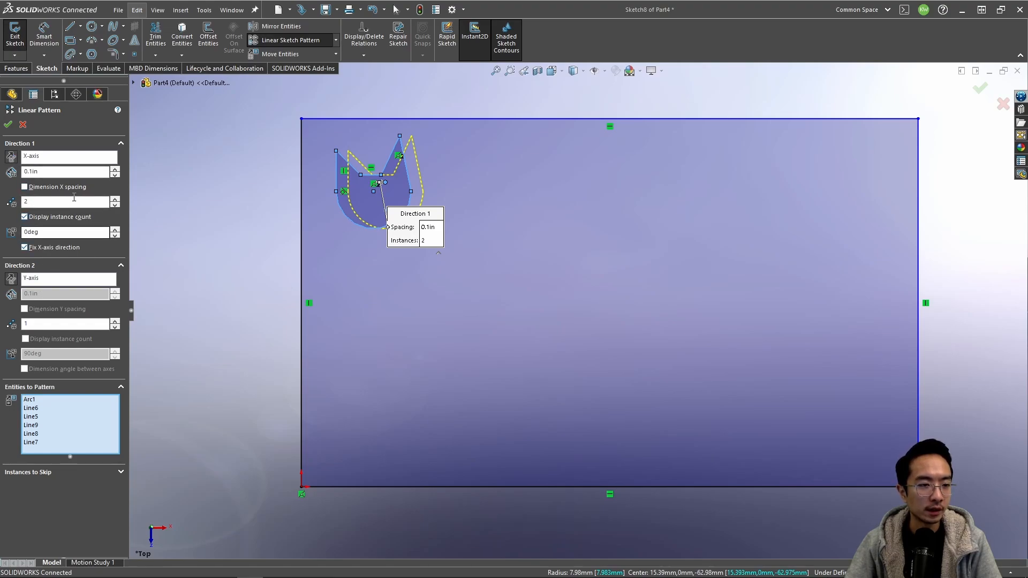
Step: Set the pattern's X direction to a spacing of 1 in and 5 instances
click(116, 169)
click(115, 169)
click(116, 169)
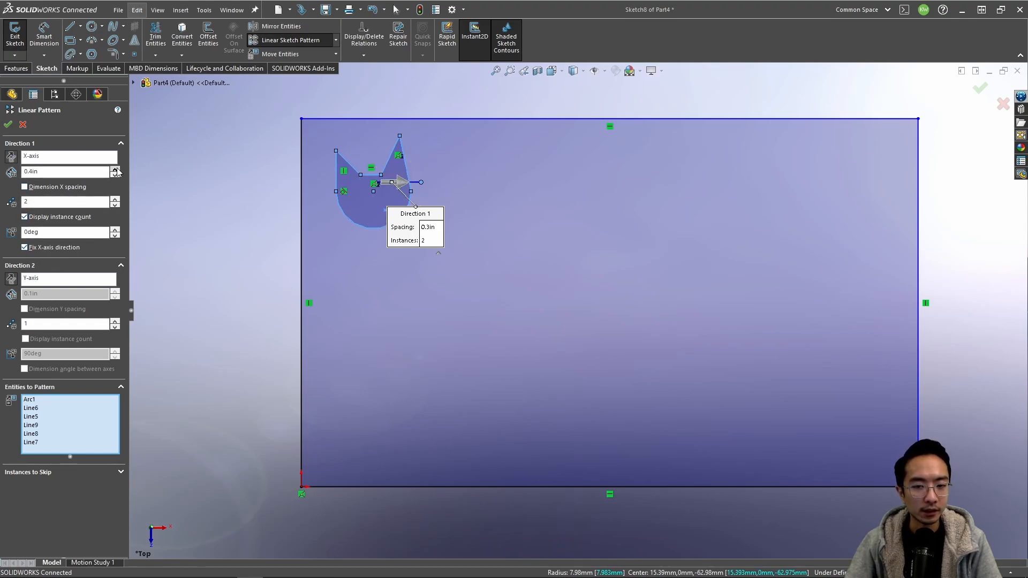
click(115, 169)
click(116, 169)
click(115, 170)
click(116, 169)
click(115, 169)
click(116, 169)
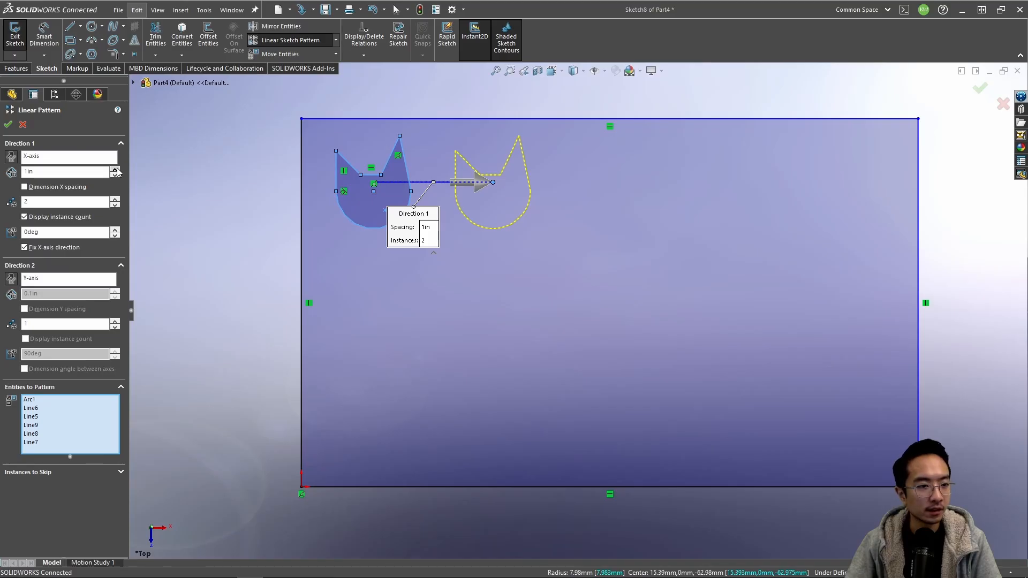
click(115, 199)
click(115, 199)
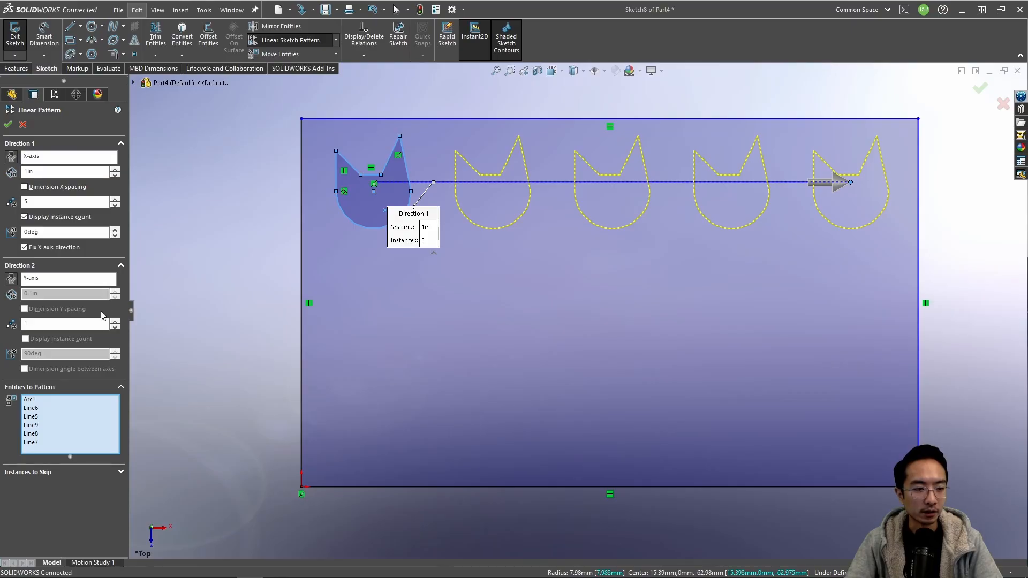
Step: Set the pattern's Y direction to 3 instances and reverse it so the copies run downward
click(115, 325)
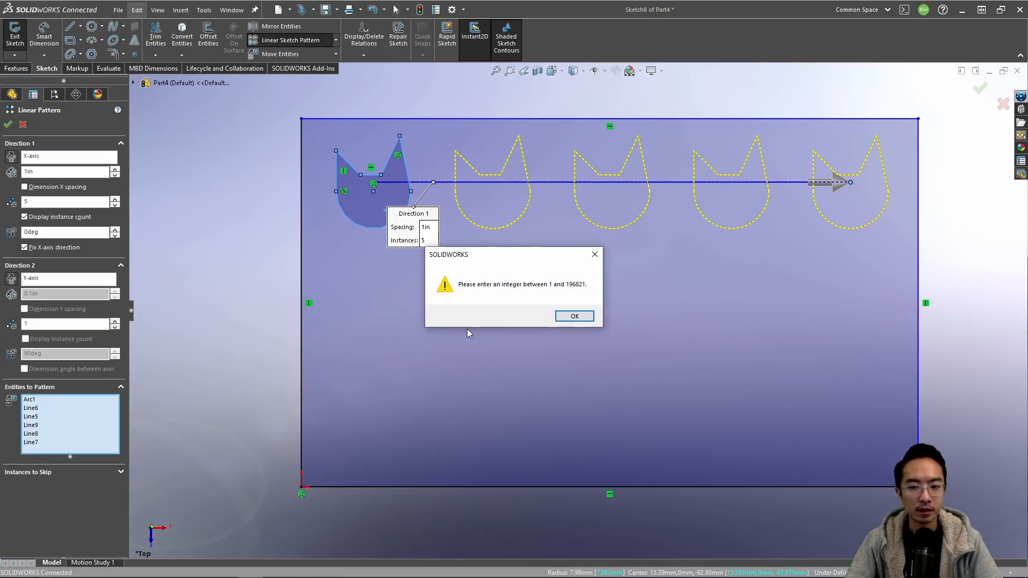
click(568, 317)
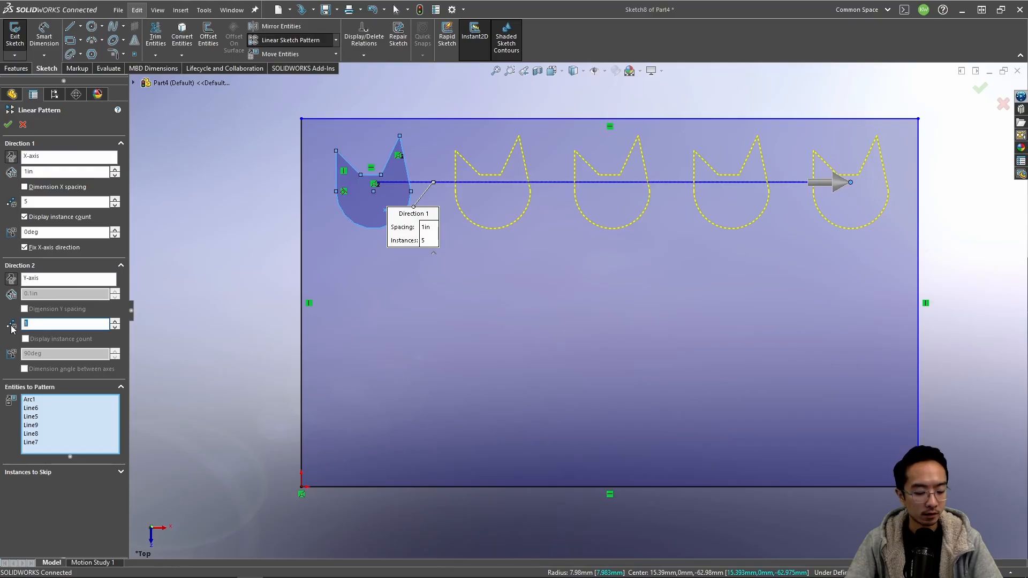
text(2)
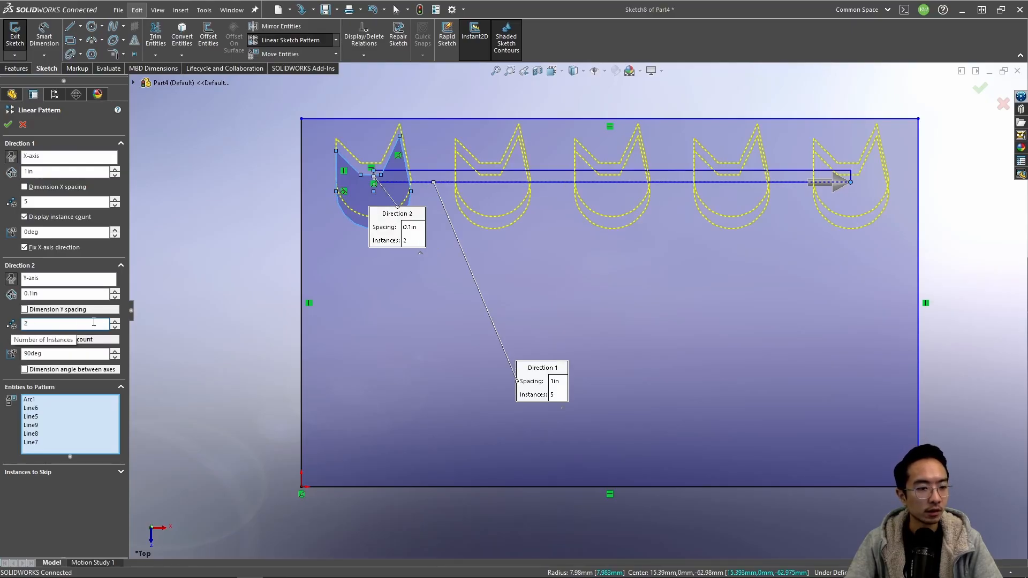
click(114, 321)
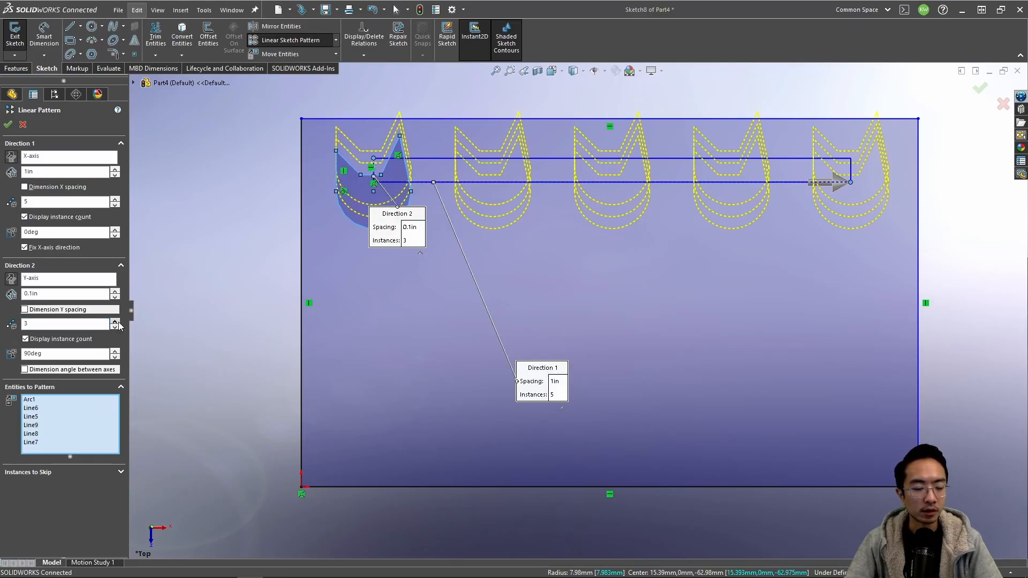
click(10, 279)
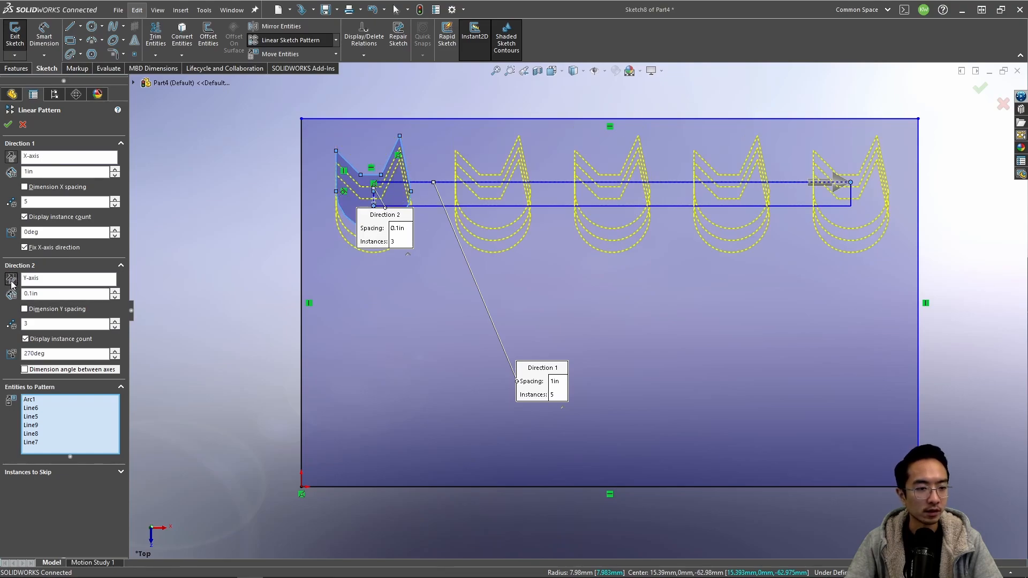
Step: Set the Y-direction spacing to 1 in and create the linear pattern
click(115, 292)
click(115, 291)
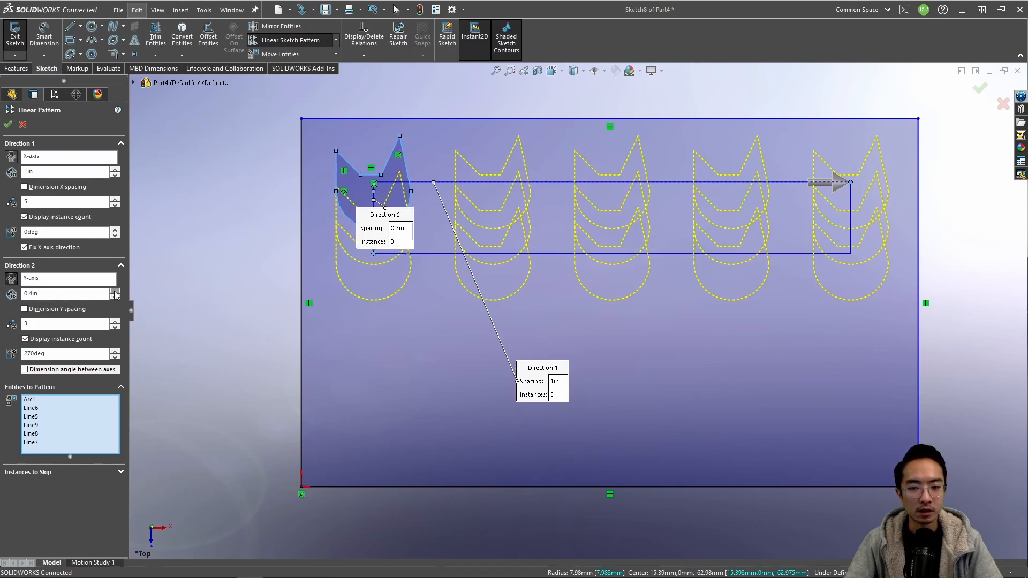
click(115, 291)
click(114, 291)
click(115, 291)
click(114, 291)
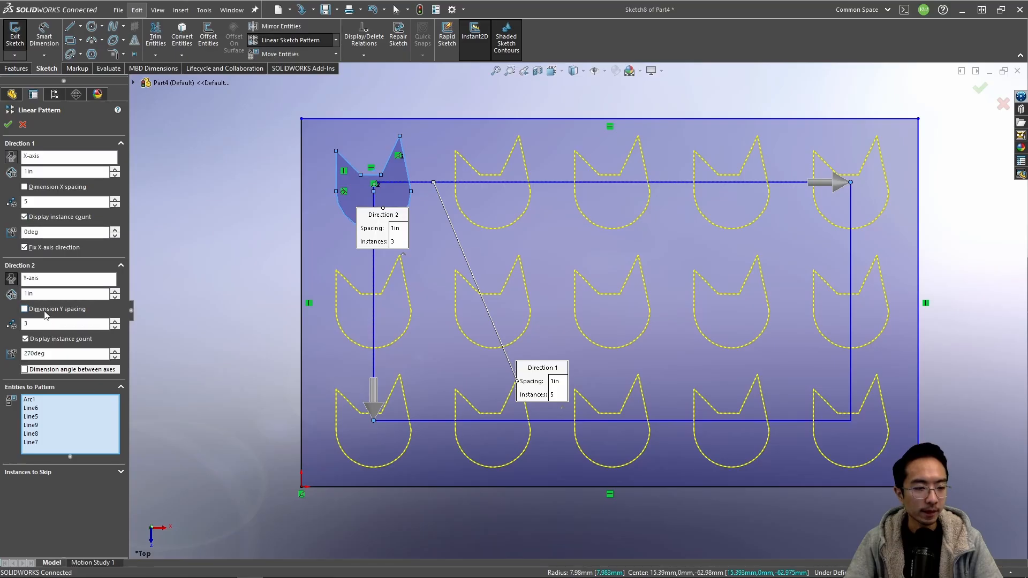
click(10, 124)
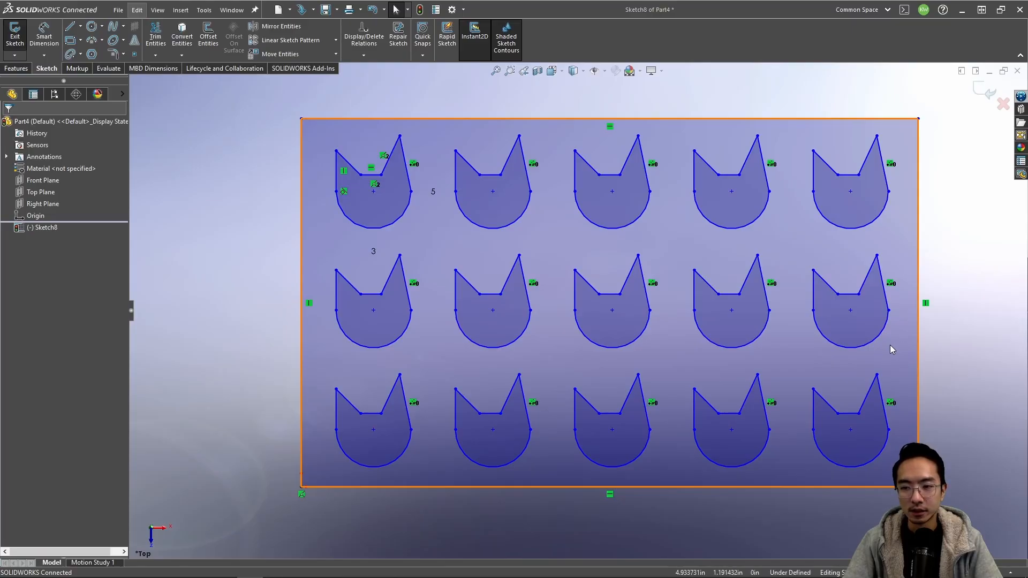
Step: Delete all the patterned copies and the surrounding rectangle, keeping only the original cat-head profile
key(z)
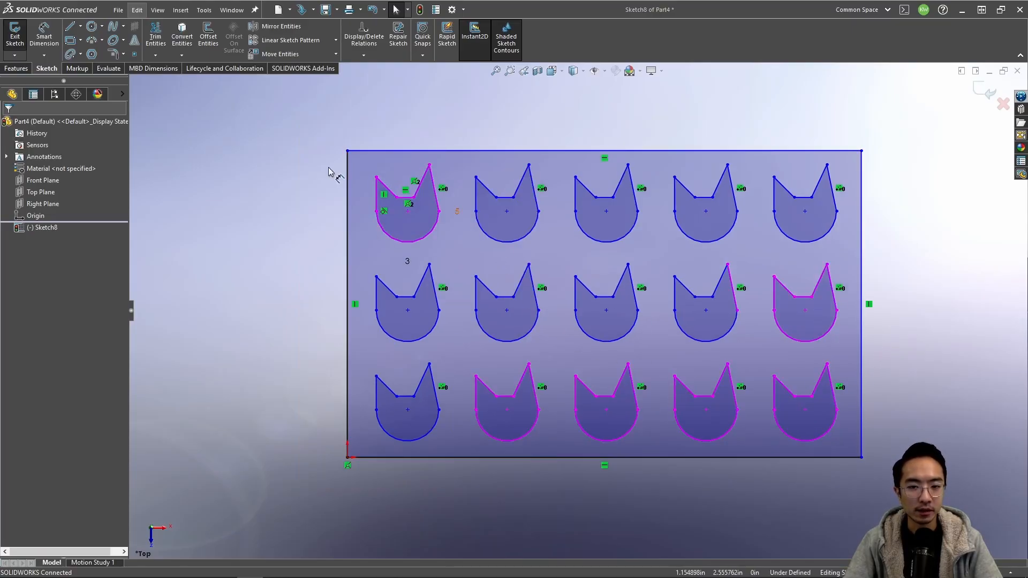
drag(281, 127, 838, 463)
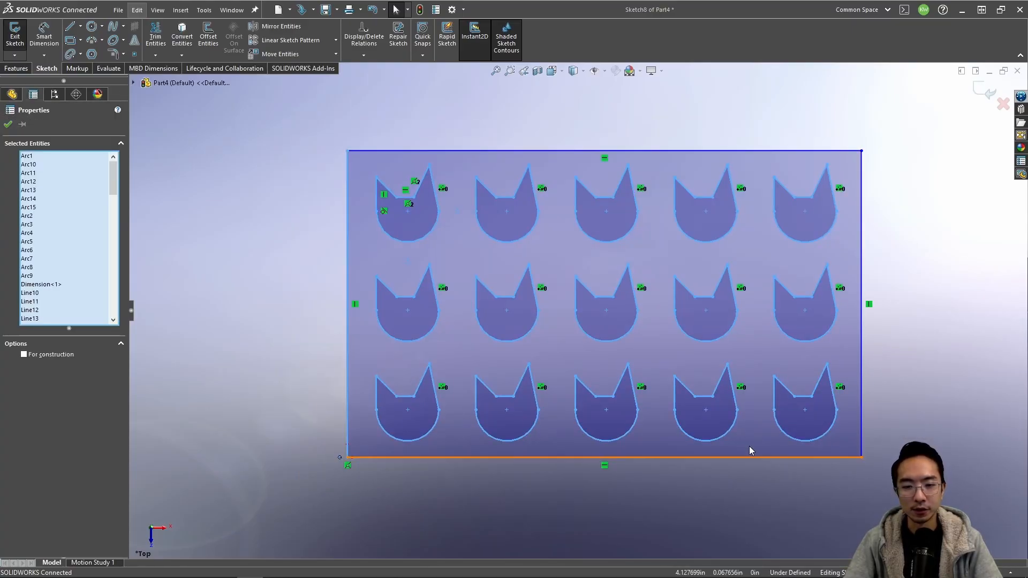
key(Escape)
drag(459, 123, 946, 493)
key(Delete)
drag(690, 513, 275, 268)
key(Delete)
drag(880, 193, 639, 119)
key(Delete)
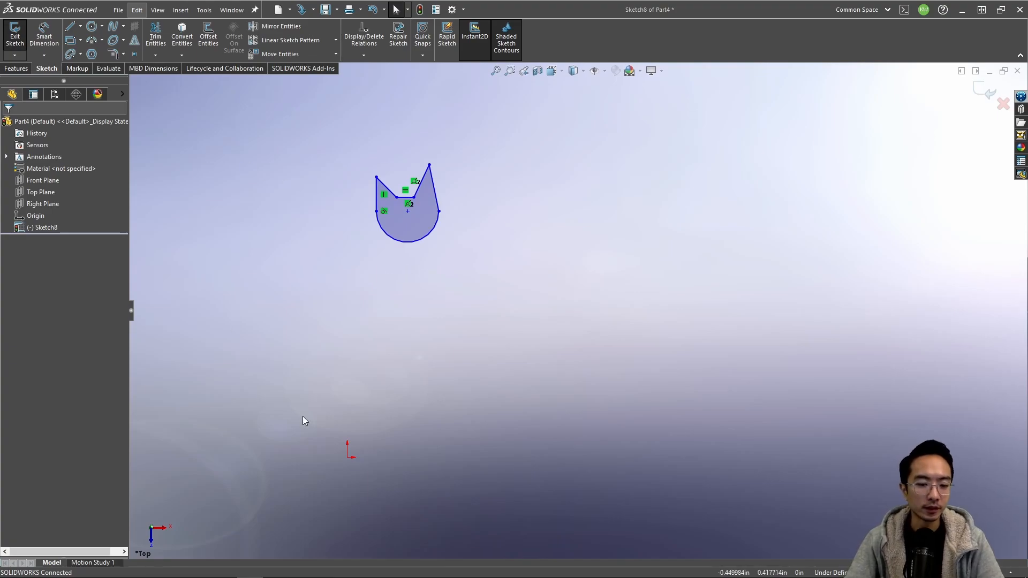
Step: Move the cat-head profile so it sits close to the origin, above and to its left
scroll(311, 420, up, 4)
scroll(435, 436, down, 2)
drag(573, 241, 422, 131)
mouse_move(535, 201)
mouse_down()
mouse_move(493, 254)
mouse_move(422, 304)
mouse_move(434, 322)
mouse_up()
click(501, 371)
scroll(501, 371, down, 3)
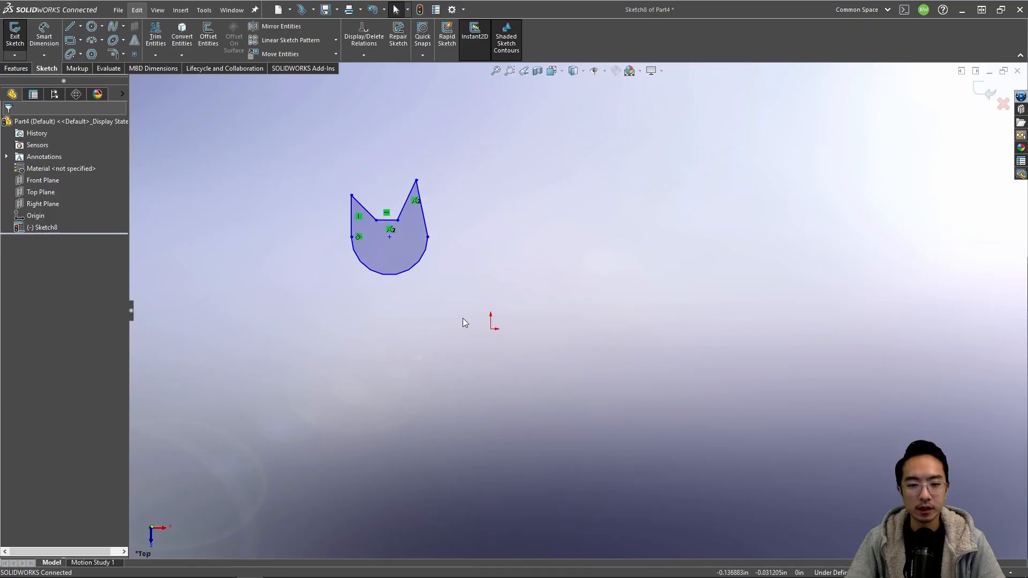
click(336, 41)
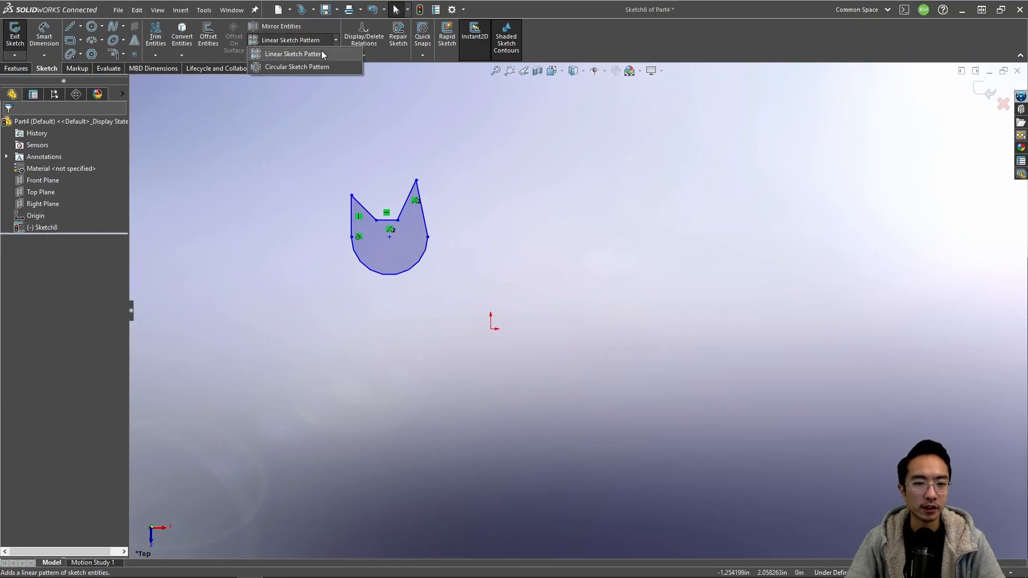
click(300, 67)
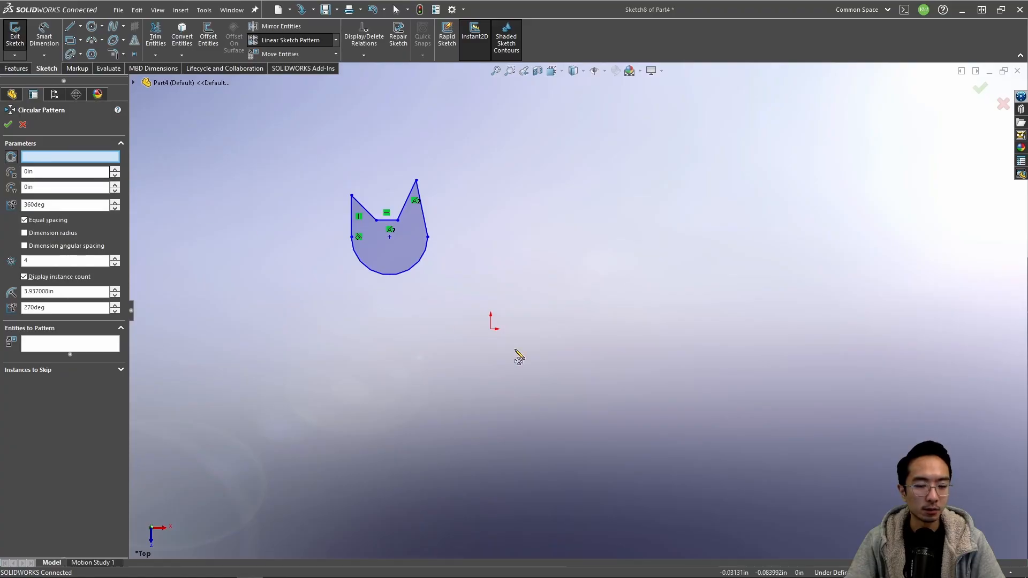
click(54, 157)
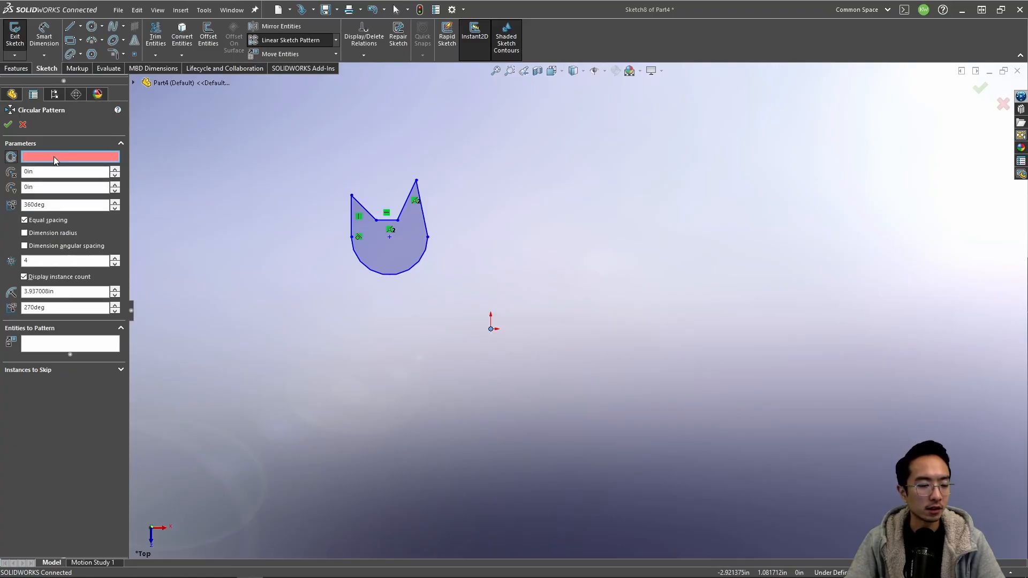
click(491, 329)
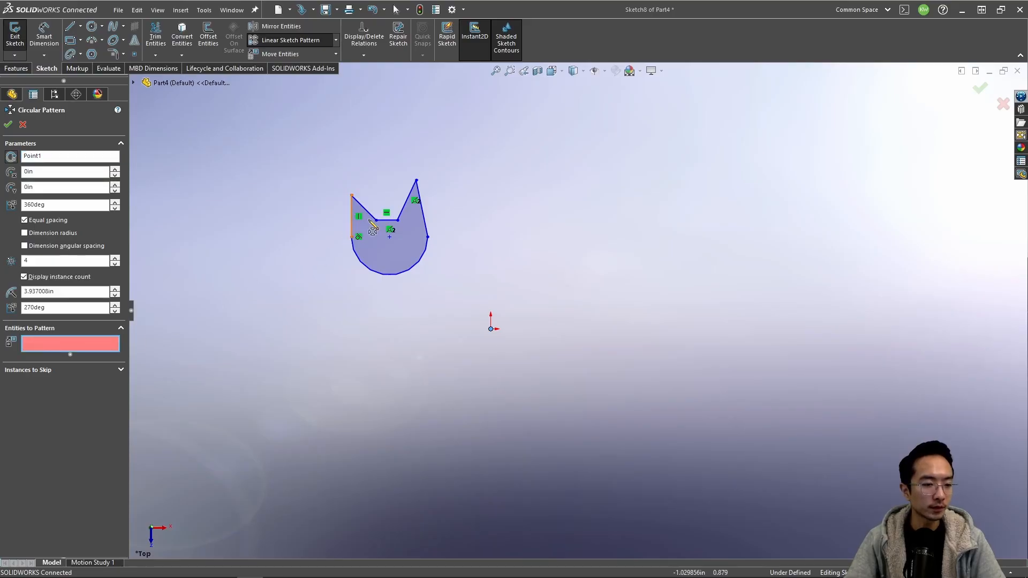
mouse_move(303, 171)
mouse_down()
mouse_move(451, 288)
mouse_move(344, 227)
mouse_move(293, 160)
mouse_up()
click(416, 269)
key(Escape)
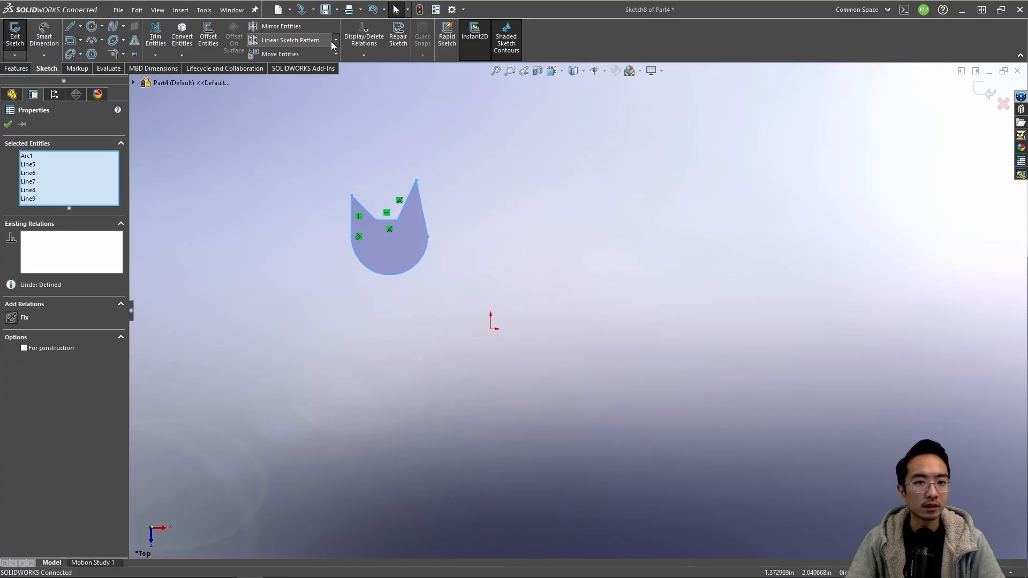
Step: Start a circular sketch pattern of the whole cat-head profile about the origin, with 4 equally spaced instances over 360°
click(332, 42)
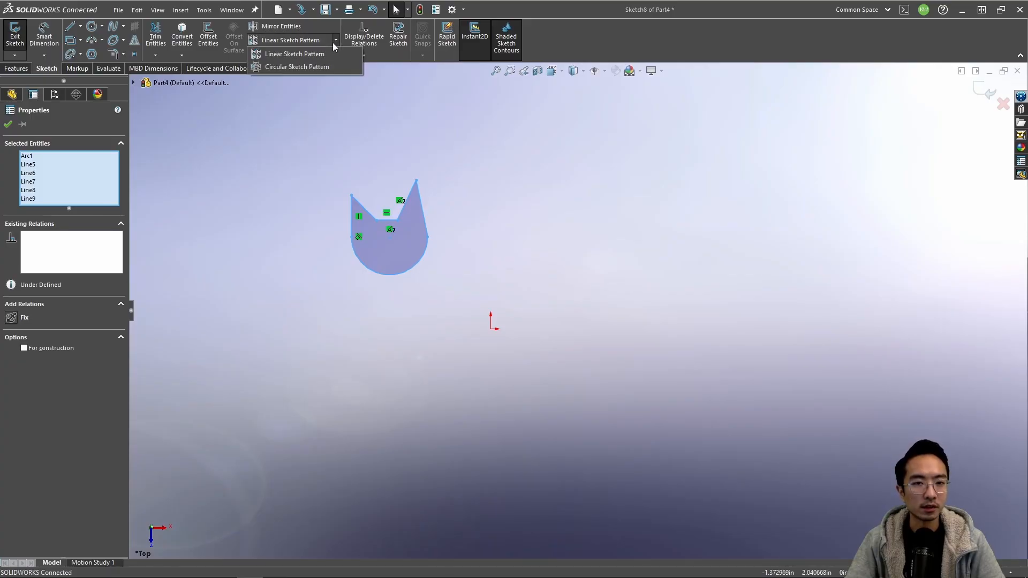
click(323, 70)
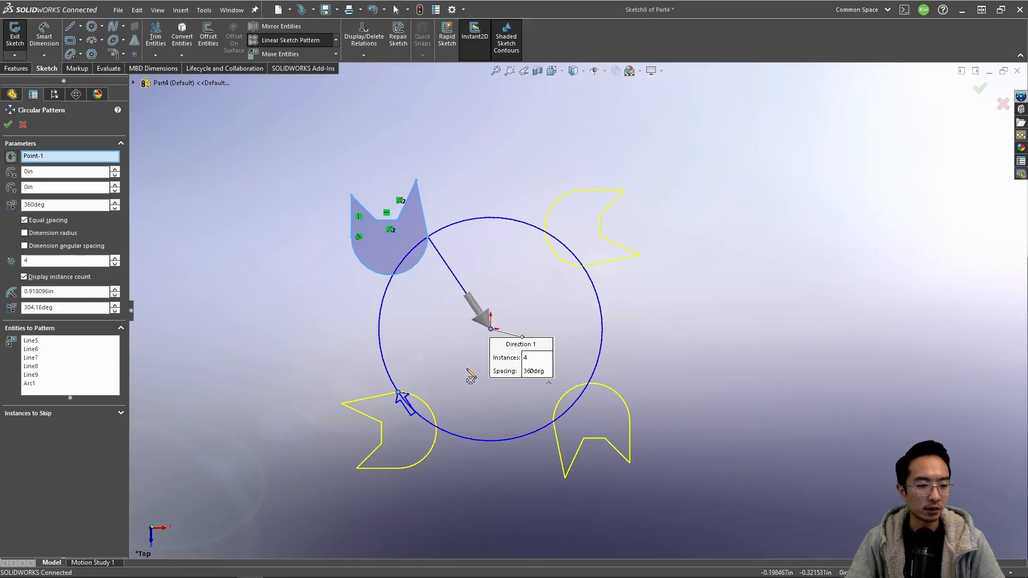
click(114, 257)
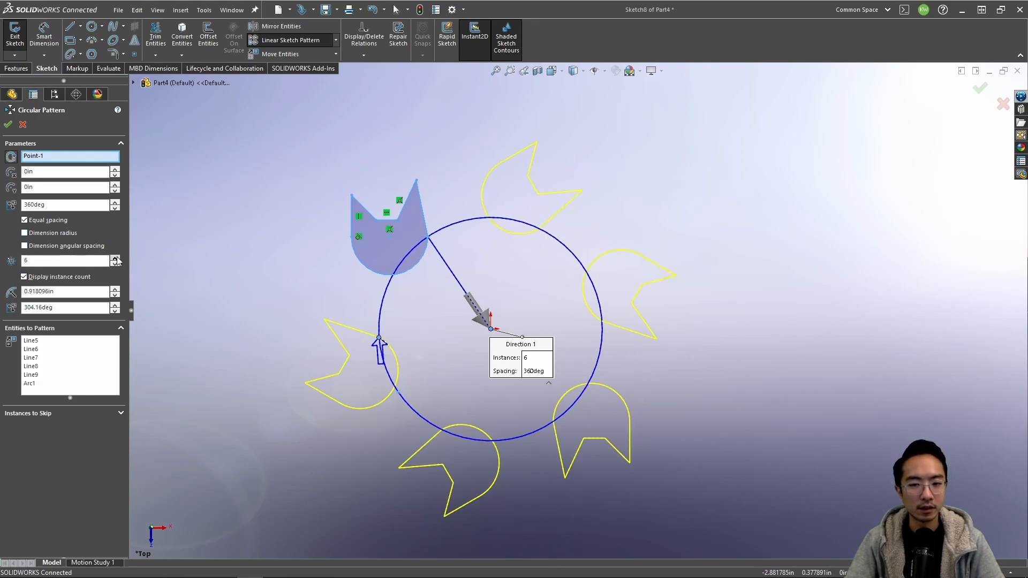
click(115, 264)
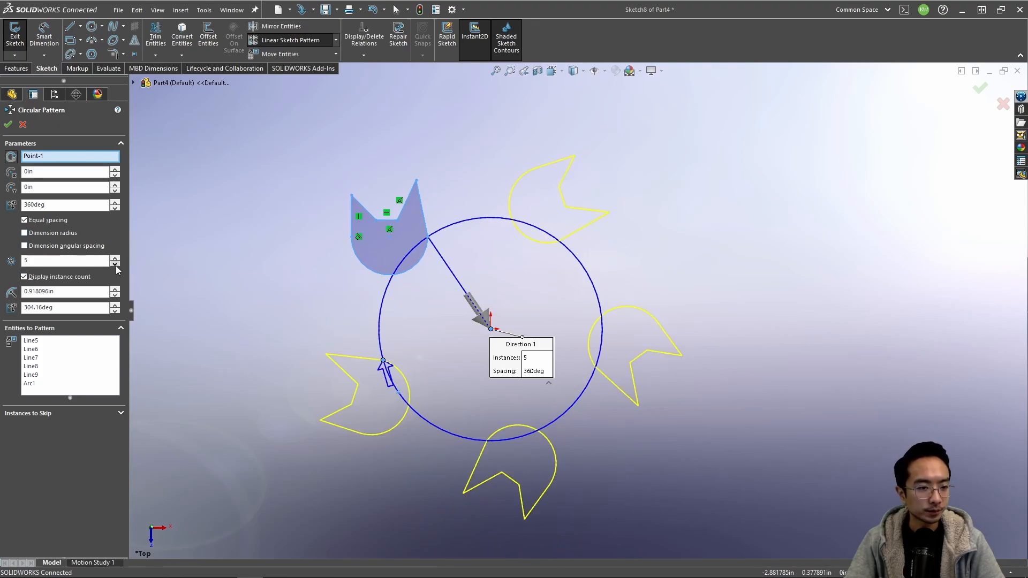
click(115, 264)
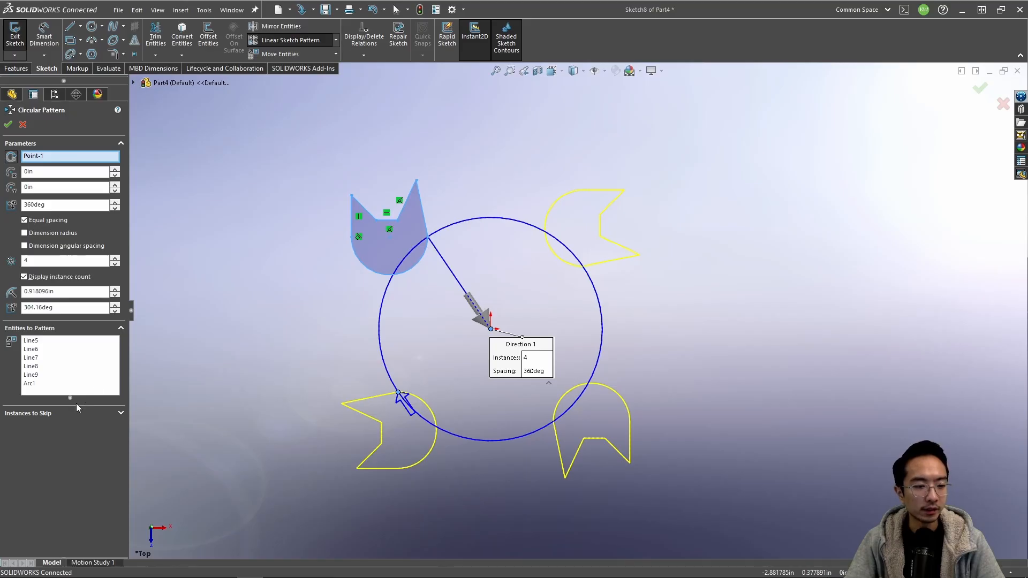
Step: Exclude the copy above and to the right of the origin from the circular pattern as an instance to skip
click(87, 414)
click(85, 432)
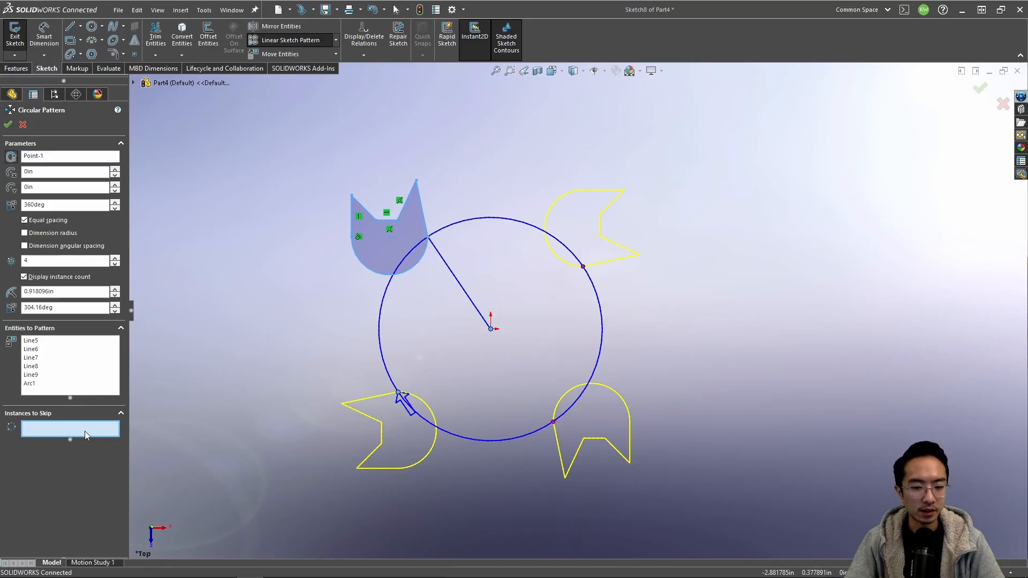
click(583, 266)
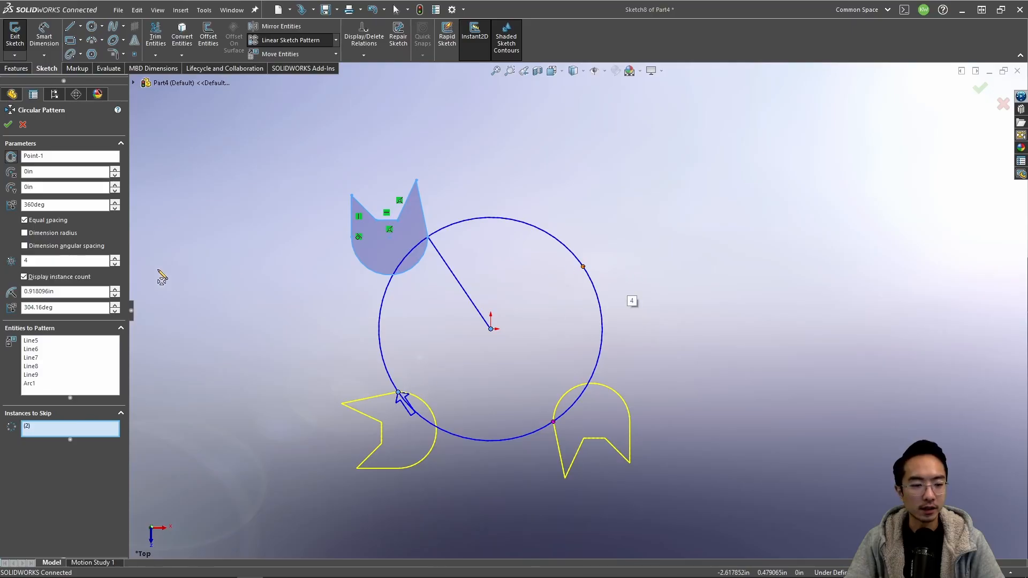
Step: Increase the number of instances in the circular pattern to 7
click(119, 260)
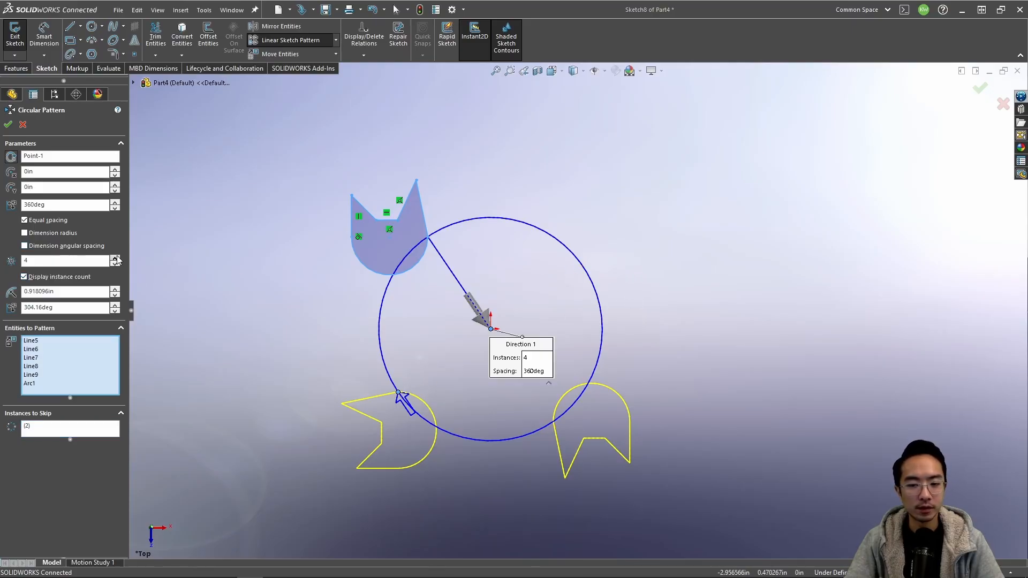
click(115, 257)
click(115, 258)
click(116, 257)
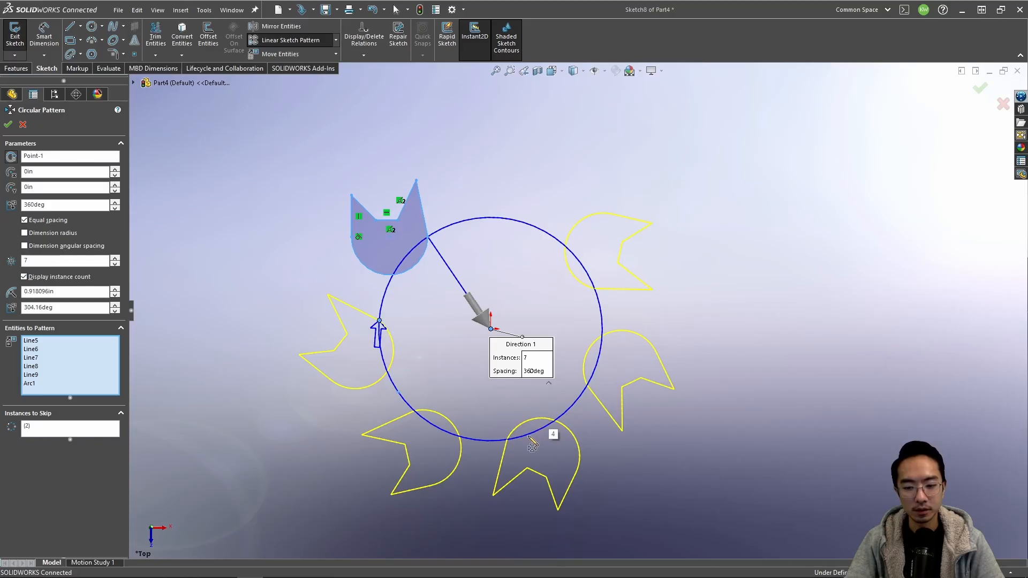
Step: Clear all instances to skip, including the newly added copy just below the origin, and accept the circular pattern
click(44, 430)
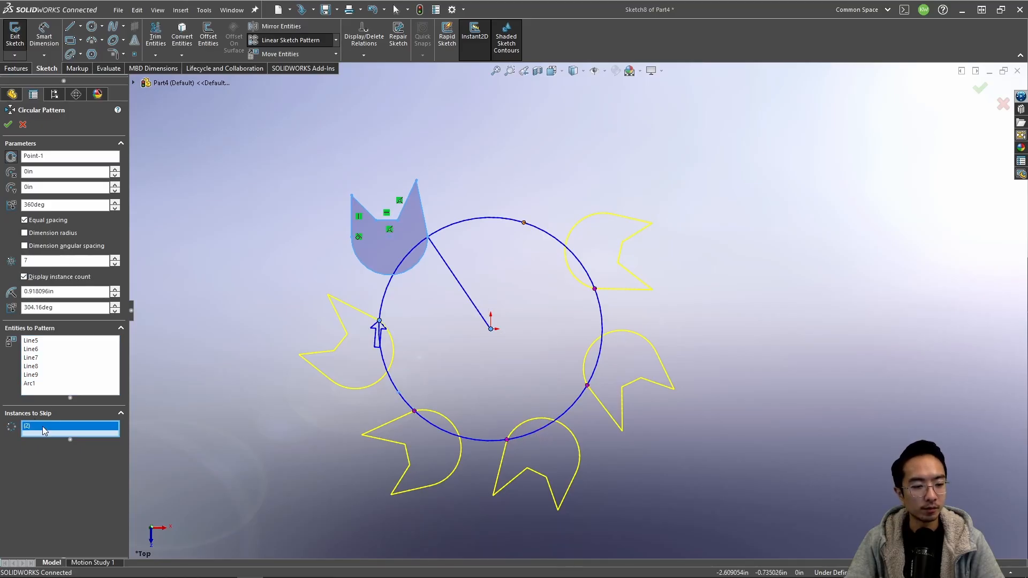
click(507, 440)
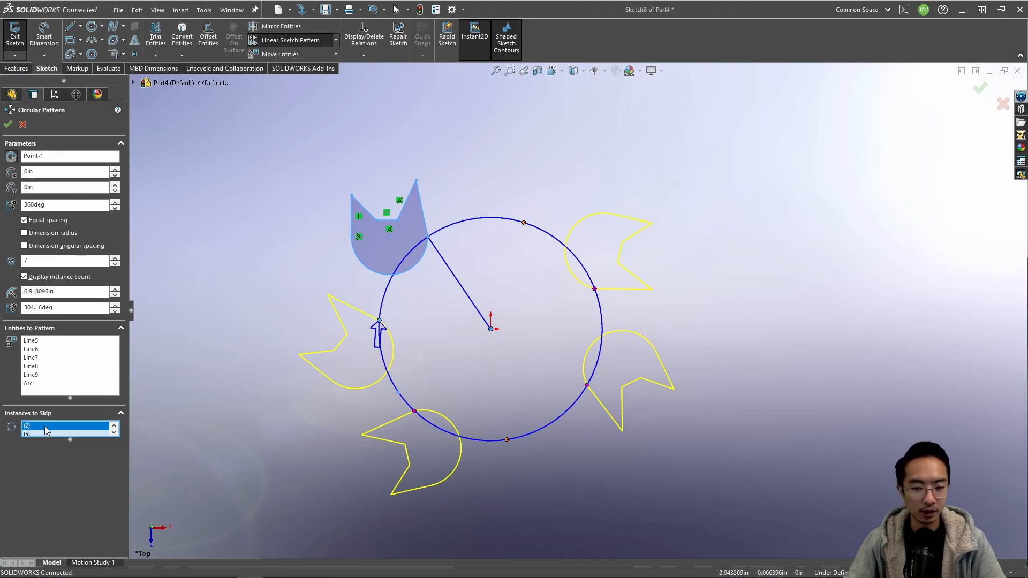
key(Delete)
key(Delete)
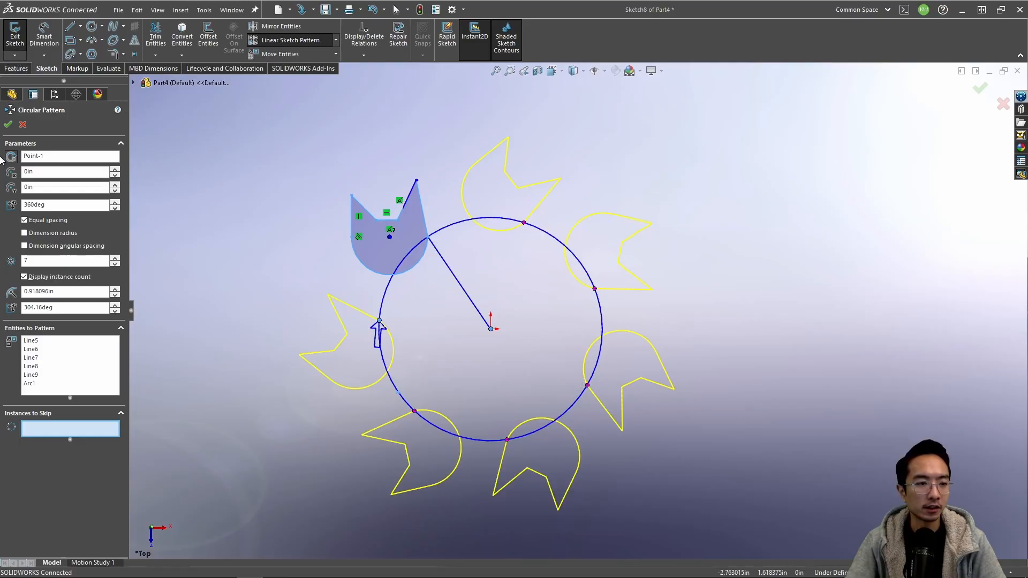
click(7, 125)
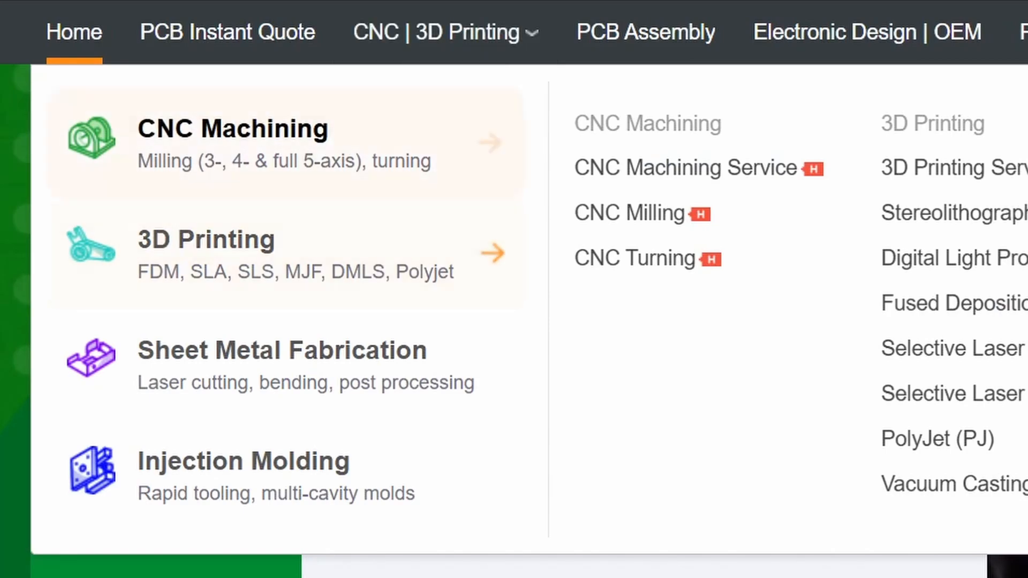
Step: Open PCBWay's 3D Printing quote page in the browser and upload base-plate.STL for quoting
click(286, 253)
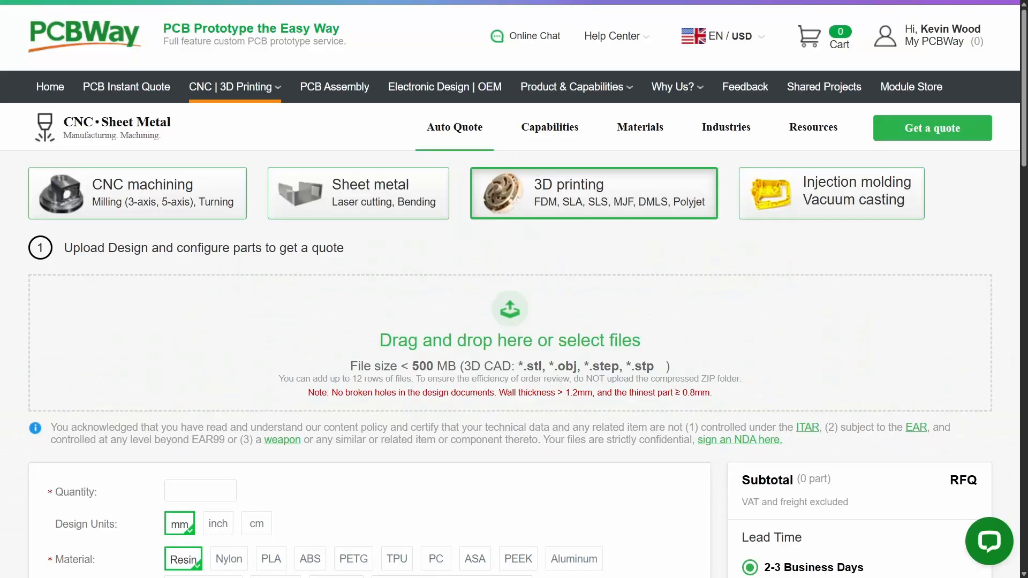
drag(664, 369, 489, 314)
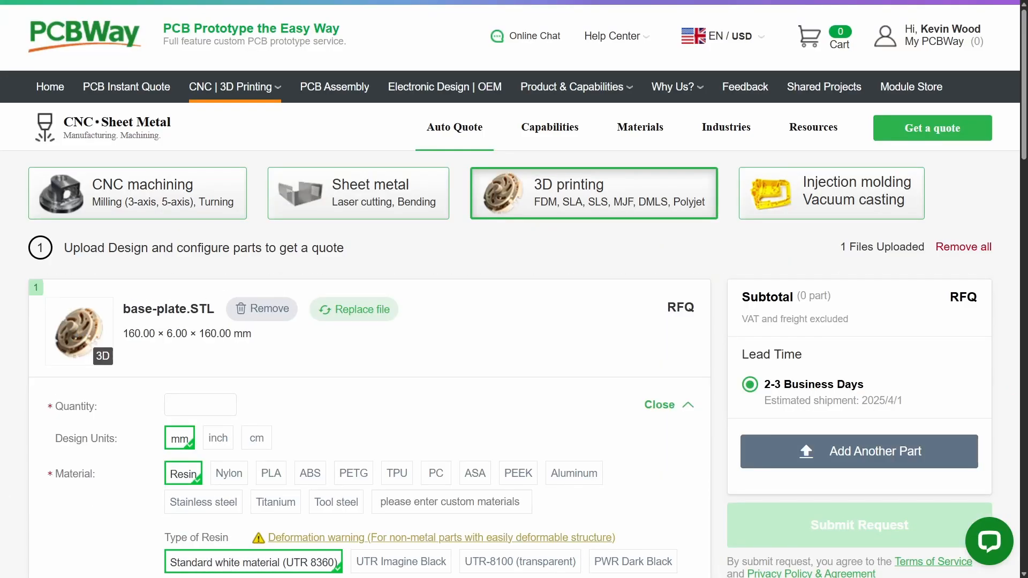
Step: Set the base plate's quantity to 1 and review the remaining material, finish and production options
scroll(489, 313, down, 2)
click(200, 298)
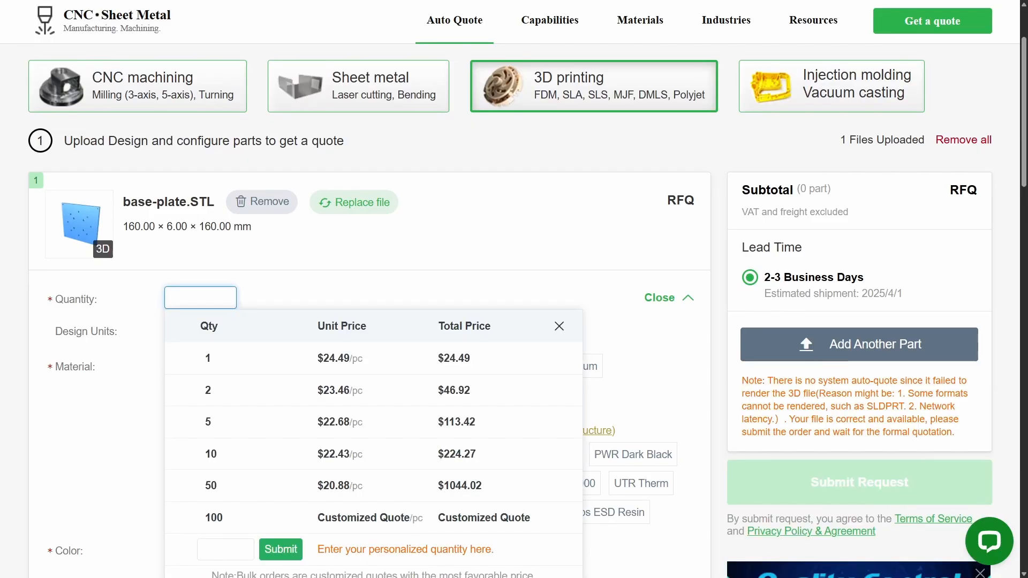
click(210, 358)
scroll(369, 289, down, 14)
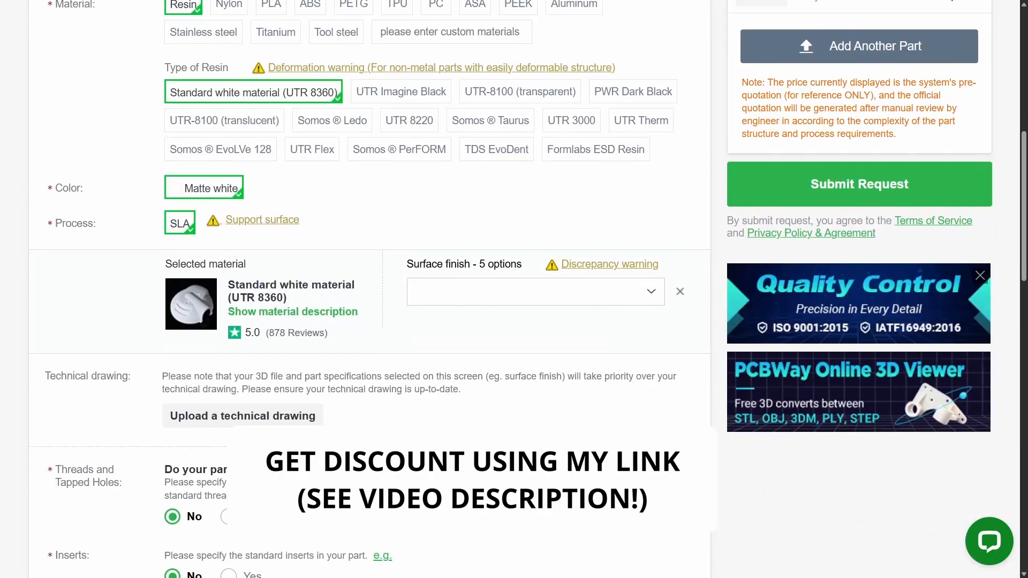
scroll(369, 289, down, 4)
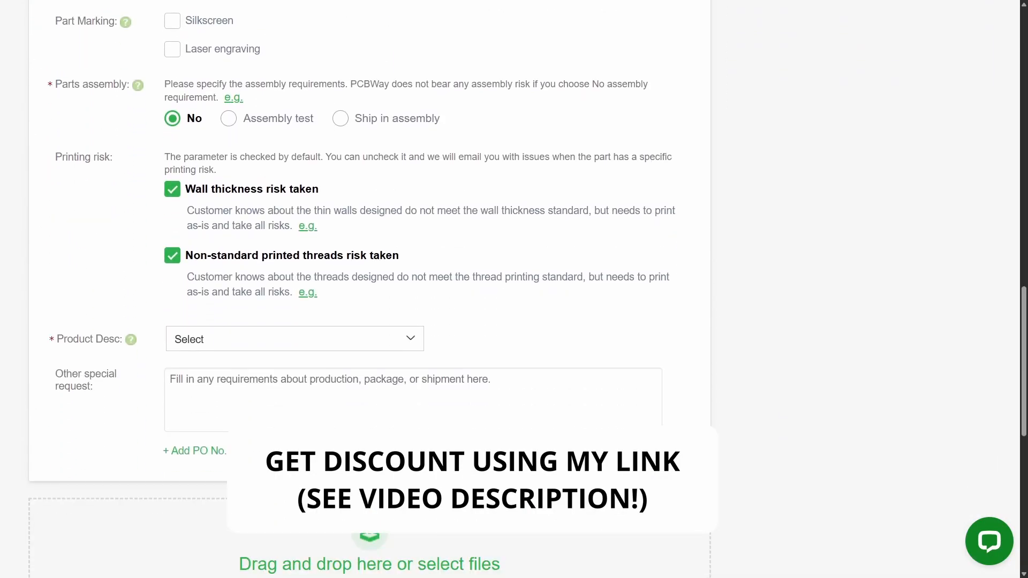
scroll(514, 289, up, 9)
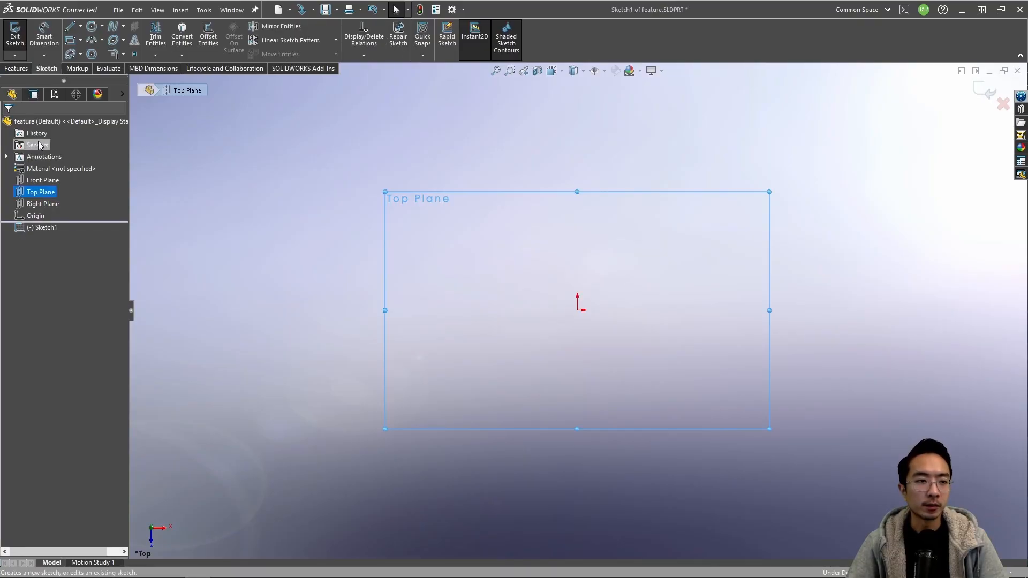
Step: In SOLIDWORKS, sketch a circle of about 2.16 in radius centred on the origin in the Top Plane sketch
click(21, 69)
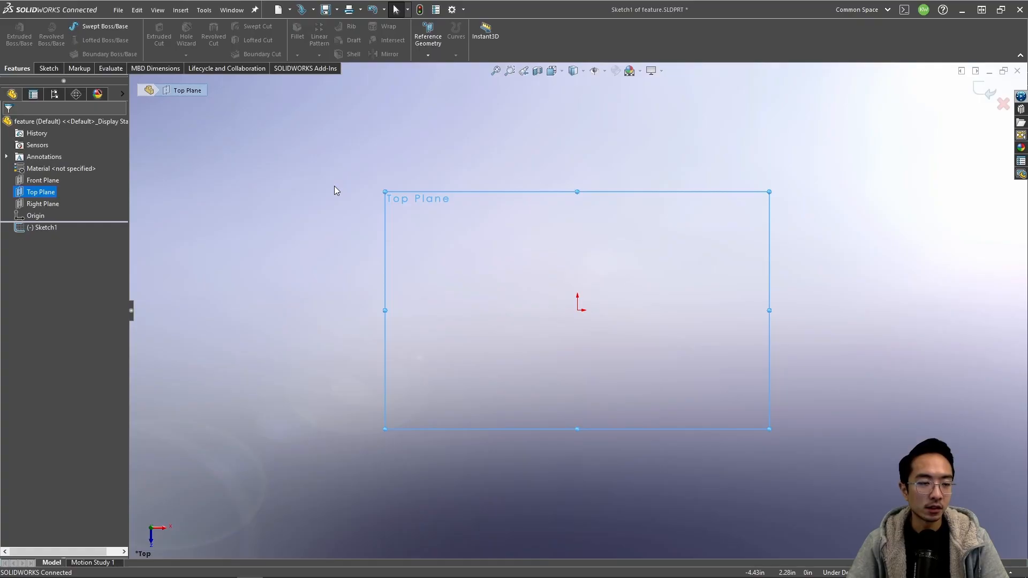
click(43, 69)
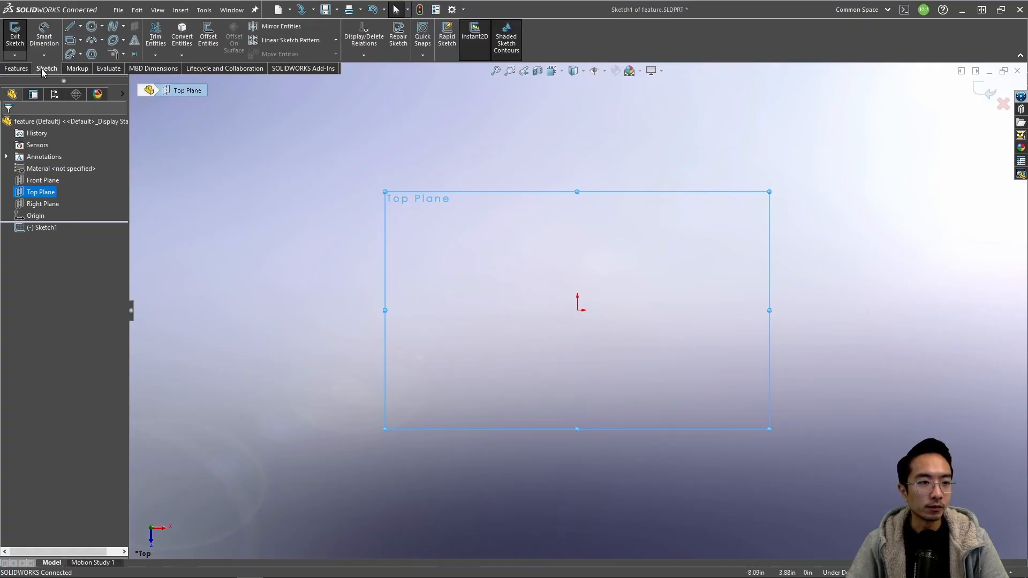
click(92, 26)
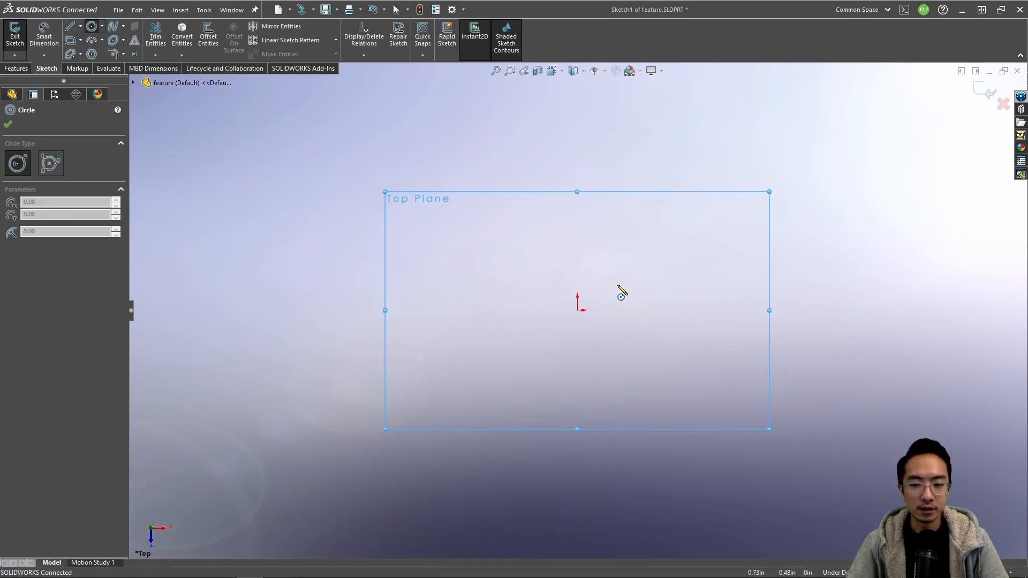
click(577, 310)
click(654, 218)
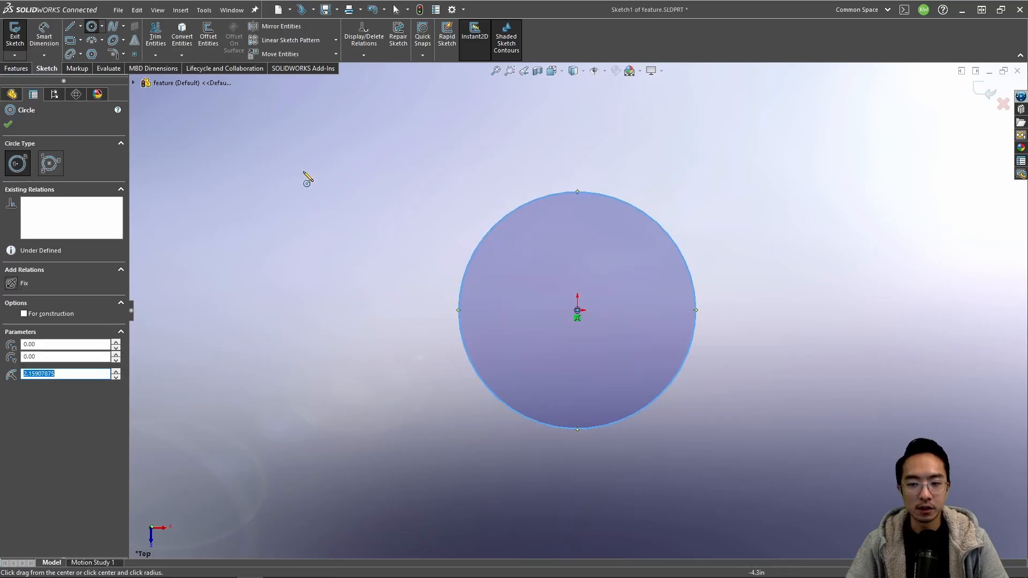
Step: Extrude the circle upward as a blind boss about 3.07 in deep
click(11, 70)
click(19, 45)
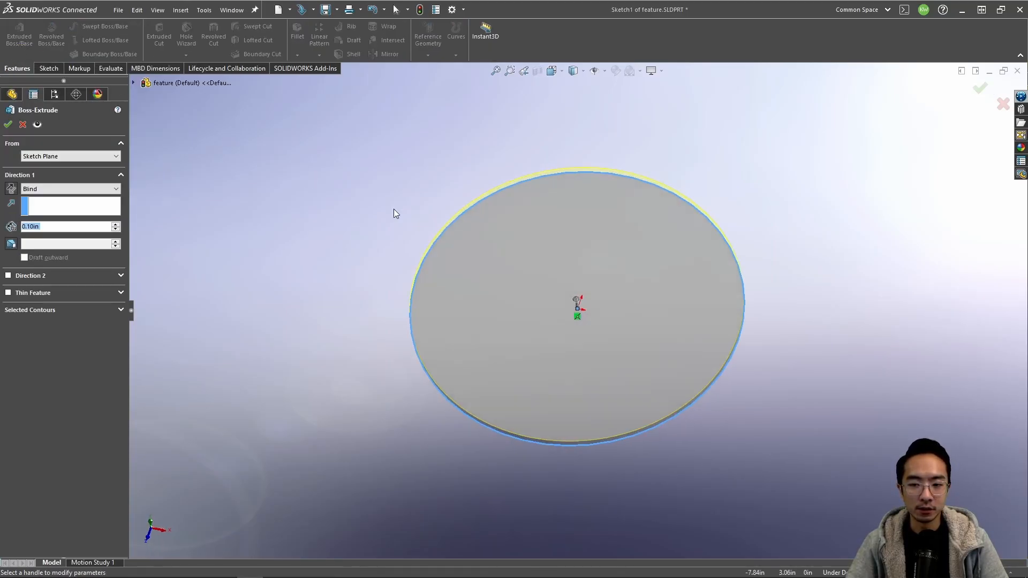
drag(576, 291, 578, 146)
scroll(575, 160, up, 3)
drag(576, 208, 578, 168)
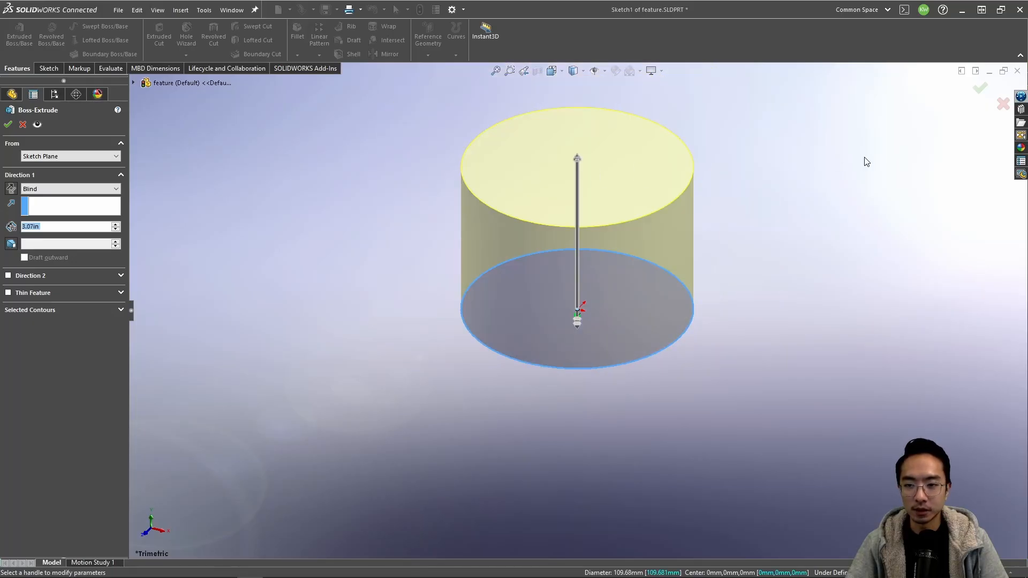
click(980, 88)
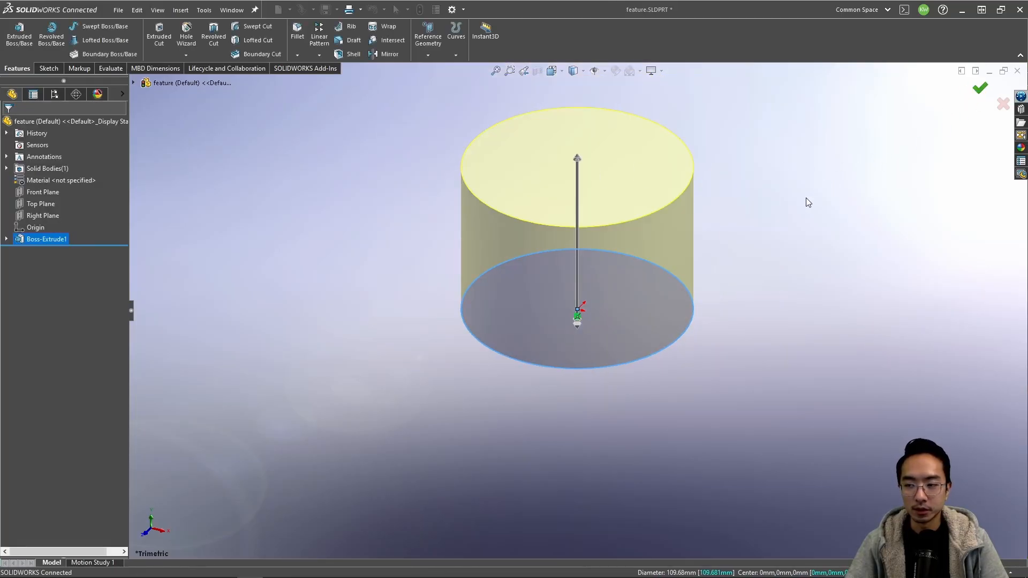
Step: Edit the cylinder's extrude feature and set its blind depth to 5 in
middle_drag(557, 203, 551, 305)
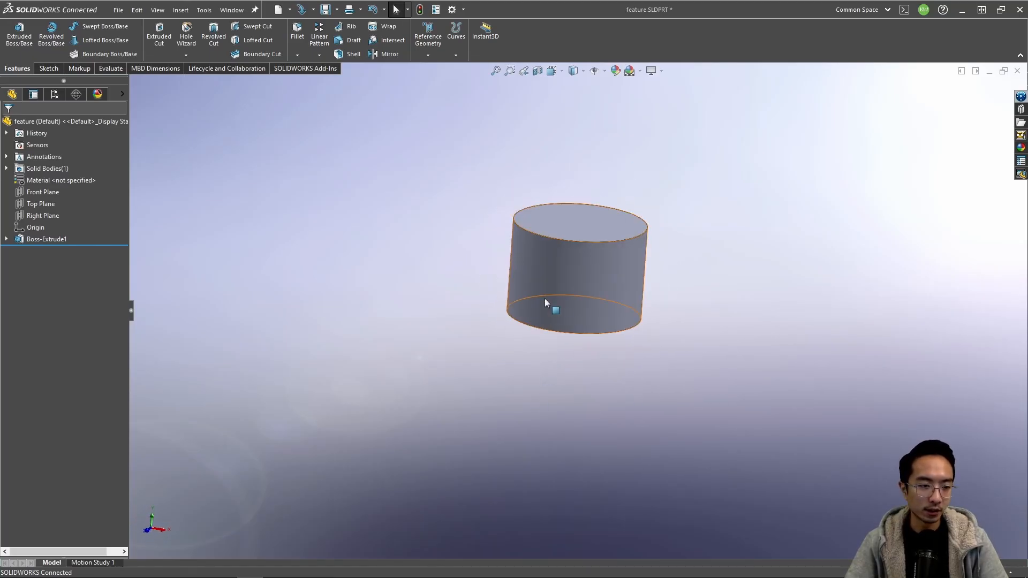
click(39, 239)
click(56, 205)
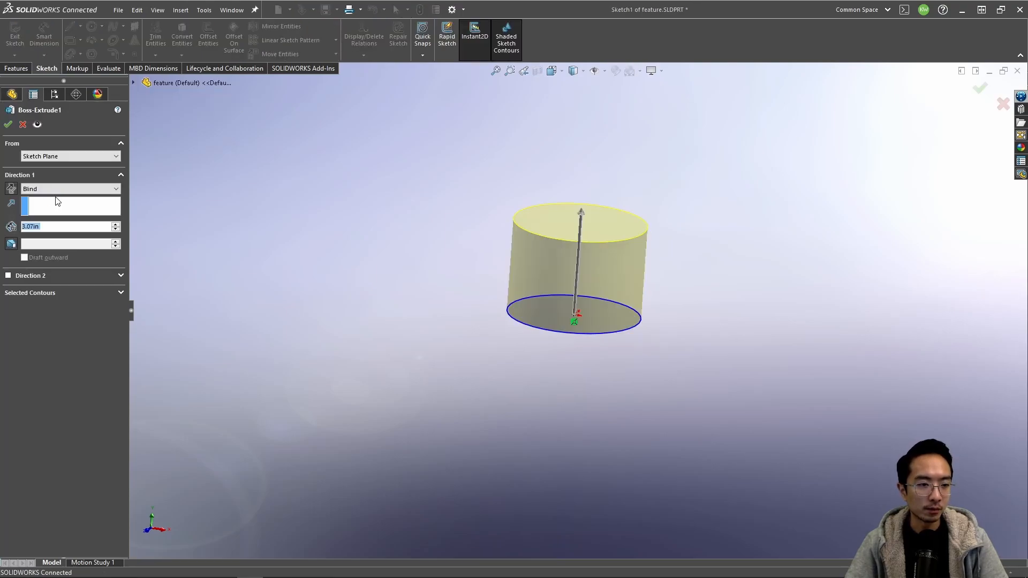
click(581, 214)
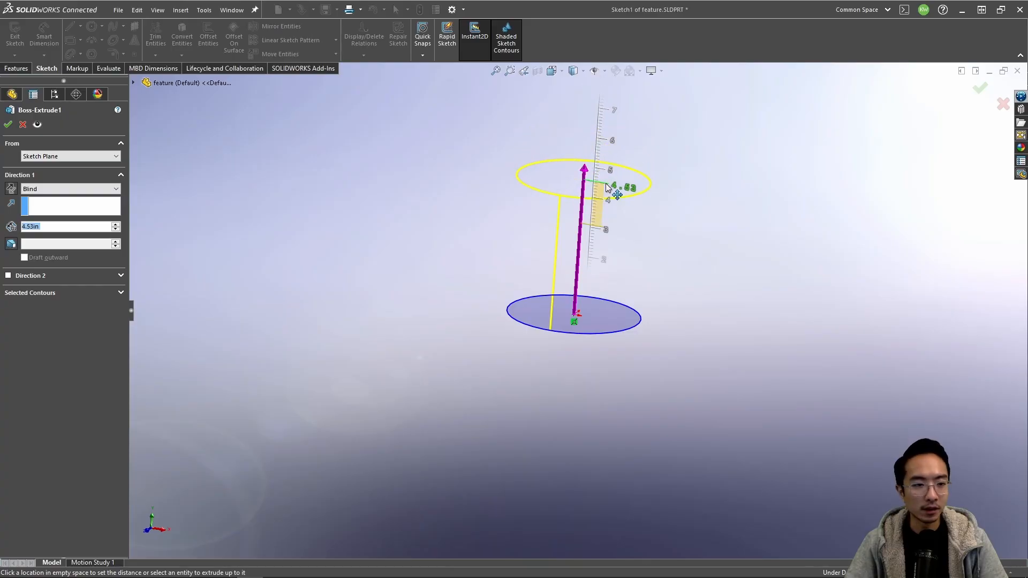
click(607, 185)
text(5)
key(Return)
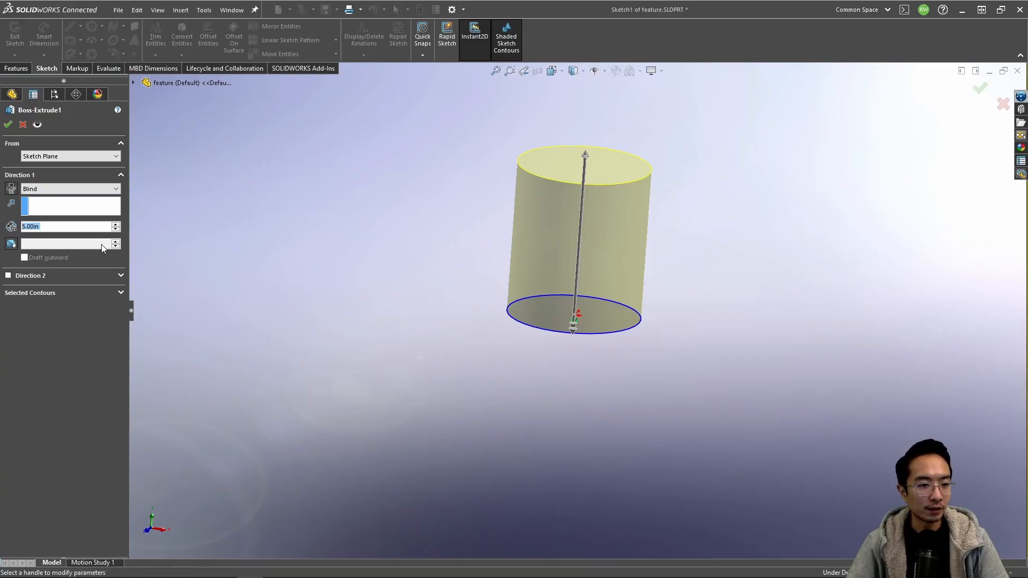
Step: Try tapering the extrusion with a 10° draft, first inward and also outward, and turn the draft off
click(15, 244)
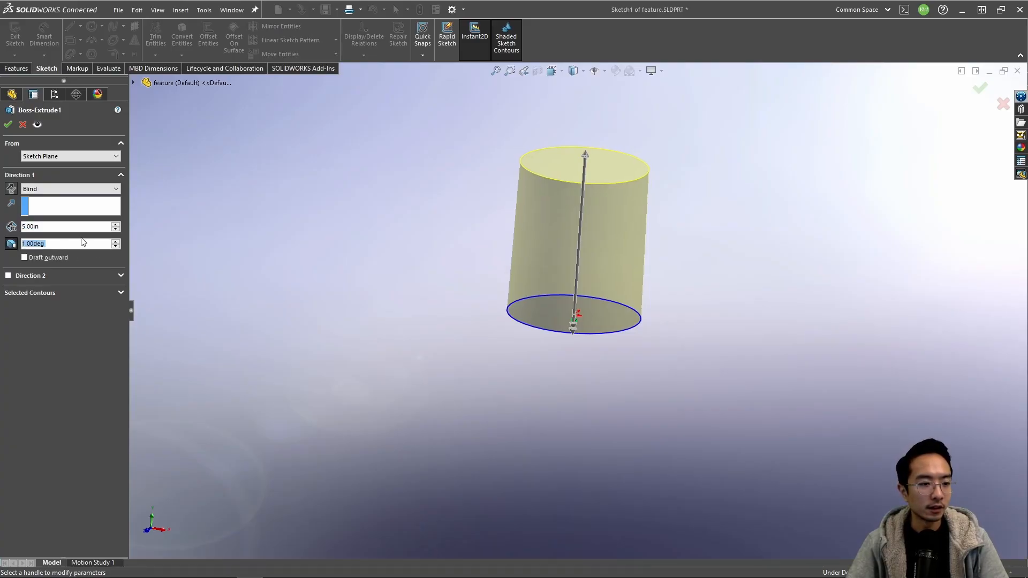
click(115, 242)
click(115, 242)
click(116, 242)
click(115, 242)
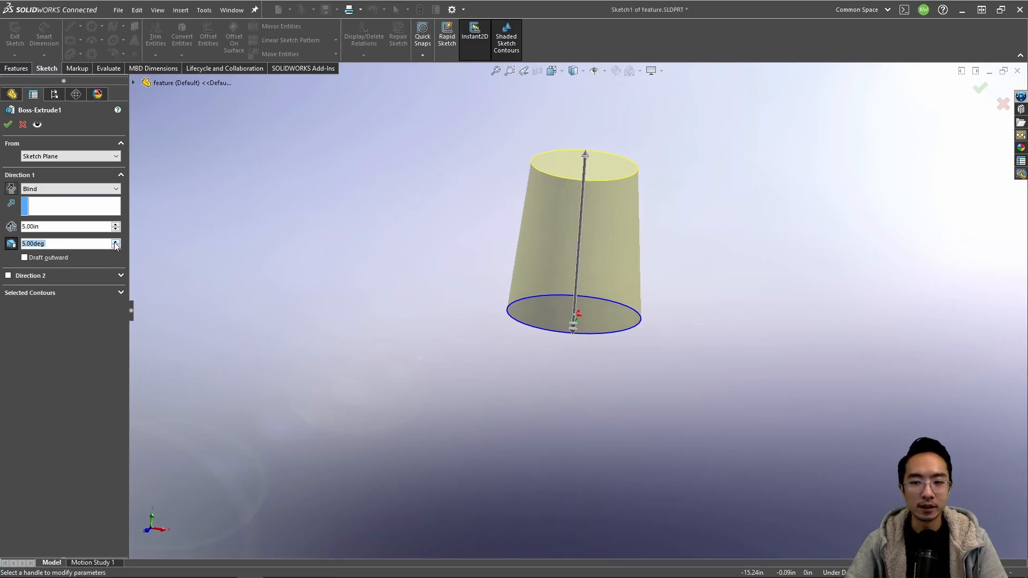
click(115, 242)
click(115, 242)
click(115, 242)
click(115, 242)
click(115, 242)
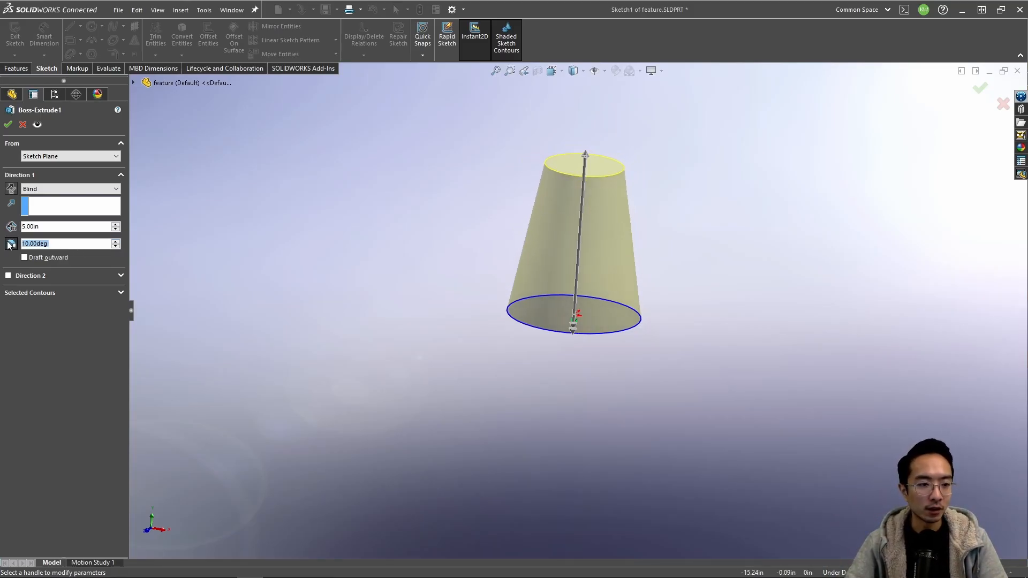
click(24, 258)
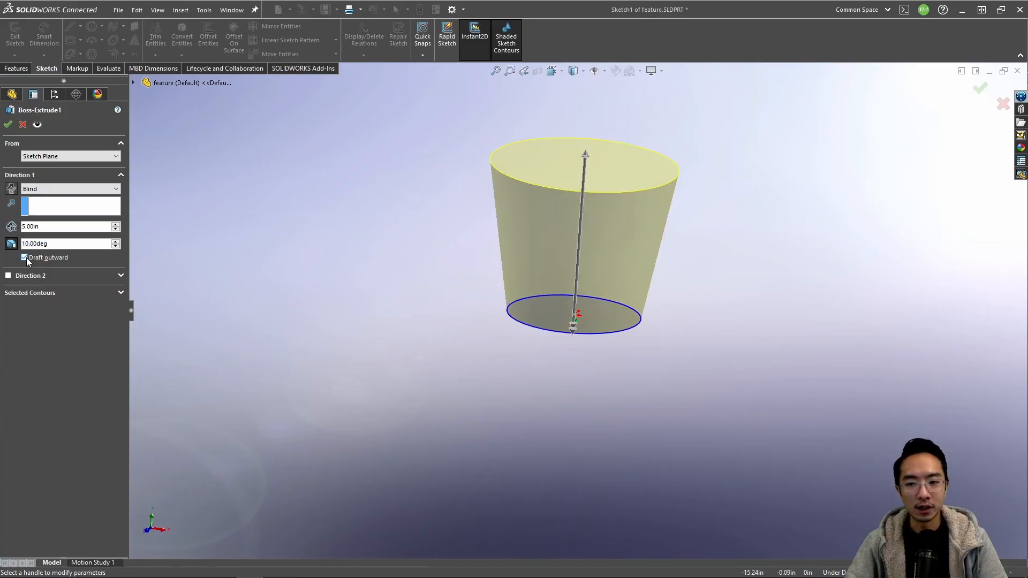
click(15, 245)
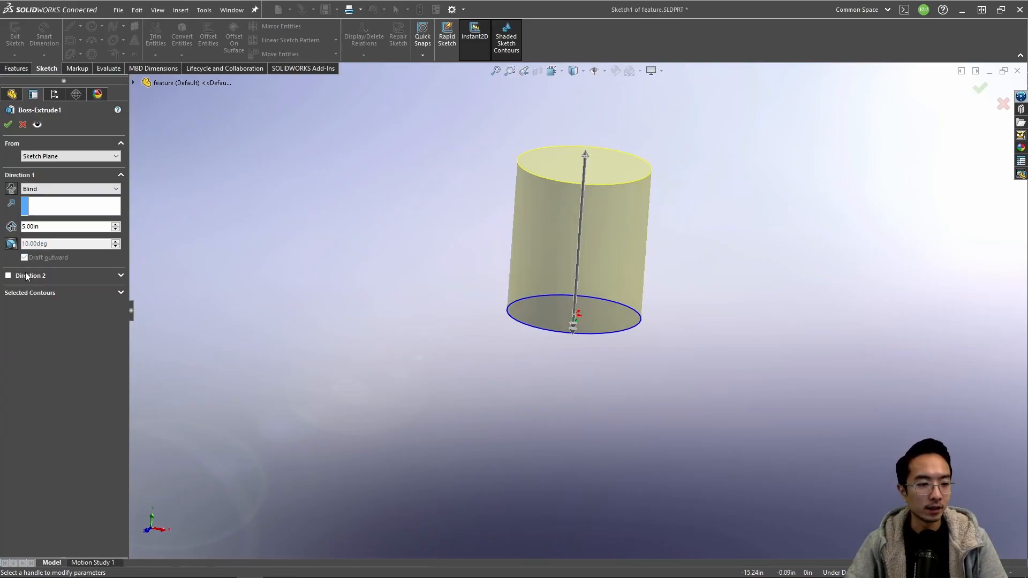
Step: Try extending the extrusion 2.10 in blind in Direction 2, and turn that second direction off
click(9, 275)
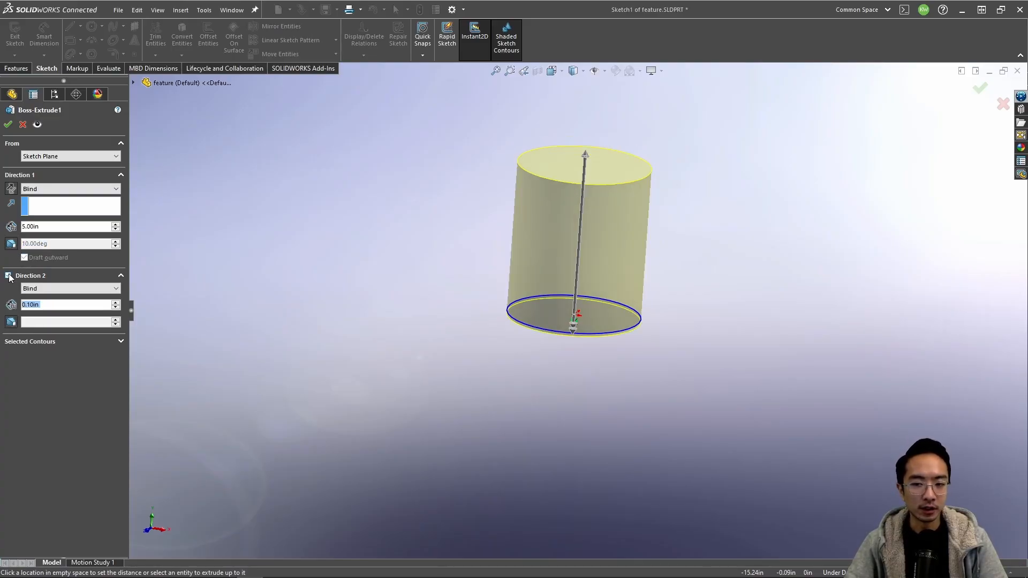
click(115, 303)
click(116, 302)
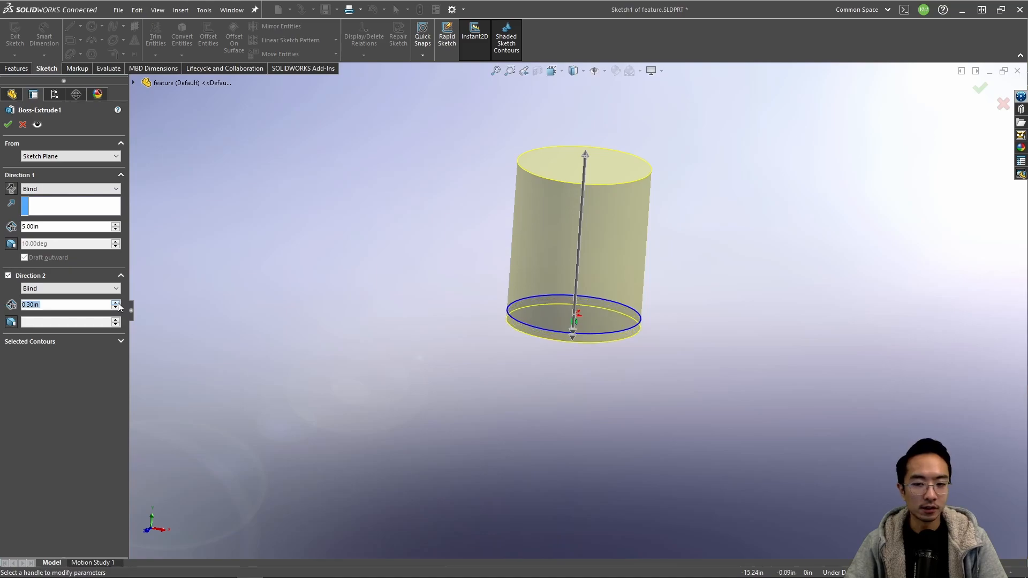
click(115, 302)
click(116, 303)
click(116, 303)
click(116, 302)
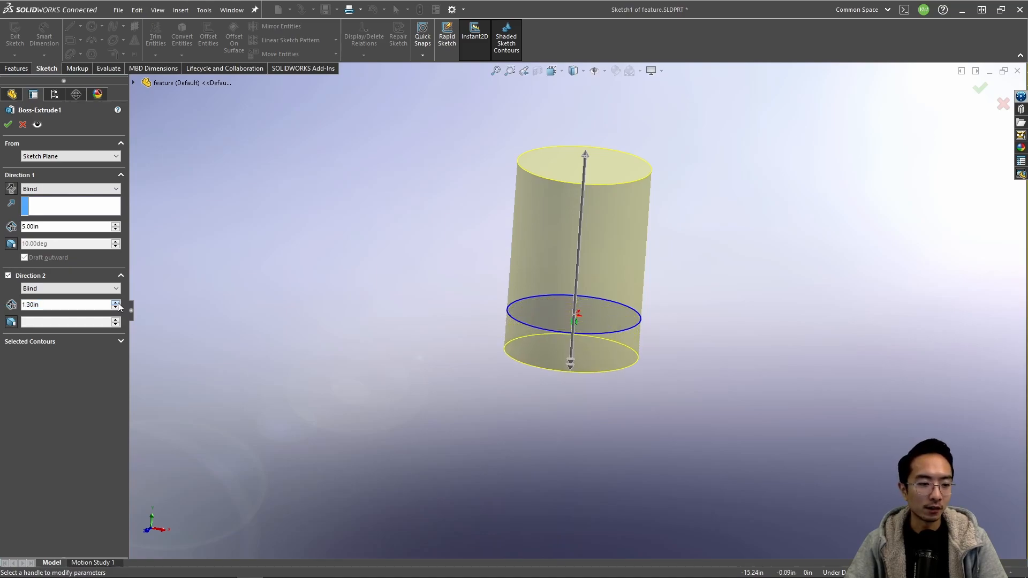
click(115, 303)
click(116, 302)
click(115, 302)
click(116, 303)
click(116, 303)
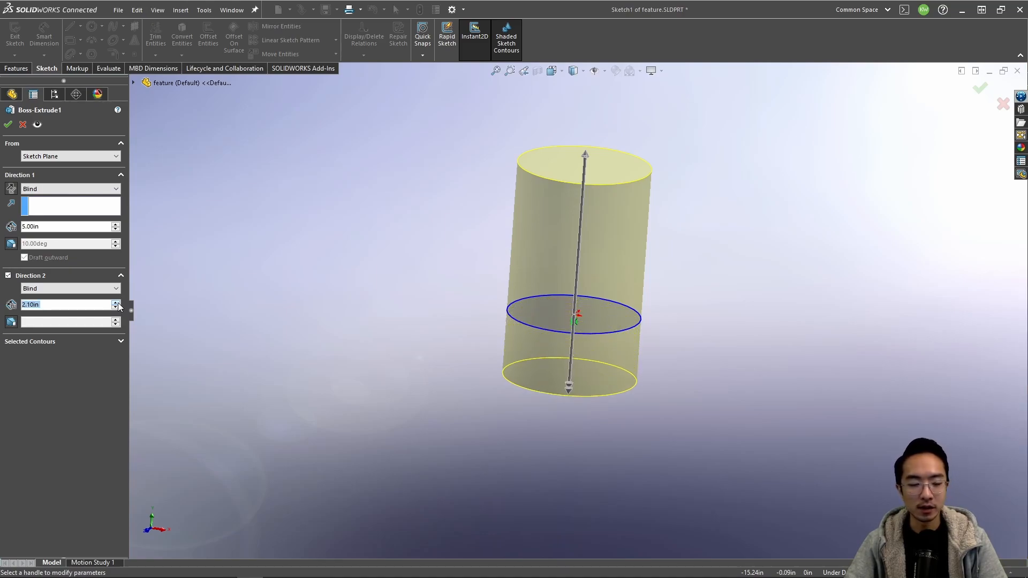
click(9, 276)
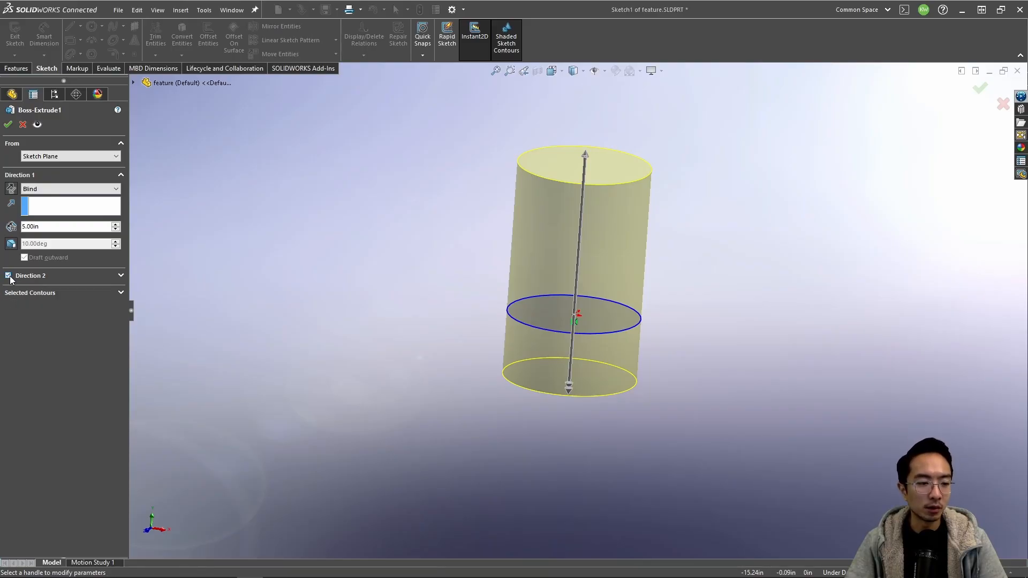
Step: Try picking the circle's region as the selected contour of the extrusion, and cancel the feature edit
click(121, 293)
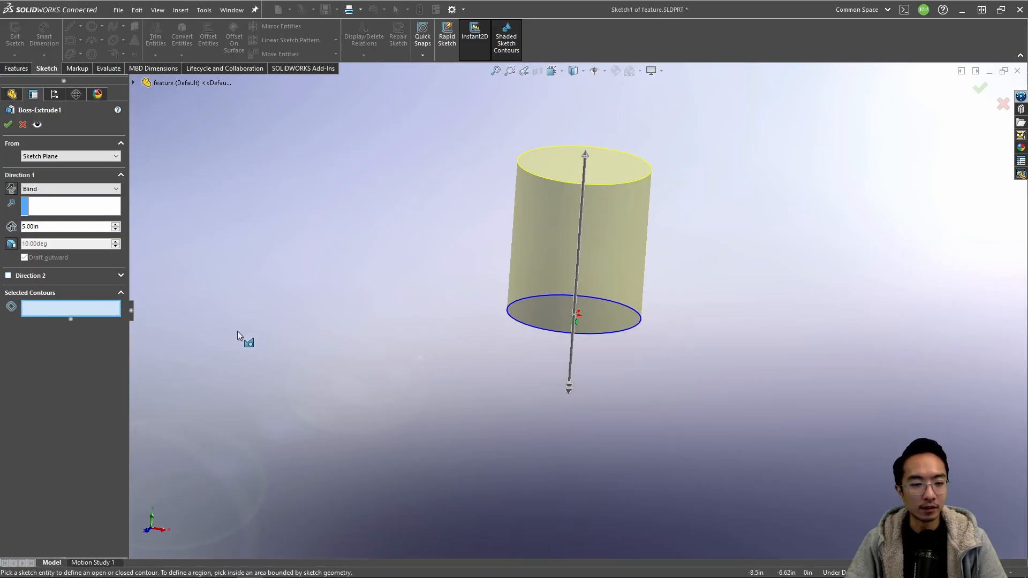
middle_drag(337, 246, 341, 346)
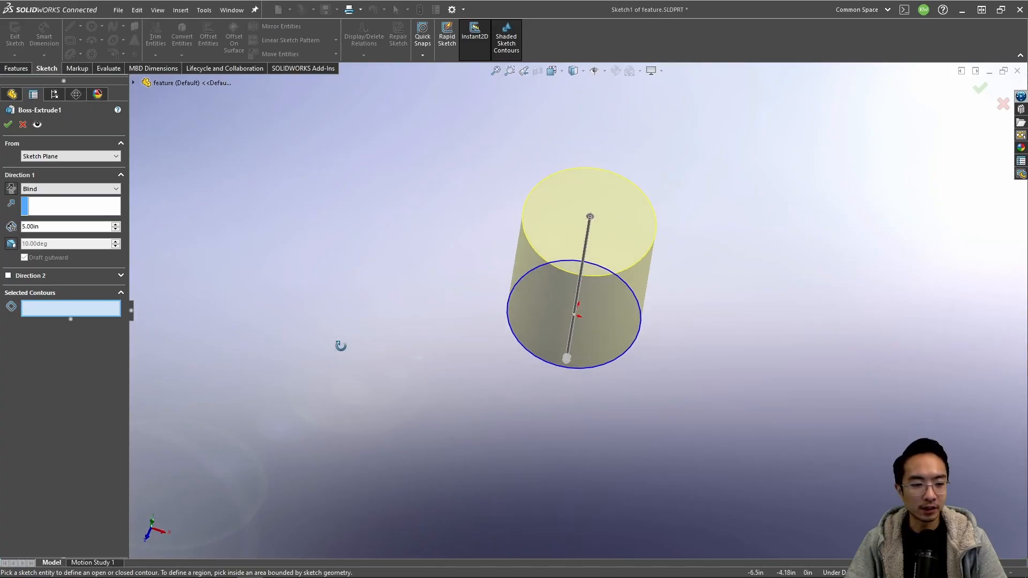
click(545, 316)
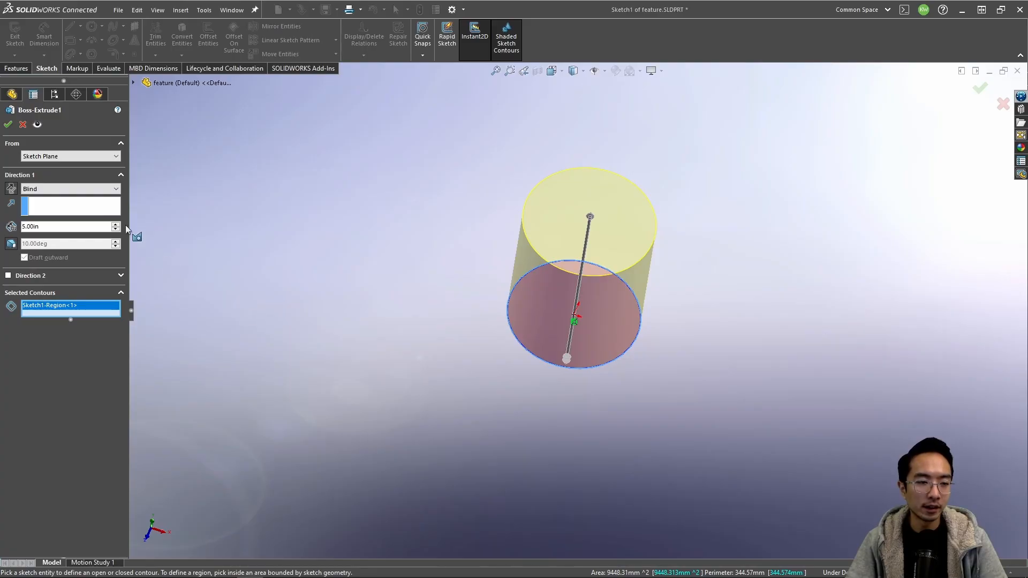
click(25, 126)
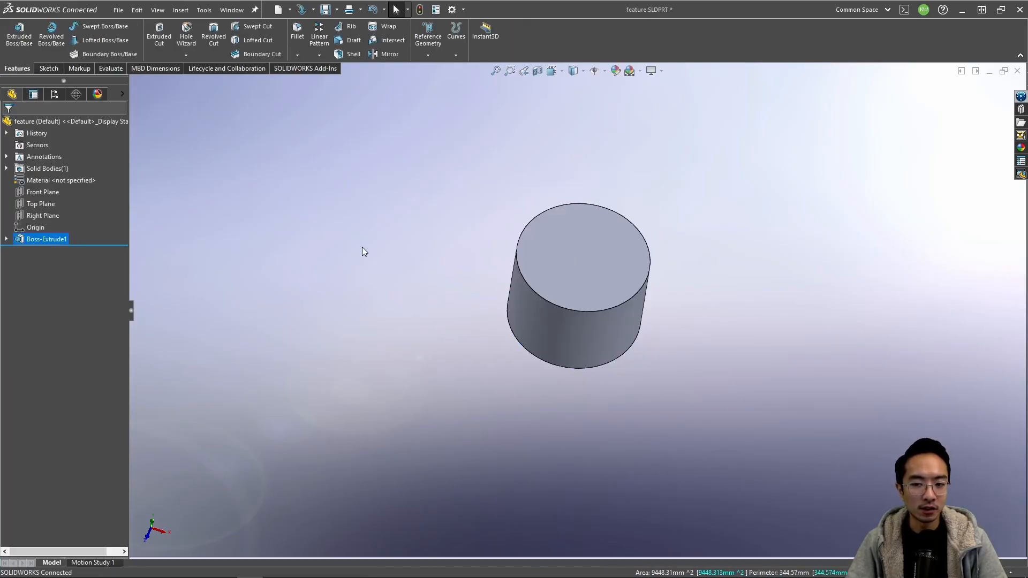
Step: Delete the cylinder's extrude feature, keeping its circle sketch
click(362, 247)
right_click(30, 239)
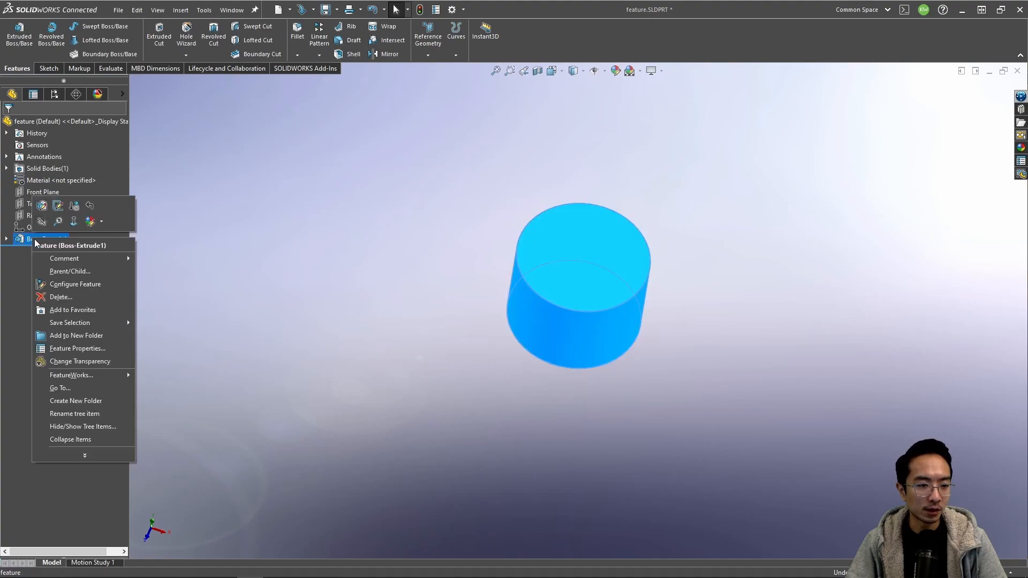
click(57, 296)
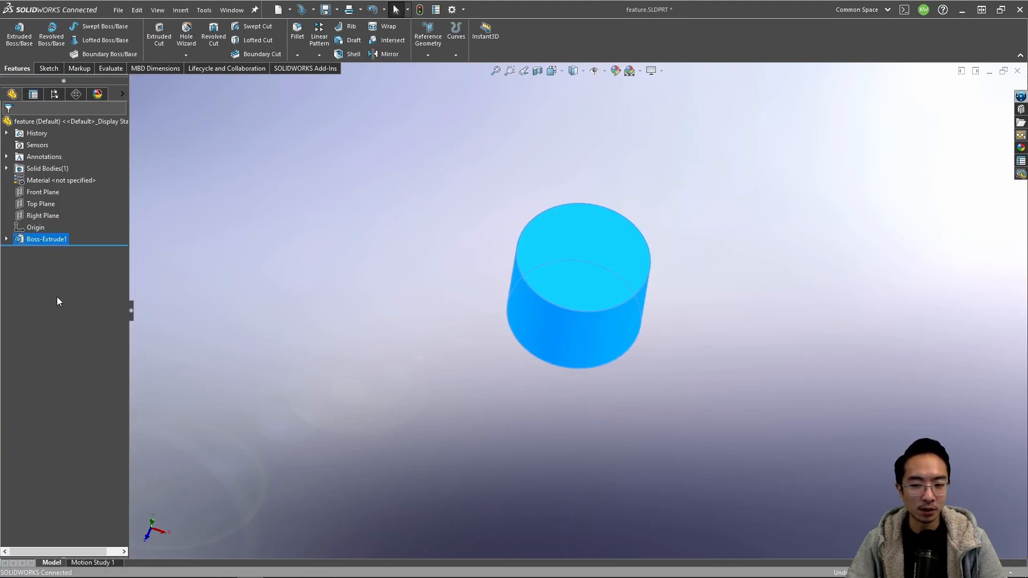
click(820, 174)
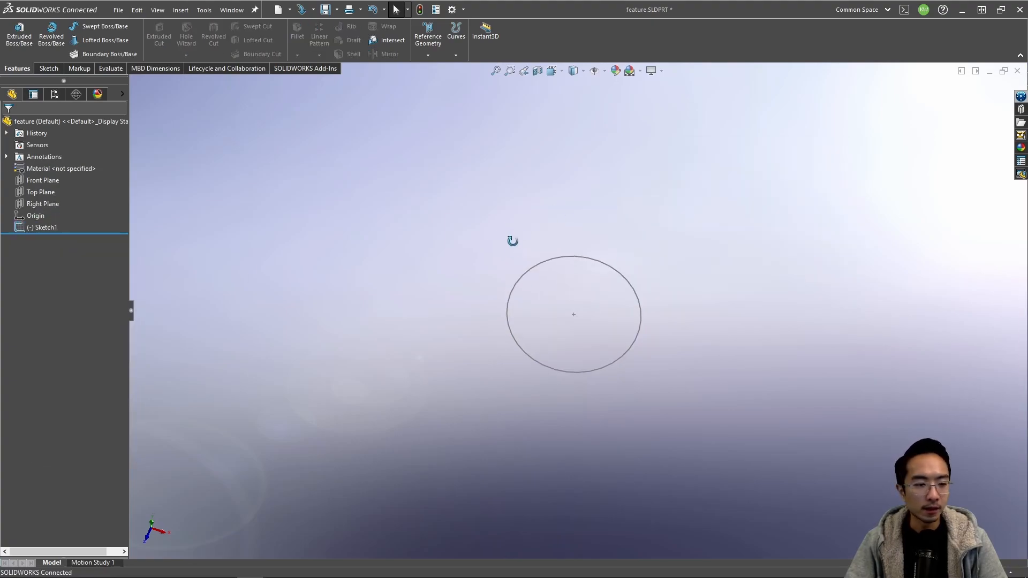
Step: In the circle's sketch, draw a second, larger circle about 174 mm in diameter beside the first, with its edge touching the first circle
click(63, 225)
click(52, 195)
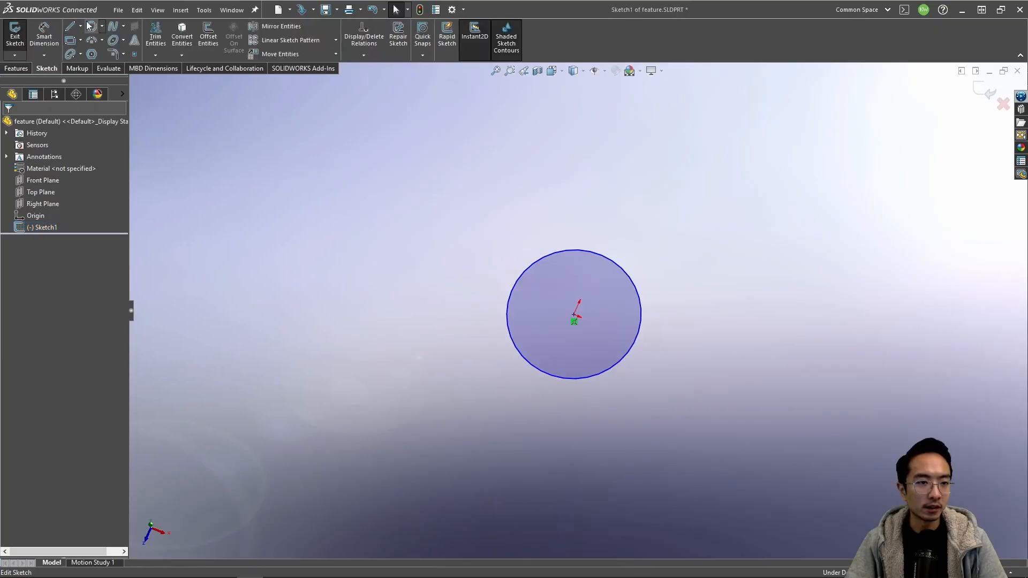
click(91, 26)
key(space)
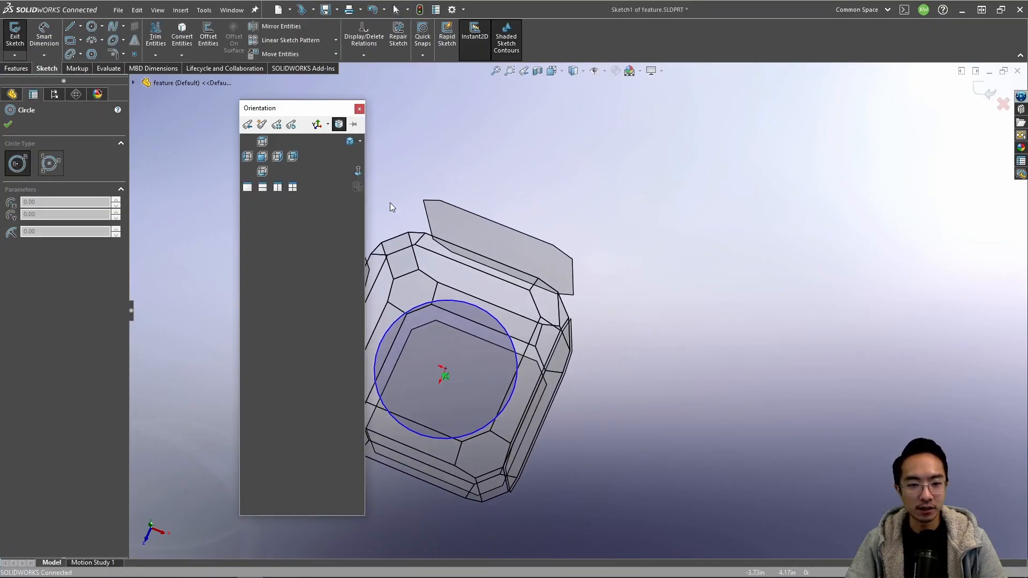
click(358, 174)
scroll(787, 361, up, 4)
scroll(791, 369, up, 2)
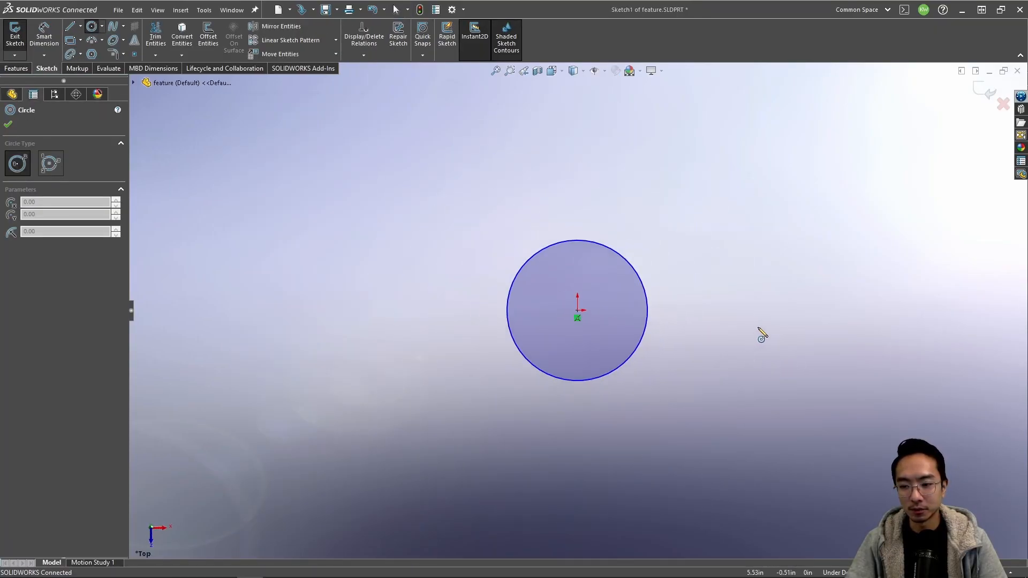
click(758, 326)
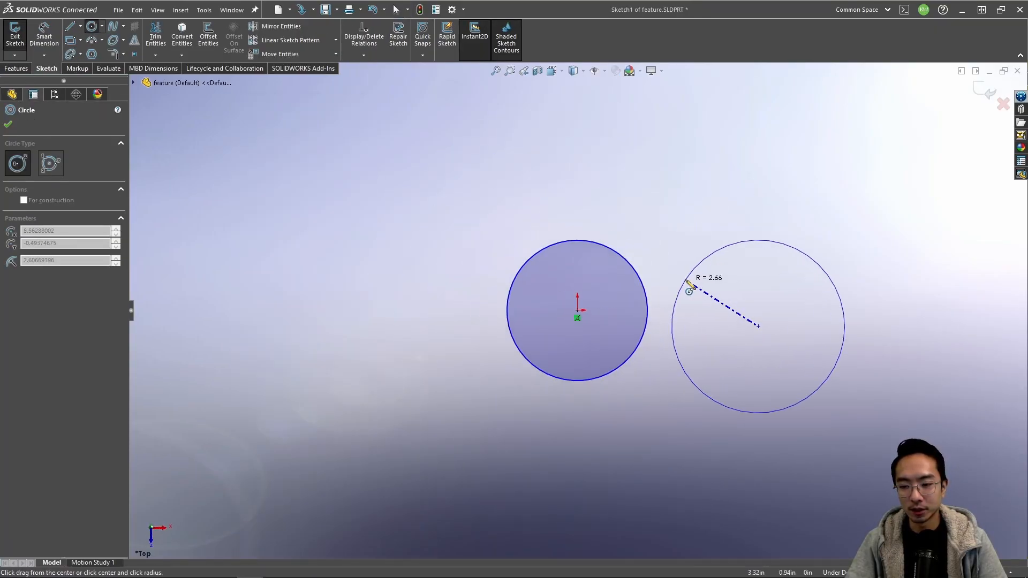
click(651, 318)
key(Escape)
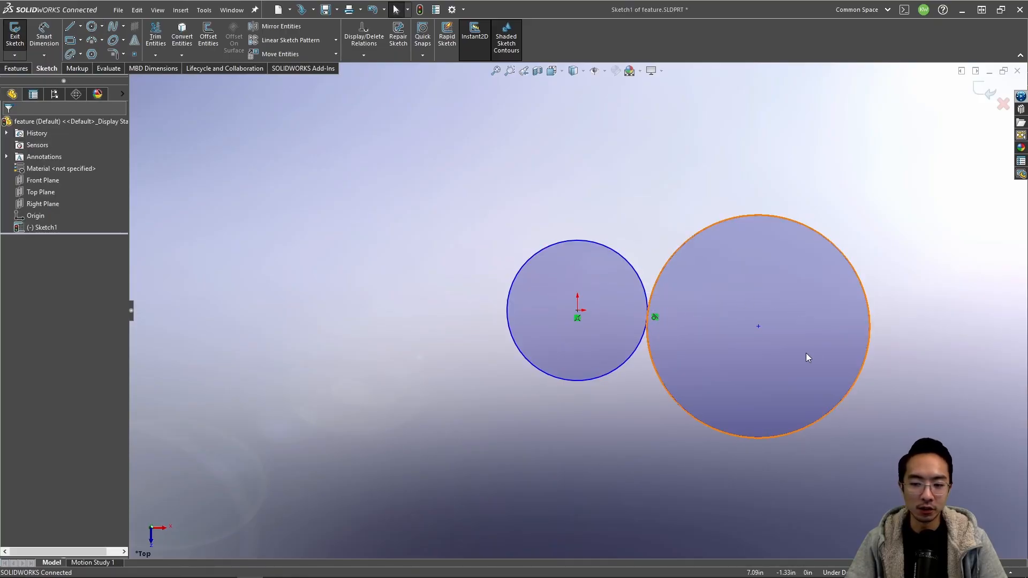
Step: Try a boss extrude with both circle regions as selected contours, toggle the larger region off, then cancel and exit the sketch
scroll(791, 354, up, 1)
scroll(749, 332, down, 2)
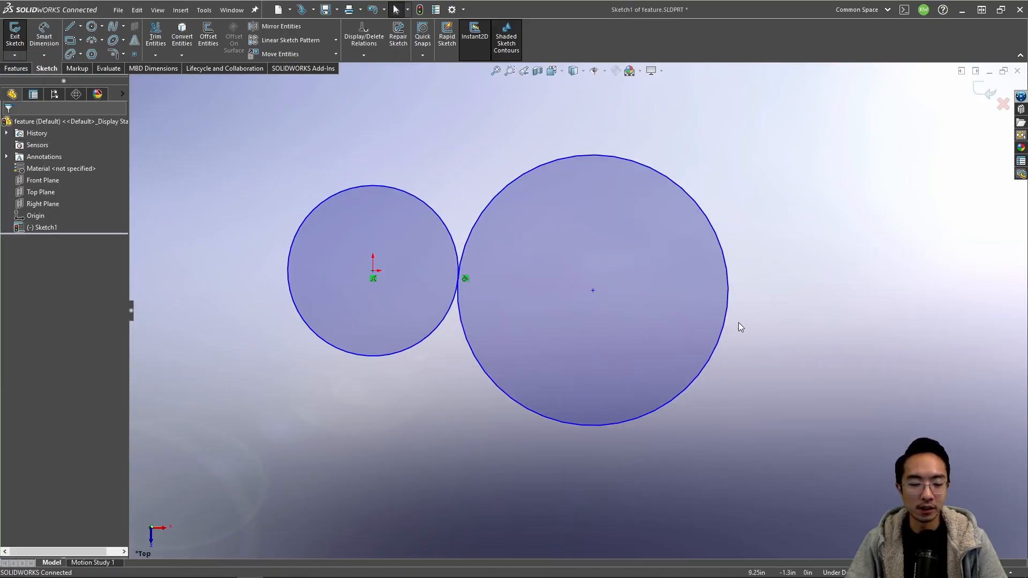
click(17, 68)
click(19, 33)
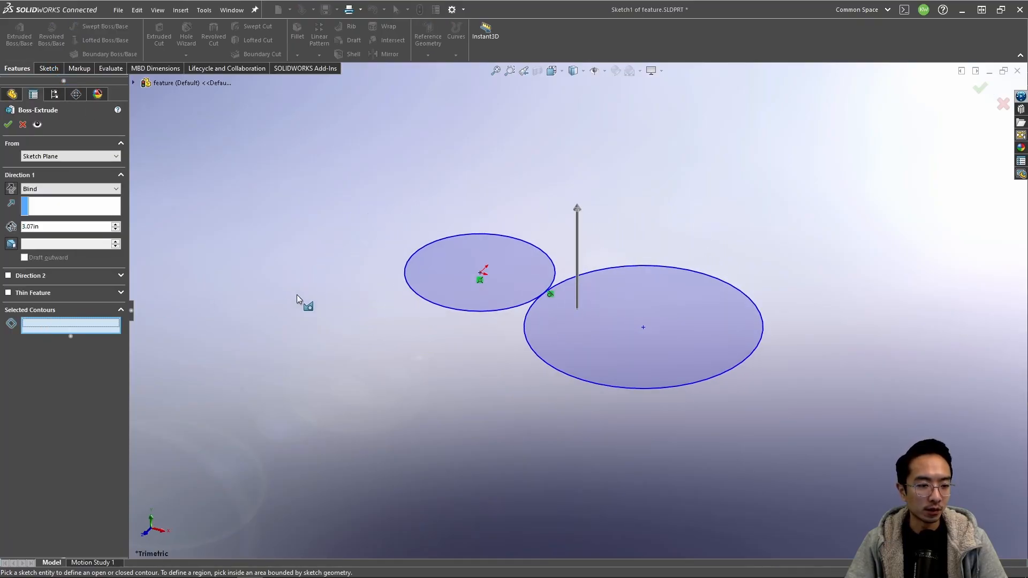
click(452, 284)
click(599, 317)
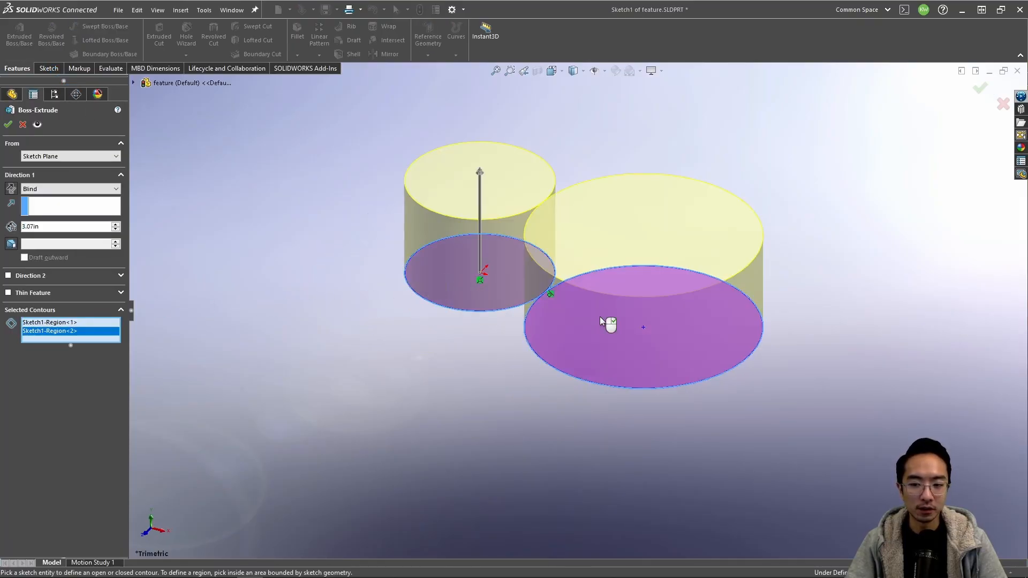
double_click(586, 333)
click(587, 333)
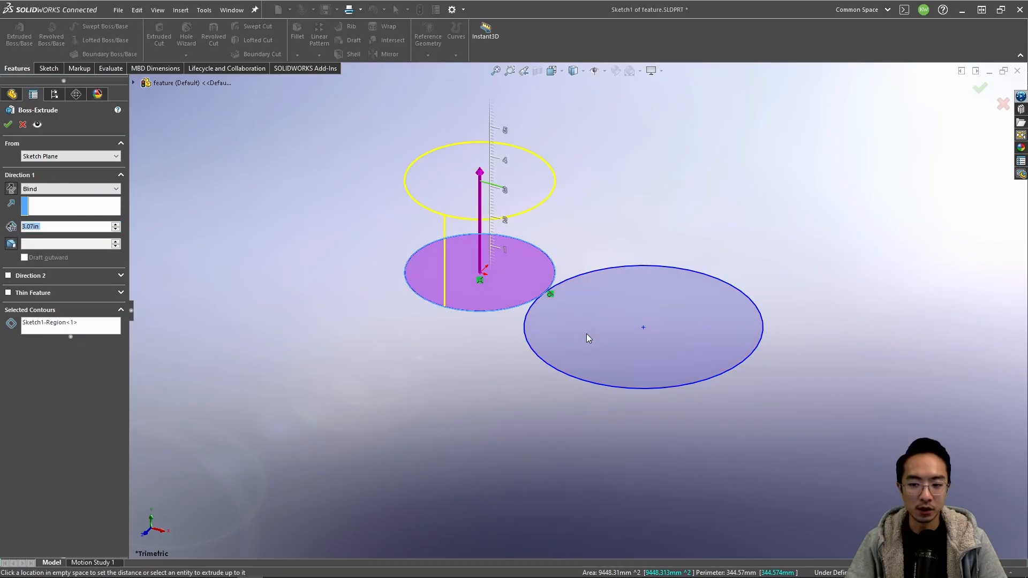
click(586, 334)
click(23, 125)
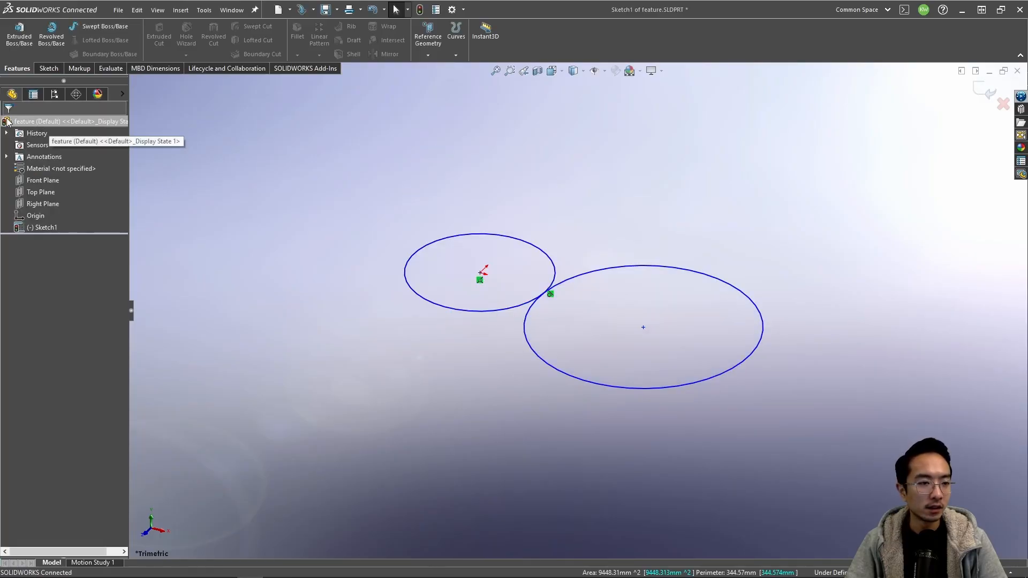
click(978, 92)
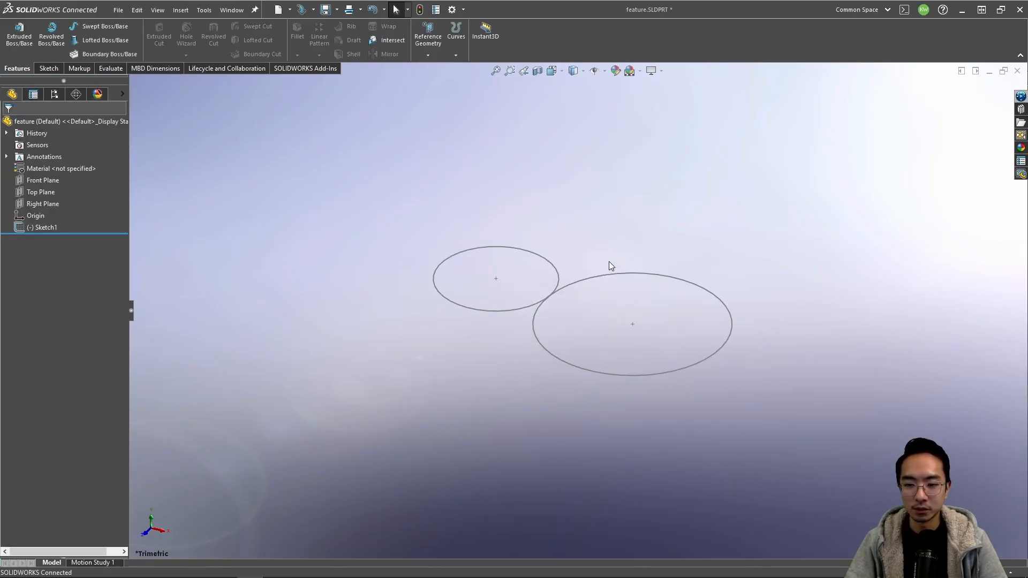
Step: Edit the sketch again and delete the larger circle, viewing the remaining circle normal to the sketch plane
click(53, 230)
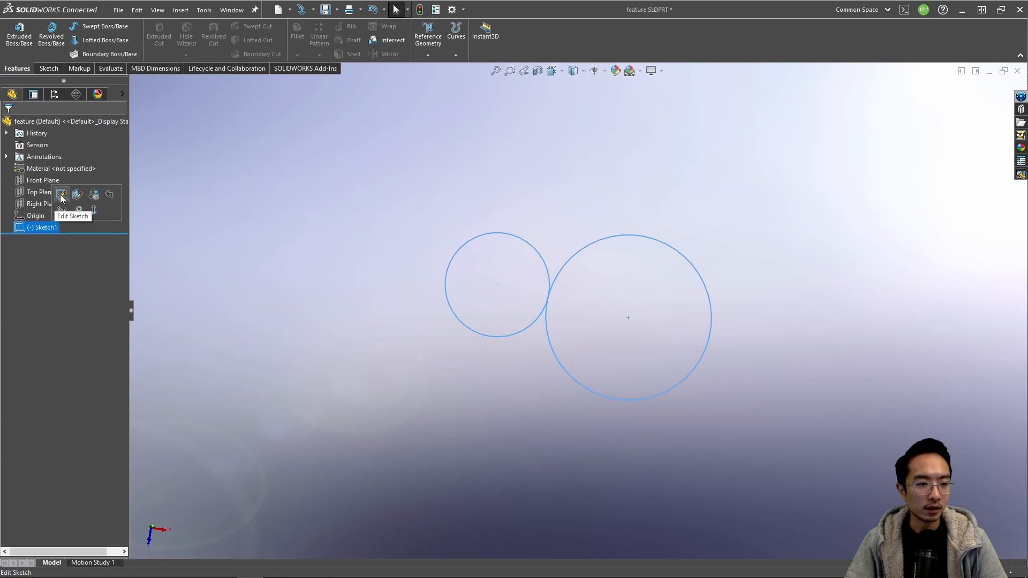
click(61, 201)
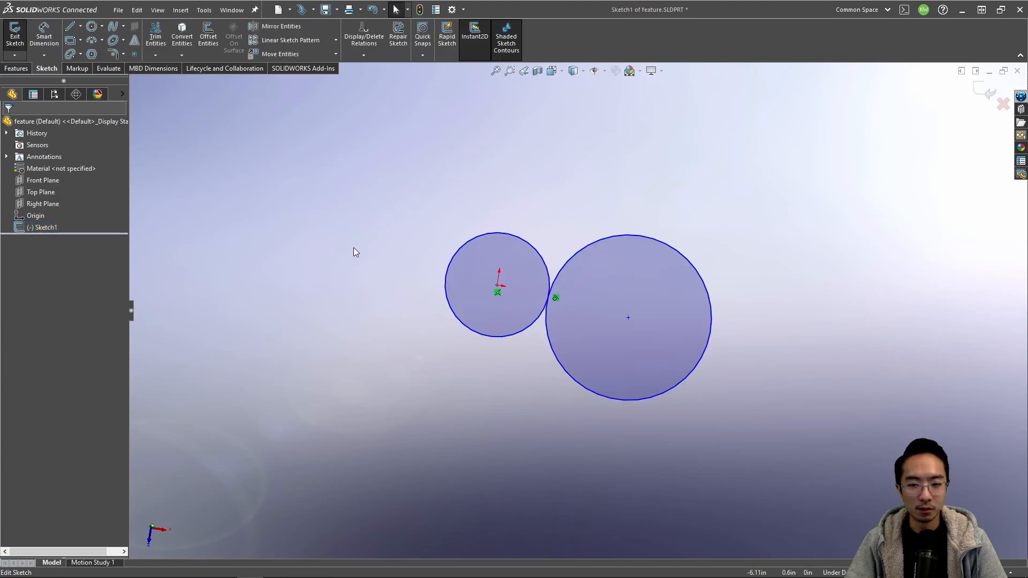
click(661, 246)
key(Delete)
key(space)
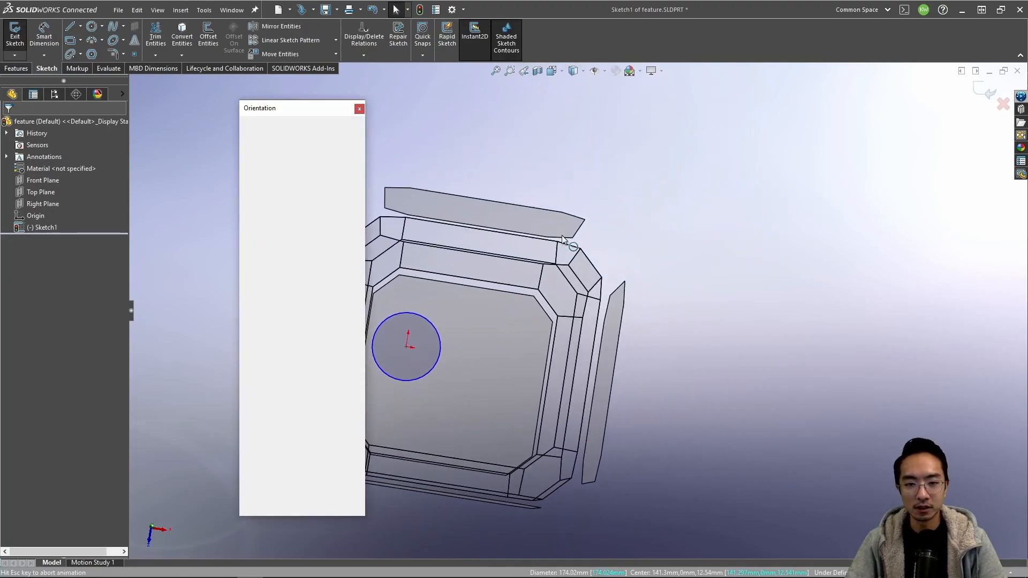
click(359, 171)
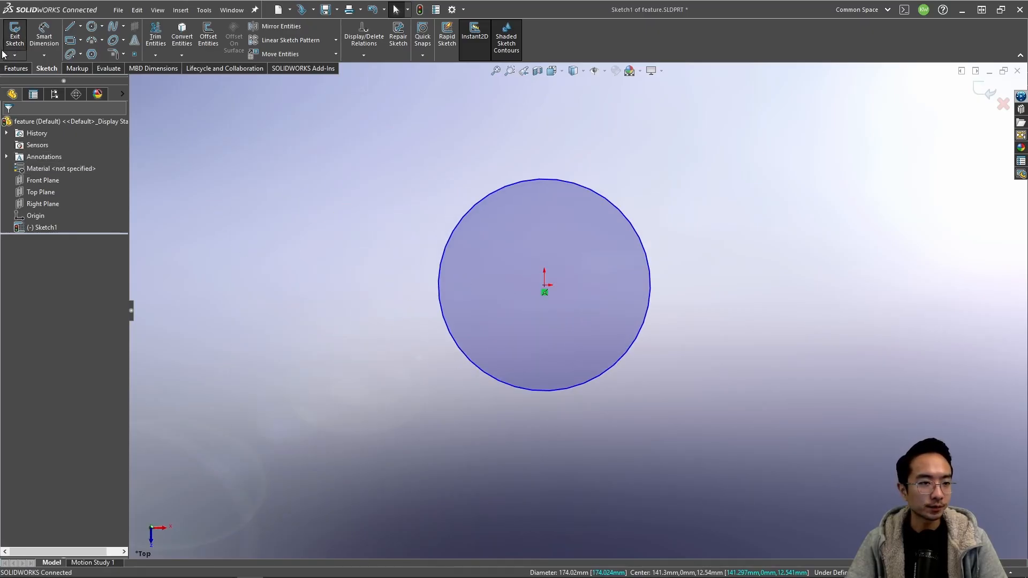
Step: Start a boss extrude of the circle and try the Surface/Face/Plane, Vertex and Offset start conditions, returning to Sketch Plane
click(16, 68)
click(16, 37)
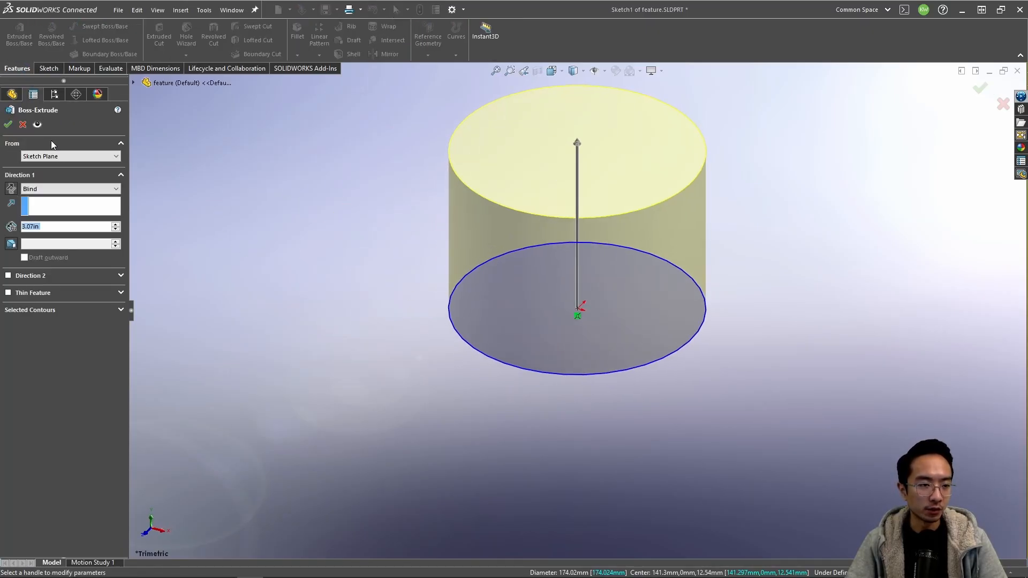
click(117, 156)
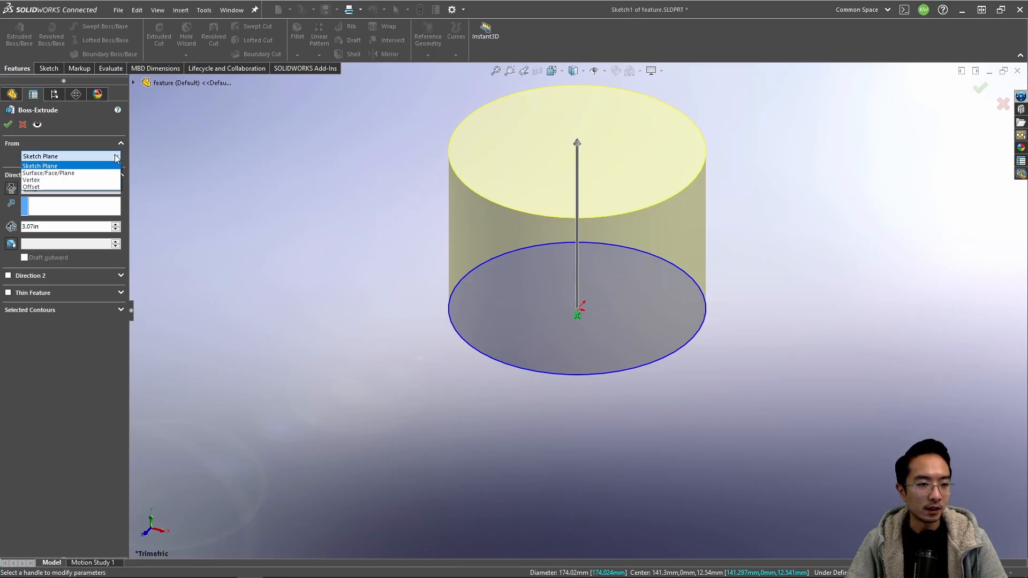
click(78, 172)
click(99, 156)
click(98, 157)
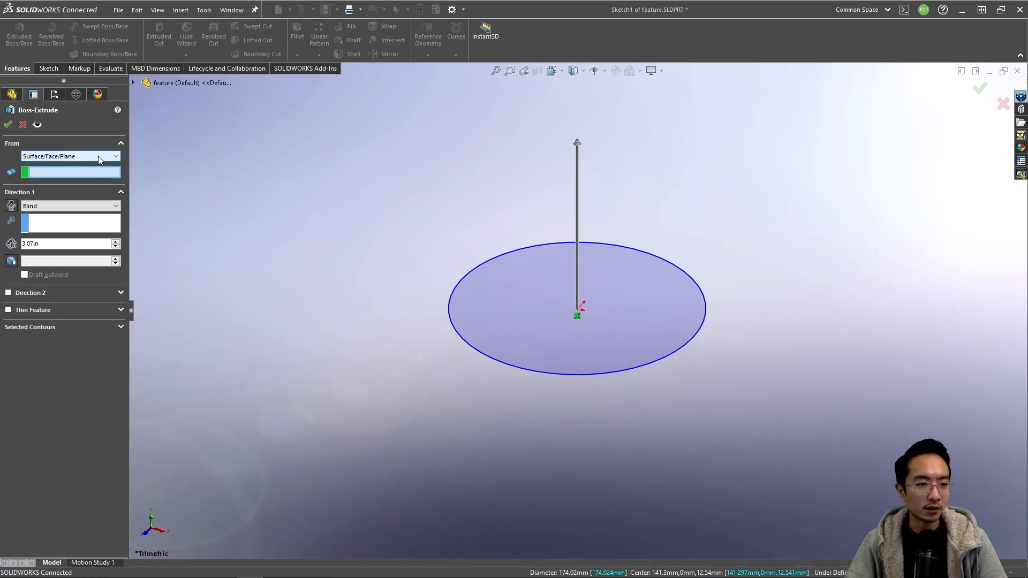
click(98, 156)
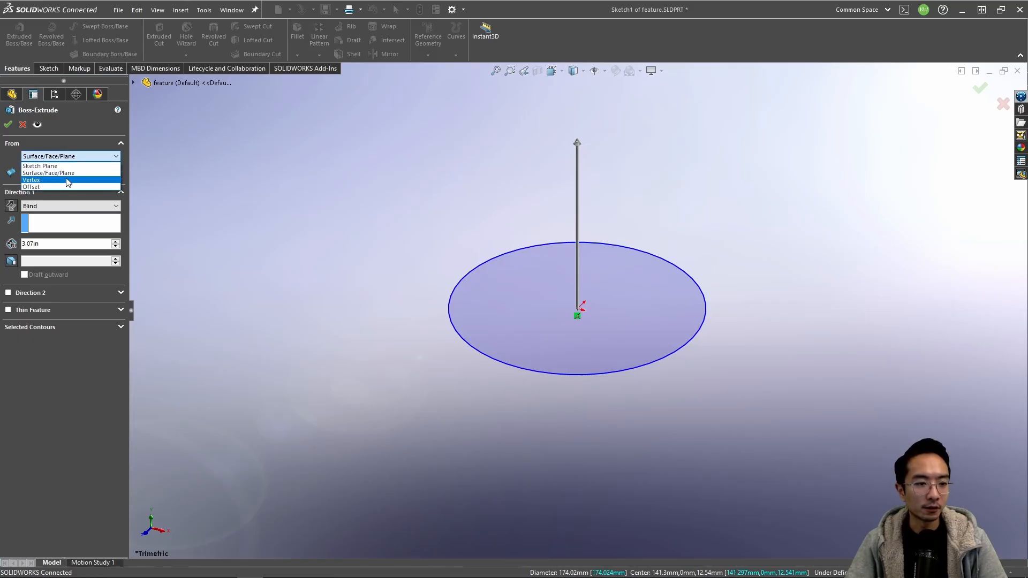
click(61, 180)
click(92, 156)
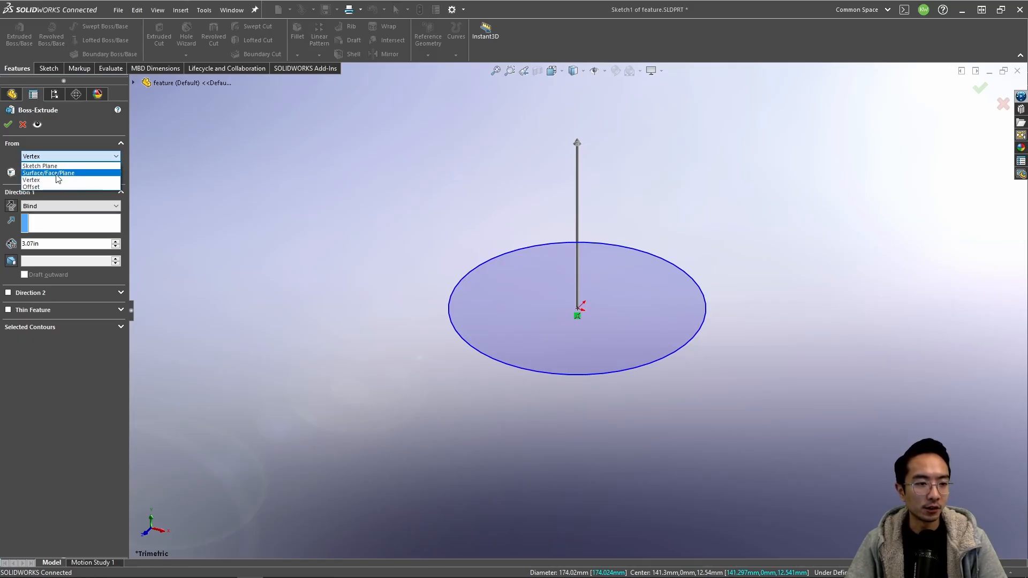
click(46, 187)
click(84, 156)
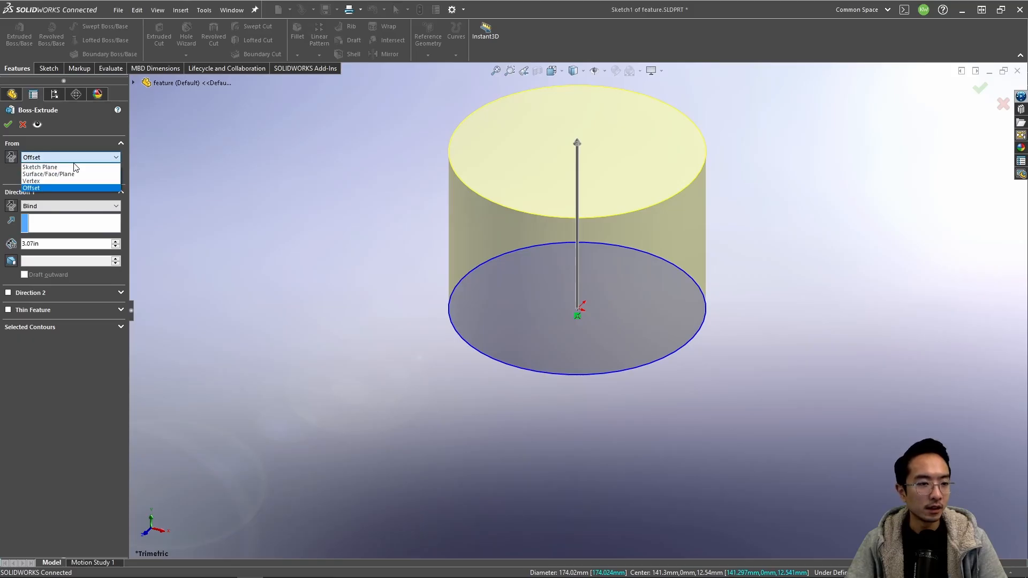
click(63, 166)
Step: Review the end conditions for Direction 1 and complete the extrusion as Blind with a depth of 3.07 in
click(62, 189)
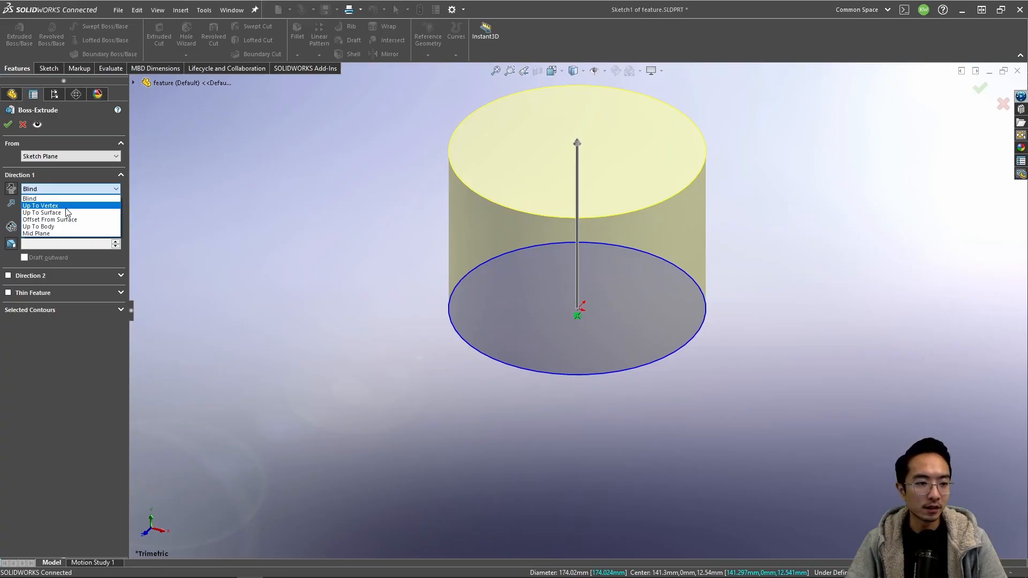
click(8, 124)
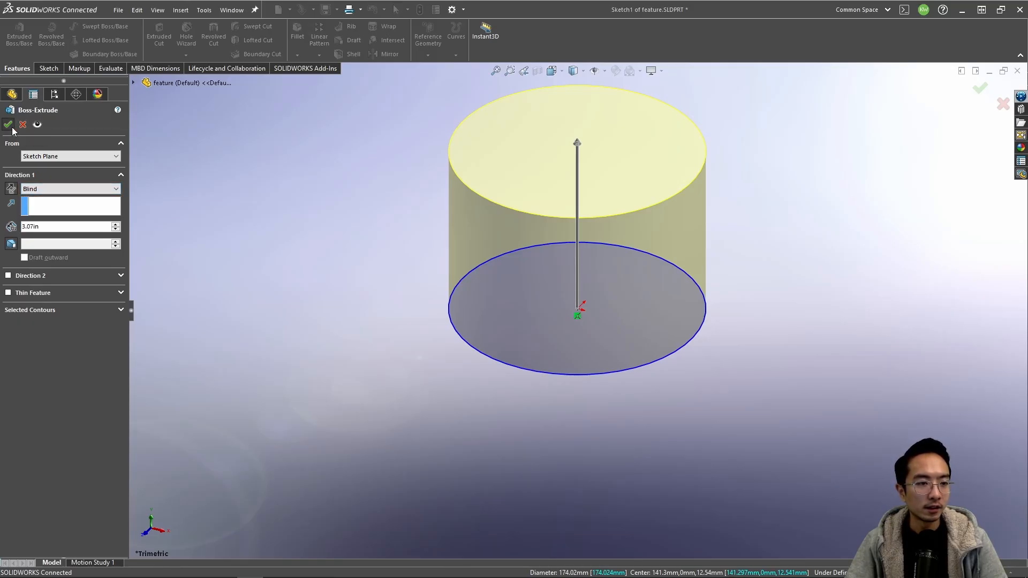
scroll(554, 287, up, 3)
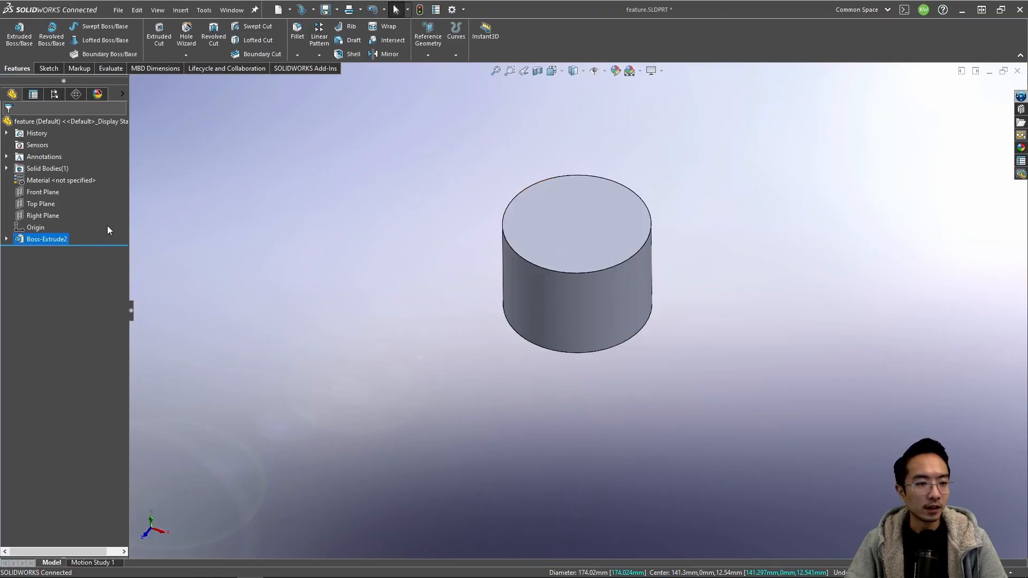
Step: Sketch a corner rectangle on the Top Plane, starting at the origin and extending past the cylinder's edge, about 3.32 by 0.58 in
click(44, 204)
click(56, 191)
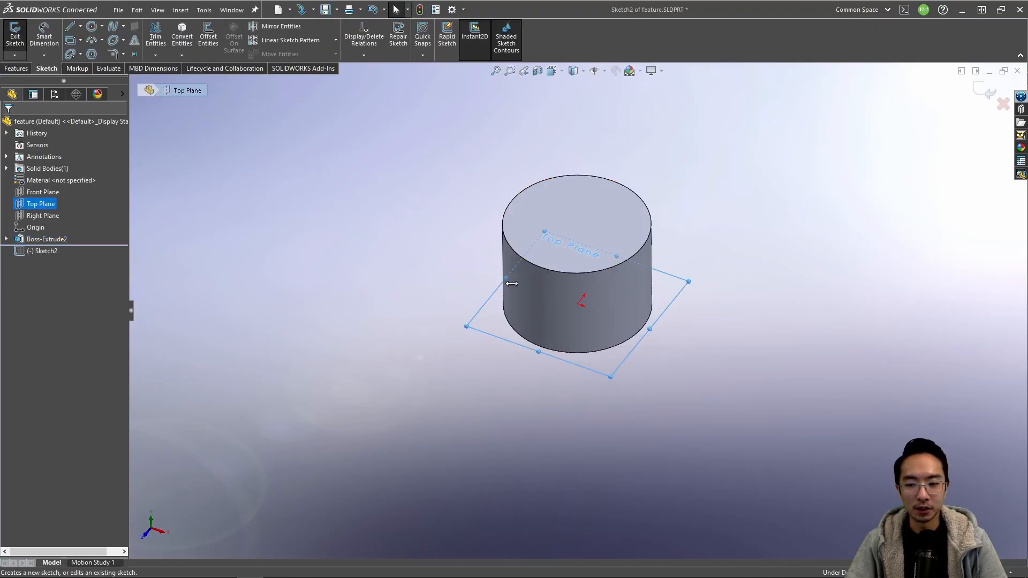
click(357, 174)
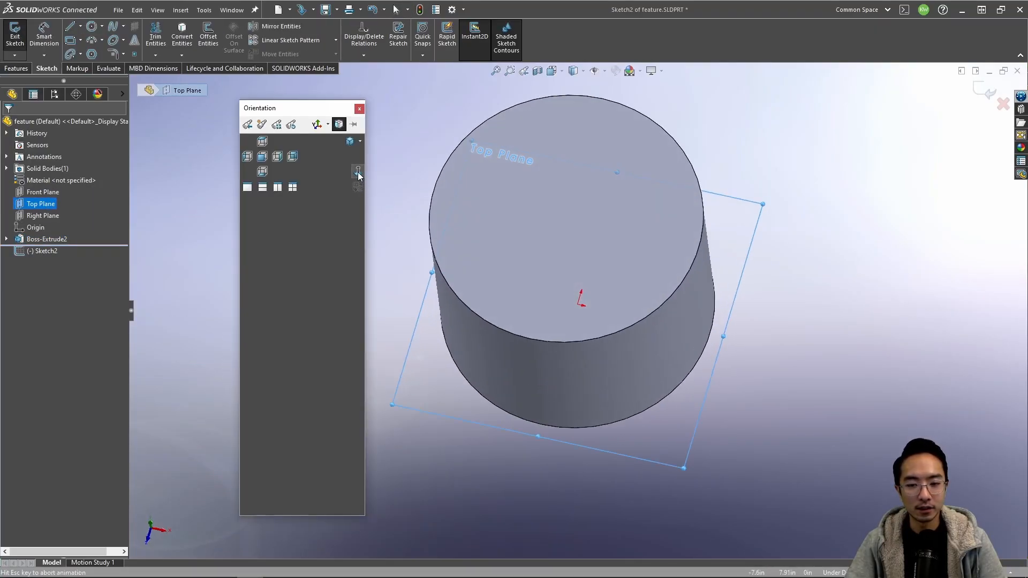
click(69, 42)
click(578, 310)
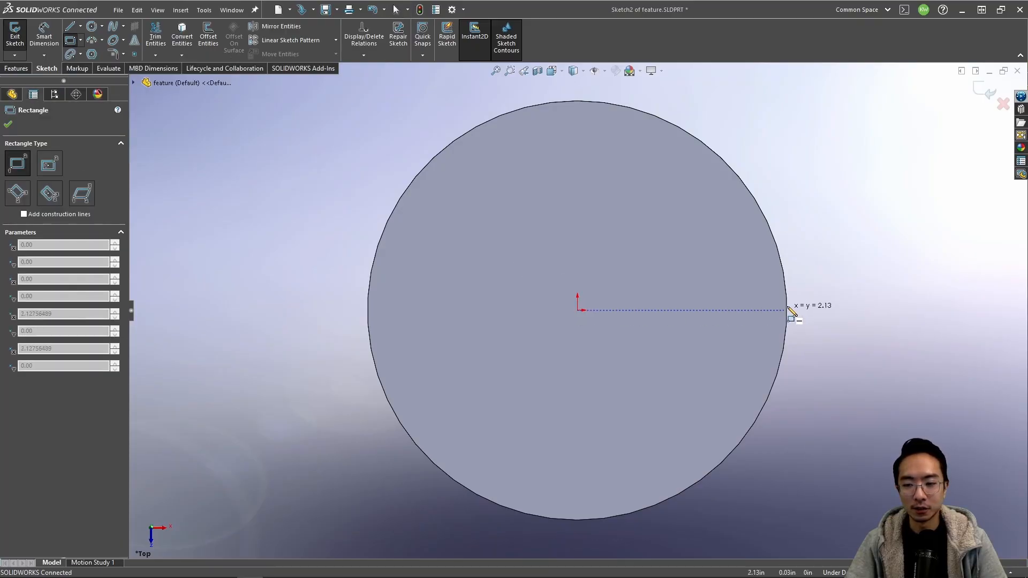
click(901, 255)
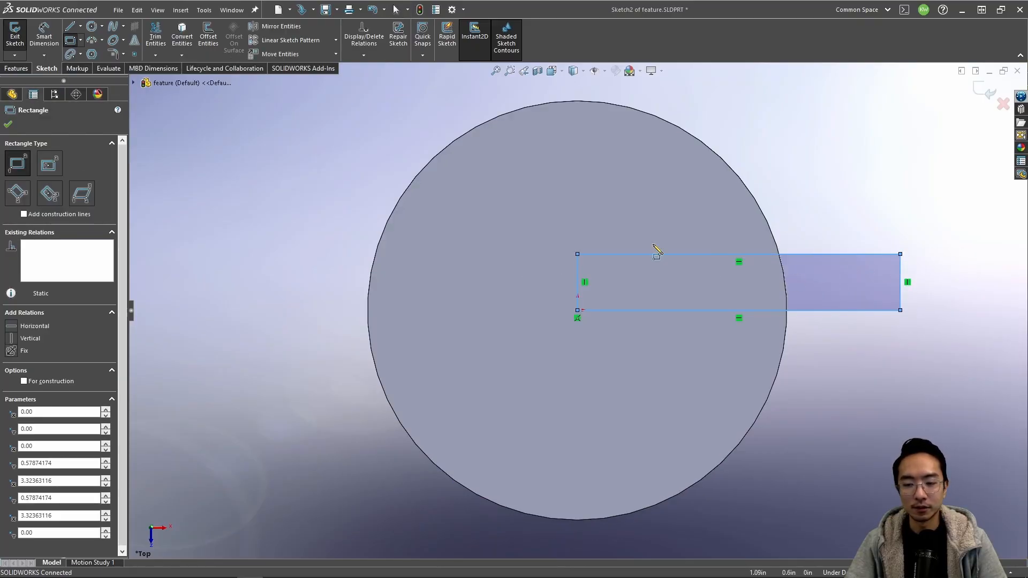
Step: Extrude the rectangle sketch as a merged boss with the Up To Surface end condition, ending at the cylinder's top face
scroll(627, 357, up, 3)
middle_drag(626, 357, 550, 219)
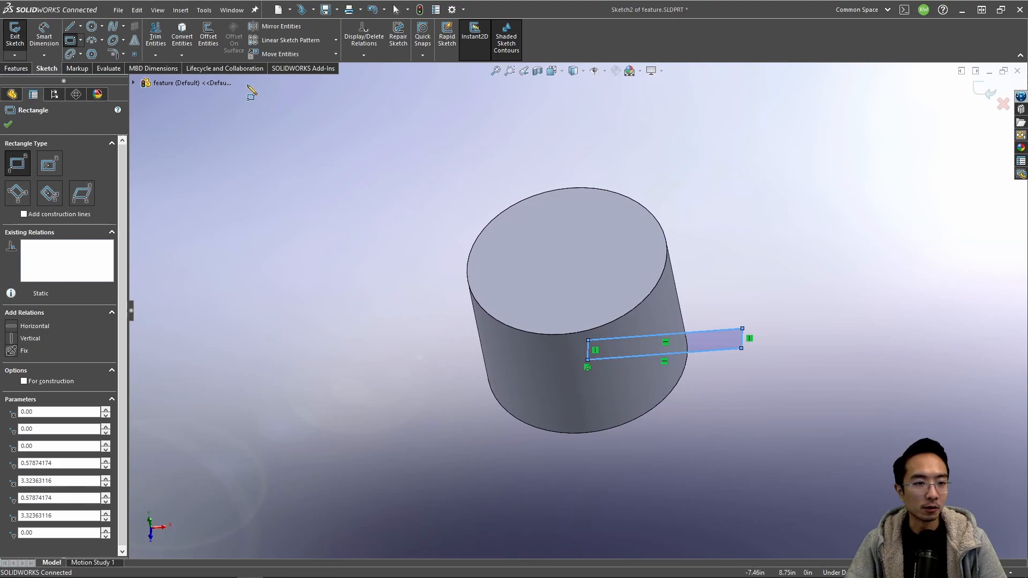
click(17, 66)
click(19, 33)
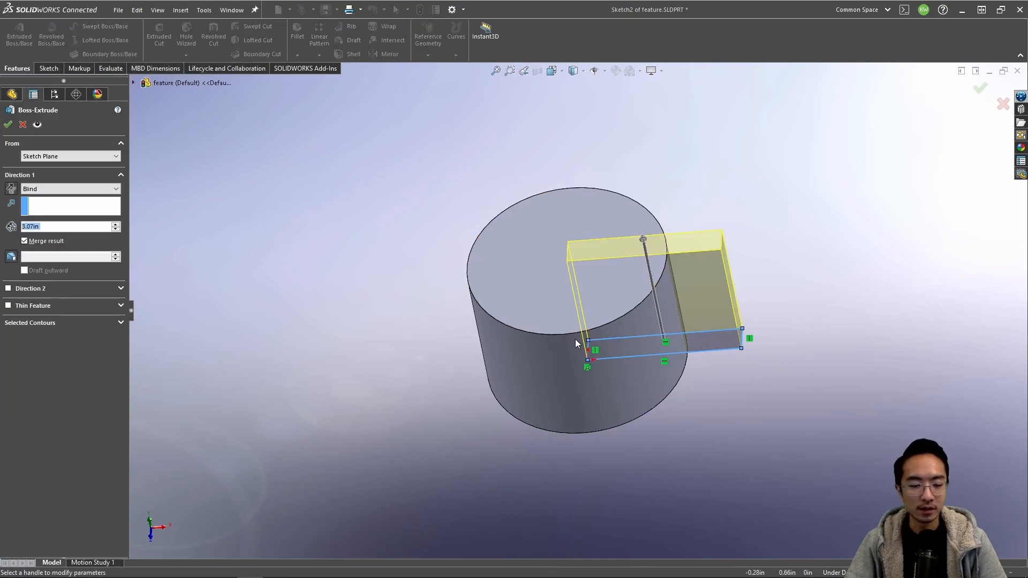
middle_drag(575, 339, 344, 224)
click(111, 189)
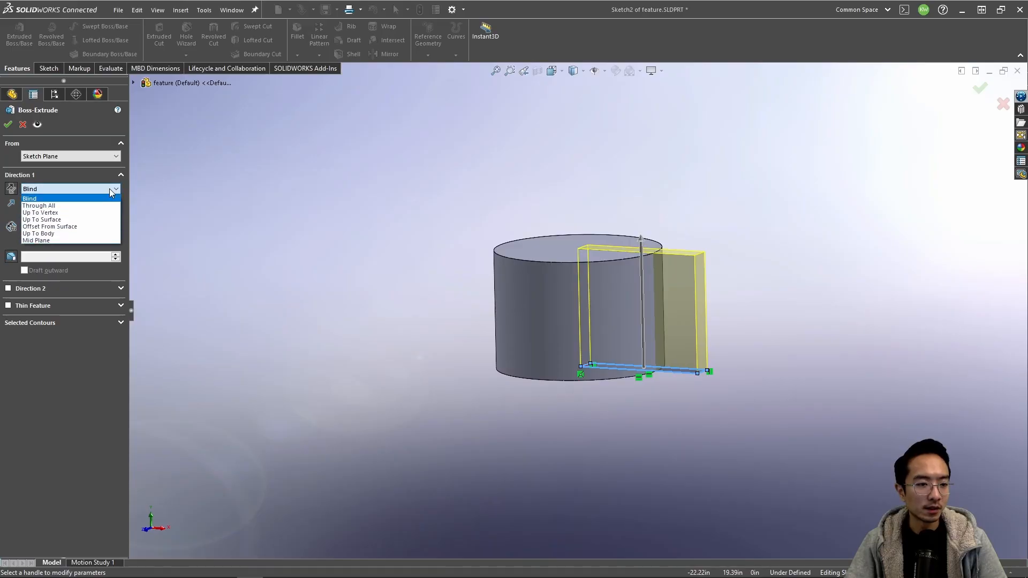
click(52, 221)
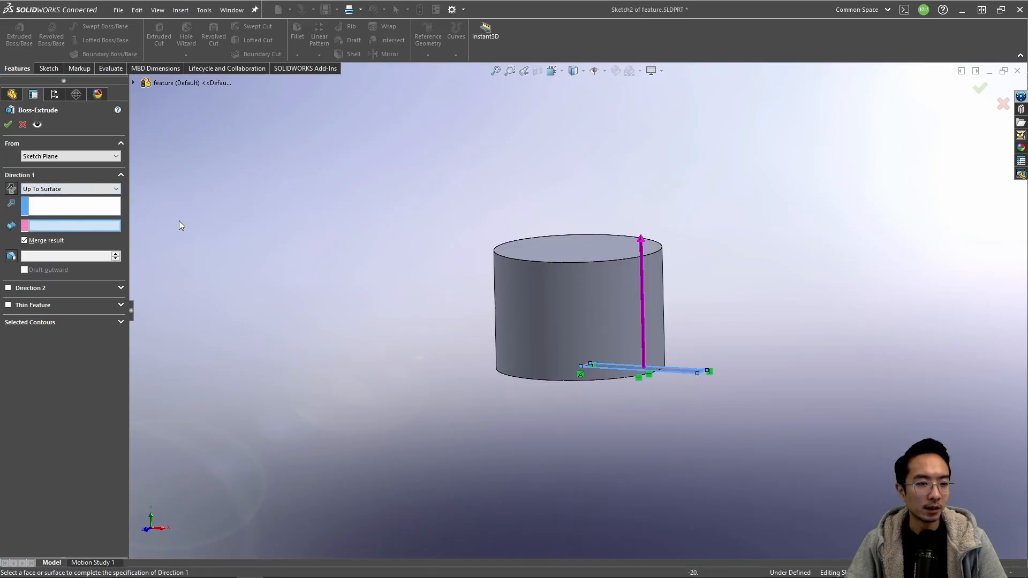
middle_drag(525, 239, 560, 183)
click(546, 265)
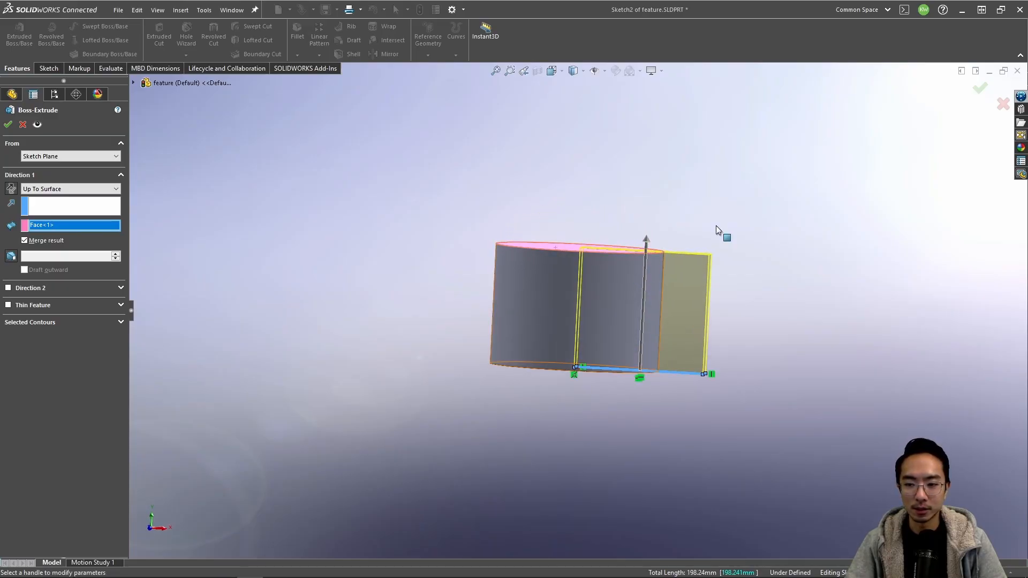
click(980, 87)
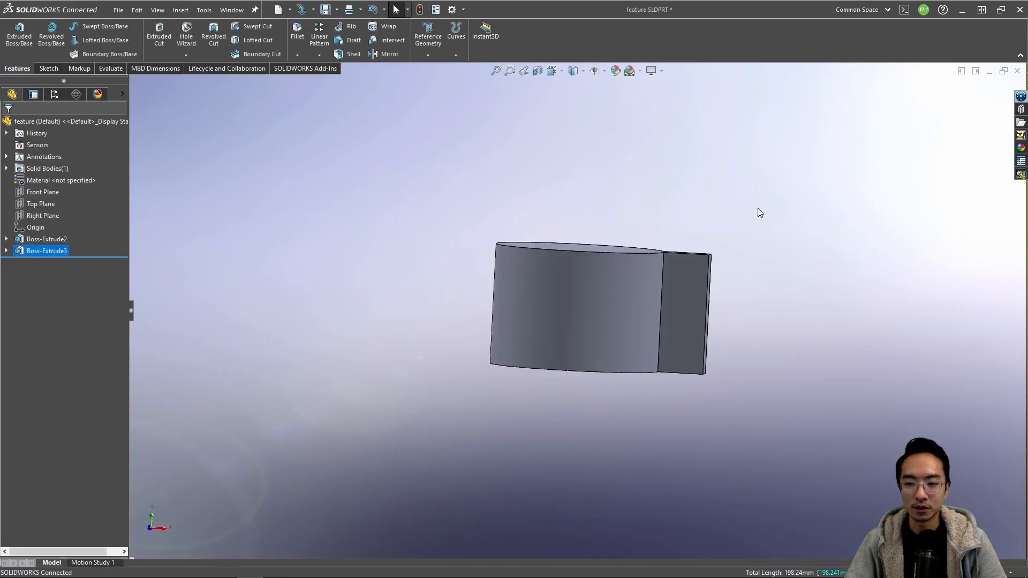
Step: Edit the cylinder's boss extrusion and raise its Blind depth to 5.00 in
middle_drag(757, 207, 727, 262)
click(37, 238)
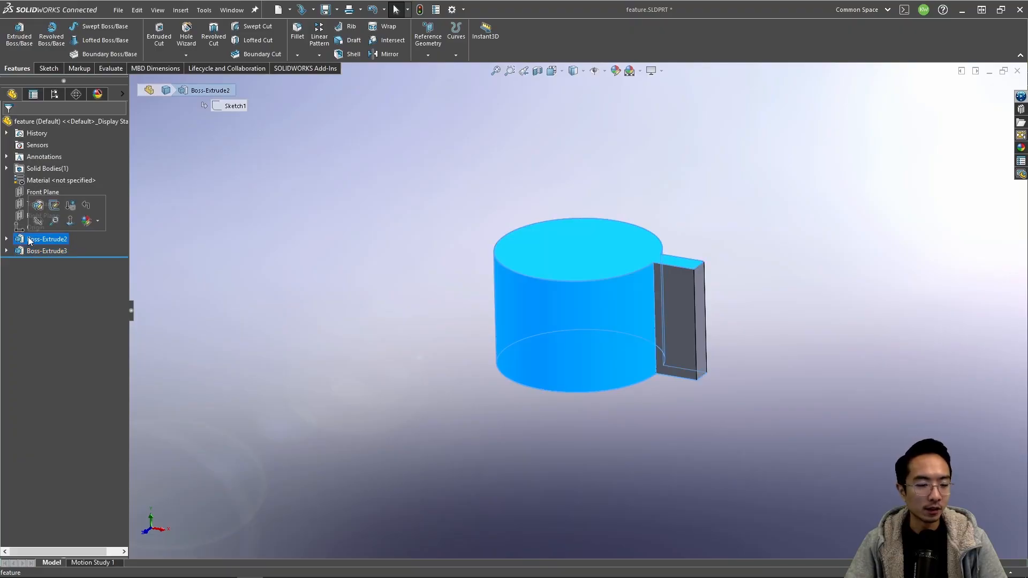
click(41, 209)
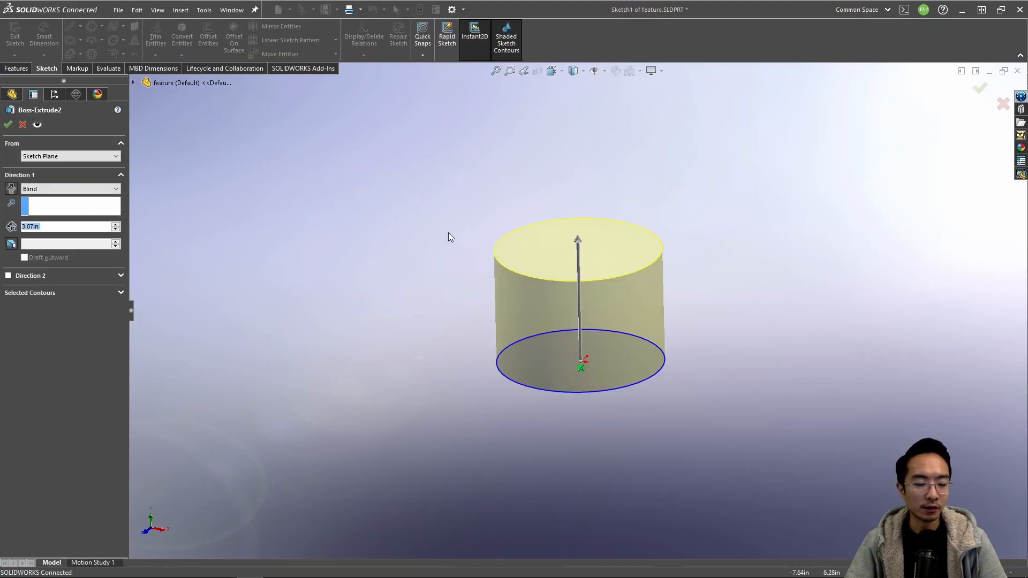
drag(577, 241, 577, 170)
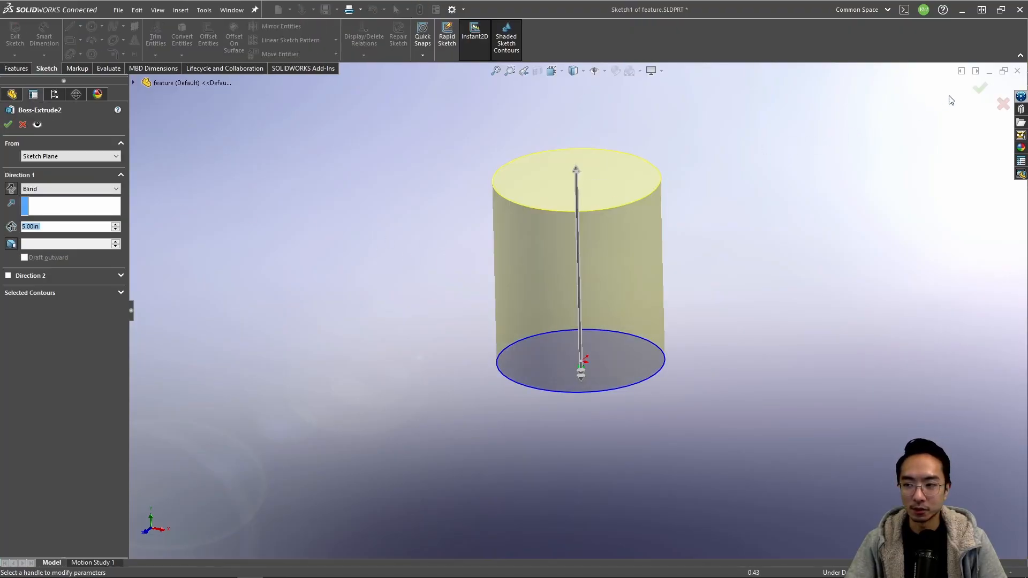
click(980, 90)
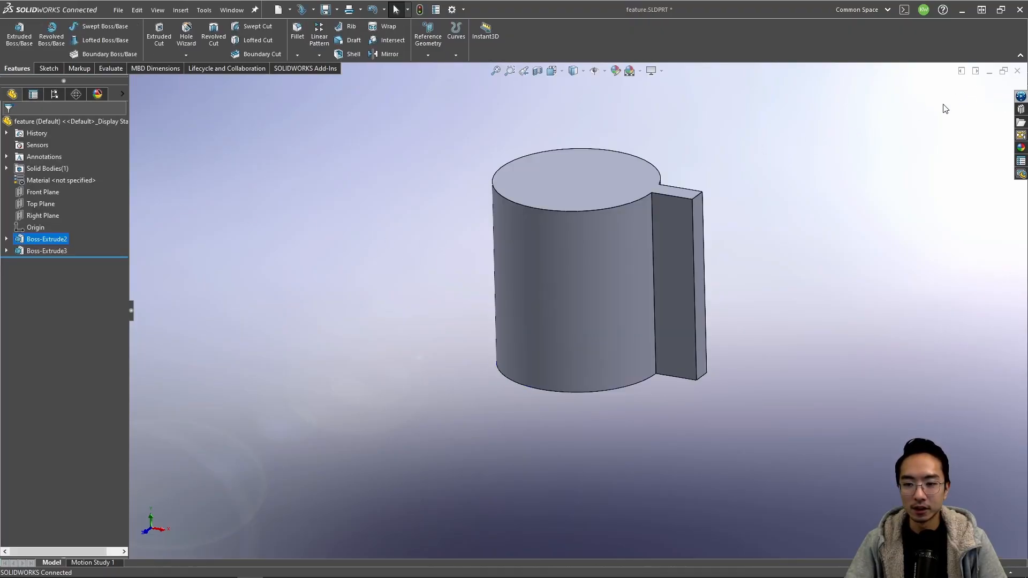
click(685, 194)
click(779, 238)
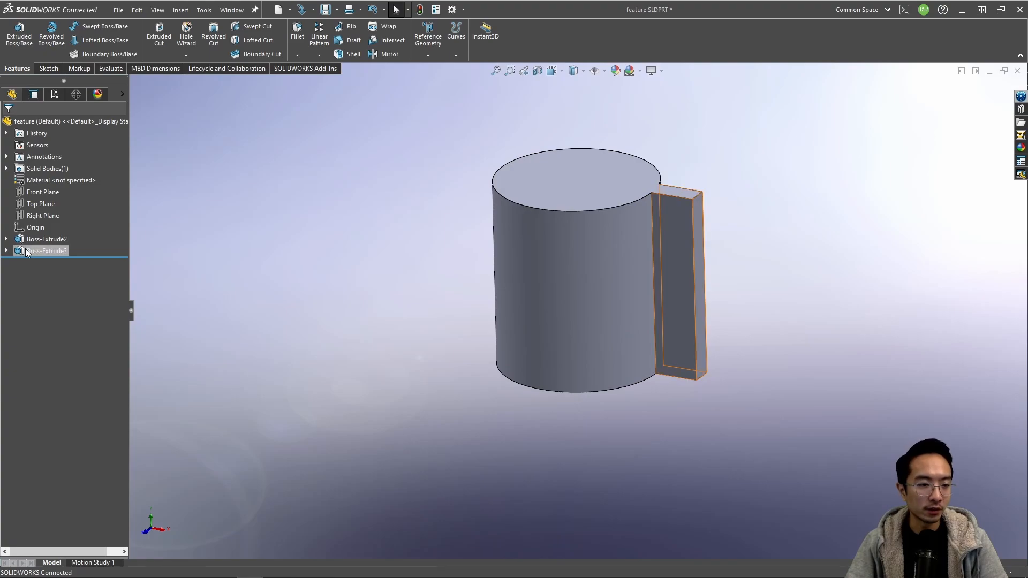
Step: Edit the rectangular tab's extrusion and change its end condition to Blind with a depth of 3.07 in
click(46, 250)
click(43, 224)
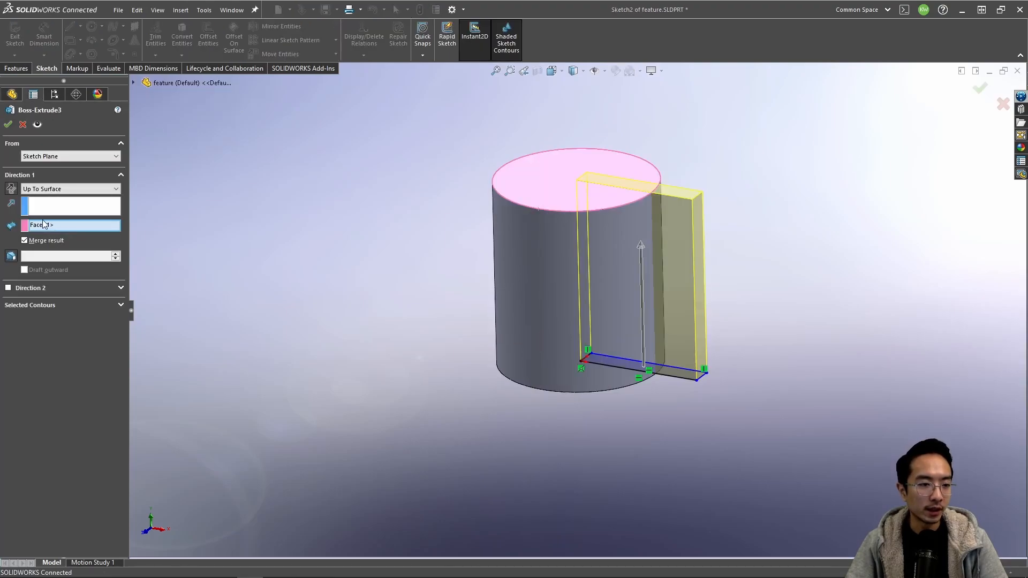
click(54, 189)
click(50, 201)
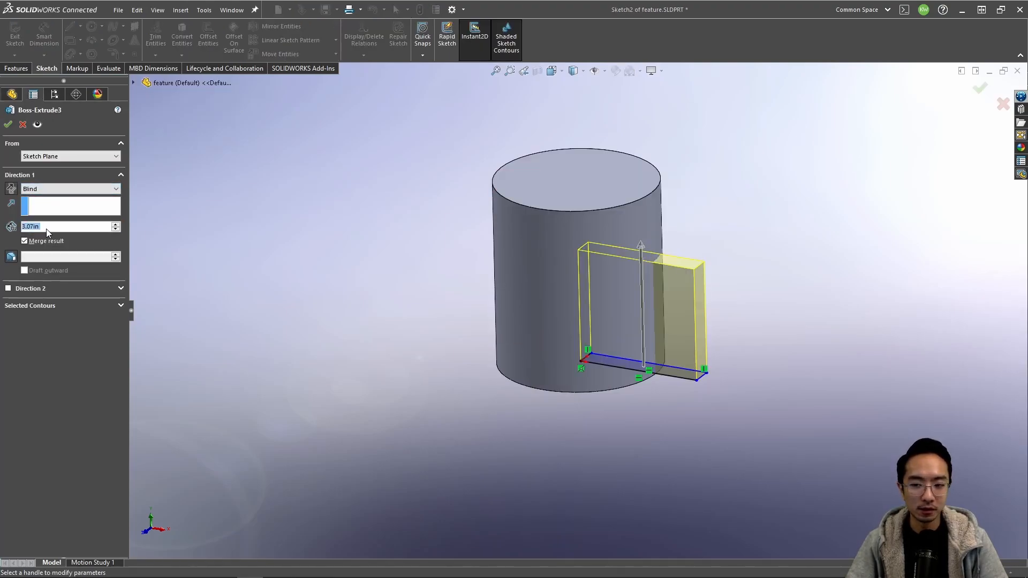
click(8, 124)
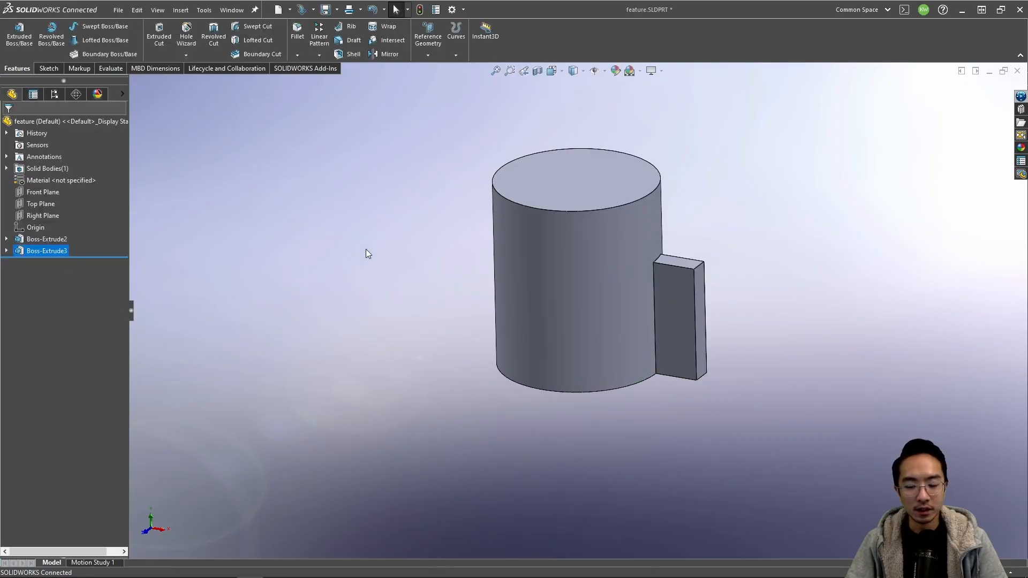
click(571, 220)
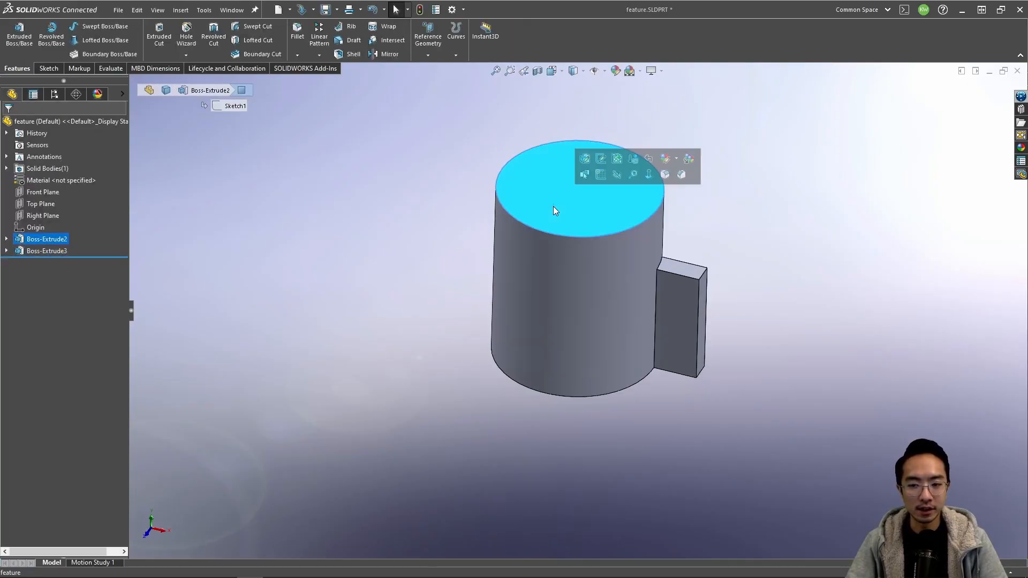
click(674, 265)
Step: Reopen the rectangular tab's extrusion for editing and try reversing the Direction 1 extrusion direction
click(36, 251)
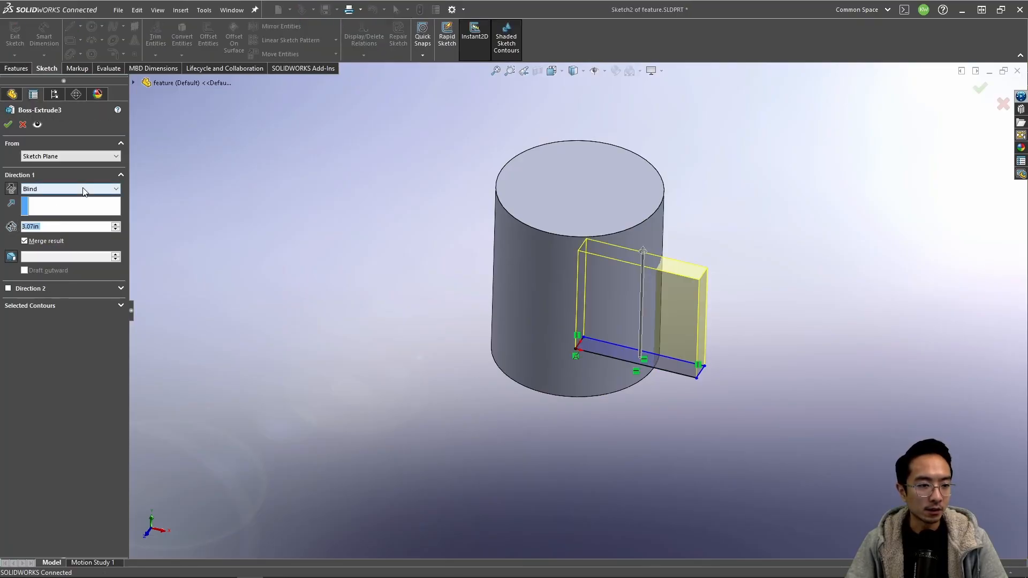
click(83, 189)
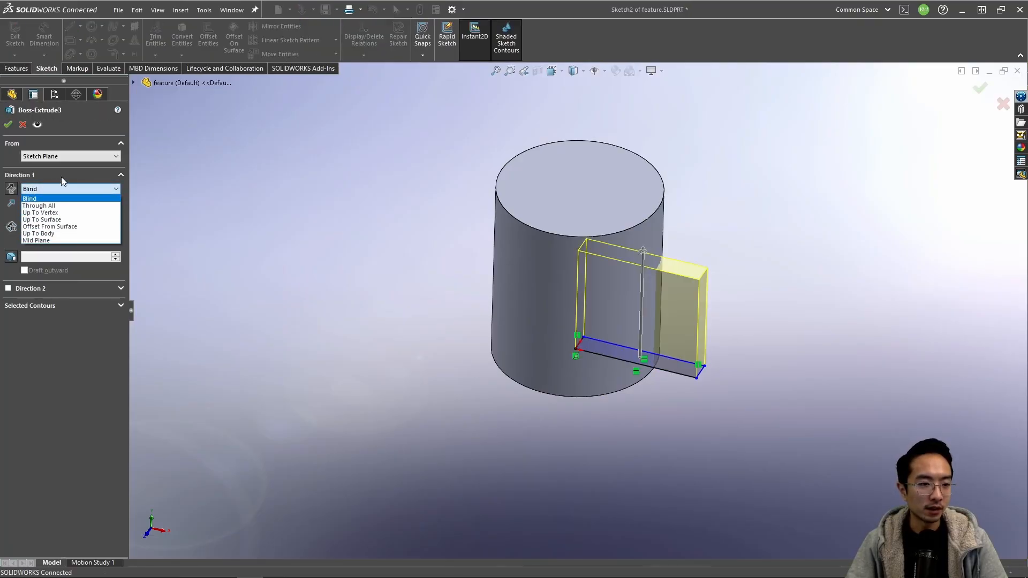
click(60, 184)
click(10, 188)
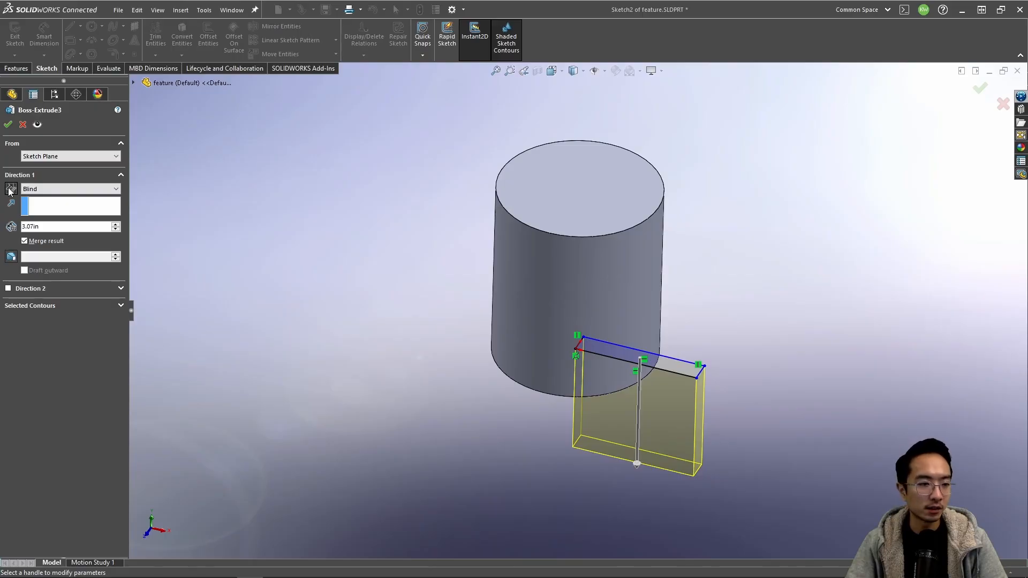
click(10, 190)
click(10, 190)
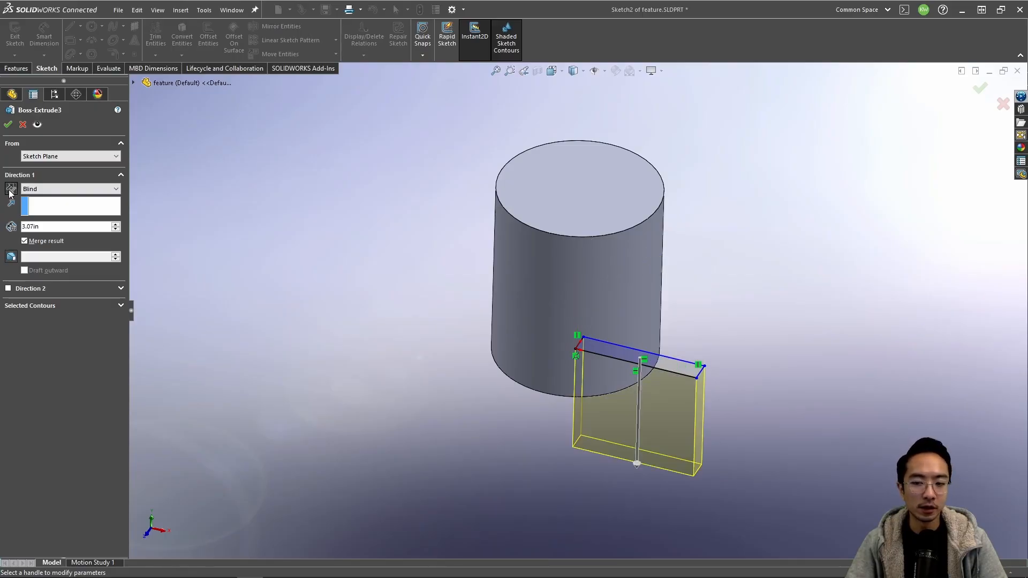
Step: Try the Through All, Up To Body (cylinder) and Up To Surface end conditions on the tab's extrusion, and discard the edit
click(51, 188)
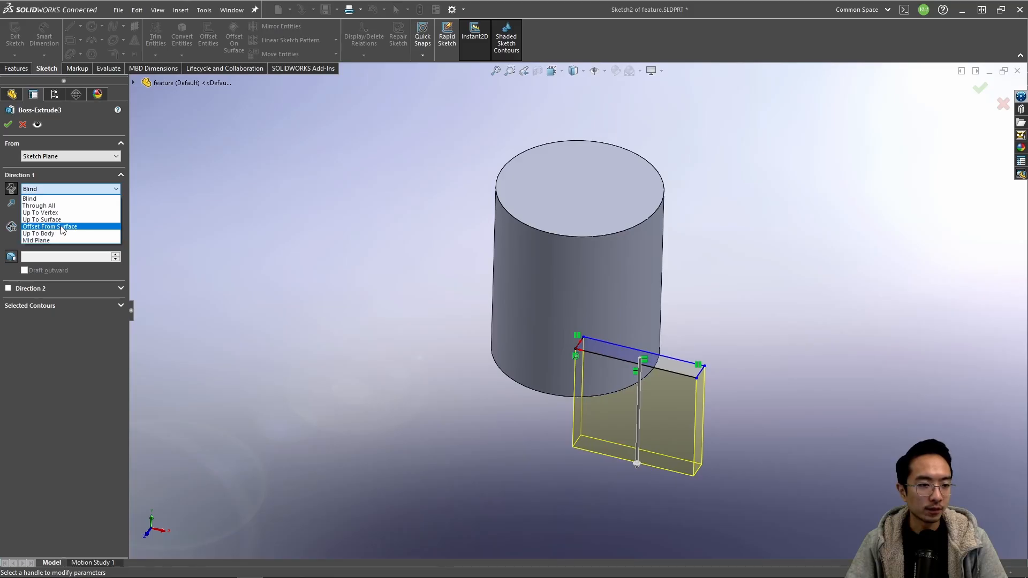
click(56, 207)
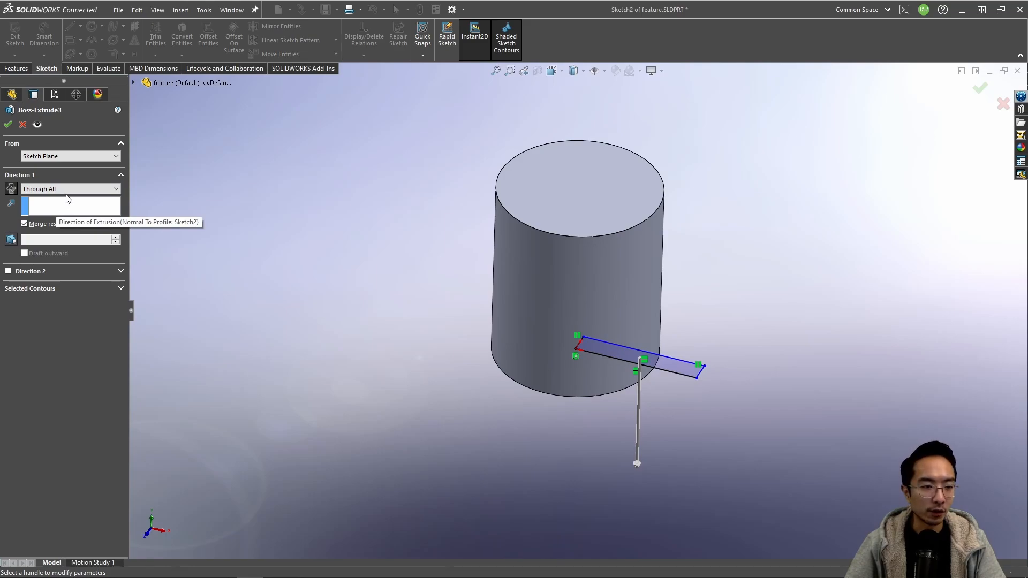
click(73, 189)
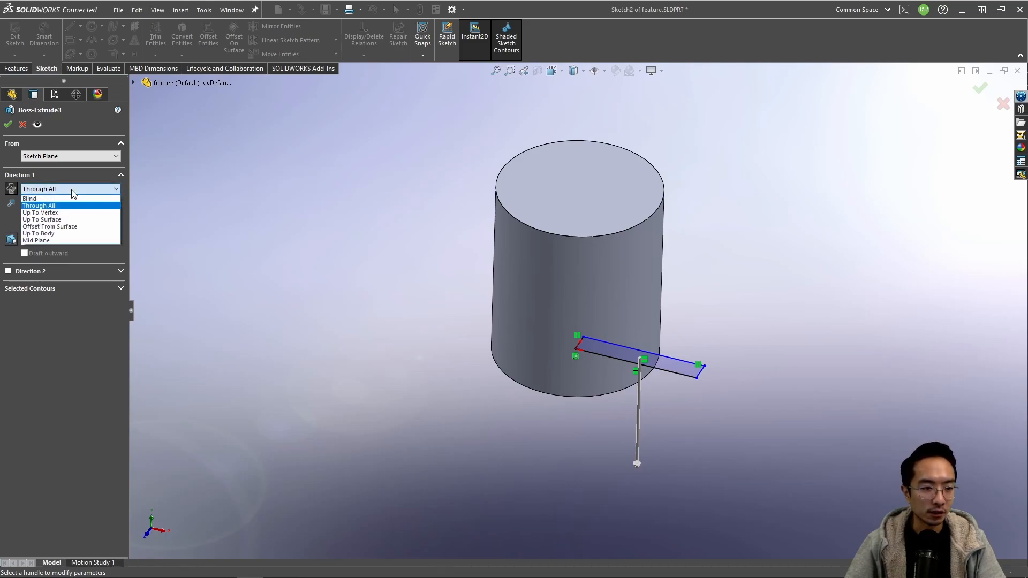
click(56, 234)
click(609, 220)
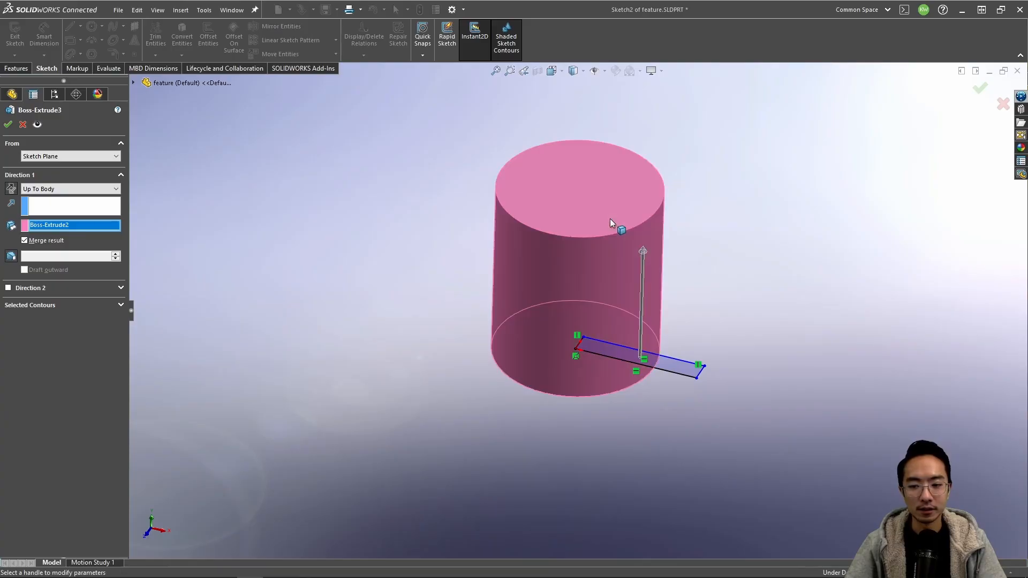
click(73, 190)
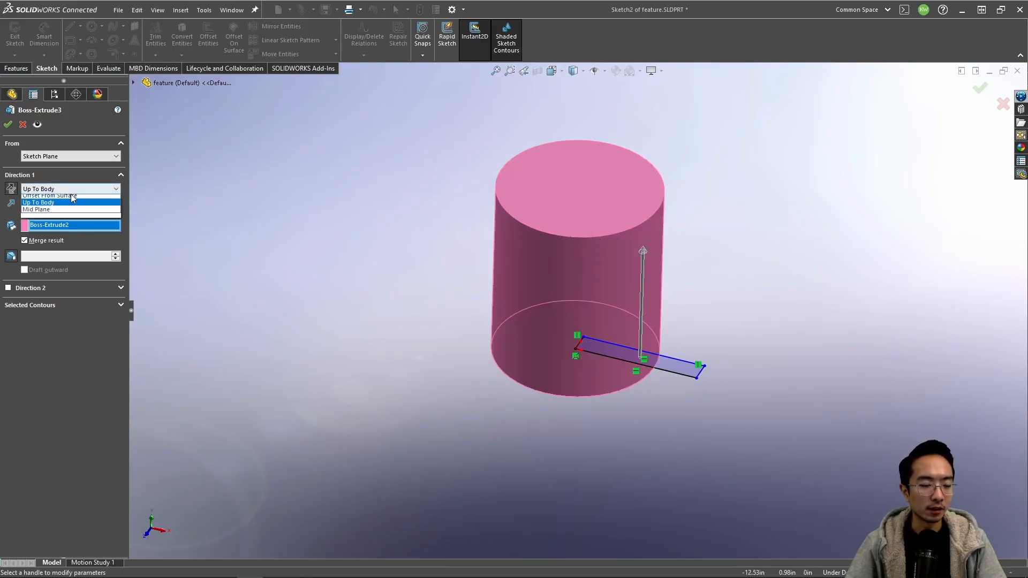
click(38, 219)
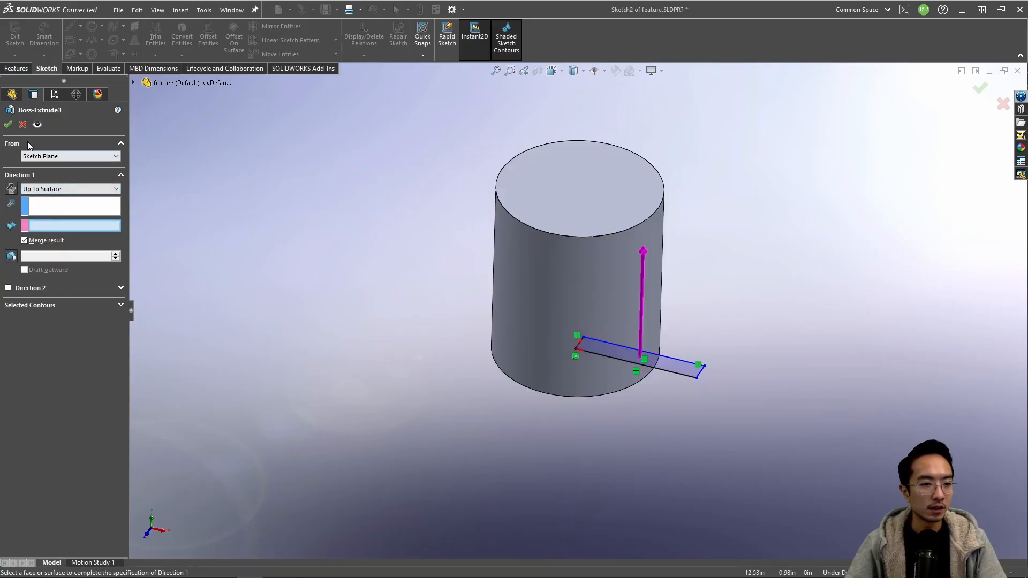
click(23, 125)
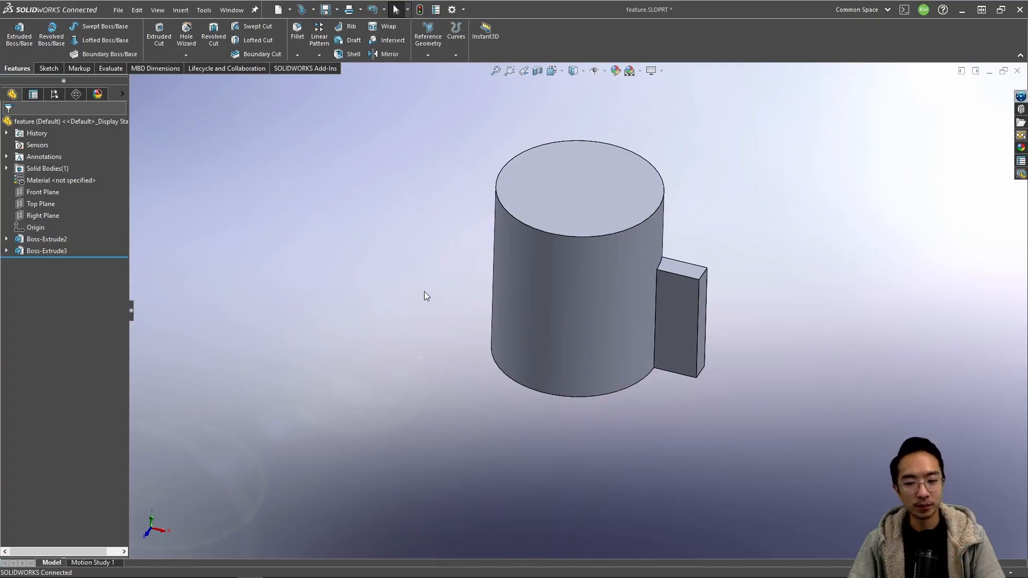
Step: Sketch a circle of about 0.33 in radius on the front face of the rectangular tab, viewed normal to the face
scroll(491, 245, up, 4)
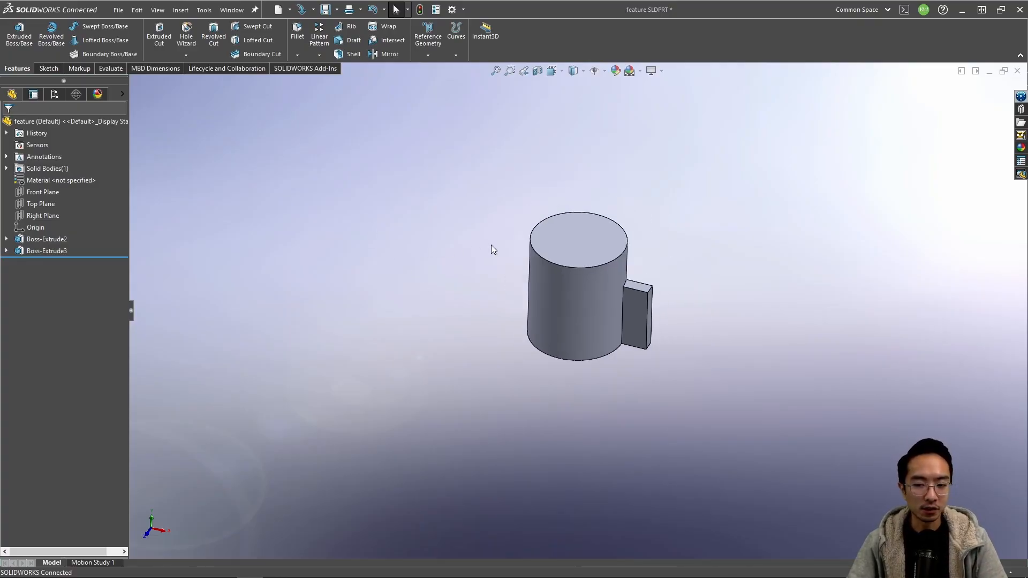
scroll(525, 284, down, 5)
scroll(527, 291, up, 2)
scroll(374, 358, down, 1)
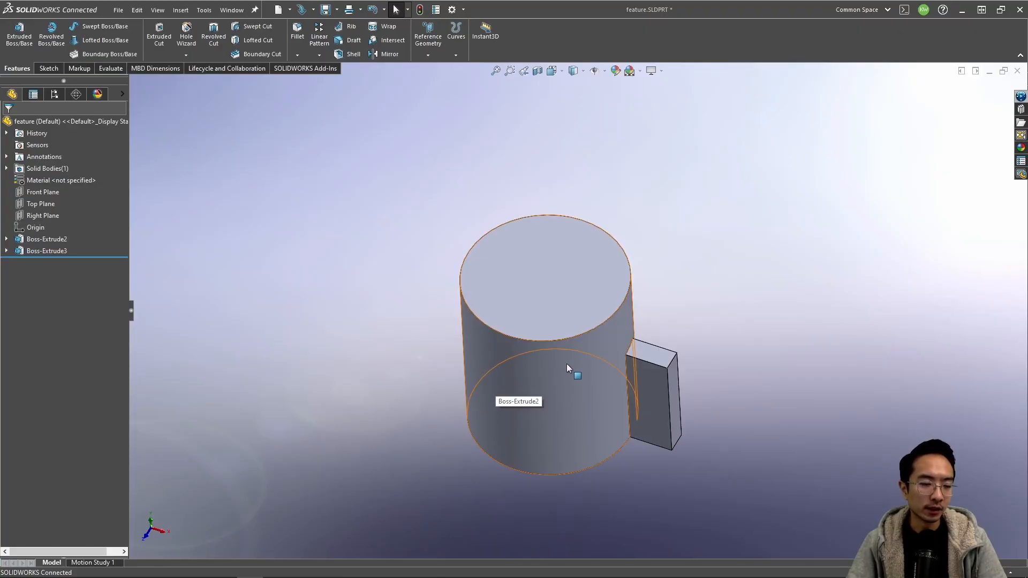
middle_drag(552, 353, 548, 316)
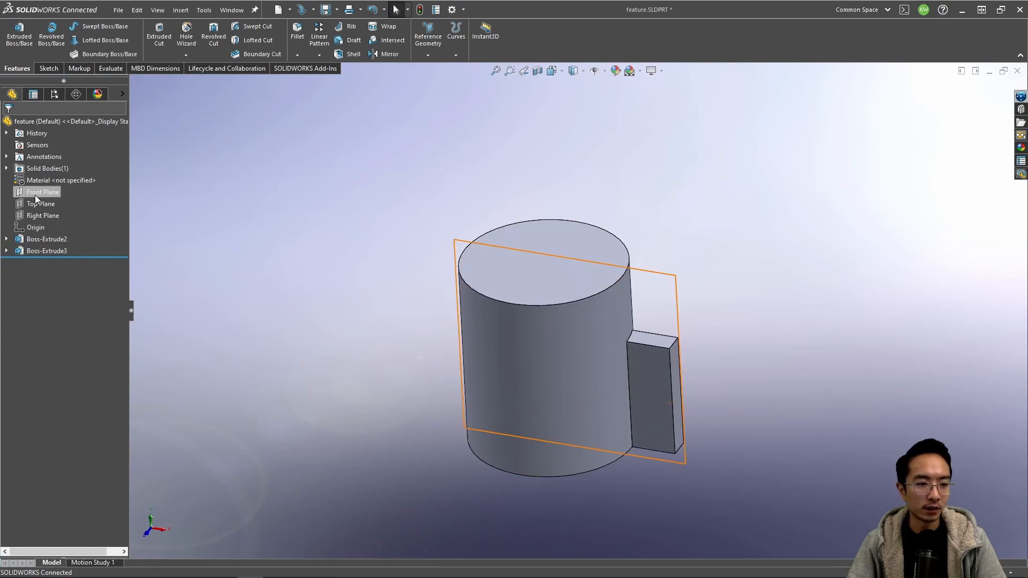
click(649, 392)
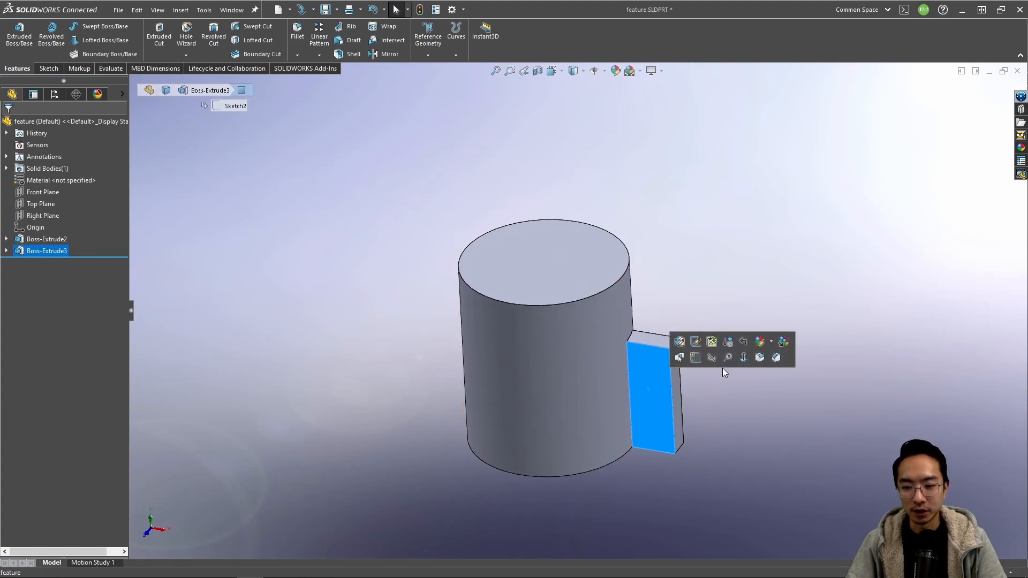
click(747, 360)
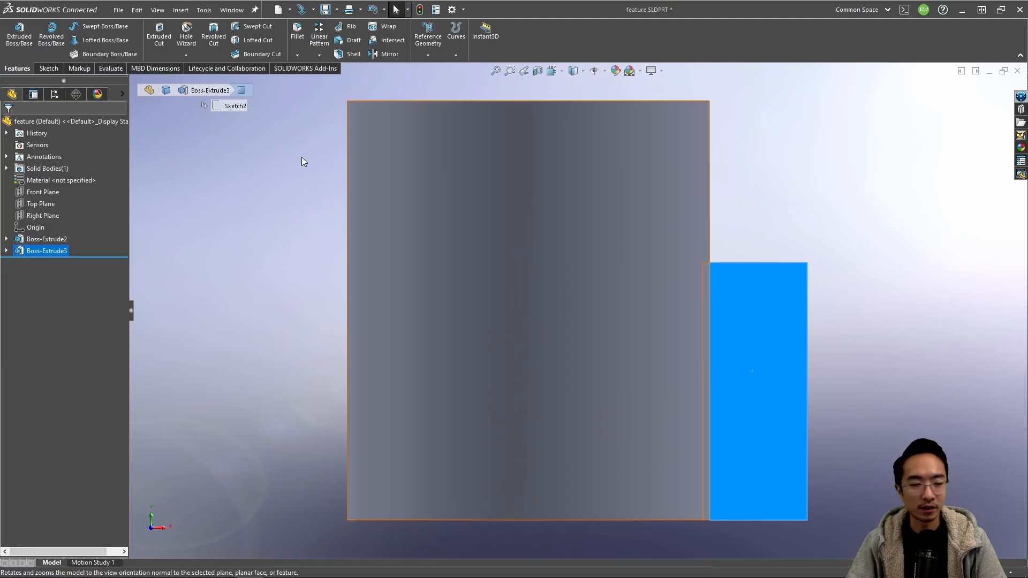
click(49, 68)
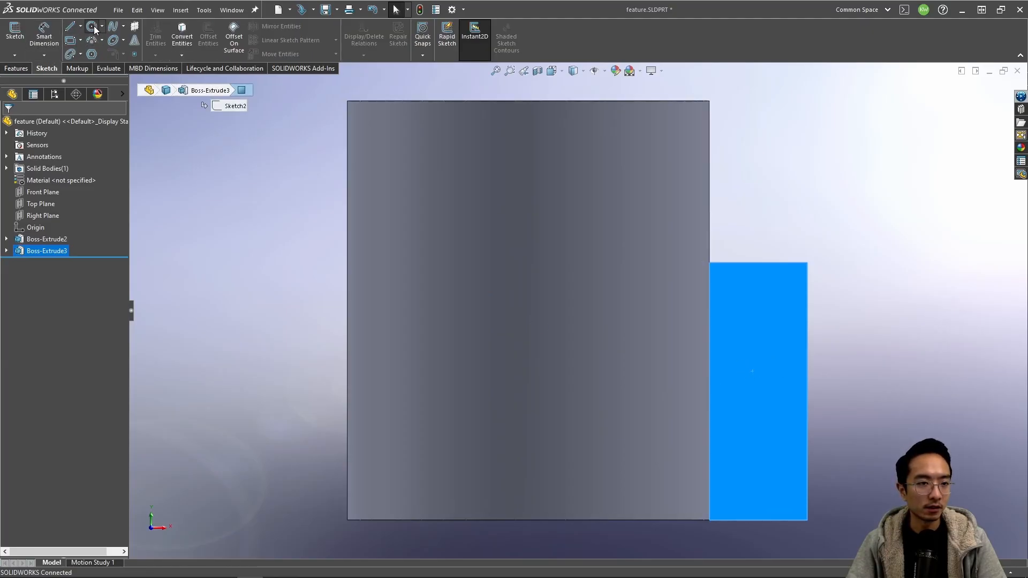
click(92, 26)
click(749, 390)
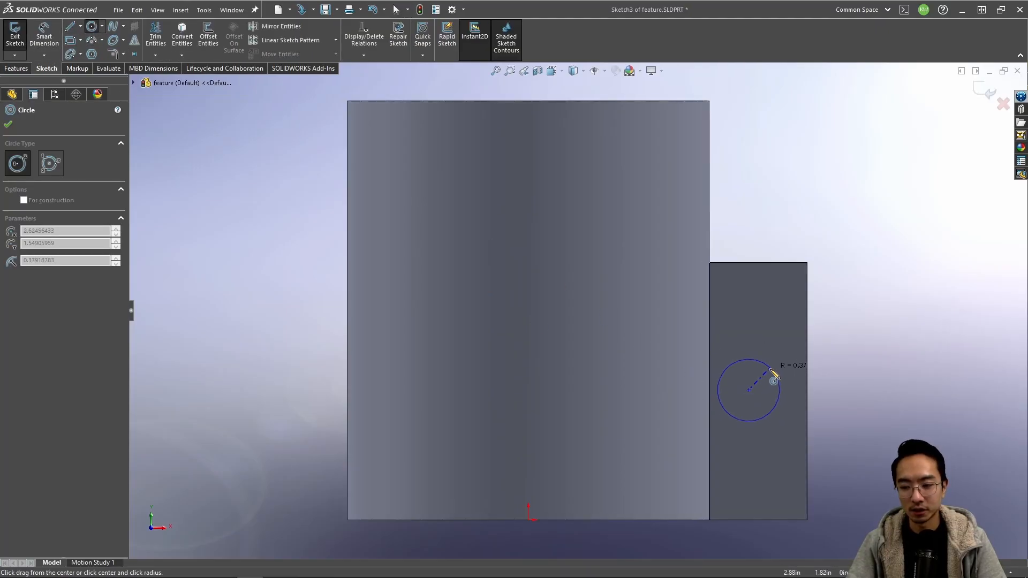
click(774, 378)
Step: Extrude the circle on the tab's front face outward as a boss, with a Blind end condition and 3.07 in depth
click(16, 68)
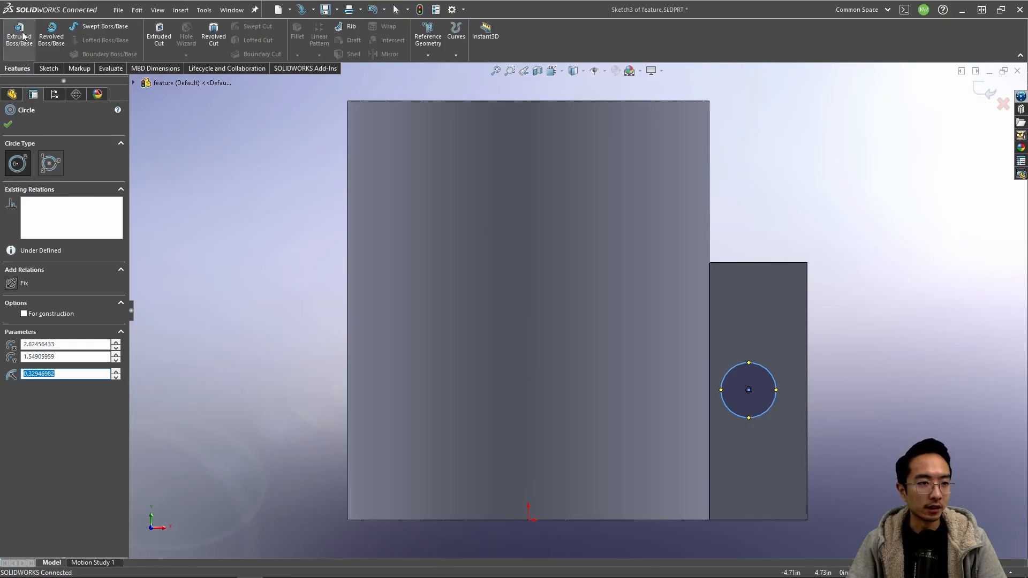
click(20, 34)
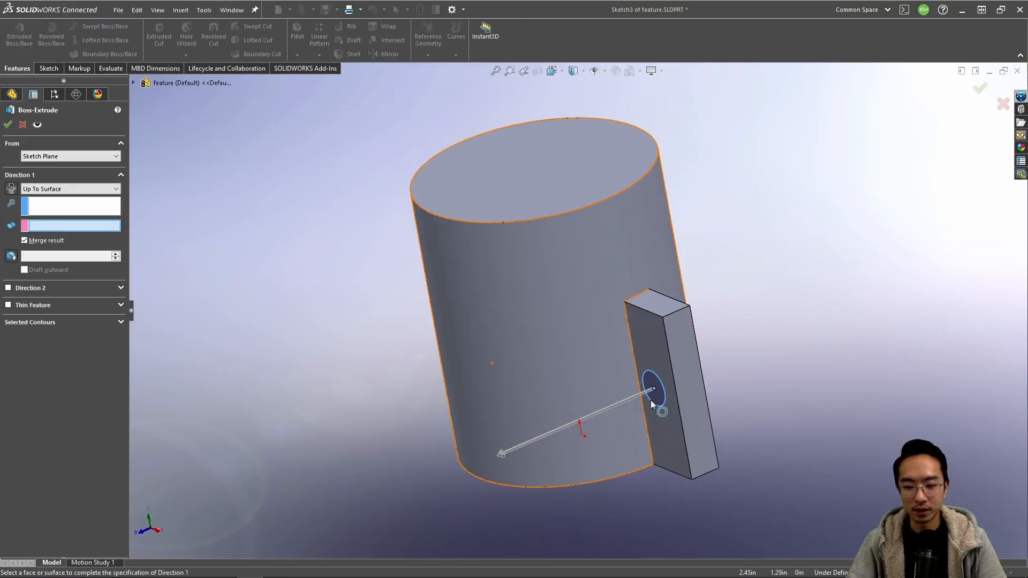
click(75, 189)
click(73, 198)
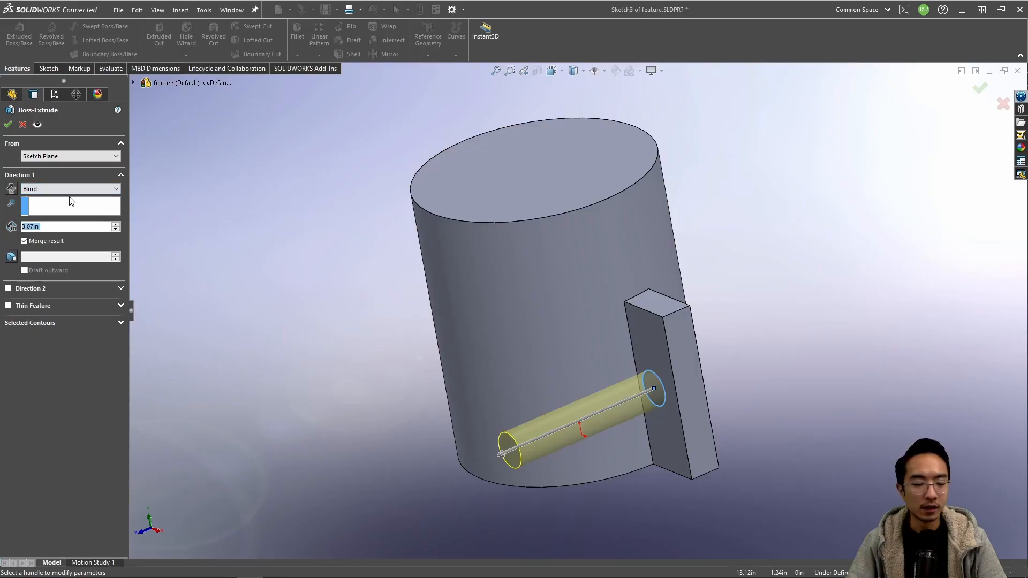
click(7, 125)
middle_drag(504, 366, 535, 379)
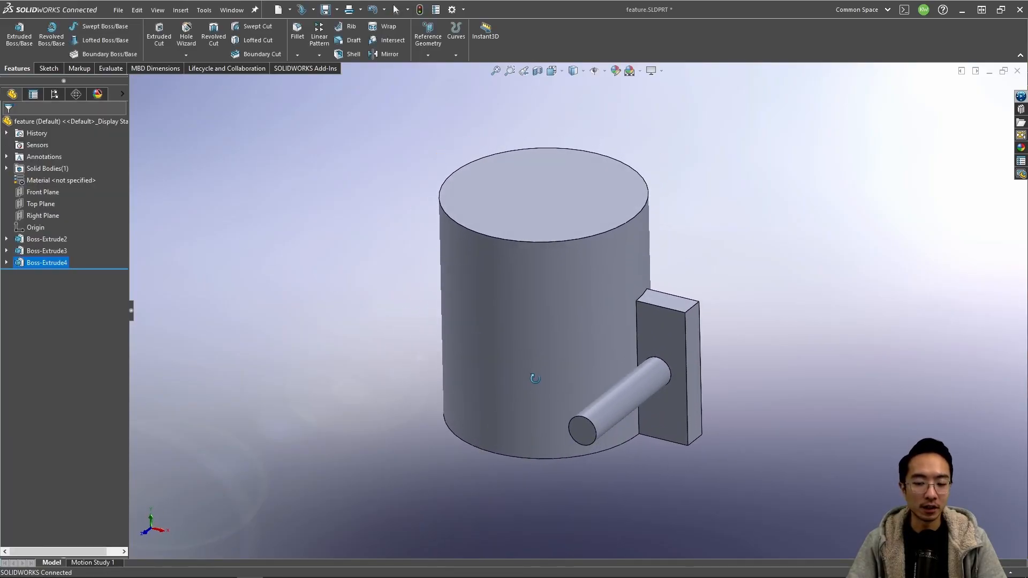
click(681, 305)
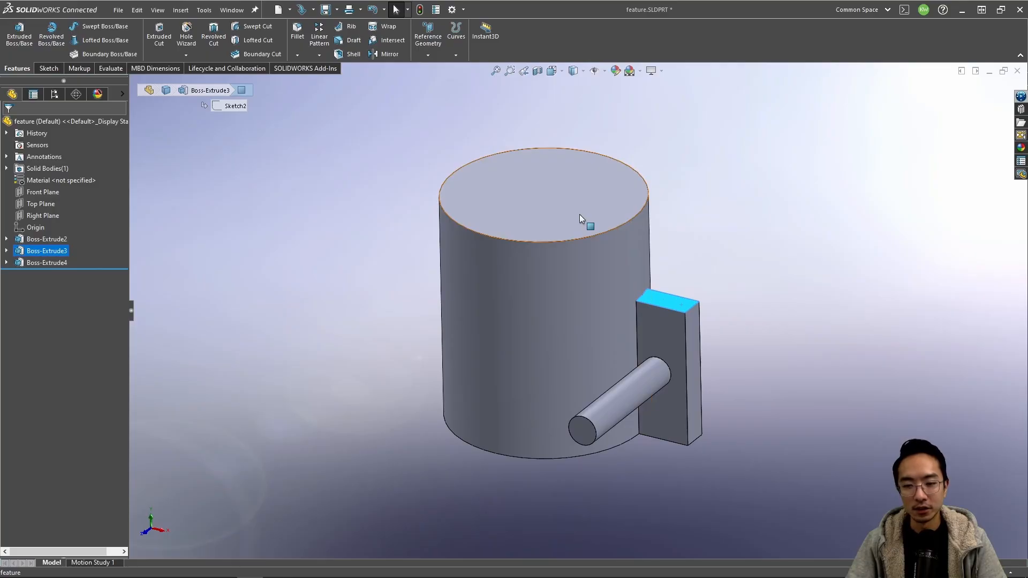
click(579, 212)
click(664, 300)
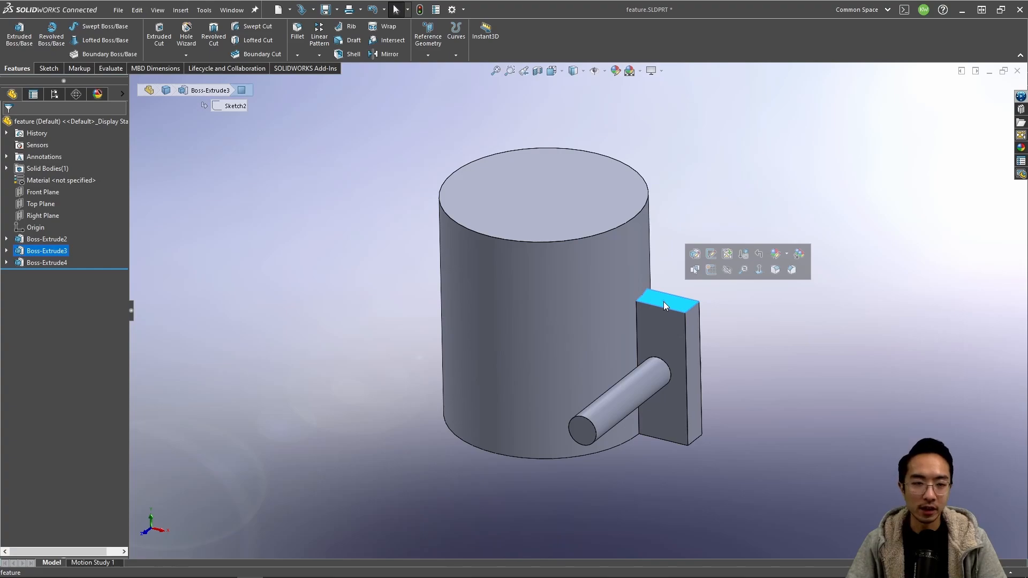
click(774, 365)
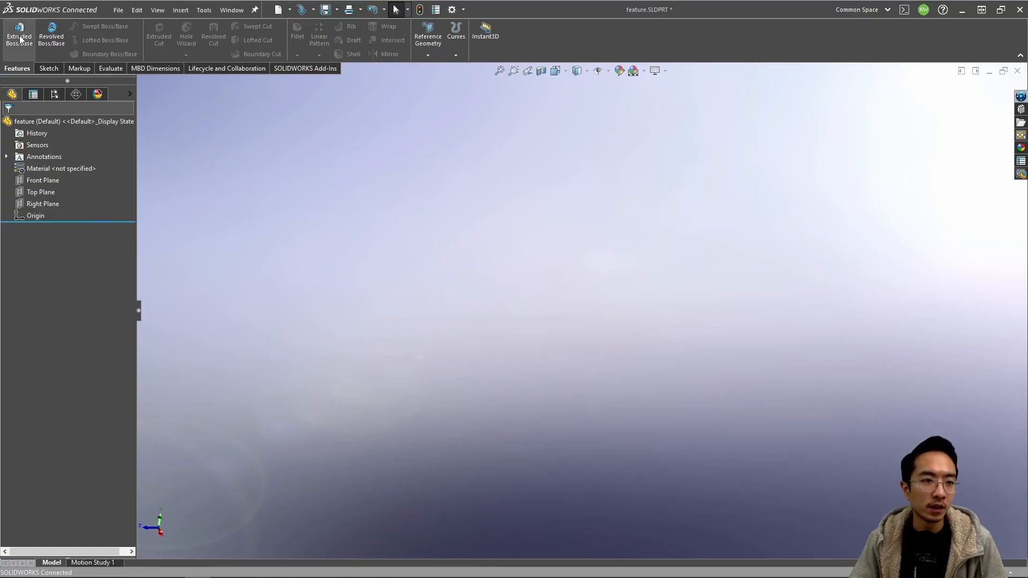
Step: Sketch a center rectangle of about 5.94 by 4.43 in on the Top Plane, centred on the origin
click(40, 193)
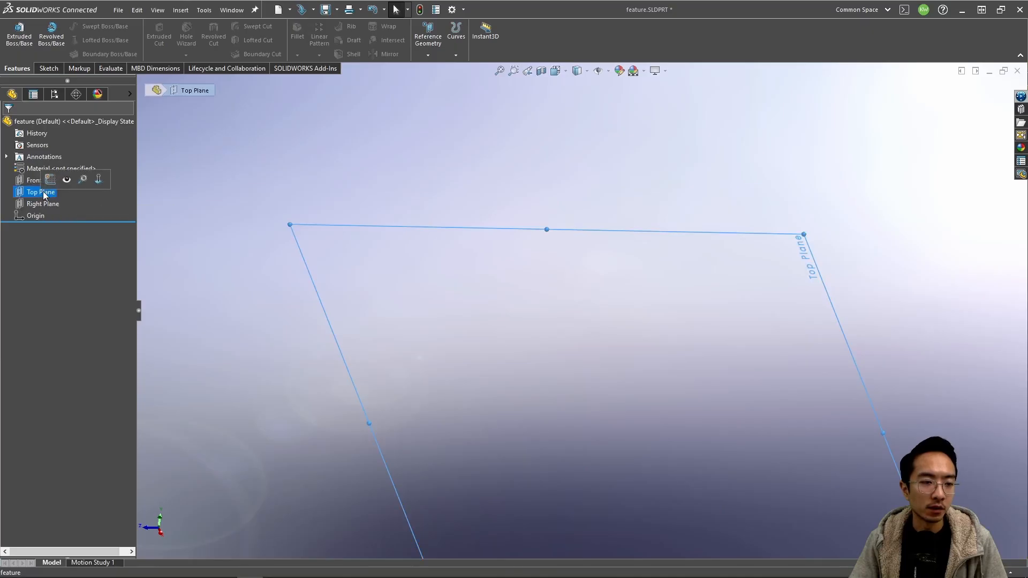
click(51, 179)
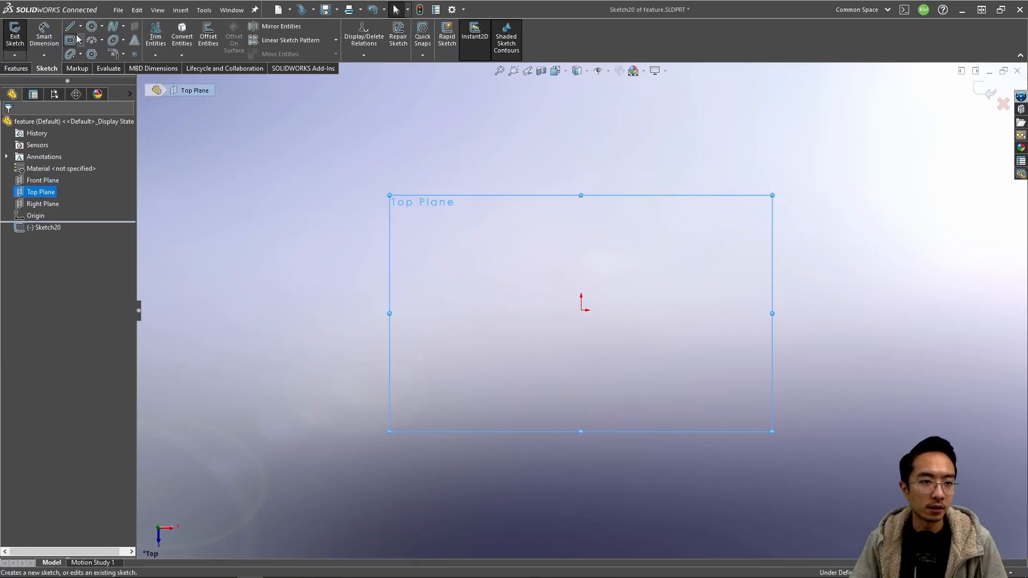
click(72, 39)
click(582, 312)
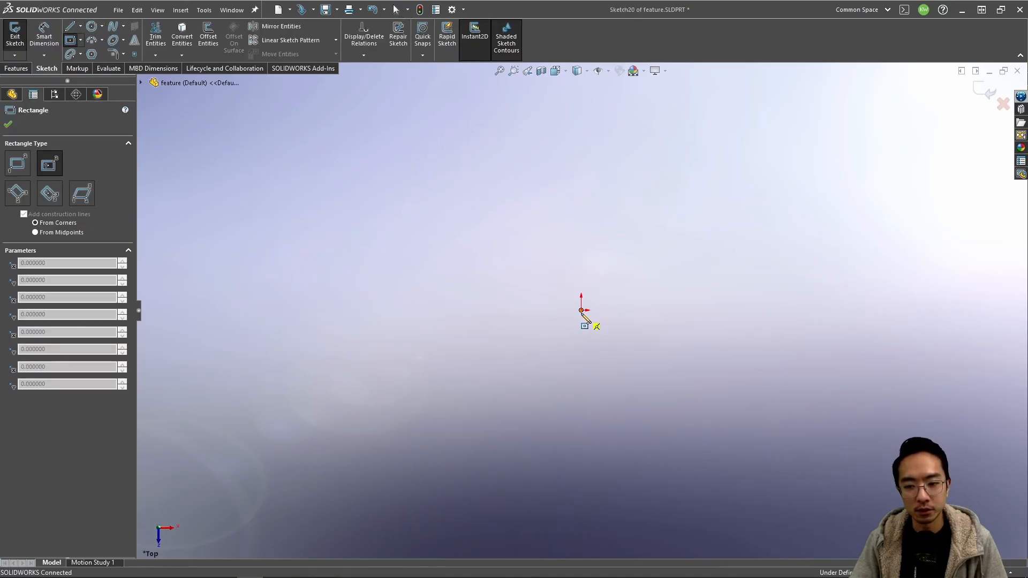
click(743, 189)
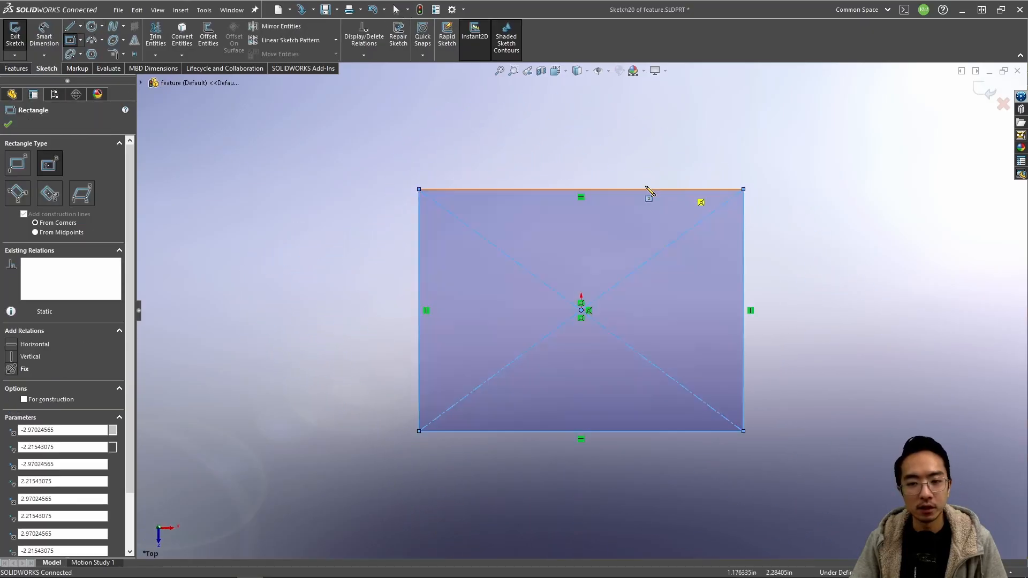
Step: Extrude the rectangle upward as a solid block with a Blind depth of 3.07 in
click(16, 68)
click(19, 37)
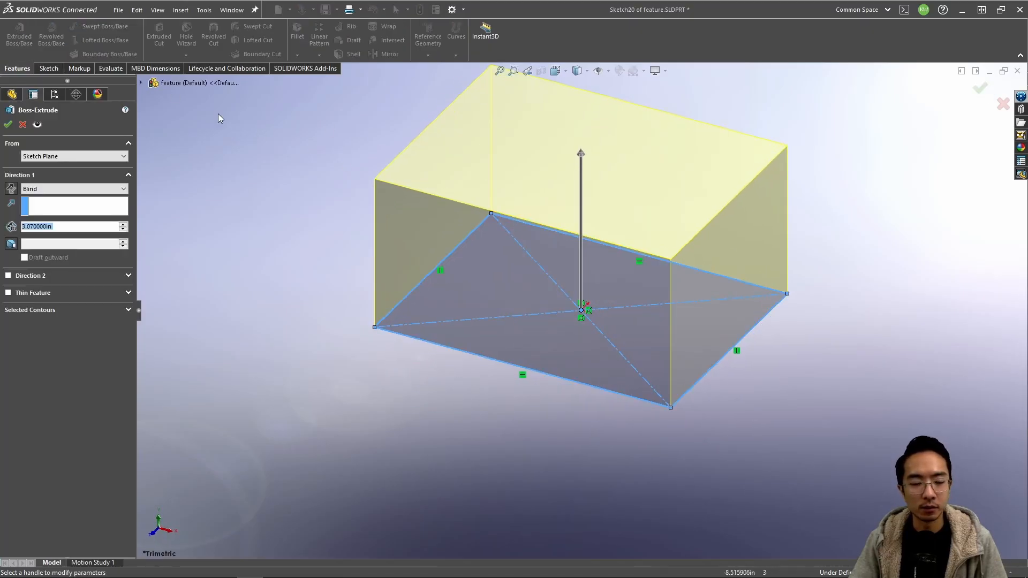
click(7, 124)
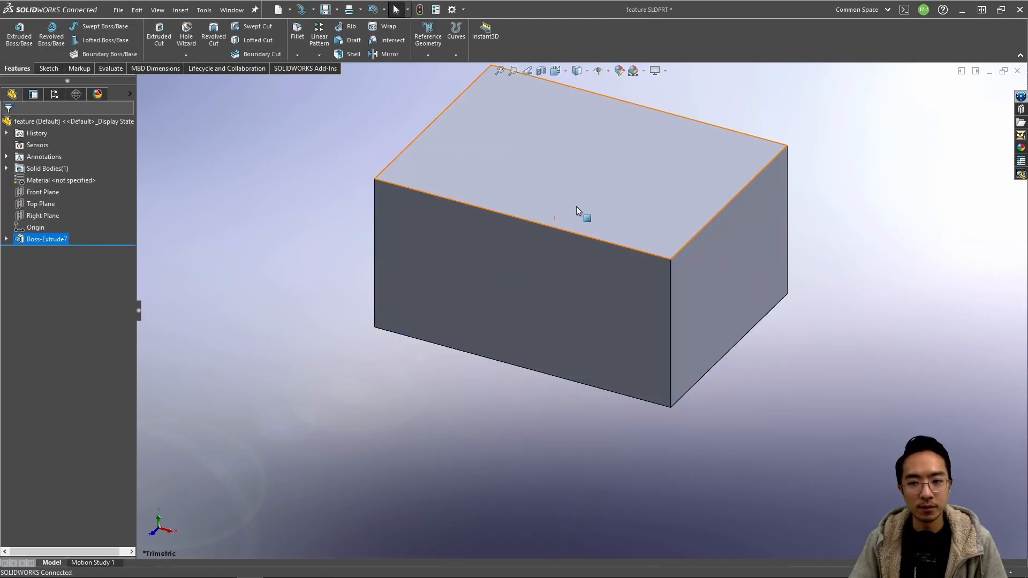
Step: Sketch a closed T-shaped line profile with slanted arm ends and a pointed stem on the block's top face, viewed normal to it
middle_drag(576, 207, 581, 243)
click(582, 243)
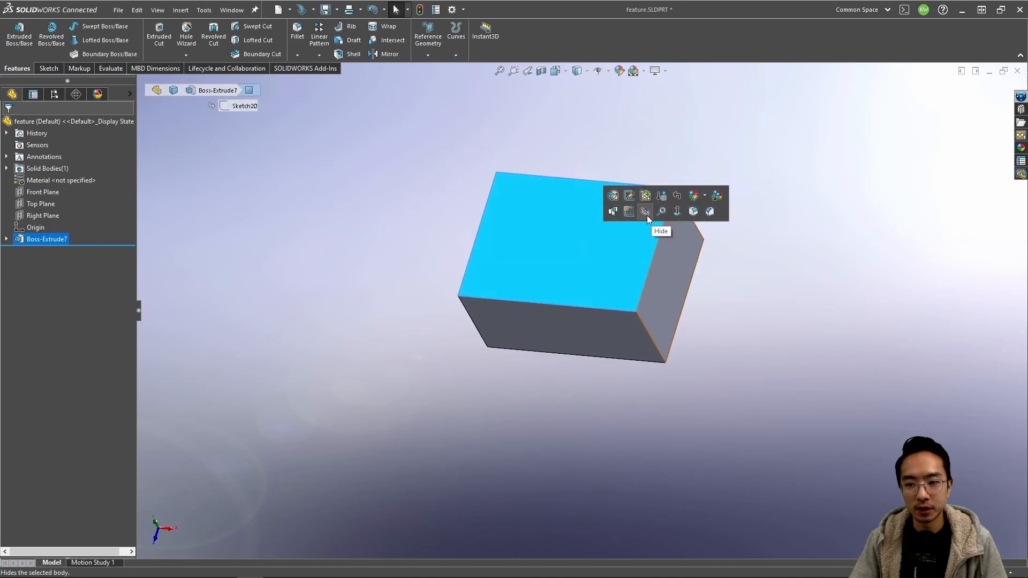
click(676, 211)
click(904, 232)
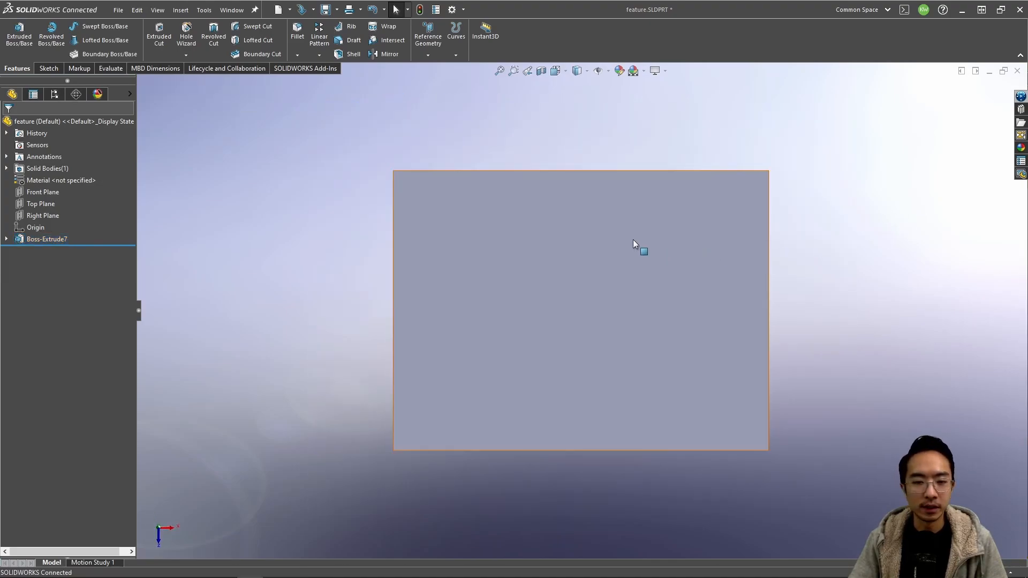
click(48, 69)
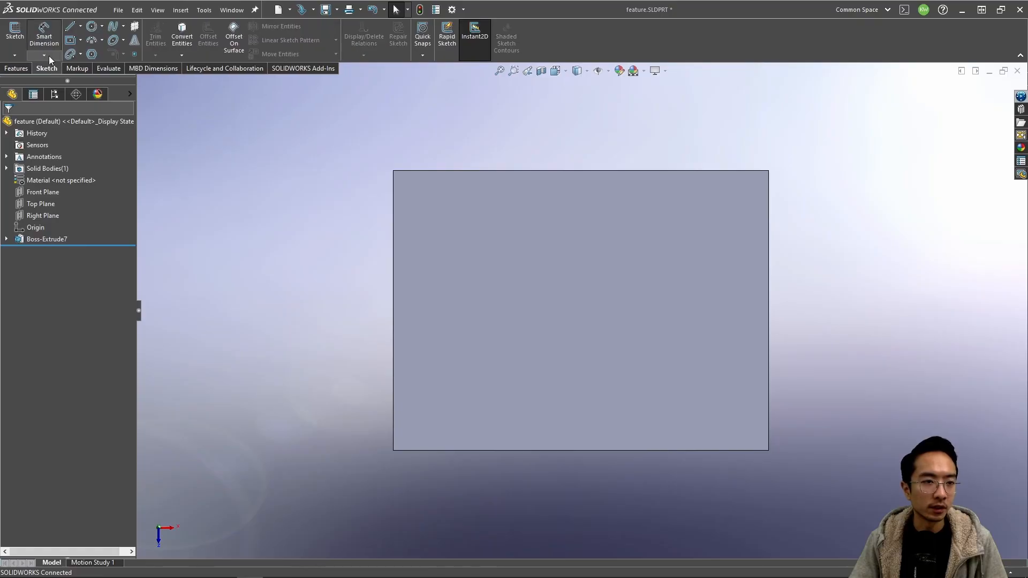
click(69, 26)
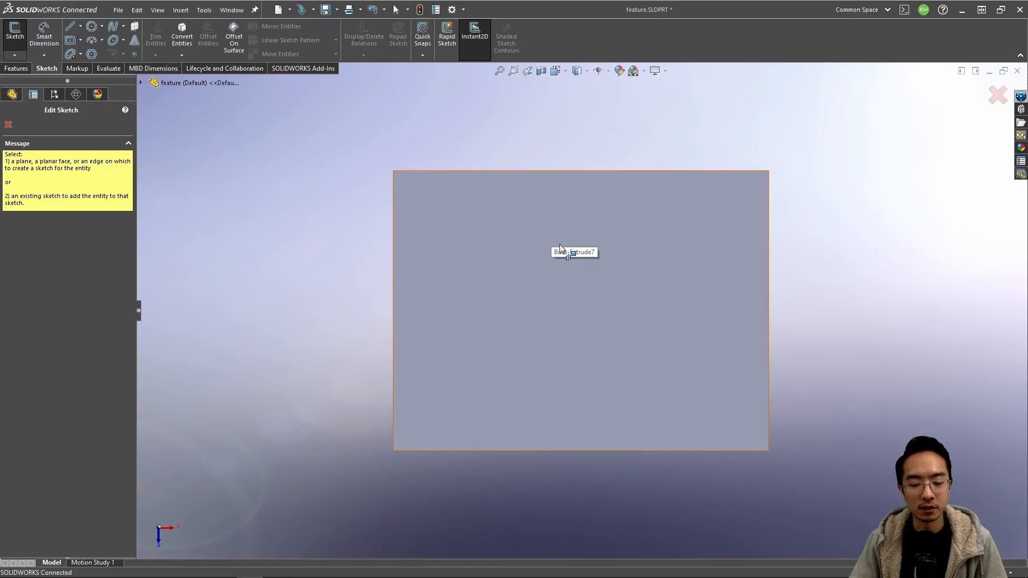
click(556, 235)
click(578, 230)
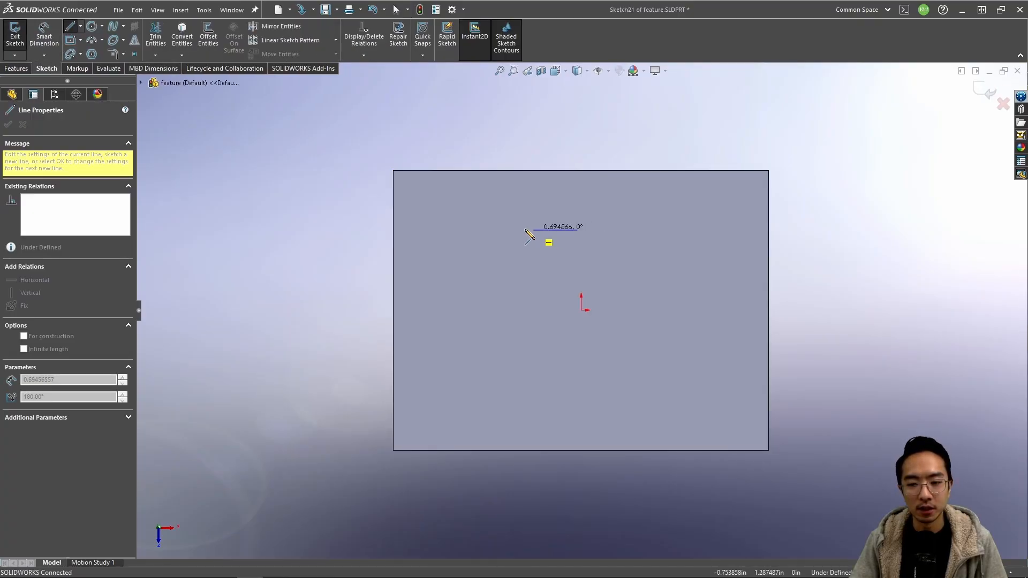
click(490, 230)
click(504, 254)
click(557, 254)
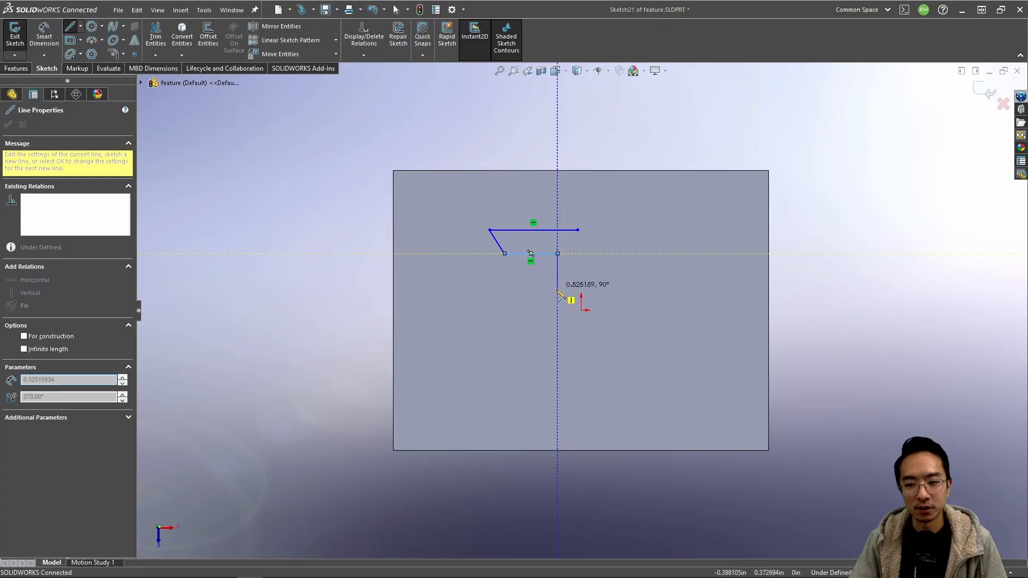
click(595, 364)
click(618, 258)
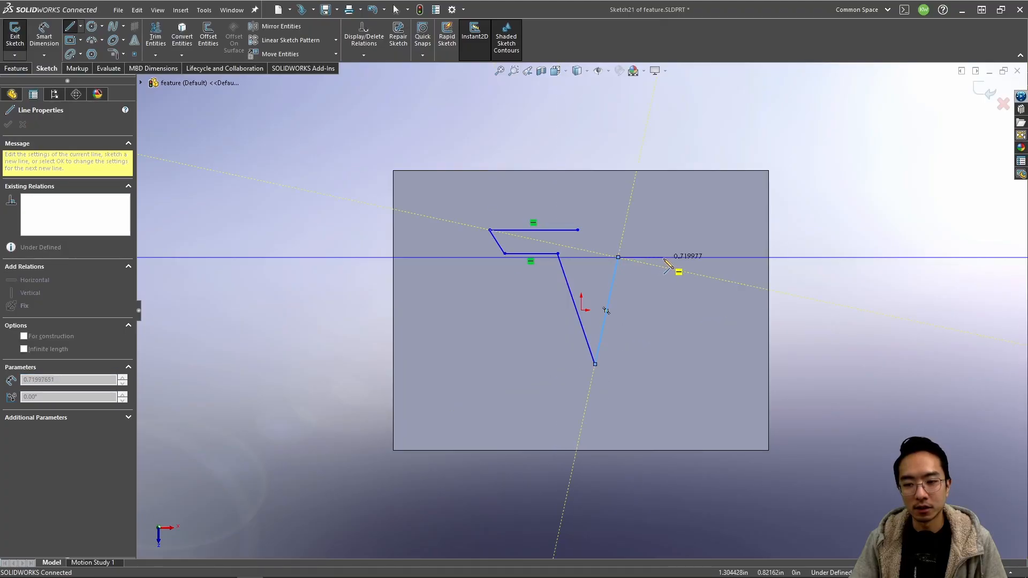
click(663, 257)
click(679, 229)
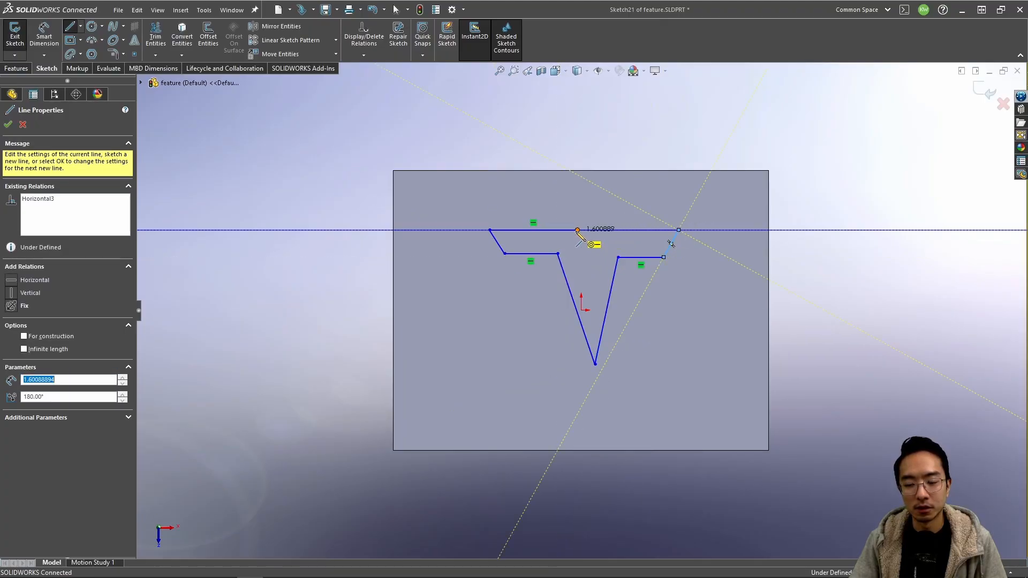
click(577, 231)
key(Escape)
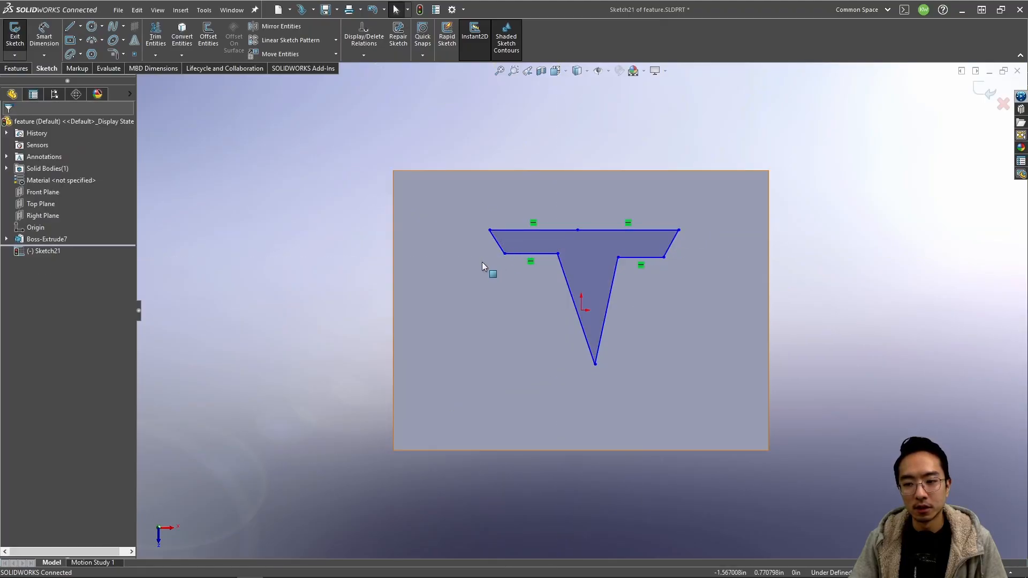
Step: Cut the T-shaped profile into the block with a Blind Extruded Cut of 3.07 in depth
click(17, 69)
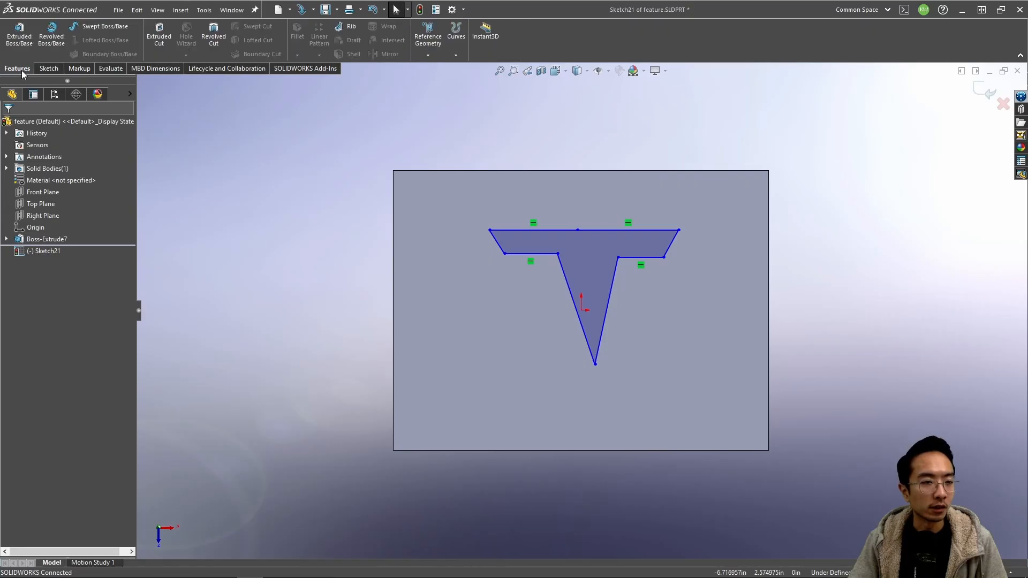
click(160, 33)
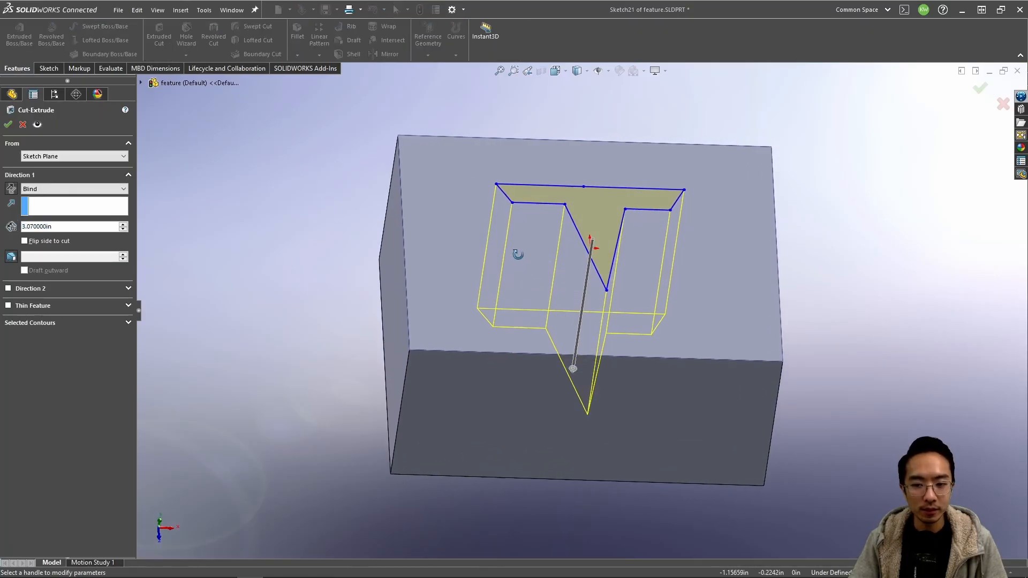
click(8, 124)
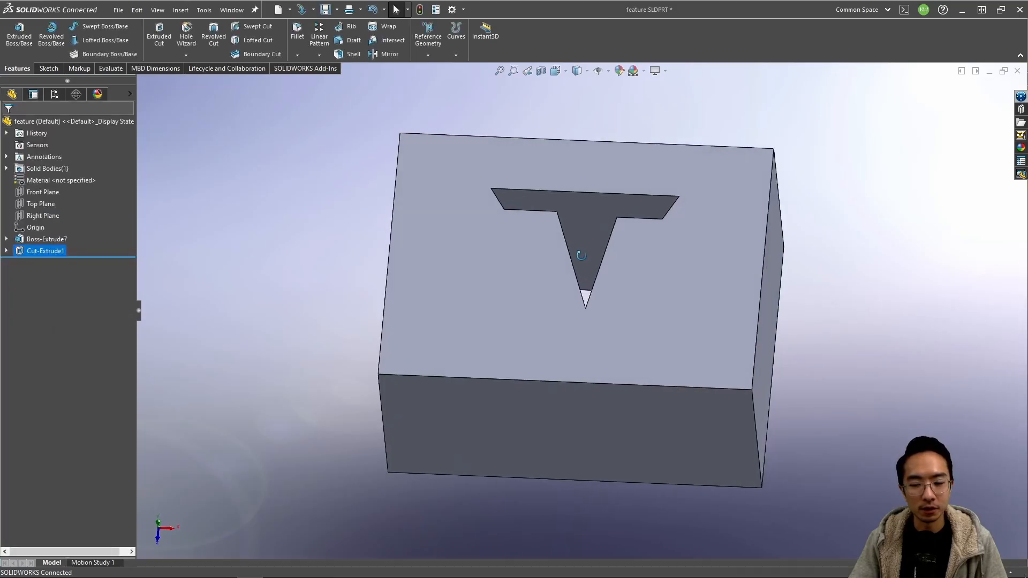
middle_drag(536, 321, 551, 345)
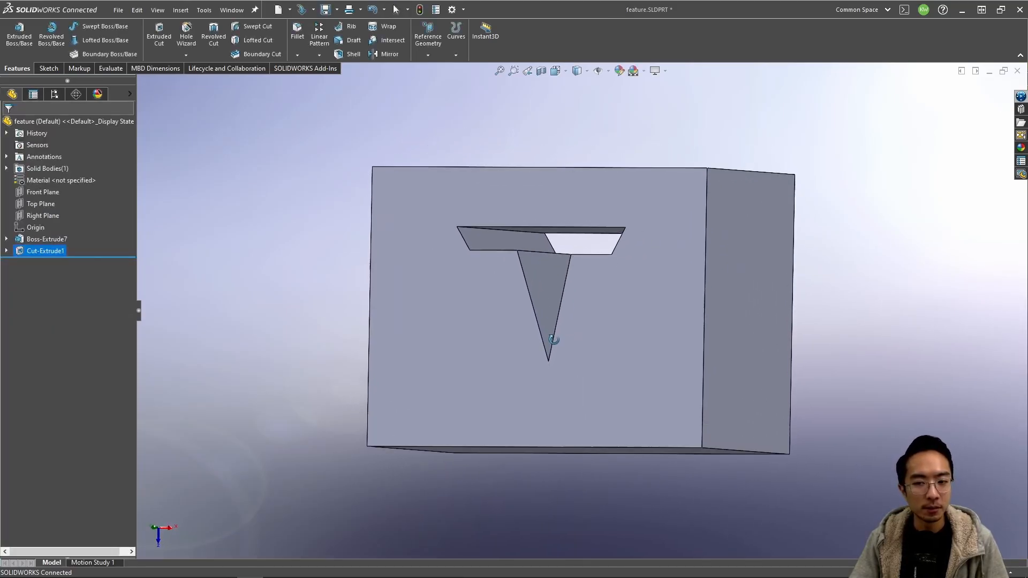
Step: Edit the T-shaped cut, keeping the Blind end condition, and set its depth to 1 in
click(6, 251)
click(39, 251)
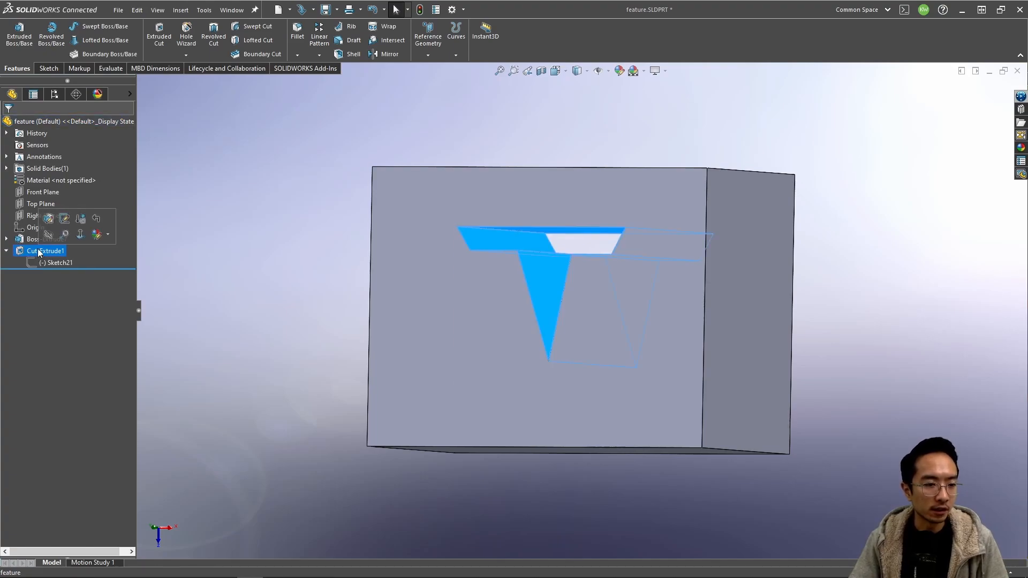
click(48, 219)
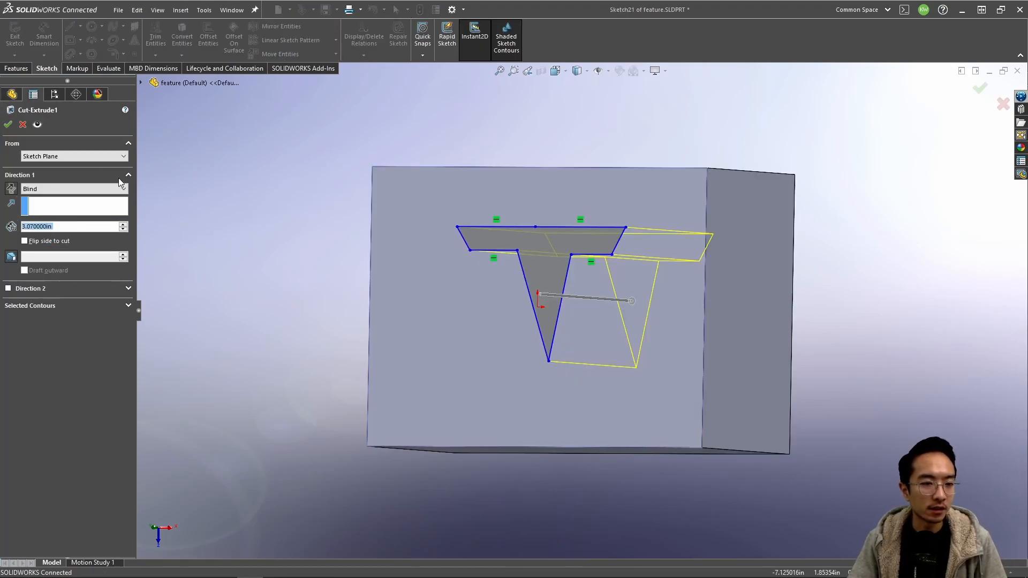
click(122, 190)
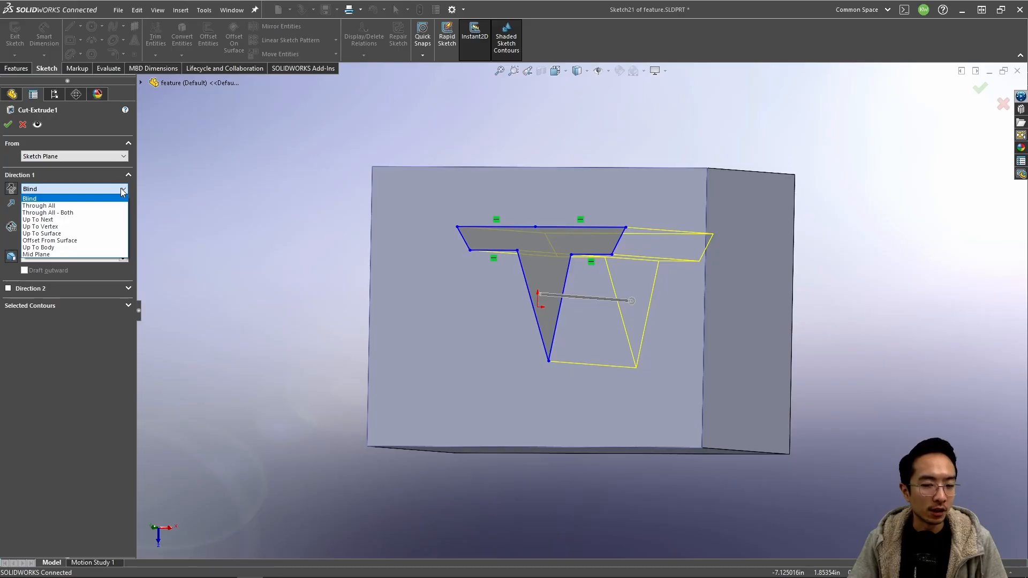
click(79, 189)
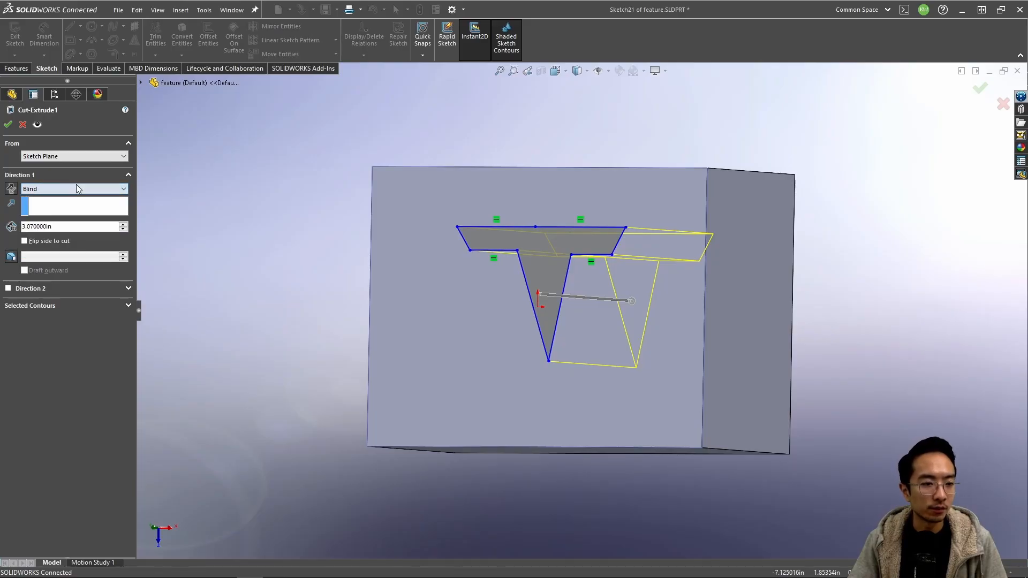
click(67, 227)
text(2)
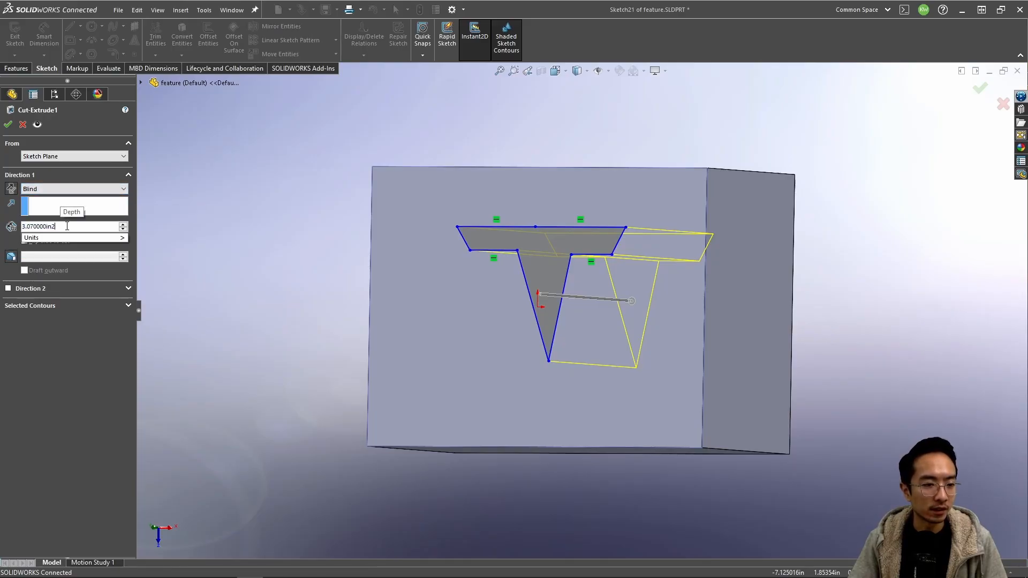
drag(31, 226, 18, 229)
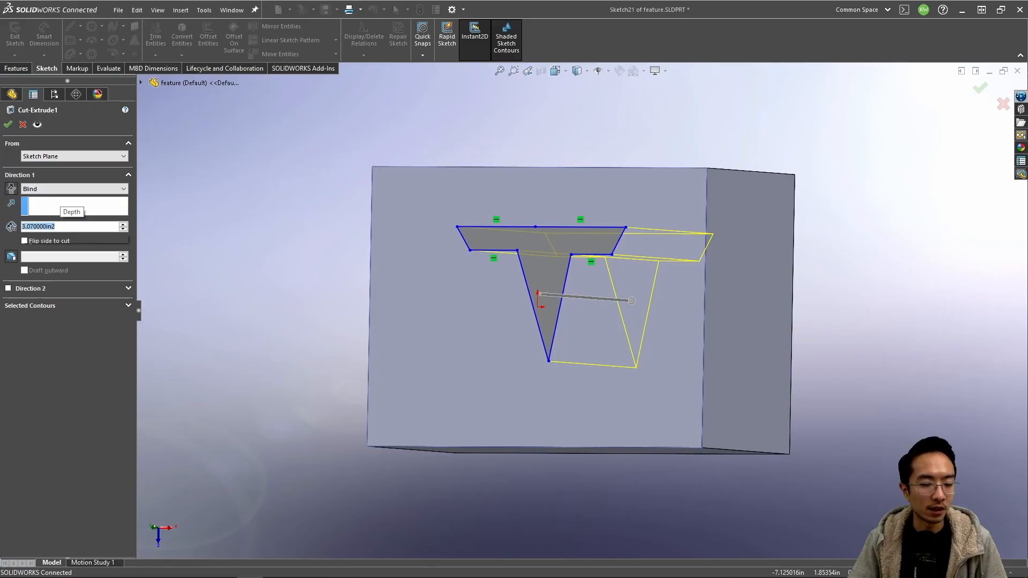
text(1)
key(Return)
click(9, 126)
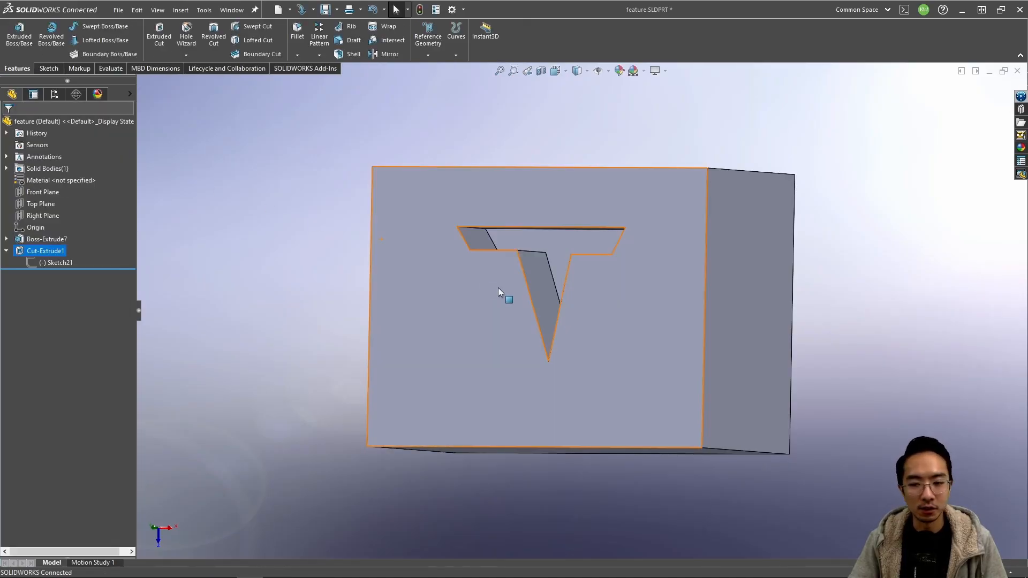
middle_drag(503, 292, 600, 195)
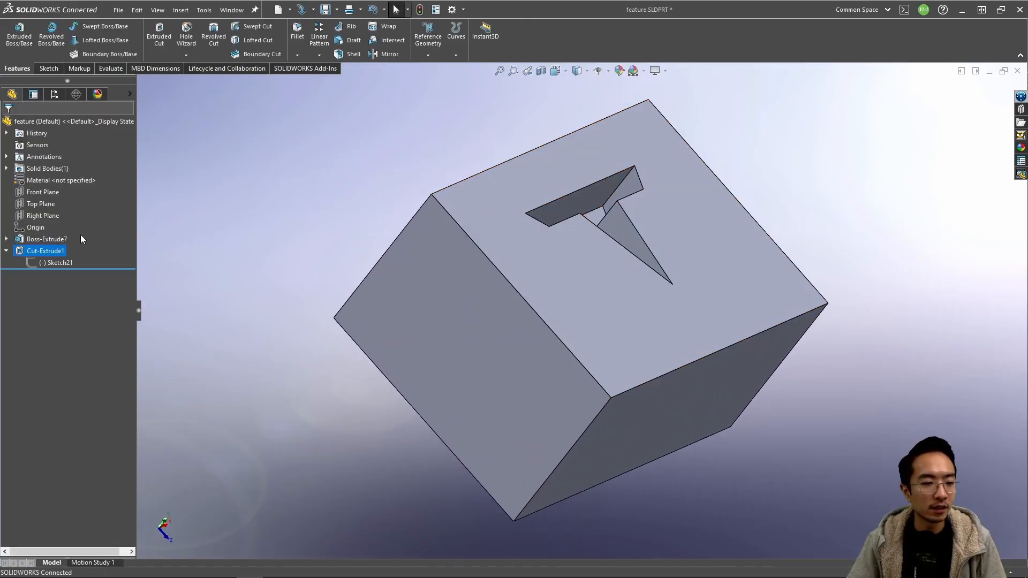
Step: Edit the T-shaped cut and change its end condition to Through All
click(34, 251)
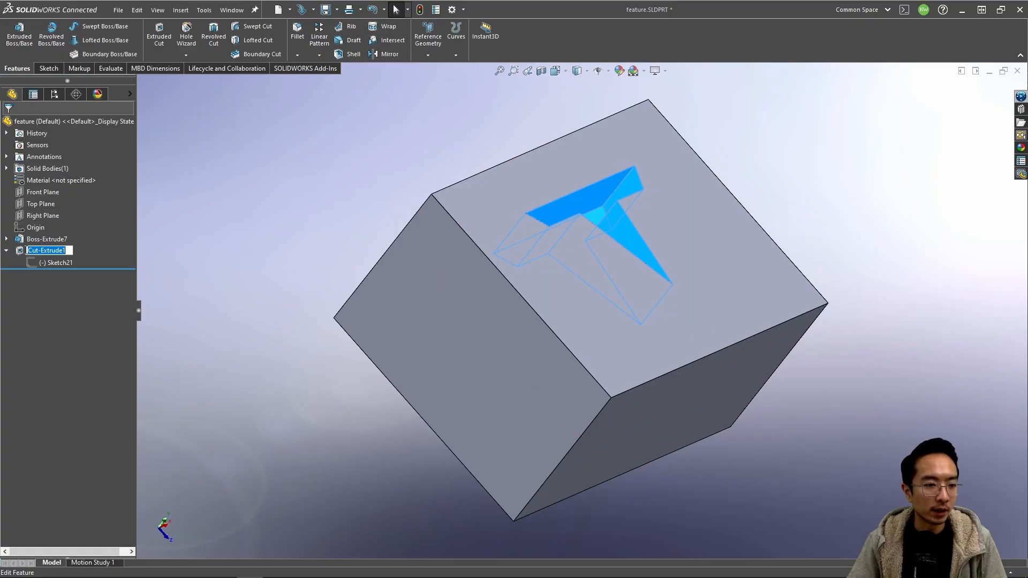
click(31, 224)
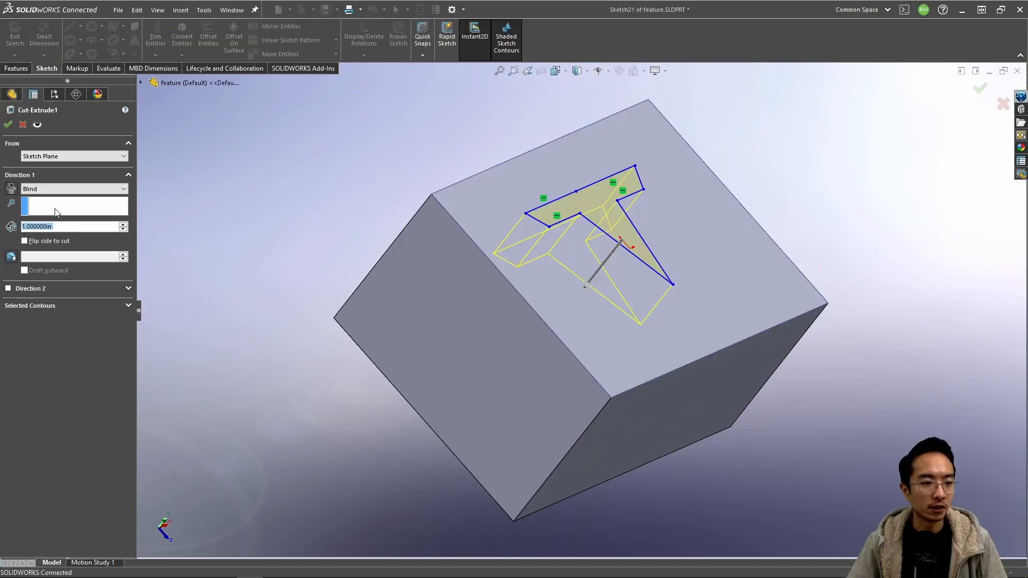
click(73, 194)
click(61, 207)
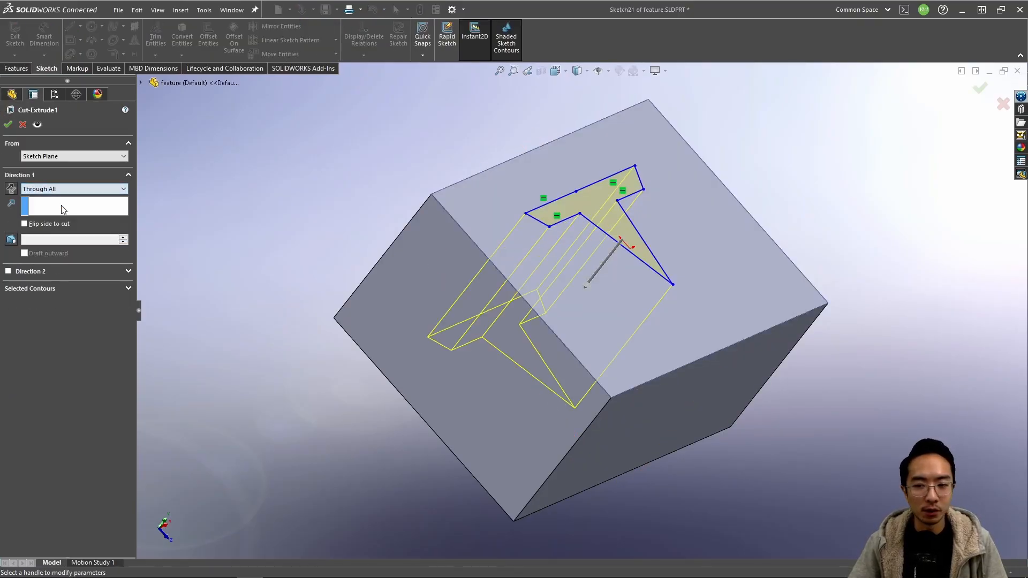
middle_drag(337, 280, 399, 221)
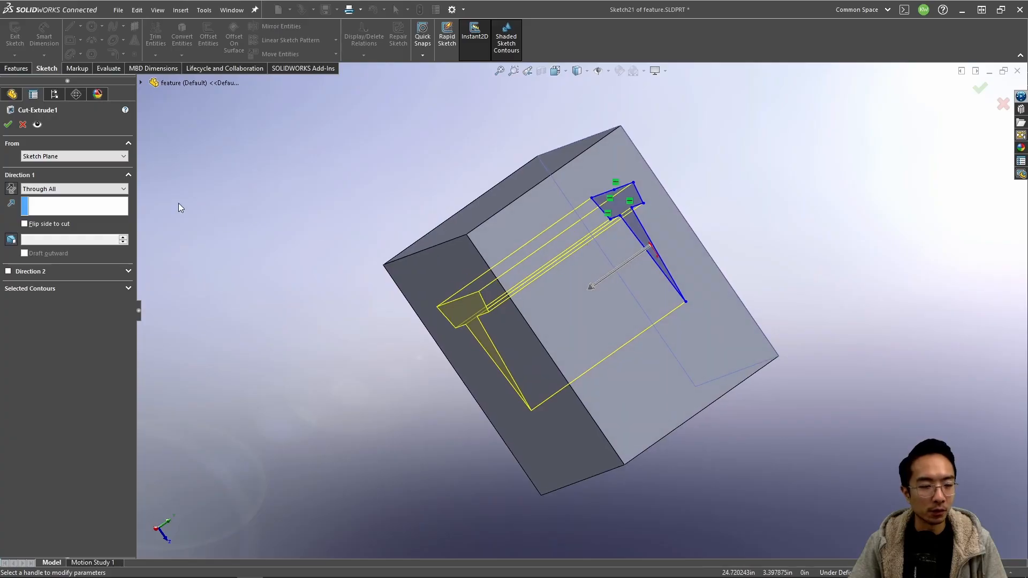
middle_drag(554, 338, 556, 308)
click(47, 252)
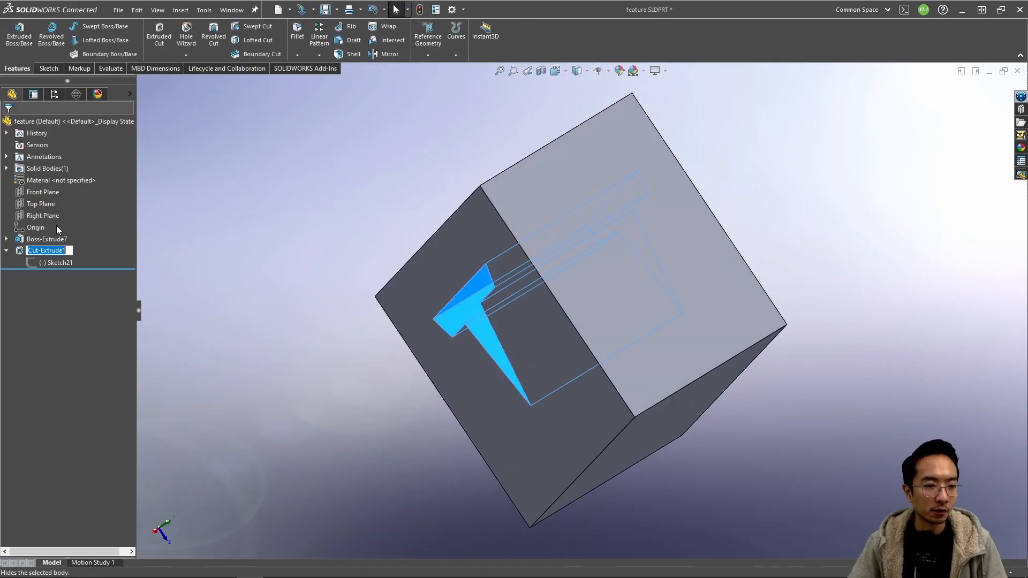
click(32, 217)
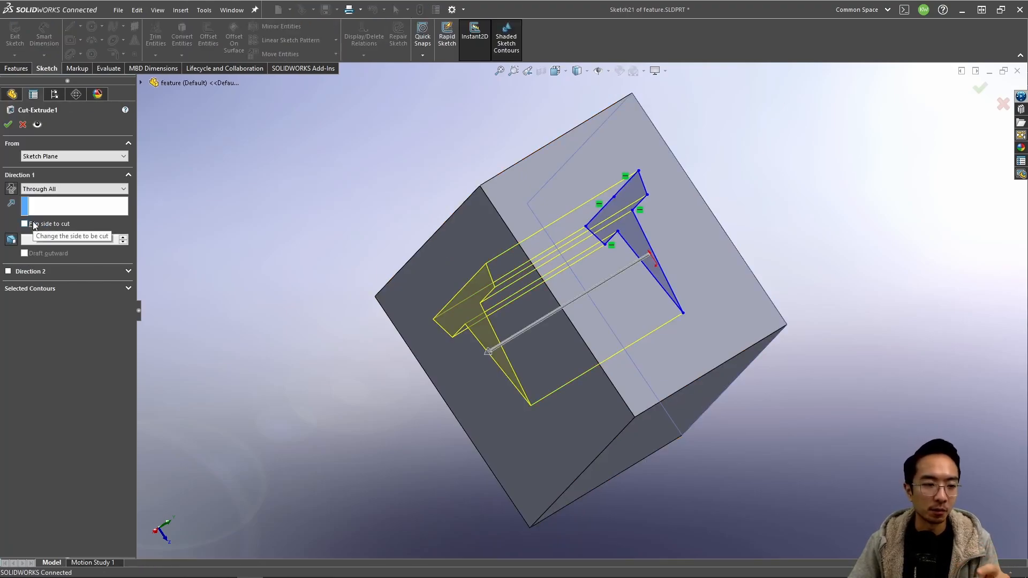
click(93, 190)
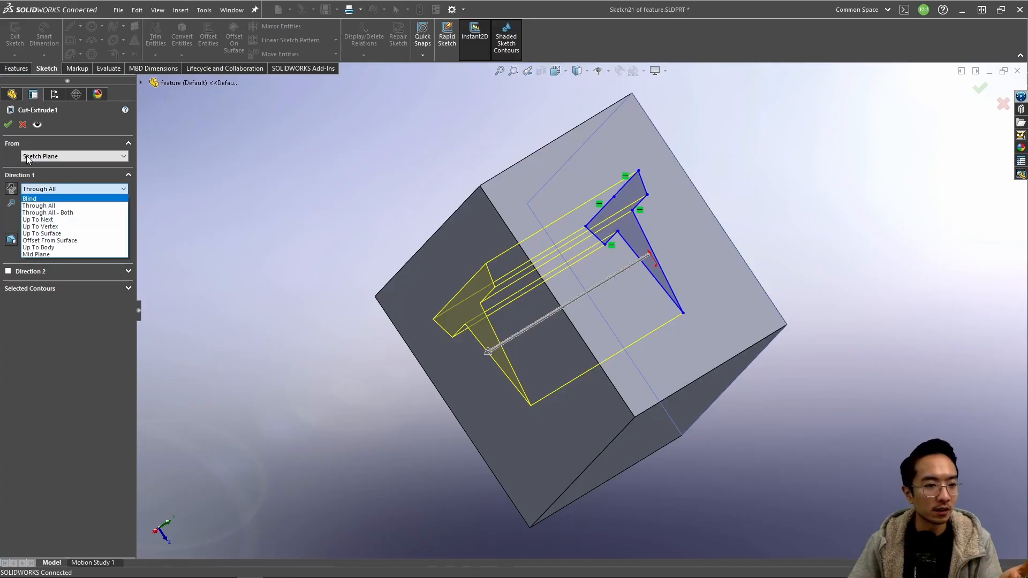
click(20, 126)
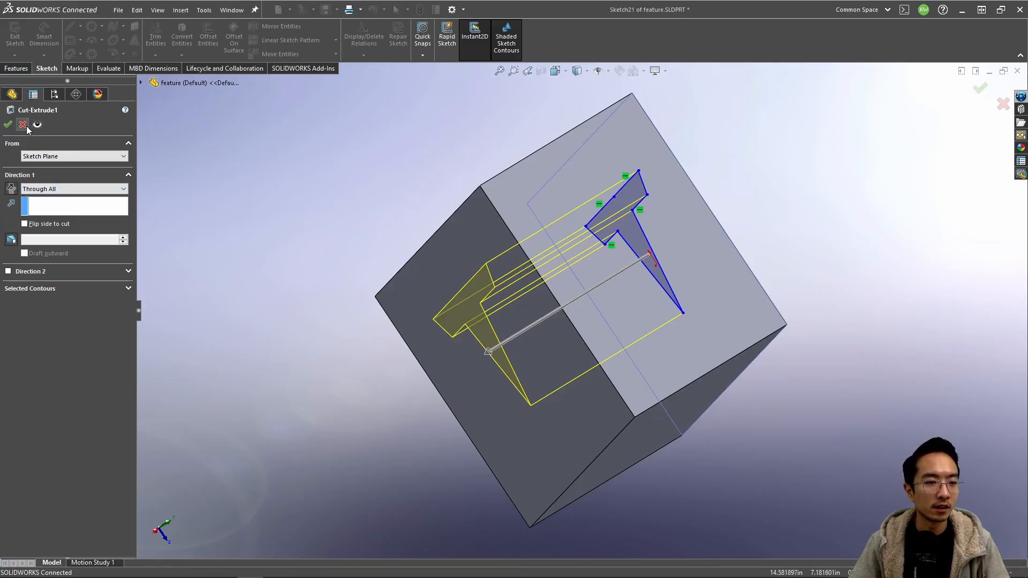
key(Return)
Step: Create a reference plane midway between the block's bottom face and the opposite top face carrying the T-shaped opening
click(441, 259)
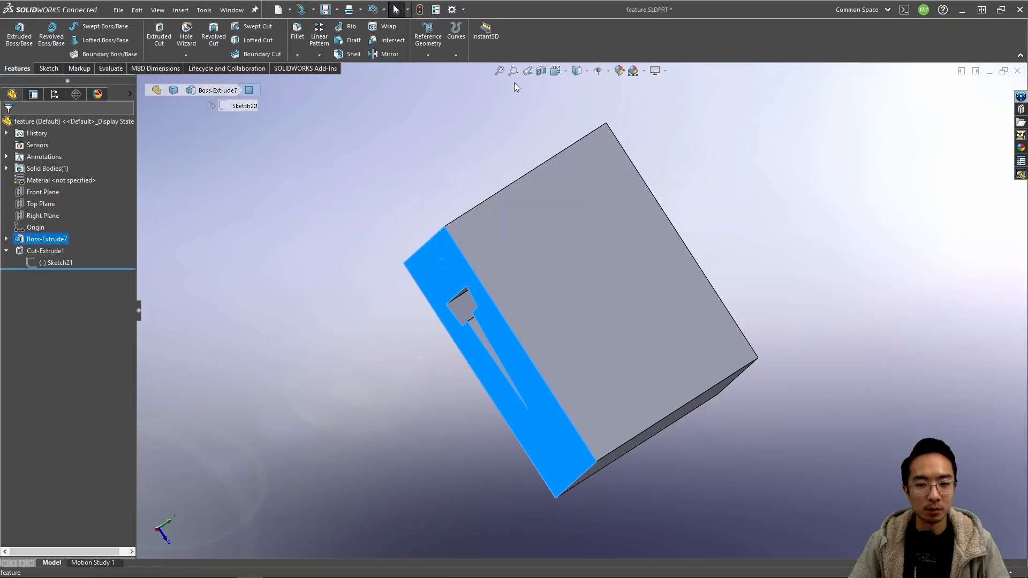
middle_drag(624, 113, 589, 155)
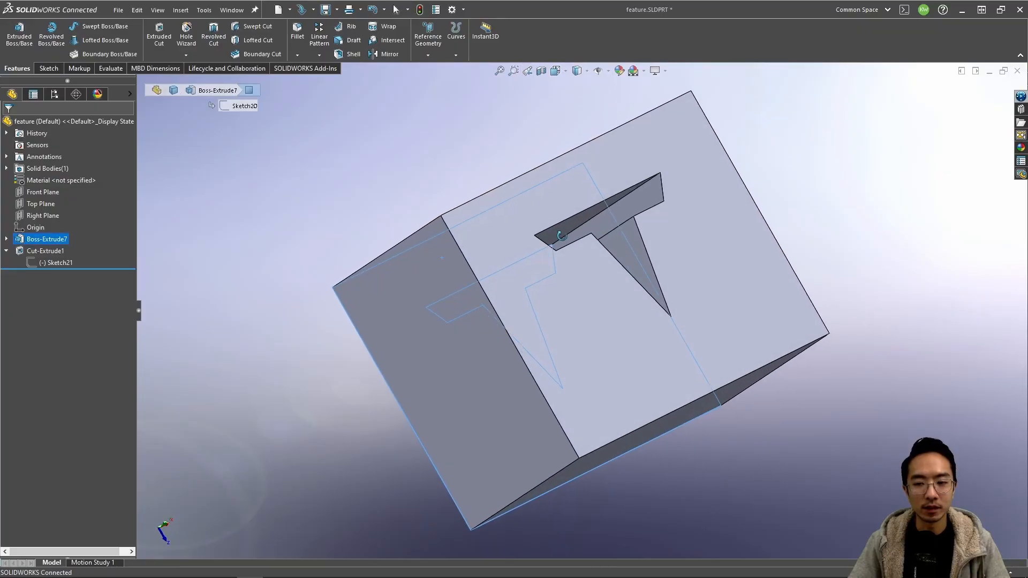
click(555, 189)
middle_drag(546, 206, 431, 221)
click(424, 48)
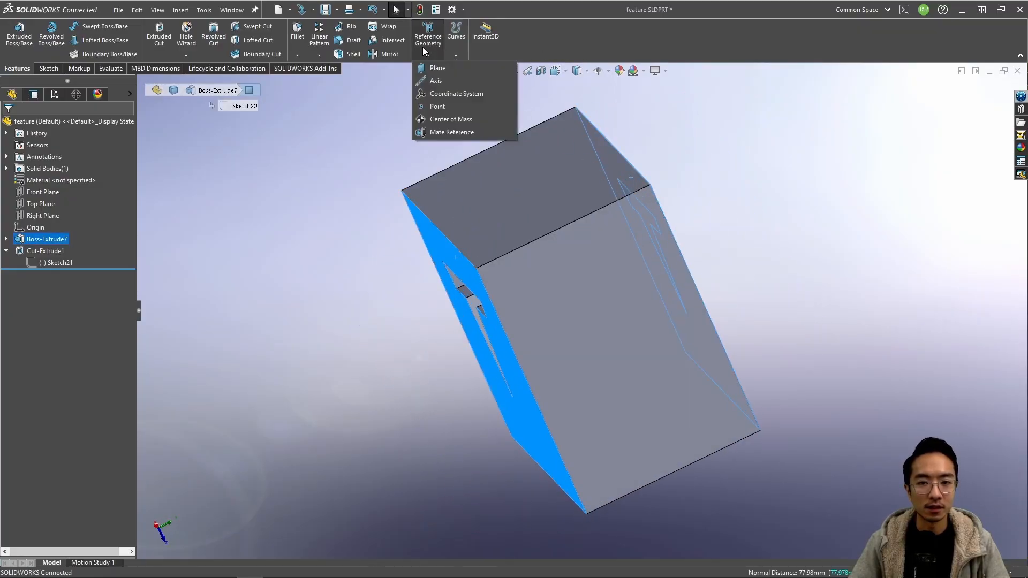
click(434, 67)
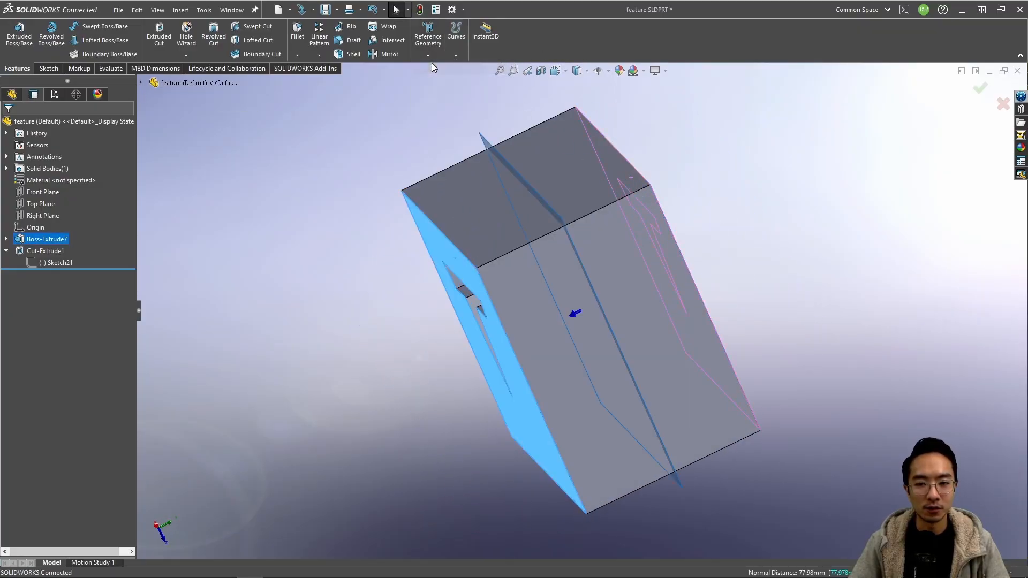
click(978, 90)
Step: Reorder the mid plane so that it comes before the T-shaped cut in the feature history
middle_drag(814, 236, 696, 268)
click(236, 189)
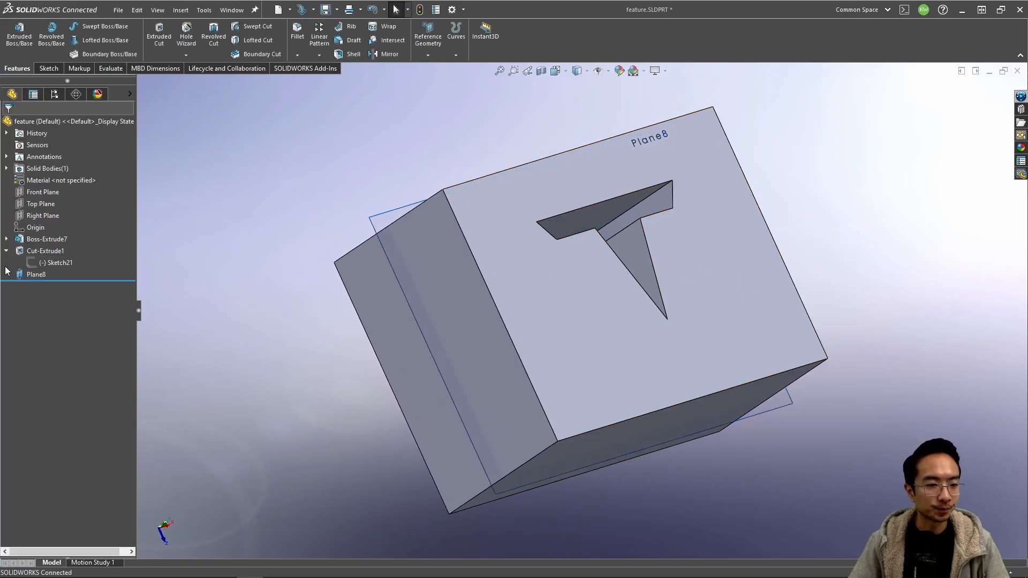
drag(35, 273, 39, 245)
Step: Edit the T-shaped cut to end Up To Surface, using the mid plane as the terminating surface
click(34, 262)
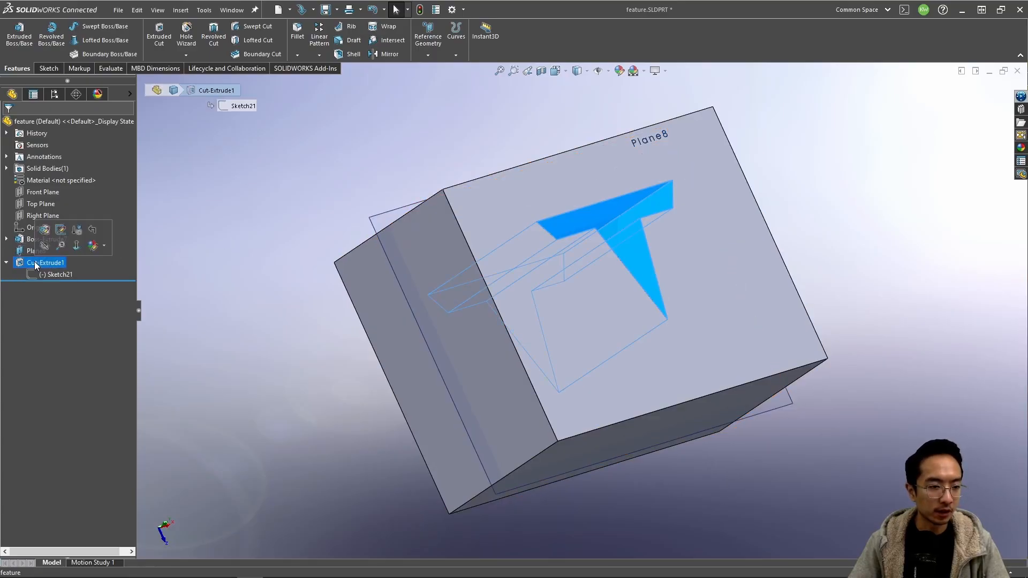
click(45, 229)
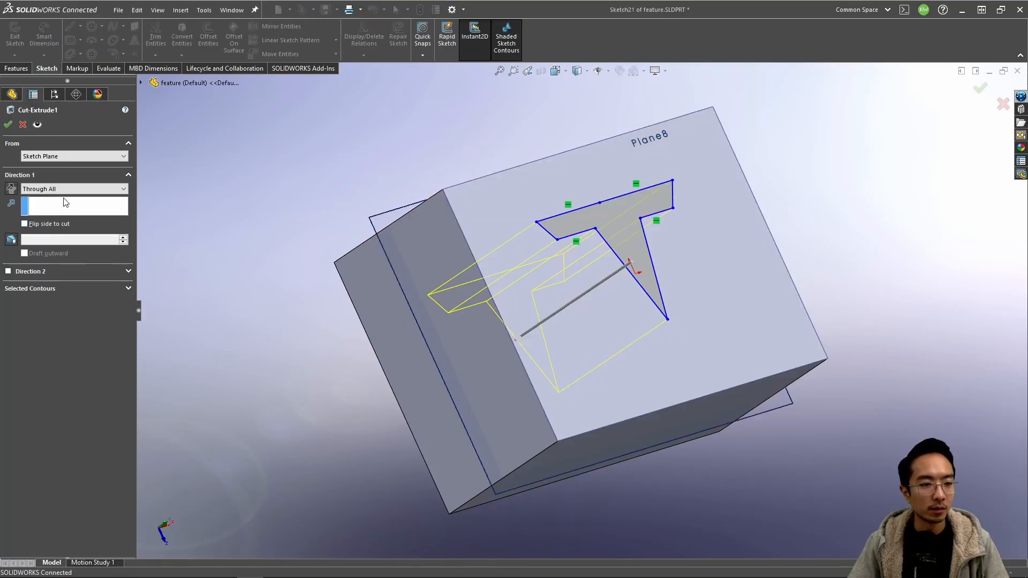
click(67, 189)
click(51, 231)
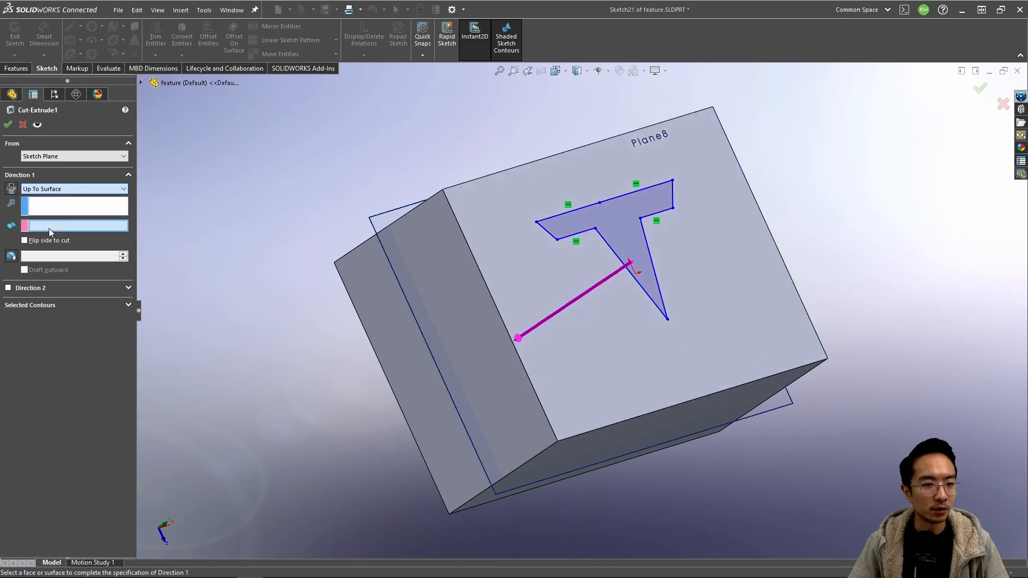
click(141, 83)
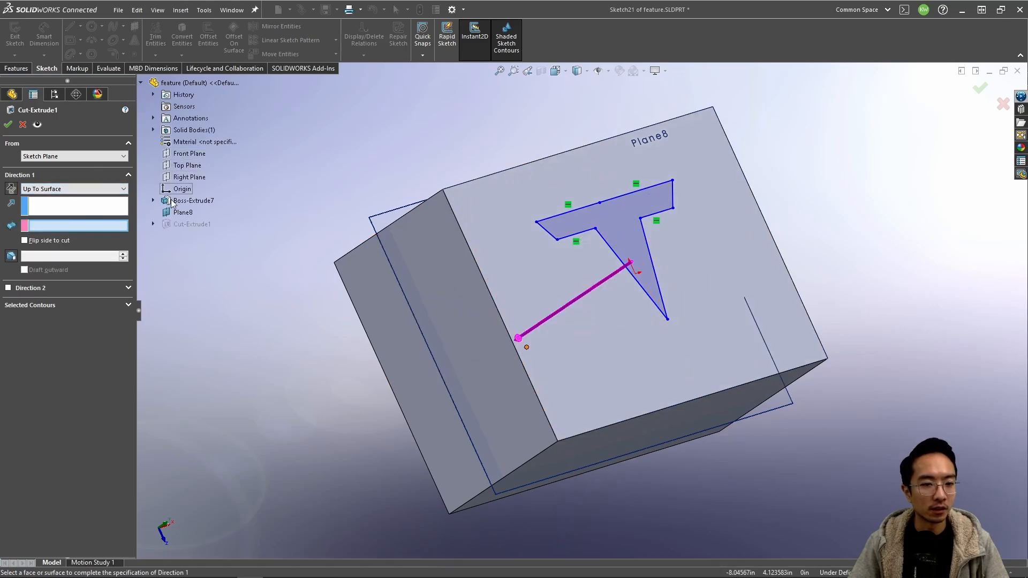
click(178, 212)
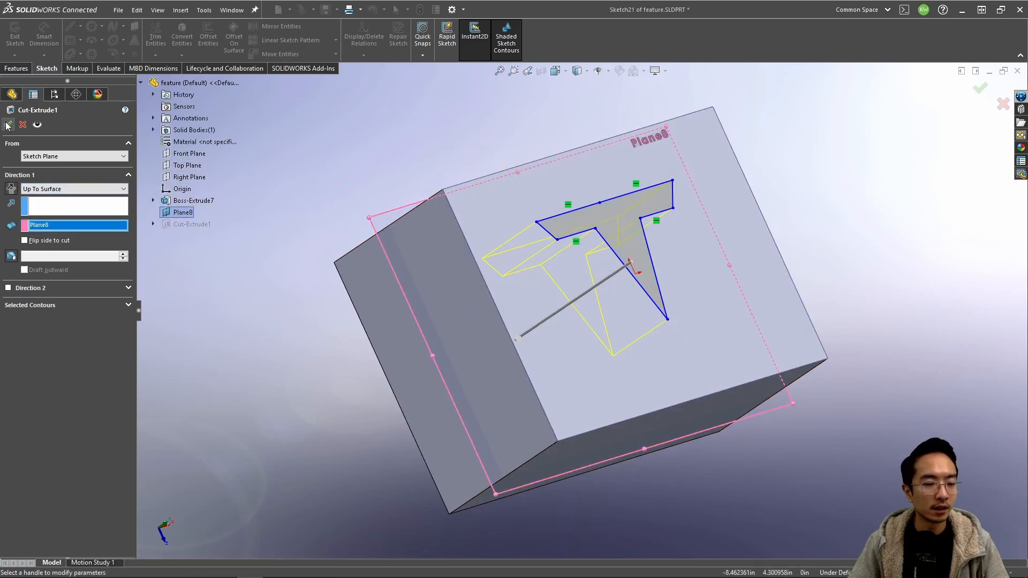
click(7, 126)
middle_drag(384, 317, 411, 320)
Step: Edit the mid plane, remove its second face reference, and offset it 0.2 in from the block's bottom face
click(33, 251)
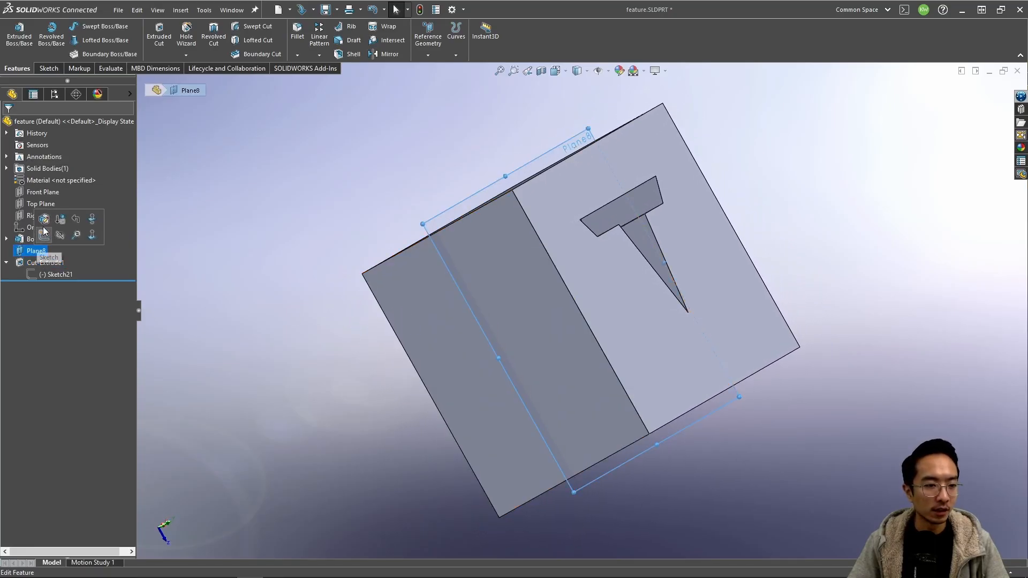
click(54, 228)
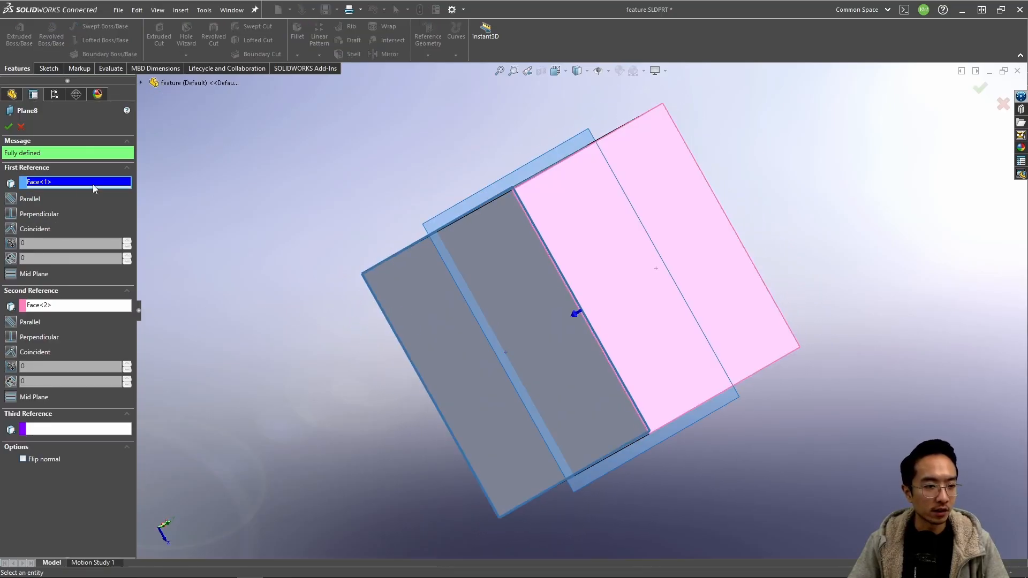
right_click(56, 313)
click(80, 313)
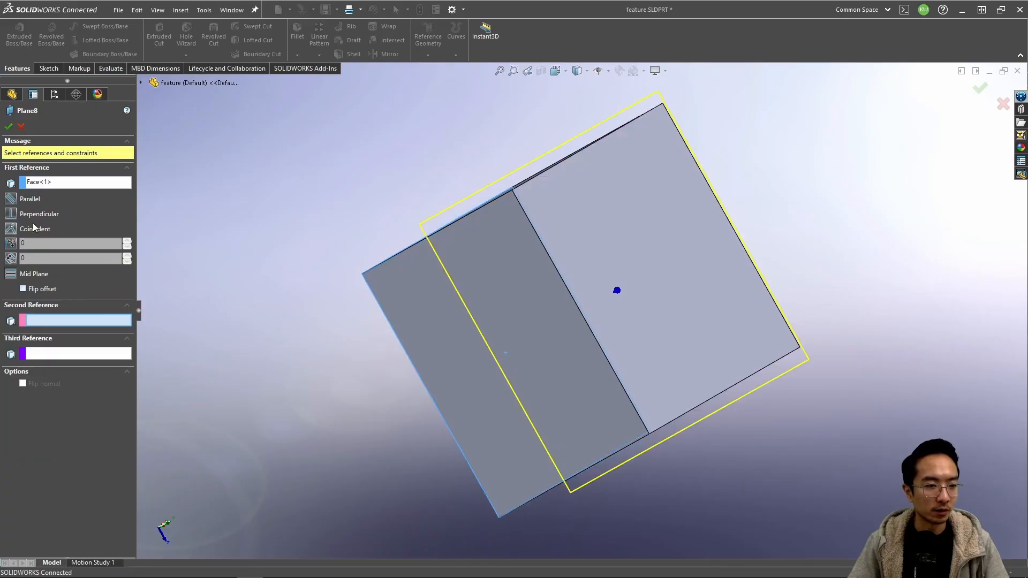
click(10, 258)
middle_drag(246, 342, 298, 315)
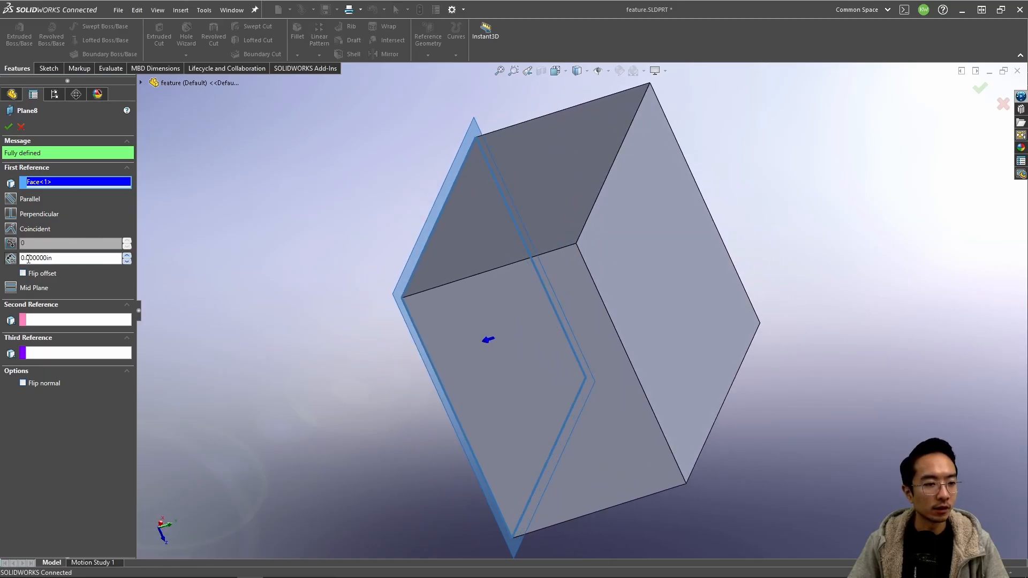
click(9, 260)
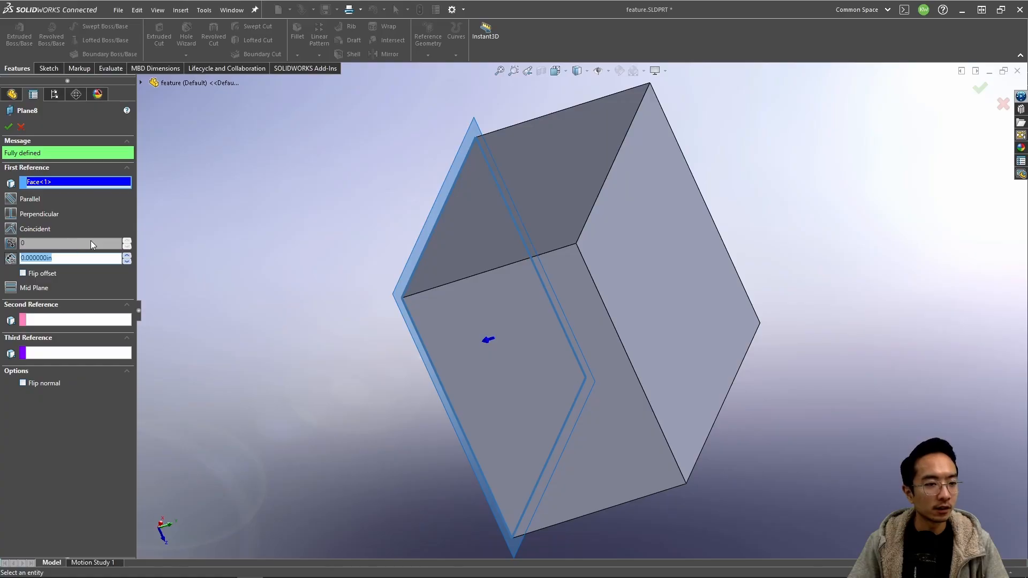
click(127, 257)
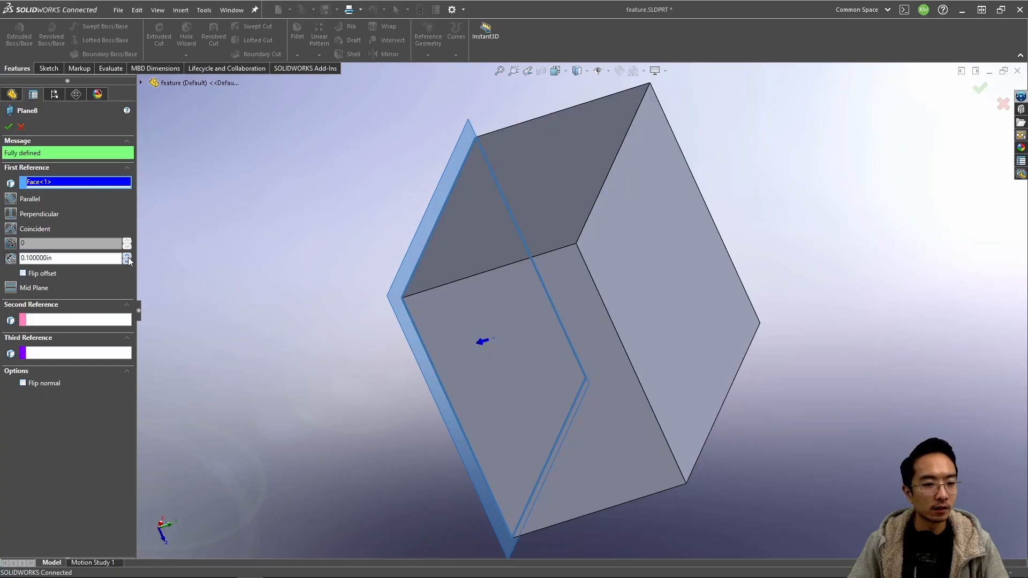
click(128, 257)
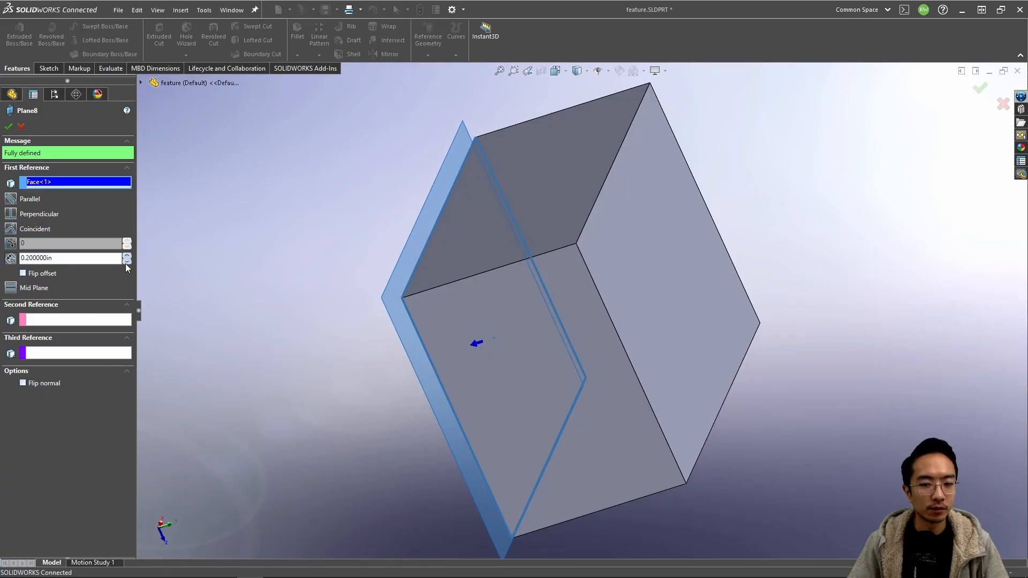
Step: Flip the reference plane's offset to the inside of the block and set it to 0.6 in
click(23, 274)
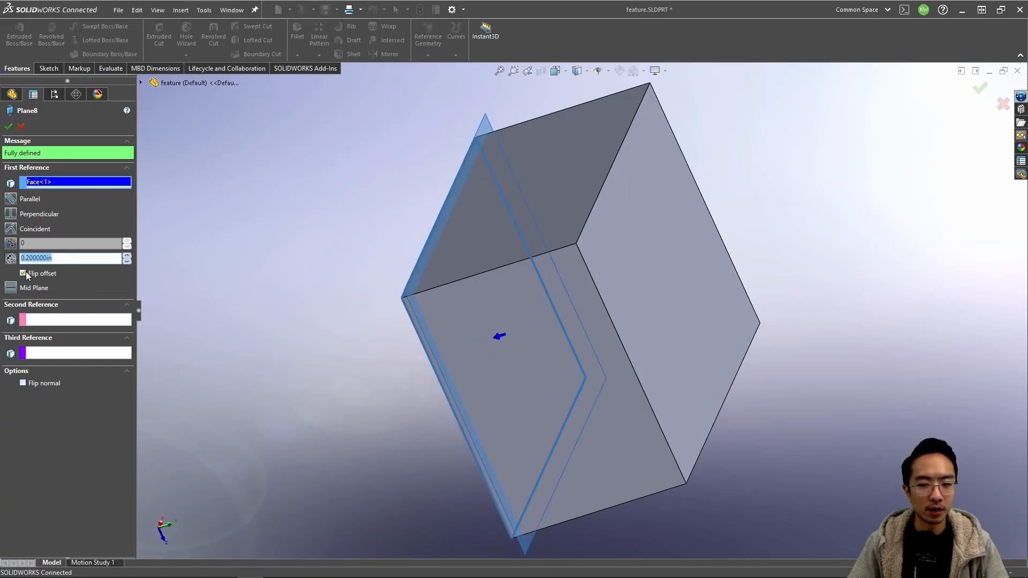
click(128, 257)
click(128, 258)
click(128, 258)
click(128, 258)
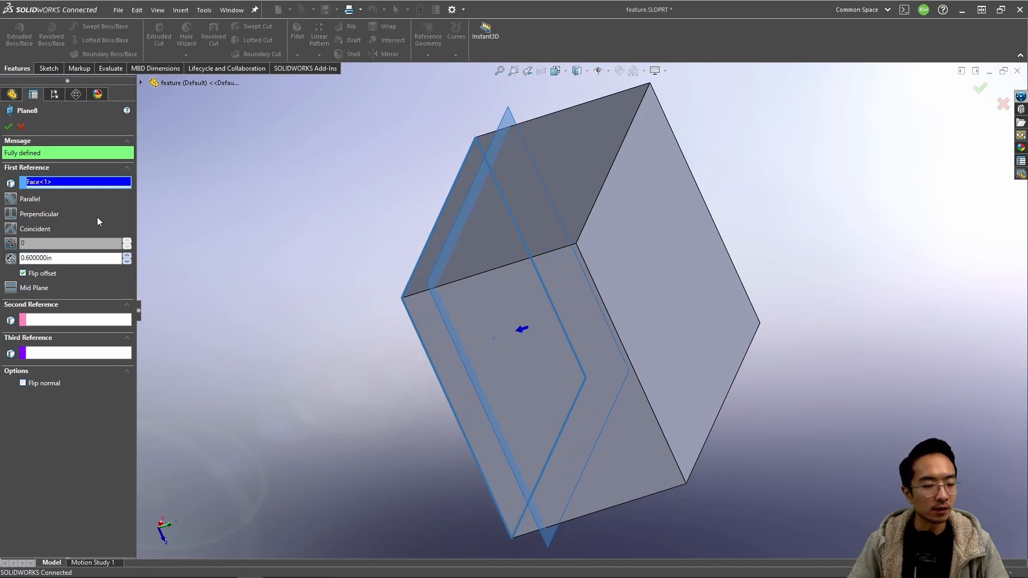
click(8, 127)
middle_drag(273, 281, 120, 259)
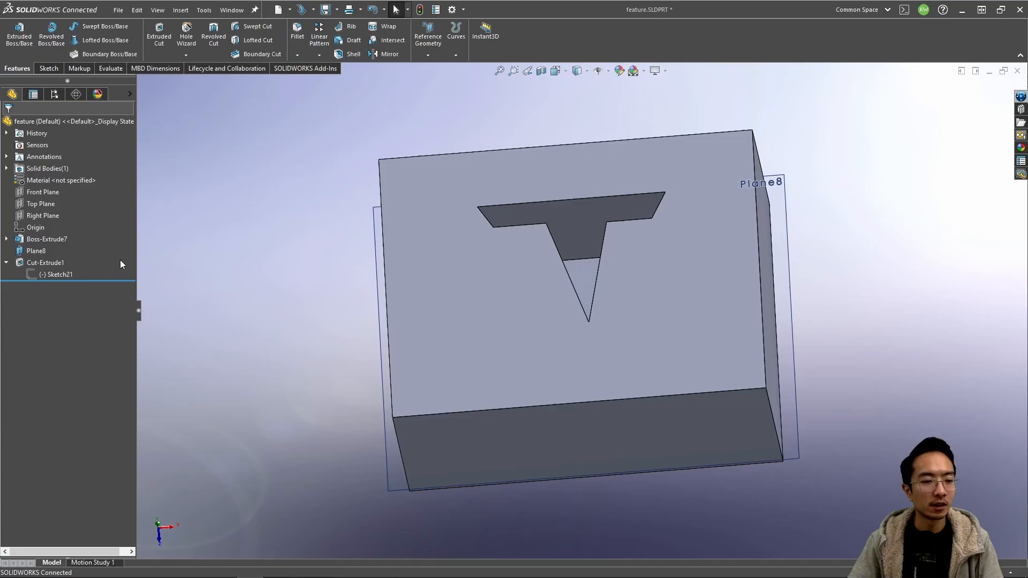
click(44, 264)
click(56, 230)
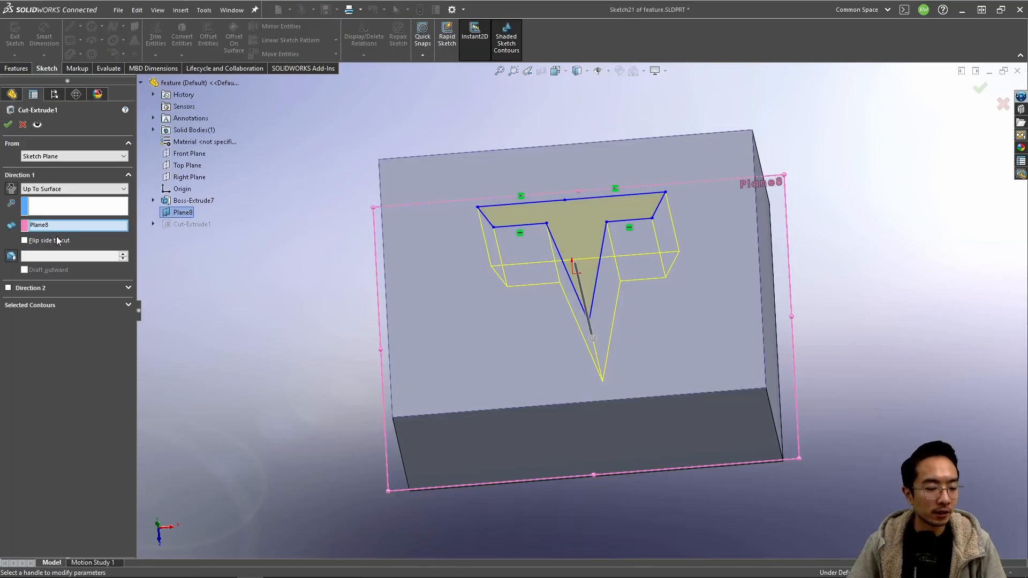
middle_drag(364, 286, 257, 268)
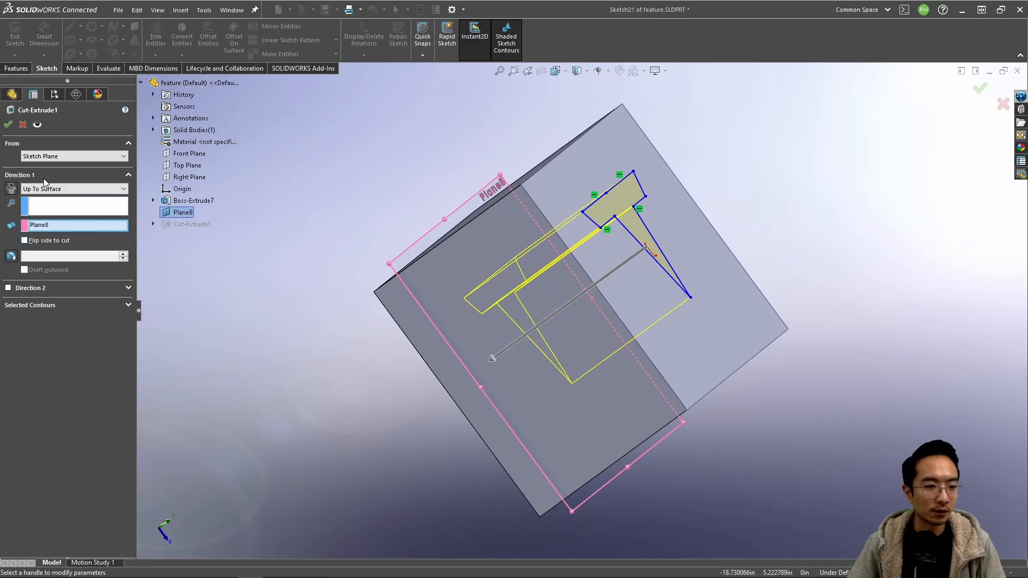
click(47, 155)
click(30, 137)
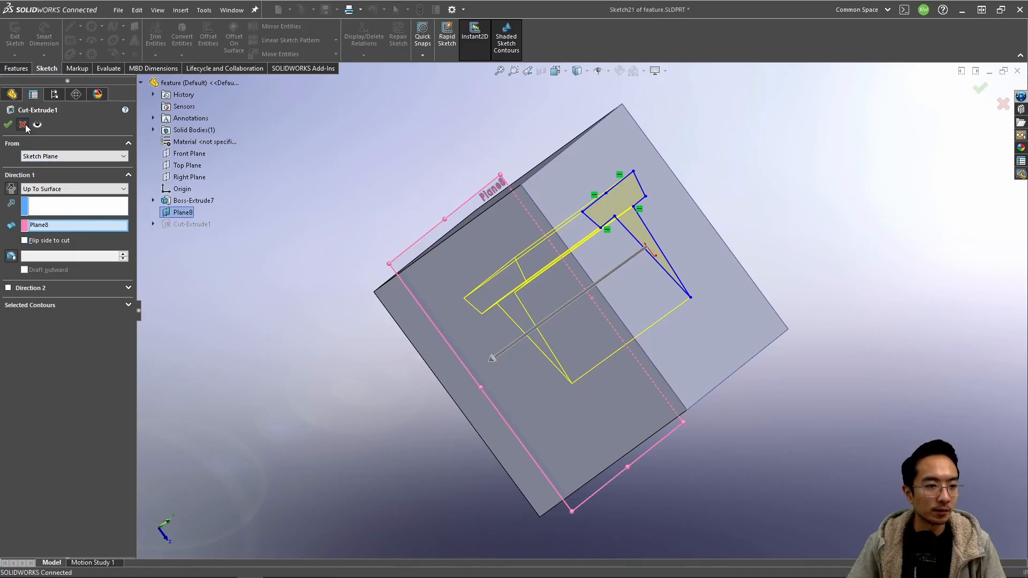
click(23, 124)
Step: Move the T-shaped sketch of the extruded cut from the block's face onto Plane8
click(59, 274)
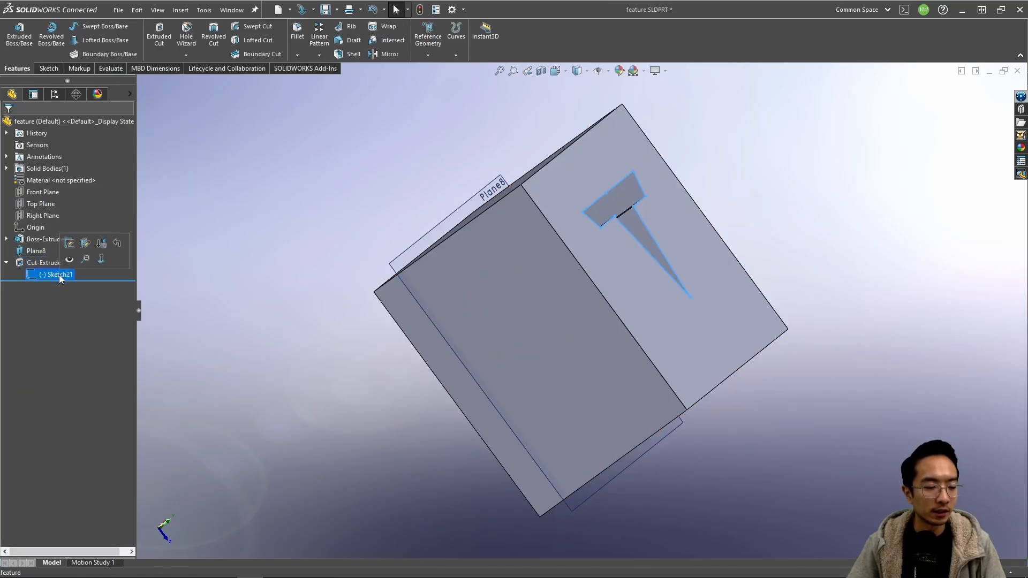
click(84, 245)
mouse_move(371, 247)
middle_down()
mouse_move(470, 255)
mouse_move(443, 277)
mouse_move(407, 255)
middle_up()
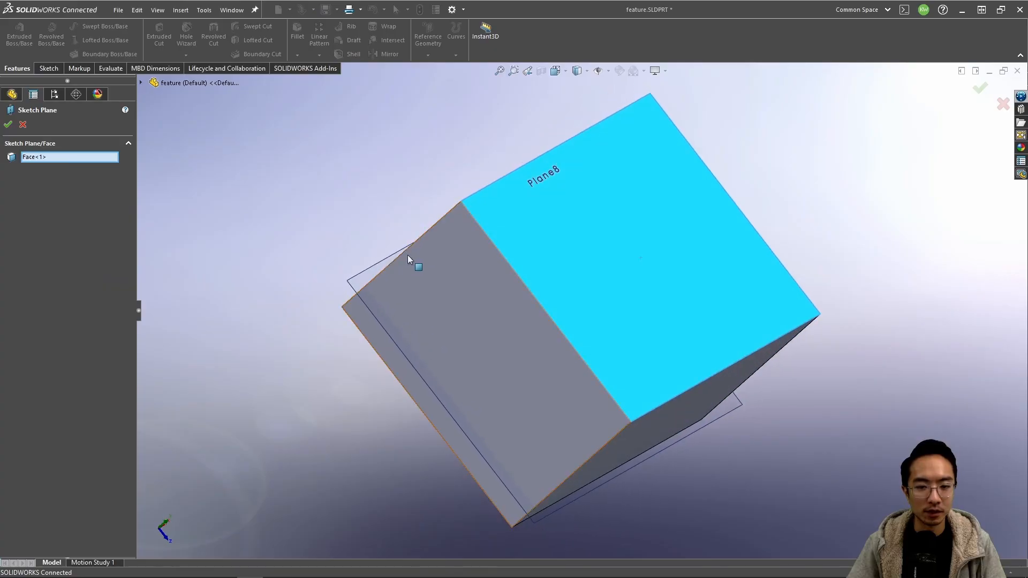
click(369, 271)
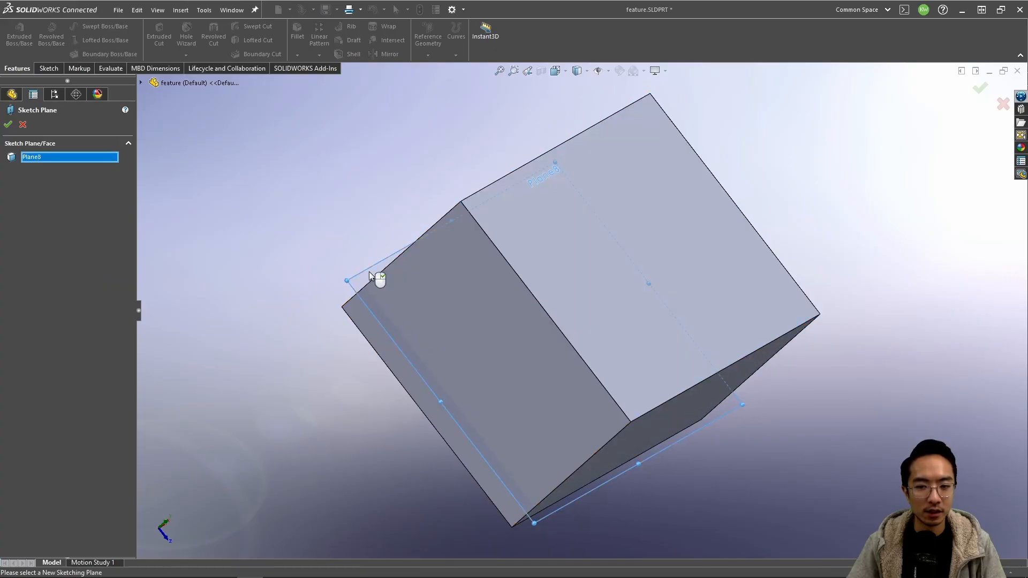
click(8, 125)
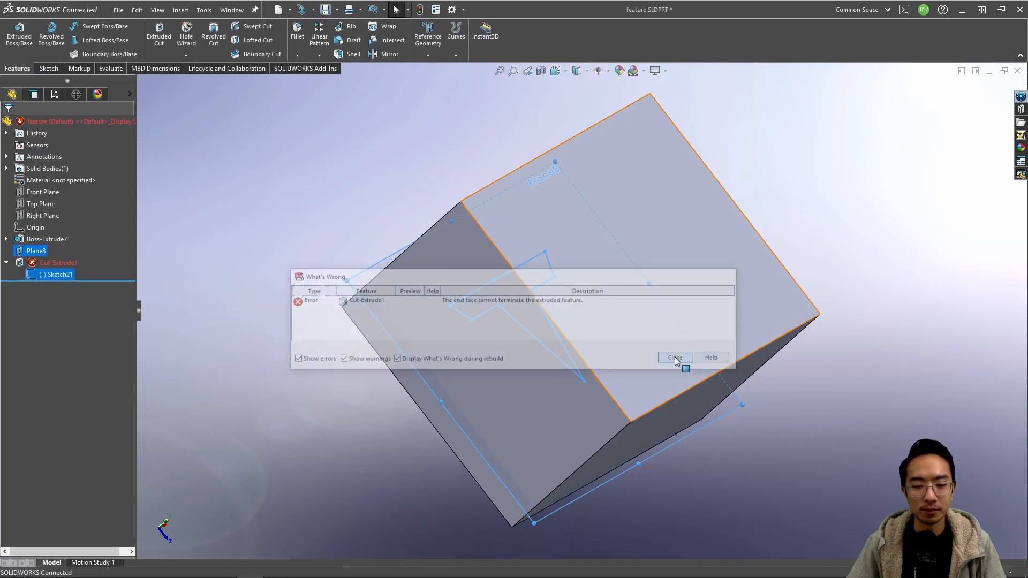
click(678, 358)
Step: Change the T-shaped extruded cut's end condition to Through All
middle_drag(675, 357, 516, 392)
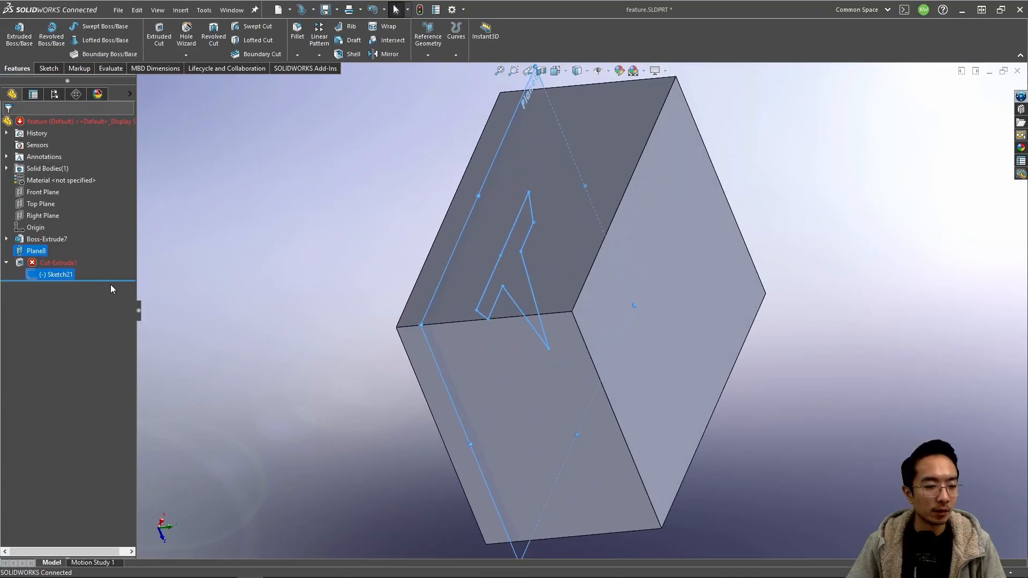
click(59, 265)
click(67, 235)
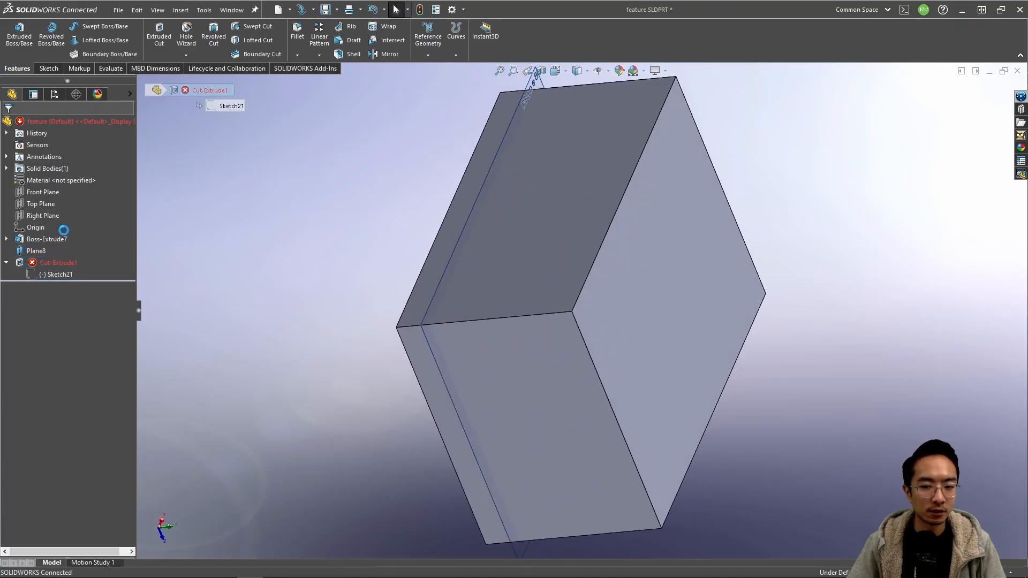
click(60, 188)
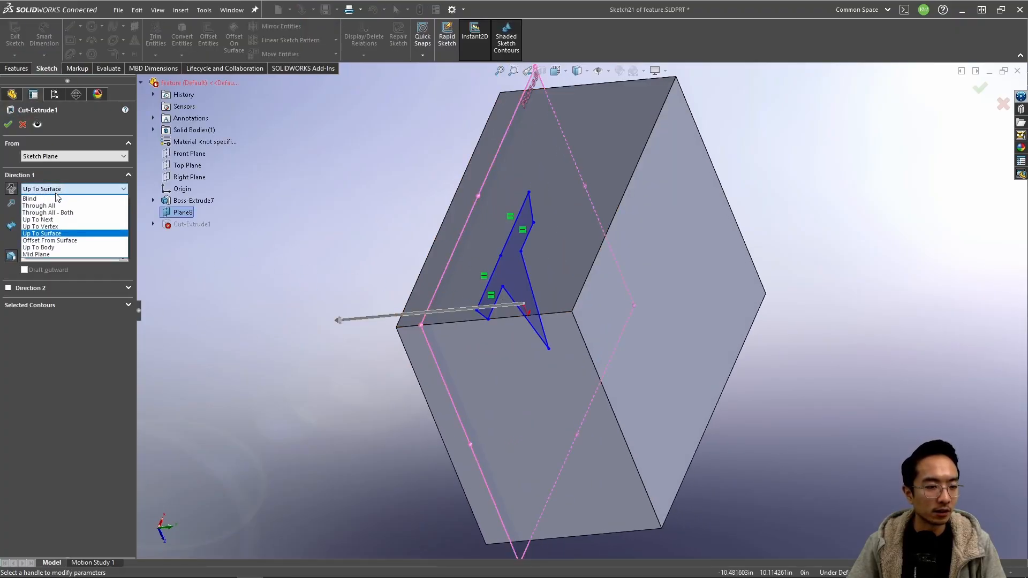
click(52, 208)
middle_drag(420, 310, 420, 332)
click(8, 124)
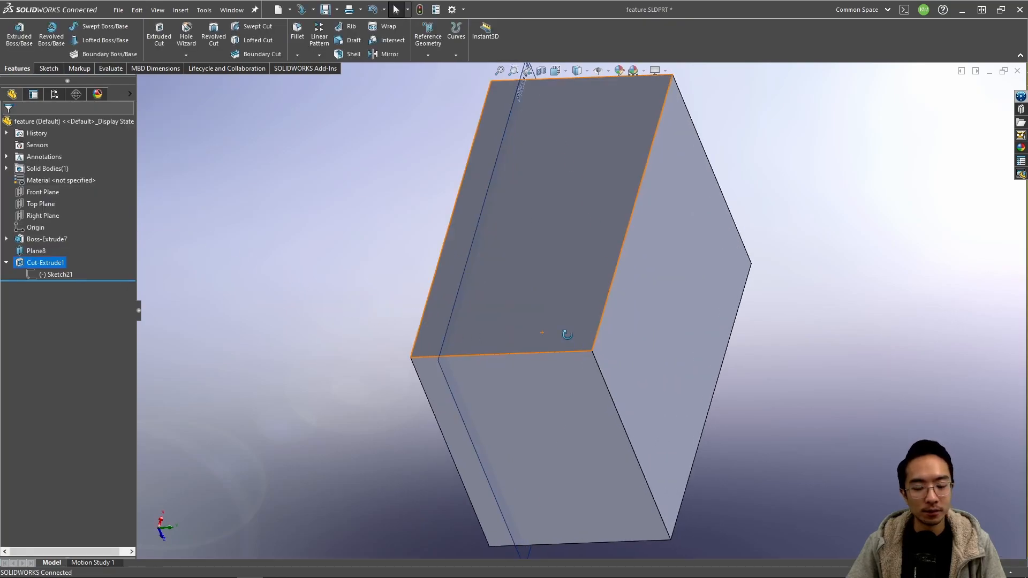
Step: Examine the T-shaped cut in the block and where it starts relative to Plane8
mouse_move(567, 340)
middle_down()
mouse_move(619, 305)
mouse_move(711, 285)
mouse_move(661, 303)
mouse_move(608, 284)
mouse_move(614, 254)
mouse_move(676, 276)
mouse_move(568, 329)
middle_up()
scroll(626, 313, up, 2)
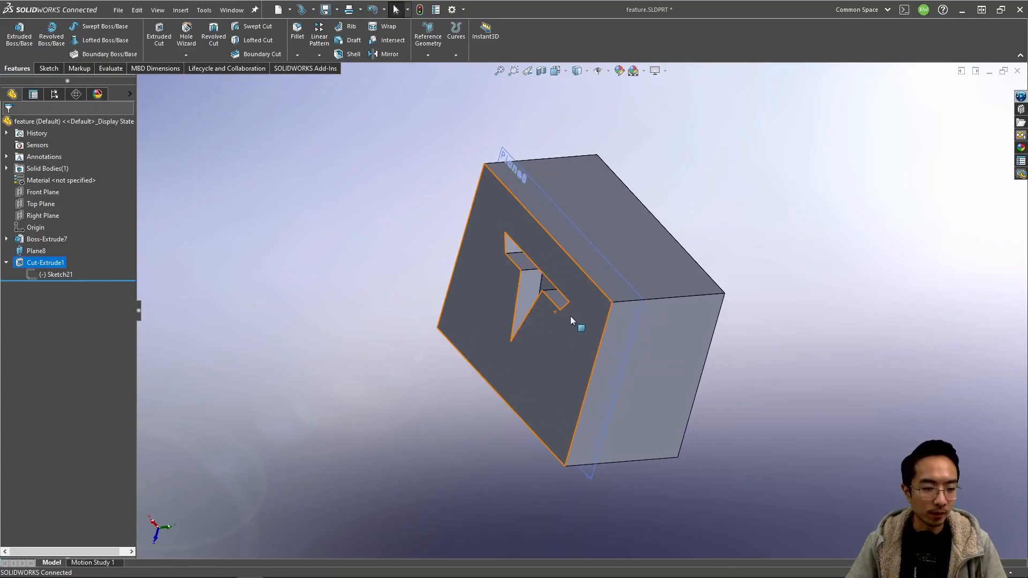
middle_drag(524, 286, 662, 310)
middle_drag(600, 291, 567, 273)
scroll(566, 273, down, 3)
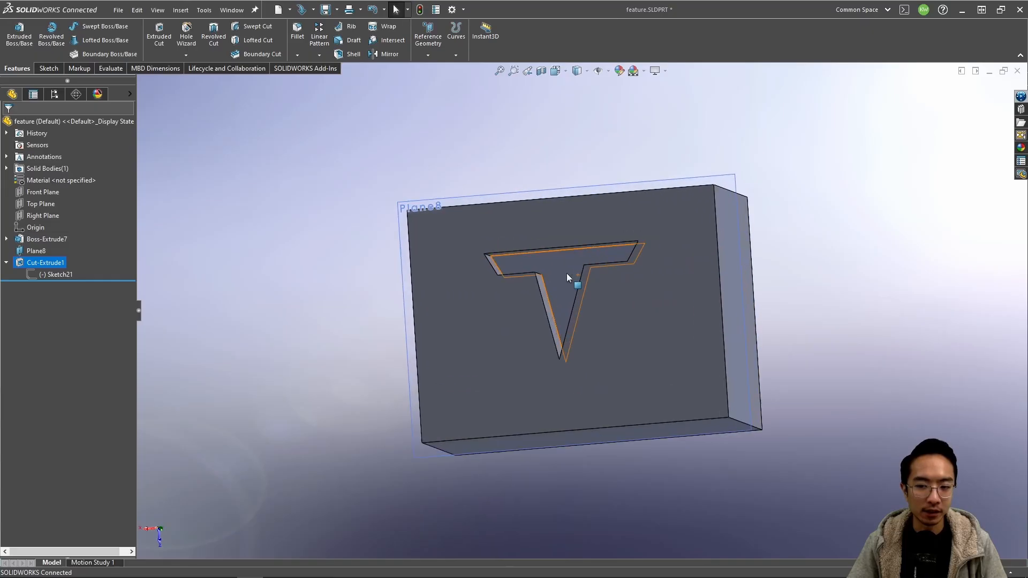
click(209, 298)
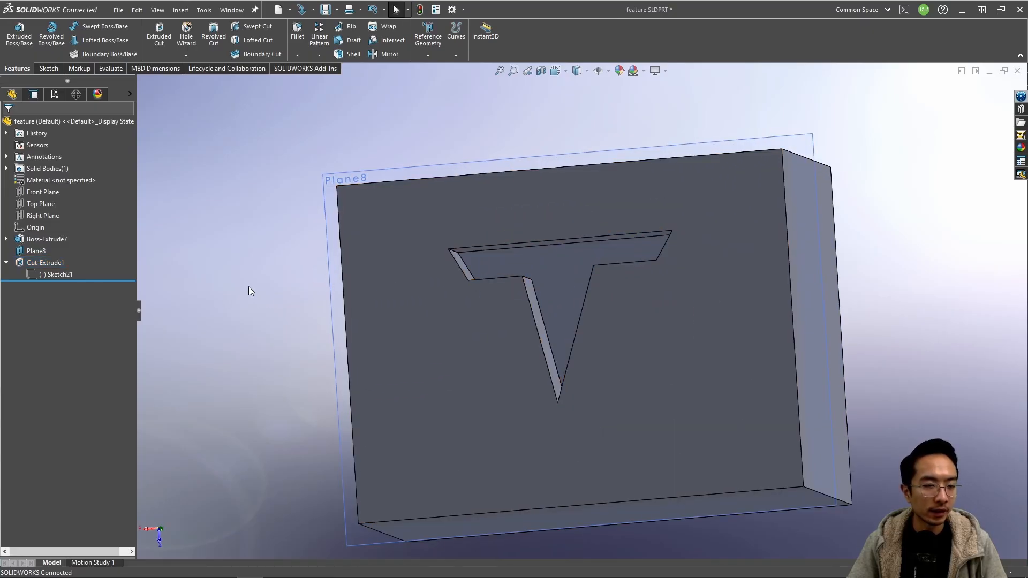
middle_drag(306, 232, 434, 236)
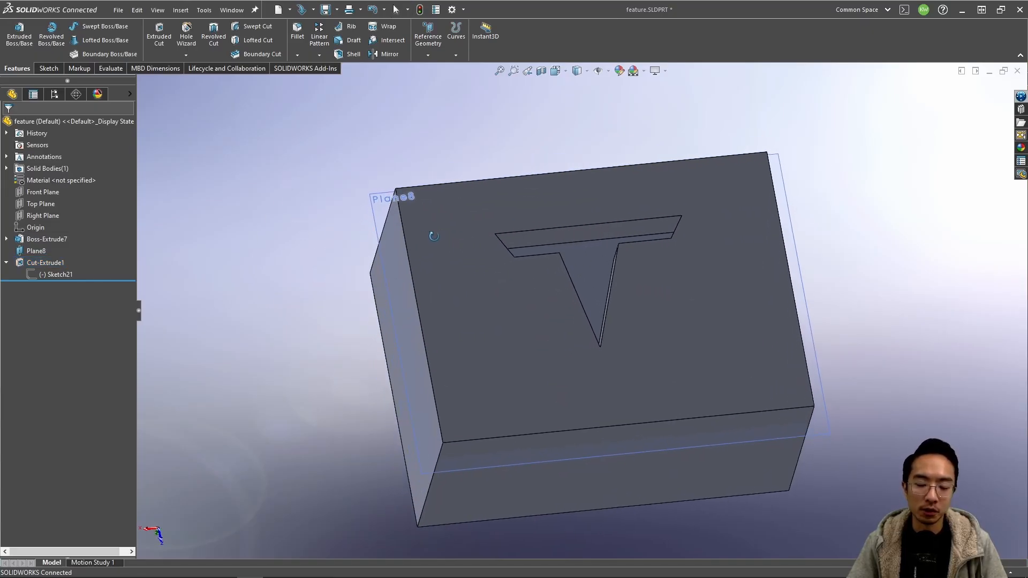
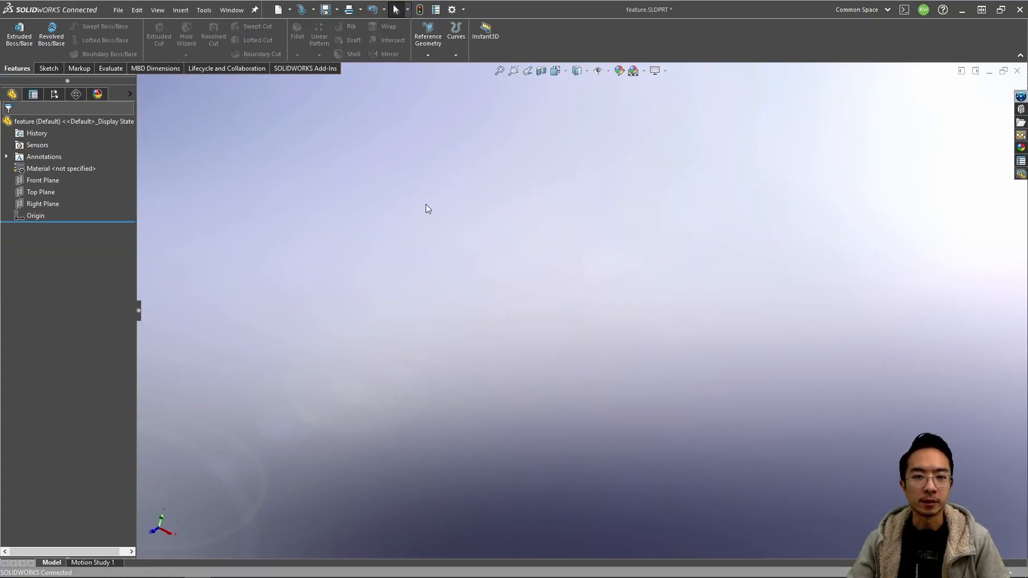
click(428, 52)
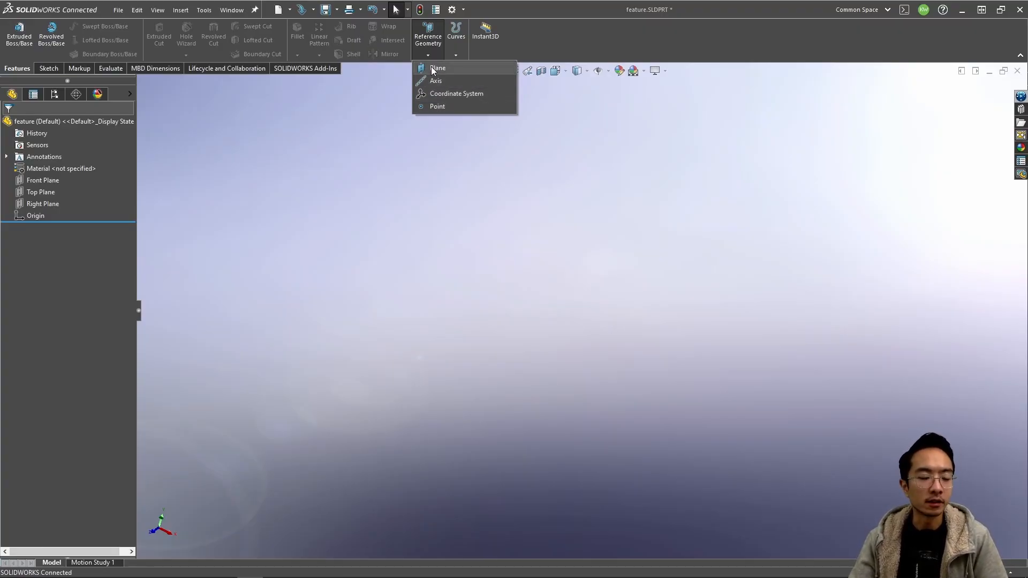
click(198, 121)
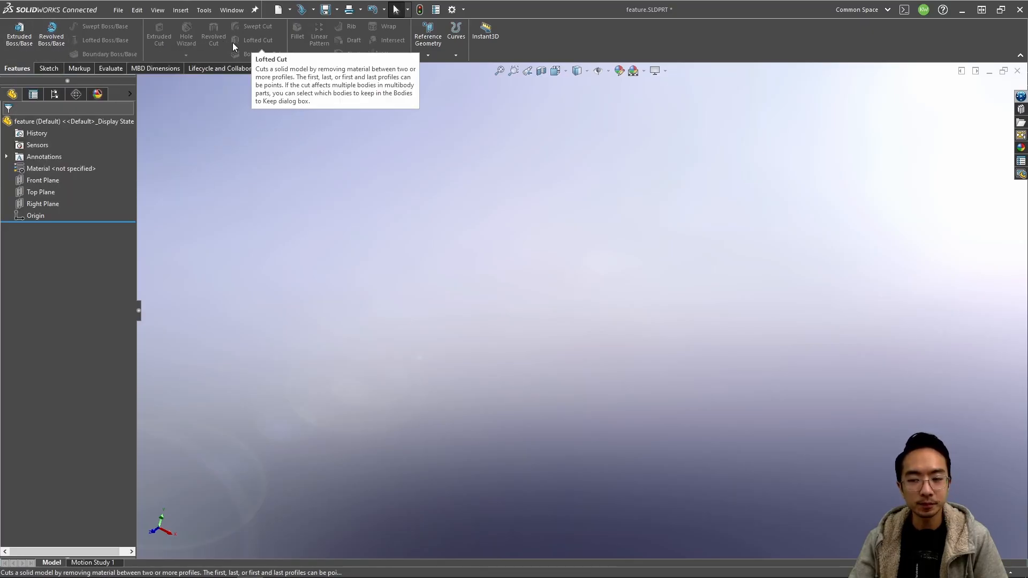
click(426, 54)
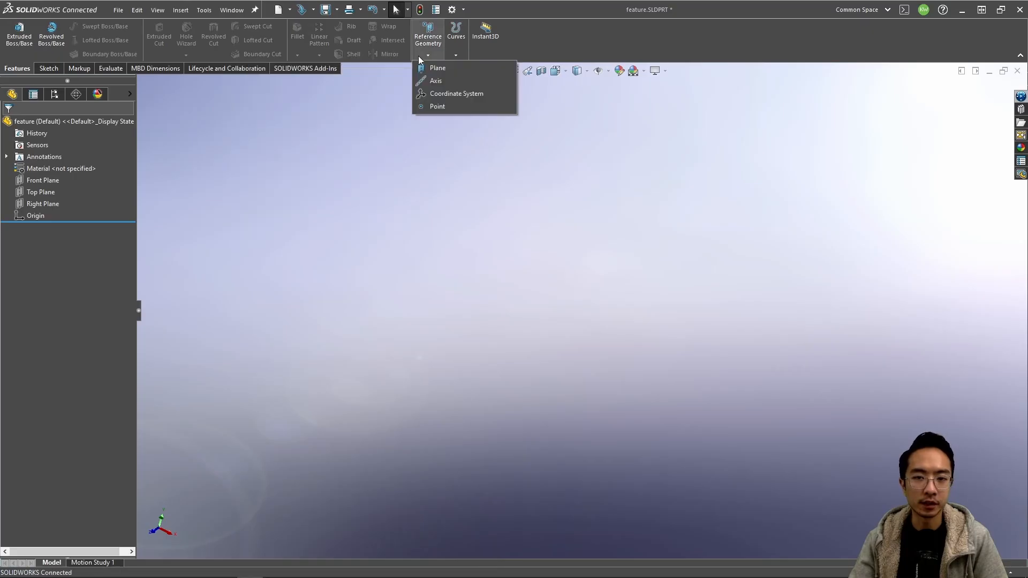
click(330, 148)
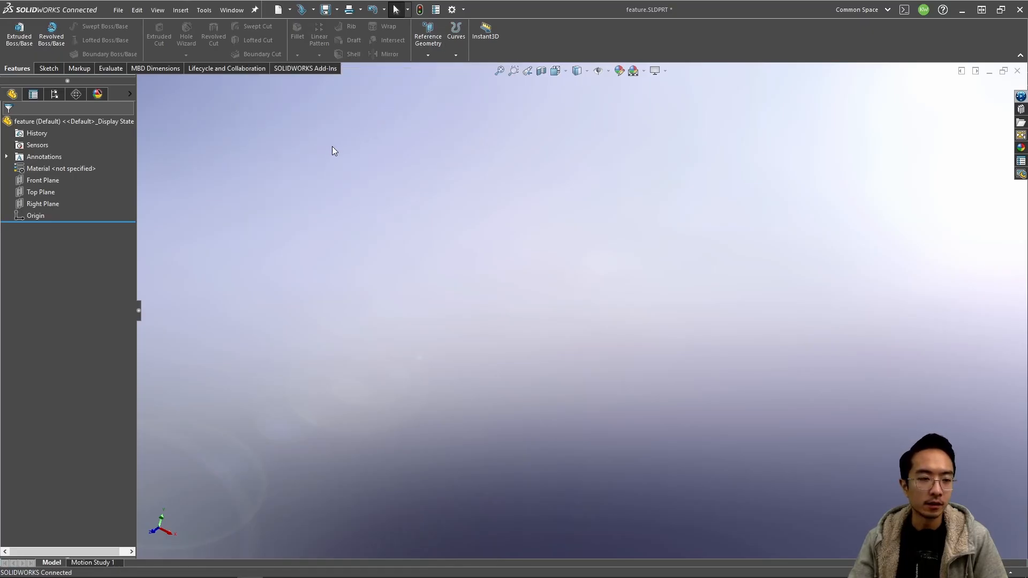
Step: Sketch a center rectangle on the Top Plane, centered on the origin
click(42, 192)
click(55, 175)
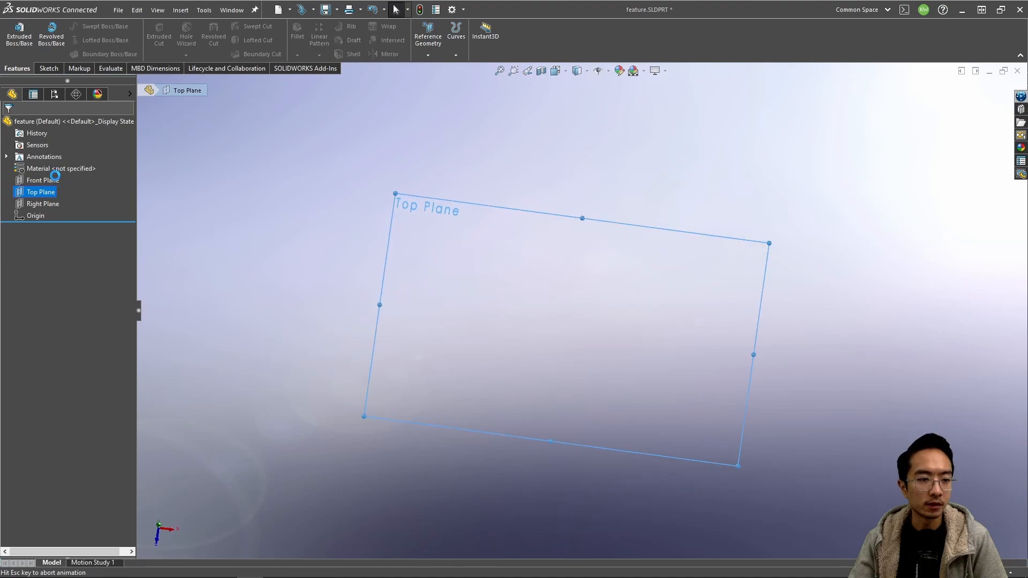
click(70, 41)
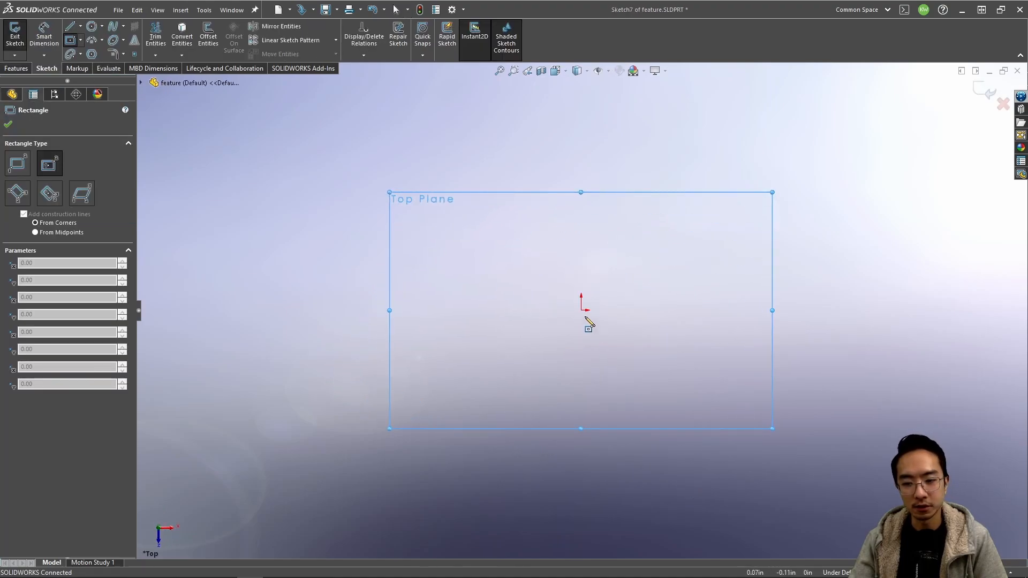
click(582, 311)
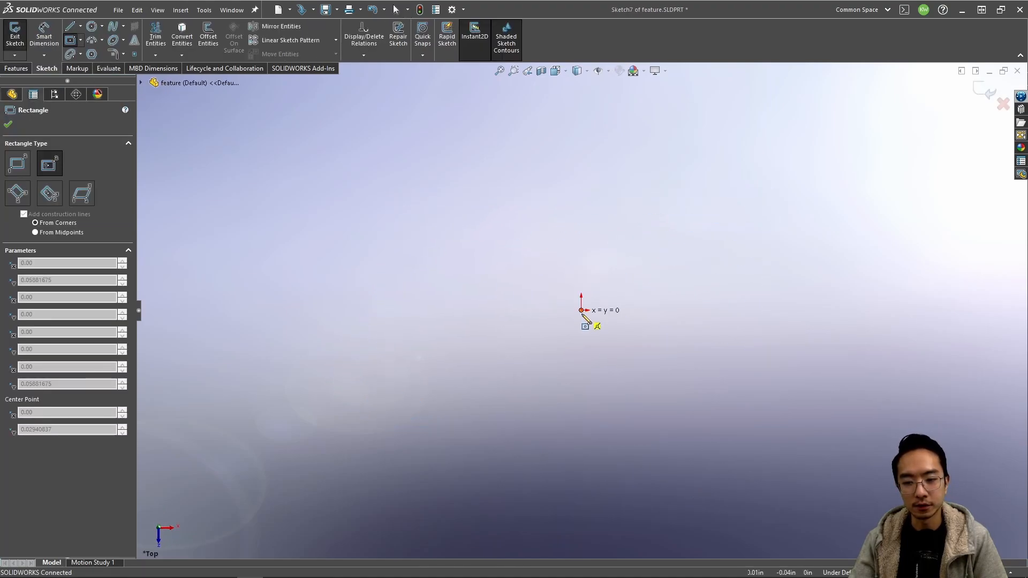
click(517, 364)
key(Escape)
click(581, 311)
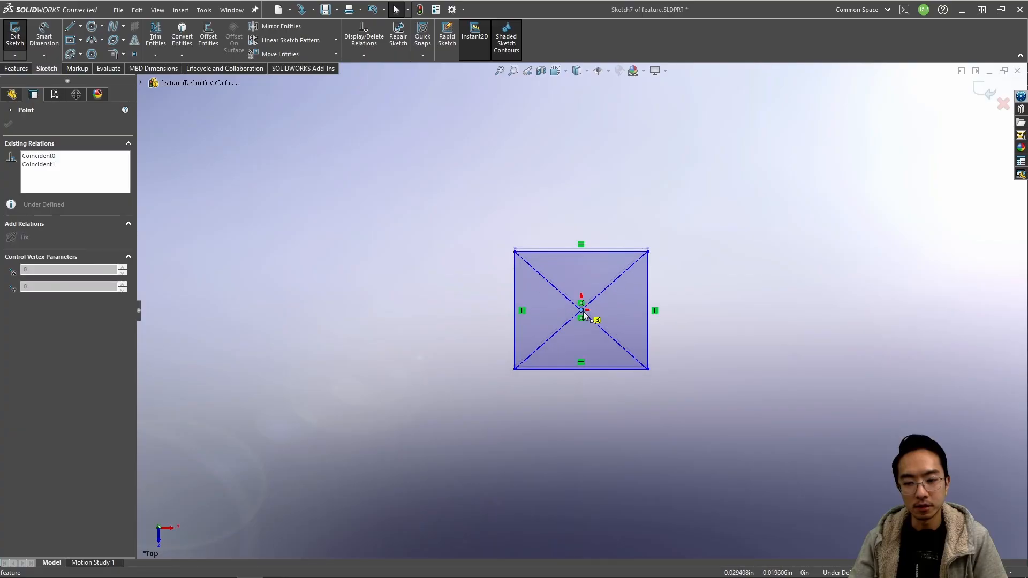
Step: Extrude the rectangle as a blind boss 3.07 in high
click(25, 68)
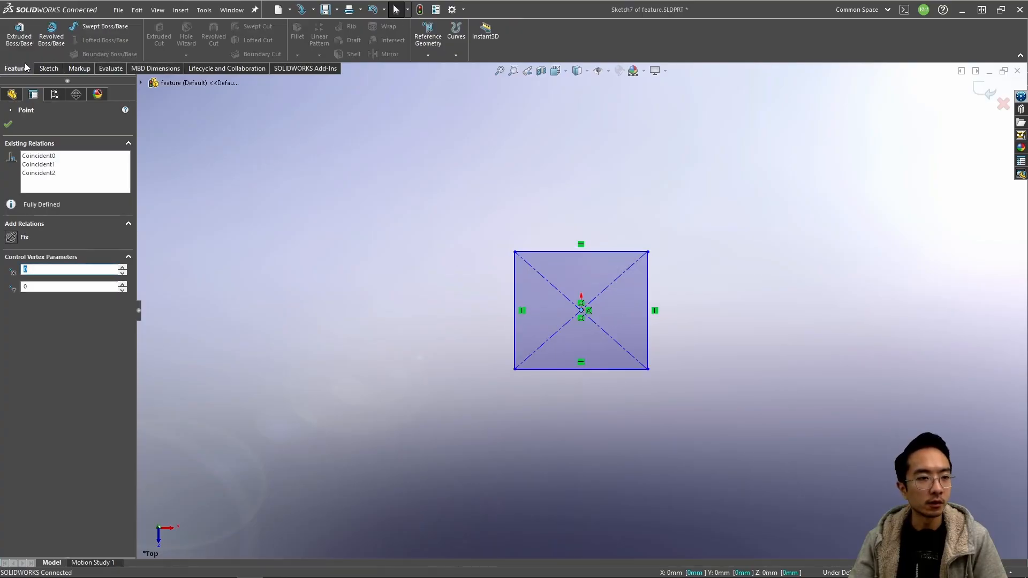
click(19, 33)
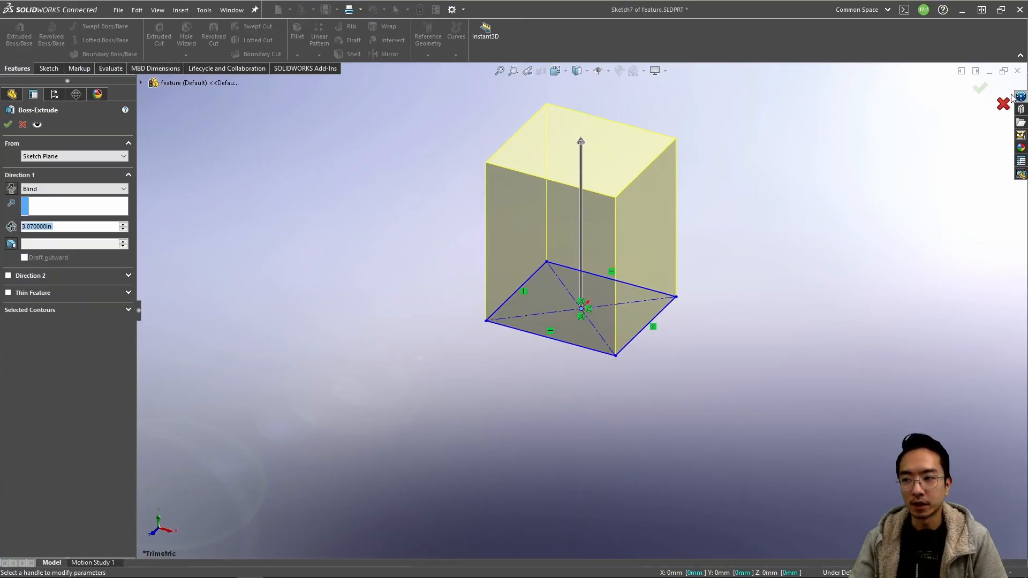
click(980, 87)
middle_drag(785, 178, 641, 159)
scroll(582, 245, down, 2)
Step: Create a reference plane offset 1.1 in above the block's top face
click(576, 247)
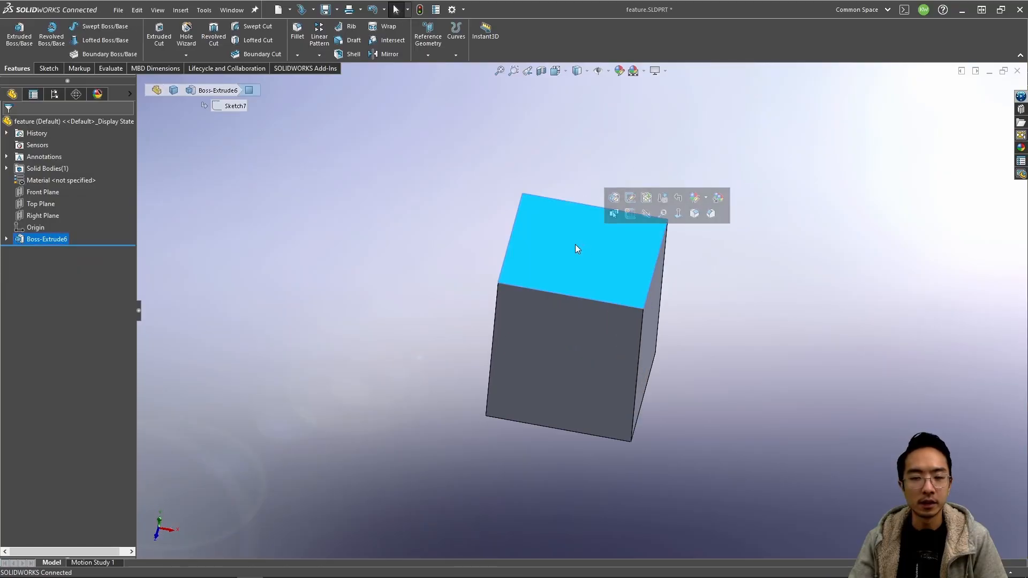
click(428, 54)
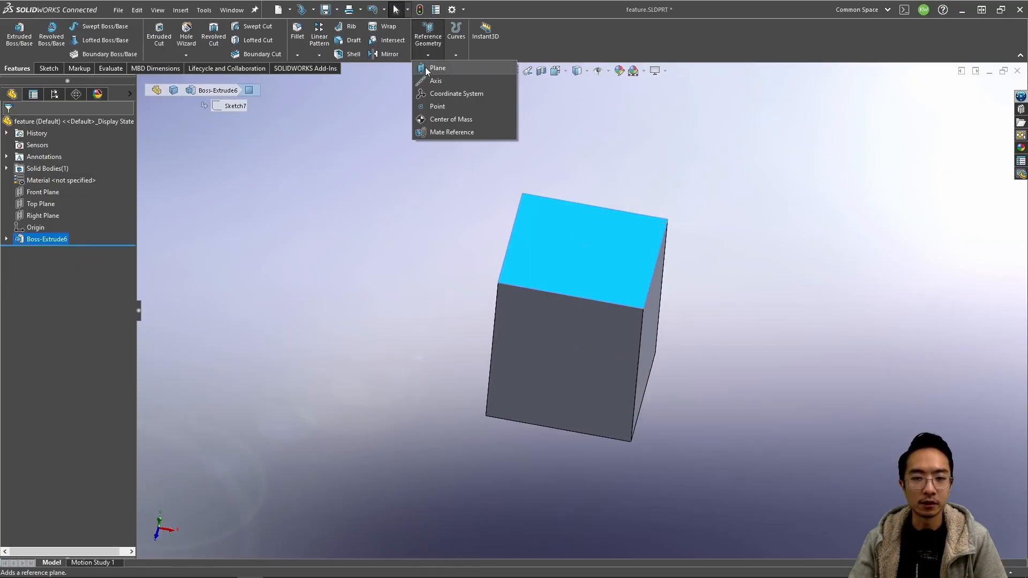
click(427, 68)
middle_drag(509, 278, 507, 181)
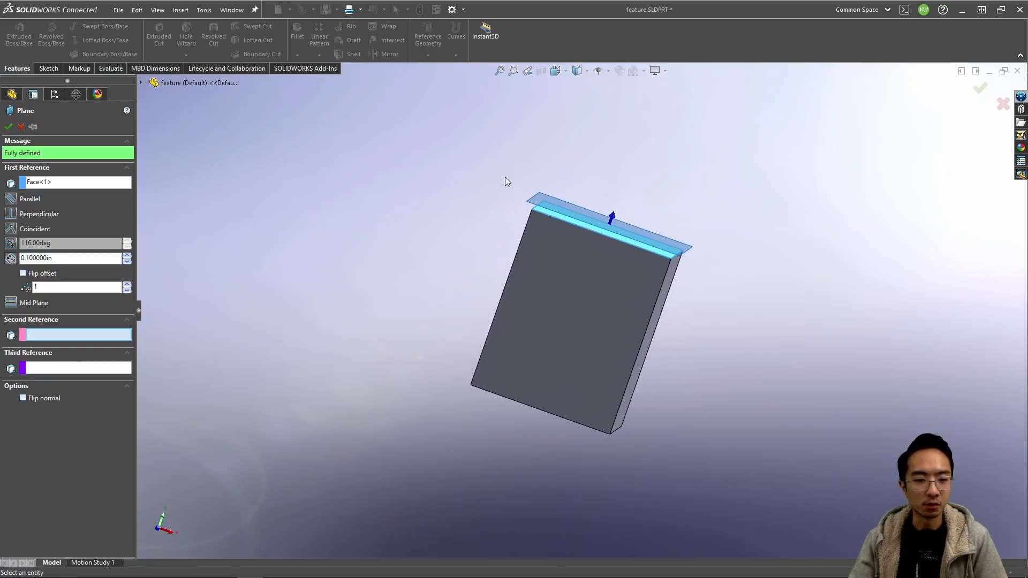
click(129, 255)
click(129, 256)
click(129, 255)
click(128, 255)
click(129, 256)
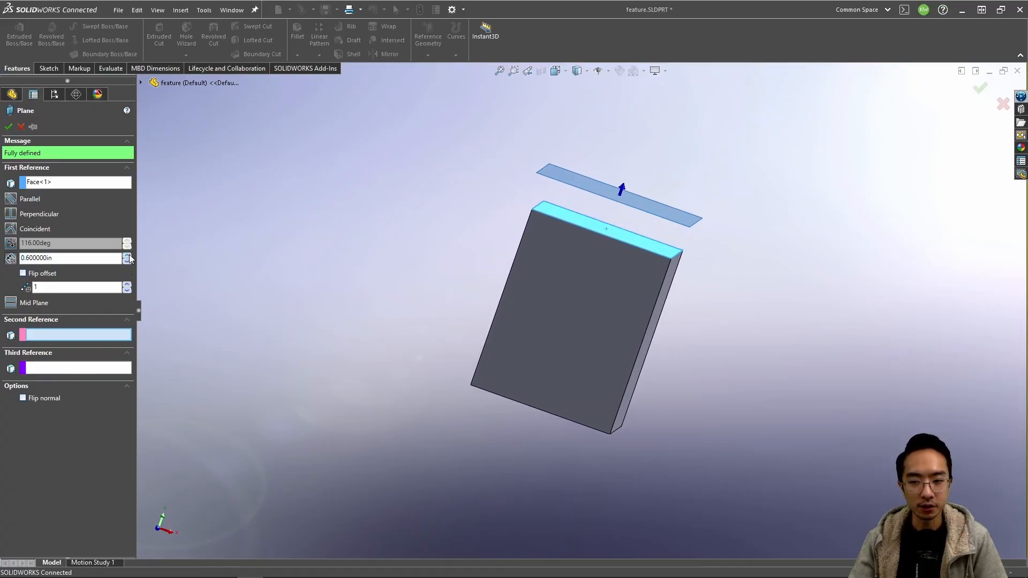
click(128, 255)
click(128, 256)
click(129, 256)
click(129, 256)
click(128, 256)
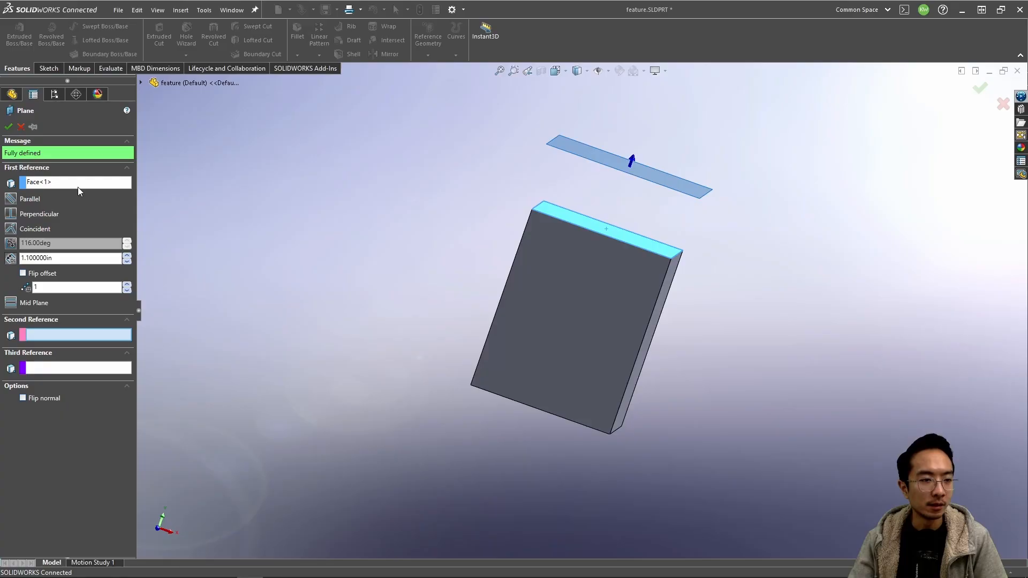
click(9, 126)
middle_drag(391, 206, 347, 234)
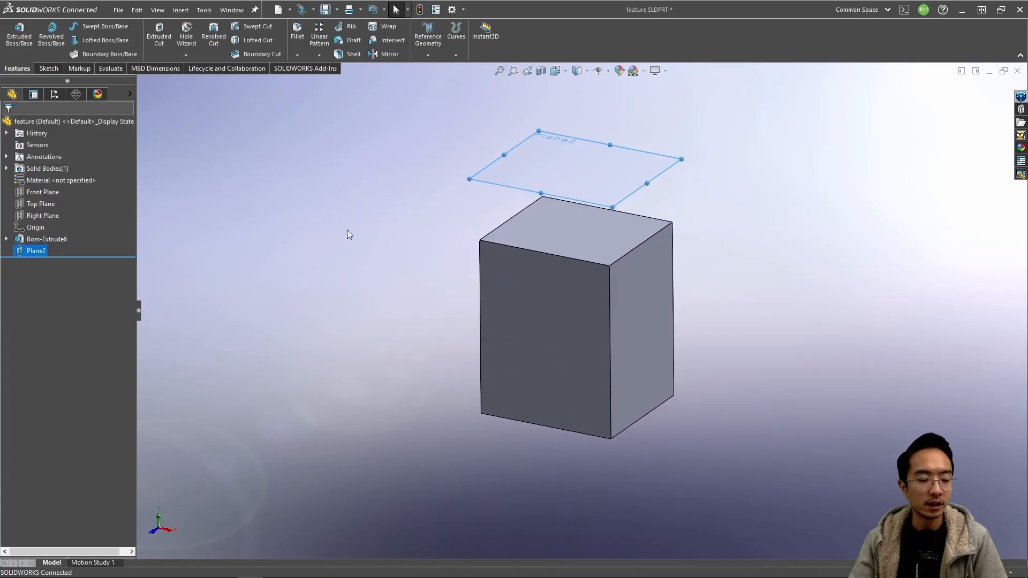
Step: Create a reference plane through the right side face's top edge, at 126 degrees to that face
click(428, 55)
click(433, 67)
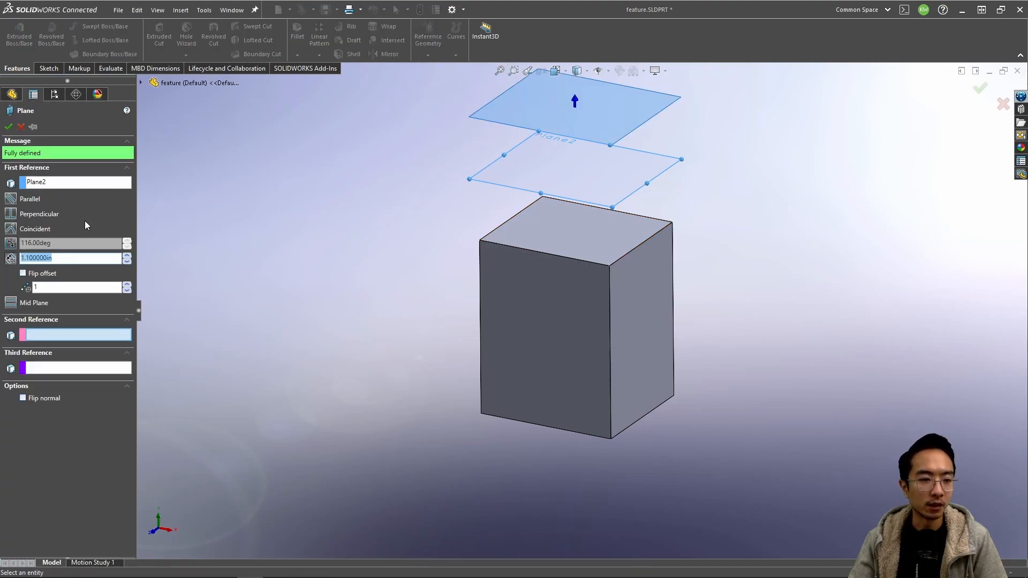
click(60, 183)
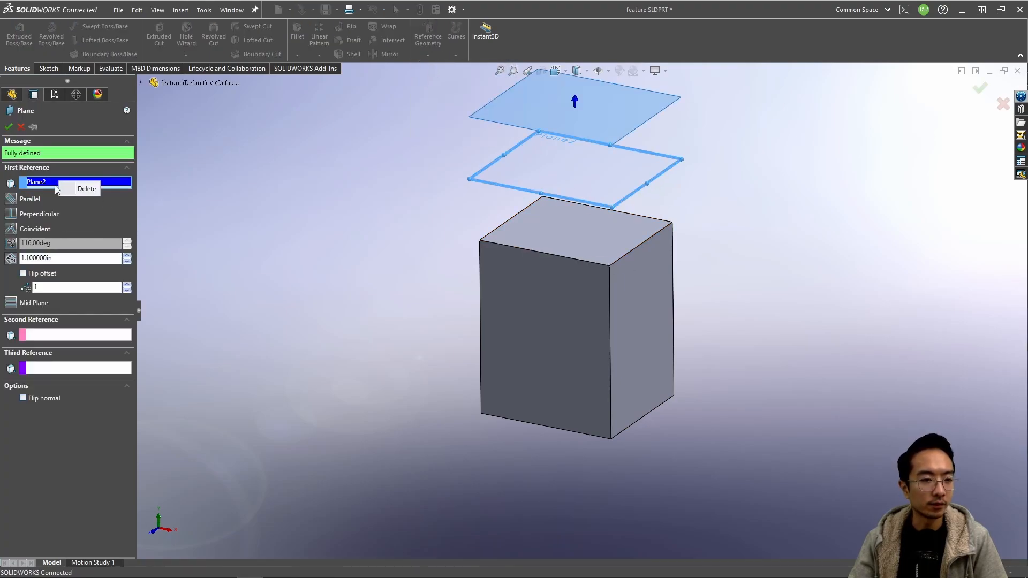
key(Delete)
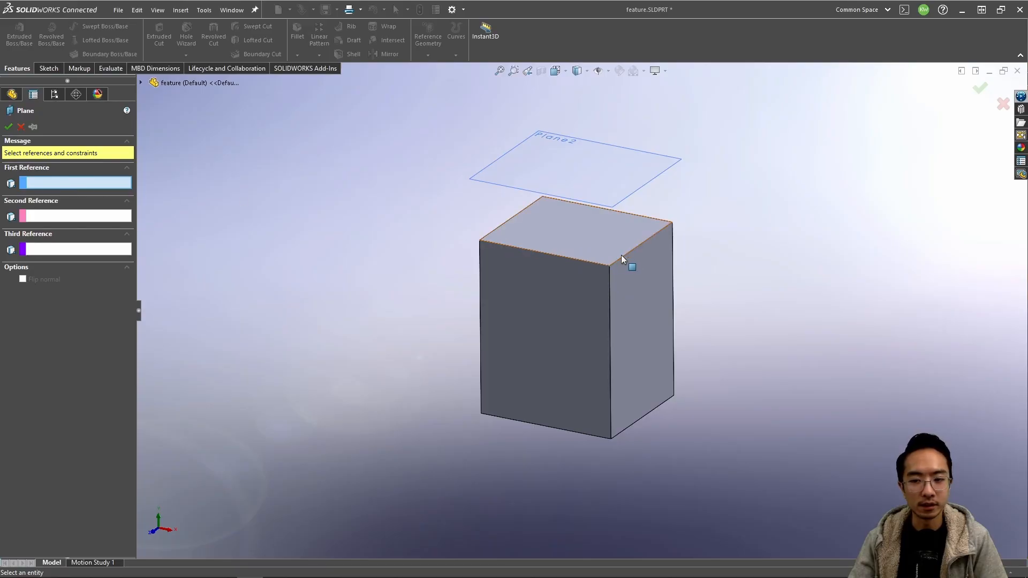
click(637, 247)
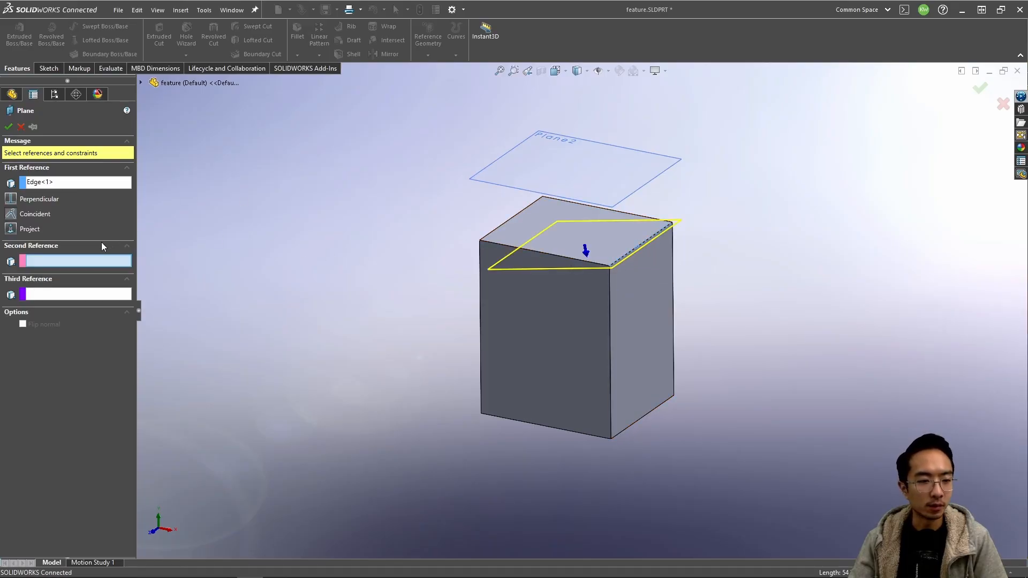
click(628, 320)
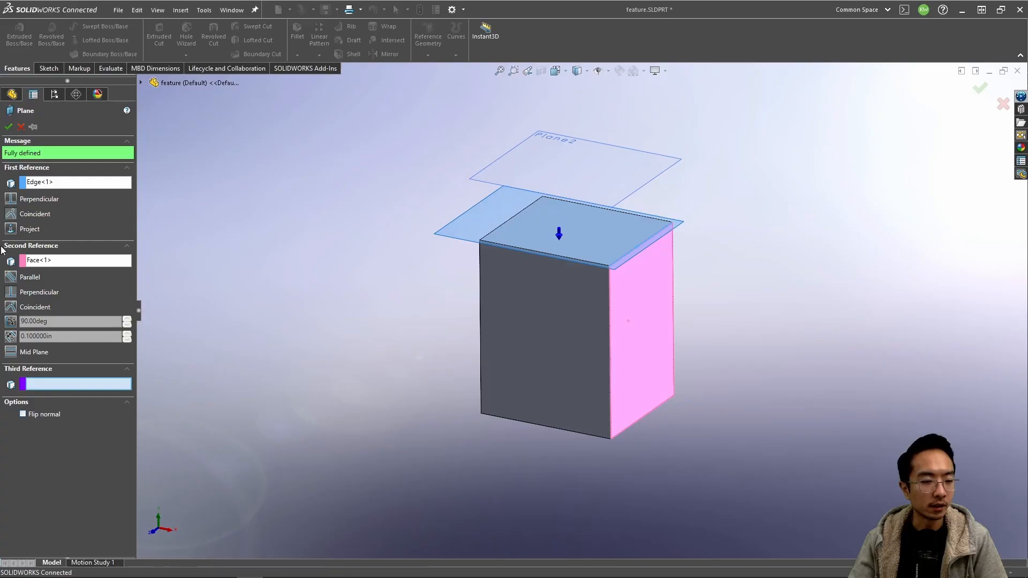
click(11, 322)
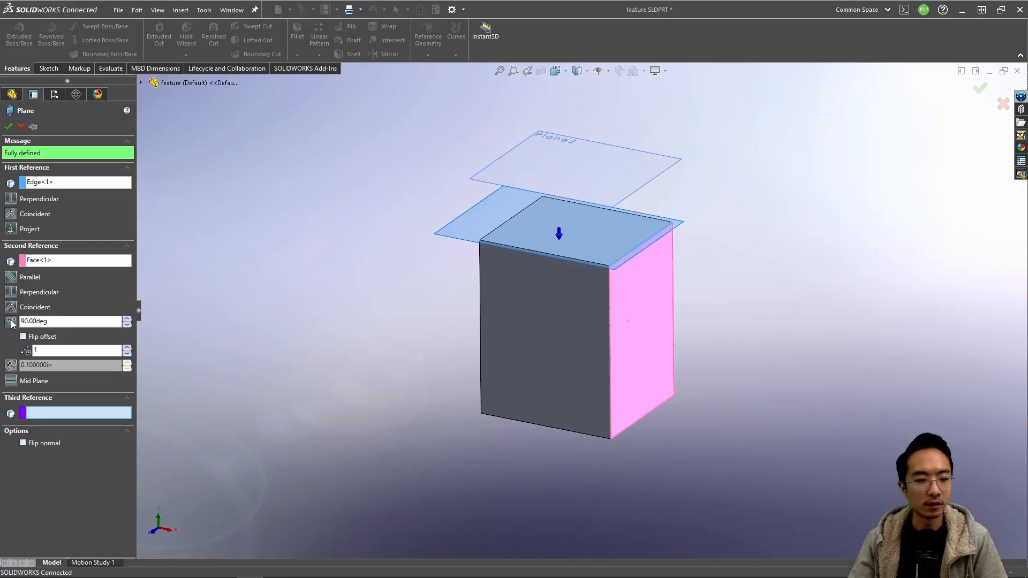
click(127, 319)
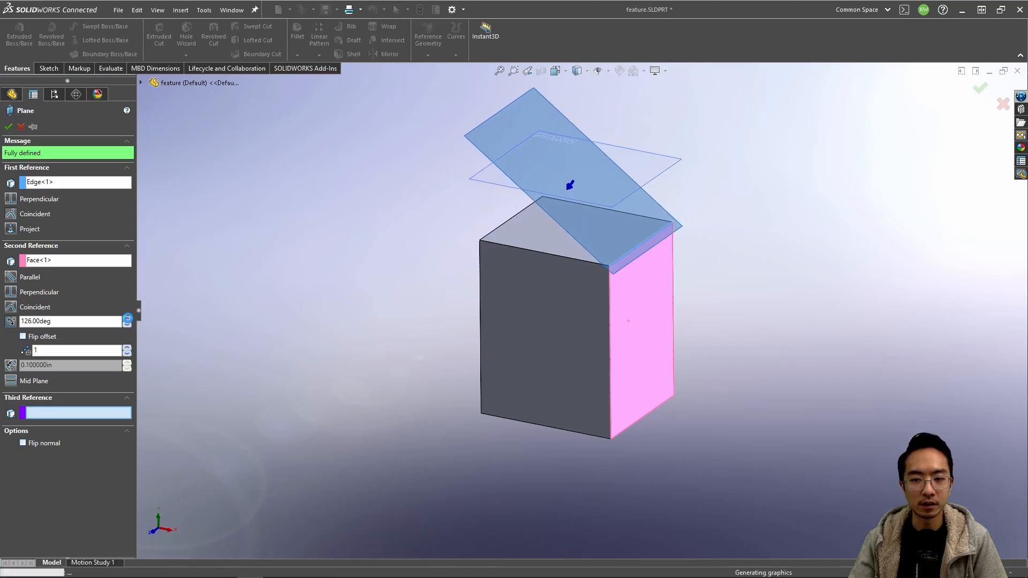
click(9, 127)
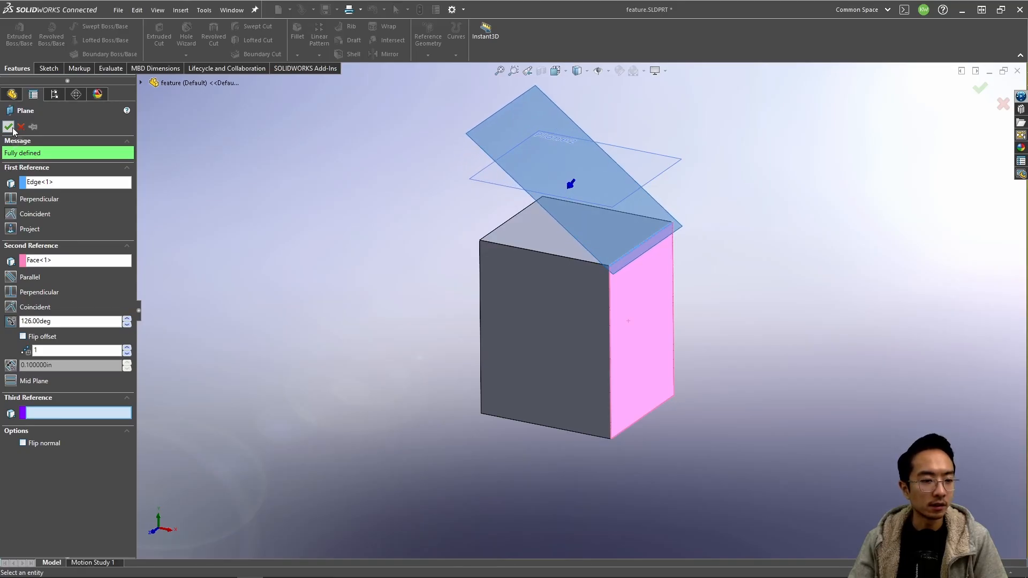
mouse_move(398, 242)
middle_down()
mouse_move(482, 188)
mouse_move(496, 195)
mouse_move(475, 231)
mouse_move(408, 244)
middle_up()
scroll(657, 214, up, 2)
scroll(657, 214, down, 2)
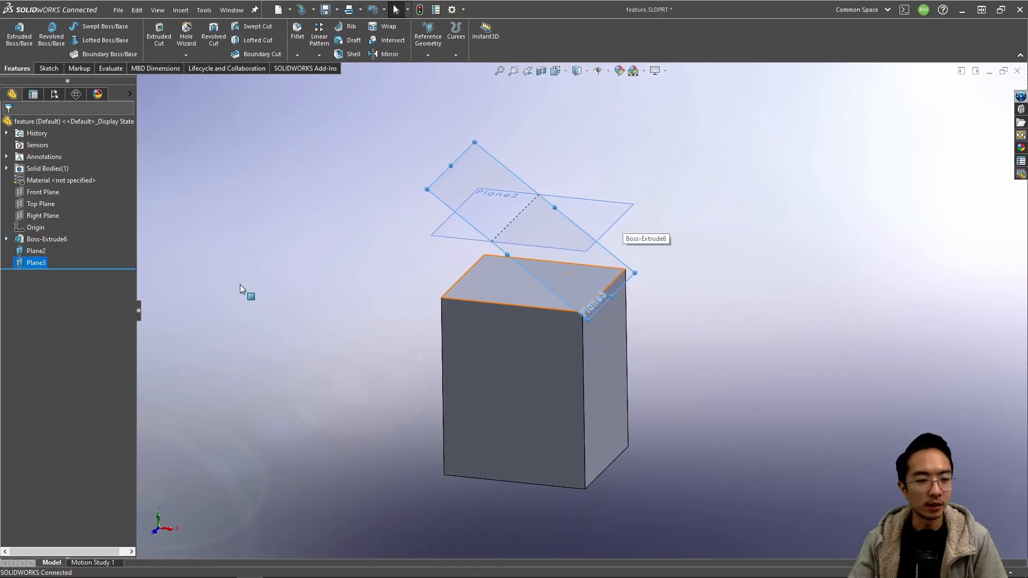
Step: Reopen the angled plane's definition and remove both its face and edge references
click(28, 263)
click(35, 241)
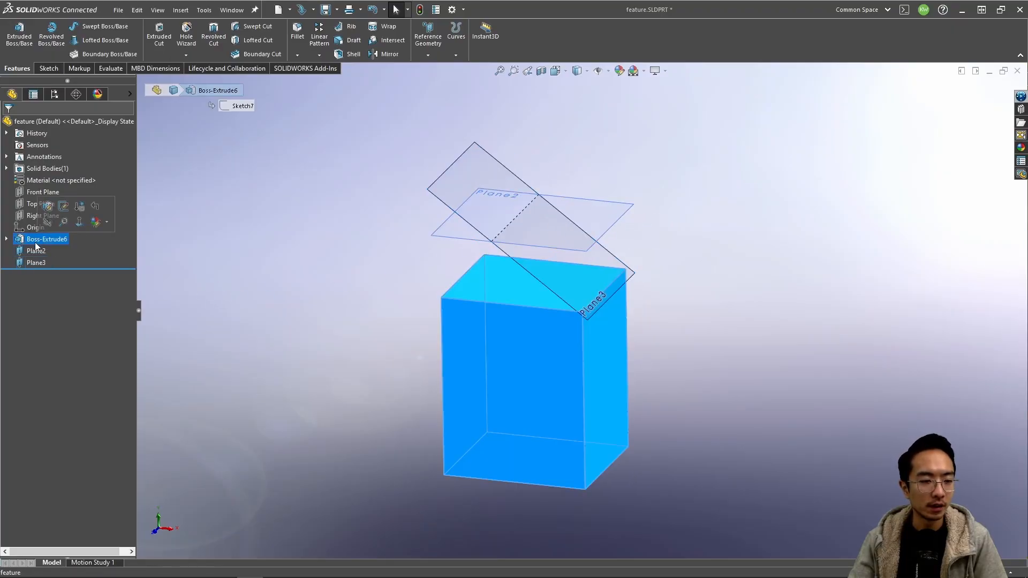
click(26, 264)
click(37, 235)
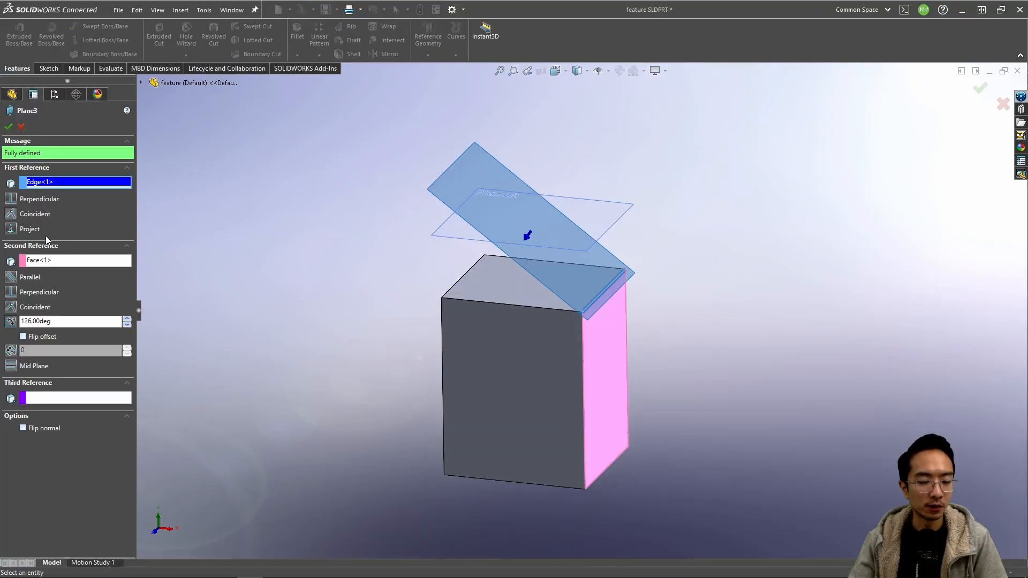
click(52, 262)
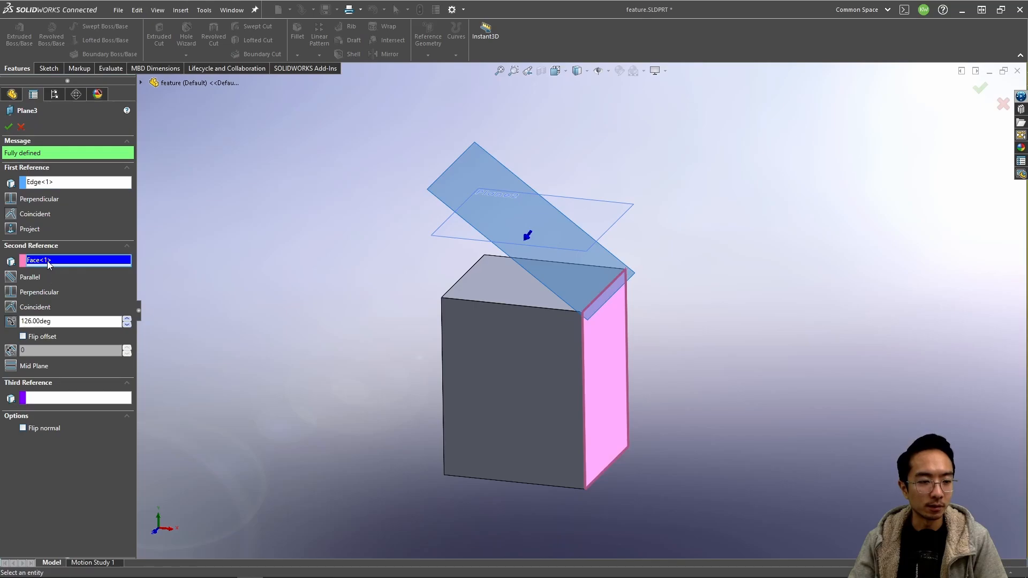
right_click(49, 263)
click(70, 270)
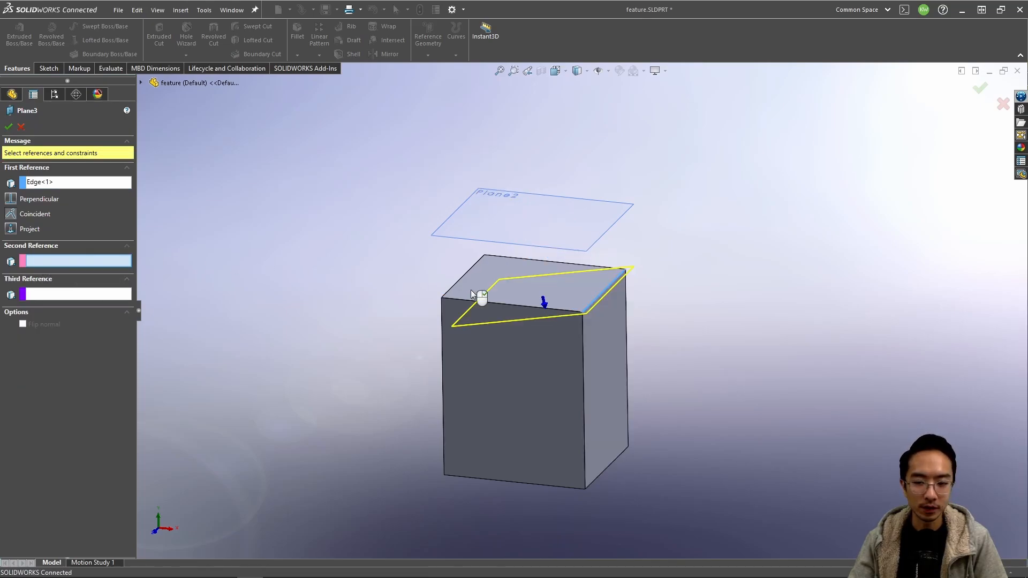
click(60, 184)
right_click(60, 184)
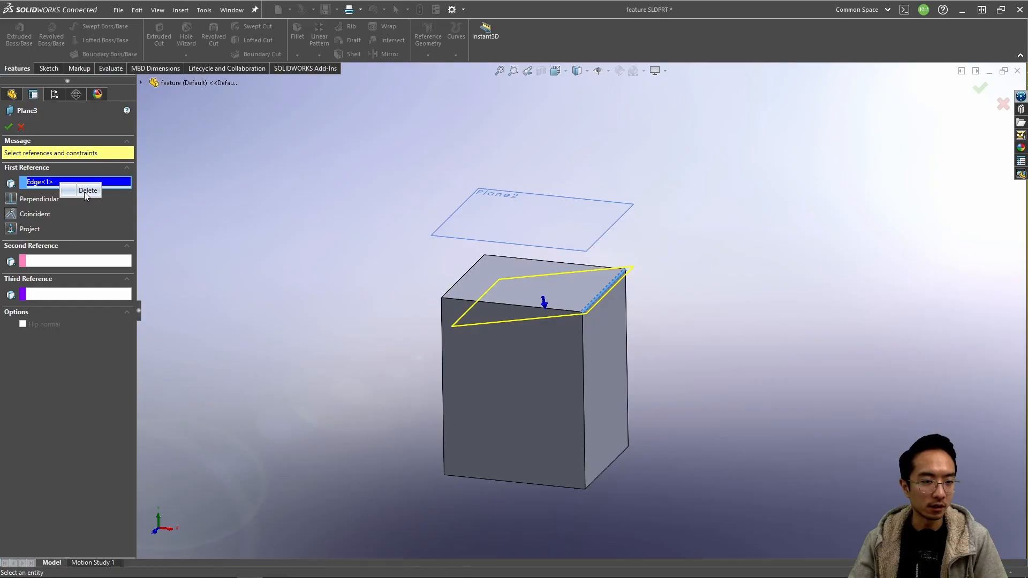
click(85, 193)
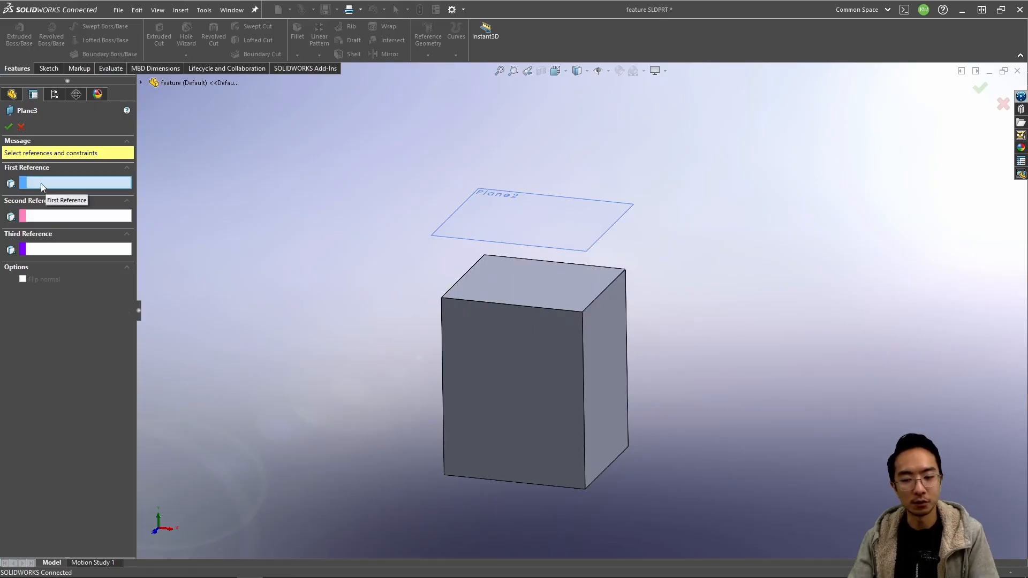
Step: Try to redefine the plane from the block's top front corner vertex and top face, testing angle, coincident, perpendicular, parallel and project constraints
click(582, 313)
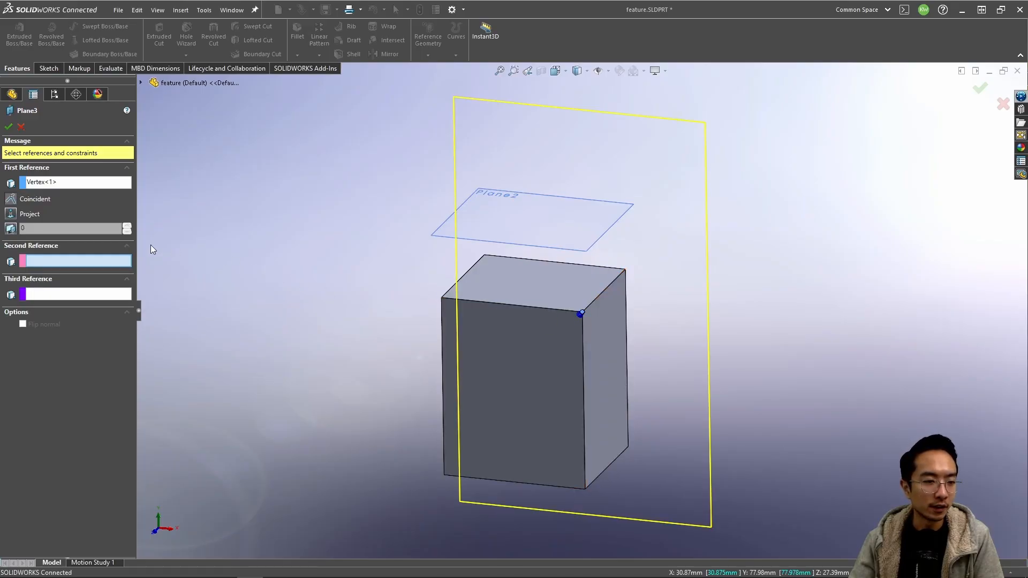
click(579, 292)
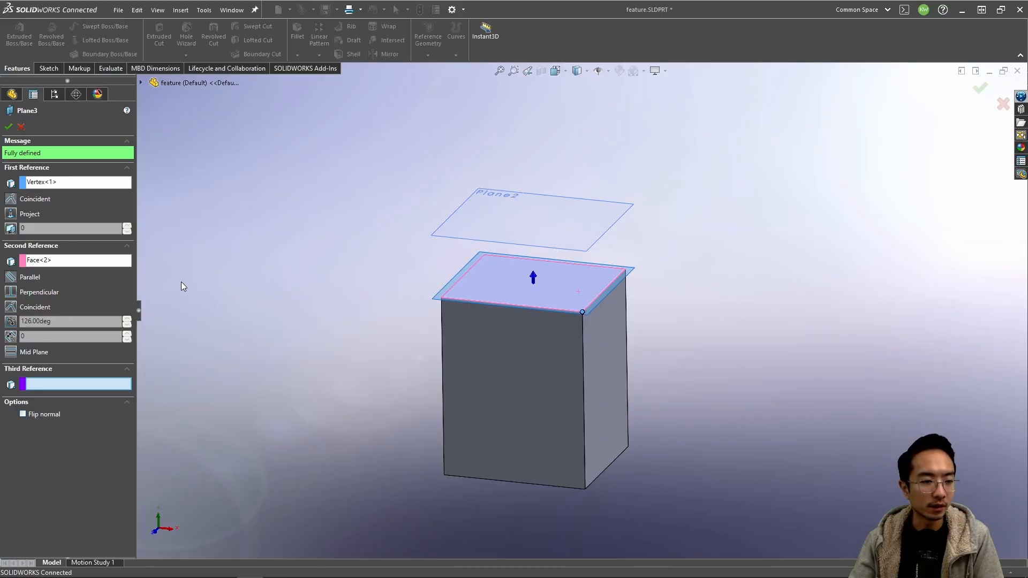
click(11, 321)
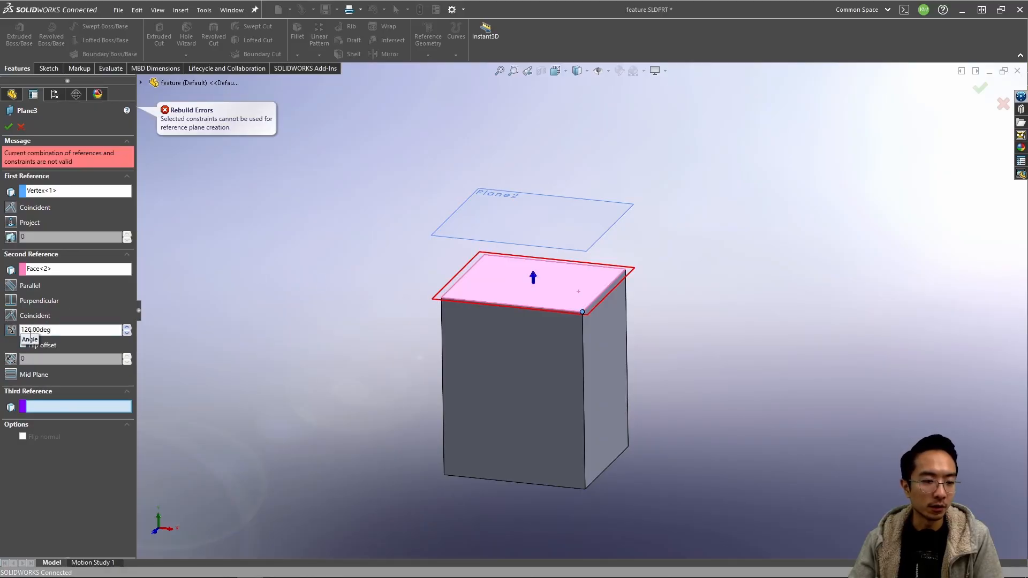
click(11, 315)
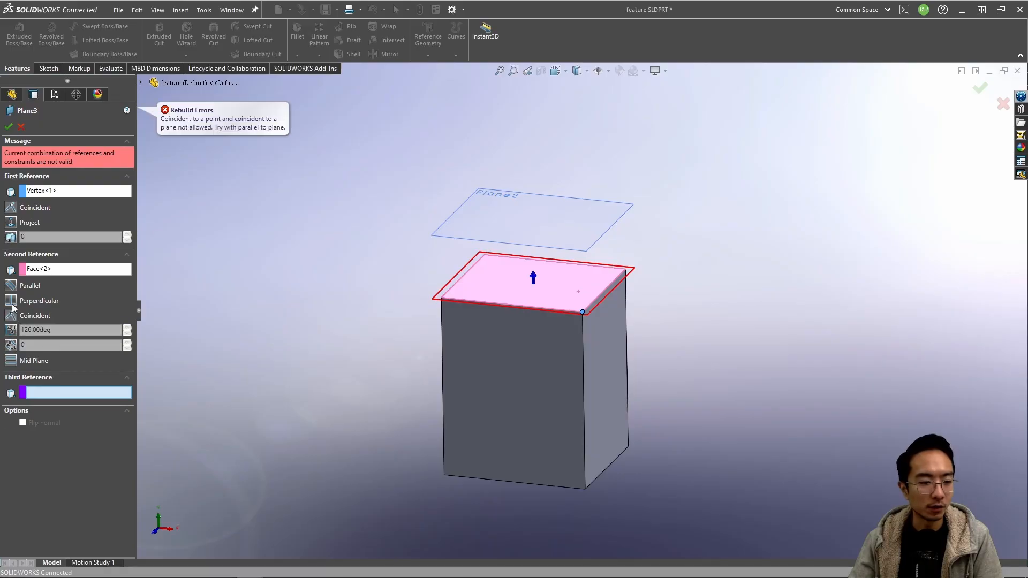
click(12, 303)
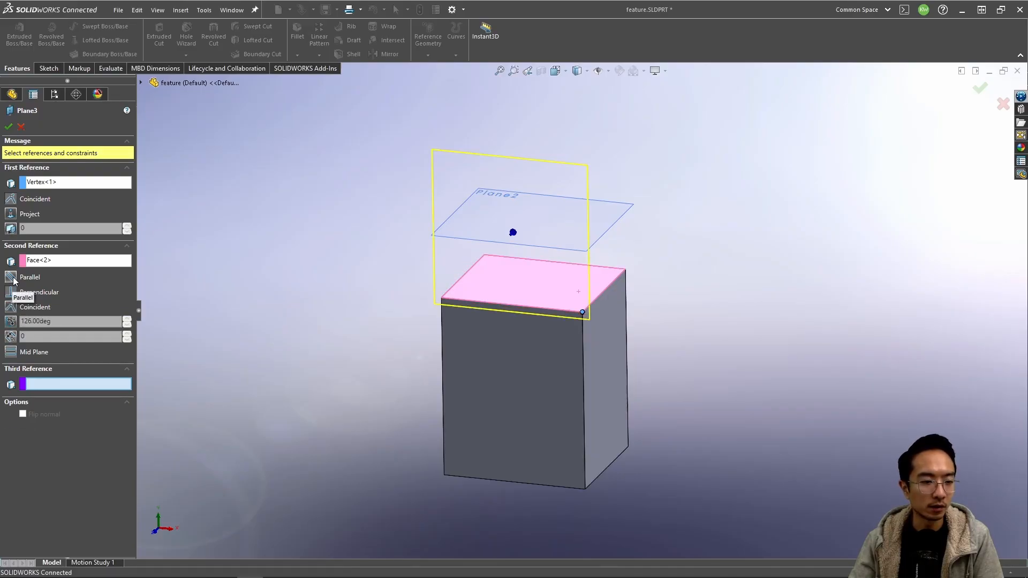
click(13, 280)
click(10, 294)
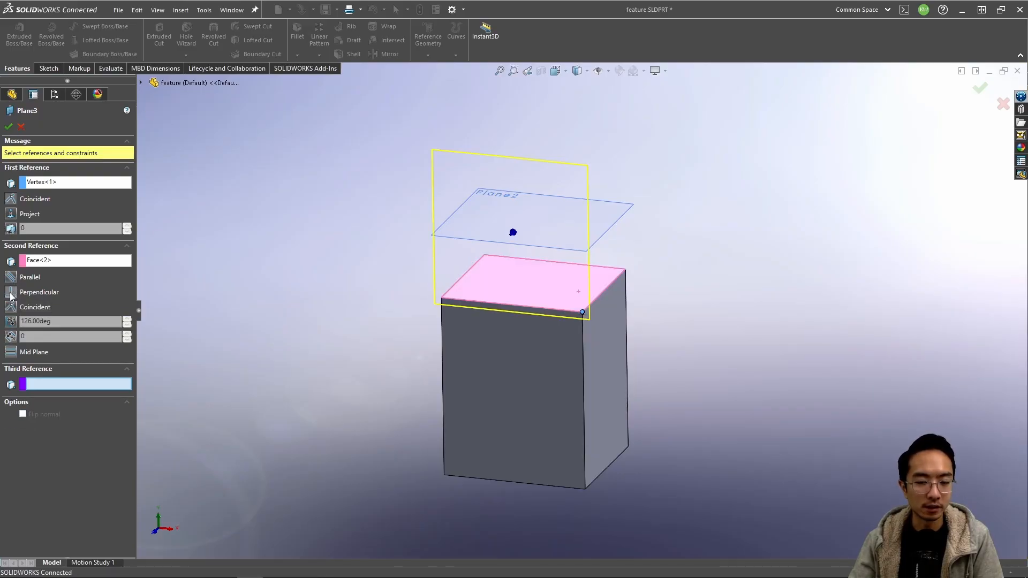
click(11, 215)
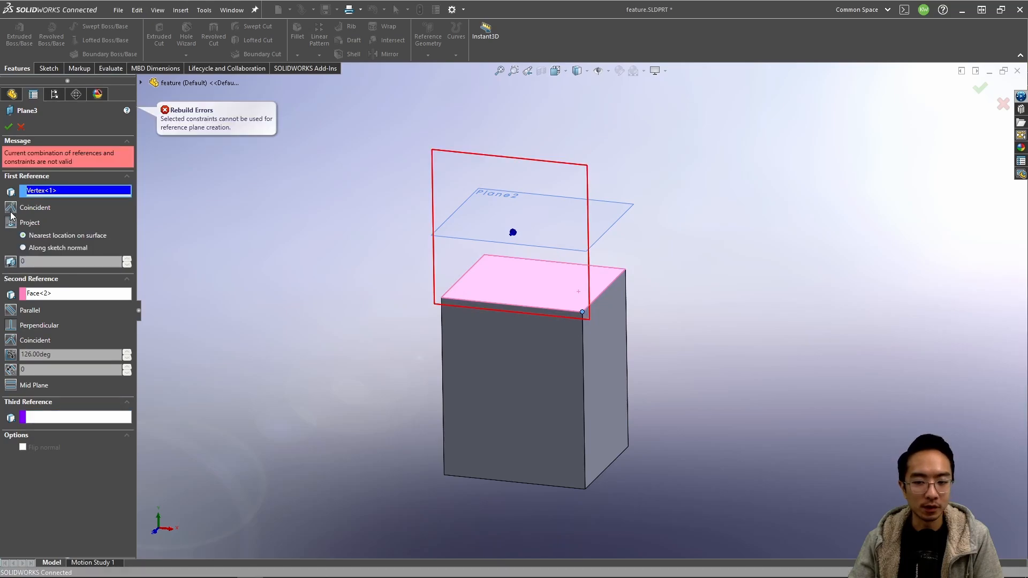
click(11, 223)
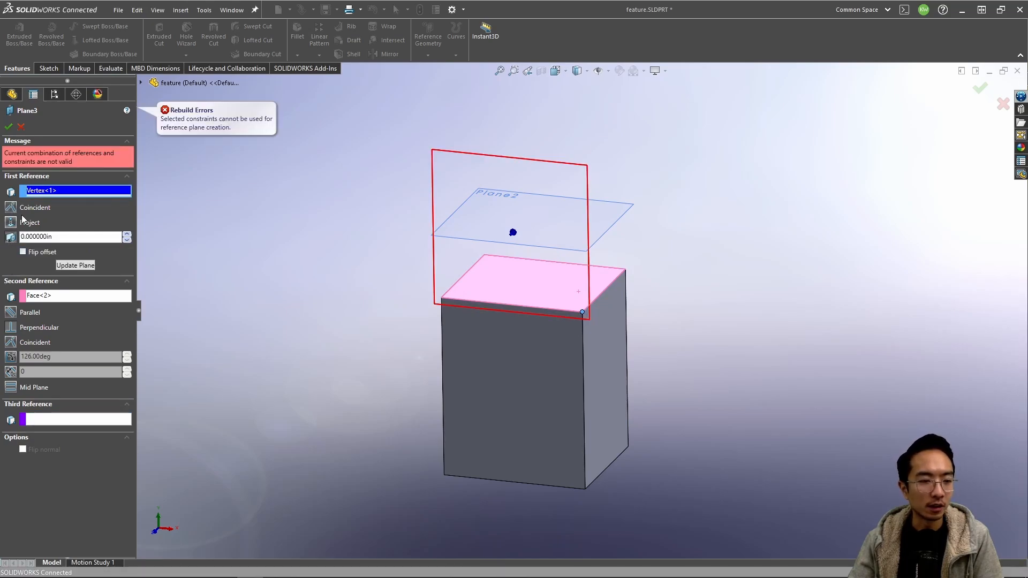
click(21, 126)
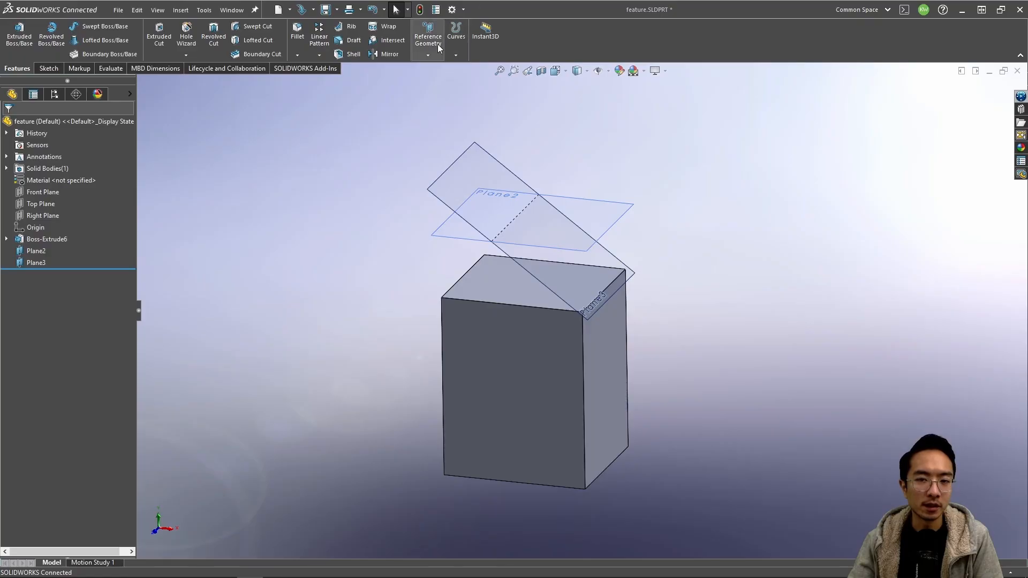
click(423, 53)
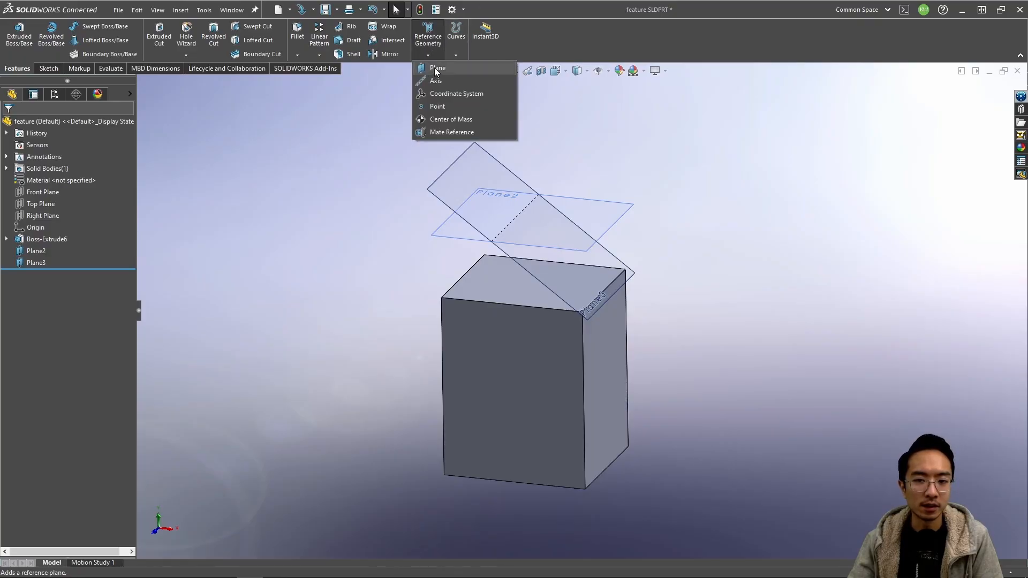
click(434, 68)
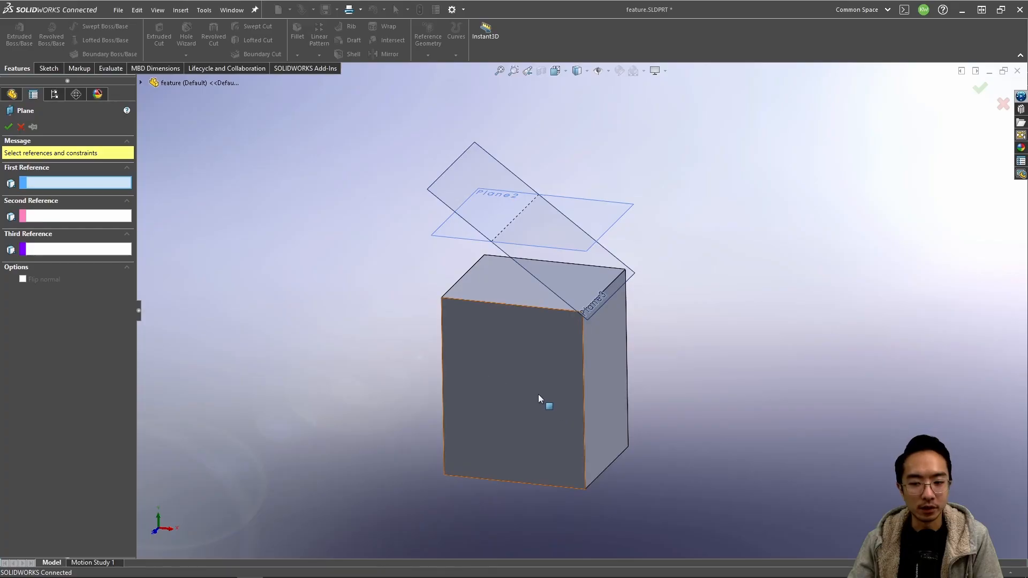
click(507, 361)
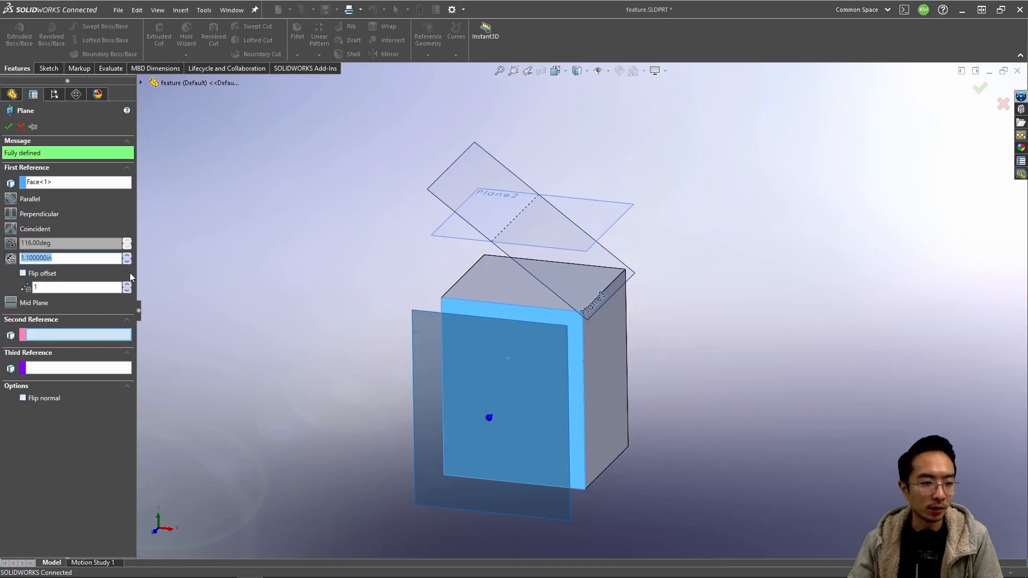
click(11, 213)
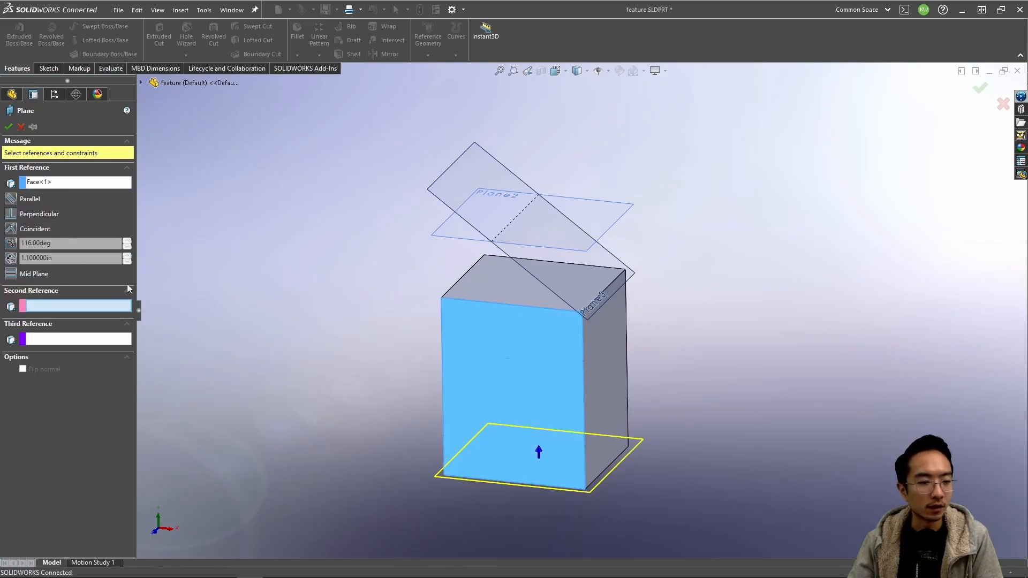
middle_drag(416, 358, 367, 357)
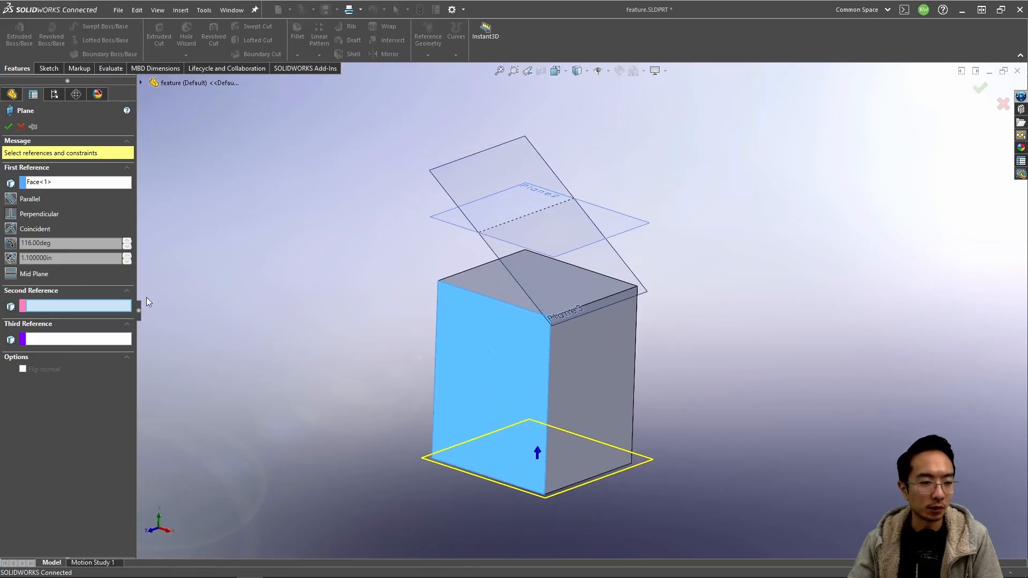
click(21, 127)
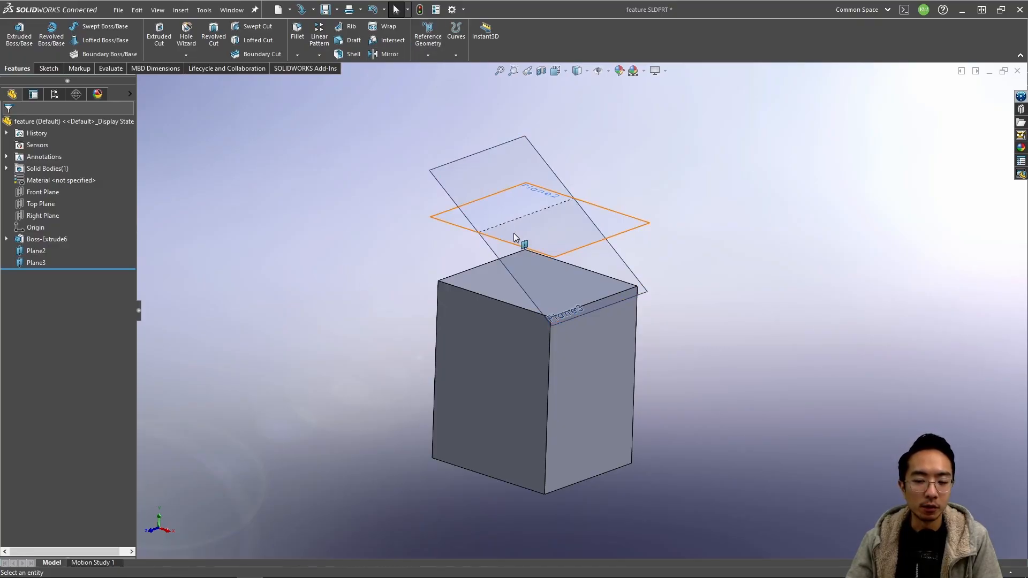
Step: Create a reference axis along the left vertical edge of the block's front face
mouse_move(513, 236)
middle_down()
mouse_move(583, 193)
mouse_move(544, 213)
mouse_move(534, 291)
mouse_move(525, 236)
middle_up()
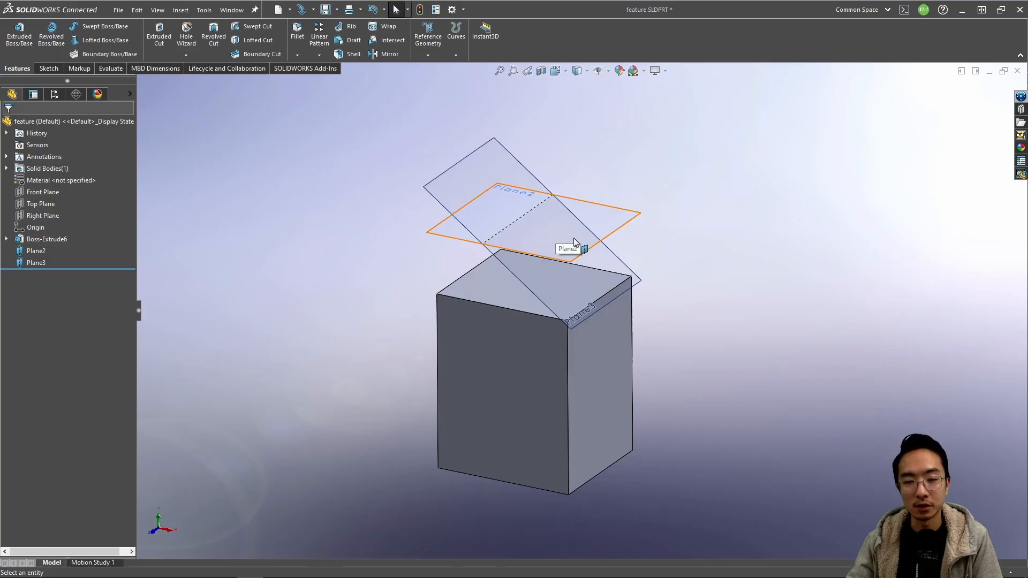
click(428, 55)
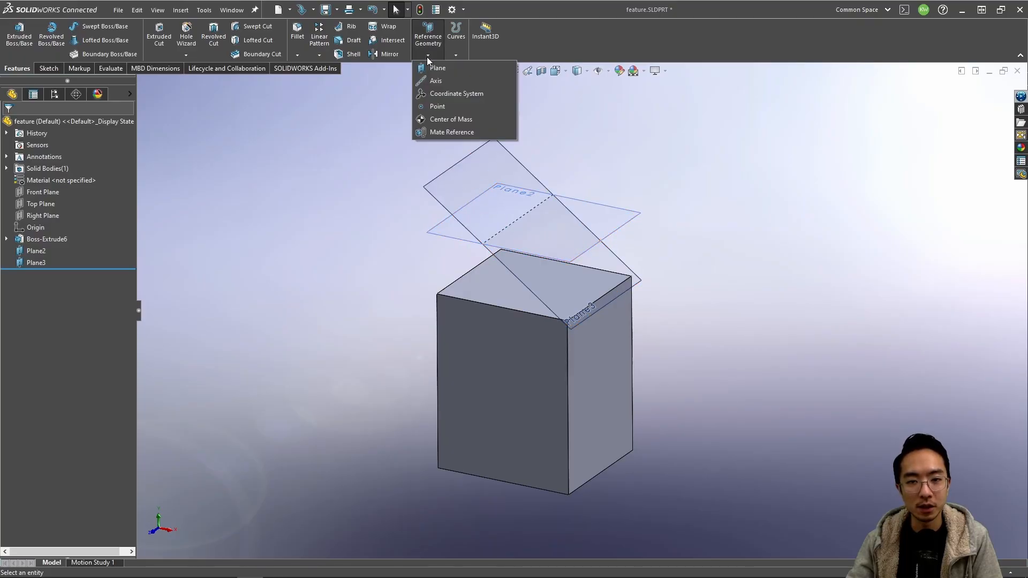
click(435, 80)
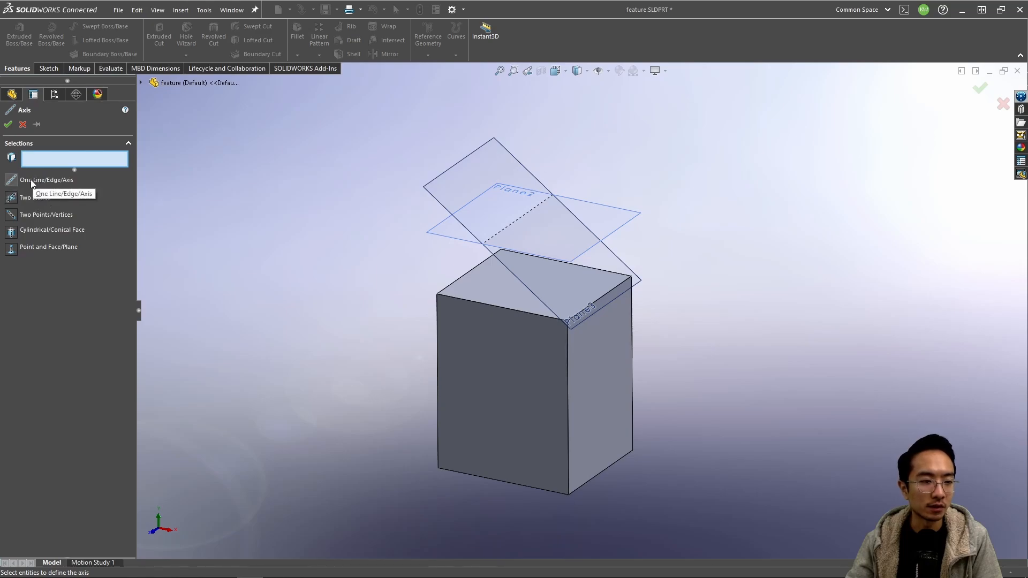
click(436, 304)
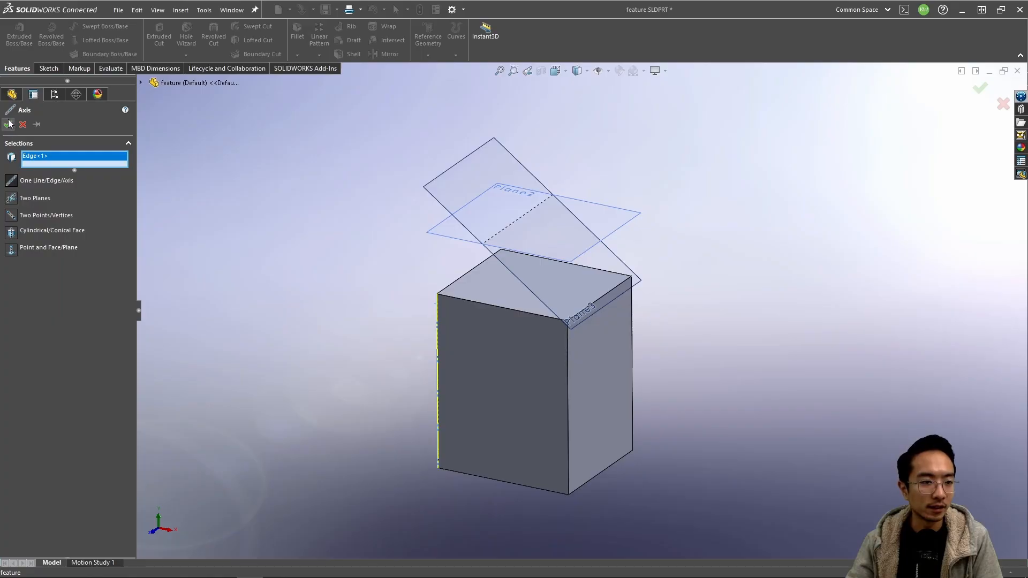
key(Return)
middle_drag(438, 313, 474, 291)
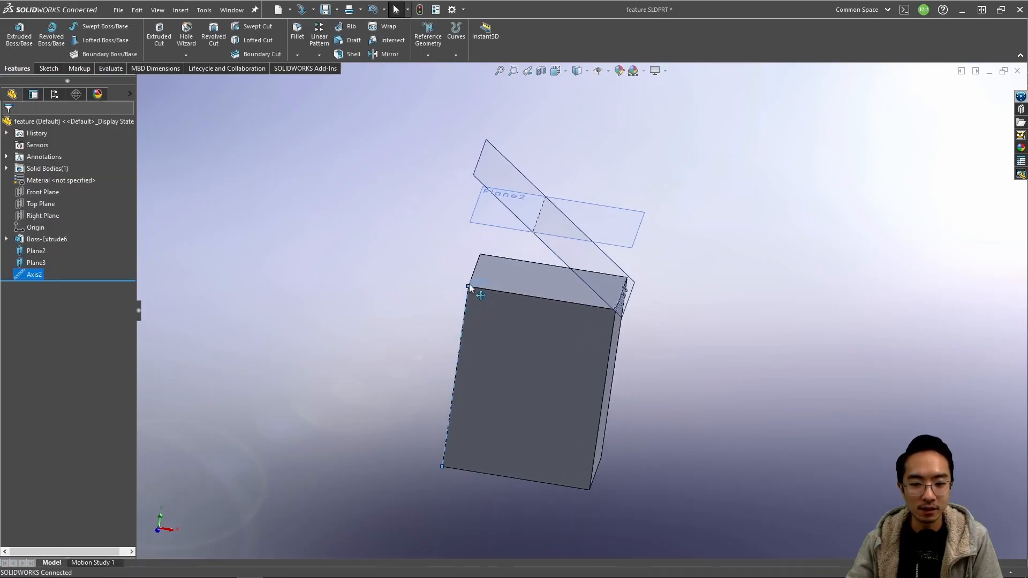
Step: Extend the upper end of the axis on the block's left front edge above the top face, to about the offset plane's height
drag(469, 287, 479, 195)
middle_drag(480, 195, 442, 266)
click(354, 256)
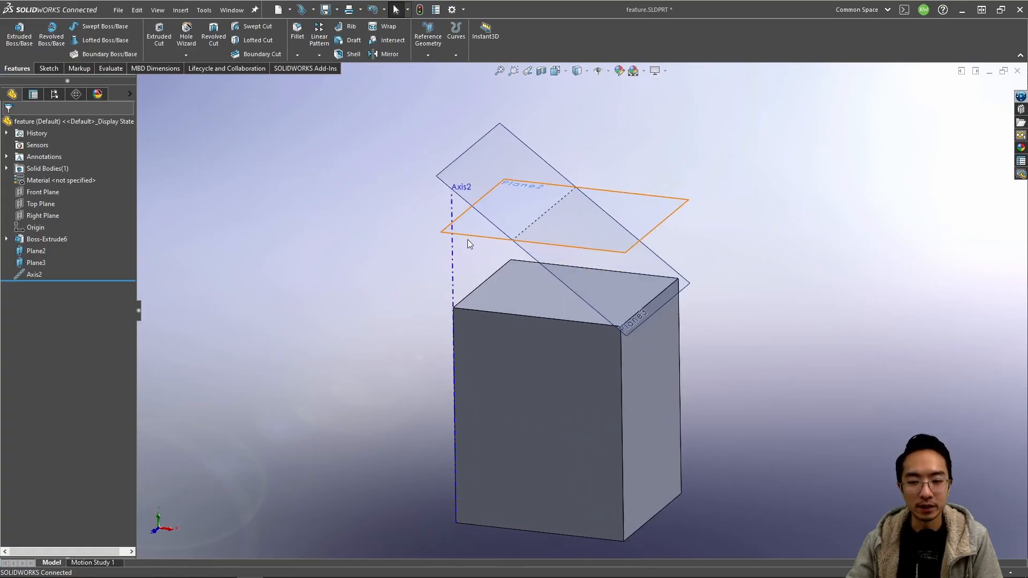
Step: Create a reference point at the center of the block's top face using the Center of Face option
click(526, 288)
click(427, 52)
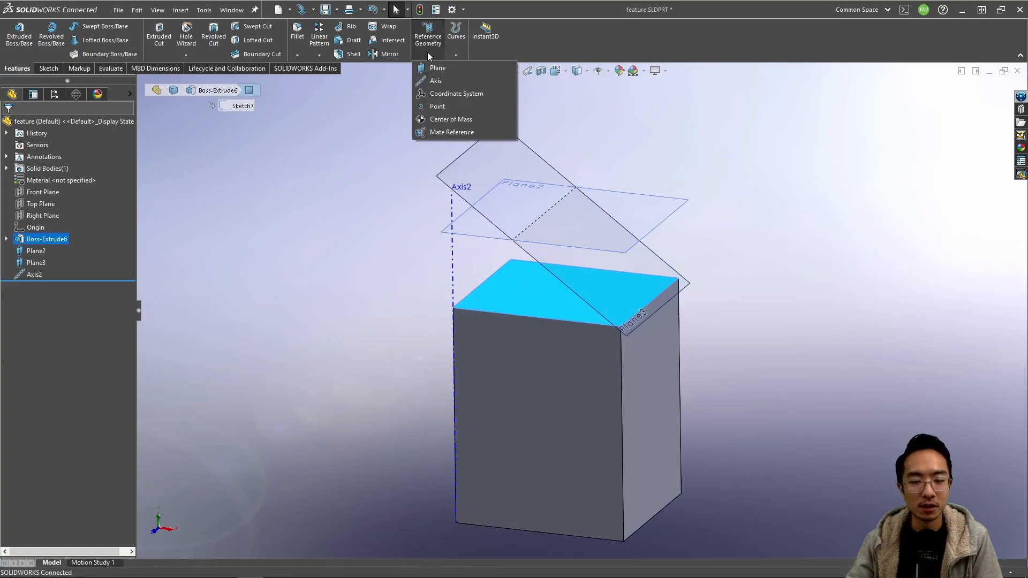
click(430, 108)
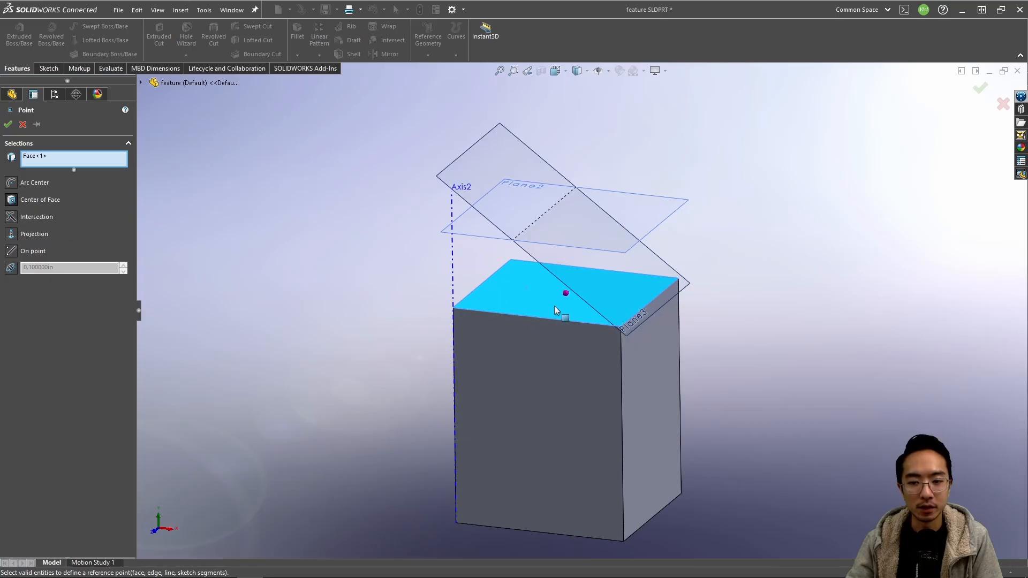
click(987, 95)
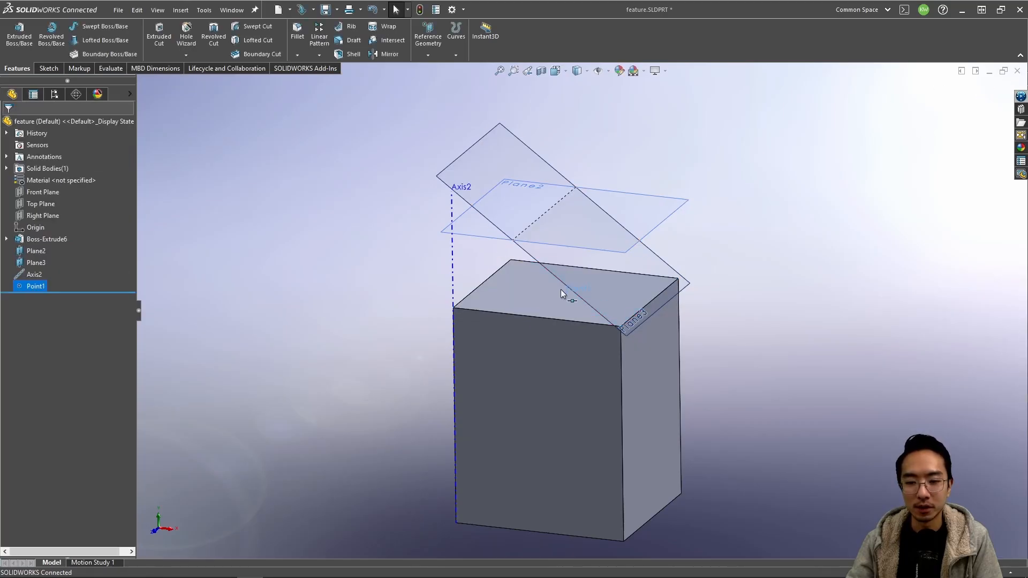
Step: Create a reference axis through the top face's center point and normal to the offset plane above the block
middle_drag(560, 289, 580, 303)
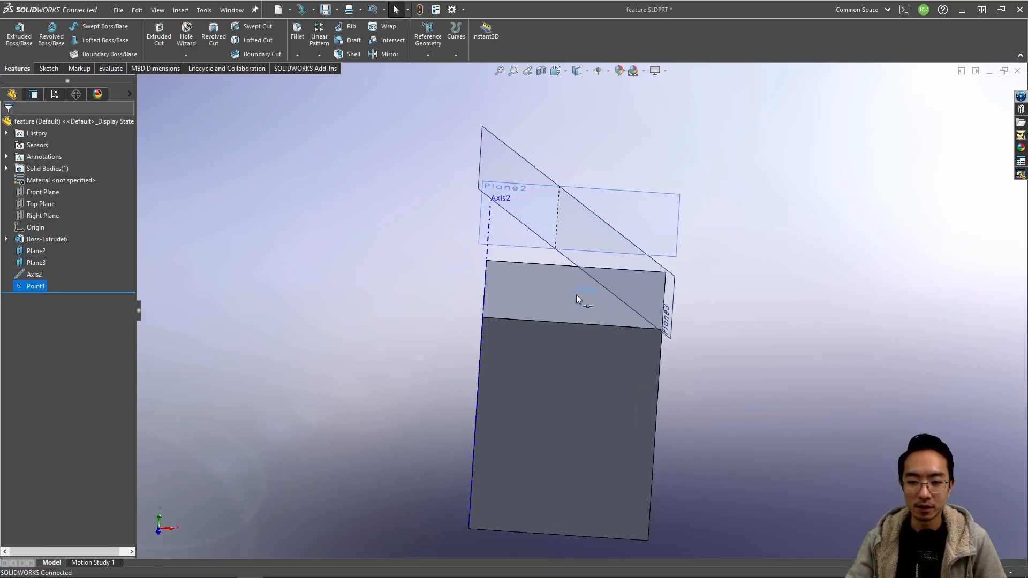
click(574, 293)
click(574, 294)
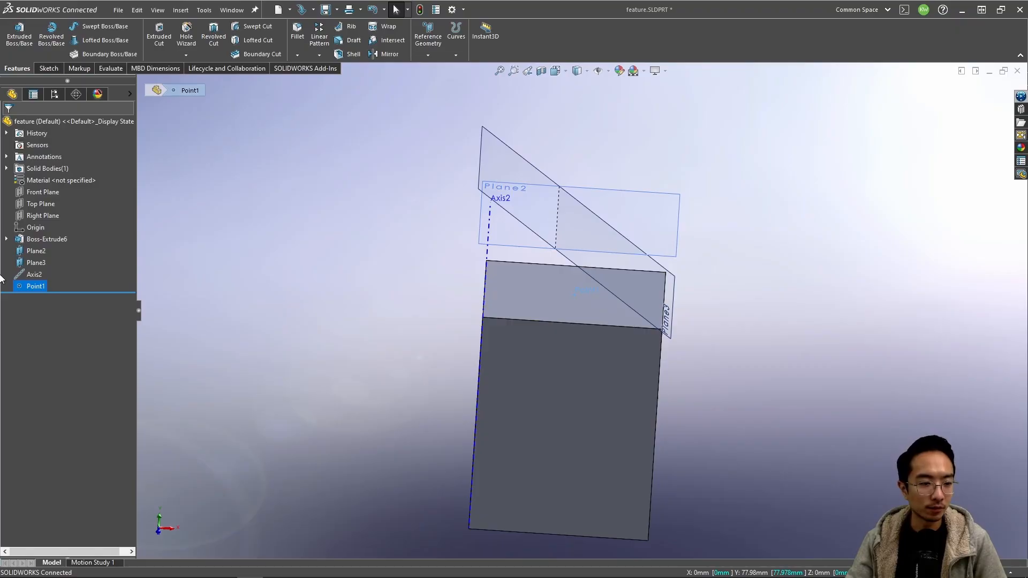
ctrl+click(639, 203)
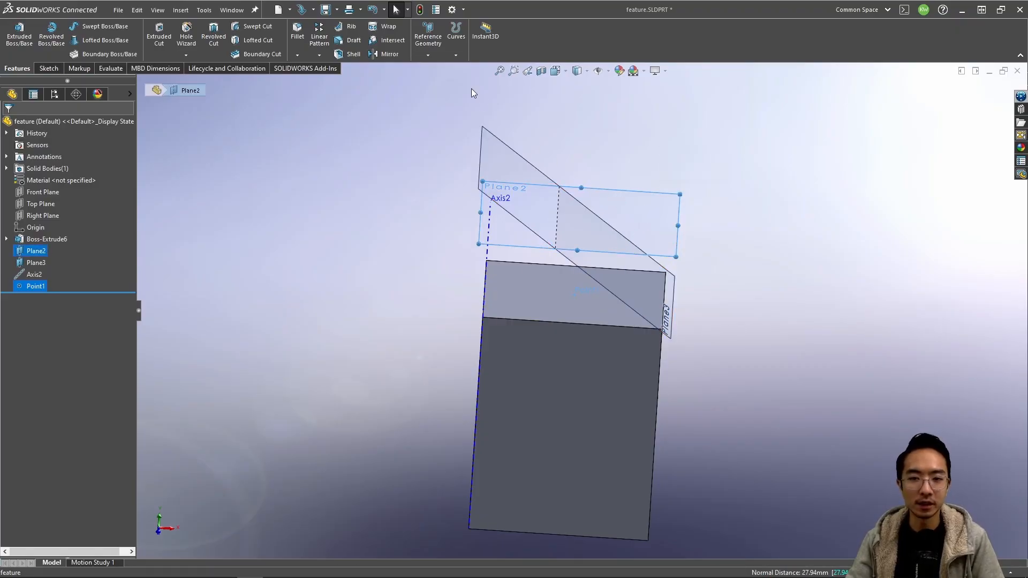
click(429, 55)
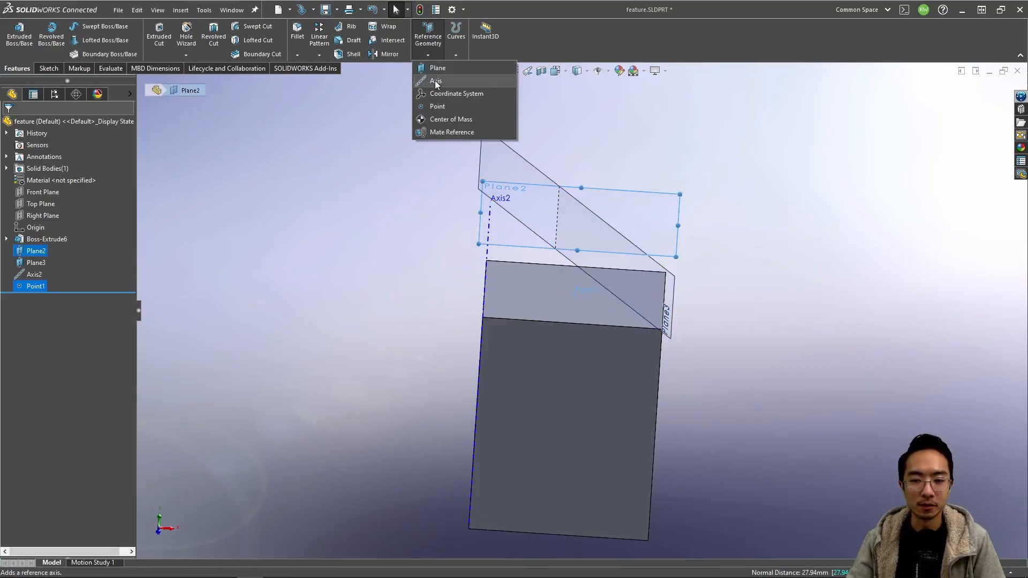
click(435, 80)
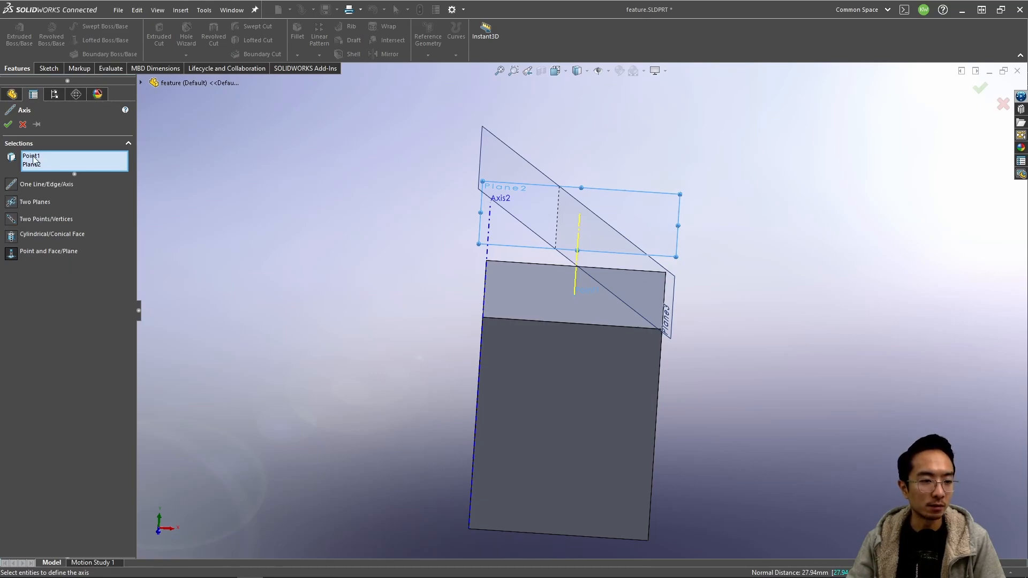
middle_drag(278, 221, 250, 268)
scroll(599, 255, down, 3)
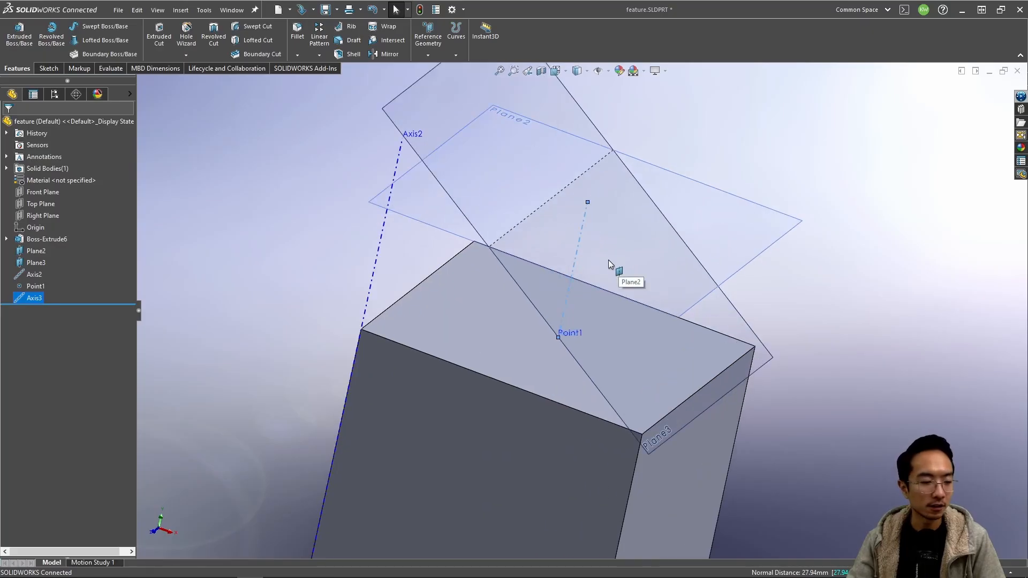
click(699, 159)
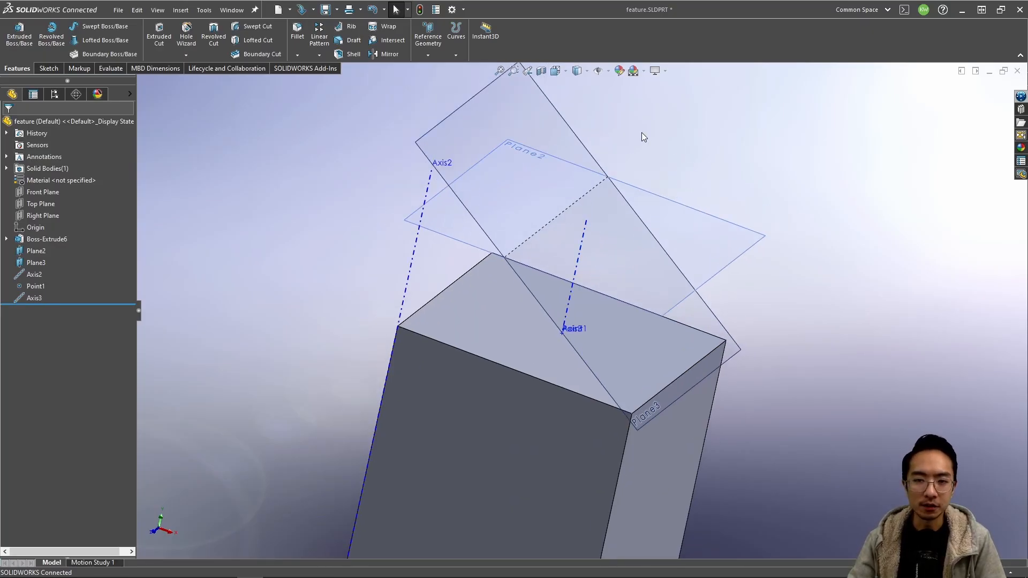
Step: Start a reference coordinate system and place its origin on the top face's center point, Point1
click(427, 54)
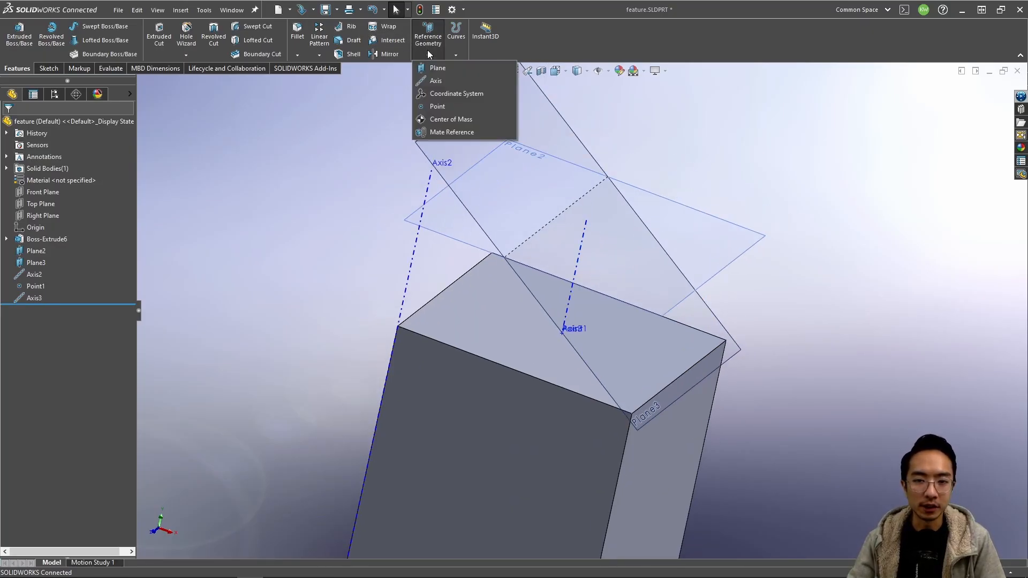
click(442, 95)
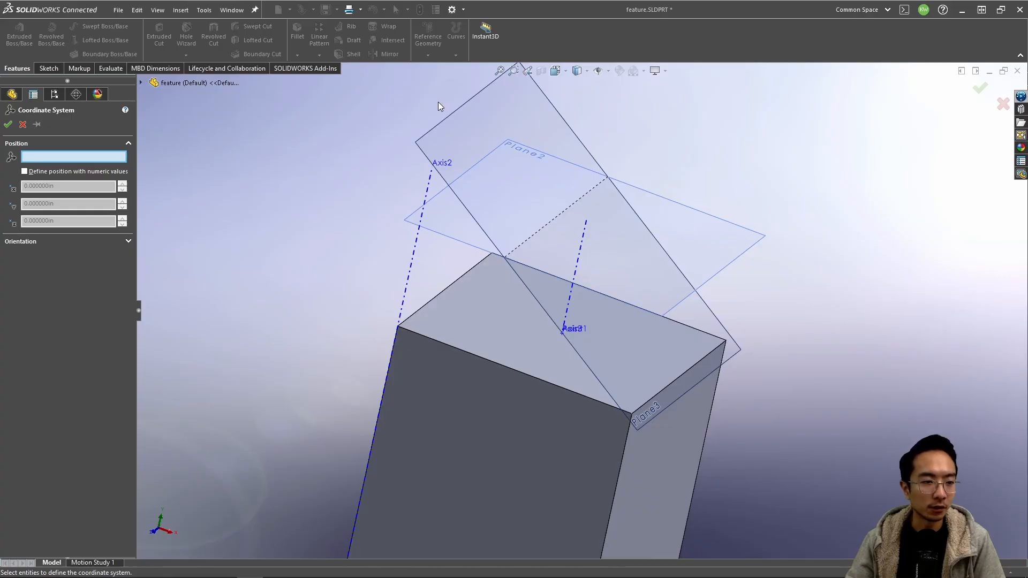
scroll(432, 244, up, 3)
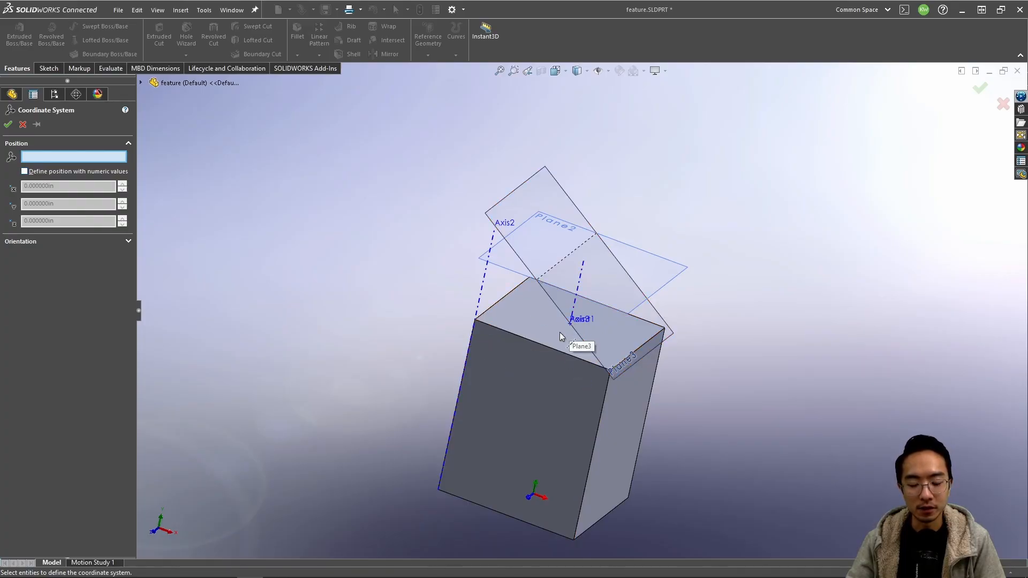
middle_drag(560, 332, 586, 328)
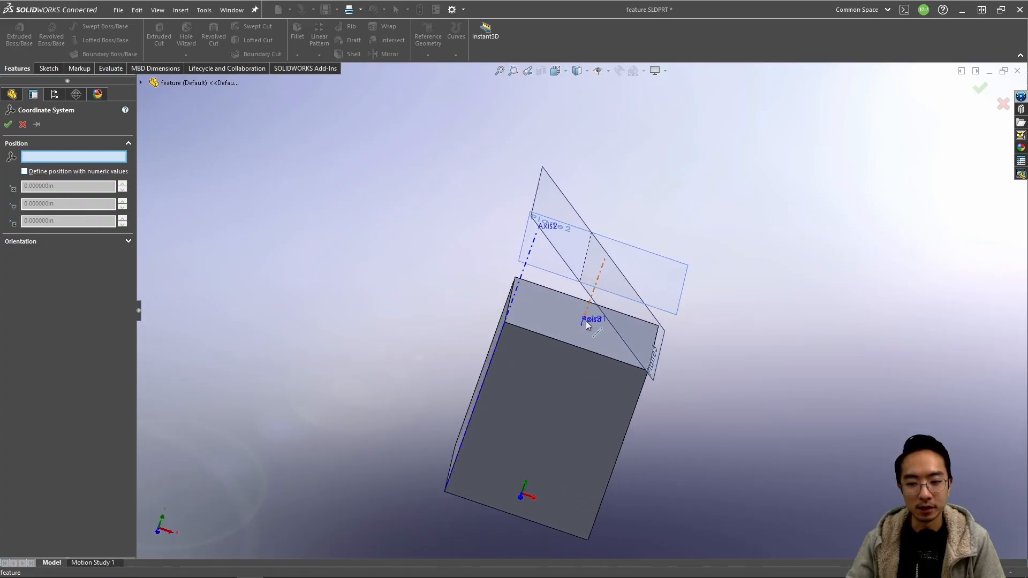
click(140, 83)
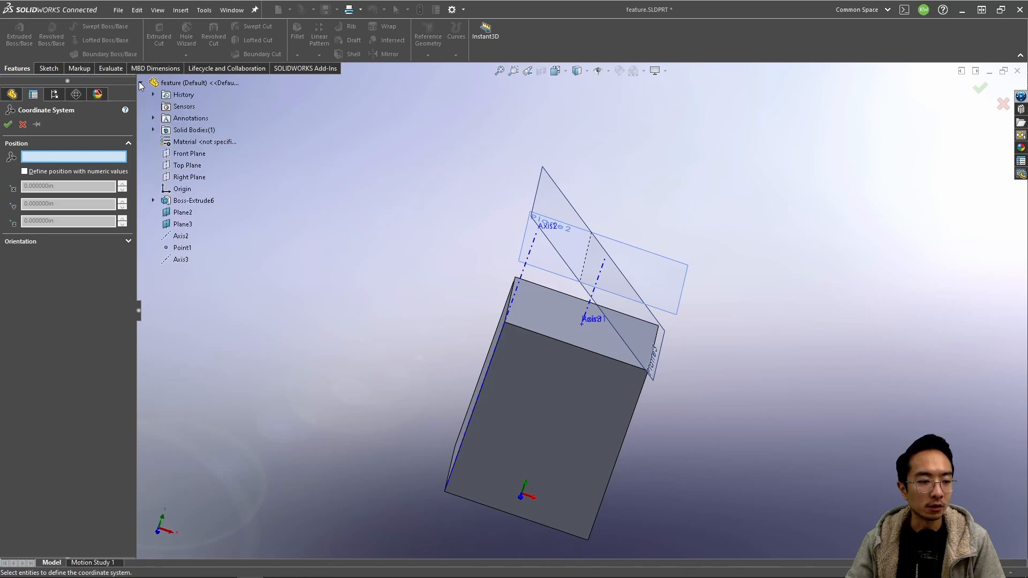
click(182, 248)
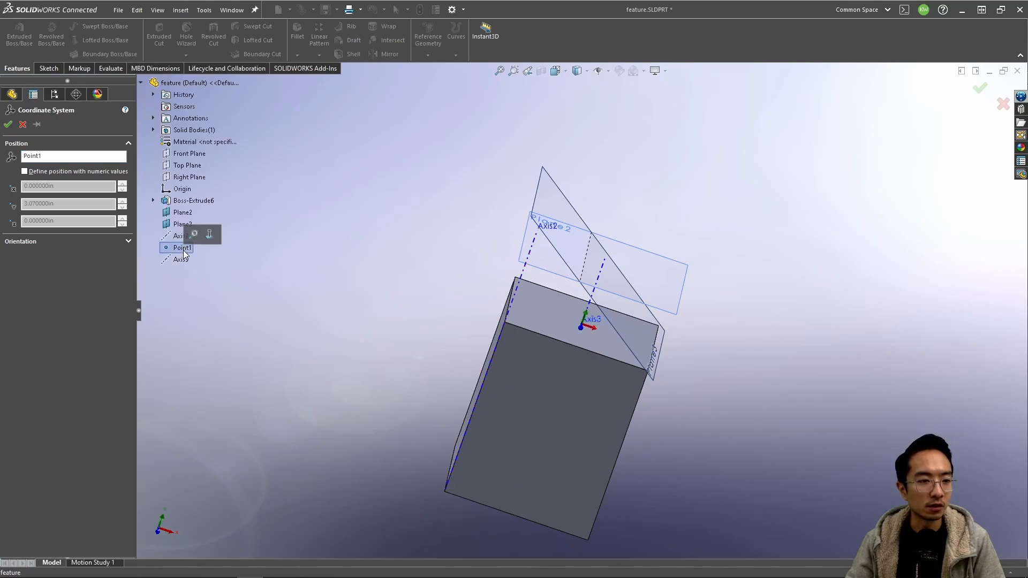
middle_drag(596, 346, 541, 336)
scroll(555, 331, down, 3)
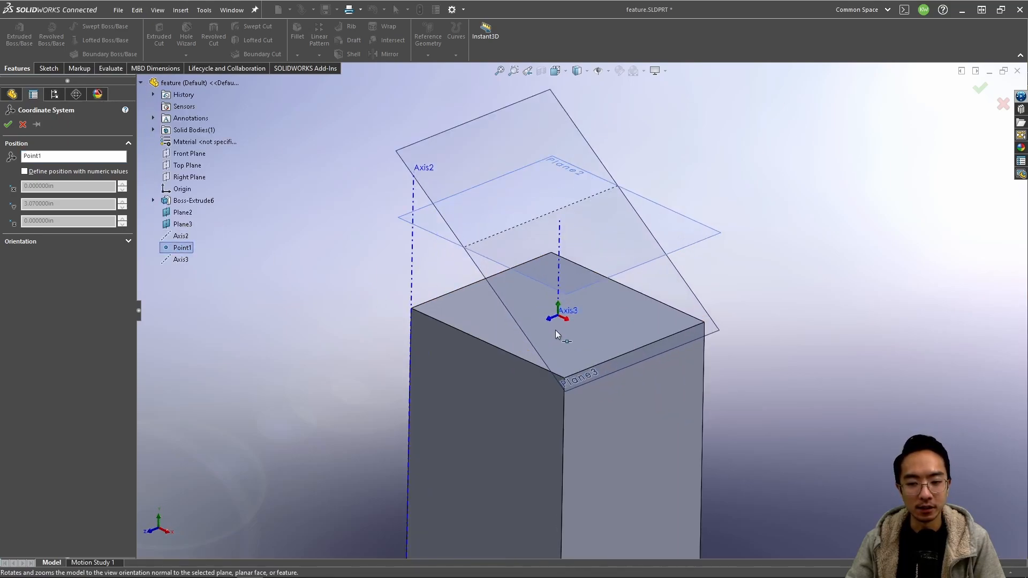
scroll(572, 320, up, 2)
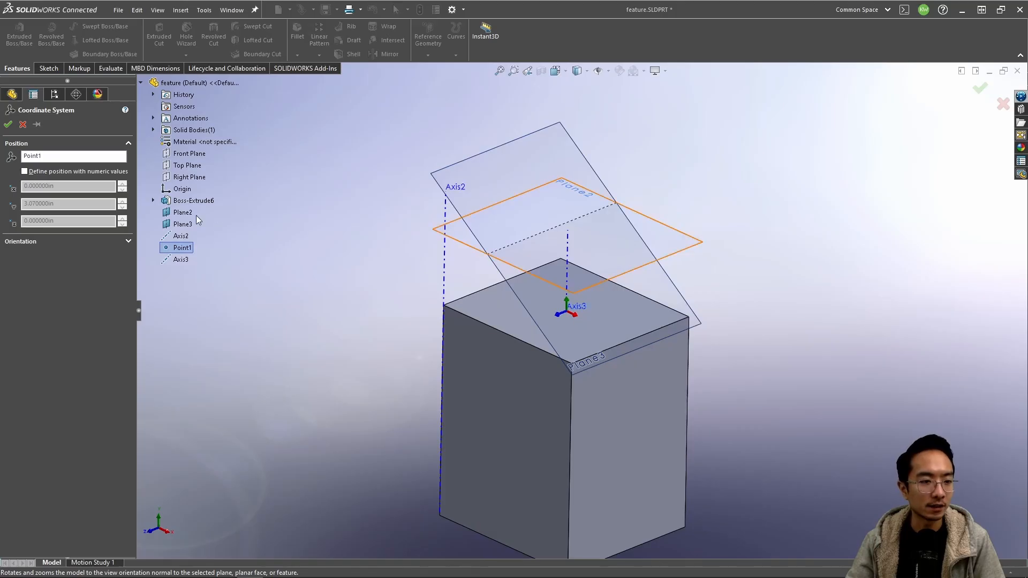
Step: Align the coordinate system's X axis with the right side face's top edge and create it
click(30, 242)
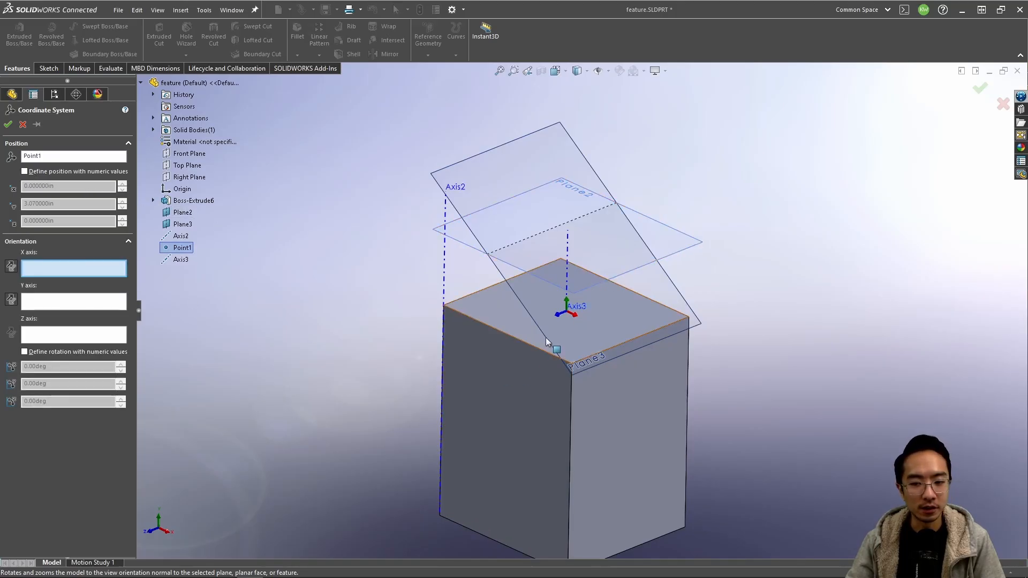
click(611, 347)
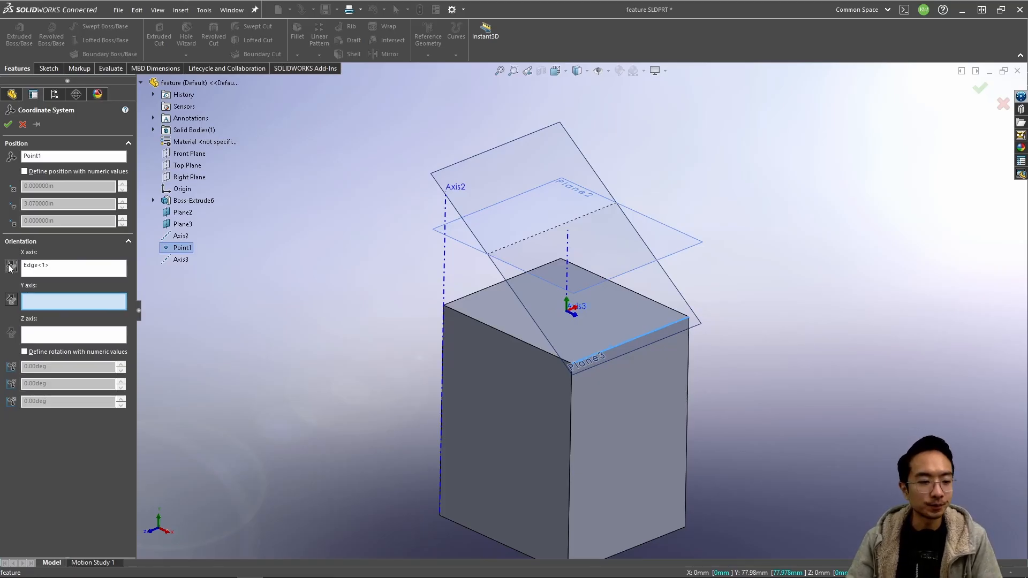
click(8, 125)
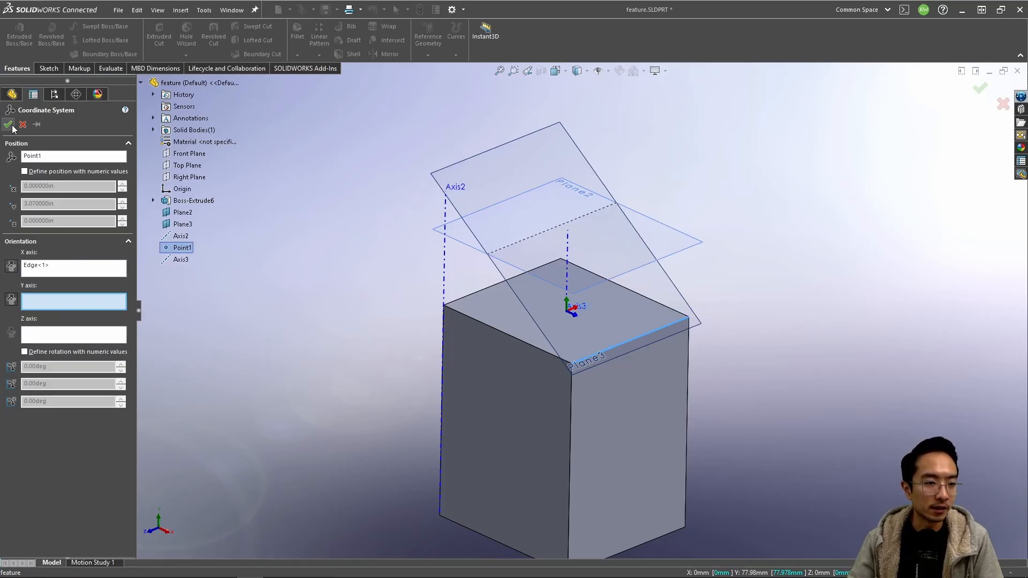
Step: Examine the coordinate system's X, Y and Z directions at the center of the block's top face
scroll(624, 321, down, 3)
scroll(558, 265, up, 3)
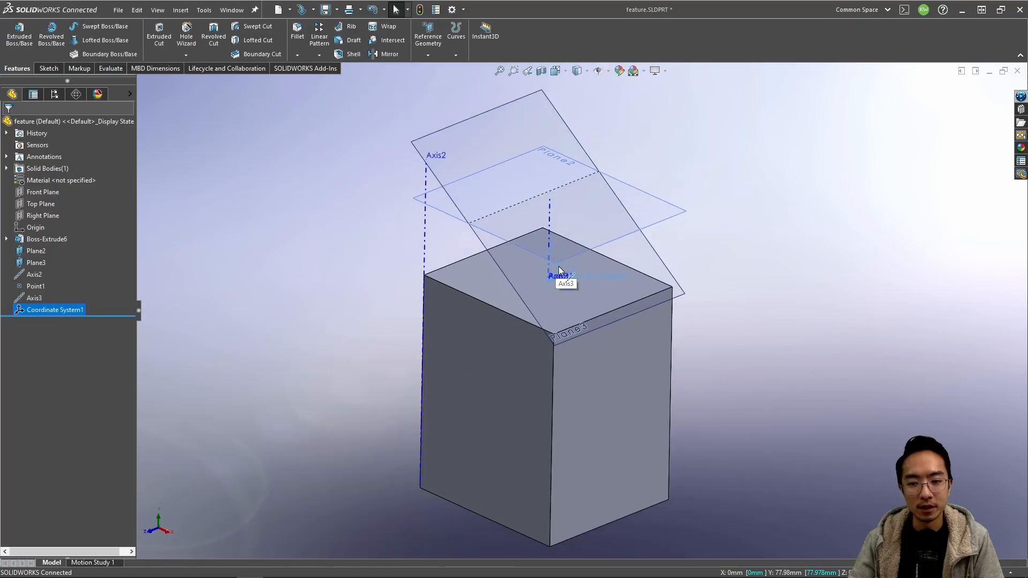
scroll(600, 311, down, 7)
scroll(569, 313, up, 5)
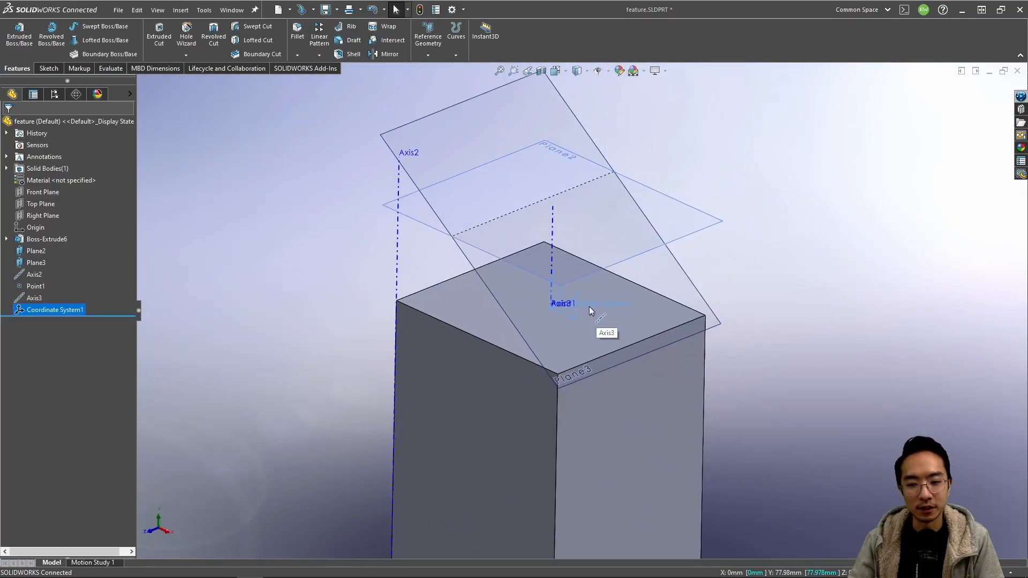
click(590, 307)
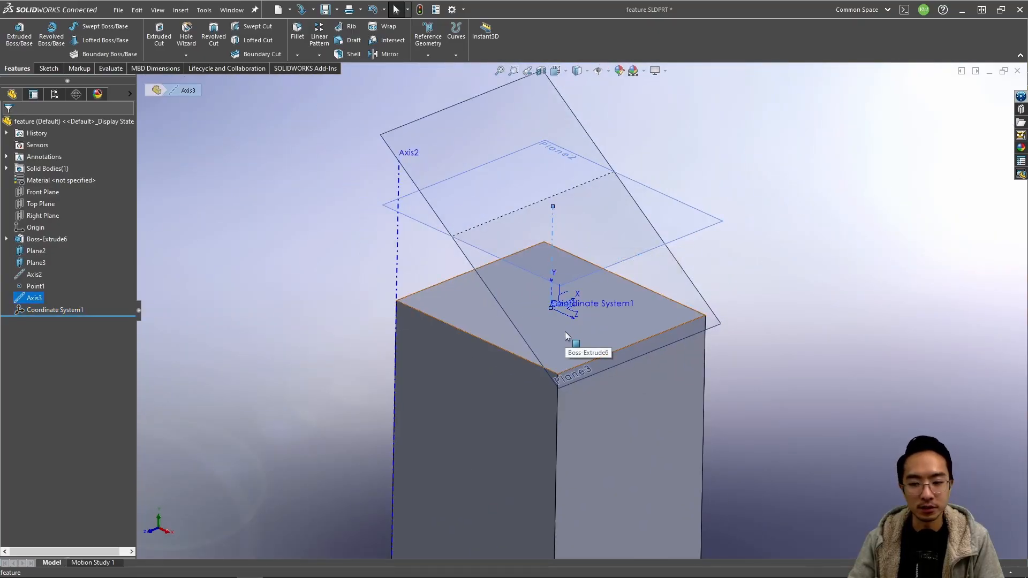
scroll(552, 324, up, 3)
mouse_move(550, 322)
middle_down()
mouse_move(602, 315)
mouse_move(535, 305)
mouse_move(547, 325)
middle_up()
scroll(598, 321, down, 2)
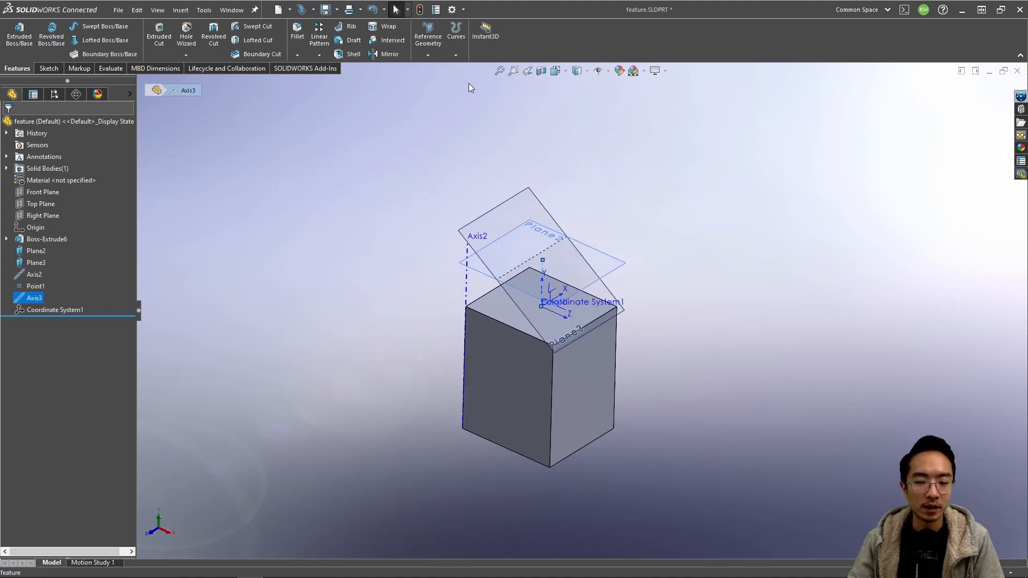
Step: Add a Center of Mass reference to the part and inspect its location within the block
click(431, 54)
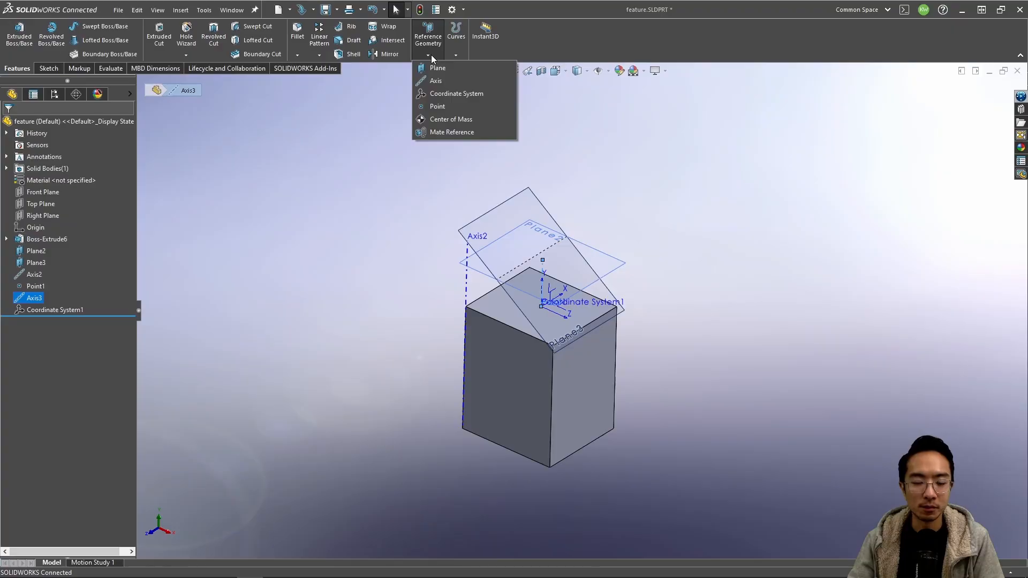
click(456, 120)
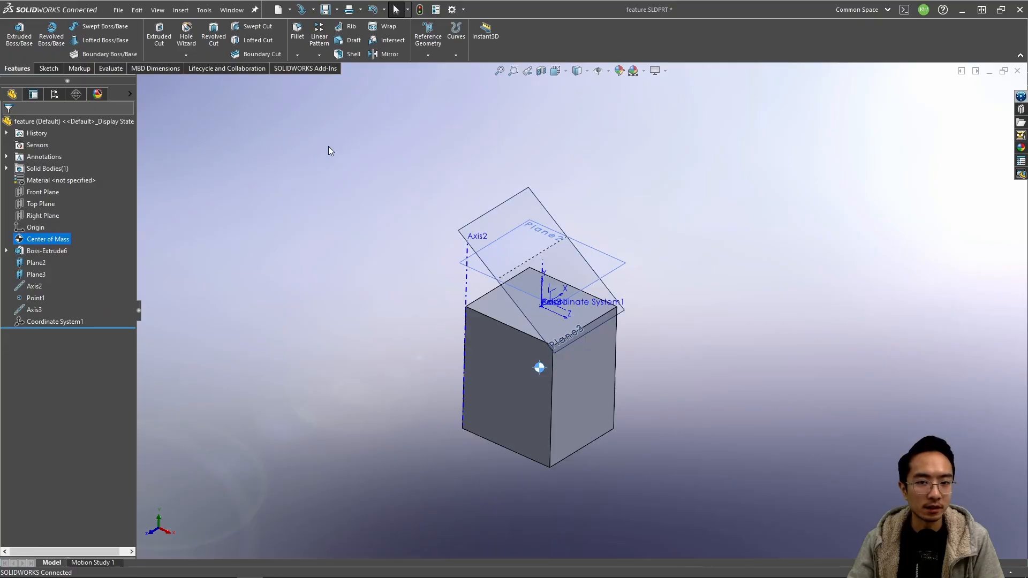
middle_drag(673, 378, 670, 349)
click(682, 356)
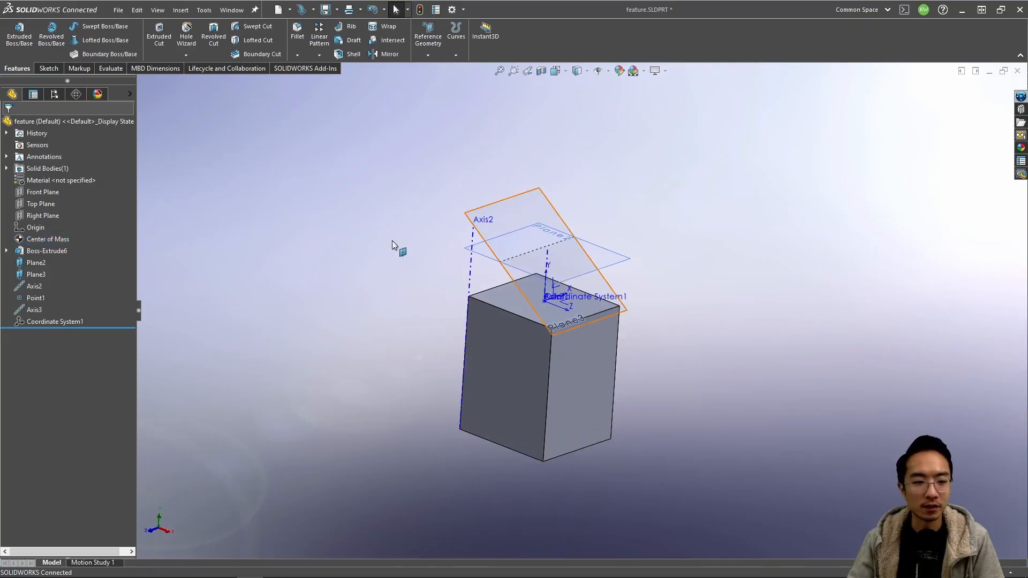
click(426, 49)
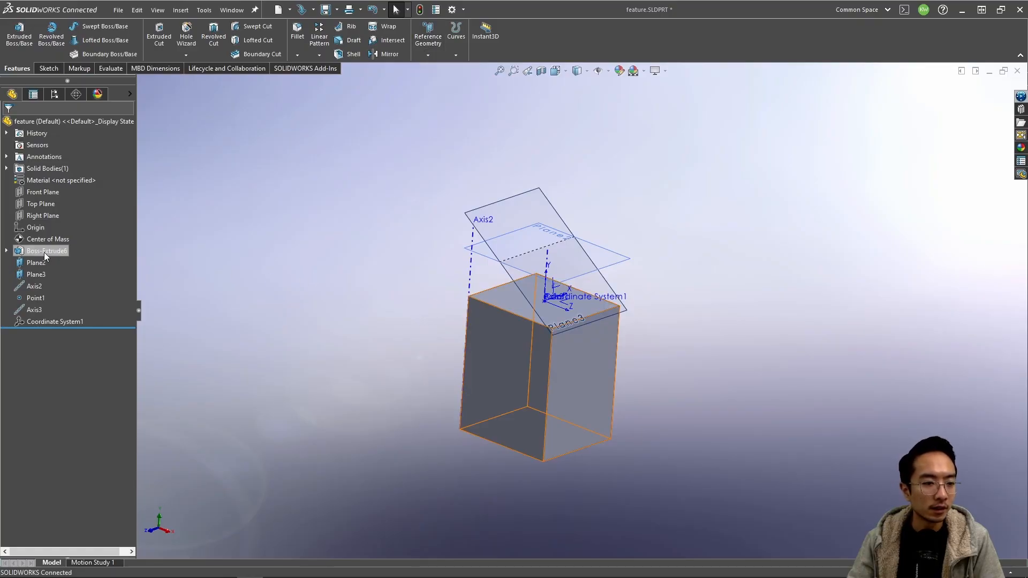
click(54, 240)
middle_drag(360, 338, 361, 424)
click(293, 205)
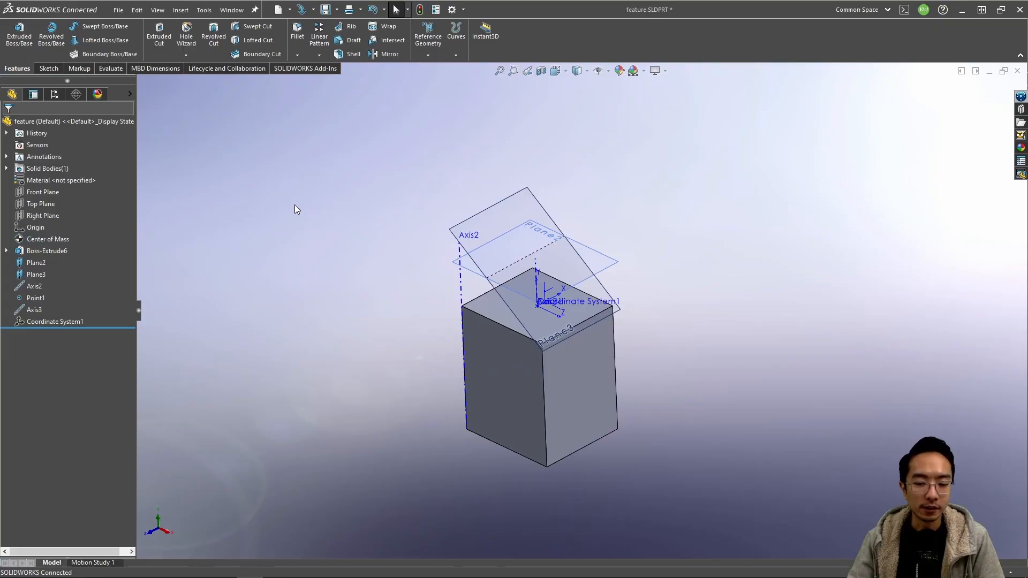
click(428, 55)
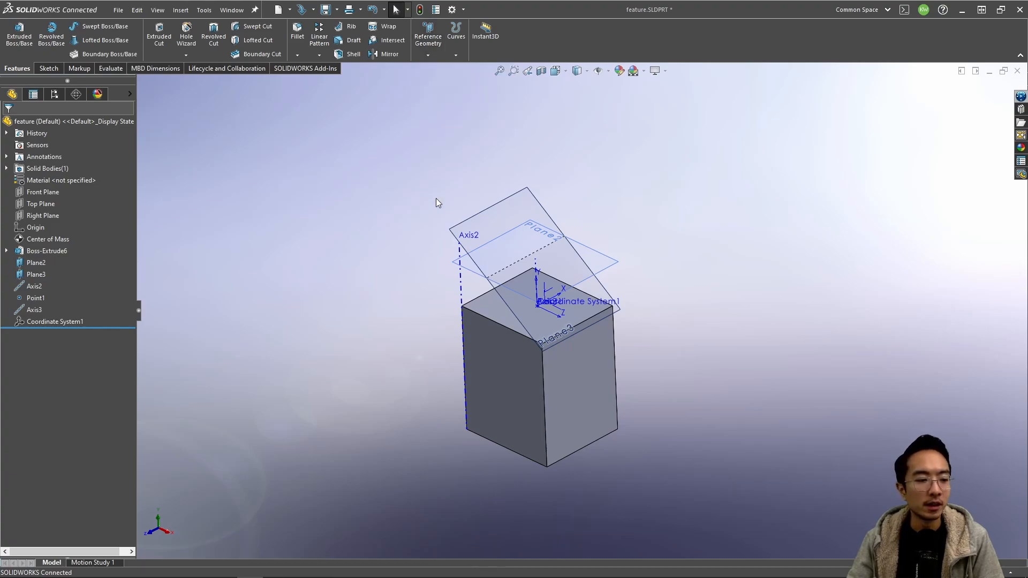
scroll(554, 319, down, 3)
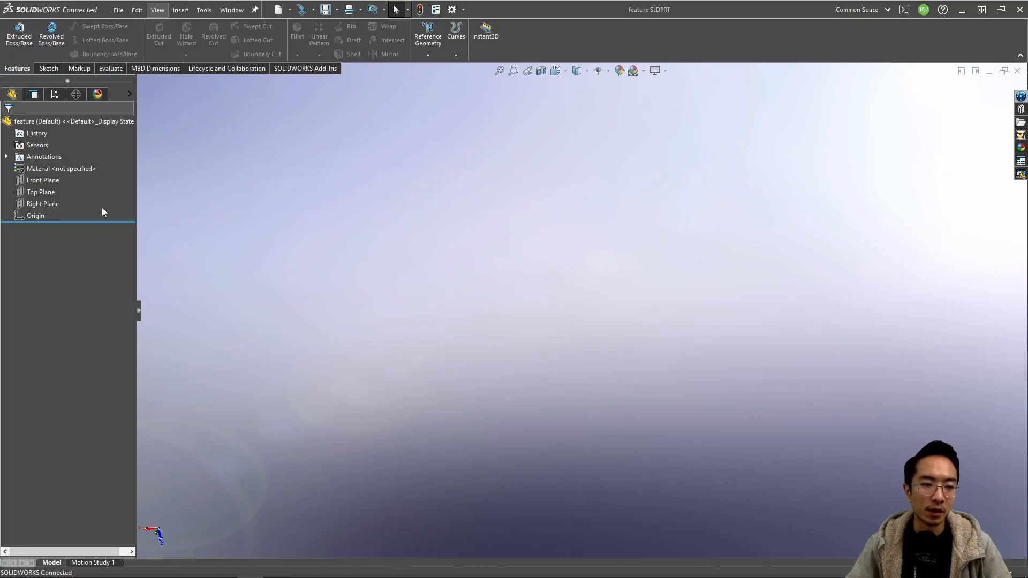
Step: On the Top Plane, sketch a center rectangle about 5.90 by 4.12 in centered on the origin
click(47, 192)
click(54, 180)
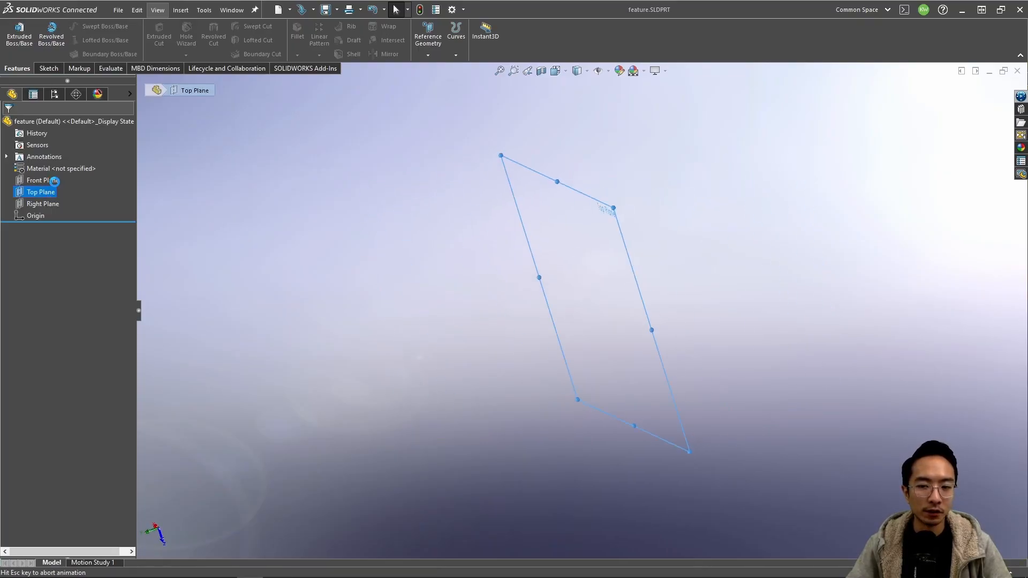
click(70, 40)
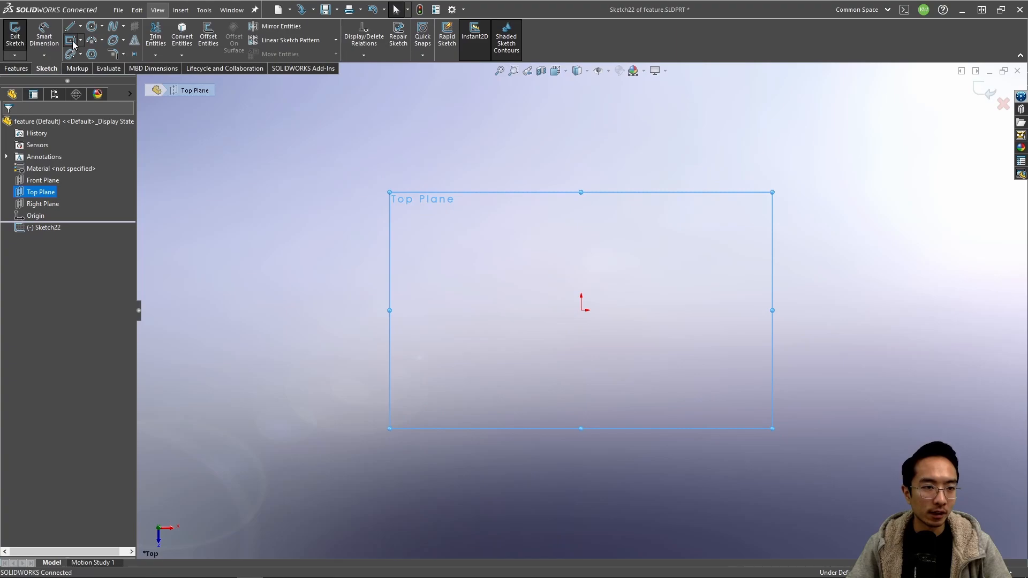
click(581, 310)
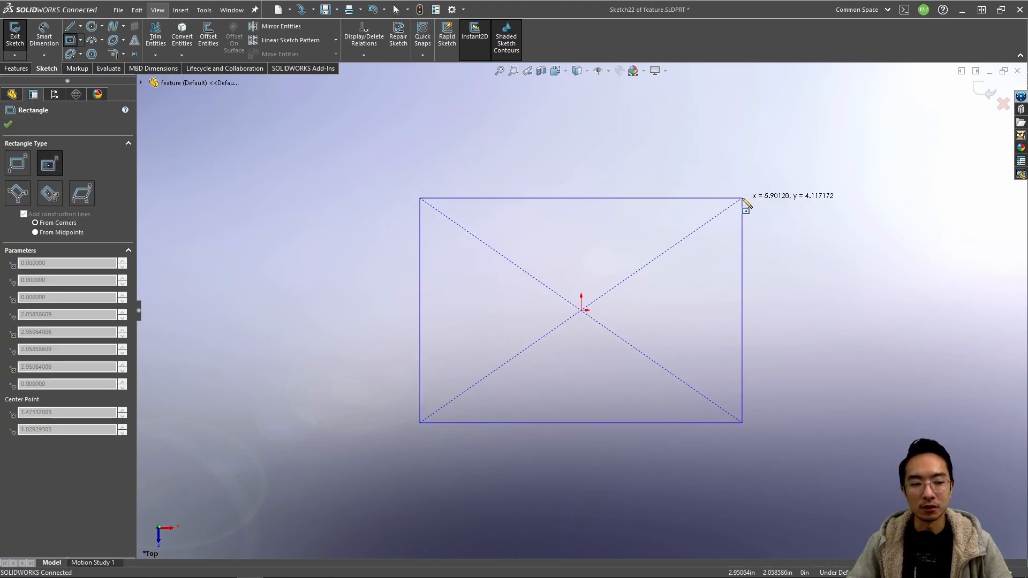
click(742, 198)
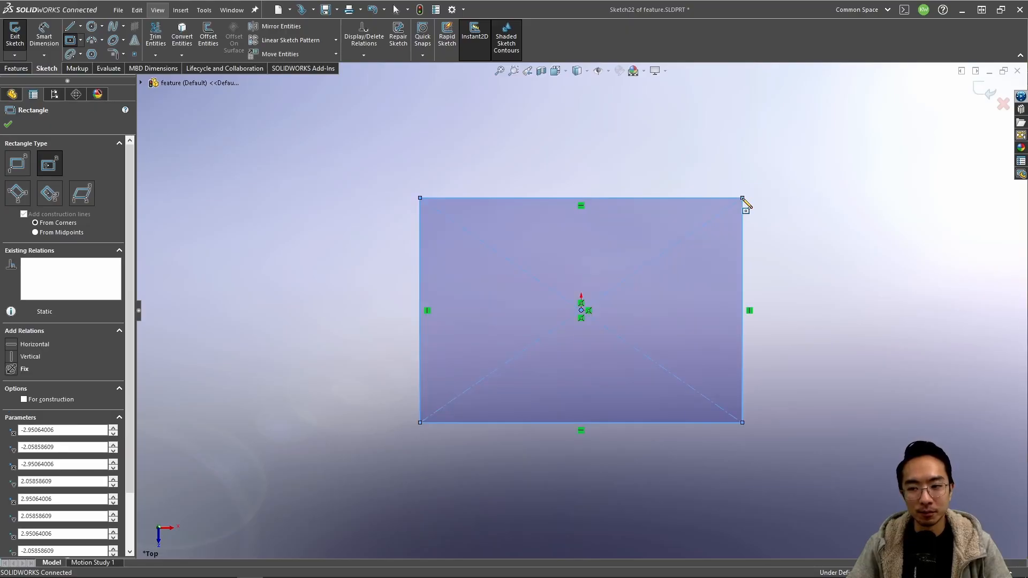
Step: Extrude the rectangle as a Blind boss with a depth of 0.67 in
click(17, 69)
click(19, 36)
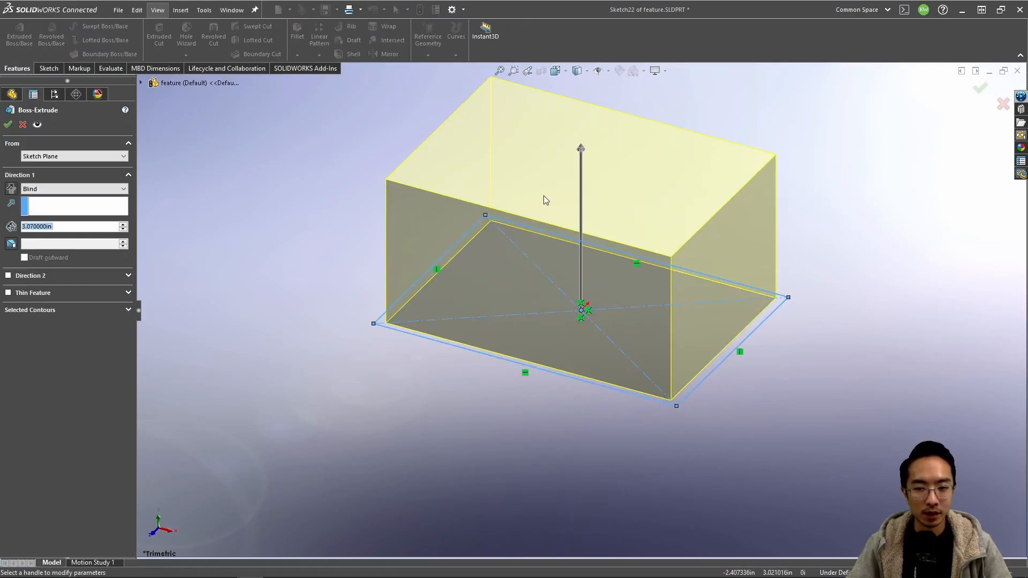
drag(581, 148, 581, 266)
click(8, 125)
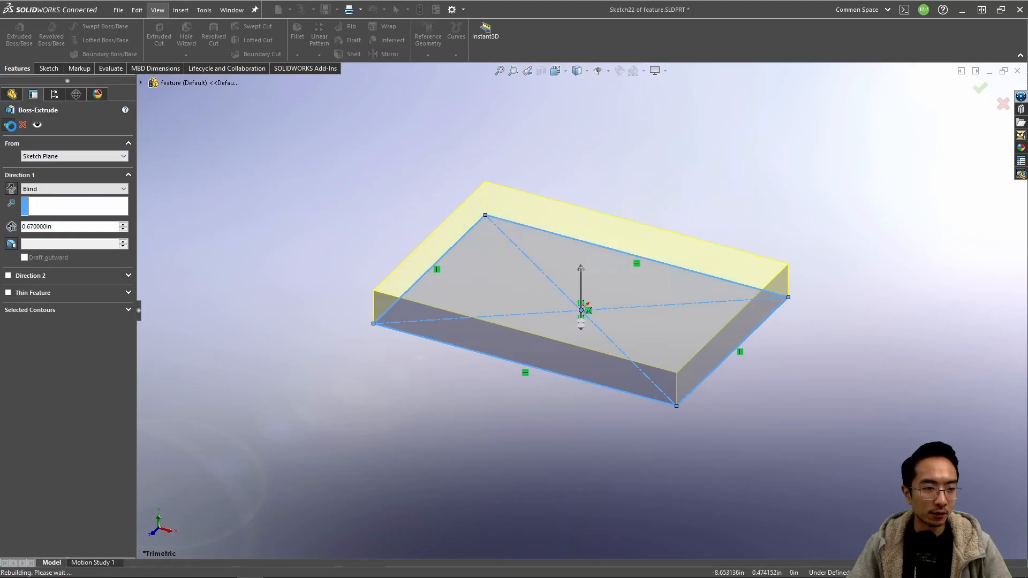
Step: Orient the view normal to the block's top face and start a Hole Wizard feature with the plain Hole type
middle_drag(431, 237, 478, 260)
click(477, 259)
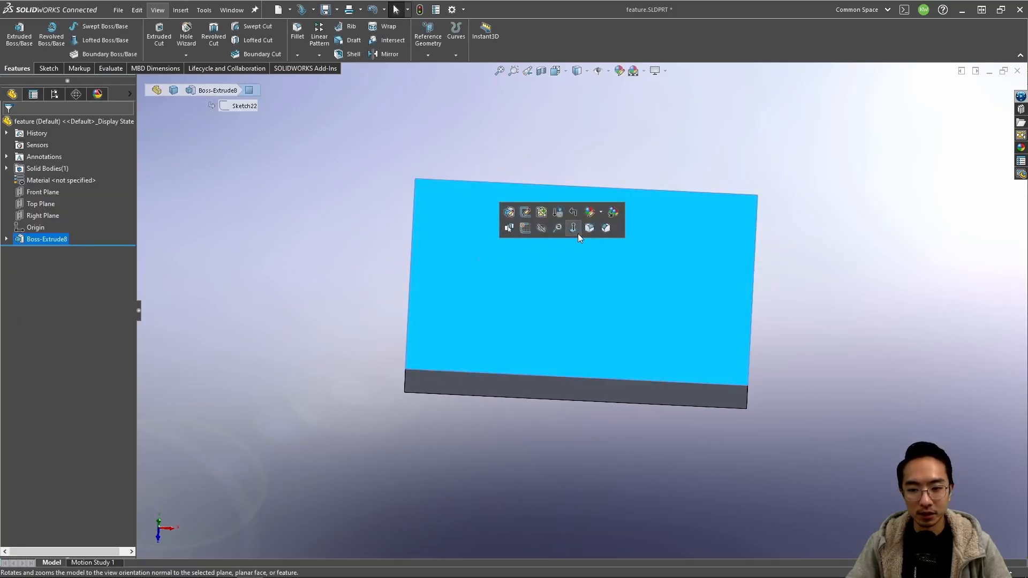
click(573, 229)
click(280, 242)
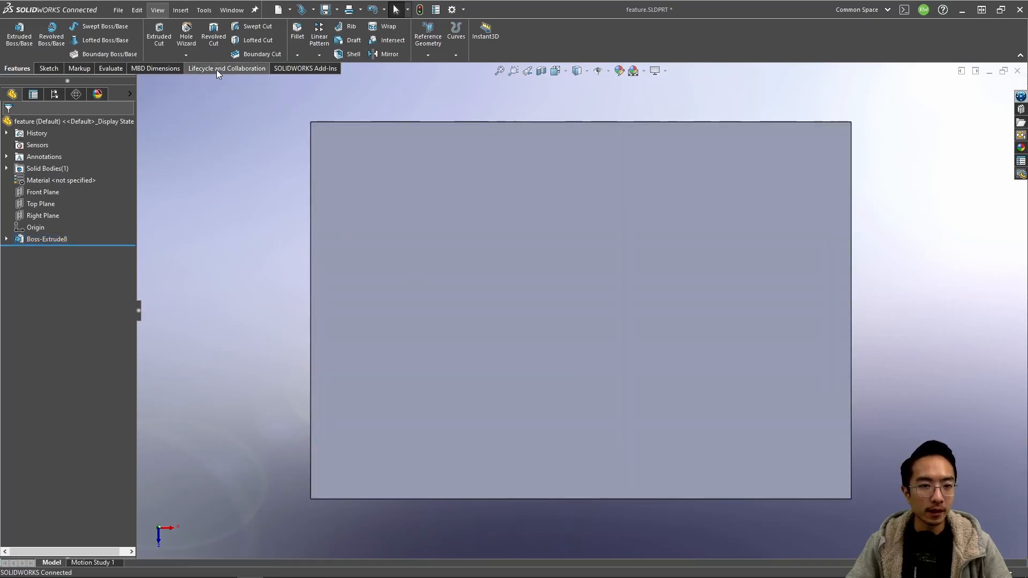
click(186, 55)
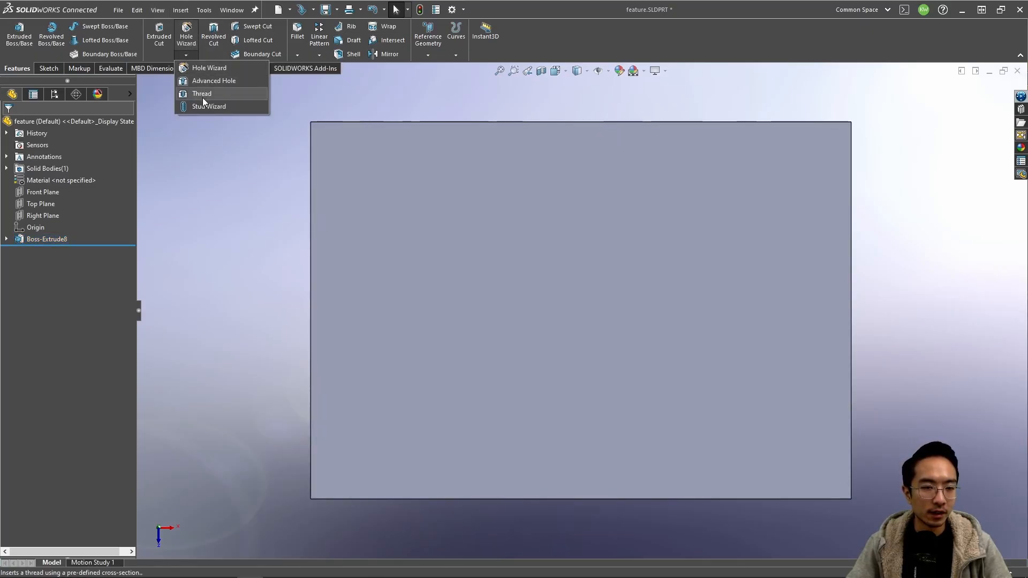
click(210, 68)
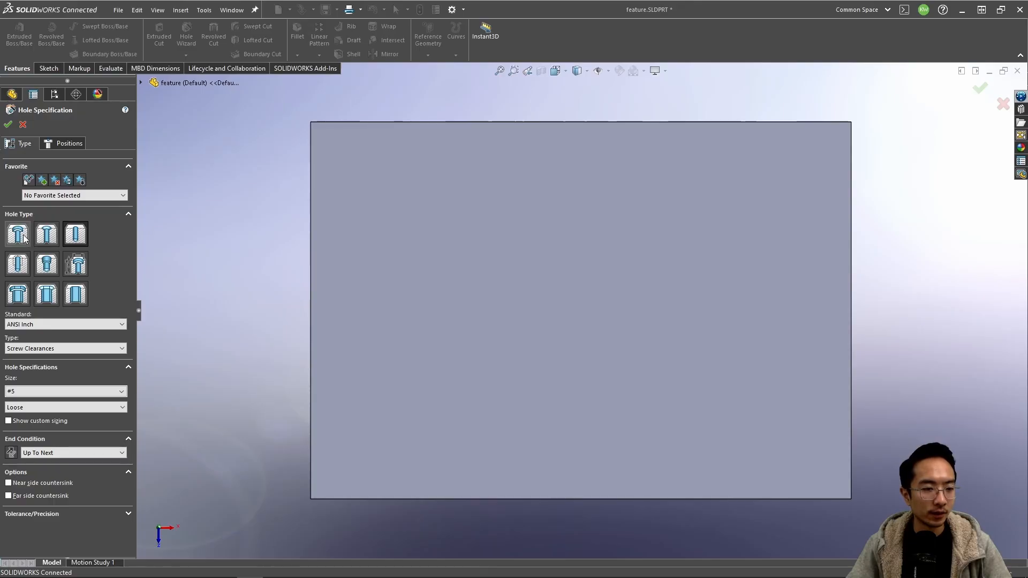
click(79, 235)
Step: Configure the hole as an ANSI Inch Screw Clearances hole in size #4
click(82, 326)
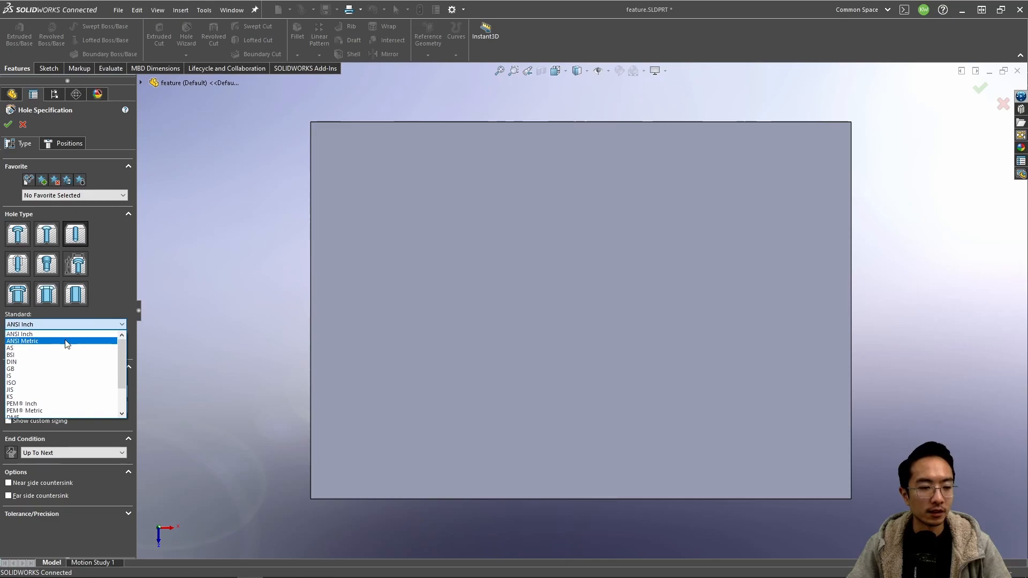
click(91, 325)
click(71, 349)
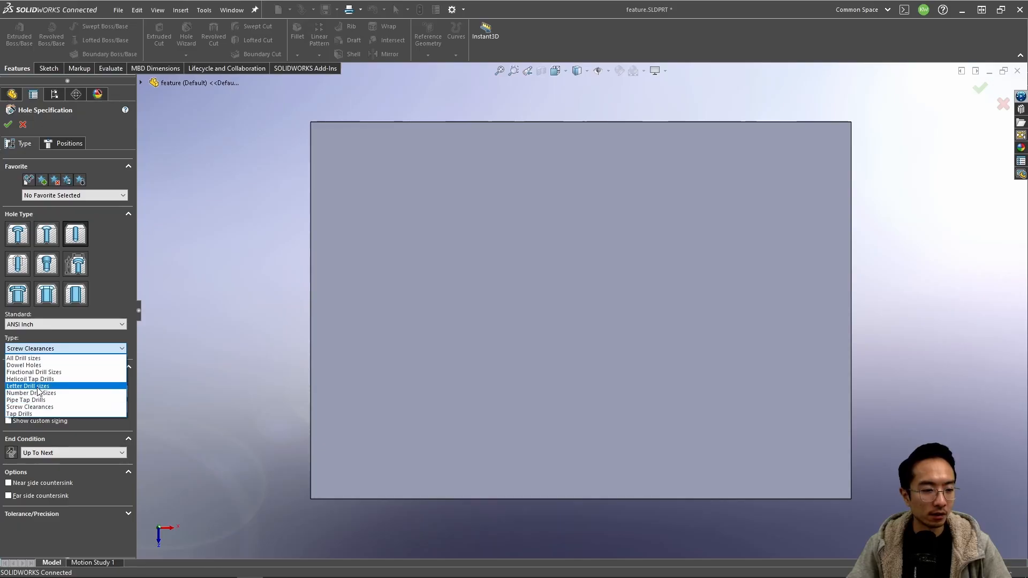
click(30, 407)
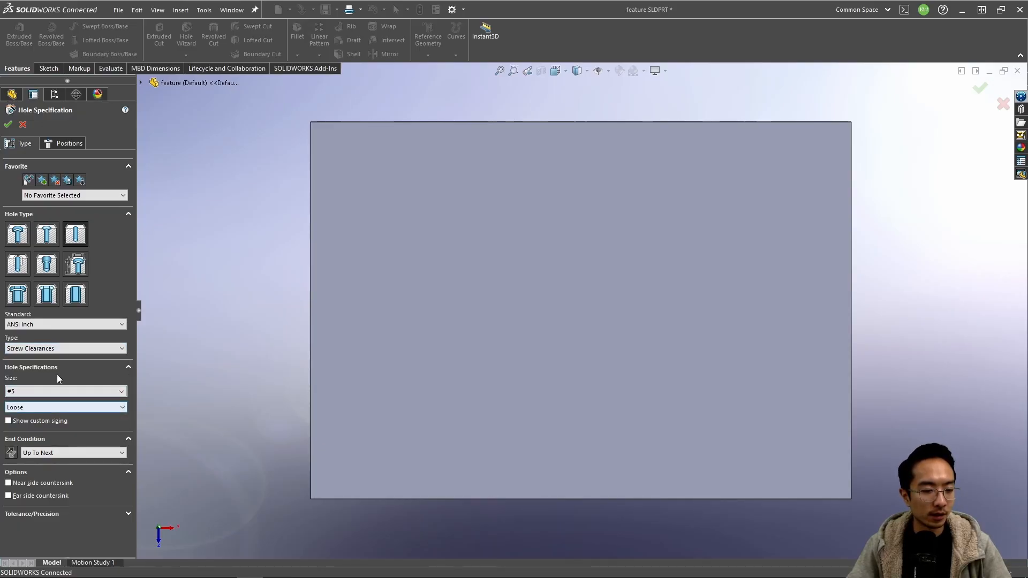
click(37, 389)
scroll(39, 443, down, 7)
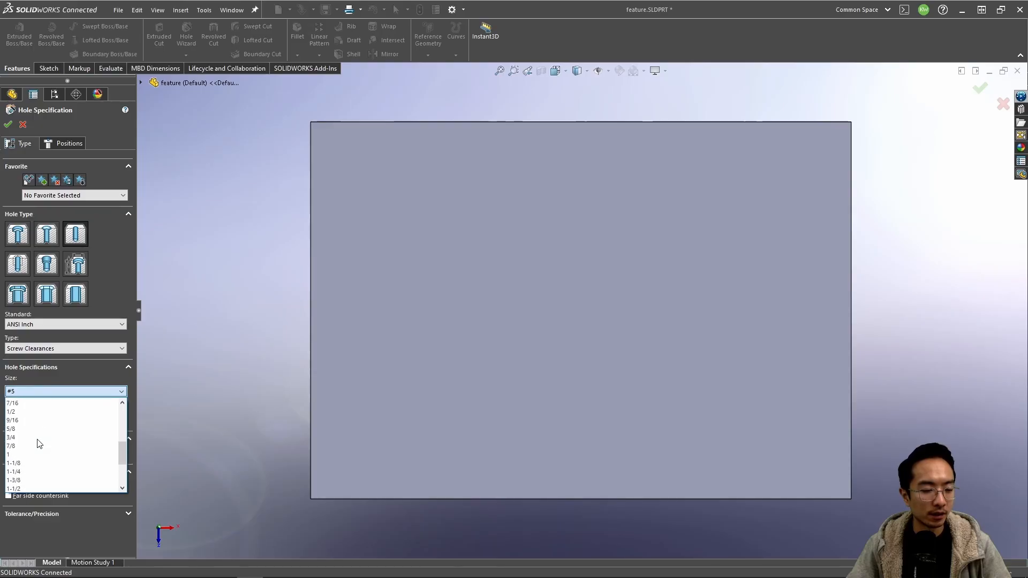
scroll(35, 447, up, 10)
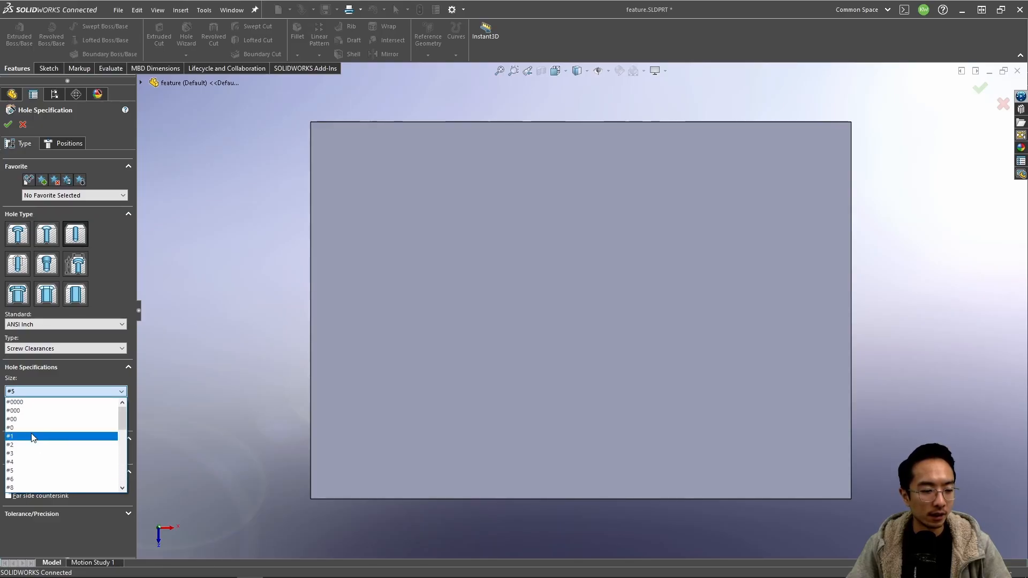
click(30, 462)
Step: Change the hole standard to ANSI Metric and set the dowel hole size to Ø5.0
click(78, 324)
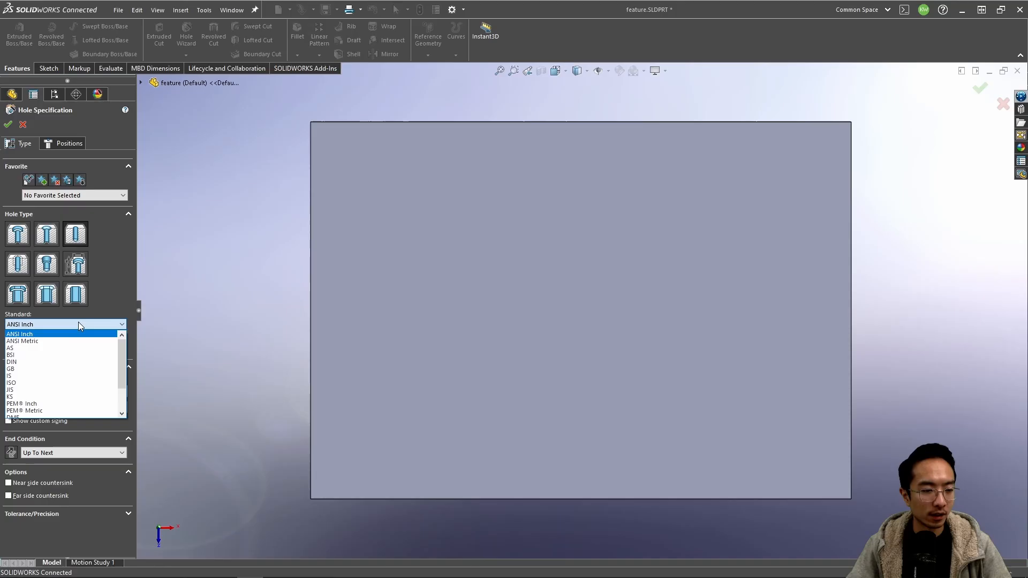
click(53, 342)
click(34, 392)
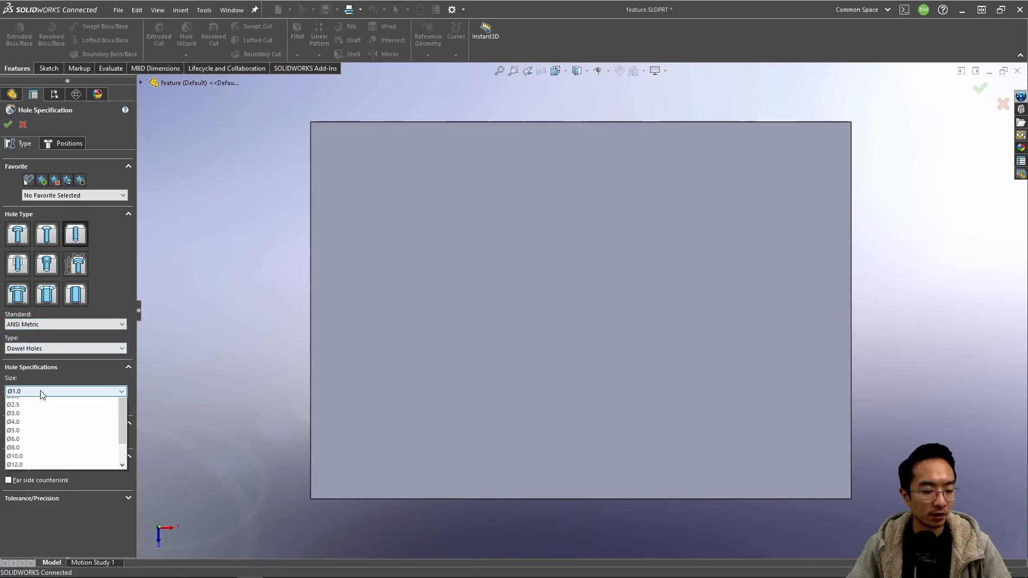
click(21, 453)
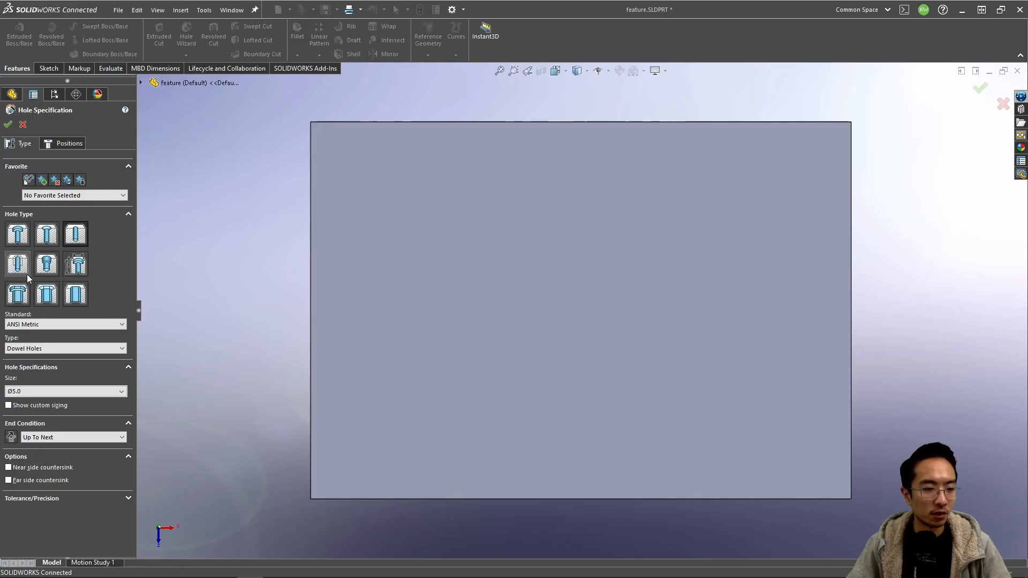
Step: Place the dowel hole near the top face's upper-left corner and create it
click(68, 143)
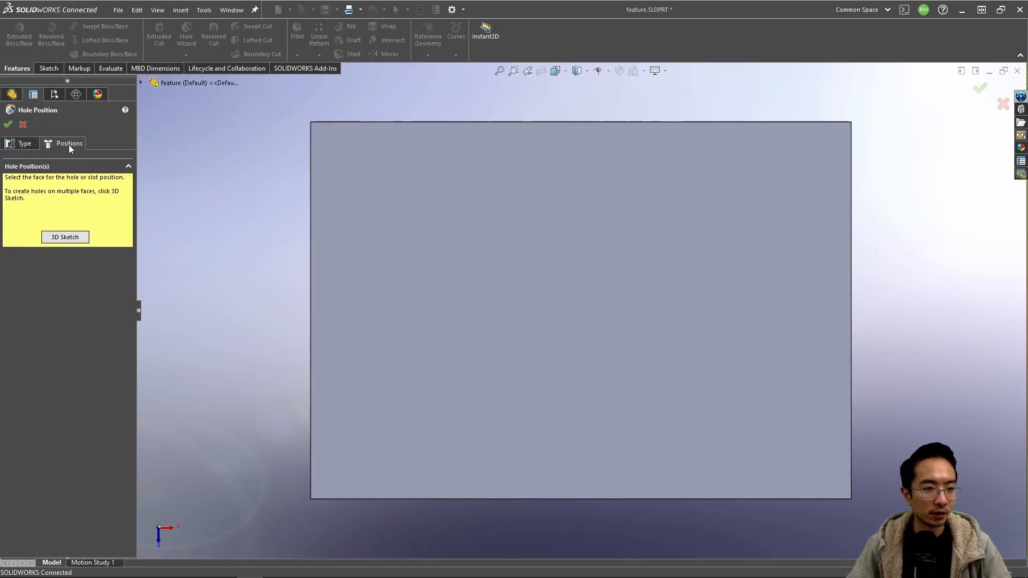
click(364, 177)
click(359, 167)
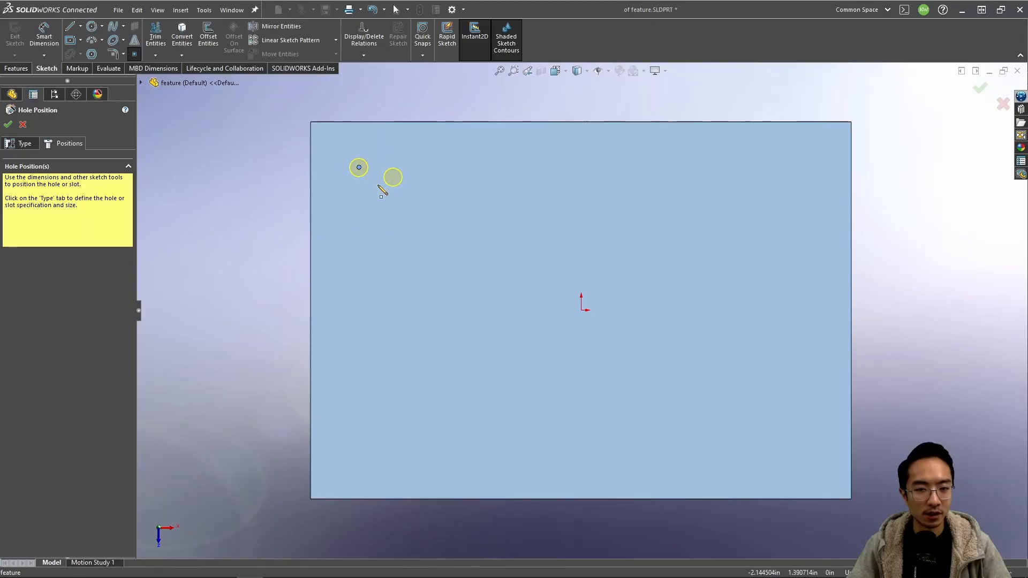
click(8, 124)
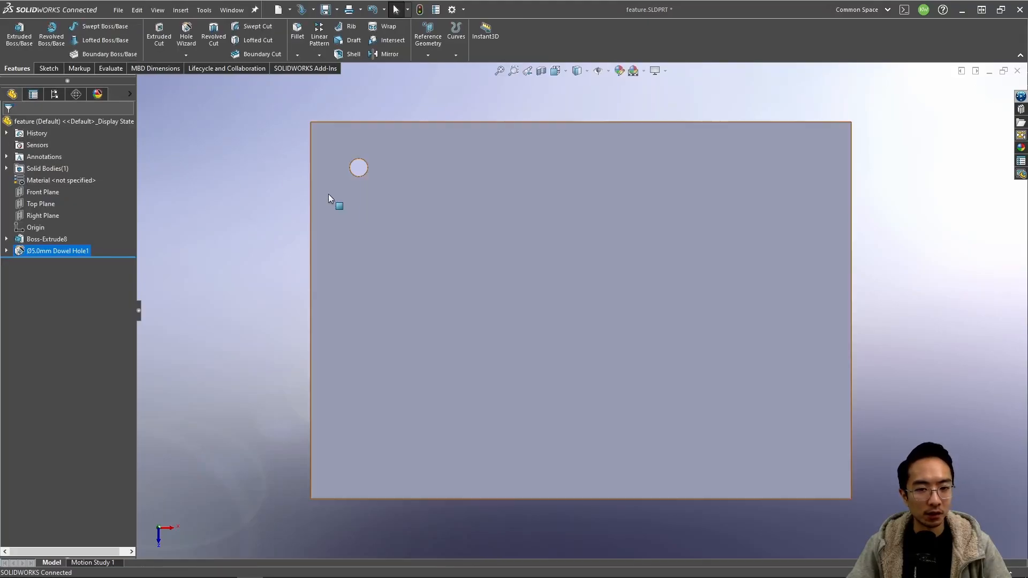
Step: Reopen the dowel hole feature for editing and change its hole type to Counterbore
middle_drag(384, 140, 368, 205)
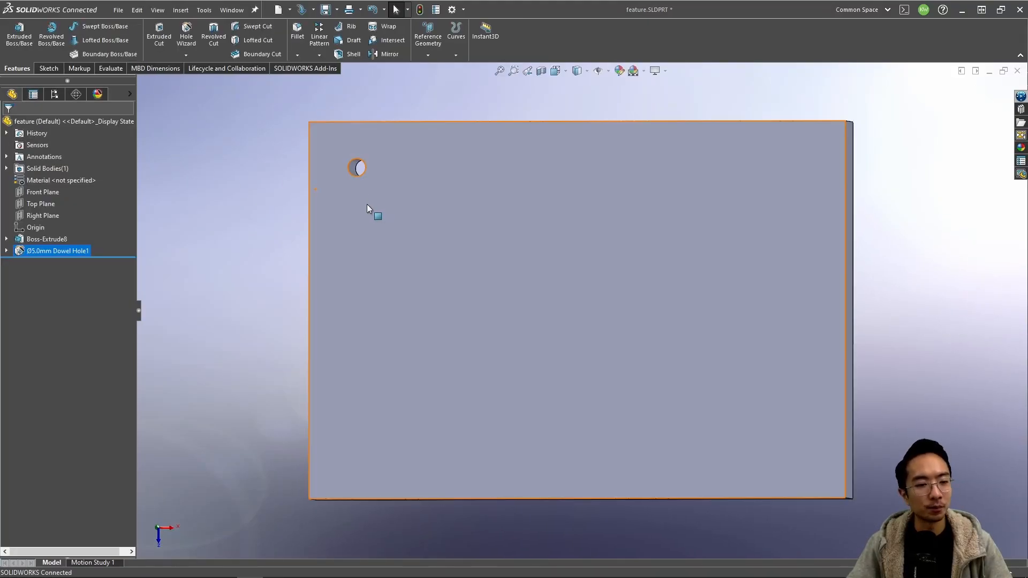
click(62, 252)
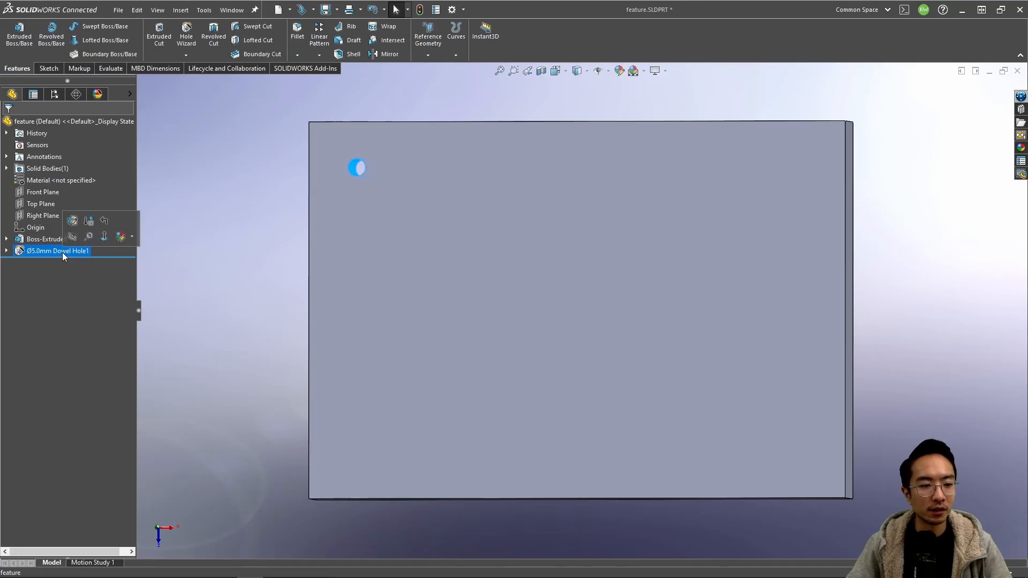
click(19, 252)
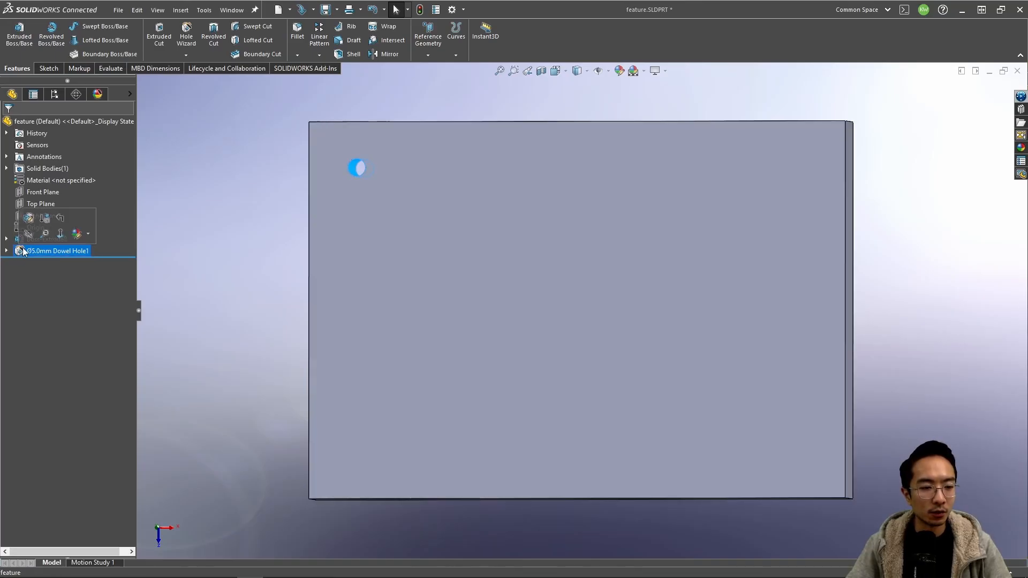
click(31, 221)
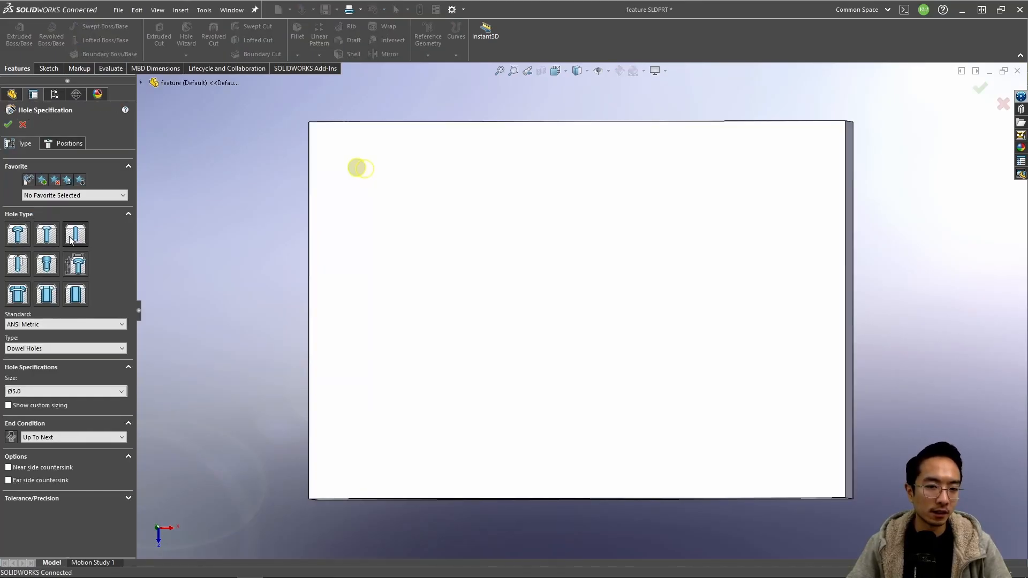
mouse_move(325, 213)
middle_down()
mouse_move(350, 197)
mouse_move(316, 168)
mouse_move(360, 172)
mouse_move(339, 207)
middle_up()
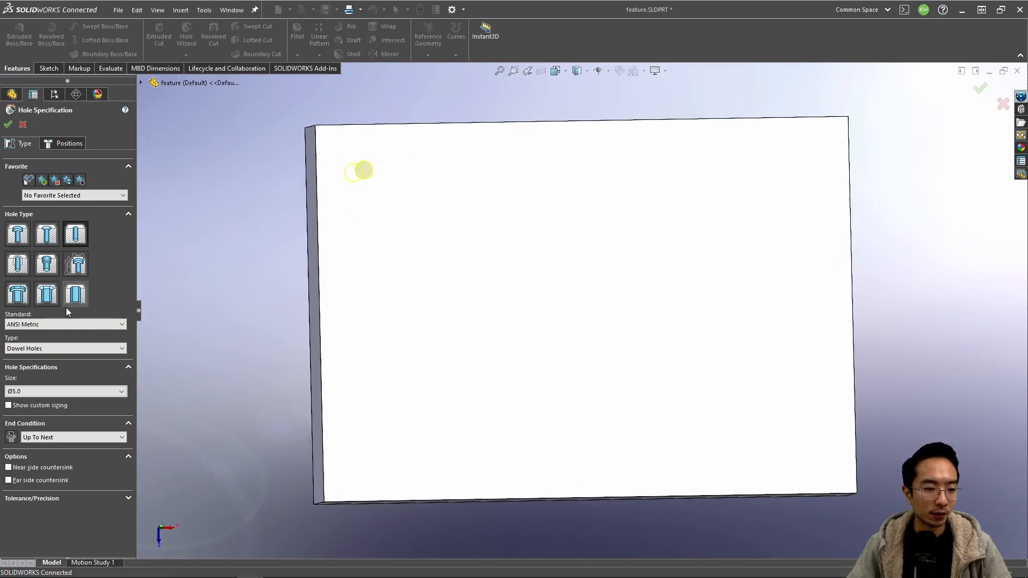
click(52, 348)
click(50, 346)
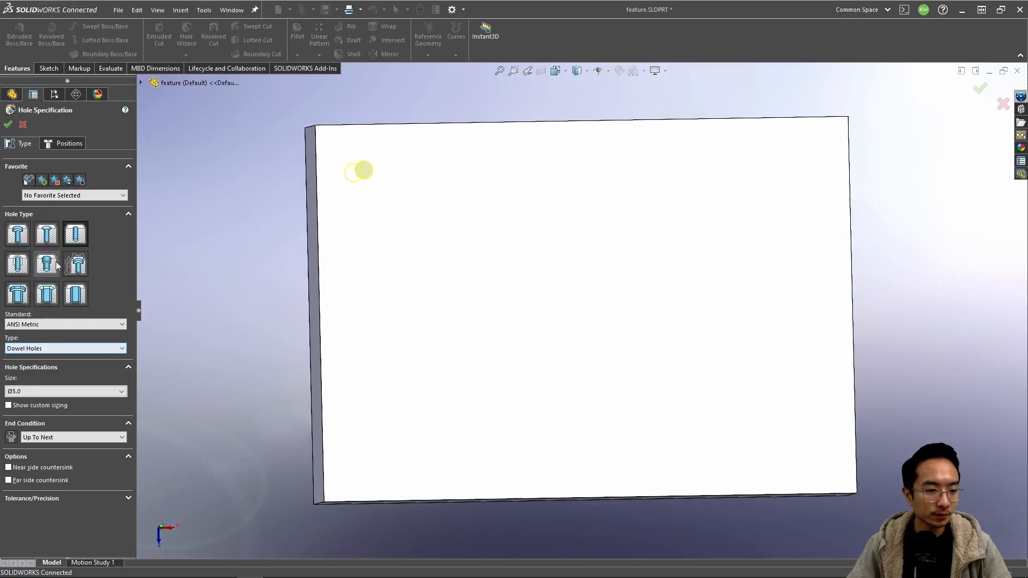
click(17, 234)
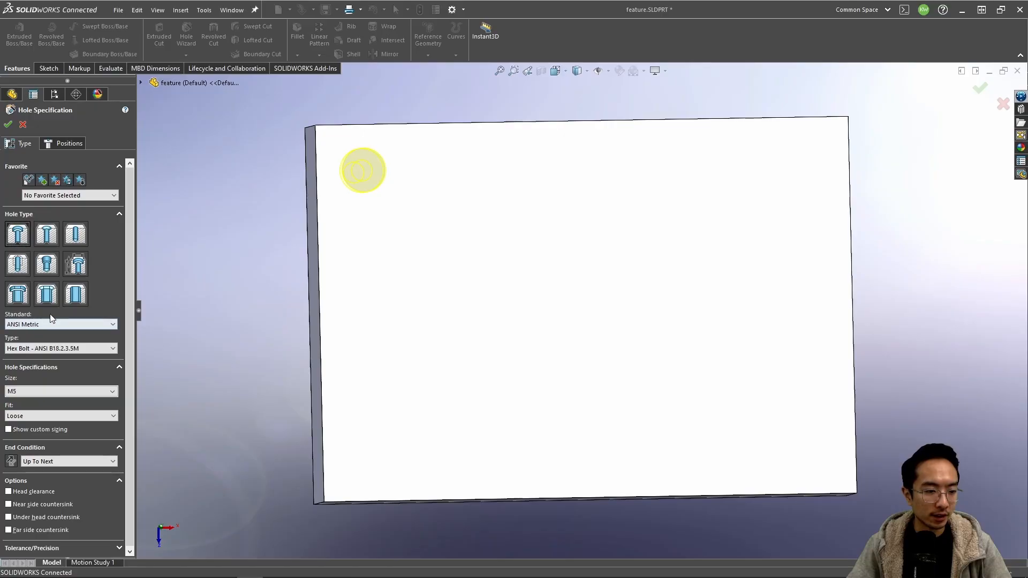
Step: Set the M5 hex bolt counterbore's fit to Normal and inspect its preview on the block
middle_drag(340, 224, 332, 157)
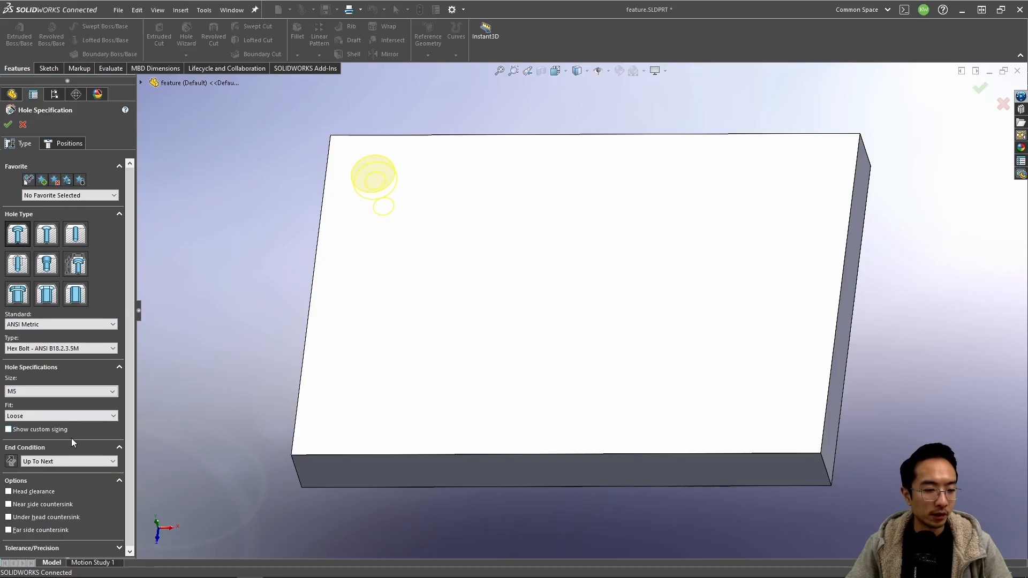
click(72, 416)
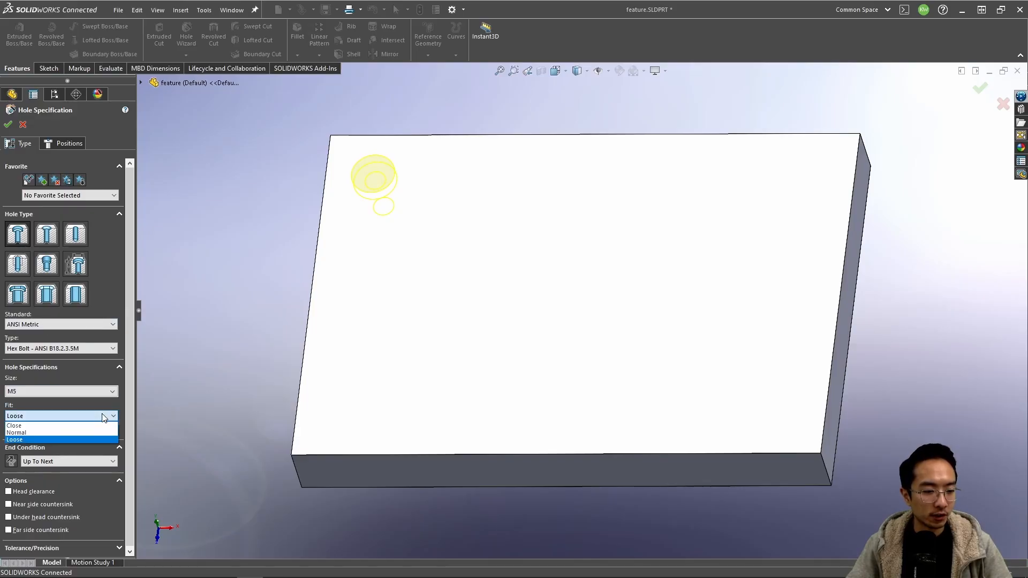
click(74, 432)
middle_drag(332, 305, 351, 341)
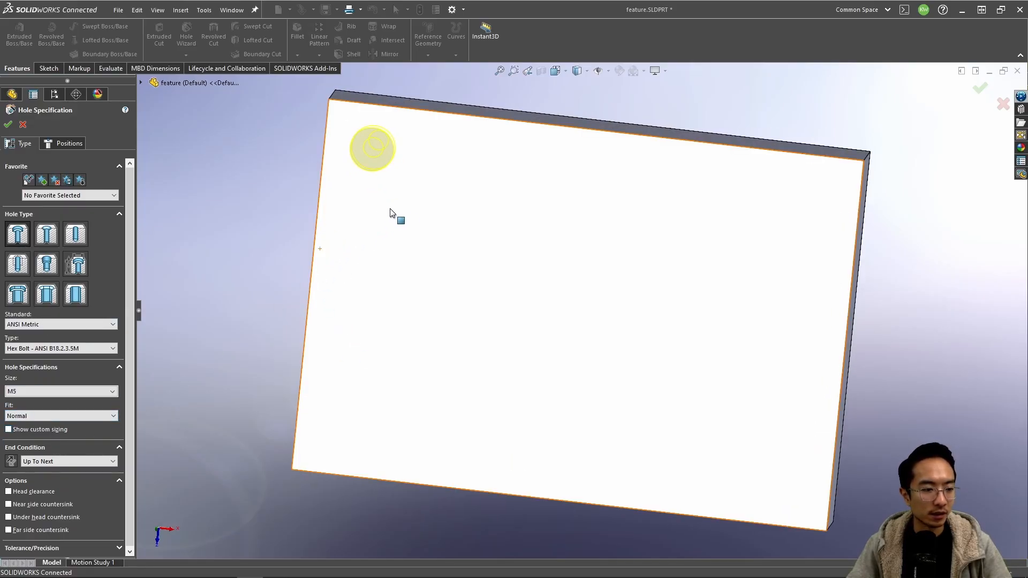
middle_drag(389, 212, 123, 396)
Step: Compare the Close and Loose fits on the counterbore's preview, leaving the fit at Loose
click(32, 416)
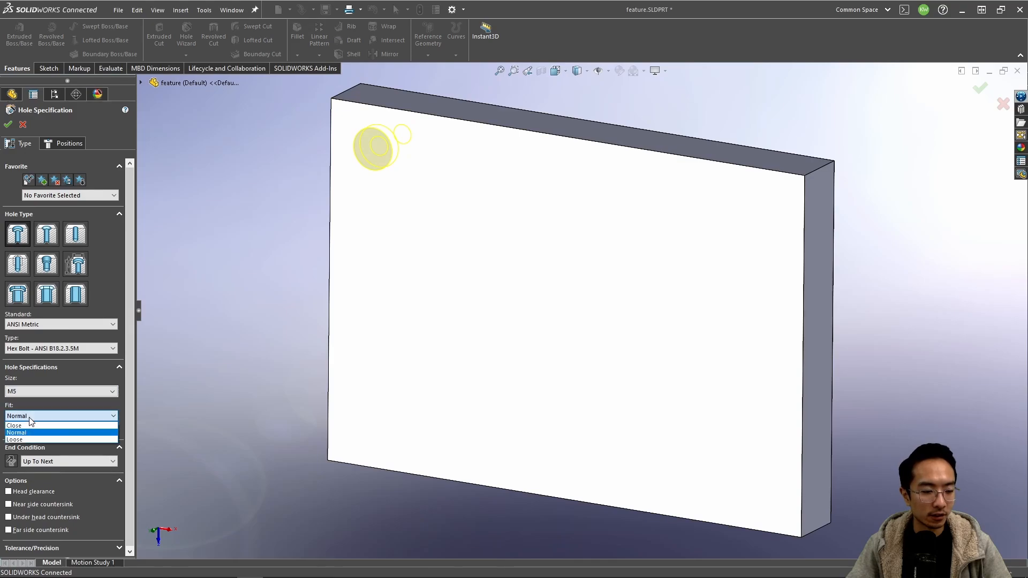
click(23, 424)
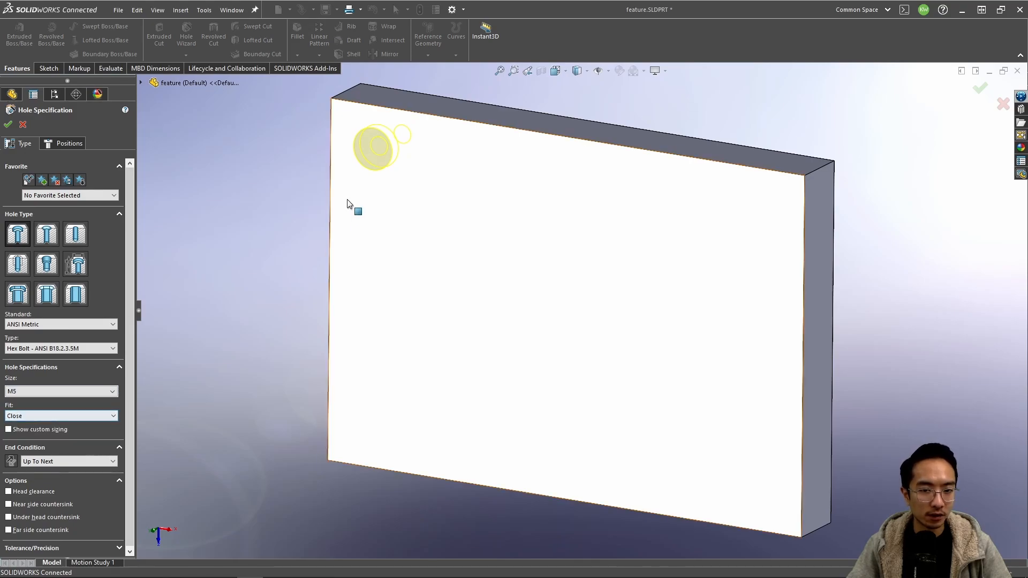
scroll(372, 161, up, 2)
scroll(491, 253, down, 5)
scroll(450, 261, down, 3)
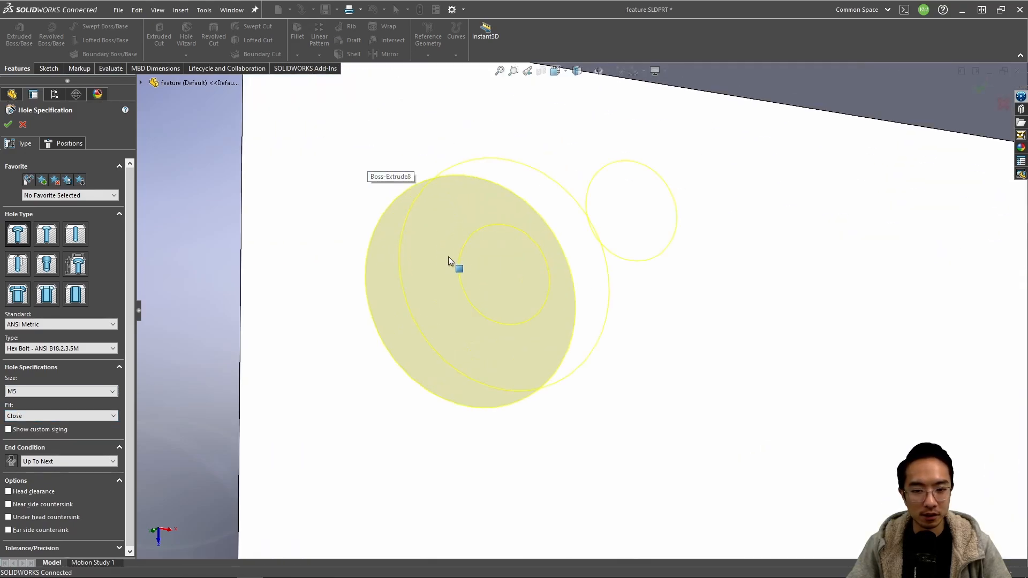
click(58, 416)
click(34, 438)
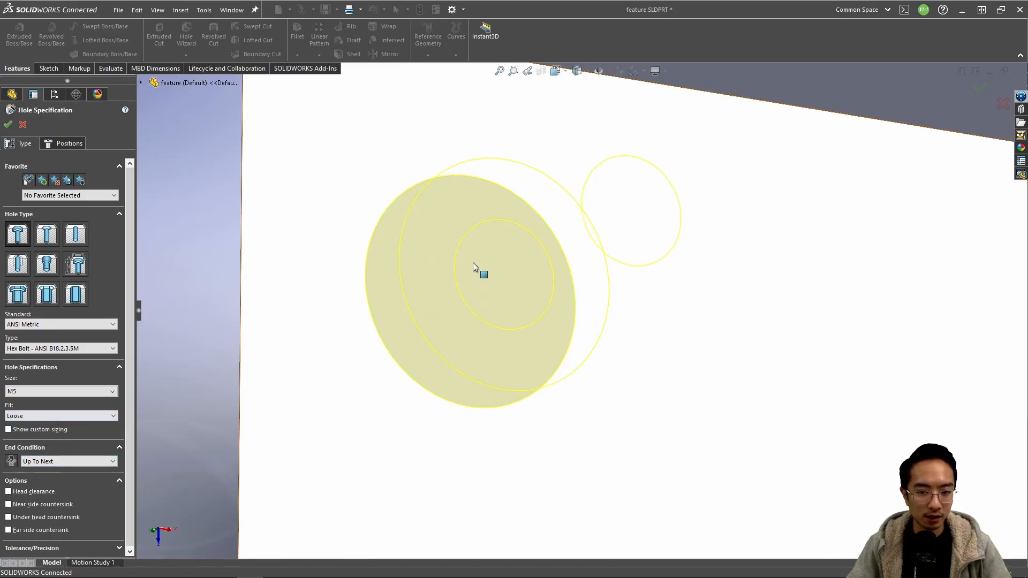
Step: Set the M5 hex bolt counterbore's fit to Close and inspect its preview on the block
click(70, 415)
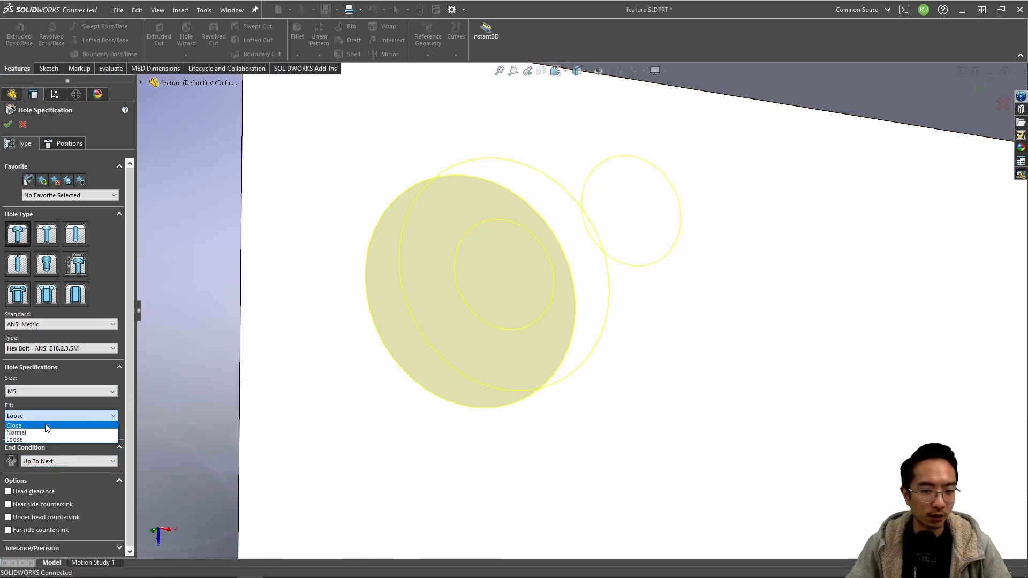
click(54, 426)
scroll(464, 408, up, 3)
scroll(570, 352, up, 2)
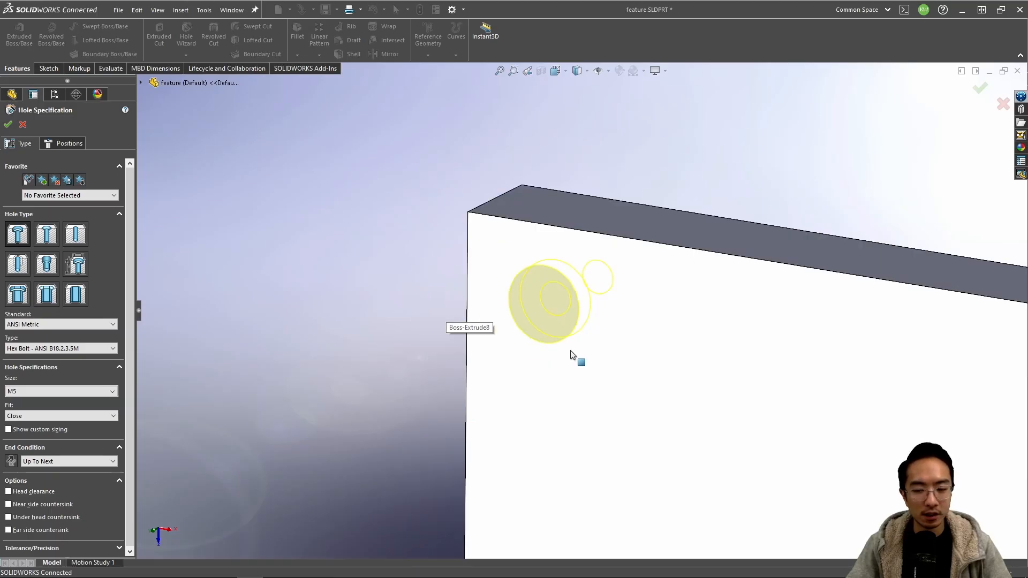
middle_drag(571, 351, 623, 298)
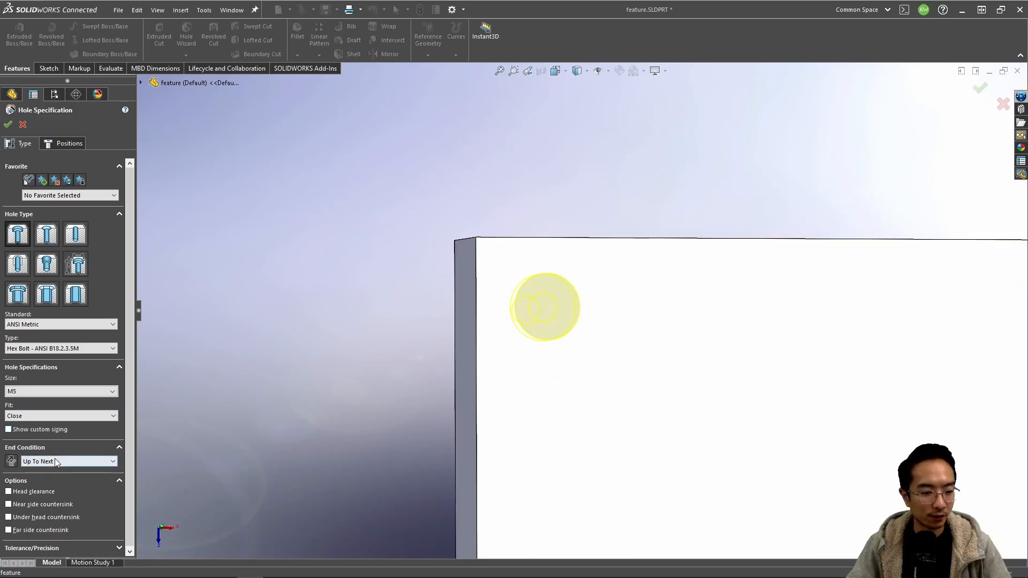
Step: Set the counterbore's end condition to Blind with a depth of 0.47 in, apply the edit and view the hole
click(55, 461)
click(32, 471)
middle_drag(482, 313, 514, 355)
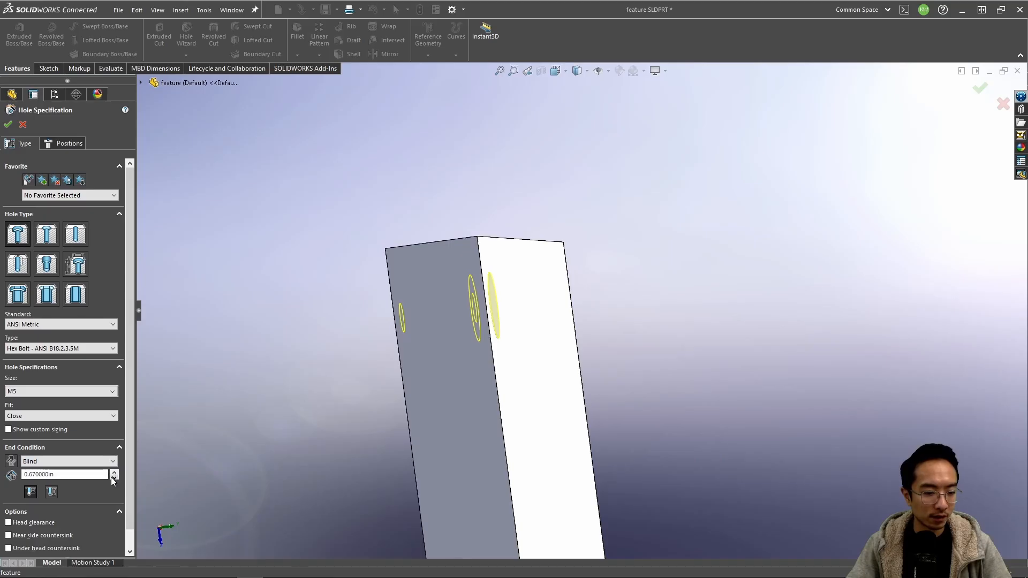
click(8, 124)
middle_drag(426, 302, 336, 249)
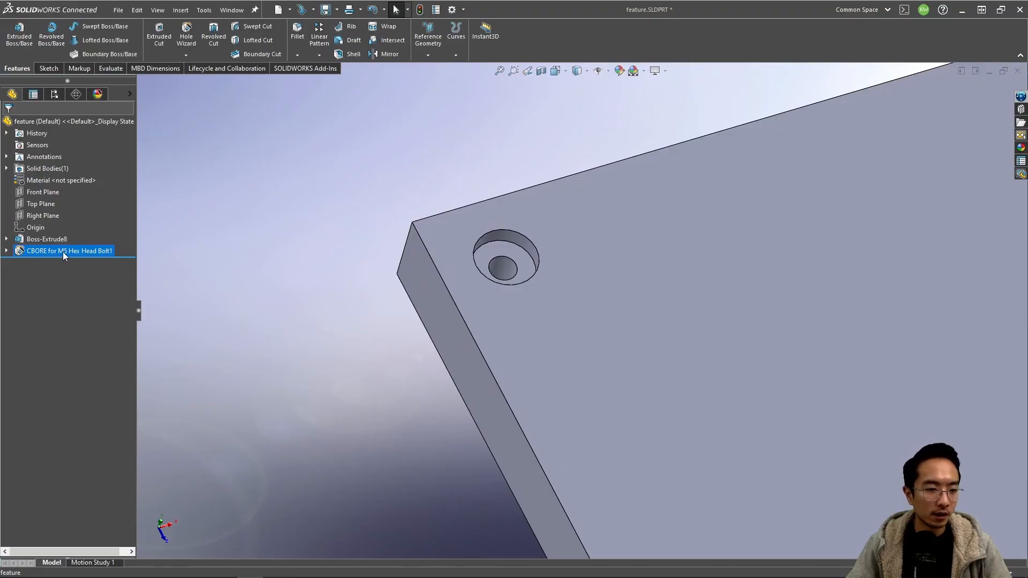
Step: Reopen the M5 counterbore feature for editing and change its hole type to Slot
click(34, 252)
click(41, 216)
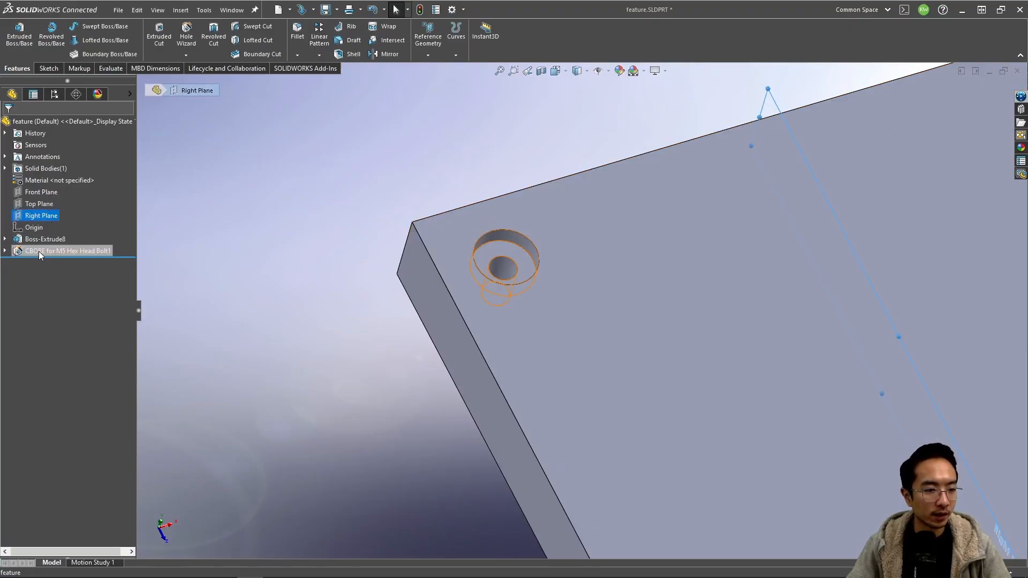
click(39, 252)
click(53, 228)
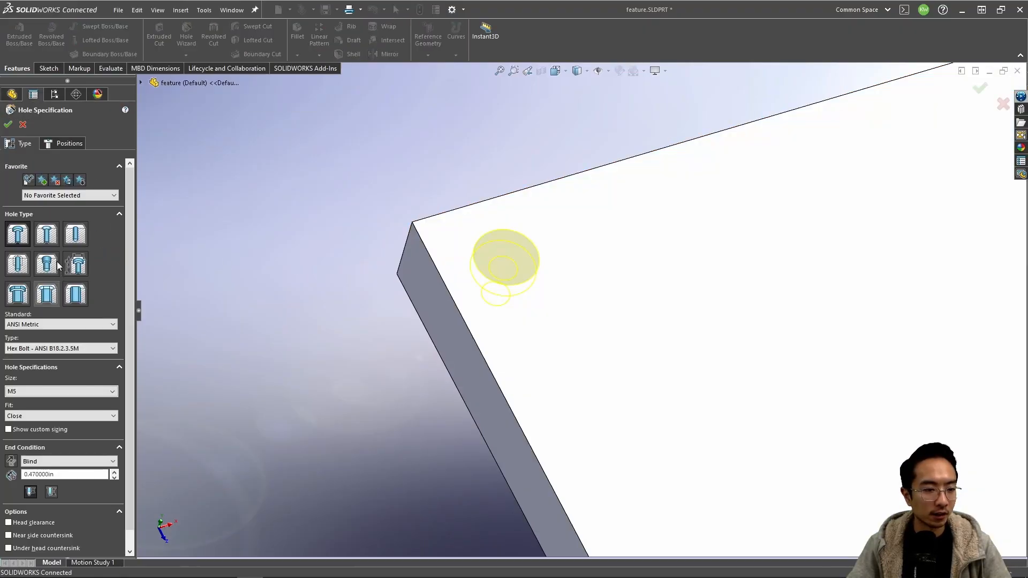
click(75, 296)
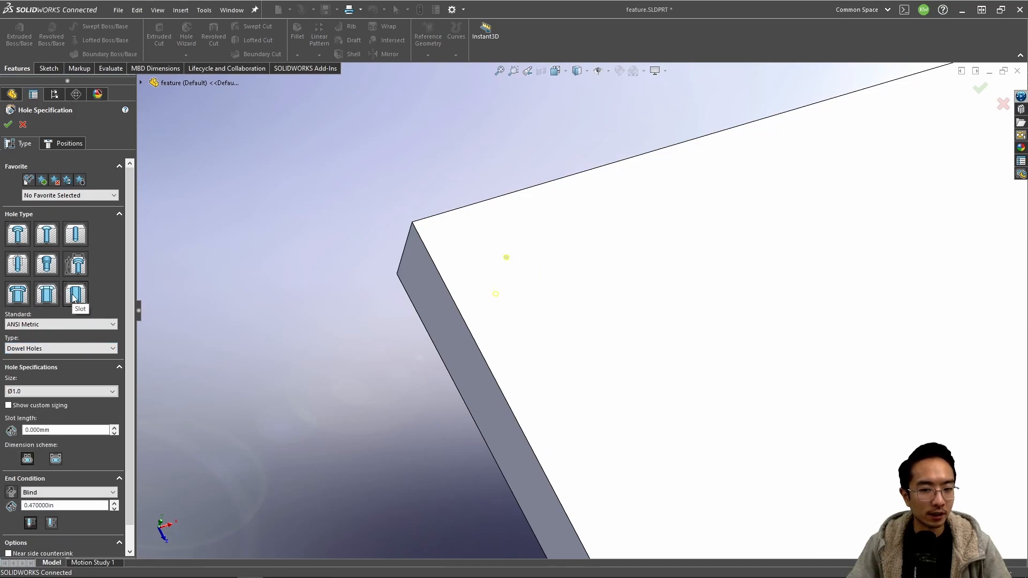
middle_drag(500, 324, 578, 367)
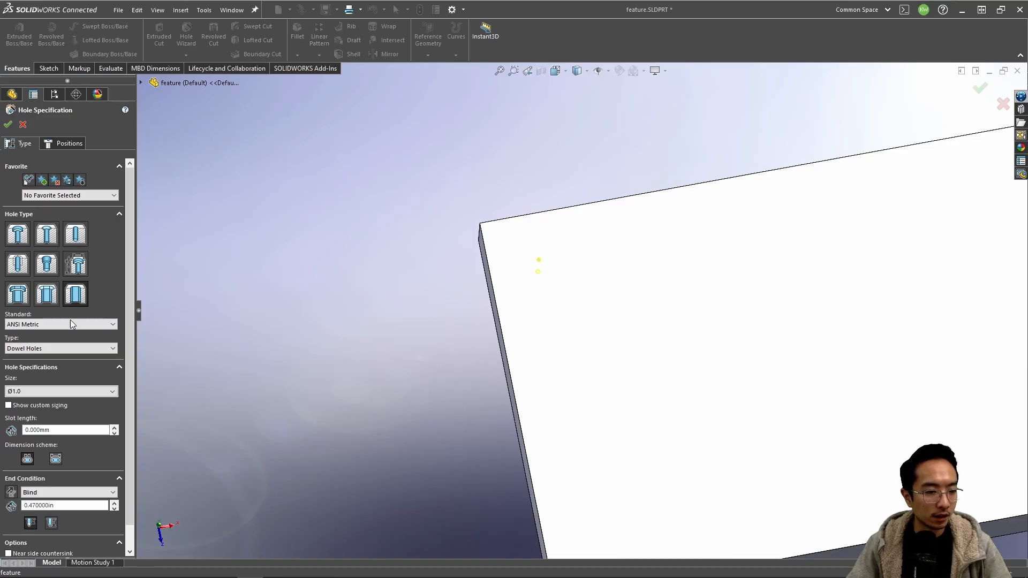
Step: Set the dowel slot's size to Ø8.0 and inspect its preview near the block's corner
click(112, 392)
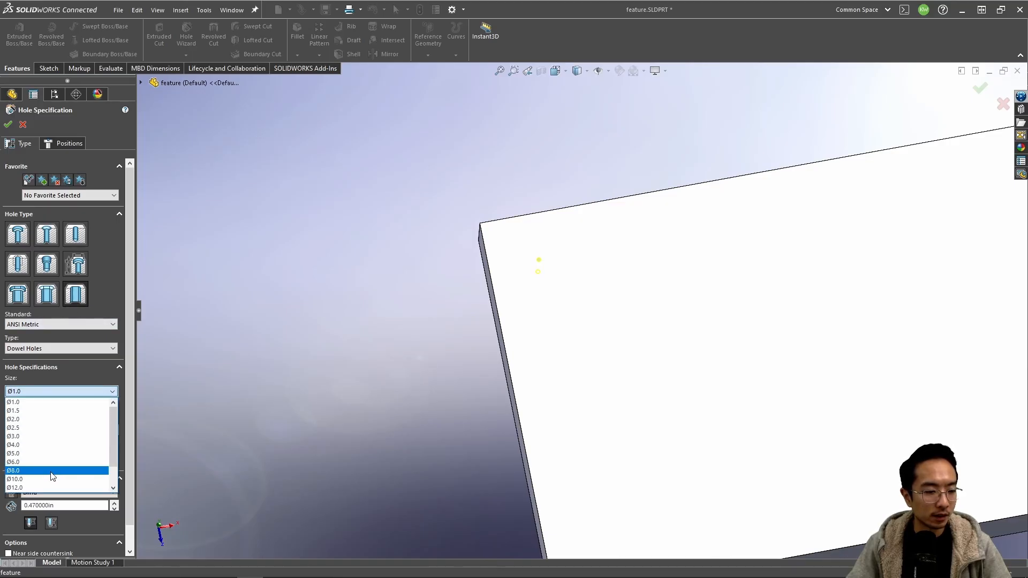
click(50, 471)
middle_drag(491, 284, 525, 310)
click(8, 126)
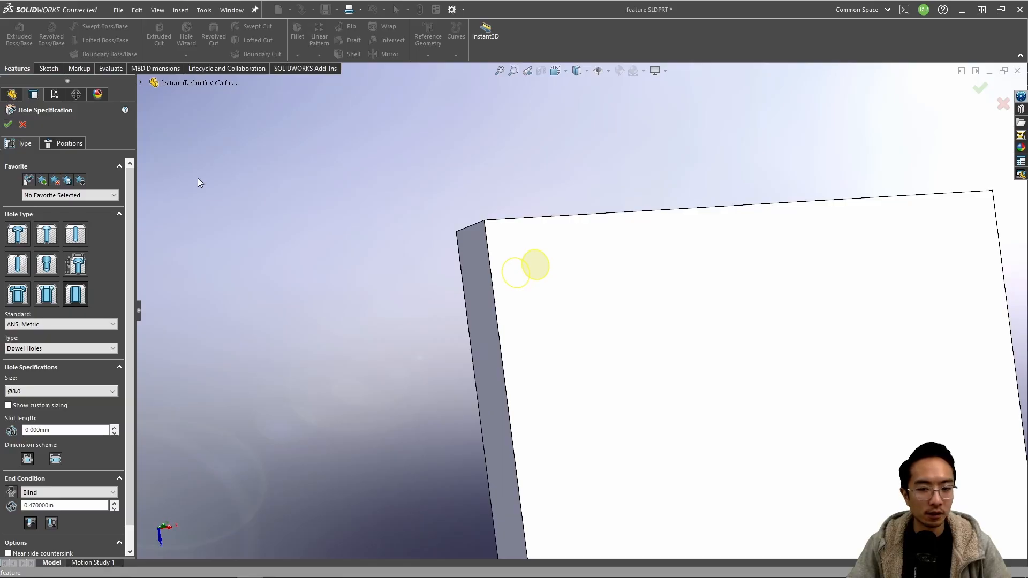
click(579, 294)
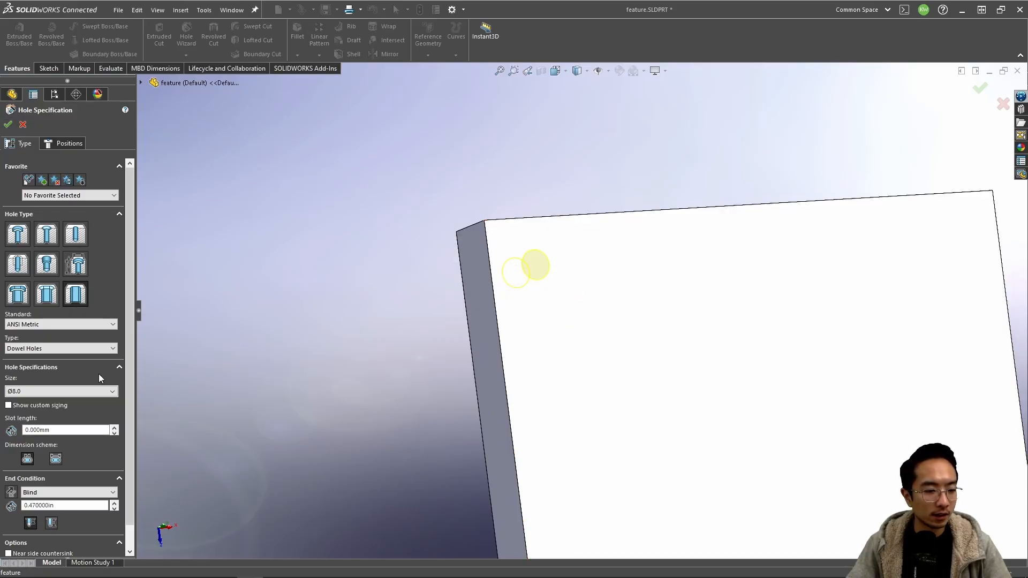
Step: Set the dowel slot's length to 20 mm, apply the edit and inspect the cut
click(114, 427)
click(115, 427)
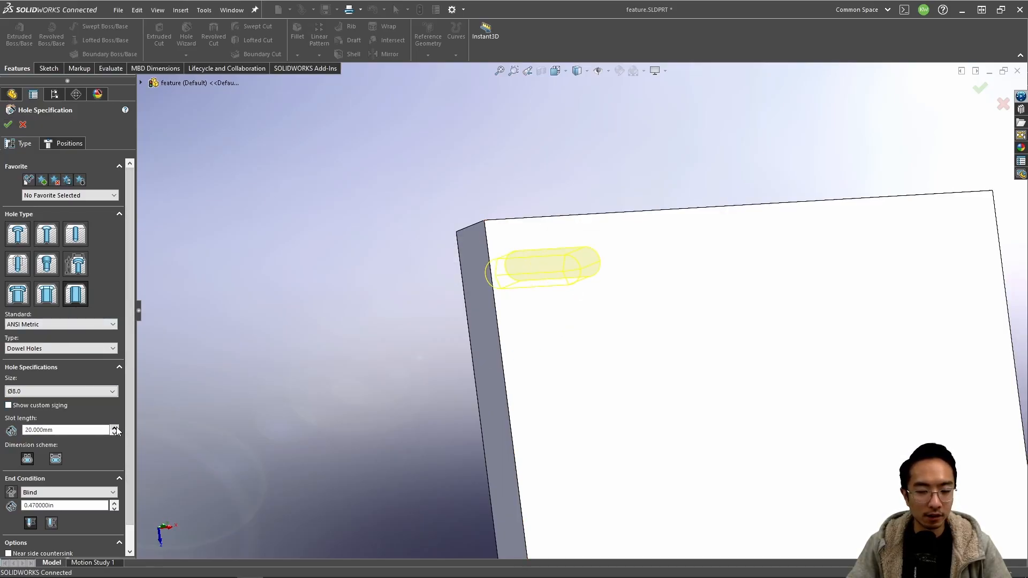
click(7, 124)
middle_drag(519, 294, 547, 250)
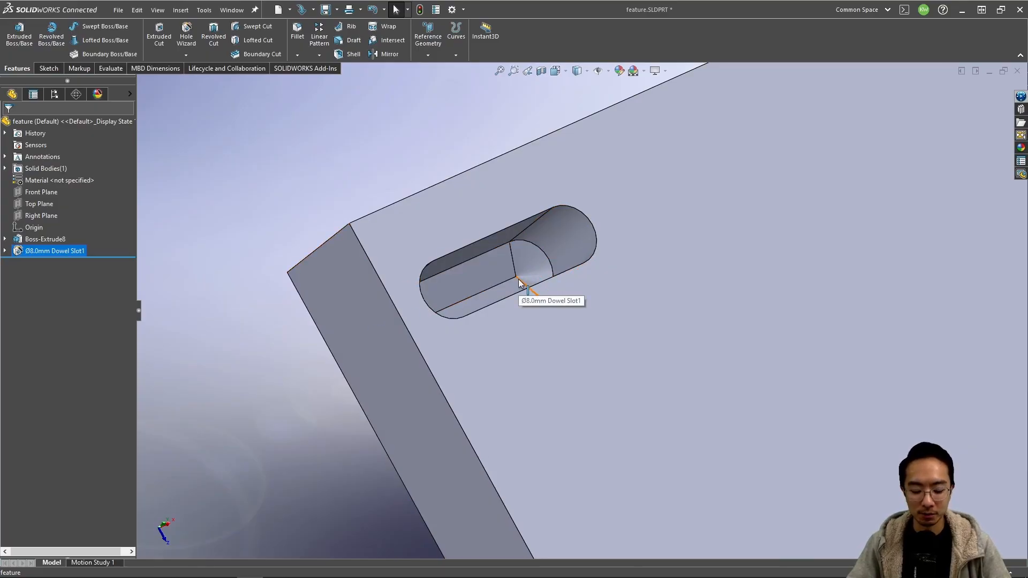
click(284, 174)
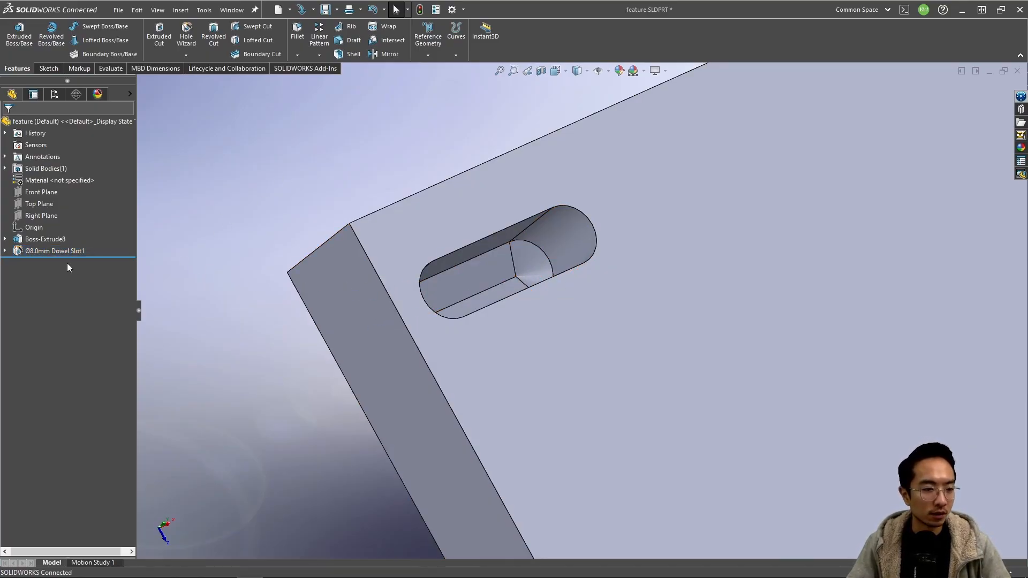
Step: Edit the dowel slot feature, change its hole type to Counterbore Slot and apply it
scroll(412, 321, up, 4)
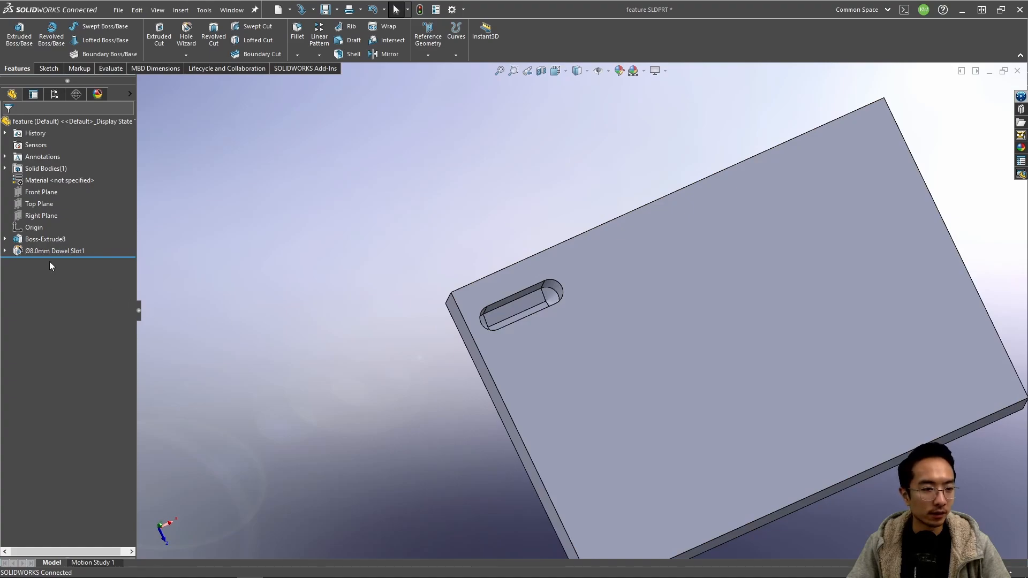
click(57, 252)
click(62, 235)
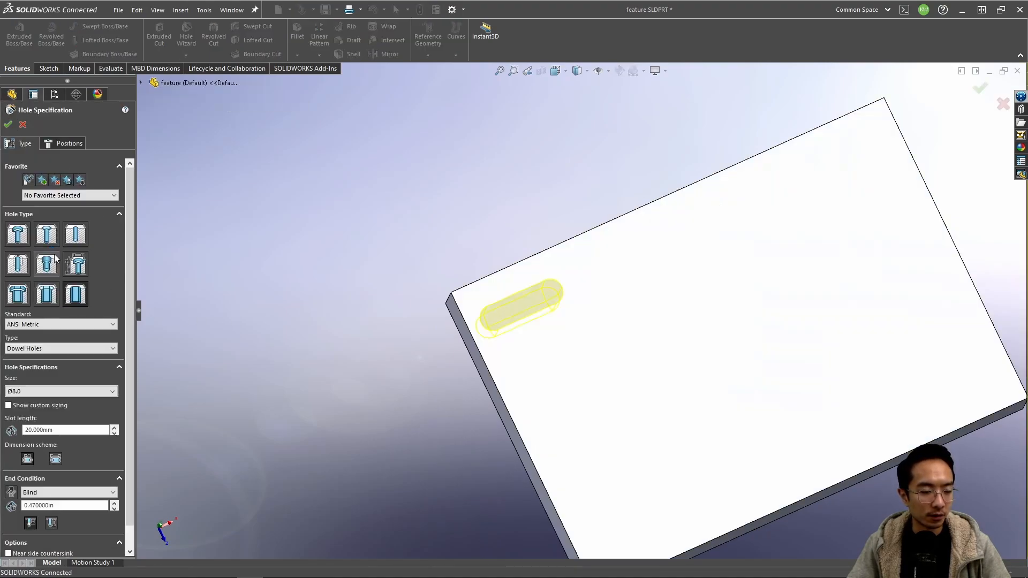
click(18, 295)
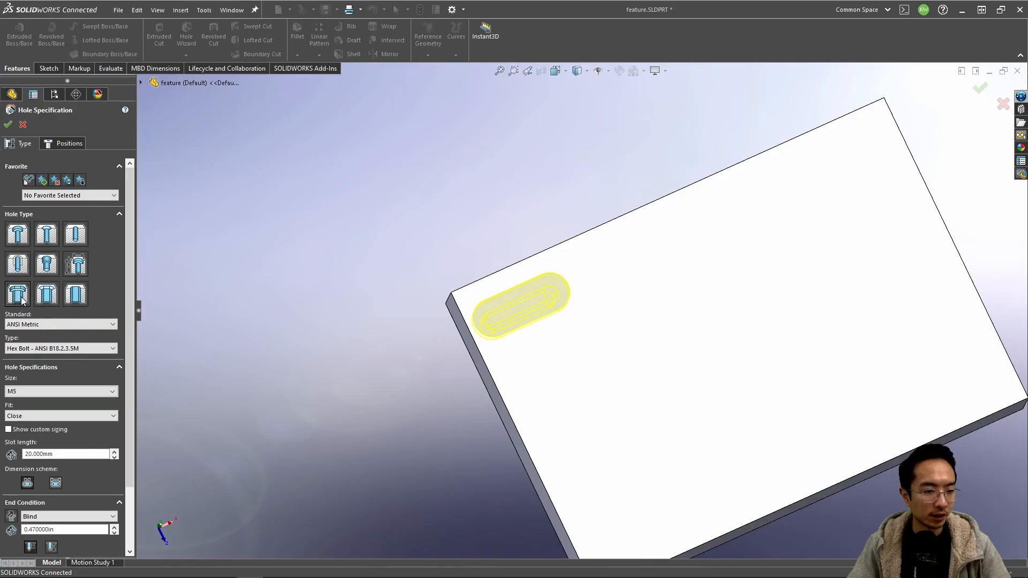
click(9, 127)
middle_drag(553, 297, 518, 255)
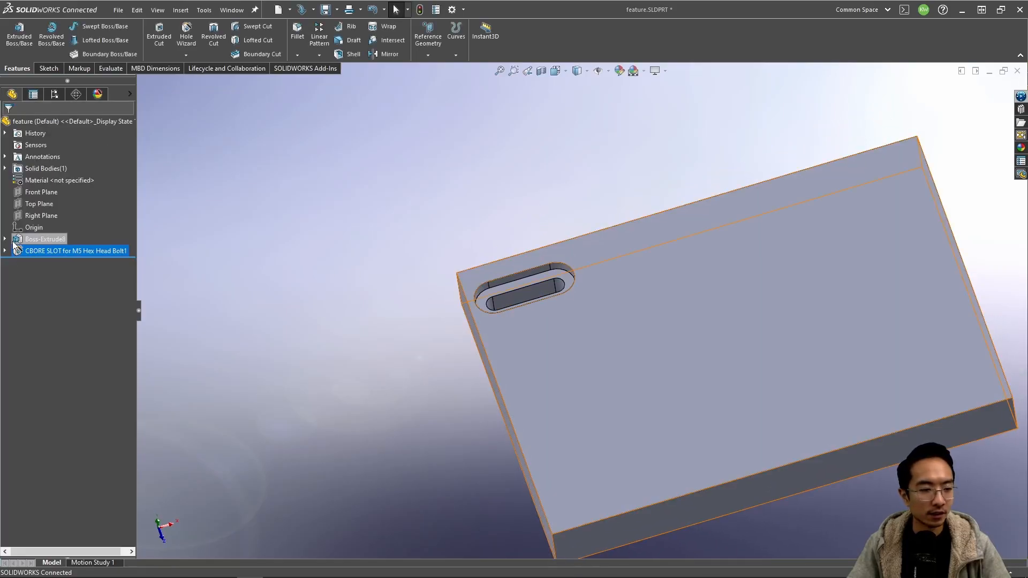
Step: Reopen the counterbore slot feature for editing and switch its hole type to Counterbore
click(56, 249)
click(68, 217)
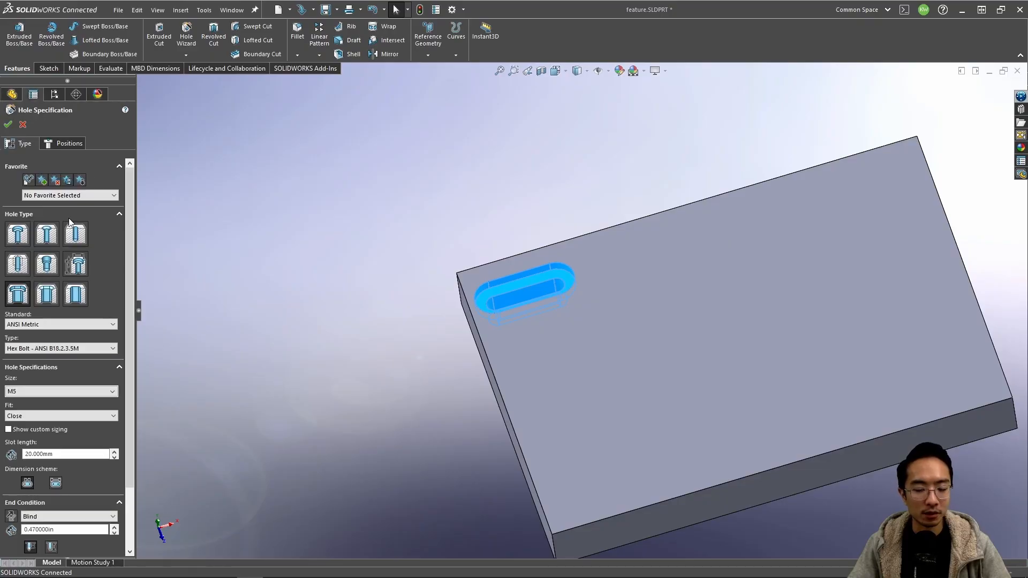
scroll(87, 477, down, 2)
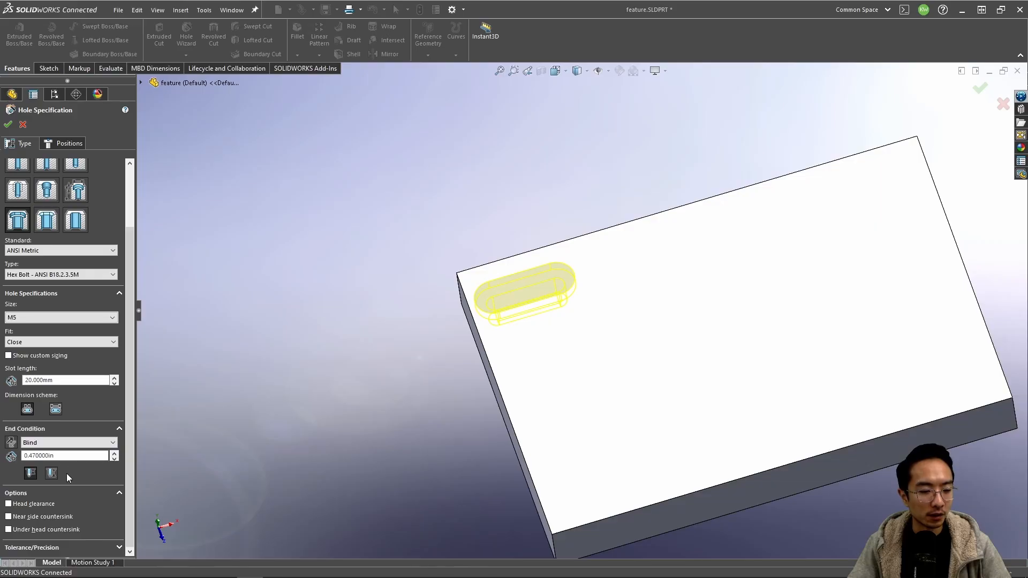
scroll(48, 247, up, 2)
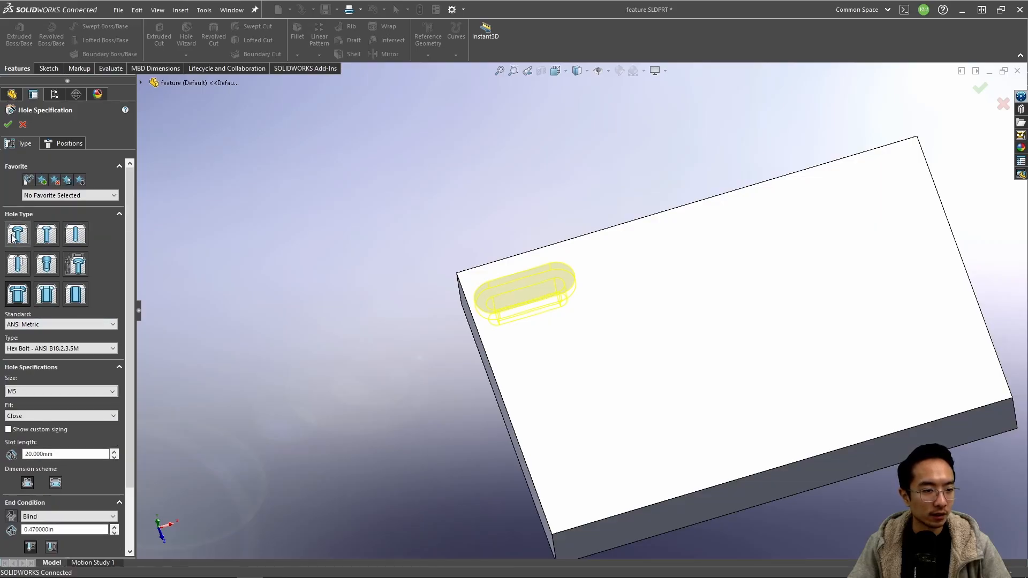
click(16, 235)
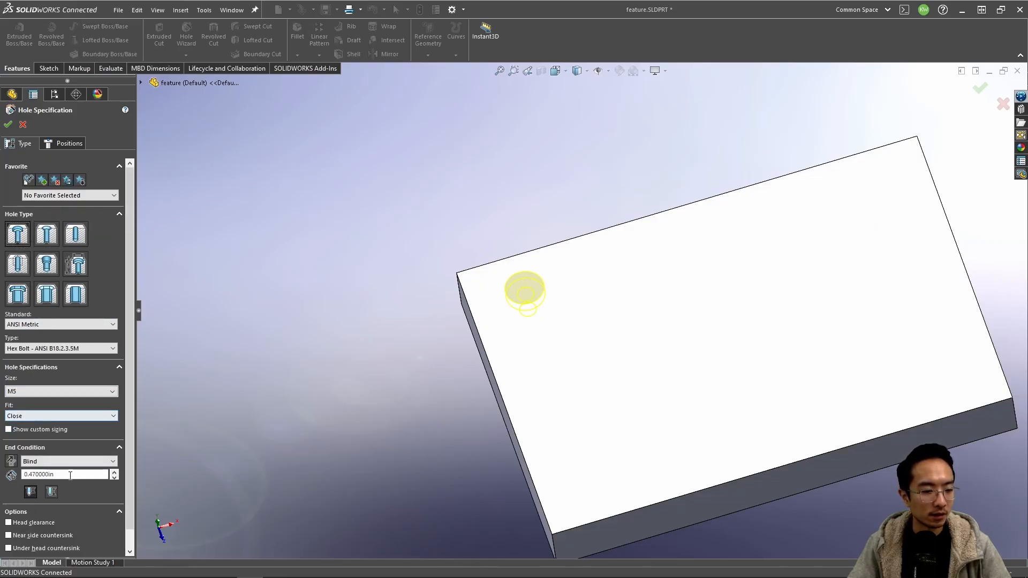
Step: Review the hole's tolerance and precision settings, switching the callout value from Diameter to CounterBore Diameter
scroll(76, 501, down, 1)
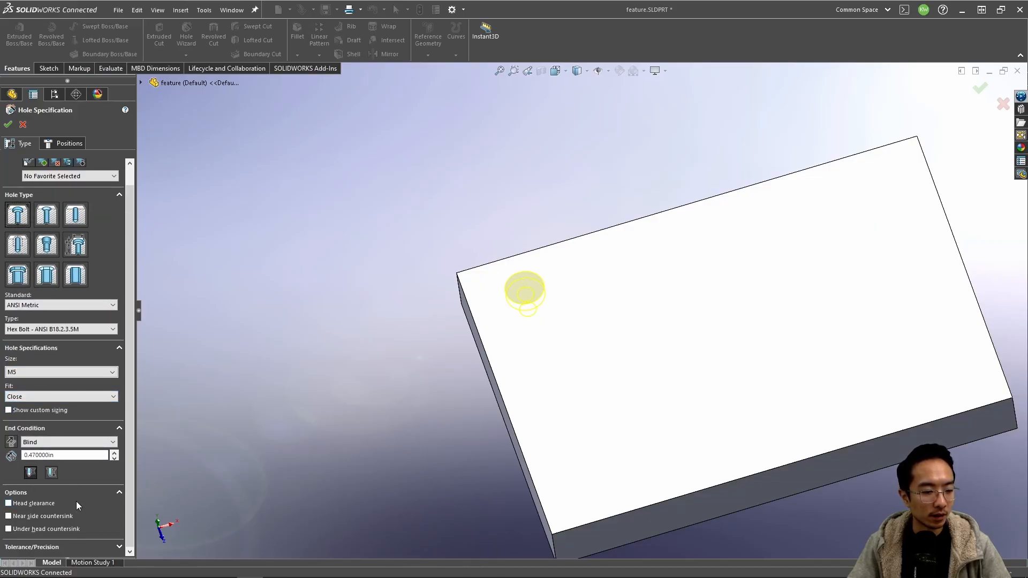
click(72, 546)
scroll(80, 530, down, 1)
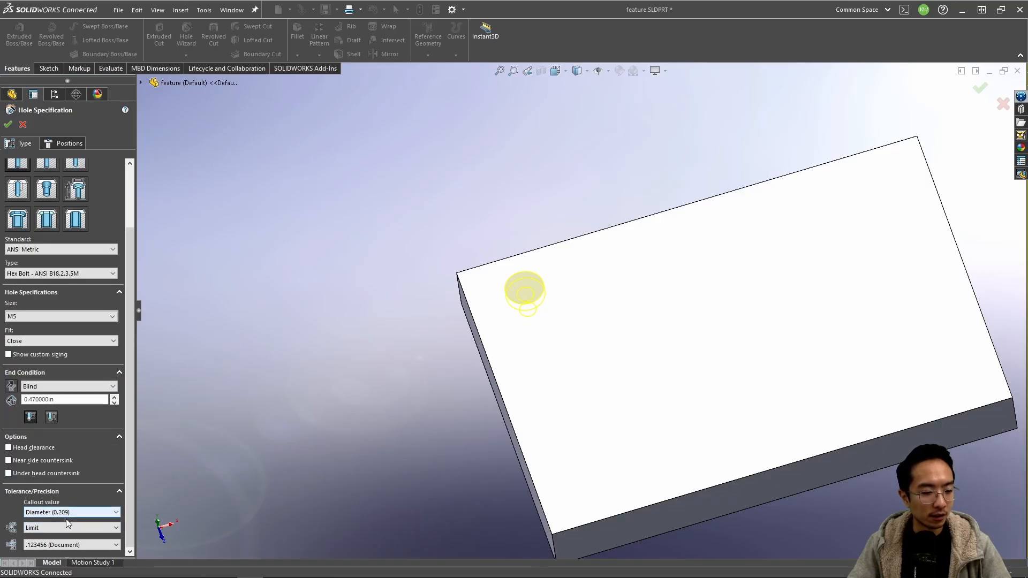
scroll(66, 518, up, 2)
scroll(63, 515, down, 3)
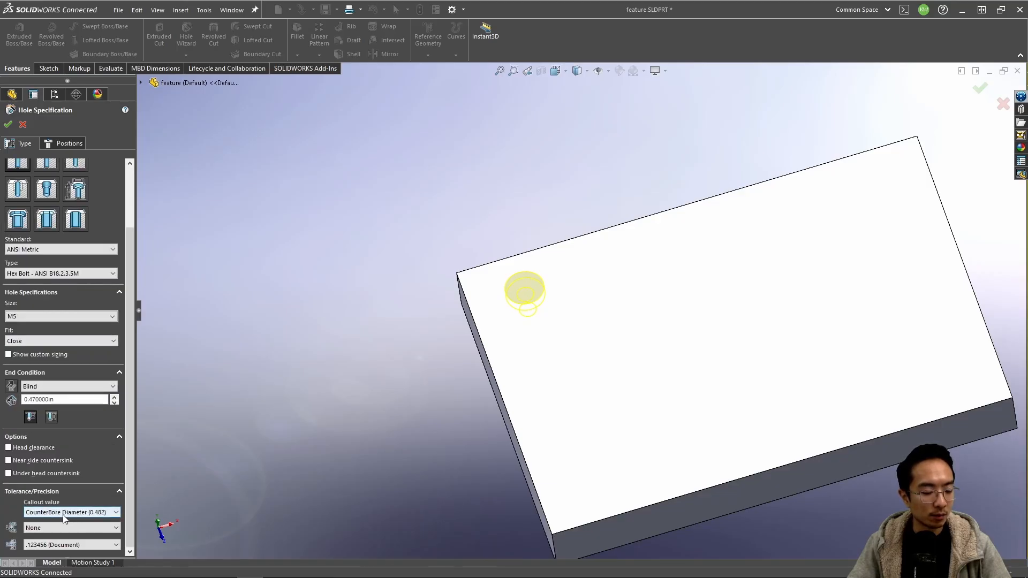
Step: Enable custom sizing for the counterbore and raise its through hole diameter to 115.3 mm
click(15, 355)
click(114, 366)
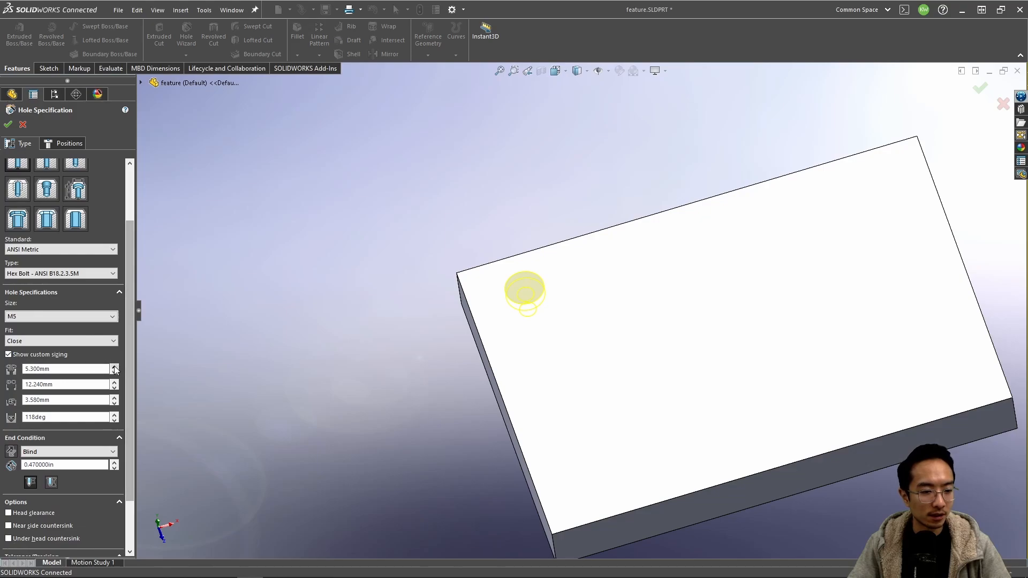
click(114, 368)
click(114, 368)
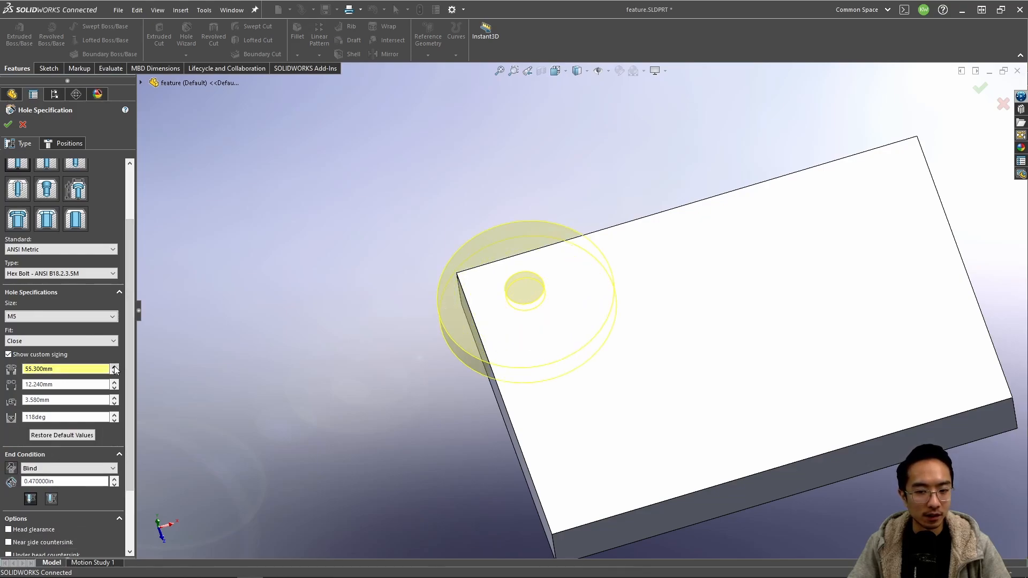
click(114, 367)
click(114, 368)
click(114, 368)
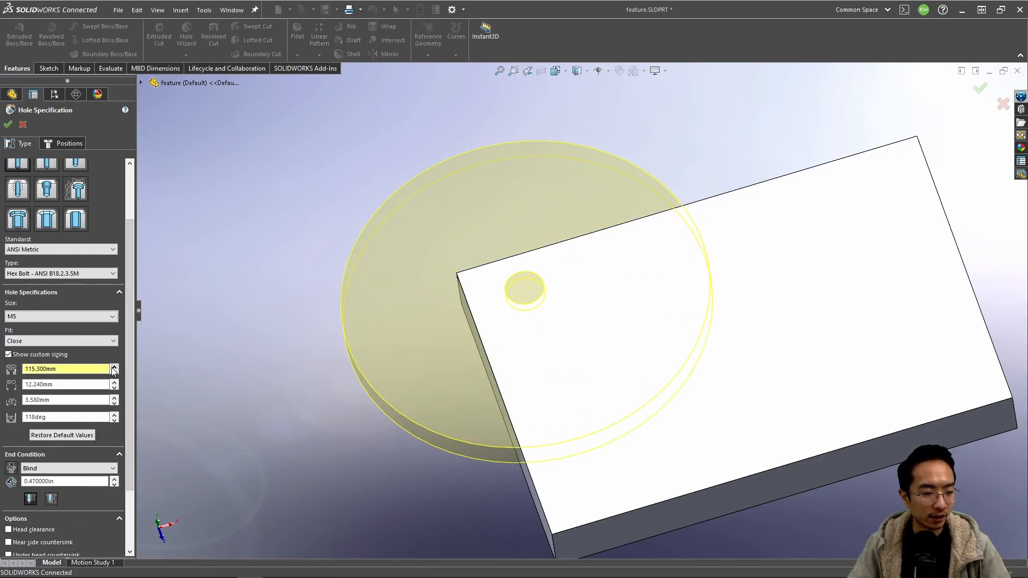
Step: Raise the counterbore depth to 73.58 mm, inspect the oversized preview and cancel the feature edit
click(114, 398)
click(114, 397)
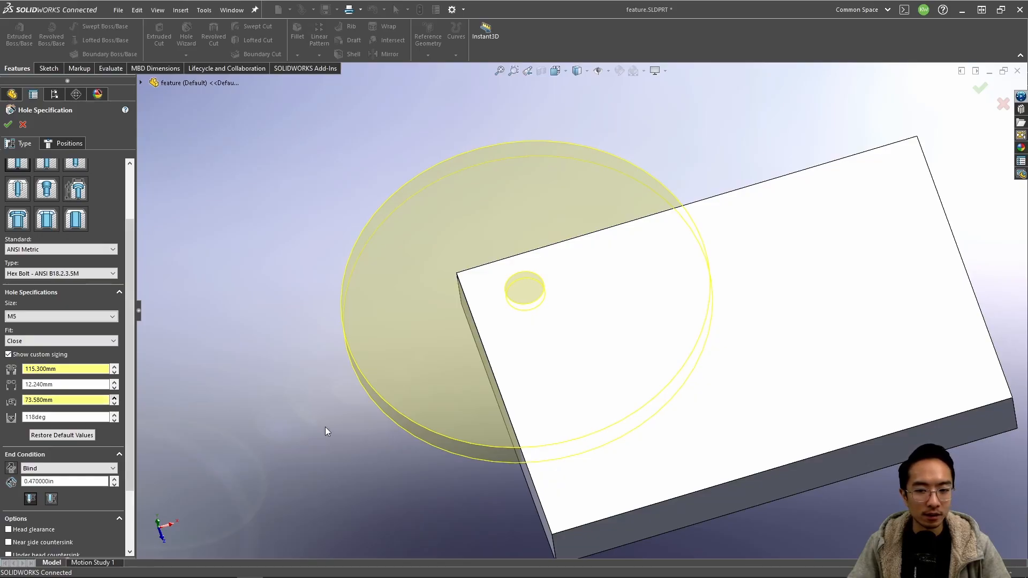
middle_drag(327, 431, 366, 323)
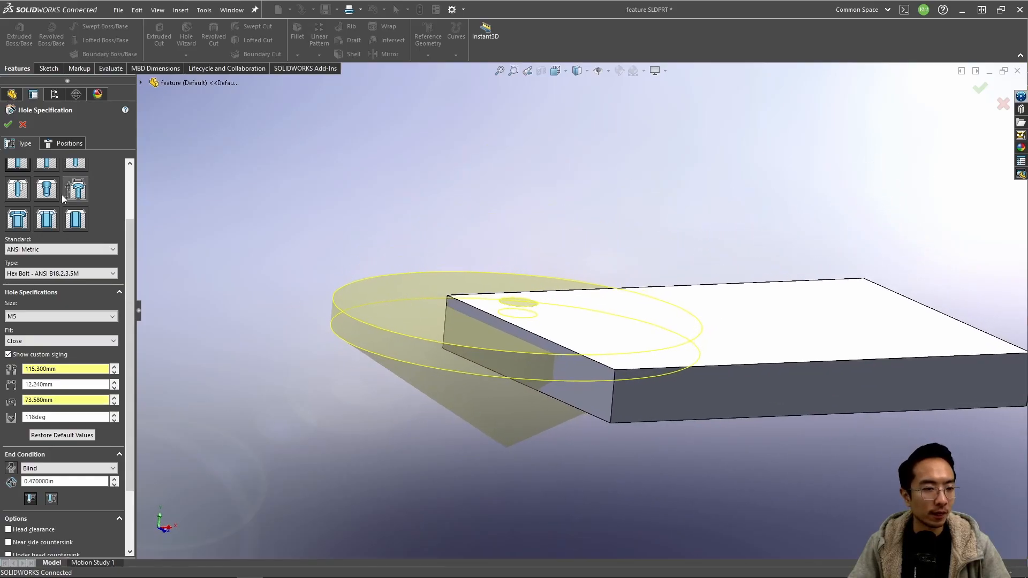
middle_drag(530, 256, 482, 300)
click(22, 126)
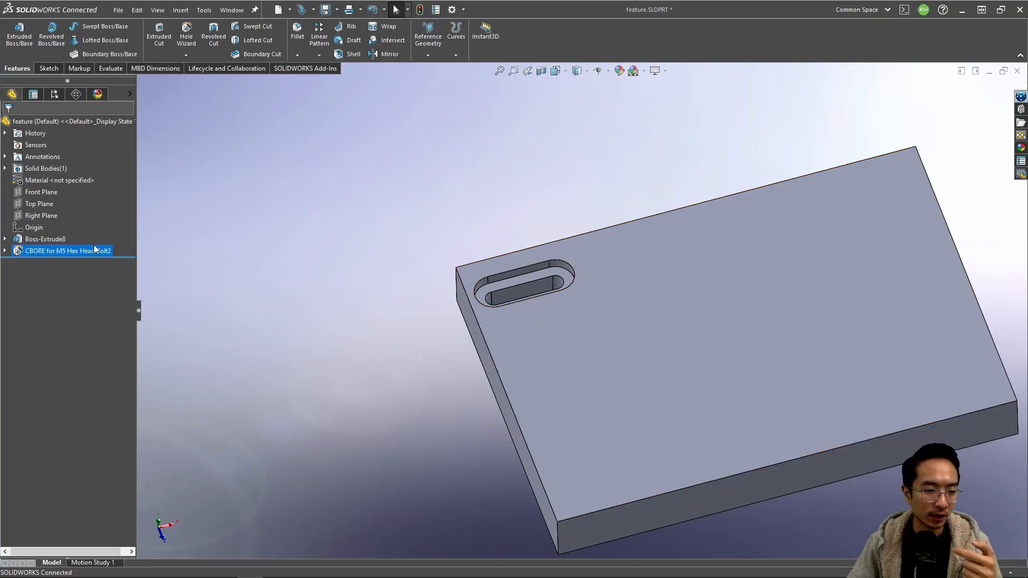
Step: Reopen the counterbore slot feature for editing and review its available sizes and fastener types
right_click(30, 250)
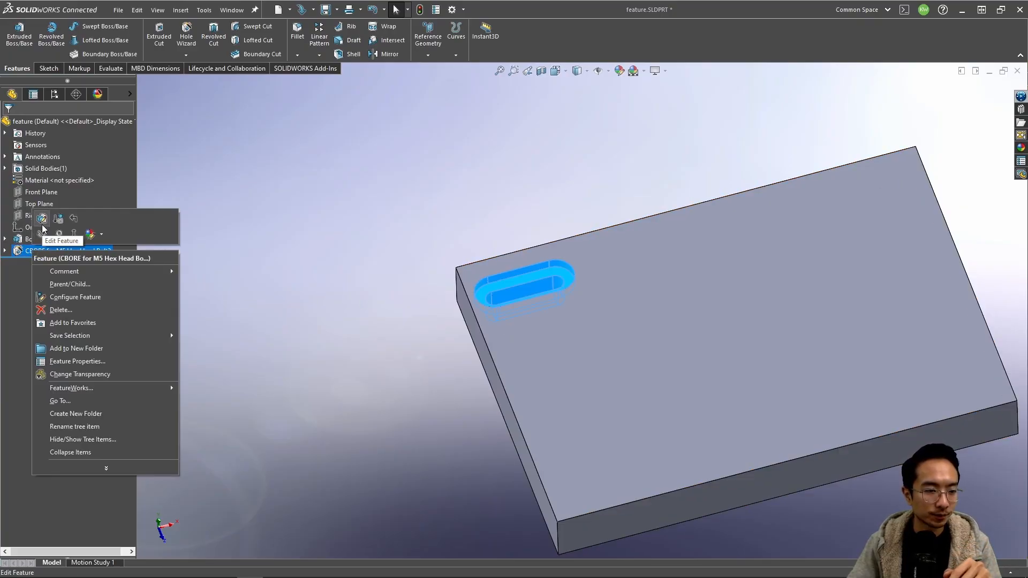
click(45, 229)
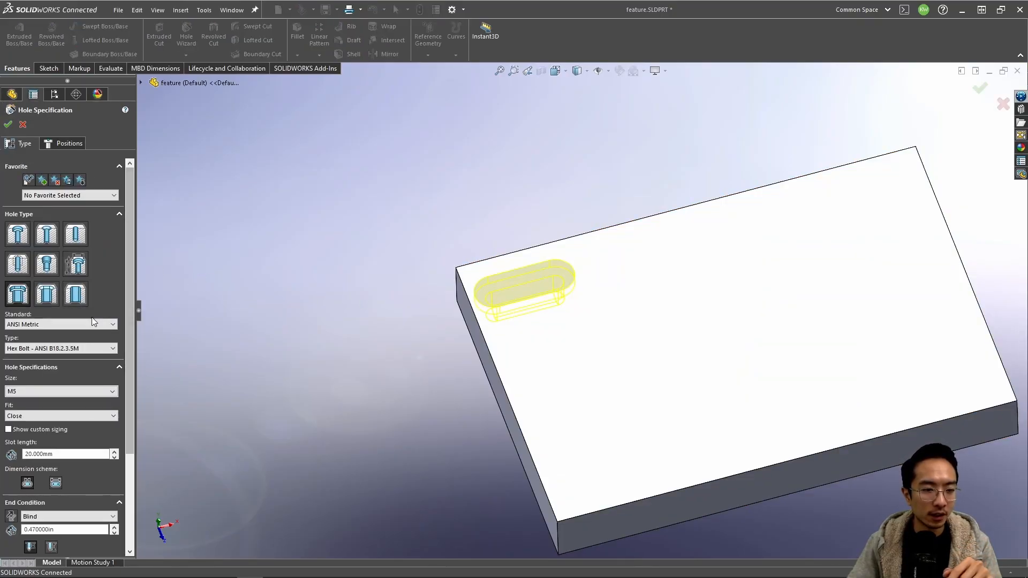
middle_drag(569, 297, 578, 347)
click(39, 392)
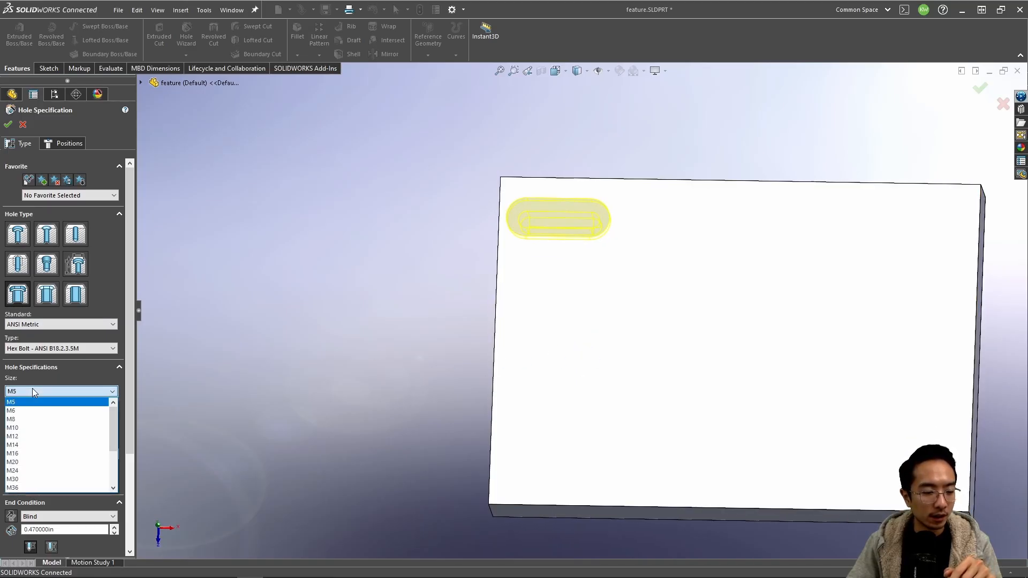
click(83, 348)
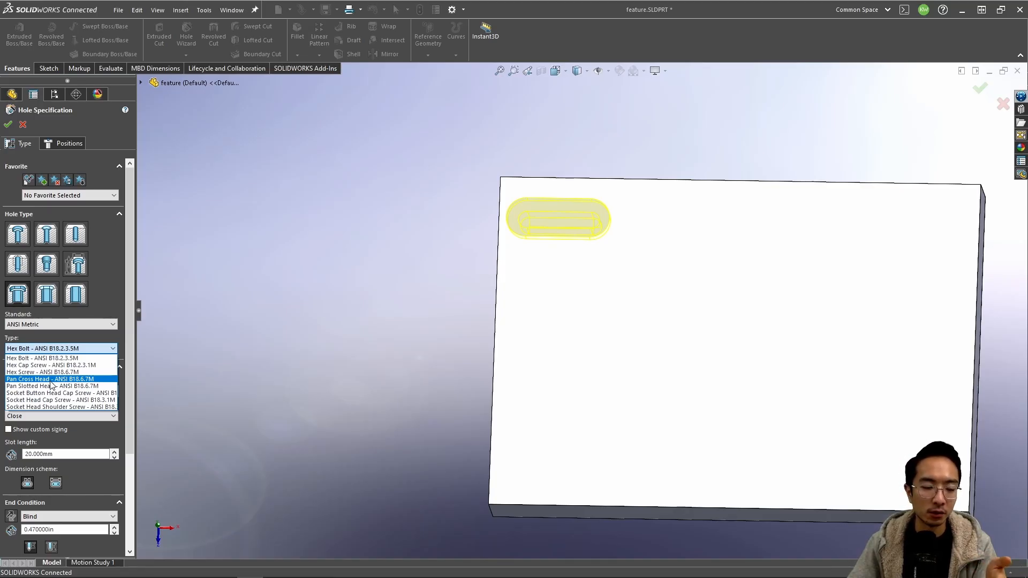
click(114, 245)
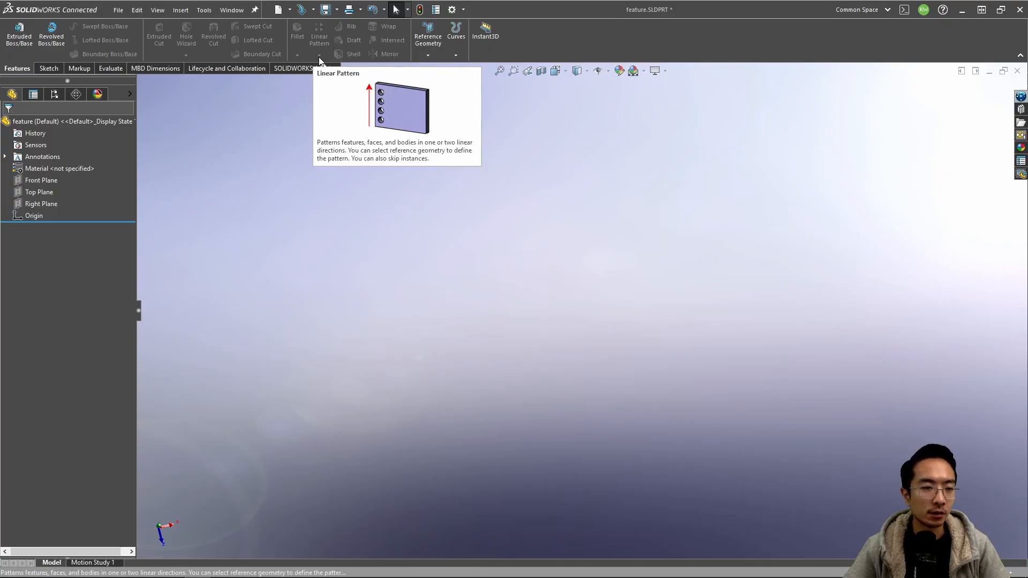
Step: Sketch a center rectangle about 6.02 by 3.88 in on the Top Plane, centred on the origin
click(49, 69)
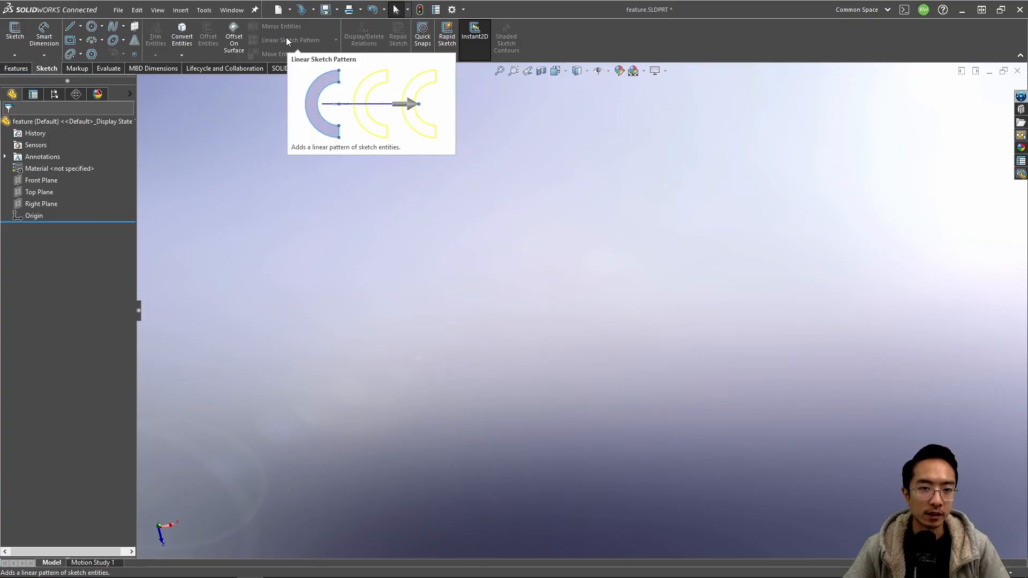
click(16, 69)
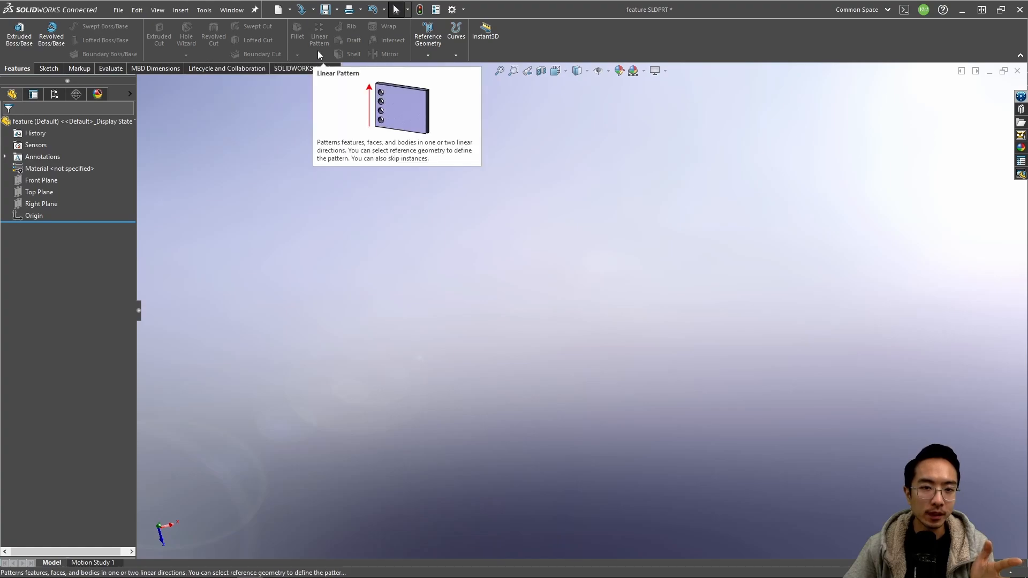
click(43, 194)
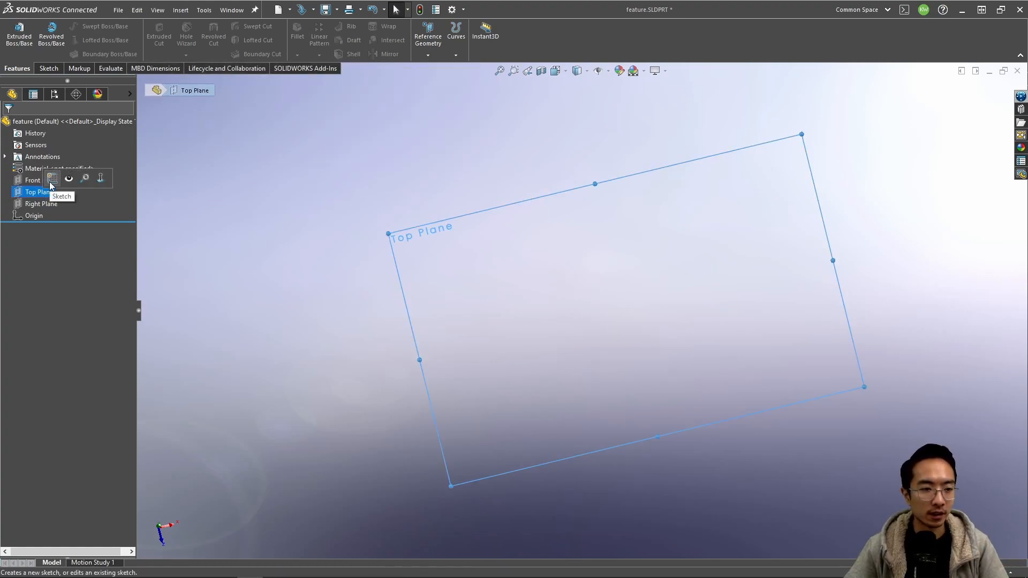
click(51, 181)
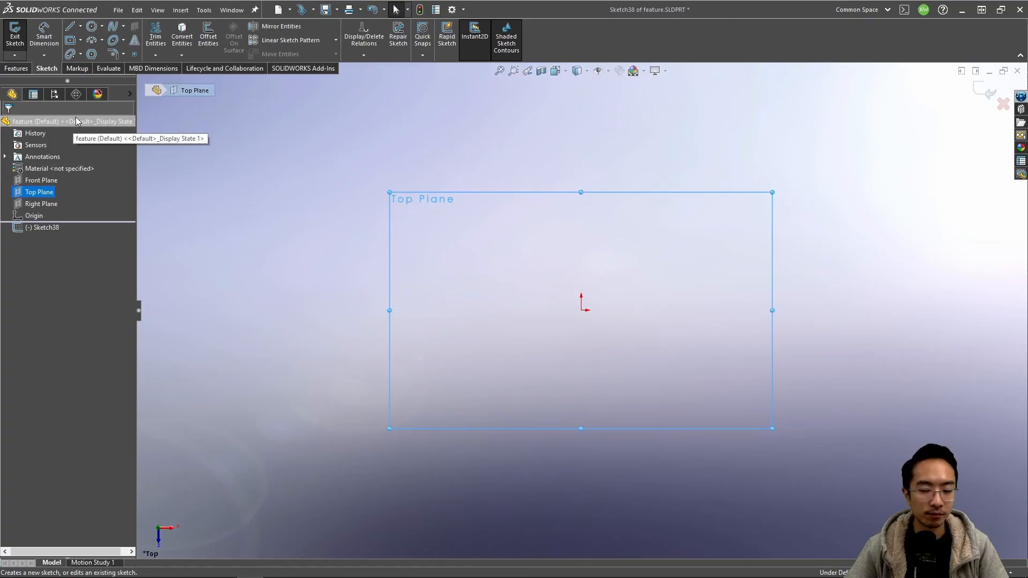
click(70, 40)
click(582, 309)
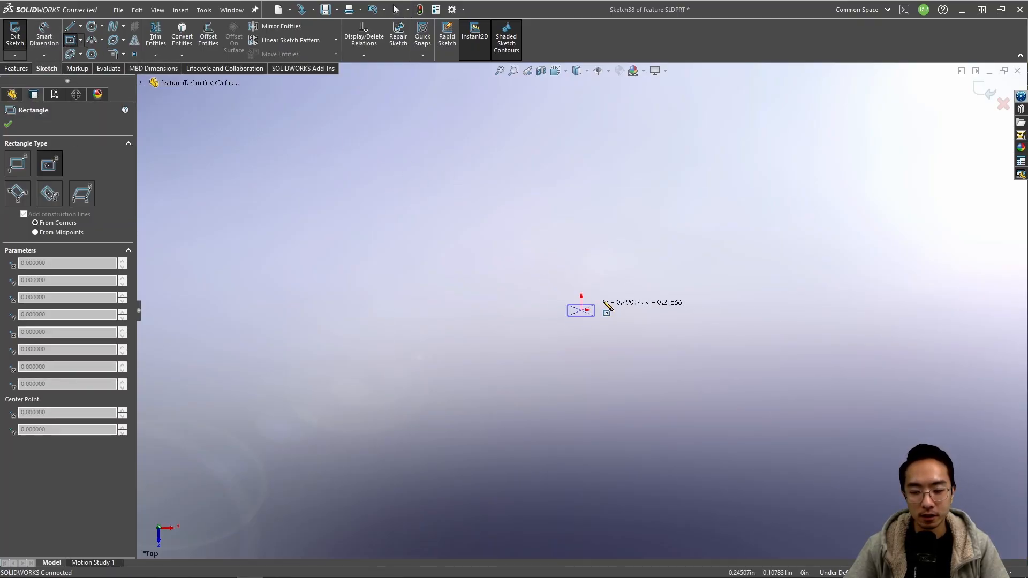
click(746, 204)
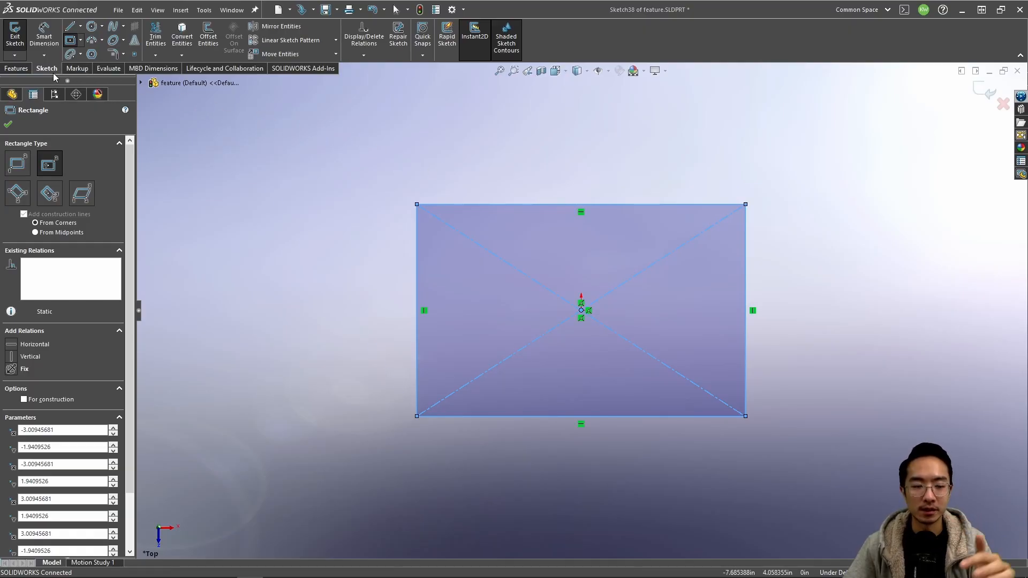
Step: Extrude the rectangle 0.82 in upward as a blind boss
click(16, 69)
click(19, 36)
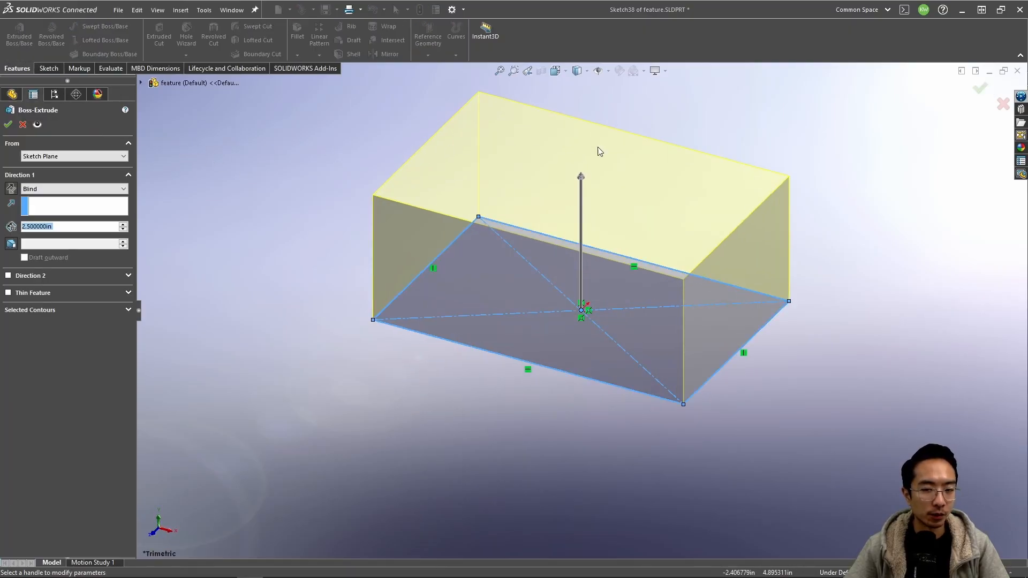
drag(581, 176, 580, 267)
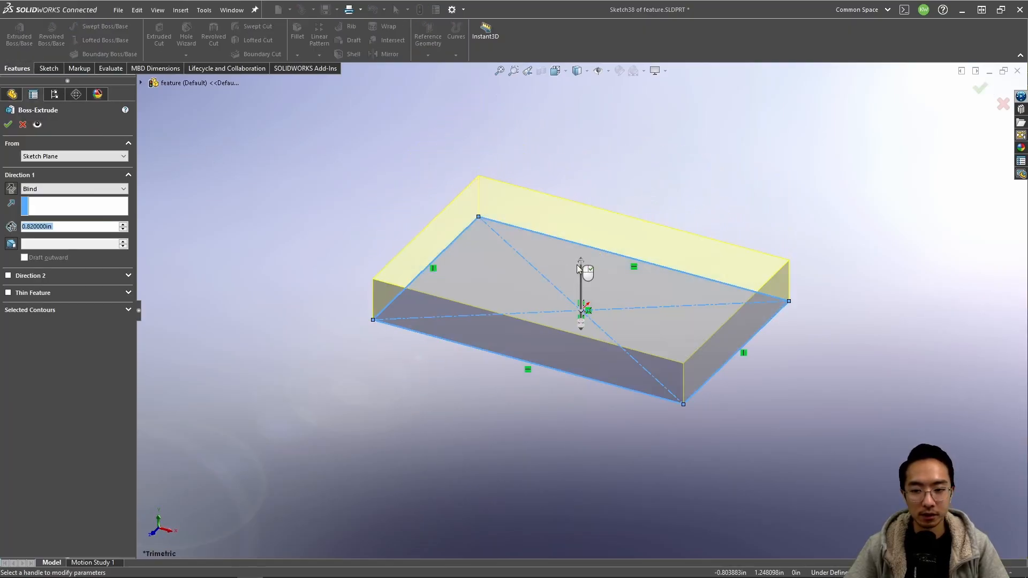
click(980, 89)
Step: Sketch an open M-shaped chain of four lines on the block's top face near its upper-left corner, ending with a vertical line
middle_drag(454, 196, 469, 239)
click(469, 238)
click(560, 211)
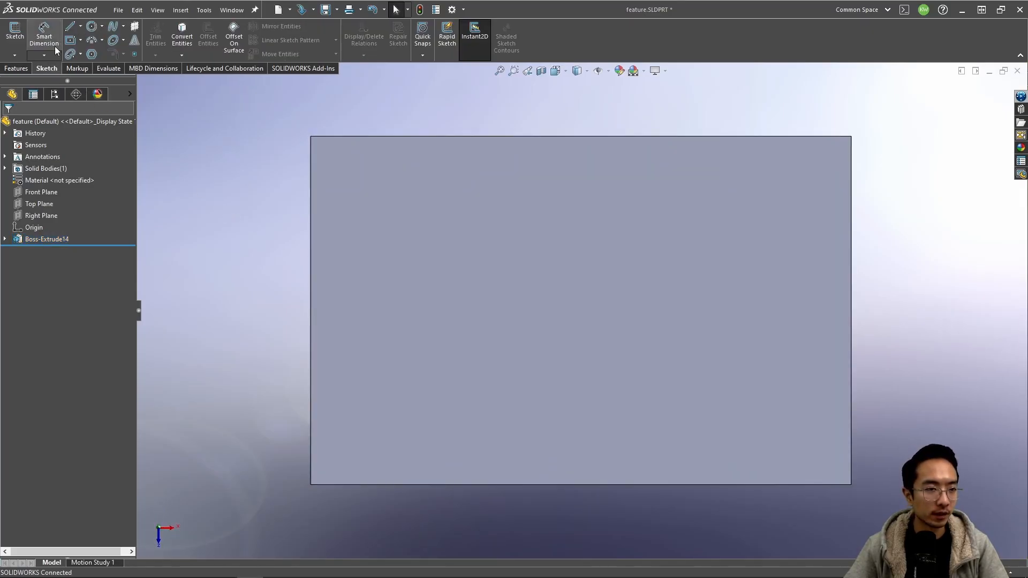
click(73, 28)
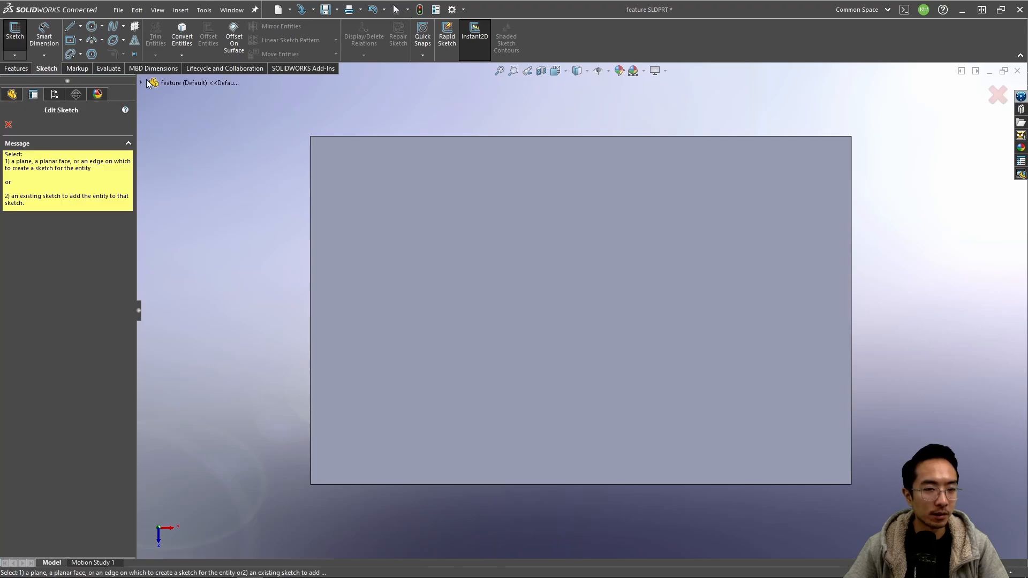
click(393, 220)
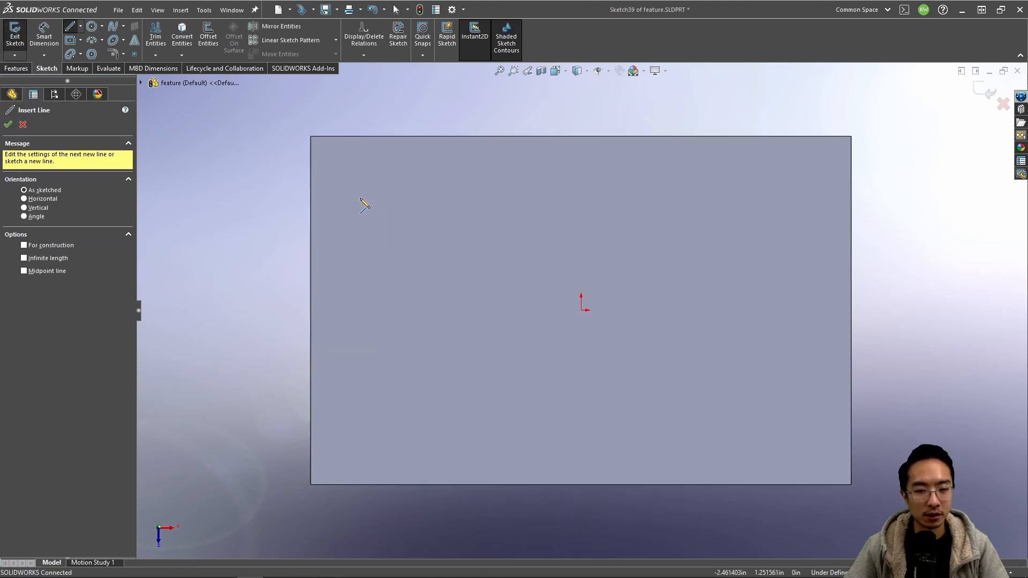
click(360, 200)
click(370, 169)
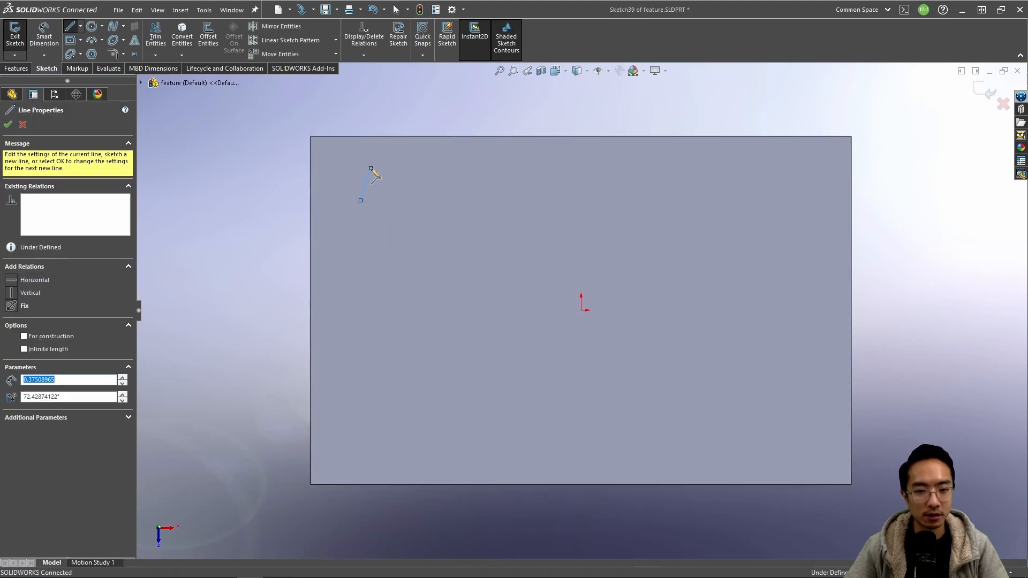
click(394, 193)
click(446, 169)
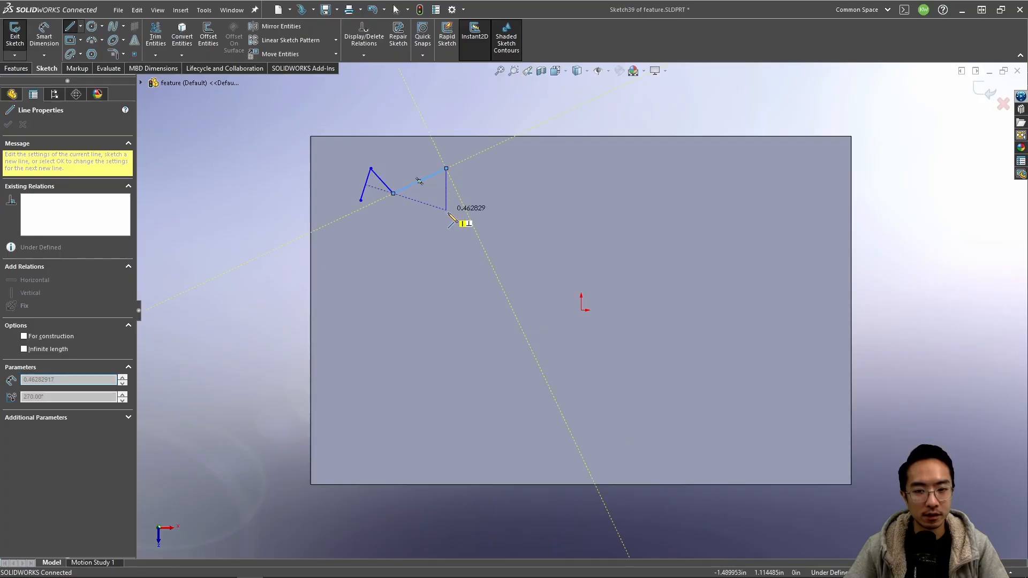
click(446, 210)
key(Escape)
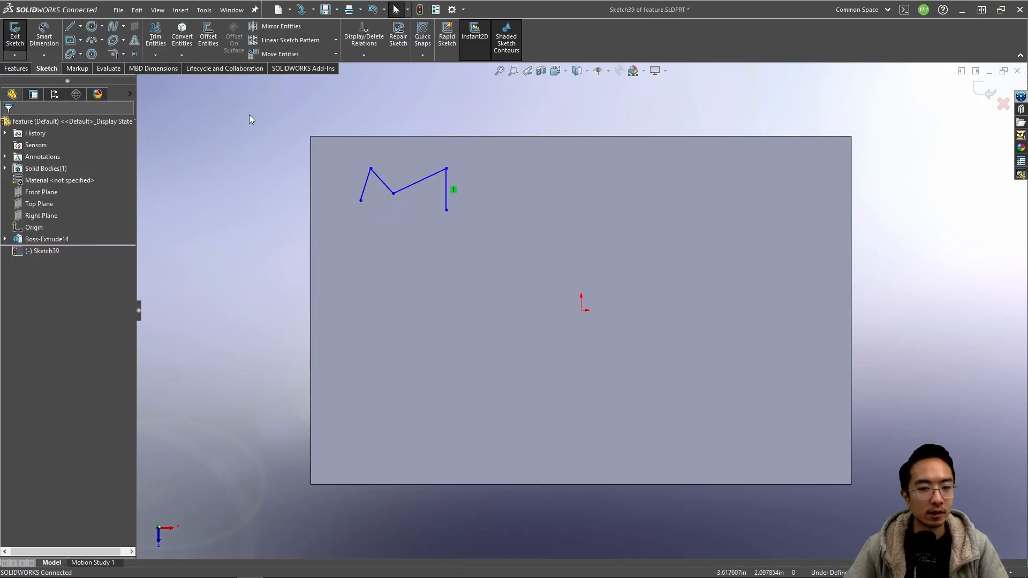
Step: Close the M-shaped chain with a rounded spline below it that joins both free line ends, forming a cat-head profile
click(112, 26)
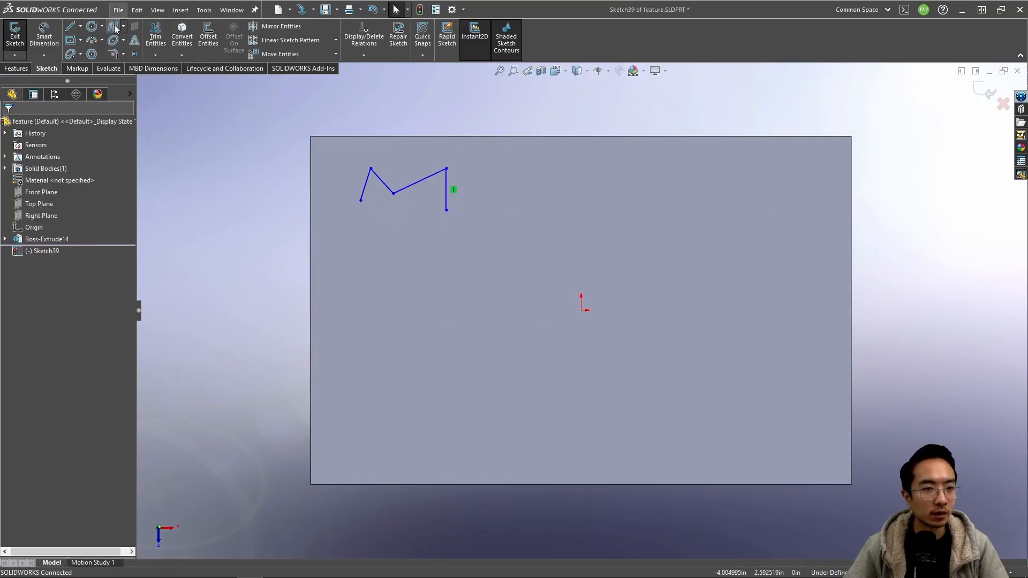
click(361, 200)
click(360, 236)
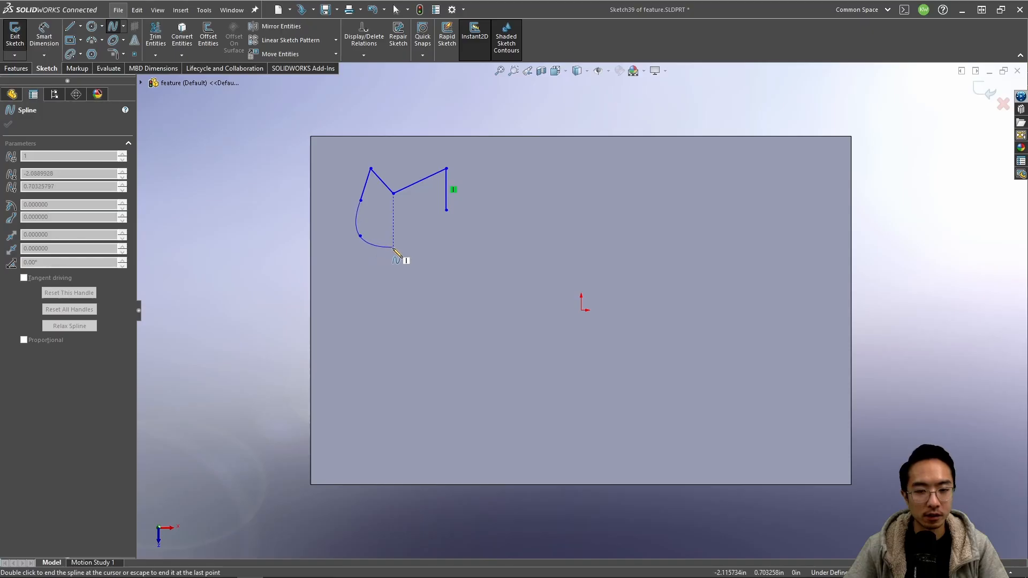
click(405, 252)
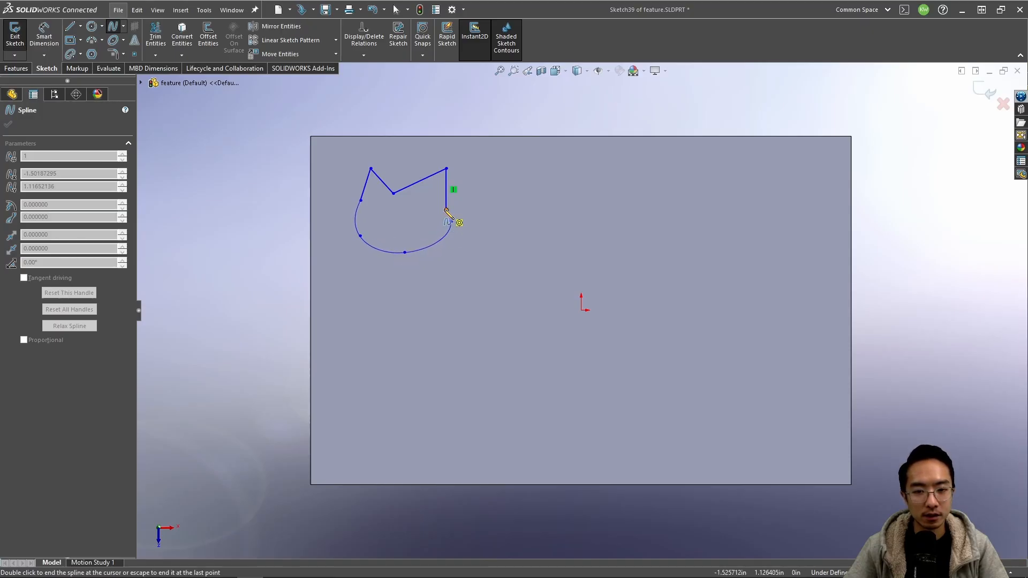
click(447, 210)
key(Escape)
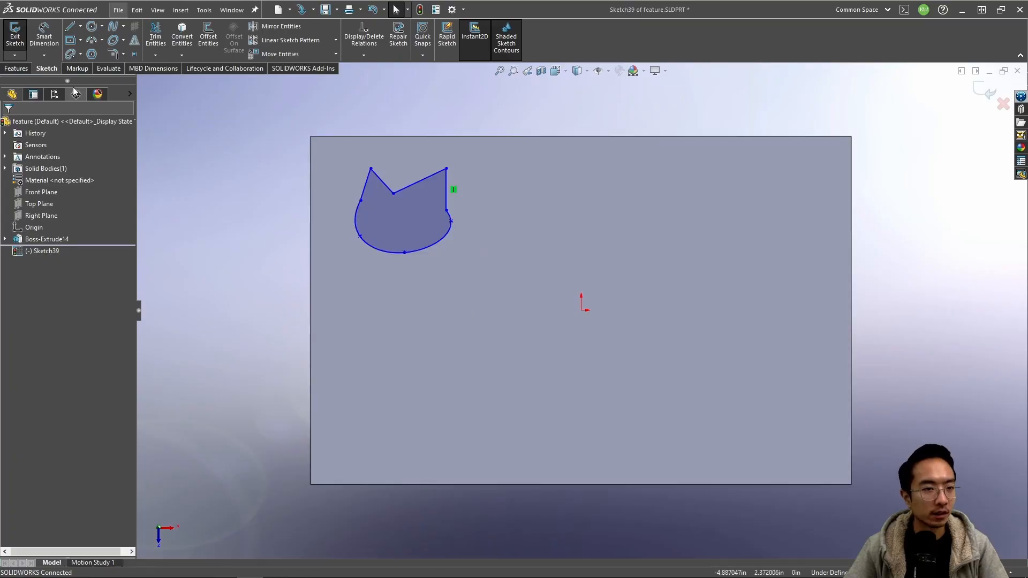
Step: Make a blind extruded cut of the cat-head profile 0.82 in deep into the block
click(18, 68)
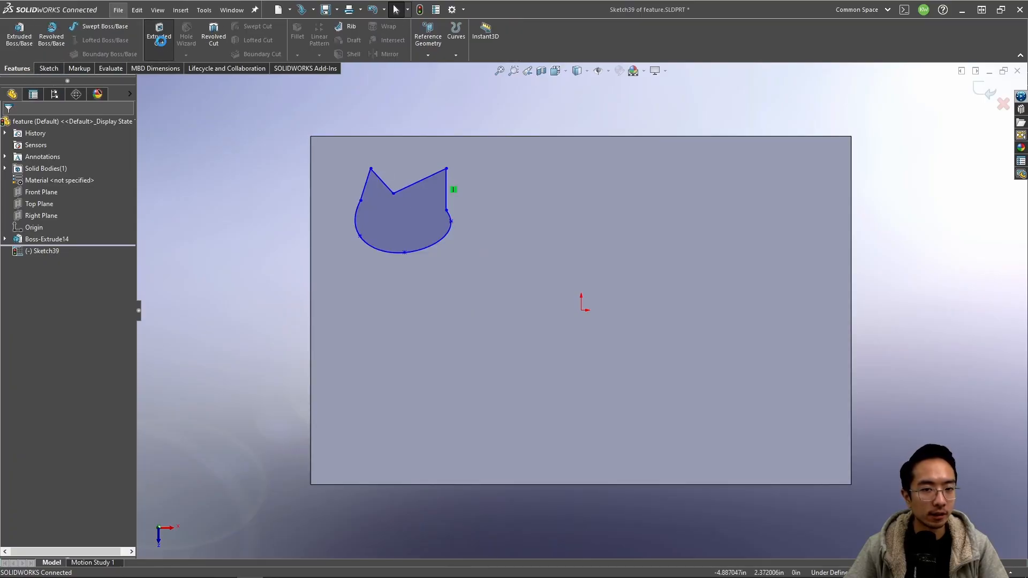
click(160, 41)
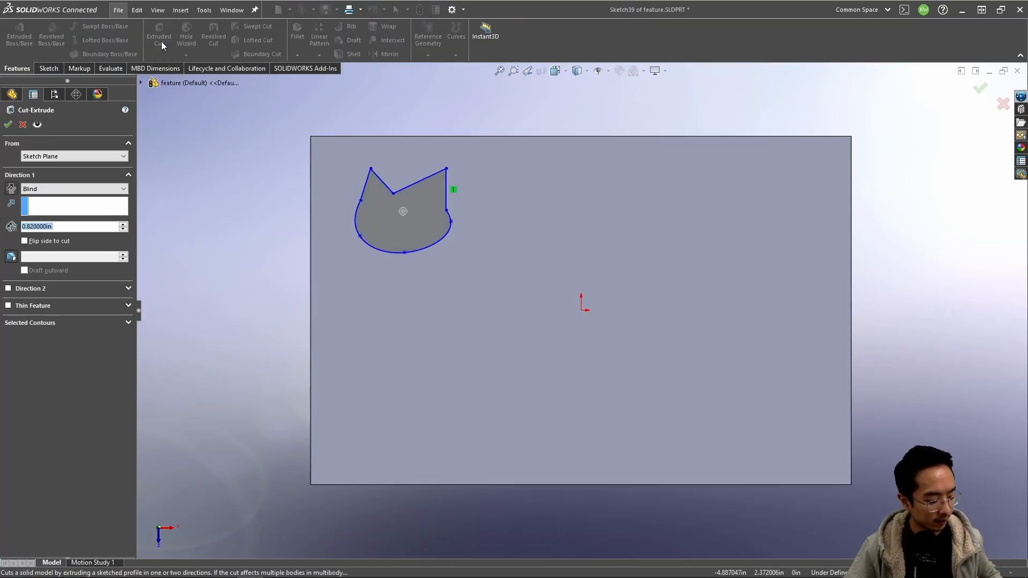
click(7, 124)
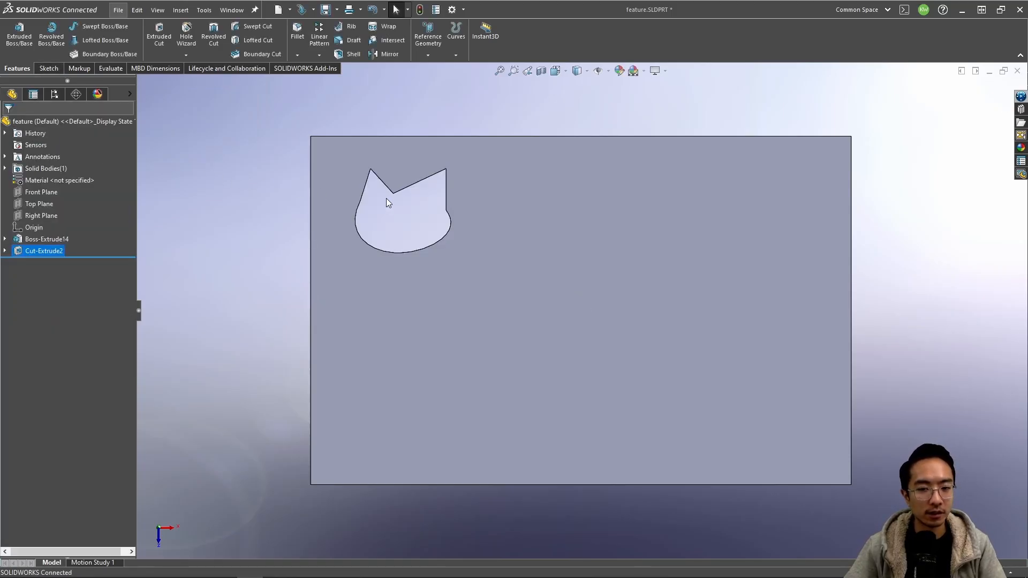
Step: Start a linear pattern of the cat-head cut, using the block's upper long edge as Direction 1
click(317, 55)
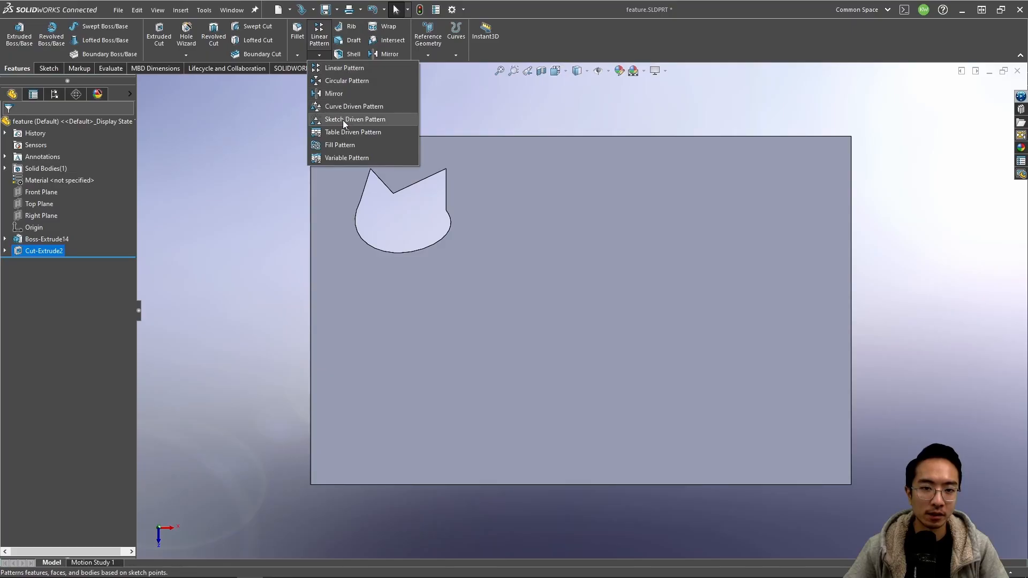
click(344, 68)
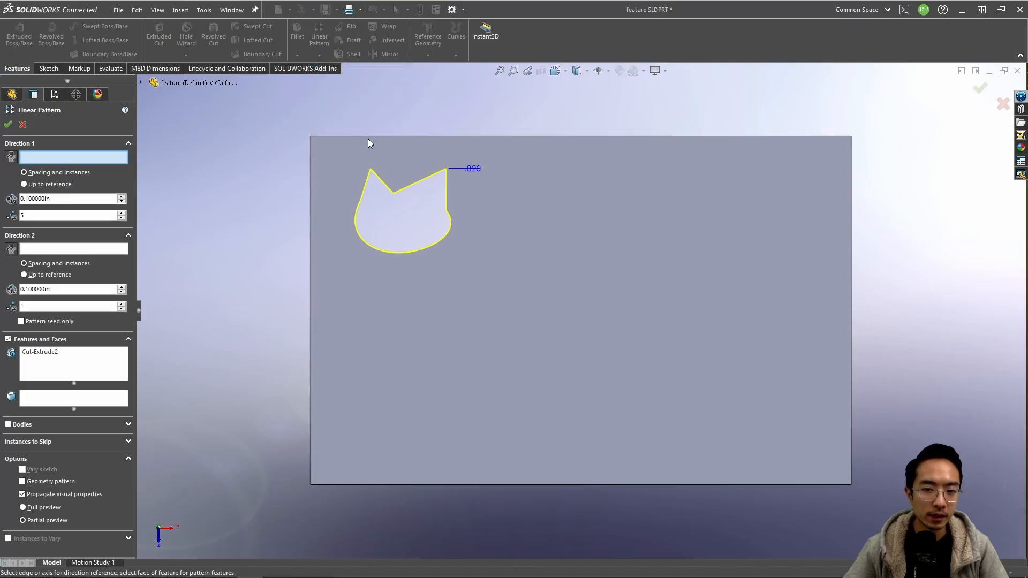
click(516, 136)
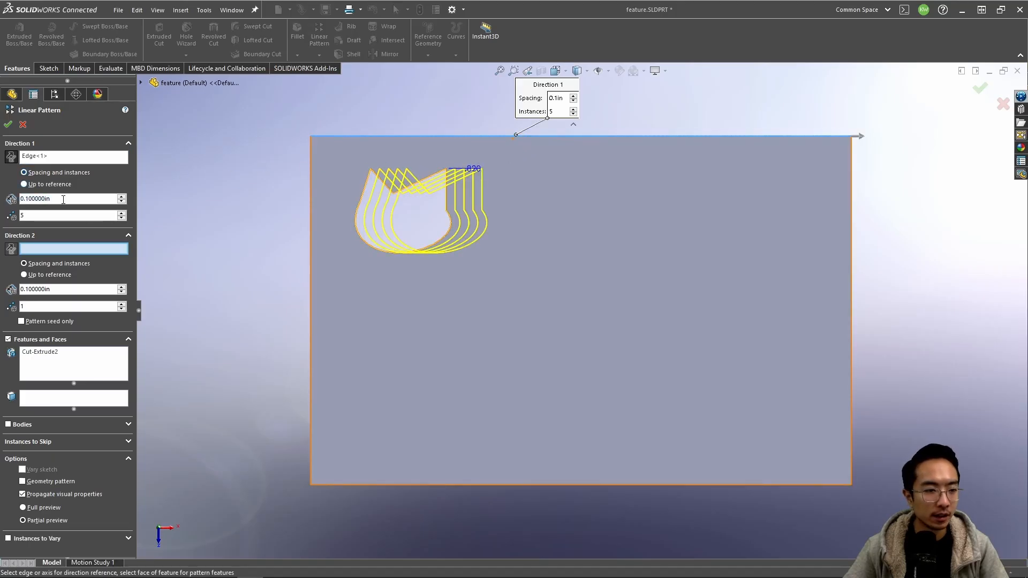
Step: Set the Direction 1 spacing to 1.3 in with 4 instances and create the pattern
click(122, 195)
click(122, 196)
click(121, 196)
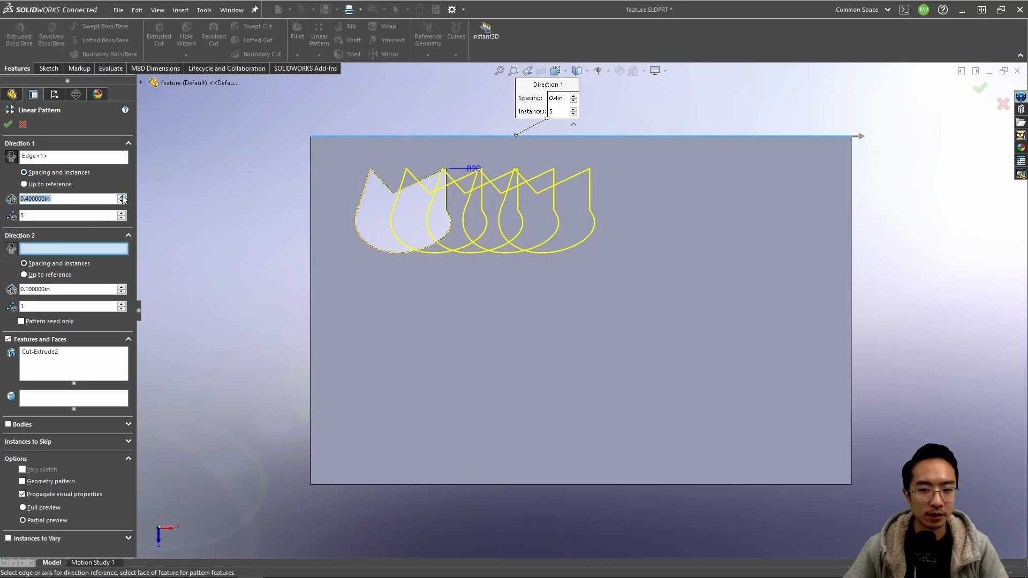
click(122, 196)
click(122, 196)
click(121, 196)
click(121, 196)
click(121, 196)
click(122, 196)
click(122, 196)
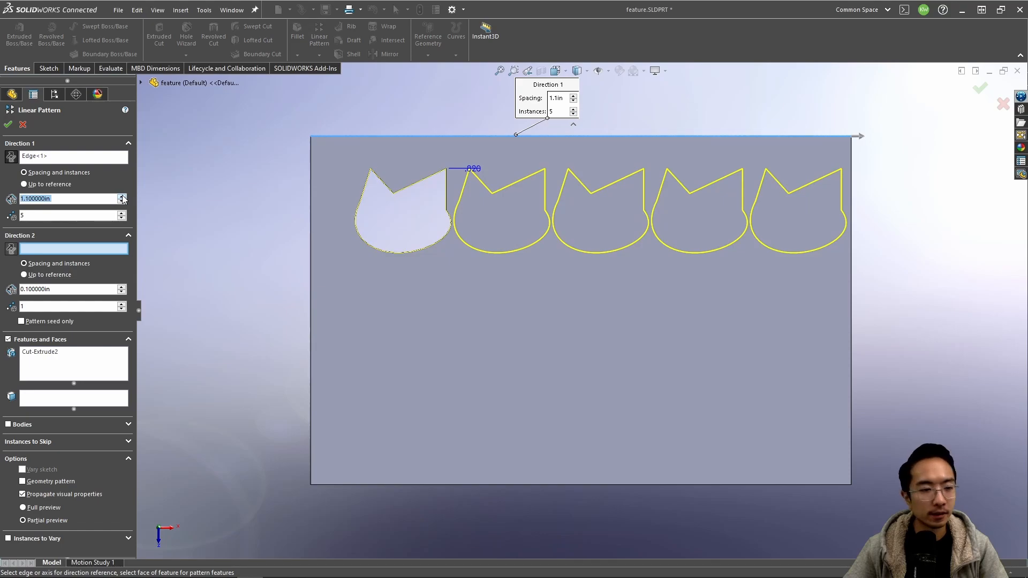
click(122, 196)
click(121, 196)
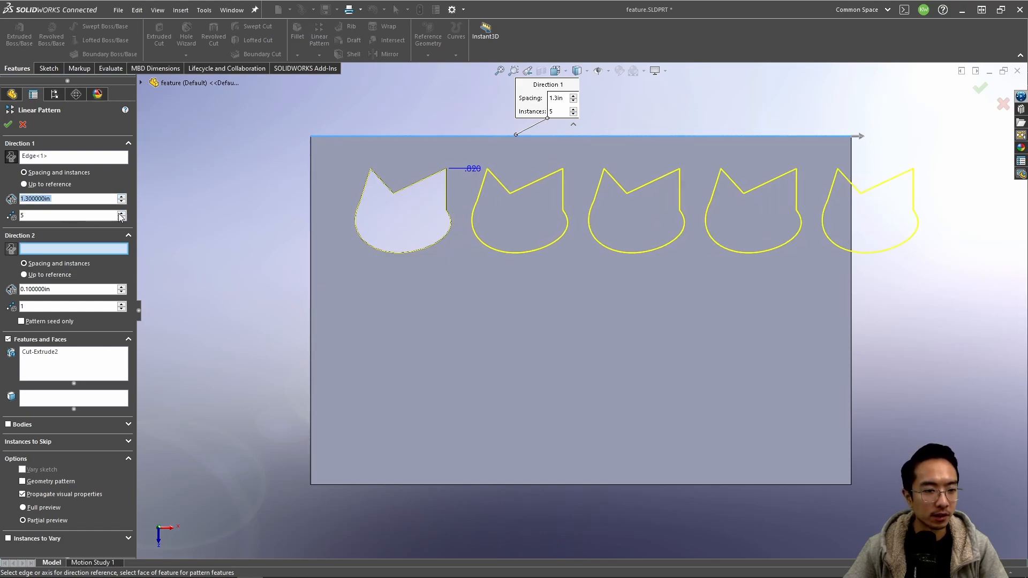
click(121, 219)
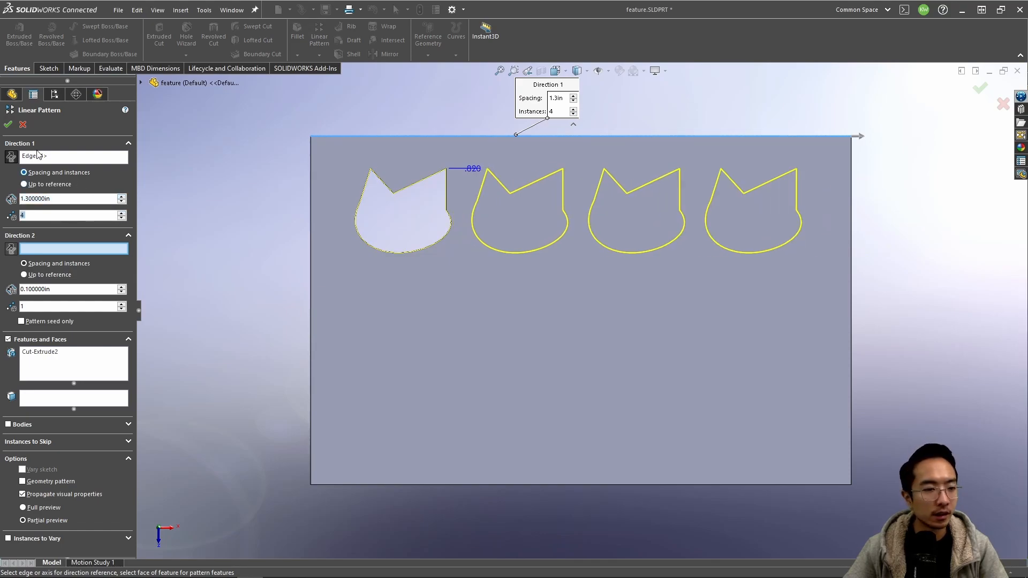
click(8, 124)
Step: Inspect the patterned block at an angle, highlighting the linear pattern and the base extrusion in the model
mouse_move(533, 305)
middle_down()
mouse_move(519, 251)
mouse_move(546, 254)
mouse_move(532, 307)
middle_up()
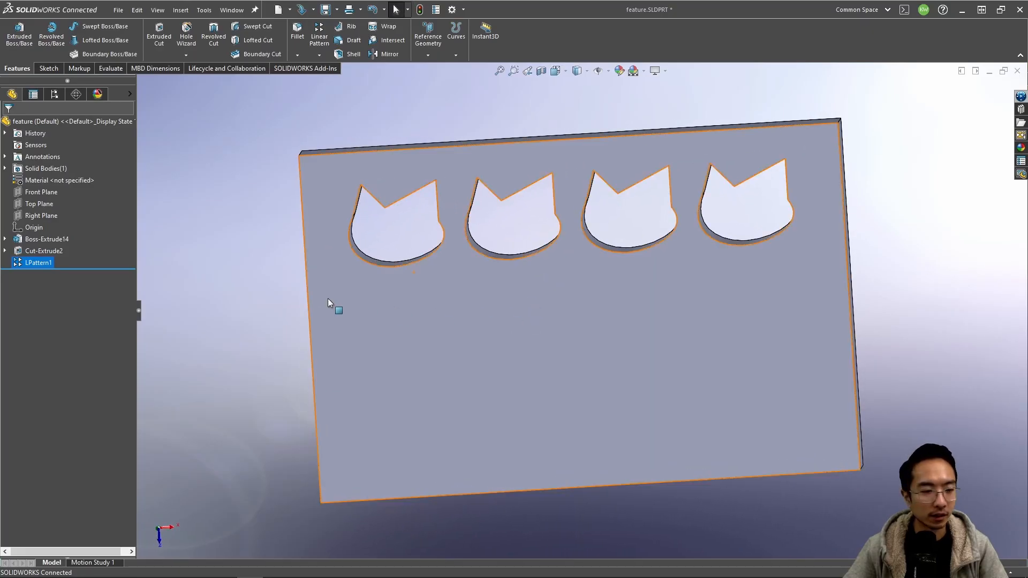
click(35, 262)
click(43, 239)
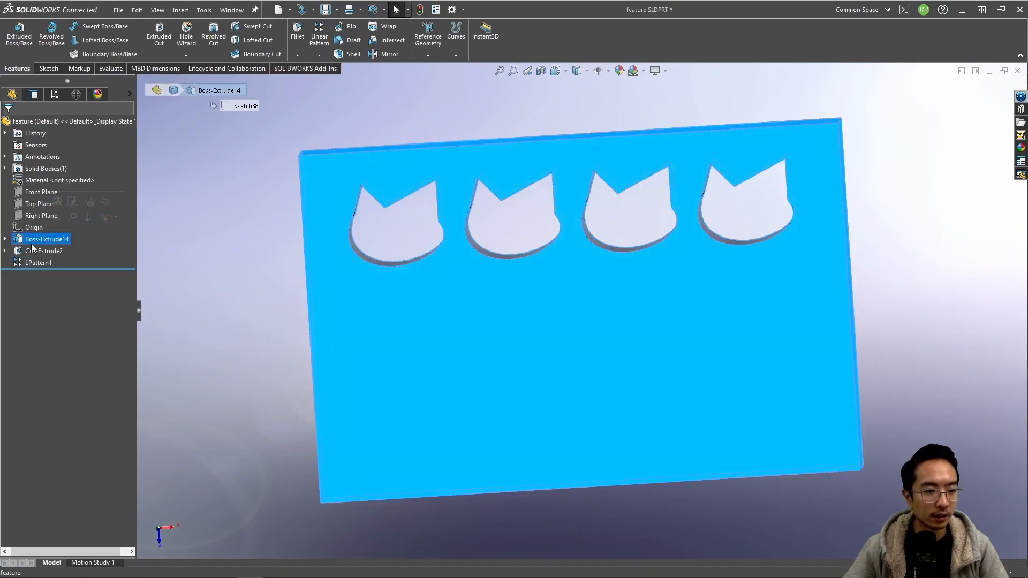
Step: Reopen the linear pattern of the cat-head cut and use the block's left short edge as Direction 2
click(20, 261)
click(46, 236)
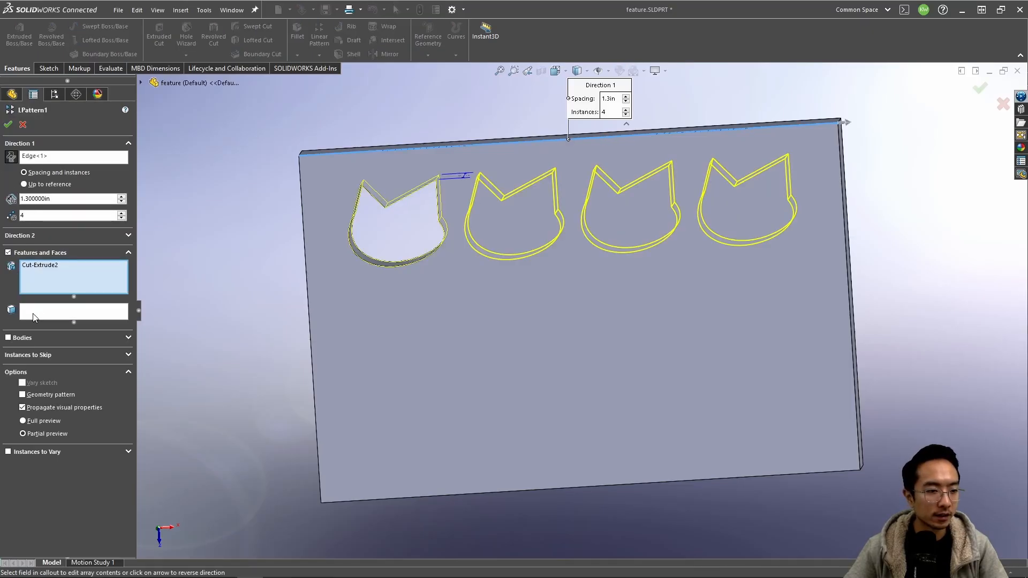
click(92, 235)
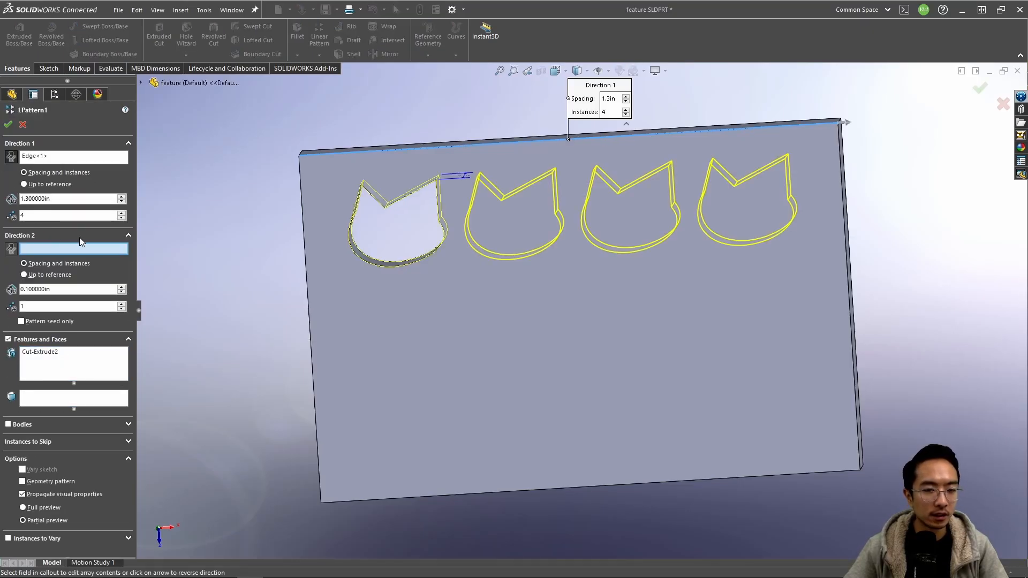
click(304, 239)
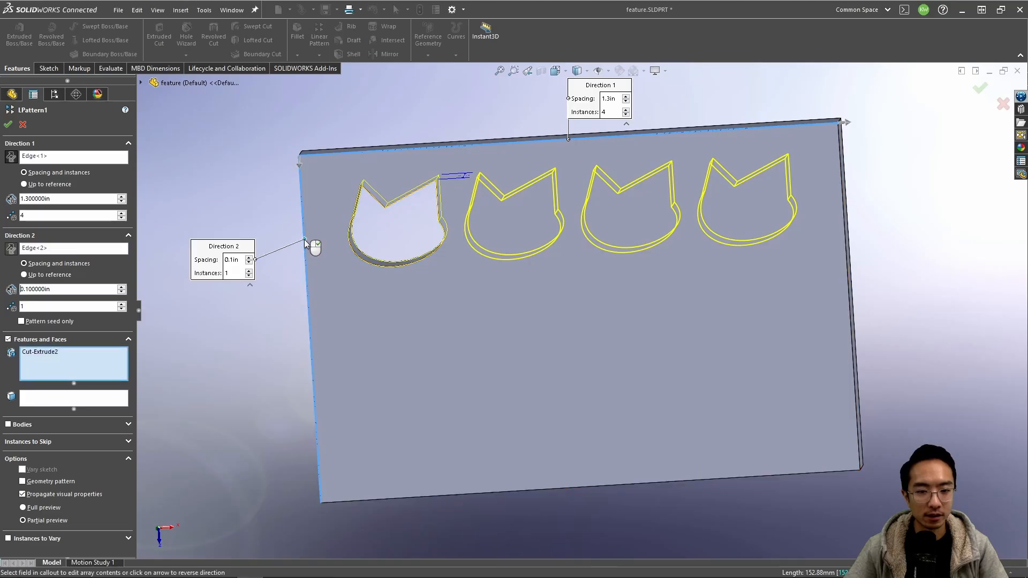
Step: Set Direction 2 to 2 instances with 1.7 in spacing and apply the edited linear pattern
click(122, 304)
click(122, 287)
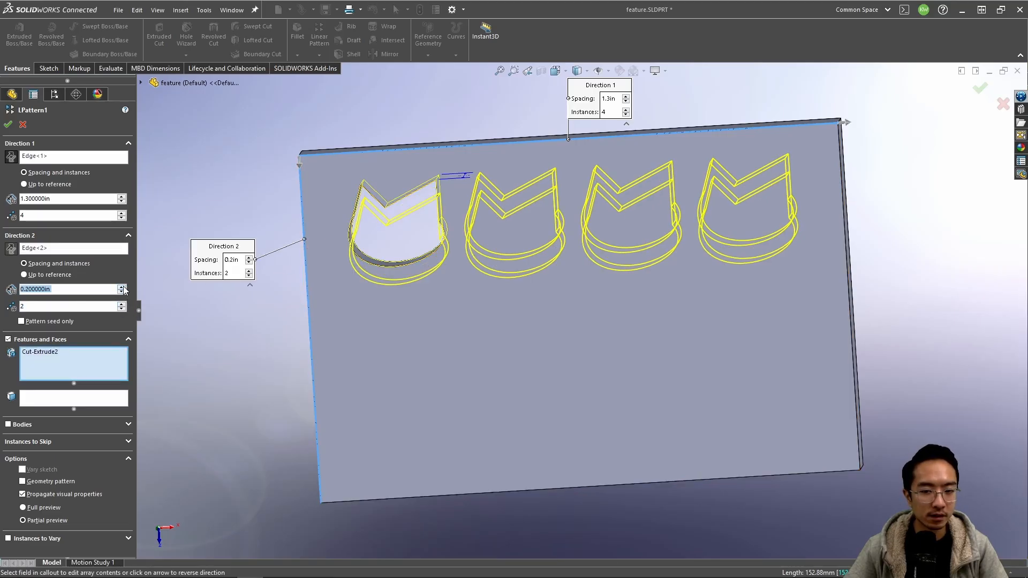
click(123, 287)
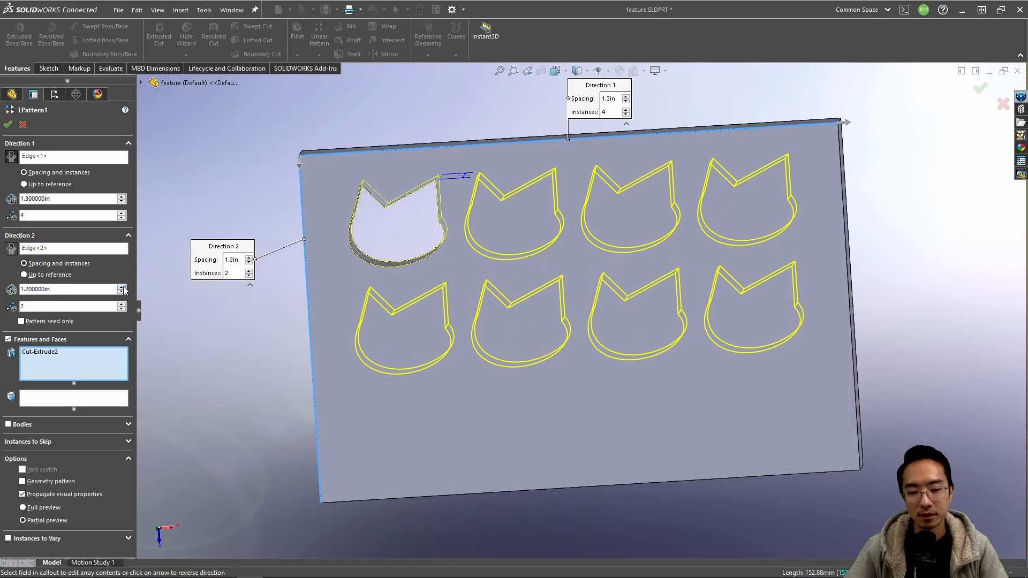
click(8, 124)
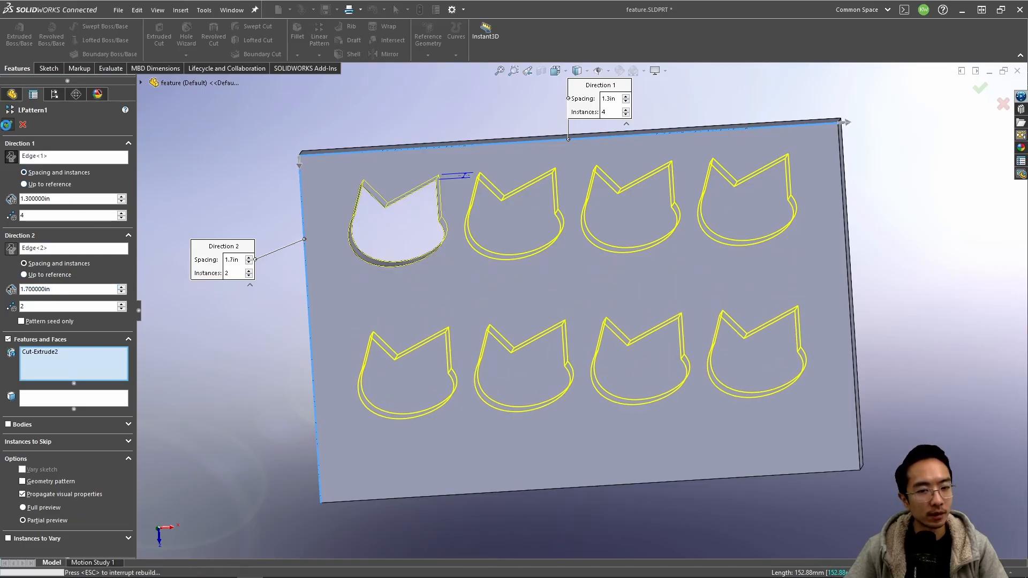
middle_drag(327, 344, 285, 323)
click(251, 286)
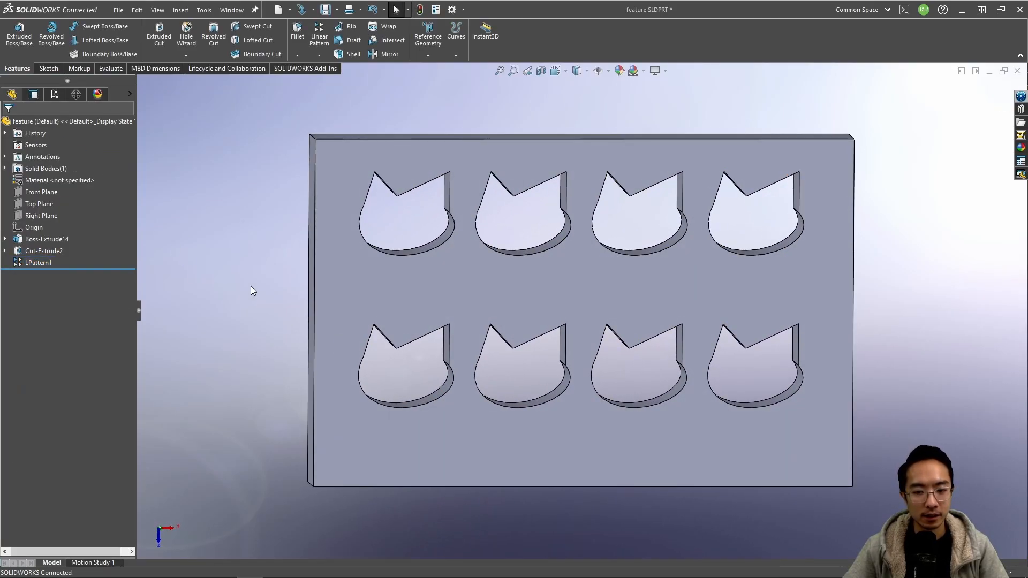
Step: Delete the linear pattern feature from the part
right_click(31, 263)
click(59, 323)
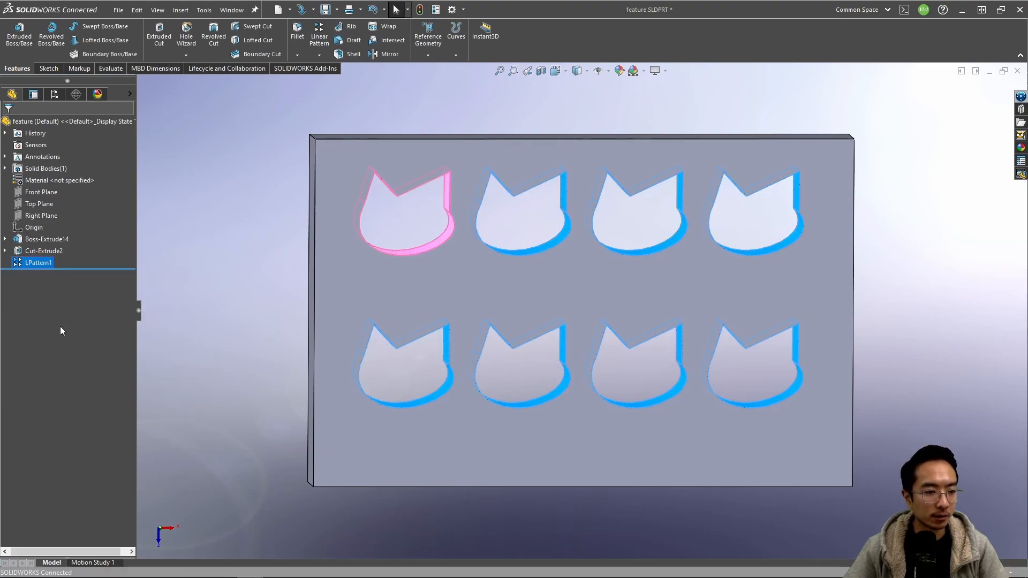
click(818, 177)
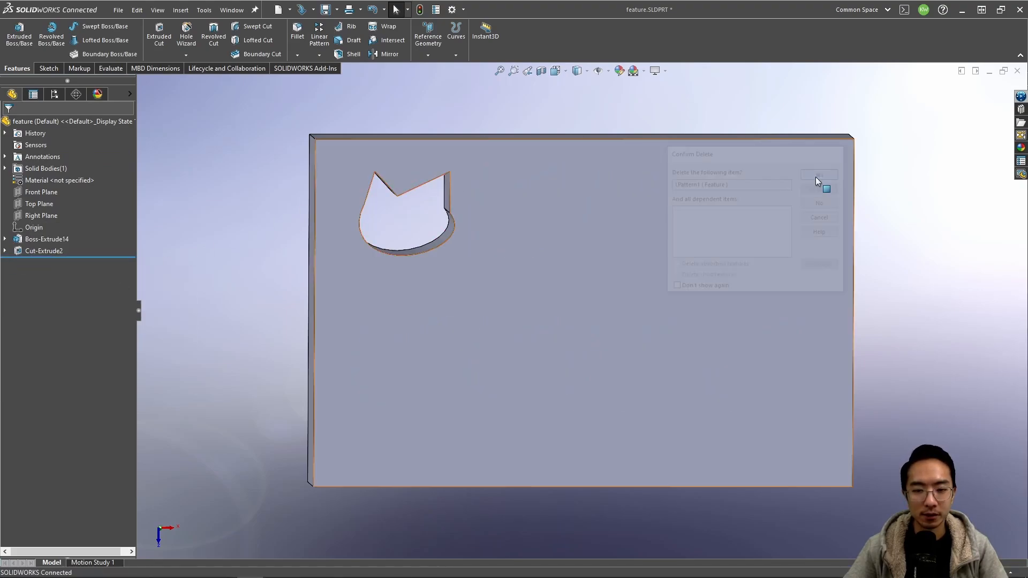
mouse_move(532, 272)
middle_down()
mouse_move(516, 246)
mouse_move(525, 261)
middle_up()
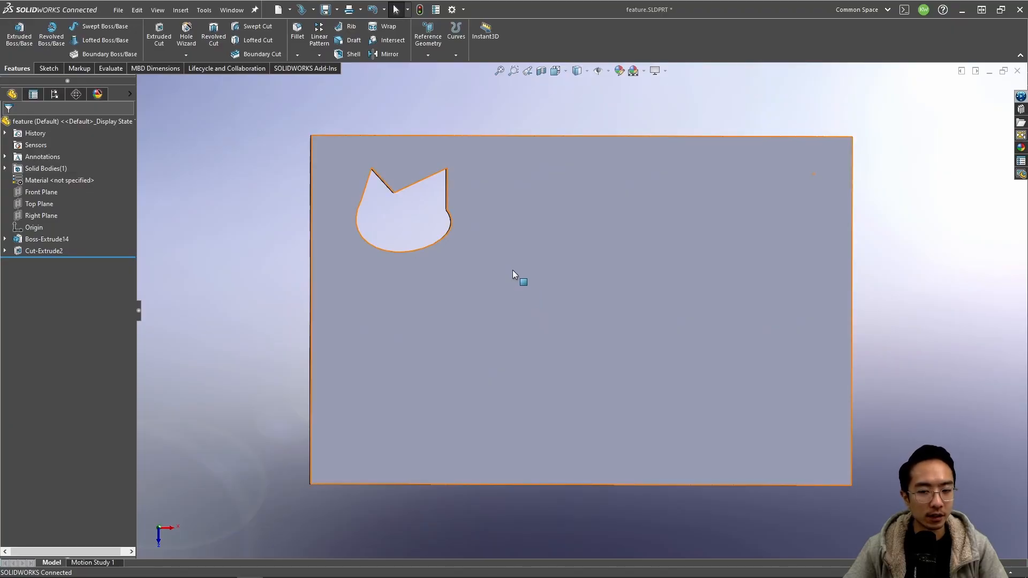
click(513, 270)
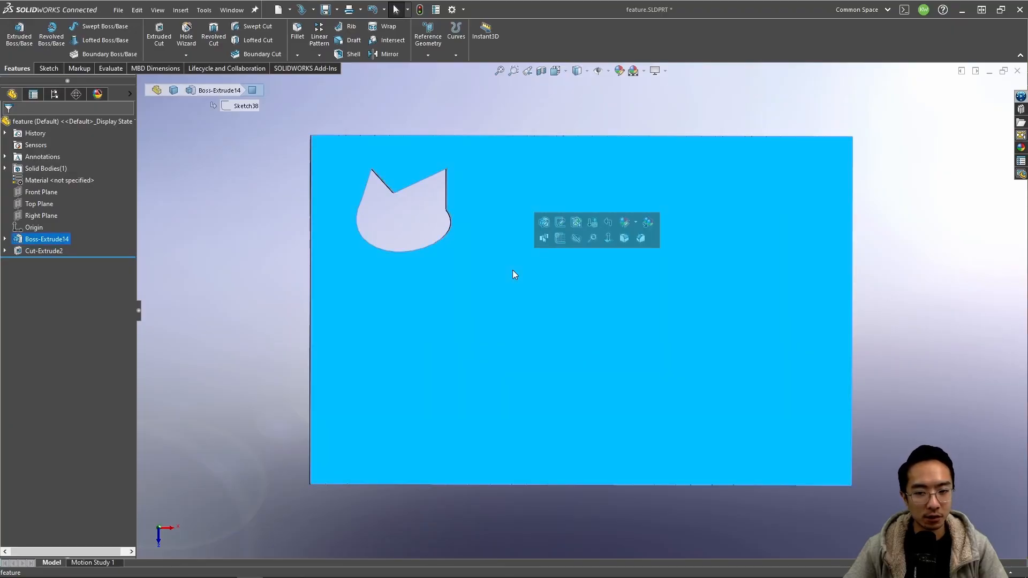
click(560, 240)
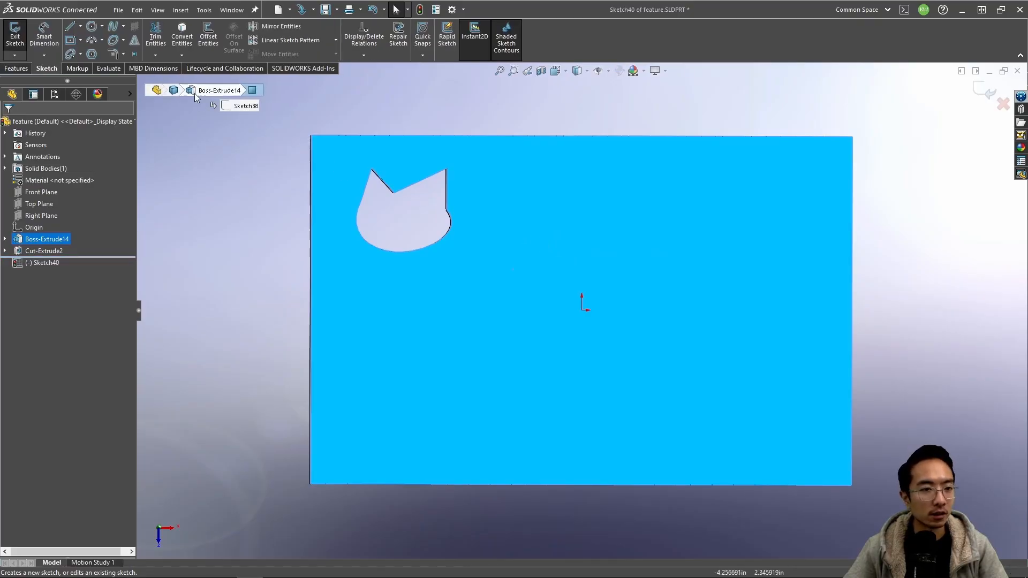
click(14, 33)
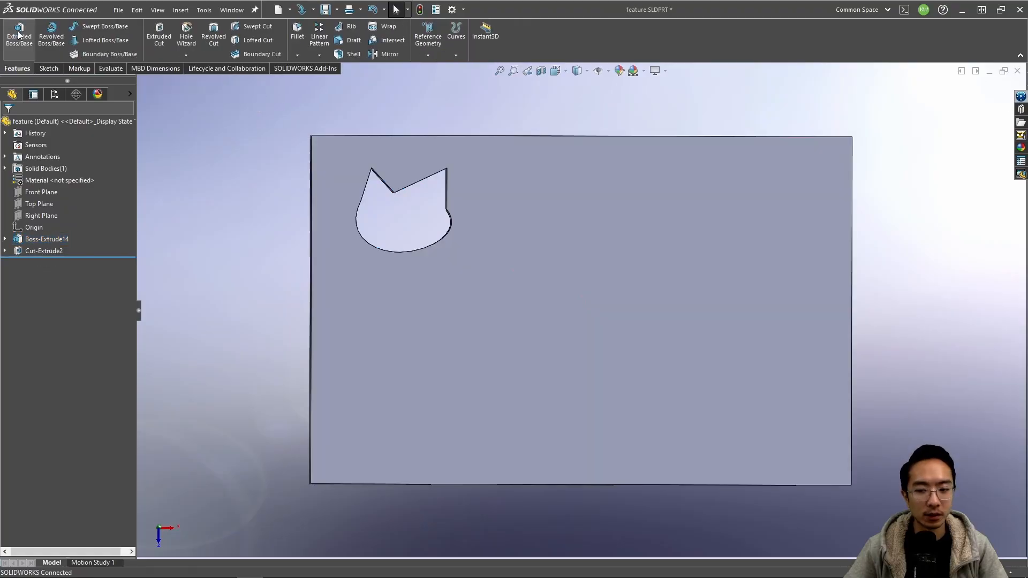
Step: Create a reference axis through the origin, perpendicular to the Top Plane, using the Point and Face/Plane option
click(432, 53)
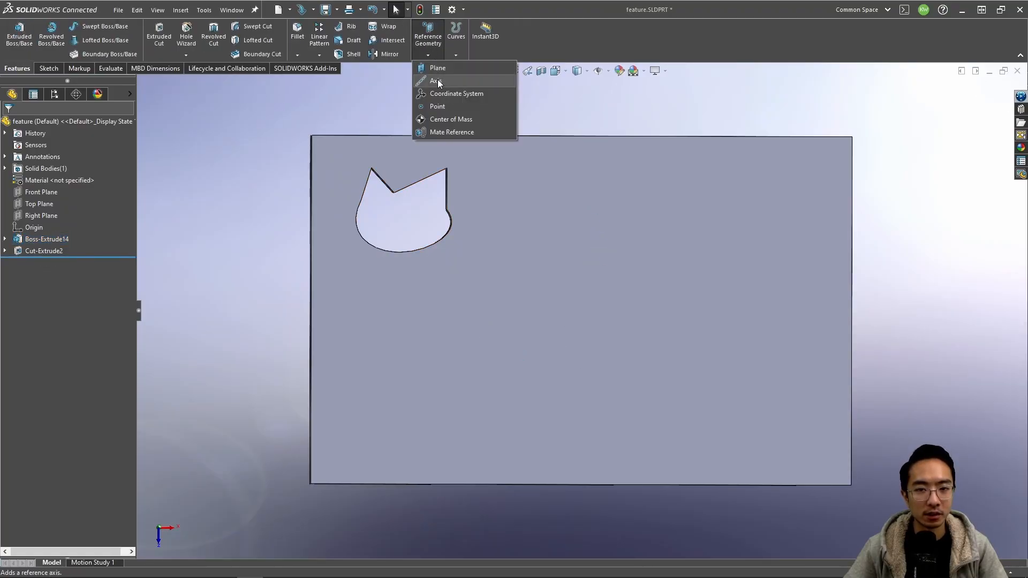
click(438, 79)
click(141, 83)
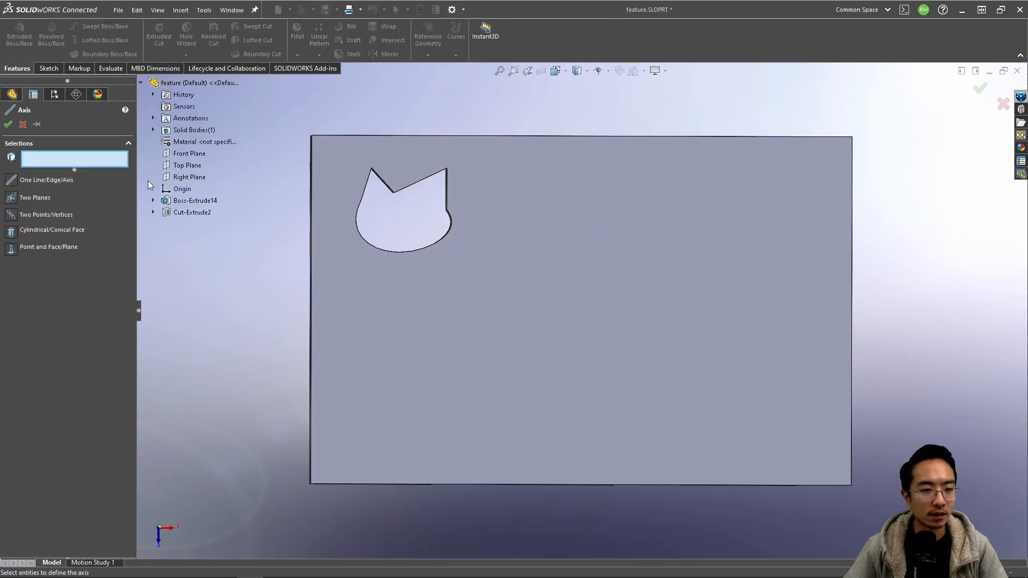
click(181, 189)
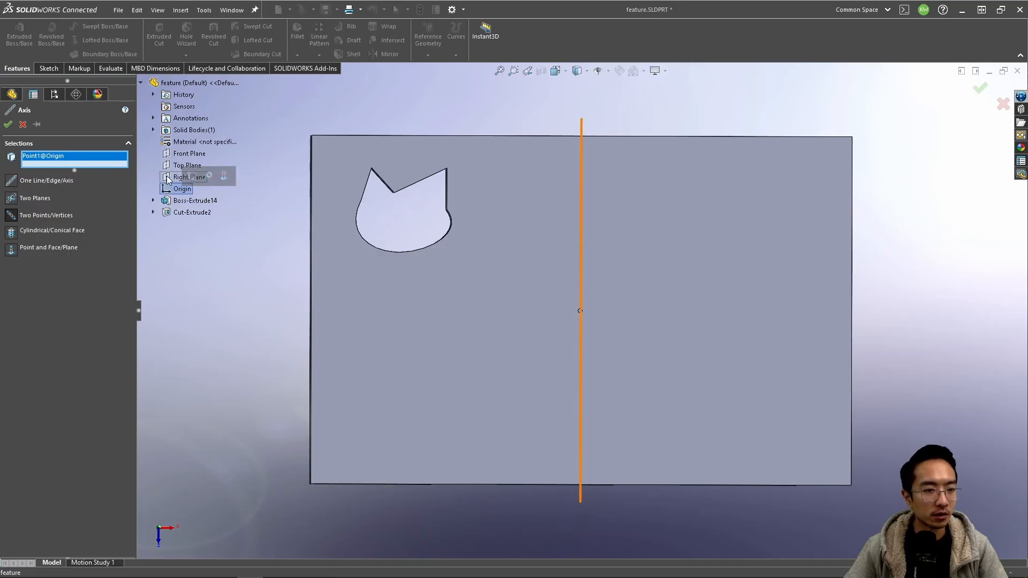
click(180, 165)
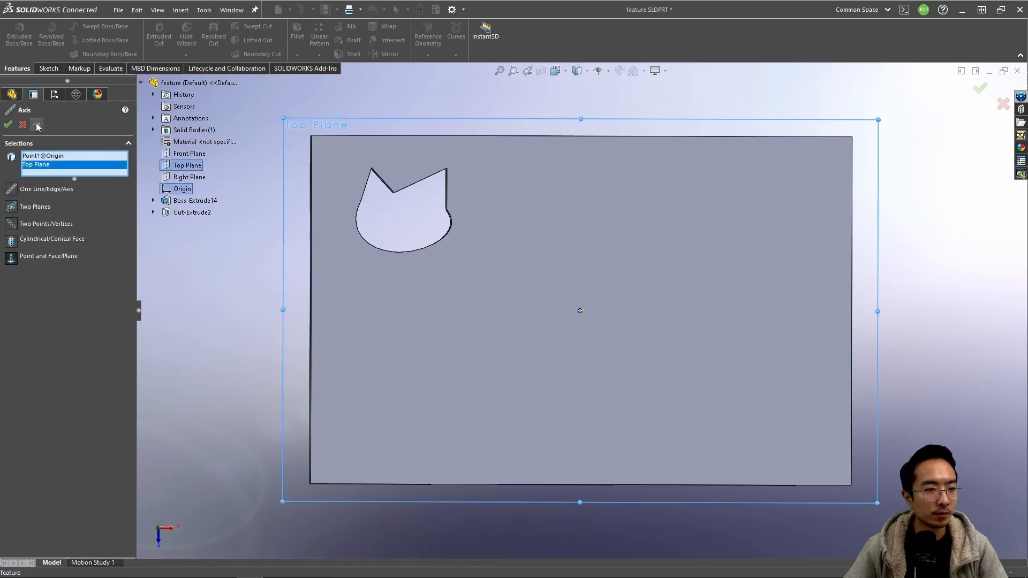
click(10, 124)
mouse_move(519, 355)
middle_down()
mouse_move(525, 252)
mouse_move(555, 195)
mouse_move(494, 245)
mouse_move(502, 342)
mouse_move(619, 259)
mouse_move(550, 361)
mouse_move(537, 347)
middle_up()
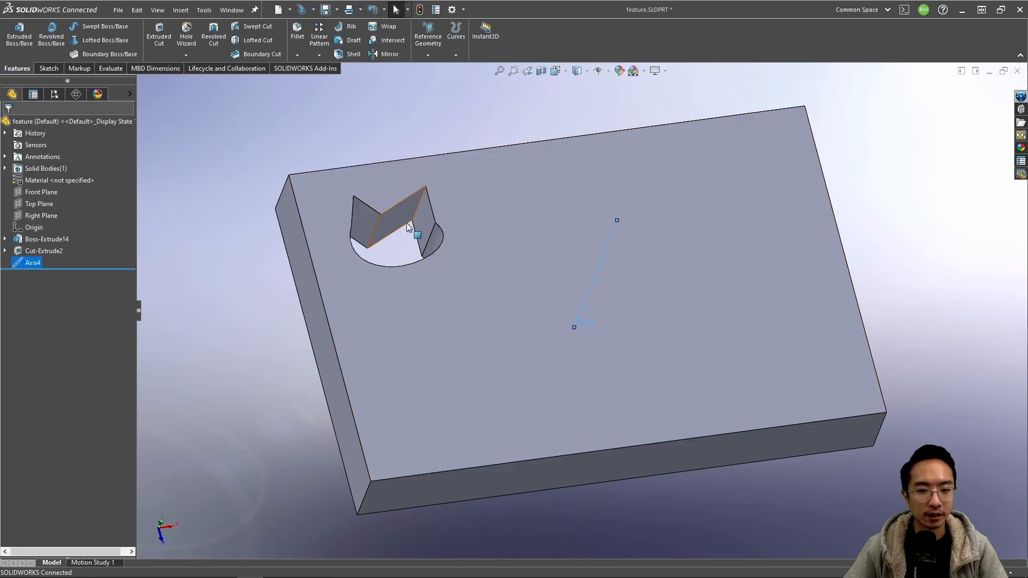
middle_drag(480, 239, 560, 293)
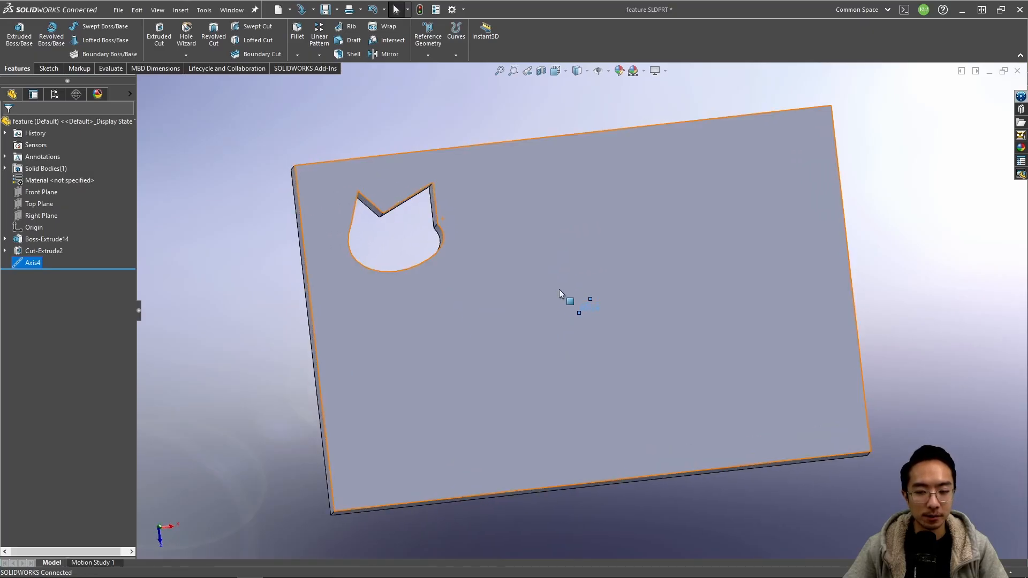
Step: Create a circular pattern of the cat-head cut about the new axis with 5 equally spaced instances over 360 degrees
click(316, 55)
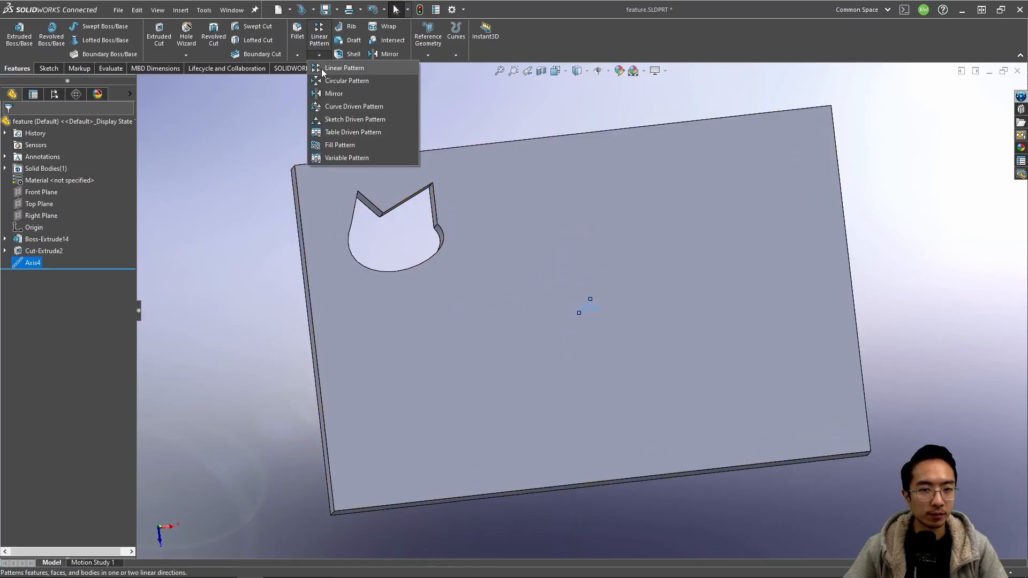
click(326, 81)
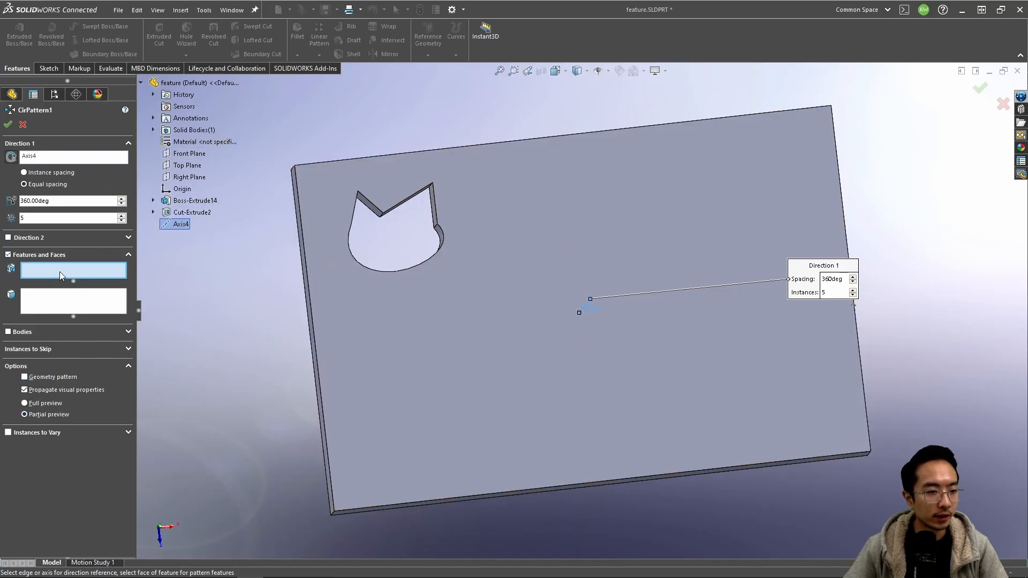
middle_drag(413, 234, 541, 322)
click(404, 208)
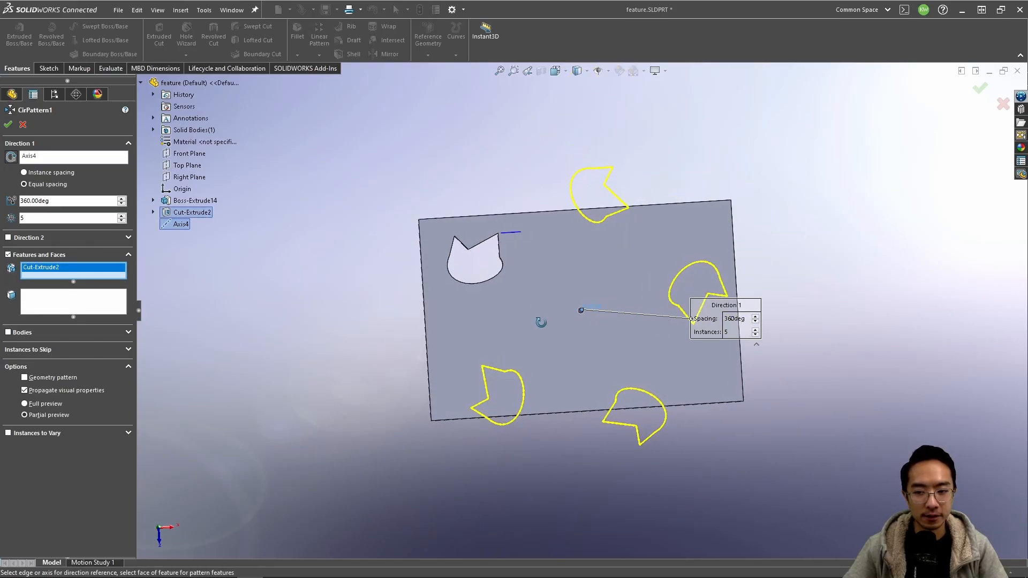
click(7, 124)
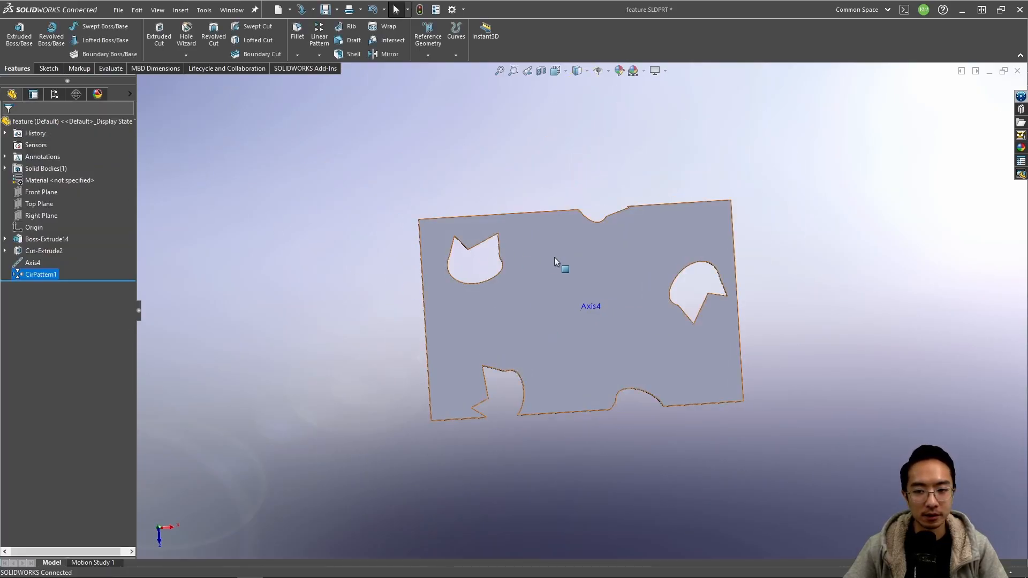
Step: Edit the cat-head cut's sketch, moving the whole profile closer to the central axis, and rebuild the part
click(5, 250)
click(53, 262)
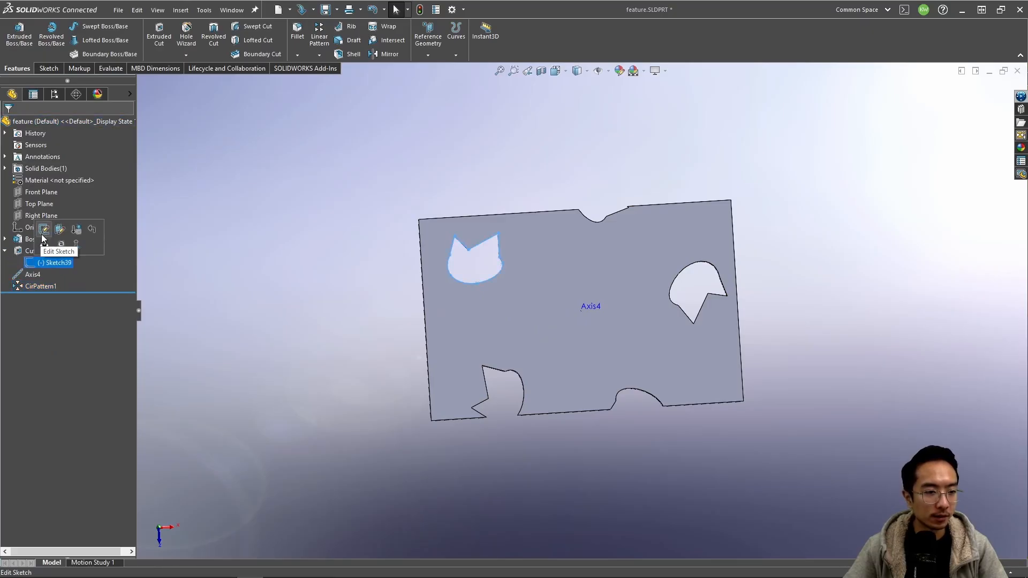
click(44, 236)
drag(548, 298, 432, 230)
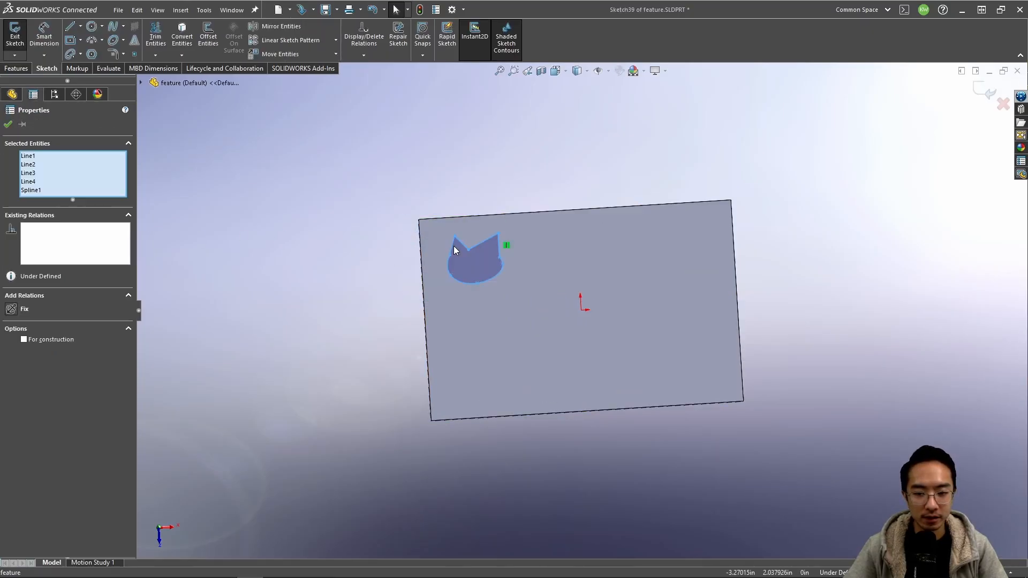
mouse_move(491, 278)
mouse_down()
mouse_move(554, 304)
mouse_move(551, 292)
mouse_up()
click(979, 92)
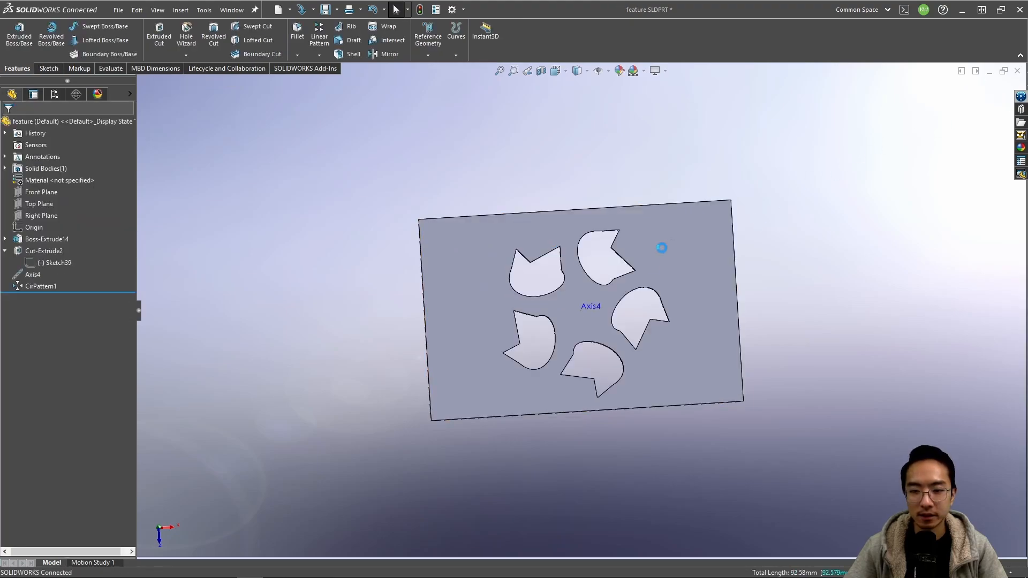
mouse_move(664, 246)
middle_down()
mouse_move(592, 264)
mouse_move(555, 251)
mouse_move(601, 290)
middle_up()
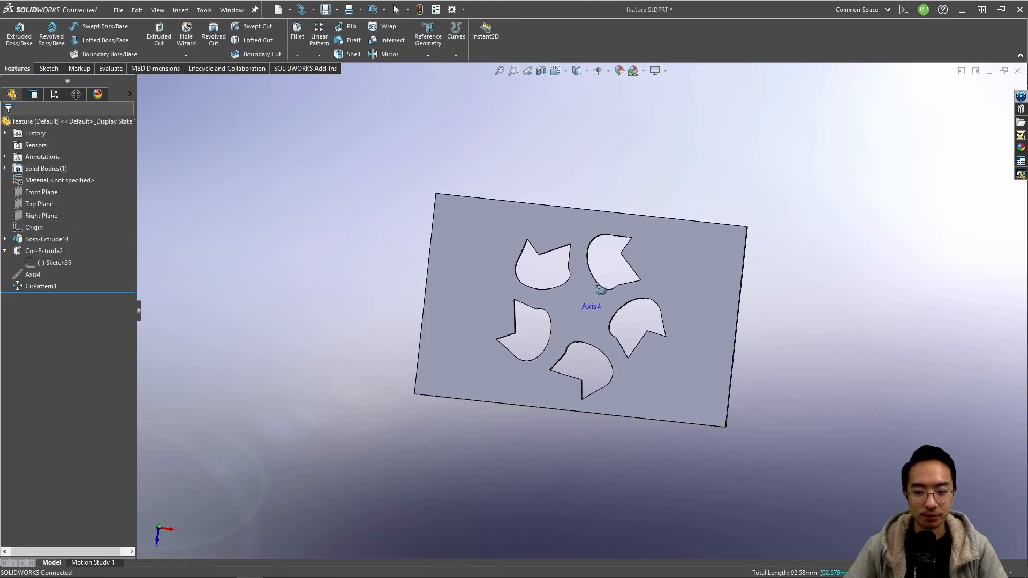
scroll(601, 288, down, 4)
mouse_move(554, 318)
middle_down()
mouse_move(545, 301)
mouse_move(578, 289)
mouse_move(544, 321)
mouse_move(544, 303)
middle_up()
scroll(539, 307, up, 2)
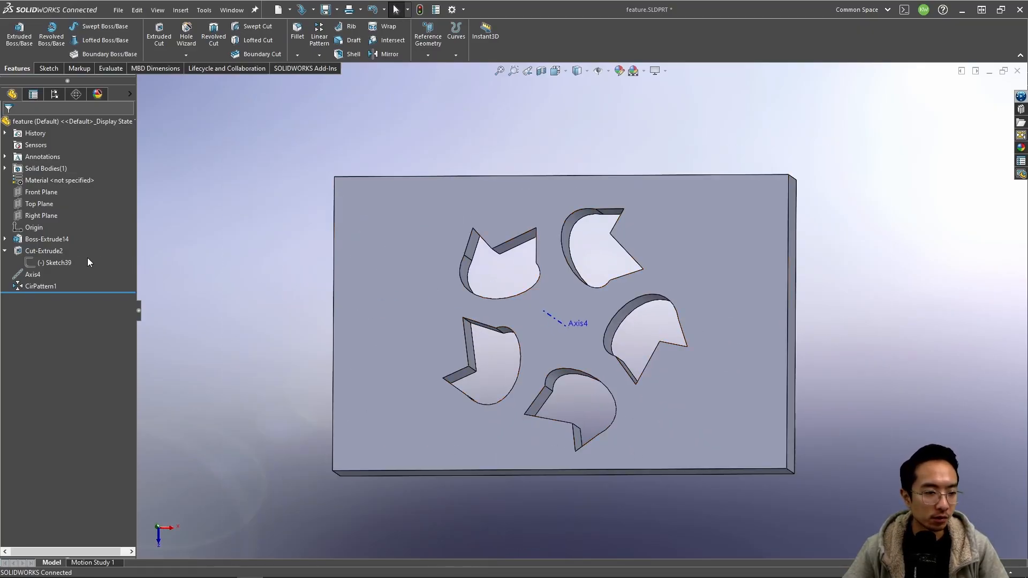
Step: Delete the circular pattern feature from the part
click(34, 285)
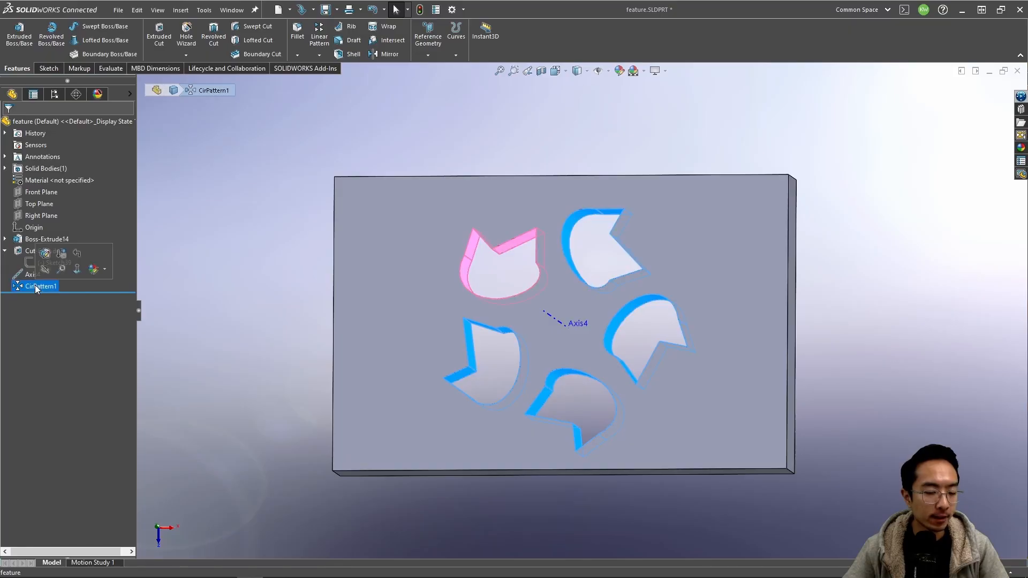
right_click(35, 285)
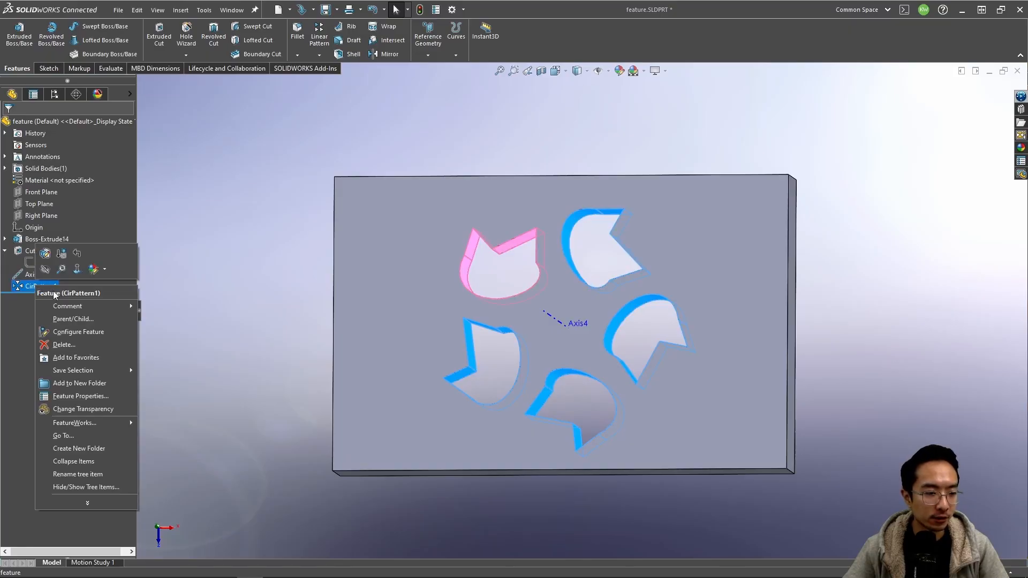
click(62, 345)
click(832, 177)
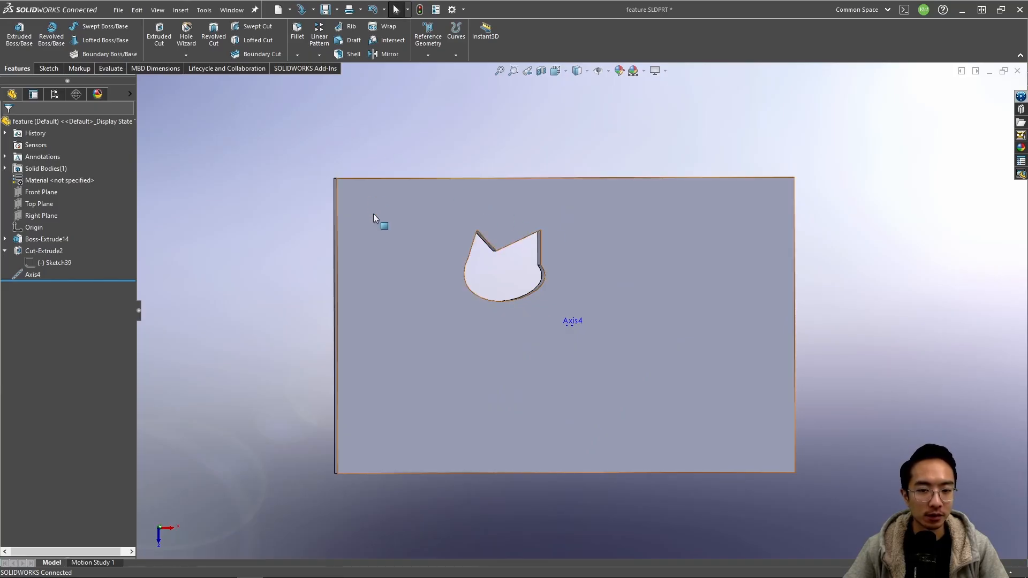
Step: Sketch three points on the block's large face, near the lower left, upper right and lower right, and exit the sketch
click(391, 213)
click(421, 182)
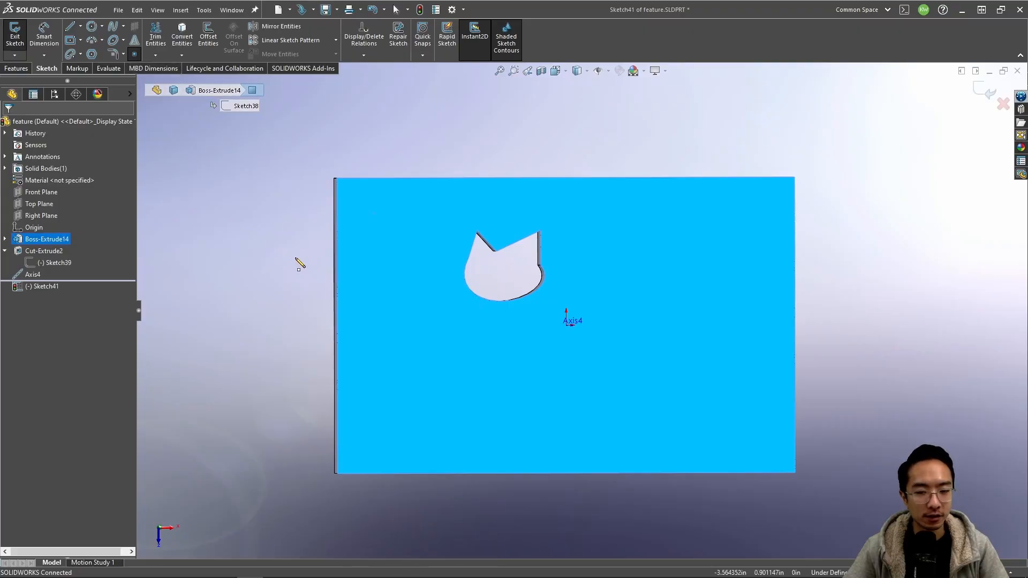
click(400, 400)
click(683, 241)
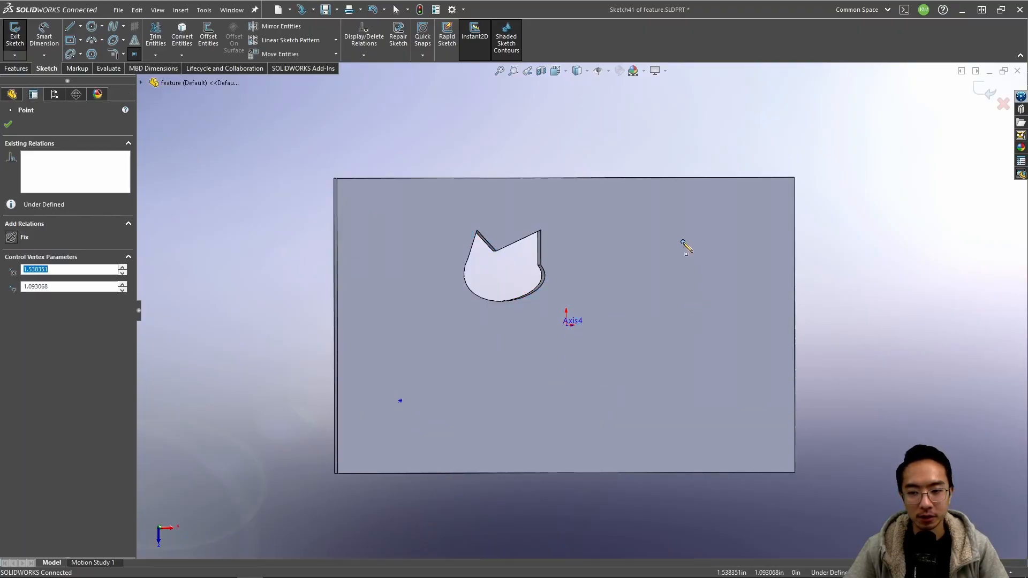
key(Escape)
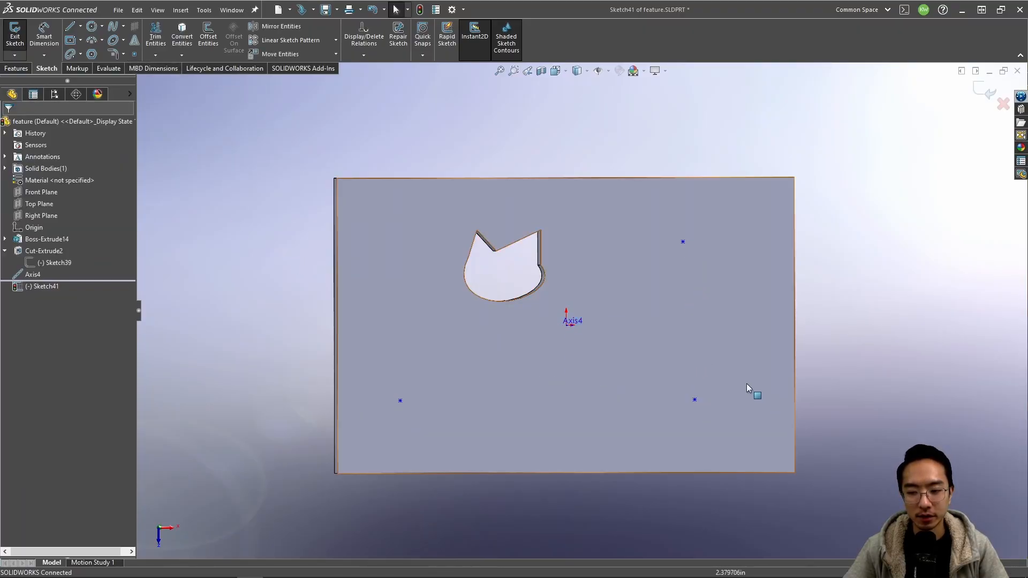
click(985, 92)
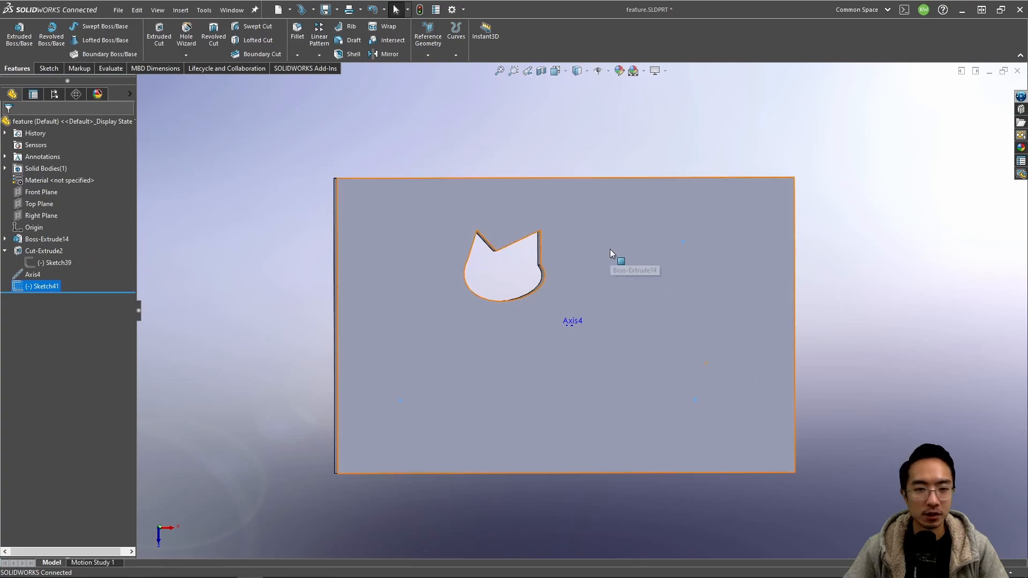
Step: Start a Sketch Driven Pattern based on the three-point sketch and set the reference point to Centroid
click(318, 56)
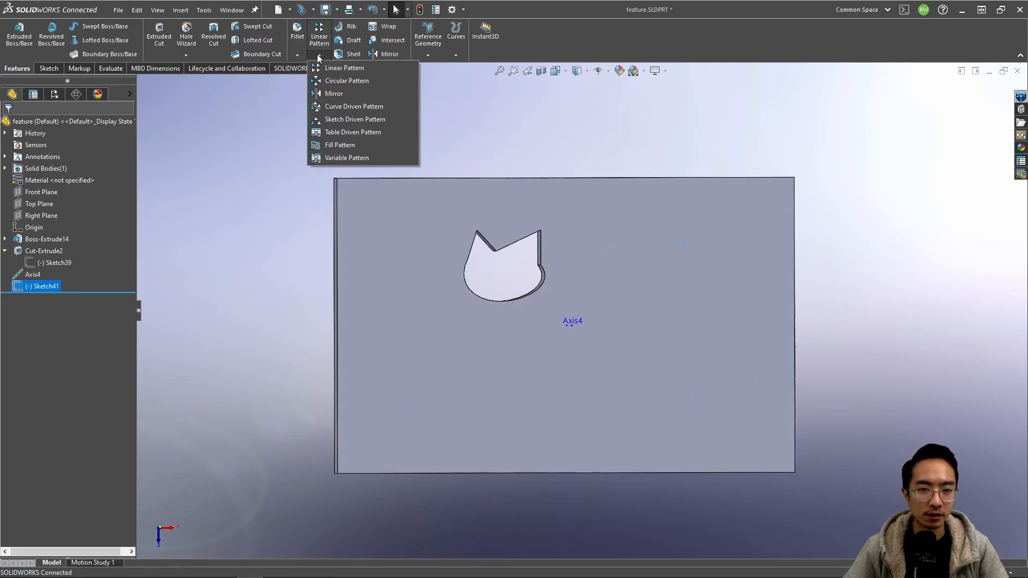
click(338, 119)
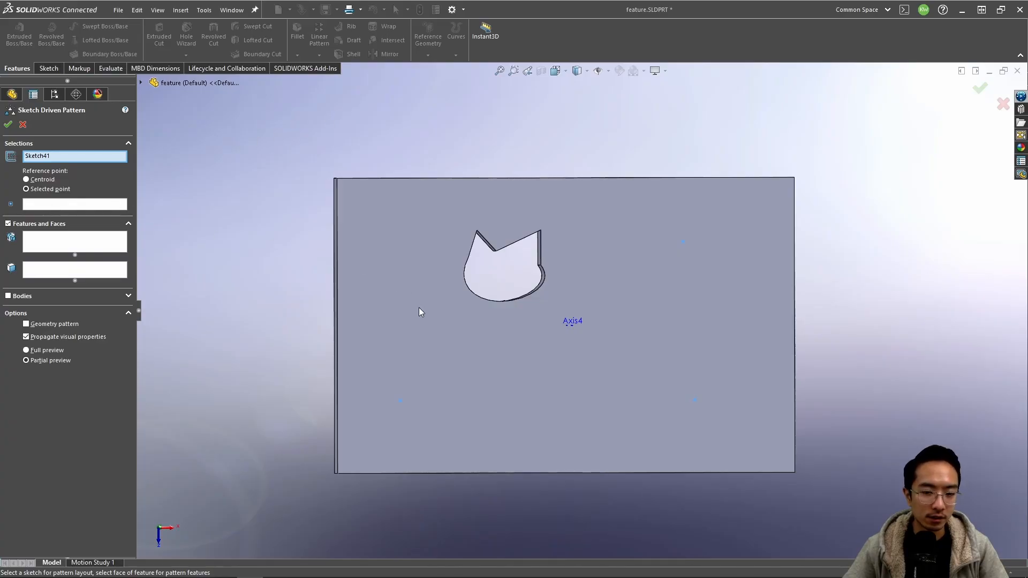
click(43, 206)
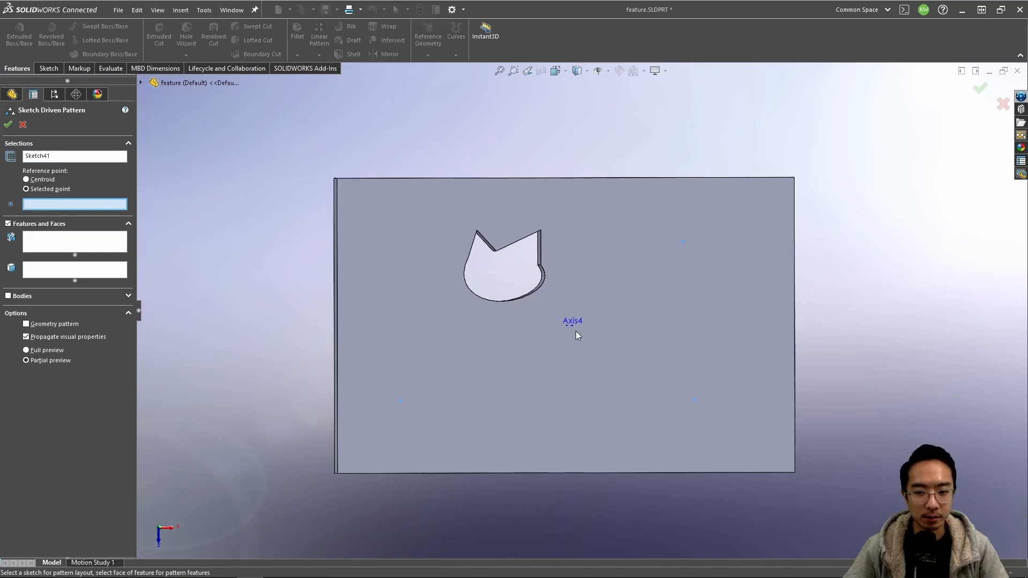
middle_drag(576, 335, 525, 328)
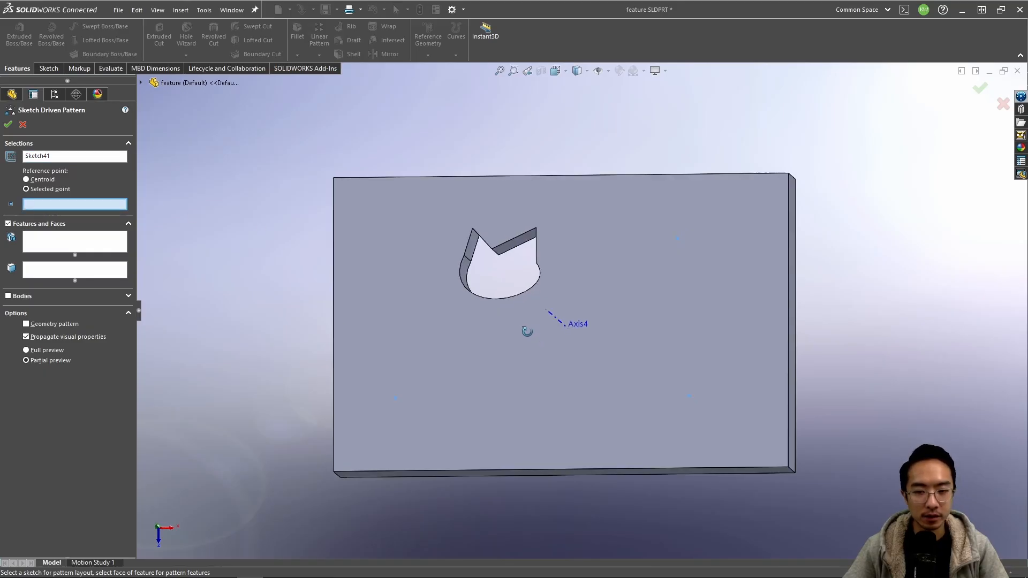
click(140, 83)
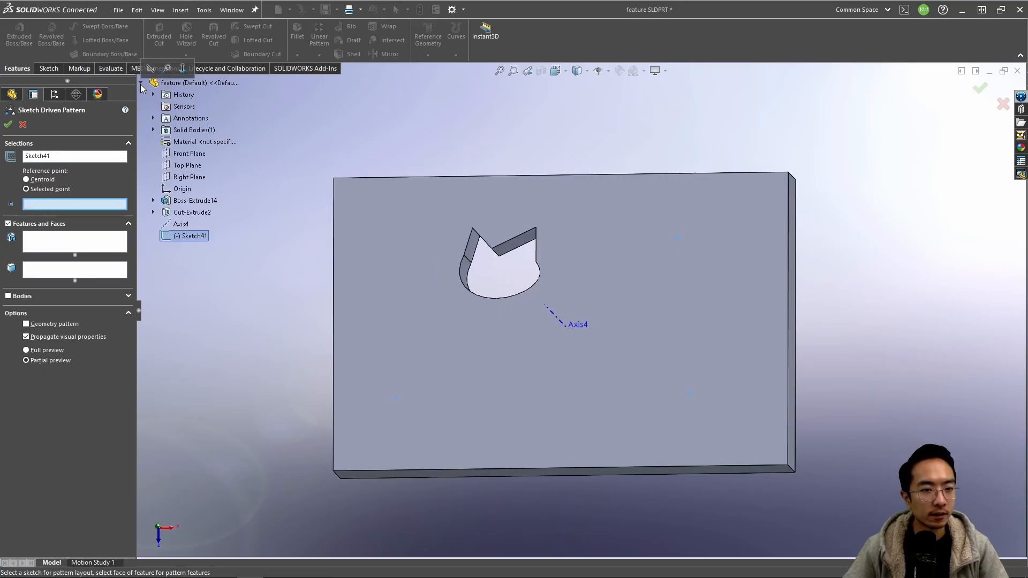
click(185, 238)
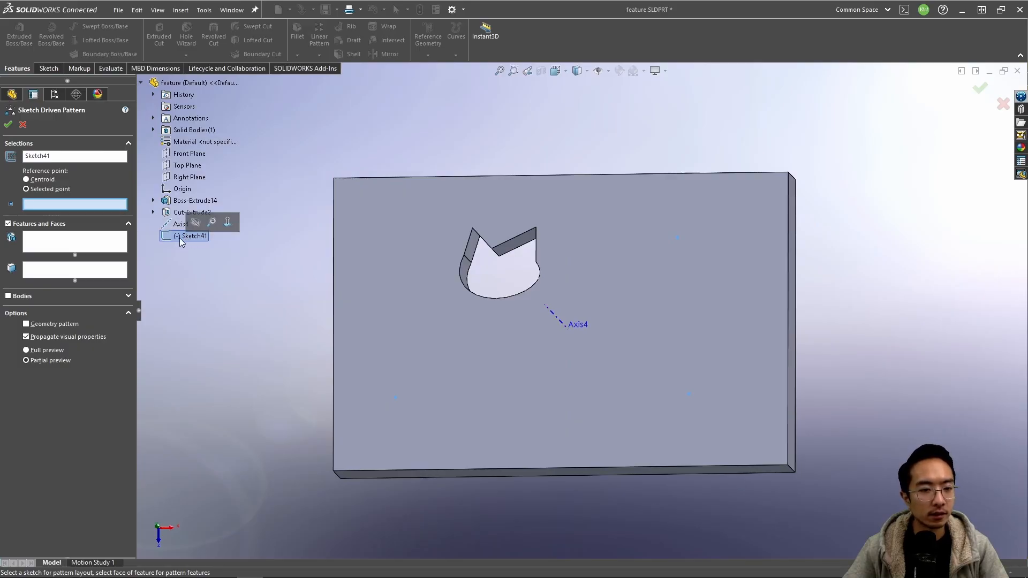
click(29, 181)
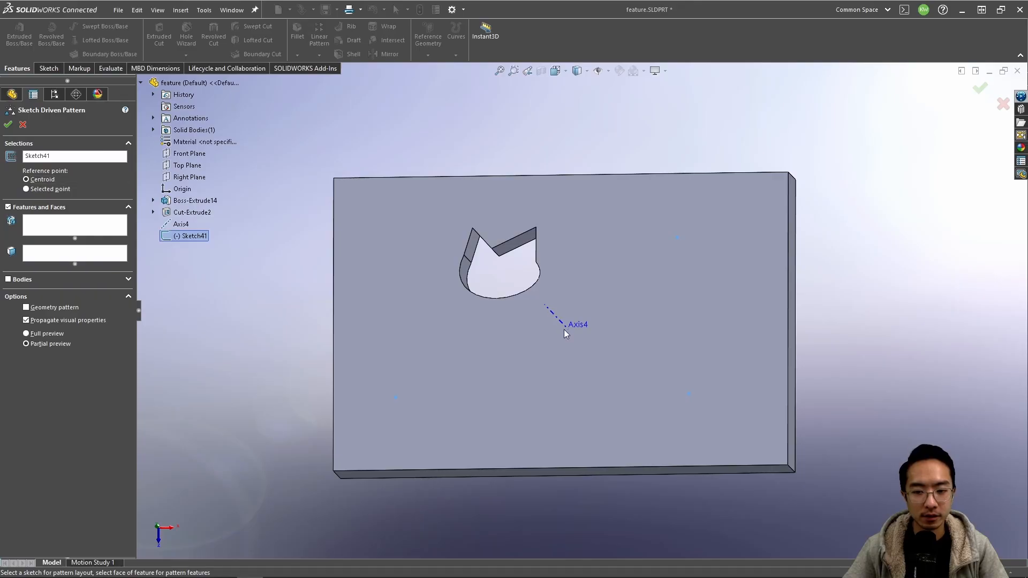
Step: Choose the cat-head cut as the feature to copy to the sketch points and accept the pattern
click(177, 190)
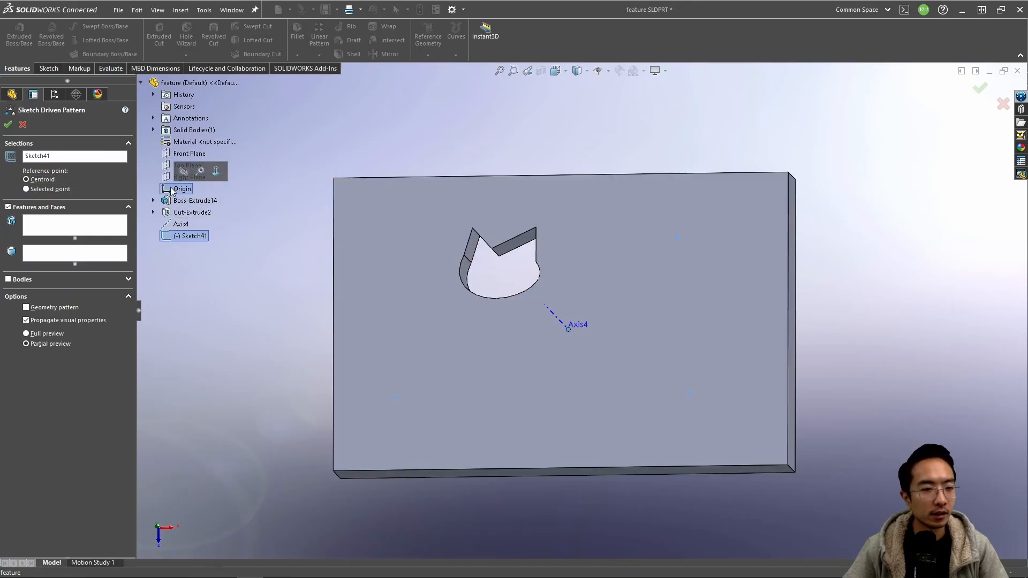
click(38, 225)
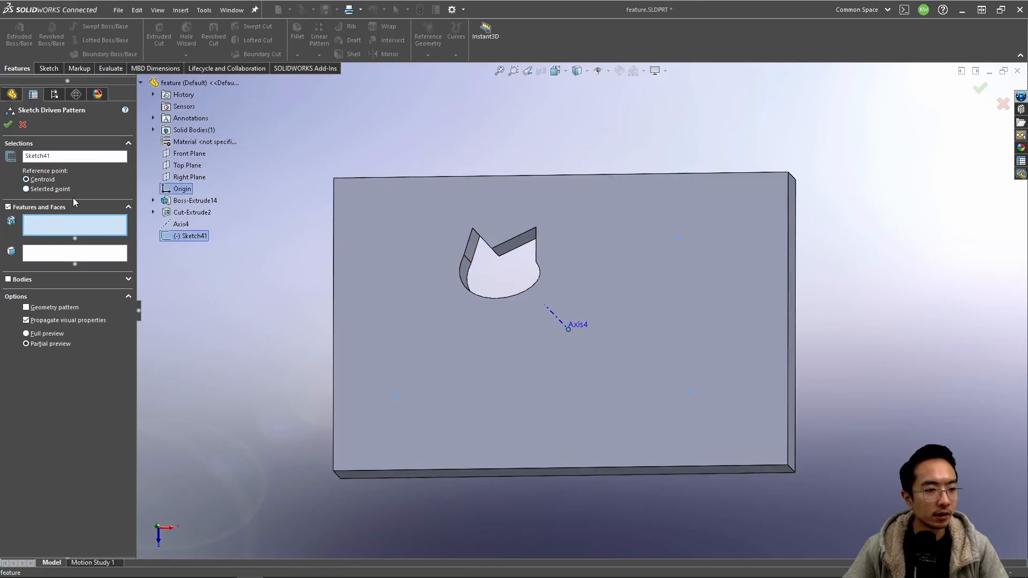
click(470, 255)
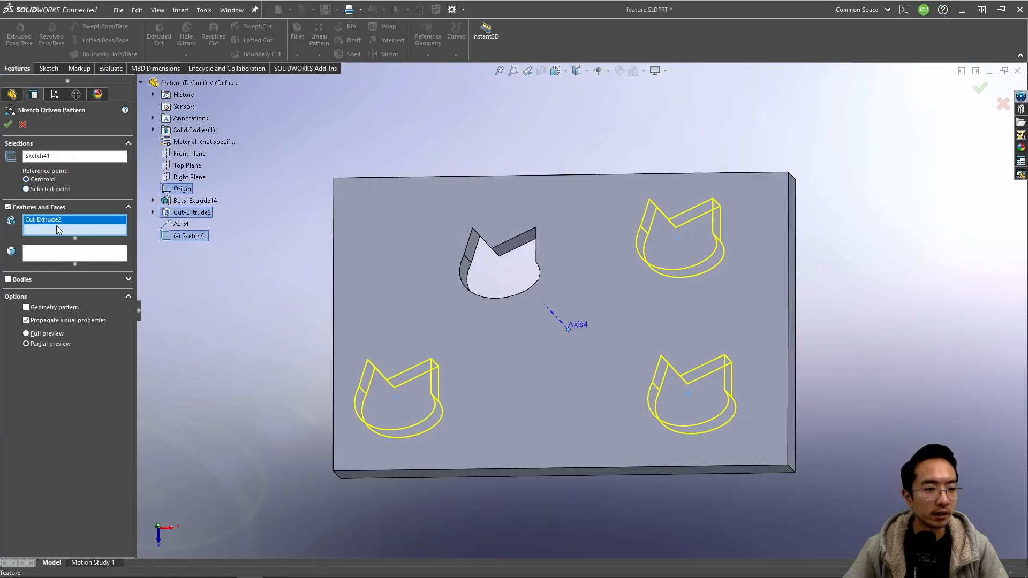
click(8, 124)
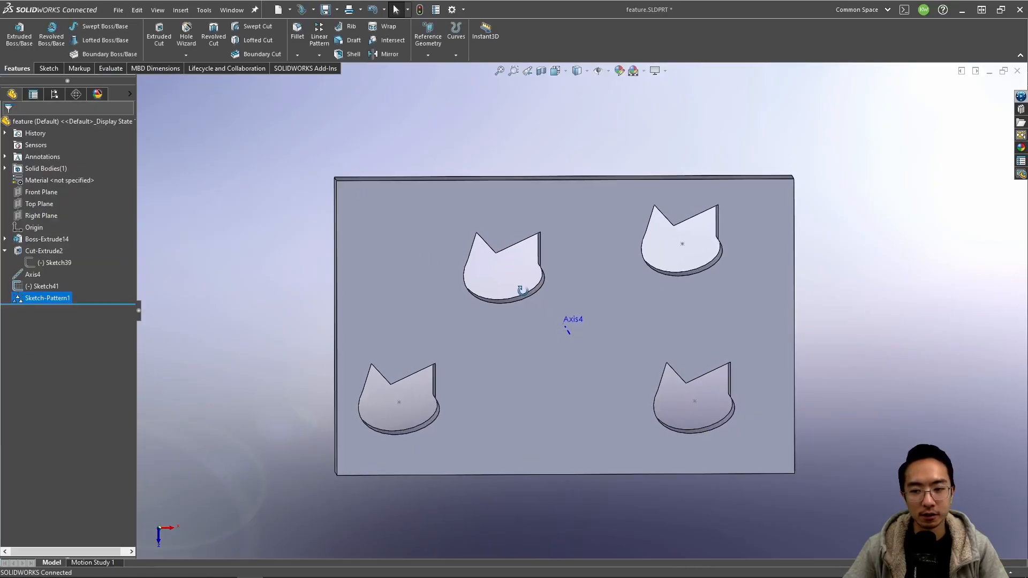
middle_drag(522, 291, 591, 242)
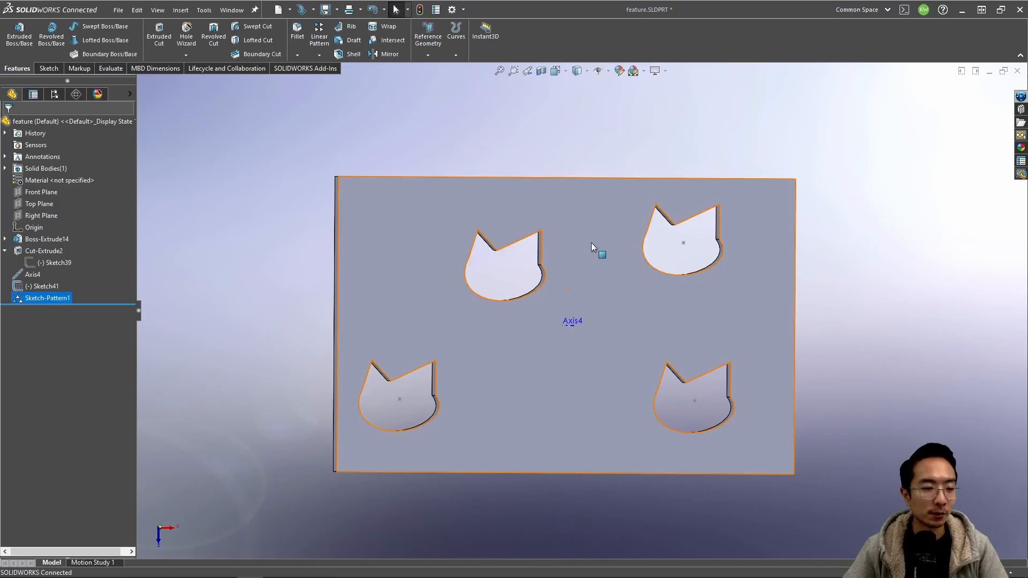
click(317, 56)
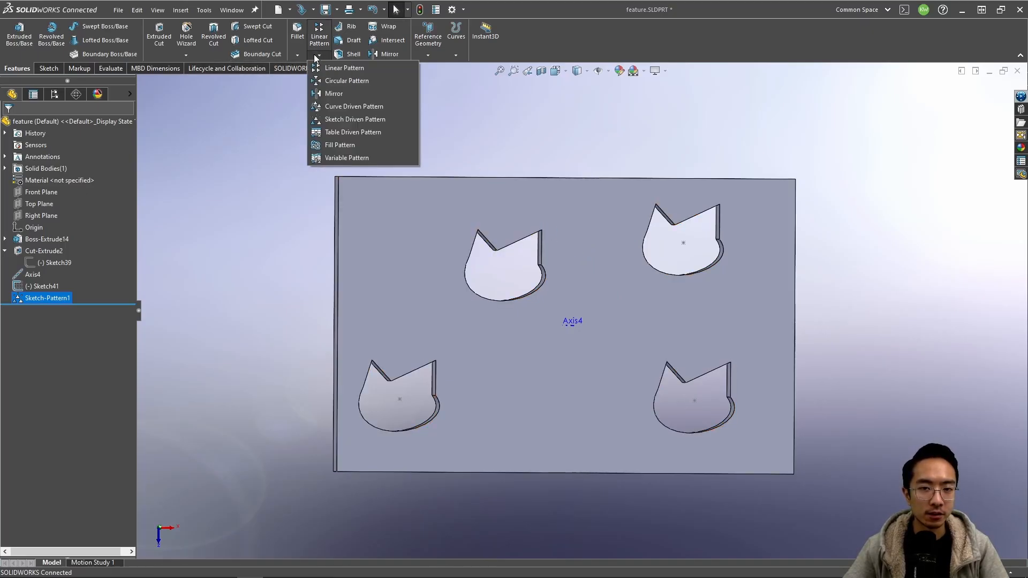
click(355, 131)
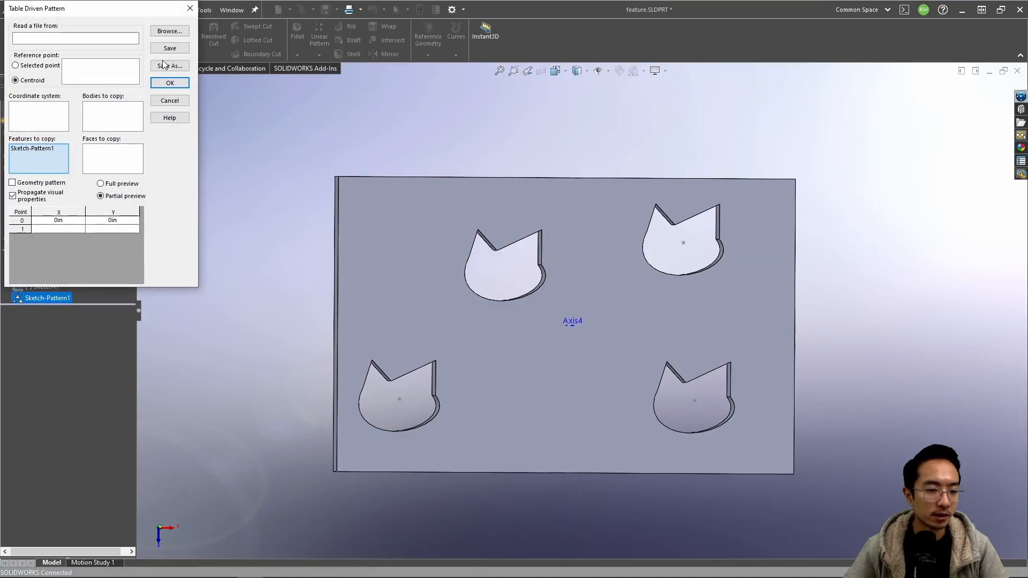
click(190, 8)
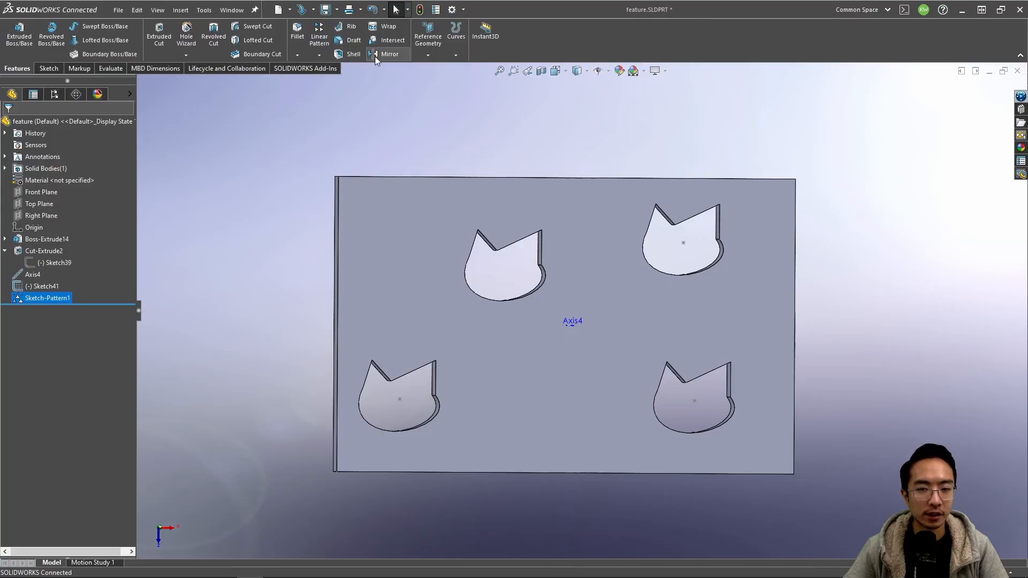
click(316, 57)
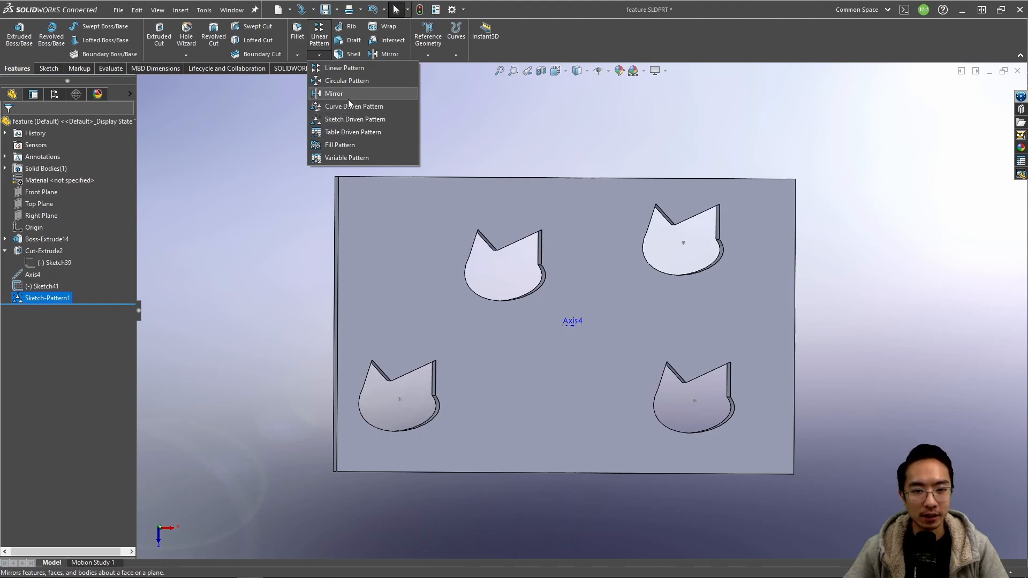
click(214, 172)
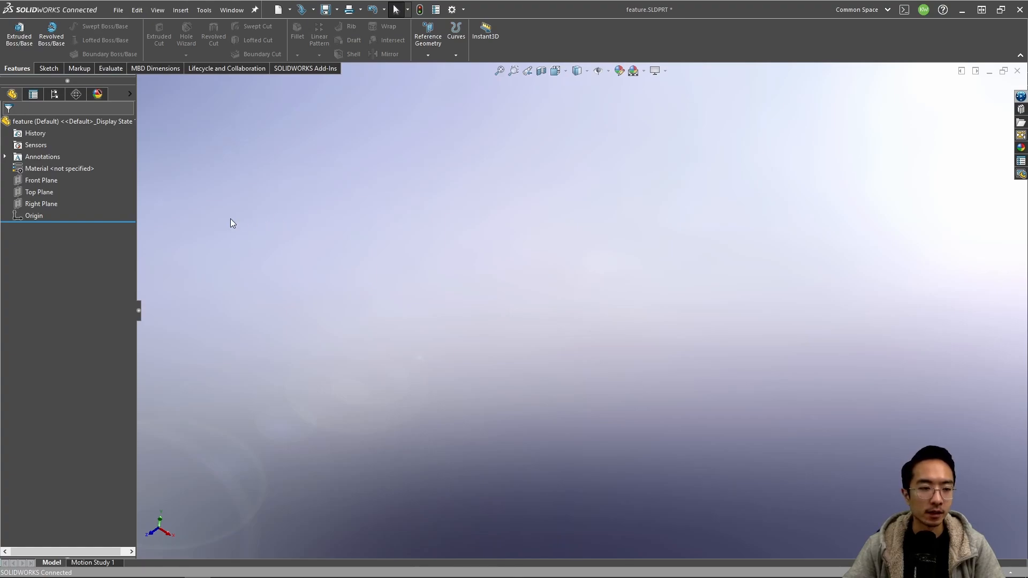
Step: Sketch a center rectangle about the origin on the Top Plane and extrude it 2.45 in into a block
click(40, 192)
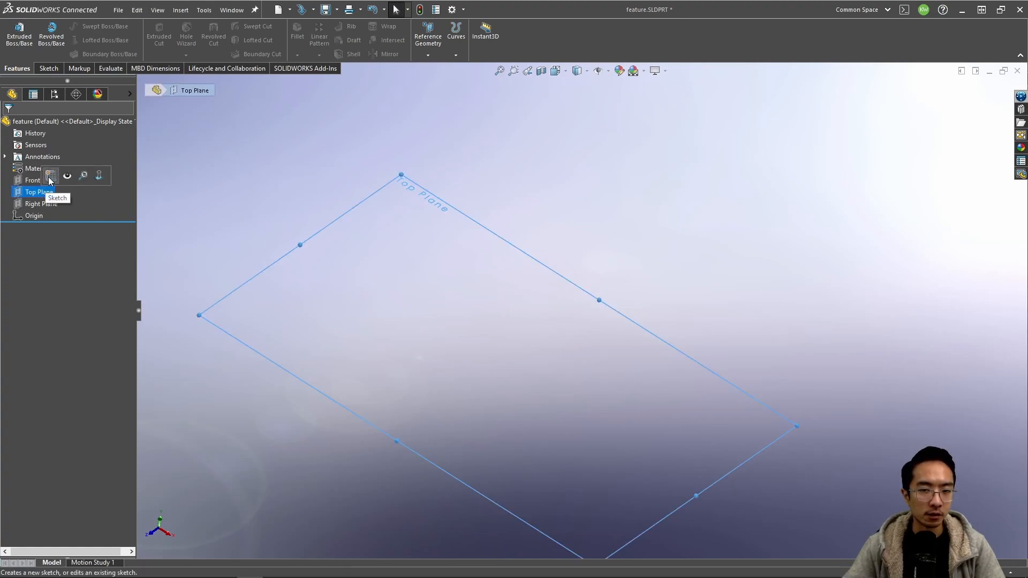
click(49, 177)
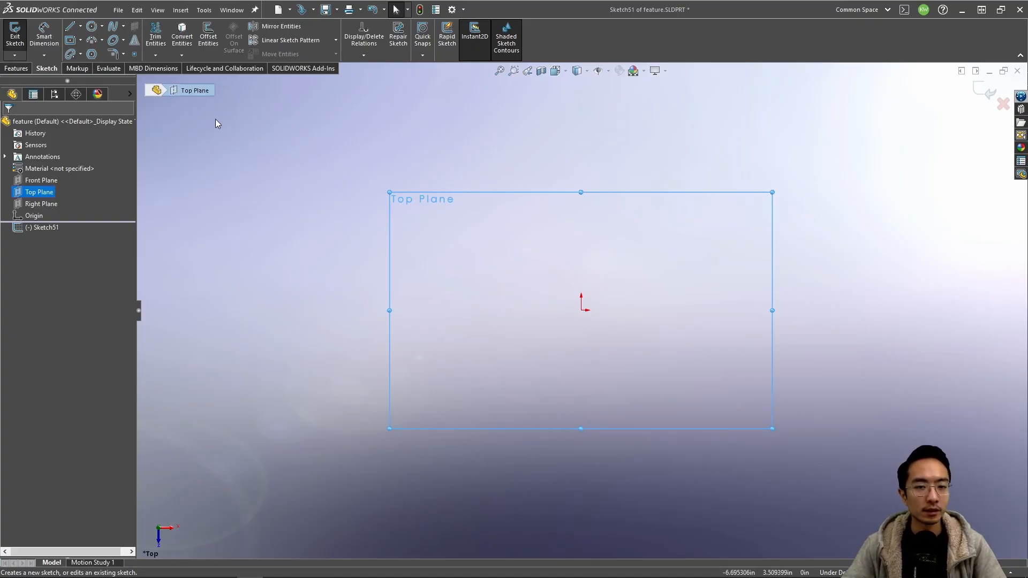
click(71, 40)
click(581, 309)
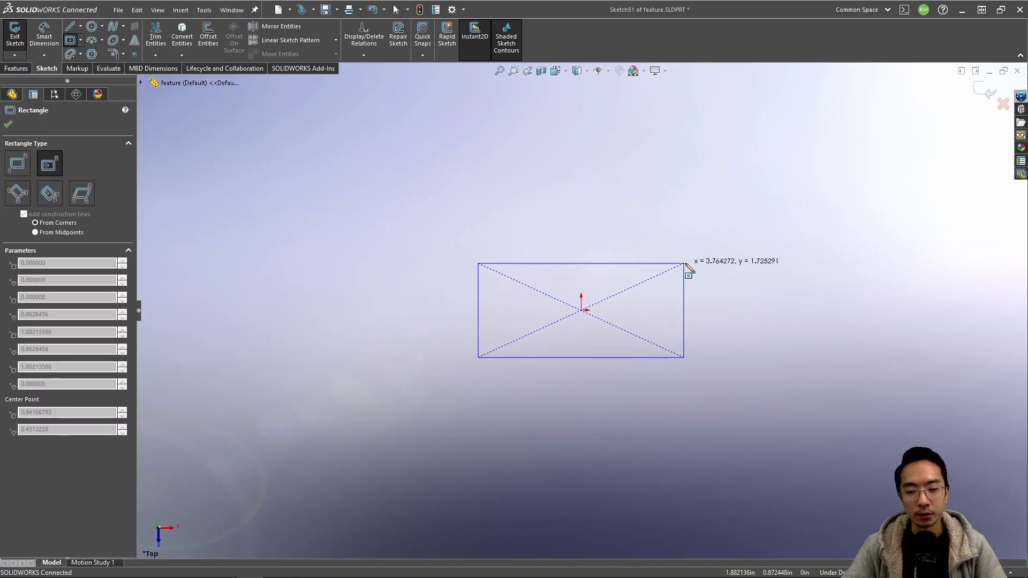
click(705, 237)
click(15, 37)
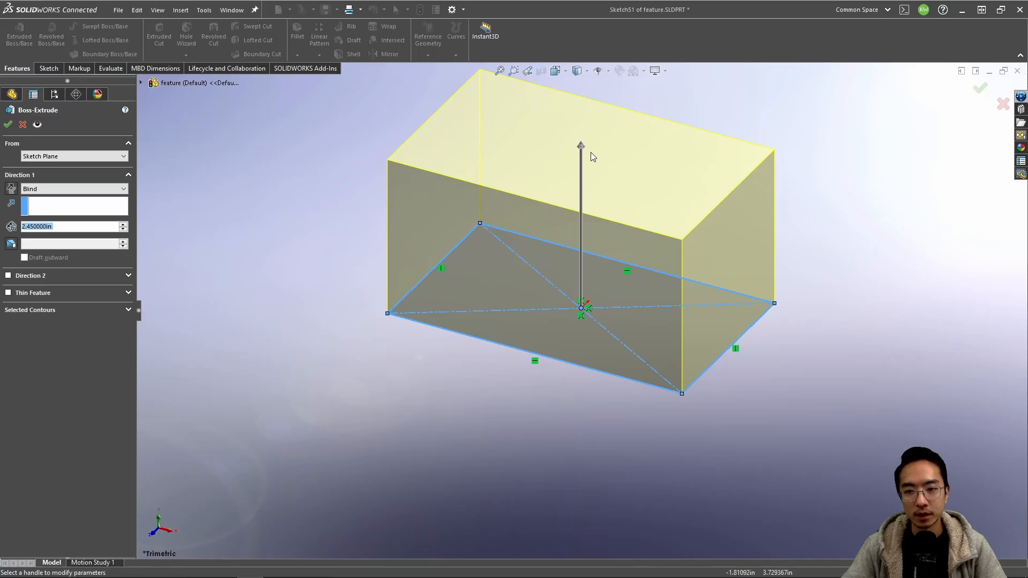
click(981, 88)
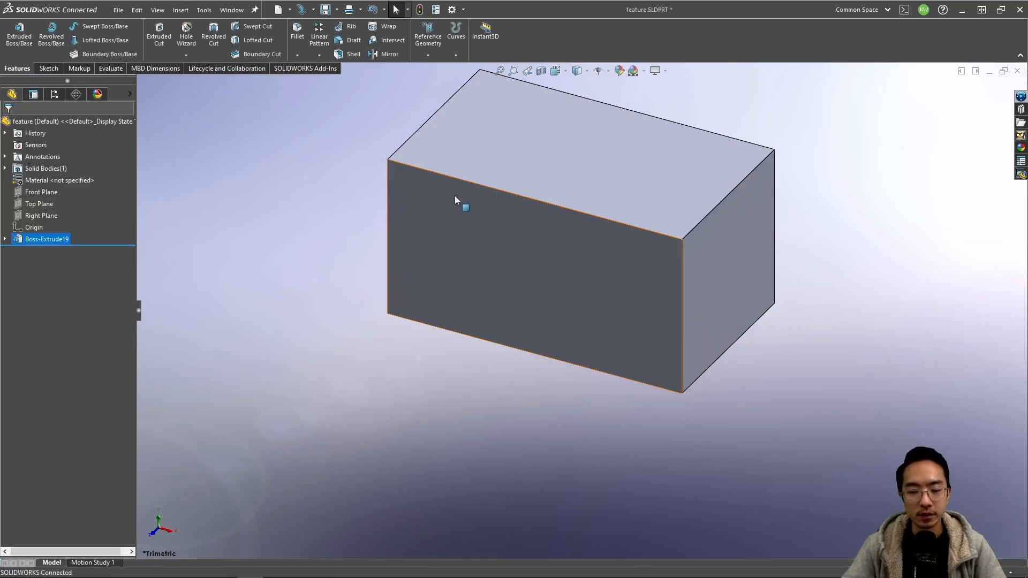
Step: Start a sketch on the block's upper face and draw a circle of about 0.6 in radius in its left half
click(549, 138)
click(646, 105)
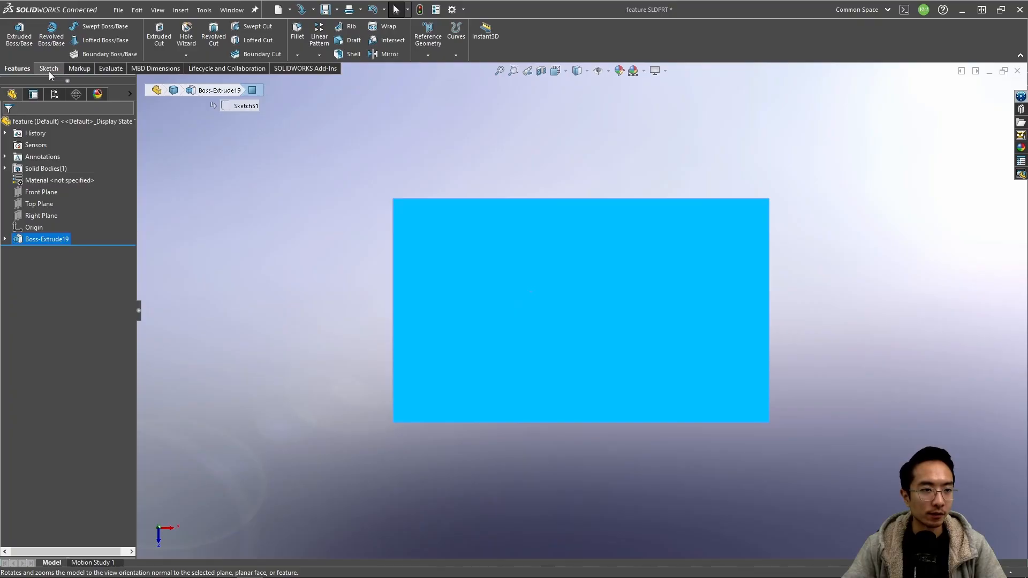
click(50, 72)
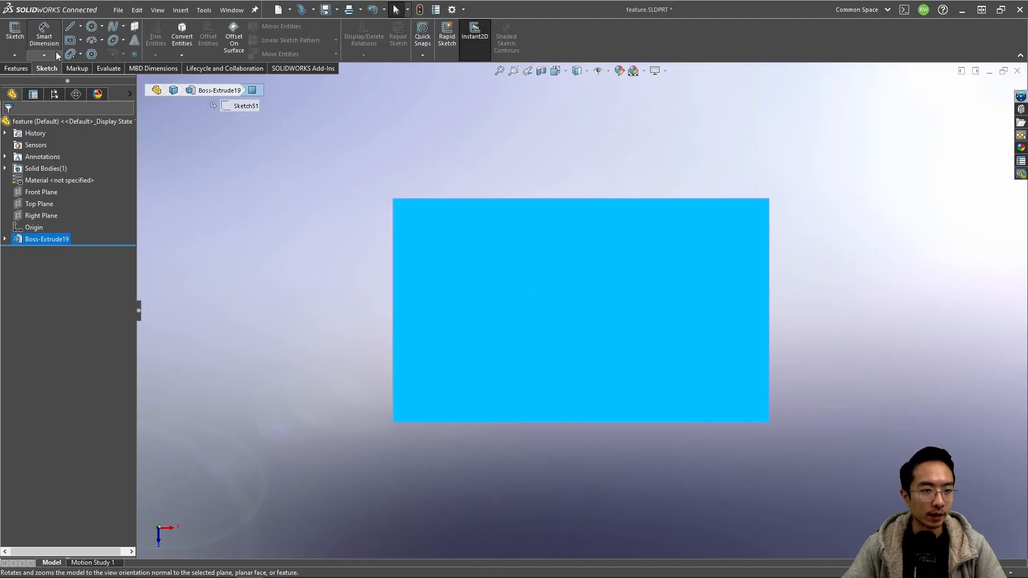
click(92, 26)
click(478, 282)
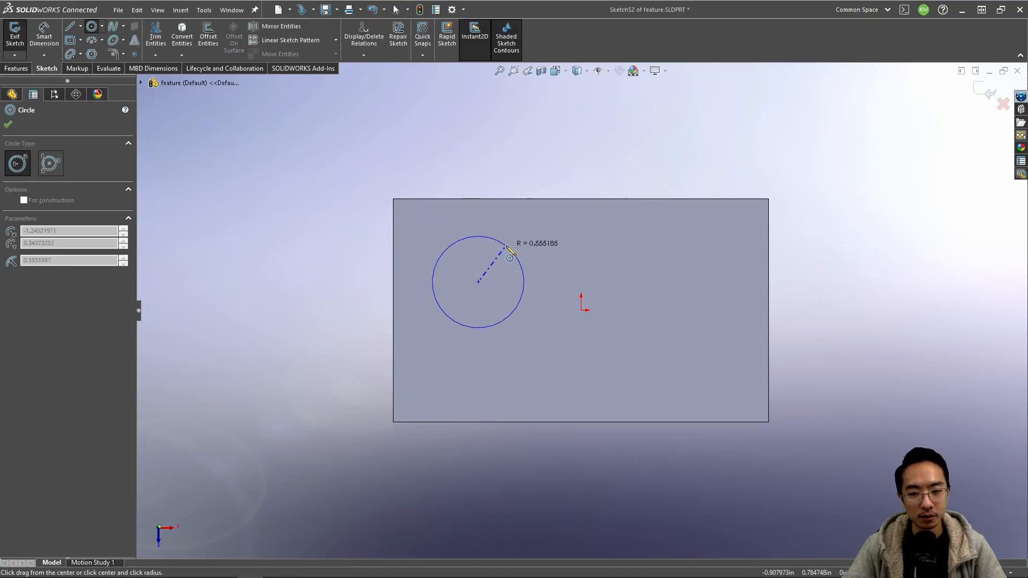
click(512, 247)
Step: Draw three smaller circles centered on the large circle's edge, with radii of about 0.37, 0.38 and 0.26 in
click(462, 328)
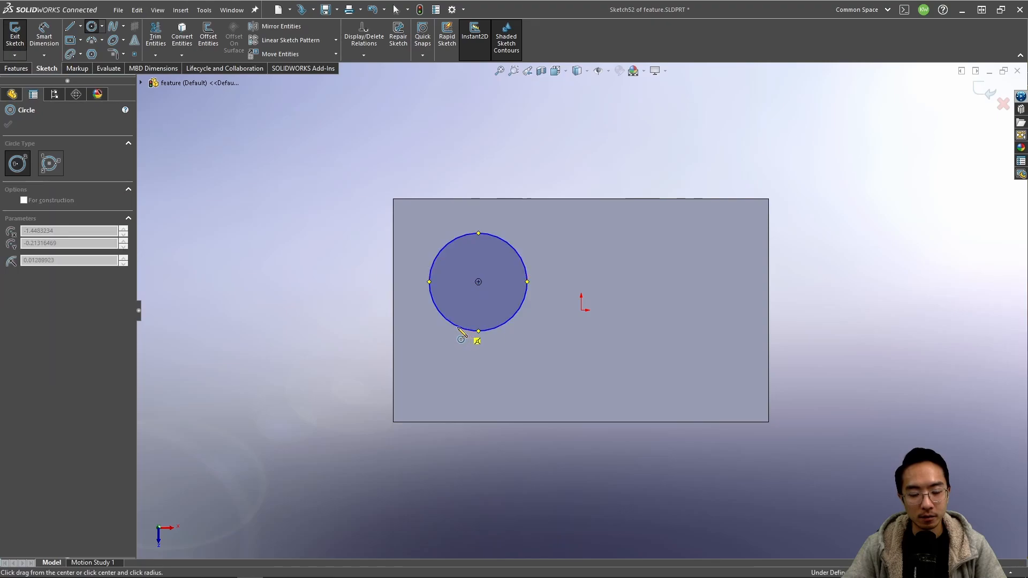
click(434, 336)
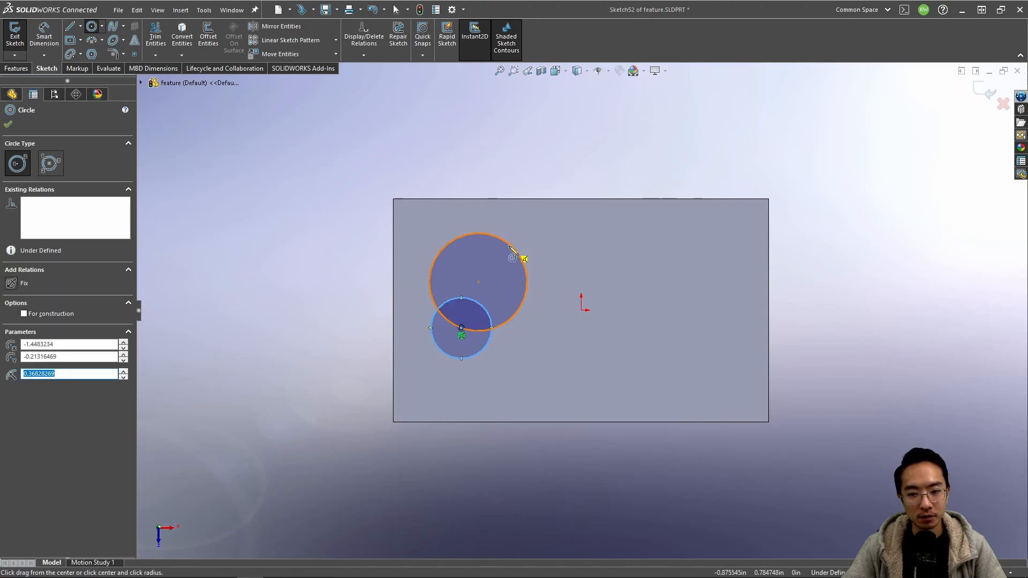
click(510, 245)
click(541, 248)
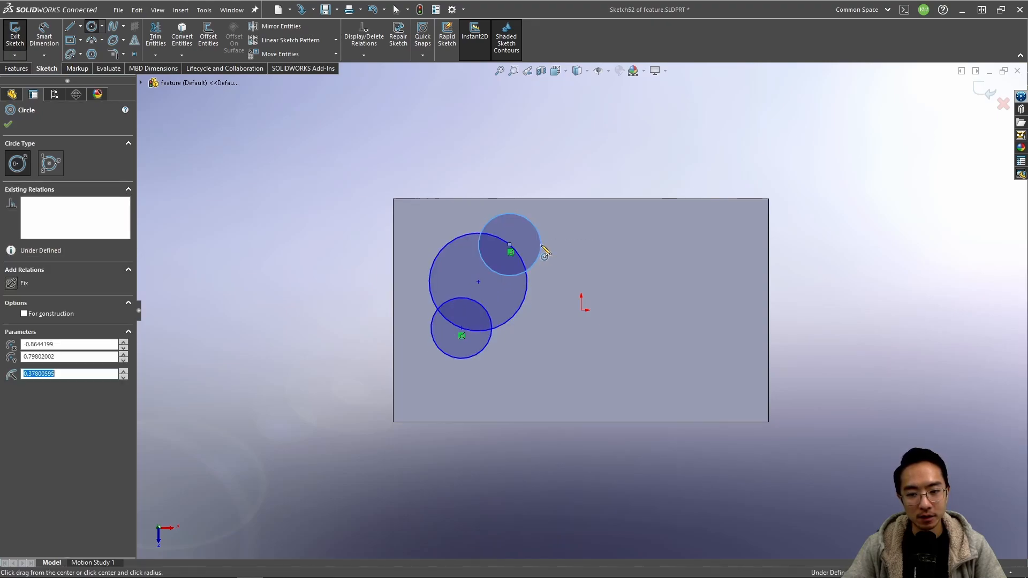
click(518, 310)
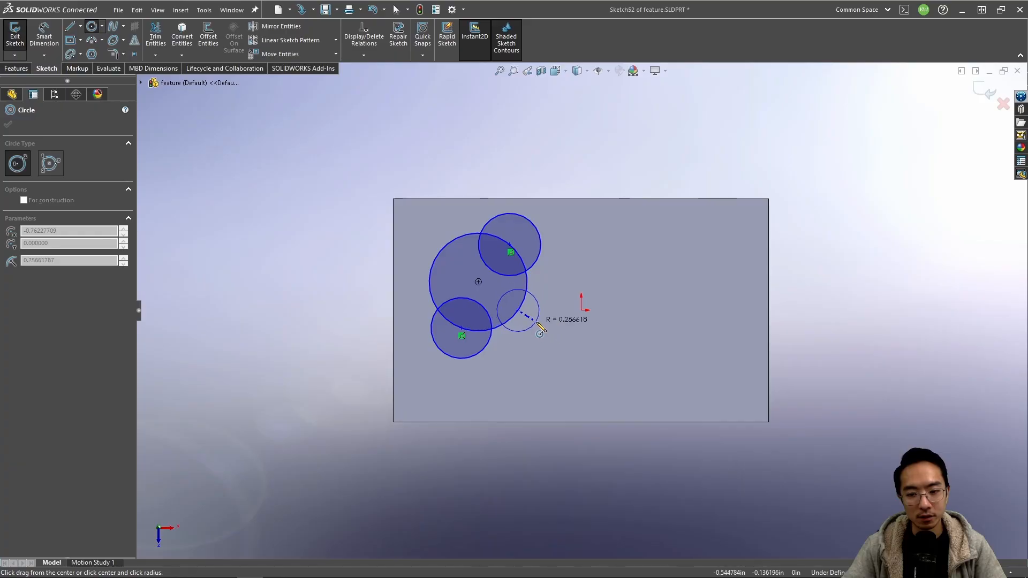
click(536, 323)
key(Escape)
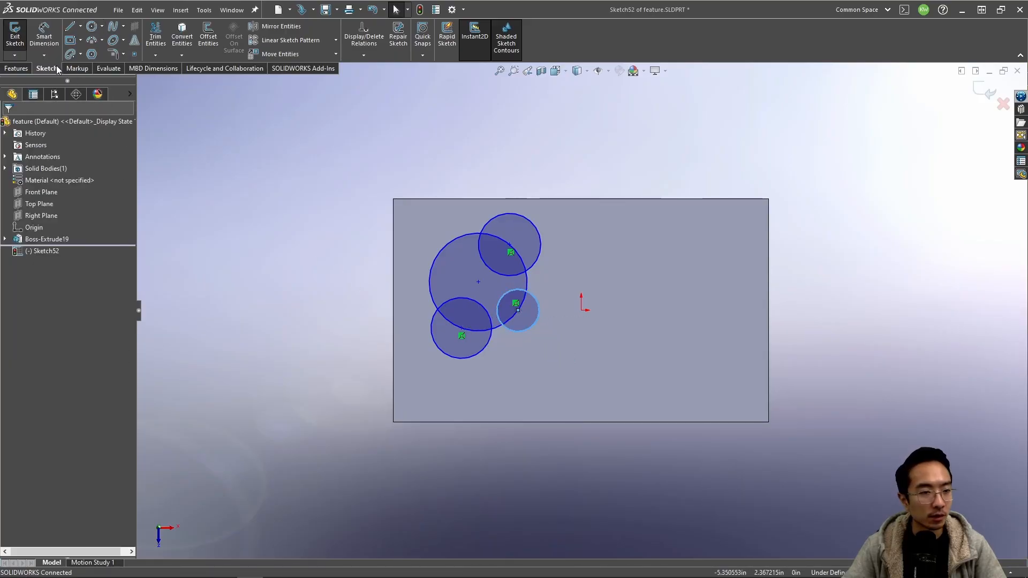
Step: Cut-extrude the sketch 2.45 in blind, using only the regions of the large circle and the upper small circle as contours
click(16, 68)
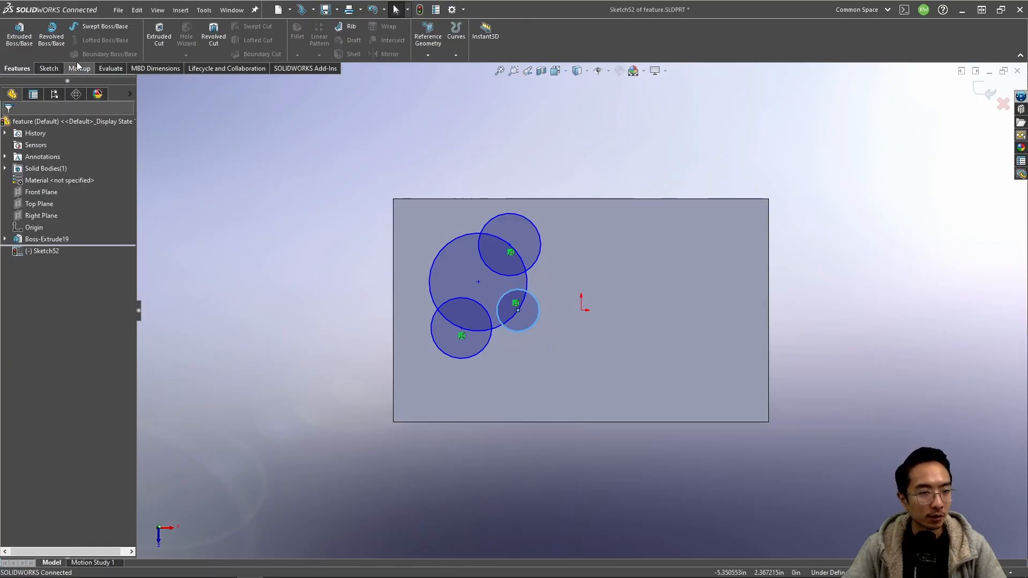
click(159, 35)
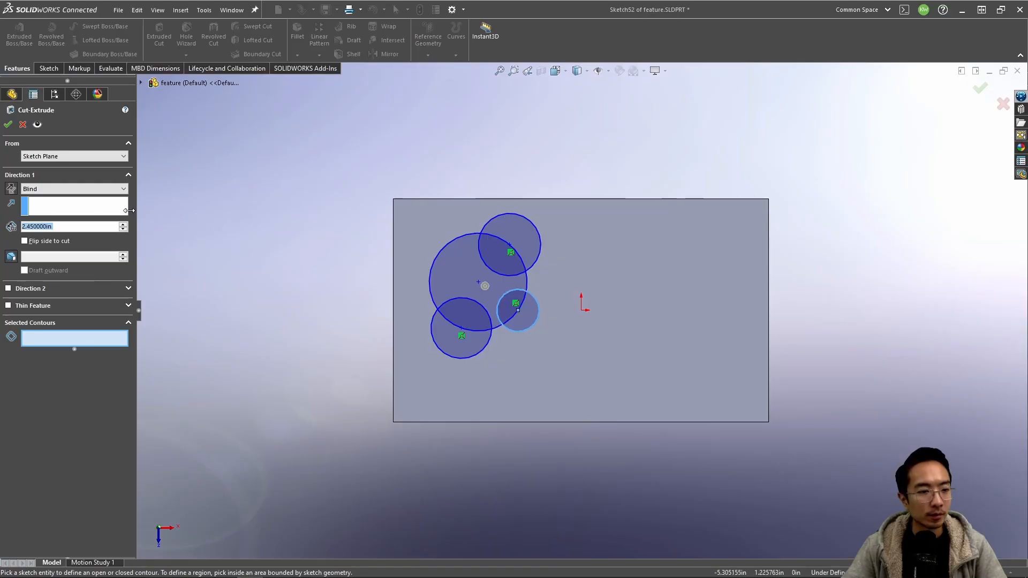
click(477, 283)
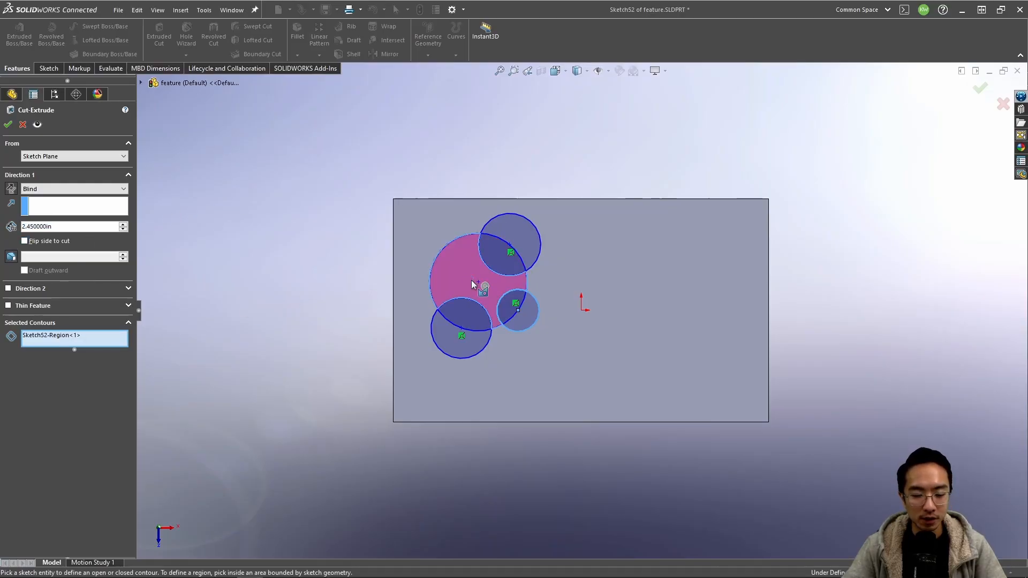
click(507, 270)
click(525, 256)
click(530, 248)
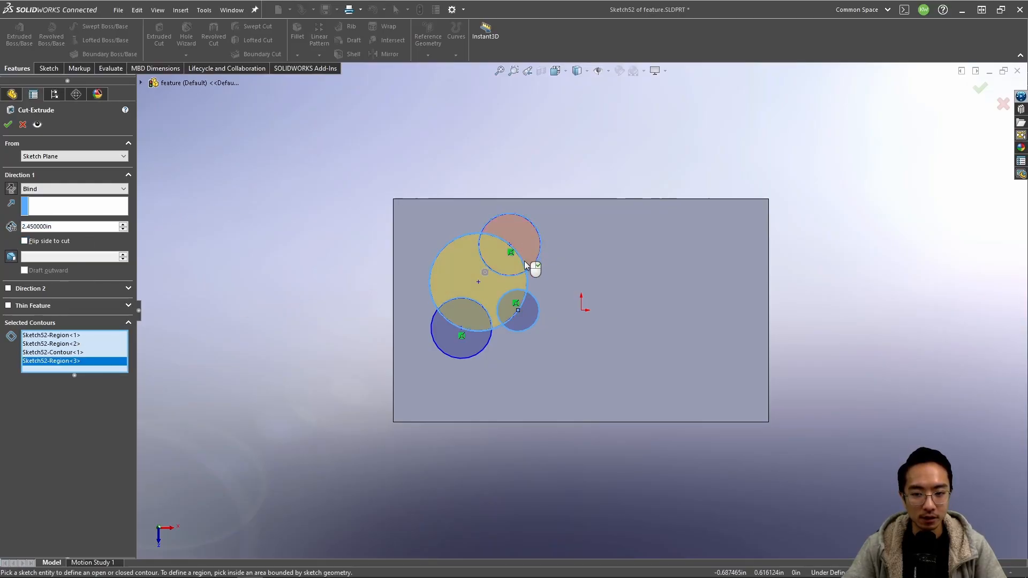
click(468, 317)
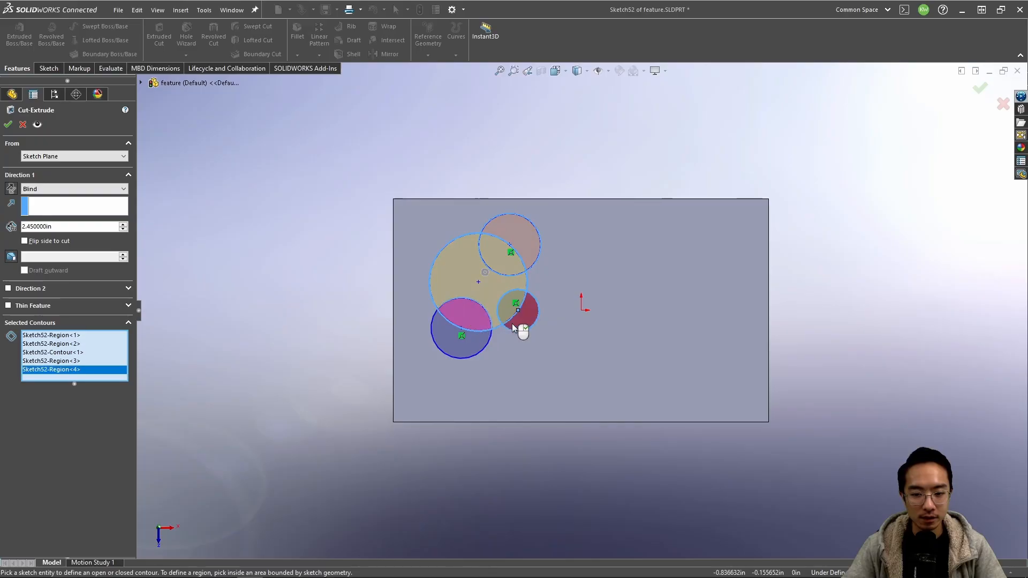
click(472, 313)
click(487, 300)
click(487, 299)
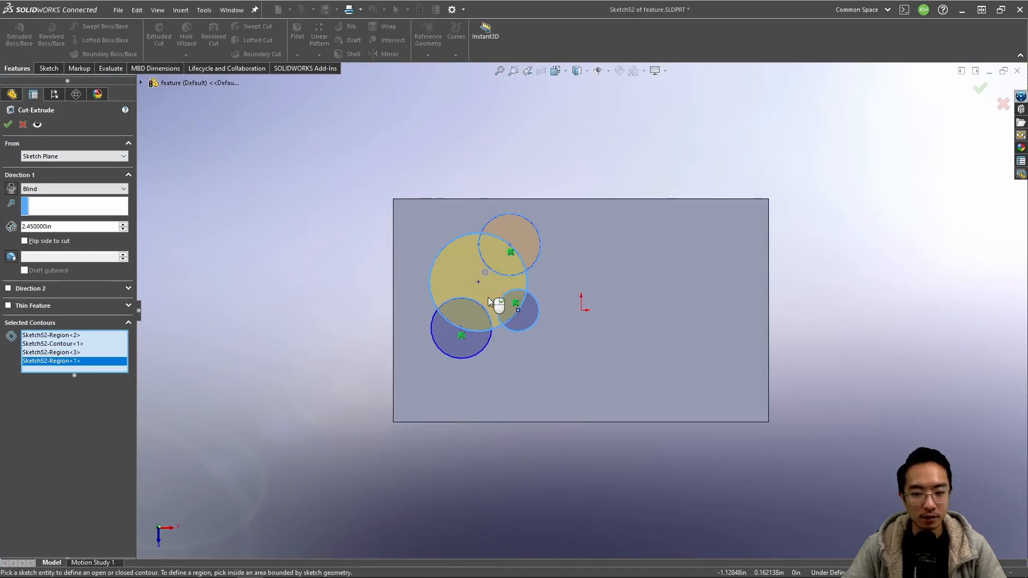
click(8, 125)
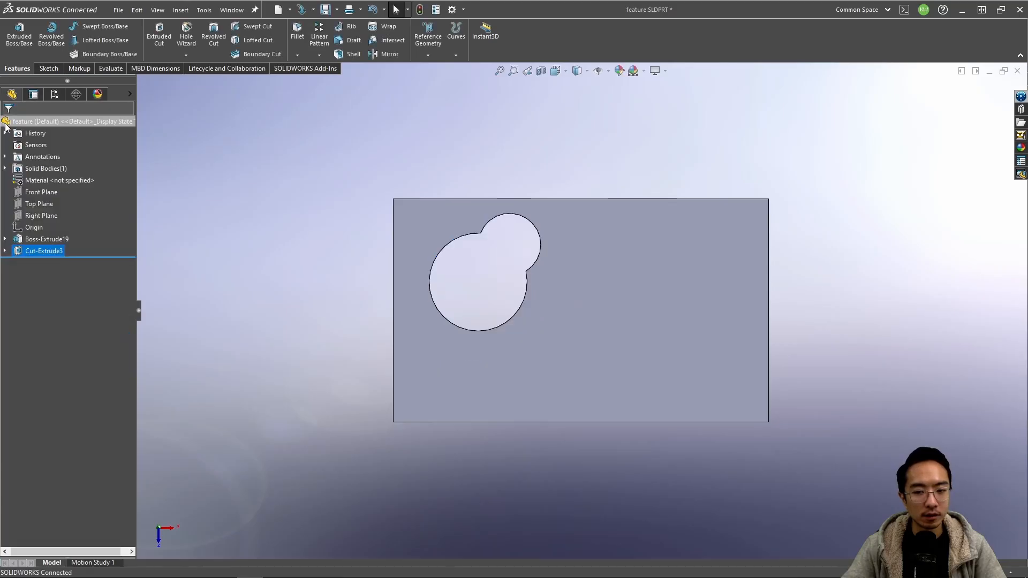
Step: Edit the cut to also include the outer regions of the two lower small circles as contours
click(32, 251)
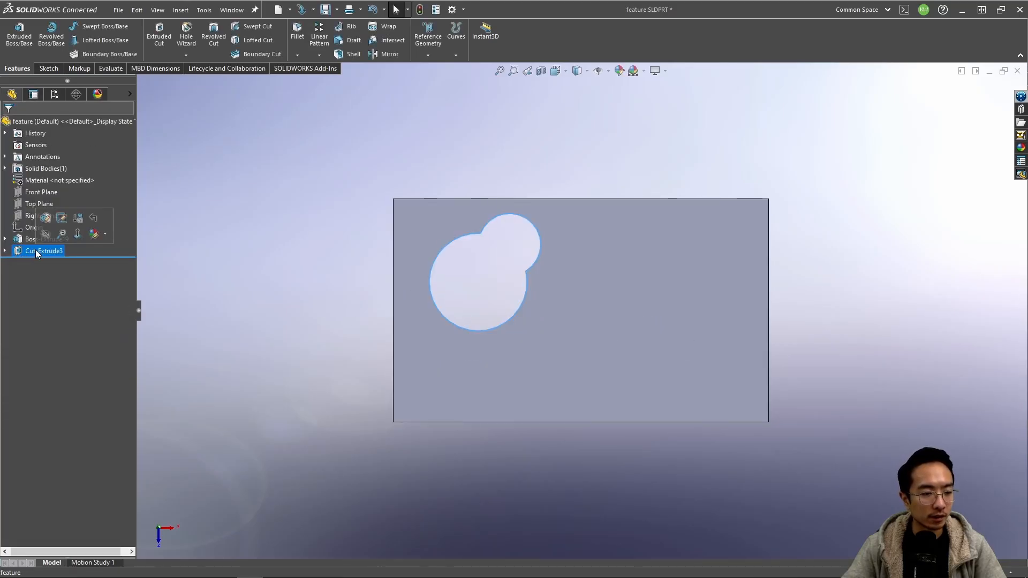
click(47, 224)
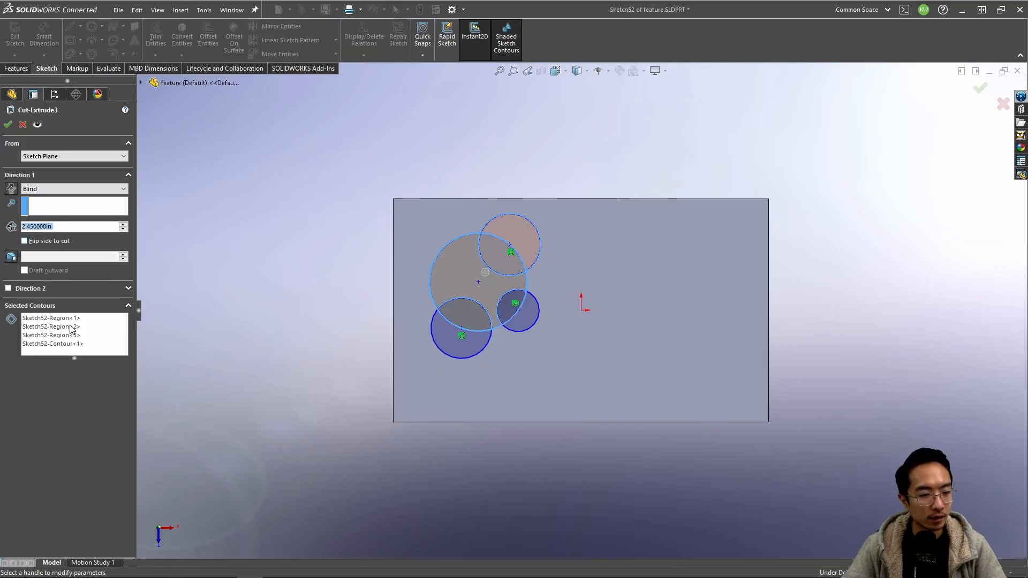
click(71, 329)
click(521, 326)
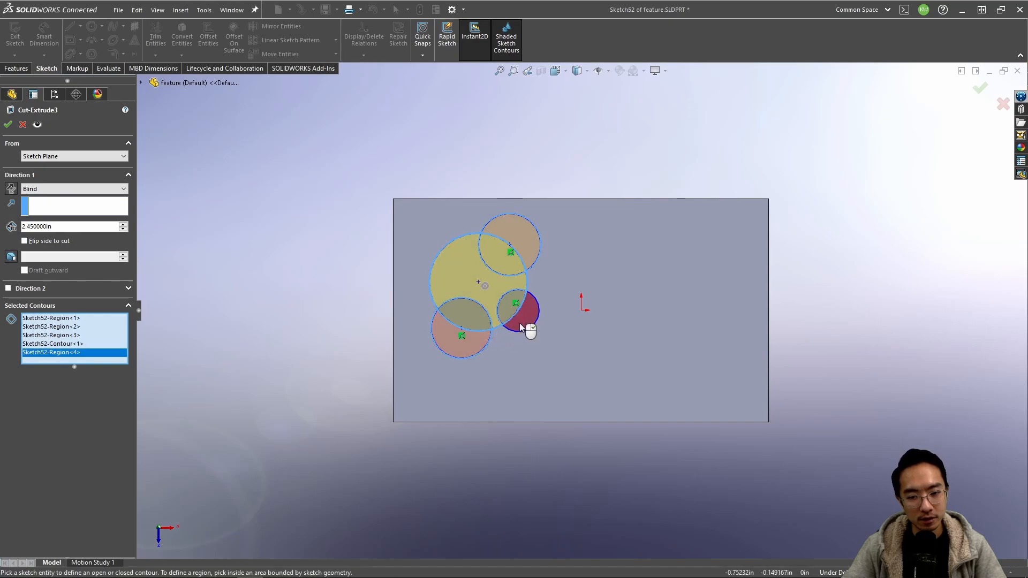
click(520, 326)
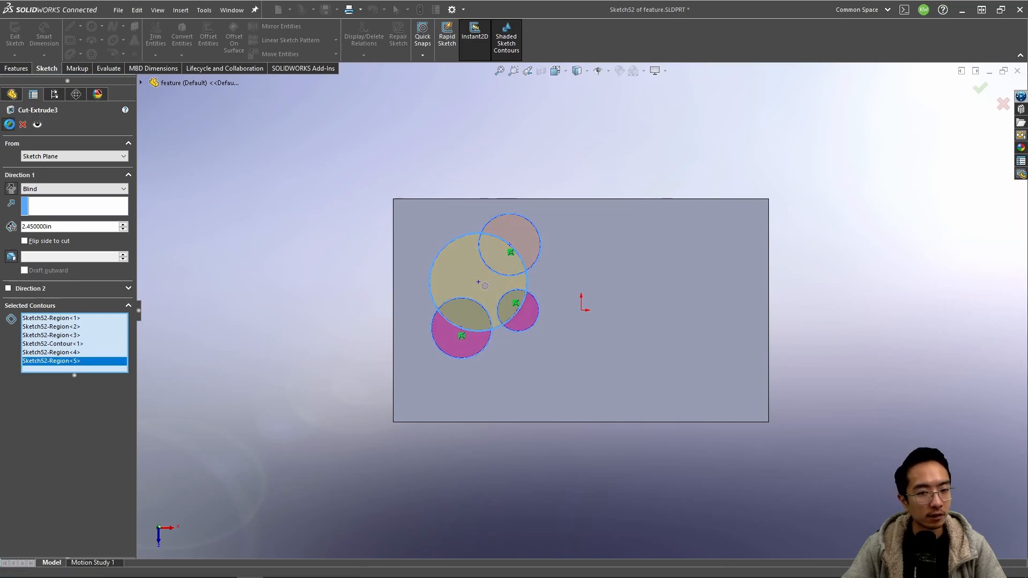
click(9, 124)
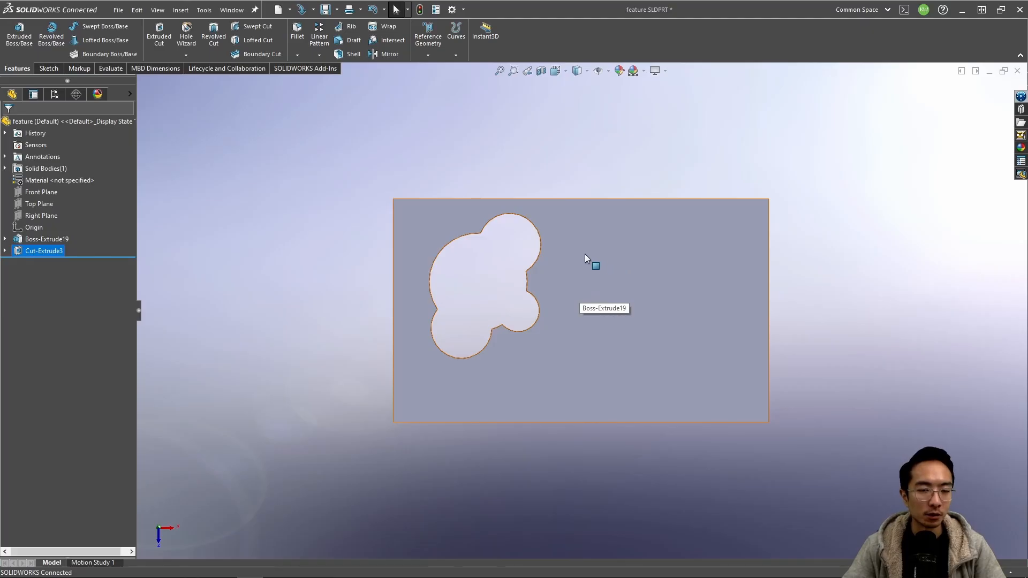
Step: Create a reference plane midway between the block's two opposite end faces
middle_drag(531, 244, 629, 298)
click(455, 298)
click(627, 294)
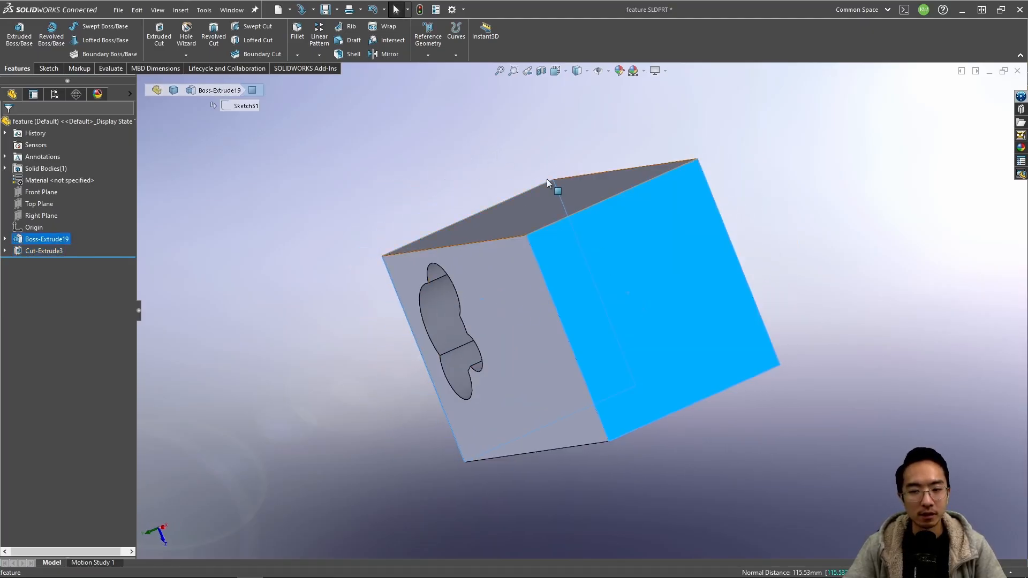
click(428, 55)
click(434, 68)
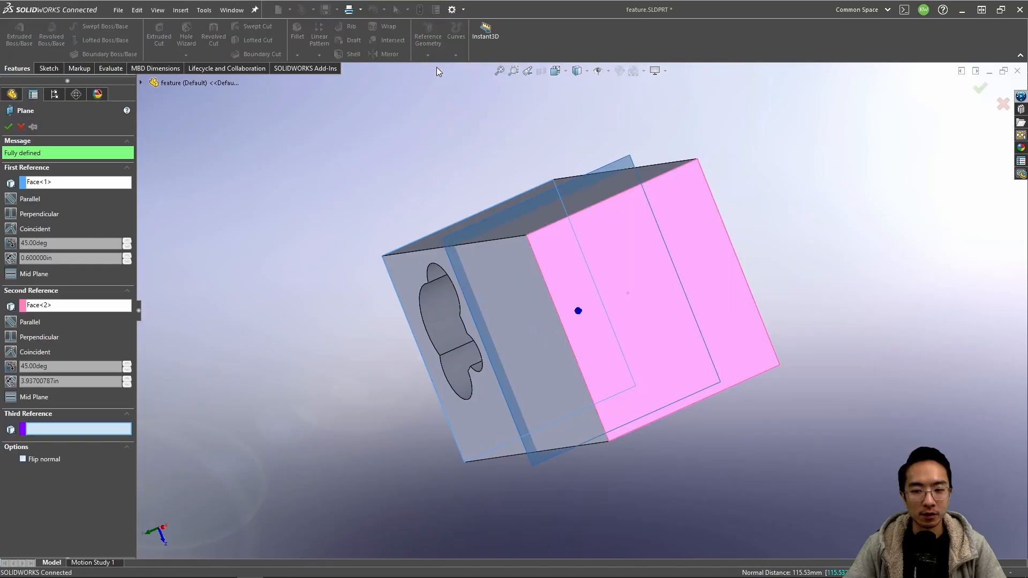
click(981, 87)
Step: Mirror the multi-circle cut about the new mid plane onto the other half of the block
middle_drag(803, 200, 688, 217)
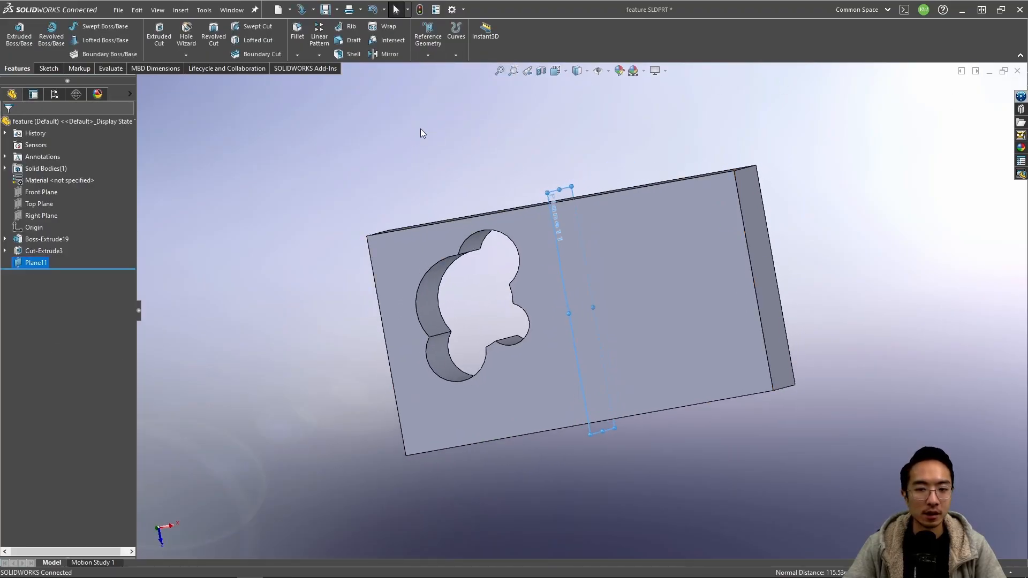
click(376, 54)
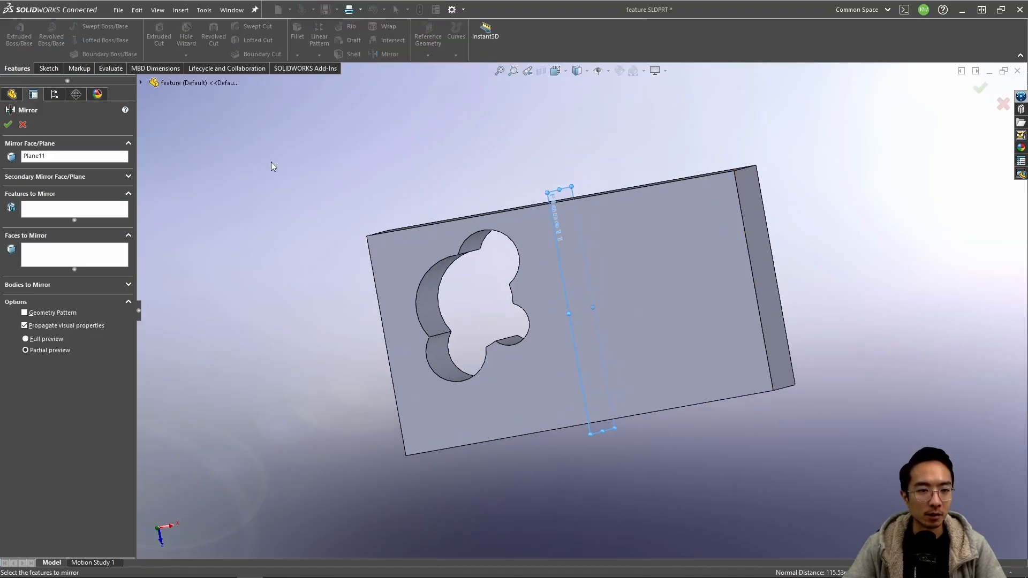
click(40, 210)
middle_drag(592, 307, 457, 312)
click(433, 313)
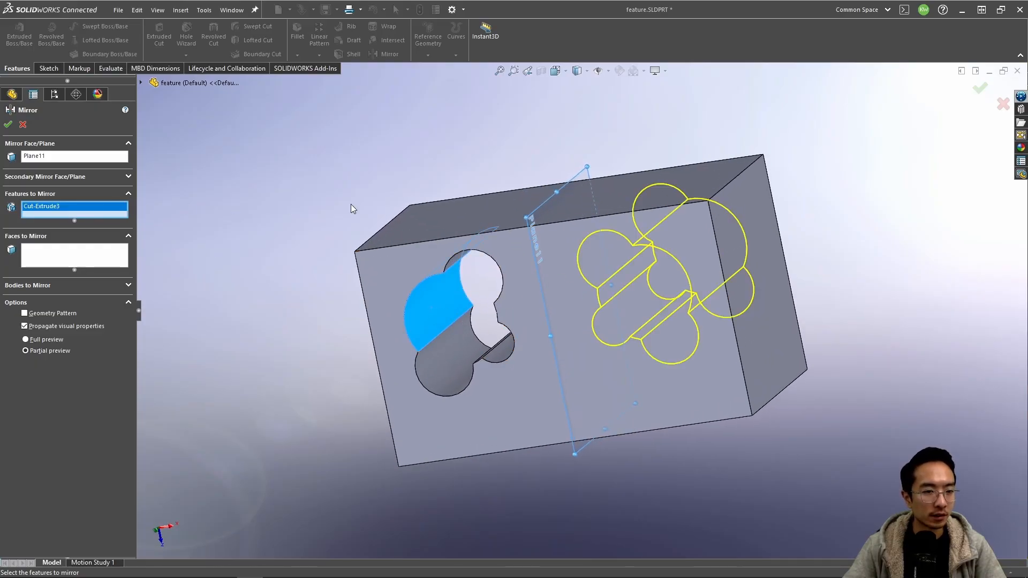
middle_drag(353, 208, 493, 152)
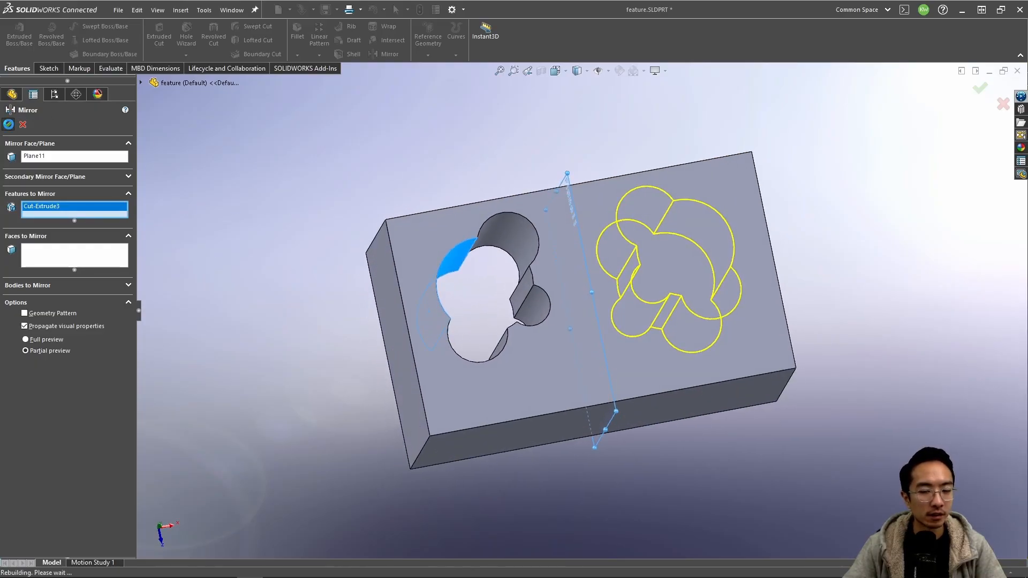
middle_drag(576, 280, 573, 337)
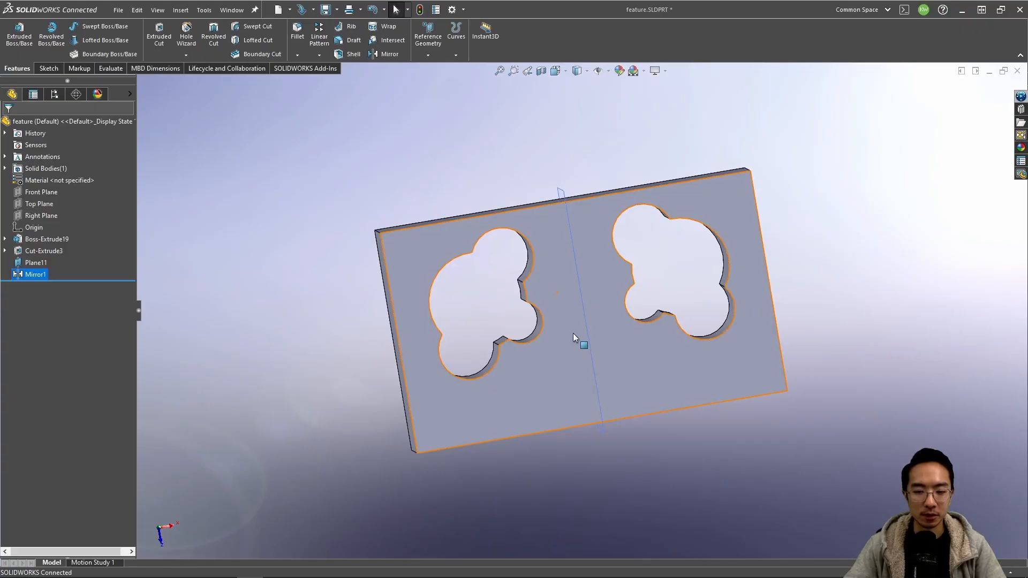
Step: In the cut's sketch, move the large circle's center to about X -0.97, Y -0.34 in, and rebuild while ignoring the errors
click(5, 250)
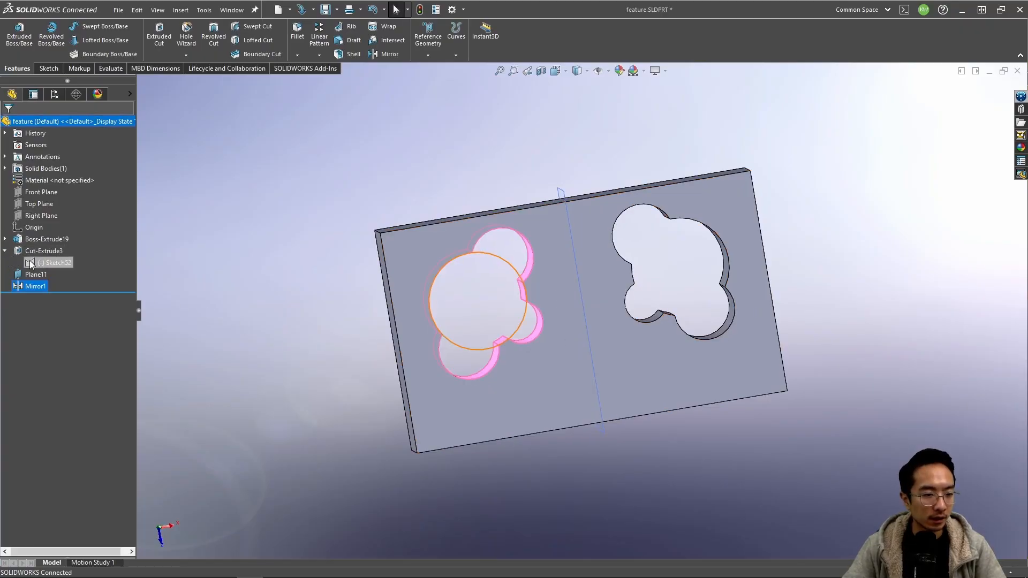
click(31, 263)
click(51, 231)
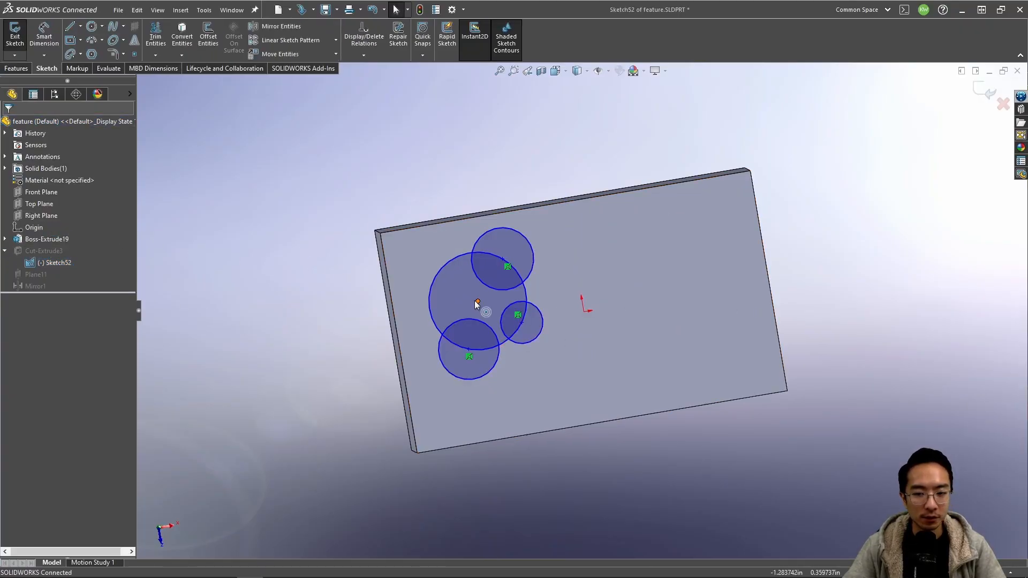
drag(477, 302, 510, 353)
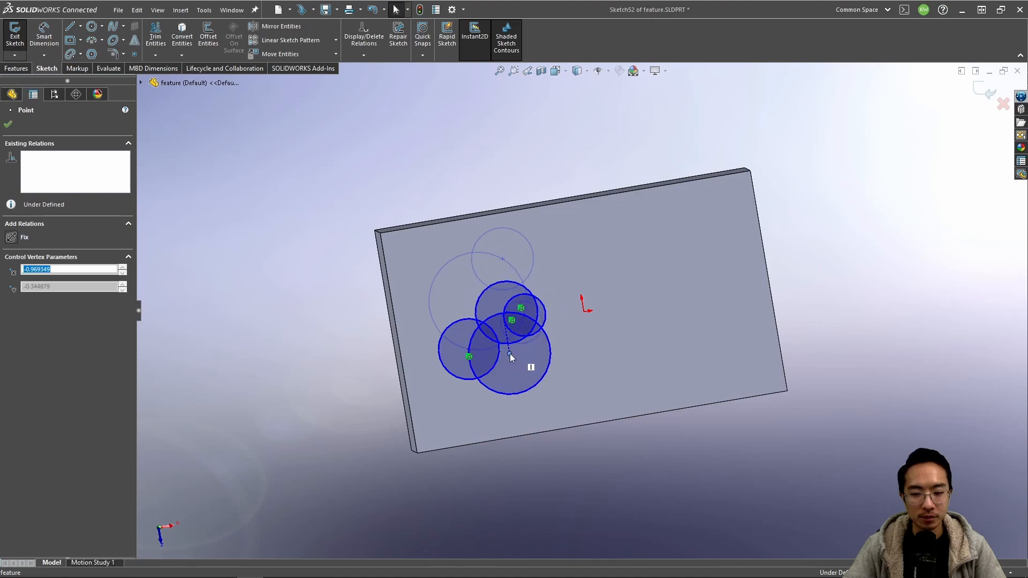
click(985, 90)
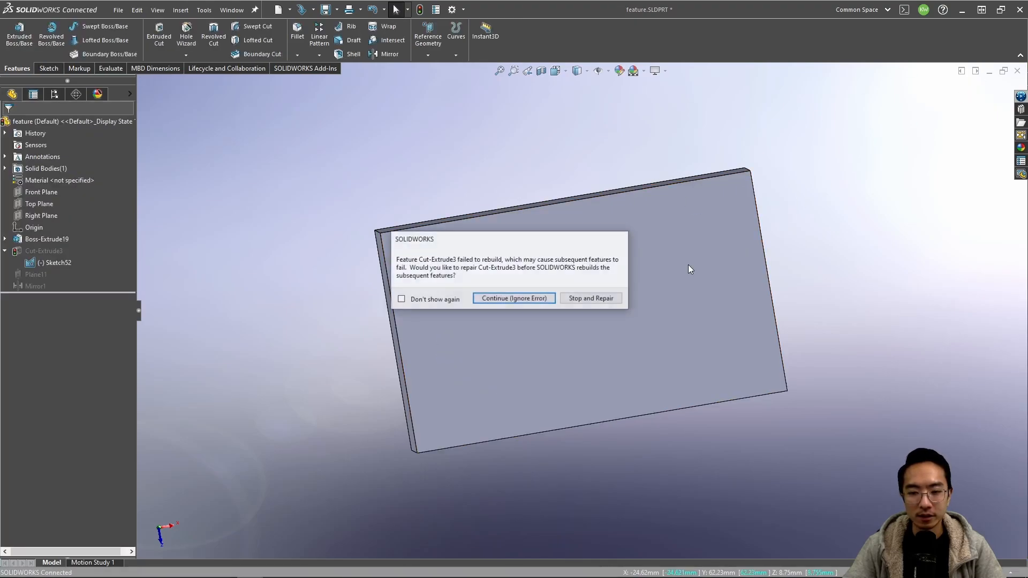
click(509, 298)
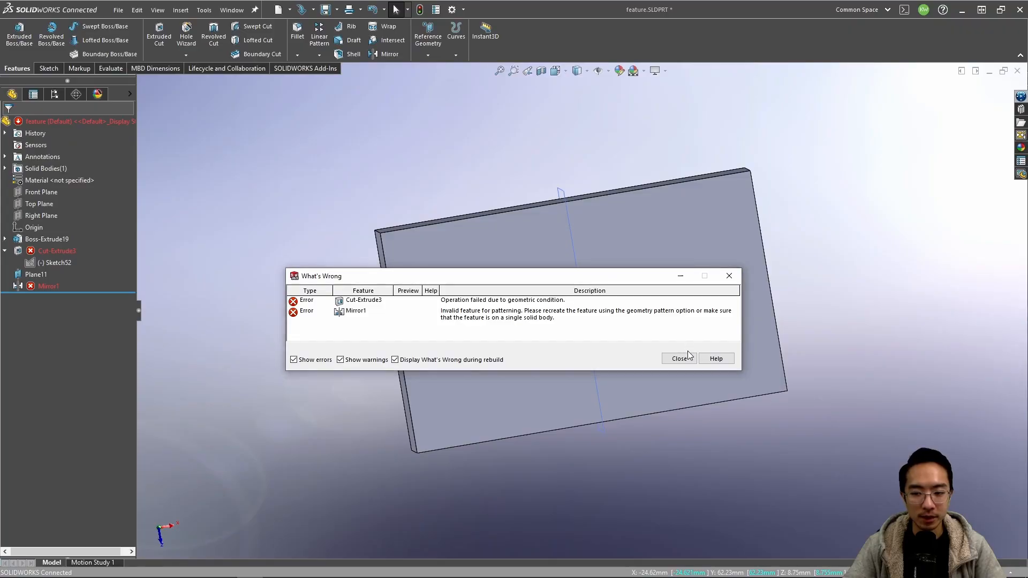
click(679, 358)
Step: Open the original cut feature for editing and clear all of its selected contours
click(48, 251)
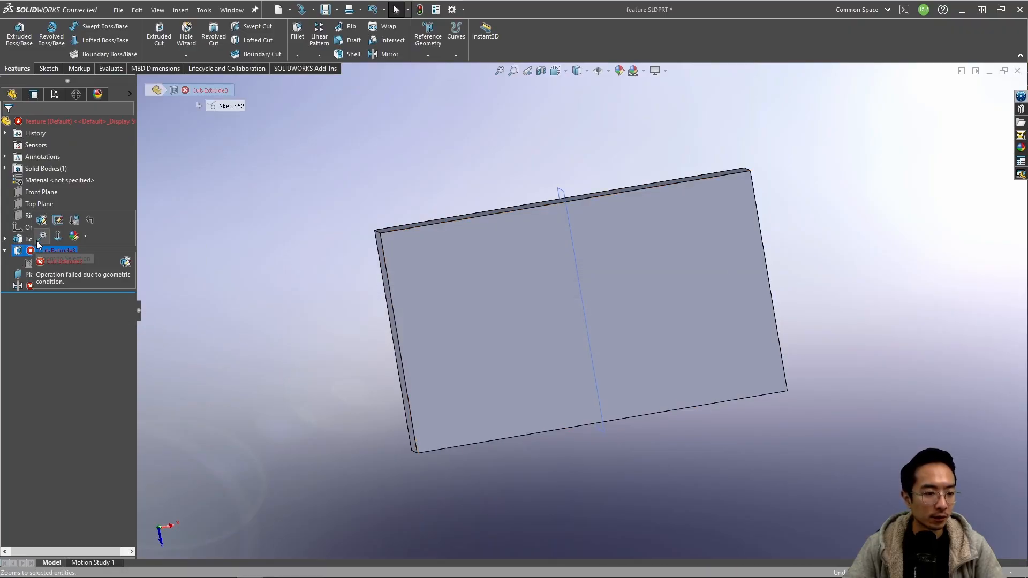
click(41, 220)
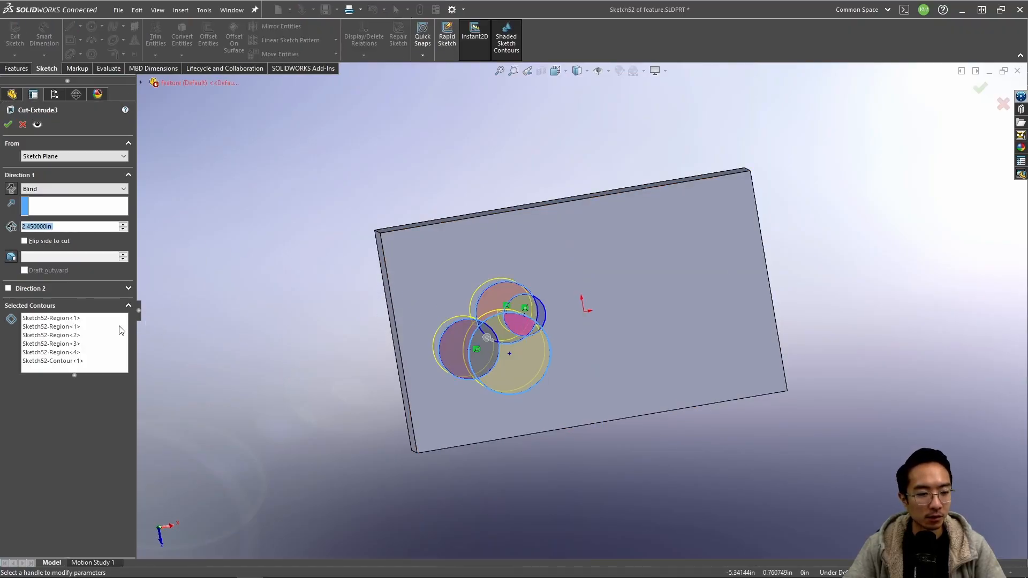
right_click(90, 341)
click(114, 346)
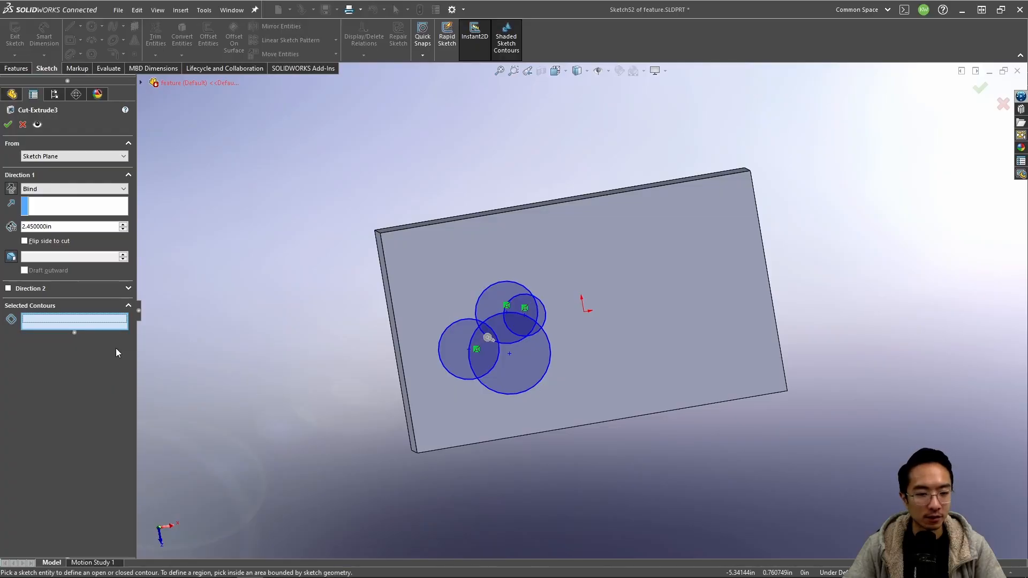
Step: Select the large and upper circles' regions as cut contours, leaving out the large circle's overlap with the smallest circle, and accept the cut
scroll(516, 303, down, 5)
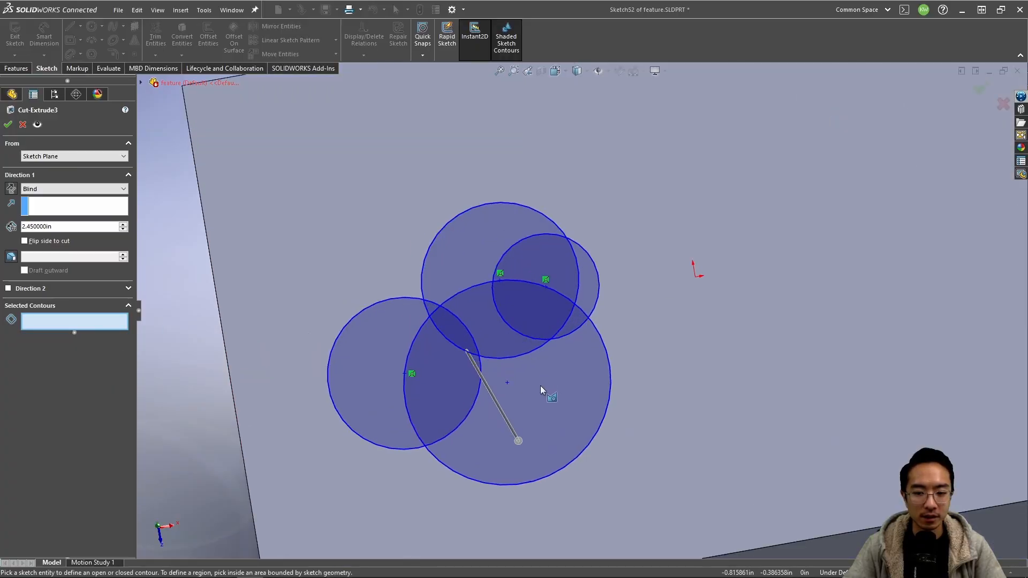
click(541, 385)
click(448, 354)
click(482, 326)
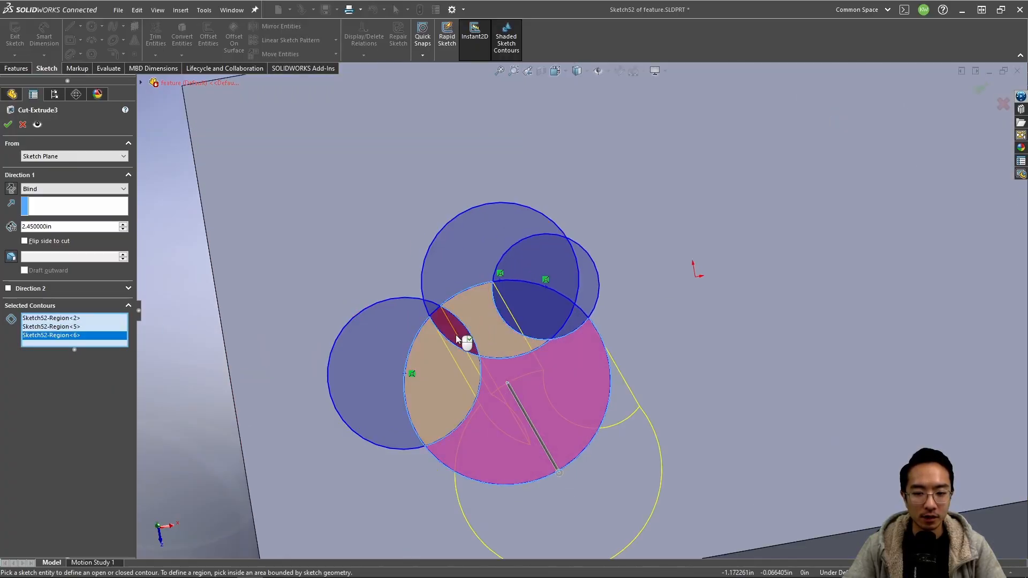
click(458, 331)
click(465, 262)
click(530, 261)
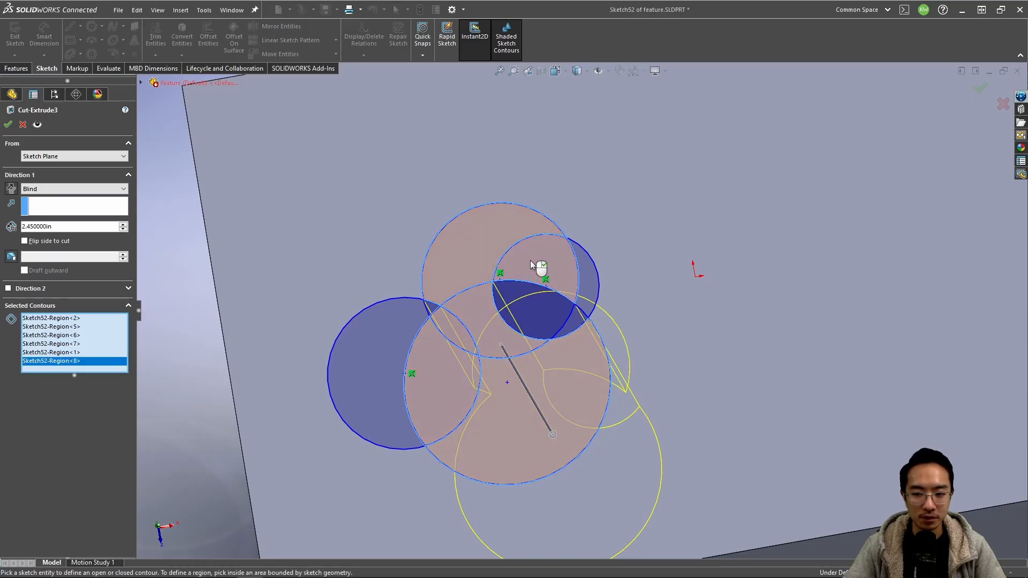
click(980, 87)
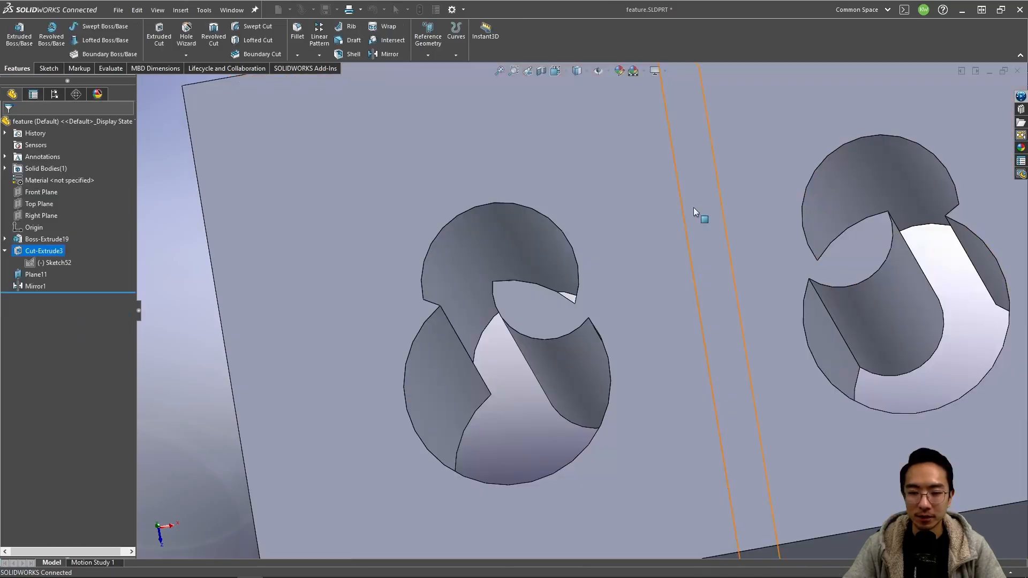
scroll(692, 208, up, 5)
middle_drag(538, 266, 550, 301)
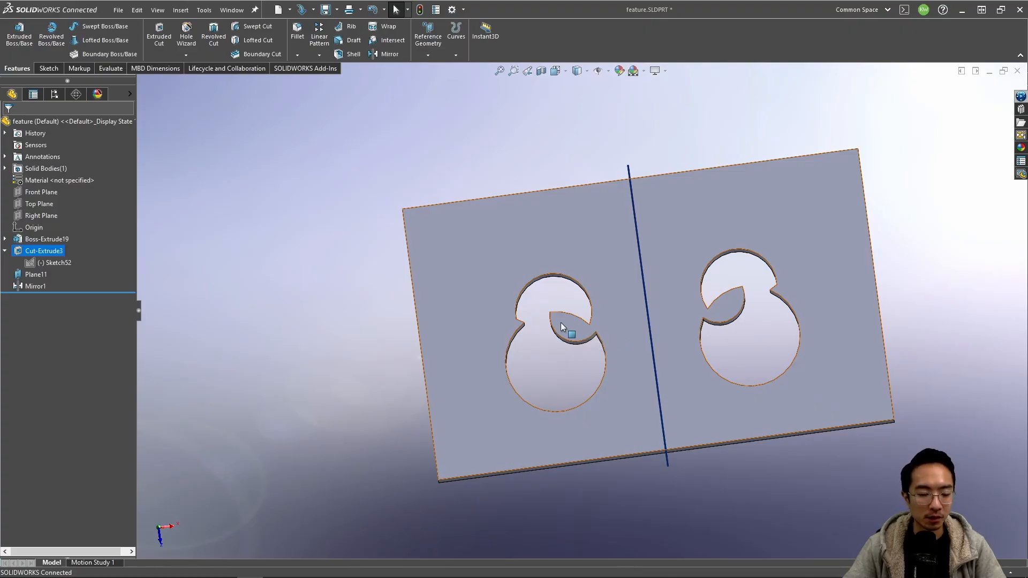
click(306, 220)
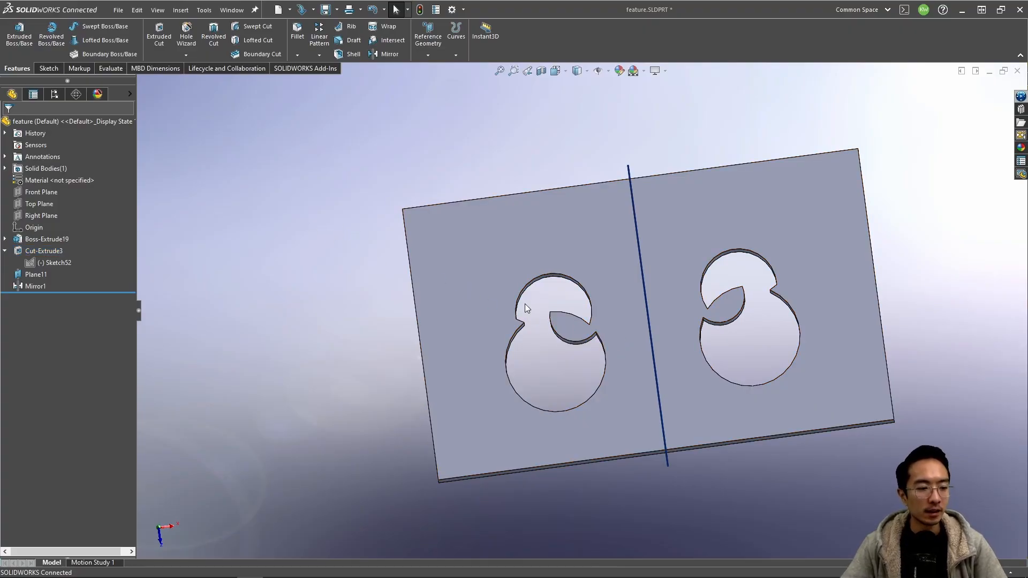
click(641, 259)
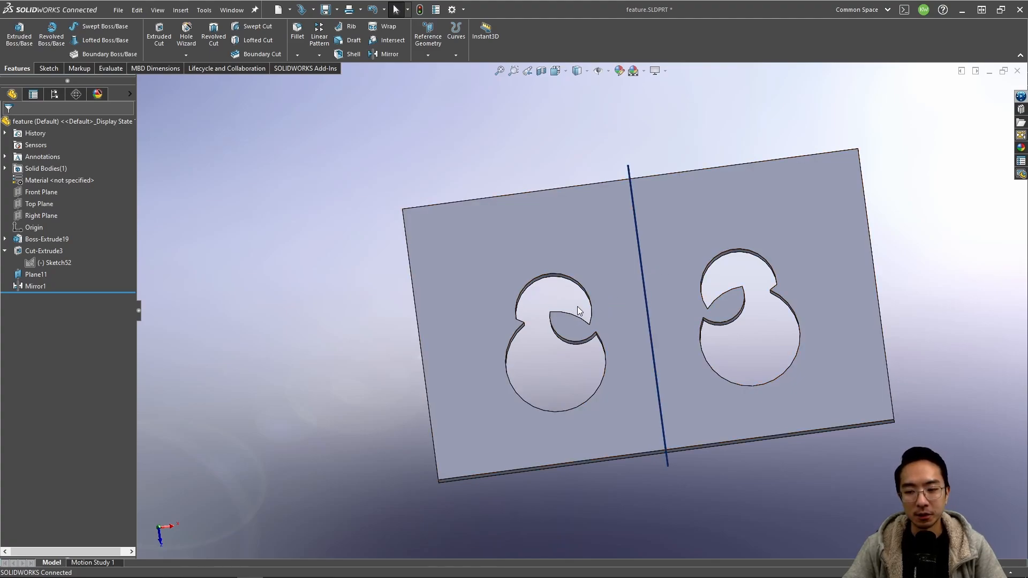
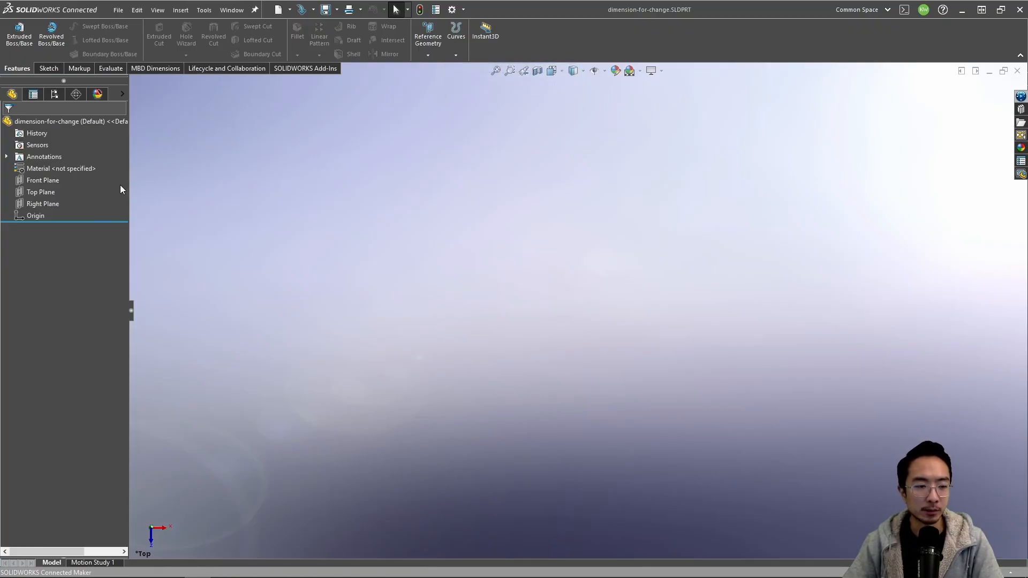
Step: Sketch a center rectangle about 5.55 by 5.18 in on the Top Plane, centered on the origin
click(34, 191)
click(44, 178)
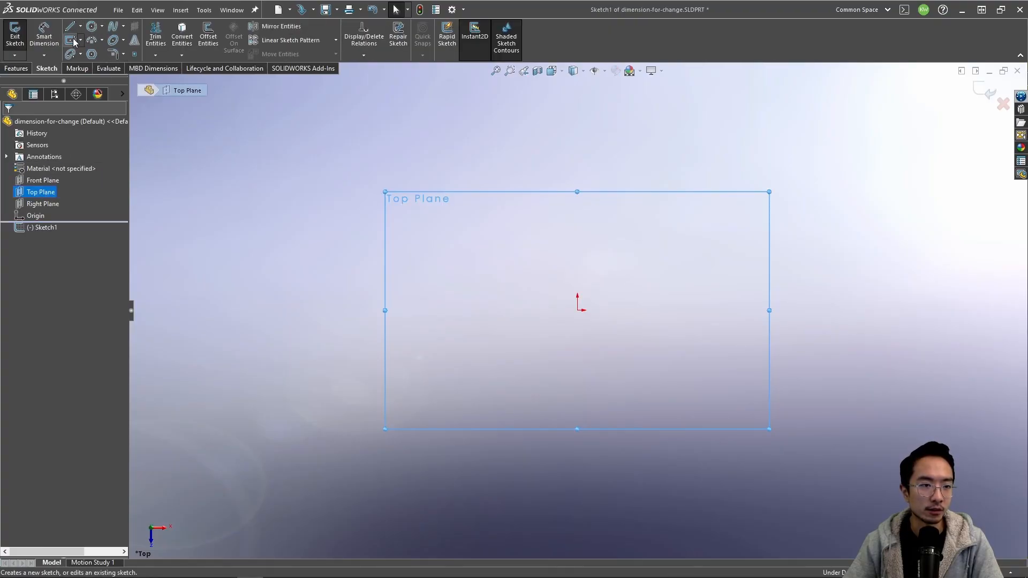
click(73, 42)
click(578, 311)
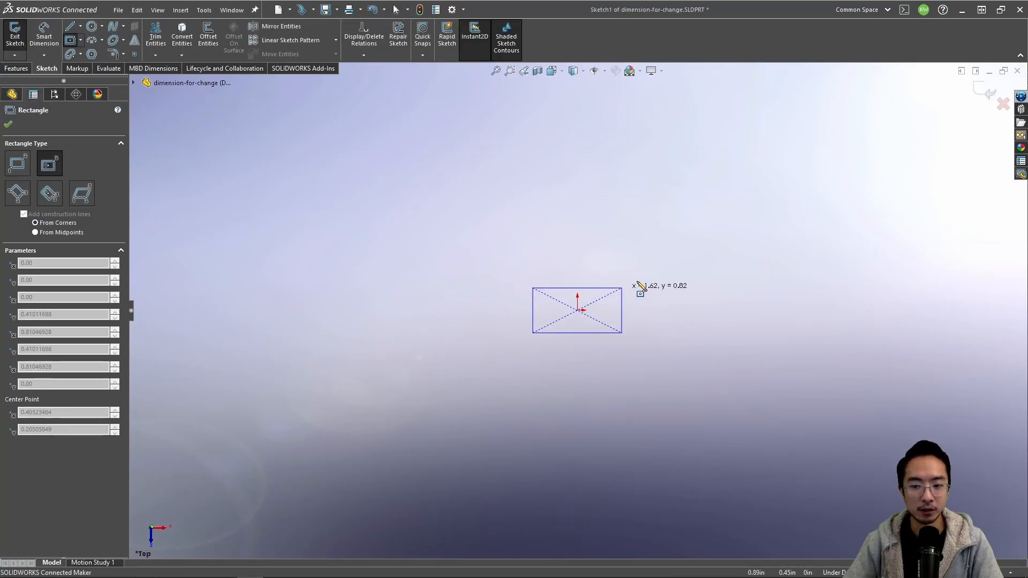
click(735, 168)
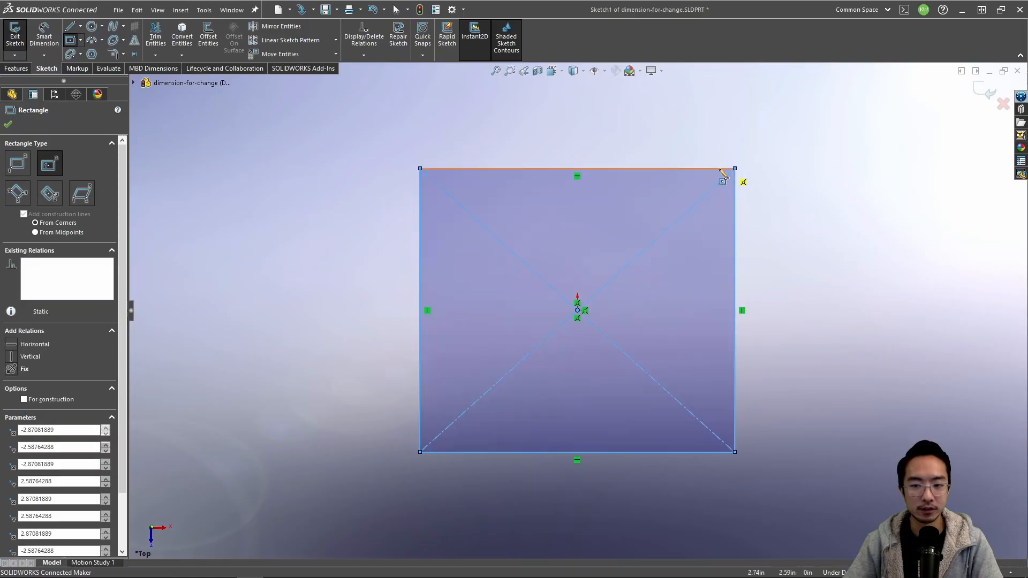
Step: Extrude the rectangle into a 0.25 in thick plate
click(16, 68)
click(20, 34)
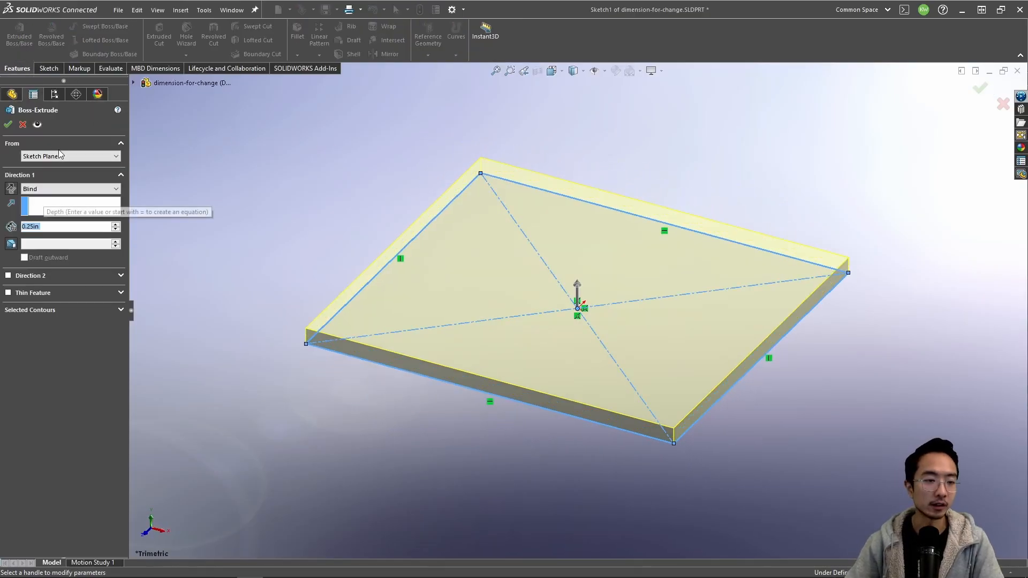
click(9, 124)
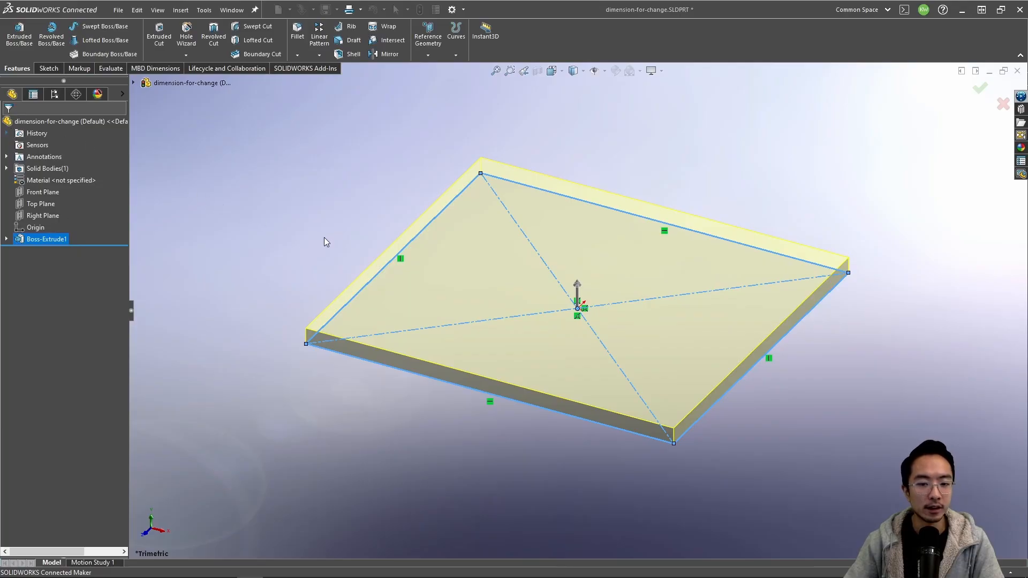
Step: Reopen the plate's base sketch and dimension the rectangle's left side to 5 in
click(7, 240)
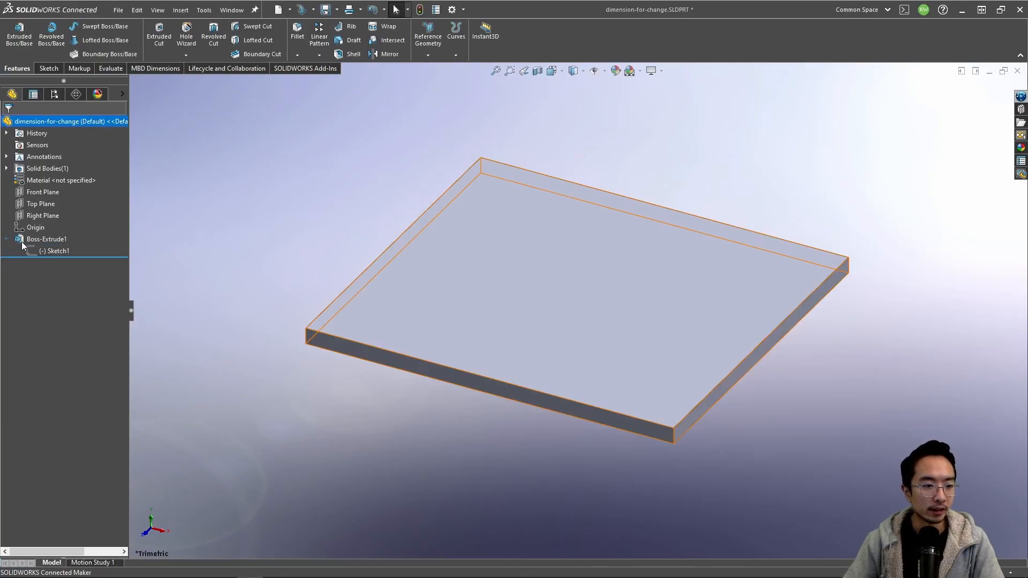
click(54, 251)
click(52, 221)
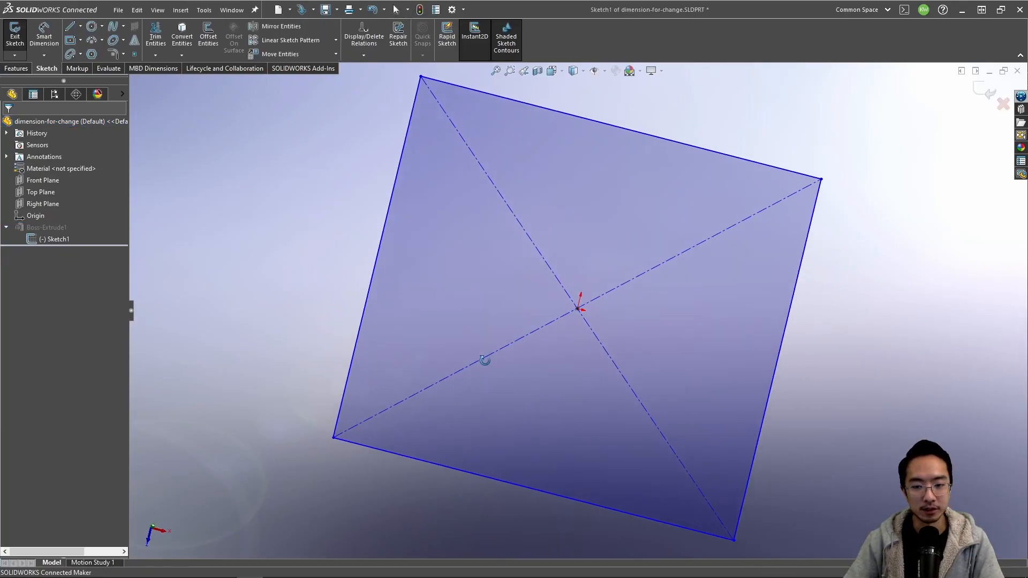
scroll(453, 330, up, 3)
middle_drag(485, 361, 495, 328)
right_drag(429, 297, 436, 251)
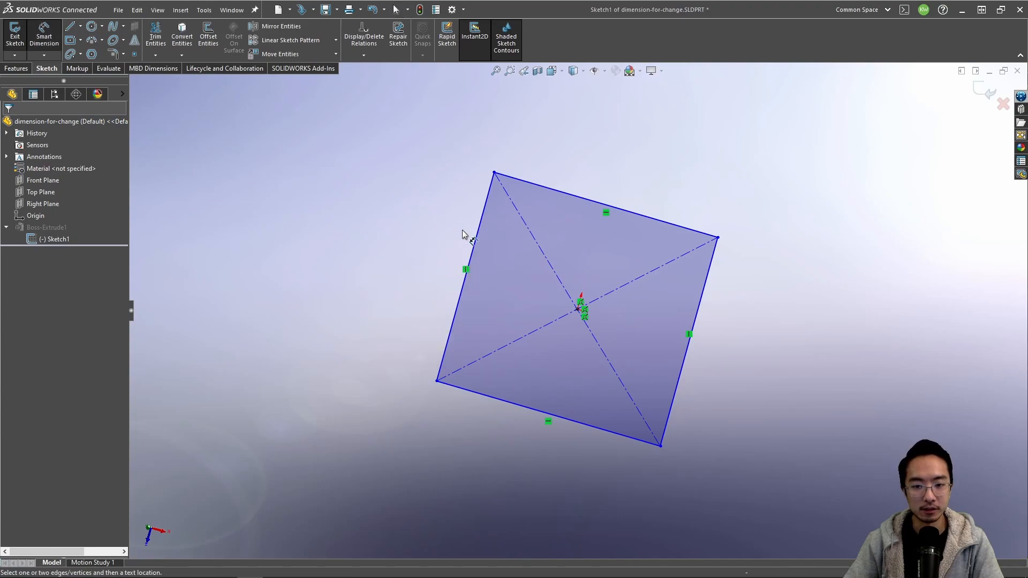
click(475, 241)
click(441, 239)
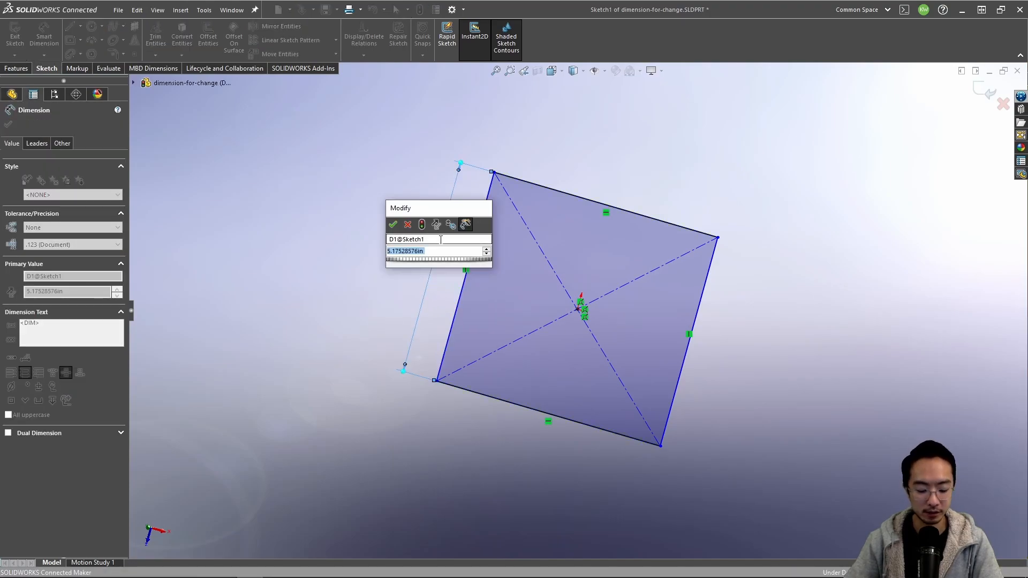
text(5)
key(Return)
Step: Dimension the rectangle's upper side to 5 in and exit the sketch
click(567, 194)
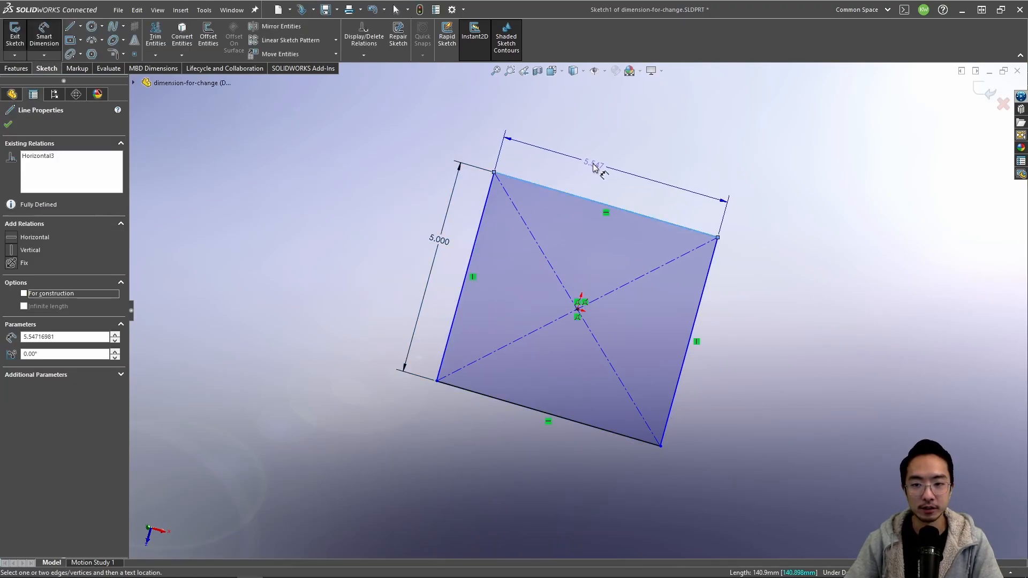
click(593, 166)
text(5)
key(Return)
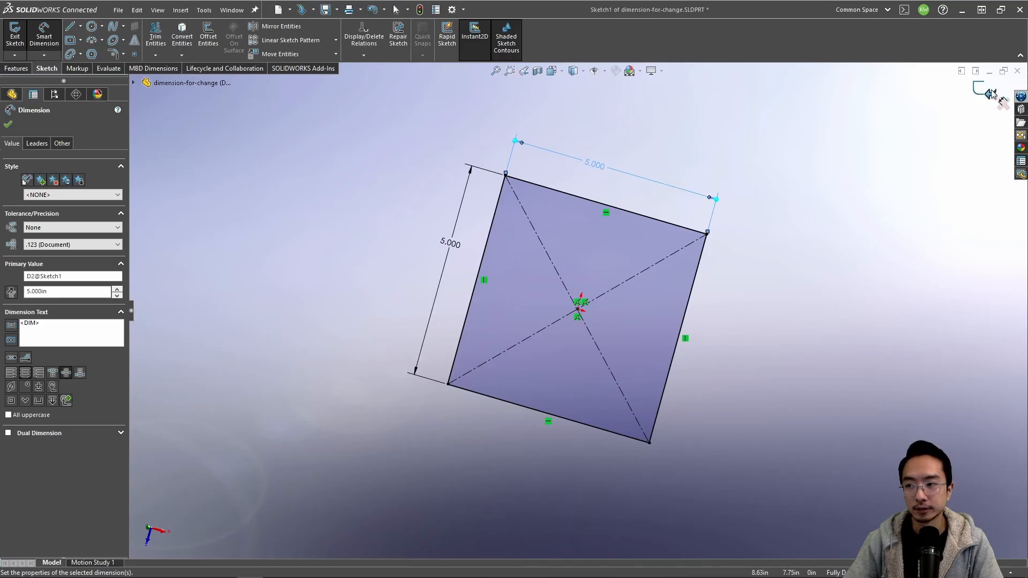
click(991, 94)
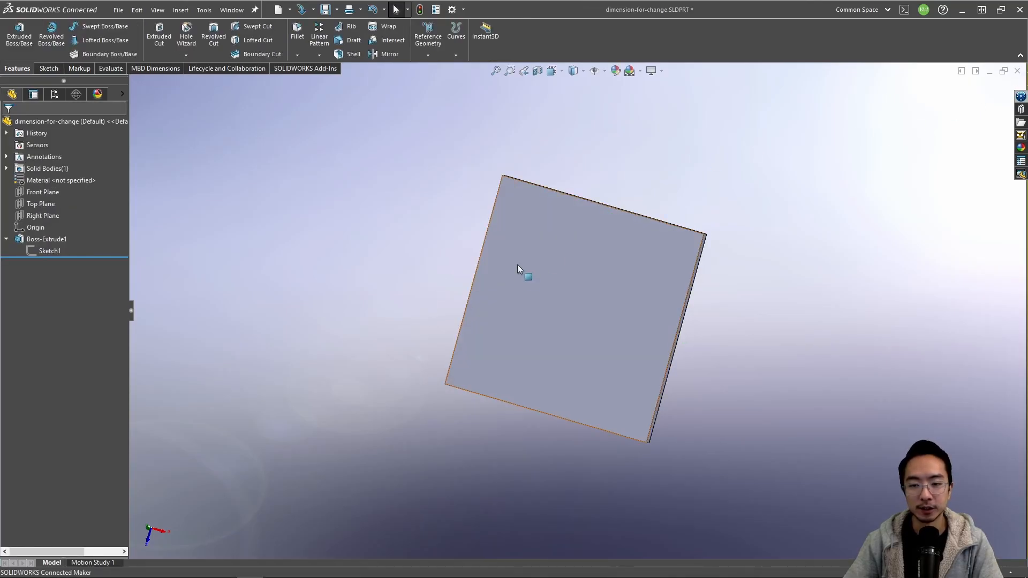
Step: View the plate's large face straight on and start the Hole Wizard with the plain Hole type
mouse_move(523, 271)
middle_down()
mouse_move(581, 158)
mouse_move(551, 294)
middle_up()
click(556, 291)
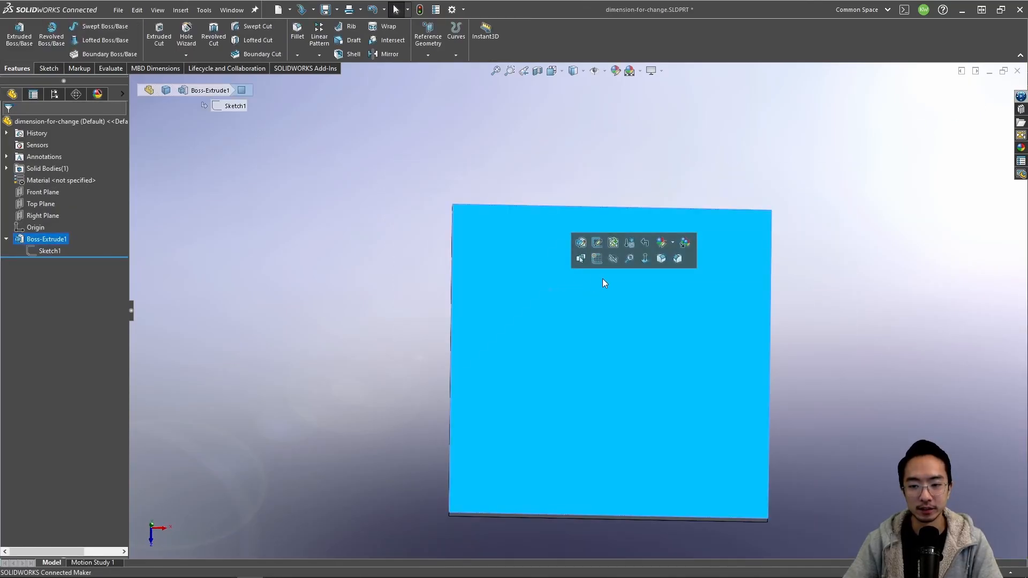
click(645, 259)
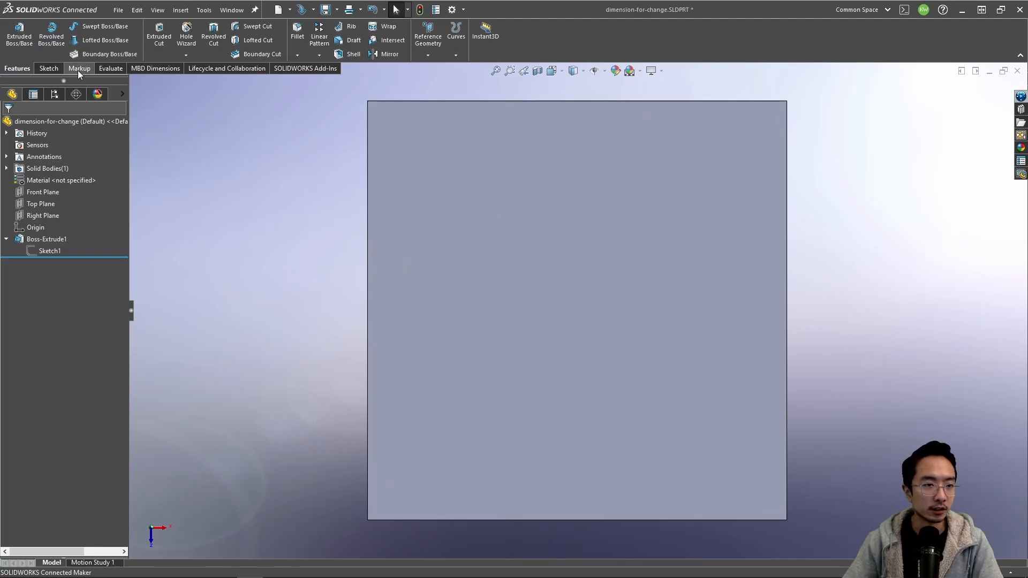
click(185, 30)
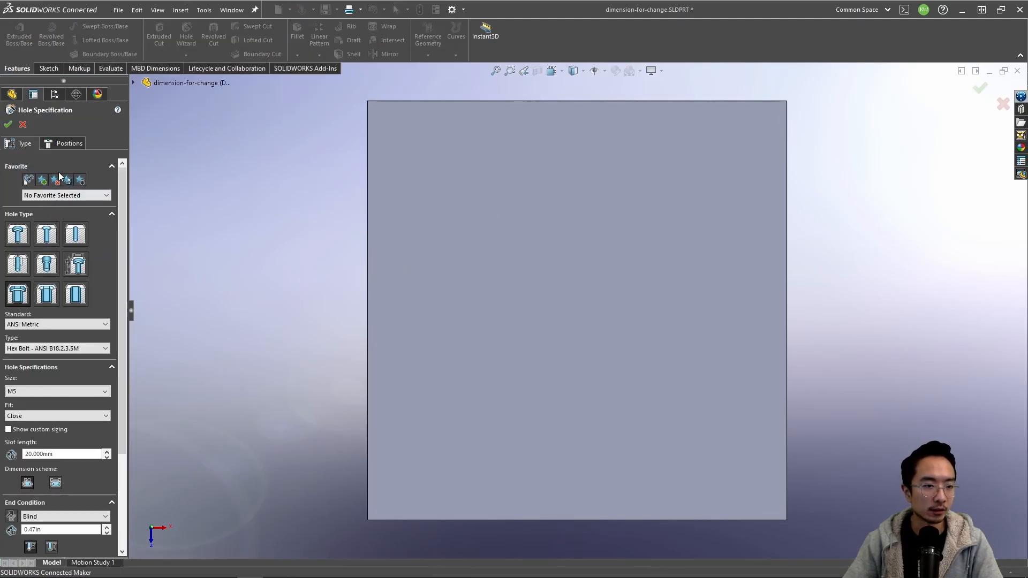
click(76, 242)
Step: Set the hole to Screw Clearances in the ANSI Metric standard
click(68, 325)
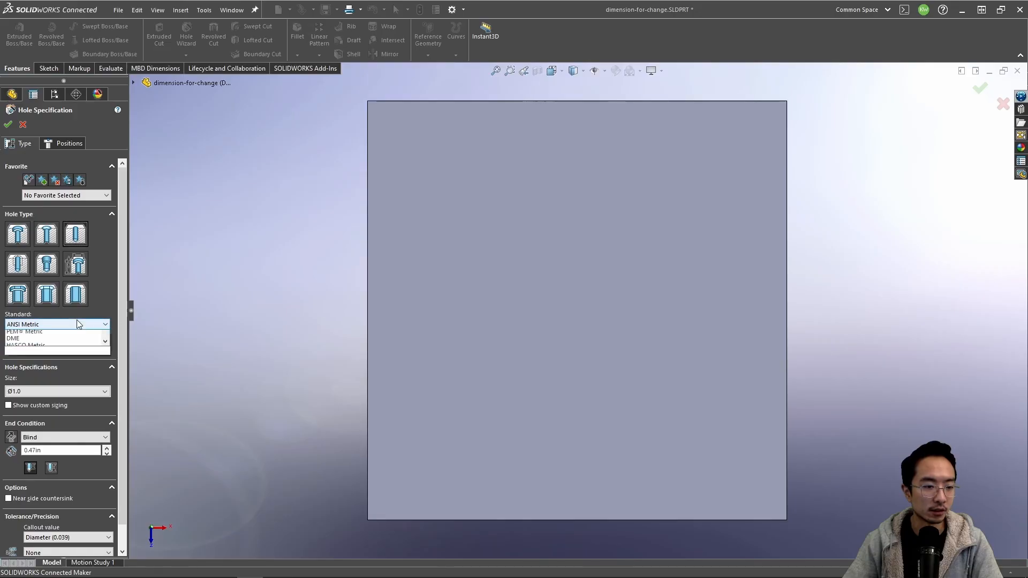
click(67, 334)
click(49, 348)
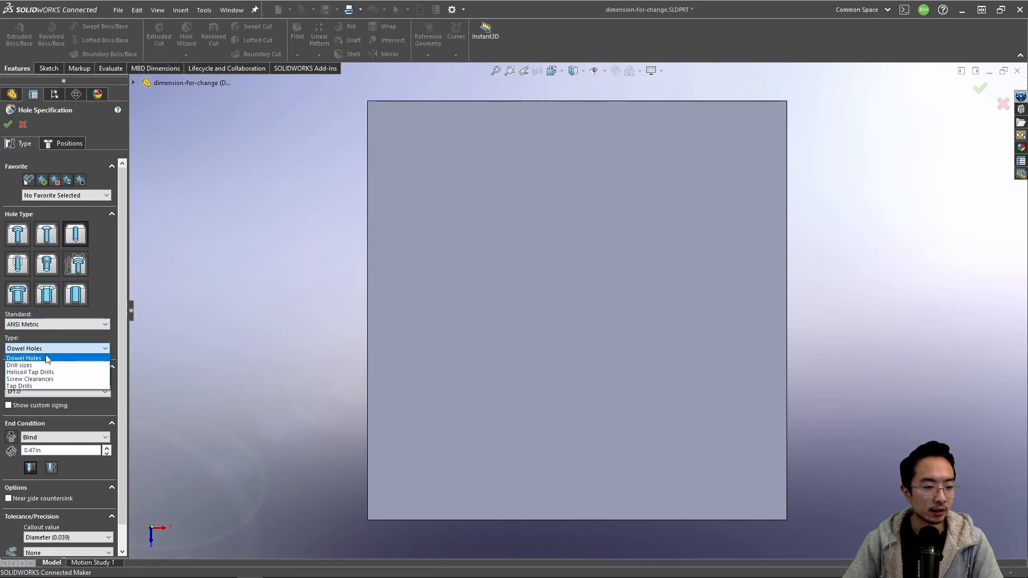
click(46, 382)
click(45, 388)
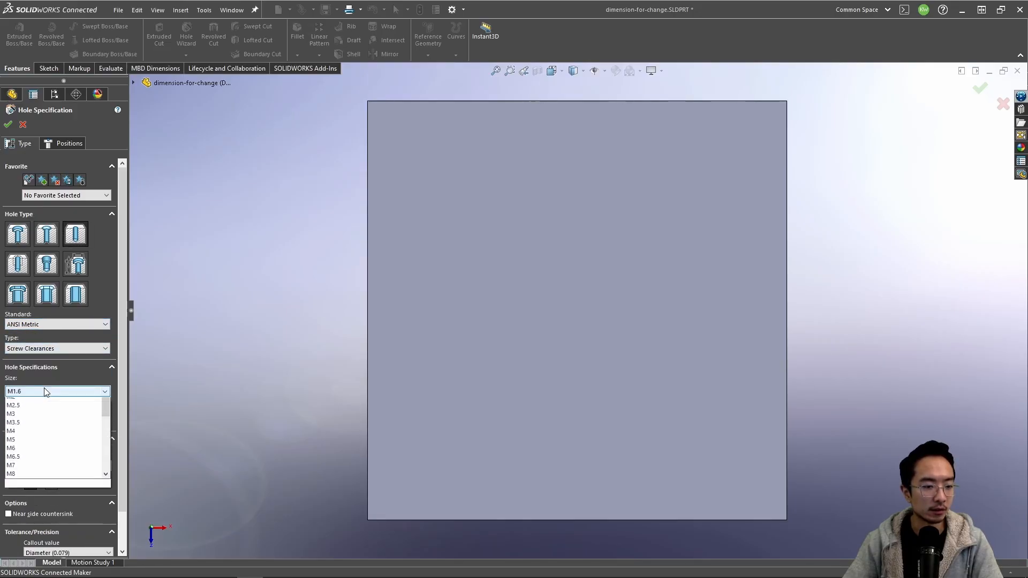
Step: Change the hole standard to ANSI Inch and set the drill size to #6
click(72, 320)
click(65, 327)
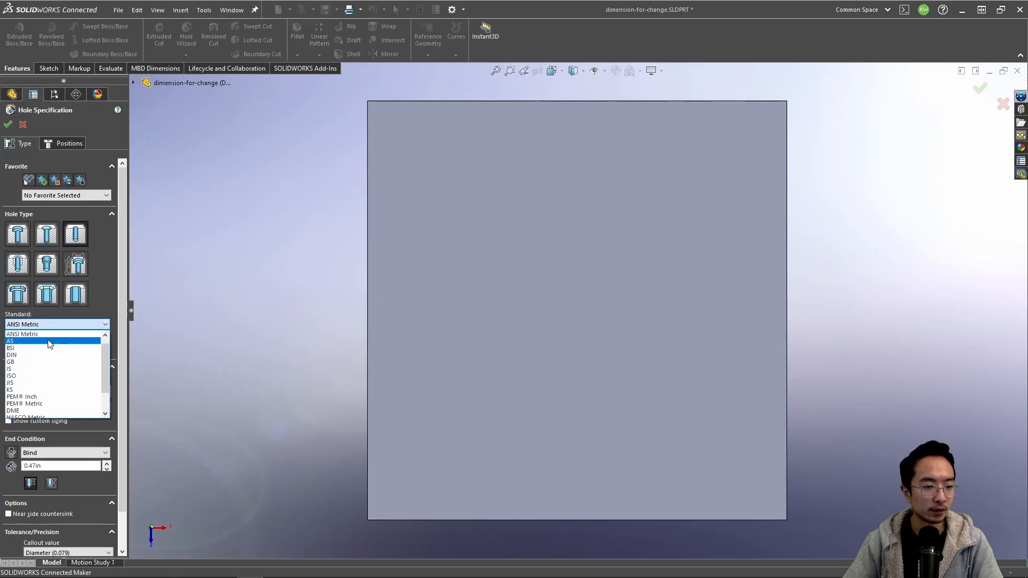
click(50, 334)
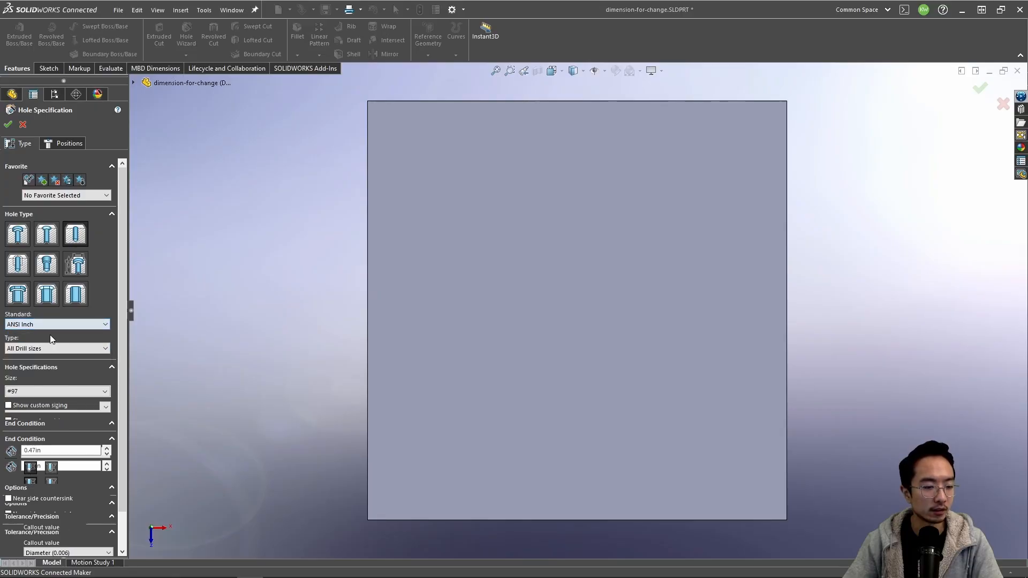
click(40, 390)
scroll(45, 427, down, 10)
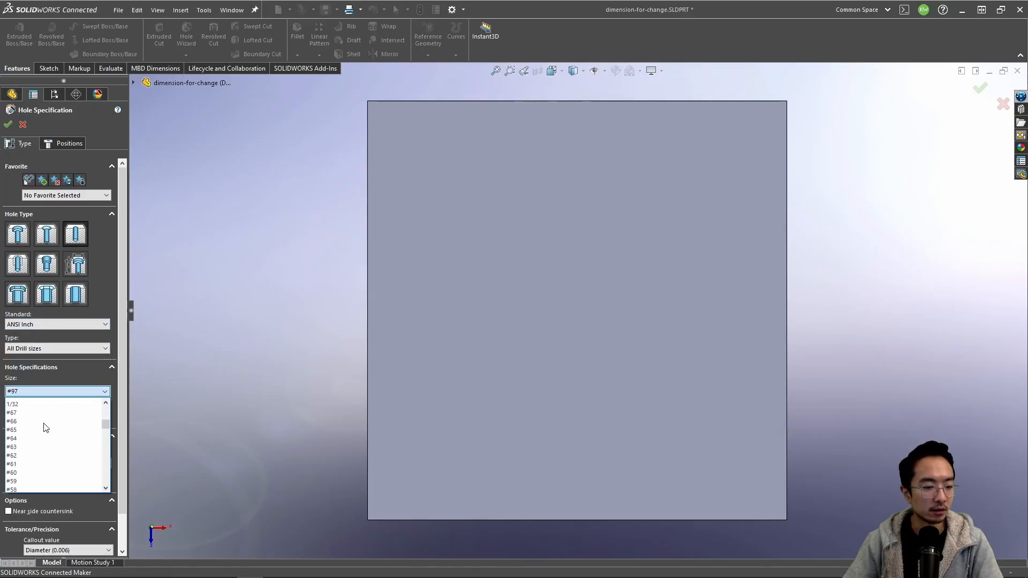
scroll(46, 427, down, 20)
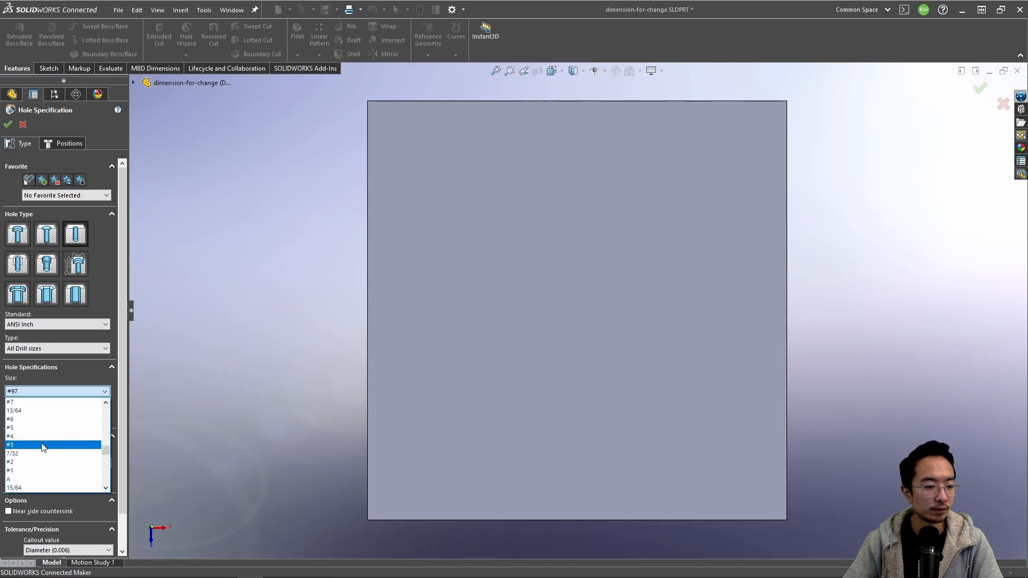
scroll(46, 462, up, 7)
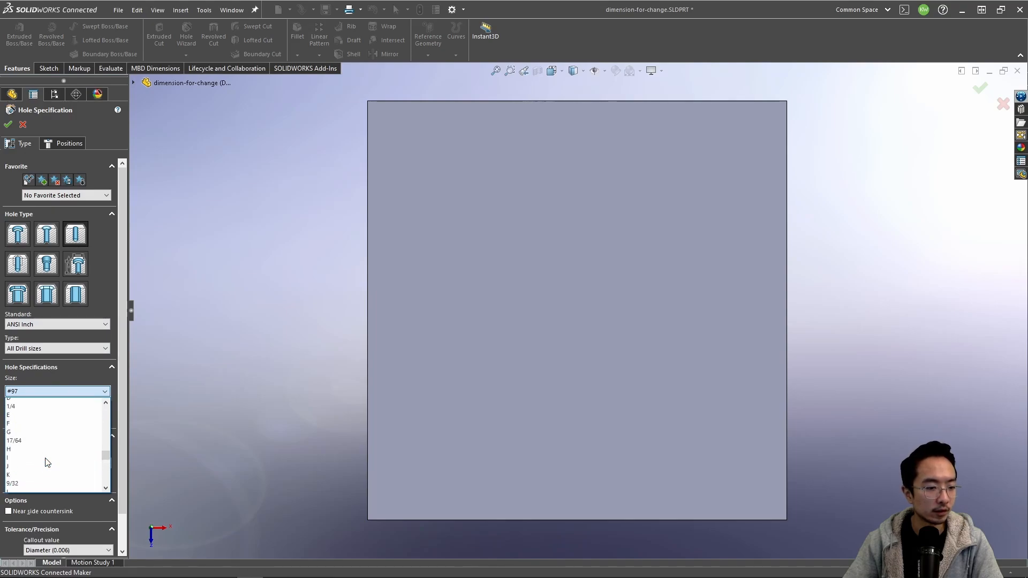
click(45, 421)
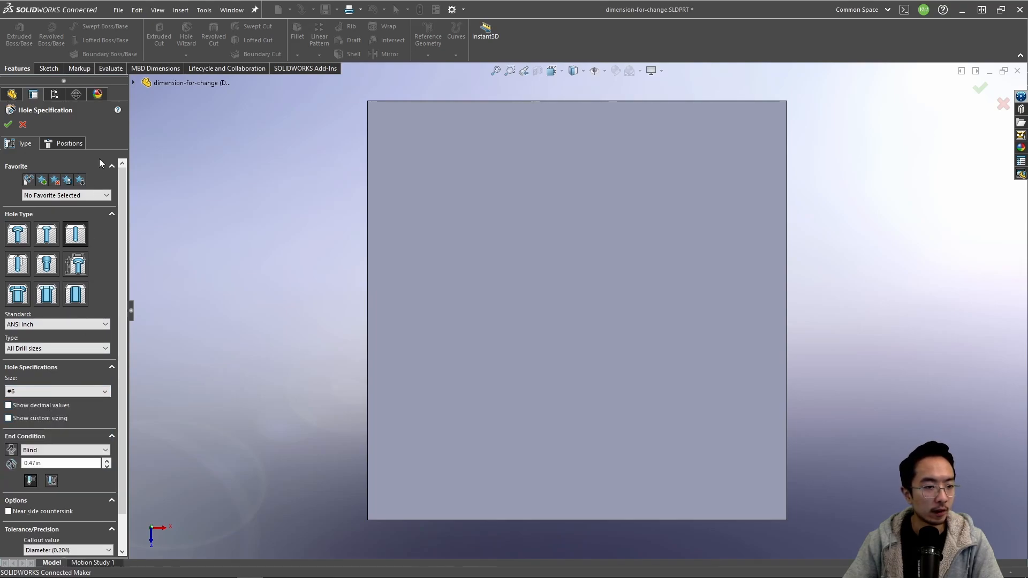
Step: Place four holes near the plate's corners and move the upper-right one to about X 1.77, Y 2.09 in
click(67, 143)
click(429, 179)
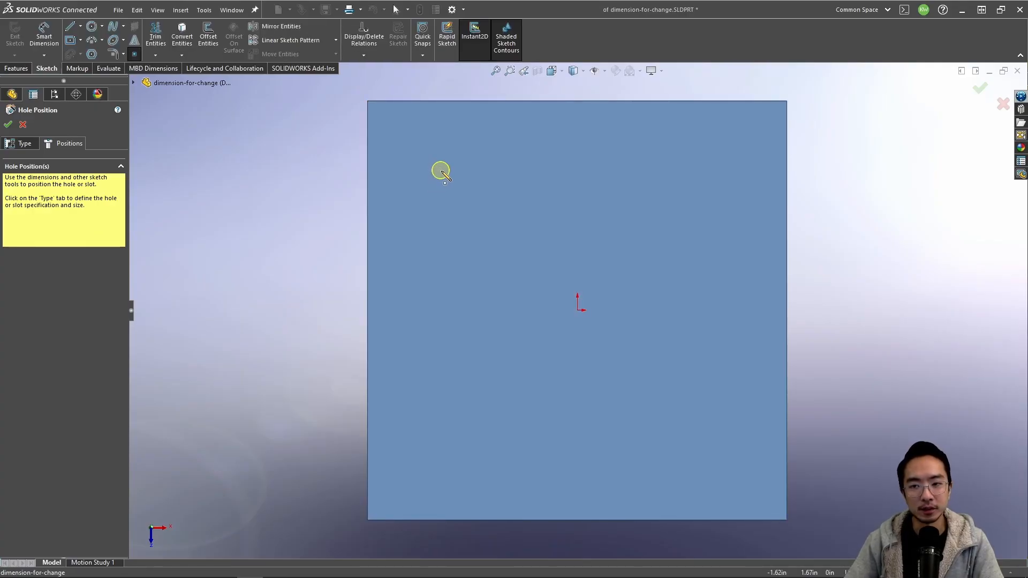
click(418, 144)
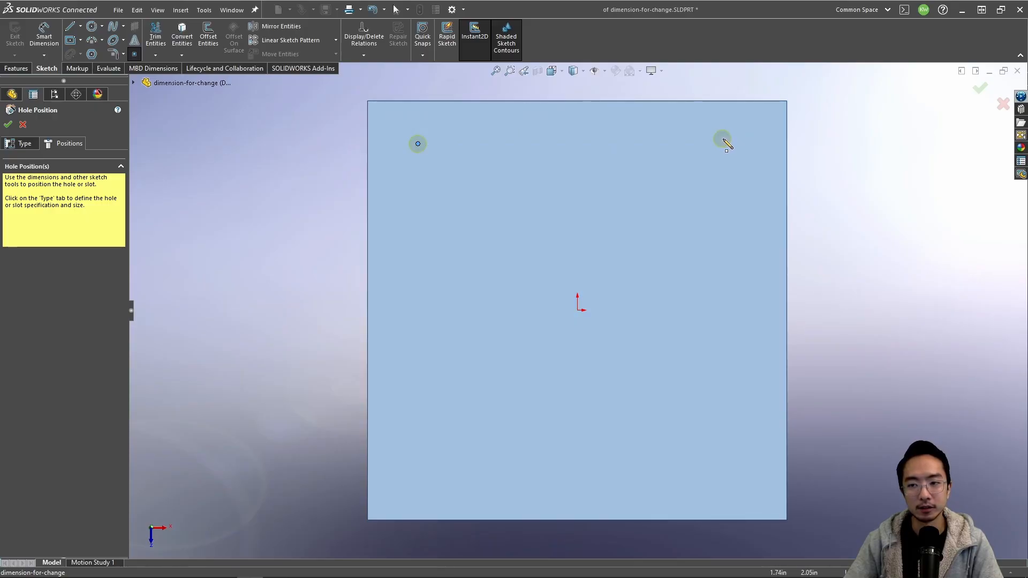
click(729, 474)
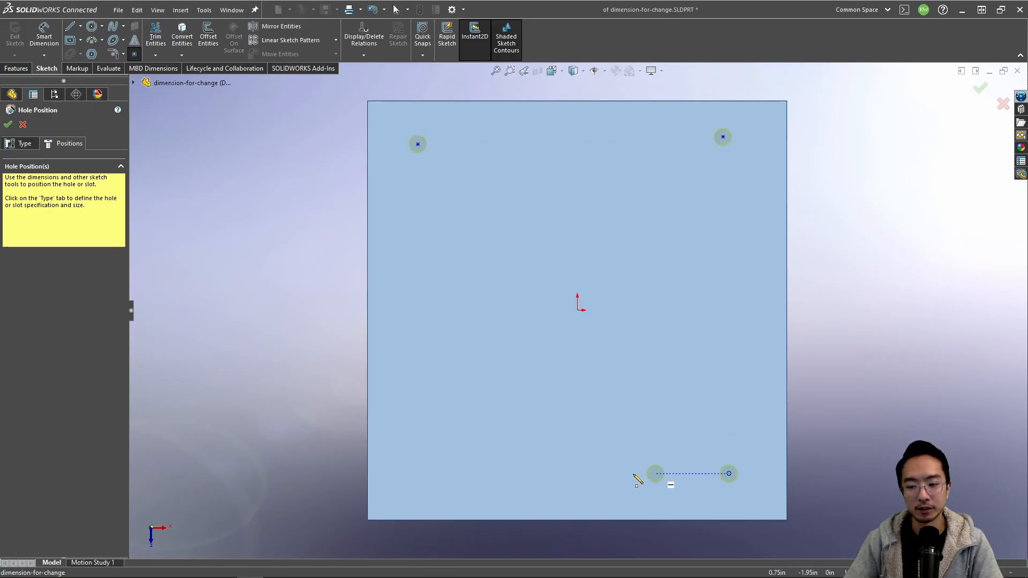
click(418, 478)
key(Escape)
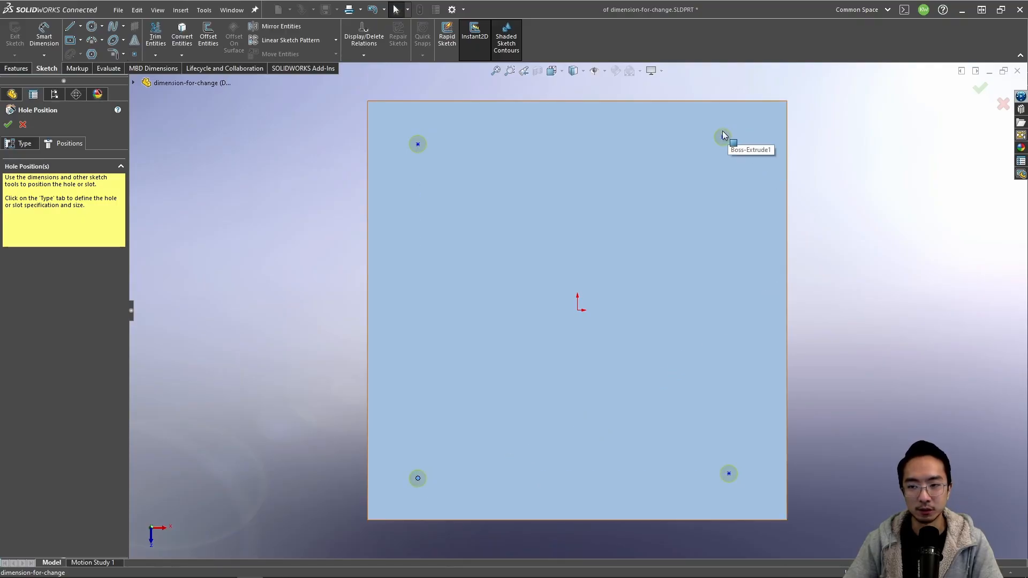
mouse_move(723, 137)
mouse_down()
mouse_move(676, 146)
mouse_move(725, 136)
mouse_up()
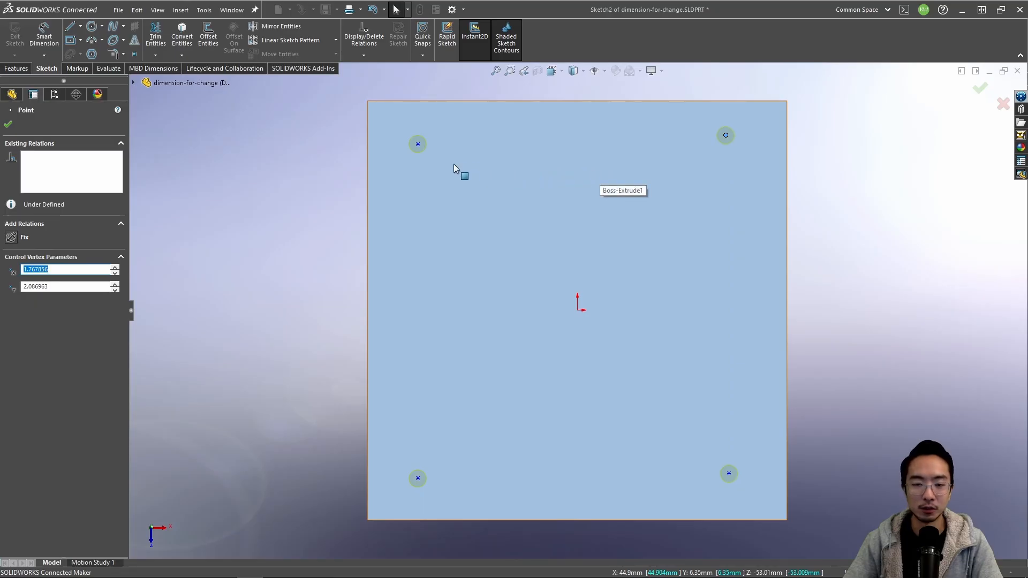
Step: Dimension the upper-left hole 0.5 in from the plate's upper edge
right_drag(316, 179, 314, 83)
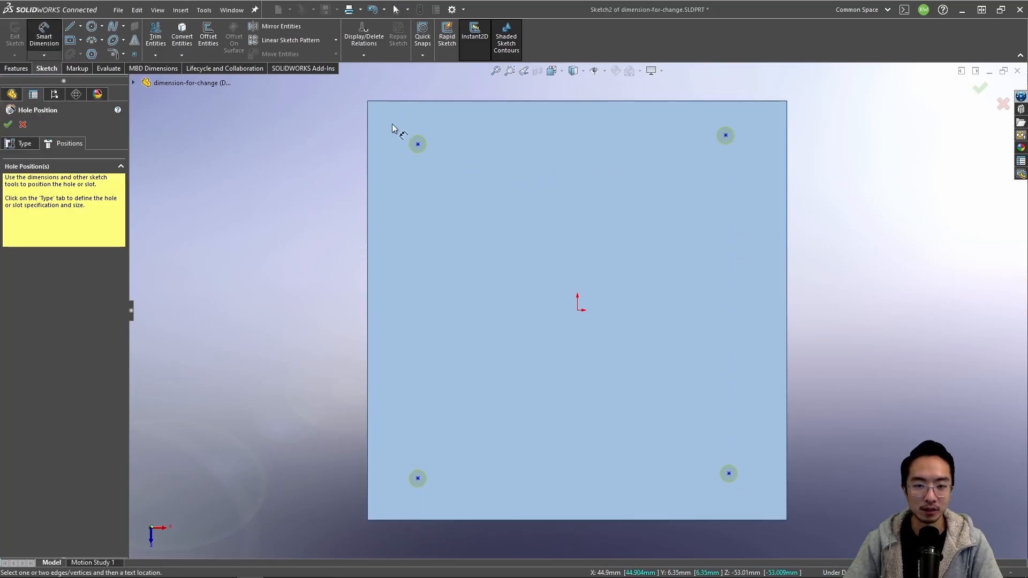
click(417, 145)
click(420, 101)
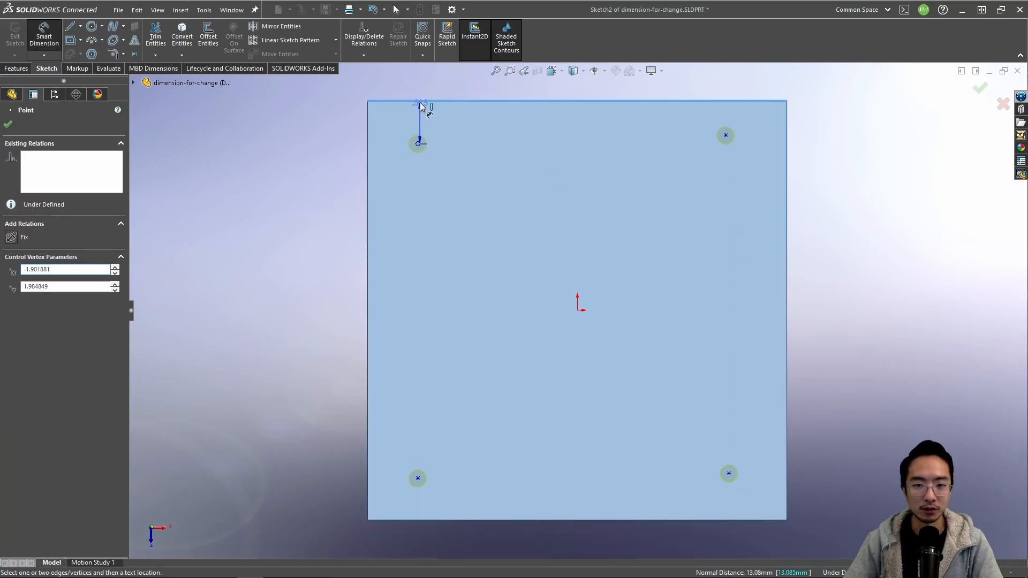
click(425, 85)
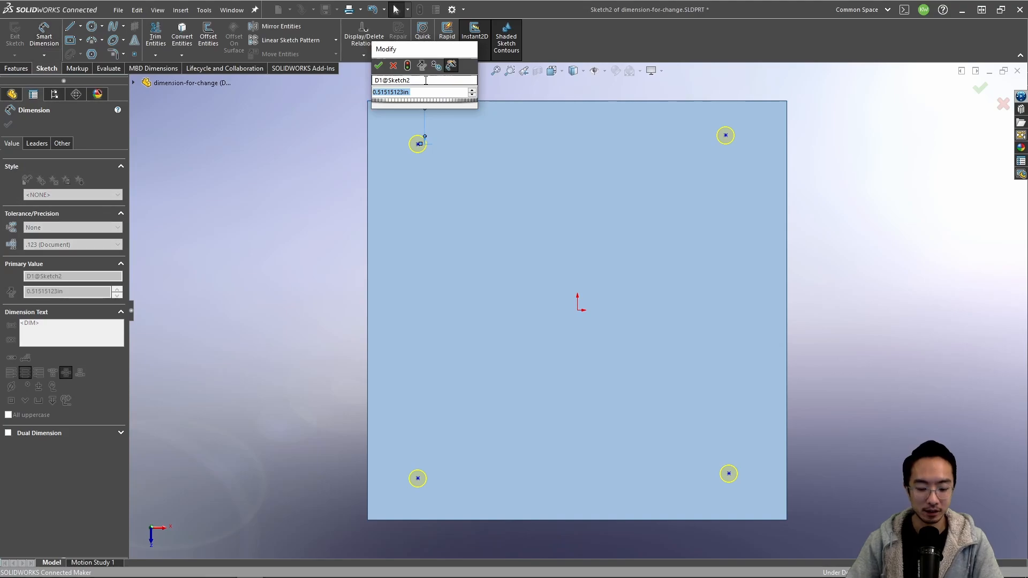
text(.5)
key(Return)
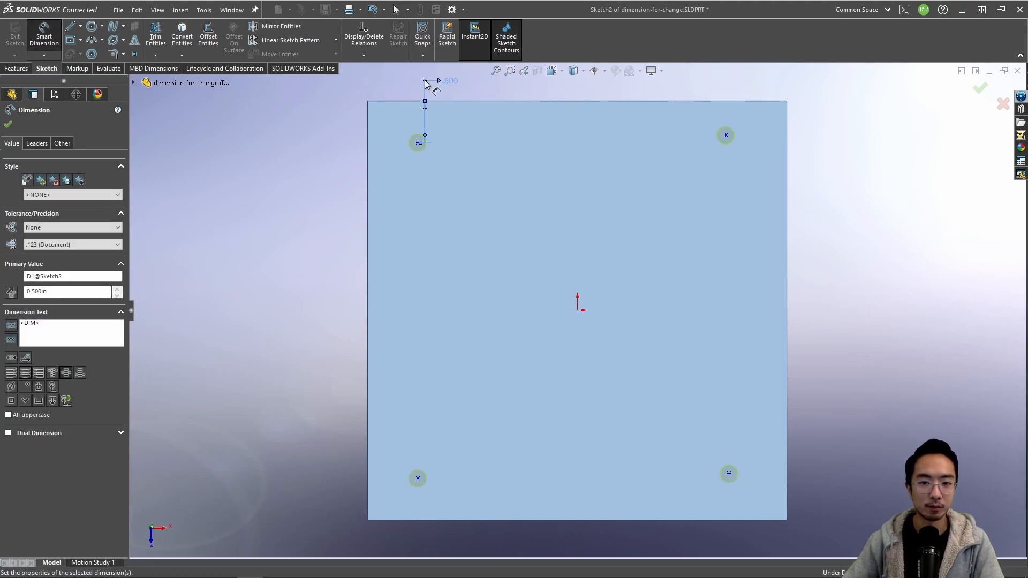
Step: Dimension the upper-left hole 0.5 in from the plate's left edge
click(369, 146)
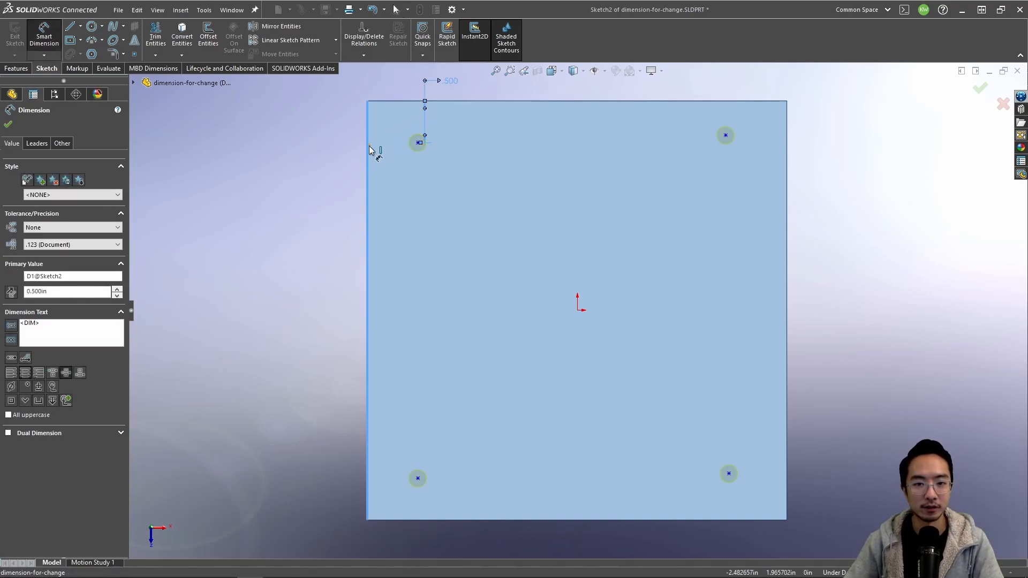
click(418, 143)
click(324, 144)
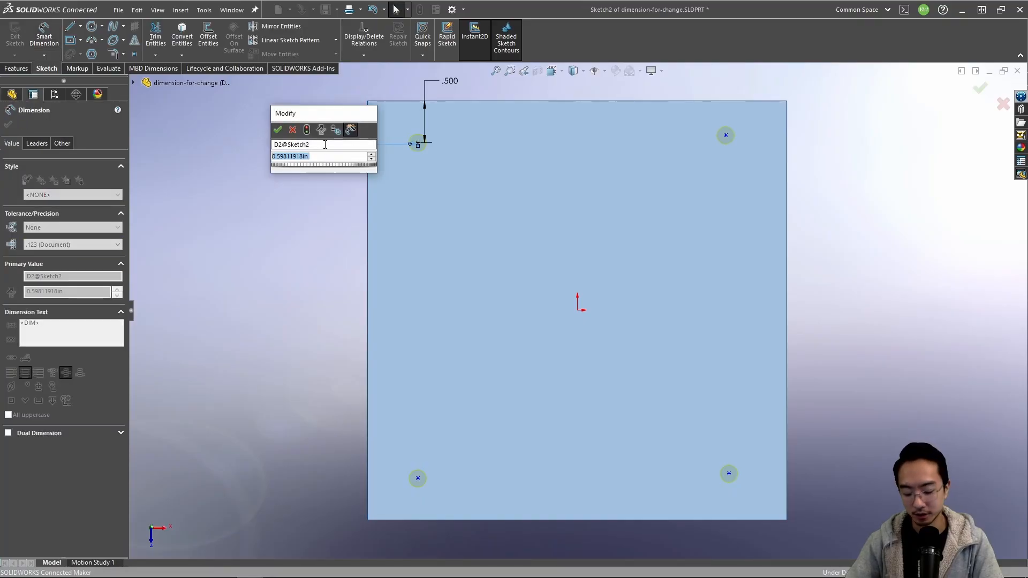
text(.5)
key(Return)
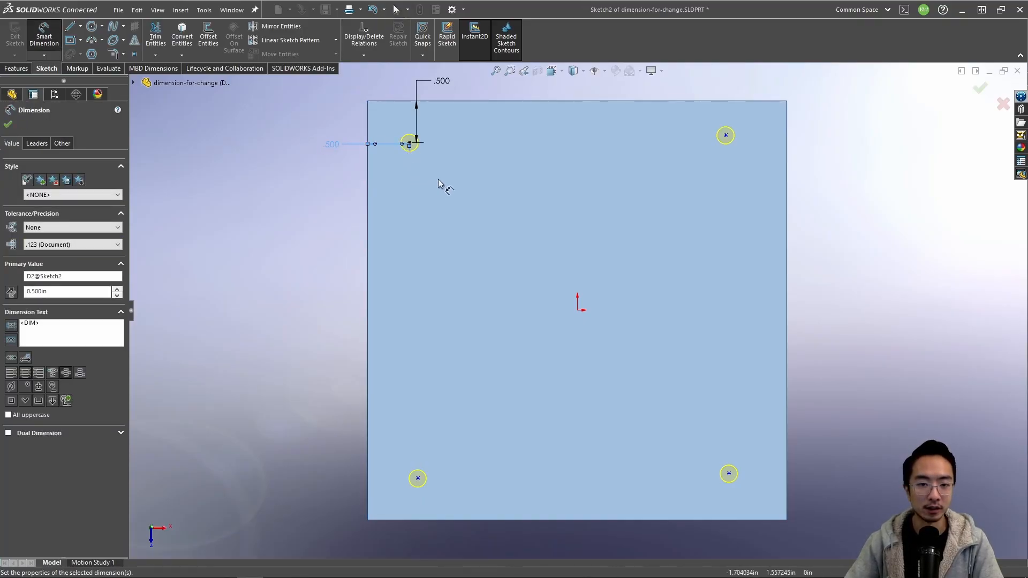
key(Escape)
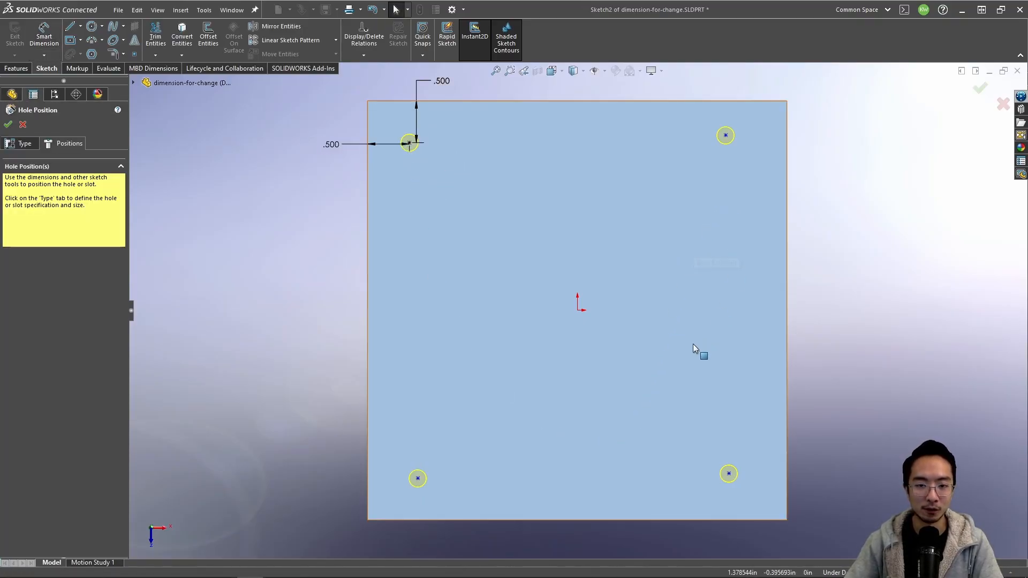
Step: Delete the upper-left hole's position point together with its two edge dimensions
scroll(584, 311, up, 2)
drag(470, 204, 336, 100)
key(Delete)
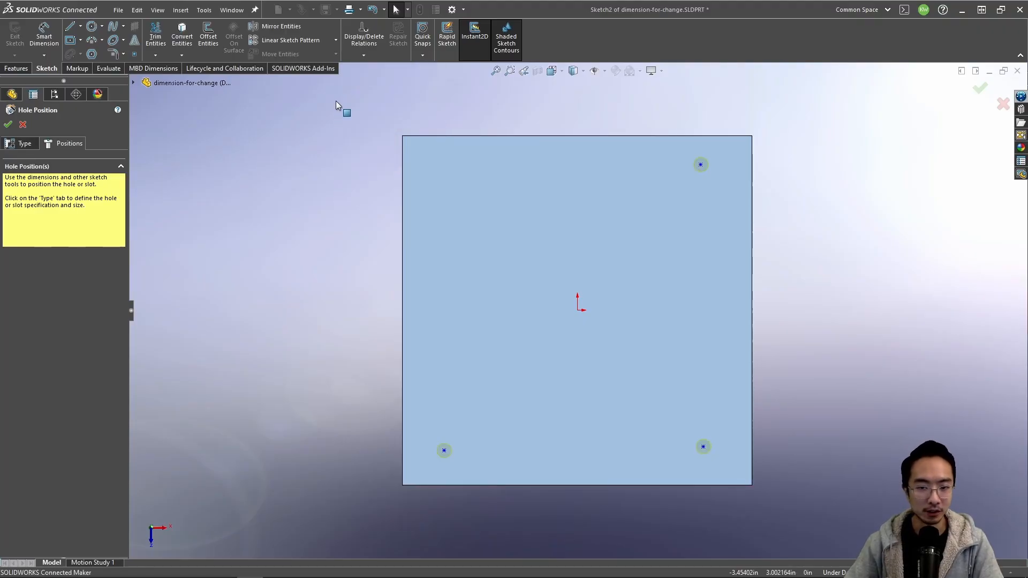
Step: Sketch a corner rectangle about 4.00 × 3.81 in inside the plate, its upper edge passing through the upper-right hole
click(81, 41)
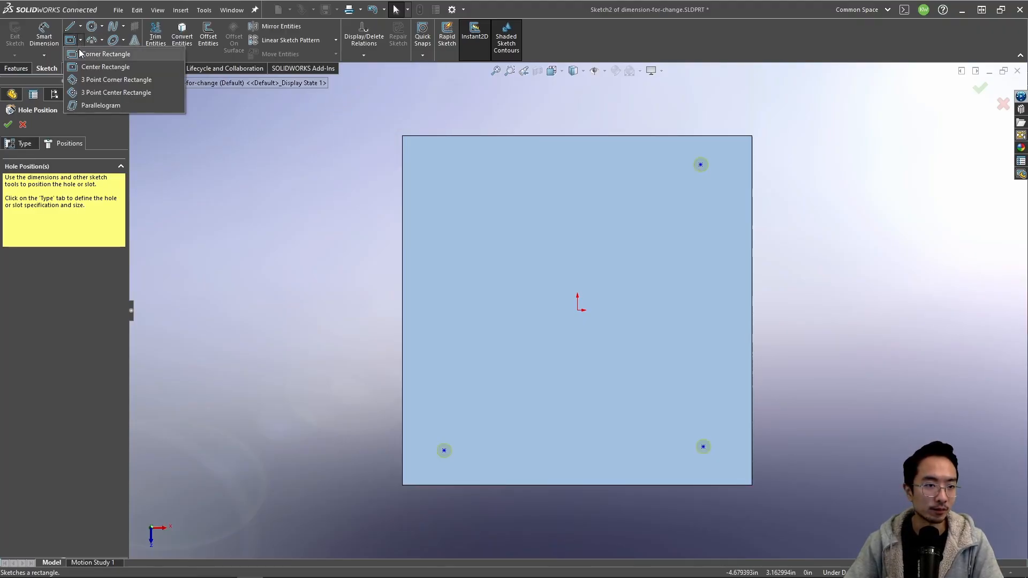
click(78, 55)
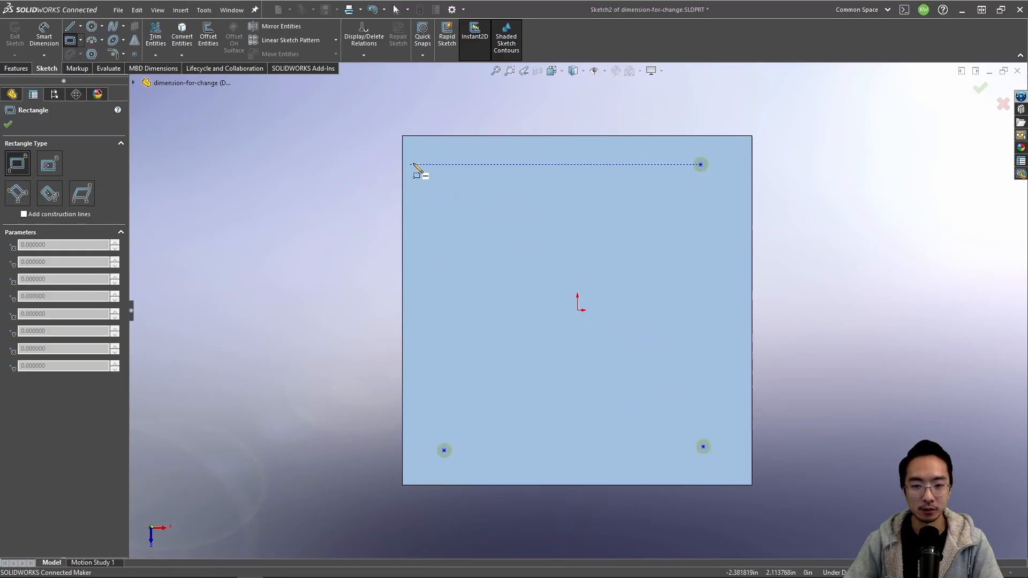
click(437, 164)
click(717, 430)
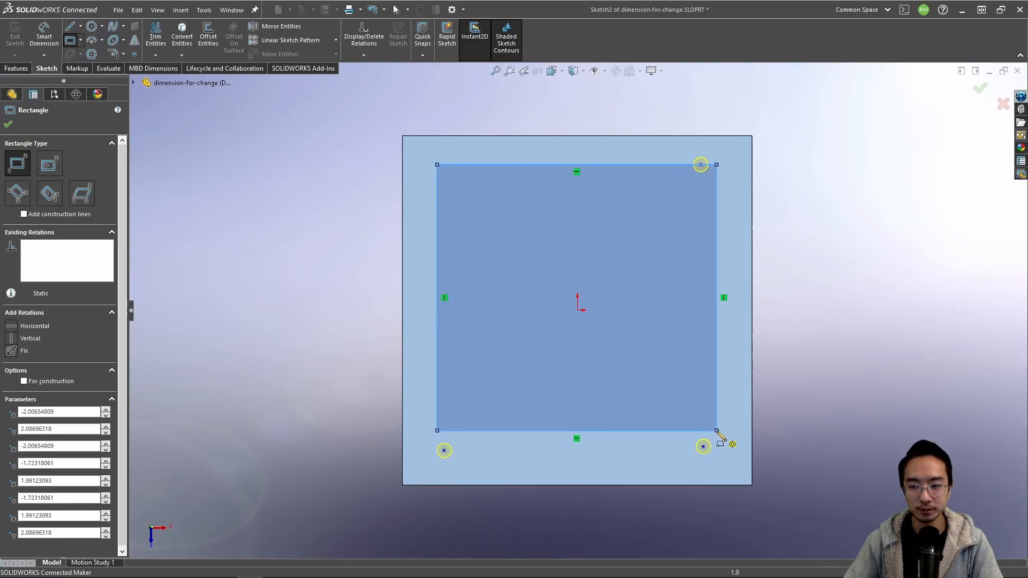
key(Escape)
Step: Move the three remaining holes onto the rectangle's nearest corners and add a fourth hole point at its upper-left corner
mouse_move(701, 165)
mouse_down()
mouse_move(699, 190)
mouse_move(717, 165)
mouse_up()
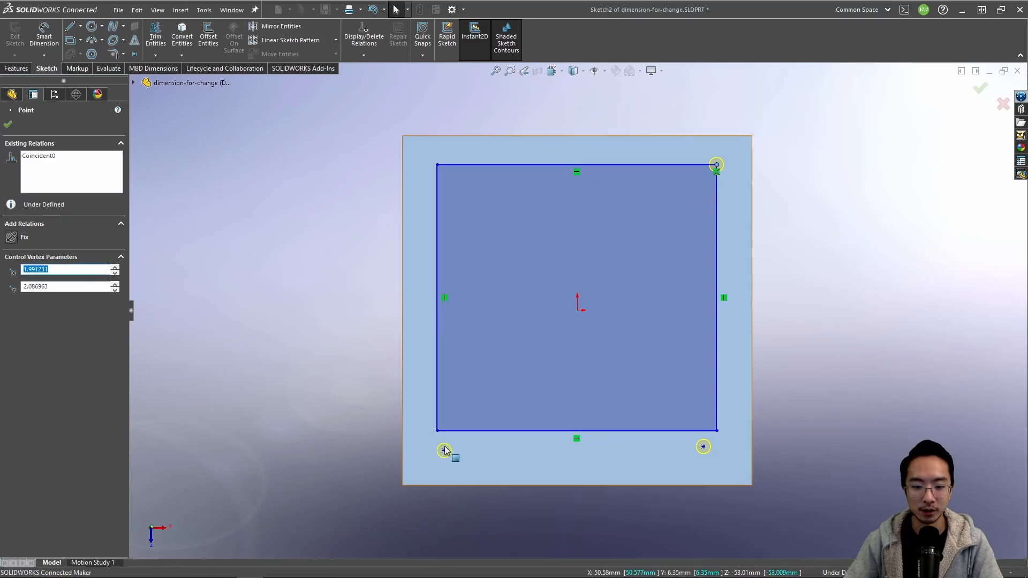
drag(444, 450, 437, 431)
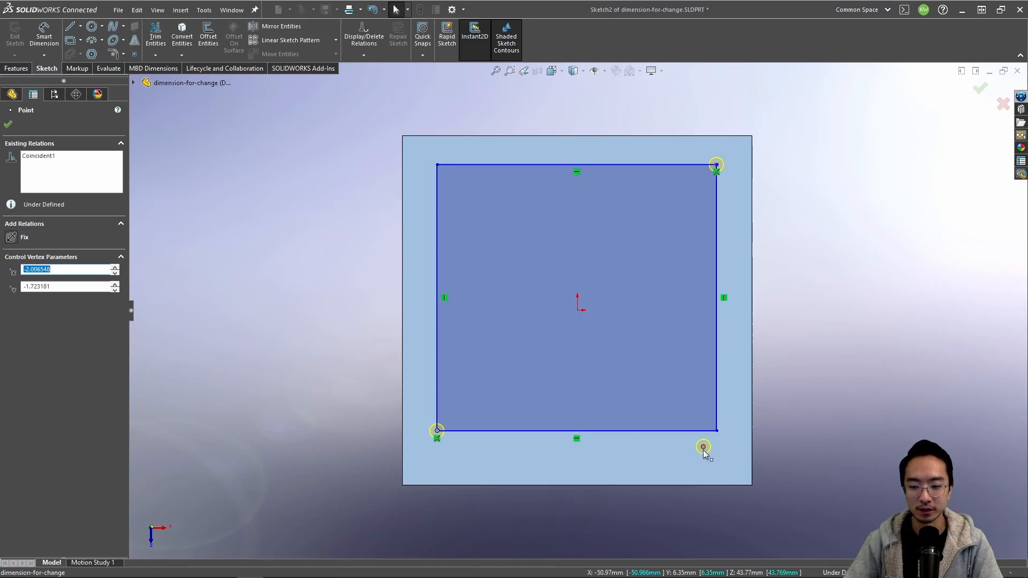
drag(704, 447, 717, 431)
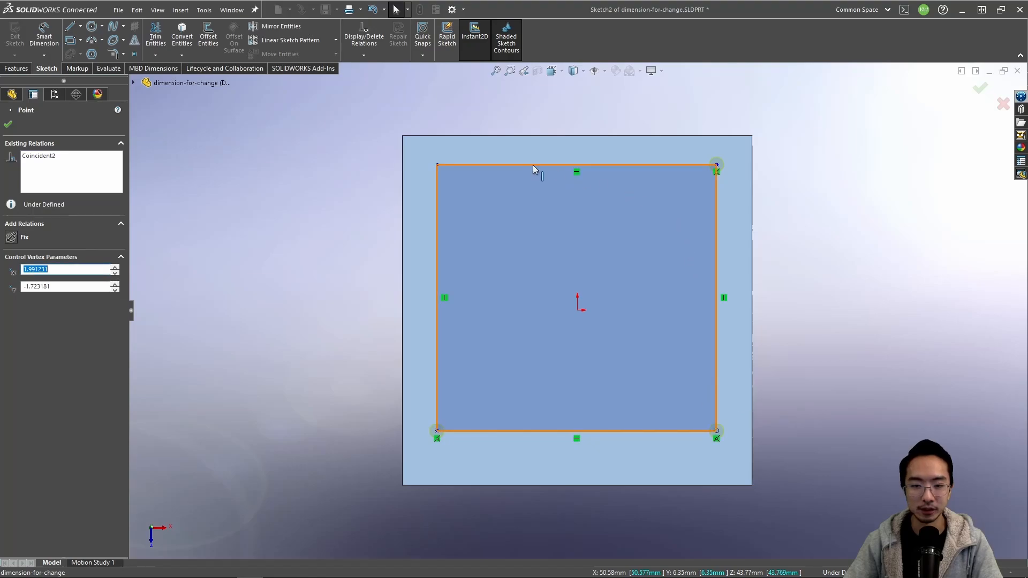
click(134, 54)
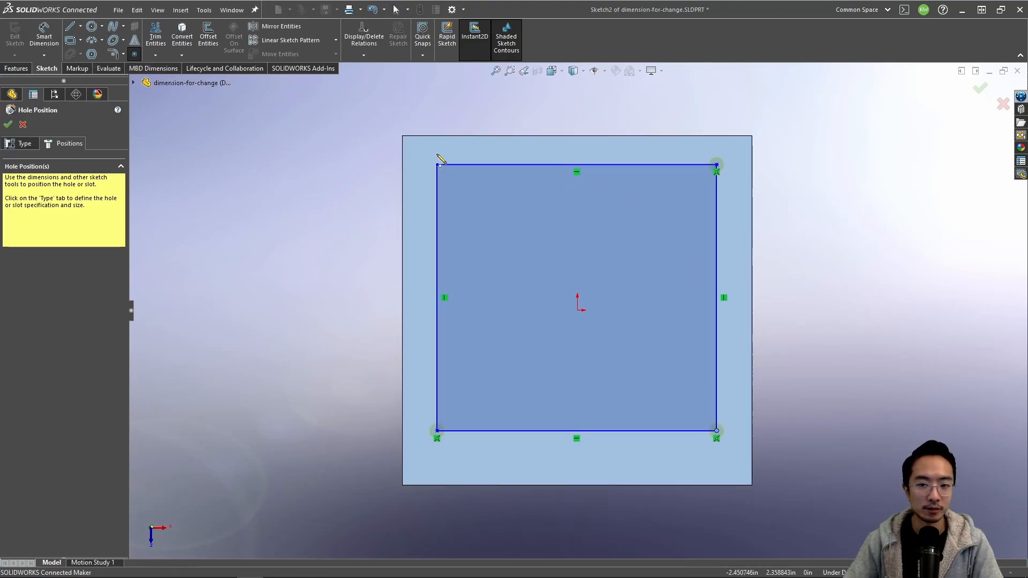
key(Escape)
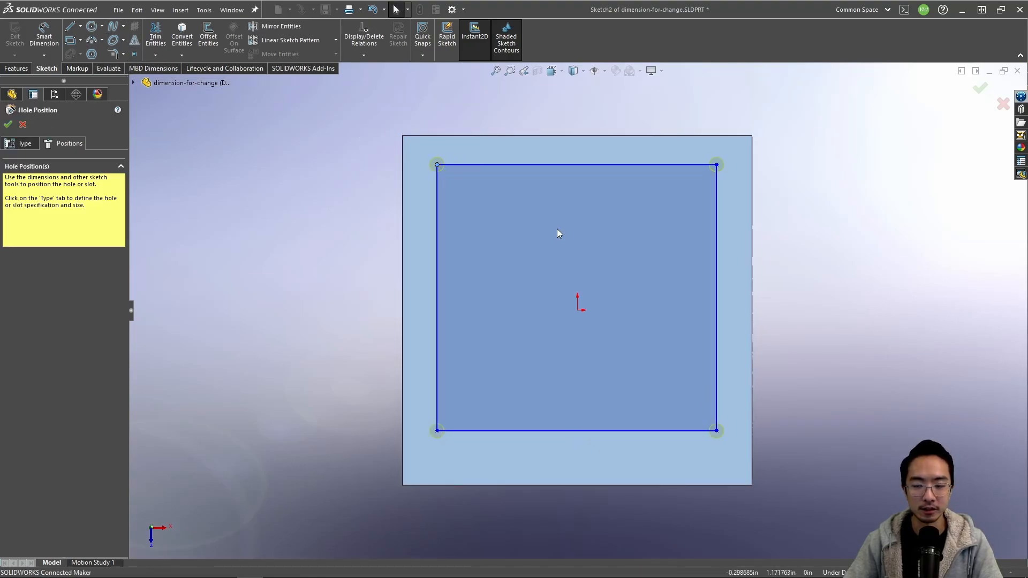
Step: Convert the rectangle to construction geometry and shift its upper-left corner inward, making it about 3.78 in wide
mouse_move(340, 109)
mouse_down()
mouse_move(808, 402)
mouse_move(835, 474)
mouse_up()
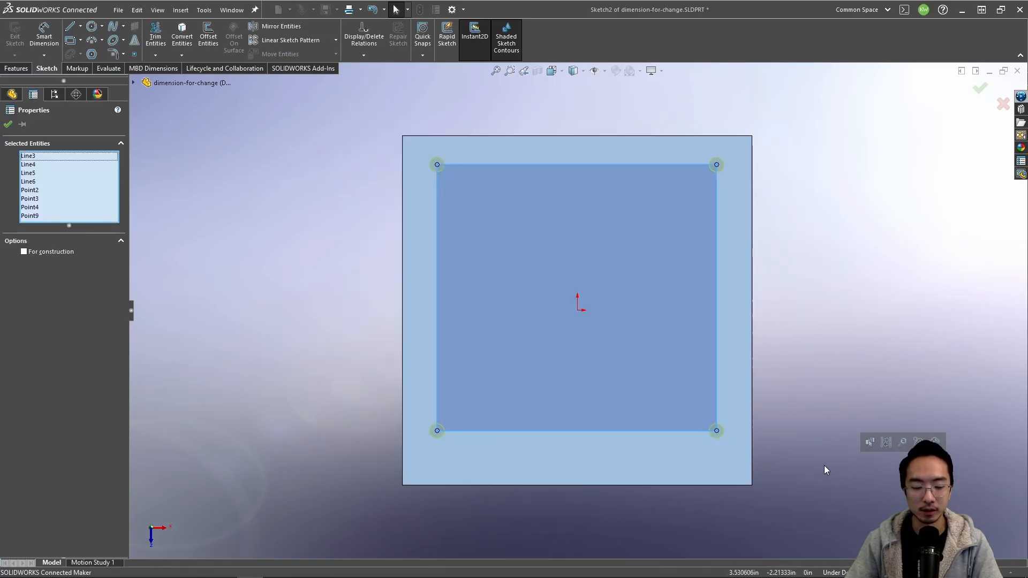
click(24, 252)
click(295, 218)
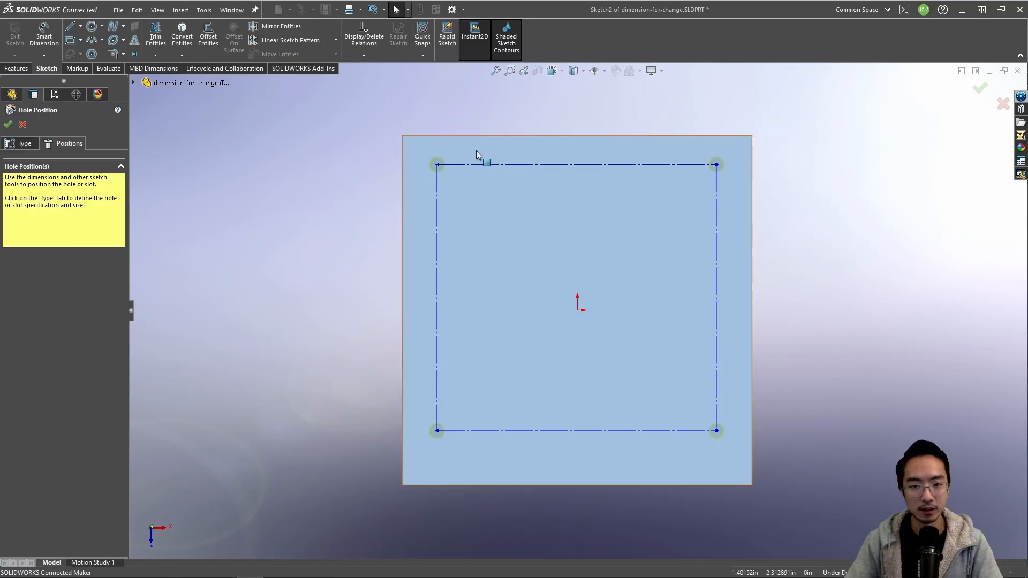
mouse_move(437, 164)
mouse_down()
mouse_move(470, 173)
mouse_move(427, 157)
mouse_move(466, 166)
mouse_move(436, 162)
mouse_move(457, 186)
mouse_move(452, 175)
mouse_up()
Step: Dimension the construction rectangle's upper edge to 4 in
right_drag(333, 243, 368, 160)
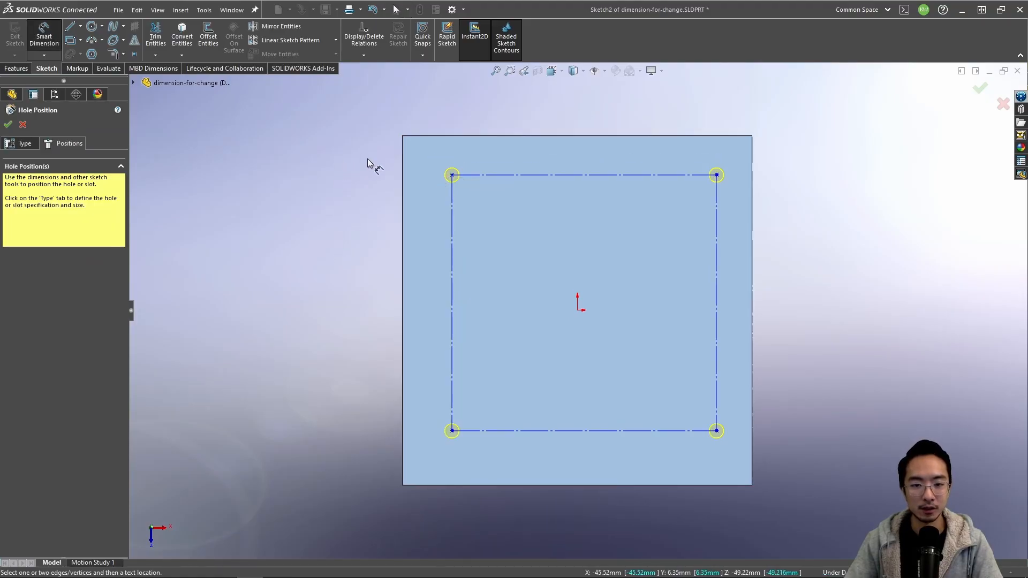
click(498, 175)
click(524, 114)
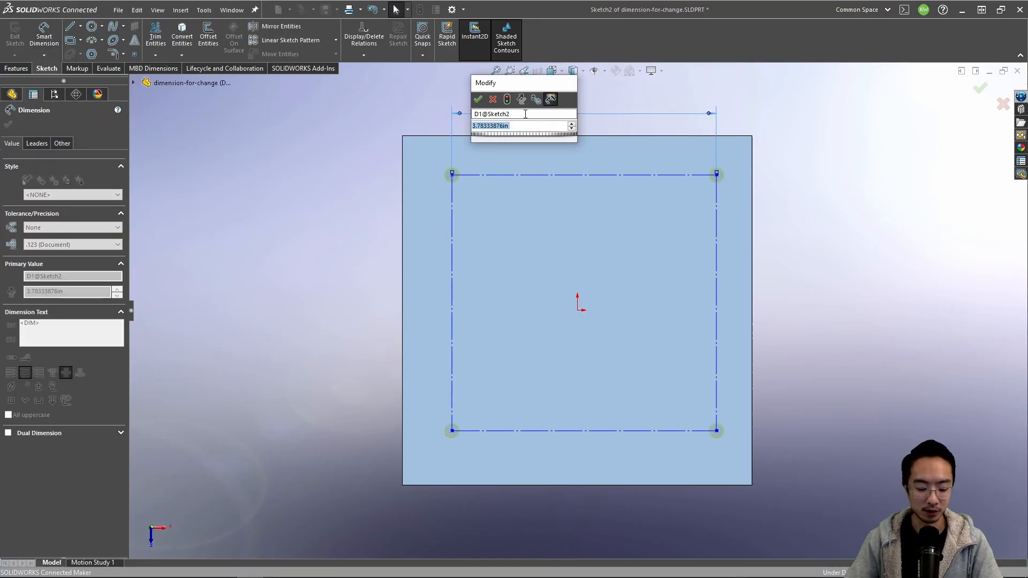
text(4)
key(Return)
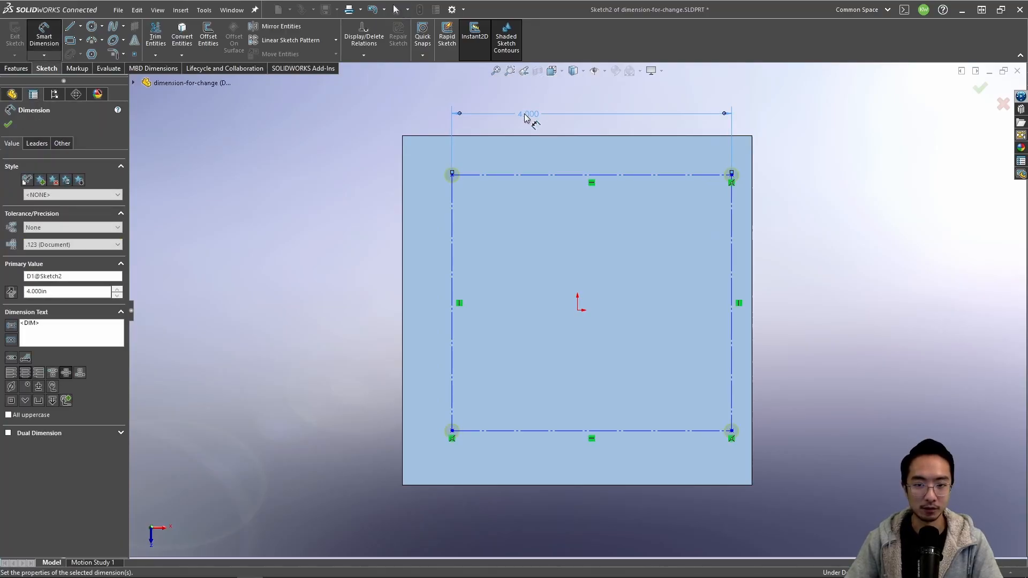
click(519, 434)
click(520, 458)
key(Escape)
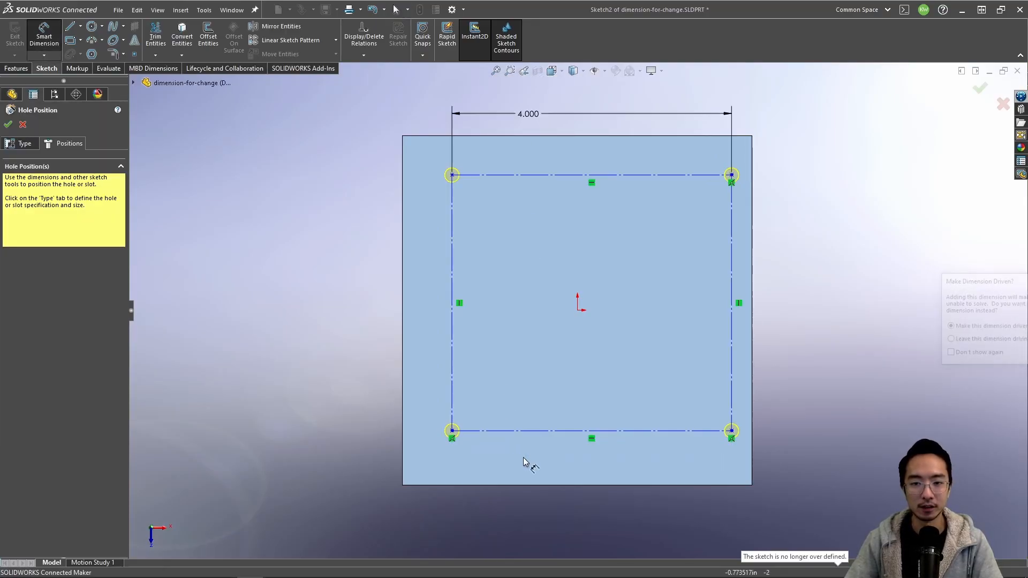
Step: Dimension the construction rectangle's left edge to 4 in
click(449, 373)
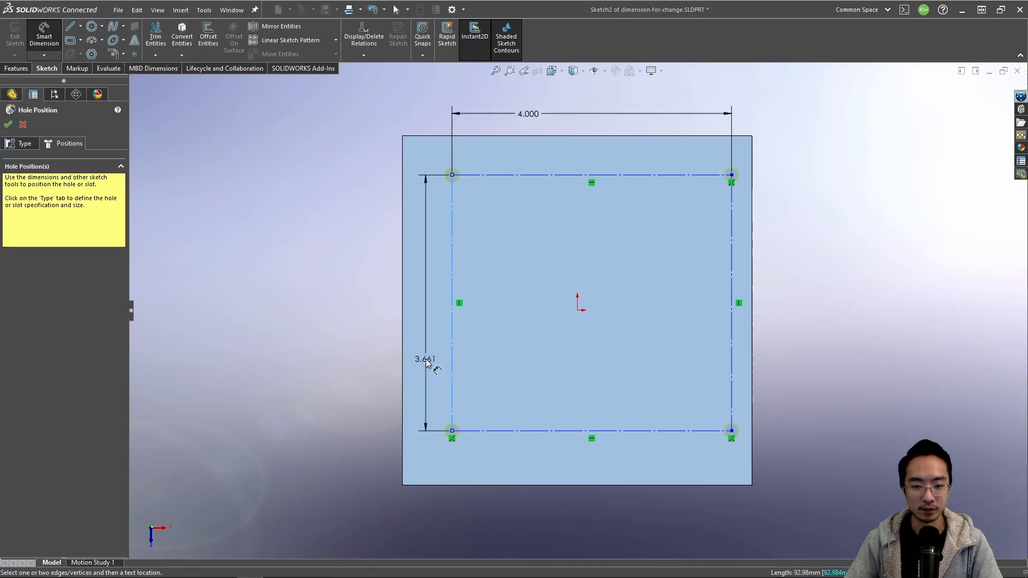
click(426, 363)
text(4)
key(Return)
key(Escape)
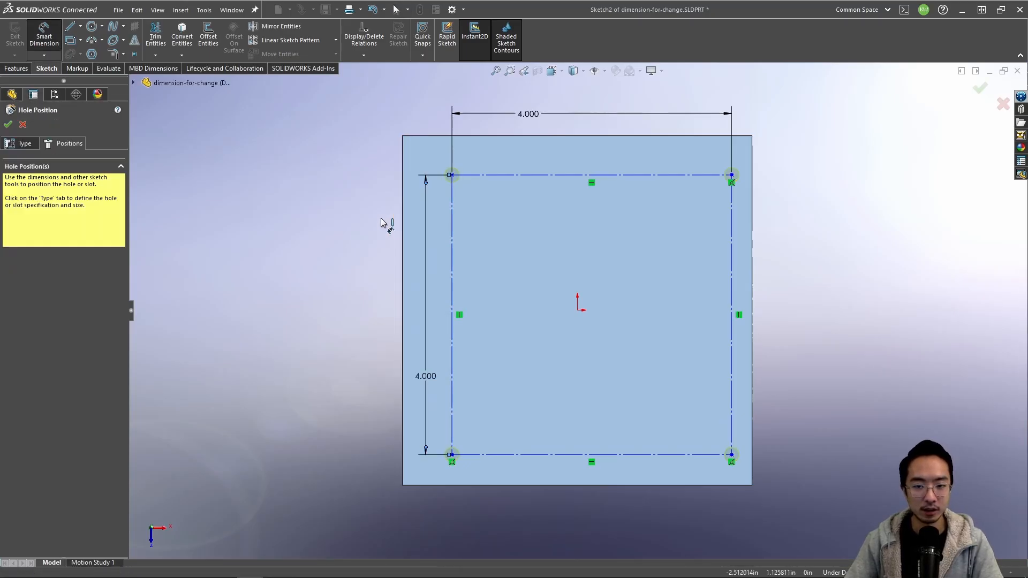
right_drag(328, 248, 329, 123)
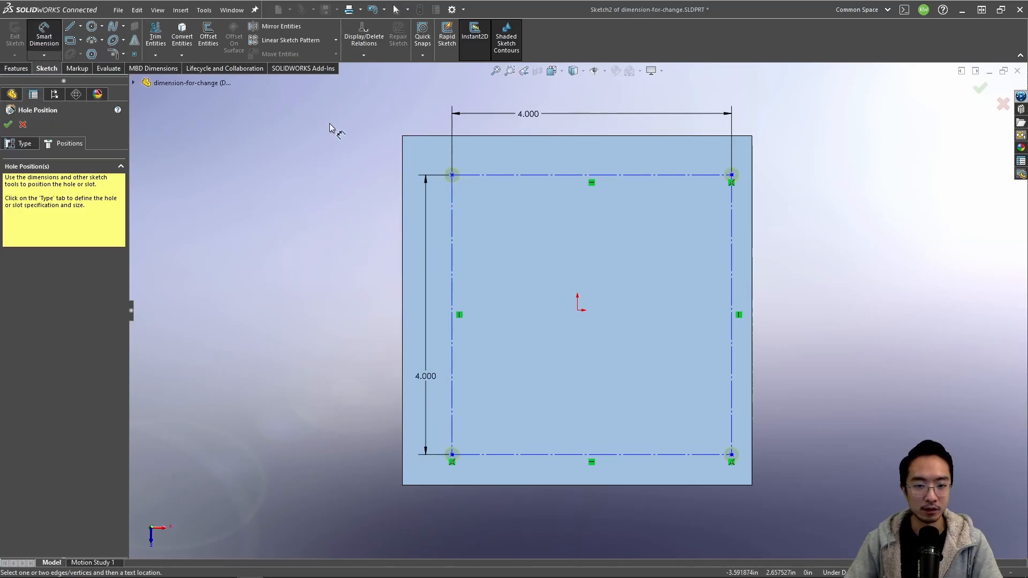
Step: Dimension the upper construction line of the hole layout 0.5 in from the plate's top edge
click(483, 137)
click(483, 175)
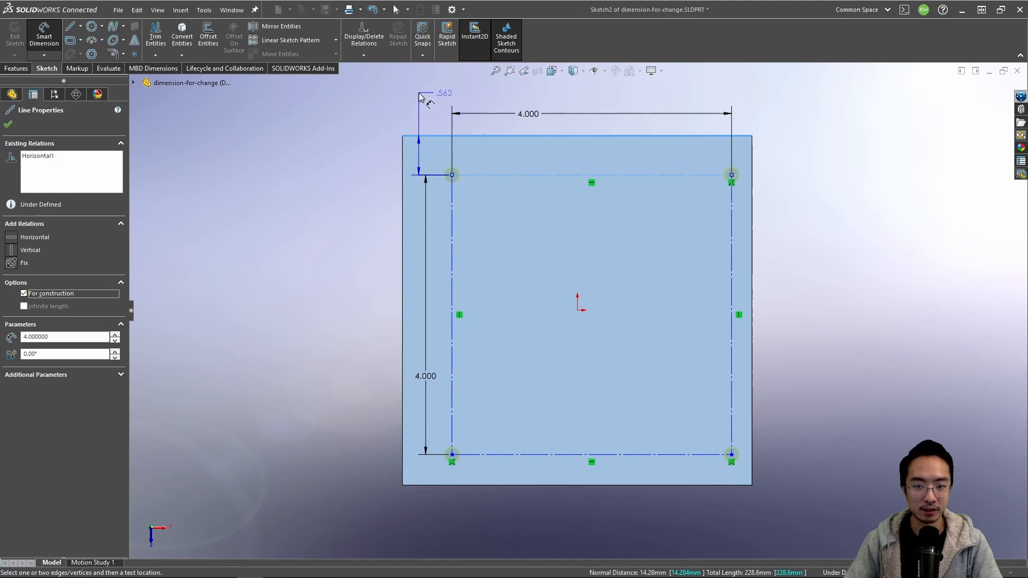
click(423, 97)
text(.5)
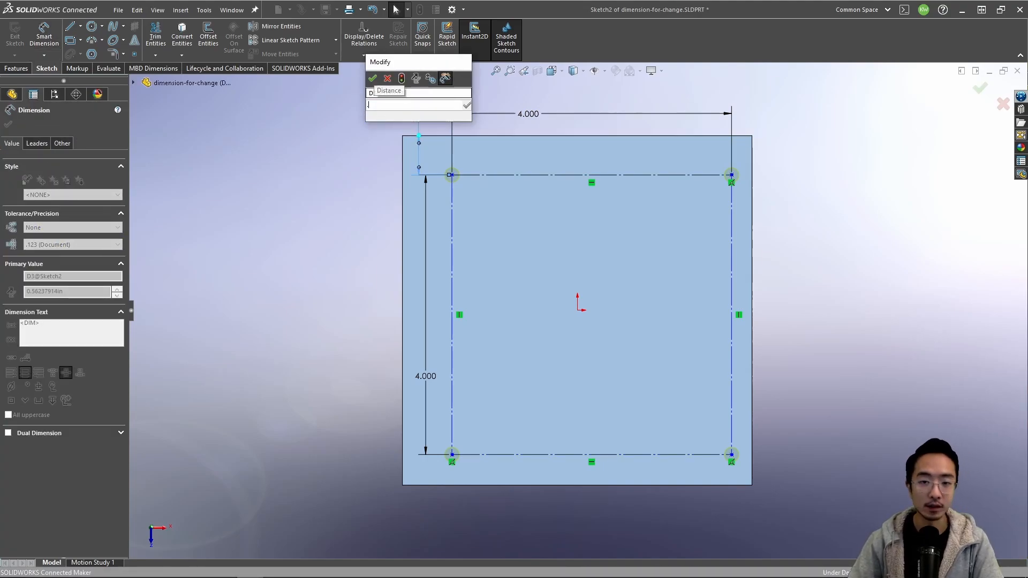
key(Return)
Step: Dimension the left construction line of the hole layout 0.5 in from the plate's left edge
click(452, 224)
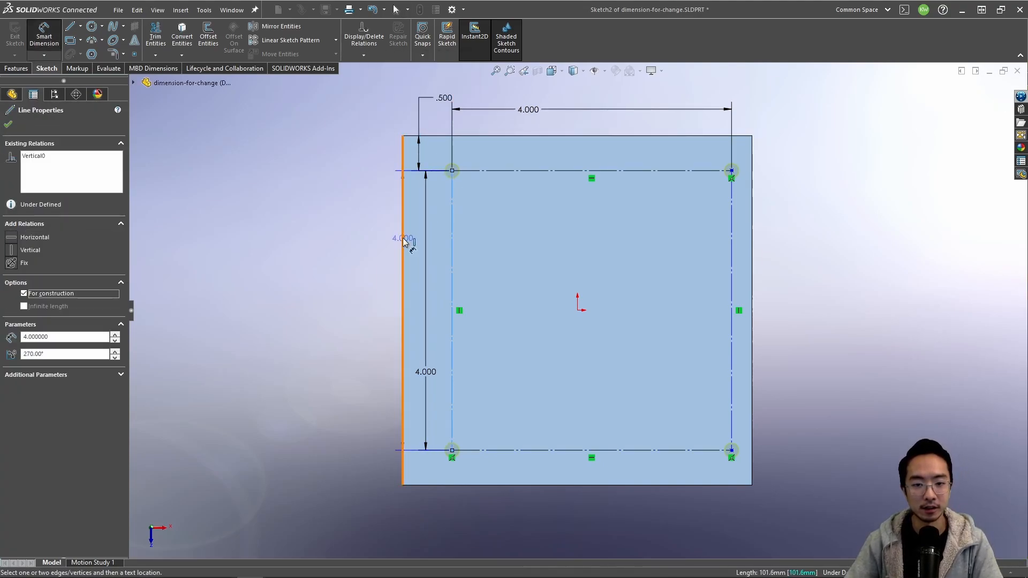
click(403, 241)
click(357, 238)
text(.5)
key(Return)
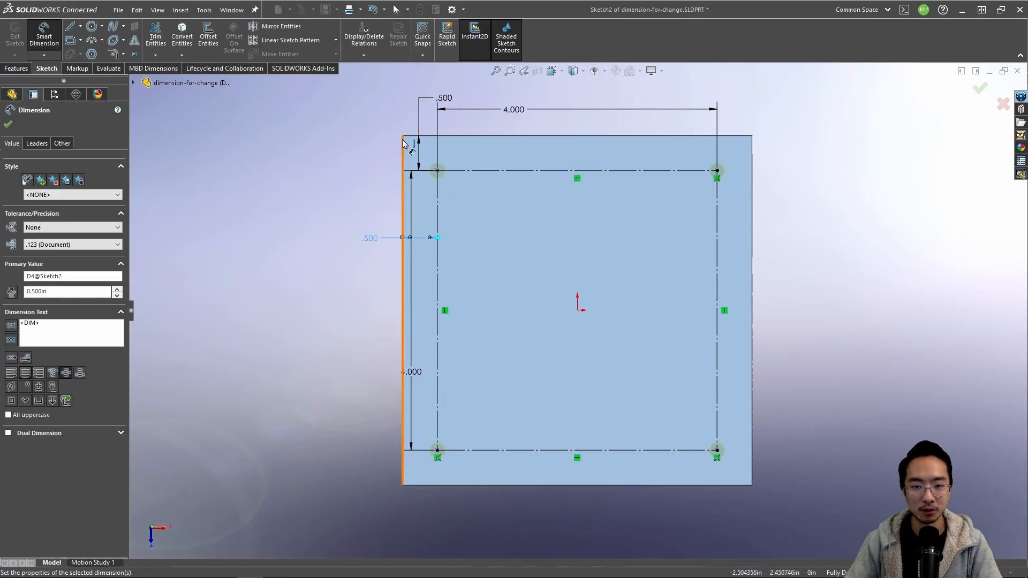
click(383, 253)
key(Escape)
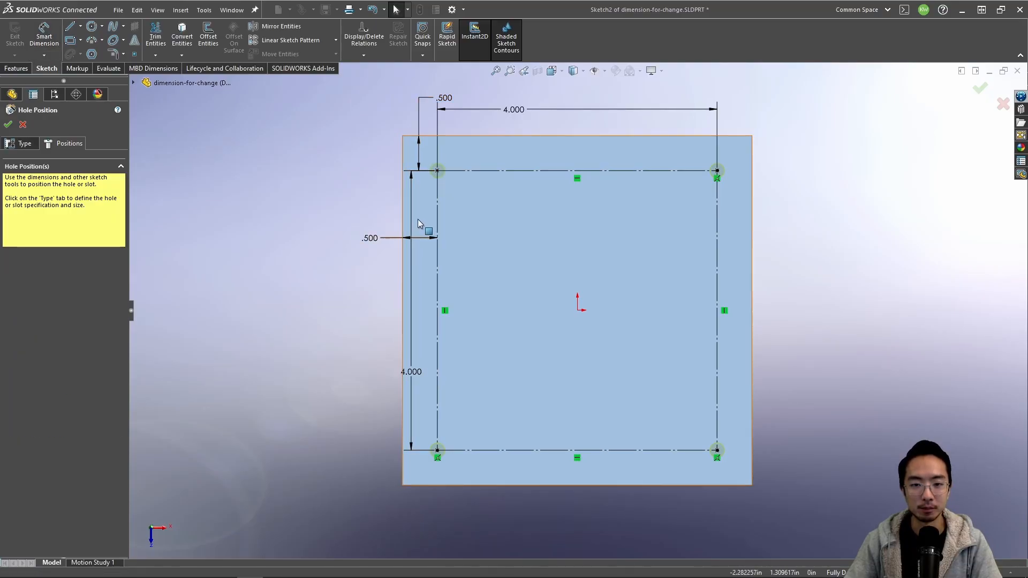
Step: Move both 0.5 in offset dimensions clear of the plate's left side and accept the hole feature
drag(403, 239, 371, 224)
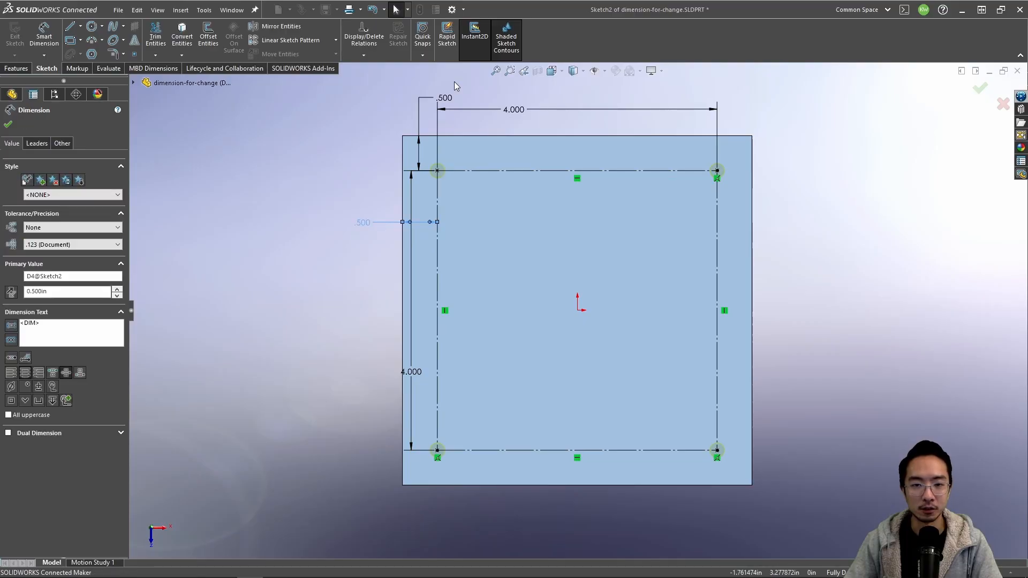
drag(442, 95, 392, 102)
click(329, 154)
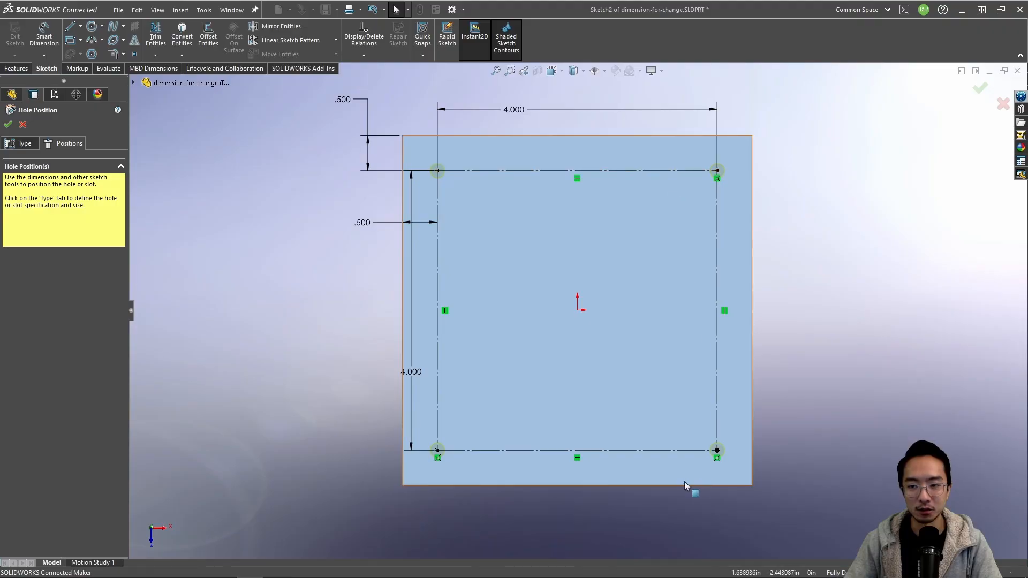
click(979, 90)
Step: Edit the base sketch to set the plate's horizontal width to 7 in, and rebuild the part
click(24, 250)
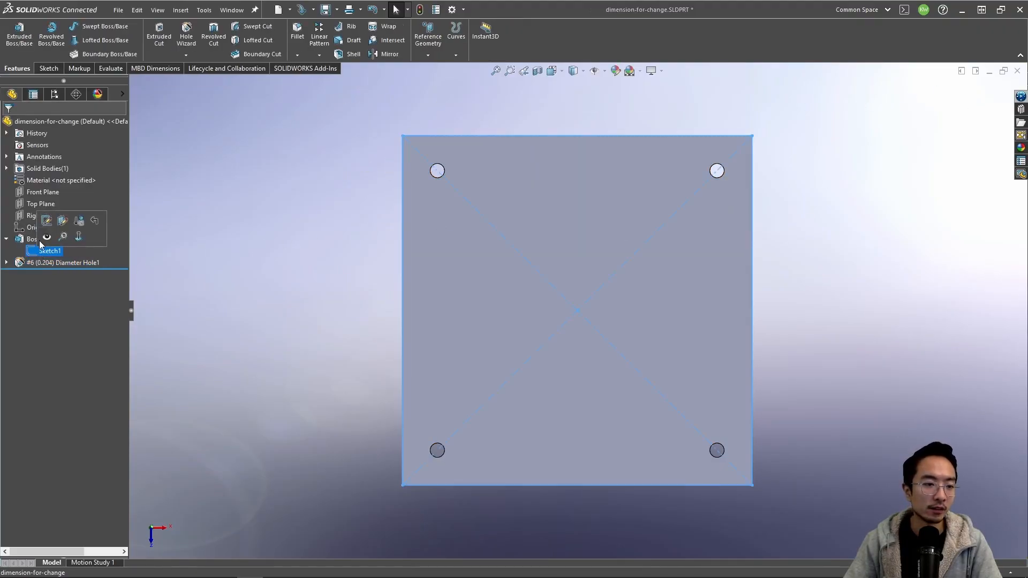
click(47, 222)
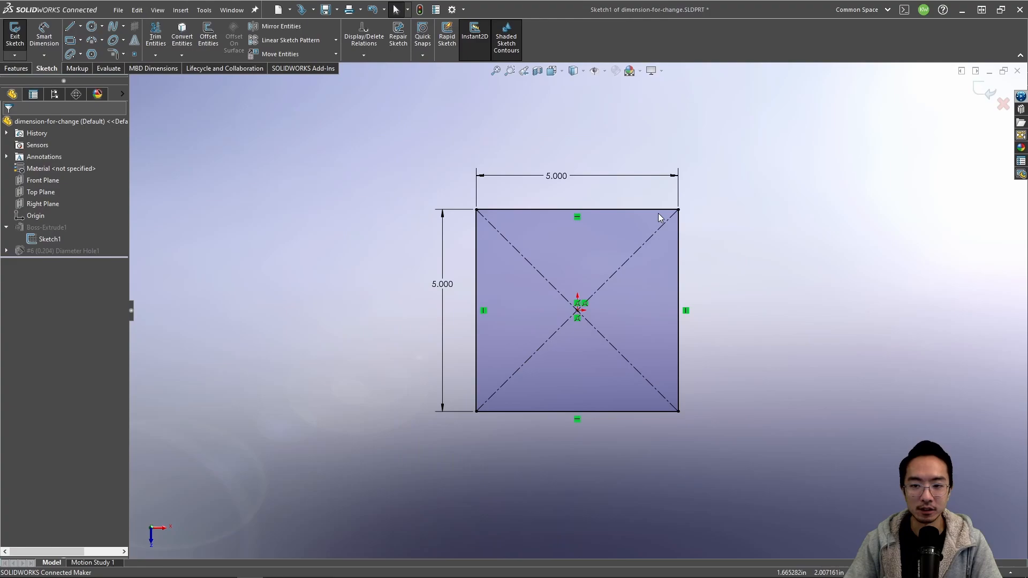
double_click(556, 175)
text(7)
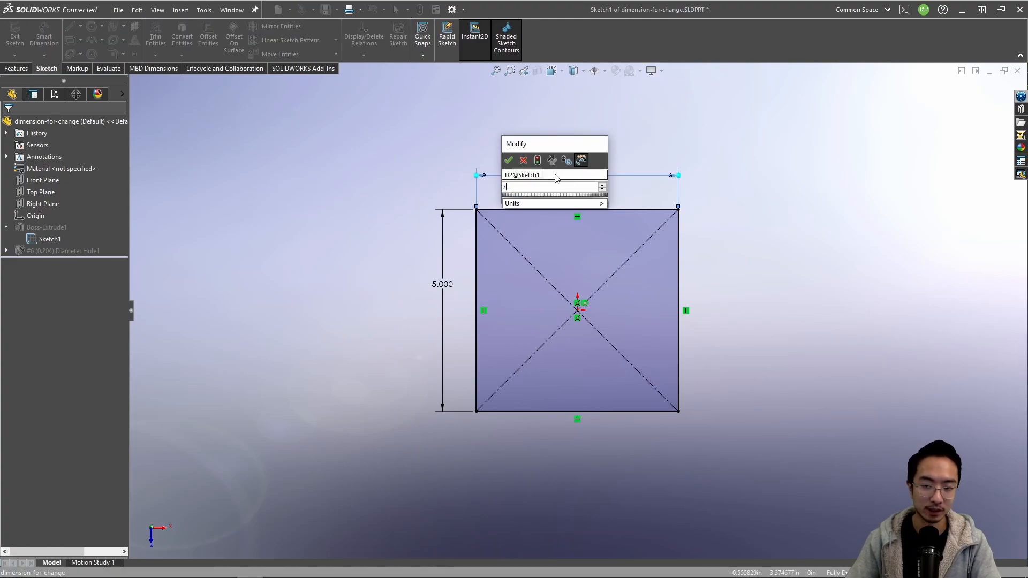
key(Return)
click(988, 90)
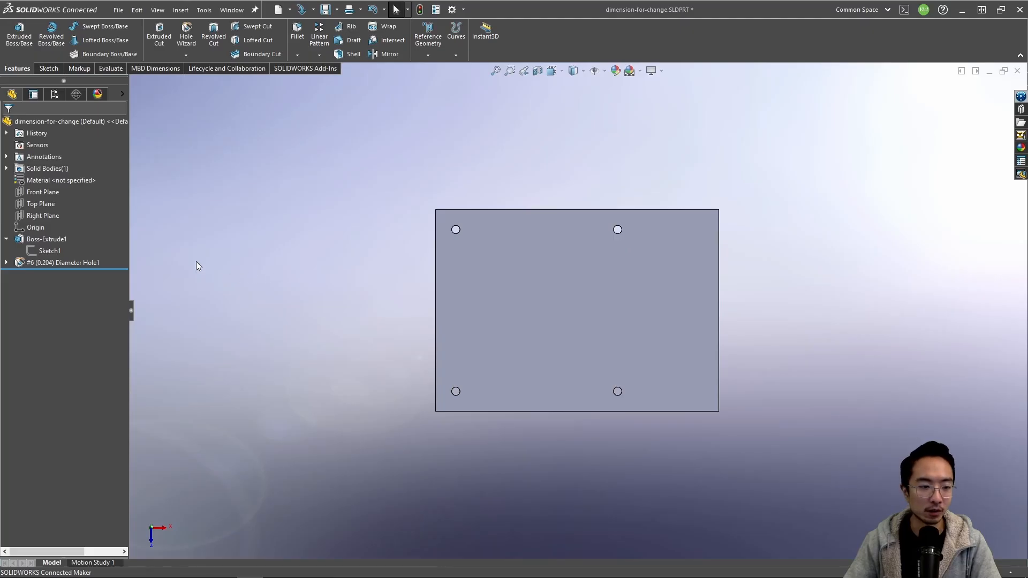
click(54, 251)
click(60, 221)
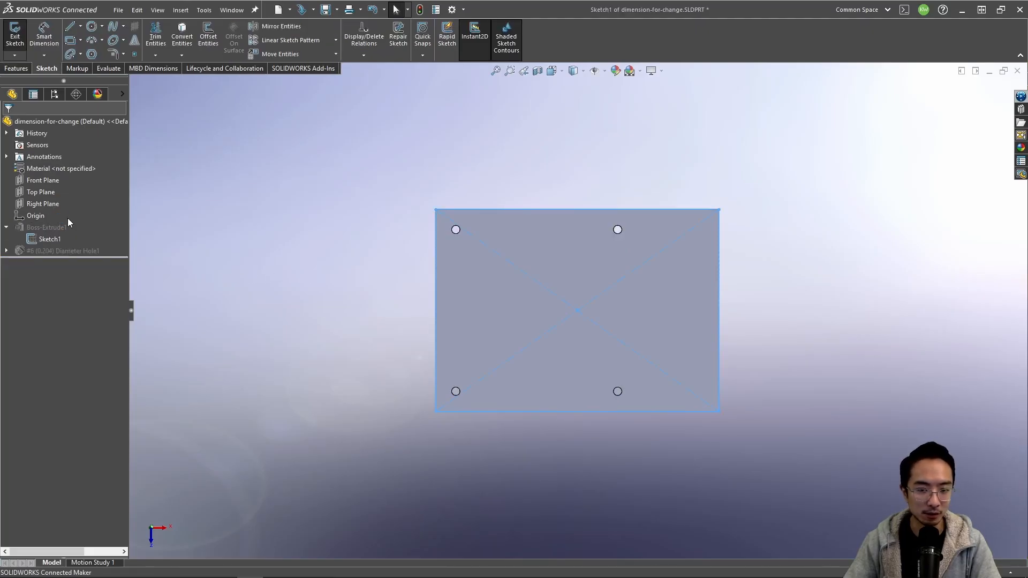
click(985, 90)
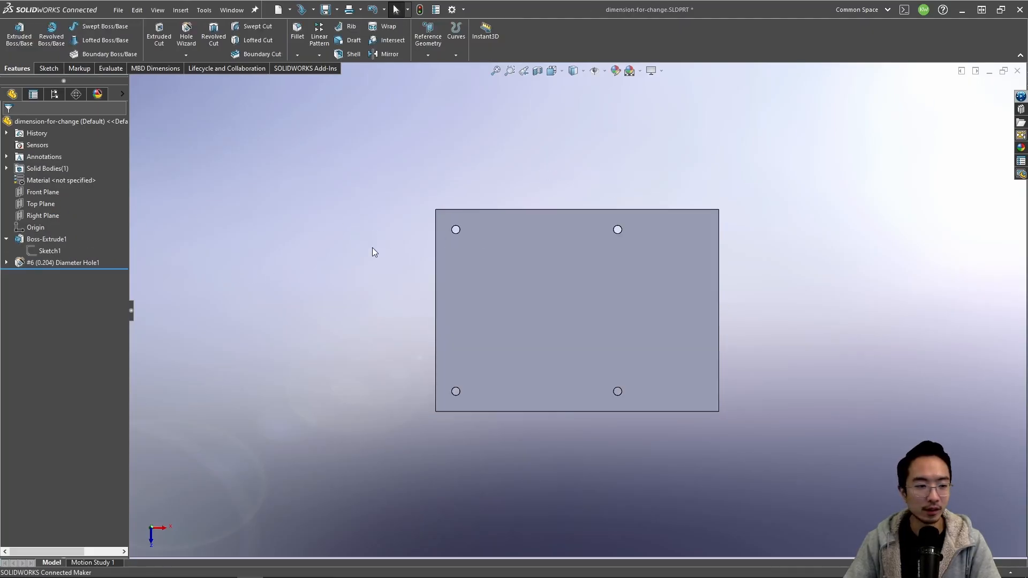
Step: In the hole position sketch, delete the 4 in horizontal and vertical spacing dimensions
click(6, 262)
click(50, 275)
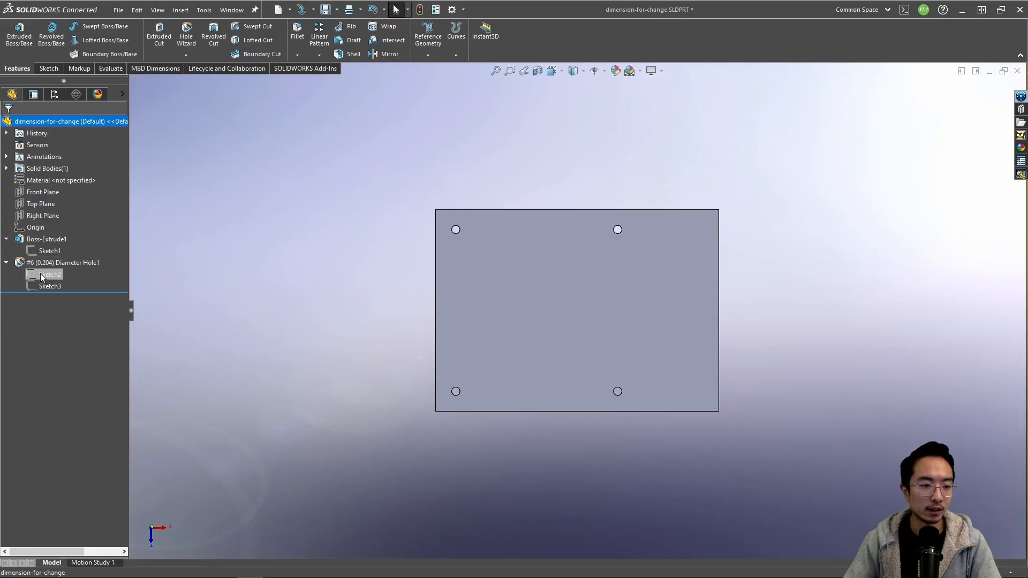
click(52, 245)
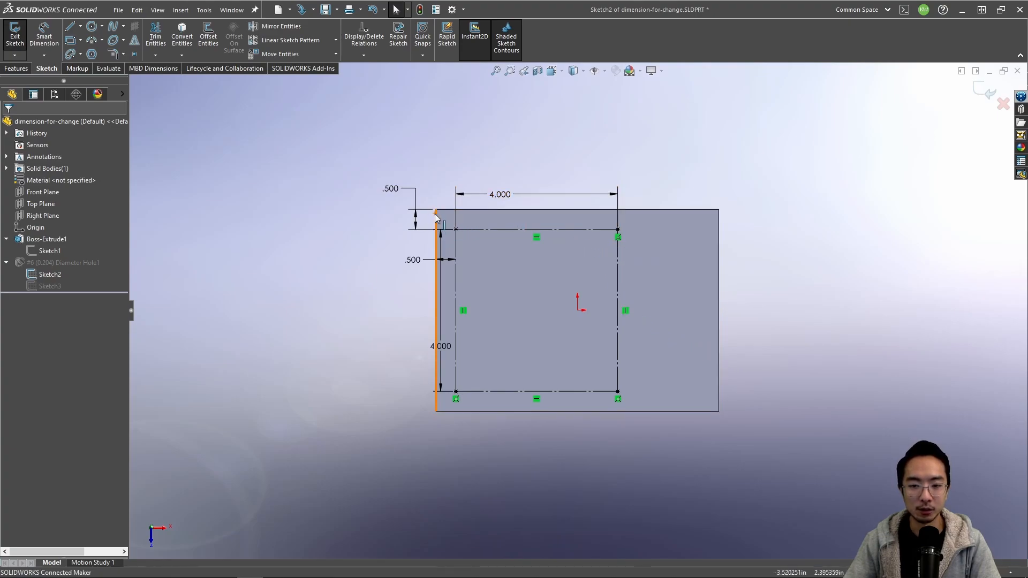
click(471, 188)
key(Delete)
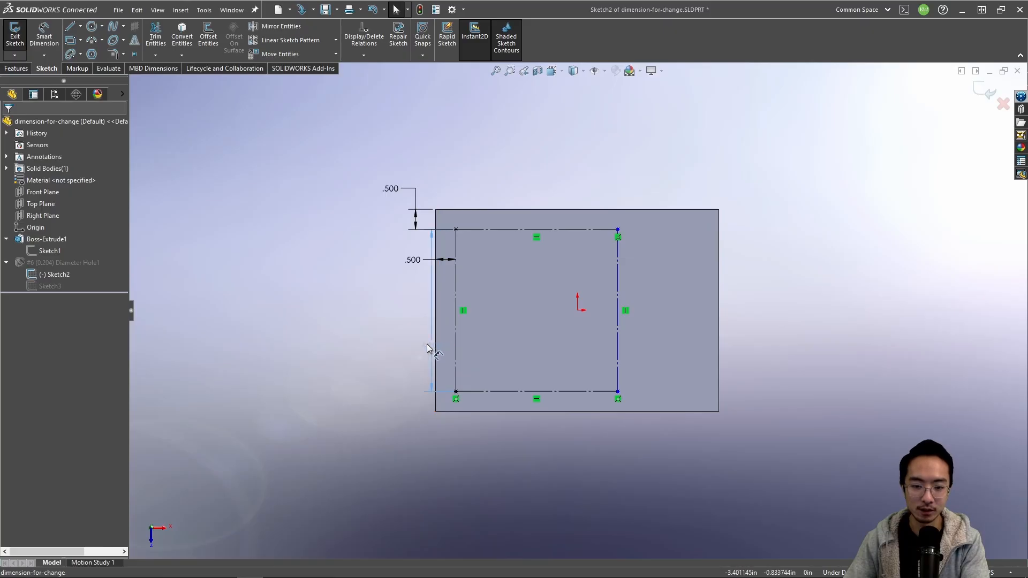
drag(436, 347, 373, 346)
drag(384, 418, 346, 298)
key(Delete)
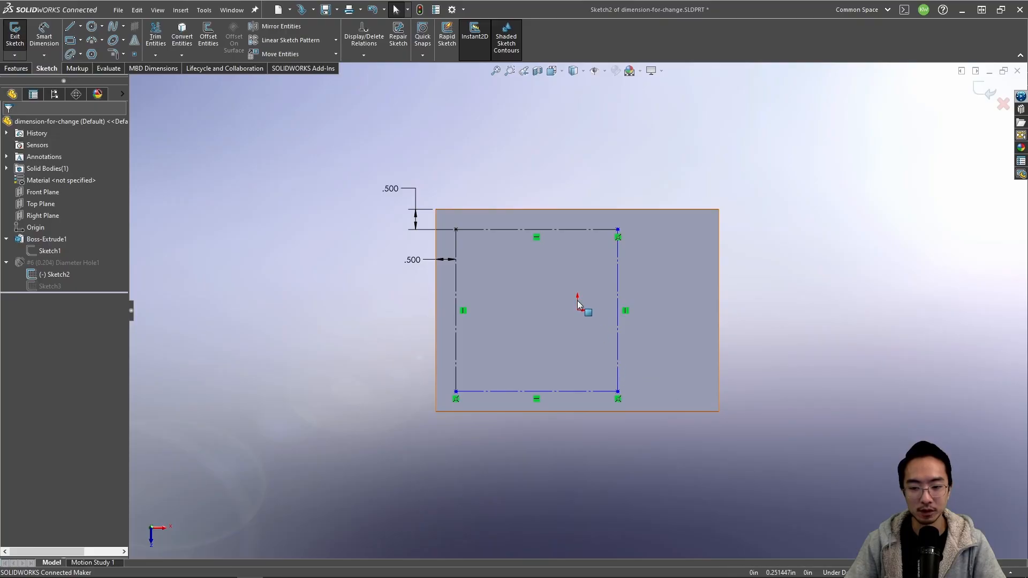
Step: Draw a vertical centerline between the midpoints of the hole layout's upper and lower construction lines
click(81, 26)
click(92, 45)
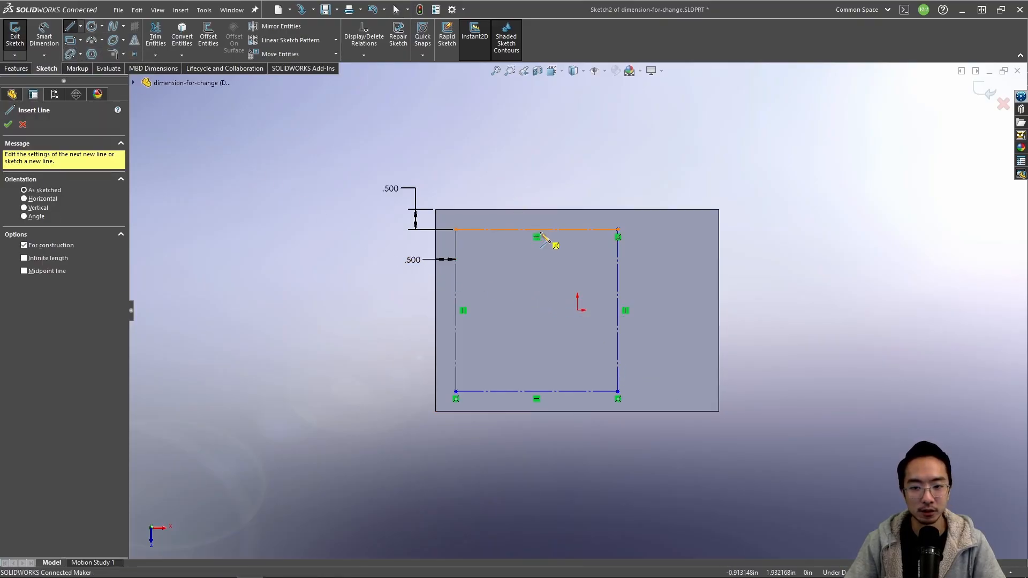
click(536, 230)
click(537, 391)
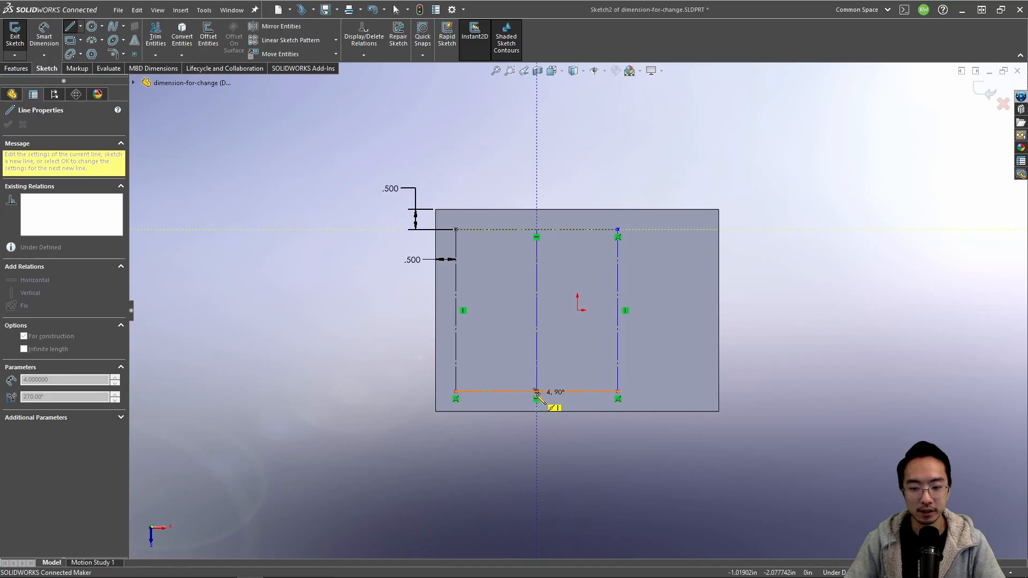
key(Escape)
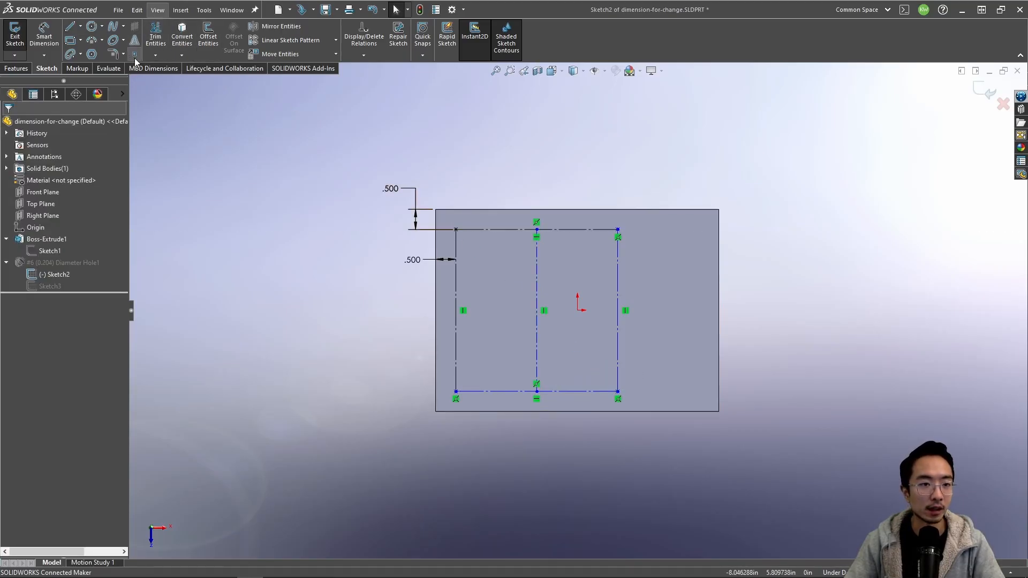
Step: Place a sketch point at the midpoint of the vertical centerline
click(134, 54)
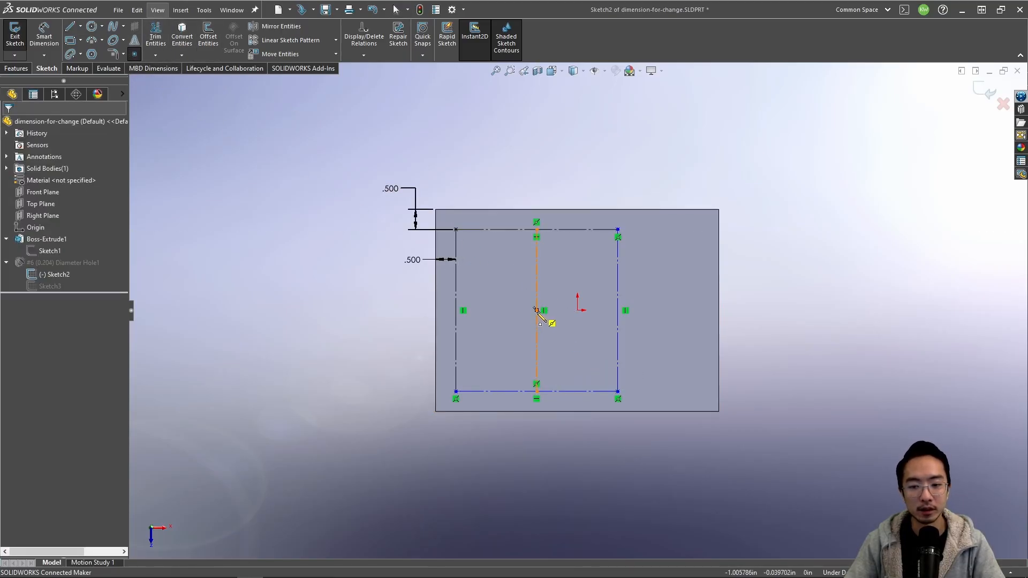
click(536, 311)
key(Escape)
Step: Make the centerline's midpoint point coincident with the origin and exit the hole position sketch
click(537, 311)
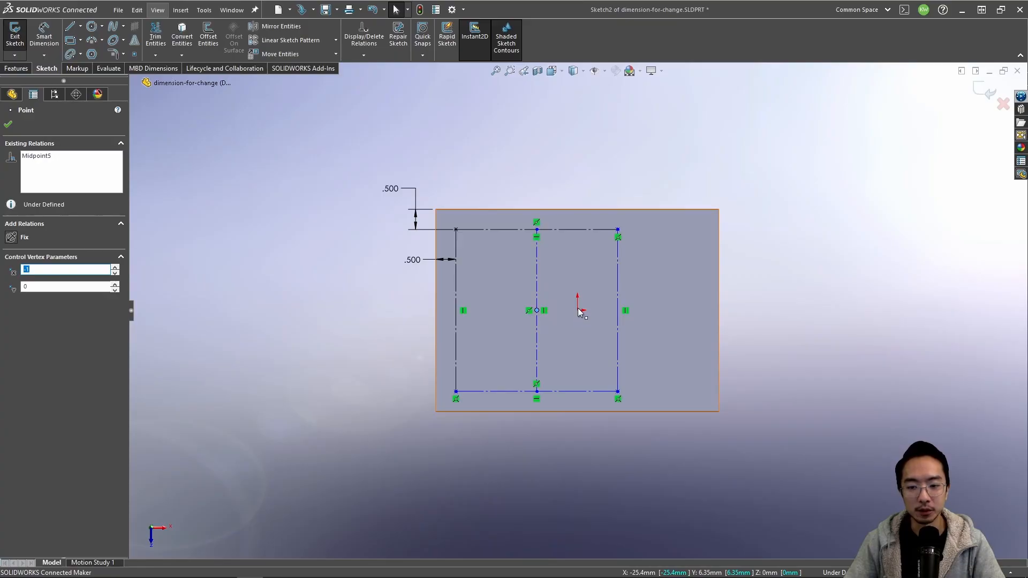
ctrl+click(578, 310)
click(643, 262)
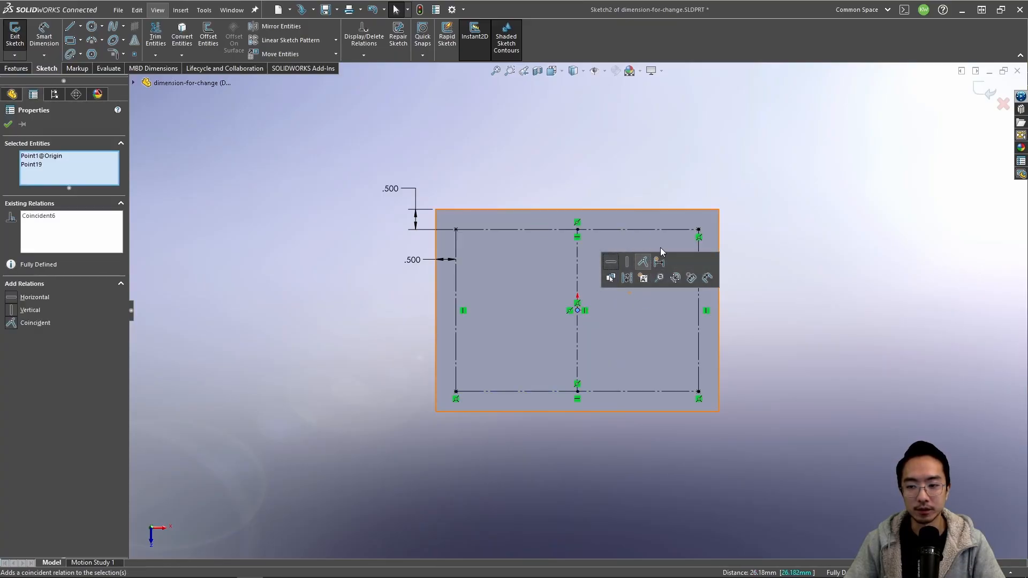
click(985, 84)
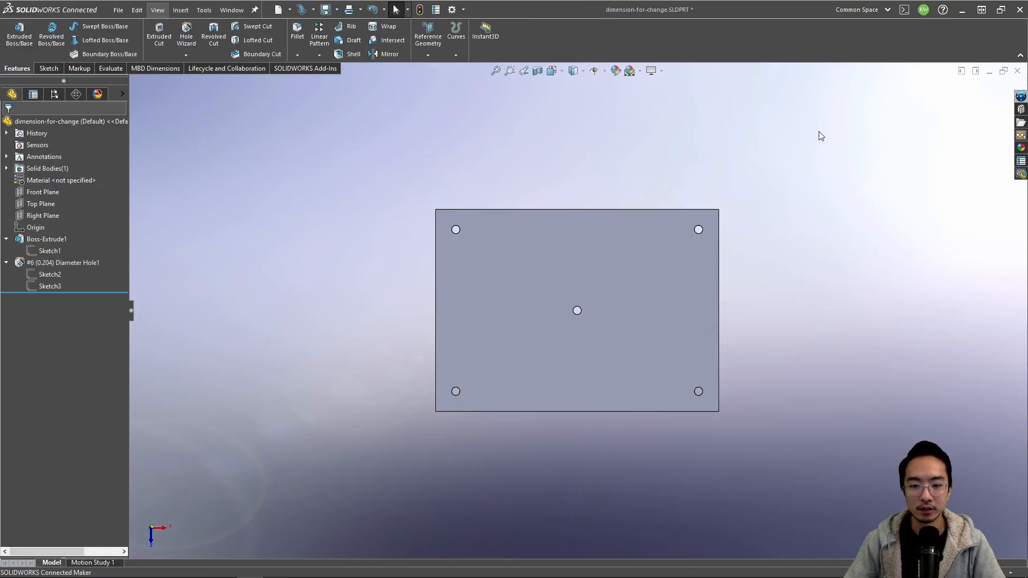
Step: Inspect the relations on the base sketch's center point
click(50, 251)
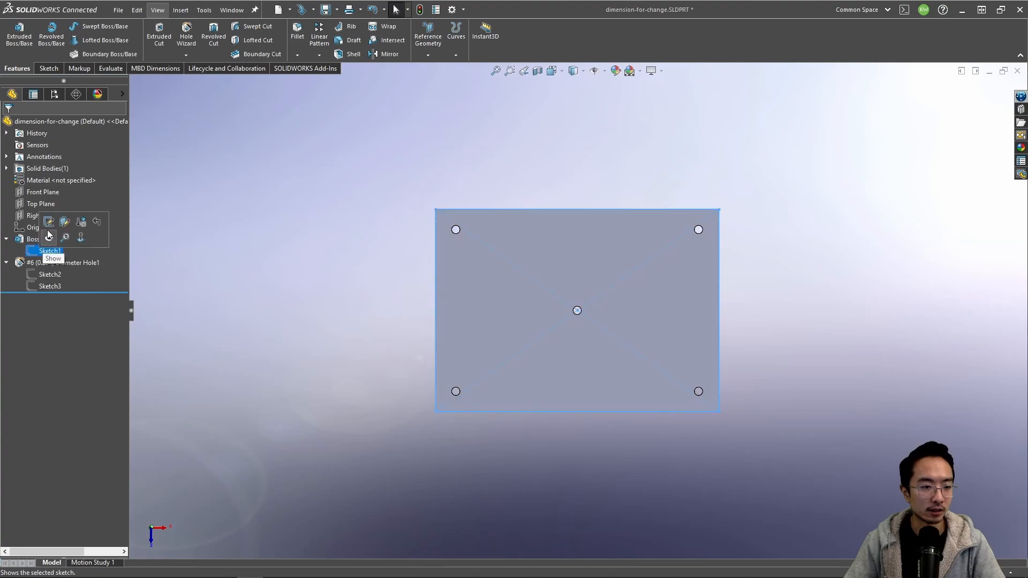
click(577, 311)
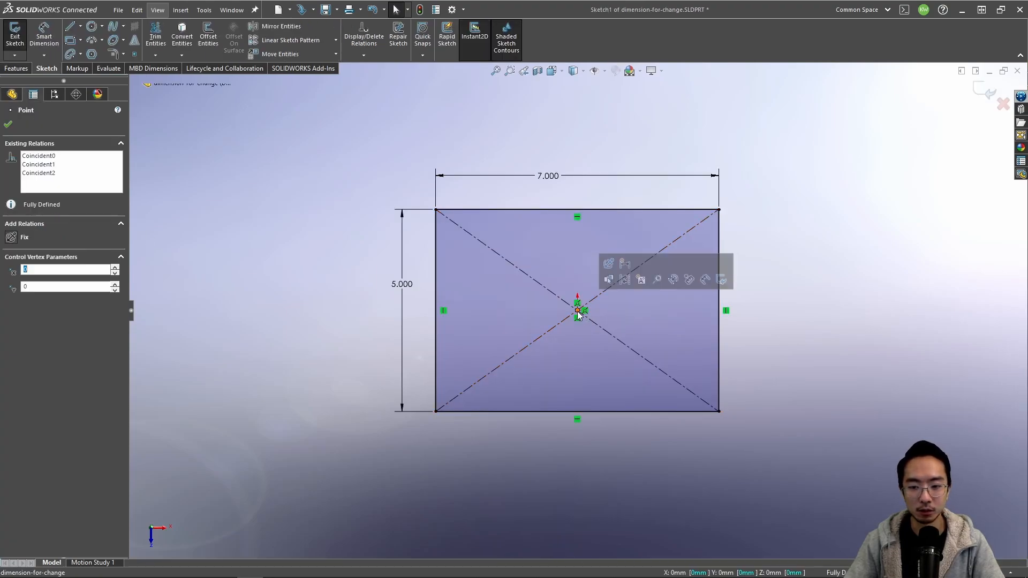
click(984, 88)
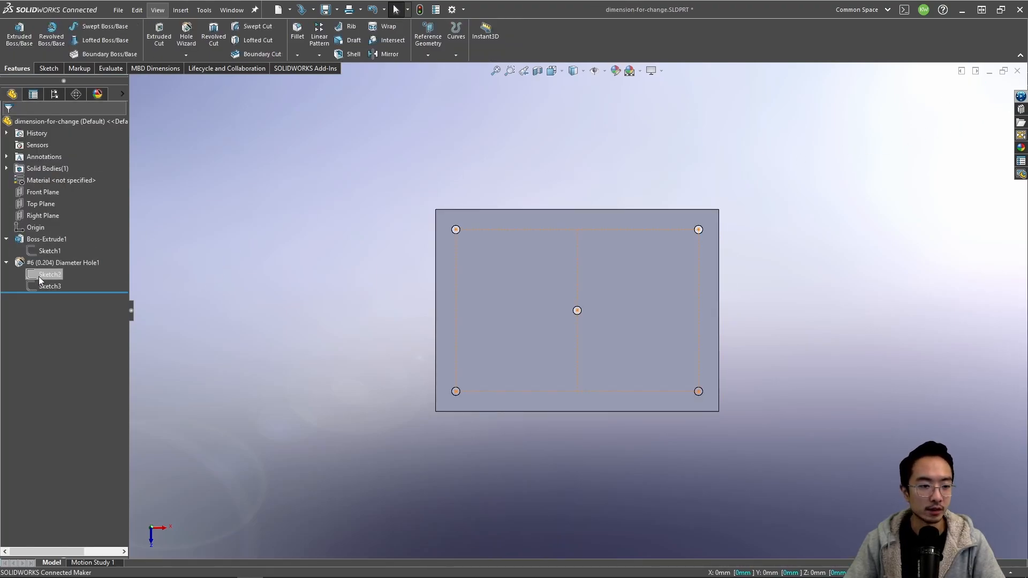
Step: Reopen the hole position sketch and delete the sketch point at the origin
click(39, 276)
click(49, 247)
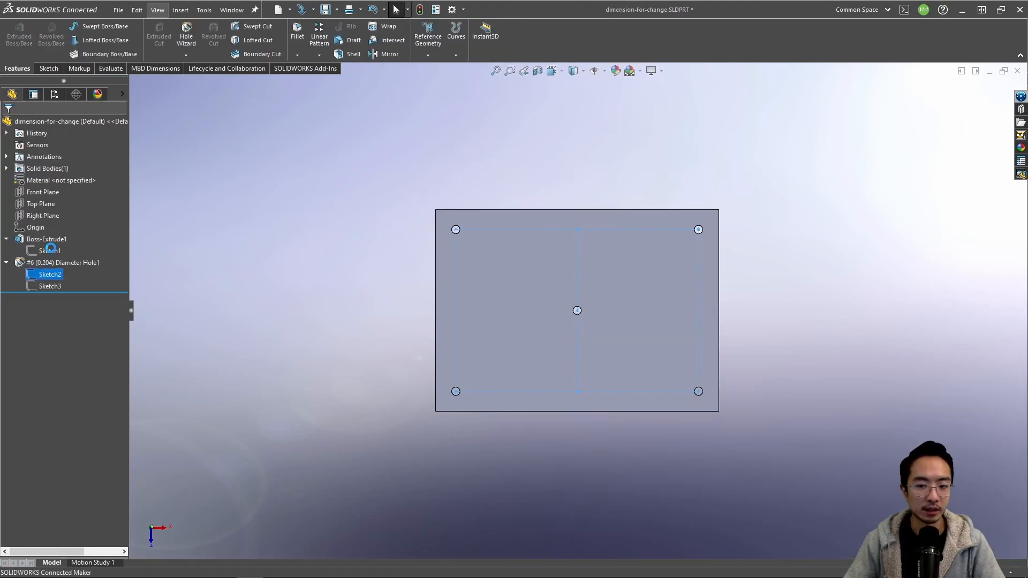
click(577, 311)
key(Delete)
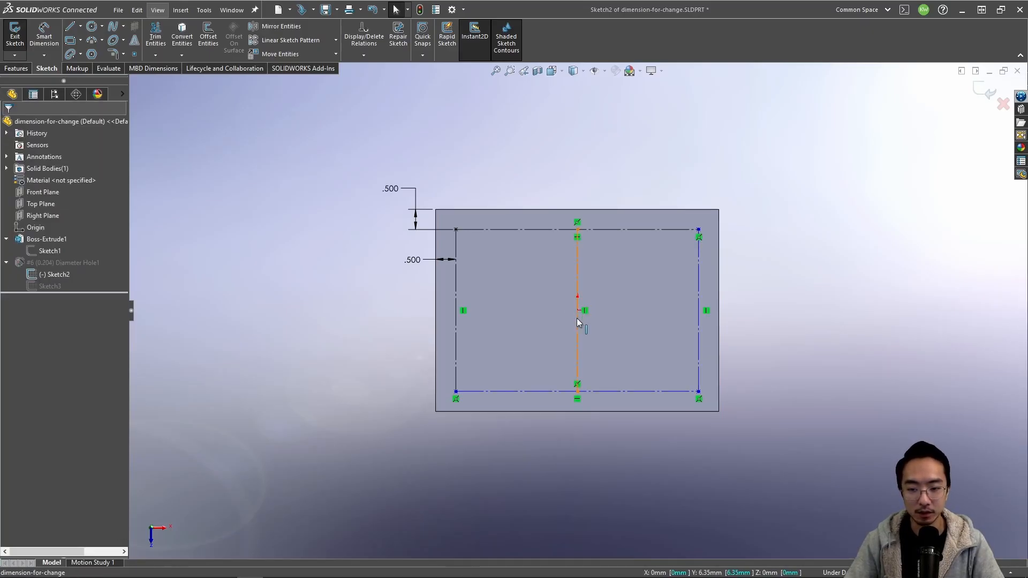
Step: Add a midpoint relation between the vertical centerline and the origin, and exit the hole position sketch
drag(577, 321, 544, 321)
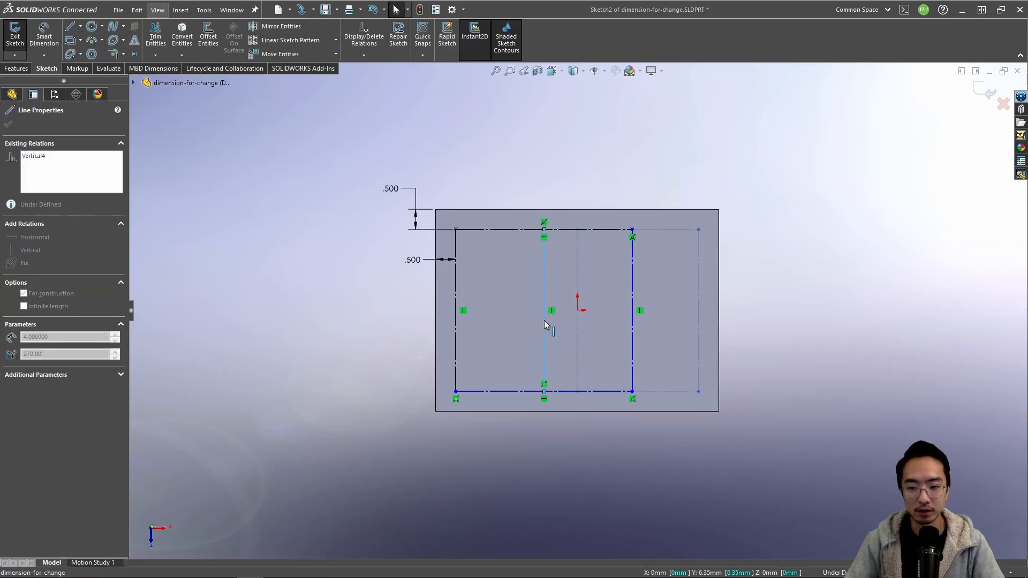
ctrl+click(577, 310)
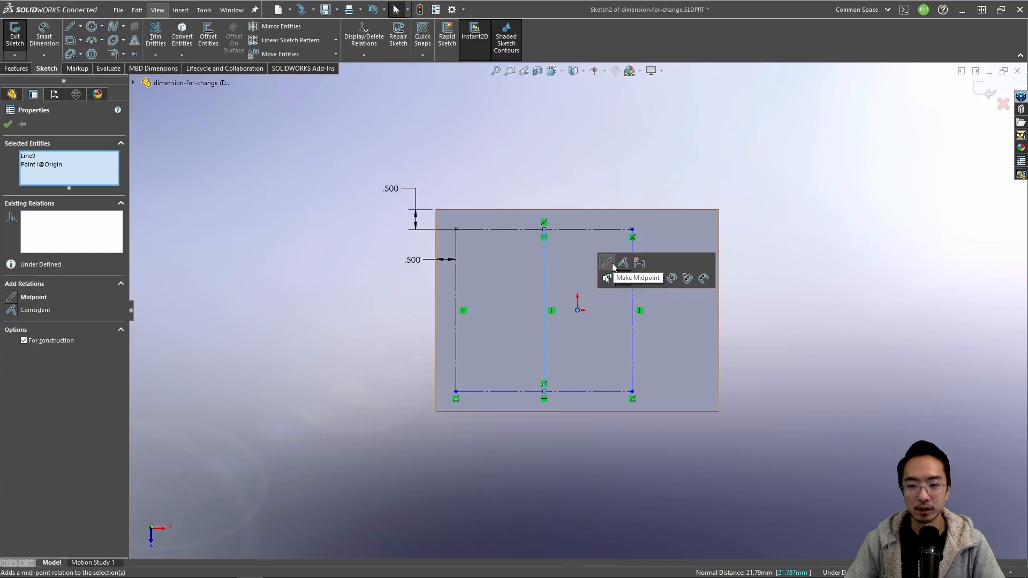
click(623, 265)
click(789, 184)
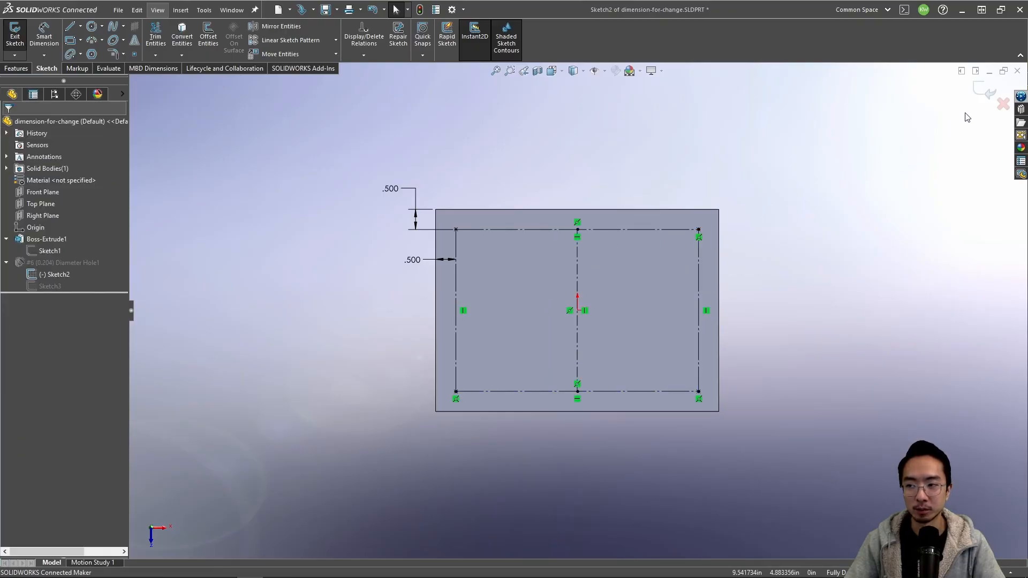
click(988, 96)
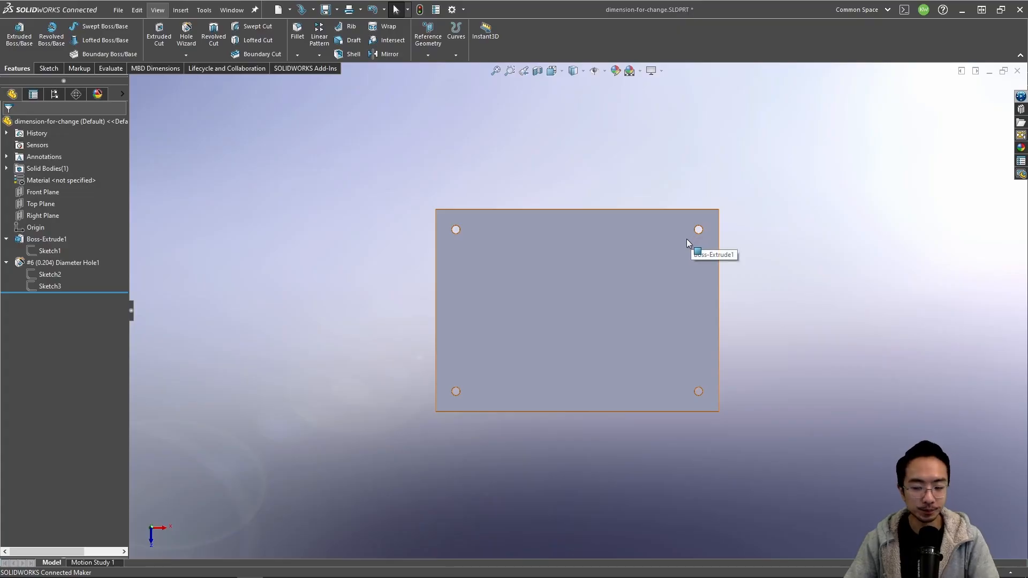
Step: Edit the base sketch to set the plate's 5 in side to 8 in, and exit the sketch
click(40, 249)
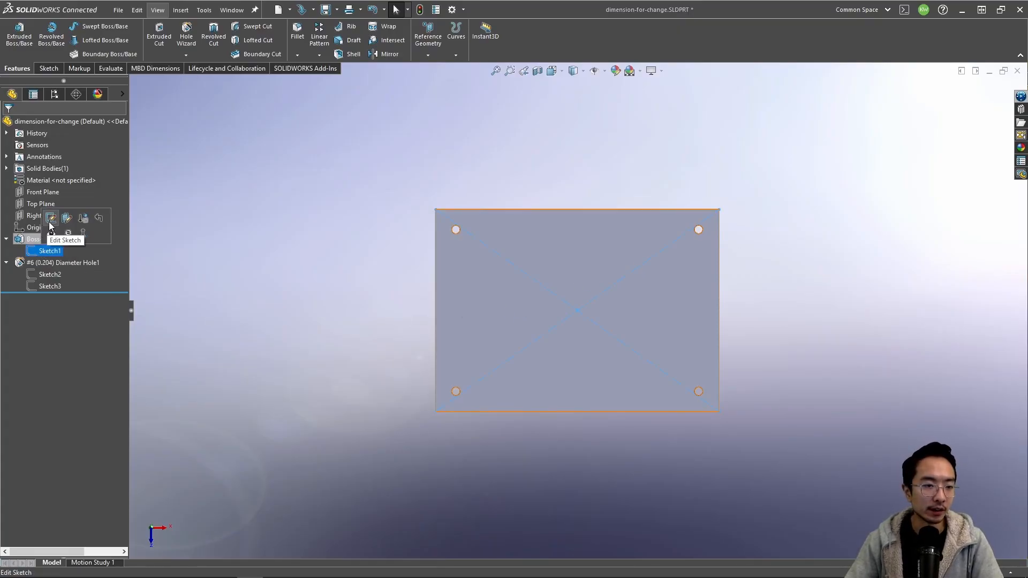
click(49, 220)
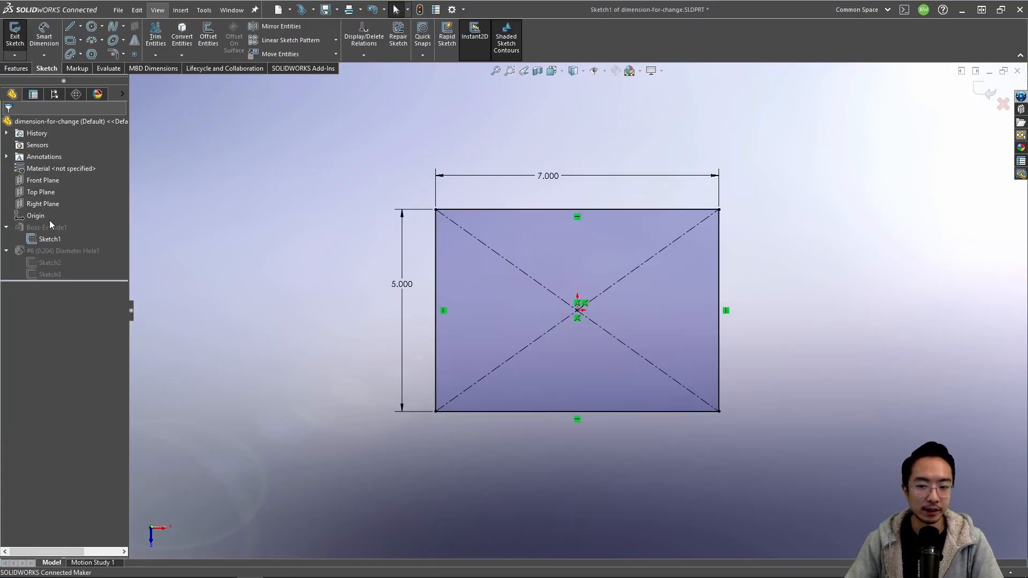
double_click(403, 289)
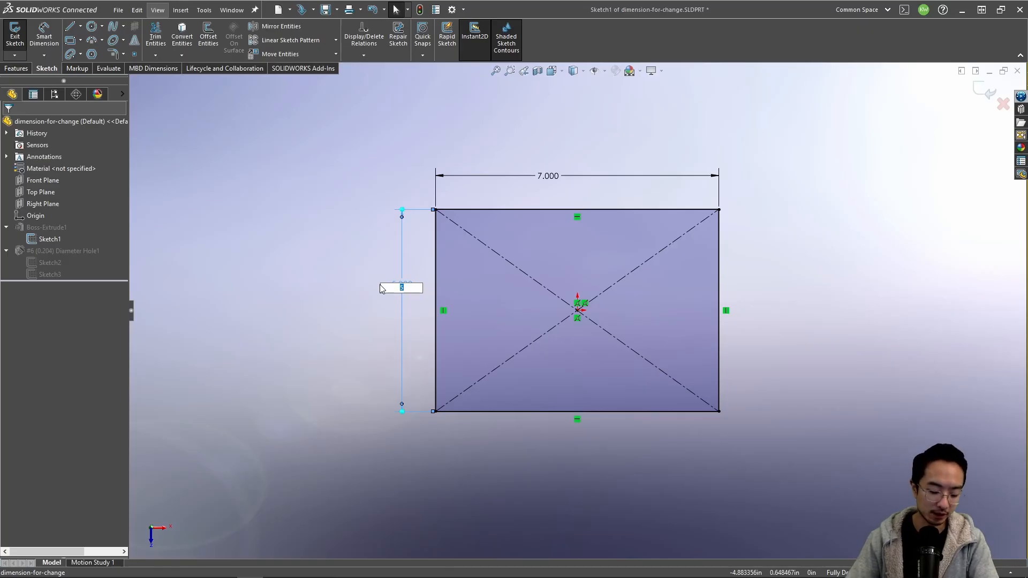
text(8)
key(Return)
click(980, 97)
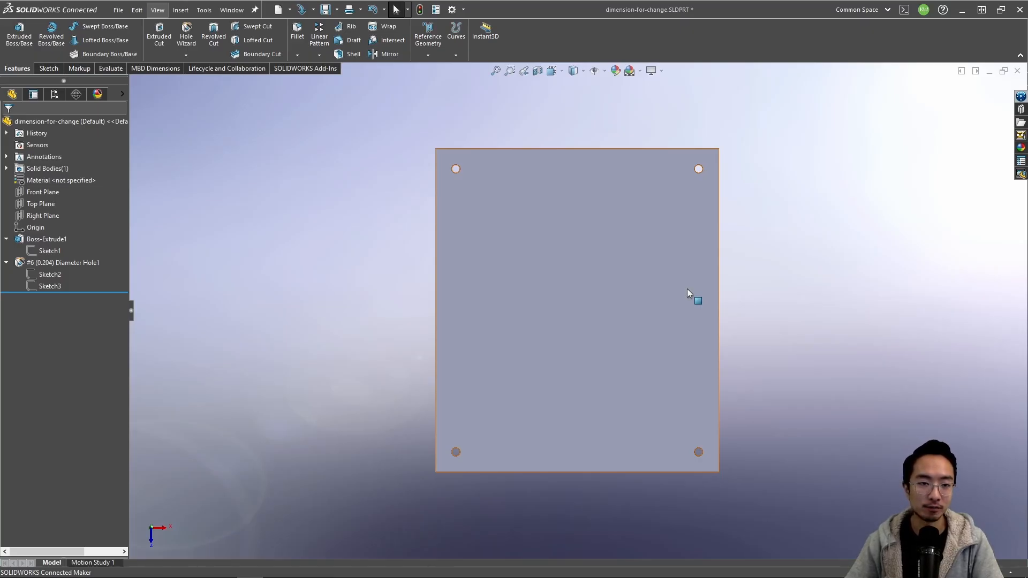
Step: Change the base extrusion's depth to 5 in
middle_drag(571, 336, 633, 186)
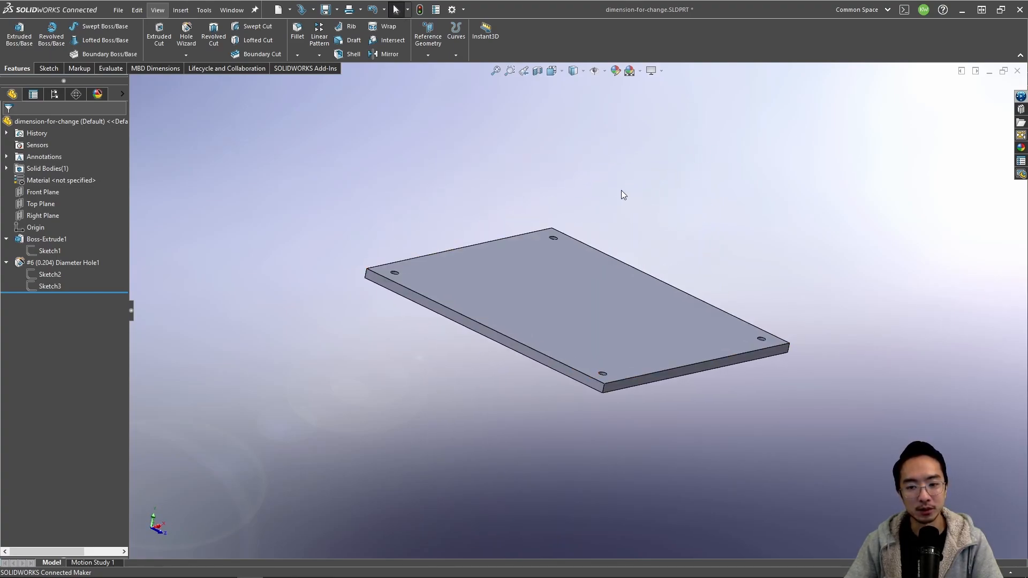
middle_drag(556, 287, 548, 273)
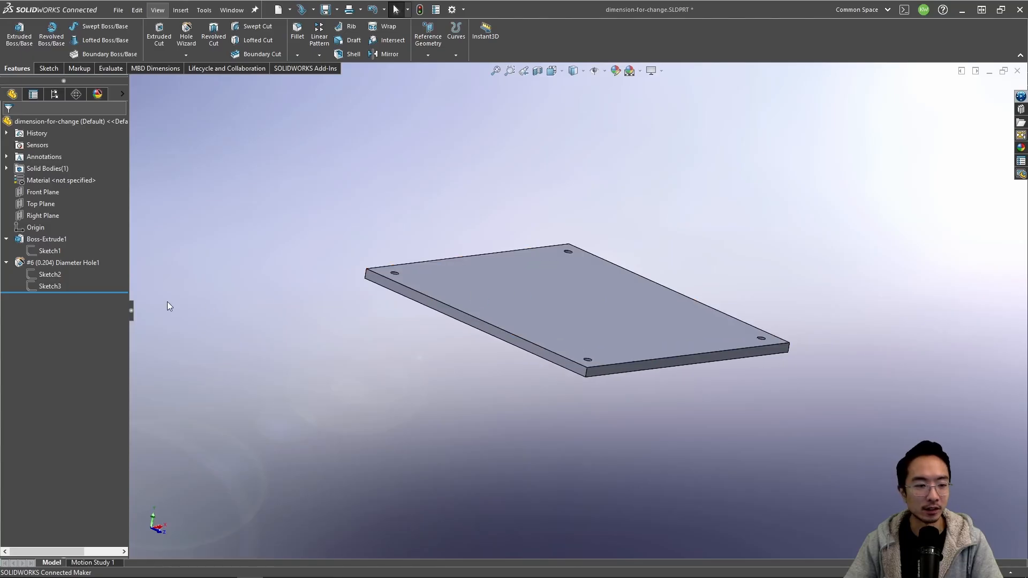
click(43, 239)
click(57, 214)
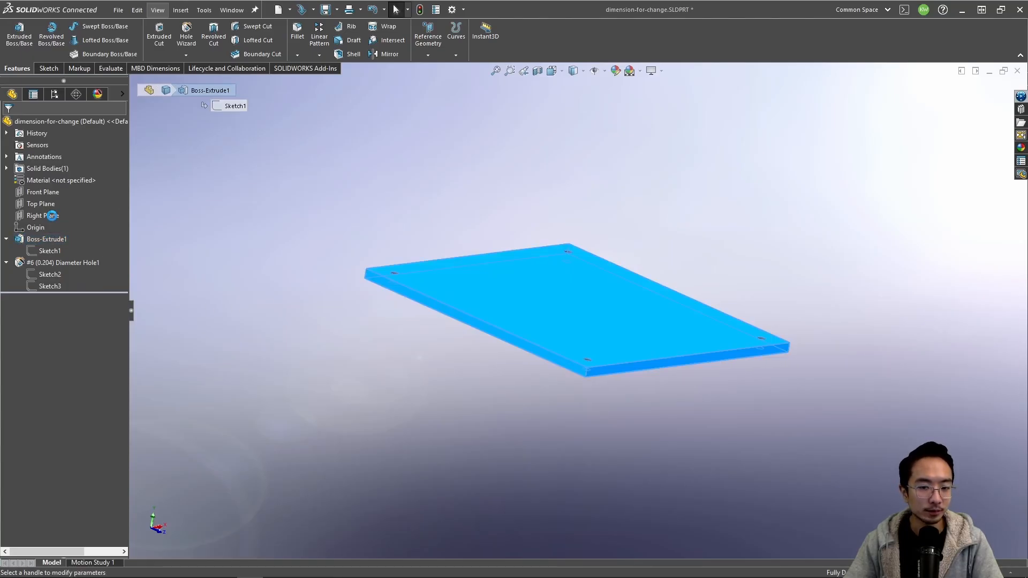
text(50000in)
key(Return)
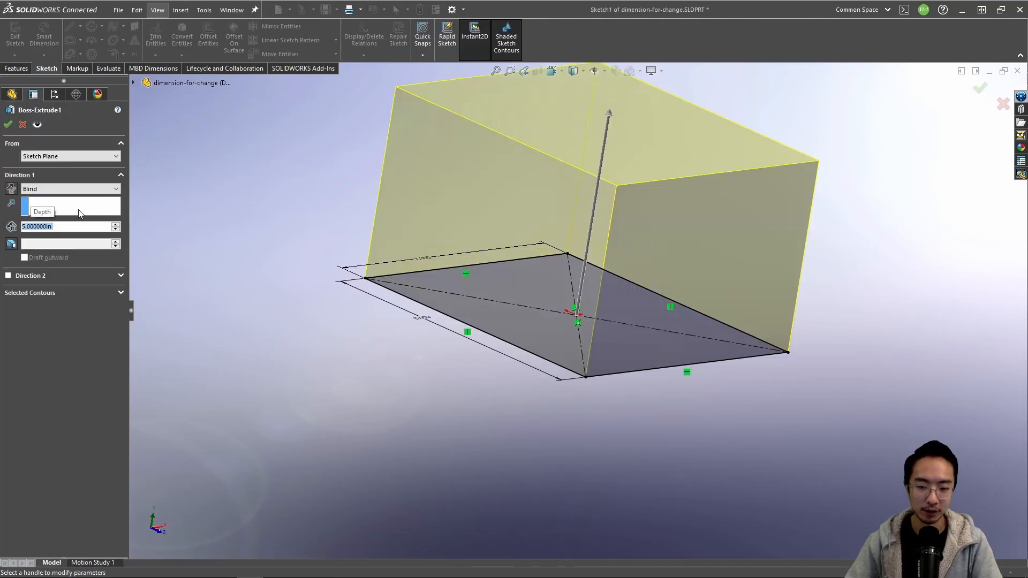
click(8, 127)
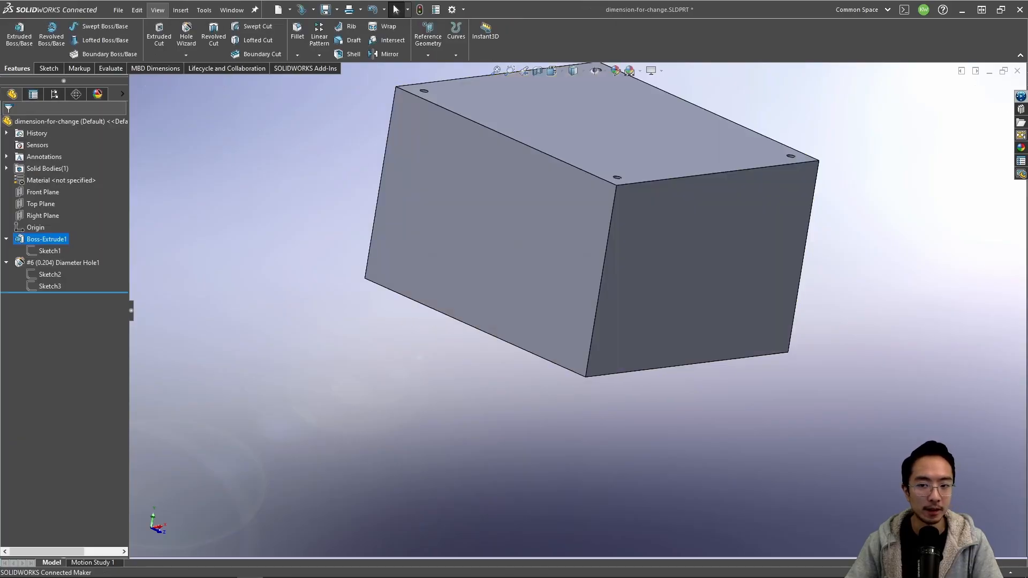
Step: Start a sketch on the block's top face and draw a circle about 3.29 in in diameter centered on the origin
scroll(620, 198, up, 3)
click(605, 191)
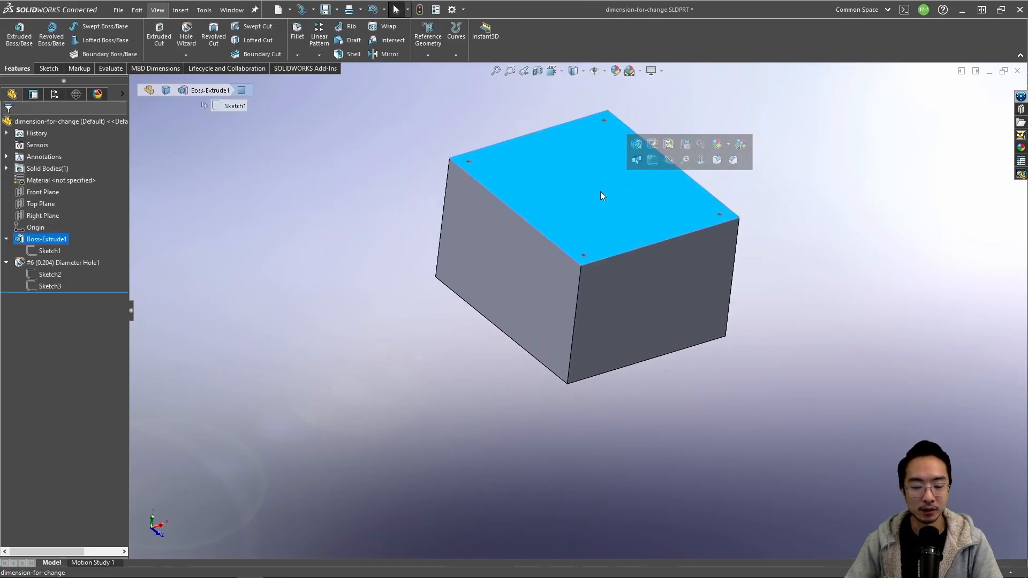
click(355, 156)
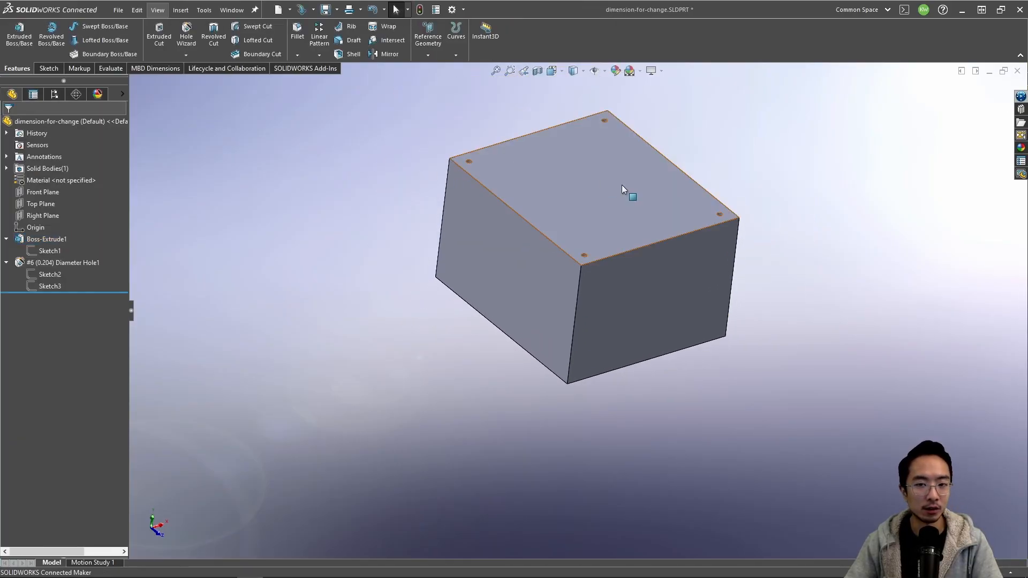
click(634, 194)
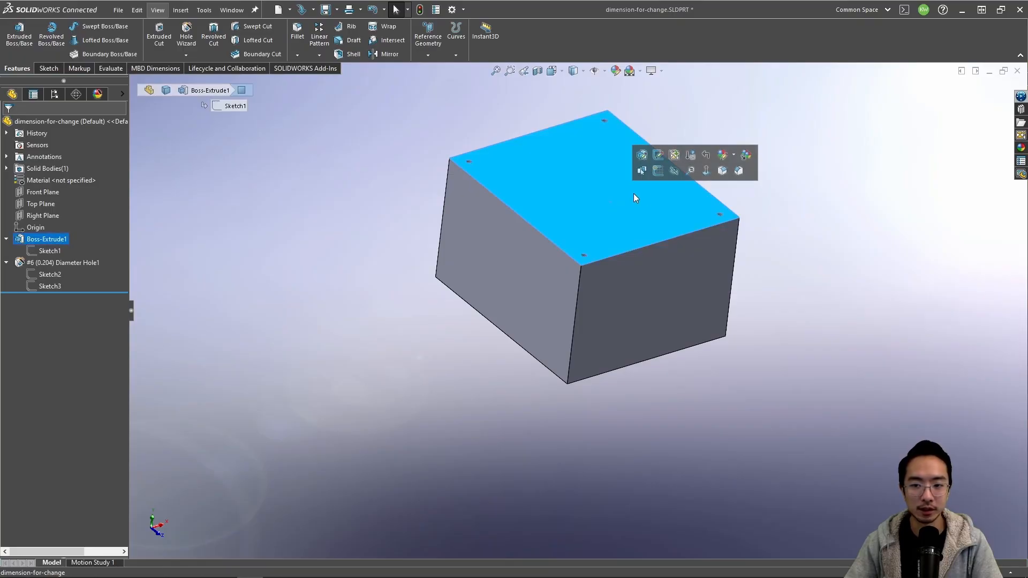
click(710, 170)
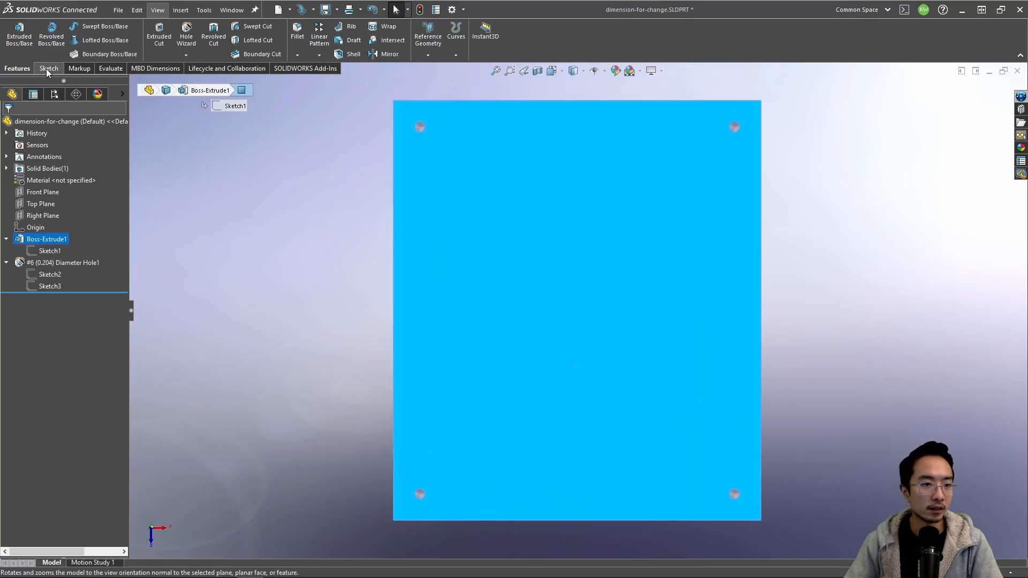
click(47, 68)
click(92, 26)
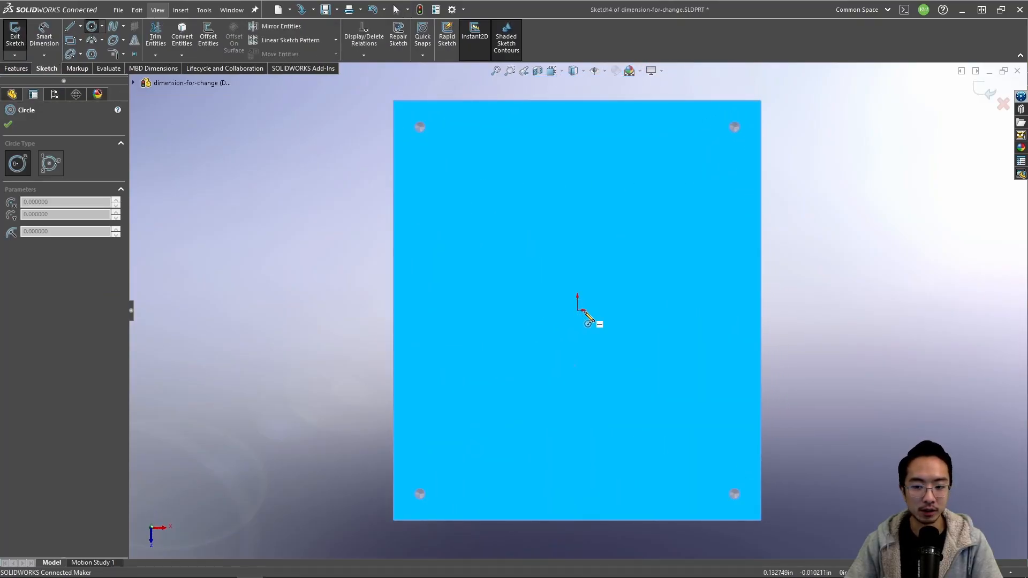
drag(577, 310, 628, 246)
Step: Dimension the circle's diameter to 3 in
right_drag(854, 310, 866, 208)
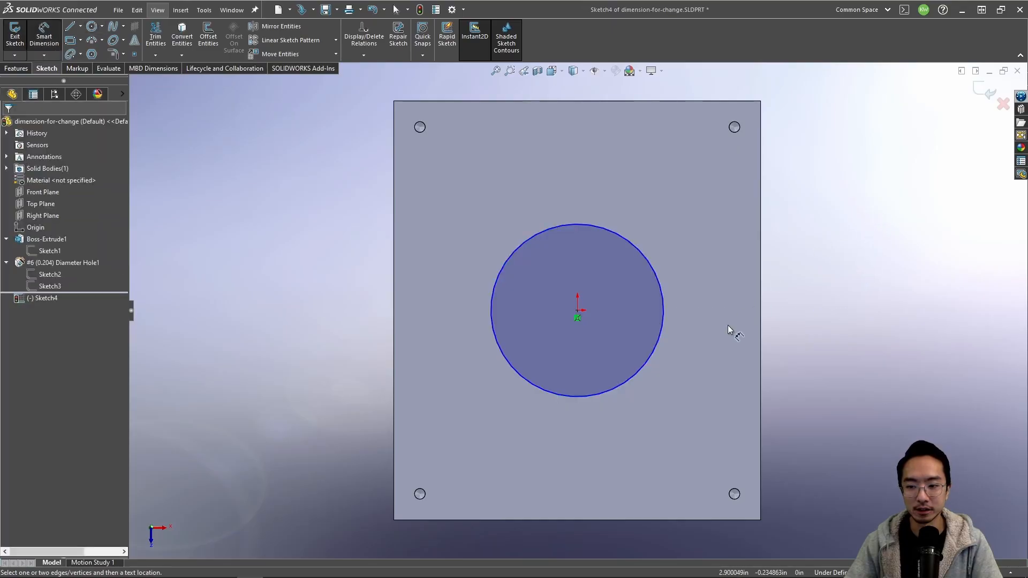
click(650, 359)
click(875, 435)
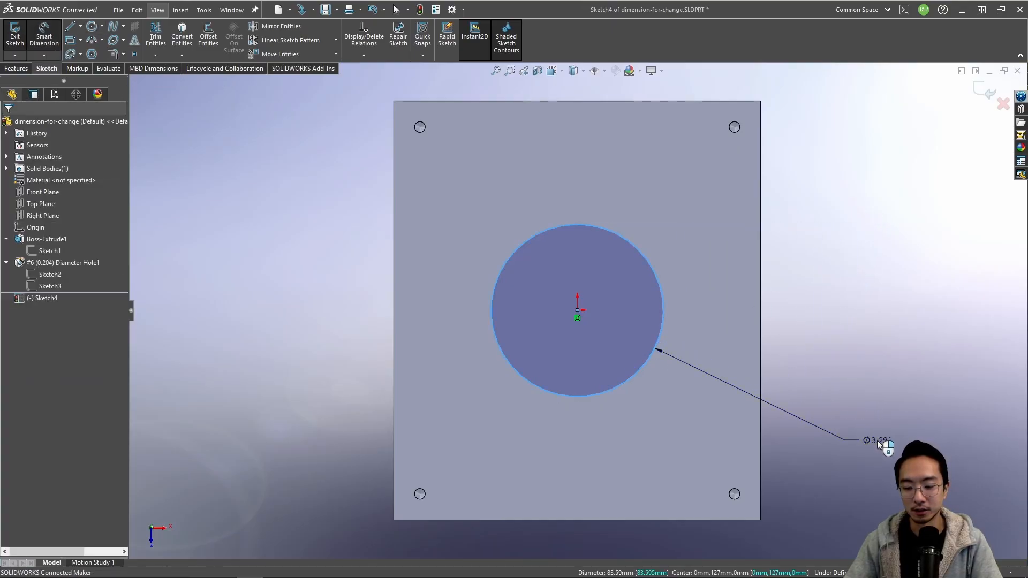
text(3)
key(Return)
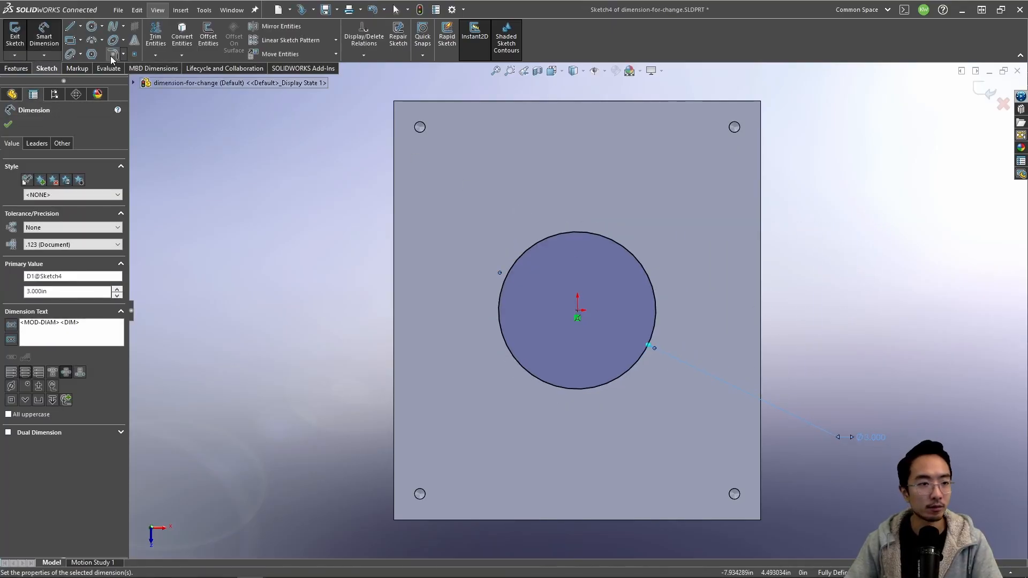
Step: Cut the circle into the block as a blind extruded cut 3 in deep
click(16, 68)
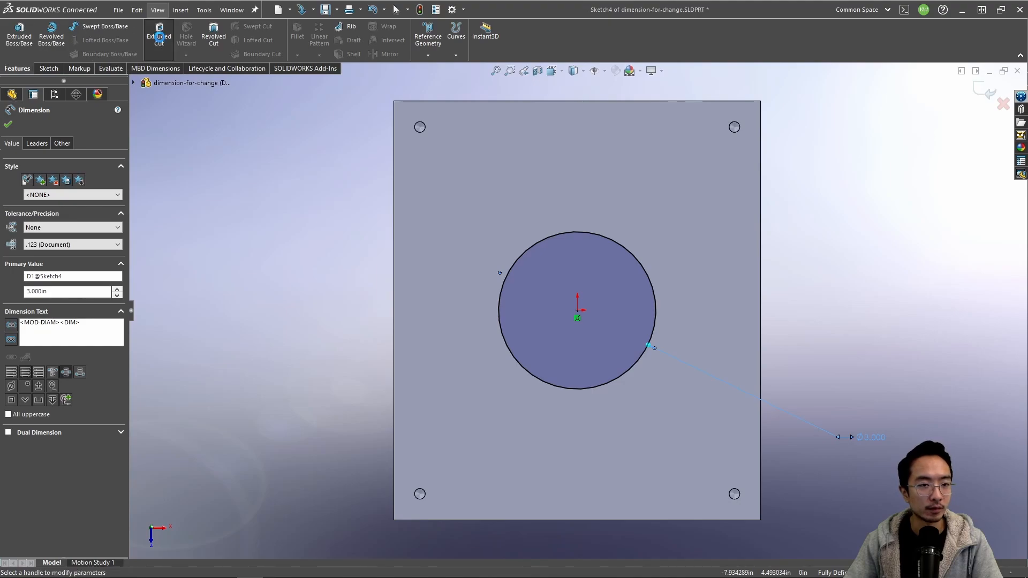
click(159, 33)
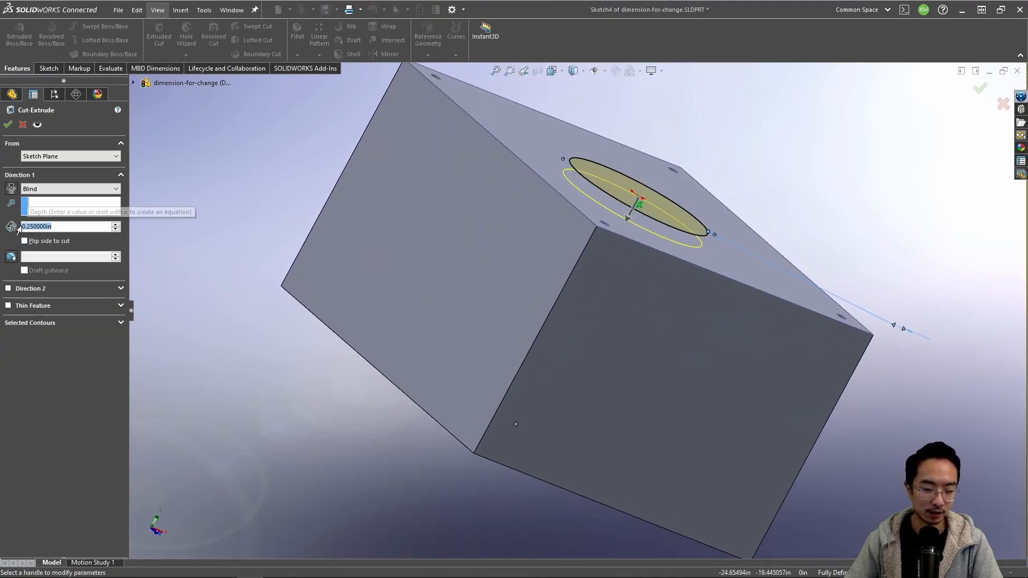
text(3)
key(Return)
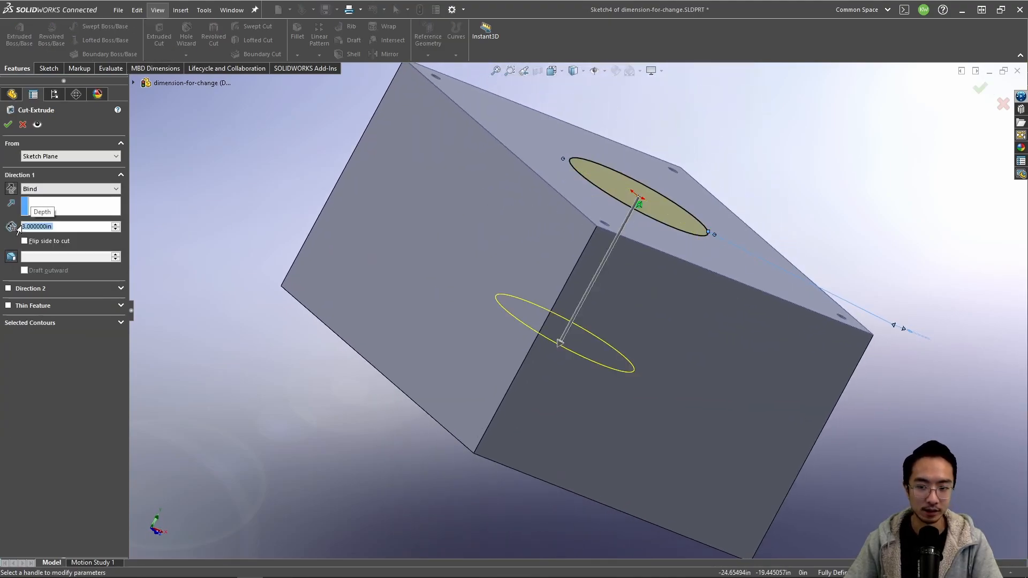
click(8, 125)
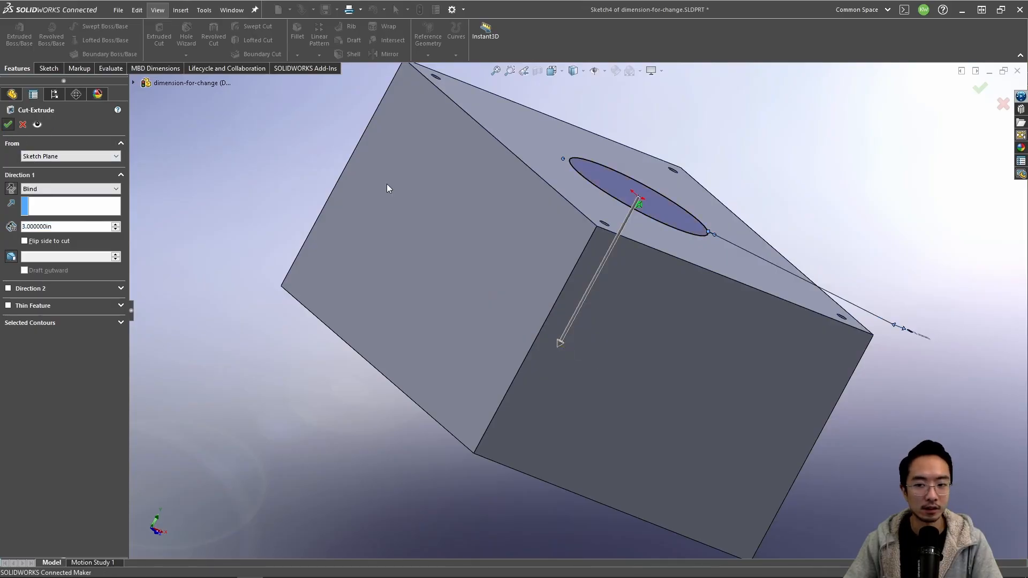
Step: Measure the distance between the round pocket's floor and the block's bottom face
mouse_move(391, 188)
middle_down()
mouse_move(443, 297)
mouse_move(546, 316)
mouse_move(615, 300)
middle_up()
click(614, 300)
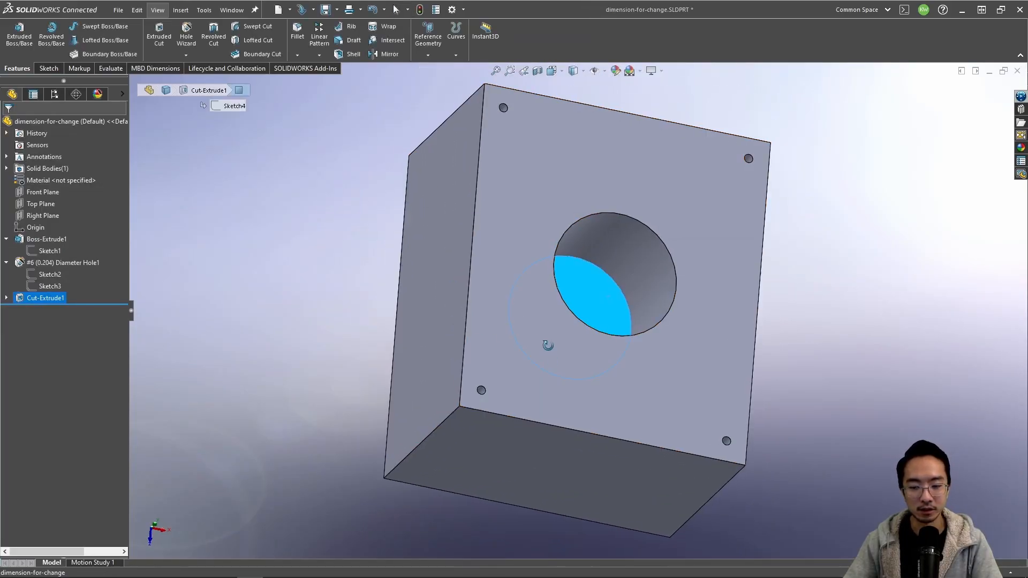
mouse_move(546, 343)
middle_down()
mouse_move(652, 320)
mouse_move(616, 321)
middle_up()
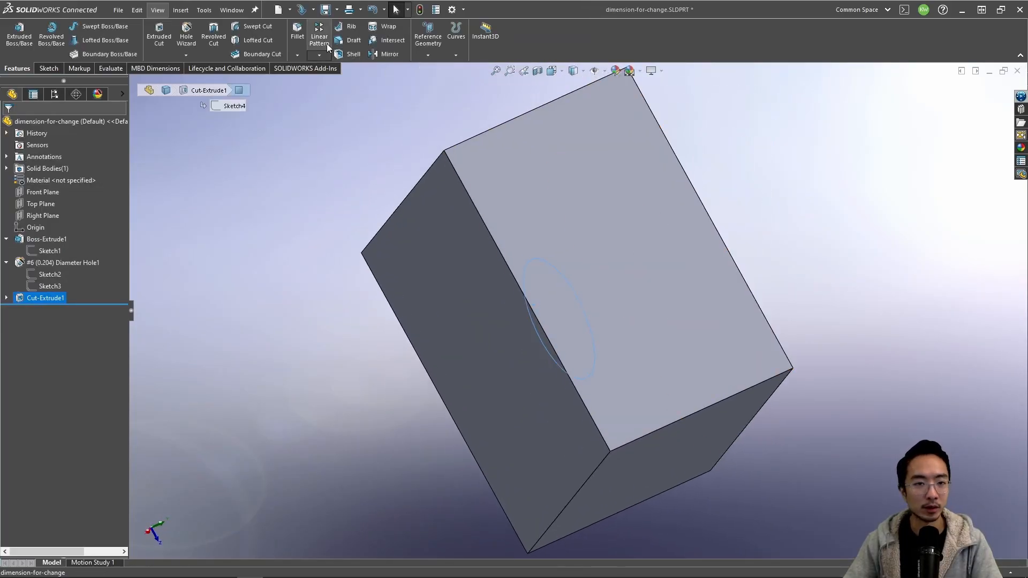
click(108, 68)
click(52, 41)
click(470, 269)
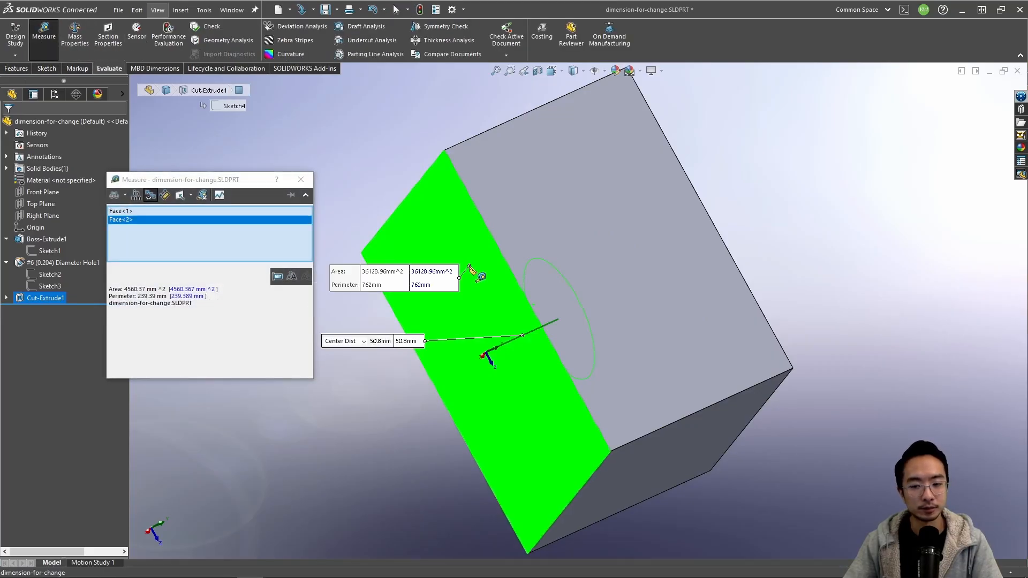
middle_drag(470, 268, 496, 298)
Step: Set the measurement's custom length unit to inches and close the Measure tool
click(149, 197)
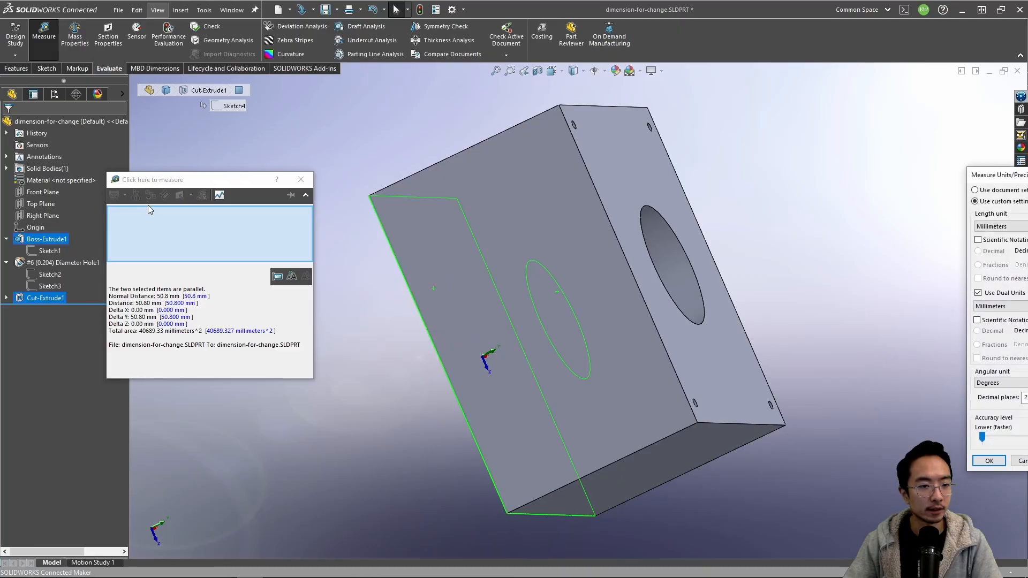
drag(999, 181, 624, 166)
click(632, 211)
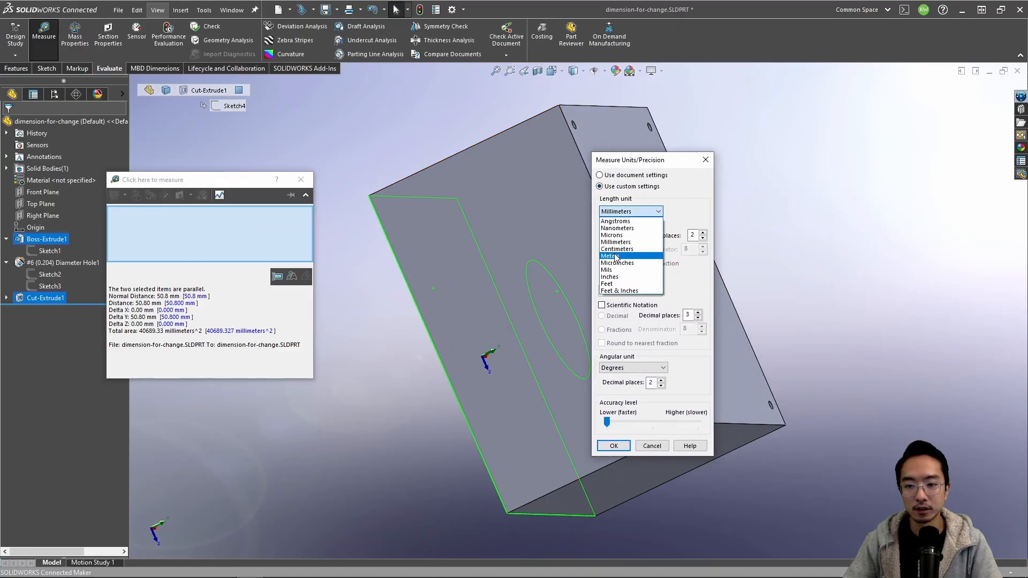
click(615, 277)
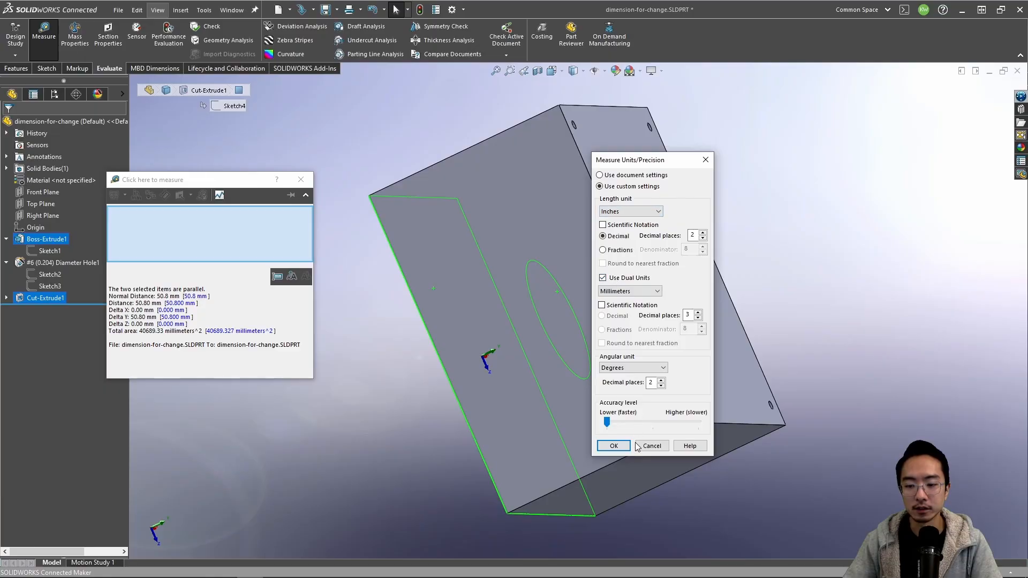
click(614, 446)
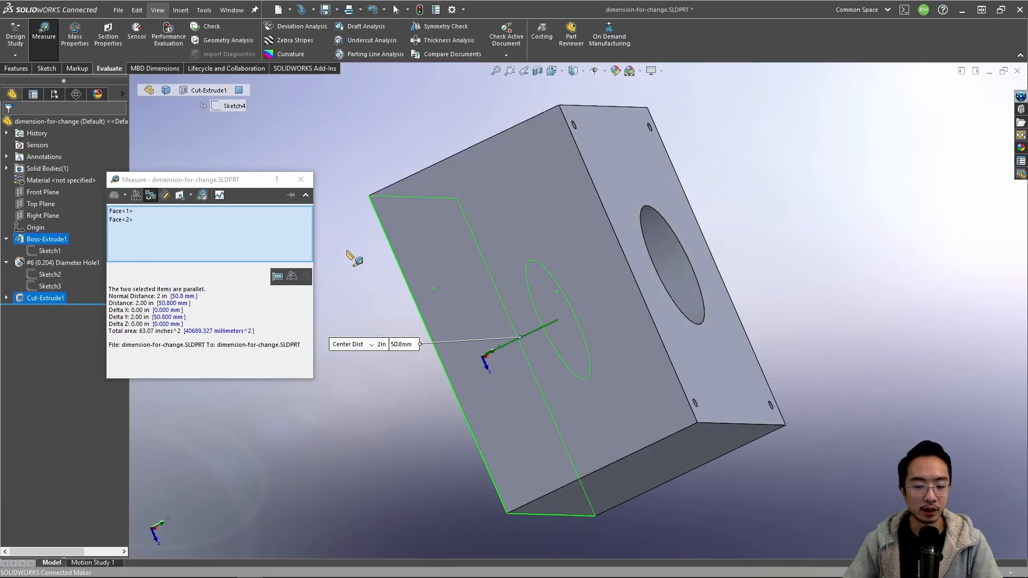
click(301, 180)
middle_drag(397, 173, 560, 154)
click(746, 145)
middle_drag(648, 196, 605, 289)
click(584, 293)
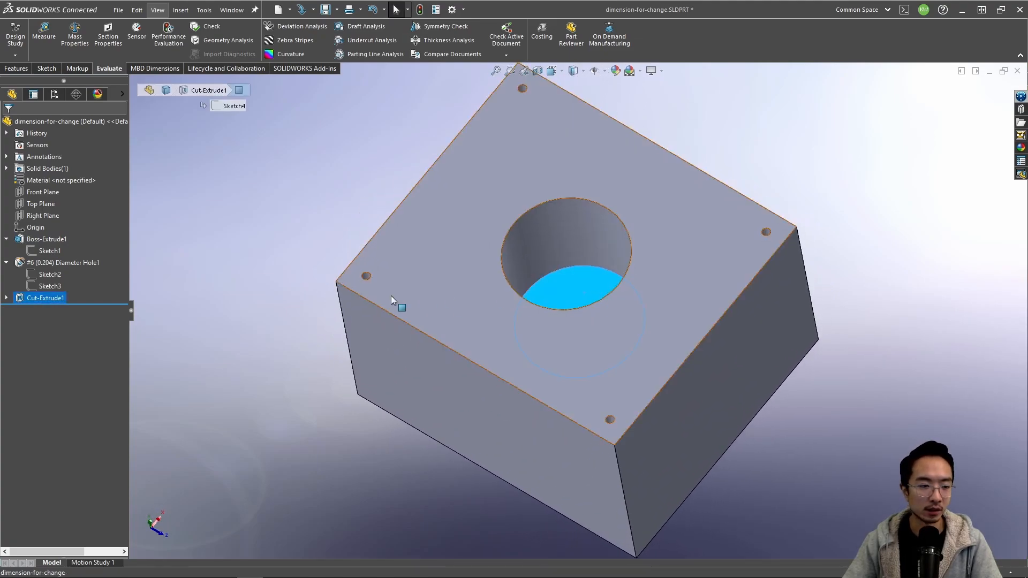
middle_drag(632, 348, 582, 293)
click(582, 294)
click(284, 260)
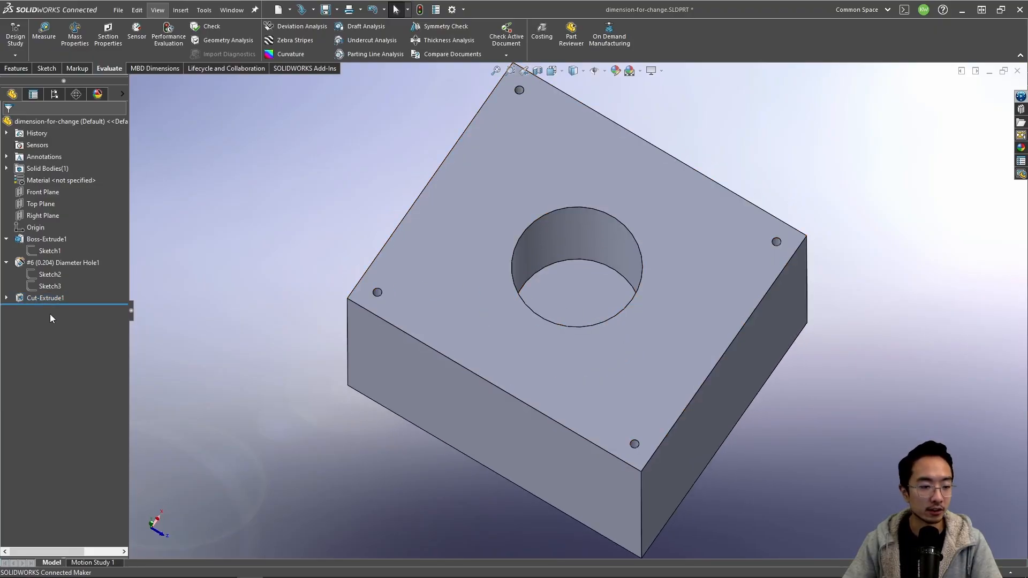
Step: Change the round pocket's blind cut depth to 4 in
click(46, 298)
click(50, 269)
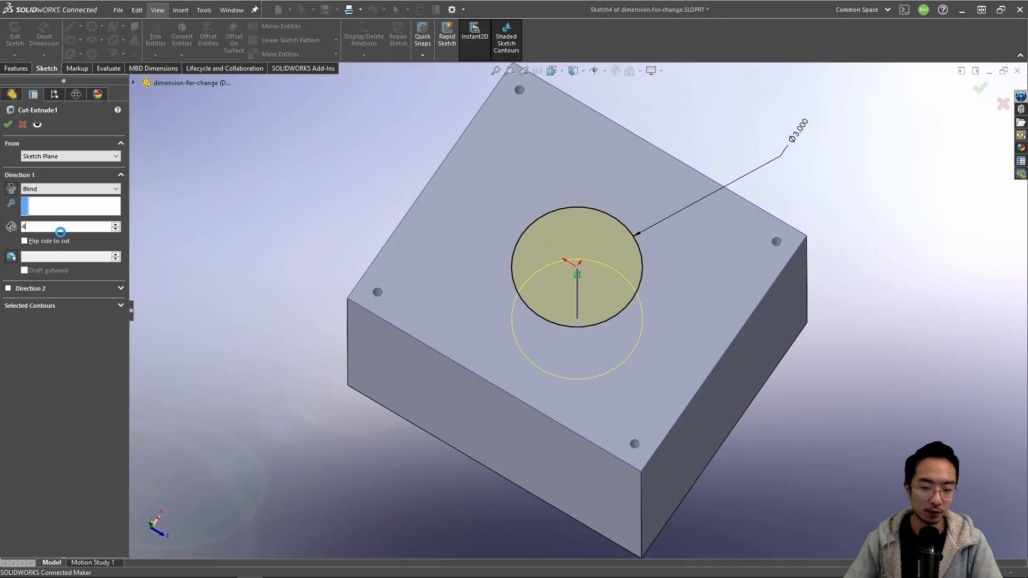
key(Return)
click(8, 124)
Step: Measure the remaining thickness between the deepened pocket's floor and the block's bottom face, and close the Measure tool
mouse_move(541, 386)
middle_down()
mouse_move(555, 370)
mouse_move(535, 348)
mouse_move(553, 238)
mouse_move(567, 303)
mouse_move(579, 300)
middle_up()
click(583, 303)
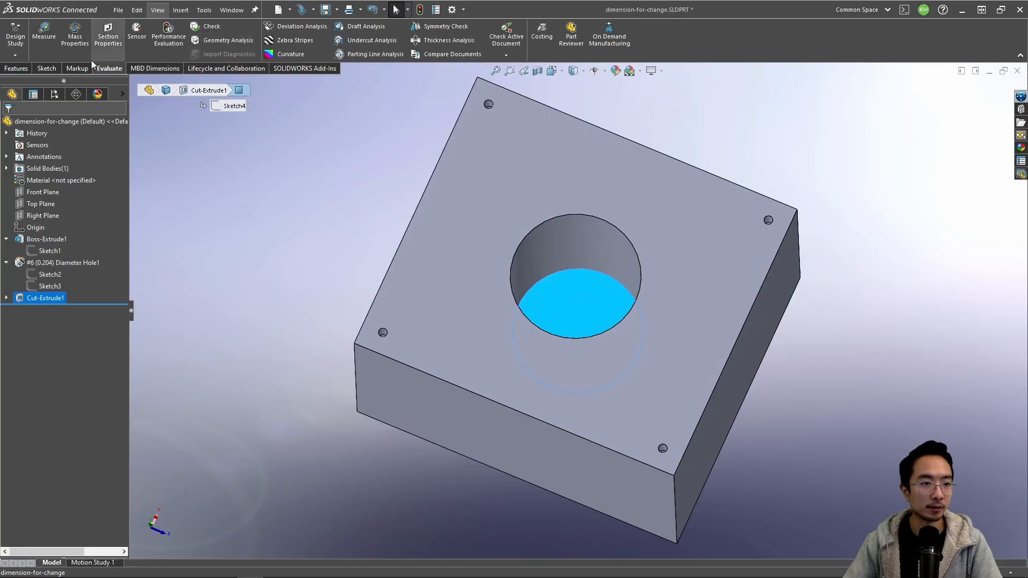
click(45, 47)
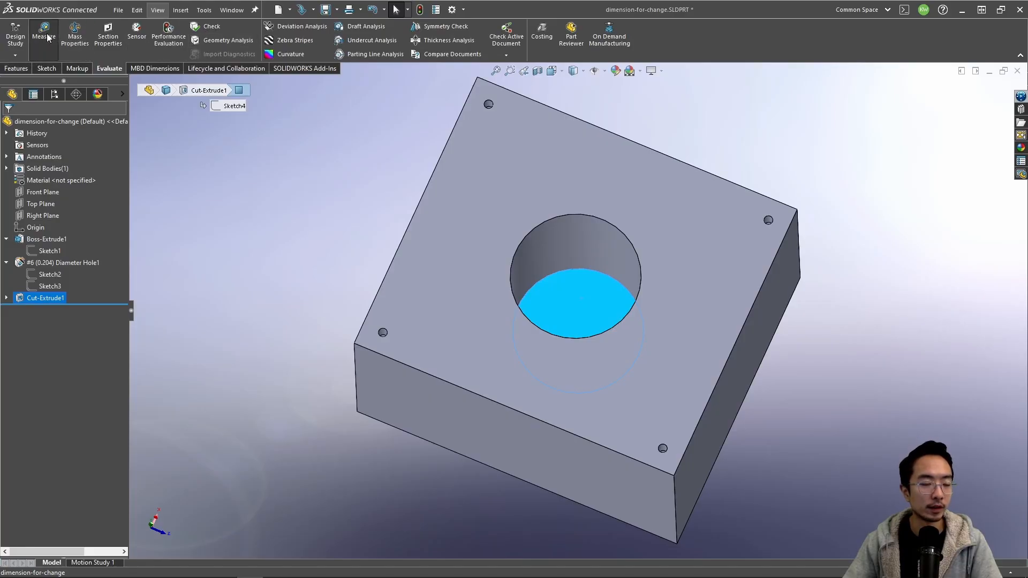
middle_drag(580, 340, 523, 272)
click(463, 326)
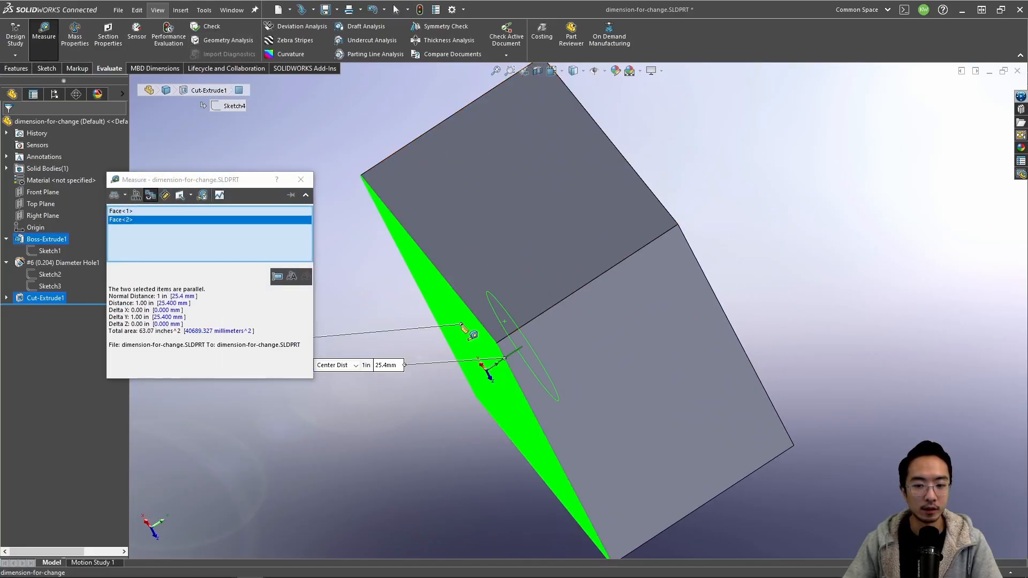
click(299, 180)
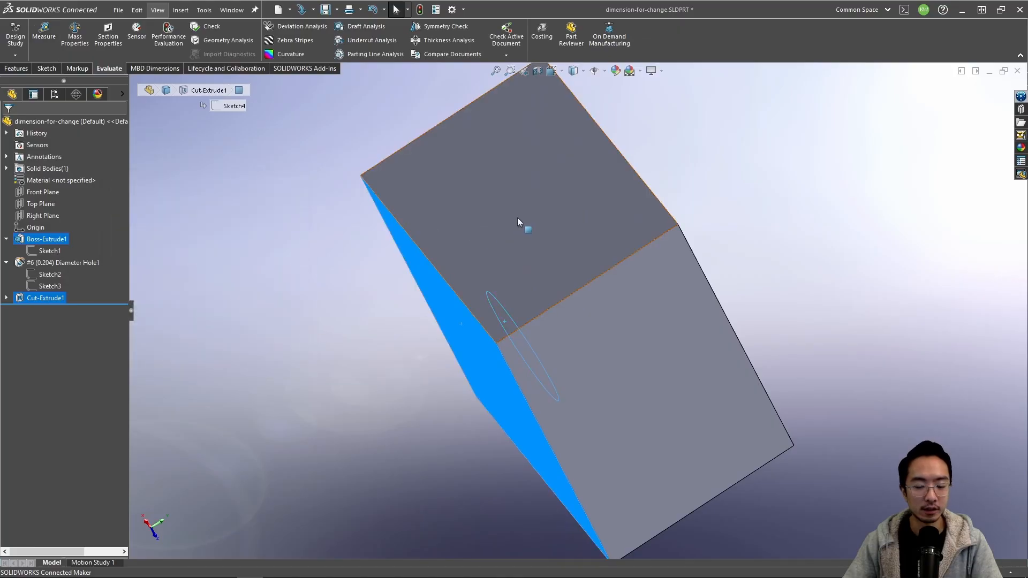
Step: In the round pocket's sketch, draw a center rectangle about 0.89 in wide, centred on the circle's edge and reaching the block's nearest edge
middle_drag(517, 217, 409, 291)
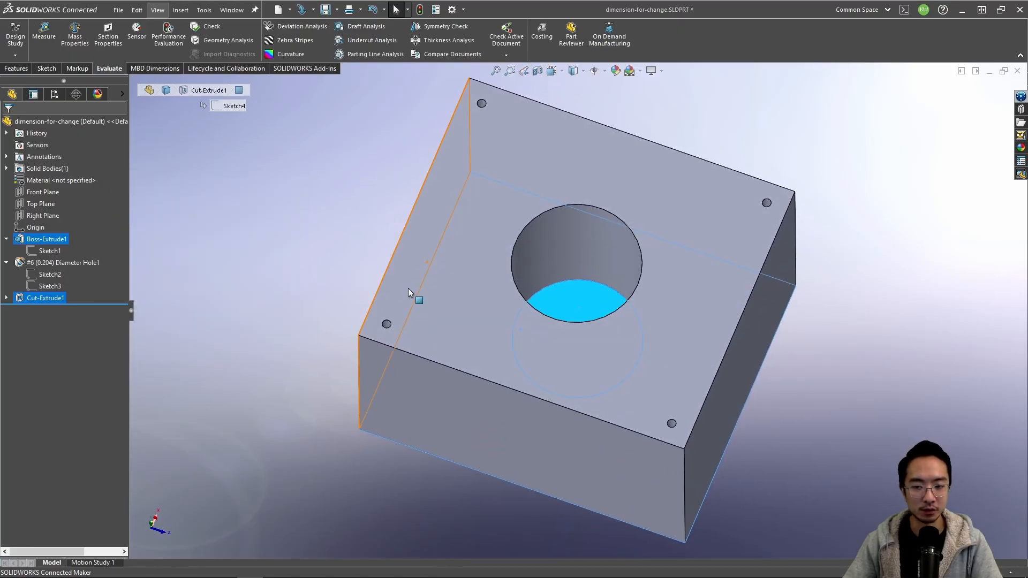
middle_drag(602, 318, 348, 335)
click(7, 298)
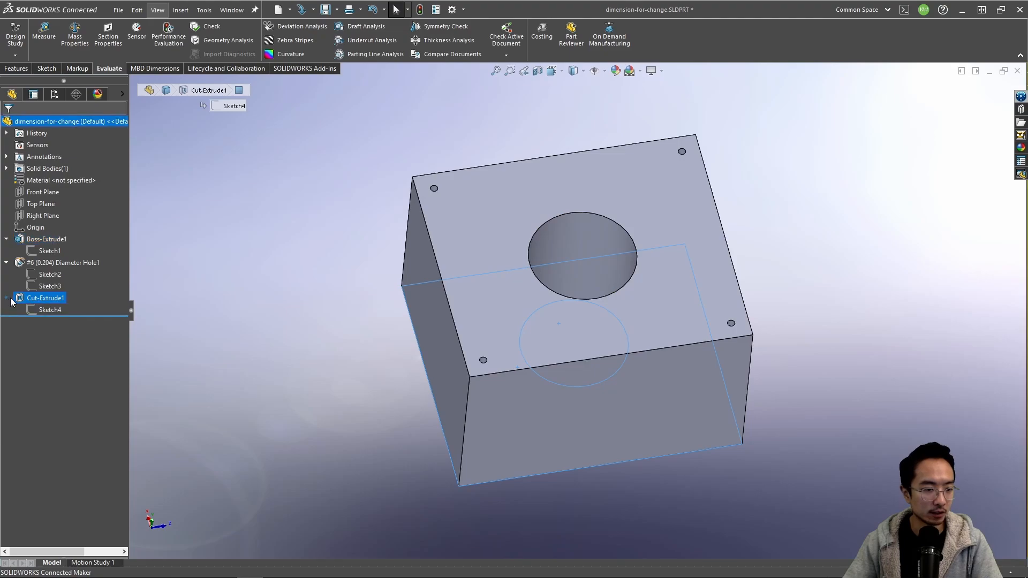
click(49, 309)
click(48, 275)
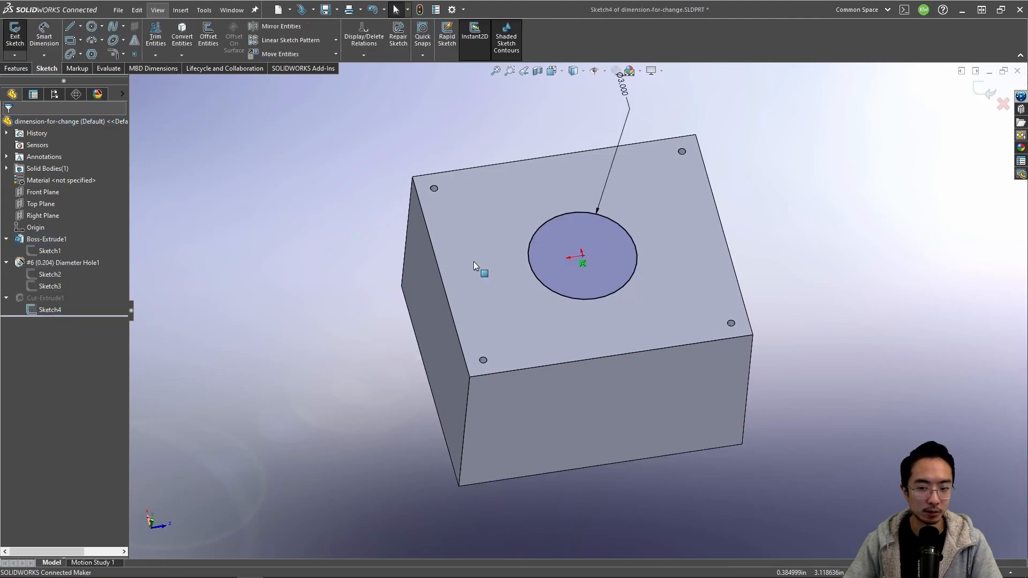
click(80, 40)
click(76, 62)
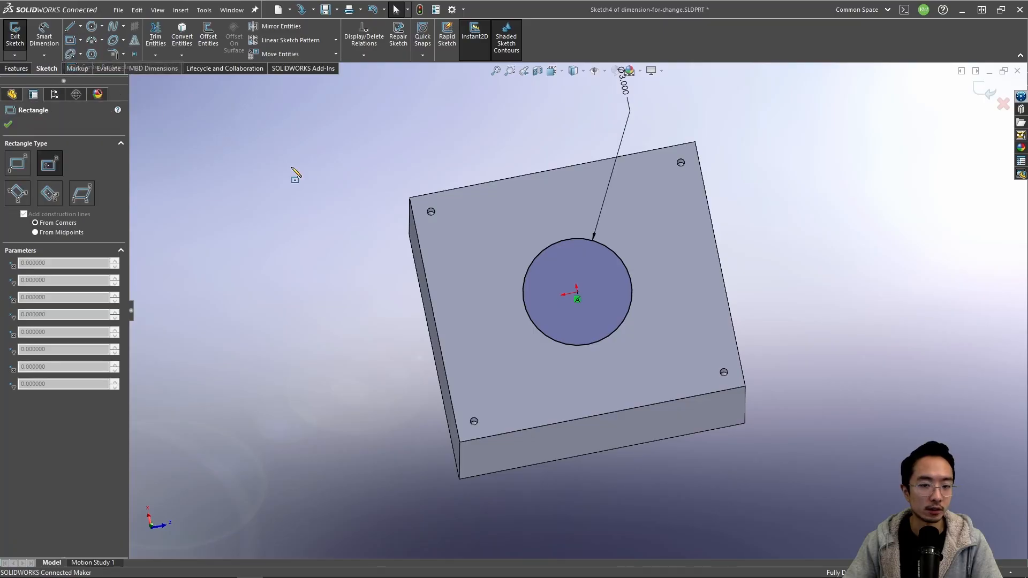
click(588, 346)
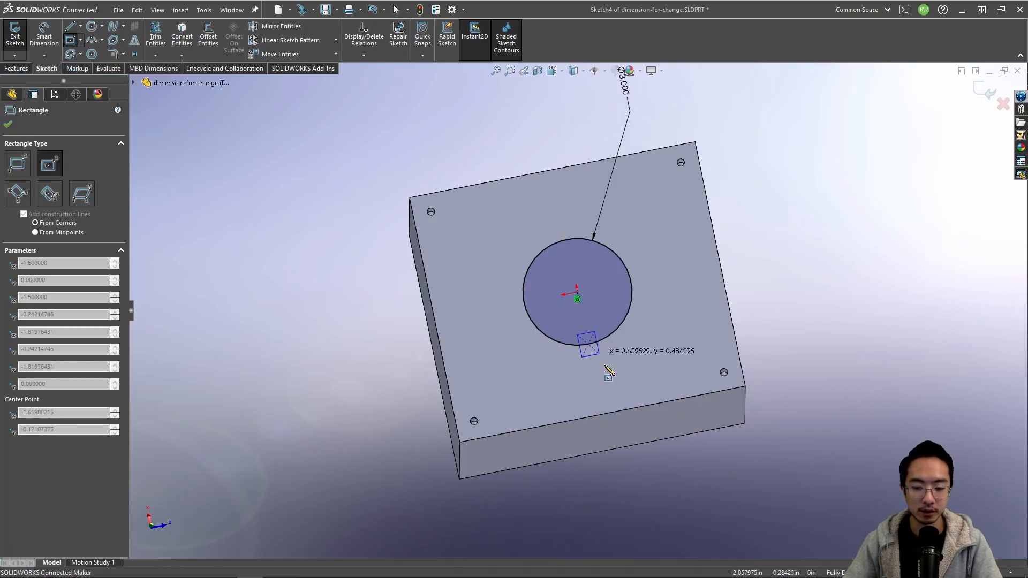
click(624, 416)
key(Escape)
Step: Dimension the slot rectangle's width as 0.5 in, then exit the sketch and rebuild anyway
right_drag(707, 509, 716, 319)
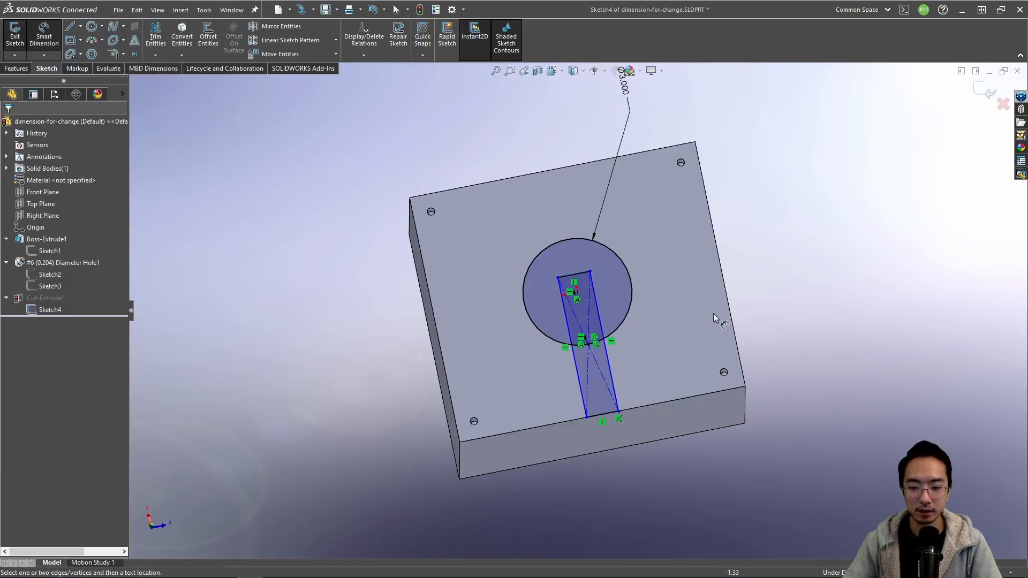
click(604, 420)
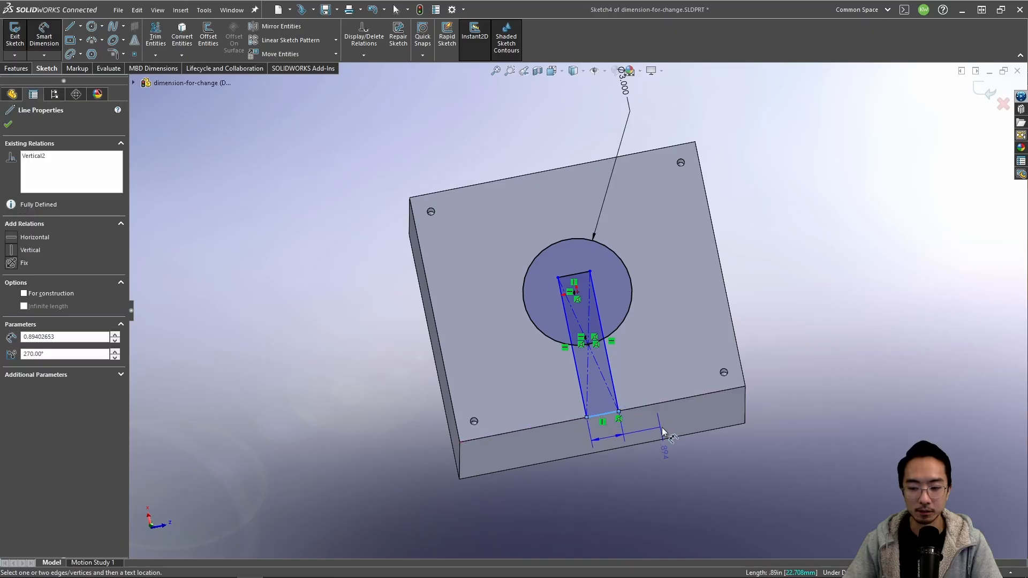
click(680, 443)
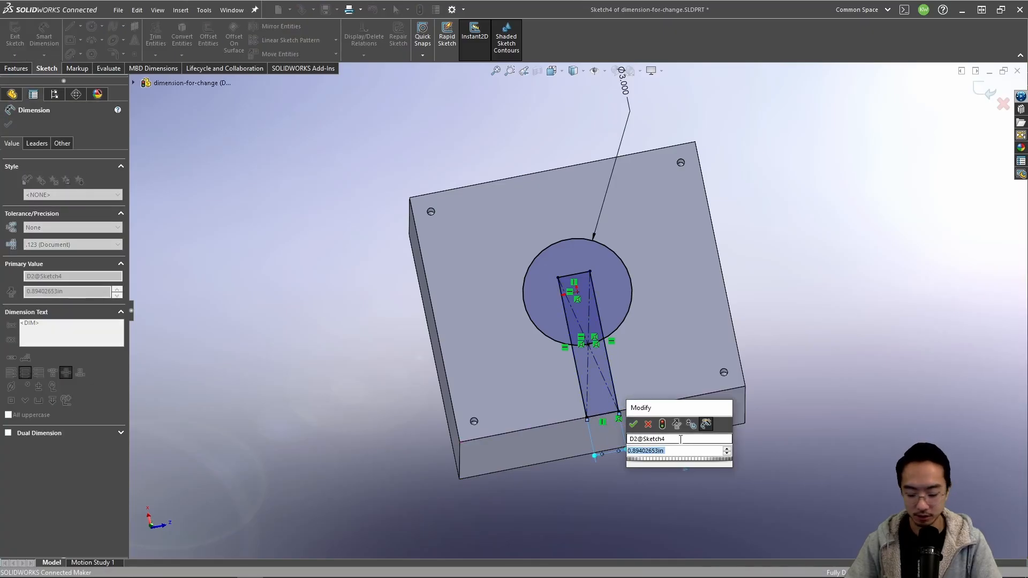
text(.5)
key(Return)
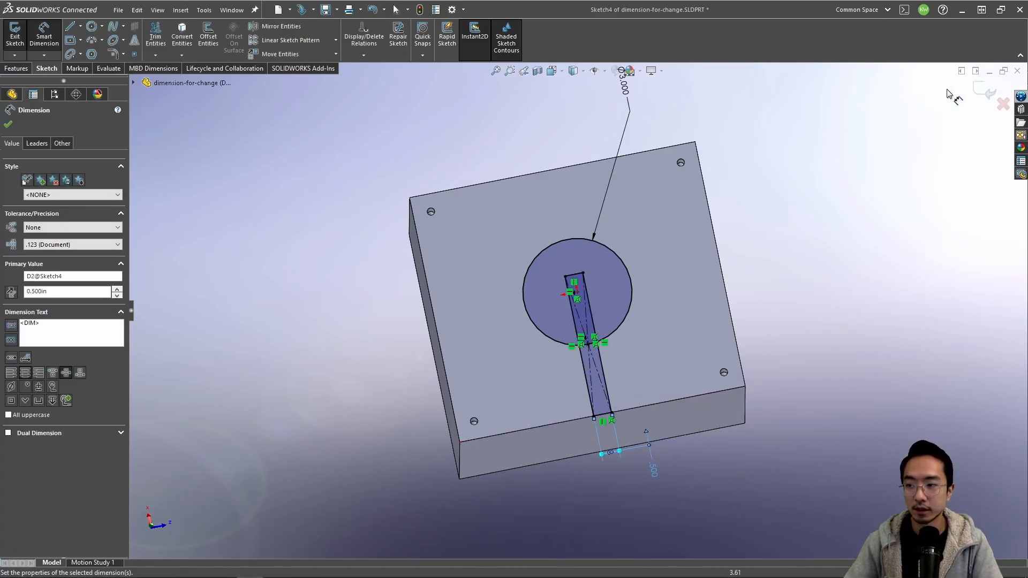
click(987, 95)
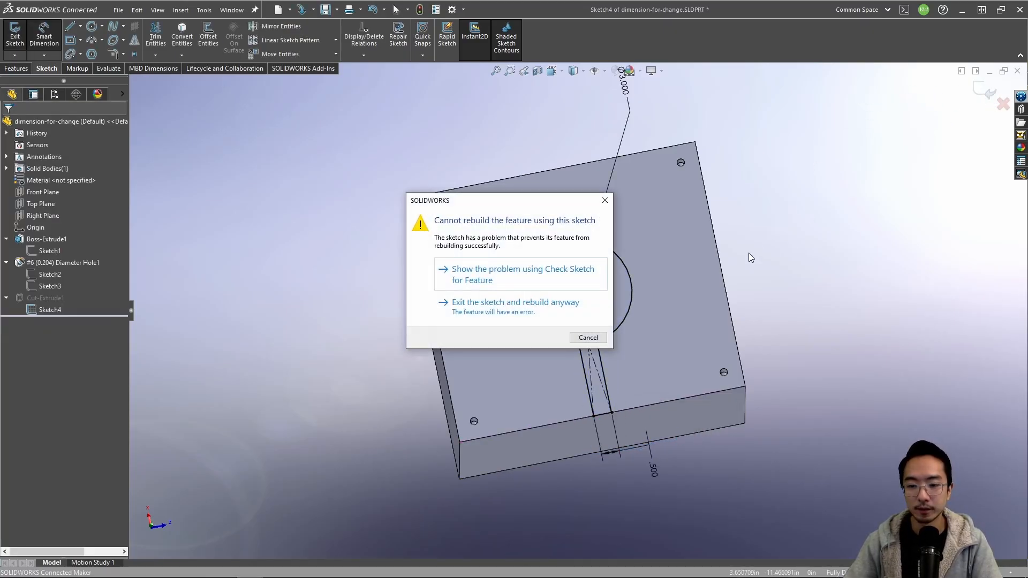
click(484, 308)
click(687, 364)
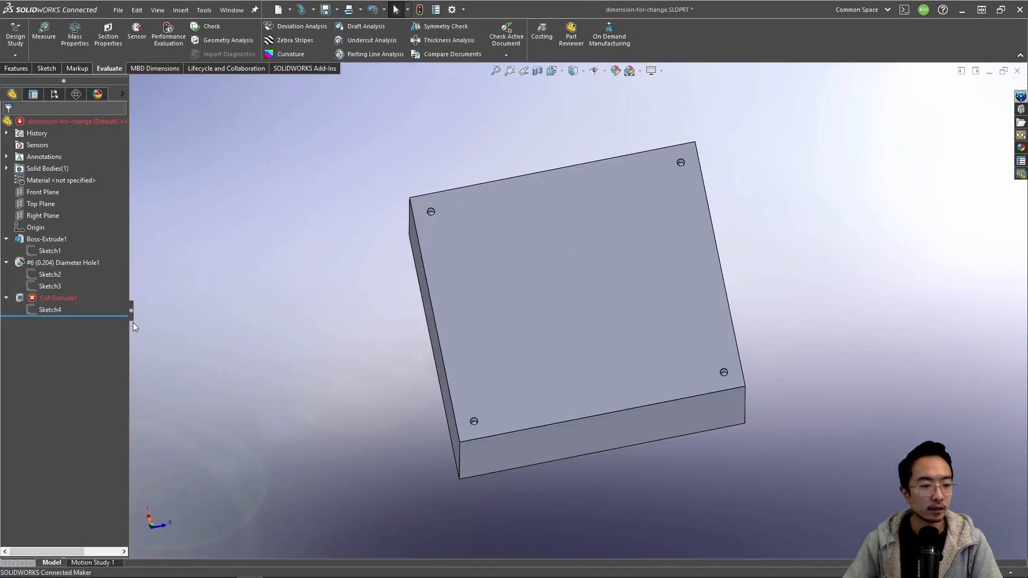
Step: Edit the pocket cut to use the circle's region, the overlapping rectangle region and the outer slot region as selected contours
click(56, 299)
click(65, 266)
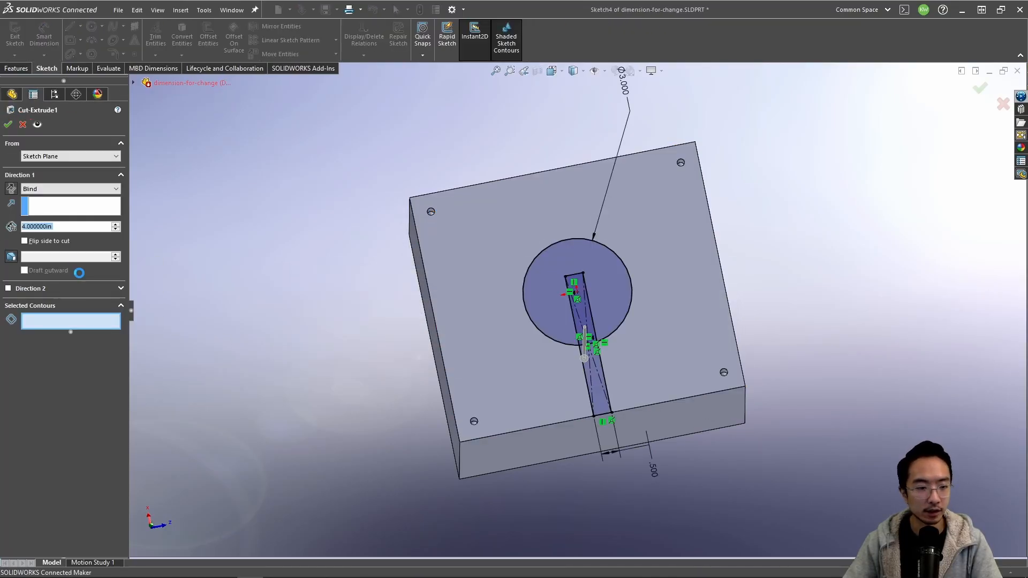
click(551, 308)
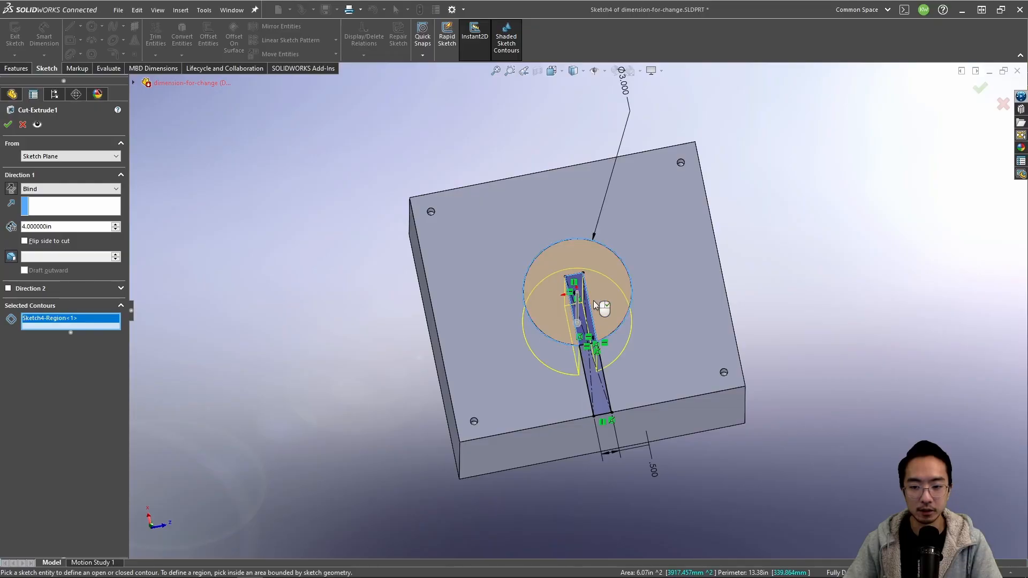
scroll(594, 303, down, 4)
click(578, 332)
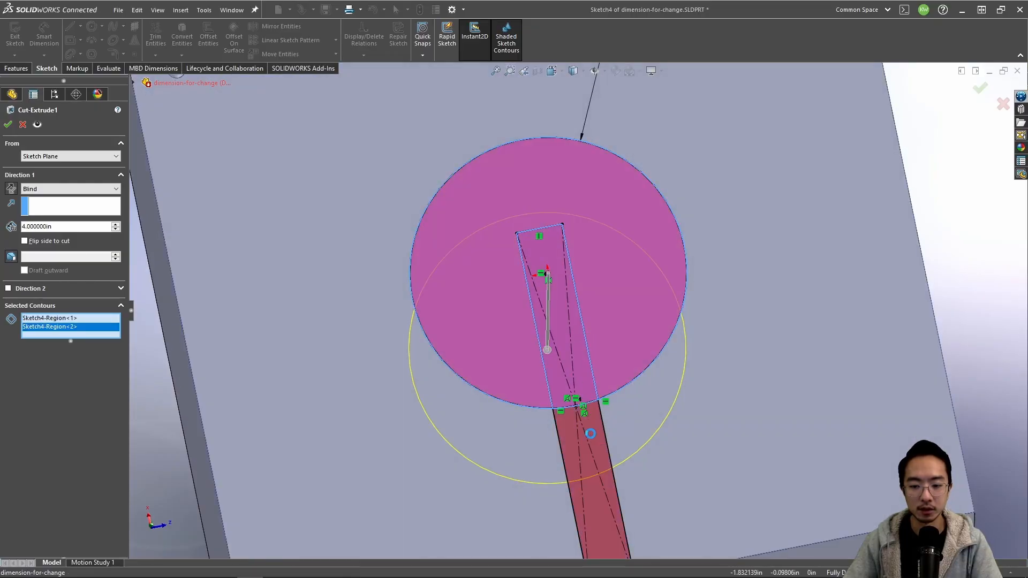
click(589, 421)
scroll(599, 423, up, 4)
click(979, 89)
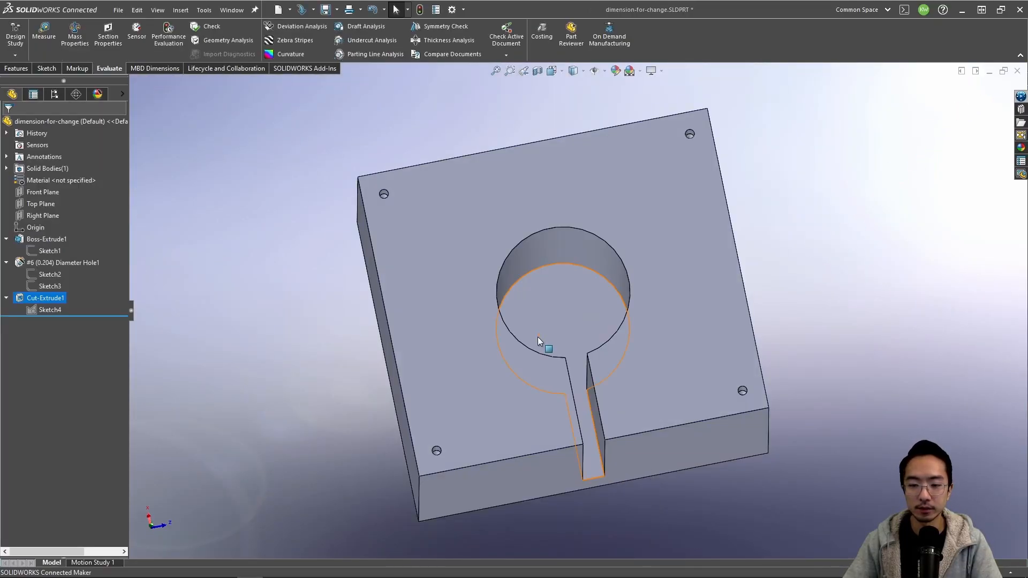
Step: Inspect the slotted pocket and check the distance between the slot's floor and the block's bottom face
middle_drag(537, 336, 519, 262)
scroll(521, 265, up, 3)
middle_drag(552, 364, 647, 375)
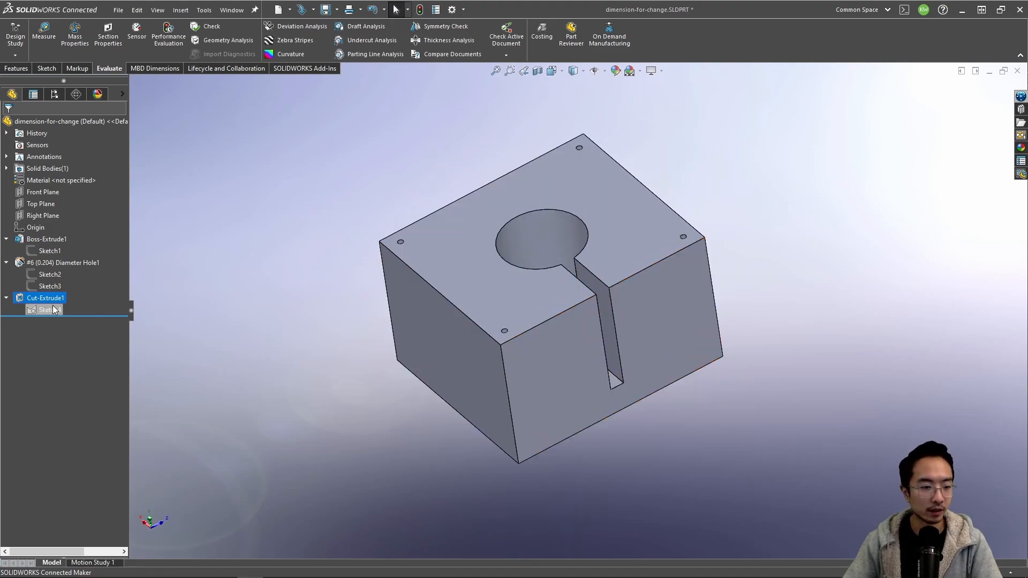
scroll(622, 387, down, 5)
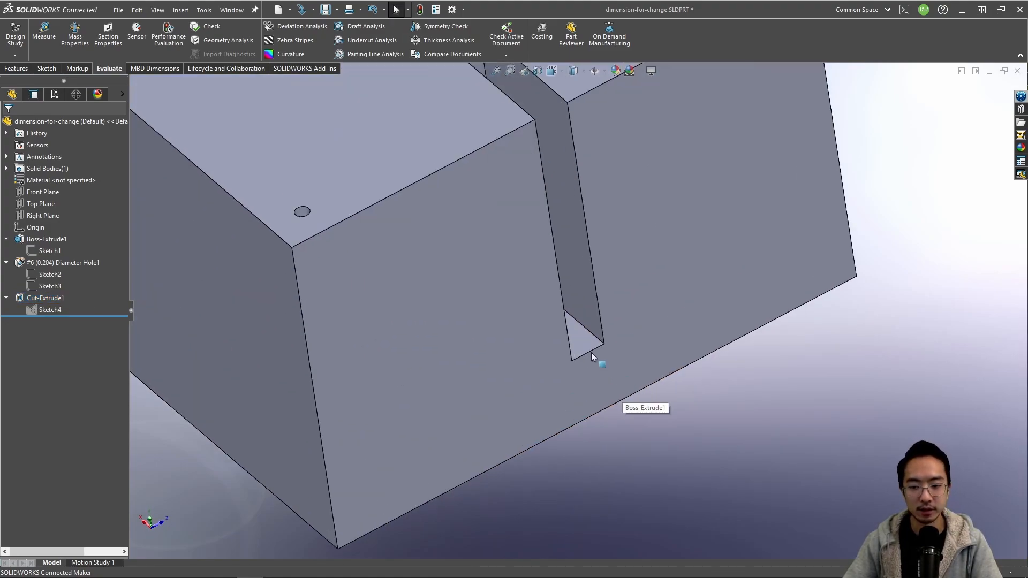
click(588, 348)
middle_drag(602, 374, 651, 458)
click(651, 458)
key(ctrl+7)
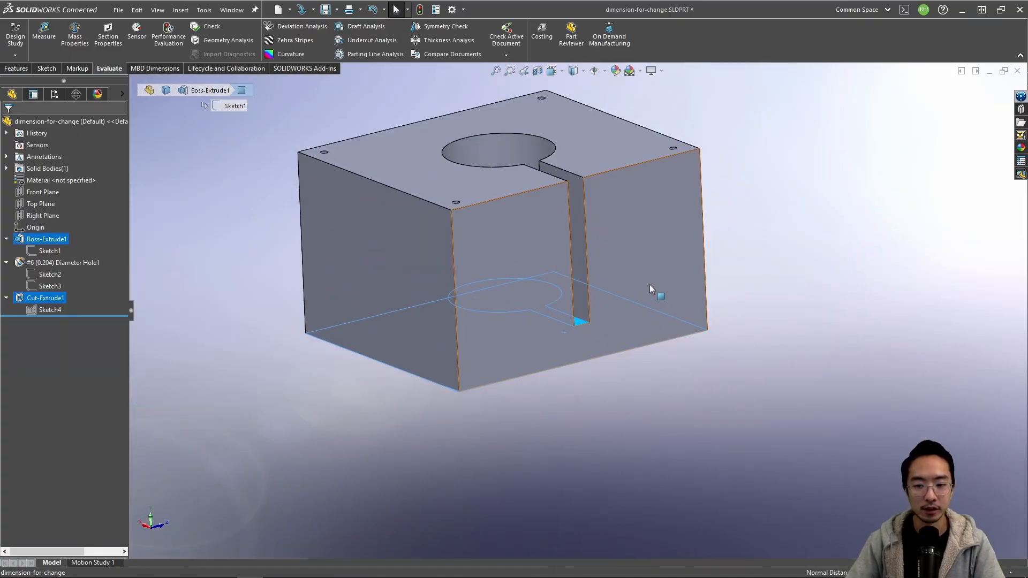
click(785, 210)
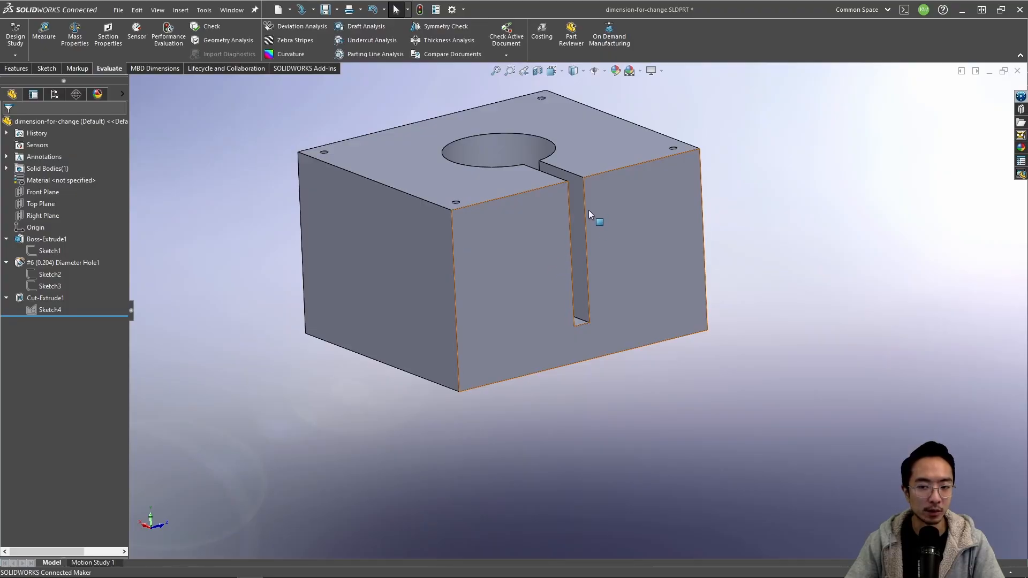
Step: Try reducing the block's extrusion depth to 3 in, check the effect on the slot, and undo the change
click(43, 239)
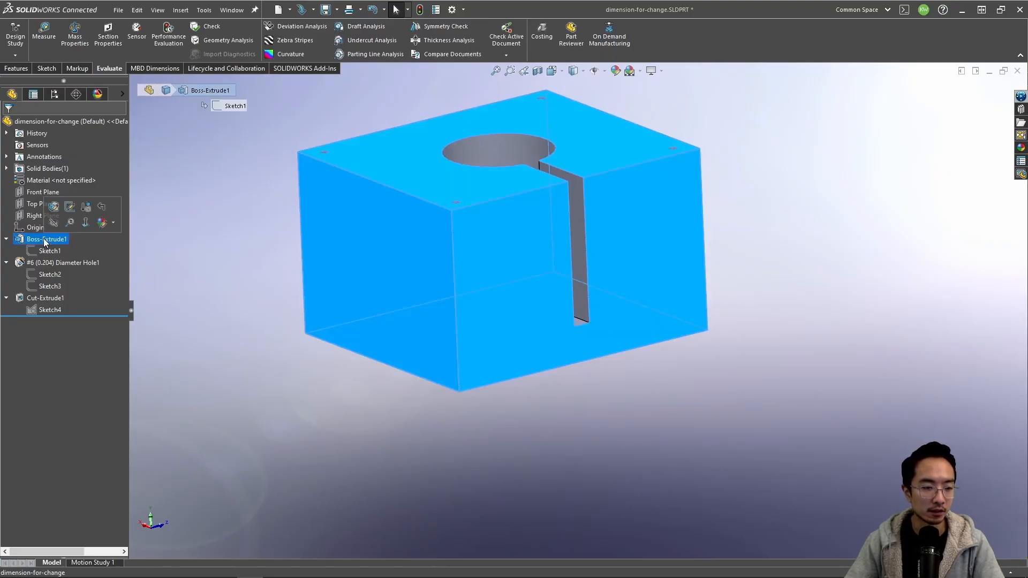
click(53, 208)
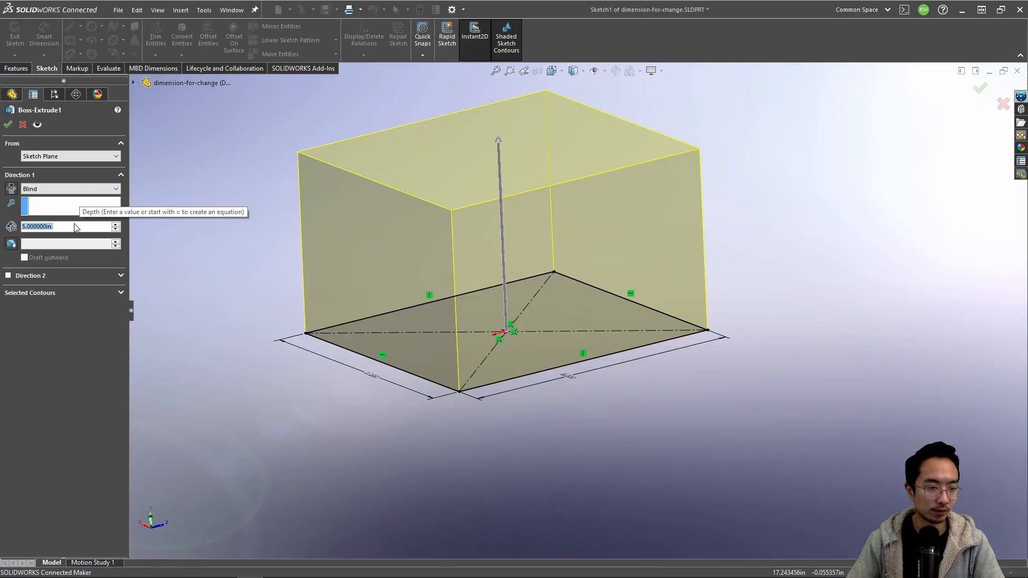
text(3)
key(Return)
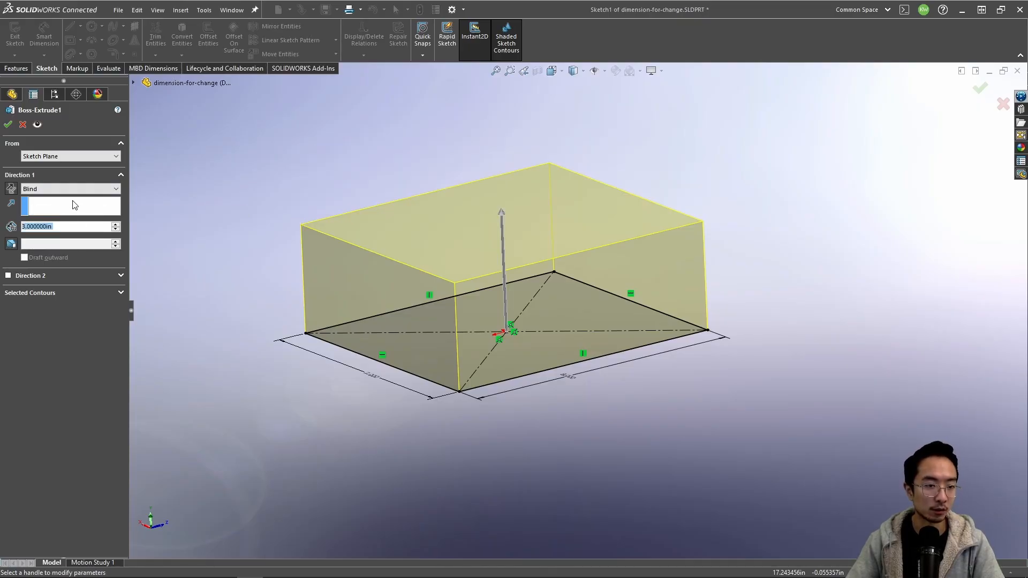
click(8, 124)
mouse_move(616, 332)
middle_down()
mouse_move(558, 328)
mouse_move(580, 377)
mouse_move(611, 324)
middle_up()
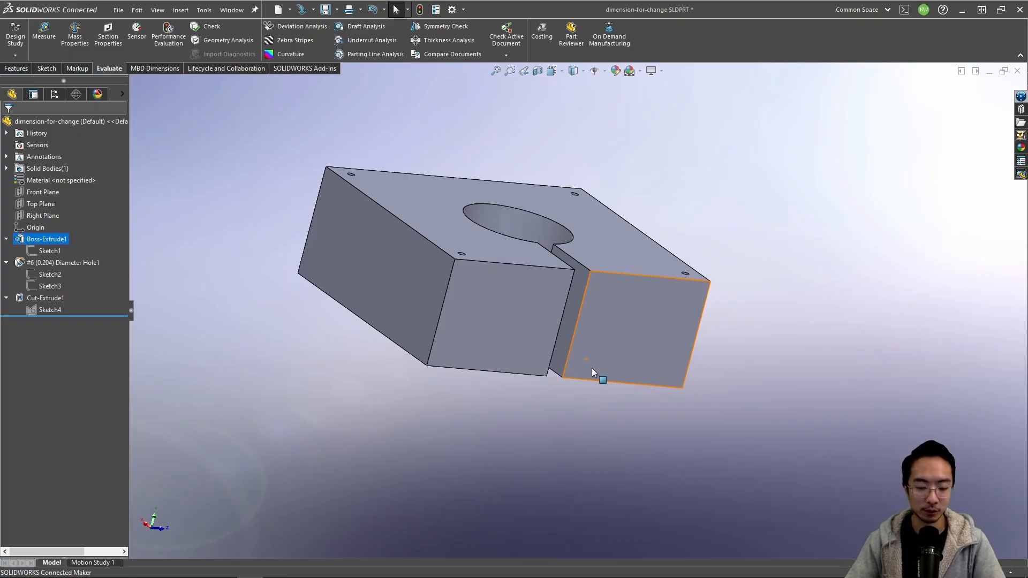
key(ctrl+z)
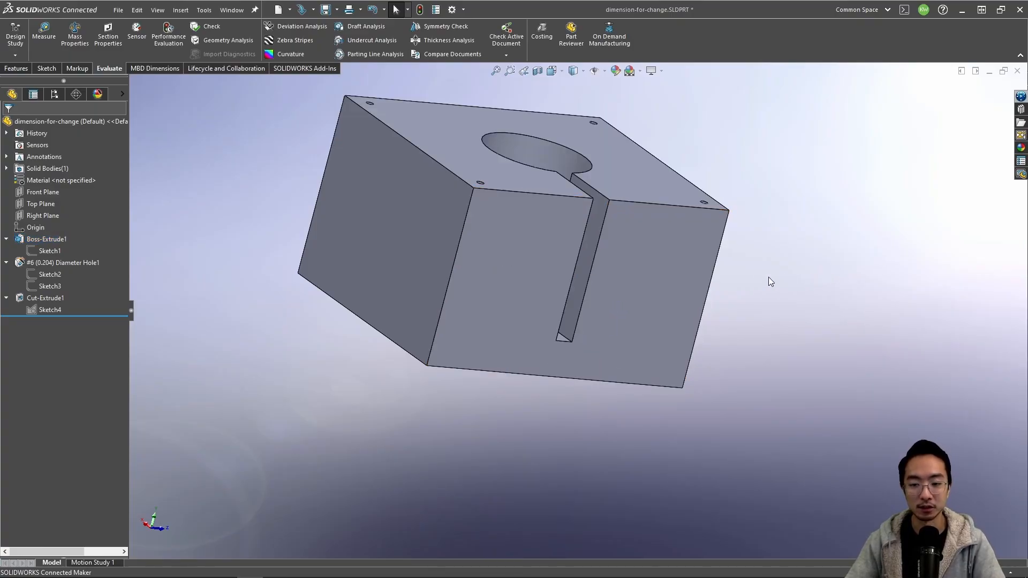
Step: Create a reference plane offset 1 in from the block's bottom face, with the offset flipped into the block
middle_drag(713, 303, 507, 214)
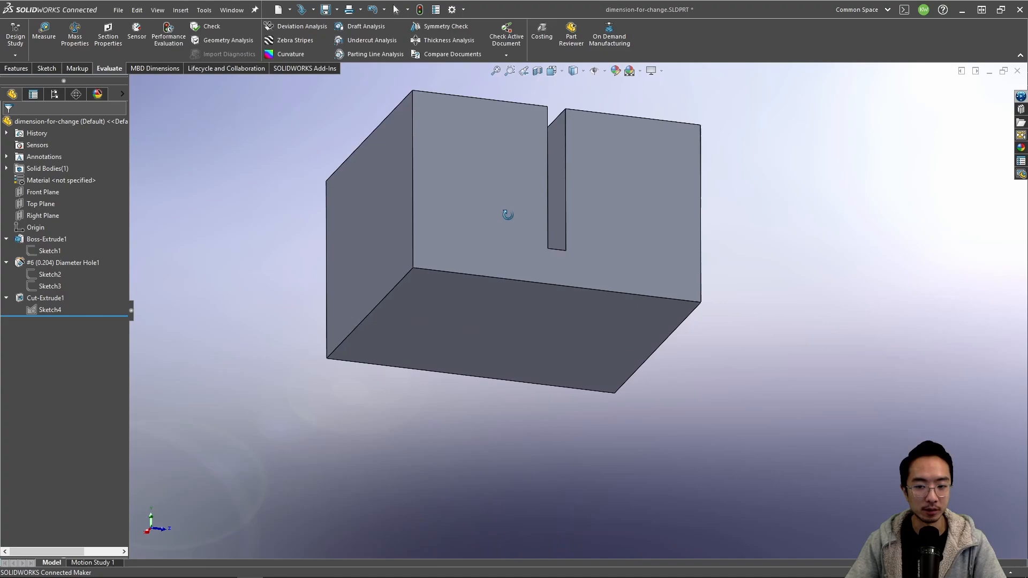
click(474, 300)
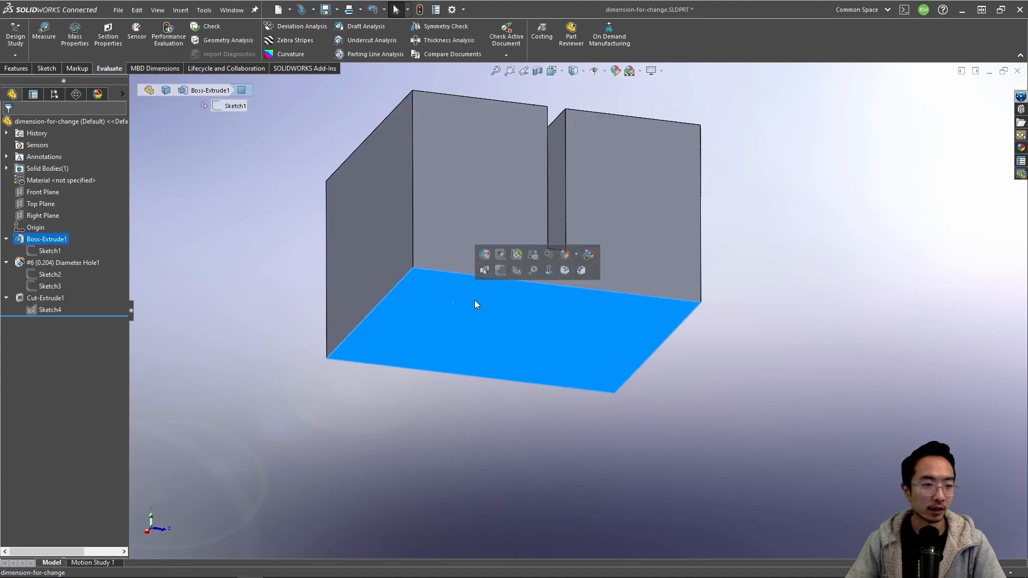
click(21, 72)
click(427, 56)
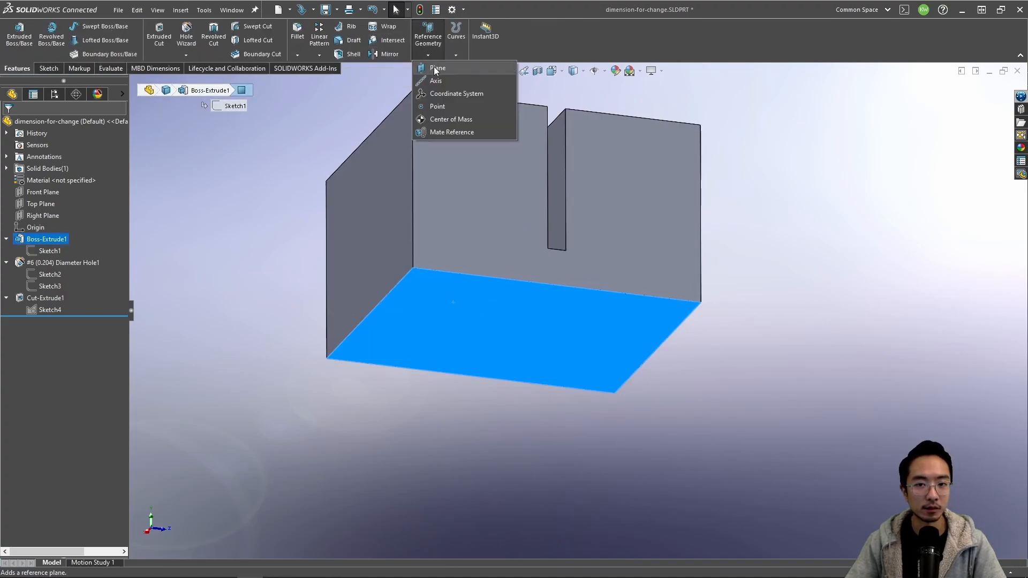
click(434, 67)
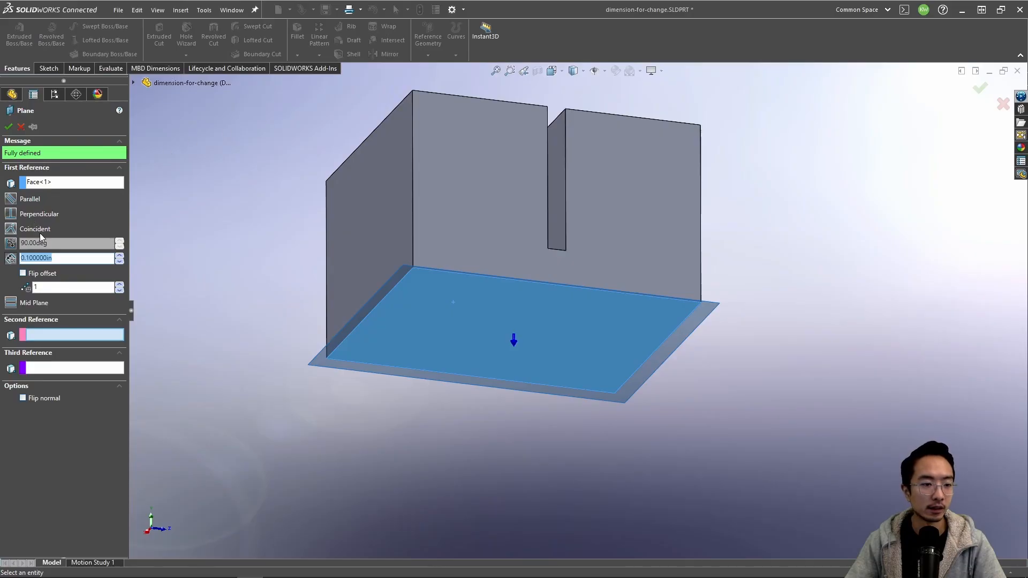
key(Return)
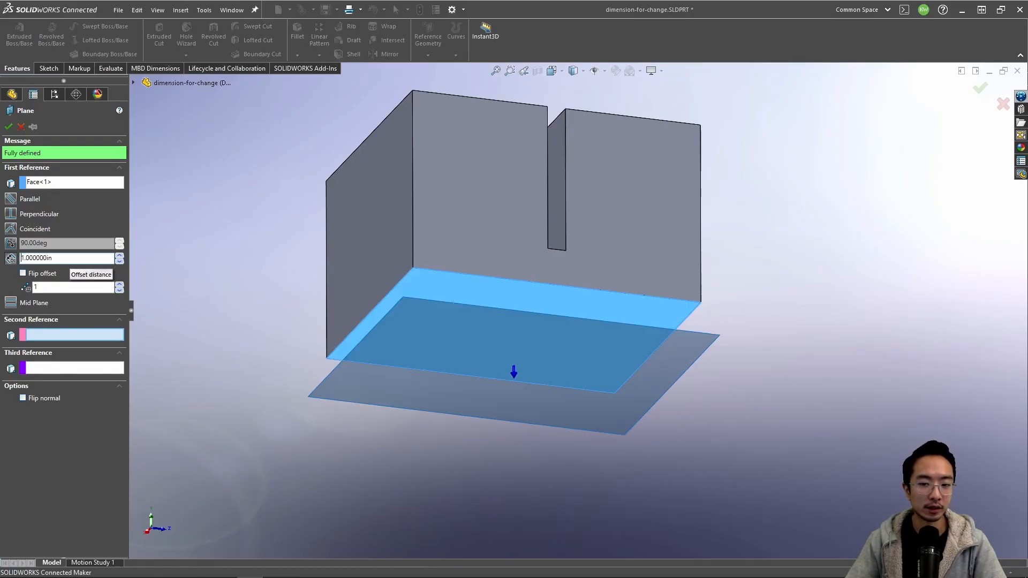
click(22, 274)
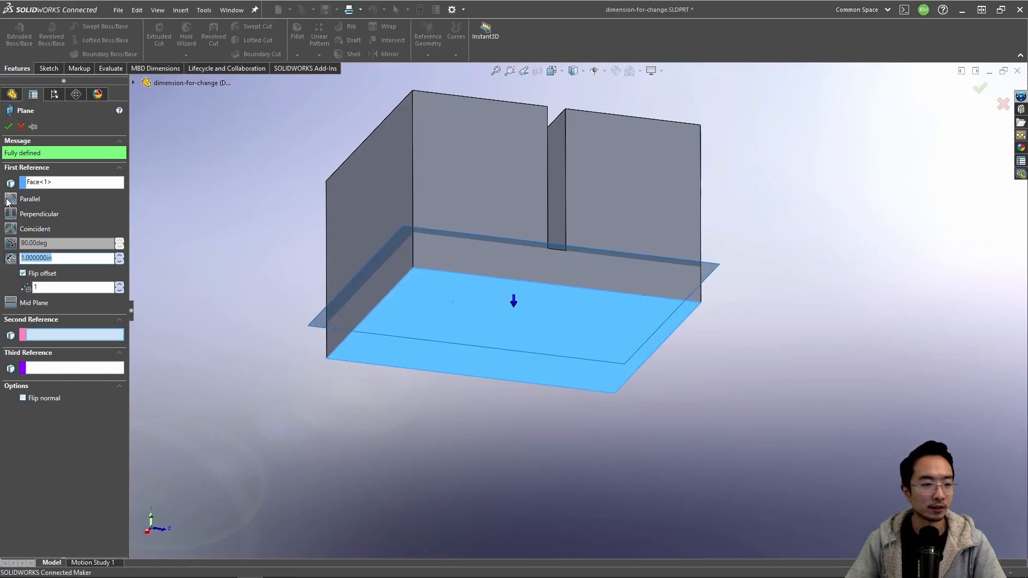
click(8, 126)
Step: Reorder the pocket cut after the new offset plane and change its end condition to Up To Surface, ending at that plane
middle_drag(418, 182, 458, 259)
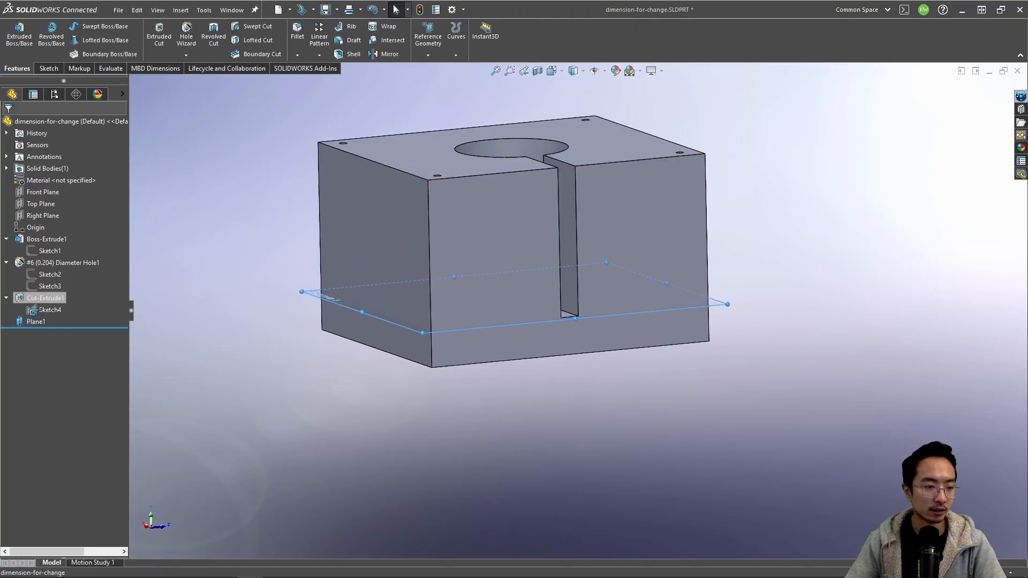
mouse_move(33, 310)
mouse_down()
mouse_move(37, 296)
mouse_move(40, 323)
mouse_up()
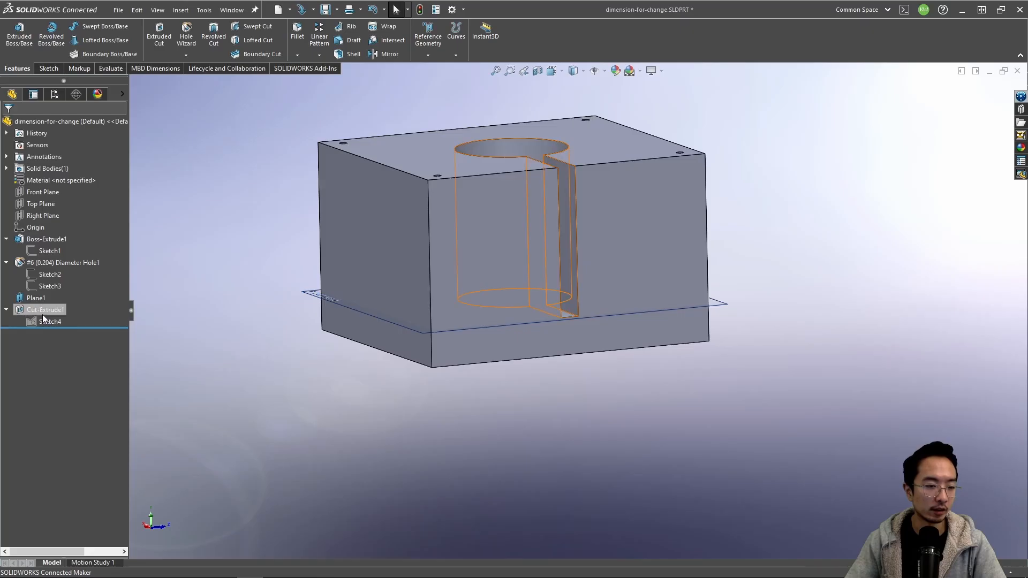
click(43, 313)
click(54, 282)
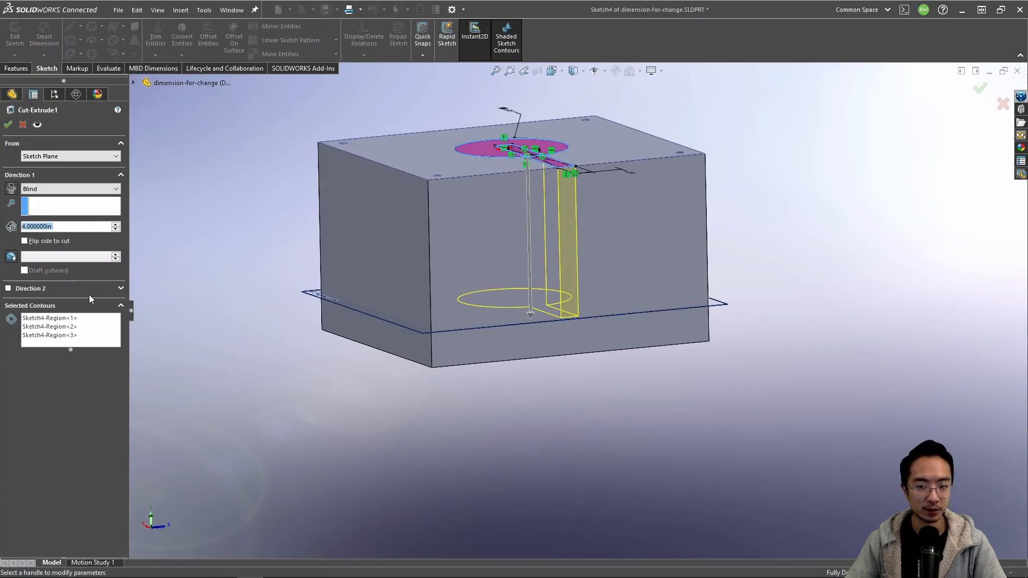
click(59, 190)
click(56, 235)
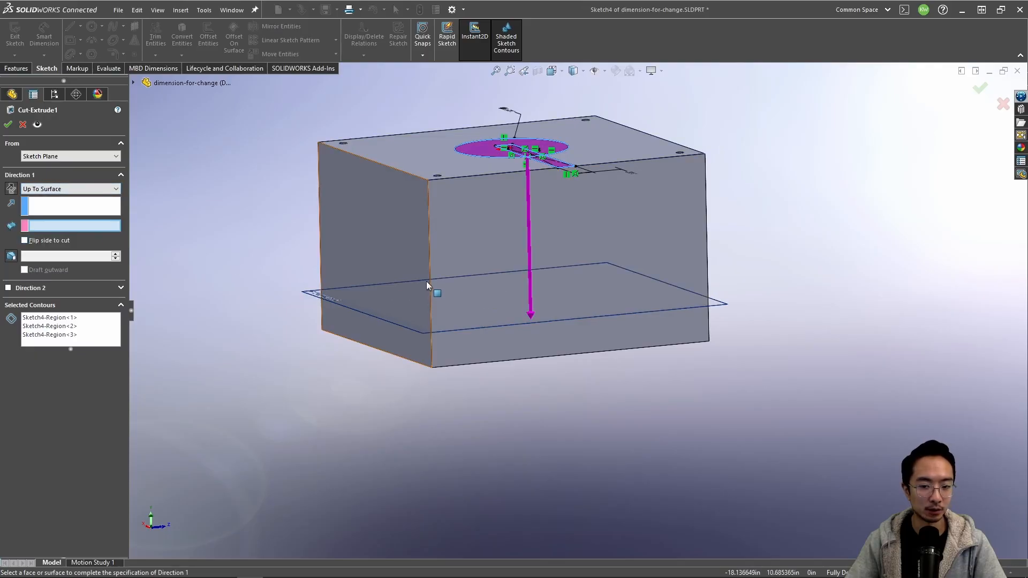
middle_drag(428, 284, 342, 300)
click(296, 281)
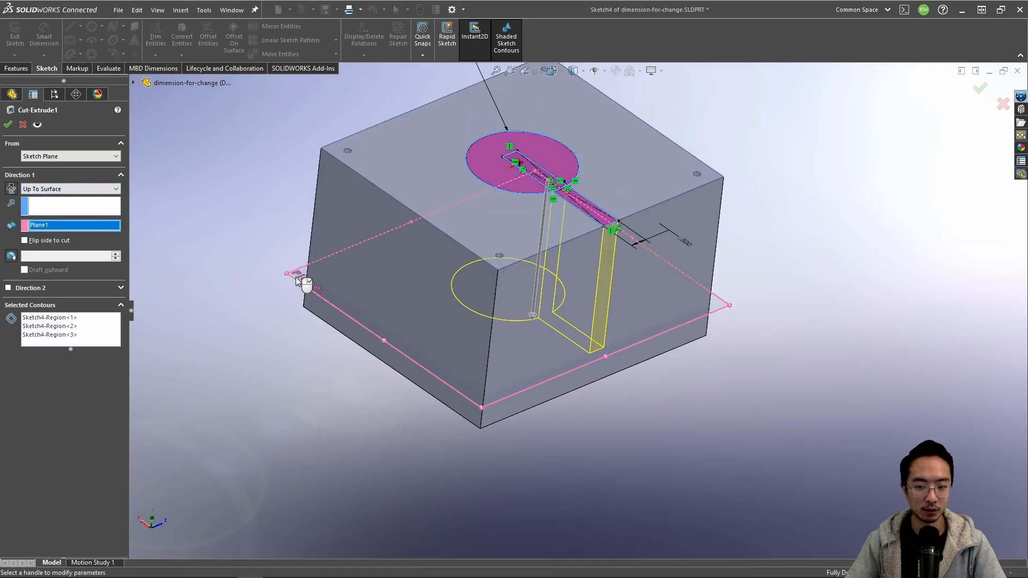
click(8, 125)
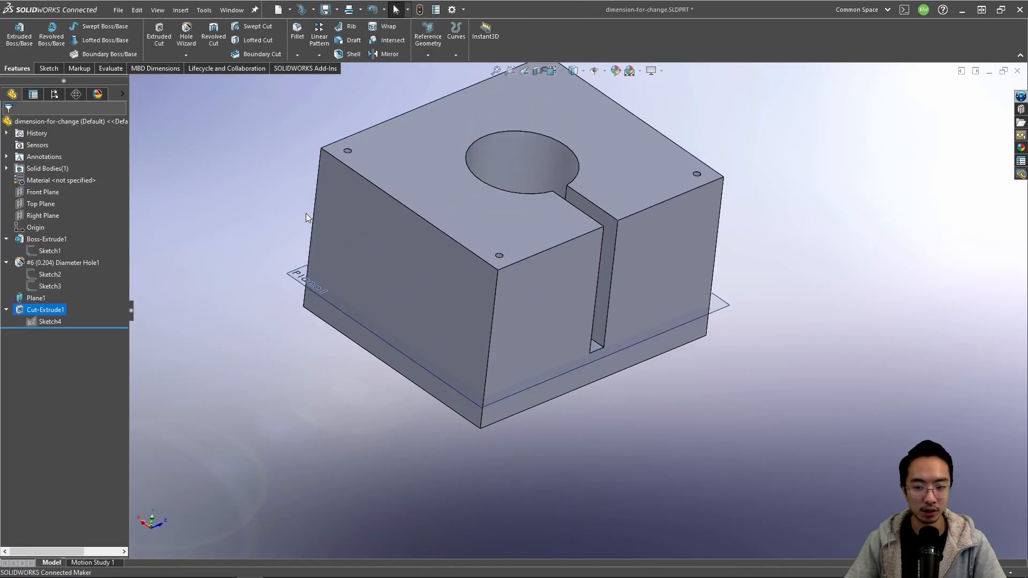
Step: Edit the block's base extrusion and set its blind depth to 3 in
middle_drag(374, 225, 257, 150)
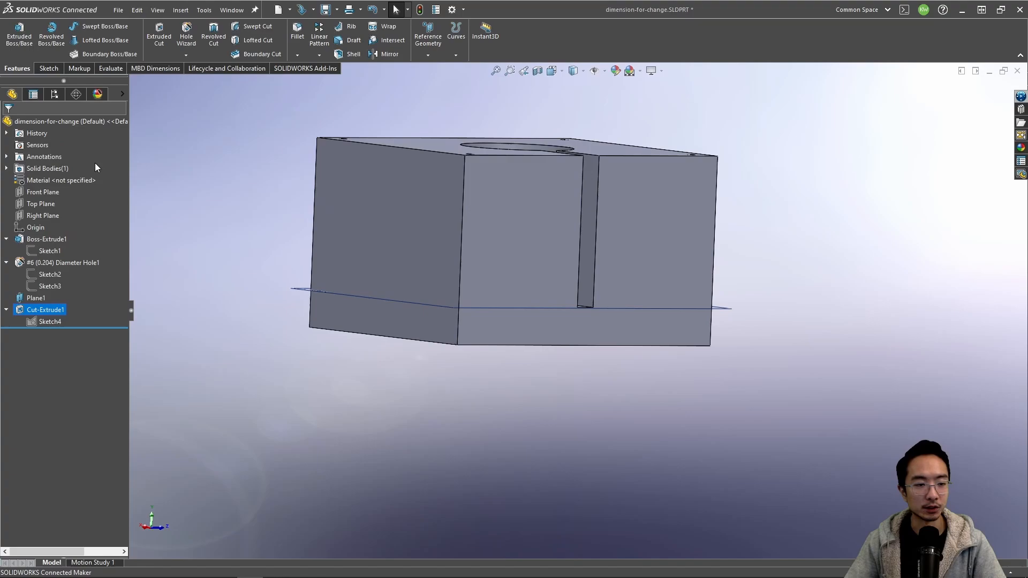
click(46, 239)
click(52, 211)
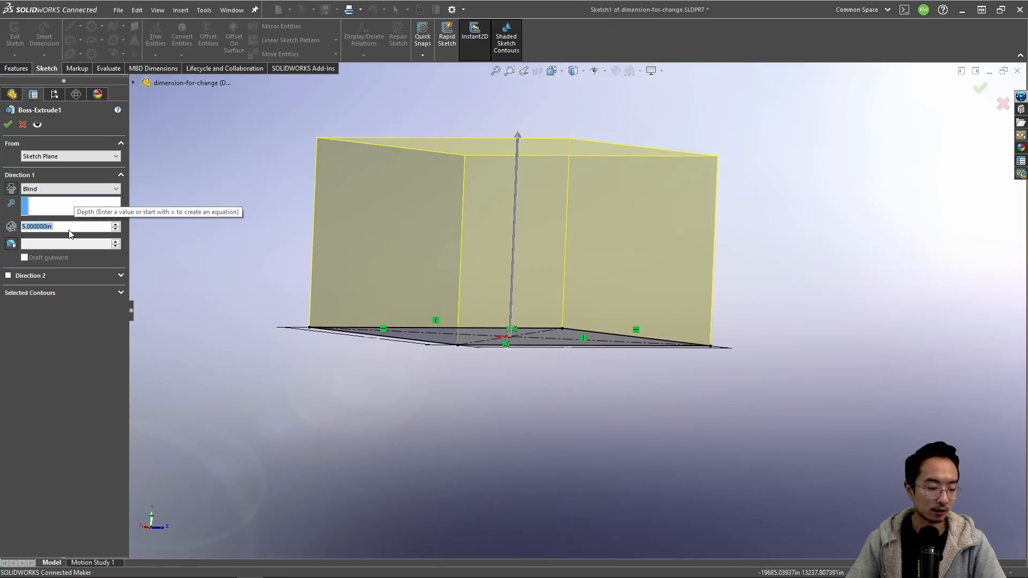
text(3)
key(Return)
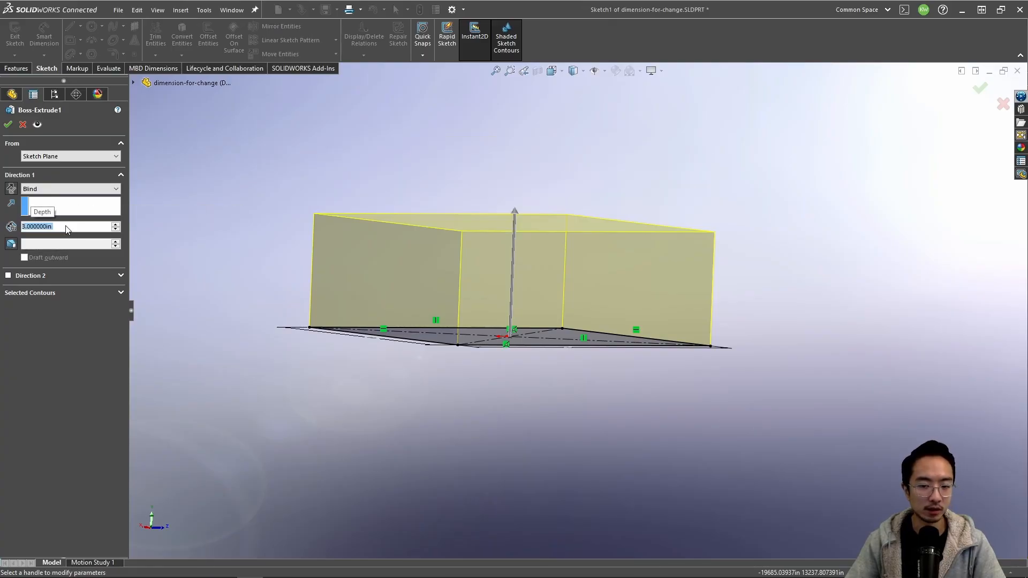
click(8, 125)
Step: Measure the distance between the slot's floor and the block's bottom face
middle_drag(326, 180, 535, 300)
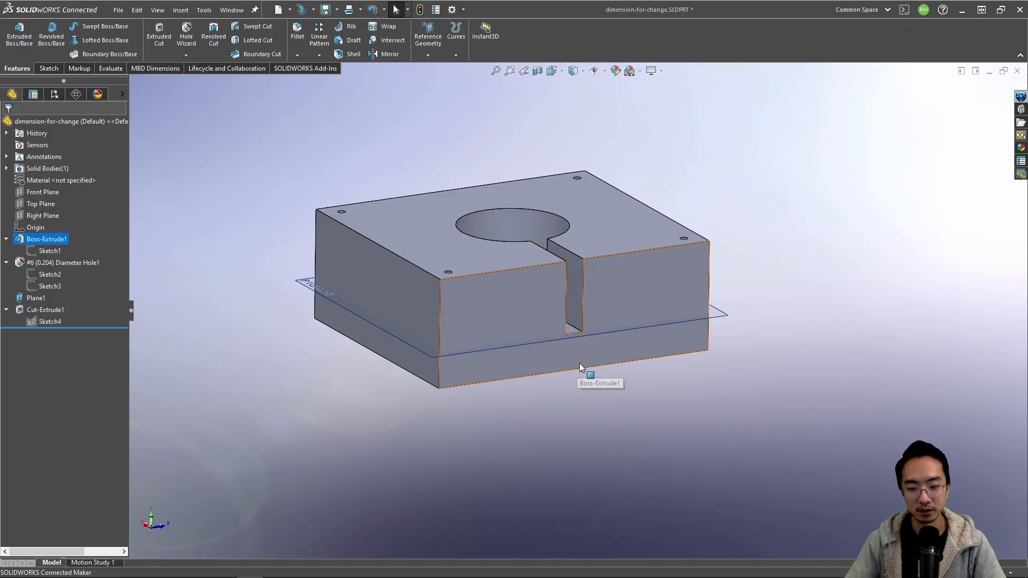
click(573, 332)
click(572, 329)
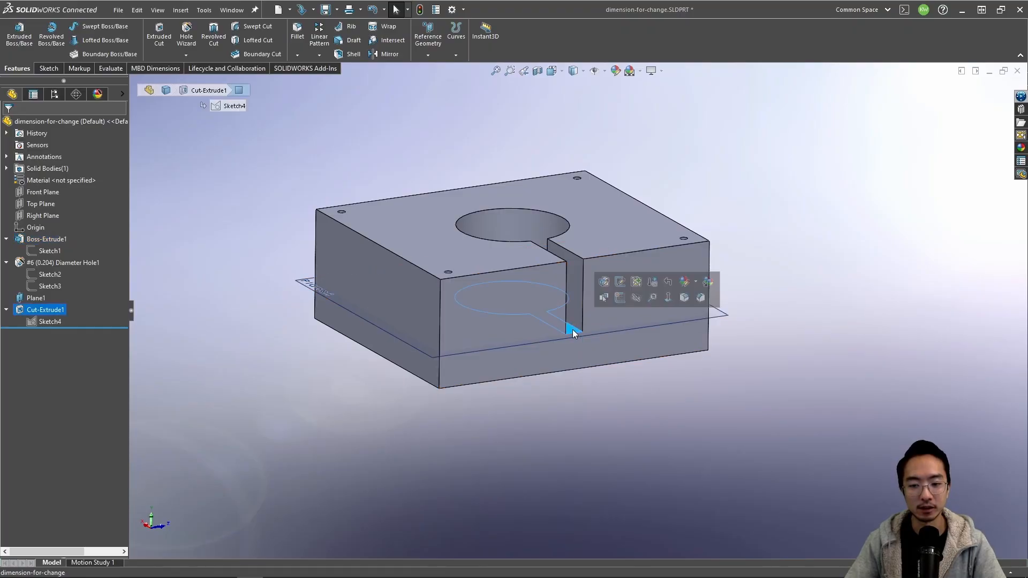
click(102, 68)
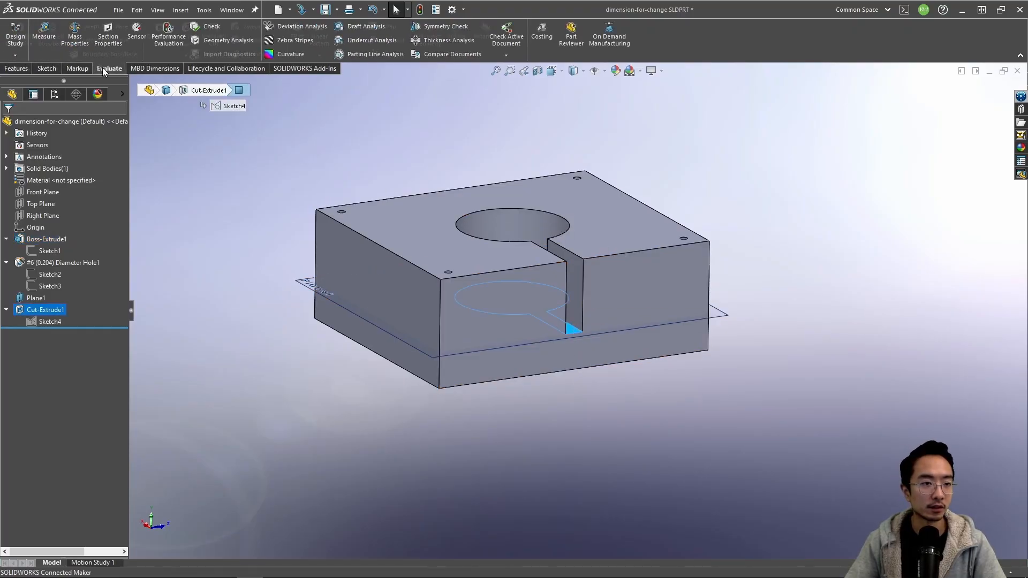
click(44, 32)
middle_drag(402, 396, 466, 230)
click(445, 297)
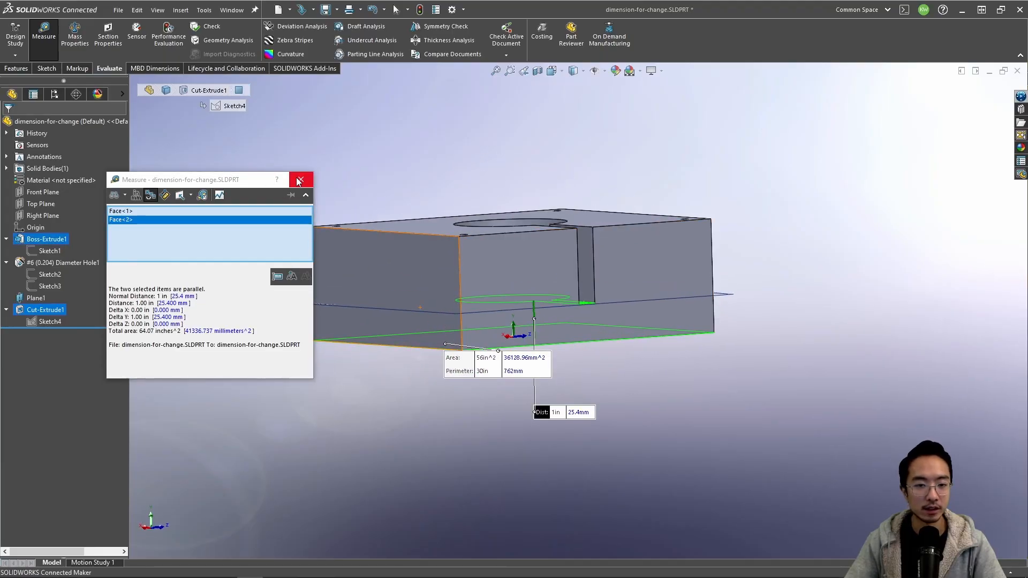
click(301, 179)
Step: Examine the slotted pocket and the corner holes up close from above, highlighting one of the corner holes
middle_drag(665, 184, 608, 251)
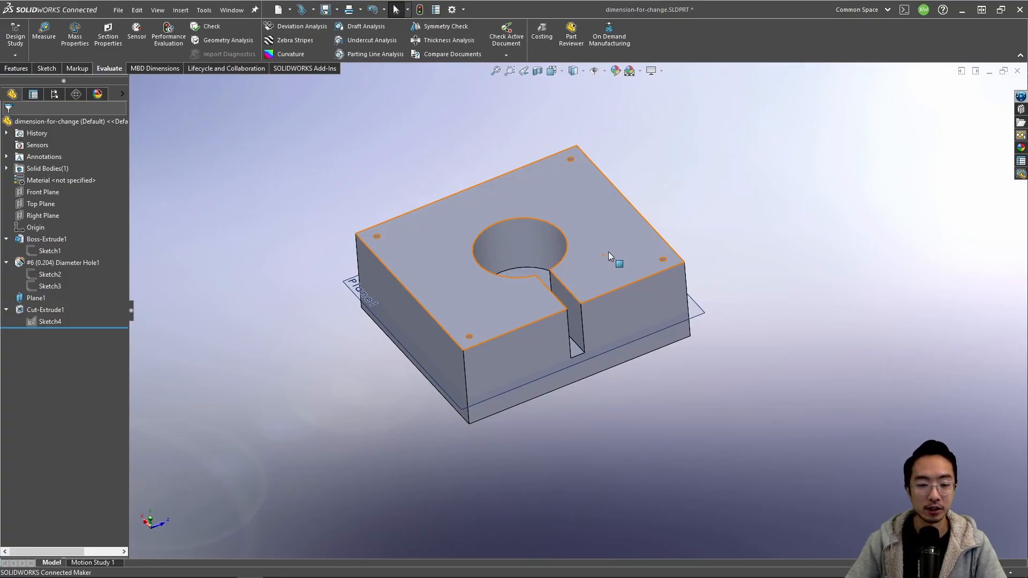
scroll(584, 346, down, 3)
scroll(581, 268, up, 2)
middle_drag(581, 267, 557, 275)
scroll(556, 273, up, 1)
scroll(406, 210, down, 3)
scroll(406, 211, up, 3)
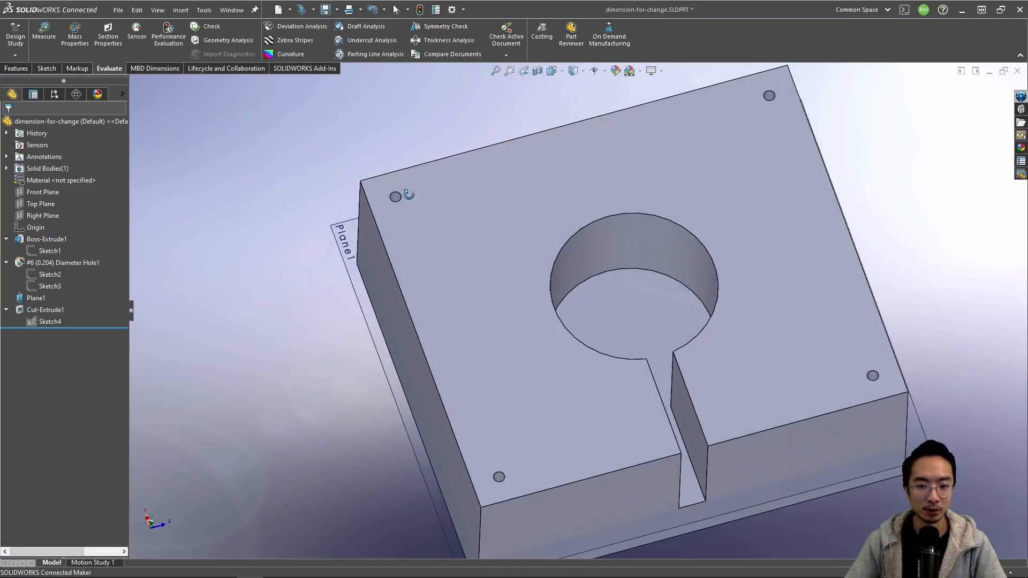
scroll(403, 206, down, 5)
click(436, 229)
scroll(589, 228, up, 5)
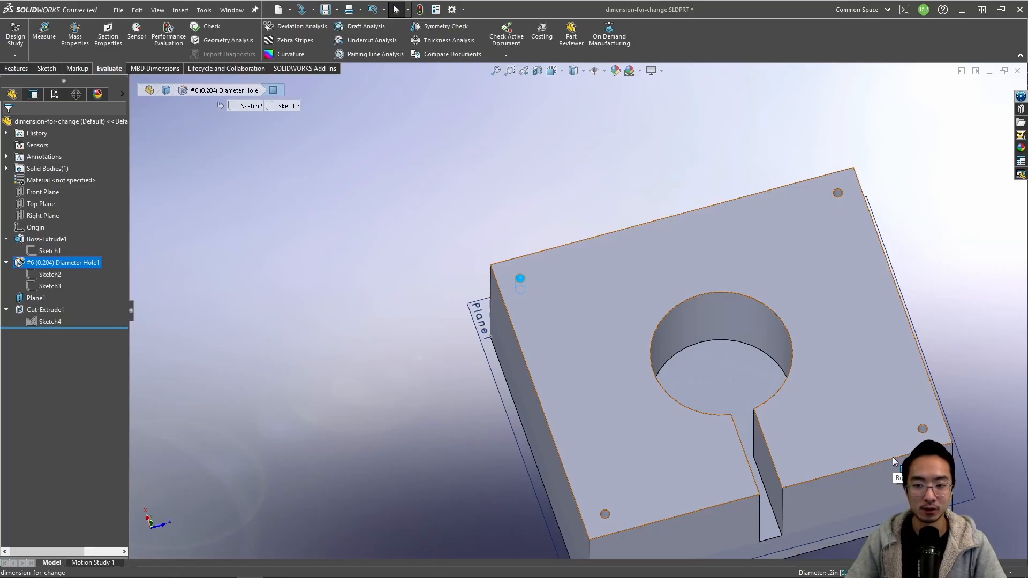
scroll(825, 460, up, 1)
middle_drag(825, 460, 814, 370)
scroll(741, 478, up, 1)
scroll(740, 478, down, 2)
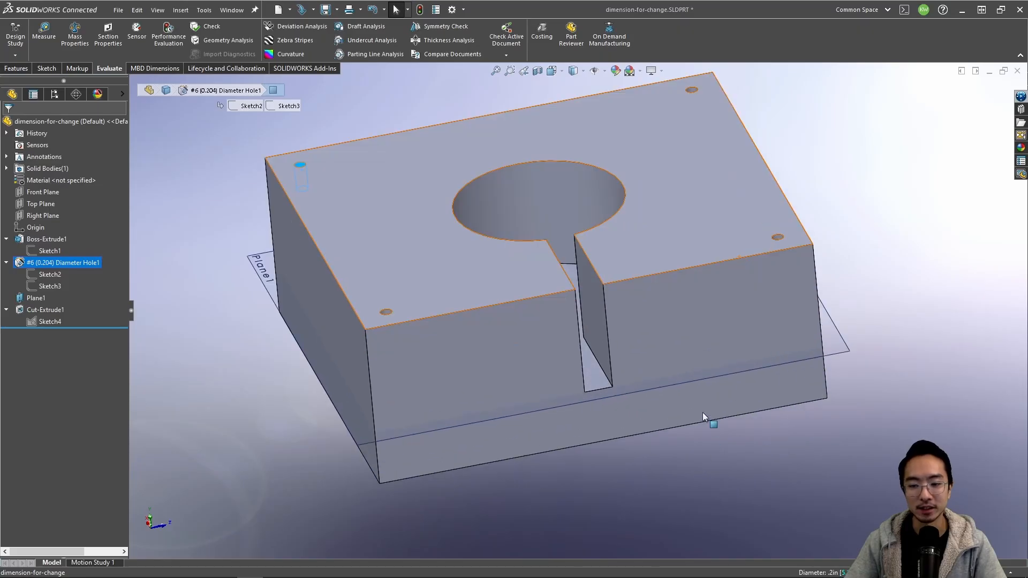
Step: Highlight the slot's floor, the offset plane and the block's bottom face in turn to examine how the pocket depth is referenced
click(596, 381)
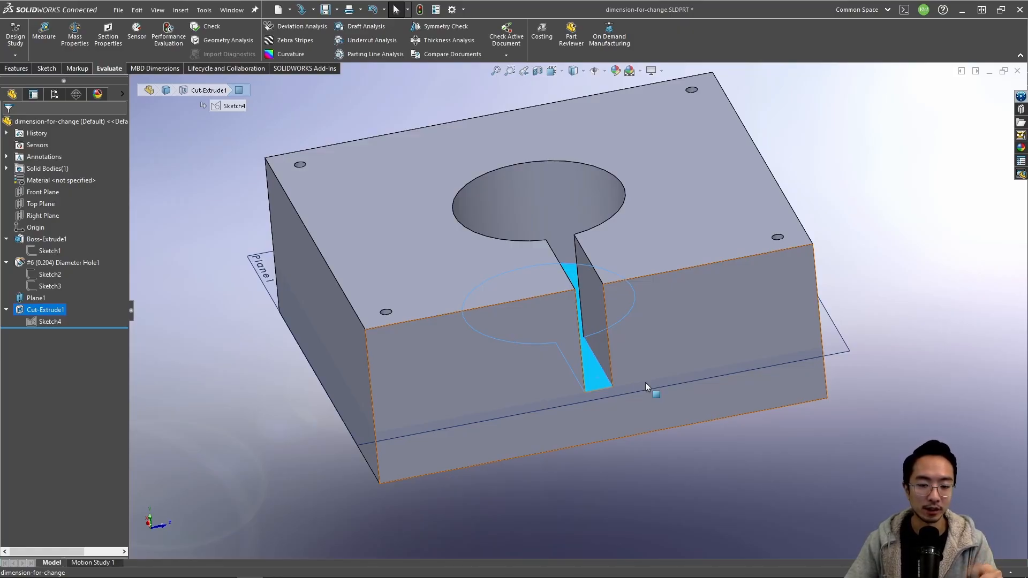
click(254, 269)
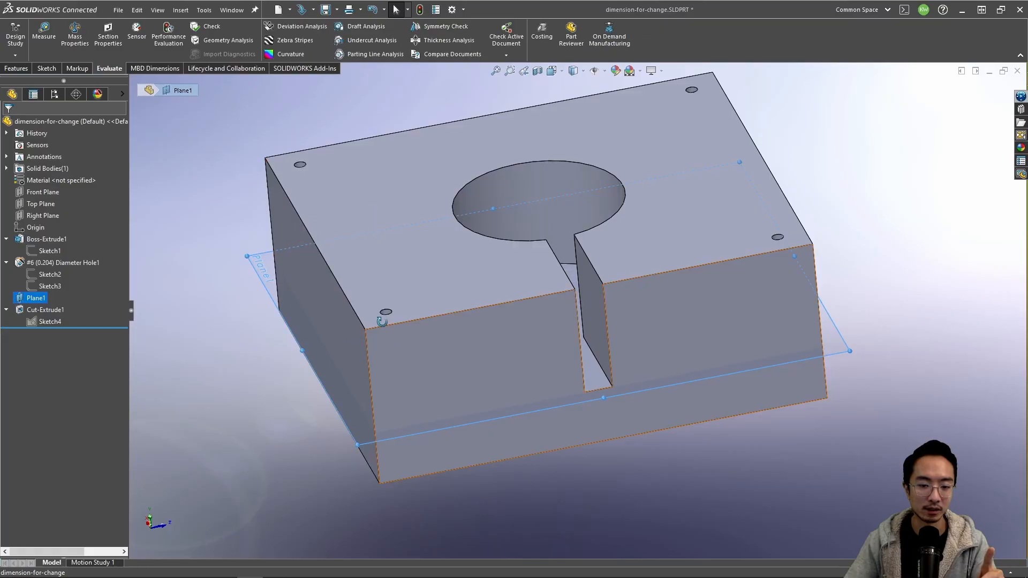
middle_drag(382, 320, 395, 248)
click(428, 365)
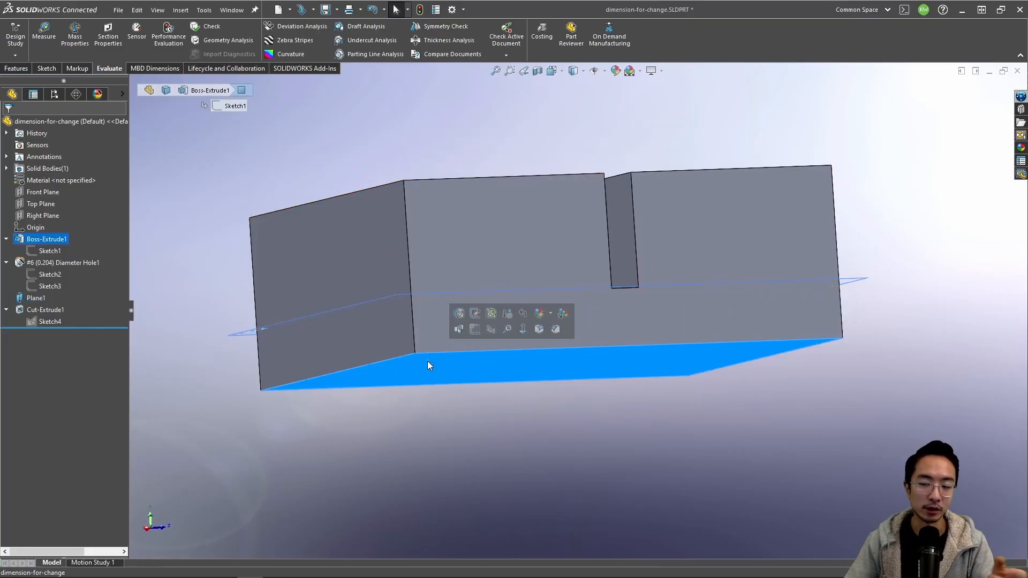
middle_drag(428, 365, 520, 330)
click(901, 182)
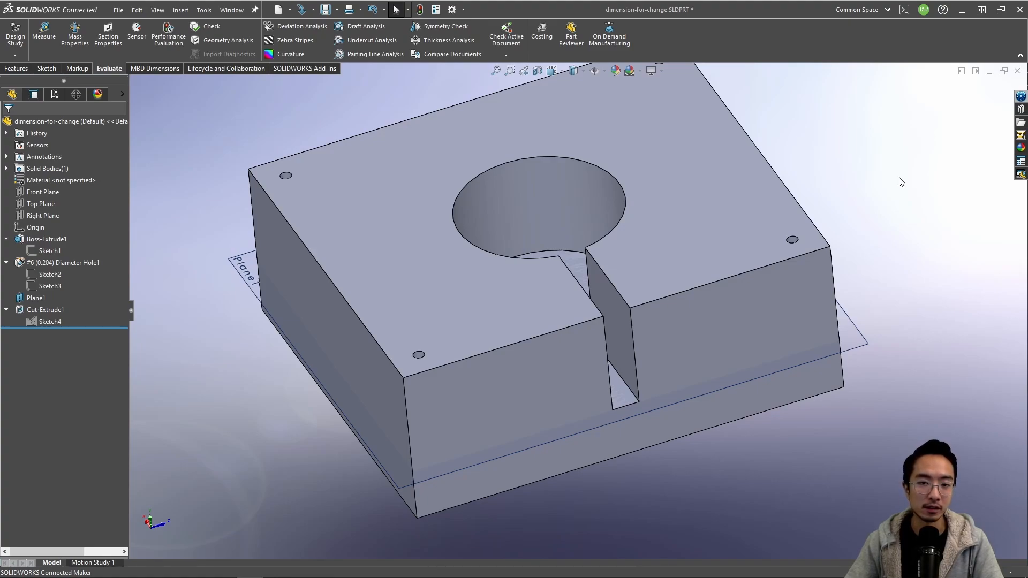
scroll(885, 179, up, 3)
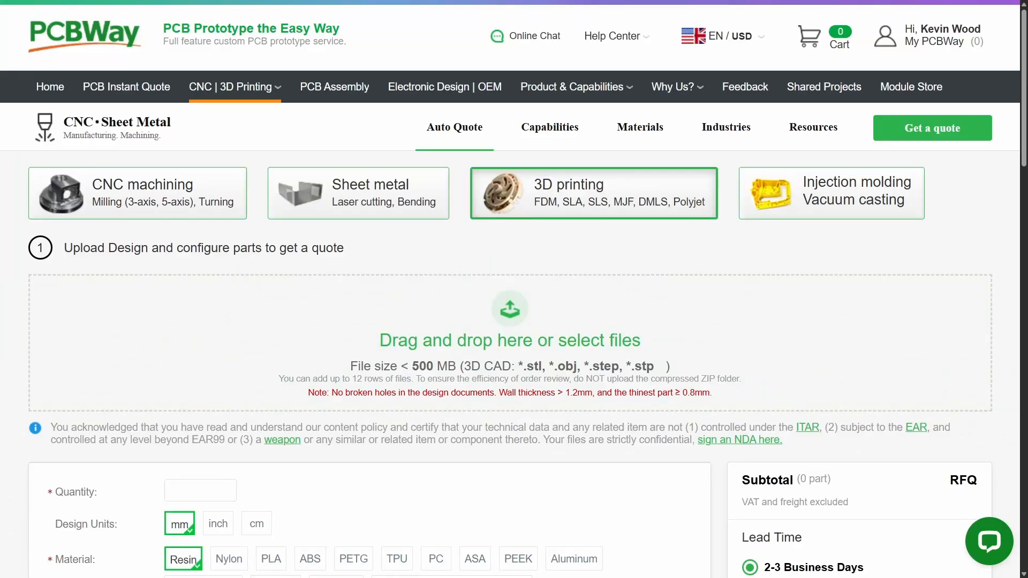
Step: On the PCBWay website, upload base-plate.STL for a 3D printing quote, choose a quantity of 1 and review the remaining part options
drag(1026, 455, 495, 333)
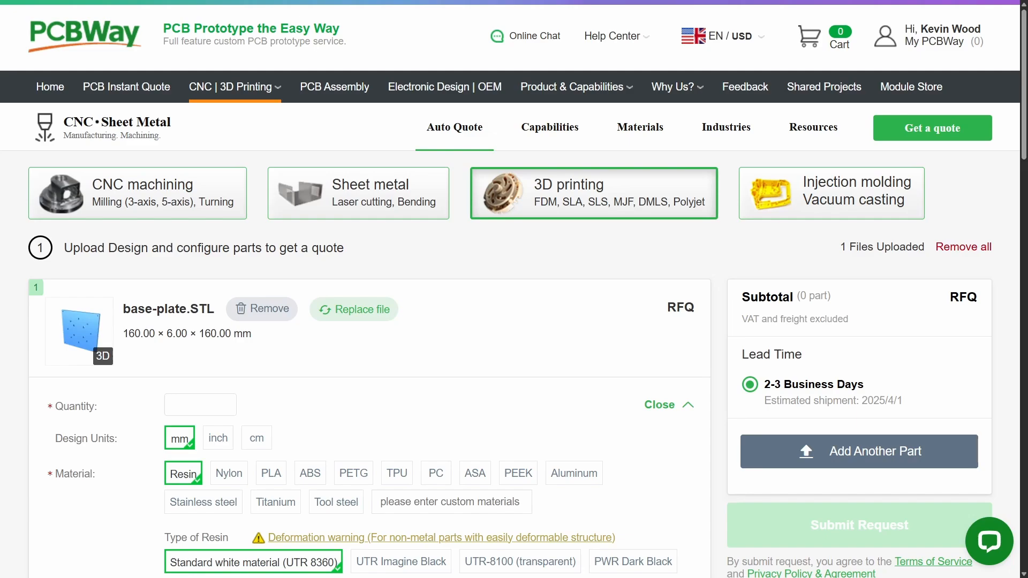
scroll(496, 321, down, 2)
click(200, 298)
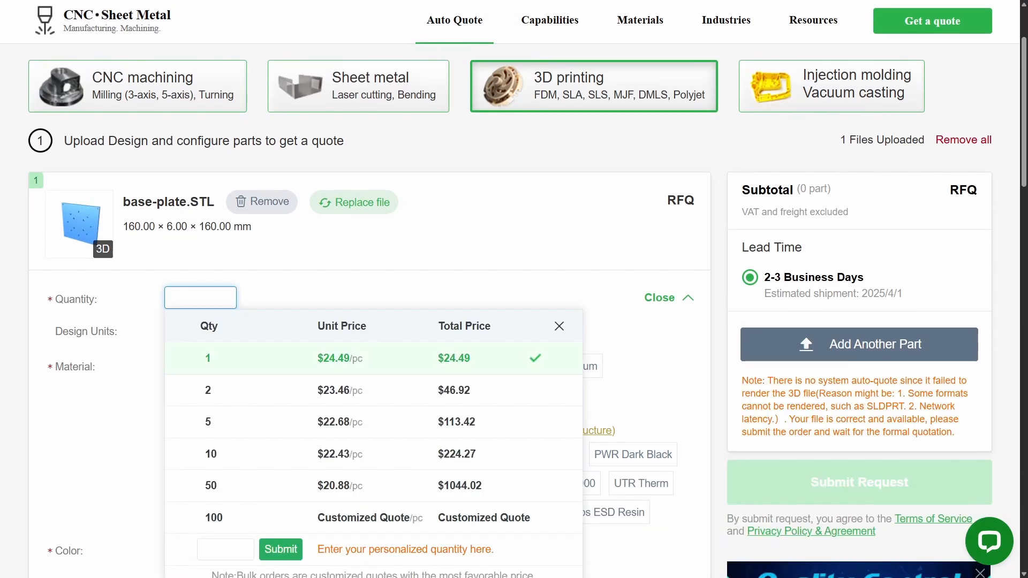
click(209, 359)
scroll(343, 358, down, 11)
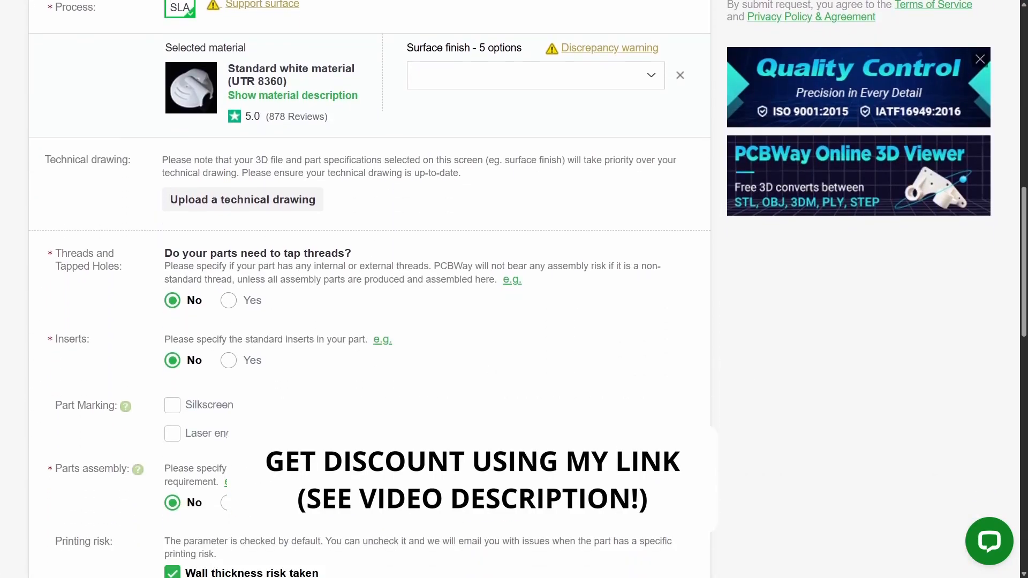
scroll(369, 289, down, 7)
scroll(370, 289, up, 8)
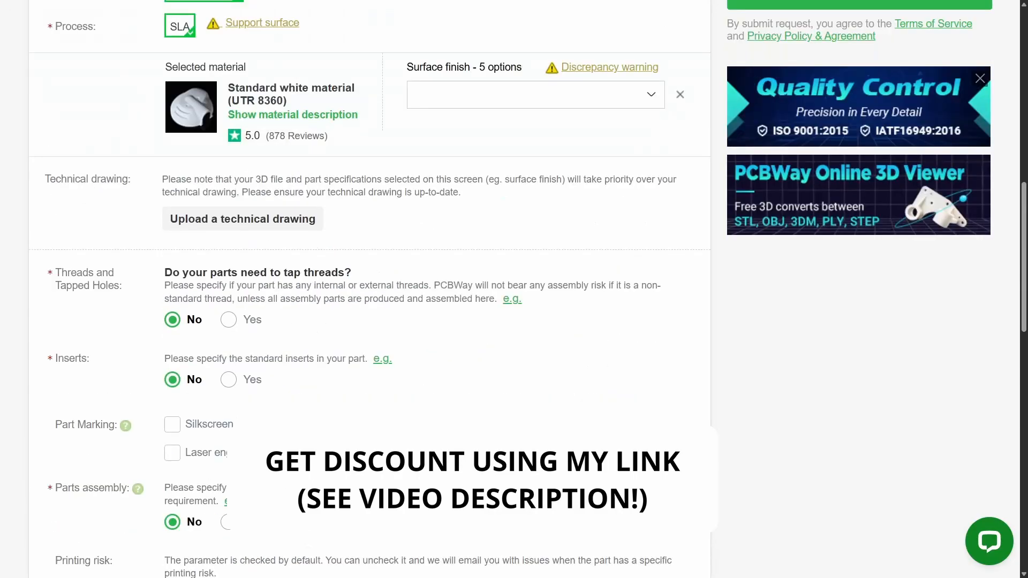
scroll(369, 289, up, 6)
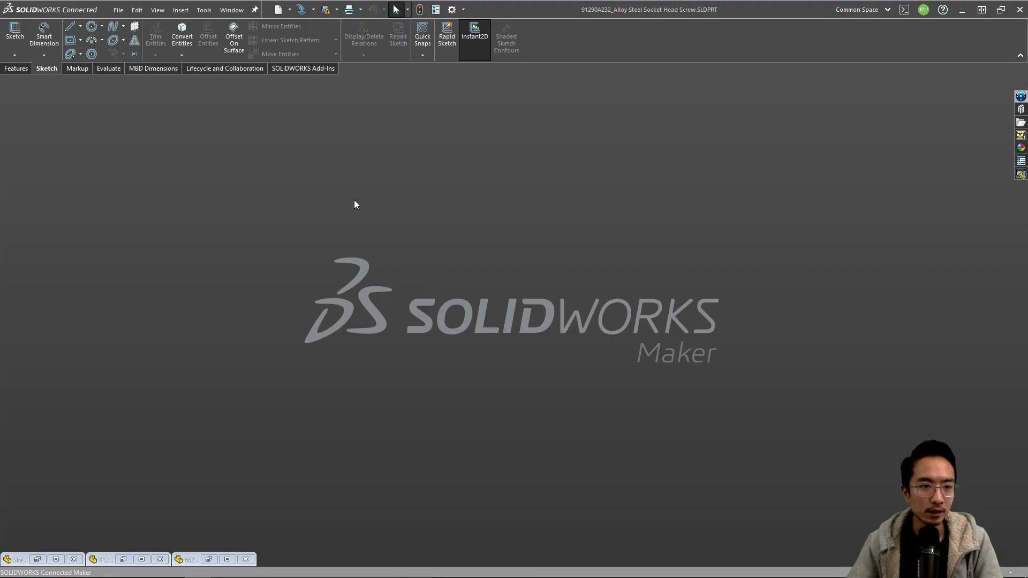
Step: In SOLIDWORKS, create a new assembly document
click(118, 9)
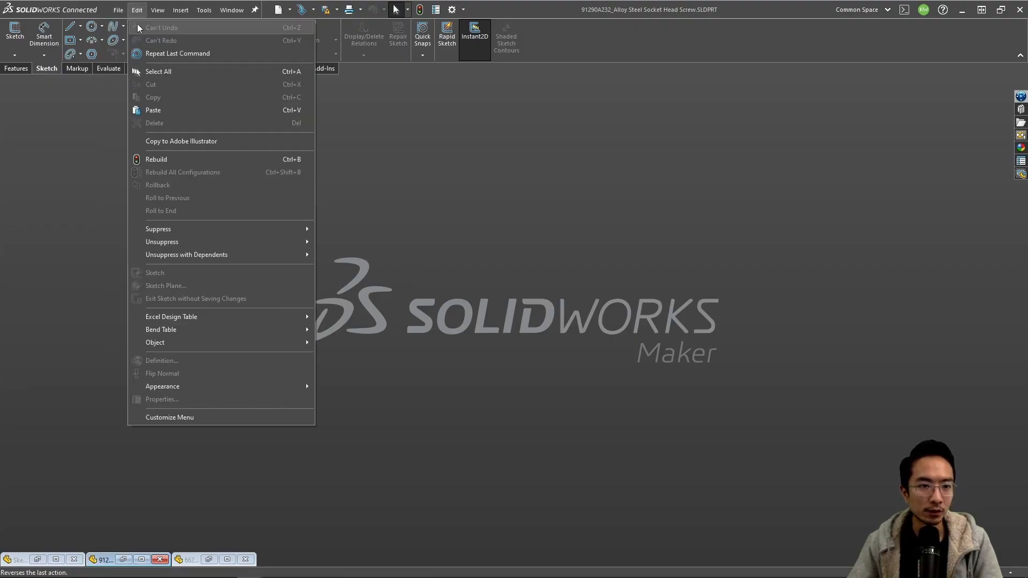
click(132, 27)
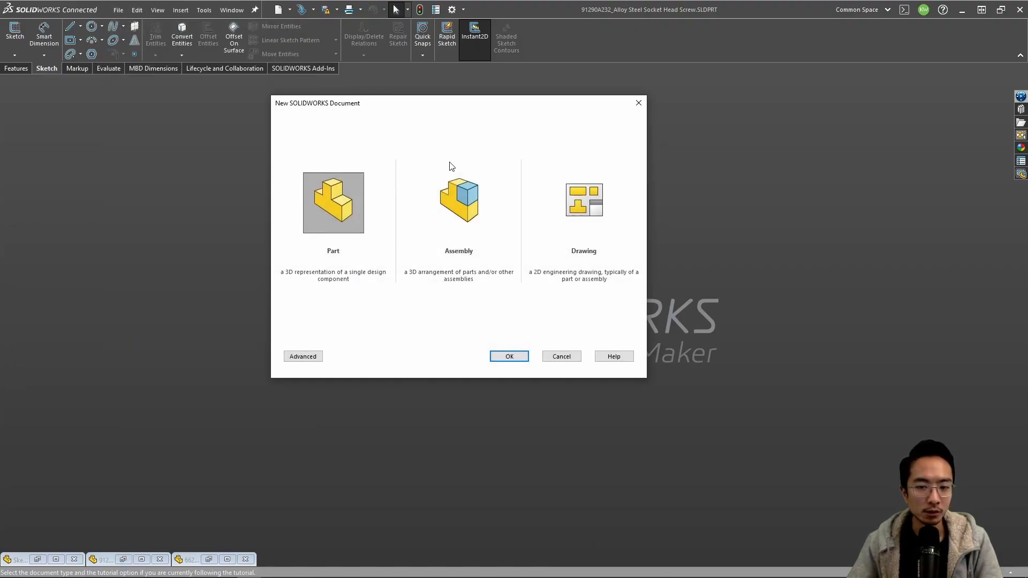
click(471, 200)
click(505, 356)
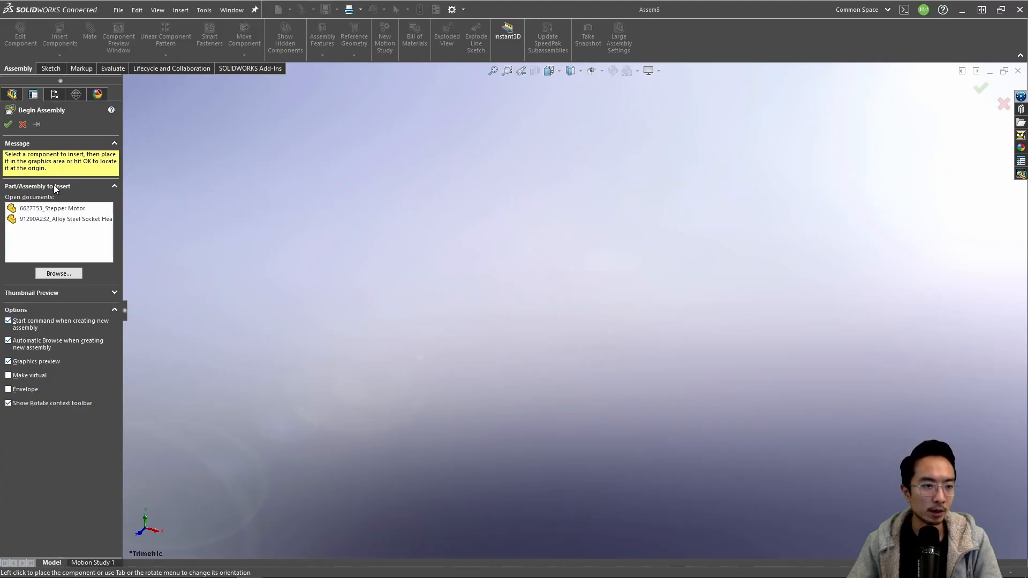
Step: Keep the component insertion command pinned and place three copies of 6627T53_Stepper Motor in the assembly
click(37, 124)
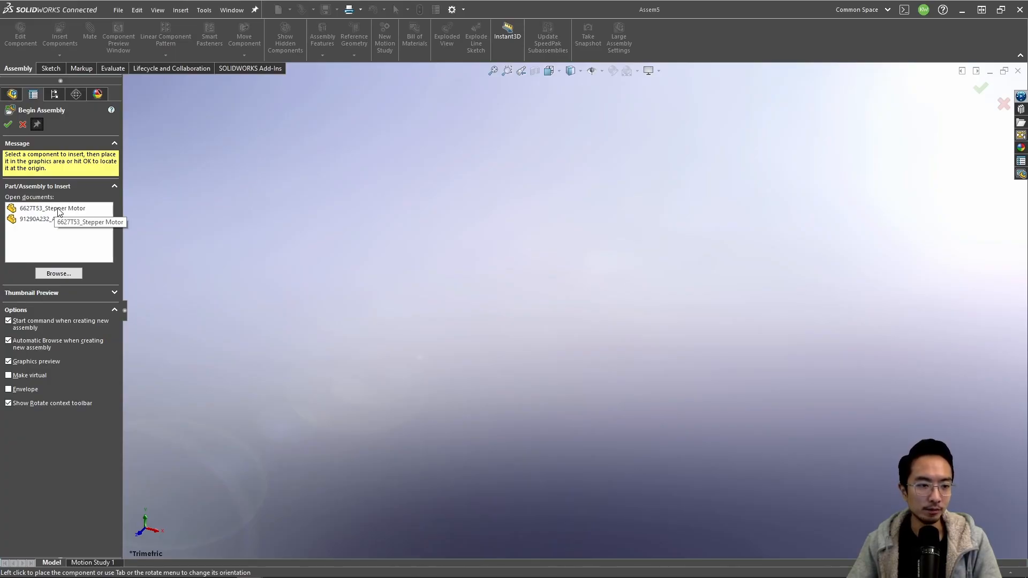
click(59, 210)
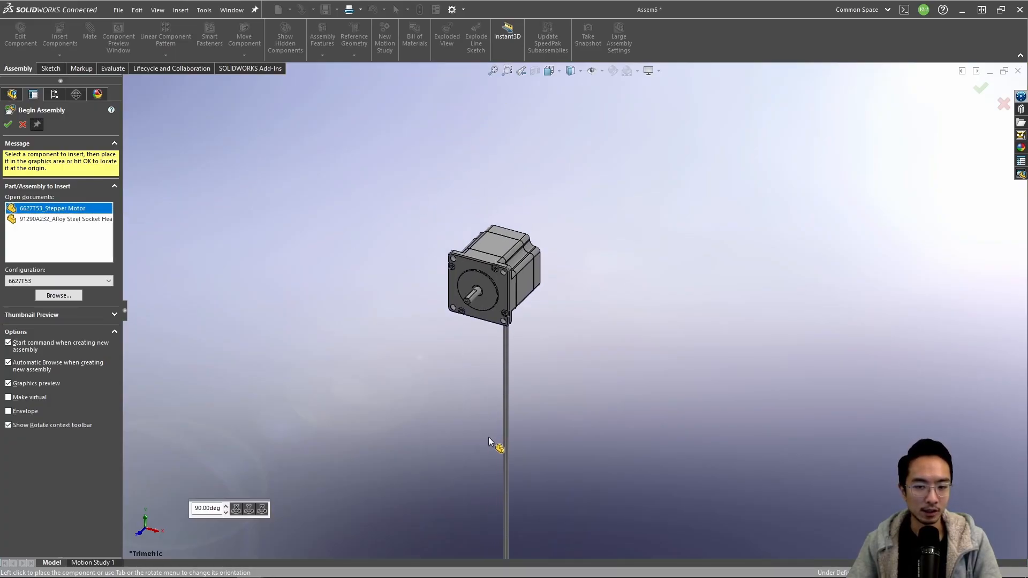
click(498, 435)
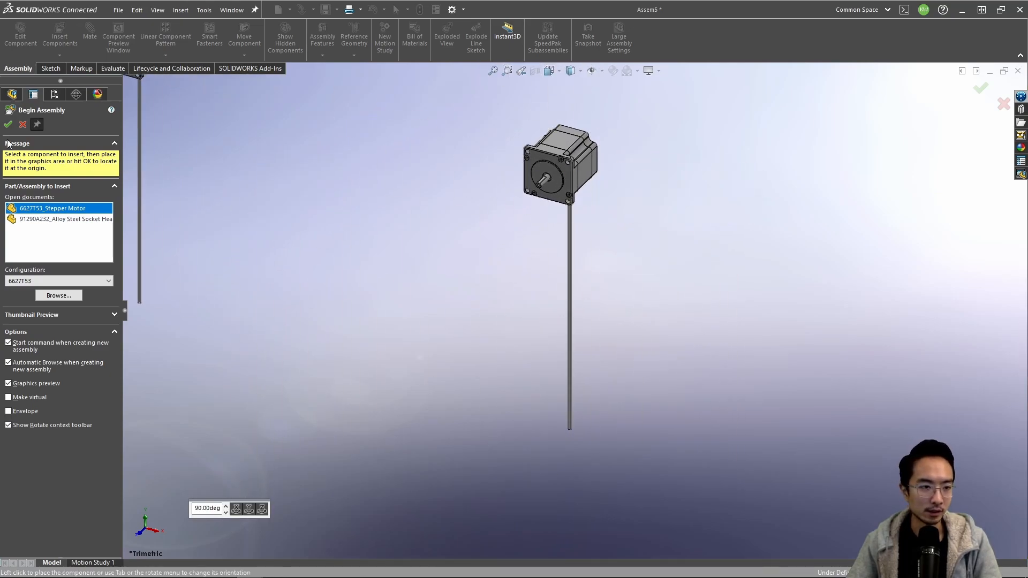
click(402, 320)
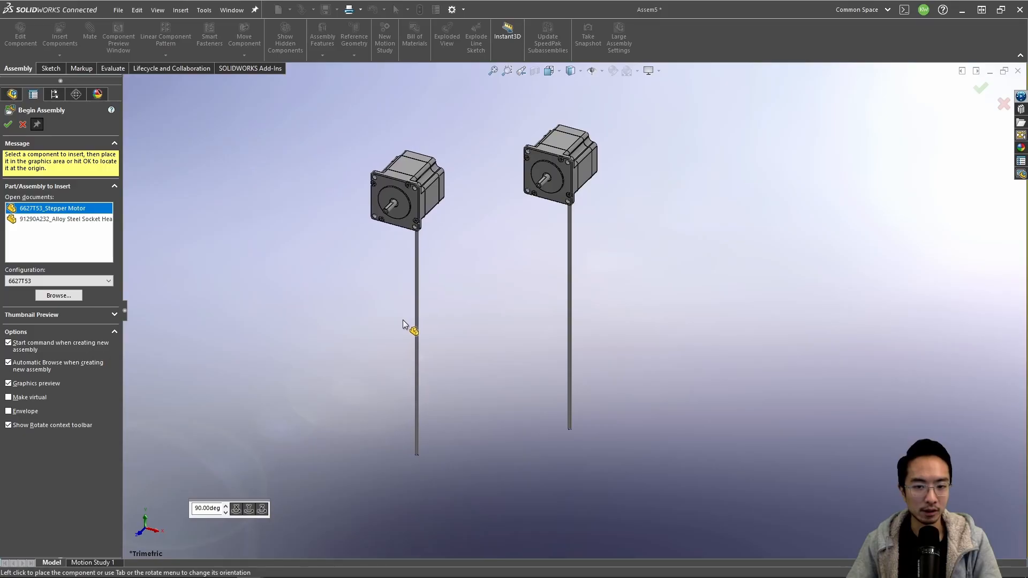
click(723, 349)
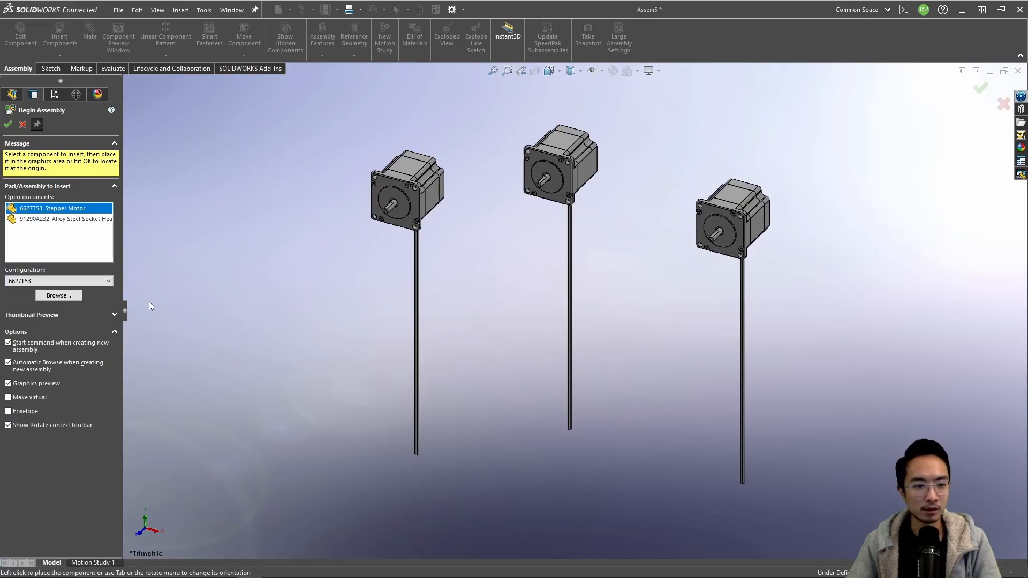
Step: Place one 91290A232_Alloy Steel Socket Head Screw beside the motors, and delete the two stepper motors farthest from it
click(67, 219)
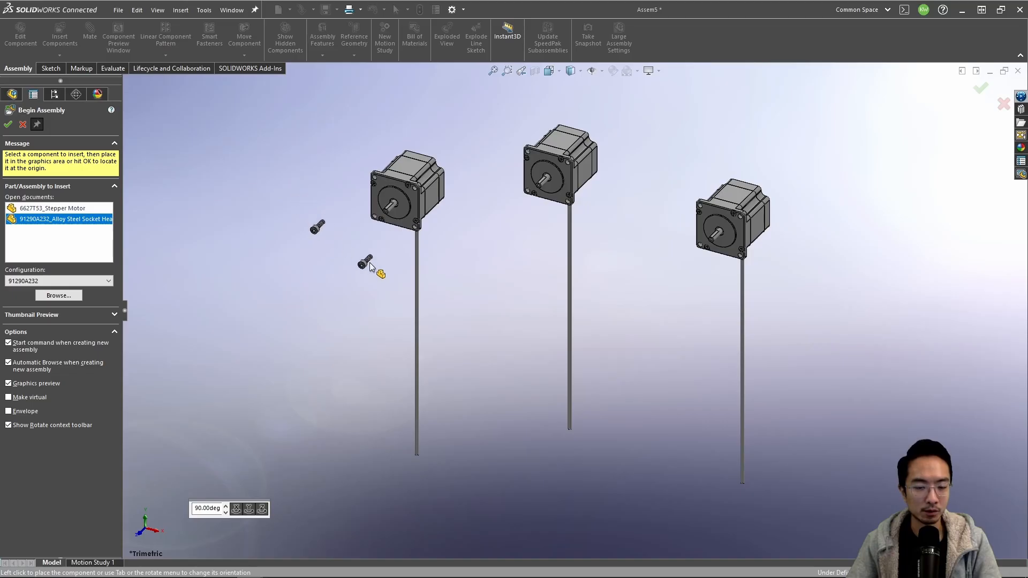
key(Escape)
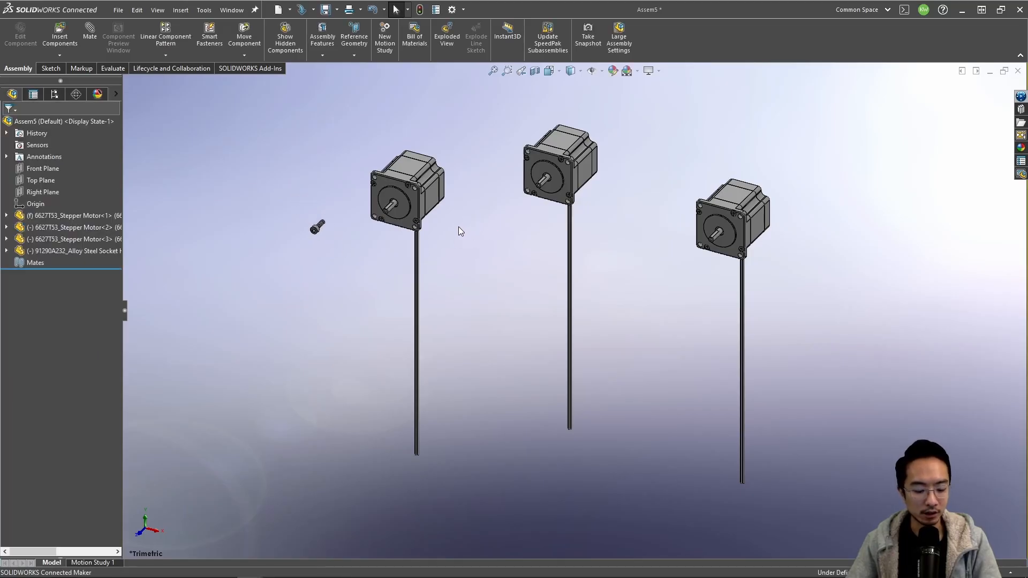
drag(796, 281, 523, 131)
key(Delete)
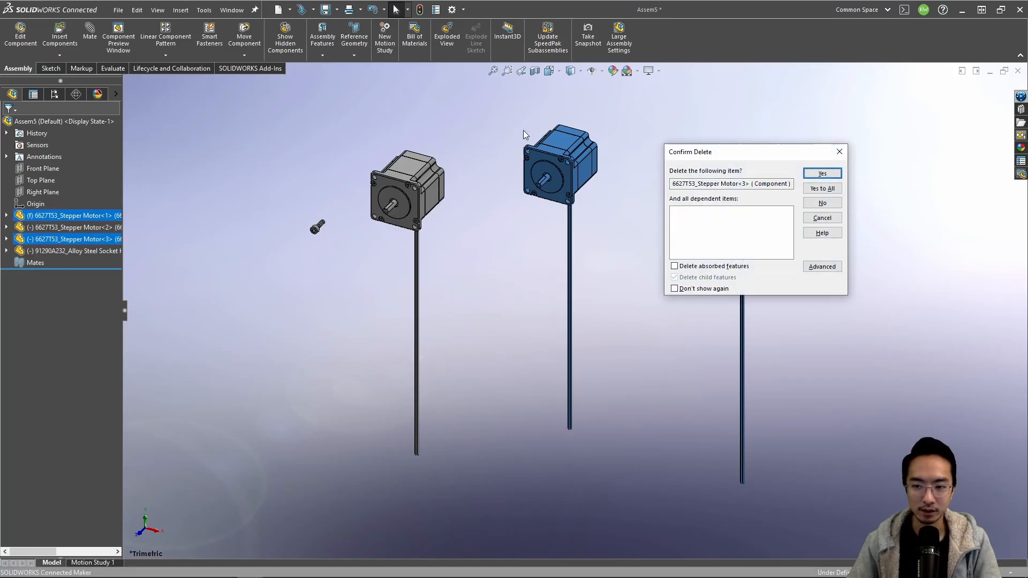
click(813, 190)
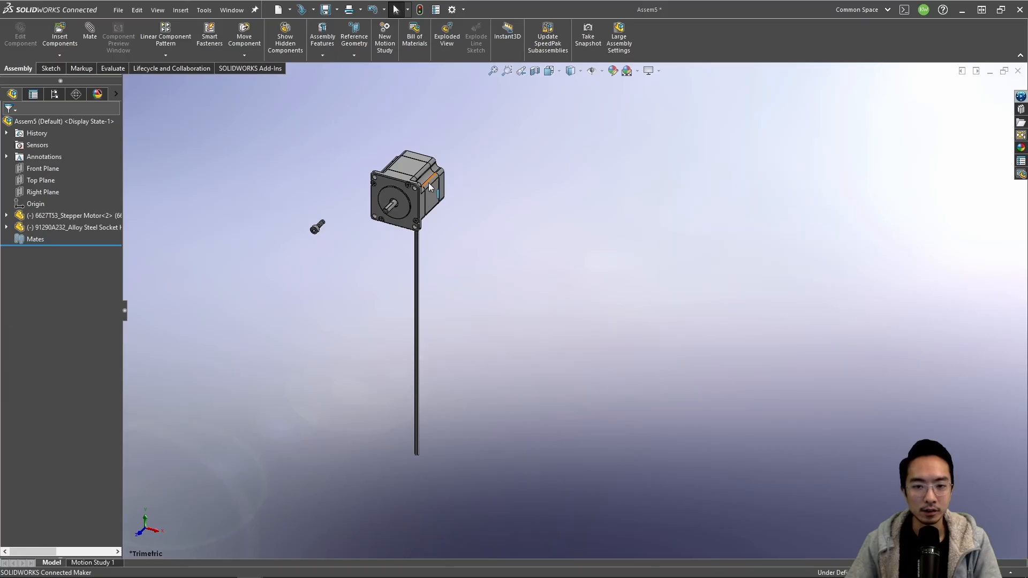
Step: Move the remaining stepper motor slightly and reposition the screw higher, level with the motor's upper part
scroll(370, 209, up, 2)
scroll(371, 209, down, 3)
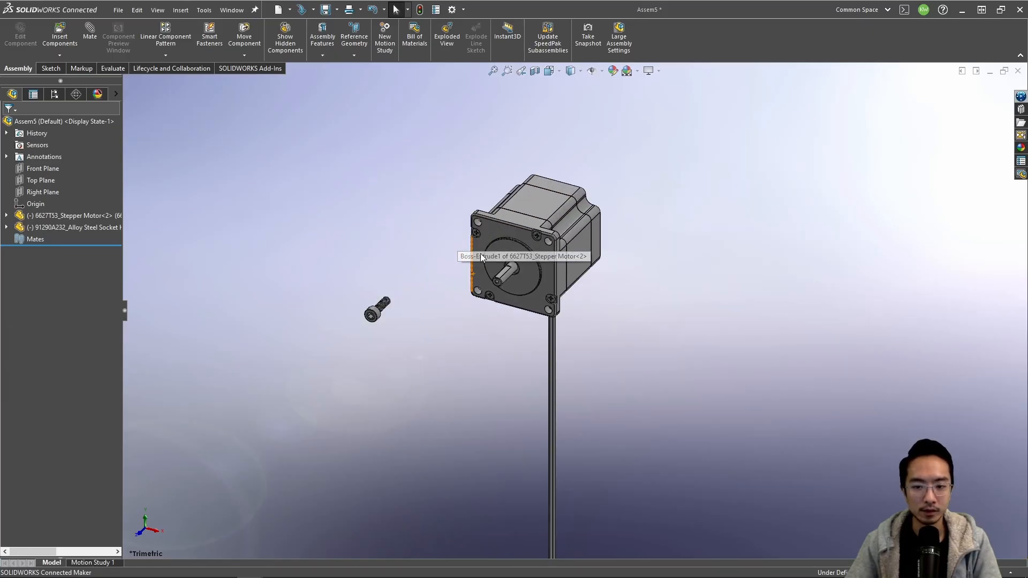
drag(538, 214, 612, 215)
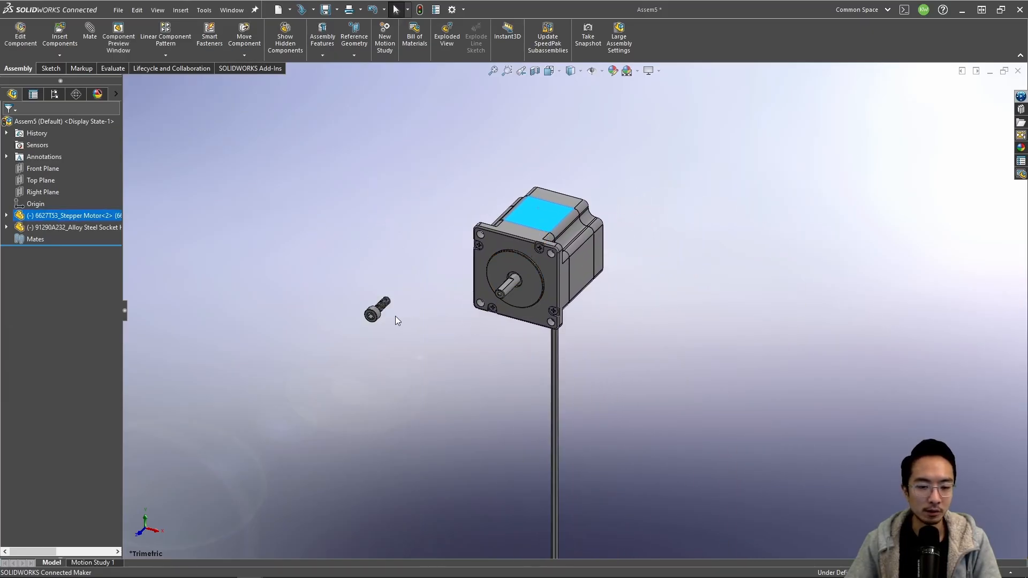
drag(381, 312, 368, 226)
key(Escape)
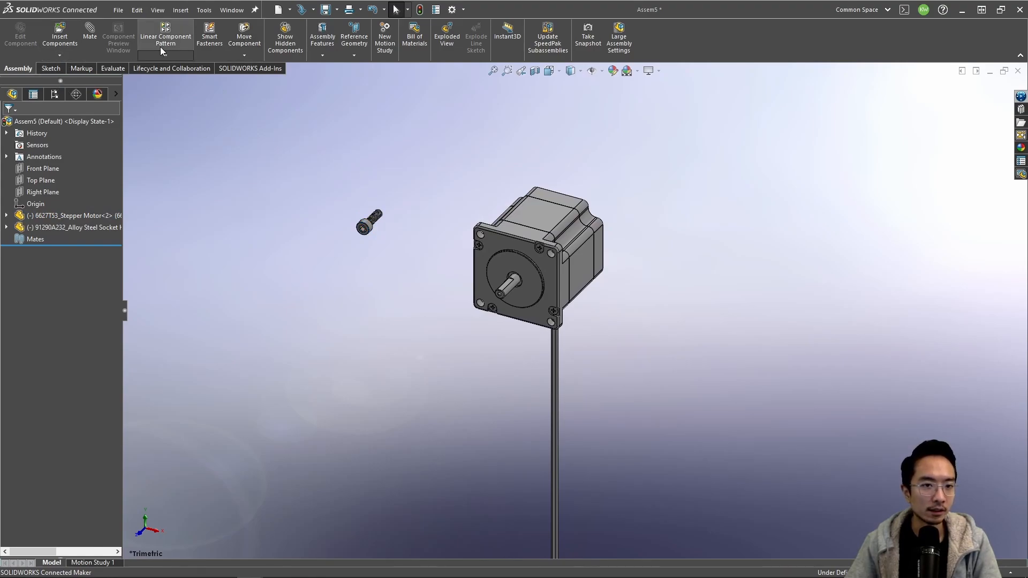
Step: Tilt the stepper motor slightly using Rotate Component in Free Drag mode
click(245, 55)
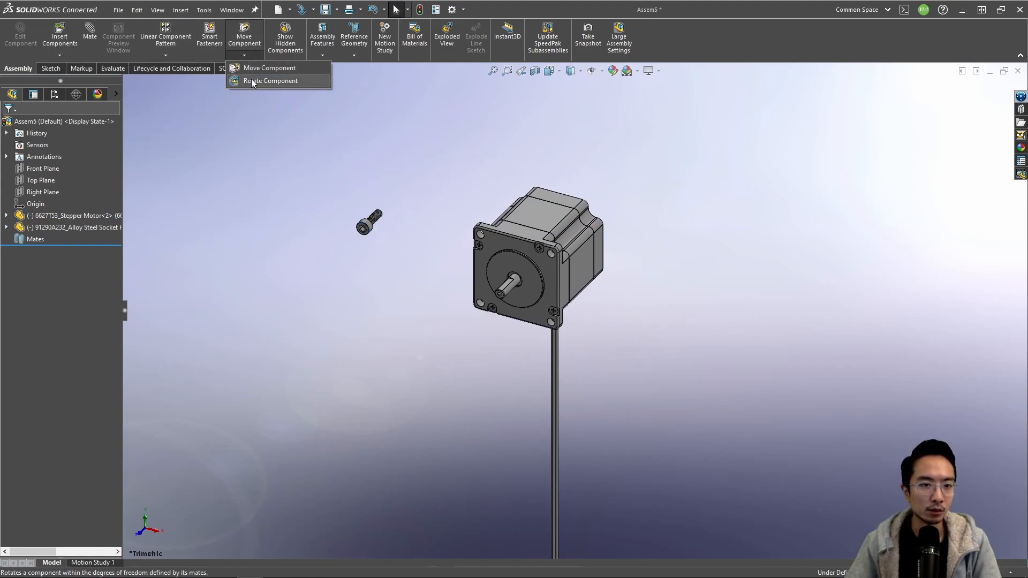
click(252, 80)
mouse_move(535, 227)
mouse_down()
mouse_move(510, 234)
mouse_move(551, 225)
mouse_move(514, 236)
mouse_move(529, 233)
mouse_up()
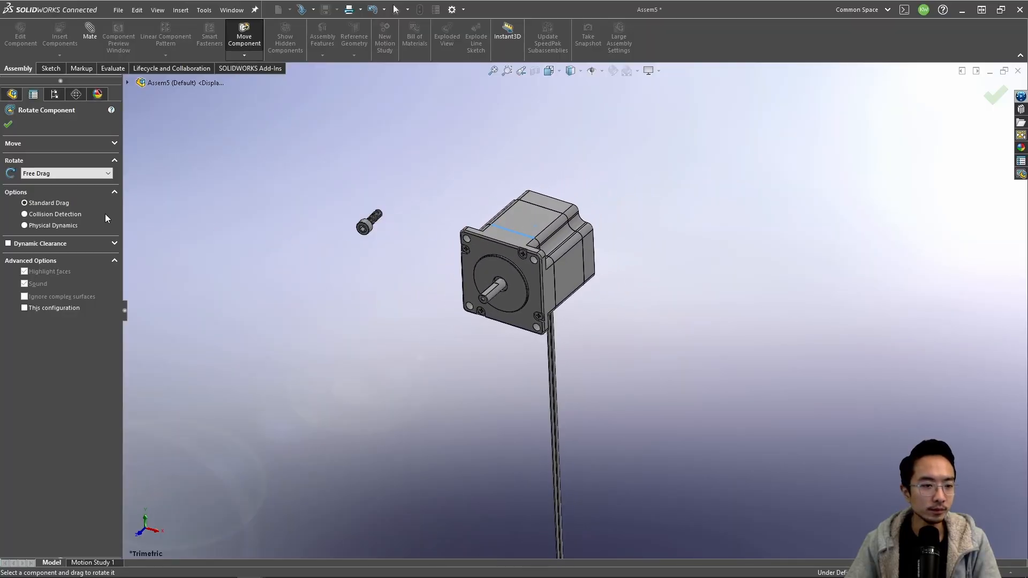
Step: Switch the rotation method to By Delta XYZ to view its angle inputs, and return it to Free Drag
click(109, 177)
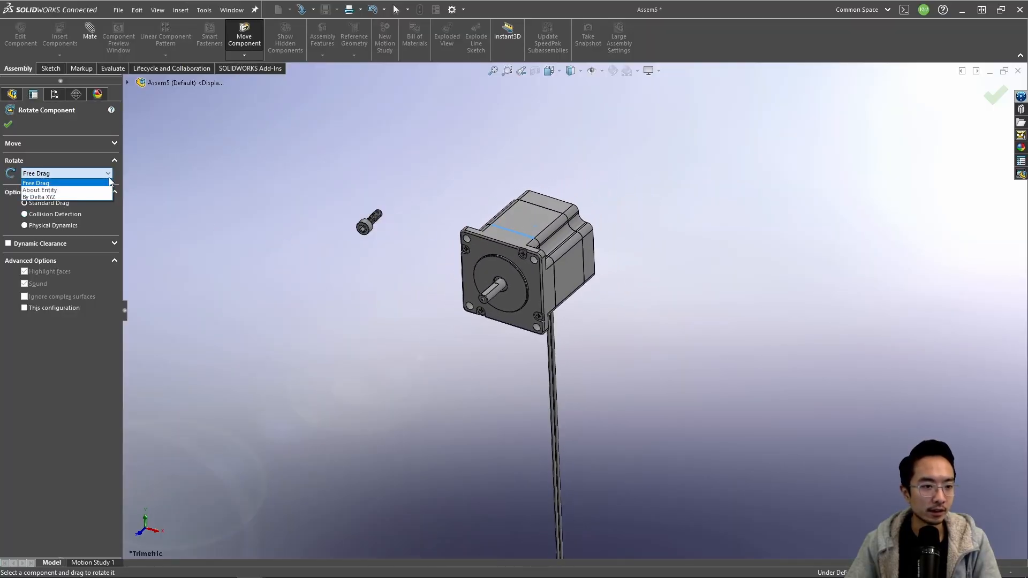
click(66, 197)
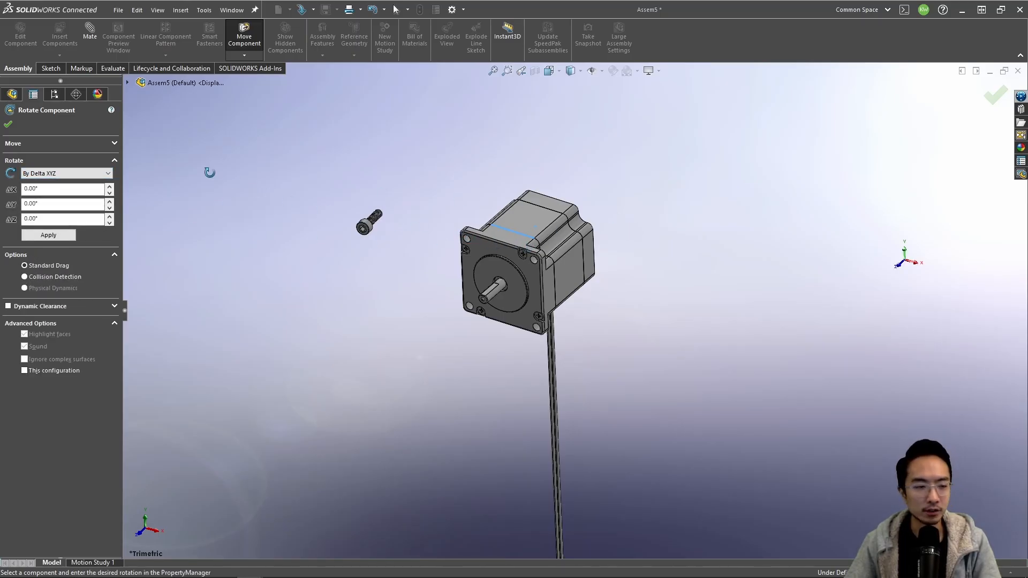
click(97, 173)
click(76, 183)
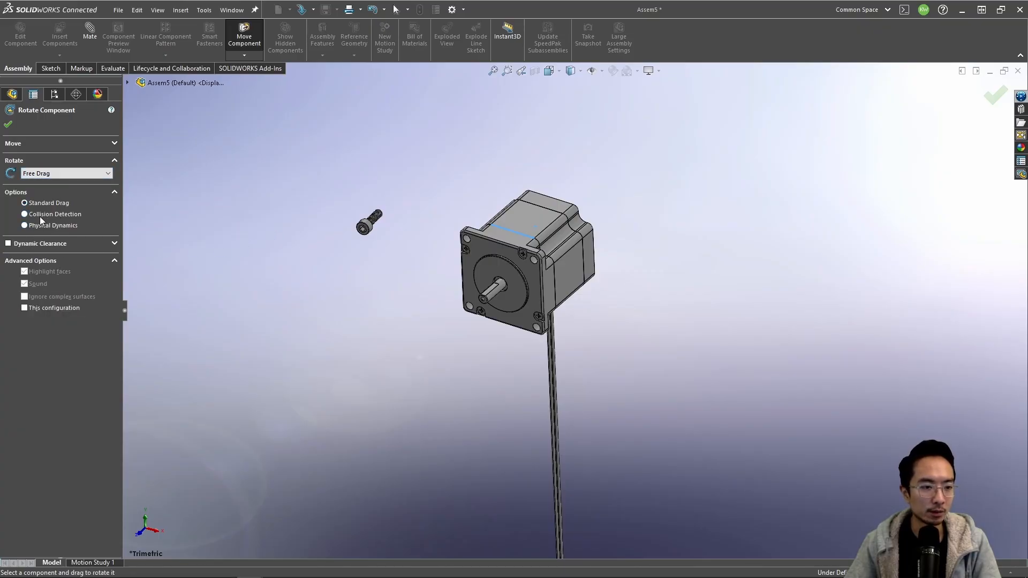
Step: Rotate the motor a little more with Collision Detection enabled, restore Standard Drag and exit Rotate Component
click(64, 213)
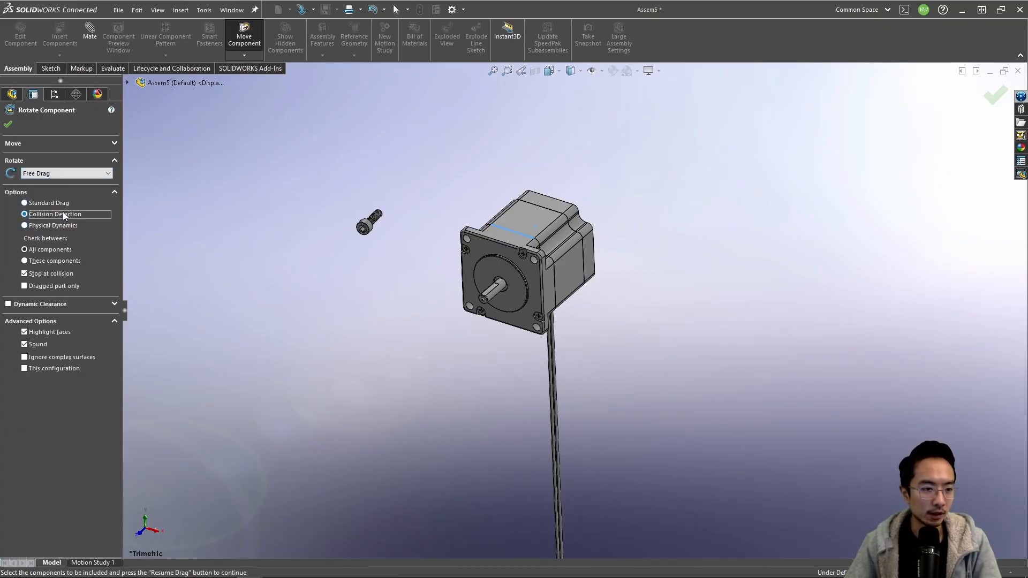
mouse_move(503, 260)
mouse_down()
mouse_move(440, 248)
mouse_move(461, 241)
mouse_move(354, 208)
mouse_move(455, 246)
mouse_move(439, 214)
mouse_move(471, 220)
mouse_move(489, 230)
mouse_move(493, 264)
mouse_up()
click(36, 202)
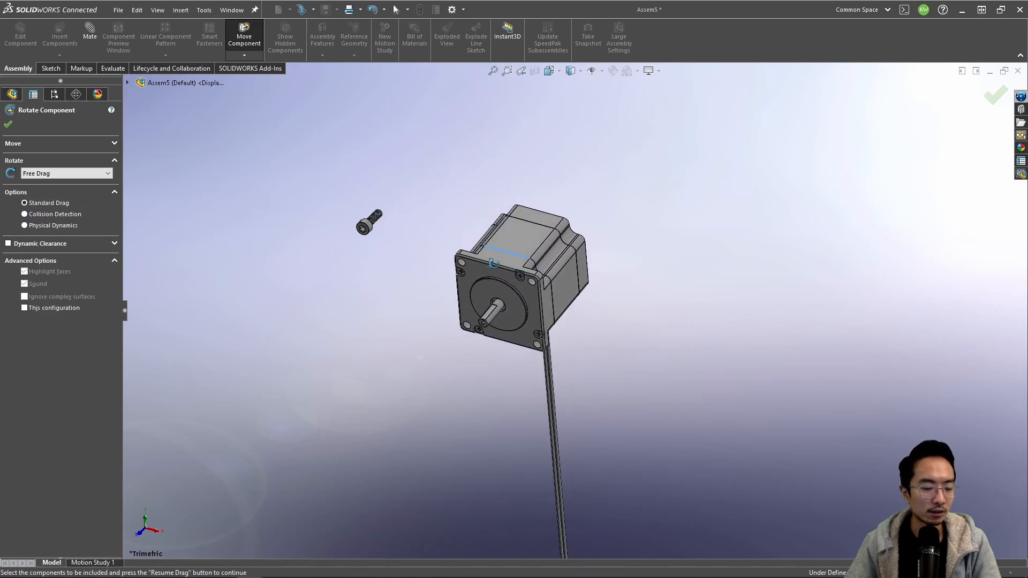
key(Escape)
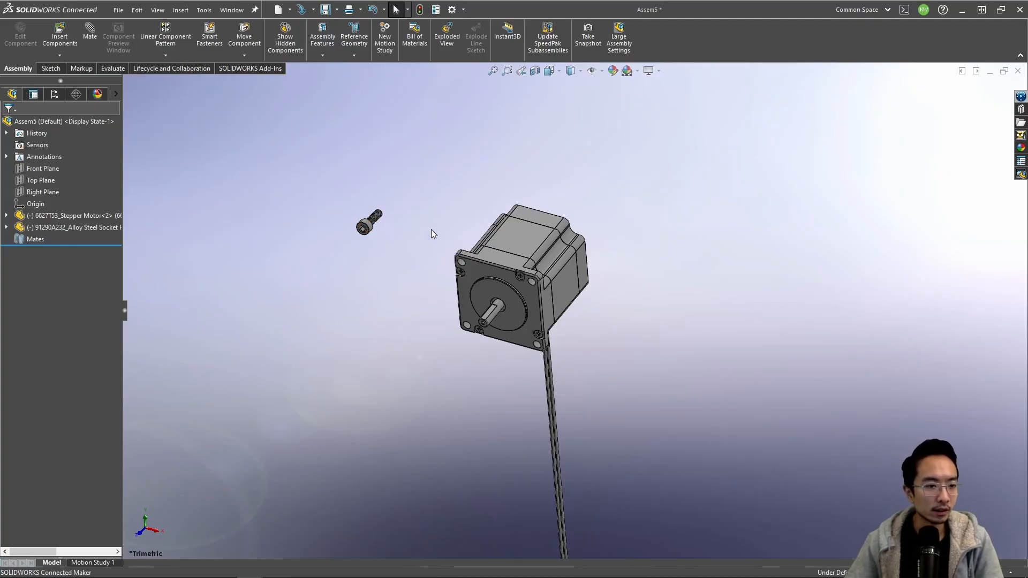
Step: Move the socket head screw slightly down and make two copies of it, one below and one farther from the motor
drag(374, 223, 379, 255)
click(441, 213)
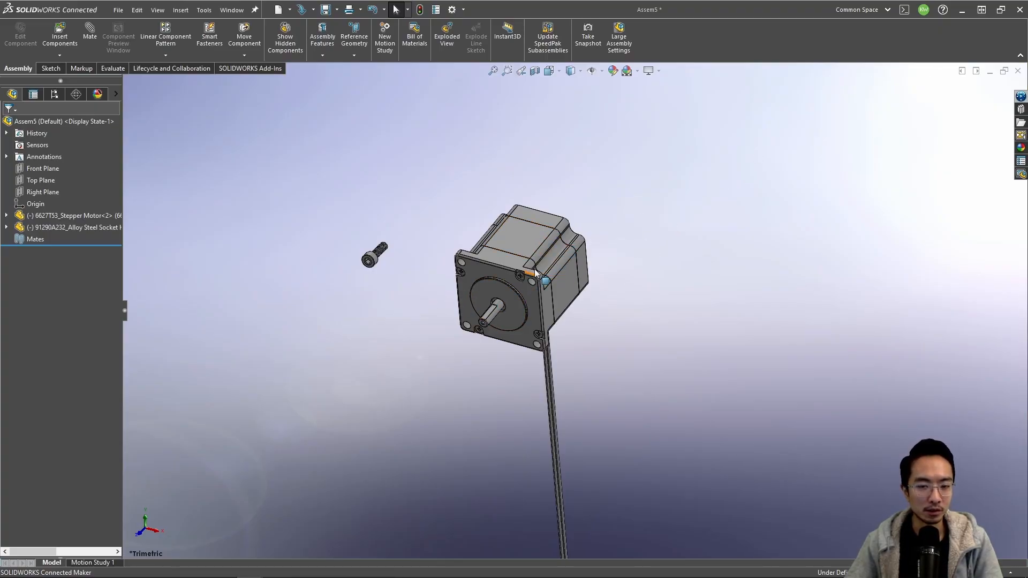
click(375, 263)
ctrl+drag(375, 262, 357, 320)
ctrl+drag(378, 262, 317, 255)
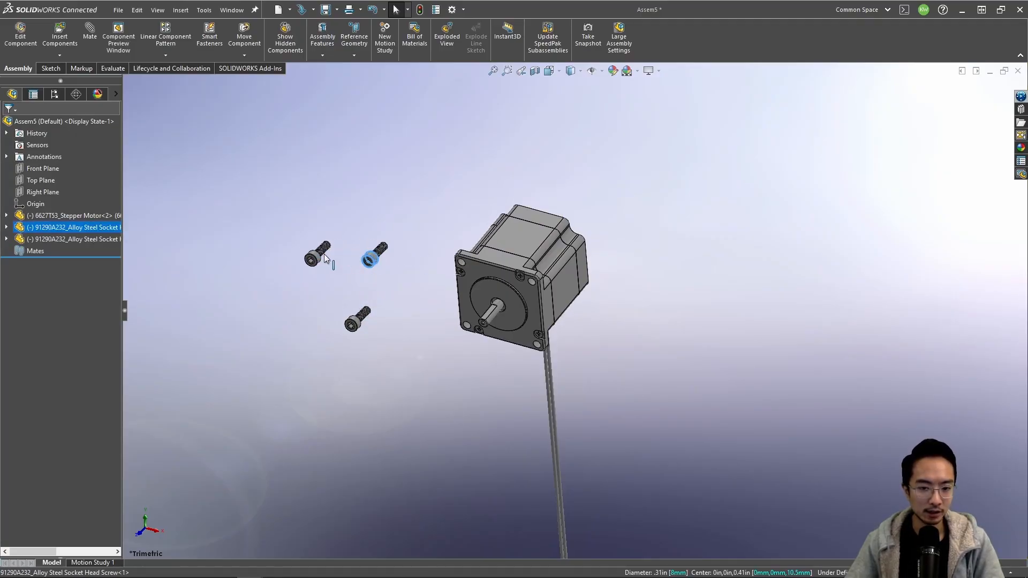
Step: Open the original screw in the Component Preview Window and exit the preview
click(373, 255)
click(363, 271)
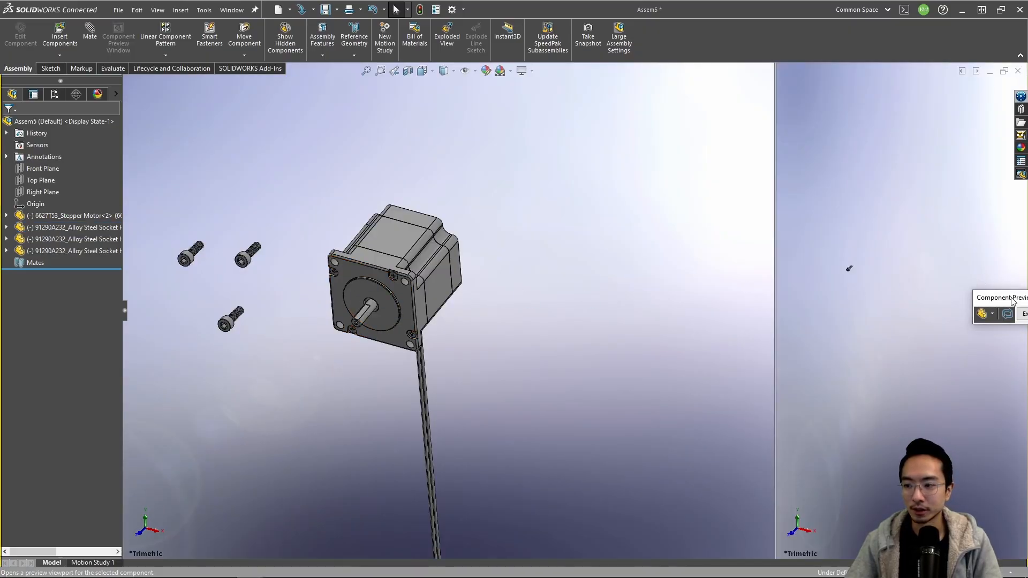
drag(1013, 303, 793, 289)
click(829, 303)
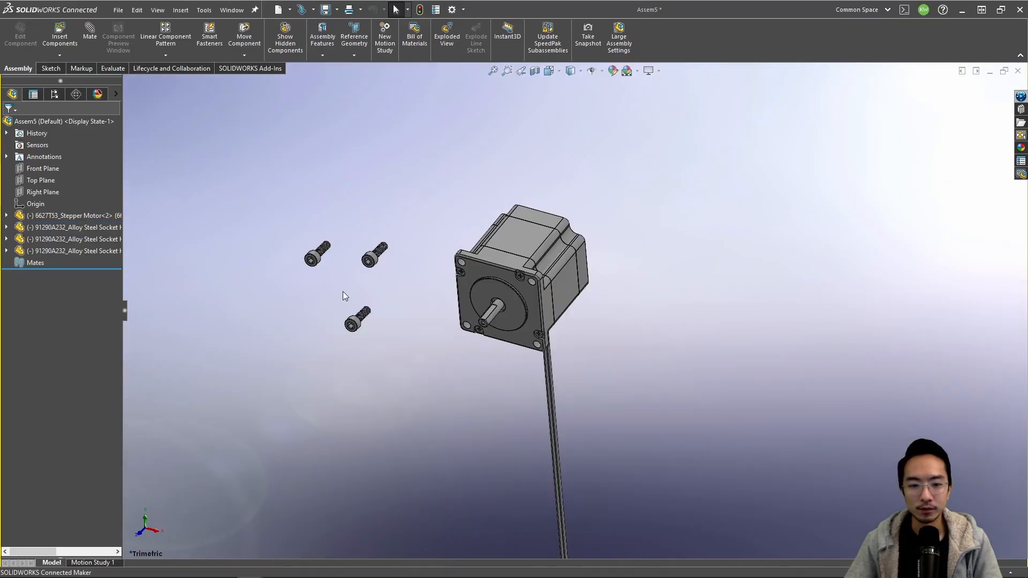
Step: Delete the original screw and its lower copy, keeping only the screw farthest from the motor
drag(387, 344, 351, 223)
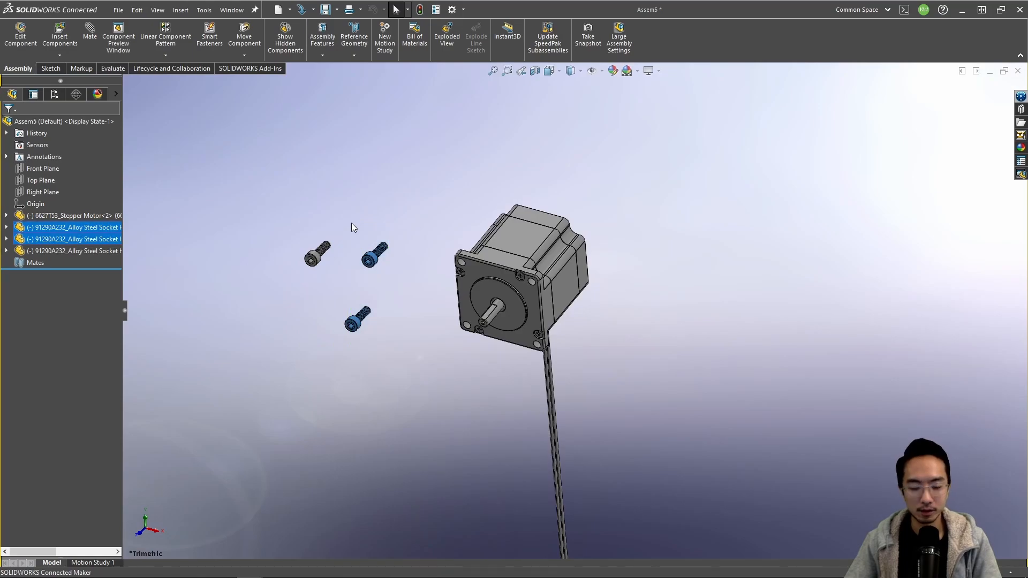
key(Delete)
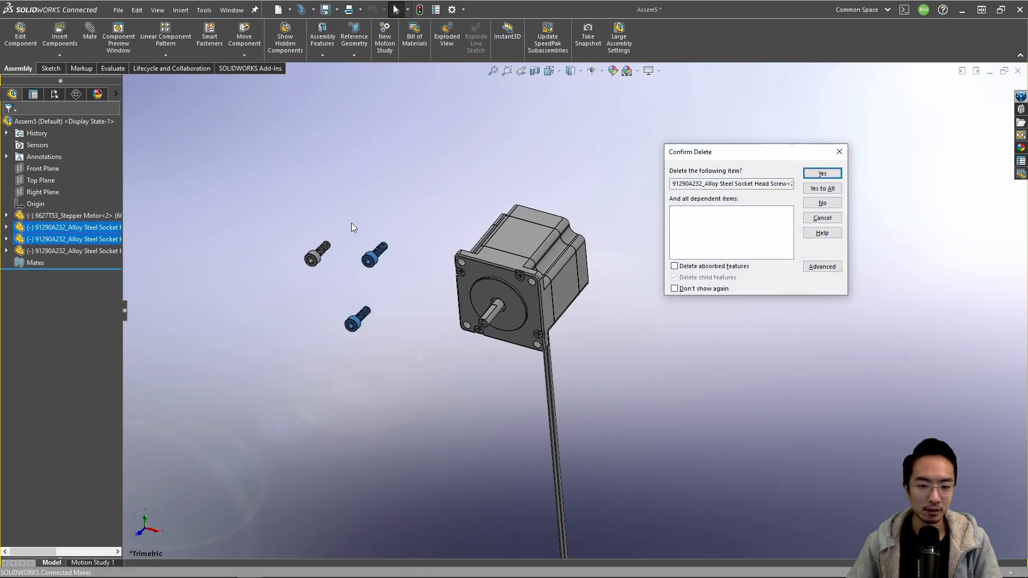
click(818, 192)
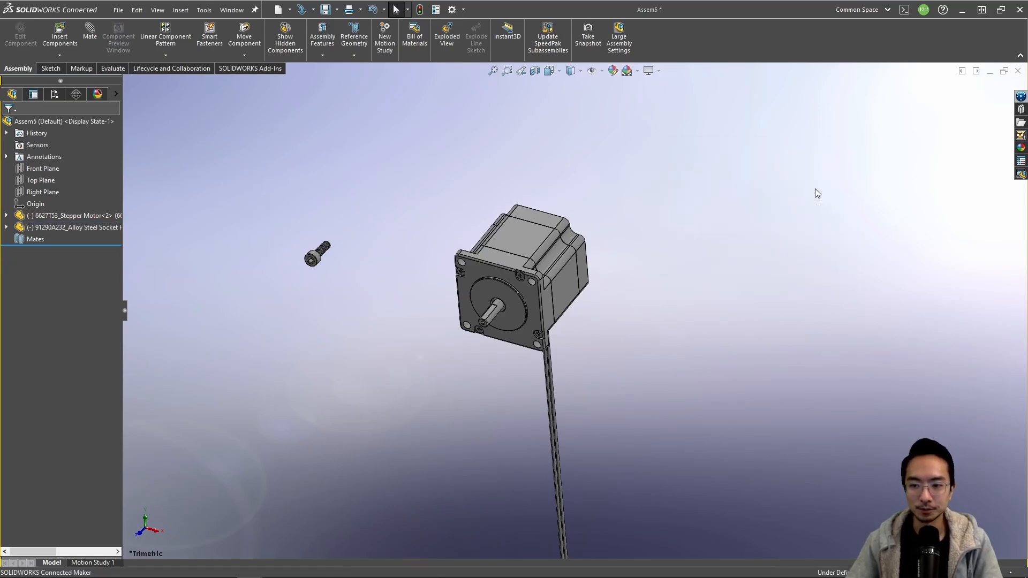
Step: Tile the assembly window and the Part2 sketch window side by side
click(962, 71)
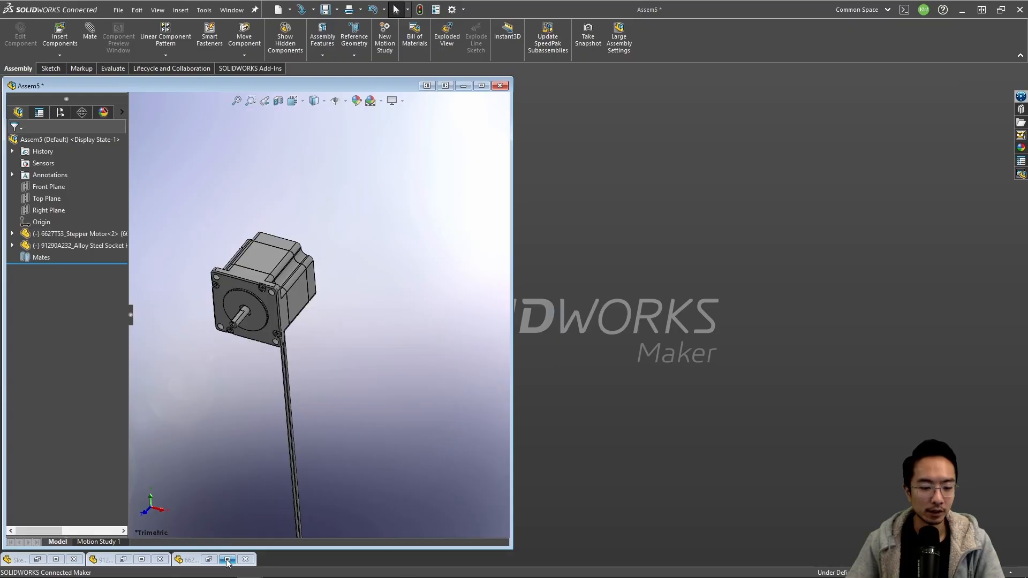
click(55, 560)
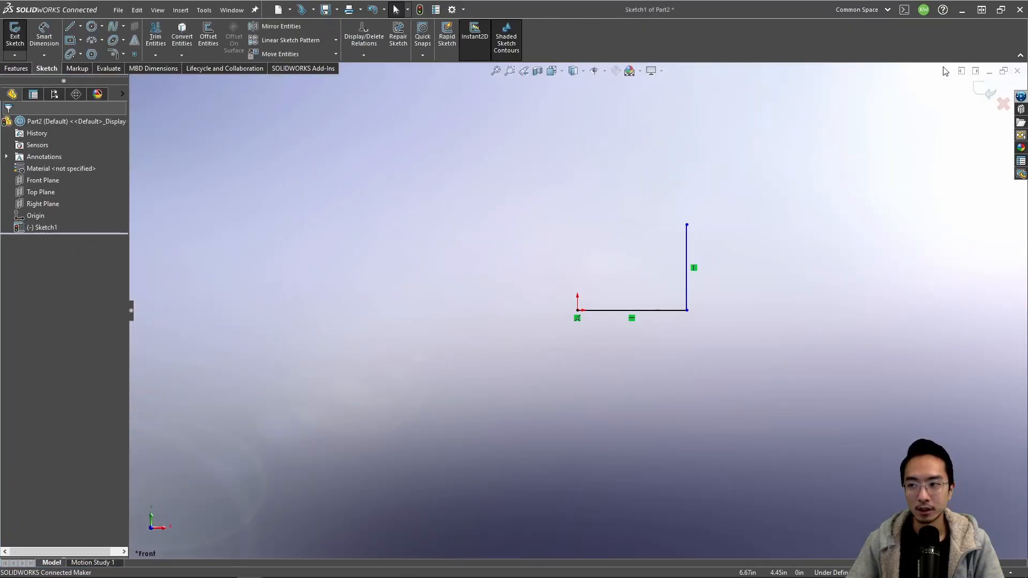
click(974, 71)
Step: Measure the distance between the stepper motor's top and bottom faces
click(258, 255)
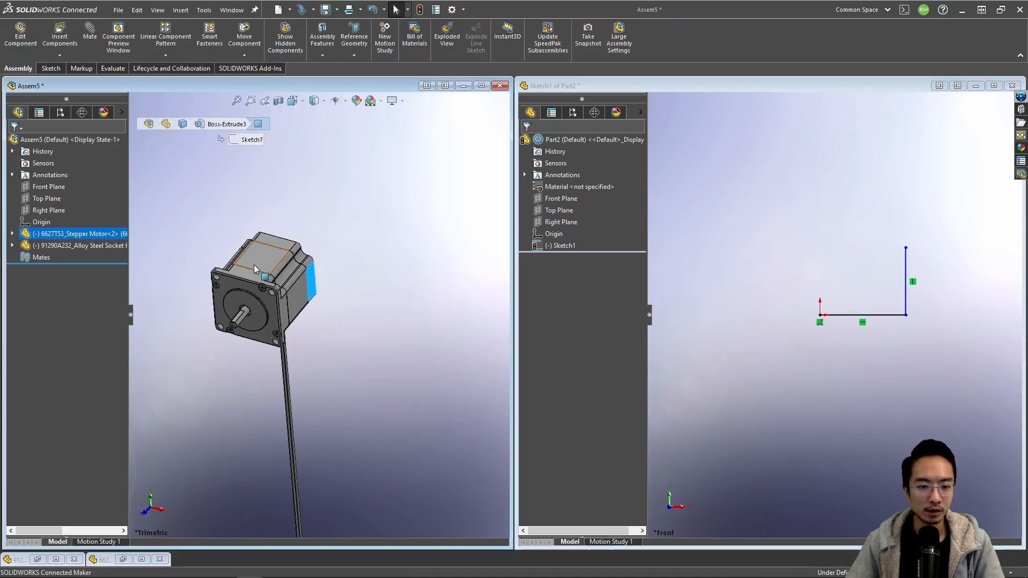
middle_drag(261, 314, 224, 160)
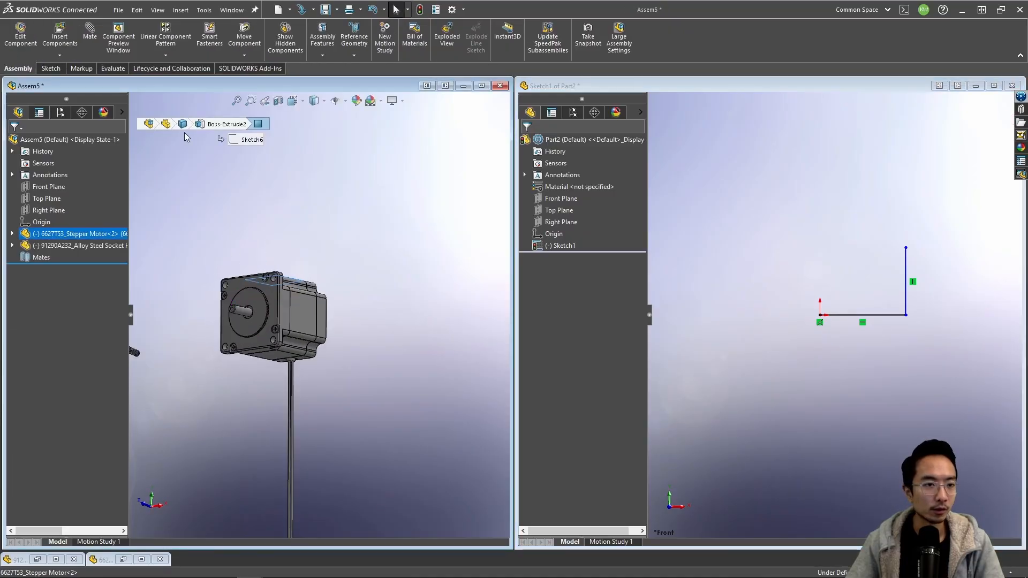
click(113, 68)
click(151, 31)
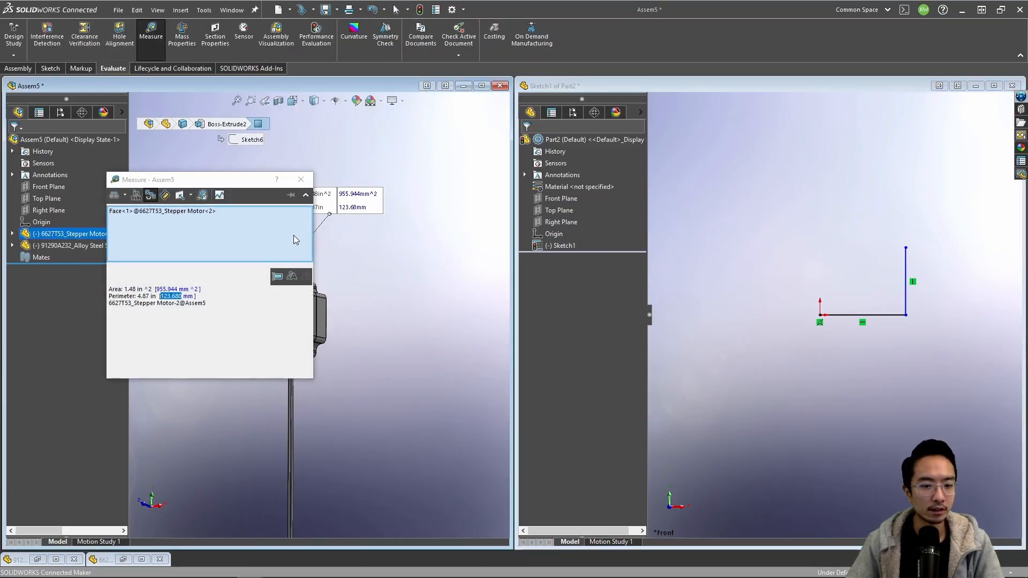
drag(231, 185, 677, 204)
middle_drag(295, 354, 268, 356)
click(279, 362)
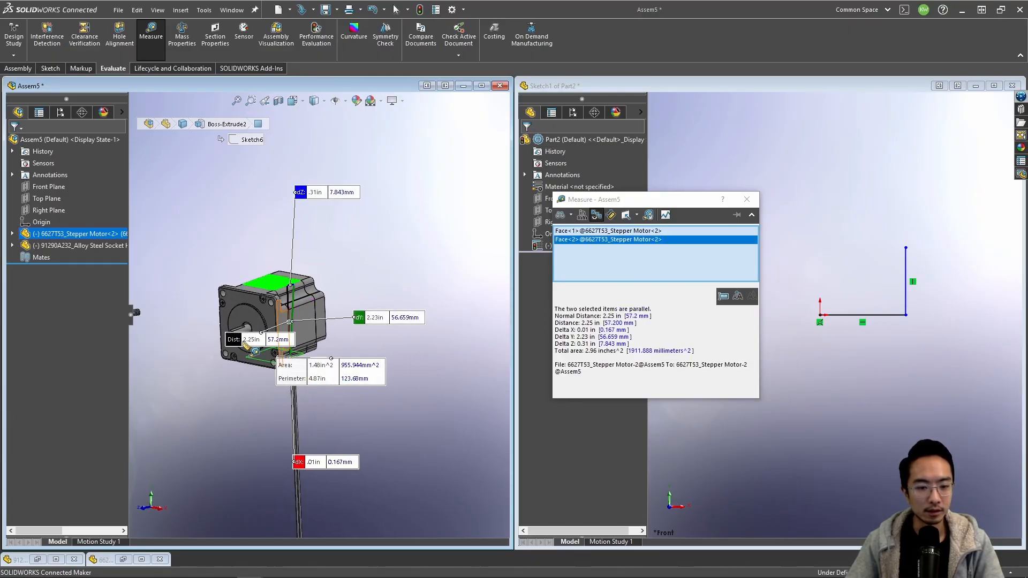
click(747, 199)
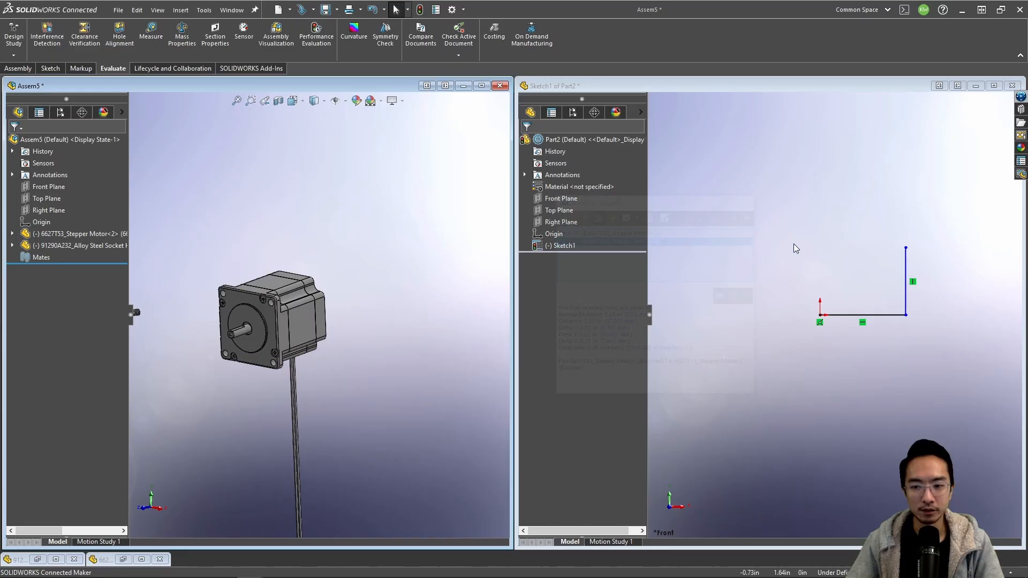
Step: In the Part2 sketch, dimension the horizontal line to 3 in
click(868, 239)
key(d)
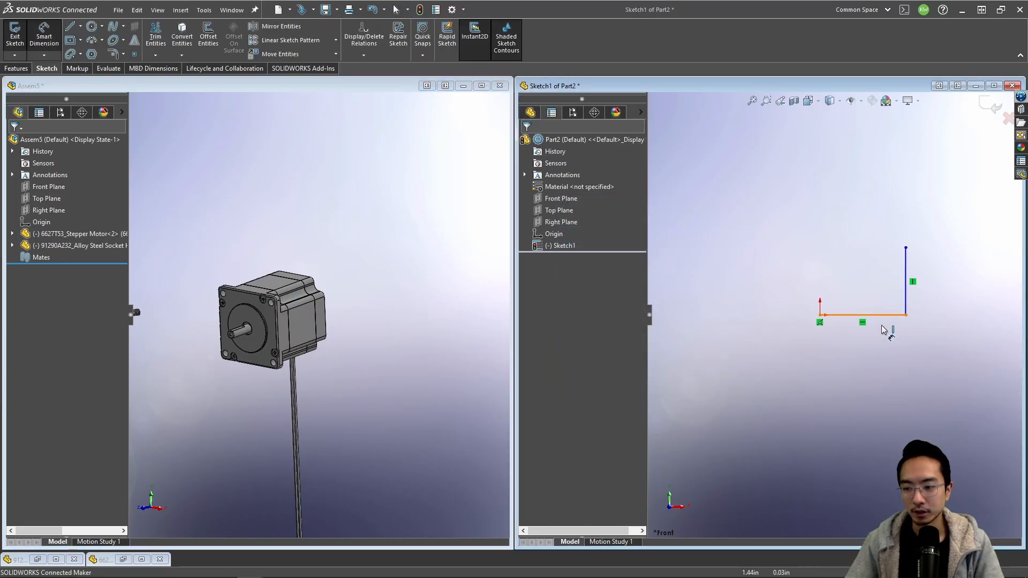
click(886, 315)
click(881, 349)
text(3)
key(Return)
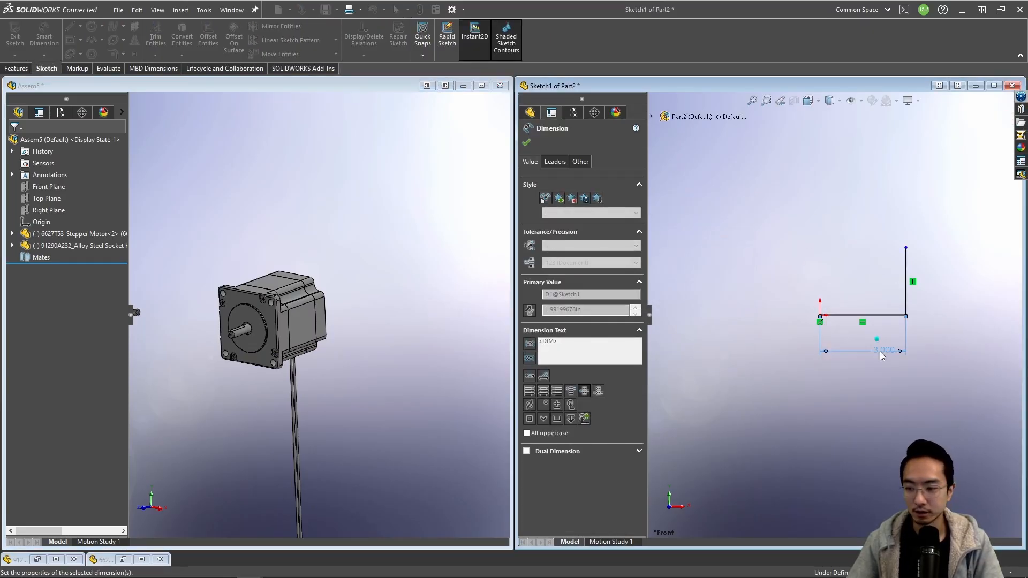
Step: Dimension the vertical line's length in the Part2 sketch, accepting its length as drawn
click(906, 285)
click(942, 284)
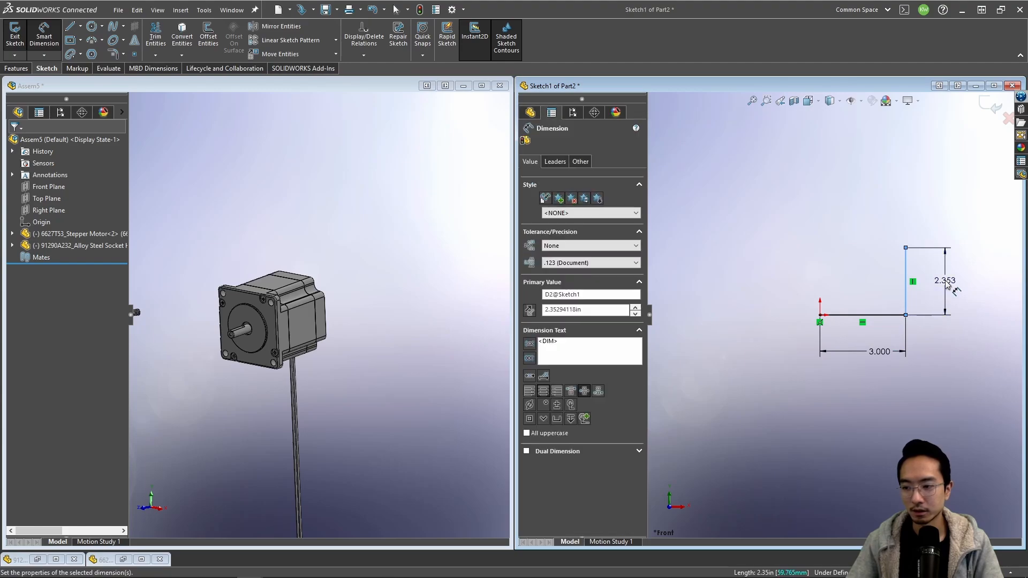
key(Return)
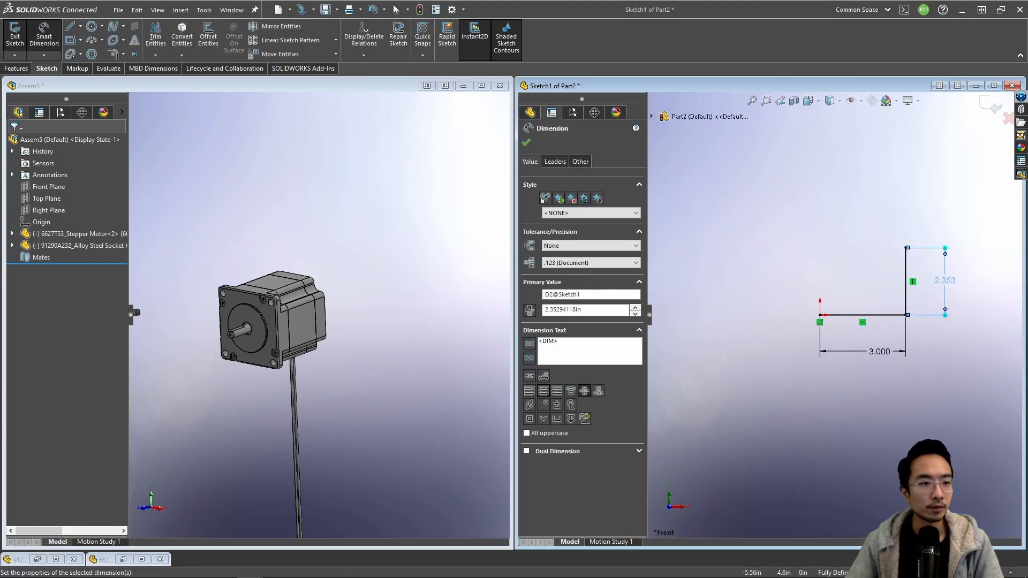
Step: Extrude the L-shaped sketch 3 in as a one-direction thin feature with a 0.125 in wall thickness
click(16, 68)
click(19, 35)
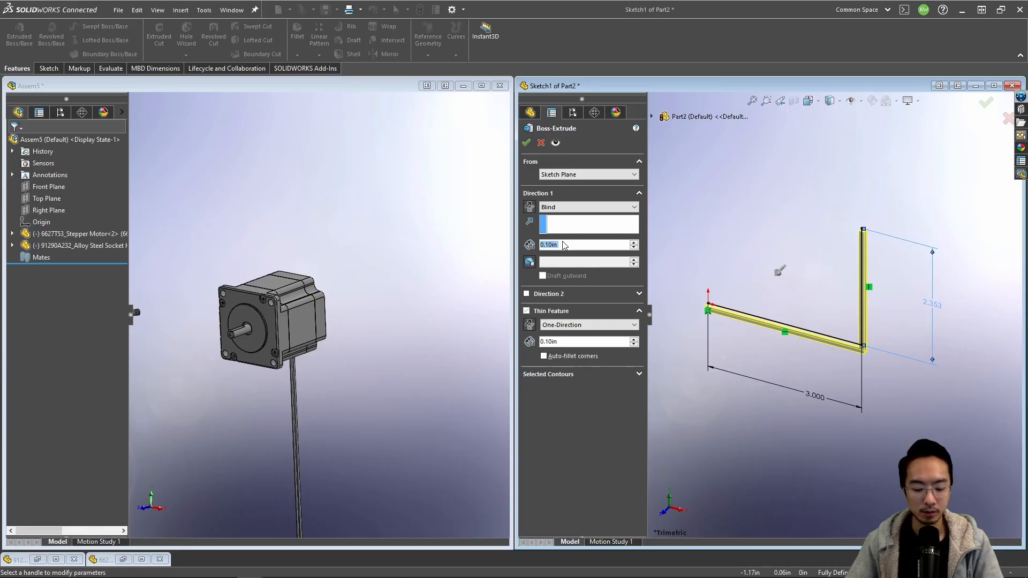
text(3)
key(Return)
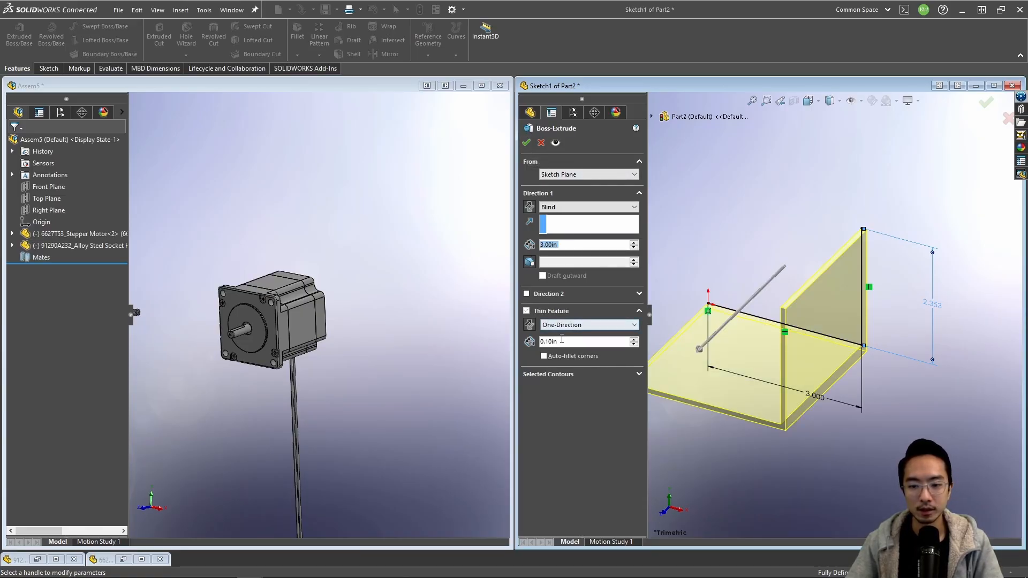
text(0.125)
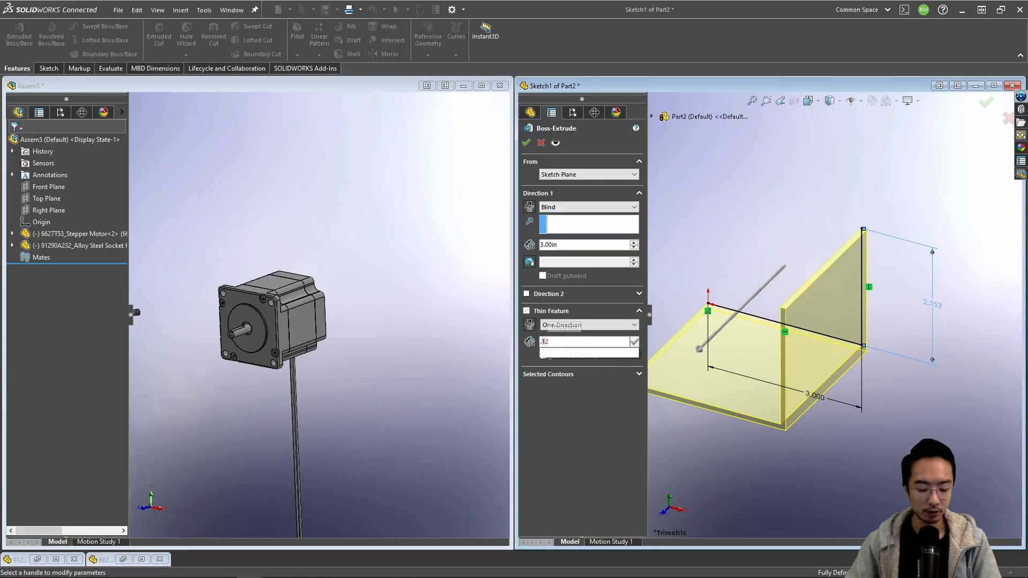
key(Return)
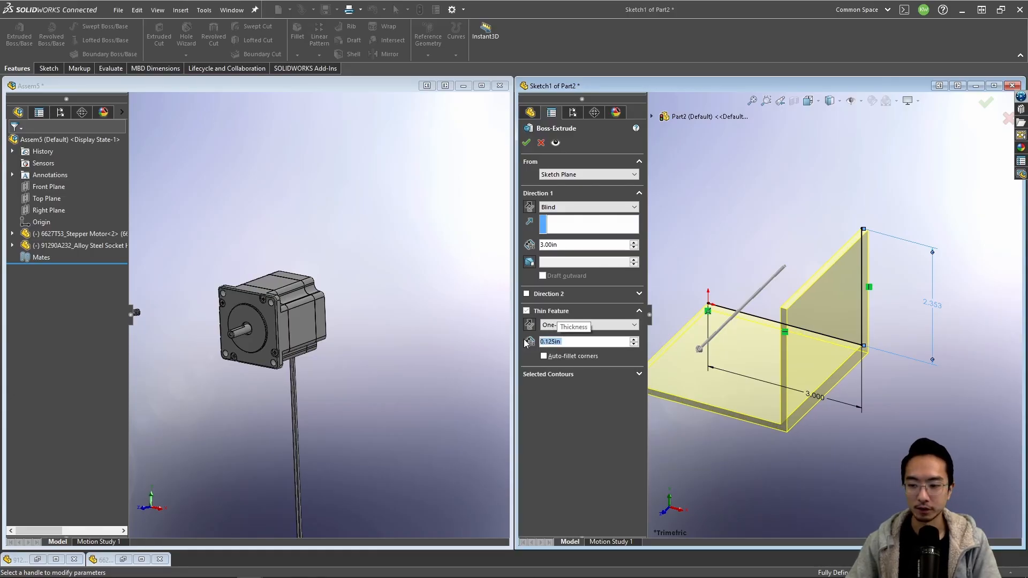
click(527, 143)
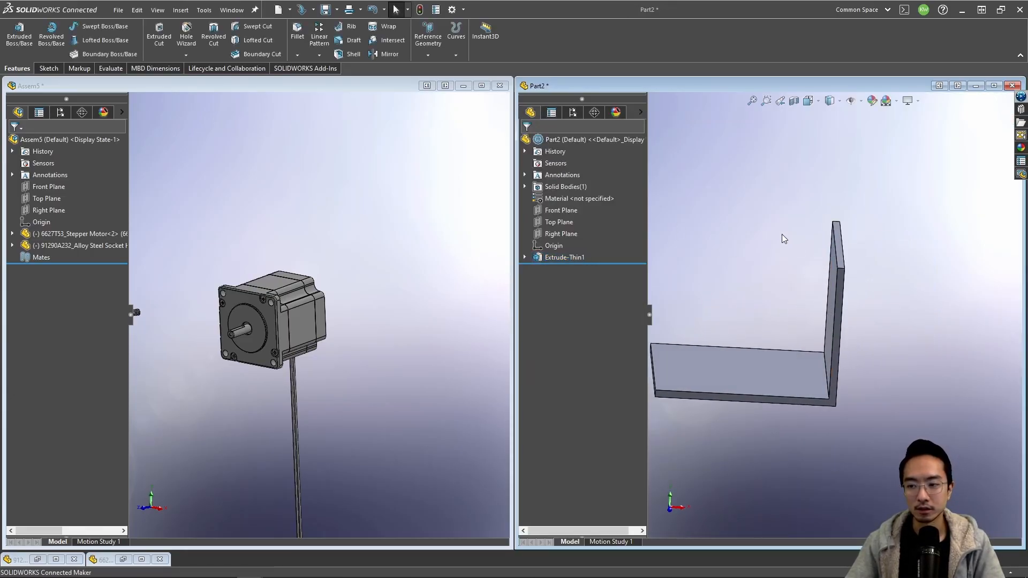
Step: Save the part as "motor bracket" in the 43-assemblies folder
key(ctrl+s)
text(mo)
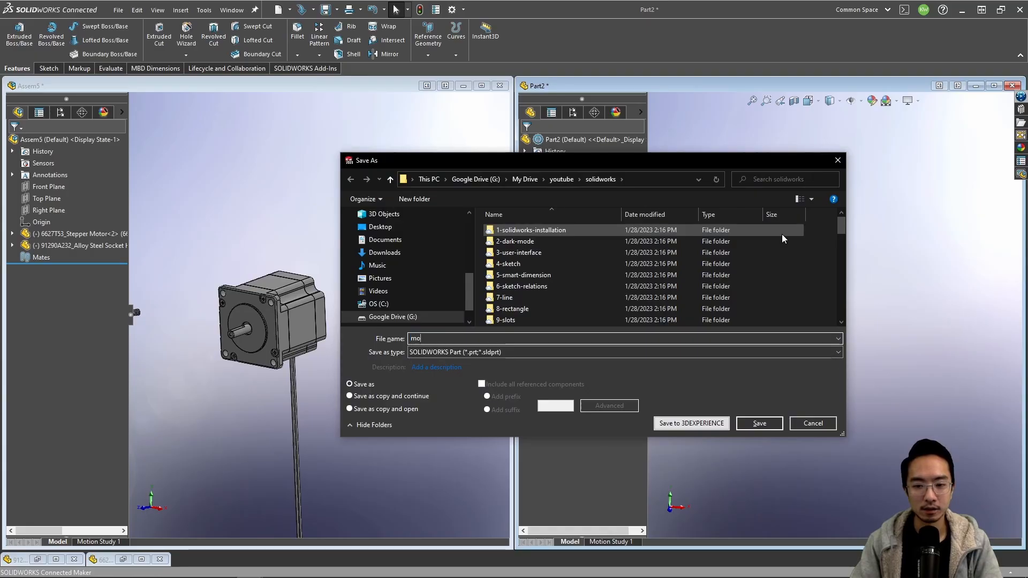
text(tor bracket)
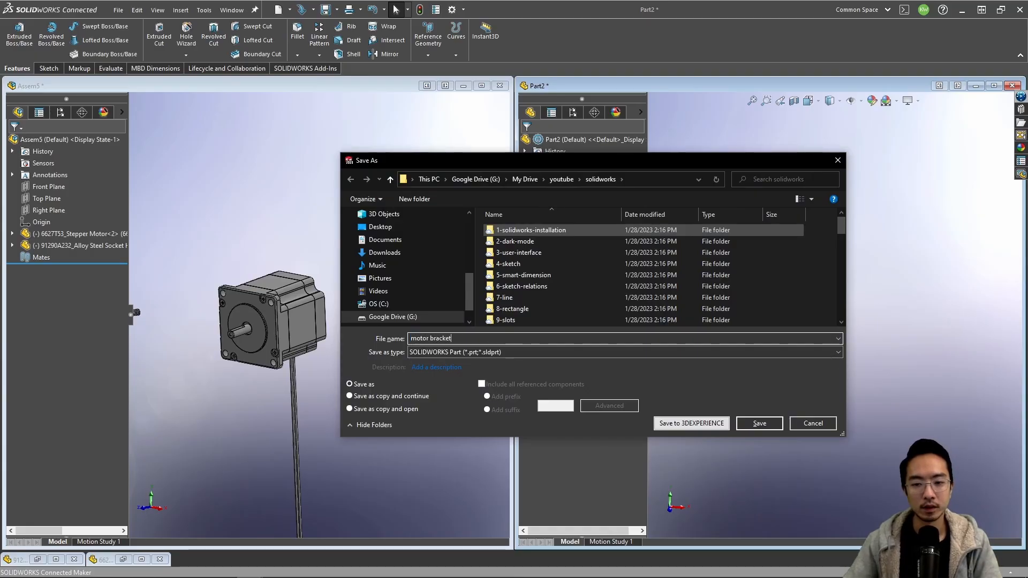
scroll(568, 276, down, 10)
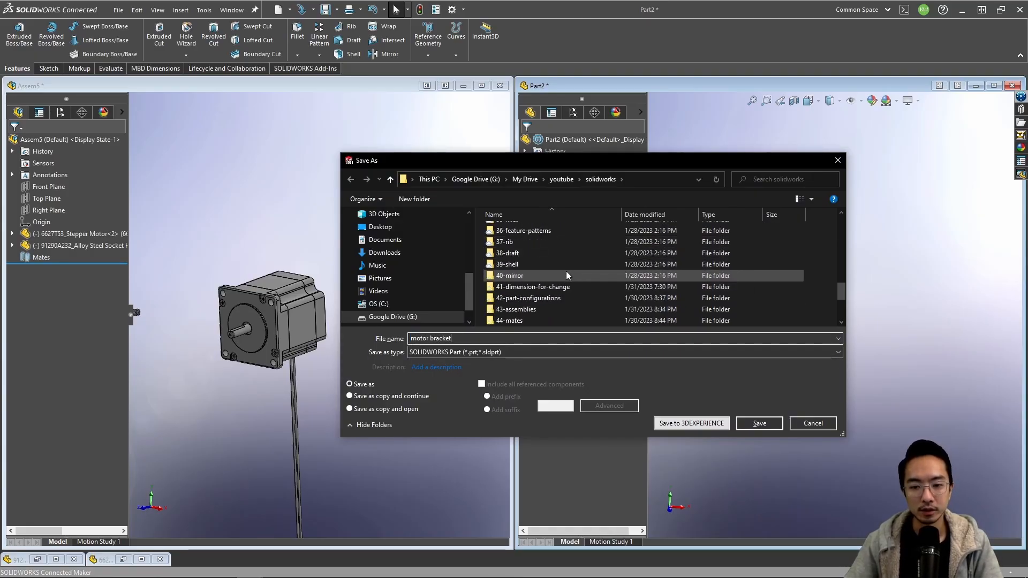
scroll(529, 288, down, 1)
double_click(516, 275)
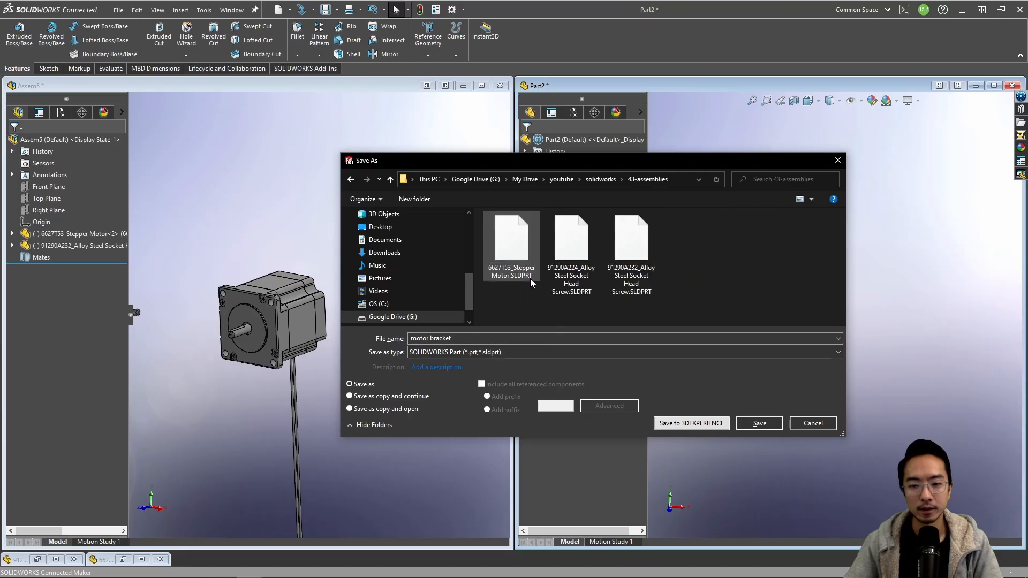
click(759, 423)
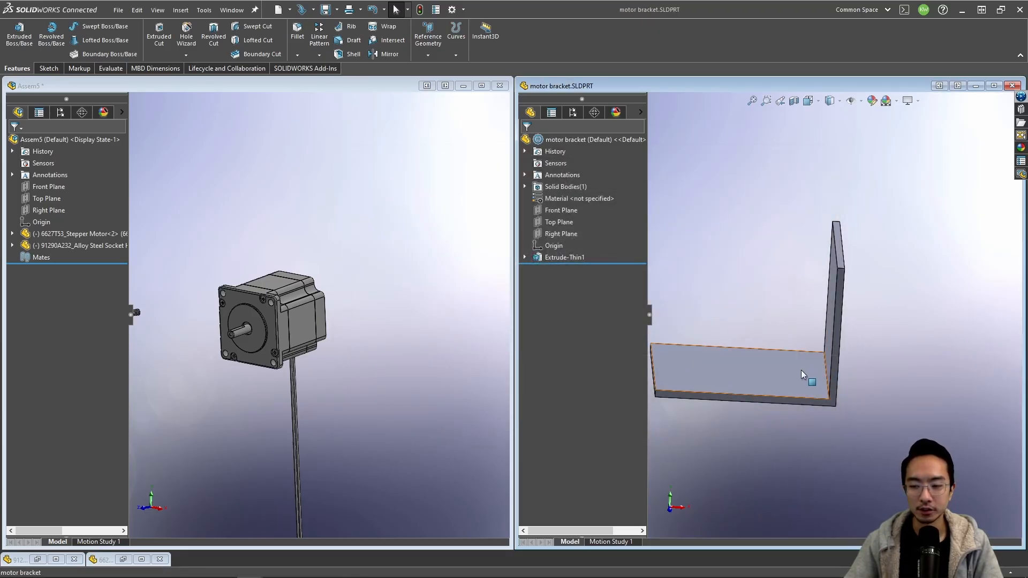
Step: Insert the motor bracket from its part window into the Assem5 assembly and maximize the assembly window
drag(811, 378, 395, 251)
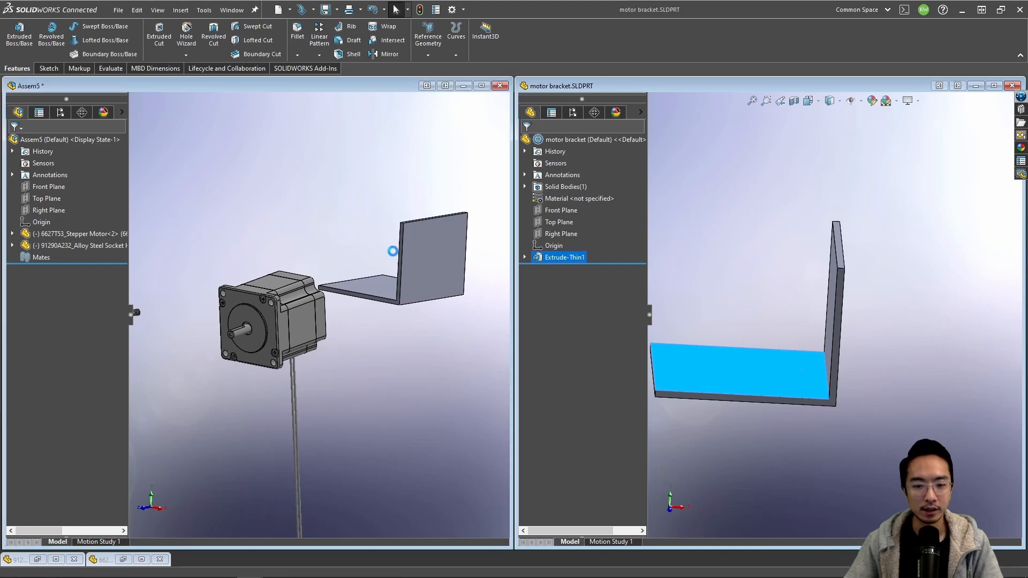
click(482, 86)
Step: Move the motor bracket to just below the socket head screw, and shift the stepper motor away from it
middle_drag(563, 320, 613, 320)
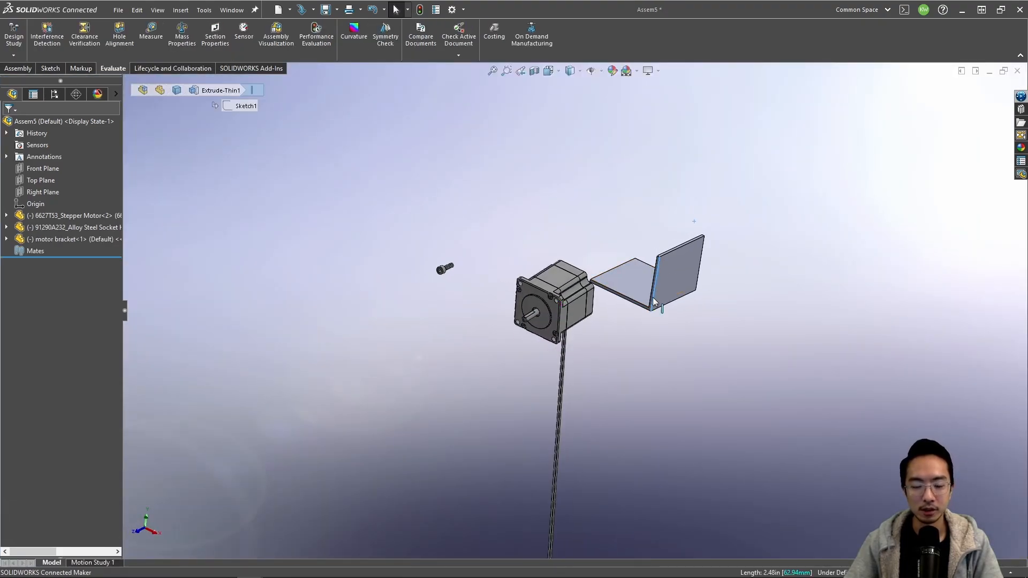
drag(653, 301, 437, 368)
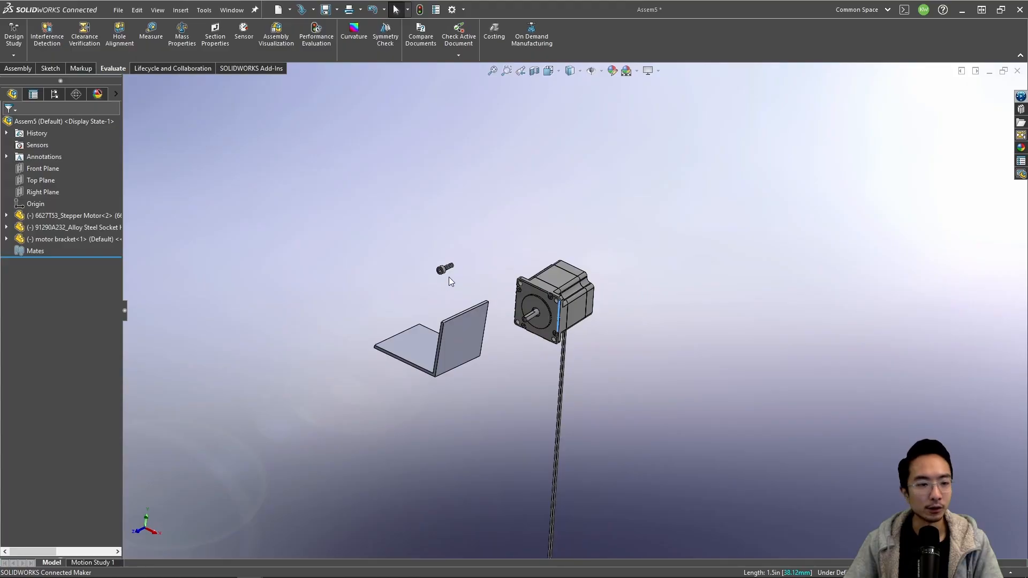
drag(552, 282, 608, 252)
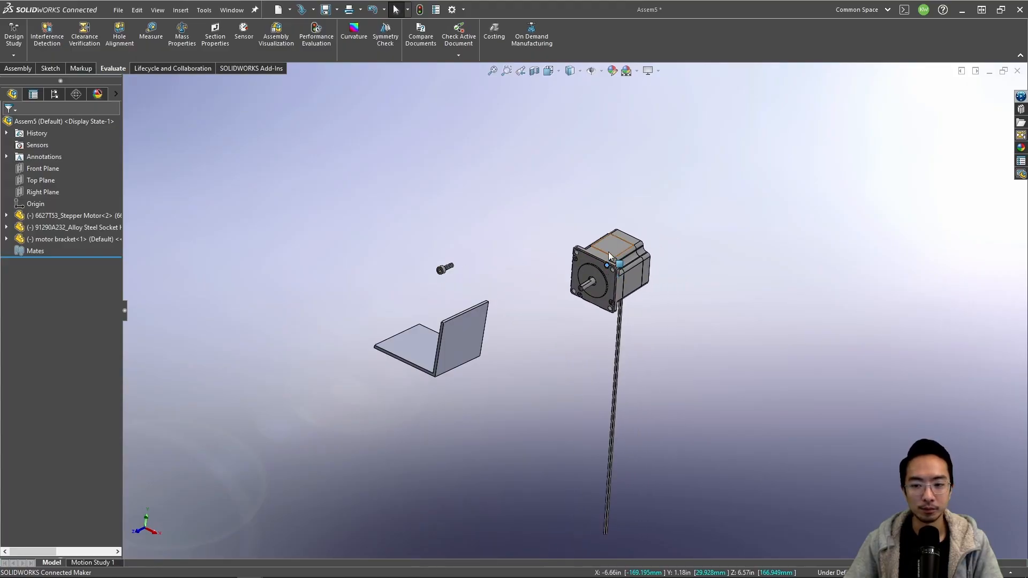
Step: Fix the stepper motor in place and try to move it
right_click(612, 247)
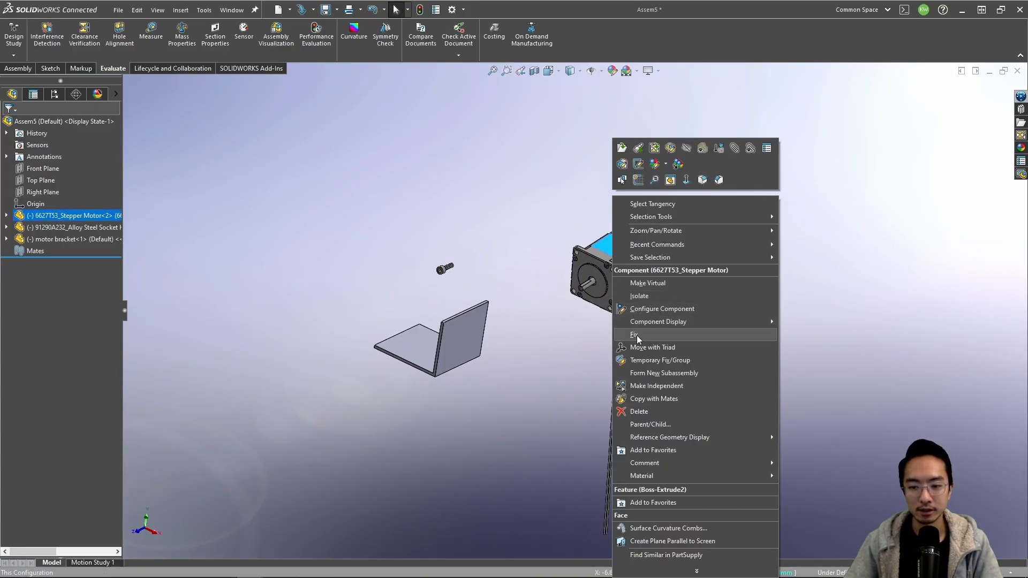
click(635, 334)
drag(644, 265, 619, 282)
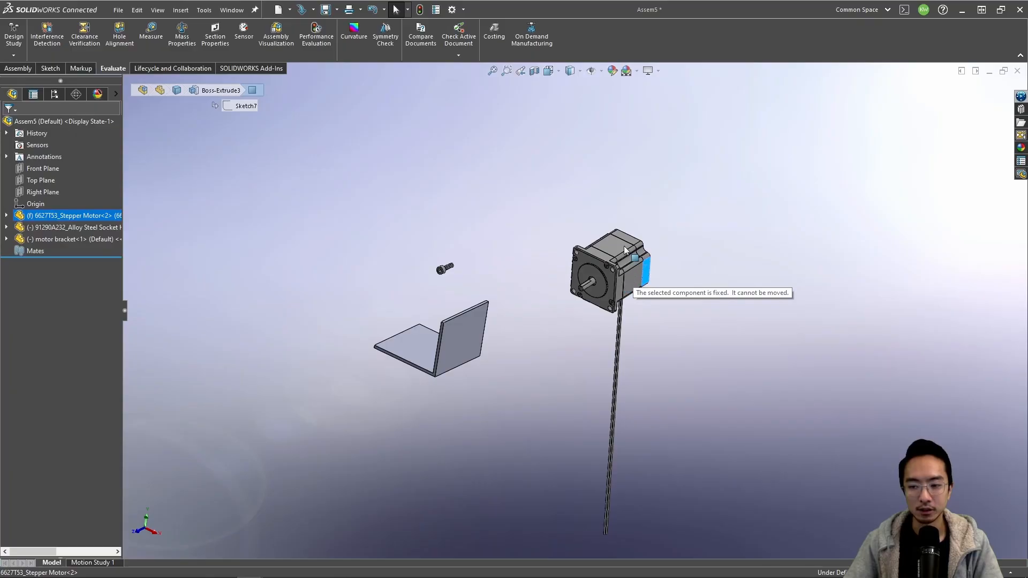
Step: Float the stepper motor and move it slightly downward
right_click(633, 275)
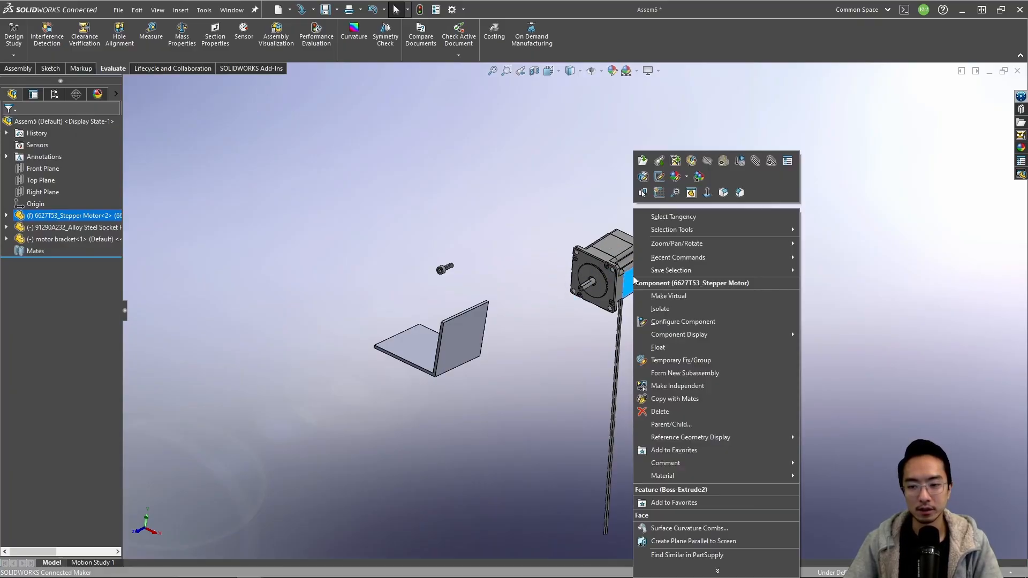
click(663, 348)
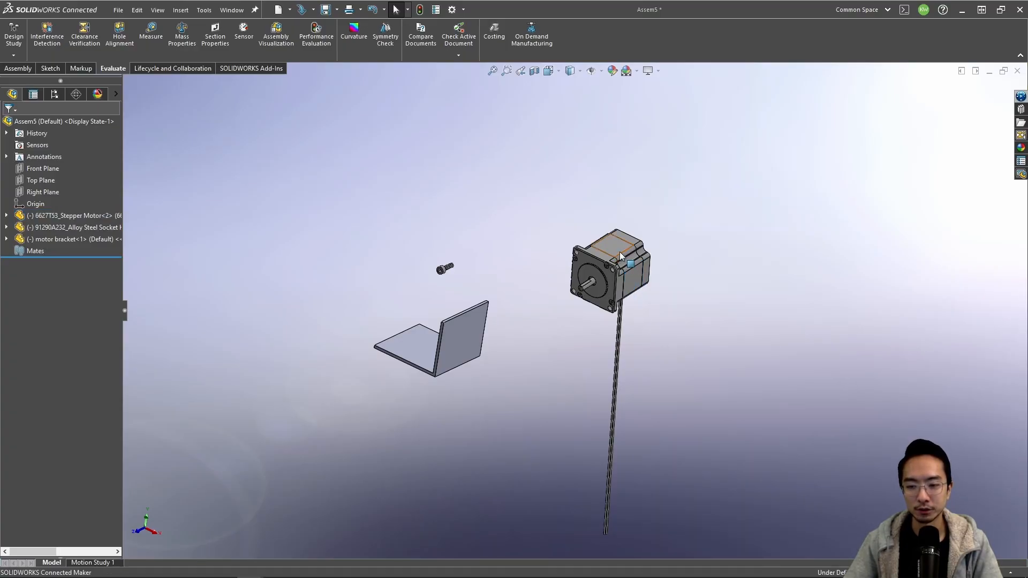
right_drag(619, 252, 637, 275)
key(Escape)
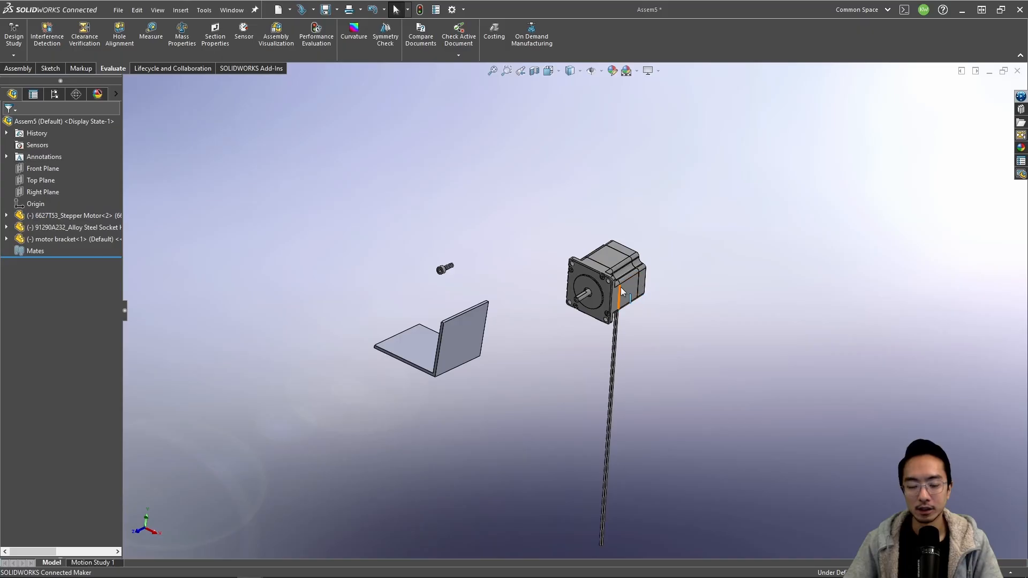
Step: Isolate the motor bracket from the other components and exit the isolated view
right_click(460, 333)
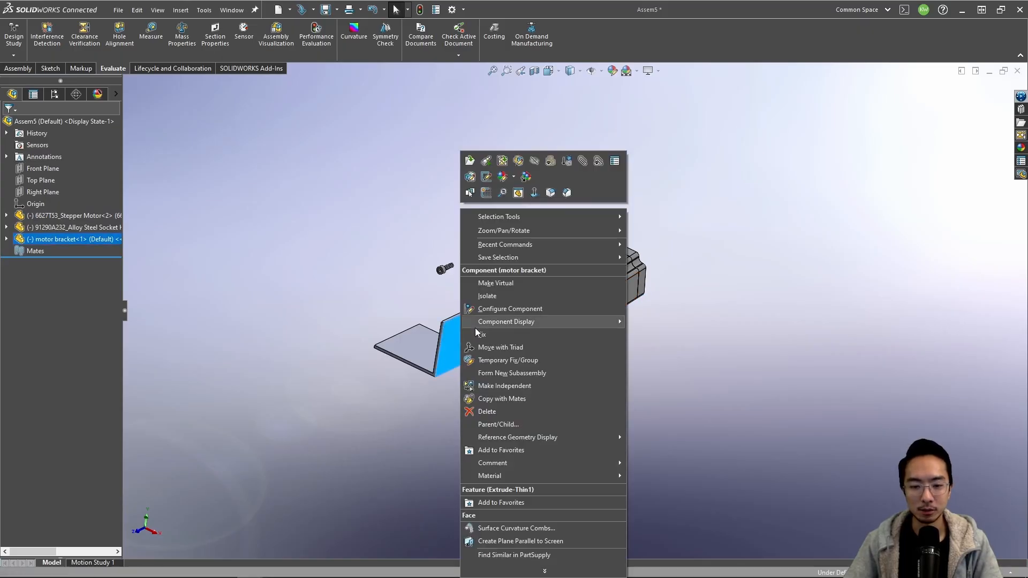
click(497, 295)
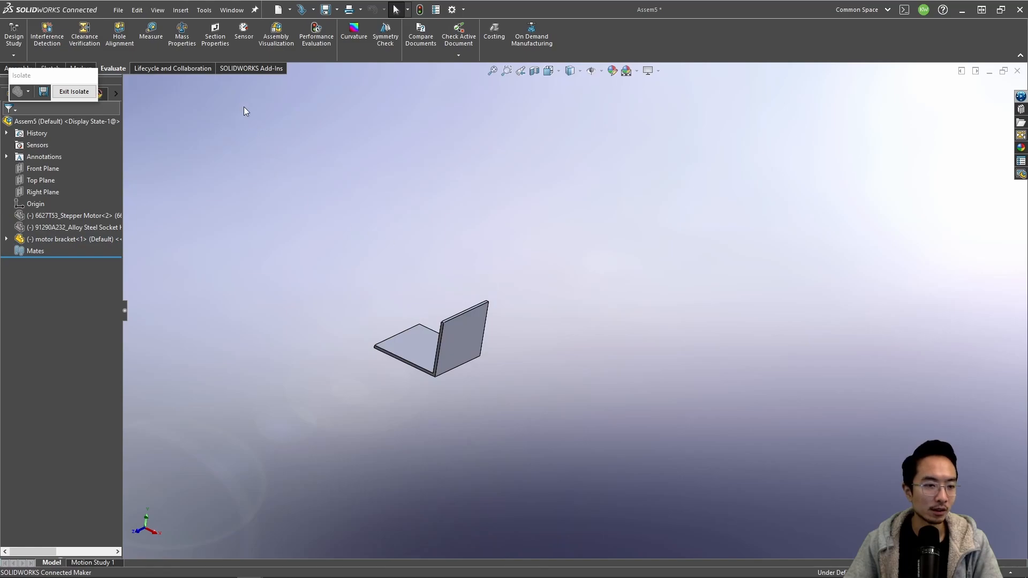
click(74, 91)
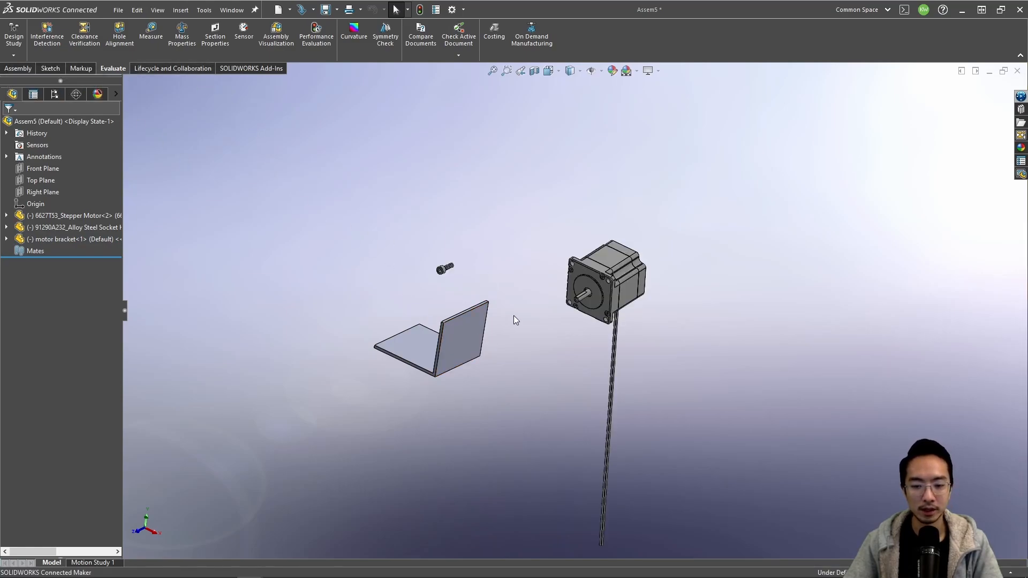
Step: Move the motor bracket closer to the stepper motor and clear the selection
drag(450, 339, 513, 329)
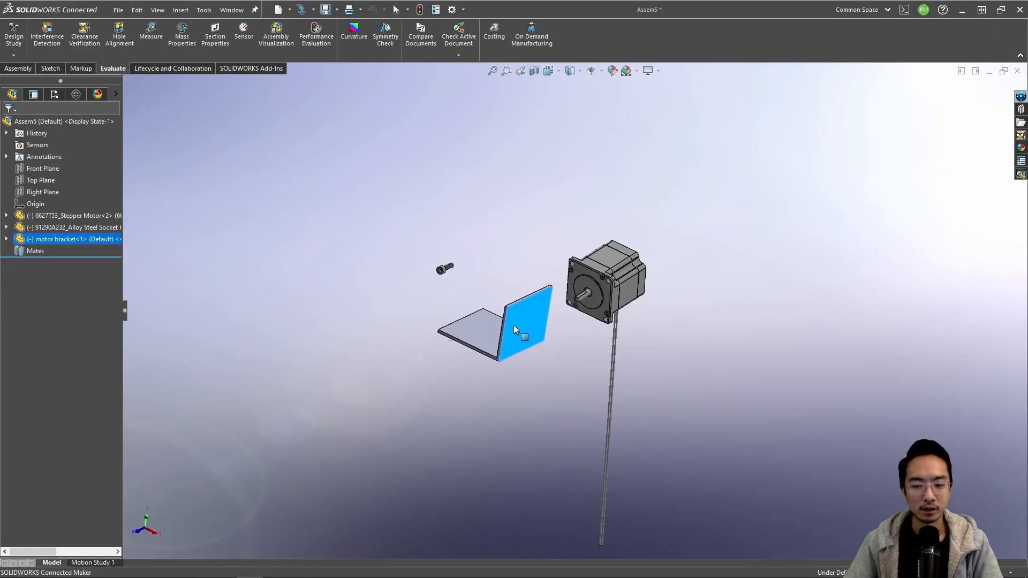
click(512, 248)
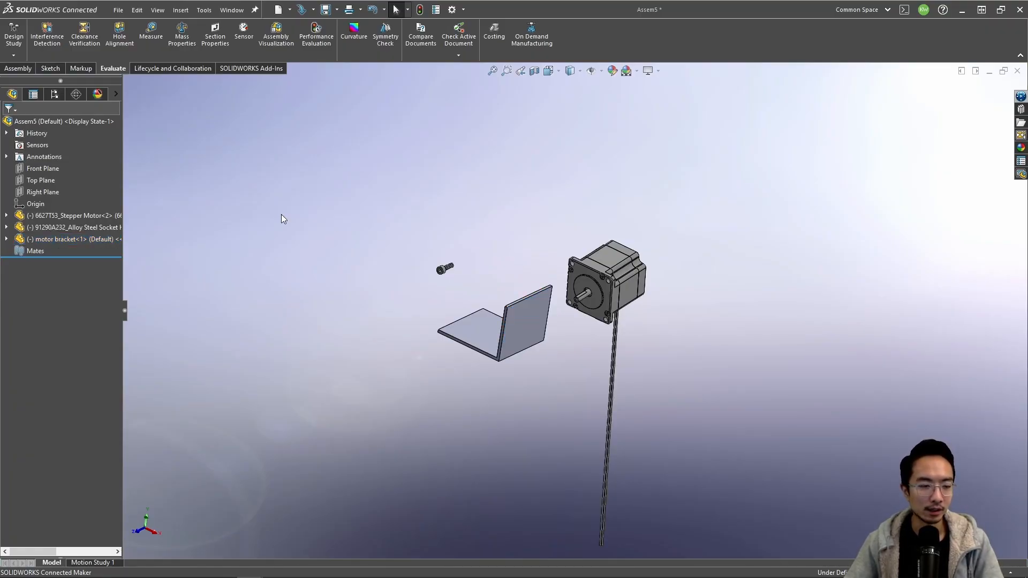
Step: Examine where the assembly's Front, Top and Right reference planes lie relative to the components
click(42, 192)
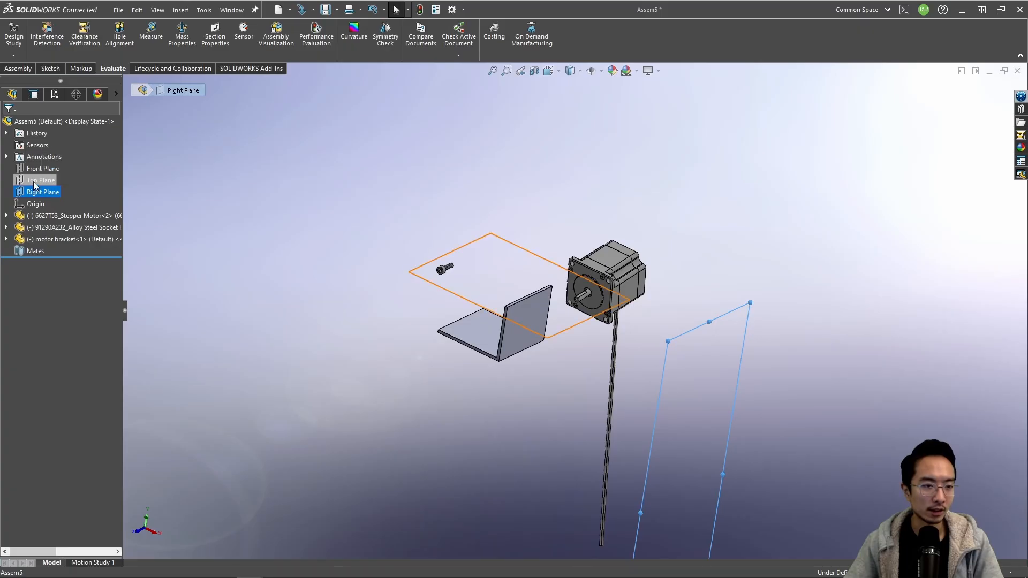
click(41, 181)
click(31, 180)
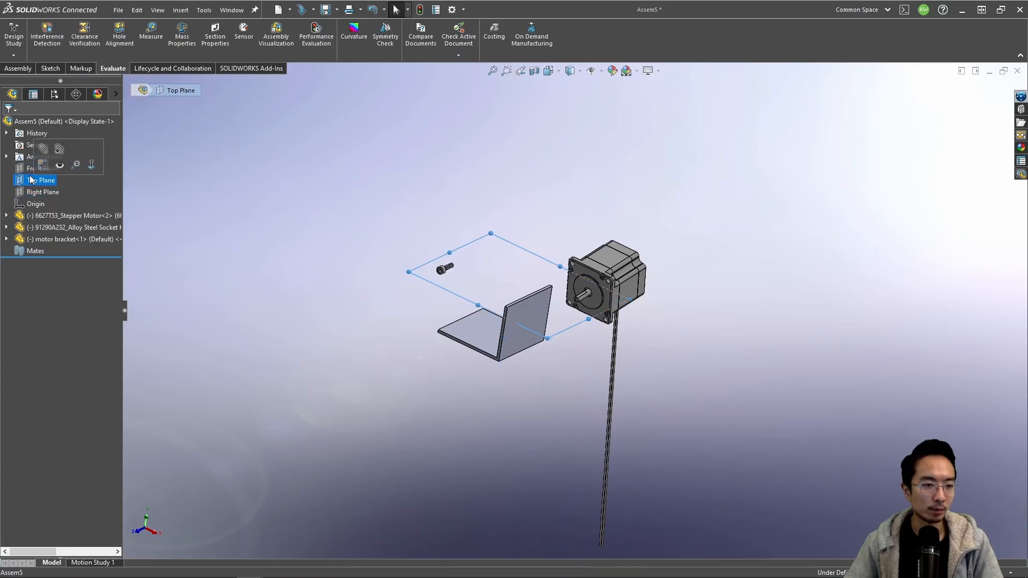
click(30, 168)
click(32, 185)
click(33, 191)
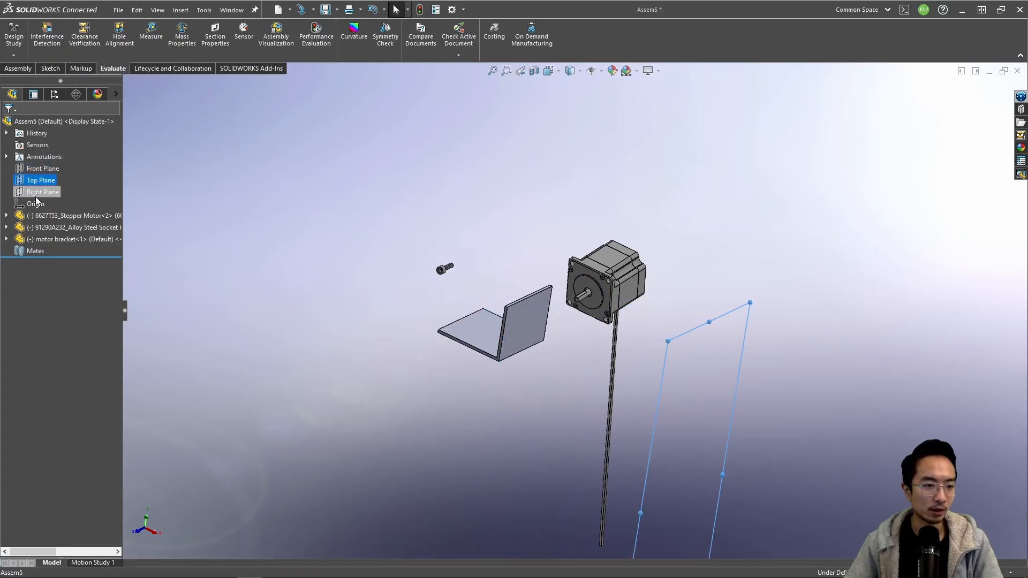
click(235, 210)
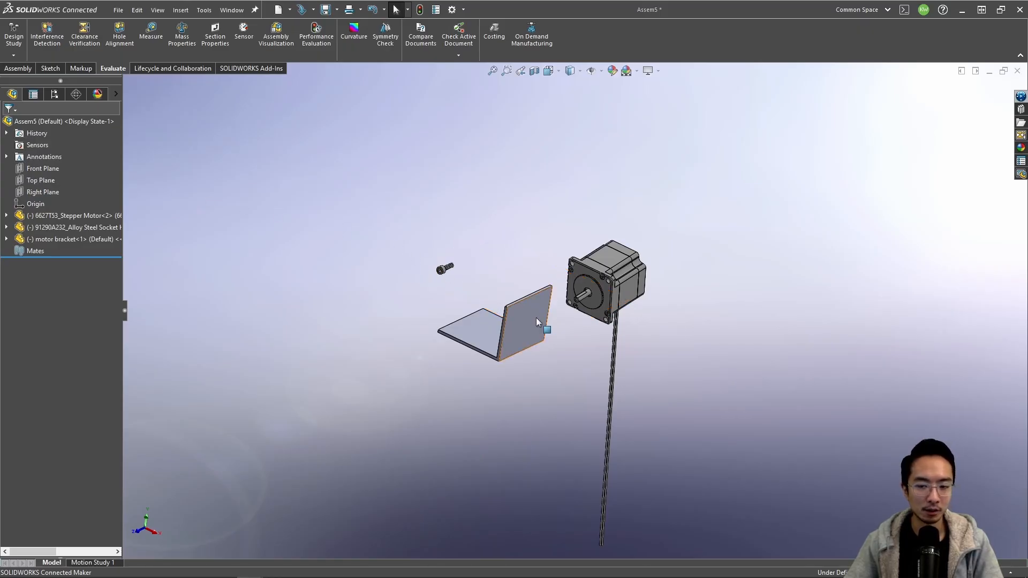
Step: Reposition the motor bracket so that it sits clear of the stepper motor, below the screw
drag(521, 322, 557, 334)
click(691, 306)
middle_drag(658, 307, 624, 315)
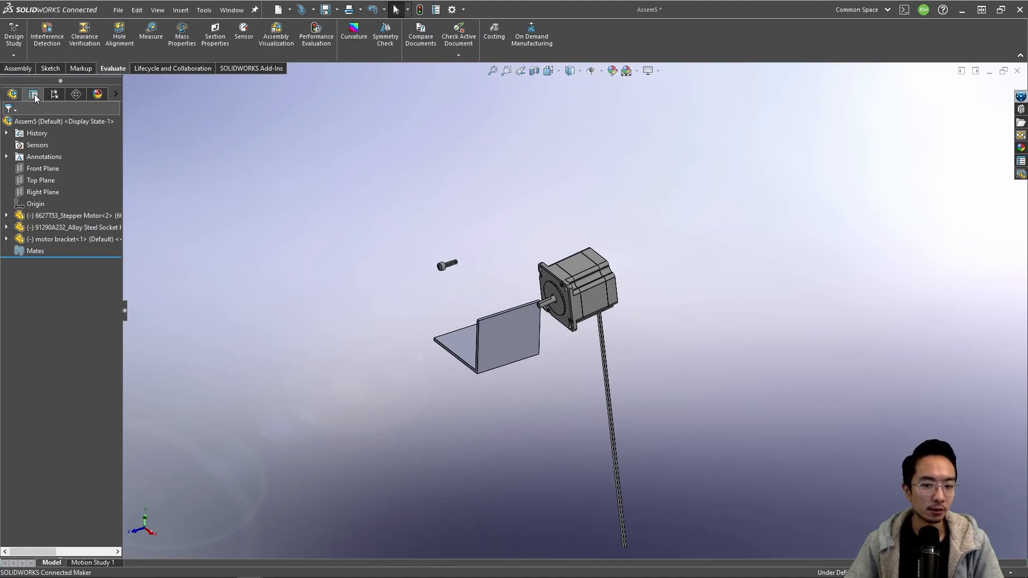
drag(527, 348, 477, 352)
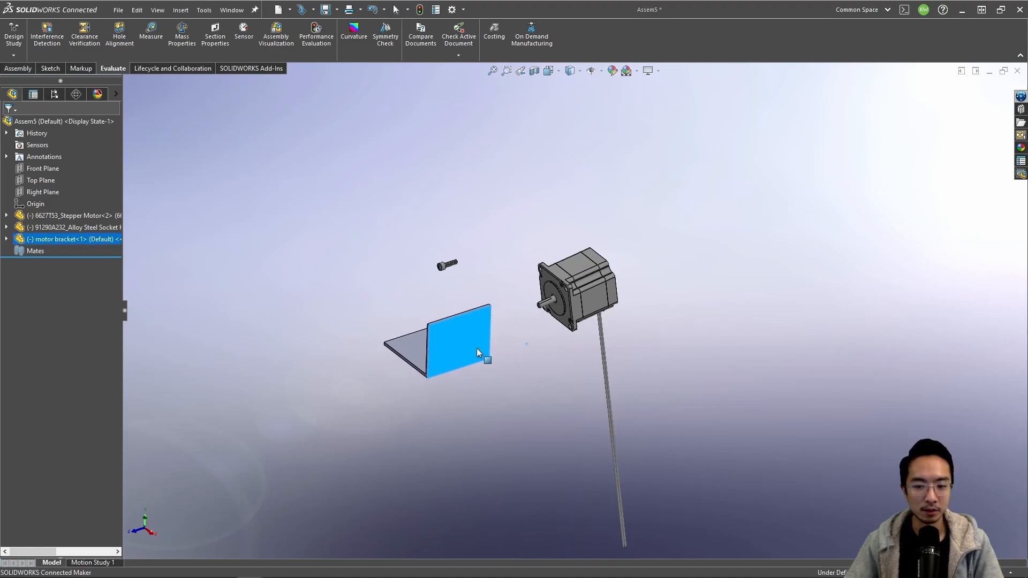
click(522, 223)
Step: Review the assembly's configurations and look through the available assembly, sketch, markup and evaluation commands
click(39, 97)
click(54, 97)
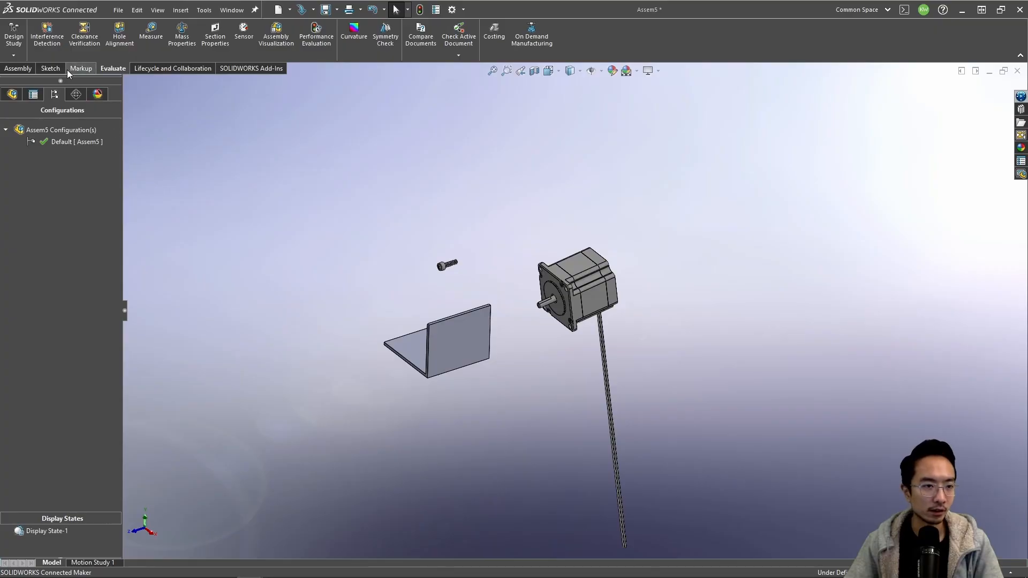
click(28, 67)
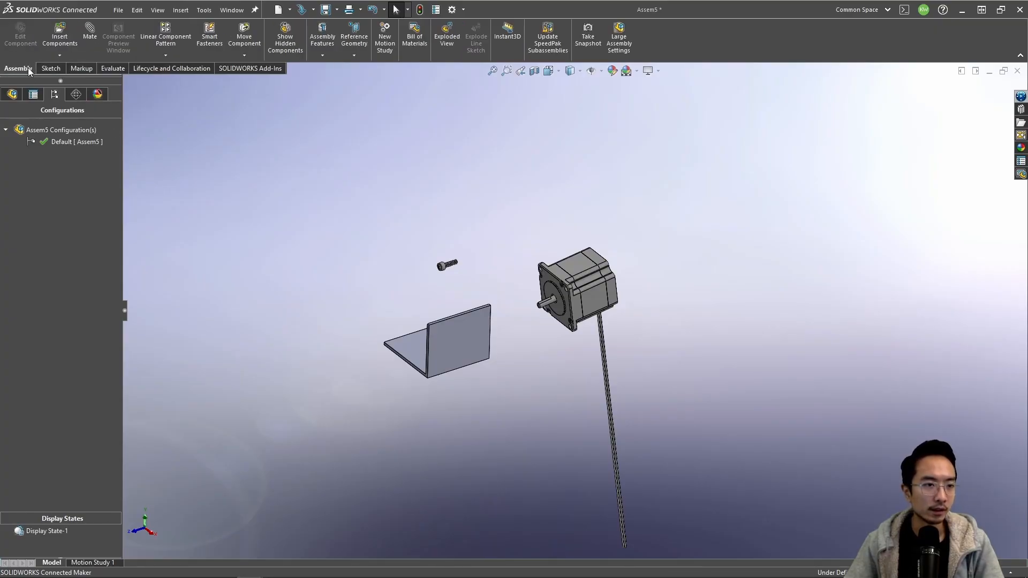
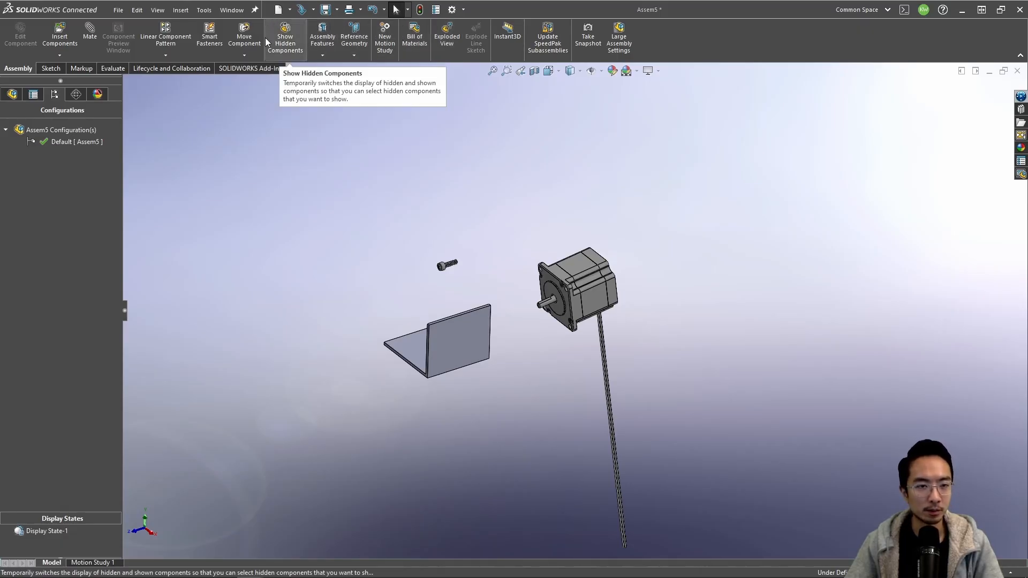
click(51, 69)
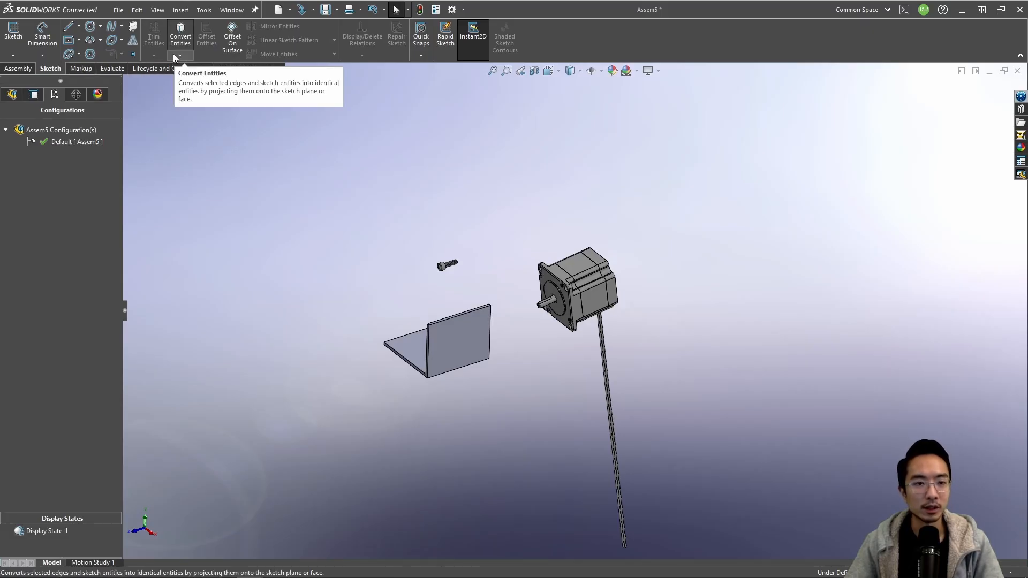
click(80, 69)
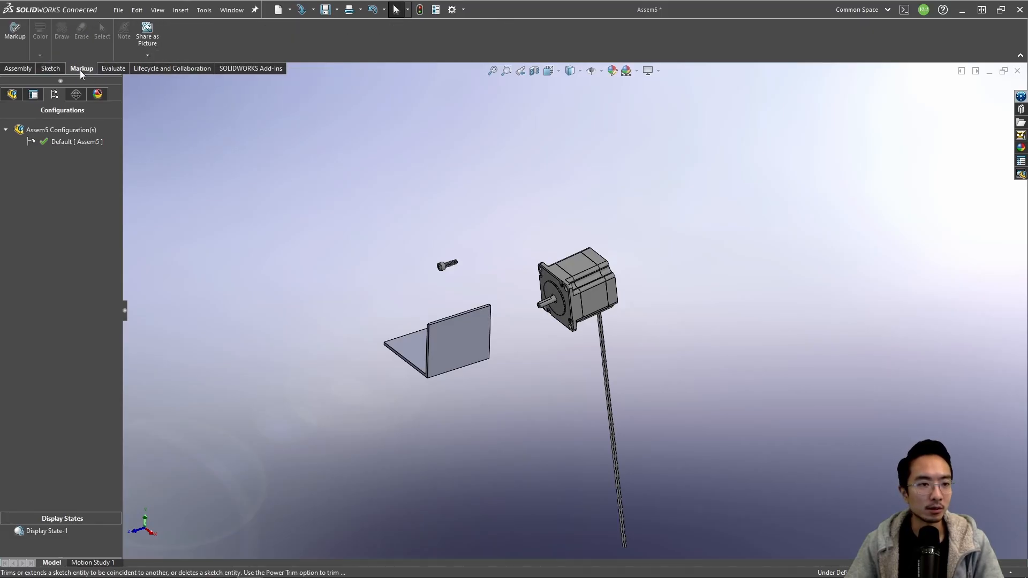
click(109, 69)
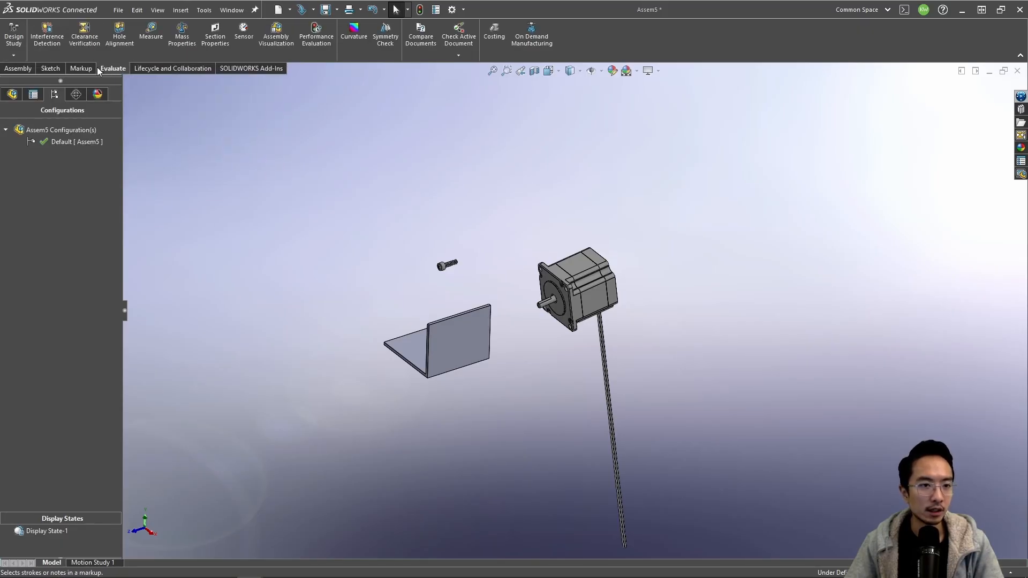
Step: Rebuild the assembly to examine its mass properties, and look over the Sensor settings without creating a sensor
click(182, 37)
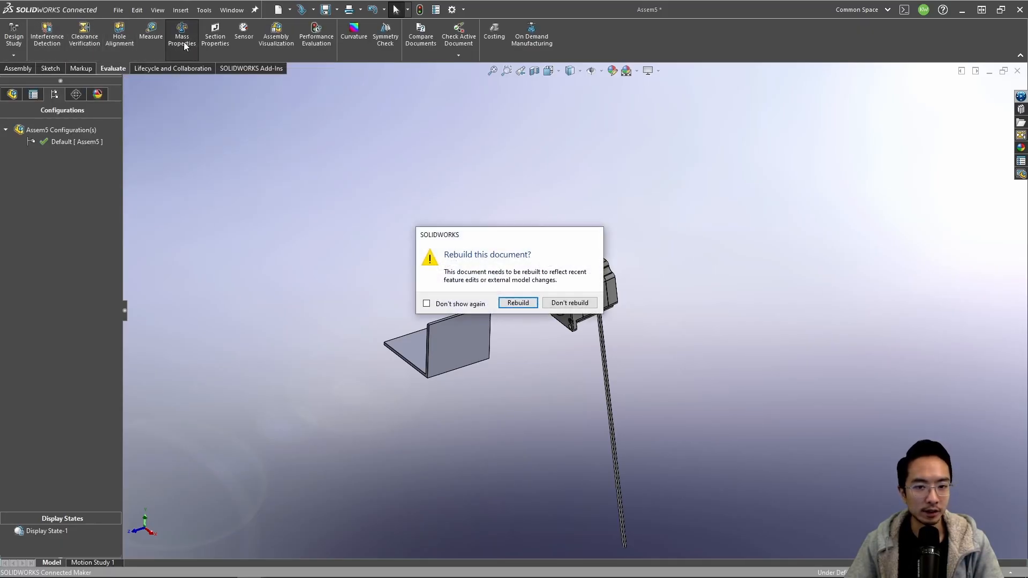
click(531, 302)
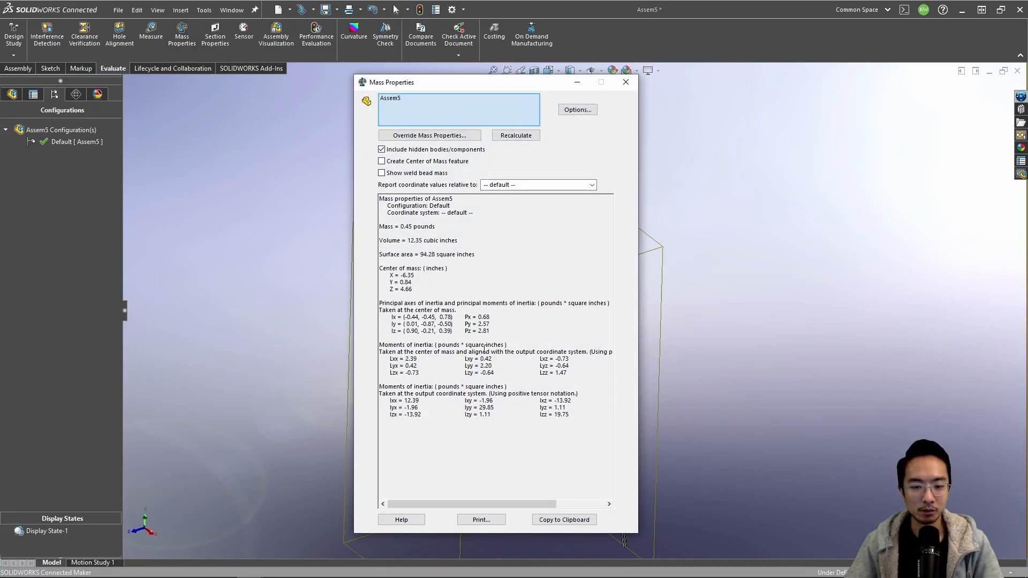
click(624, 81)
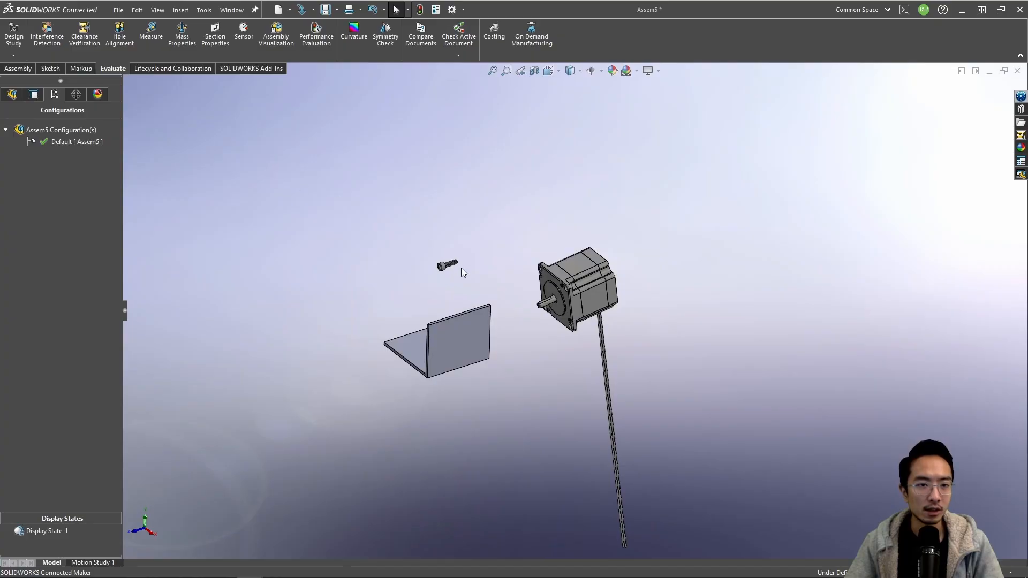
click(246, 34)
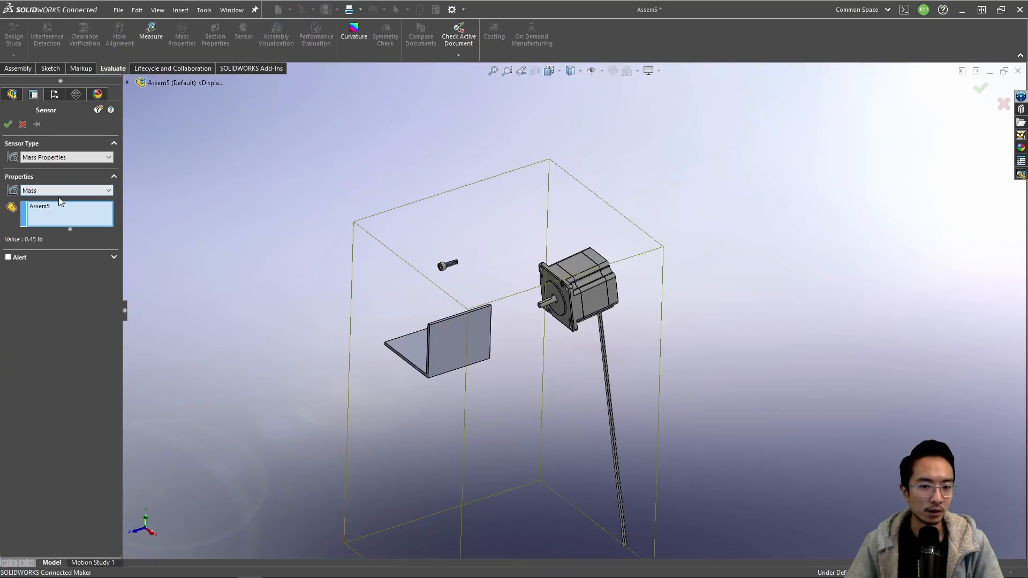
click(24, 124)
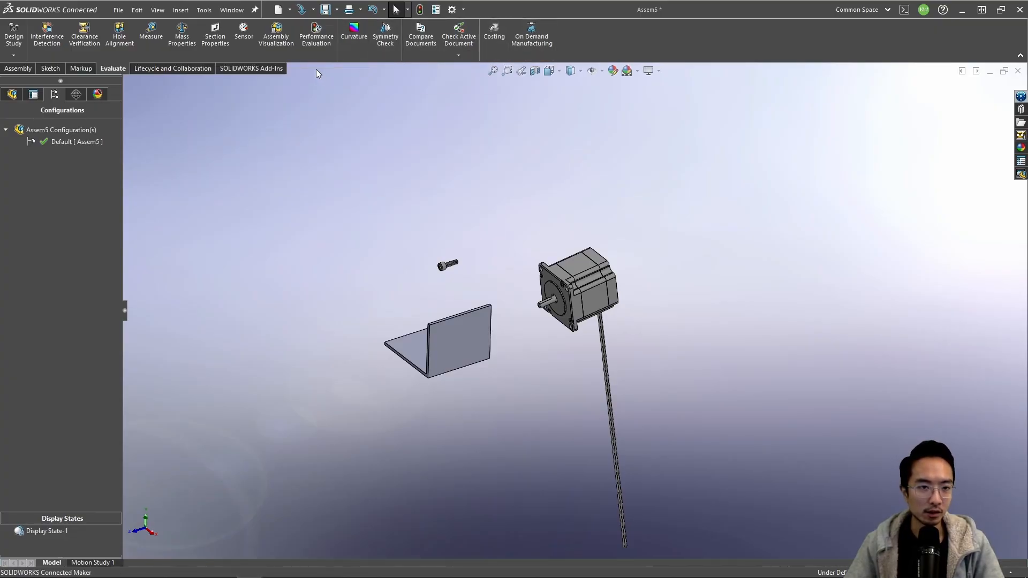
Step: Look through the lifecycle, collaboration and add-in commands, and return to the assembly commands
click(166, 68)
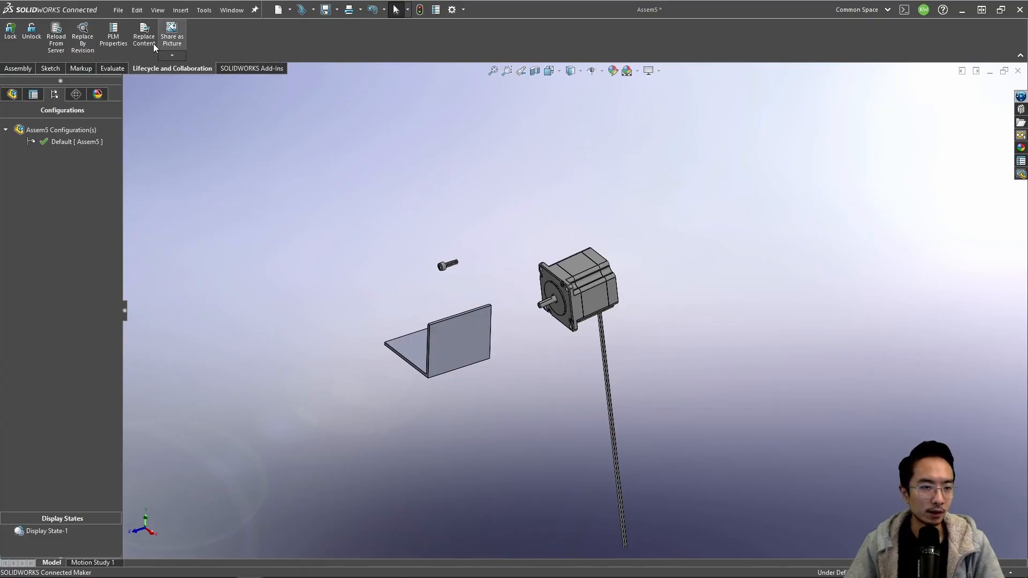
click(244, 68)
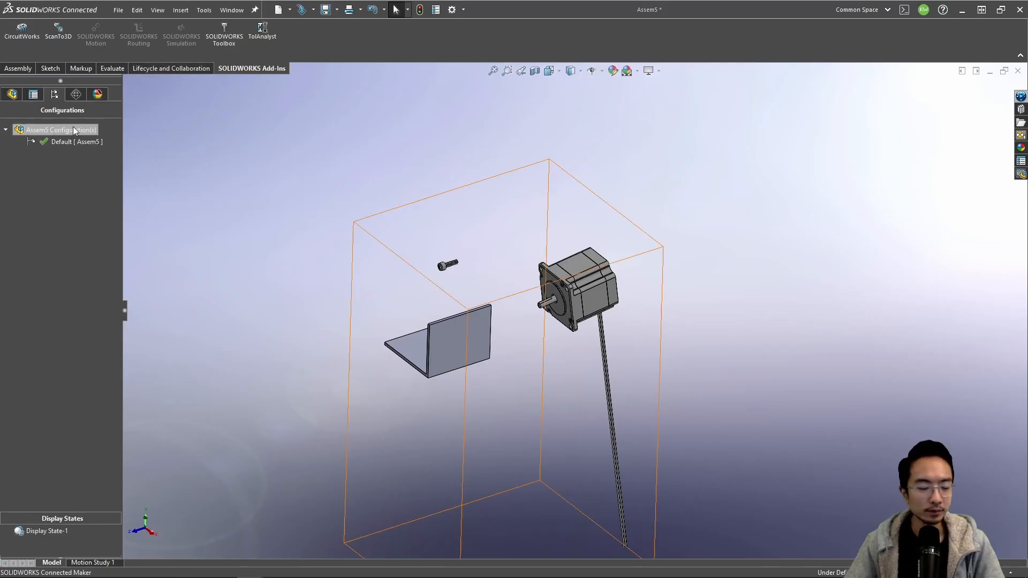
click(23, 70)
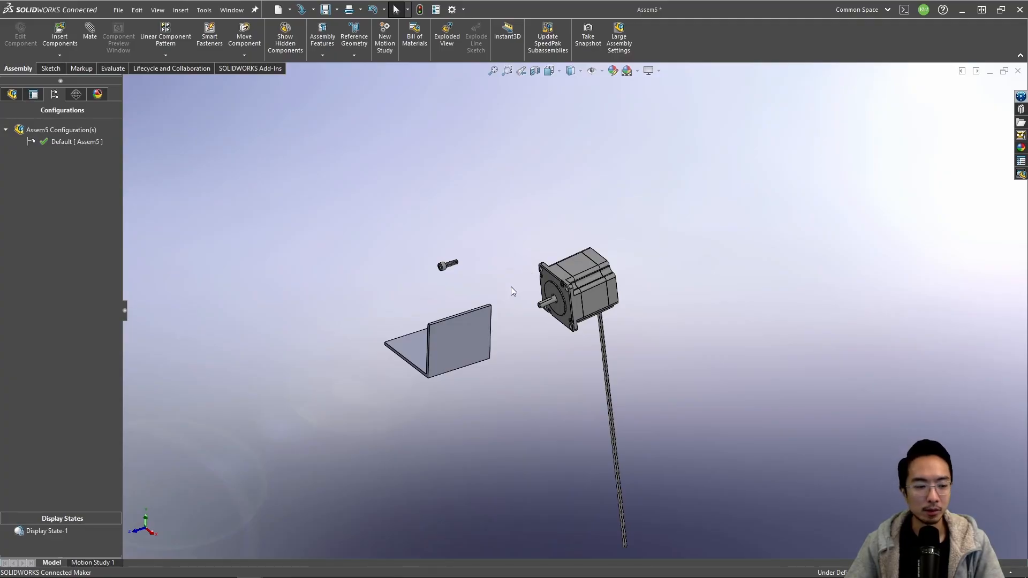
Step: Examine the bracket's upright plate and the stepper motor's front flange from several angles to compare their mounting faces
mouse_move(483, 304)
middle_down()
mouse_move(471, 271)
mouse_move(486, 298)
middle_up()
middle_drag(505, 247, 595, 241)
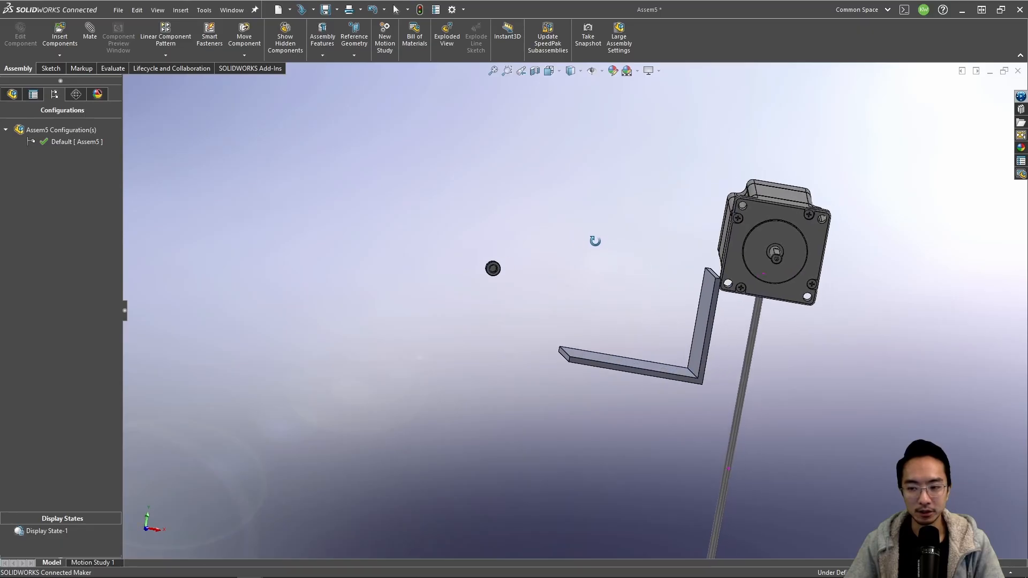
click(693, 349)
middle_drag(721, 322, 742, 267)
scroll(856, 239, down, 5)
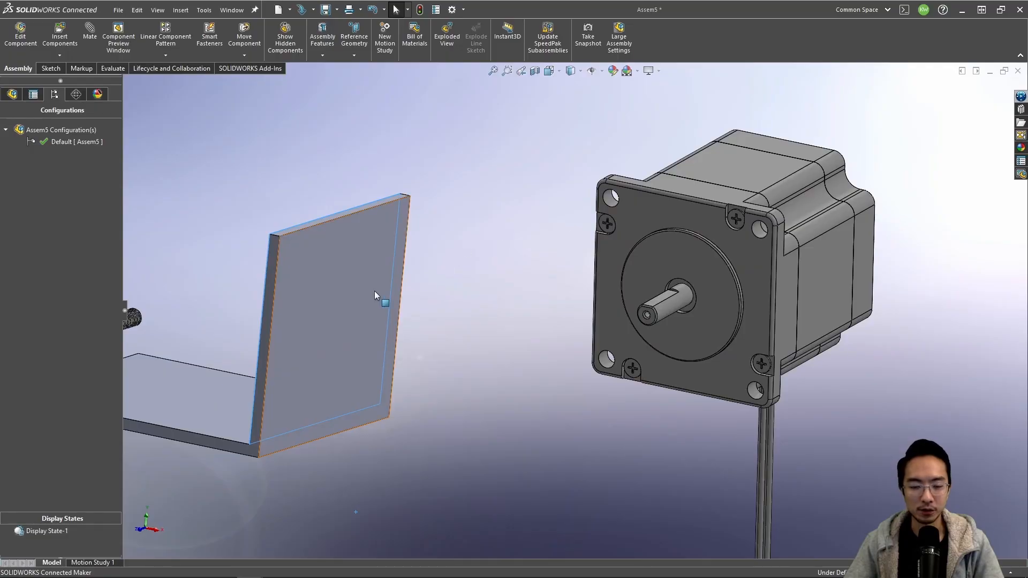
scroll(487, 294, up, 3)
mouse_move(486, 294)
middle_down()
mouse_move(521, 289)
mouse_move(454, 290)
mouse_move(417, 315)
mouse_move(460, 300)
mouse_move(546, 337)
mouse_move(591, 366)
mouse_move(558, 400)
middle_up()
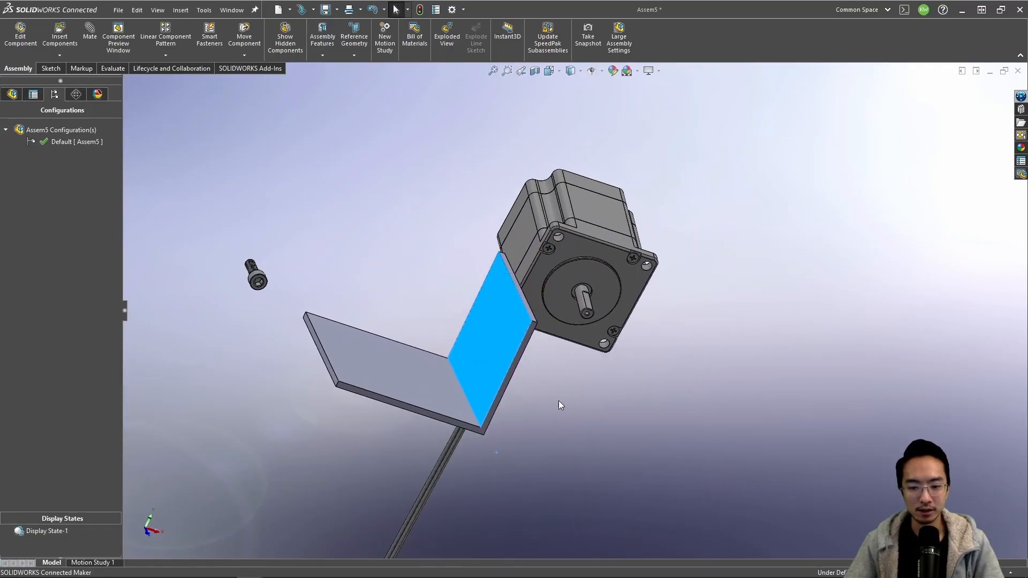
click(485, 369)
click(577, 411)
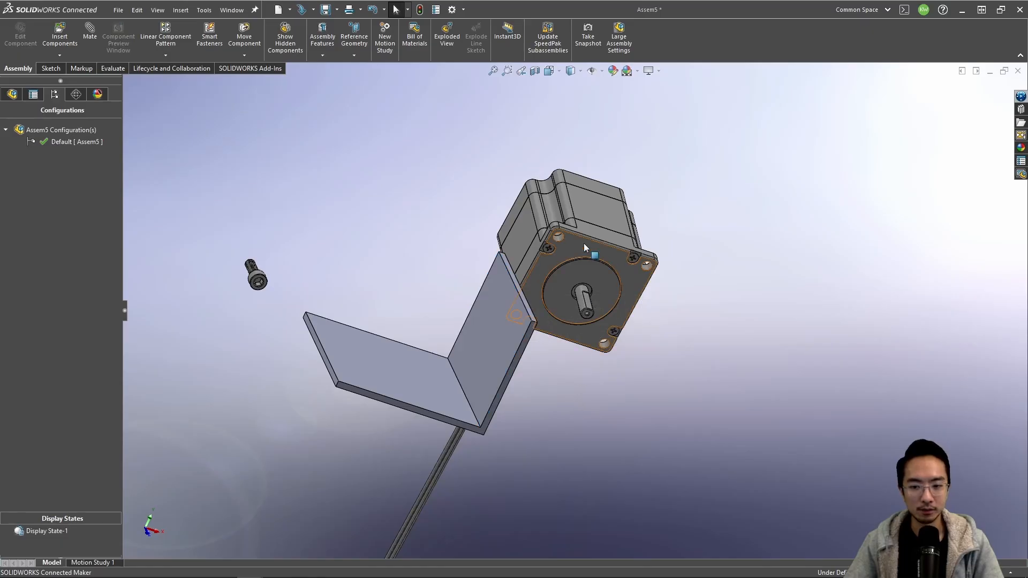
click(583, 240)
click(500, 311)
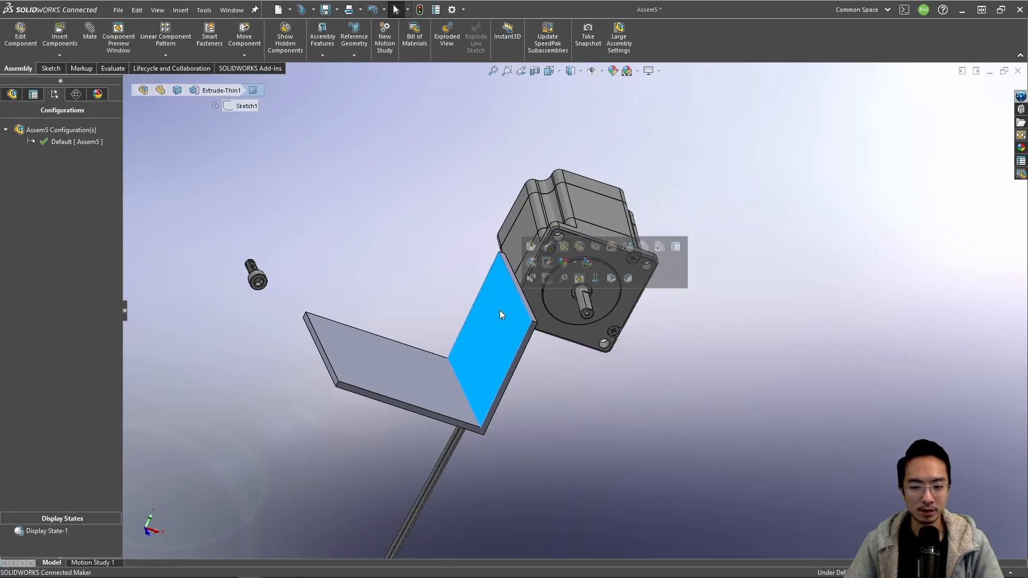
click(567, 358)
middle_drag(545, 316, 469, 258)
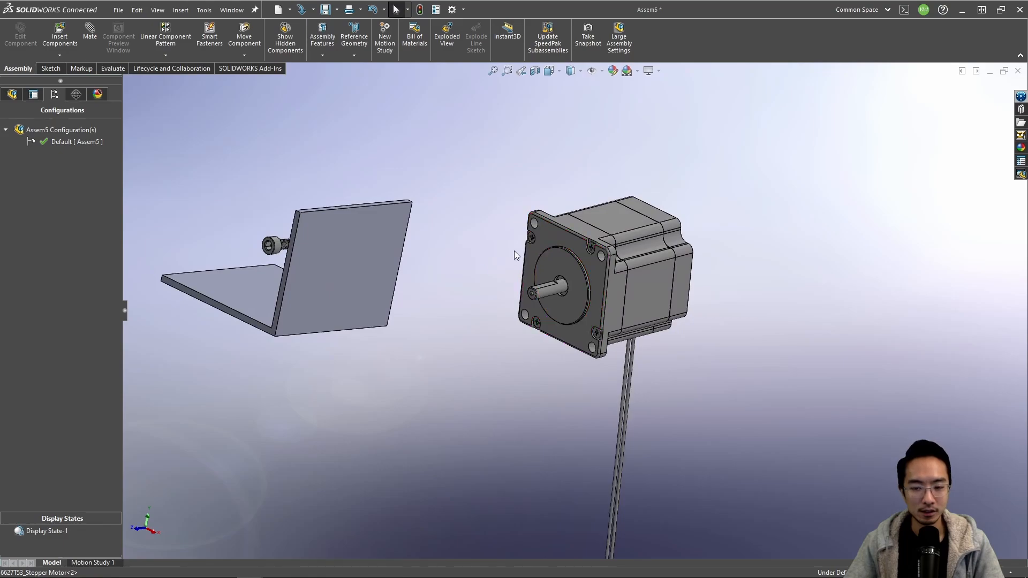
Step: Measure the distance between the two upper mounting holes on the stepper motor's flange, using a hole edge and a hole face
click(535, 224)
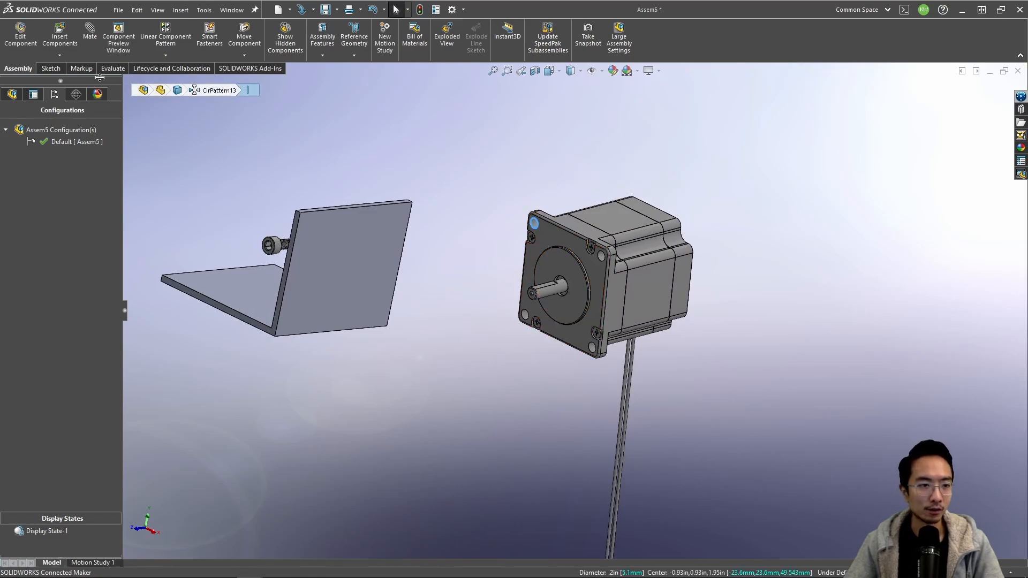
click(125, 68)
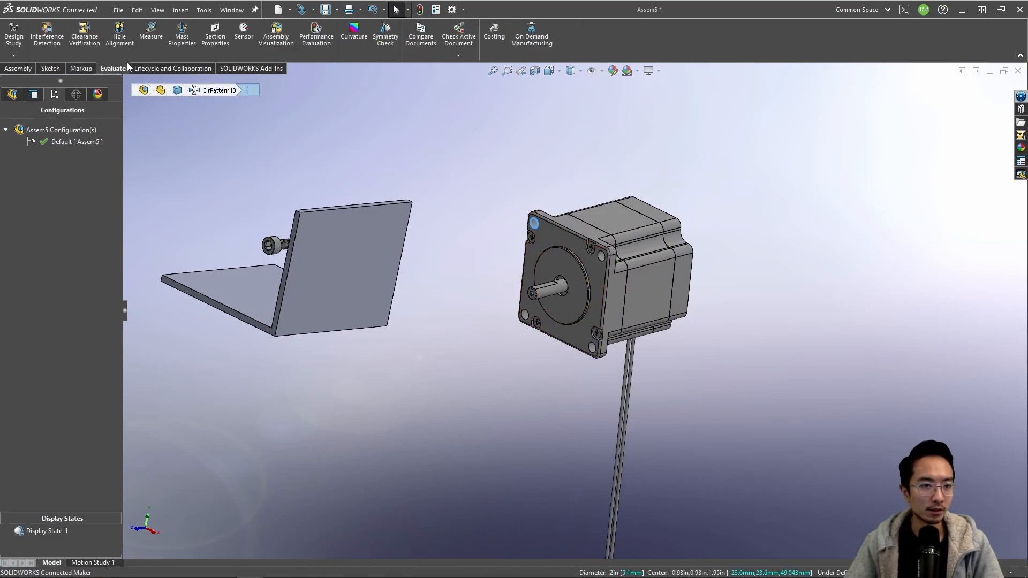
click(151, 32)
drag(642, 209, 760, 214)
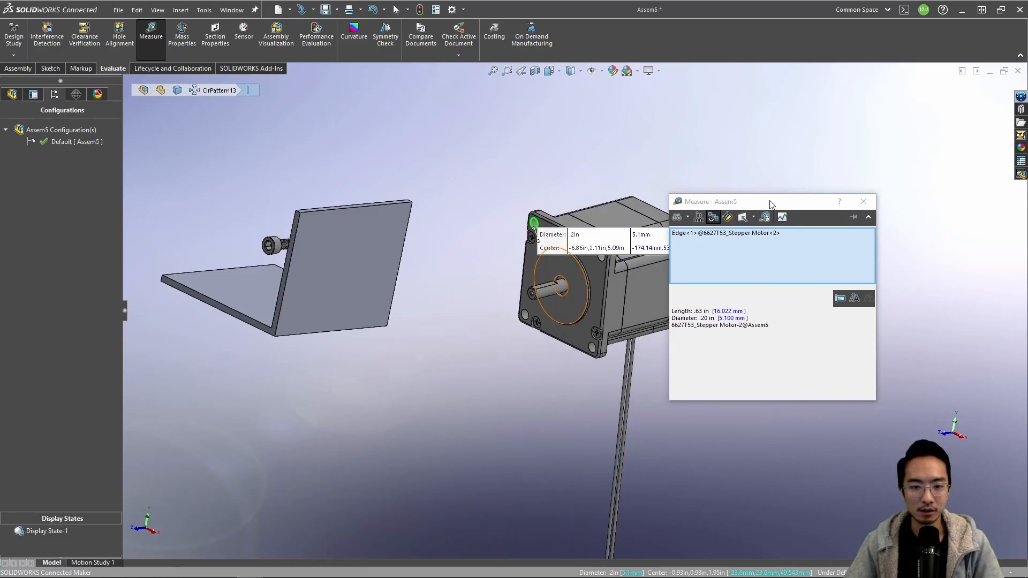
scroll(598, 256, down, 4)
click(598, 253)
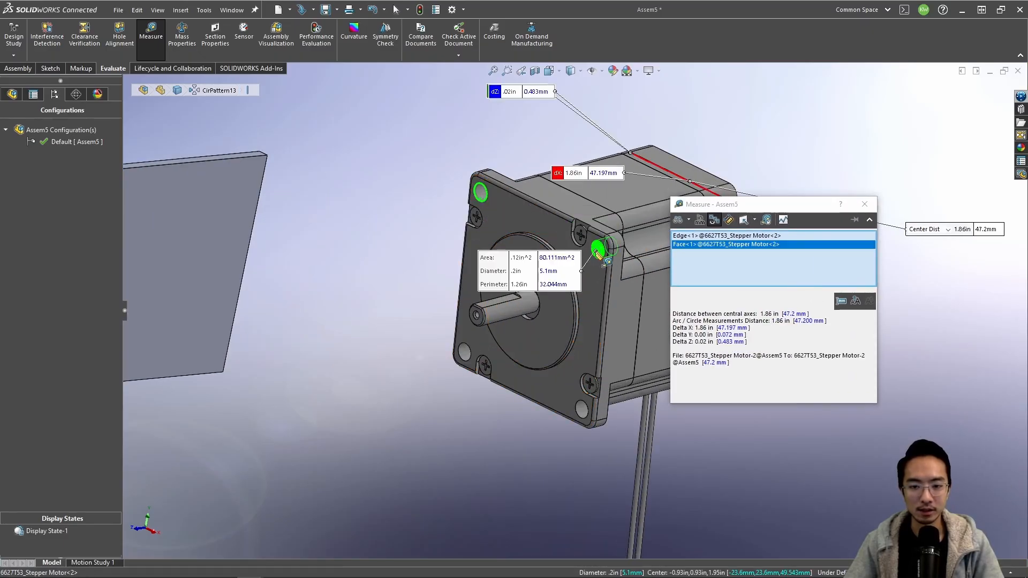
scroll(598, 256, up, 3)
middle_drag(598, 256, 583, 232)
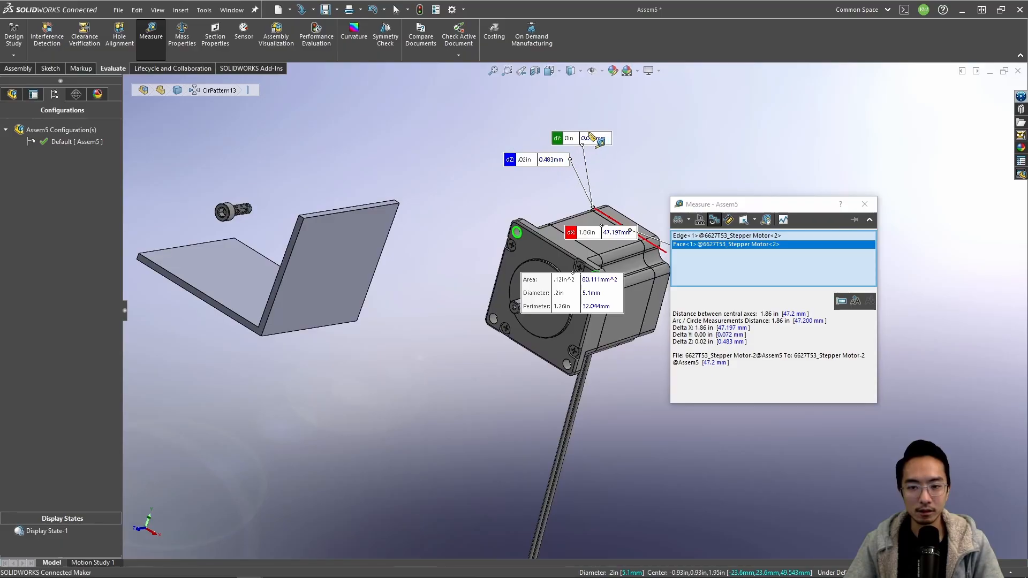
key(Escape)
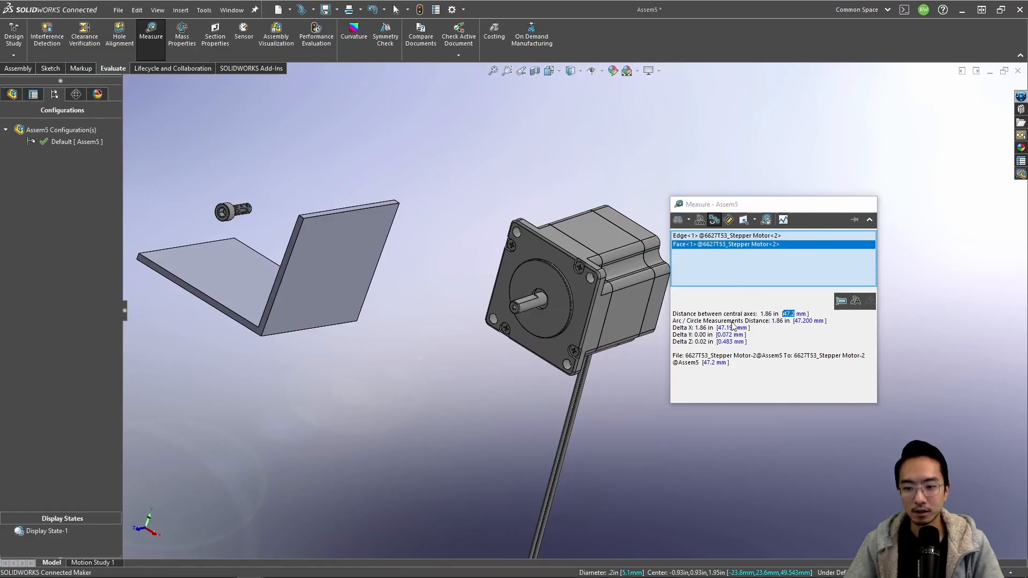
Step: Measure the spacing of the motor flange's two upper mounting holes again, using both cylindrical hole faces
click(517, 233)
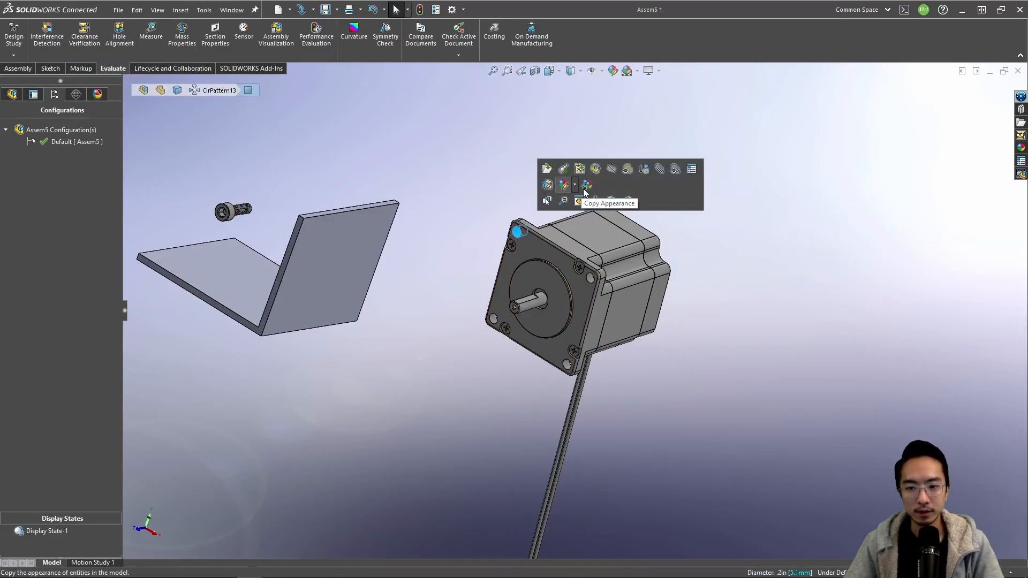
click(151, 33)
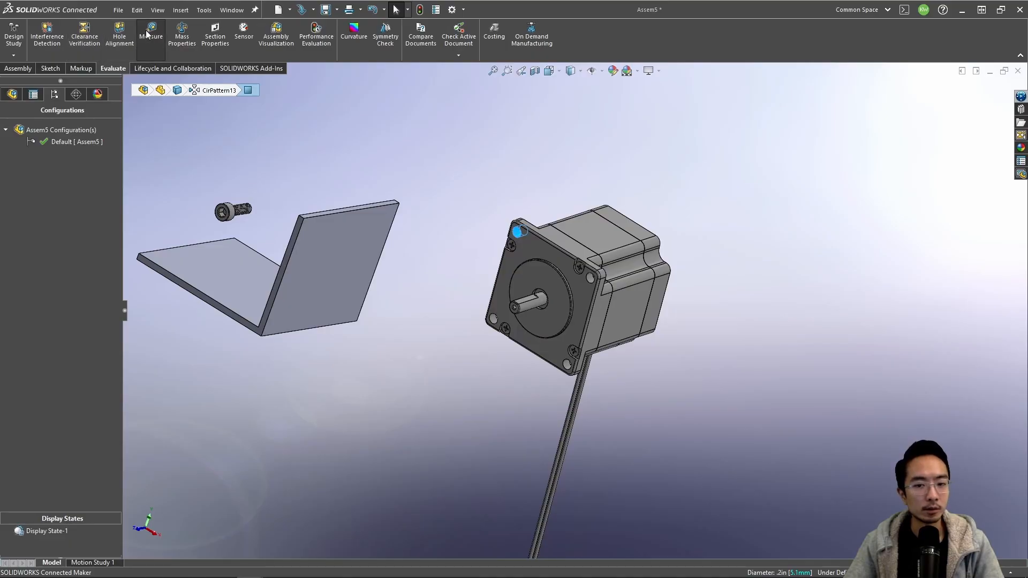
scroll(592, 266, down, 4)
click(587, 249)
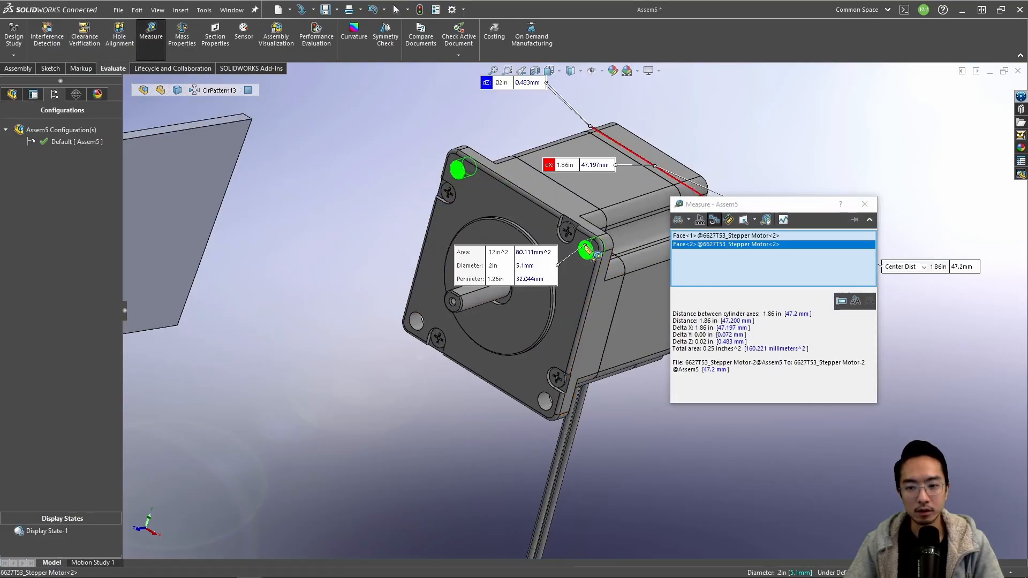
click(730, 323)
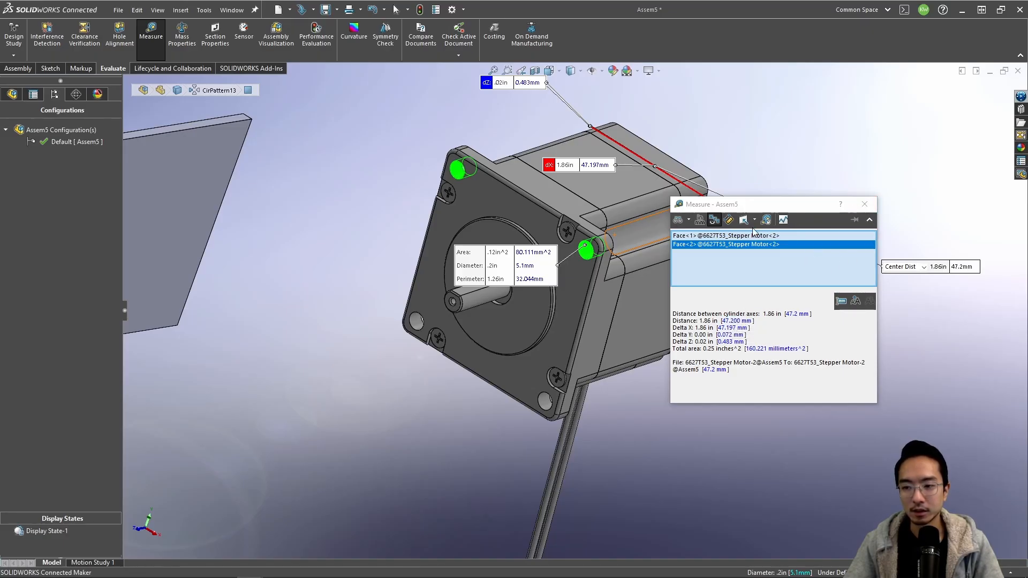
click(865, 204)
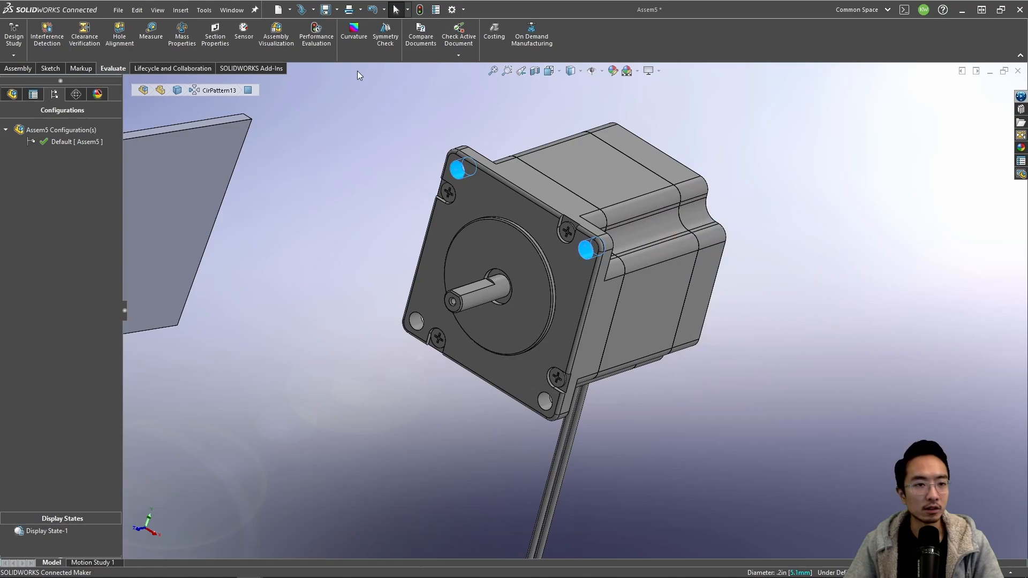
Step: Set the Measure tool to custom units of inches with three decimal places and dual millimetres, and recheck the upper hole spacing
click(159, 39)
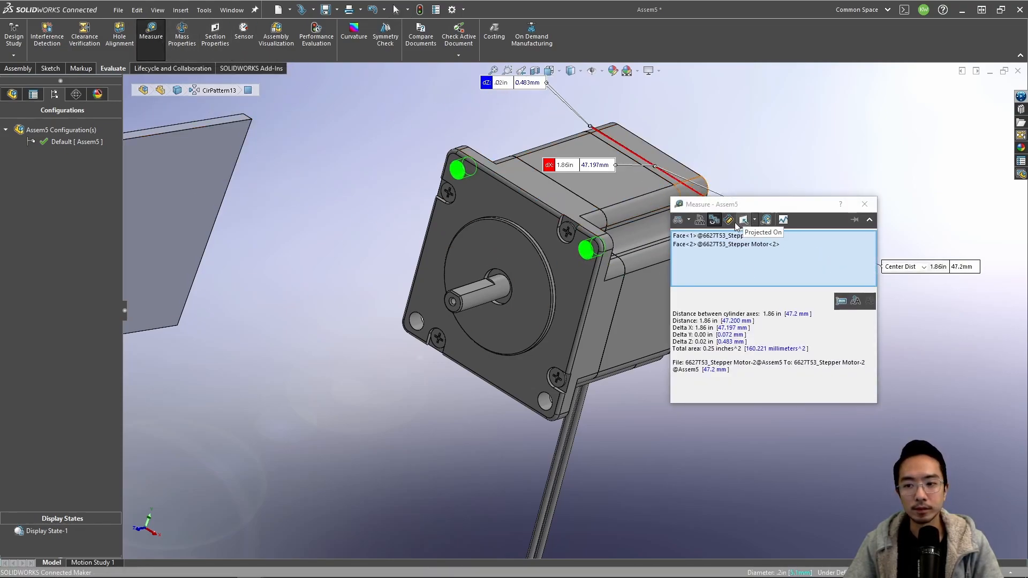
click(700, 224)
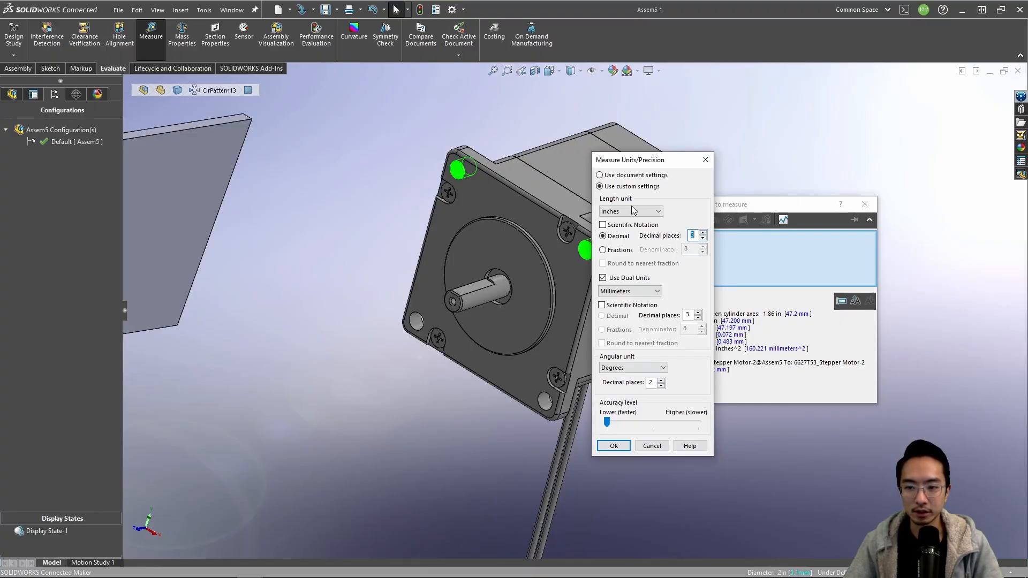
click(616, 445)
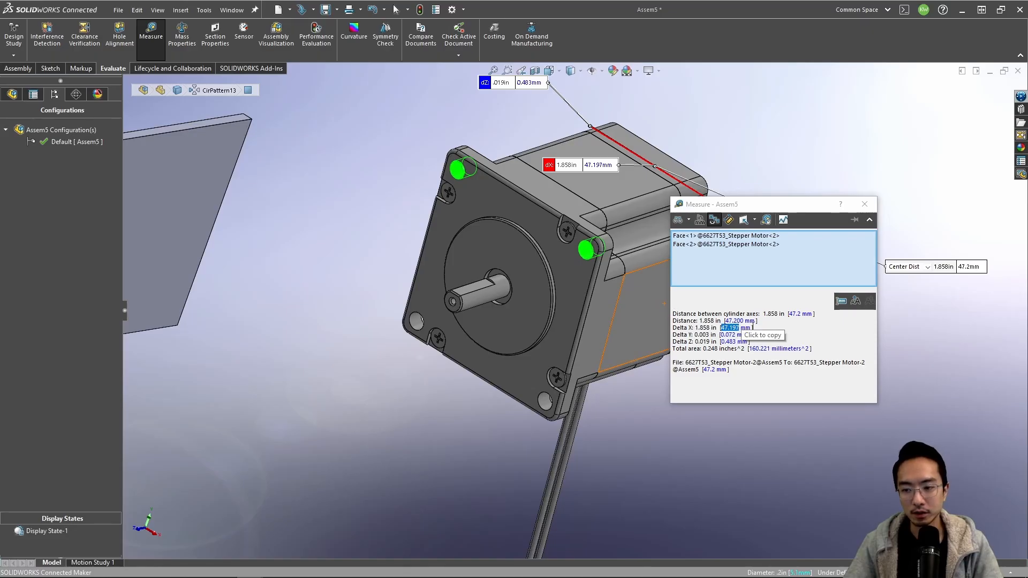
key(Escape)
key(Escape)
scroll(355, 262, up, 3)
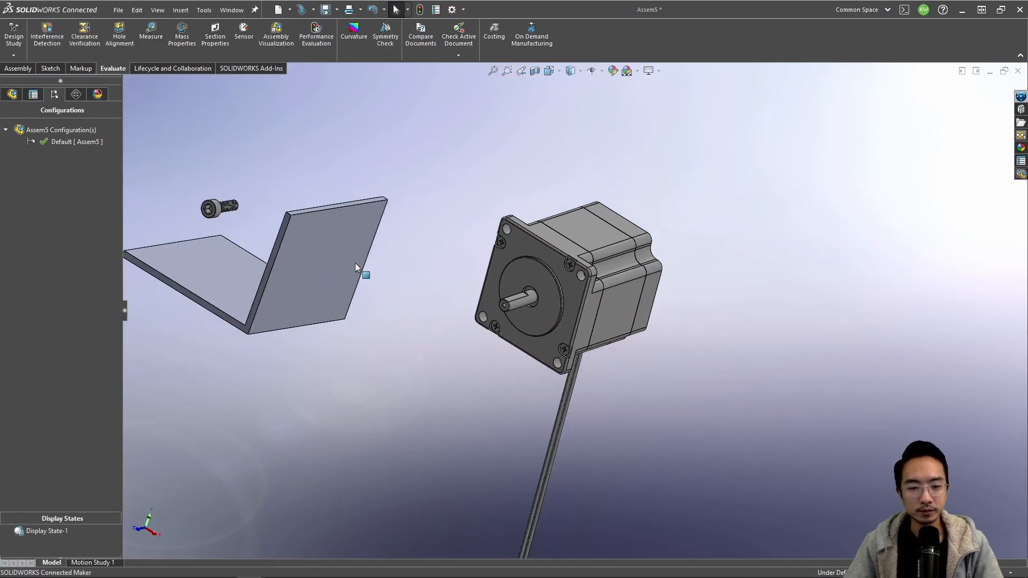
Step: Open the motor bracket part from the assembly and view it normal to the upright plate's large outer face
click(332, 262)
click(362, 199)
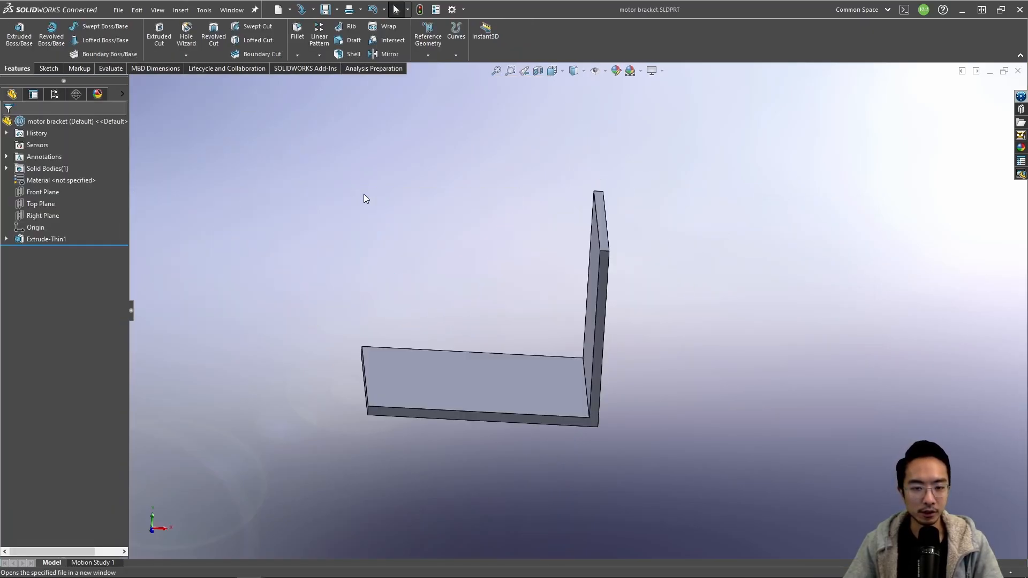
middle_drag(512, 332, 410, 306)
click(477, 287)
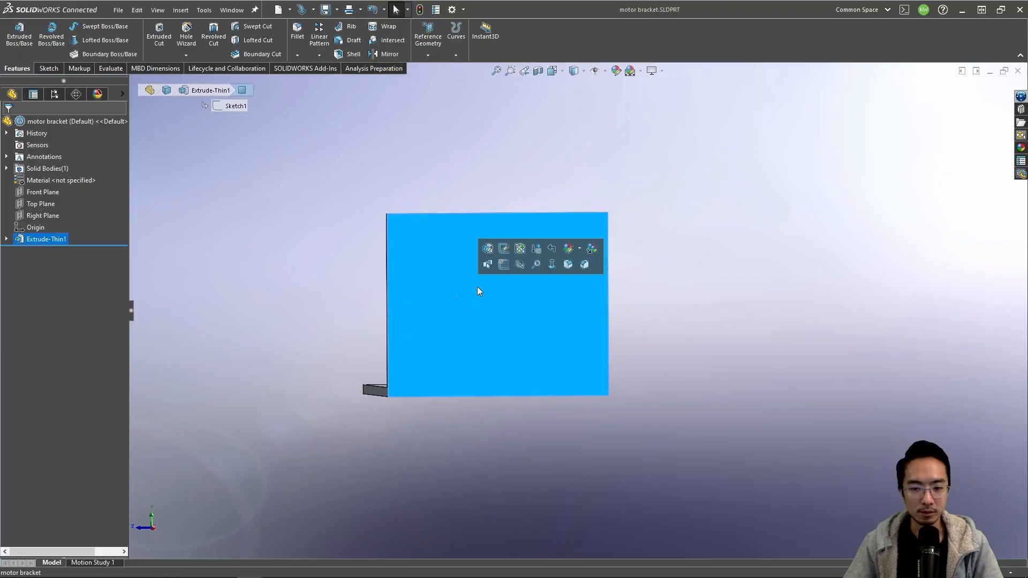
click(550, 265)
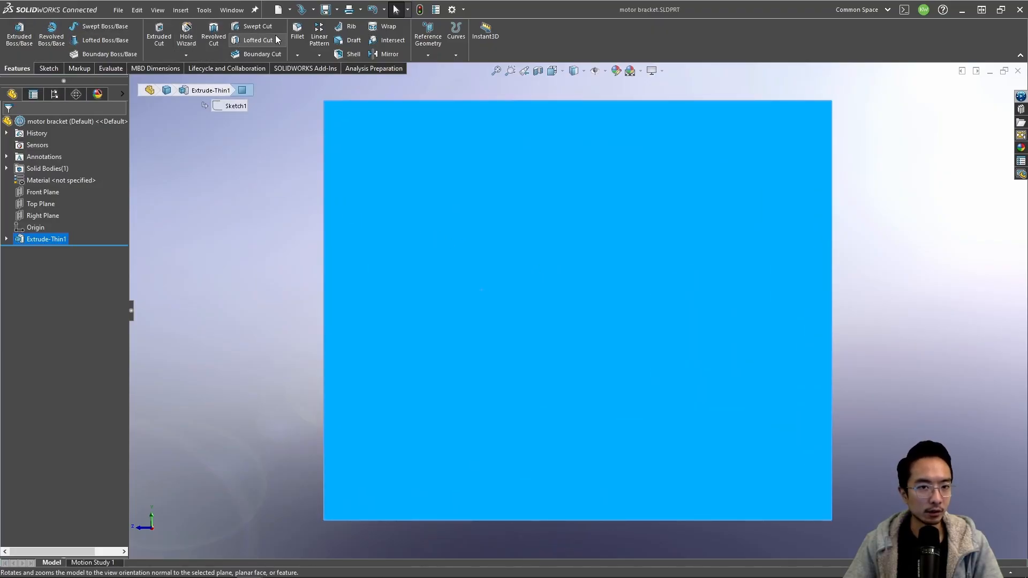
Step: Start a Hole Wizard hole on the plate face as an ANSI Metric tap drill, size M5x0.8
click(186, 38)
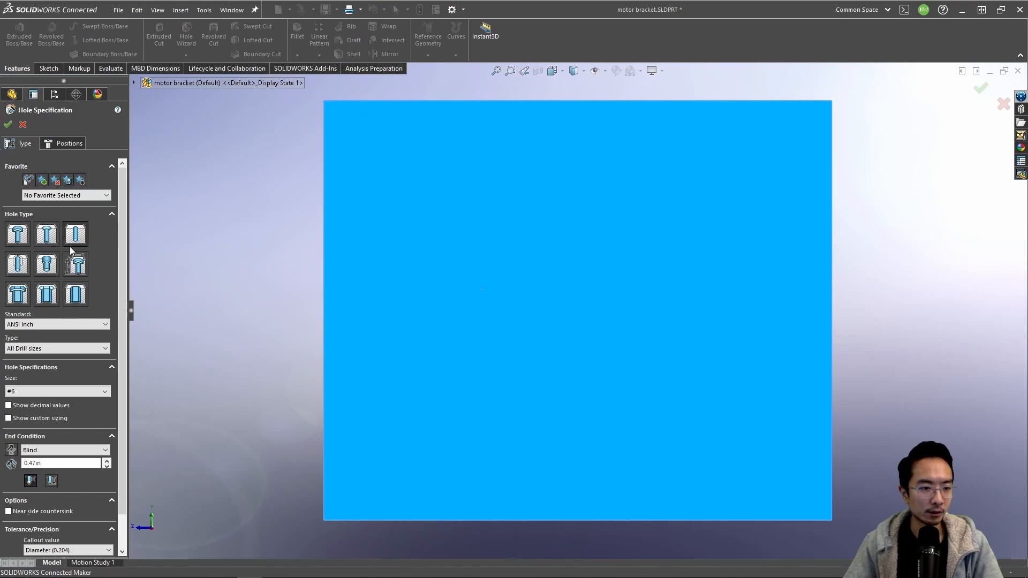
click(56, 324)
click(41, 341)
click(40, 348)
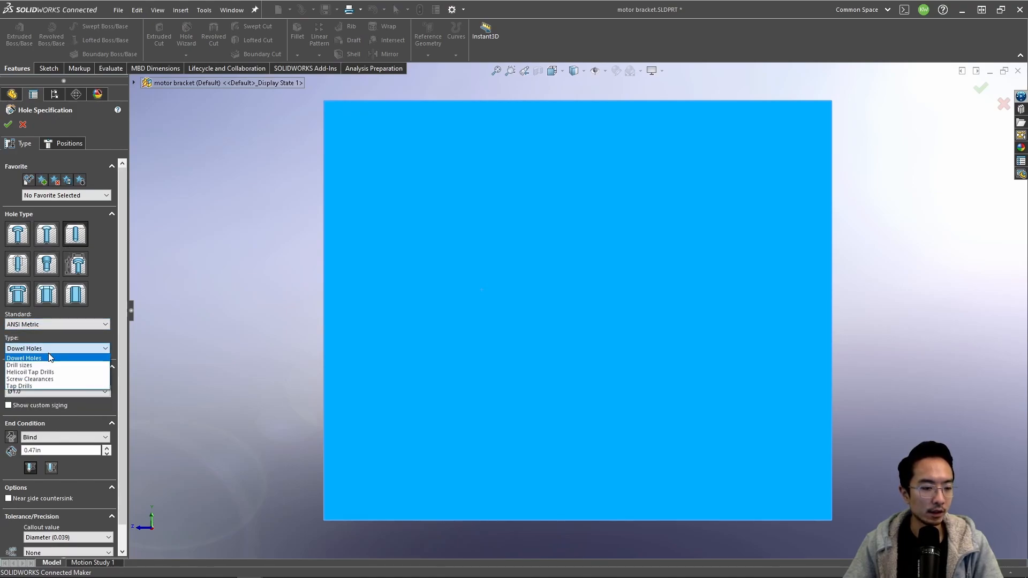
click(44, 386)
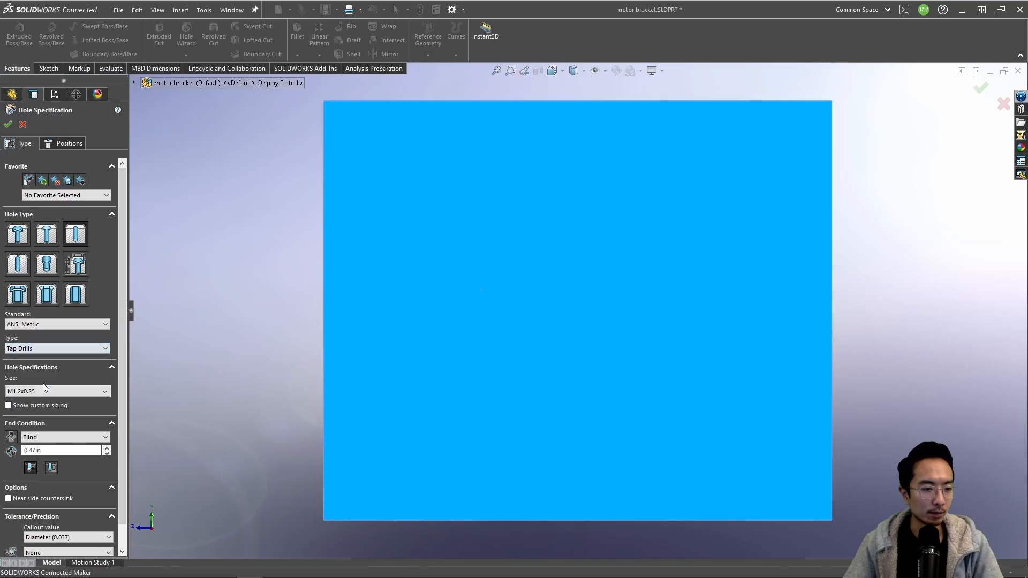
click(48, 391)
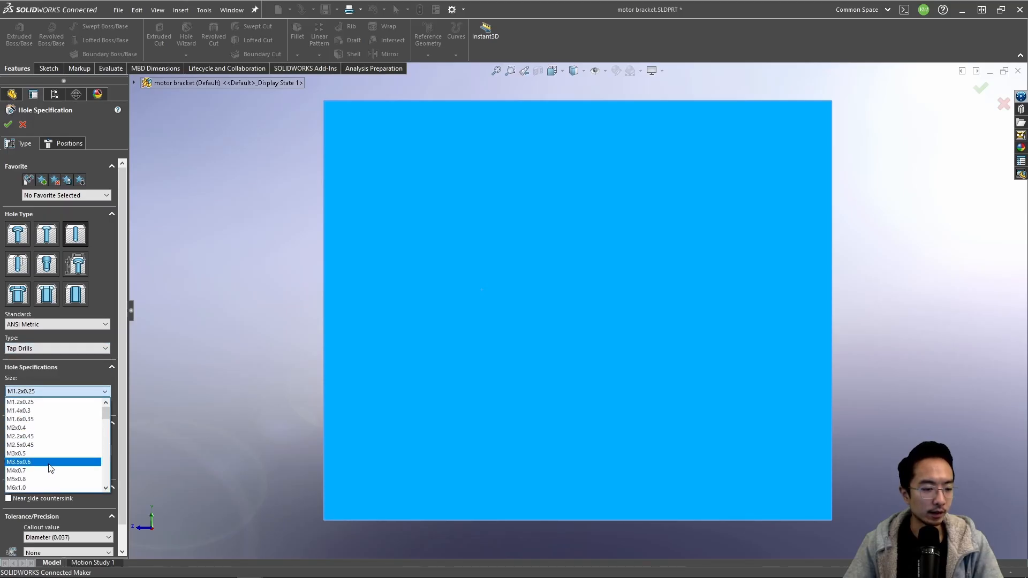
click(36, 480)
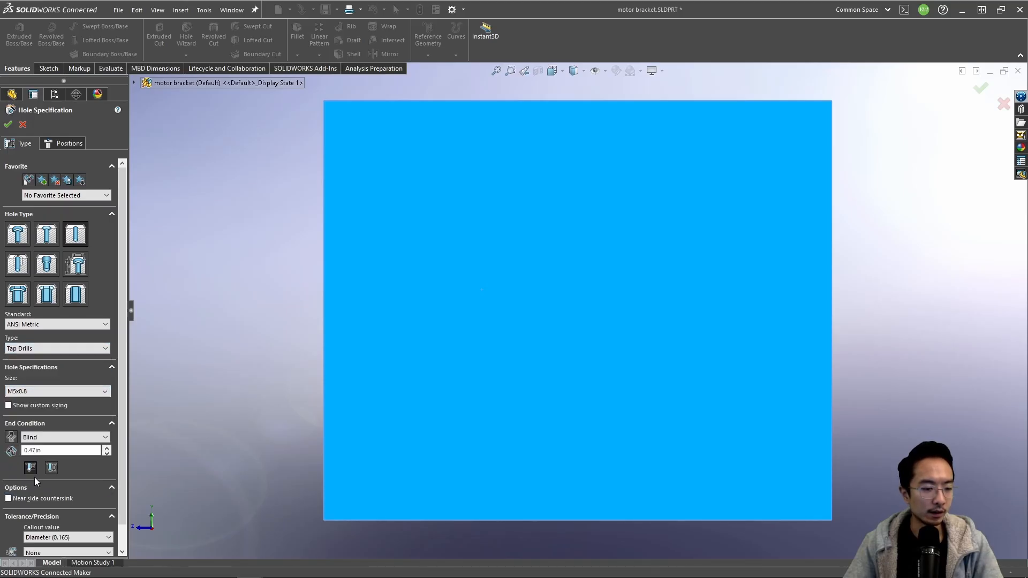
Step: Sketch a center rectangle about 2.094 x 1.733 in on the plate face for the hole positions, and remove the hole point at its center
click(63, 144)
click(362, 132)
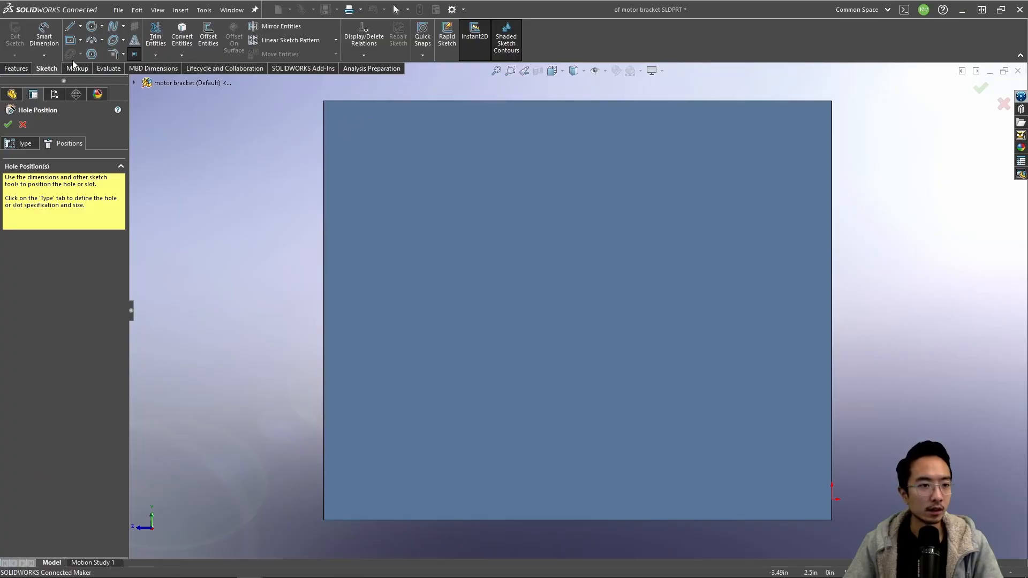
click(70, 40)
click(549, 306)
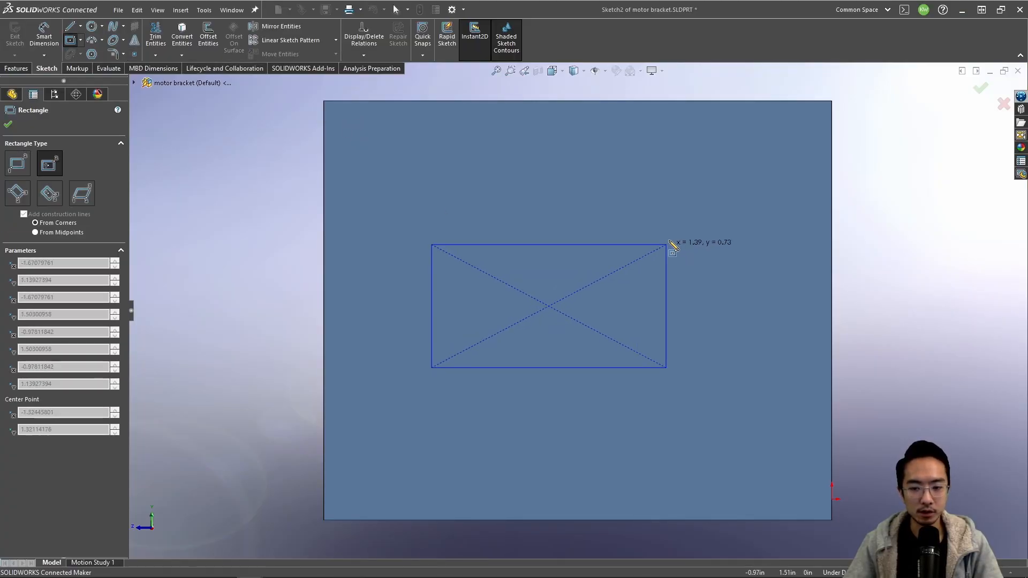
click(727, 160)
key(Escape)
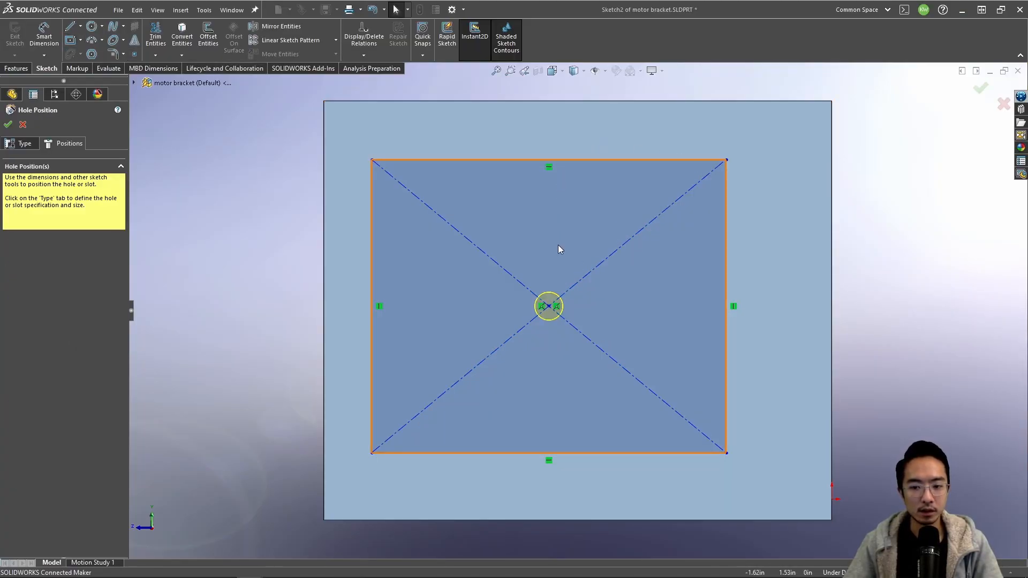
click(549, 307)
key(Escape)
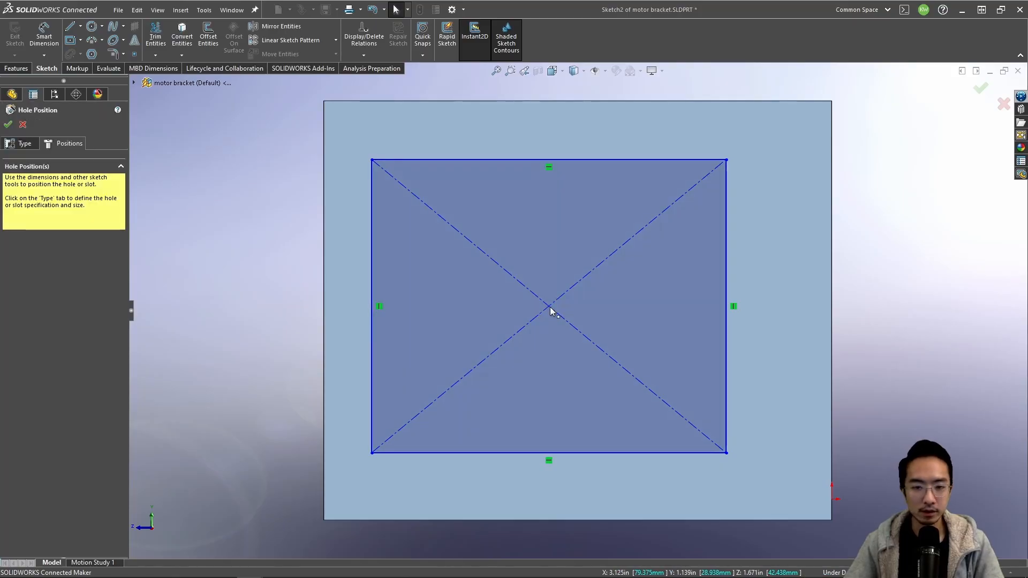
Step: Place hole points on the rectangle's four corners and create the tap drill holes
click(134, 54)
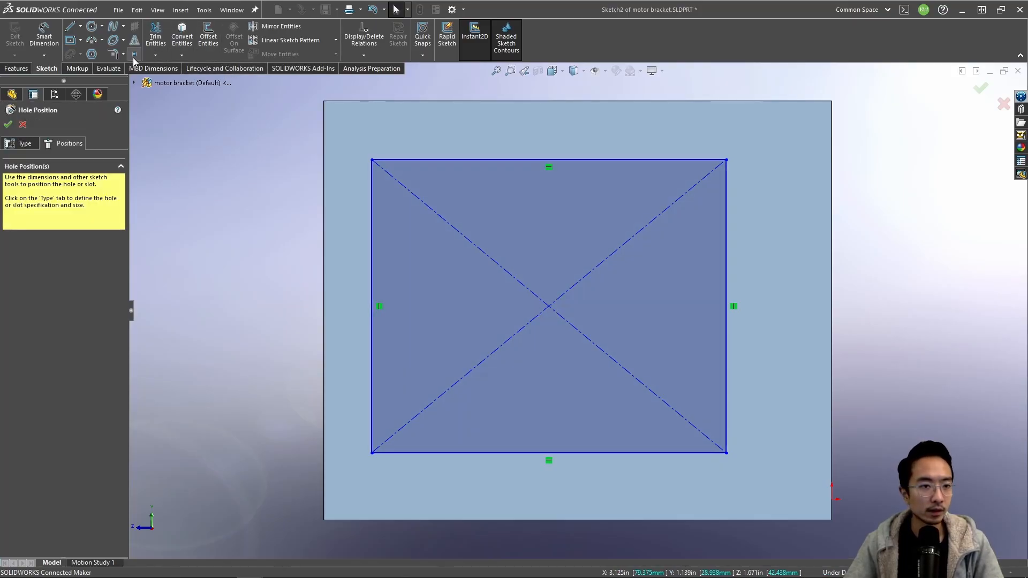
click(372, 159)
click(371, 305)
click(372, 453)
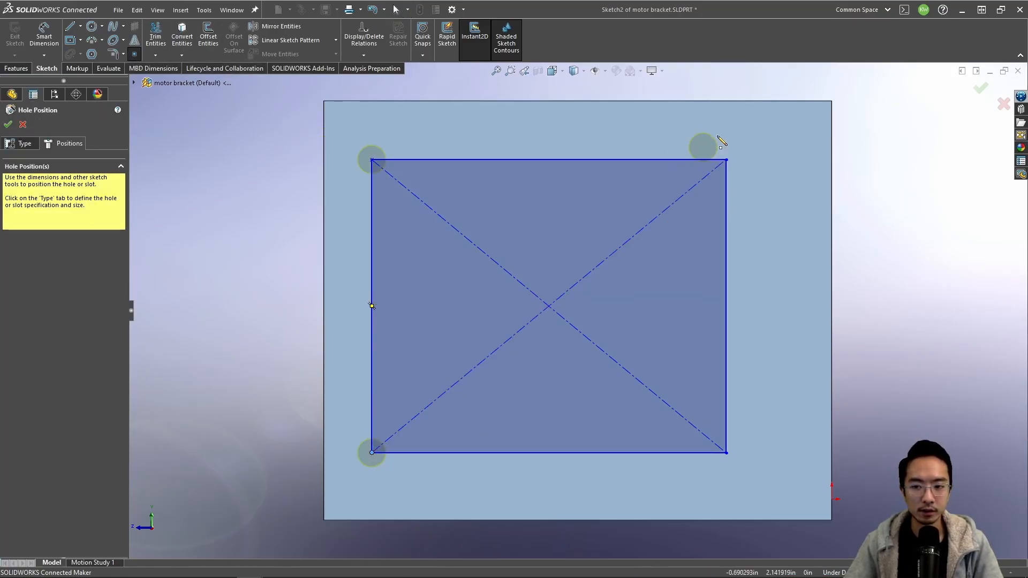
click(726, 160)
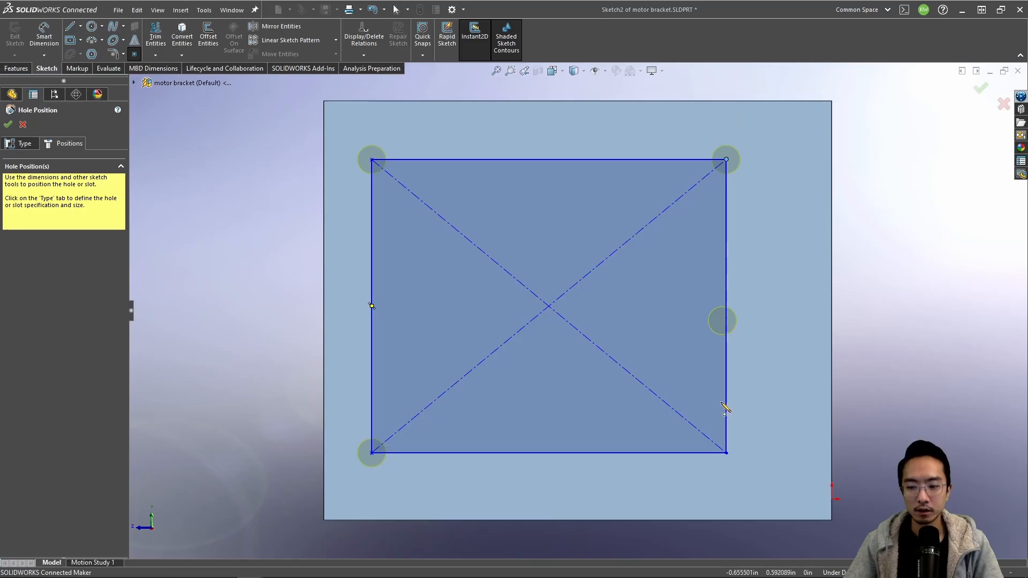
click(729, 453)
key(Escape)
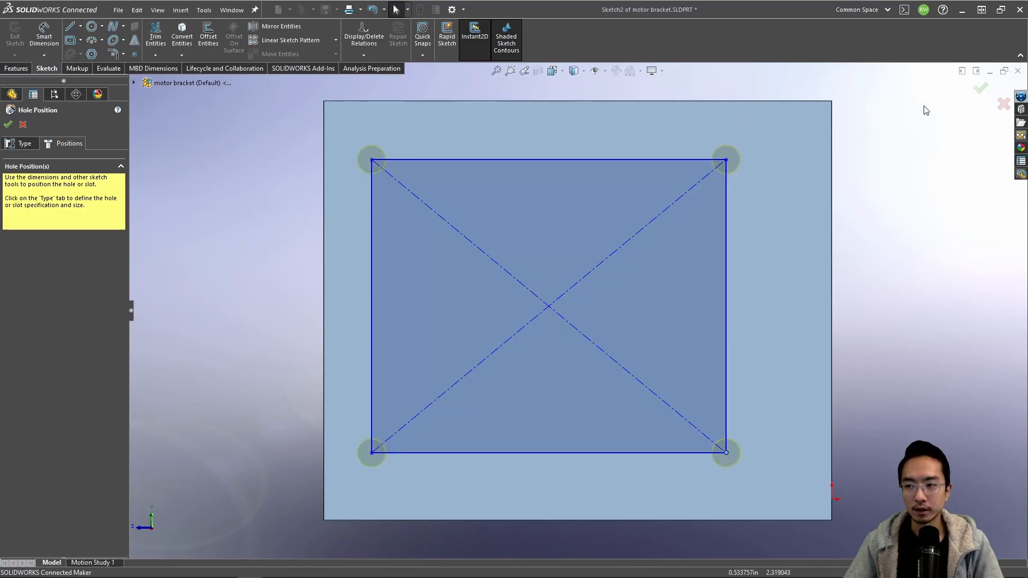
click(989, 72)
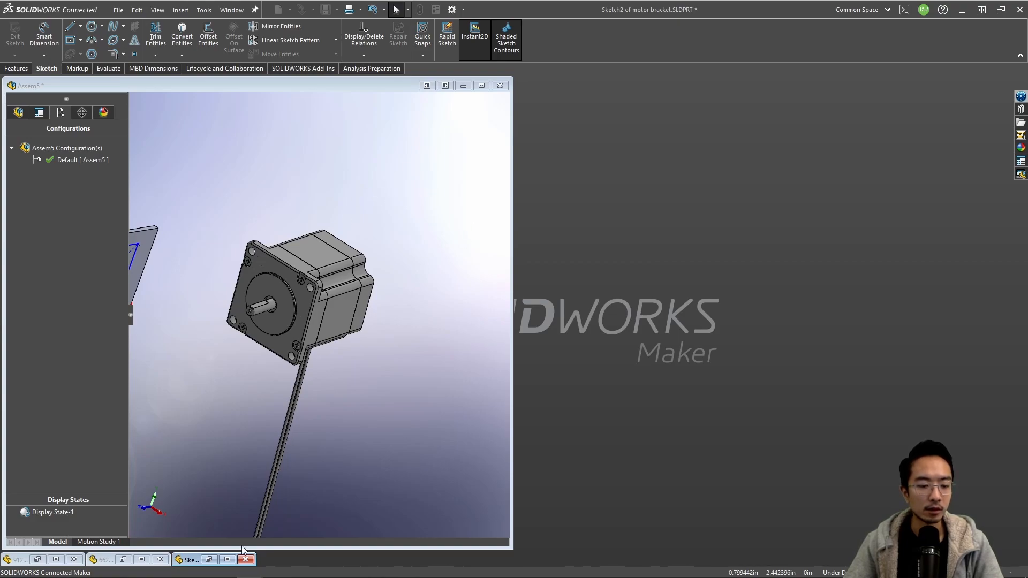
click(223, 560)
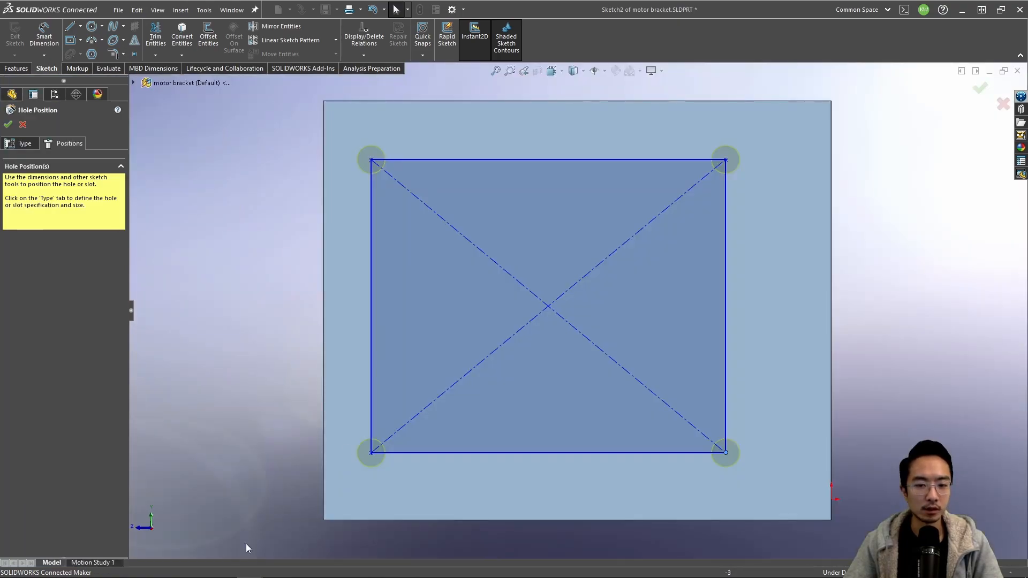
click(980, 89)
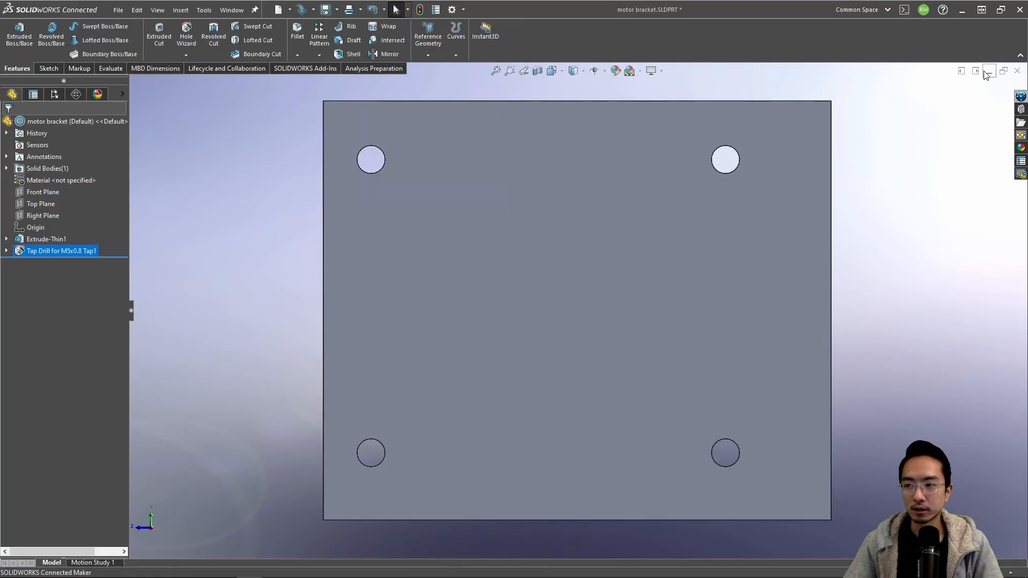
Step: Switch back to the assembly window and rebuild the assembly with the modified bracket
click(989, 71)
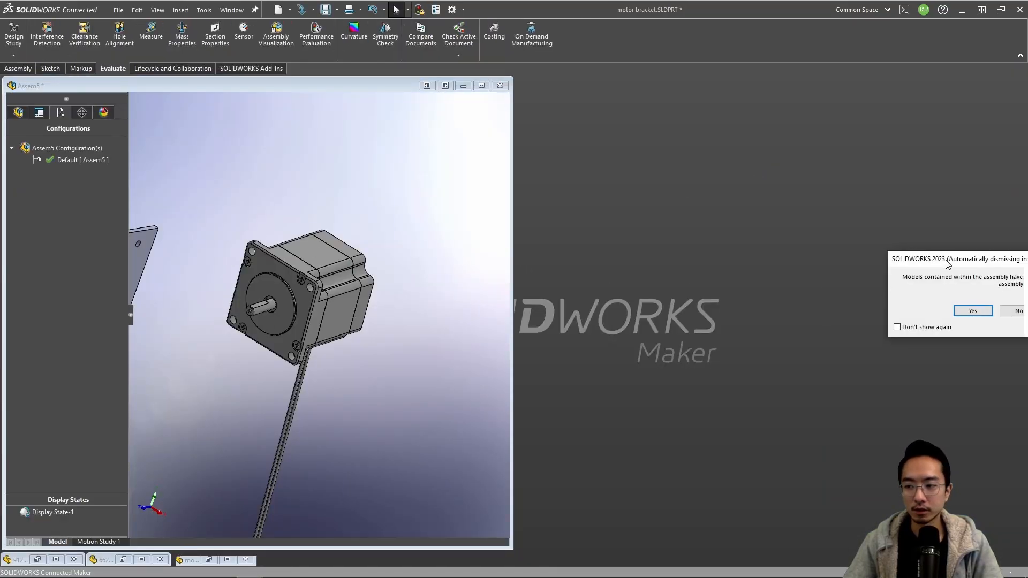
drag(929, 259, 581, 259)
click(643, 312)
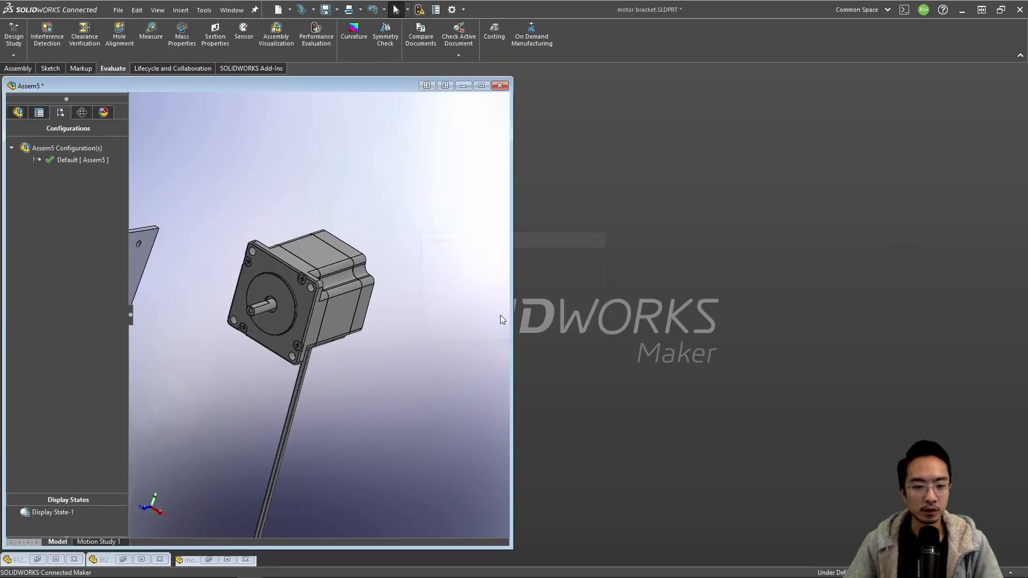
Step: Measure the center distance between the two upper mounting holes on the stepper motor's flange
scroll(278, 274, down, 5)
click(229, 234)
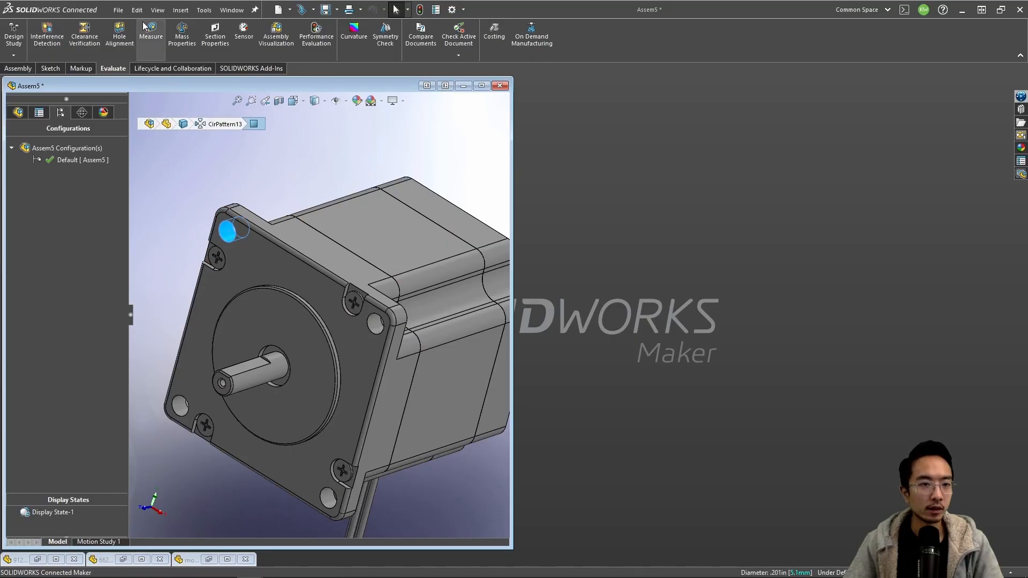
click(150, 32)
click(378, 323)
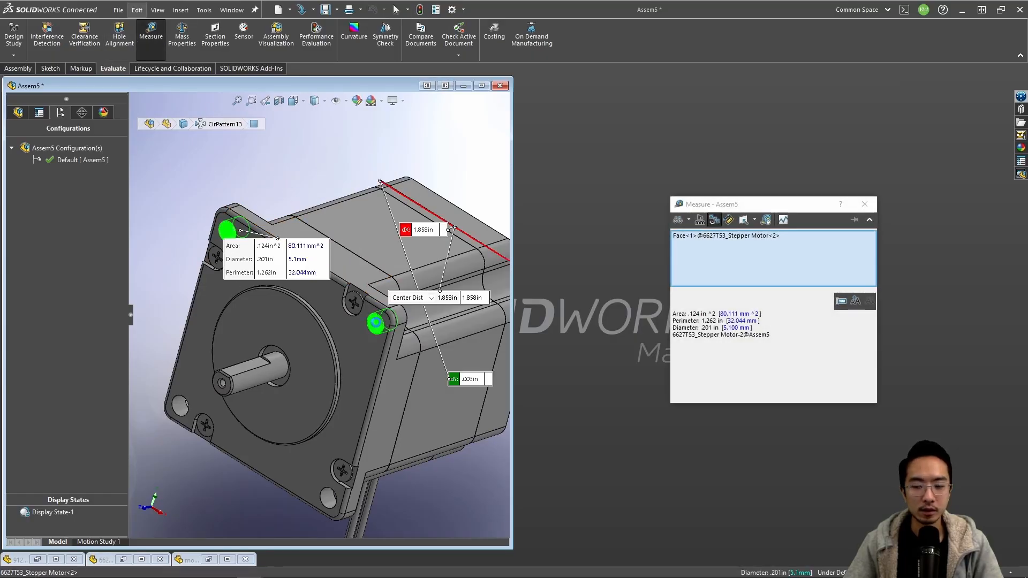
key(Escape)
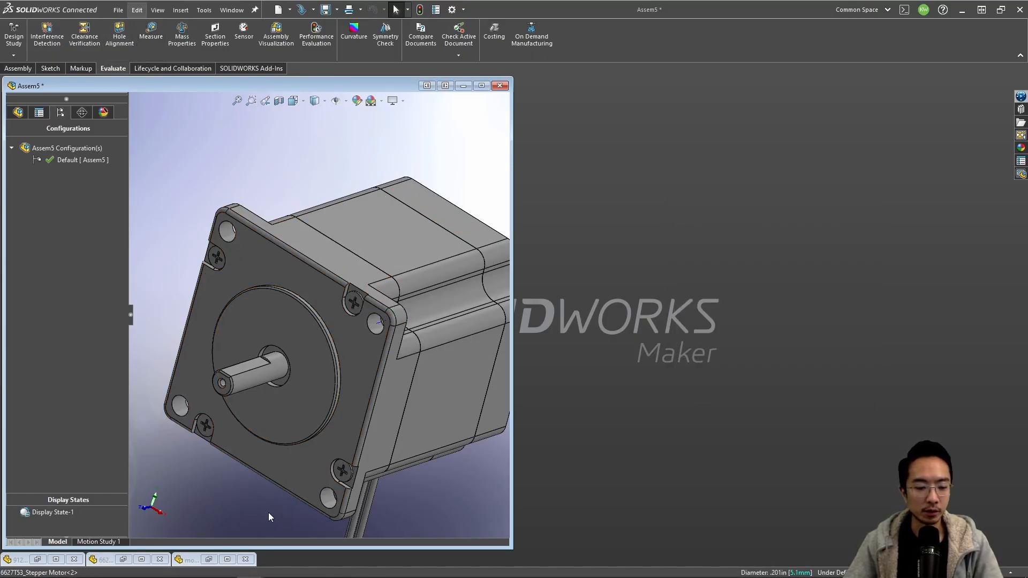
Step: Return to the motor bracket part and open the position sketch of its M5 tap drill holes for editing
click(223, 560)
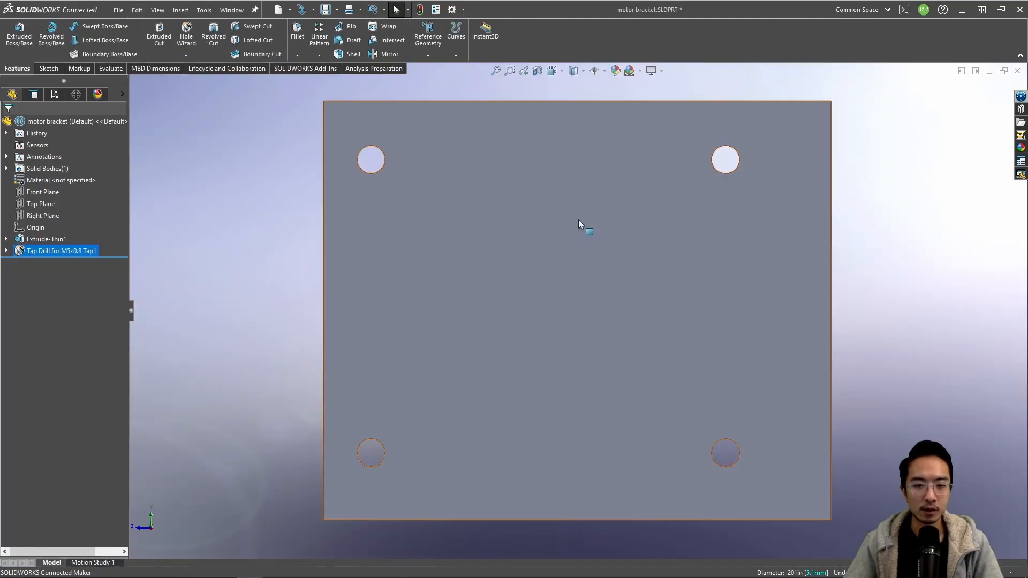
click(6, 250)
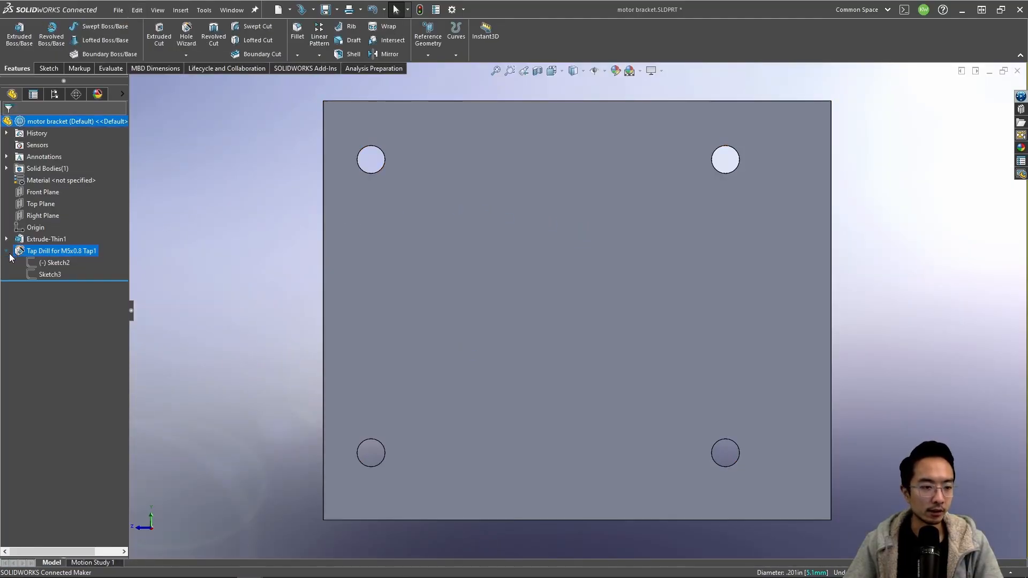
click(54, 263)
click(42, 233)
Step: Dimension the upper horizontal edge of the hole-position rectangle to 47.2 mm
right_drag(241, 233, 247, 169)
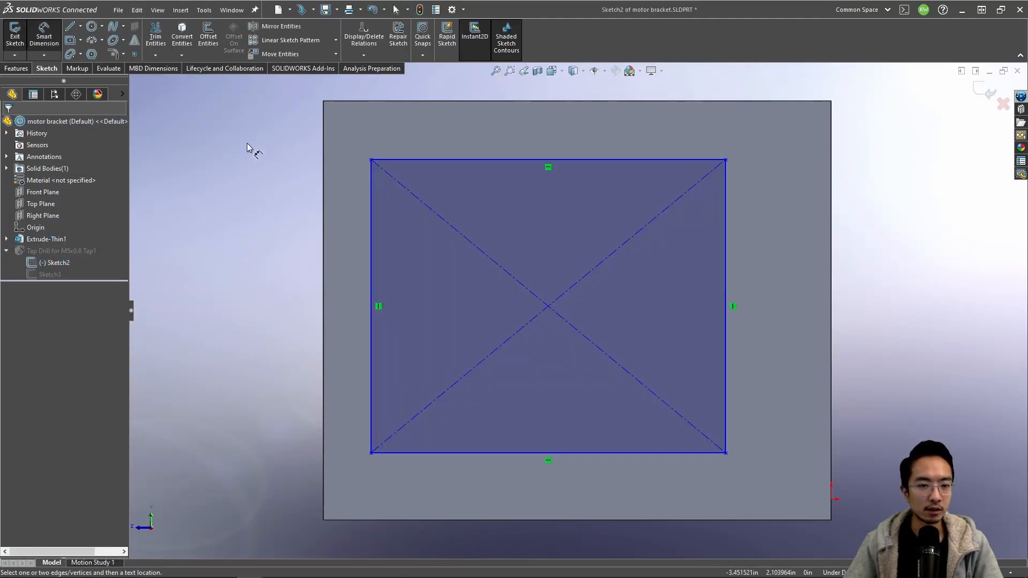
click(450, 159)
click(473, 132)
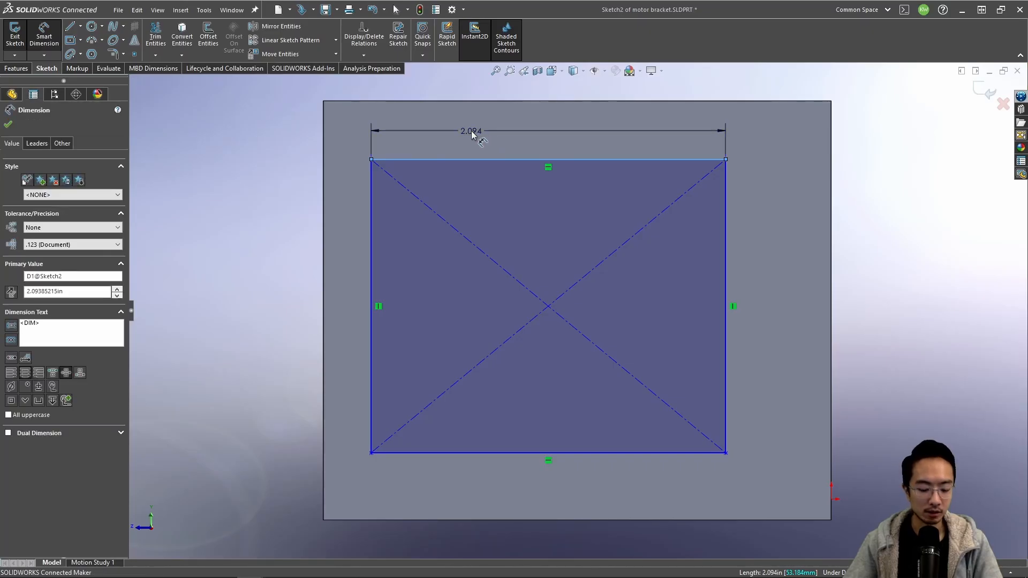
text(47.)
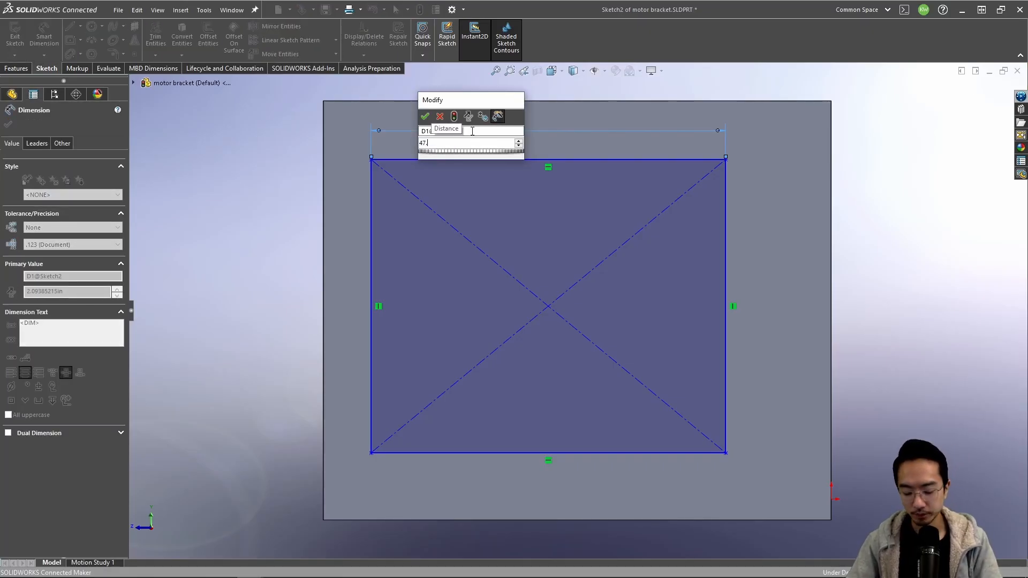
text(2 mm)
key(Return)
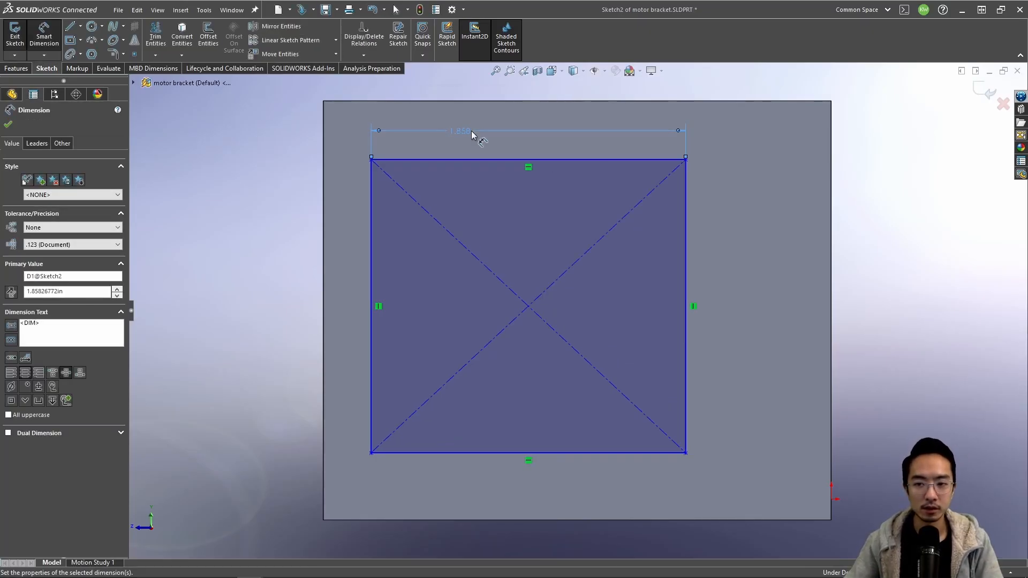
Step: Dimension the rectangle's vertical side with an equation linking it to the horizontal dimension
click(371, 194)
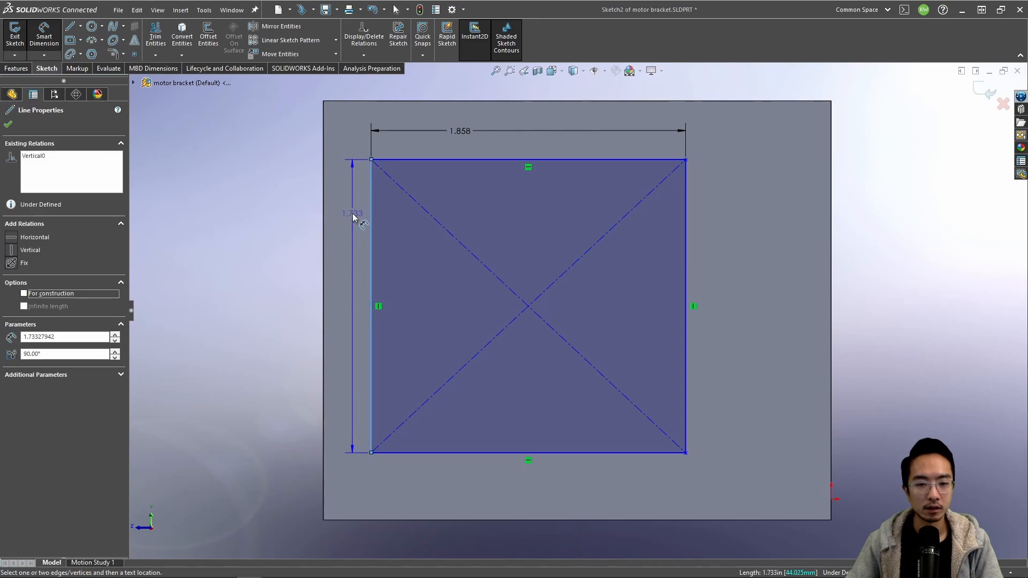
click(354, 214)
text(=)
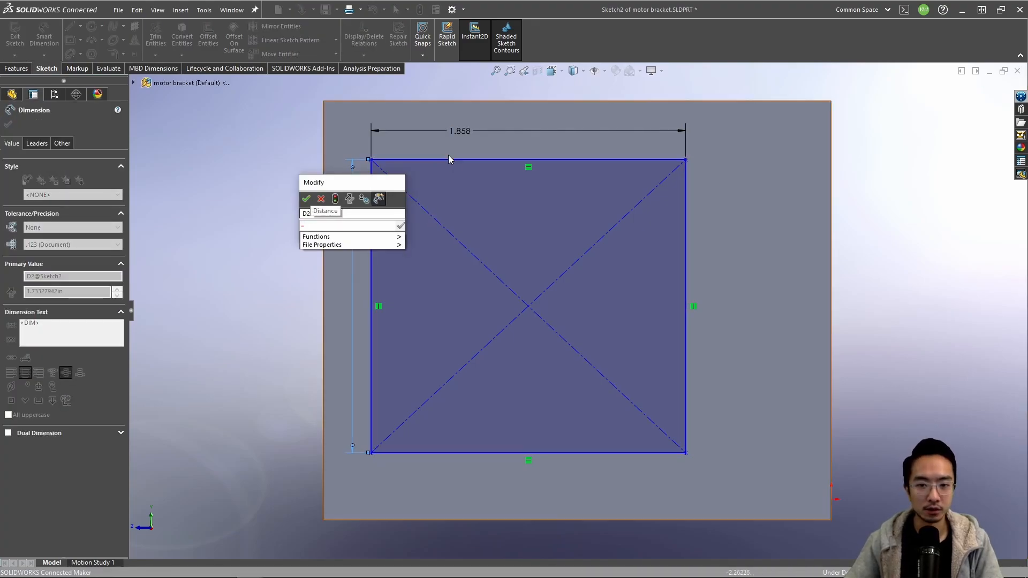
click(460, 131)
click(306, 200)
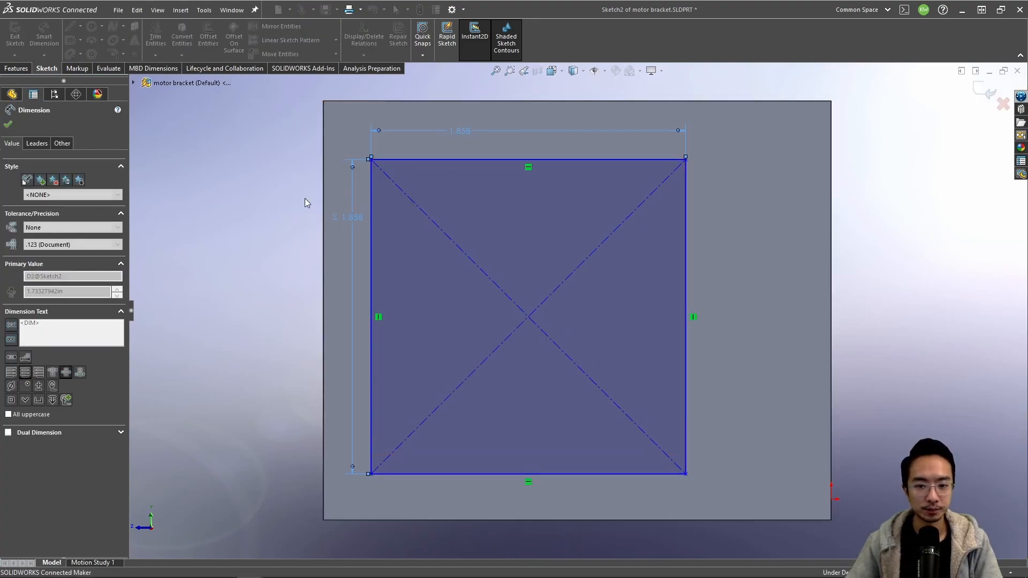
key(Escape)
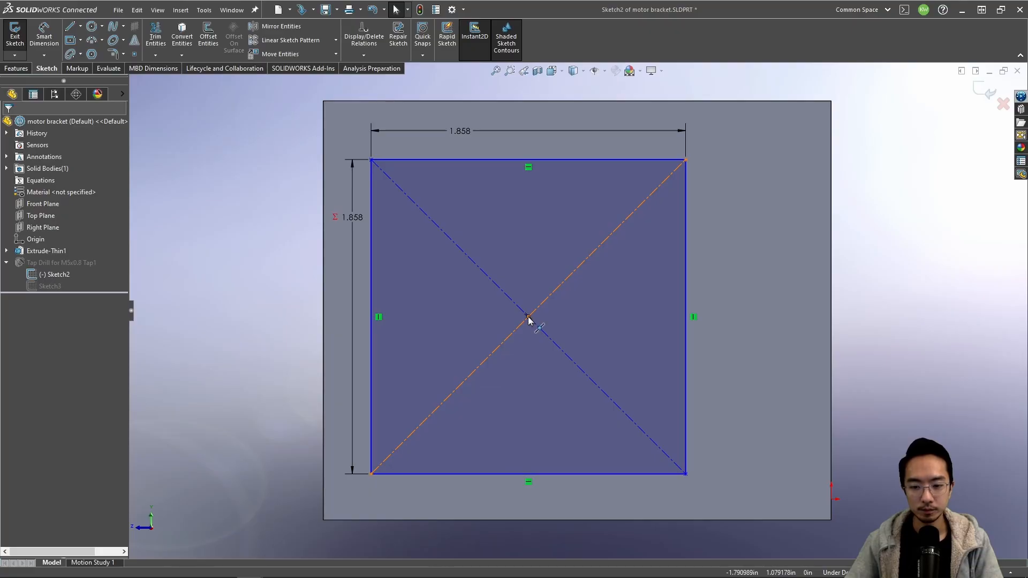
click(528, 316)
key(Escape)
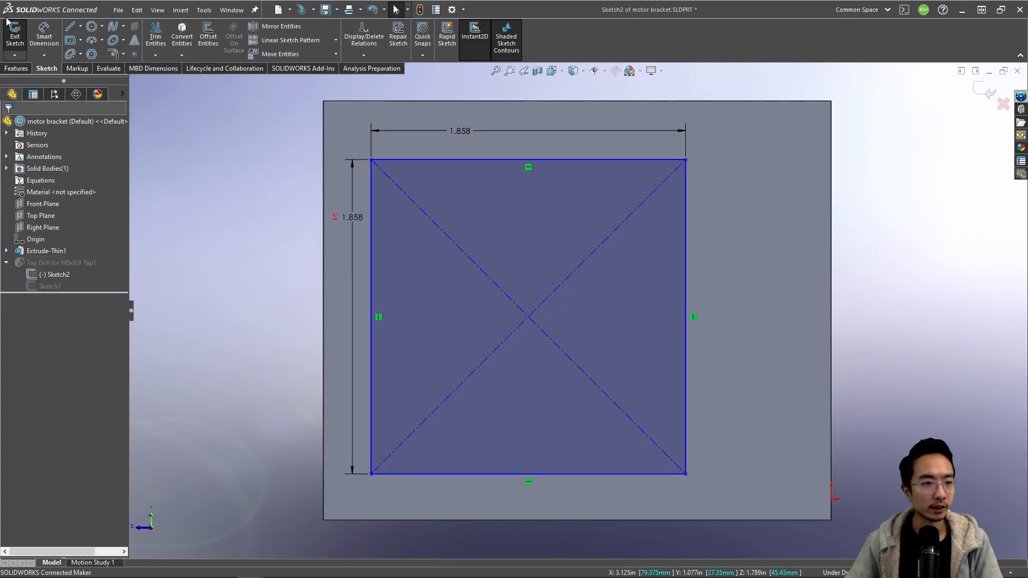
Step: Sketch a vertical centerline between the midpoints of the bracket plate's upper and lower edges
click(87, 29)
click(82, 27)
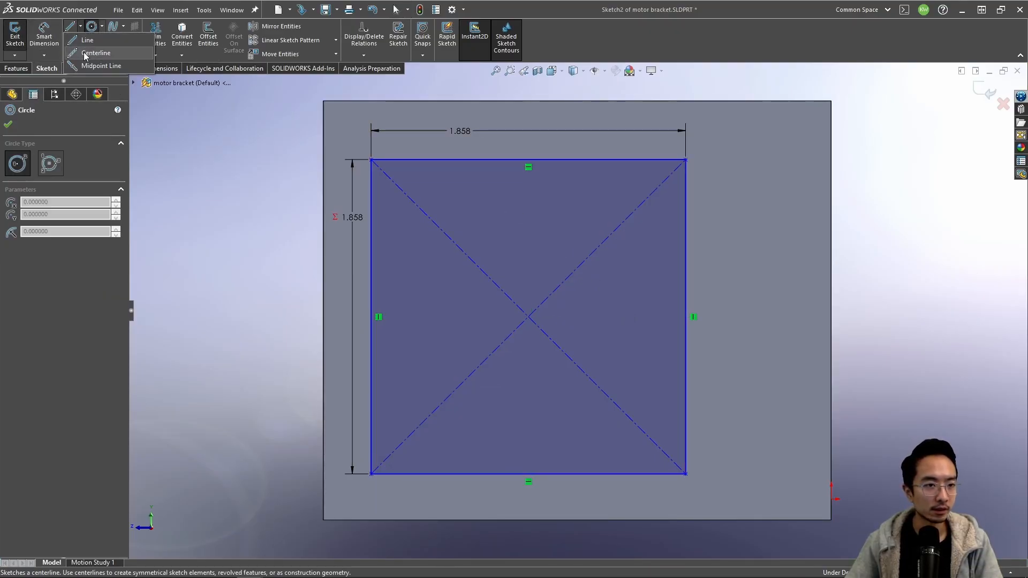
click(84, 53)
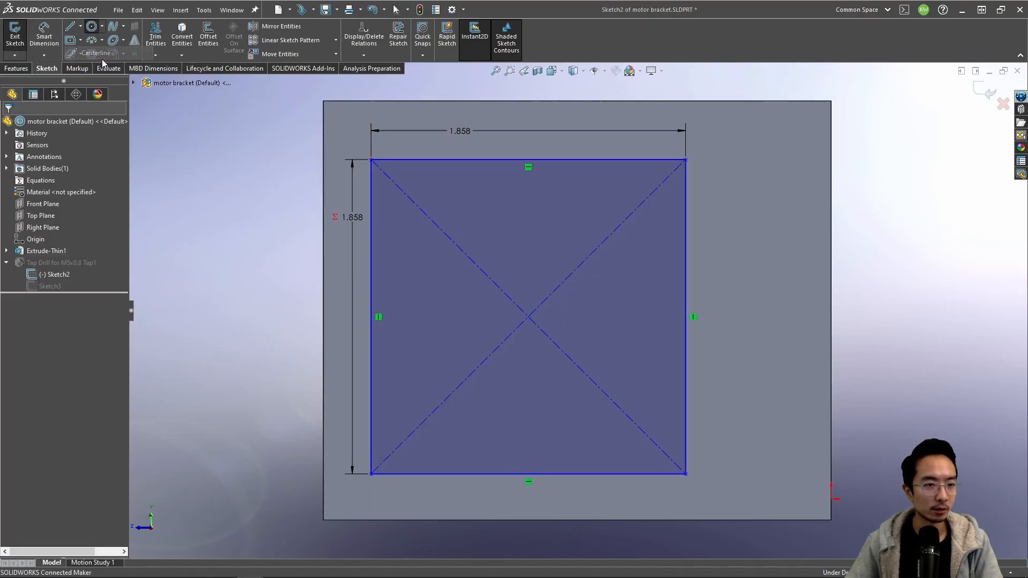
click(577, 101)
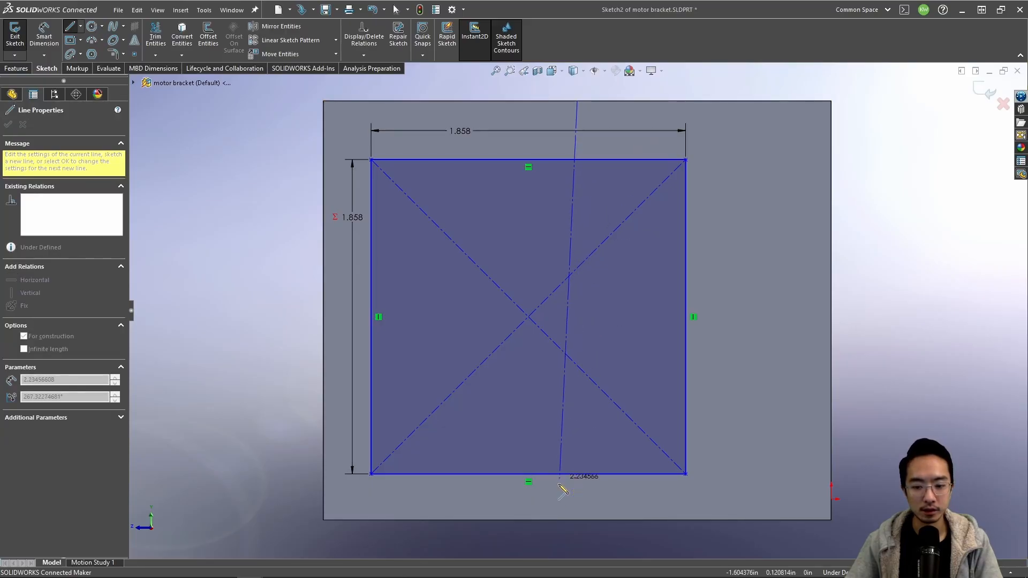
click(577, 520)
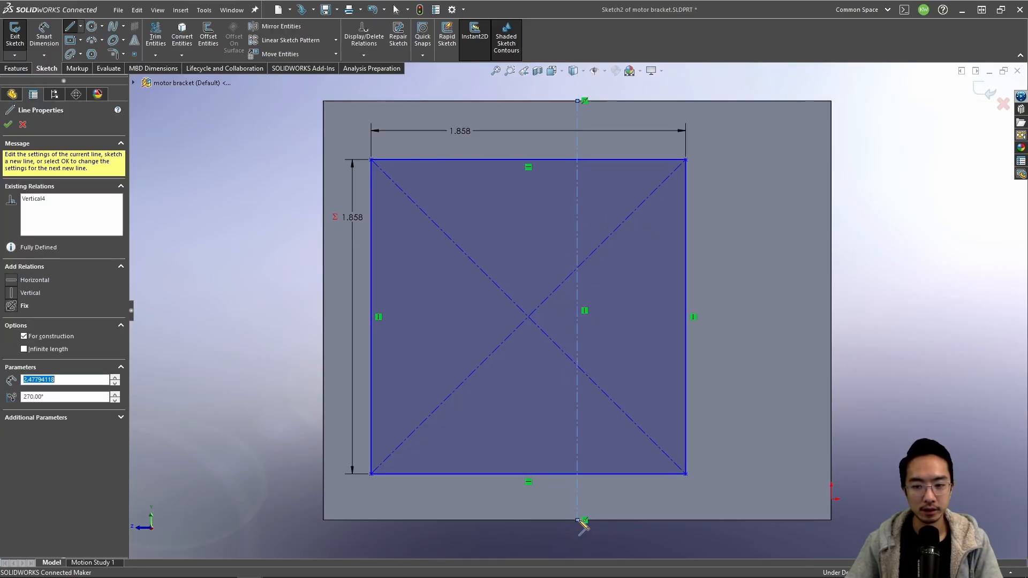
key(Escape)
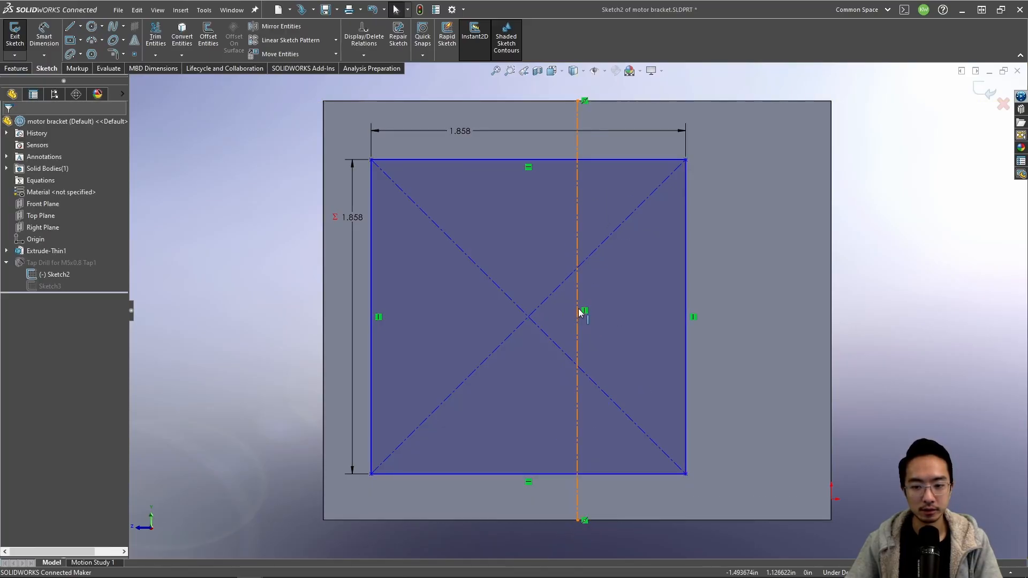
Step: Constrain the hole rectangle's center point to the centerline with a Midpoint relation and exit the sketch
click(532, 321)
ctrl+click(579, 296)
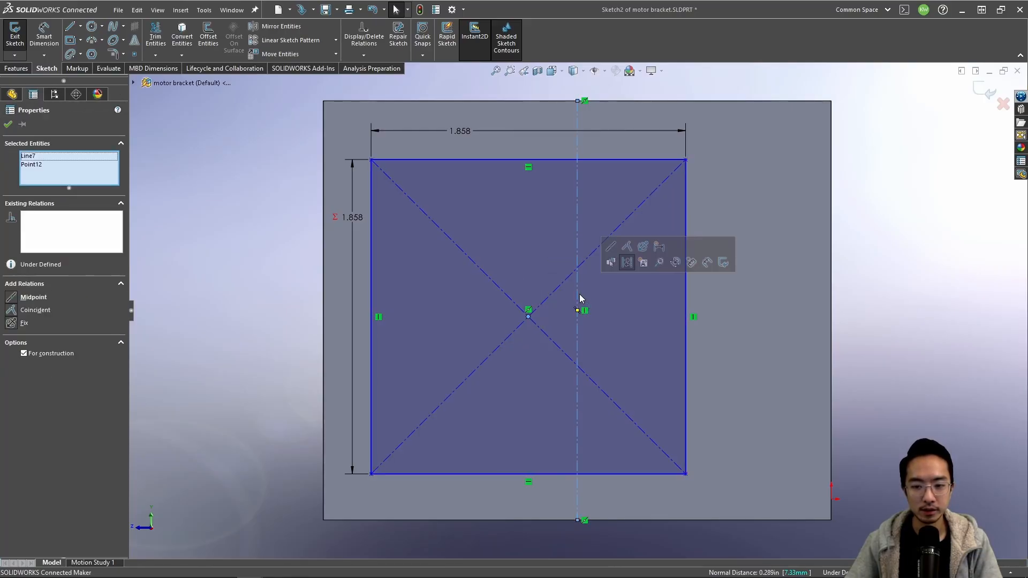
click(612, 248)
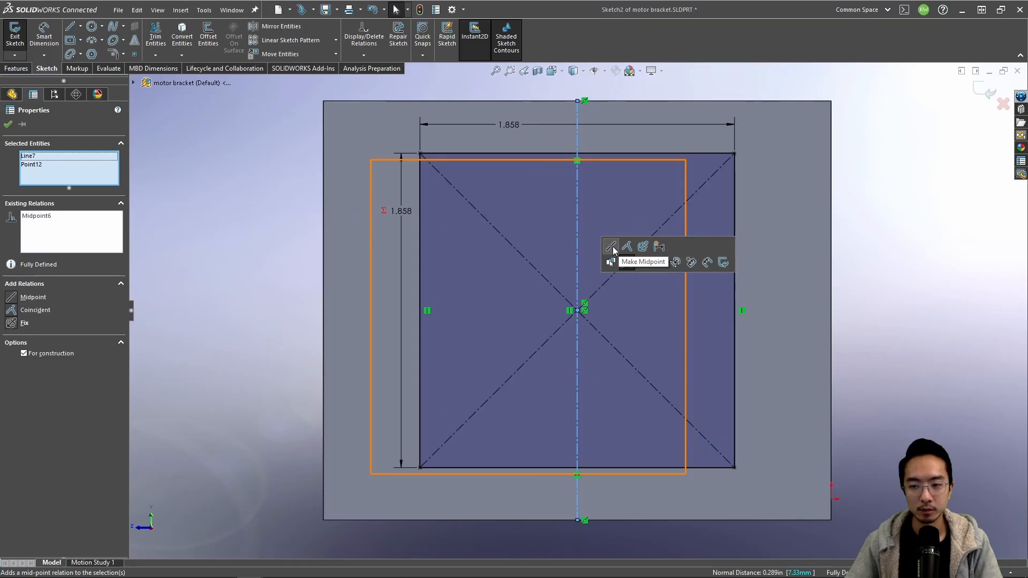
click(990, 95)
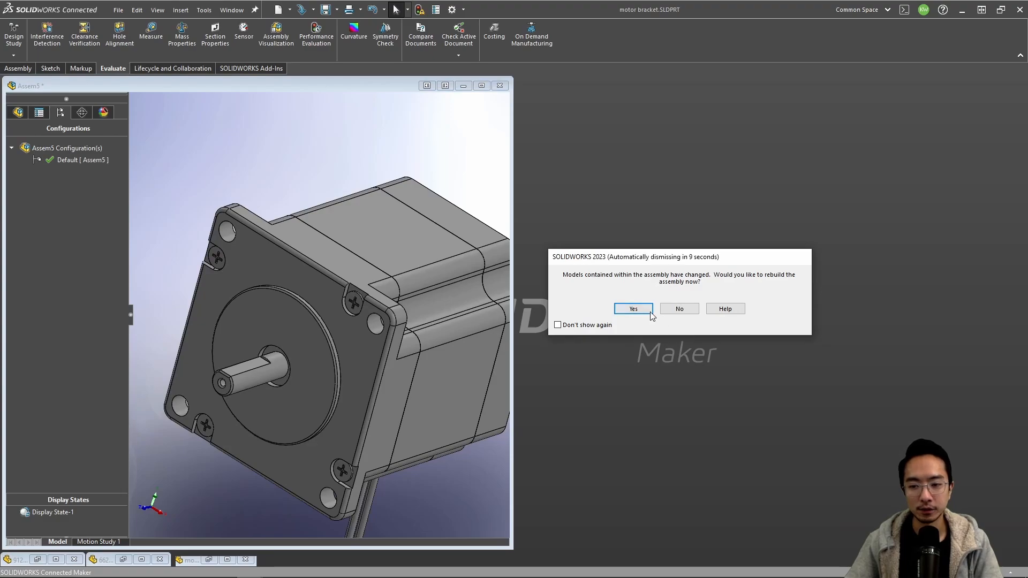
Step: Rebuild the assembly with the changed bracket and display it in a maximized window
click(651, 312)
click(481, 86)
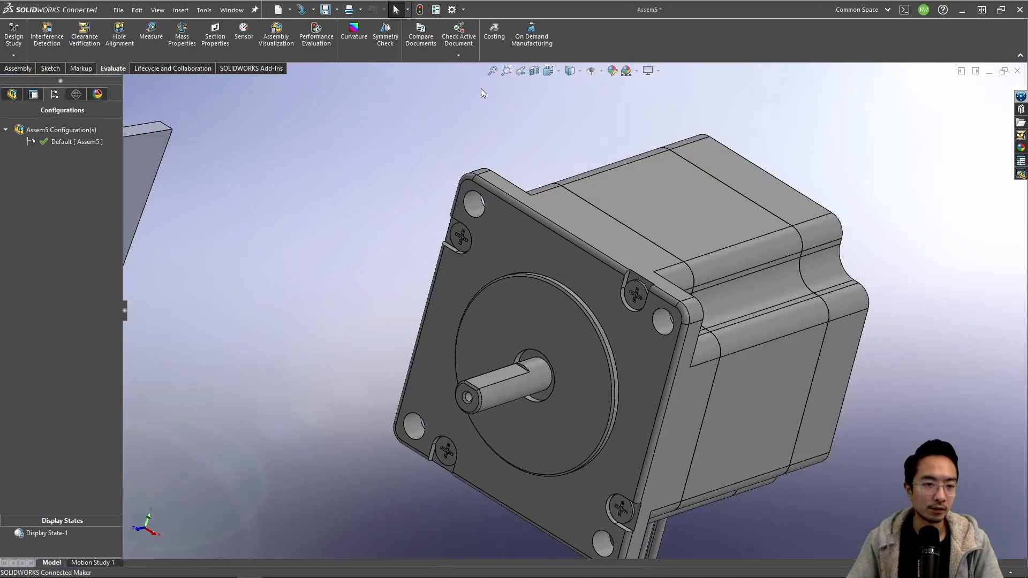
scroll(468, 201, up, 5)
middle_drag(468, 200, 681, 333)
Step: Examine the assembly's drilled bracket, stepper motor and socket head screw by selecting each in turn
click(471, 281)
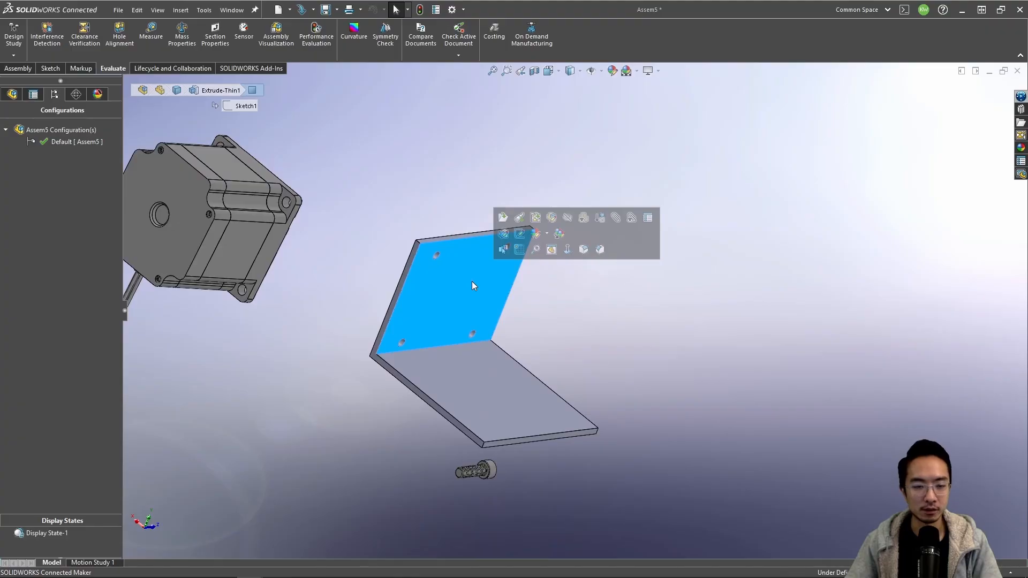
click(256, 222)
click(460, 299)
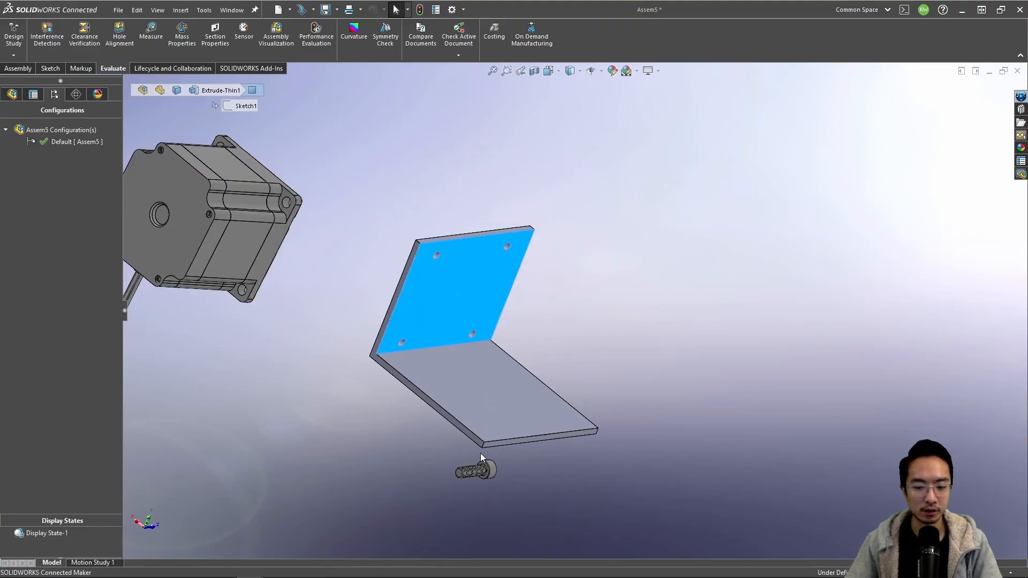
click(490, 469)
click(734, 221)
Step: Save the assembly as "motor assembly" in the 43-assemblies folder, together with all modified parts
key(ctrl+s)
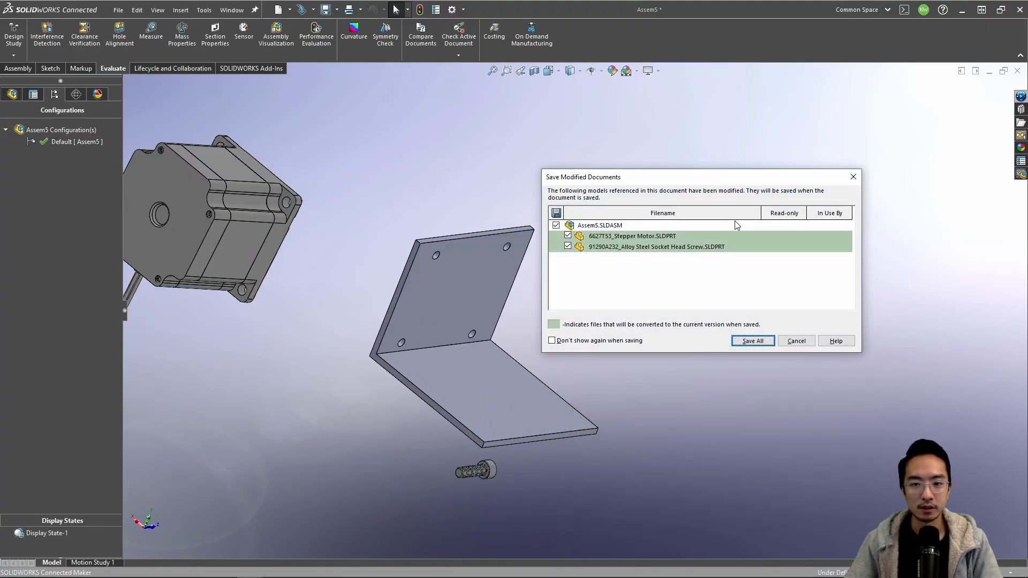
click(752, 341)
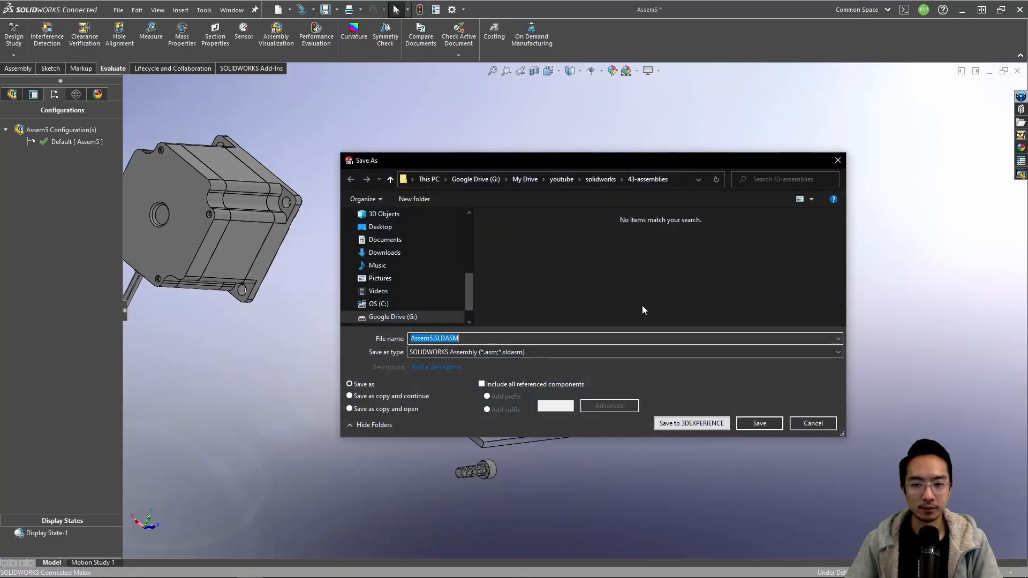
text(motor a)
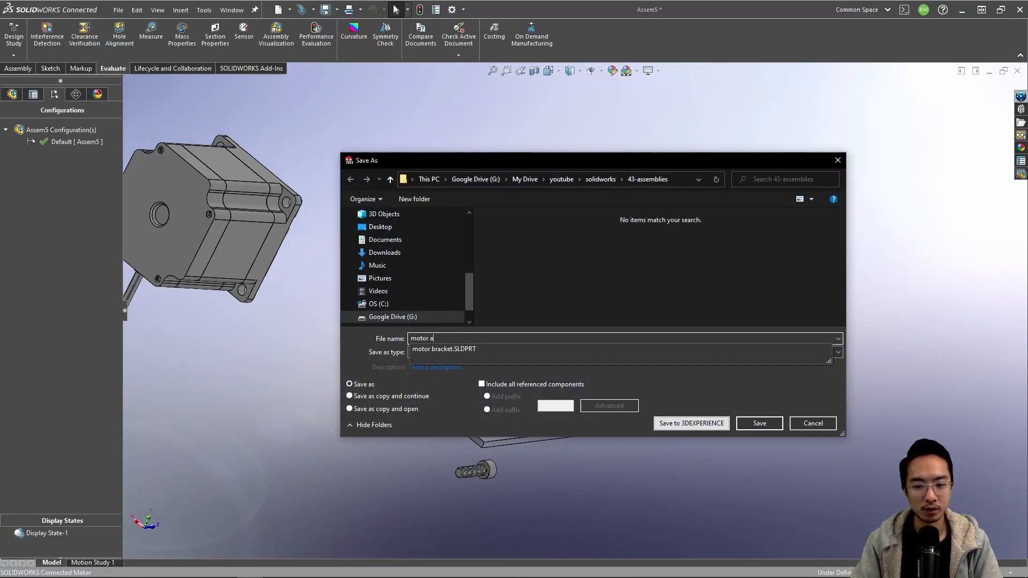
text(ssembly)
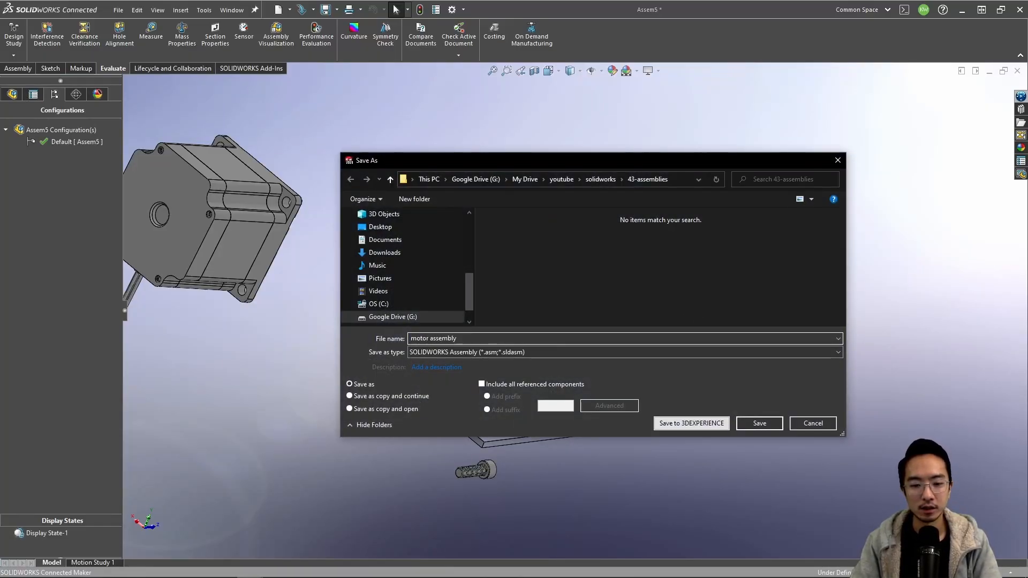
key(Return)
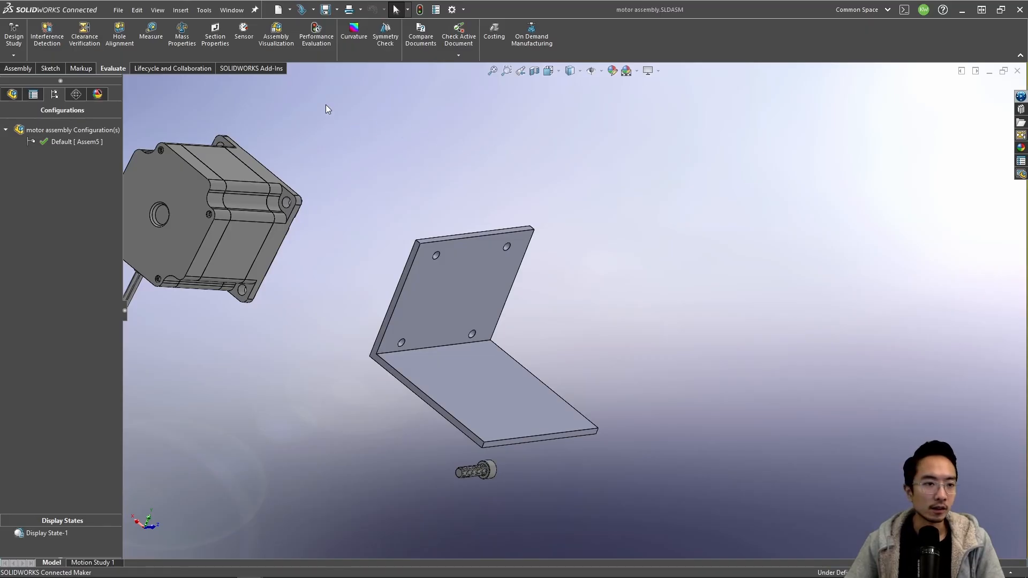
Step: Create a new part within the assembly, positioned on the inner face of the bracket's upright plate
click(24, 69)
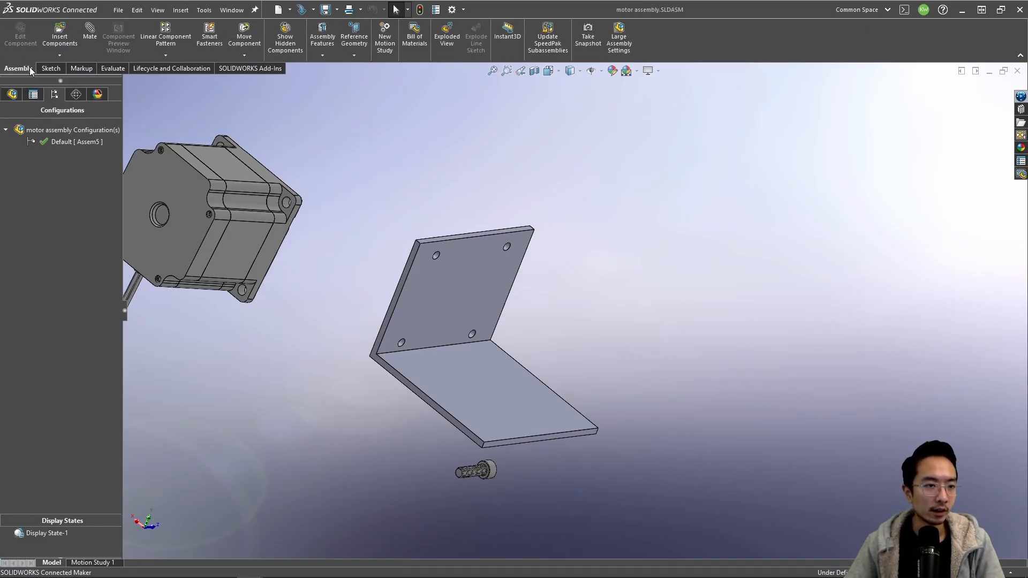
click(60, 55)
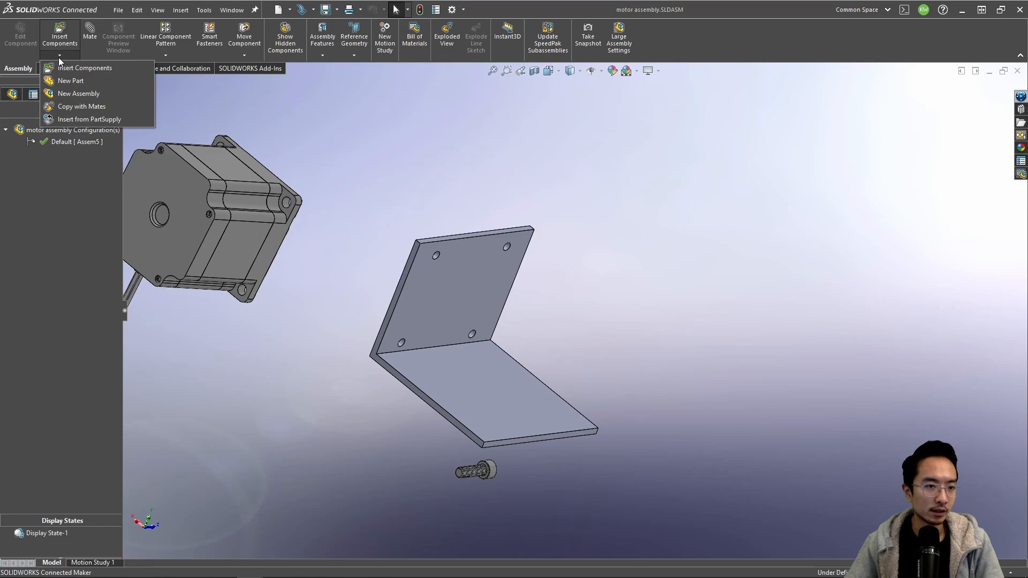
click(71, 82)
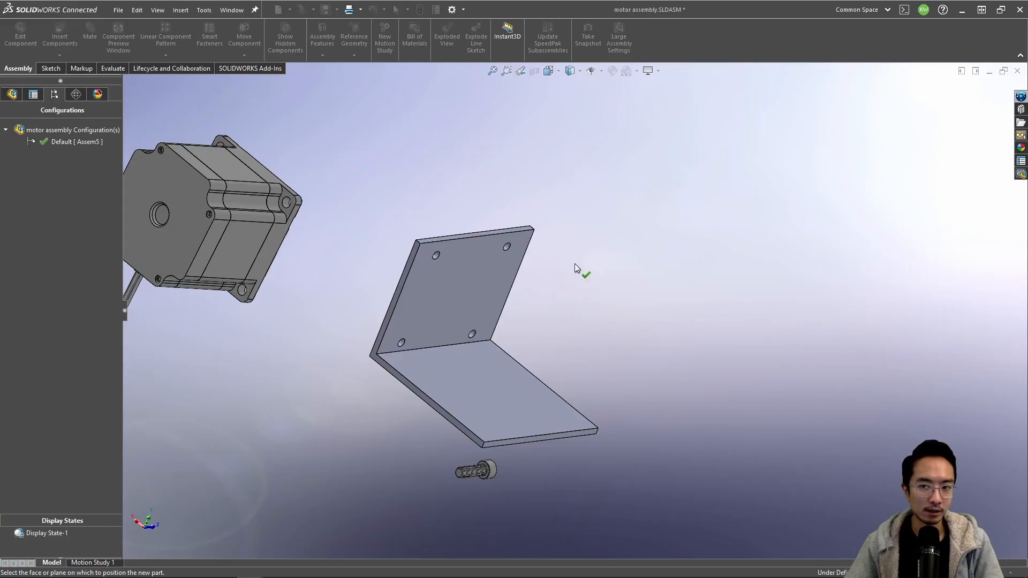
click(470, 297)
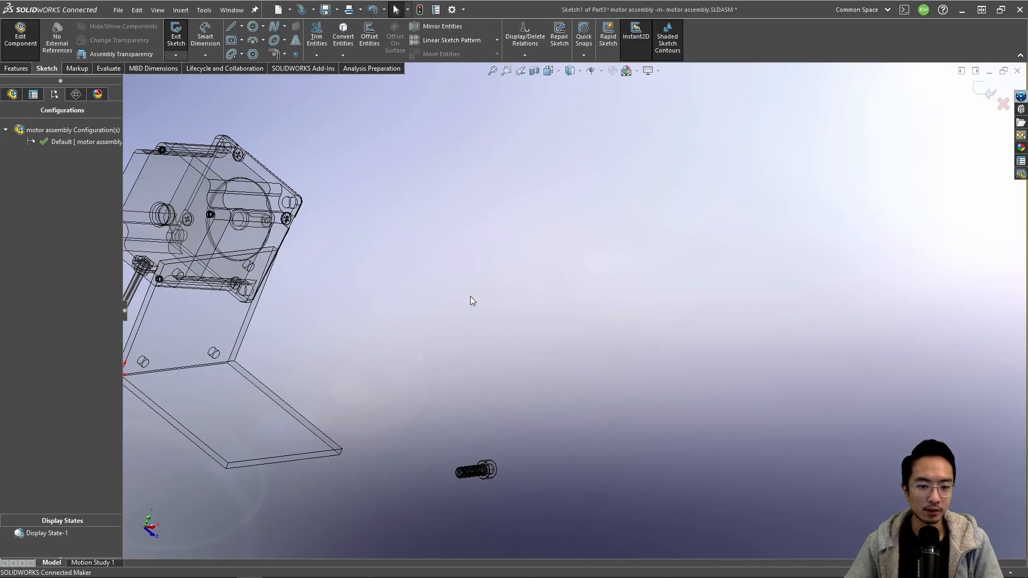
Step: Sketch a center rectangle about 1.34 by 0.84 in on the bracket's upright plate and extrude it 0.10 in
click(232, 40)
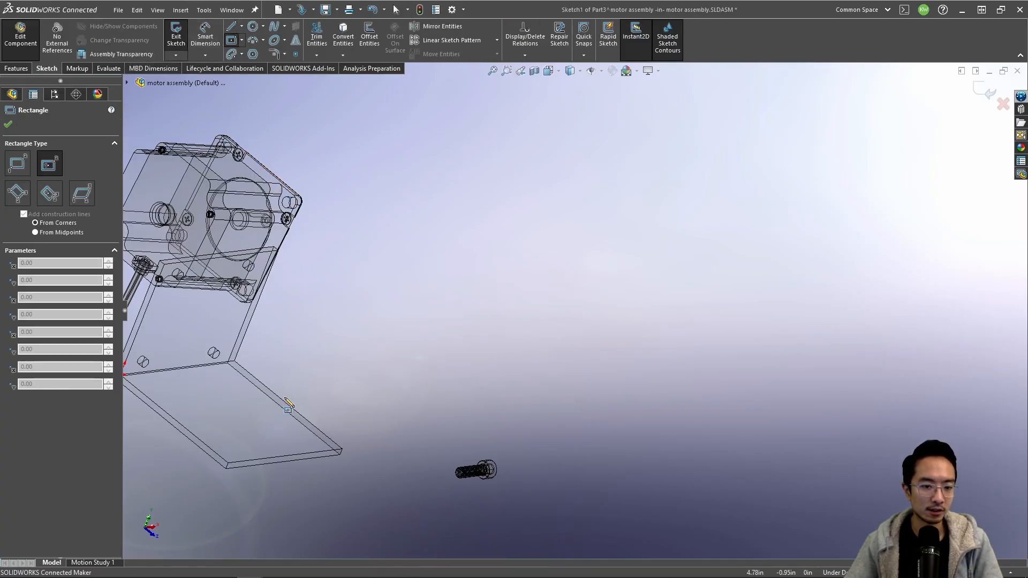
click(181, 325)
click(199, 341)
click(18, 69)
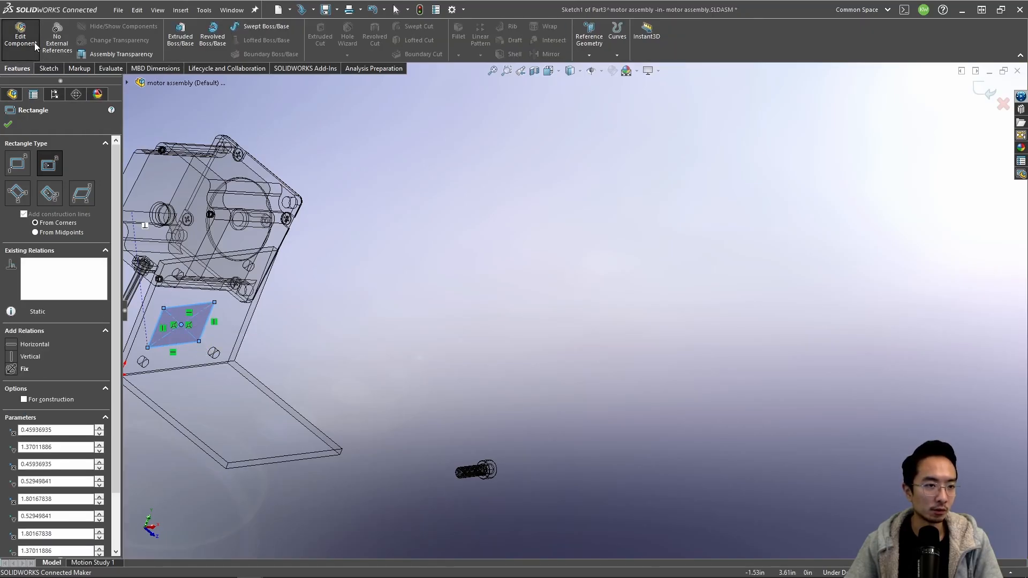
click(177, 35)
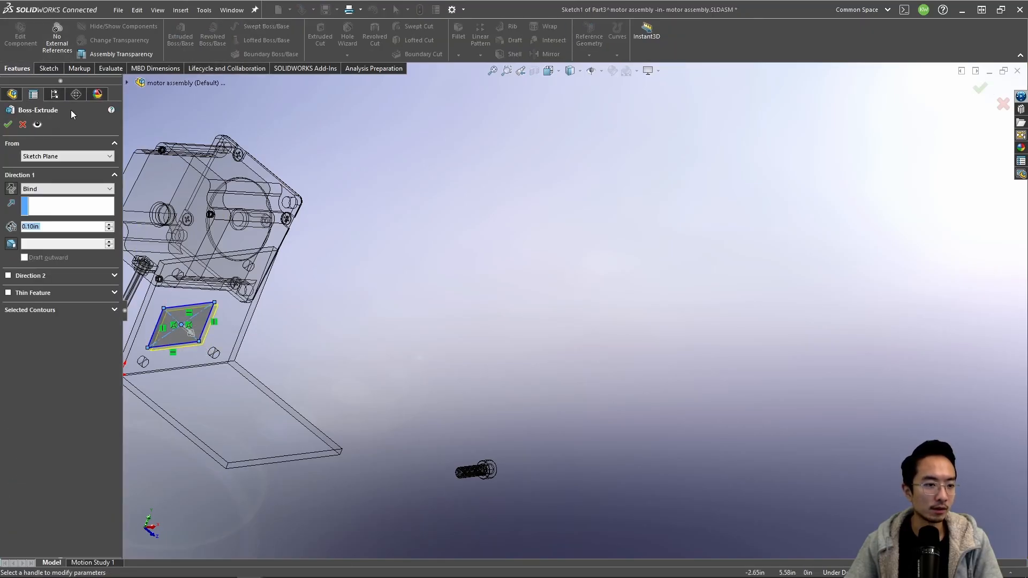
click(21, 125)
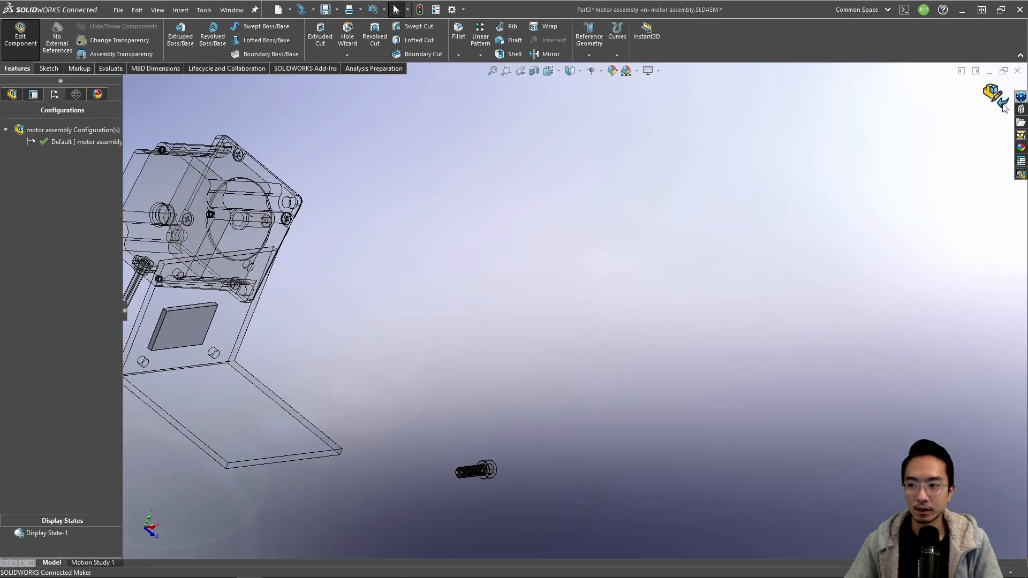
Step: Leave part editing and examine the new block in the assembly's component tree and on the bracket
click(12, 94)
click(80, 250)
scroll(209, 315, up, 2)
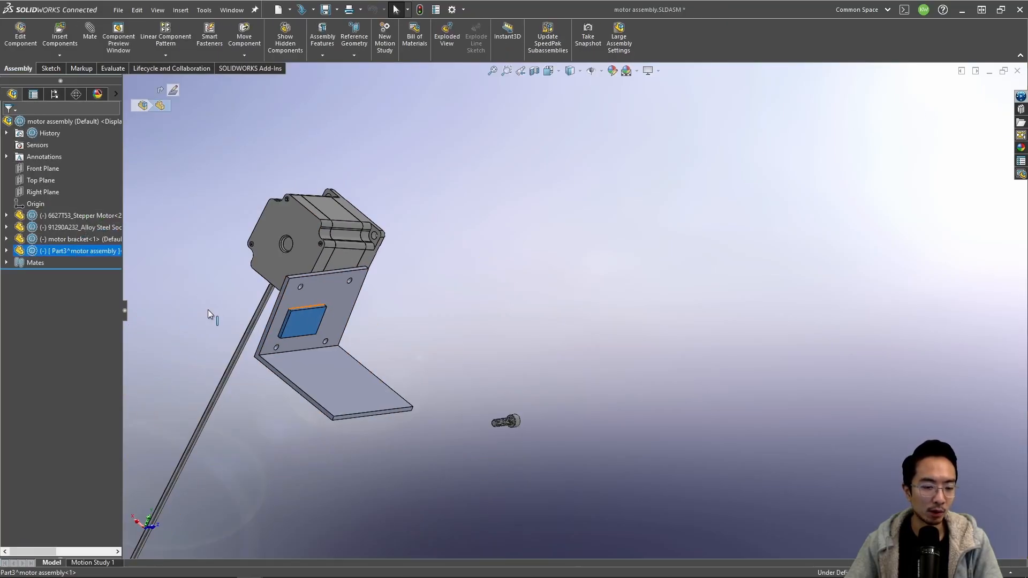
scroll(210, 314, down, 3)
middle_drag(450, 328, 472, 342)
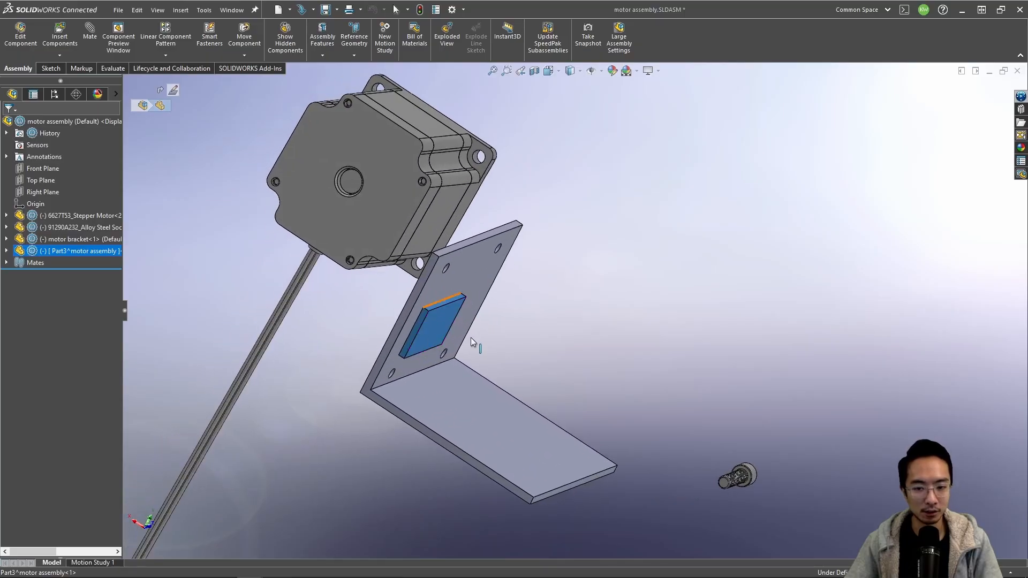
click(532, 319)
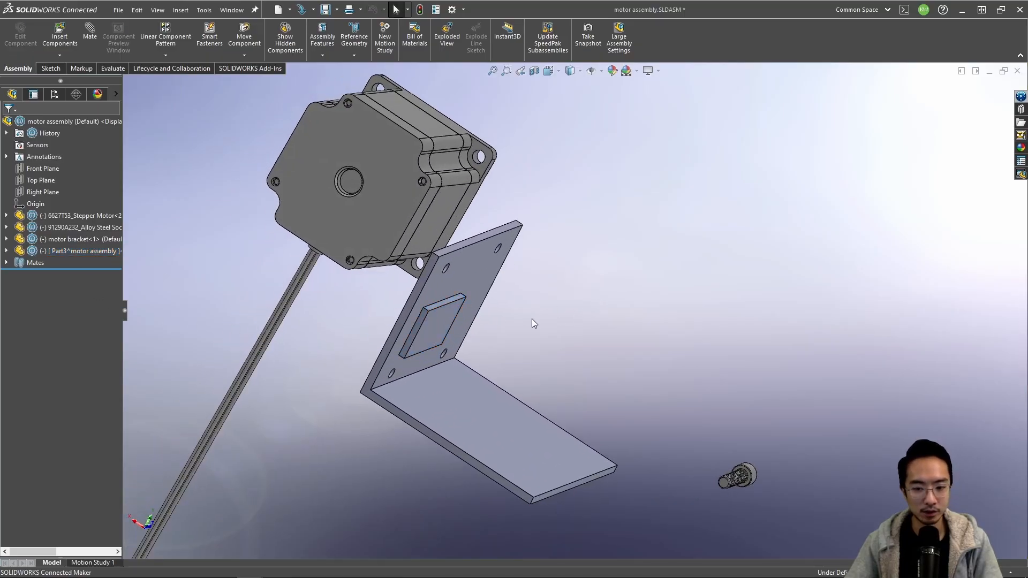
Step: Delete the new block part and its dependent in-place mate from the assembly
click(437, 326)
right_click(64, 255)
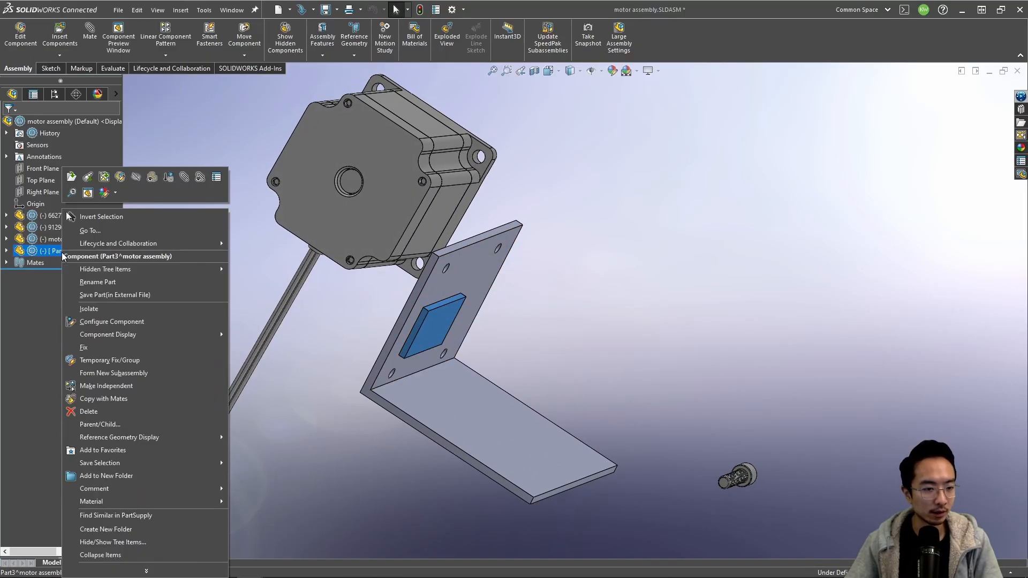
click(89, 412)
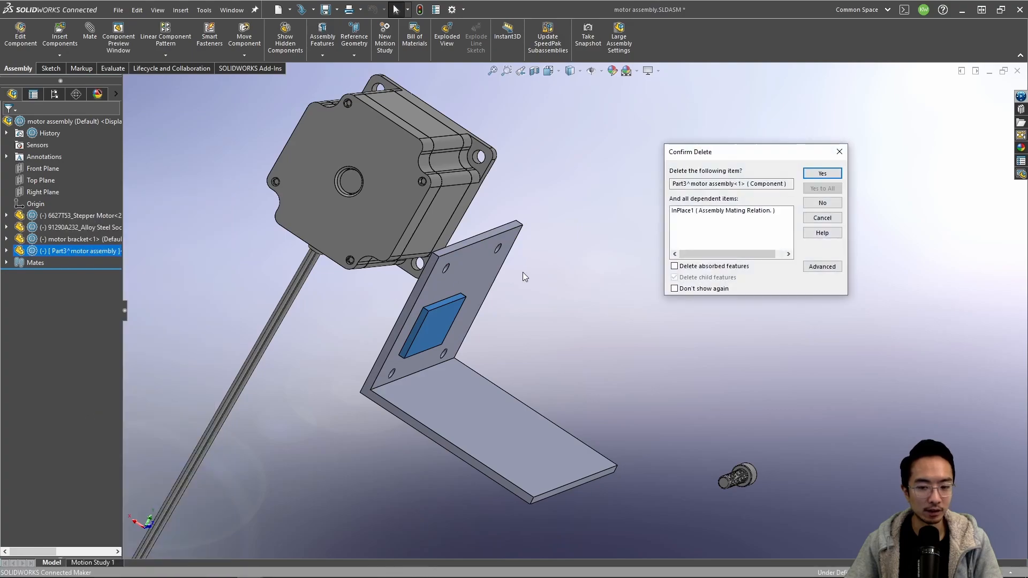
click(822, 173)
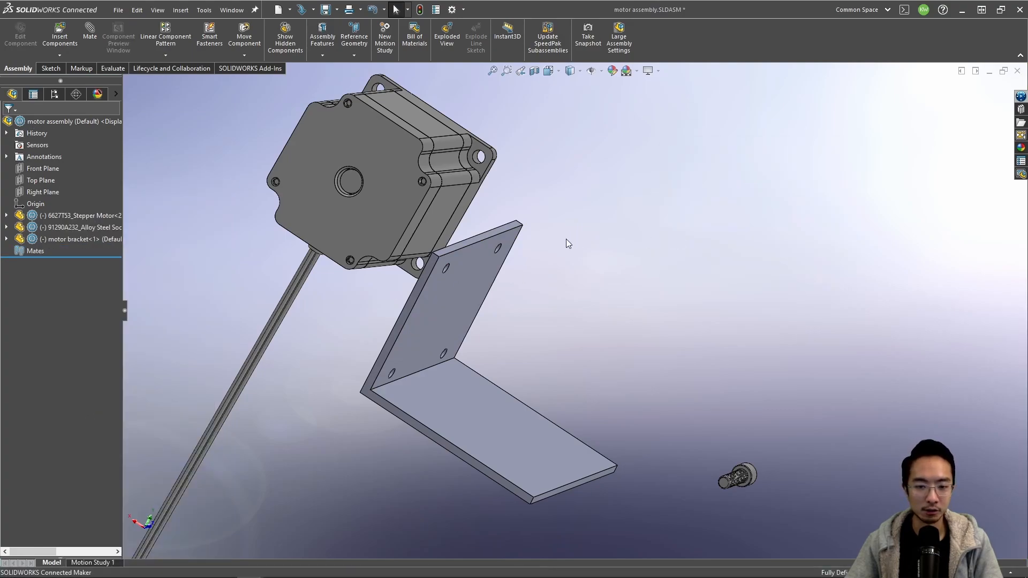
Step: Edit the stepper motor's appearance at part level and color it dark gray, RGB 128, 128, 128
middle_drag(568, 242, 414, 335)
click(417, 322)
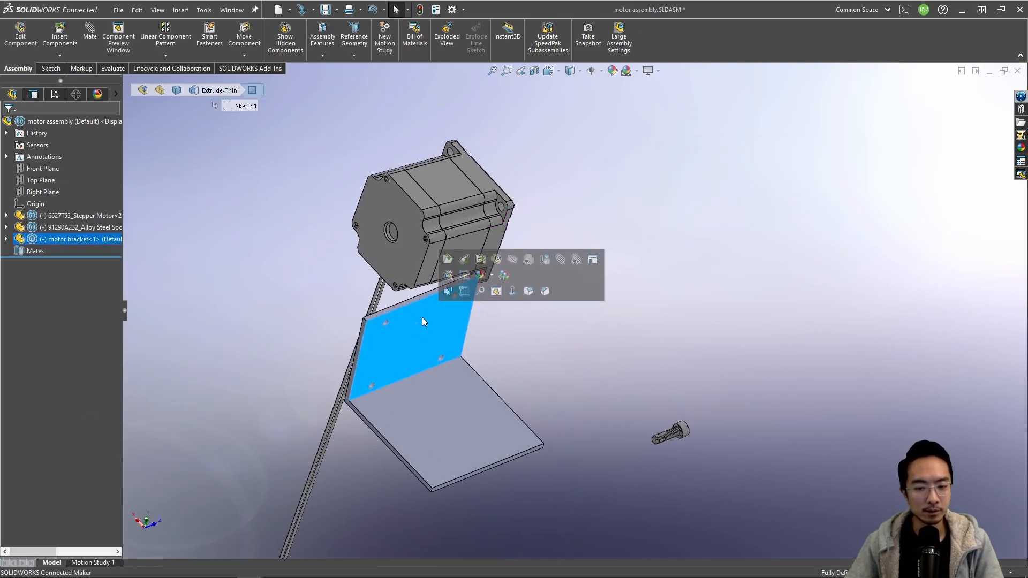
click(92, 100)
click(28, 158)
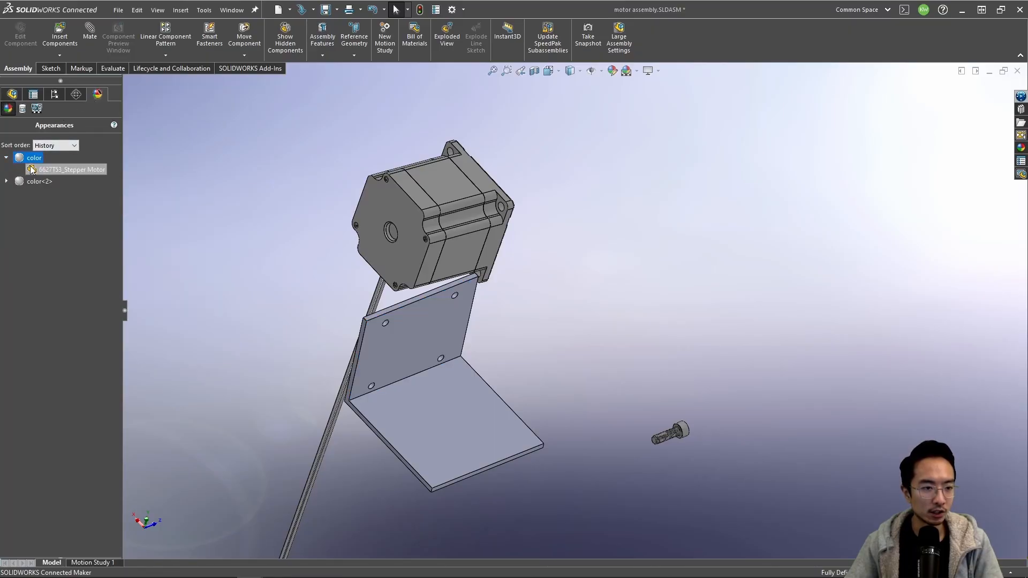
right_click(29, 159)
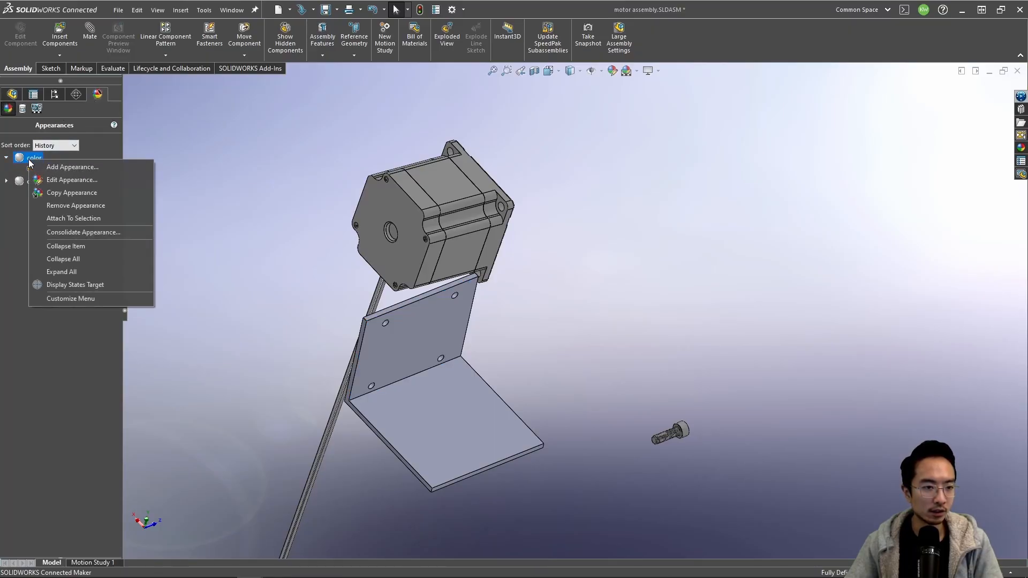
click(56, 179)
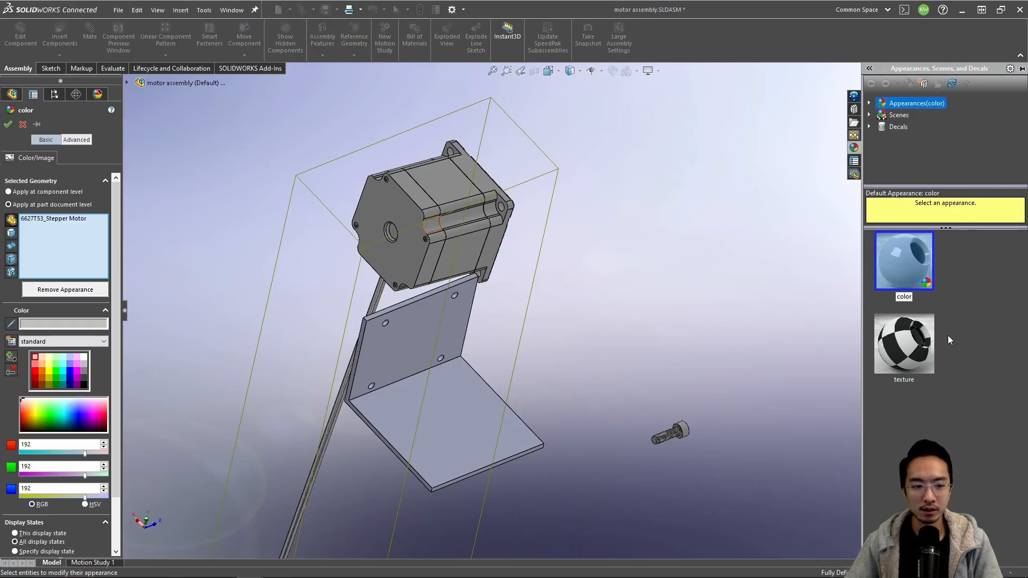
click(58, 378)
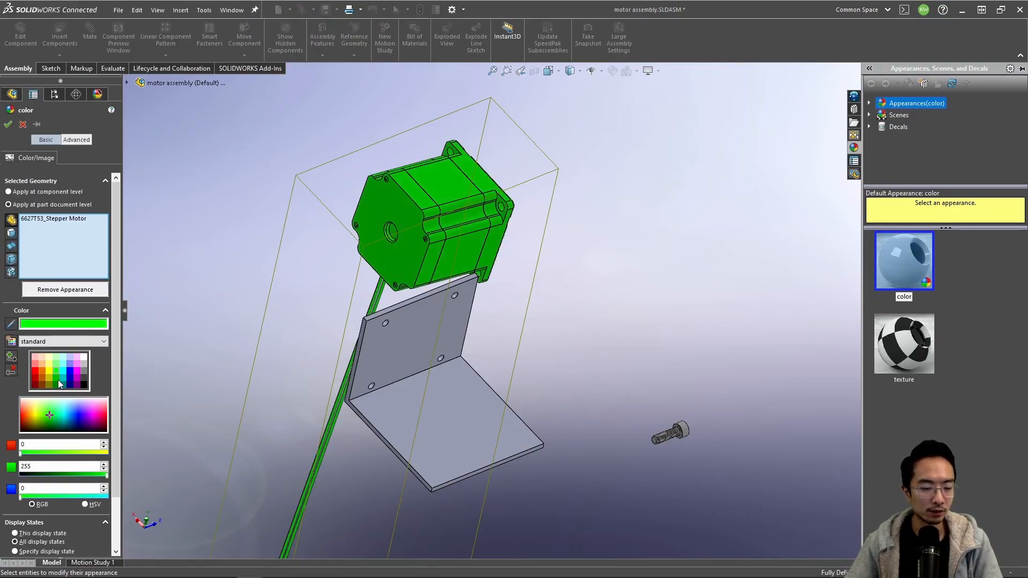
click(63, 371)
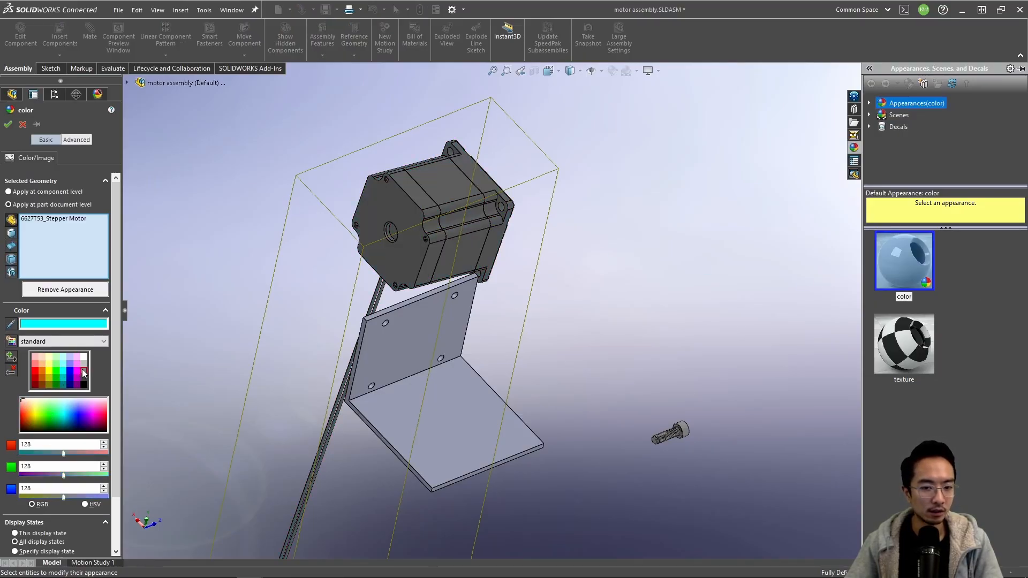
click(9, 125)
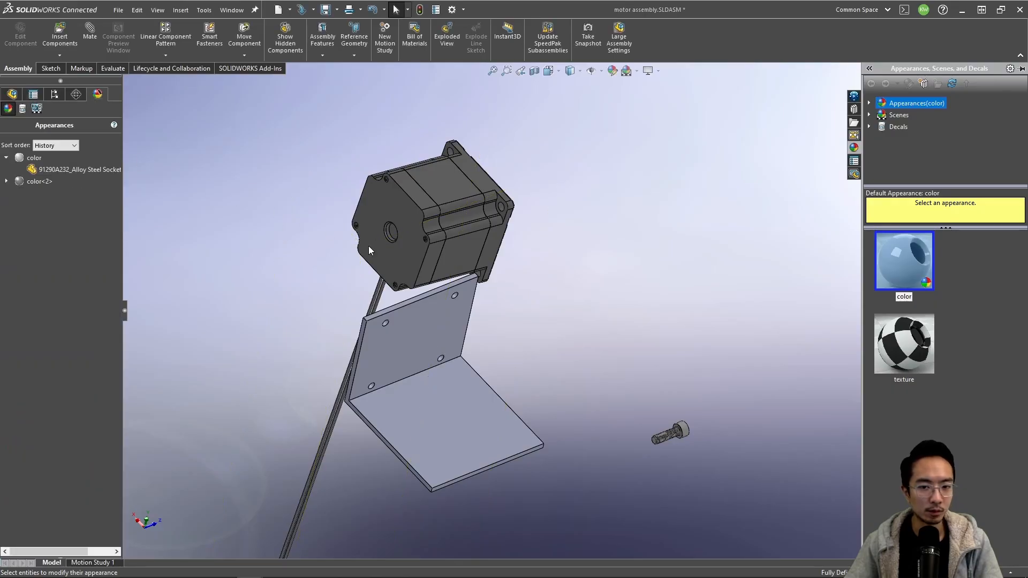
click(437, 349)
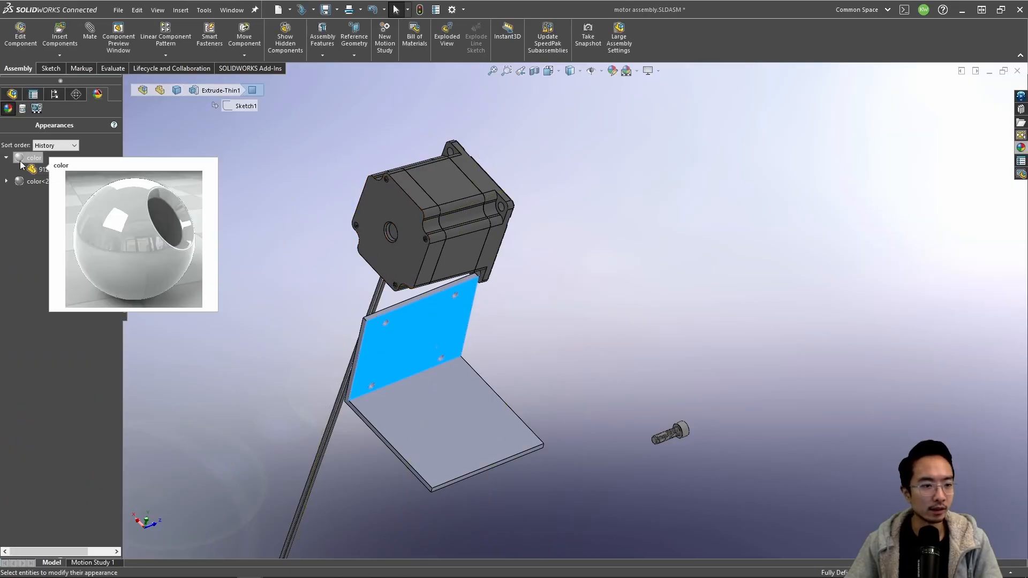
click(33, 182)
right_click(32, 183)
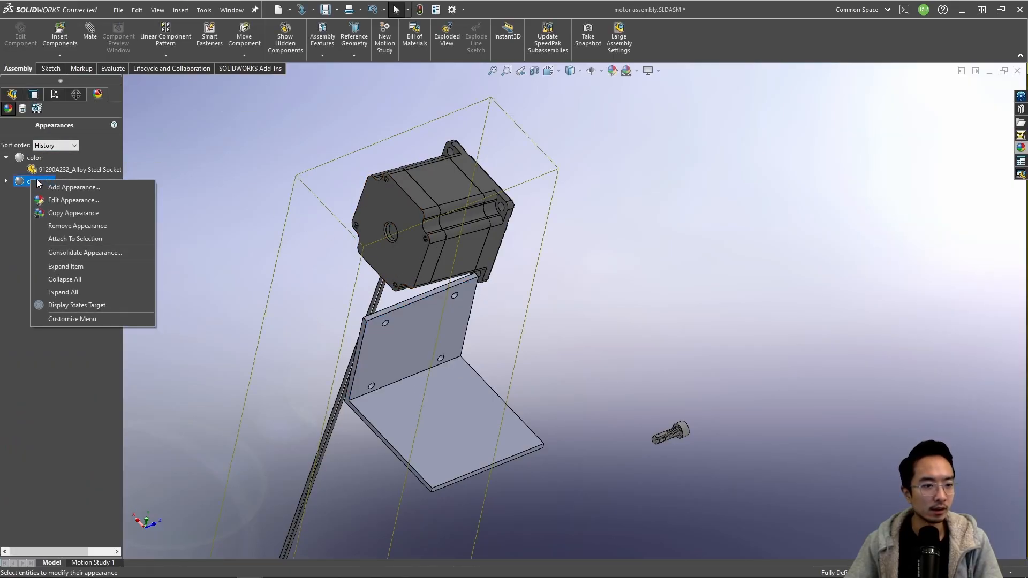
click(56, 200)
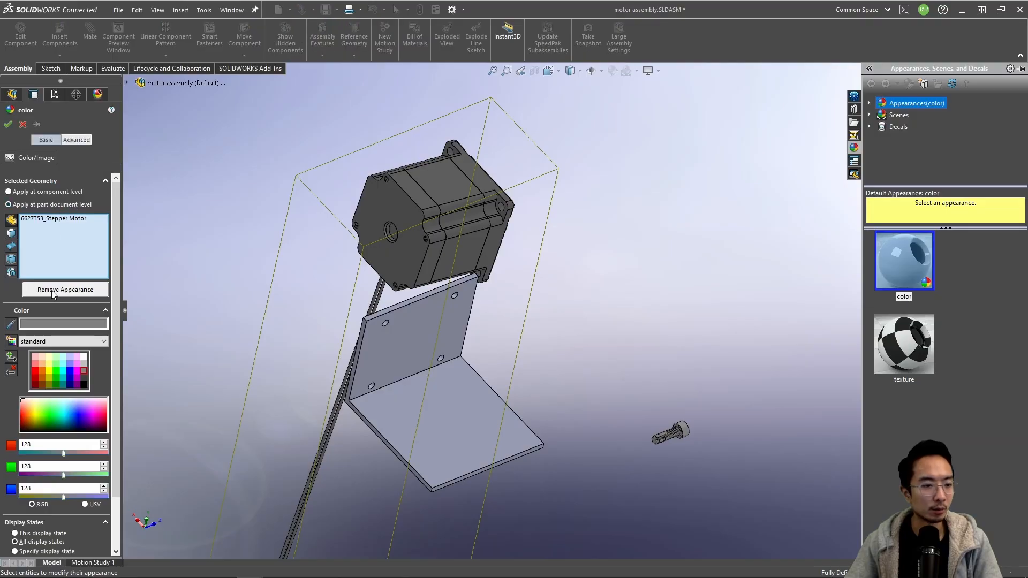
click(58, 373)
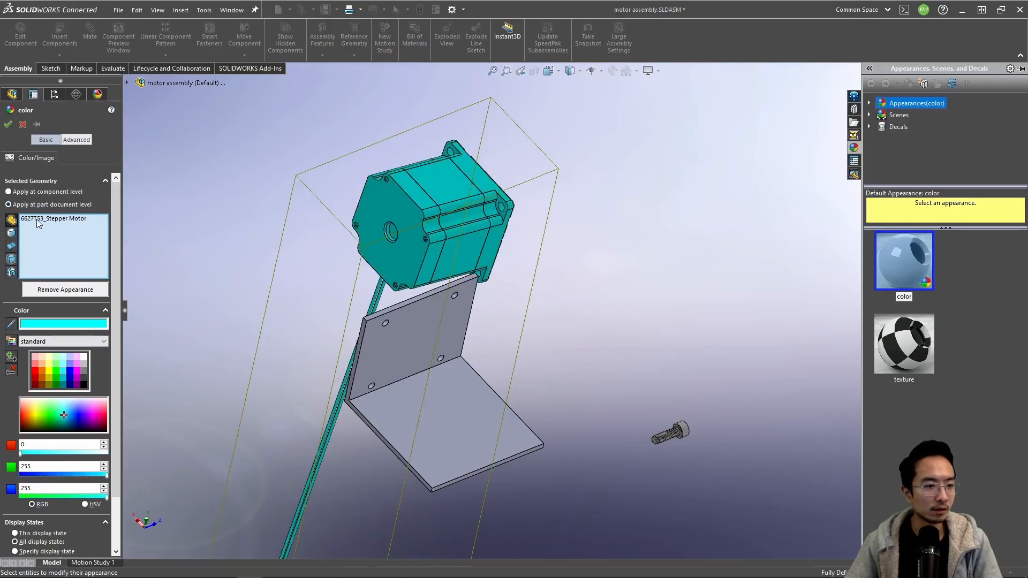
click(23, 125)
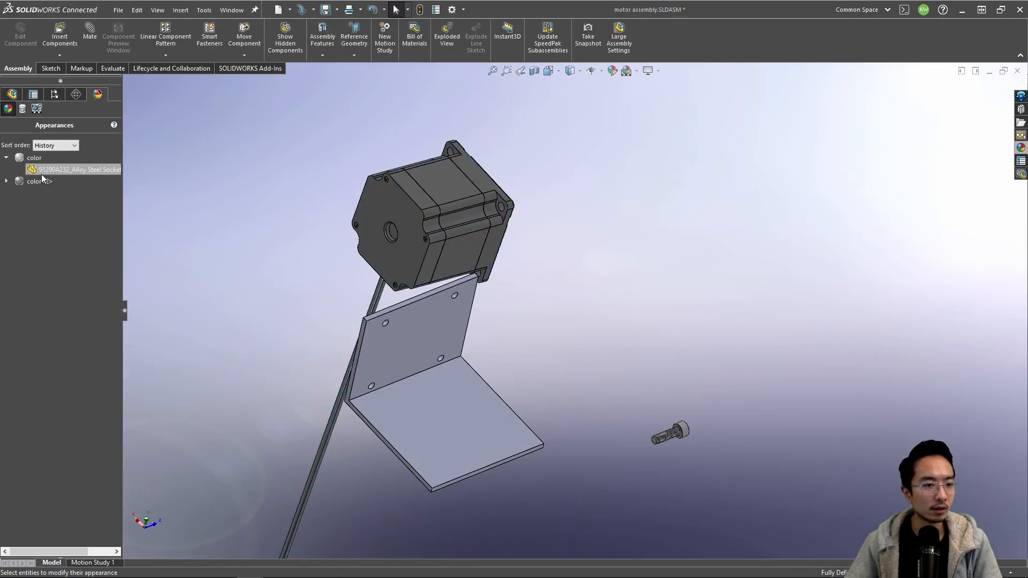
Step: Color the motor bracket light green at part level, RGB 128, 255, 128
click(423, 336)
right_click(422, 336)
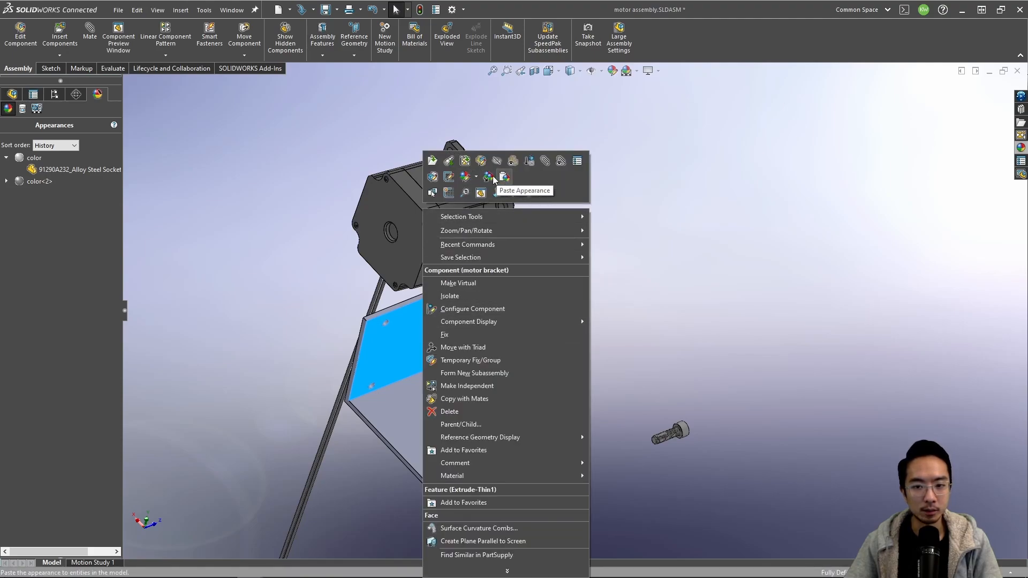
click(464, 179)
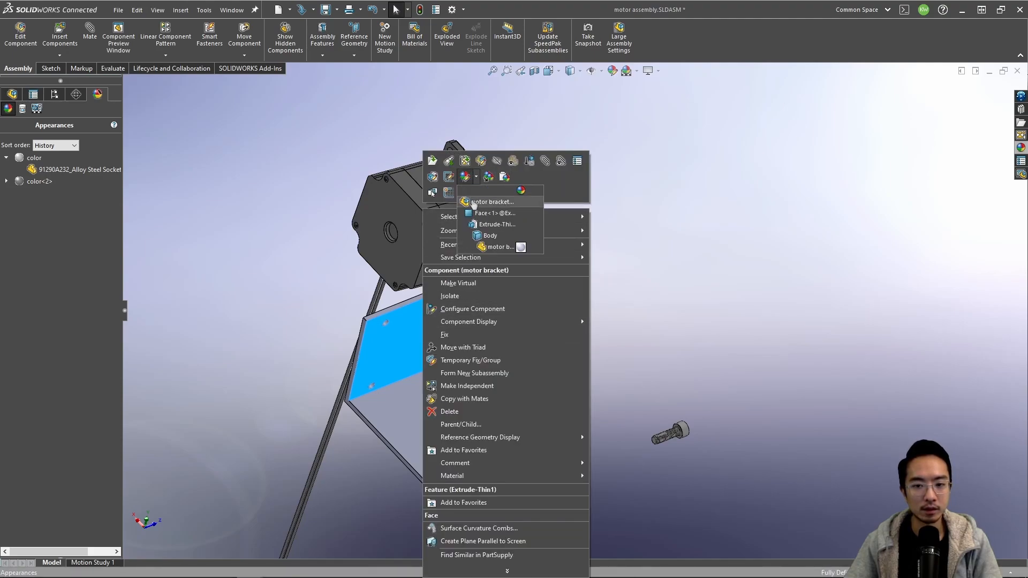
click(494, 247)
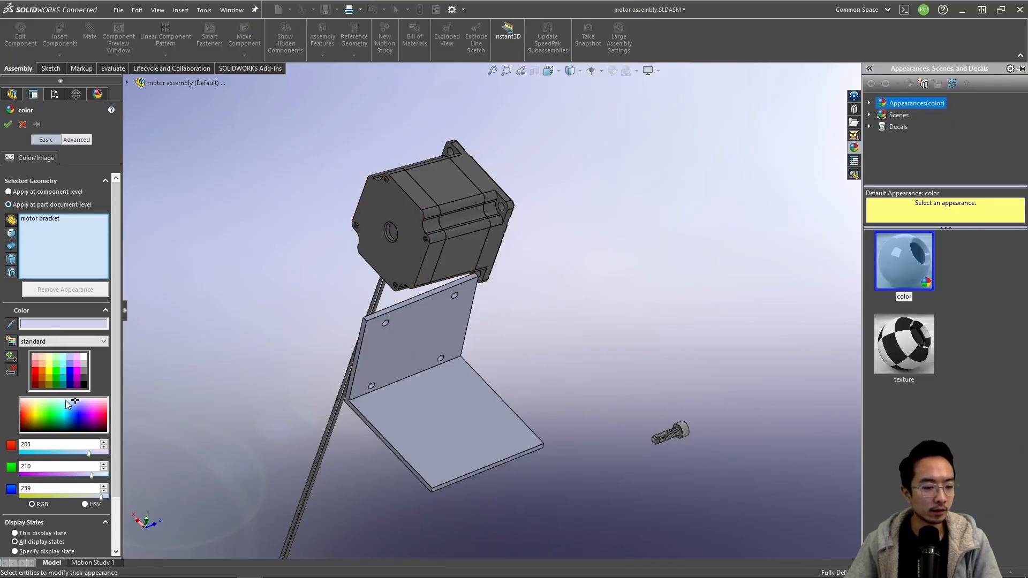
click(59, 380)
click(68, 366)
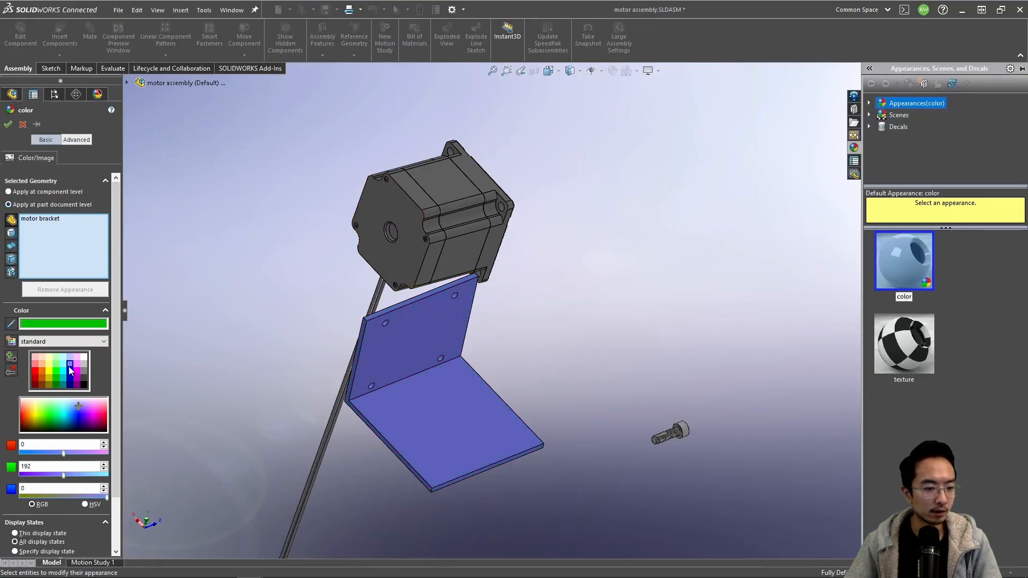
click(62, 365)
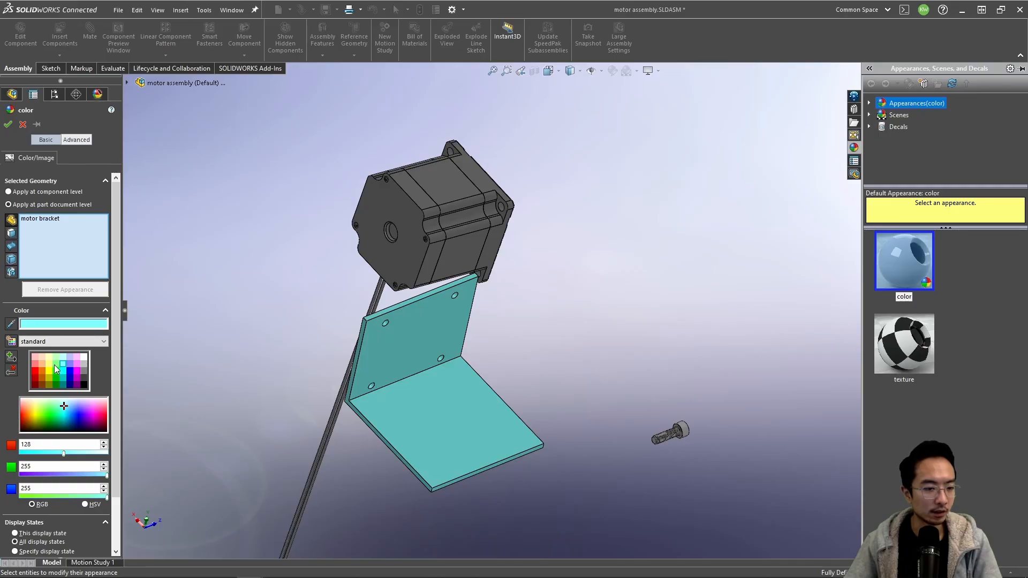
click(55, 365)
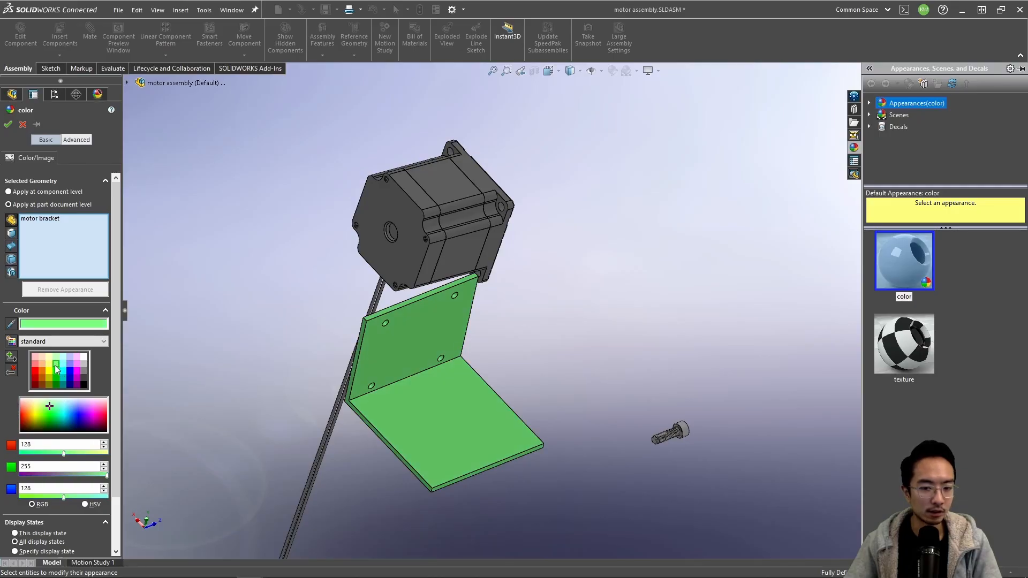
click(8, 124)
Step: Move the bracket away from the motor to the open space in front of its shaft
middle_drag(524, 256, 442, 326)
drag(457, 317, 633, 215)
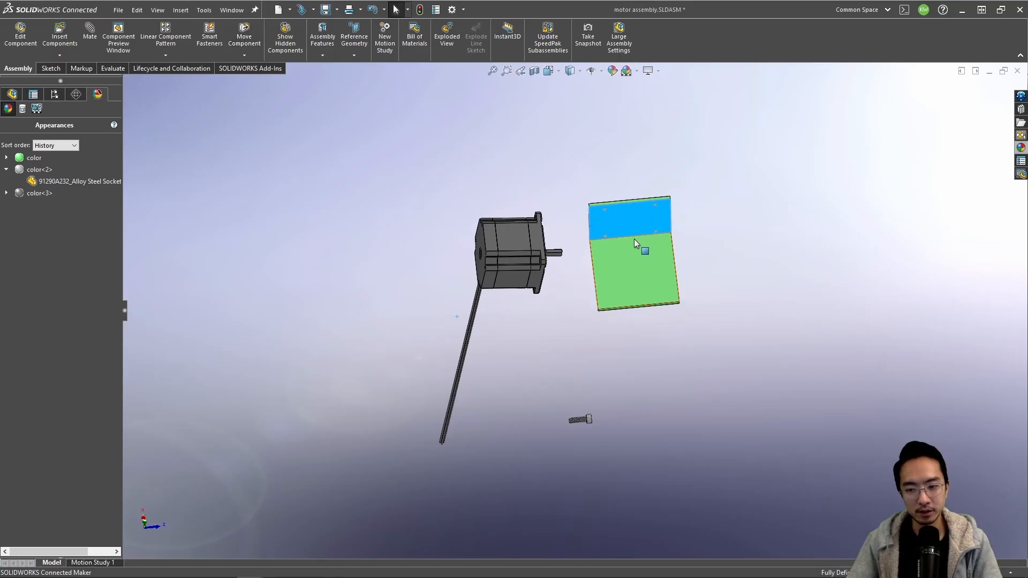
click(686, 227)
Step: Measure the rim of the raised round boss on the motor's front face and check the measurement's units and precision settings
middle_drag(685, 226, 492, 246)
scroll(521, 256, down, 4)
scroll(522, 256, down, 1)
scroll(379, 272, down, 6)
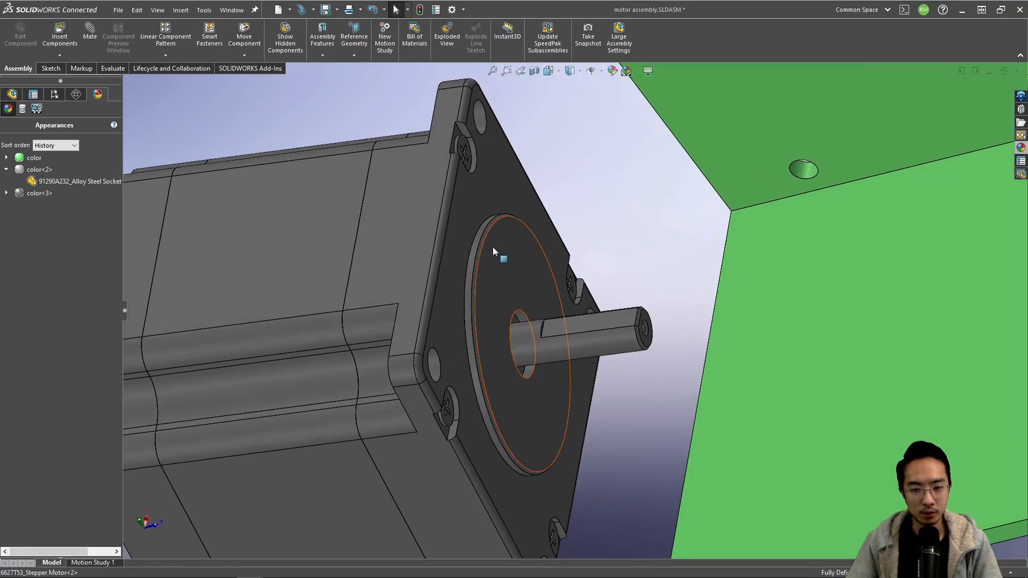
scroll(484, 257, down, 3)
click(478, 266)
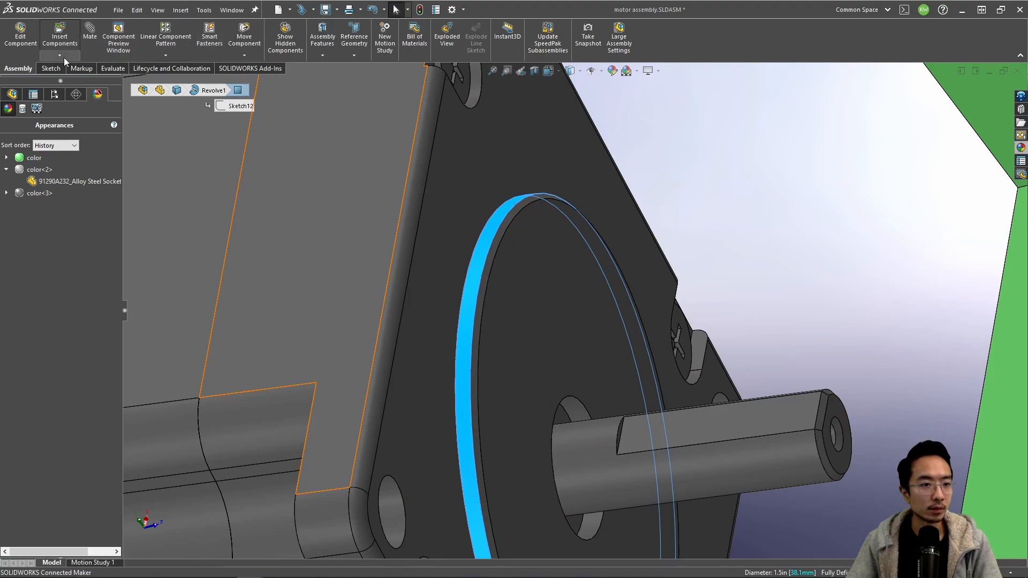
click(111, 69)
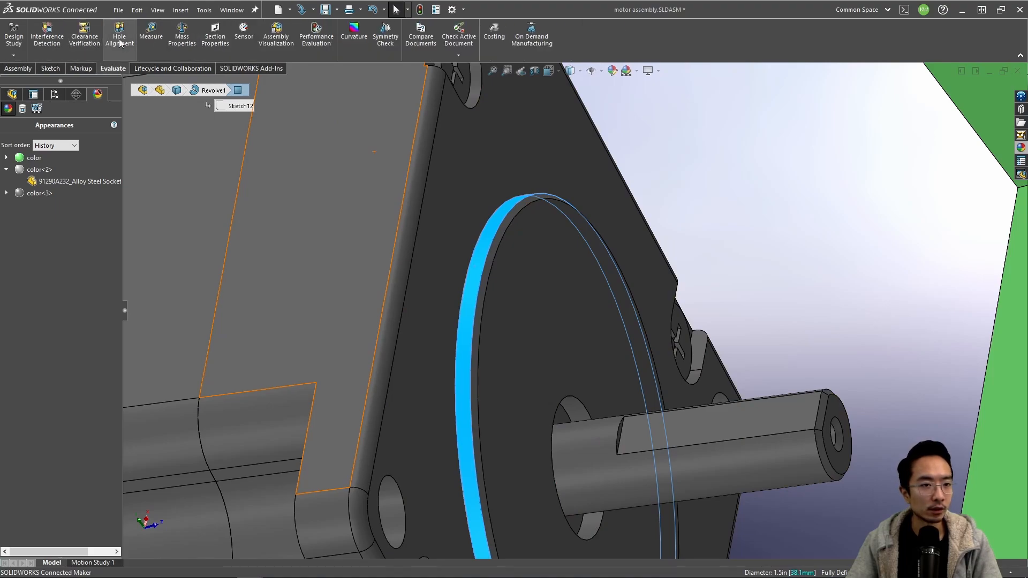
click(151, 34)
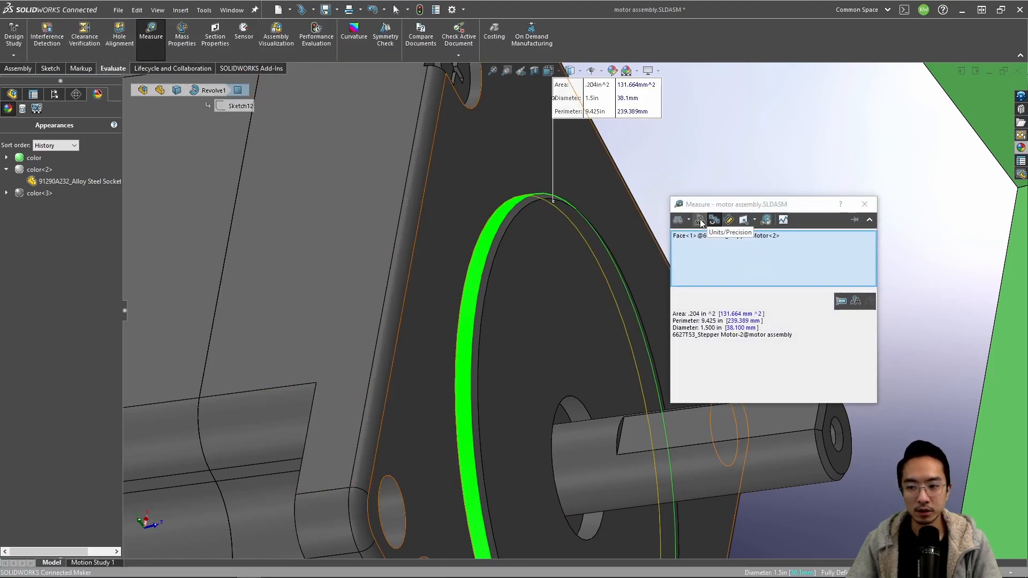
click(700, 221)
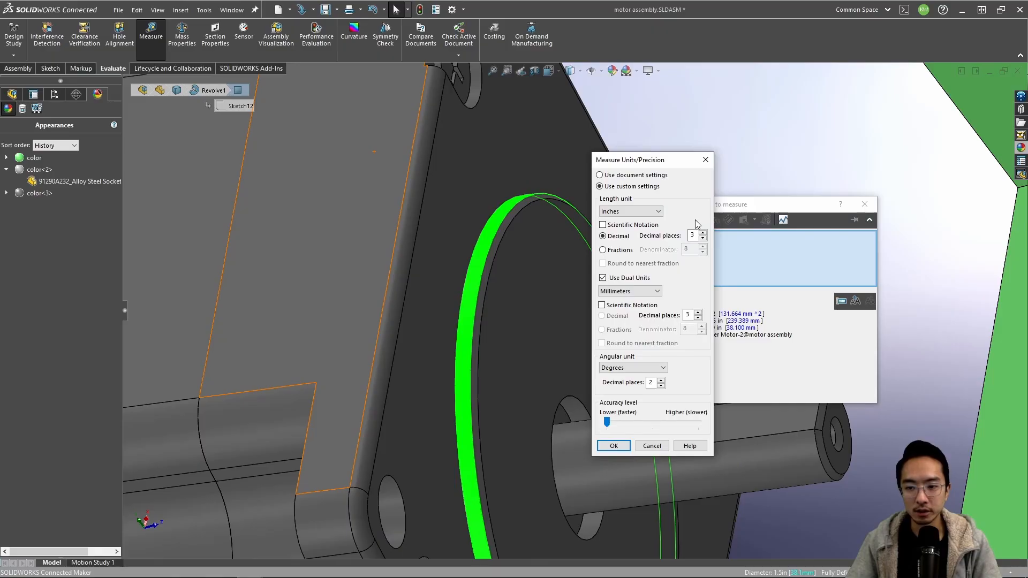
click(703, 161)
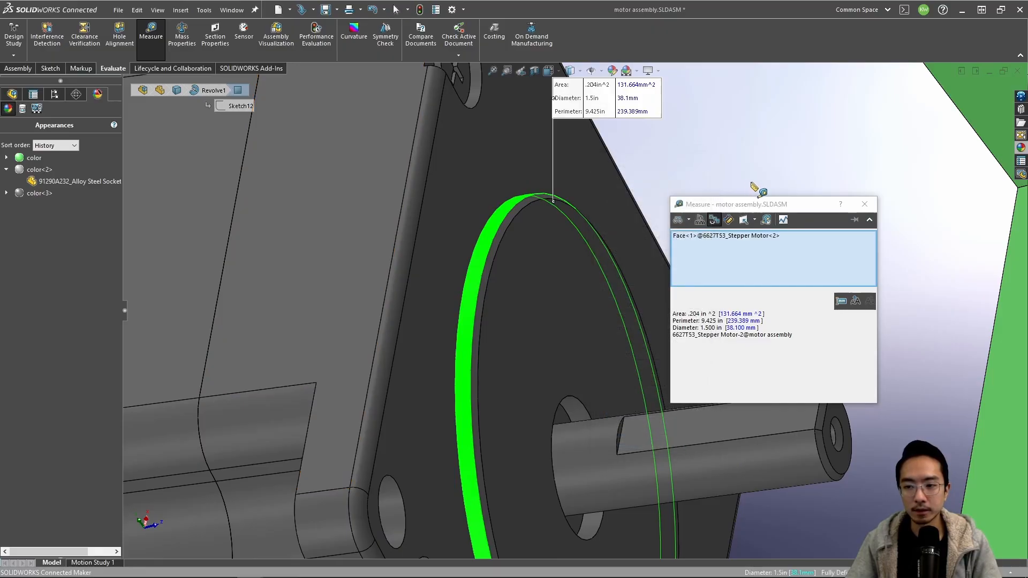
click(858, 205)
Step: Measure the diameter of the motor's front boss once more by its cylindrical rim face
scroll(830, 287, up, 1)
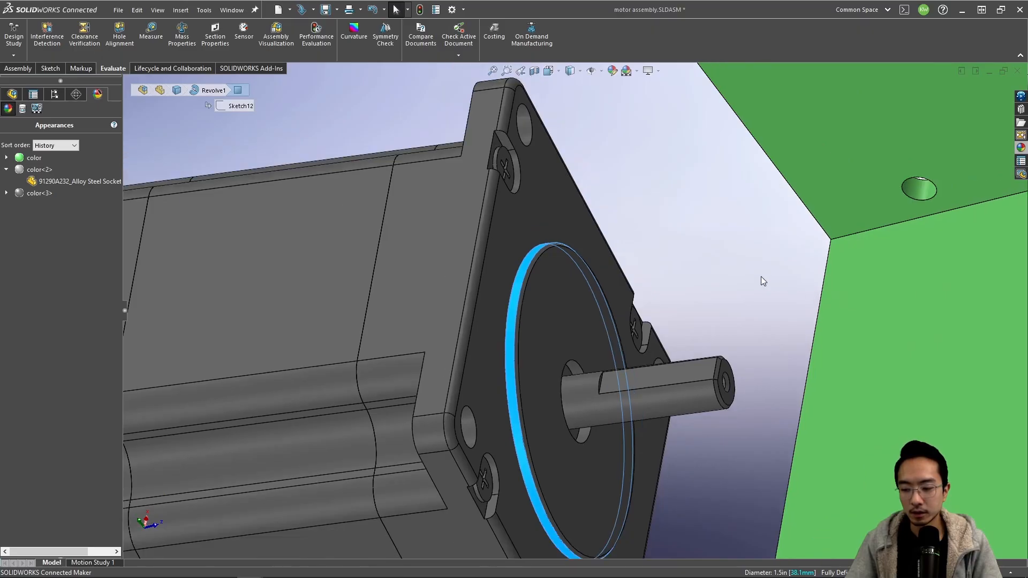
click(761, 278)
scroll(707, 345, up, 3)
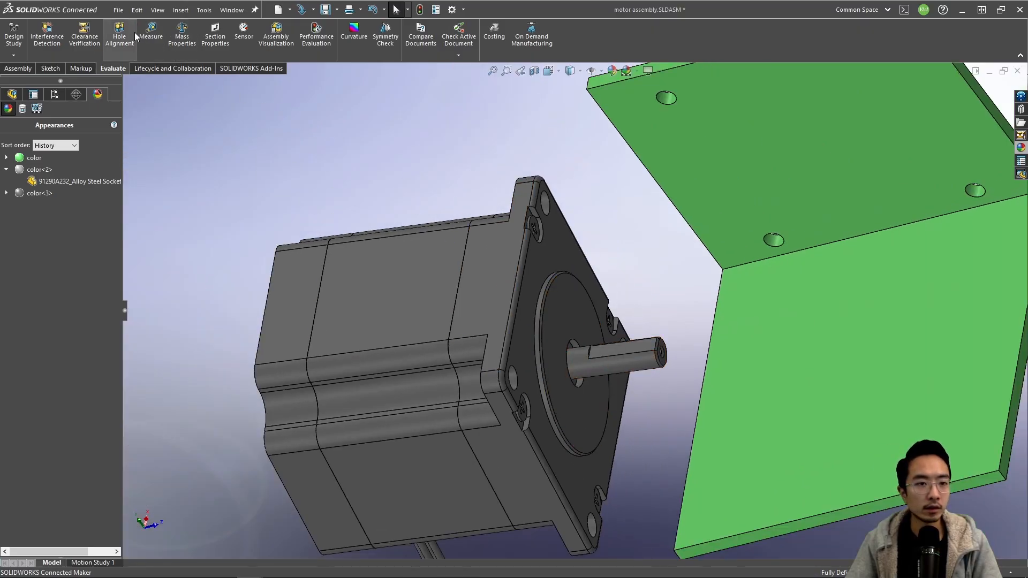
scroll(637, 379, down, 3)
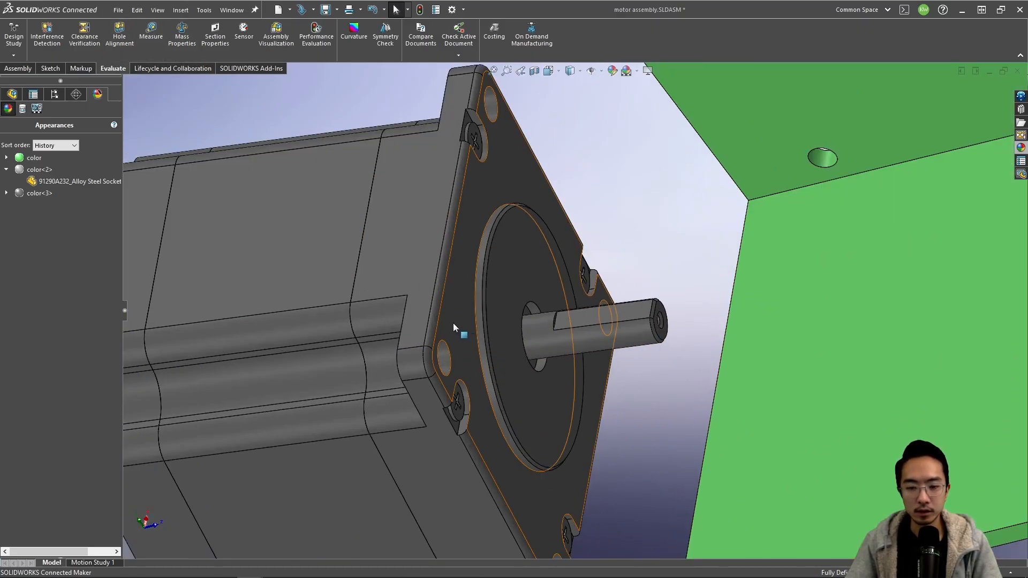
click(478, 316)
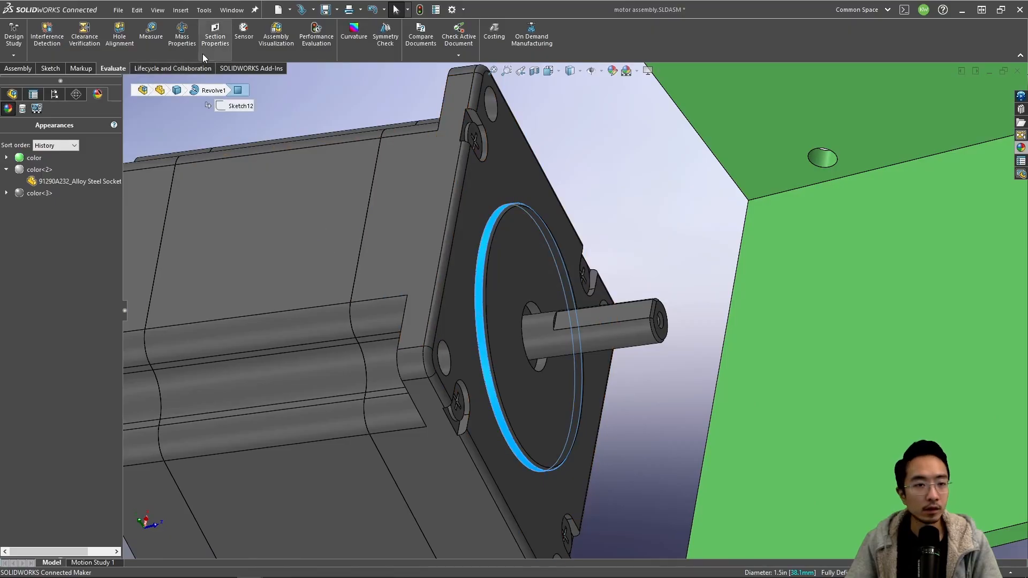
click(151, 33)
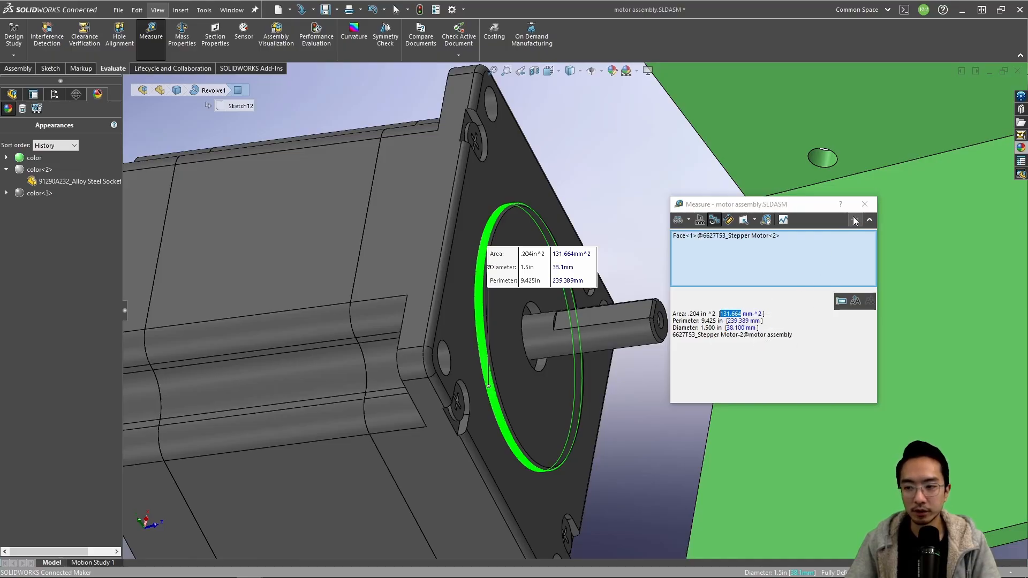
click(864, 204)
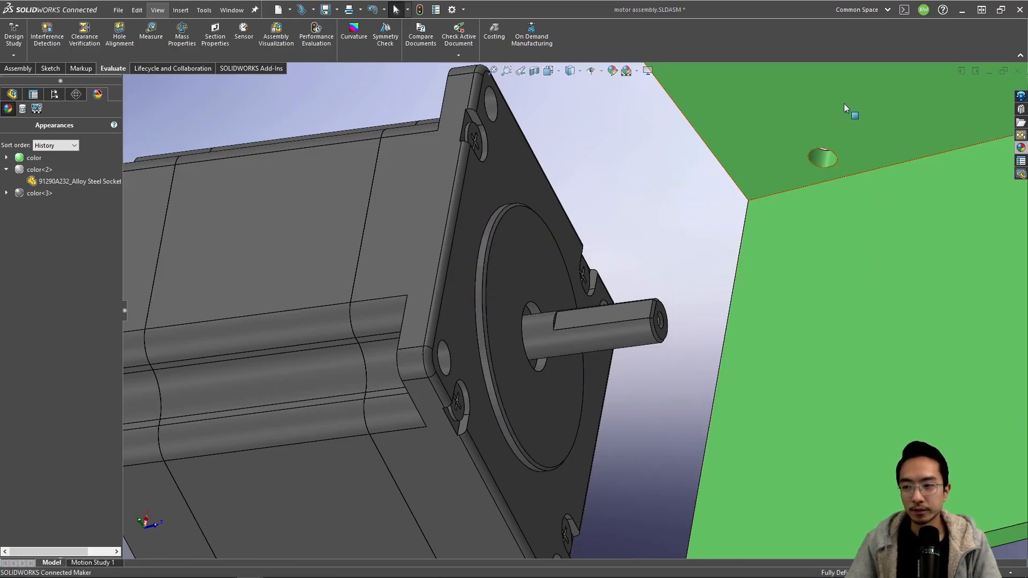
Step: Open the motor bracket as its own part from the assembly
key(f)
click(666, 198)
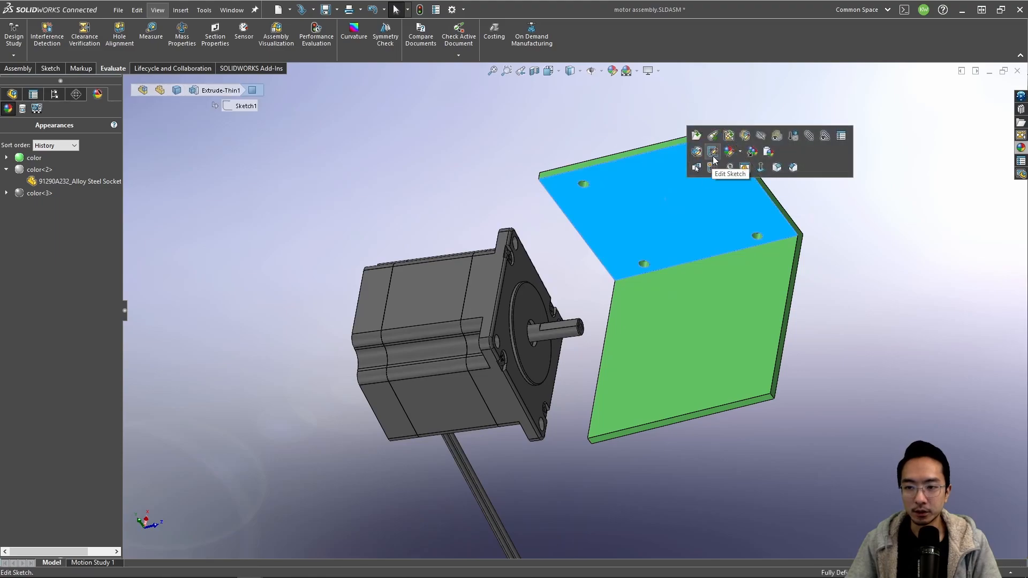
click(696, 136)
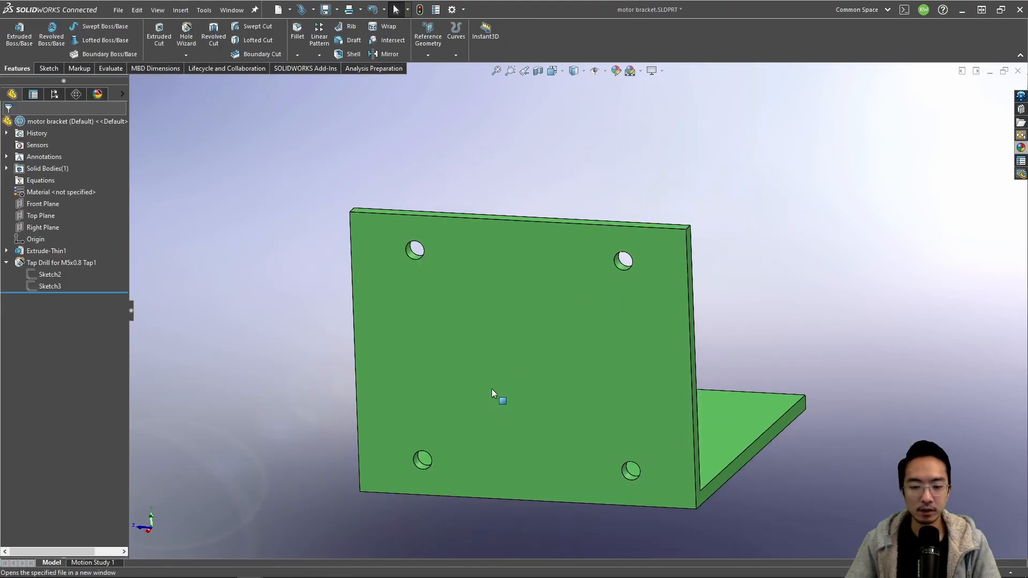
Step: Sketch a circle about 1.56 in in diameter between the four screw holes on the bracket's drilled face, viewed straight on
click(527, 373)
click(623, 350)
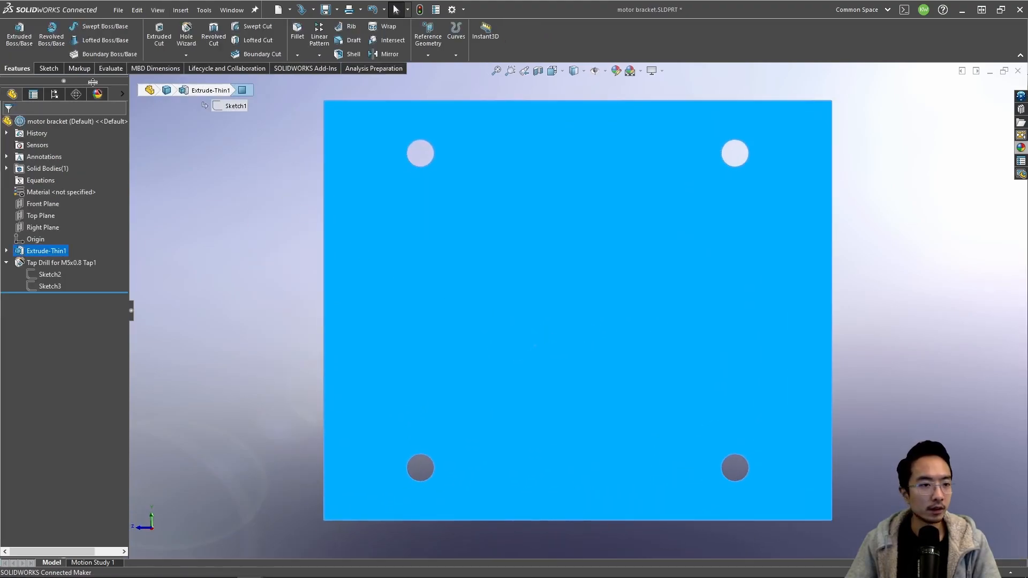
click(49, 69)
click(94, 26)
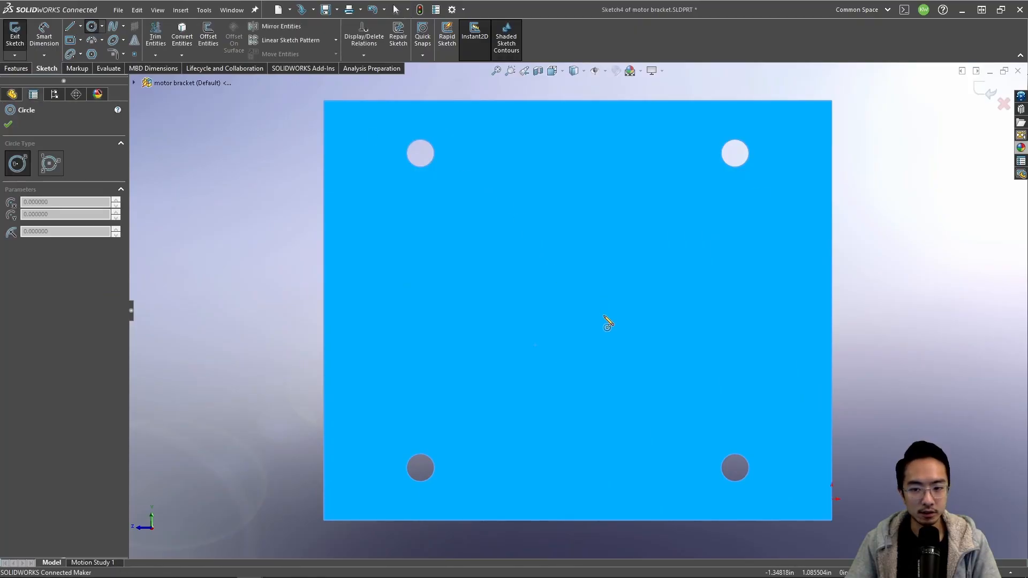
click(578, 310)
click(664, 208)
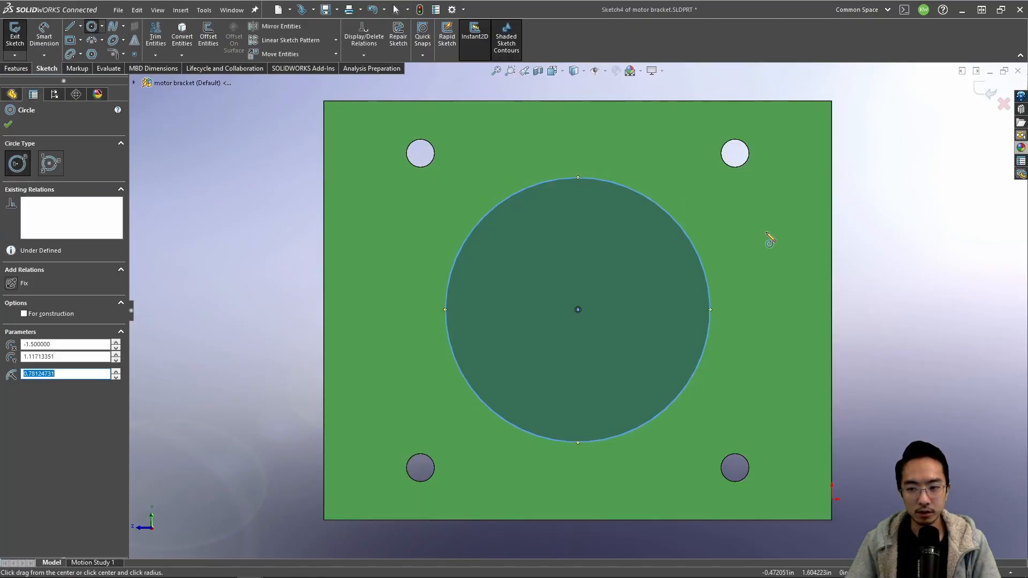
key(Escape)
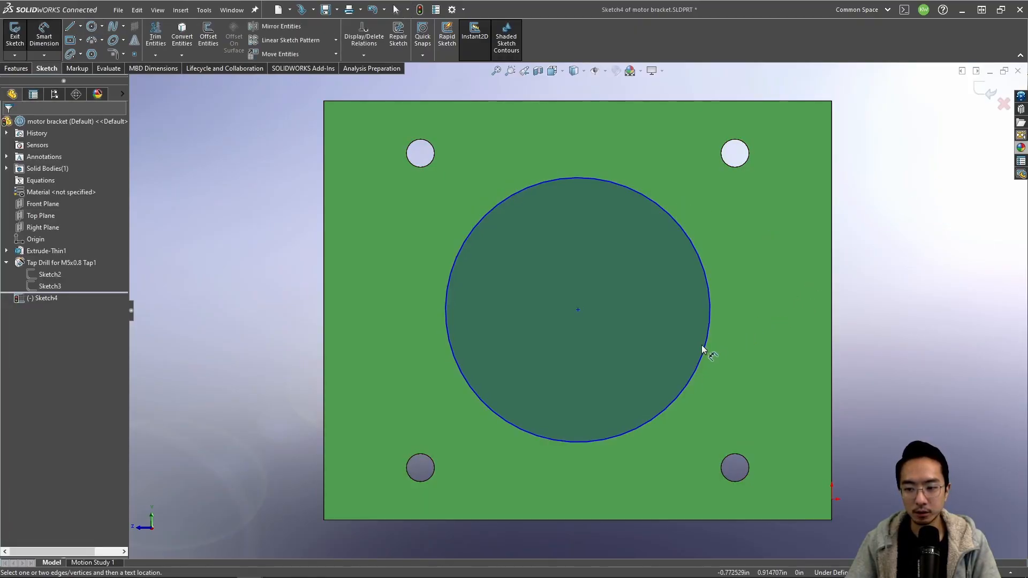
Step: Dimension the circle's diameter to 1.501 in
click(705, 349)
click(914, 506)
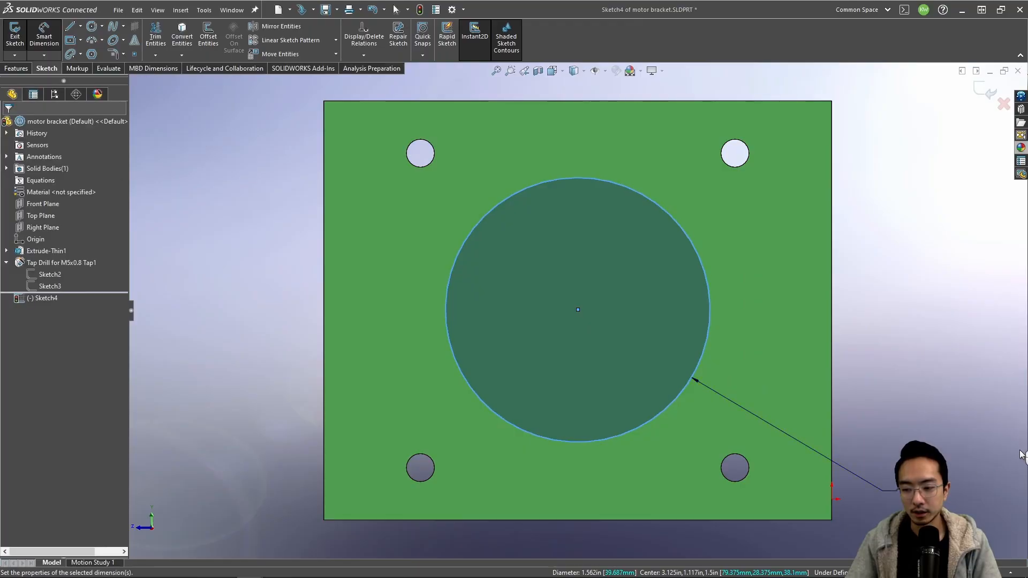
text(1.501 i)
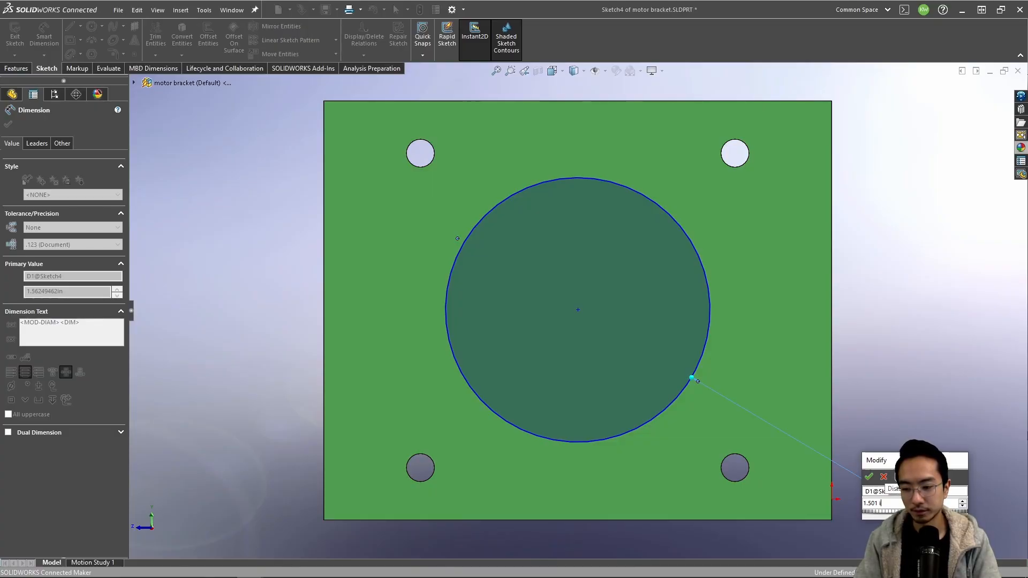
key(Return)
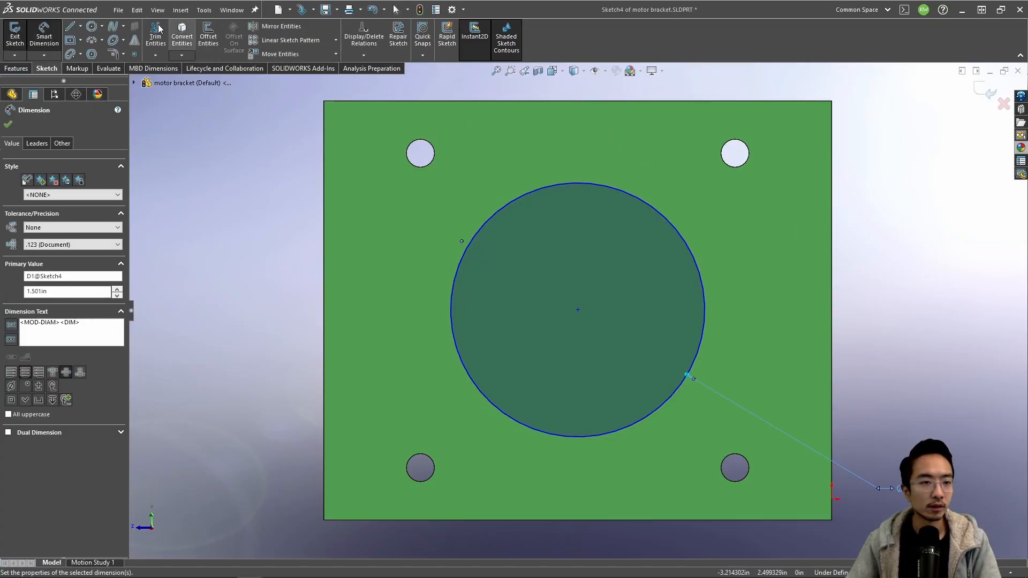
Step: Draw a vertical centerline through the circle from the midpoint of the face's upper edge to its lower edge
click(92, 26)
click(80, 25)
click(85, 53)
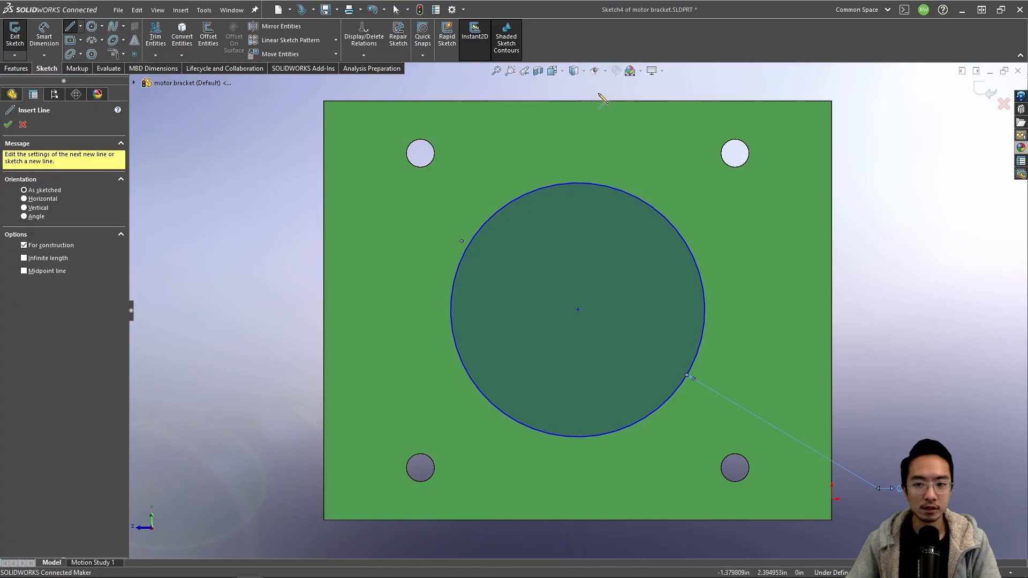
click(578, 101)
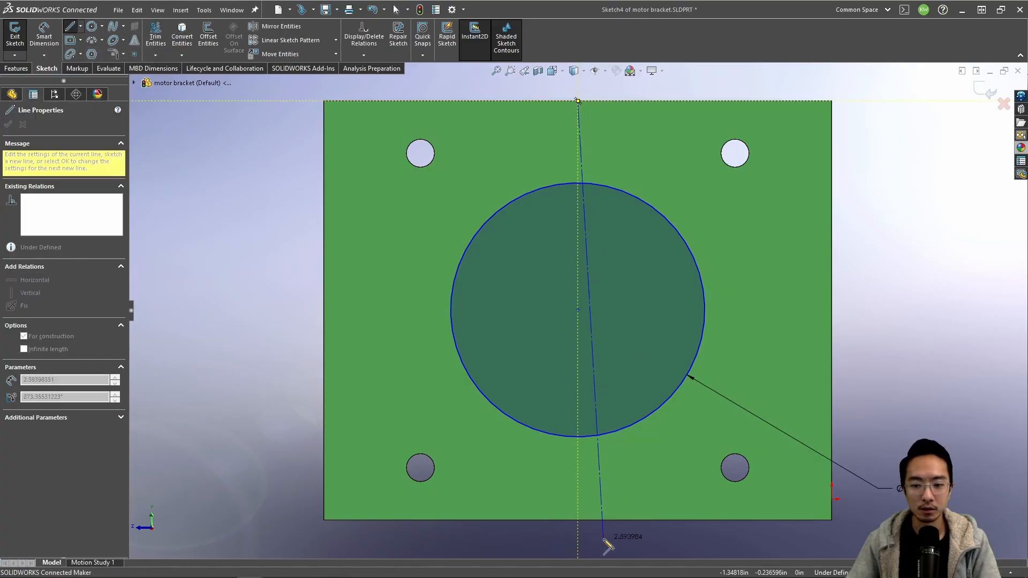
click(581, 522)
key(Escape)
key(Escape)
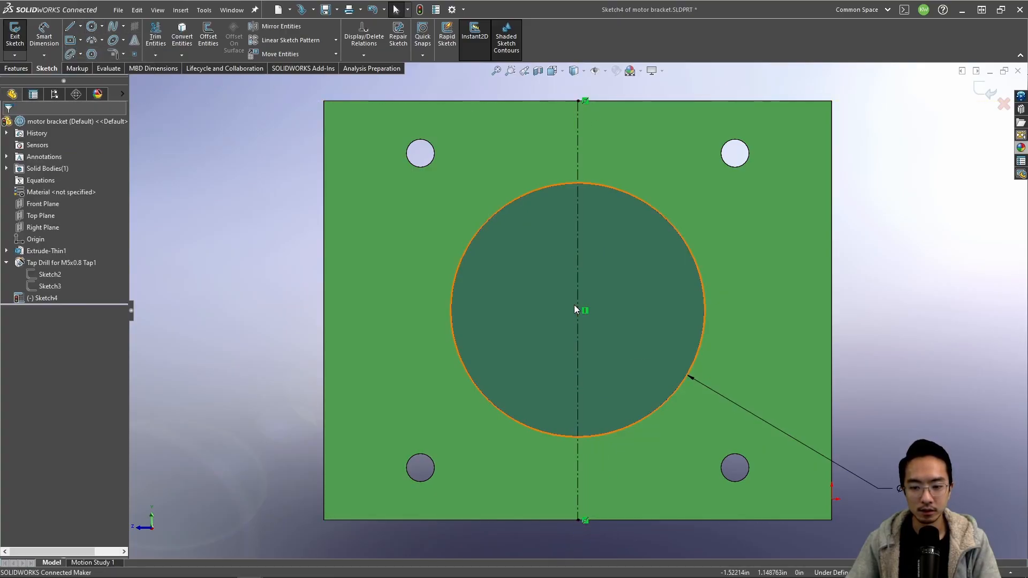
Step: Add a Midpoint relation between the circle's center and the vertical centerline
click(577, 309)
ctrl+click(577, 339)
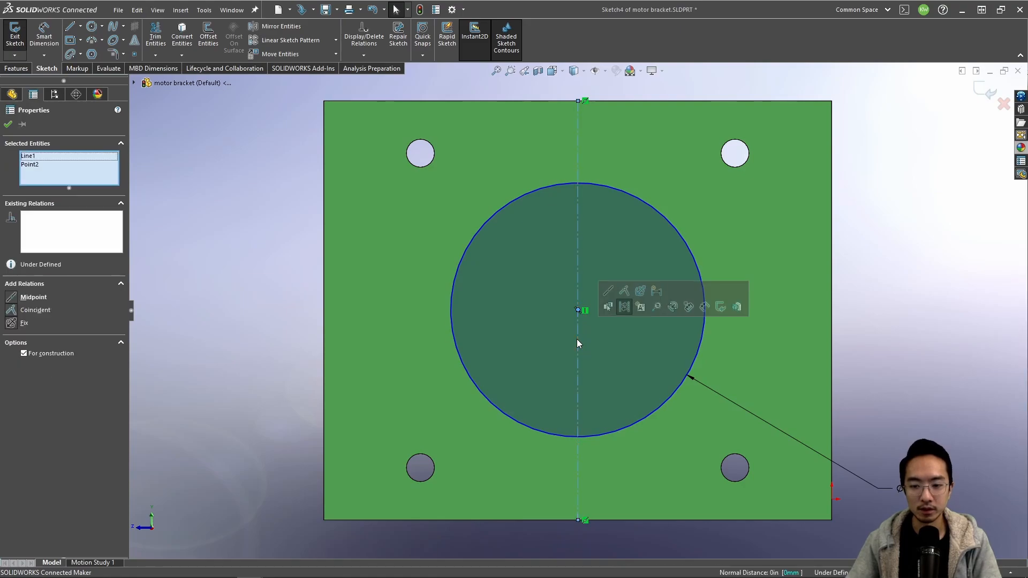
click(608, 290)
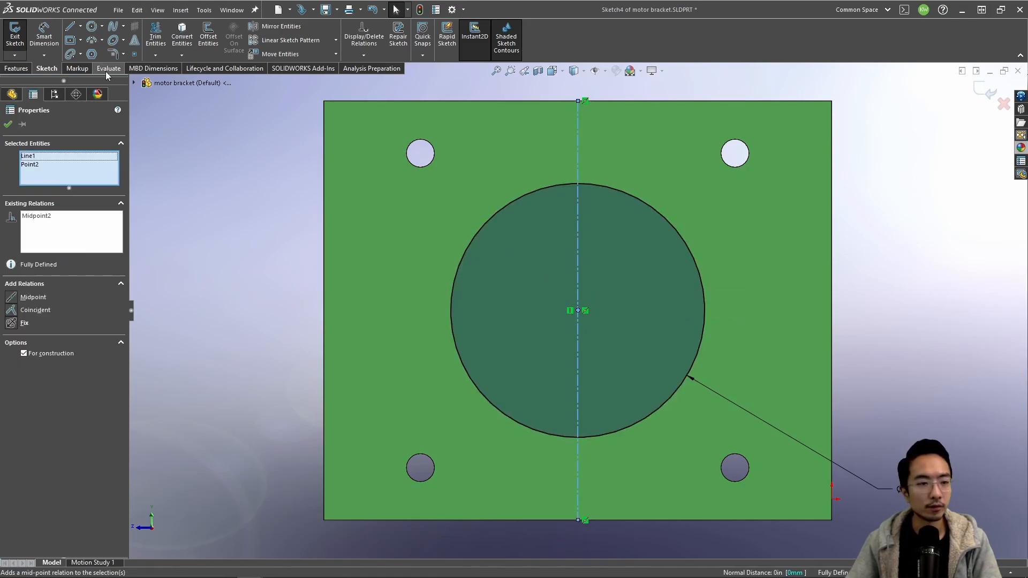
Step: Extrude-cut the circle through the bracket plate with the Through All end condition
click(16, 68)
click(159, 34)
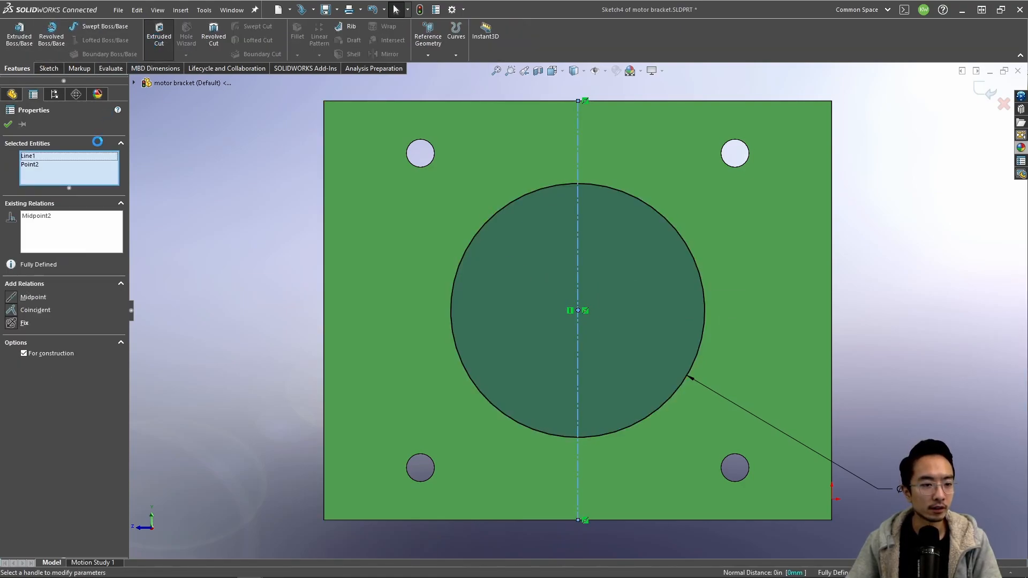
click(70, 189)
click(43, 205)
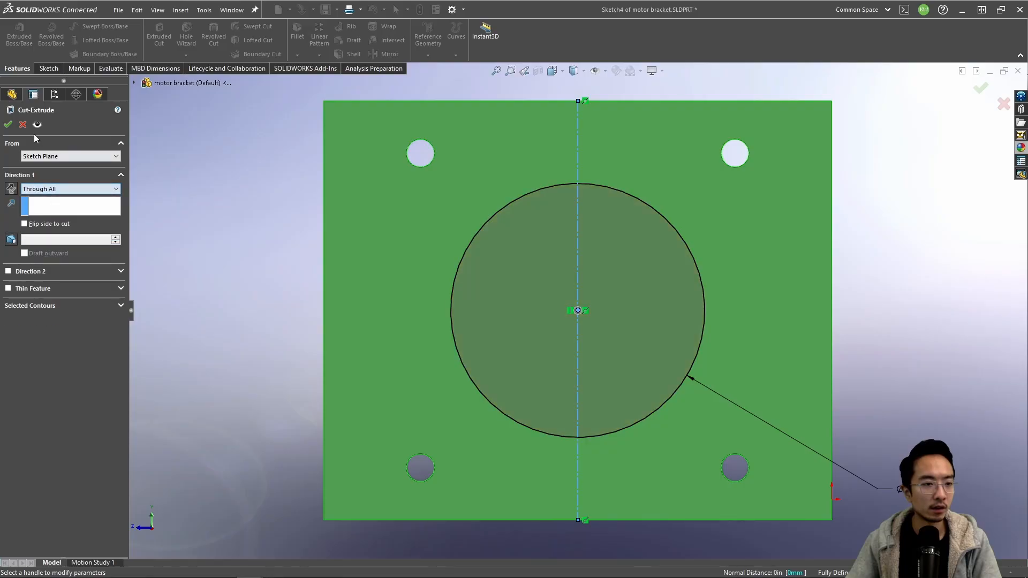
click(7, 124)
Step: Save the bracket part and check its new round opening from several angles
scroll(612, 305, up, 3)
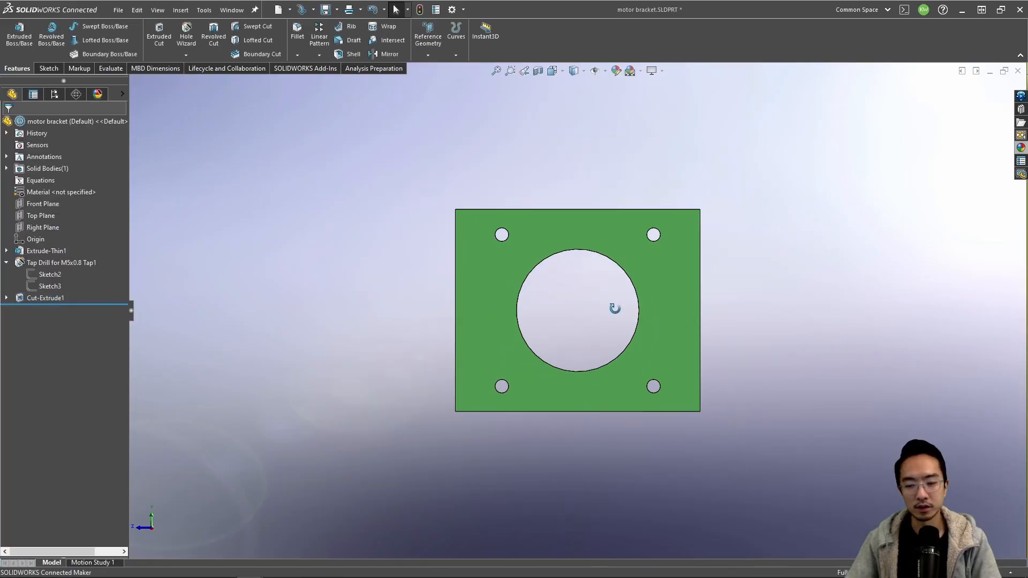
middle_drag(612, 305, 569, 378)
key(ctrl+s)
middle_drag(576, 290, 446, 354)
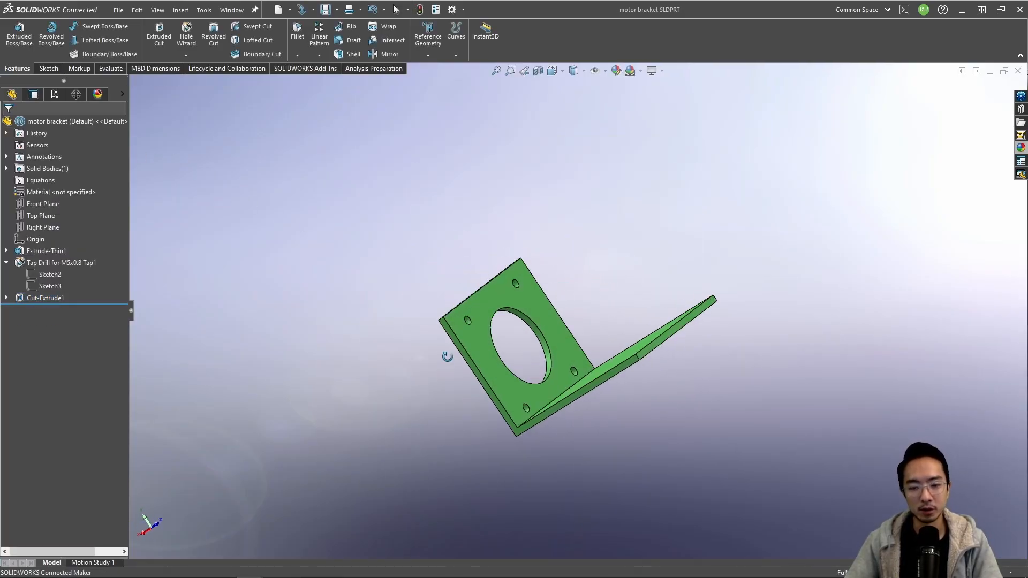
scroll(445, 354, down, 5)
middle_drag(571, 292, 638, 265)
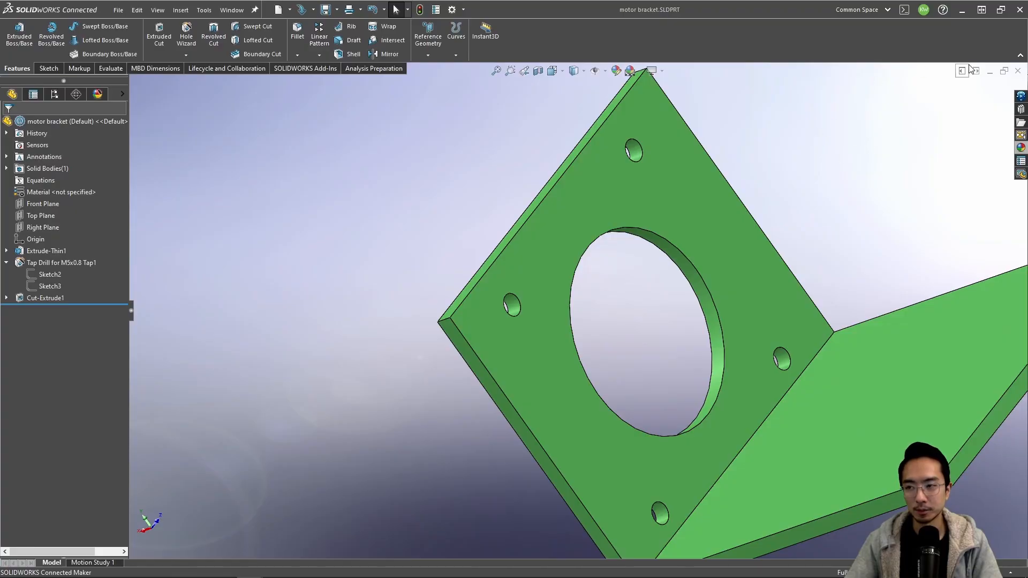
Step: Return to the motor assembly and rebuild it with the changed bracket, saving it together with all modified parts
click(988, 73)
click(632, 311)
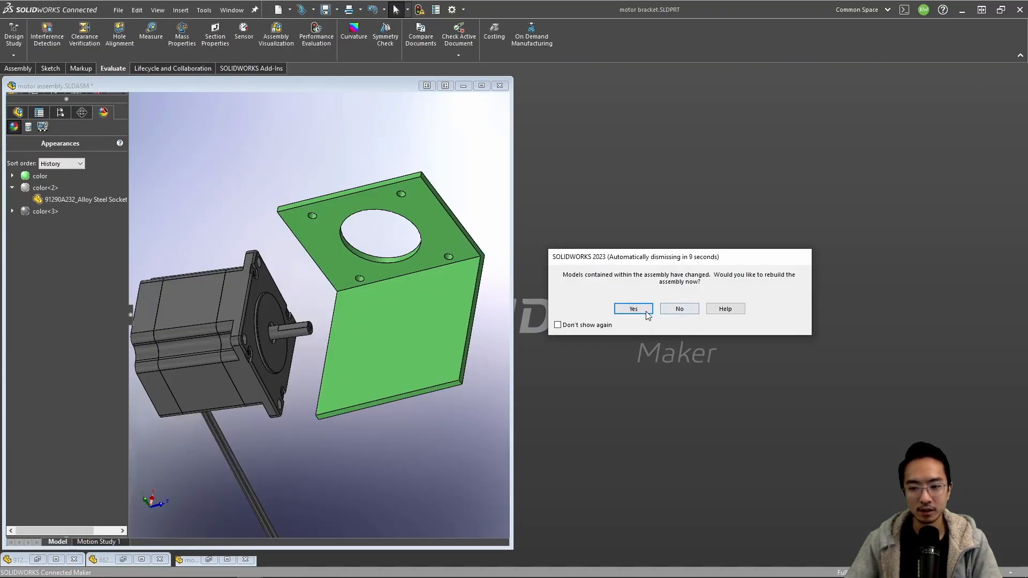
middle_drag(463, 176, 391, 269)
scroll(294, 328, down, 5)
scroll(294, 323, up, 6)
scroll(372, 239, up, 2)
key(ctrl+s)
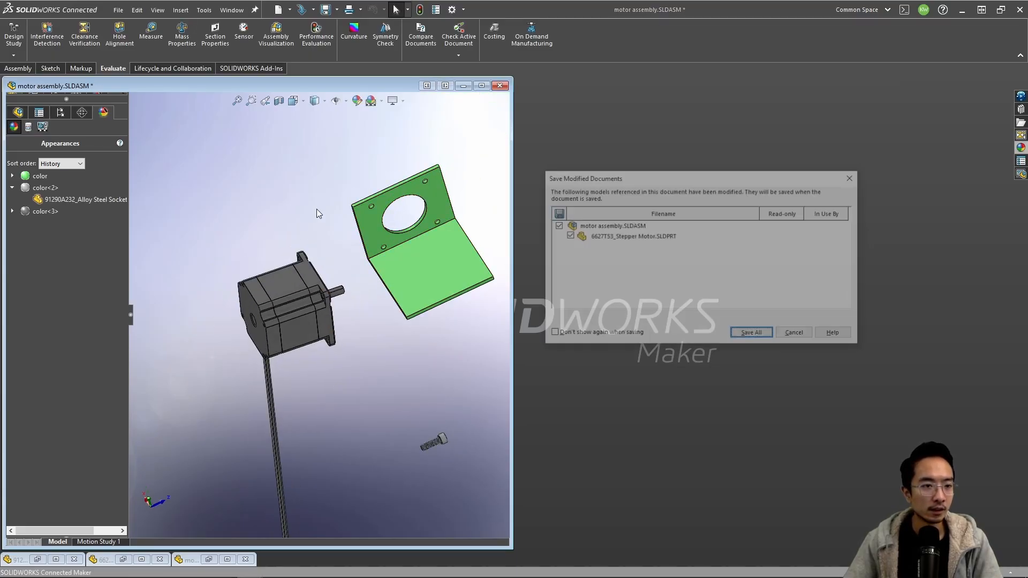
click(753, 336)
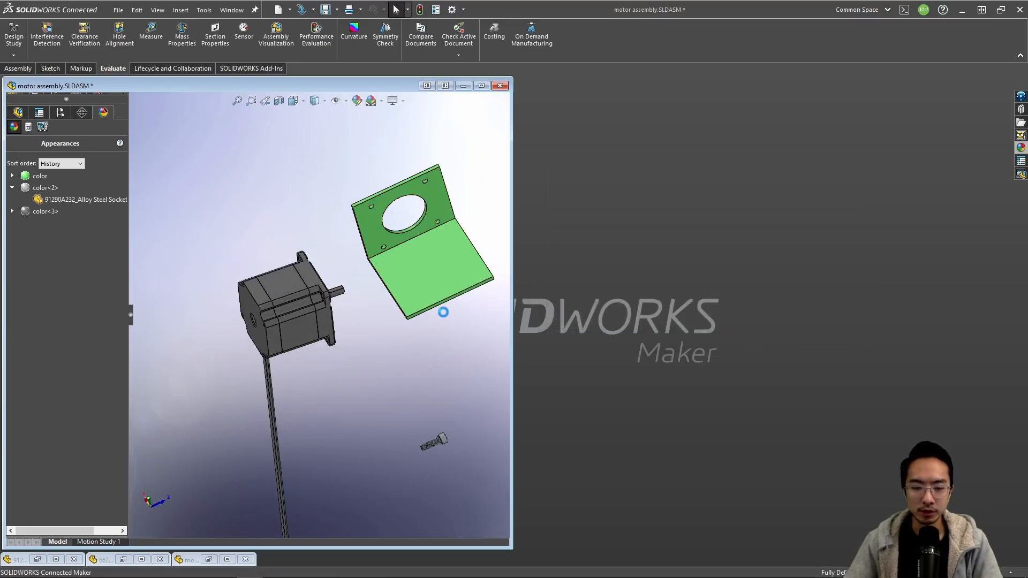
Step: Maximize the assembly window to show the motor and the opened bracket at full size
scroll(362, 284, down, 4)
scroll(412, 200, up, 4)
middle_drag(411, 199, 440, 170)
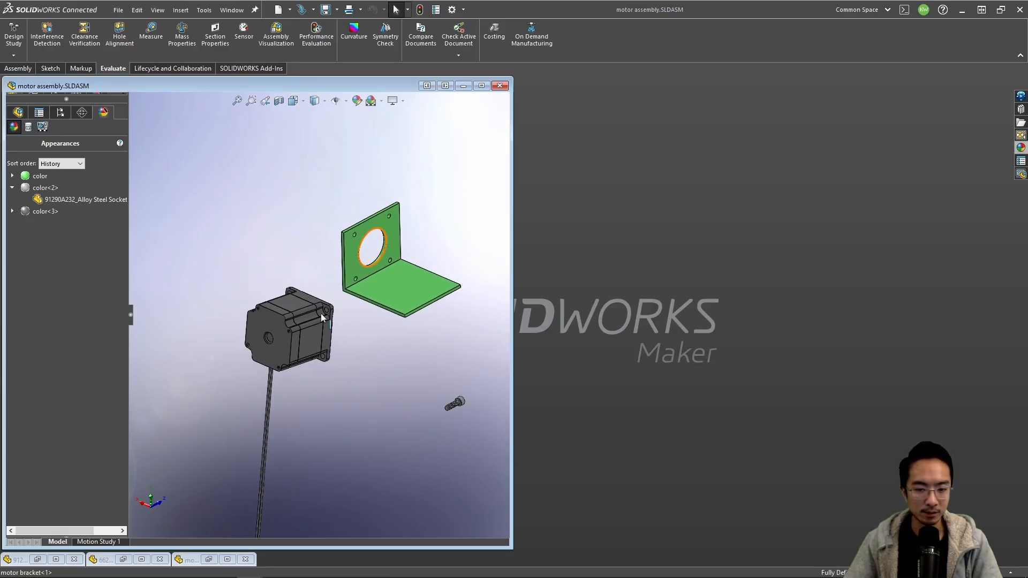
scroll(327, 314, down, 4)
middle_drag(376, 275, 355, 286)
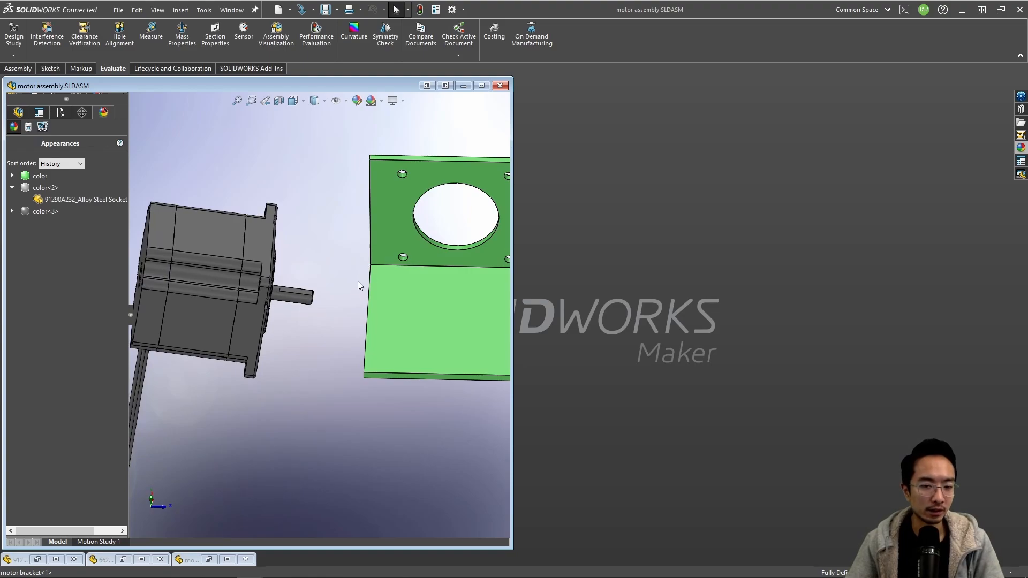
scroll(428, 214, down, 3)
click(482, 85)
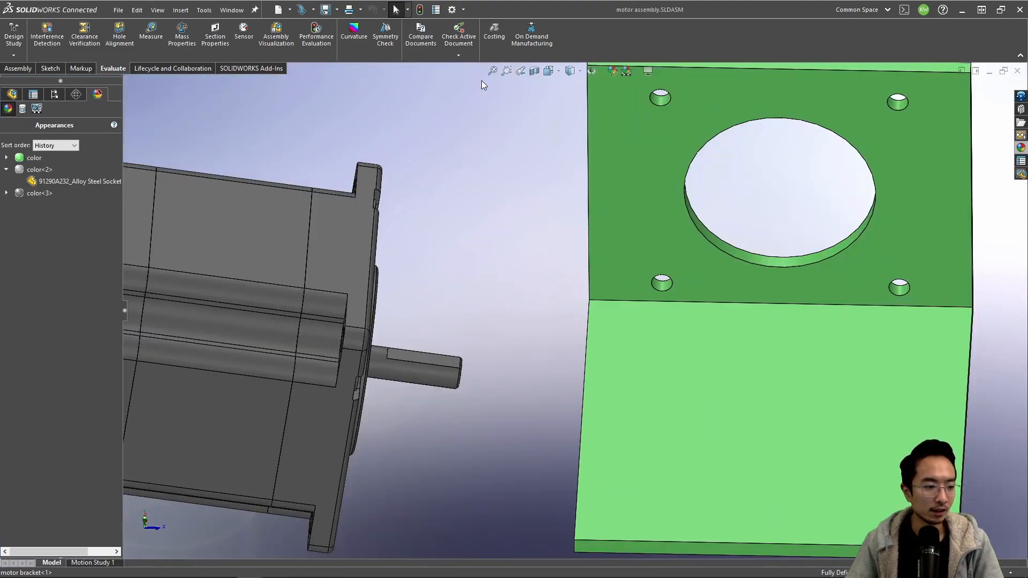
Step: Display the assembly commands and the assembly's component tree in place of the appearances list
scroll(561, 267, up, 3)
middle_drag(562, 267, 487, 294)
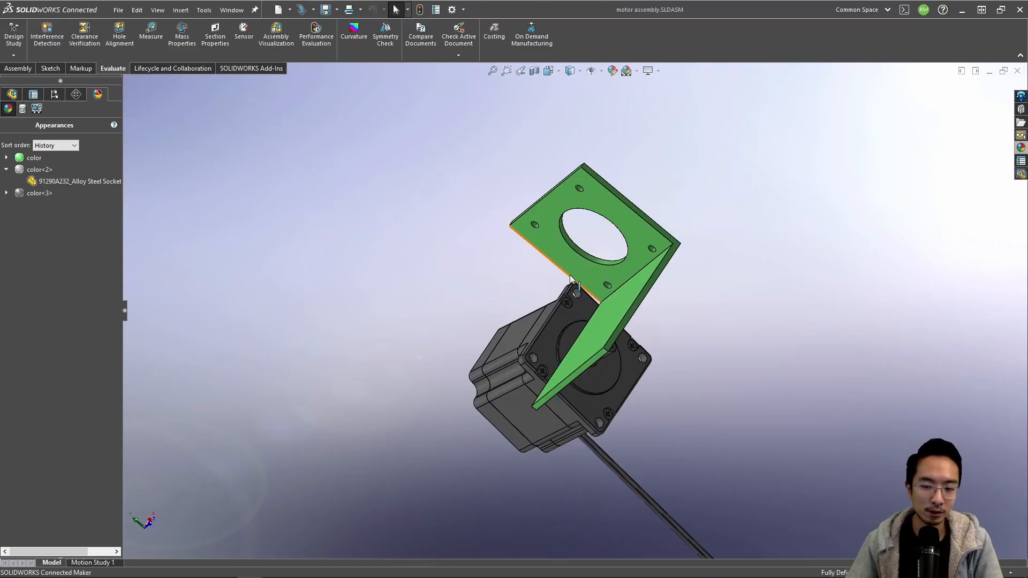
middle_drag(564, 265, 539, 203)
middle_drag(641, 209, 754, 223)
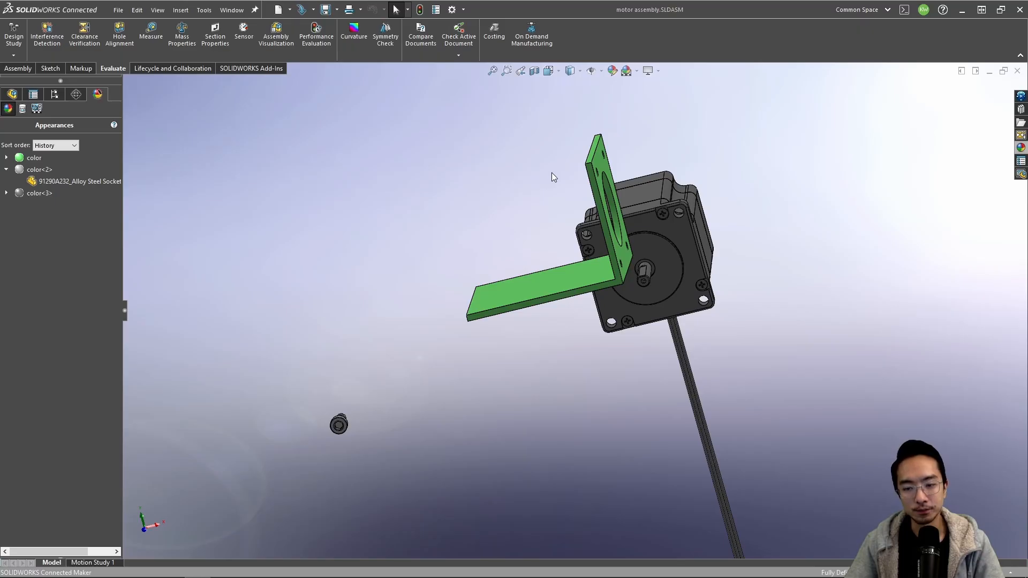
middle_drag(646, 193, 688, 254)
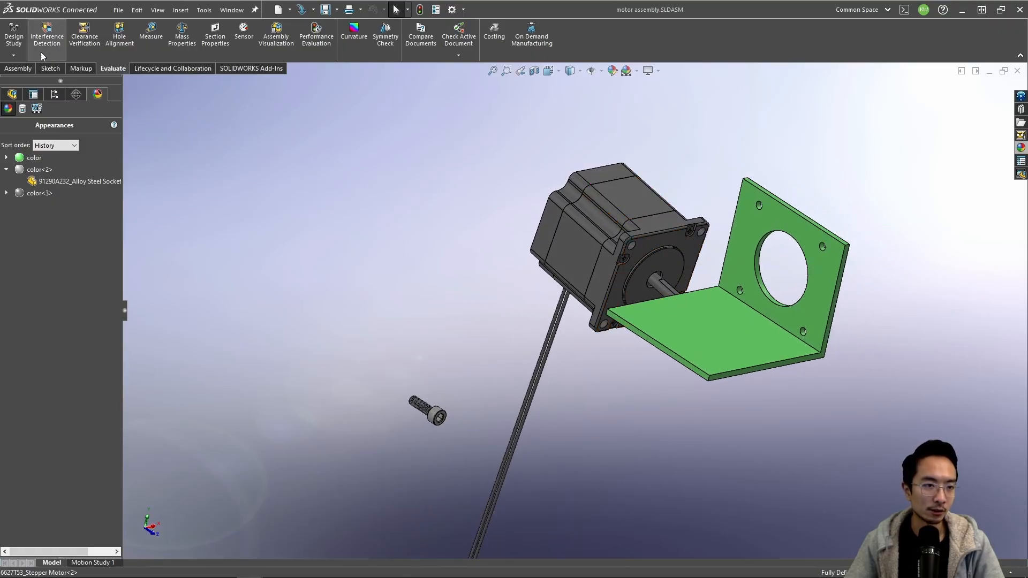
click(33, 69)
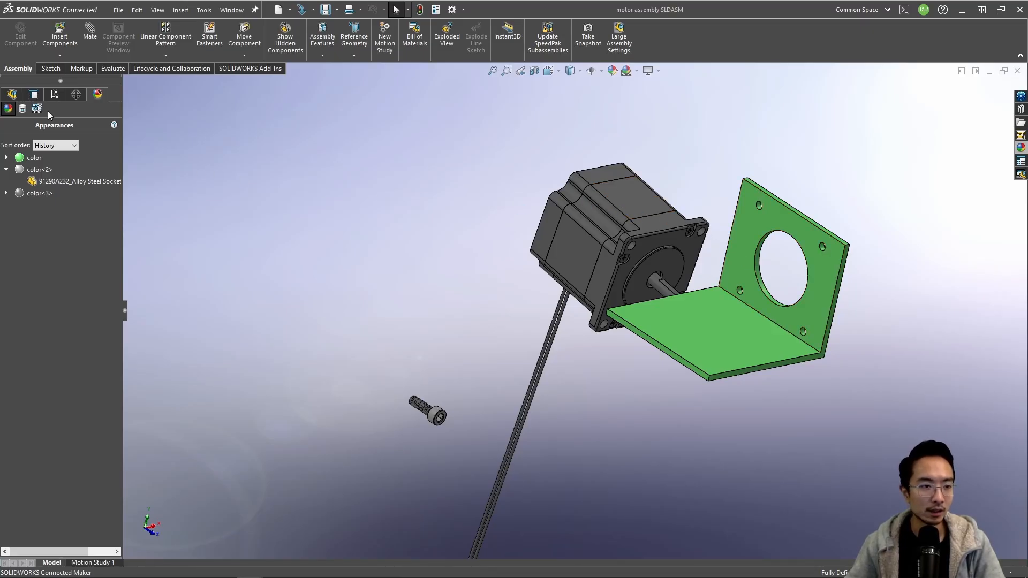
click(11, 95)
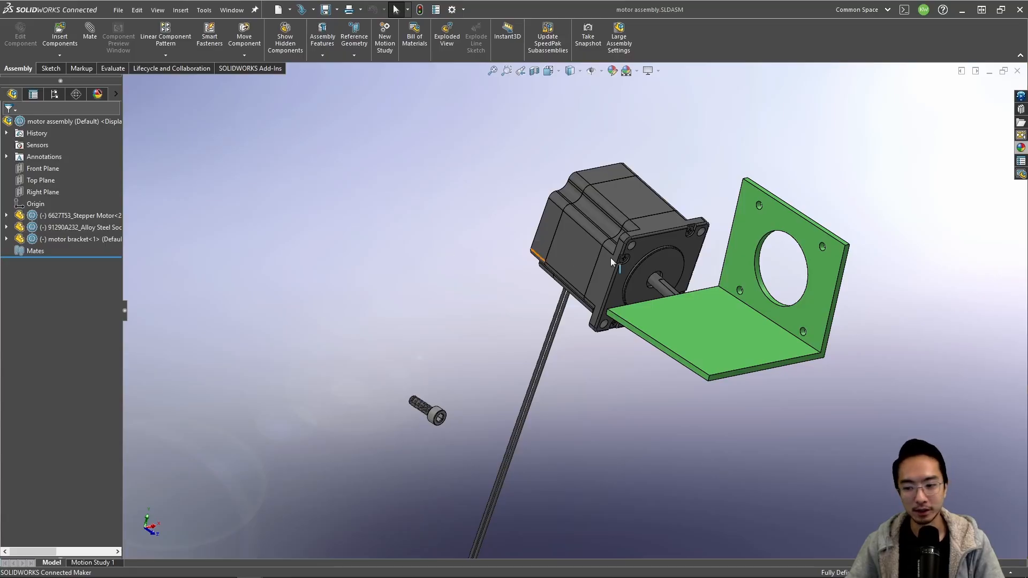
Step: Switch the assembly to the Front view, looking straight at the motor's shaft face
key(space)
mouse_move(517, 381)
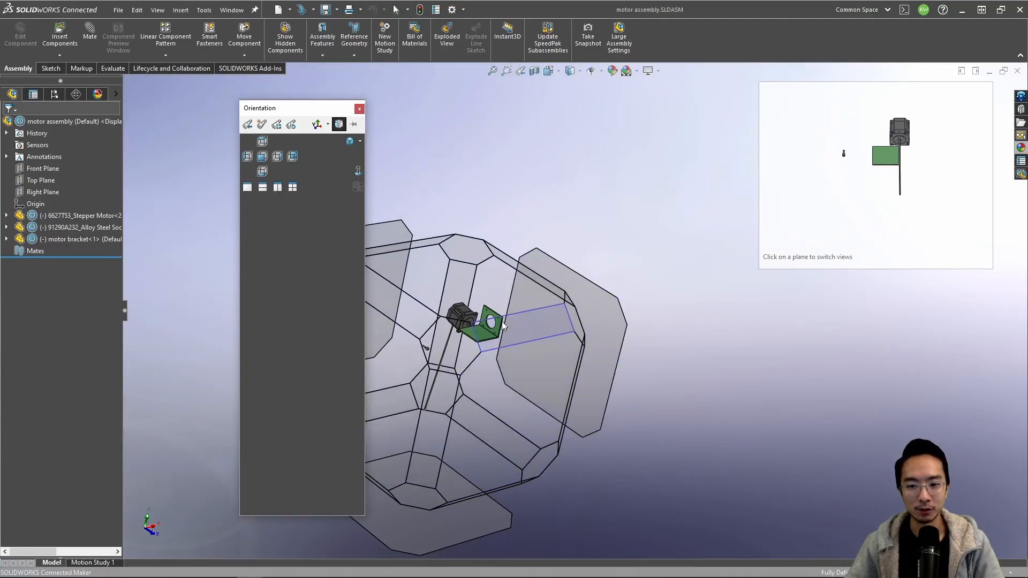
click(506, 390)
scroll(637, 162, down, 6)
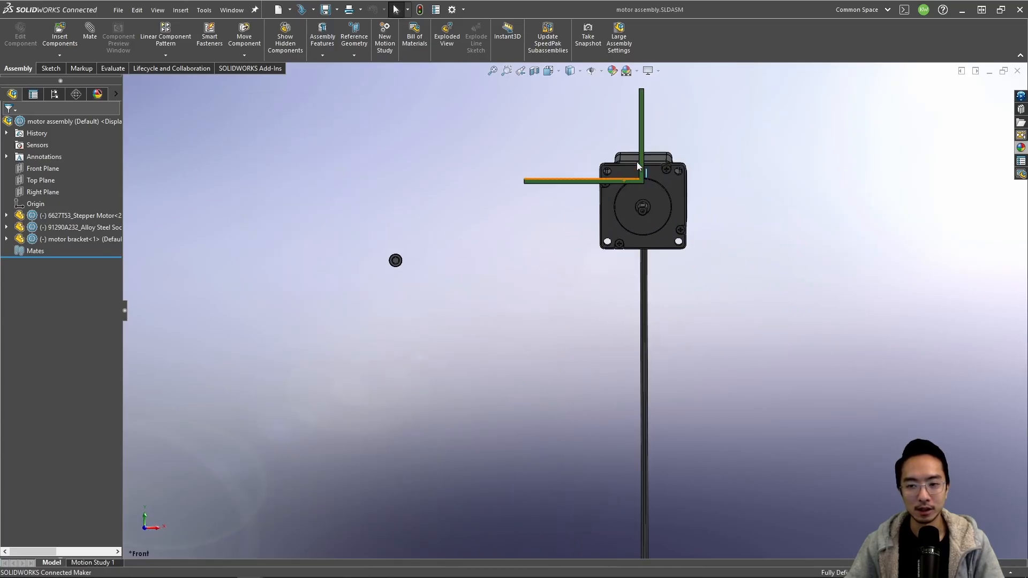
Step: Move the motor bracket away from the stepper motor into the open space beside it
click(631, 214)
drag(631, 214, 553, 372)
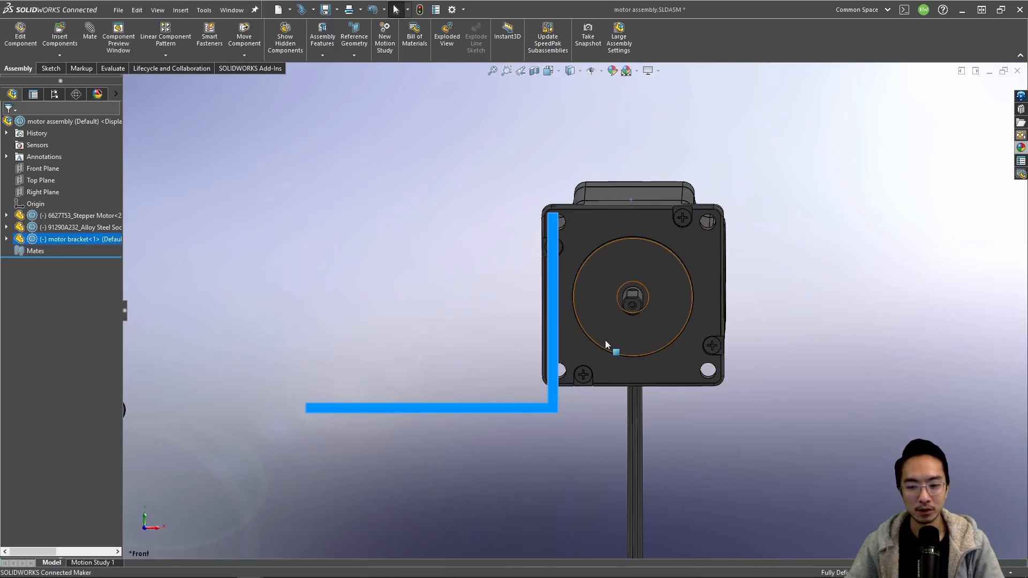
scroll(566, 326, up, 4)
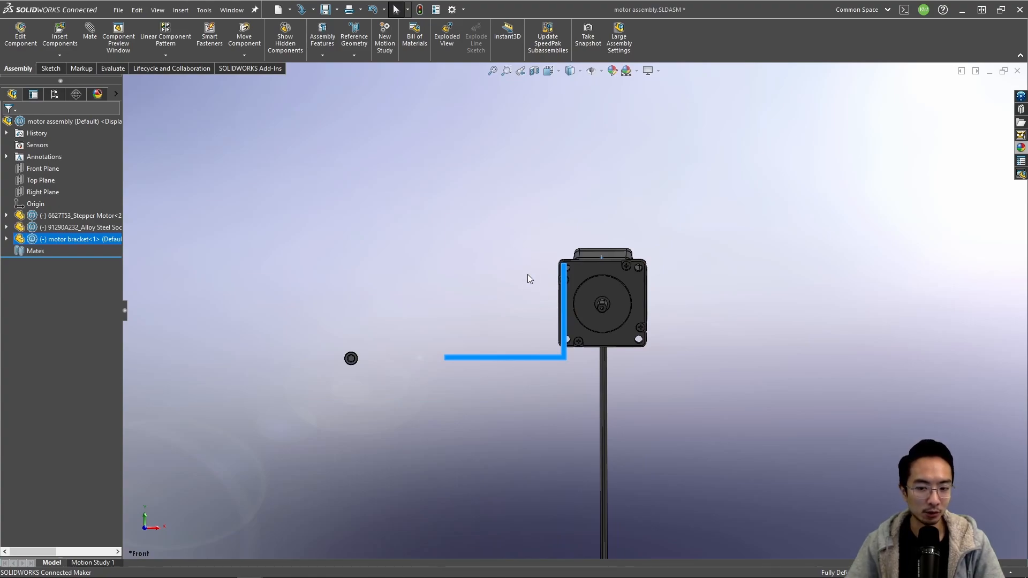
middle_drag(528, 279, 535, 289)
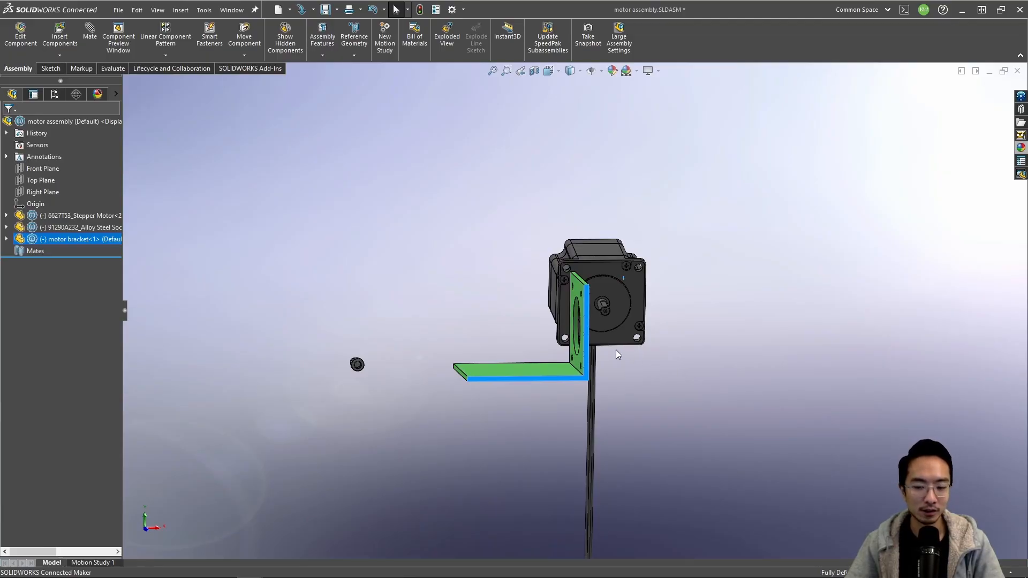
middle_drag(589, 354, 578, 330)
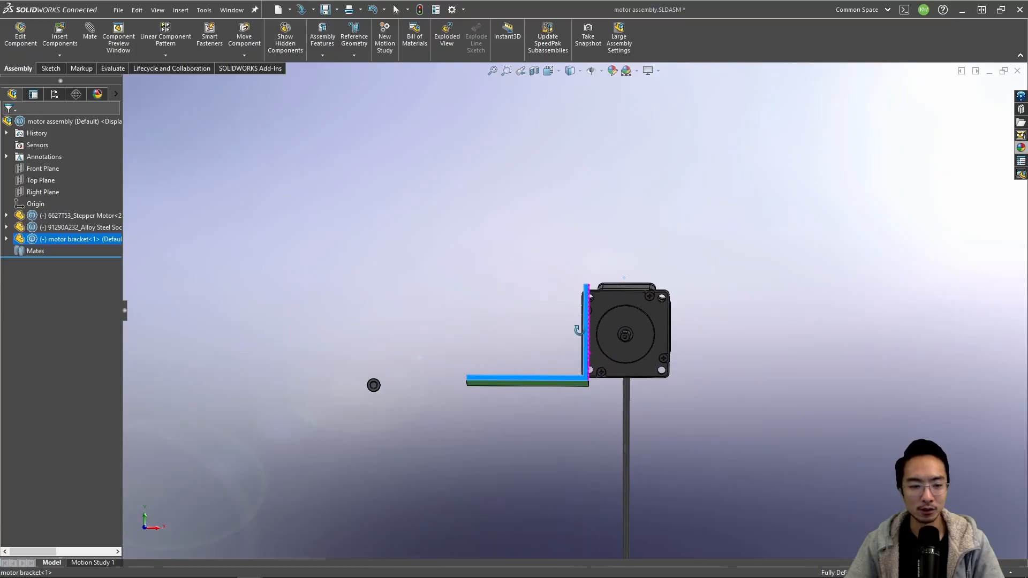
mouse_move(554, 383)
middle_down()
mouse_move(553, 351)
mouse_move(544, 379)
middle_up()
click(538, 387)
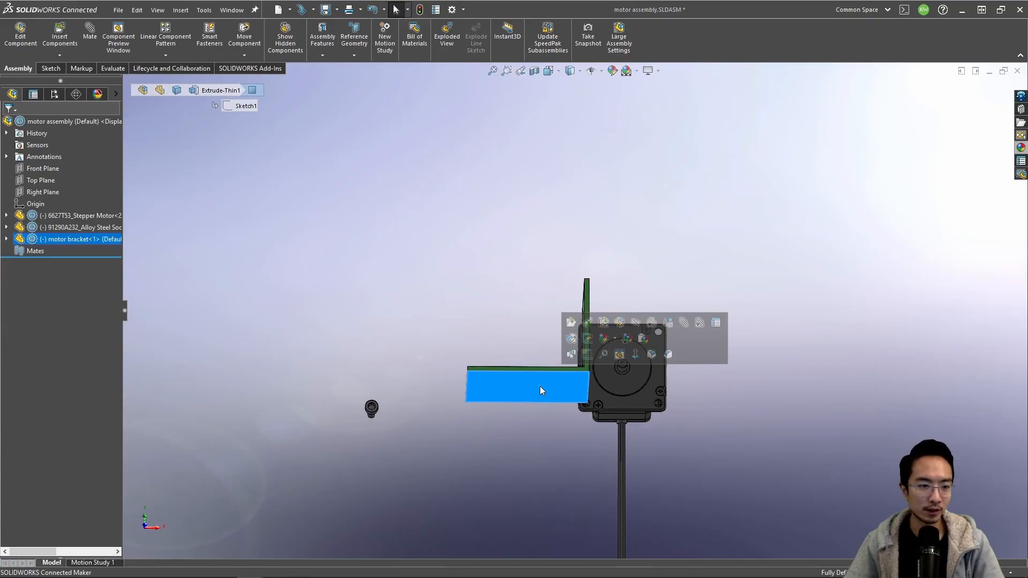
click(282, 274)
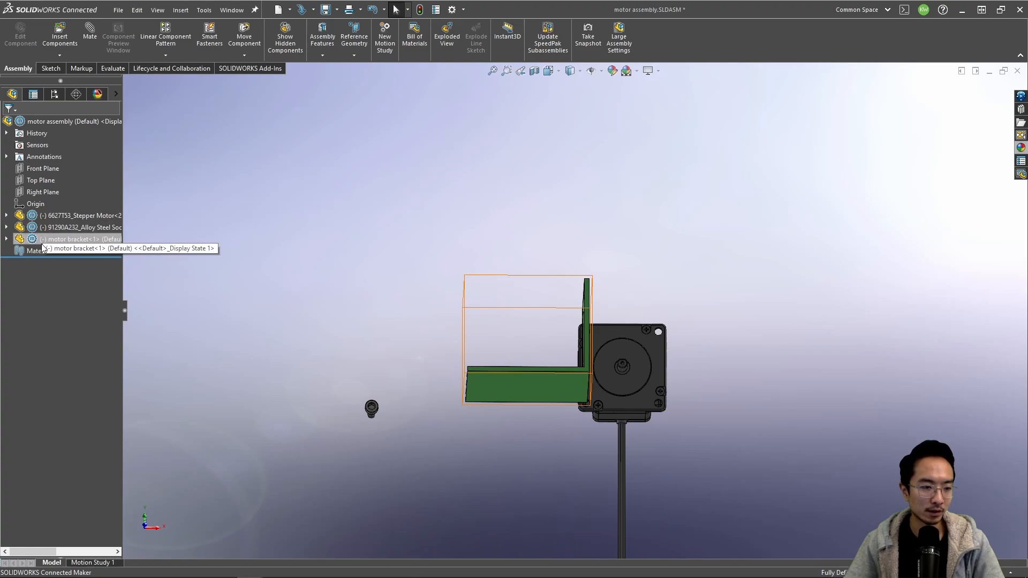
drag(468, 380, 419, 345)
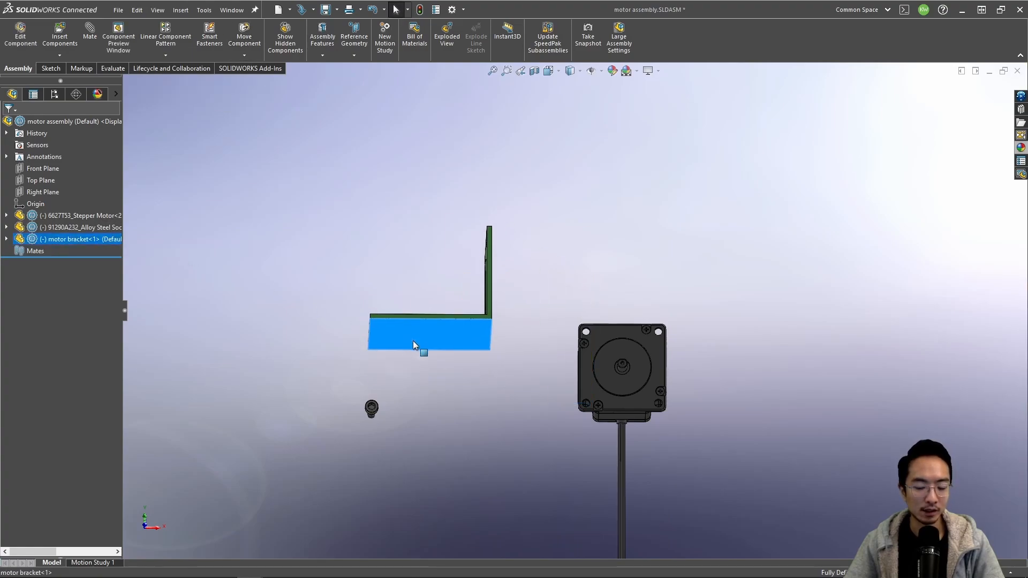
Step: Fix the motor bracket in place, release it to float again, and reposition it closer to the motor
right_click(413, 340)
click(438, 338)
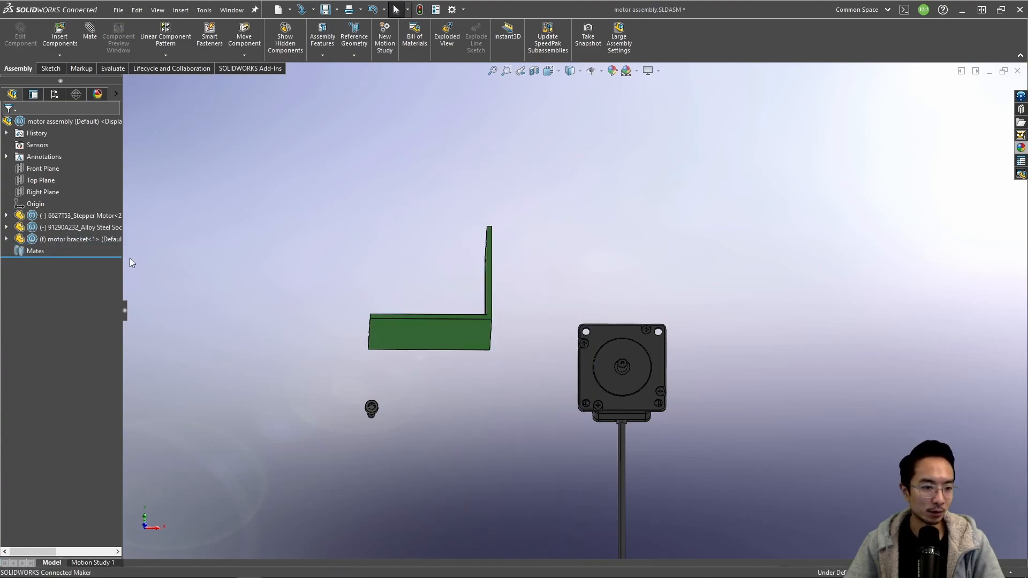
drag(446, 348, 487, 390)
right_click(415, 336)
click(443, 338)
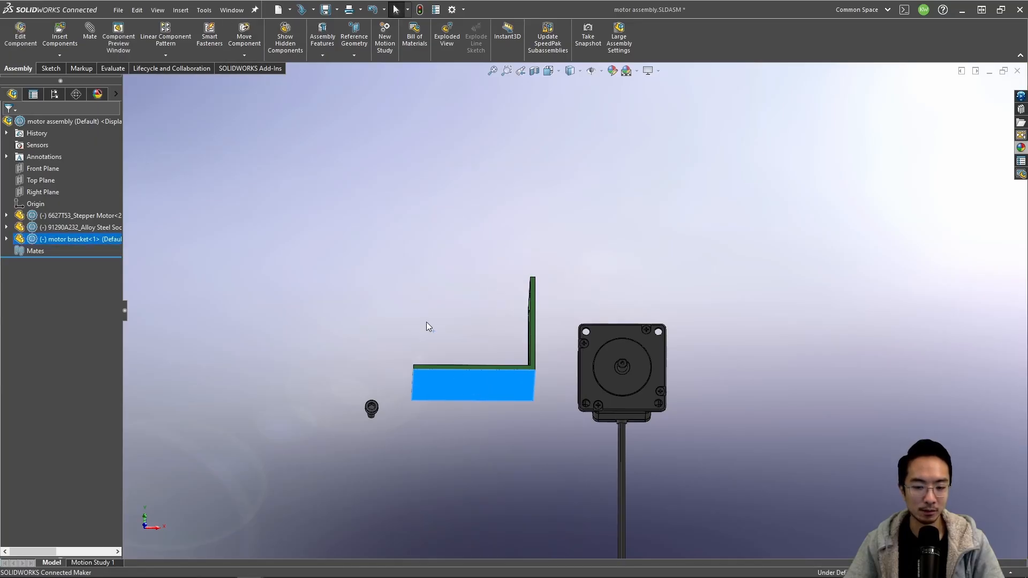
Step: Add a coincident mate between the motor bracket's Top Plane and the assembly's Top Plane
click(499, 385)
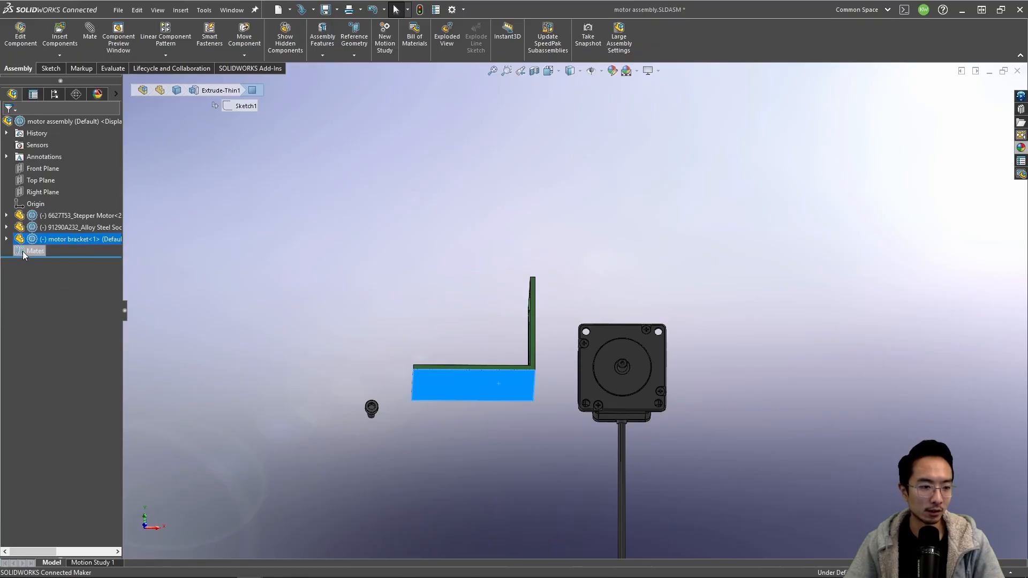
click(6, 240)
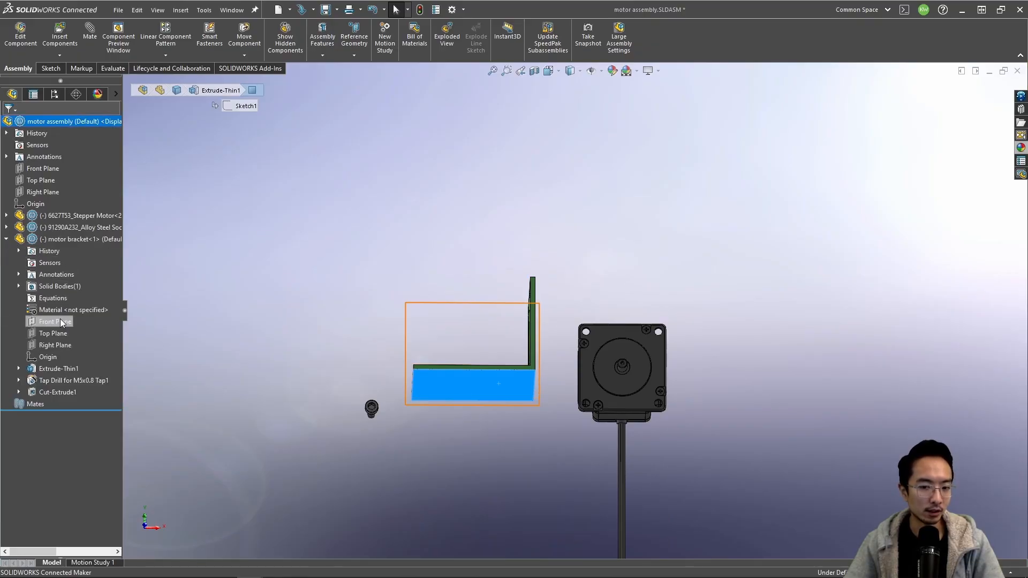
middle_drag(536, 312, 539, 339)
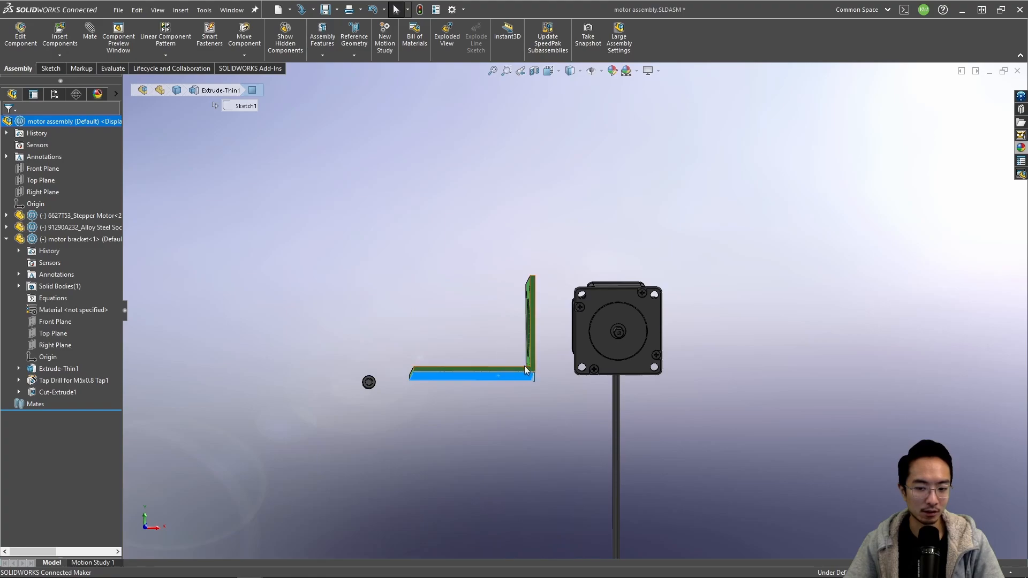
middle_drag(525, 365, 529, 350)
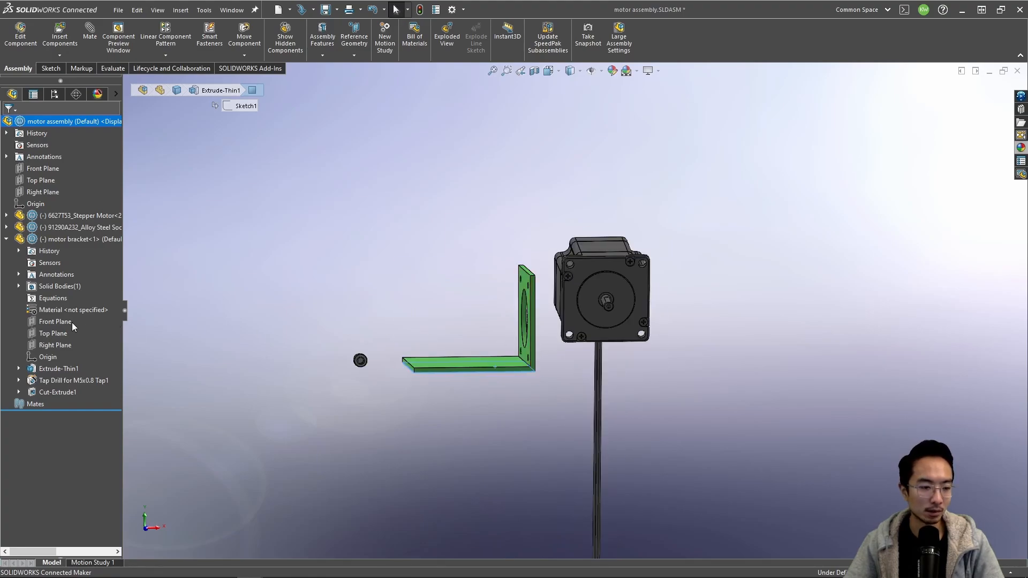
click(54, 333)
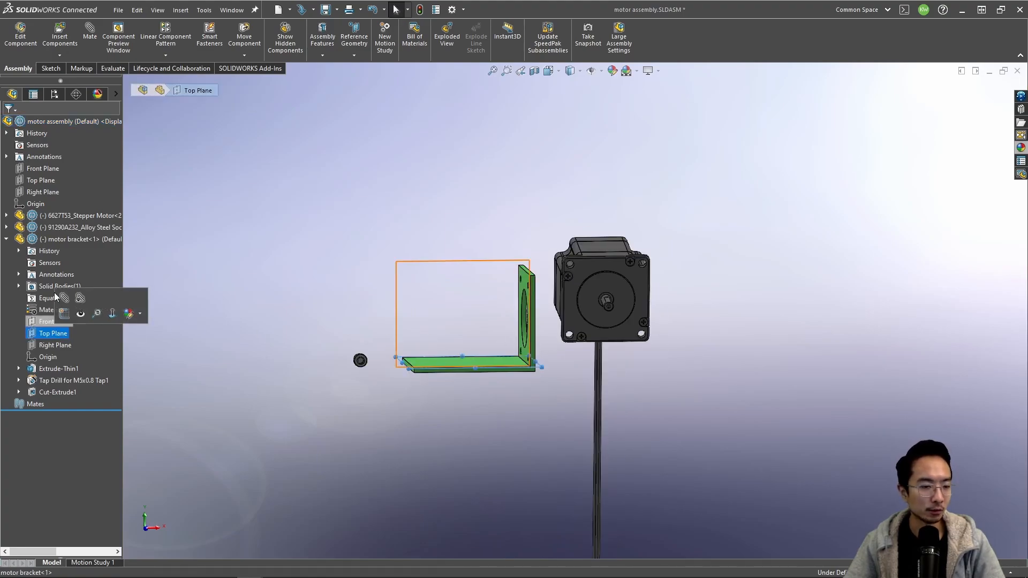
ctrl+click(48, 184)
click(59, 152)
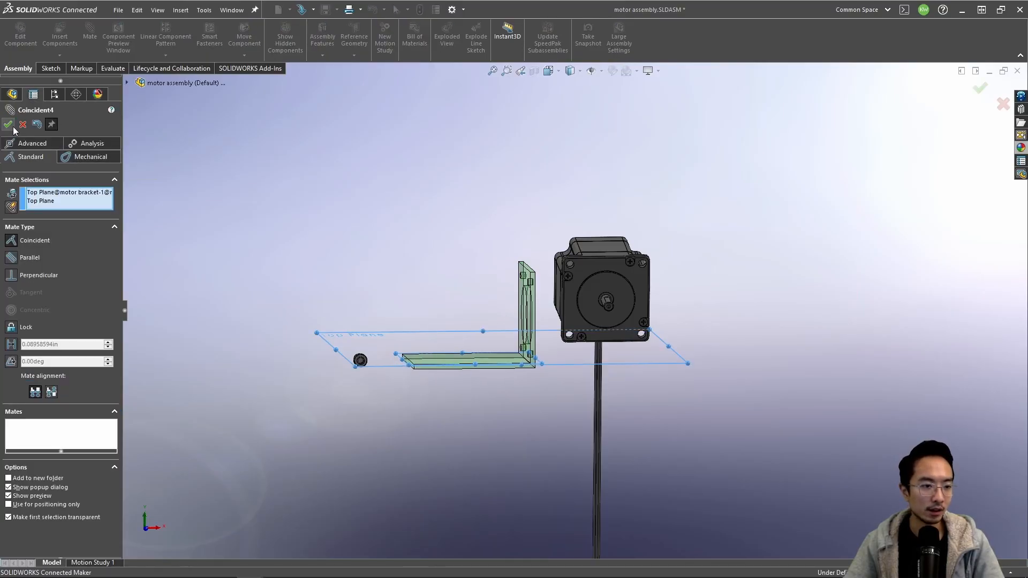
click(8, 125)
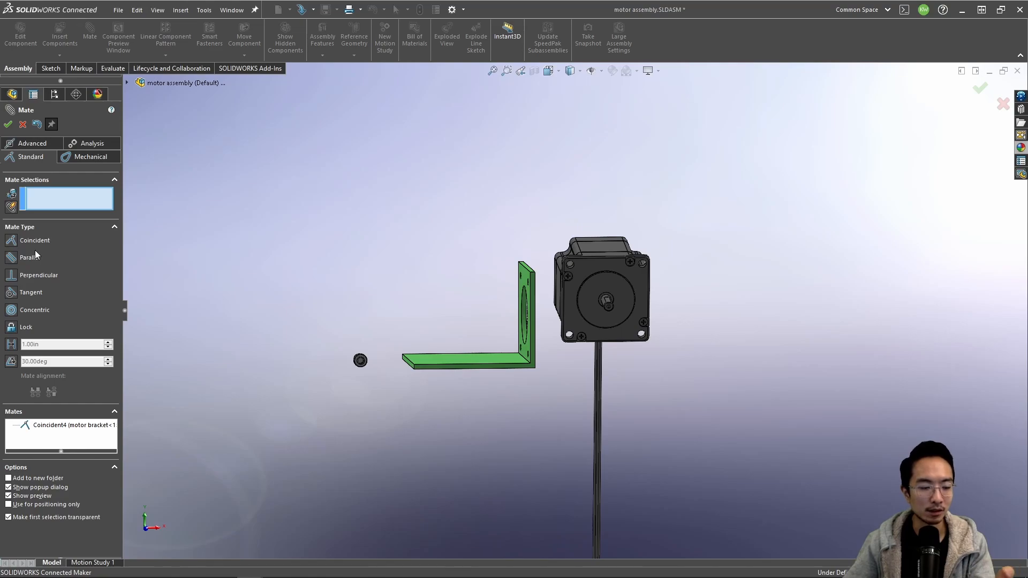
click(8, 125)
Step: Mate the motor bracket's Right Plane coincident with the assembly's Right Plane, using the anti-aligned orientation
drag(452, 355, 438, 339)
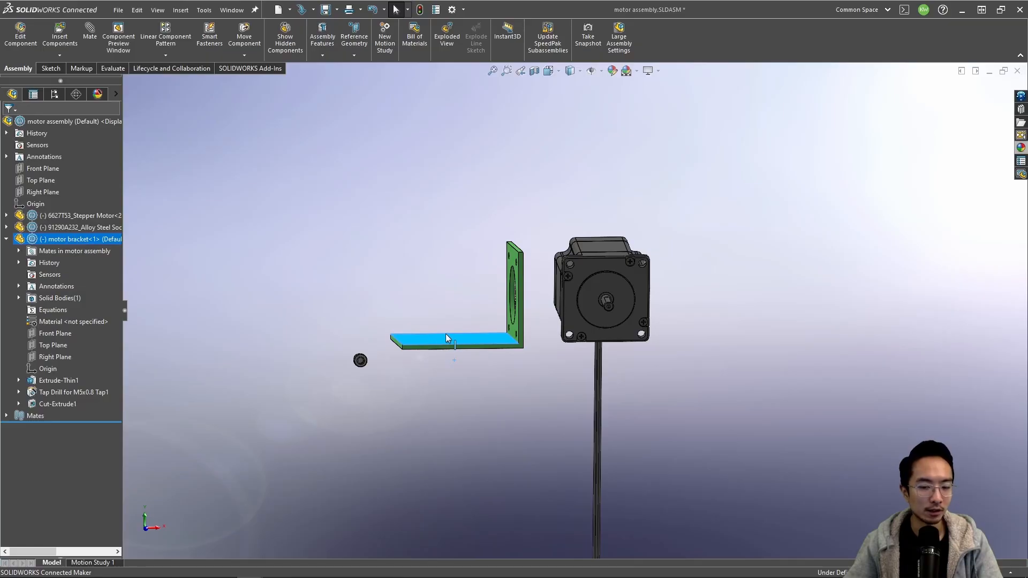
click(51, 356)
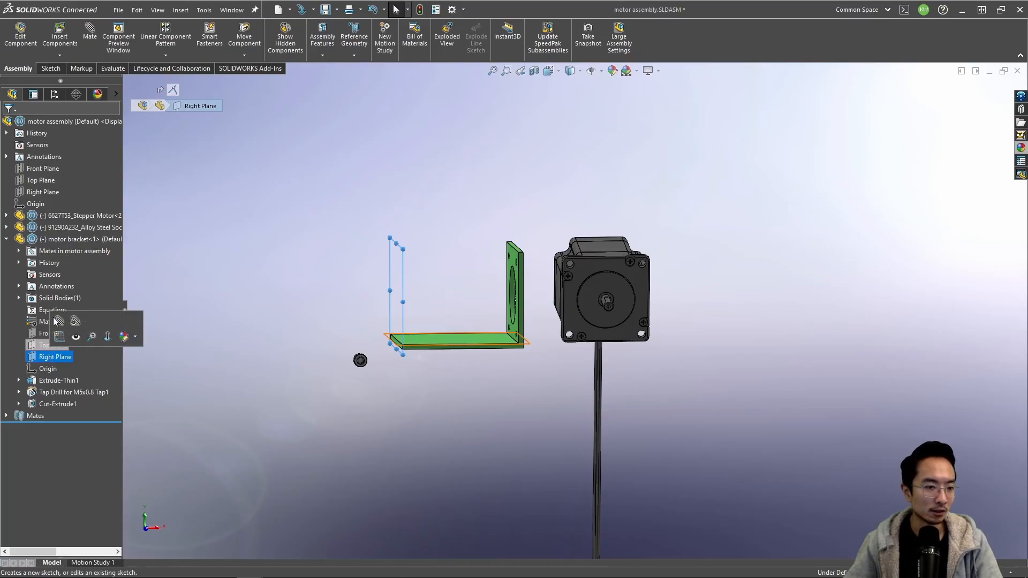
ctrl+click(50, 194)
ctrl+click(49, 194)
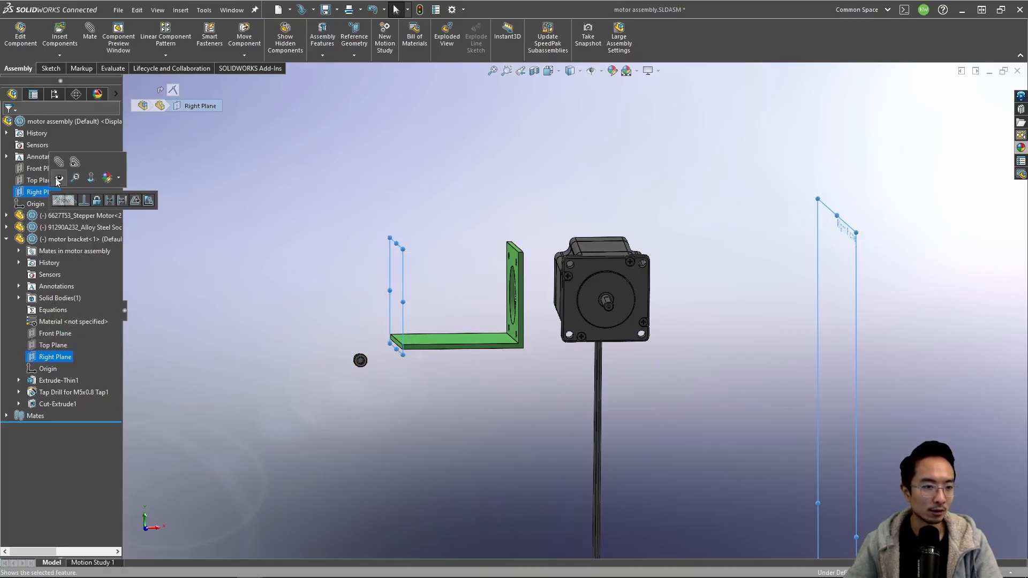
click(59, 166)
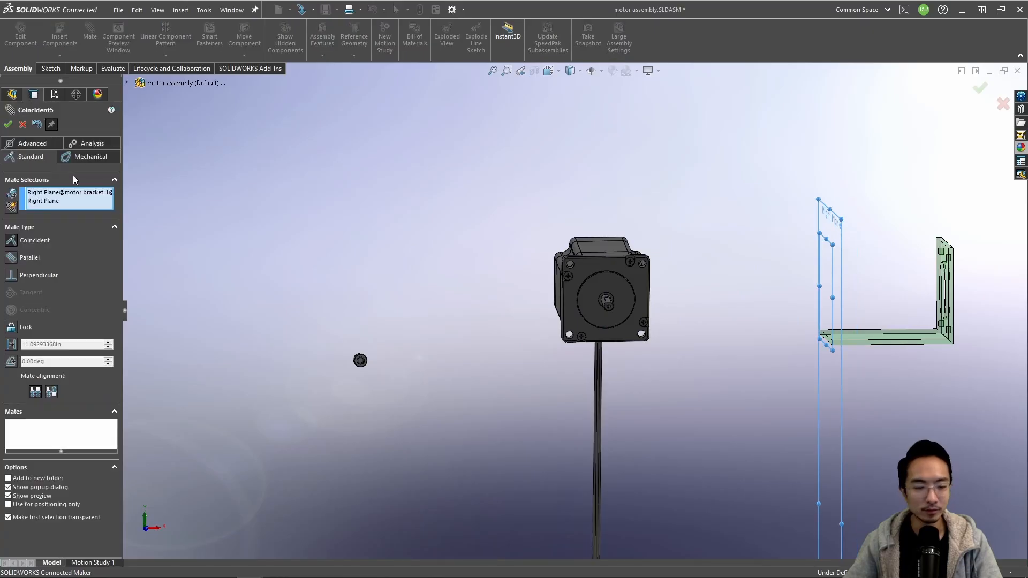
click(51, 393)
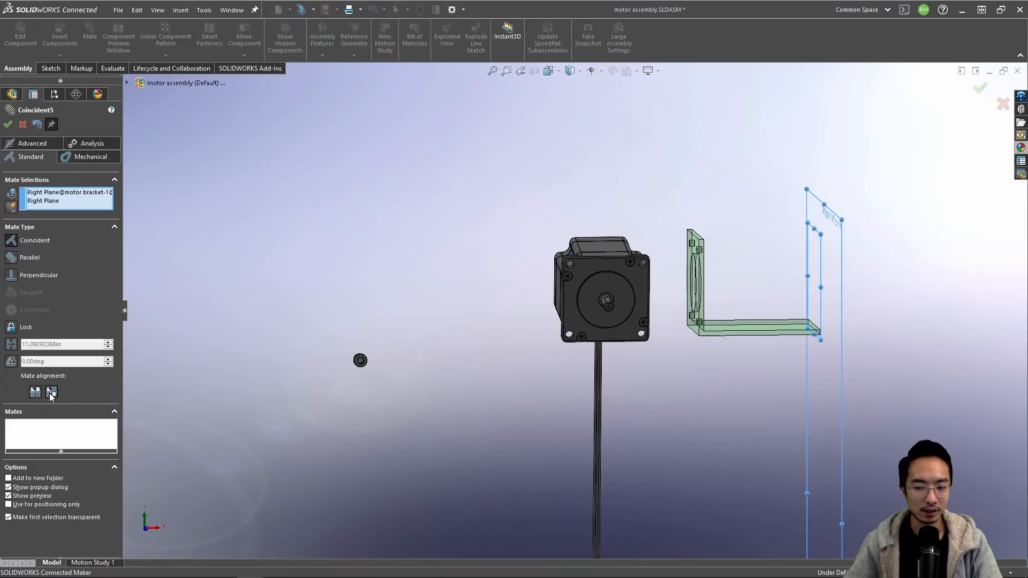
click(8, 125)
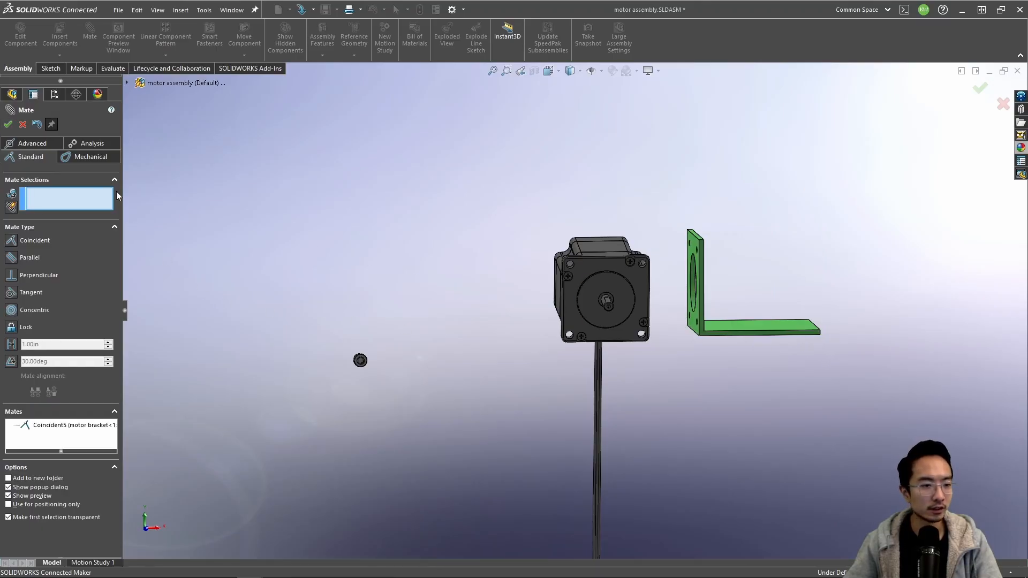
click(10, 125)
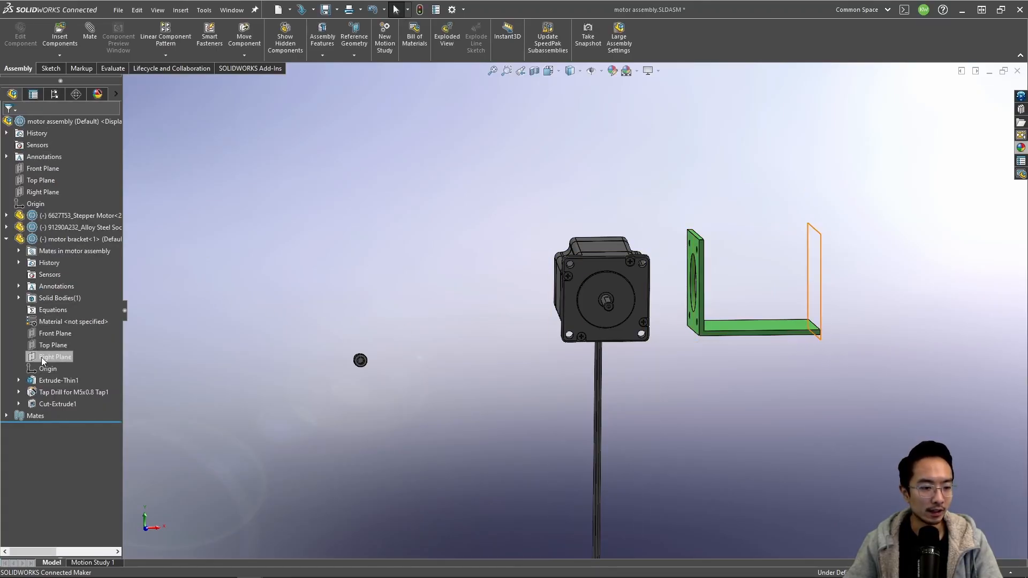
Step: Try moving the bracket by its flat base to test the freedom left by the two plane mates
middle_drag(743, 341, 740, 415)
click(744, 320)
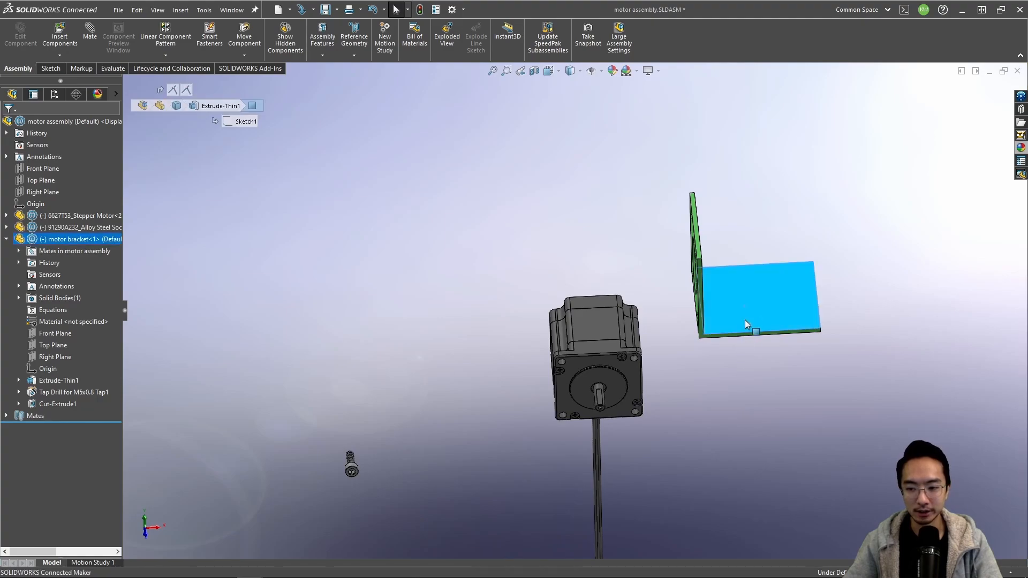
drag(686, 320, 799, 316)
middle_drag(770, 319, 755, 239)
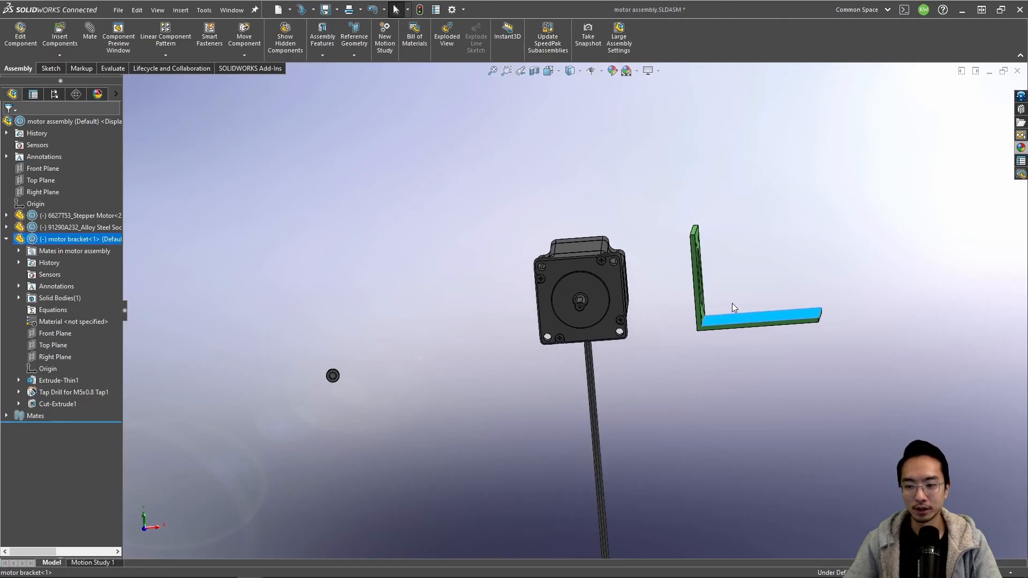
middle_drag(725, 303, 723, 276)
Step: Switch to the front view and check whether the bracket can still move horizontally or vertically
key(space)
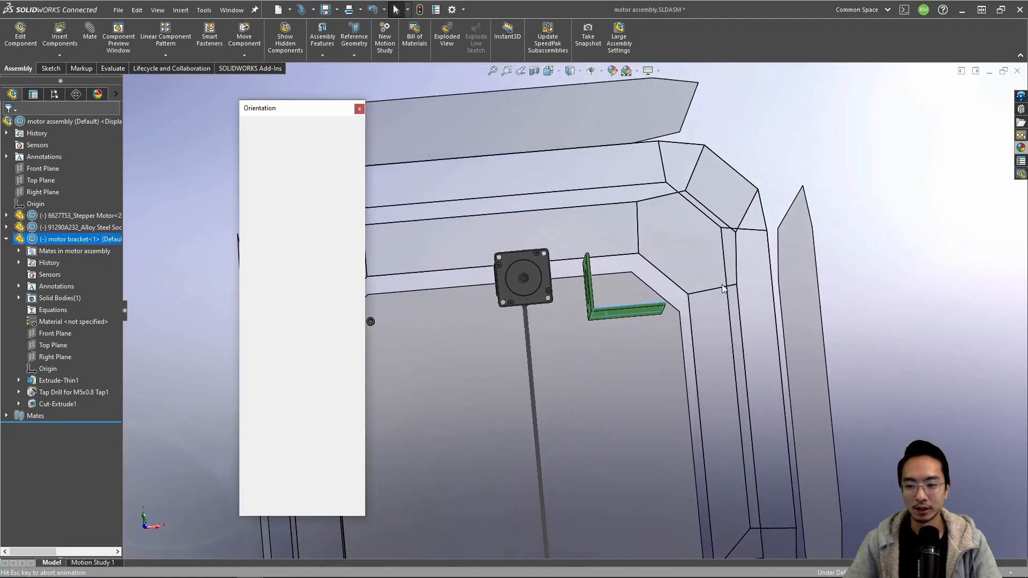
click(514, 346)
scroll(696, 161, down, 5)
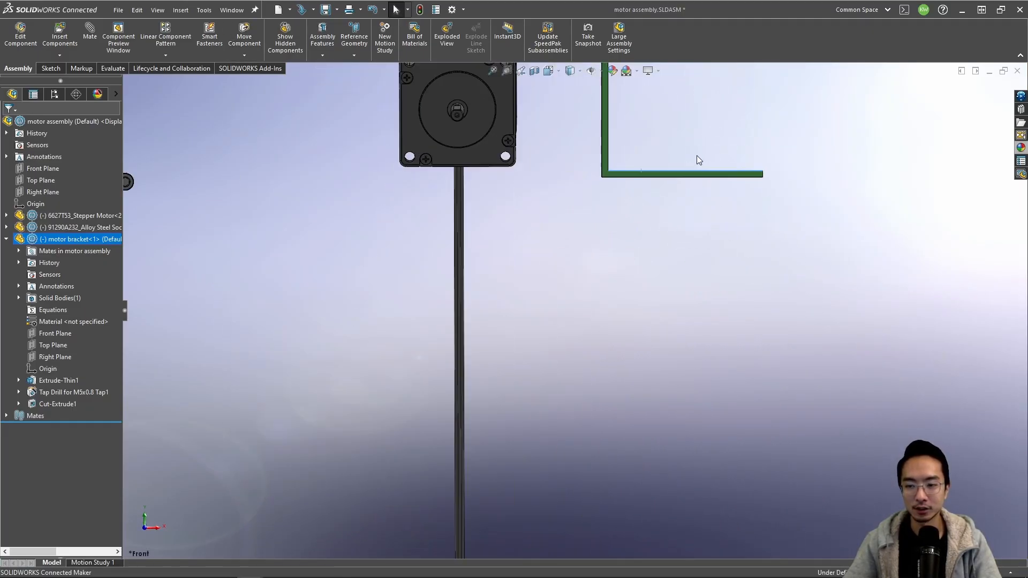
scroll(587, 268, down, 1)
click(477, 248)
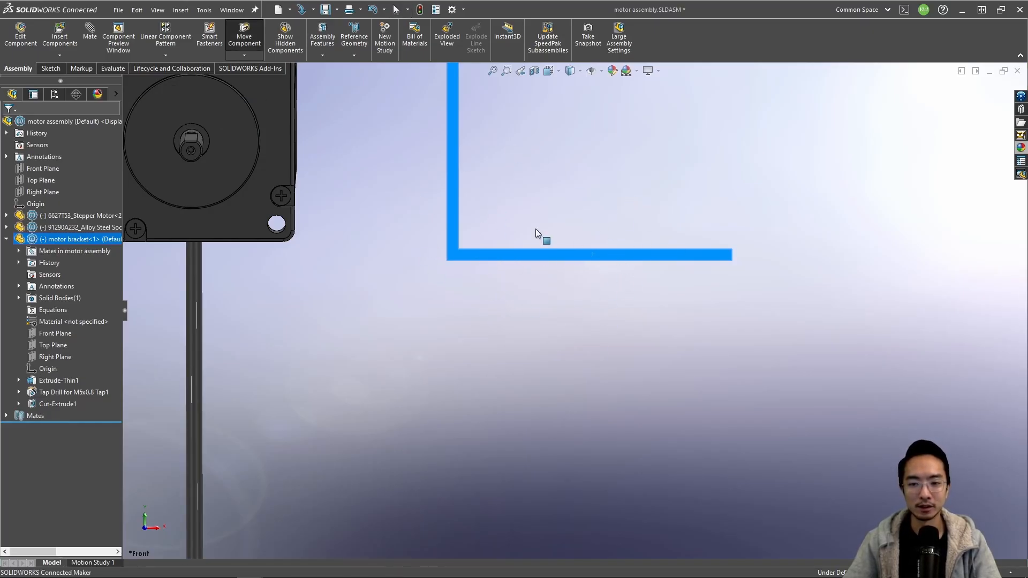
drag(536, 229, 582, 206)
Step: View the assembly from above and slide the bracket front to back to test its remaining free direction
scroll(582, 206, up, 3)
middle_drag(583, 205, 581, 321)
drag(609, 223, 613, 334)
middle_drag(613, 334, 610, 427)
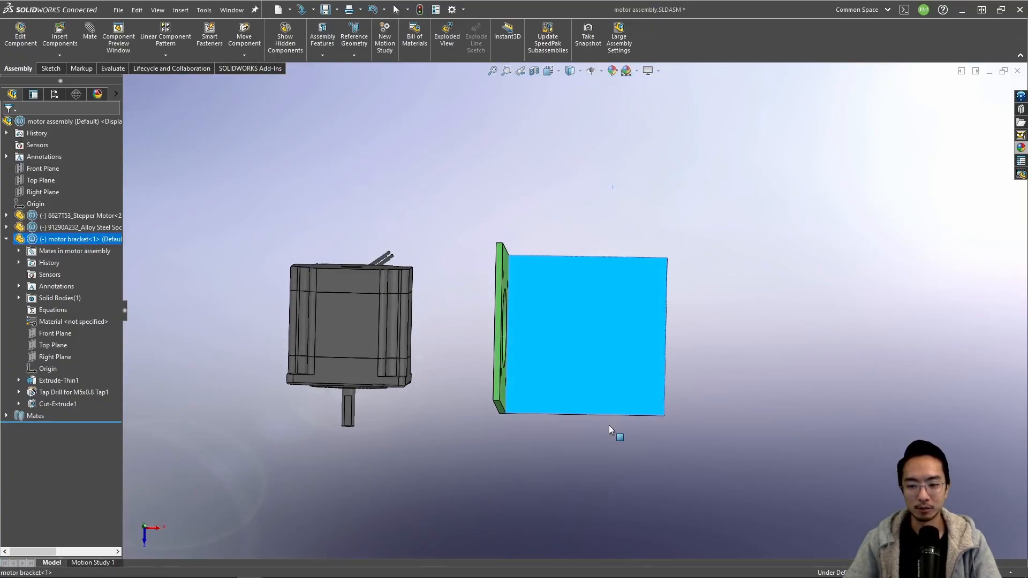
drag(609, 428, 612, 328)
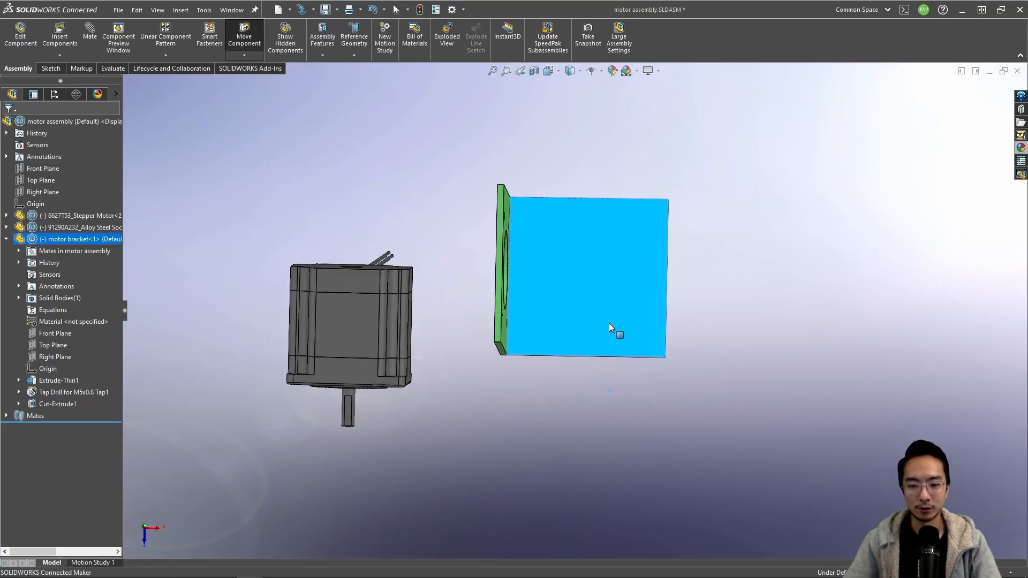
Step: Add a coincident mate between the motor bracket's Front Plane and the assembly's Front Plane
click(59, 335)
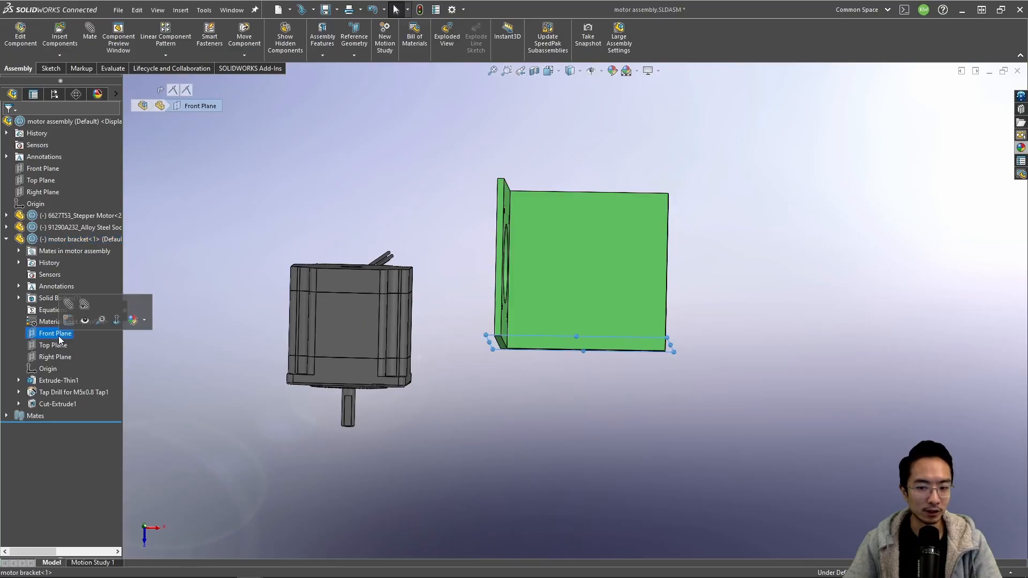
ctrl+click(39, 168)
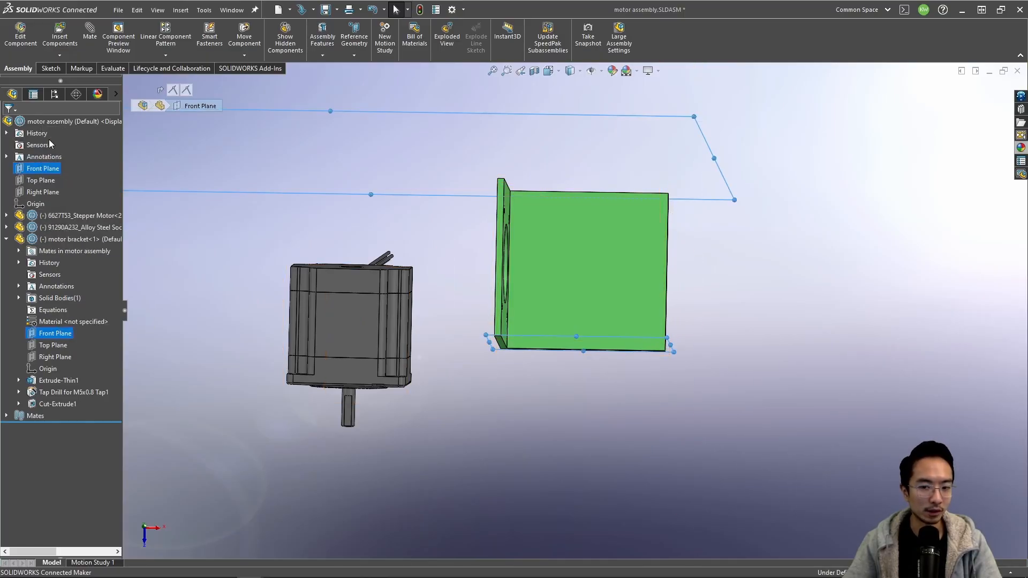
click(49, 138)
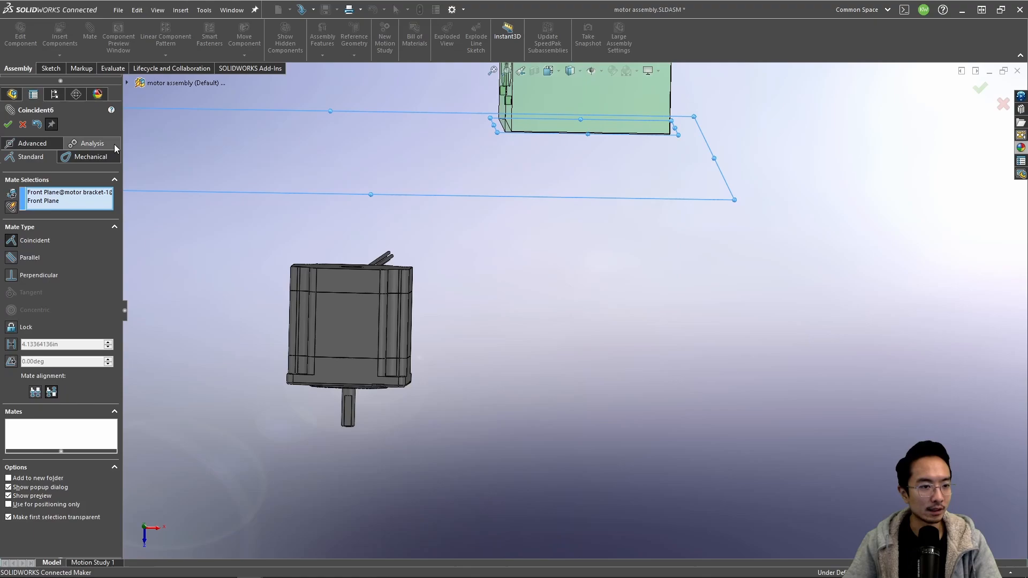
click(9, 124)
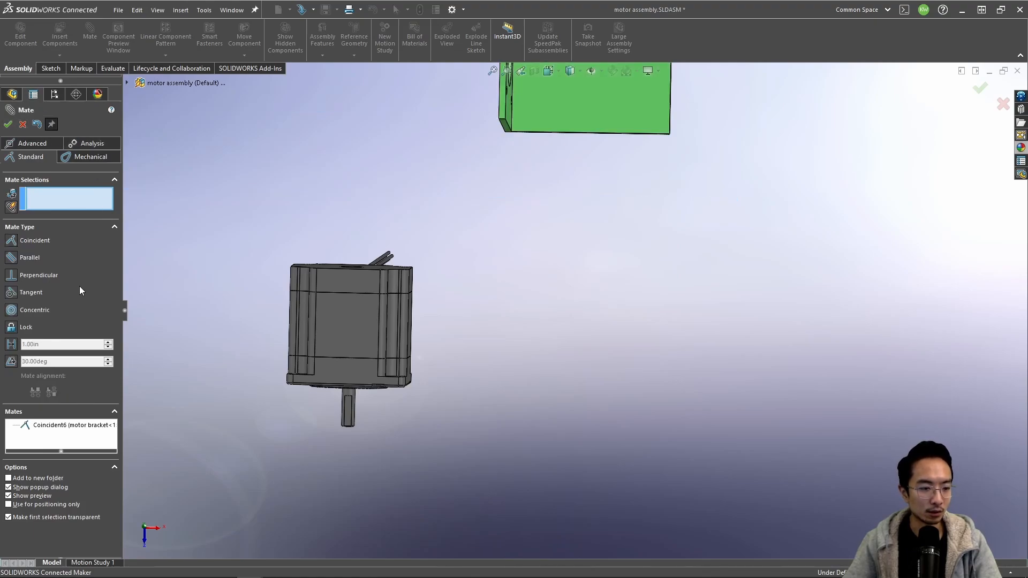
click(8, 125)
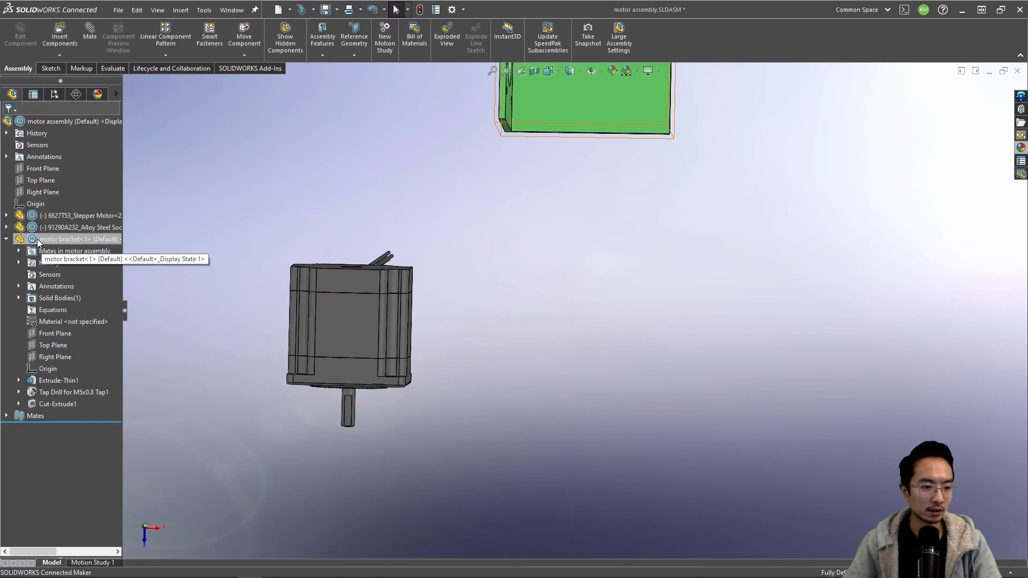
Step: Try moving the motor bracket by its flat base to check whether any freedom remains after the third plane mate
scroll(570, 232, up, 4)
middle_drag(571, 232, 584, 130)
scroll(584, 152, up, 3)
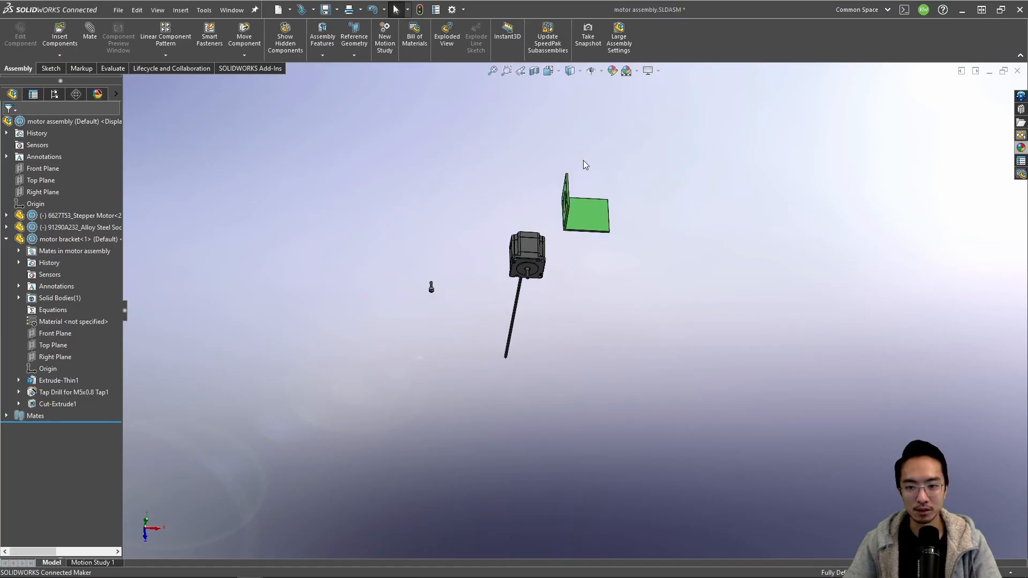
scroll(583, 160, down, 4)
click(574, 291)
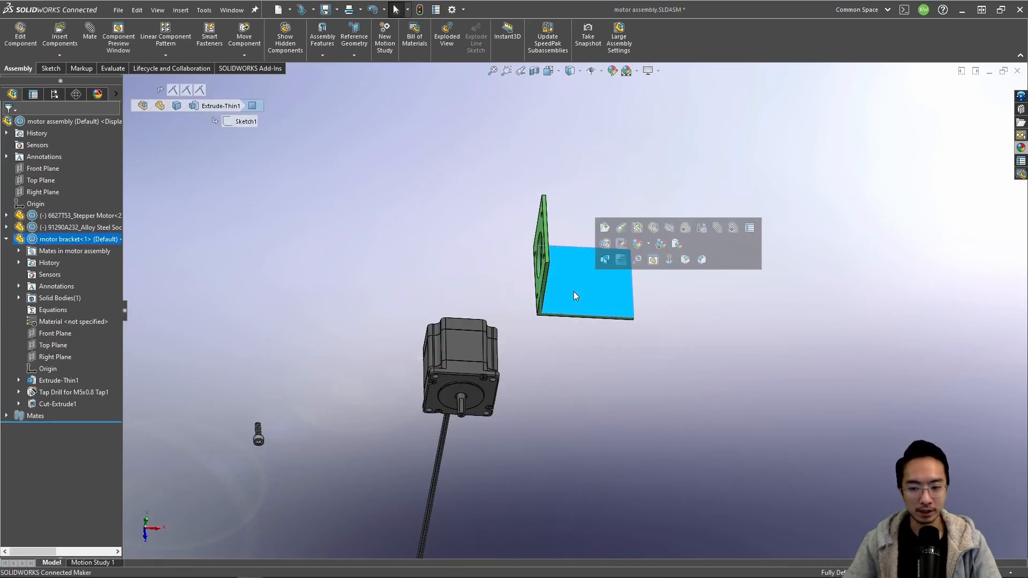
drag(573, 291, 572, 300)
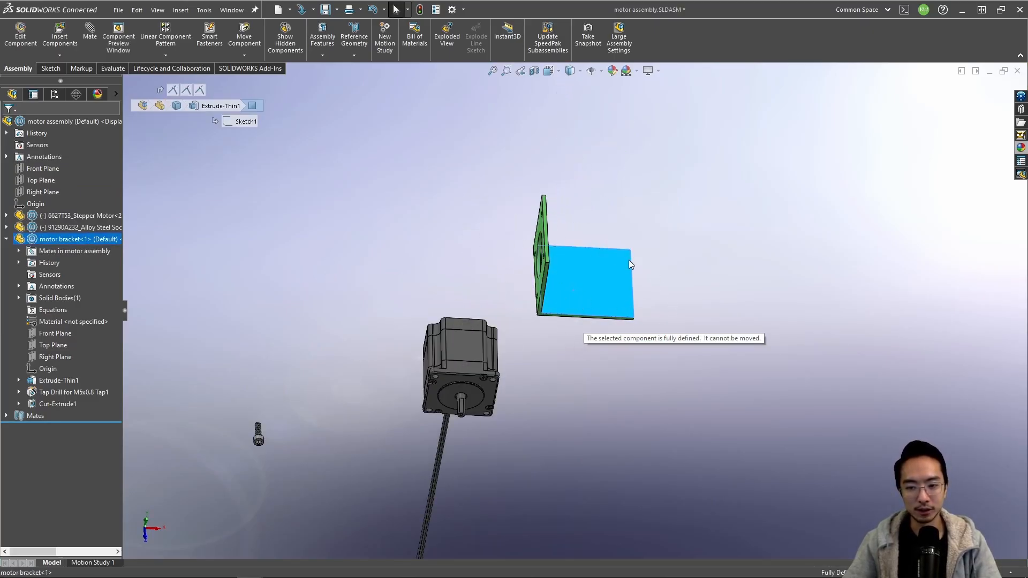
click(483, 271)
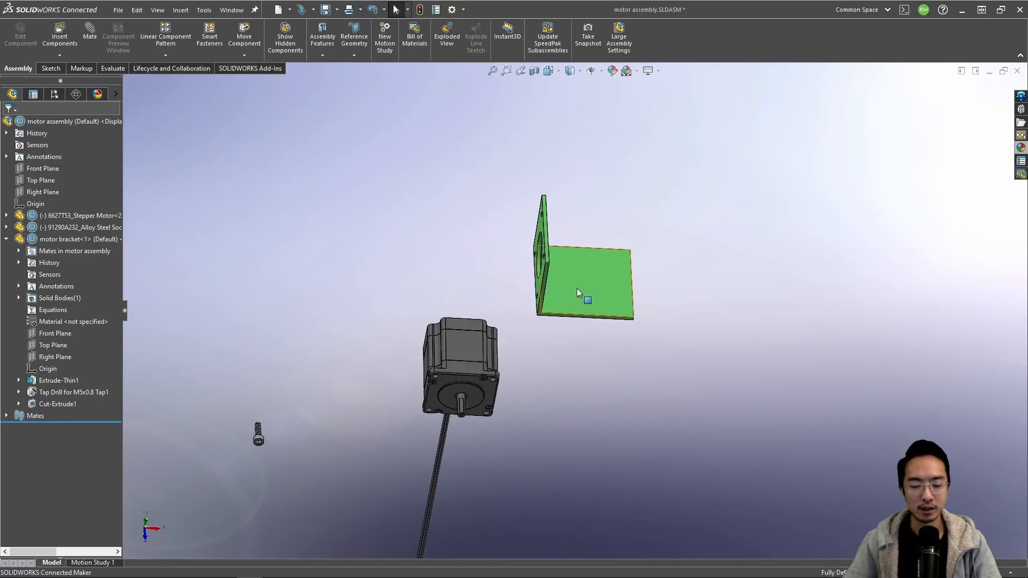
Step: Inspect the bracket's position relative to the motor in the front, top and right views
middle_drag(576, 288, 571, 240)
key(space)
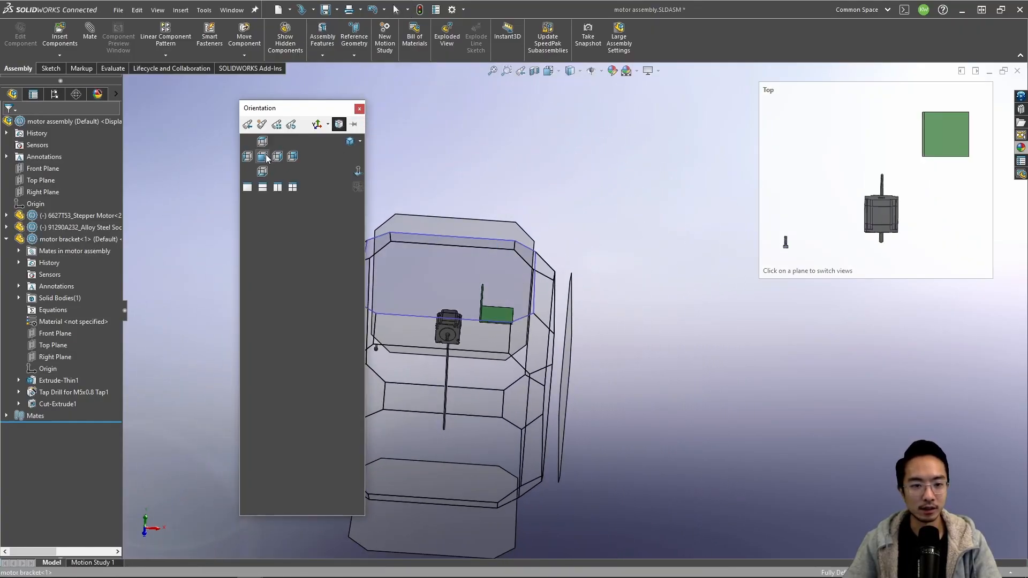
click(262, 156)
ctrl+middle_drag(743, 98, 700, 142)
scroll(699, 143, down, 4)
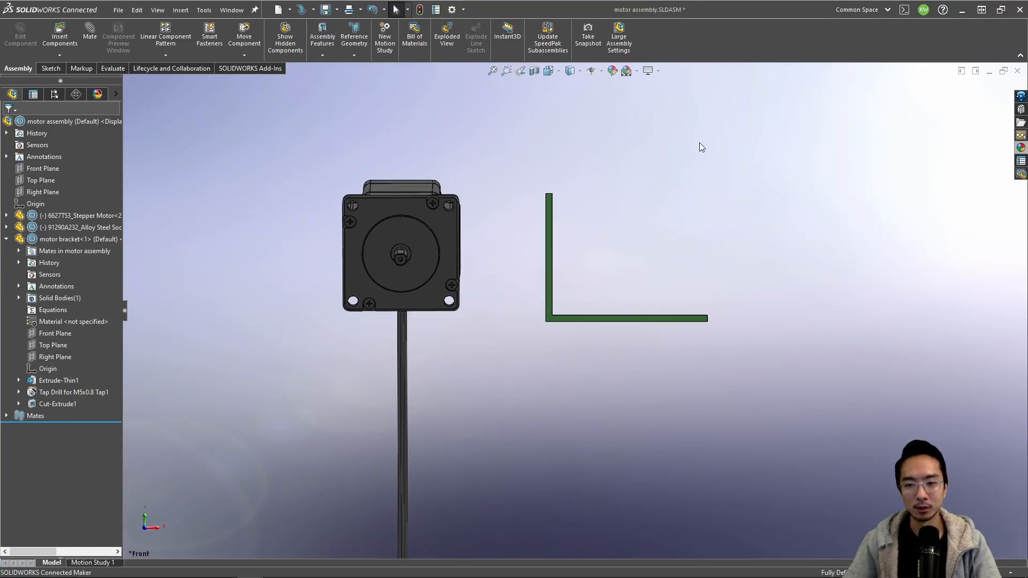
scroll(585, 305, up, 2)
scroll(596, 315, down, 2)
key(space)
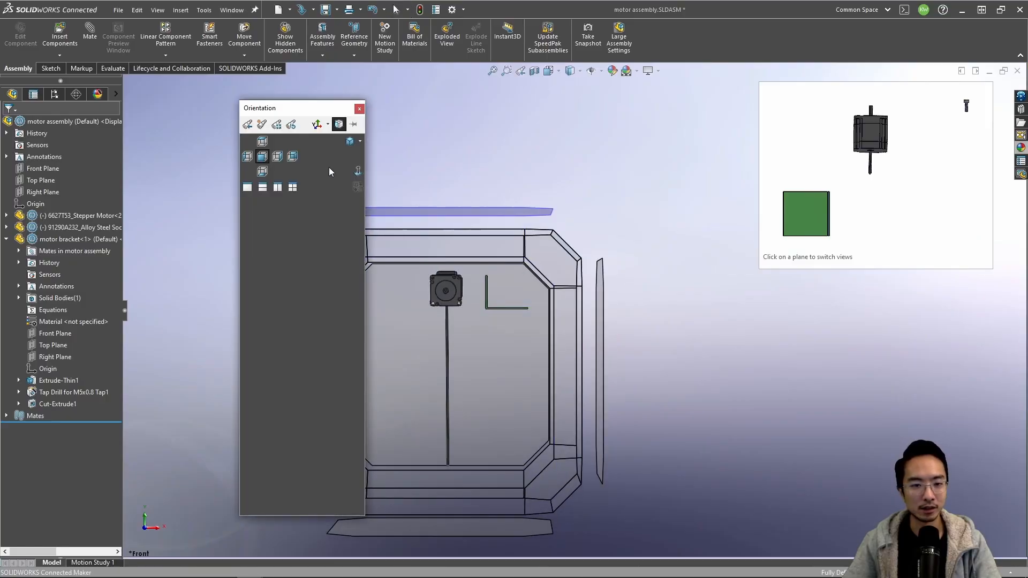
click(266, 145)
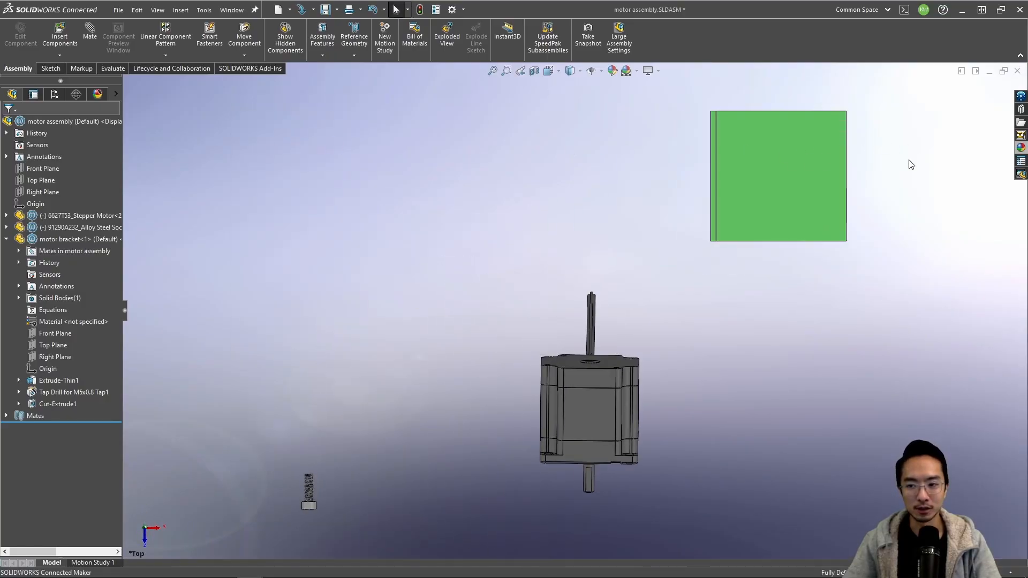
key(space)
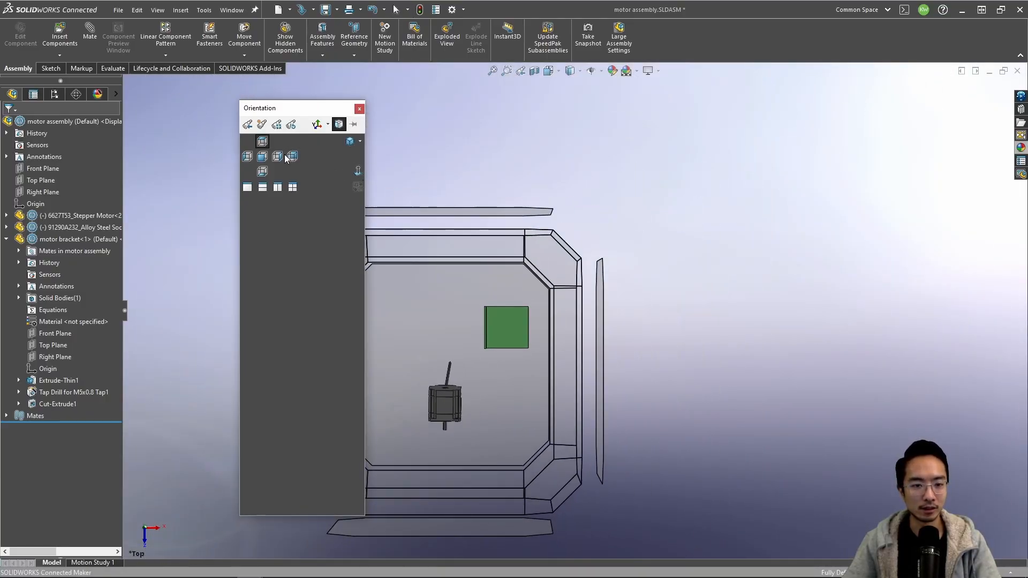
click(278, 156)
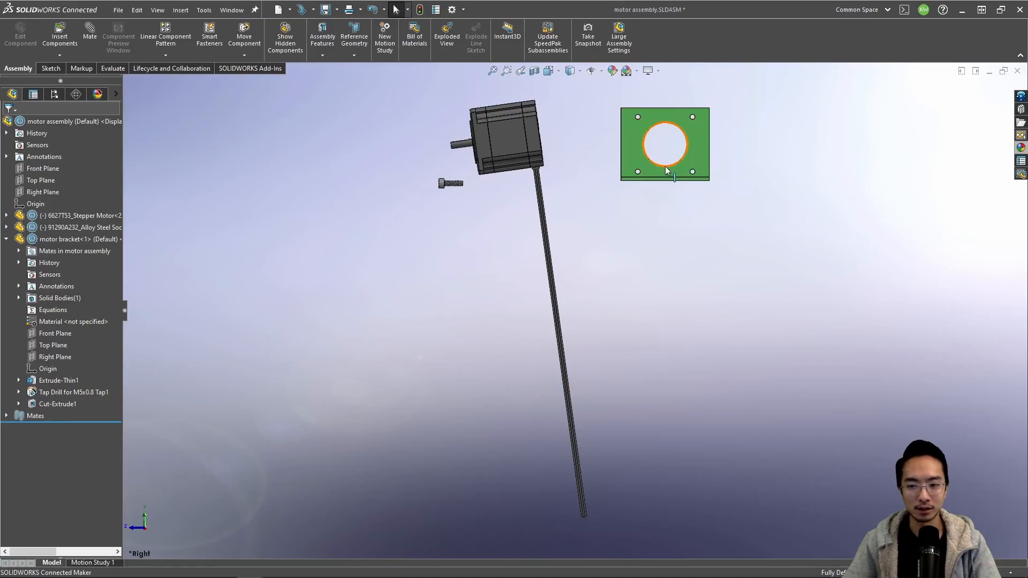
Step: Add a concentric mate between the cylindrical face of the stepper motor's raised front ring and the bracket's large round hole
middle_drag(608, 160, 732, 168)
scroll(641, 163, up, 1)
scroll(640, 162, down, 4)
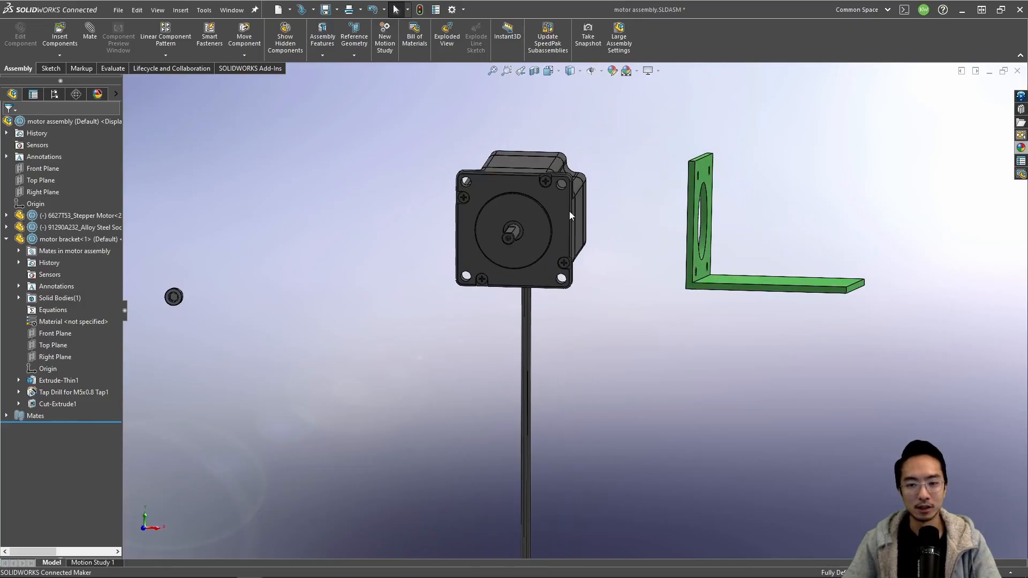
middle_drag(569, 211, 532, 230)
scroll(532, 230, down, 5)
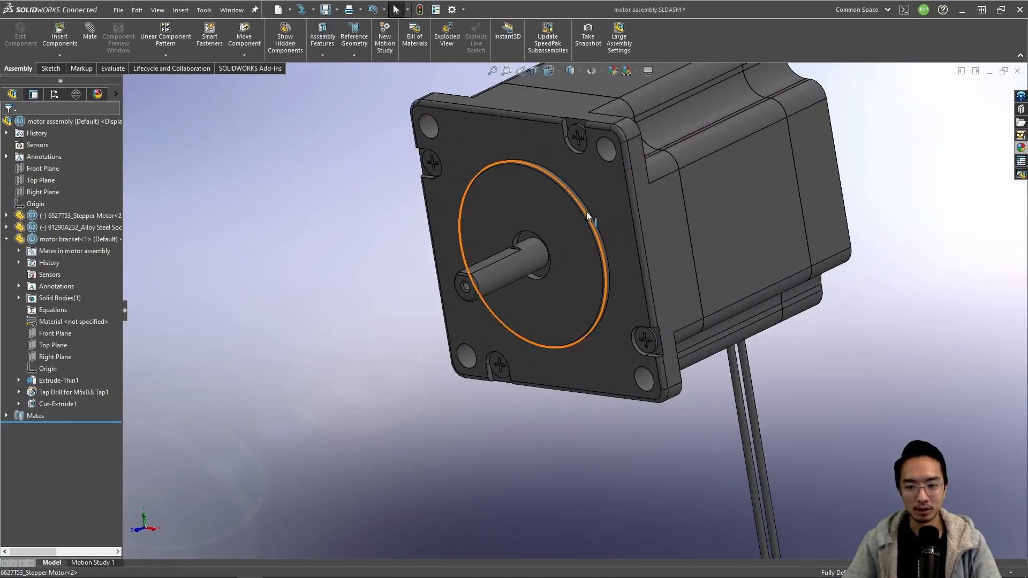
click(587, 212)
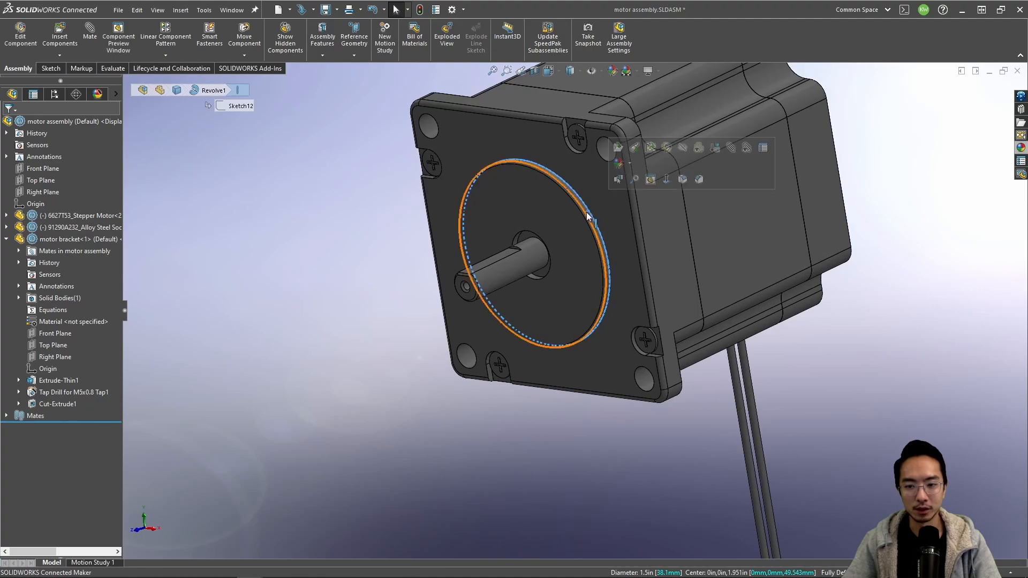
scroll(586, 212, down, 4)
click(565, 236)
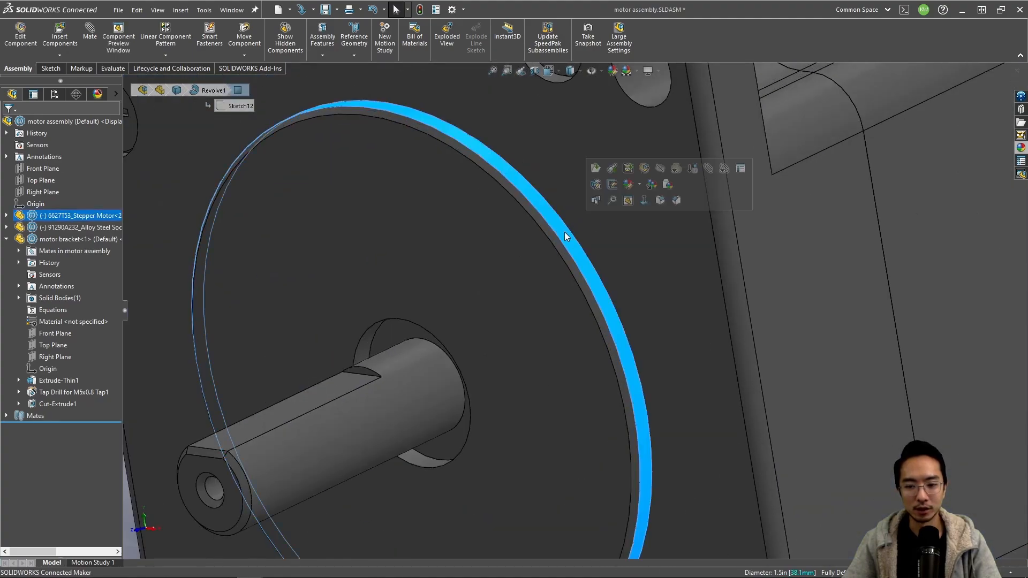
click(707, 169)
scroll(702, 199, up, 7)
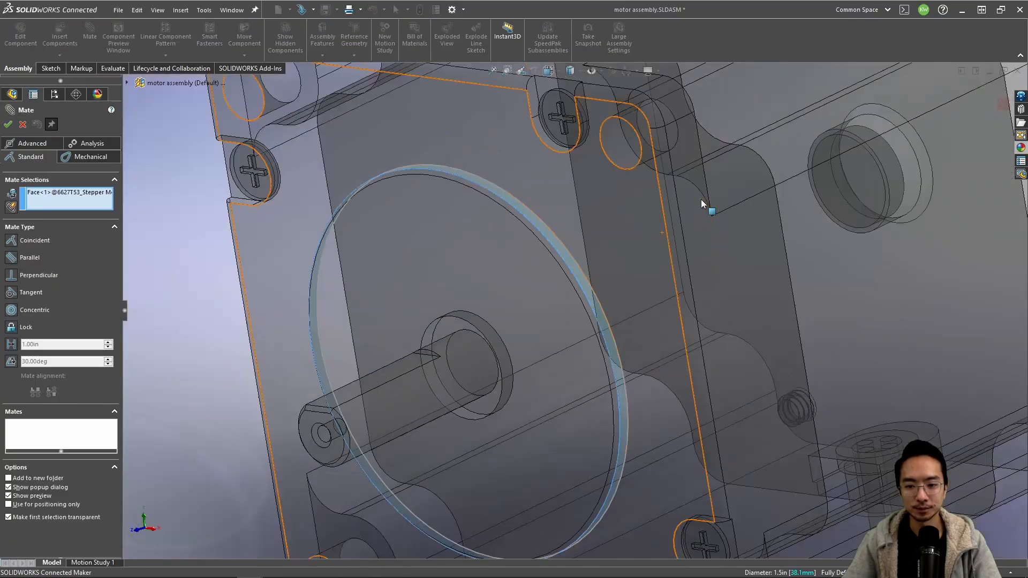
scroll(821, 204, up, 5)
middle_drag(822, 204, 856, 244)
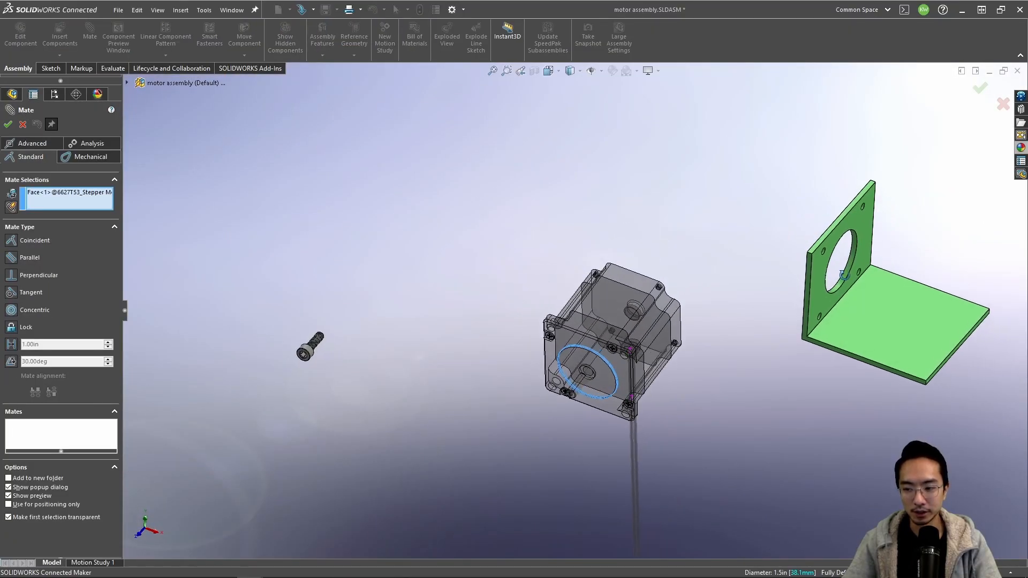
scroll(867, 241, down, 4)
click(740, 289)
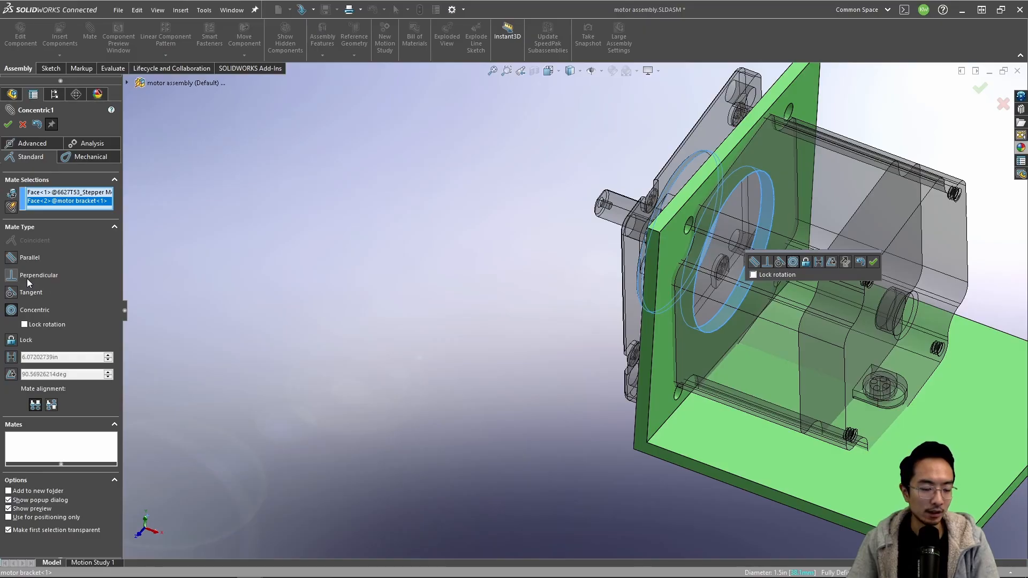
click(8, 125)
Step: Examine the clearance between the motor's lower flange corner and the bracket's base, and finish mating
middle_drag(728, 271, 803, 190)
scroll(679, 515, down, 5)
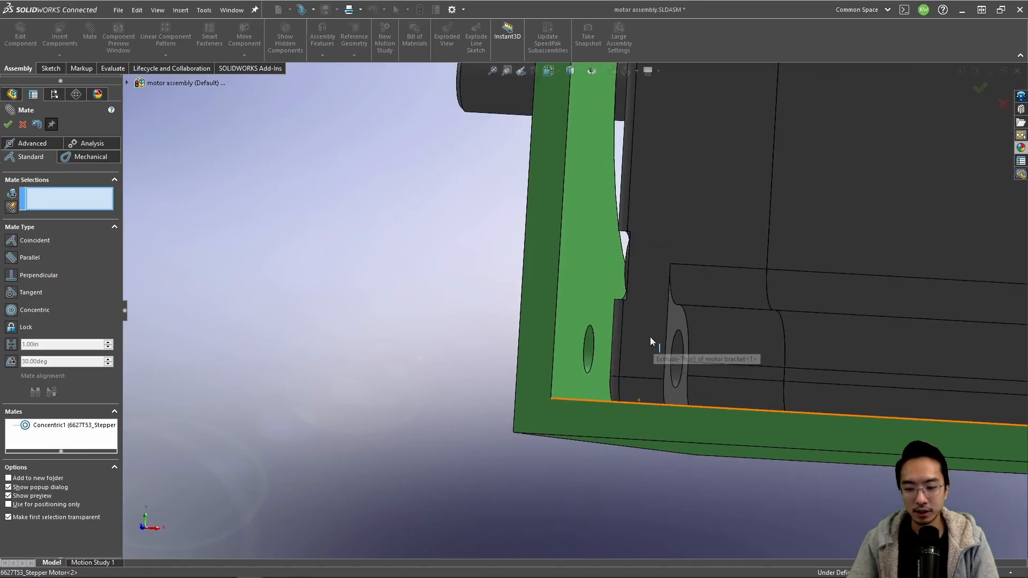
middle_drag(651, 341, 662, 396)
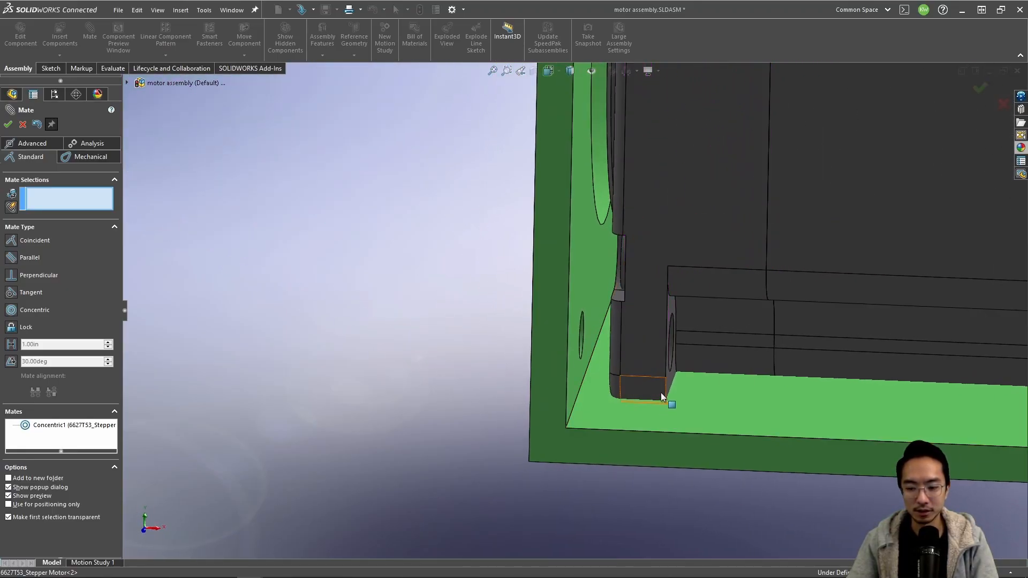
click(9, 126)
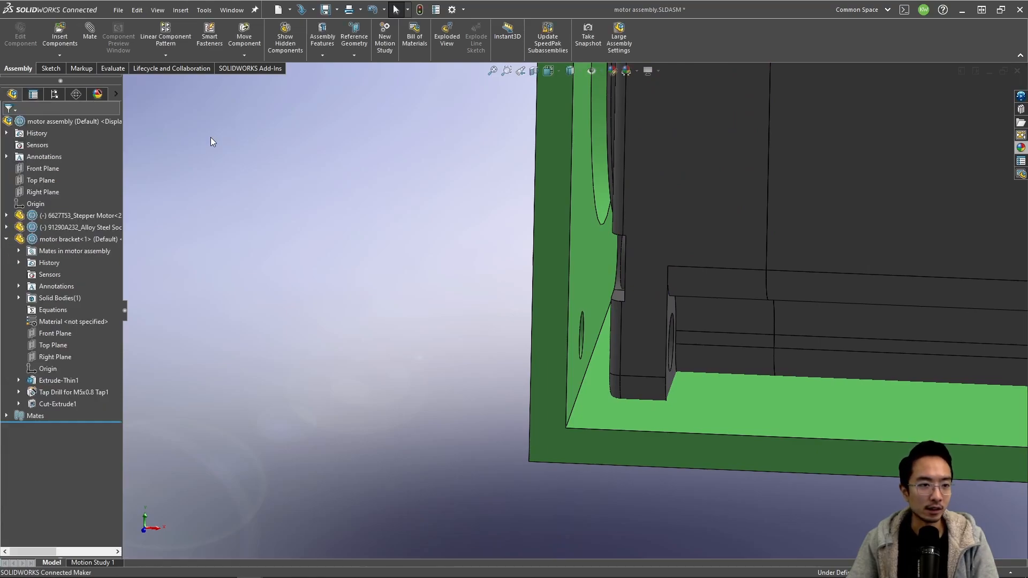
click(113, 69)
click(46, 37)
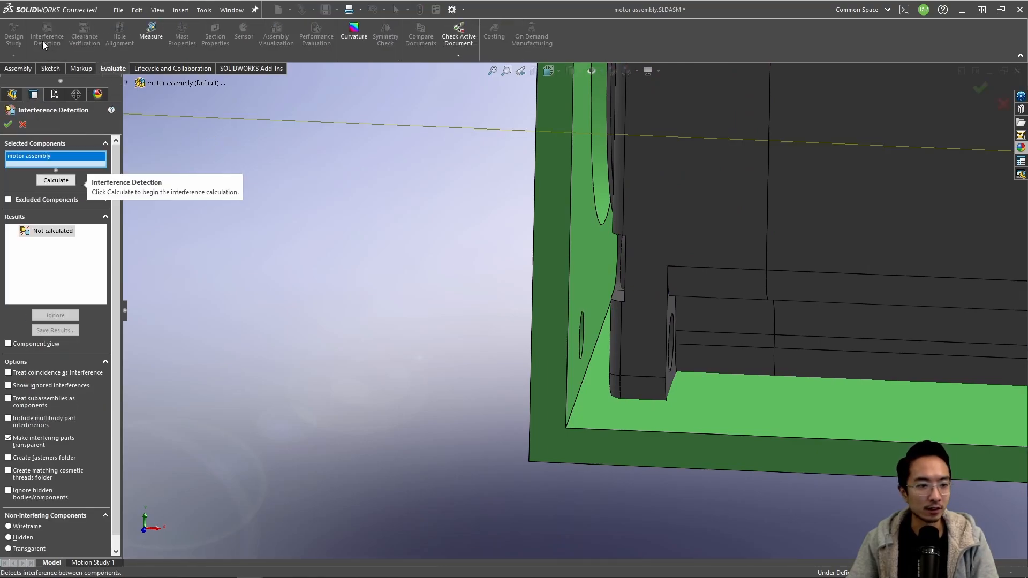
click(8, 126)
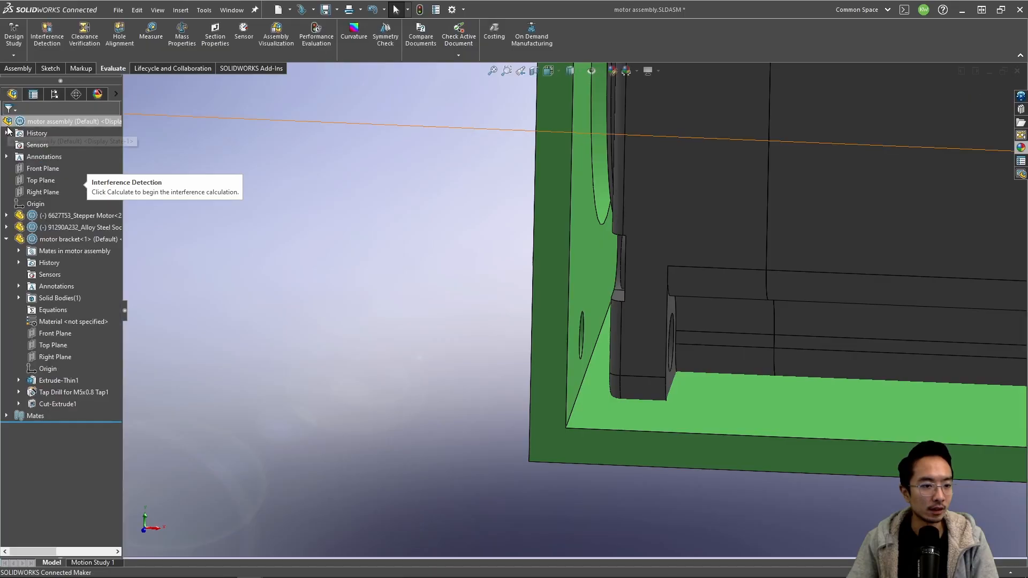
Step: Run interference detection between the stepper motor and the motor bracket, and inspect the area where the motor meets the bracket's base
click(667, 242)
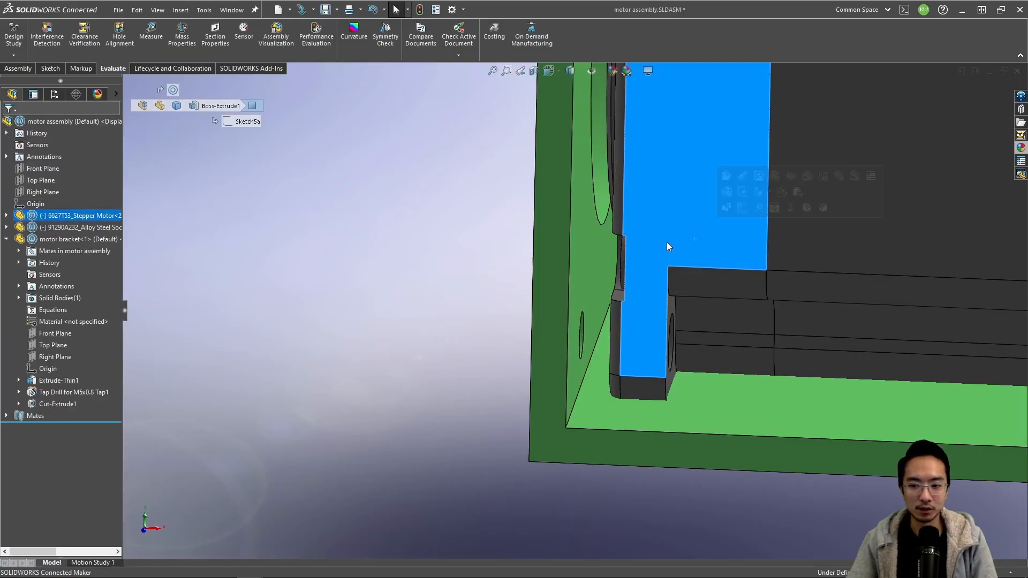
ctrl+click(546, 275)
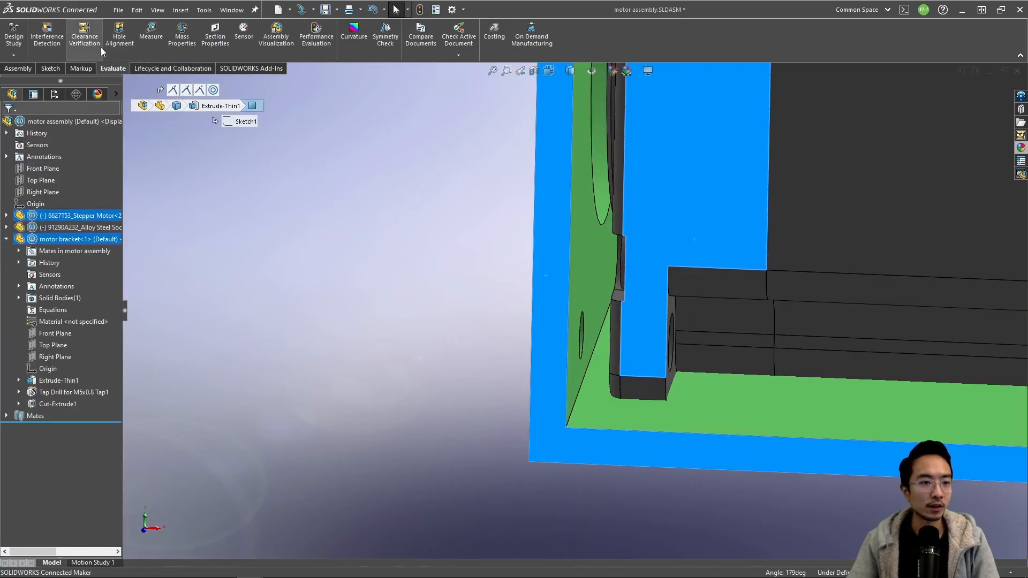
click(47, 36)
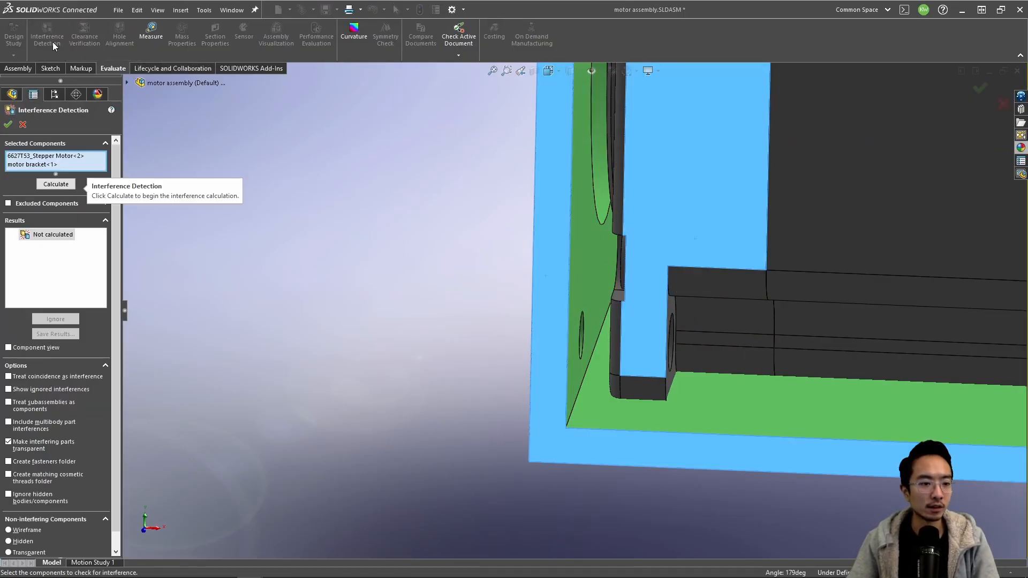
click(51, 186)
scroll(805, 349, up, 5)
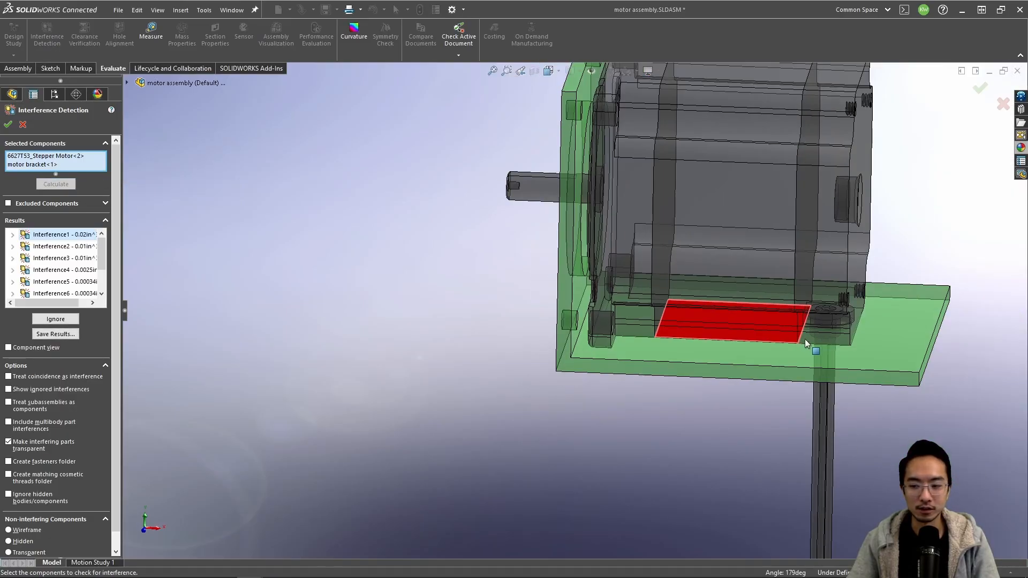
middle_drag(805, 344, 809, 282)
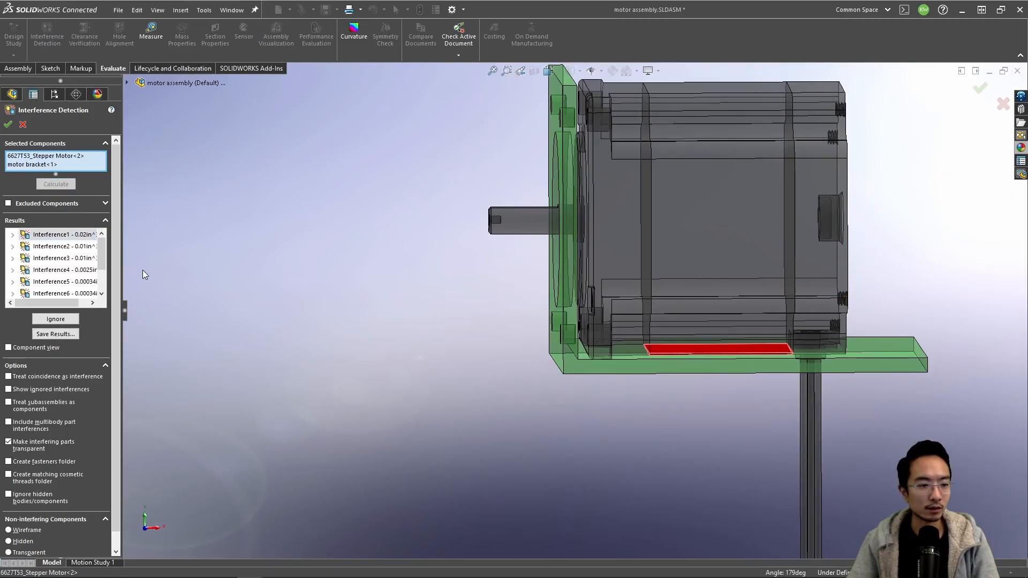
click(23, 124)
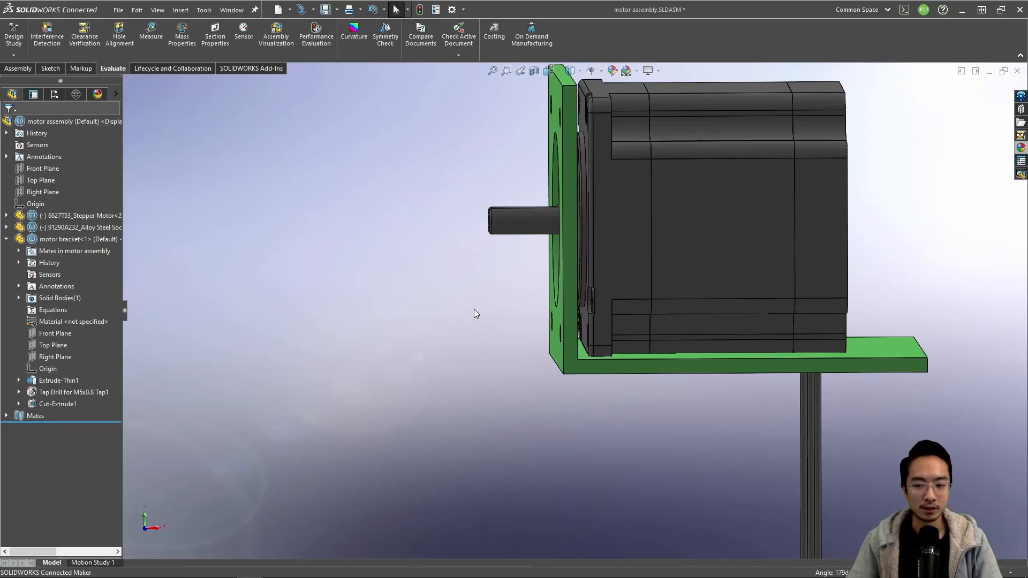
scroll(669, 315, up, 1)
middle_drag(765, 250, 760, 279)
scroll(674, 324, down, 6)
middle_drag(517, 306, 539, 314)
middle_drag(615, 320, 458, 268)
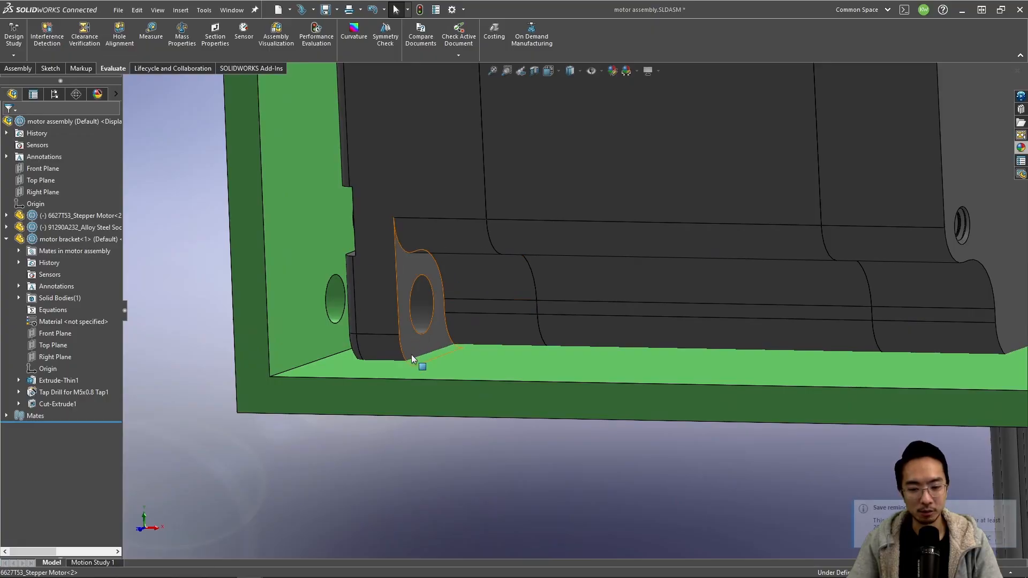
middle_drag(411, 355, 644, 447)
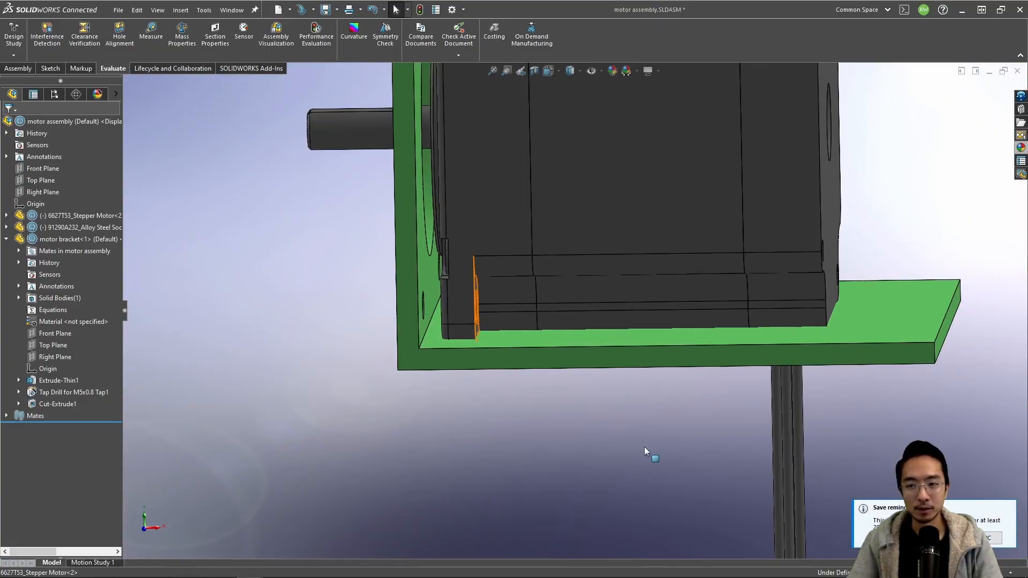
Step: Rebuild and save the motor assembly, and open the motor bracket part in its own window
key(ctrl+s)
click(482, 258)
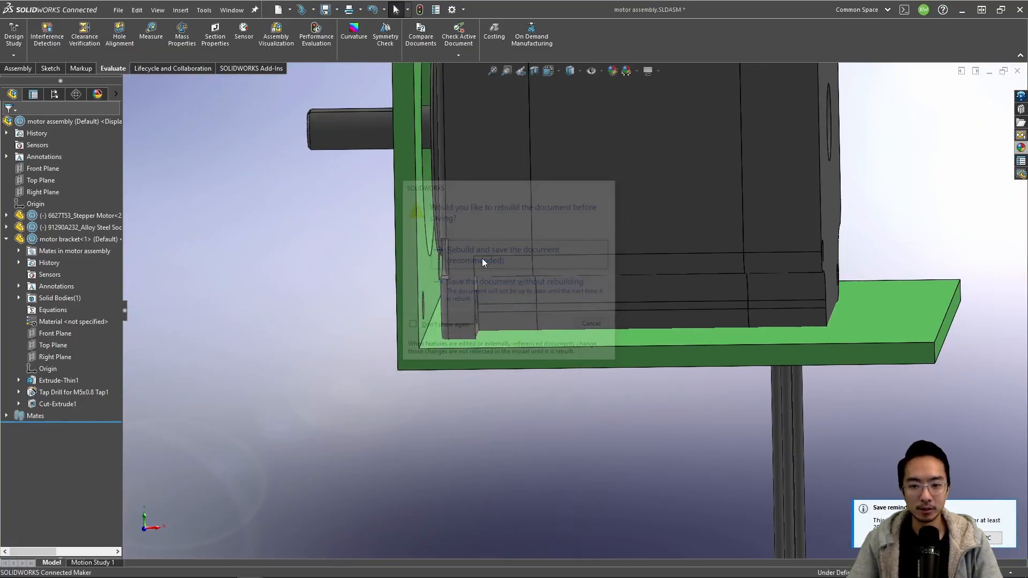
middle_drag(482, 258, 535, 329)
click(548, 339)
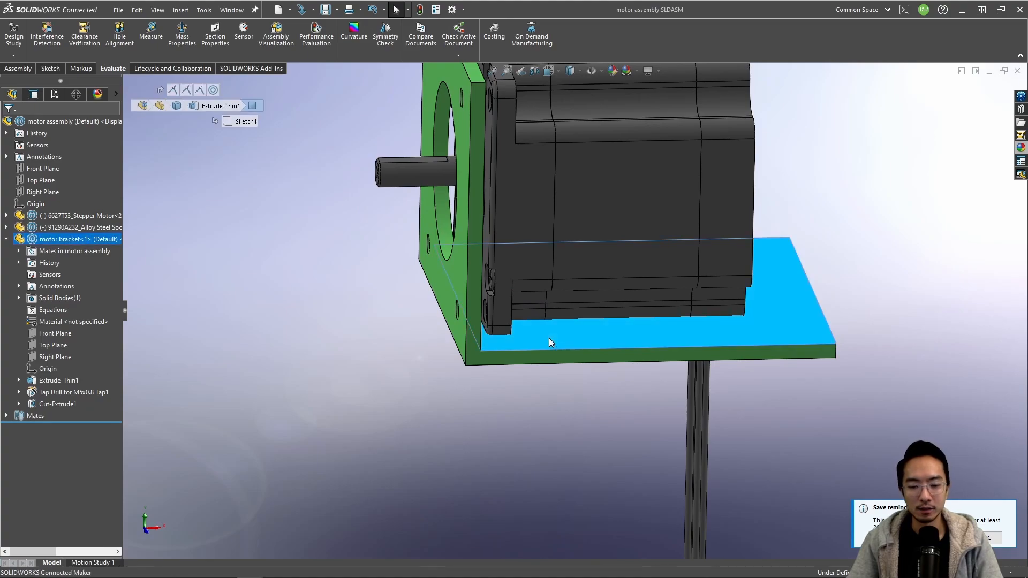
click(581, 275)
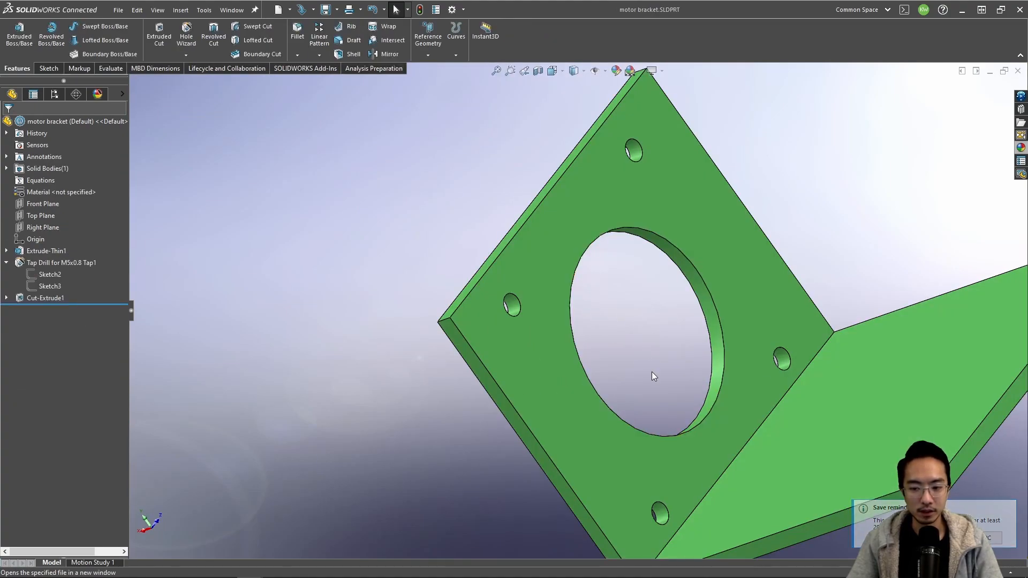
Step: Edit the base profile sketch of the bracket's thin extrusion and set the vertical leg's length to 3 in
middle_drag(651, 372, 669, 414)
click(744, 397)
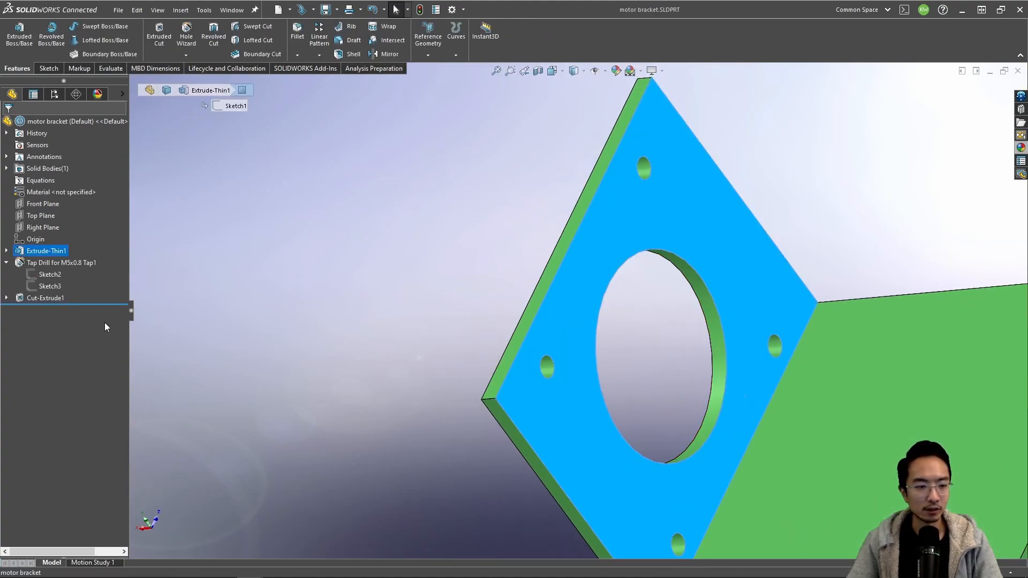
click(6, 251)
click(38, 264)
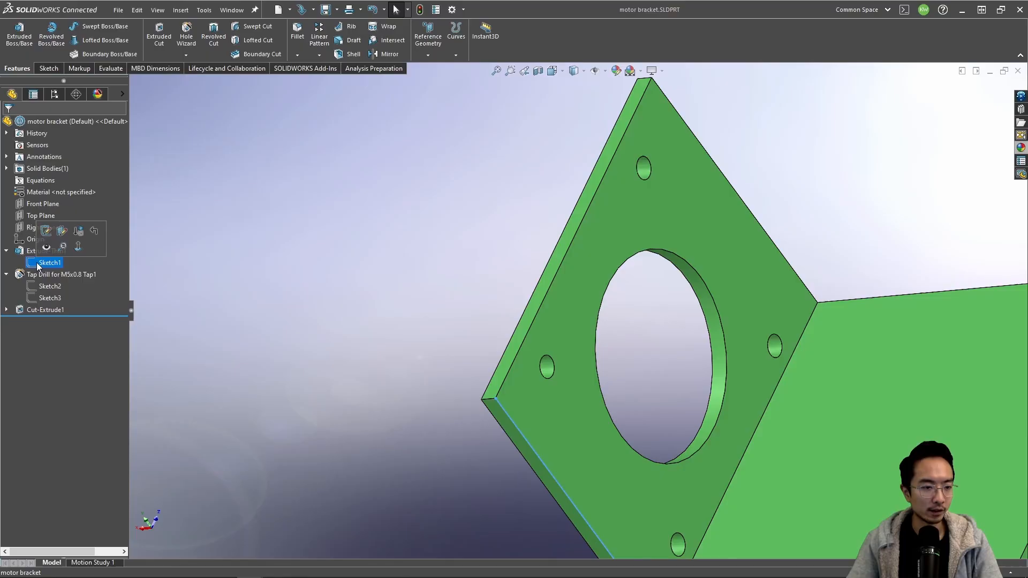
click(46, 232)
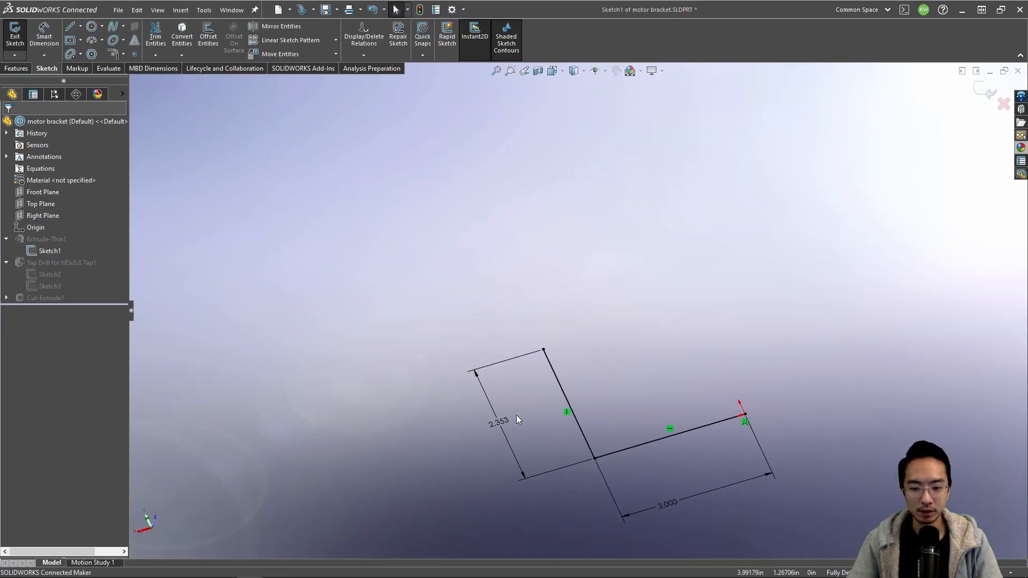
double_click(502, 425)
text(3)
key(Return)
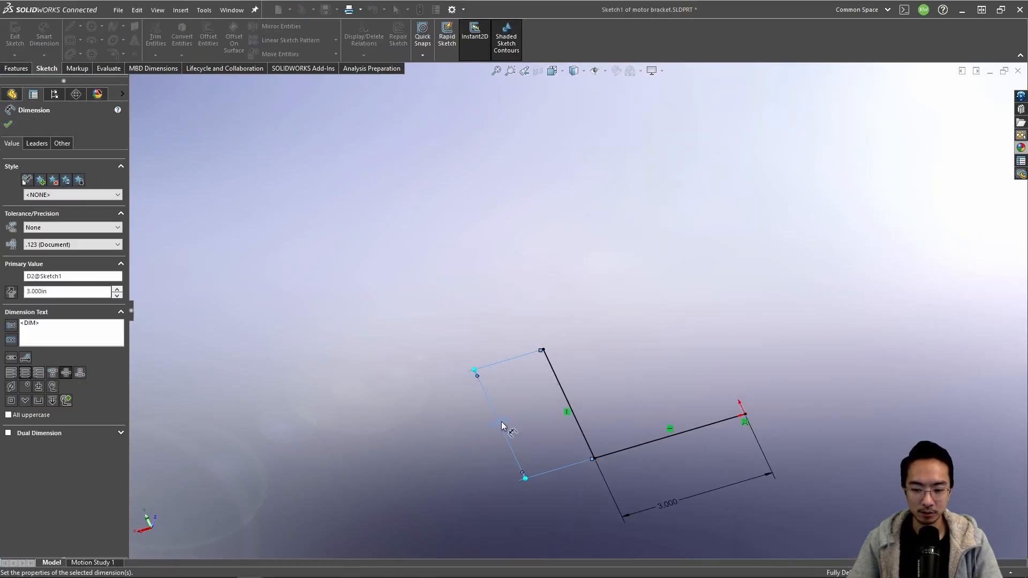
key(Escape)
click(982, 92)
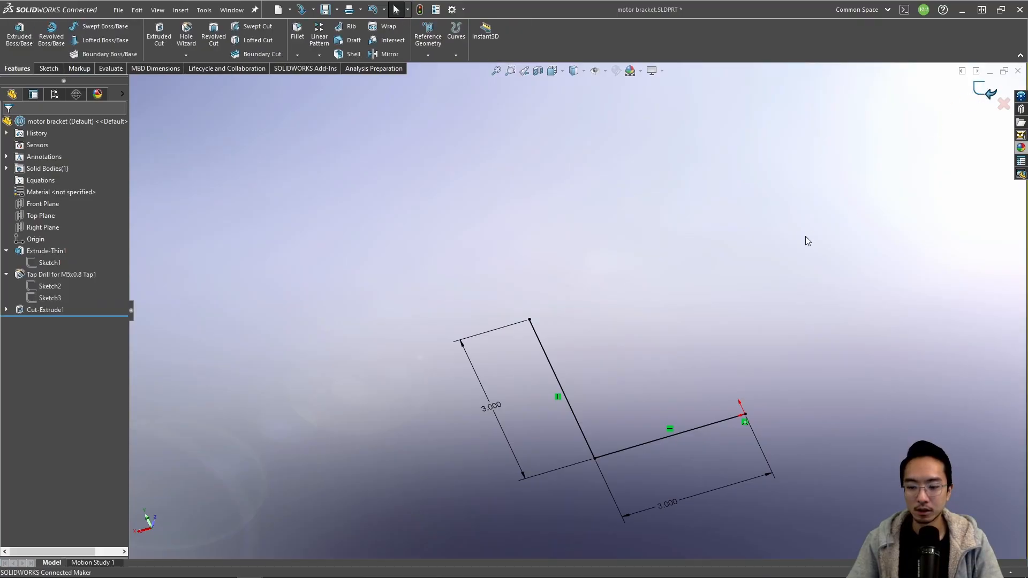
Step: Return to the motor assembly, rebuild it with the changed bracket, and maximize its window
click(991, 71)
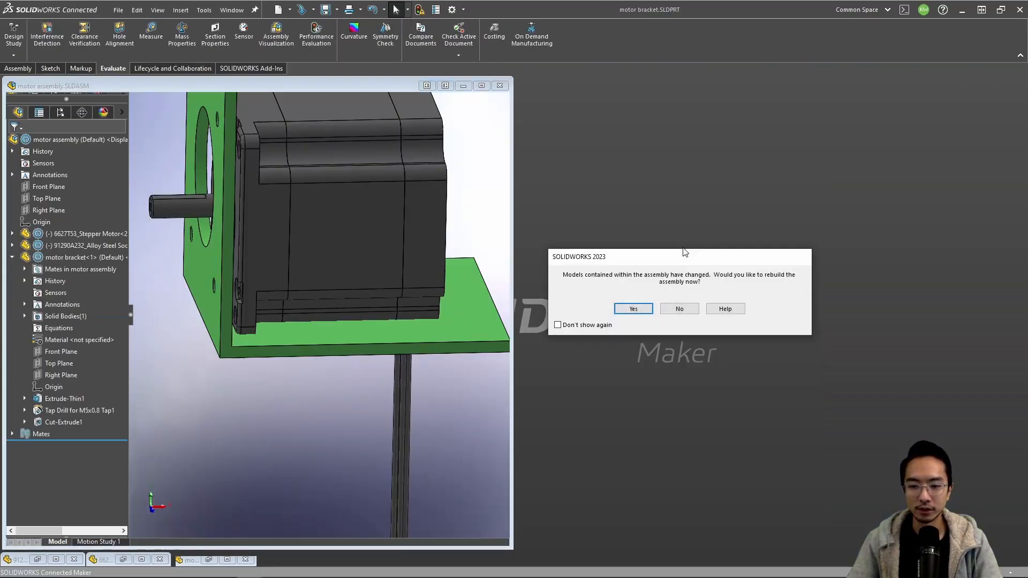
click(633, 309)
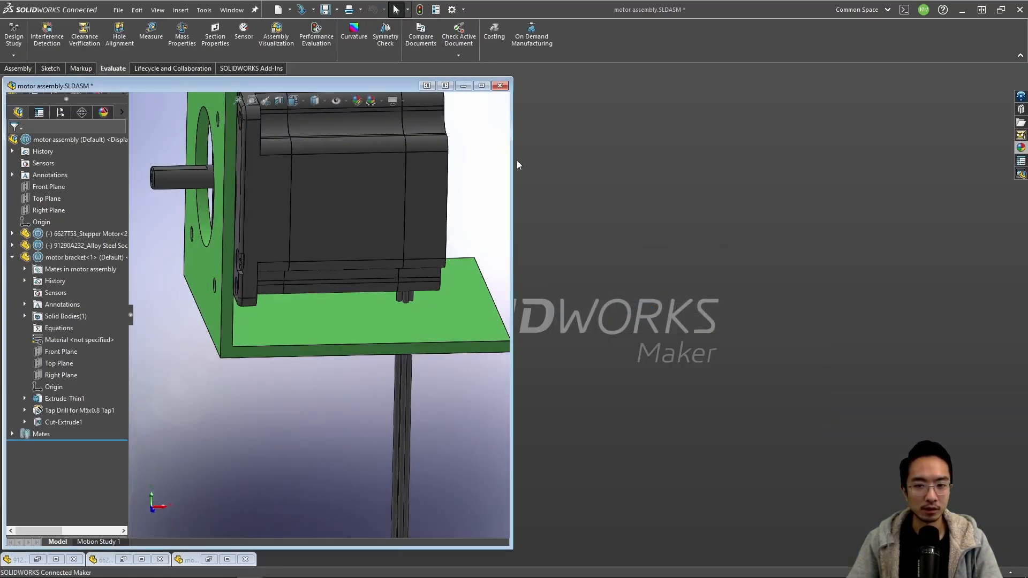
click(482, 86)
scroll(518, 262, down, 8)
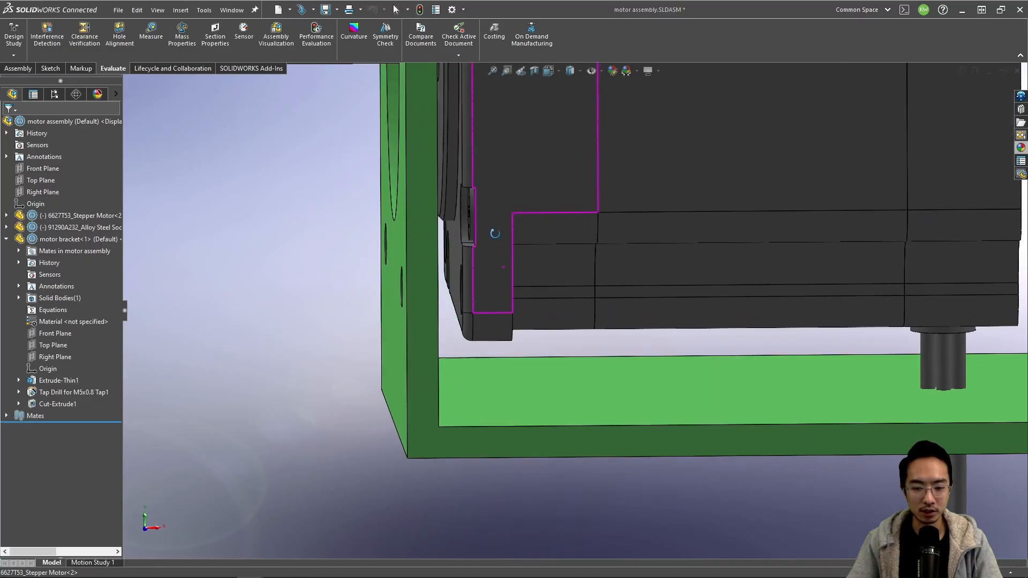
middle_drag(479, 219, 664, 161)
click(496, 260)
click(667, 107)
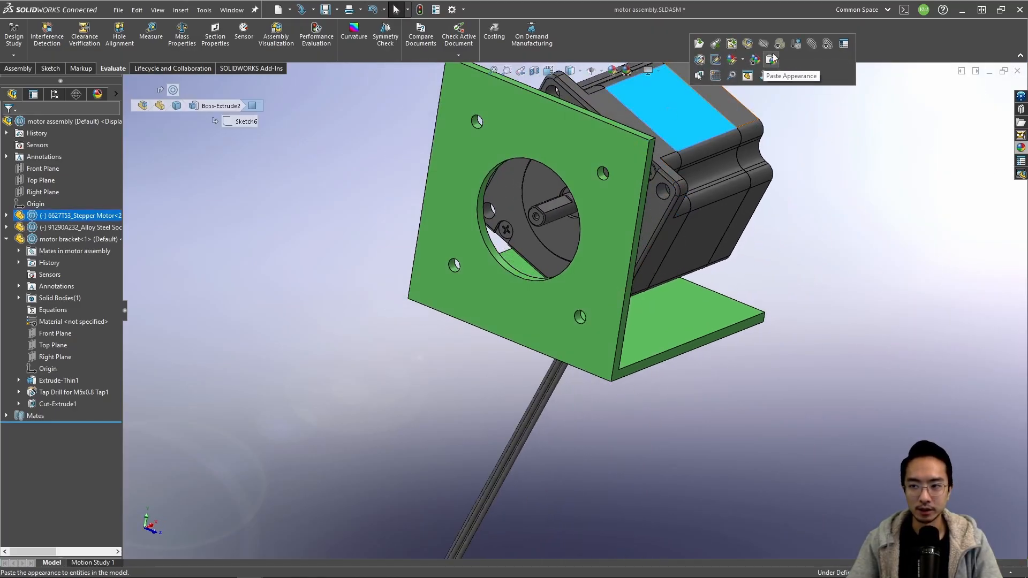
click(805, 49)
click(663, 323)
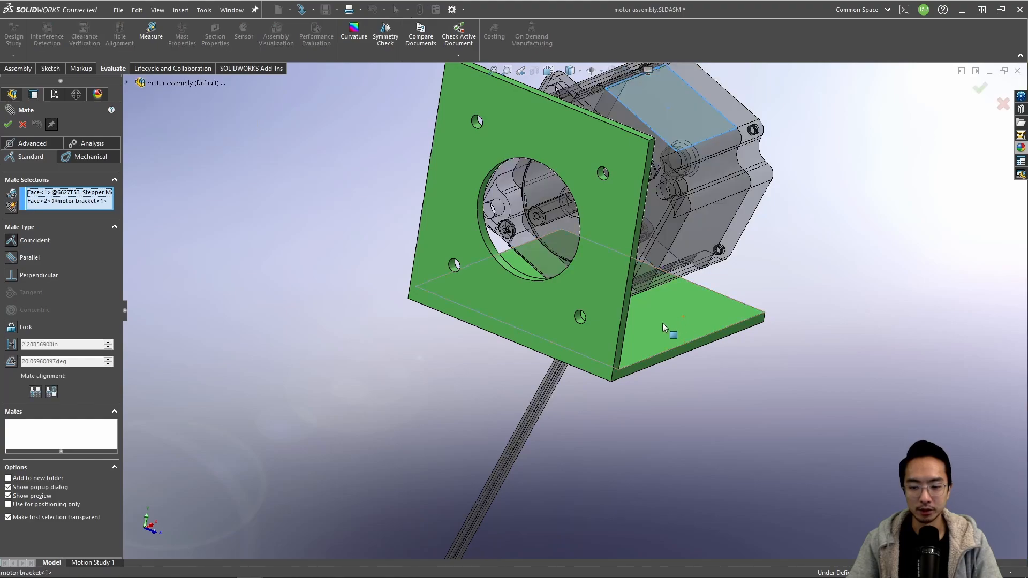
middle_drag(638, 318, 628, 293)
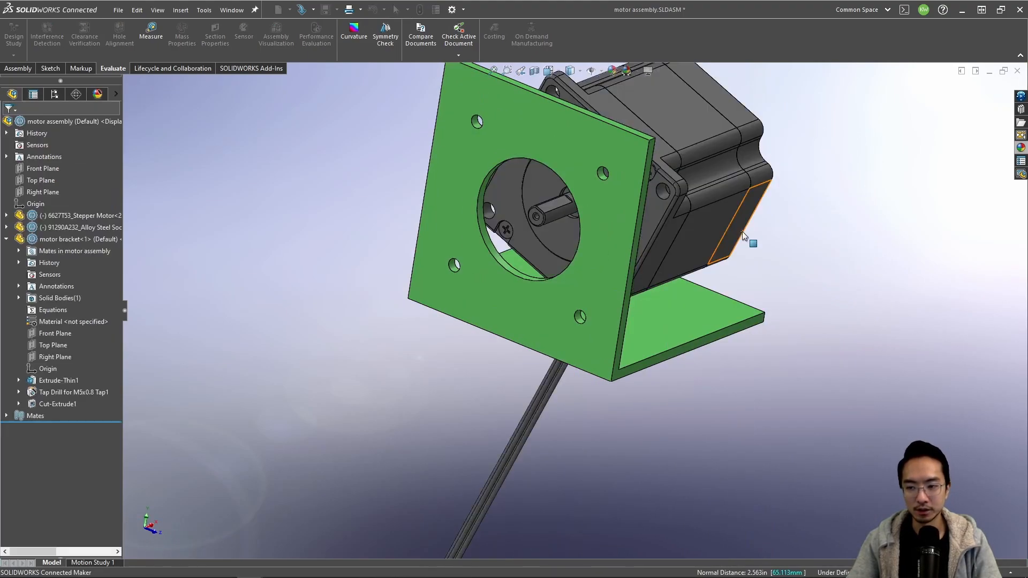
Step: Rotate the stepper motor about its shaft and add a parallel mate between its upper flat face and the bracket's base face
drag(713, 228, 650, 108)
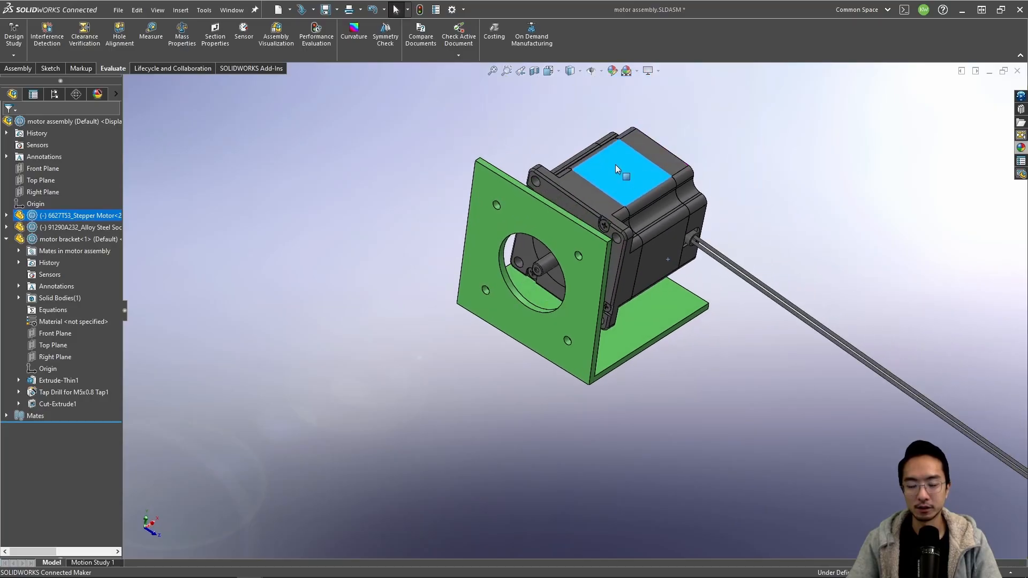
drag(615, 165, 583, 189)
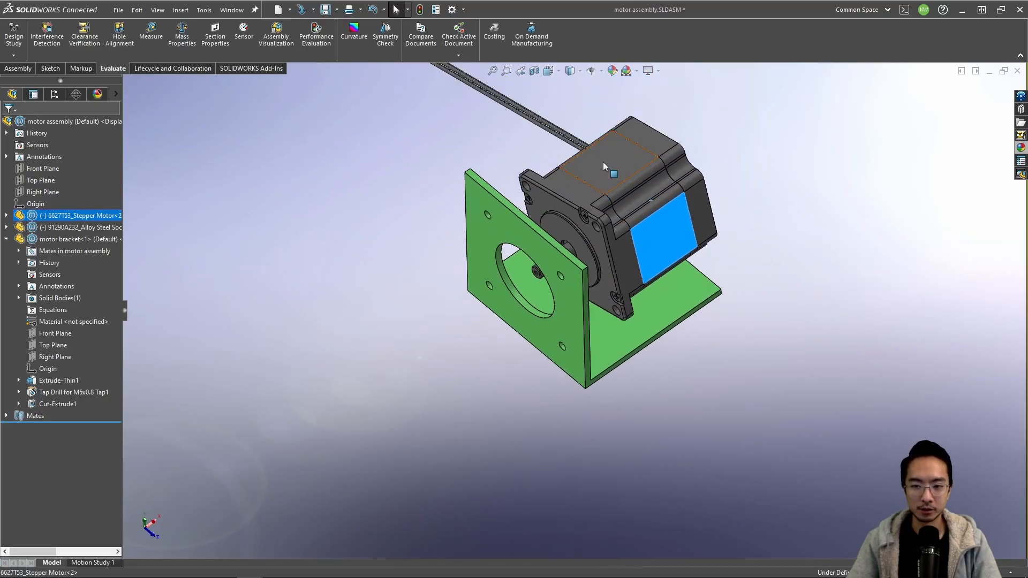
click(603, 161)
click(746, 98)
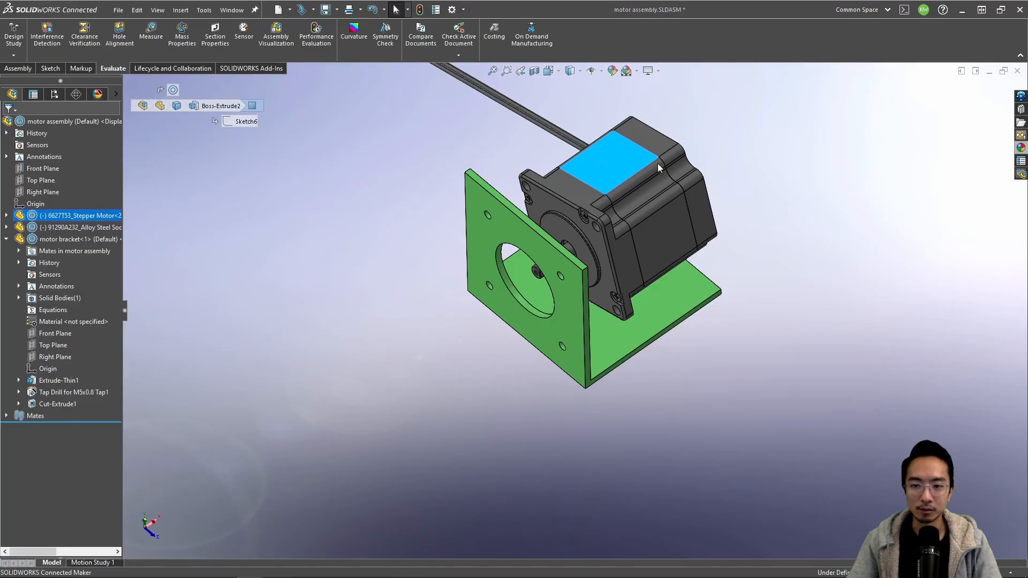
click(674, 305)
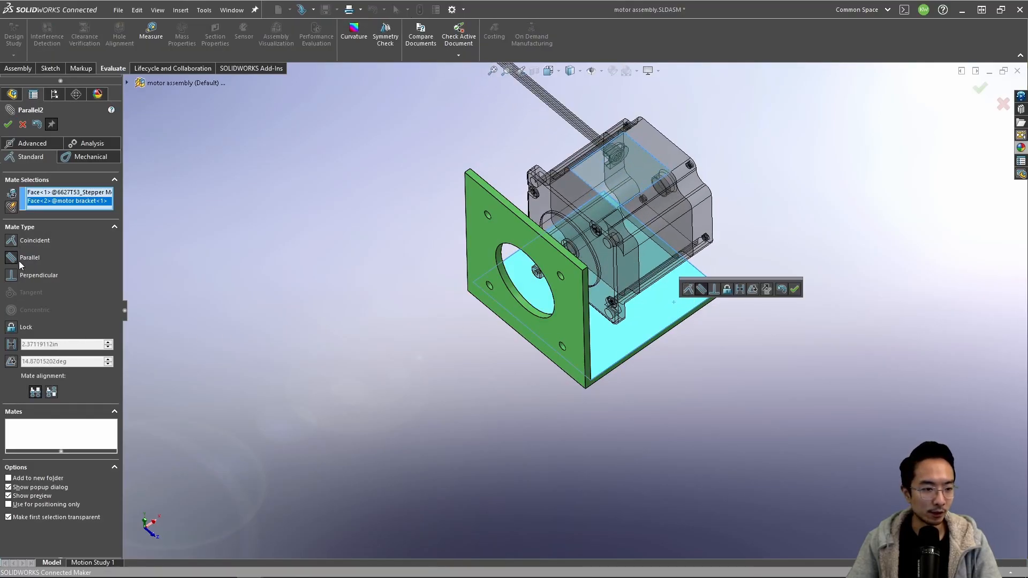
click(11, 242)
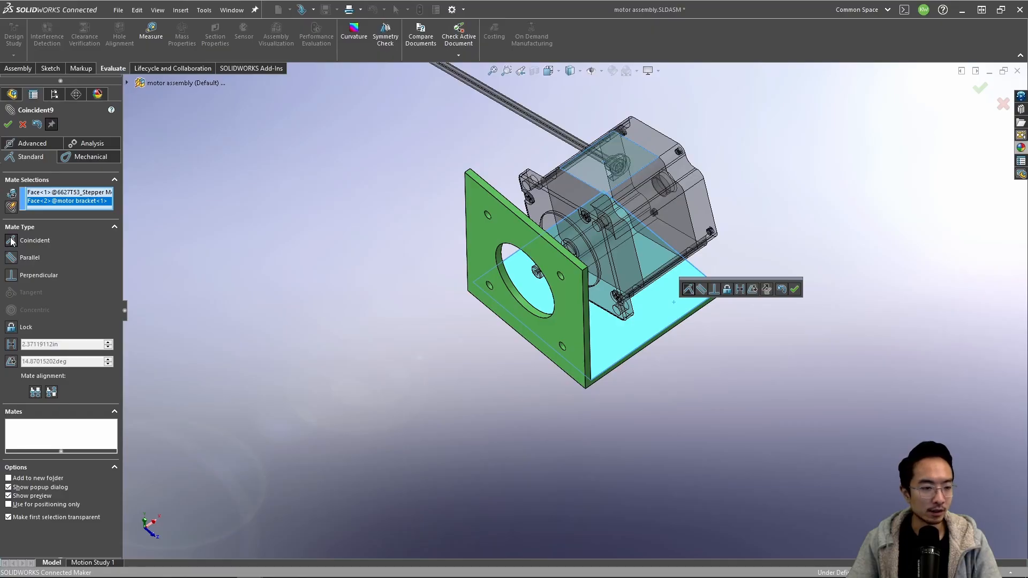
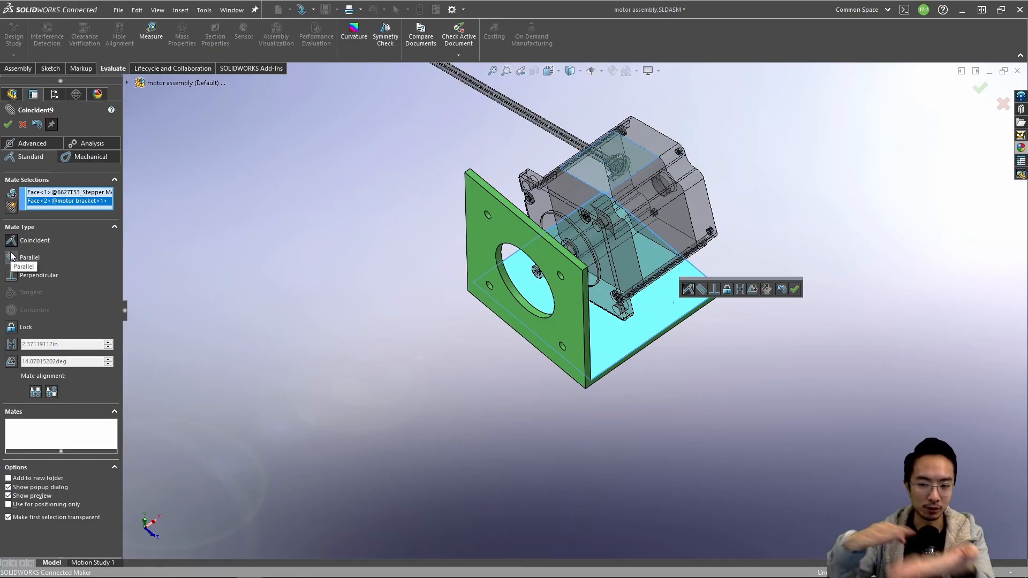
click(12, 257)
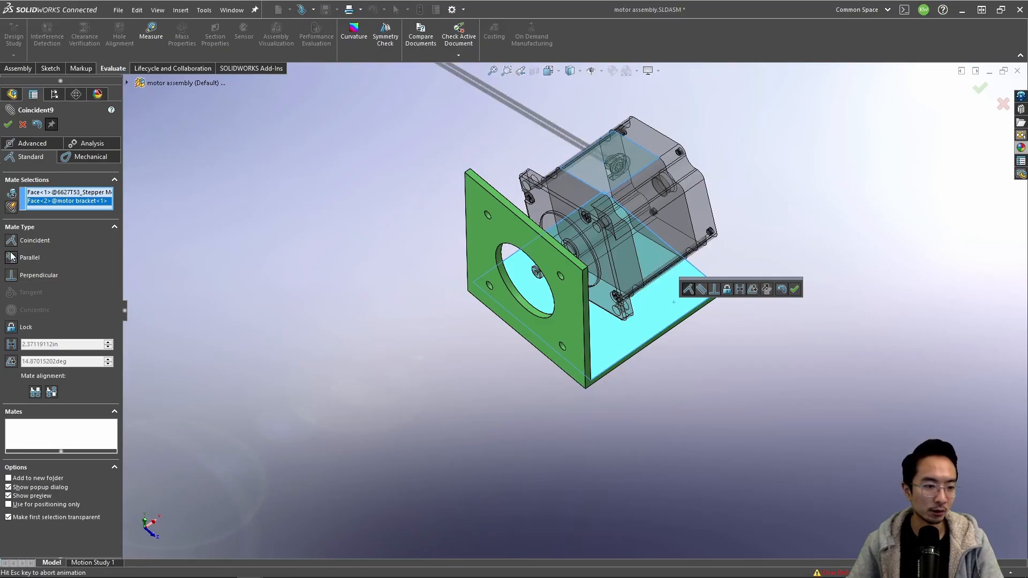
click(8, 124)
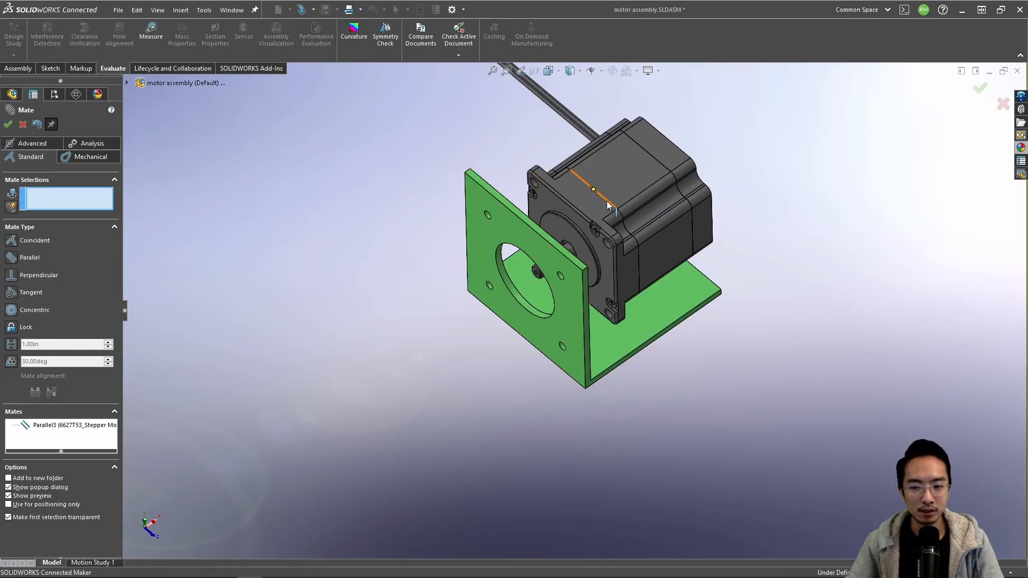
mouse_move(608, 204)
mouse_down()
mouse_move(572, 244)
mouse_move(475, 303)
mouse_move(438, 308)
mouse_move(636, 190)
mouse_move(611, 215)
mouse_up()
scroll(580, 235, down, 5)
mouse_move(539, 242)
middle_down()
mouse_move(525, 230)
mouse_move(539, 222)
middle_up()
click(545, 221)
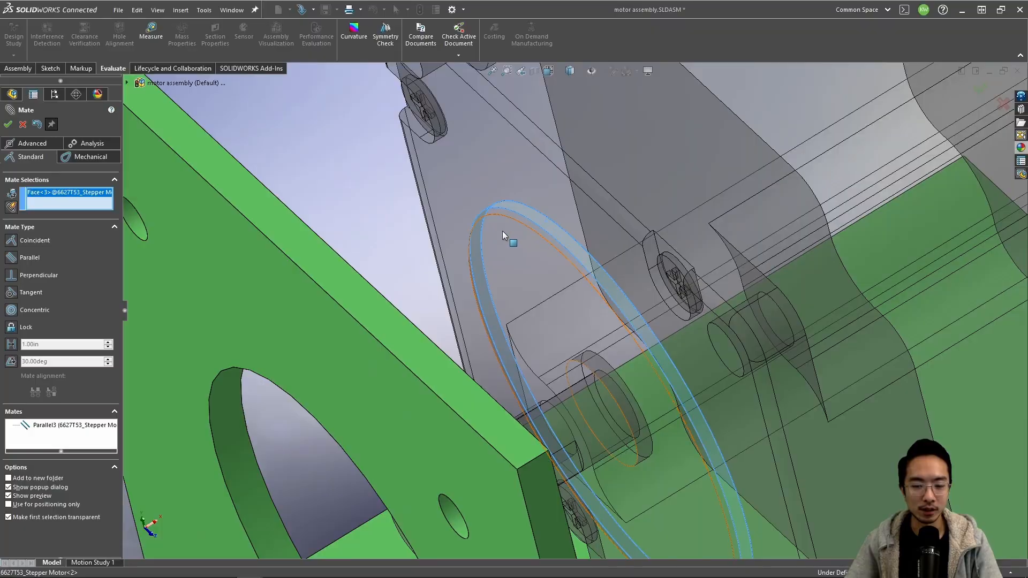
key(Escape)
Step: Add a coincident mate between the motor's front flange face and the inner face of the bracket's vertical plate
click(538, 185)
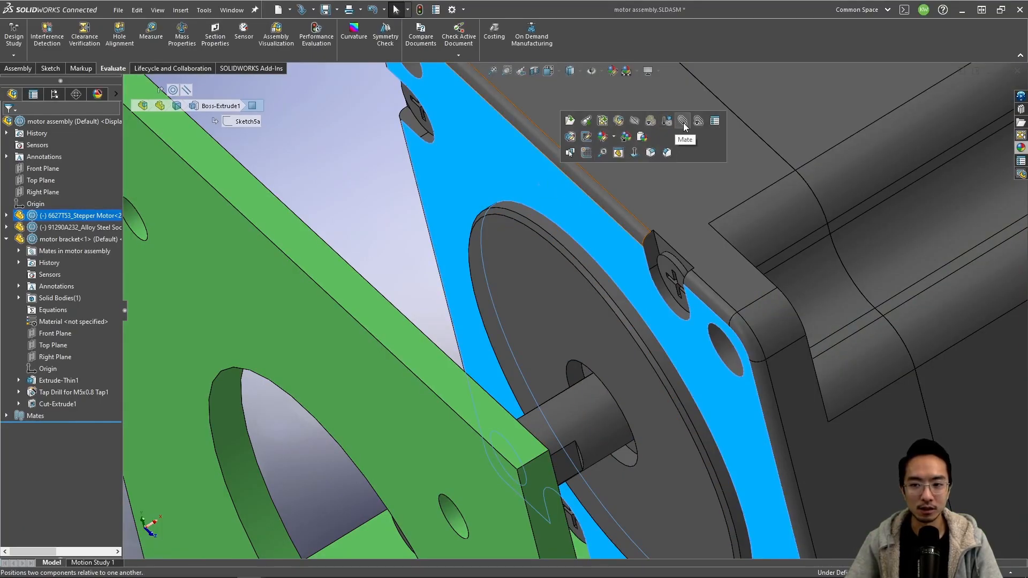
click(684, 124)
scroll(487, 241, up, 3)
middle_drag(487, 242, 436, 291)
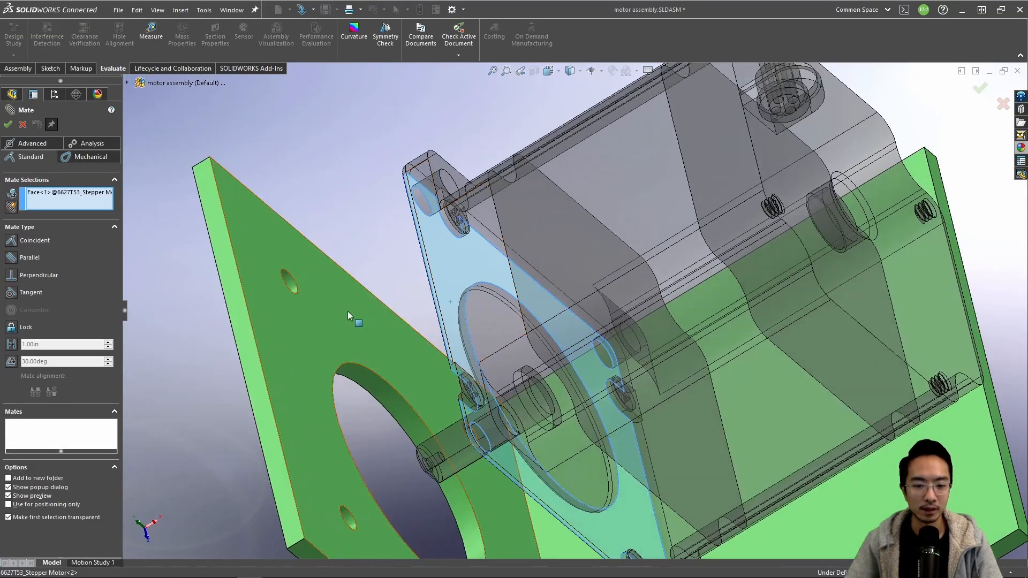
click(346, 313)
key(Return)
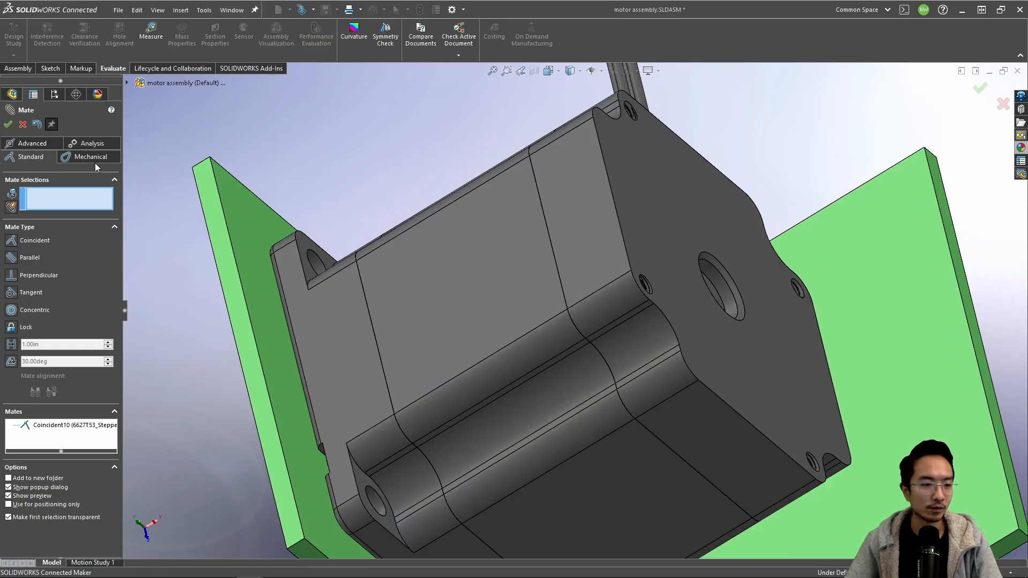
click(13, 127)
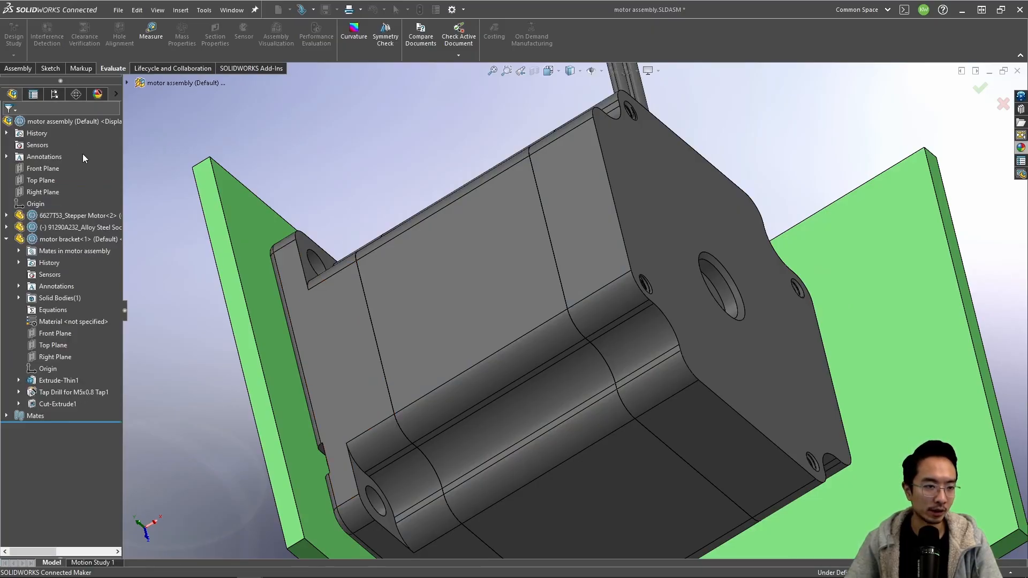
Step: Move the loose socket head screw close to the front of the bracket's vertical plate
middle_drag(237, 320, 280, 304)
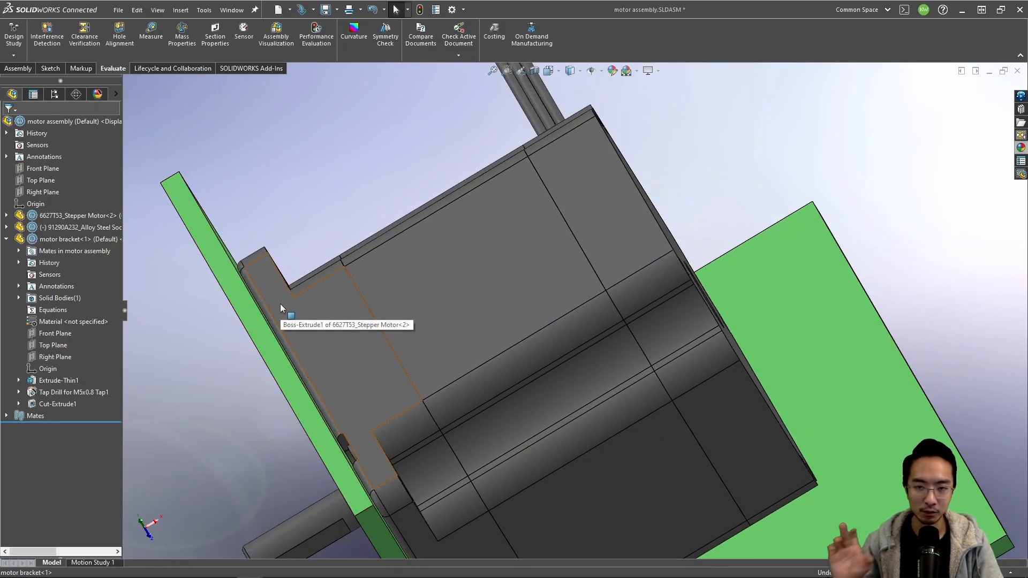
scroll(299, 354, up, 3)
middle_drag(300, 354, 378, 295)
middle_drag(468, 334, 508, 398)
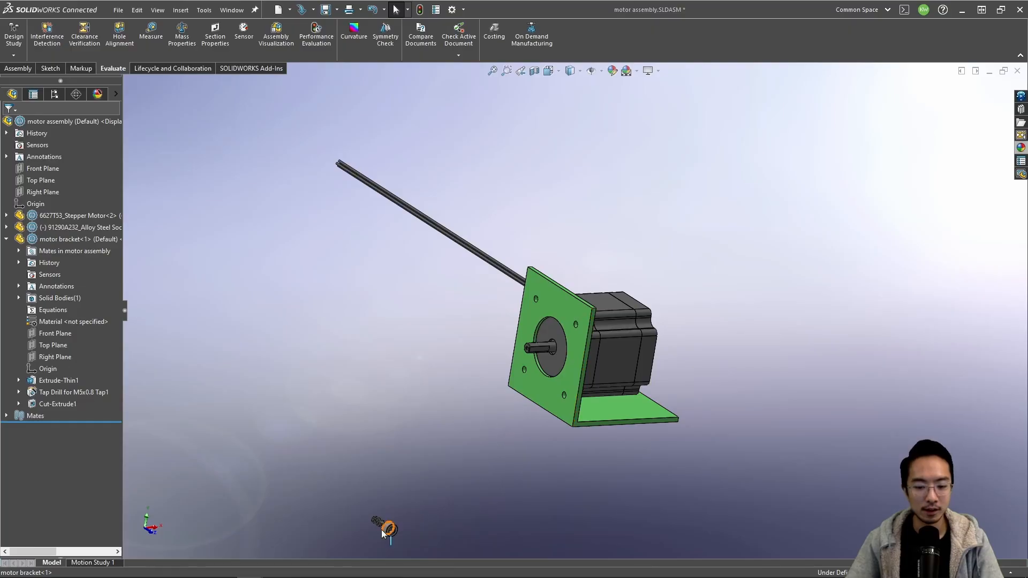
drag(383, 534, 469, 368)
scroll(505, 306, down, 6)
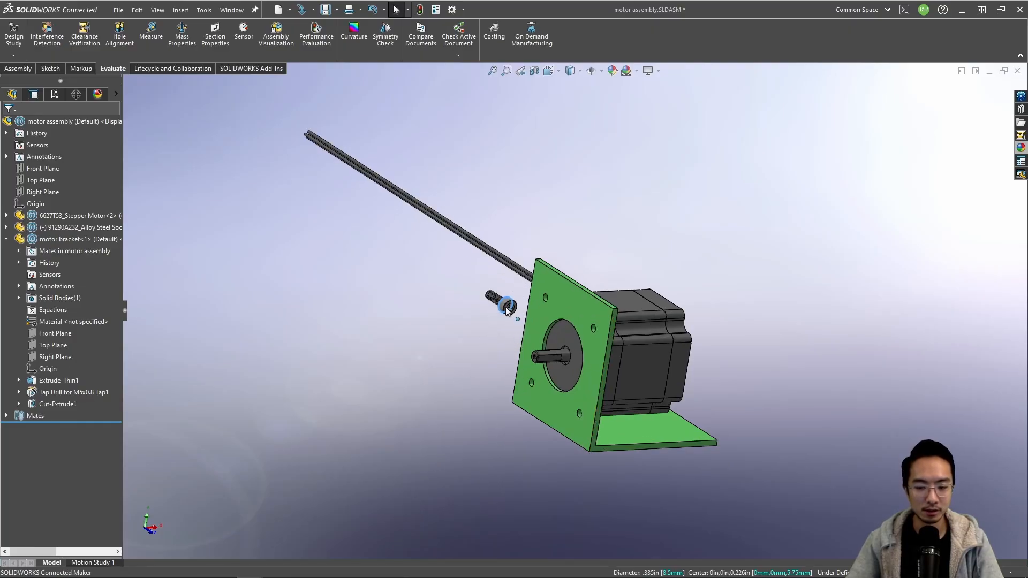
middle_drag(504, 303, 510, 337)
scroll(564, 310, down, 3)
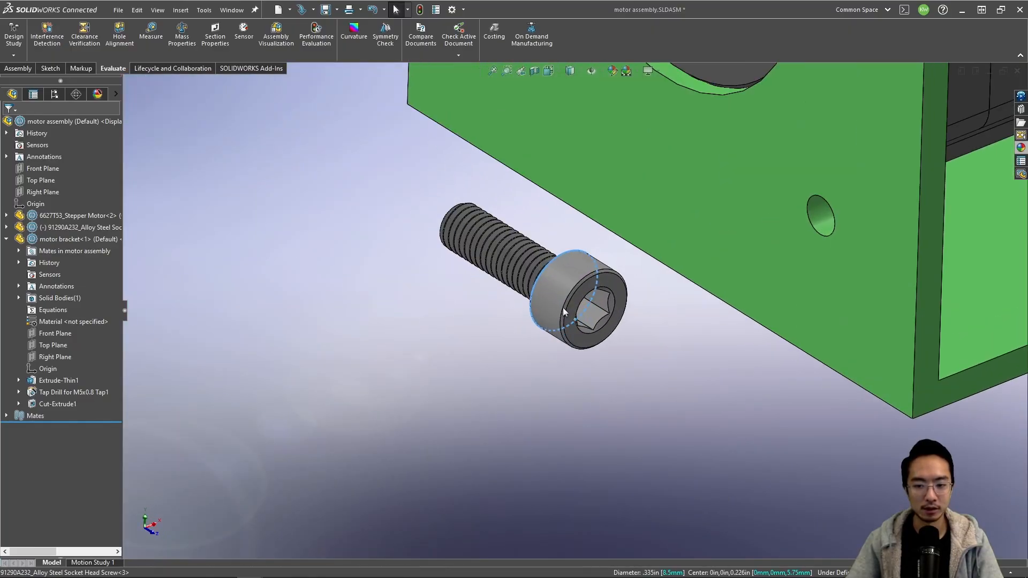
click(564, 297)
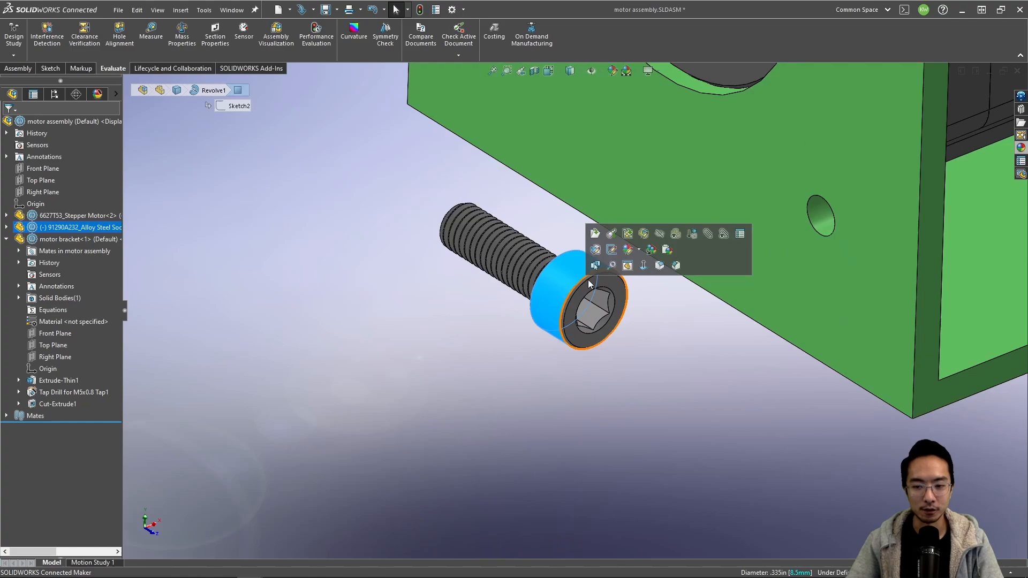
click(711, 236)
click(823, 220)
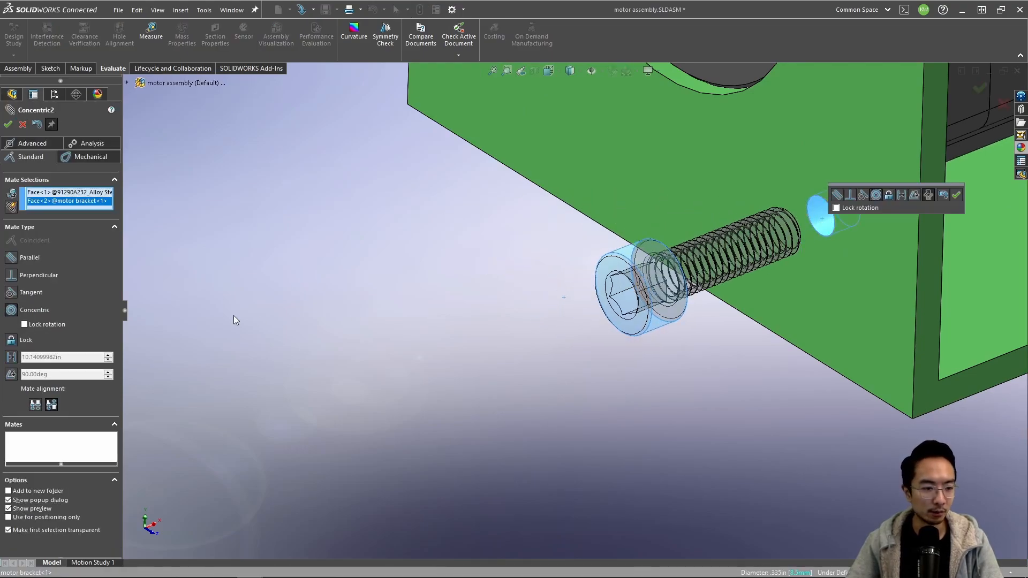
key(Escape)
Step: Add a tangent mate between the screw head's cylindrical face and the front face of the bracket's vertical plate
click(552, 281)
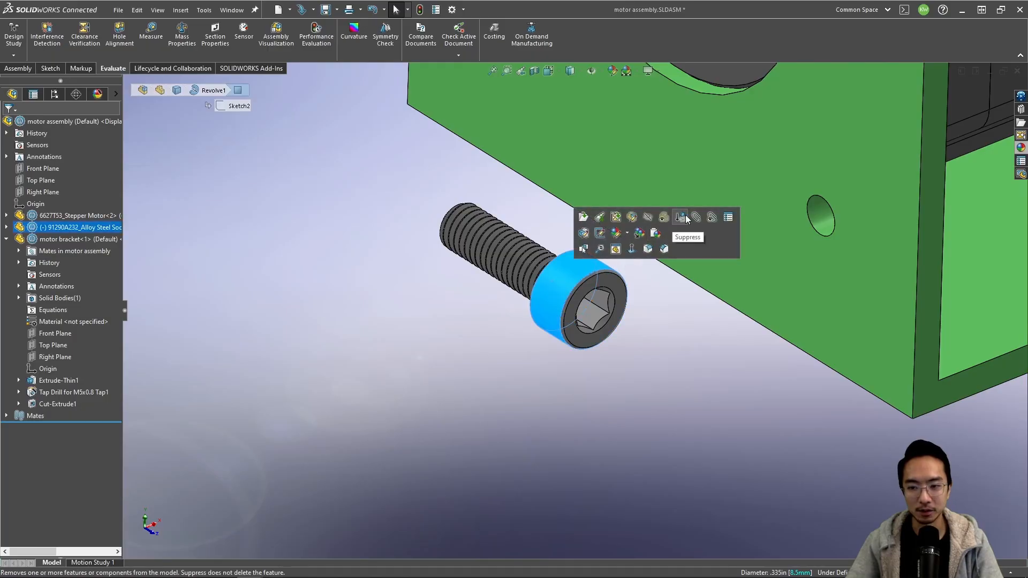
click(698, 218)
click(721, 198)
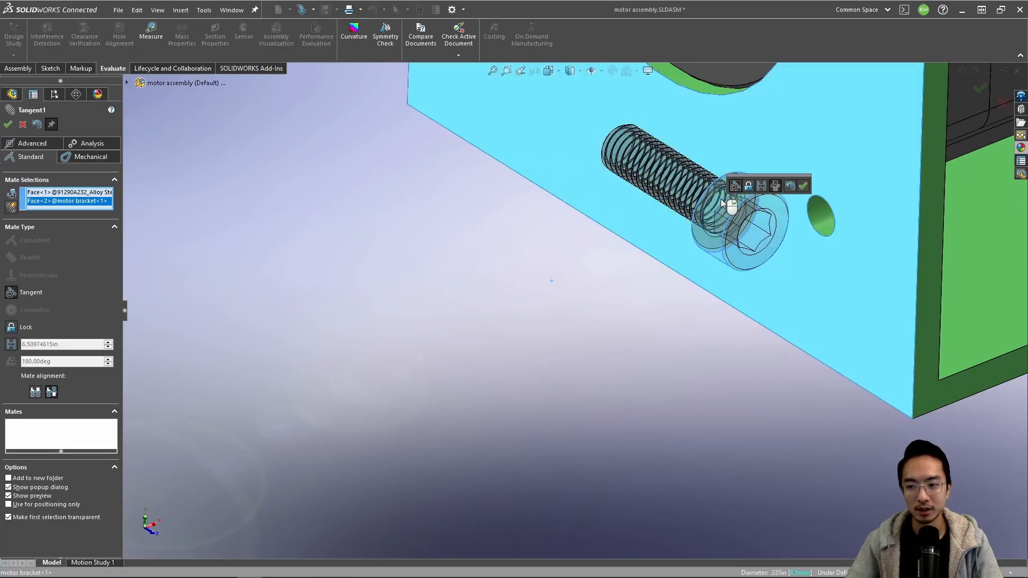
click(7, 124)
middle_drag(577, 215, 578, 168)
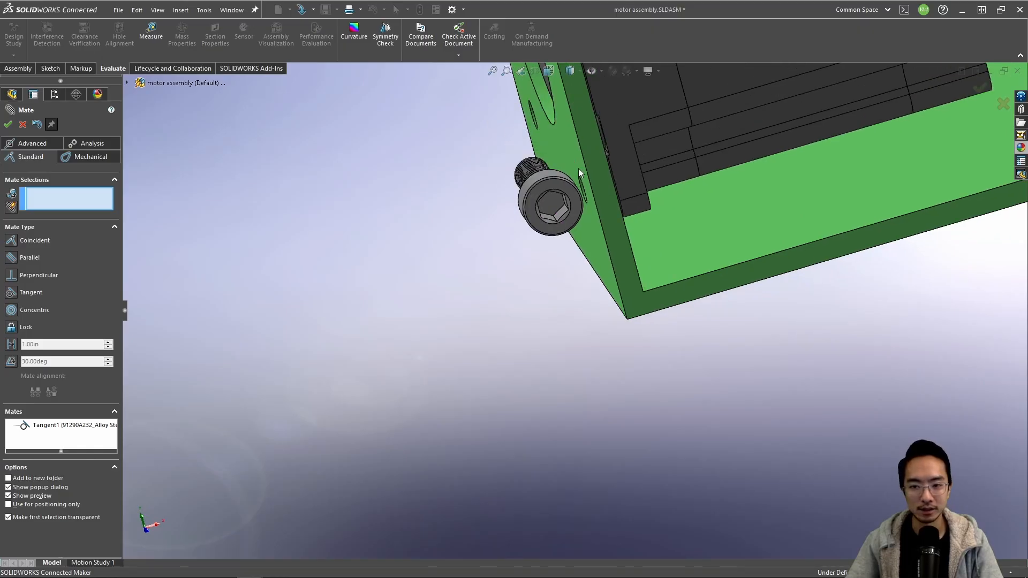
click(599, 157)
key(Escape)
Step: View the bracket's L-shaped side face straight on and examine where the screw head touches the vertical plate
click(606, 194)
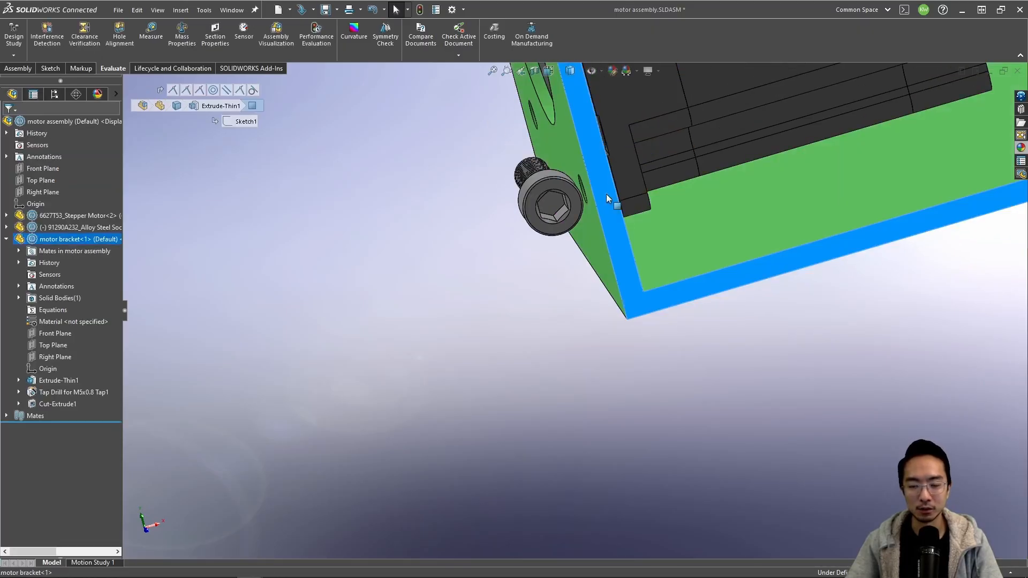
click(701, 163)
scroll(372, 494, down, 4)
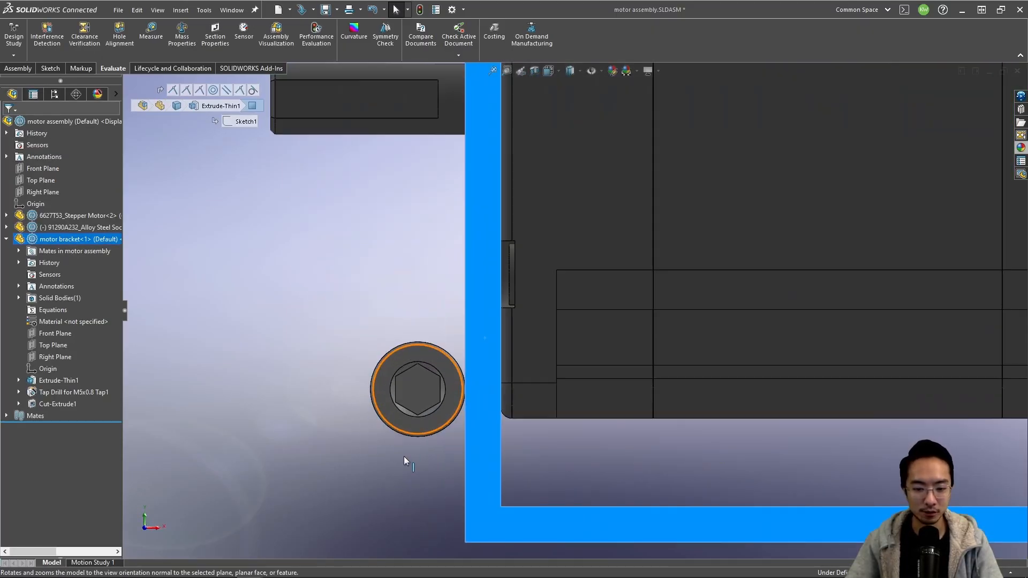
Step: Slide the socket head screw upward along the front face of the bracket's vertical plate to test the tangent mate
click(426, 411)
drag(427, 365, 477, 244)
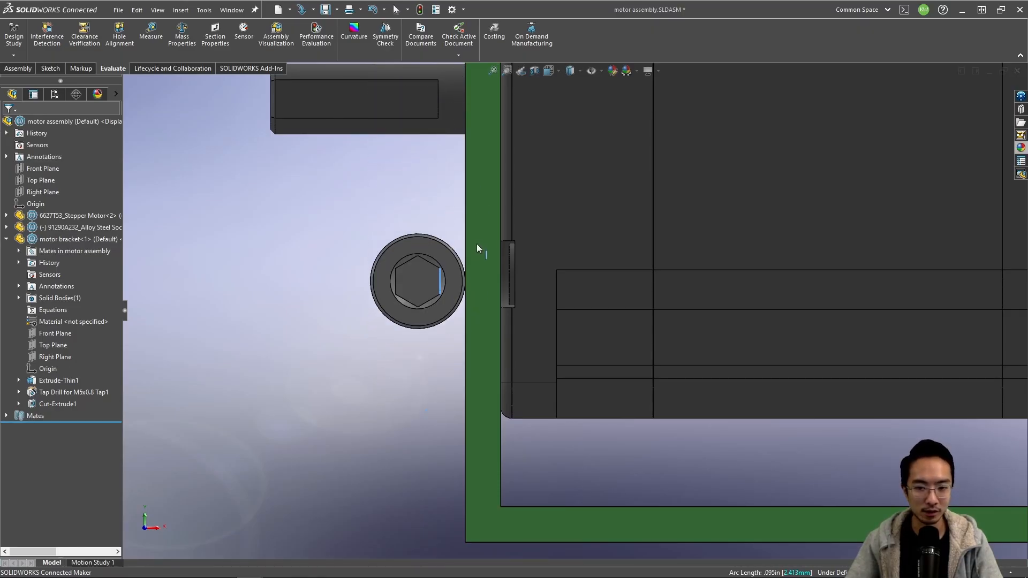
click(404, 302)
click(184, 408)
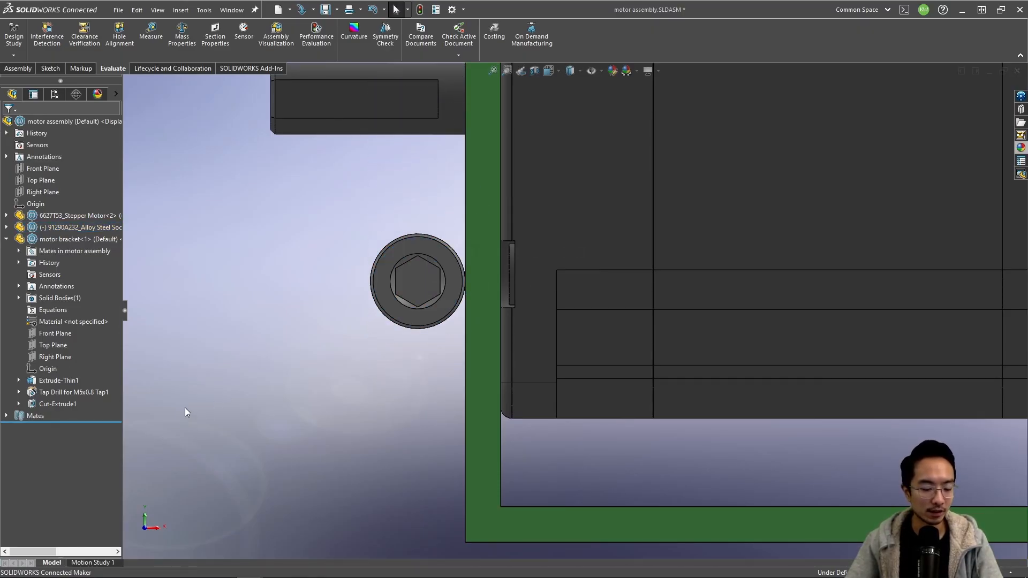
Step: Delete the tangent mate between the socket head screw and the bracket from the assembly's mates
click(7, 416)
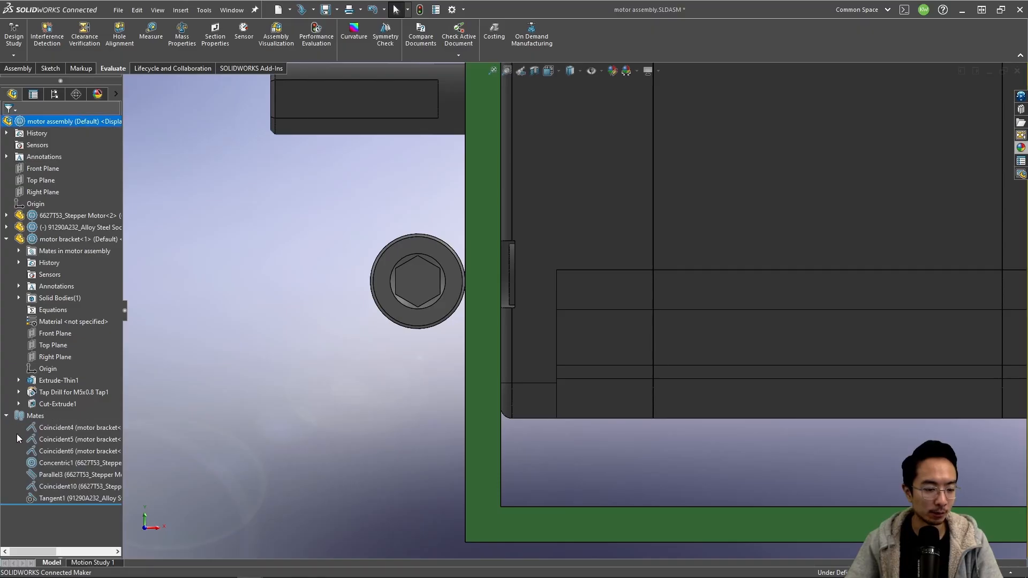
click(46, 497)
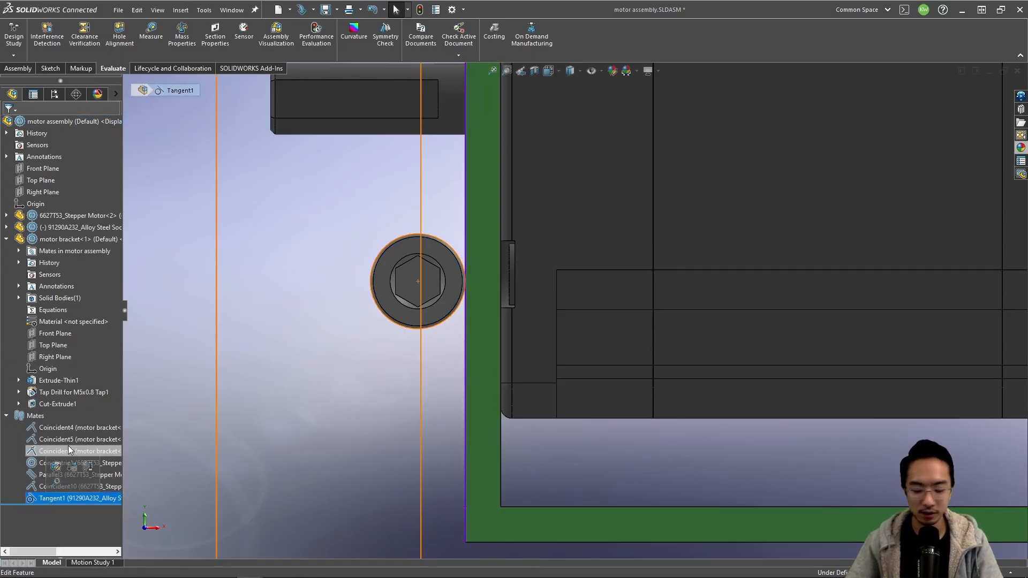
key(Delete)
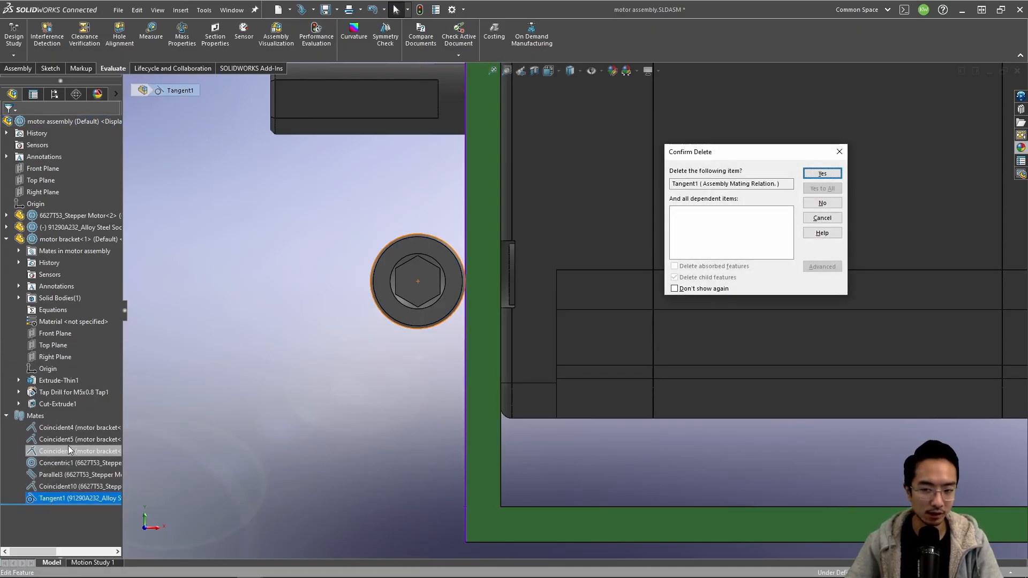
click(822, 175)
Step: Add a concentric mate between the screw head's cylindrical face and the lower corner hole nearest the bracket's open side
middle_drag(415, 294, 479, 296)
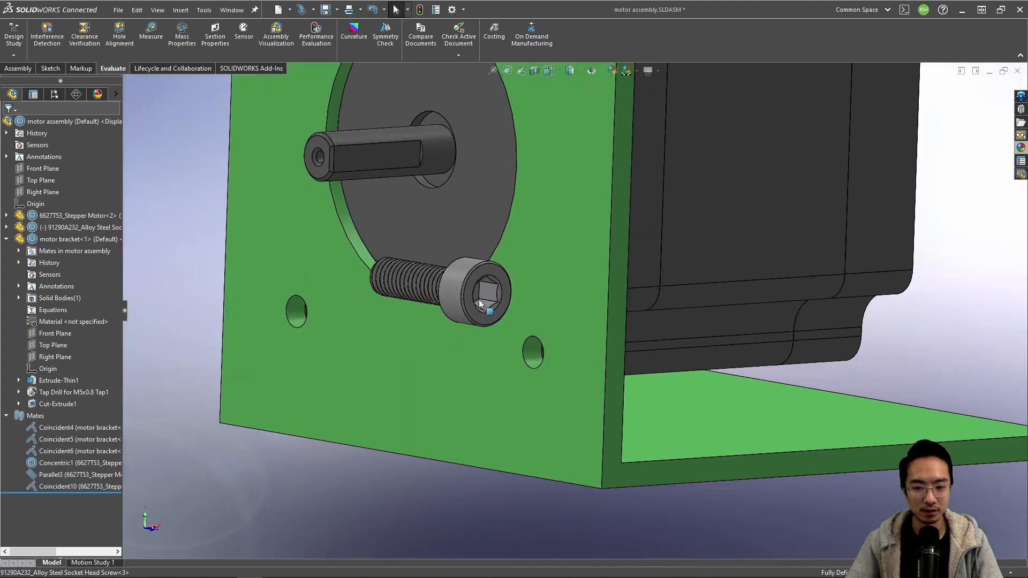
drag(477, 298, 419, 355)
middle_drag(418, 355, 489, 416)
click(444, 353)
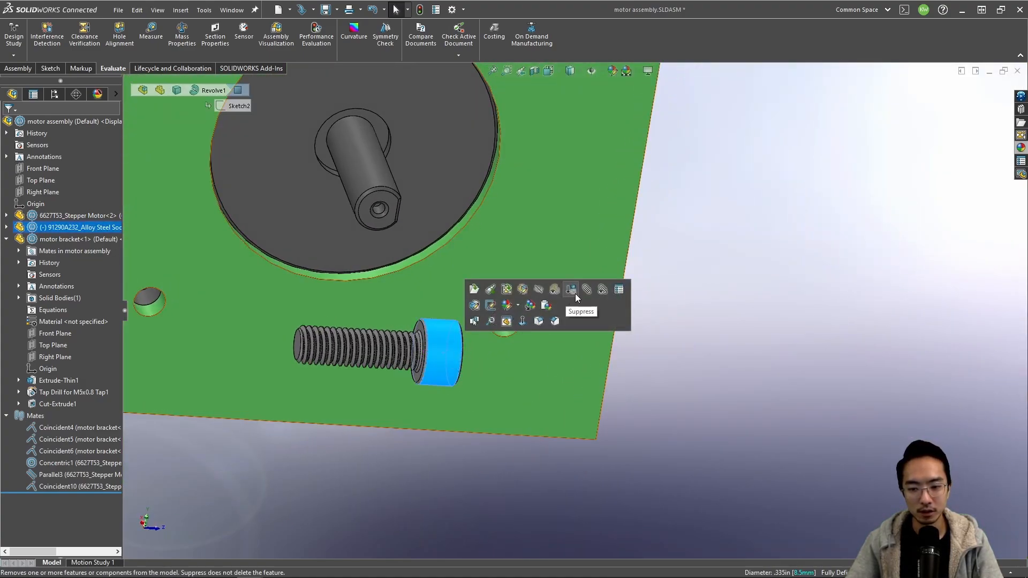
key(m)
click(512, 329)
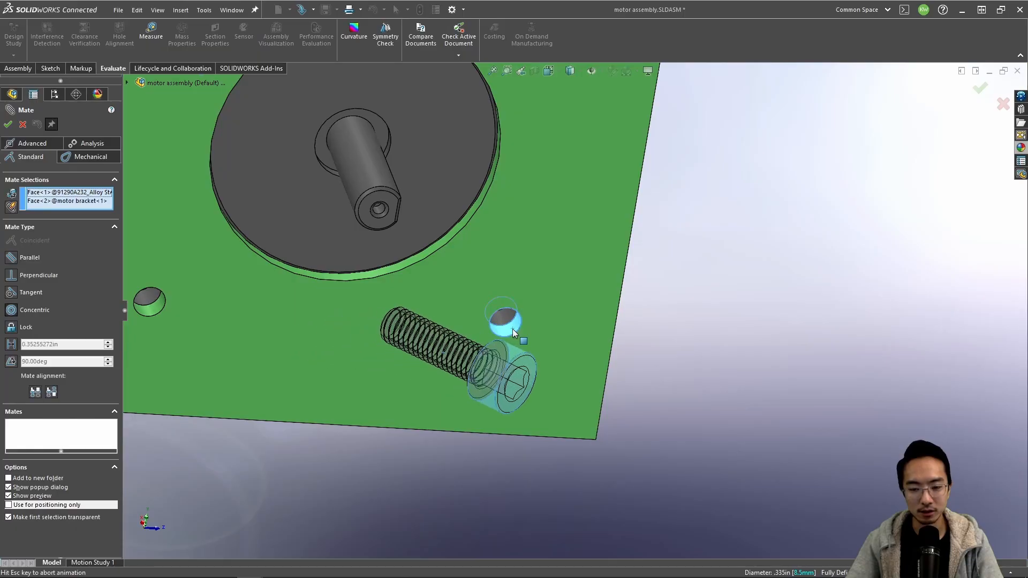
key(Return)
Step: Add a coincident mate between the underside of the screw head and the front face of the bracket's vertical plate
middle_drag(568, 304, 484, 485)
scroll(484, 486, down, 5)
click(472, 267)
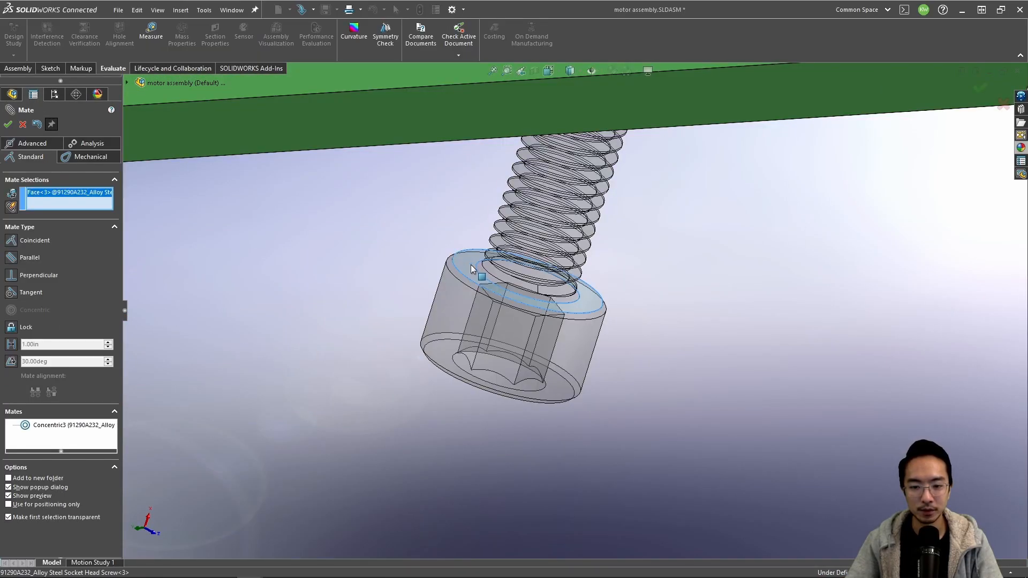
middle_drag(472, 267, 582, 133)
click(641, 117)
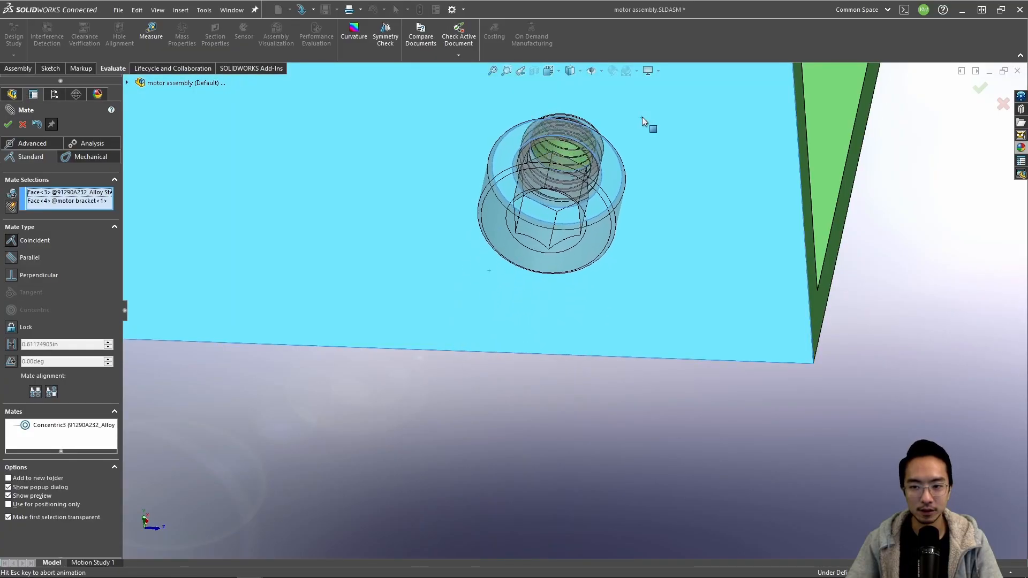
key(Return)
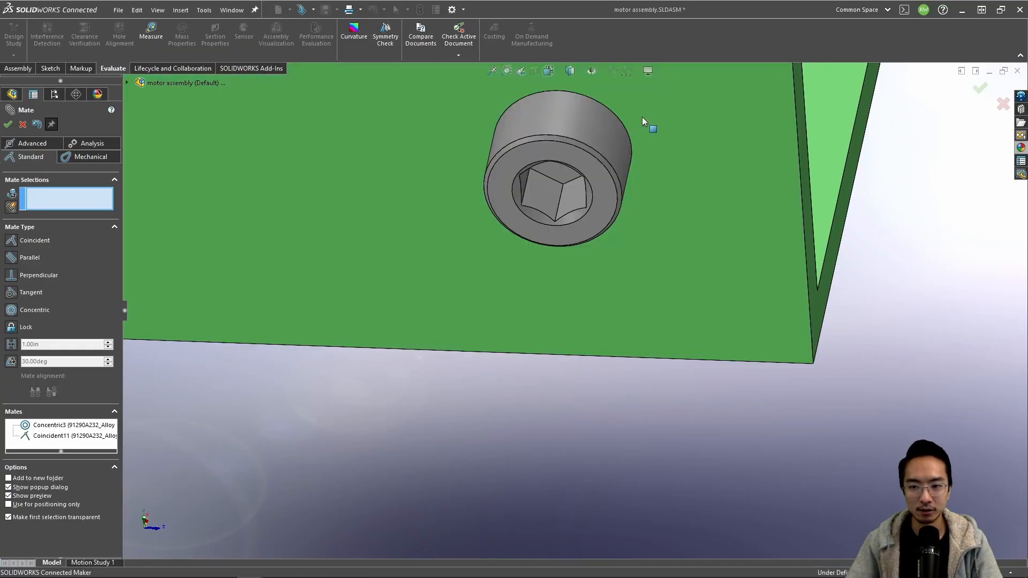
click(981, 88)
Step: Examine how the screw passes through the bracket plate and motor flange, from behind and from the front
scroll(660, 224, up, 5)
middle_drag(661, 224, 522, 215)
scroll(525, 193, down, 6)
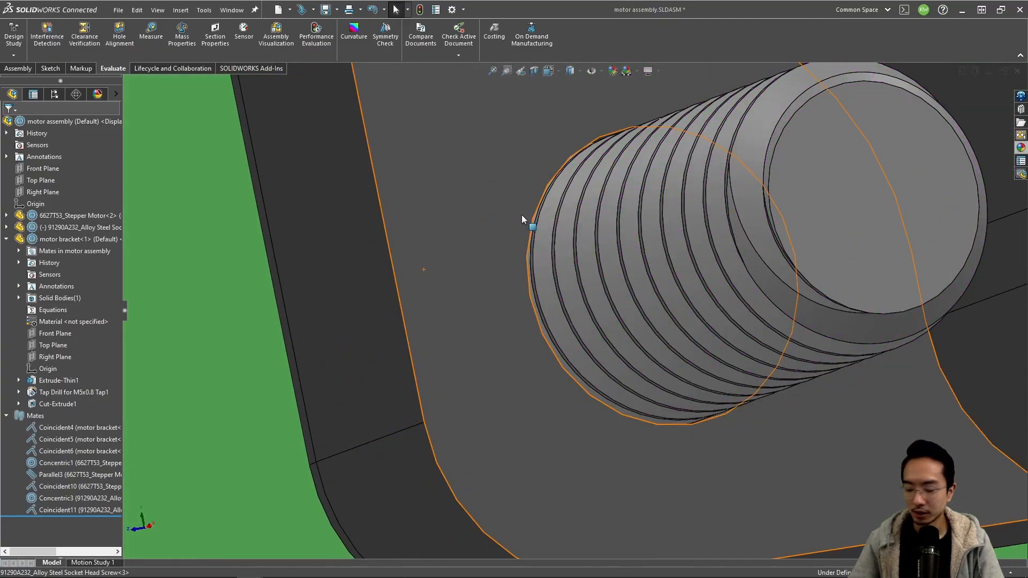
scroll(547, 233, up, 5)
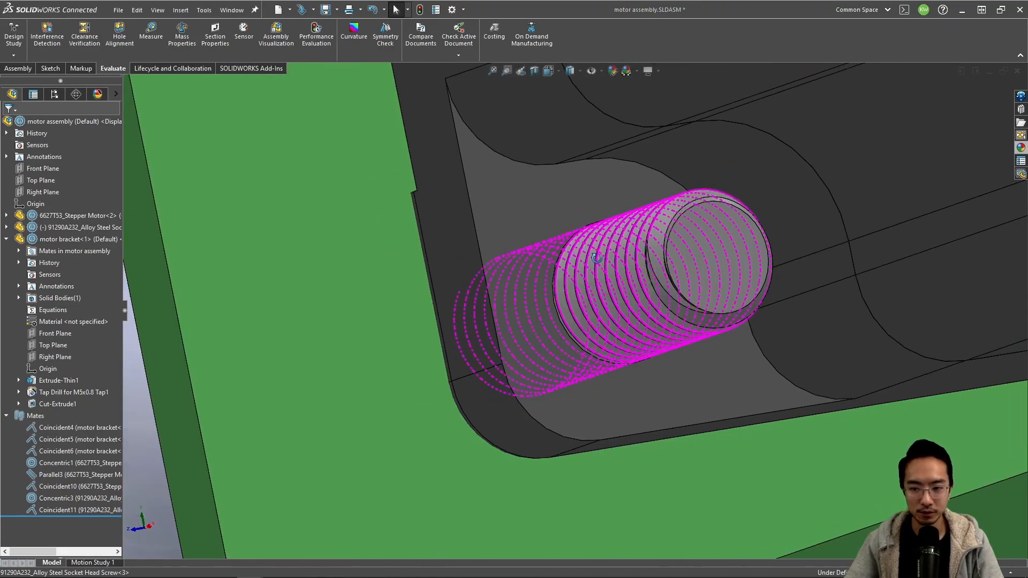
middle_drag(547, 233, 647, 277)
click(563, 207)
click(605, 245)
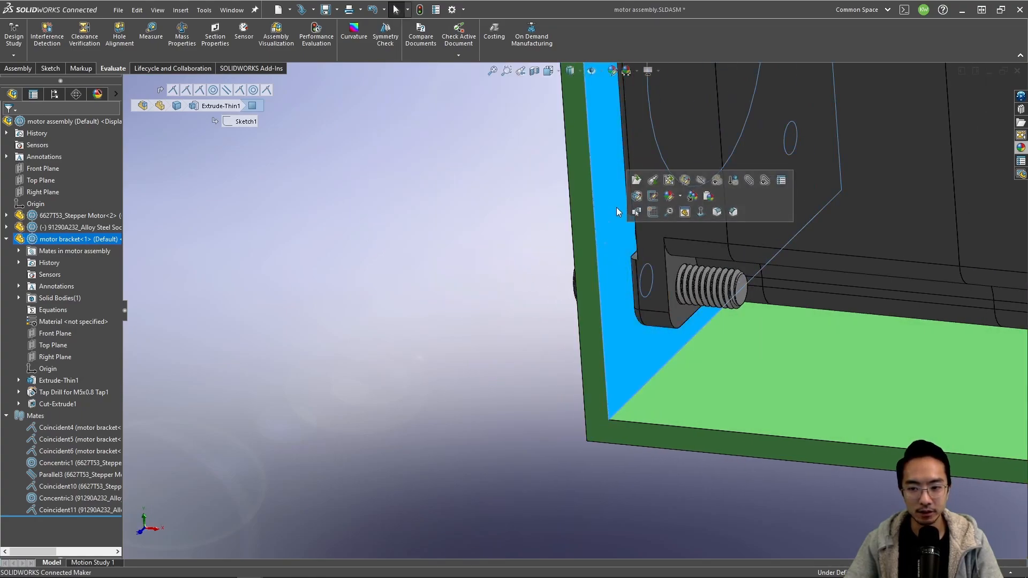
middle_drag(606, 245, 607, 294)
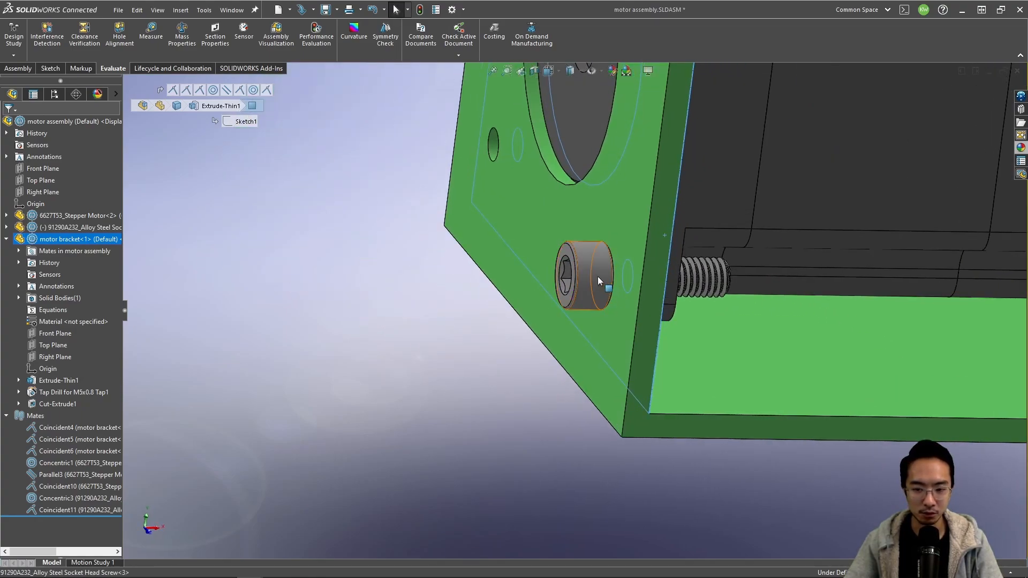
Step: Edit the screw's coincident mate and remove the bracket's front face from its selections
click(597, 277)
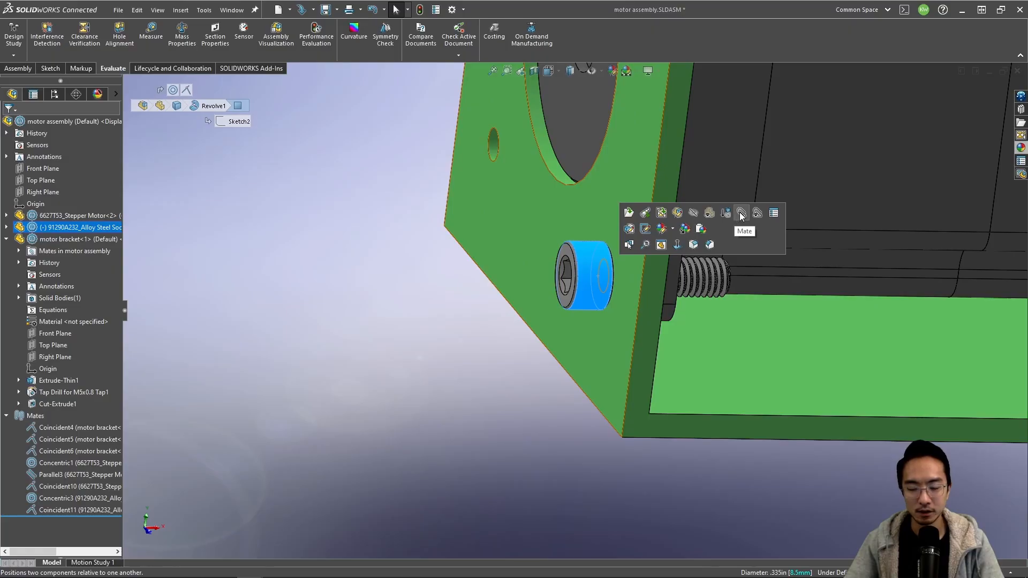
click(63, 511)
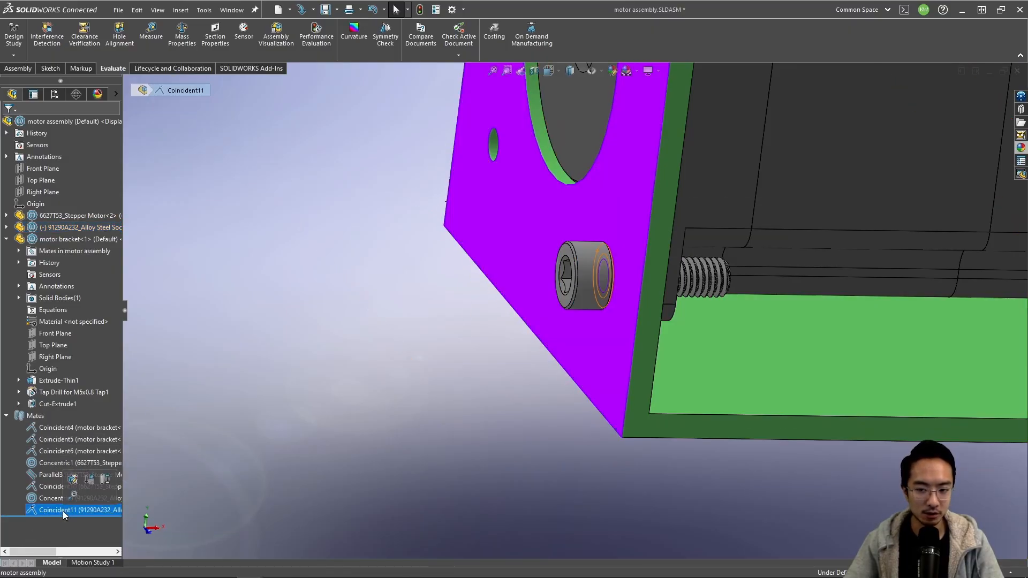
click(73, 482)
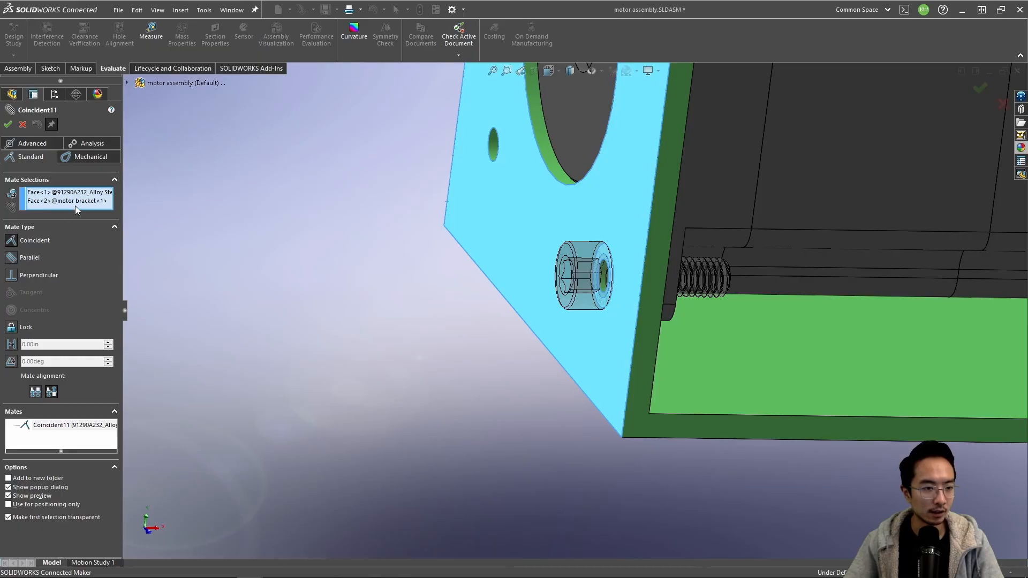
click(52, 193)
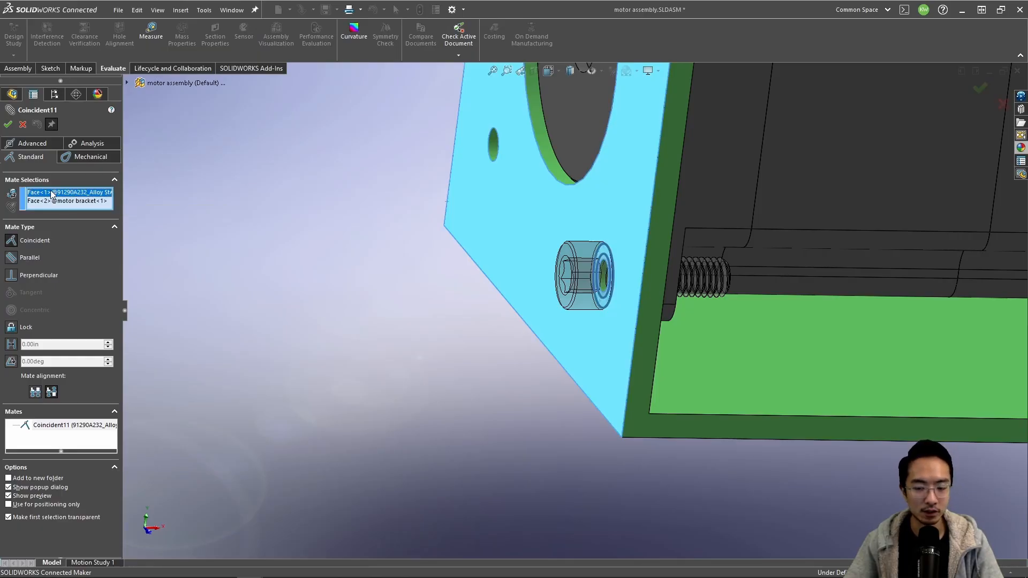
click(47, 201)
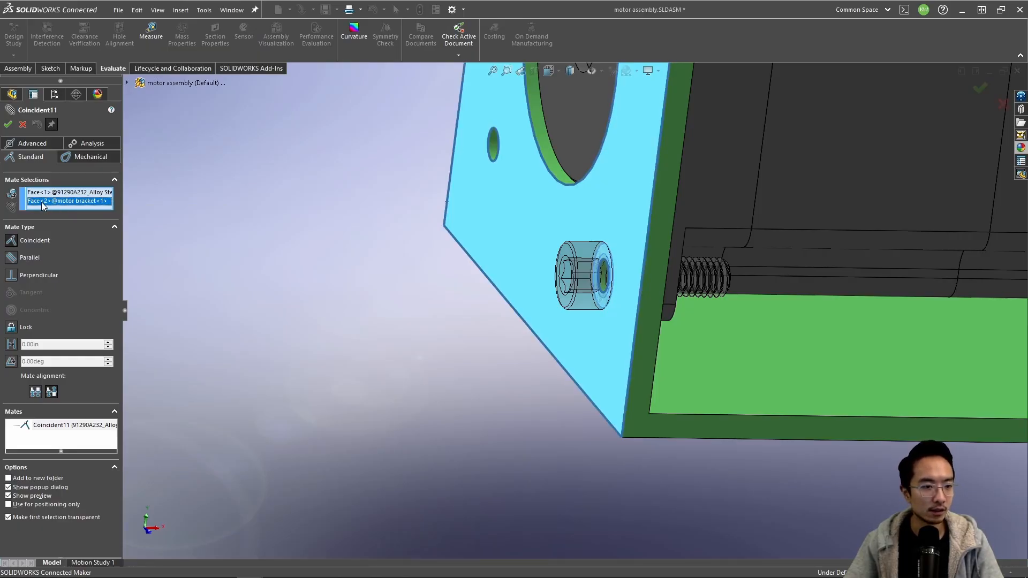
click(58, 225)
Step: Mate the underside of the screw head to the rear face of the motor's corner flange with flipped alignment, and accept the mate
middle_drag(462, 256, 371, 262)
scroll(399, 296, down, 4)
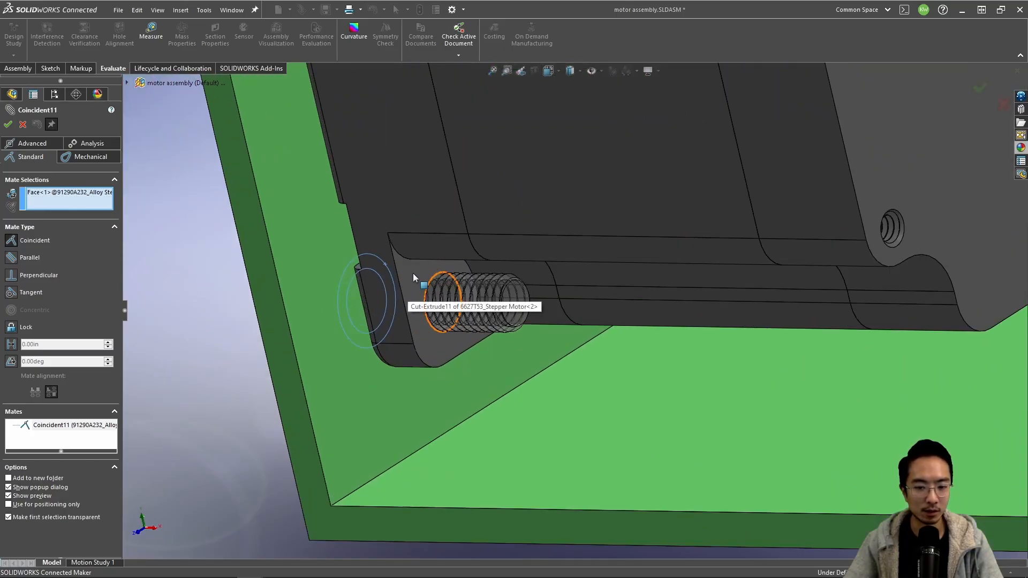
click(412, 273)
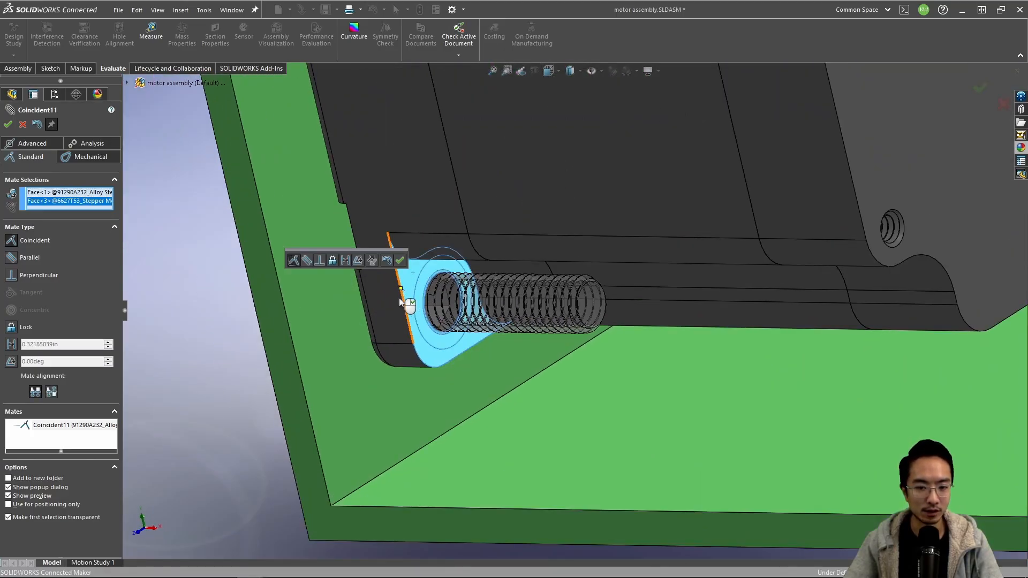
click(376, 262)
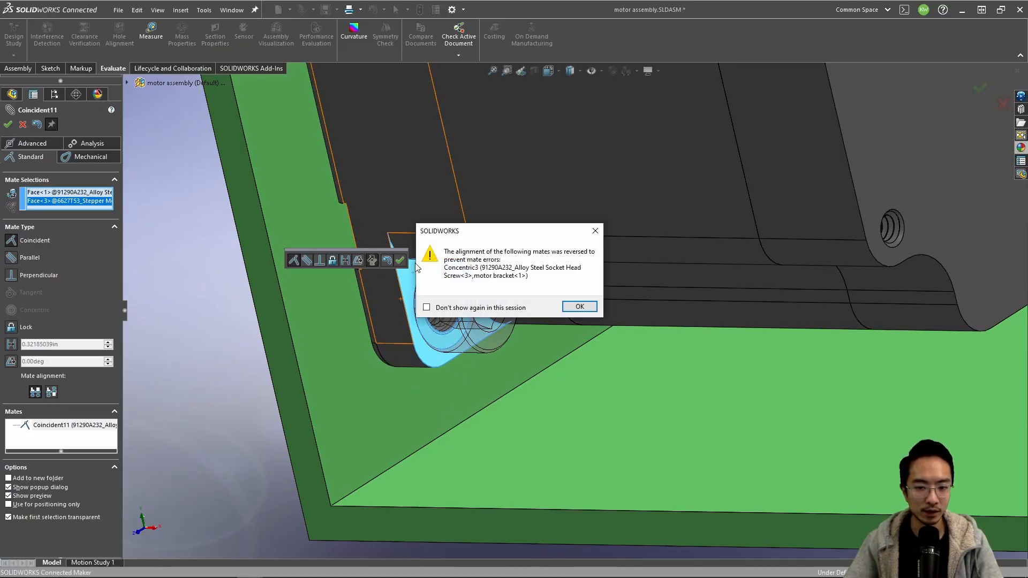
click(578, 307)
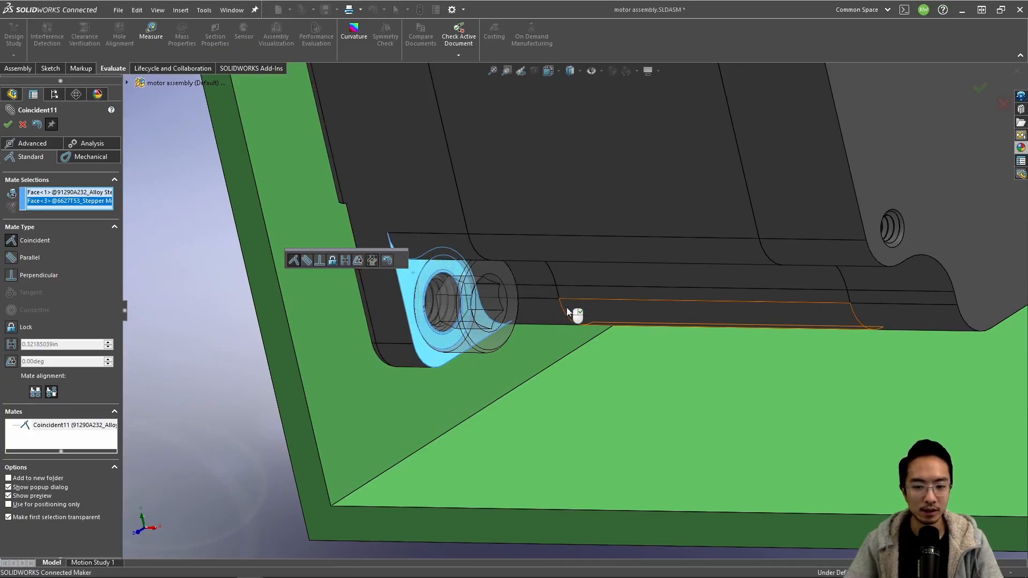
click(8, 125)
click(8, 124)
Step: Inspect the reversed screw from both sides of the bracket, checking its head at the motor flange and its protruding thread
middle_drag(199, 199, 404, 292)
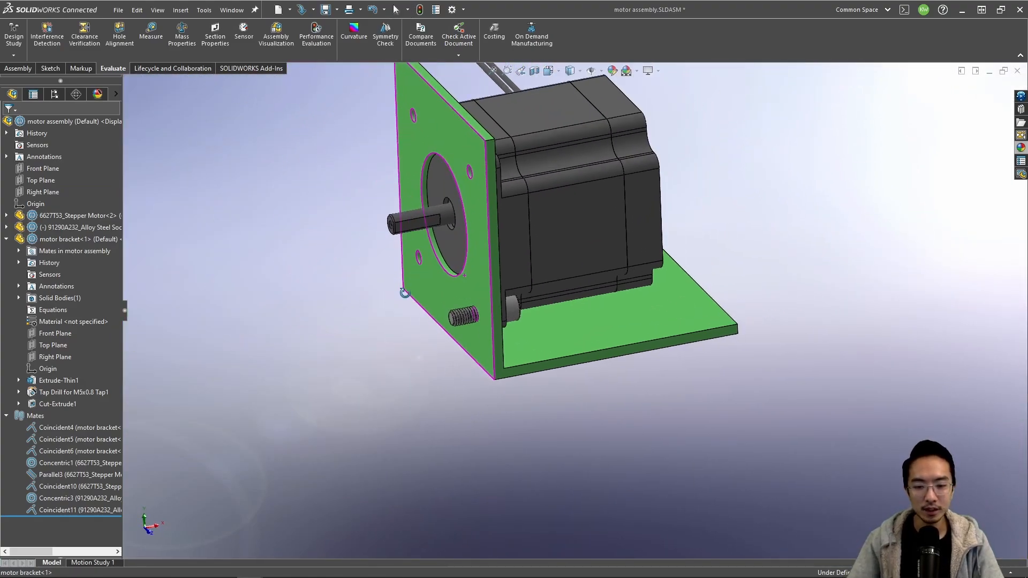
scroll(506, 329, up, 3)
scroll(512, 275, down, 8)
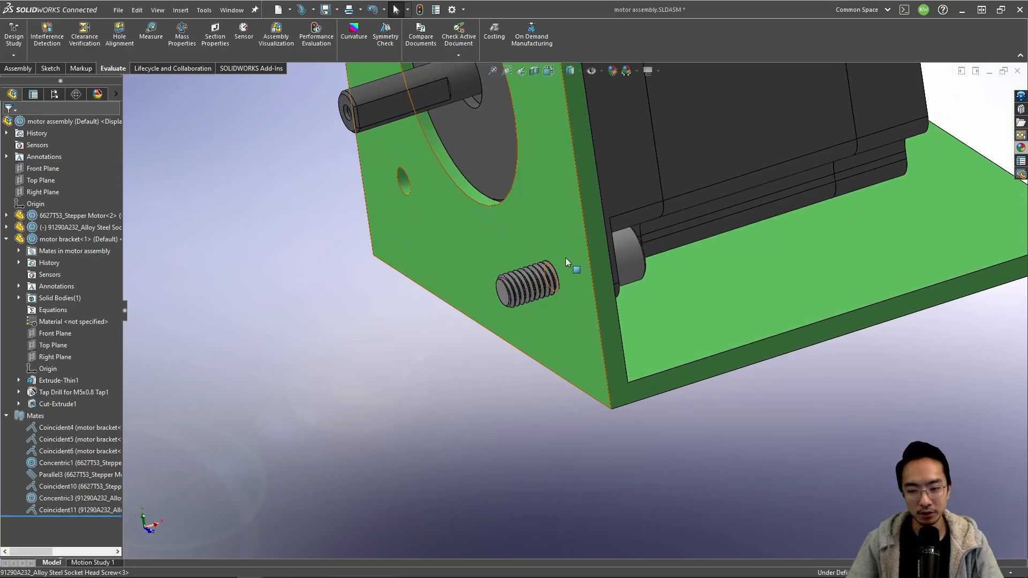
scroll(590, 268, down, 4)
scroll(590, 268, up, 2)
middle_drag(540, 252, 461, 274)
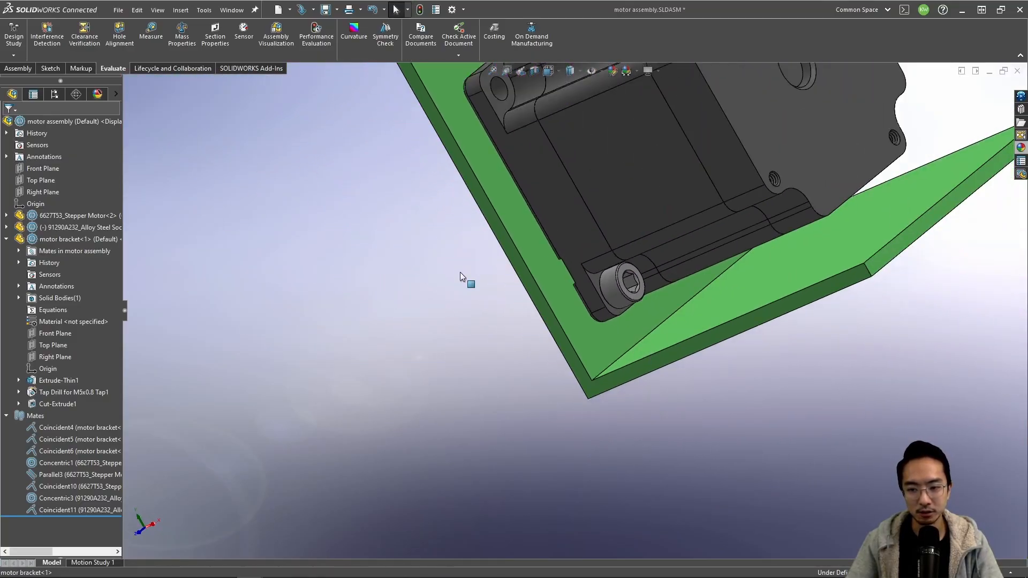
scroll(650, 252, up, 3)
middle_drag(651, 251, 576, 175)
middle_drag(541, 174, 573, 241)
scroll(573, 241, down, 5)
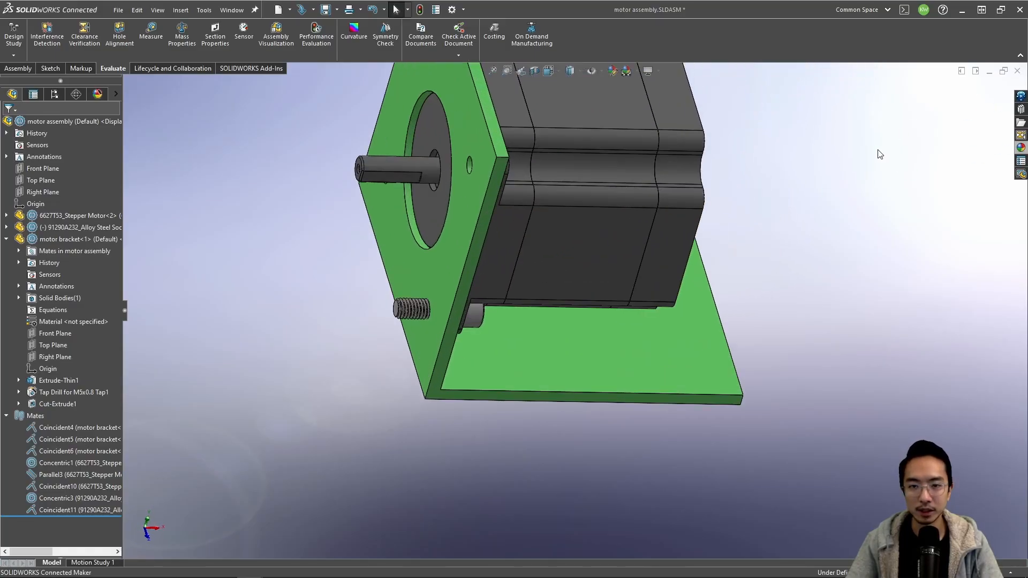
scroll(727, 175, up, 5)
scroll(552, 331, down, 4)
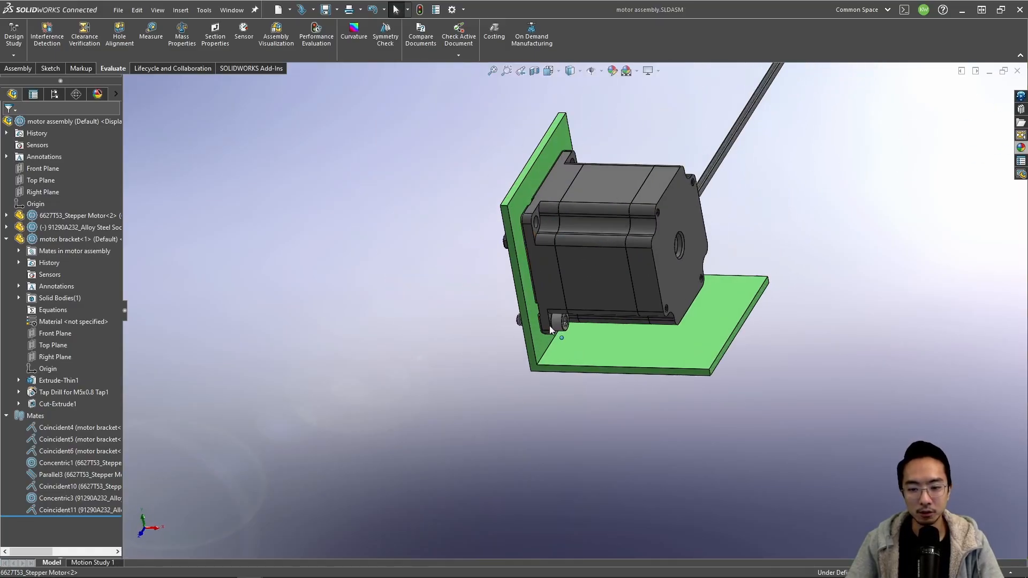
Step: Start Copy with Mates for the socket head screw and repeat its coincident mate reference for the copies
scroll(552, 330, down, 5)
click(571, 300)
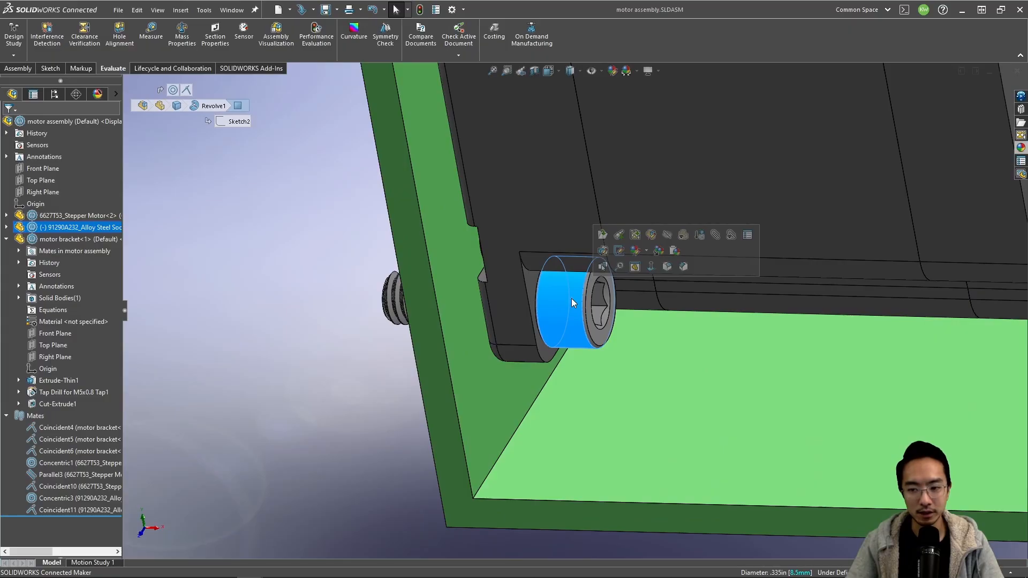
right_click(571, 303)
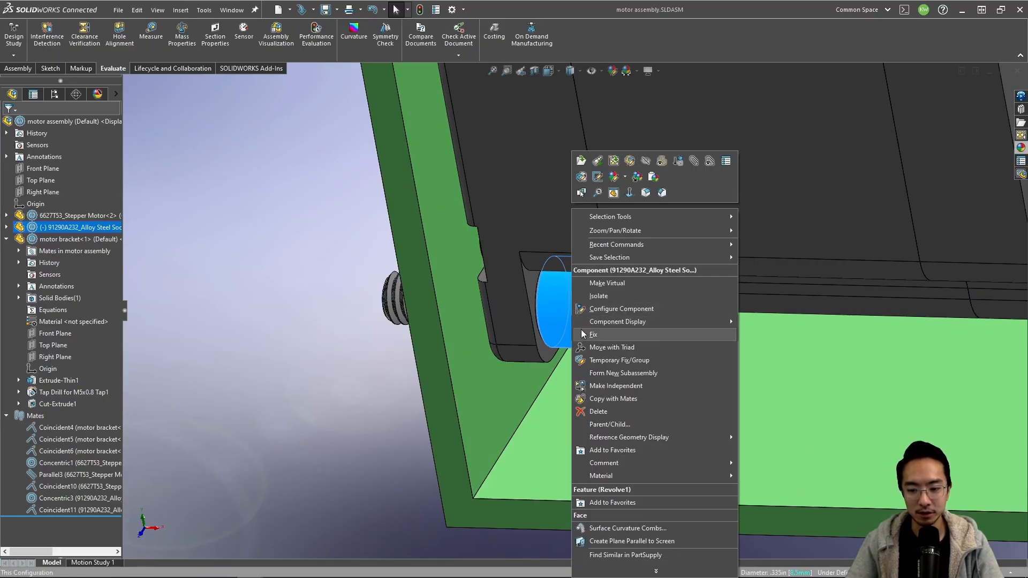
click(612, 398)
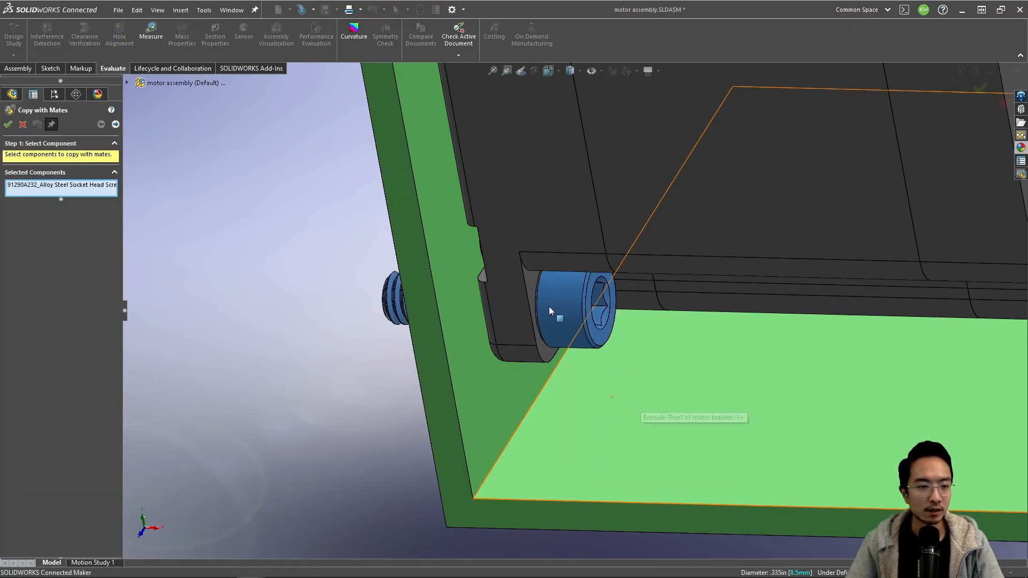
click(116, 124)
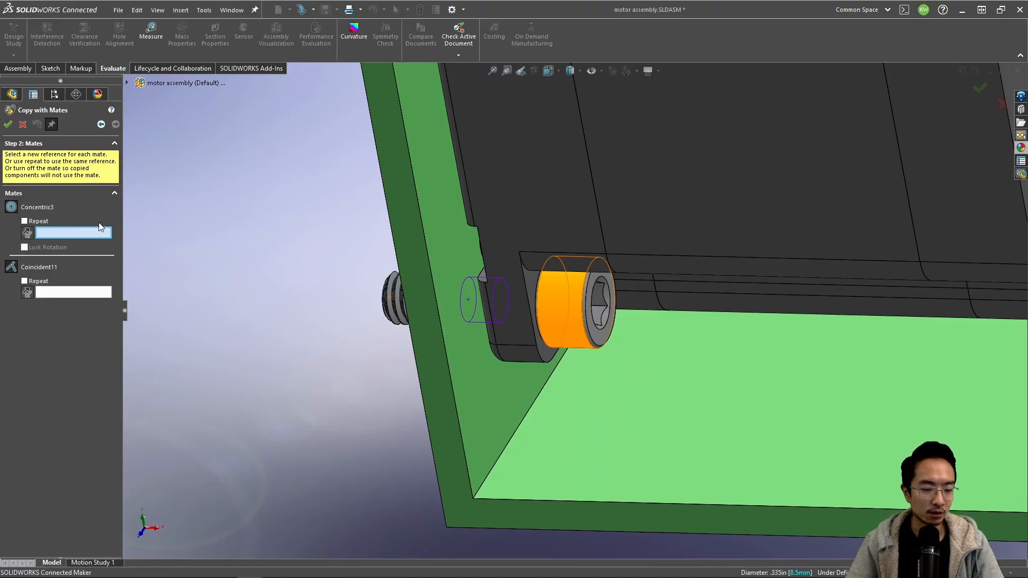
click(24, 281)
Step: Place a screw copy in the motor flange's corner hole directly above the original screw as its new concentric reference
scroll(567, 303, up, 5)
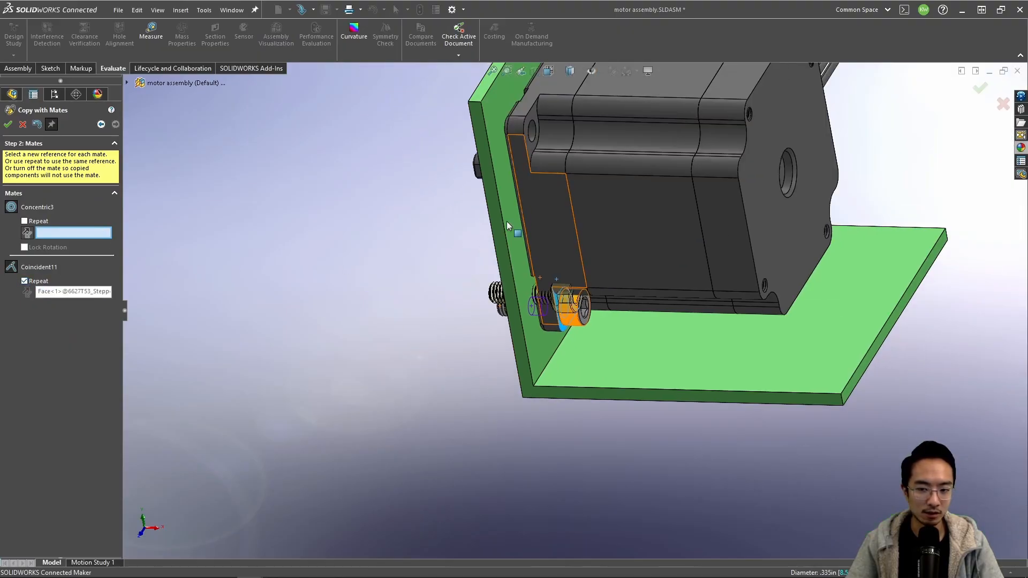
scroll(525, 171, down, 2)
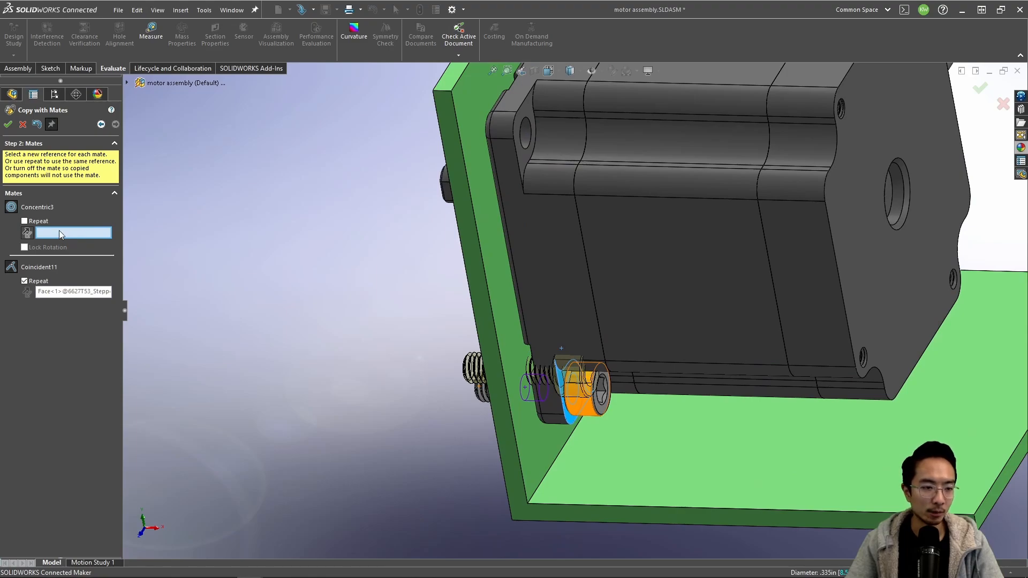
scroll(507, 211, up, 3)
scroll(514, 211, down, 5)
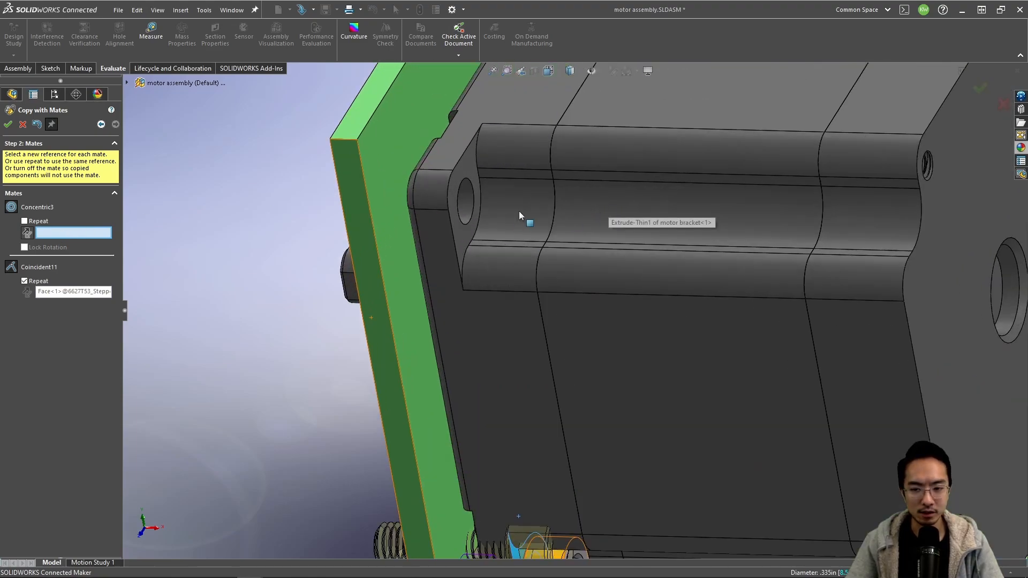
click(465, 201)
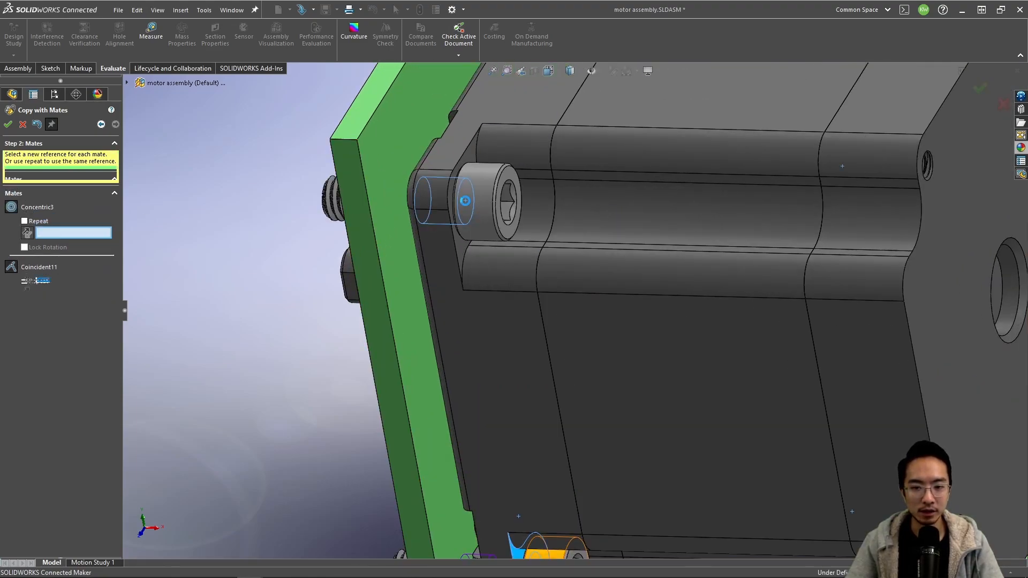
Step: Place a second screw copy in the flange's other upper corner hole, on the motor's cable side
scroll(545, 172, up, 6)
middle_drag(584, 175, 554, 234)
scroll(554, 234, down, 5)
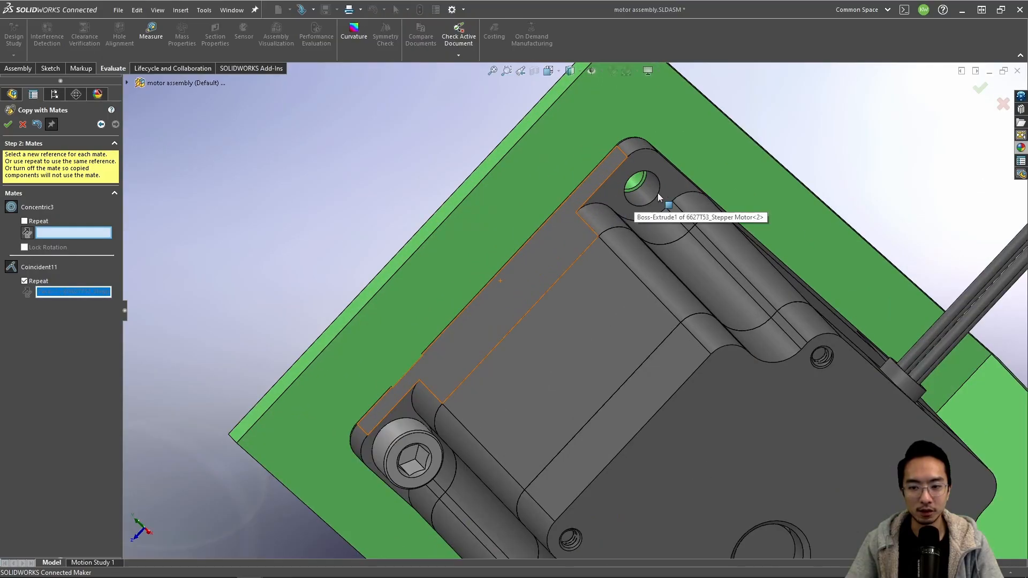
click(658, 197)
Step: Place a third screw copy in the remaining lower corner hole on the cable side and end Copy with Mates
middle_drag(748, 321, 665, 351)
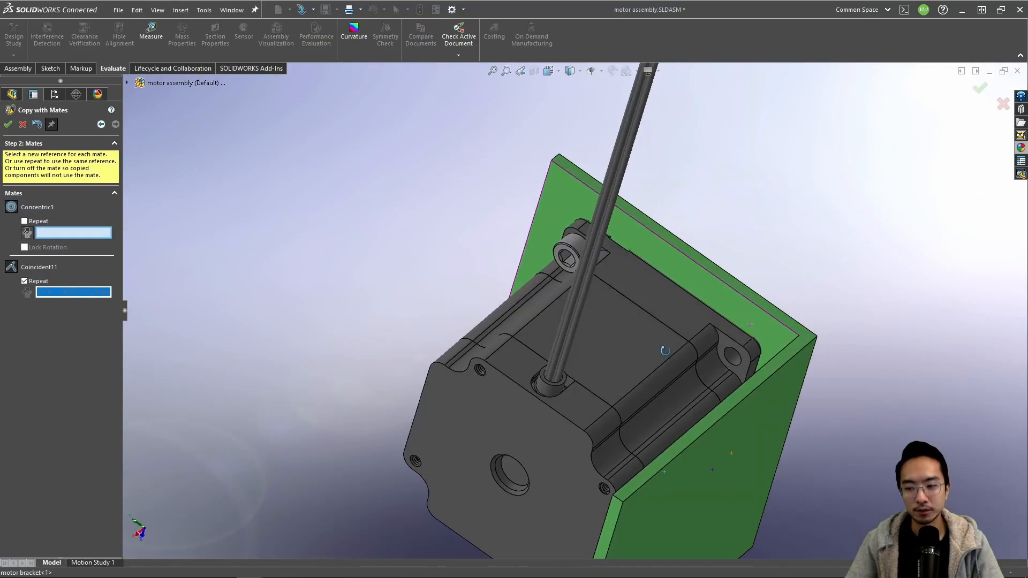
scroll(653, 297, down, 5)
click(628, 294)
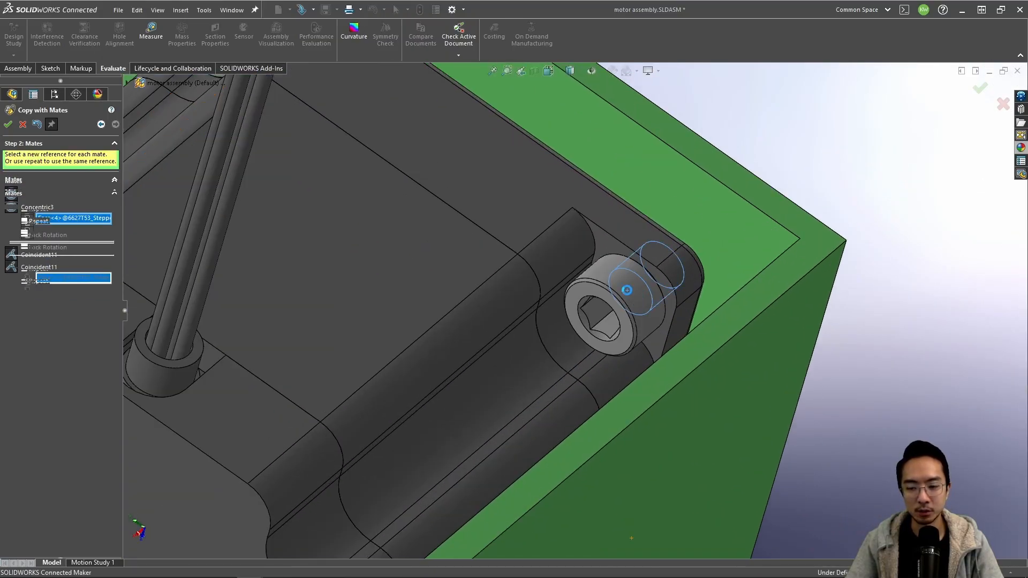
click(1000, 105)
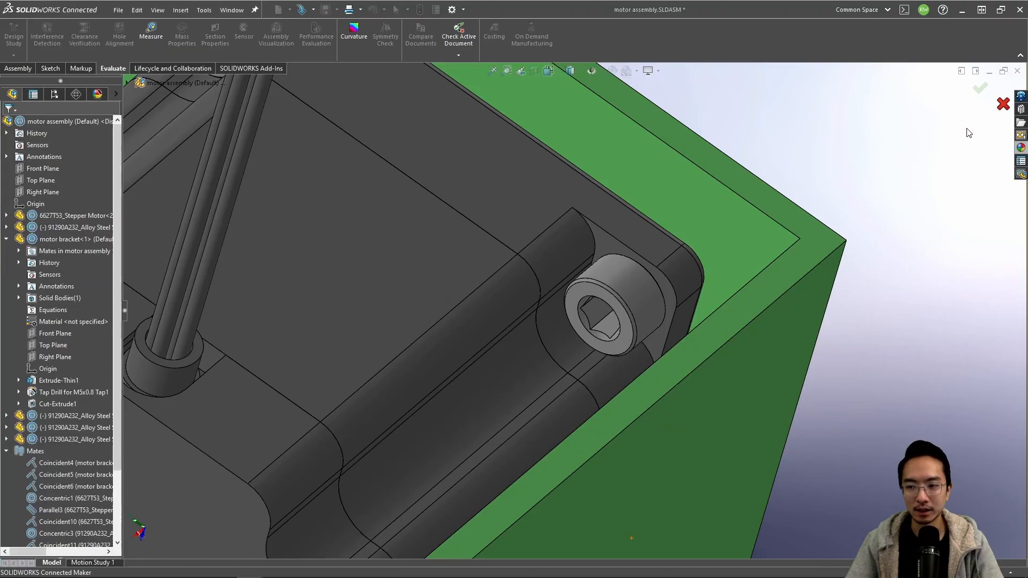
Step: Inspect all four screws from the front of the bracket, checking their protruding threads
scroll(725, 286, up, 6)
middle_drag(503, 310, 573, 326)
scroll(856, 269, down, 3)
middle_drag(855, 268, 695, 255)
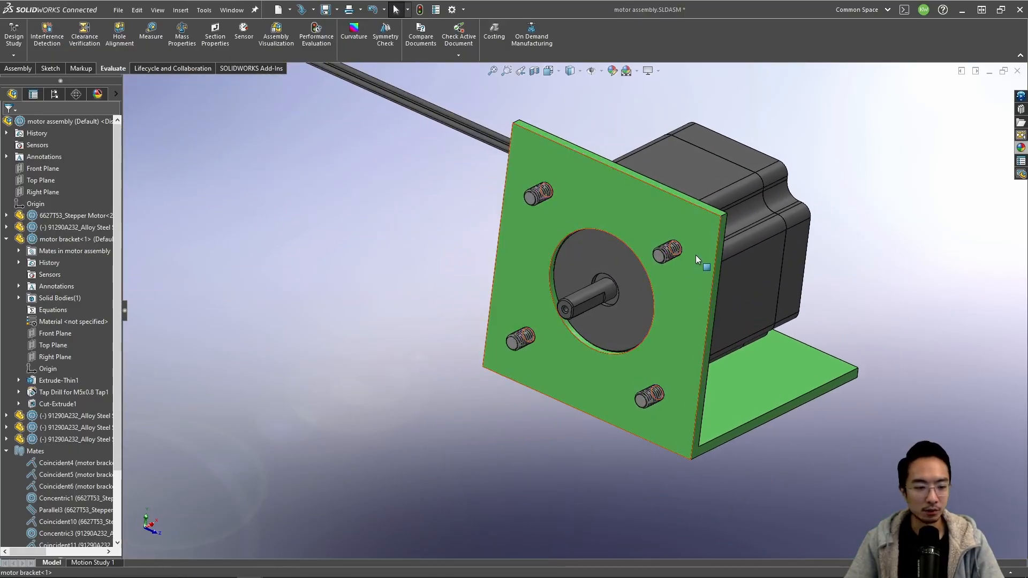
scroll(699, 233, up, 3)
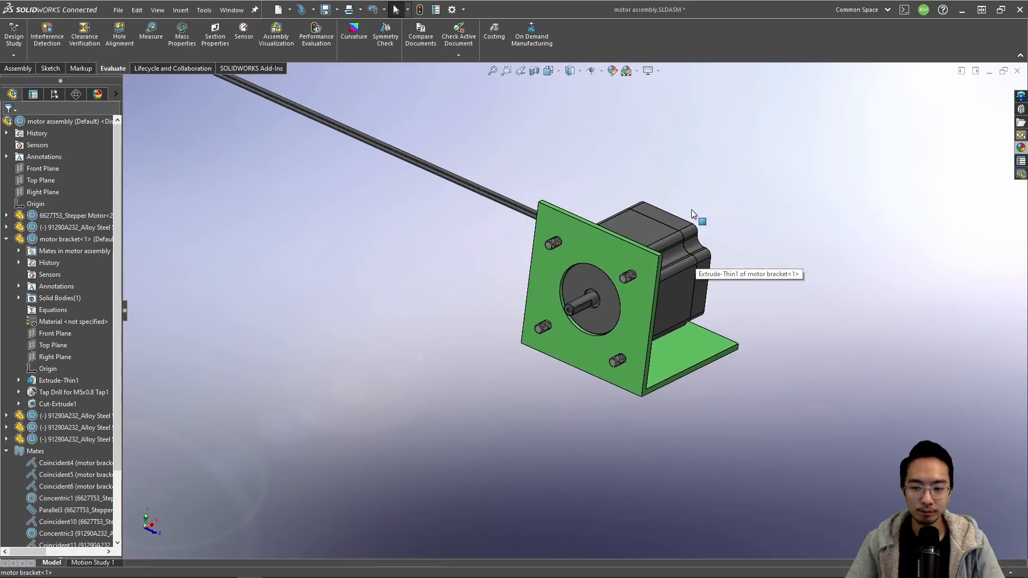
scroll(690, 209, down, 3)
middle_drag(572, 252, 549, 205)
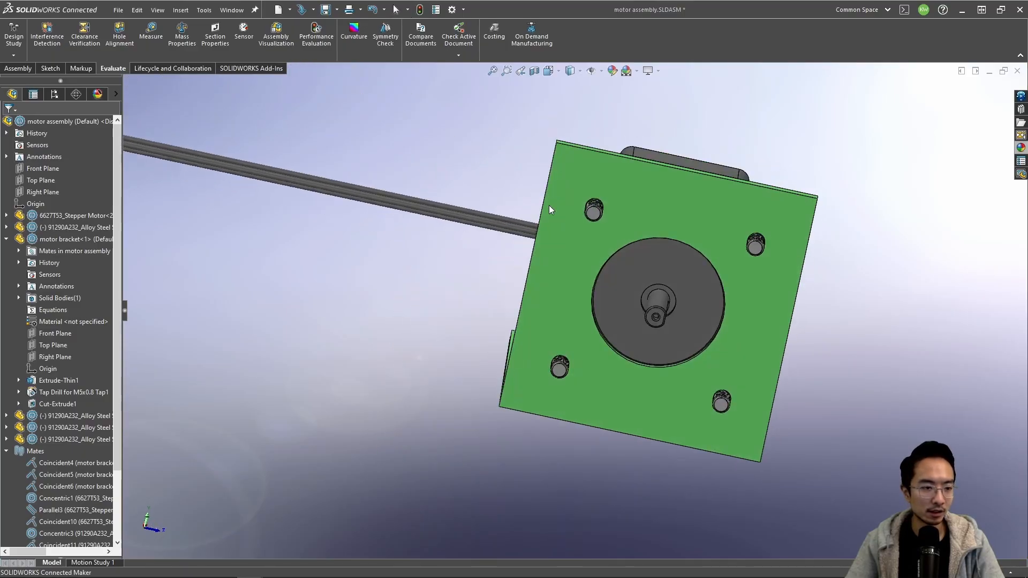
Step: Widen the feature tree to read the full mate names and identify the motor's mates
scroll(62, 431, down, 3)
click(62, 428)
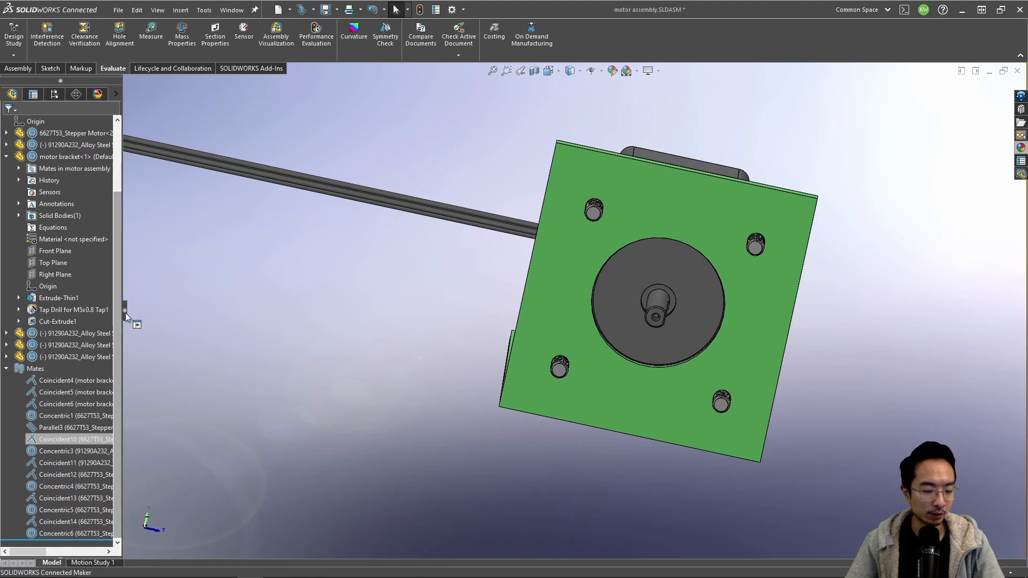
drag(127, 312, 223, 313)
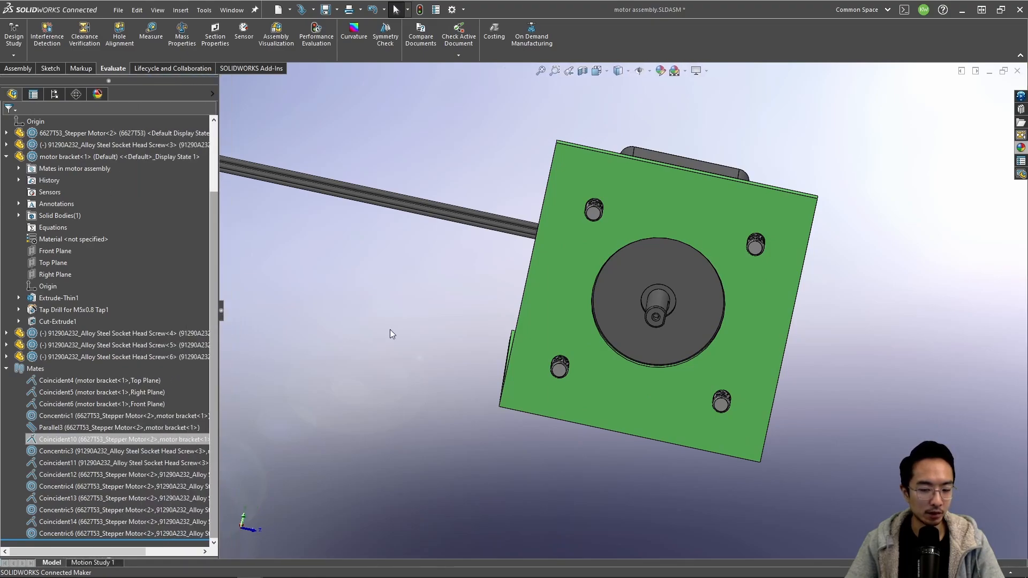
middle_drag(390, 329, 536, 290)
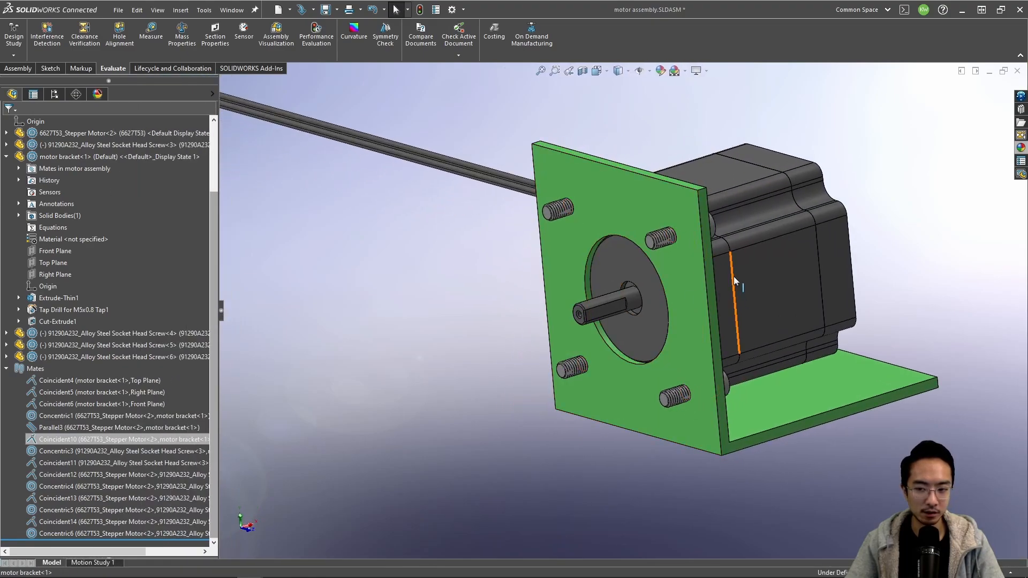
click(743, 313)
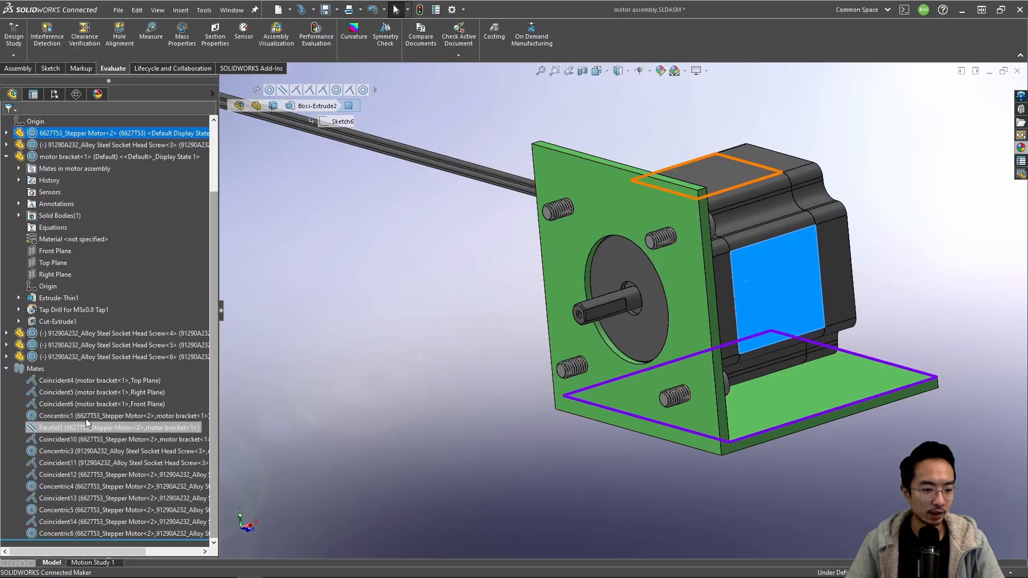
Step: Suppress the parallel mate between the stepper motor and bracket and rotate the motor slightly about its shaft
click(62, 427)
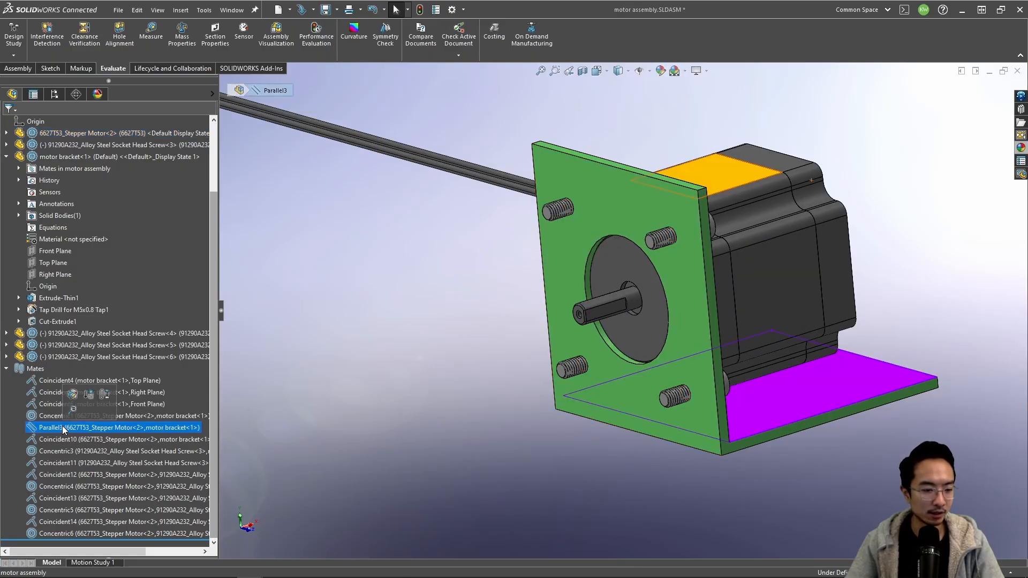
click(89, 393)
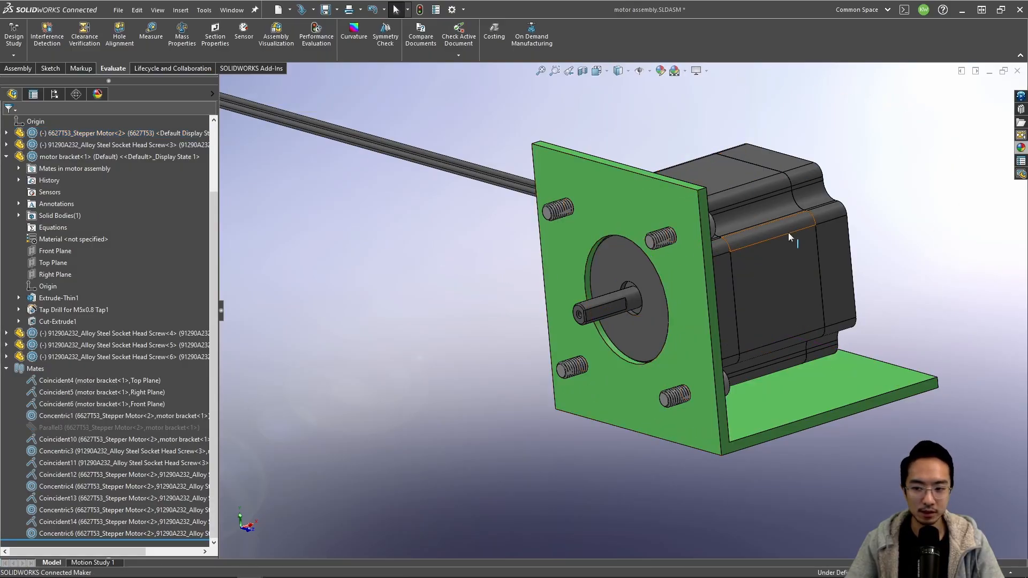
mouse_move(789, 232)
mouse_down()
mouse_move(763, 185)
mouse_move(741, 198)
mouse_move(764, 254)
mouse_move(772, 233)
mouse_up()
Step: Unsuppress the parallel mate between the stepper motor and bracket
right_click(83, 426)
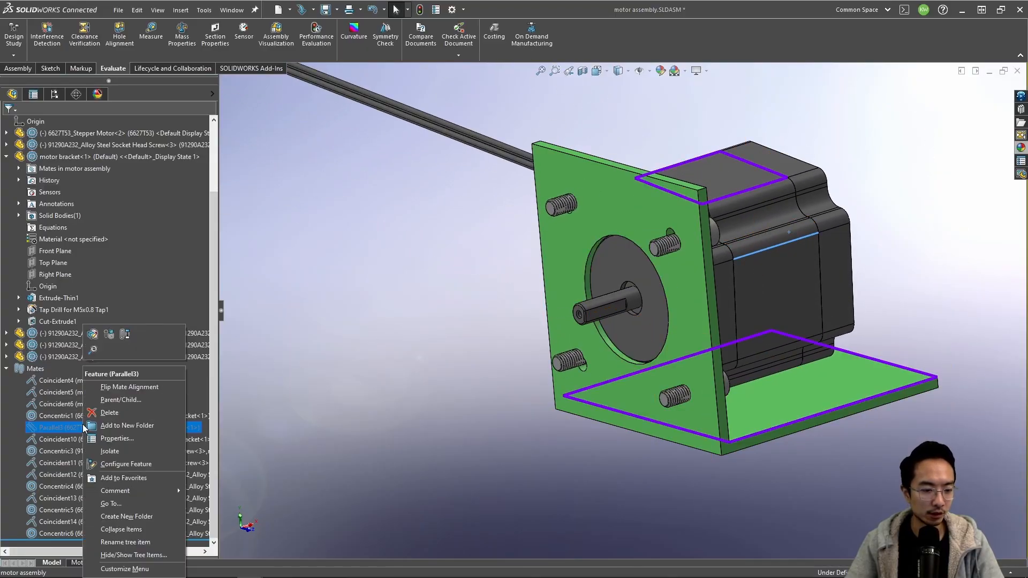
click(110, 336)
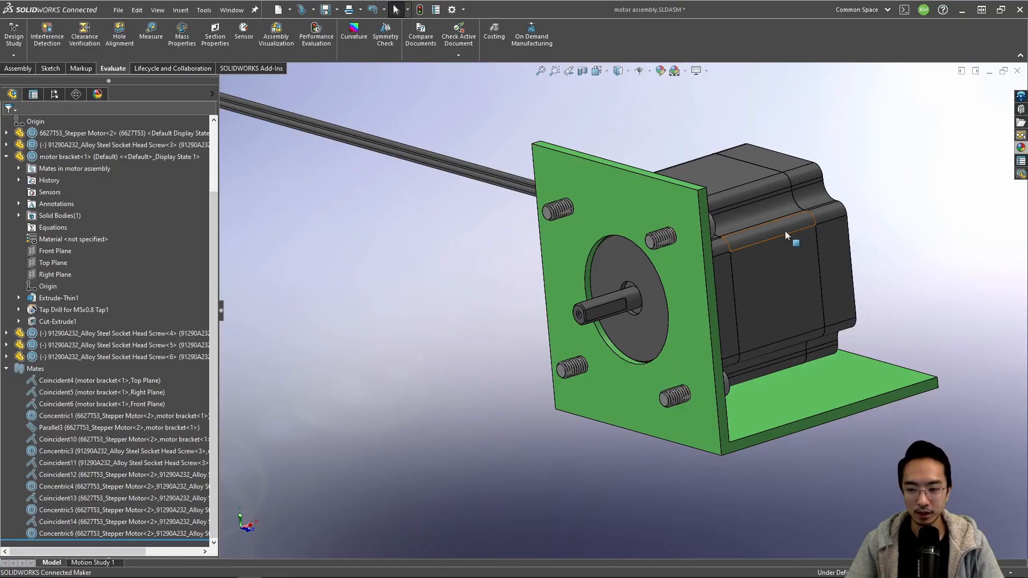
mouse_move(790, 238)
middle_down()
mouse_move(754, 248)
mouse_move(637, 234)
mouse_move(780, 250)
middle_up()
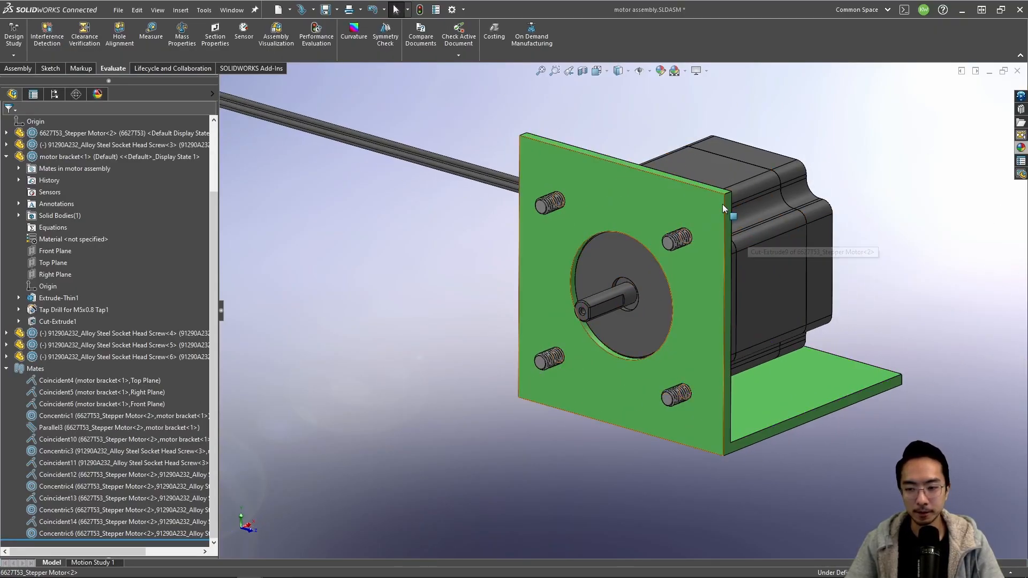
Step: Collapse the motor bracket's entries in the feature tree
scroll(701, 225, up, 2)
scroll(685, 244, down, 2)
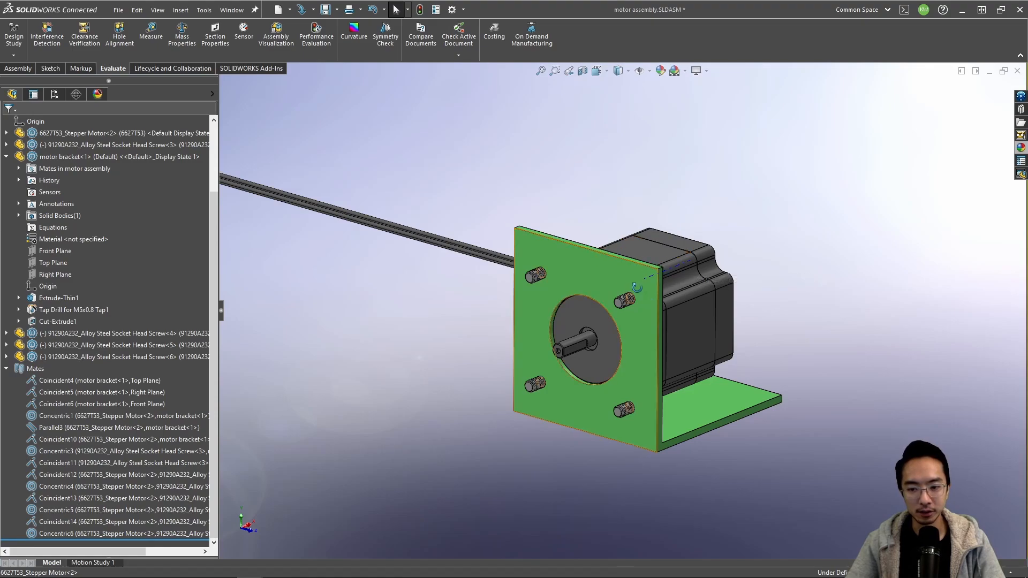
middle_drag(678, 263, 590, 351)
scroll(563, 369, down, 3)
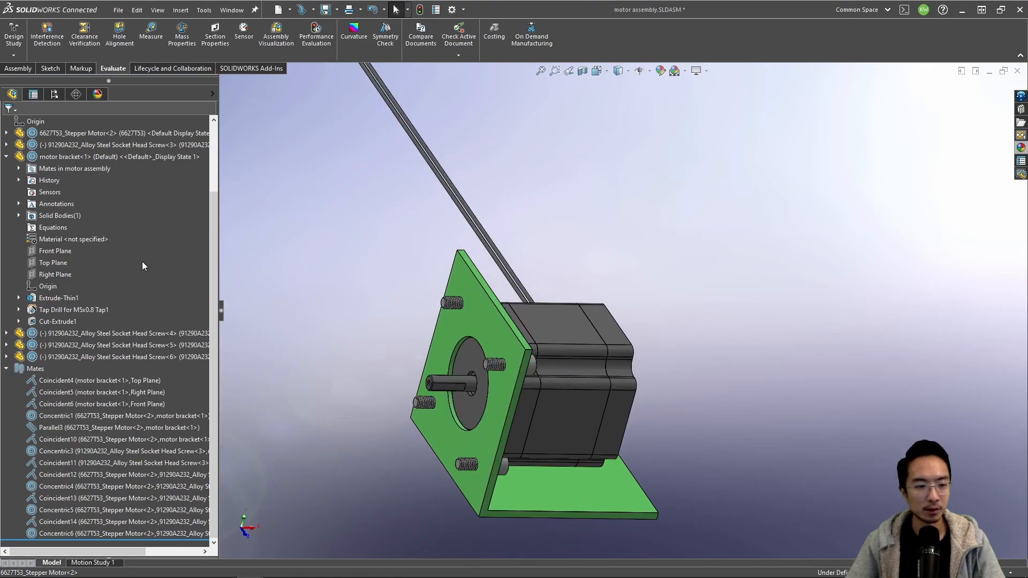
scroll(143, 266, up, 3)
click(6, 240)
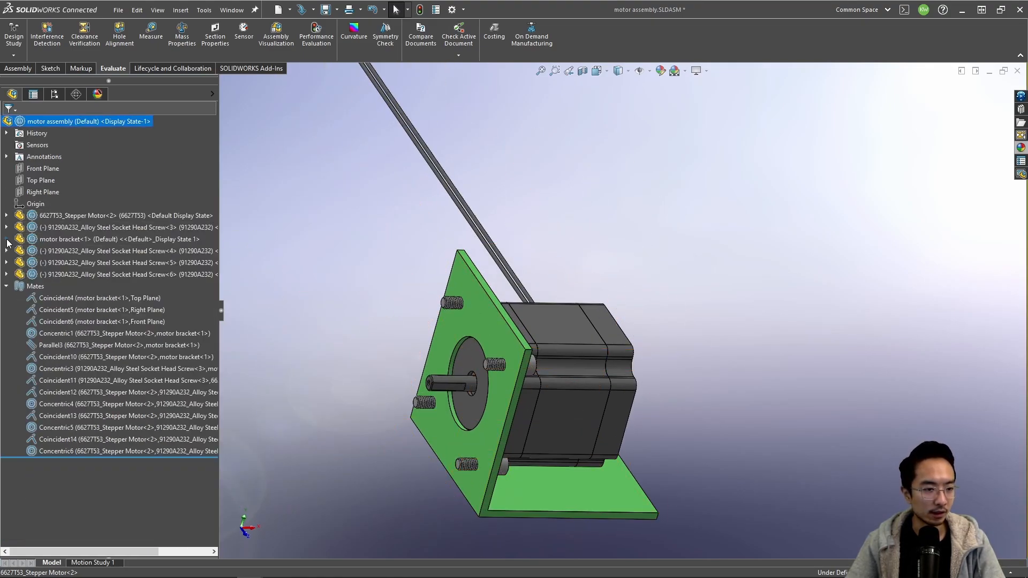
Step: Check the bracket, motor and screws for remaining freedom, testing the copied screw's rotation by its head and reviewing its mates
click(64, 239)
click(51, 216)
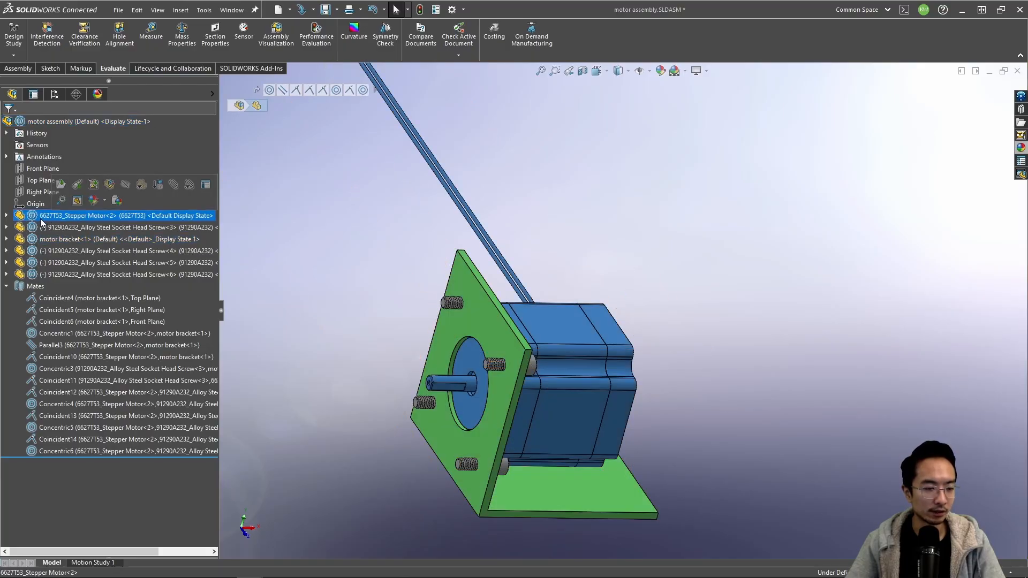
click(80, 228)
click(57, 252)
scroll(563, 381, down, 5)
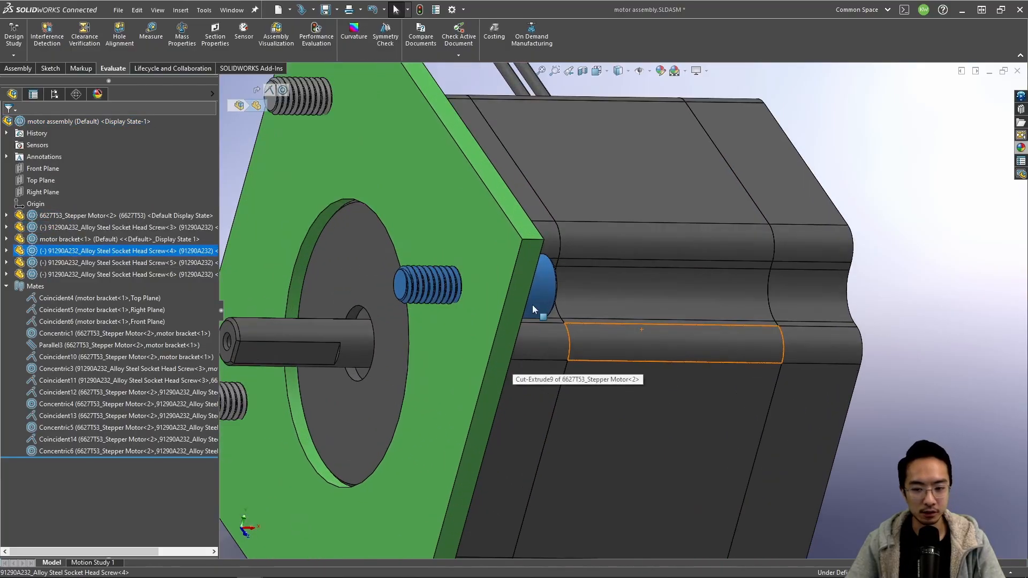
drag(542, 301, 537, 273)
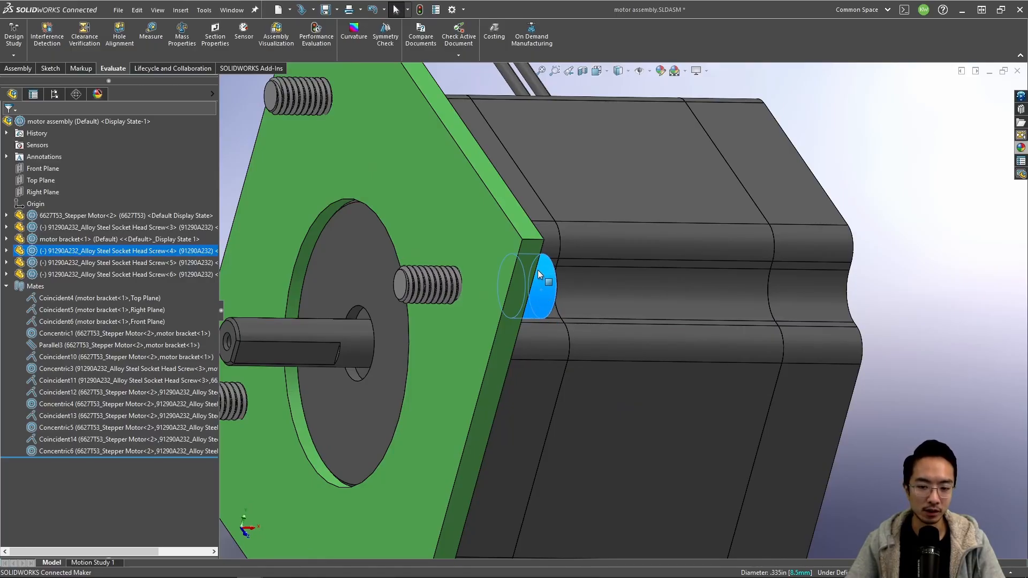
scroll(520, 284, up, 2)
middle_drag(520, 284, 522, 306)
middle_drag(584, 310, 594, 276)
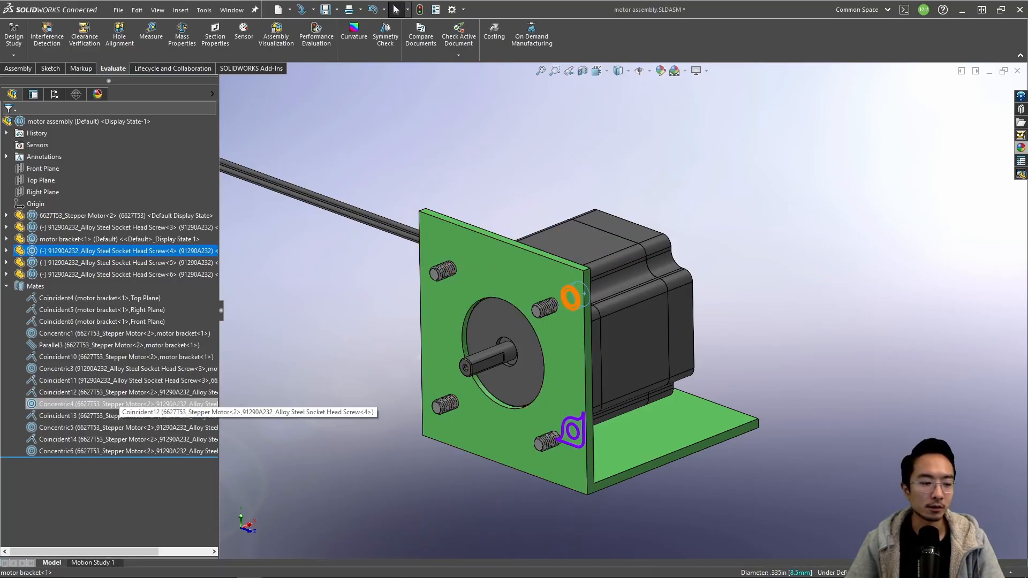
key(Escape)
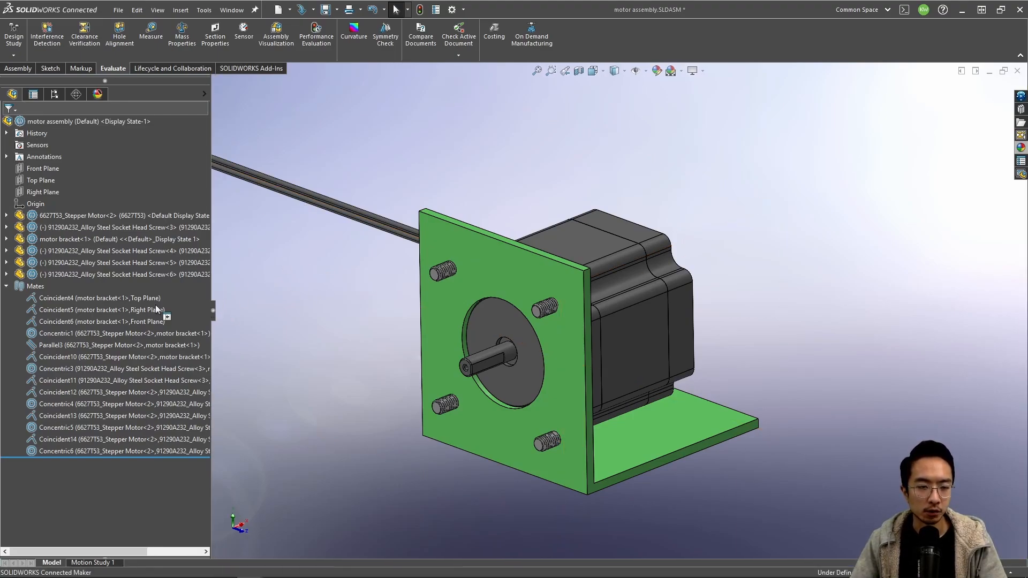
Step: Narrow the feature tree and section the assembly along the Front Plane with an offset of about -1.49 in
drag(216, 315, 138, 301)
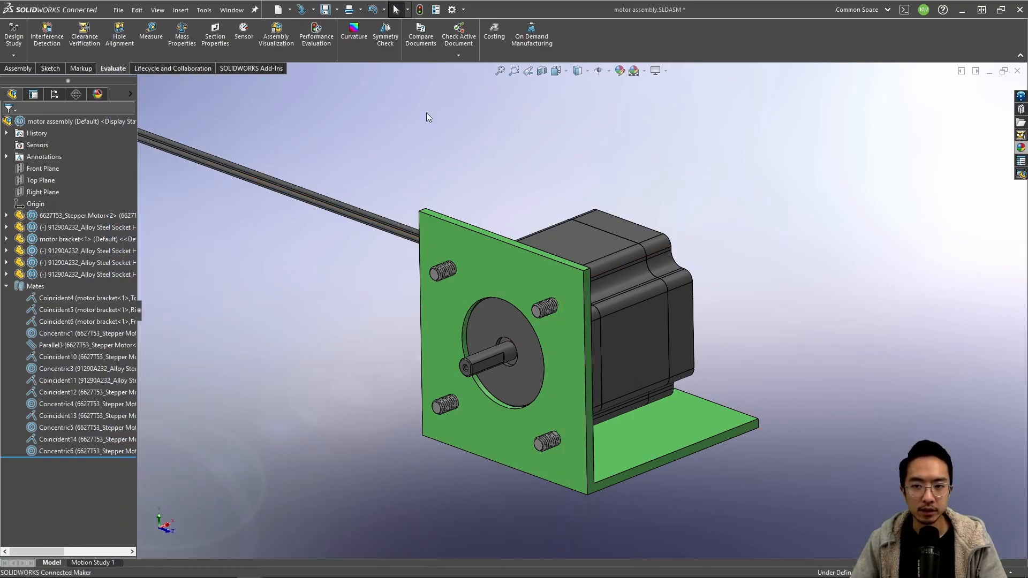
click(541, 71)
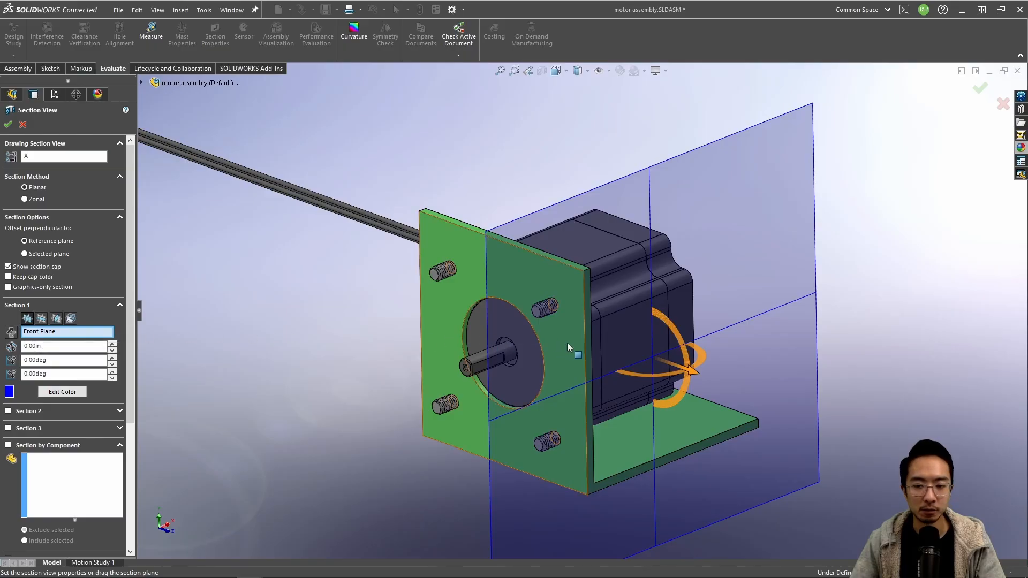
drag(693, 376, 606, 347)
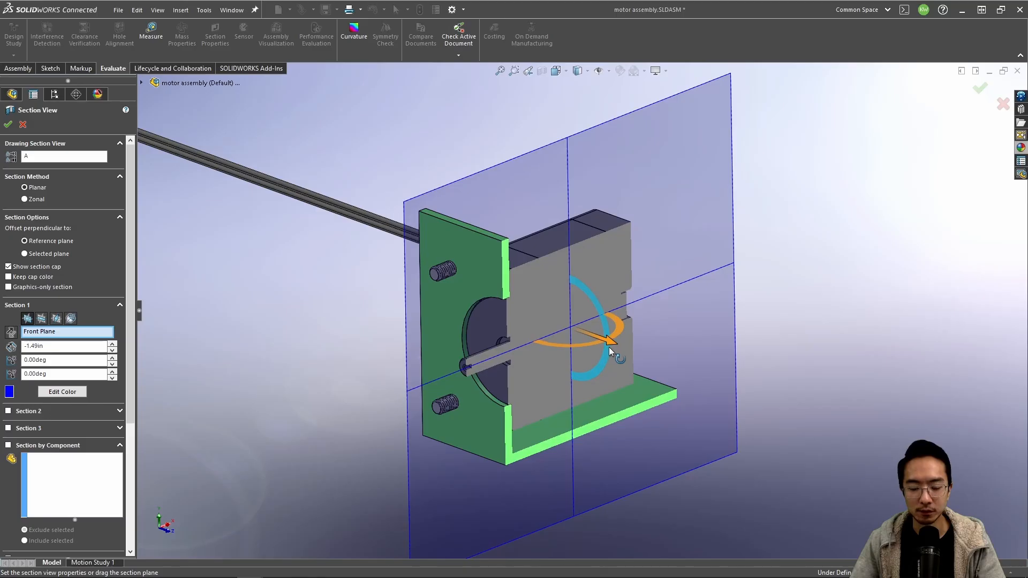
click(981, 91)
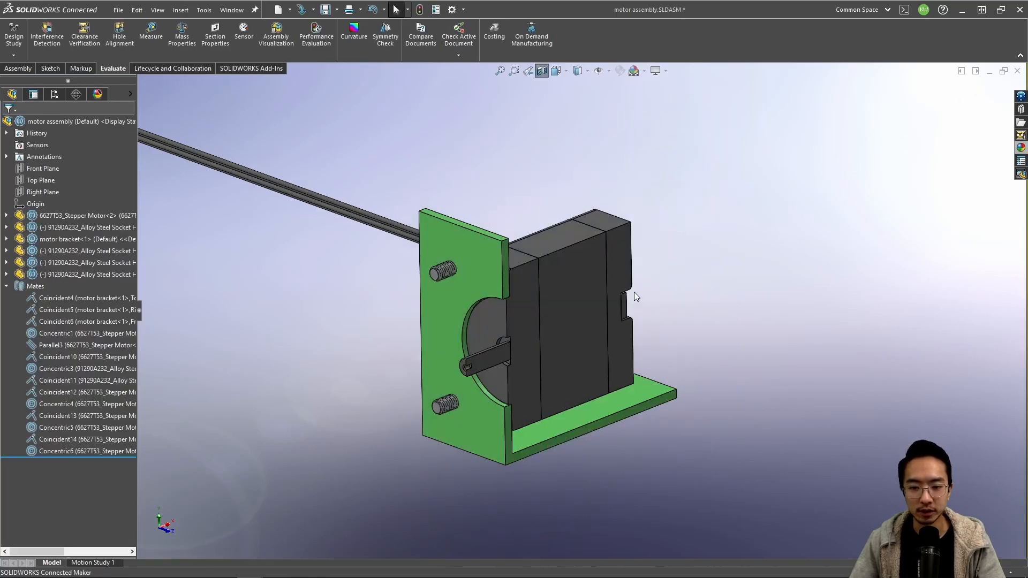
Step: Examine the sectioned shaft, motor face and bracket contact up close, and turn the section view off
middle_drag(634, 291, 609, 282)
scroll(486, 273, down, 4)
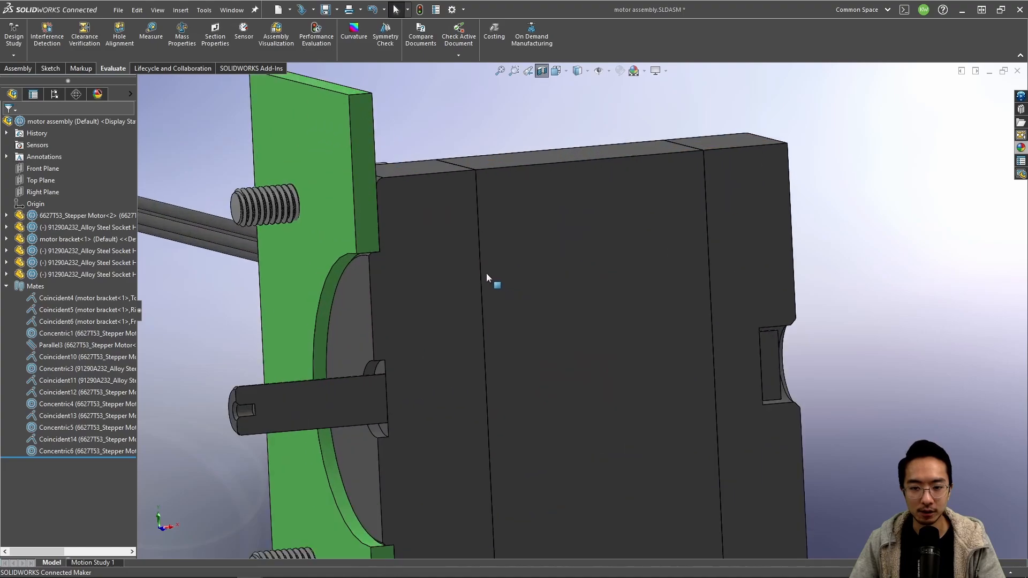
middle_drag(369, 254, 358, 262)
scroll(357, 261, down, 5)
mouse_move(414, 224)
middle_down()
mouse_move(393, 205)
mouse_move(412, 220)
middle_up()
scroll(412, 220, up, 3)
middle_drag(488, 199, 514, 241)
scroll(551, 318, up, 7)
middle_drag(551, 318, 567, 289)
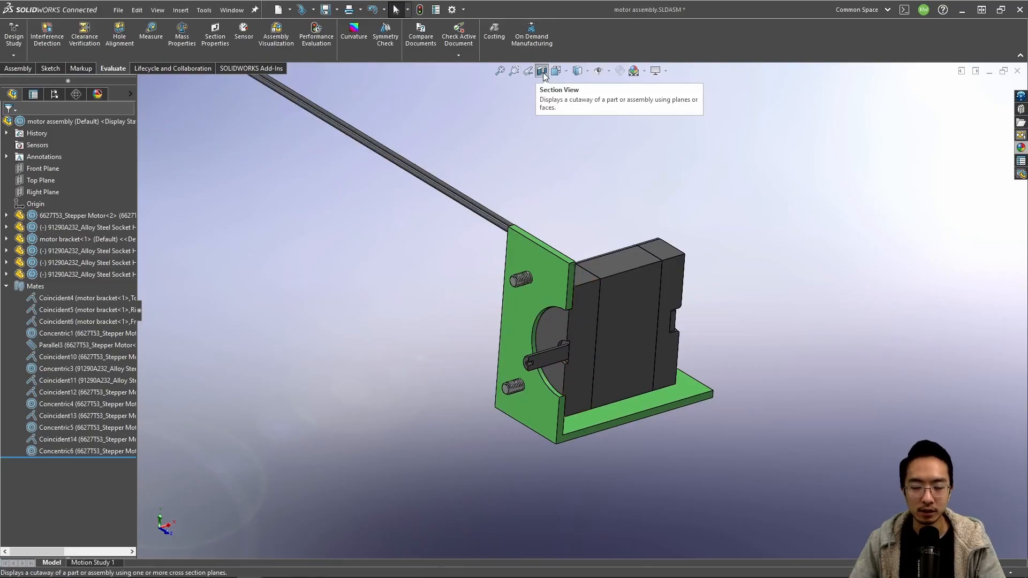
click(543, 72)
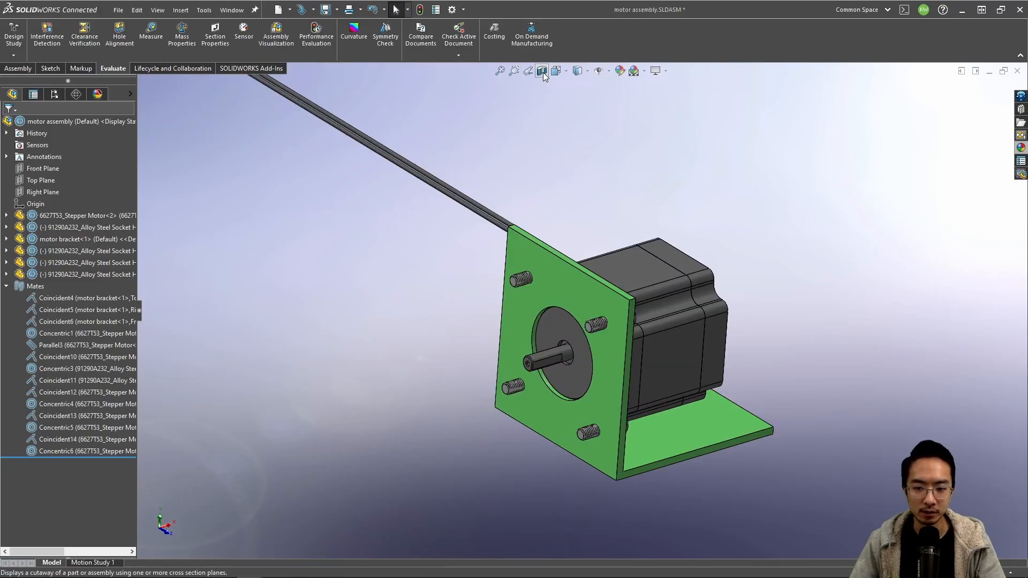
Step: Start a section view on the Front Plane and tilt its cutting plane freehand about both rotation axes
click(543, 73)
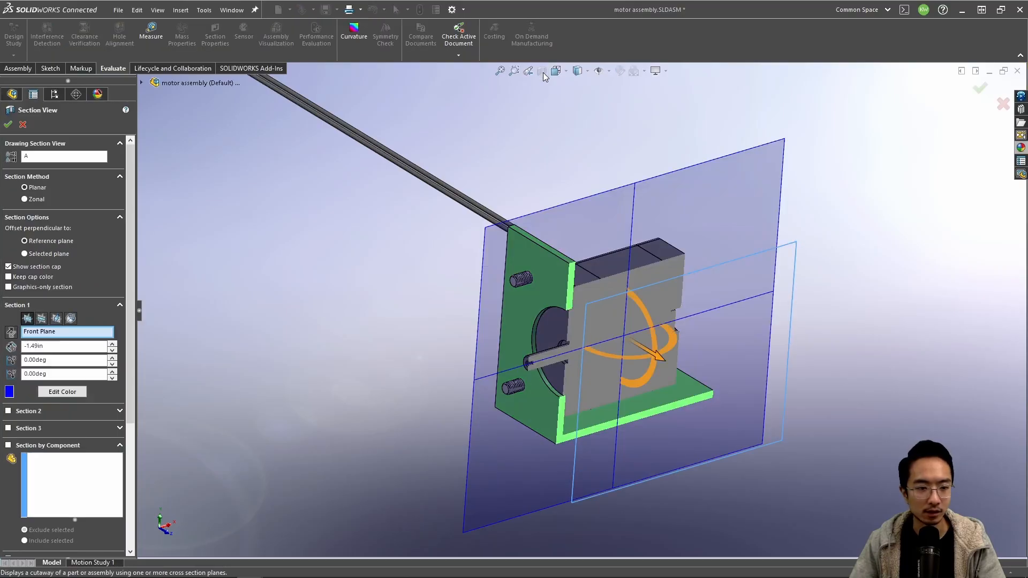
mouse_move(639, 307)
mouse_down()
mouse_move(647, 329)
mouse_move(630, 294)
mouse_move(642, 327)
mouse_up()
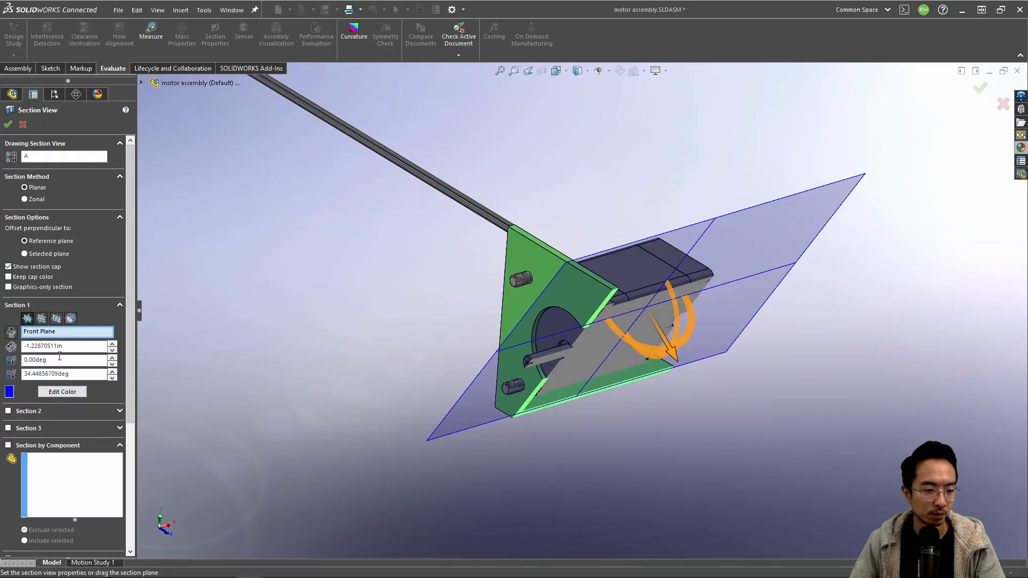
drag(693, 319, 499, 339)
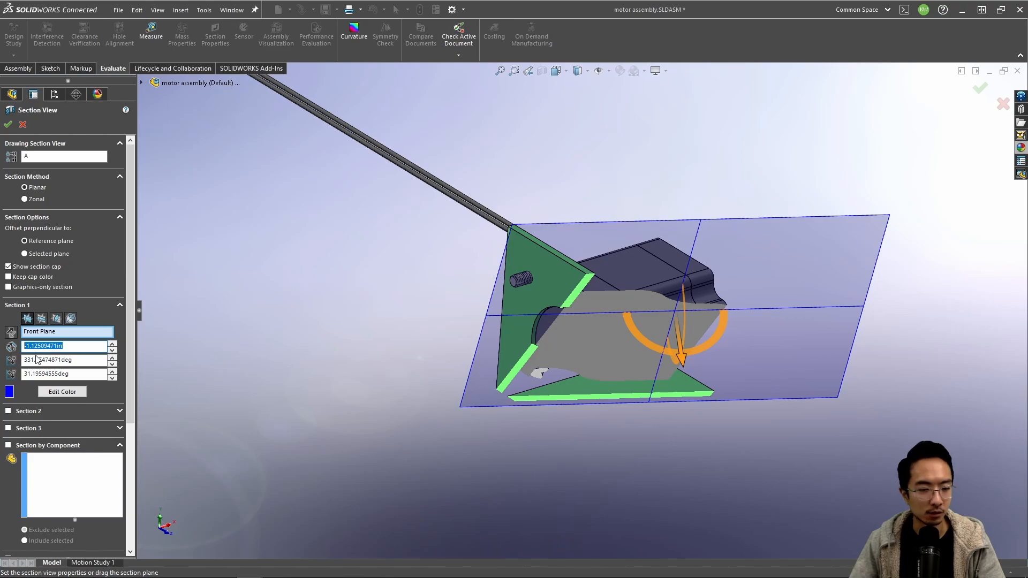
Step: Reset the section plane's offset to 0 in and both of its rotation angles to 0 degrees
text(0)
key(Return)
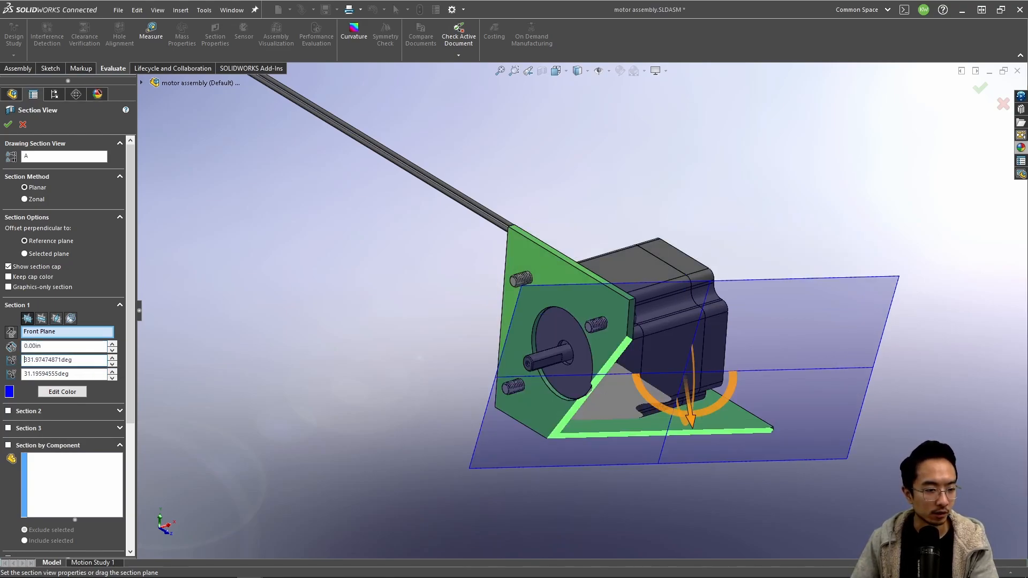
text(0)
key(Return)
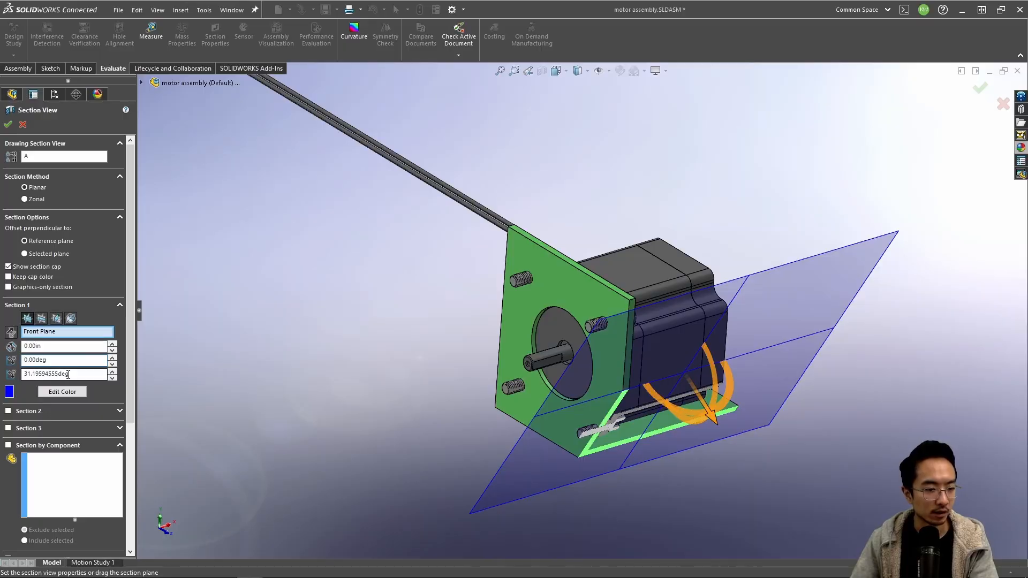
text(0)
key(Return)
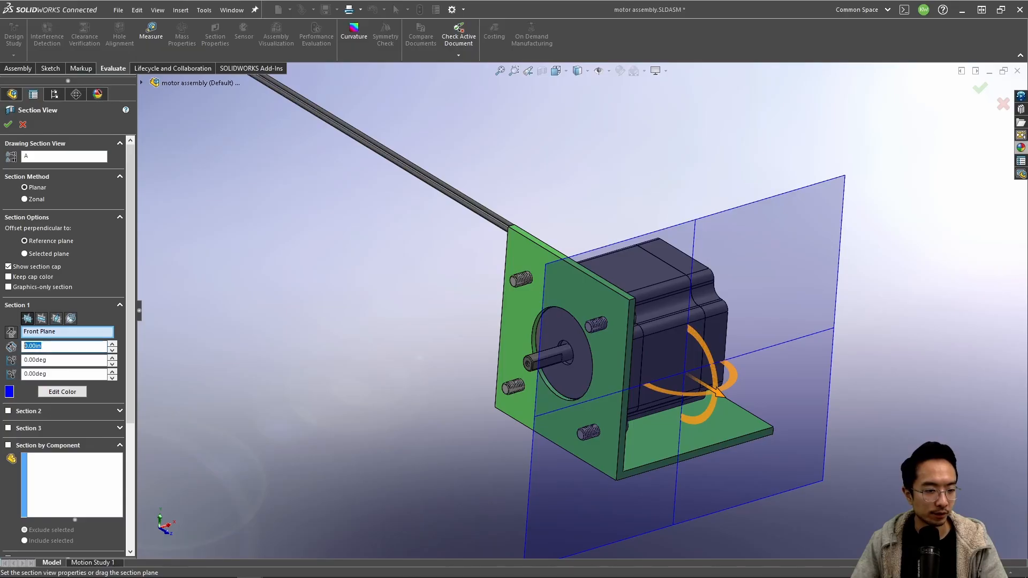
Step: Try Front Plane section offsets of 3 in and 2 in
text(3)
key(Return)
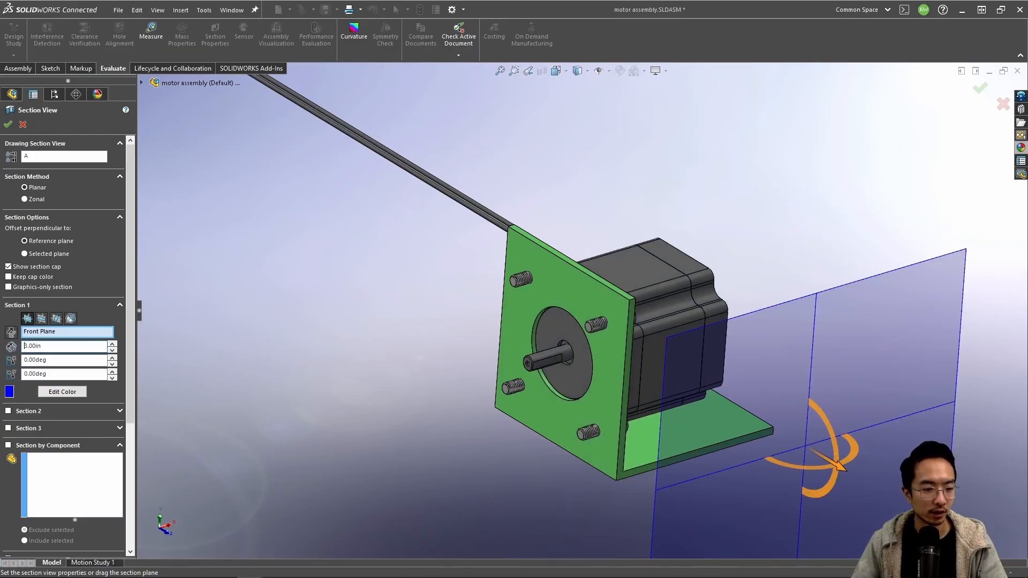
text(2)
key(Return)
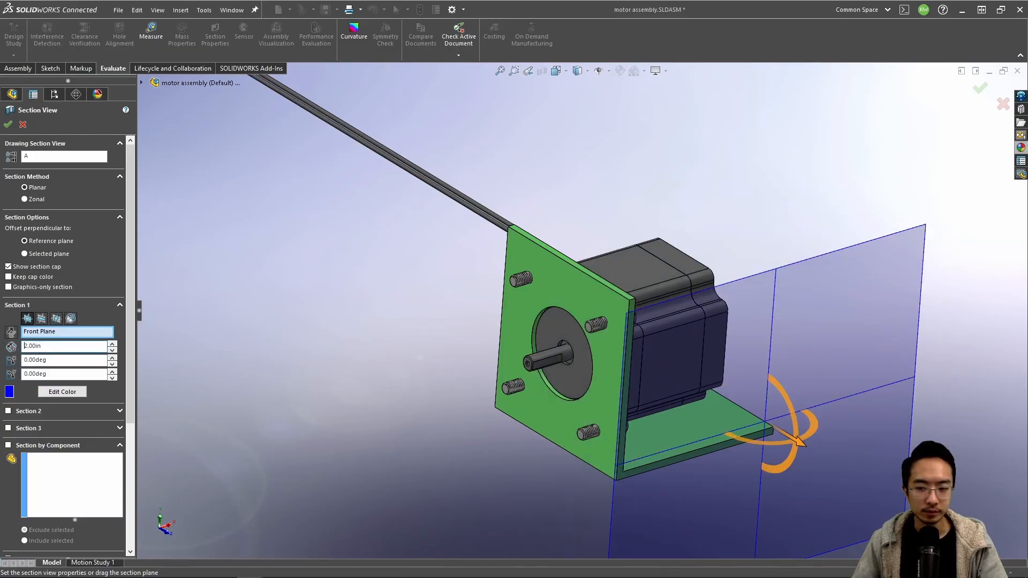
Step: Try the section along the Top Plane at about 1.82 in and along the Right Plane at about -2.19 in
click(41, 319)
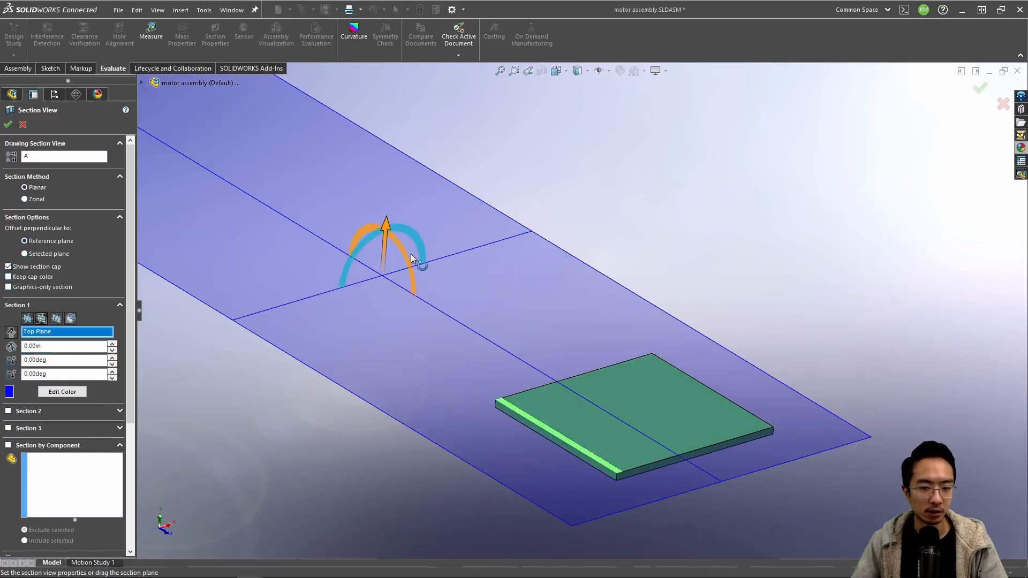
drag(389, 233, 437, 133)
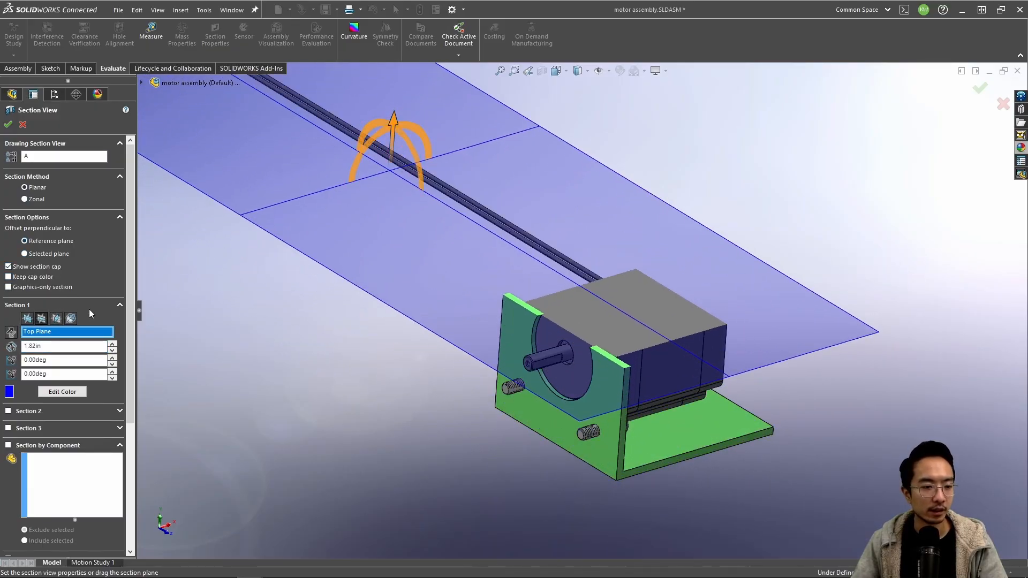
click(57, 318)
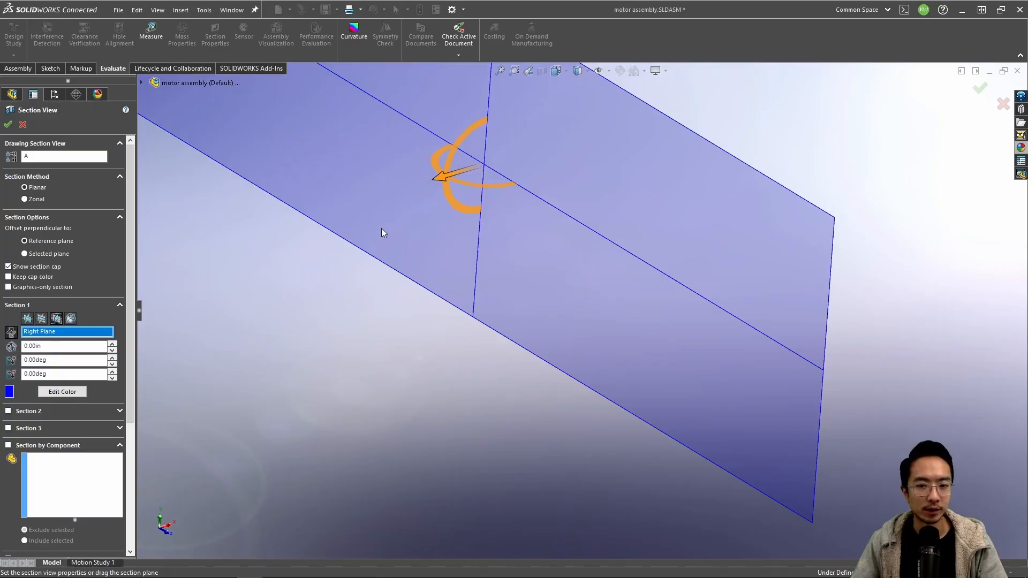
drag(442, 181, 339, 213)
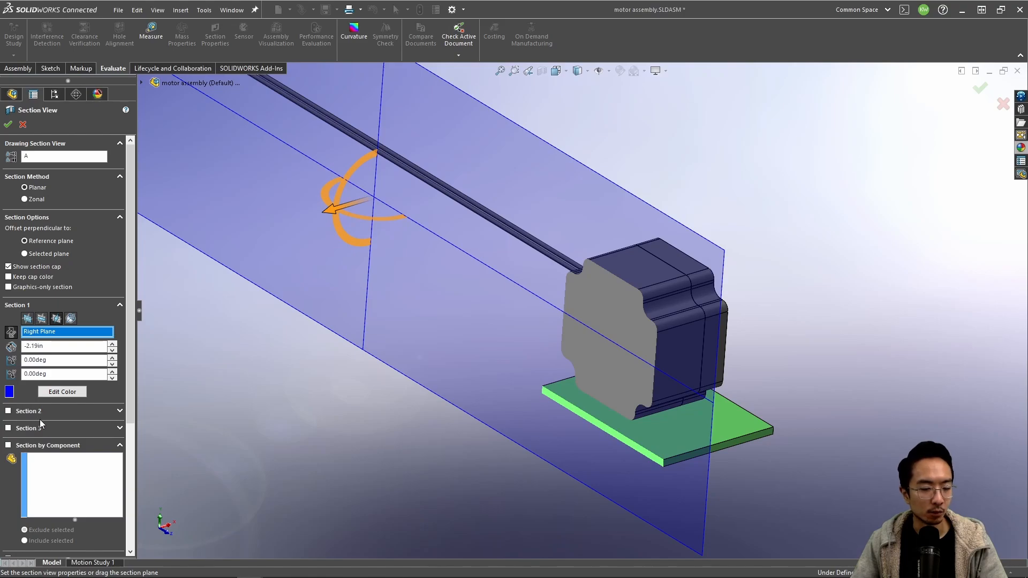
Step: Add a second section along the Front Plane with an offset of about -1.31 in
click(9, 412)
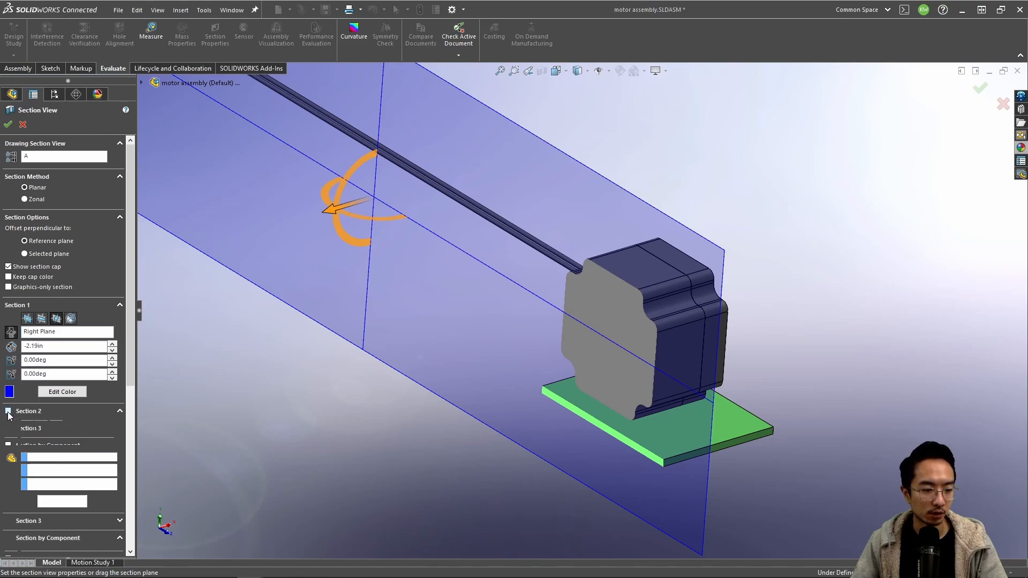
click(29, 428)
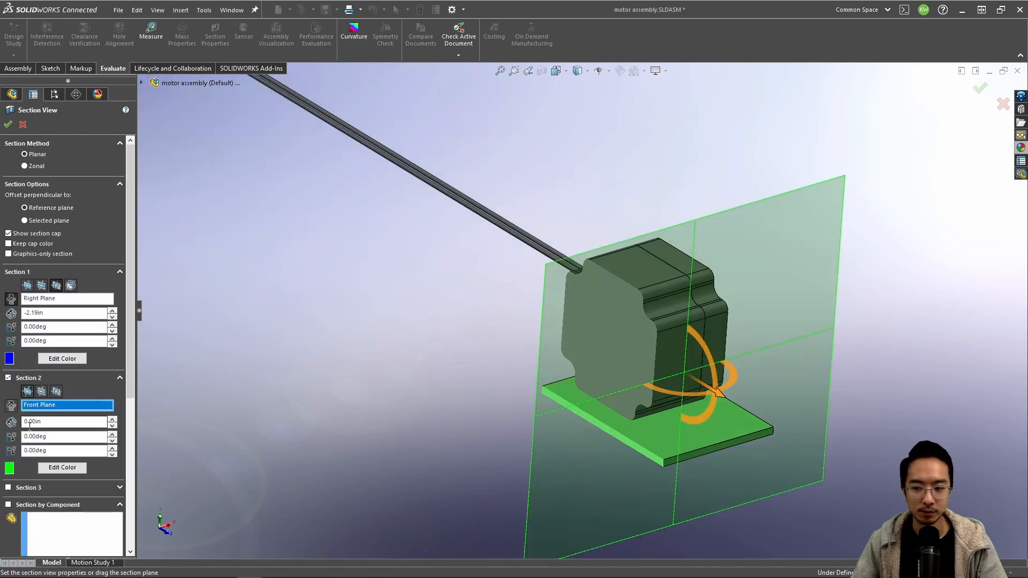
drag(719, 394, 660, 371)
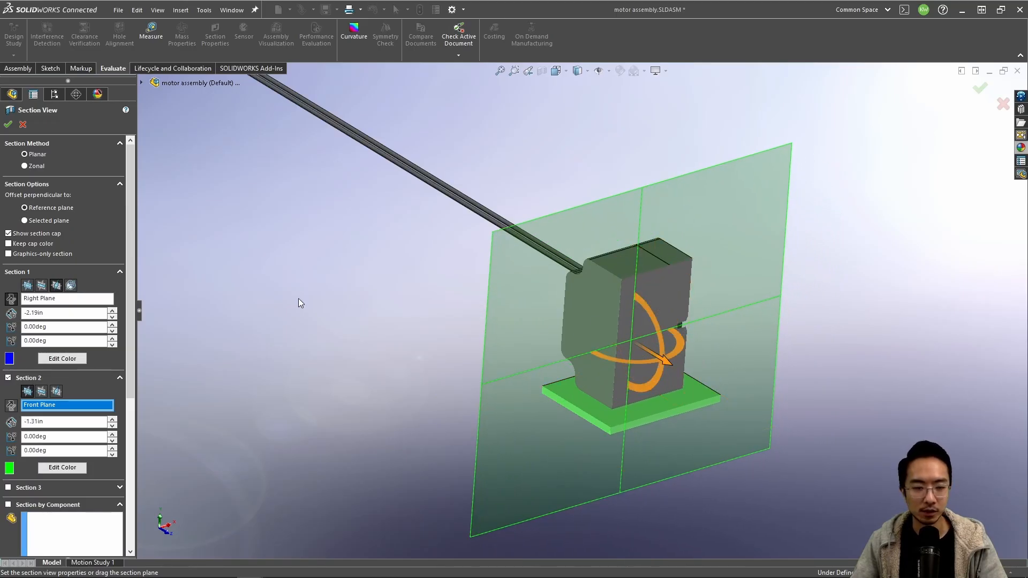
Step: Move the Right Plane section to an offset of about -3.06 in, accept the two-plane section view, and turn it off
click(73, 297)
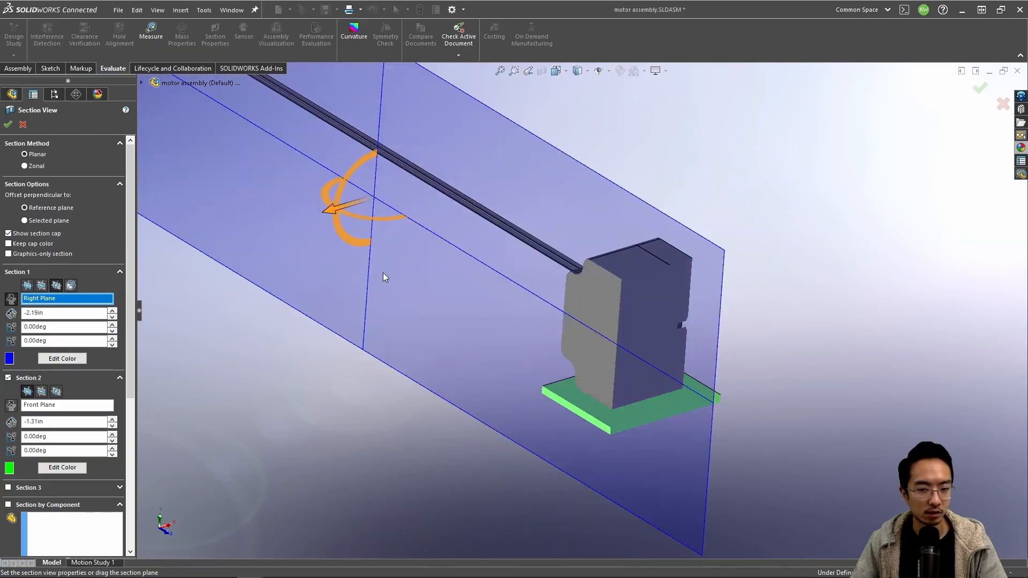
drag(335, 211, 288, 217)
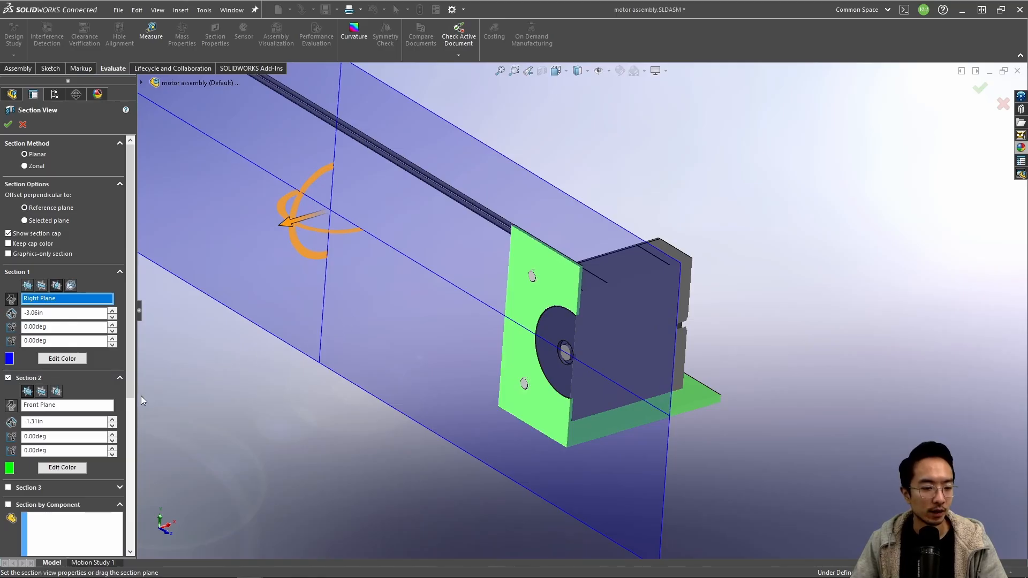
scroll(25, 433, down, 3)
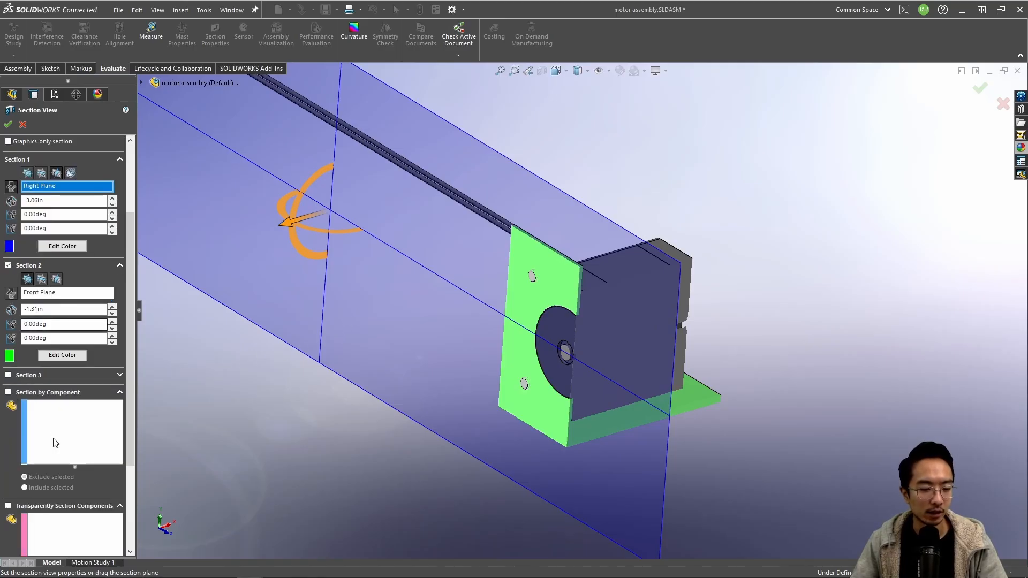
click(8, 126)
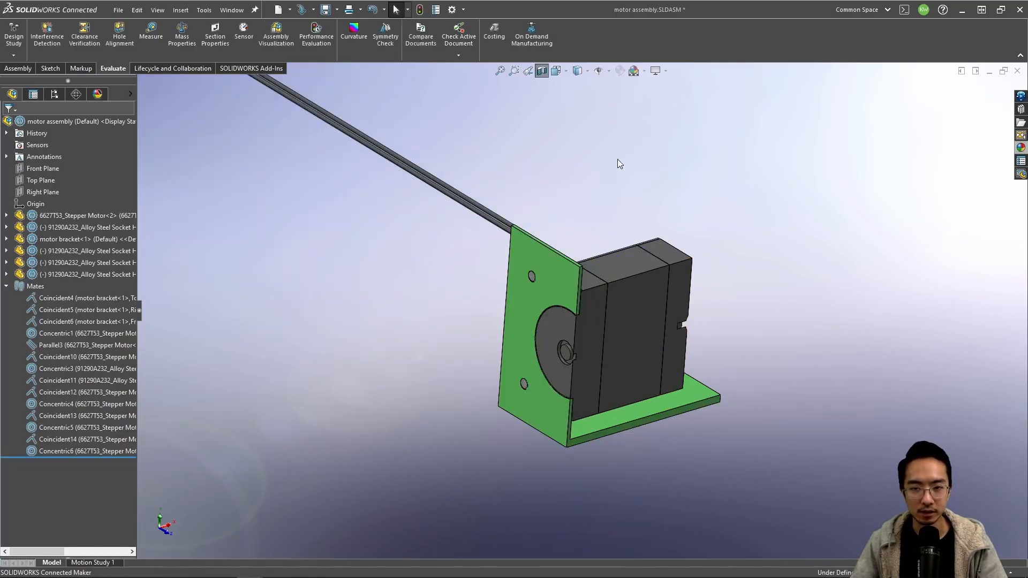
click(540, 71)
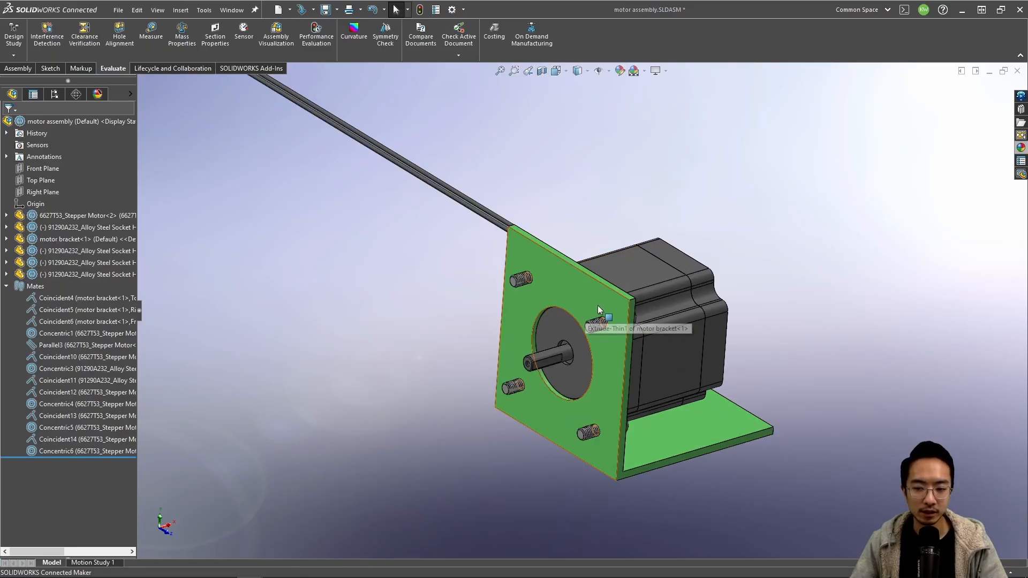
Step: Create a reference plane midway between the motor bracket's two opposite L-shaped side faces
click(629, 349)
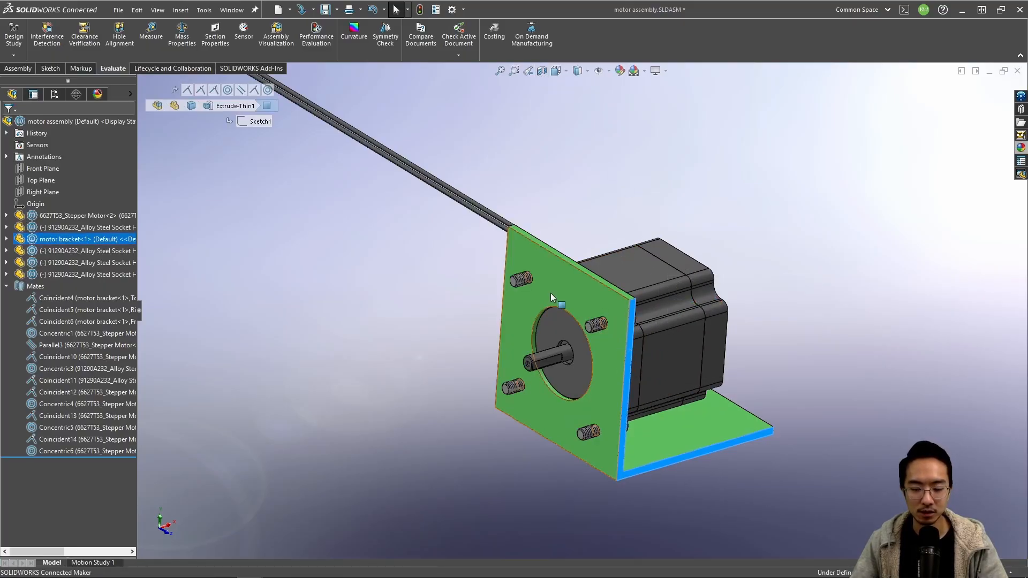
middle_drag(550, 294, 652, 356)
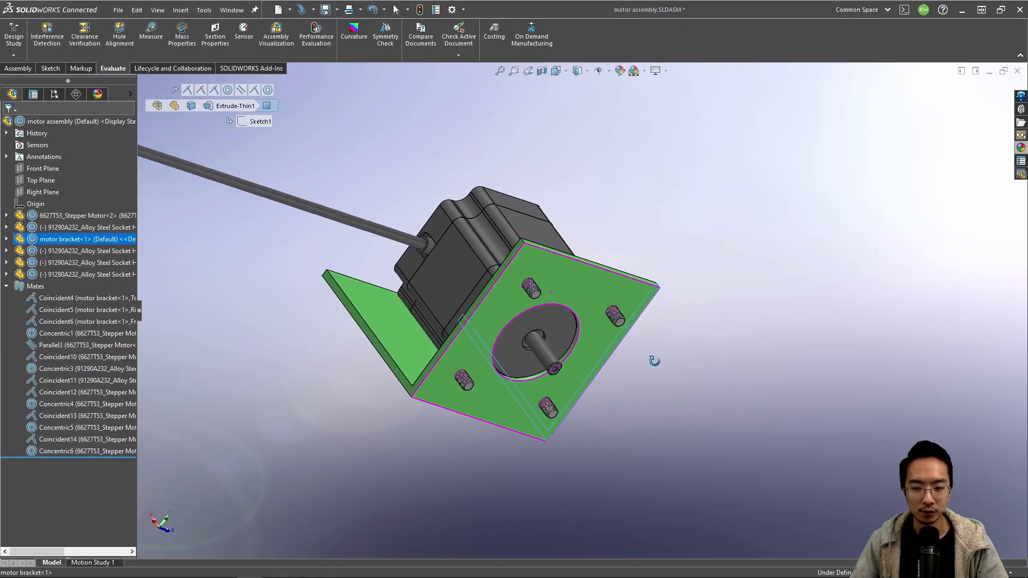
click(490, 284)
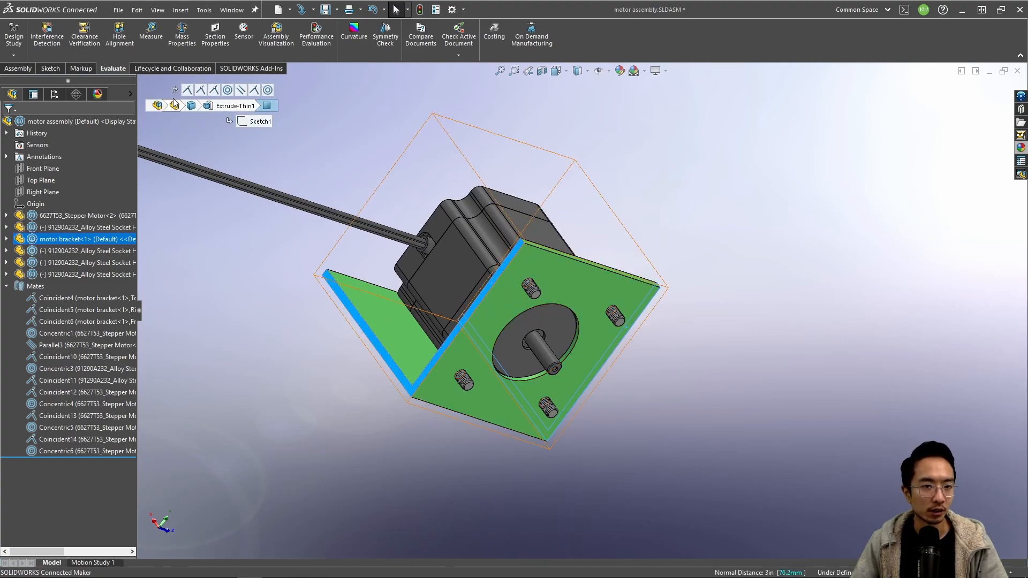
click(24, 70)
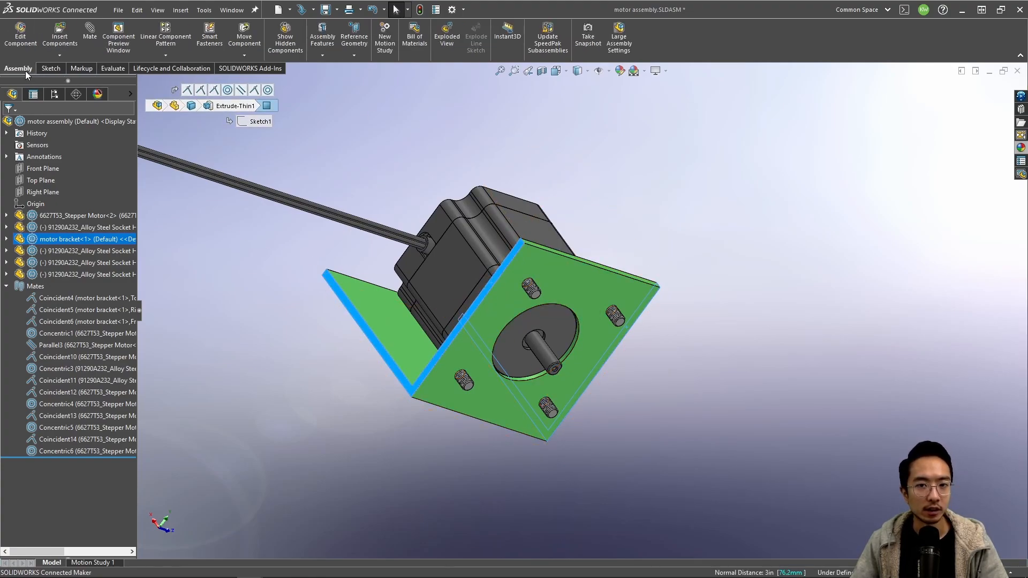
click(360, 50)
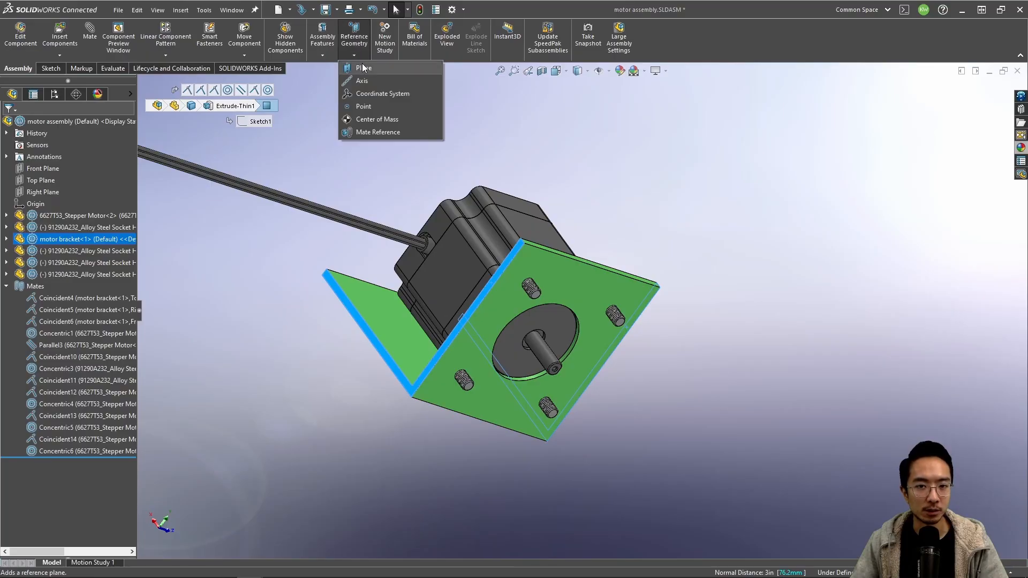
click(362, 64)
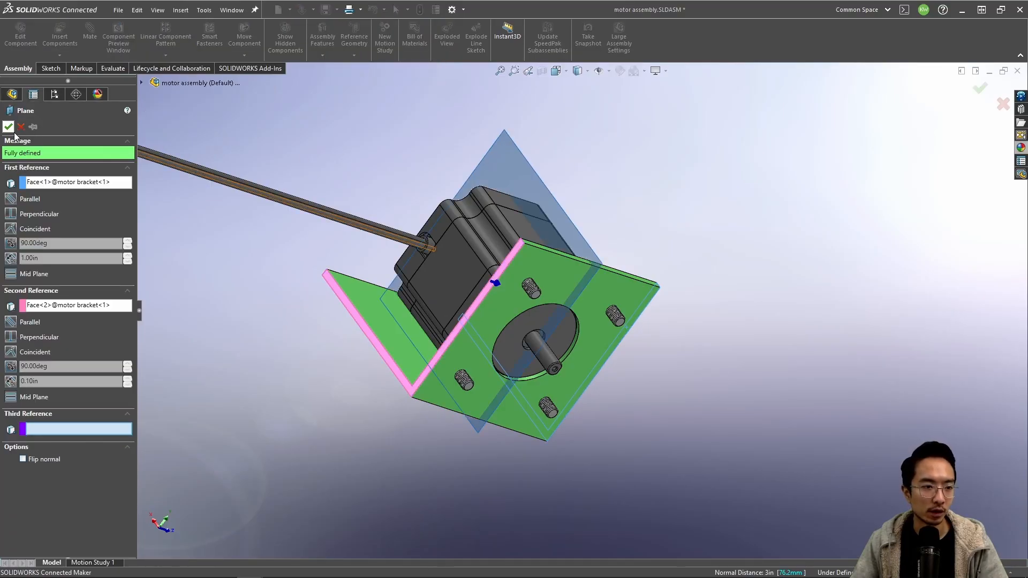
click(9, 127)
Step: Section the assembly along the new bracket mid-plane with a 0 in offset, accept the section view, and examine the cut motor and bracket
middle_drag(418, 177, 493, 162)
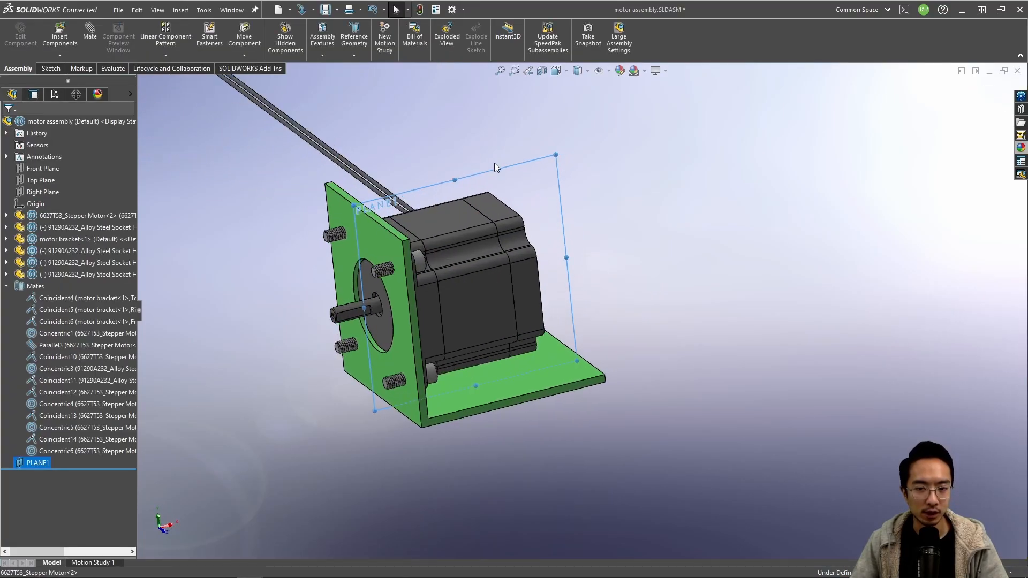
click(513, 172)
click(39, 463)
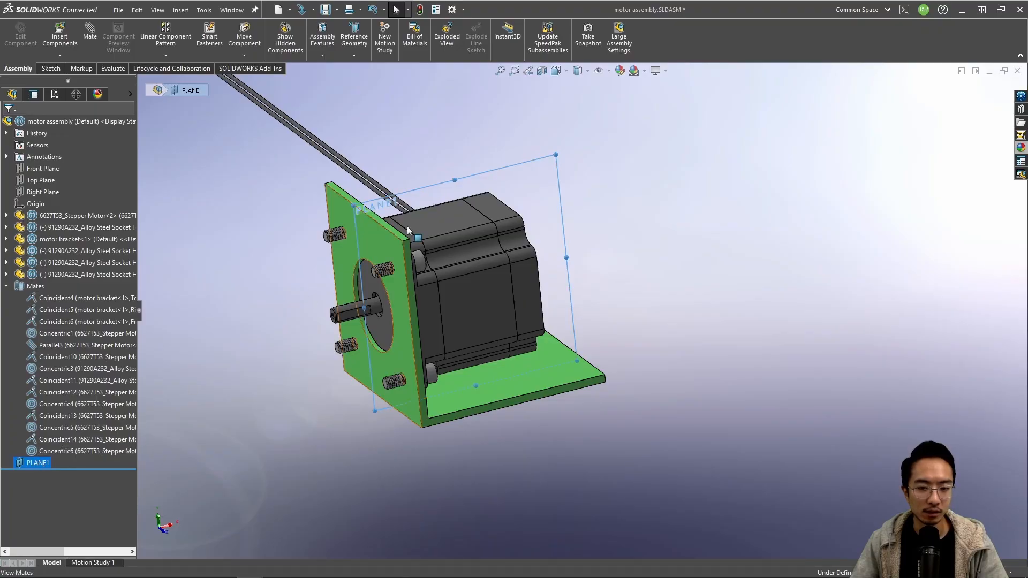
click(541, 71)
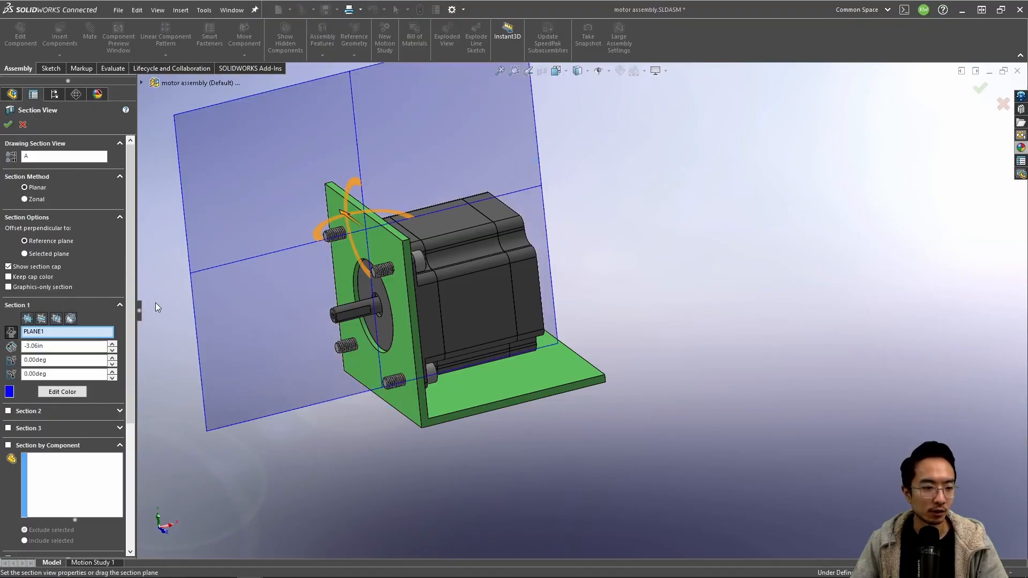
text(0)
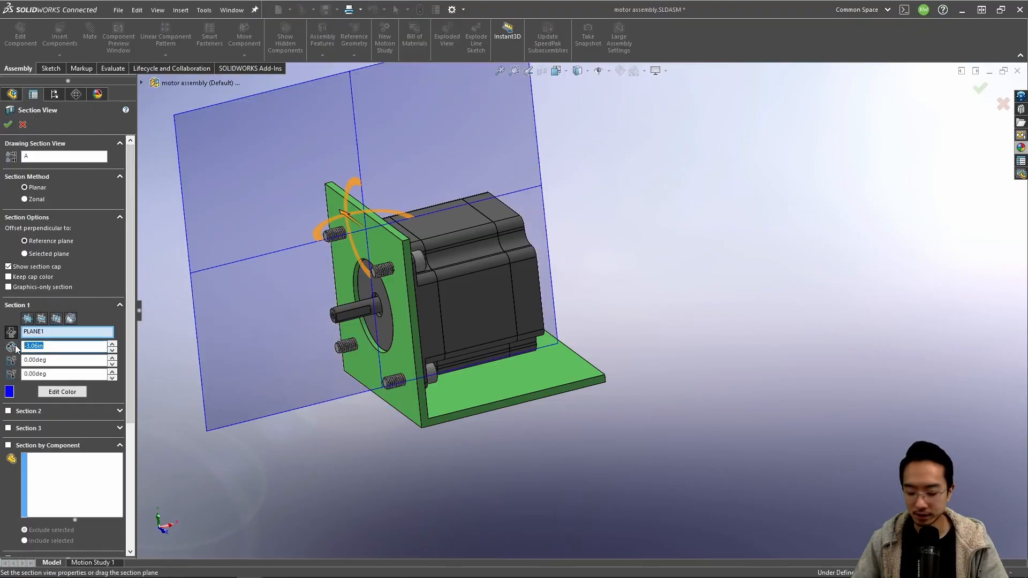
key(Return)
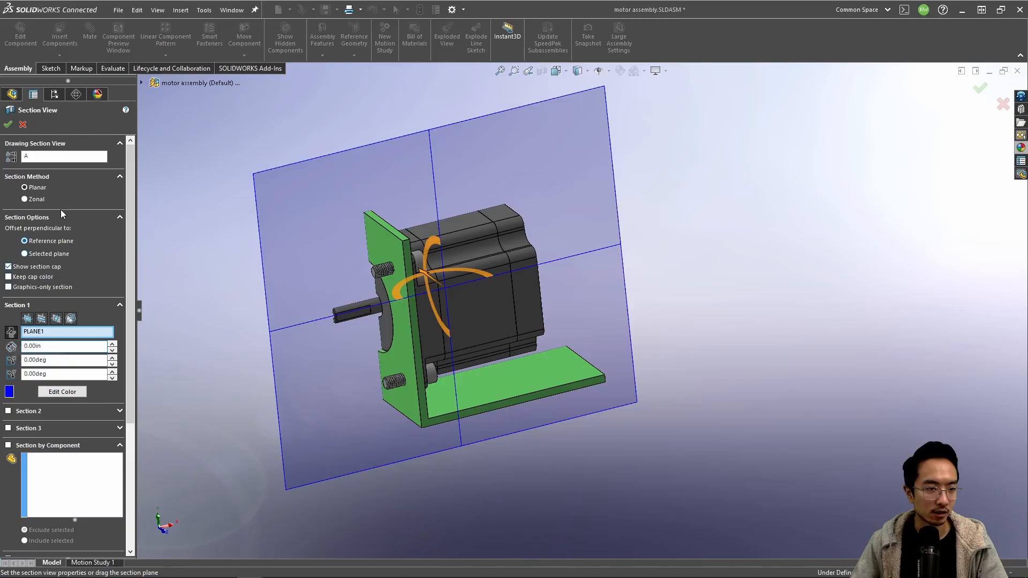
click(9, 125)
middle_drag(377, 236, 271, 234)
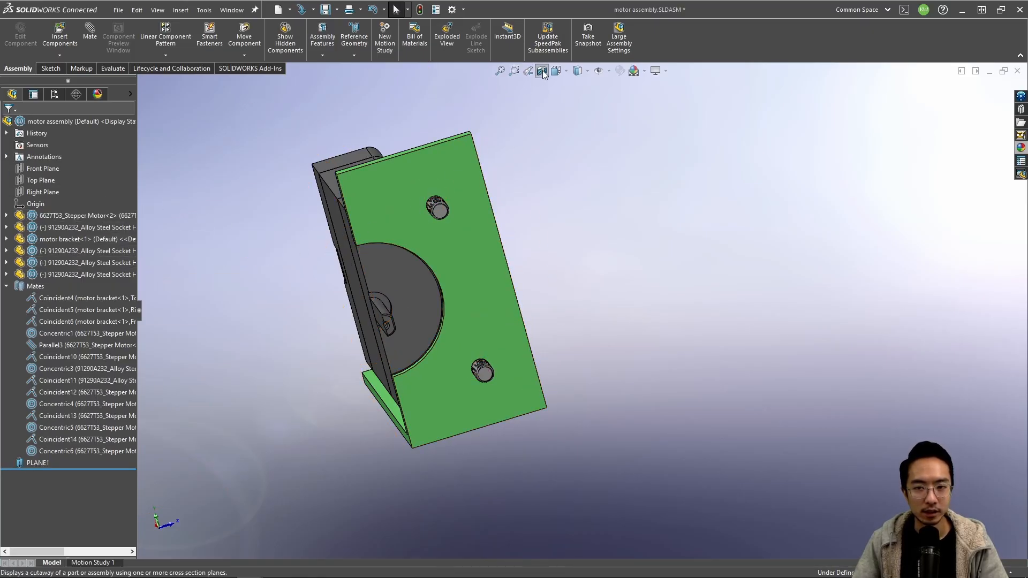
Step: Turn off the mid-plane section, then review the remaining Section View options and close them without applying a section
middle_drag(504, 101, 459, 212)
scroll(459, 212, up, 3)
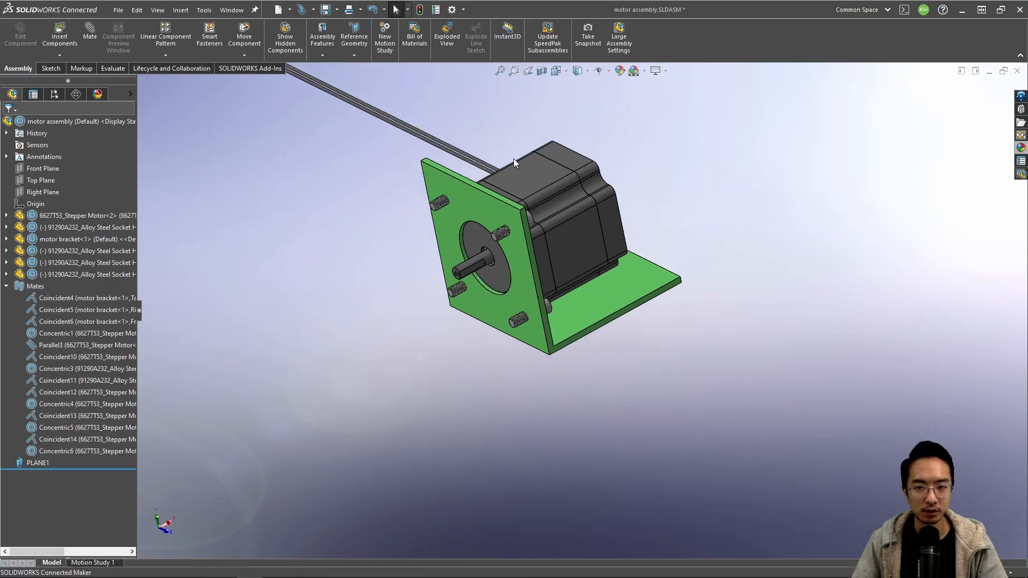
scroll(513, 159, down, 2)
click(540, 72)
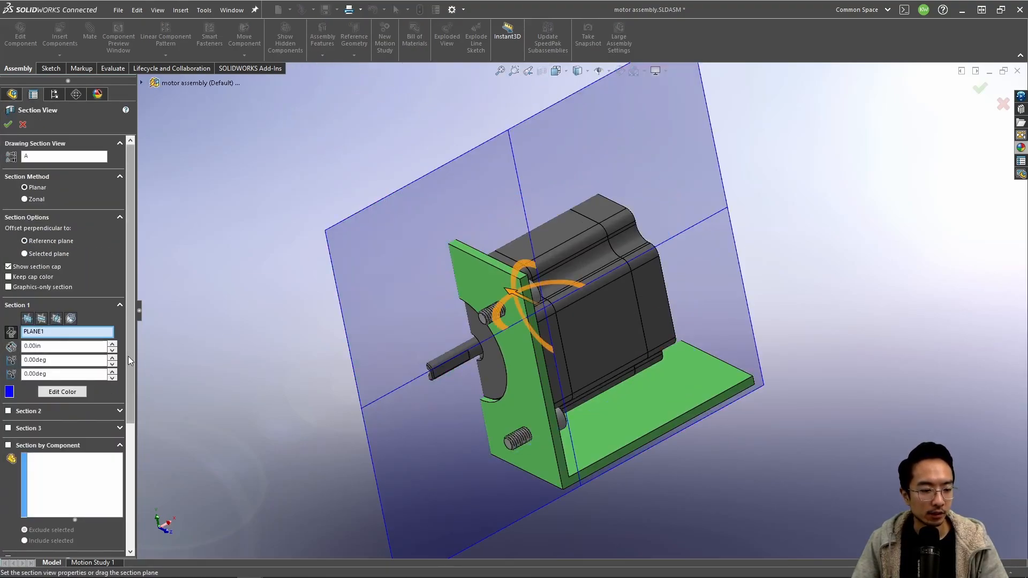
drag(128, 356, 131, 497)
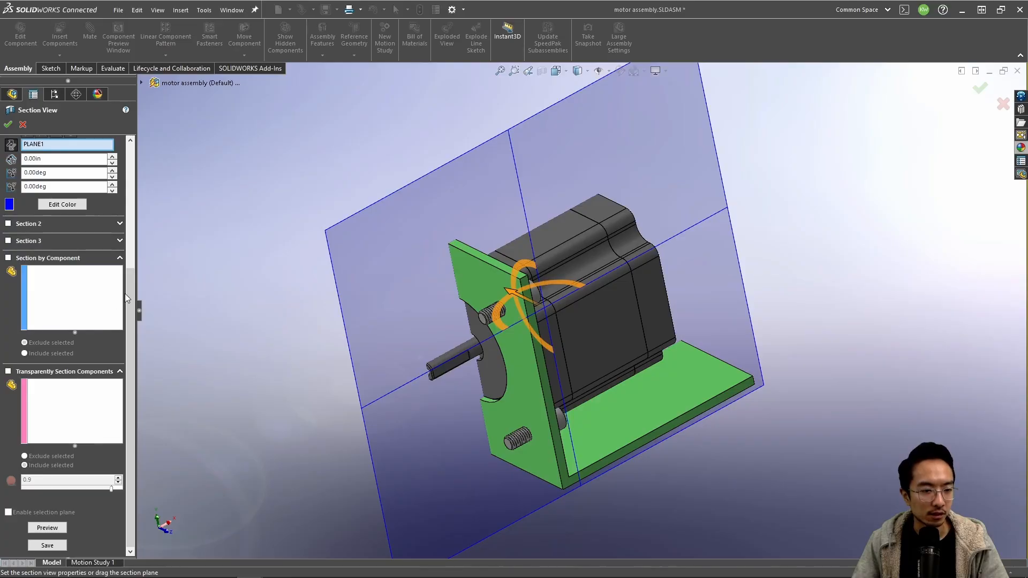
drag(128, 291, 133, 136)
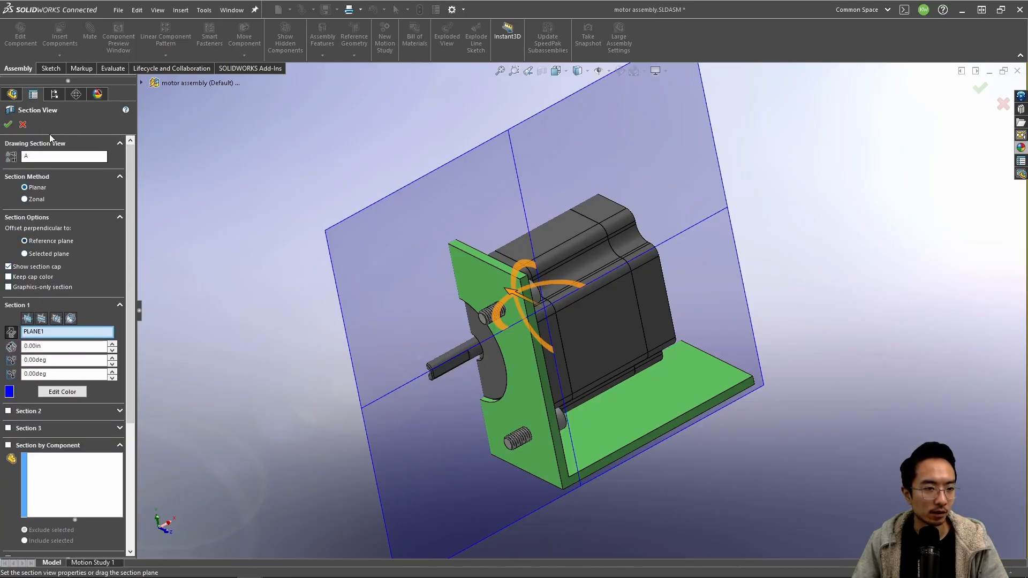
click(24, 125)
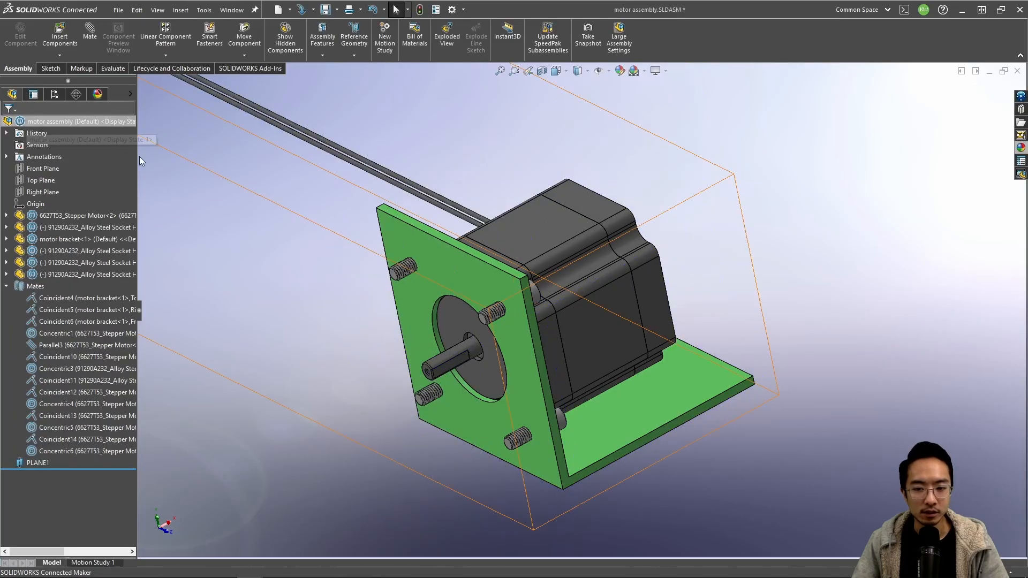
Step: Save the motor assembly
middle_drag(488, 220, 525, 205)
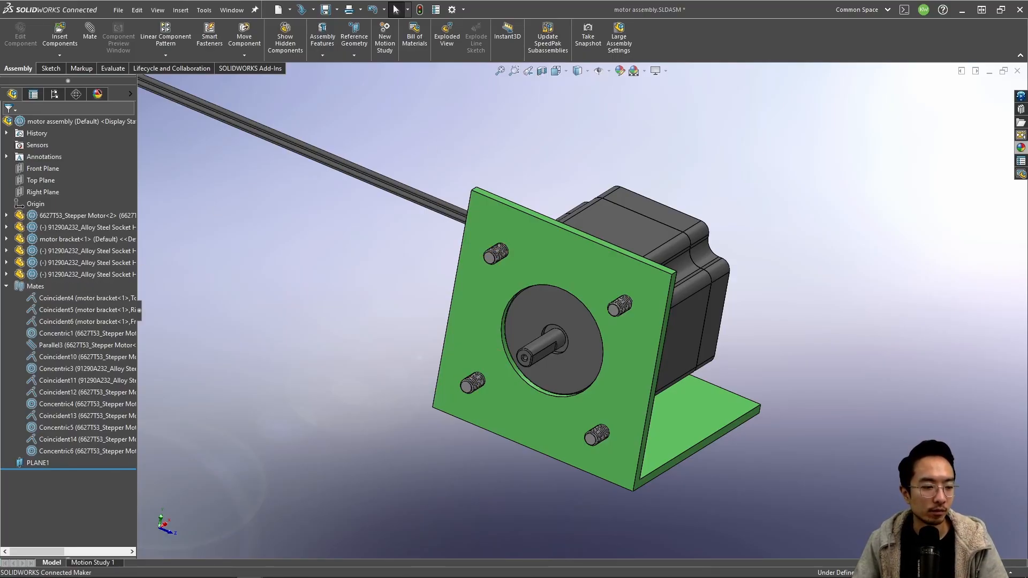
key(ctrl+s)
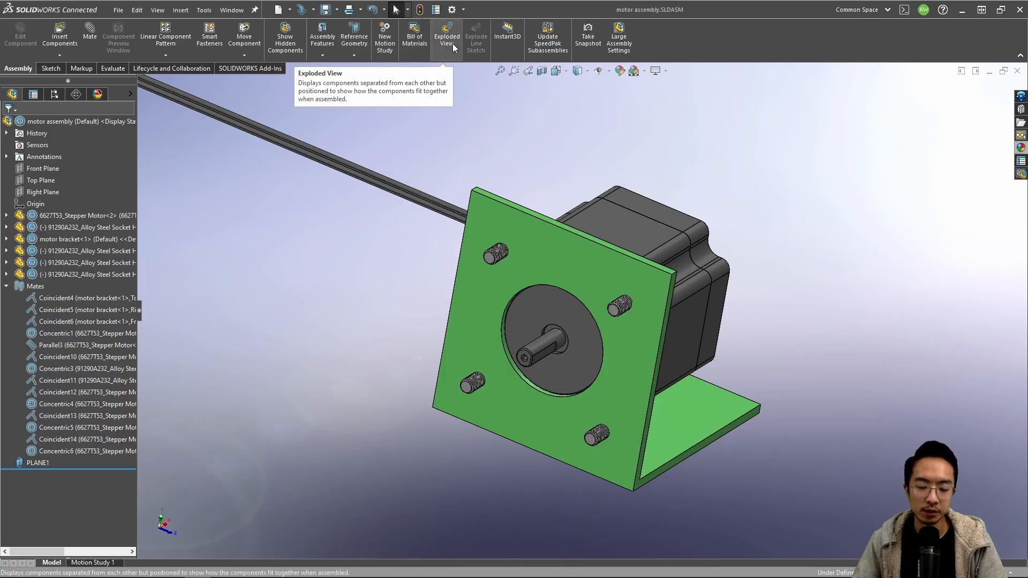
middle_drag(592, 239, 564, 259)
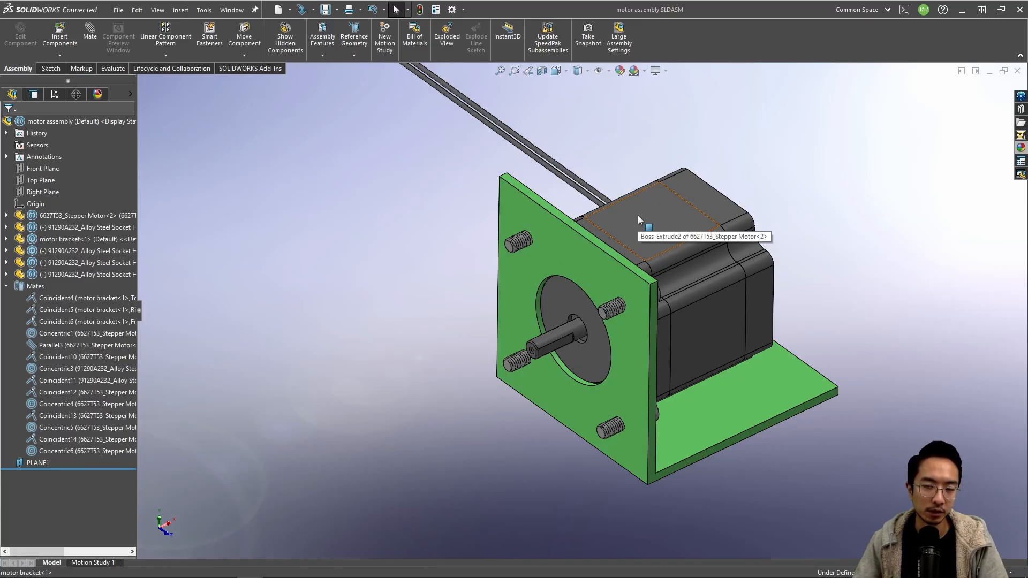
Step: Start an exploded view and move the stepper motor and its four screws about 3.10 in along X, leaving the bracket in place
click(448, 45)
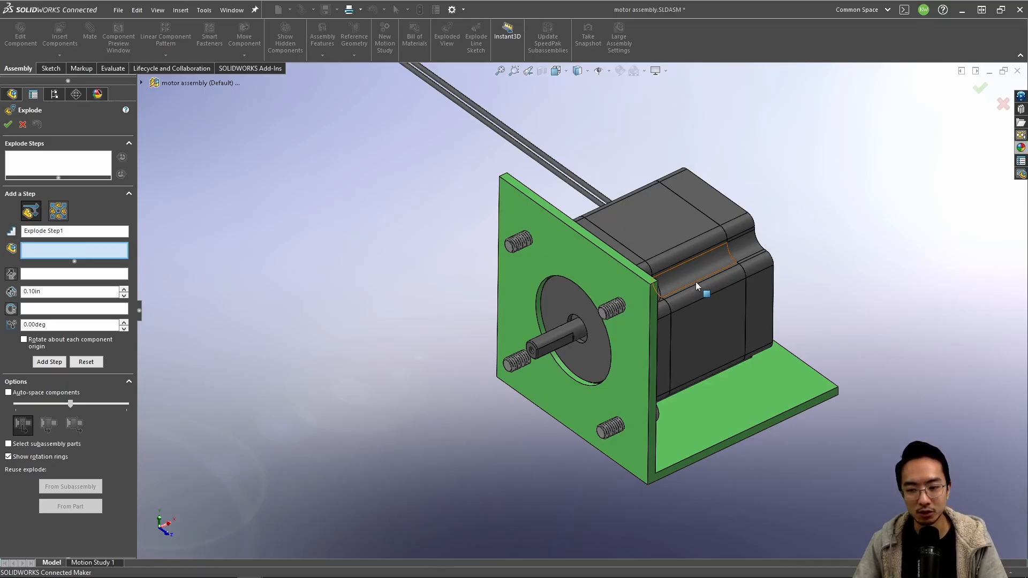
drag(413, 138, 856, 484)
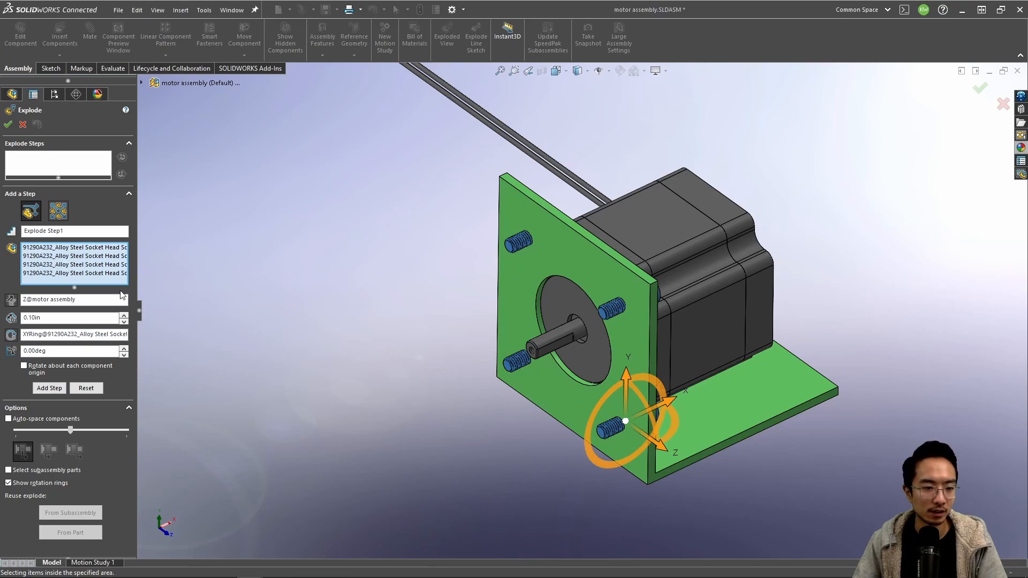
right_click(103, 277)
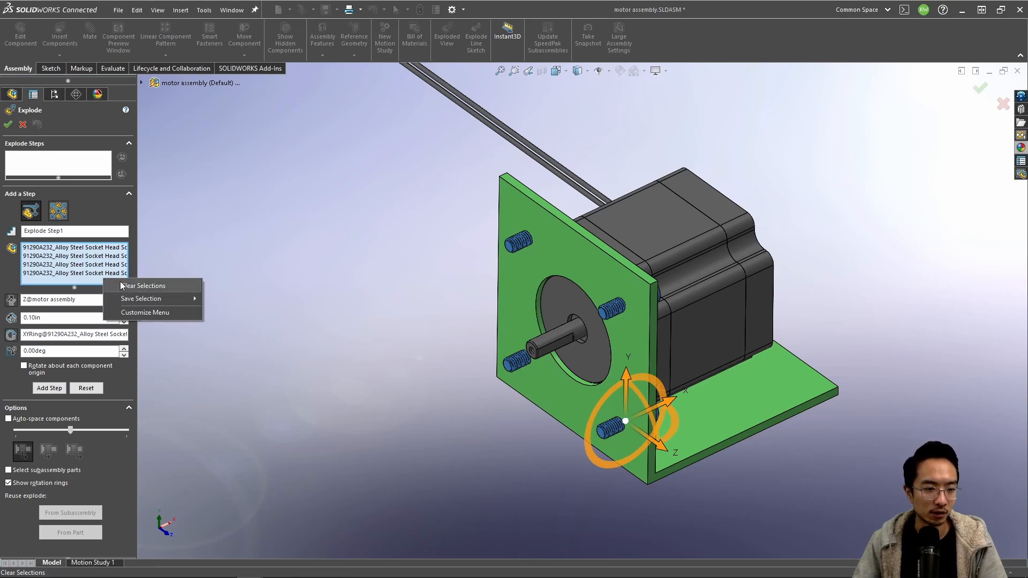
click(161, 286)
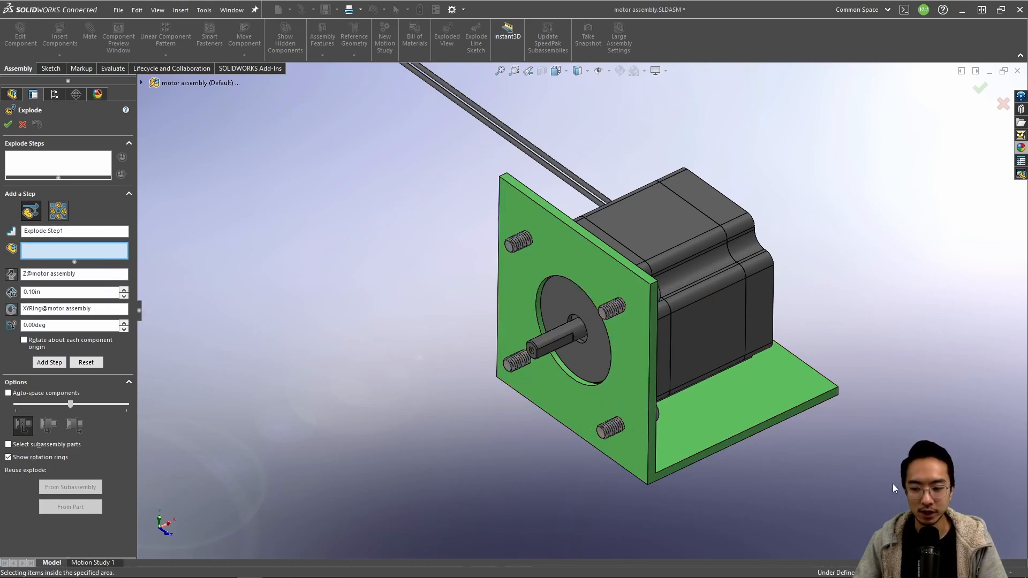
drag(892, 484, 448, 131)
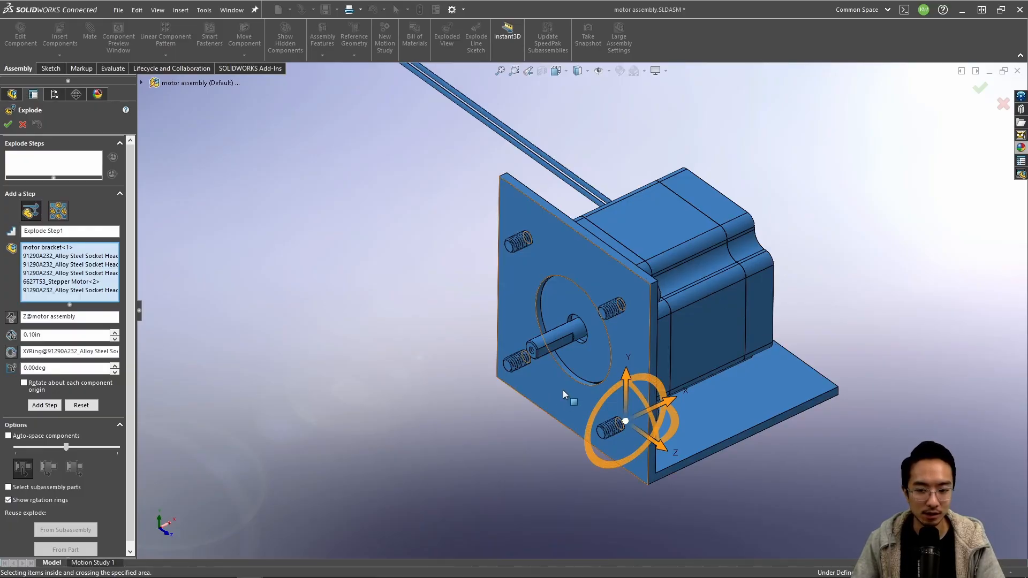
middle_drag(645, 278, 668, 305)
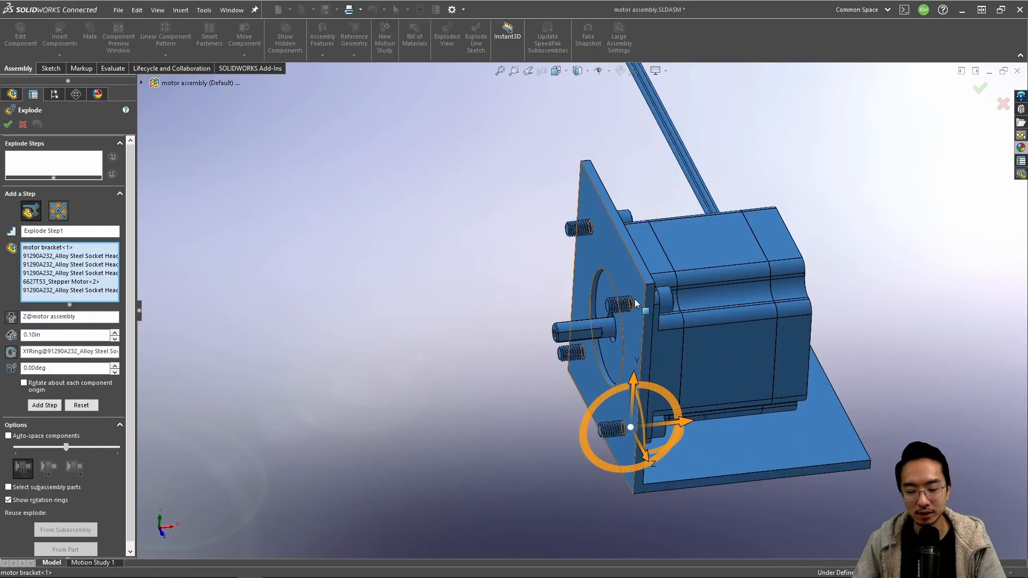
click(616, 264)
drag(684, 425, 920, 398)
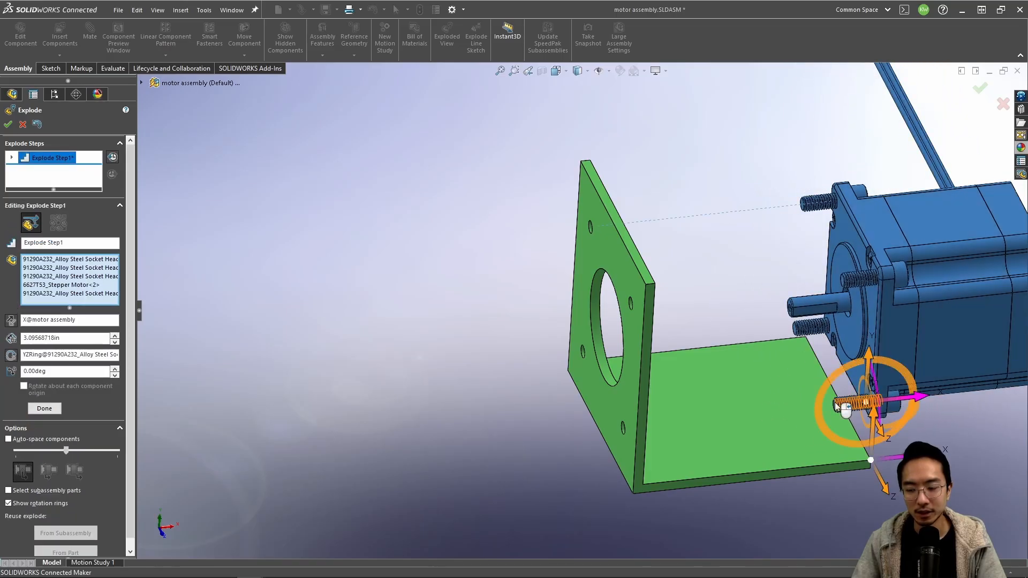
Step: In the isometric view, extend the motor and screws' explode distance to about 6.66 in along X and accept the exploded view
scroll(589, 311, up, 5)
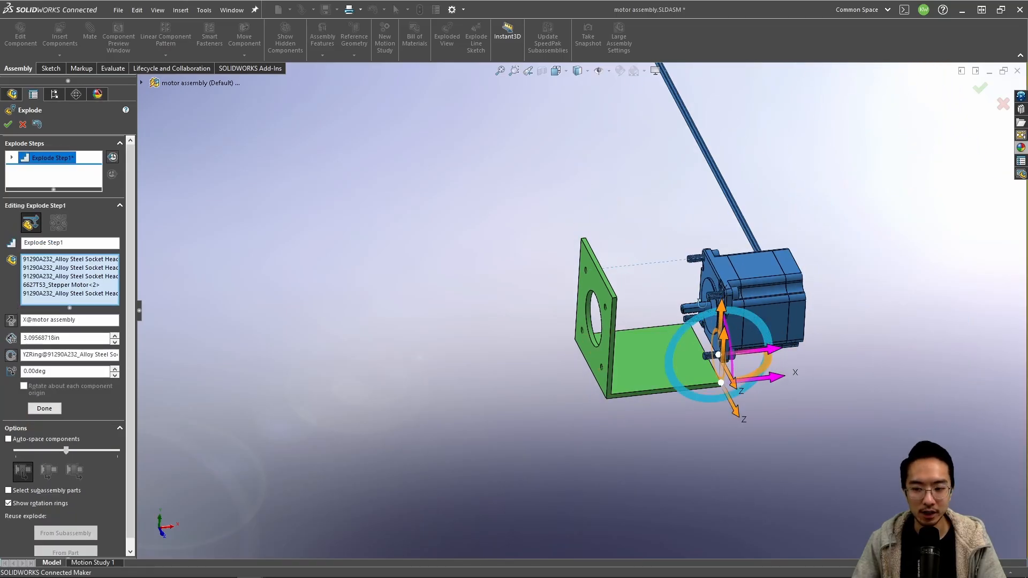
middle_drag(674, 338, 742, 361)
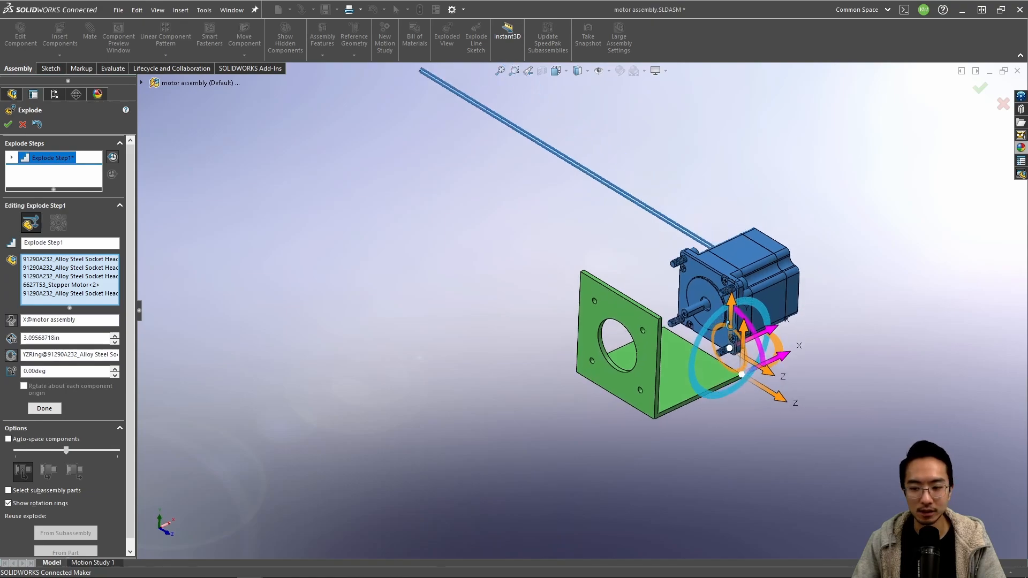
key(space)
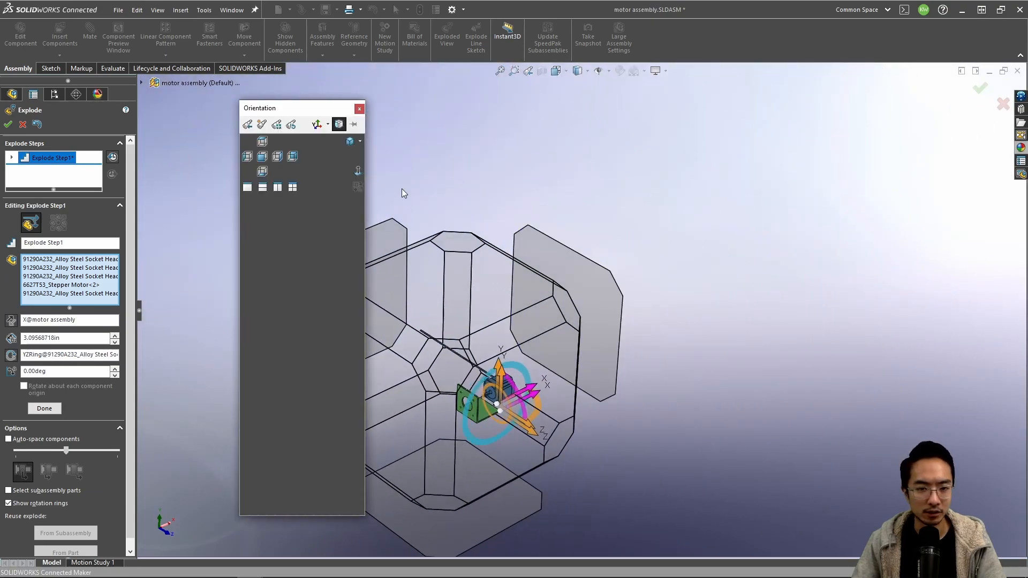
click(350, 142)
scroll(514, 329, down, 6)
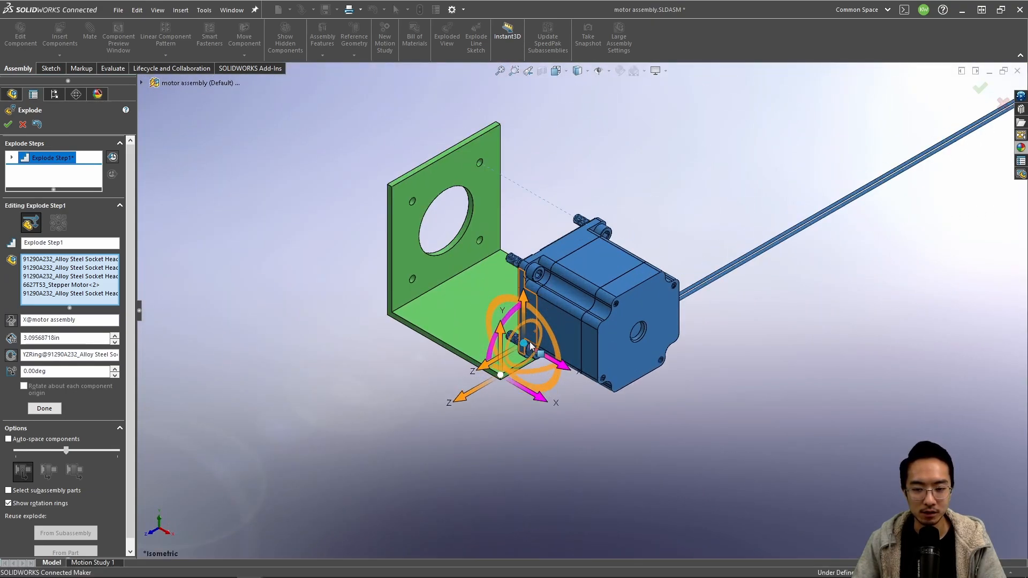
scroll(536, 338, up, 5)
scroll(547, 327, down, 5)
scroll(605, 338, up, 1)
scroll(608, 338, up, 1)
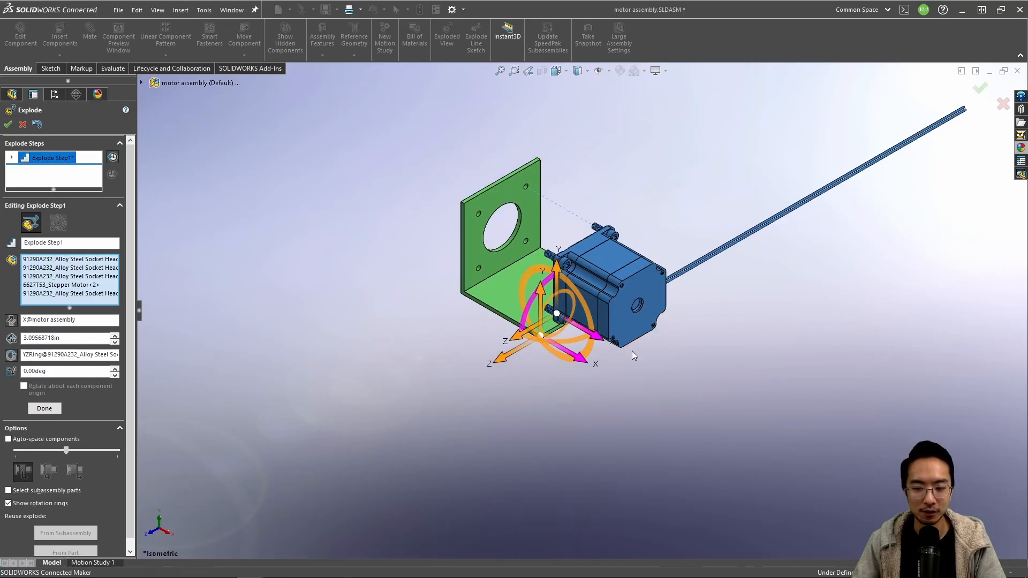
drag(603, 336, 694, 384)
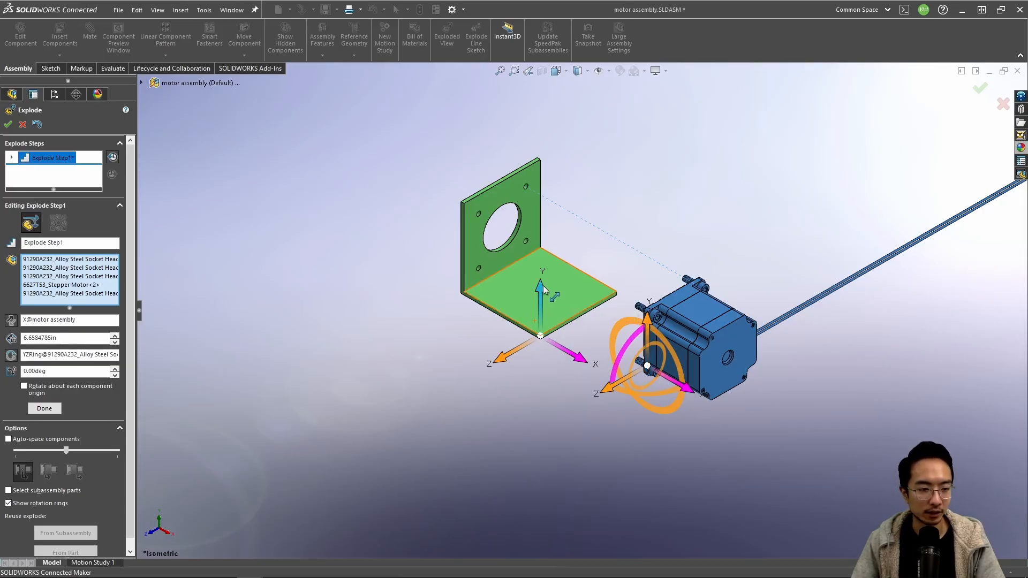
click(8, 125)
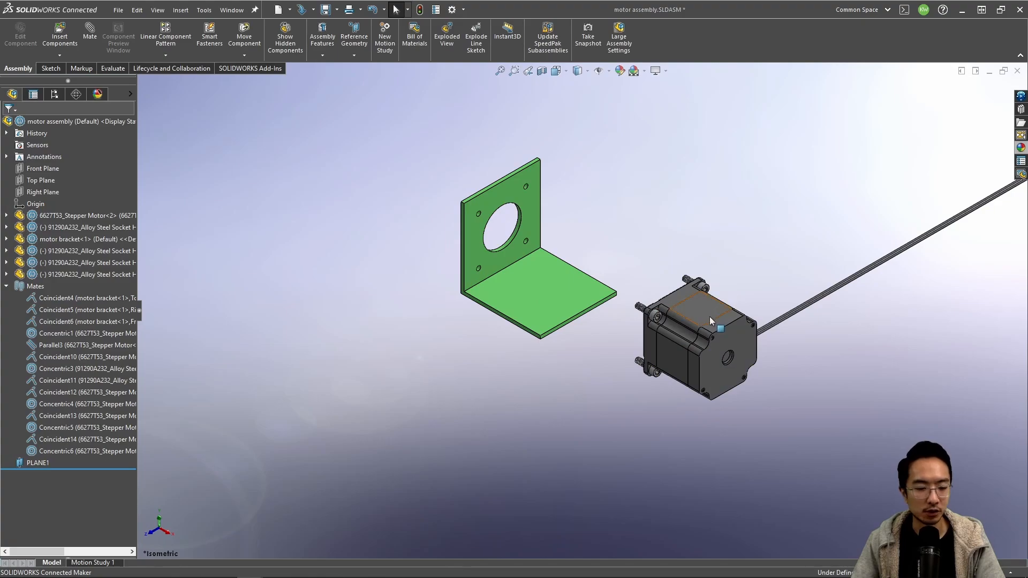
Step: Create another exploded view with the stepper motor and four screws moved about 6.36 in along X from the bracket, and accept it
click(451, 44)
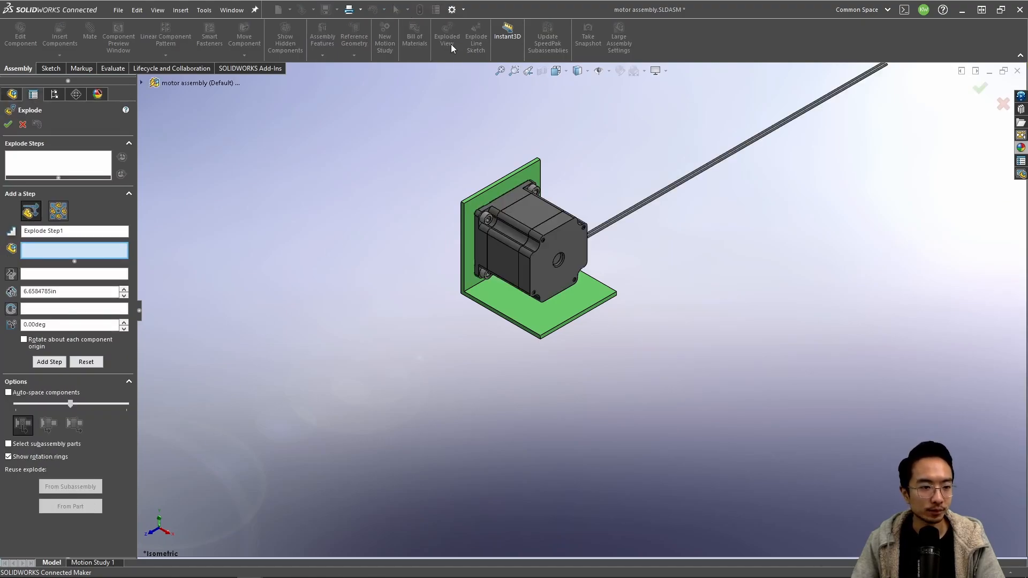
click(22, 124)
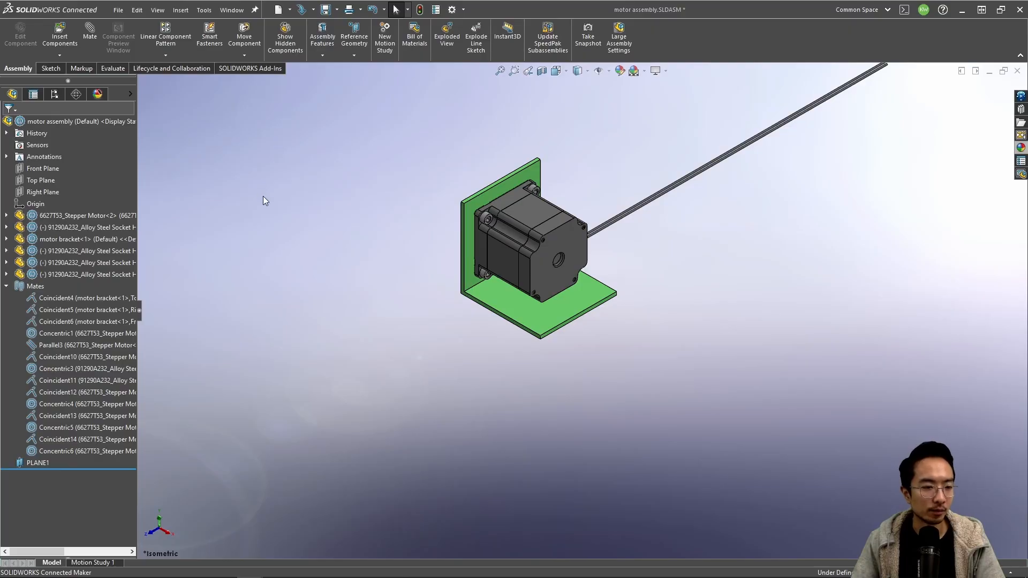
click(450, 36)
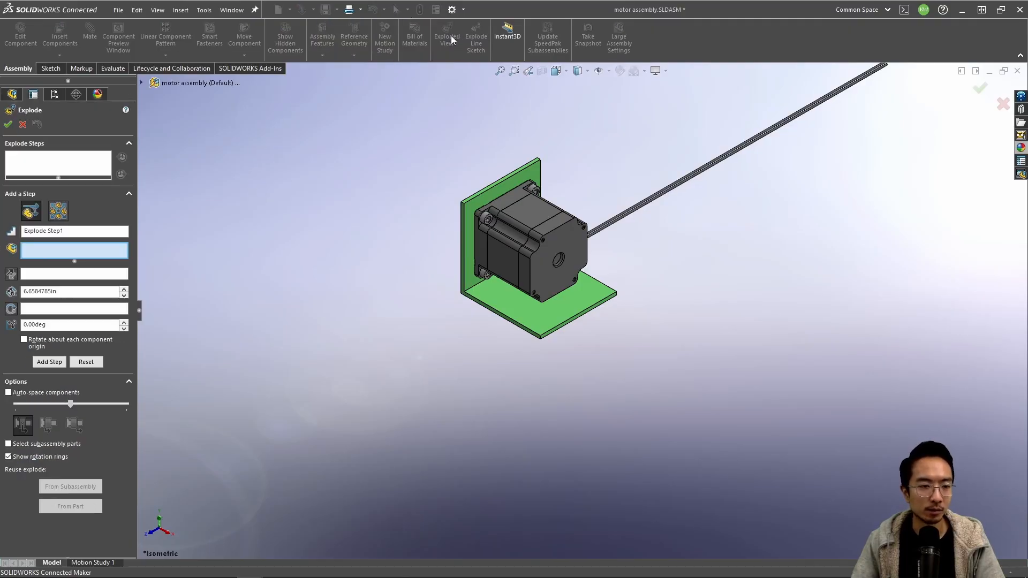
drag(658, 357, 416, 137)
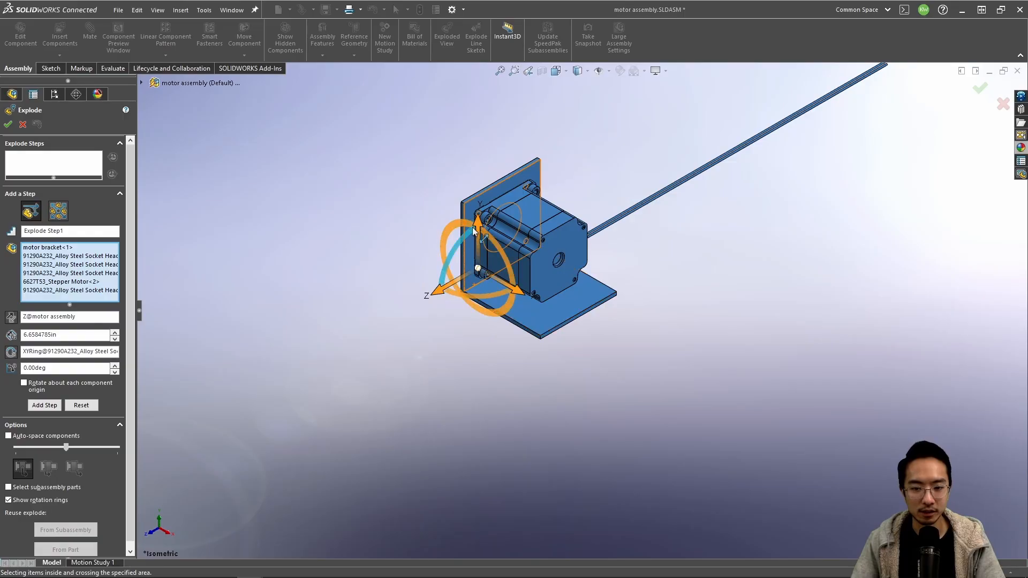
click(508, 185)
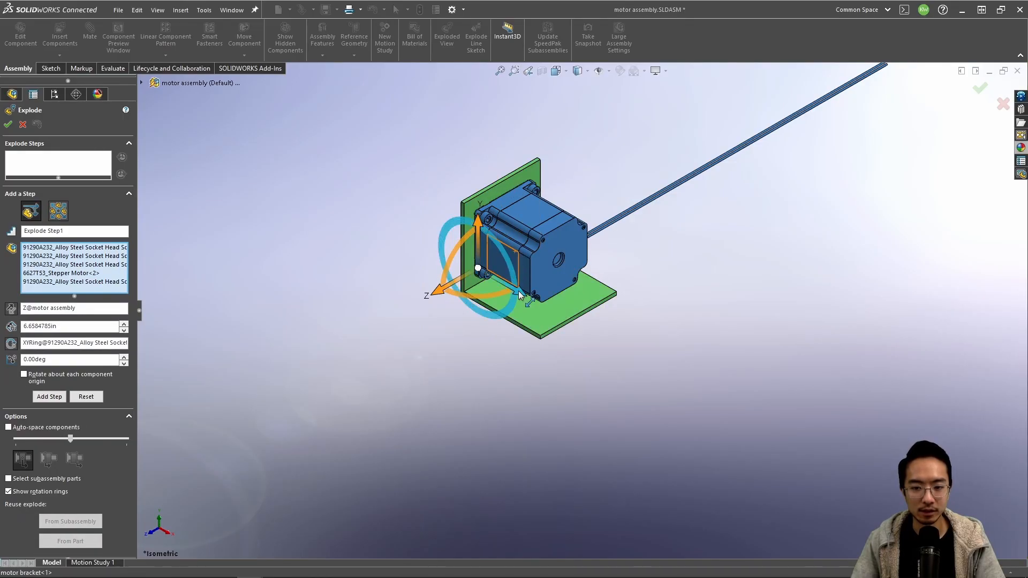
drag(519, 294, 681, 384)
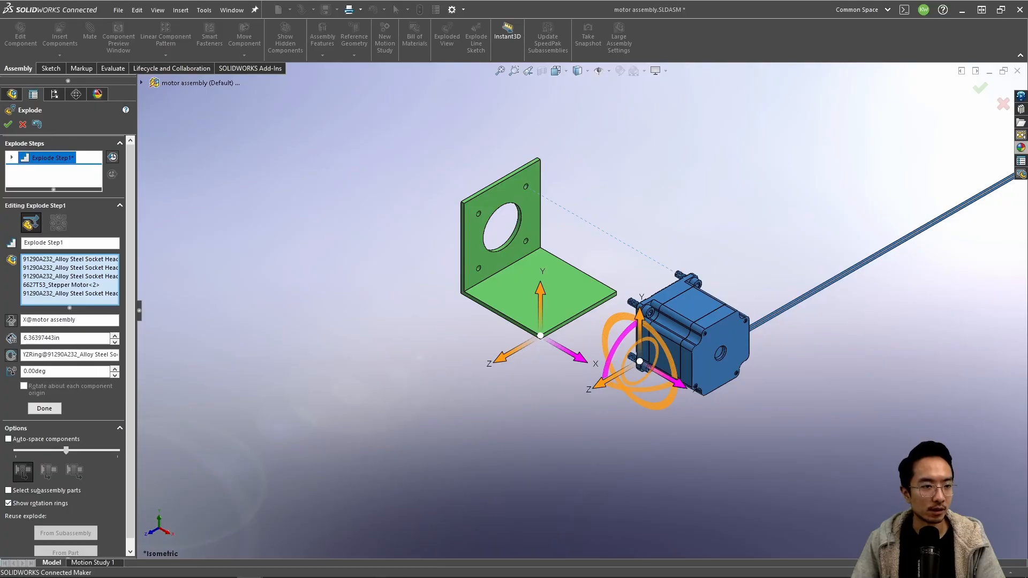
click(9, 125)
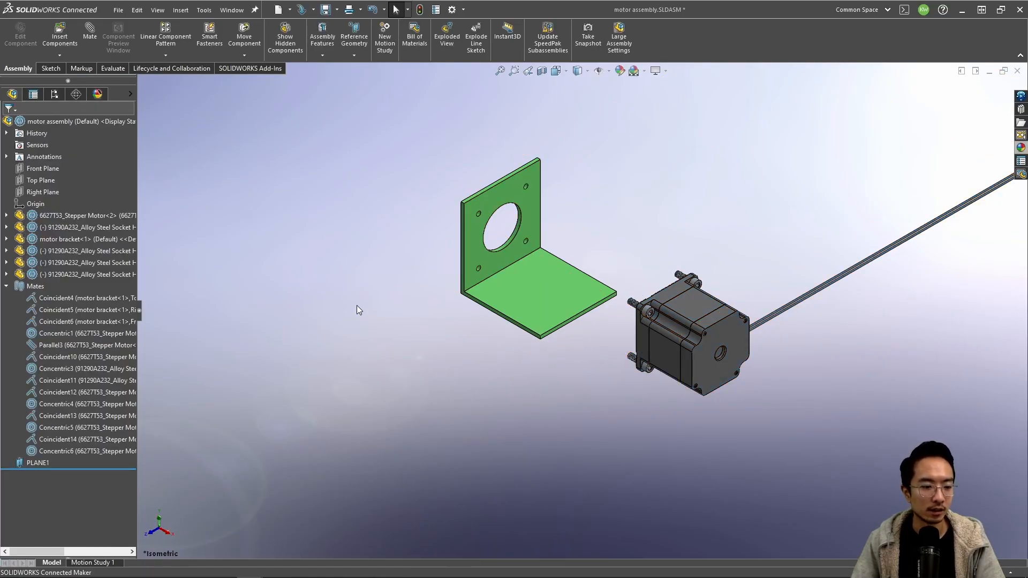
Step: Discard a new exploded view and explode the motor assembly again
click(442, 40)
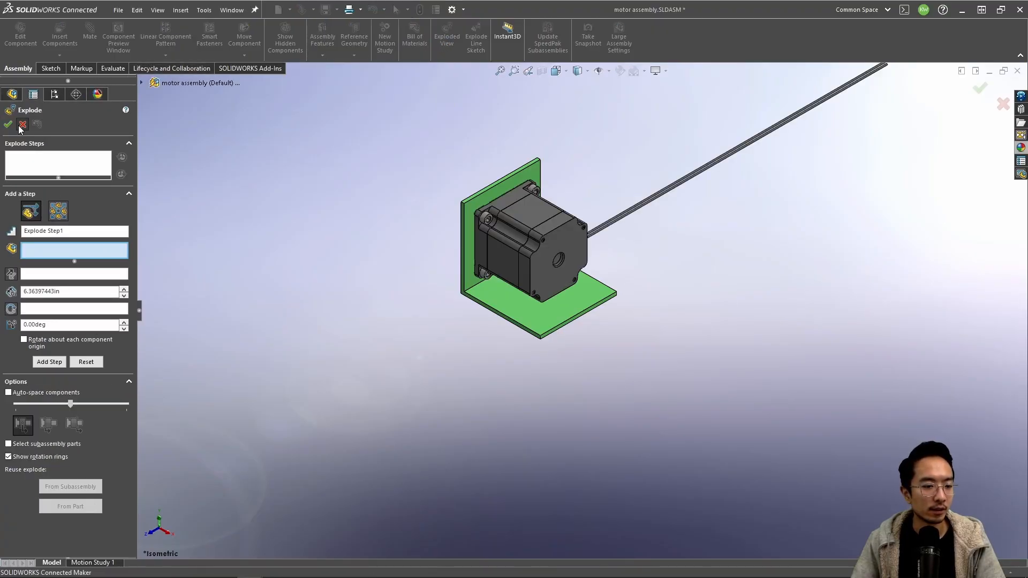
click(22, 125)
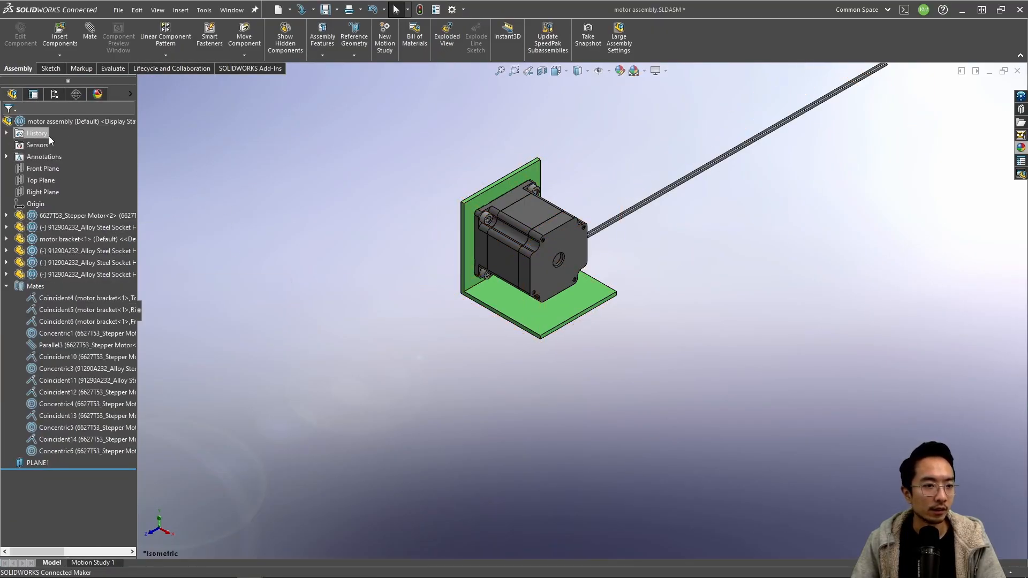
right_click(57, 124)
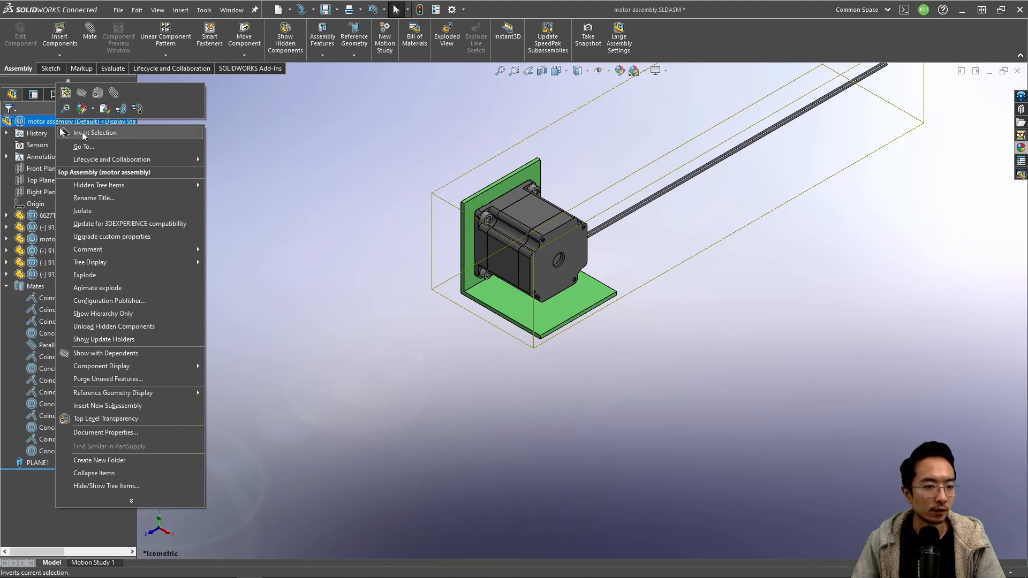
click(93, 275)
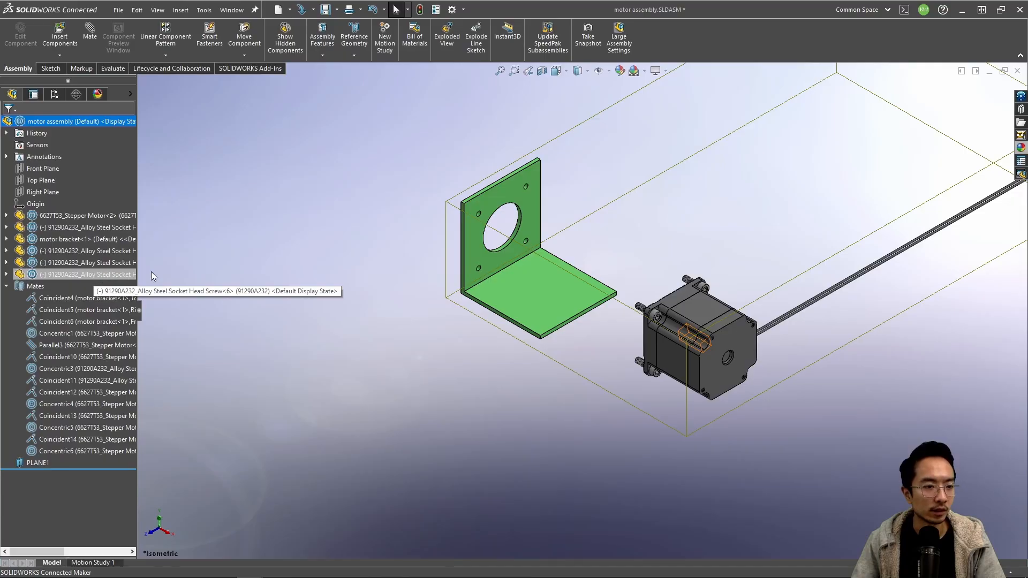
Step: Delete Exploded View2 from the Default configuration and open Exploded View1 for editing
click(46, 95)
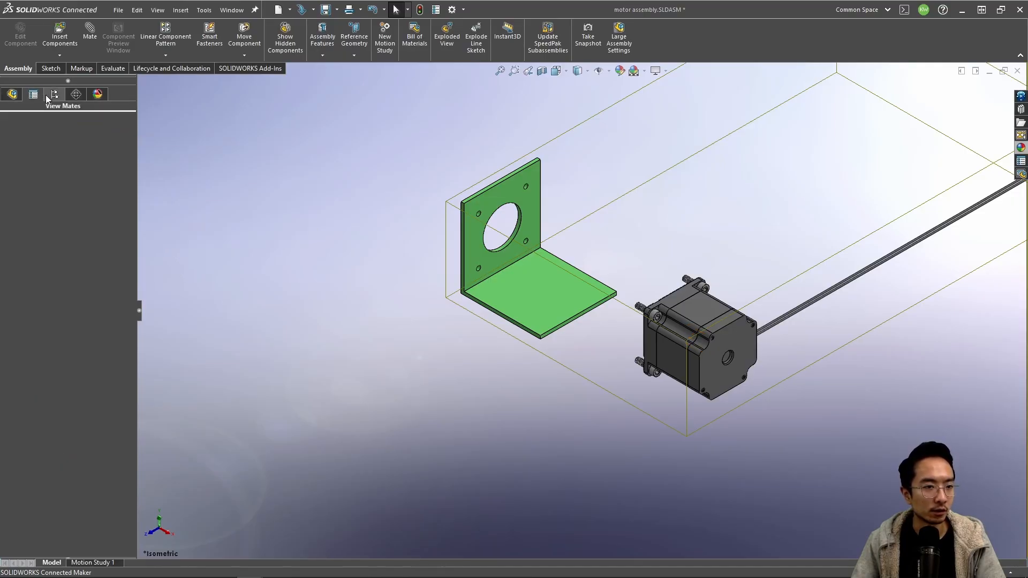
click(18, 141)
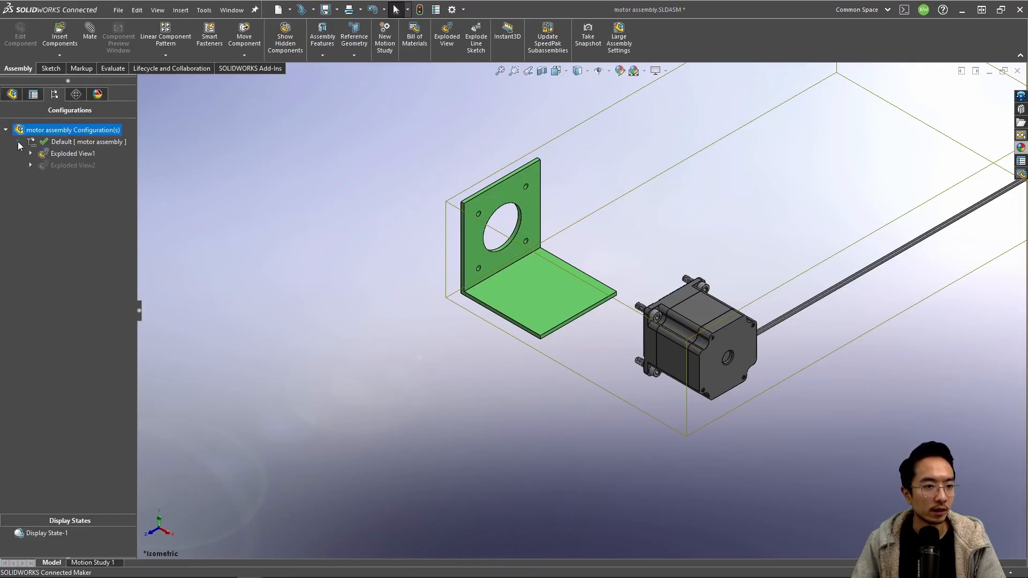
right_click(82, 167)
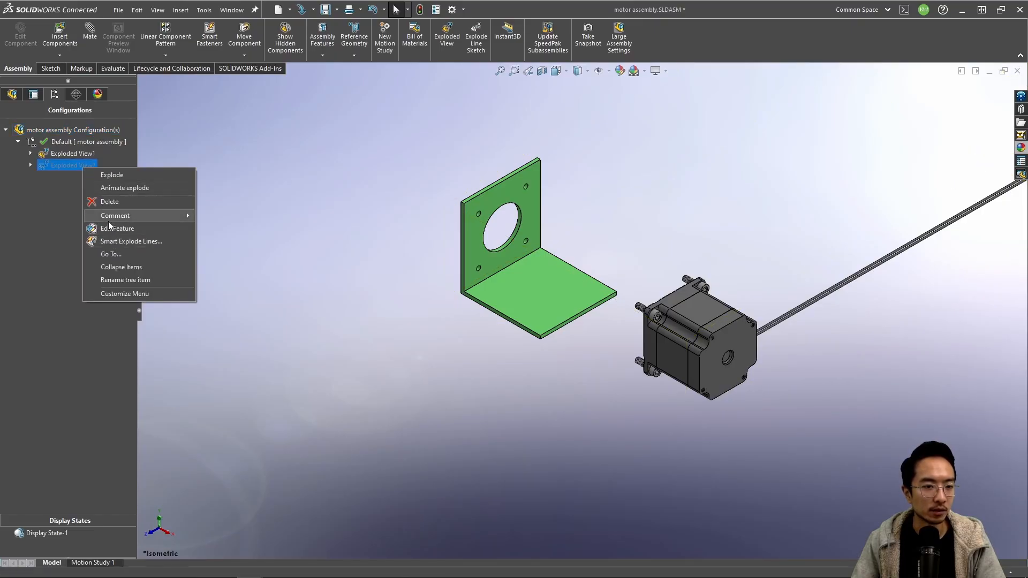
click(112, 204)
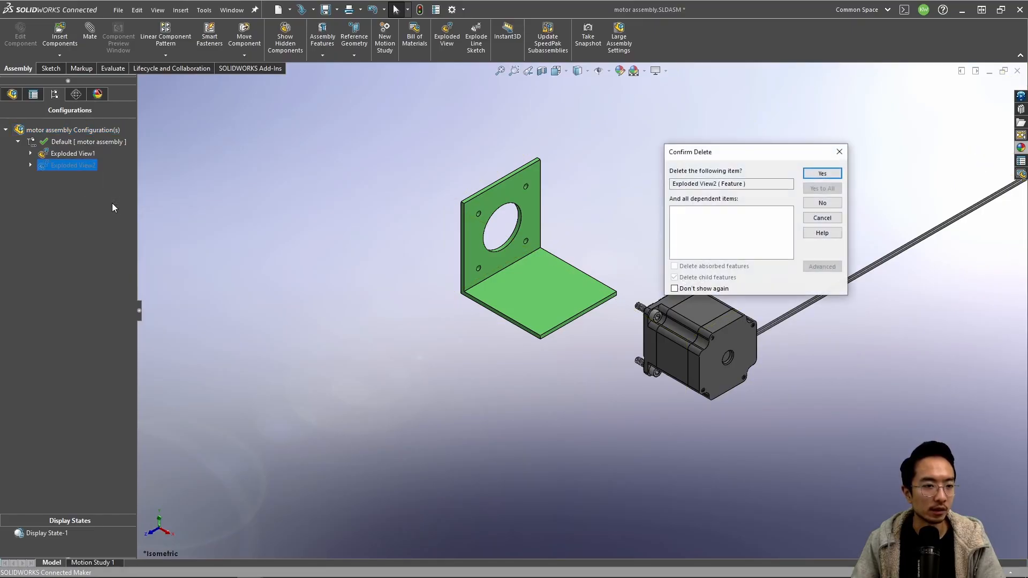
click(822, 173)
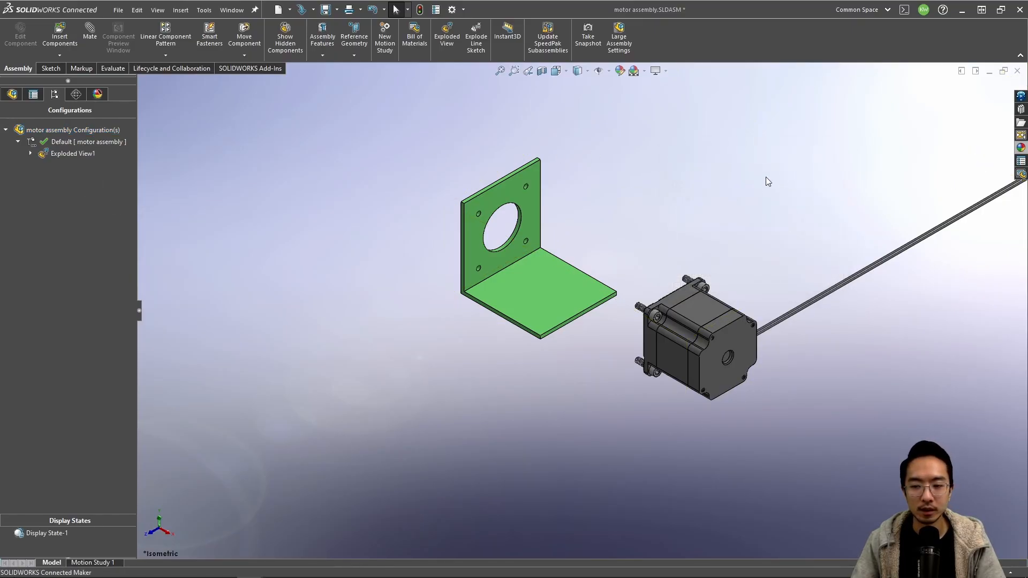
right_click(57, 154)
click(85, 215)
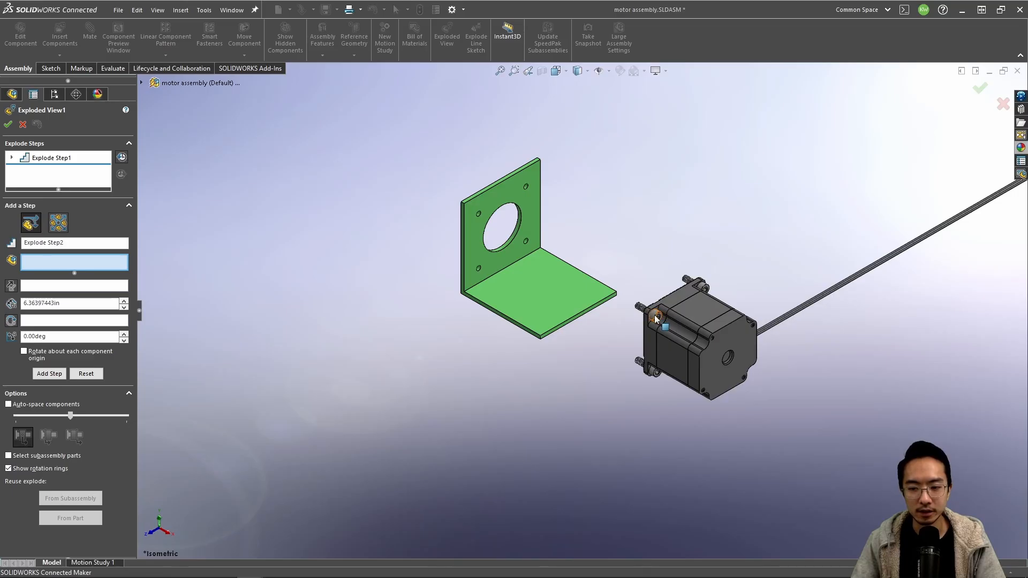
Step: Try moving only the four screws about 4.48 in along Z as a second explode step, and delete that step
drag(837, 422, 619, 257)
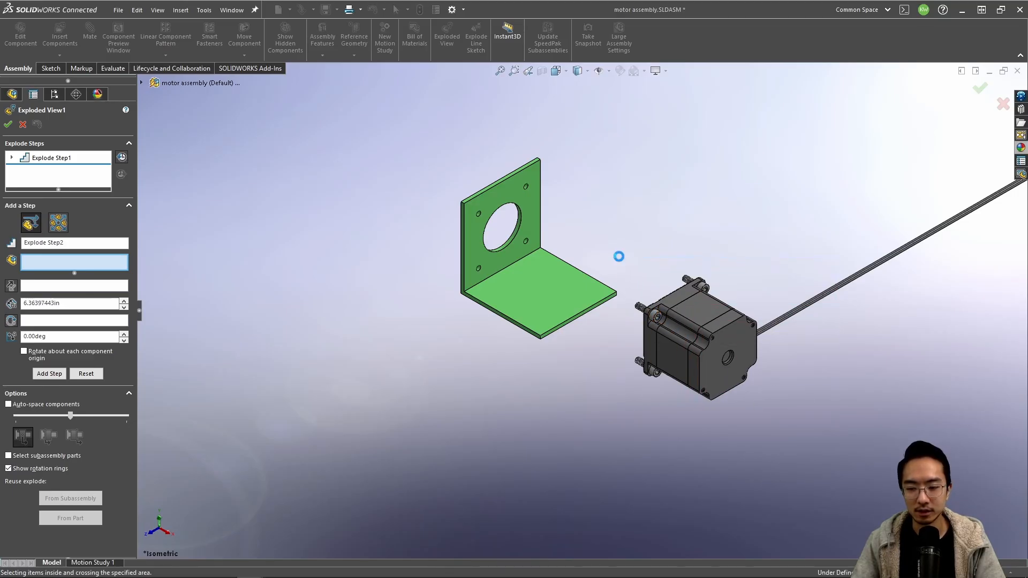
click(707, 317)
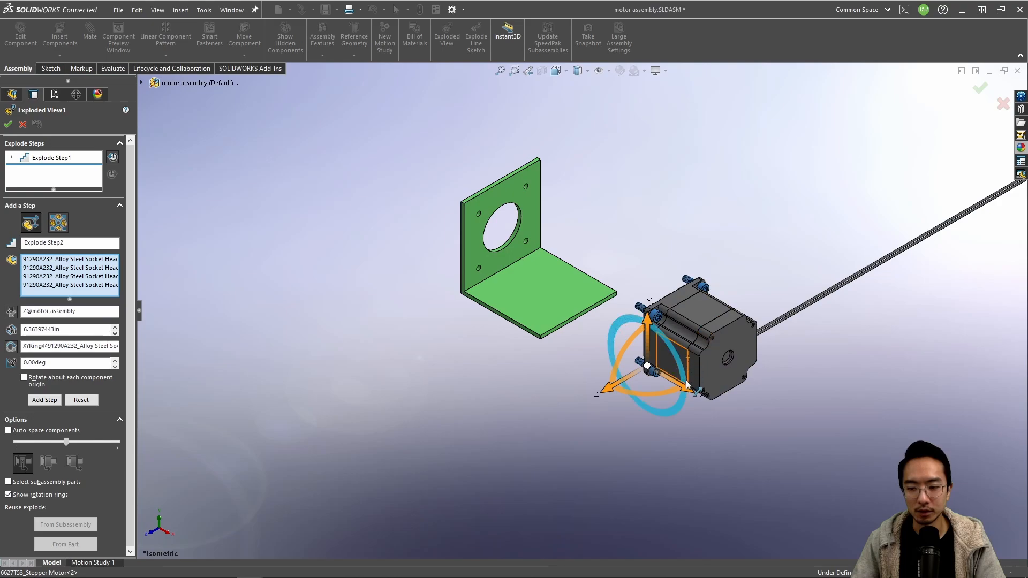
drag(609, 391, 478, 426)
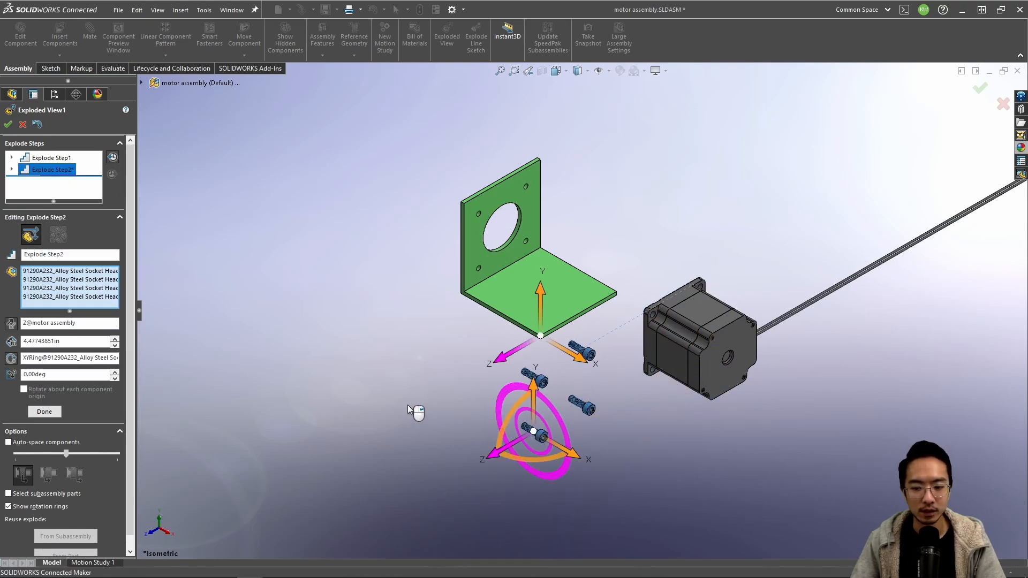
right_click(60, 173)
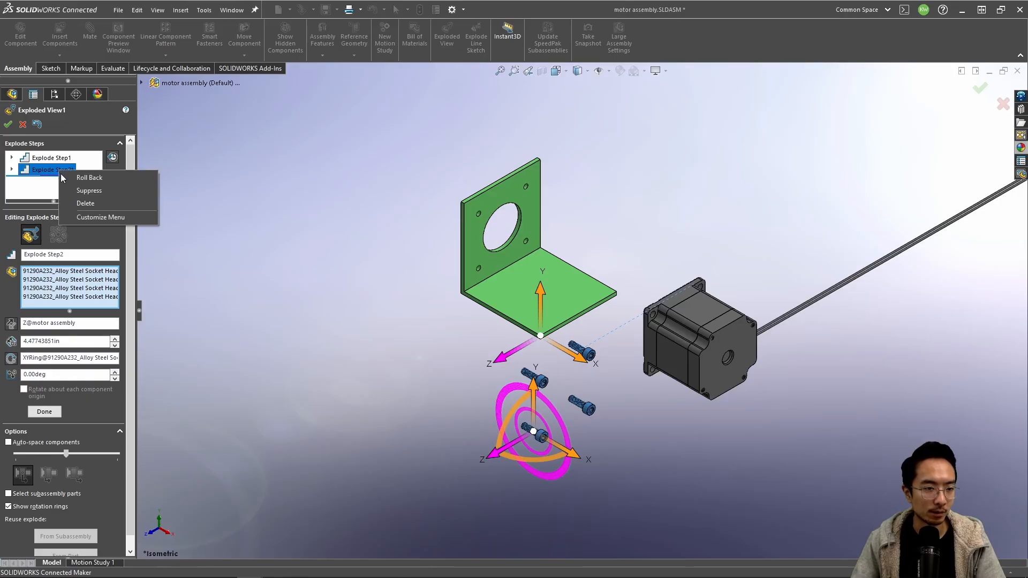
click(79, 203)
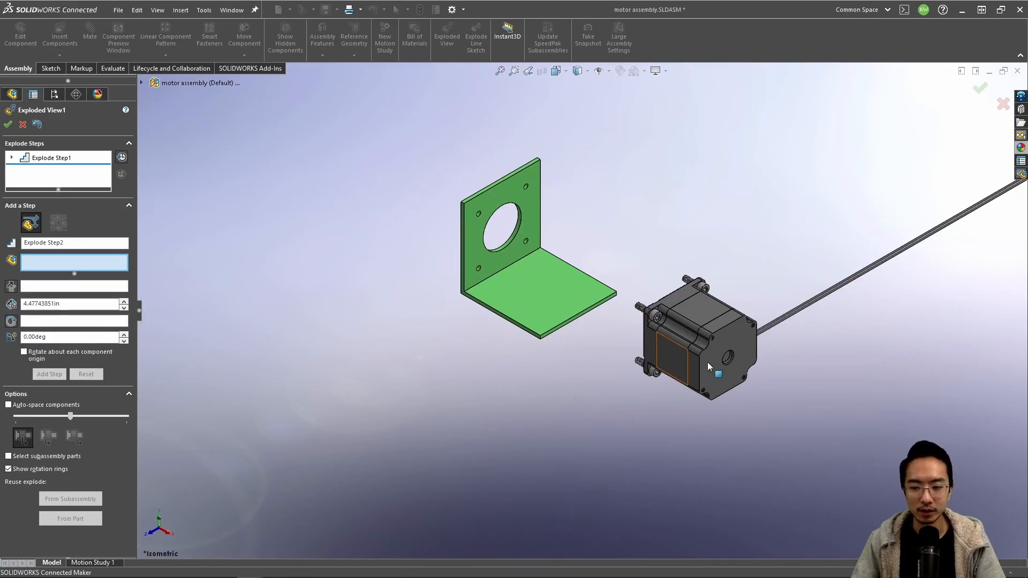
Step: Add a second explode step moving only the four screws along X beyond the motor, accept the exploded view and save the assembly
drag(794, 410, 620, 264)
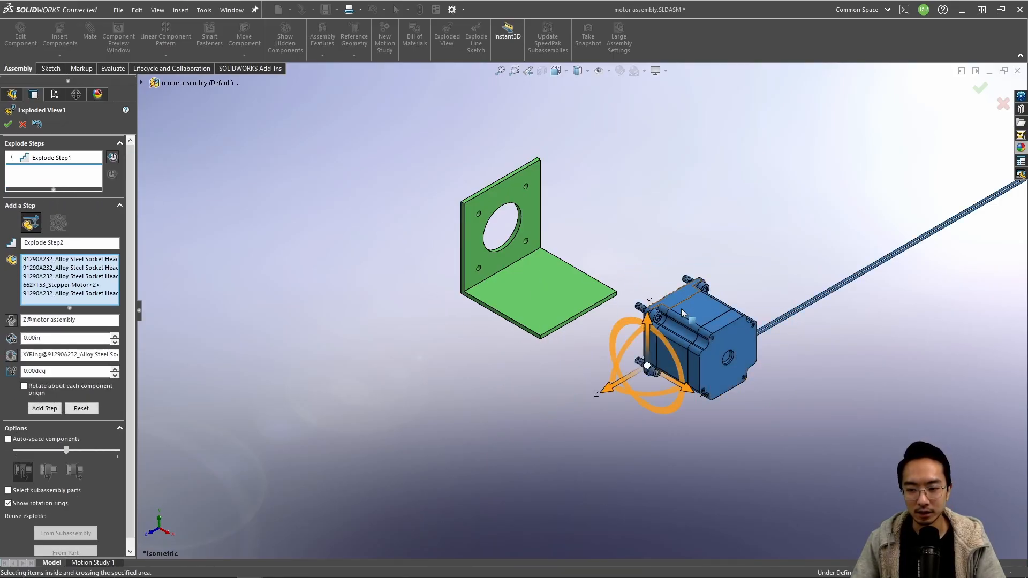
click(707, 310)
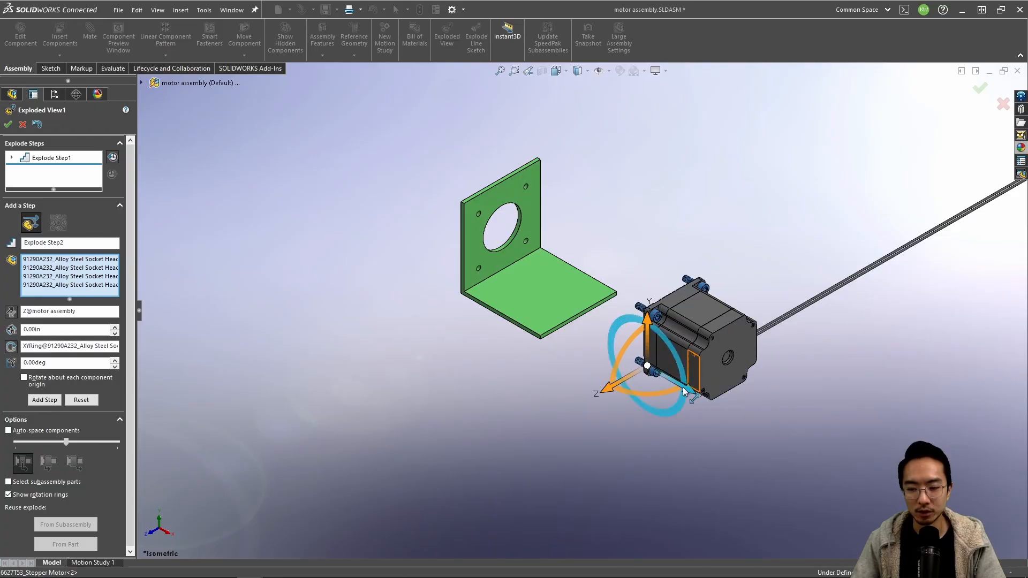
drag(689, 383, 868, 471)
click(979, 90)
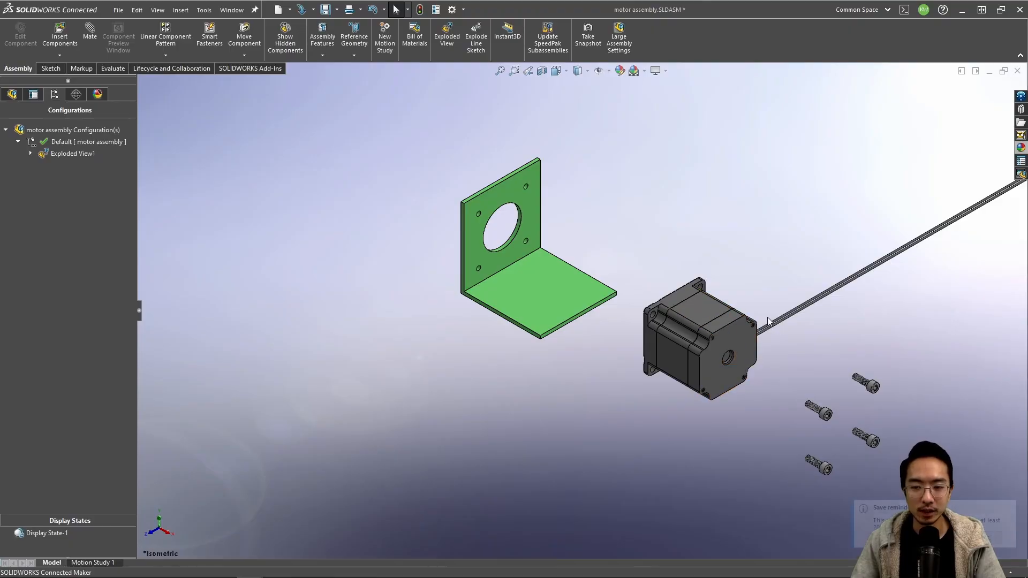
key(ctrl+s)
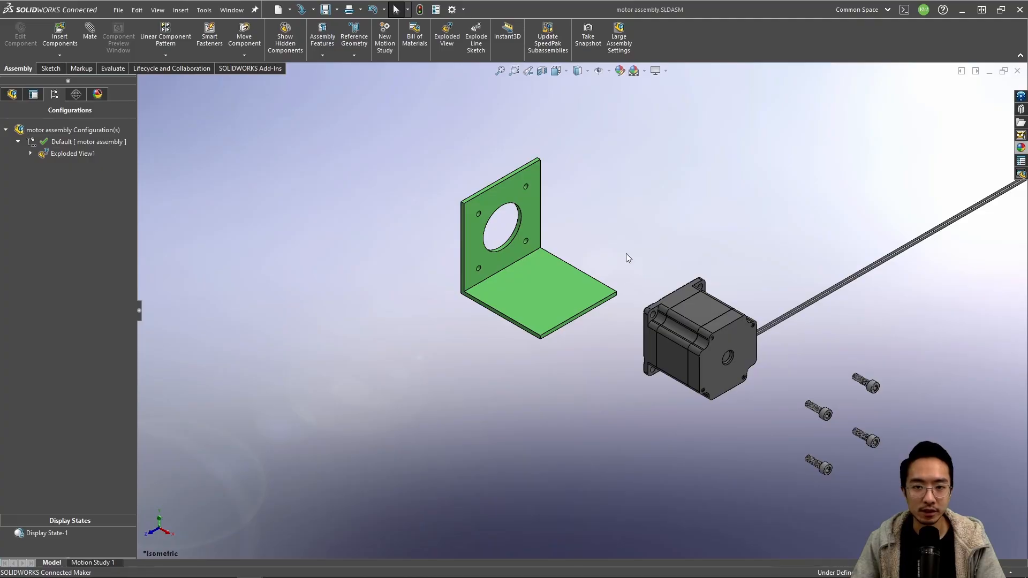
Step: Start an explode line sketch and route a line along XYZ from the upper-left screw's head to the bracket's upper-left hole
click(471, 41)
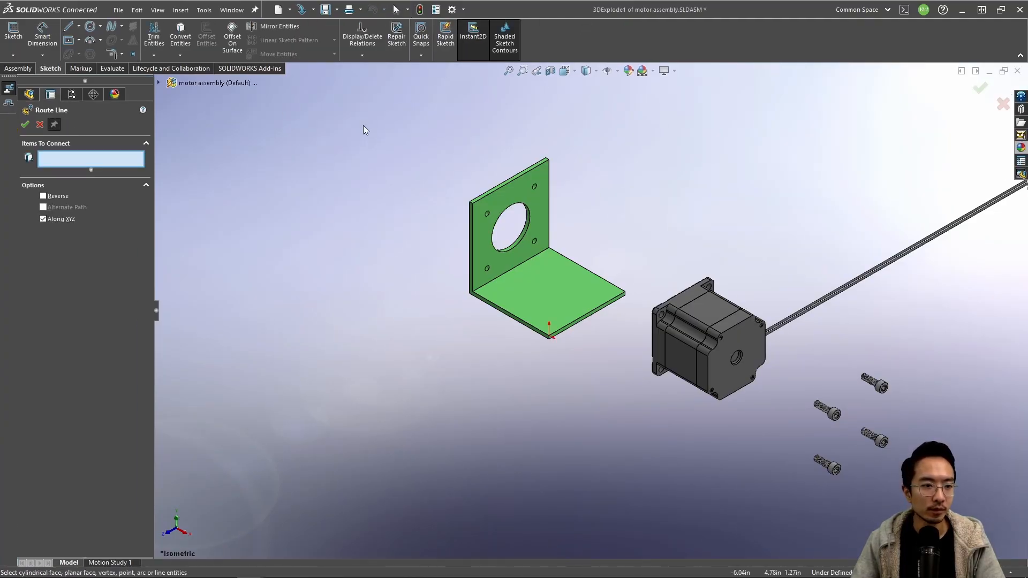
scroll(827, 411, down, 2)
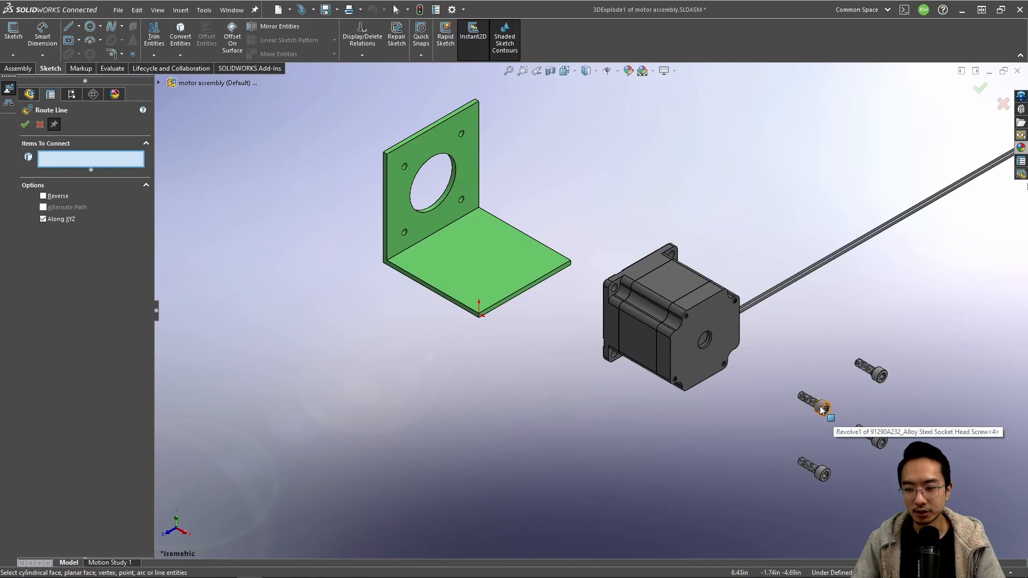
click(822, 411)
scroll(404, 169, down, 4)
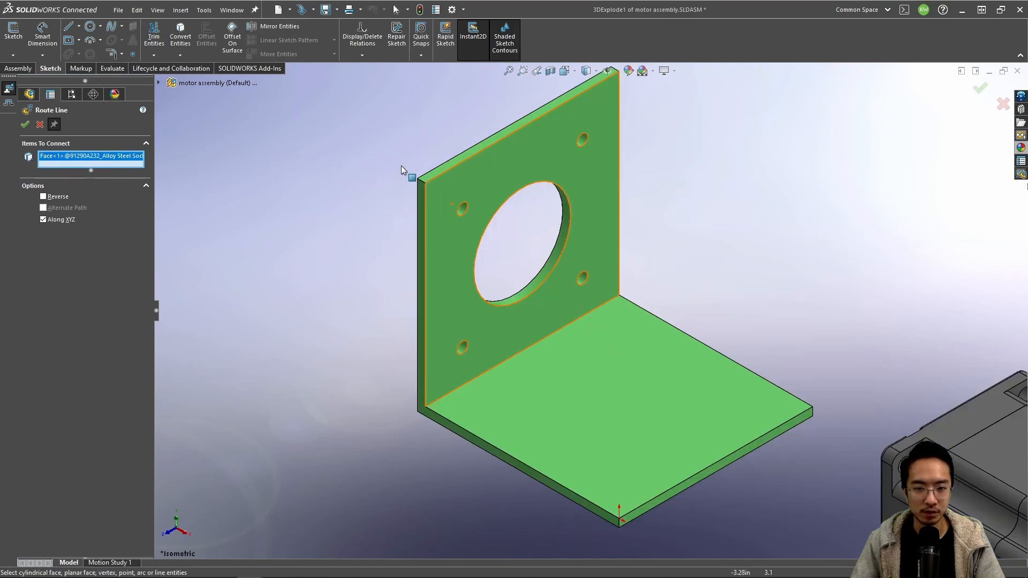
click(512, 249)
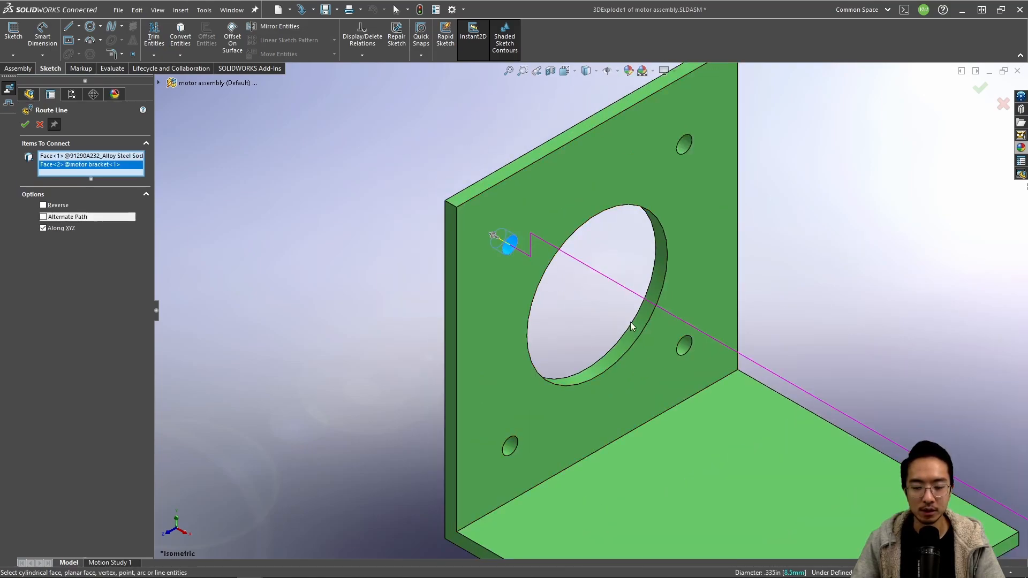
Step: Straighten the route line at its ends so it runs directly between the upper-left screw and its bracket hole
scroll(631, 324, up, 4)
scroll(720, 354, up, 3)
scroll(862, 461, down, 1)
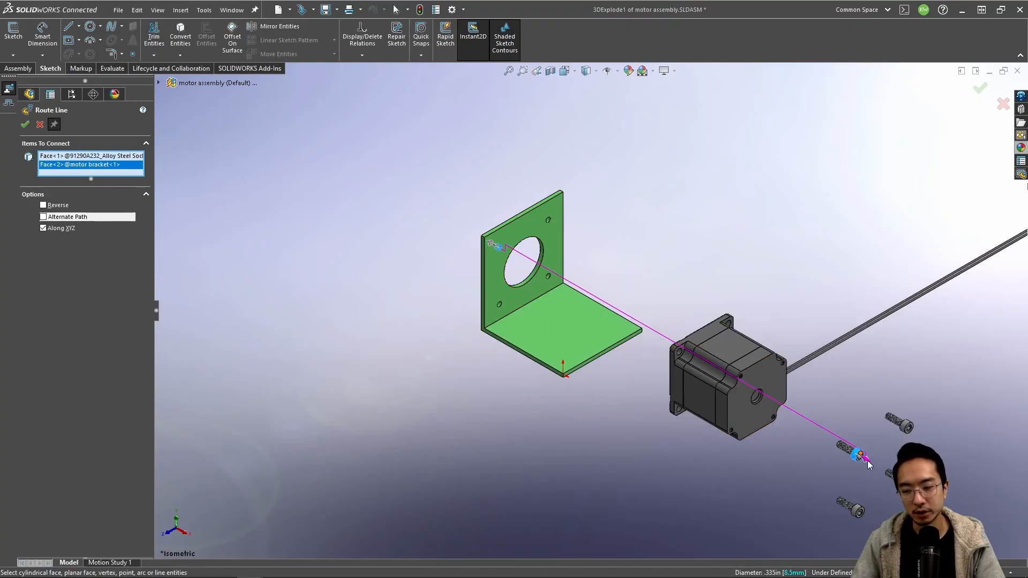
scroll(865, 472, down, 8)
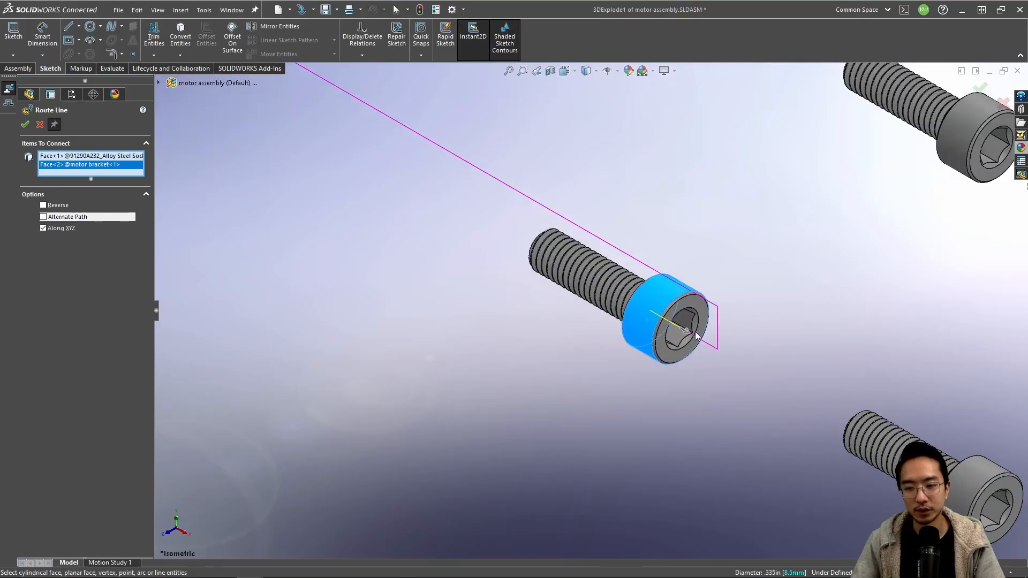
scroll(692, 397, up, 5)
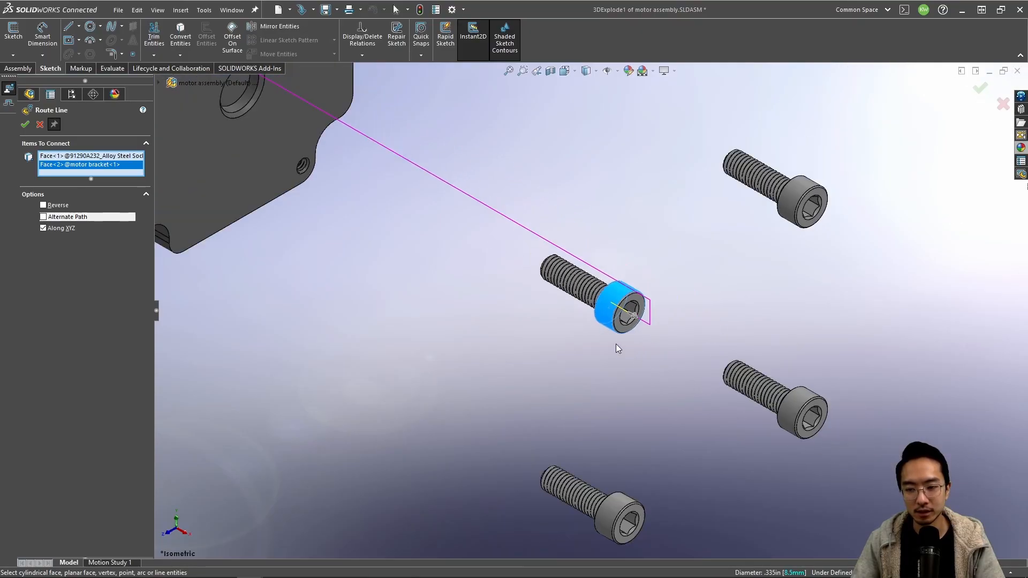
scroll(464, 270, up, 4)
scroll(466, 262, down, 4)
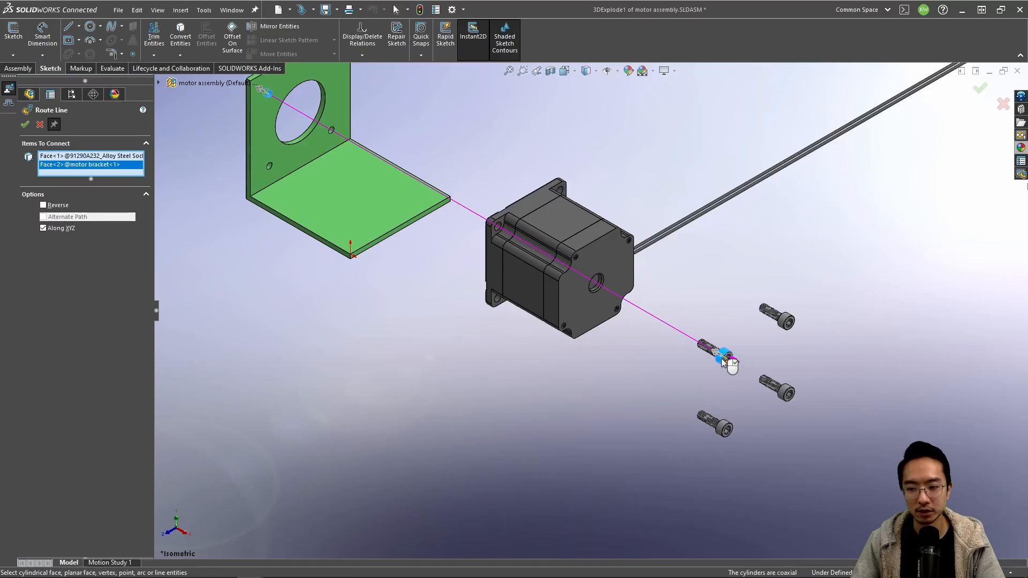
scroll(619, 325, up, 2)
scroll(623, 327, down, 1)
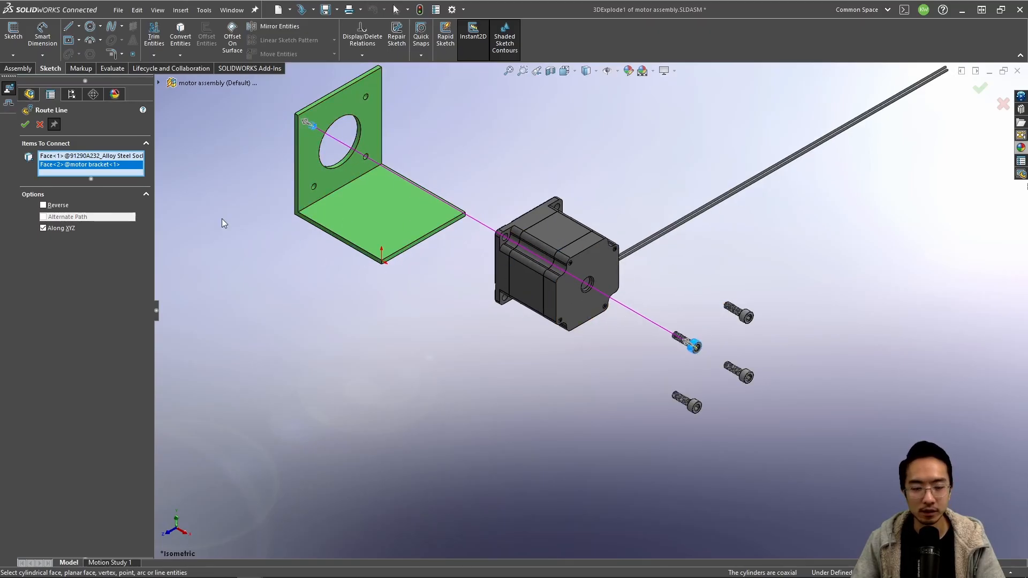
Step: Try adding the upper-right screw to the same route line, and remove its axis and face from the items to connect
click(747, 319)
click(748, 319)
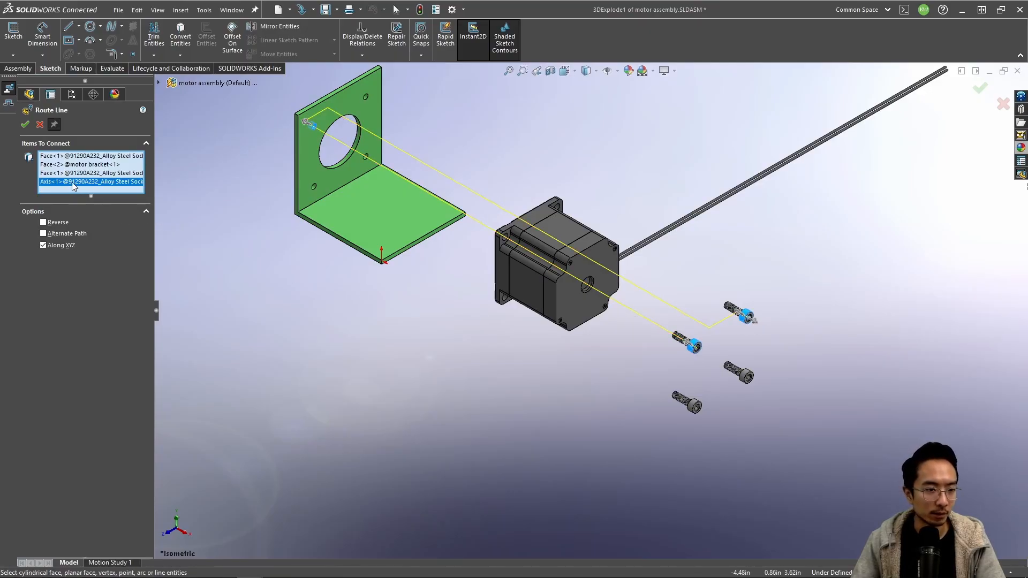
right_click(72, 182)
click(96, 202)
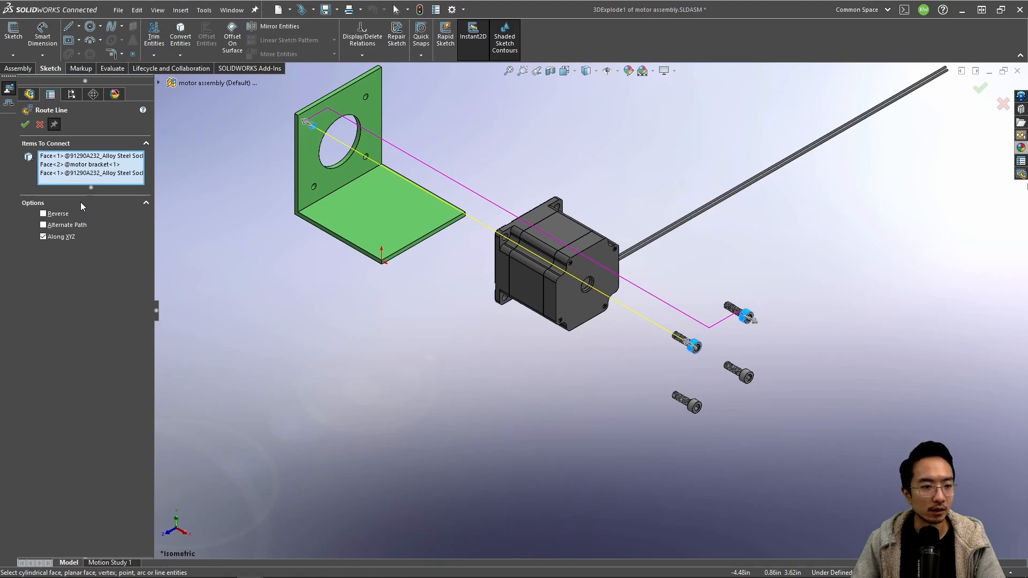
click(75, 173)
right_click(78, 174)
click(95, 194)
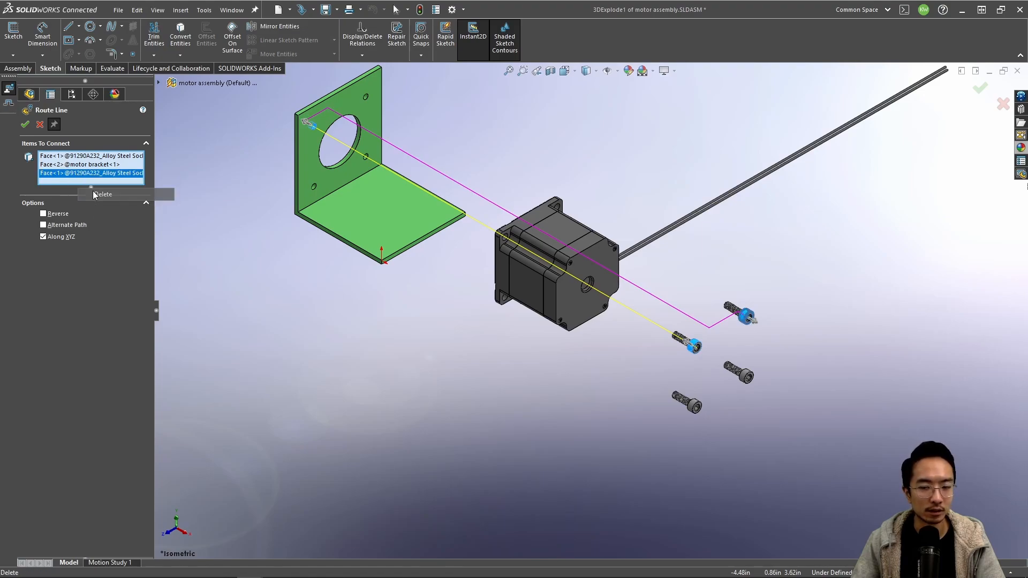
Step: Accept the upper-left screw's route line and route another along XYZ from the upper-right screw's head to the bracket's upper-right hole
click(25, 126)
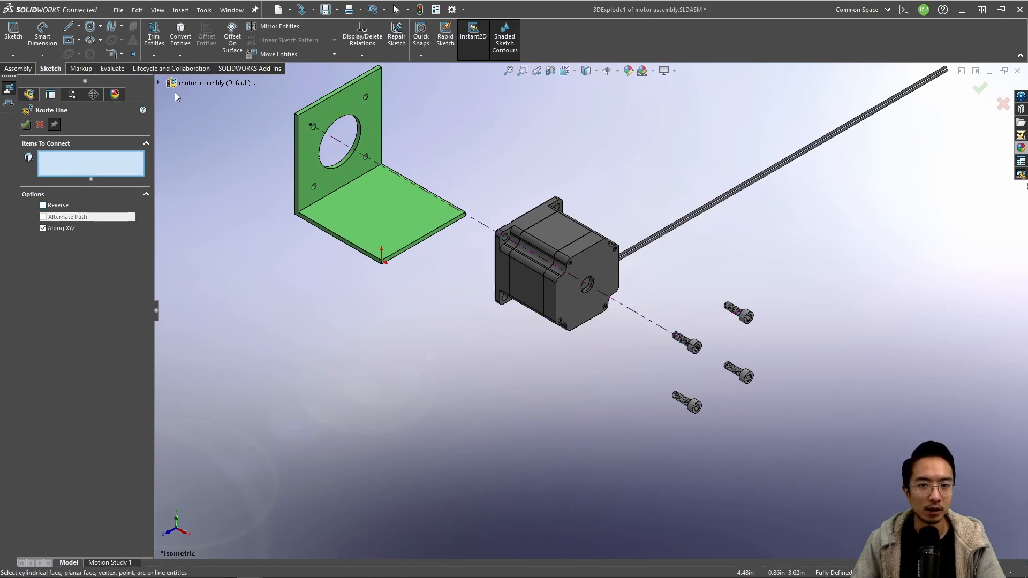
scroll(769, 311, down, 4)
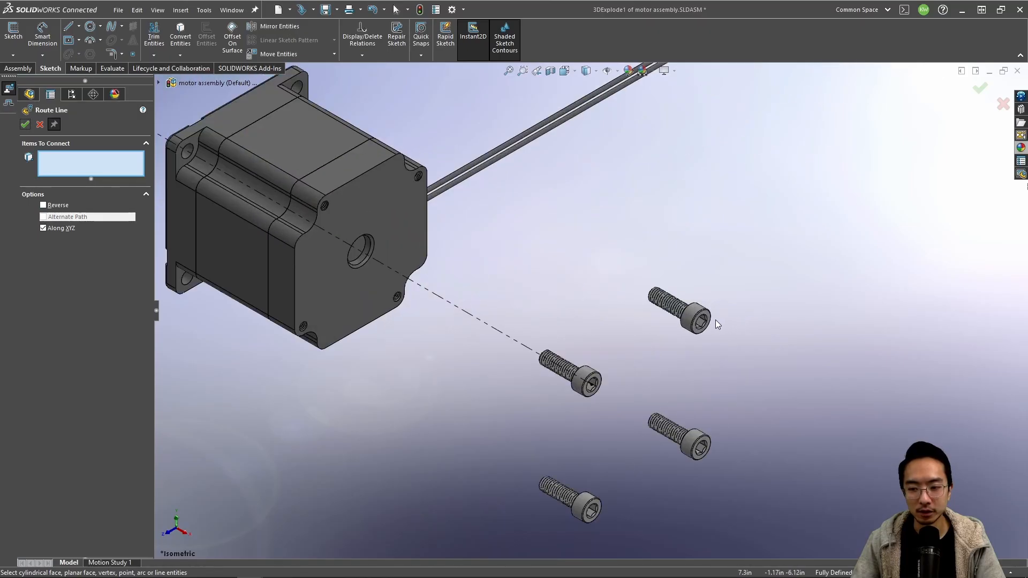
click(698, 320)
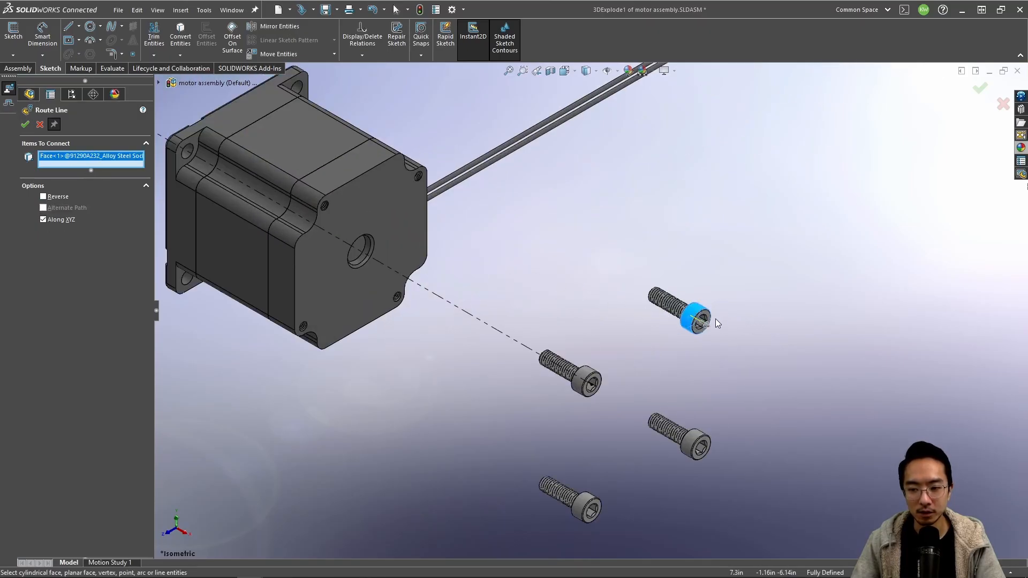
scroll(589, 310, up, 4)
scroll(317, 146, down, 3)
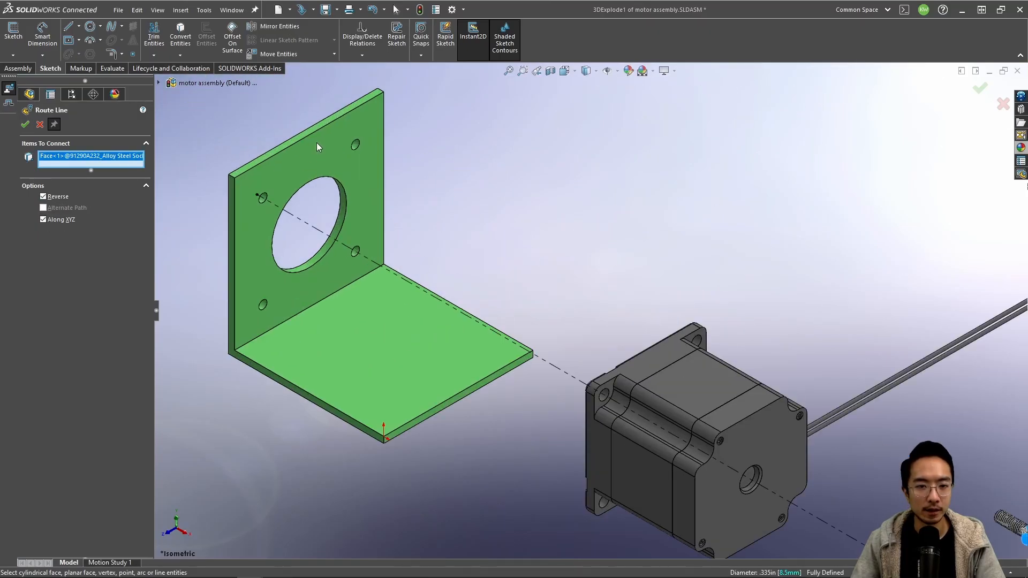
scroll(365, 151, down, 4)
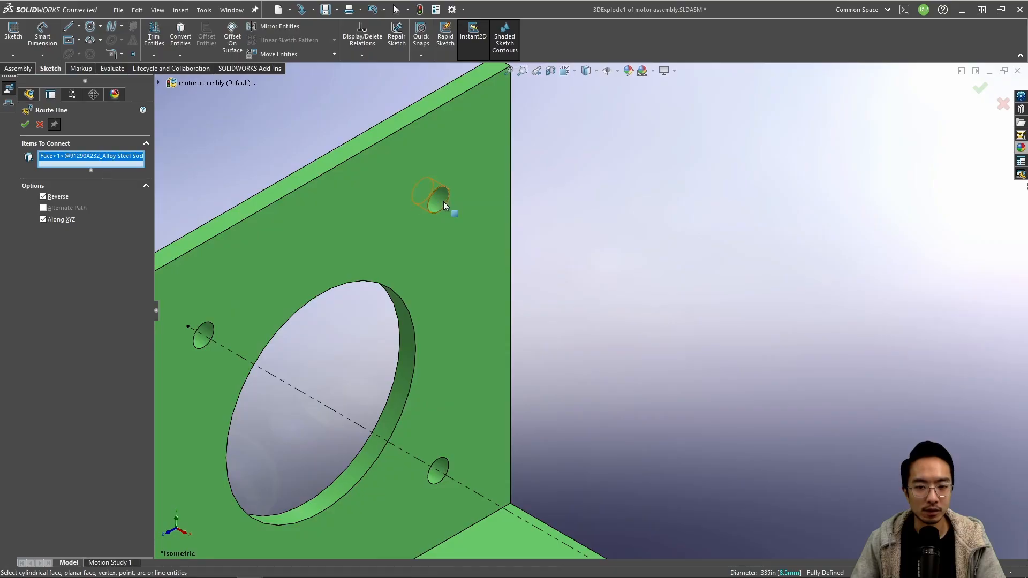
click(444, 203)
scroll(588, 310, up, 5)
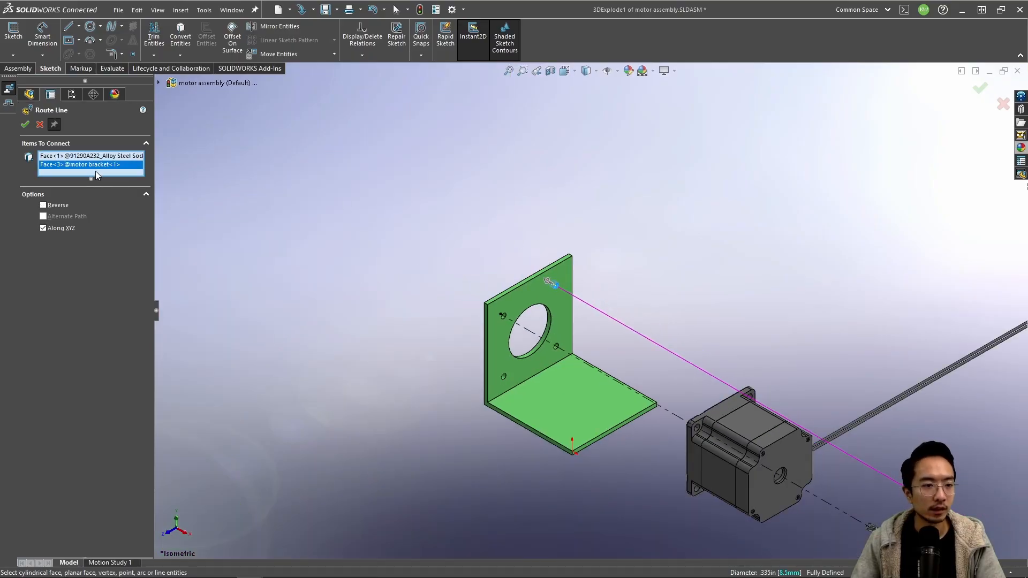
click(25, 125)
Step: Route an explode line along XYZ from the lower-left screw's head to the bracket's lower-left hole
scroll(742, 420, up, 6)
scroll(774, 442, down, 6)
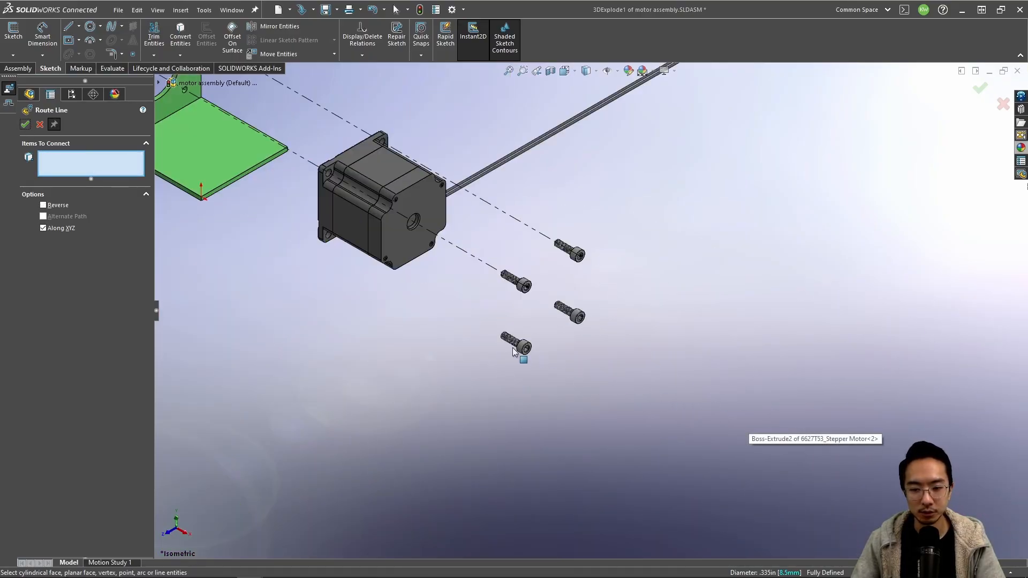
scroll(509, 343, down, 6)
click(552, 342)
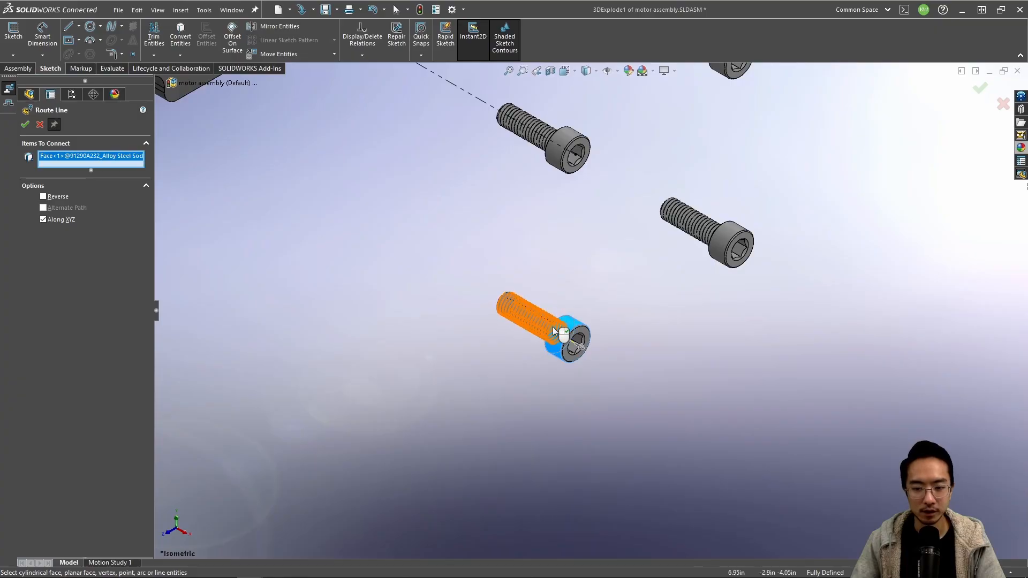
scroll(429, 264, up, 4)
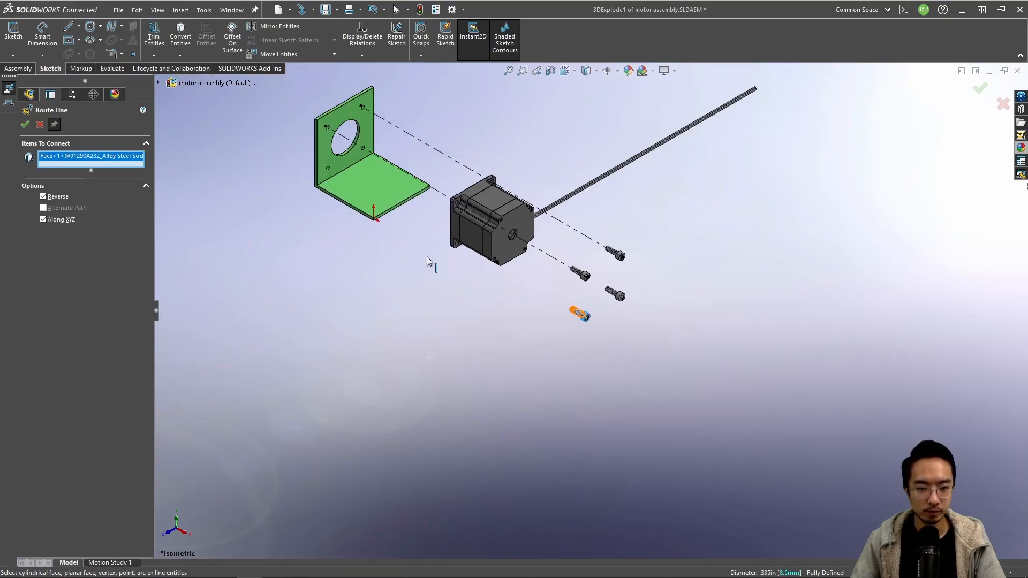
scroll(436, 353, down, 8)
click(440, 356)
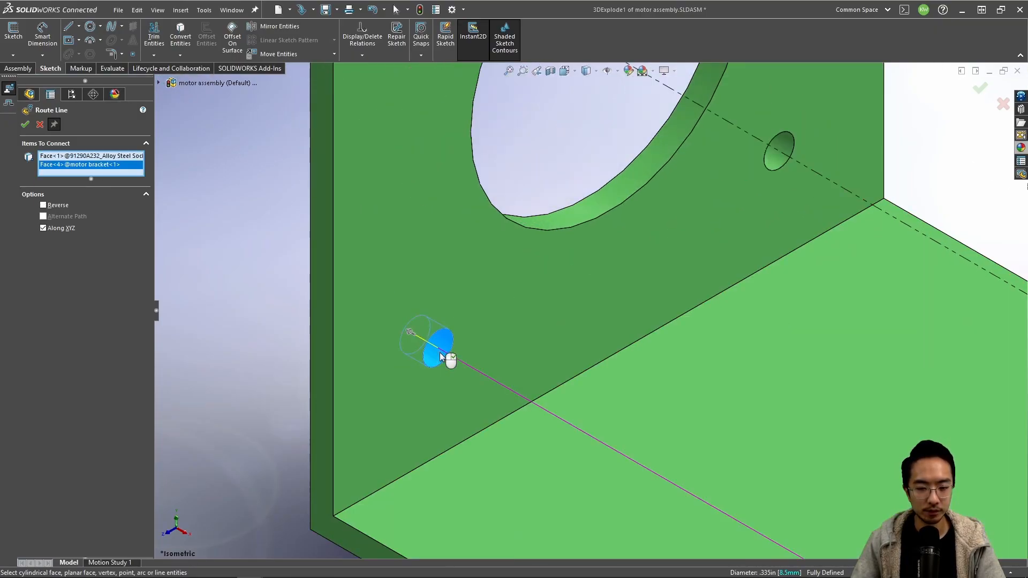
right_click(440, 356)
Step: Route an explode line along XYZ from the lower-right screw's head to the bracket's lower-right hole
scroll(572, 300, up, 8)
scroll(418, 285, down, 8)
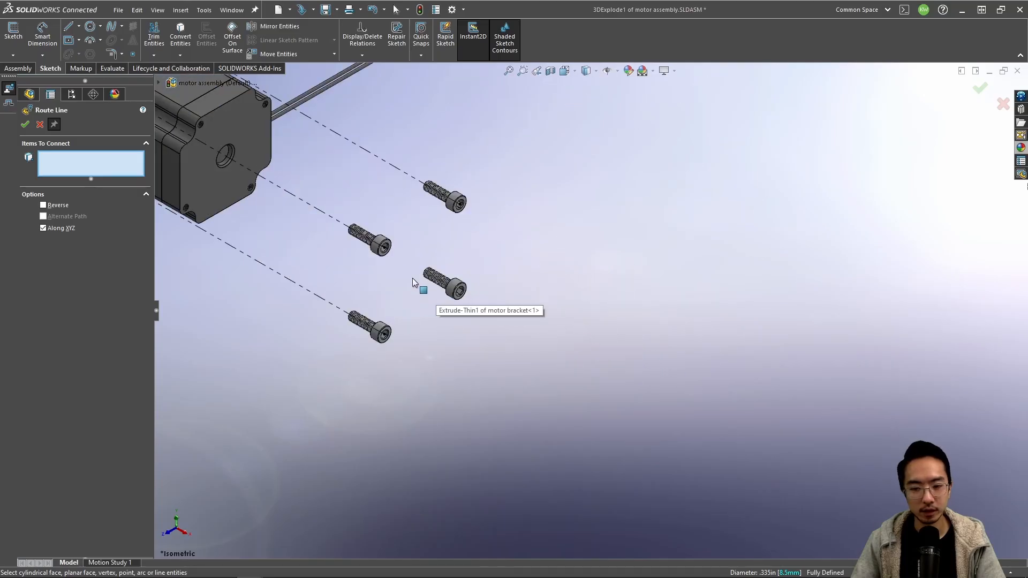
click(618, 315)
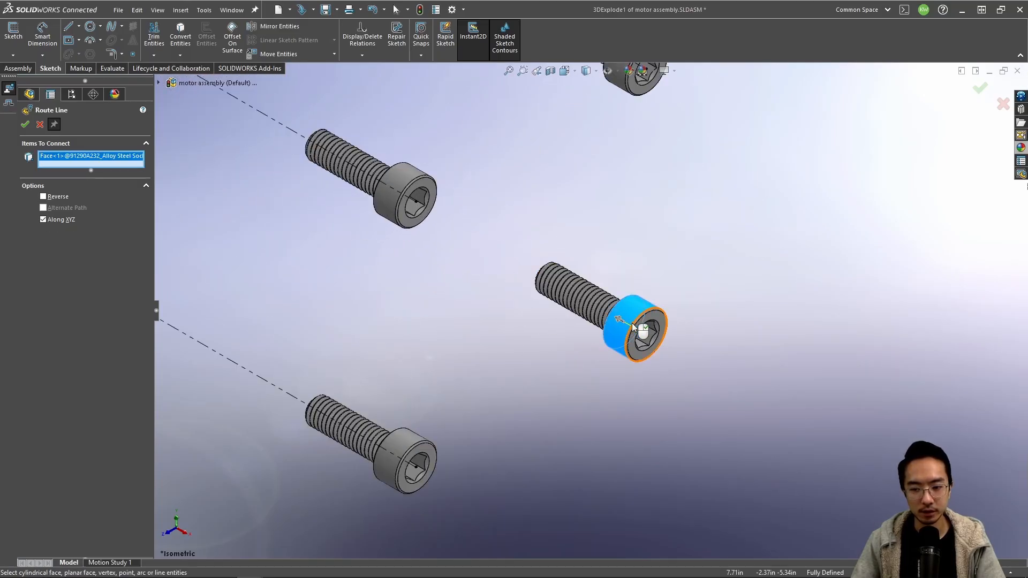
scroll(621, 315, up, 8)
scroll(624, 313, down, 6)
scroll(487, 248, down, 6)
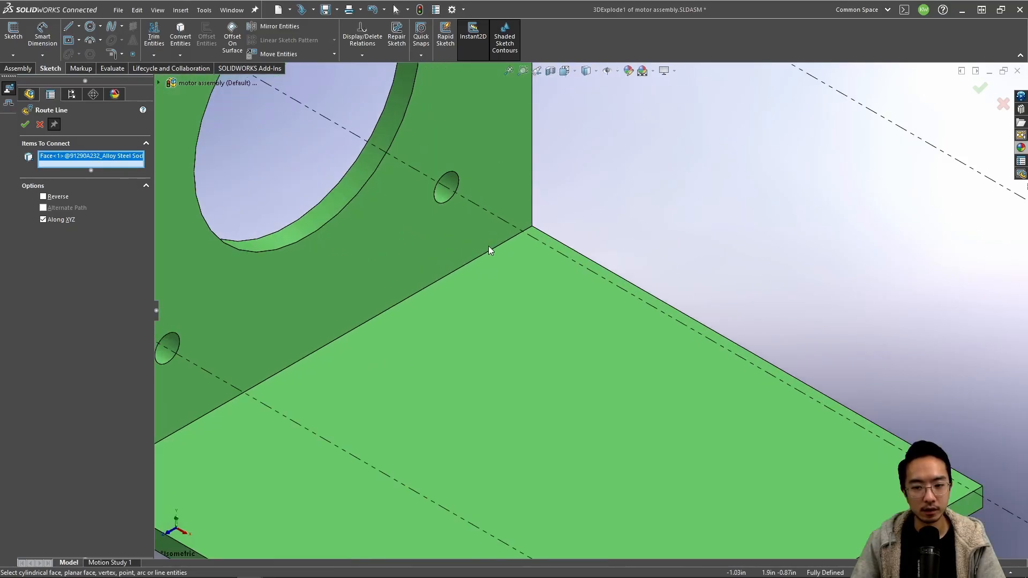
click(431, 173)
right_click(426, 171)
scroll(427, 172, up, 8)
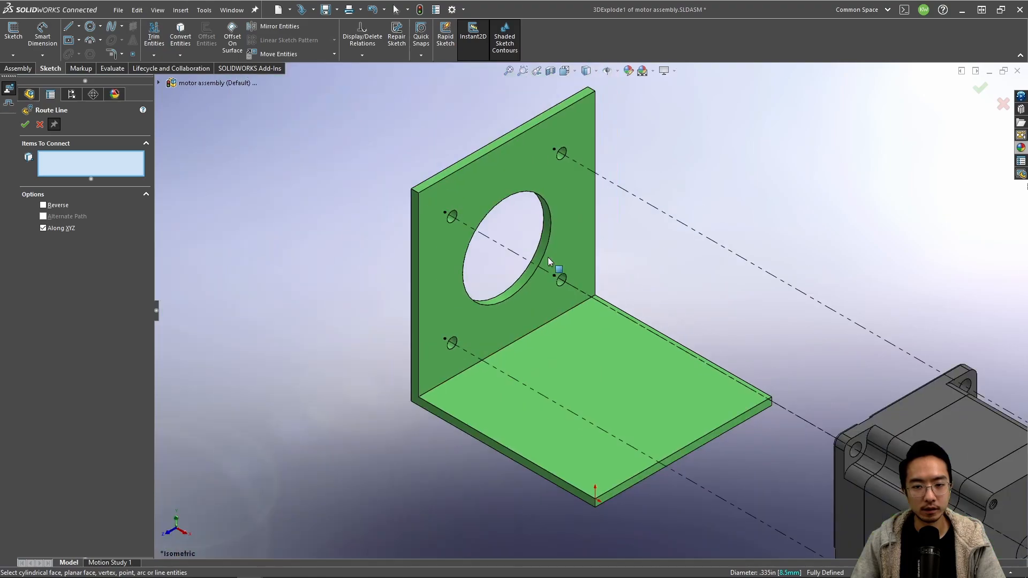
Step: Finish the route lines, restore the isometric view and exit the explode line sketch
click(981, 88)
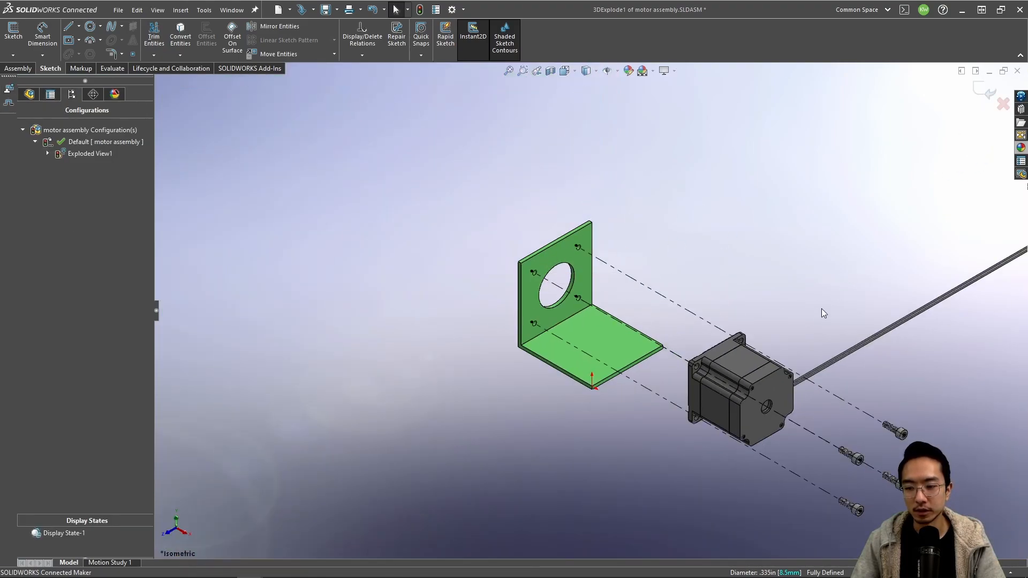
scroll(760, 377, down, 2)
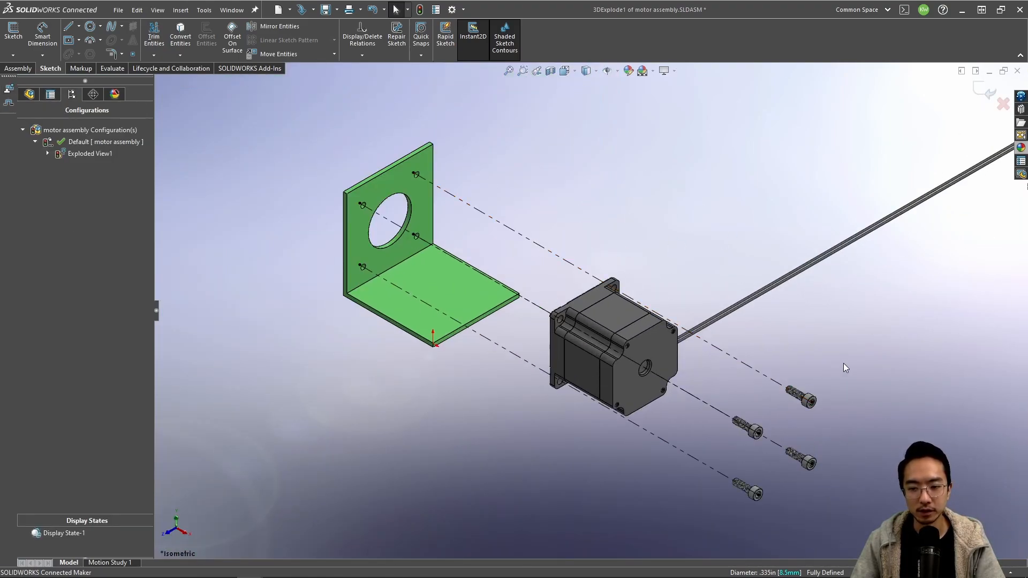
middle_drag(844, 367, 760, 369)
key(space)
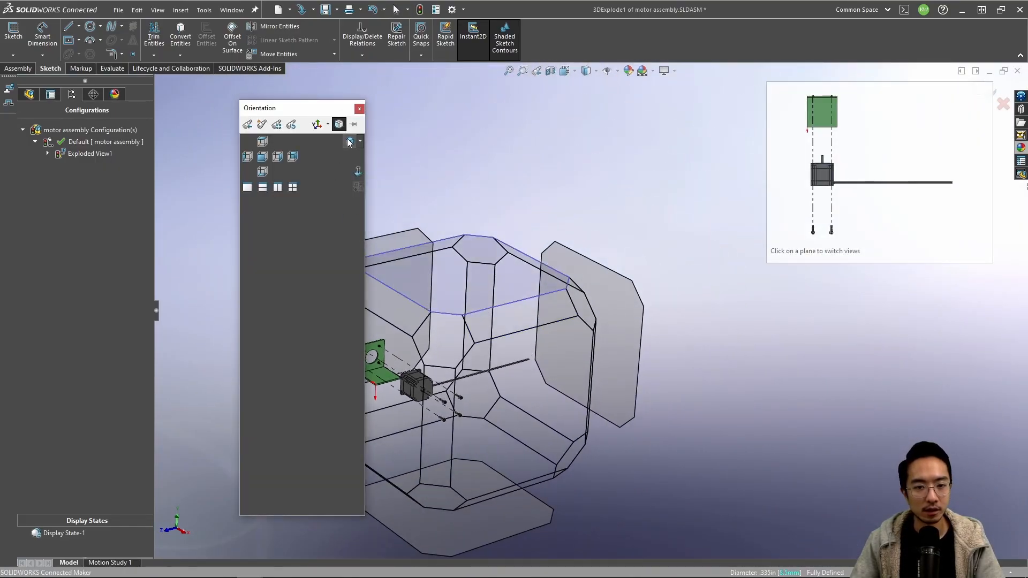
click(350, 141)
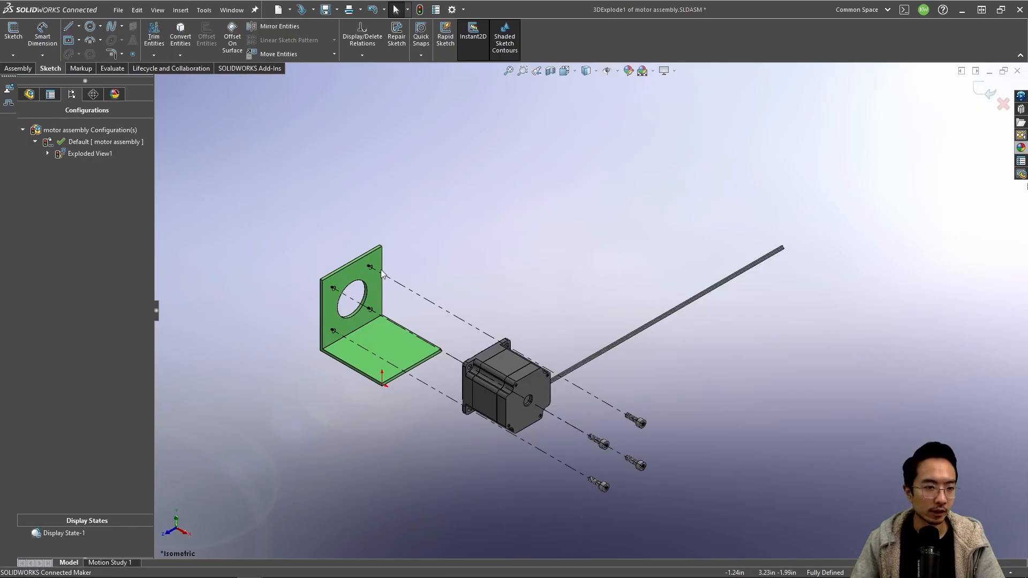
right_click(91, 153)
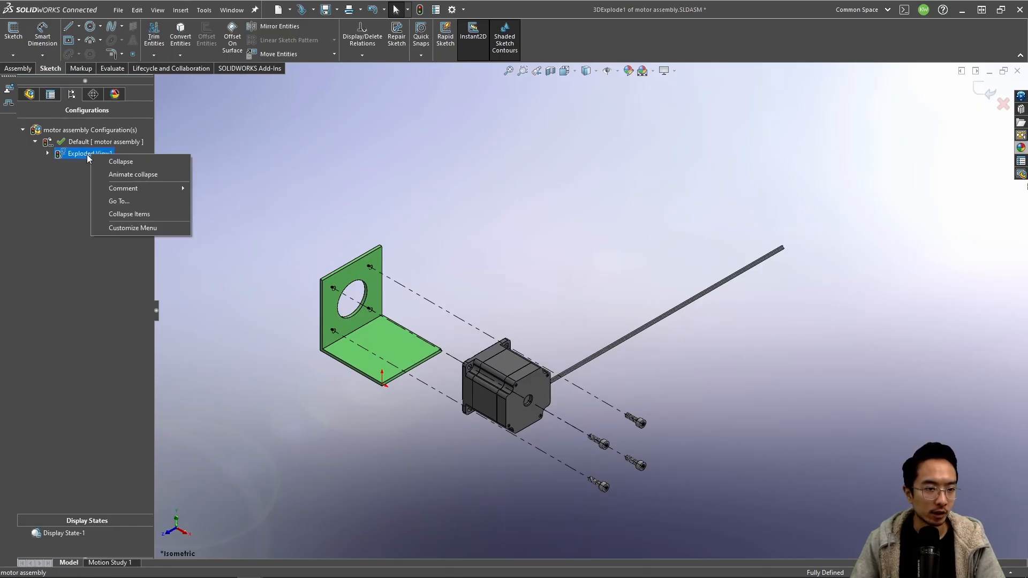
click(291, 157)
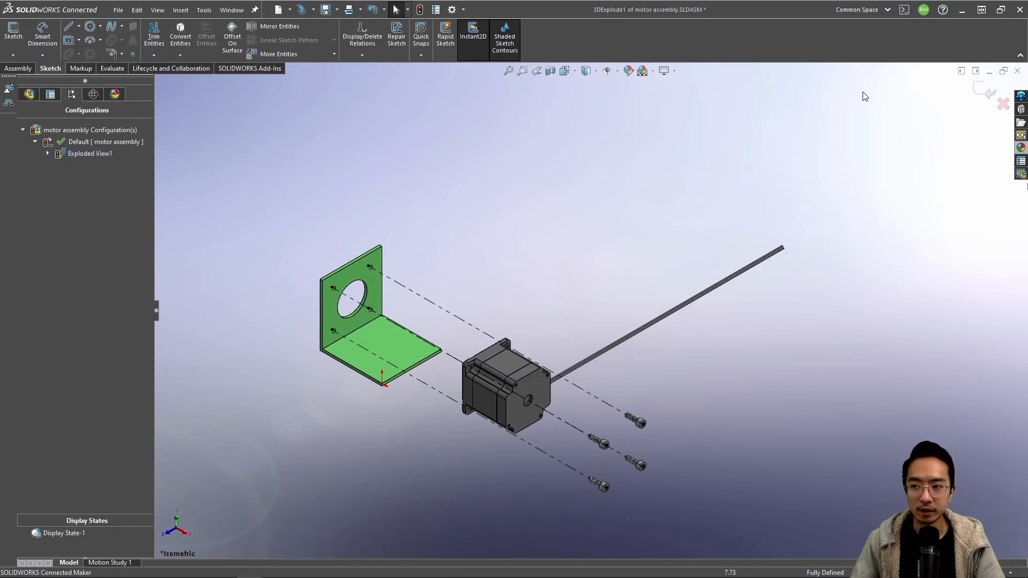
click(984, 91)
Step: Edit the exploded view and set the explode distance of Explode Step2, which moves only the screws, to 7 in
click(71, 154)
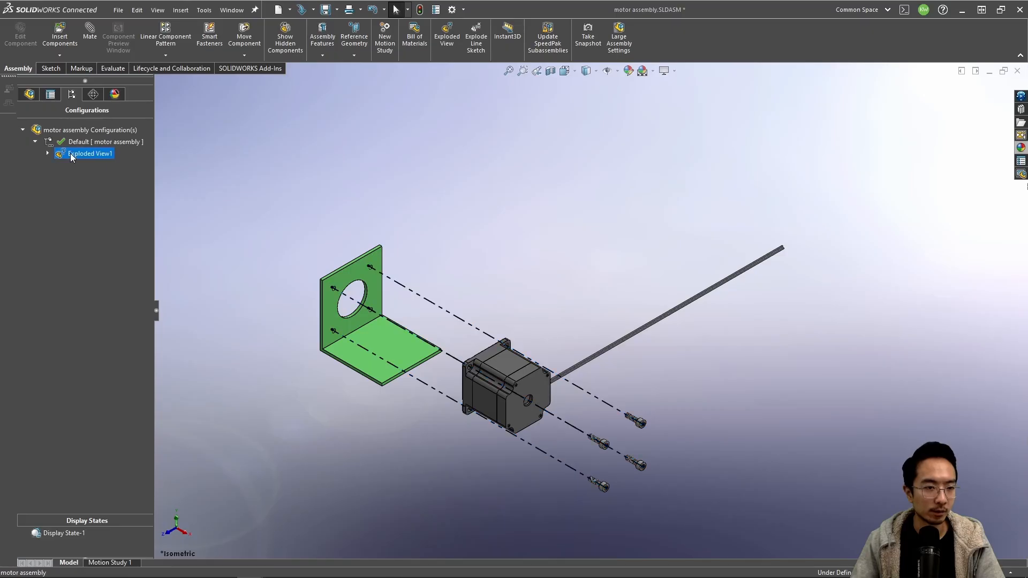
right_click(70, 154)
click(101, 213)
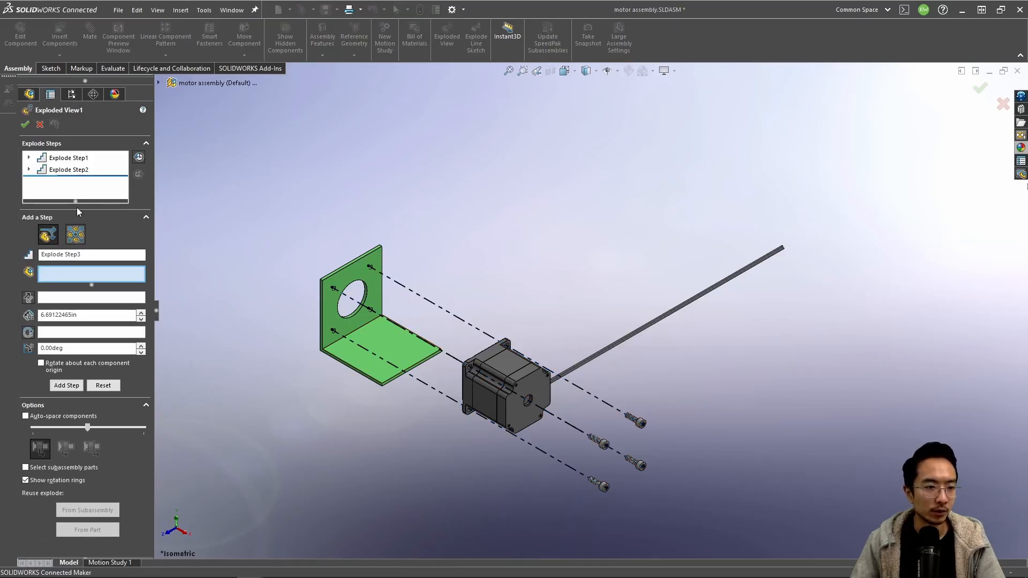
click(75, 169)
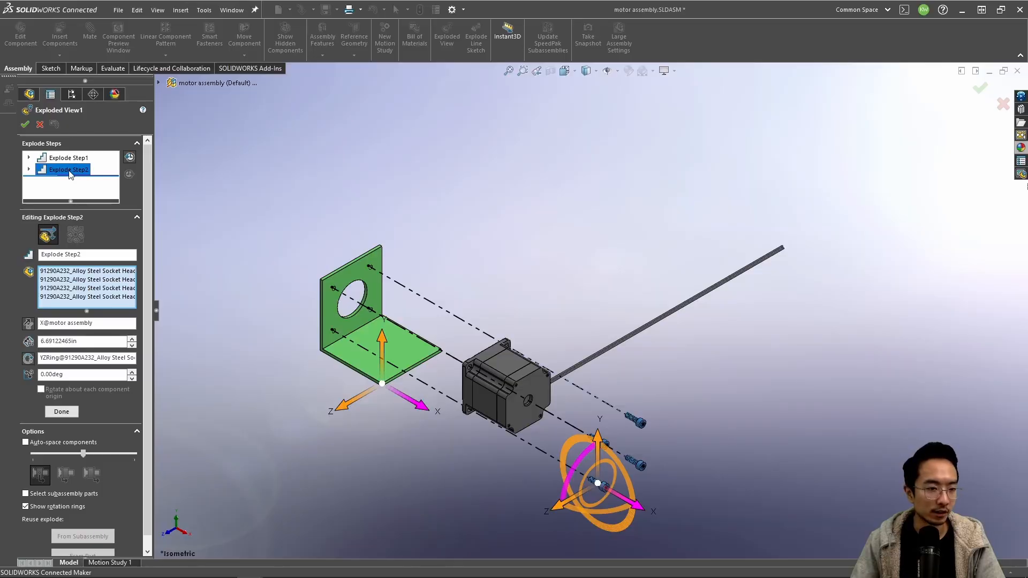
drag(95, 341, 19, 341)
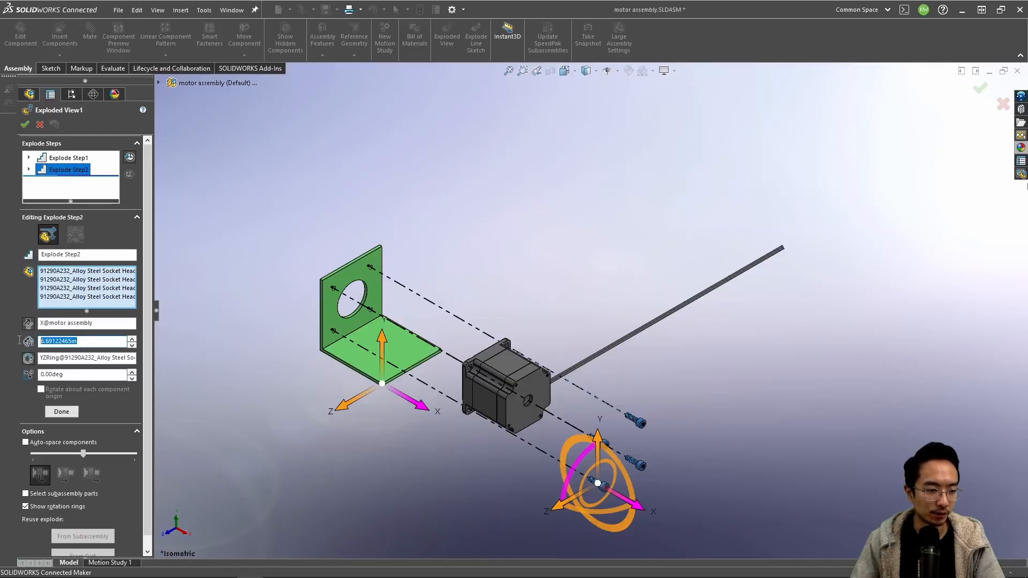
text(7)
key(Return)
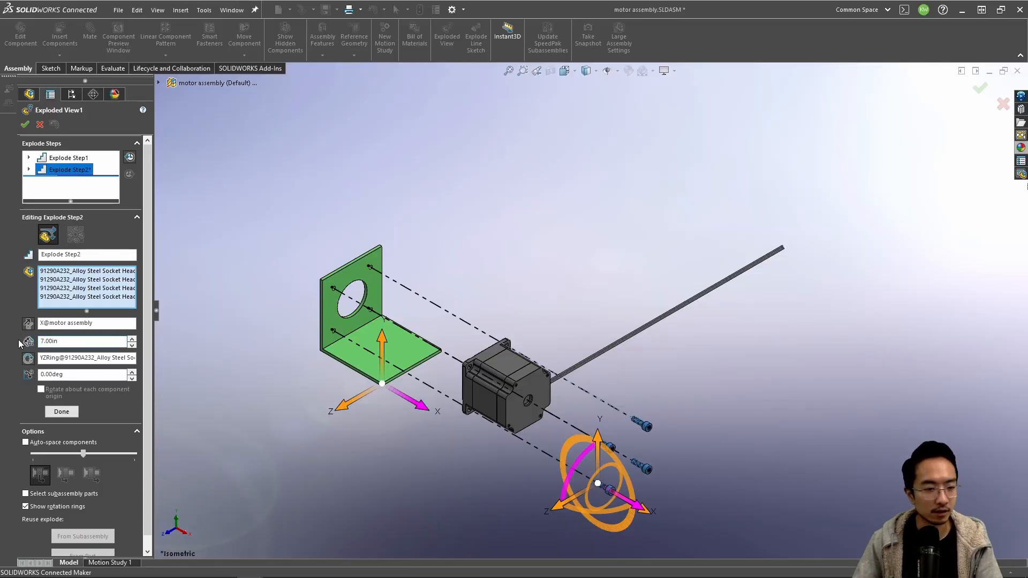
Step: Set the explode distance of Explode Step1, which moves the motor and screws, to 7 in and accept the exploded view
click(59, 159)
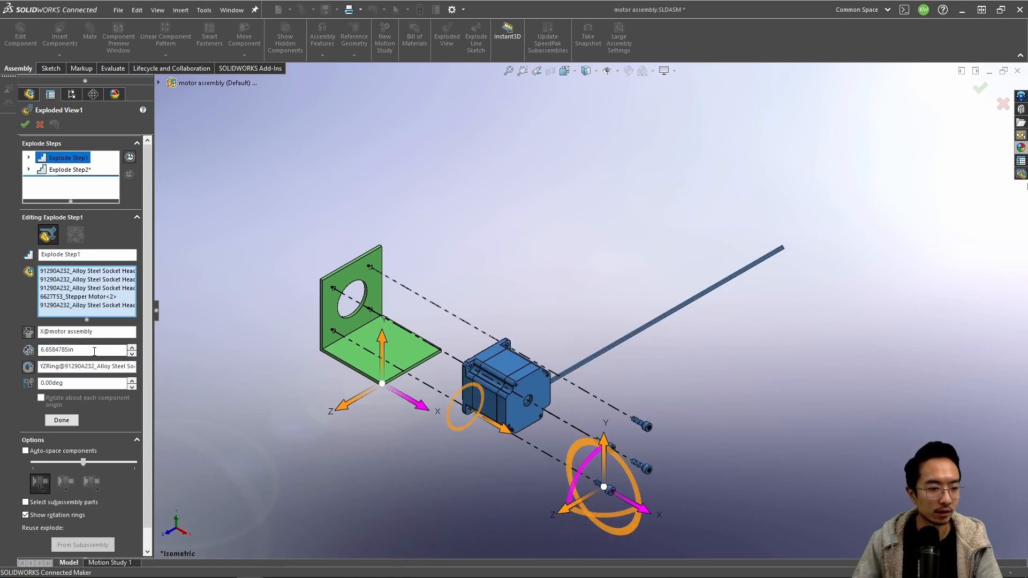
drag(92, 351, 33, 351)
text(7)
key(Return)
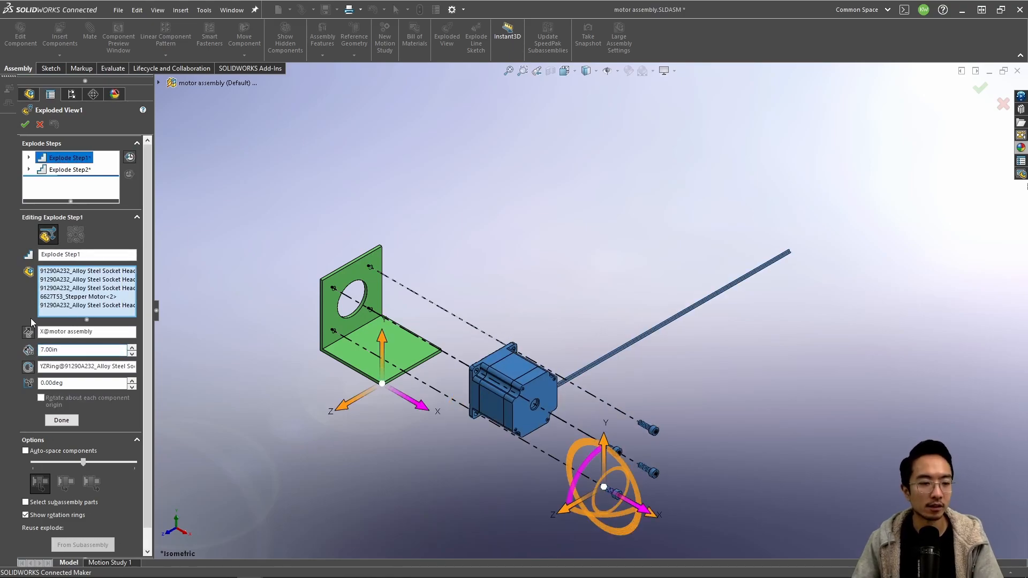
click(23, 124)
Step: Play the animated collapse of the exploded view to check how the motor and screws assemble onto the bracket
click(66, 153)
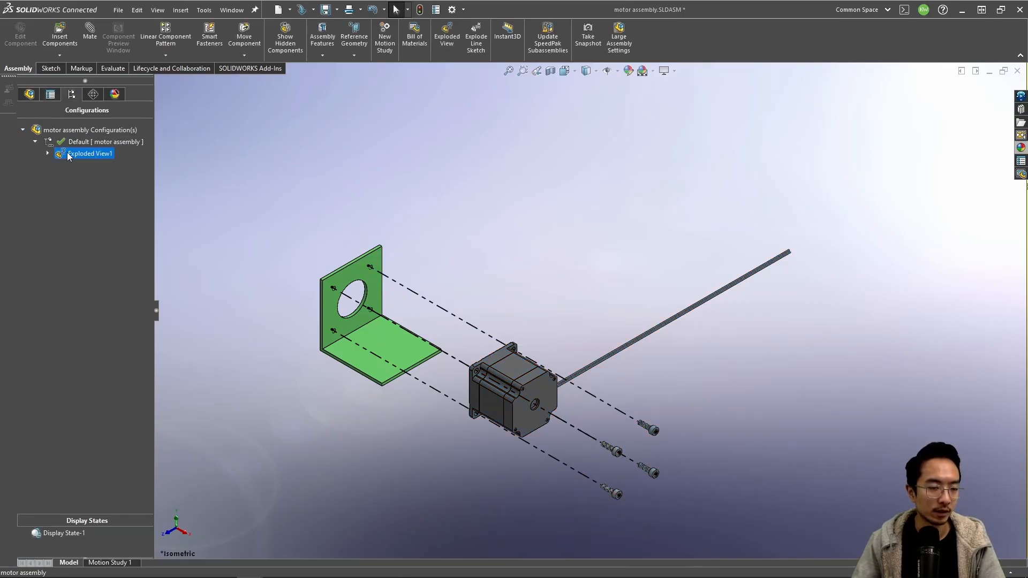
right_click(68, 156)
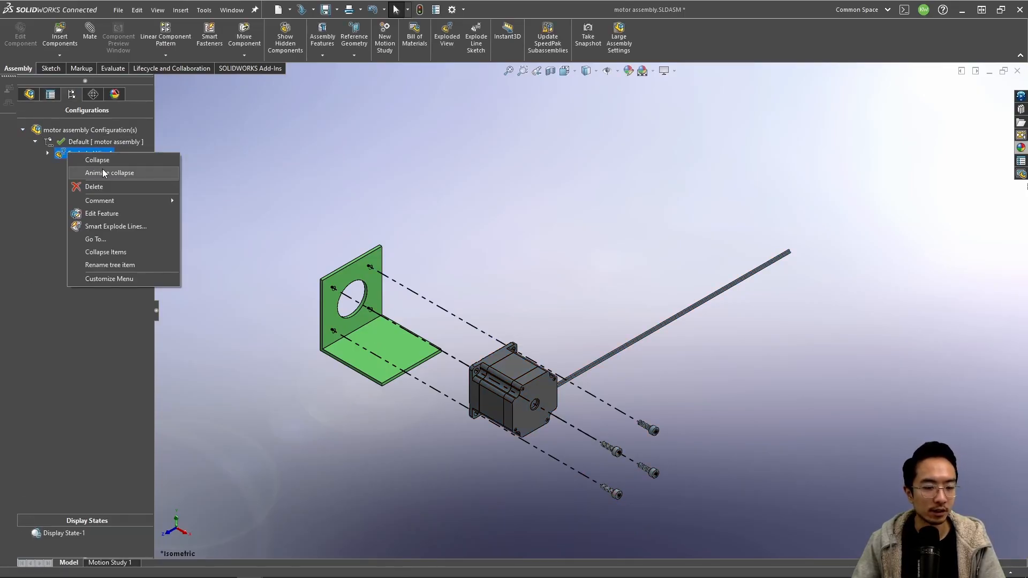
scroll(362, 433, down, 3)
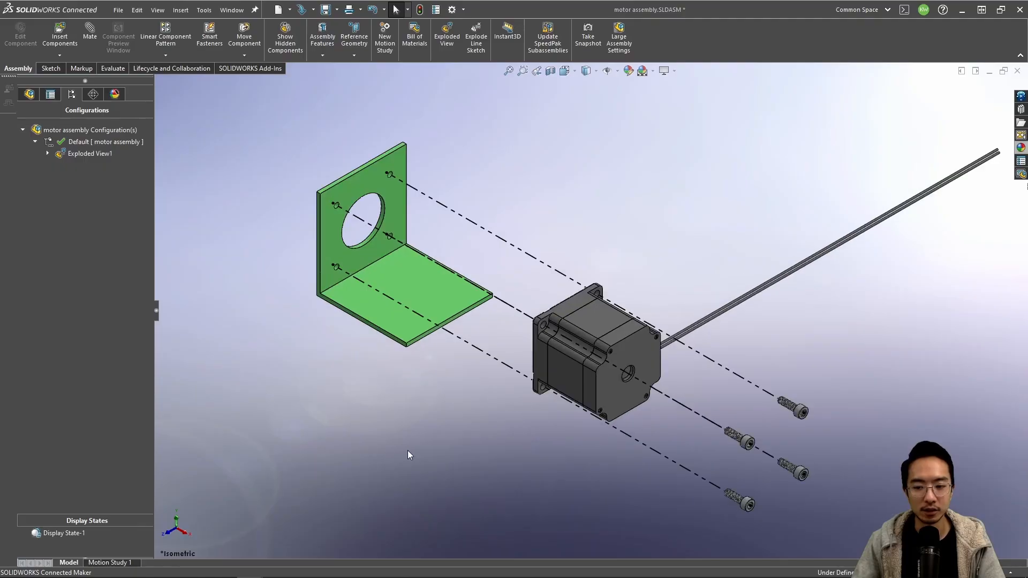
right_click(87, 159)
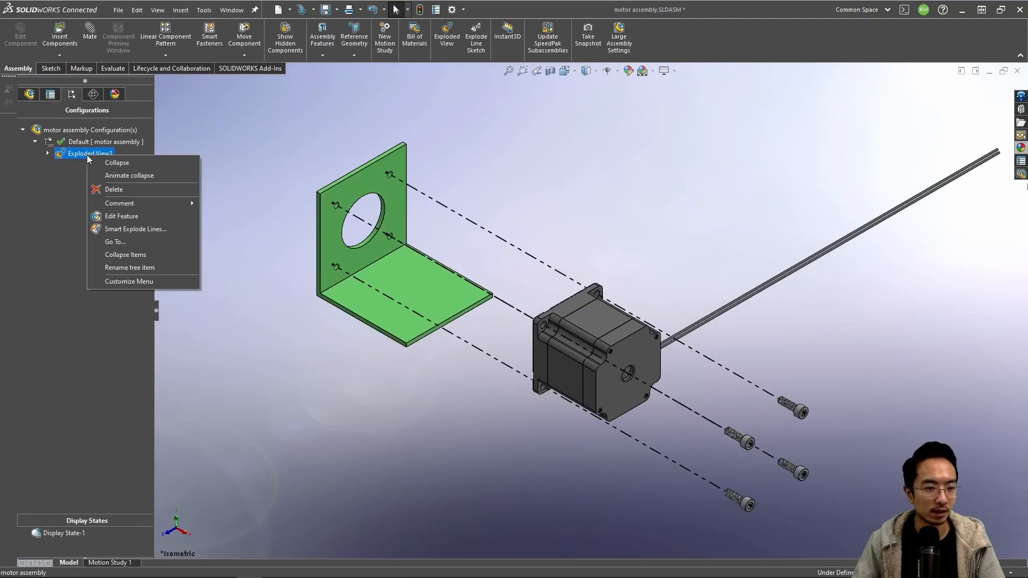
click(120, 175)
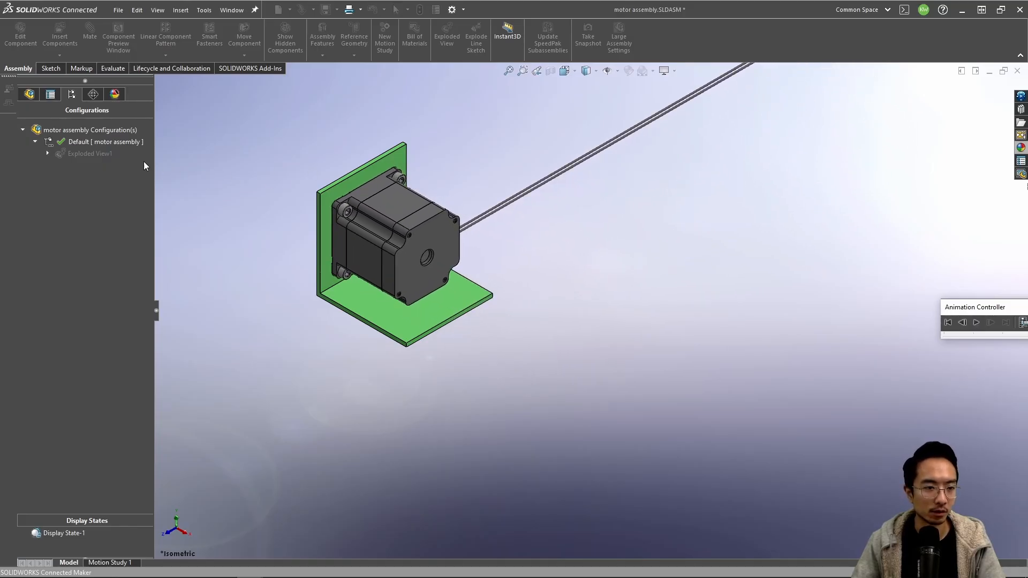
Step: Explode the collapsed assembly again and reposition the Animation Controller so all its playback controls are accessible
right_click(91, 142)
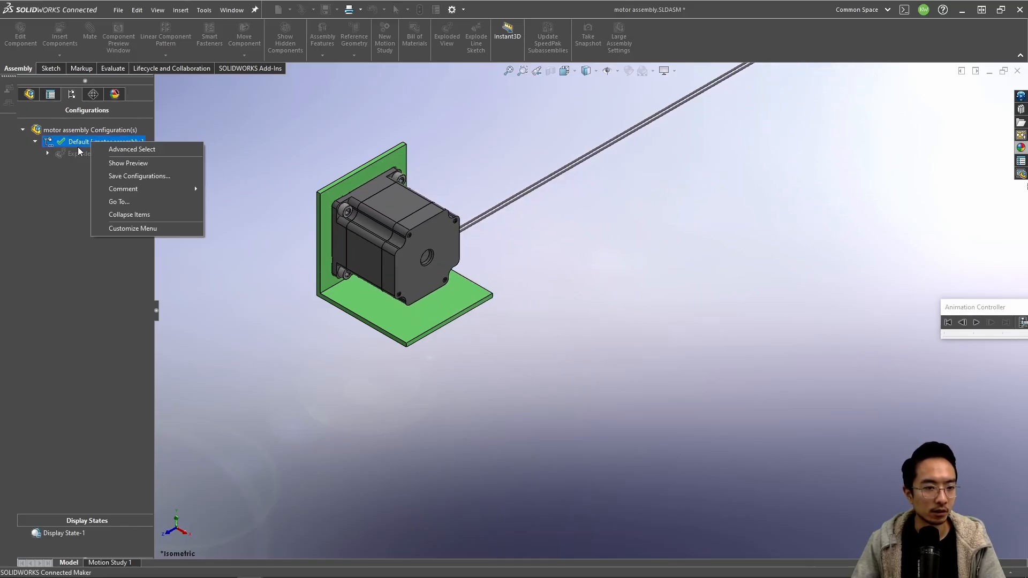
key(Escape)
right_click(73, 154)
click(110, 159)
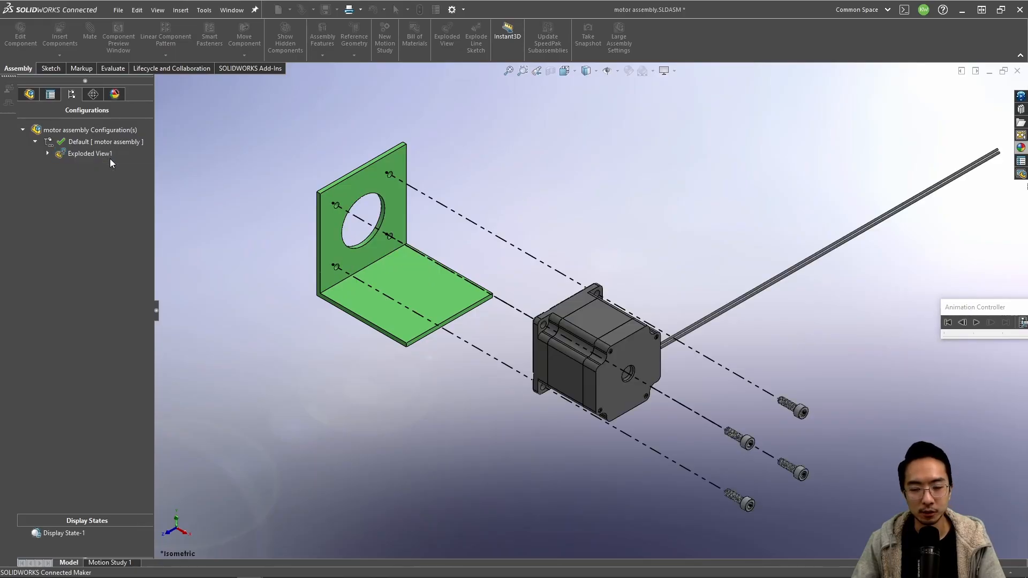
drag(992, 317, 878, 269)
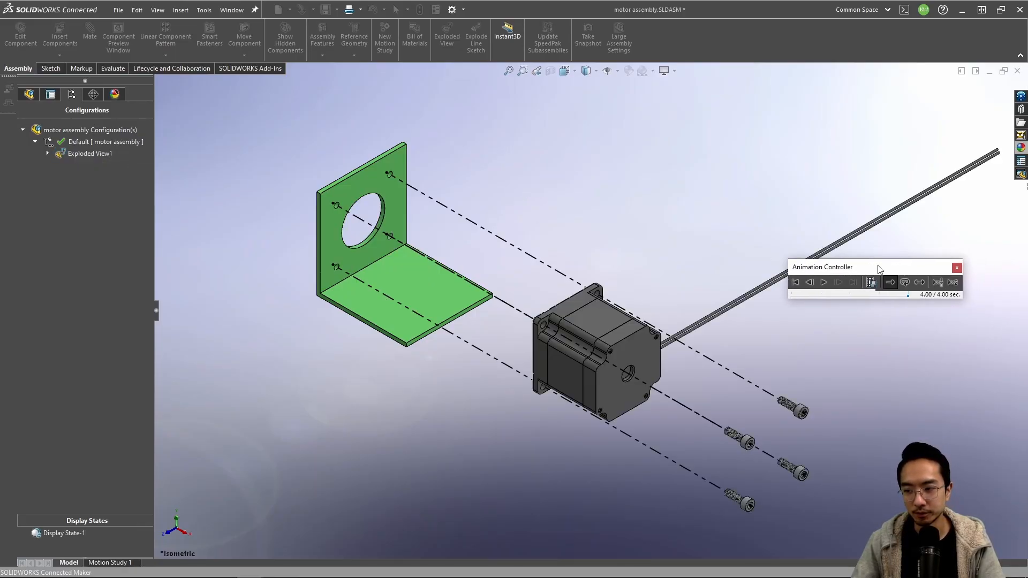
Step: Close the Animation Controller and open the motor bracket part from the assembly
click(957, 268)
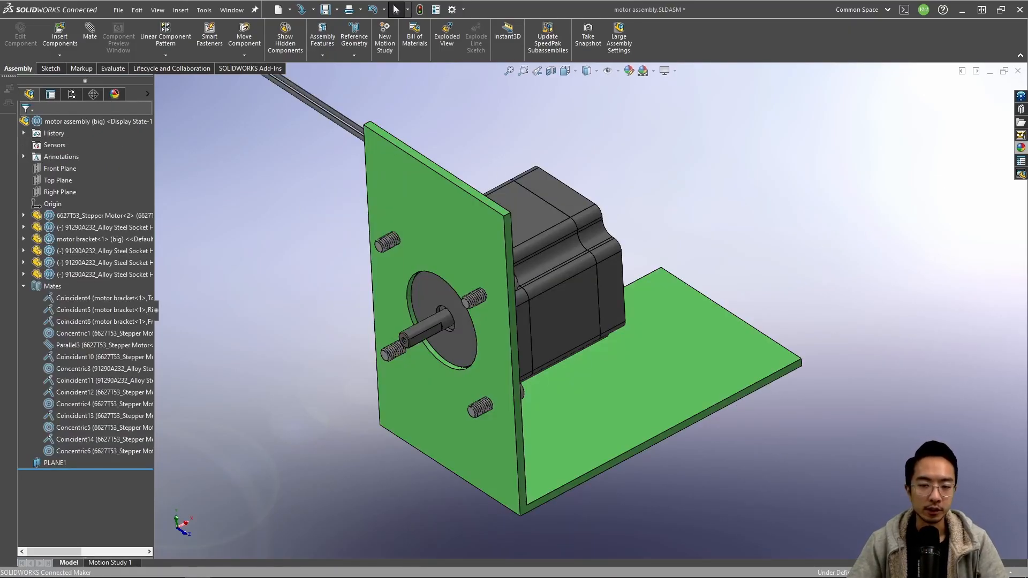
click(442, 228)
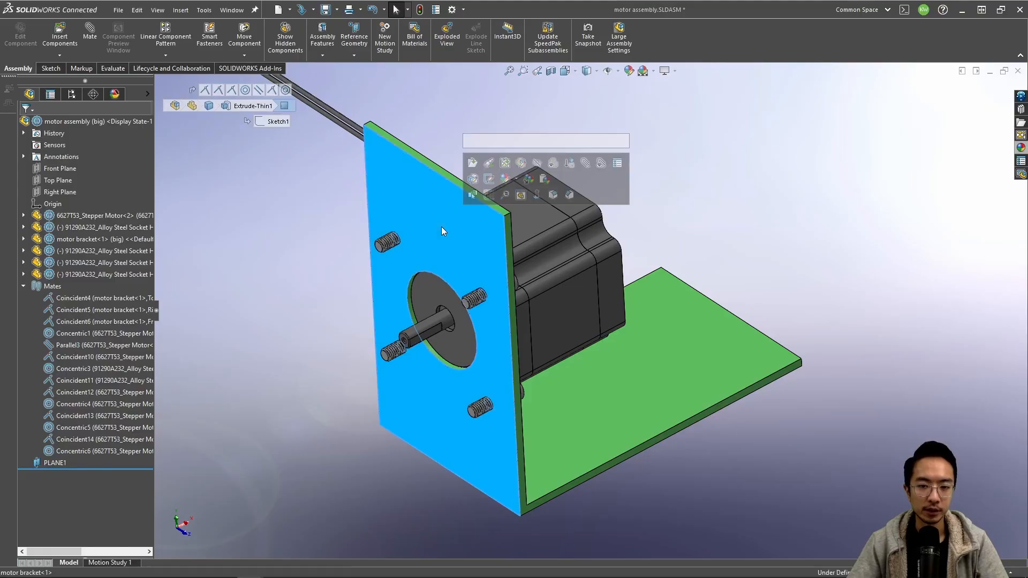
click(312, 193)
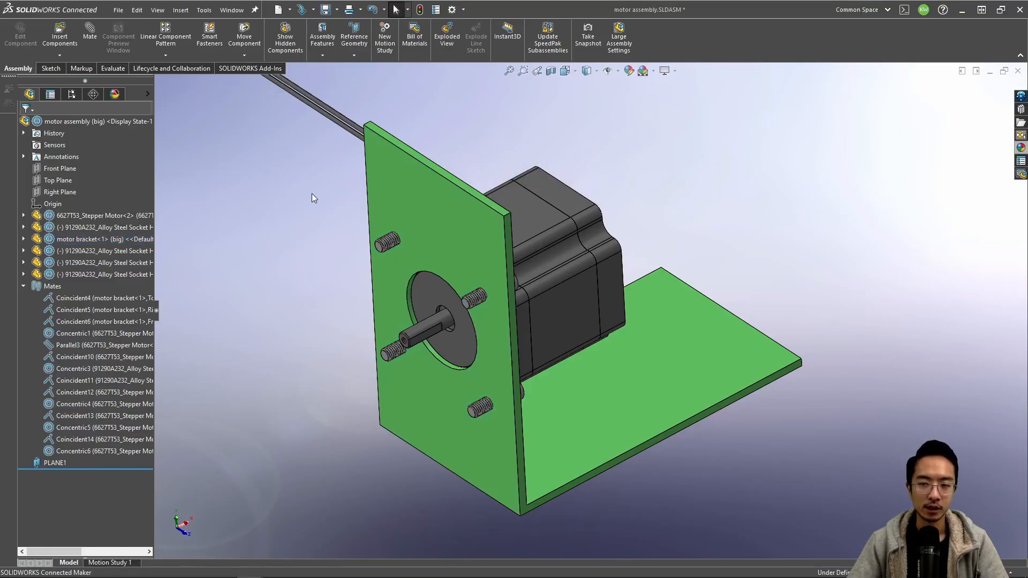
click(424, 179)
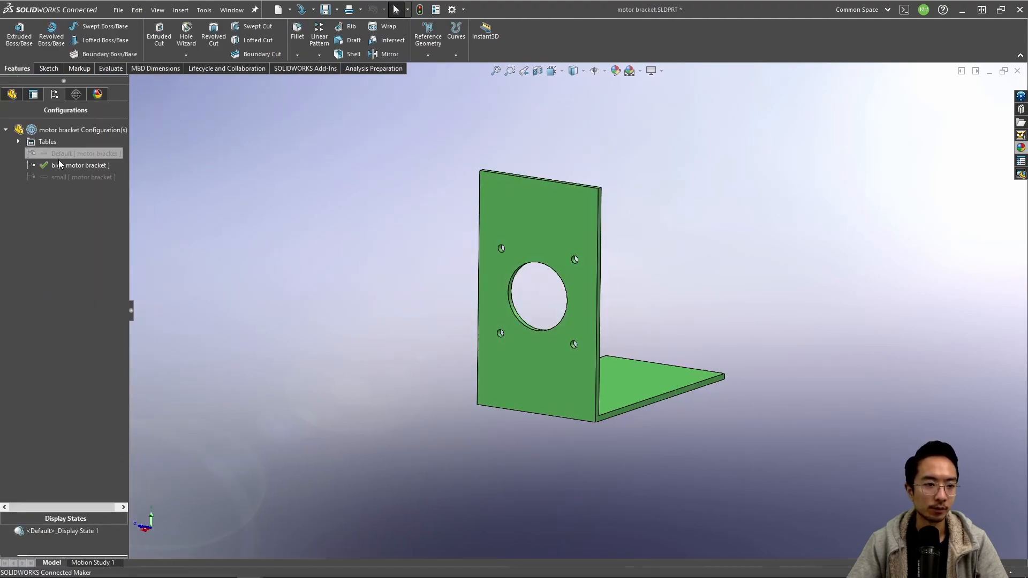
Step: Activate the small configuration of the motor bracket part
double_click(59, 177)
middle_drag(627, 332, 607, 342)
scroll(610, 342, down, 4)
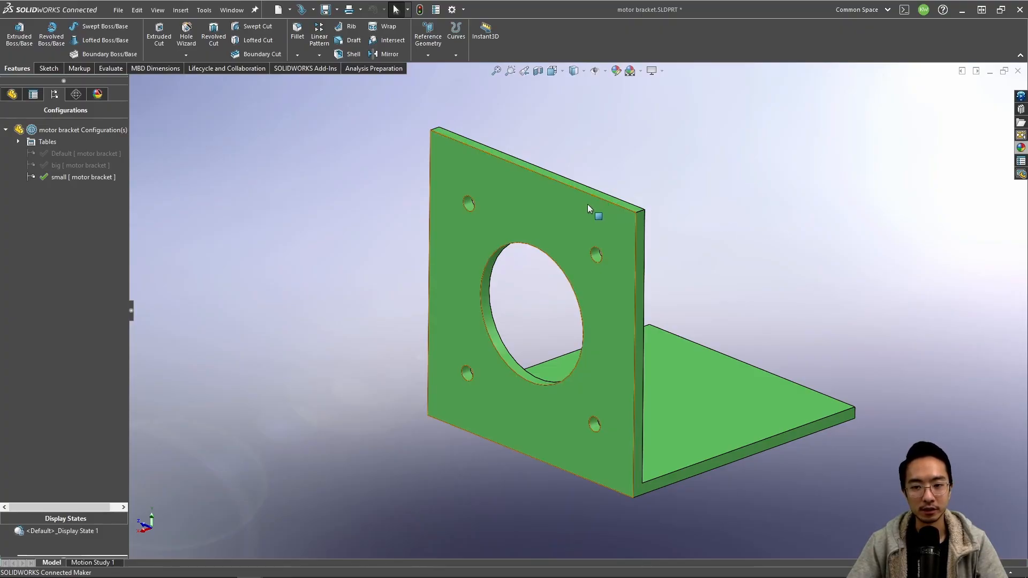
click(119, 10)
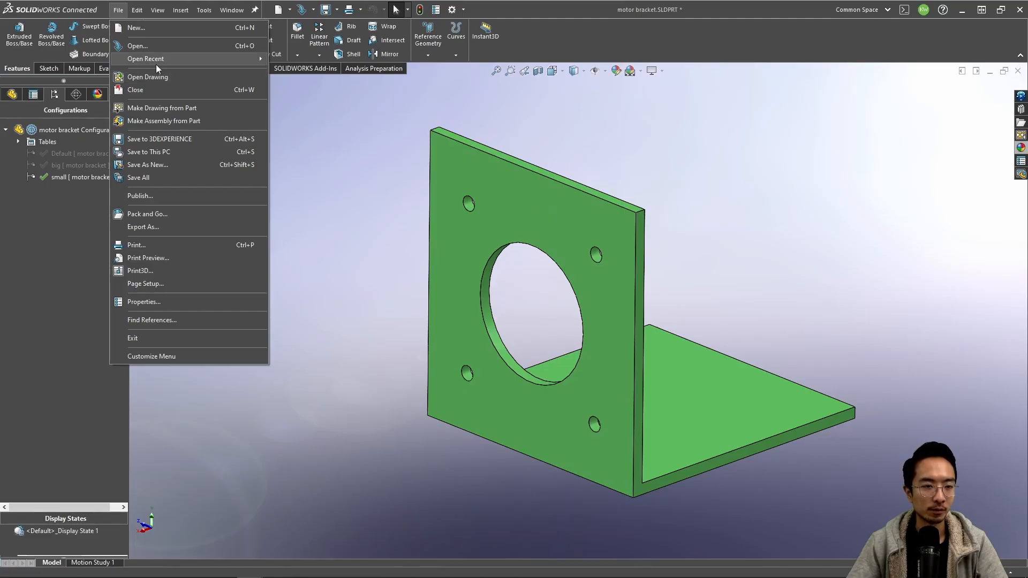
click(158, 34)
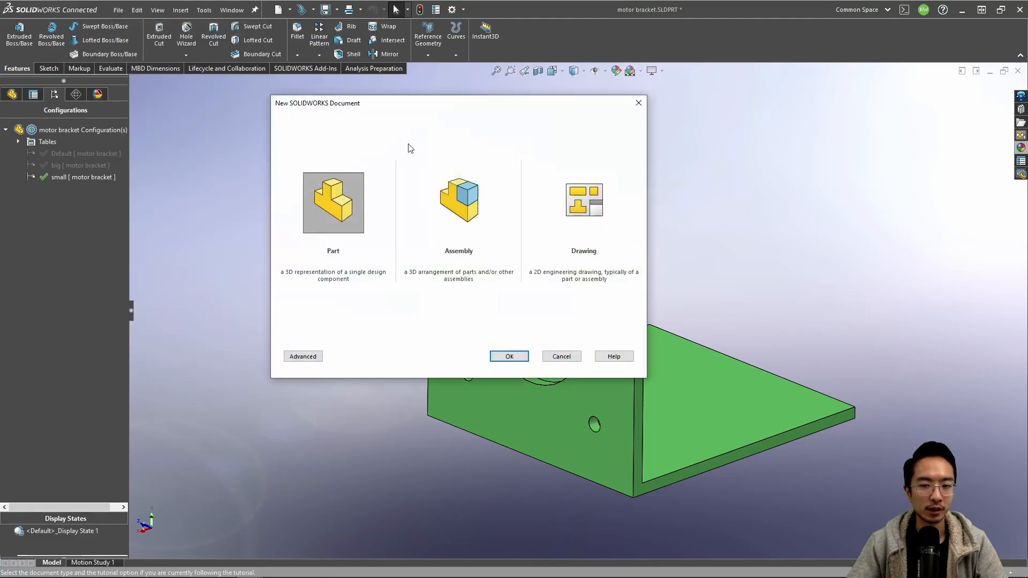
click(632, 107)
right_click(555, 210)
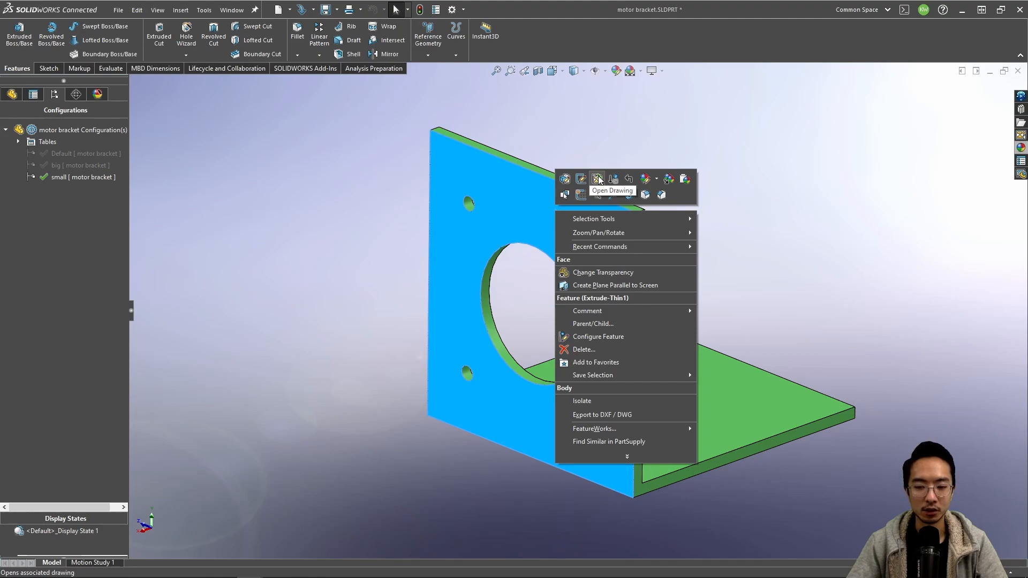
click(299, 200)
click(137, 11)
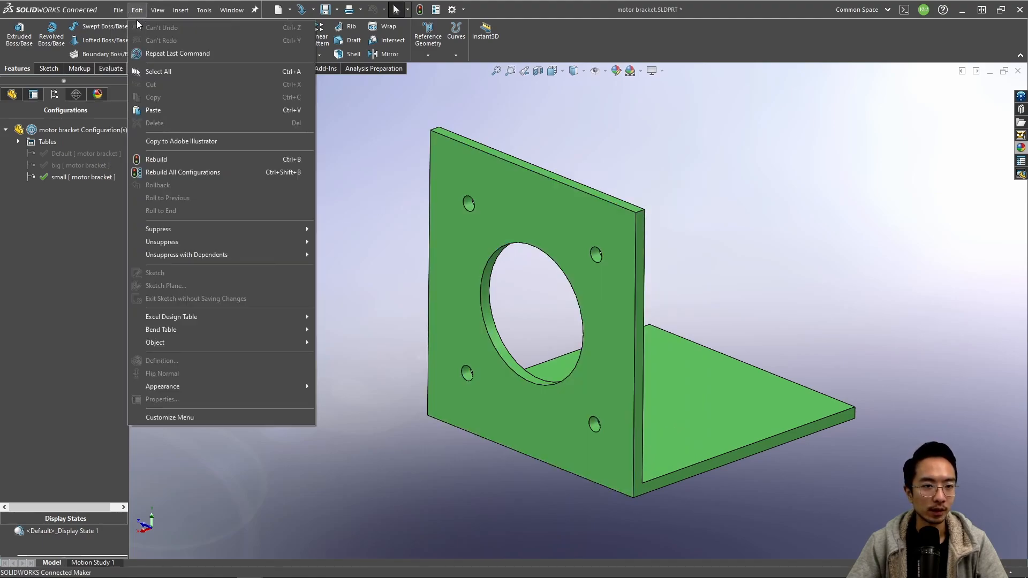
mouse_move(119, 9)
click(170, 78)
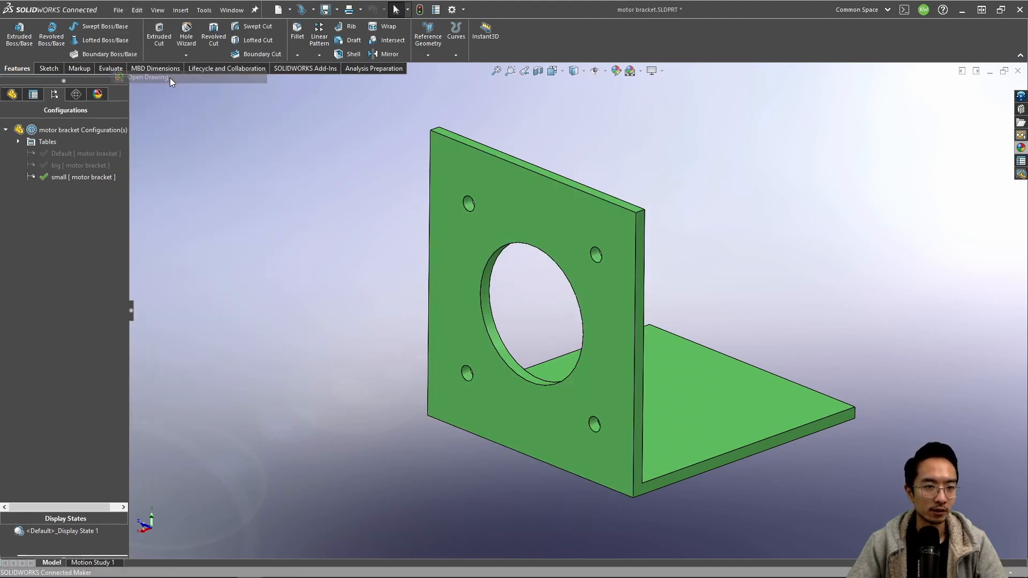
click(838, 135)
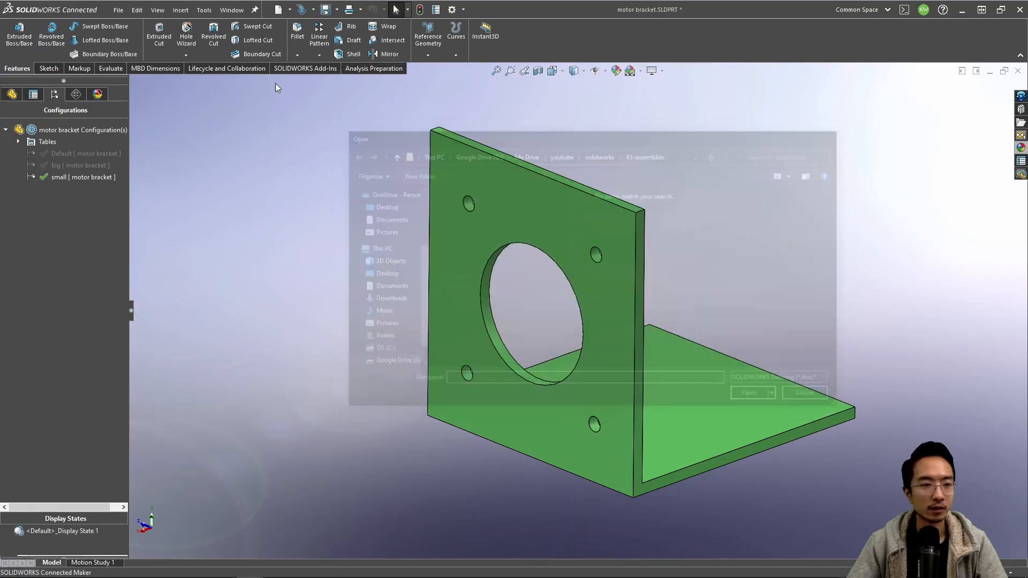
Step: Create a new drawing document
click(115, 11)
click(133, 31)
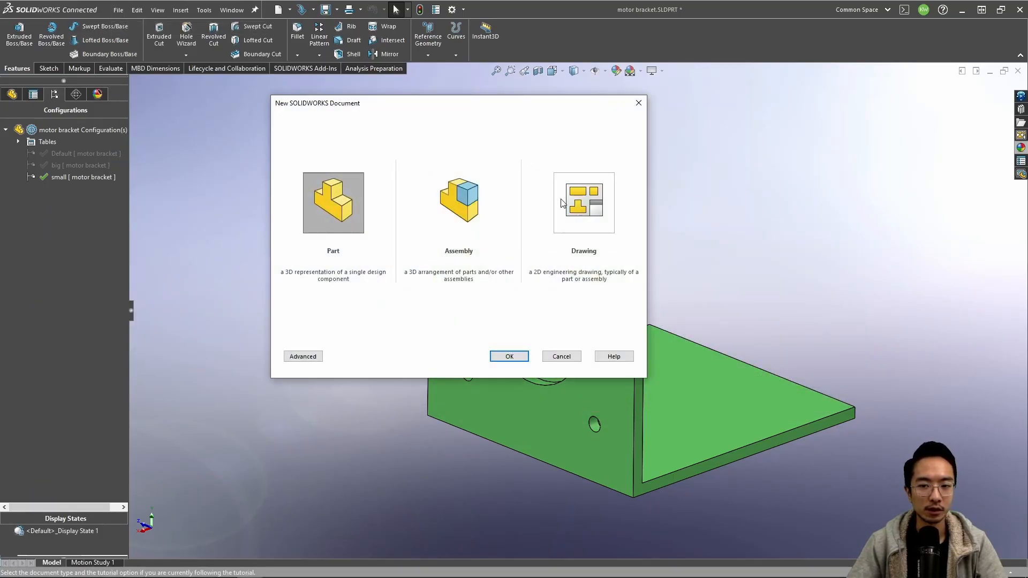
double_click(594, 202)
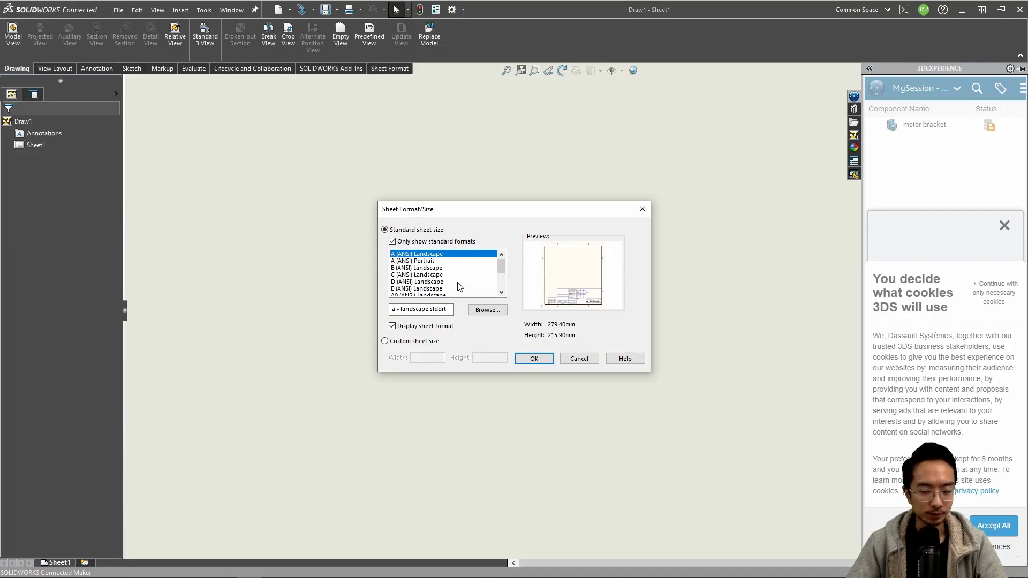
Step: Set the new drawing's sheet size to standard B (ANSI) Landscape with the sheet format displayed
click(432, 261)
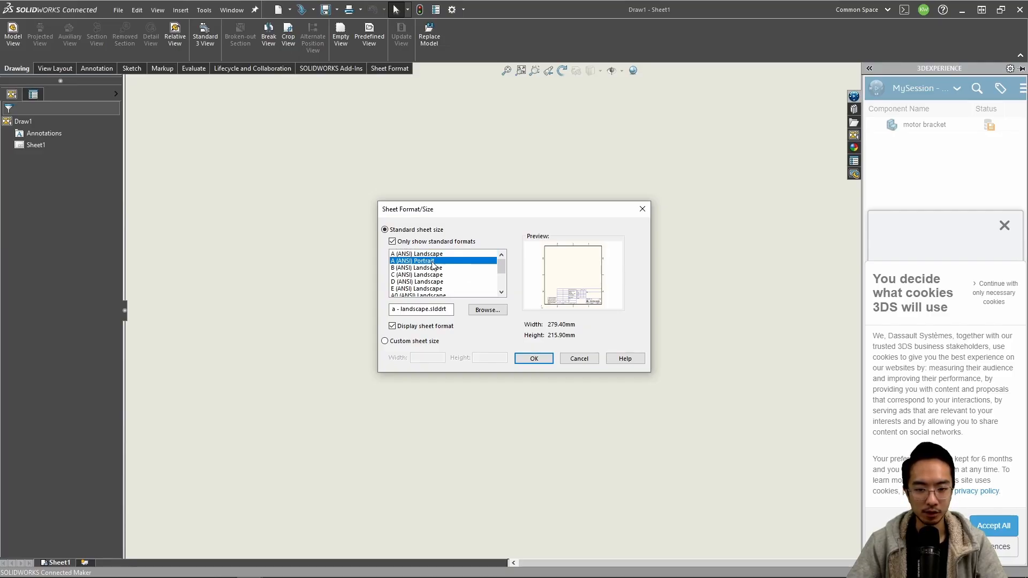
click(429, 268)
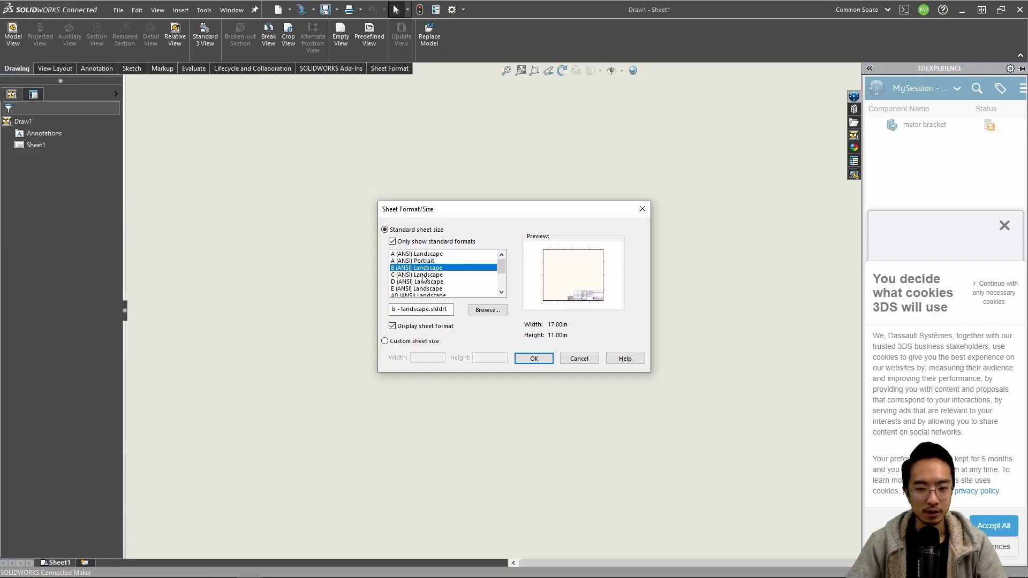
click(425, 275)
click(421, 282)
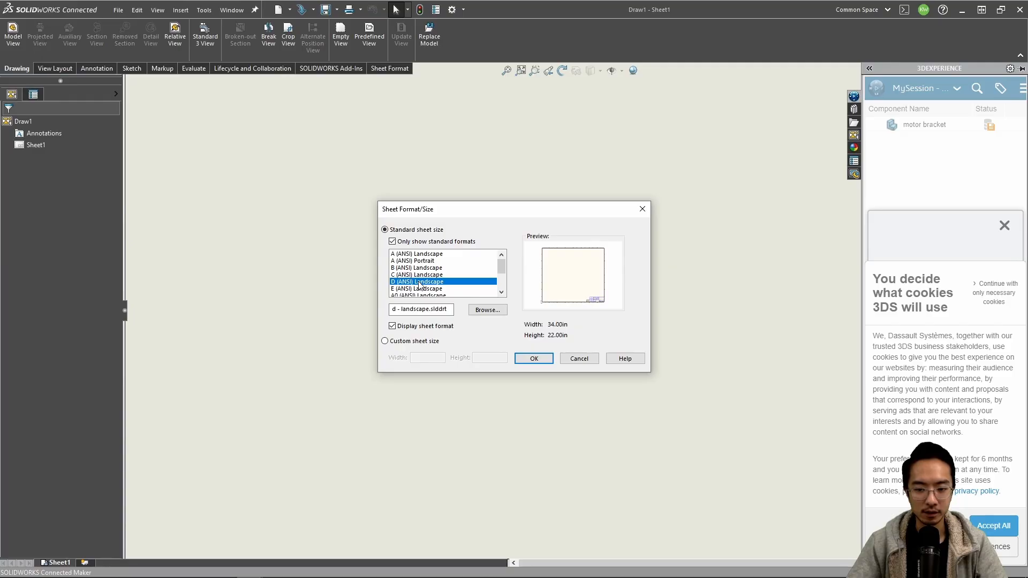
click(415, 268)
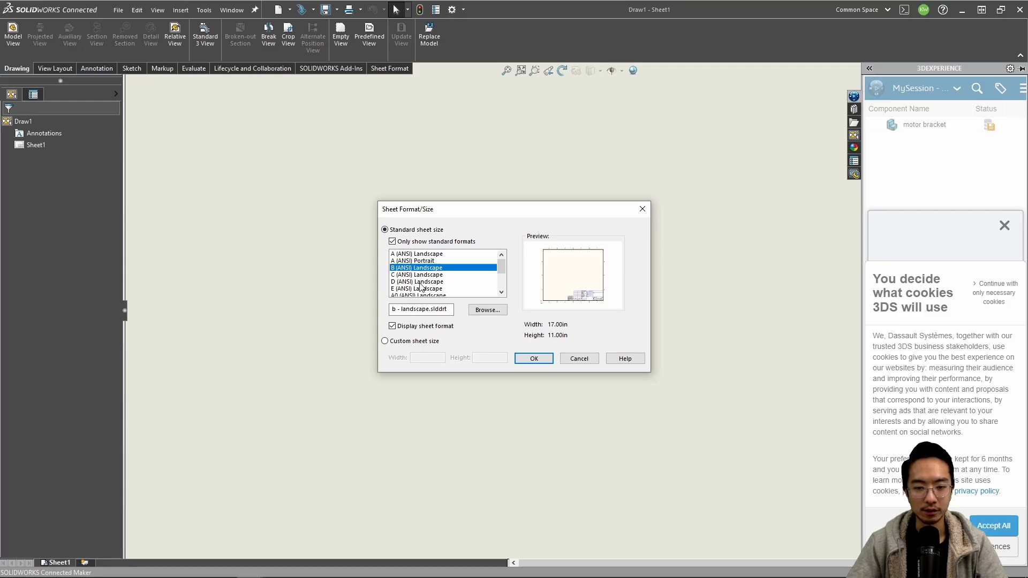
click(421, 283)
click(416, 268)
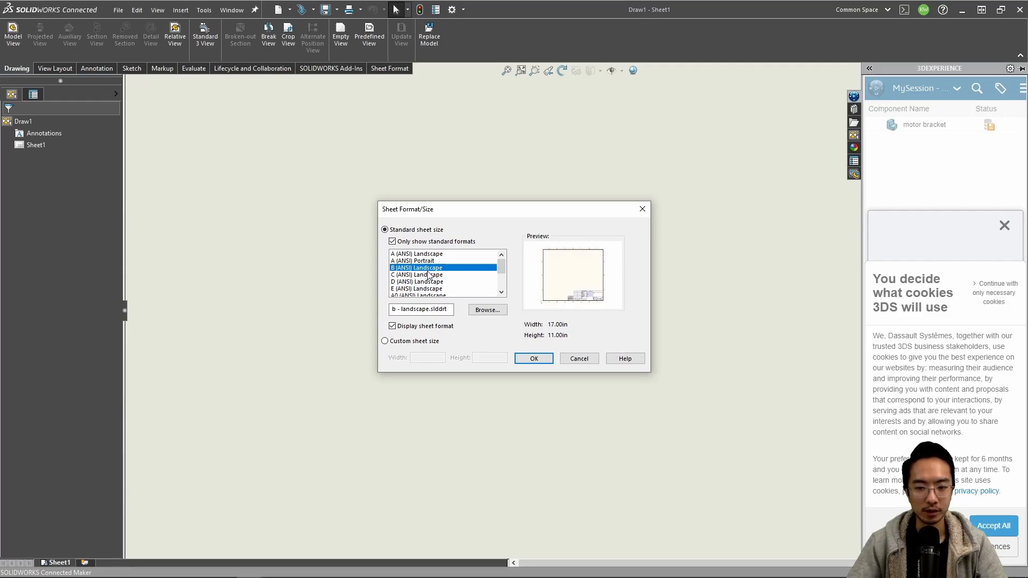
click(534, 359)
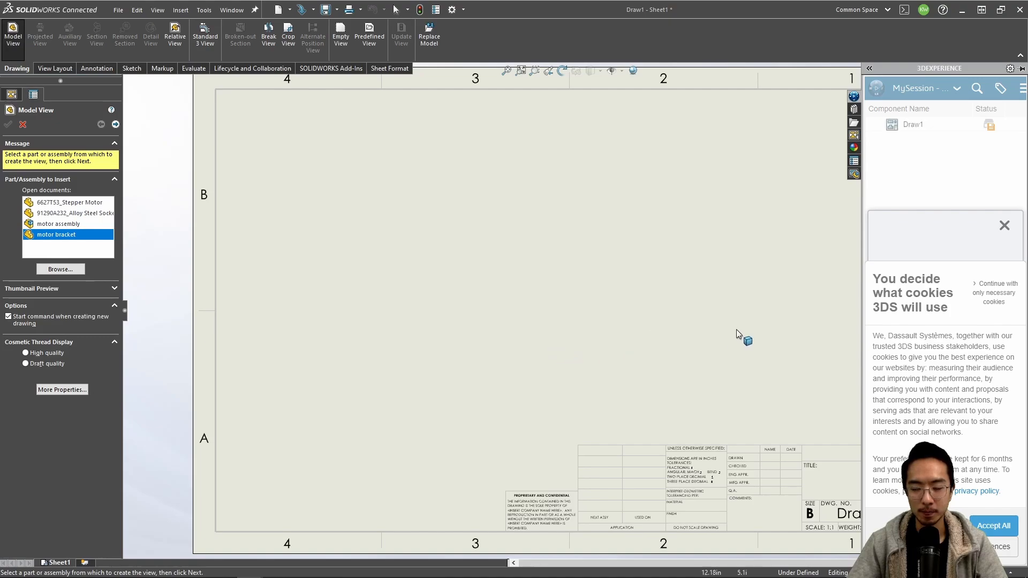
Step: Dismiss the cookie notice and try to insert Draw1 from the 3DEXPERIENCE session as the model for the drawing view
scroll(605, 306, down, 2)
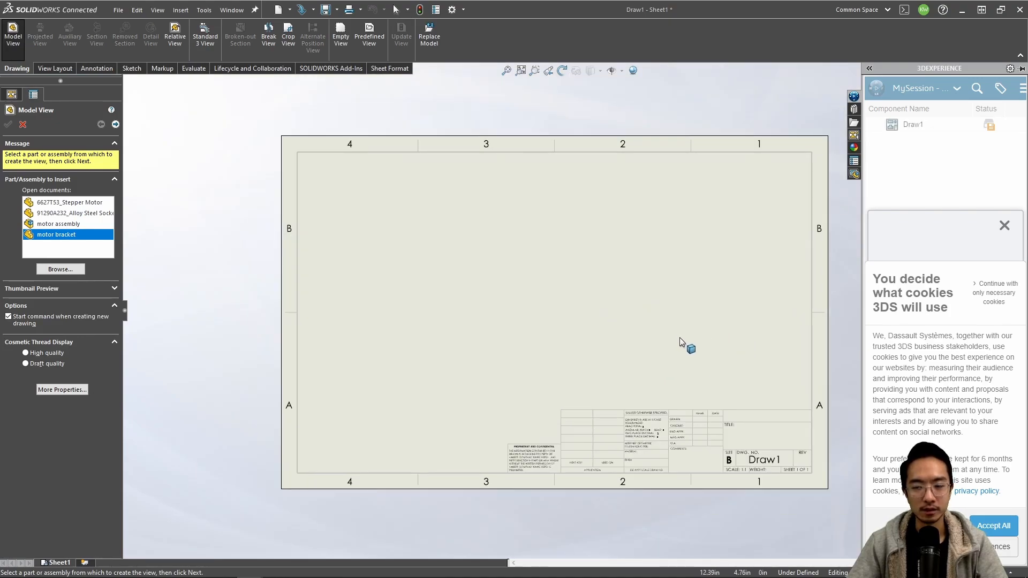
scroll(753, 381, down, 2)
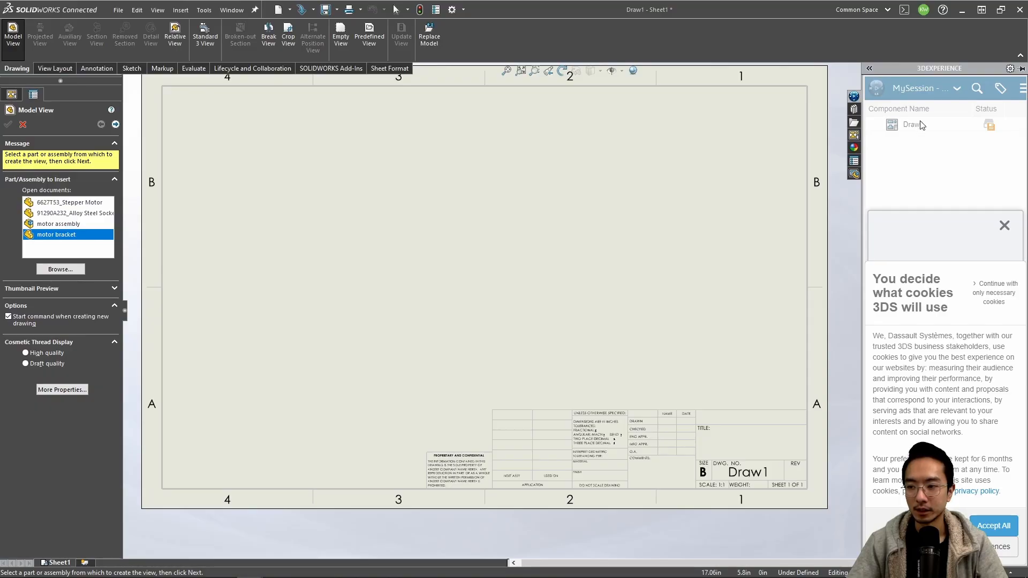
click(1004, 227)
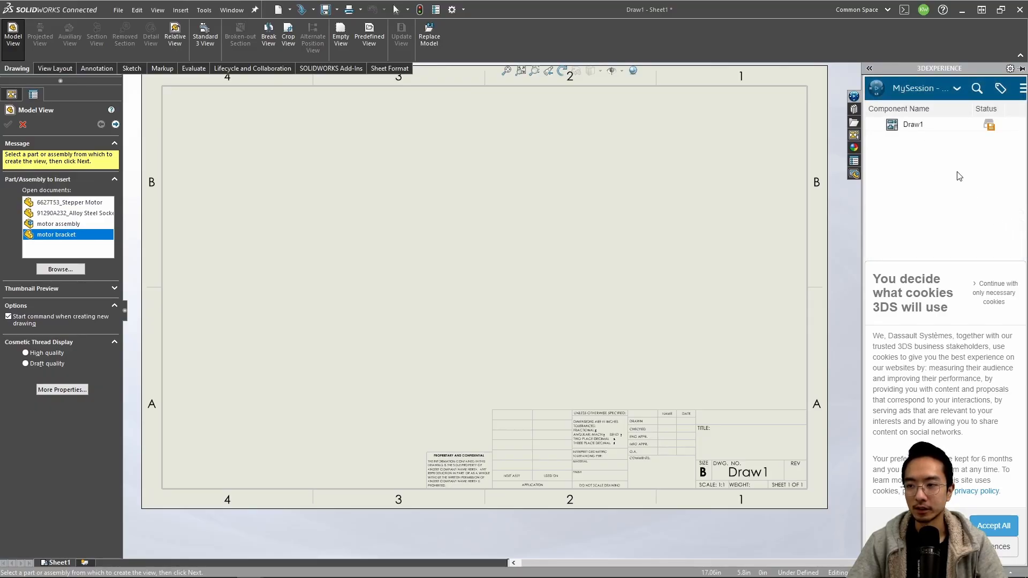
click(897, 127)
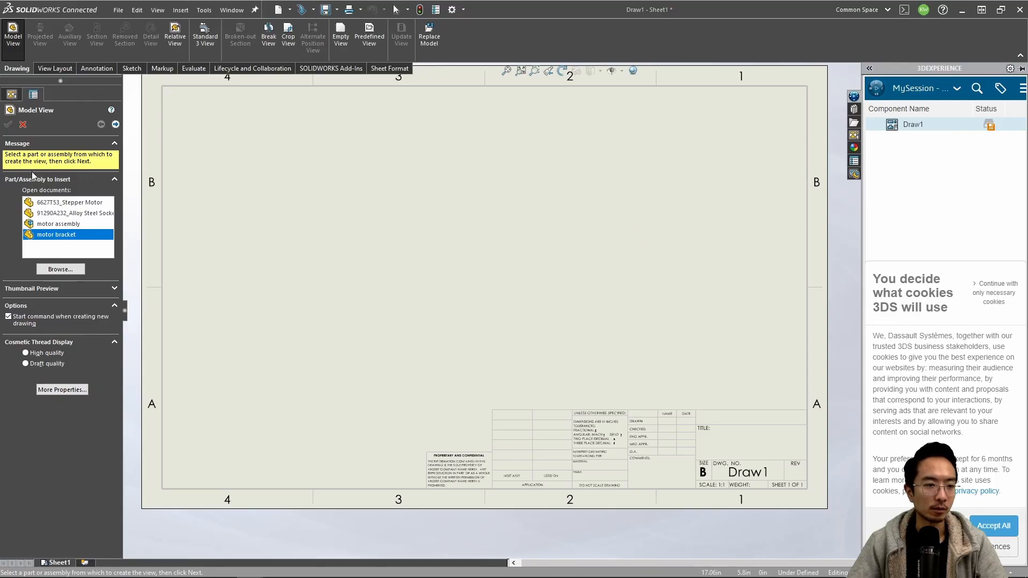
click(442, 220)
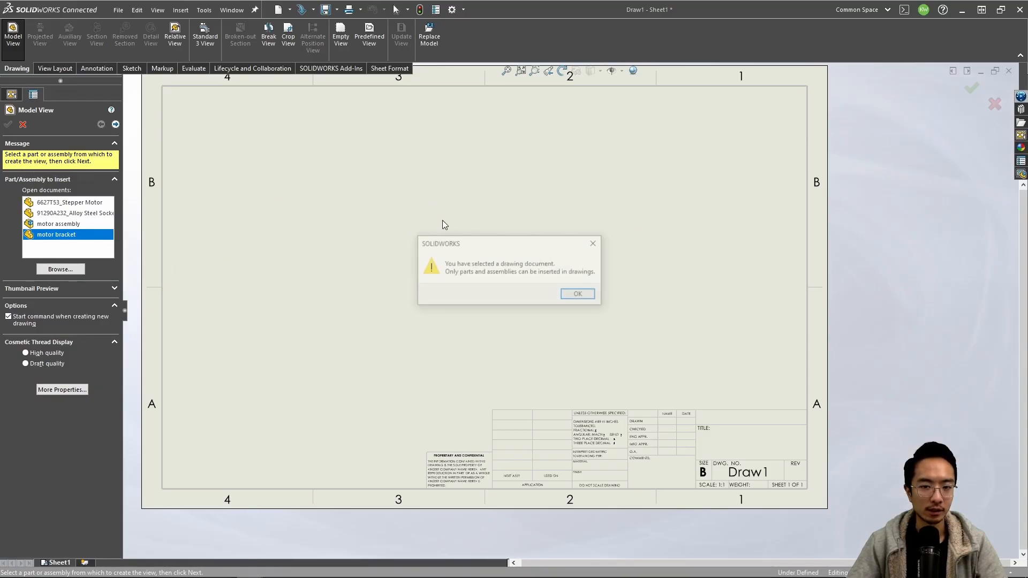
click(581, 294)
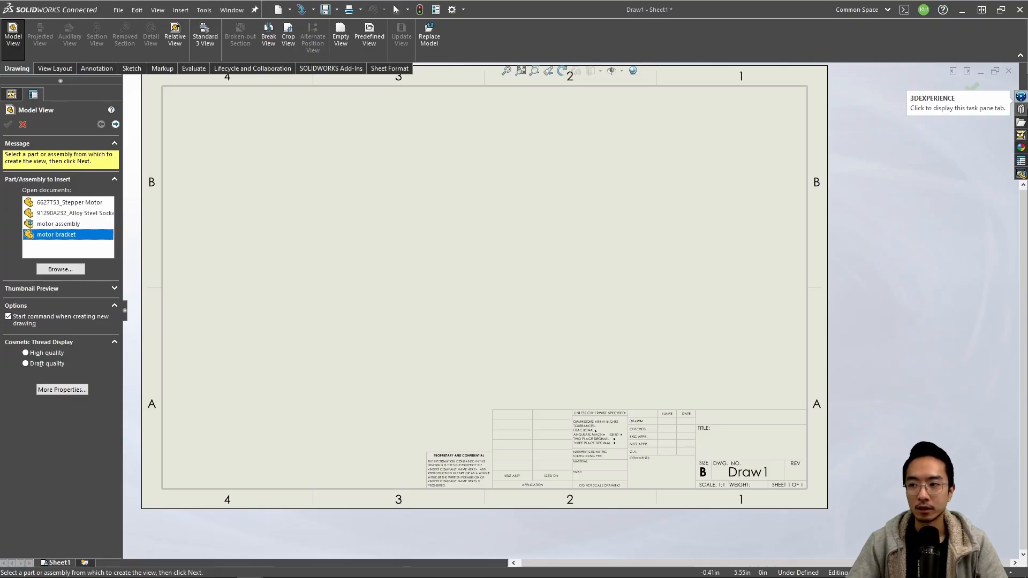
Step: Load the motor bracket's views into the View Palette and place its Front view in the upper middle of the sheet
click(1020, 137)
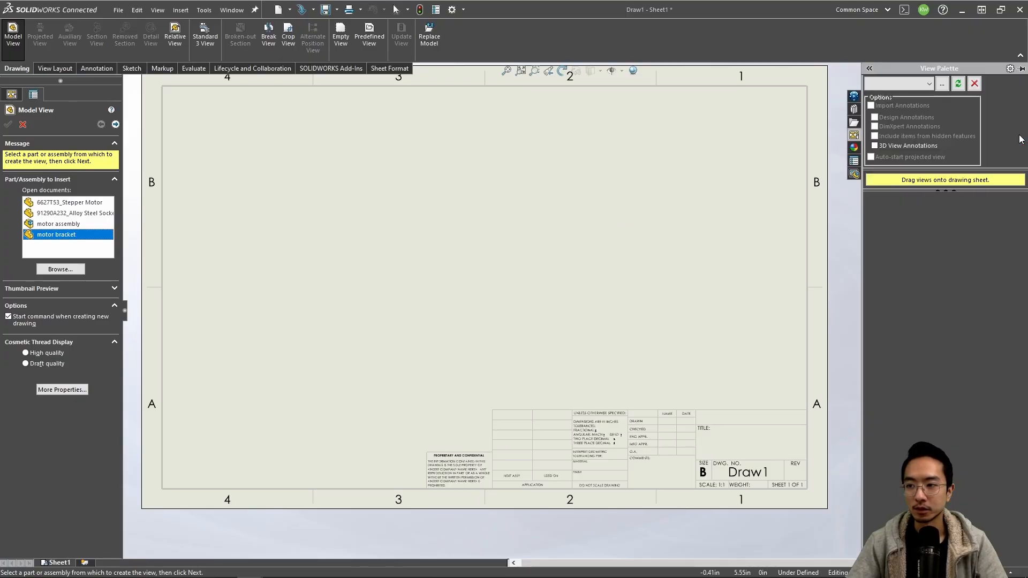
click(928, 84)
click(916, 131)
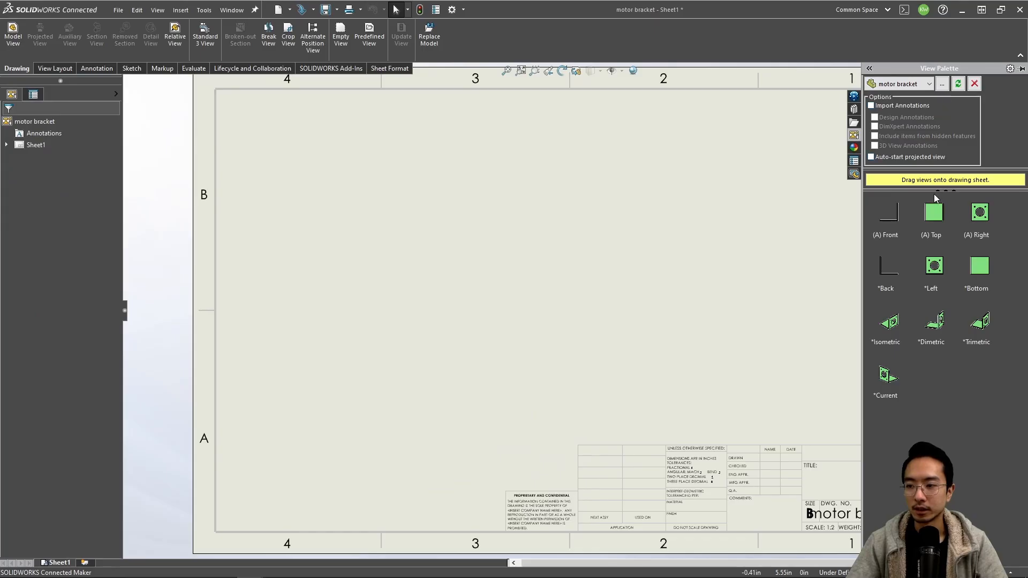
drag(886, 217, 511, 248)
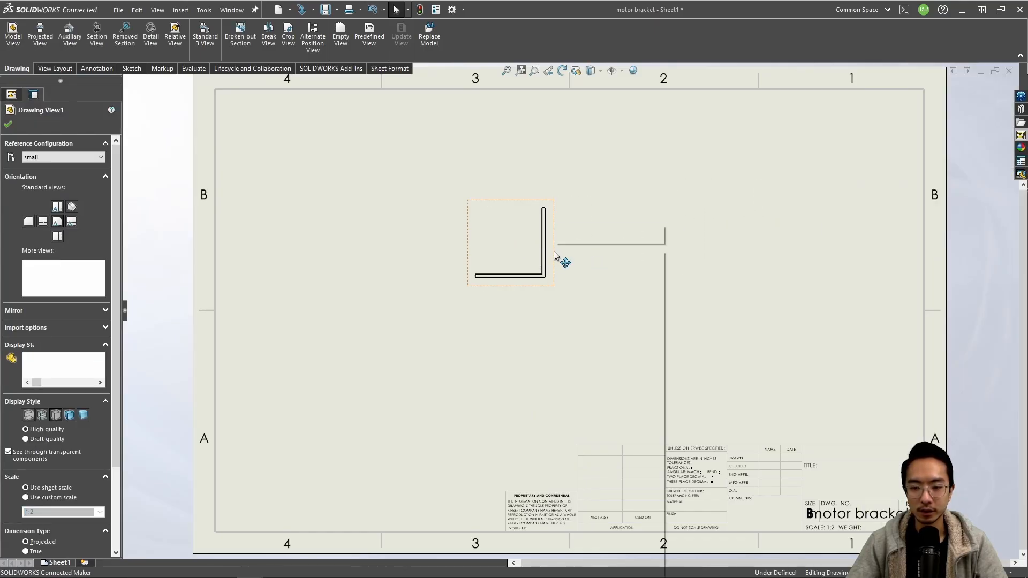
Step: Project two views from the bracket's front view, one to its right showing the holes and one below it
right_click(555, 251)
click(604, 237)
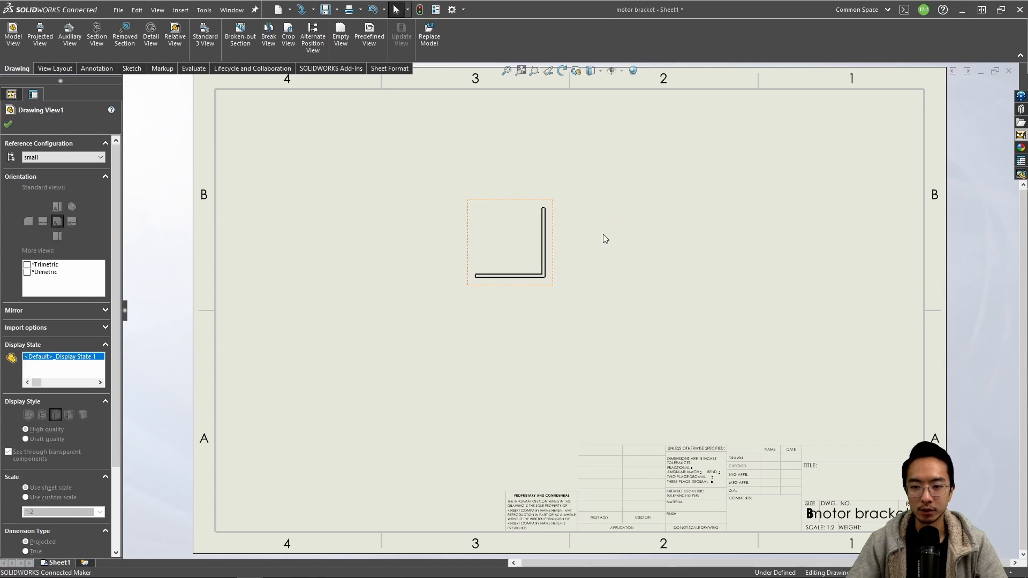
click(665, 242)
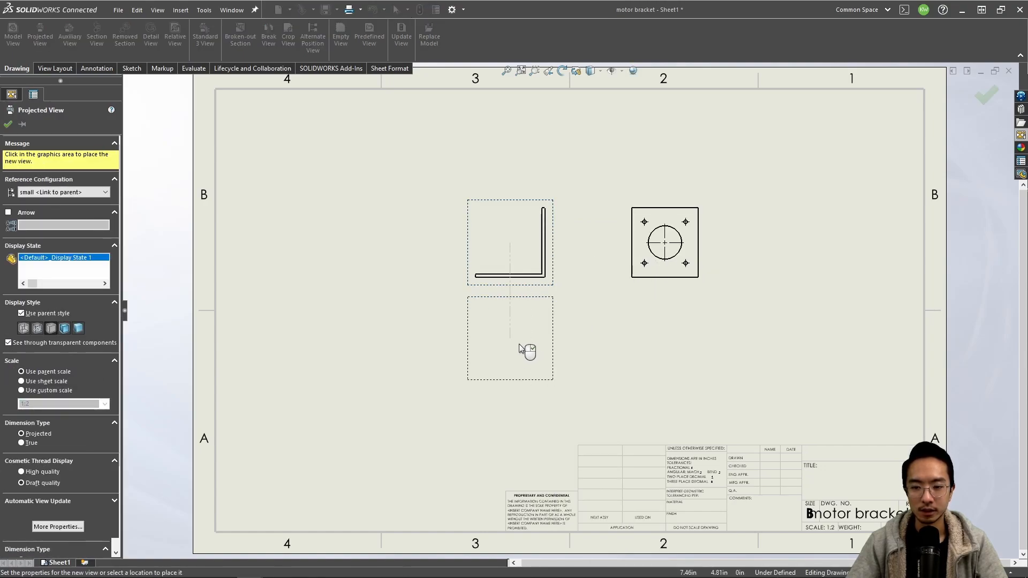
click(517, 386)
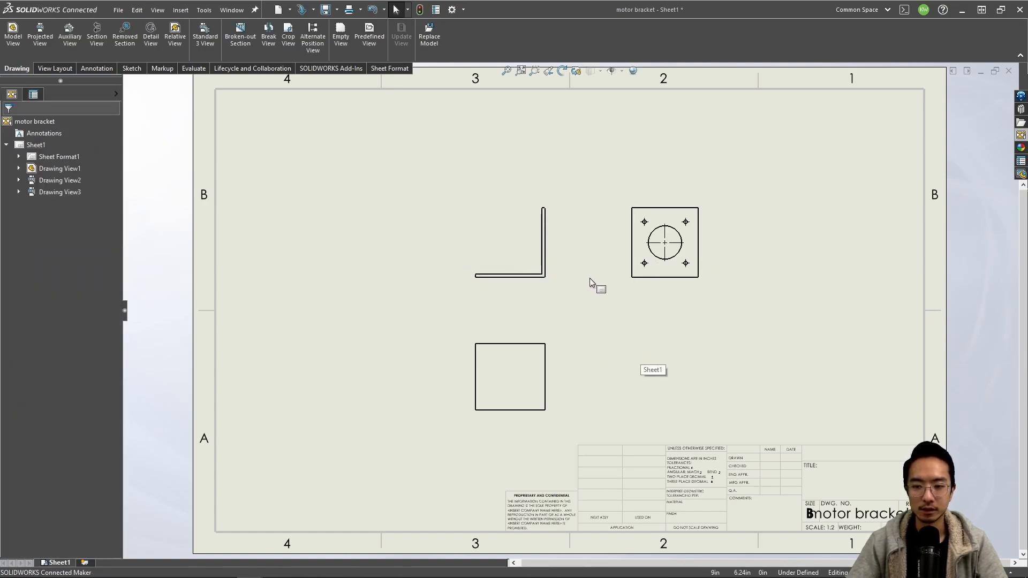
Step: Move the front view up and to the left on the sheet to widen its spacing from the right projected view
drag(553, 287, 502, 266)
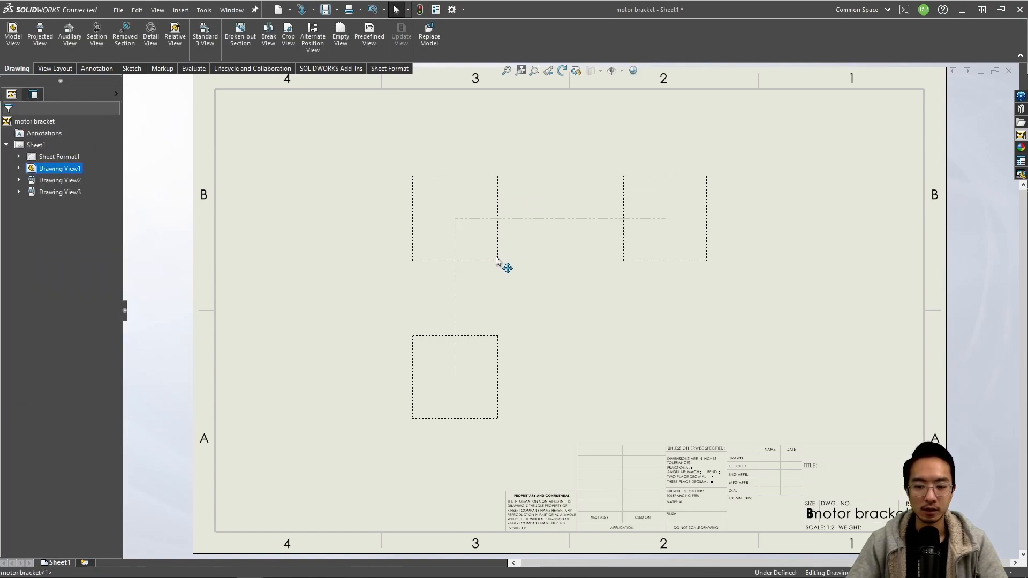
click(716, 294)
key(f)
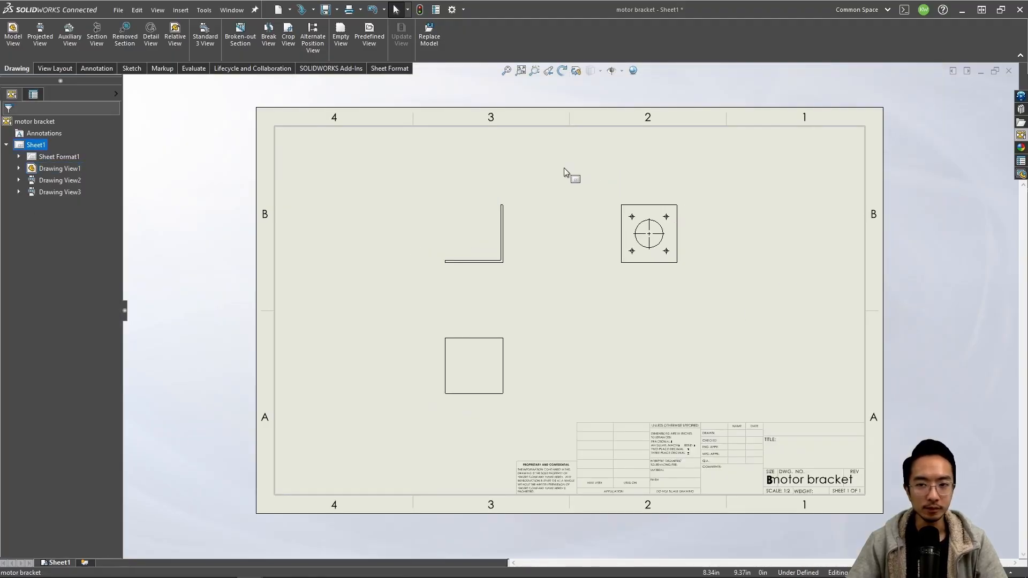
scroll(564, 168, down, 1)
scroll(615, 343, up, 1)
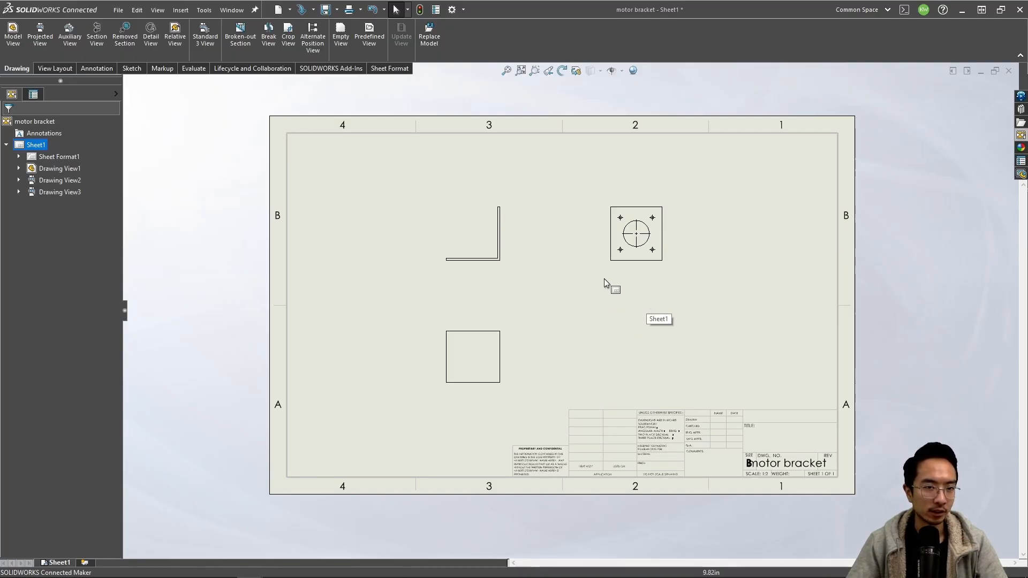
scroll(651, 293, down, 1)
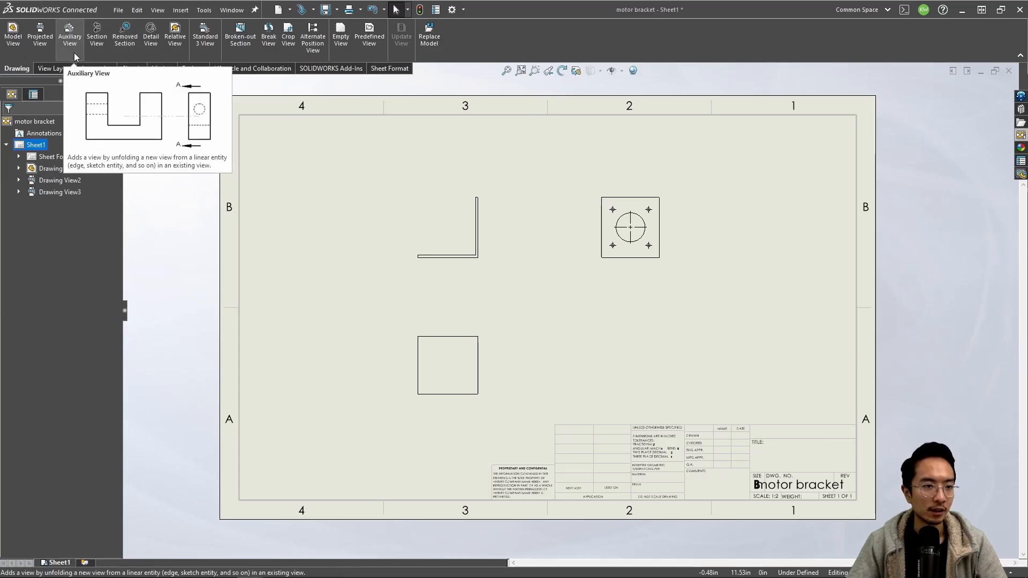
Step: Place an isometric projected view of the bracket in the lower right area of the sheet and delete it again
click(32, 41)
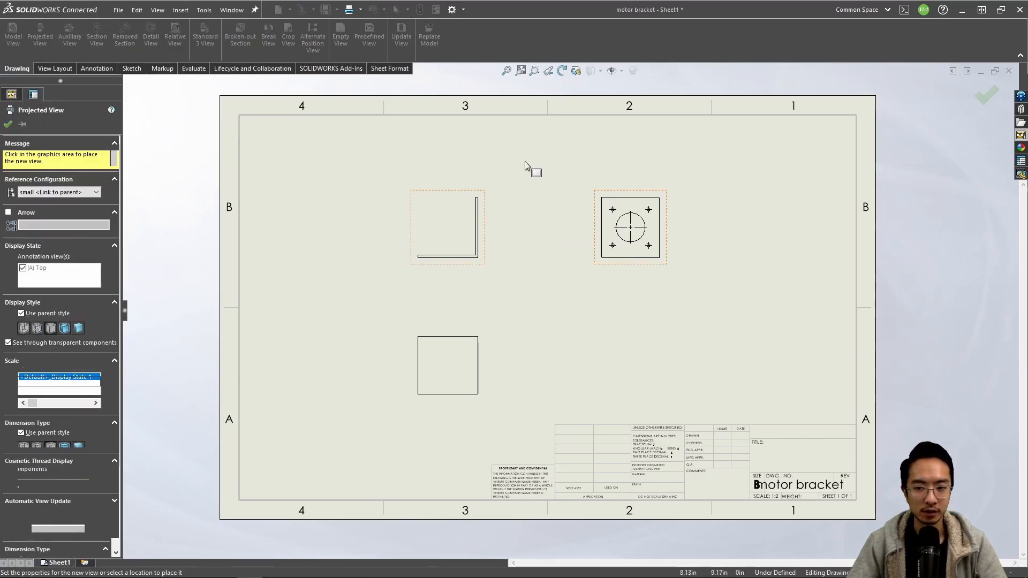
click(749, 344)
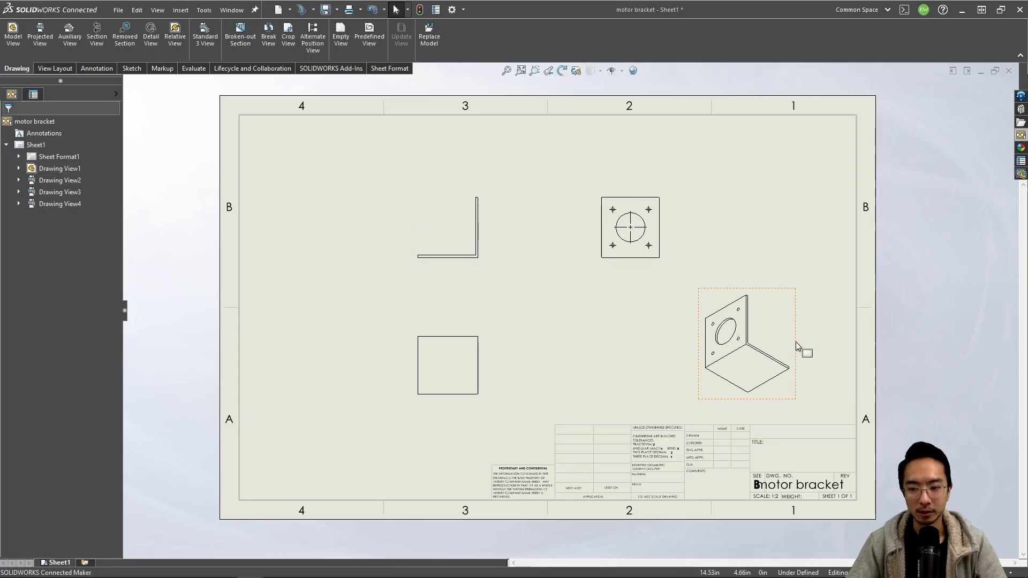
click(795, 339)
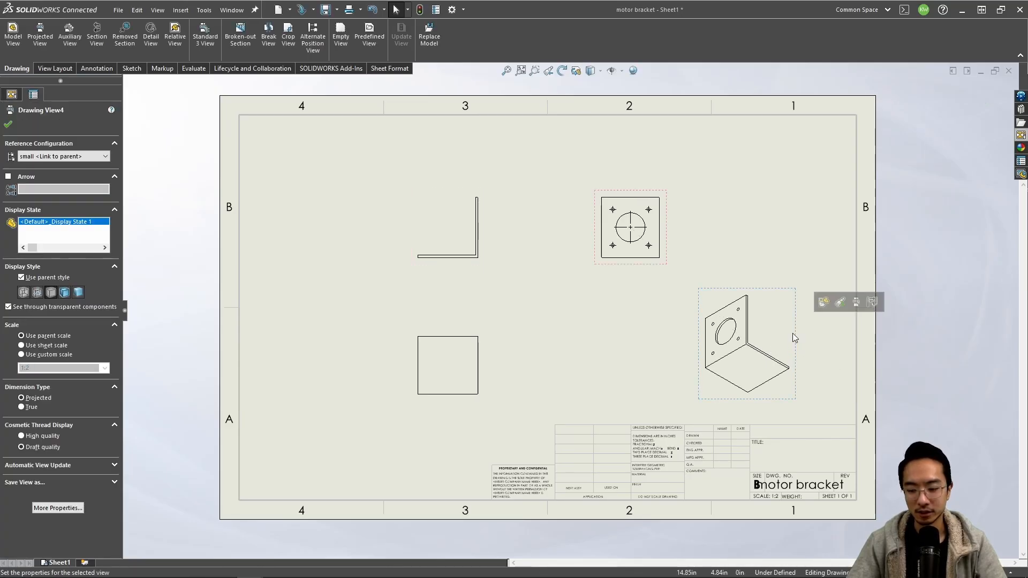
key(Delete)
click(584, 258)
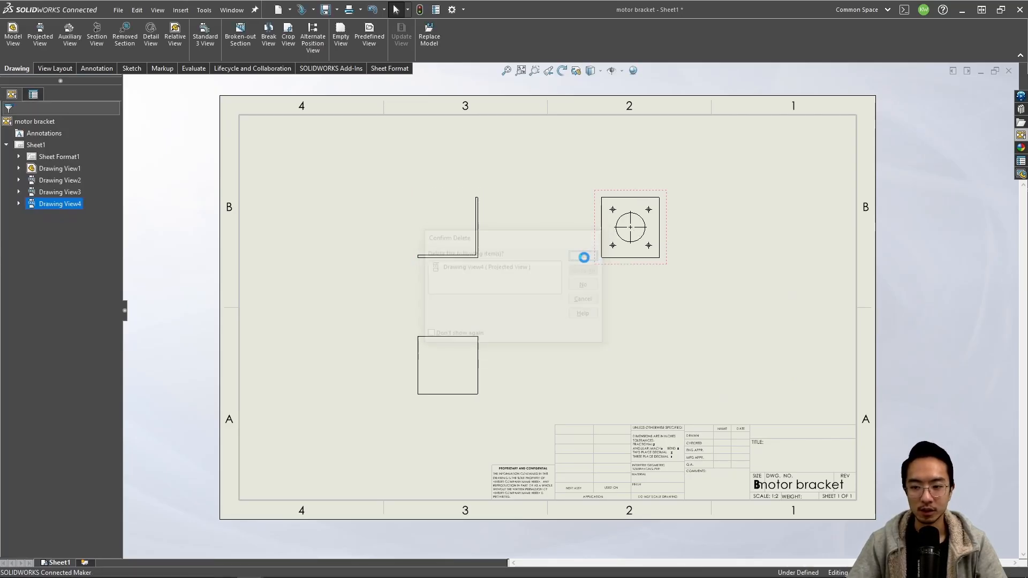
Step: Cut a vertical section through the central hole of the bracket's right projected view and place the section view to its right
click(94, 37)
click(630, 230)
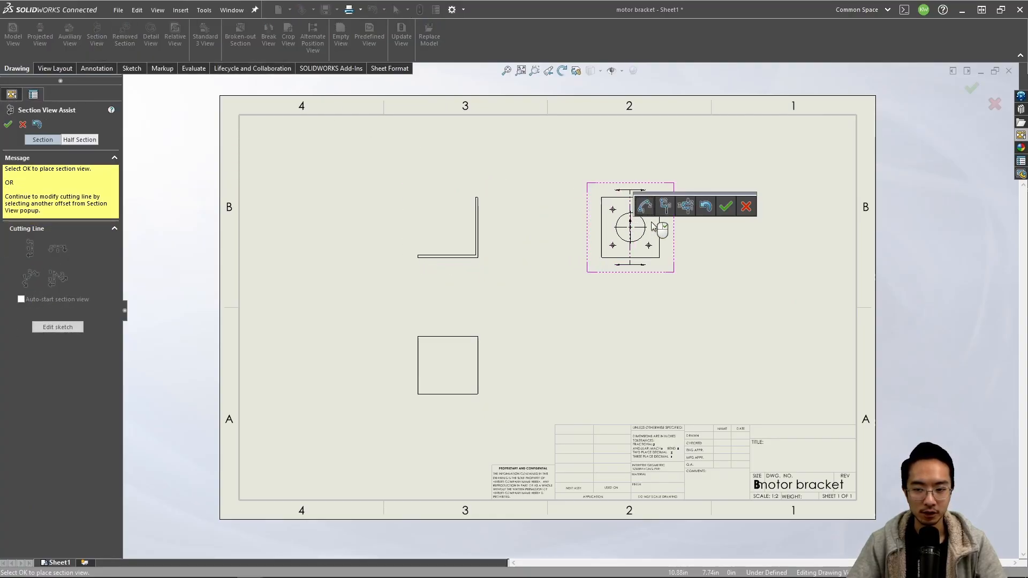
click(726, 207)
click(799, 227)
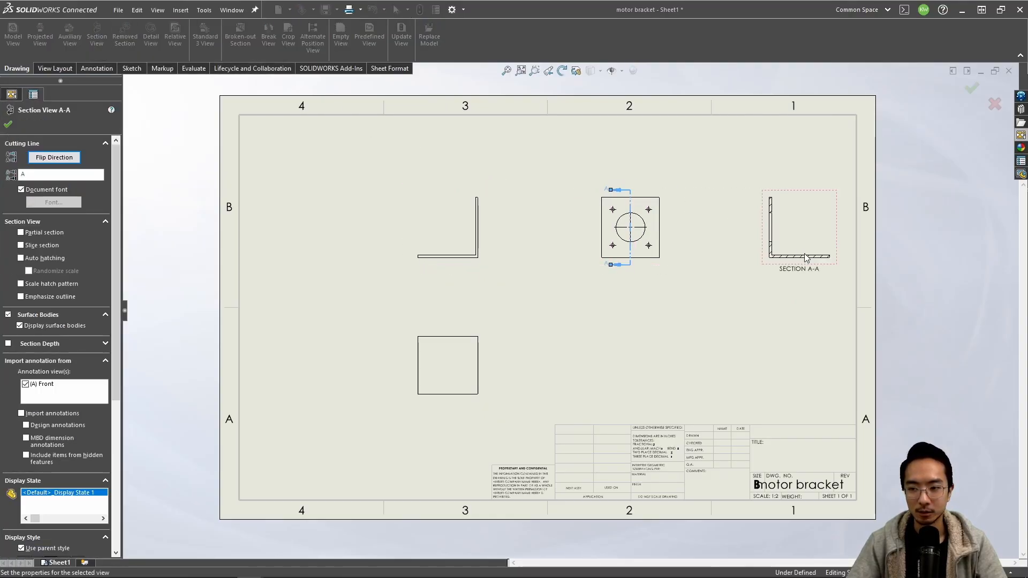
click(830, 284)
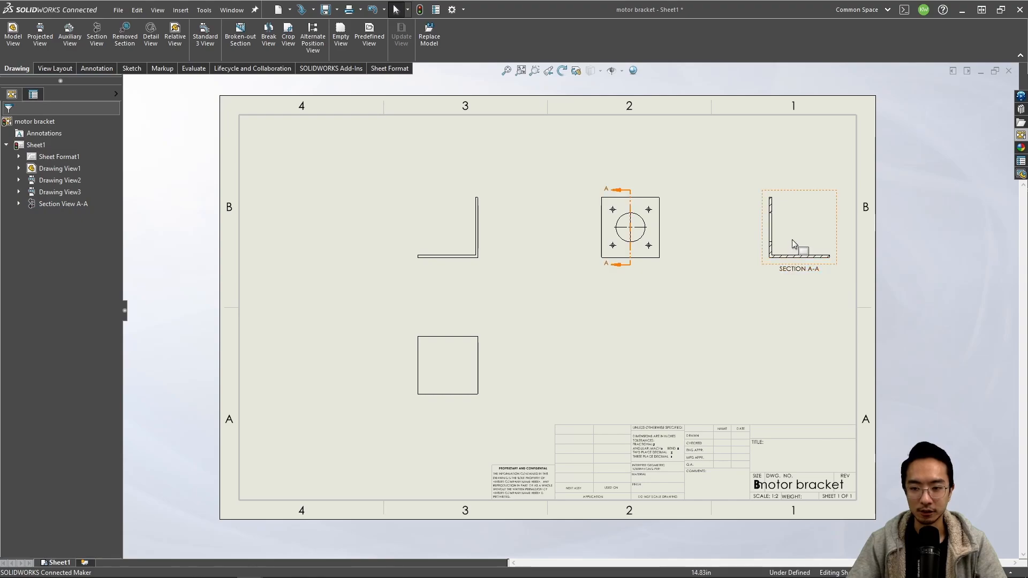
Step: Delete the section view together with its cutting line and section sketch
click(819, 196)
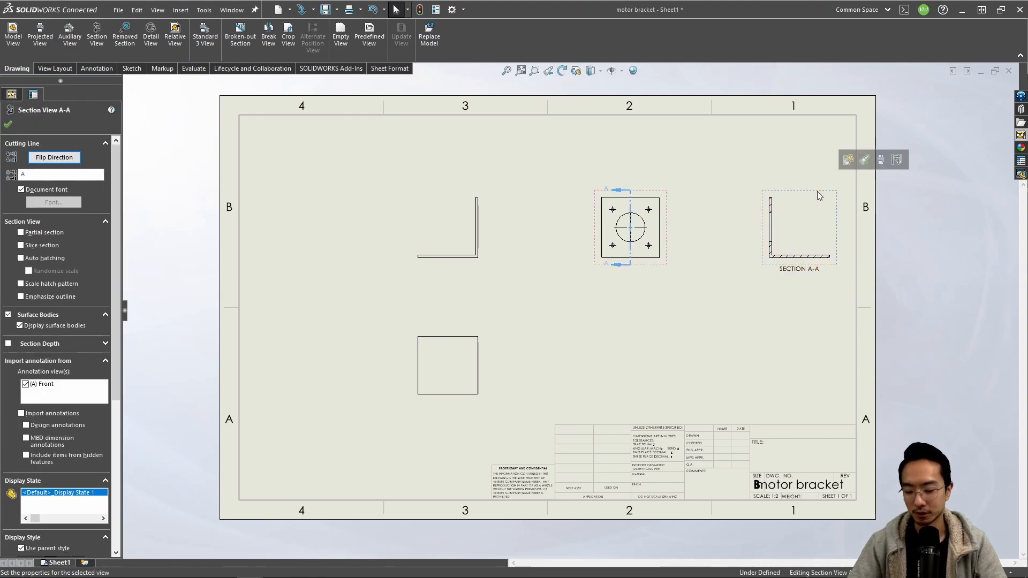
key(Delete)
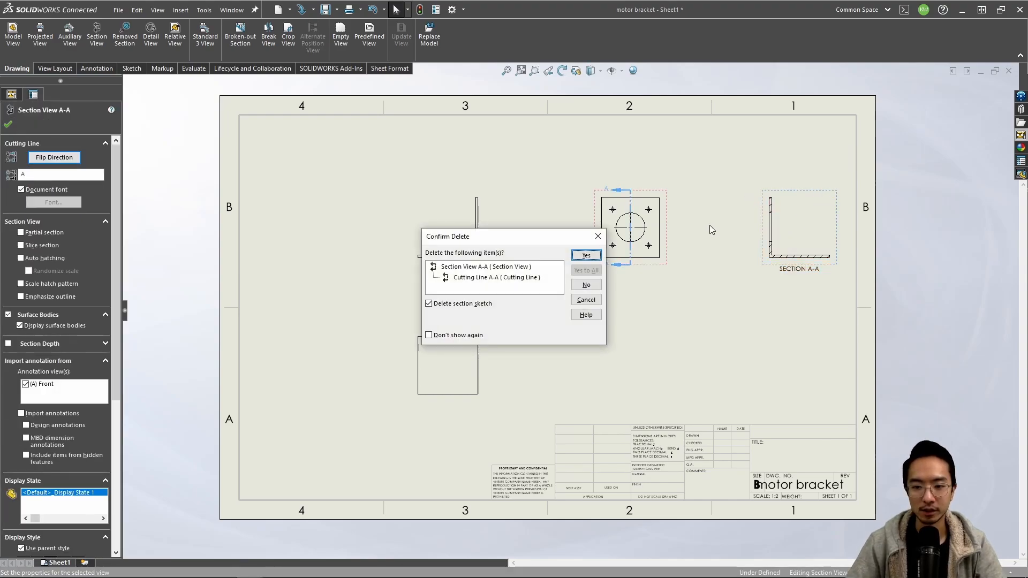
click(586, 256)
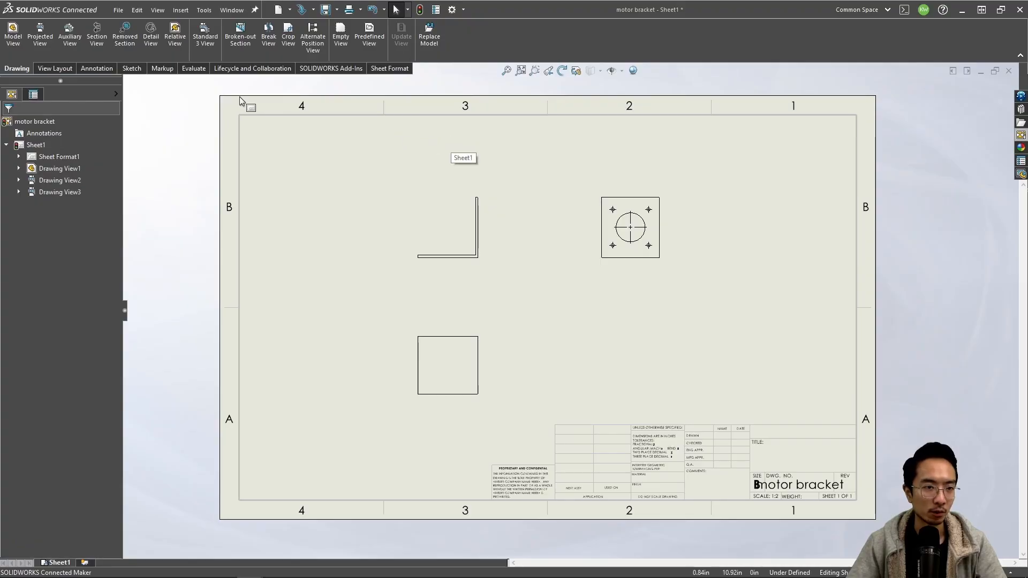
Step: Create a circular detail view around the upper-left corner of the view with the holes and place it below and to the right
click(150, 33)
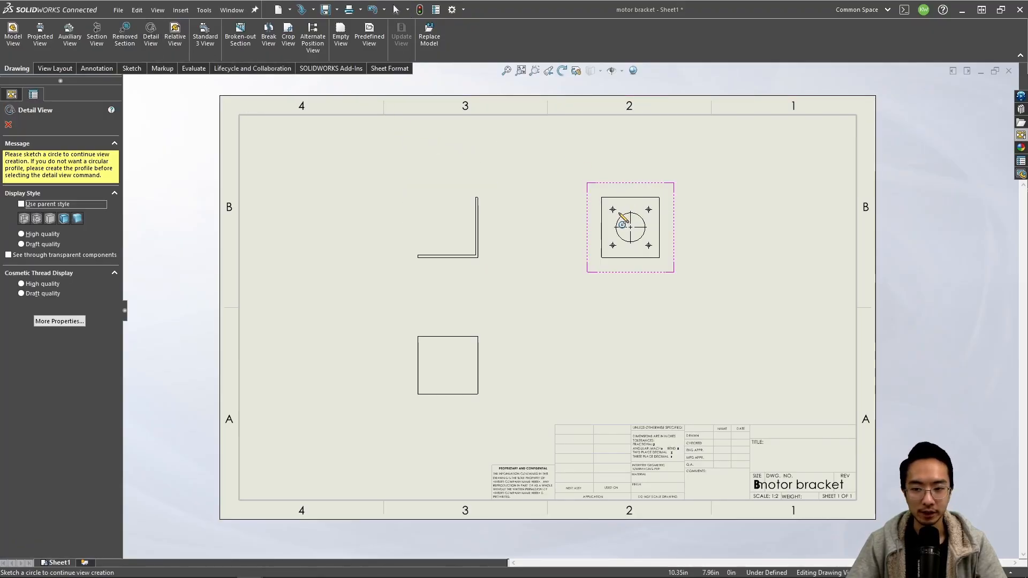
click(601, 197)
click(620, 217)
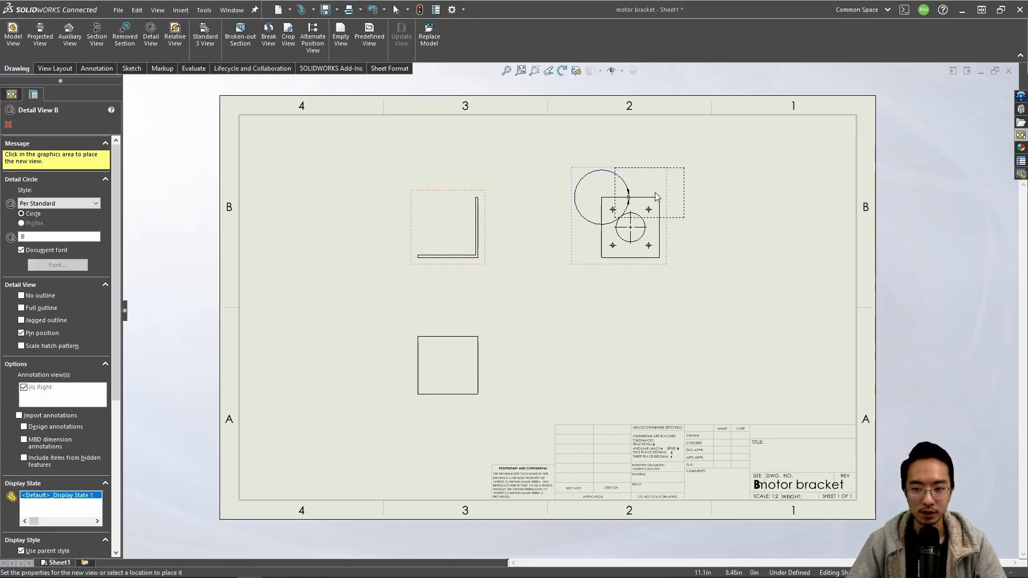
click(755, 295)
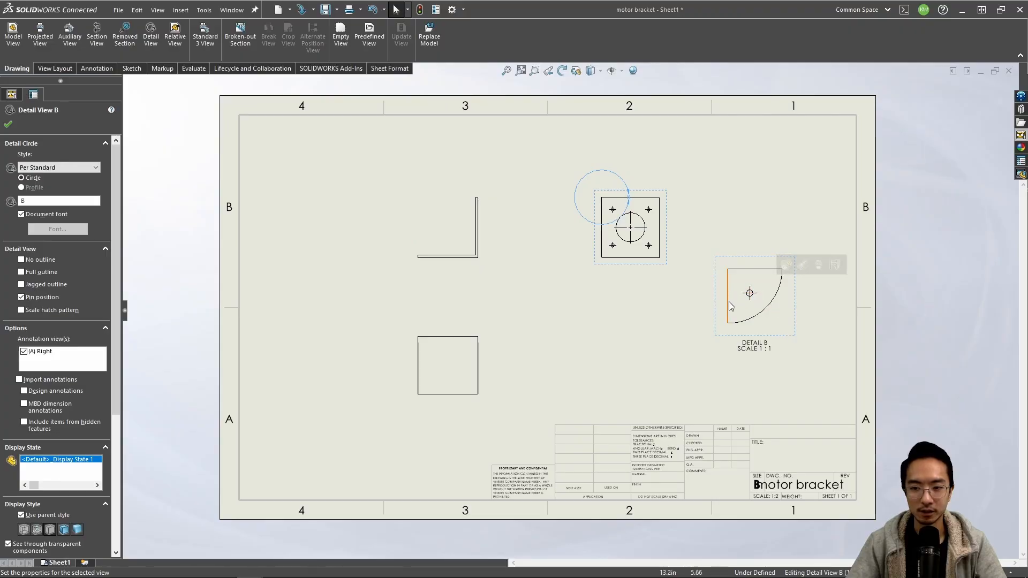
Step: Delete the detail view together with its detail circle and sketch
click(794, 331)
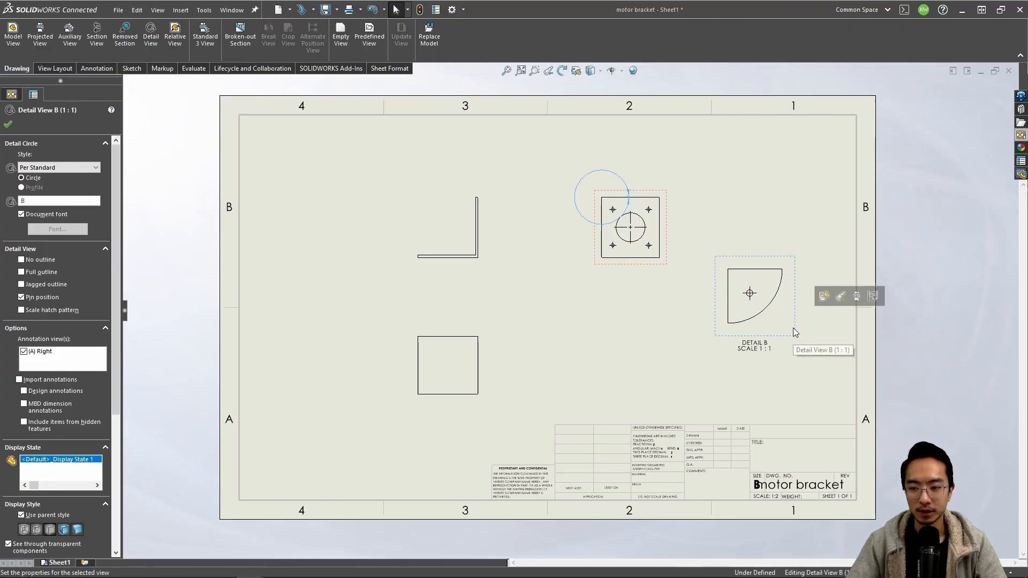
key(Delete)
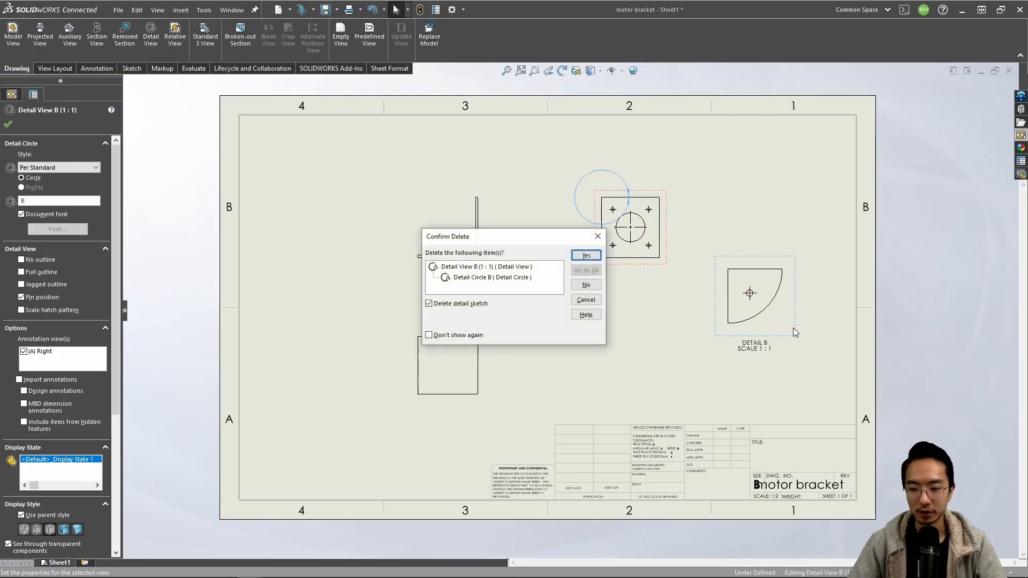
click(587, 256)
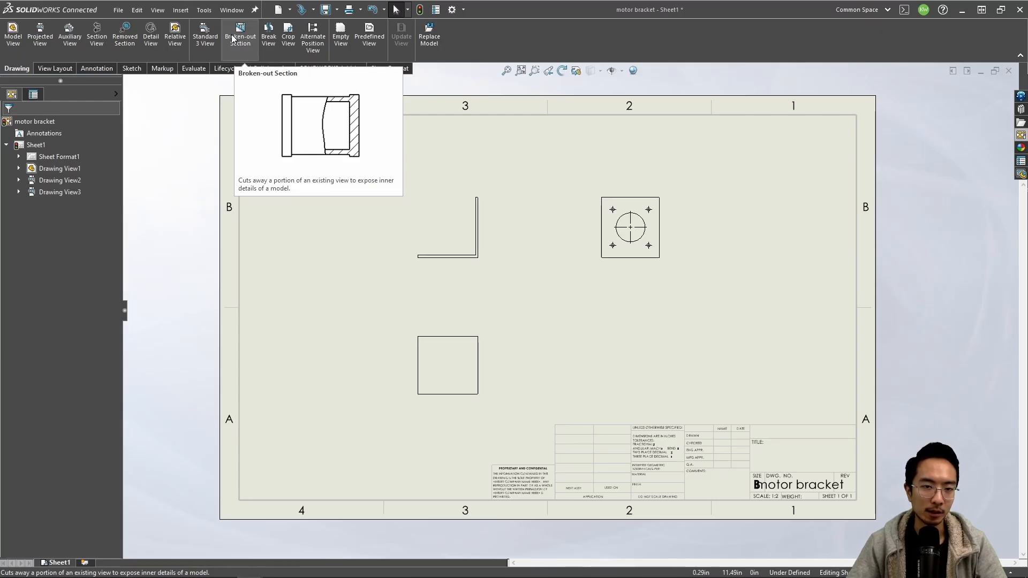
Step: Try a break with two vertical break lines and a 0.5 in gap across the view with the holes, and undo it
click(270, 39)
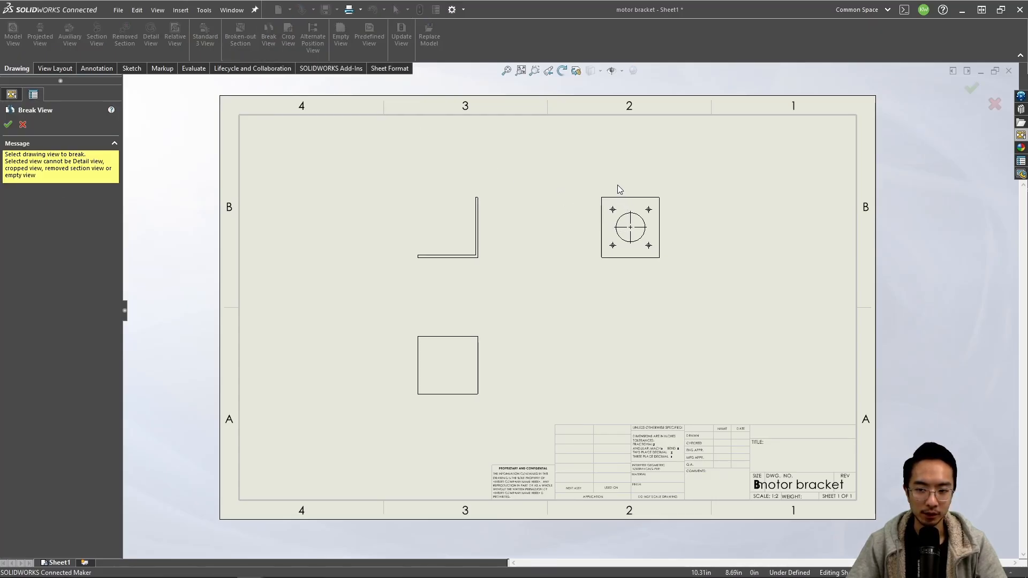
click(622, 215)
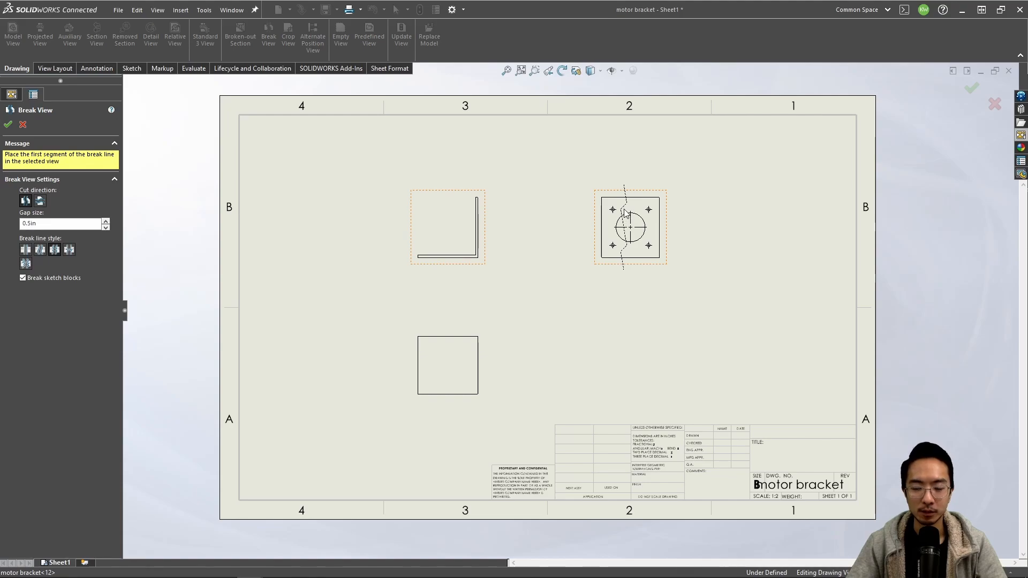
click(622, 213)
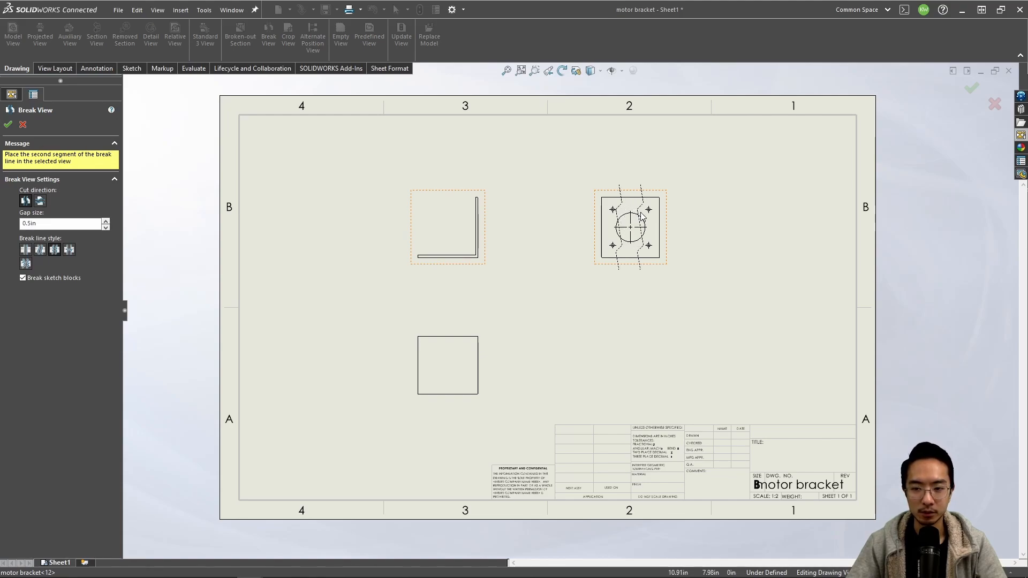
click(645, 216)
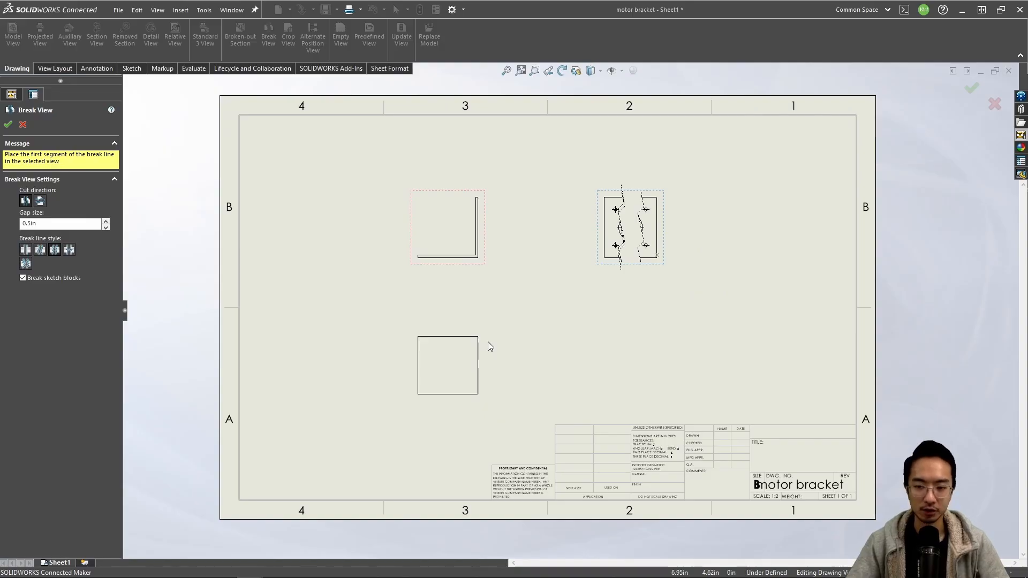
click(8, 125)
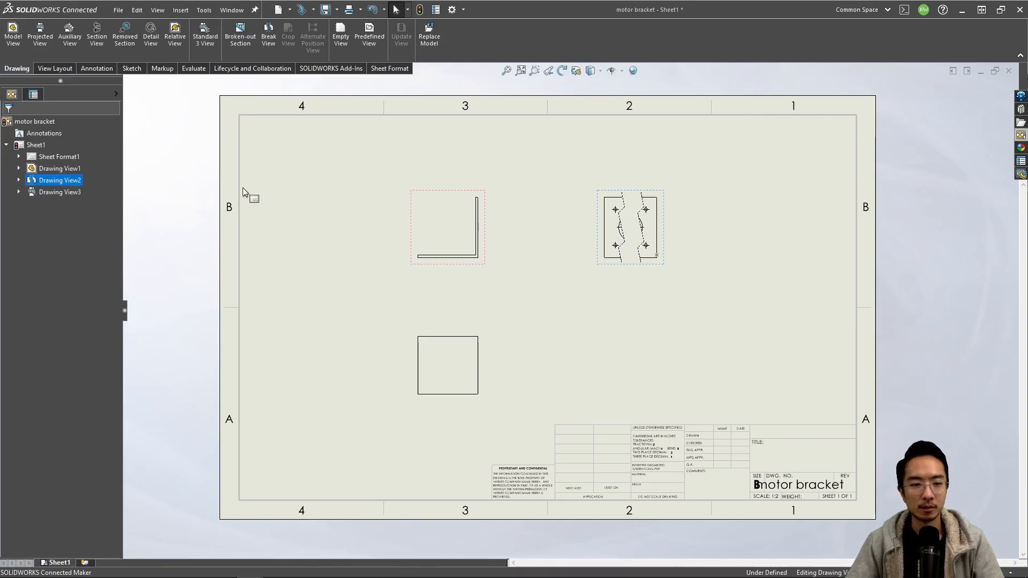
key(ctrl+z)
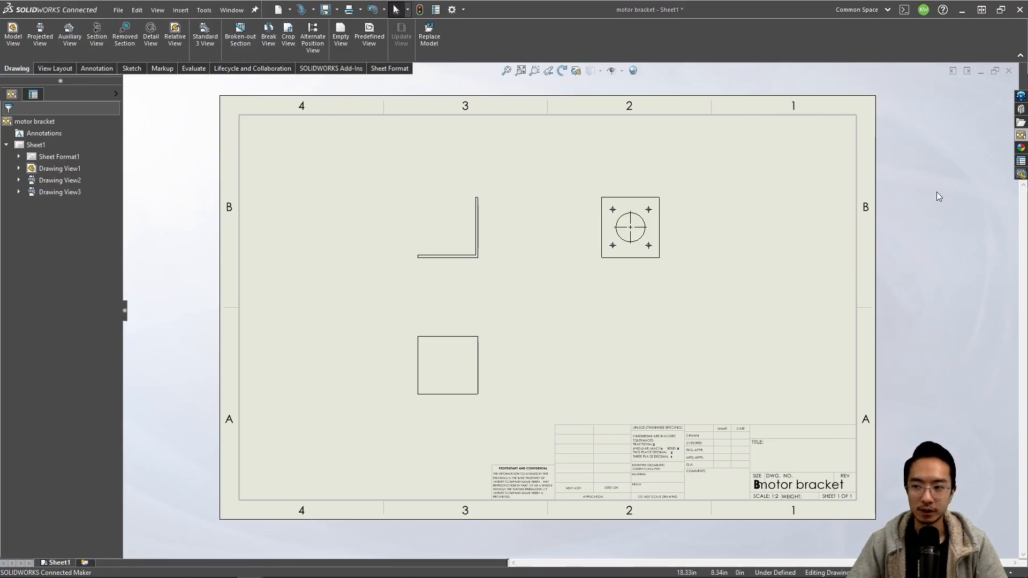
Step: Place an empty text note in the upper-left corner of the sheet, just inside the border
click(65, 70)
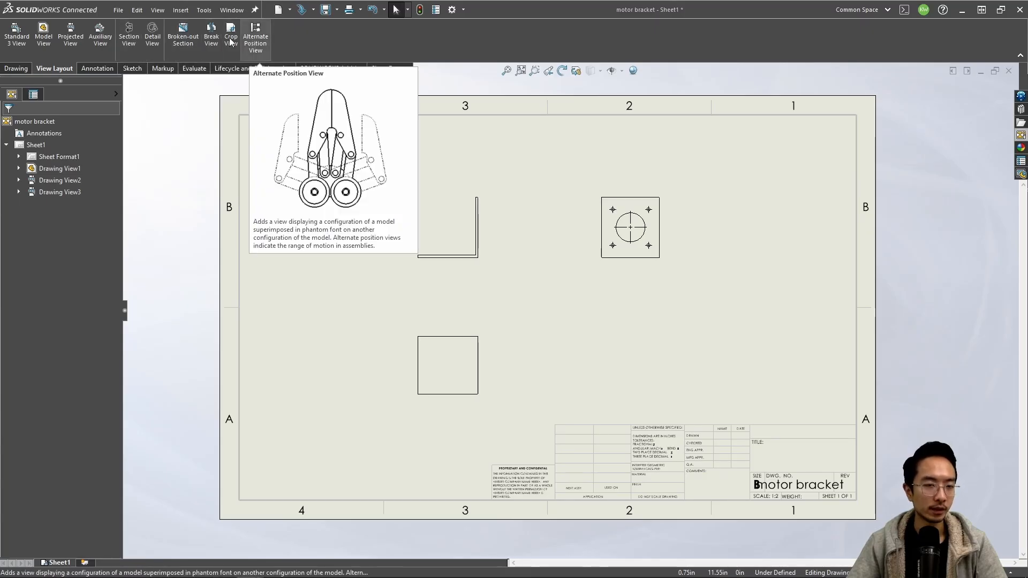
click(97, 69)
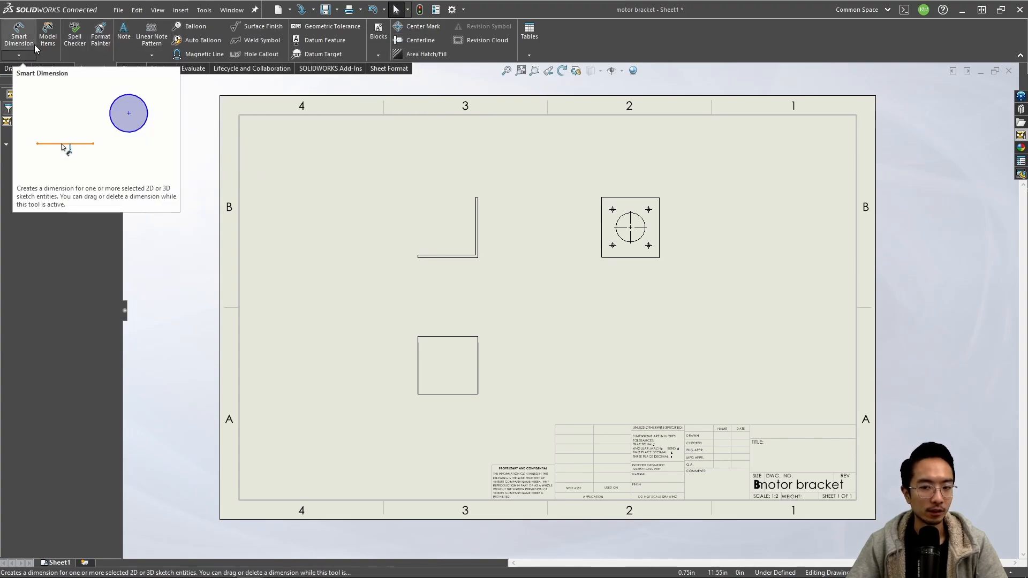
click(20, 55)
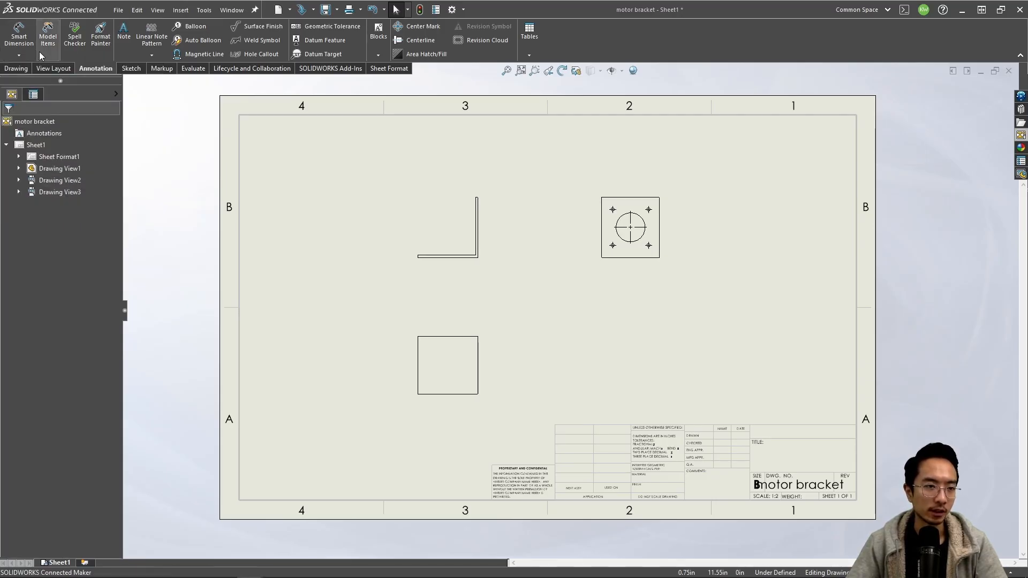
click(124, 39)
click(254, 124)
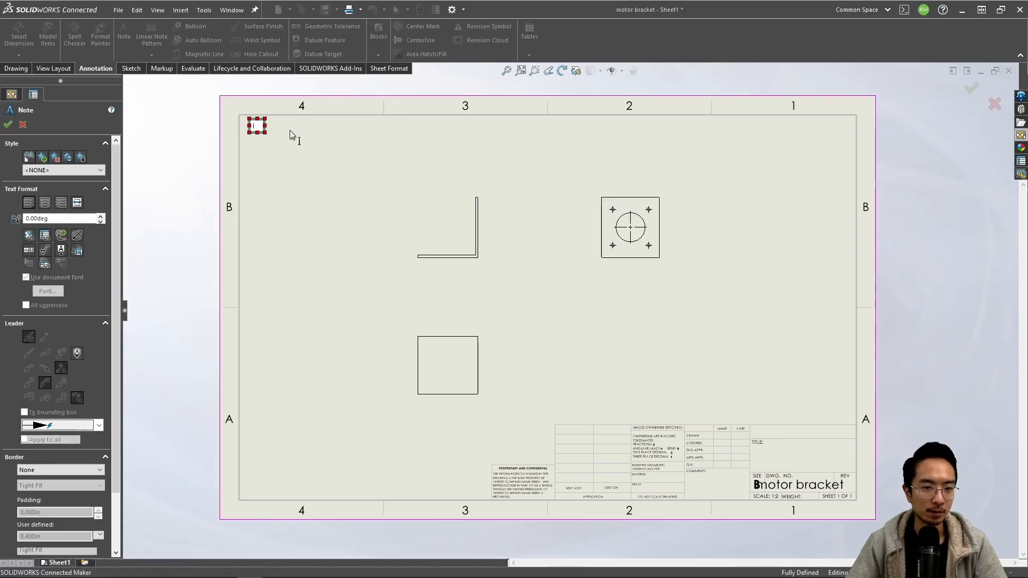
Step: Write the note "1. Make my part pretty" in the sheet's upper-left corner and remove the duplicate note placed below it
text(1.)
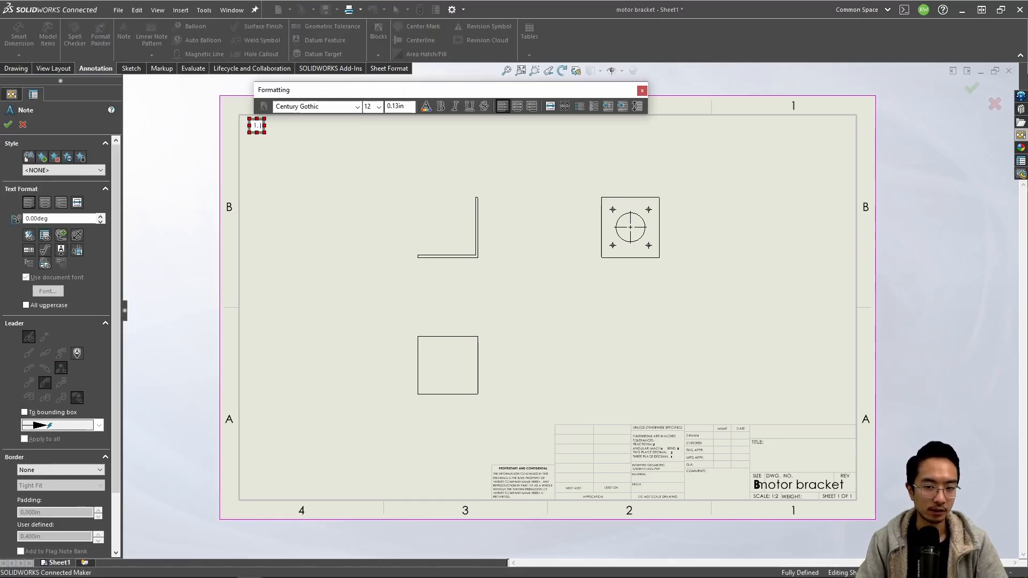
text( Make my d)
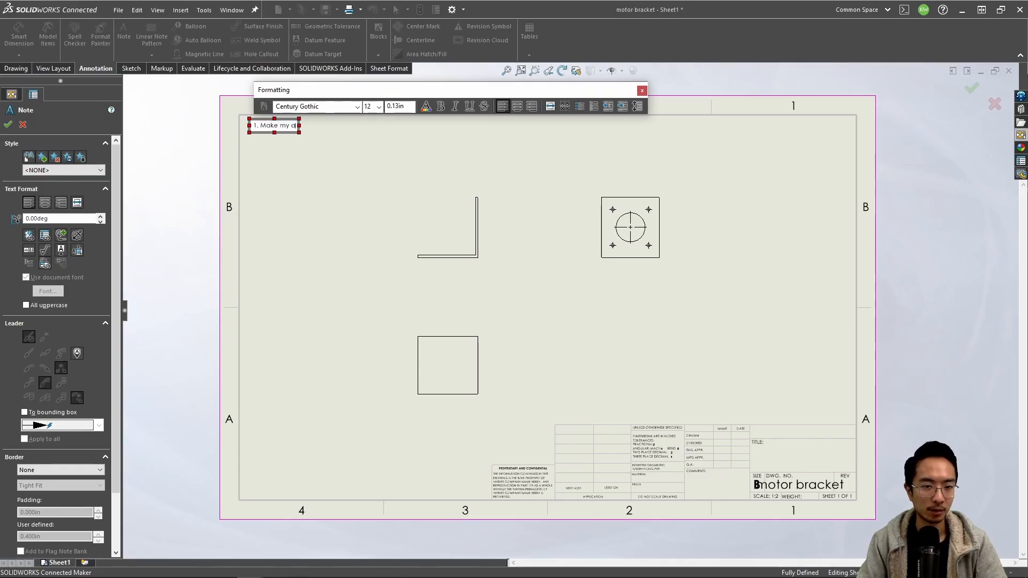
text(art pretty)
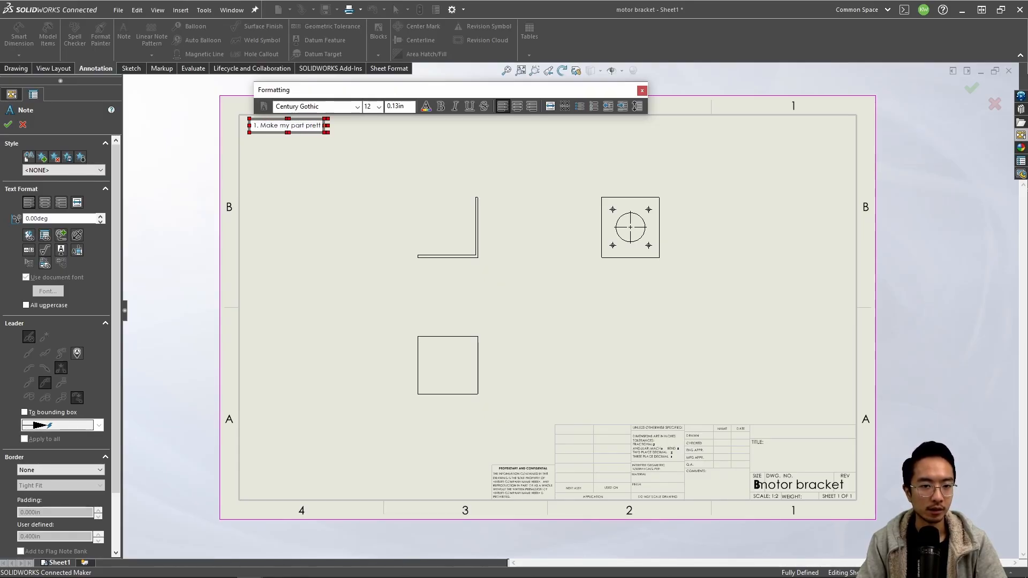
click(306, 153)
click(325, 154)
key(Escape)
key(Escape)
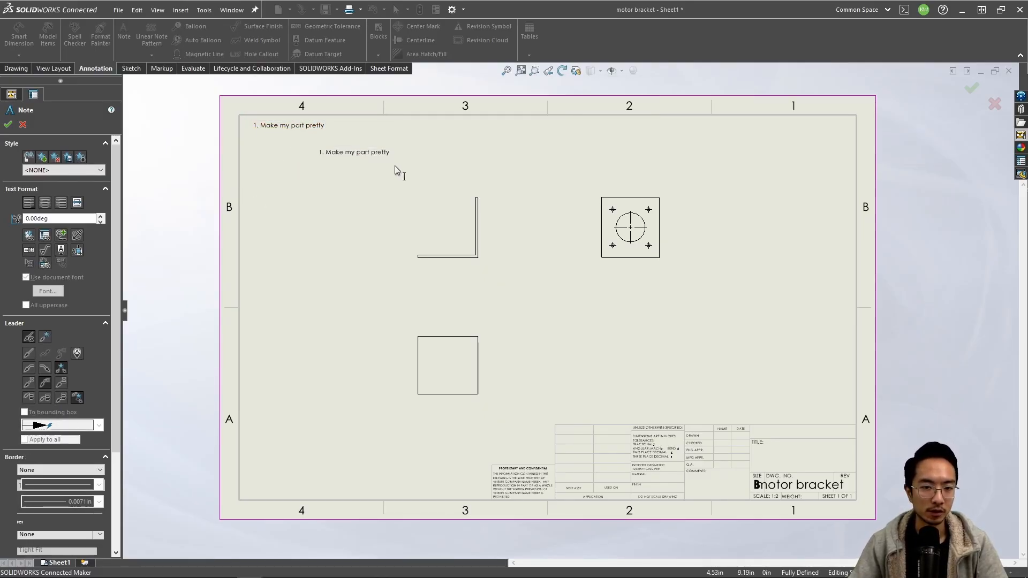
click(375, 154)
key(Delete)
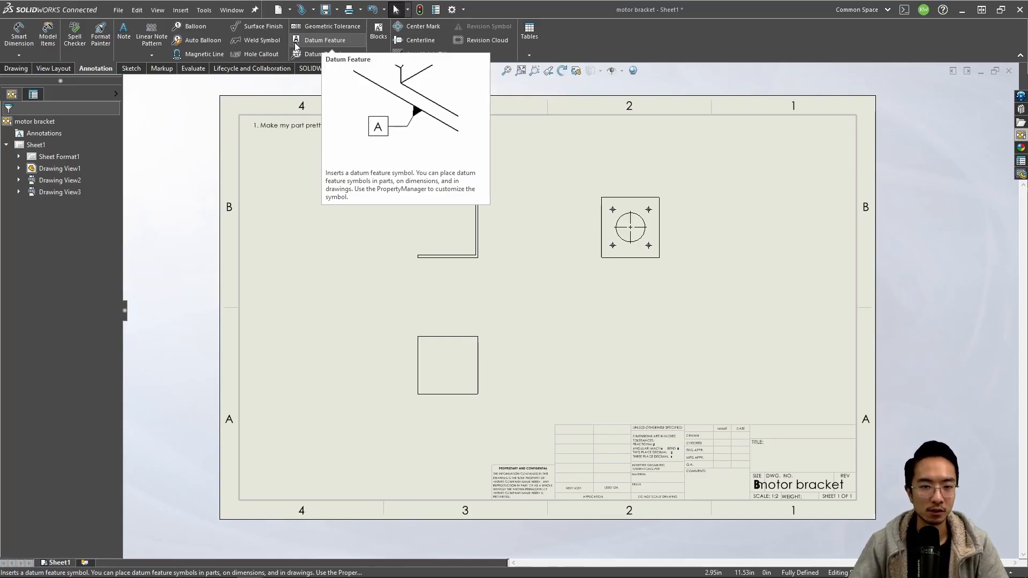
click(133, 70)
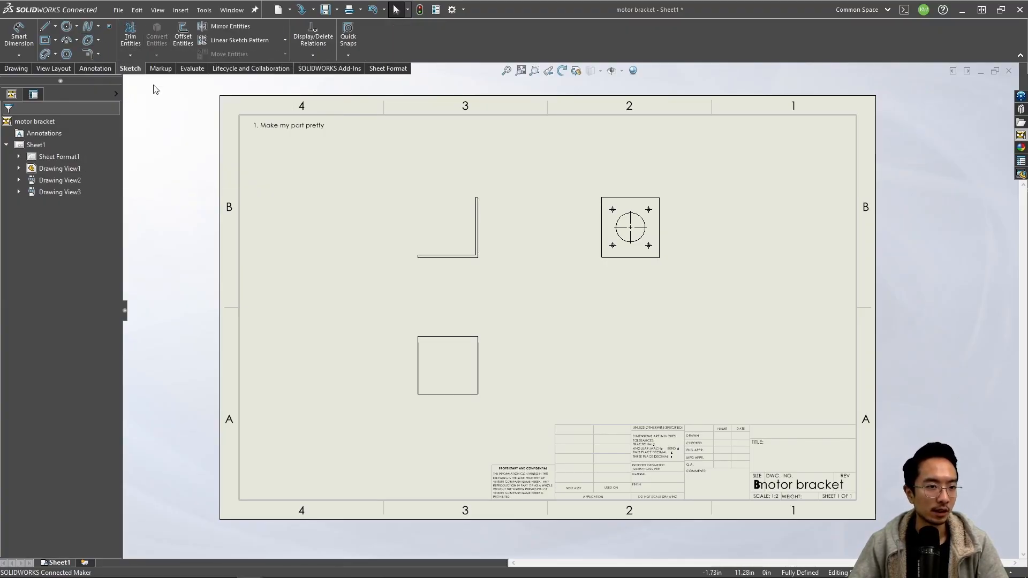
click(160, 70)
click(188, 71)
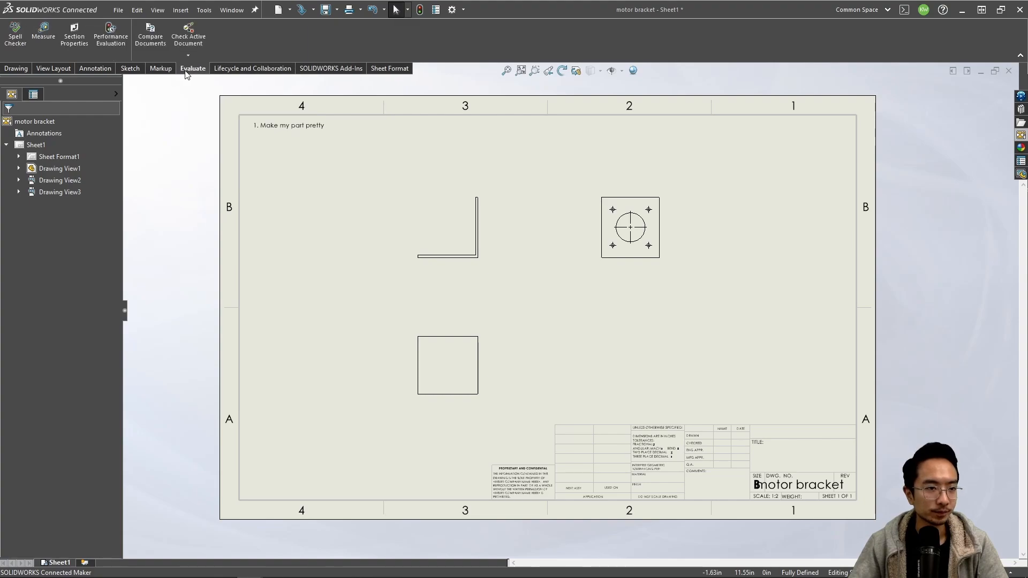
click(257, 71)
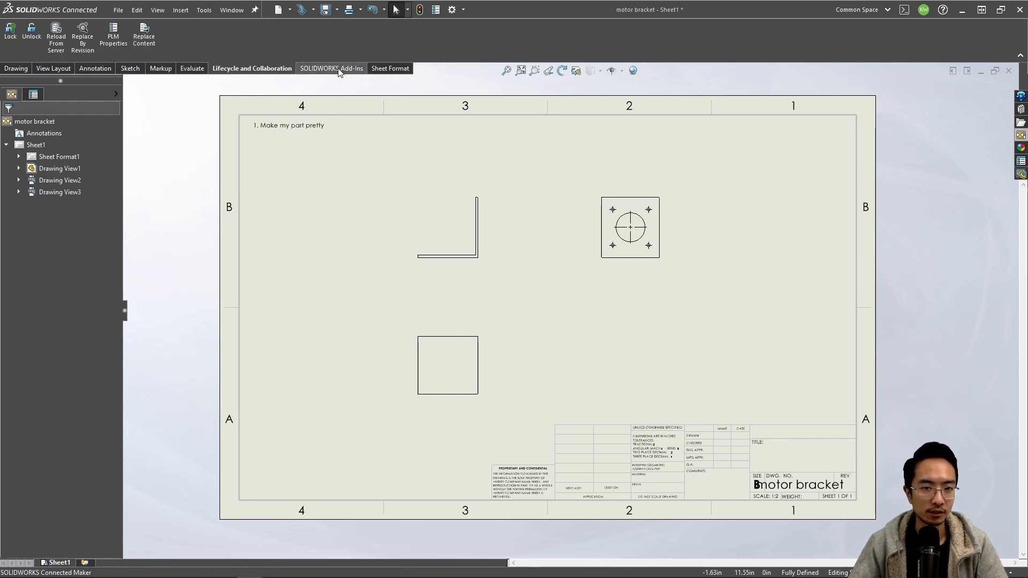
click(191, 69)
click(153, 69)
click(132, 69)
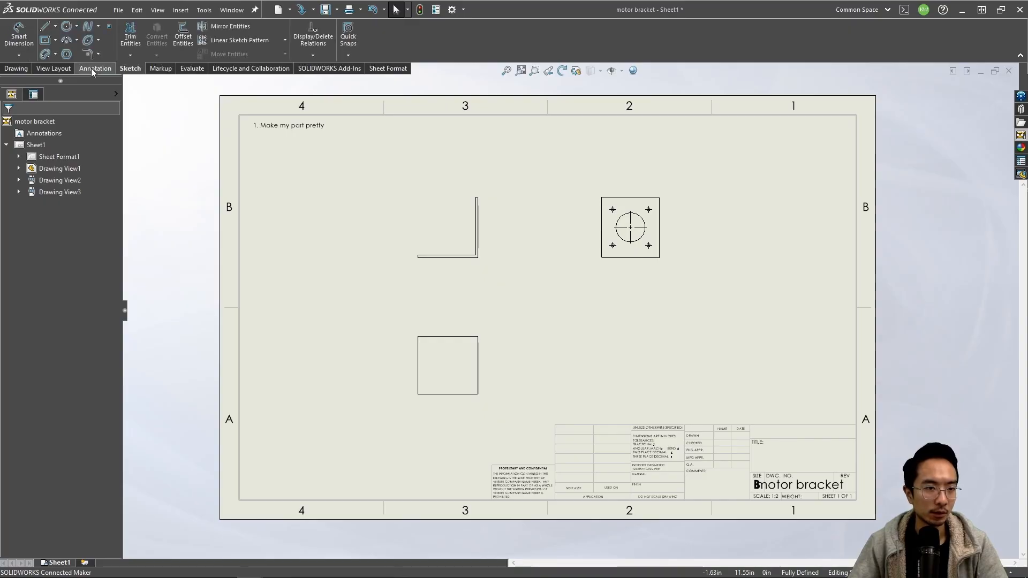
click(93, 68)
click(62, 69)
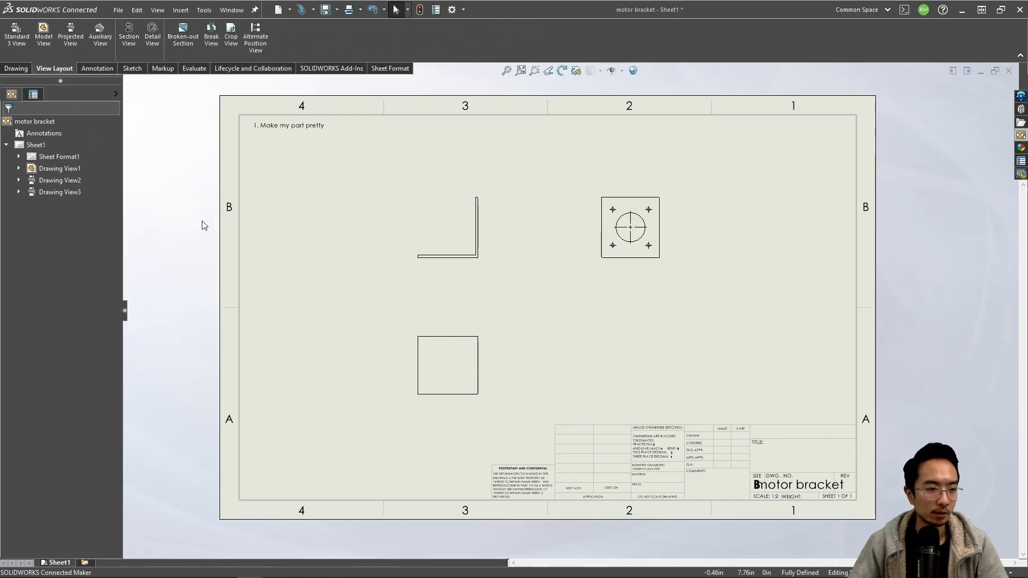
Step: Add a second drawing sheet, return to Sheet1 and delete the added sheet
click(84, 563)
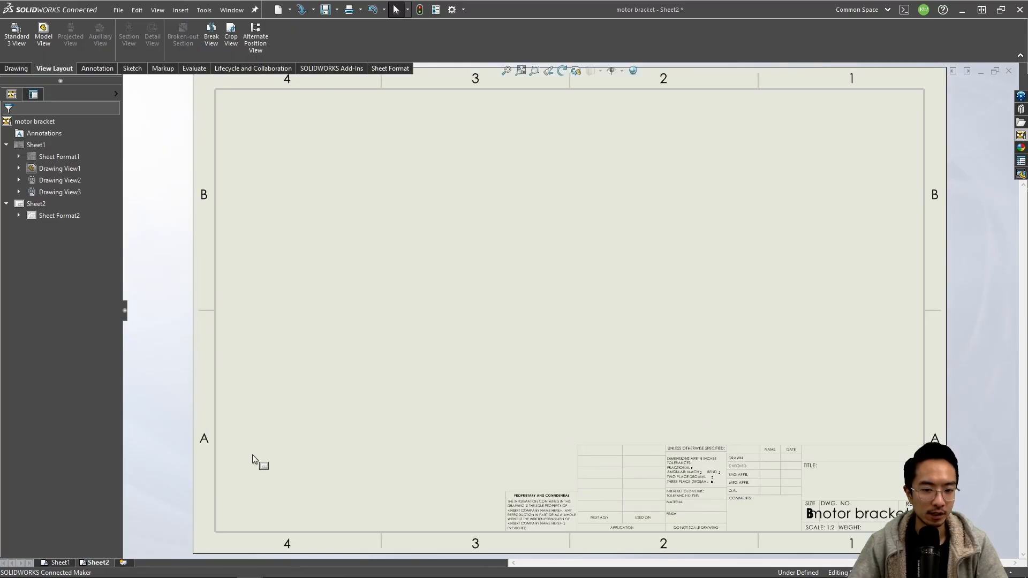
click(59, 563)
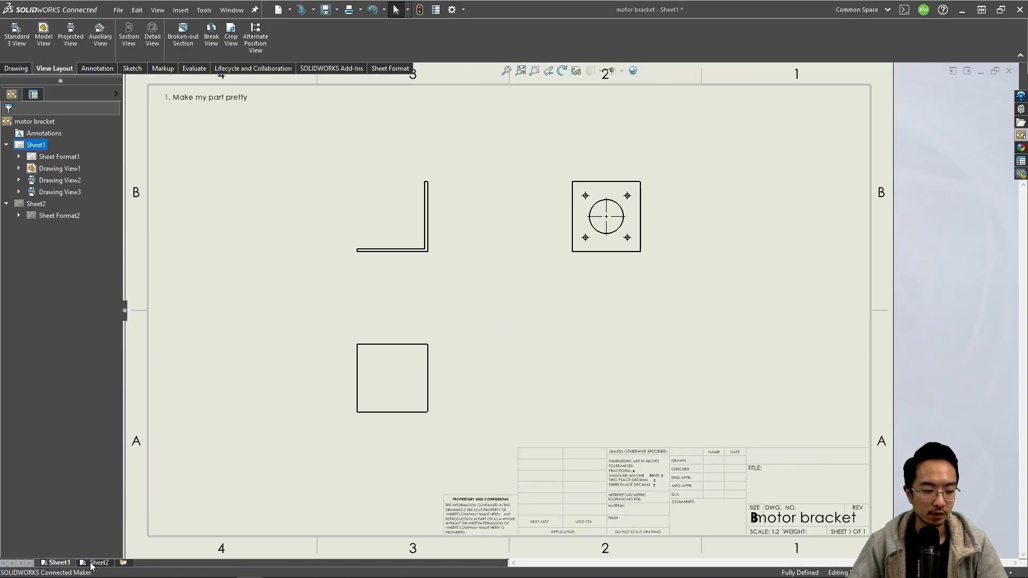
right_click(91, 564)
click(115, 514)
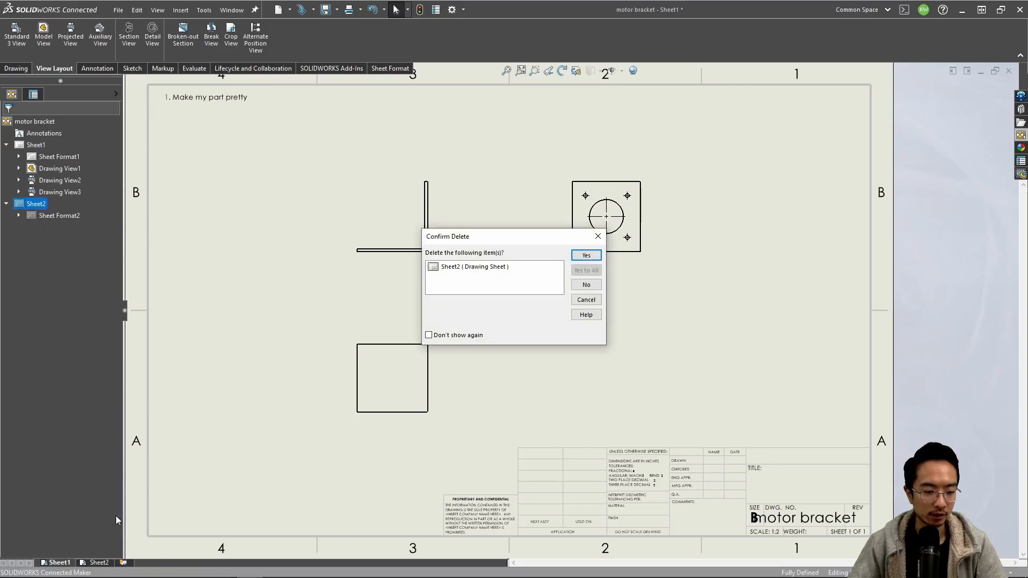
click(593, 260)
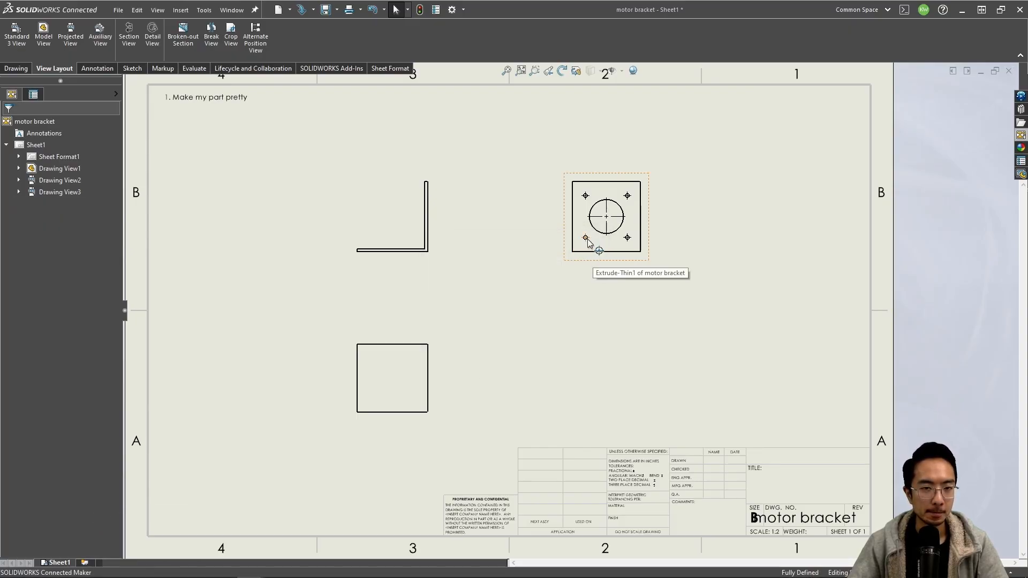
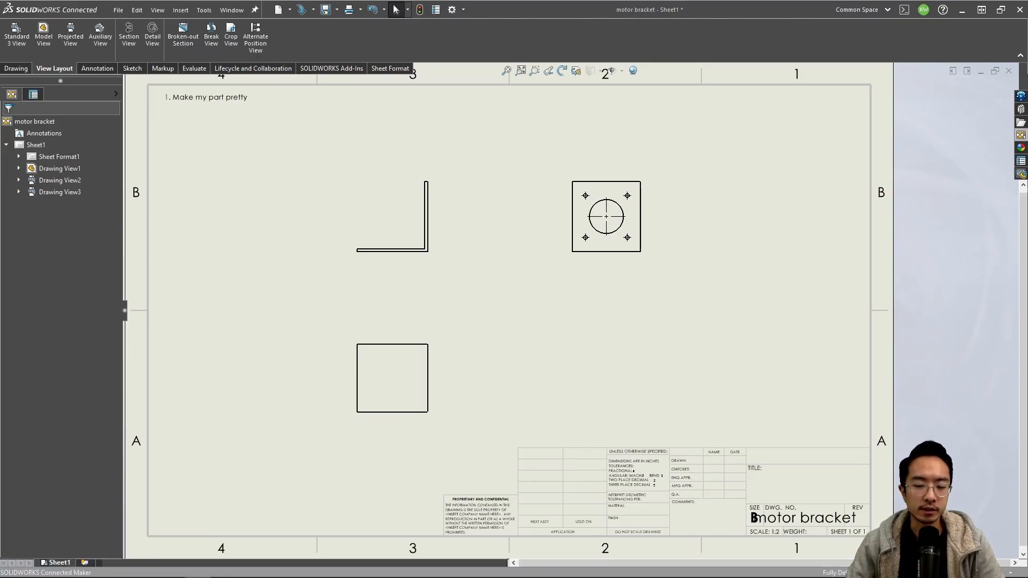
Step: Clear the text of the "1. Make my part pretty" note and delete the empty note
key(f)
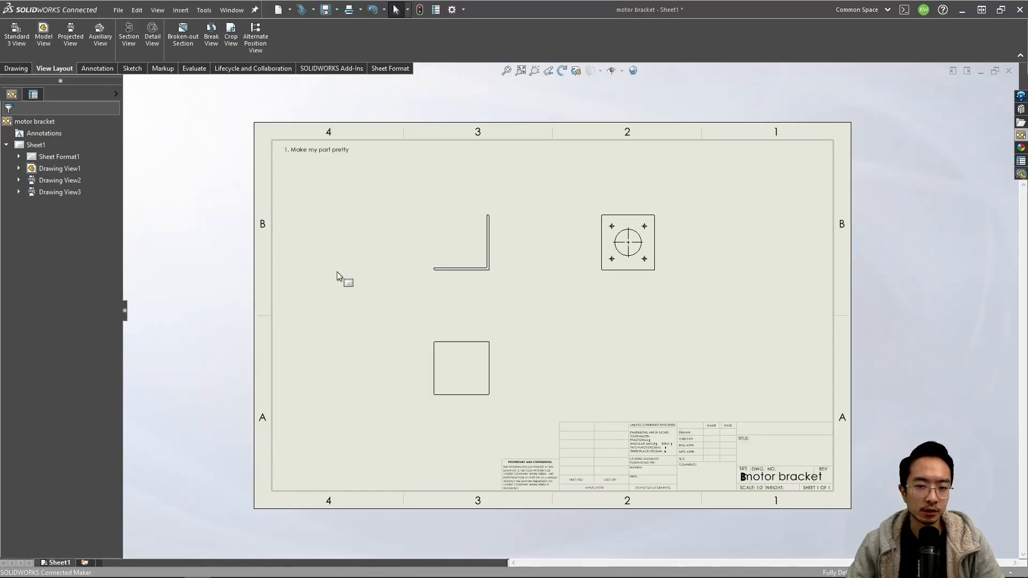
scroll(577, 313, down, 1)
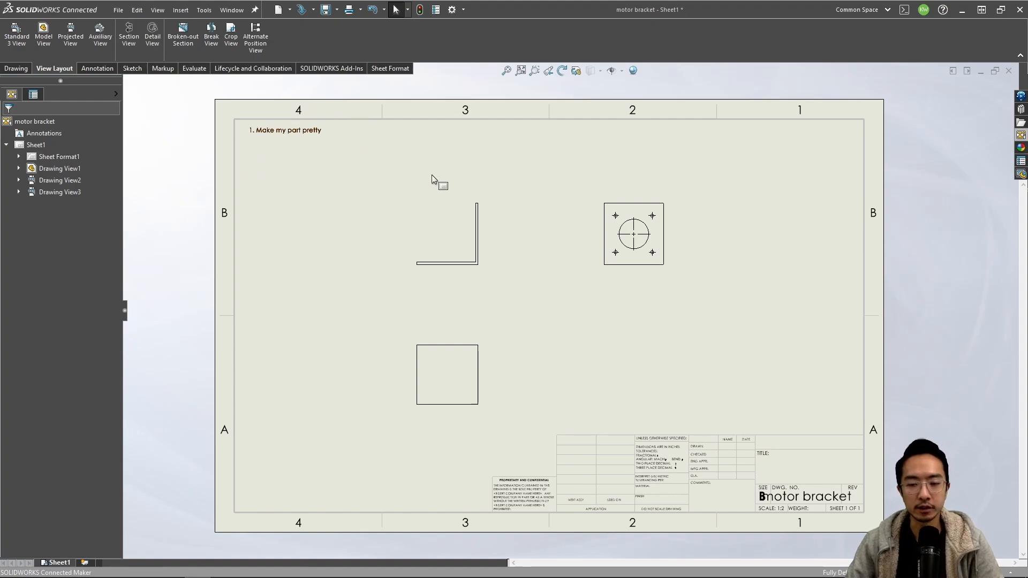
click(310, 134)
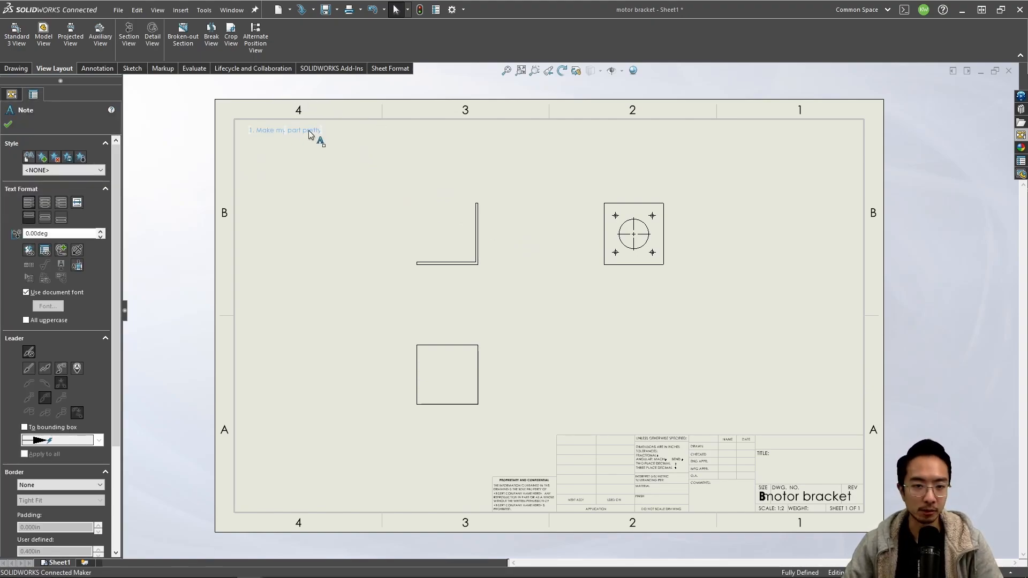
click(8, 124)
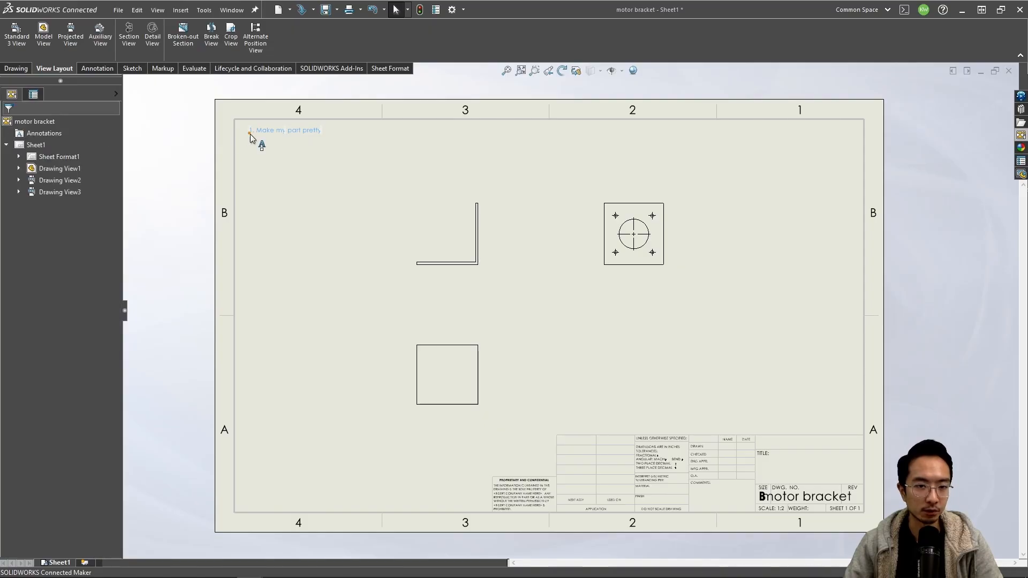
double_click(286, 134)
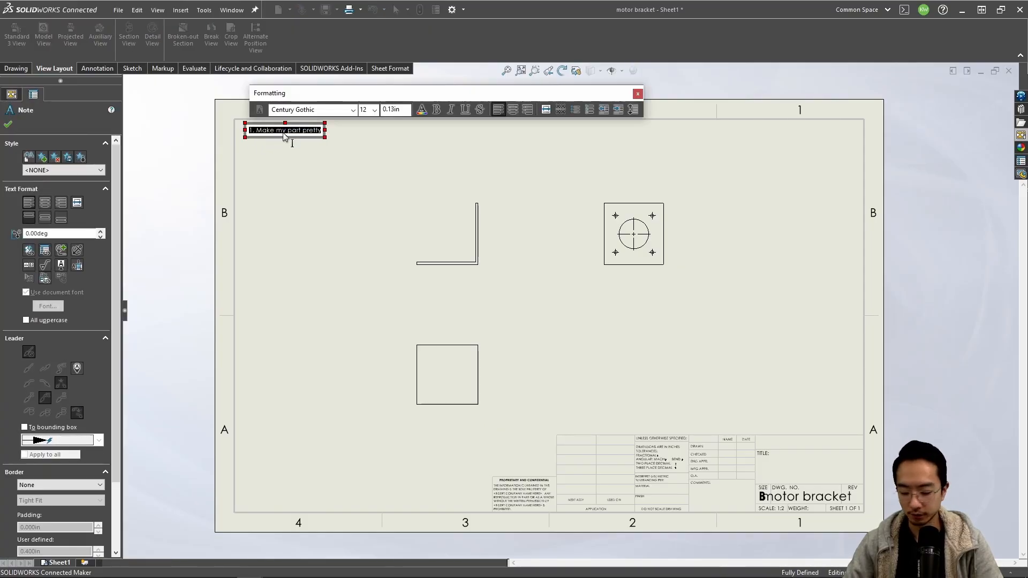
click(294, 181)
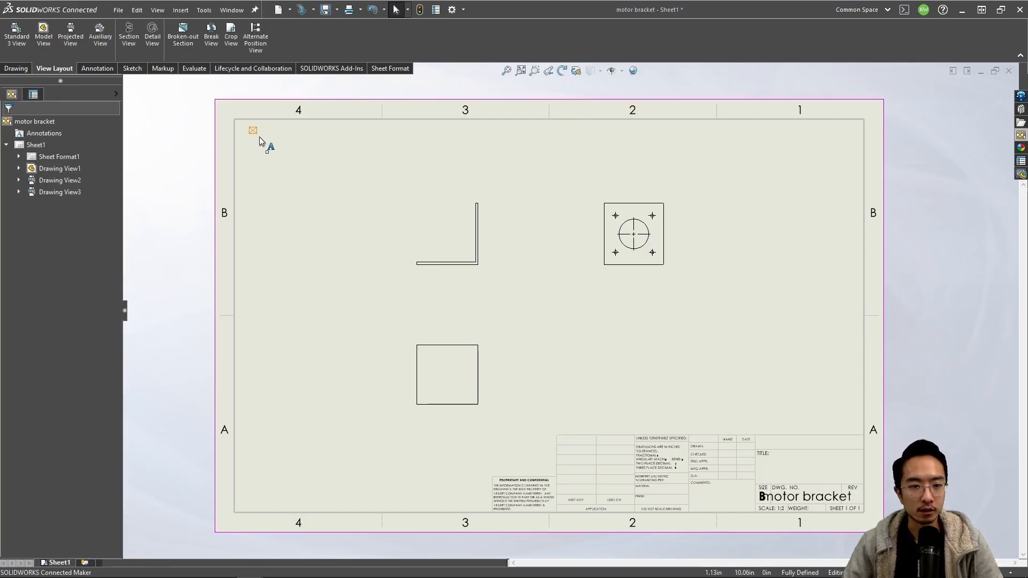
drag(255, 129, 232, 108)
key(Delete)
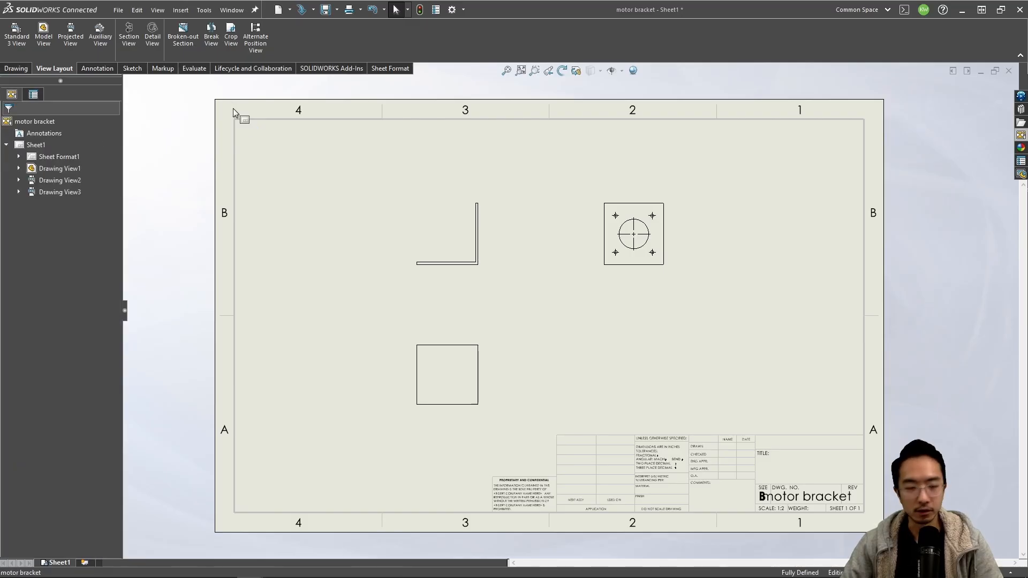
Step: Delete all the drawing views from Sheet1
mouse_move(351, 181)
mouse_down()
mouse_move(740, 414)
mouse_move(346, 178)
mouse_up()
key(Delete)
key(Delete)
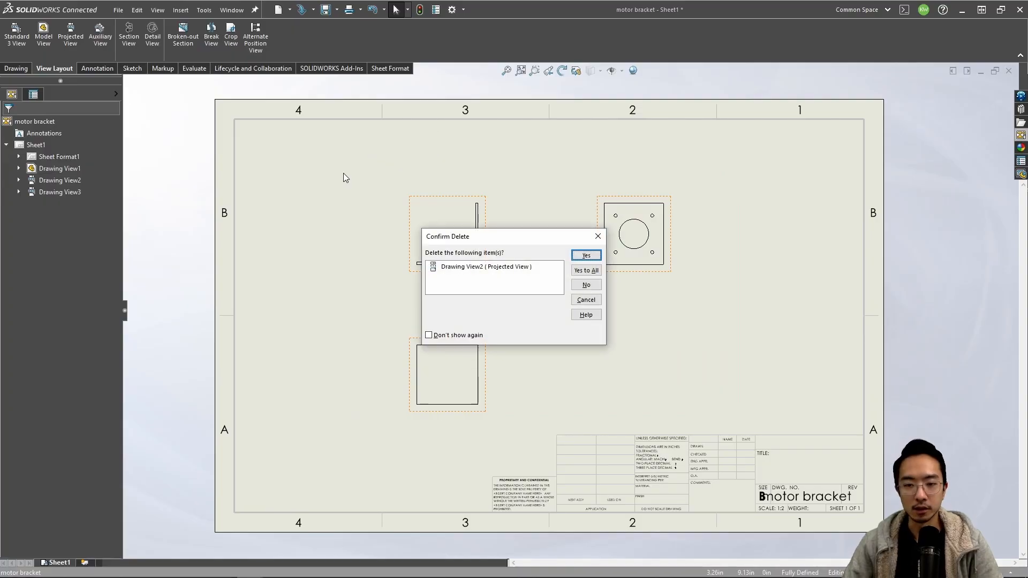
click(585, 269)
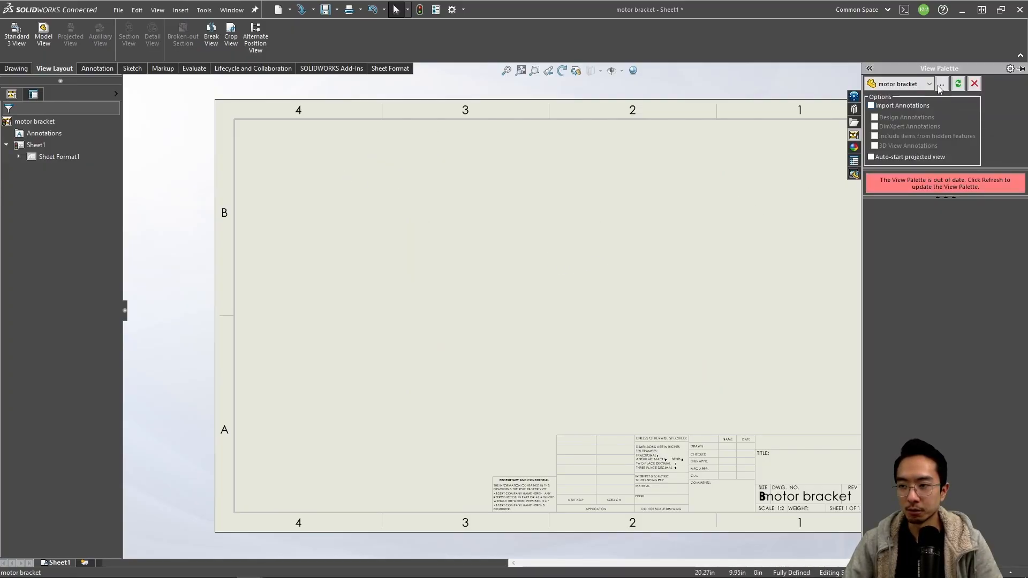
Step: Place the motor bracket's L-shaped profile view in the sheet's upper middle, with projected views to its right and below it
click(955, 86)
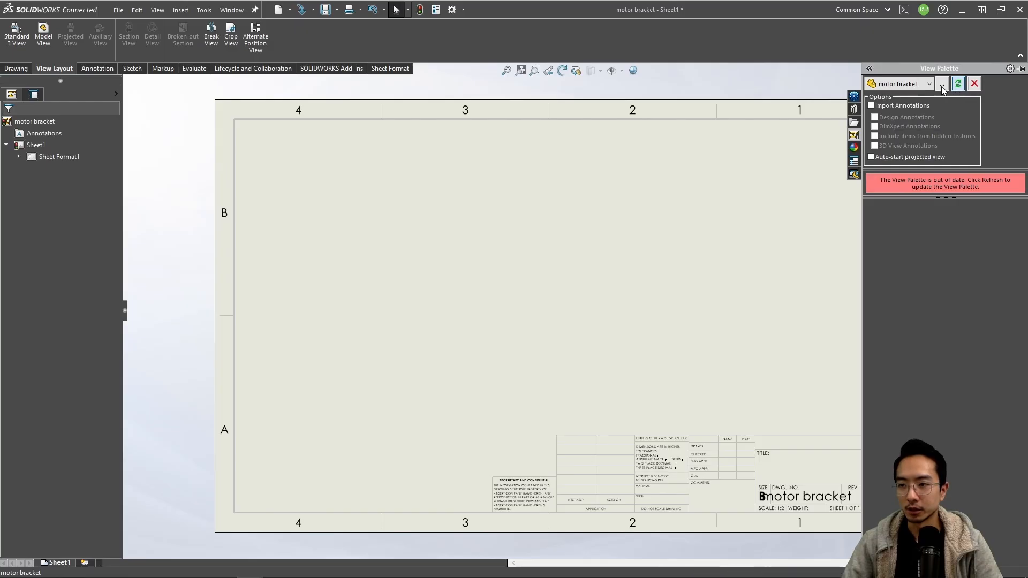
mouse_move(900, 228)
mouse_down()
mouse_move(465, 233)
mouse_move(467, 197)
mouse_up()
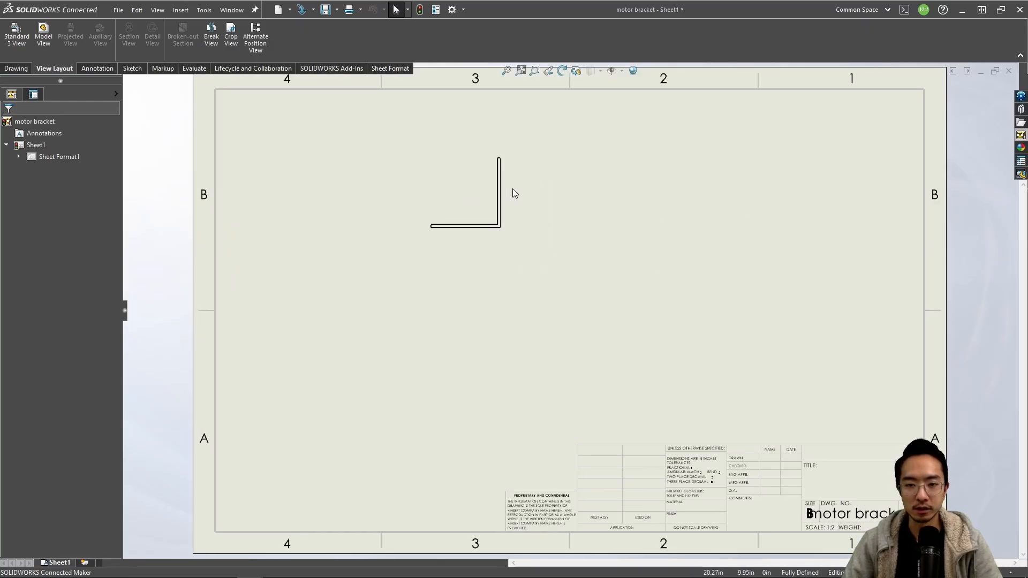
right_click(510, 200)
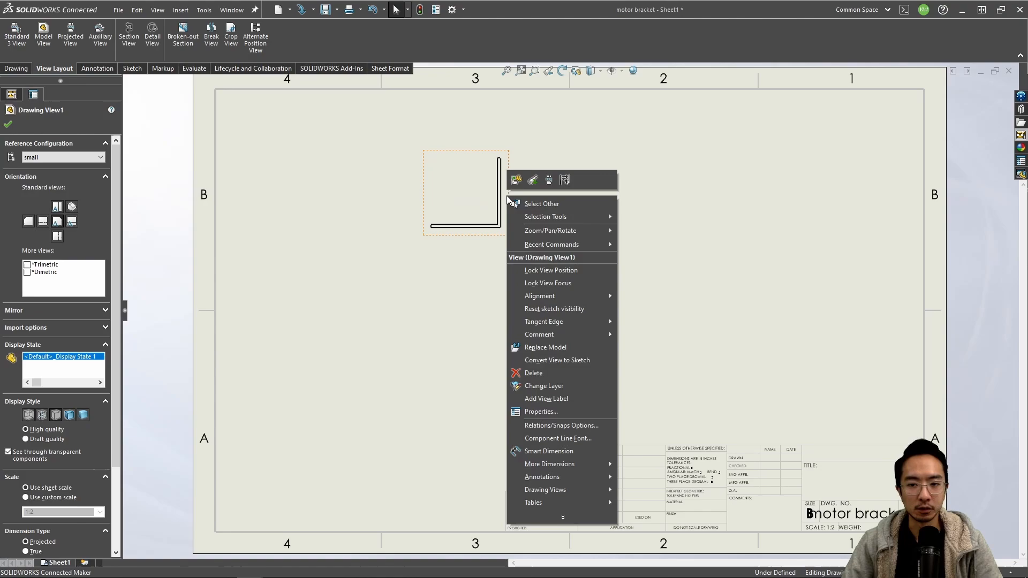
click(549, 181)
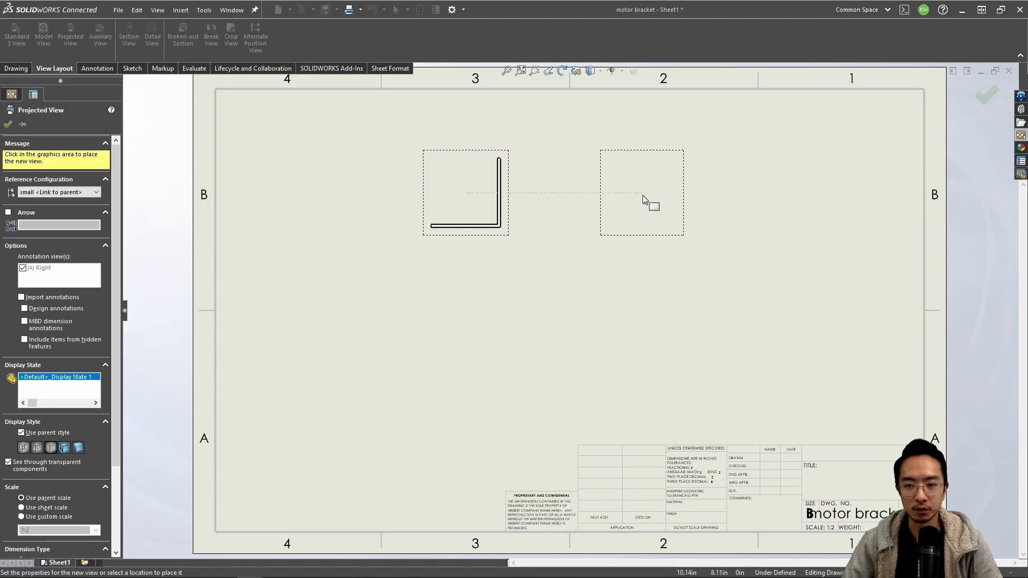
click(642, 195)
click(453, 369)
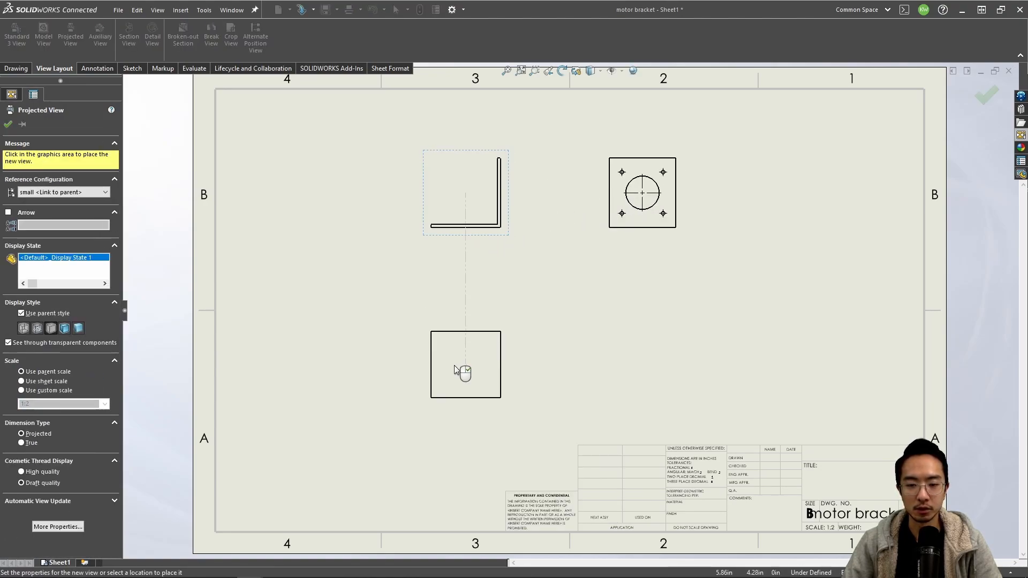
key(Escape)
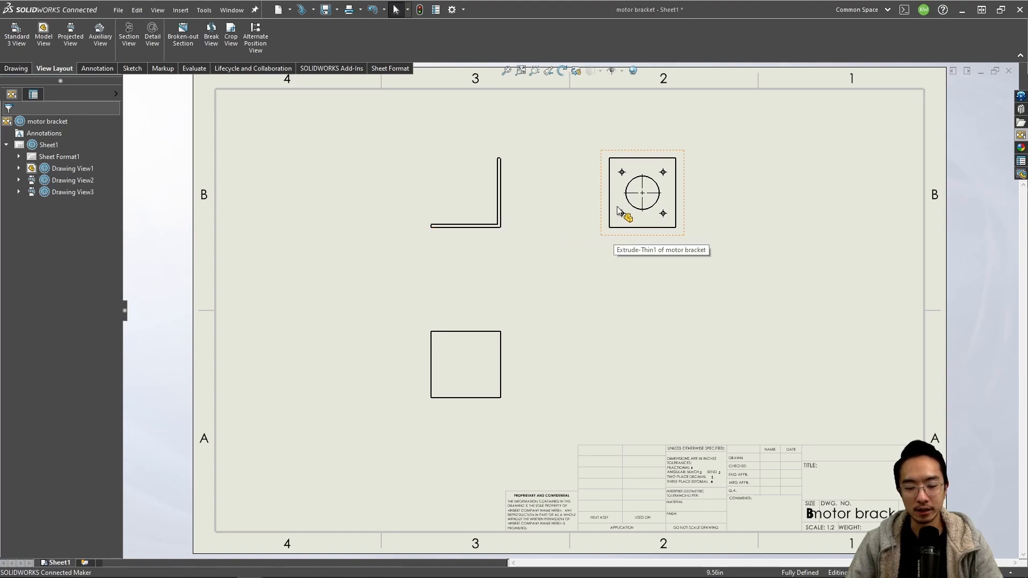
Step: Move the bottom projected view and the L-shaped base view slightly down the sheet
click(509, 352)
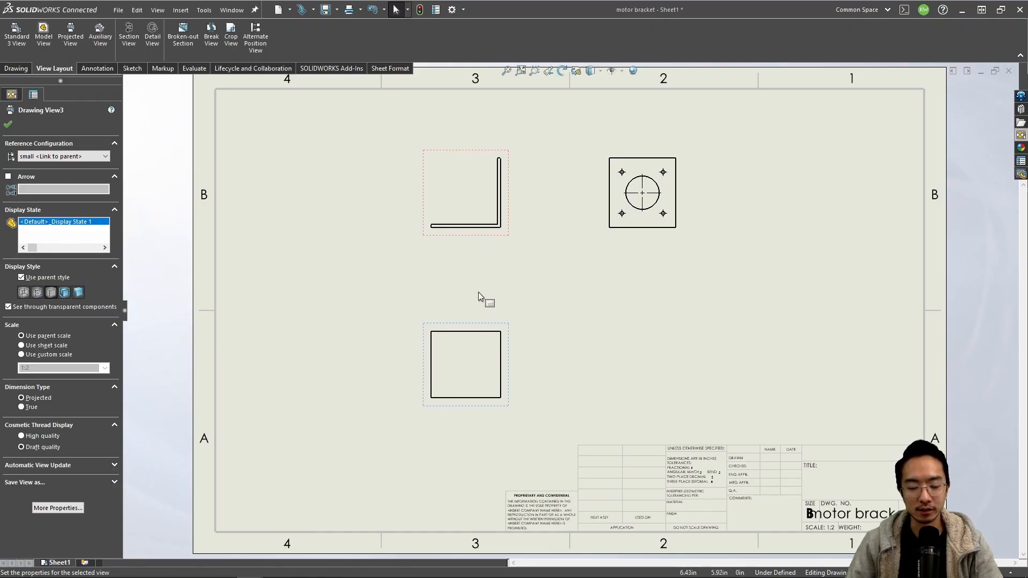
drag(513, 332, 509, 350)
drag(506, 235, 503, 256)
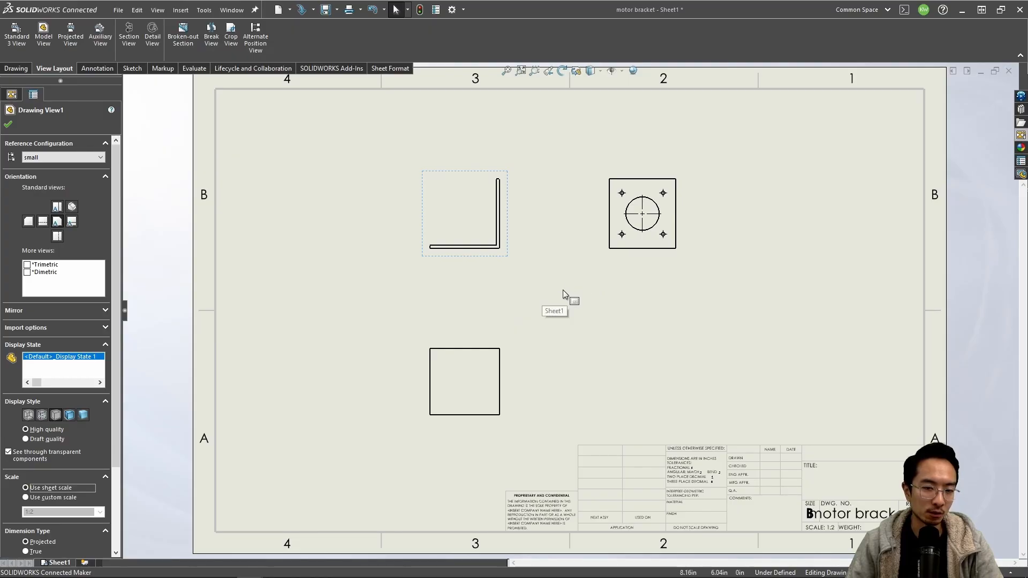
Step: Add a projected view to the left of the L-shaped base view
right_click(424, 216)
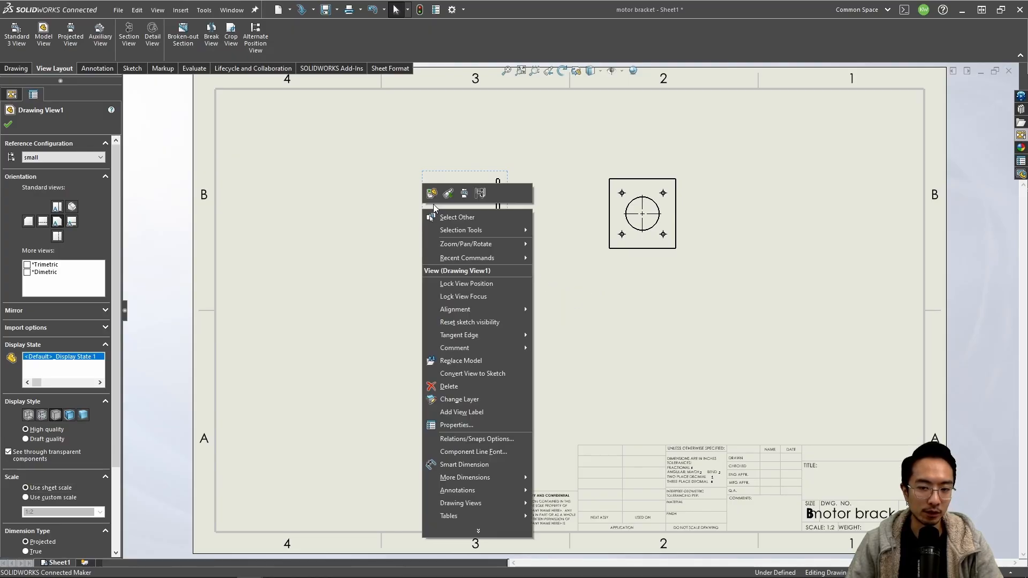
click(465, 194)
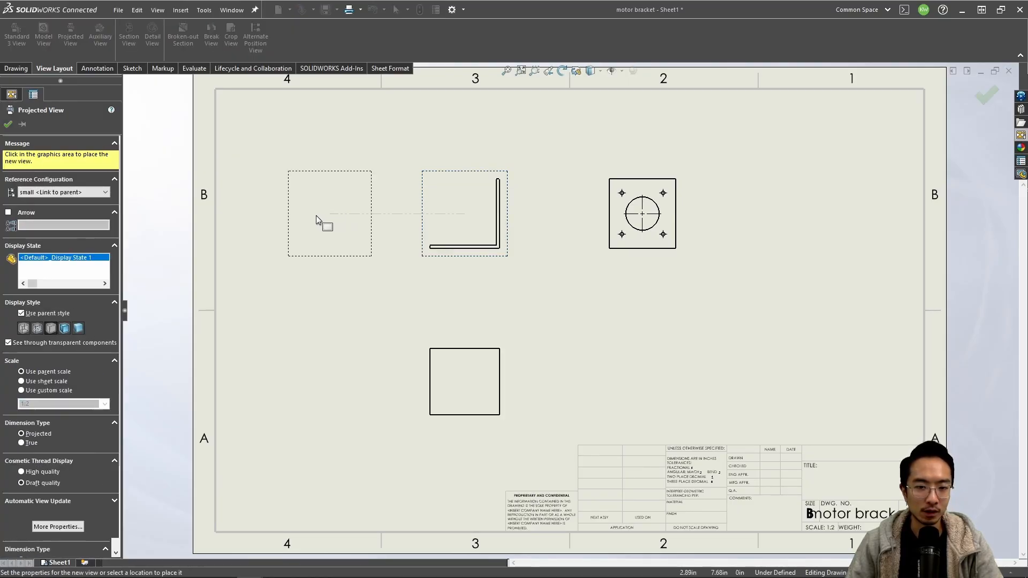
click(300, 220)
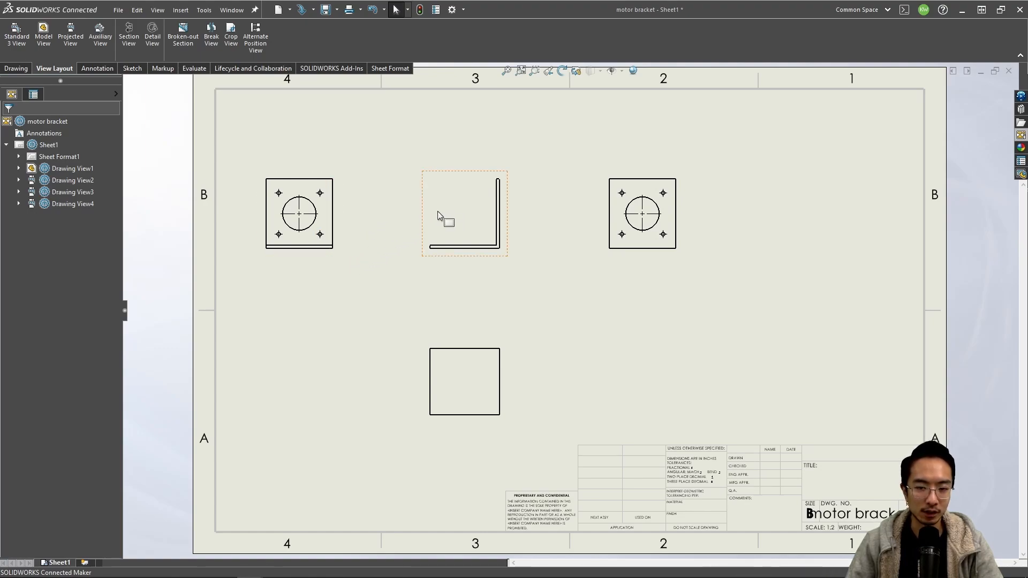
Step: Add a projected view directly above the L-shaped base view
click(471, 178)
right_click(470, 177)
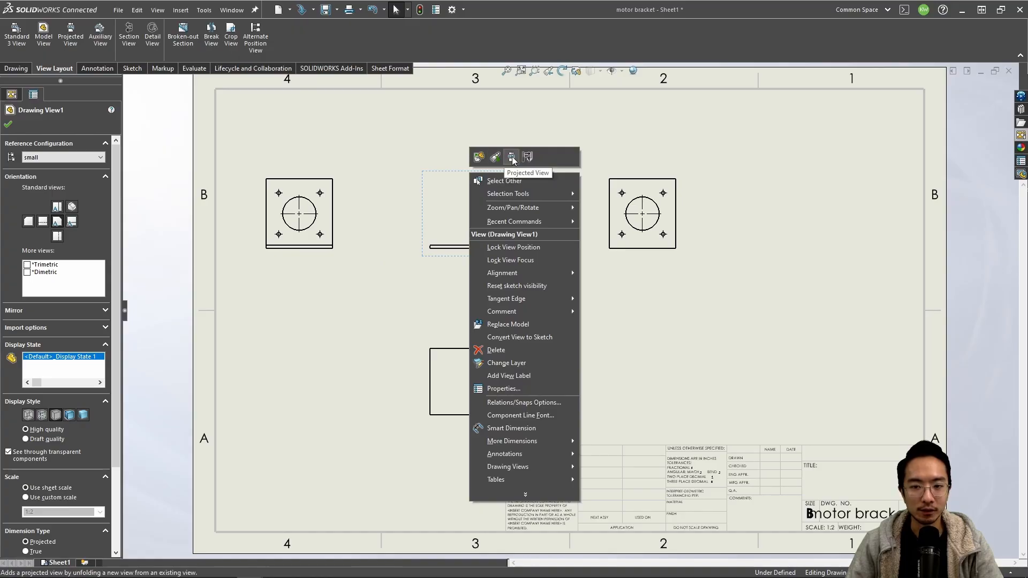
click(498, 158)
click(463, 127)
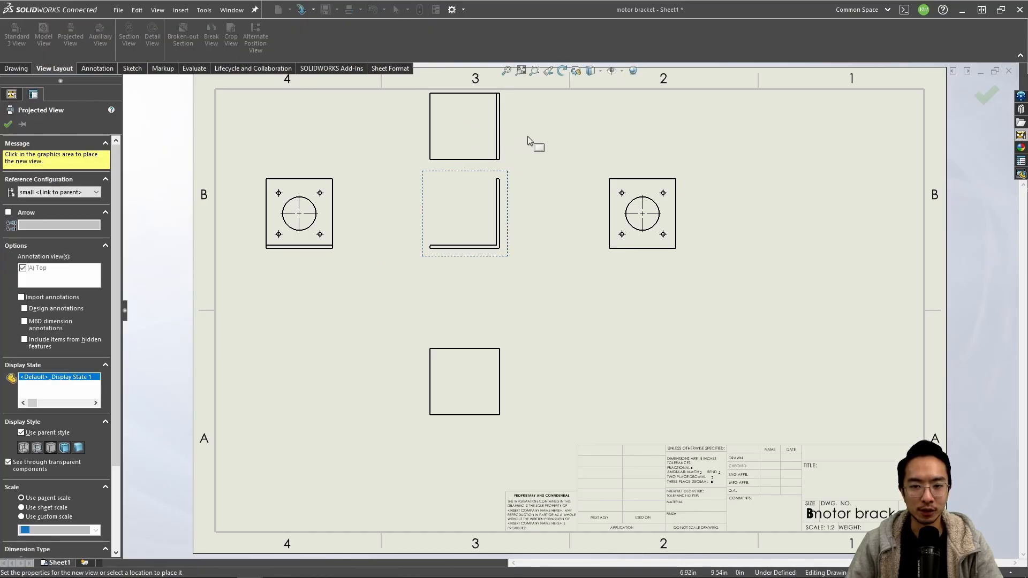
Step: Delete the projected views above and to the left of the L-shaped base view
click(470, 136)
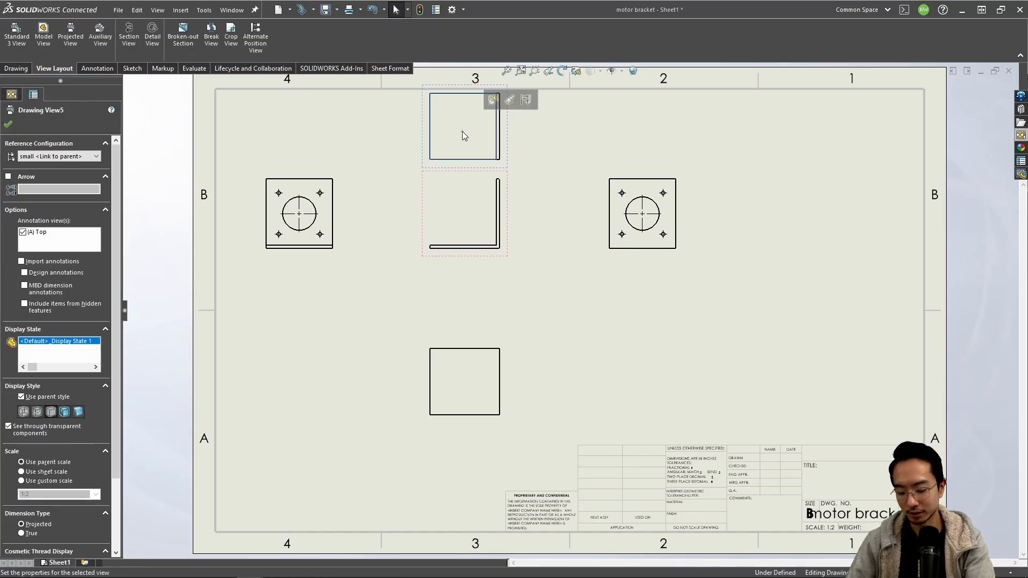
key(Delete)
click(585, 255)
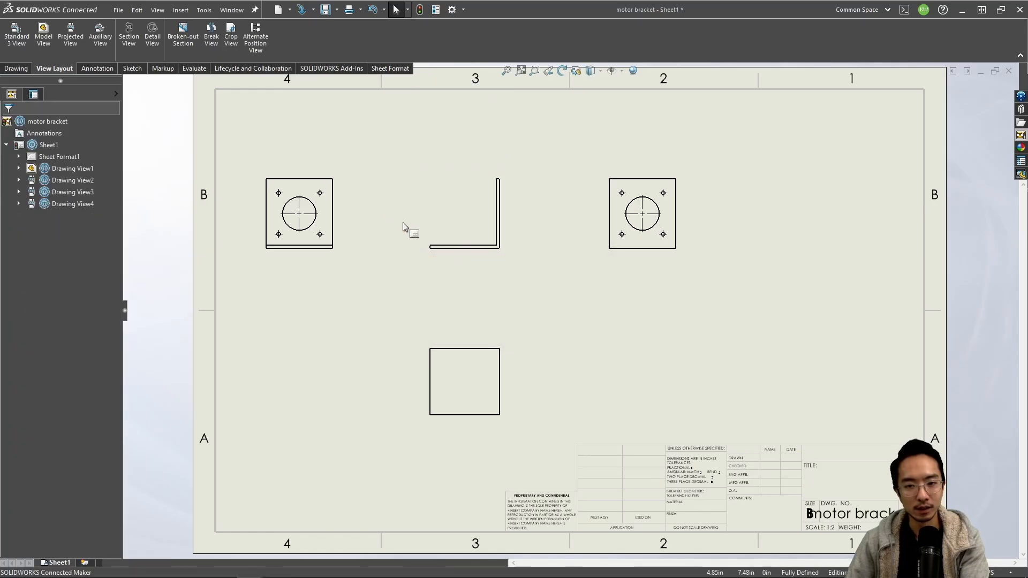
click(338, 212)
key(Delete)
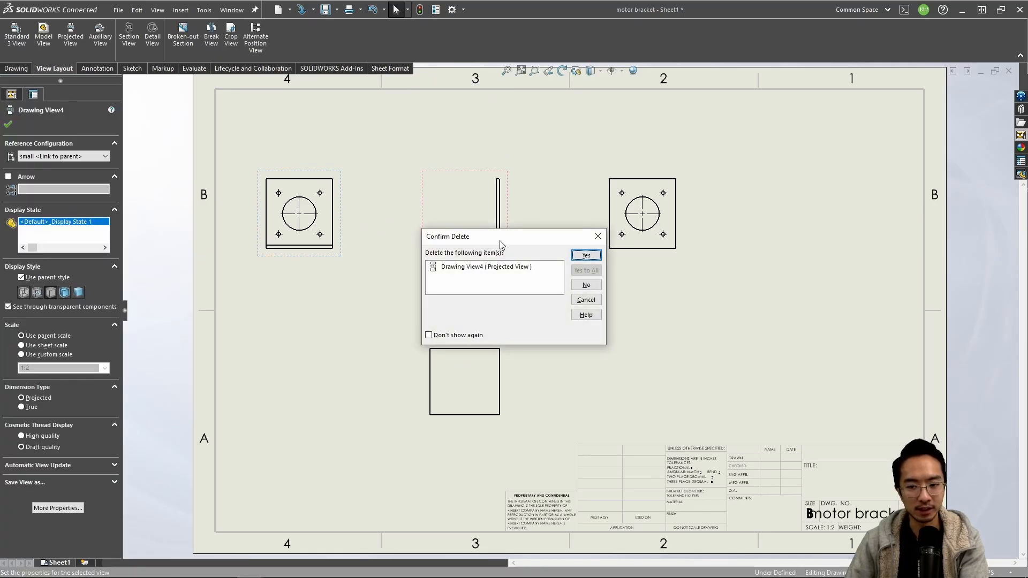
click(585, 255)
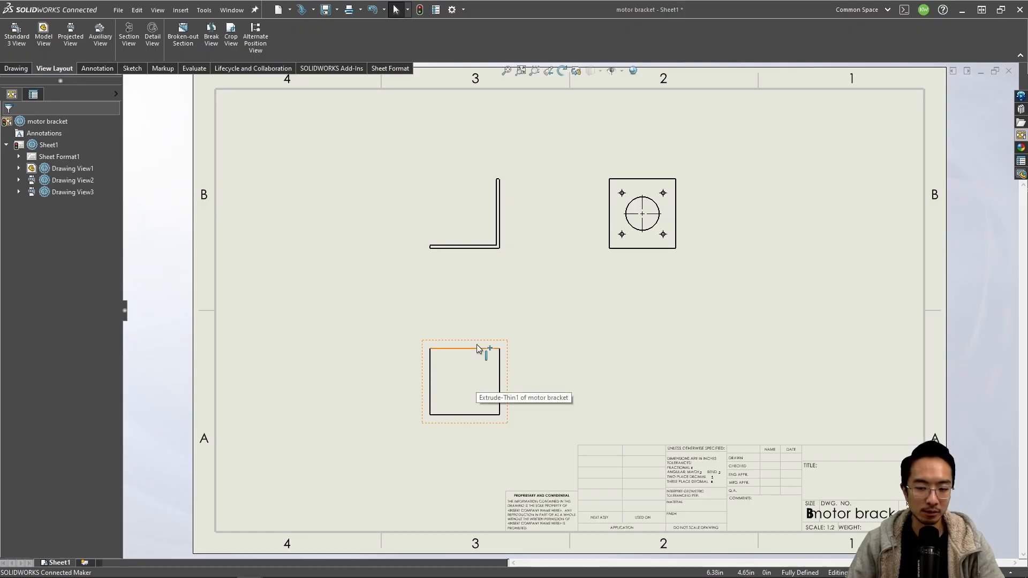
Step: Move the L-shaped base view slightly down the sheet and set its custom scale to 1:1
drag(510, 257, 509, 266)
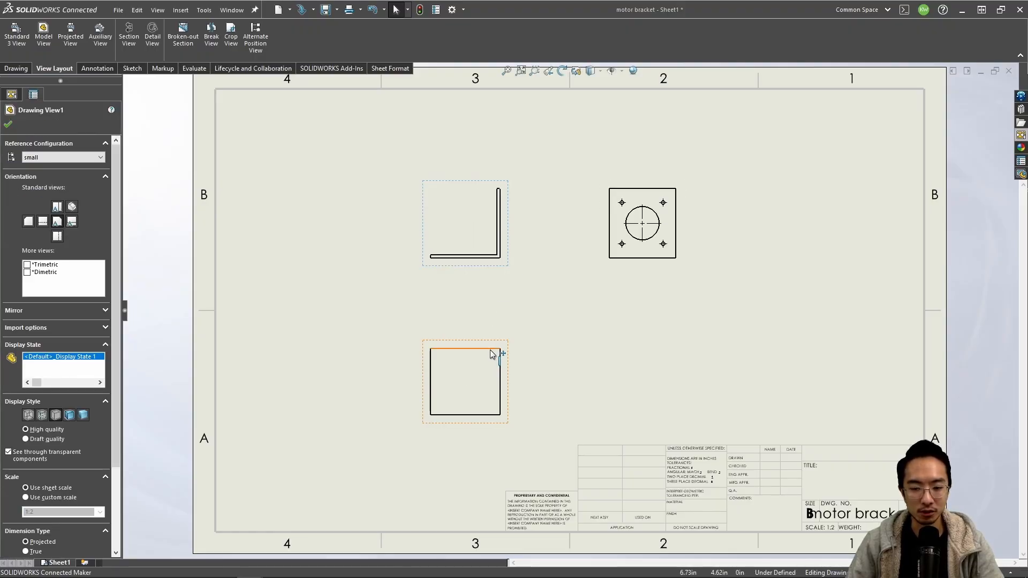
click(574, 328)
click(510, 267)
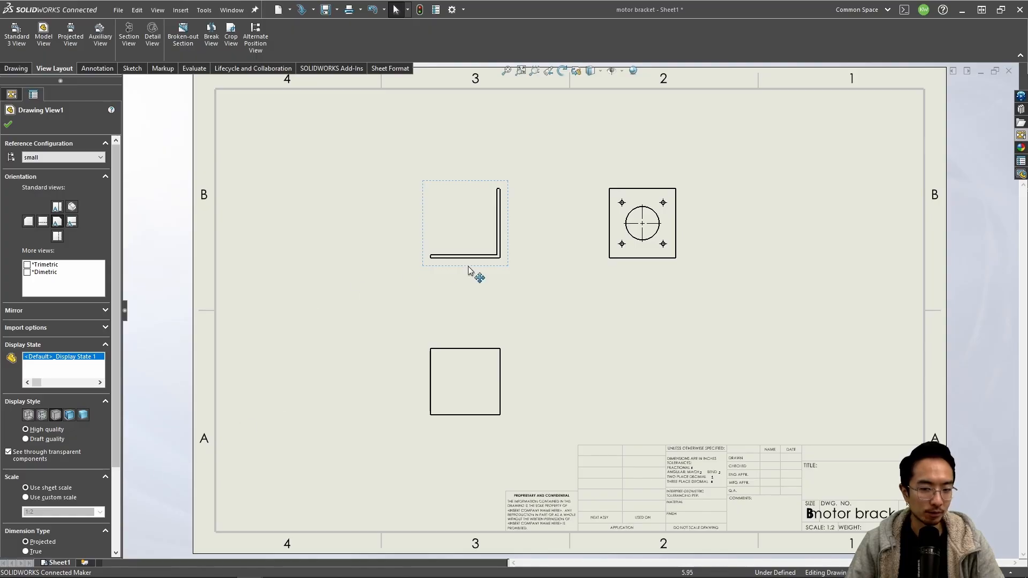
scroll(69, 430, down, 3)
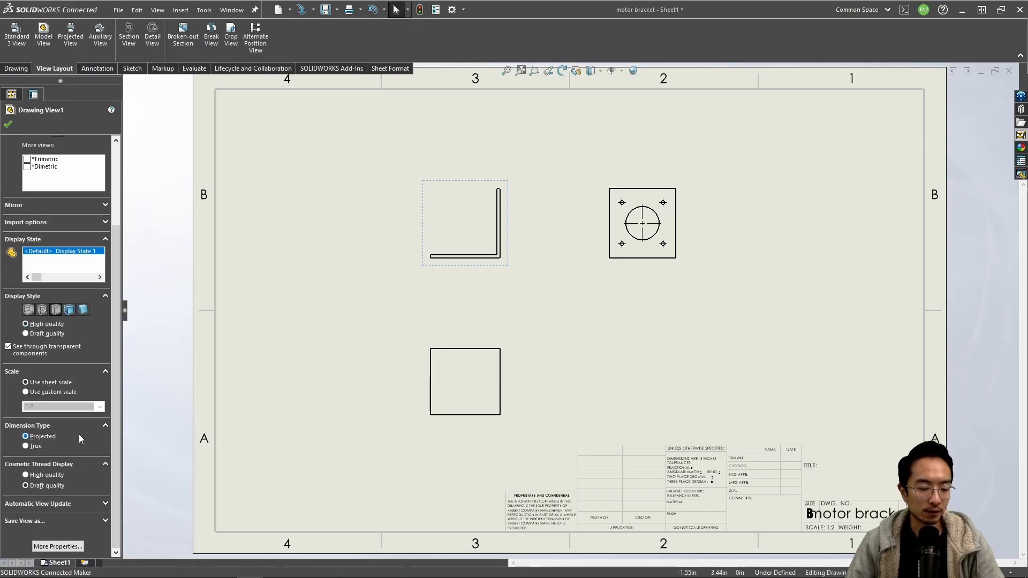
click(26, 393)
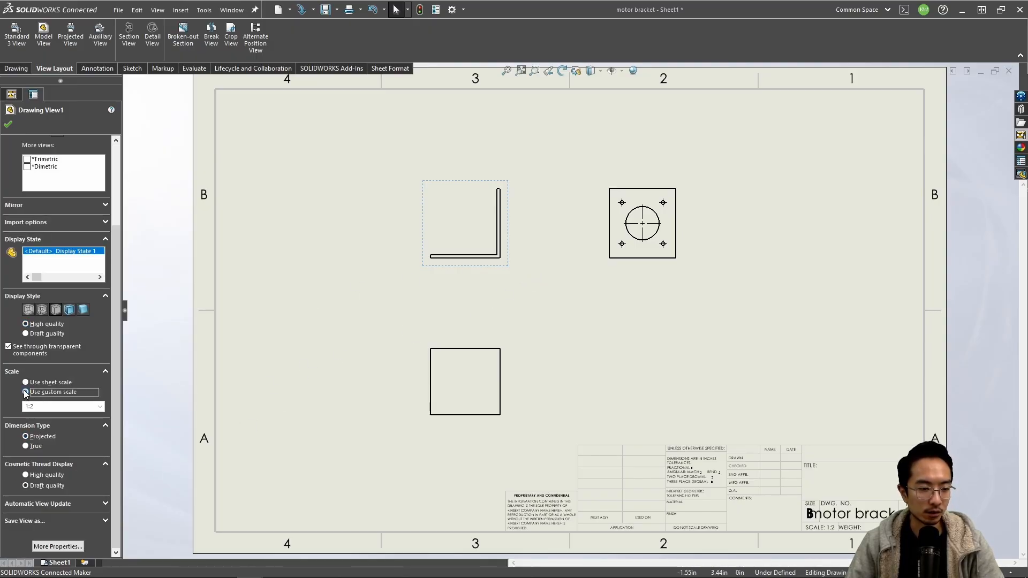
click(101, 408)
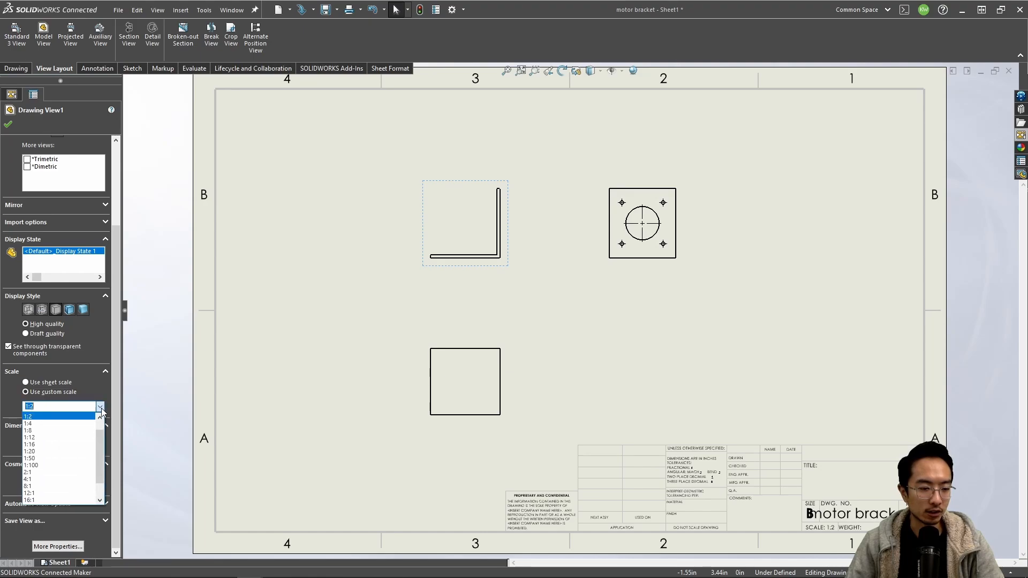
scroll(46, 490, down, 1)
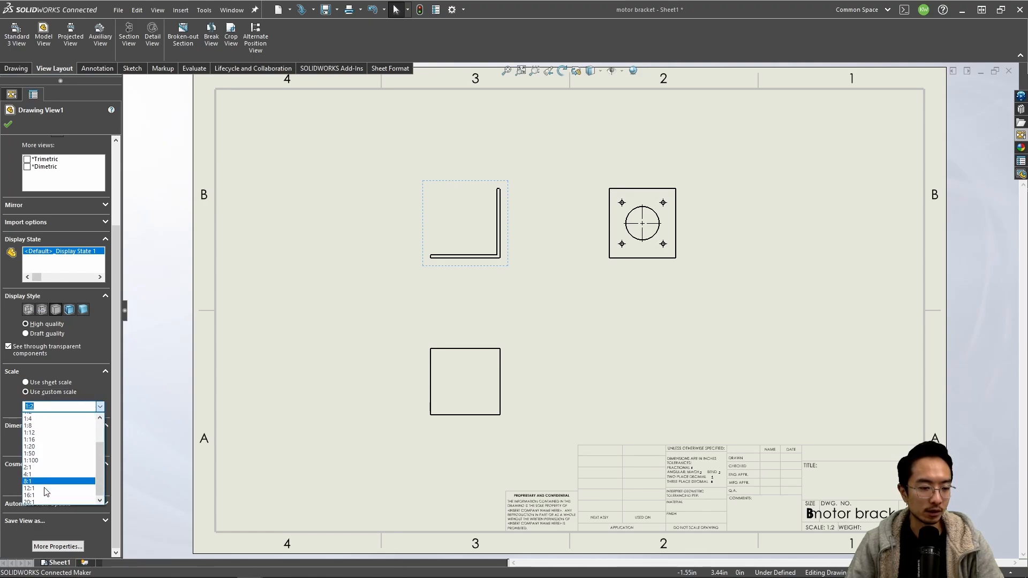
scroll(51, 460, up, 2)
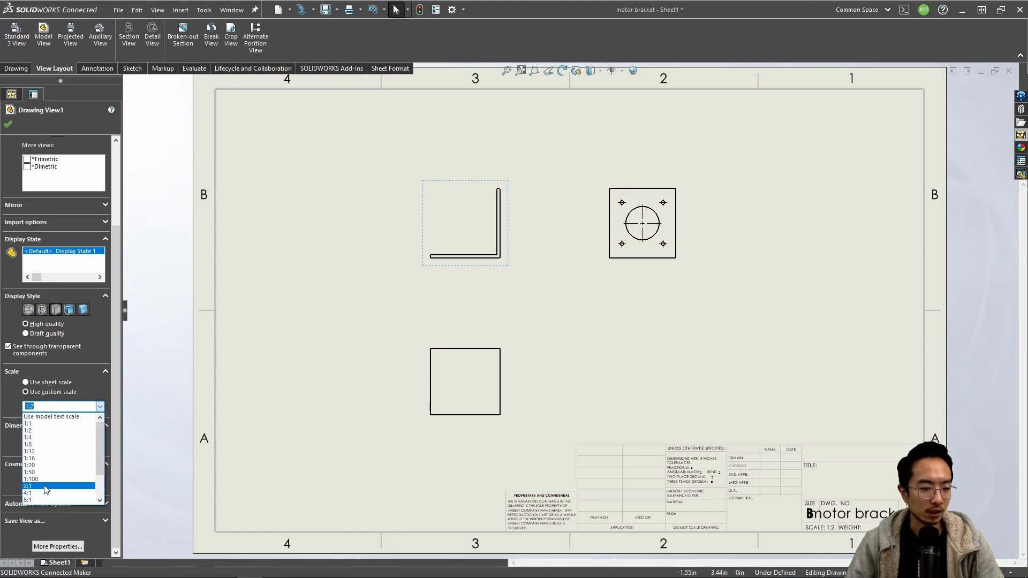
click(61, 417)
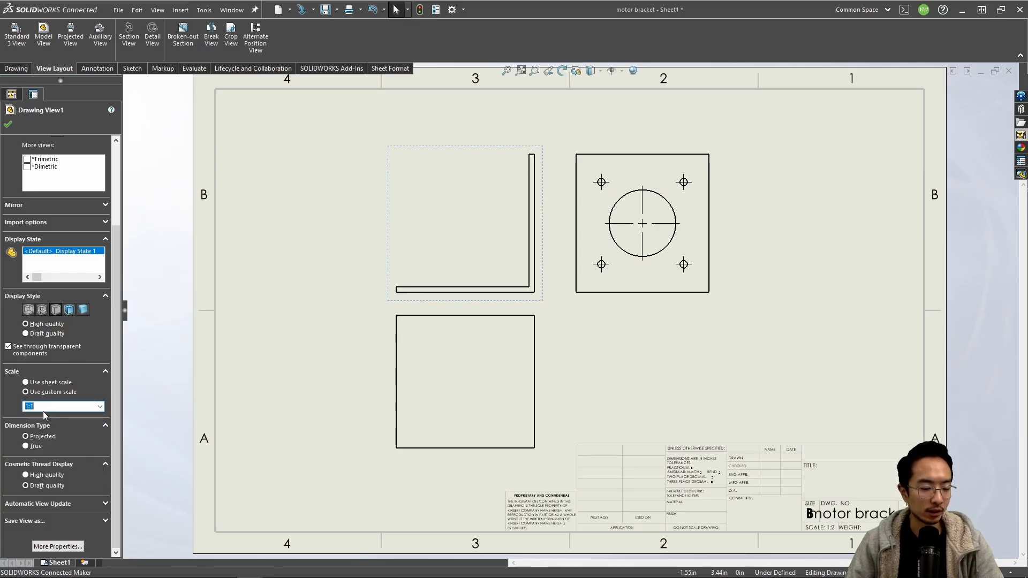
click(8, 124)
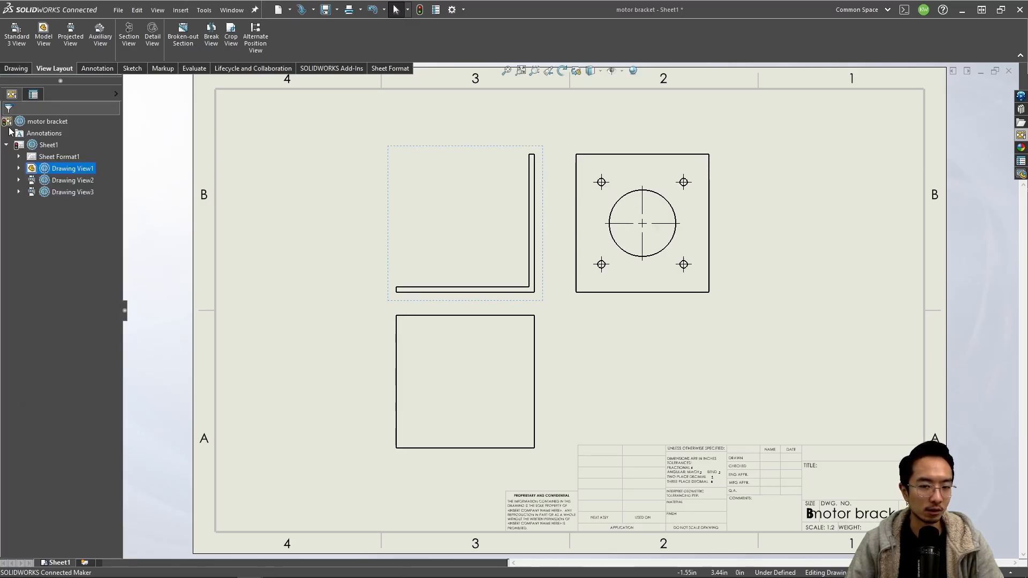
Step: Move the L-shaped base view up and to the left, and shift the right projected view slightly right
key(f)
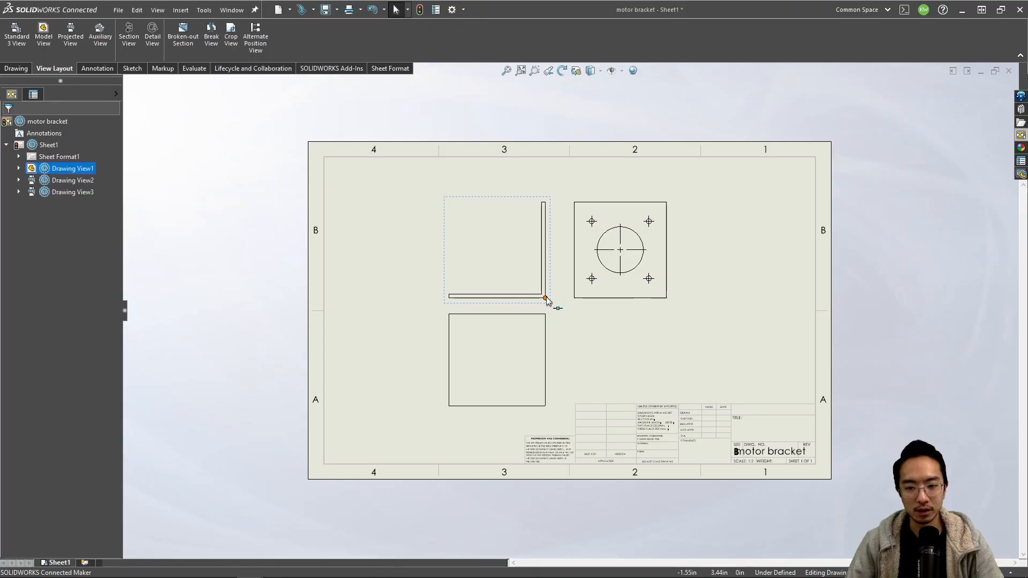
drag(546, 300, 512, 284)
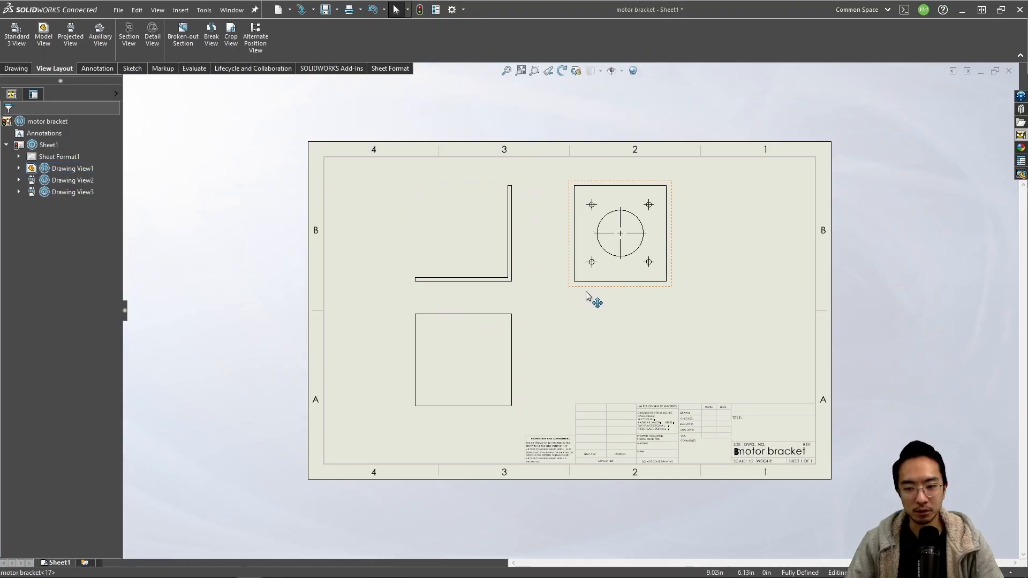
drag(586, 295, 591, 306)
Step: Move the projected view below the base view slightly down, then delete it
mouse_move(518, 349)
mouse_down()
mouse_move(516, 376)
mouse_move(523, 367)
mouse_up()
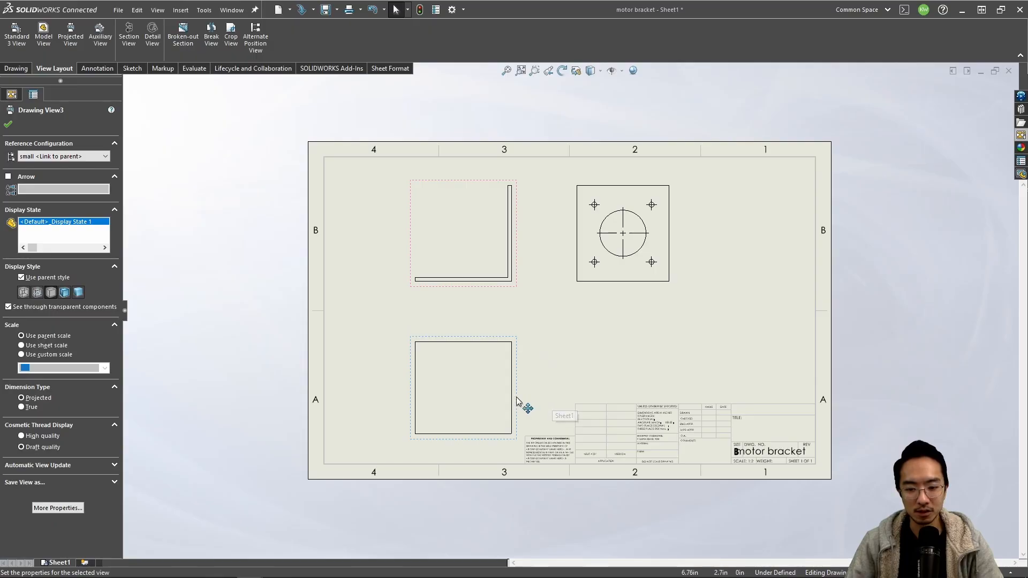
key(Delete)
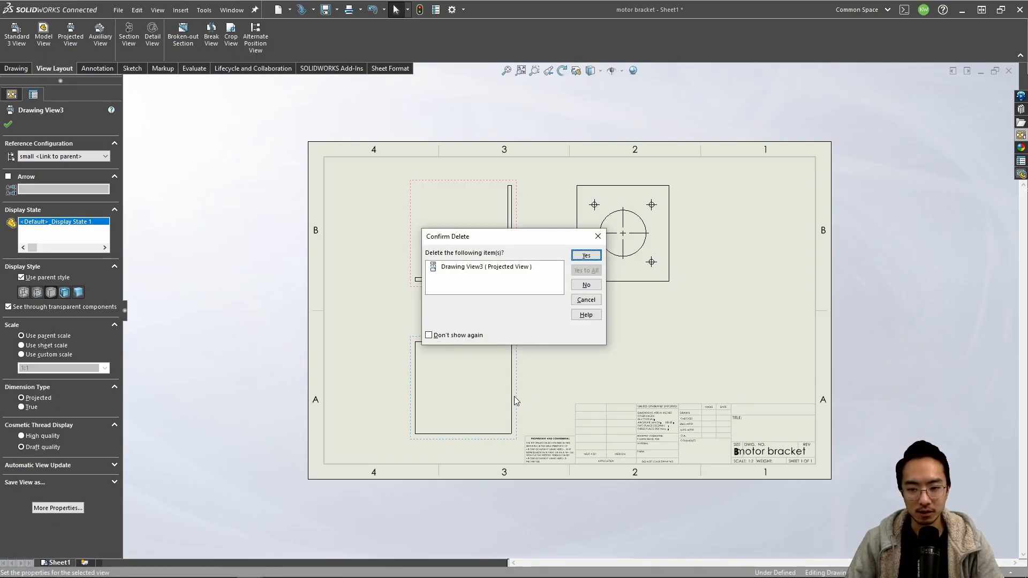
key(Return)
Step: Lower the L-shaped base view to the sheet's mid-height and move the hole-pattern view farther right
click(608, 288)
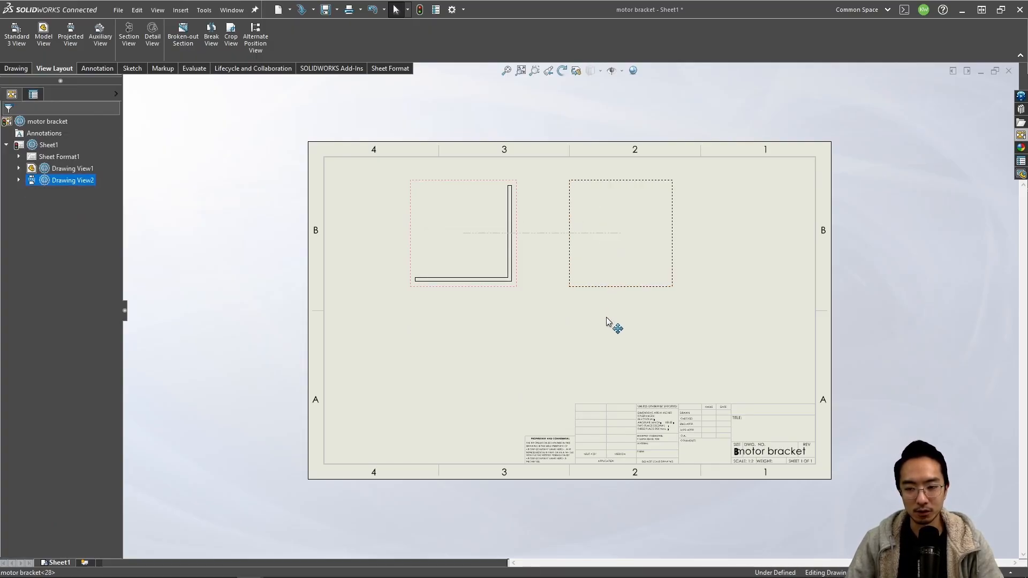
drag(509, 289, 499, 347)
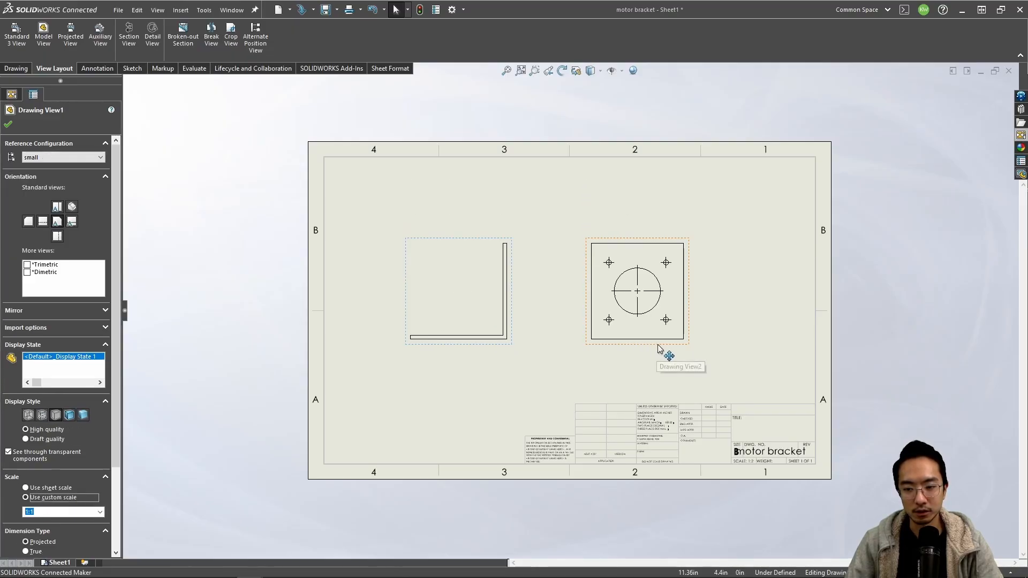
drag(660, 349, 717, 353)
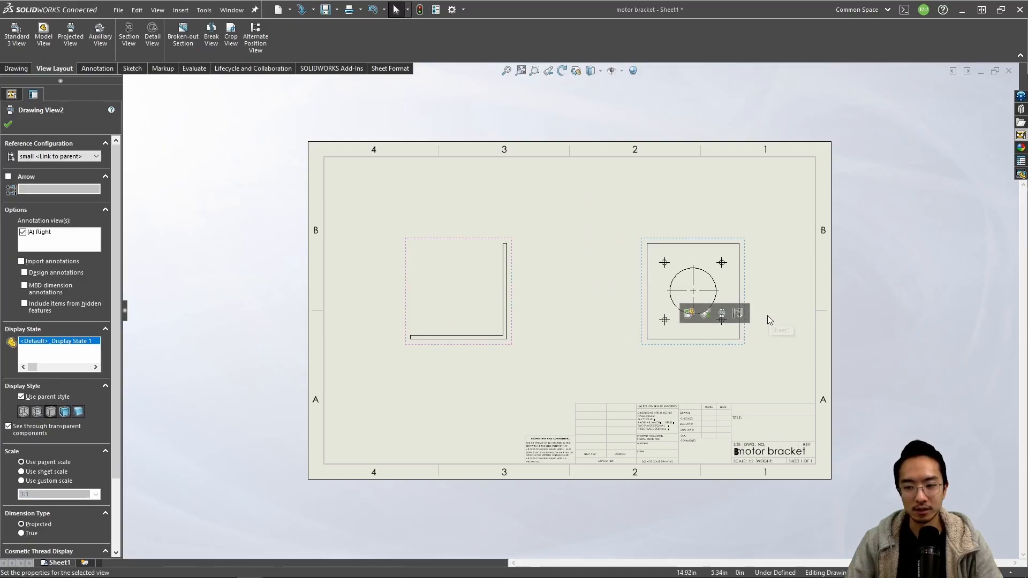
scroll(766, 316, down, 1)
click(489, 326)
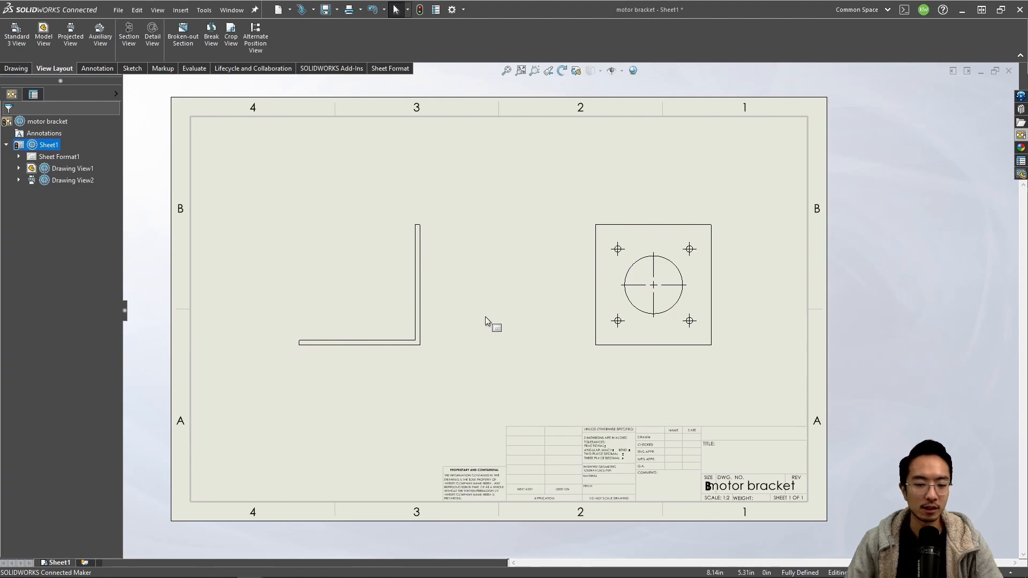
scroll(448, 319, down, 1)
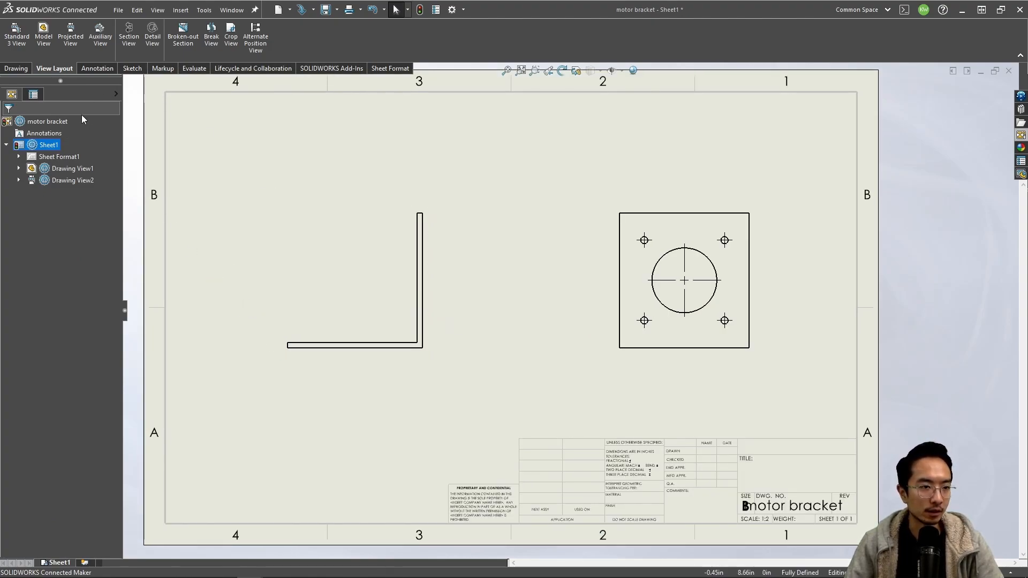
click(19, 69)
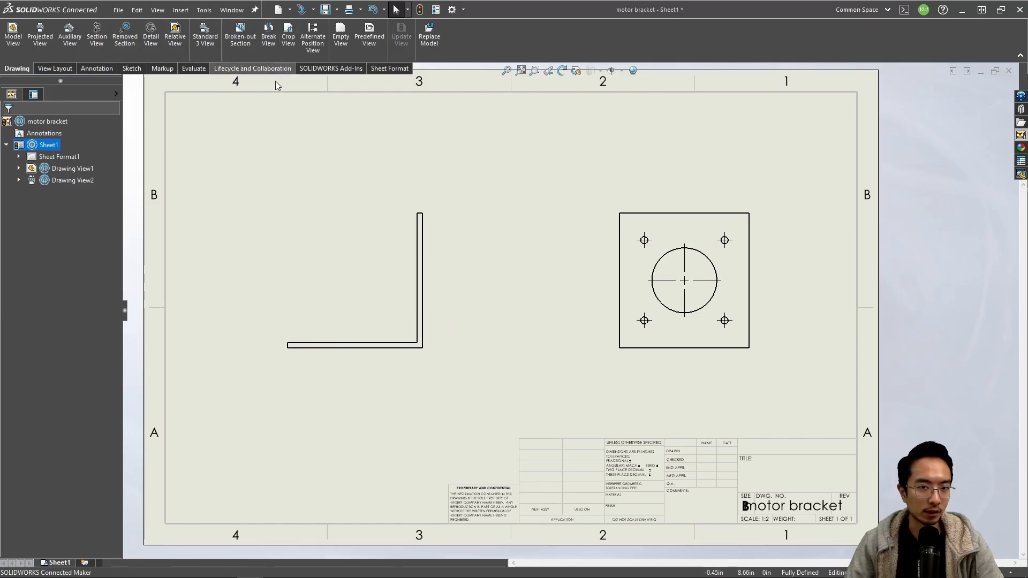
click(45, 68)
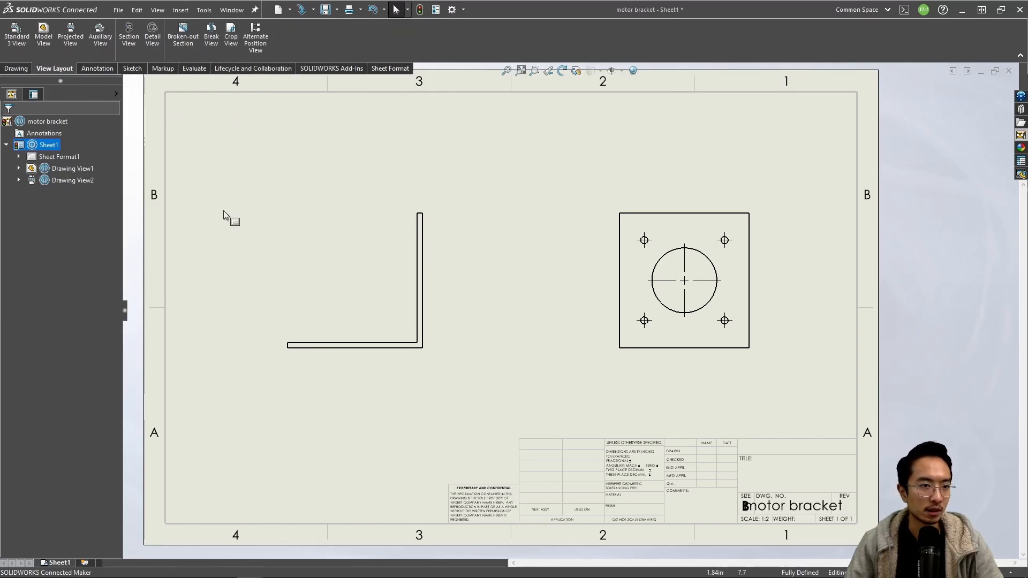
right_click(309, 345)
click(245, 253)
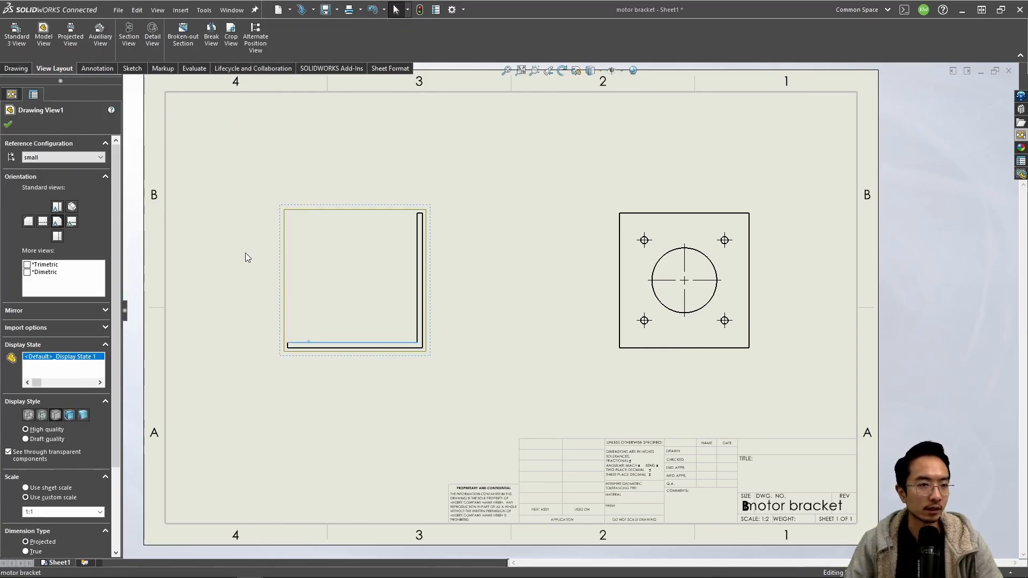
click(244, 251)
Step: Add ordinate dimensions above the L-shaped view, from its left end as zero to the vertical leg's inner and outer edges
click(97, 69)
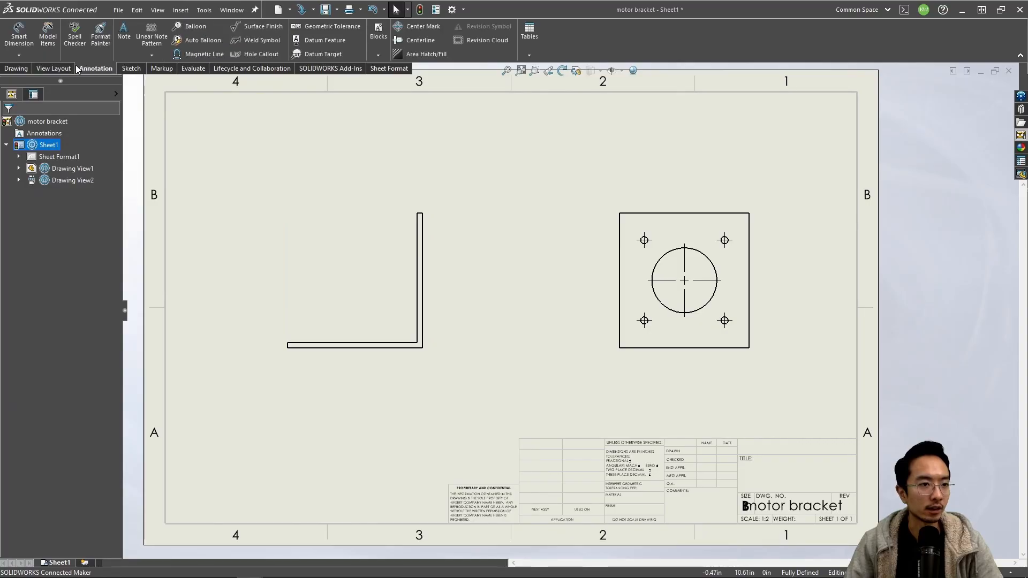
click(19, 55)
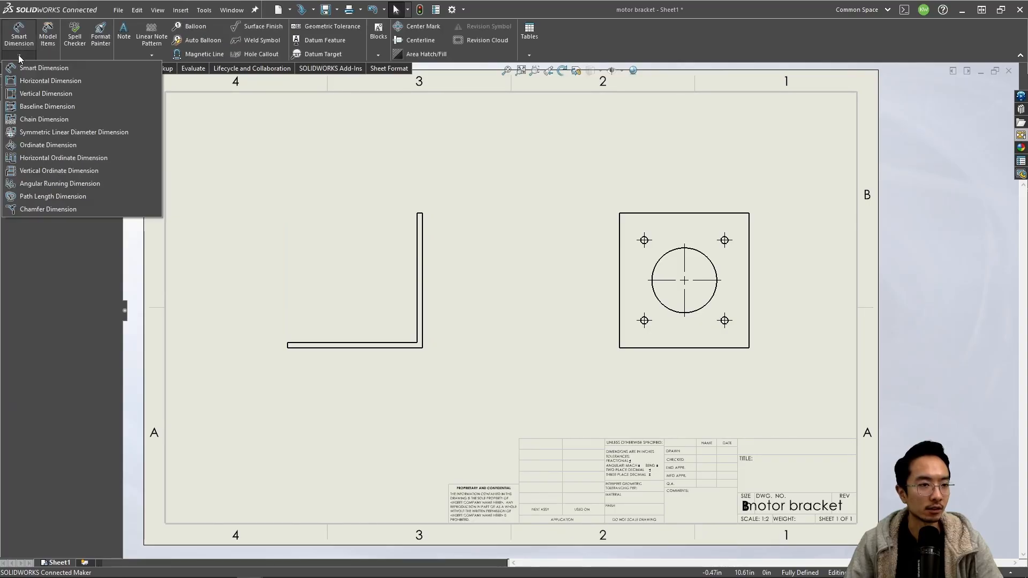
click(32, 144)
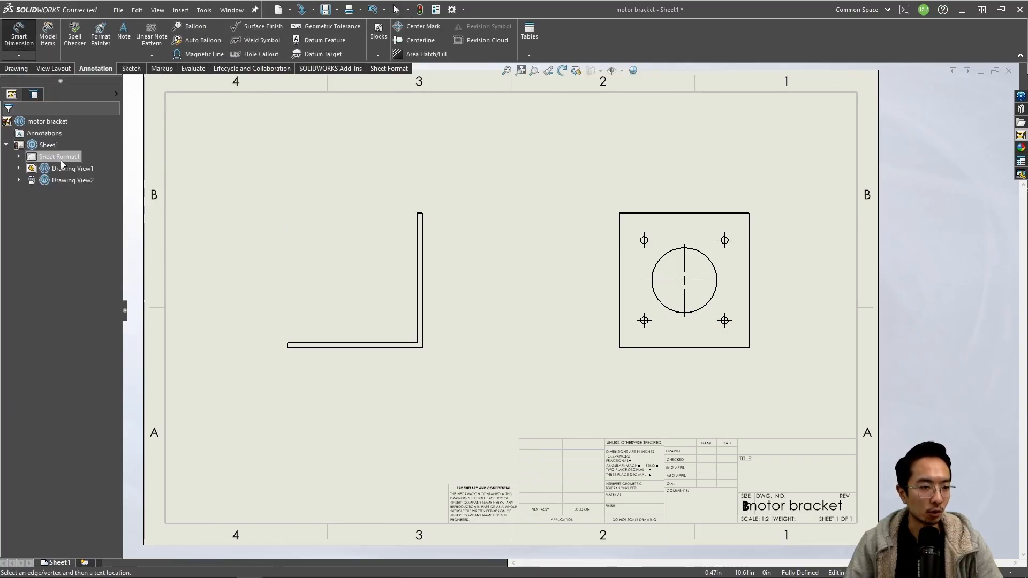
click(288, 348)
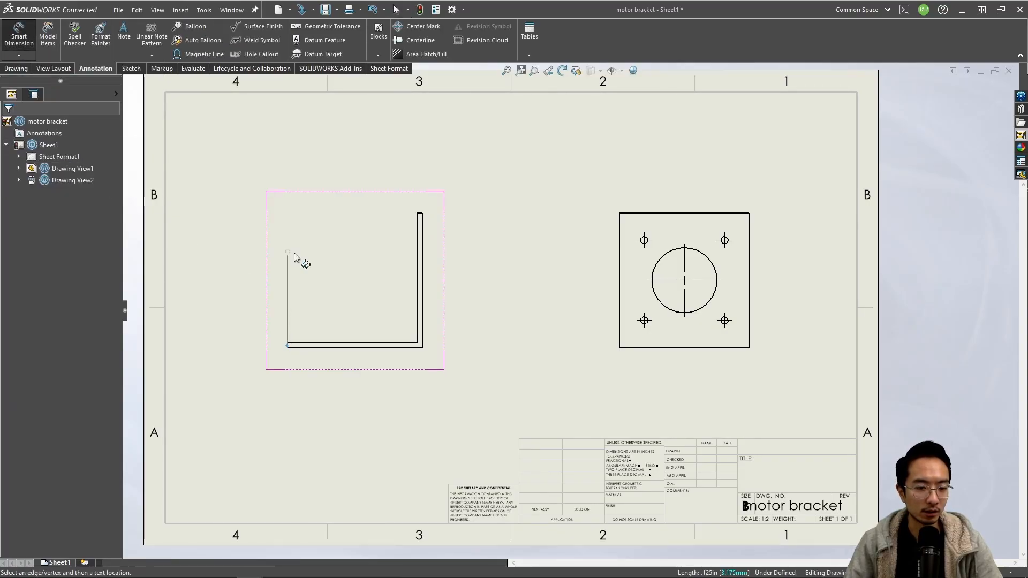
click(298, 155)
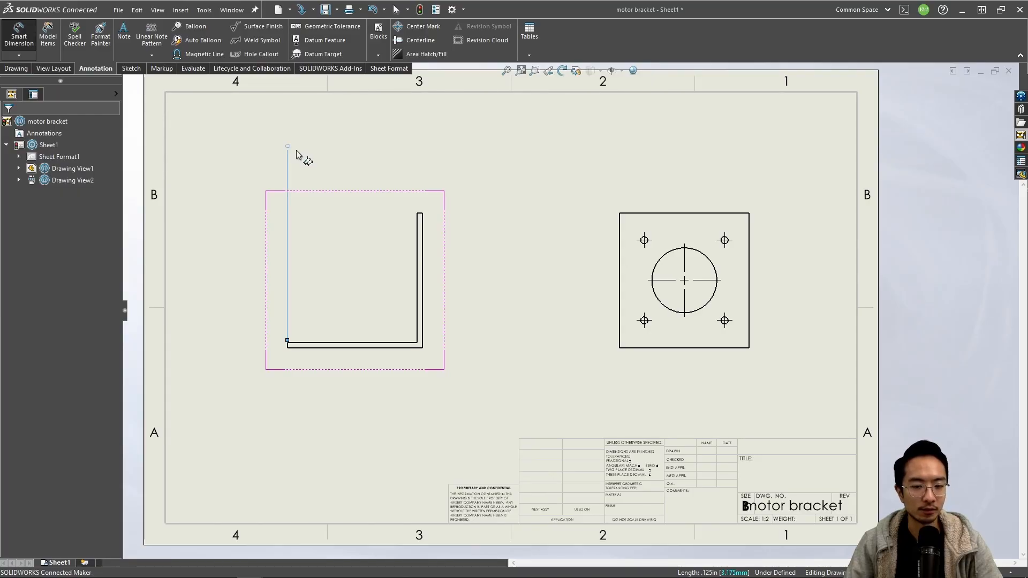
click(417, 219)
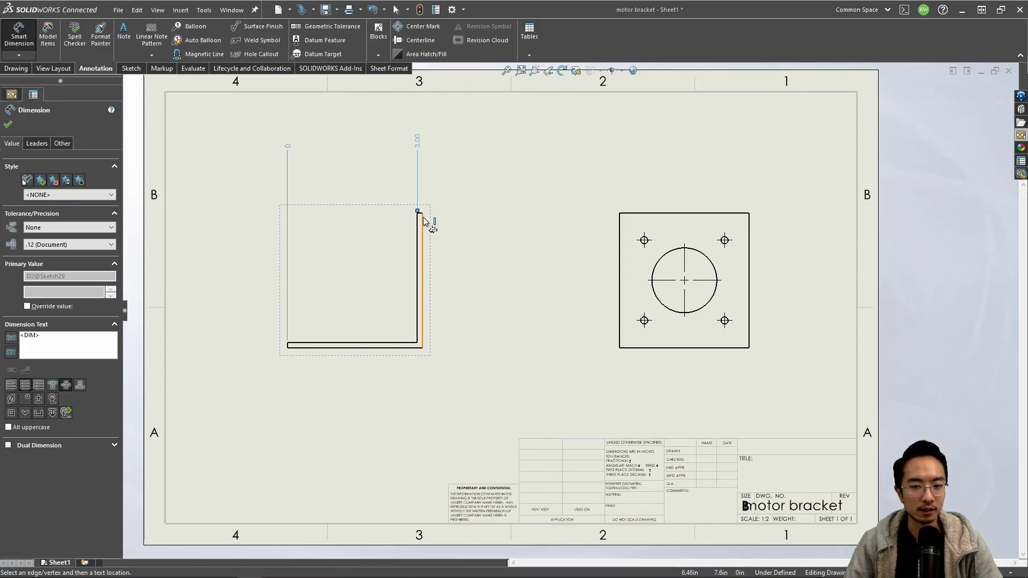
click(424, 218)
key(Escape)
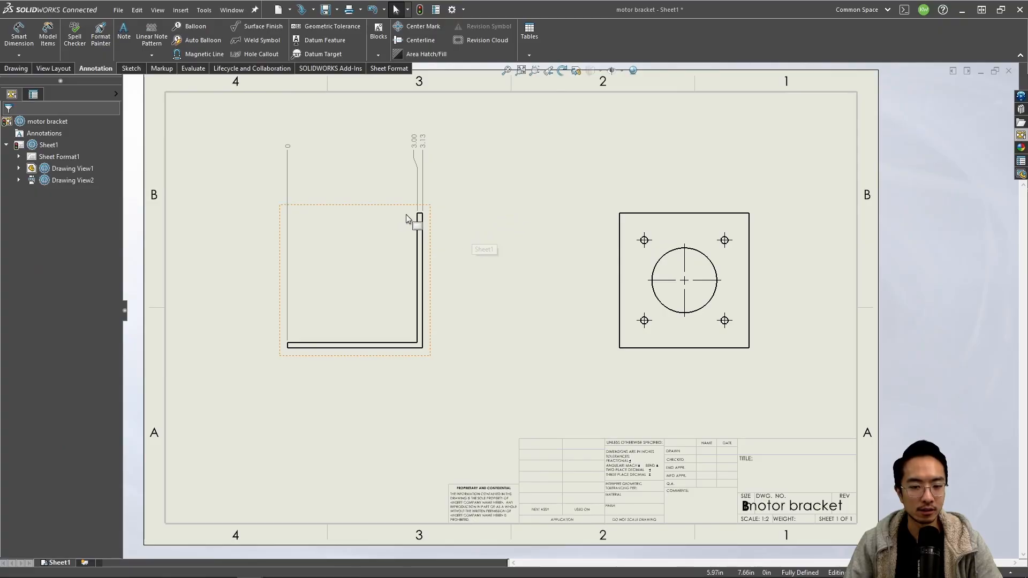
Step: Add ordinate dimensions beside the L-shaped view, from its bottom edge as zero to the horizontal leg's upper edge and the vertical leg's top
click(20, 58)
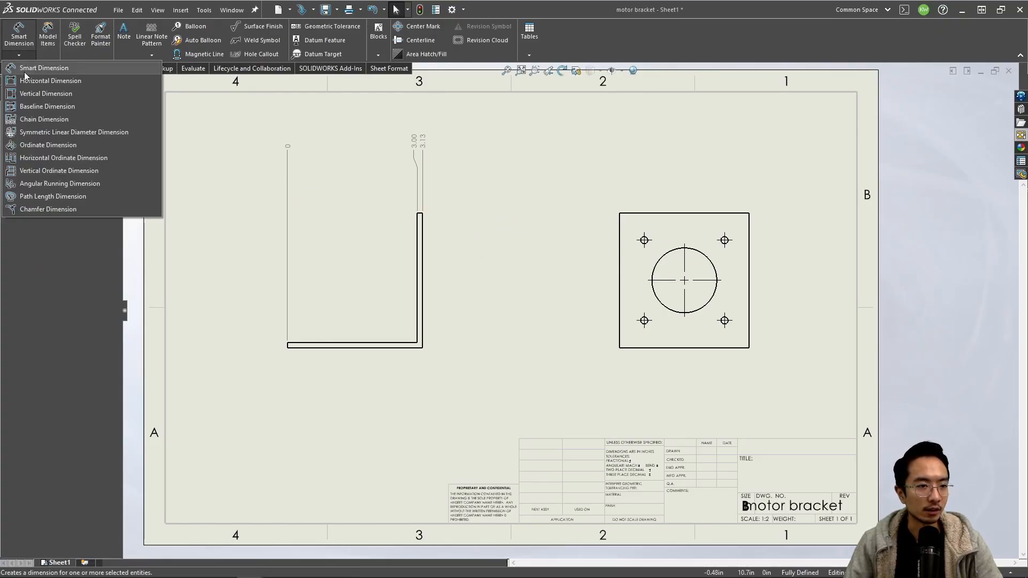
click(41, 145)
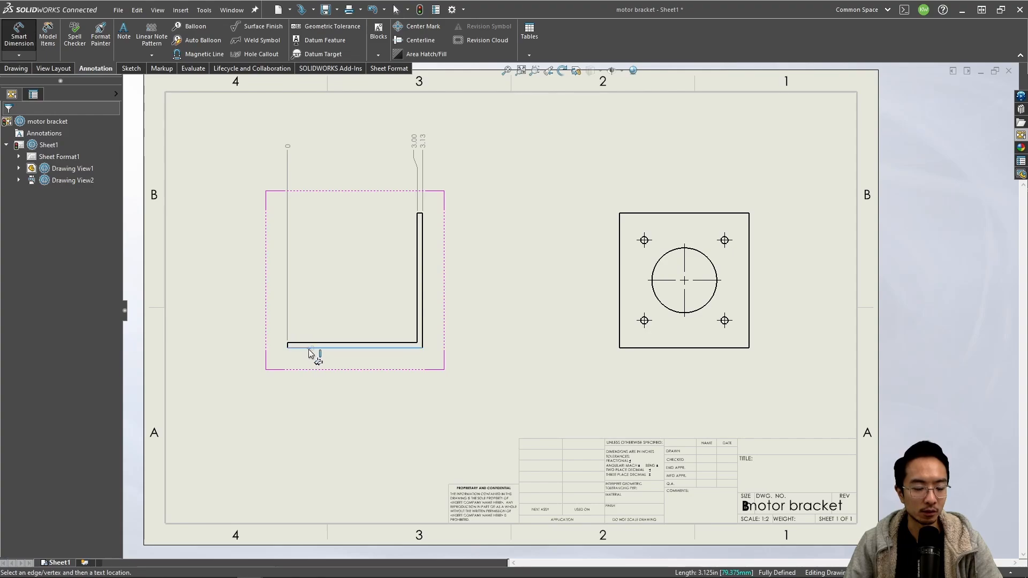
click(235, 352)
click(308, 342)
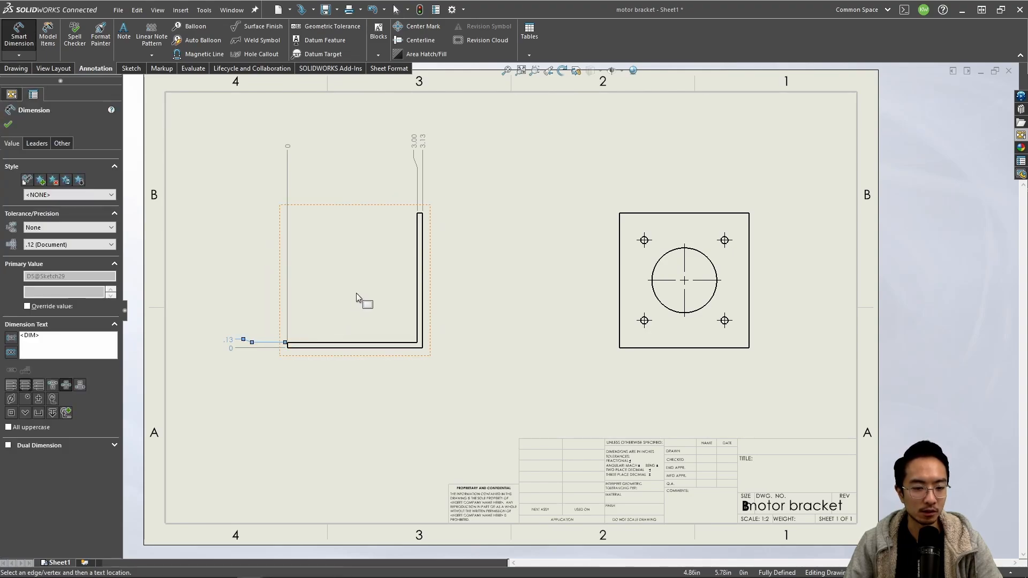
click(419, 215)
key(Escape)
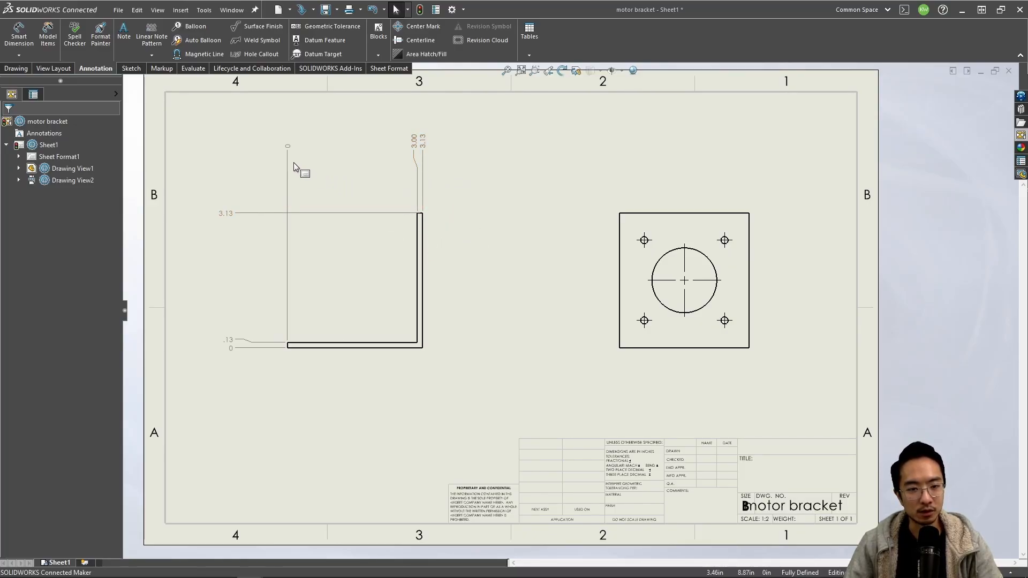
Step: Replace the ordinate dimensions above the L-shaped view with ones from the vertical leg's outer edge as zero to its inner edge and the horizontal leg's end
drag(305, 162, 249, 124)
click(248, 124)
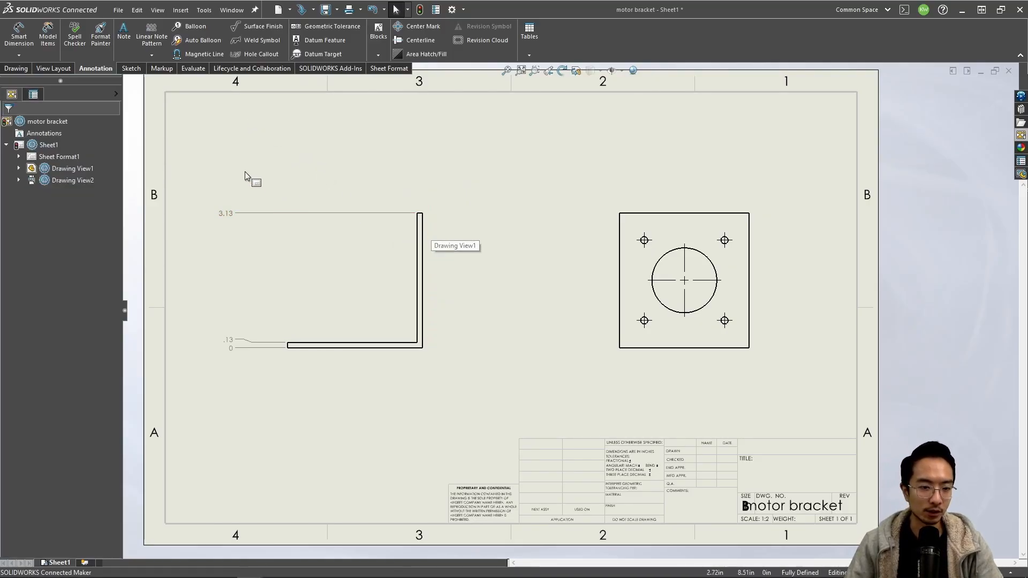
click(19, 56)
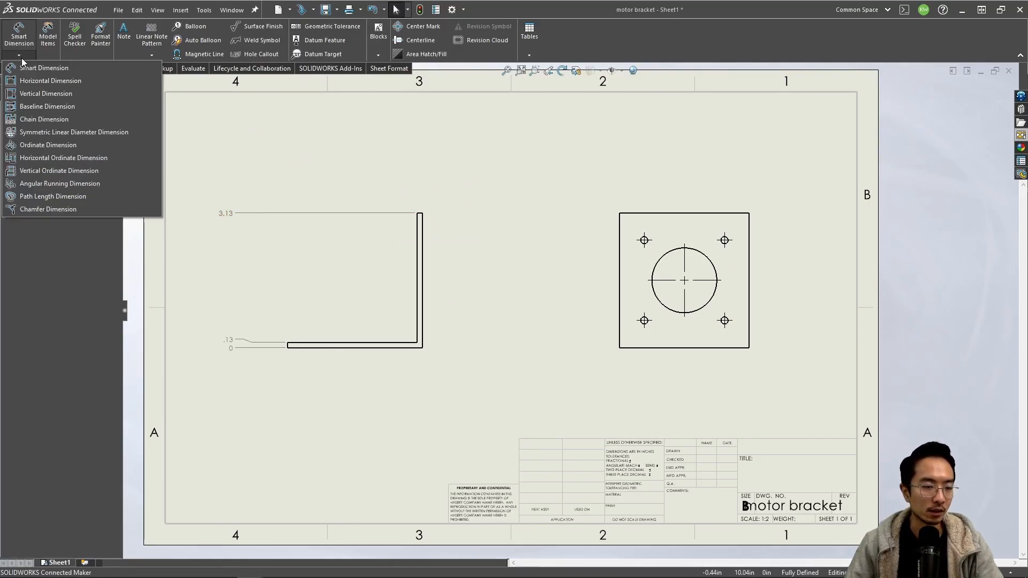
click(34, 145)
click(436, 168)
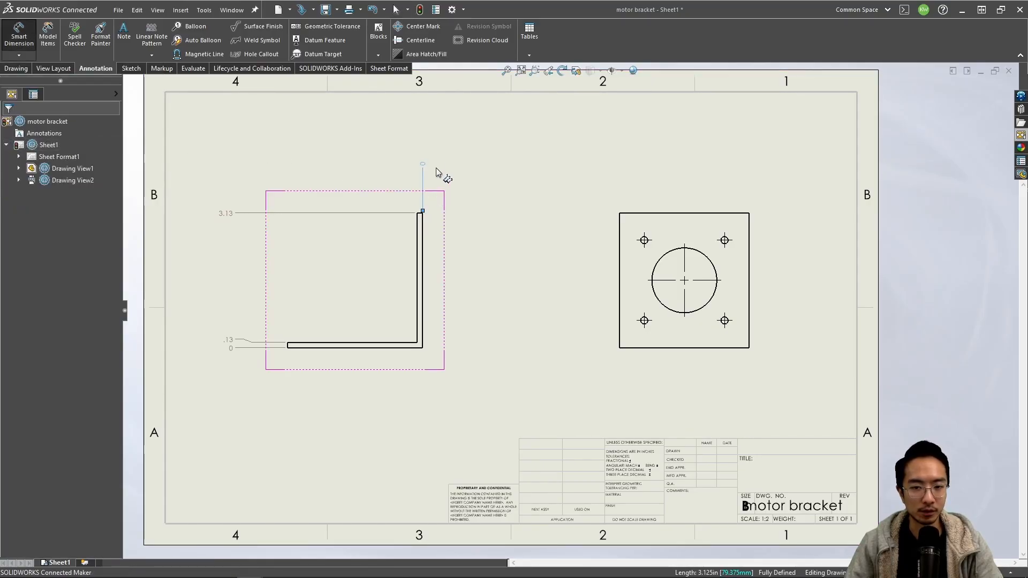
click(417, 225)
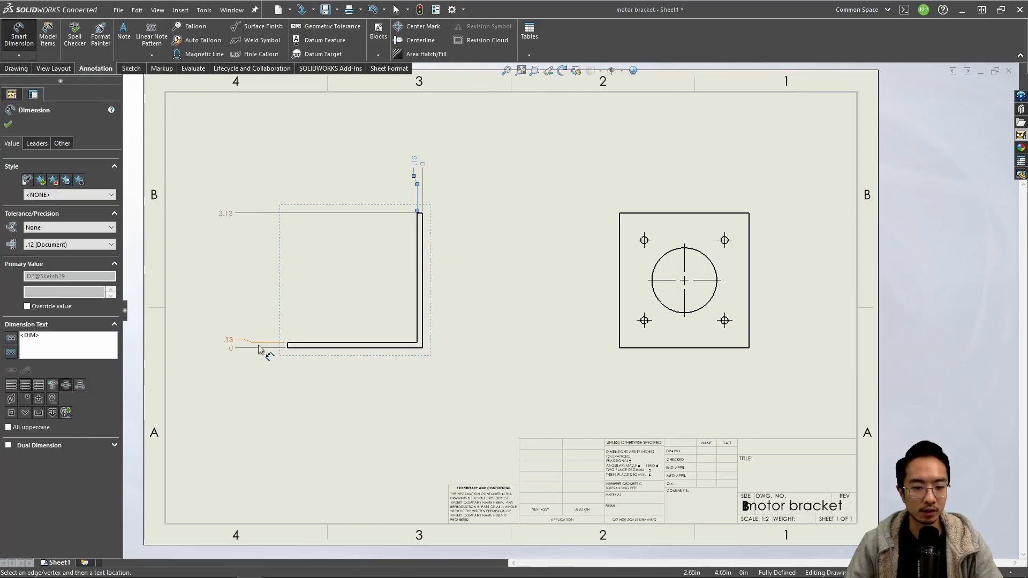
click(289, 346)
key(Escape)
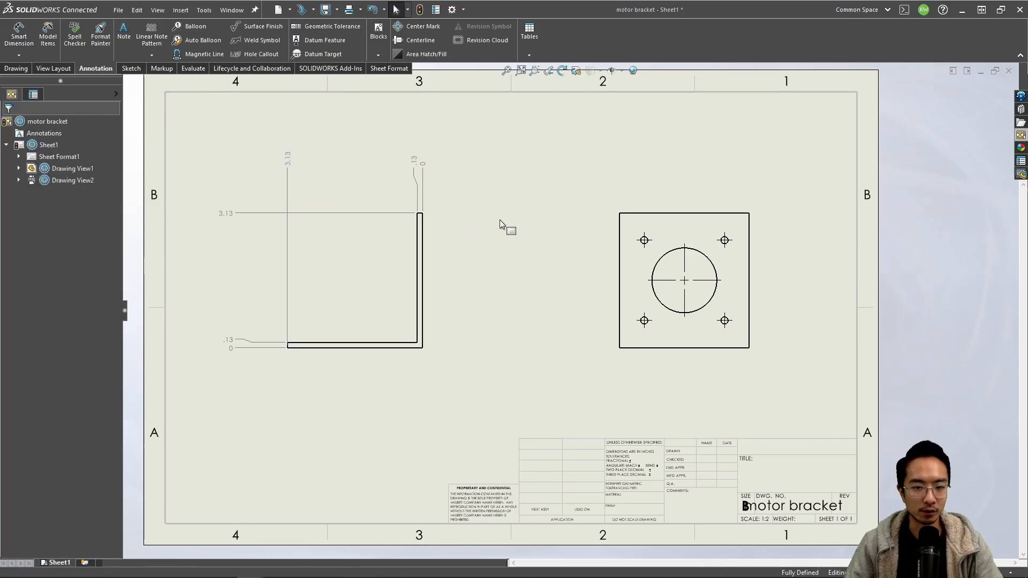
Step: Add a linear thickness dimension across the top of the L-shaped view's vertical leg and delete it
right_drag(483, 267, 481, 211)
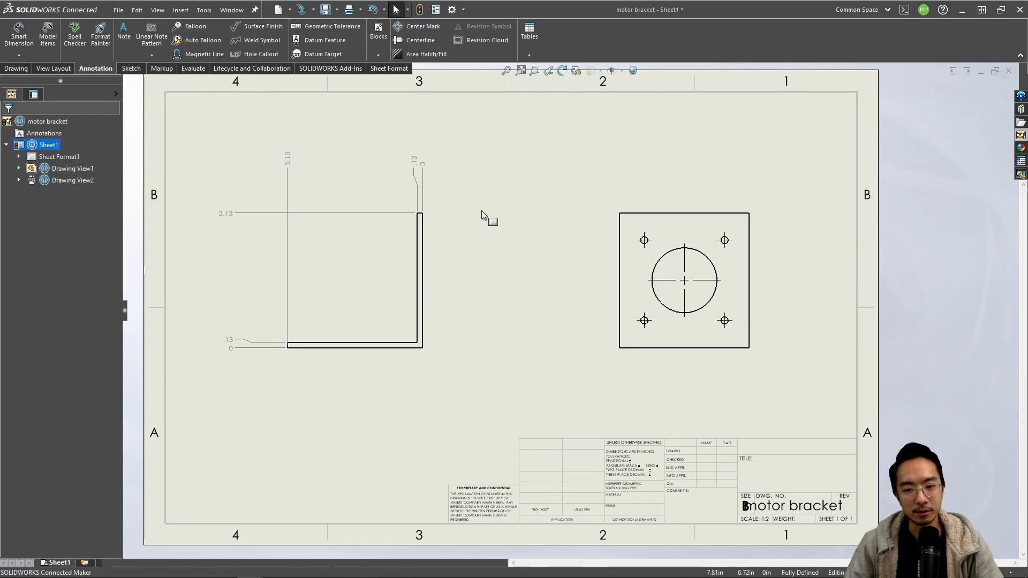
click(420, 214)
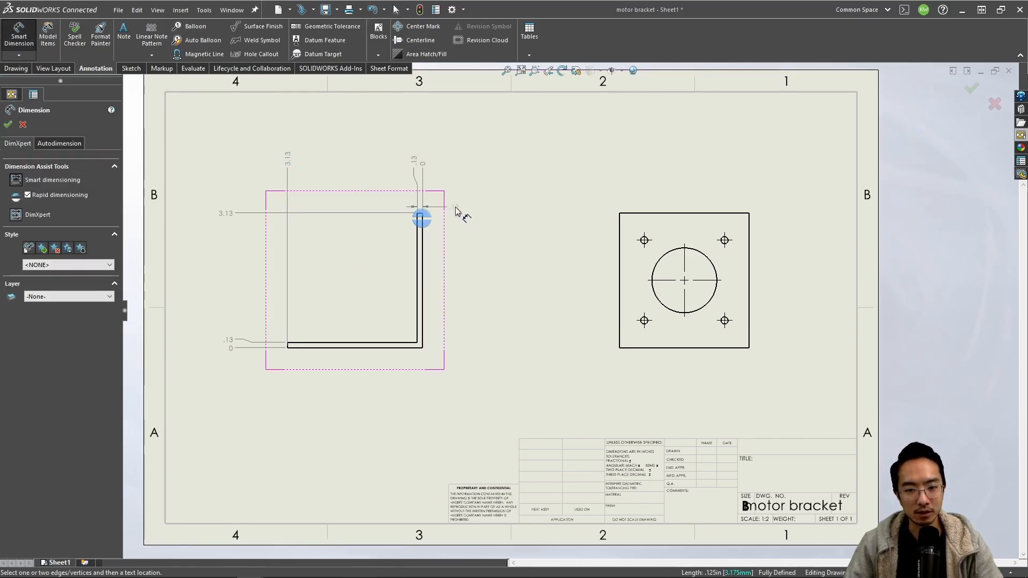
click(471, 207)
key(Escape)
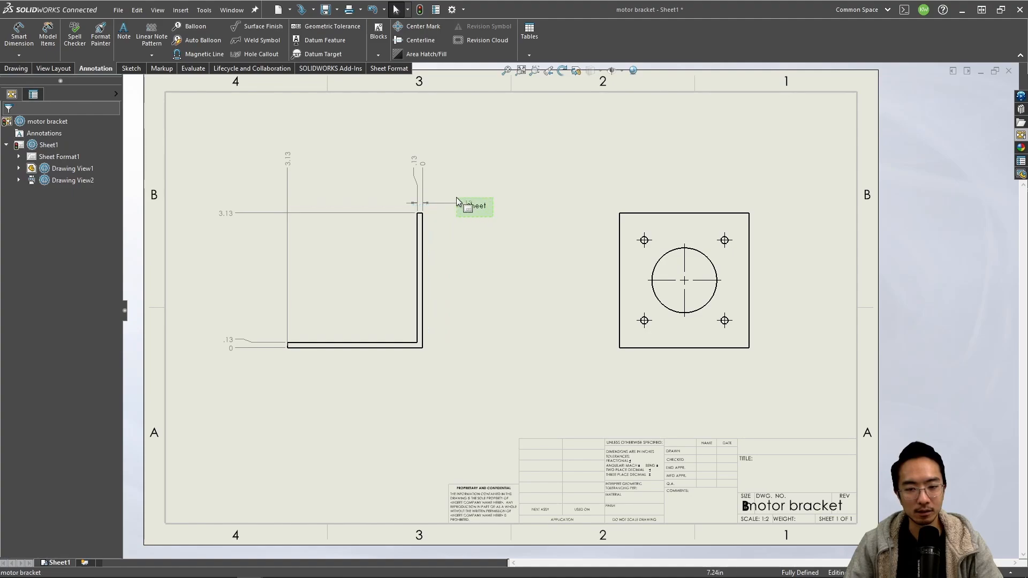
click(468, 204)
key(Delete)
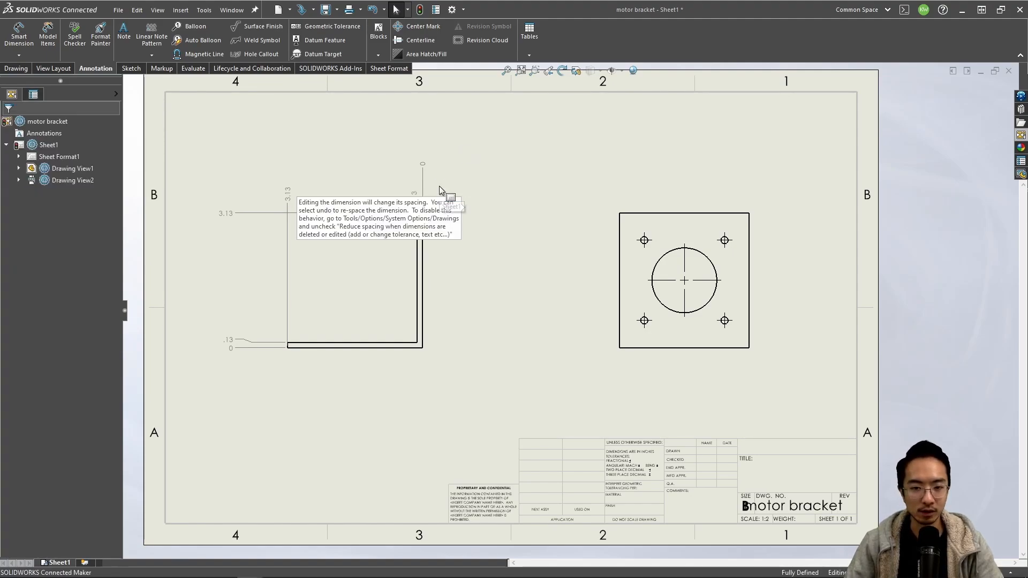
Step: Raise the ordinate dimension of the vertical leg's inner edge to line up the set above the L-shaped view
drag(412, 199, 413, 171)
click(489, 213)
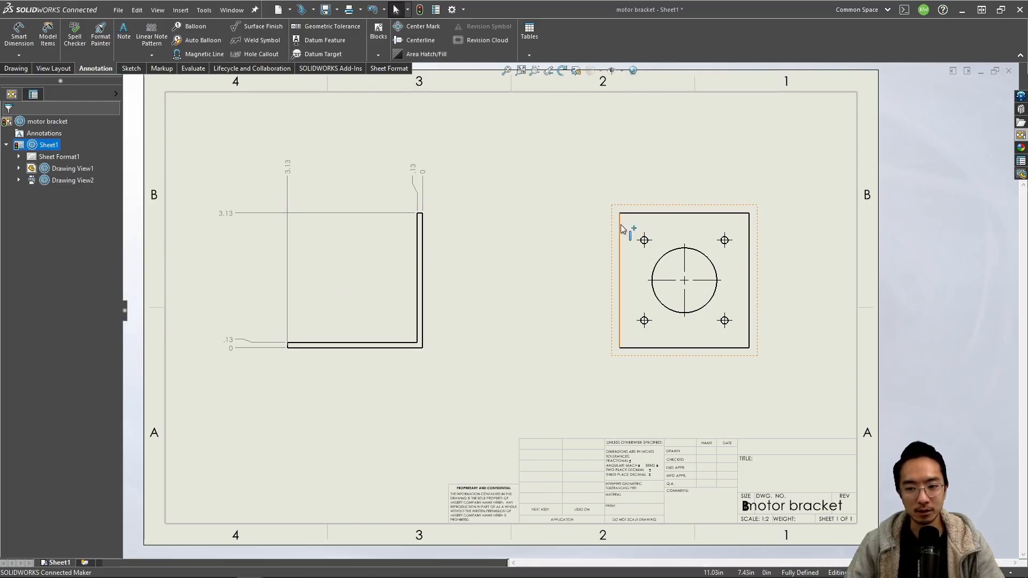
Step: Add ordinate dimensions above the hole-pattern view, from its left edge as zero to the left holes, central hole, right holes and right edge
click(19, 55)
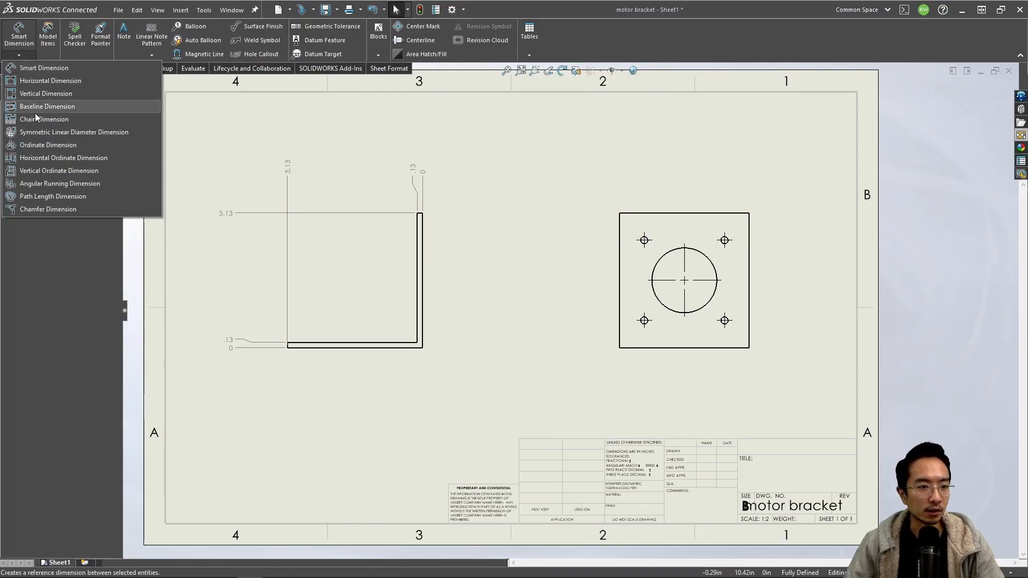
click(43, 145)
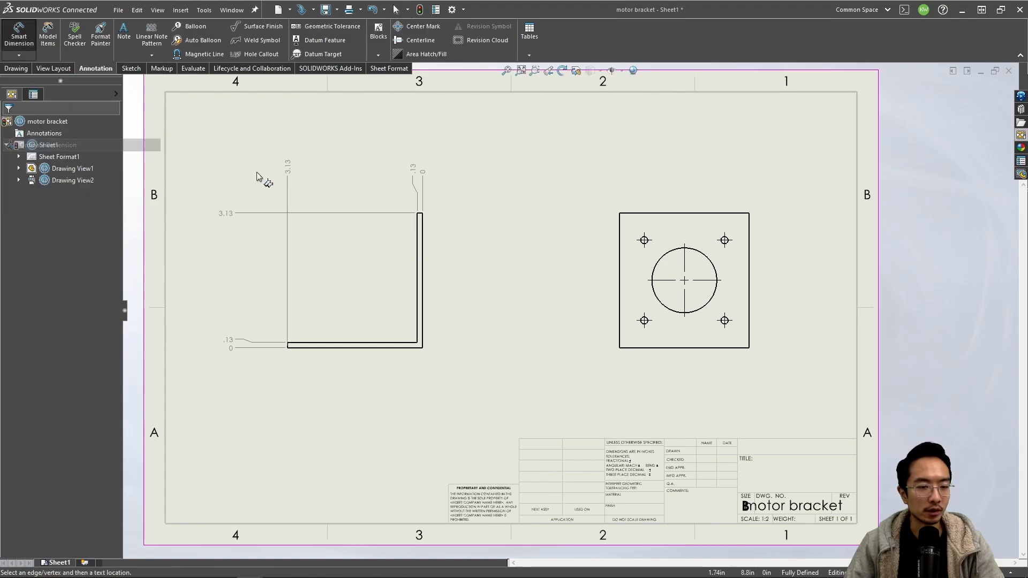
click(621, 217)
click(637, 165)
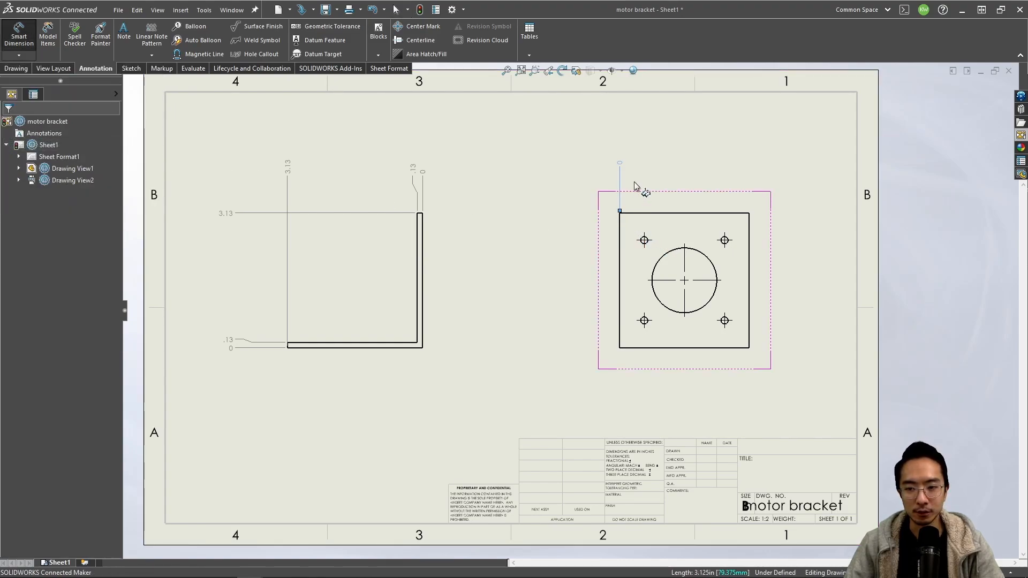
click(644, 240)
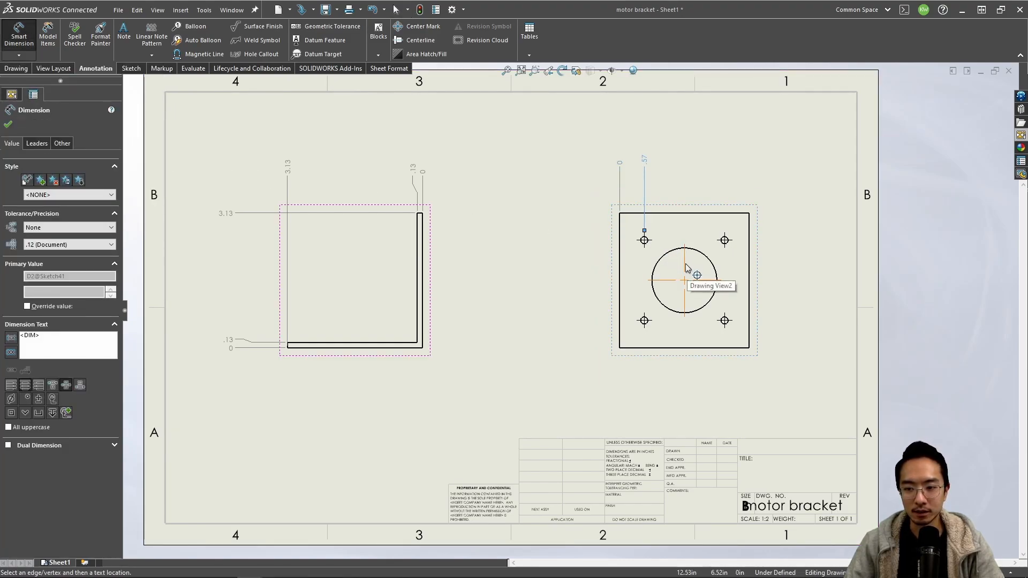
click(713, 263)
click(724, 240)
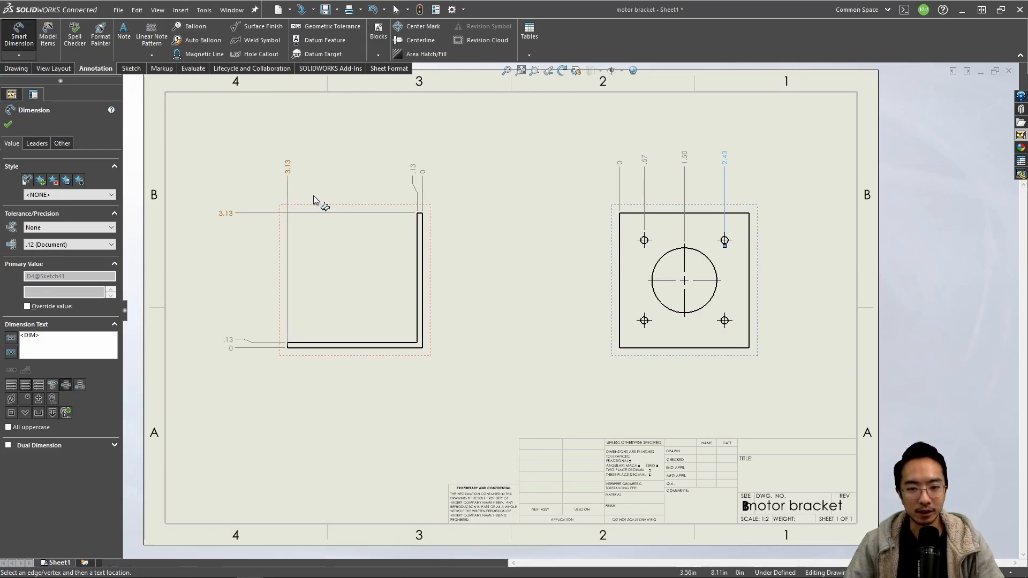
click(750, 234)
key(Escape)
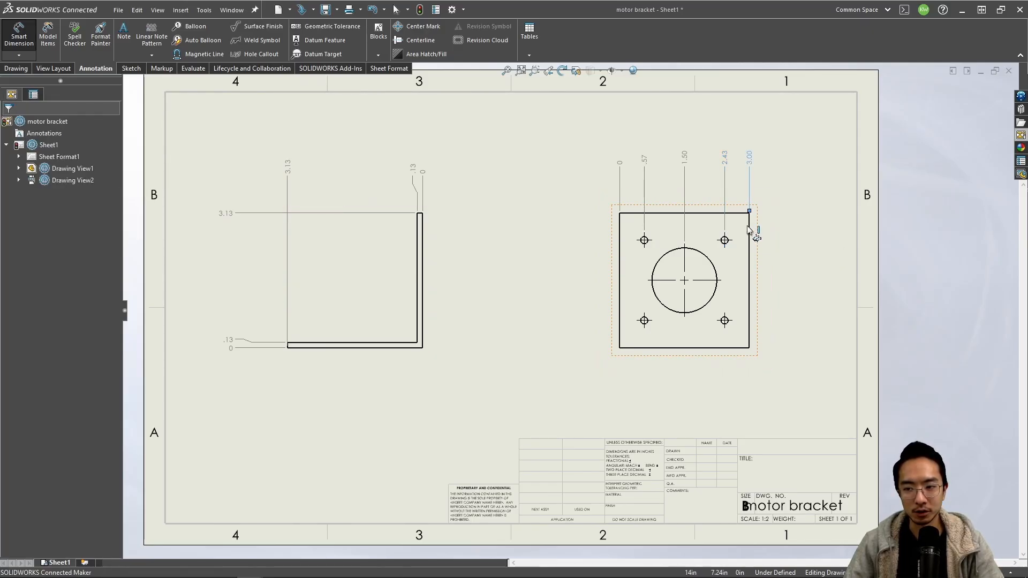
key(Escape)
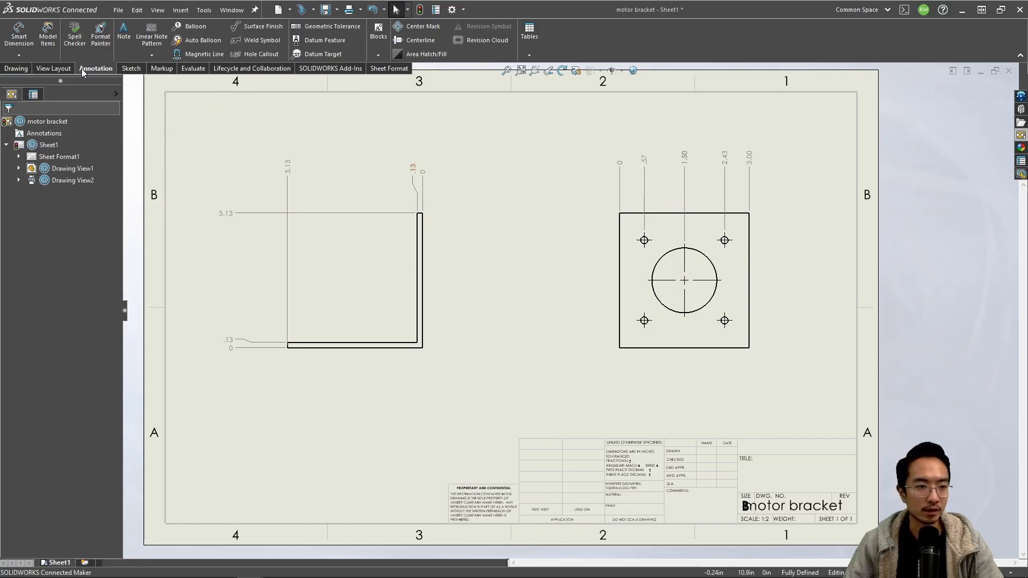
Step: Add ordinate dimensions beside the hole-pattern view, from its top edge as zero to the upper holes, central hole, lower holes and bottom edge
click(19, 55)
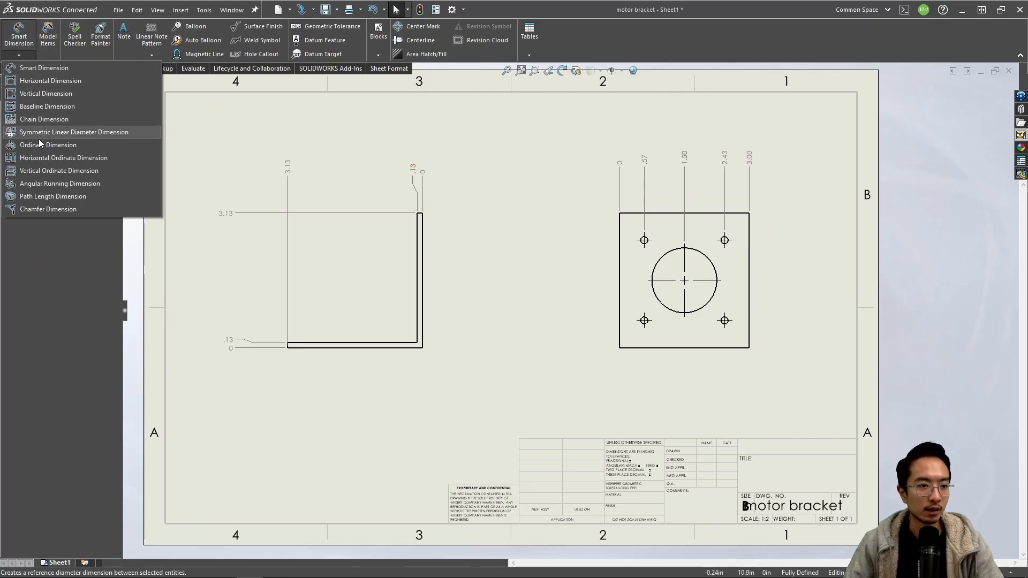
click(53, 146)
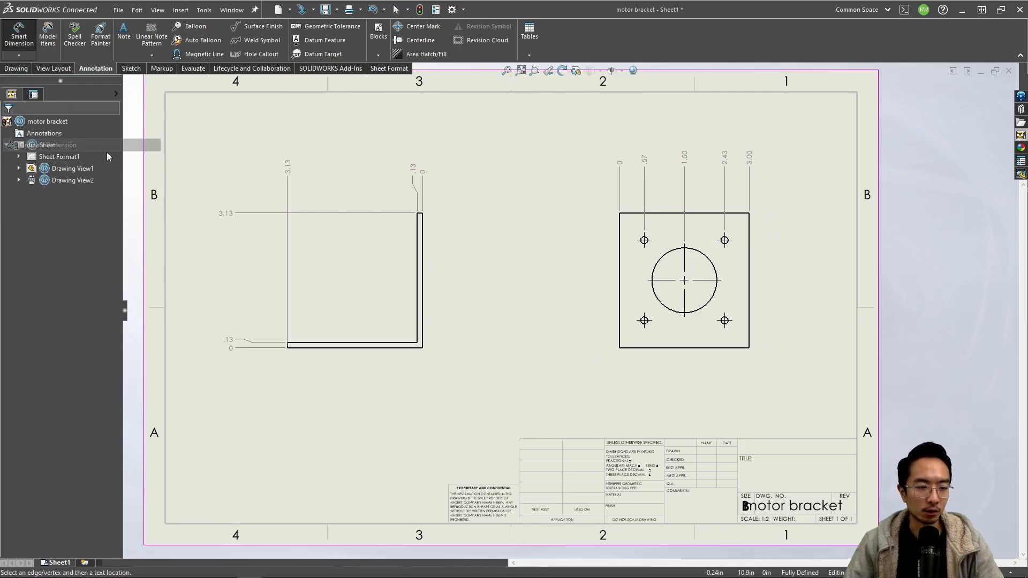
click(637, 214)
click(569, 215)
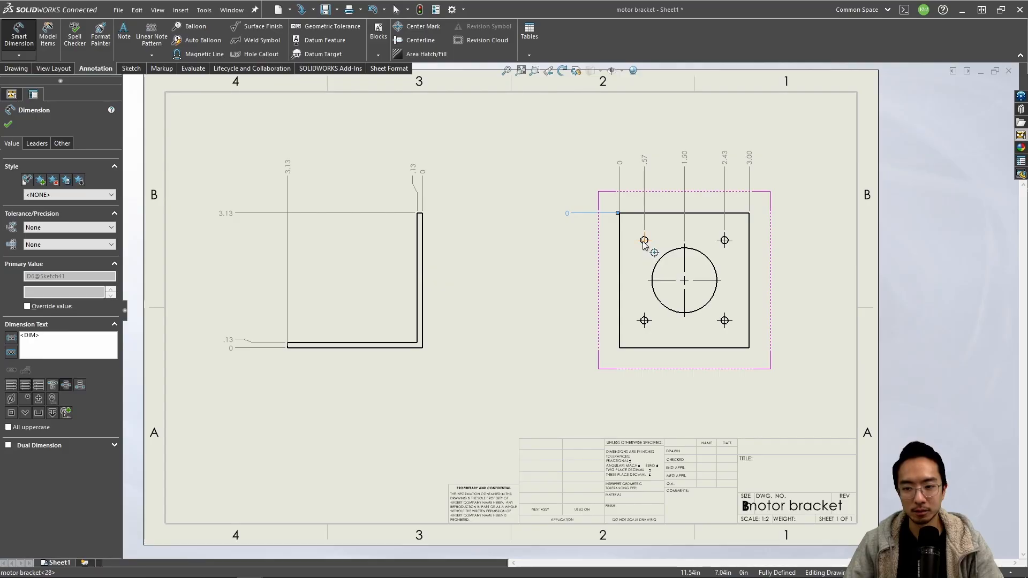
click(644, 241)
click(684, 280)
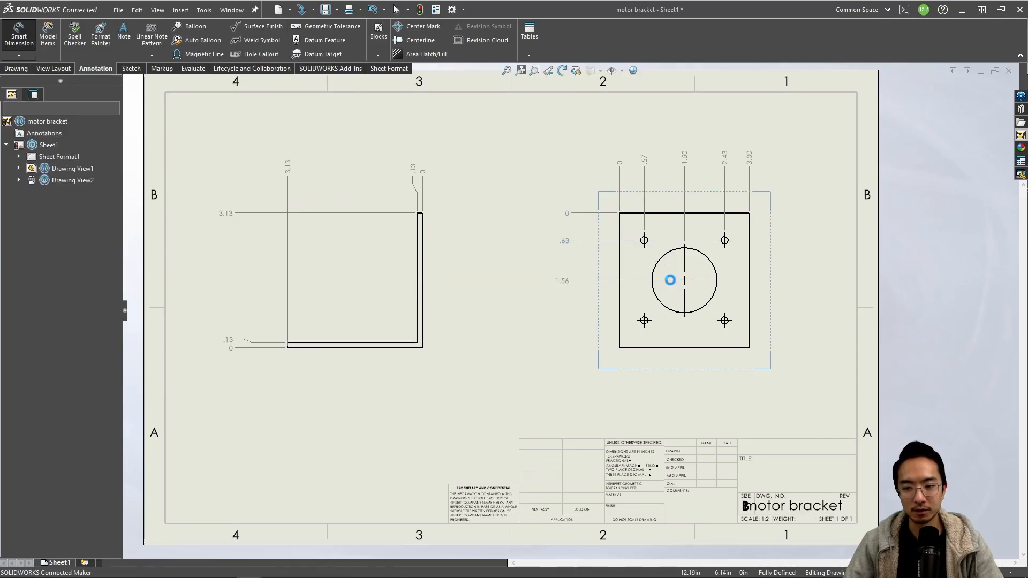
click(645, 321)
click(637, 349)
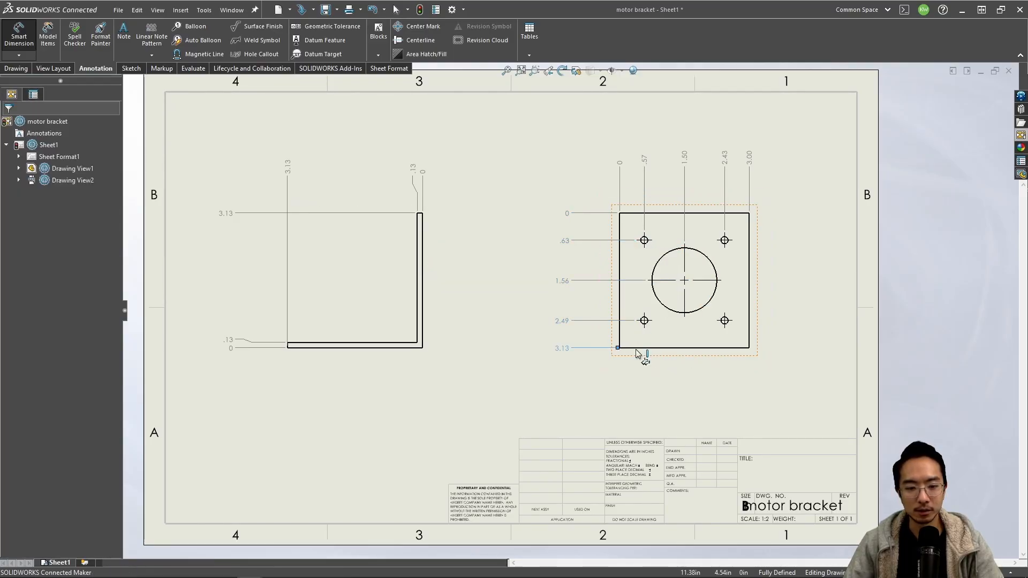
key(Escape)
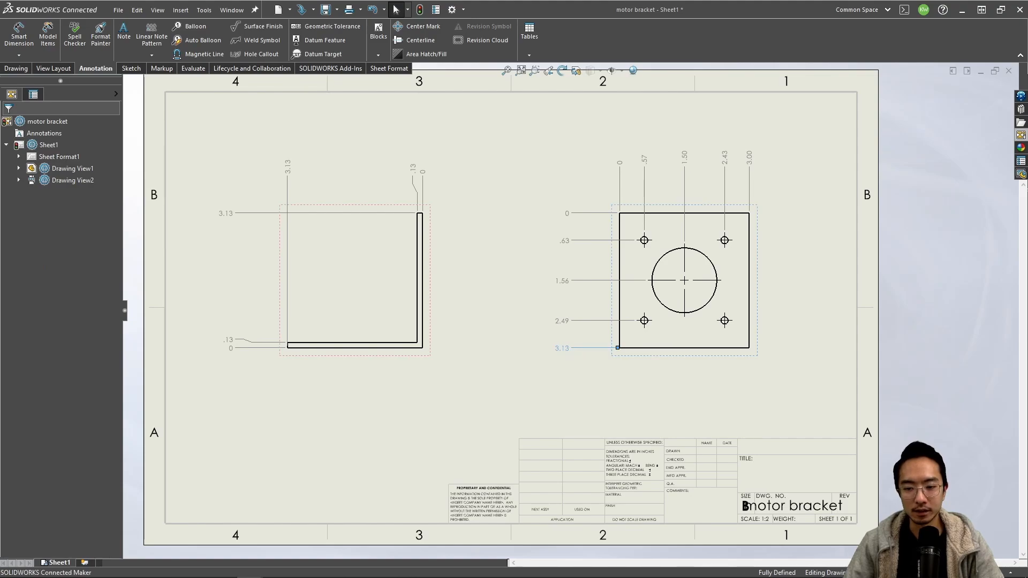
Step: Put parentheses around the ordinate dimension of the hole-pattern view's bottom edge to mark it as a reference
click(750, 159)
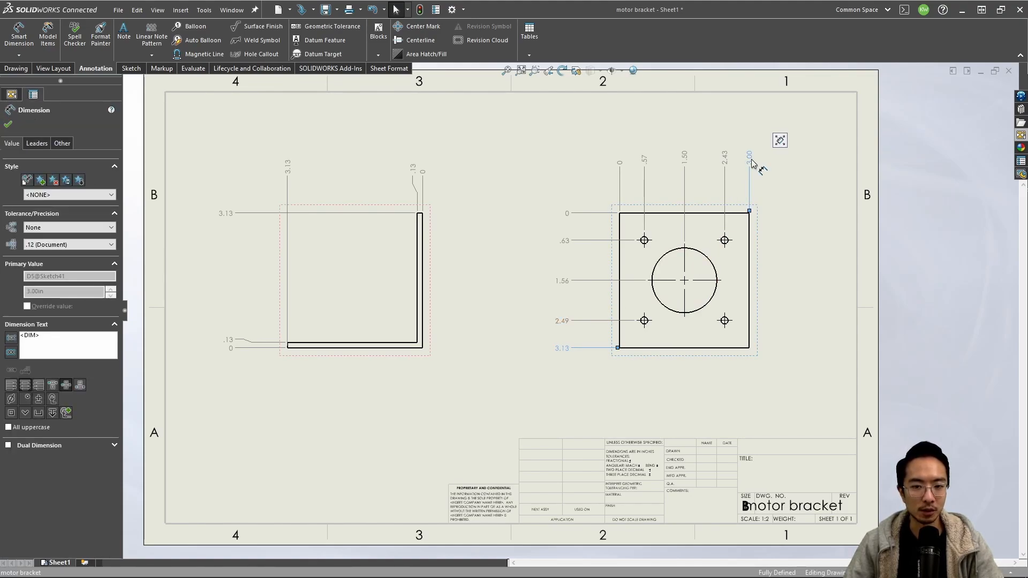
key(Escape)
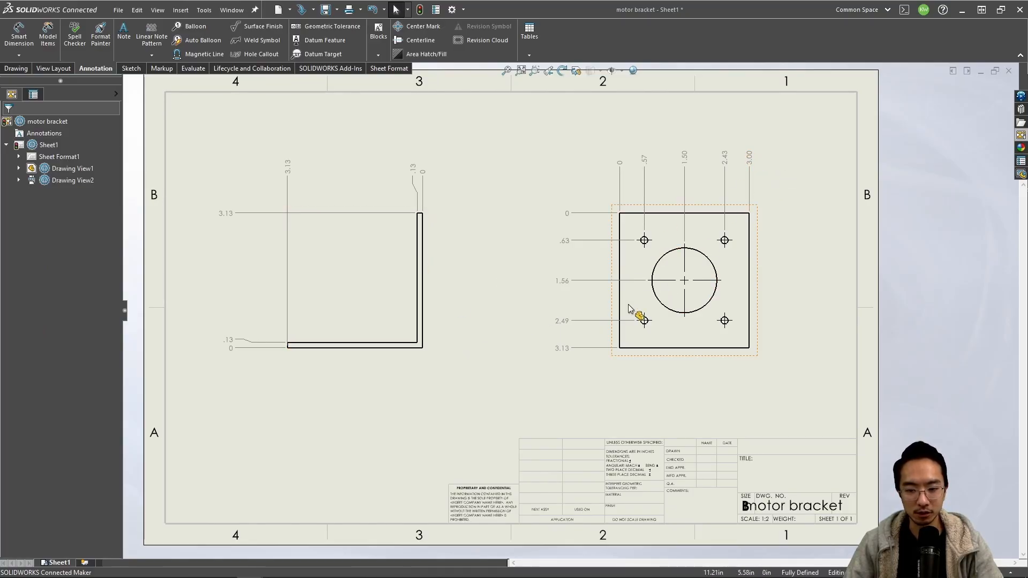
click(563, 351)
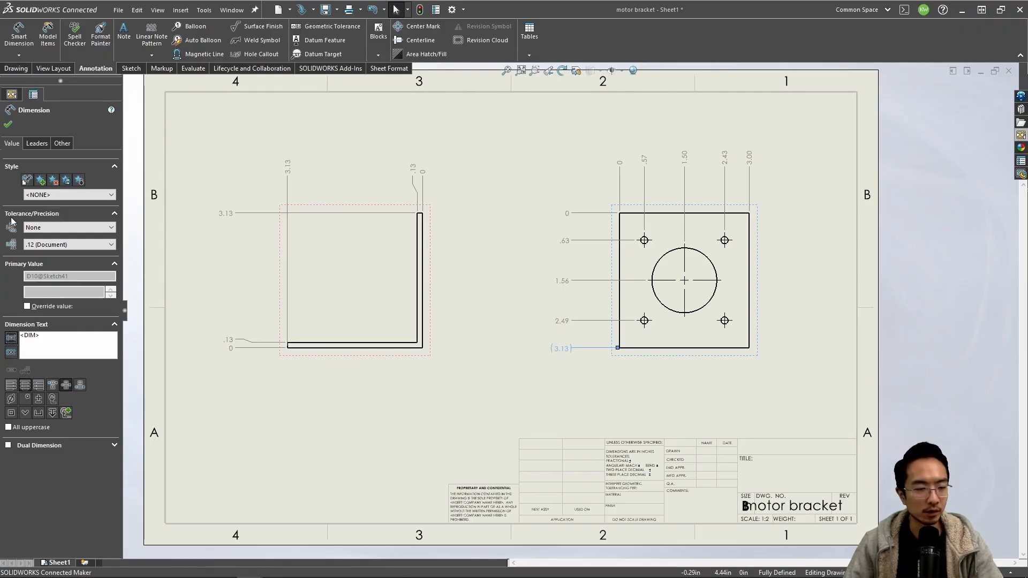
click(8, 126)
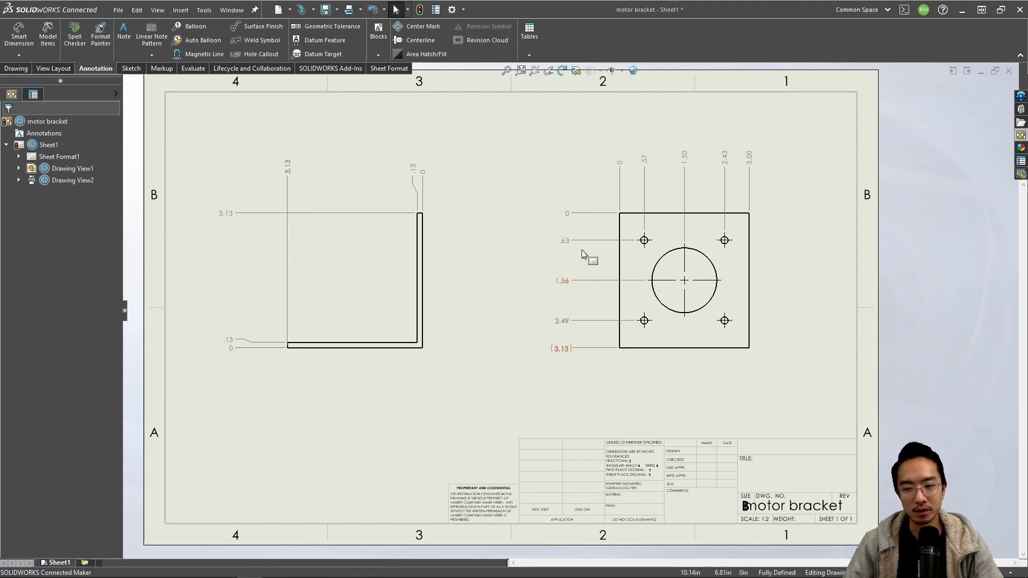
Step: Add the prefix 2X to the four horizontal and vertical ordinate dimensions locating the small holes
click(564, 240)
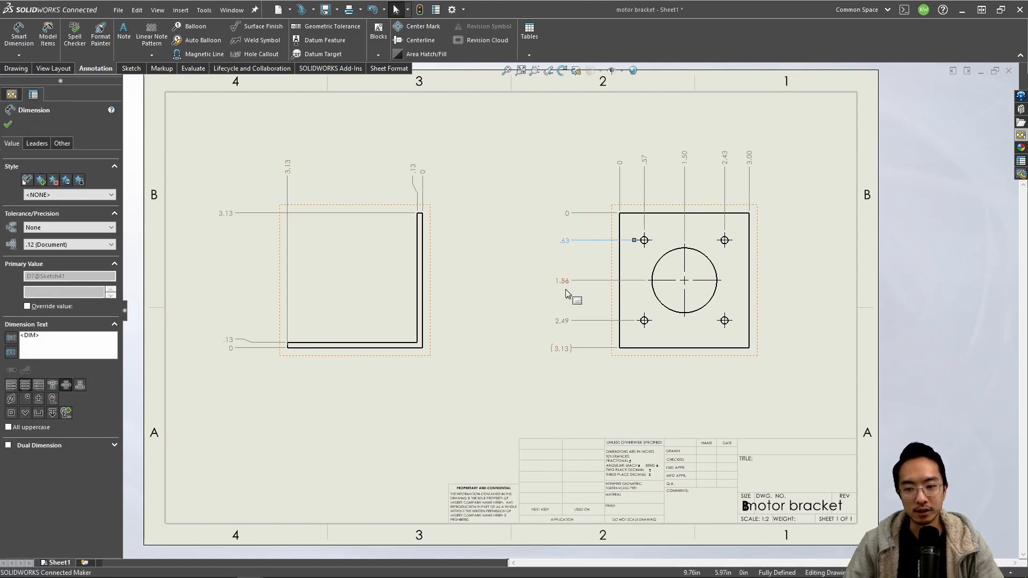
ctrl+click(566, 321)
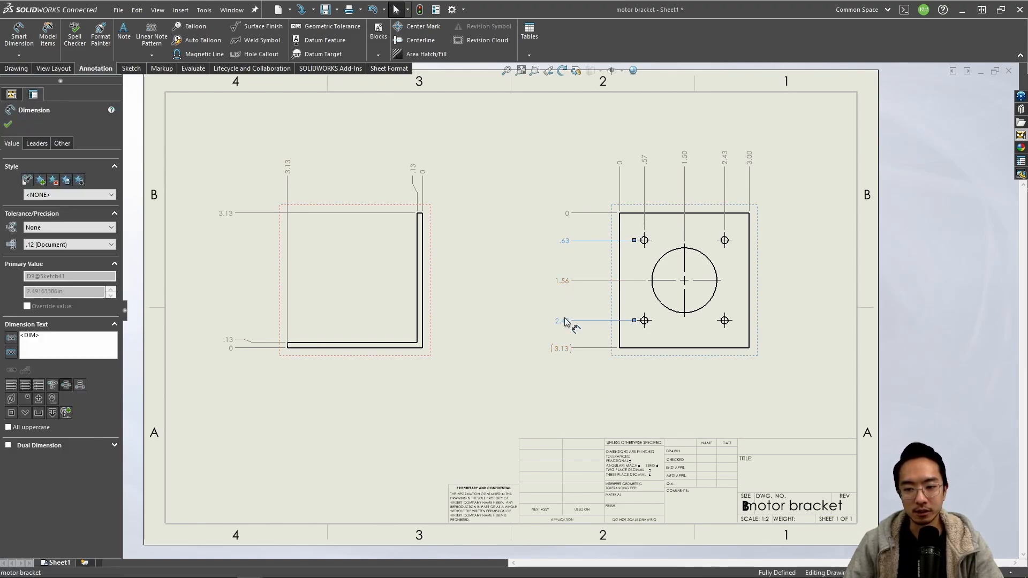
ctrl+click(645, 160)
ctrl+click(726, 162)
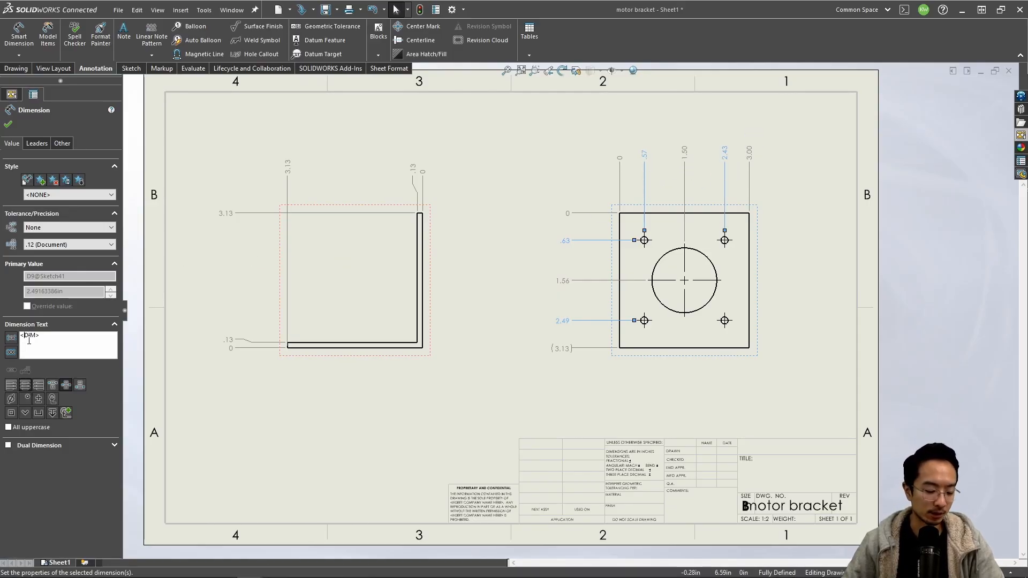
text(2X)
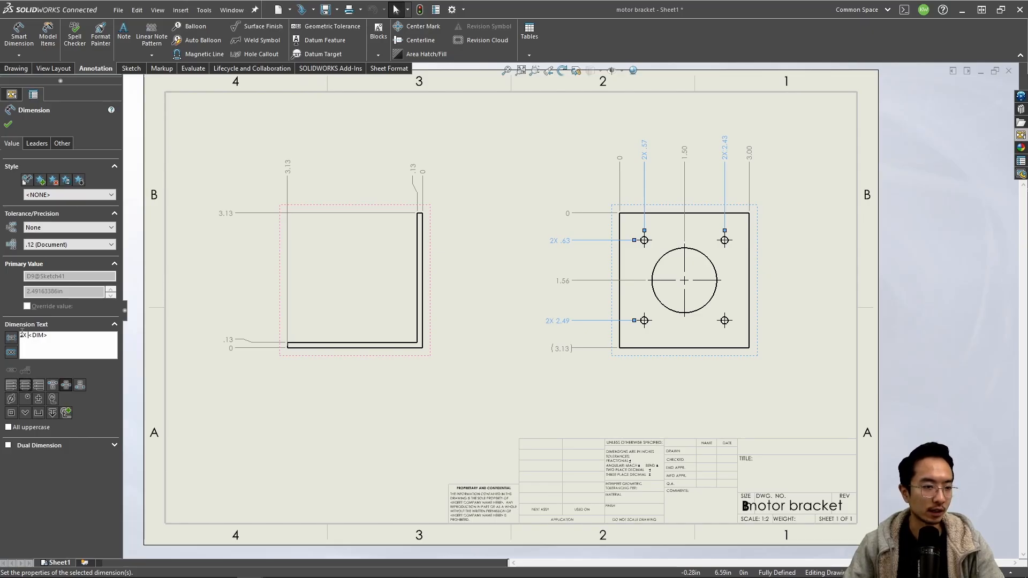
Step: Add hole callouts to the lower-right small hole and the large central hole, placing them beside and below the hole-pattern view
click(9, 126)
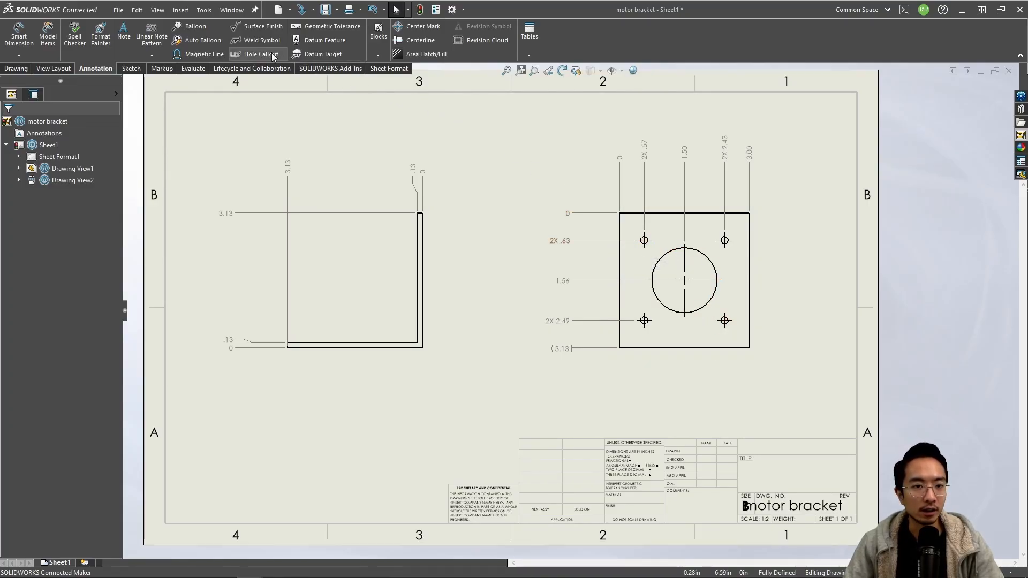
click(254, 54)
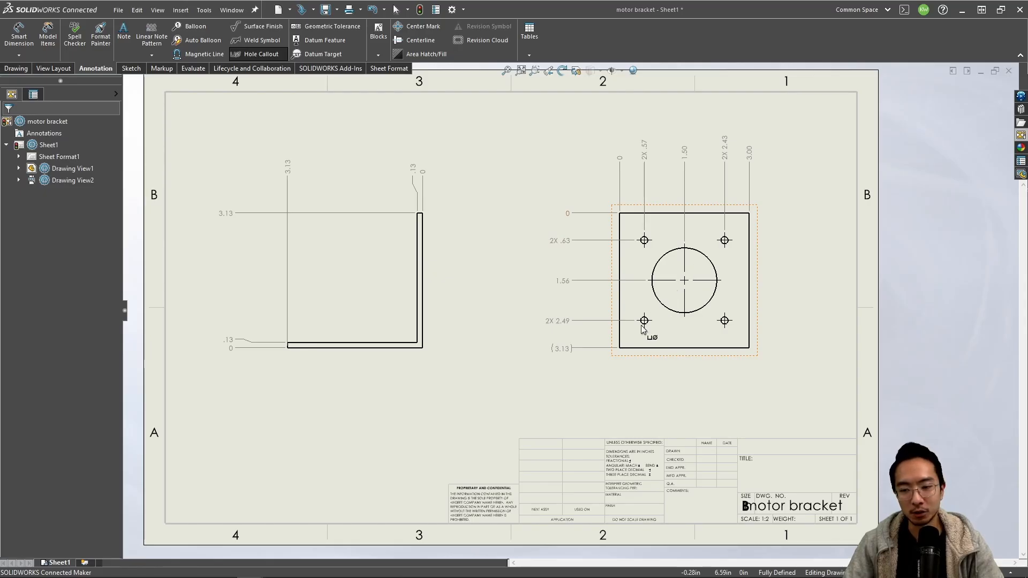
click(725, 326)
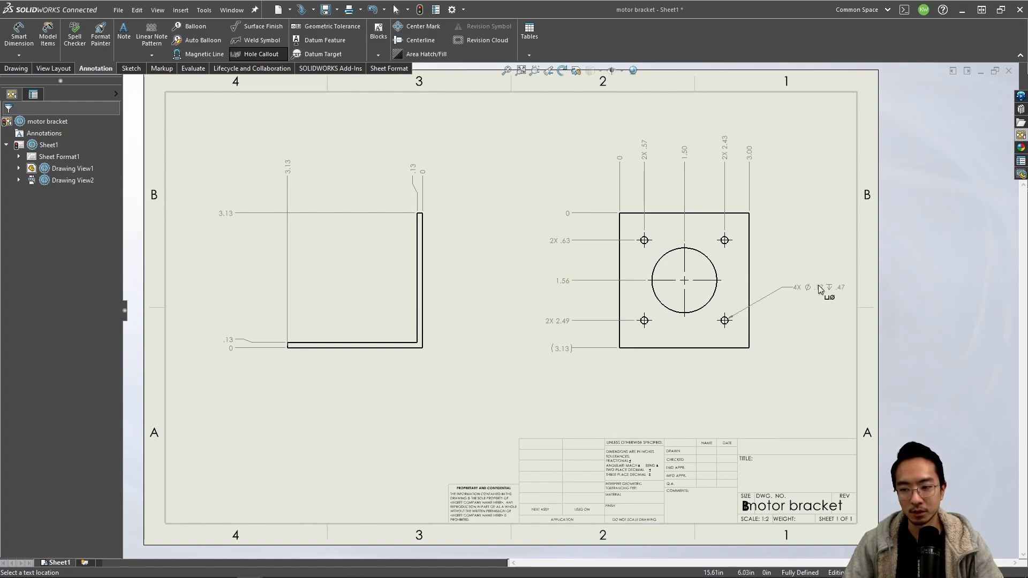
click(819, 281)
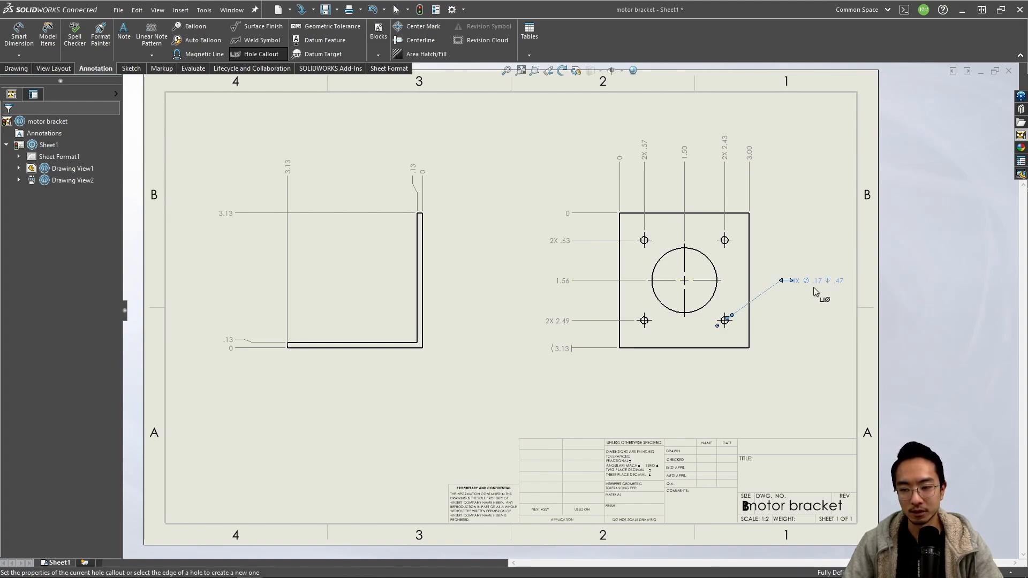
click(692, 315)
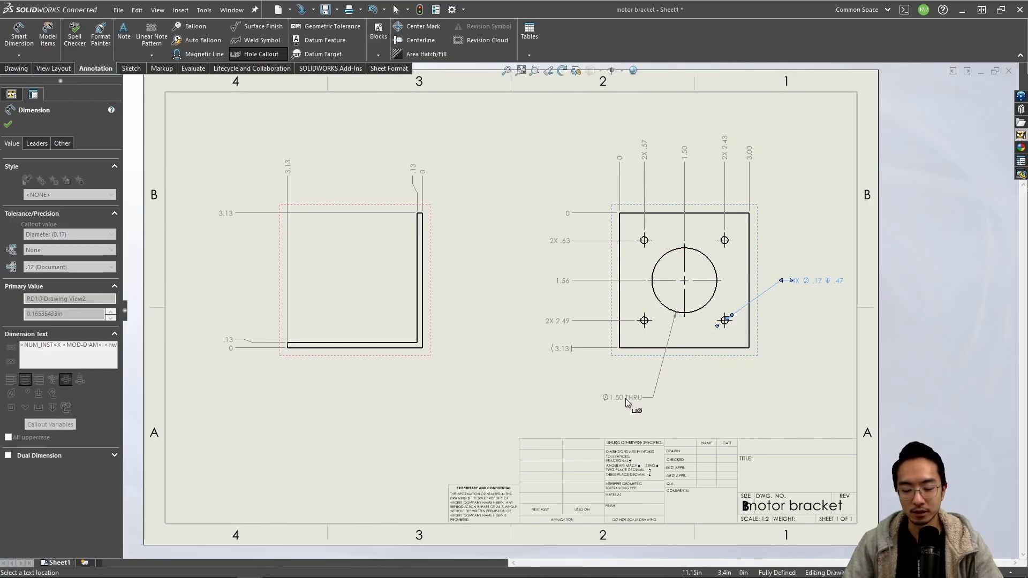
click(625, 398)
key(Escape)
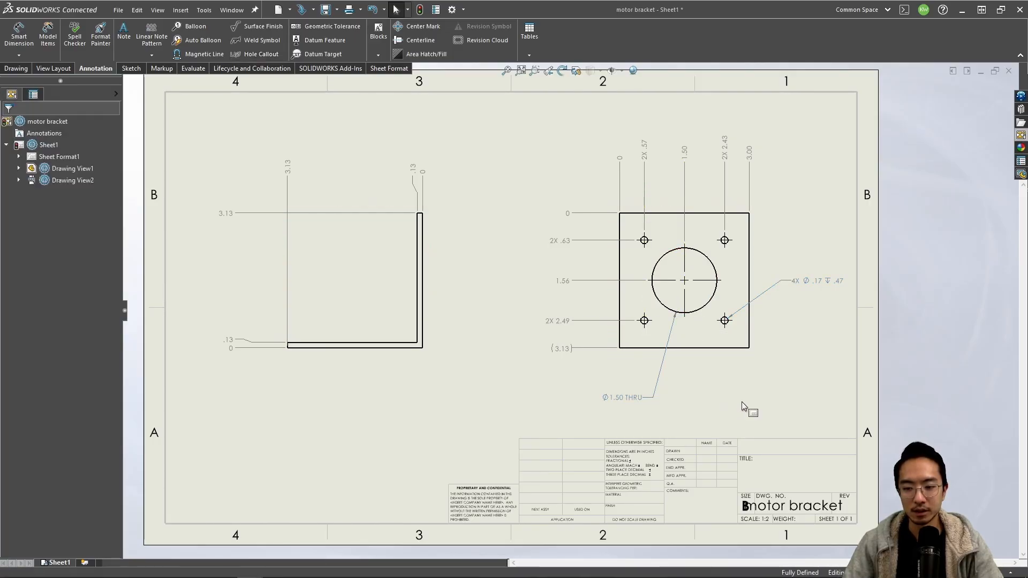
Step: Check the small-hole callout's depth, and open the motor bracket part from the hole-pattern view
scroll(786, 366, down, 3)
scroll(785, 367, down, 1)
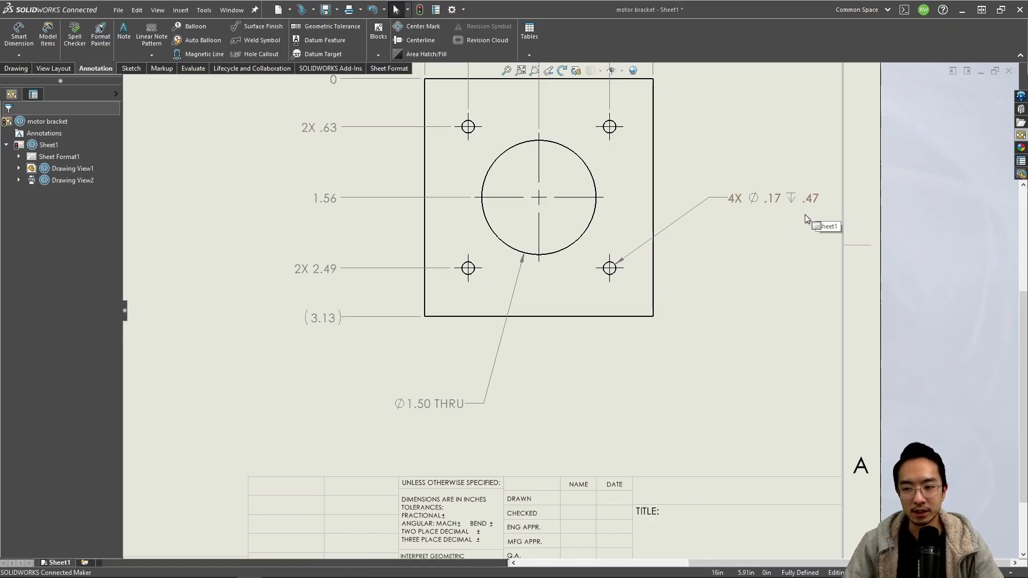
scroll(816, 202, up, 2)
scroll(729, 244, down, 1)
scroll(687, 257, up, 2)
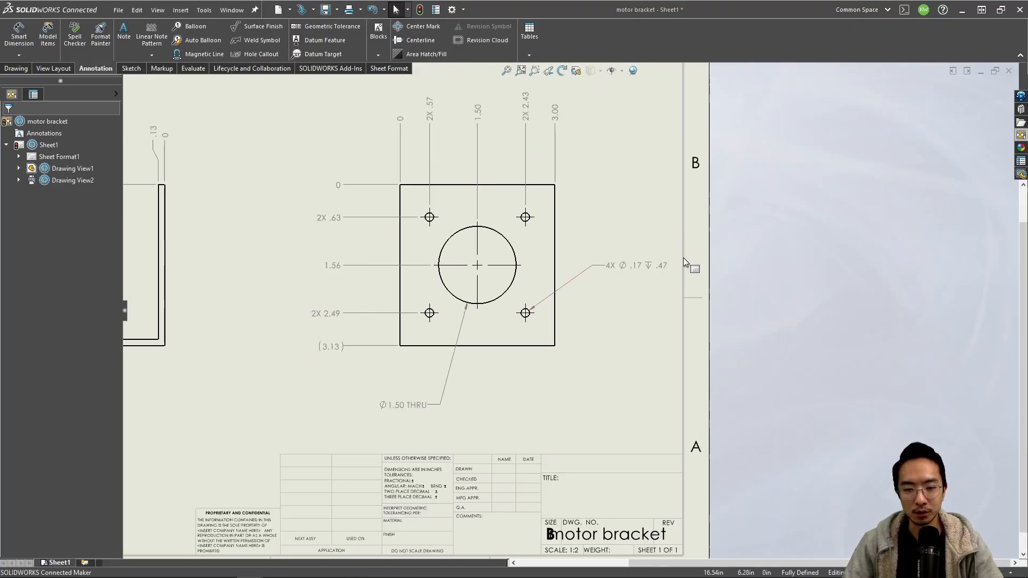
click(542, 257)
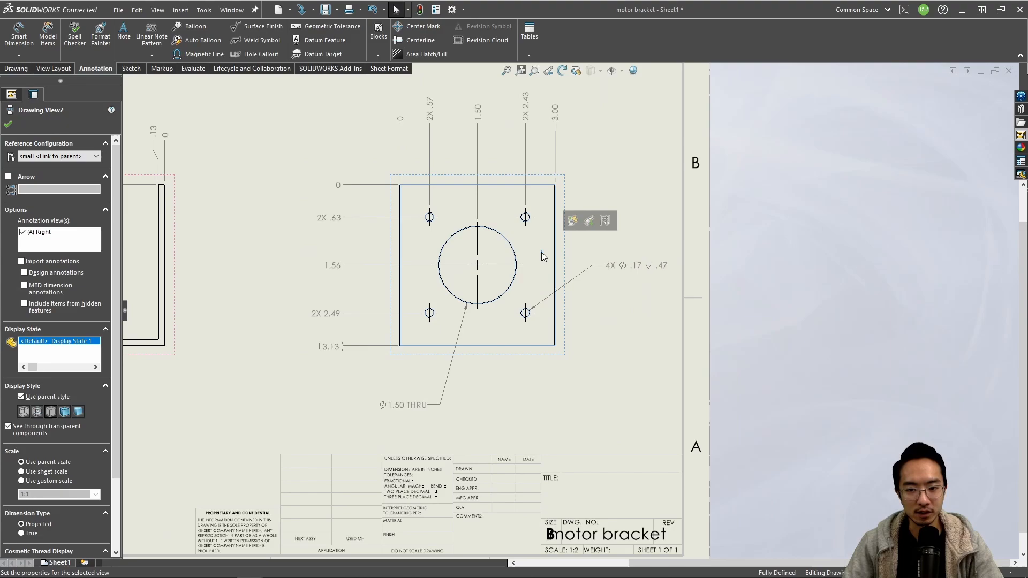
click(574, 227)
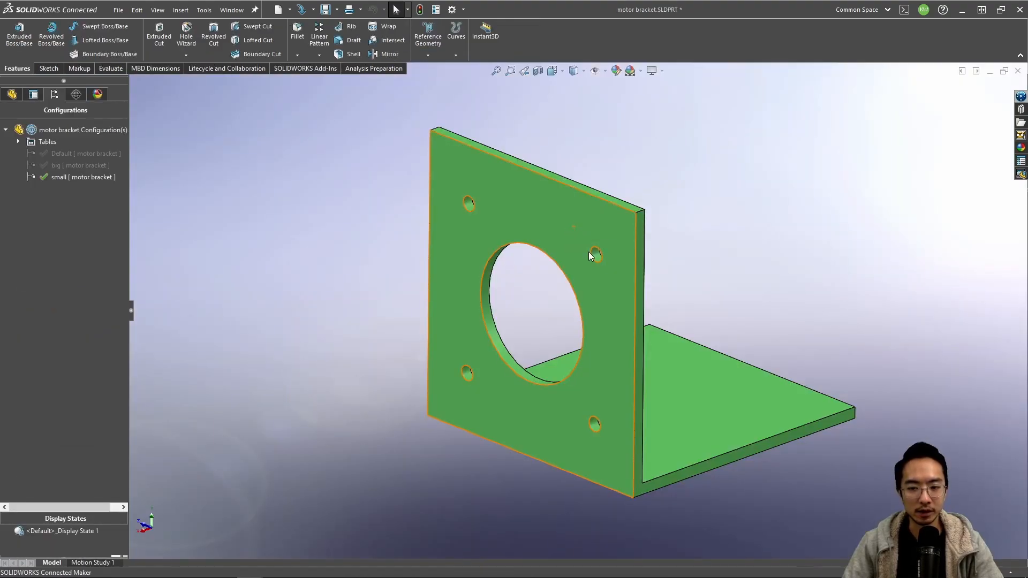
Step: Change the end condition of the part's M5x0.8 tap drill holes to Through All, accepting the change for all configurations
click(597, 255)
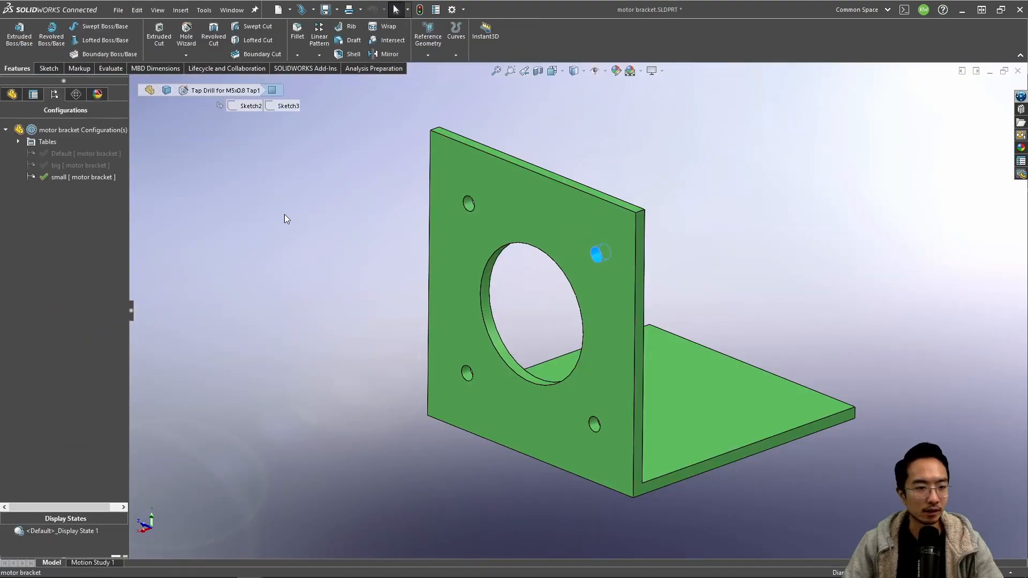
click(12, 94)
click(56, 262)
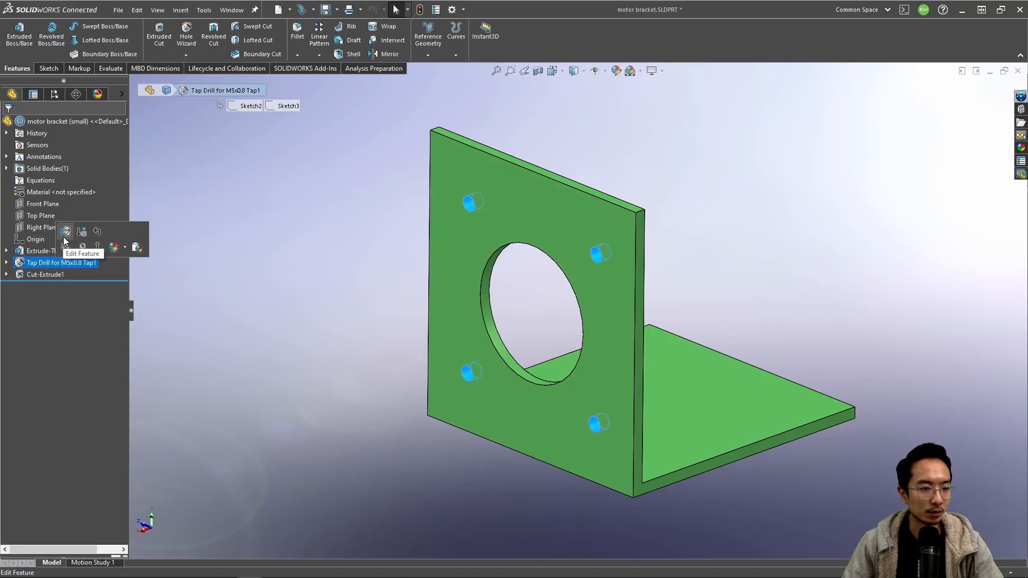
click(65, 231)
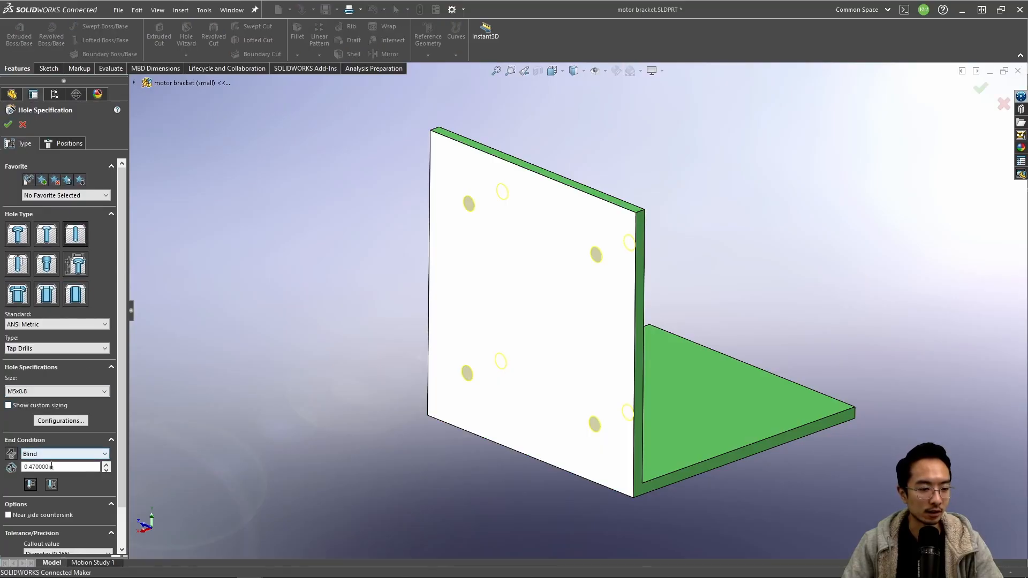
click(107, 453)
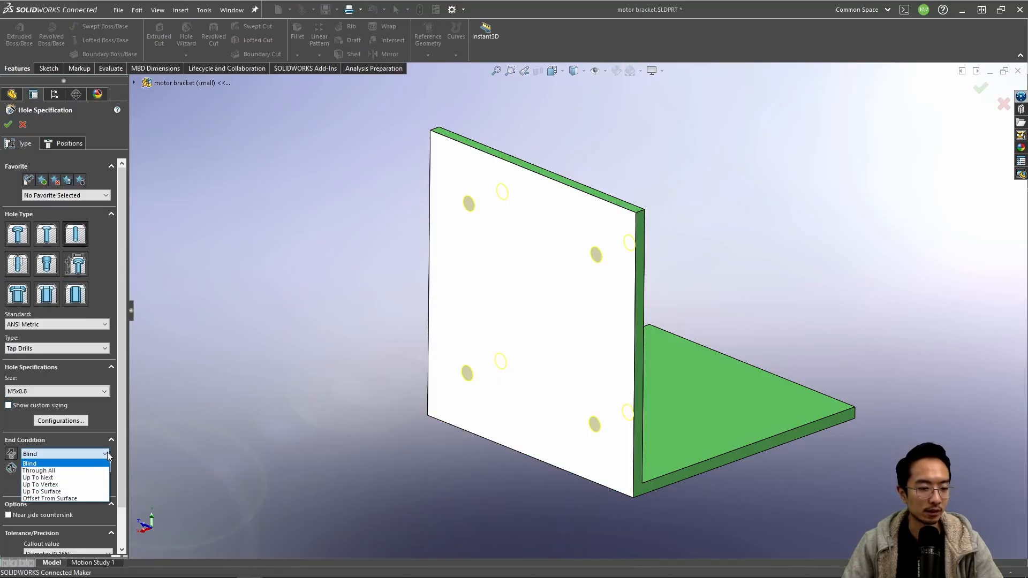
click(59, 472)
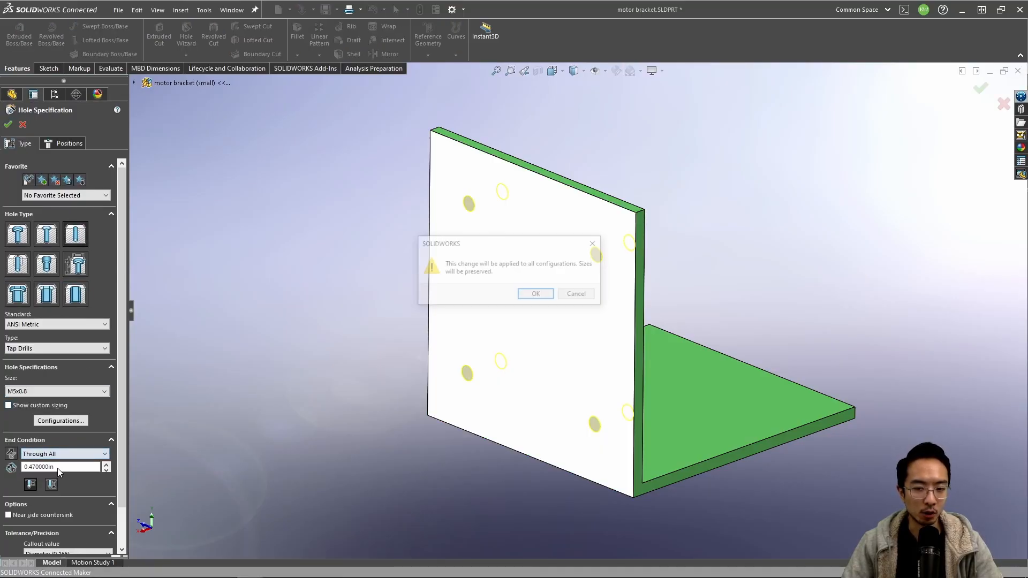
click(534, 296)
click(8, 126)
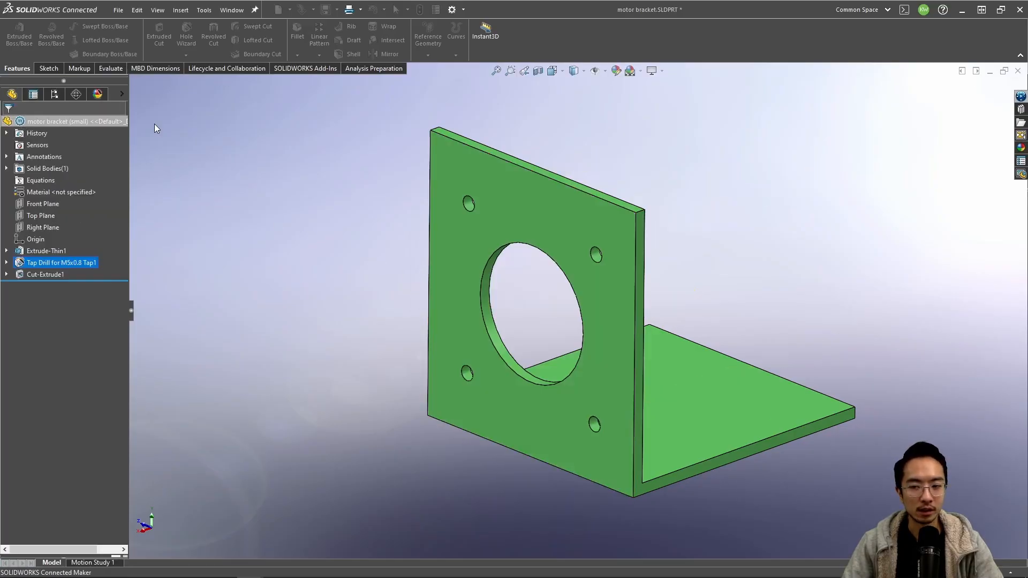
Step: Return to the motor bracket drawing so it updates from the part, and dismiss the update report
click(980, 71)
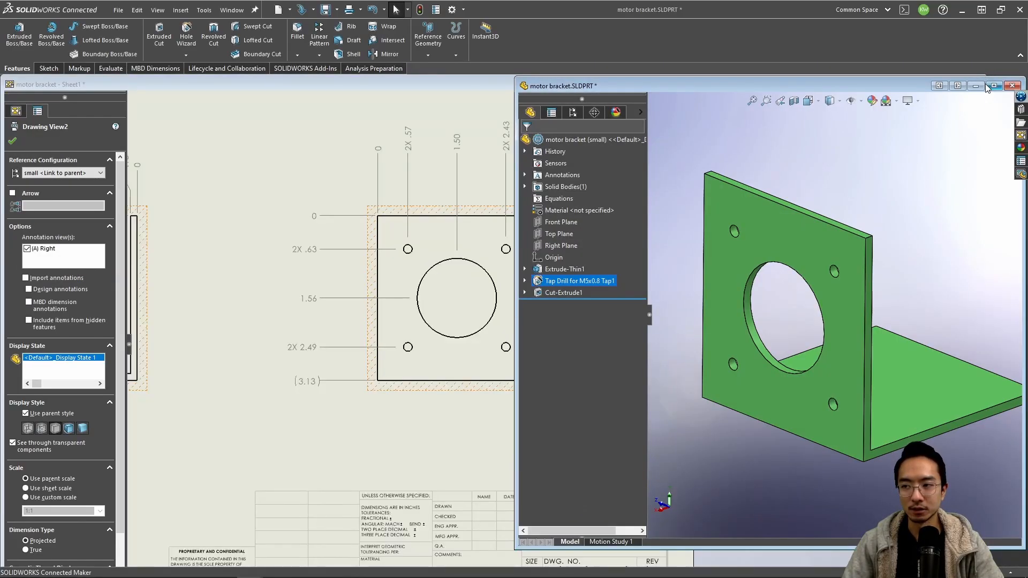
click(742, 85)
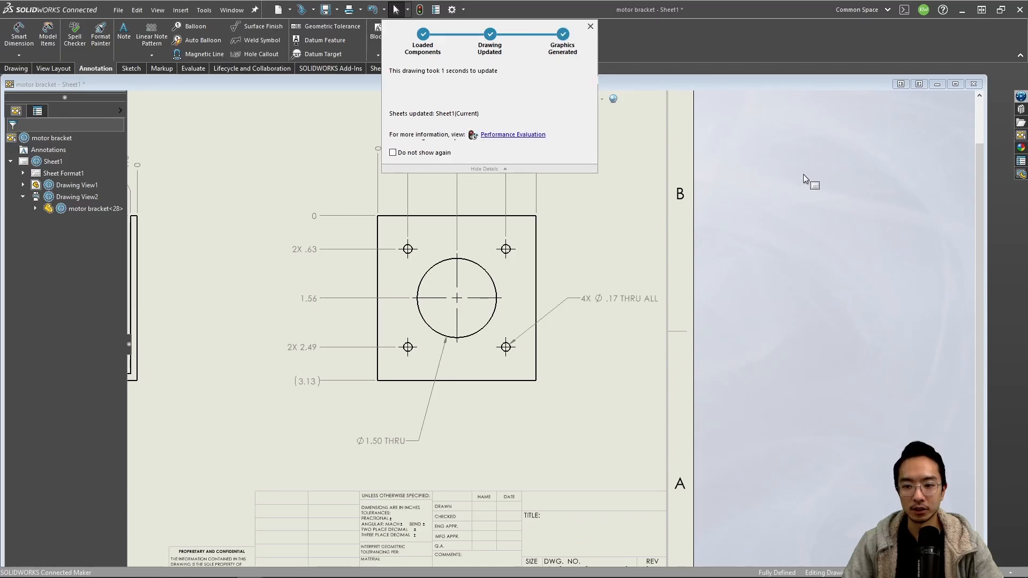
click(590, 27)
Step: Examine the updated small-hole callout, the central-hole callout and the overall layout of both views on the sheet
scroll(557, 329, up, 2)
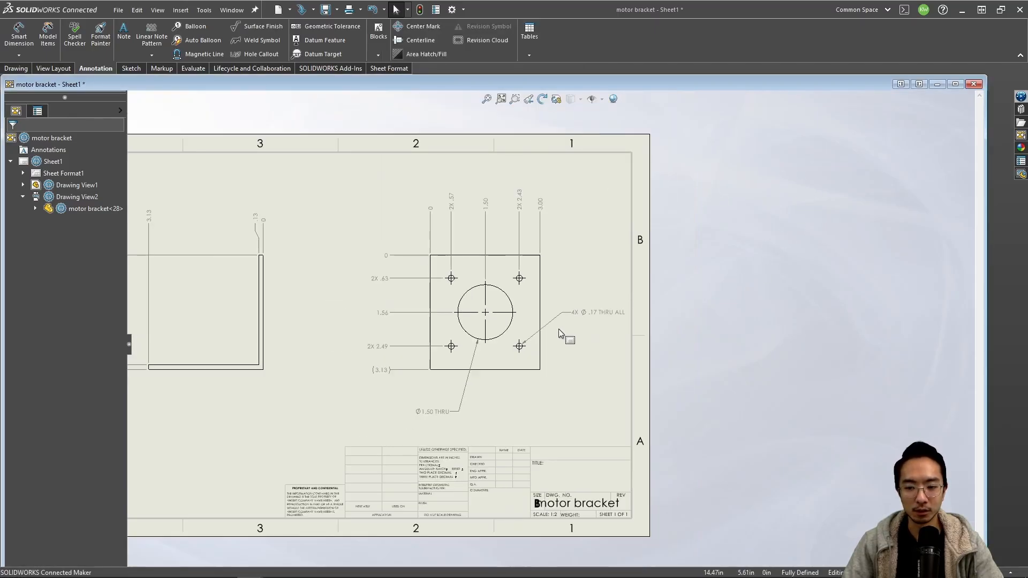
scroll(422, 332, down, 3)
scroll(423, 336, down, 1)
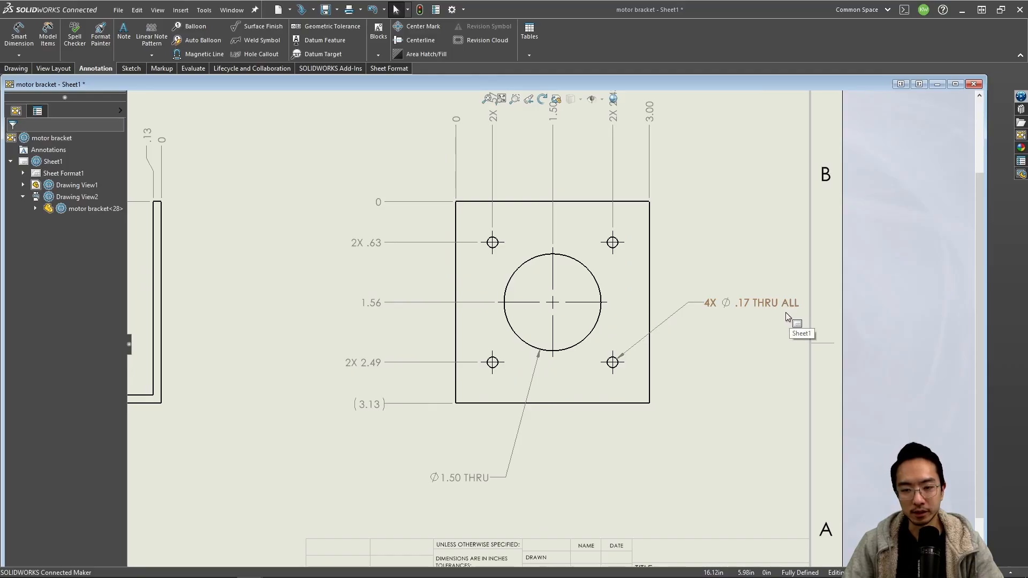
key(z)
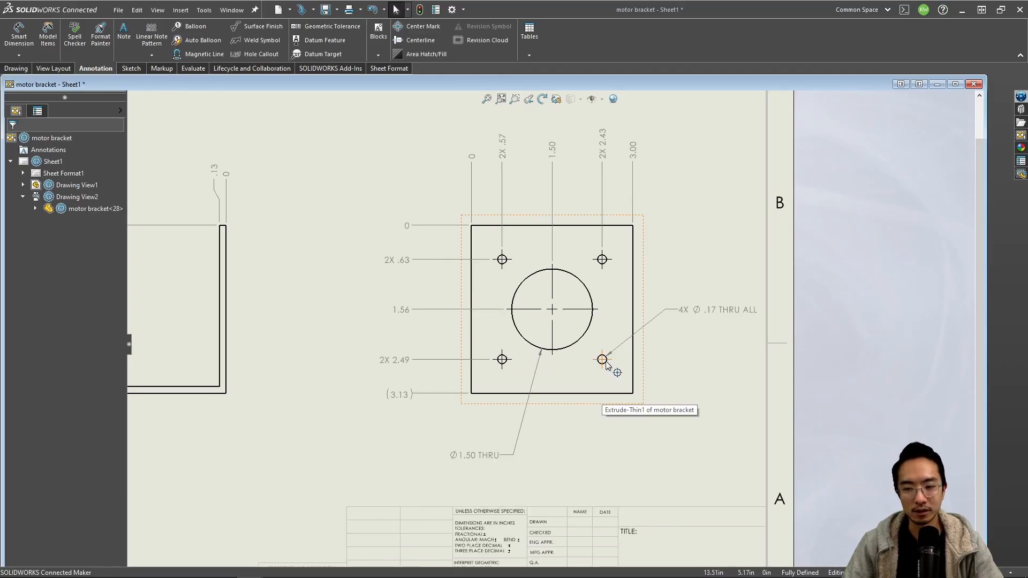
key(z)
key(z)
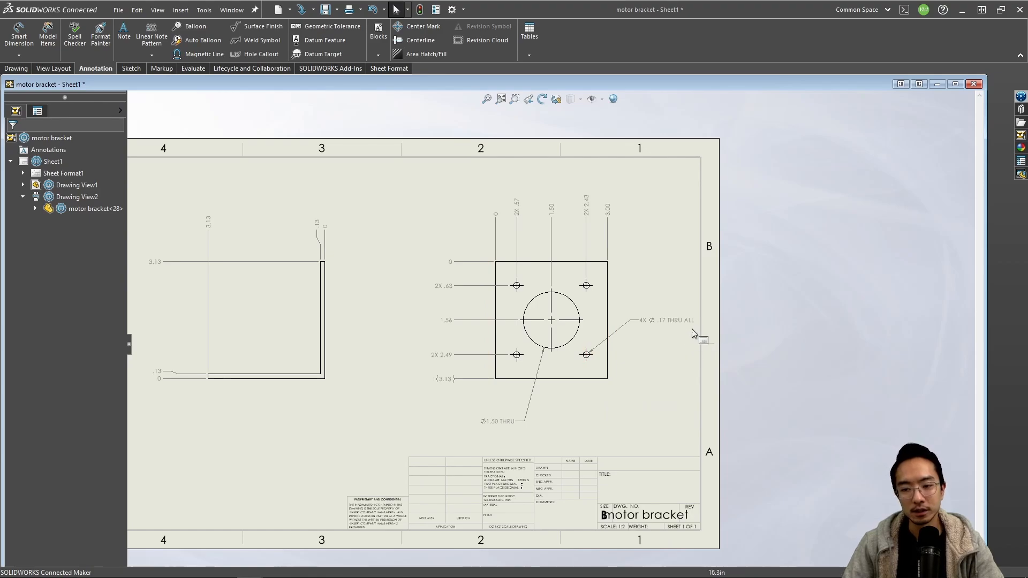
scroll(483, 420, down, 3)
scroll(460, 351, up, 5)
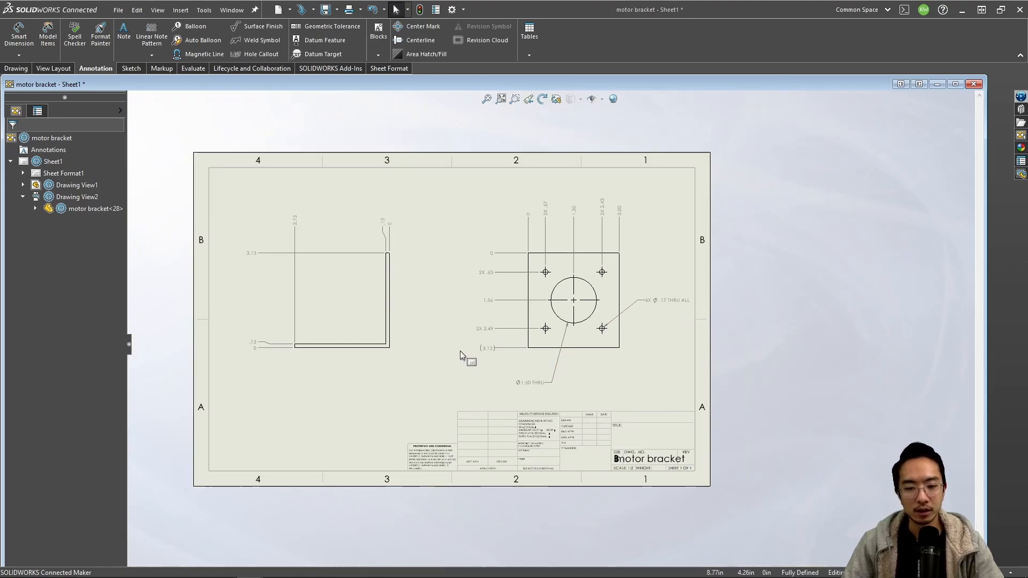
Step: Set the precision of the central hole's horizontal ordinate dimension to three decimal places (.123)
scroll(569, 227, down, 6)
click(585, 240)
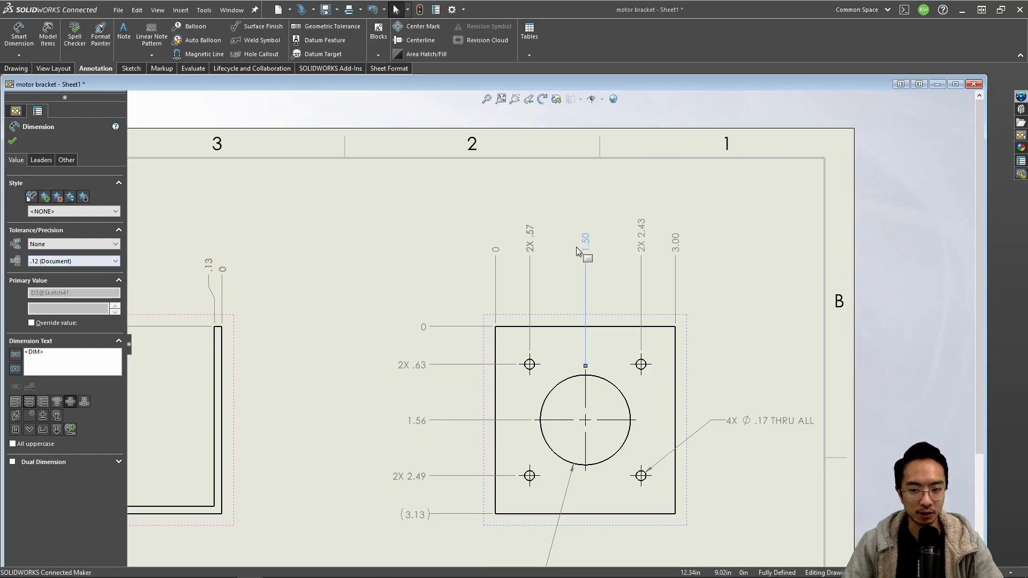
click(117, 260)
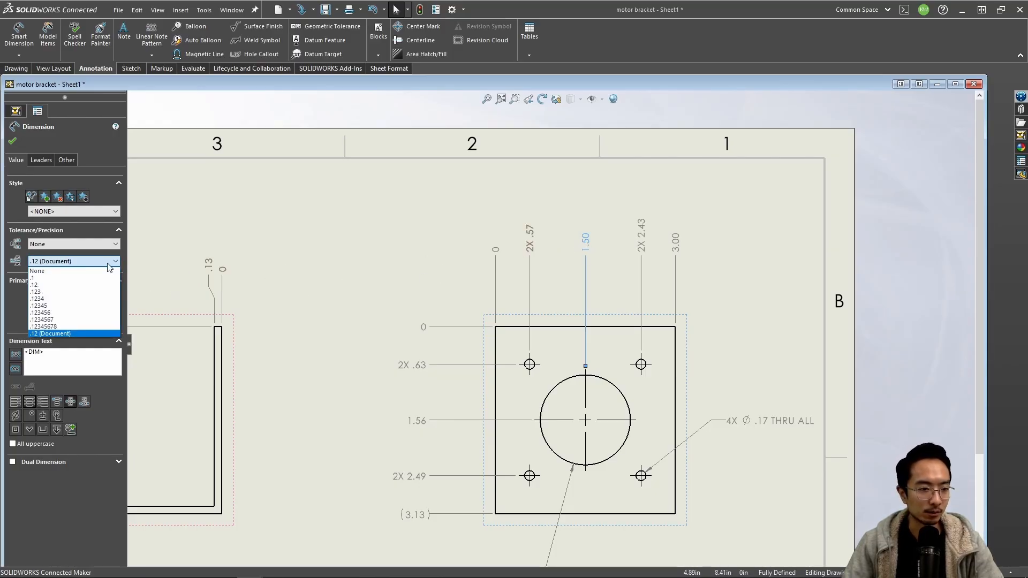
click(49, 292)
click(12, 142)
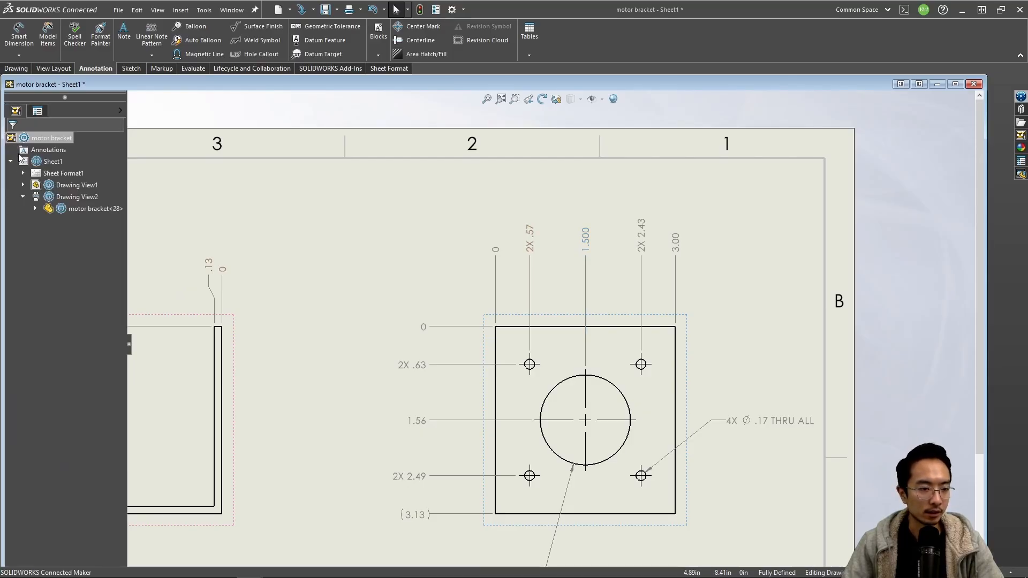
Step: Set the drawing document's primary and dual dimension precision to three decimal places (.123)
click(464, 9)
click(467, 24)
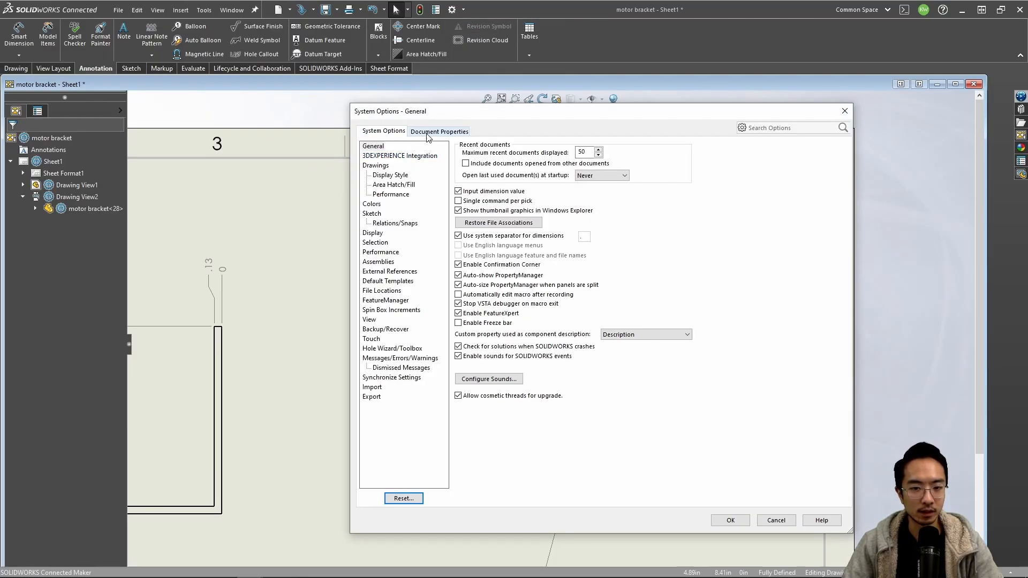
click(428, 134)
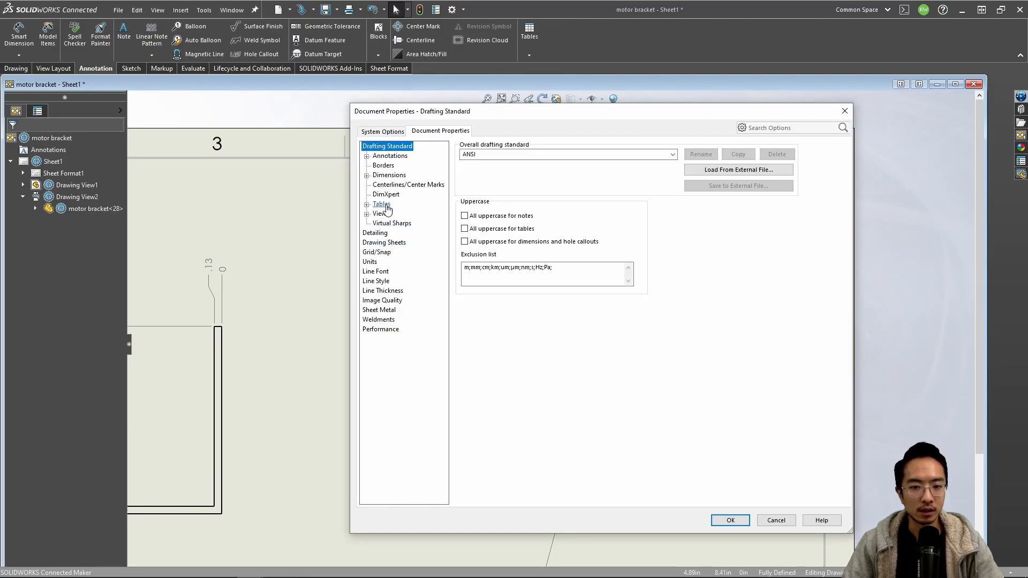
click(389, 175)
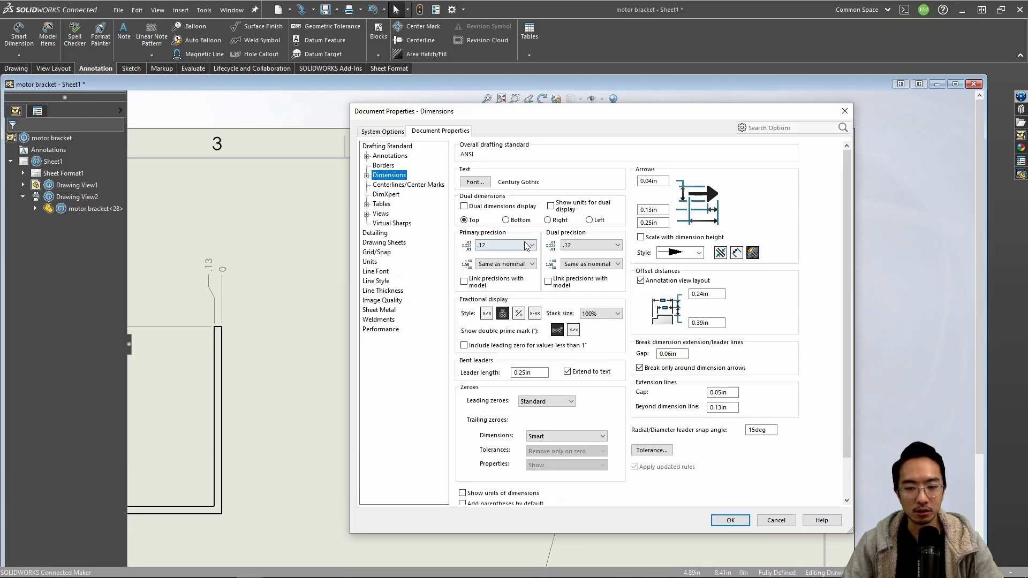
click(528, 246)
click(504, 275)
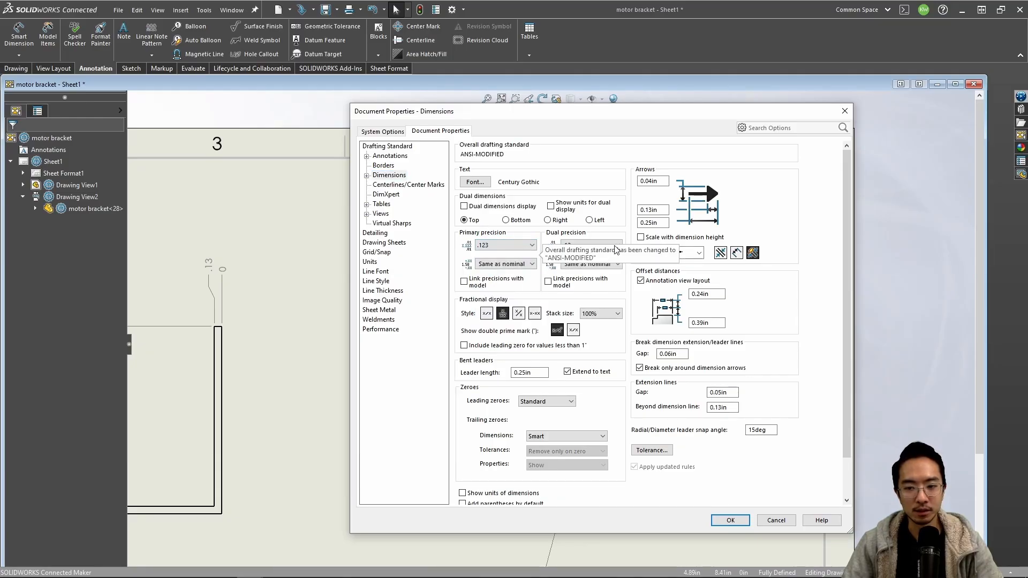
click(617, 246)
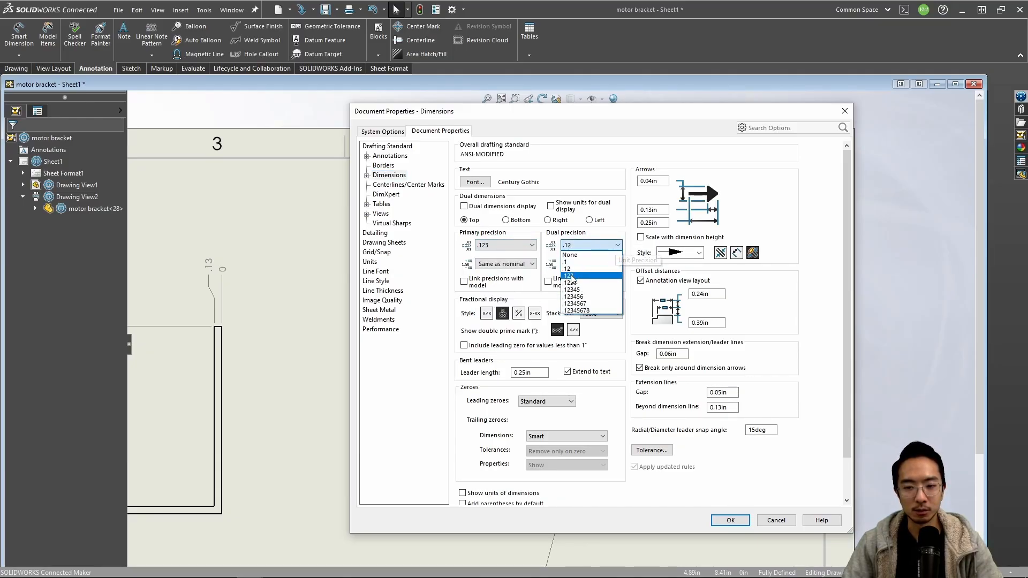
click(586, 275)
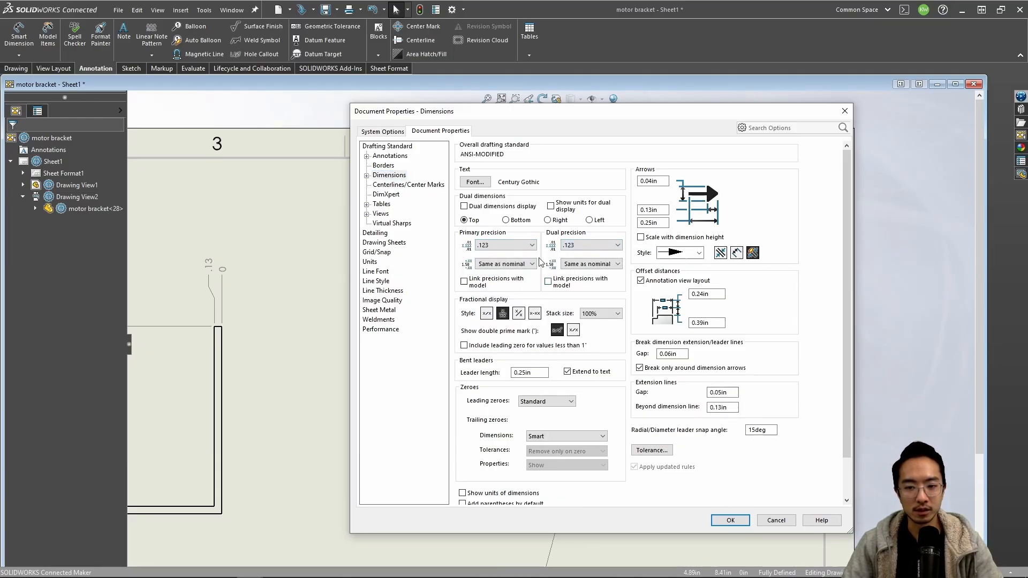
click(731, 520)
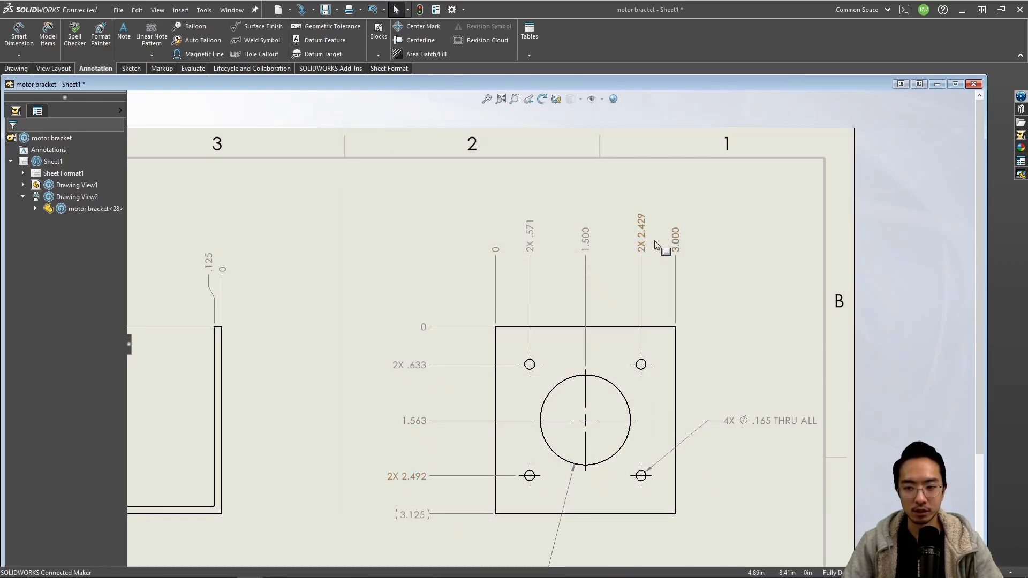
Step: Inspect the precision setting of the central hole's horizontal ordinate dimension and review the dimensions across both views
click(589, 245)
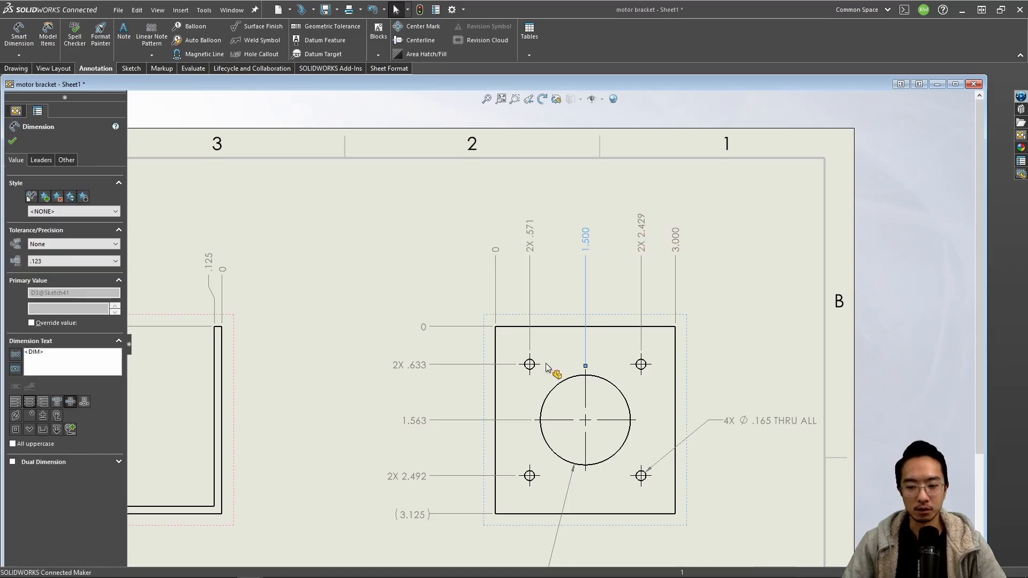
scroll(548, 365, up, 4)
scroll(351, 415, down, 2)
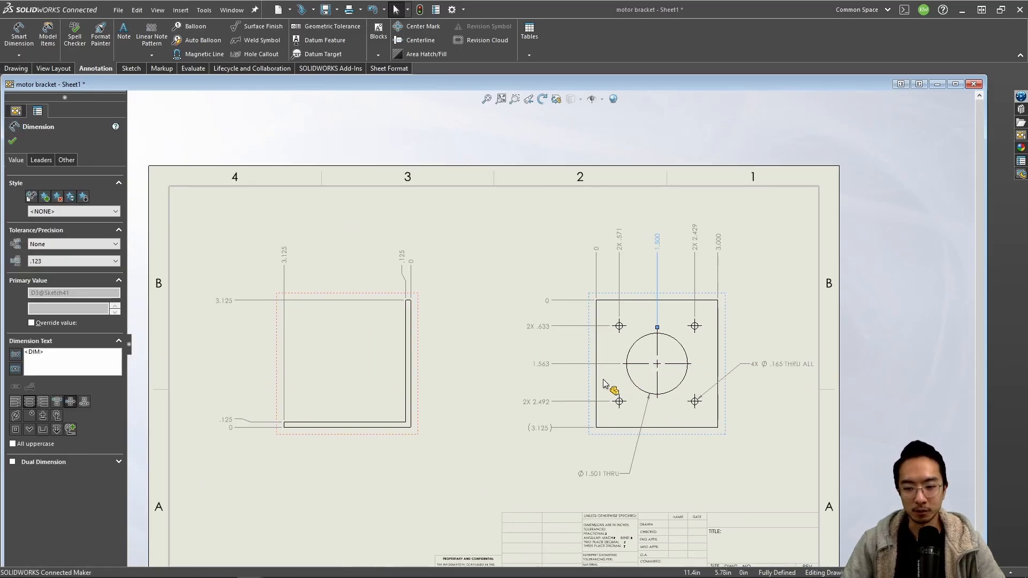
Step: Give the central hole's horizontal and vertical ordinate dimensions a Symmetric tolerance type
click(551, 365)
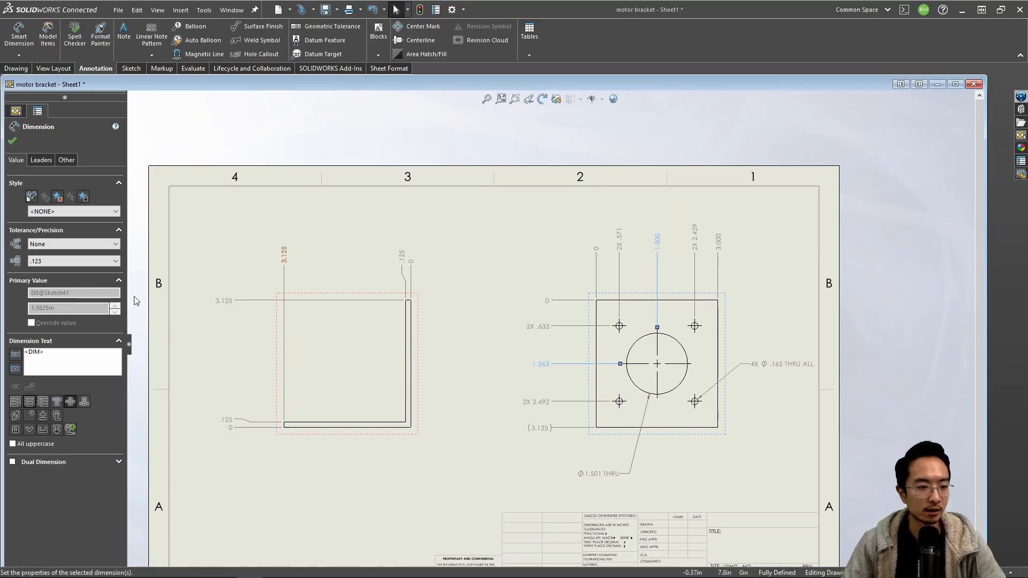
click(105, 244)
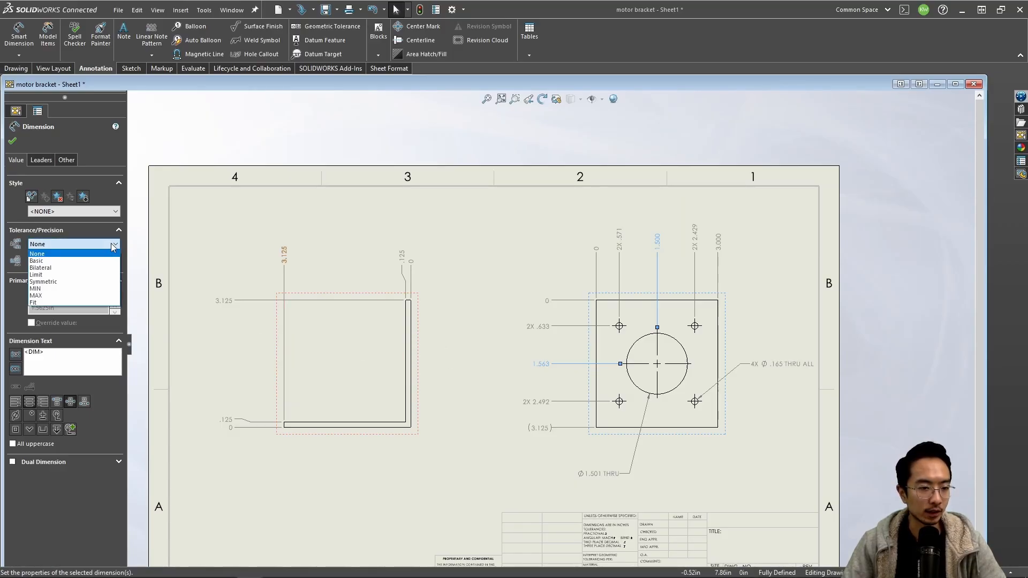
click(47, 268)
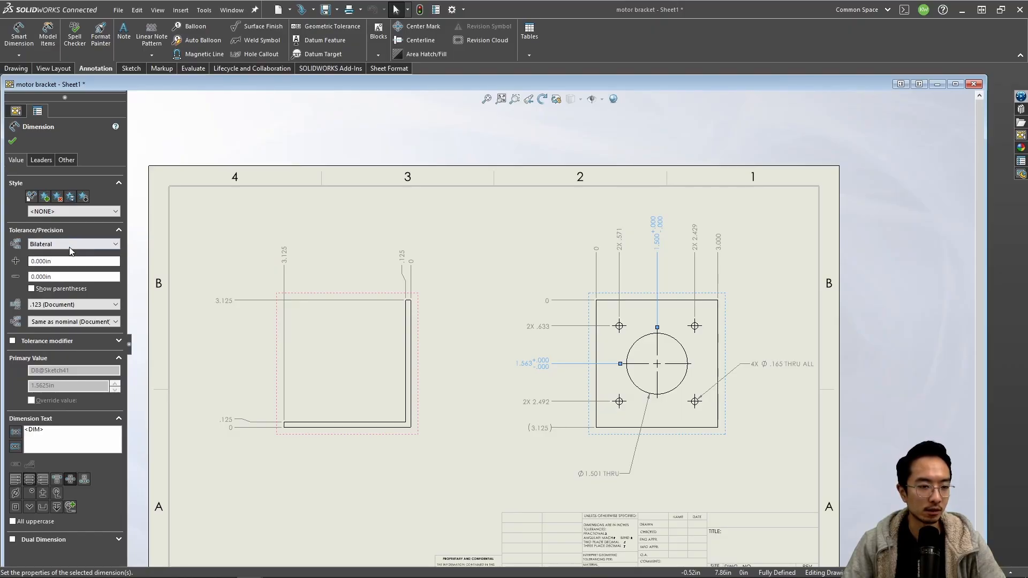
click(71, 246)
click(49, 283)
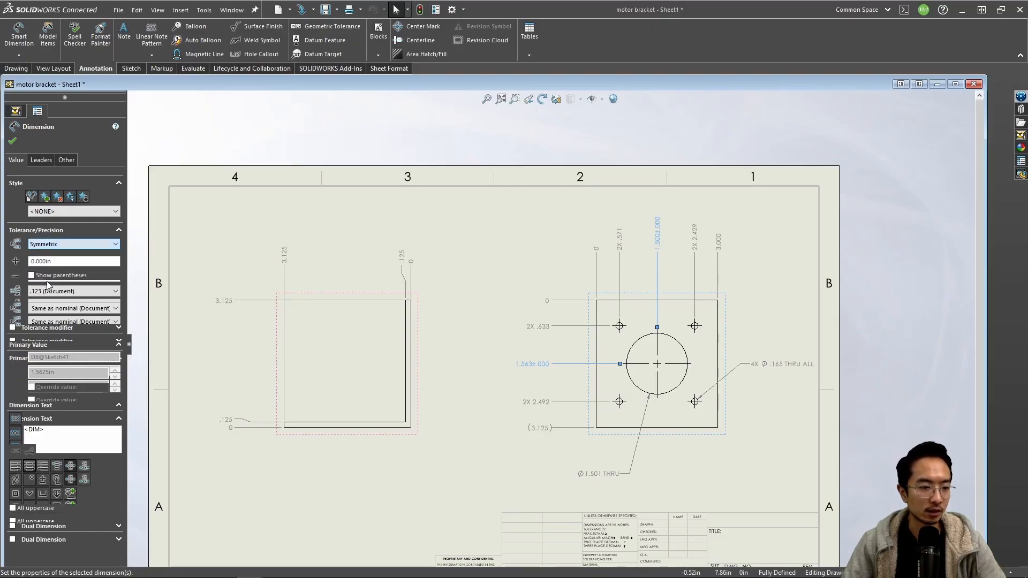
Step: Set the symmetric tolerance of both central-hole ordinate dimensions to 0.001in
drag(56, 262, 30, 265)
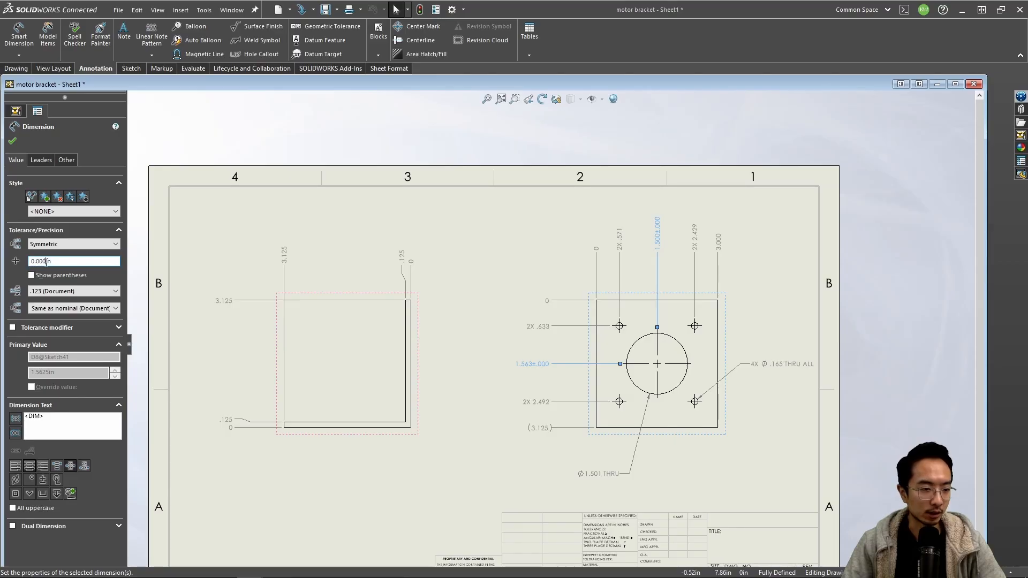
key(Left)
key(Left)
key(BackSpace)
text(1)
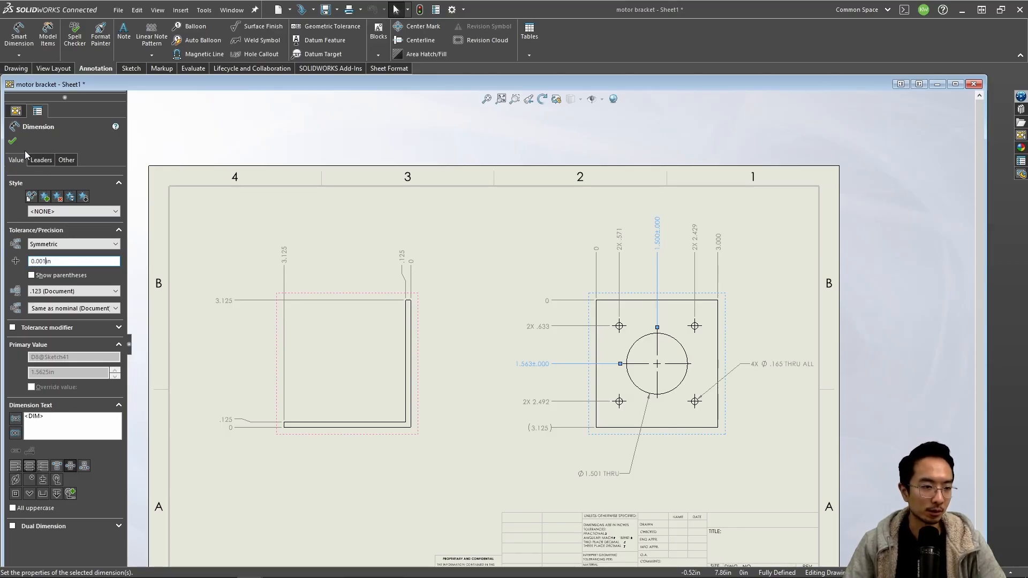
click(12, 140)
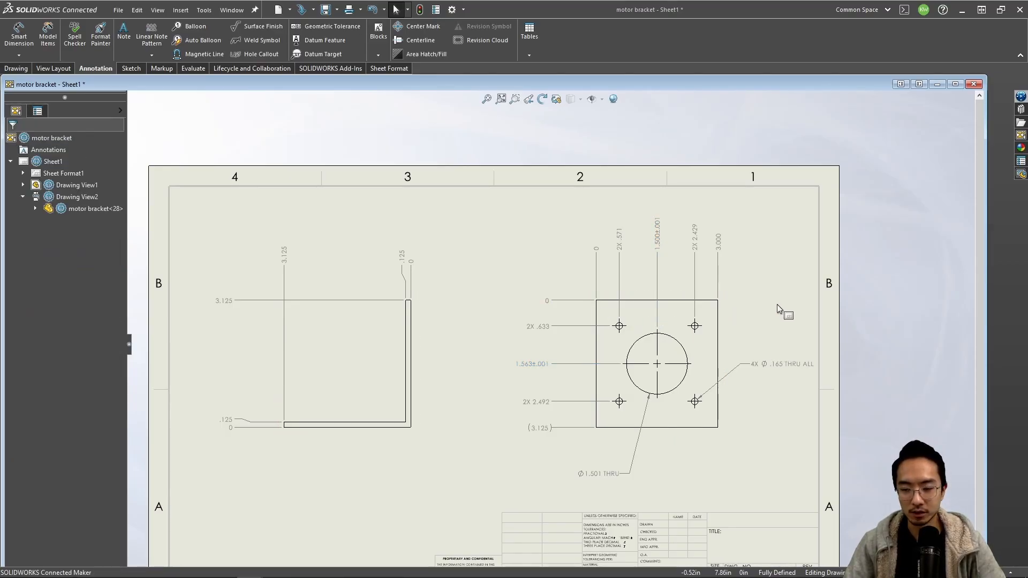
Step: Apply a Bilateral tolerance of +0.002in and -0.000in to the central hole's diameter callout
scroll(718, 356, down, 4)
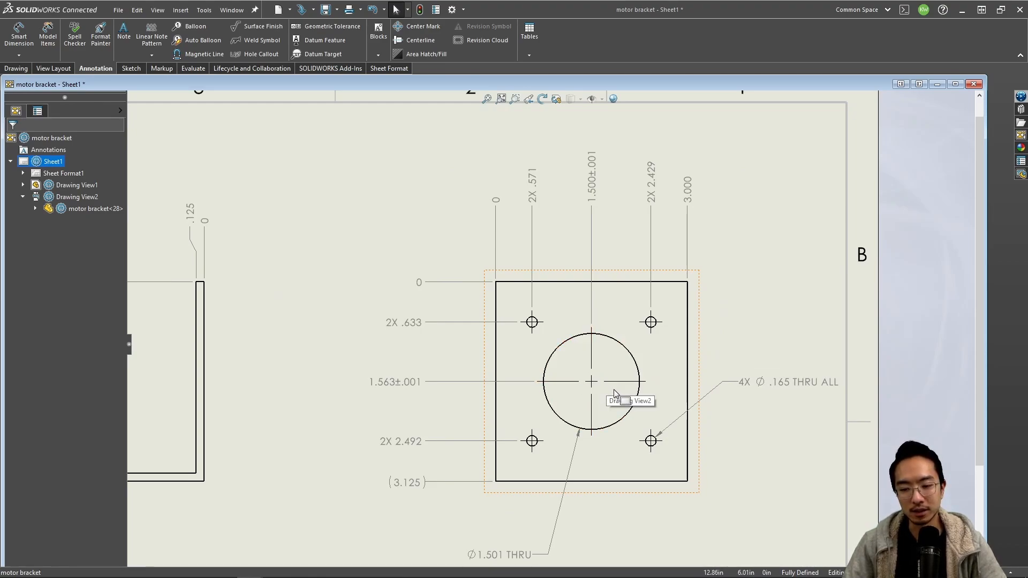
scroll(605, 397, up, 2)
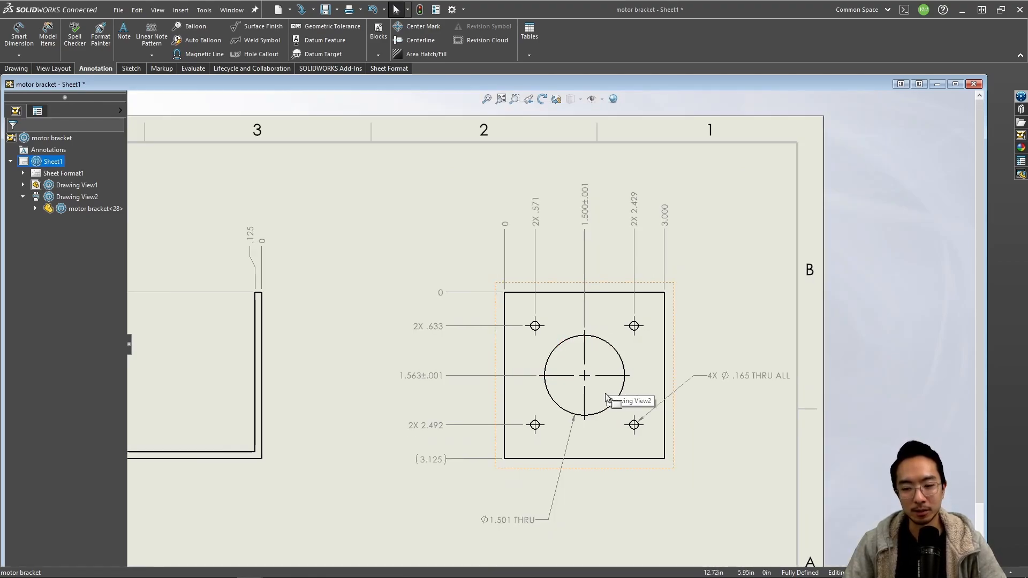
scroll(594, 375, down, 1)
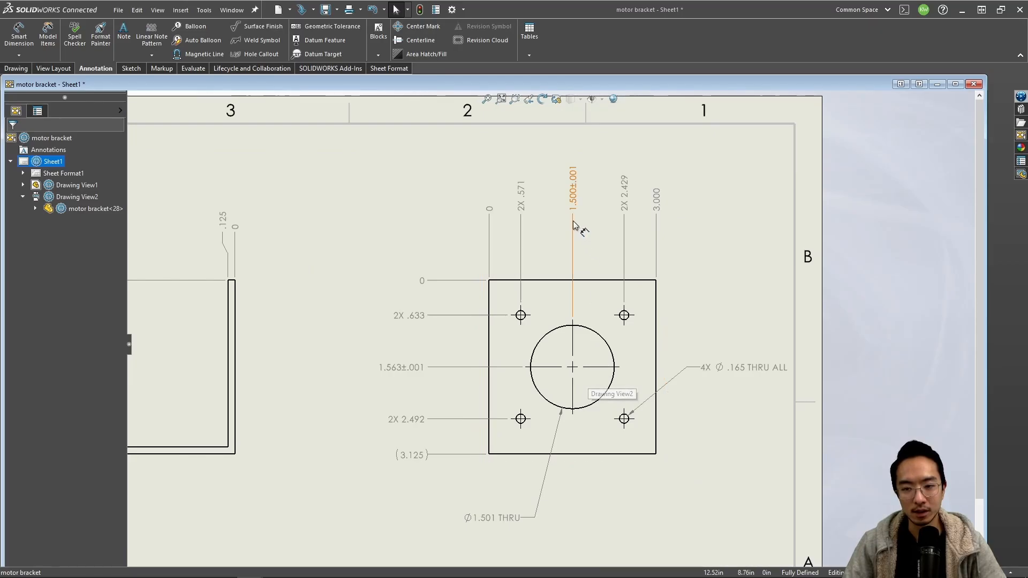
click(491, 518)
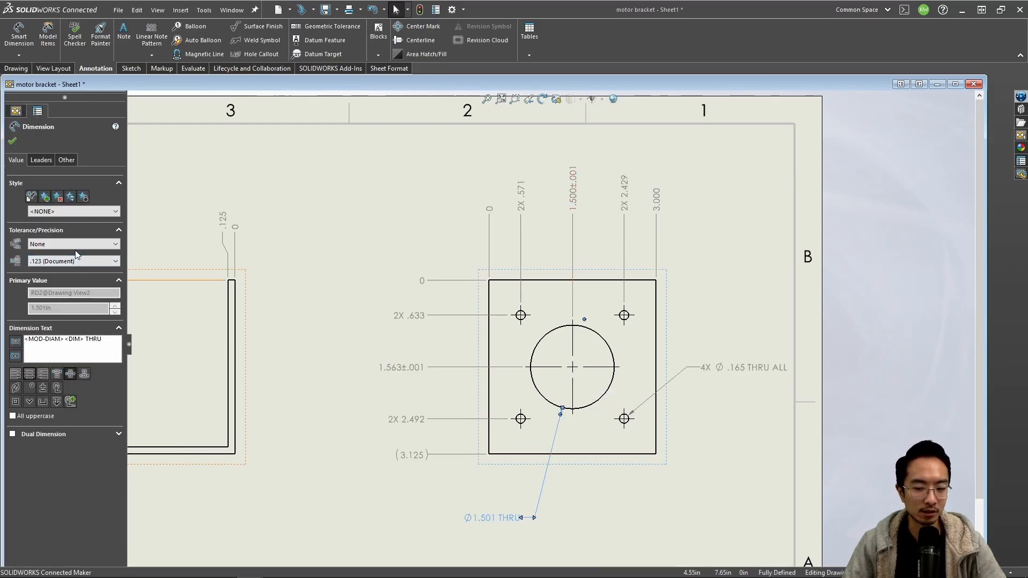
click(72, 246)
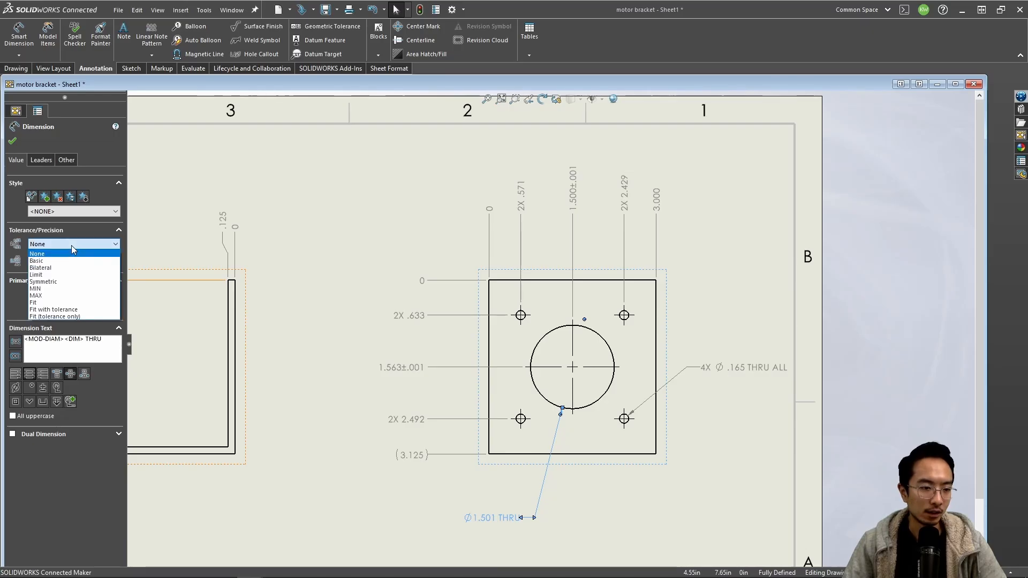
click(61, 260)
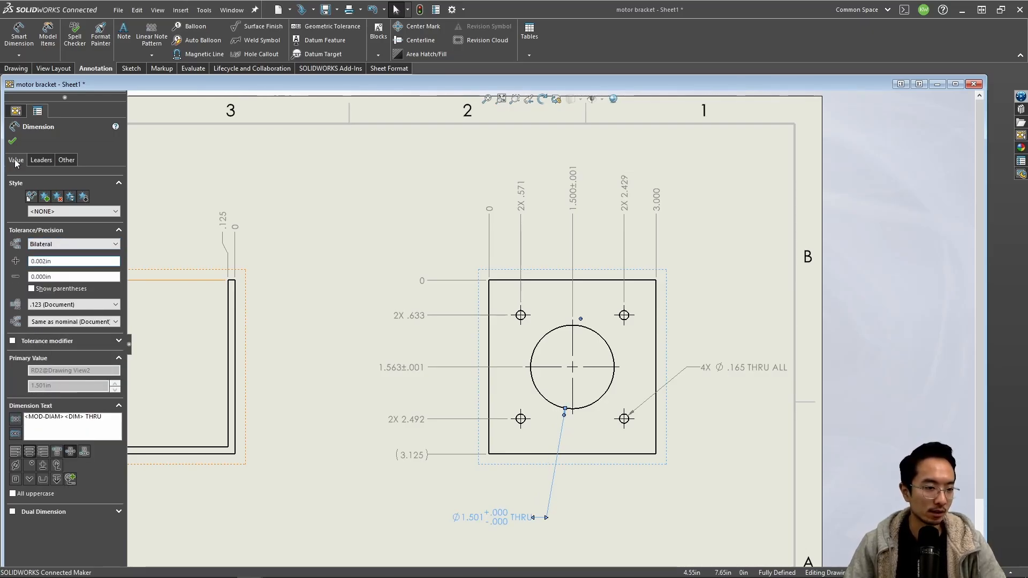
click(11, 141)
scroll(467, 483, up, 3)
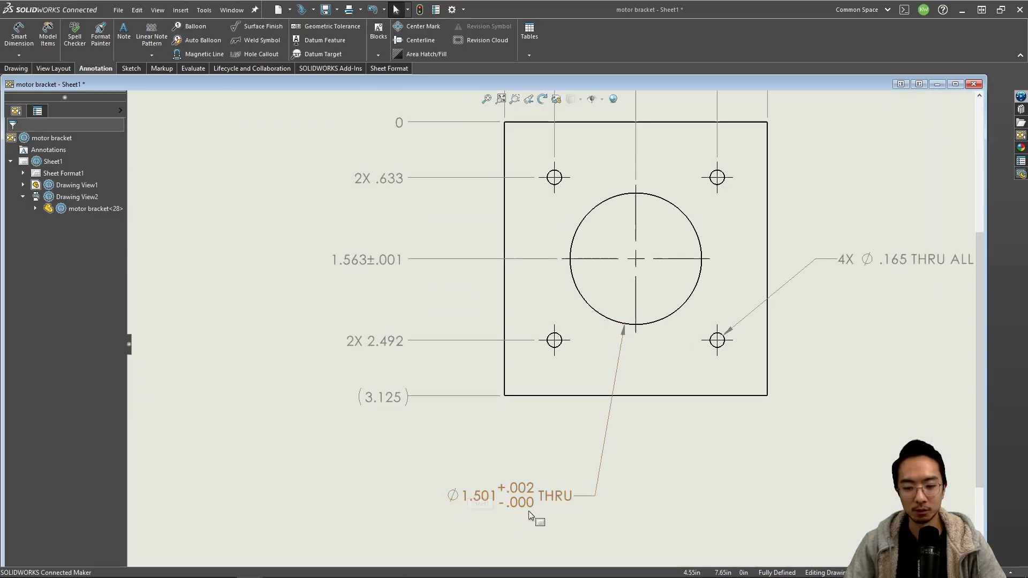
scroll(528, 510, up, 1)
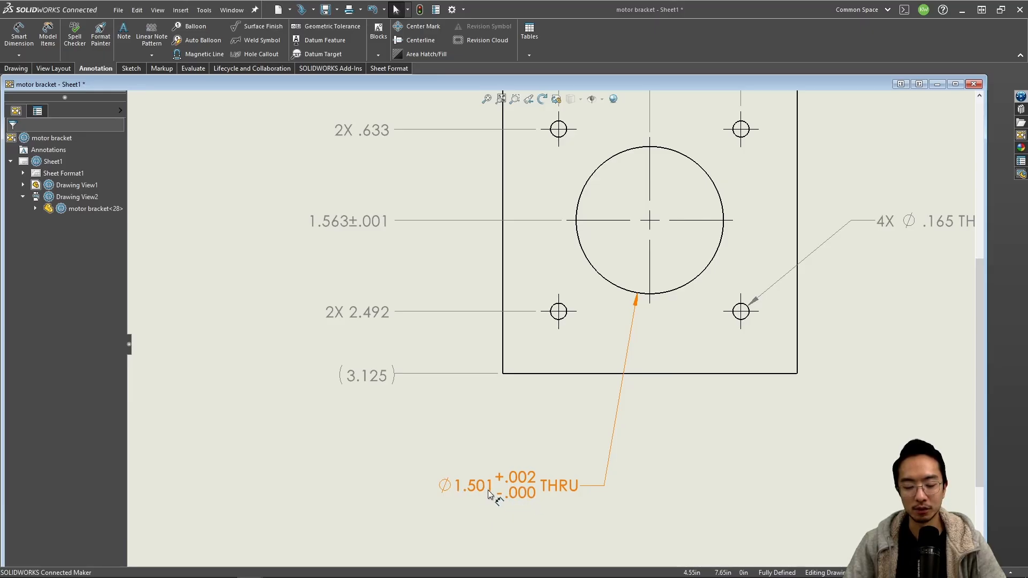
scroll(584, 491, down, 3)
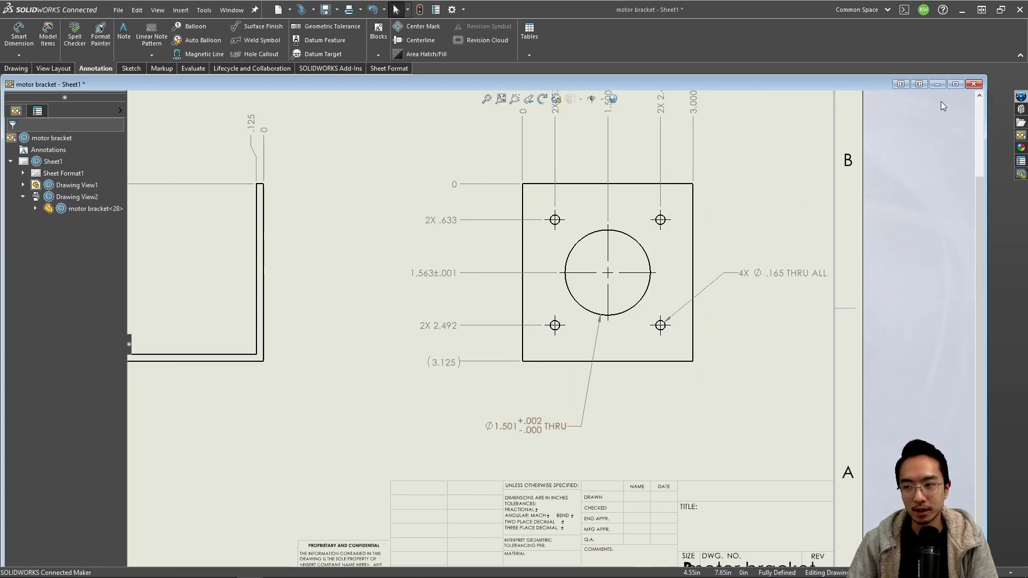
Step: Switch to the motor assembly and view the bracket's motor-mounting face head-on
click(938, 86)
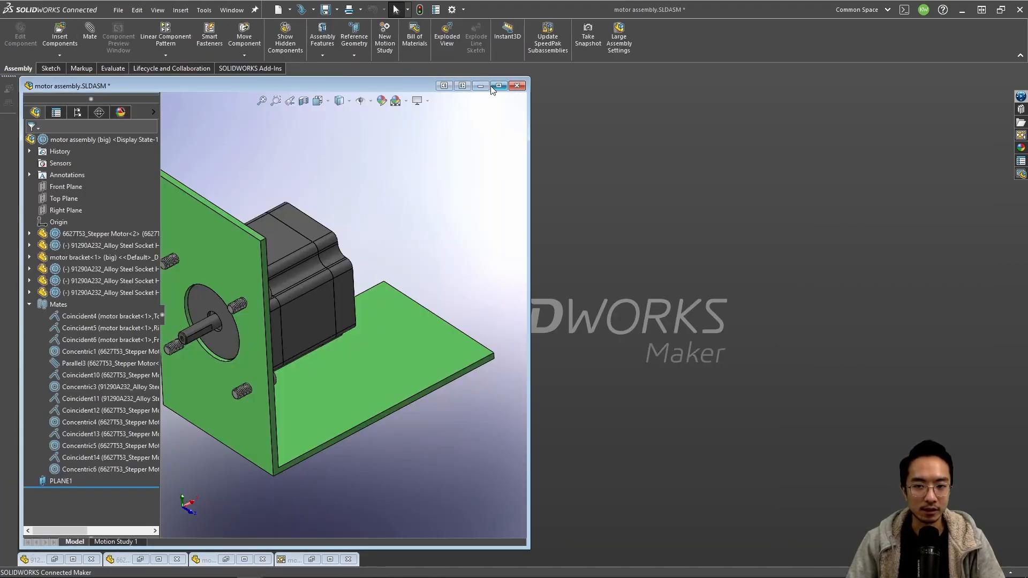
click(492, 87)
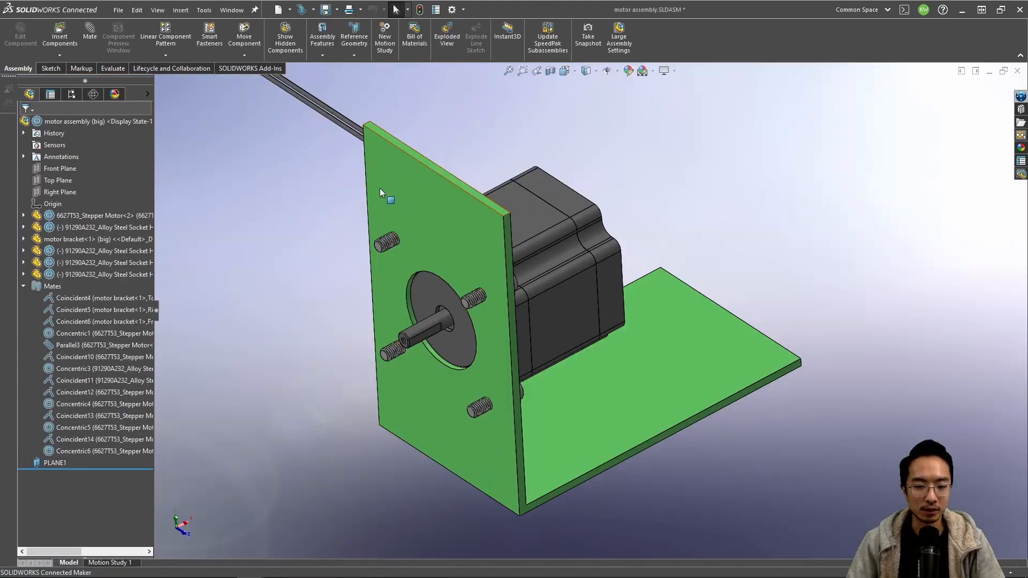
click(470, 236)
click(555, 201)
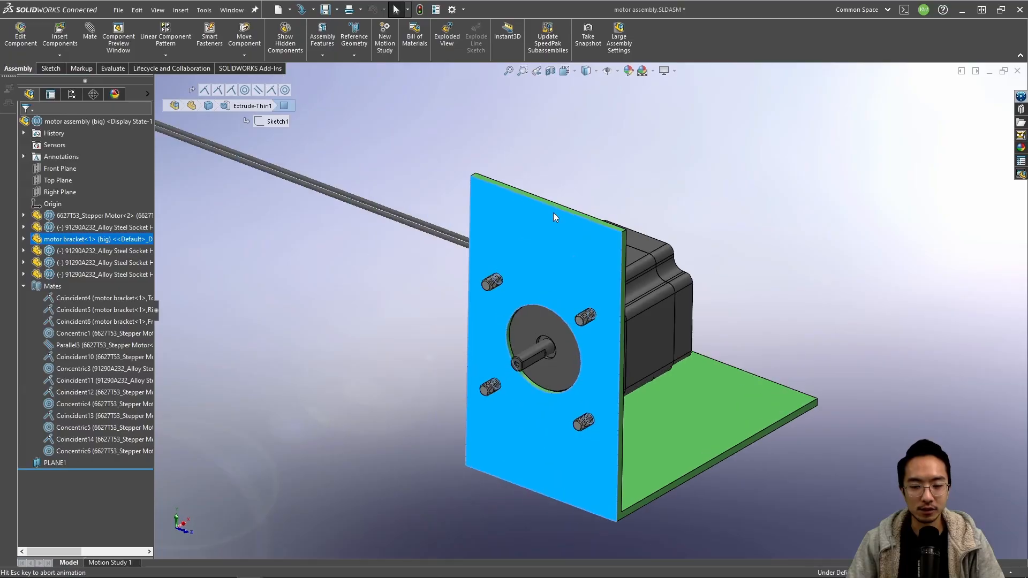
scroll(810, 295, down, 10)
middle_drag(509, 151, 495, 305)
scroll(499, 311, up, 9)
middle_drag(548, 346, 595, 345)
key(space)
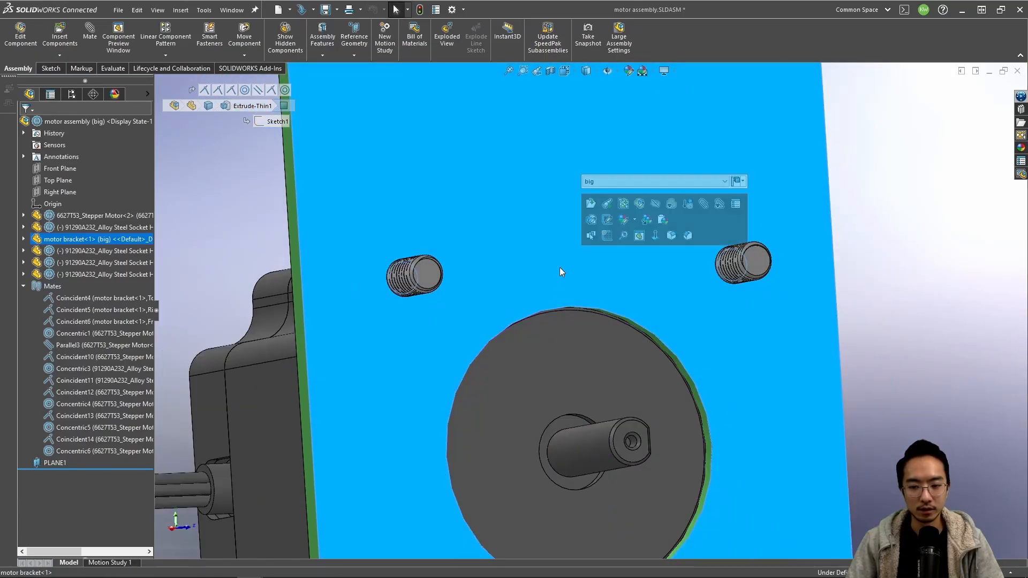
click(658, 238)
Step: Examine the clearance between the bracket's central hole and the motor's round boss, and the fit around the mounting screws
scroll(848, 325, down, 20)
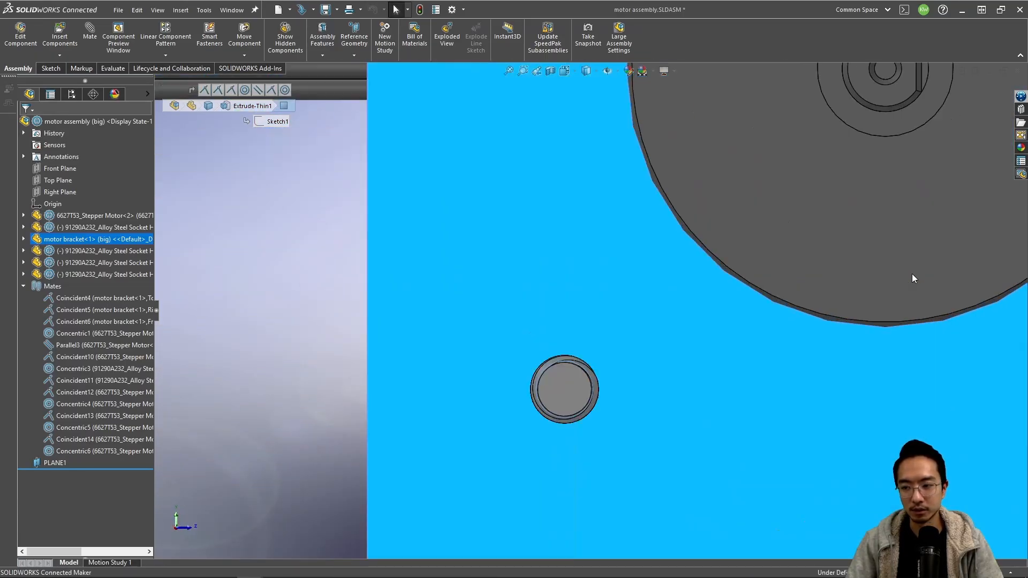
middle_drag(454, 194, 448, 246)
scroll(554, 262, up, 13)
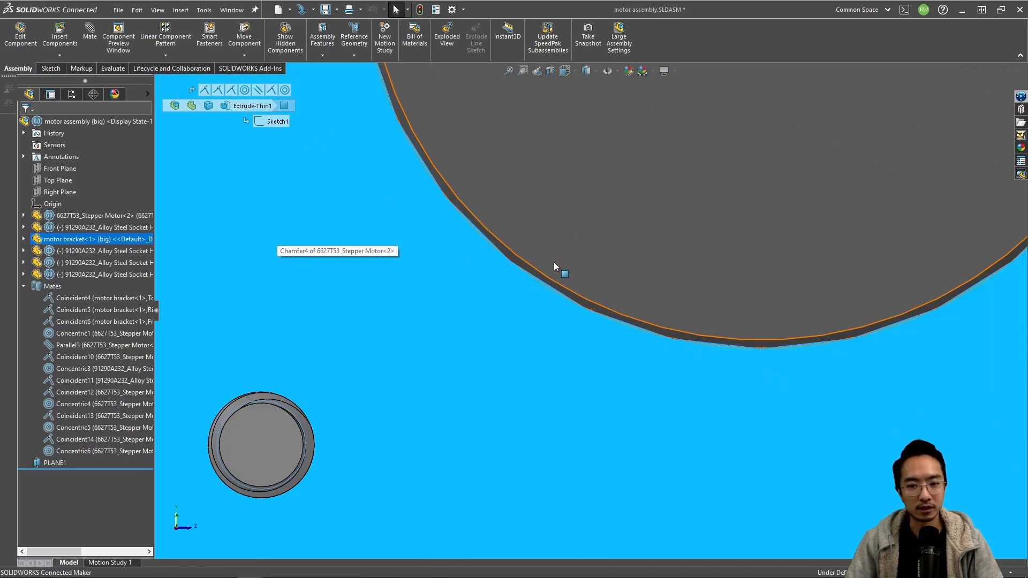
click(880, 209)
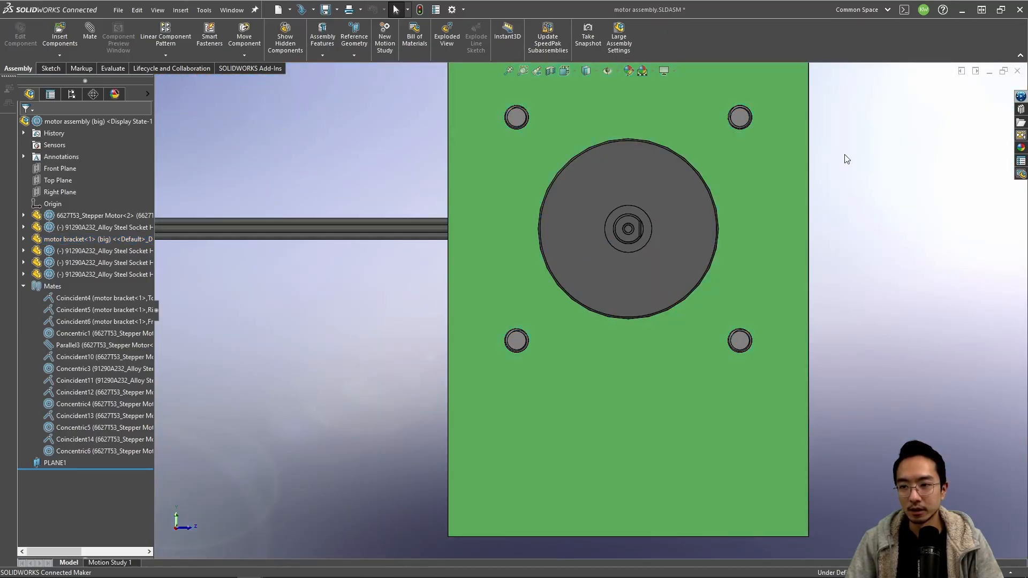
middle_drag(811, 190, 814, 308)
scroll(862, 214, up, 3)
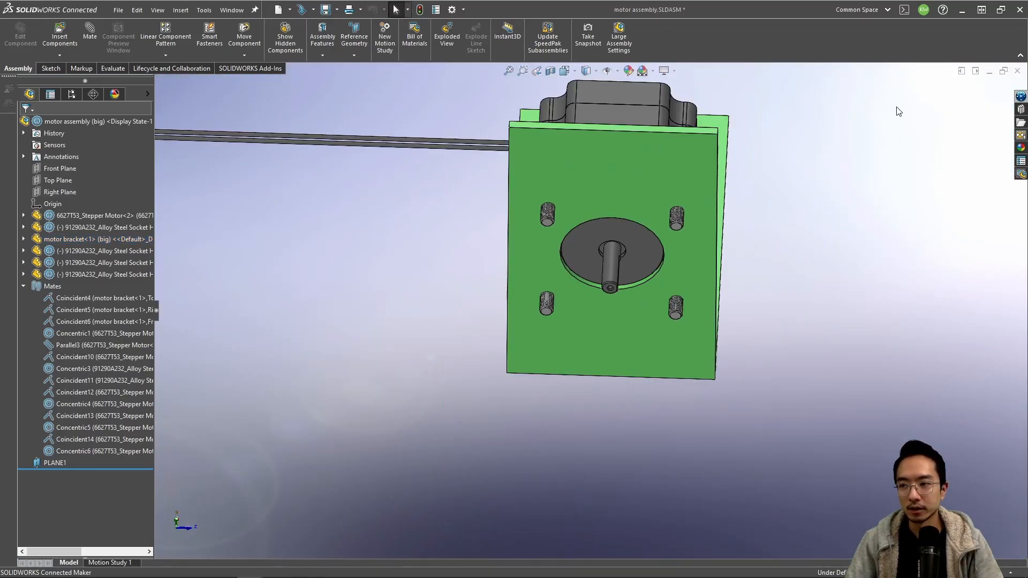
Step: Return to the motor bracket drawing and review the toleranced dimensions and hole callouts across both views
click(989, 72)
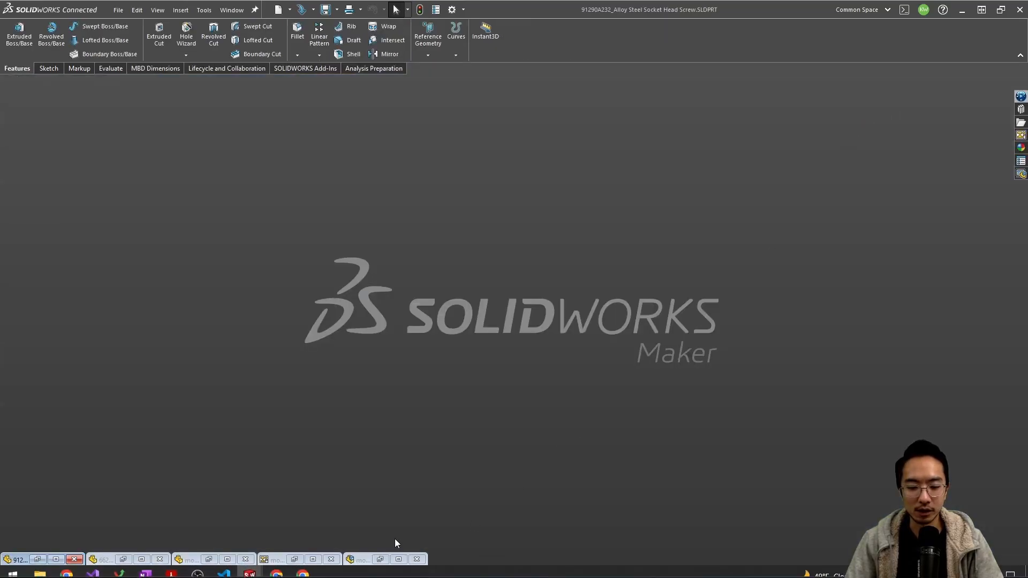
click(398, 560)
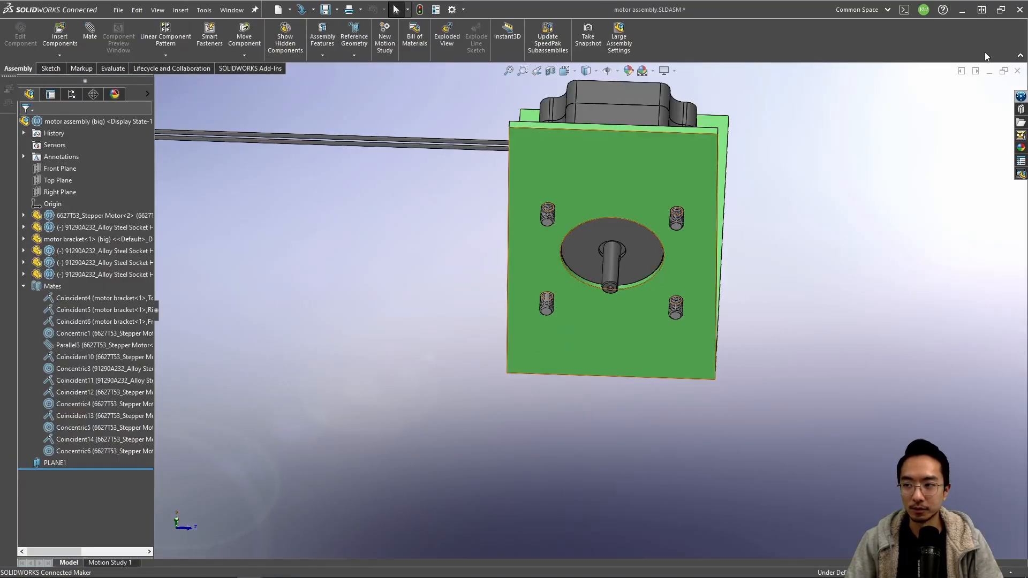
click(989, 71)
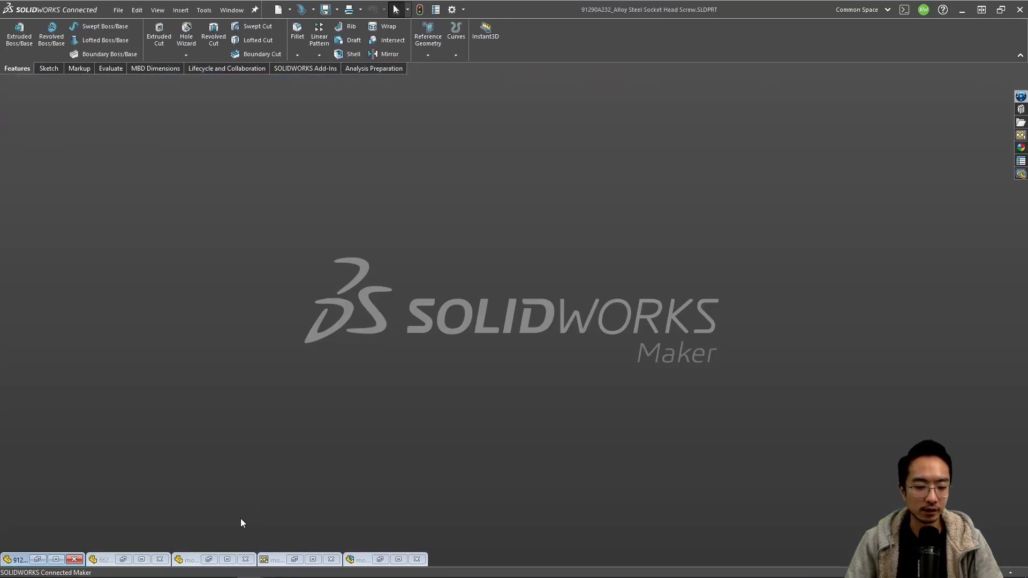
click(313, 560)
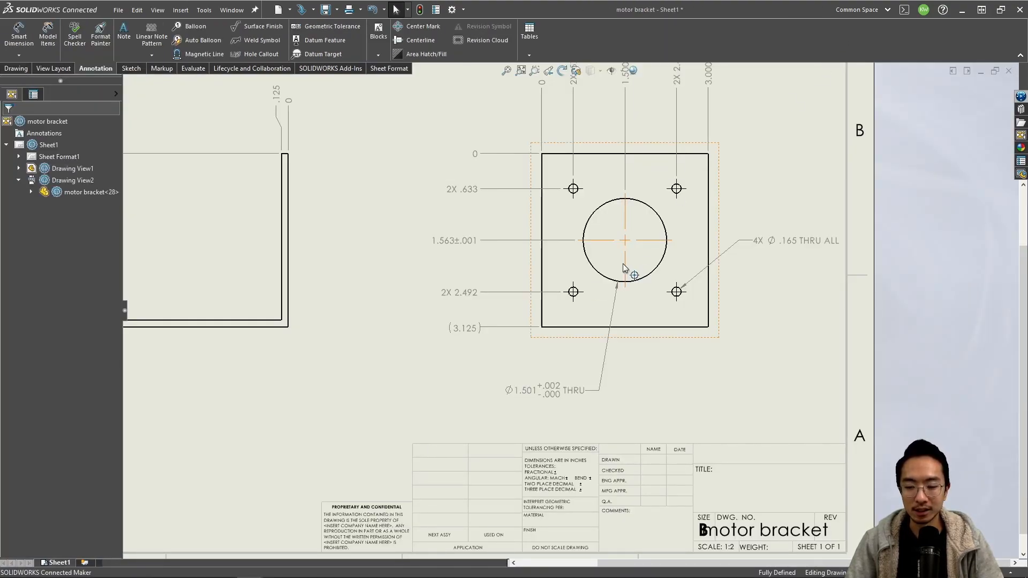
scroll(618, 262, up, 3)
scroll(521, 258, down, 2)
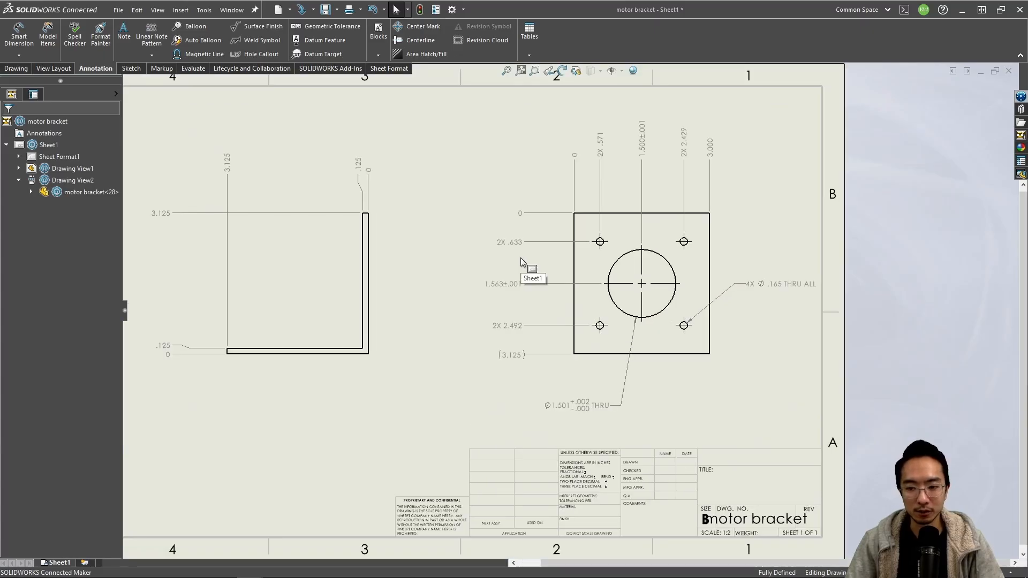
scroll(531, 252, up, 1)
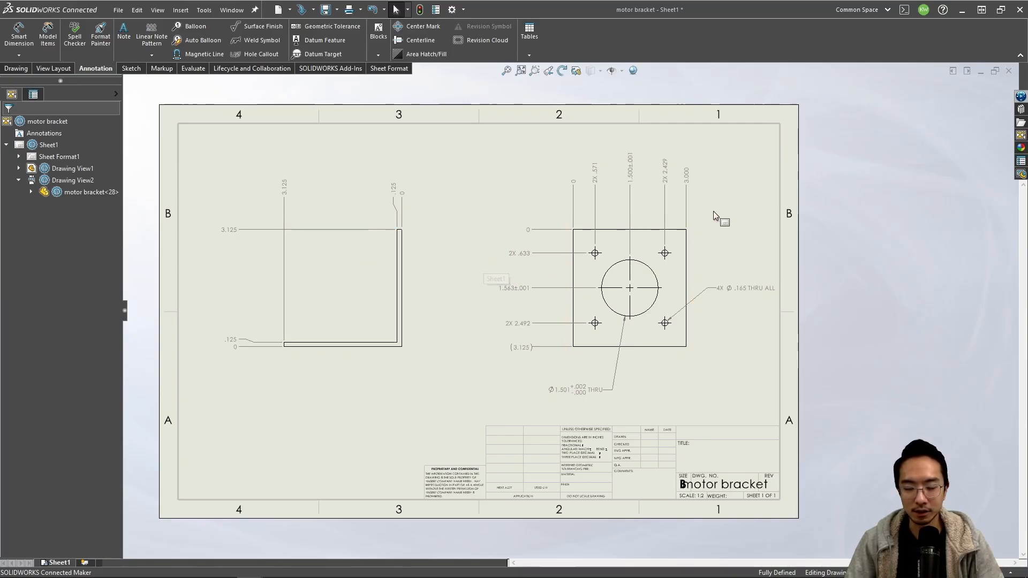
scroll(741, 316, down, 3)
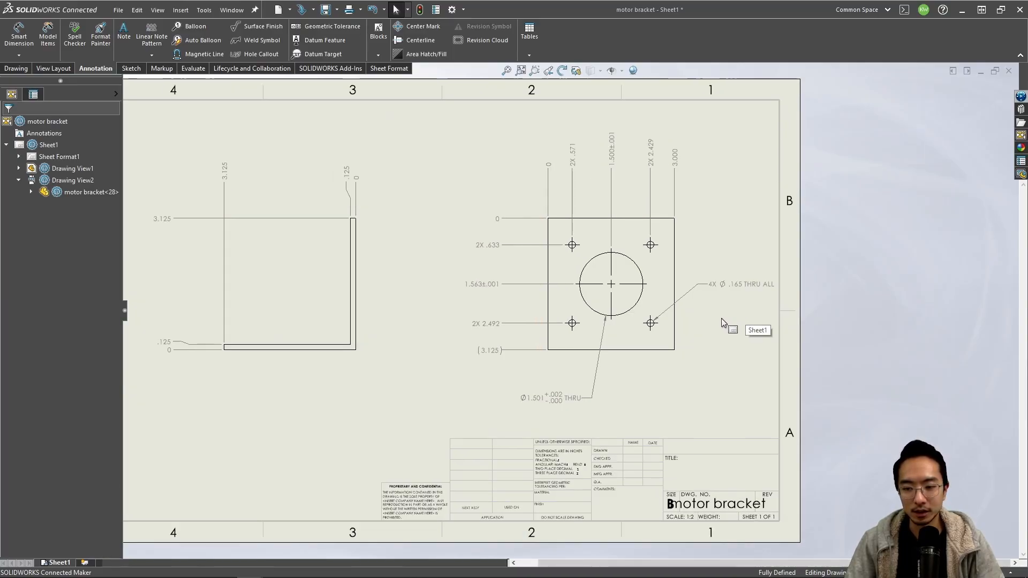
scroll(662, 308, down, 3)
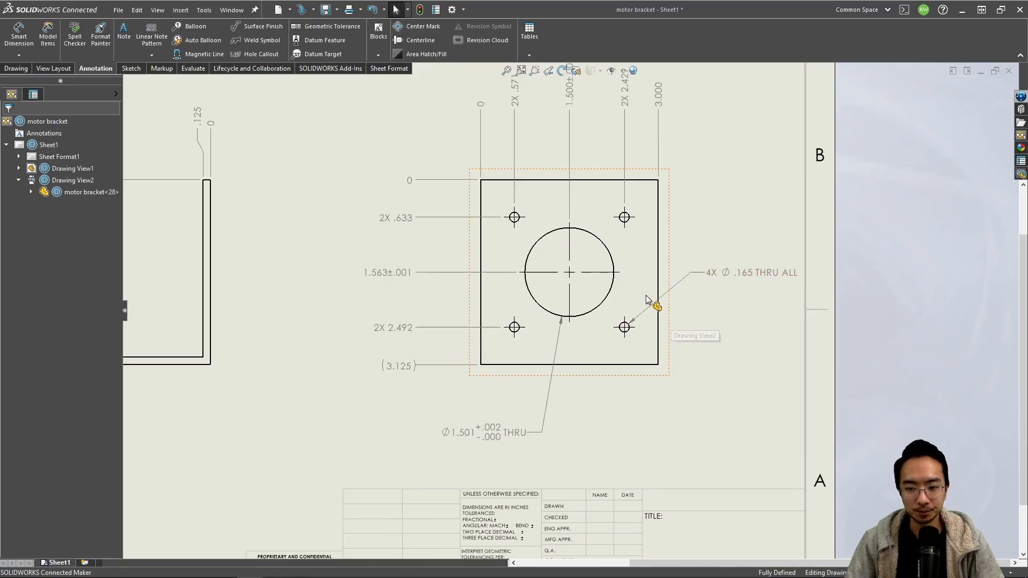
Step: Turn off document defaults for the upper-right small hole's center mark, using a mark size of 0.10in with extended lines
click(596, 207)
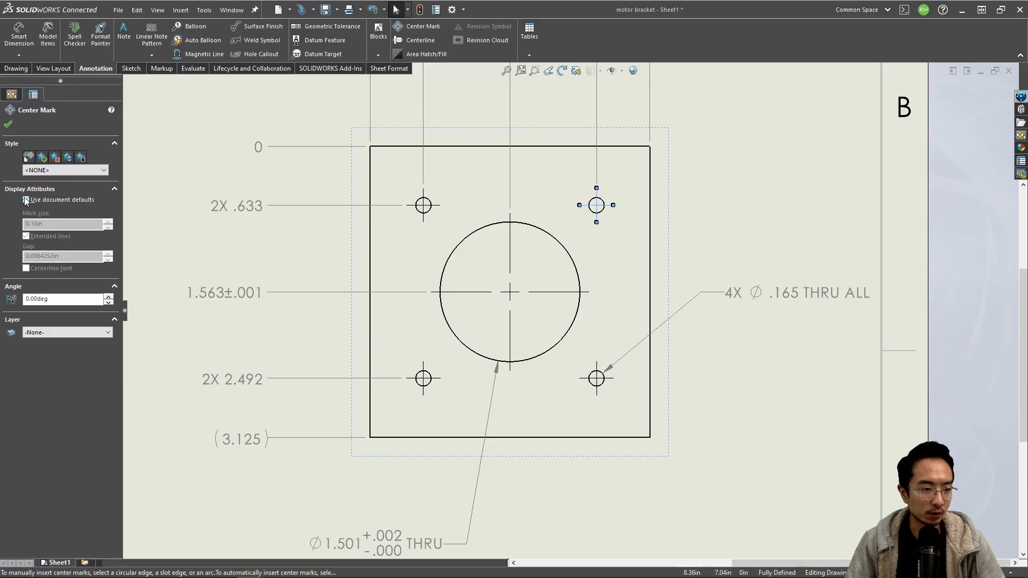
click(26, 200)
click(107, 222)
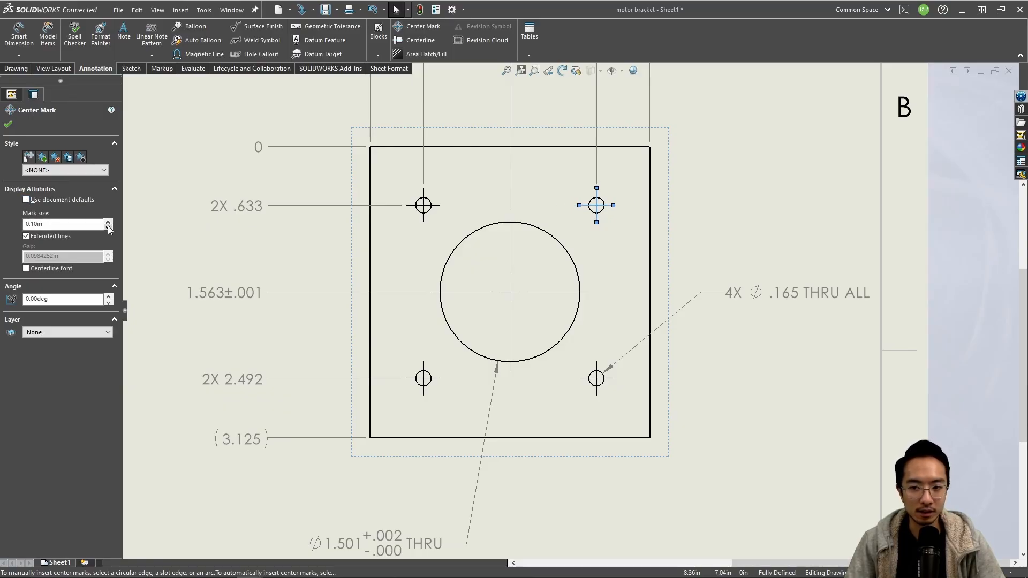
click(8, 125)
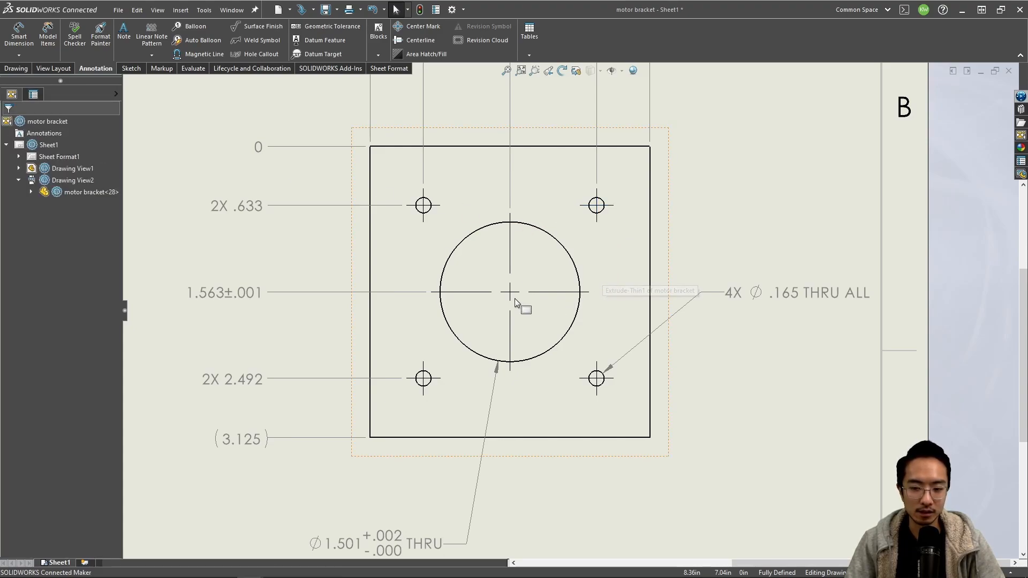
Step: Refresh the available model views and place an isometric view of the motor bracket below the dimensioned L-shaped profile view
scroll(544, 328, up, 5)
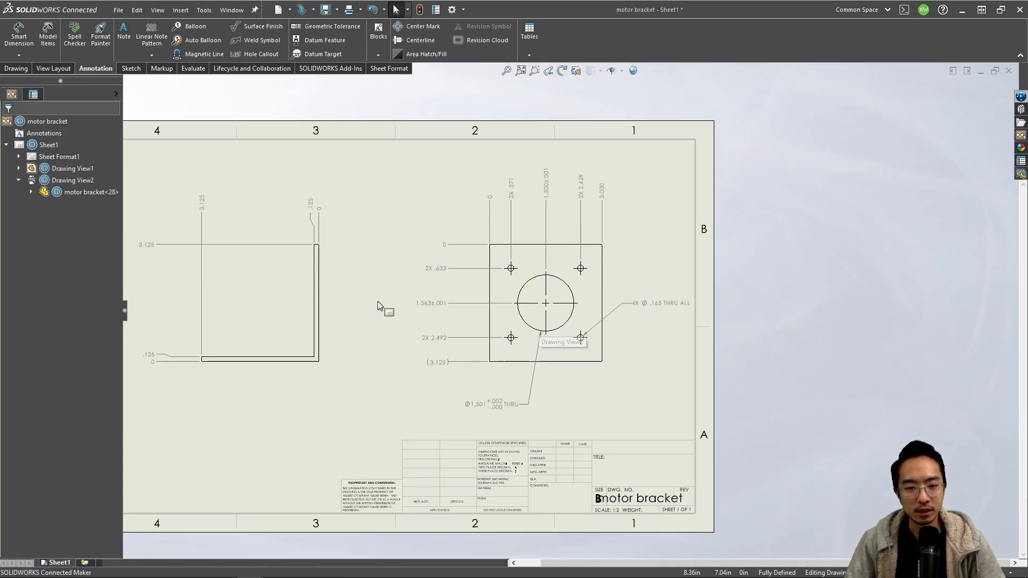
scroll(377, 301, up, 1)
scroll(320, 300, down, 1)
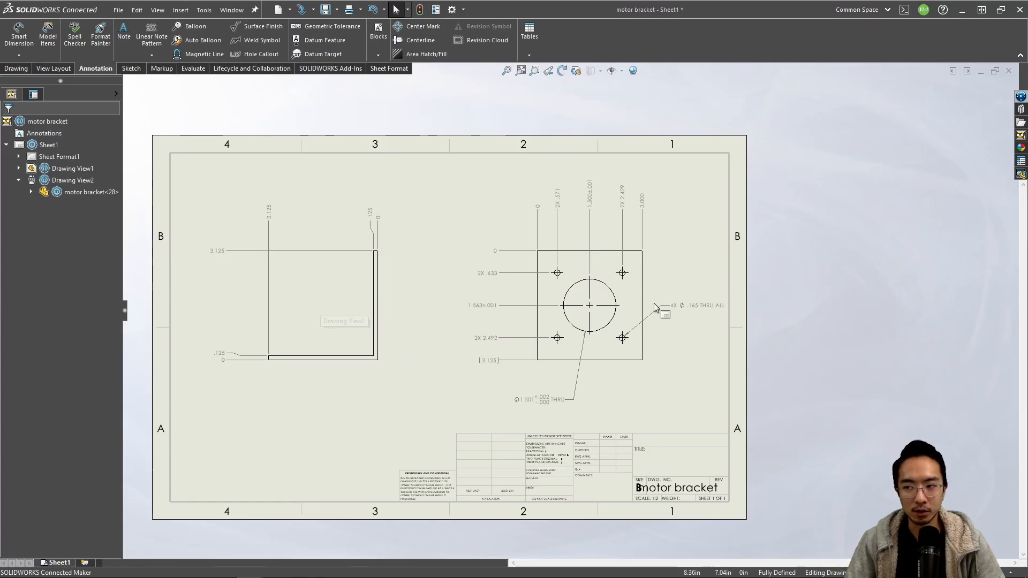
click(1021, 136)
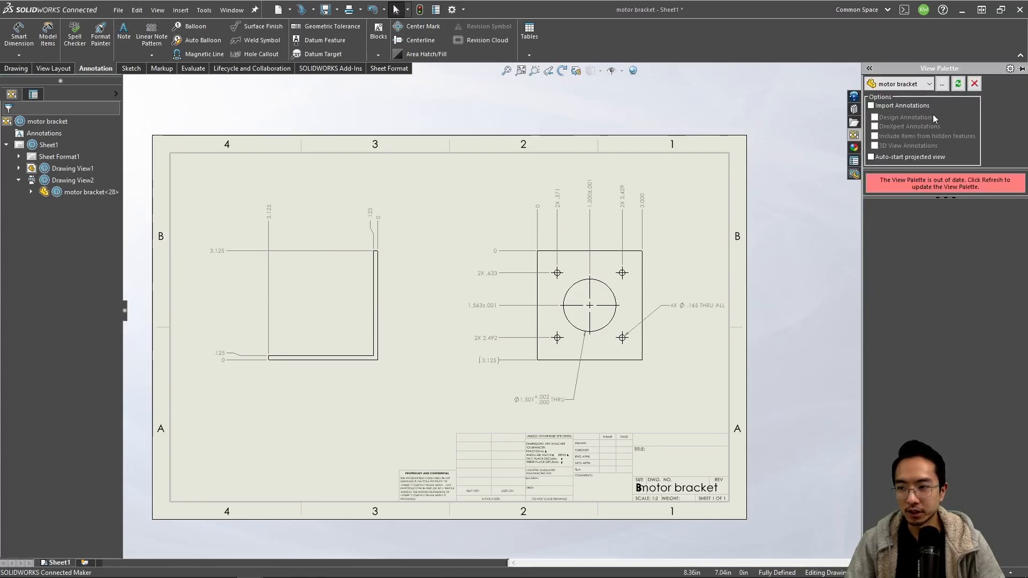
click(958, 84)
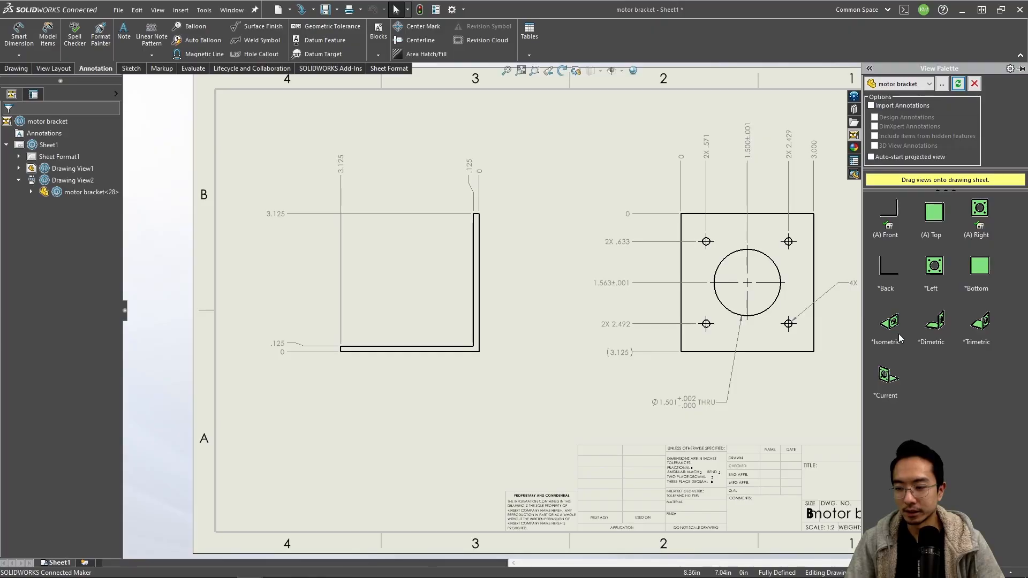
mouse_move(900, 337)
mouse_down()
mouse_move(360, 452)
mouse_move(381, 450)
mouse_up()
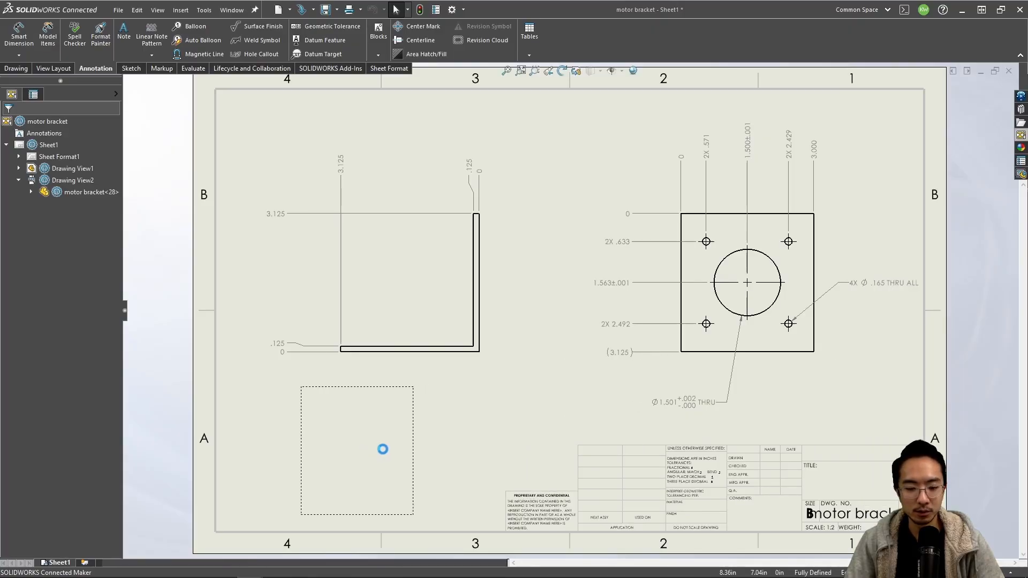
click(468, 433)
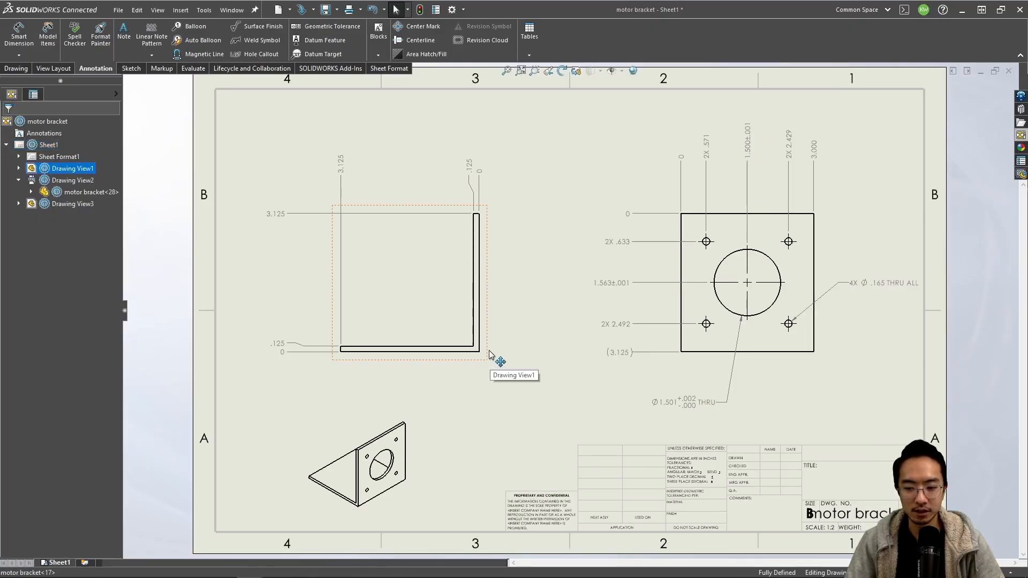
Step: Reposition the two dimensioned bracket views, shifting the hole-pattern view closer to the L-shaped profile and clearing space above the isometric view
drag(491, 356, 485, 323)
click(518, 421)
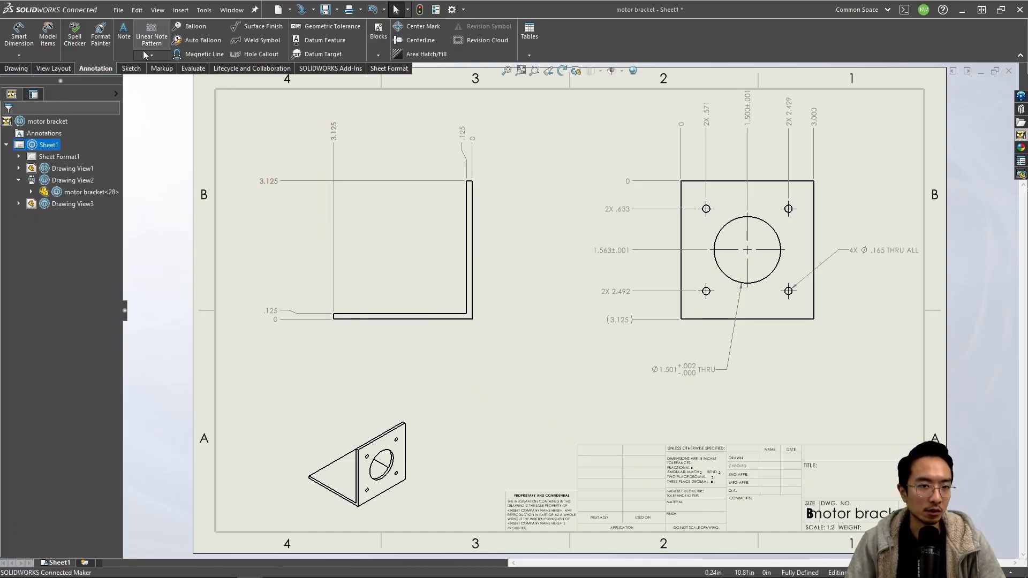
scroll(423, 181, up, 3)
scroll(434, 184, down, 2)
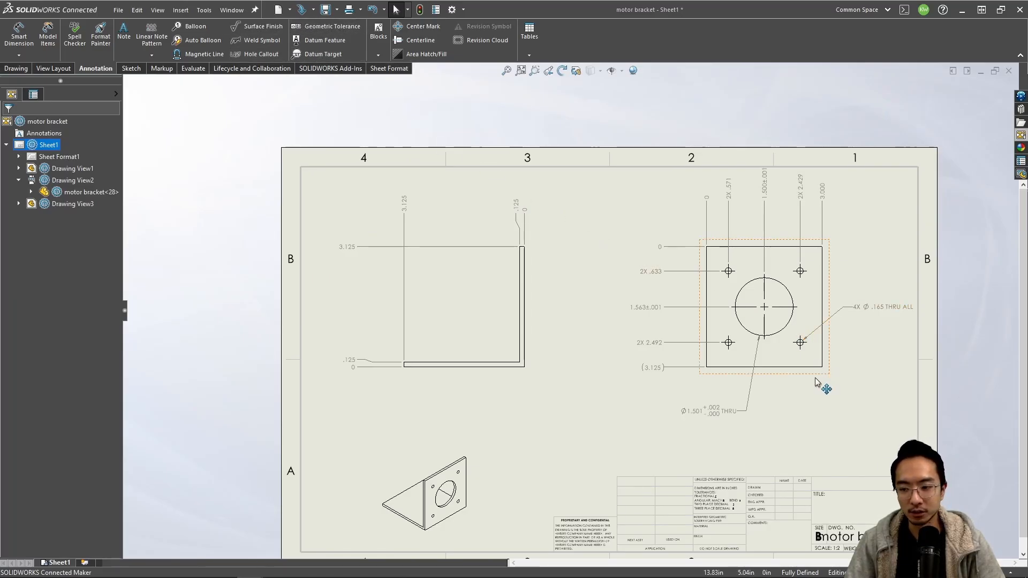
drag(816, 377, 779, 394)
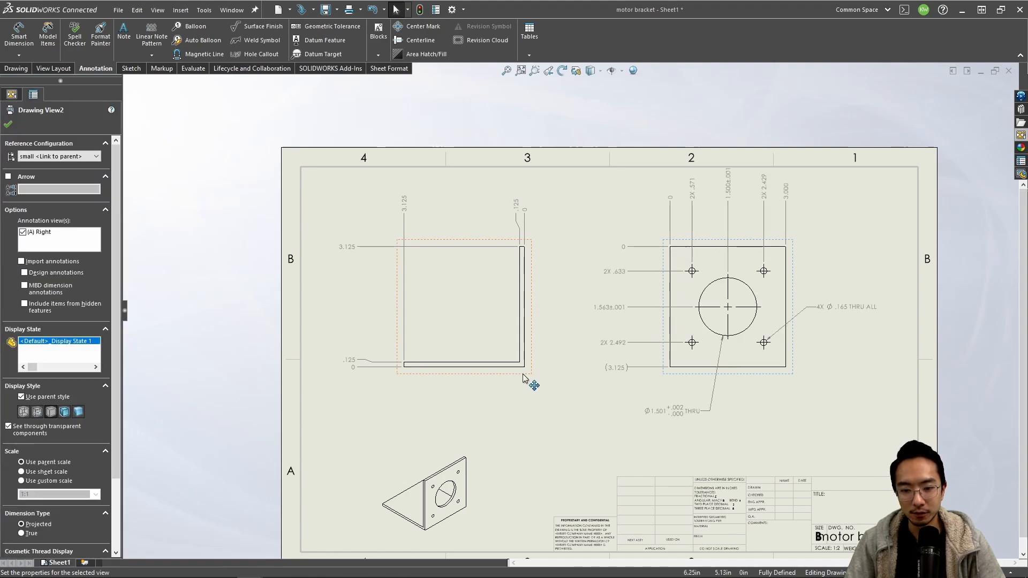
drag(517, 374, 516, 390)
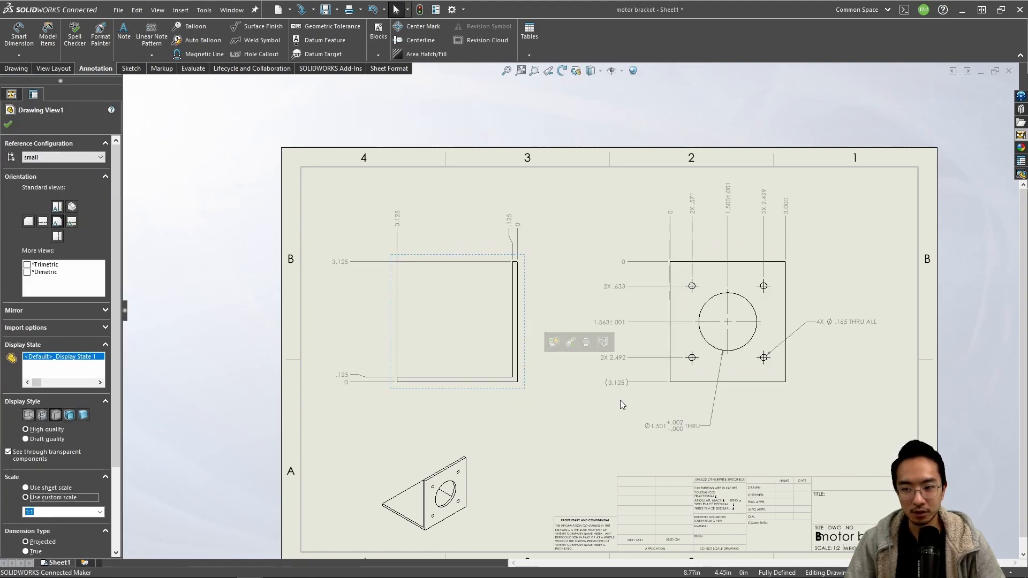
Step: Examine the title block's tolerance, material, finish, approval and drawing number fields, and review the overall sheet layout
scroll(620, 400, up, 1)
scroll(620, 404, down, 5)
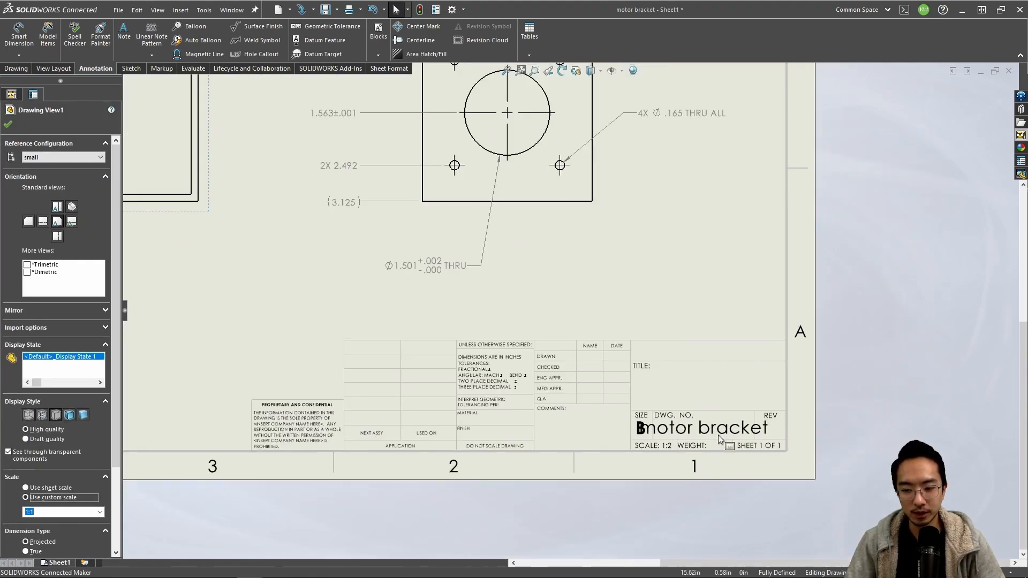
scroll(488, 364, down, 2)
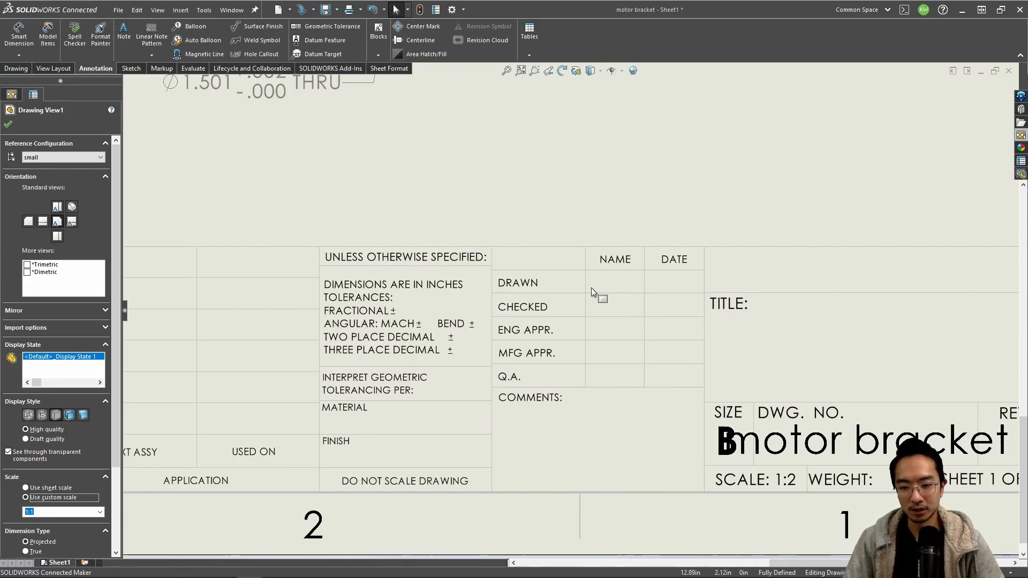
scroll(535, 289, up, 3)
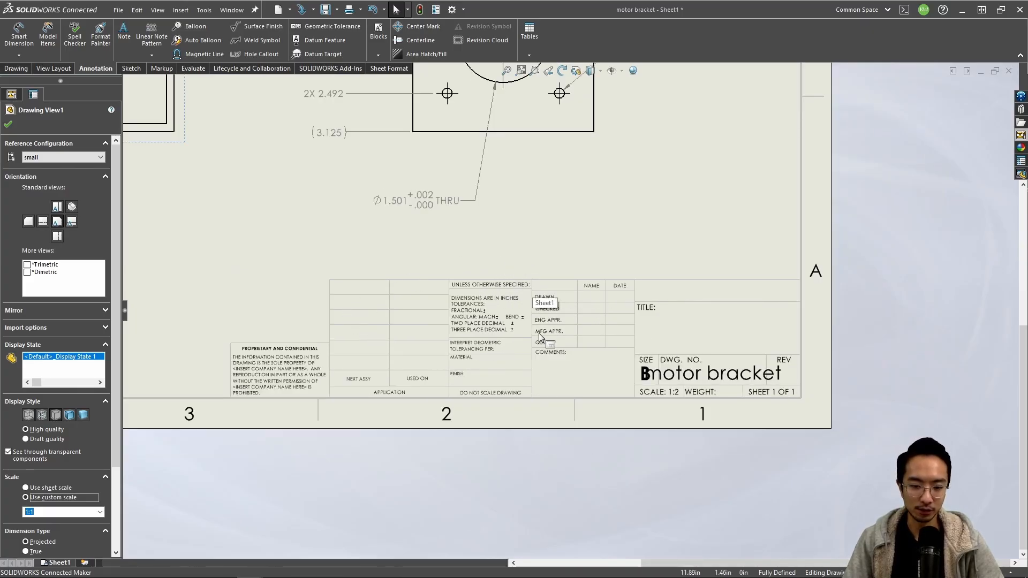
scroll(555, 328, up, 1)
scroll(554, 327, up, 3)
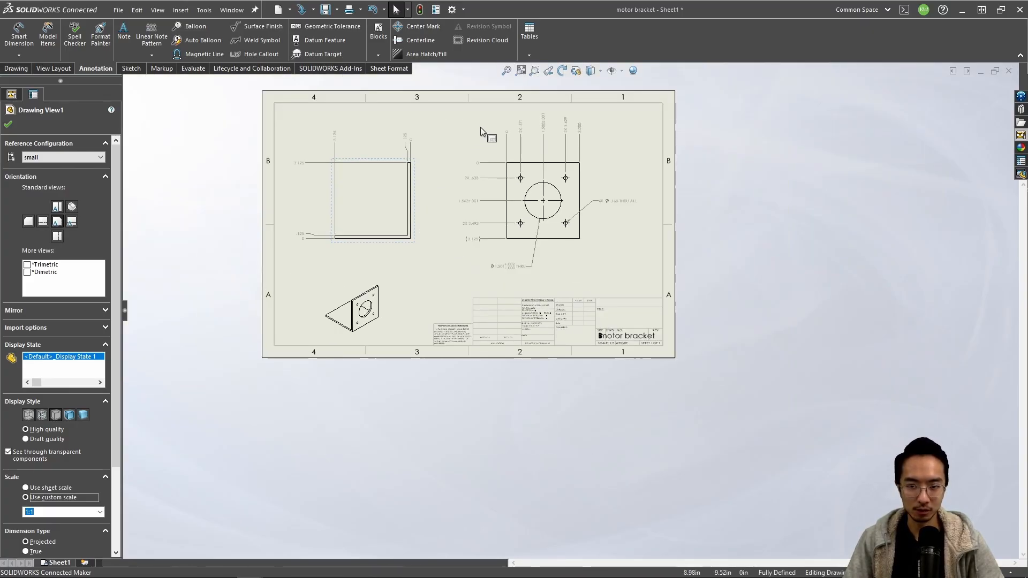
scroll(458, 160, down, 4)
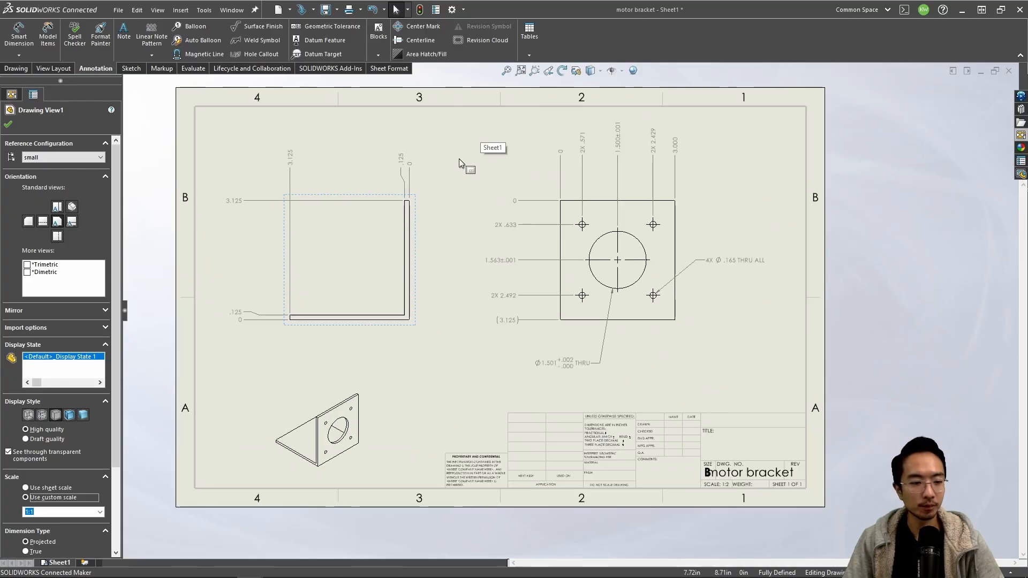
scroll(483, 204, up, 1)
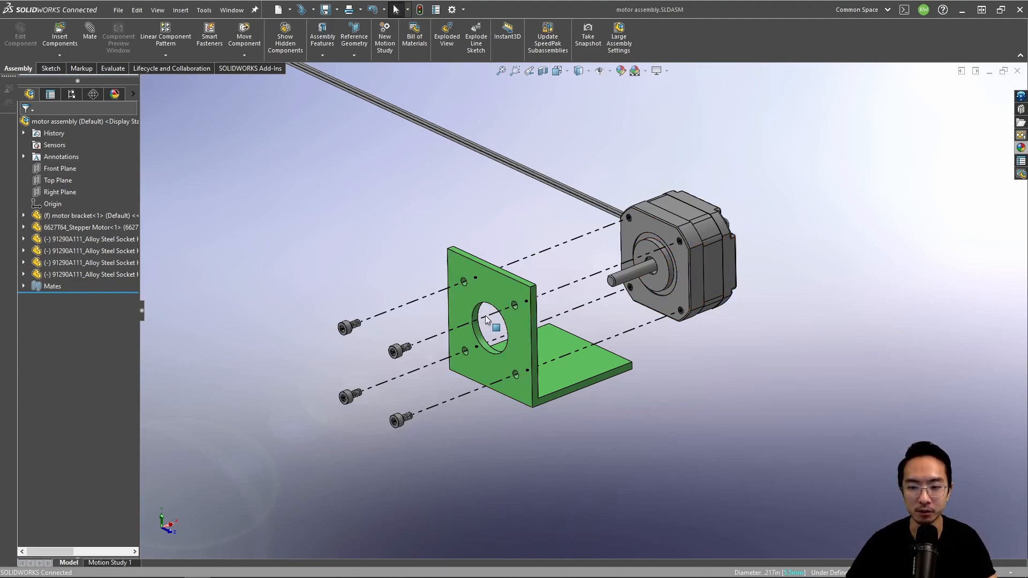
Step: Examine the exploded motor assembly, including the motor's threaded mounting holes, the bracket, the four screws and the explode lines
middle_drag(684, 240, 729, 258)
scroll(586, 251, down, 4)
middle_drag(637, 255, 484, 252)
scroll(484, 252, down, 6)
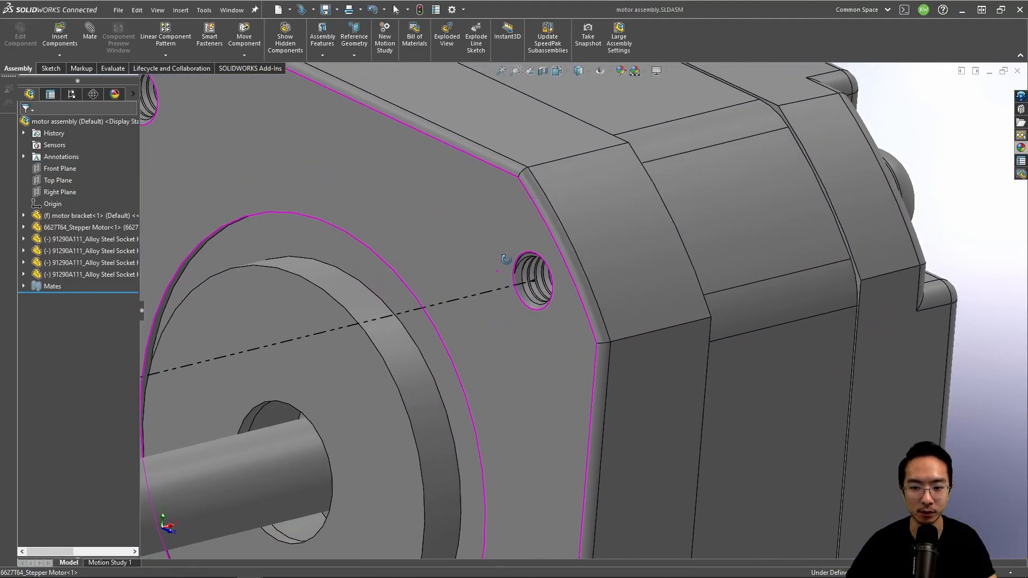
scroll(538, 269, up, 5)
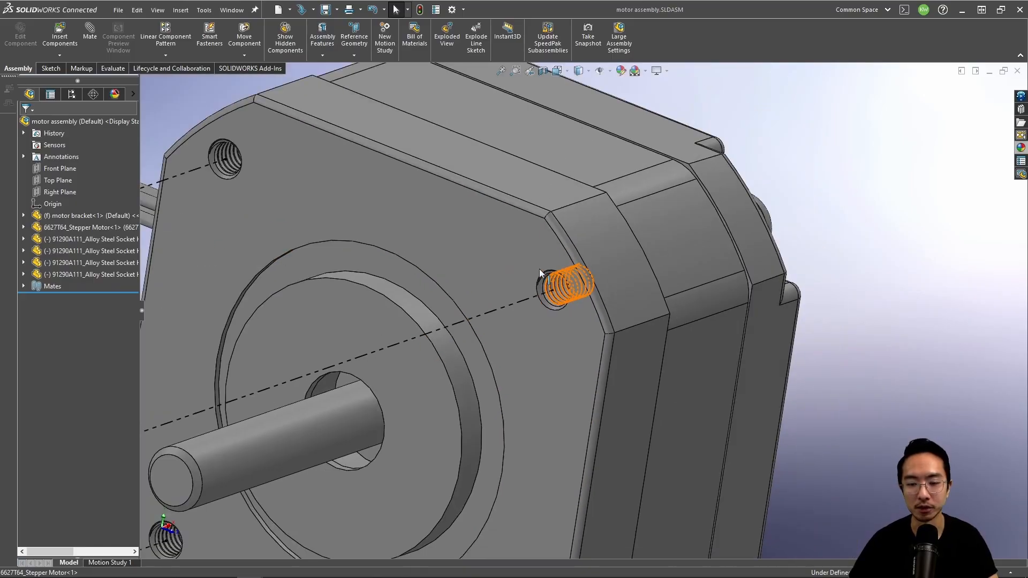
scroll(525, 293, up, 5)
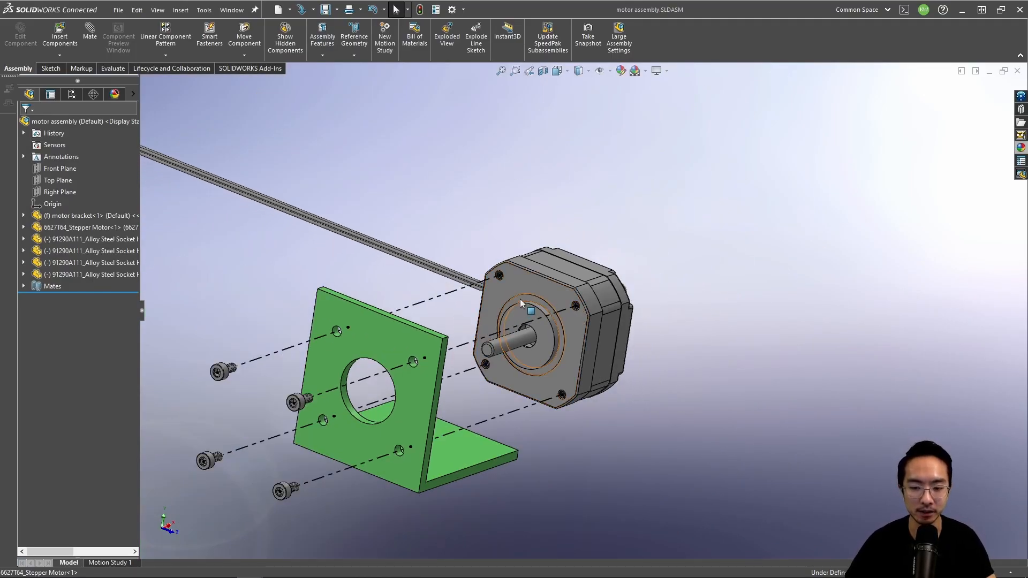
middle_drag(519, 299, 391, 367)
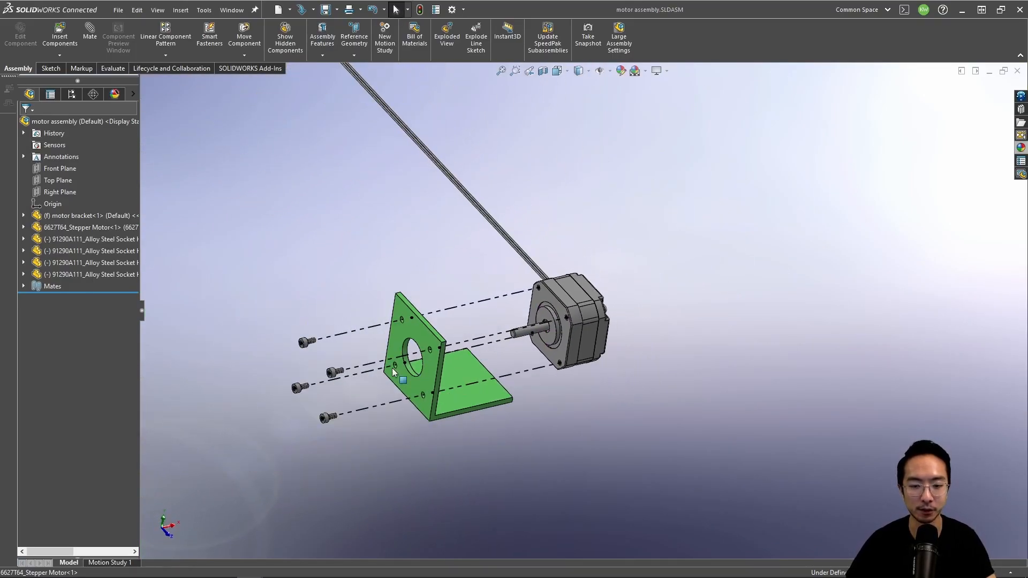
scroll(396, 364, down, 3)
scroll(399, 362, down, 3)
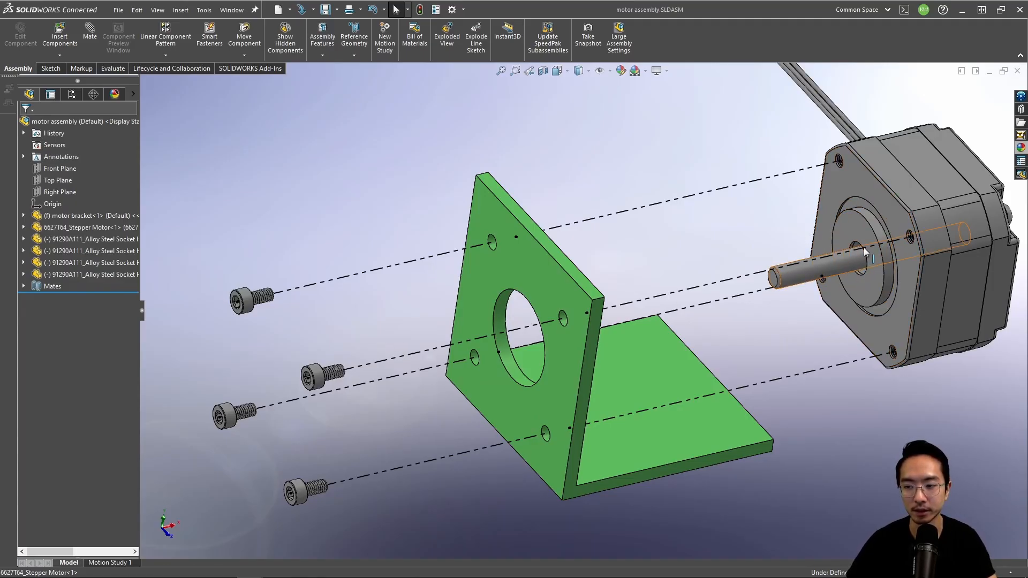
middle_drag(864, 251, 781, 268)
scroll(778, 278, up, 5)
scroll(617, 339, down, 4)
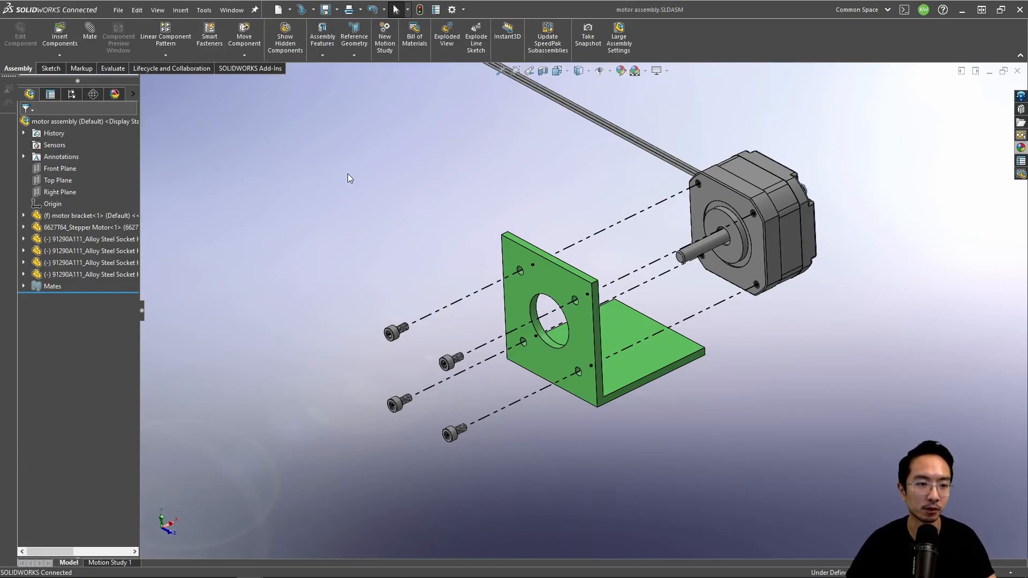
Step: Create a new drawing from the motor assembly on a B (ANSI) Landscape sheet with the sheet format displayed
click(118, 11)
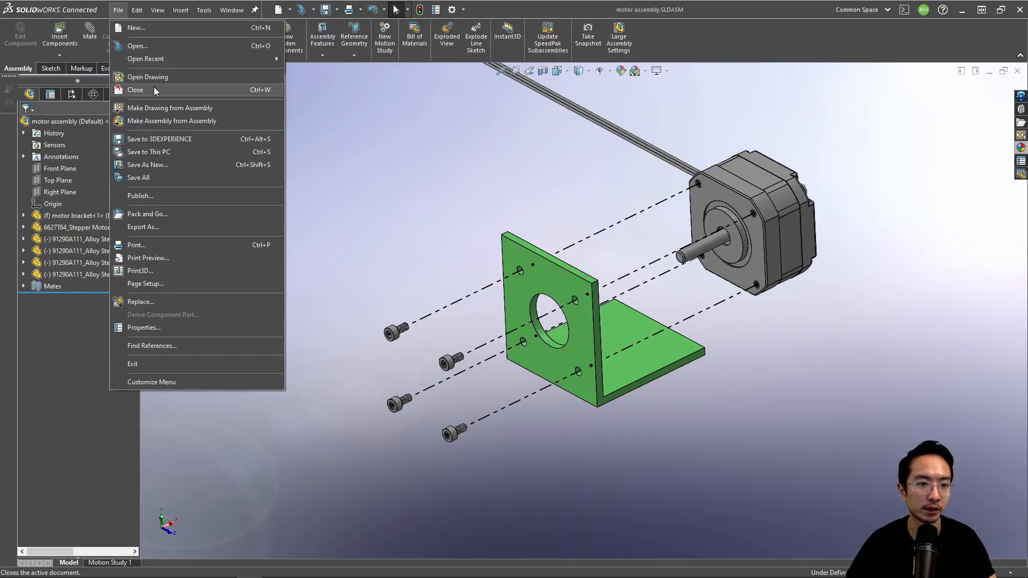
click(161, 108)
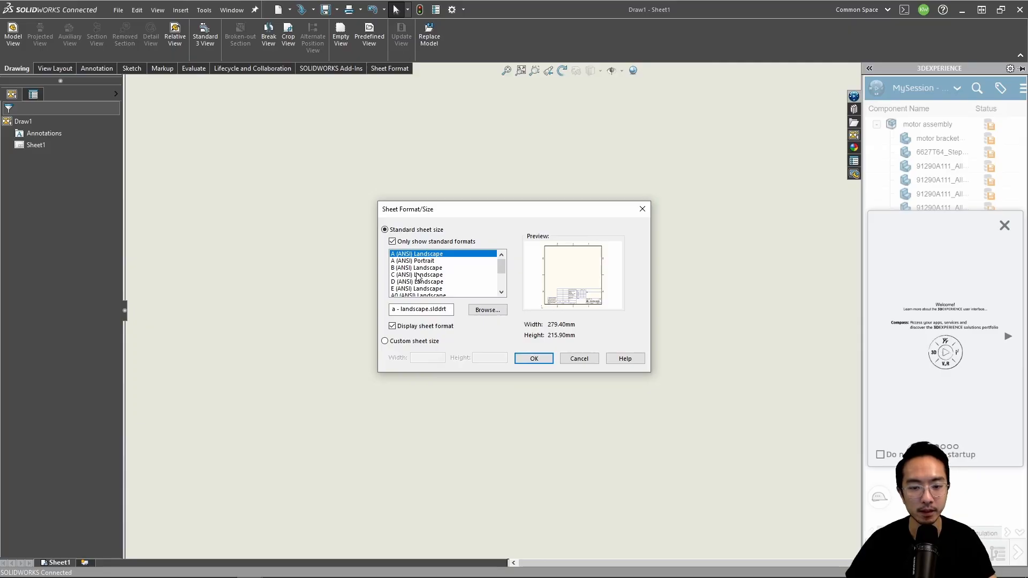
click(421, 268)
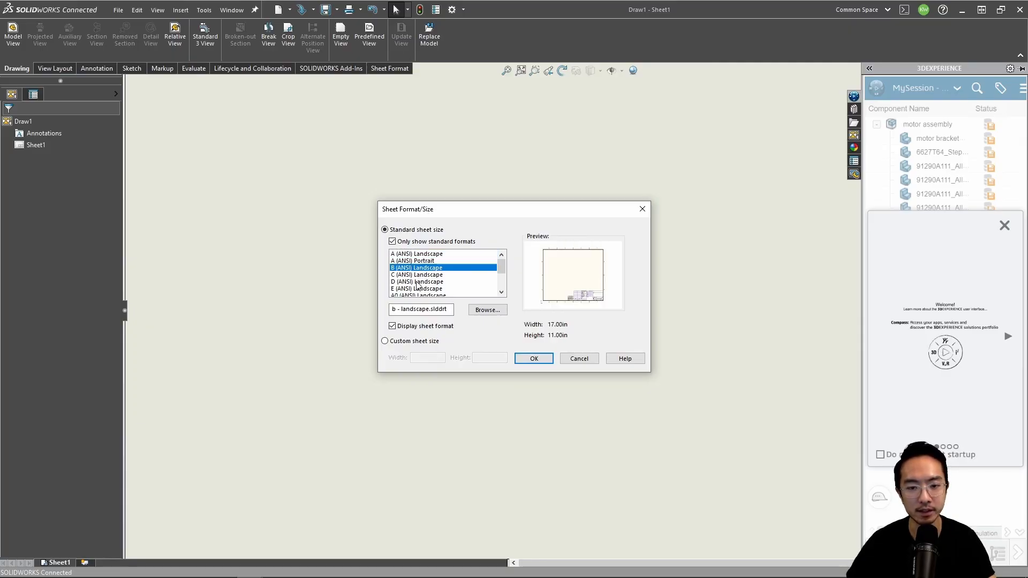
click(418, 282)
click(423, 275)
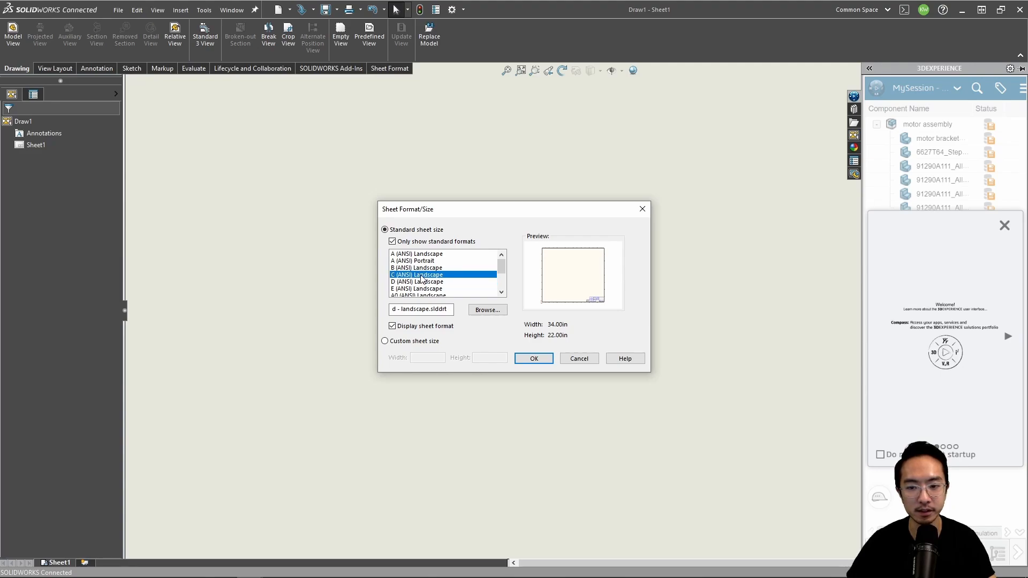
click(424, 269)
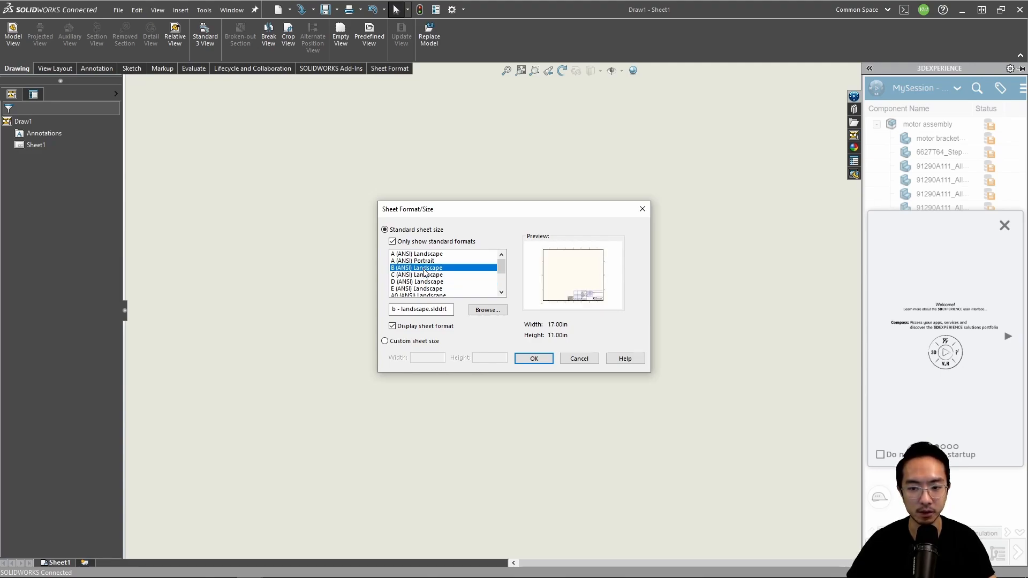
click(416, 282)
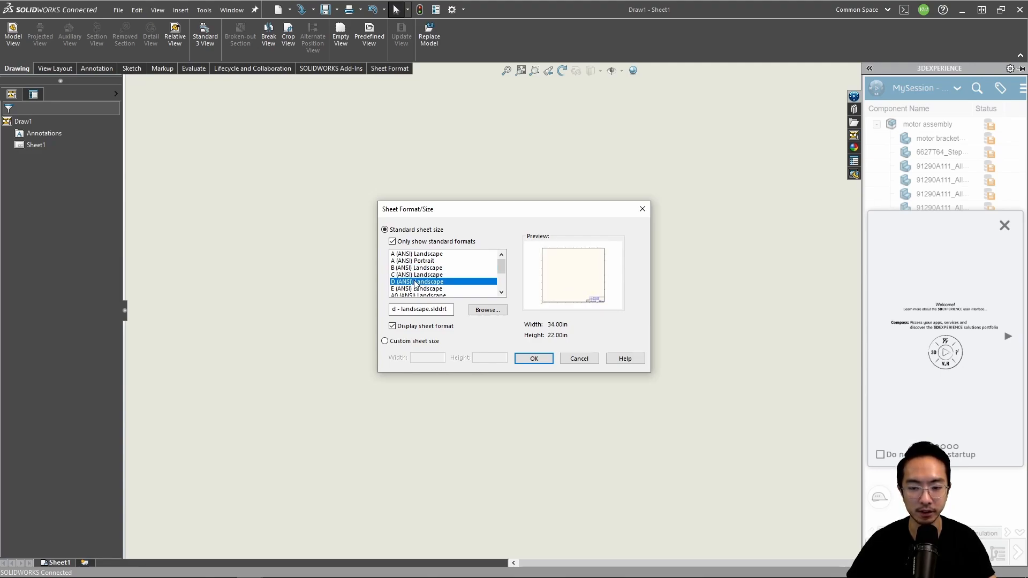
click(423, 268)
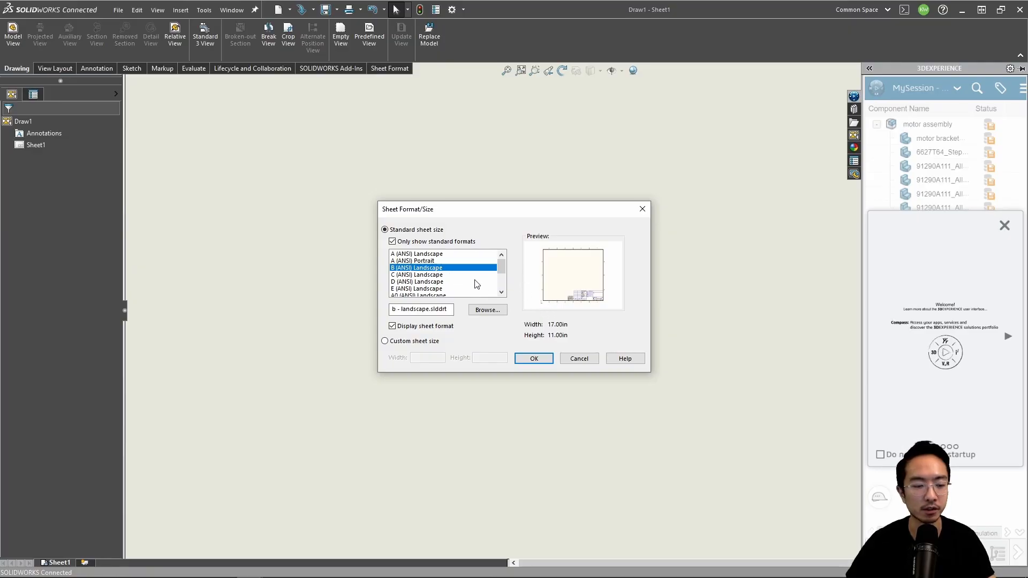
click(532, 358)
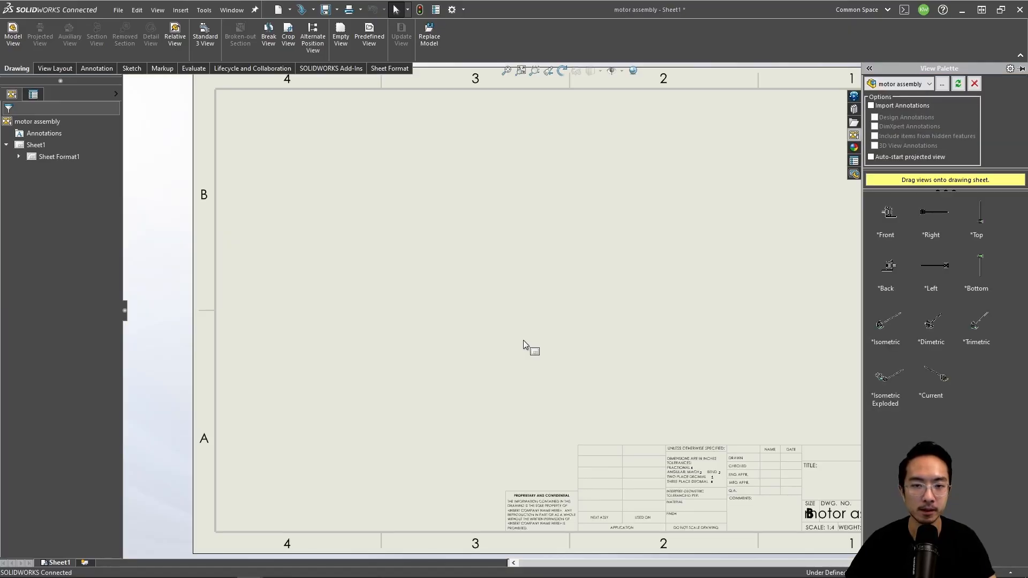
Step: Place the isometric exploded view of the motor assembly near the middle of the sheet
scroll(726, 313, up, 1)
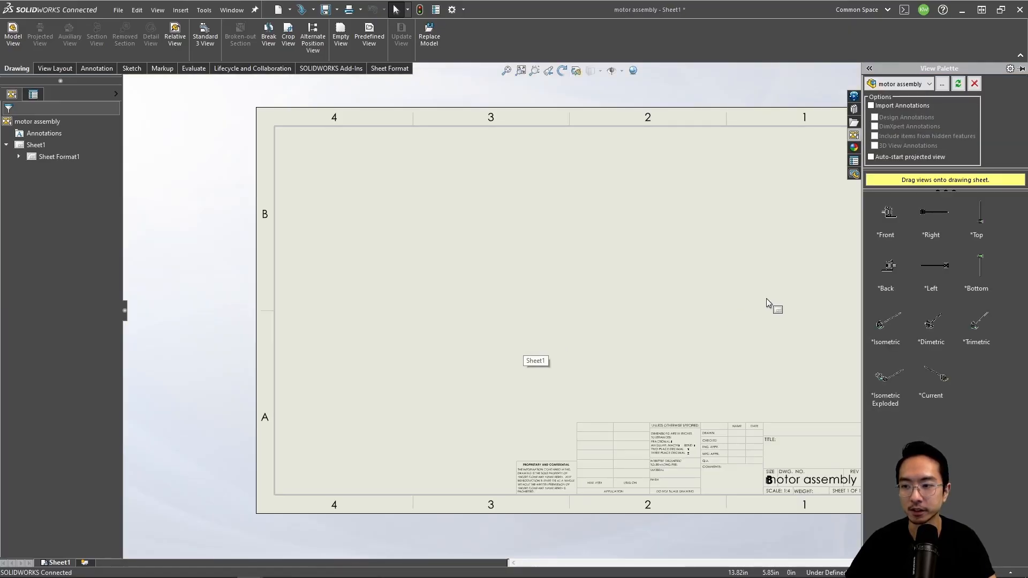
click(886, 397)
drag(887, 392, 608, 294)
scroll(615, 335, down, 3)
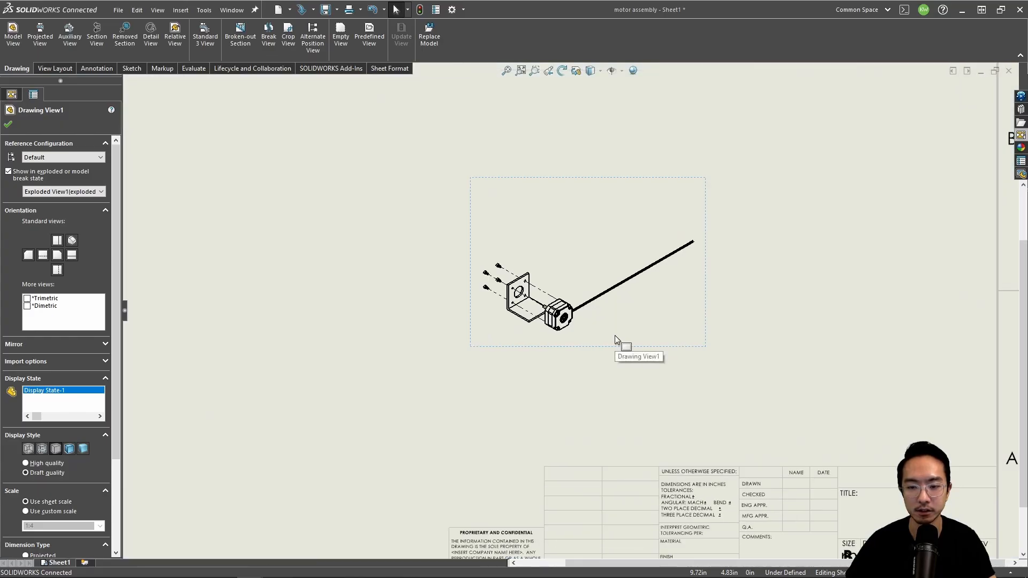
scroll(615, 335, up, 4)
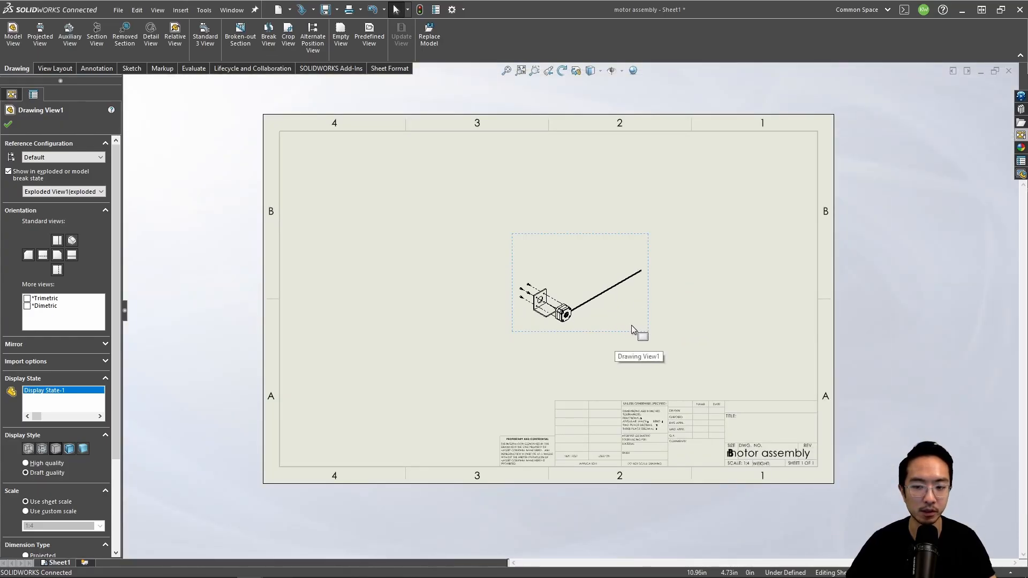
Step: Switch the exploded isometric view from the sheet scale to a custom scale
click(631, 325)
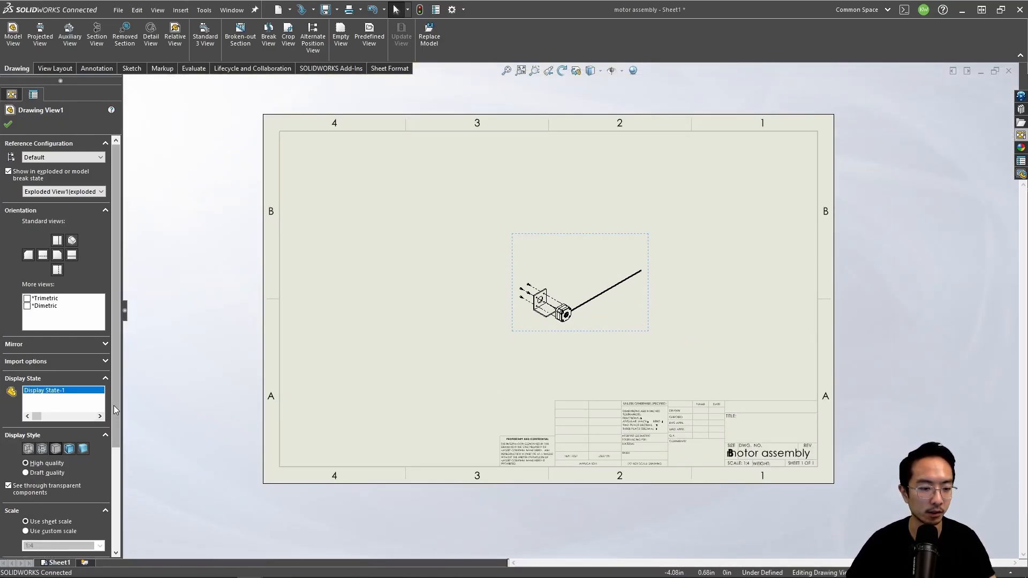
drag(117, 403, 115, 468)
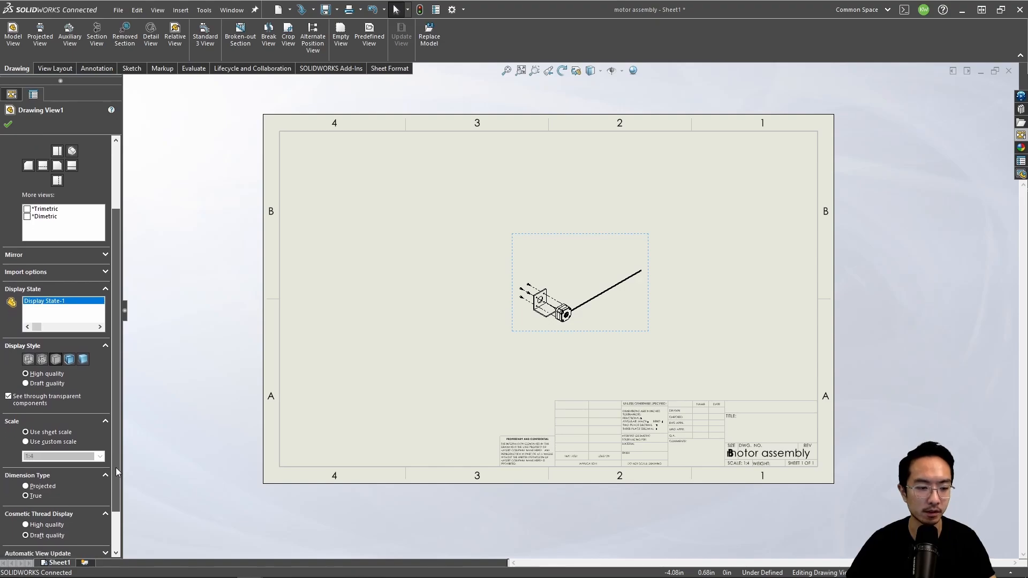
click(26, 441)
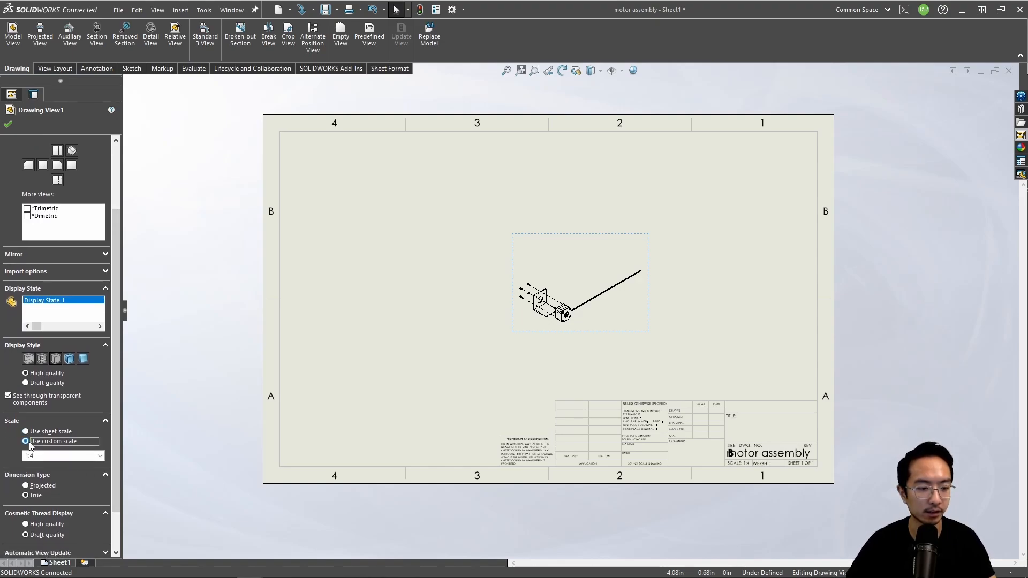
Step: Try custom scales of 2:1 and 1:2 for the exploded isometric view
double_click(95, 456)
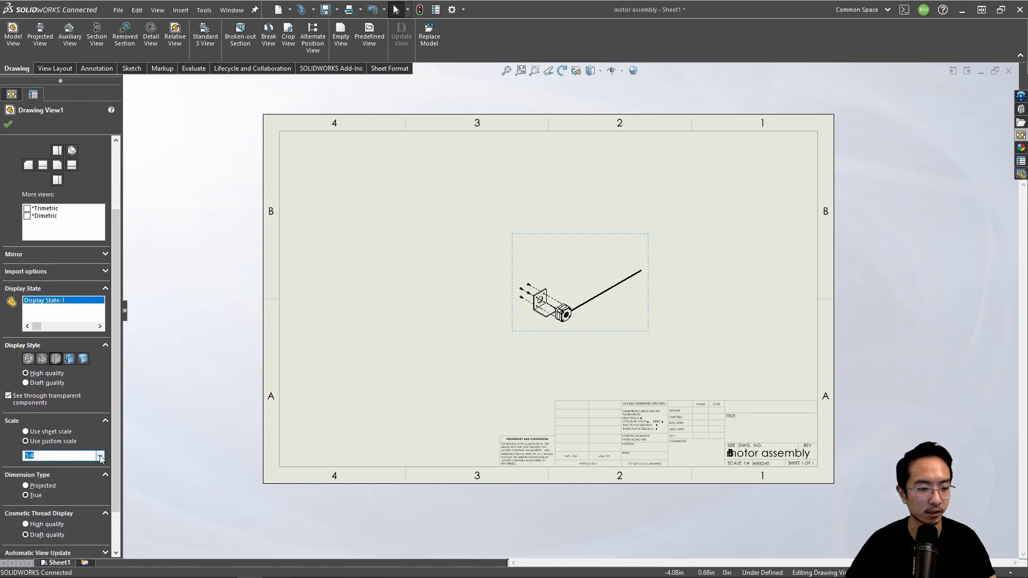
click(100, 456)
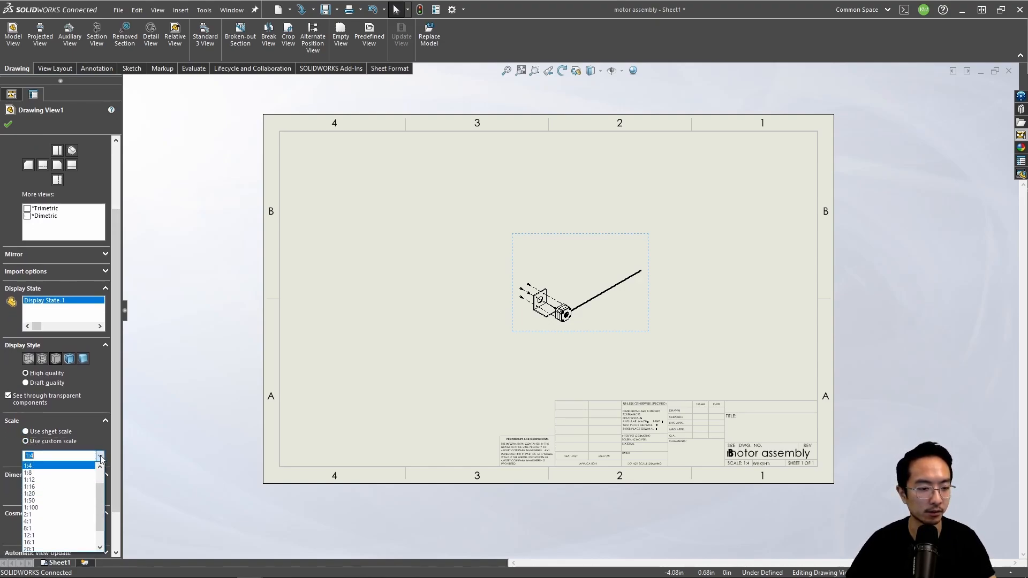
click(42, 515)
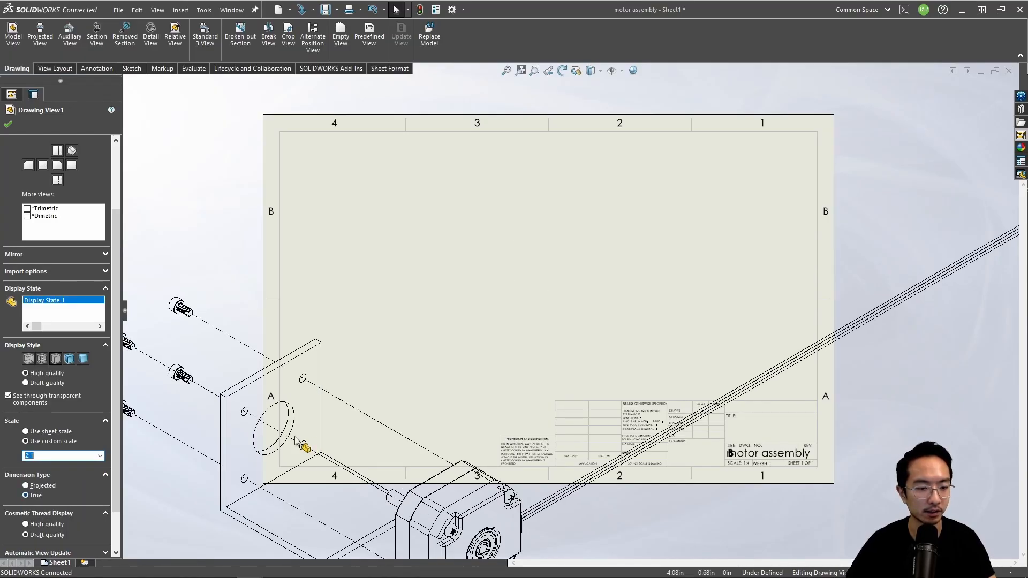
click(98, 456)
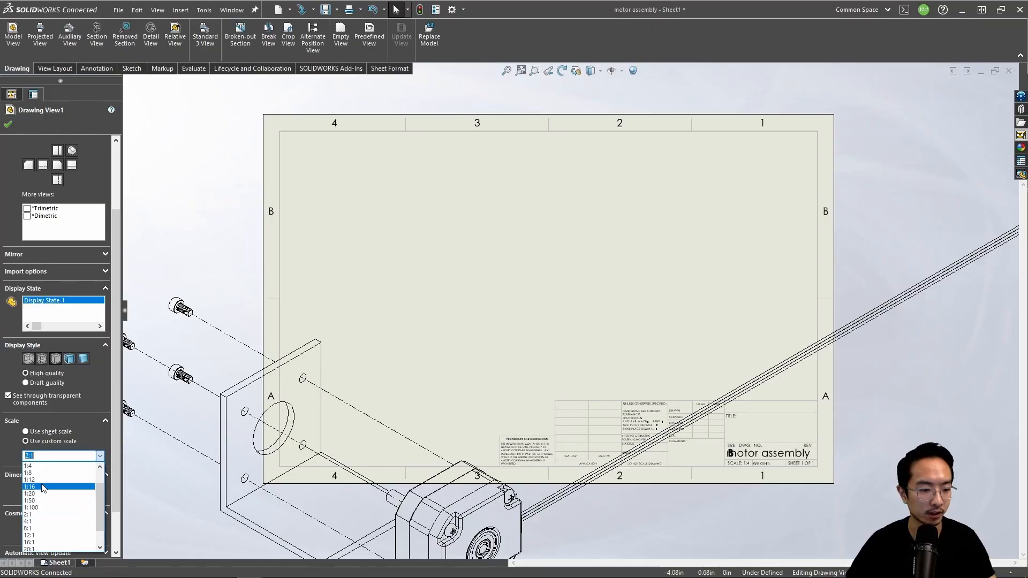
scroll(41, 492, up, 2)
click(40, 481)
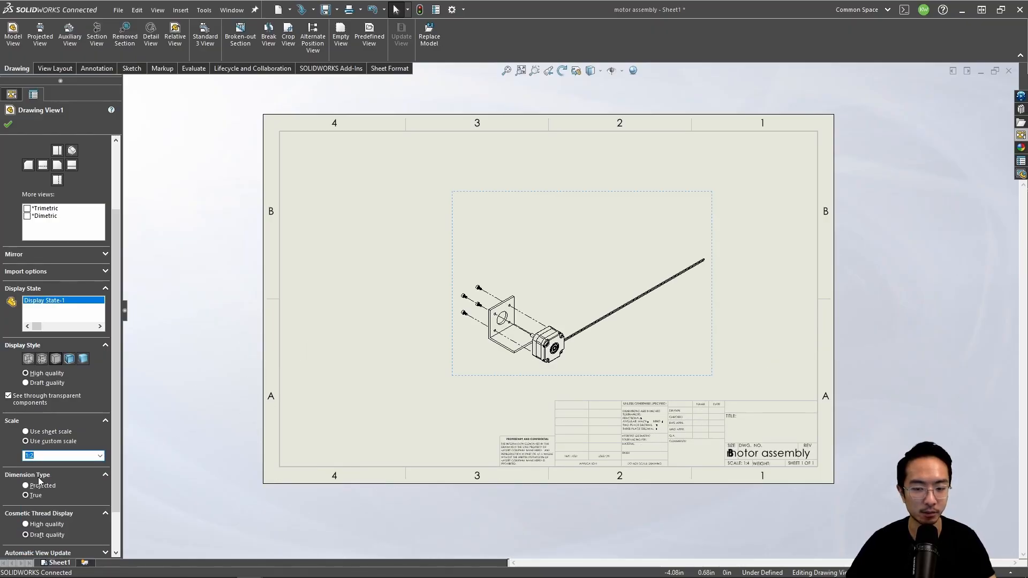
Step: Set the exploded isometric view's custom scale to 1:1
click(99, 456)
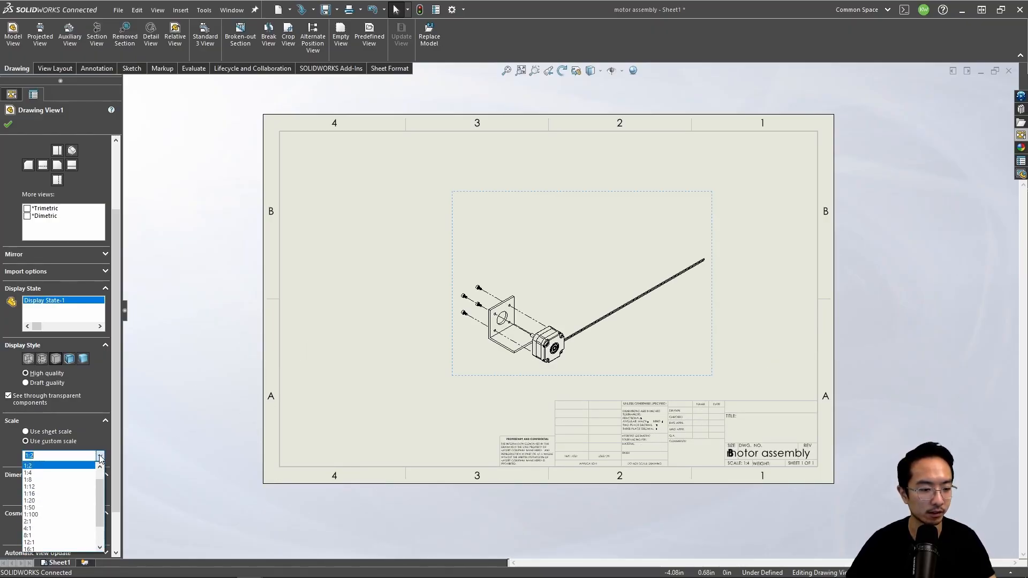
click(58, 455)
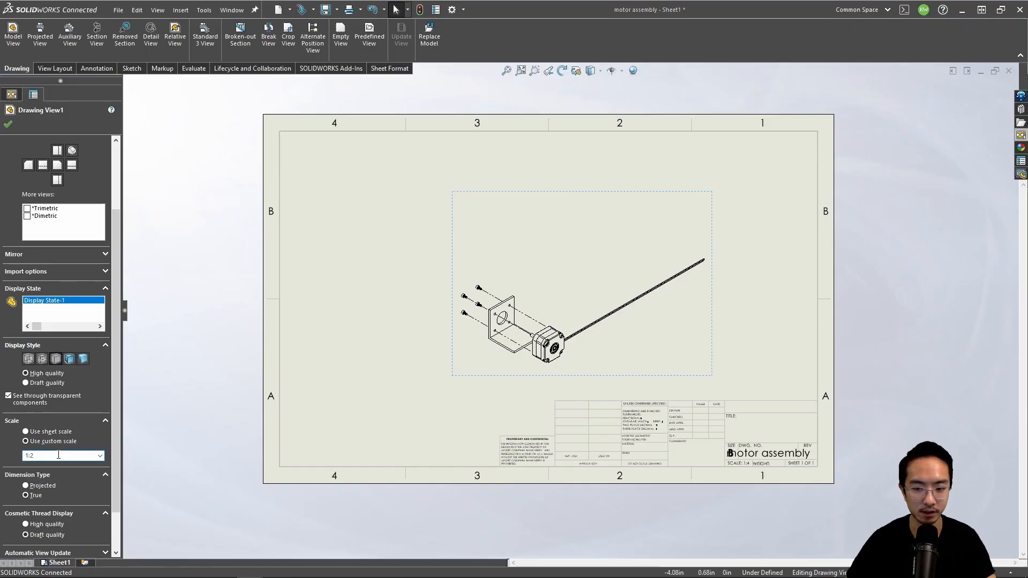
key(Return)
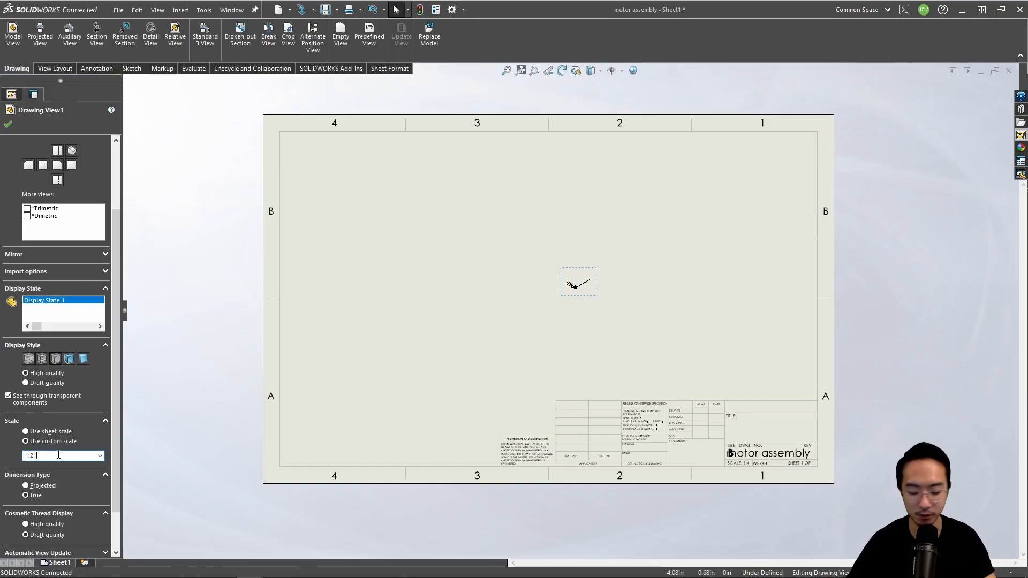
key(Return)
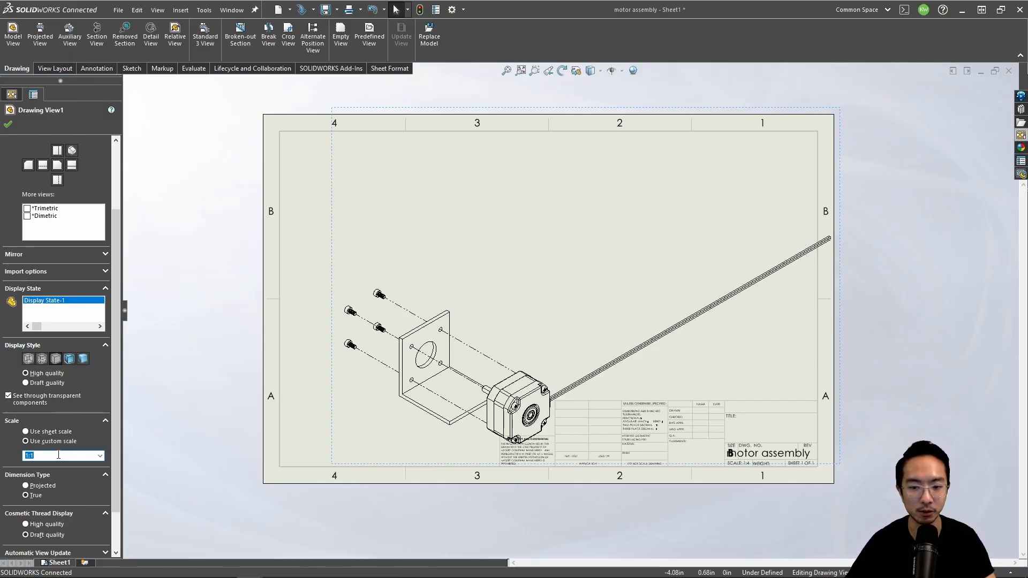
Step: Move the exploded view up and to the right so the screws, bracket and motor body sit clear of the title block
mouse_move(354, 463)
mouse_down()
mouse_move(396, 386)
mouse_move(461, 362)
mouse_up()
click(408, 378)
key(Escape)
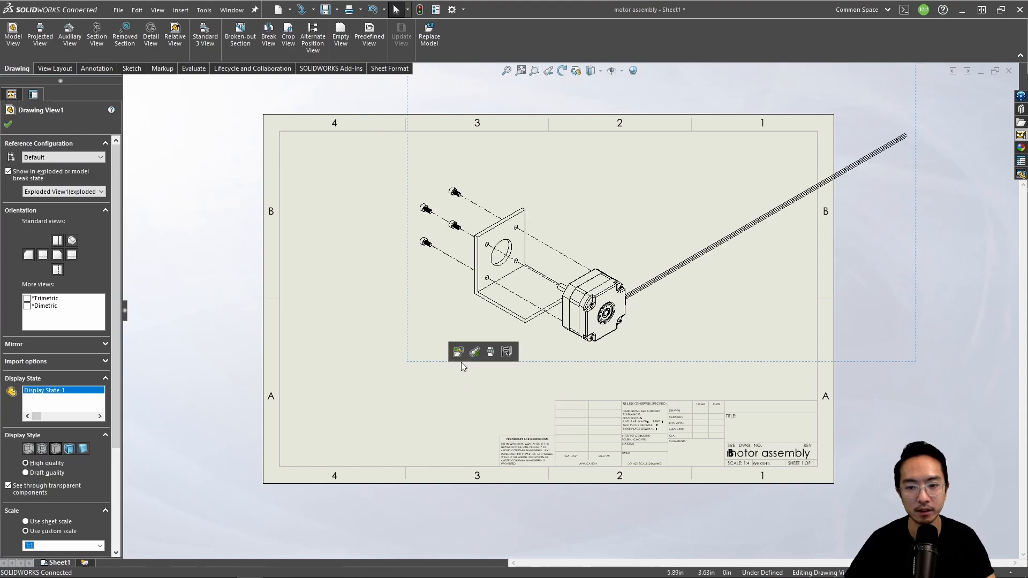
click(393, 391)
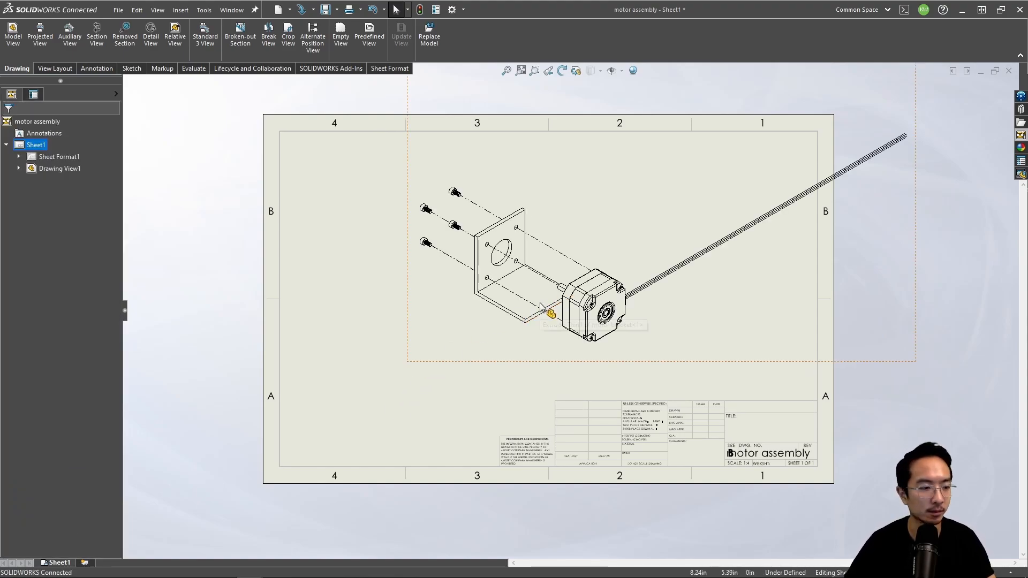
Step: Switch to the motor assembly model and open its stepper motor part in a separate window
scroll(530, 294, down, 3)
scroll(533, 293, up, 3)
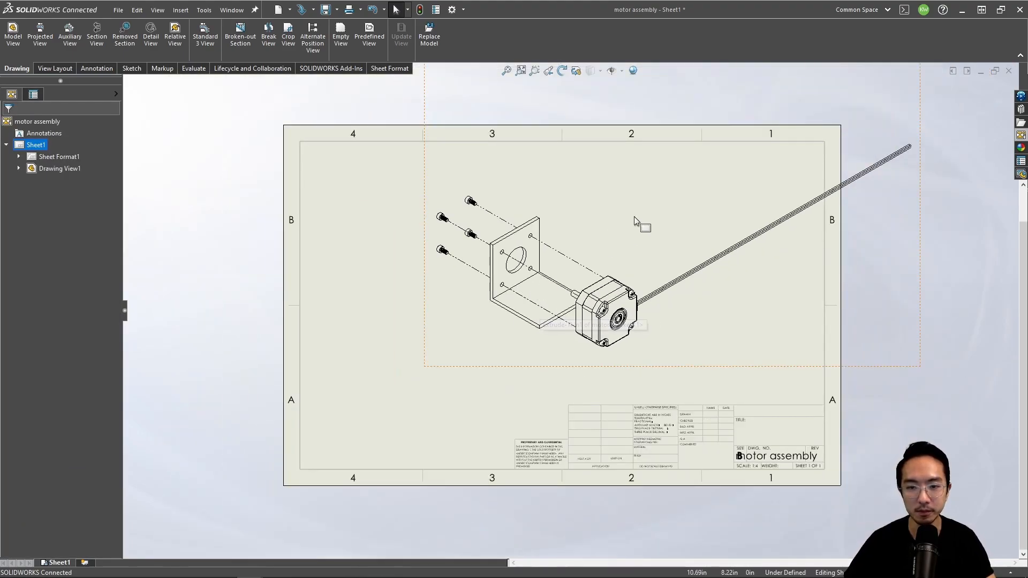
scroll(637, 224, down, 3)
scroll(680, 345, up, 4)
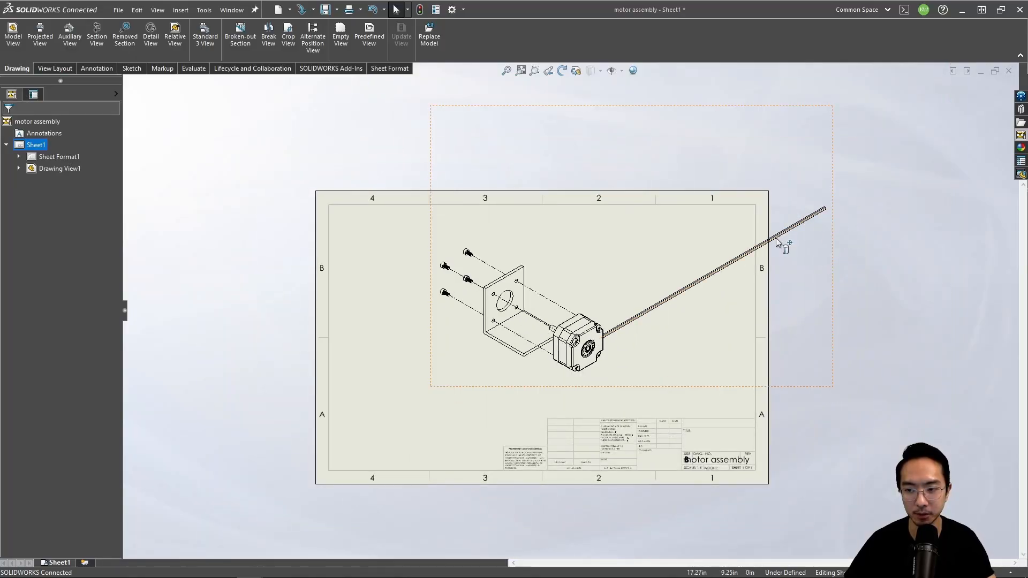
scroll(632, 327, down, 3)
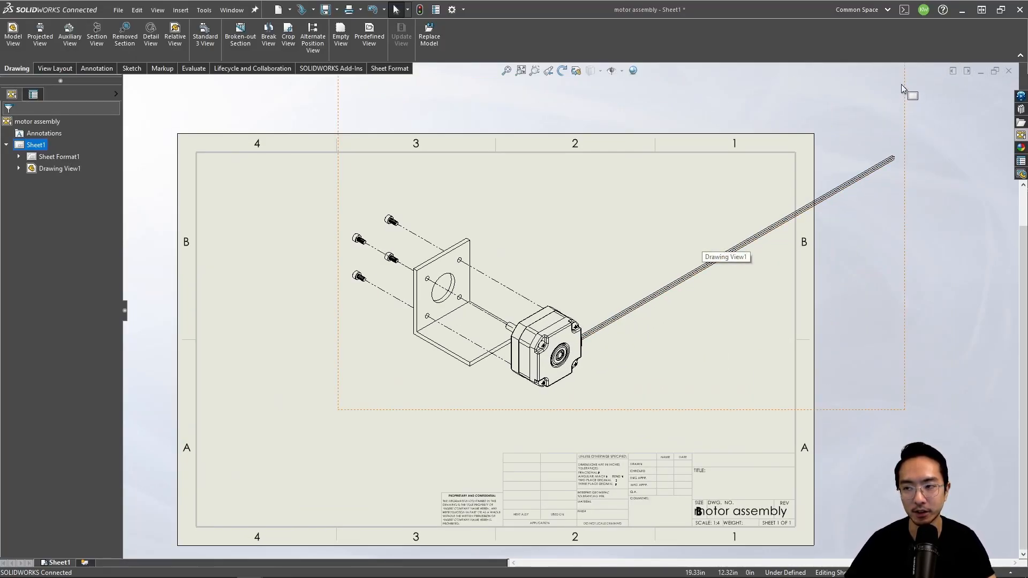
click(981, 71)
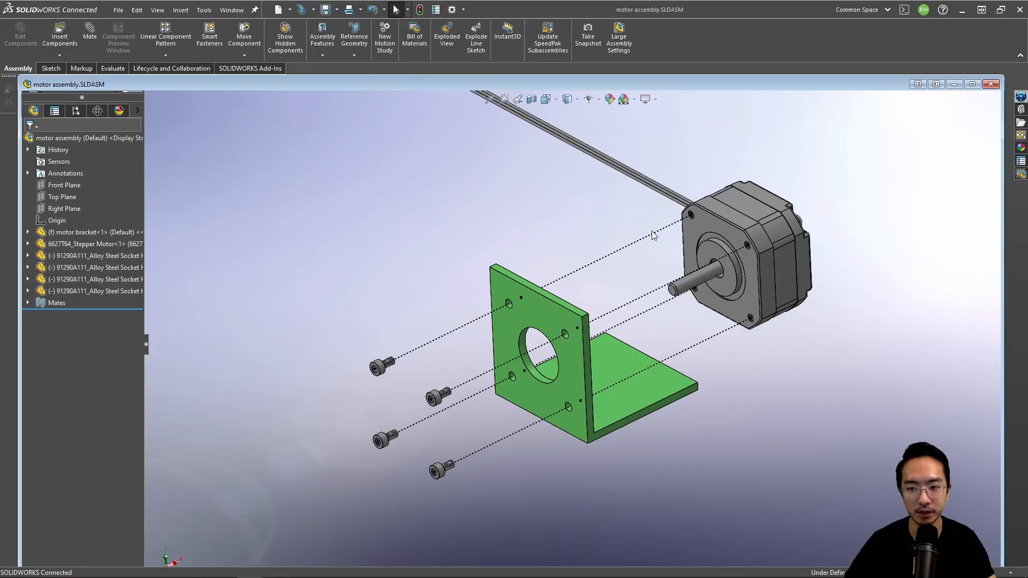
click(707, 229)
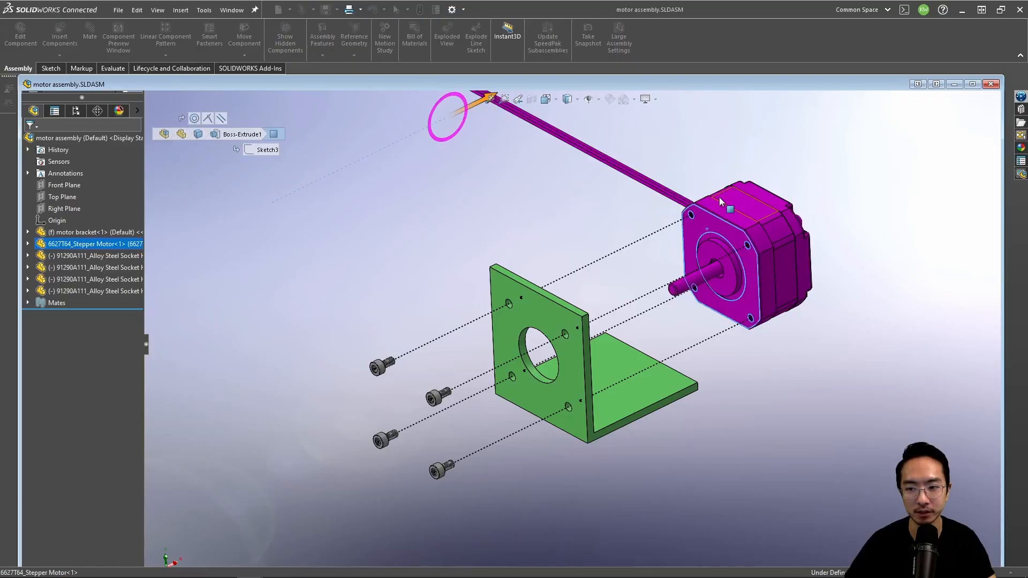
click(861, 138)
click(711, 229)
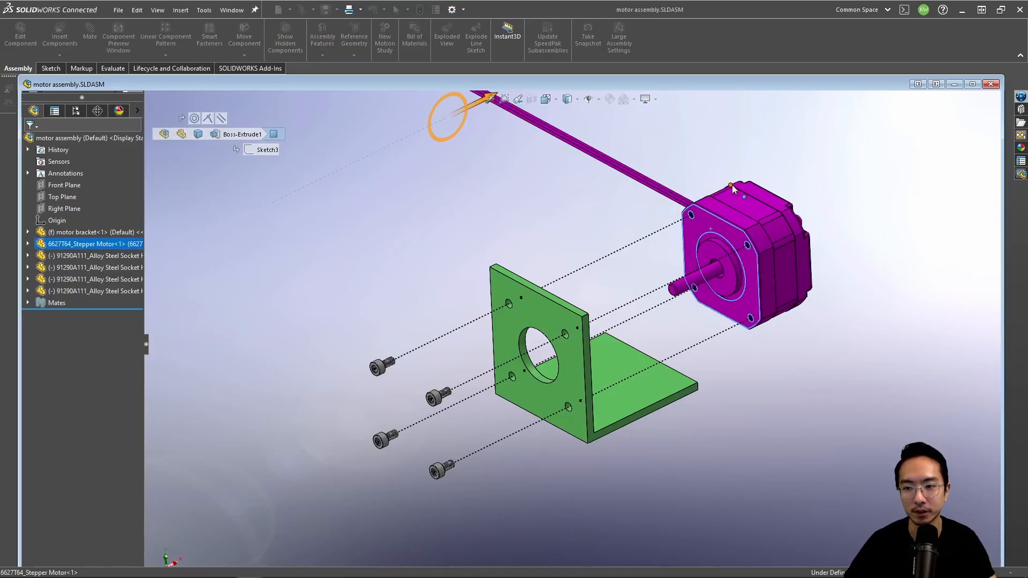
right_click(730, 199)
click(739, 118)
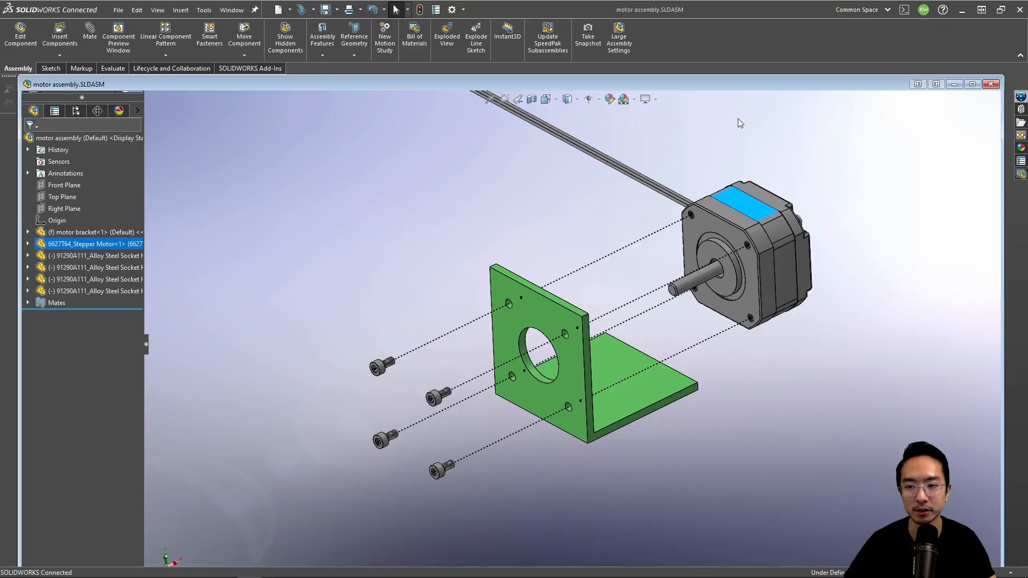
Step: Sketch a circle of about 0.65 in radius around the motor's wires, on the face of the rectangular wire outlet
scroll(344, 265, down, 4)
click(344, 256)
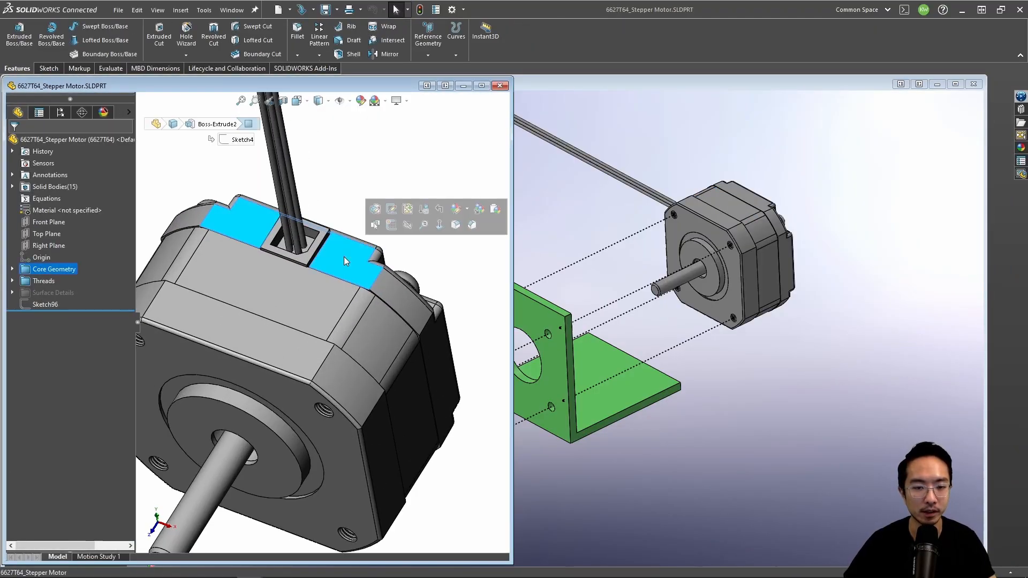
click(301, 262)
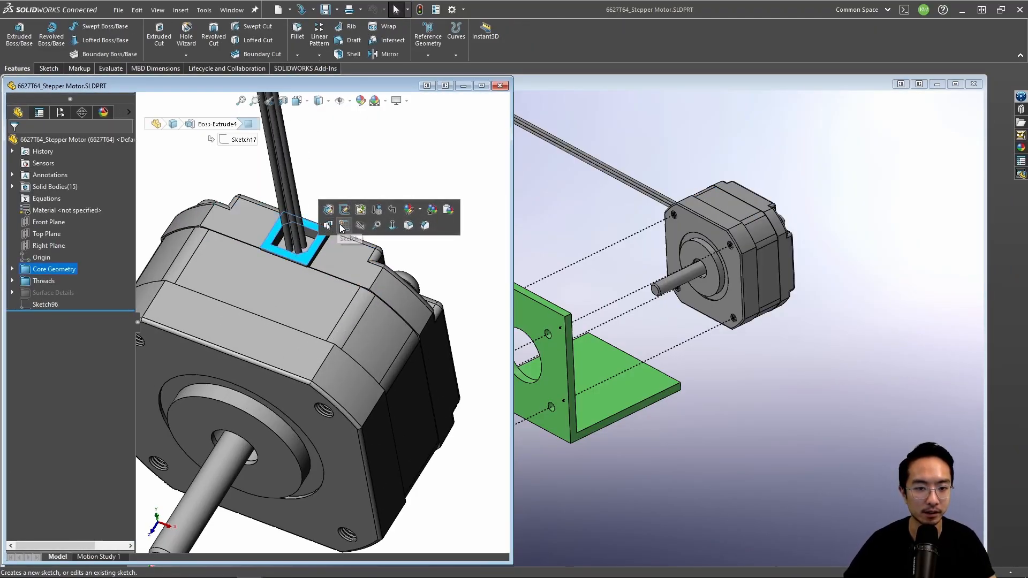
click(345, 228)
click(91, 25)
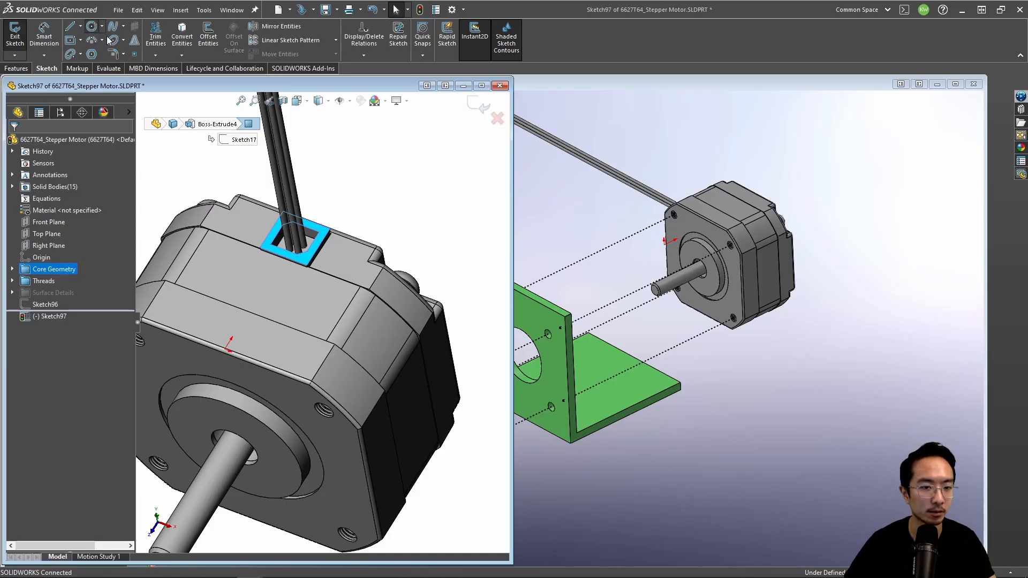
click(294, 244)
click(382, 179)
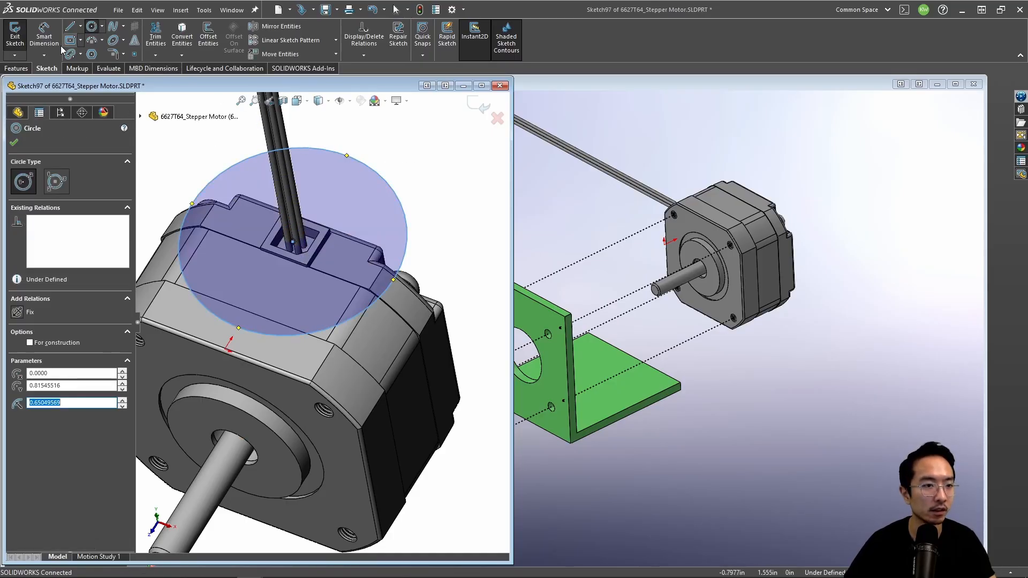
Step: Cut-extrude the circle Through All in the reversed direction, away from the motor body, to remove the long wires
click(26, 69)
click(159, 35)
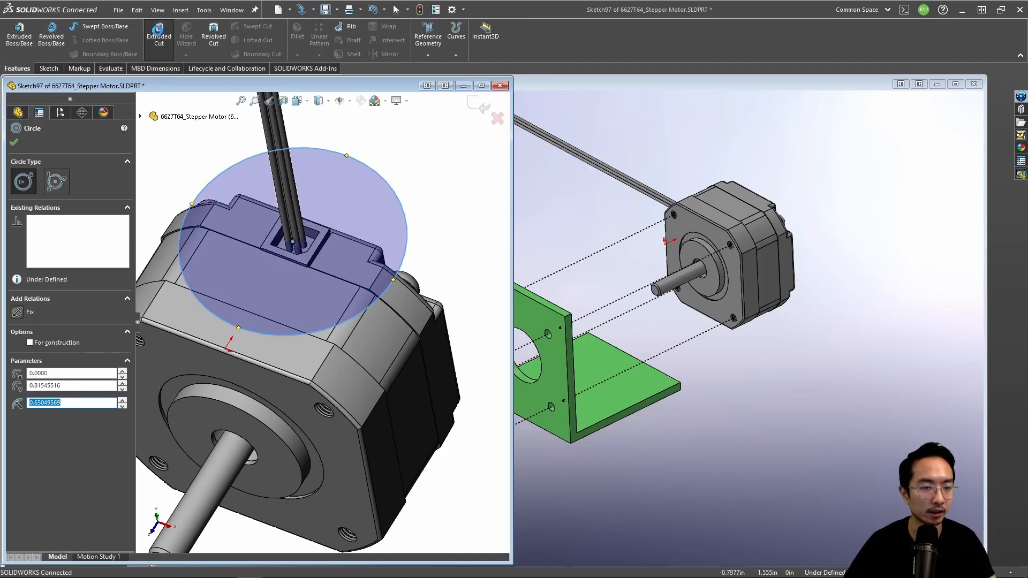
scroll(345, 261, up, 3)
middle_drag(348, 250, 352, 192)
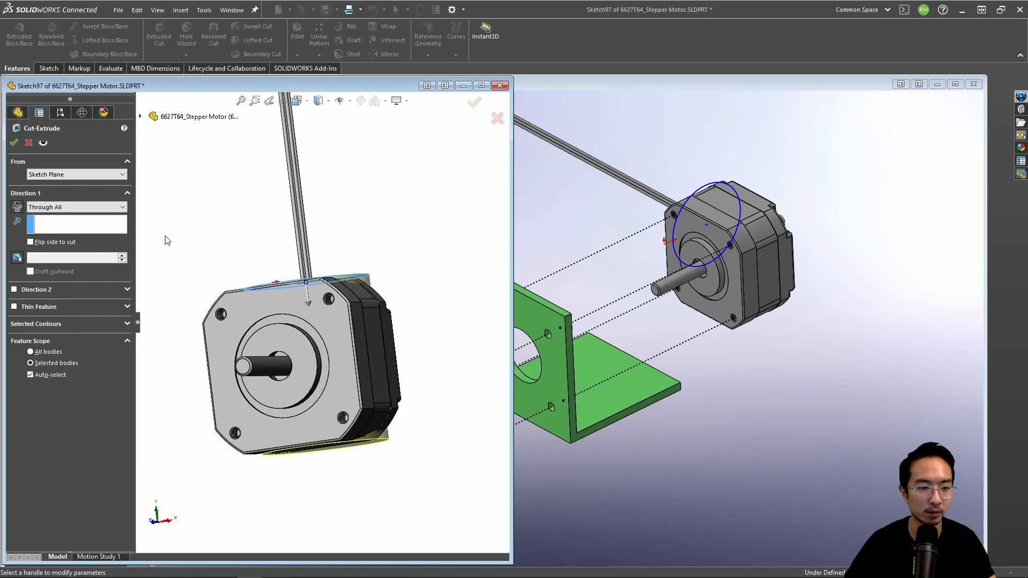
click(15, 207)
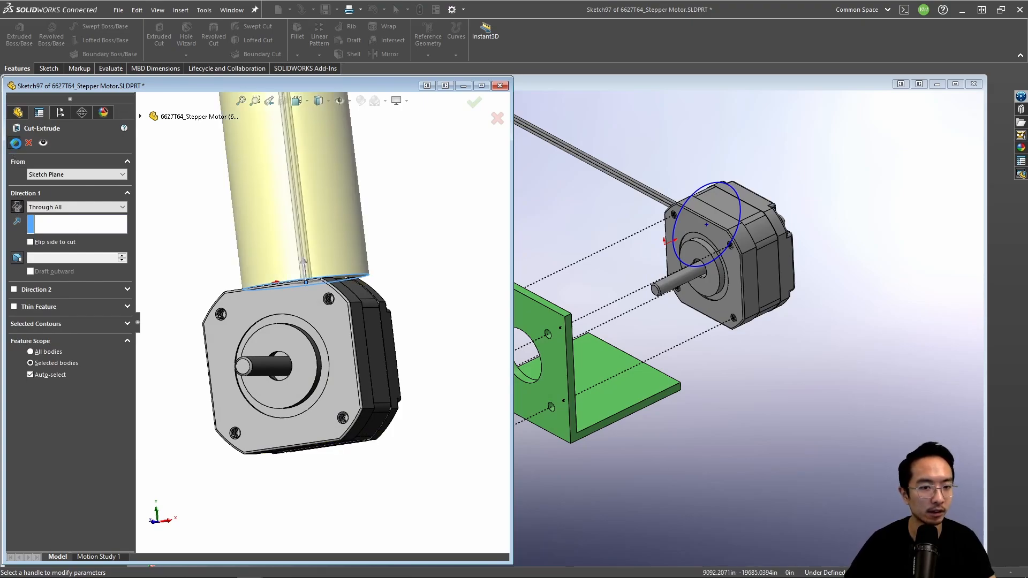
click(16, 142)
scroll(281, 217, up, 4)
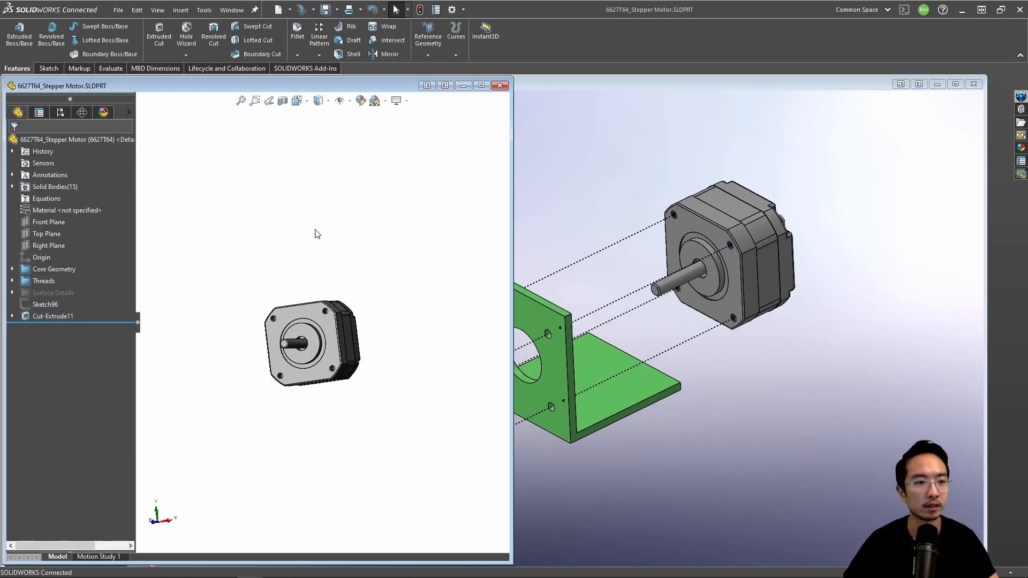
Step: Rebuild the motor assembly with the changed motor, return to the assembly drawing, and dismiss the drawing update report
click(464, 86)
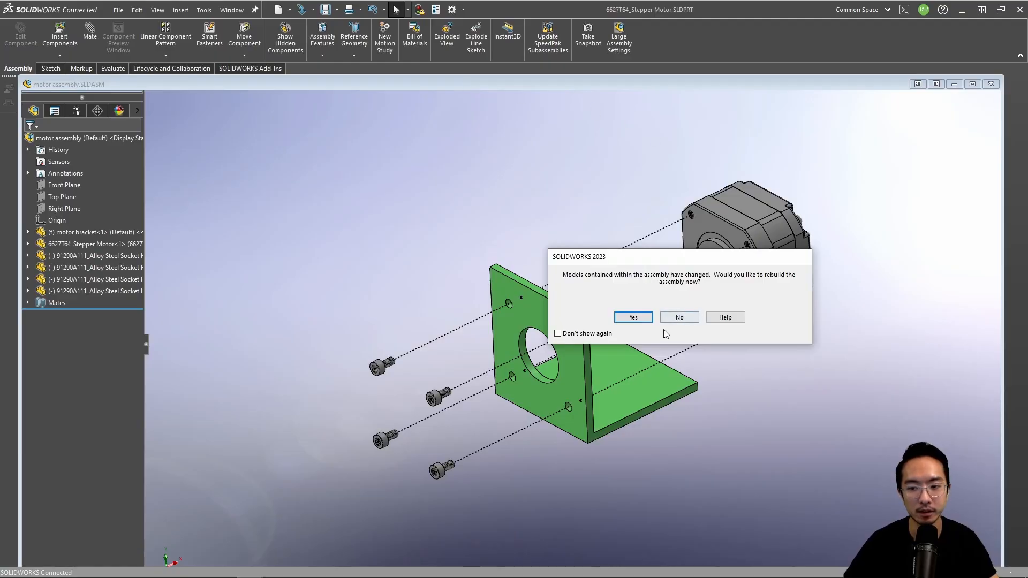
click(633, 318)
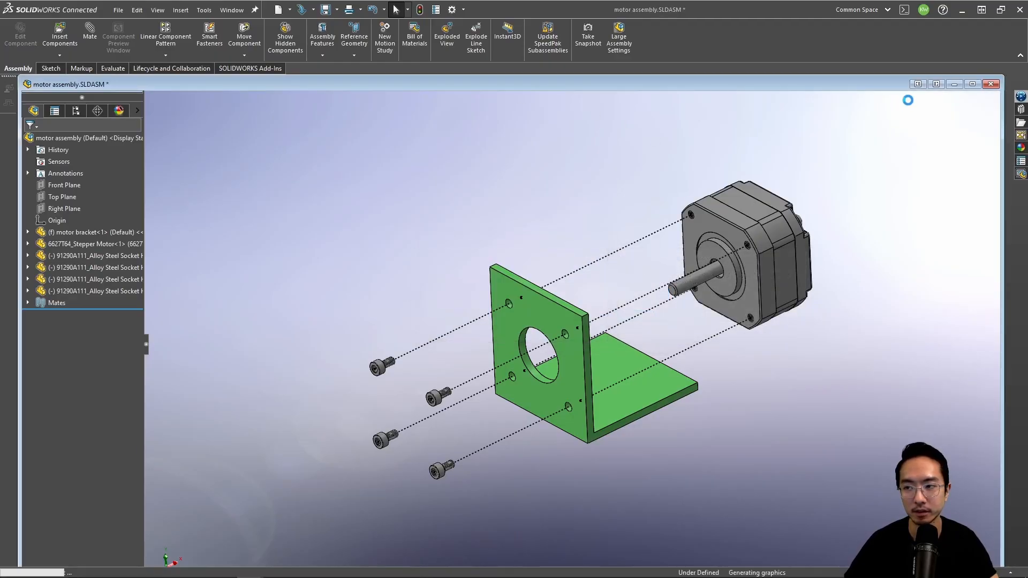
click(955, 85)
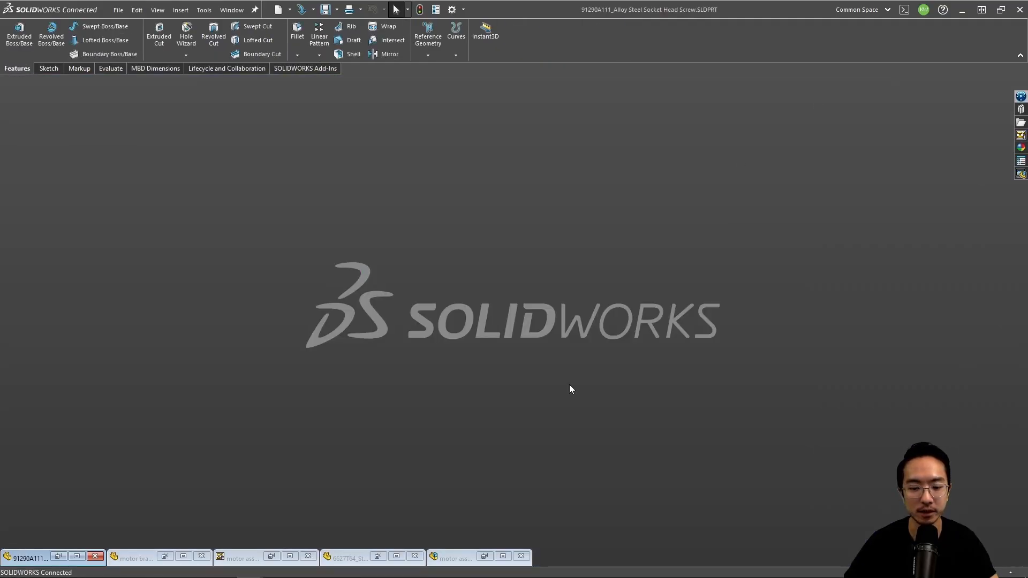
click(291, 557)
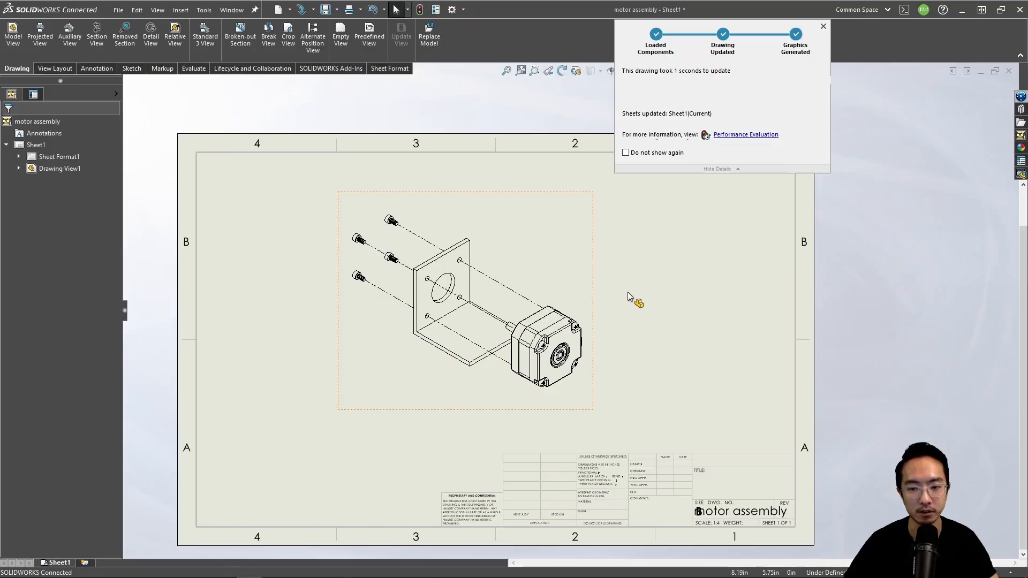
click(823, 27)
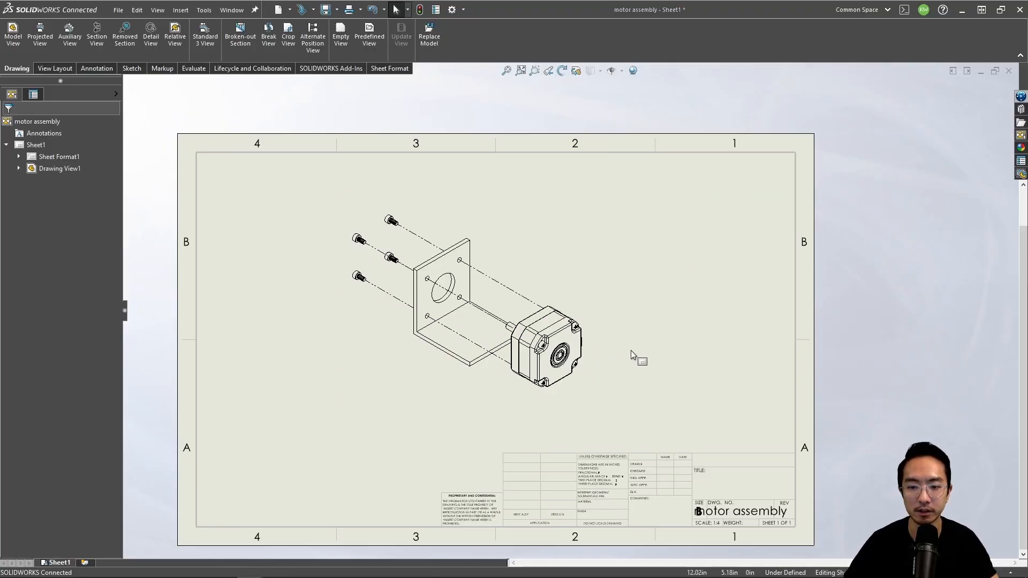
click(641, 340)
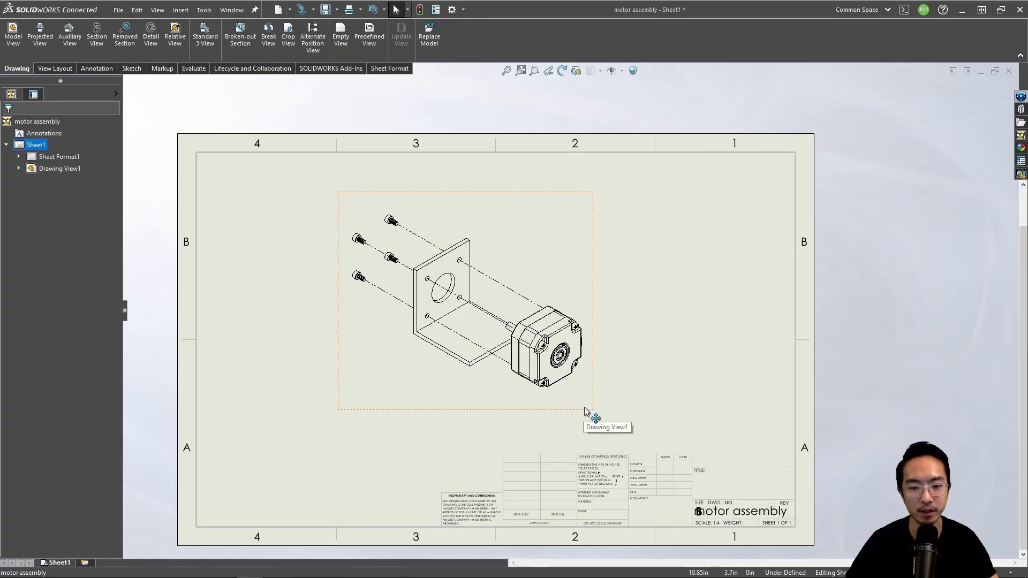
Step: Move the exploded isometric drawing view slightly right and down, closer to the sheet's centre
drag(587, 418, 607, 423)
click(699, 296)
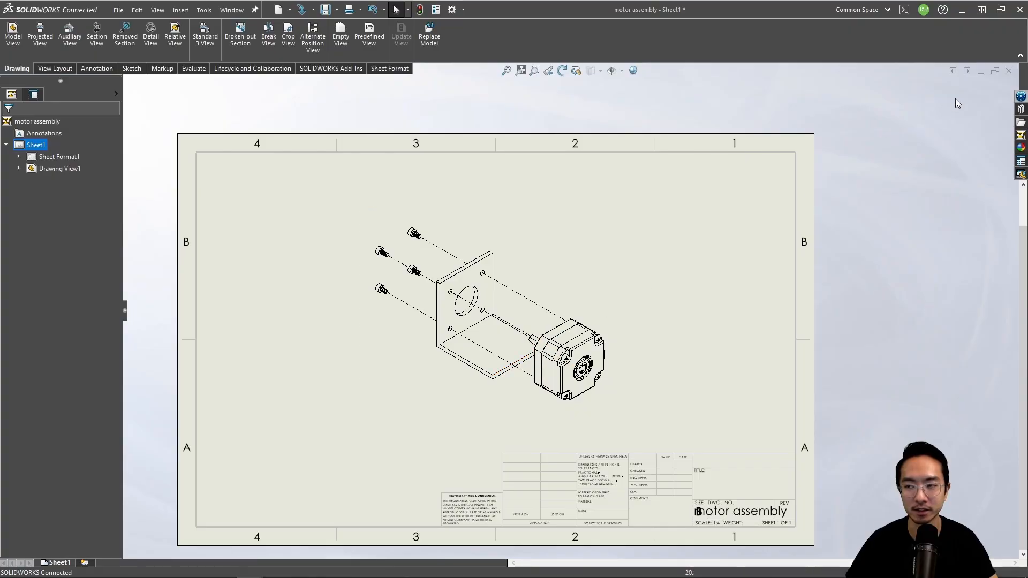
Step: Switch from the drawing to the motor assembly model and set it to the isometric orientation
click(981, 71)
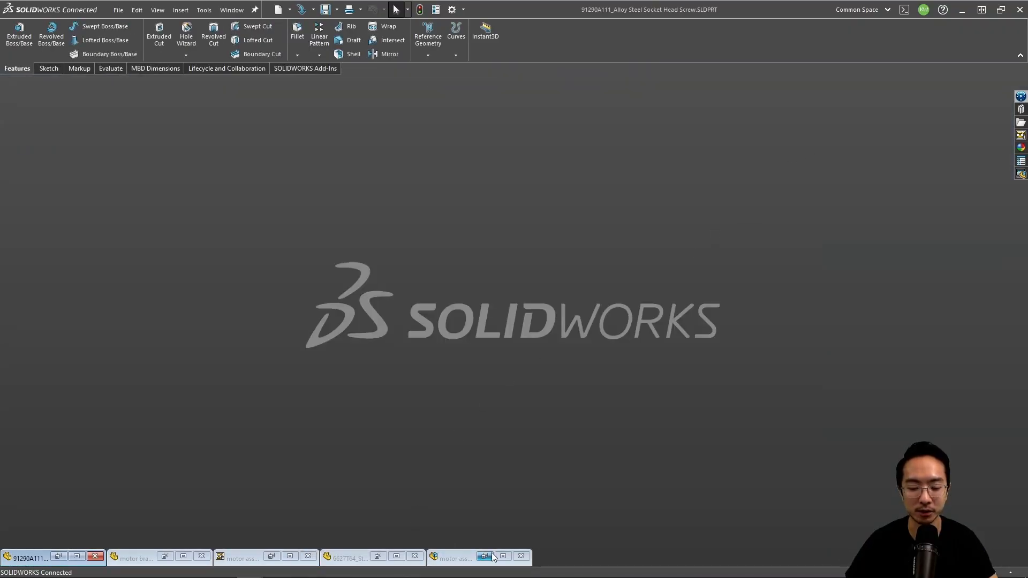
click(492, 556)
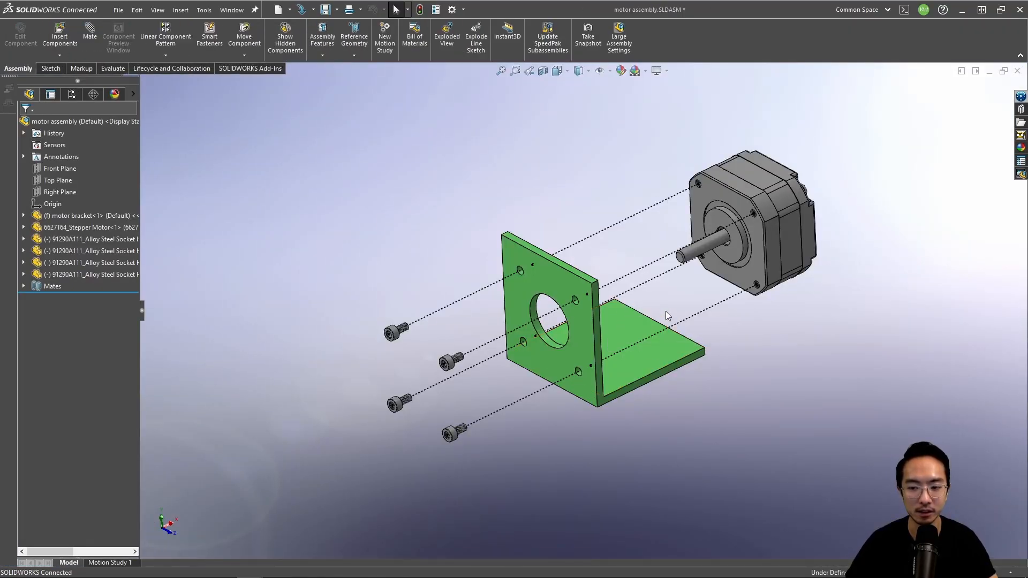
key(space)
click(360, 141)
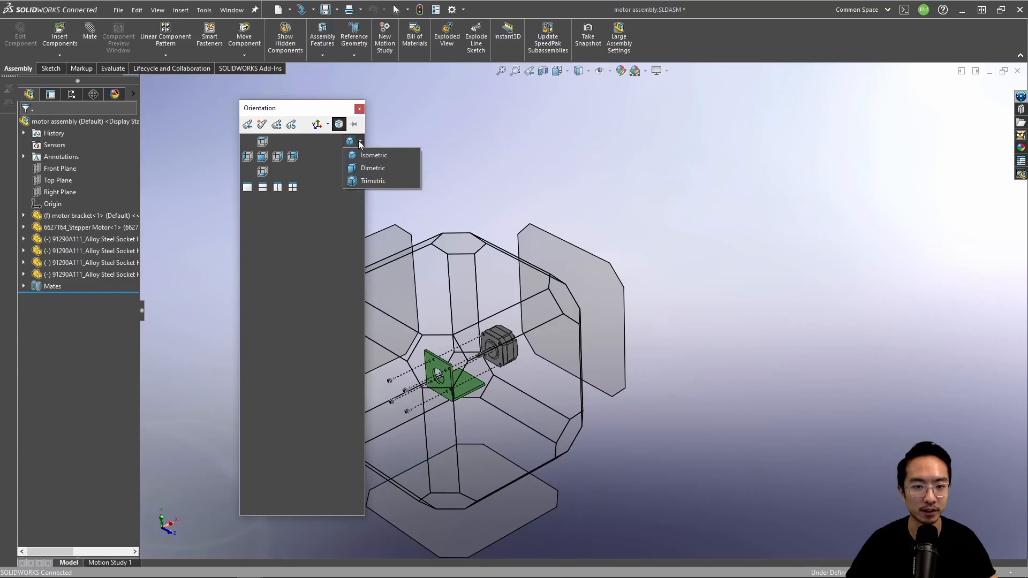
click(369, 156)
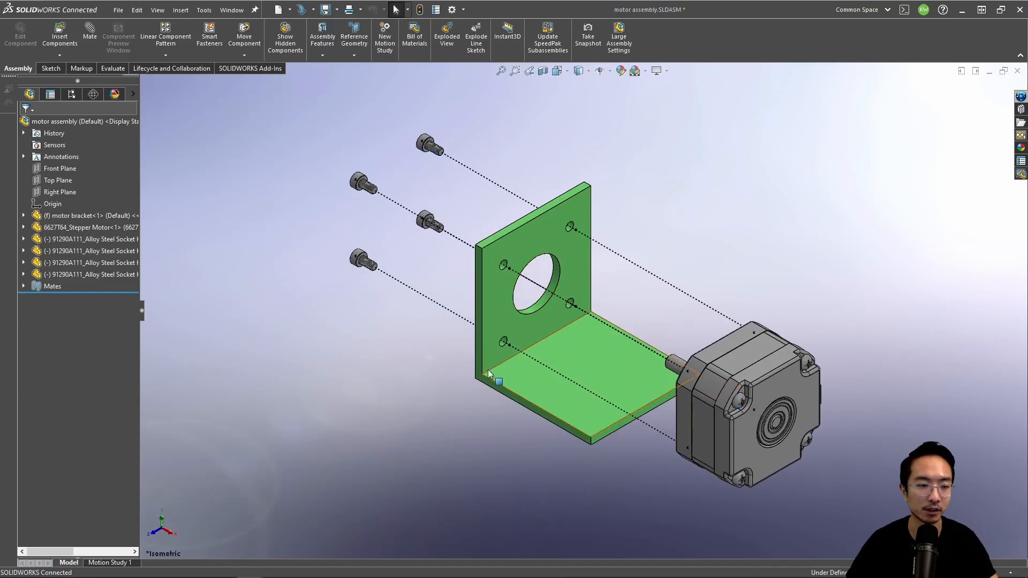
Step: Open the exploded view of the assembly's Default configuration for editing
click(71, 94)
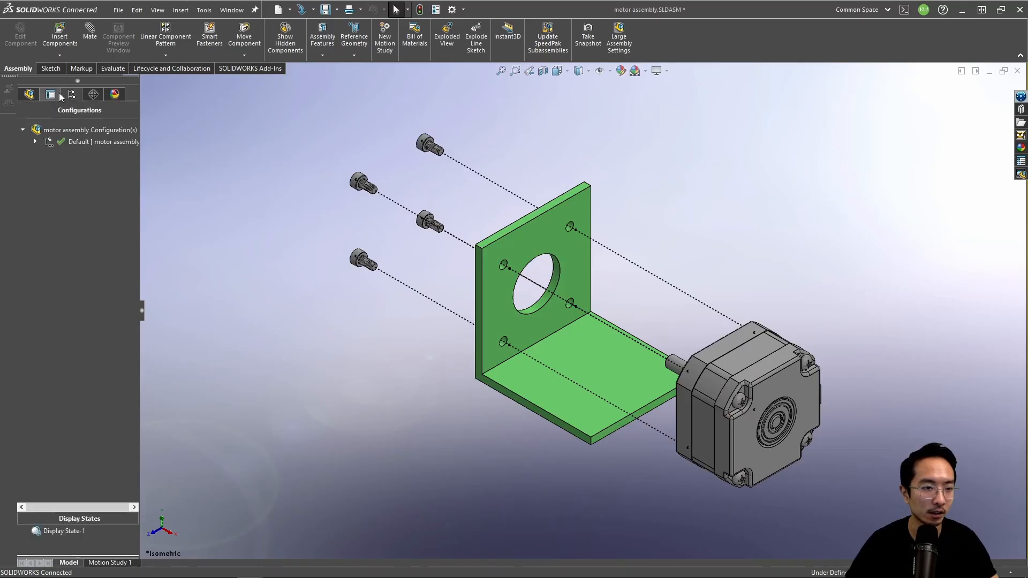
click(51, 95)
click(69, 95)
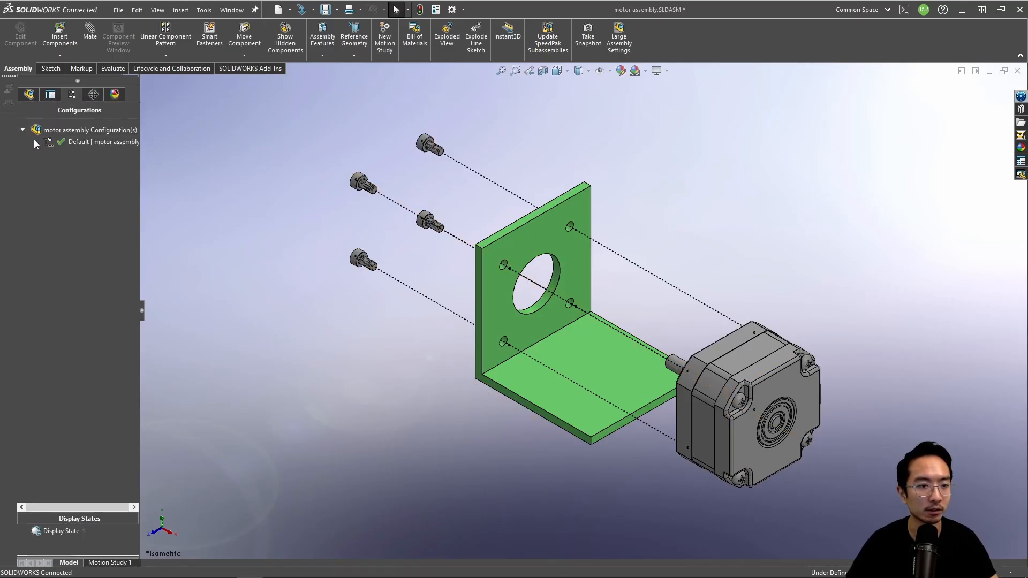
click(35, 142)
click(70, 154)
right_click(71, 154)
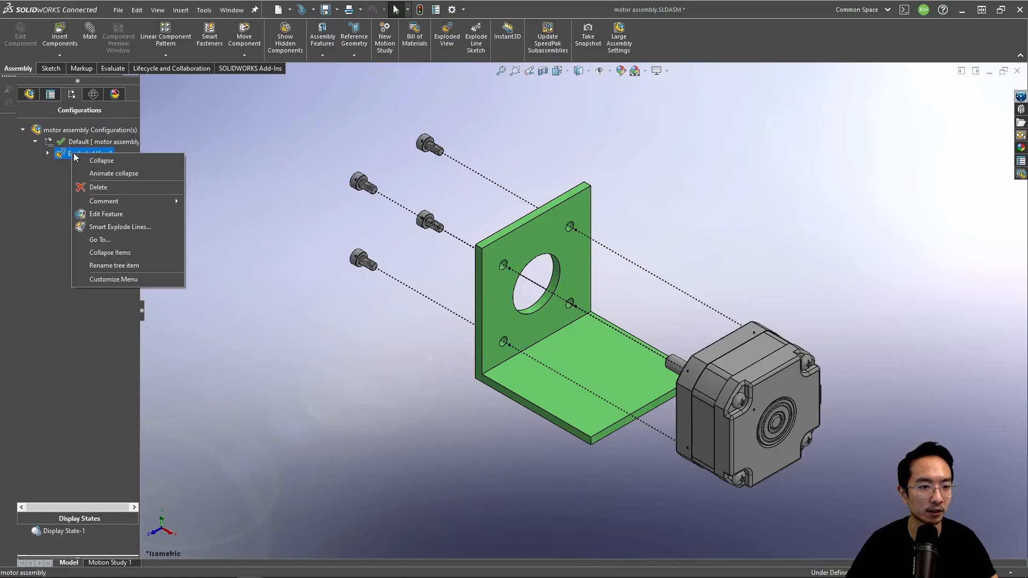
click(48, 153)
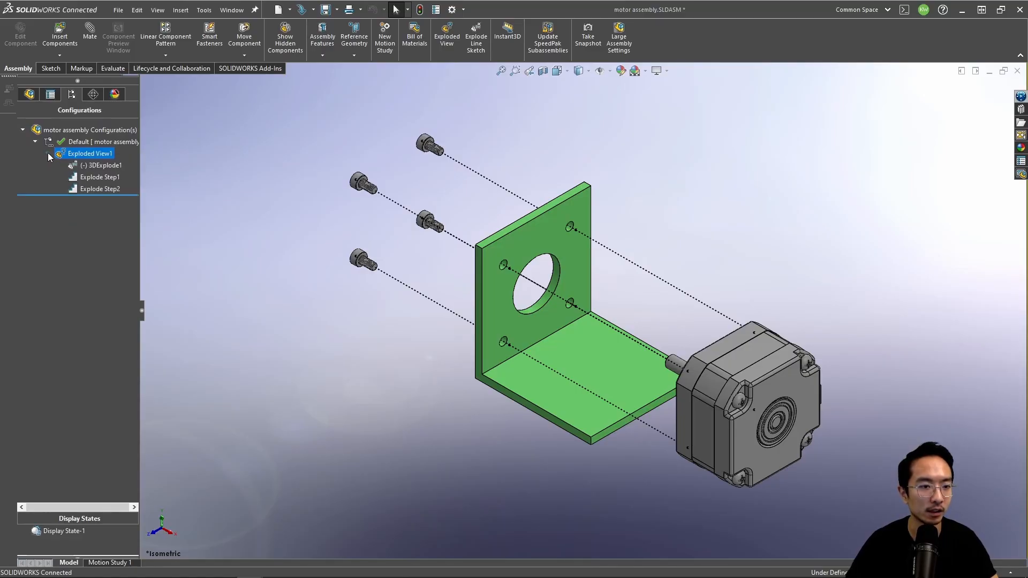
right_click(86, 154)
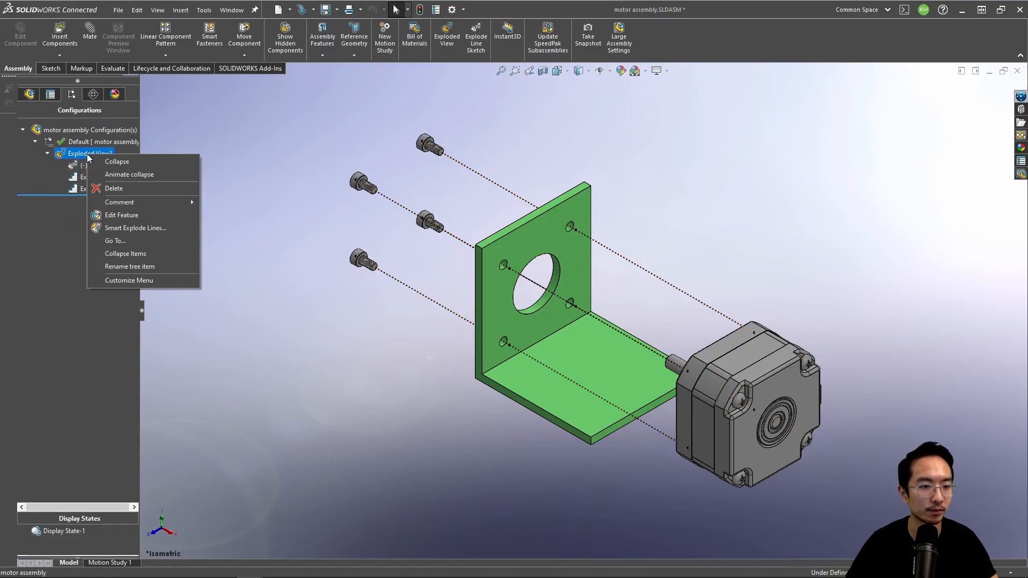
click(115, 213)
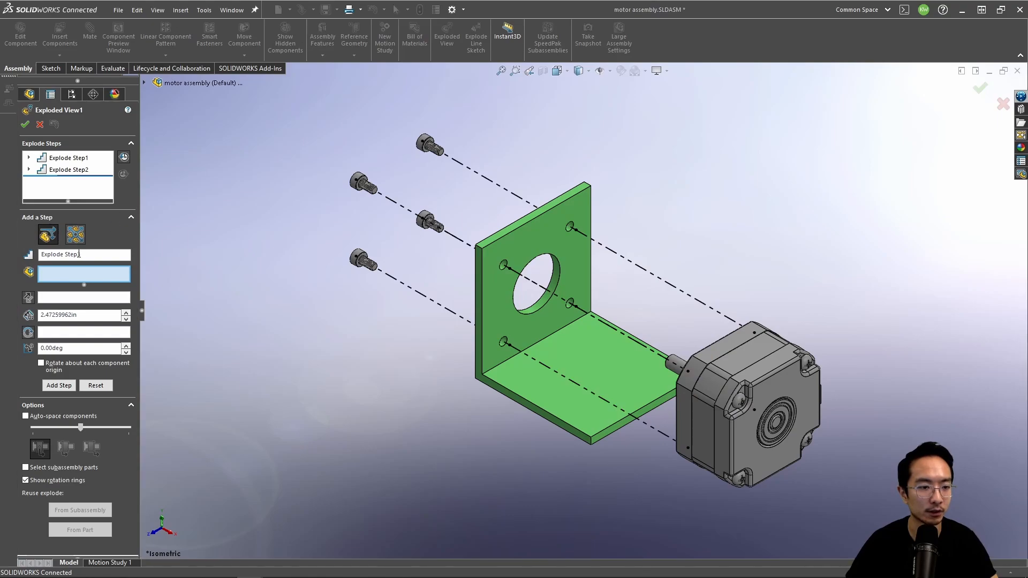
Step: Increase the stepper motor's explode distance along X in Explode Step1 to about 4.89 in and accept the exploded view
click(66, 158)
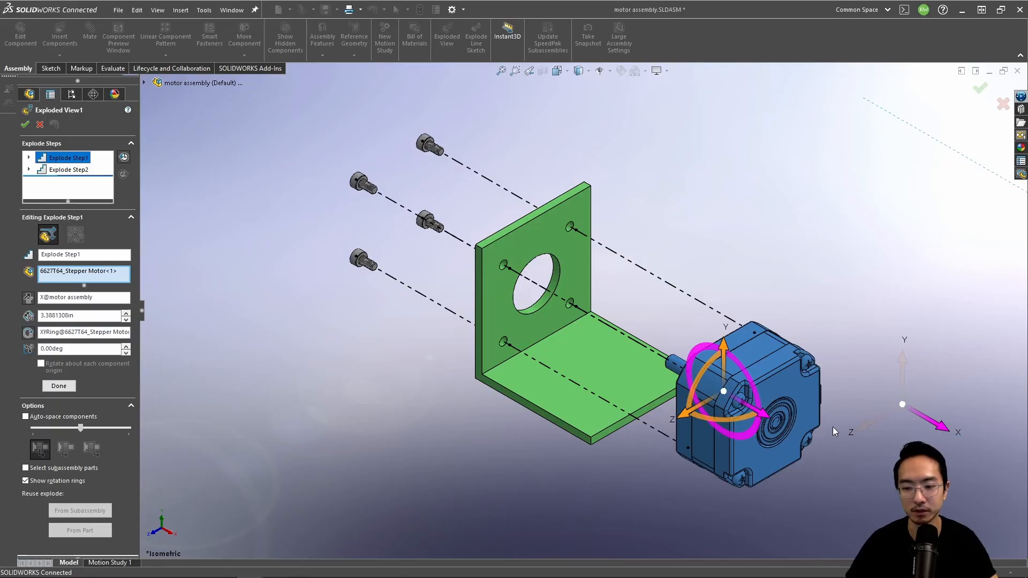
click(127, 313)
click(127, 314)
click(127, 314)
click(126, 314)
click(126, 314)
click(127, 314)
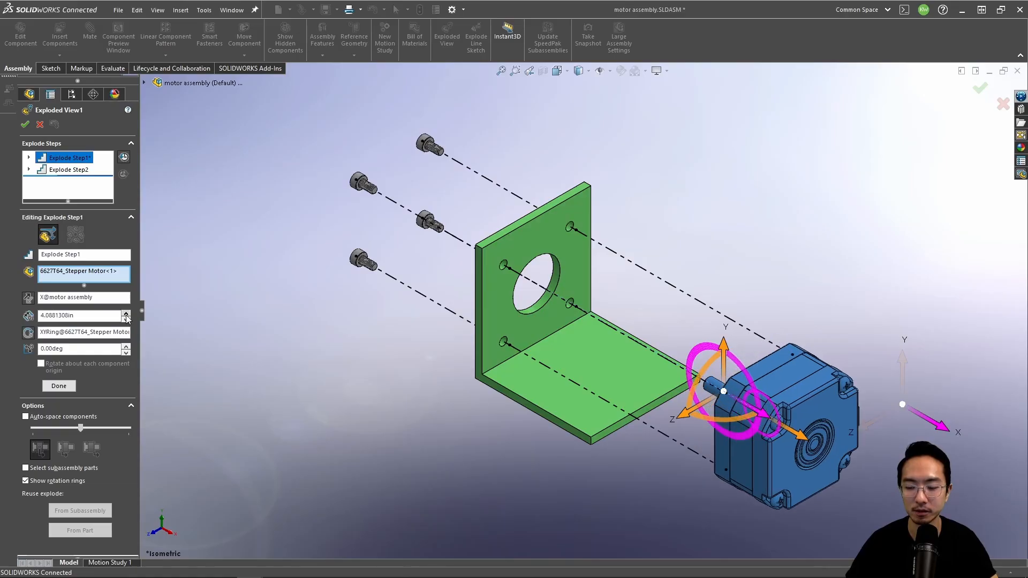
click(127, 314)
click(126, 314)
click(127, 314)
click(127, 314)
click(126, 314)
click(126, 314)
click(126, 313)
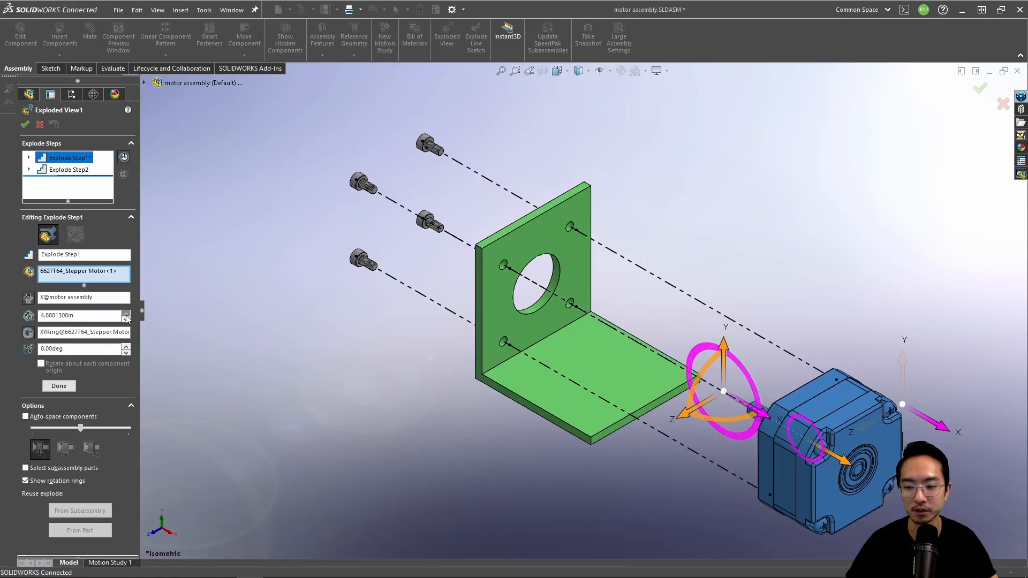
click(25, 124)
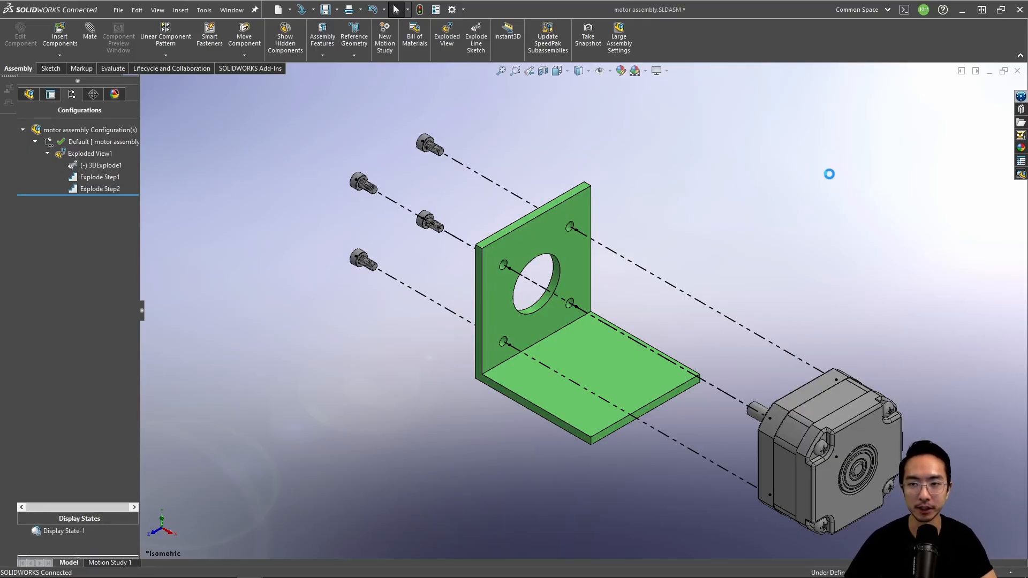
Step: Save the motor assembly, return to its drawing, and dismiss the drawing update report
key(ctrl+s)
click(989, 74)
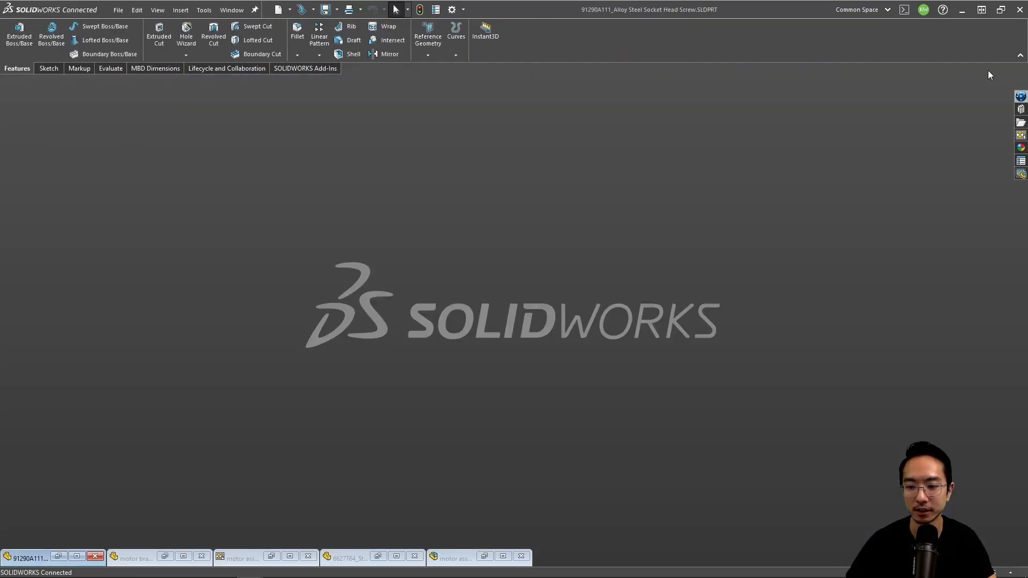
click(291, 557)
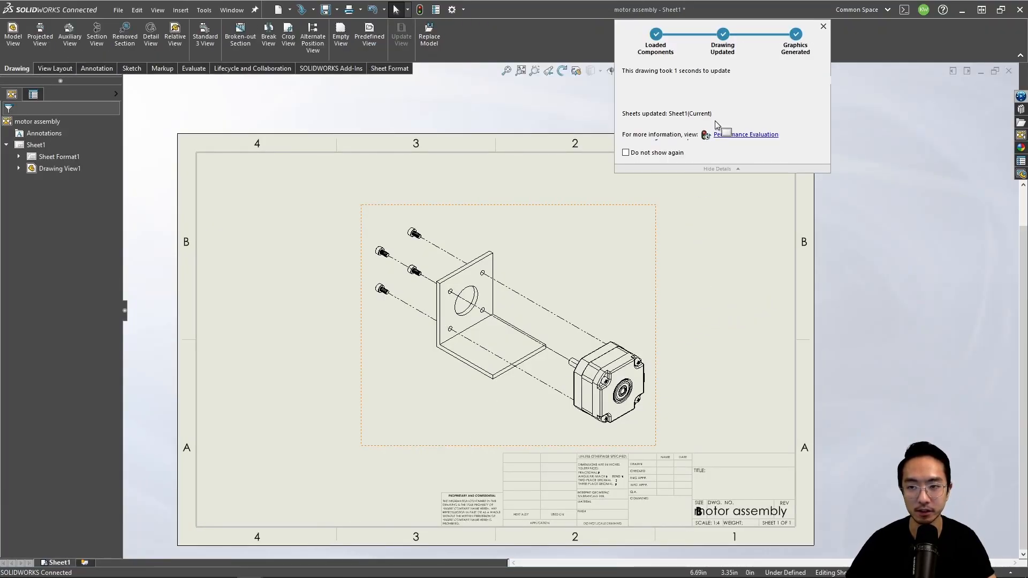
click(804, 66)
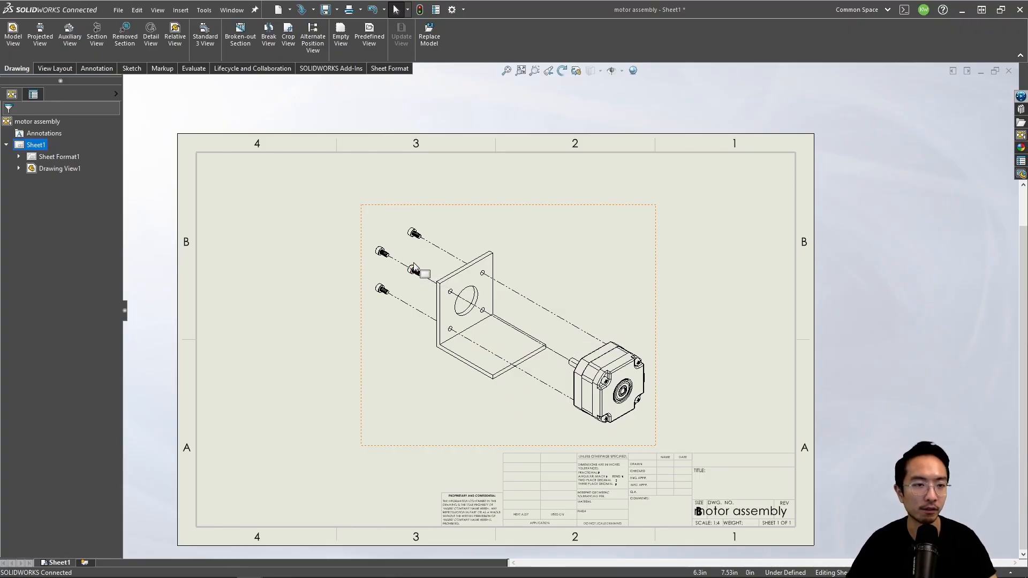
Step: Add circular item-number balloons to the upper-left socket head screw, the motor bracket and the stepper motor
click(93, 69)
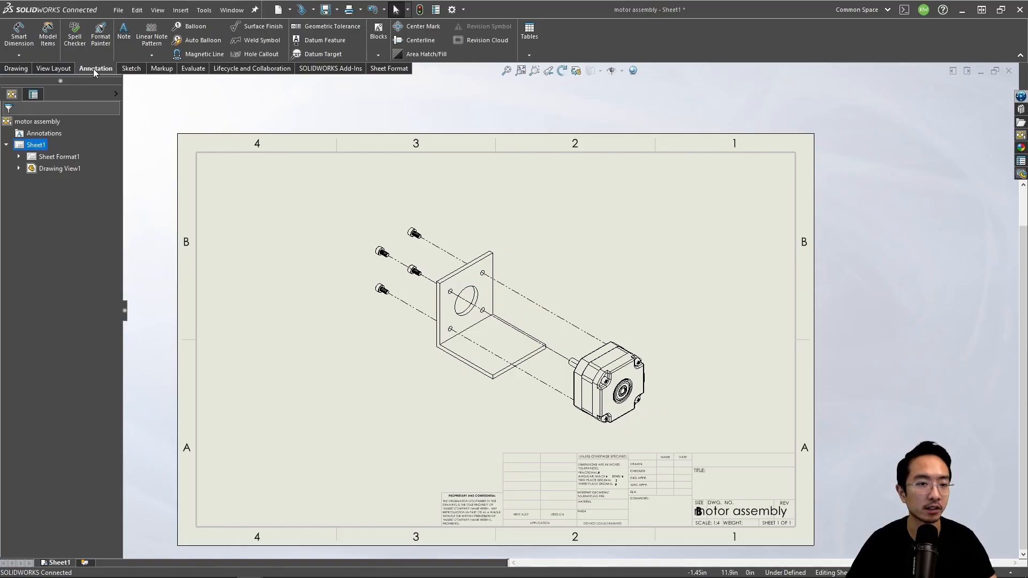
click(191, 25)
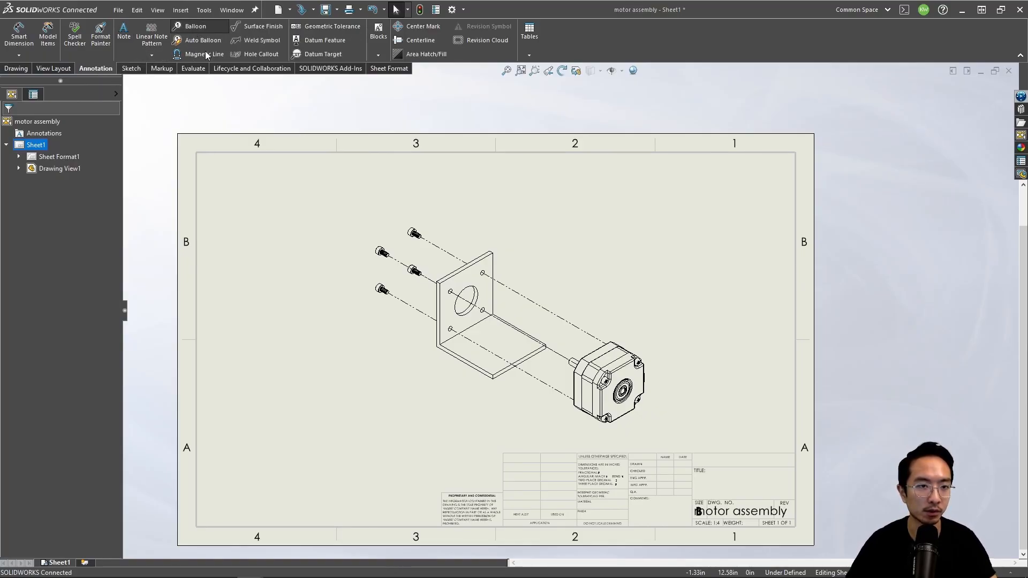
click(381, 252)
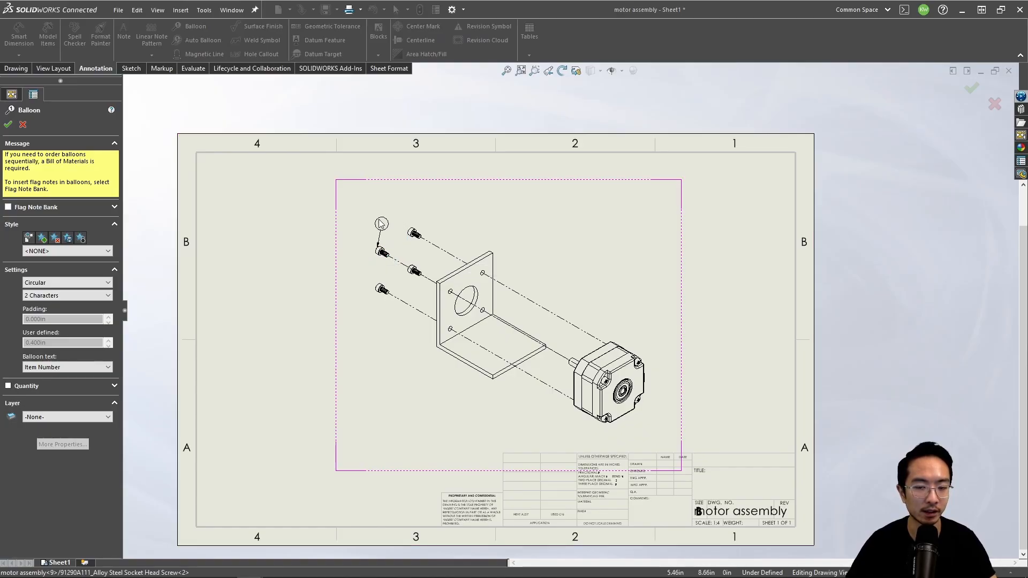
click(336, 202)
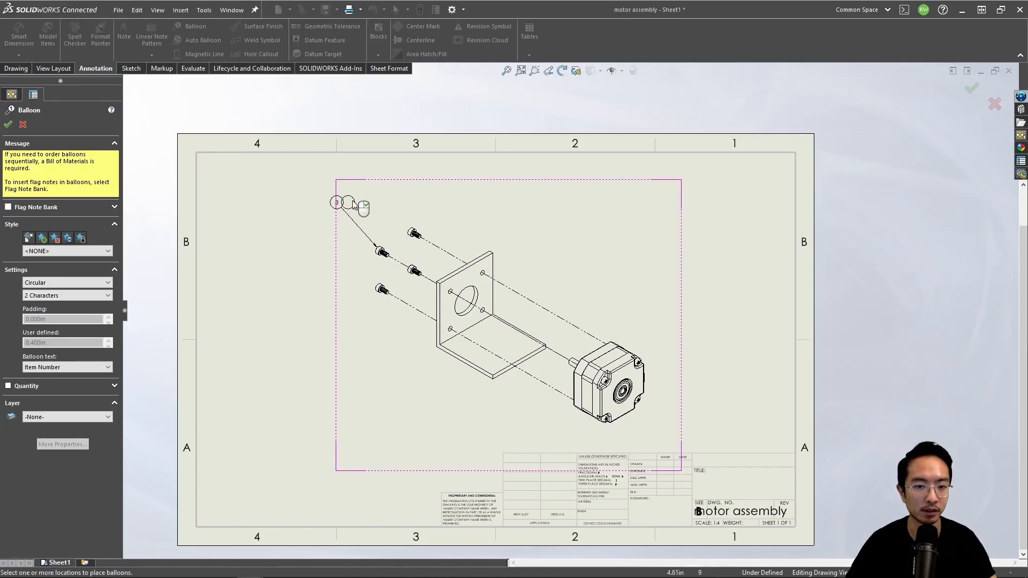
click(484, 258)
click(553, 202)
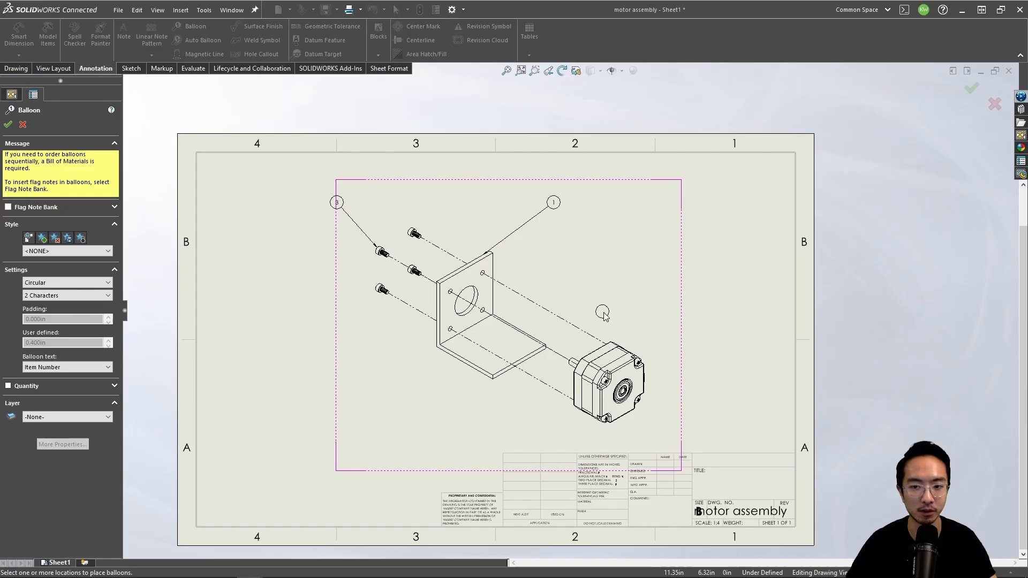
click(627, 351)
click(680, 267)
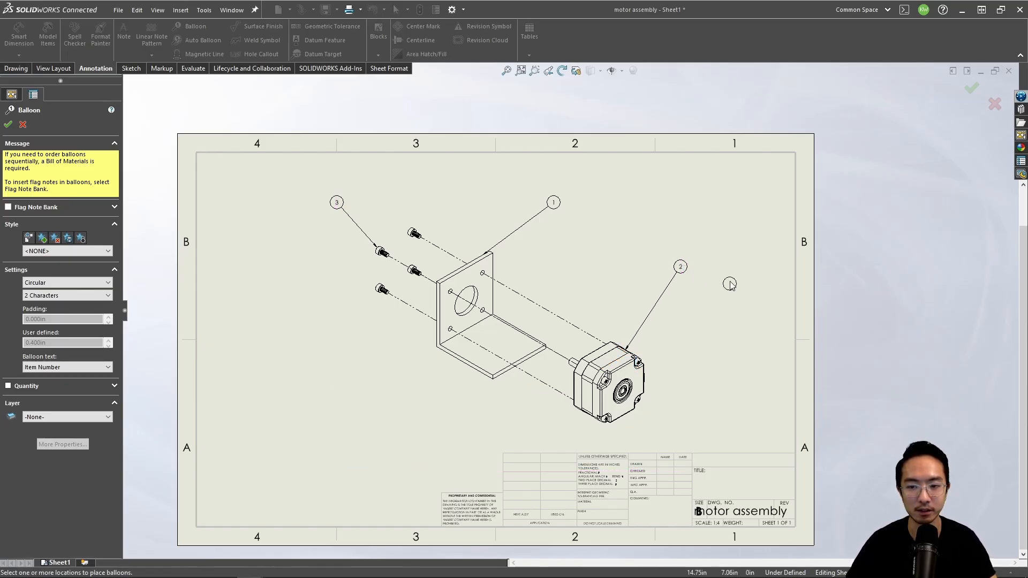
key(Escape)
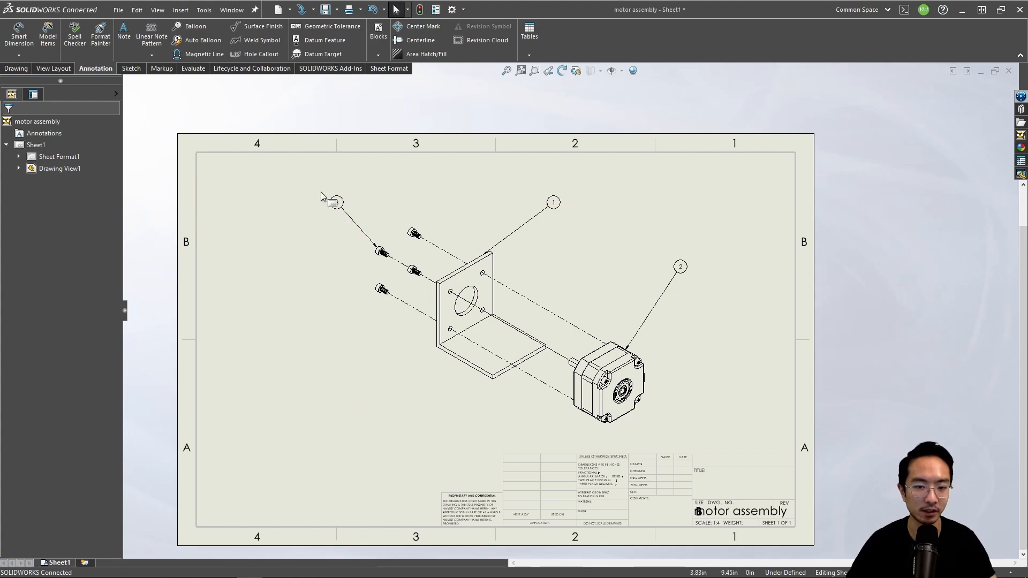
Step: Reattach the screw balloon's leader to the topmost screw and place the balloon up and to the right of it
drag(335, 200, 459, 189)
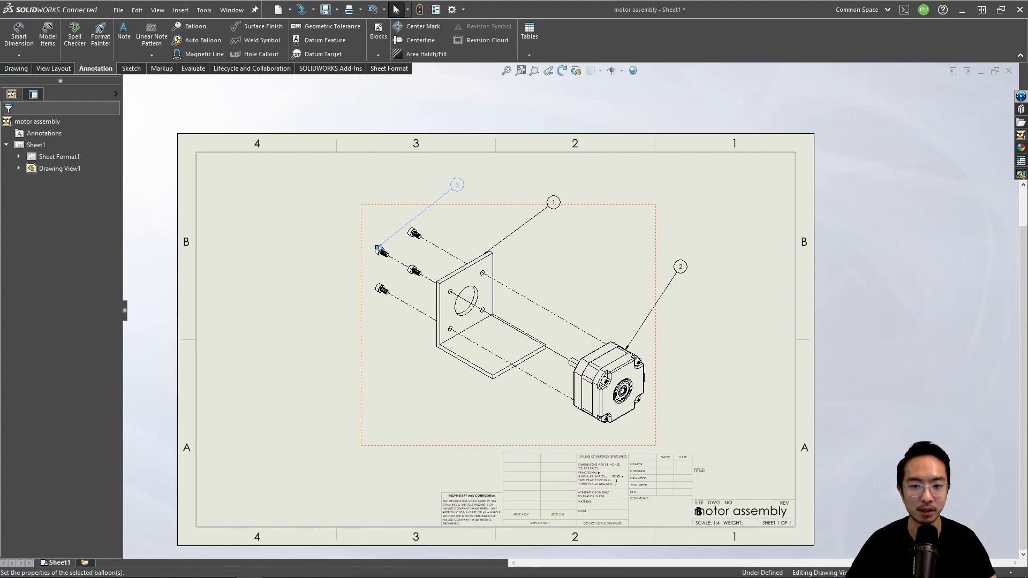
click(336, 246)
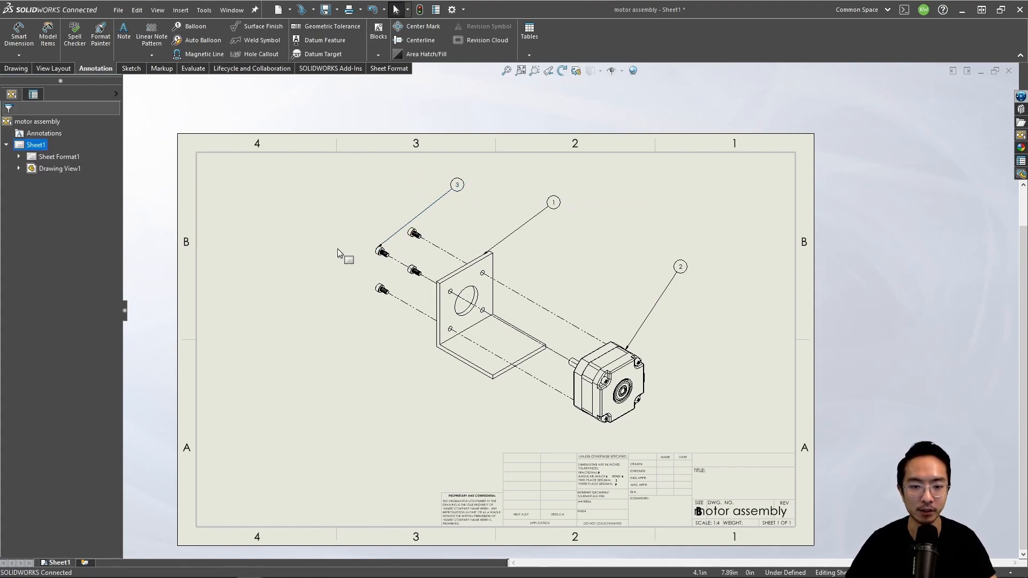
click(381, 251)
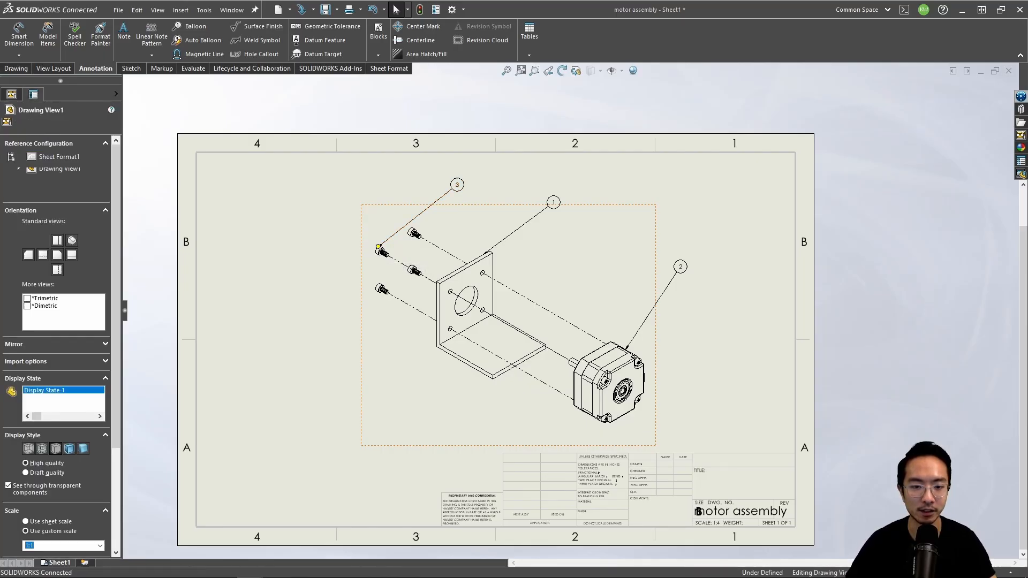
click(379, 250)
drag(378, 249, 415, 231)
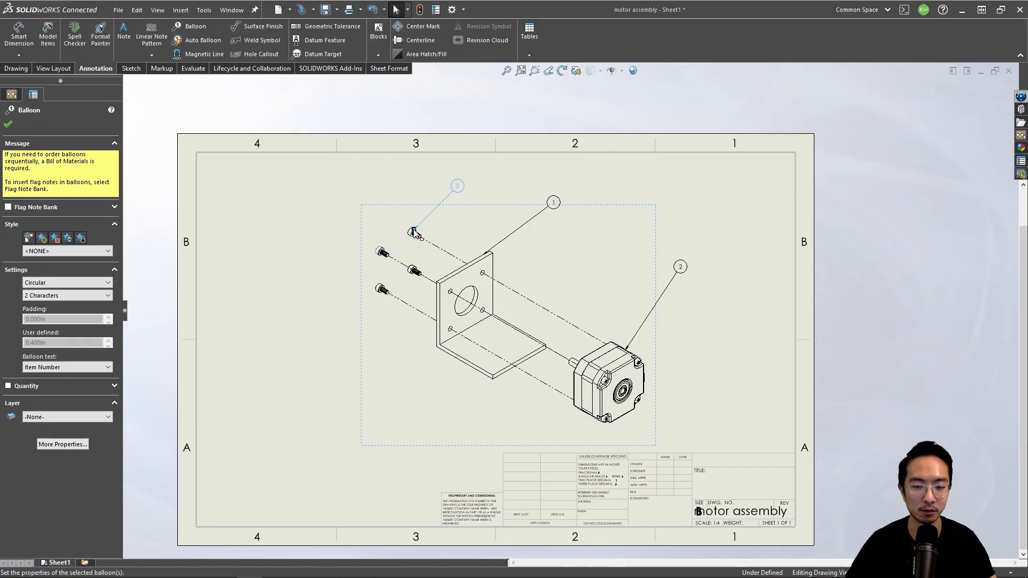
click(476, 178)
drag(457, 188, 478, 190)
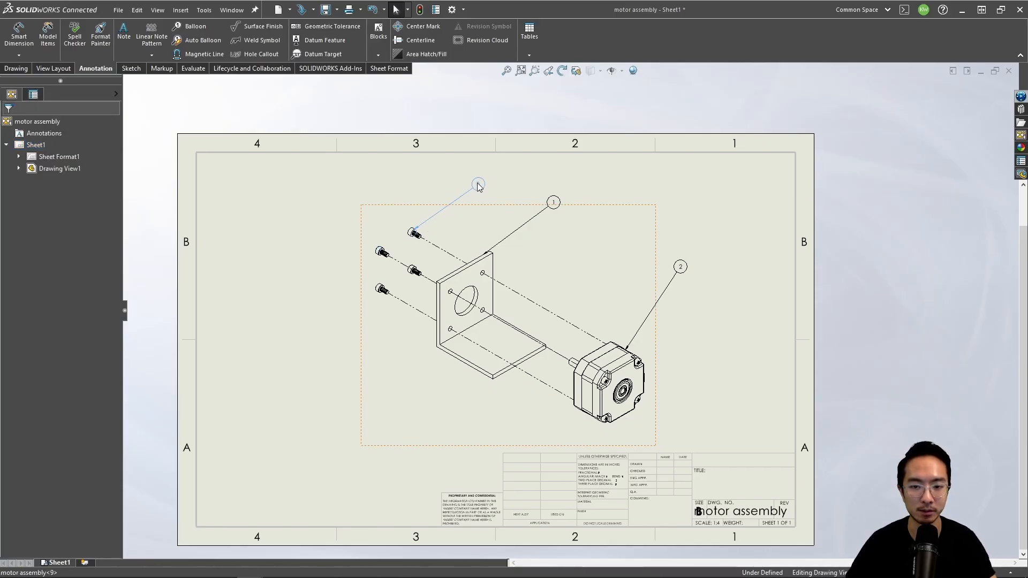
Step: Reattach the bracket balloon's leader to the vertical edge near the bracket's upper right corner
click(484, 257)
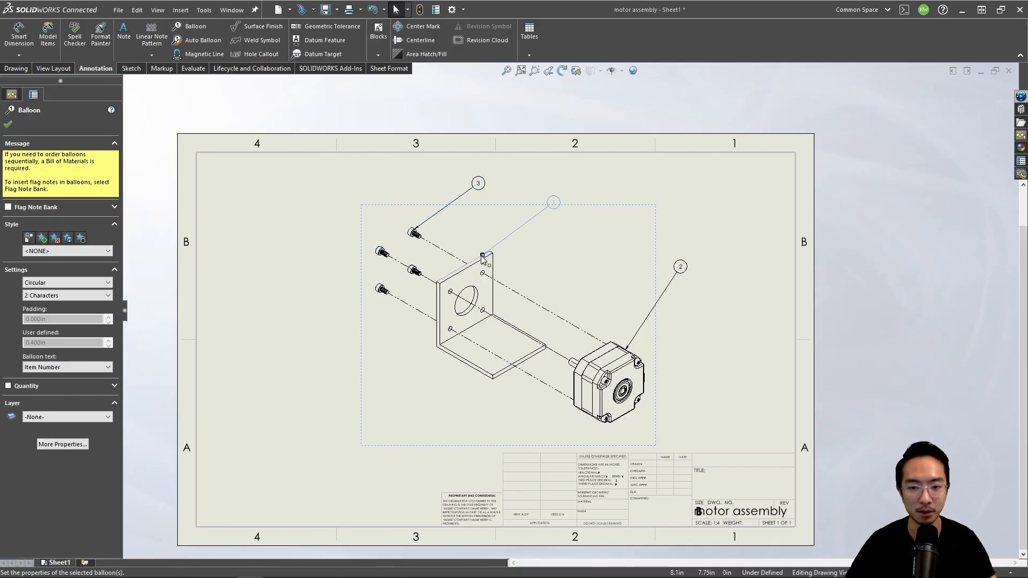
drag(484, 257, 453, 313)
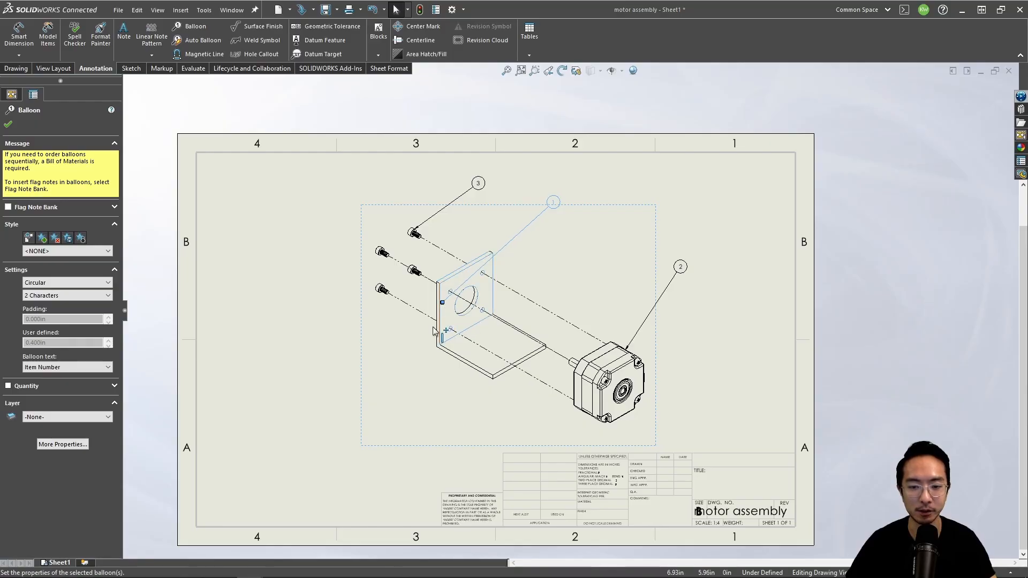
click(437, 324)
drag(442, 303, 492, 258)
click(525, 253)
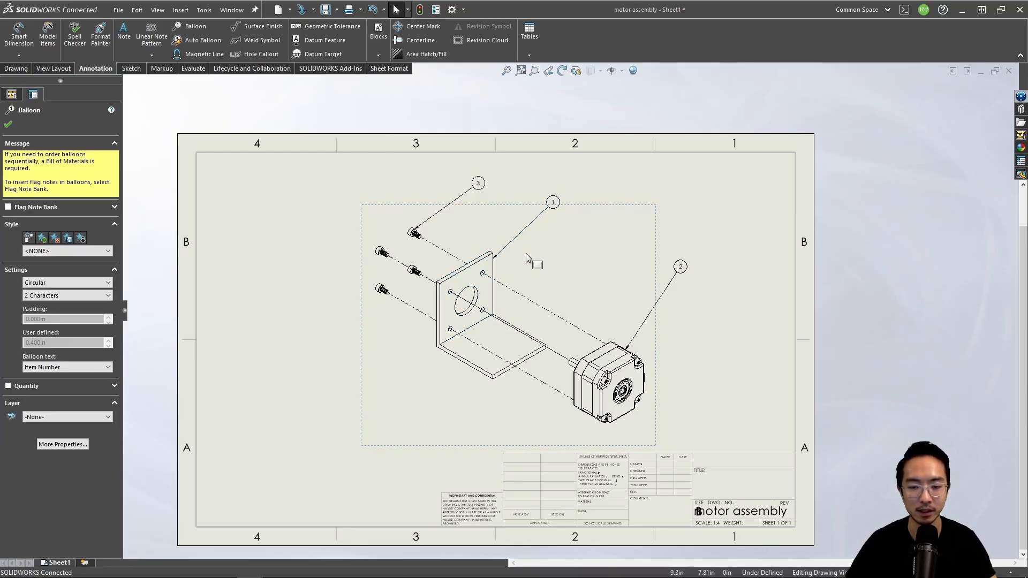
Step: Move the bracket and motor balloons slightly right and down so their leaders slant at angles similar to the screw balloon's
drag(555, 201, 567, 208)
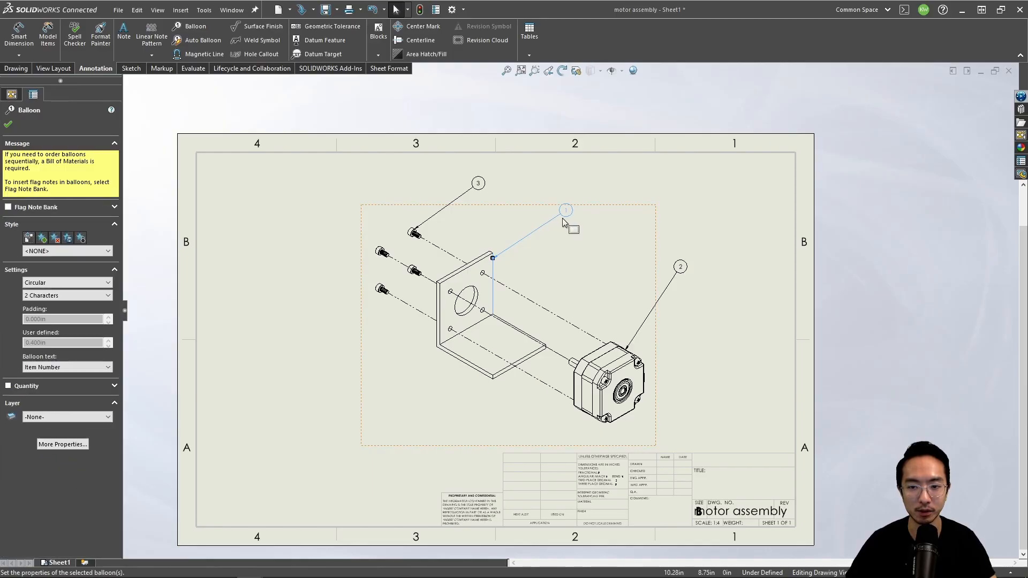
drag(678, 272, 705, 286)
click(718, 321)
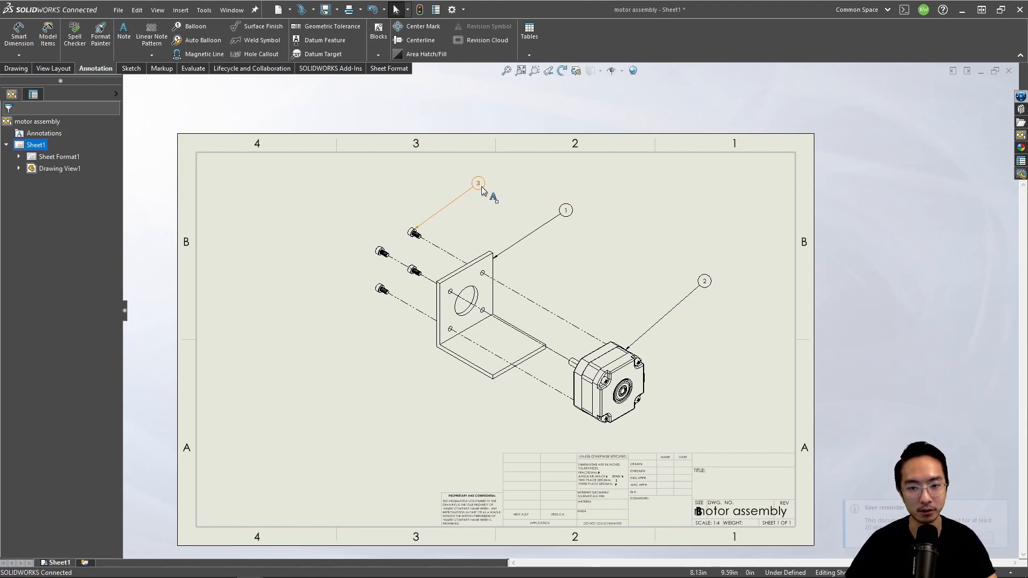
Step: Move the screw balloon slightly right and down, and shift the motor balloon slightly left to adjust its leader slant
drag(481, 190, 486, 192)
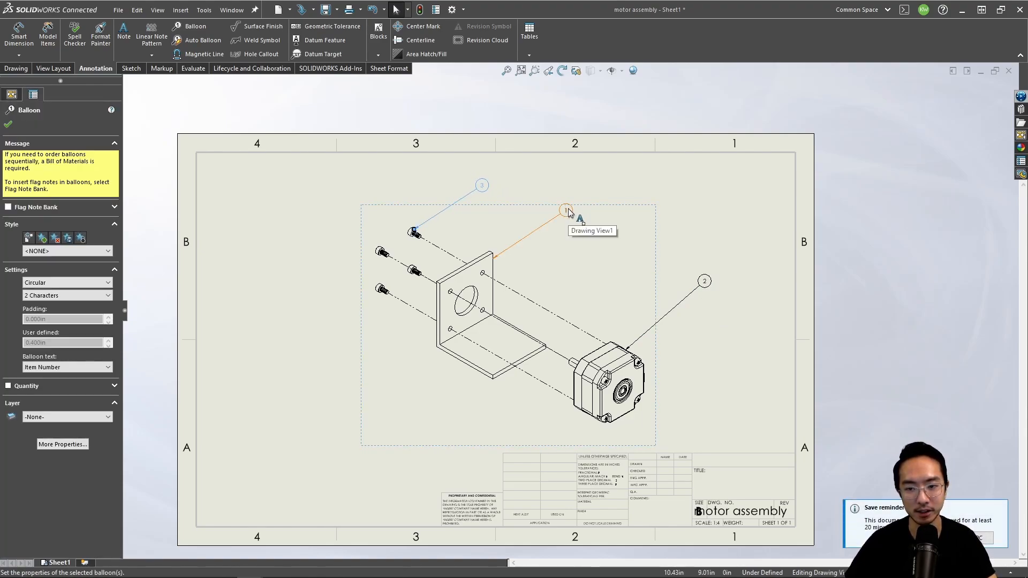
drag(705, 282, 706, 290)
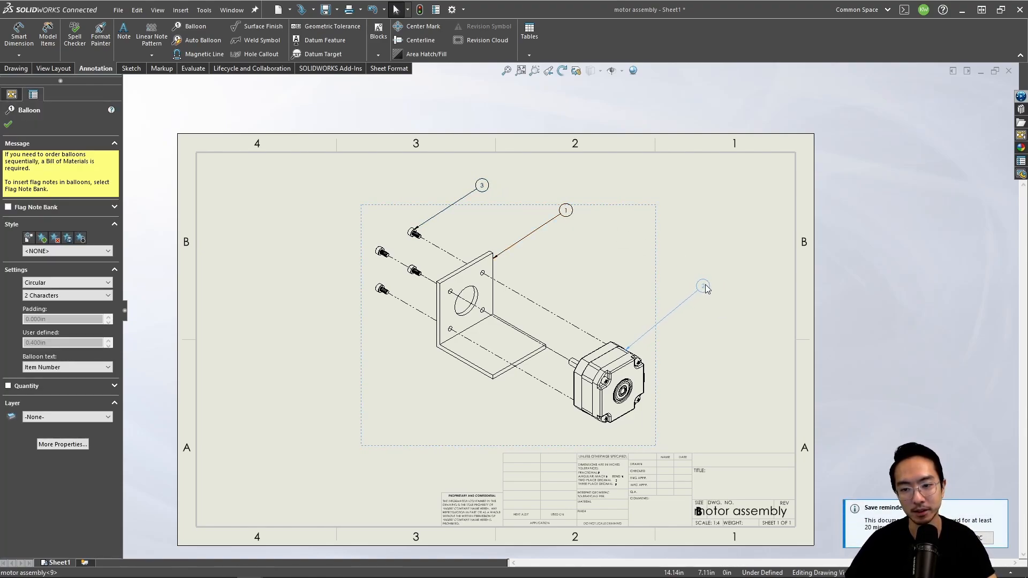
click(720, 232)
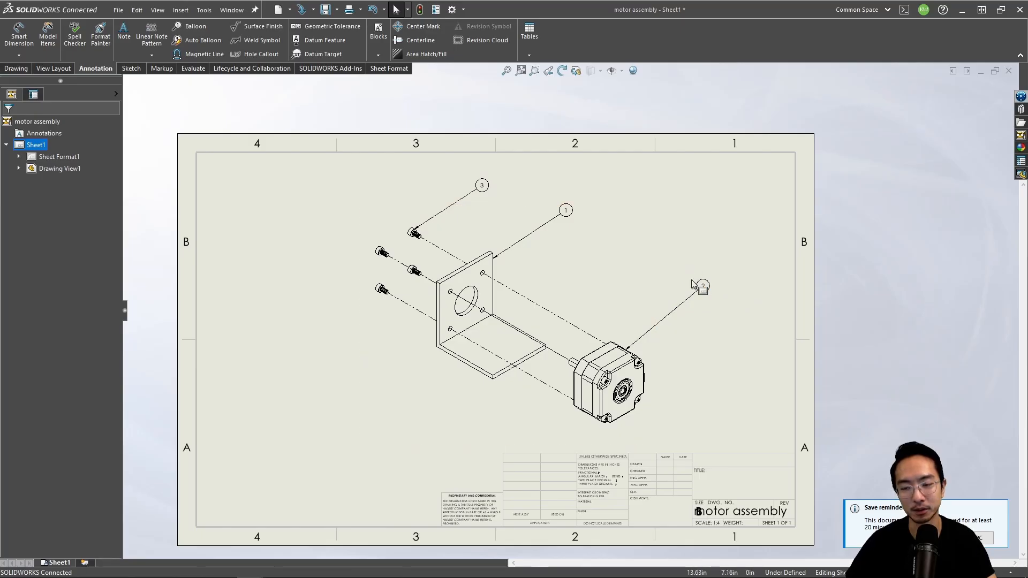
mouse_move(703, 287)
mouse_down()
mouse_move(666, 367)
mouse_move(708, 421)
mouse_move(616, 409)
mouse_move(499, 425)
mouse_move(602, 320)
mouse_move(592, 262)
mouse_move(659, 268)
mouse_move(692, 284)
mouse_up()
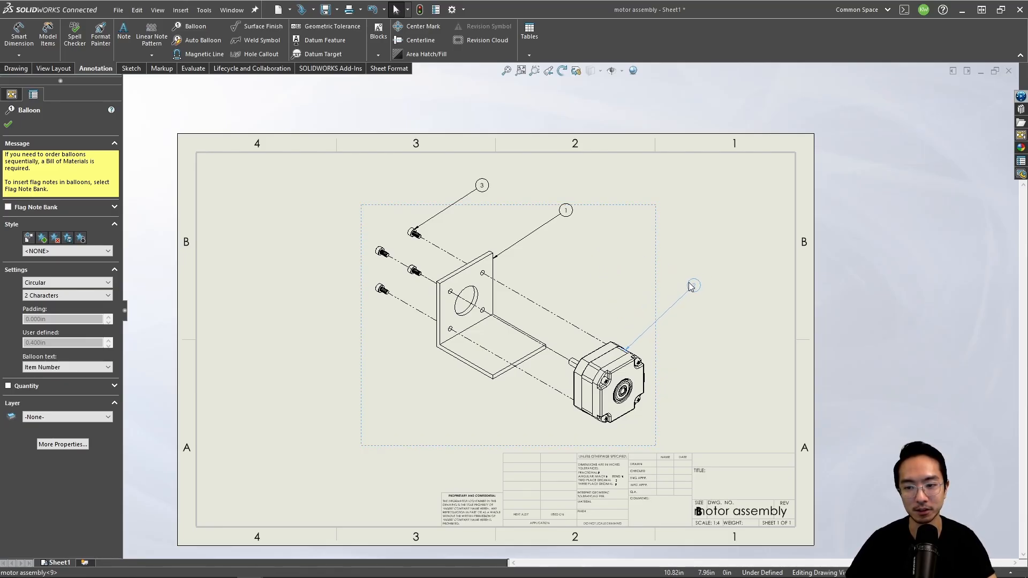
drag(691, 284, 693, 284)
key(Escape)
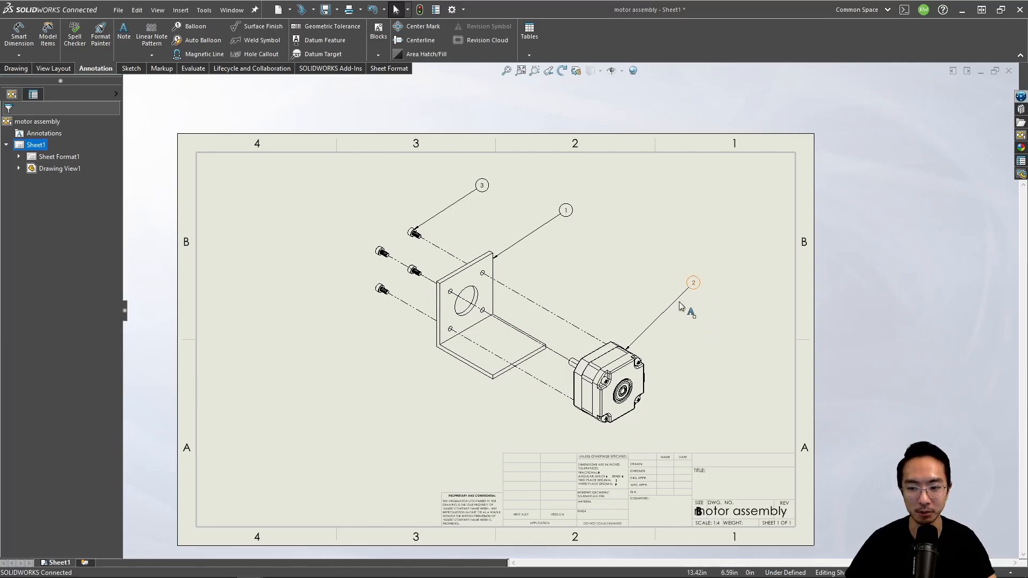
Step: Move the motor balloon down and to the right so its leader runs roughly parallel to the bracket and screw leaders
scroll(642, 320, up, 2)
scroll(565, 326, down, 8)
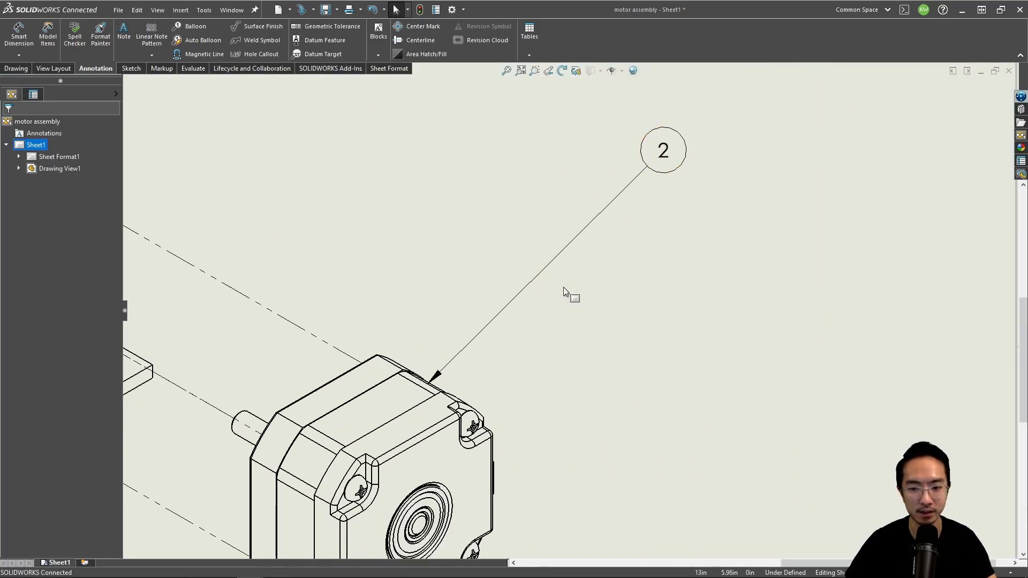
scroll(567, 294, up, 1)
scroll(543, 292, up, 3)
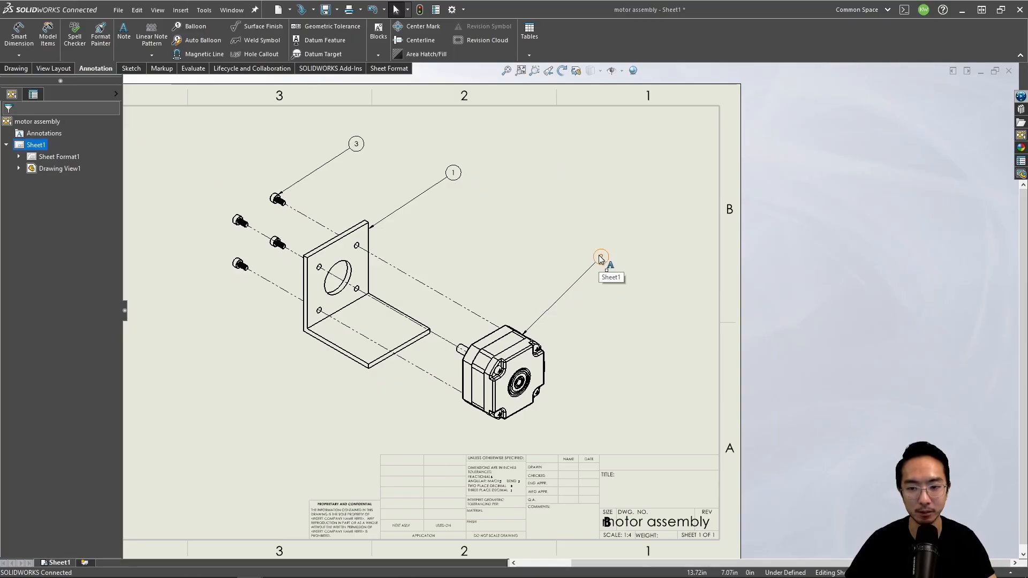
drag(604, 264, 614, 280)
click(615, 306)
click(612, 316)
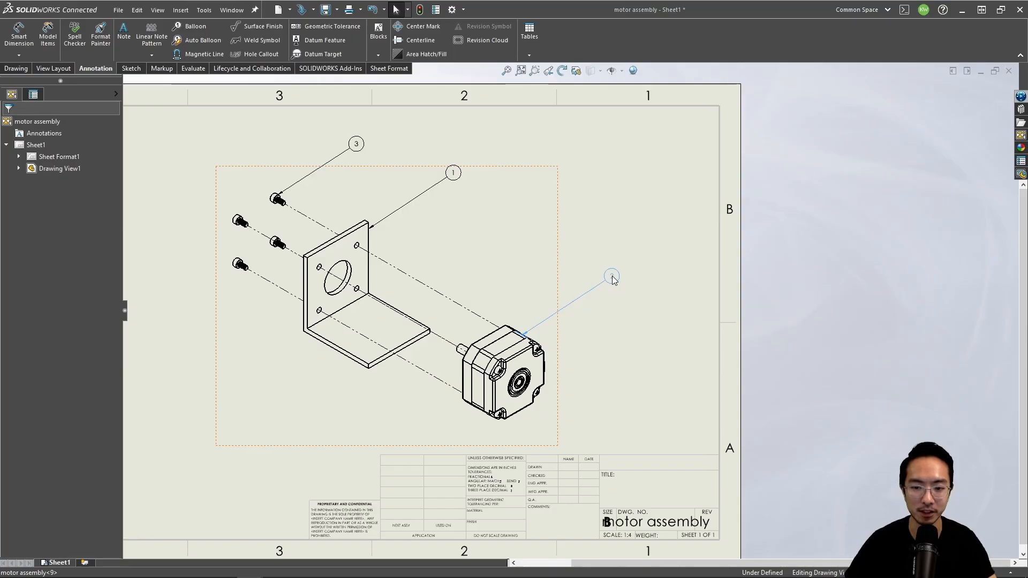
click(613, 317)
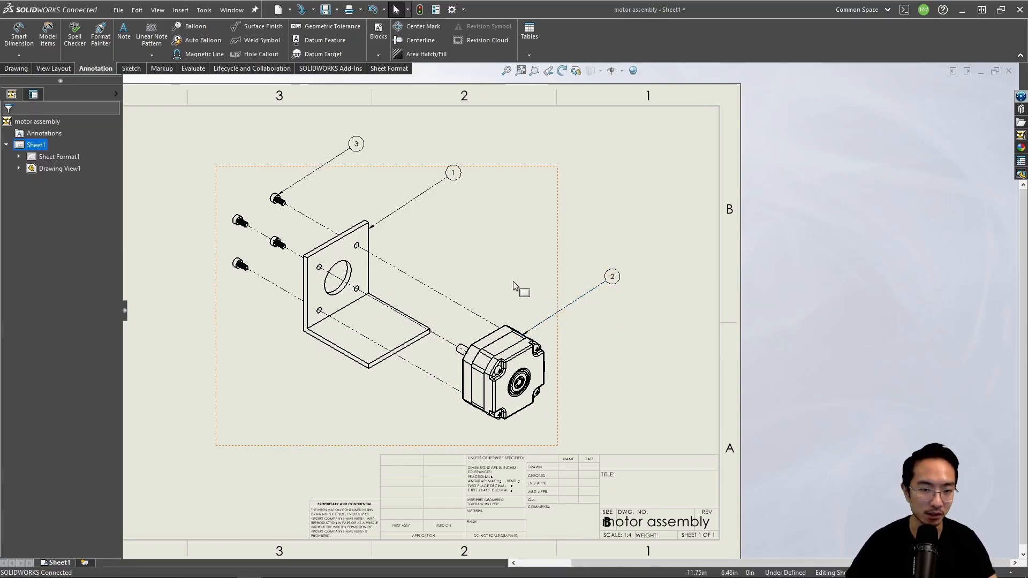
Step: Insert a parts-only bill of materials from the exploded view with the bom-standard template, placed in the sheet border's lower-left corner
scroll(513, 281, up, 3)
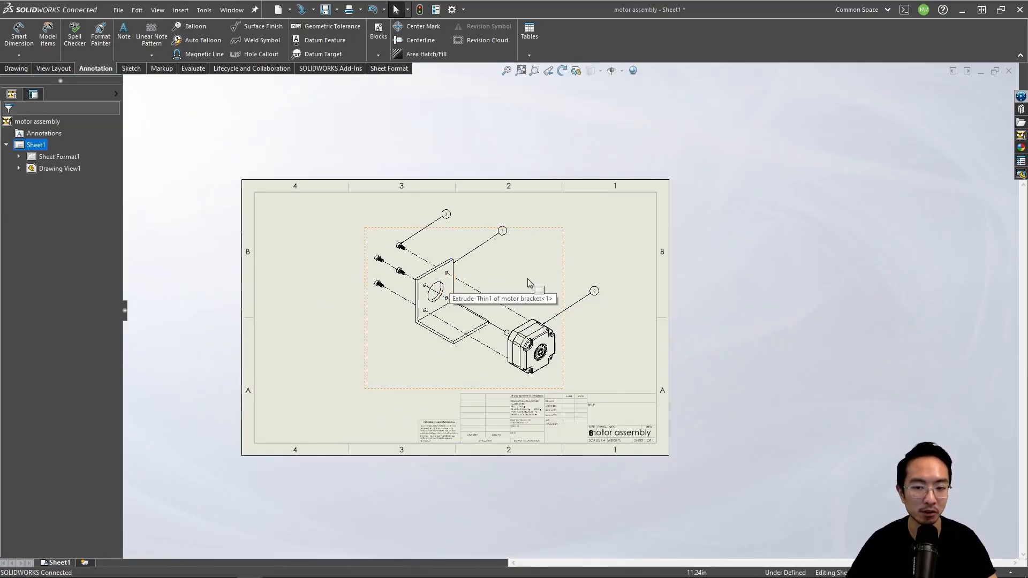
scroll(536, 282, down, 1)
scroll(539, 281, down, 1)
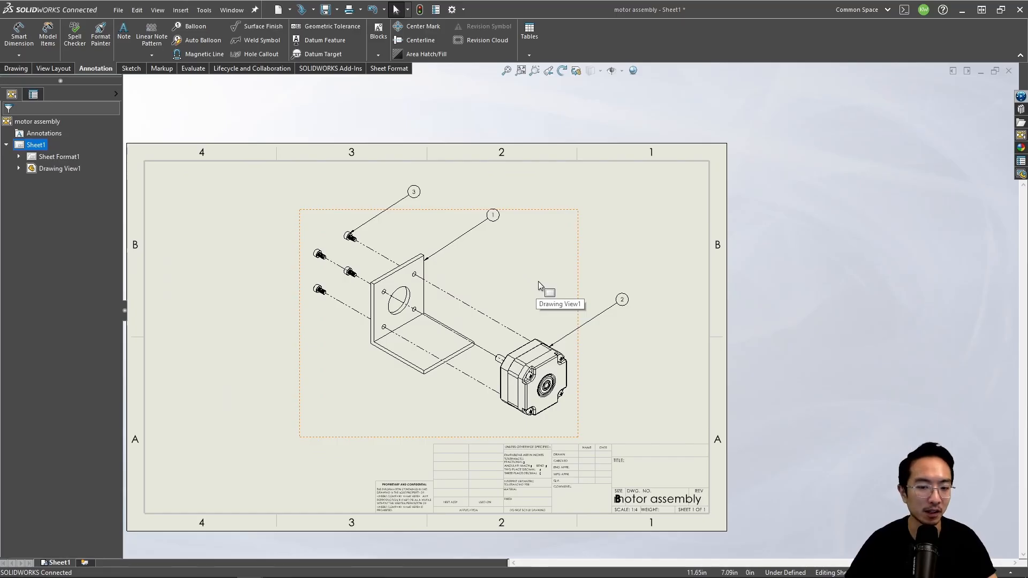
scroll(482, 299, up, 2)
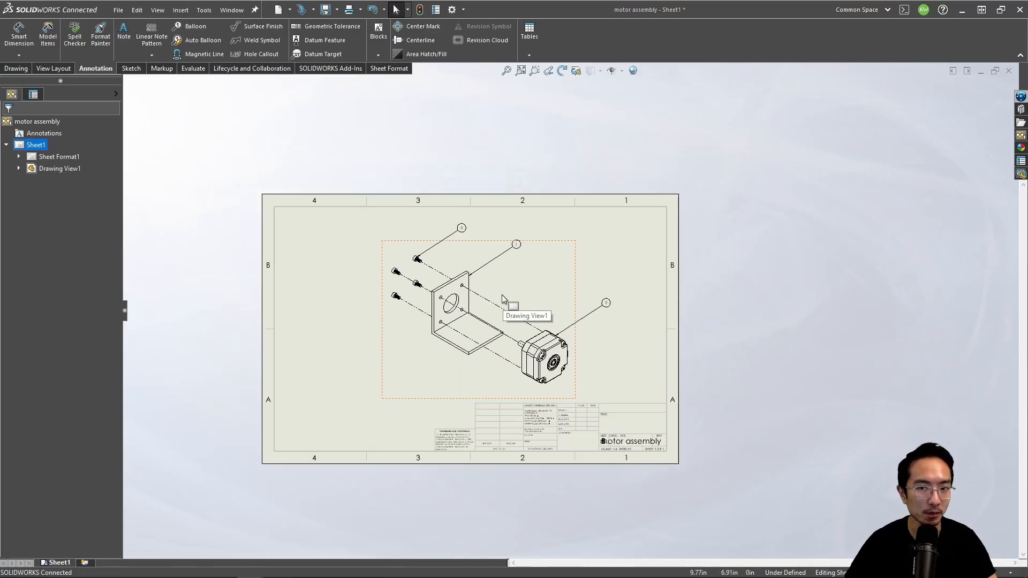
click(529, 55)
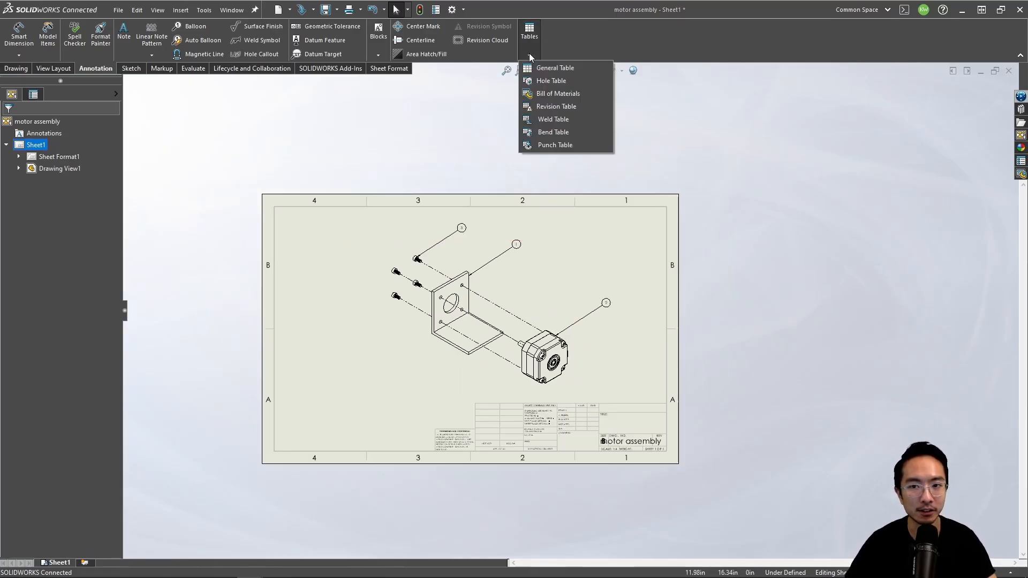
click(557, 95)
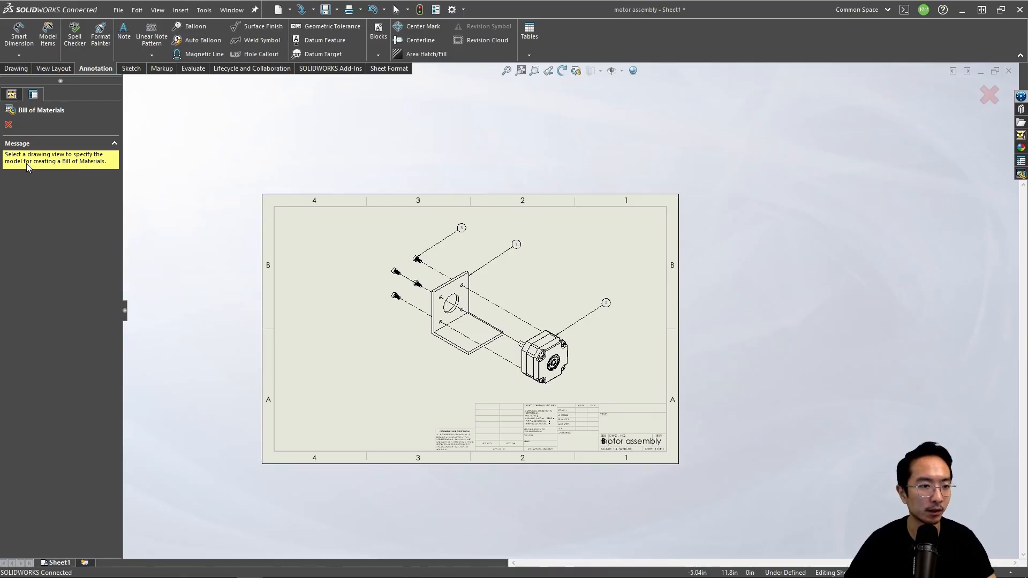
click(457, 319)
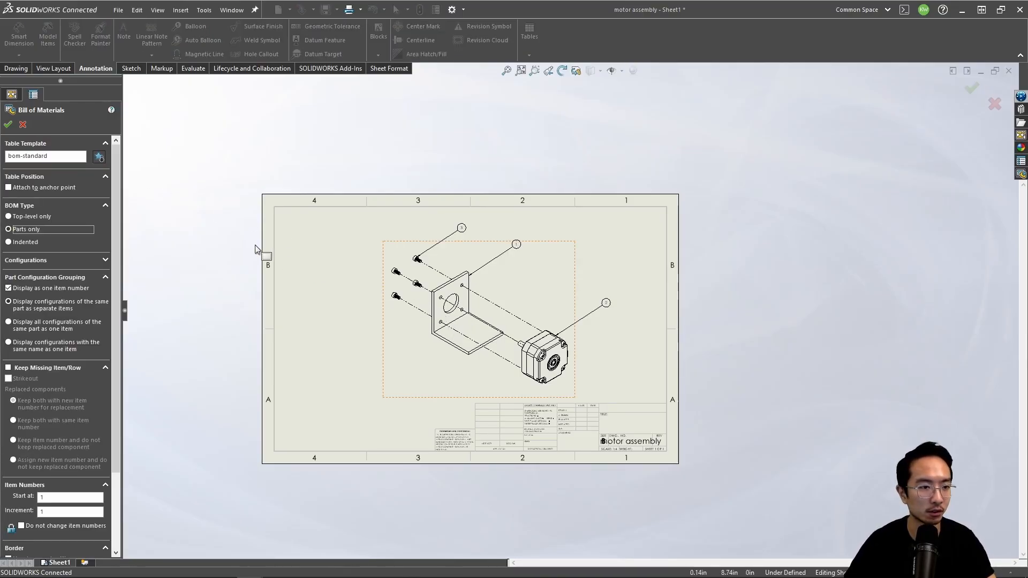
click(8, 126)
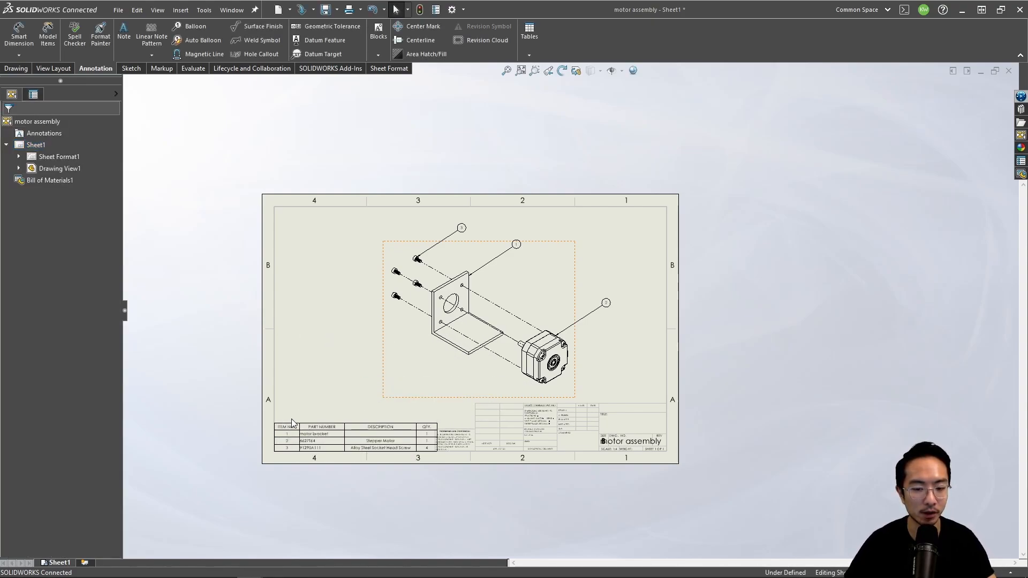
click(285, 423)
Step: Examine the part numbers and descriptions of the three items in the bill of materials
scroll(375, 436, down, 3)
scroll(449, 419, down, 2)
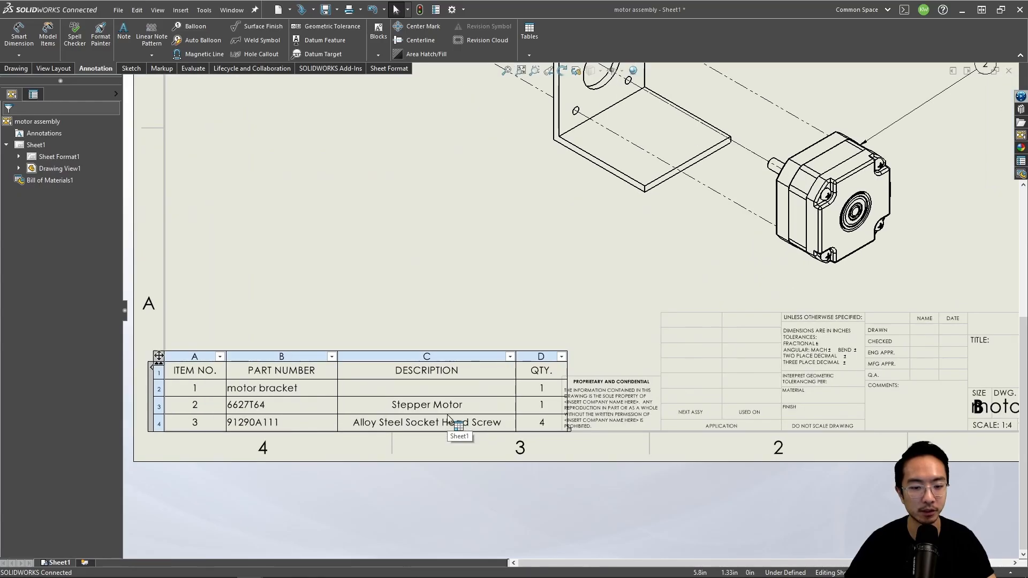
click(259, 408)
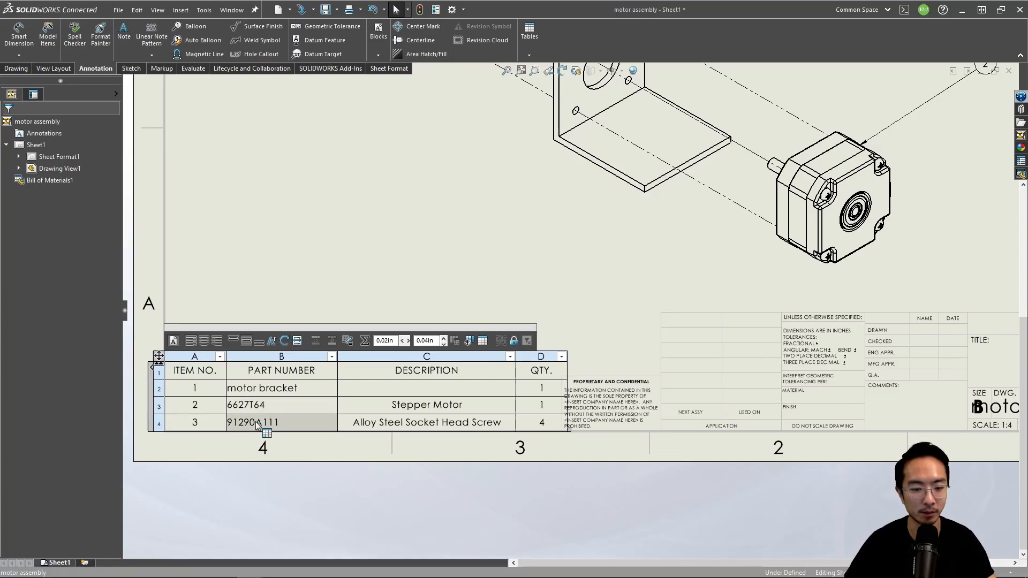
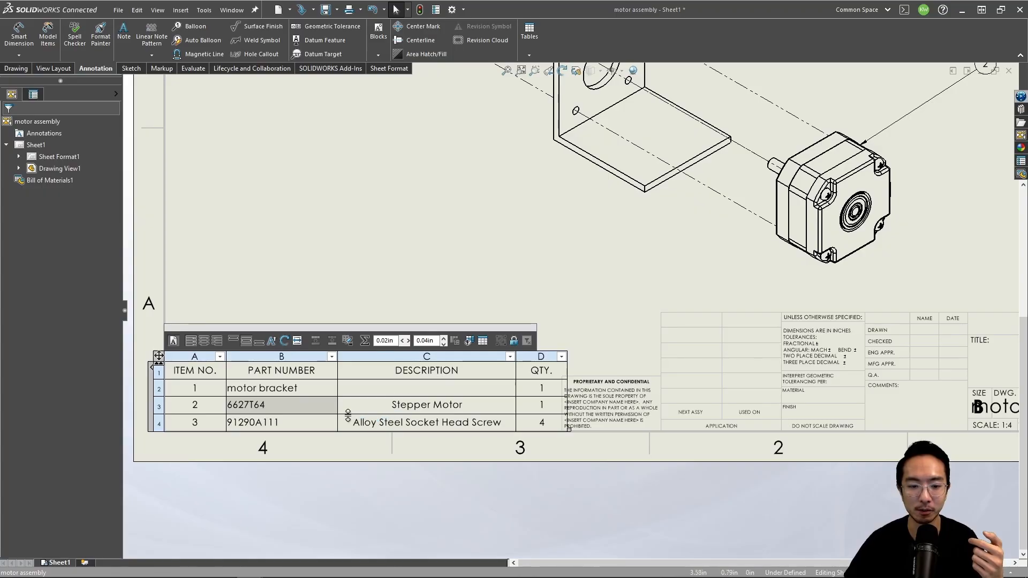
scroll(321, 418, down, 2)
scroll(301, 416, up, 1)
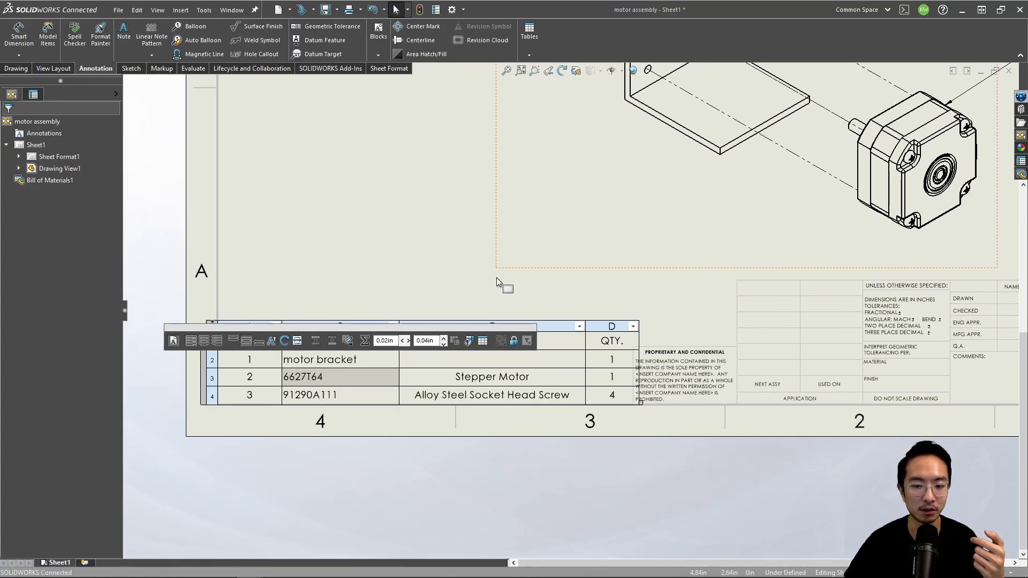
click(331, 363)
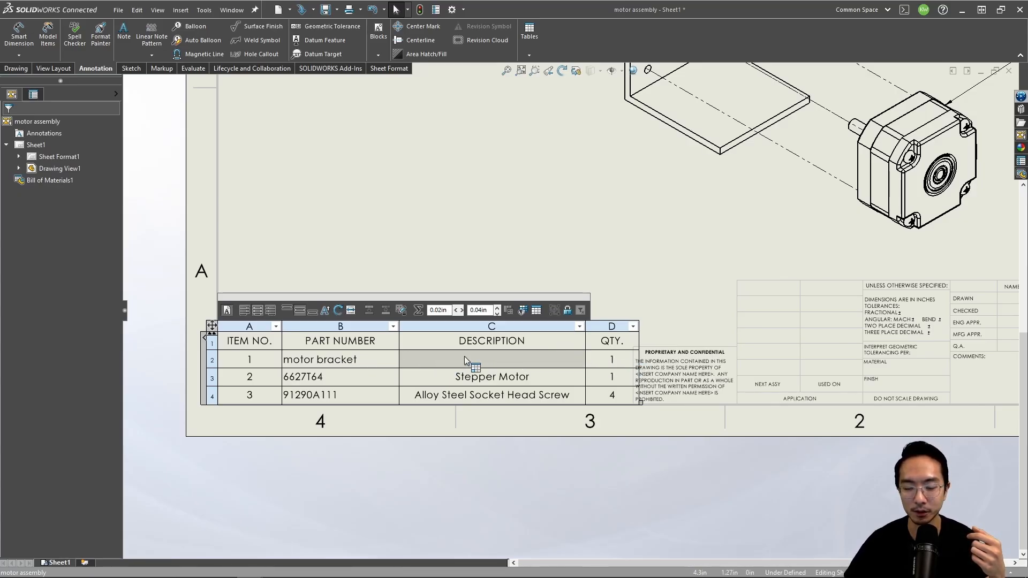
Step: Open the motor bracket part file from the exploded drawing view
scroll(688, 231, up, 3)
scroll(649, 216, down, 2)
click(612, 212)
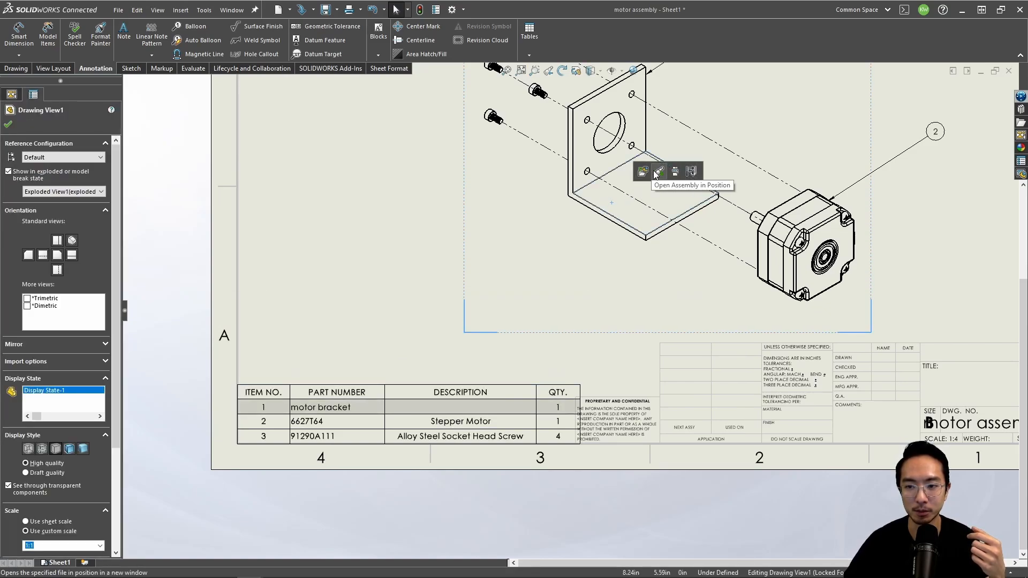
click(555, 240)
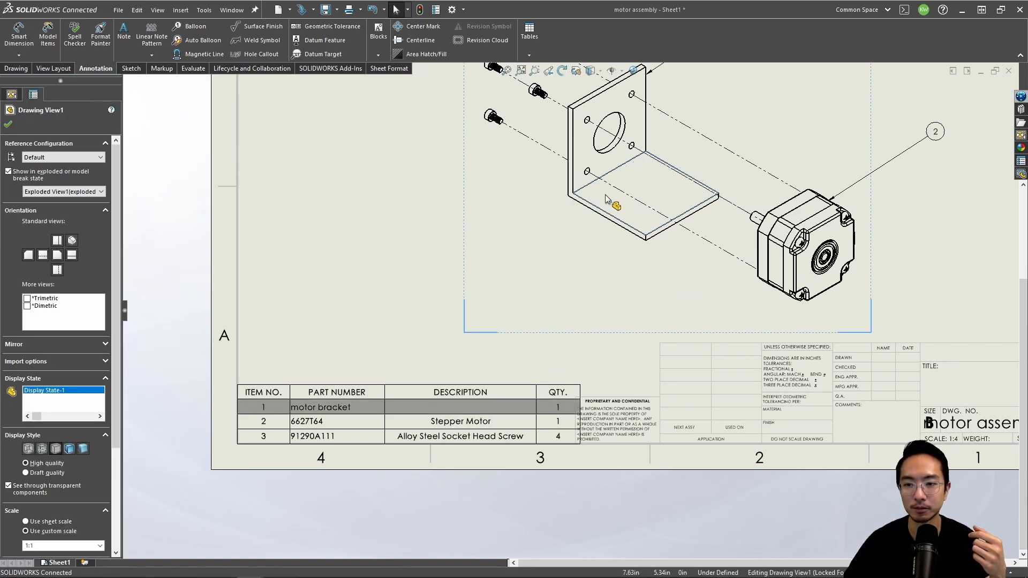
right_click(614, 208)
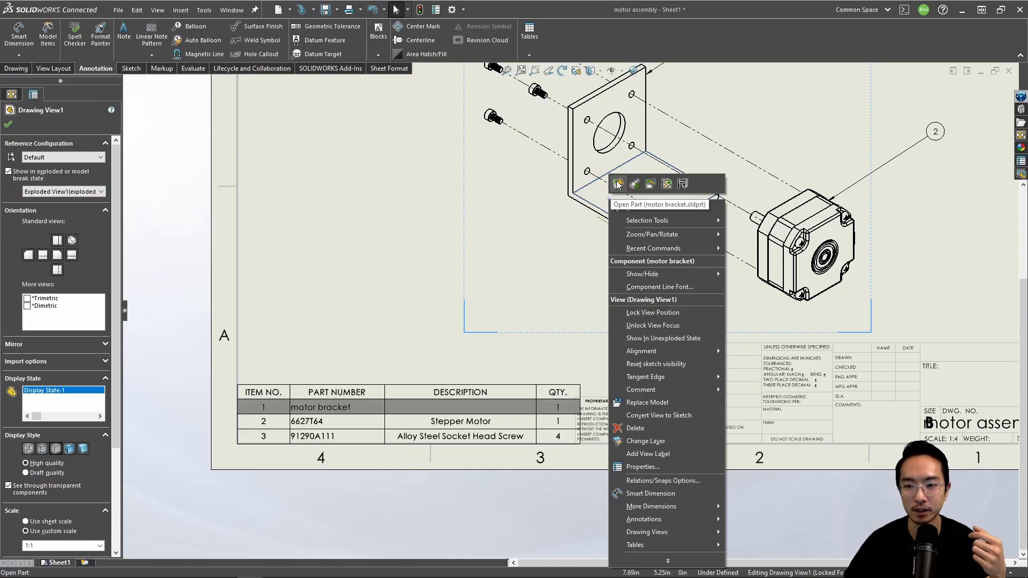
click(618, 184)
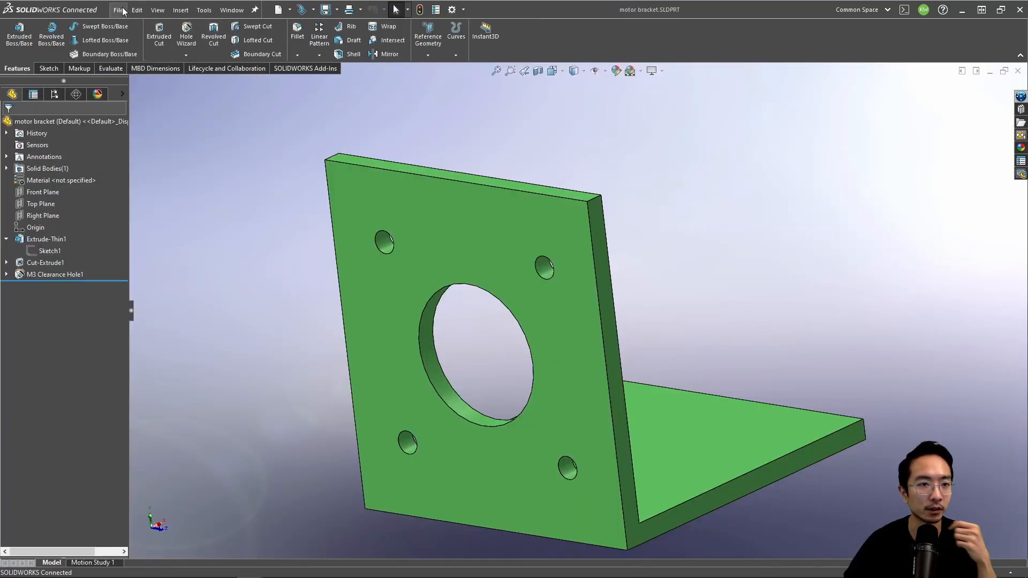
Step: Add a custom Description property with the value "motor bracket" to the part's file properties
click(118, 9)
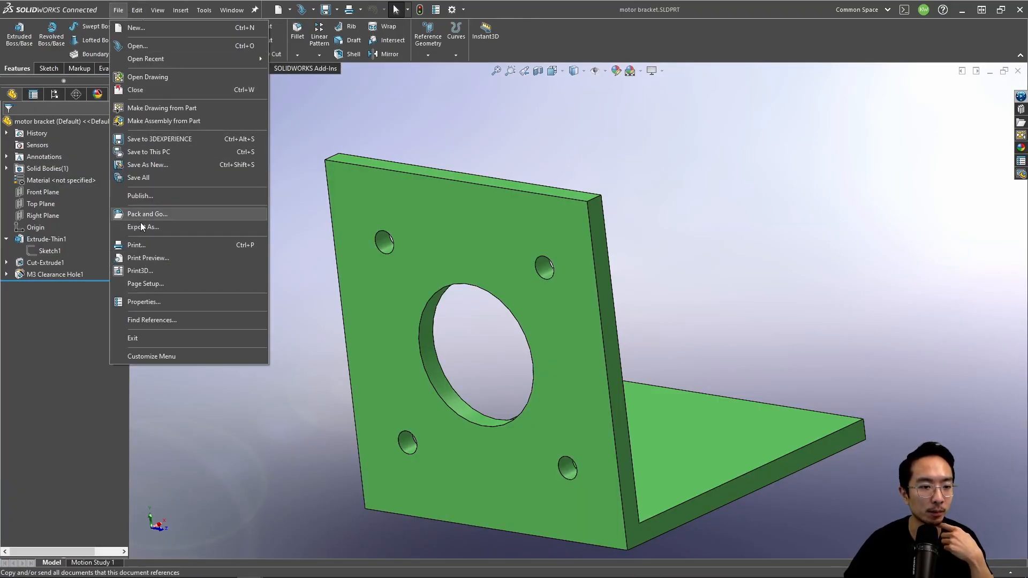
click(143, 302)
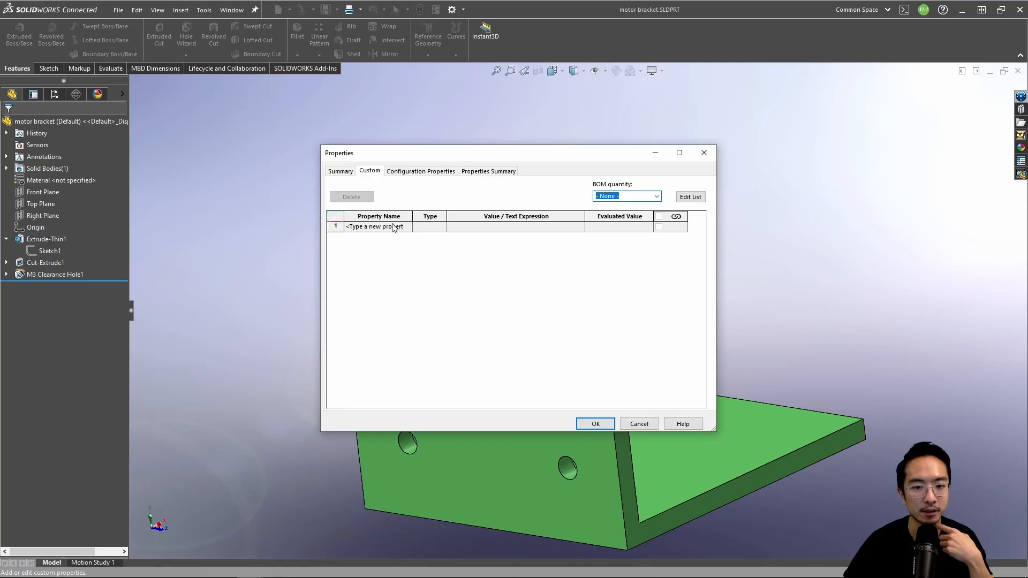
click(340, 172)
click(374, 171)
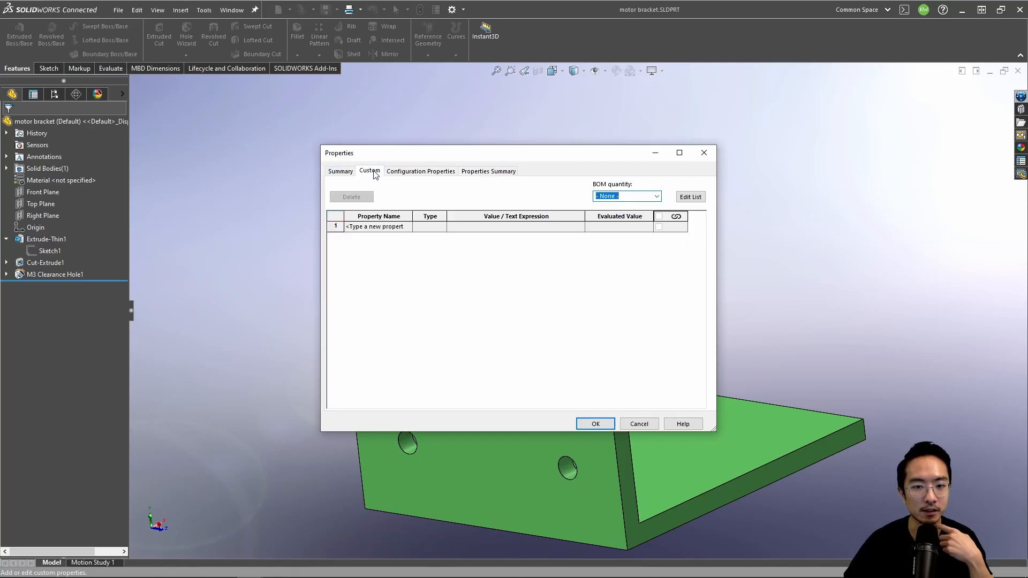
click(377, 226)
click(407, 227)
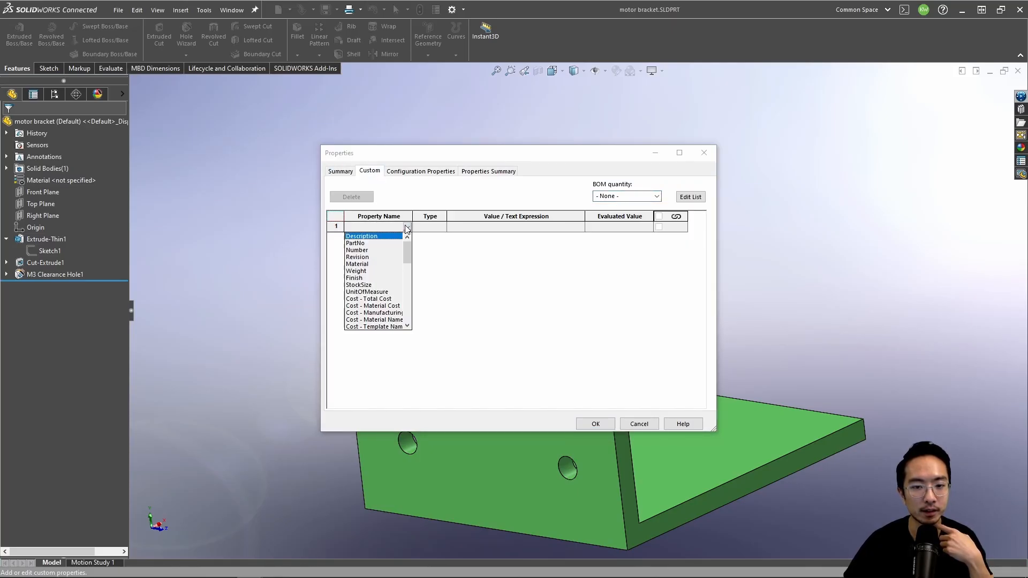
click(363, 236)
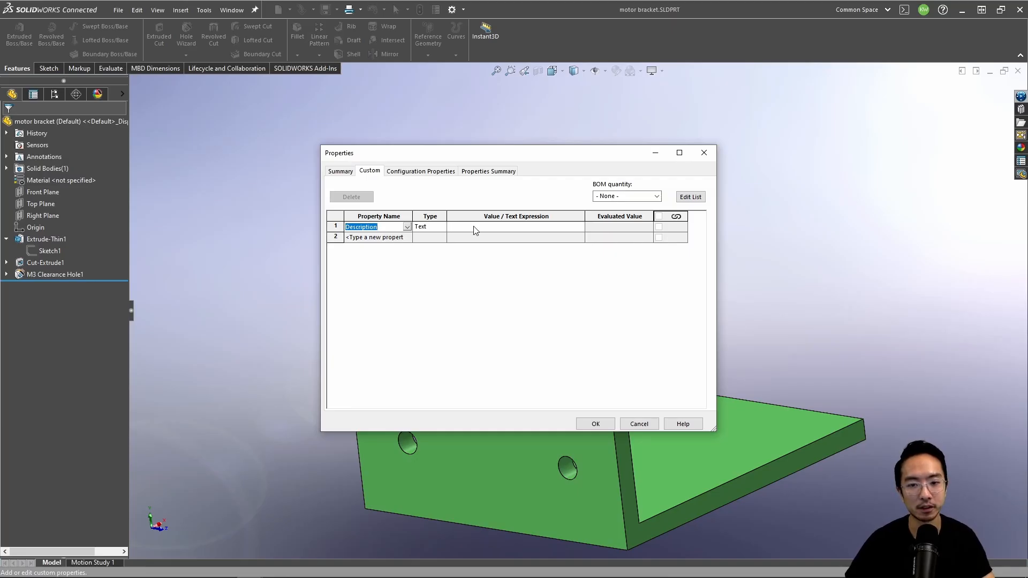
click(475, 231)
text(motor bracket)
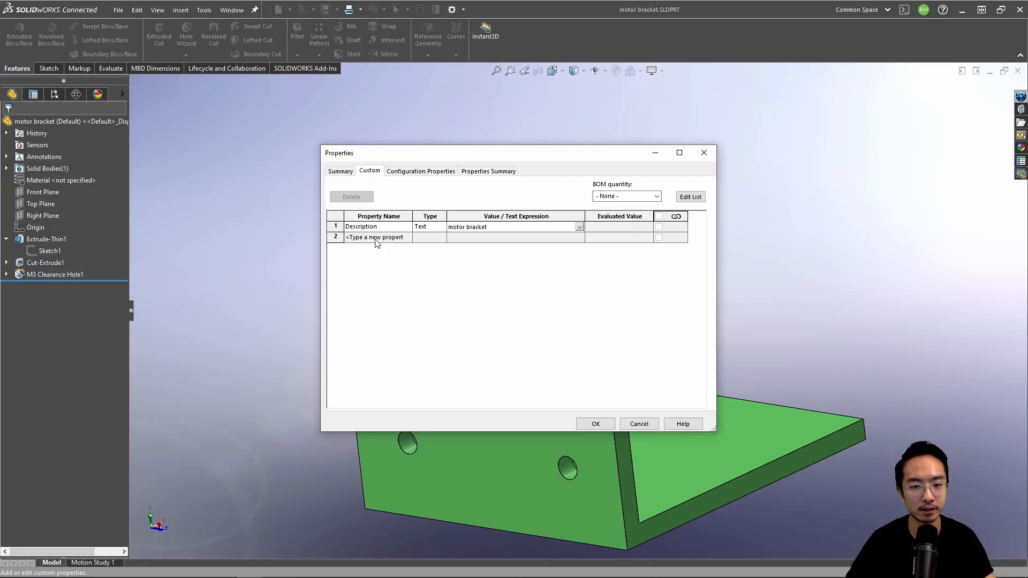
Step: Add a custom PartNo property with the value 000001 and apply the file properties
click(378, 238)
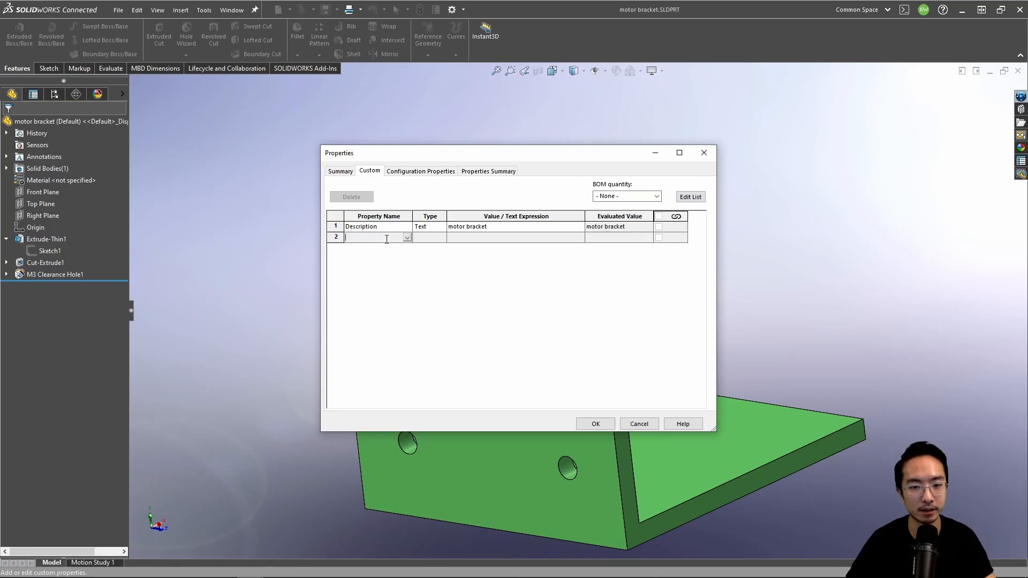
click(407, 238)
click(365, 255)
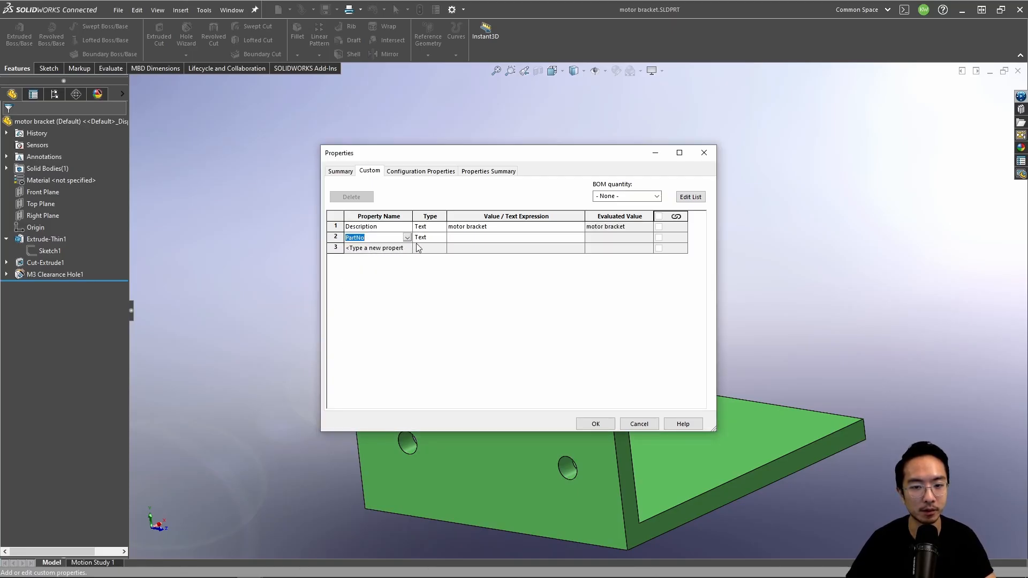
click(461, 236)
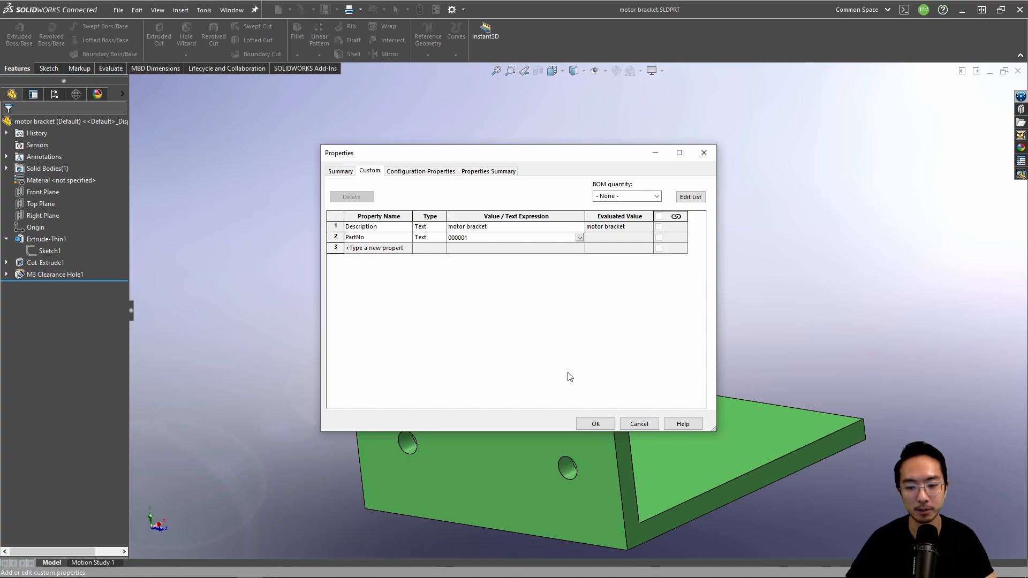
click(594, 424)
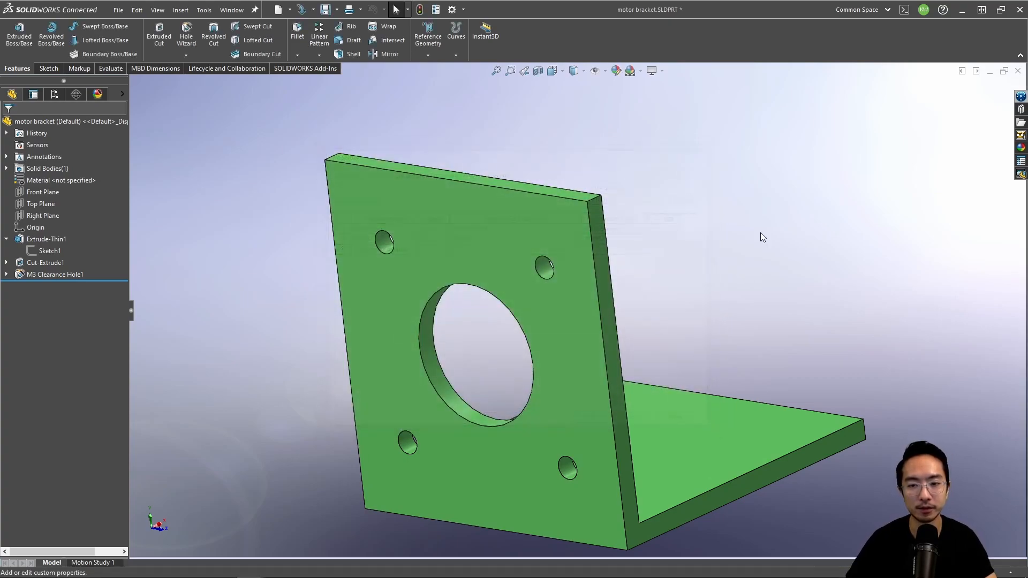
Step: Return to the motor assembly drawing and rebuild it so the bill of materials picks up the bracket's properties
click(1003, 73)
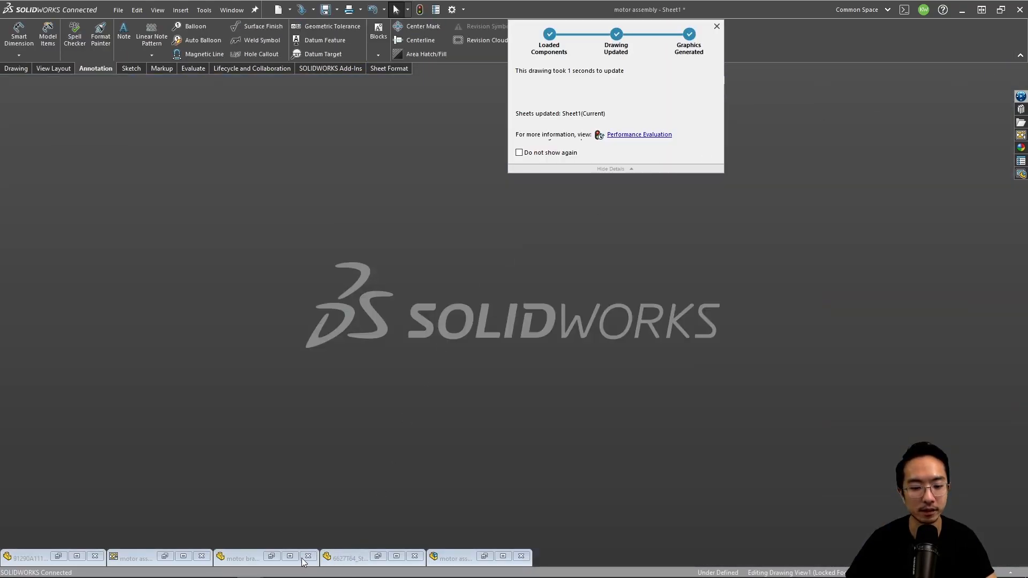
click(183, 557)
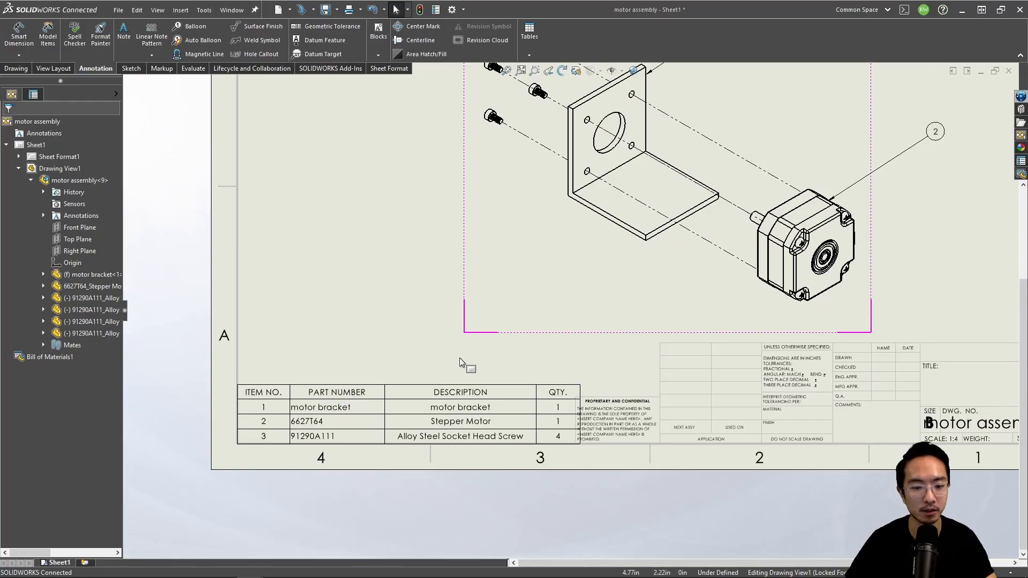
click(349, 326)
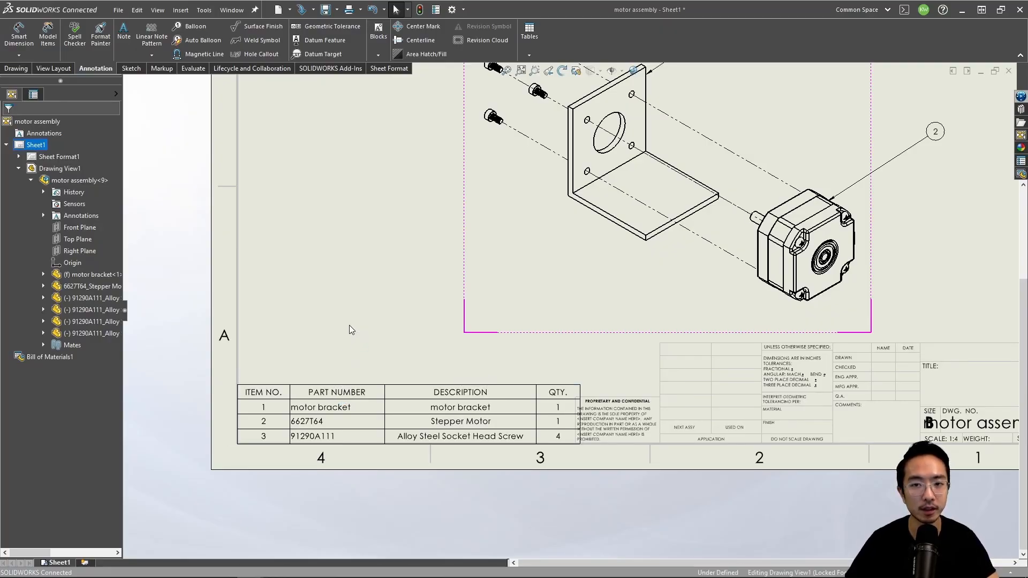
key(ctrl+s)
click(753, 334)
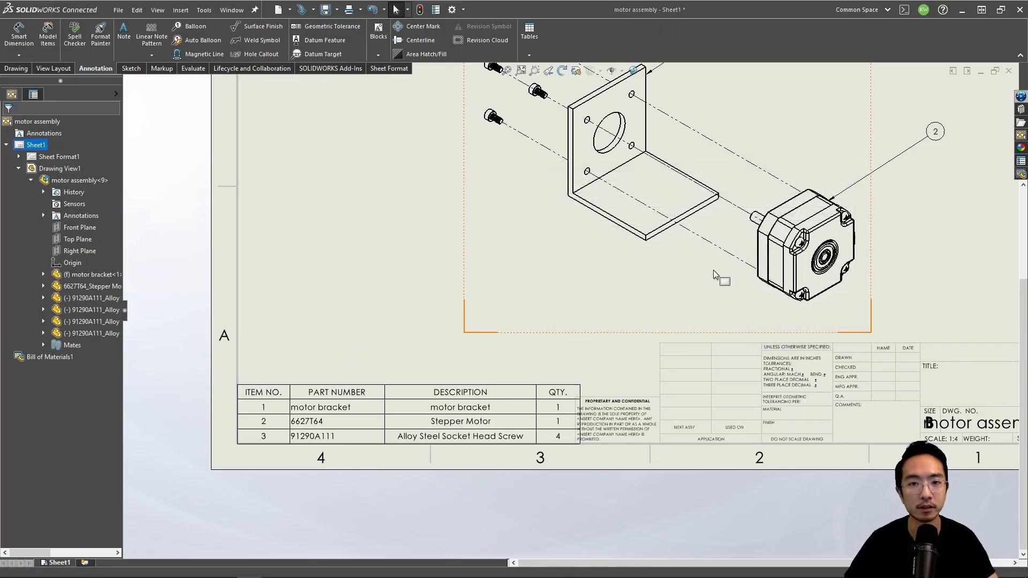
click(423, 14)
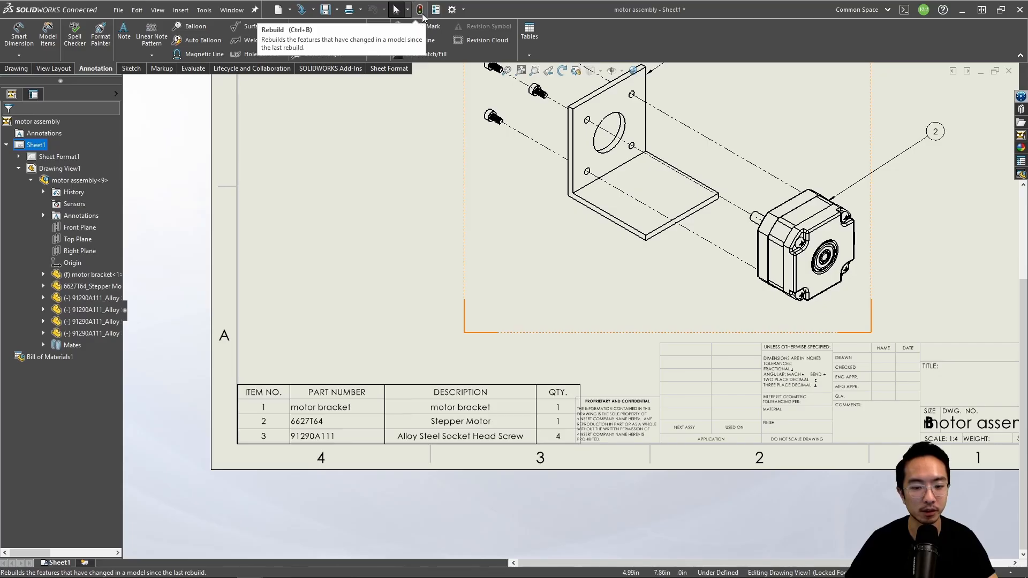
Step: Check the motor bracket's part number cell in the bill of materials and go back to the motor bracket part
double_click(330, 409)
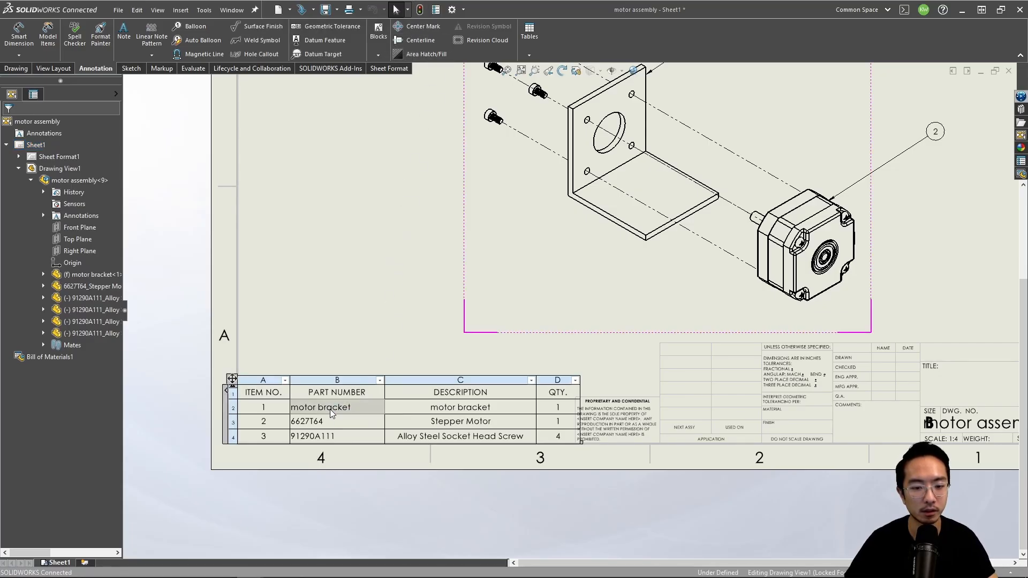
click(639, 201)
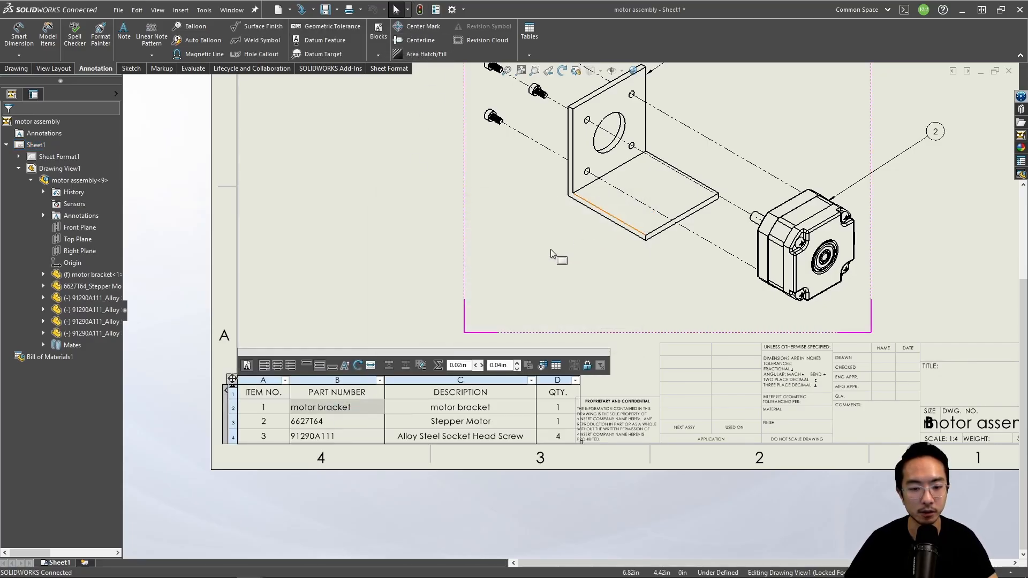
click(967, 71)
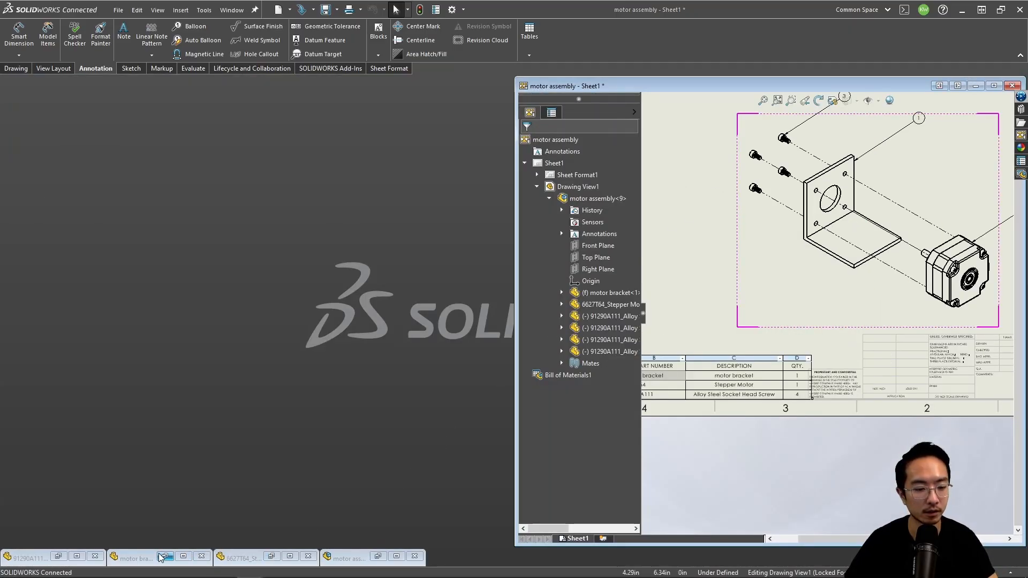
click(182, 557)
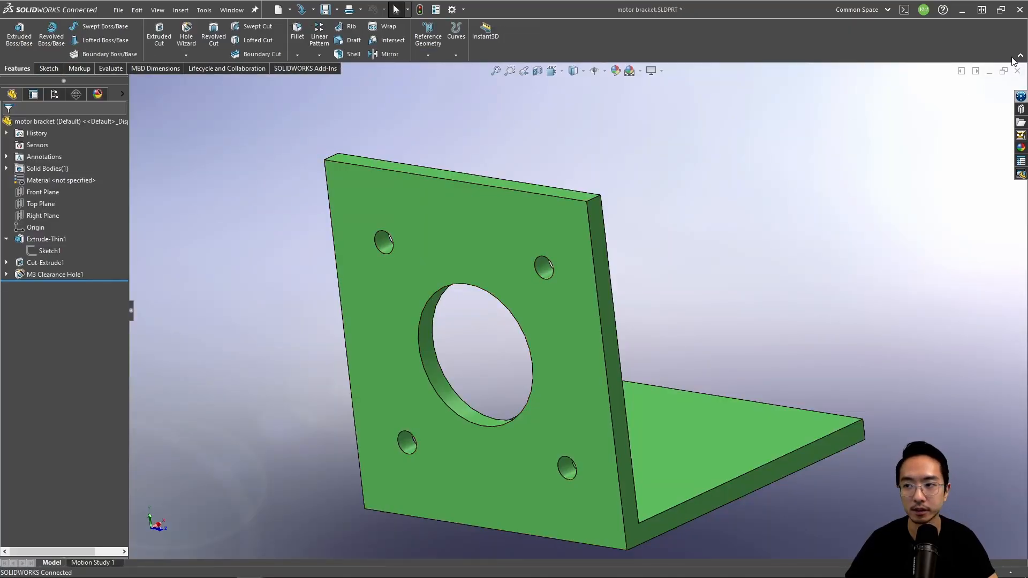
click(957, 72)
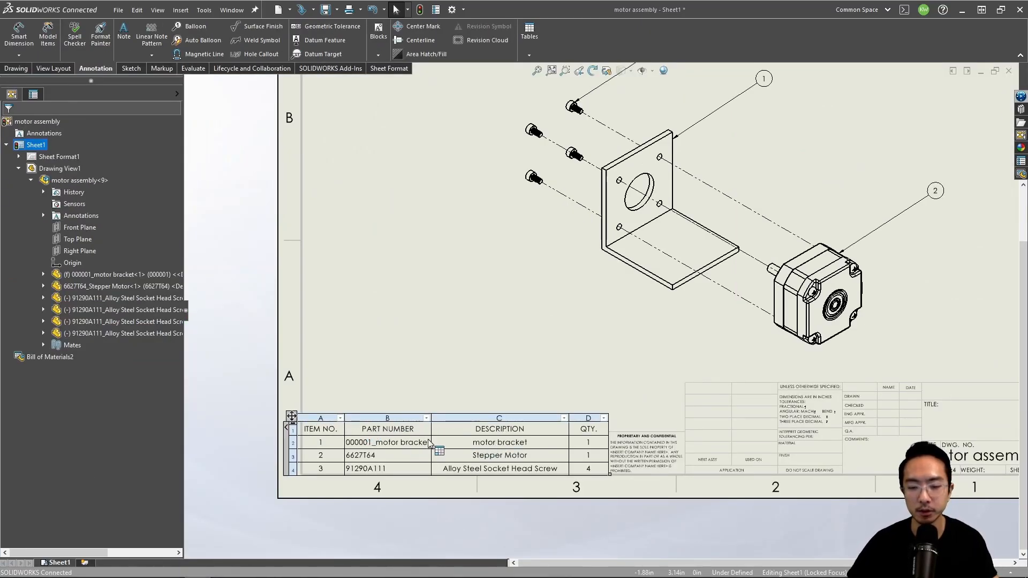
Step: Examine the motor bracket's part number in the bill of materials and expand the table's assembly structure pane to preview the component
scroll(407, 453, down, 2)
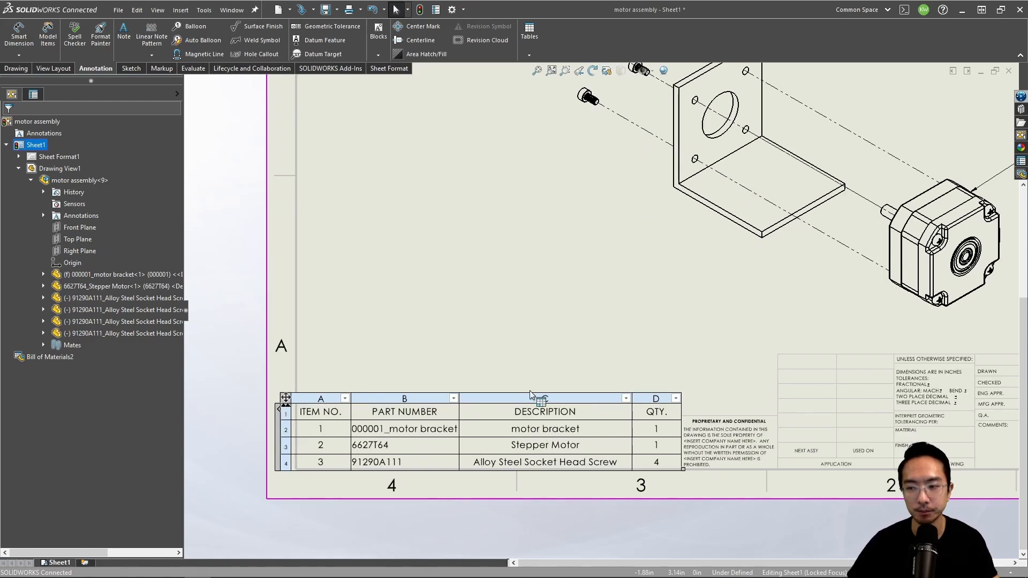
click(408, 431)
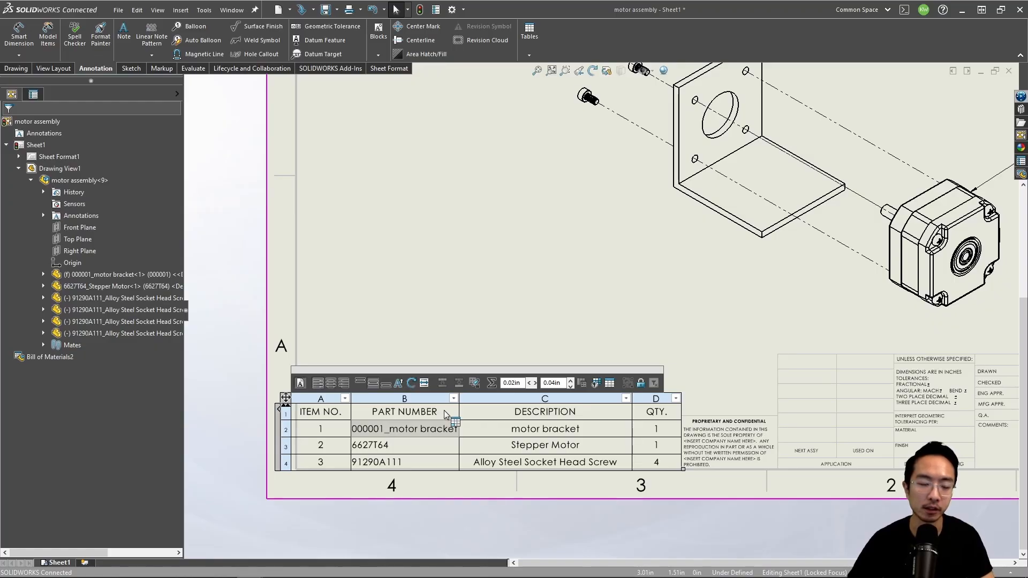
click(279, 414)
mouse_move(256, 437)
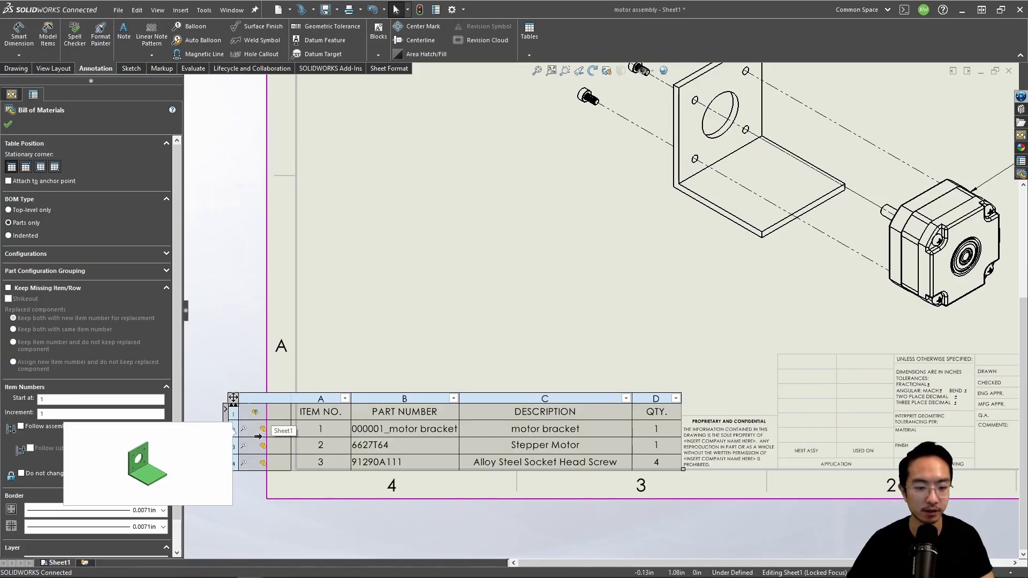
scroll(245, 434, down, 5)
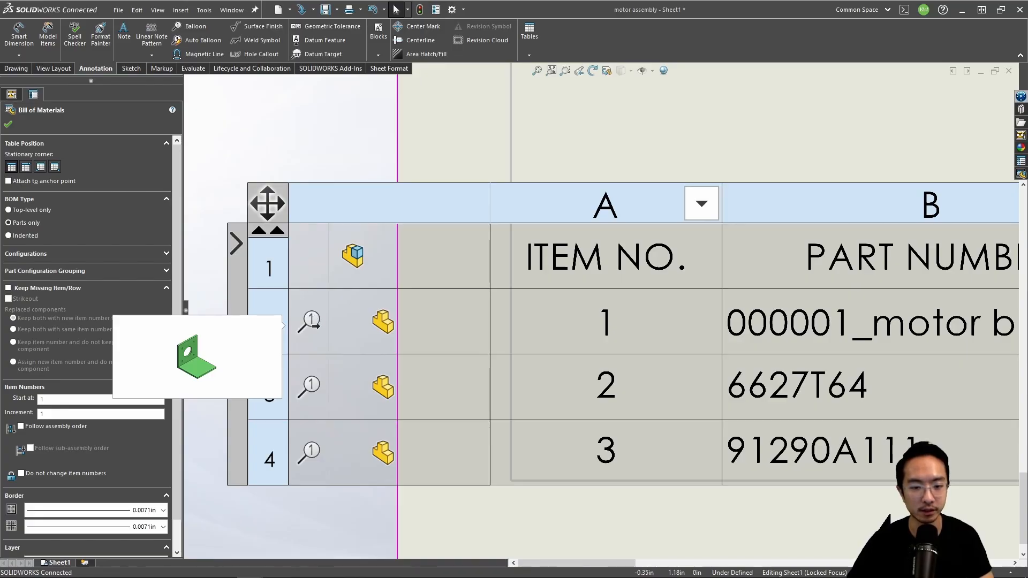
scroll(385, 356, up, 10)
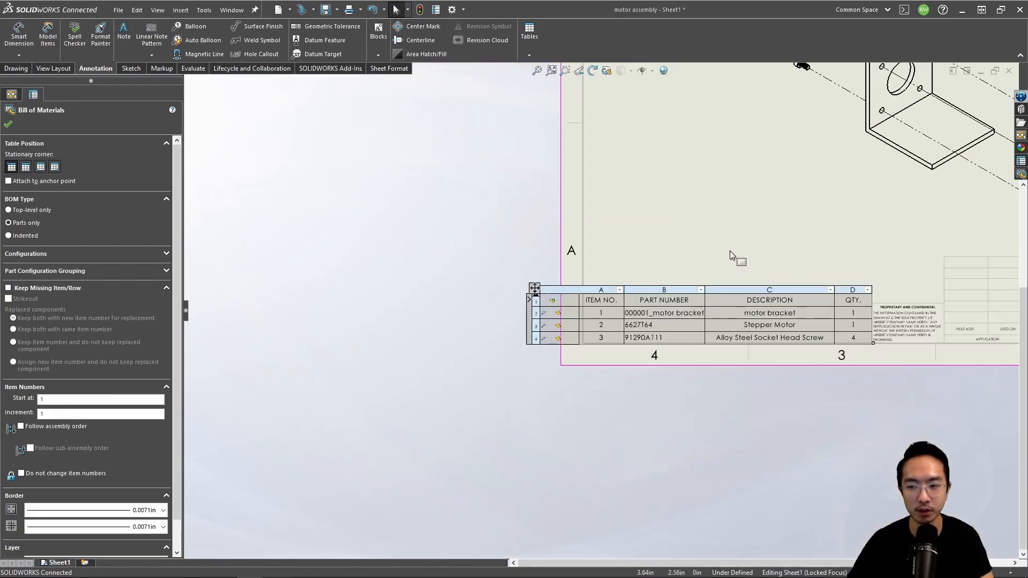
Step: Try deleting the item 3 balloon to compare the balloon indicators in the bill of materials, and undo the deletion
click(685, 144)
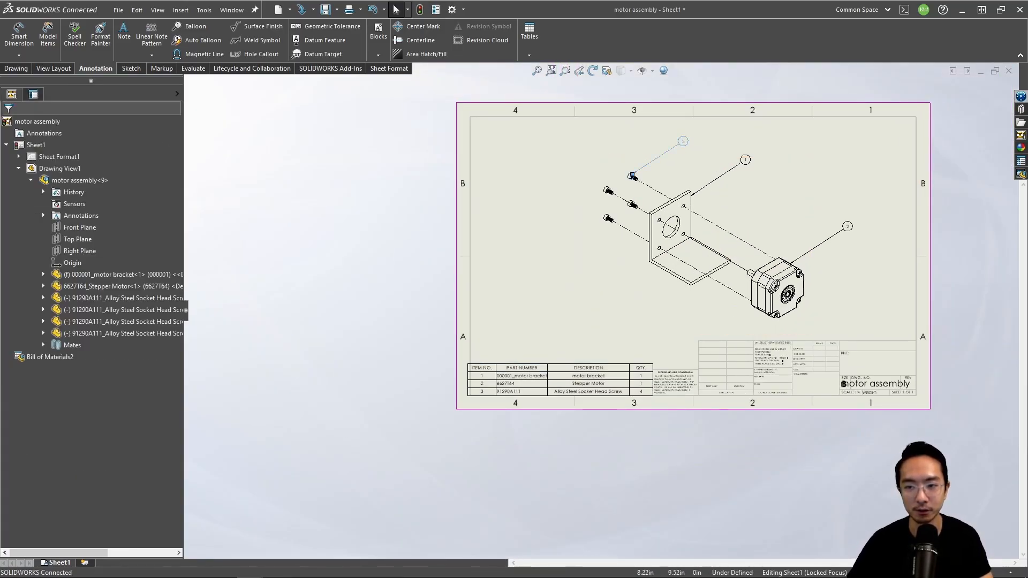
key(Delete)
click(484, 391)
scroll(471, 394, down, 10)
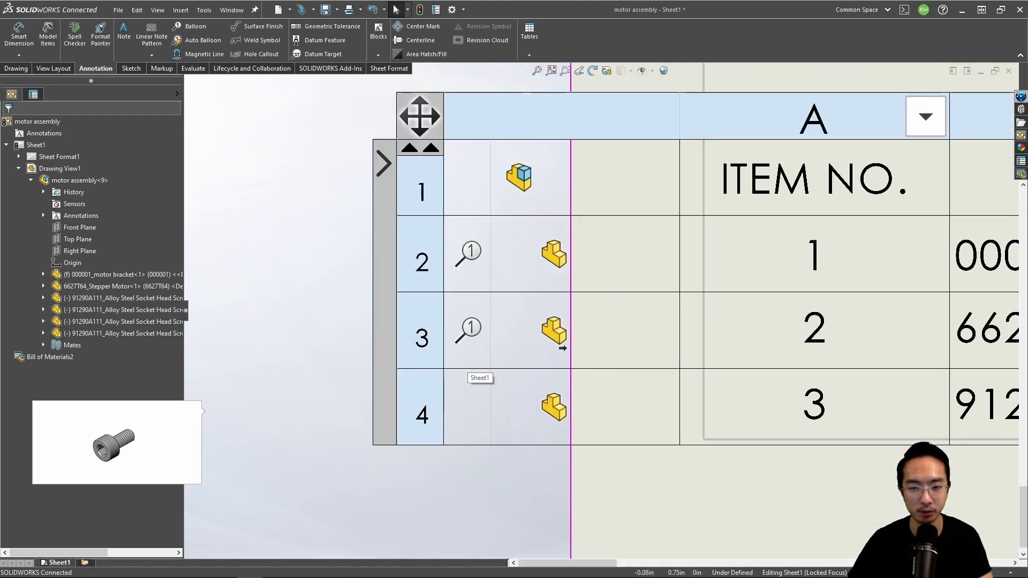
scroll(472, 392, up, 10)
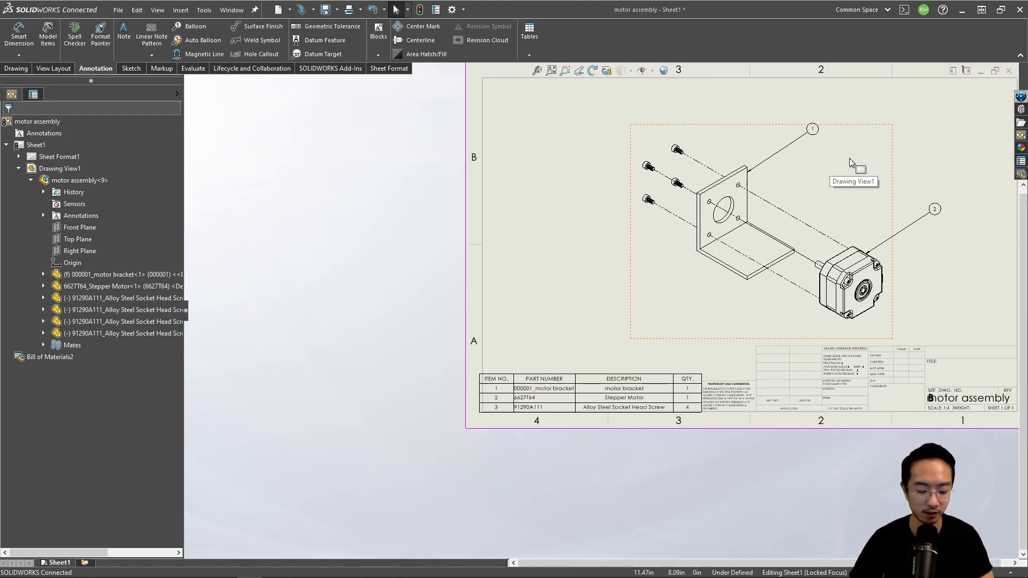
key(ctrl+z)
scroll(613, 182, down, 3)
scroll(634, 227, up, 4)
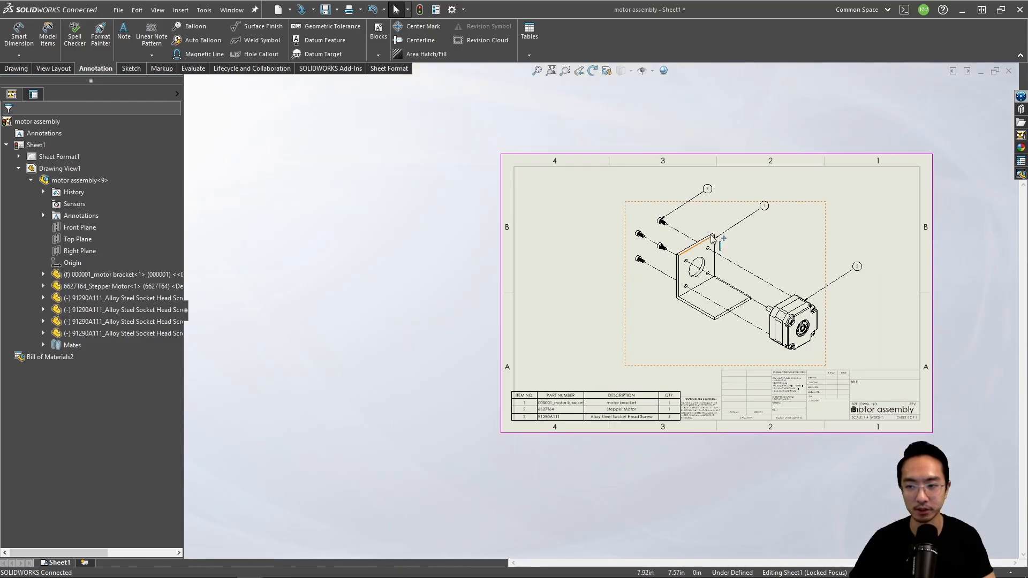
scroll(806, 266, down, 2)
Step: Insert a column after the Description column in the bill of materials and set its type to Unit of Measure
click(548, 489)
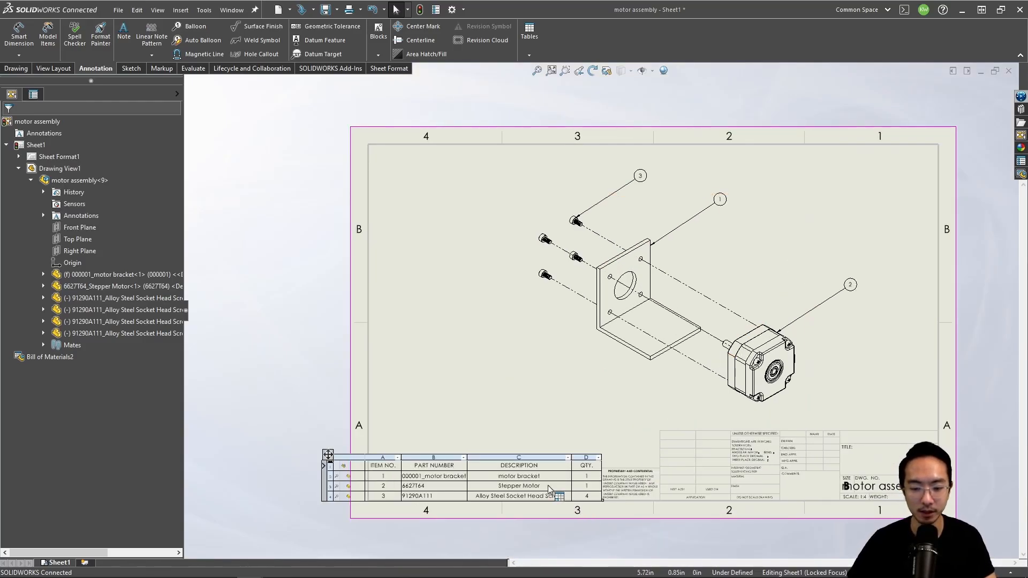
scroll(549, 488, down, 2)
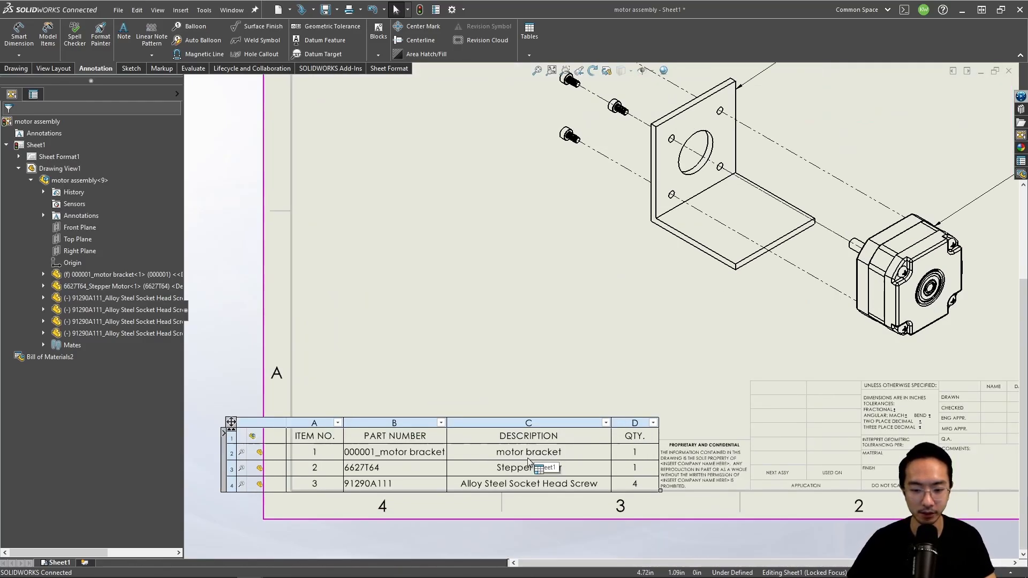
right_click(478, 422)
click(444, 400)
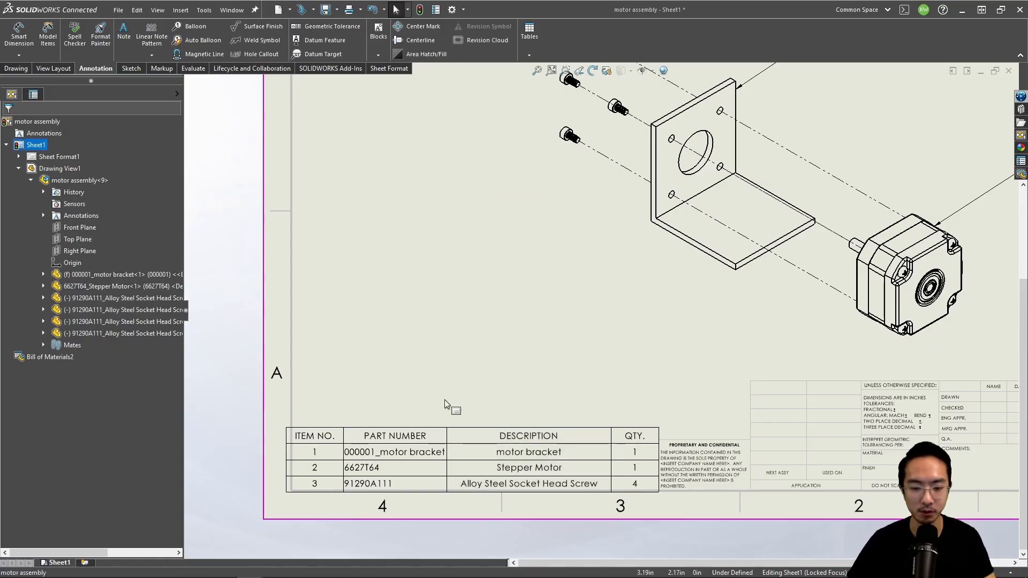
click(463, 431)
click(463, 423)
right_click(462, 427)
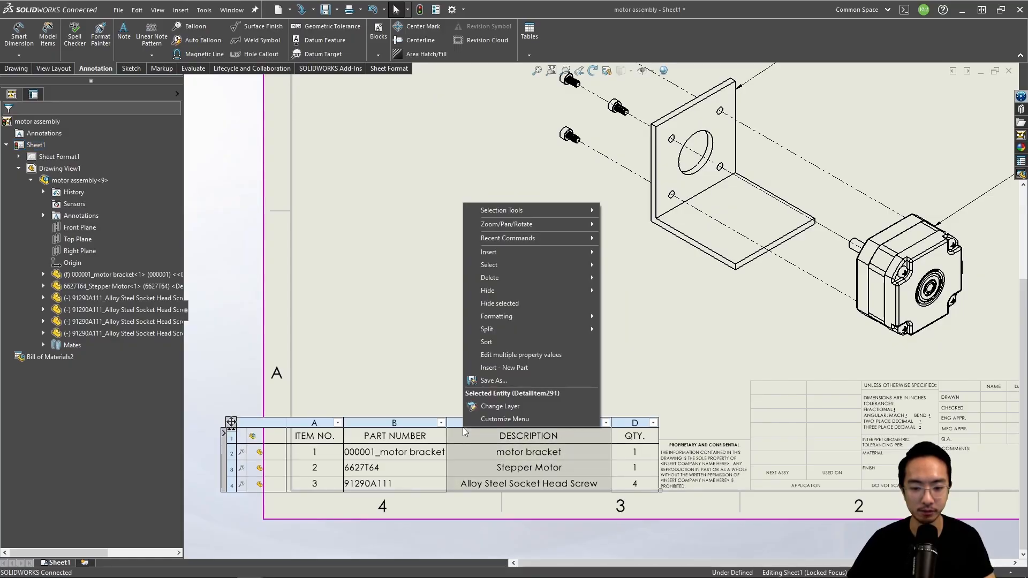
mouse_move(532, 253)
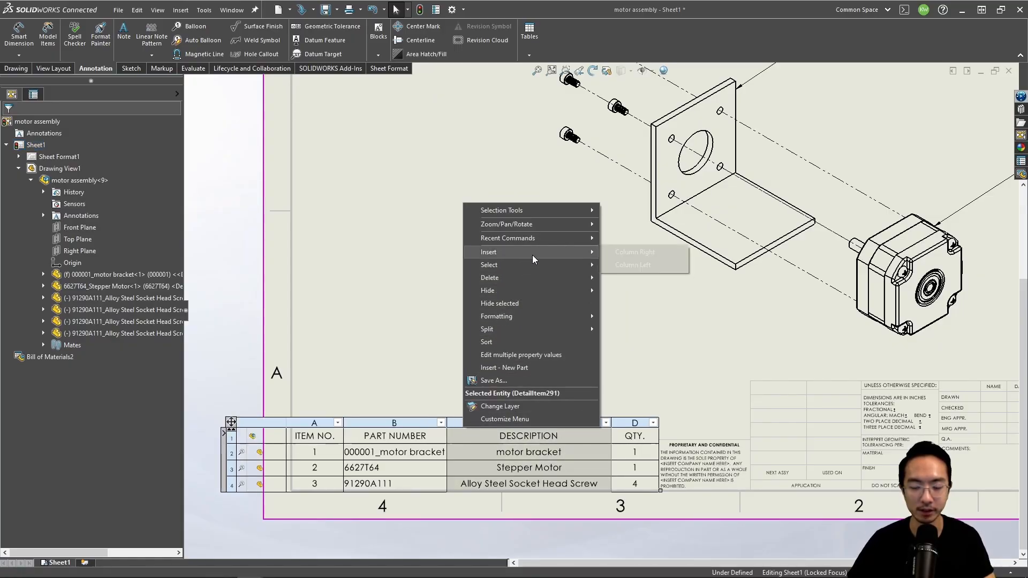
click(628, 251)
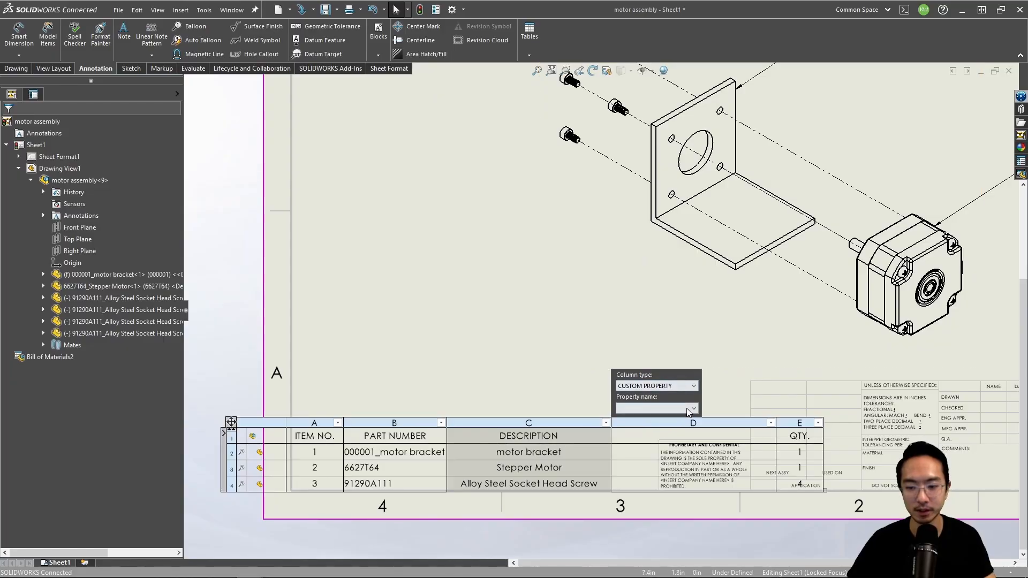
click(693, 385)
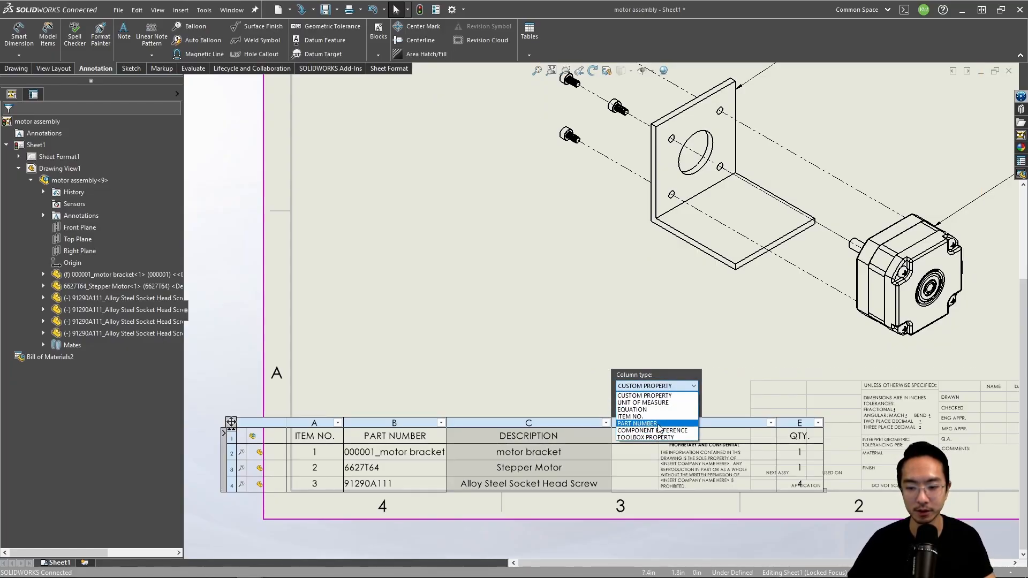
click(665, 403)
click(552, 390)
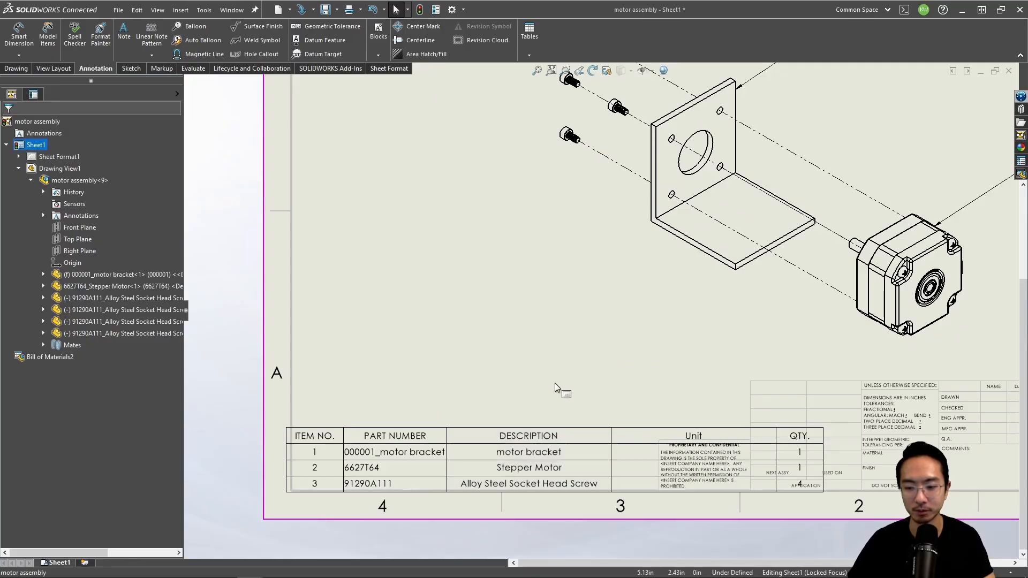
Step: Delete the Unit column from the bill of materials
right_click(659, 423)
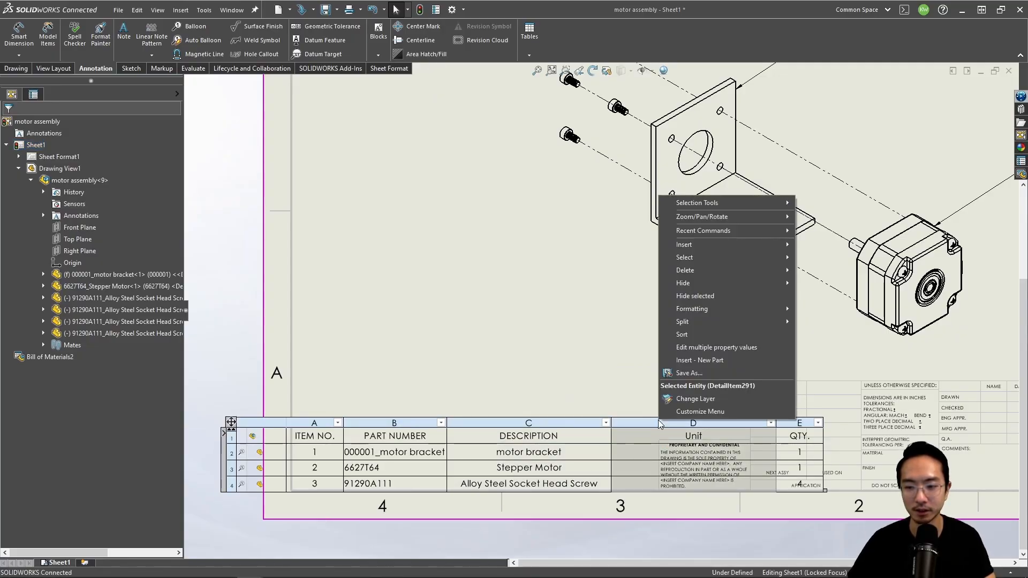
mouse_move(691, 271)
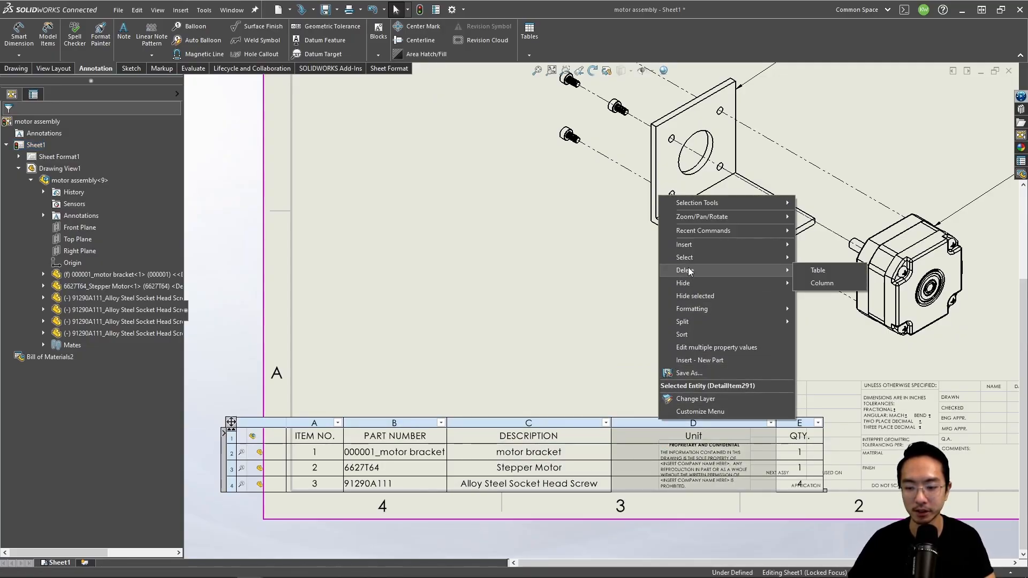
click(825, 287)
click(435, 332)
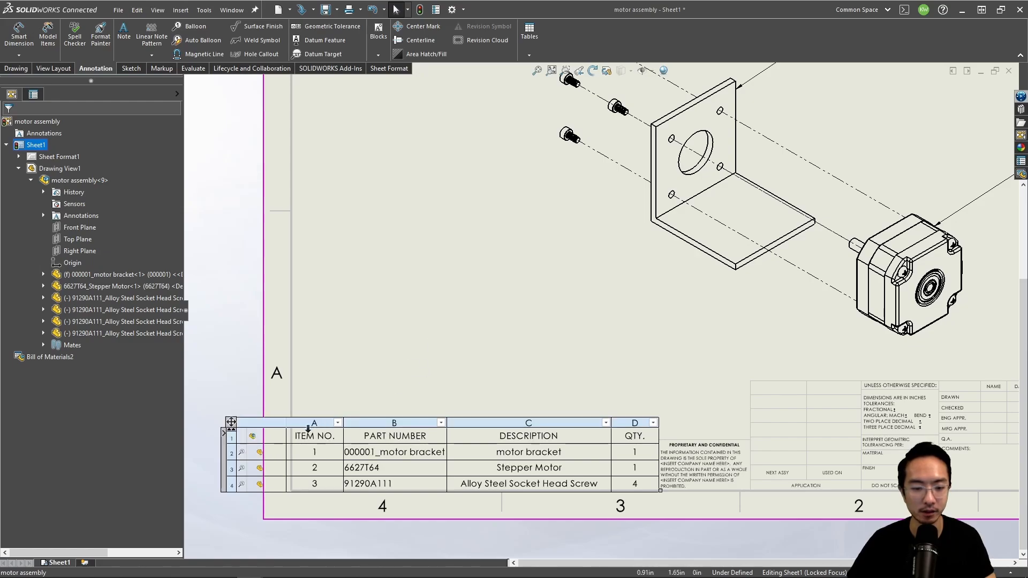
Step: Reposition the bill of materials so its left edge sits flush with the sheet's inner border at the lower-left corner
mouse_move(231, 421)
mouse_down()
mouse_move(368, 377)
mouse_move(305, 390)
mouse_move(250, 421)
mouse_up()
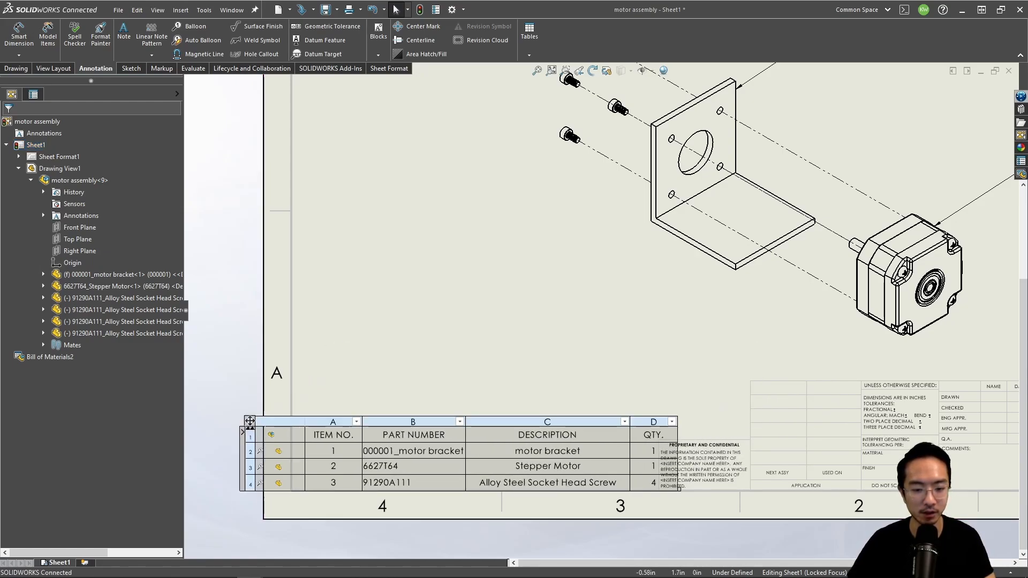
click(412, 346)
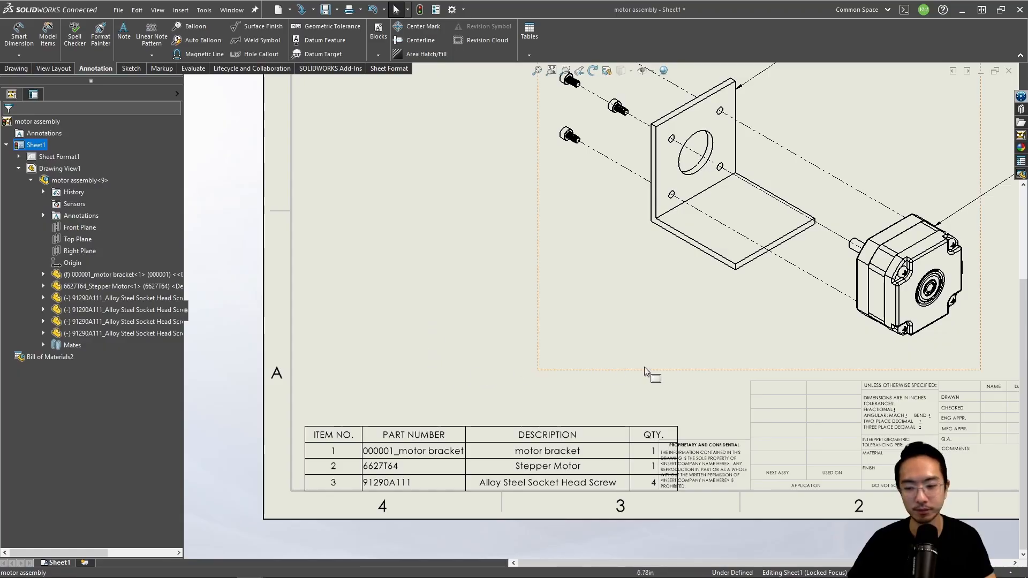
scroll(644, 367, up, 2)
mouse_move(408, 393)
scroll(409, 392, down, 2)
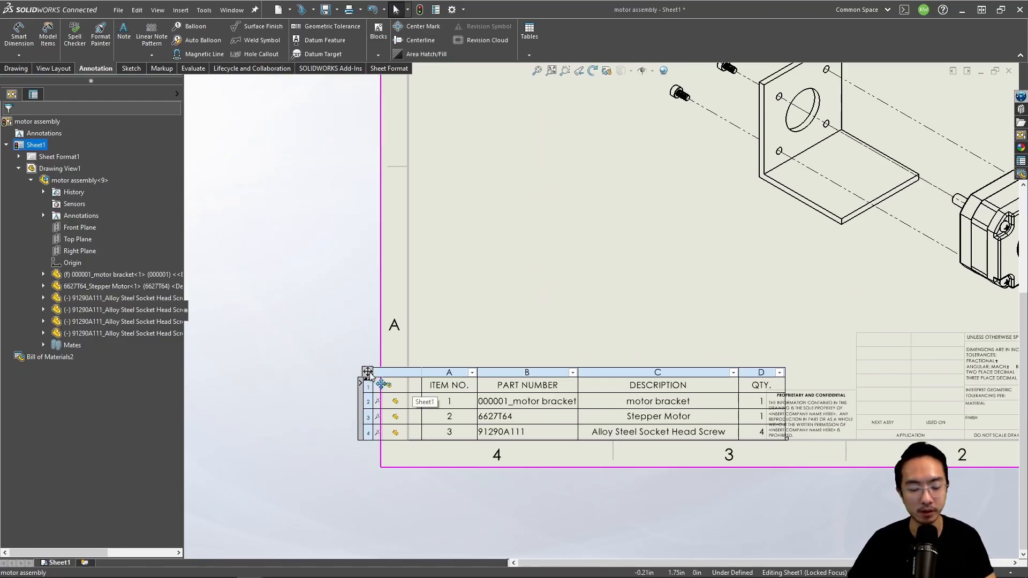
mouse_move(368, 371)
mouse_down()
mouse_move(338, 371)
mouse_move(385, 372)
mouse_move(354, 372)
mouse_up()
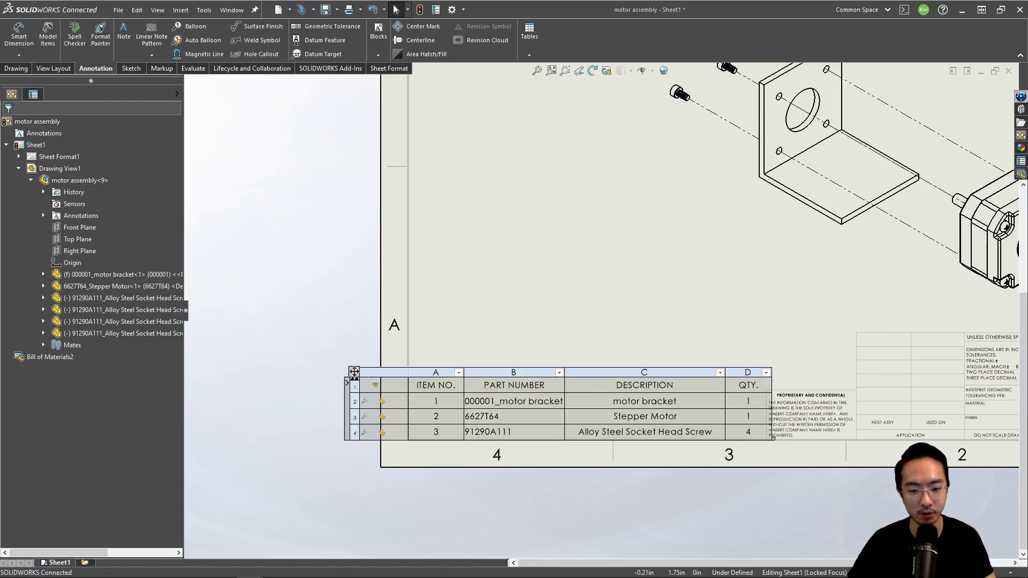
click(560, 296)
scroll(716, 410, down, 2)
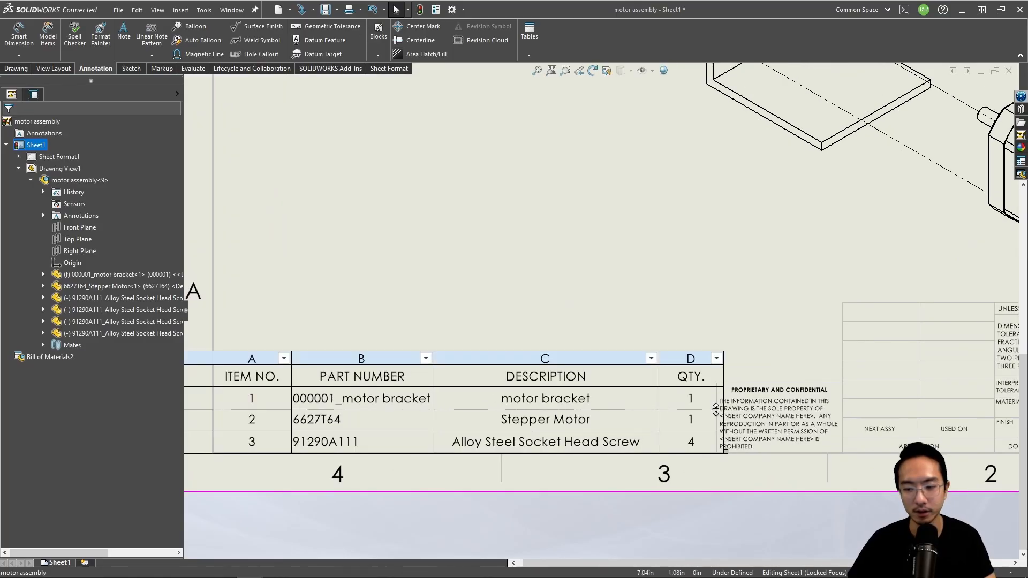
Step: Narrow the QTY. column of the bill of materials so the table clears the proprietary and confidential text block
drag(722, 402, 696, 401)
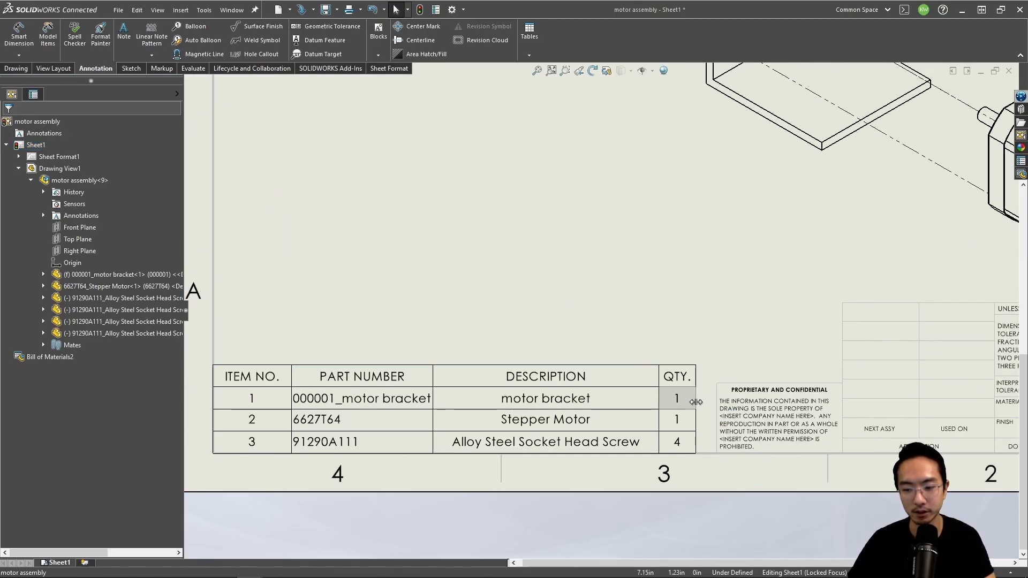
scroll(603, 285, up, 2)
click(442, 284)
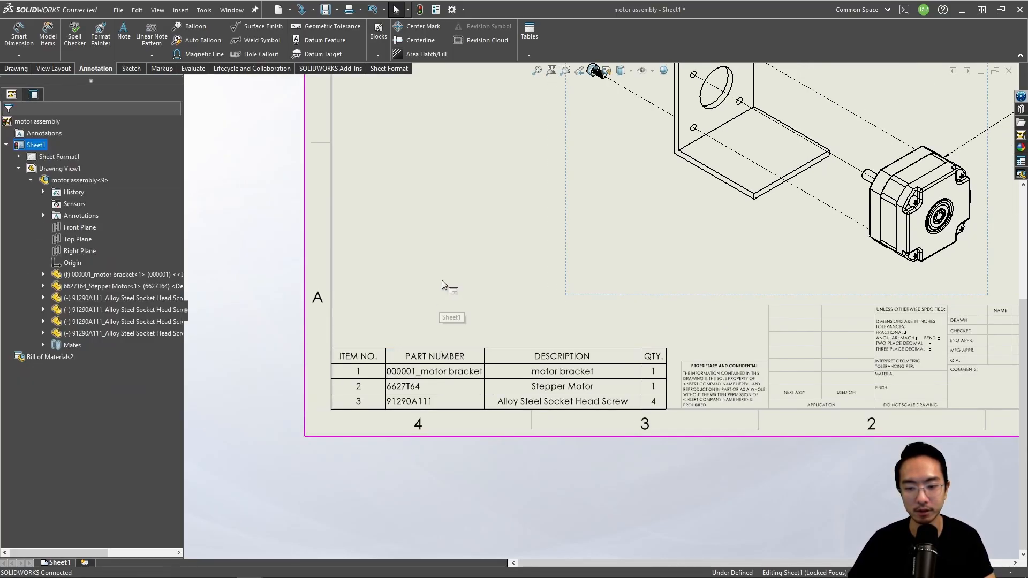
Step: Add a leaderless note reading "1. add your notes here" just inside the upper-left corner of the sheet's inner border
scroll(450, 300, up, 2)
scroll(535, 300, down, 2)
scroll(608, 283, up, 4)
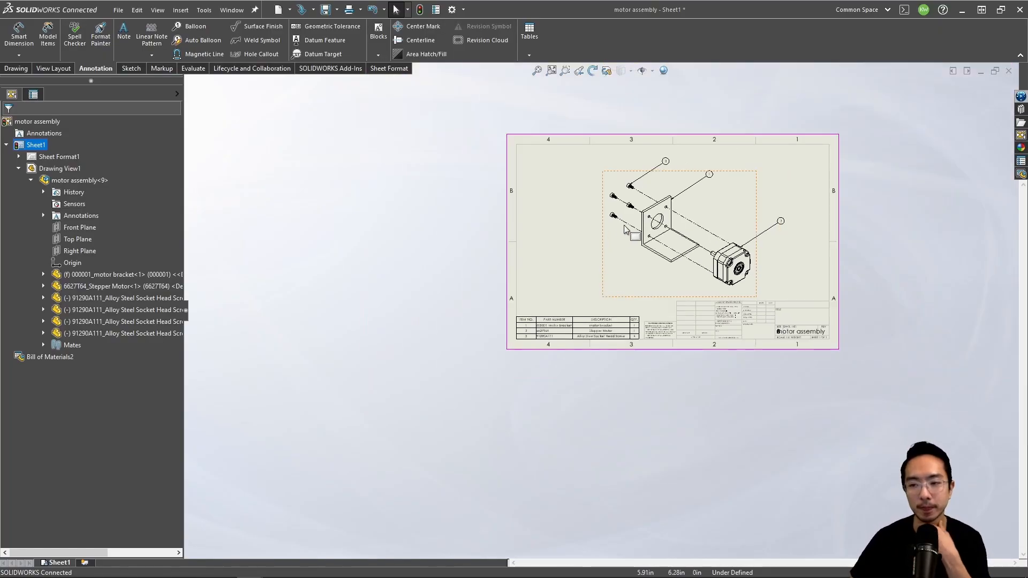
scroll(774, 245, down, 2)
scroll(783, 241, up, 3)
scroll(734, 209, down, 3)
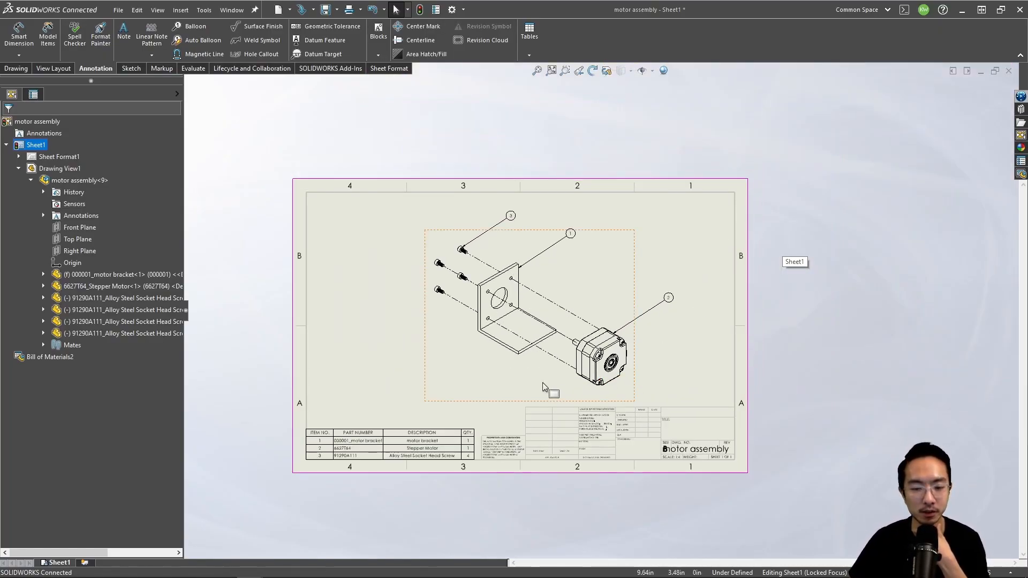
scroll(509, 391, down, 3)
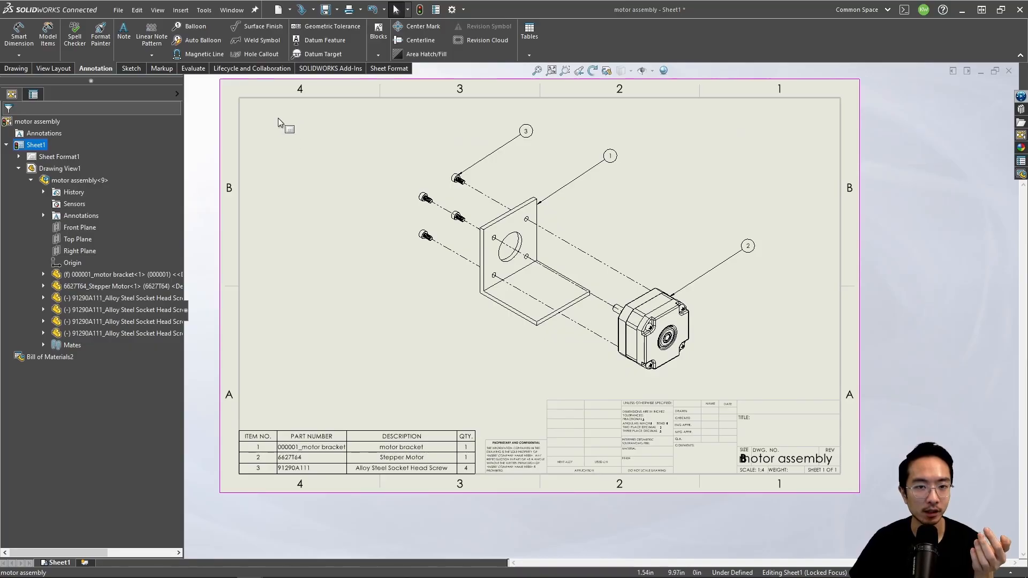
click(123, 33)
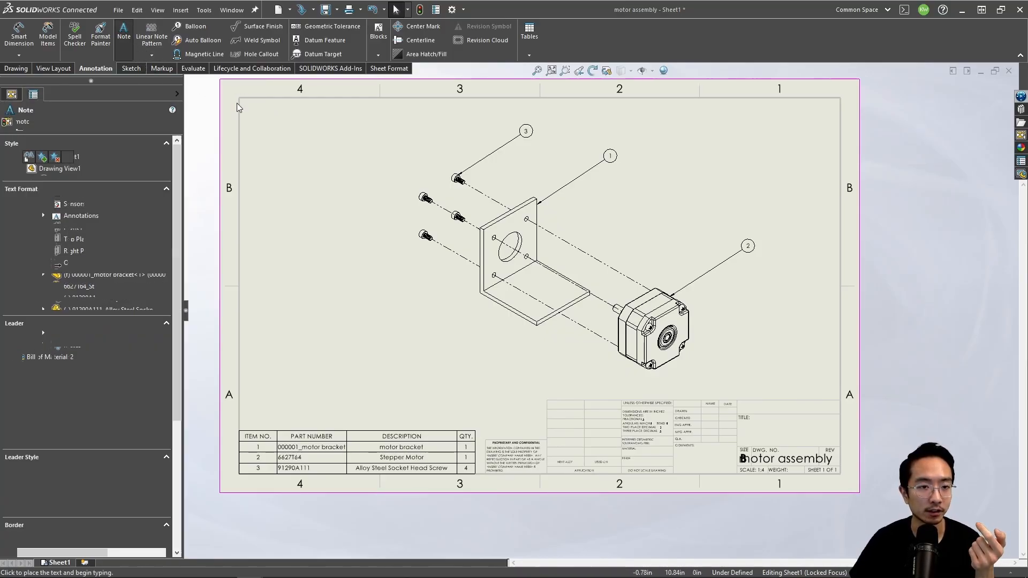
click(252, 109)
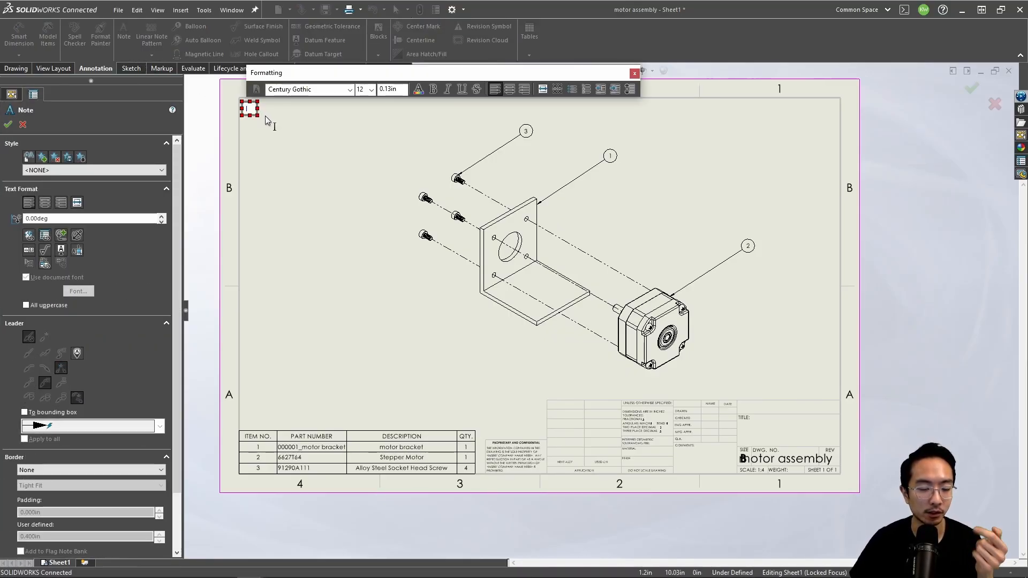
text(1. ad)
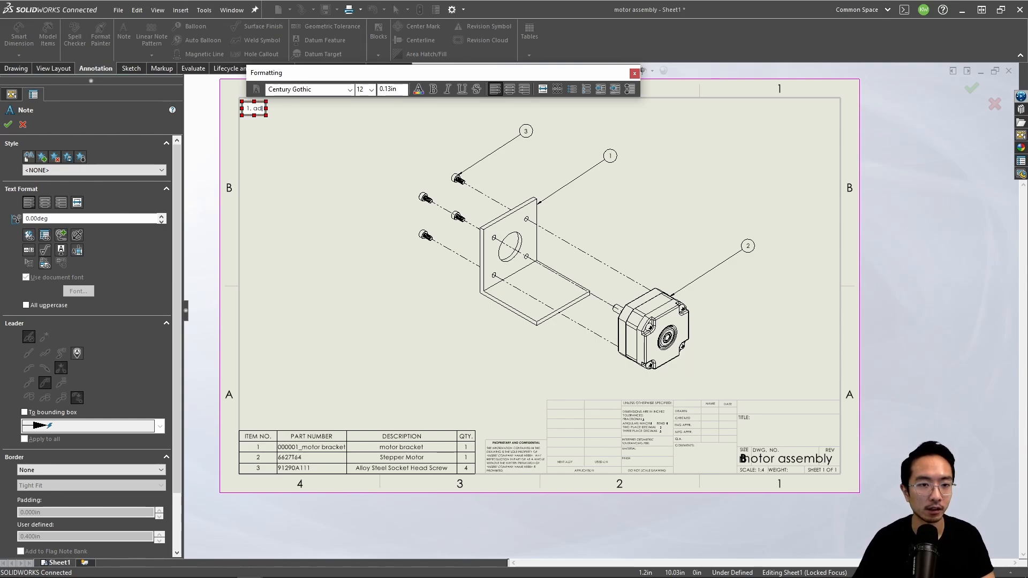
text(d you n)
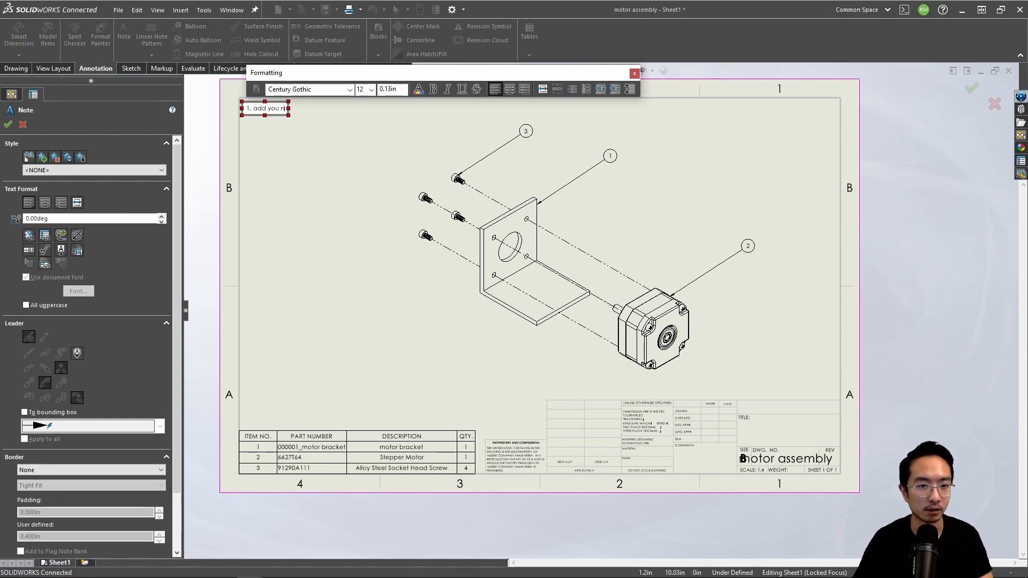
text(ot notes here)
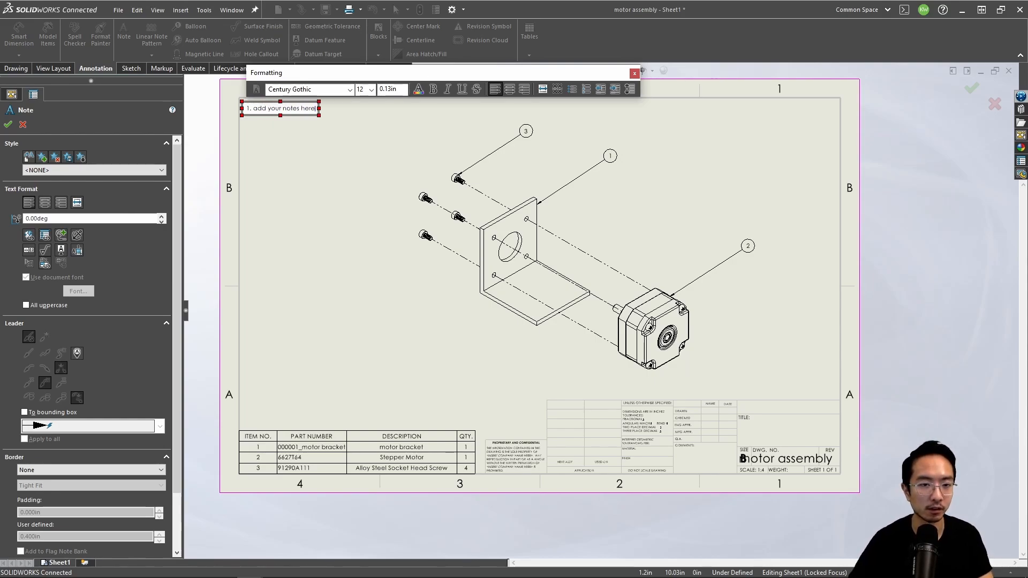
click(300, 167)
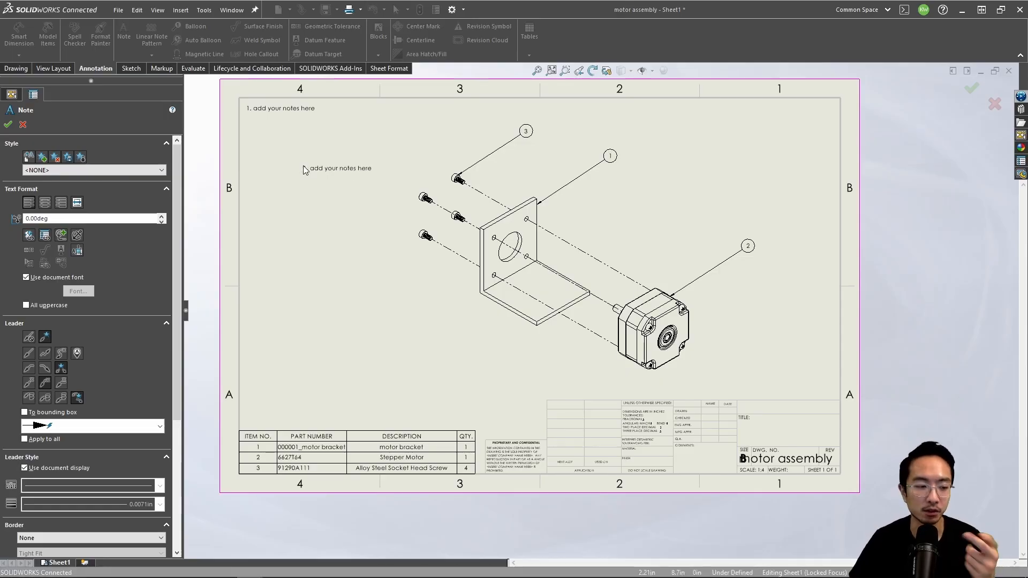
key(Escape)
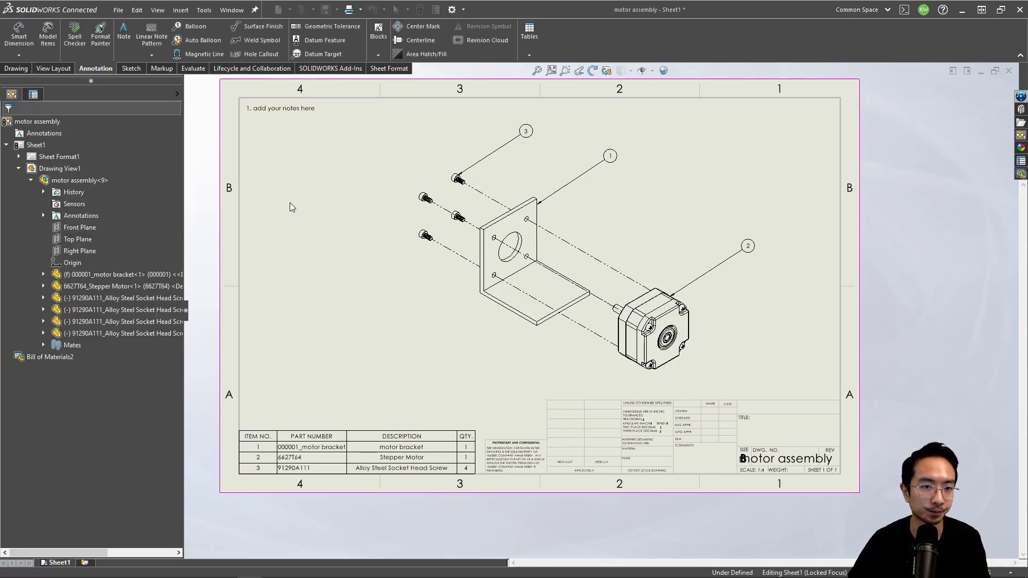